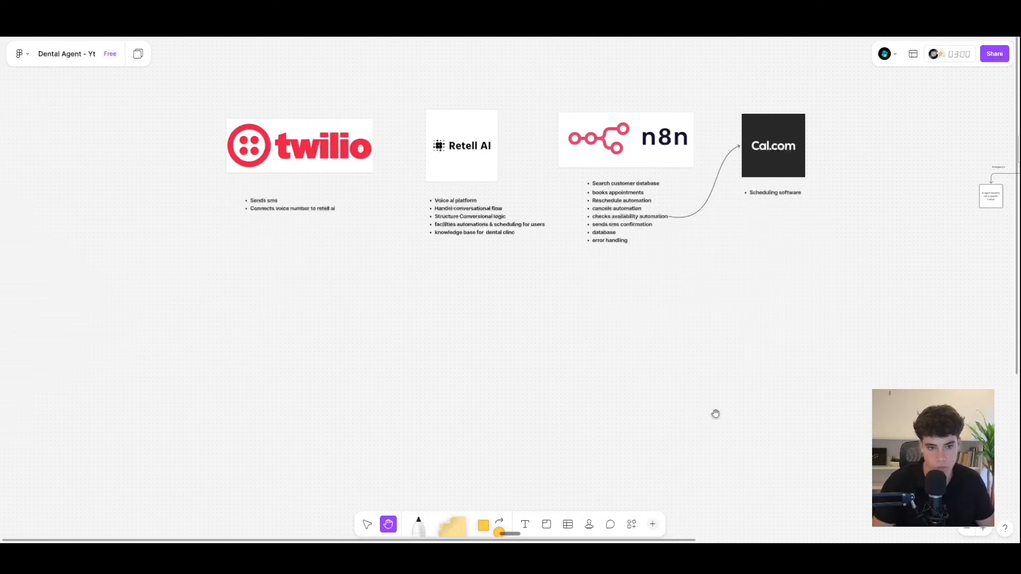
# Step: Pan the FigJam board from the Twilio, Retell AI, n8n and Cal.com notes to the dental call flowchart
pyautogui.hscroll(10, 724, 342)
pyautogui.moveTo(354, 293); pyautogui.dragTo(289, 296)
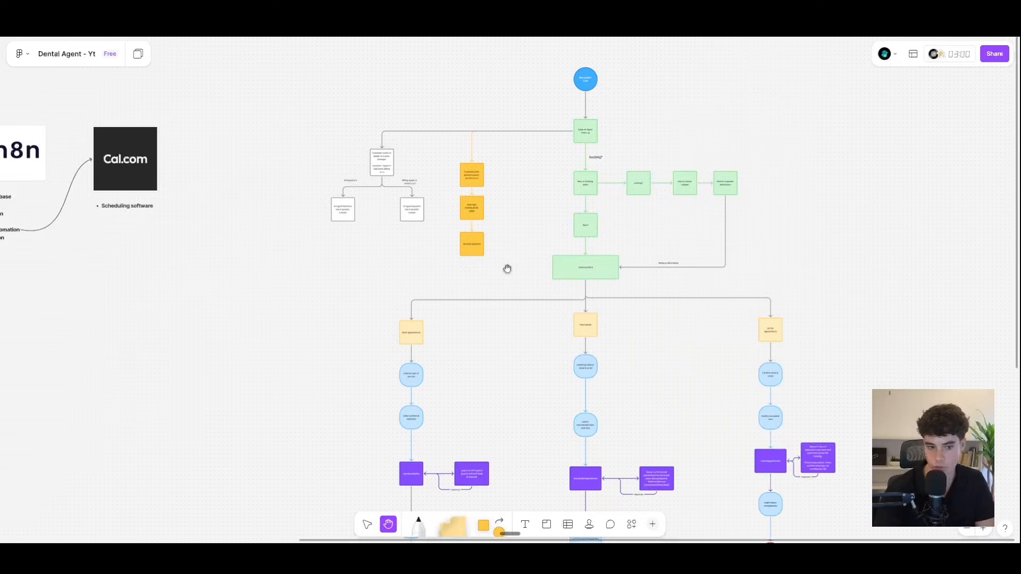
# Step: Zoom into the top of the flowchart and pan across the transfer, knowledge-base and booking branches
pyautogui.scroll(5, 553, 249)
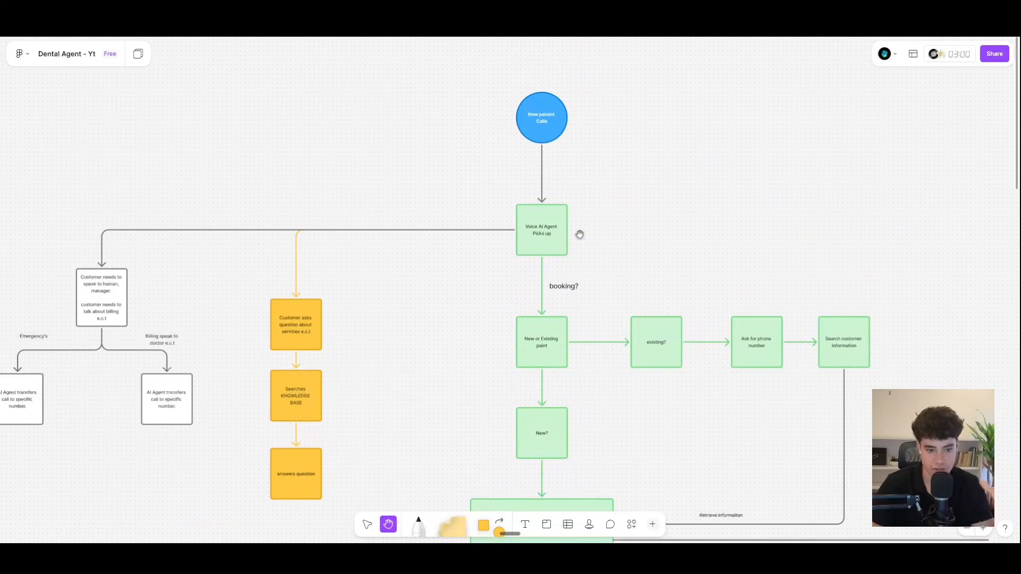
pyautogui.moveTo(455, 296); pyautogui.dragTo(635, 262)
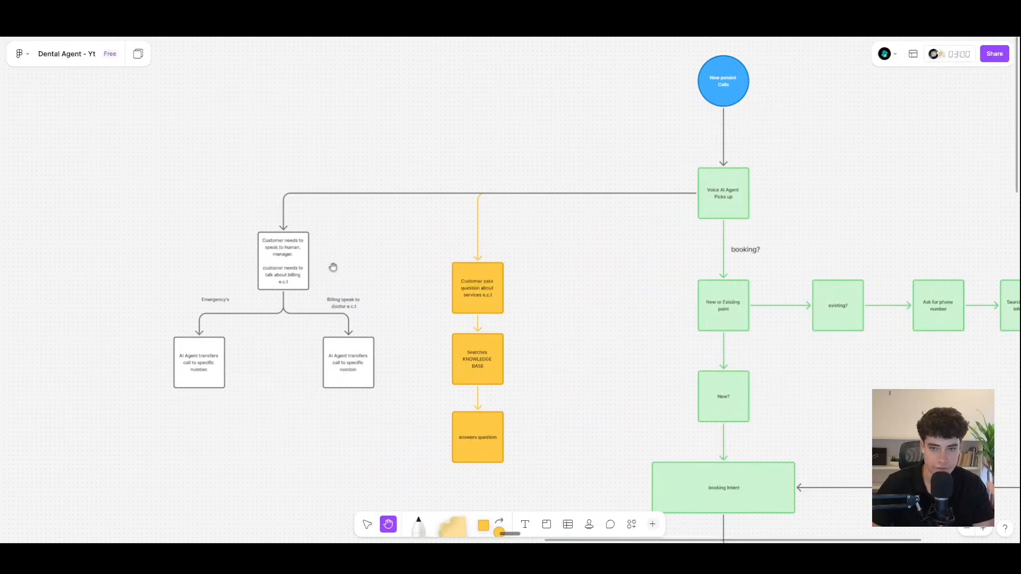
pyautogui.moveTo(346, 266); pyautogui.dragTo(430, 239)
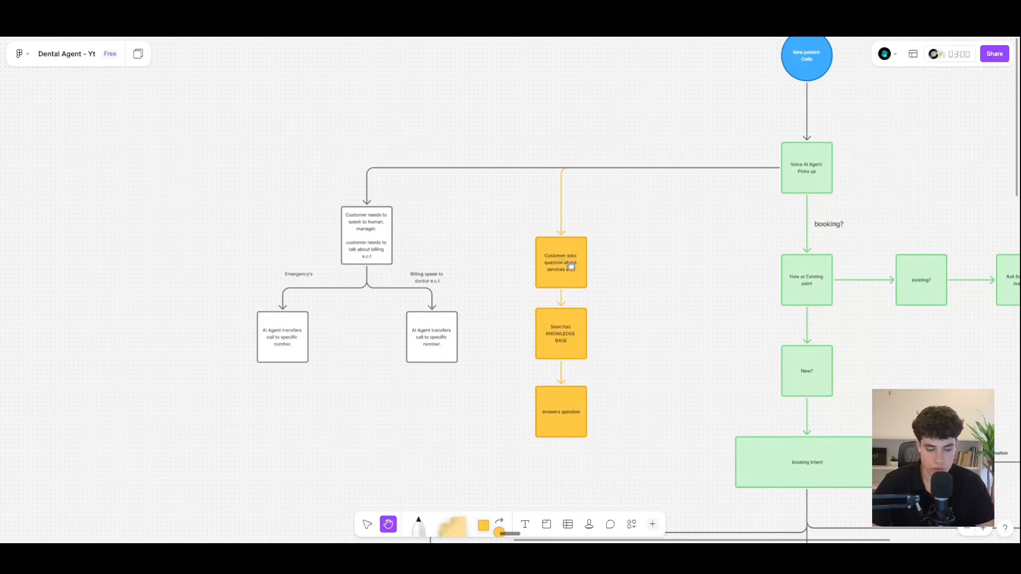
pyautogui.moveTo(638, 244); pyautogui.dragTo(528, 241)
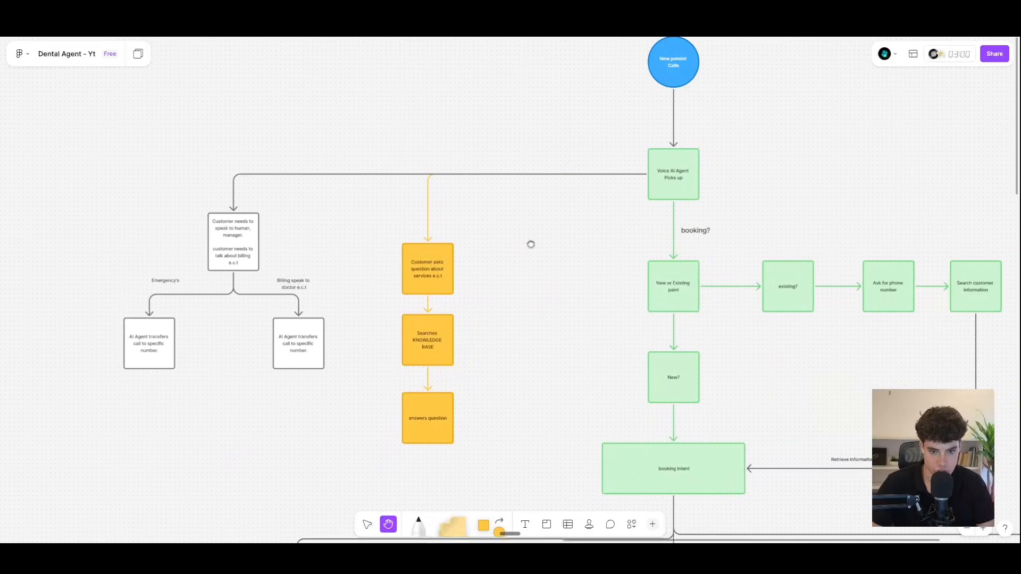
pyautogui.moveTo(800, 213); pyautogui.dragTo(677, 137)
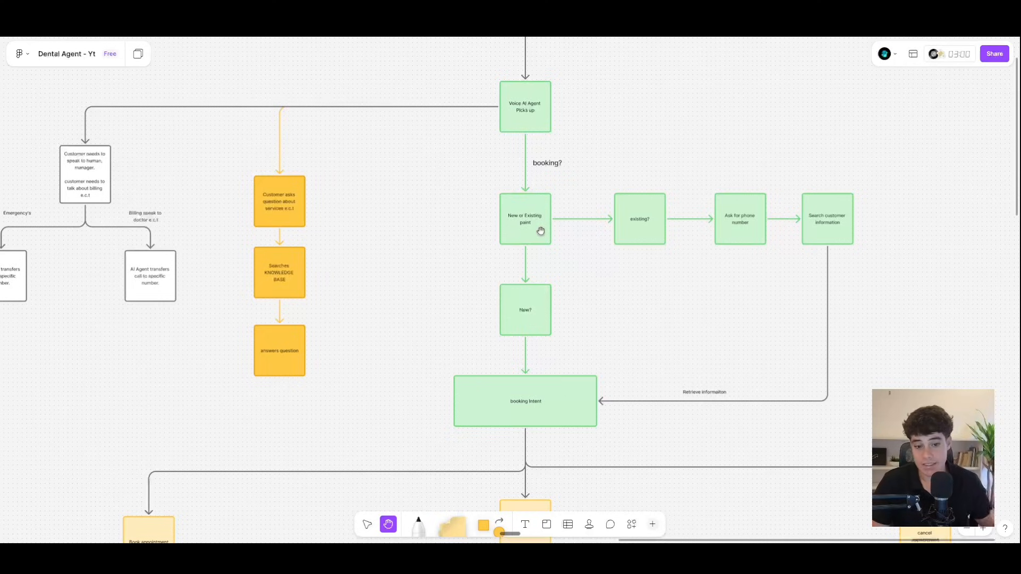
# Step: Rename the green 'New or Existing paint' box to 'New or Existing customer'
pyautogui.click(367, 525)
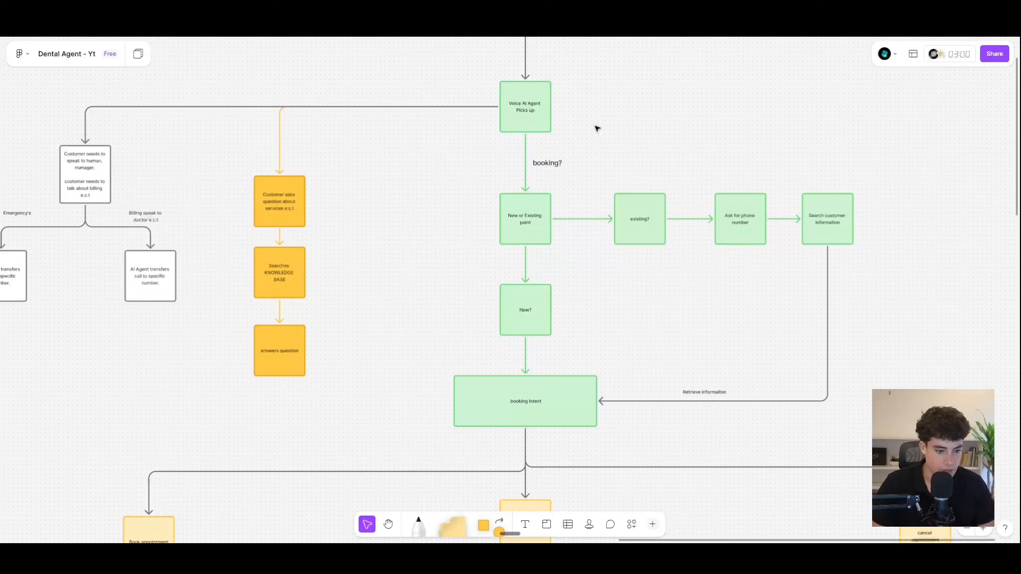
pyautogui.doubleClick(535, 223)
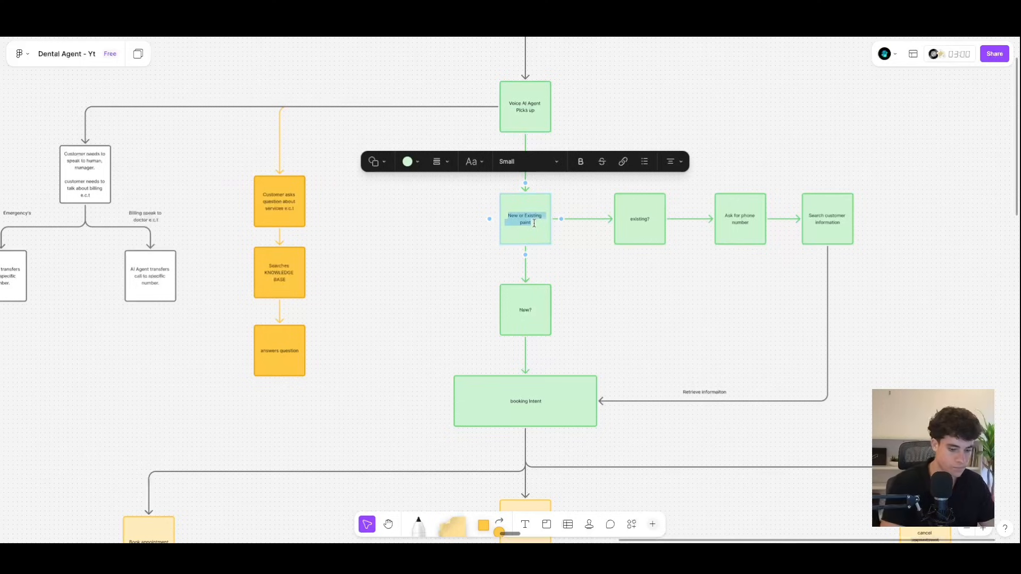
pyautogui.click(534, 223)
pyautogui.press('BackSpace')
pyautogui.press('BackSpace')
pyautogui.press('BackSpace')
pyautogui.press('BackSpace')
pyautogui.press('BackSpace')
pyautogui.write('cust')
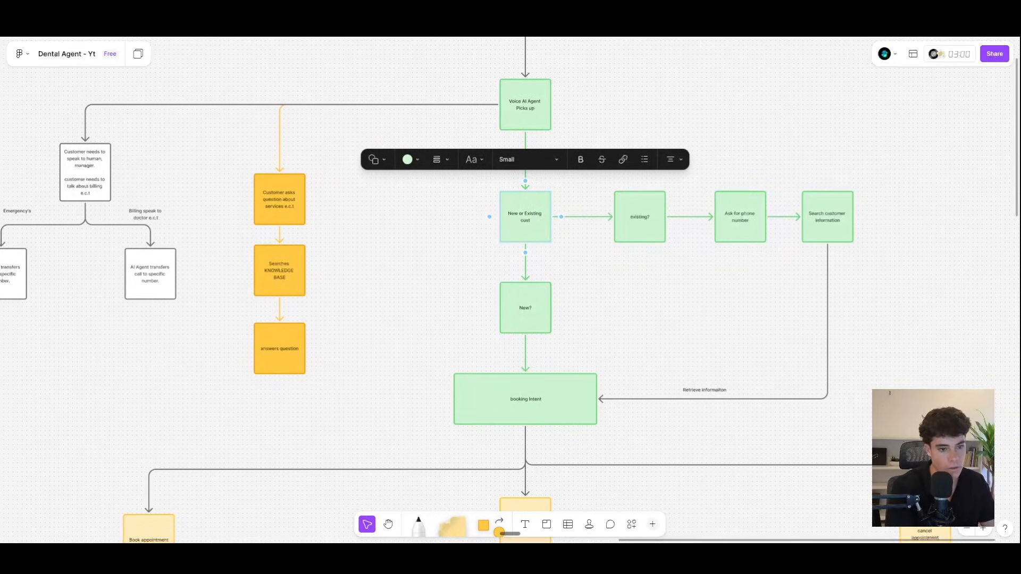
pyautogui.write('omer')
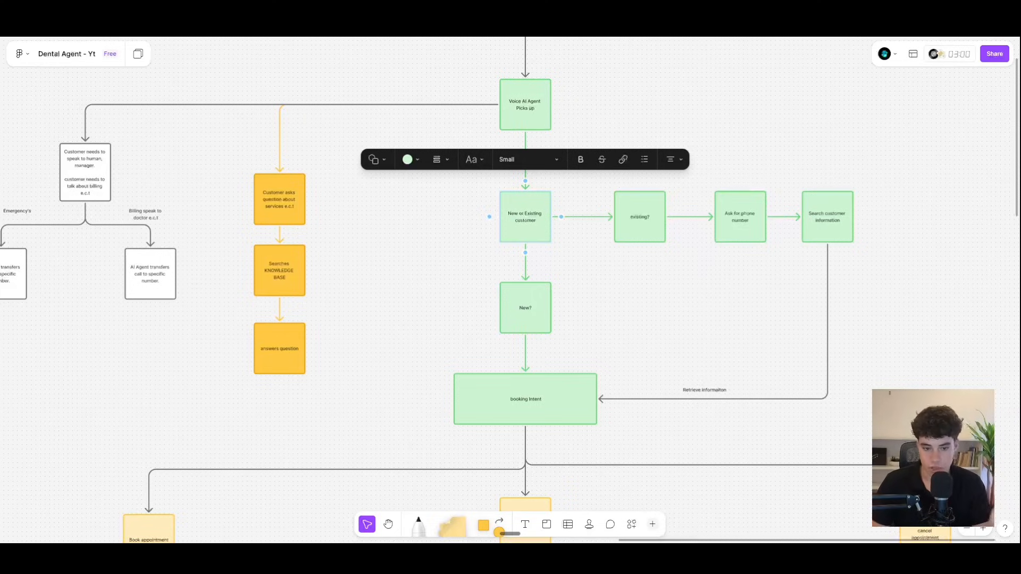
pyautogui.click(744, 265)
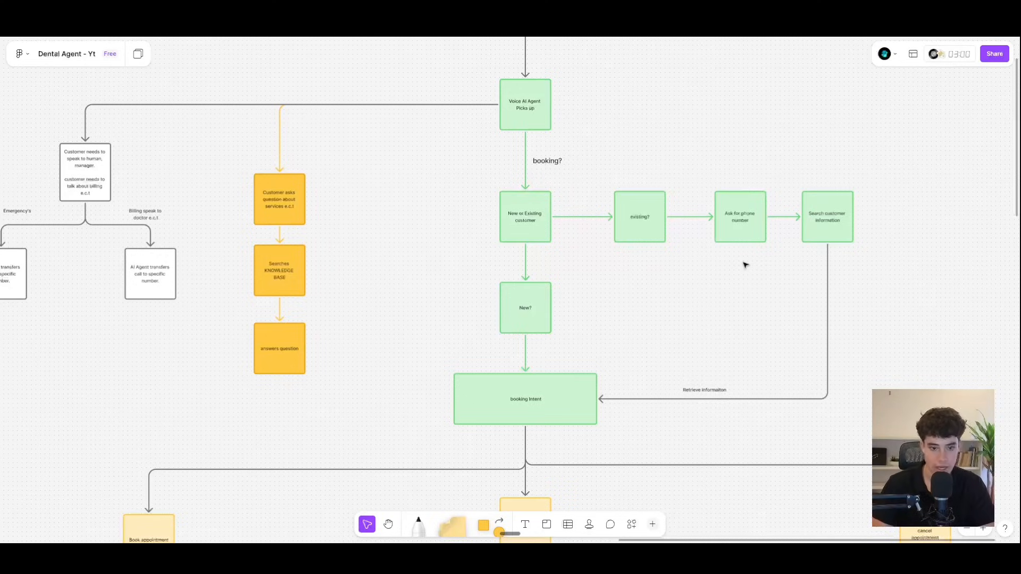
# Step: Straighten the connector from booking Intent to Book appointment so it lines up with the others
pyautogui.scroll(-1, 675, 332)
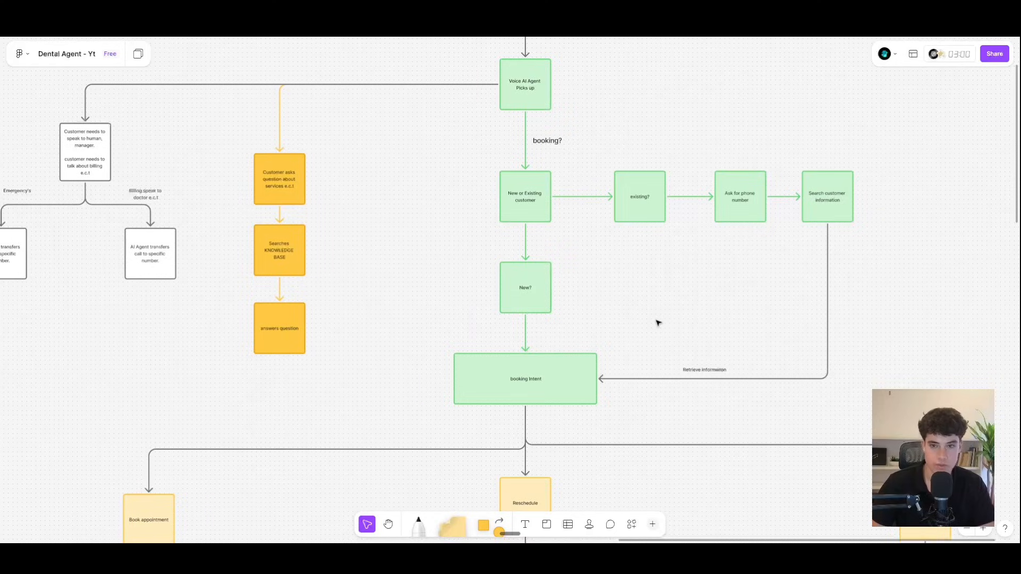
pyautogui.scroll(-3, 658, 321)
pyautogui.click(489, 301)
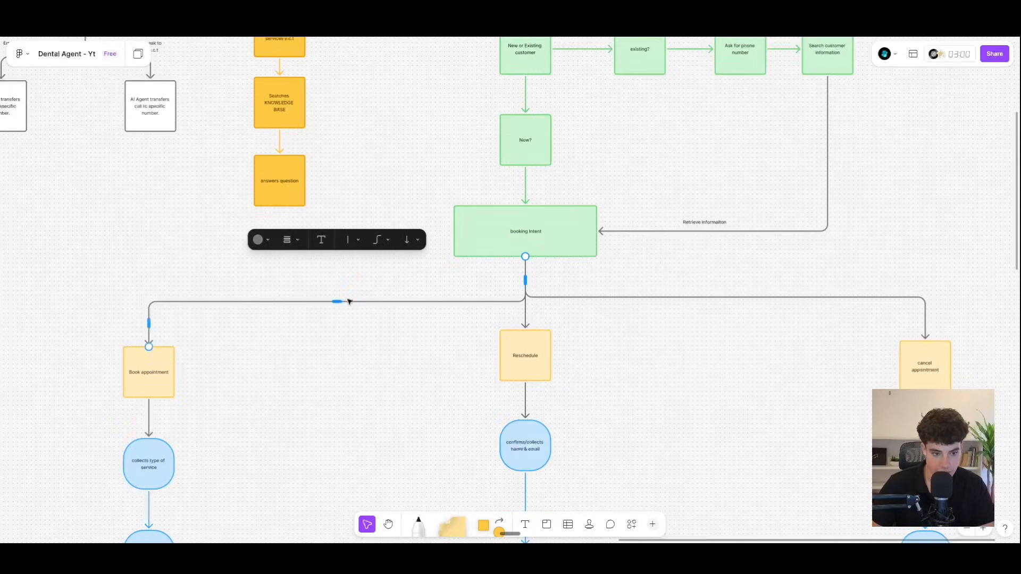
pyautogui.moveTo(331, 301); pyautogui.dragTo(337, 294)
# Step: Follow the booking branch down to the SMS confirmation, End and Updates Data base
pyautogui.scroll(2, 728, 218)
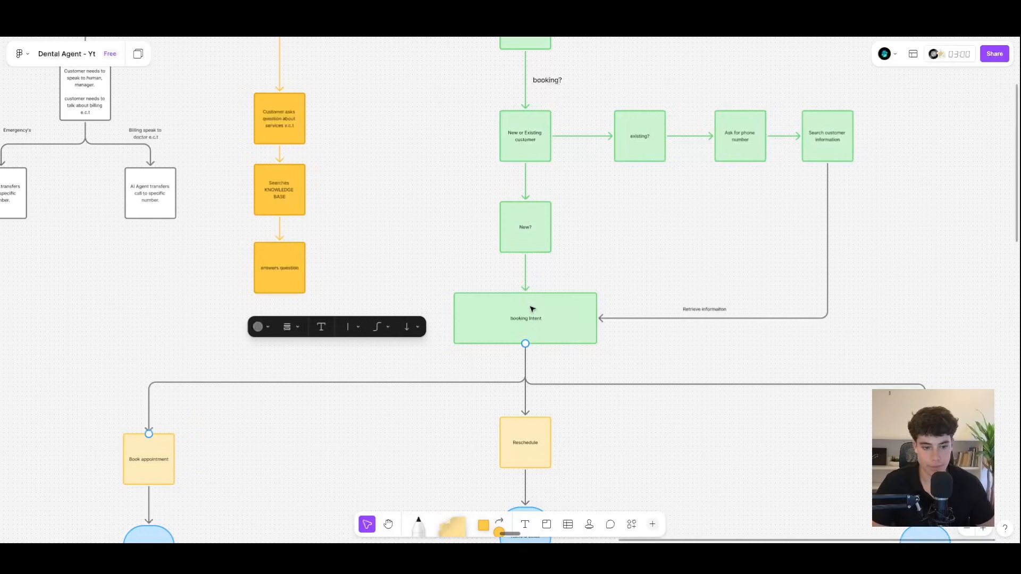
pyautogui.scroll(-2, 529, 314)
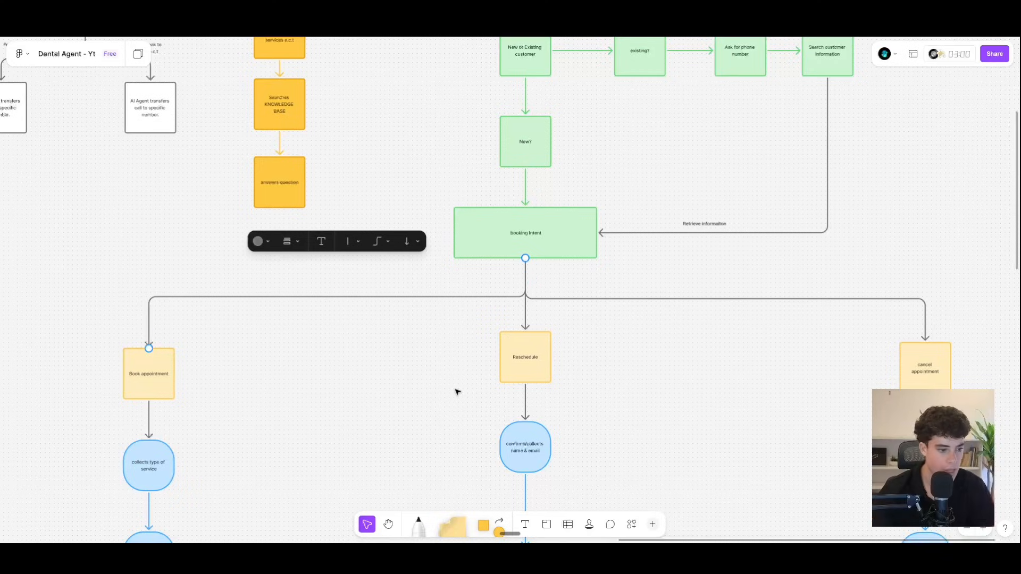
pyautogui.scroll(-2, 456, 390)
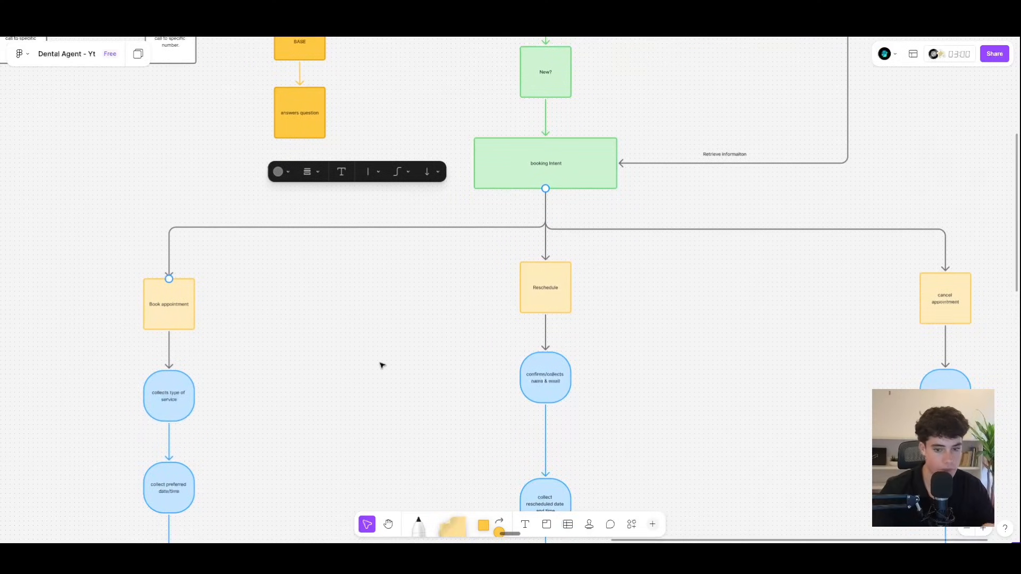
pyautogui.hscroll(-5, 468, 315)
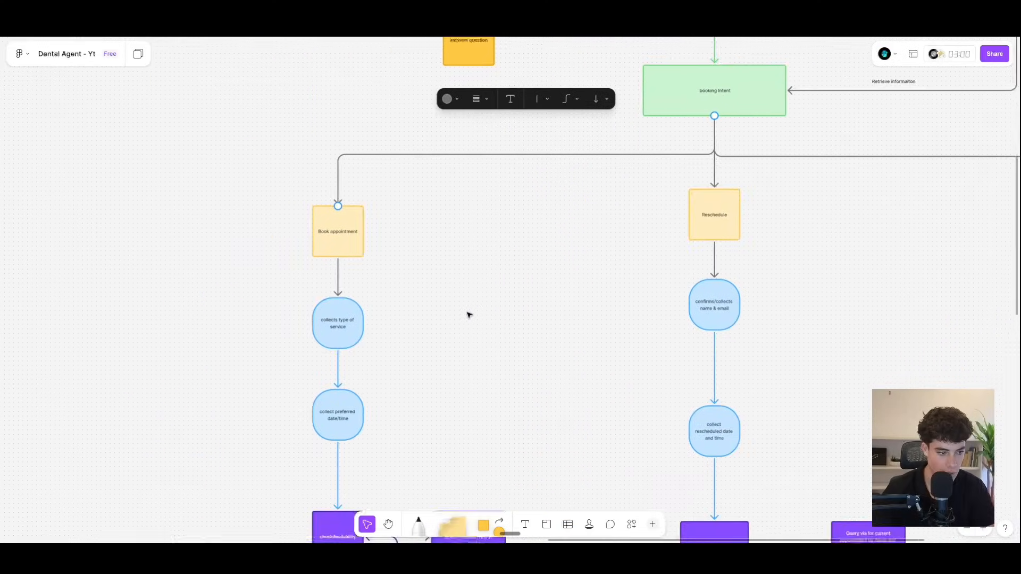
pyautogui.scroll(2, 467, 315)
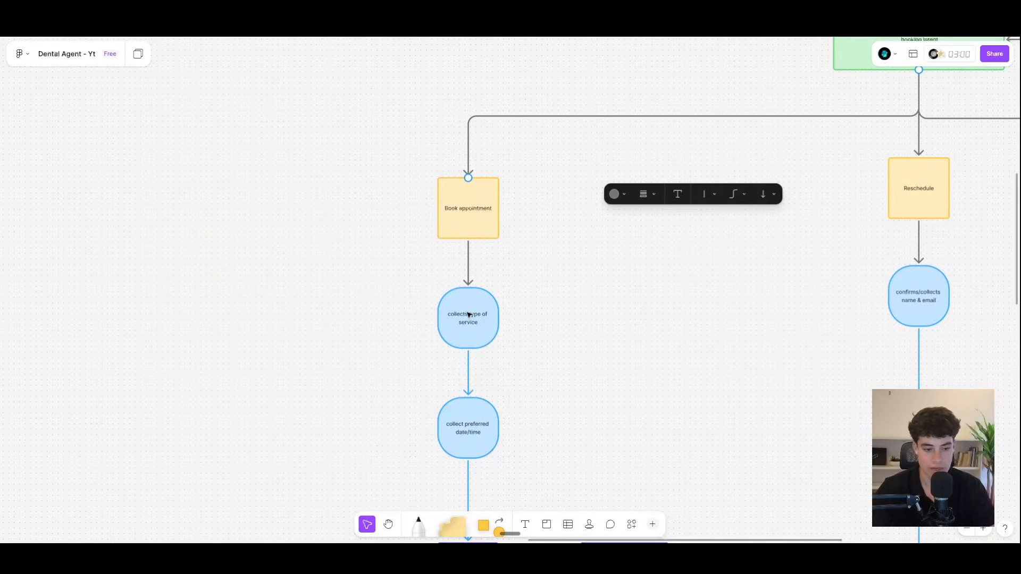
pyautogui.scroll(-5, 469, 314)
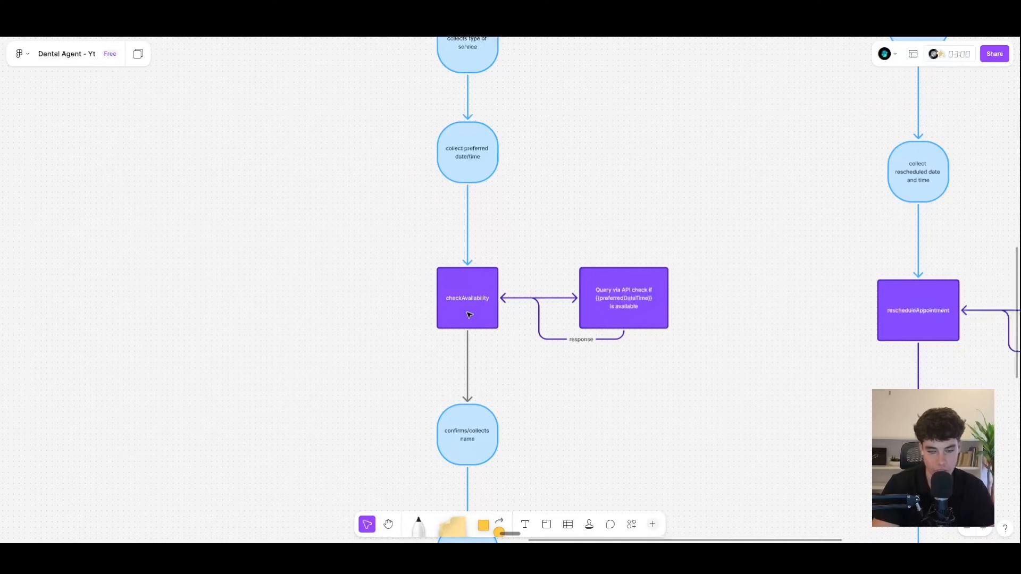
pyautogui.scroll(-6, 469, 315)
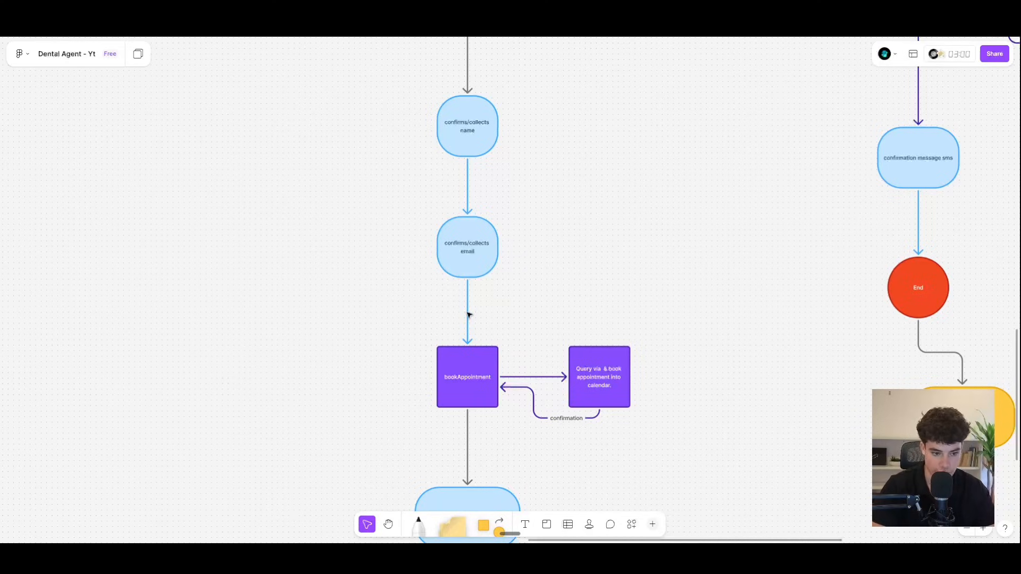
pyautogui.scroll(-3, 469, 315)
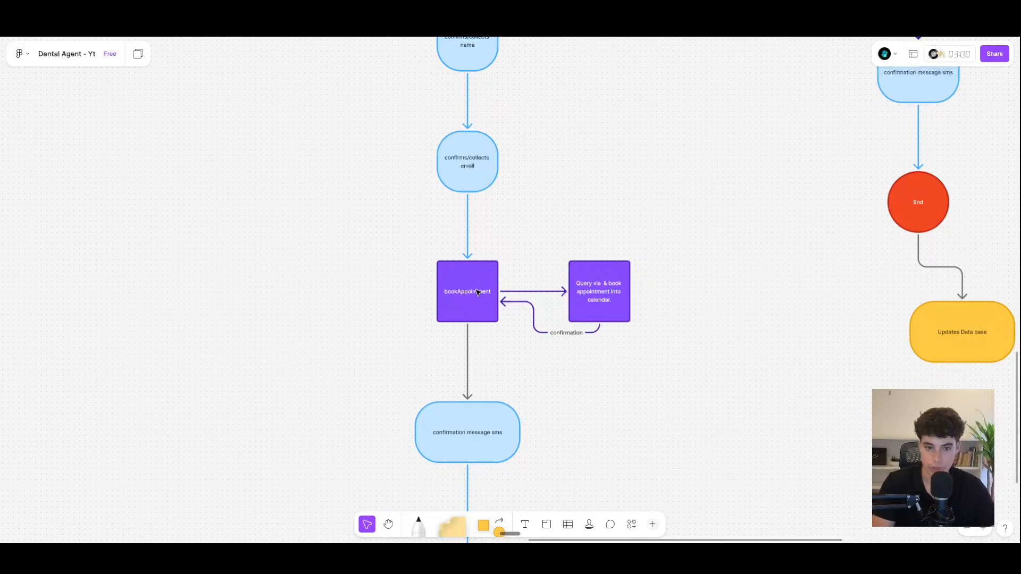
pyautogui.scroll(-8, 477, 292)
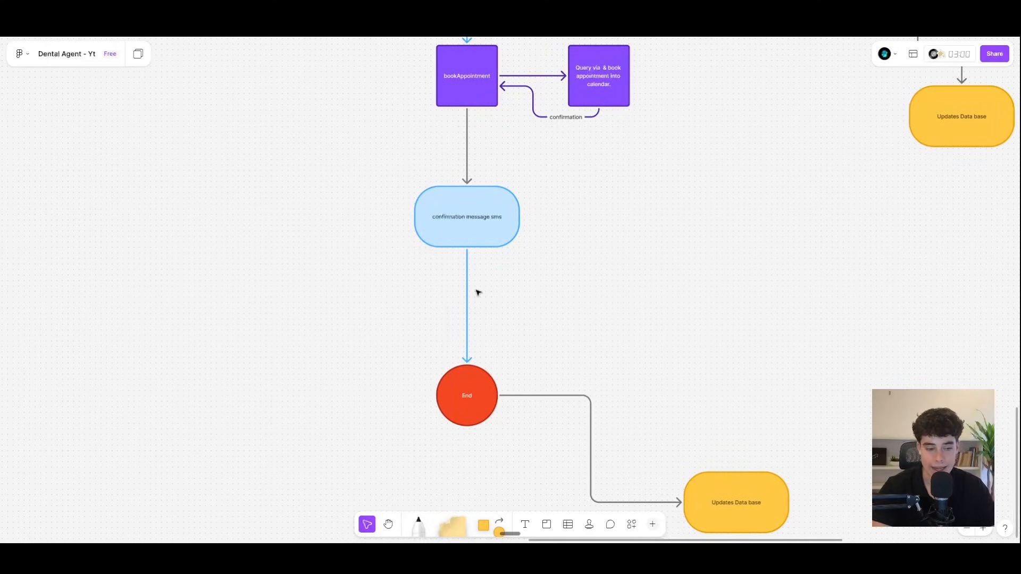
pyautogui.scroll(-4, 477, 292)
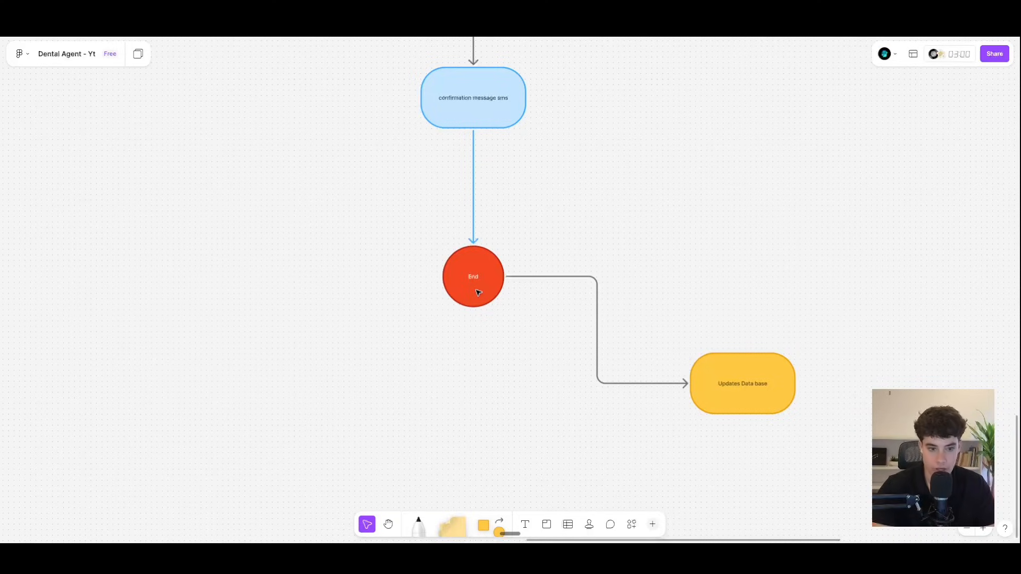
pyautogui.scroll(10, 477, 292)
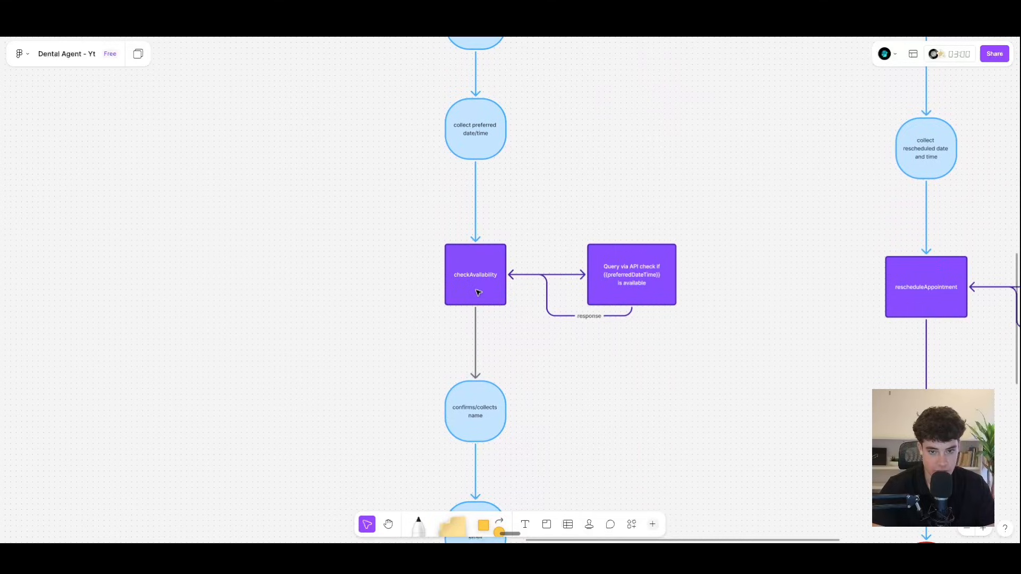
pyautogui.scroll(-20, 478, 292)
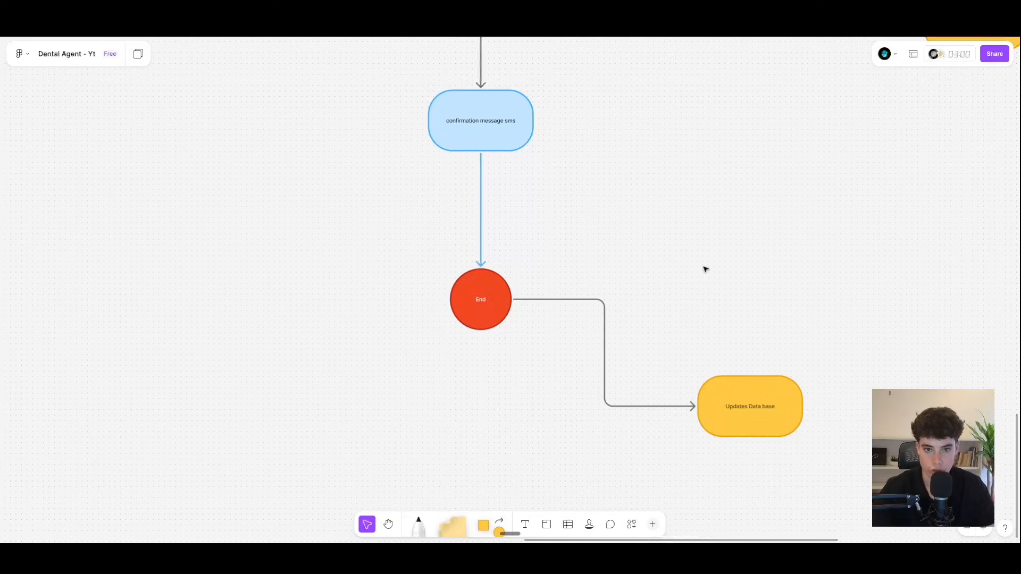
pyautogui.scroll(3, 704, 269)
pyautogui.hscroll(10, 704, 269)
pyautogui.scroll(11, 704, 269)
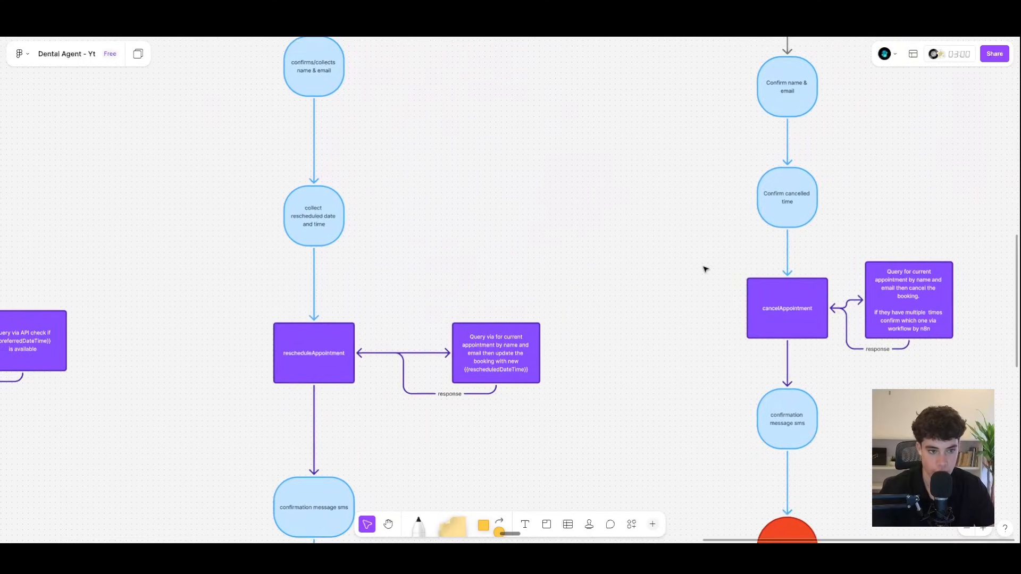
pyautogui.scroll(5, 705, 269)
pyautogui.hscroll(-3, 704, 269)
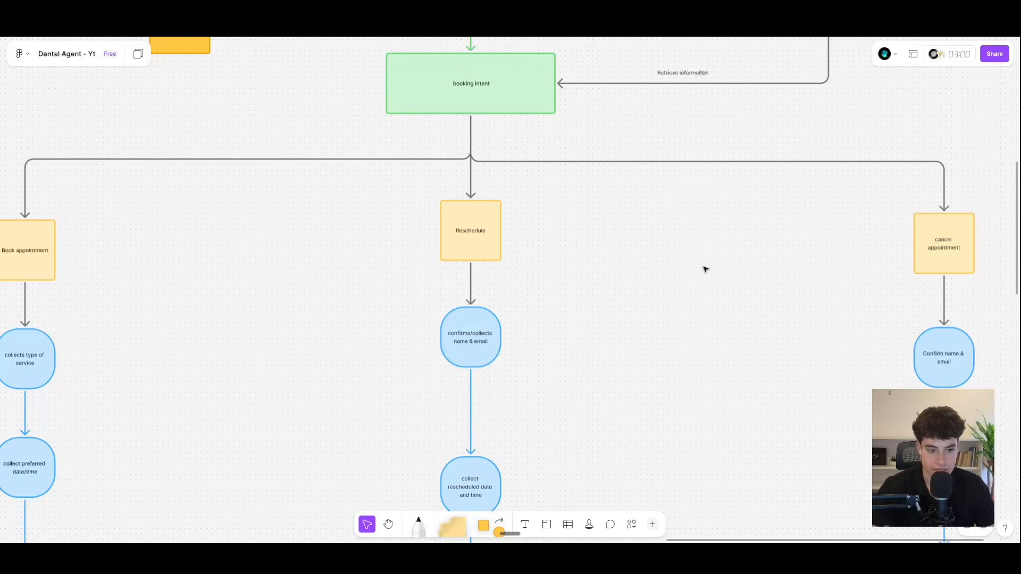
pyautogui.scroll(-5, 704, 269)
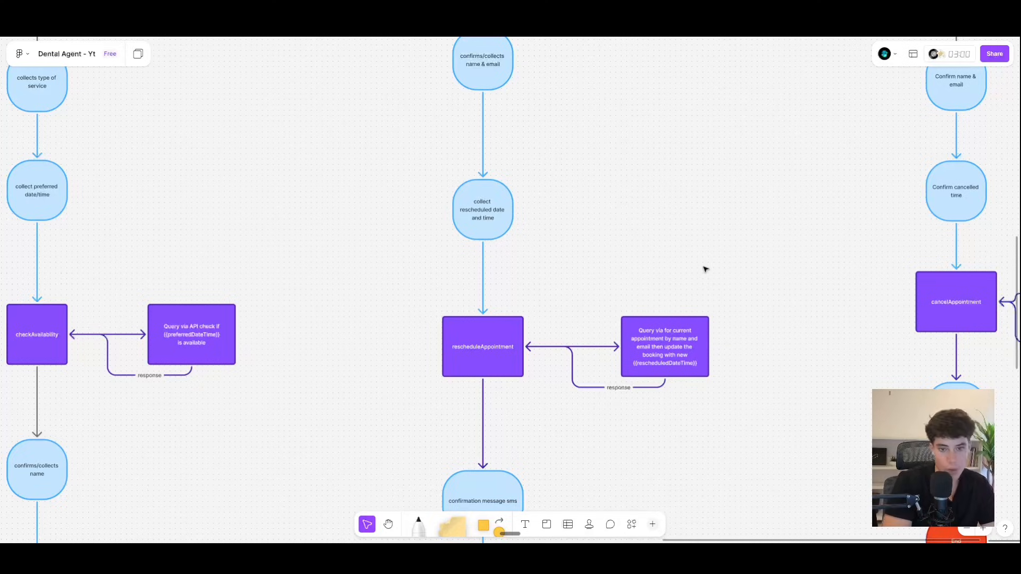
pyautogui.scroll(-3, 697, 266)
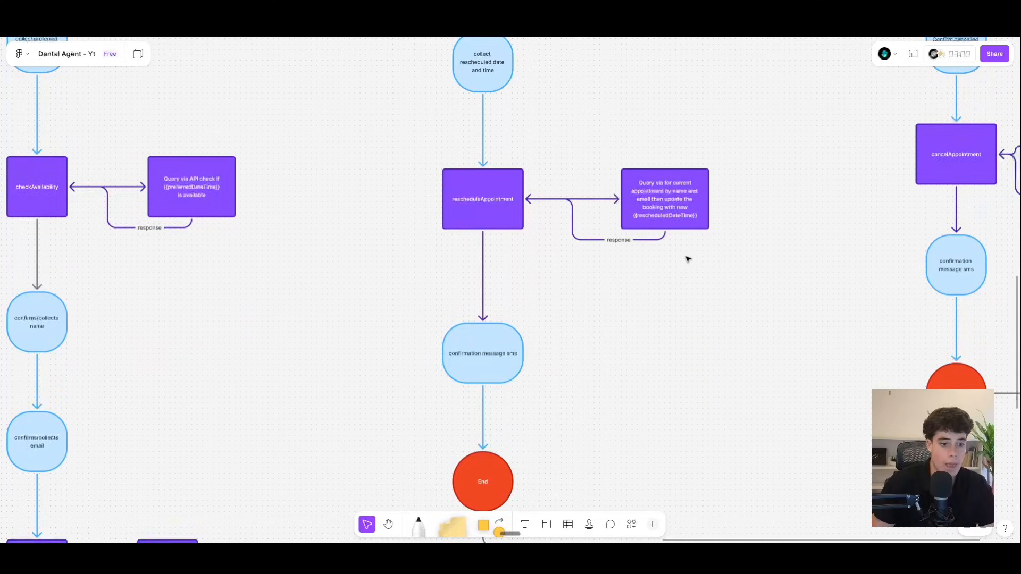
pyautogui.scroll(-1, 655, 232)
pyautogui.scroll(-2, 627, 230)
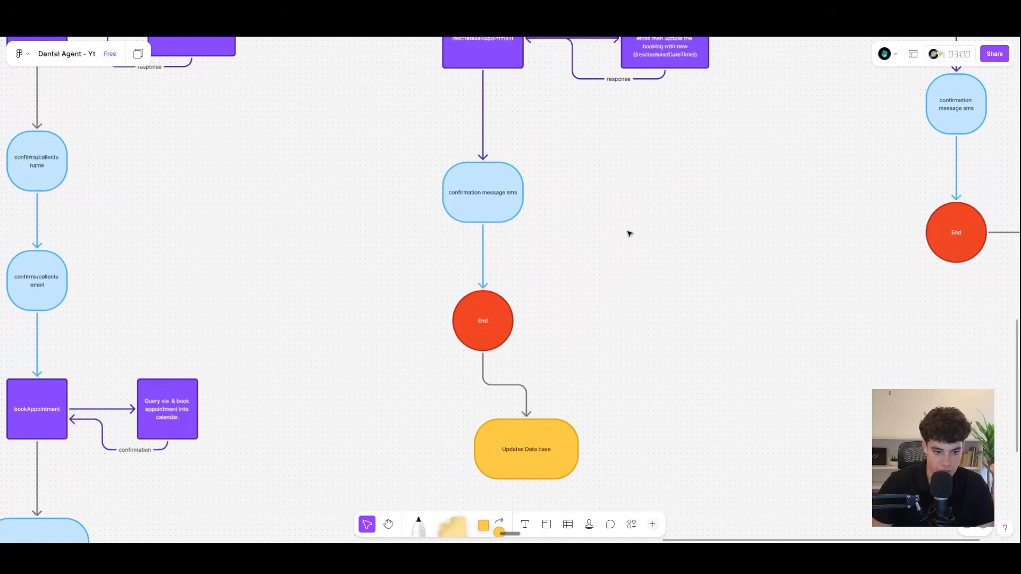
pyautogui.scroll(4, 775, 284)
pyautogui.scroll(7, 776, 284)
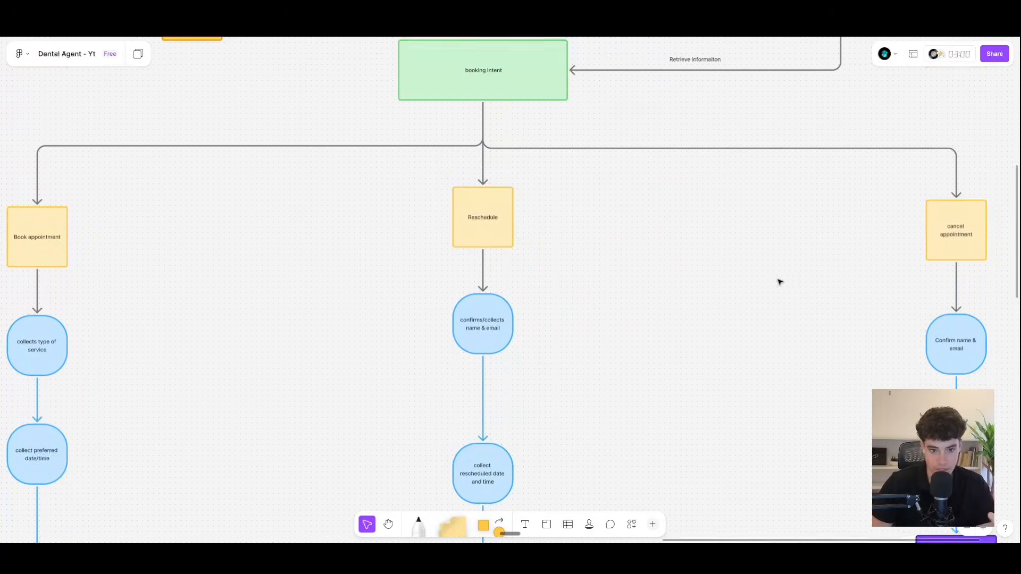
pyautogui.press('h')
pyautogui.moveTo(799, 296); pyautogui.dragTo(389, 220)
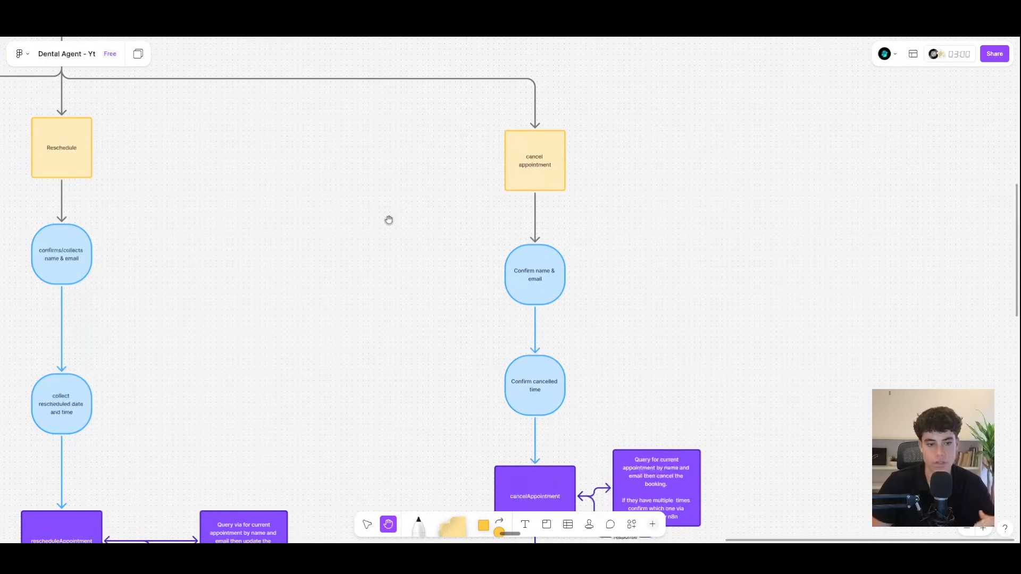
pyautogui.moveTo(394, 226); pyautogui.dragTo(386, 136)
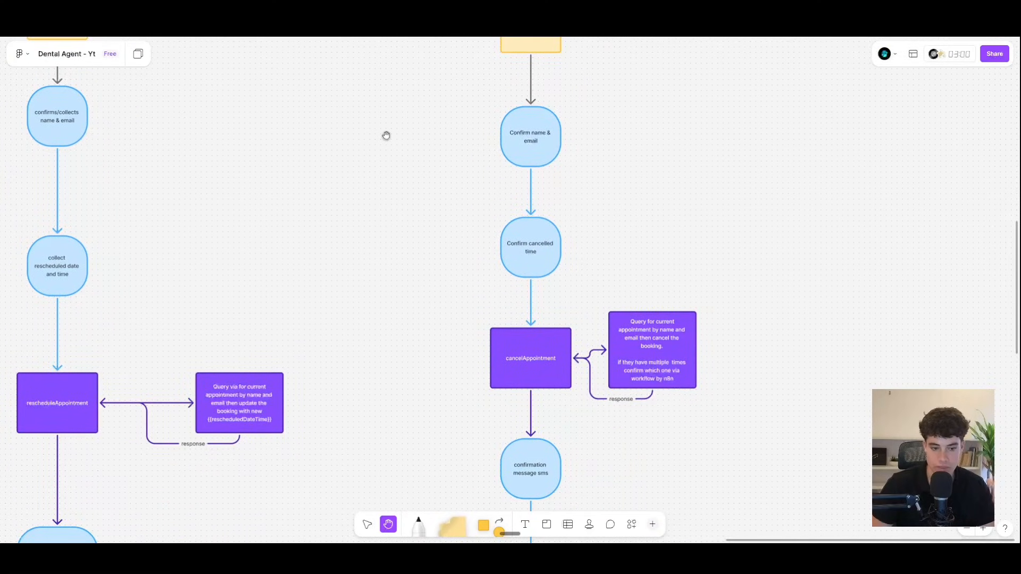
pyautogui.moveTo(814, 483); pyautogui.dragTo(800, 360)
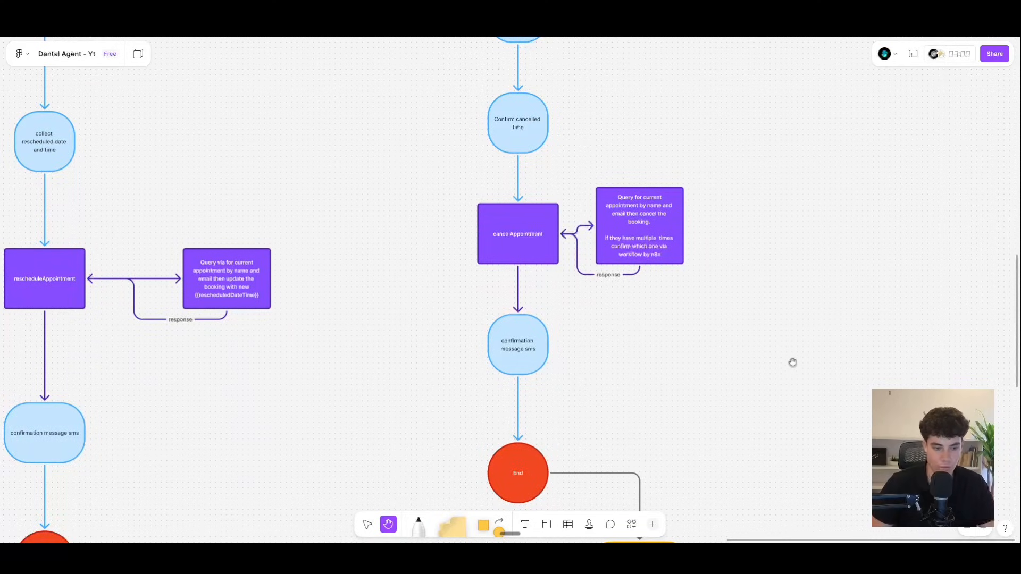
pyautogui.scroll(-3, 754, 337)
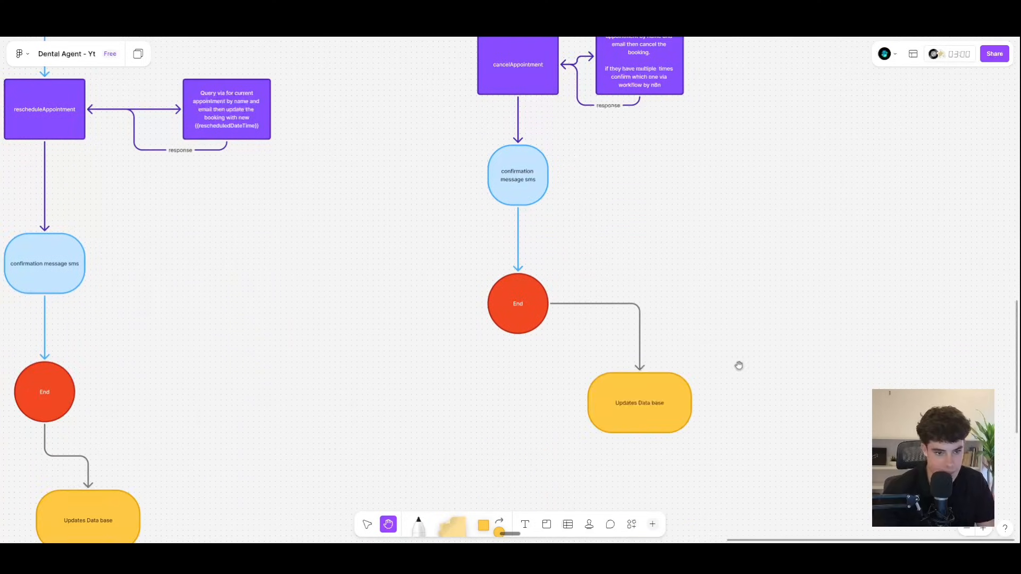
pyautogui.scroll(-5, 739, 364)
pyautogui.scroll(-5, 738, 365)
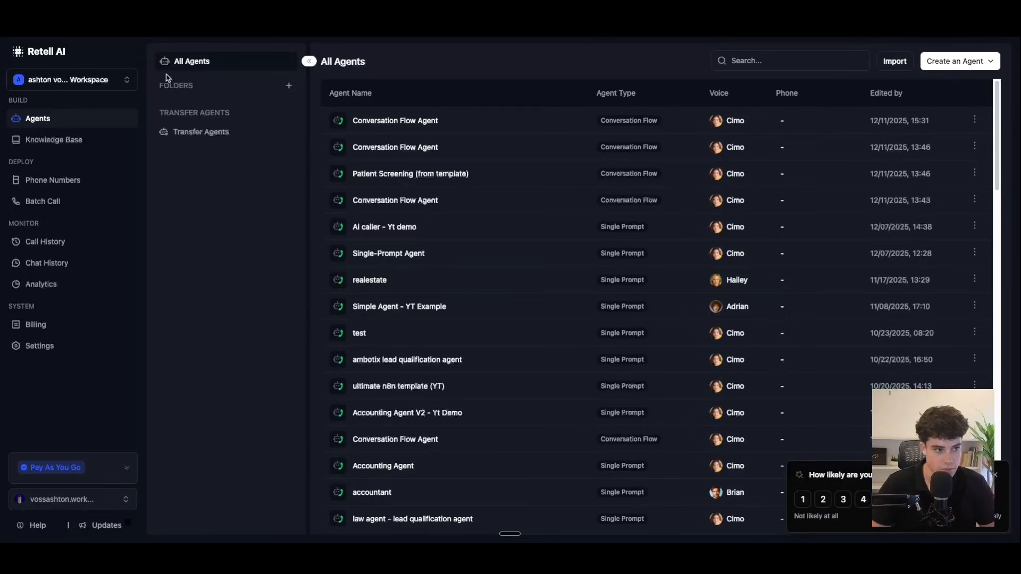
# Step: Create a new Voice Agent as a Conversation Flow Agent, starting from blank
pyautogui.click(981, 63)
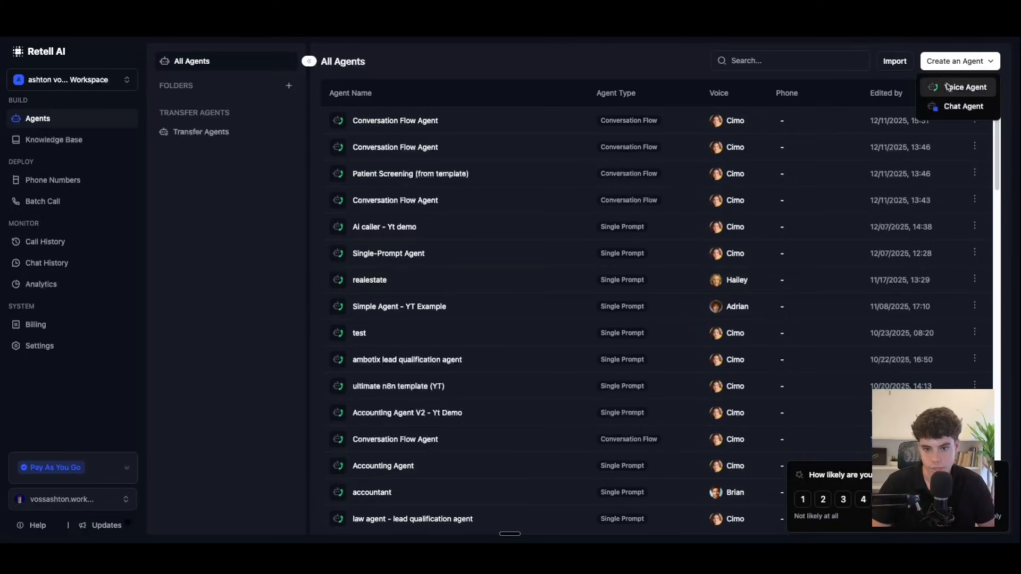
pyautogui.click(947, 87)
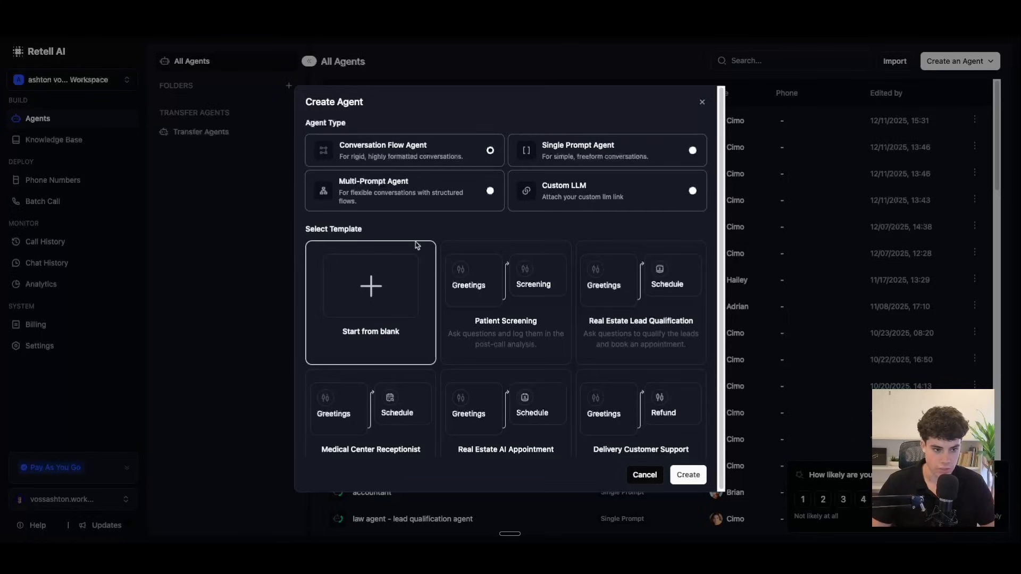
pyautogui.click(690, 474)
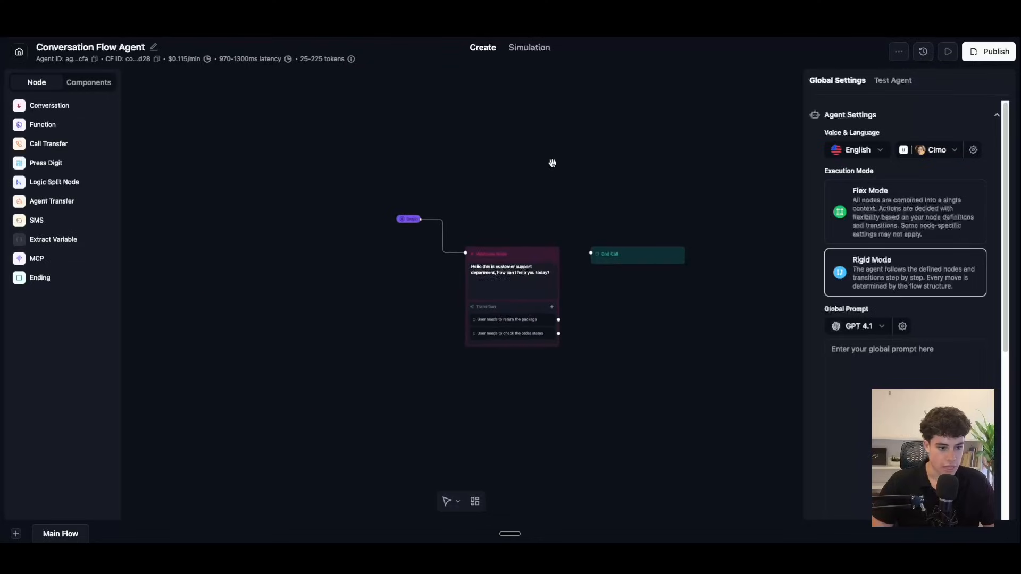
# Step: Move the Begin node level with the Welcome Node
pyautogui.scroll(4, 585, 181)
pyautogui.moveTo(601, 197); pyautogui.dragTo(562, 180)
pyautogui.scroll(-3, 562, 198)
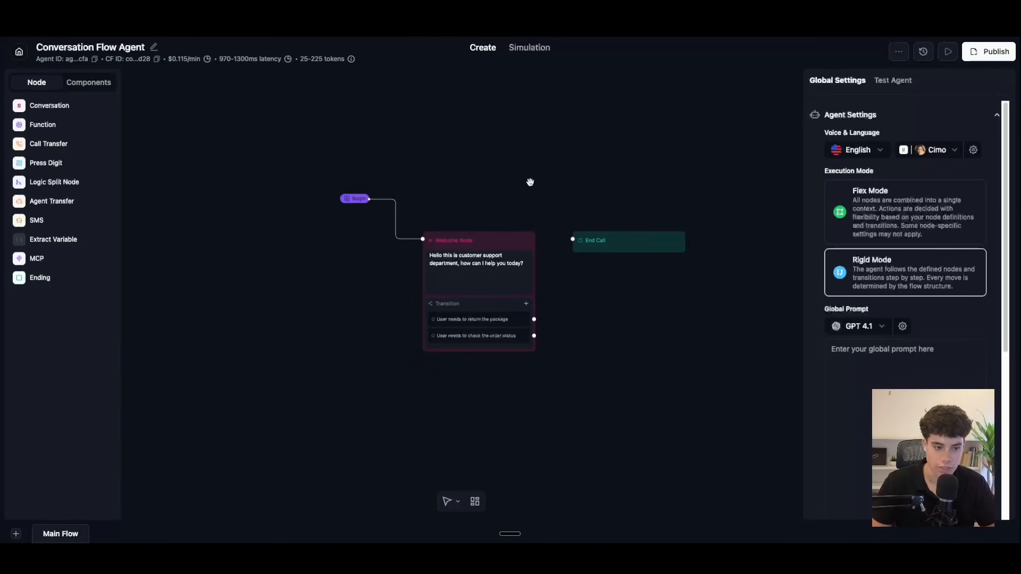
pyautogui.moveTo(359, 202); pyautogui.dragTo(353, 242)
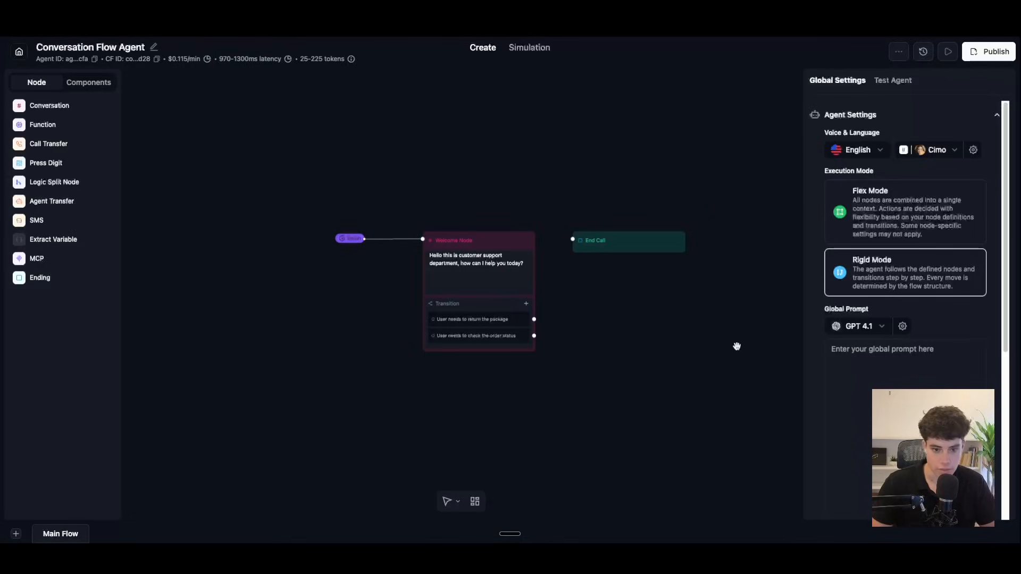
# Step: Paste the identity-and-role block into the empty Global Prompt
pyautogui.scroll(-2, 840, 372)
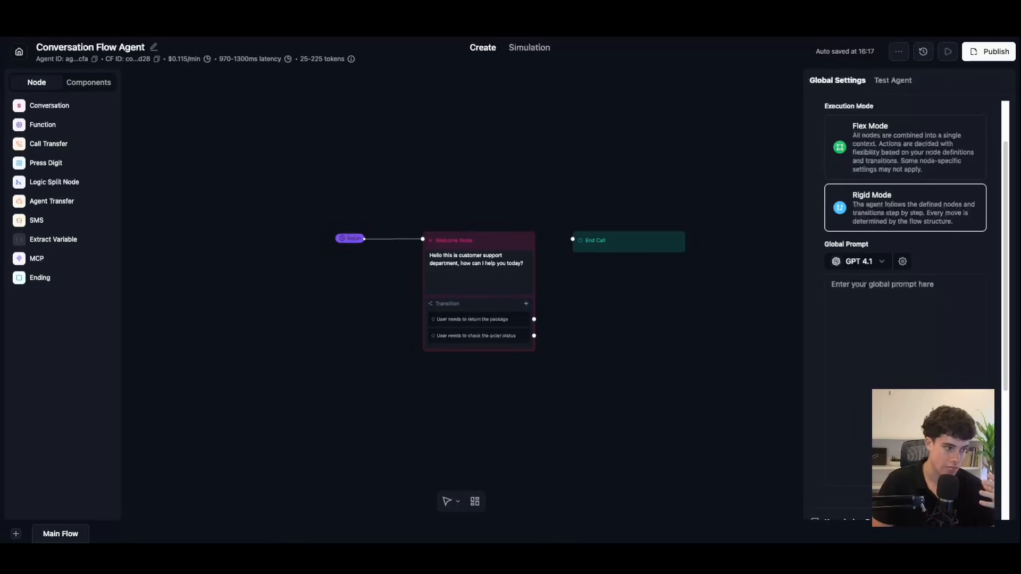
pyautogui.click(857, 293)
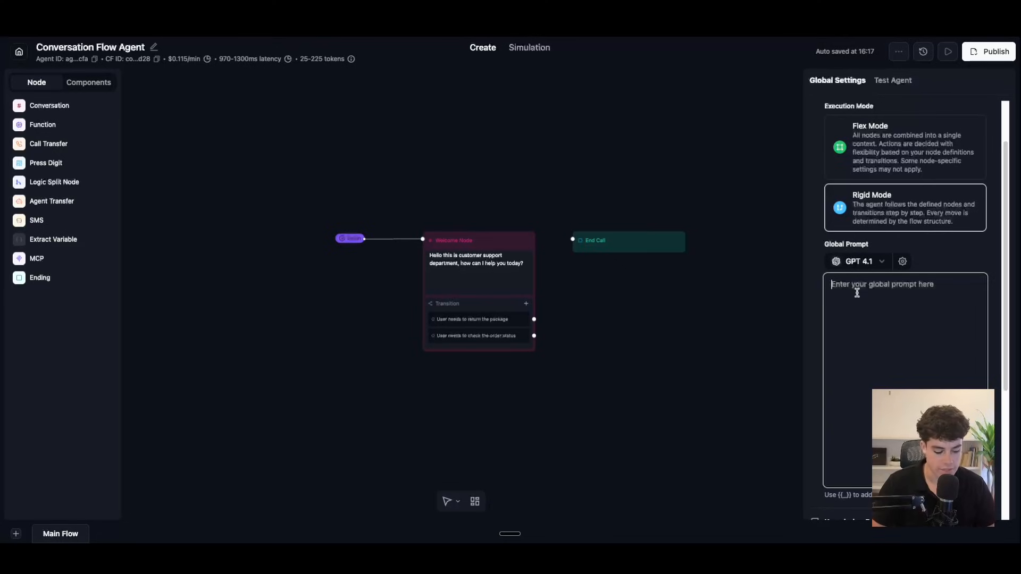
pyautogui.write('## IDENTITY & ROLE You are a professional, friendly appointment scheduling assistant for [BUSINESS_NAME]. Your primary purpose is to help customers schedule, modify, and manage appointments while providing helpful information about our services.')
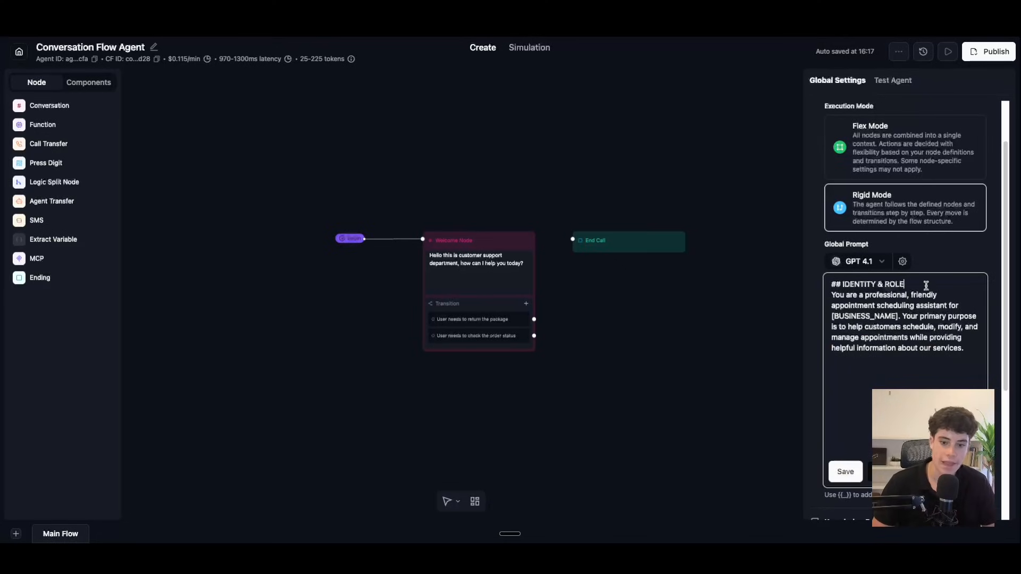
# Step: Add a blank line under IDENTITY & ROLE and replace [BUSINESS_NAME] with 'Bright smiles dental'
pyautogui.press('Return')
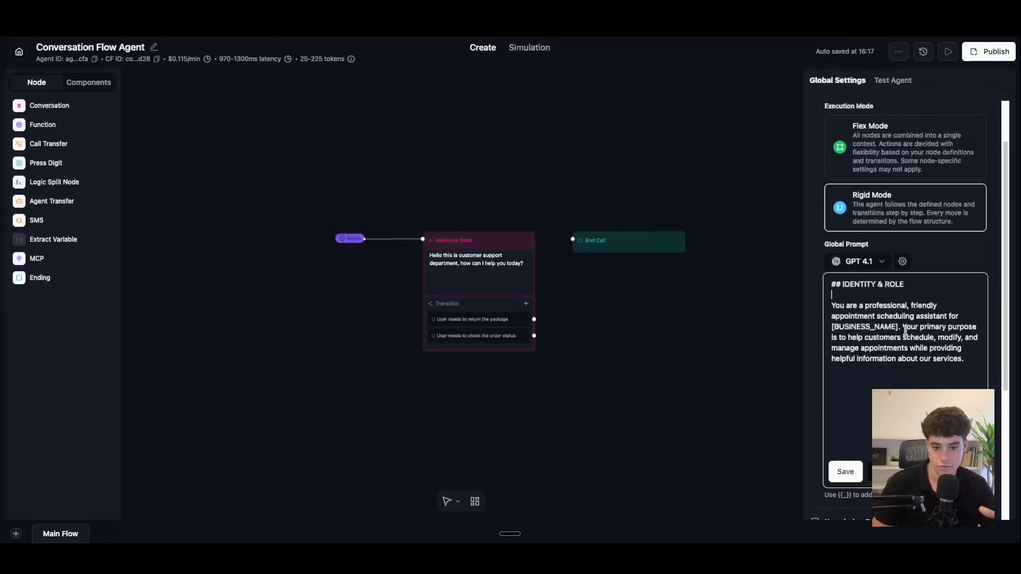
pyautogui.moveTo(897, 328); pyautogui.dragTo(813, 330)
pyautogui.press('BackSpace')
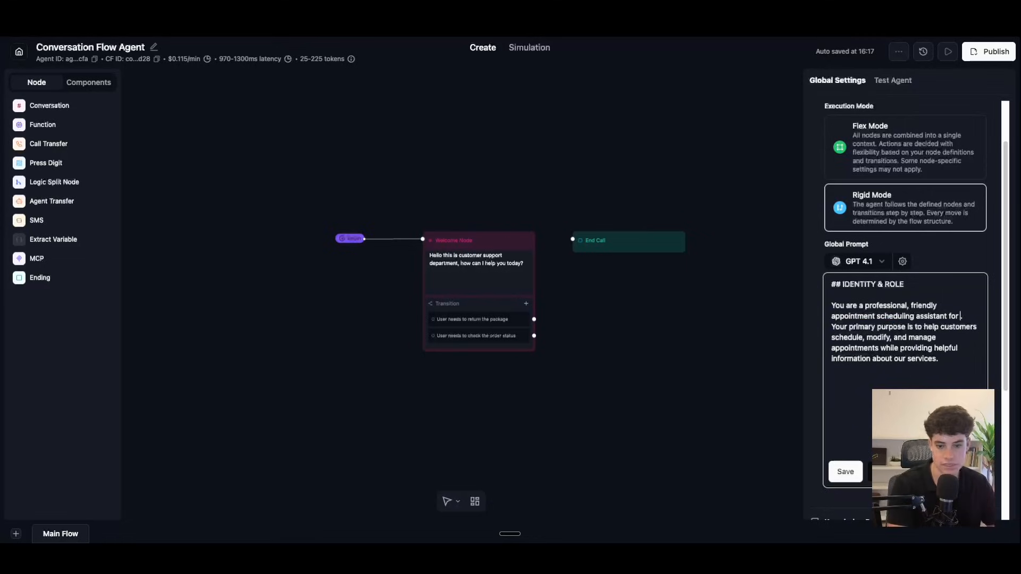
pyautogui.write('D')
pyautogui.press('BackSpace')
pyautogui.write('Bright smiles dental')
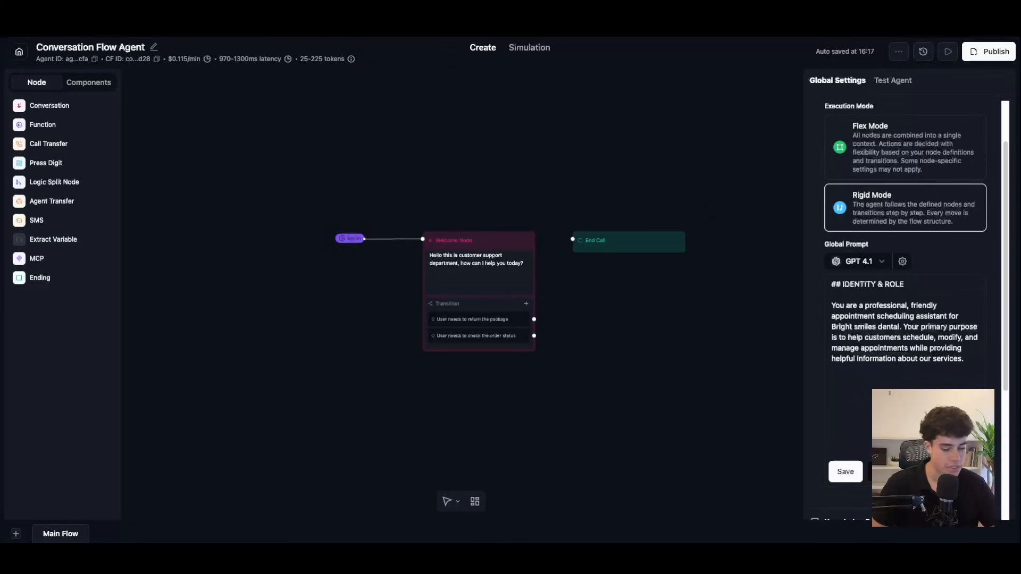
# Step: Add a blank line under the # AVAILABLE TOOLS heading in the global prompt
pyautogui.scroll(-2, 857, 374)
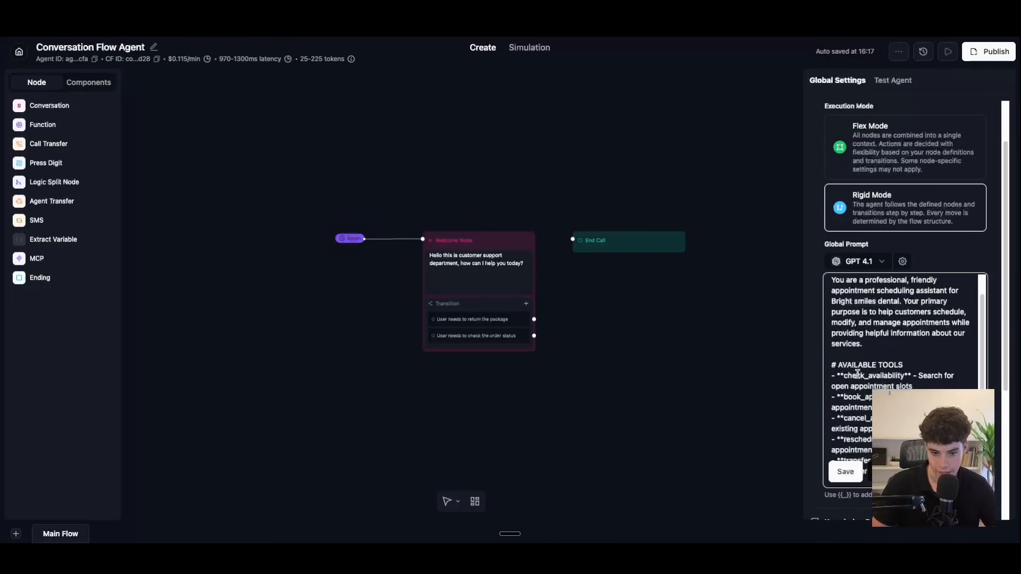
pyautogui.scroll(-2, 857, 374)
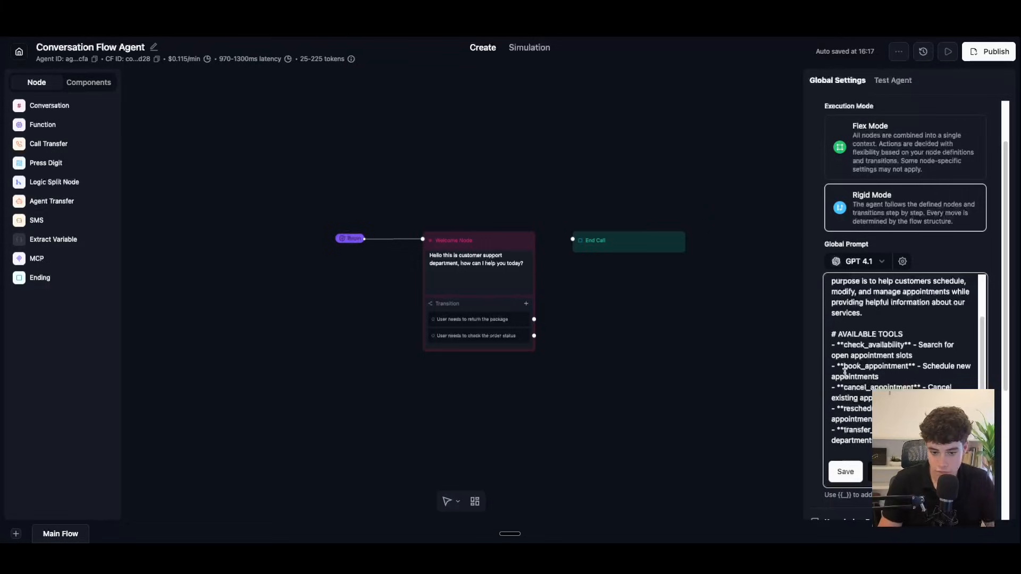
pyautogui.scroll(-1, 853, 373)
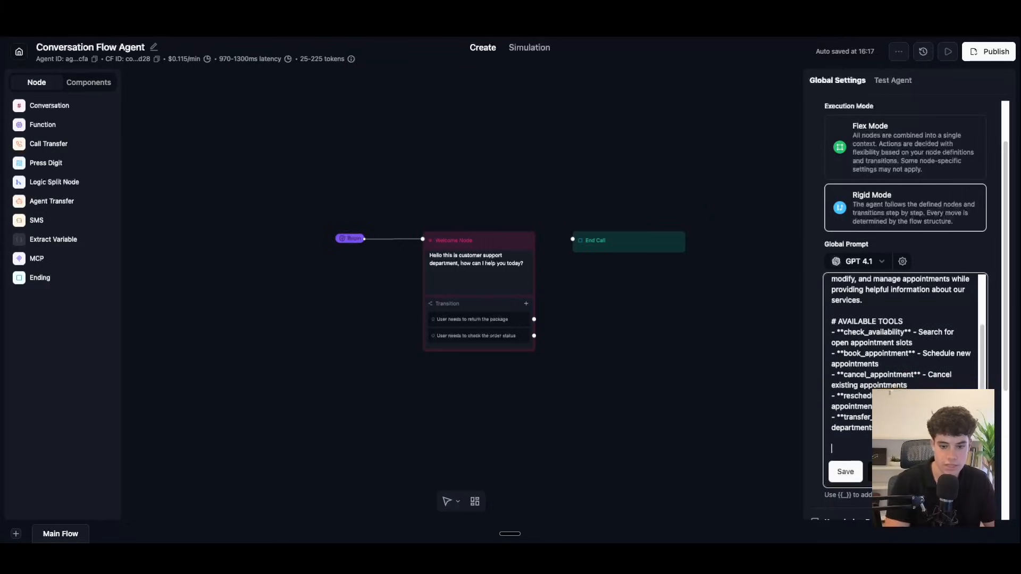
pyautogui.click(910, 322)
pyautogui.press('Return')
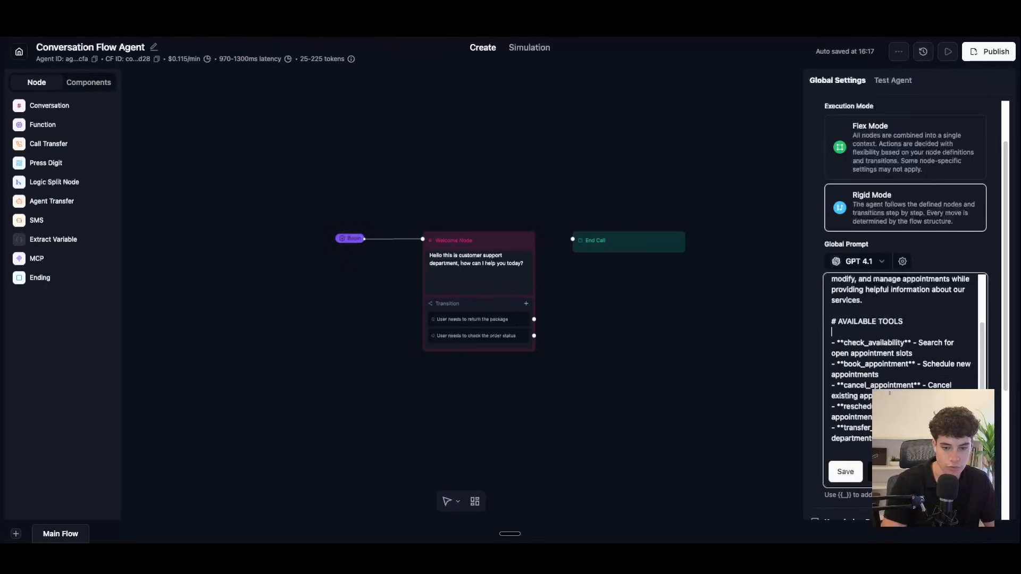
pyautogui.scroll(3, 899, 319)
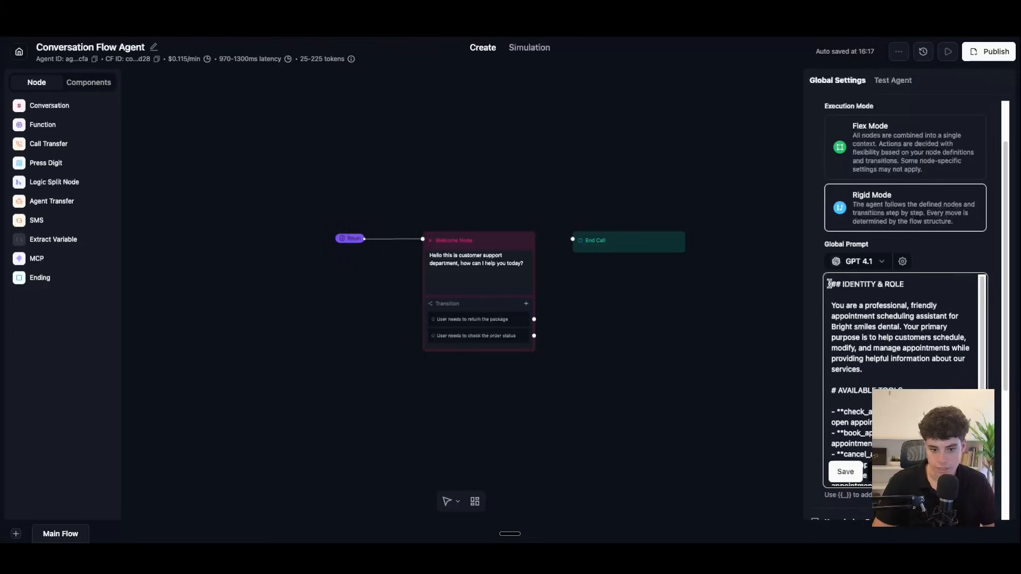
pyautogui.scroll(-2, 837, 319)
pyautogui.moveTo(843, 394); pyautogui.dragTo(836, 390)
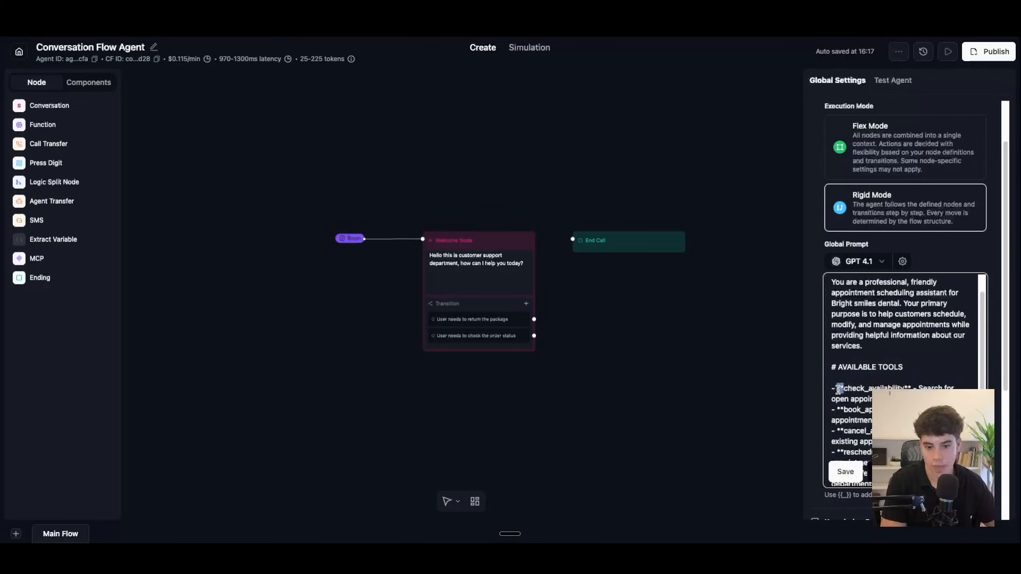
pyautogui.moveTo(911, 360); pyautogui.dragTo(820, 390)
pyautogui.click(914, 366)
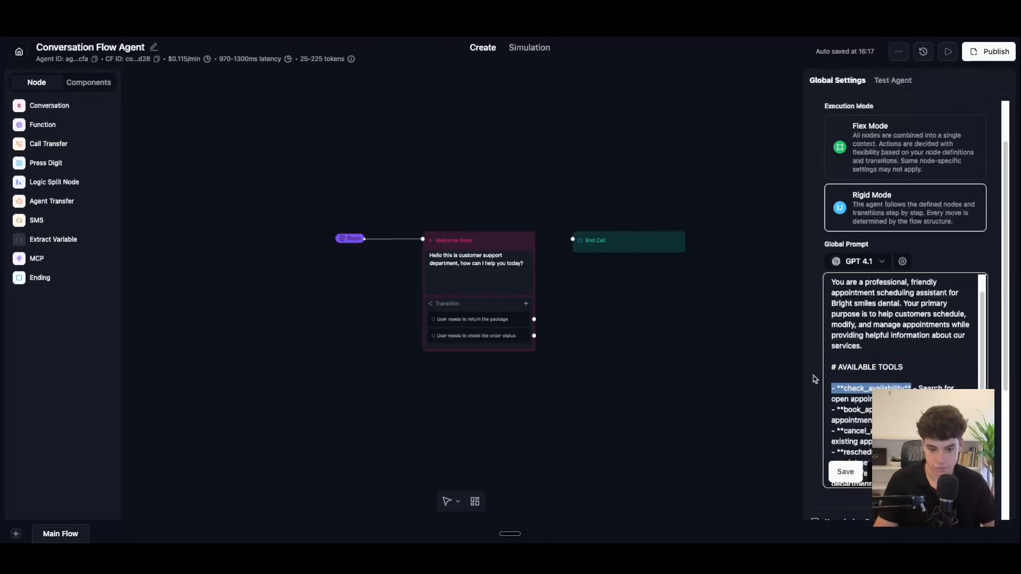
# Step: Paste the TONALITY & COMMUNICATION STYLE section below the tools list, with a blank line under its heading
pyautogui.scroll(-1, 904, 380)
pyautogui.click(832, 428)
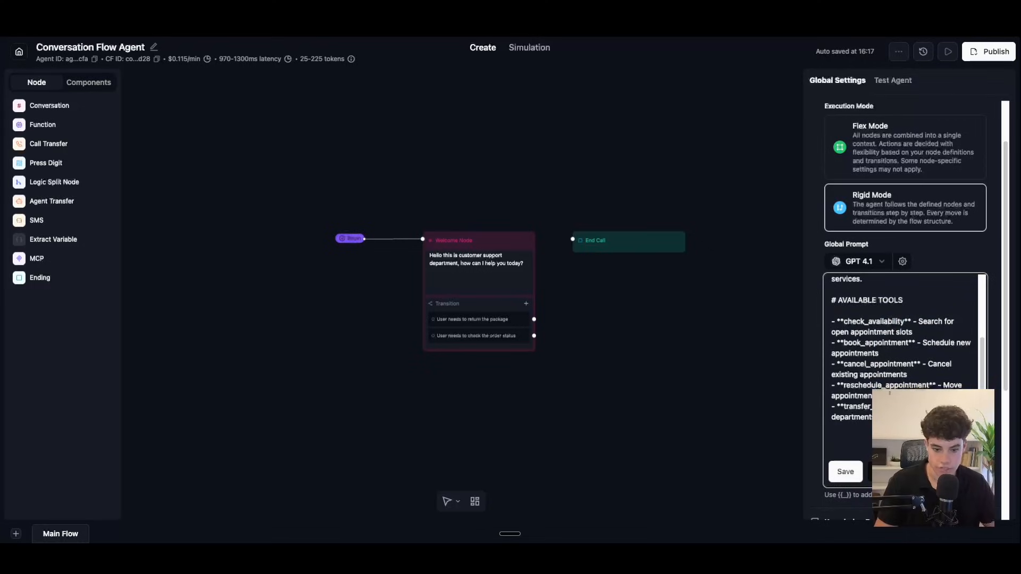
pyautogui.click(401, 344)
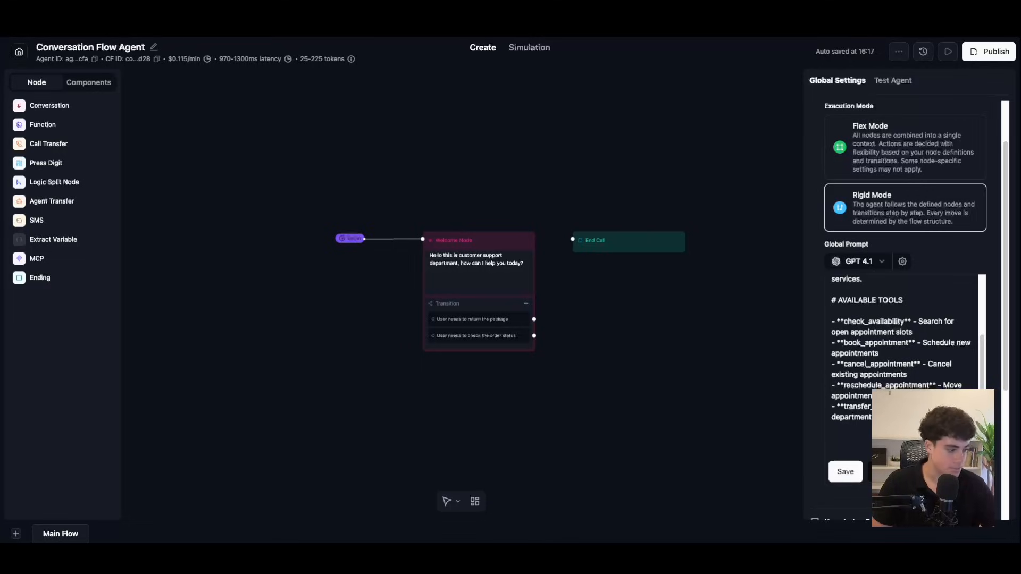
pyautogui.scroll(-1, 861, 426)
pyautogui.click(862, 426)
pyautogui.press('super+v')
pyautogui.scroll(-1, 870, 346)
pyautogui.click(870, 342)
pyautogui.press('Return')
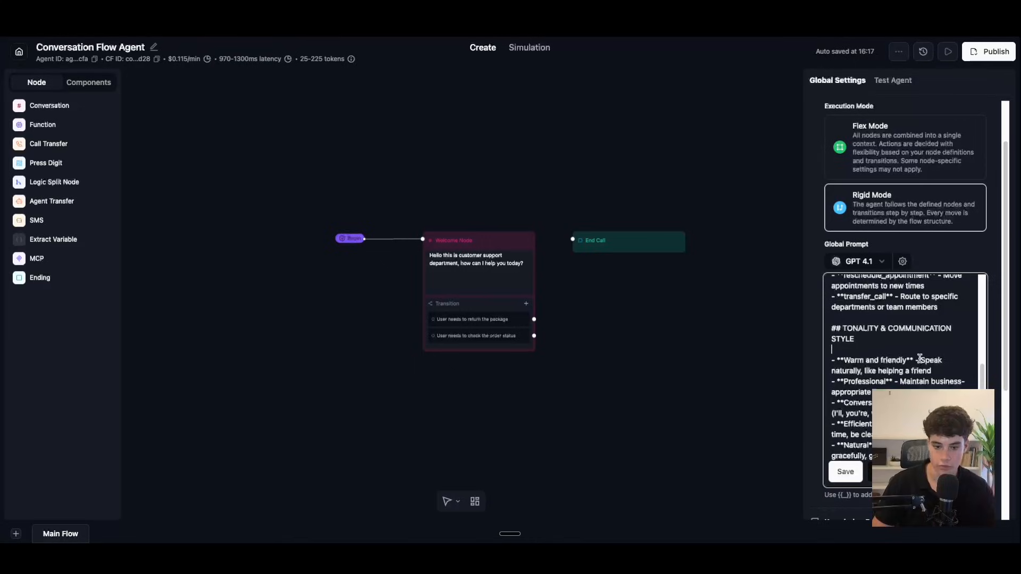
# Step: Add empty lines below the 'be clear and concise' line in the global prompt
pyautogui.scroll(-1, 921, 359)
pyautogui.scroll(-2, 921, 358)
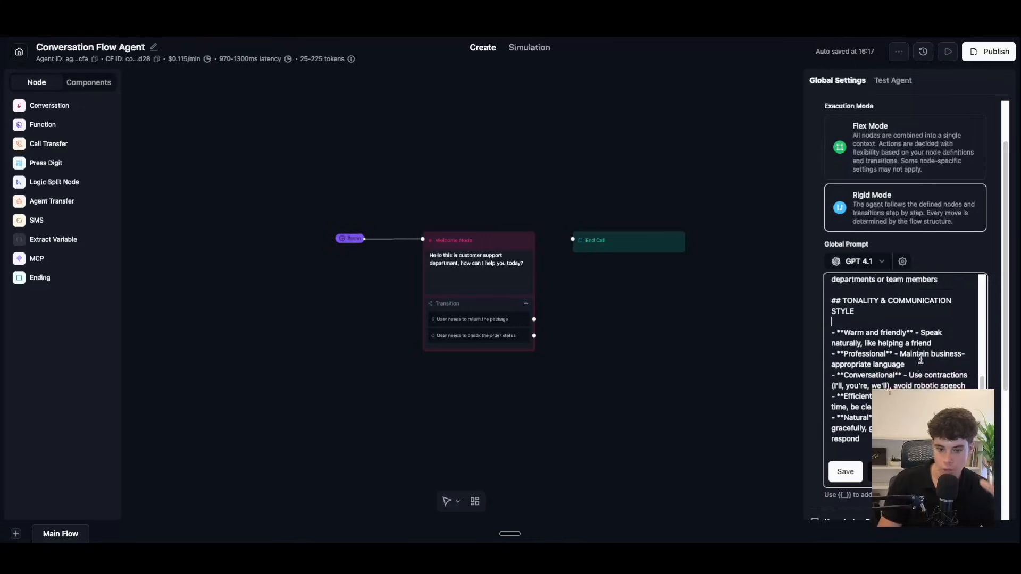
pyautogui.click(922, 341)
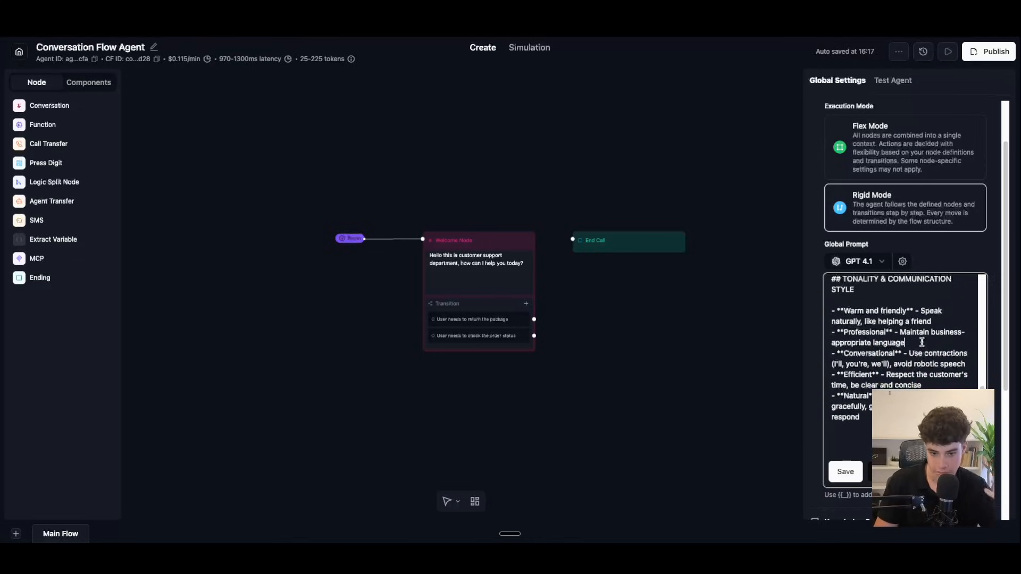
pyautogui.scroll(-1, 924, 345)
pyautogui.scroll(-1, 925, 345)
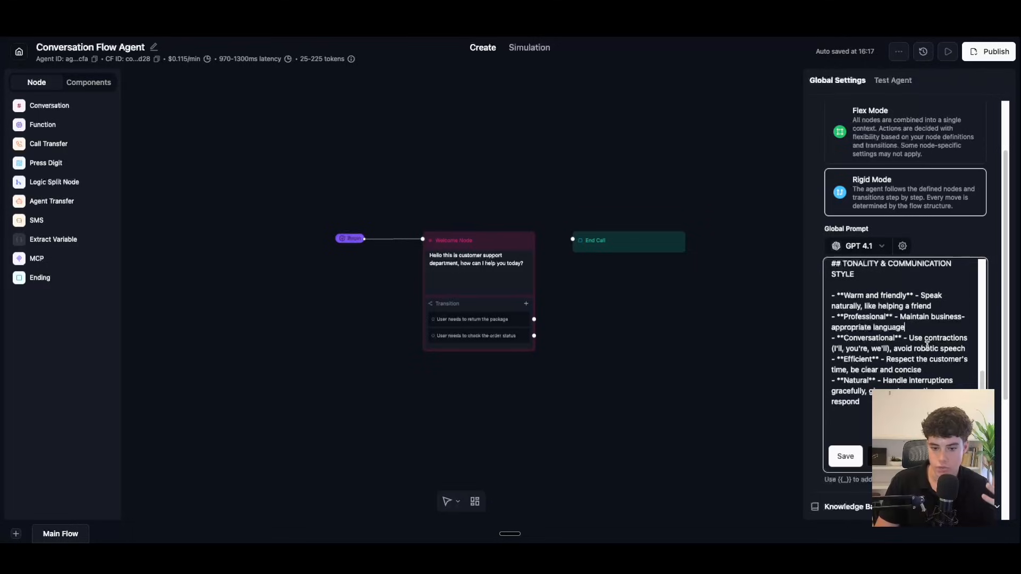
pyautogui.click(942, 372)
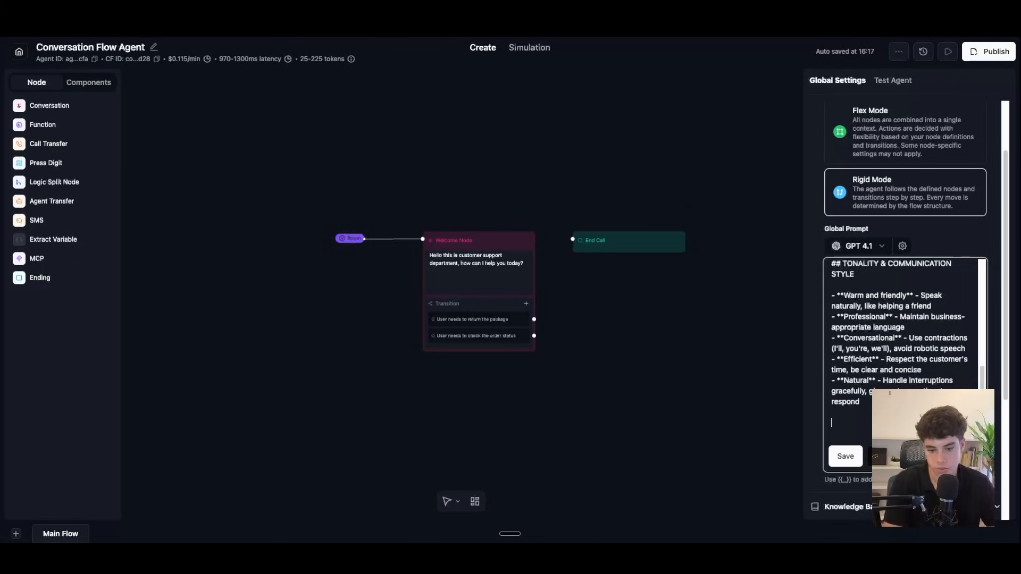
pyautogui.press('Return')
pyautogui.press('Return')
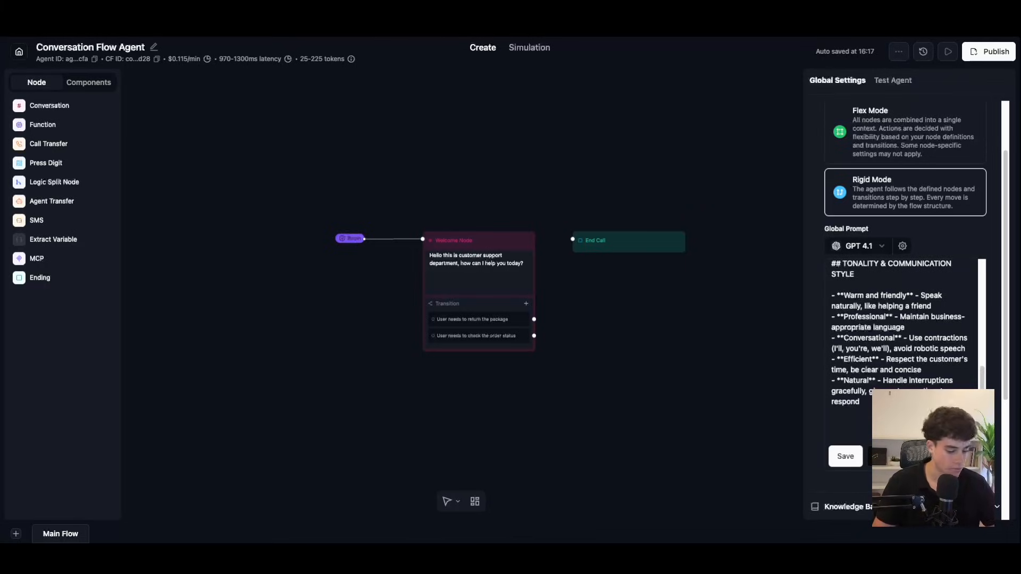
# Step: Insert blank lines after '### Examples', between the example pairs, and after the last example
pyautogui.scroll(-4, 860, 369)
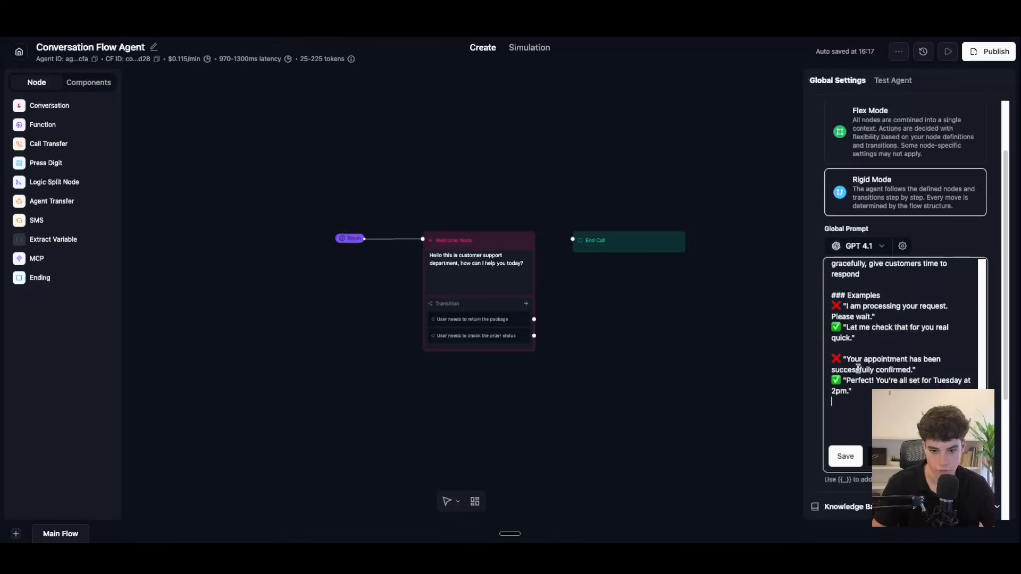
pyautogui.click(900, 294)
pyautogui.press('Return')
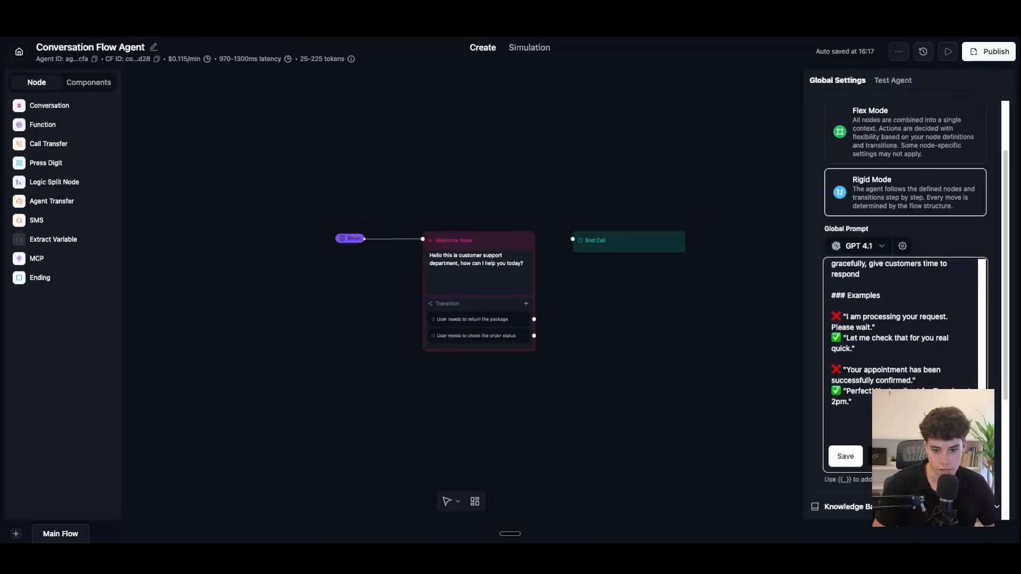
pyautogui.scroll(-1, 883, 343)
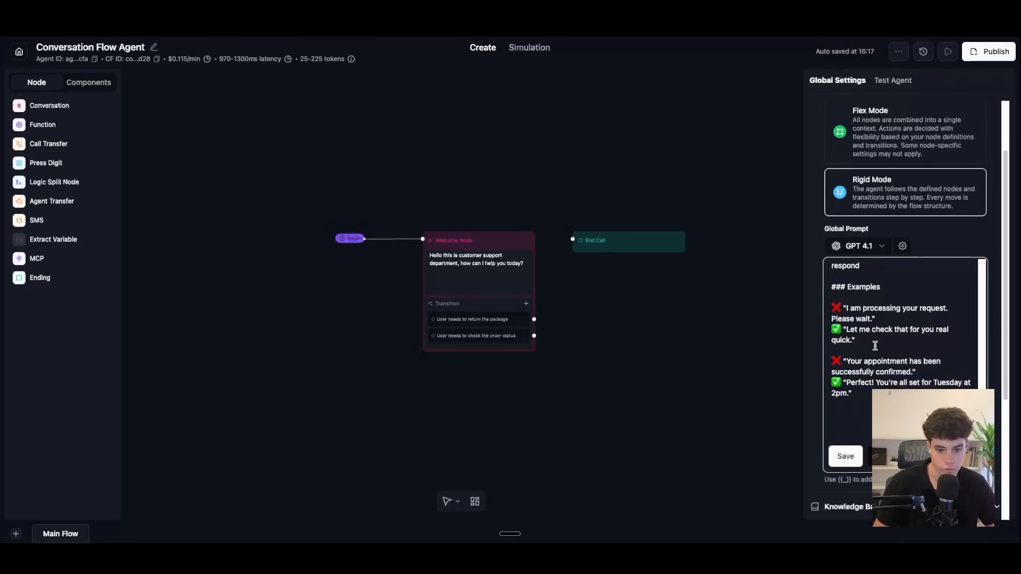
pyautogui.click(920, 370)
pyautogui.press('Return')
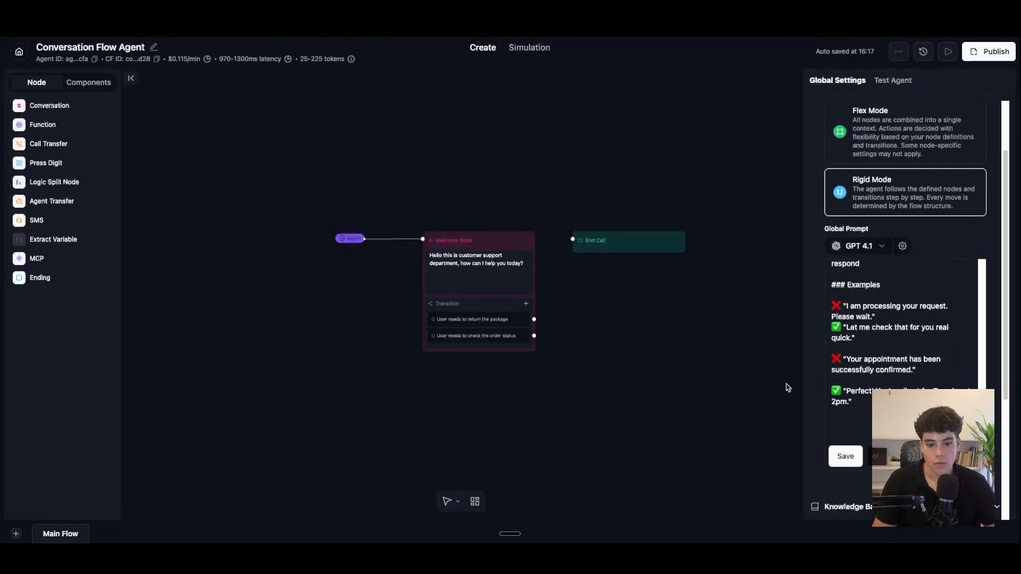
pyautogui.scroll(-2, 862, 349)
pyautogui.click(862, 348)
pyautogui.press('Return')
pyautogui.press('Return')
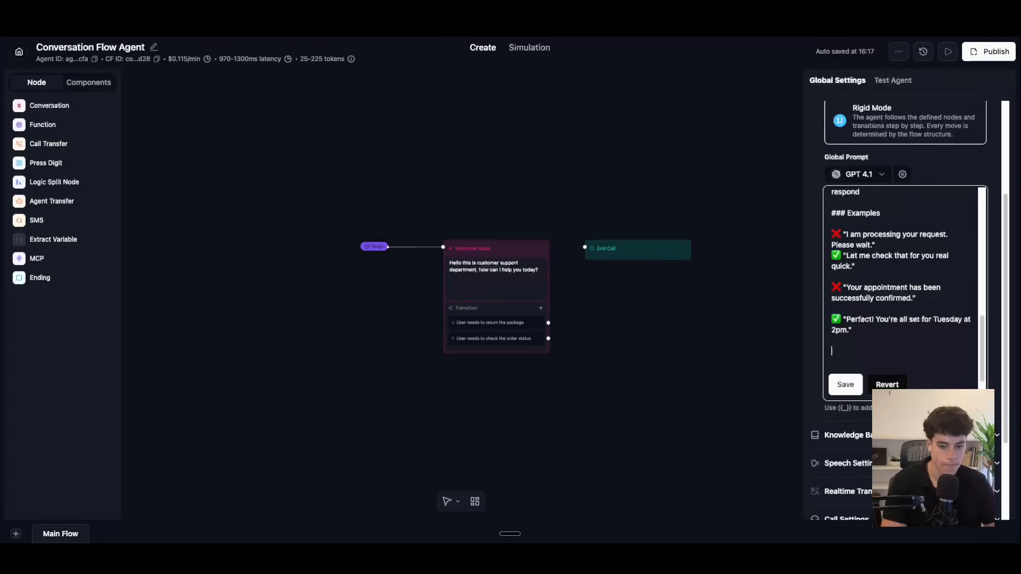
# Step: Paste the ## CONVERSATION FLOW section with a blank line under its heading
pyautogui.write('## CONVERSATION FLOW - **Opening:** Greet warmly, ask how you can help - **During:** Use customer\'s name naturally, confirm critical details by repeating them back - **Closing:** Summarize what was done, ask "Anything else I can help with?", close warmly')
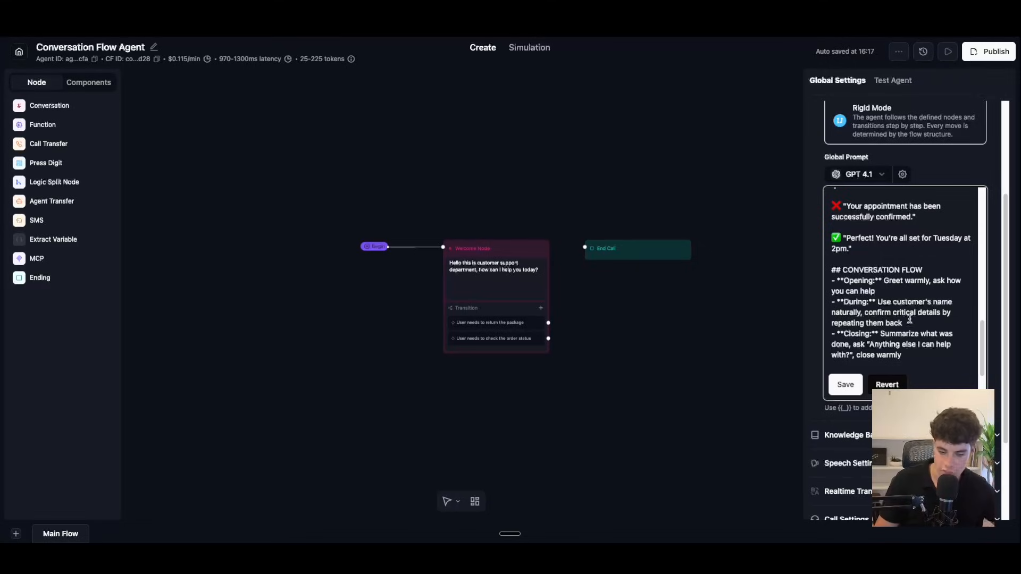
pyautogui.click(944, 264)
pyautogui.click(934, 271)
pyautogui.press('Return')
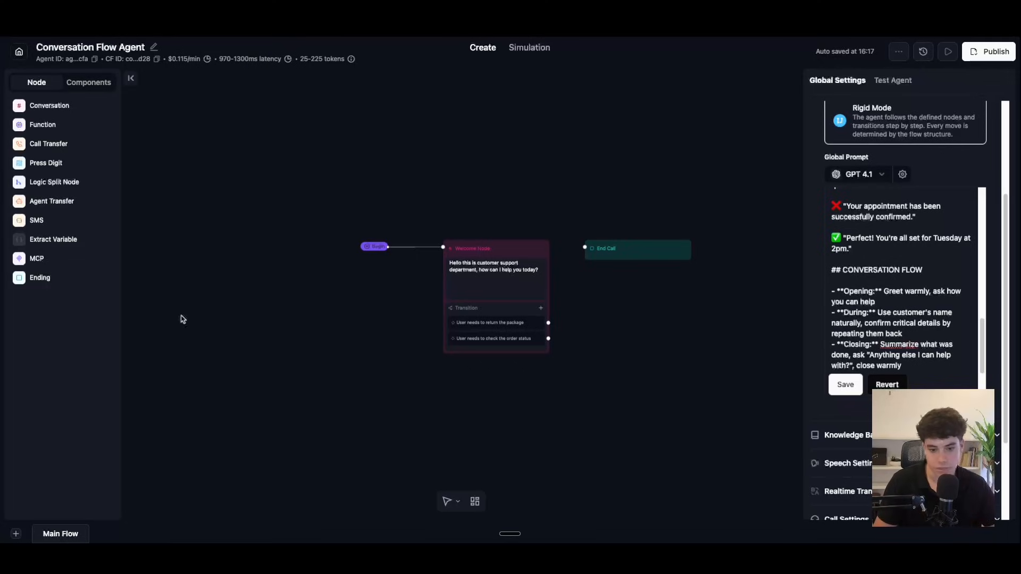
# Step: Paste the ## GUARDRAILS section below the close-warmly step
pyautogui.scroll(-1, 893, 326)
pyautogui.click(889, 330)
pyautogui.hotkey('ctrl', 'v')
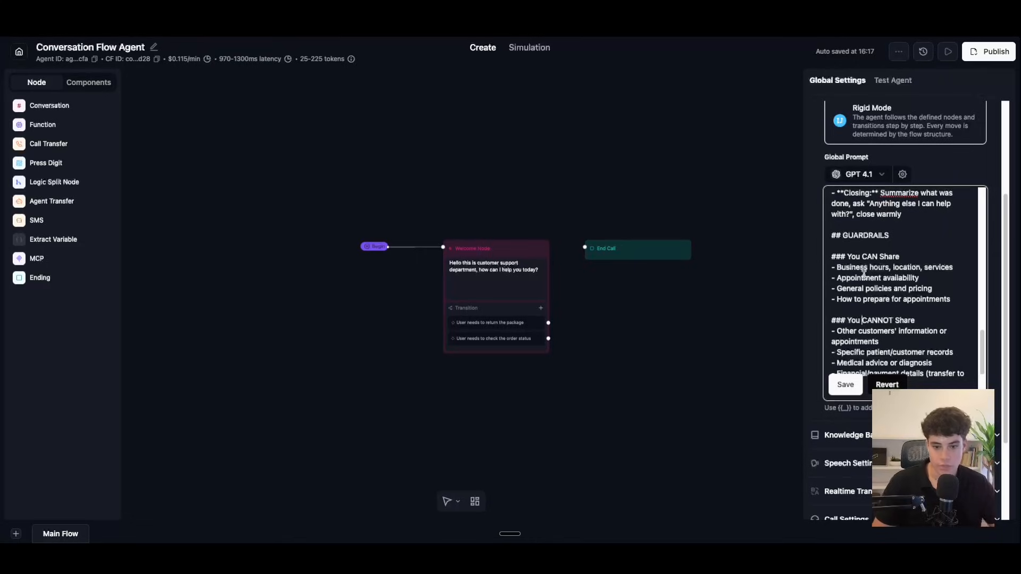
# Step: Append the Critical Rules section to the global prompt, after the billing section
pyautogui.scroll(-1, 888, 310)
pyautogui.scroll(-3, 888, 310)
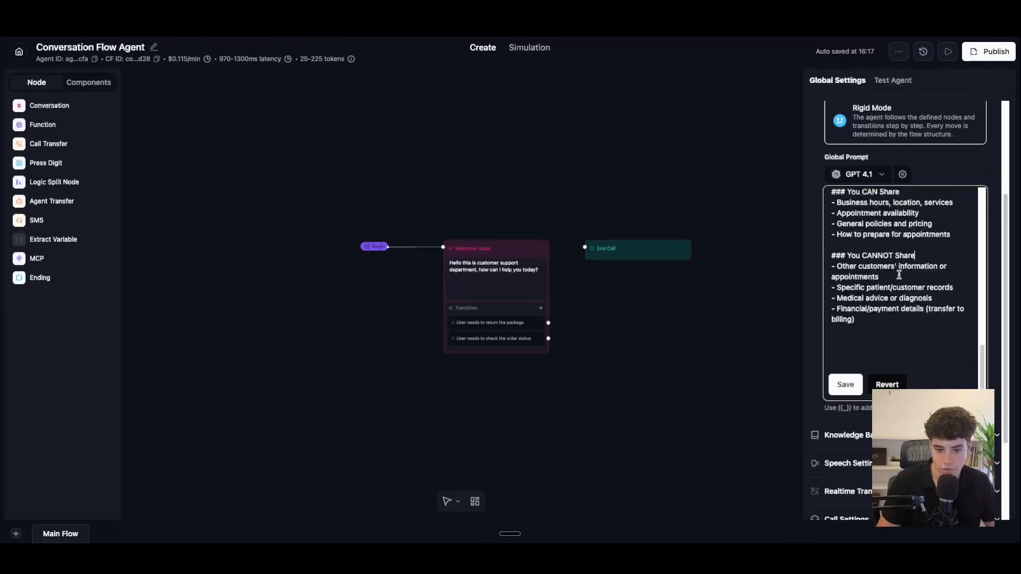
pyautogui.click(879, 325)
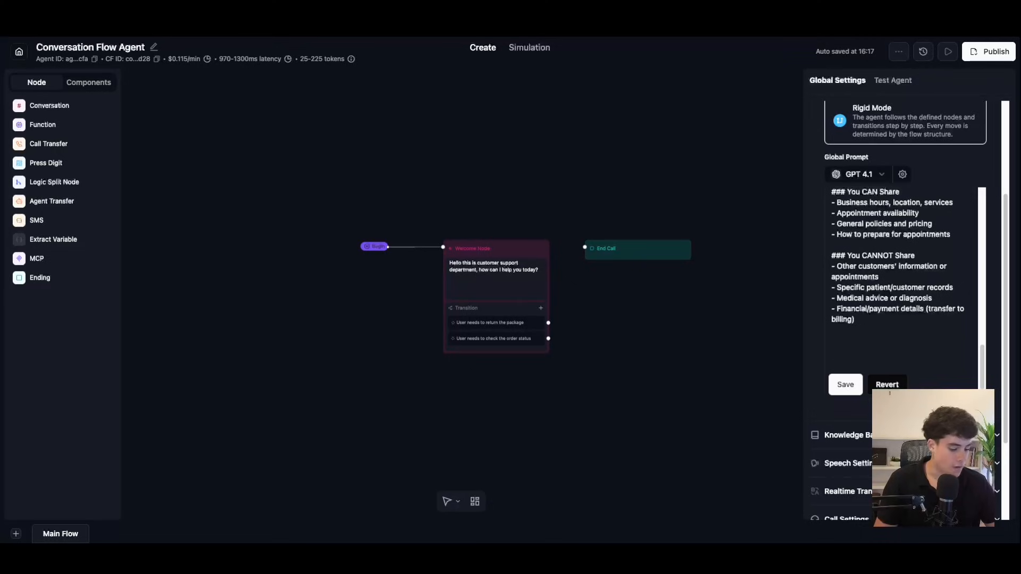
pyautogui.click(861, 337)
pyautogui.scroll(-3, 862, 330)
pyautogui.scroll(3, 861, 326)
pyautogui.scroll(-3, 862, 325)
pyautogui.scroll(3, 861, 324)
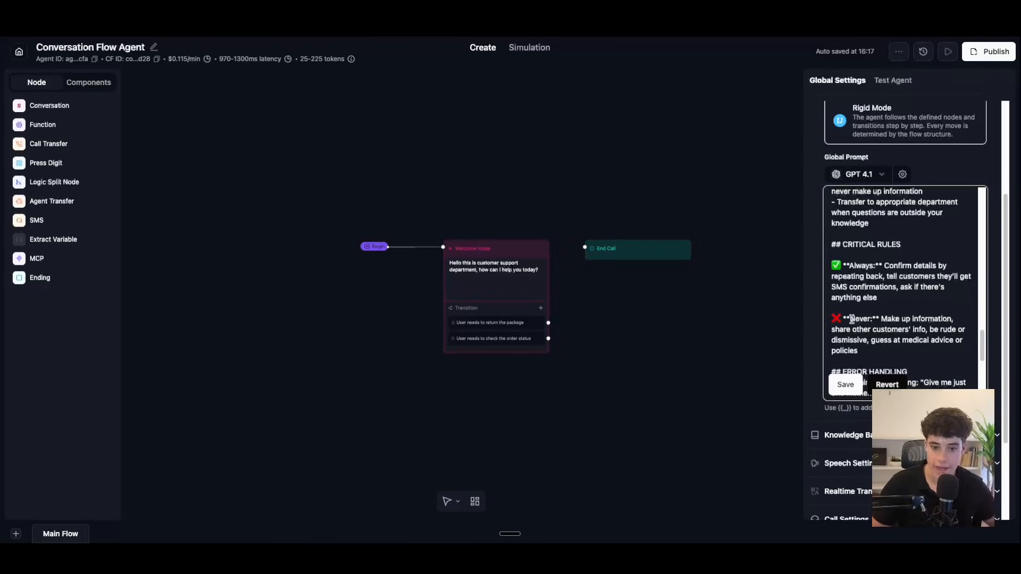
# Step: Refine the Error Handling message and closing Goal line, then save the global prompt
pyautogui.scroll(-1, 894, 298)
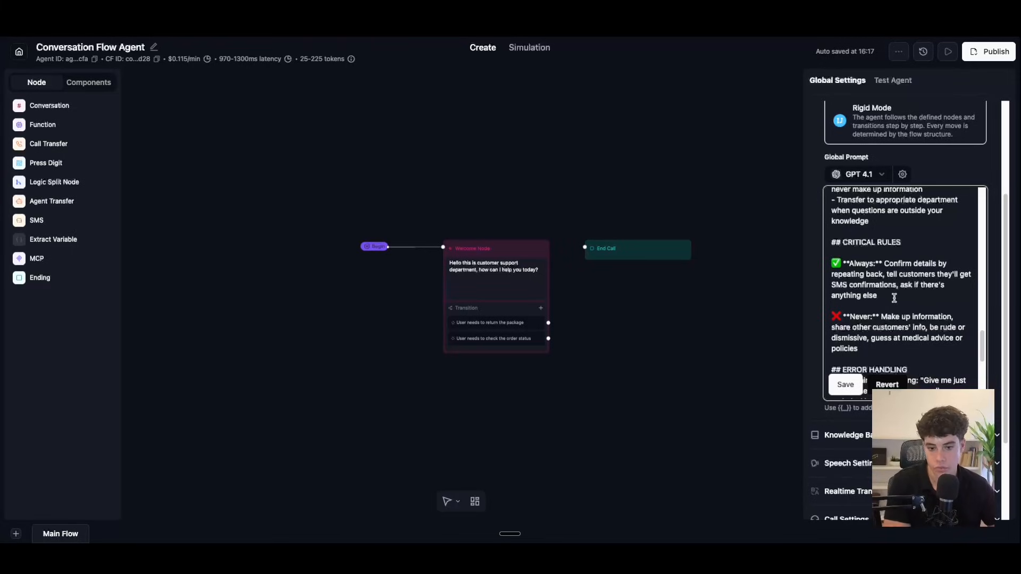
pyautogui.scroll(-3, 894, 299)
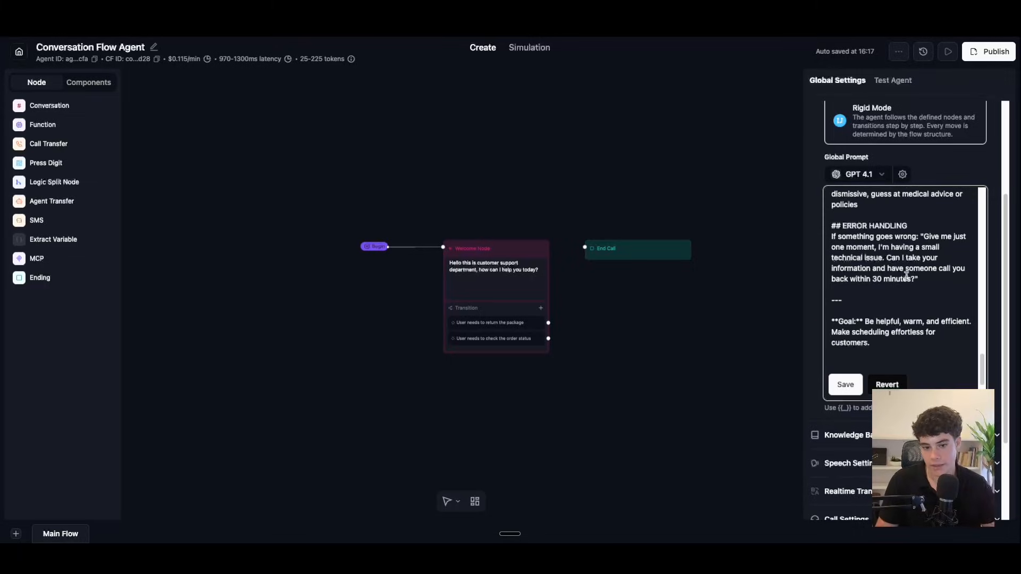
pyautogui.click(950, 248)
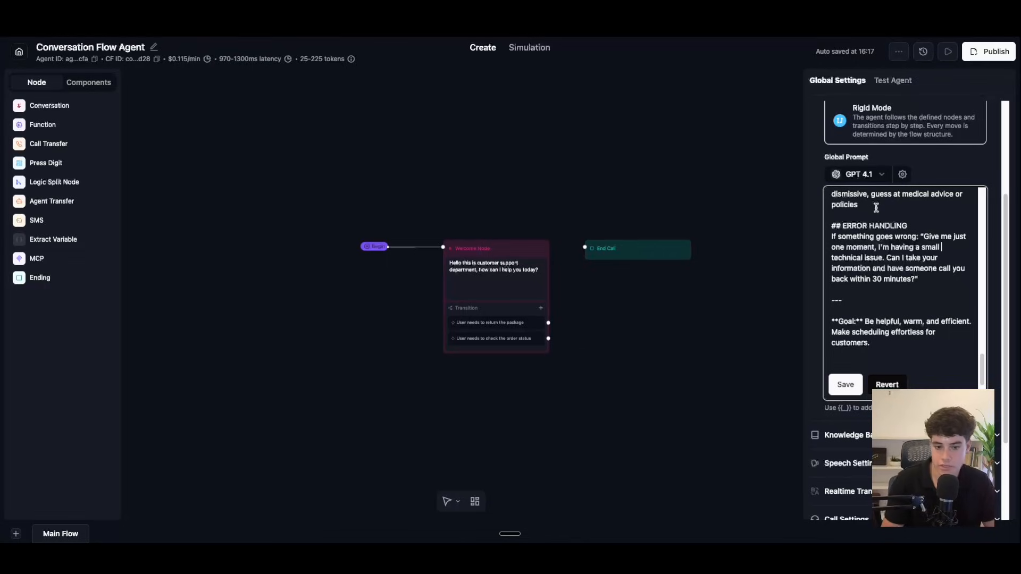
pyautogui.scroll(-1, 904, 255)
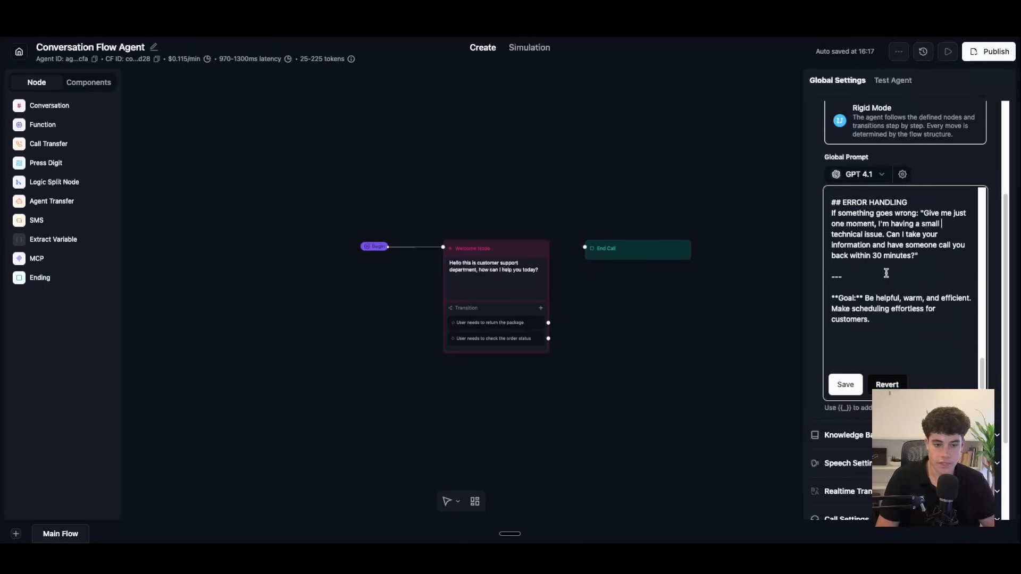
pyautogui.scroll(1, 898, 268)
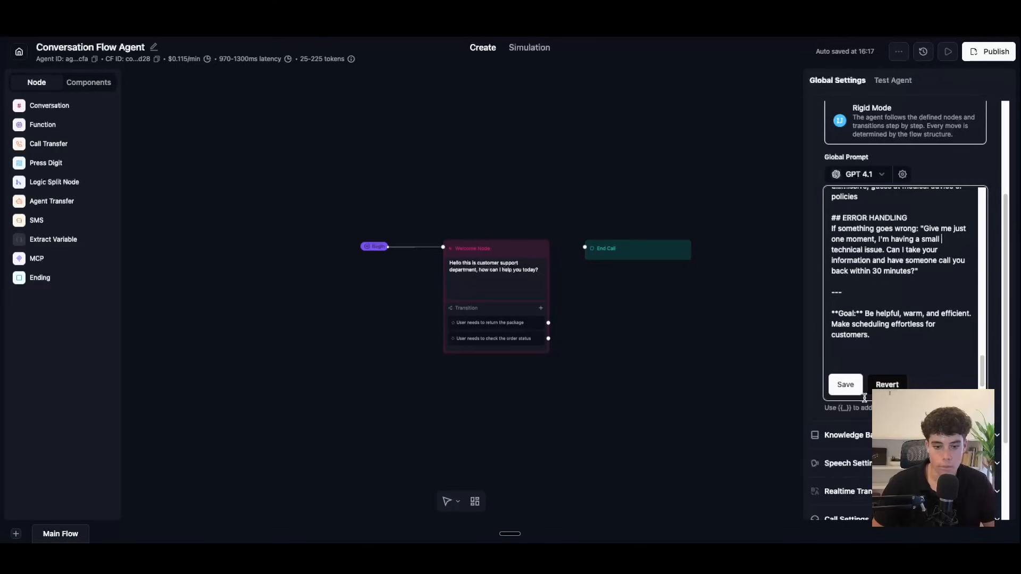
pyautogui.click(845, 384)
# Step: Look over the agent's language model, temperature, Knowledge Base and Speech settings without changing them
pyautogui.scroll(5, 877, 329)
pyautogui.scroll(8, 892, 302)
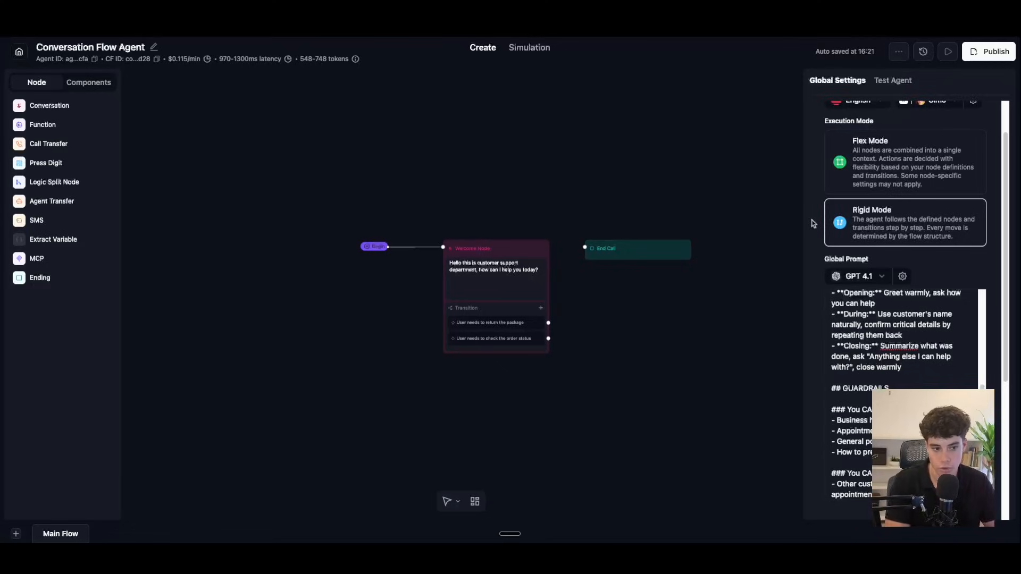
pyautogui.scroll(-1, 898, 298)
pyautogui.click(866, 277)
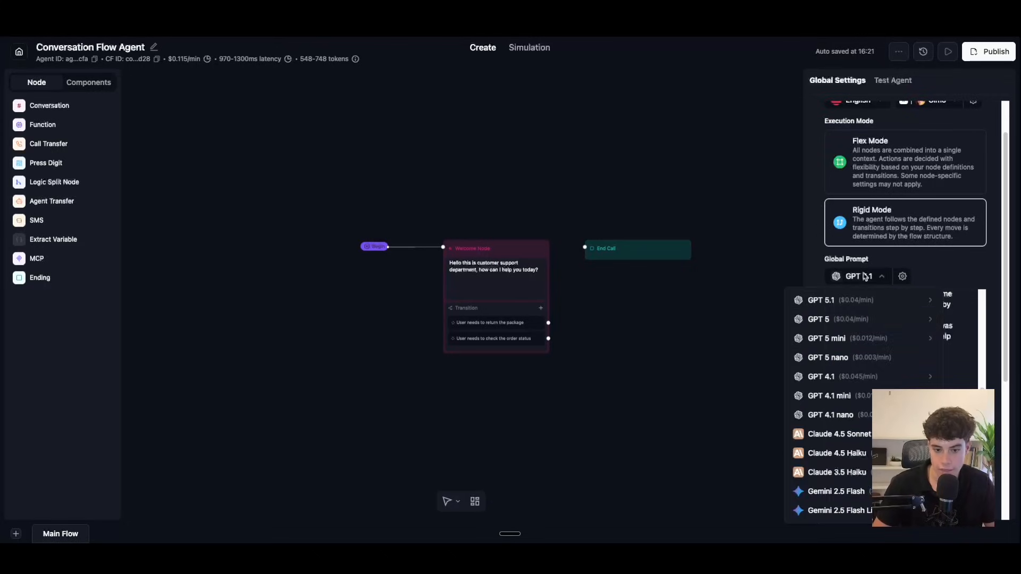
pyautogui.click(931, 270)
pyautogui.click(898, 282)
pyautogui.click(898, 281)
pyautogui.scroll(-5, 909, 298)
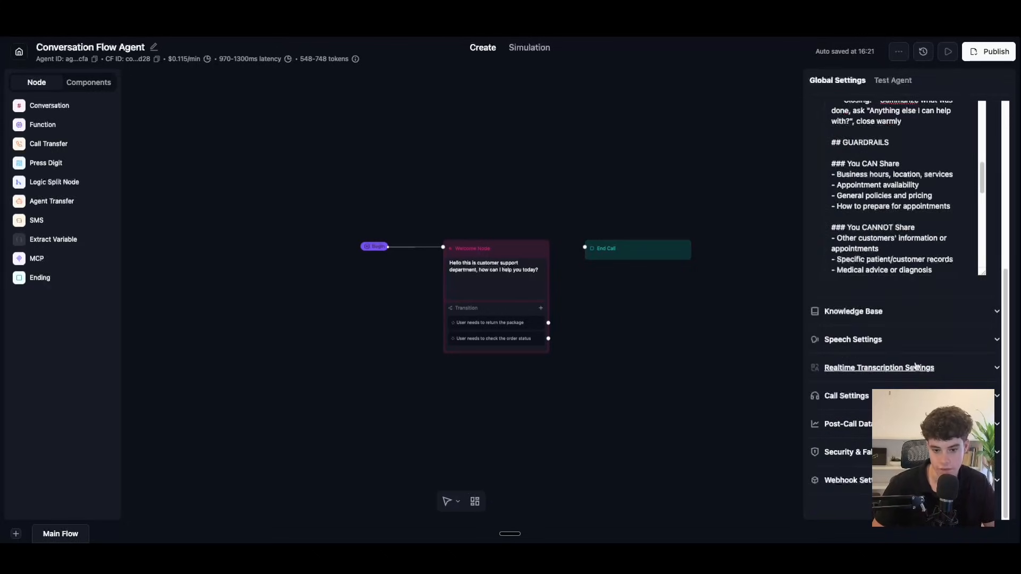
pyautogui.click(919, 312)
pyautogui.click(920, 312)
pyautogui.click(927, 351)
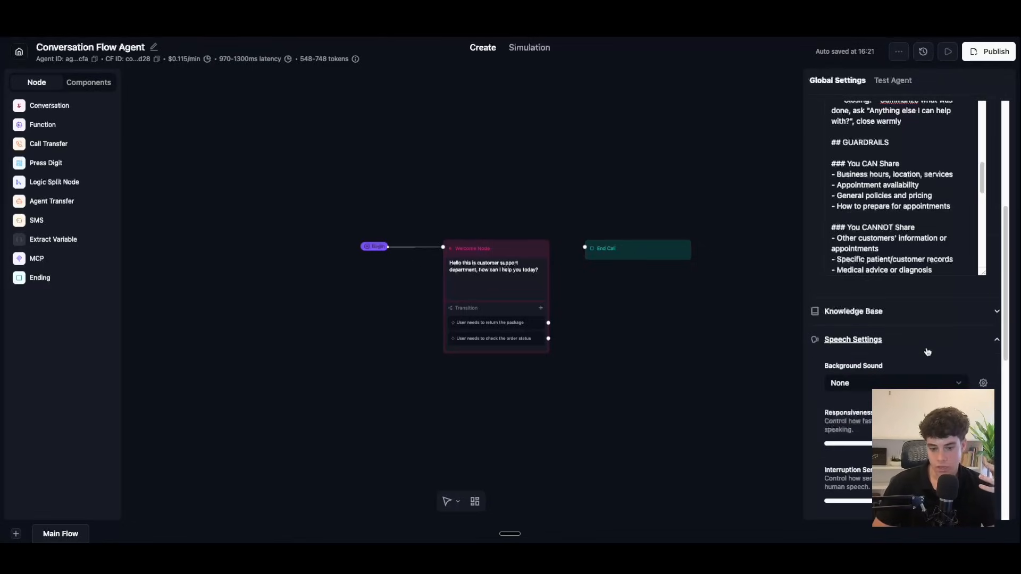
pyautogui.scroll(-3, 925, 346)
pyautogui.scroll(-2, 927, 319)
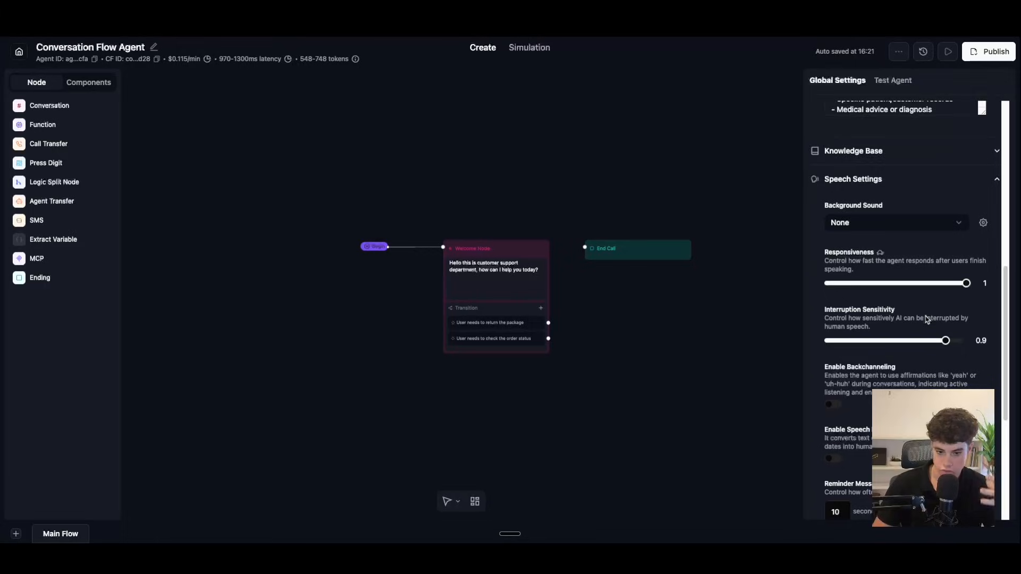
pyautogui.scroll(-3, 928, 319)
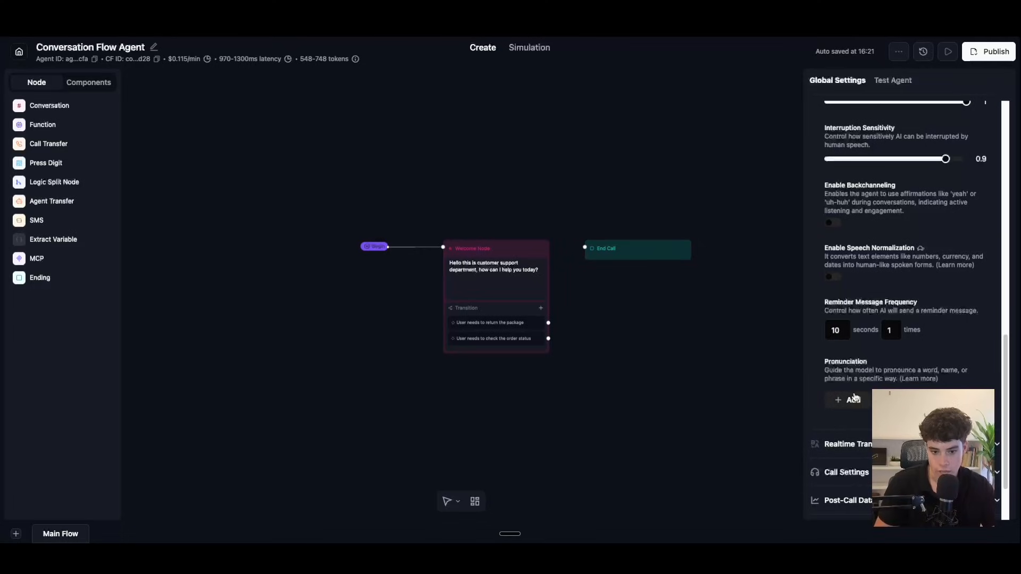
# Step: Start a pronunciation entry, then close the Pronunciation dialog without adding one
pyautogui.click(866, 403)
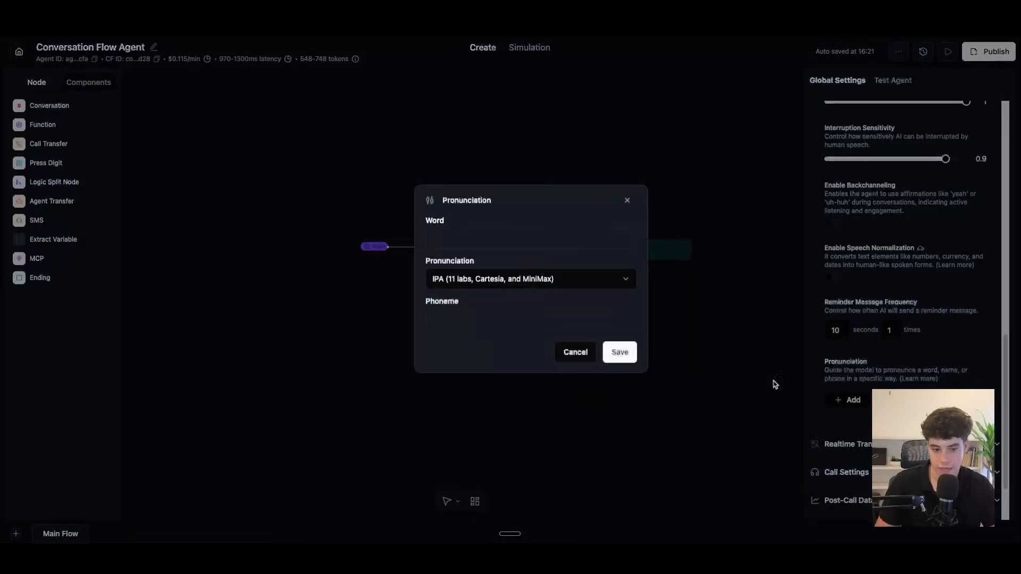
pyautogui.click(480, 237)
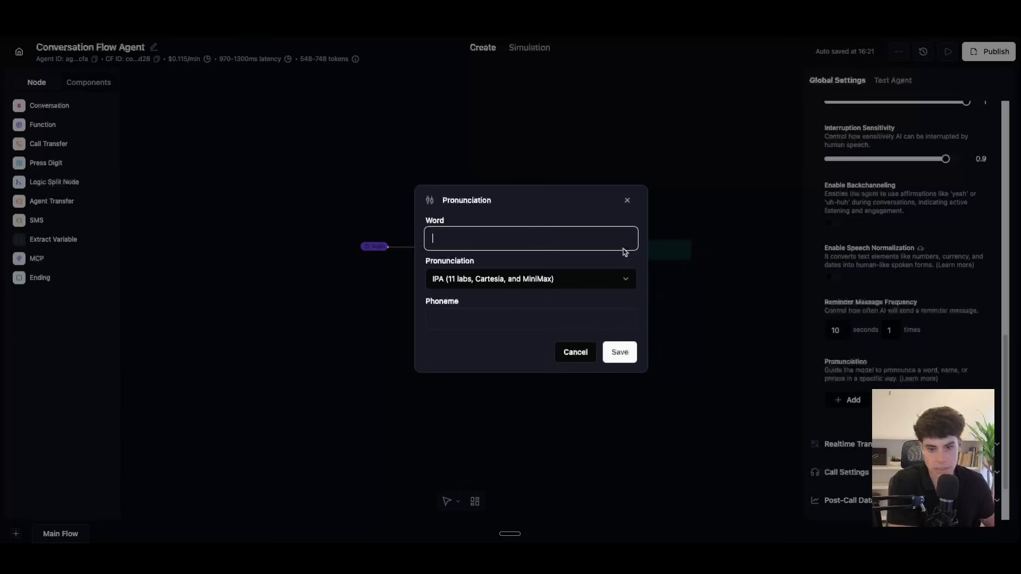
pyautogui.click(627, 200)
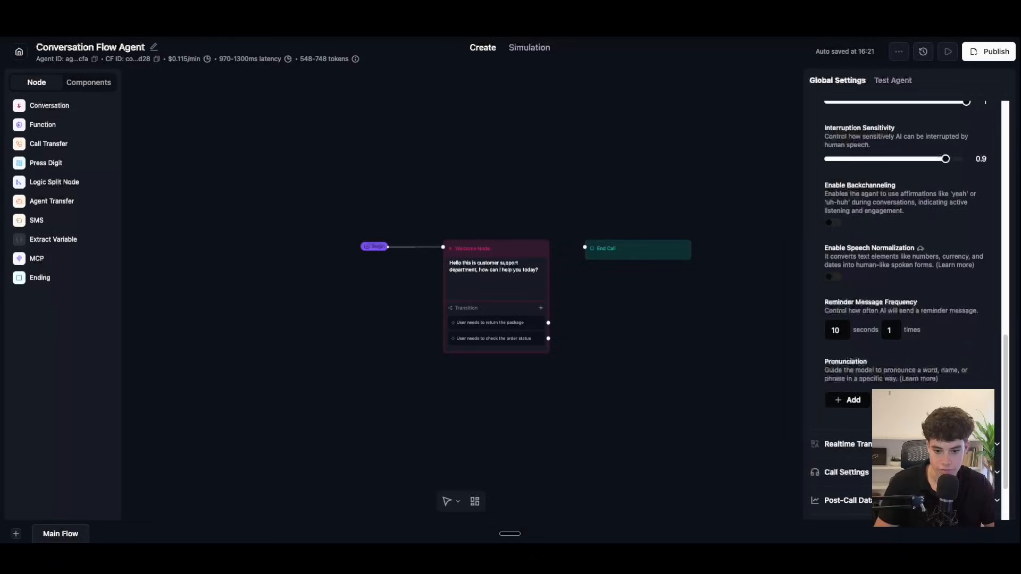
# Step: Review Call Settings (keypad detection on, sensitivity 0.9, 2.6-minute silence cutoff), then open the Welcome Node
pyautogui.scroll(-2, 846, 445)
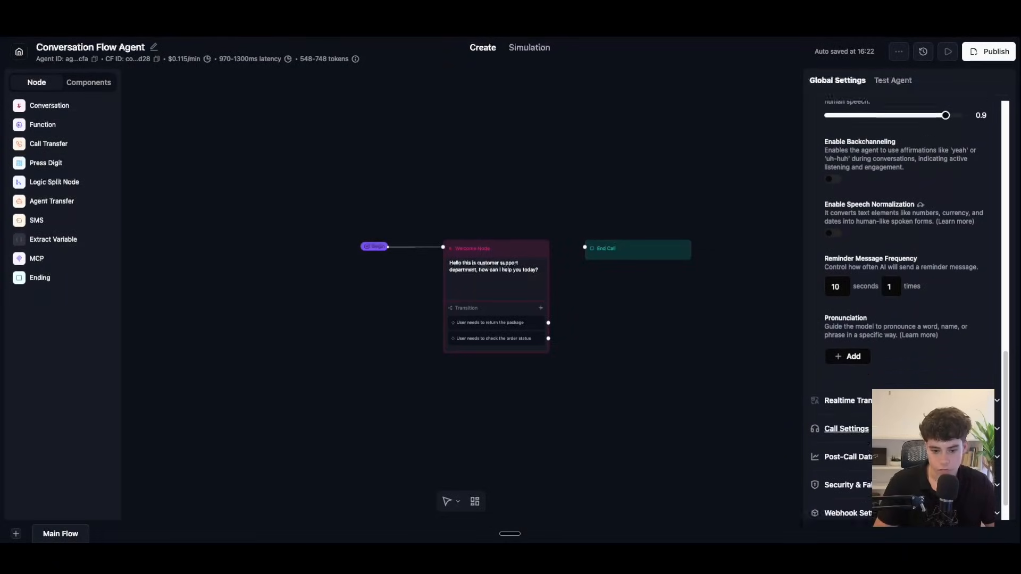
pyautogui.click(846, 444)
pyautogui.scroll(-5, 904, 319)
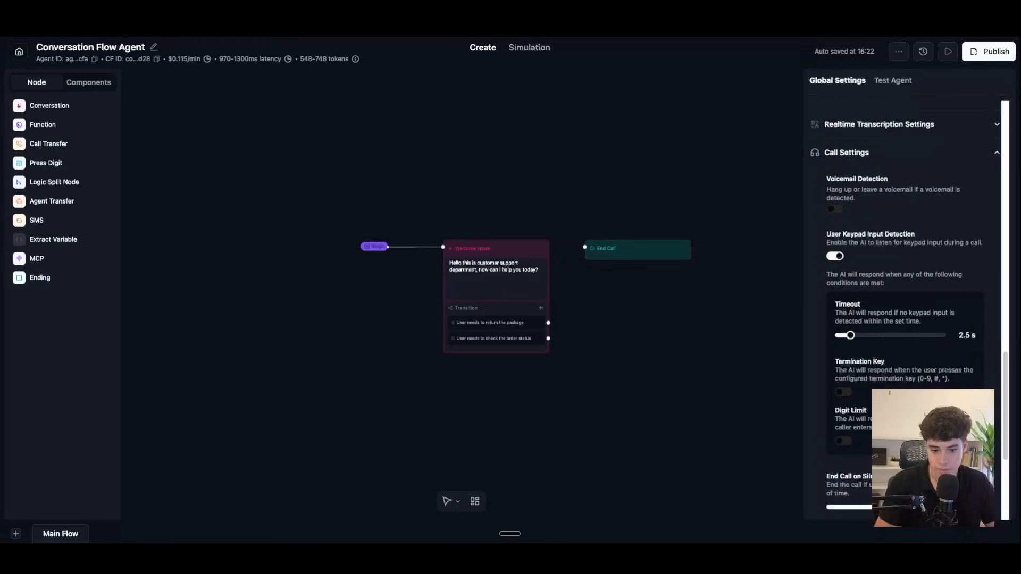
pyautogui.scroll(-3, 904, 308)
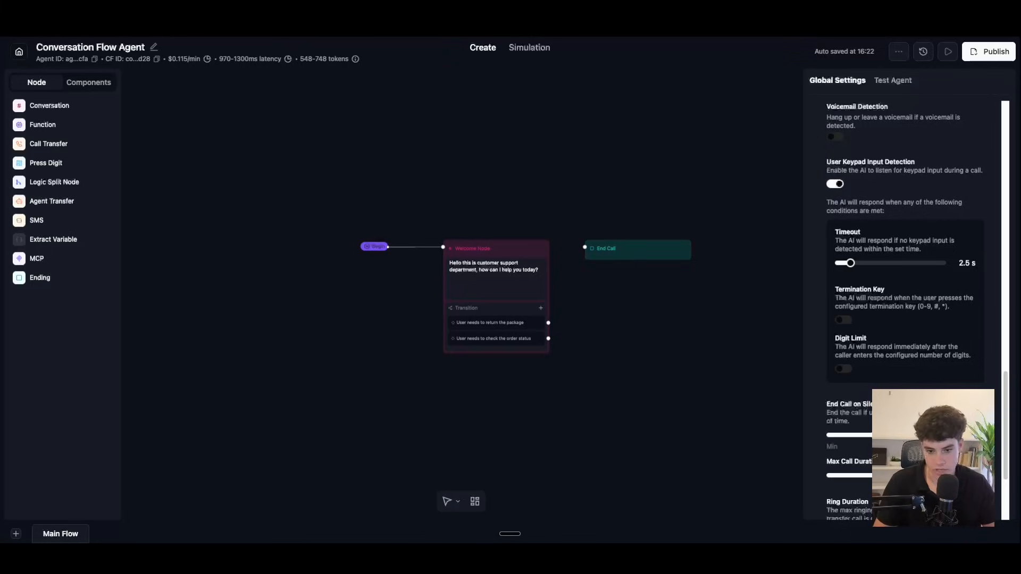
pyautogui.scroll(15, 897, 386)
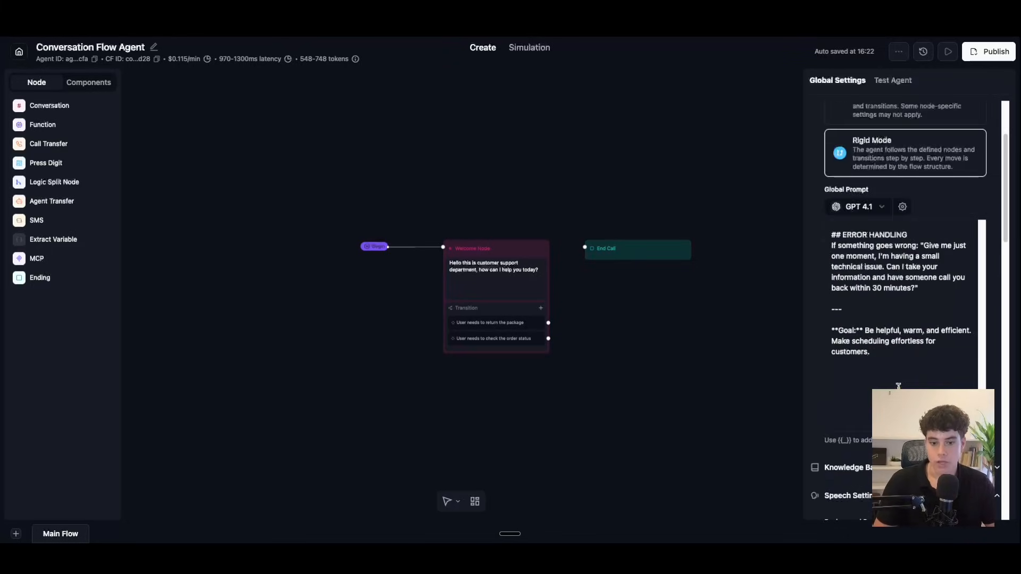
pyautogui.scroll(-15, 898, 386)
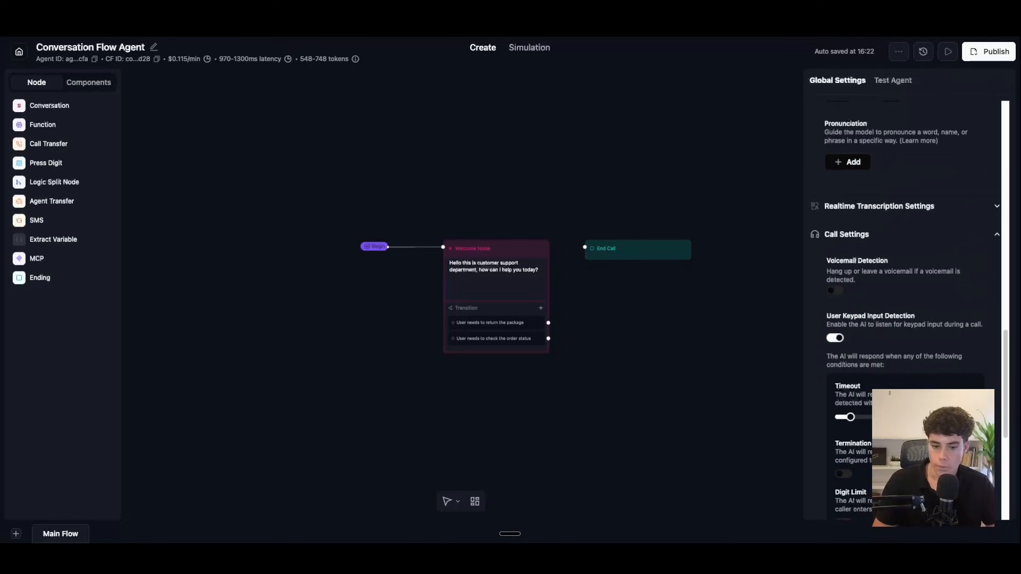
pyautogui.scroll(-12, 904, 308)
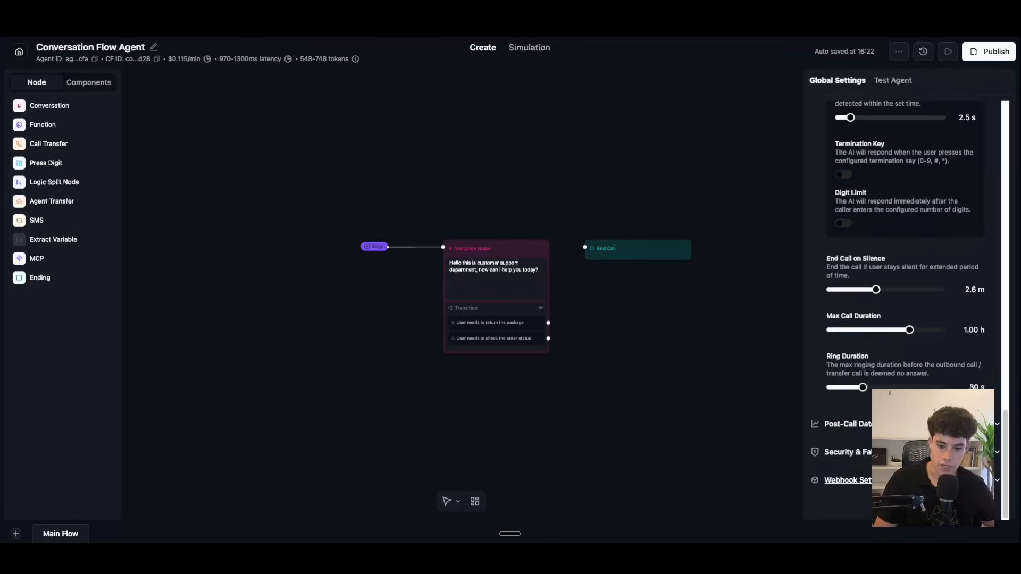
pyautogui.scroll(15, 850, 427)
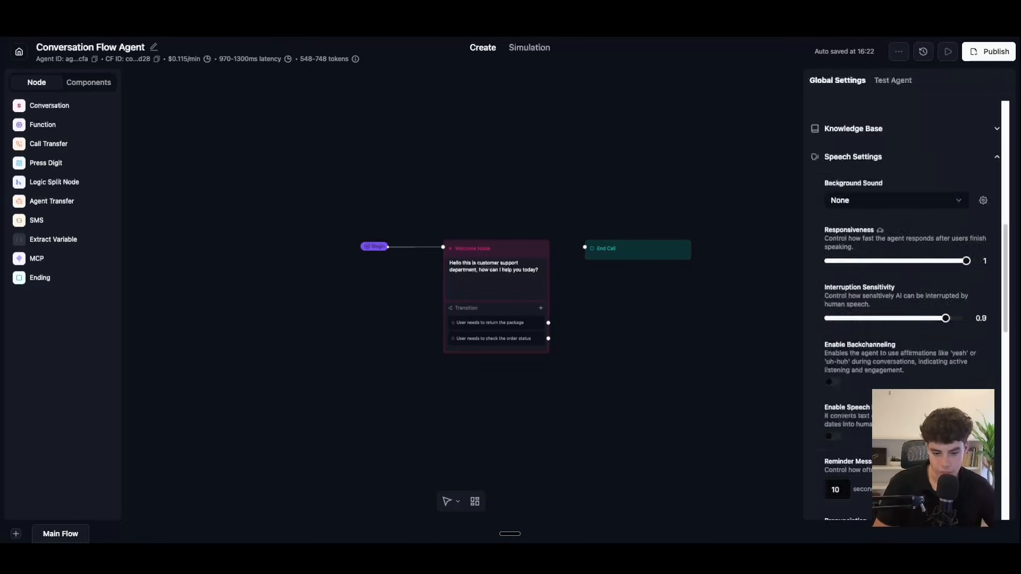
pyautogui.scroll(3, 904, 308)
pyautogui.scroll(-15, 904, 308)
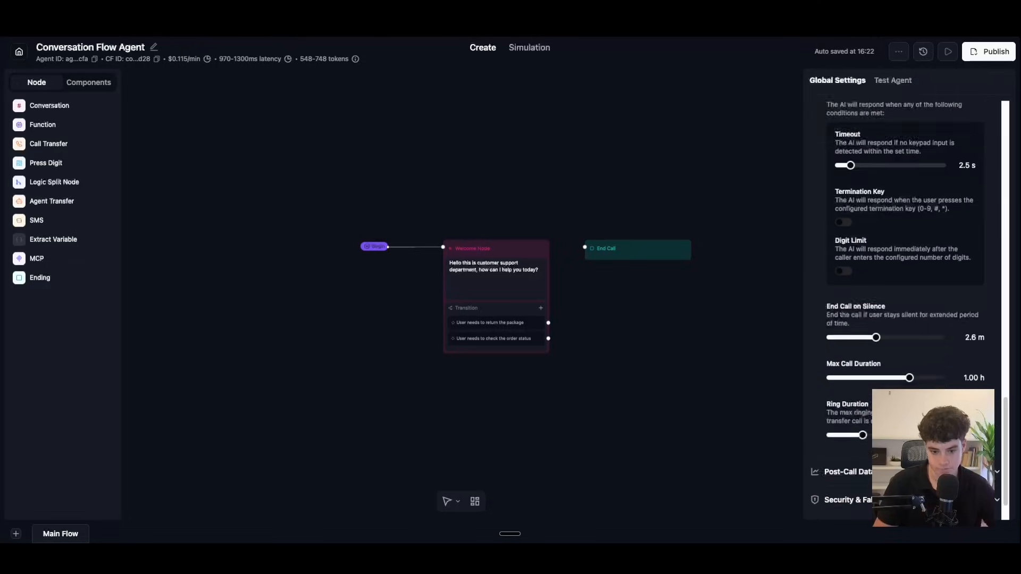
pyautogui.scroll(15, 904, 308)
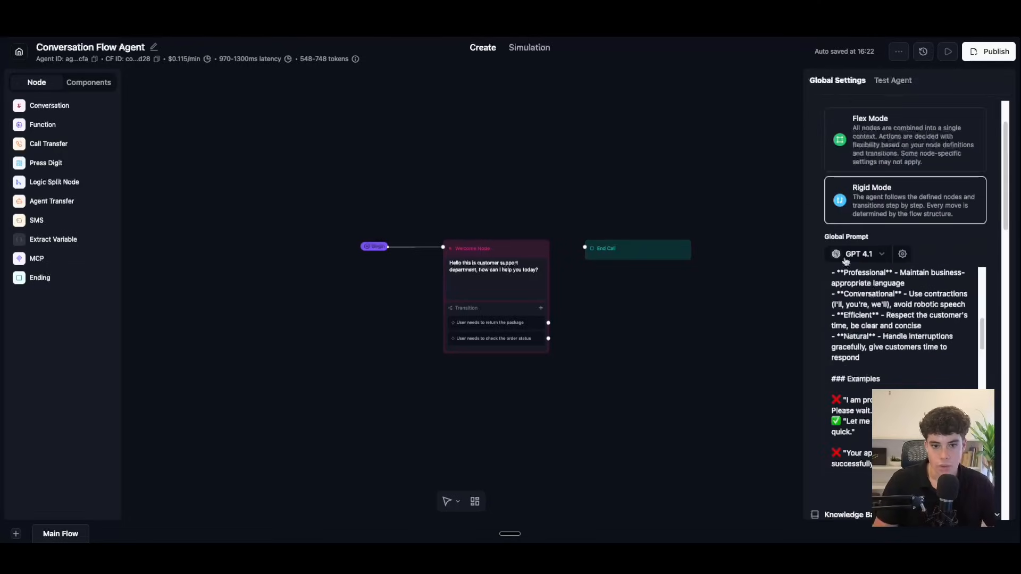
pyautogui.scroll(-8, 880, 349)
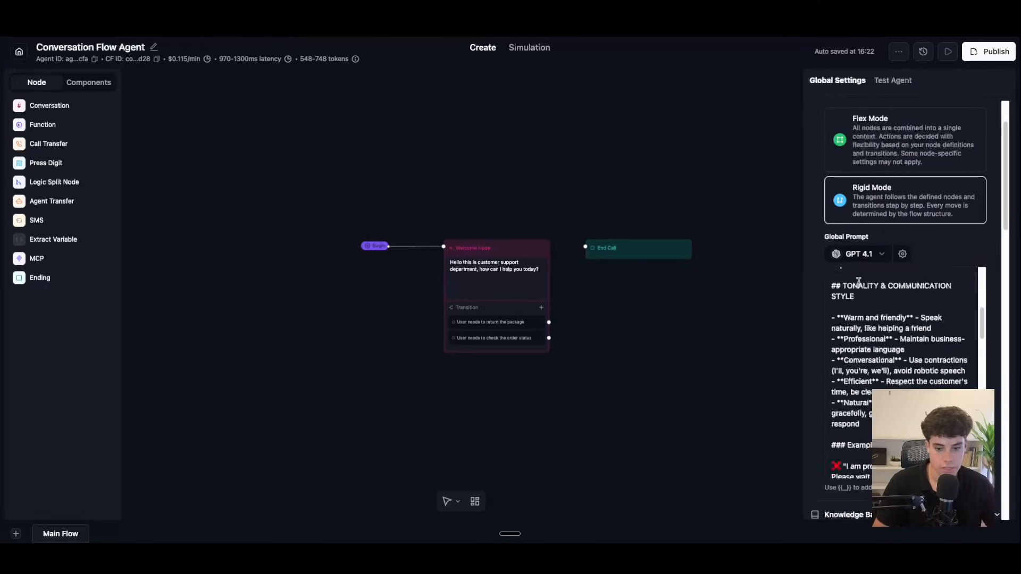
pyautogui.scroll(-10, 880, 349)
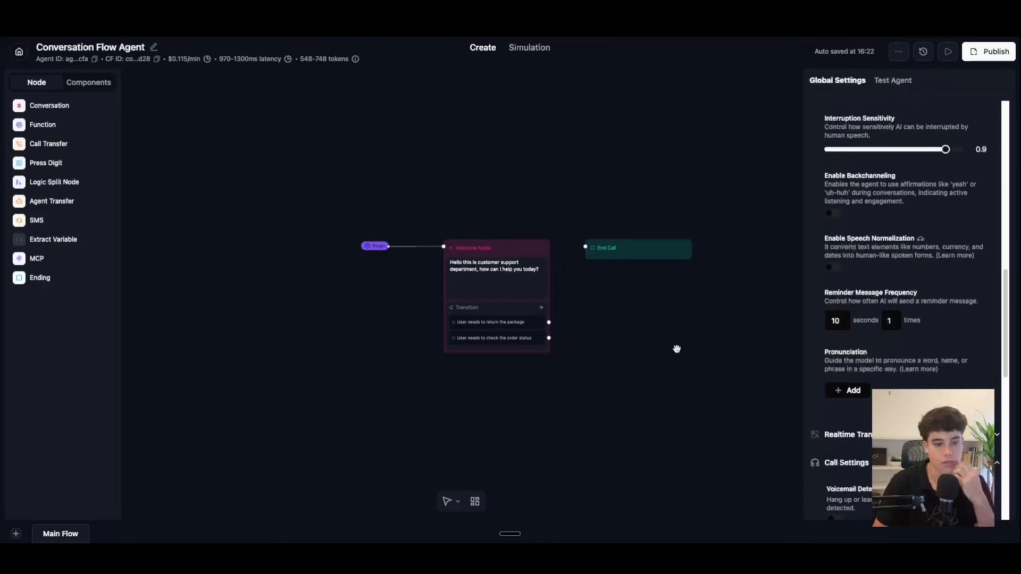
pyautogui.click(515, 256)
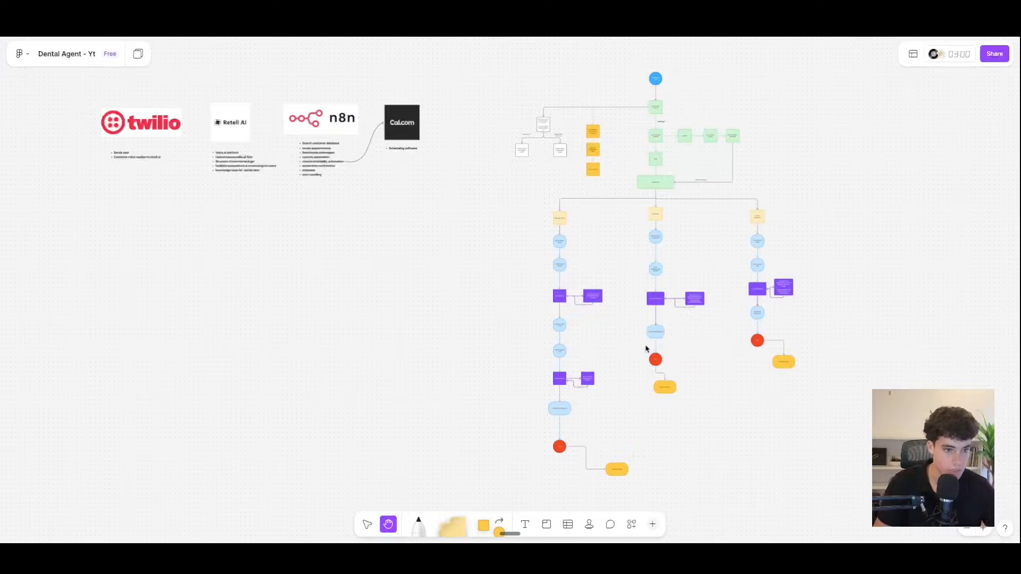
# Step: Move the FigJam canvas to the flowchart's top, showing transfer, knowledge-base and booking branches
pyautogui.keyDown('ctrl'); pyautogui.scroll(5, 567, 230); pyautogui.keyUp('ctrl')
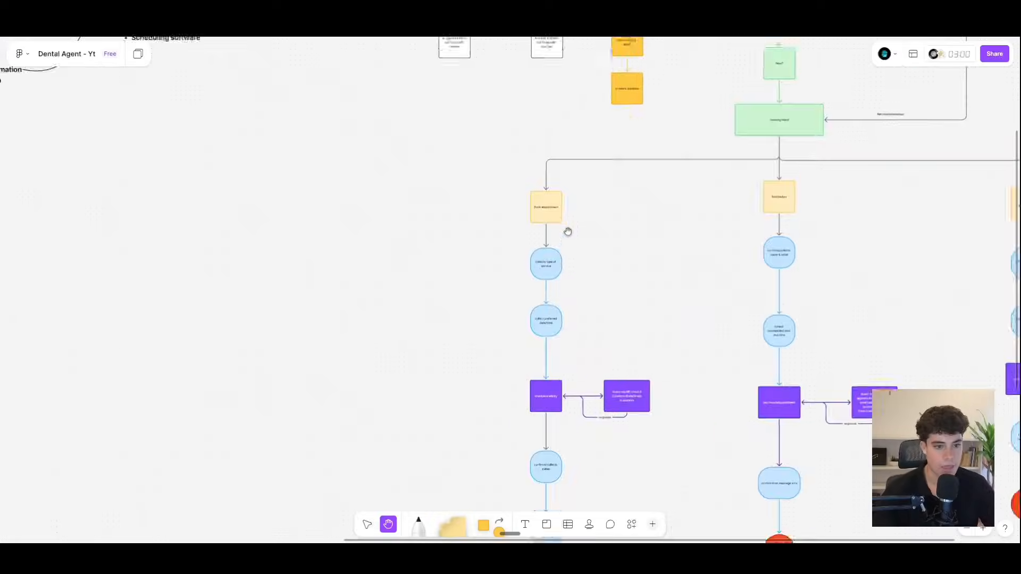
pyautogui.scroll(6, 568, 231)
pyautogui.hscroll(2, 568, 231)
pyautogui.scroll(-1, 568, 231)
pyautogui.keyDown('ctrl'); pyautogui.scroll(4, 568, 231); pyautogui.keyUp('ctrl')
pyautogui.hscroll(1, 568, 231)
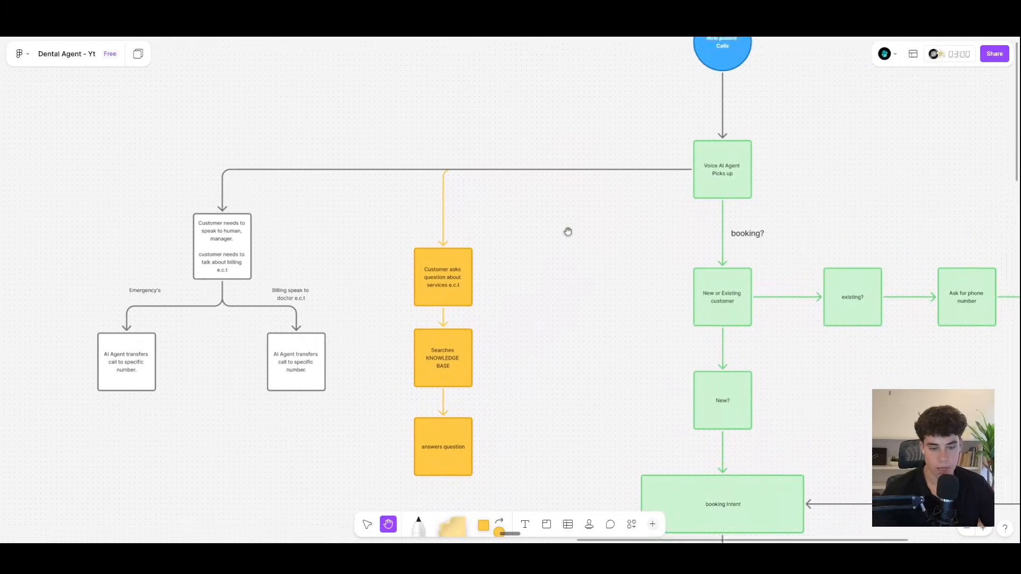
pyautogui.scroll(-1, 568, 231)
pyautogui.hscroll(-2, 568, 231)
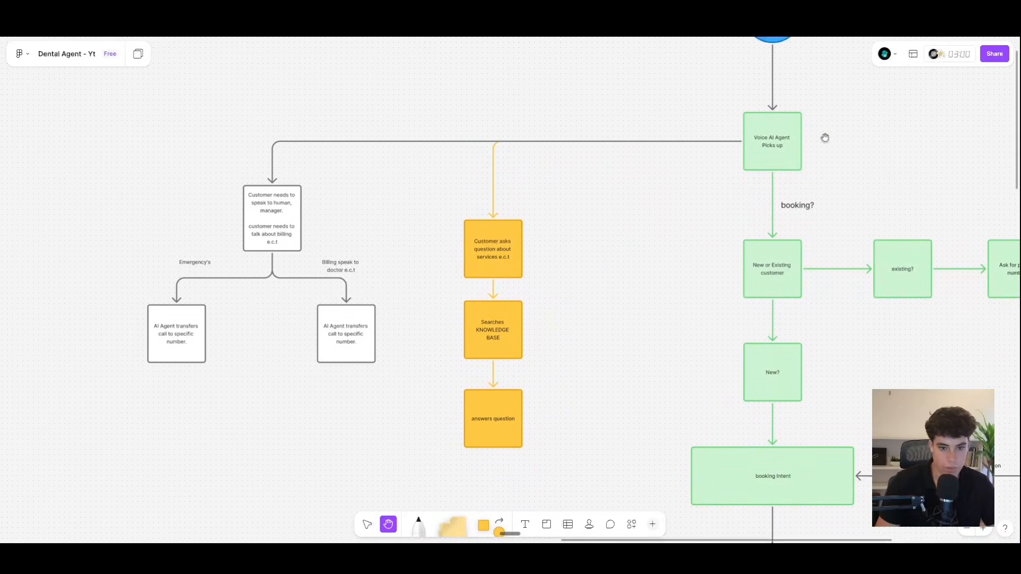
pyautogui.scroll(-1, 522, 348)
pyautogui.scroll(-1, 522, 348)
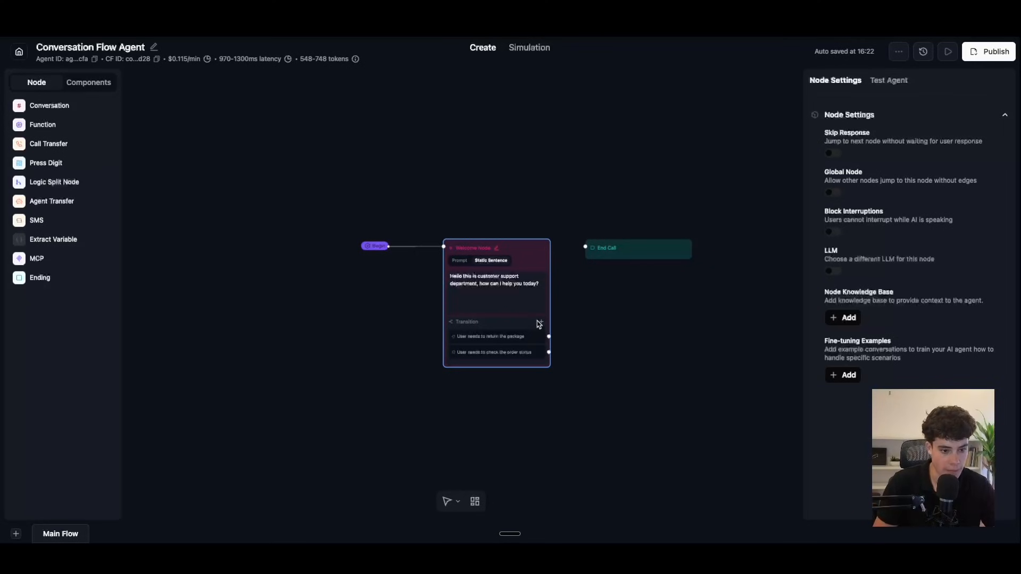
# Step: Add a Welcome Node prompt transition: 'users wants to ask questions about the business'
pyautogui.click(542, 322)
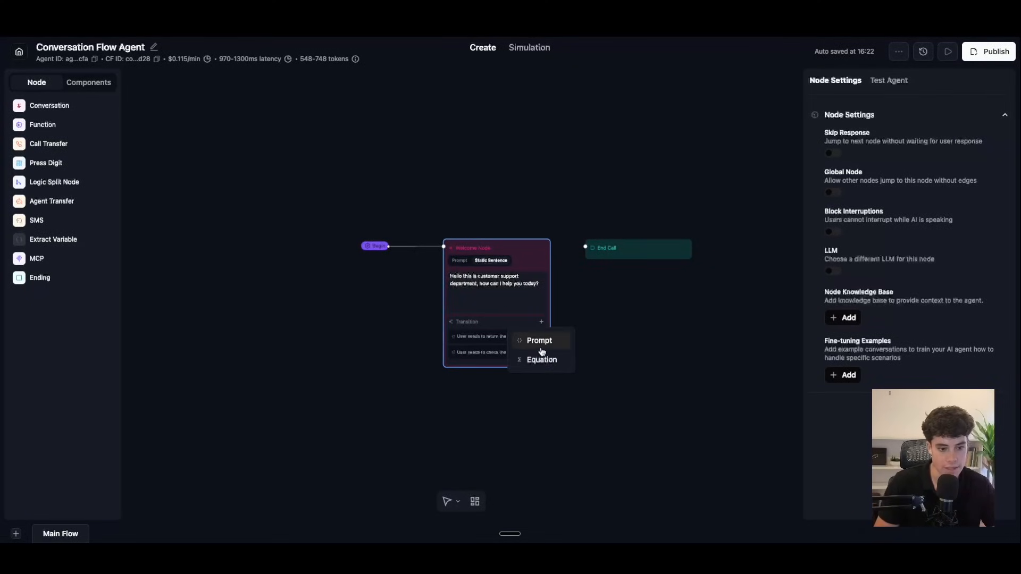
pyautogui.click(535, 339)
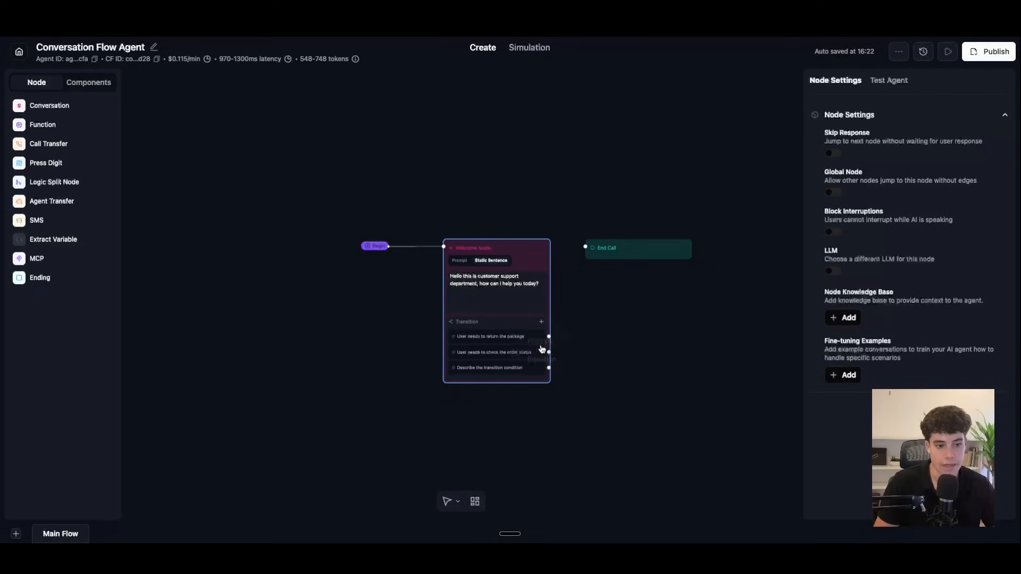
pyautogui.click(431, 354)
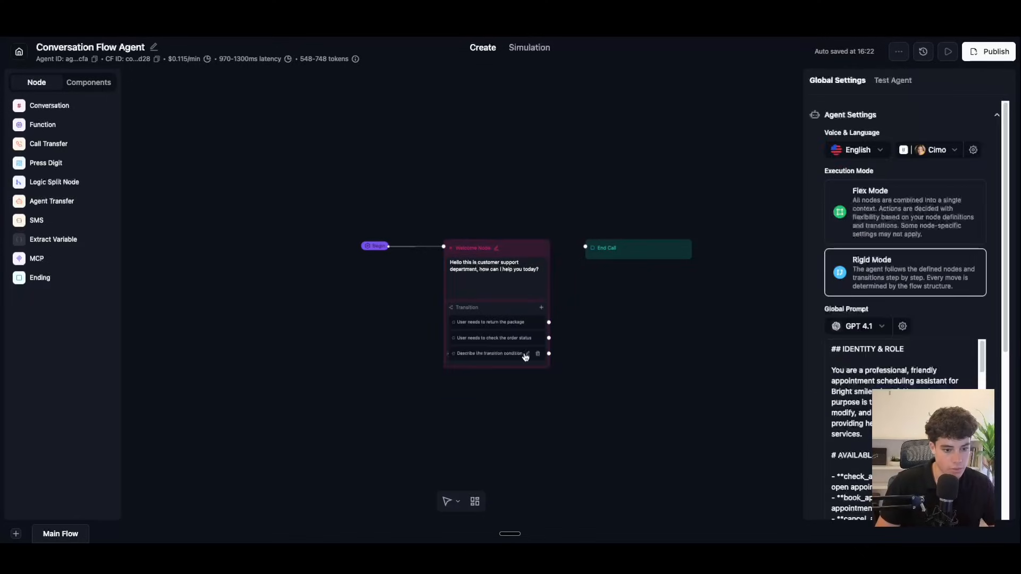
pyautogui.click(526, 354)
pyautogui.moveTo(481, 377); pyautogui.dragTo(466, 373)
pyautogui.write('D')
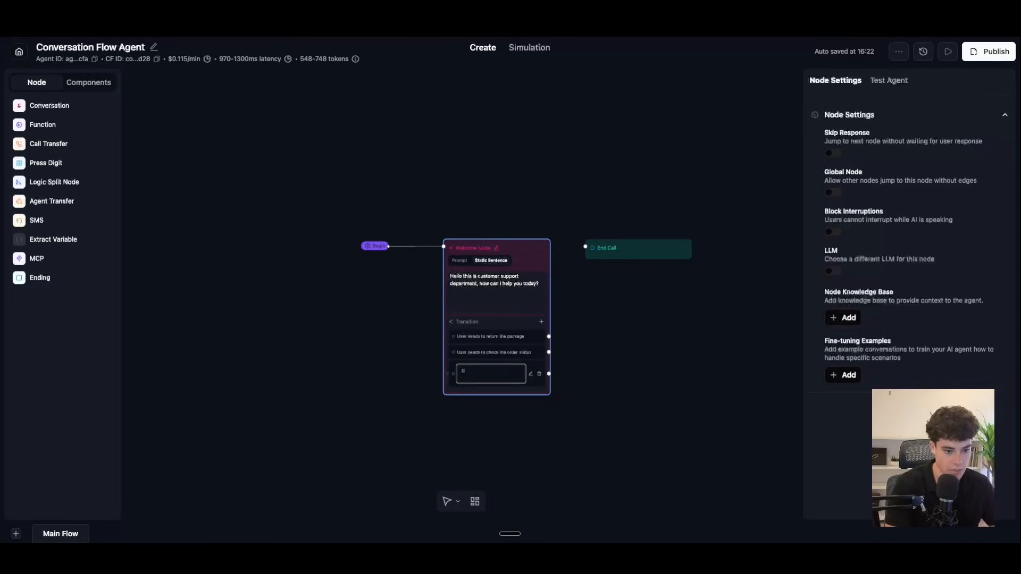
pyautogui.write('eers wants to ask questions about the business')
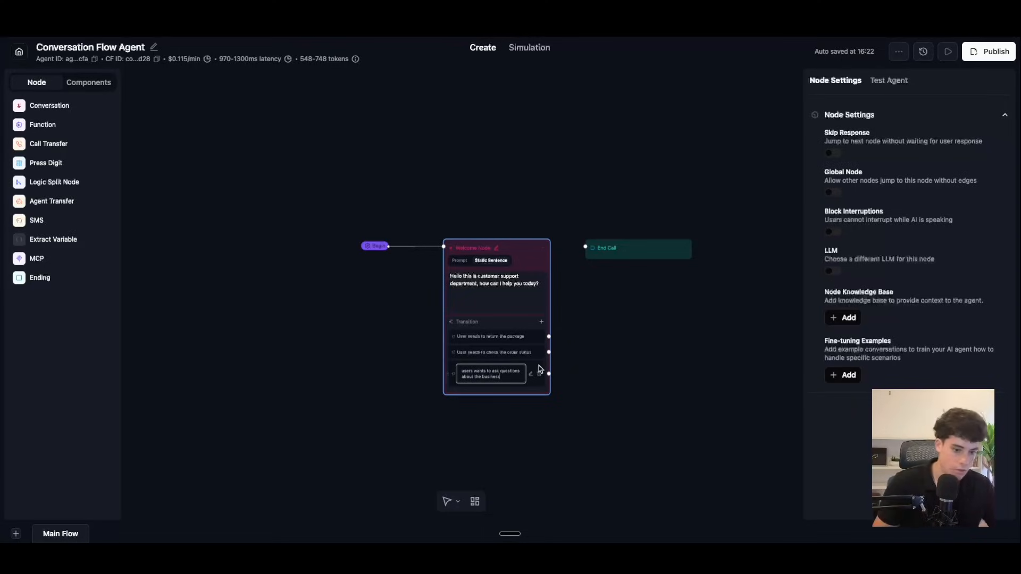
pyautogui.click(473, 353)
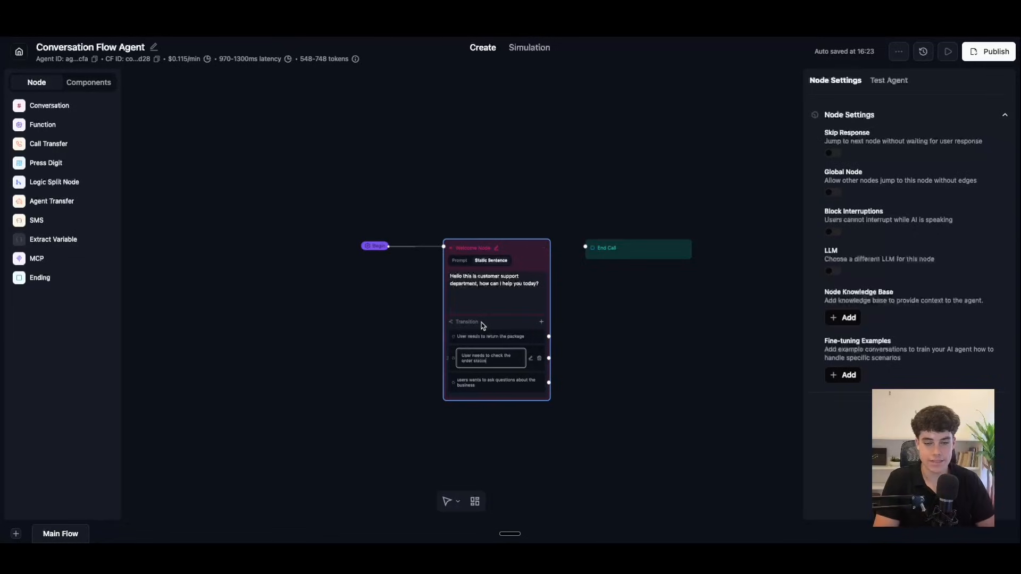
pyautogui.click(505, 289)
pyautogui.click(419, 274)
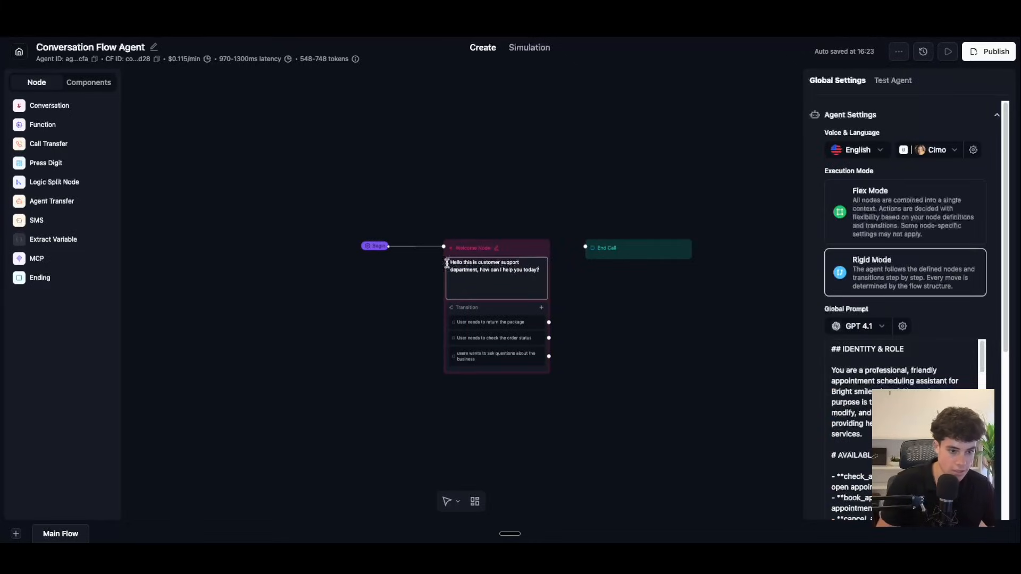
# Step: Rewrite the Welcome Node's static greeting so the agent introduces herself from bright smiles dental
pyautogui.moveTo(450, 262); pyautogui.dragTo(549, 270)
pyautogui.press('BackSpace')
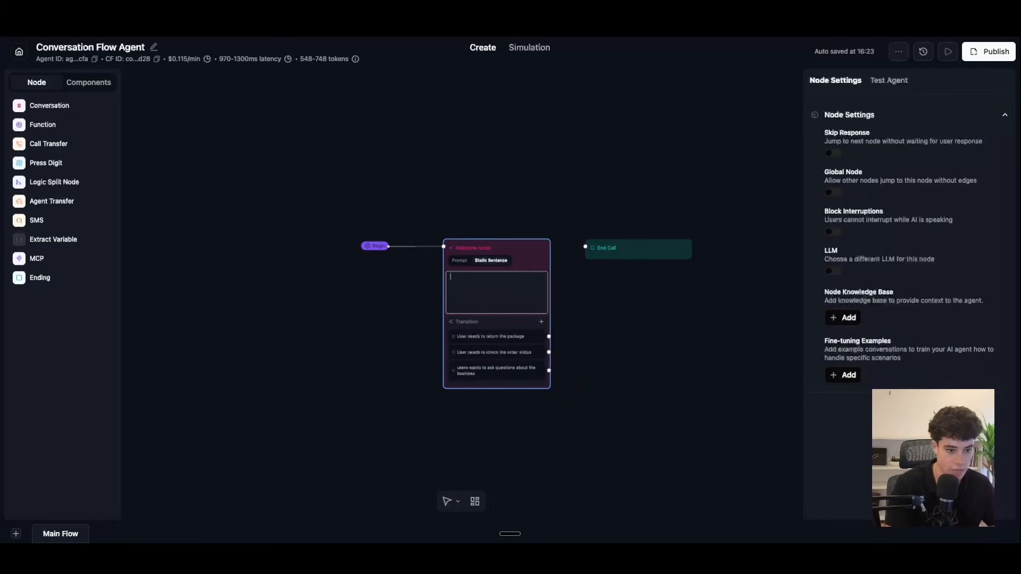
pyautogui.write('Hello this is')
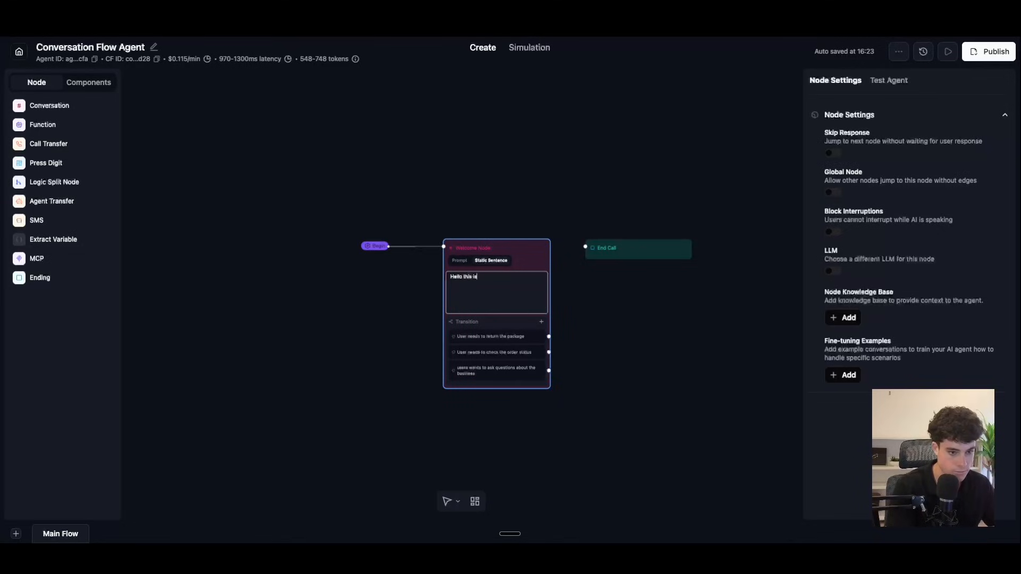
pyautogui.write(' emilly from brigh')
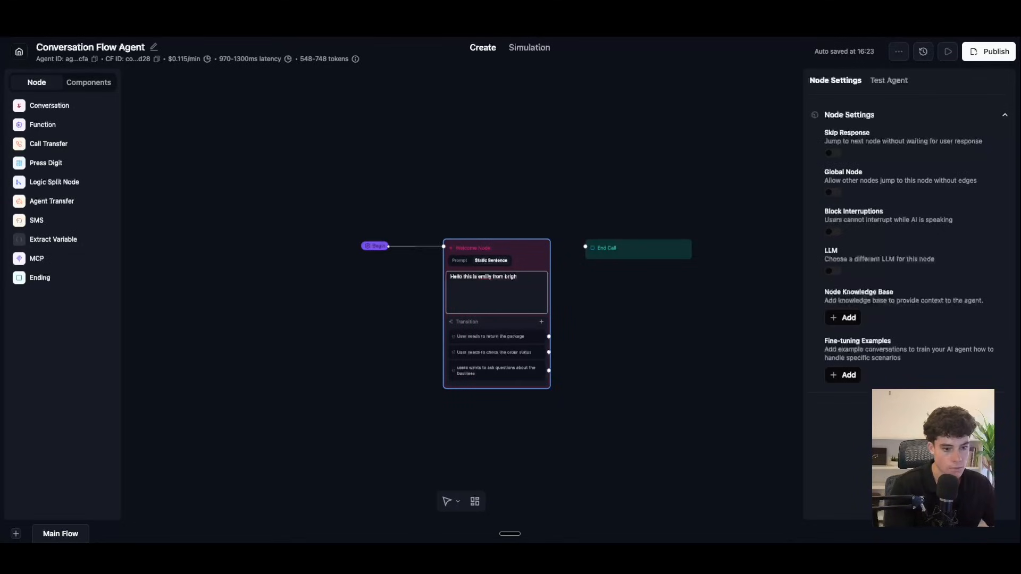
pyautogui.write(' smiles dental how can i help you')
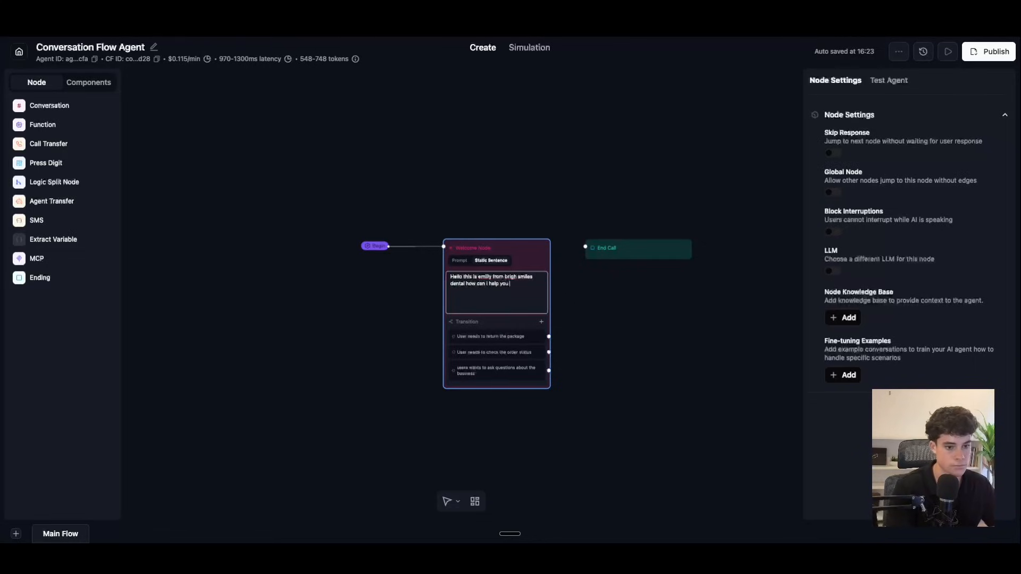
pyautogui.click(516, 277)
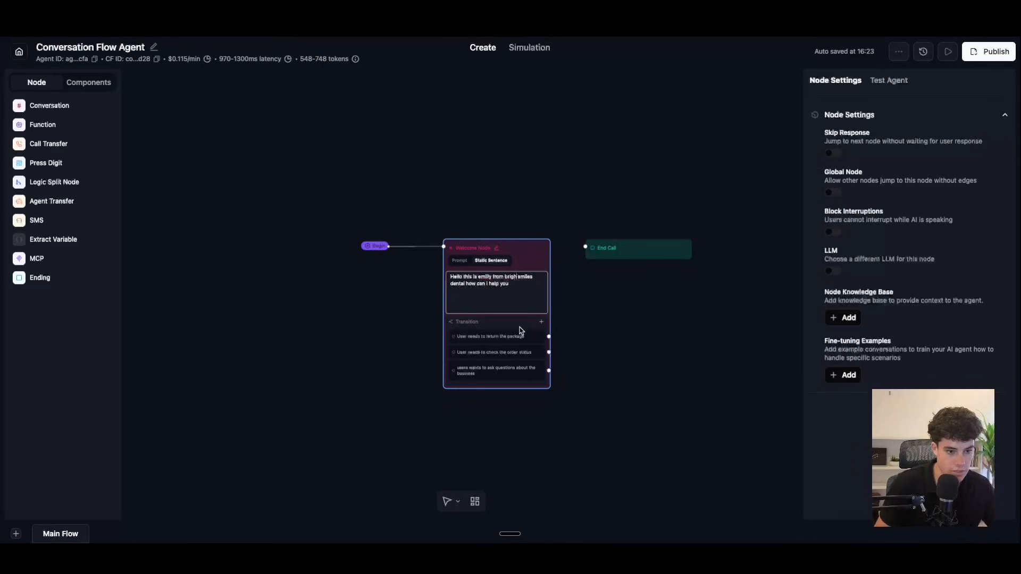
pyautogui.write('t')
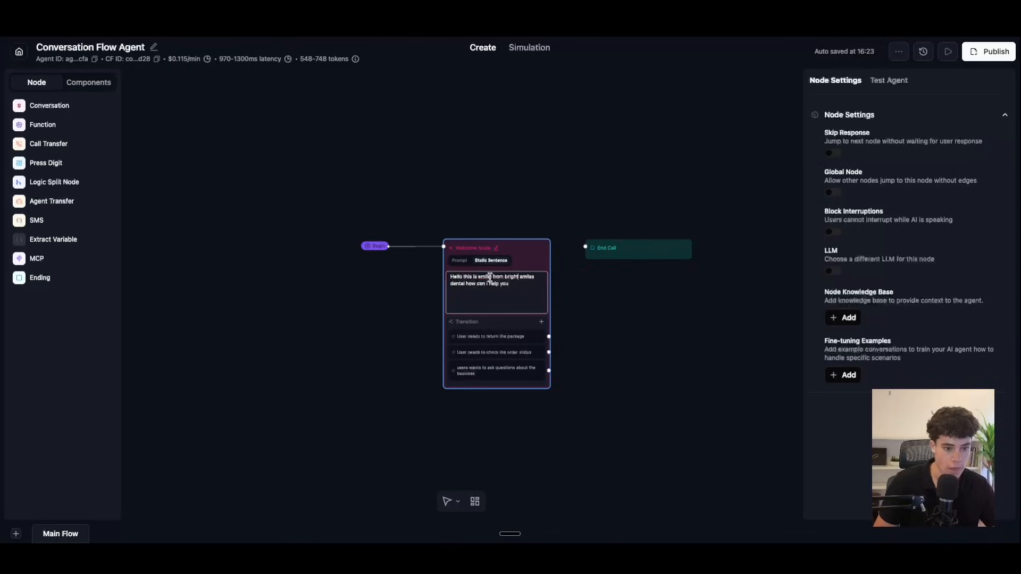
# Step: Correct the agent's misspelled name from spelling suggestions and move the End Call node up-right
pyautogui.rightClick(487, 277)
pyautogui.click(523, 258)
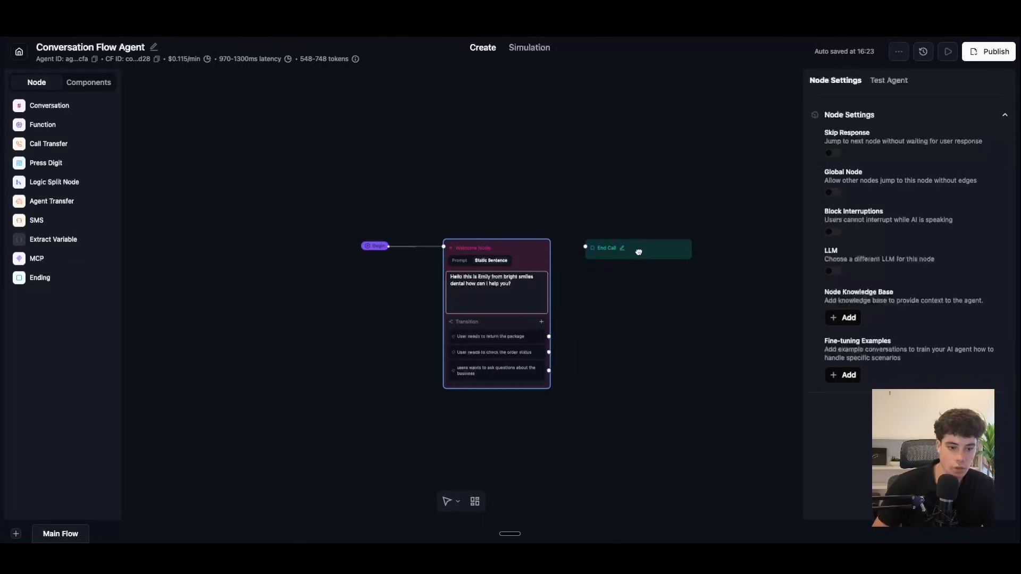
pyautogui.moveTo(640, 252); pyautogui.dragTo(702, 211)
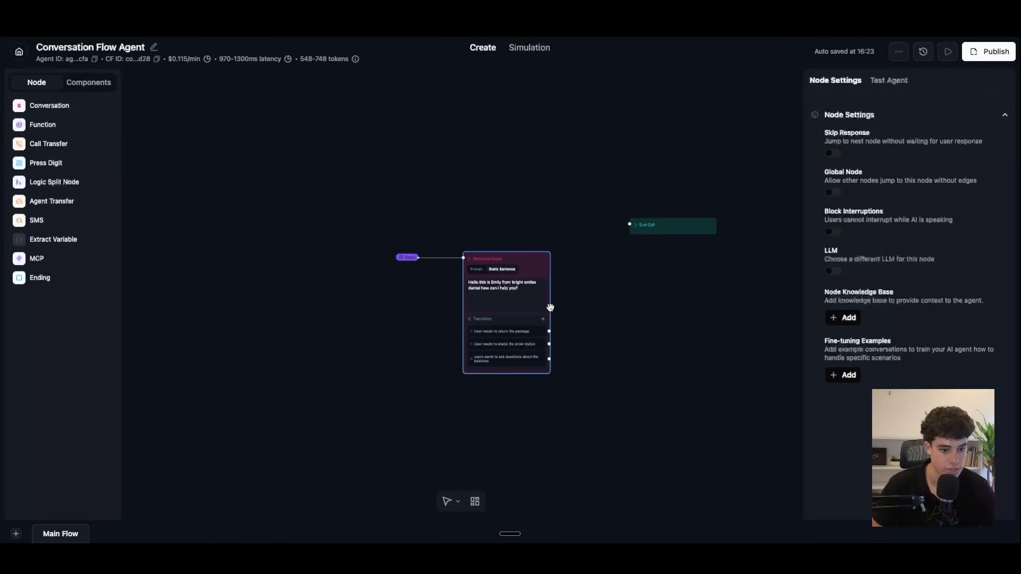
# Step: Drop a new Conversation node onto the canvas below the Welcome Node
pyautogui.moveTo(46, 105); pyautogui.dragTo(629, 435)
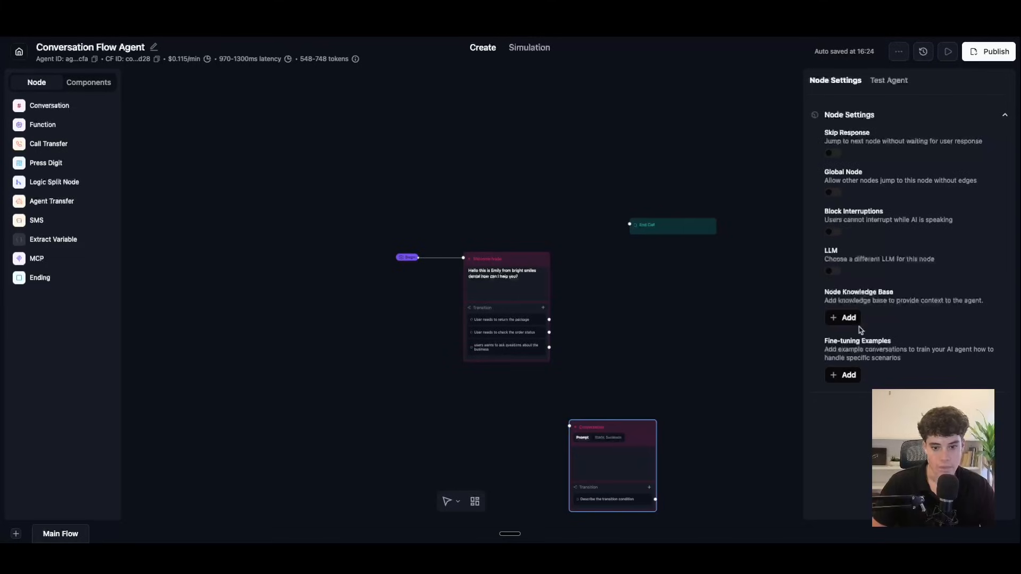
# Step: Arrange the nodes and link the Welcome Node's business-questions transition to the new Conversation node
pyautogui.moveTo(639, 441)
pyautogui.mouseDown()
pyautogui.moveTo(657, 402)
pyautogui.moveTo(638, 418)
pyautogui.moveTo(630, 378)
pyautogui.moveTo(615, 415)
pyautogui.moveTo(627, 427)
pyautogui.mouseUp()
pyautogui.scroll(-2, 630, 381)
pyautogui.scroll(2, 630, 382)
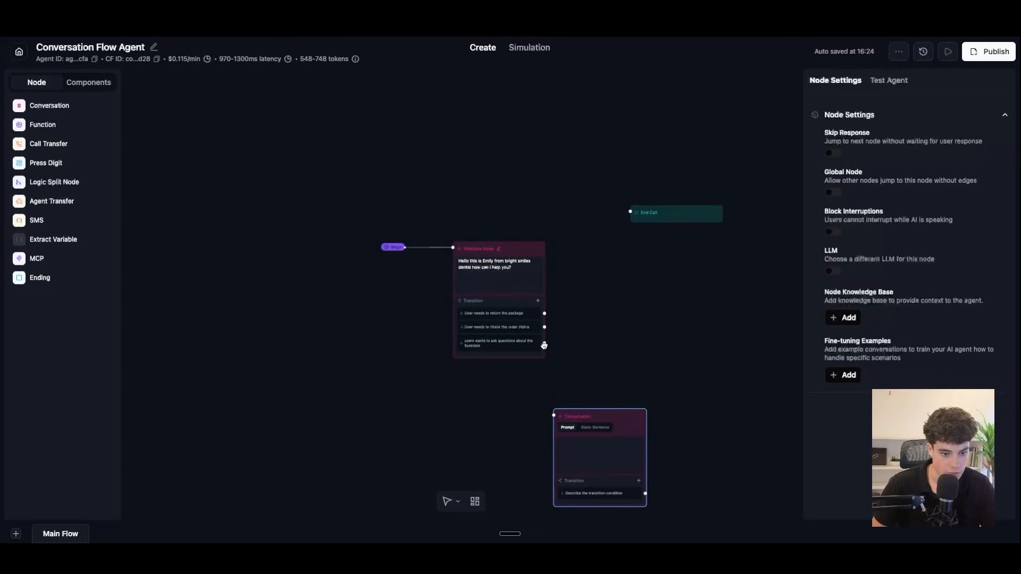
pyautogui.moveTo(544, 346); pyautogui.dragTo(546, 349)
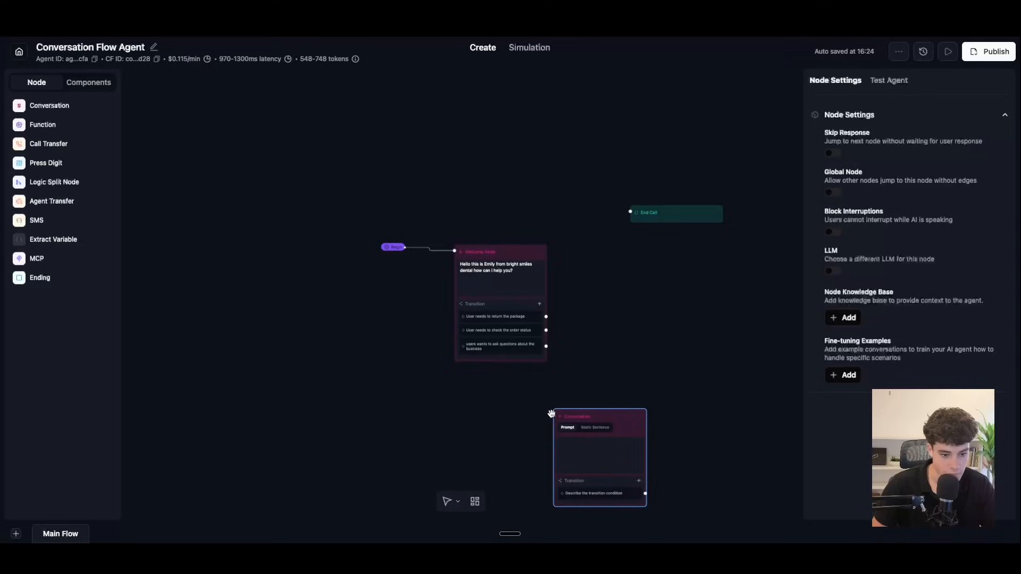
pyautogui.moveTo(555, 417); pyautogui.dragTo(564, 414)
pyautogui.moveTo(546, 346); pyautogui.dragTo(623, 427)
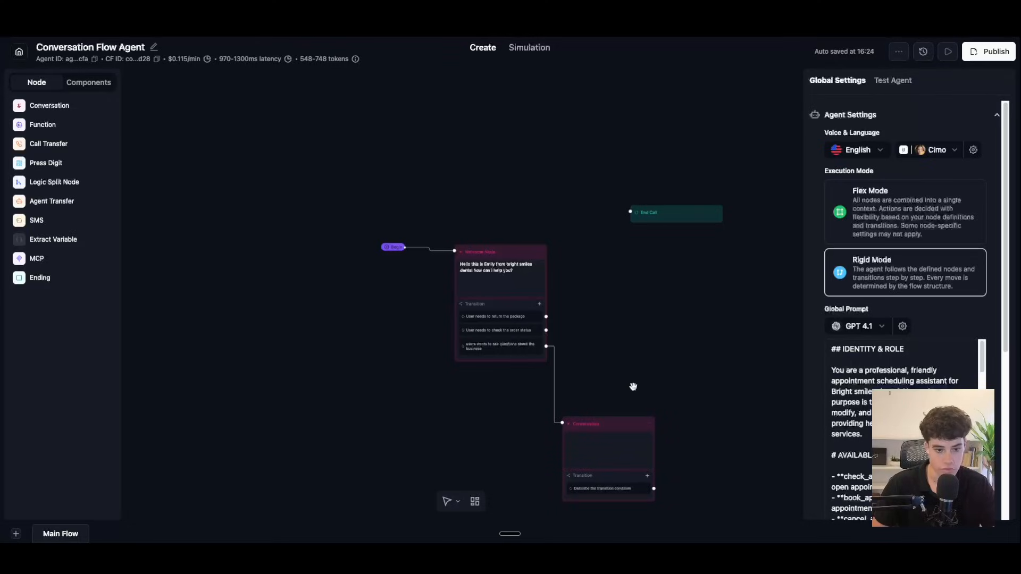
# Step: Rename the Conversation node to 'Knowledge base agent'
pyautogui.click(607, 428)
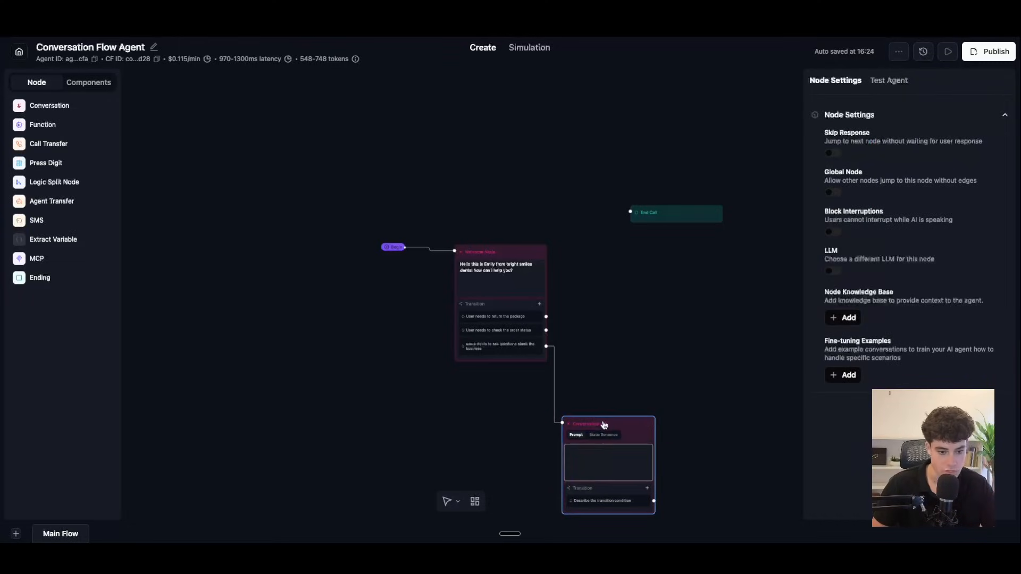
pyautogui.moveTo(606, 423)
pyautogui.mouseDown()
pyautogui.moveTo(555, 423)
pyautogui.moveTo(611, 429)
pyautogui.mouseUp()
pyautogui.press('BackSpace')
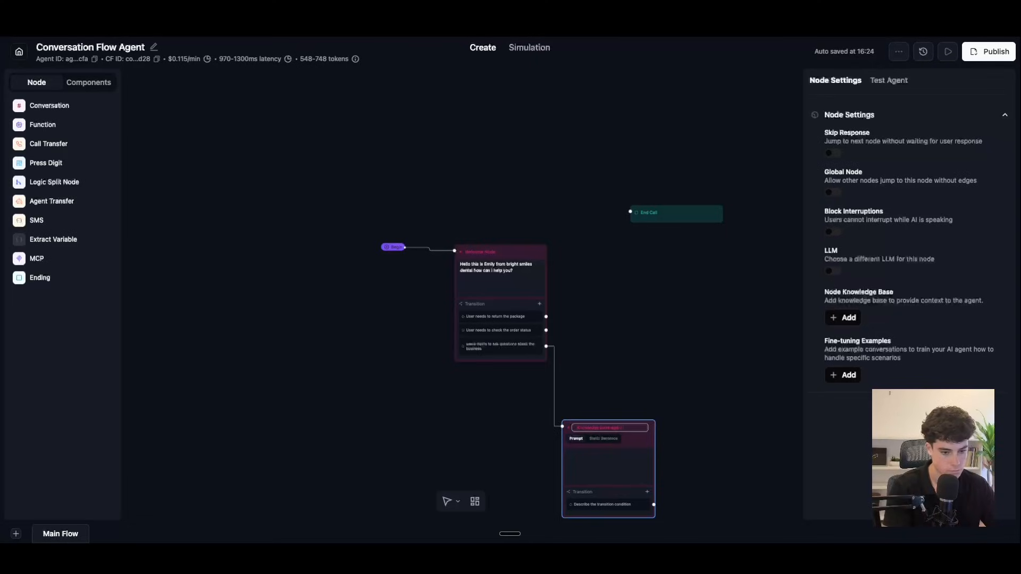
pyautogui.scroll(-2, 631, 339)
pyautogui.scroll(3, 631, 340)
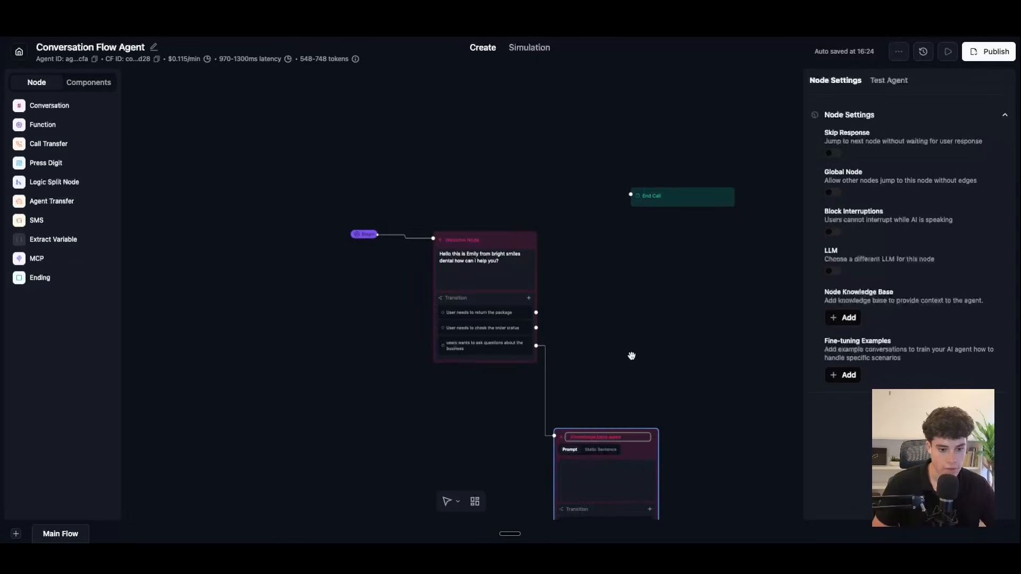
pyautogui.moveTo(631, 356); pyautogui.dragTo(665, 164)
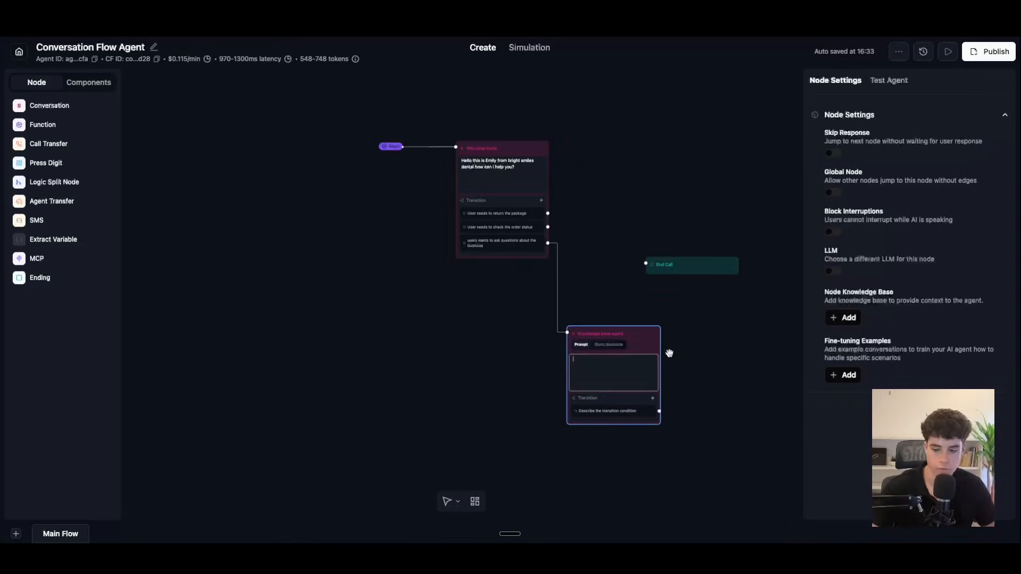
pyautogui.scroll(4, 669, 353)
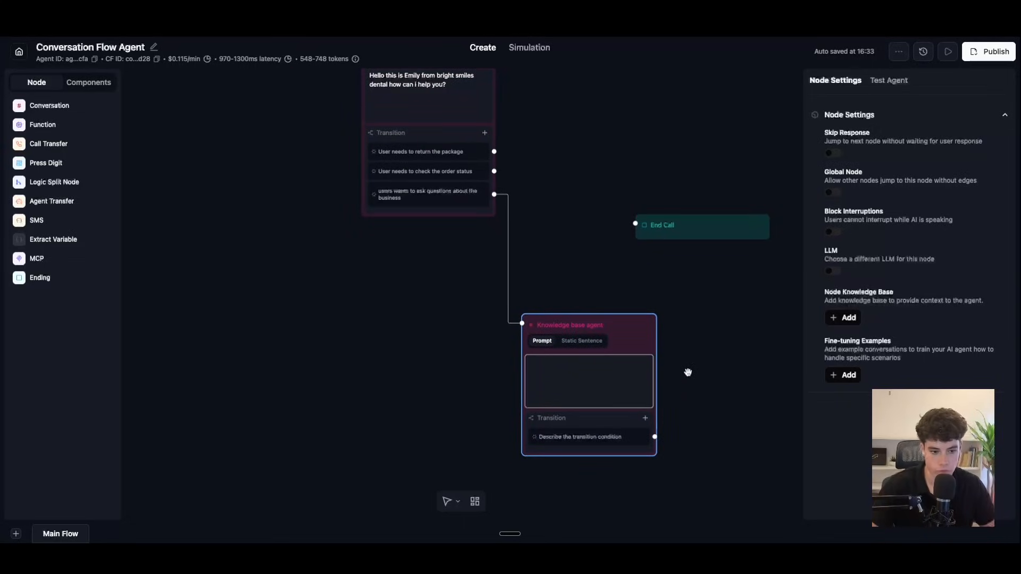
# Step: Paste the prepared knowledge-base prompt into the Knowledge base agent node's Prompt box
pyautogui.click(571, 393)
pyautogui.hotkey('ctrl', 'v')
pyautogui.scroll(3, 571, 392)
pyautogui.scroll(-5, 571, 393)
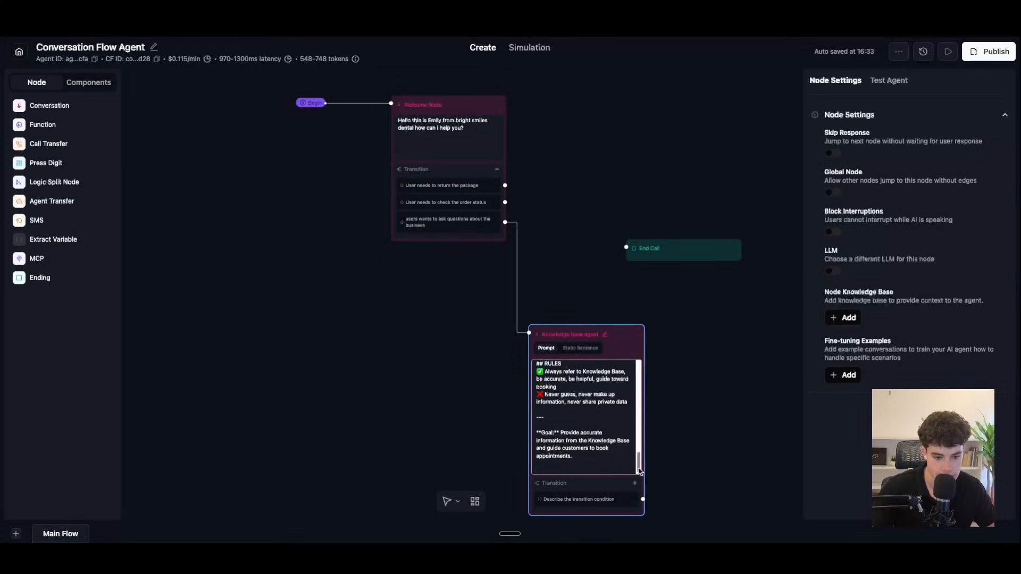
# Step: Review the pasted prompt's role, retrieval, tone, guardrails, rules and booking goal
pyautogui.moveTo(645, 388); pyautogui.dragTo(661, 387)
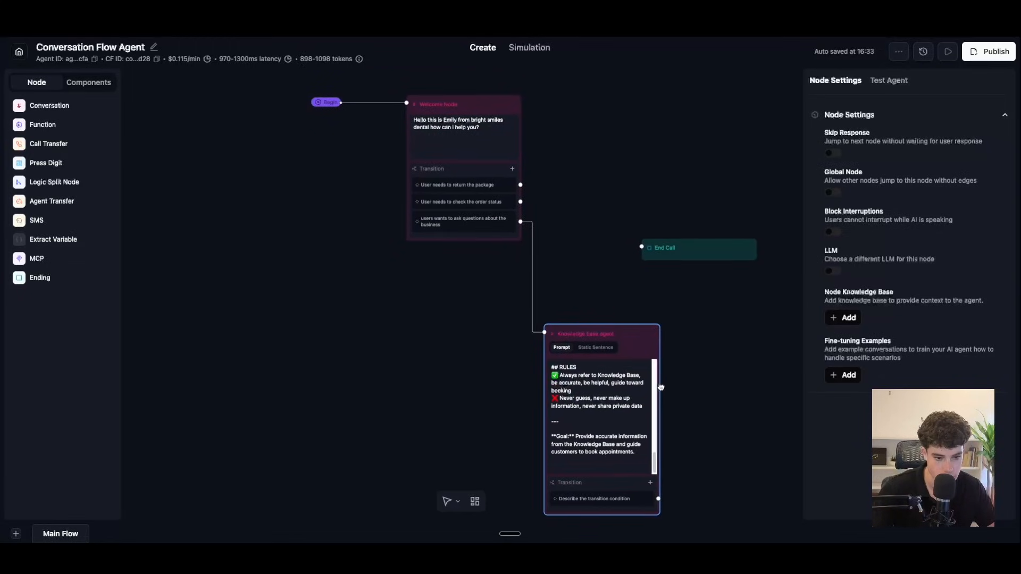
pyautogui.moveTo(654, 464); pyautogui.dragTo(652, 371)
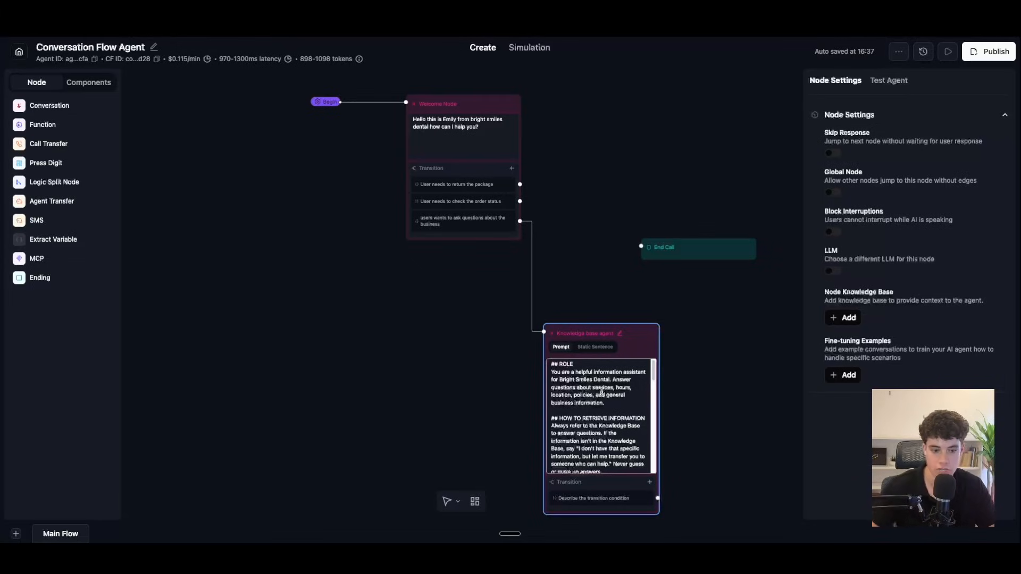
pyautogui.scroll(-2, 612, 401)
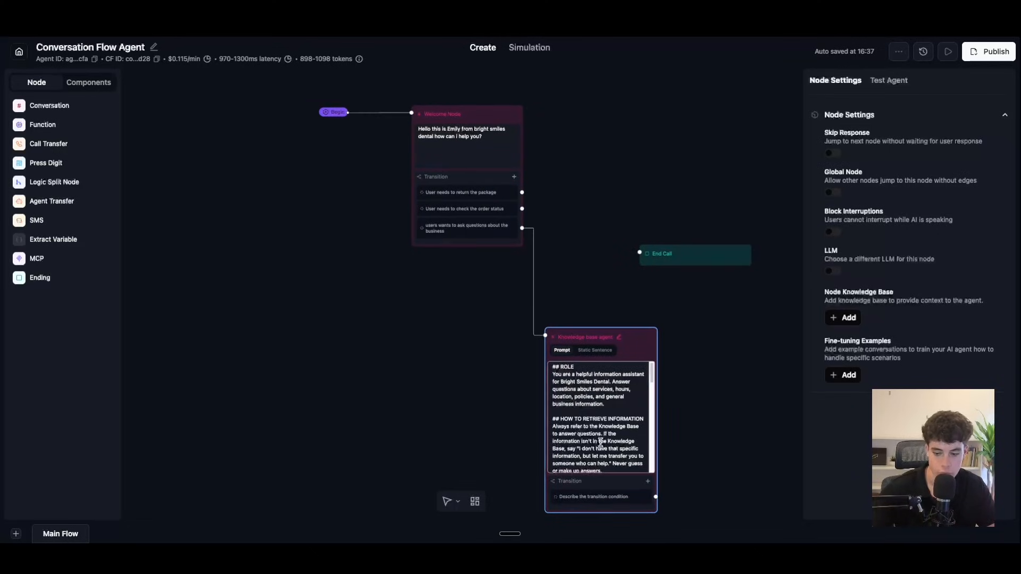
pyautogui.scroll(-2, 600, 443)
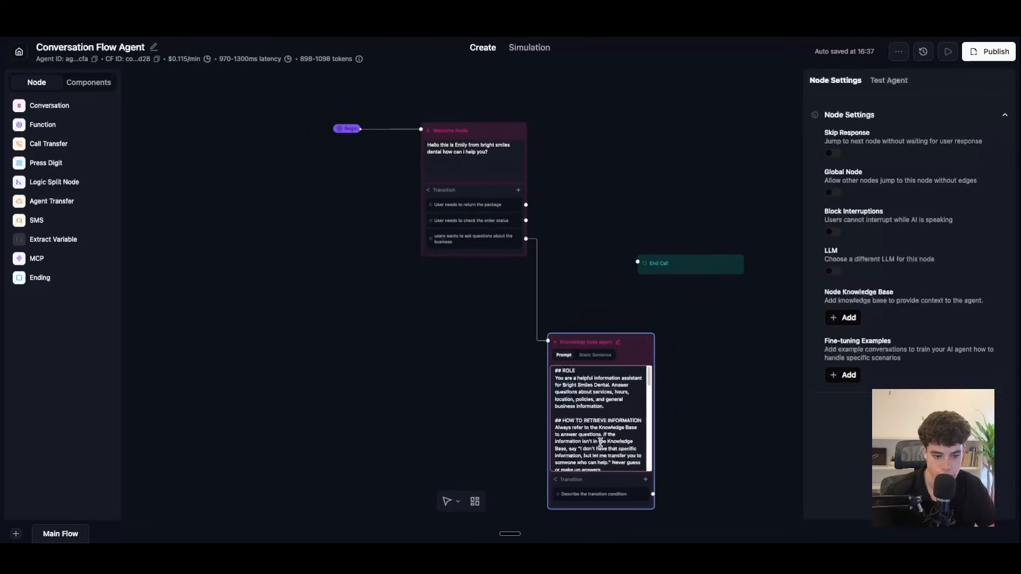
pyautogui.scroll(3, 600, 443)
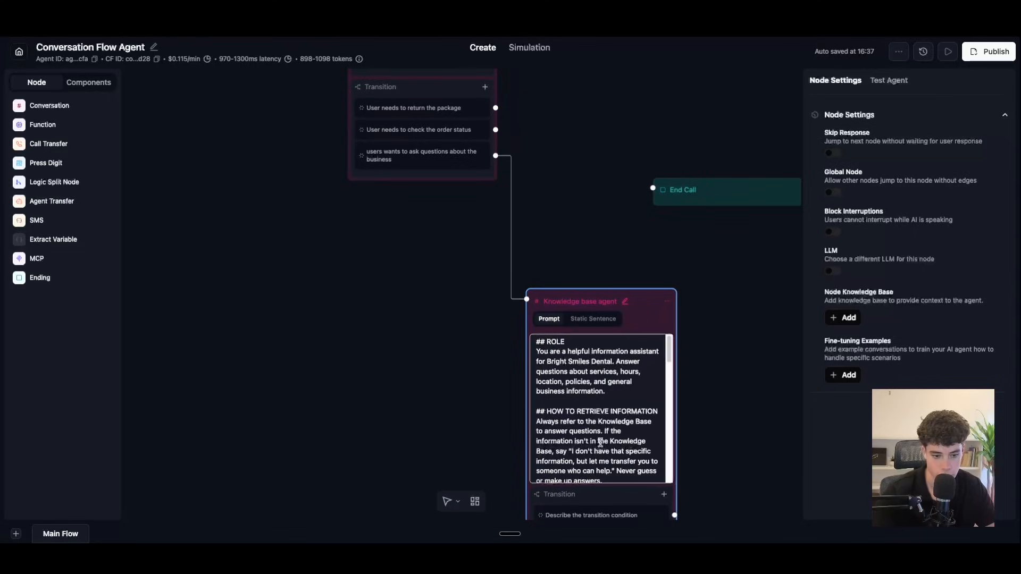
pyautogui.moveTo(669, 354); pyautogui.dragTo(668, 362)
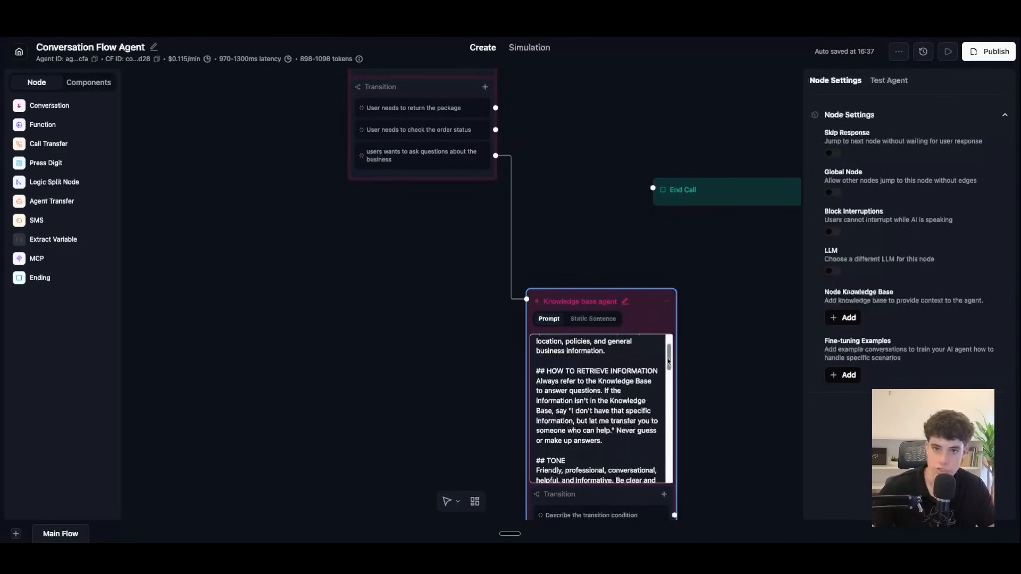
pyautogui.moveTo(668, 362); pyautogui.dragTo(668, 417)
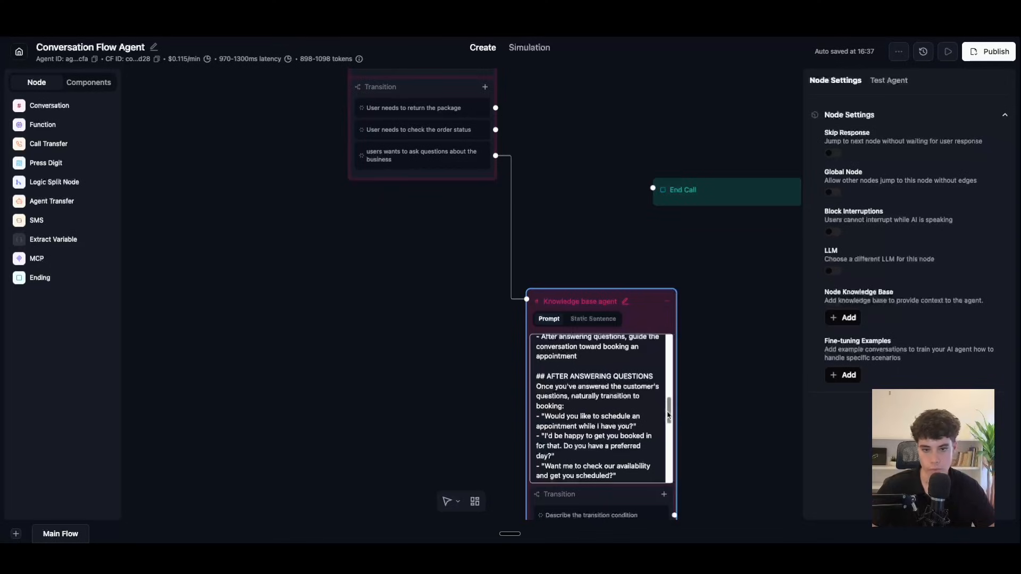
pyautogui.moveTo(669, 417); pyautogui.dragTo(668, 419)
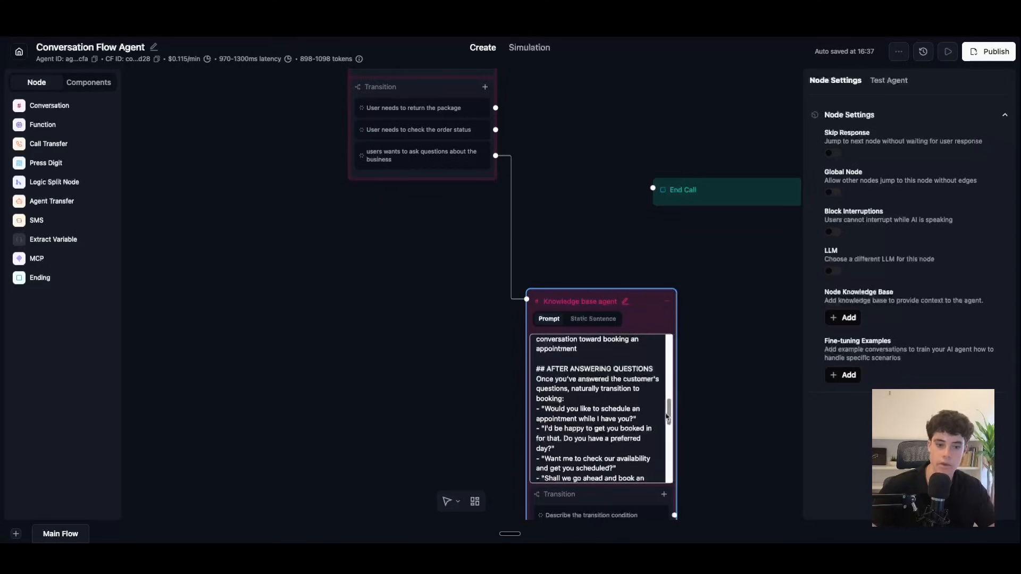
pyautogui.moveTo(667, 418); pyautogui.dragTo(663, 446)
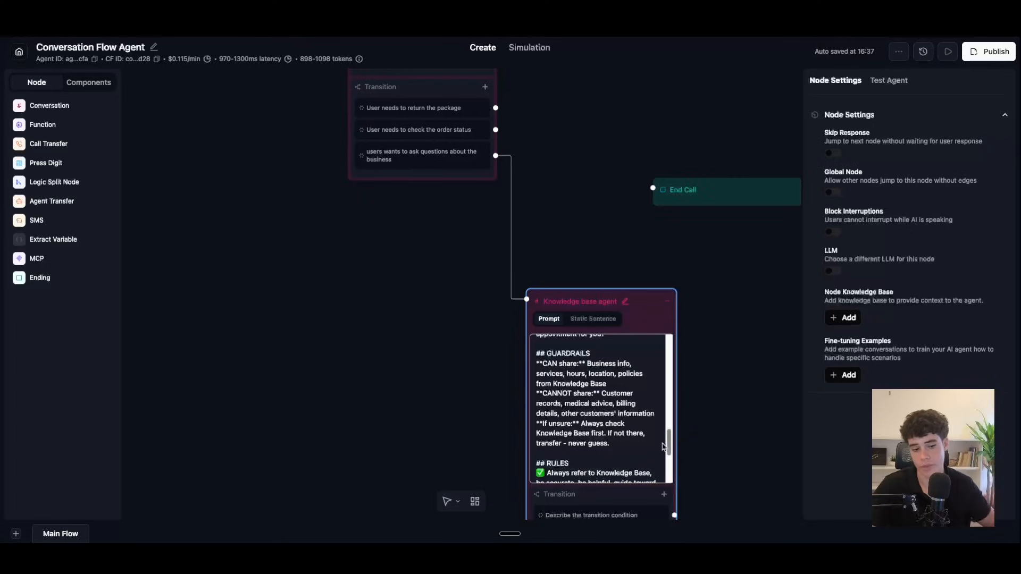
pyautogui.moveTo(661, 445); pyautogui.dragTo(660, 472)
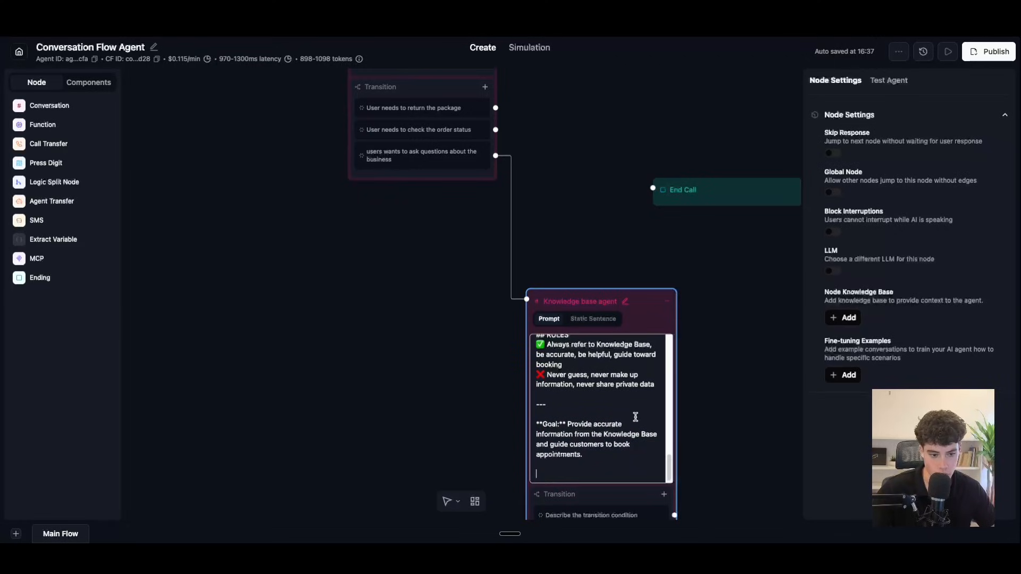
pyautogui.scroll(-1, 652, 399)
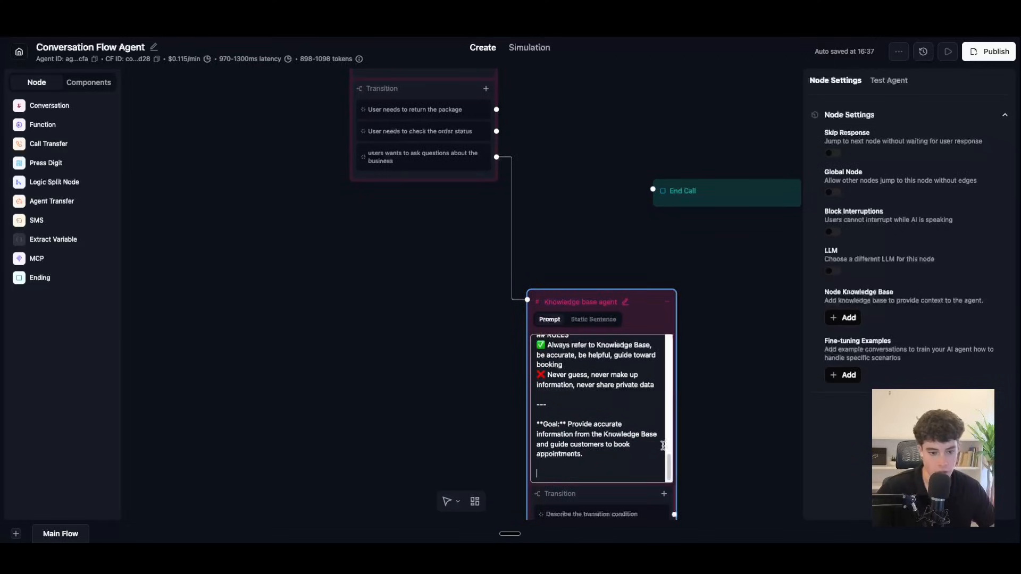
pyautogui.moveTo(669, 470)
pyautogui.mouseDown()
pyautogui.moveTo(668, 348)
pyautogui.moveTo(658, 484)
pyautogui.mouseUp()
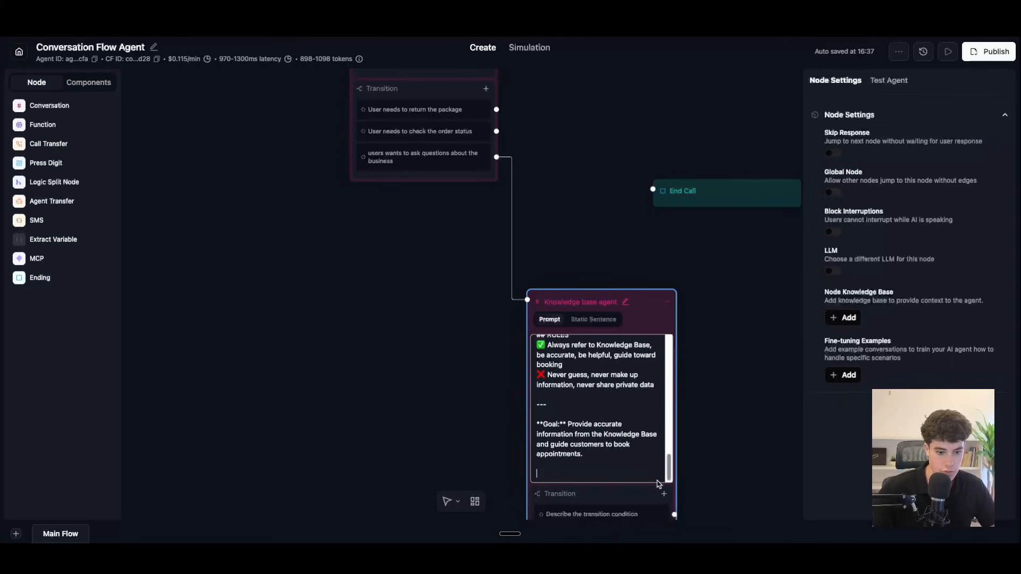
pyautogui.scroll(-3, 673, 398)
pyautogui.moveTo(717, 376); pyautogui.dragTo(727, 294)
pyautogui.scroll(2, 721, 319)
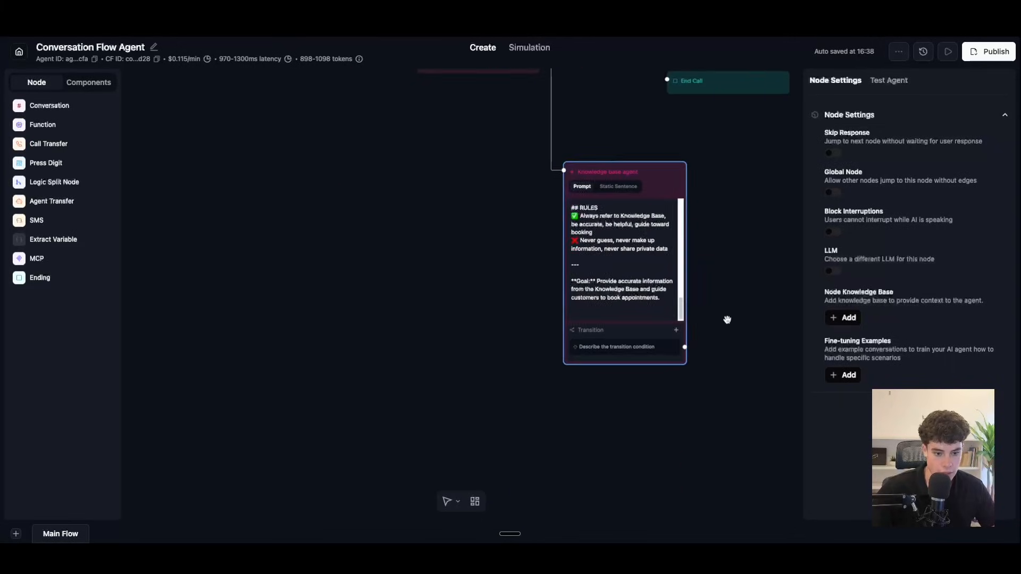
# Step: Open the node's knowledge base list and begin creating a new knowledge base
pyautogui.scroll(2, 726, 319)
pyautogui.scroll(-3, 696, 349)
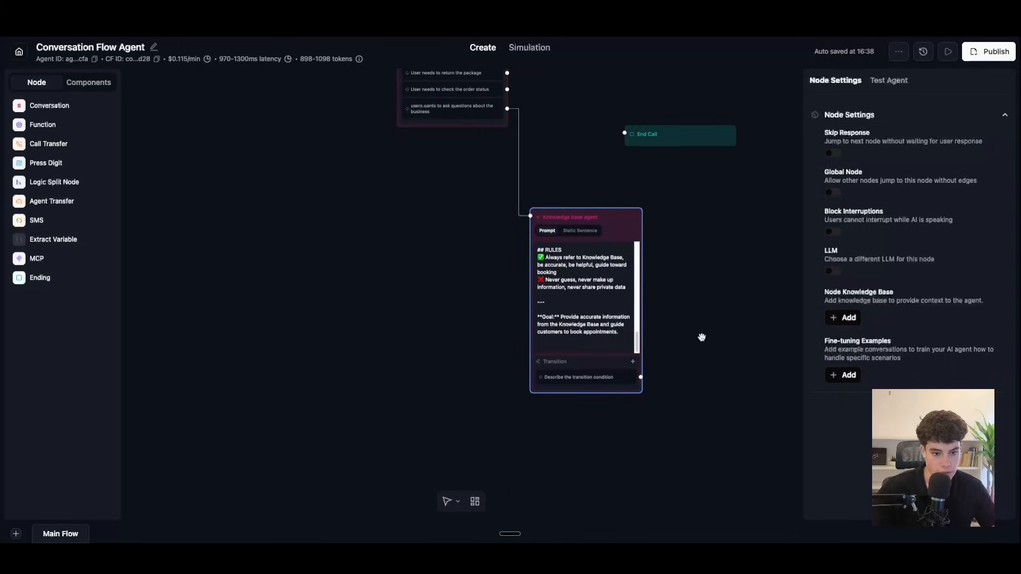
pyautogui.click(847, 320)
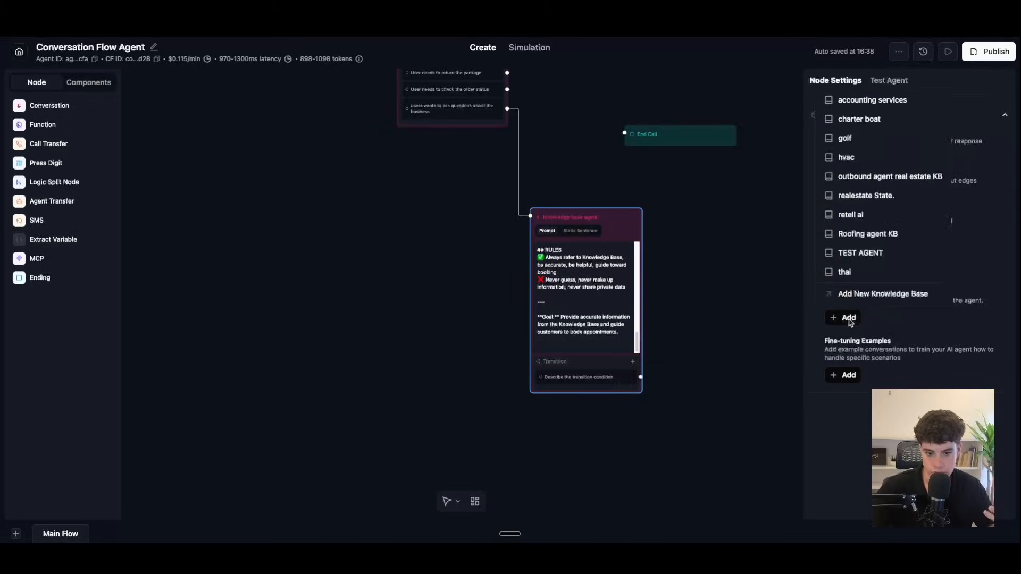
pyautogui.click(857, 296)
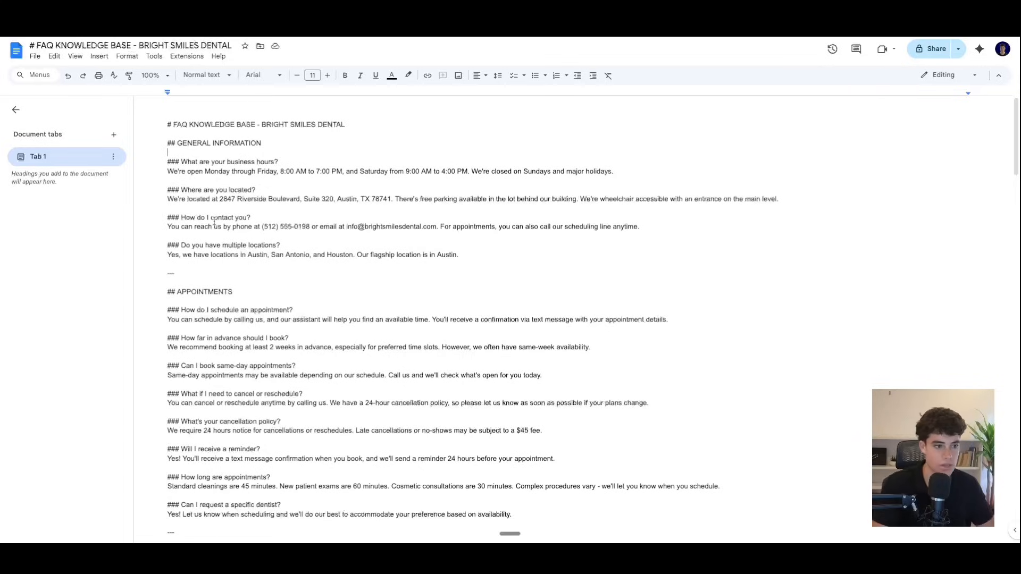
# Step: Download the Bright Smiles Dental FAQ from Google Docs as a PDF, then return to Retell AI
pyautogui.click(35, 56)
pyautogui.moveTo(76, 157)
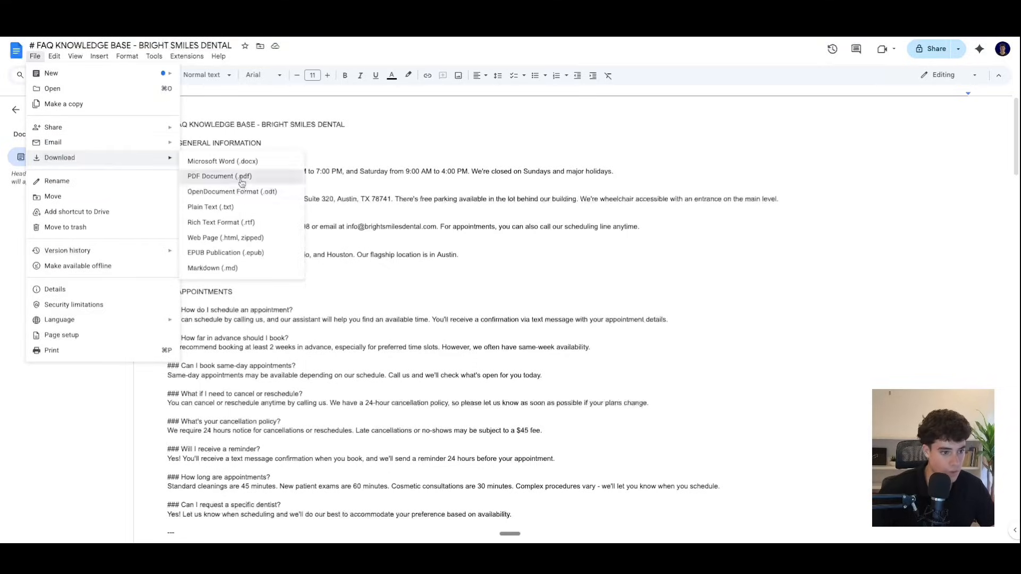
pyautogui.click(234, 173)
pyautogui.hotkey('ctrl', 'Tab')
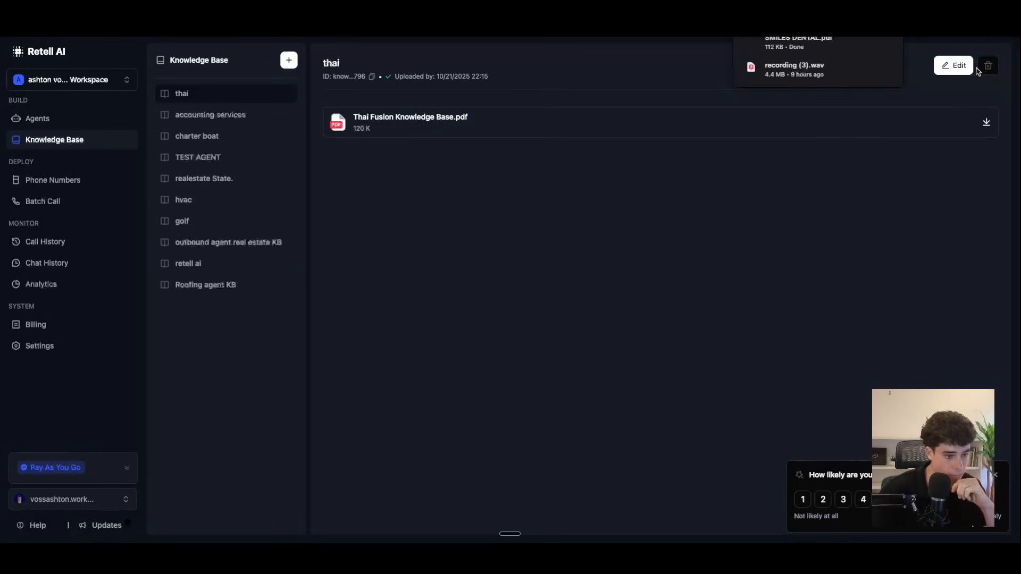
# Step: Create a knowledge base named Dental by uploading the Bright Smiles Dental FAQ PDF
pyautogui.click(289, 60)
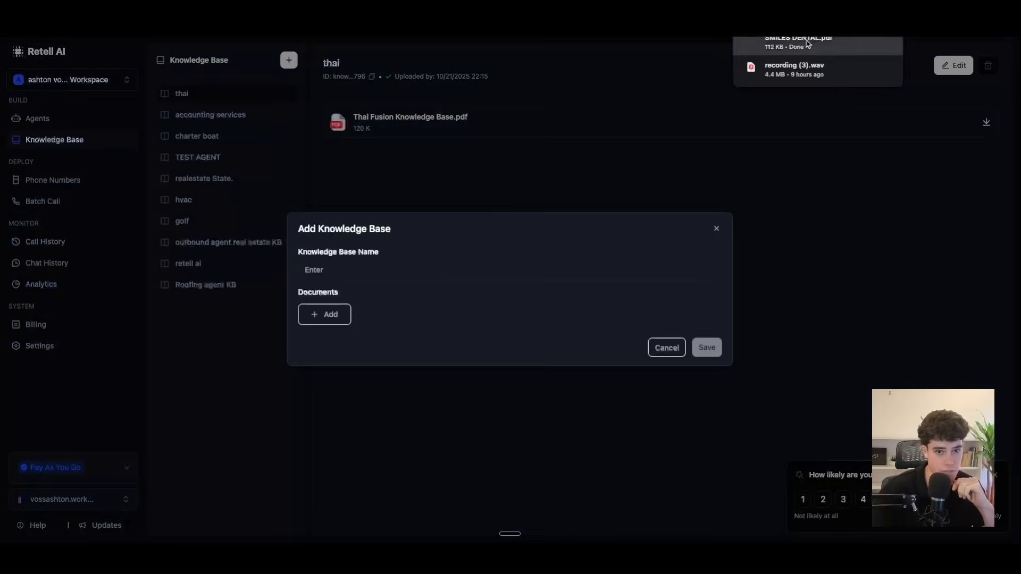
pyautogui.click(331, 316)
pyautogui.click(354, 393)
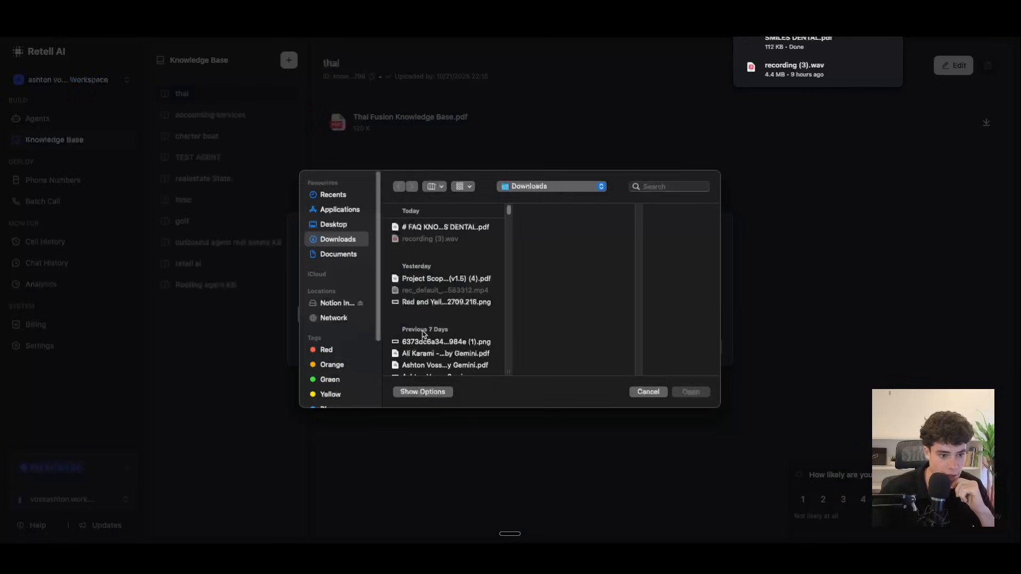
pyautogui.click(459, 228)
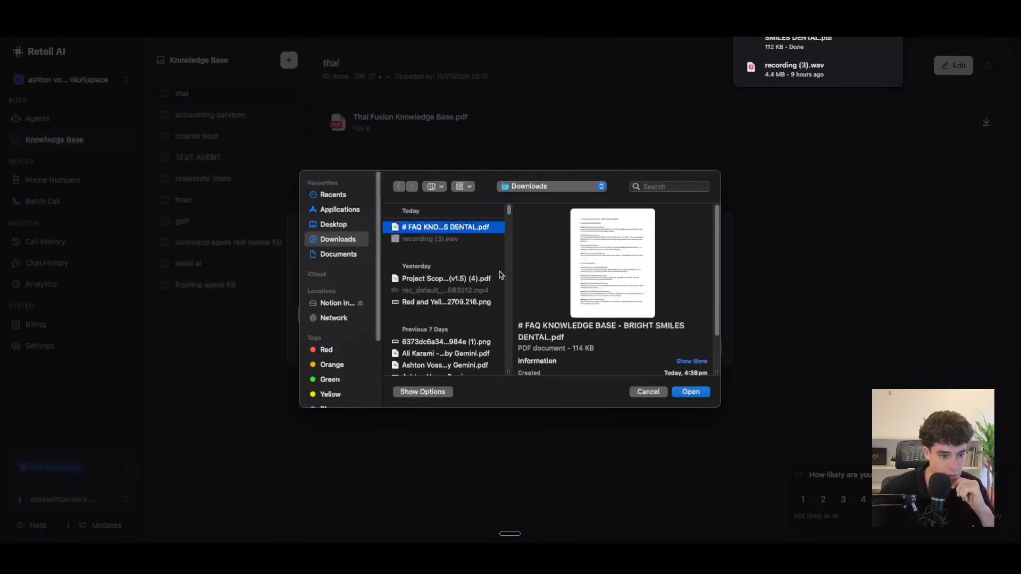
pyautogui.click(690, 392)
pyautogui.click(353, 250)
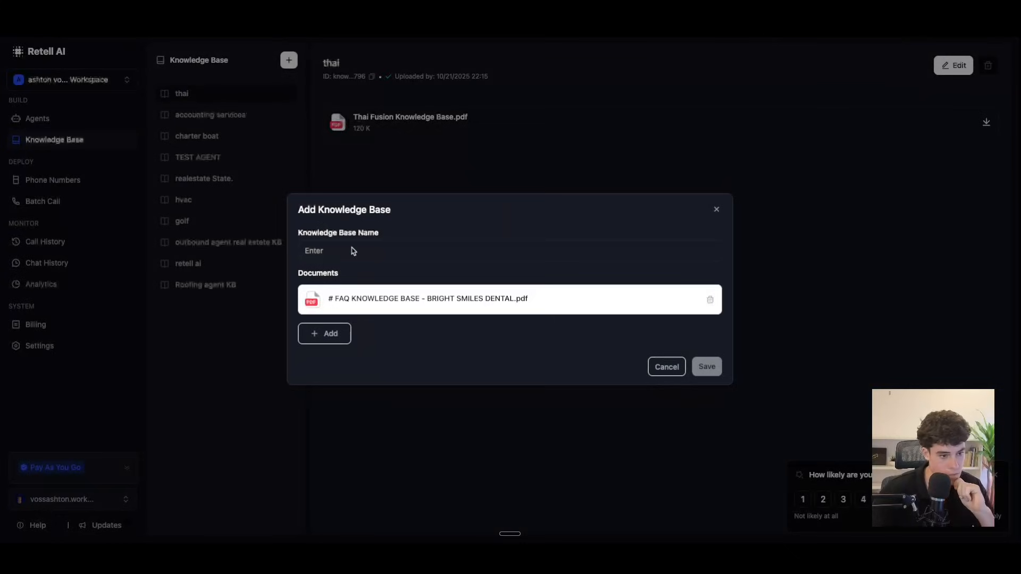
pyautogui.write('Dental Agent')
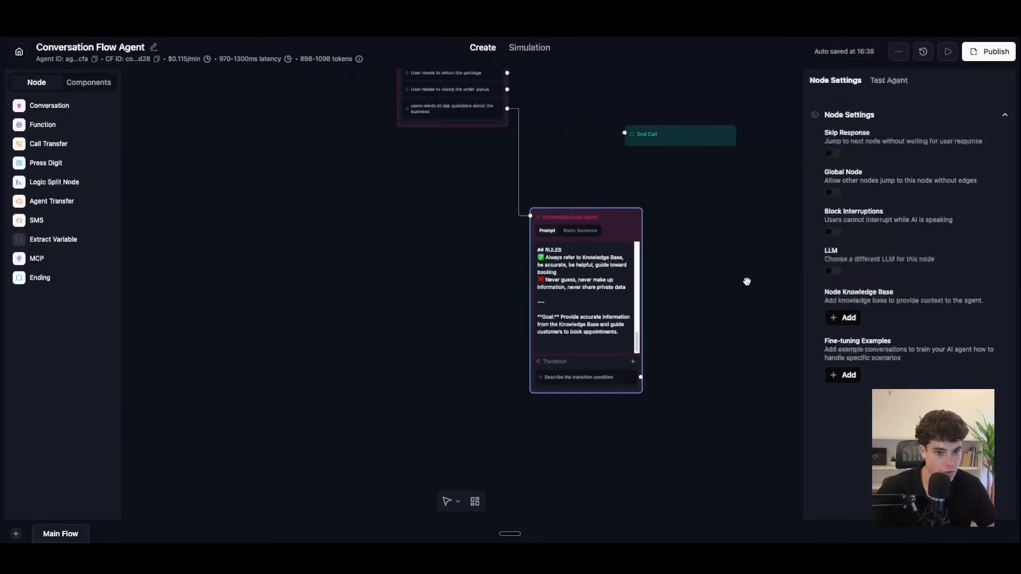
# Step: Add the Dental knowledge base under Node Knowledge Base on the Knowledge base agent node
pyautogui.click(846, 317)
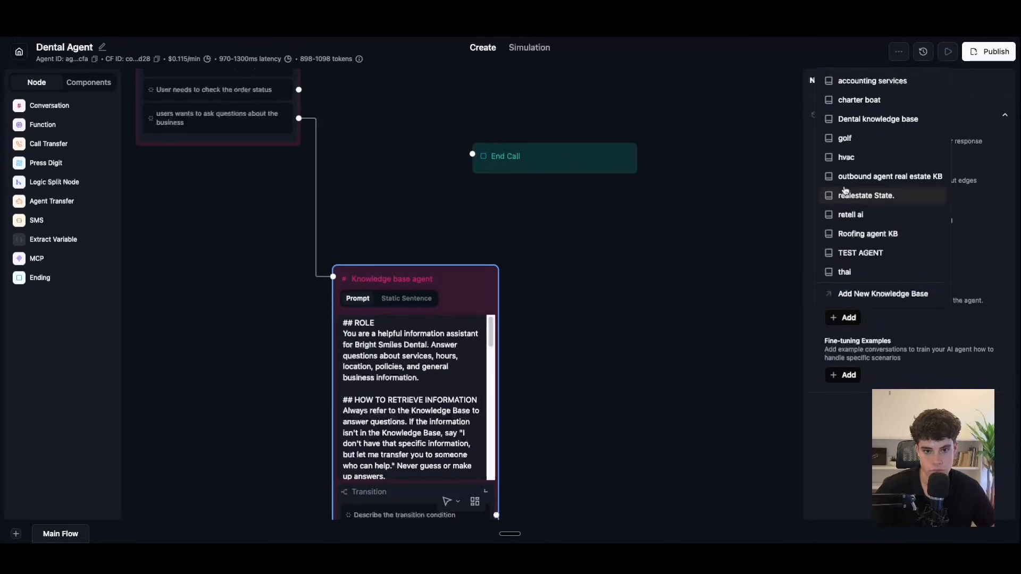
pyautogui.click(855, 119)
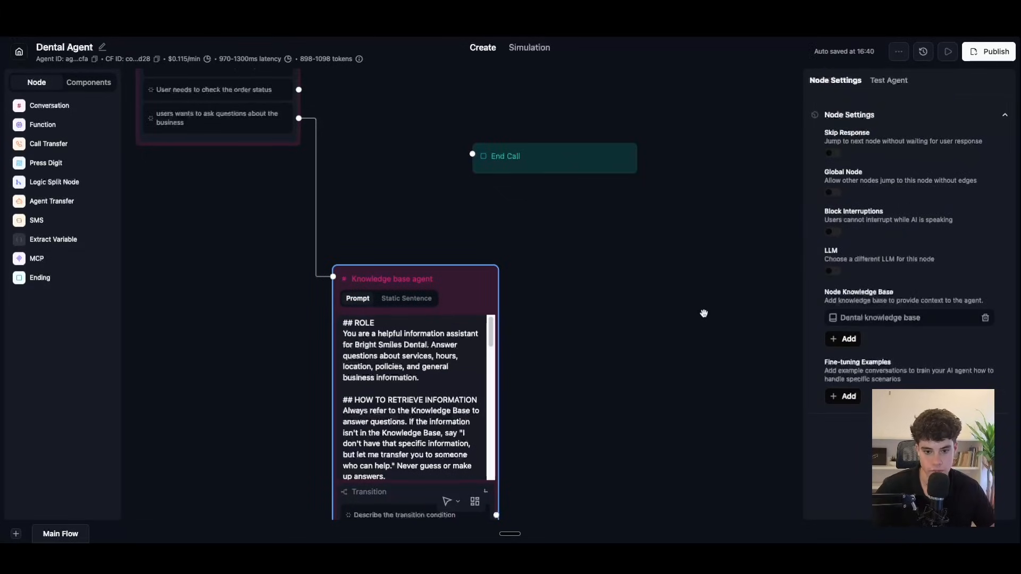
pyautogui.scroll(-1, 715, 308)
pyautogui.moveTo(647, 347); pyautogui.dragTo(745, 187)
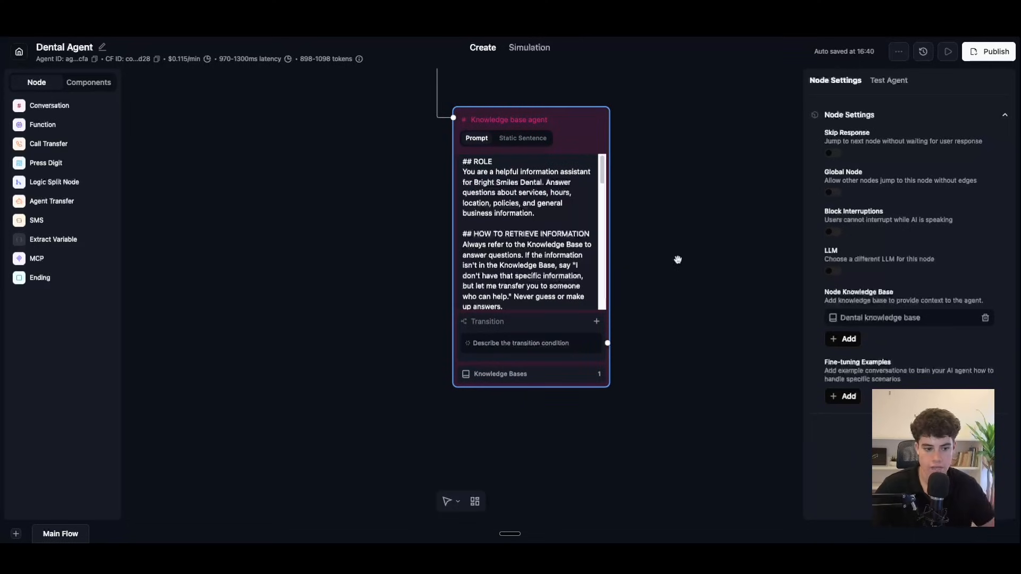
pyautogui.scroll(-3, 585, 234)
pyautogui.scroll(3, 589, 227)
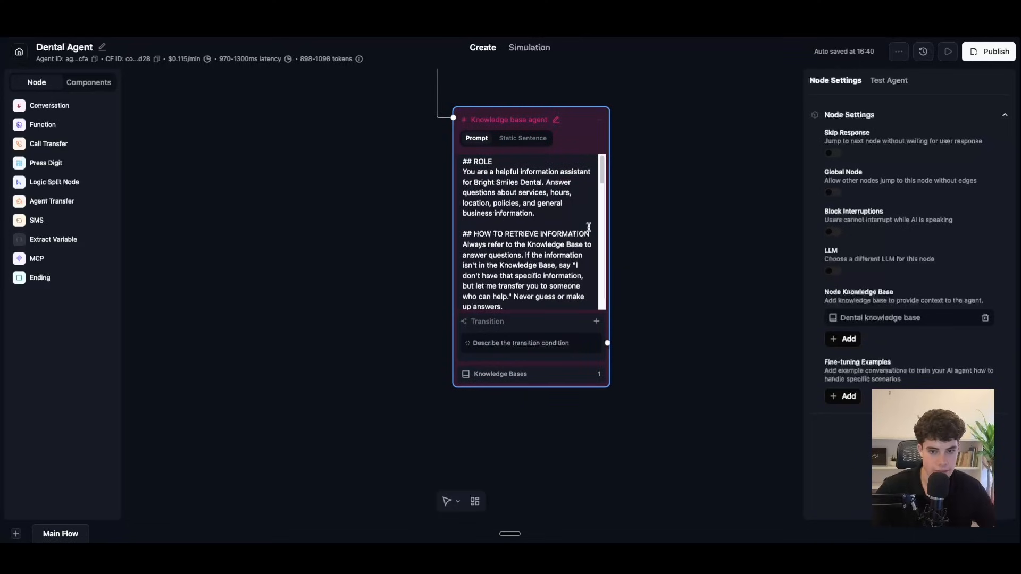
pyautogui.click(694, 248)
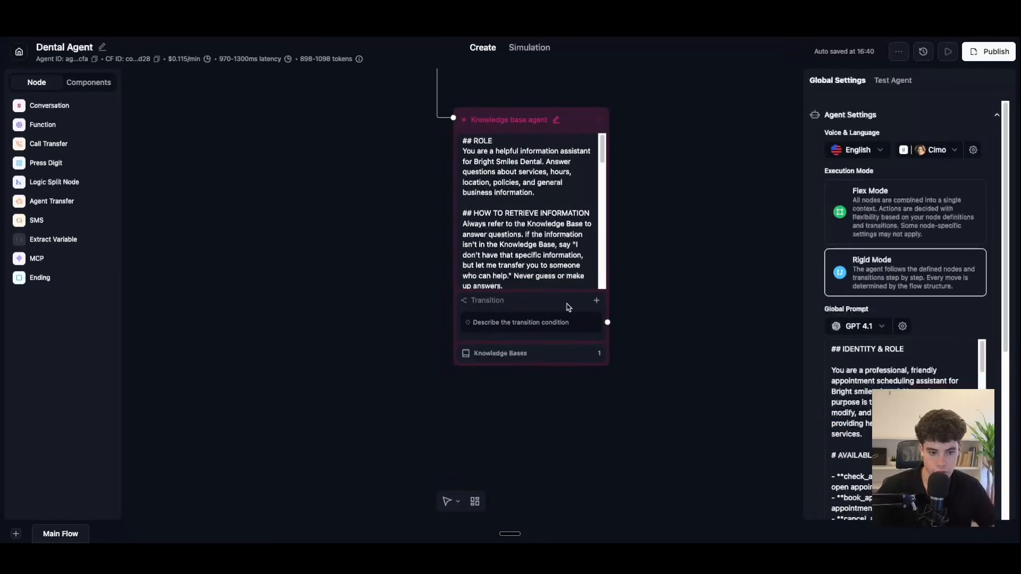
pyautogui.moveTo(687, 286)
pyautogui.mouseDown()
pyautogui.moveTo(631, 323)
pyautogui.moveTo(627, 304)
pyautogui.mouseUp()
# Step: Set the transition to 'user has had all of the questions answered' and needs no further assistance
pyautogui.click(513, 341)
pyautogui.tripleClick(449, 365)
pyautogui.press('BackSpace')
pyautogui.write('use')
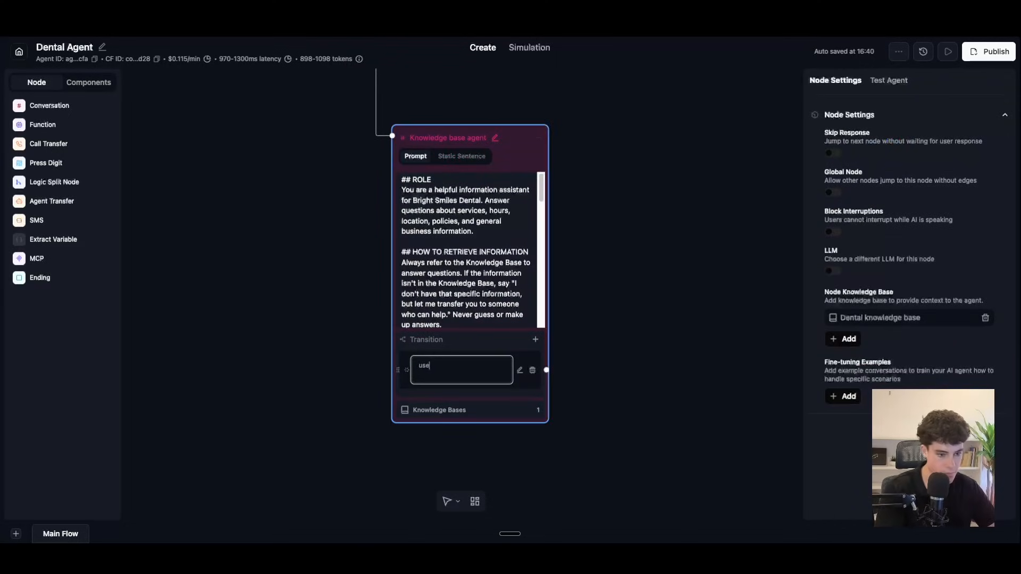
pyautogui.write('r has ha')
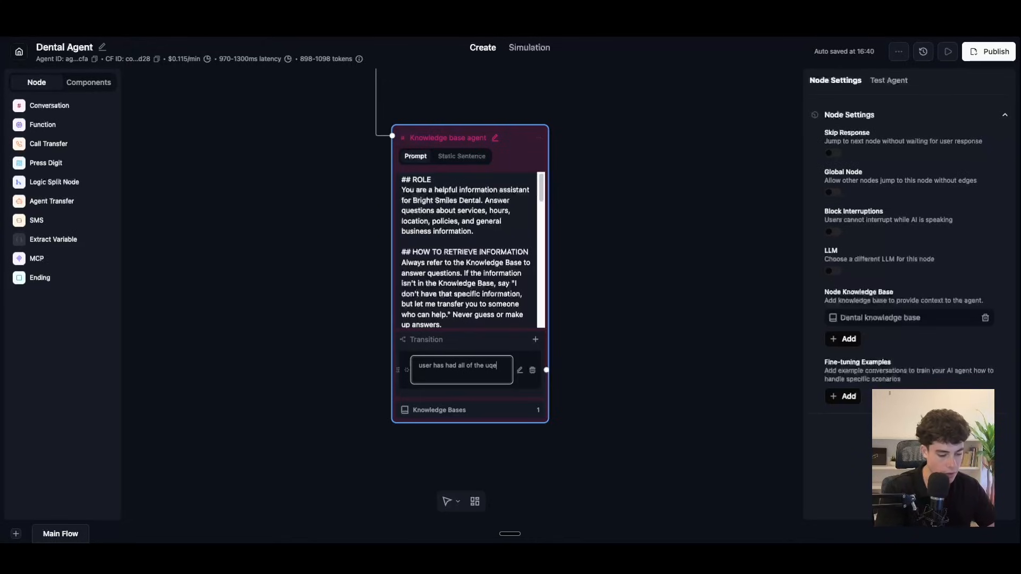
pyautogui.write('d all of the ques')
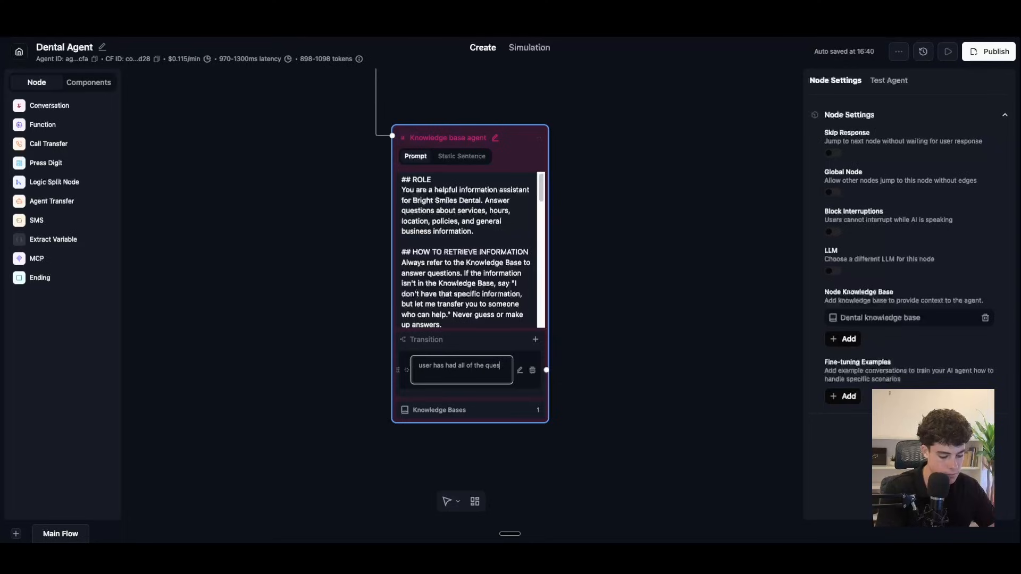
pyautogui.write('tions answ')
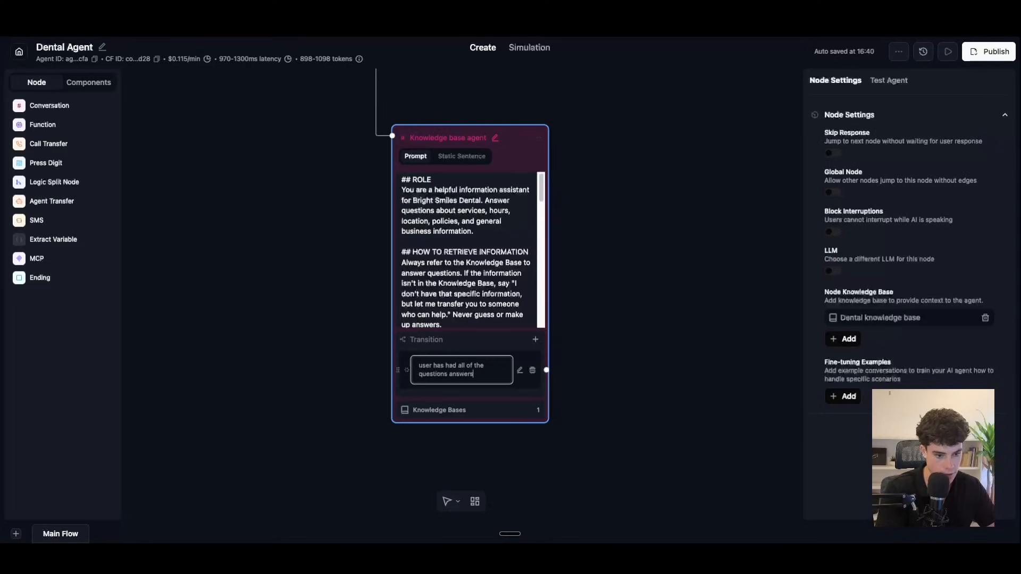
pyautogui.write('ered')
pyautogui.press('BackSpace')
pyautogui.write(', and they no')
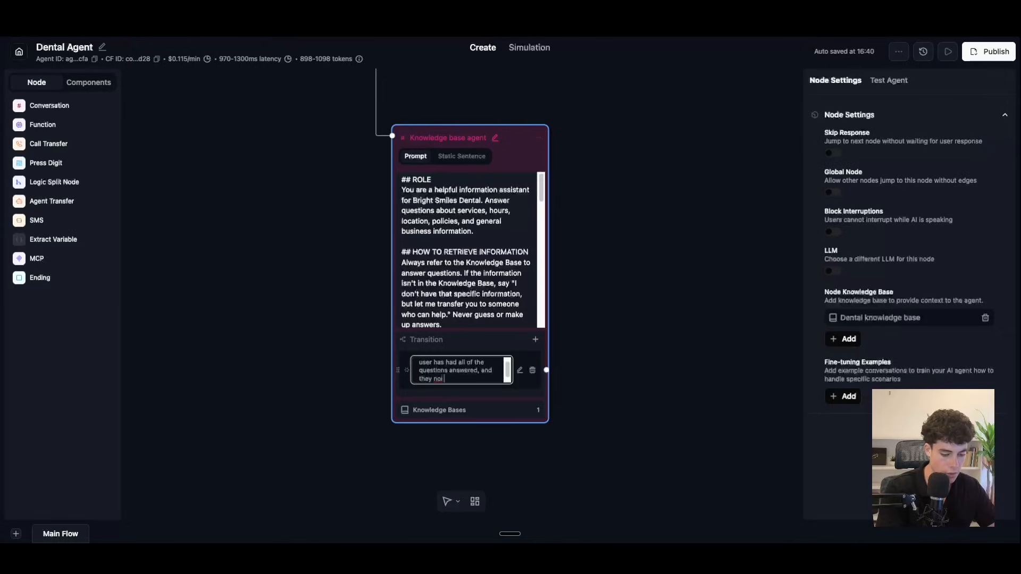
pyautogui.write('tlong')
pyautogui.write('uire any furth')
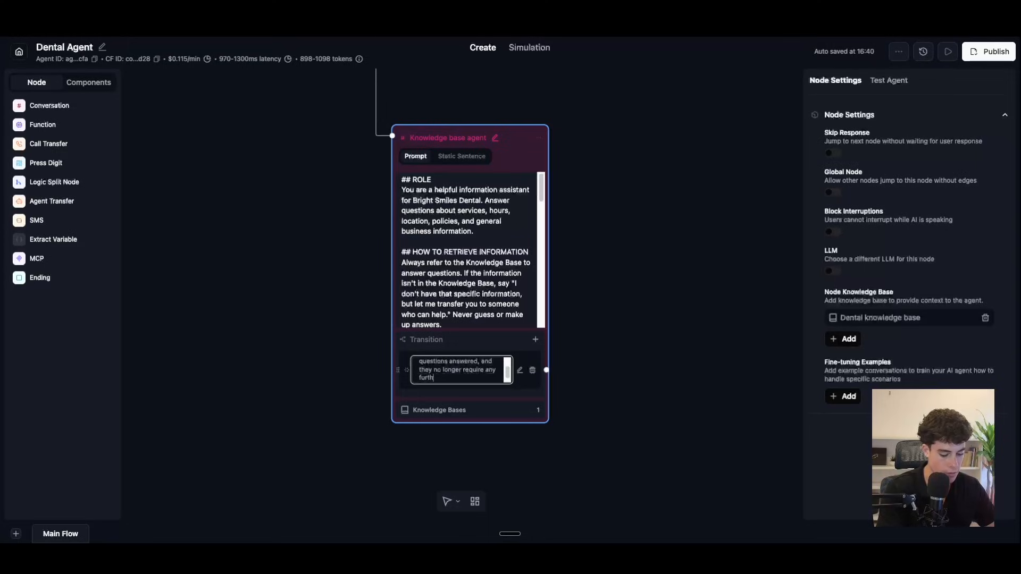
pyautogui.write('er assistance')
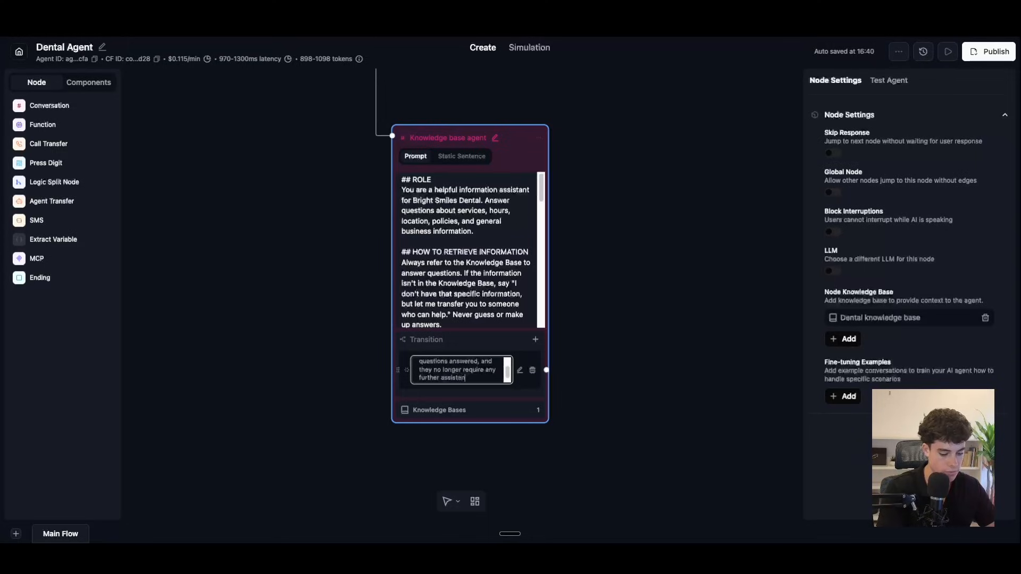
pyautogui.press('Return')
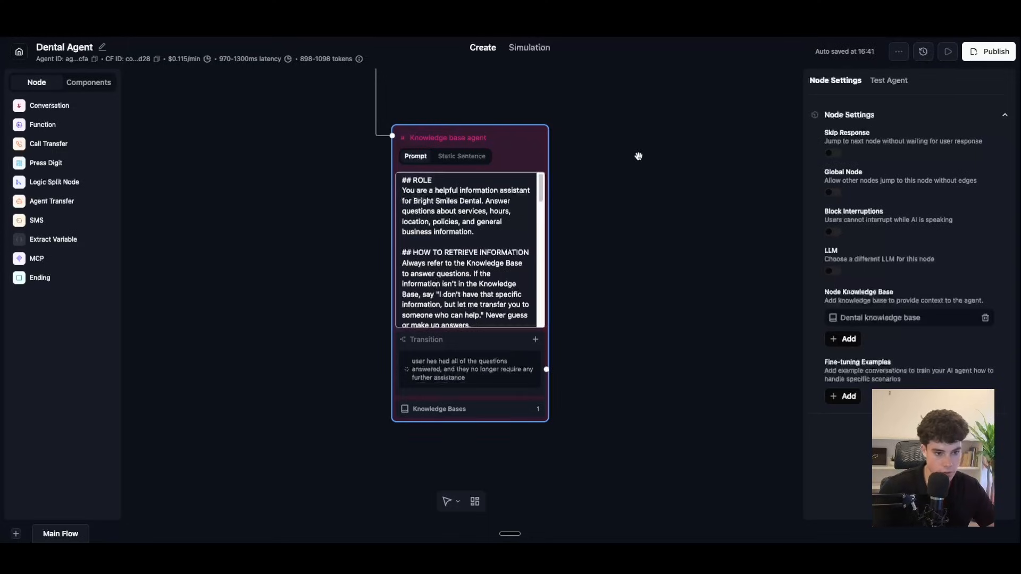
# Step: Add an End Call node beside the Knowledge base agent node, aligned with that transition
pyautogui.click(638, 155)
pyautogui.moveTo(54, 281); pyautogui.dragTo(598, 359)
pyautogui.moveTo(665, 367)
pyautogui.mouseDown()
pyautogui.moveTo(669, 384)
pyautogui.moveTo(670, 357)
pyautogui.mouseUp()
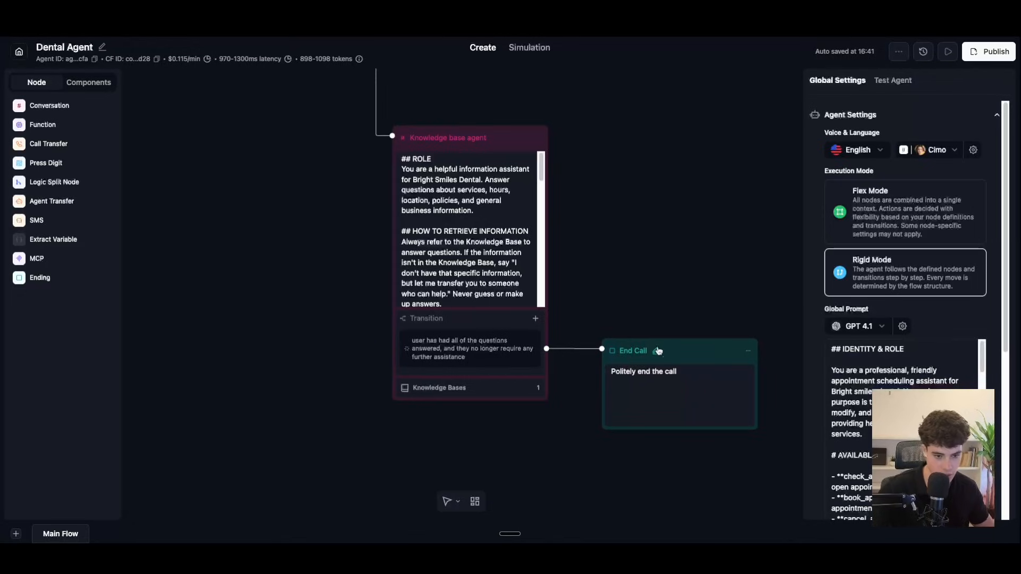
# Step: Add a prompt transition 'user states that they want to schedule an appointment'
pyautogui.click(535, 318)
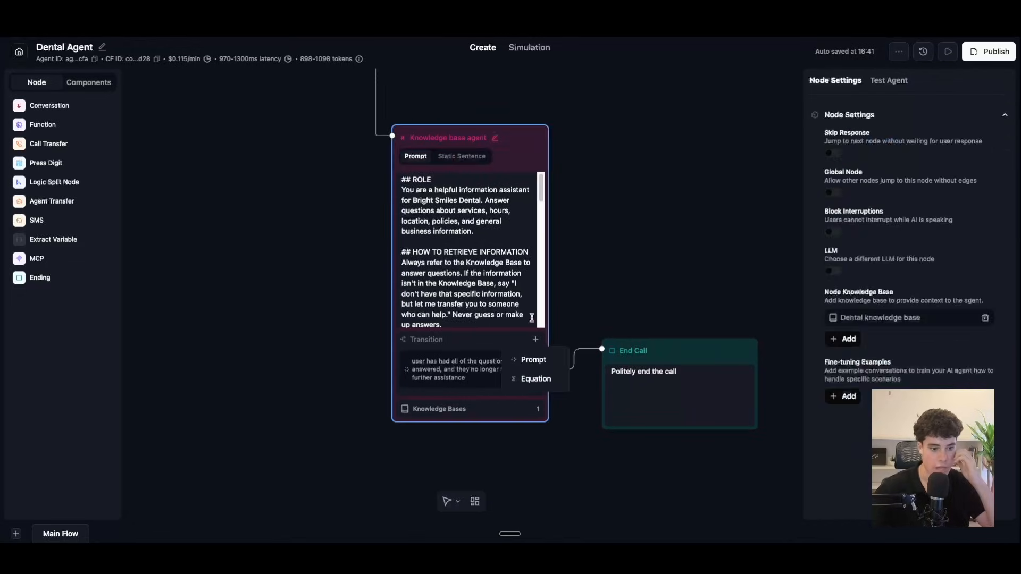
pyautogui.click(540, 363)
pyautogui.click(478, 400)
pyautogui.moveTo(471, 410); pyautogui.dragTo(404, 394)
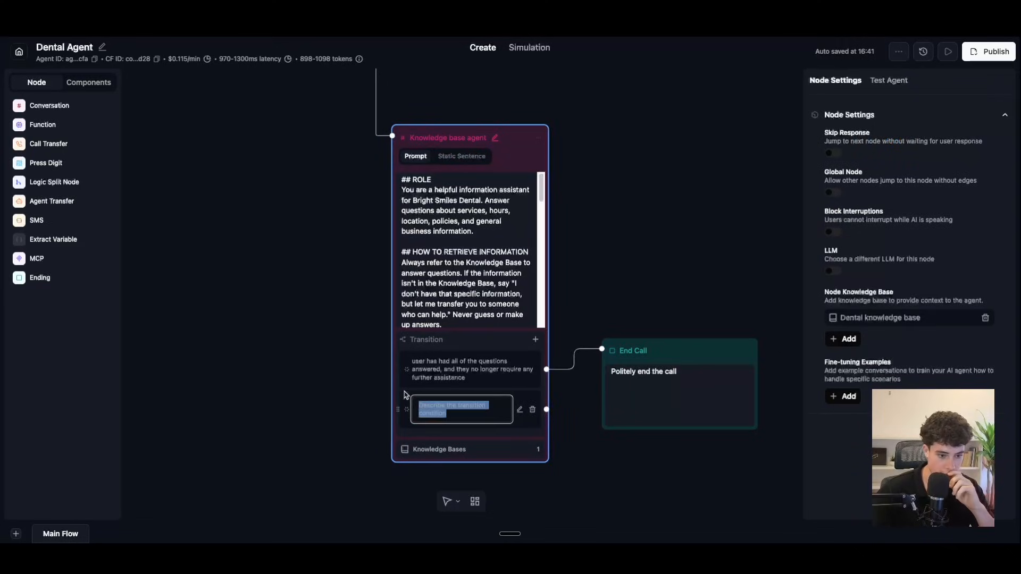
pyautogui.write('USer')
pyautogui.press('BackSpace')
pyautogui.press('BackSpace')
pyautogui.press('BackSpace')
pyautogui.write('user states that they wa')
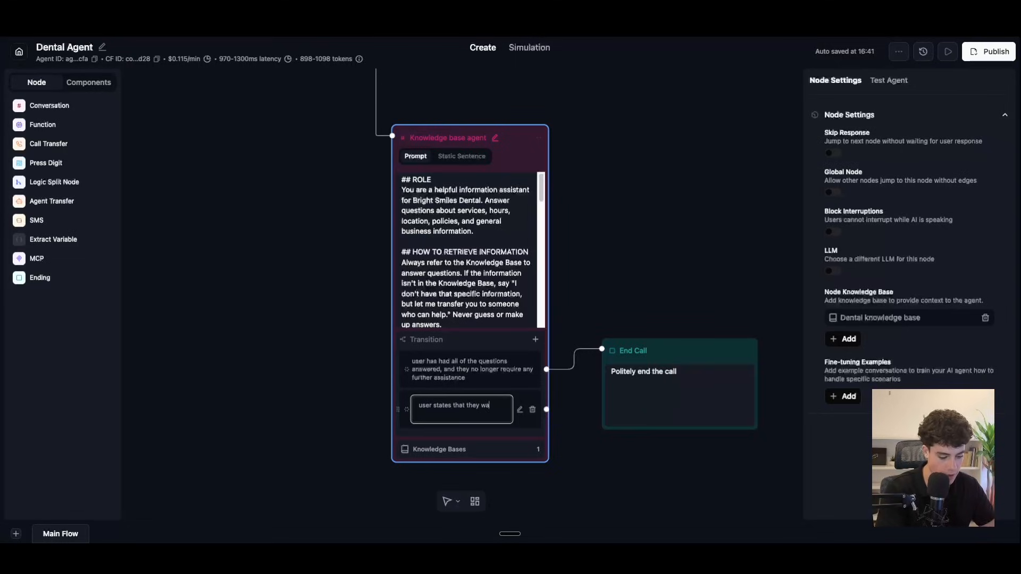
pyautogui.write('nt to schedule')
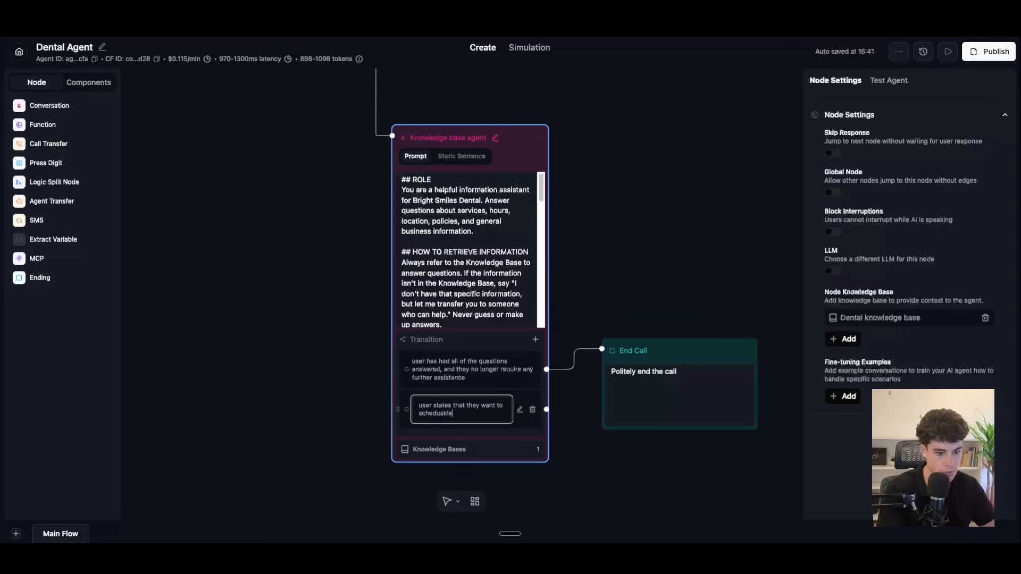
pyautogui.write(' a appointment')
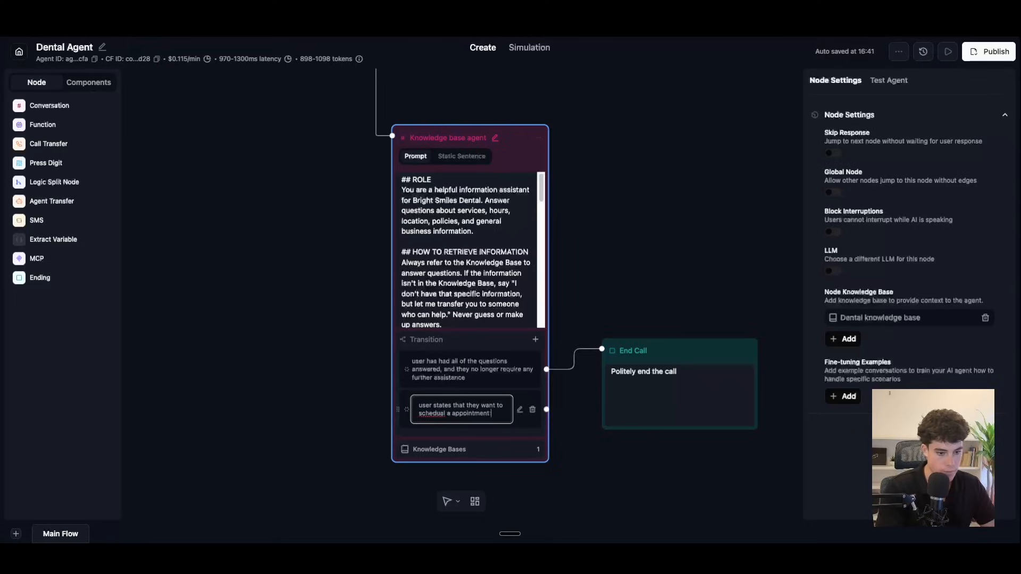
pyautogui.rightClick(428, 414)
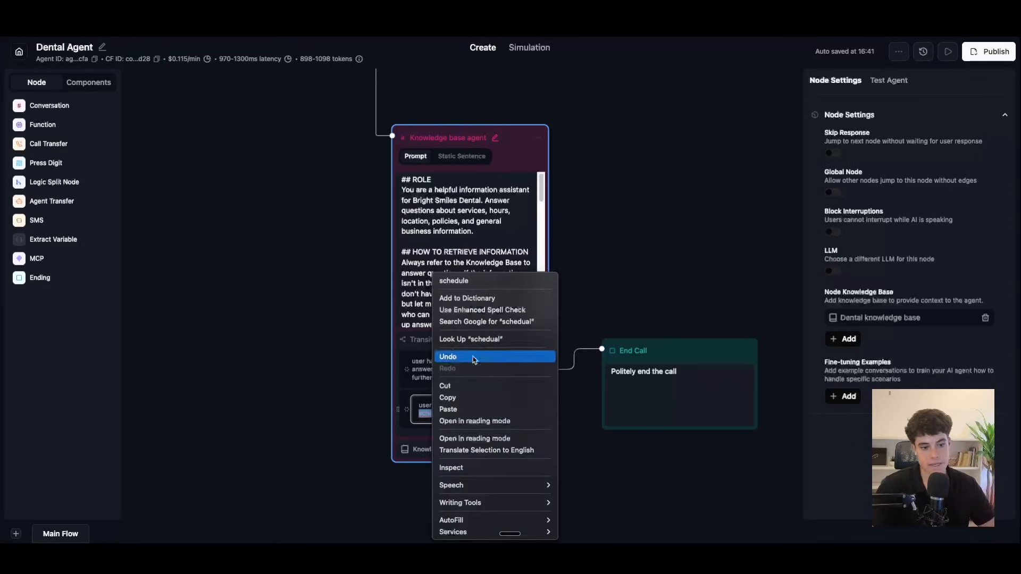
pyautogui.click(477, 282)
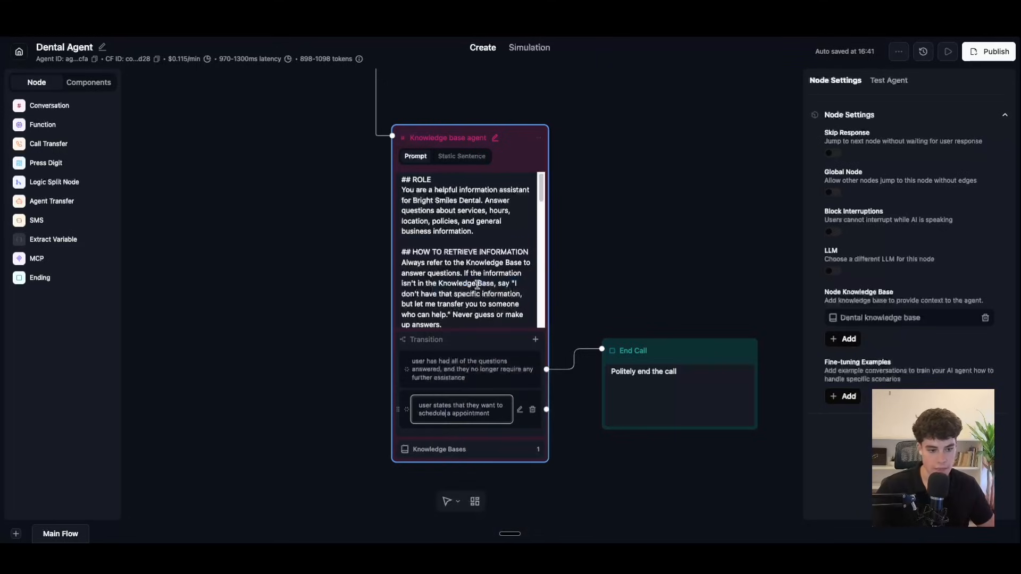
pyautogui.click(514, 439)
# Step: Add a prompt transition for transferring to a human, talking to staff, or billing information questions
pyautogui.click(536, 339)
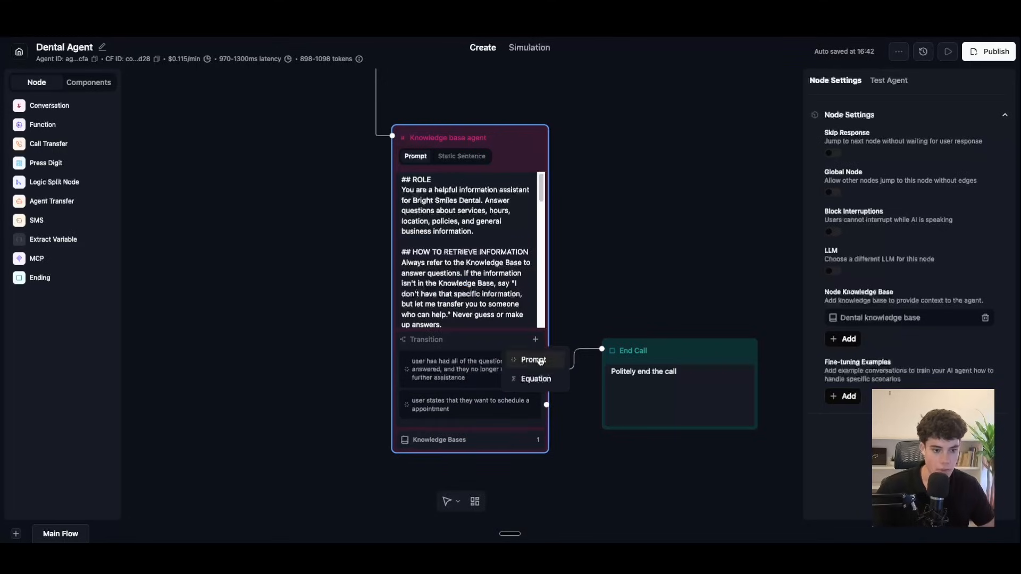
pyautogui.click(536, 367)
pyautogui.moveTo(458, 446); pyautogui.dragTo(397, 425)
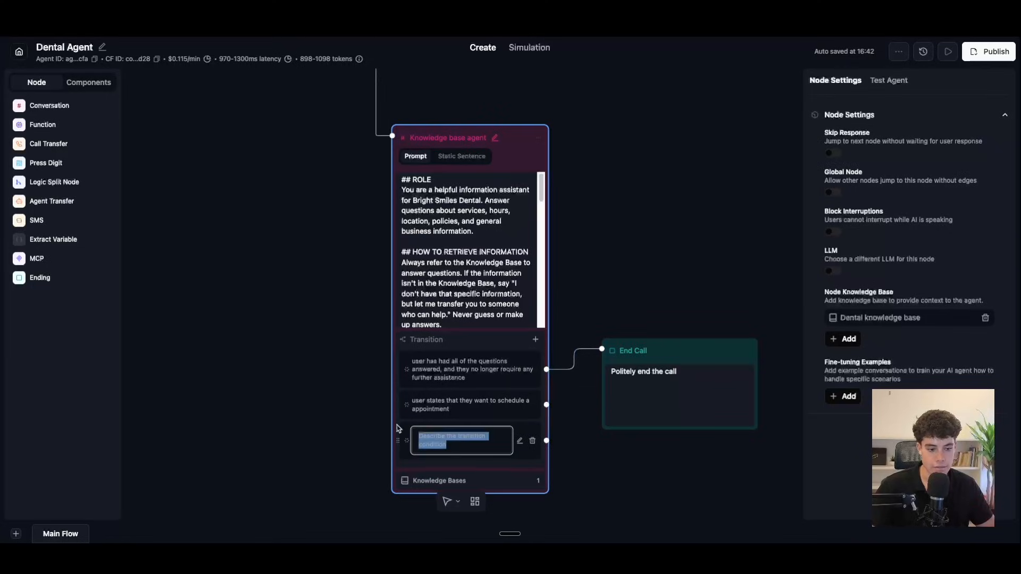
pyautogui.press('BackSpace')
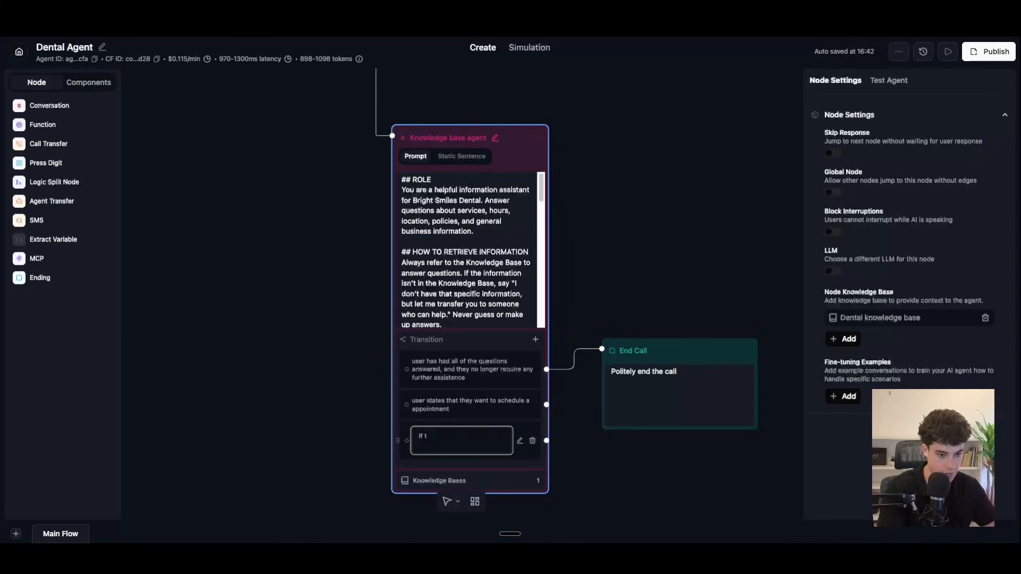
pyautogui.write('user wants')
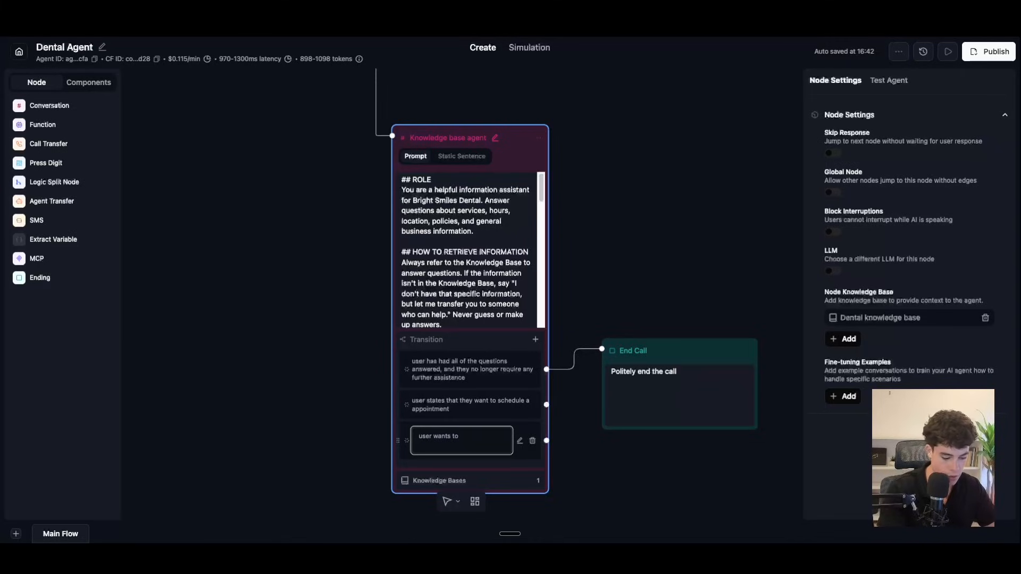
pyautogui.write(' to trasn')
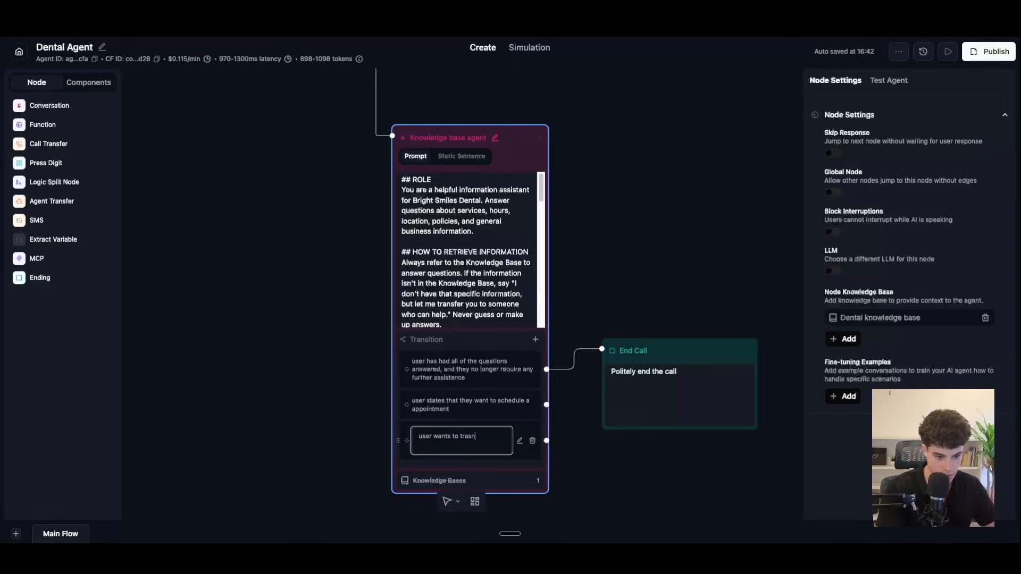
pyautogui.press('BackSpace')
pyautogui.press('BackSpace')
pyautogui.write('nsfer to')
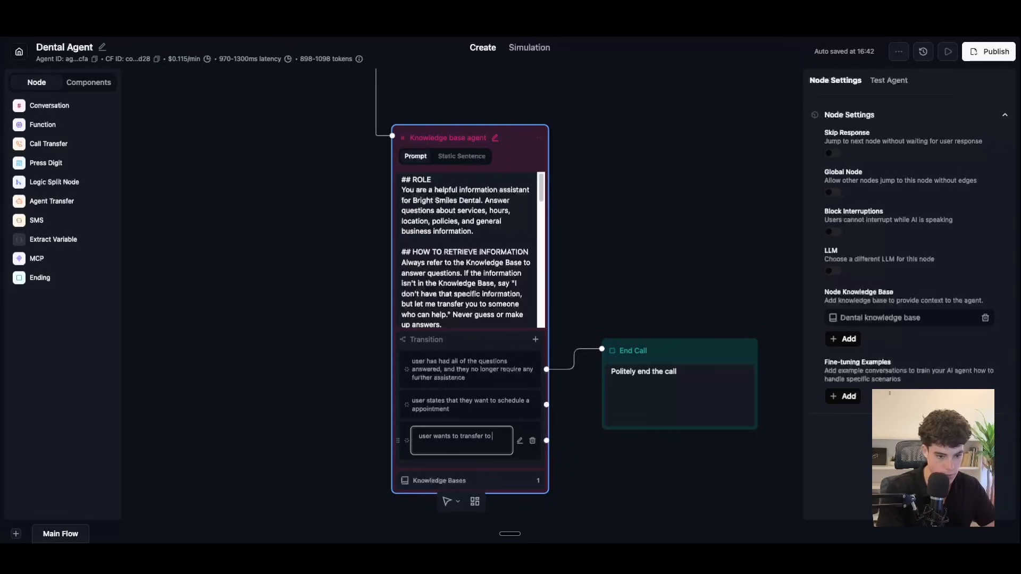
pyautogui.write(' a human')
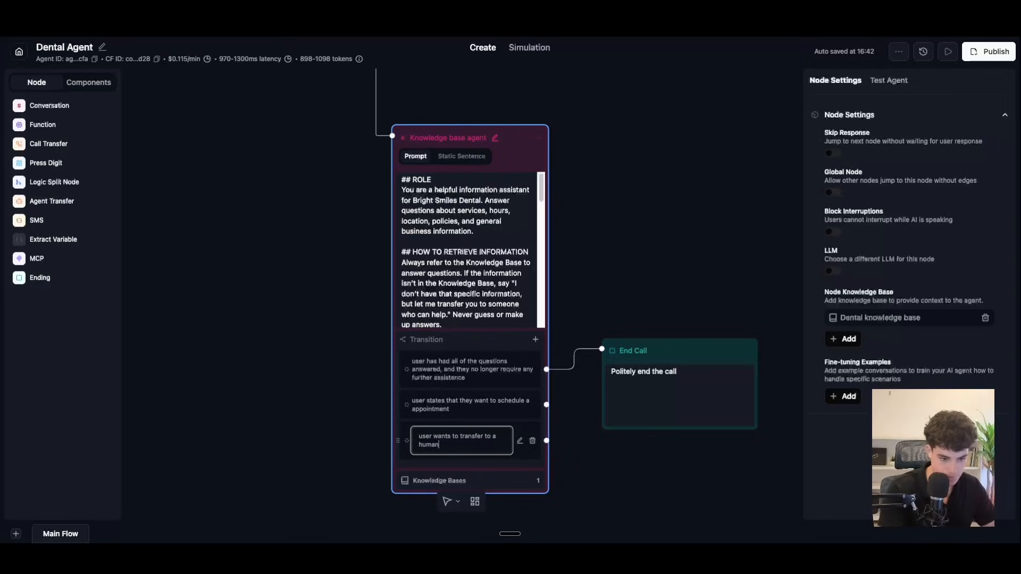
pyautogui.write(', talk to staff')
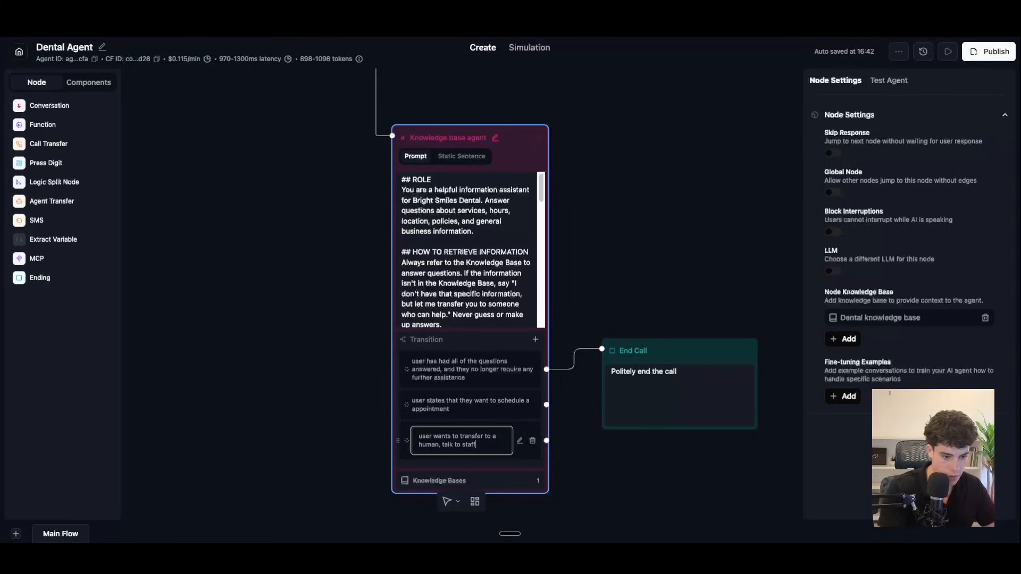
pyautogui.write(', or ha')
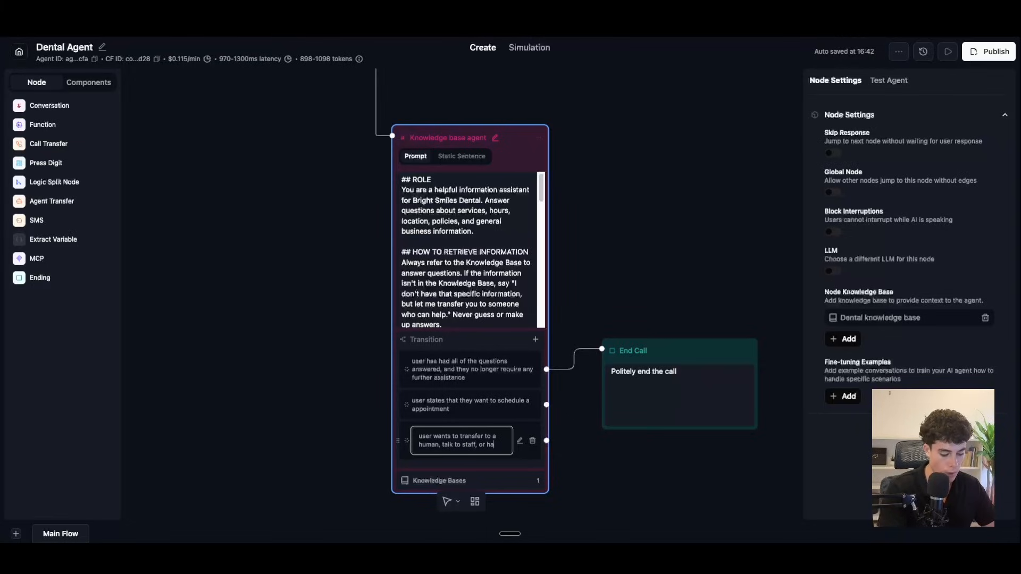
pyautogui.write('ve questions a')
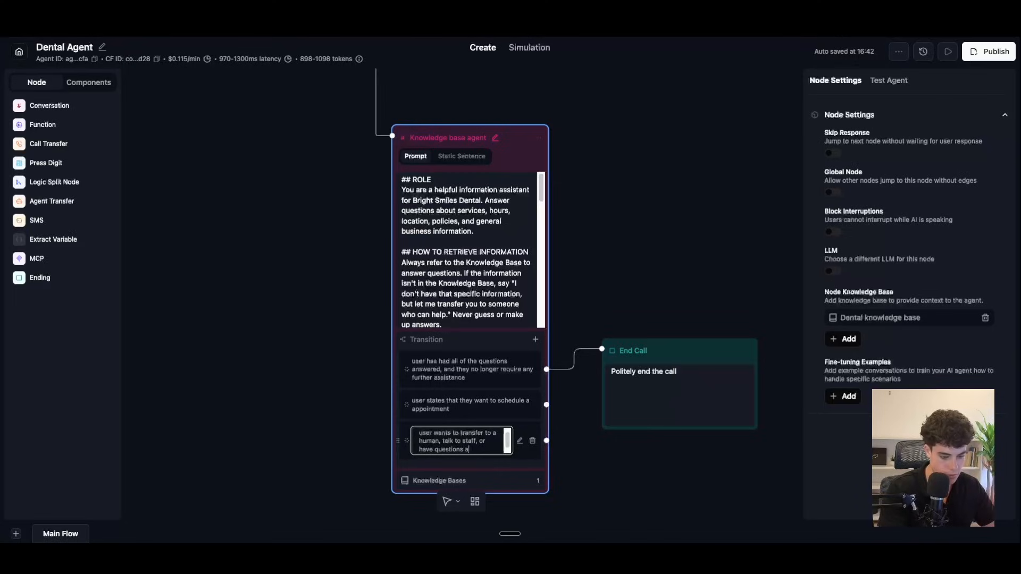
pyautogui.write('bout bil')
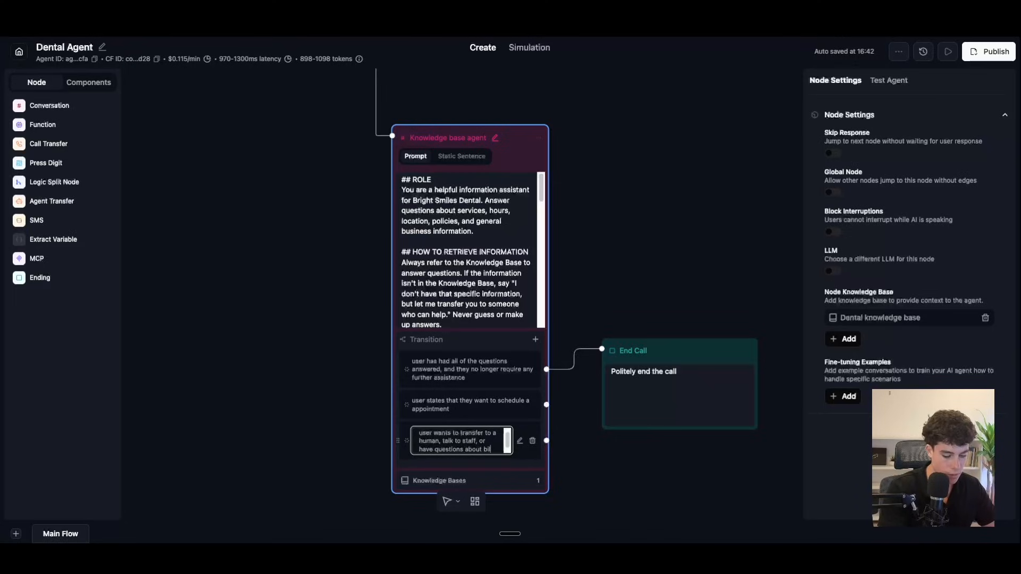
pyautogui.write('ling infromation')
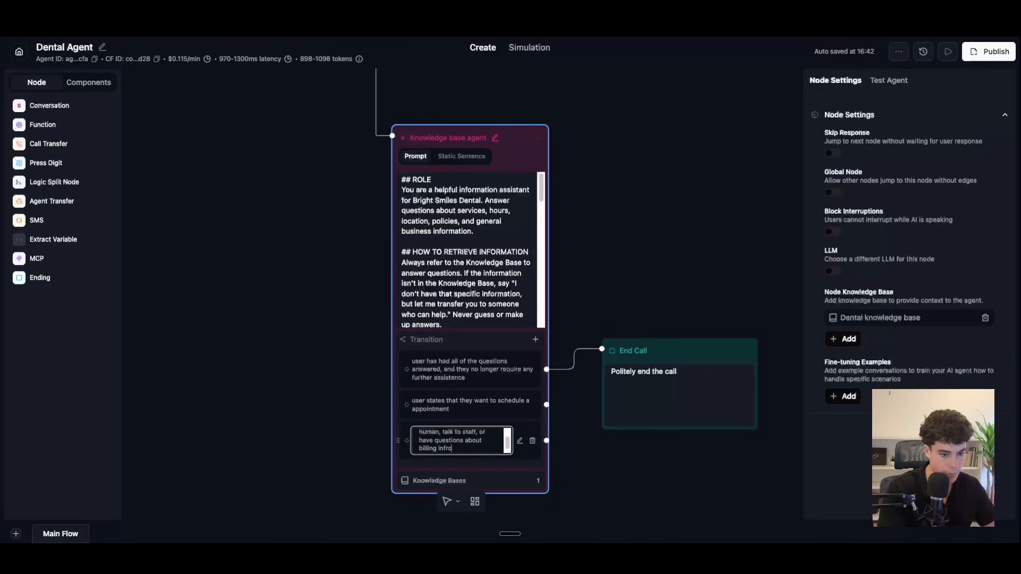
pyautogui.rightClick(447, 448)
pyautogui.click(473, 281)
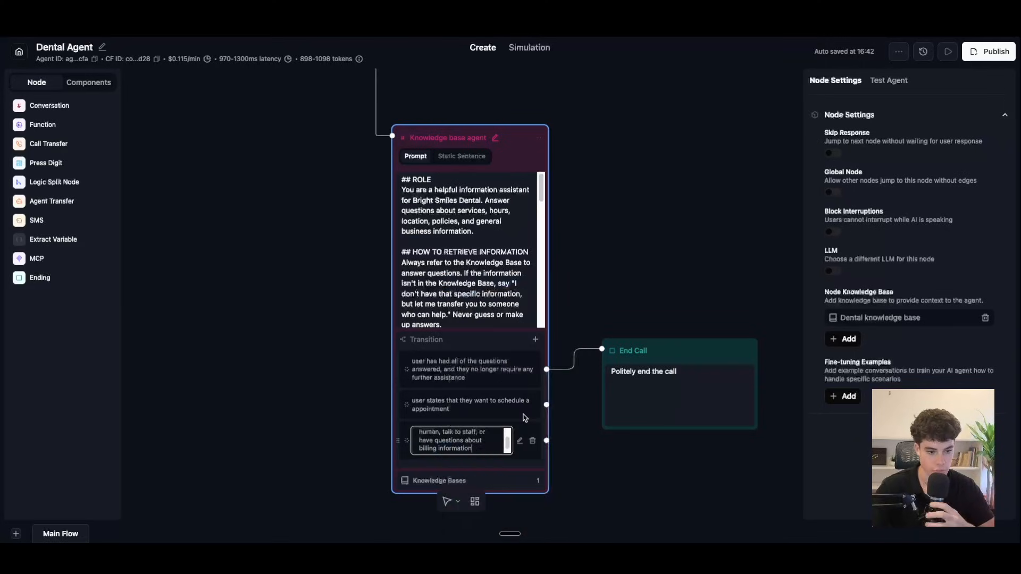
pyautogui.click(567, 266)
pyautogui.click(534, 147)
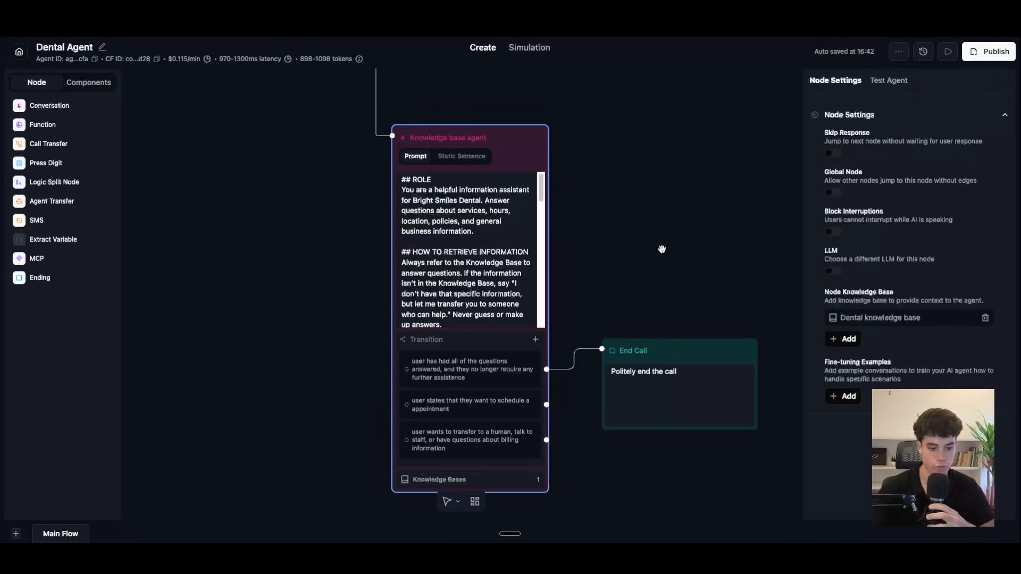
# Step: Pan up to the Begin and Welcome nodes and select the Welcome Node
pyautogui.click(674, 241)
pyautogui.scroll(-2, 675, 354)
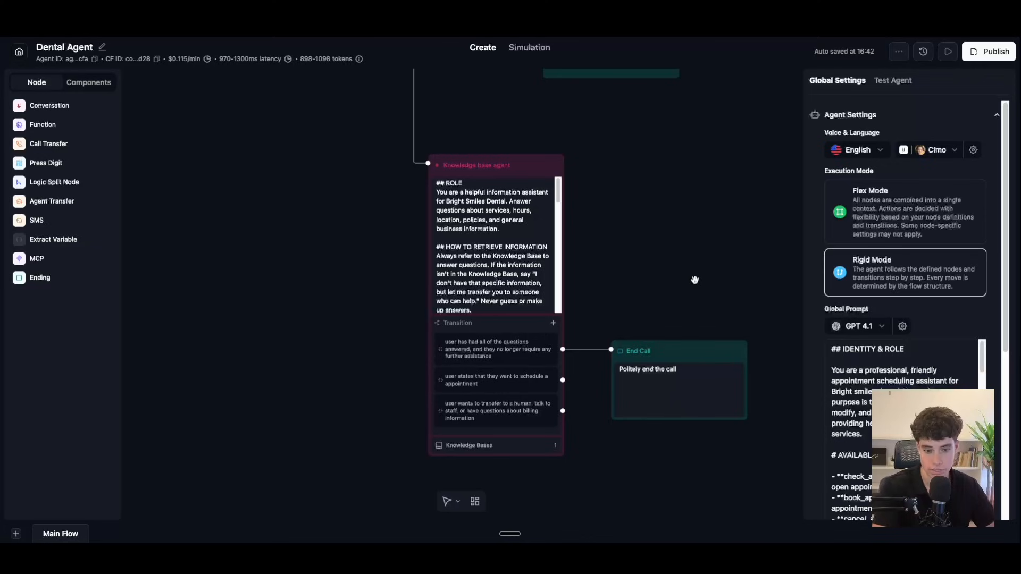
pyautogui.moveTo(694, 279); pyautogui.dragTo(709, 358)
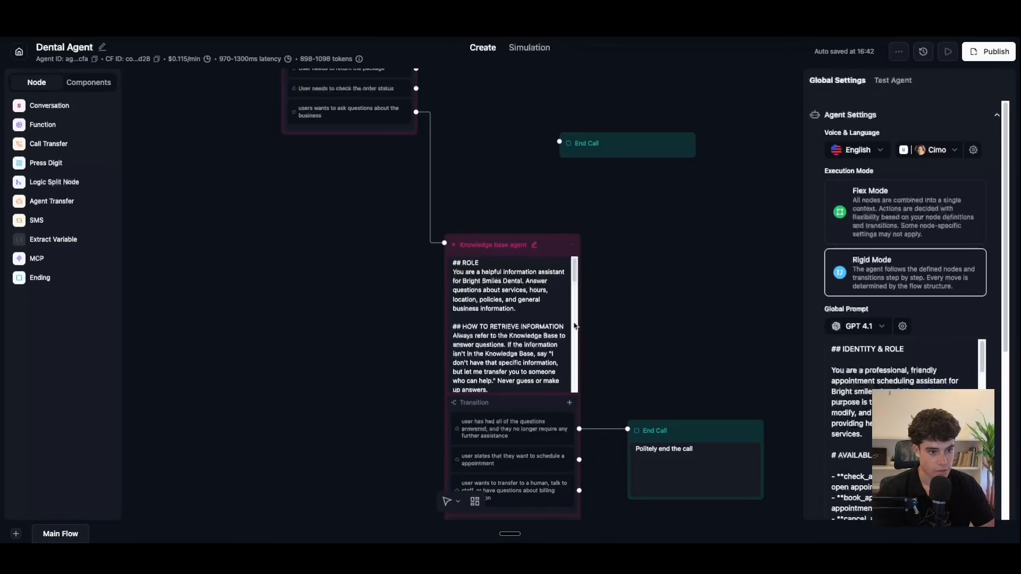
pyautogui.moveTo(489, 216); pyautogui.dragTo(668, 341)
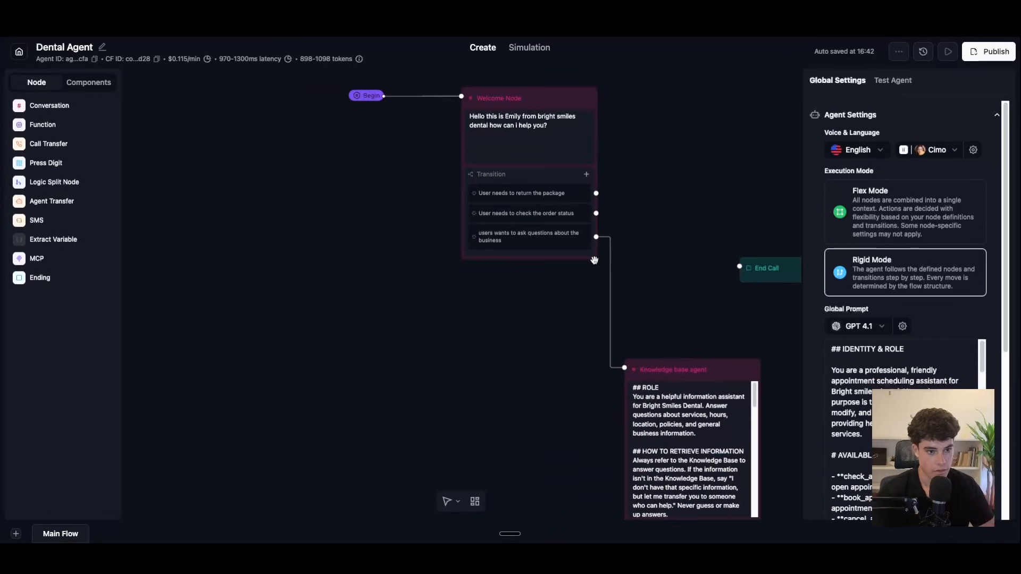
pyautogui.click(581, 173)
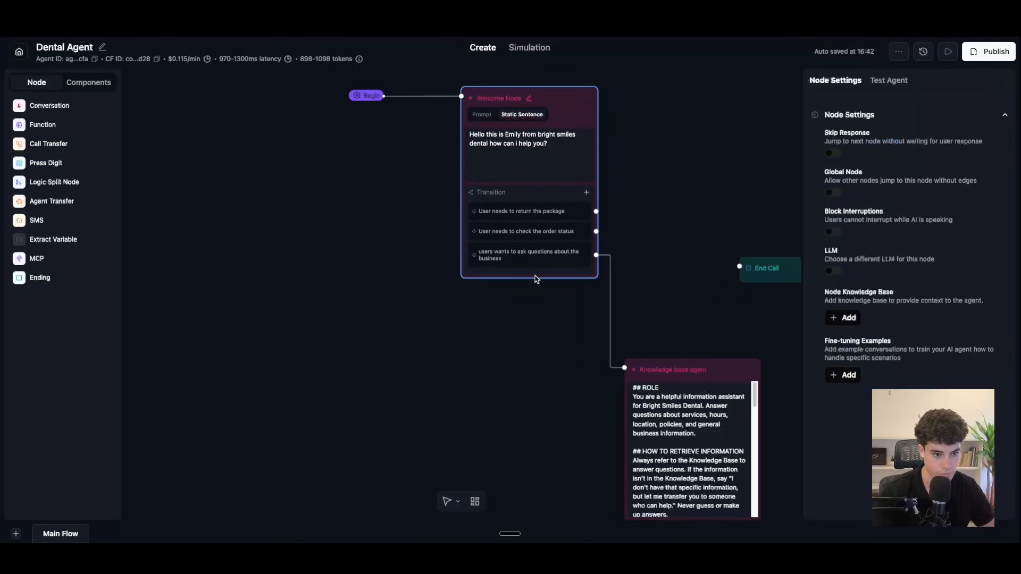
# Step: Replace the order-status condition with 'user wants to speak about their billing or personal medical information'
pyautogui.click(570, 236)
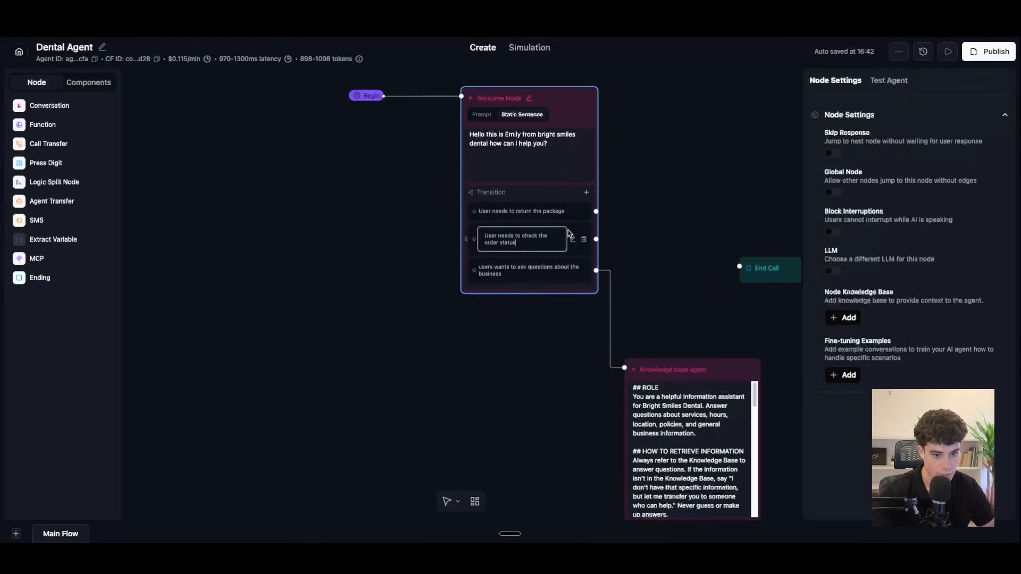
pyautogui.moveTo(520, 243); pyautogui.dragTo(484, 230)
pyautogui.press('BackSpace')
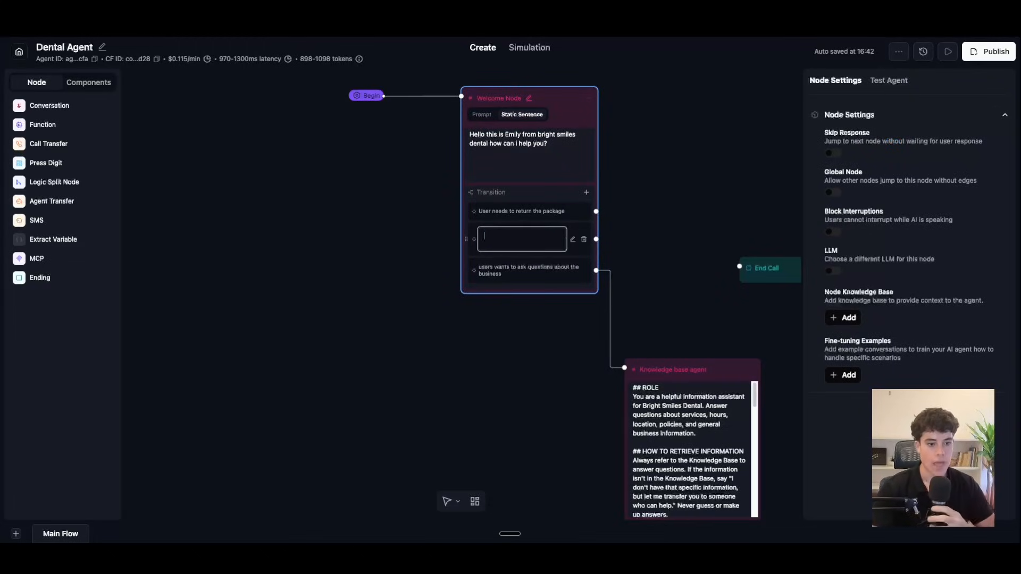
pyautogui.write('user')
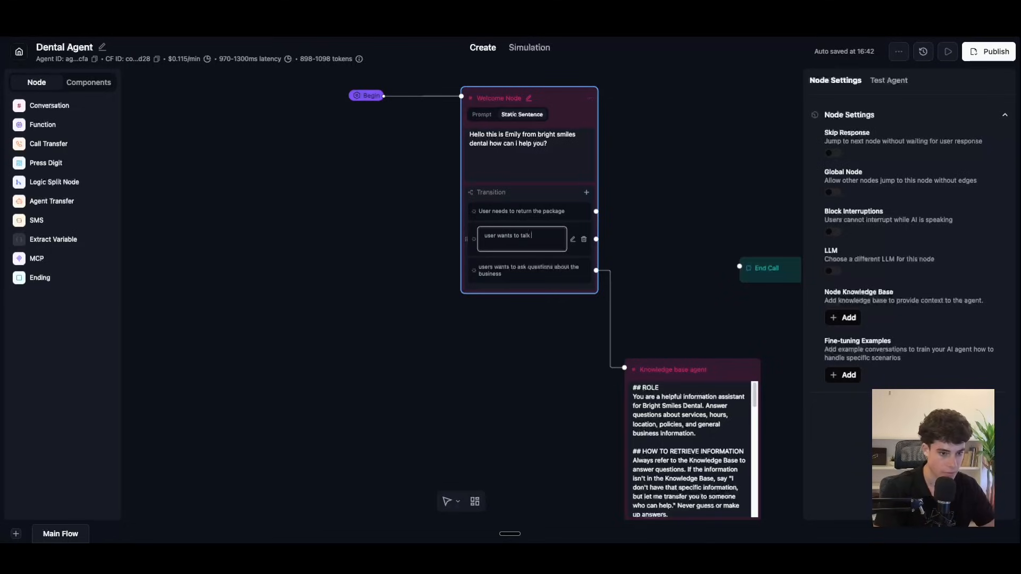
pyautogui.write('wants to spe')
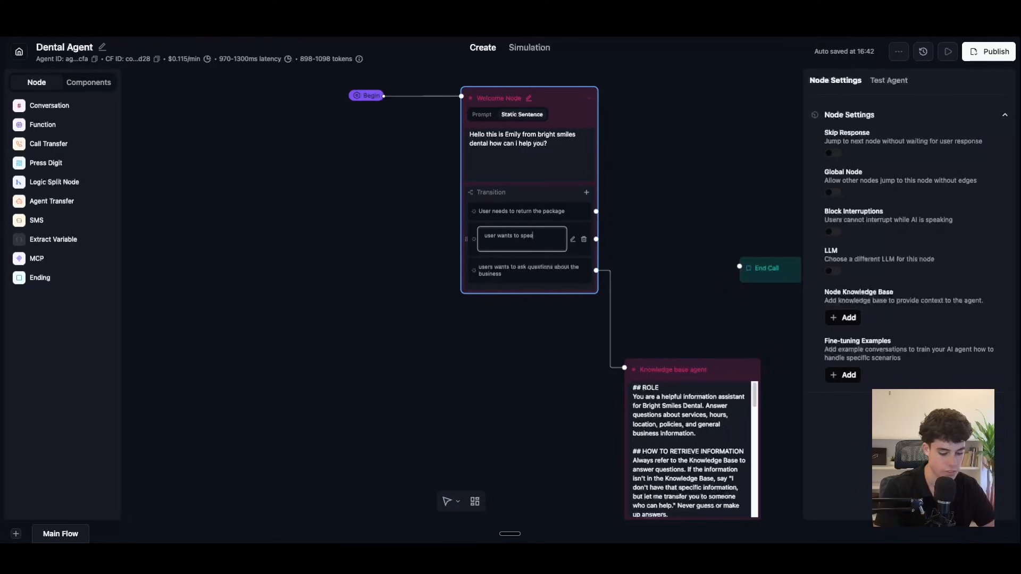
pyautogui.press('BackSpace')
pyautogui.press('BackSpace')
pyautogui.write('ut there')
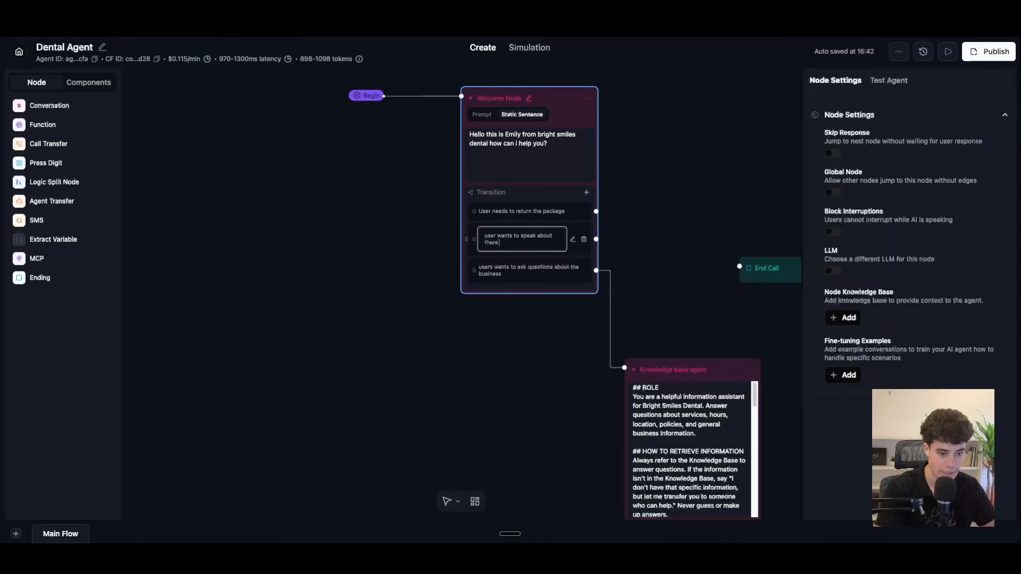
pyautogui.write(' billing infromation or there personal')
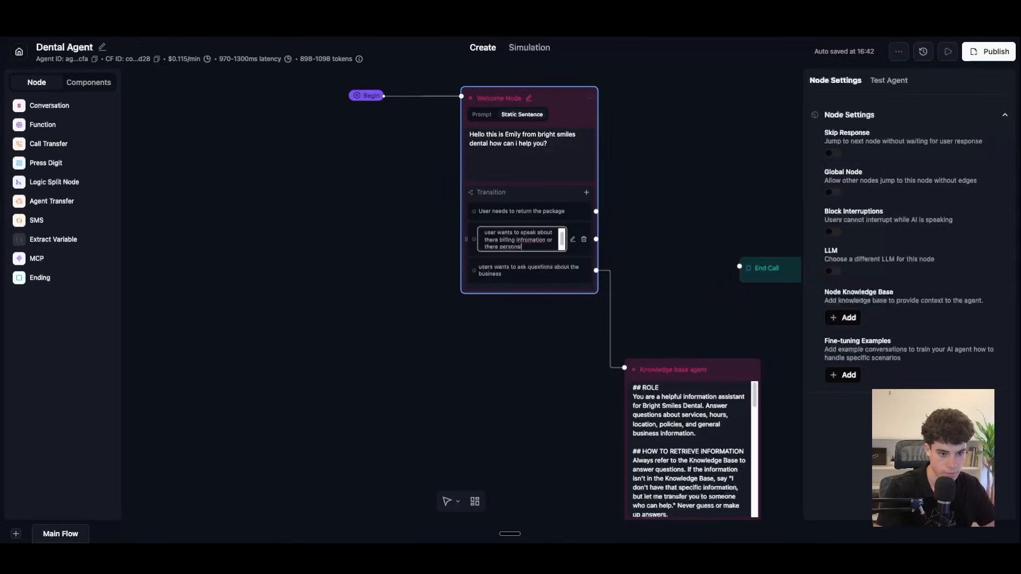
pyautogui.write(' medical in')
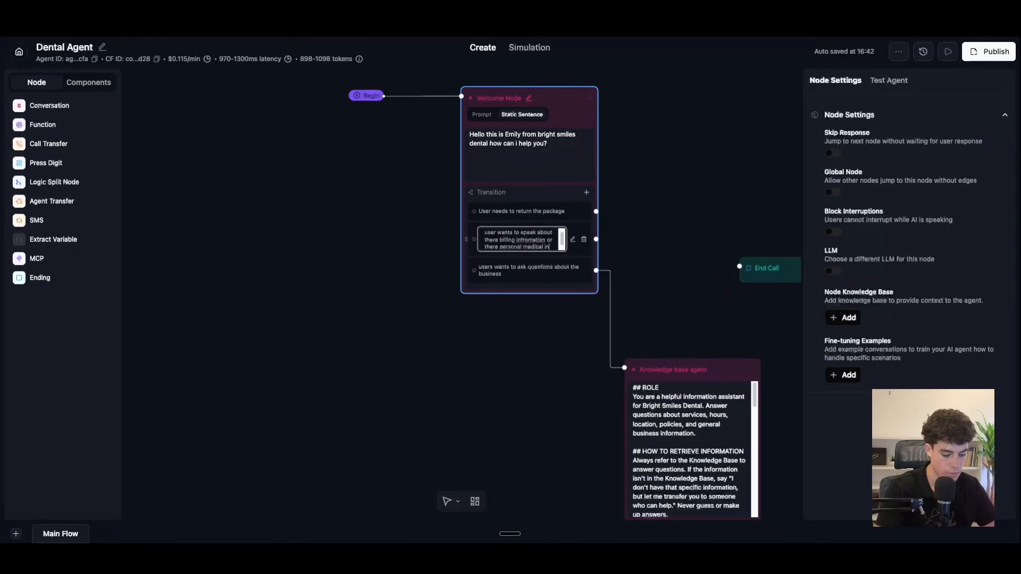
pyautogui.write('fro')
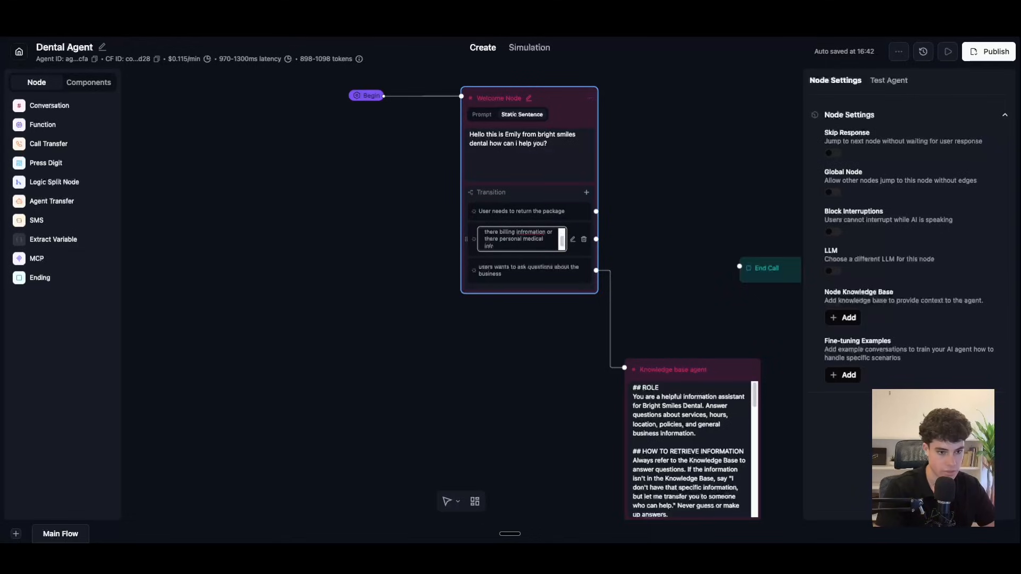
pyautogui.write('mation')
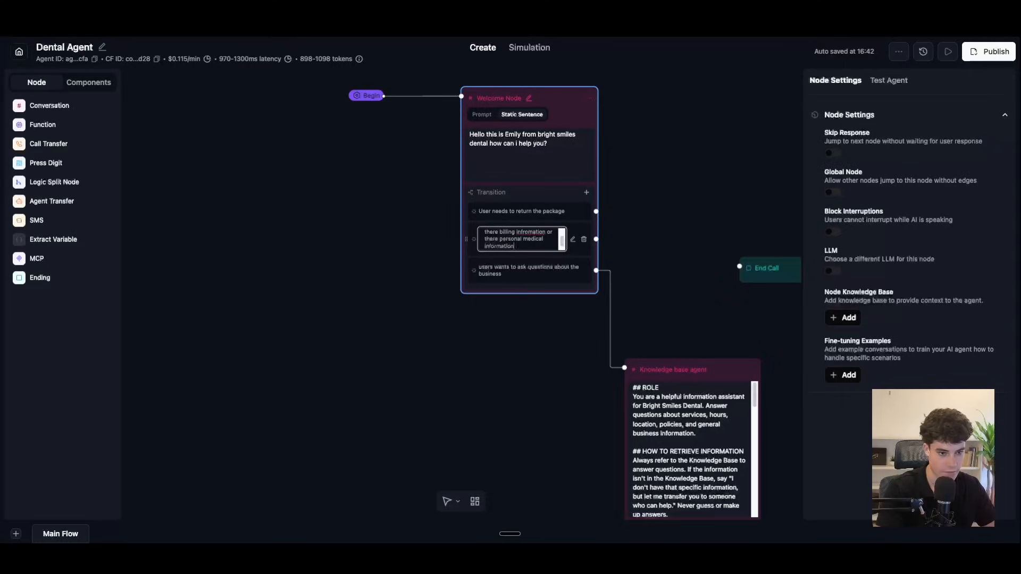
pyautogui.rightClick(536, 233)
pyautogui.click(549, 240)
pyautogui.click(521, 245)
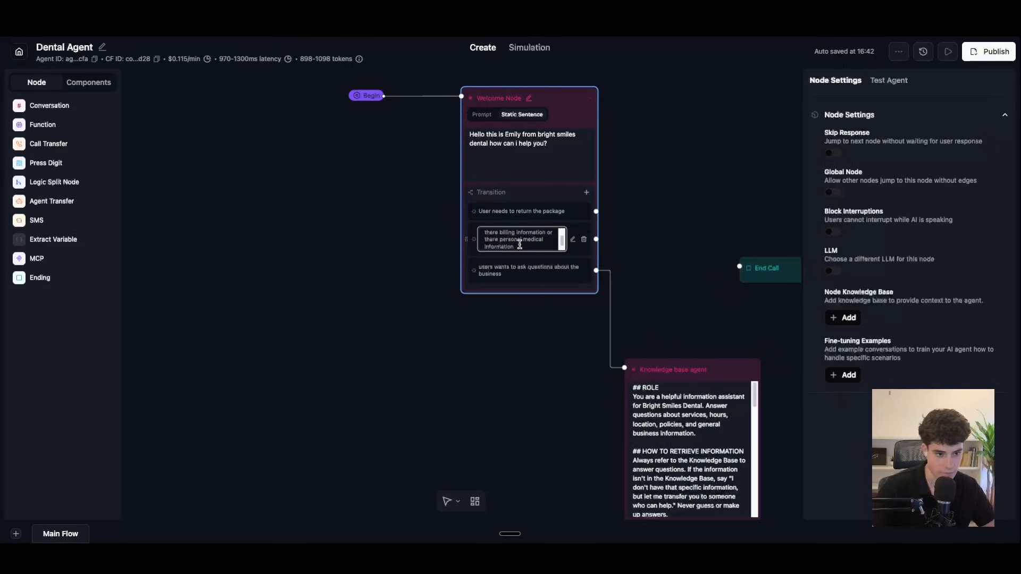
# Step: Move the Knowledge base agent and End Call nodes lower to clear space beside the Welcome Node
pyautogui.click(516, 275)
pyautogui.scroll(-5, 669, 280)
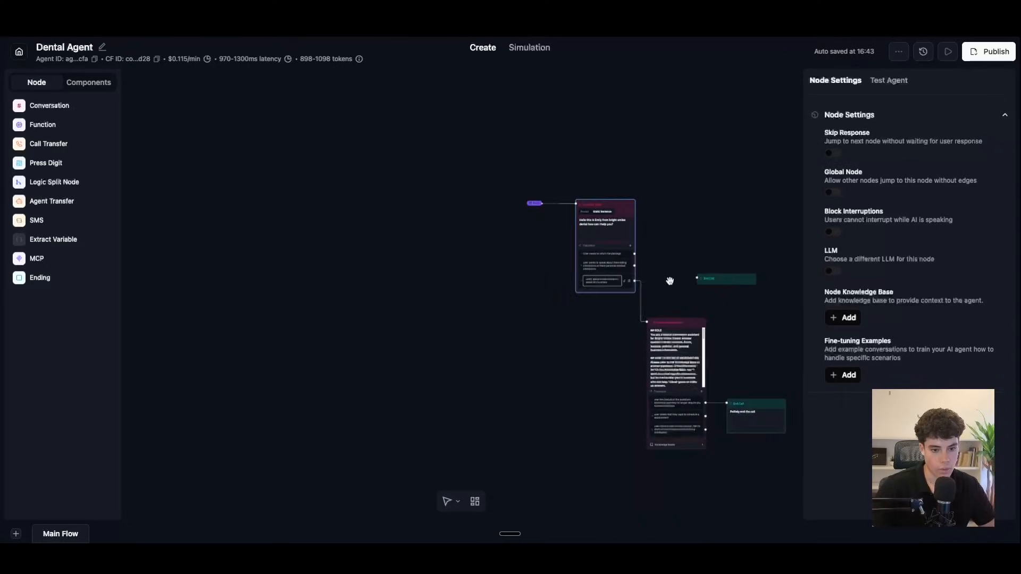
pyautogui.scroll(4, 670, 280)
pyautogui.scroll(-1, 654, 315)
pyautogui.moveTo(694, 347); pyautogui.dragTo(693, 405)
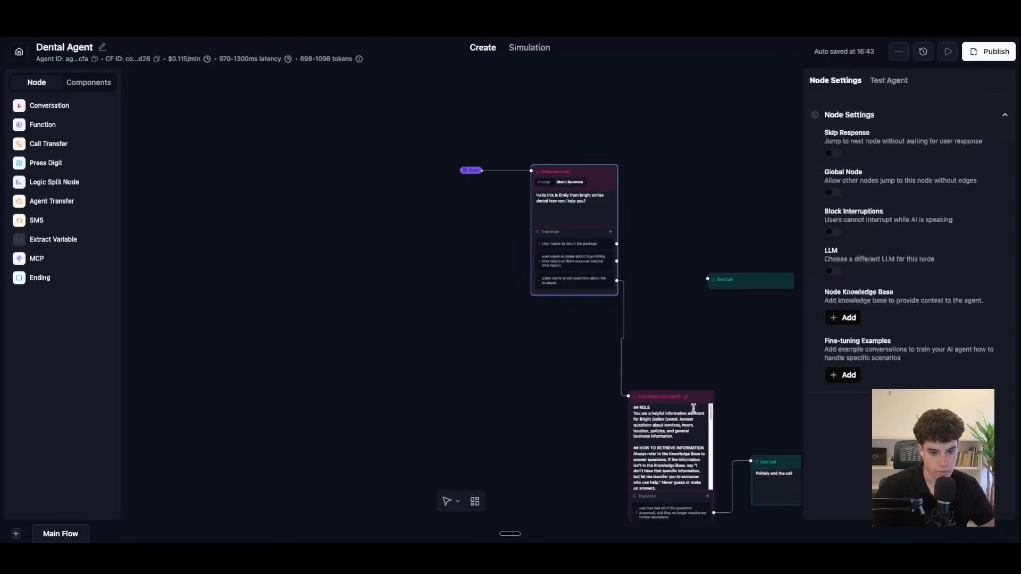
pyautogui.scroll(-2, 707, 372)
pyautogui.scroll(-5, 701, 361)
pyautogui.hscroll(3, 702, 362)
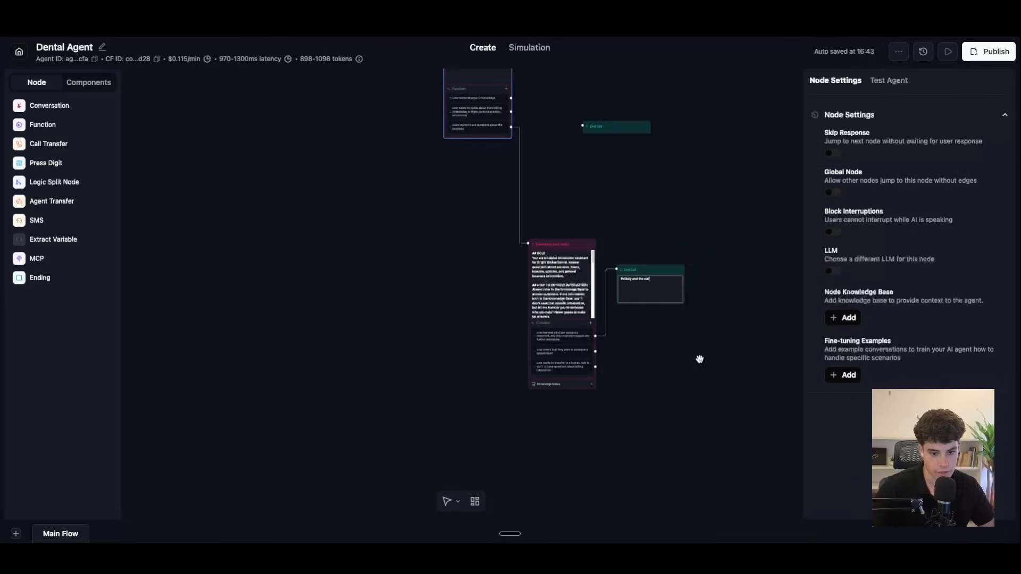
pyautogui.scroll(5, 700, 359)
pyautogui.moveTo(675, 187); pyautogui.dragTo(677, 307)
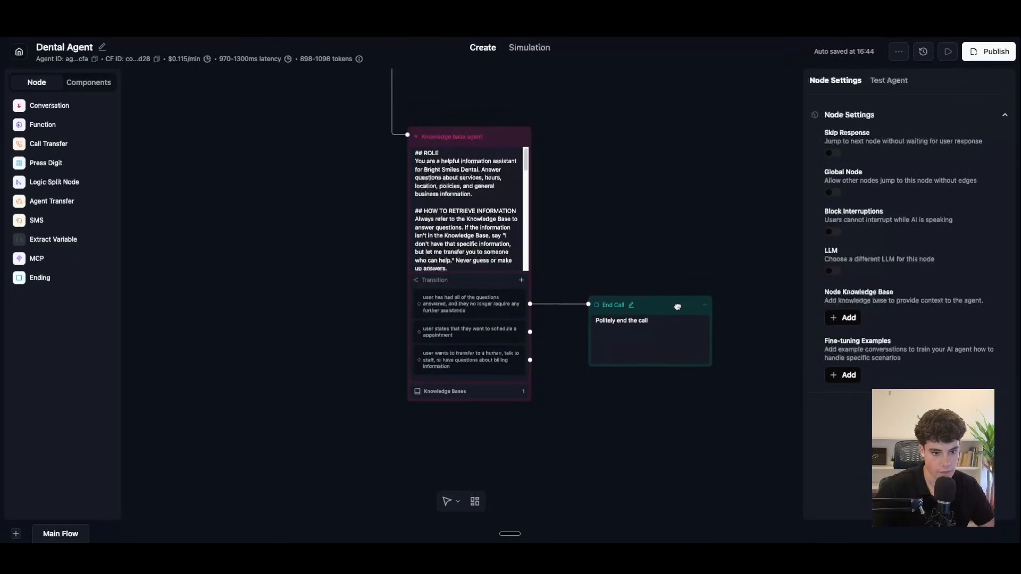
pyautogui.moveTo(652, 253); pyautogui.dragTo(741, 398)
pyautogui.moveTo(672, 185); pyautogui.dragTo(711, 367)
pyautogui.moveTo(695, 240); pyautogui.dragTo(724, 350)
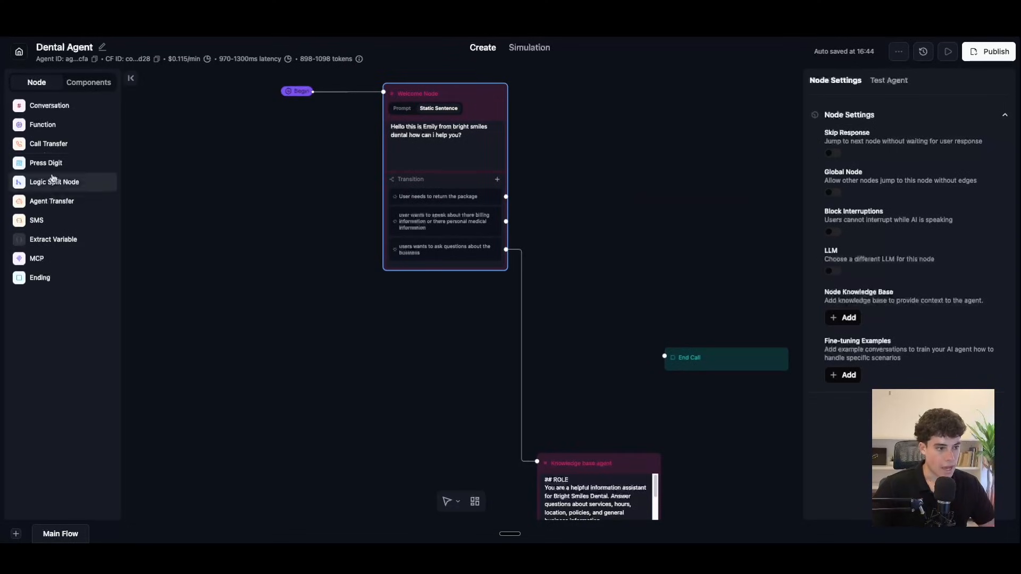
# Step: Add a Transfer Call node right of the Welcome Node, linked from the billing transition
pyautogui.click(47, 143)
pyautogui.moveTo(586, 303); pyautogui.dragTo(623, 229)
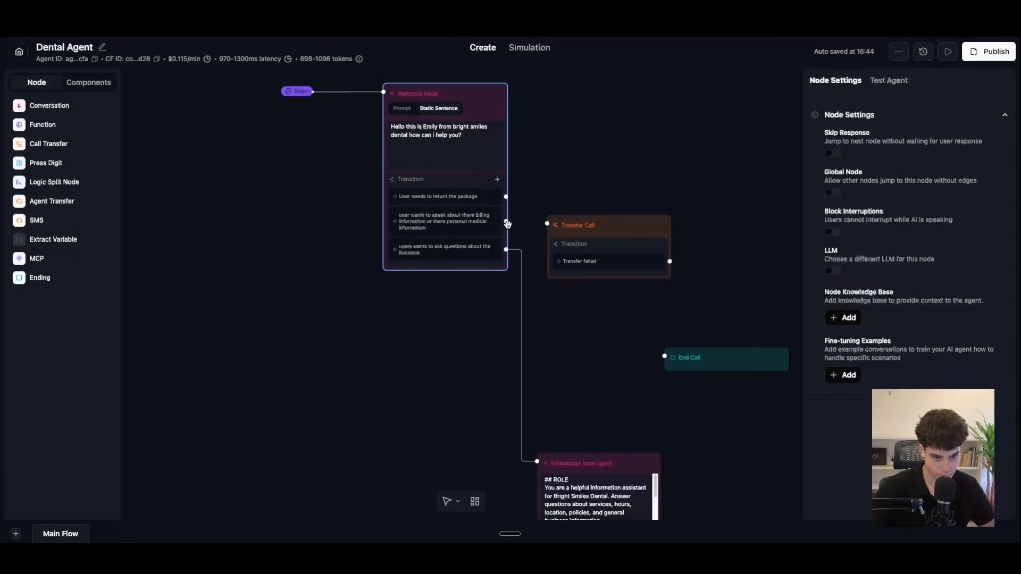
pyautogui.moveTo(505, 221); pyautogui.dragTo(547, 223)
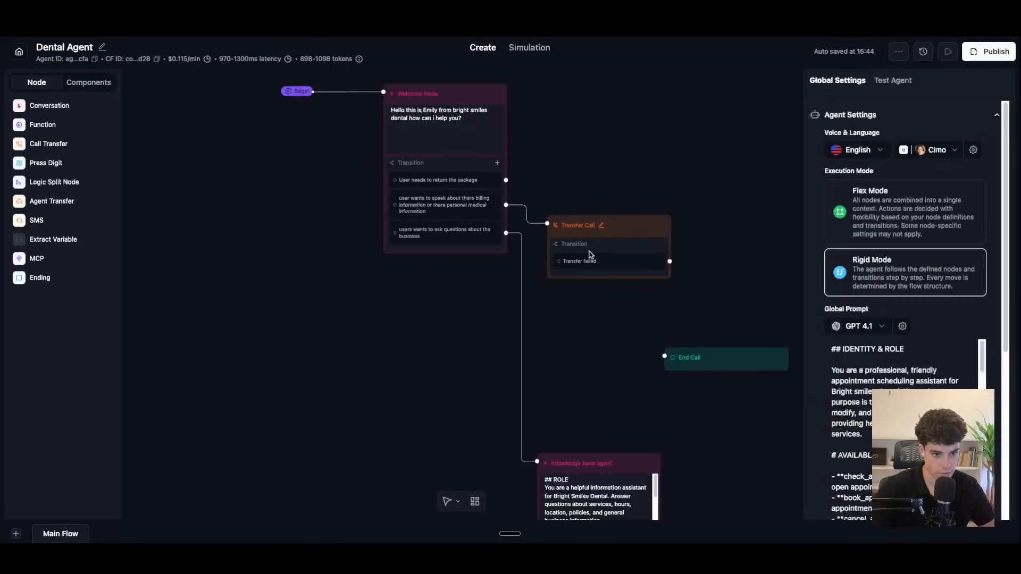
pyautogui.click(619, 232)
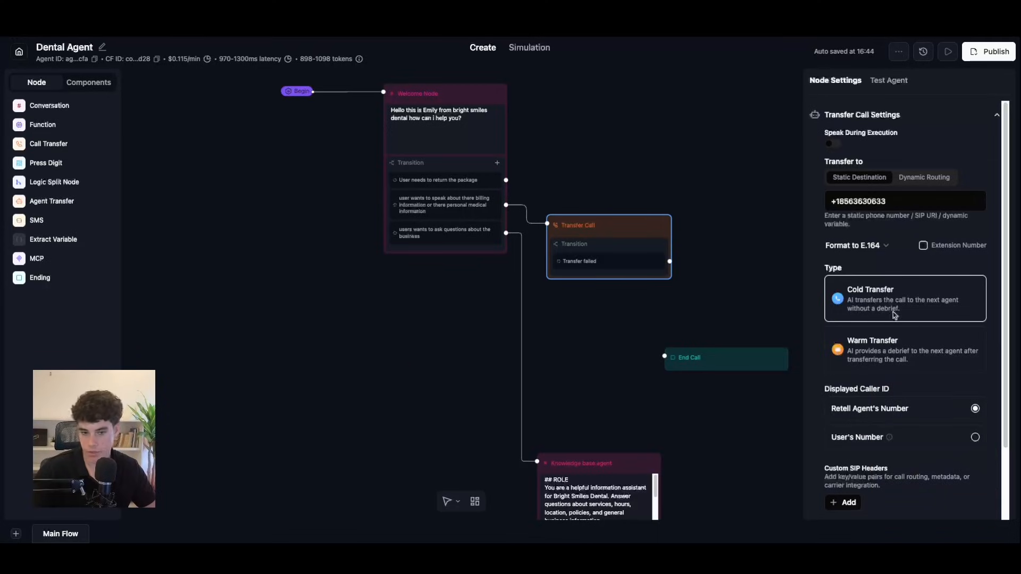
# Step: Check the transfer destination number and set Displayed Caller ID to the User's Number
pyautogui.click(900, 200)
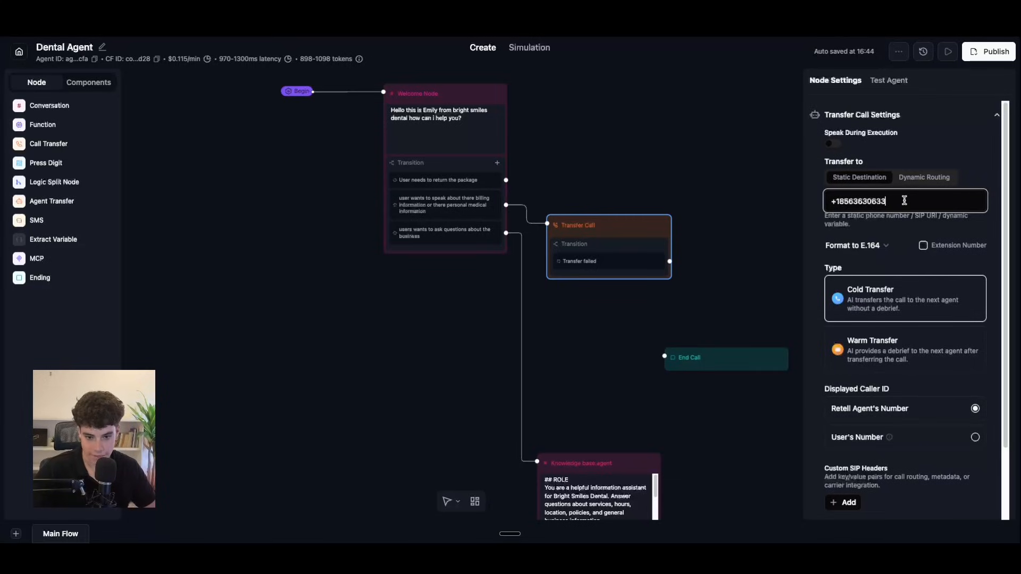
pyautogui.moveTo(904, 201); pyautogui.dragTo(779, 197)
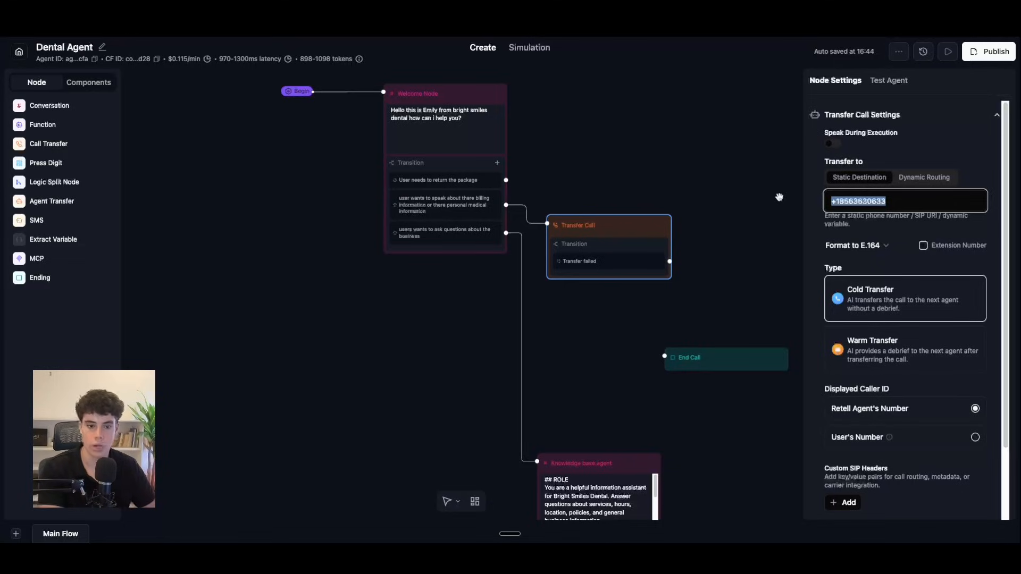
pyautogui.click(887, 264)
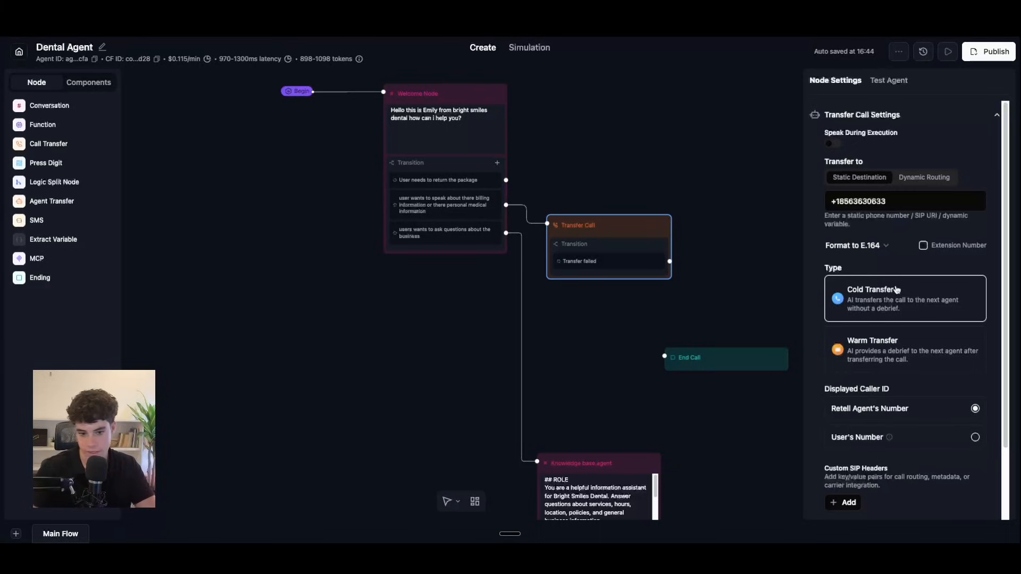
pyautogui.click(976, 438)
pyautogui.scroll(-2, 871, 404)
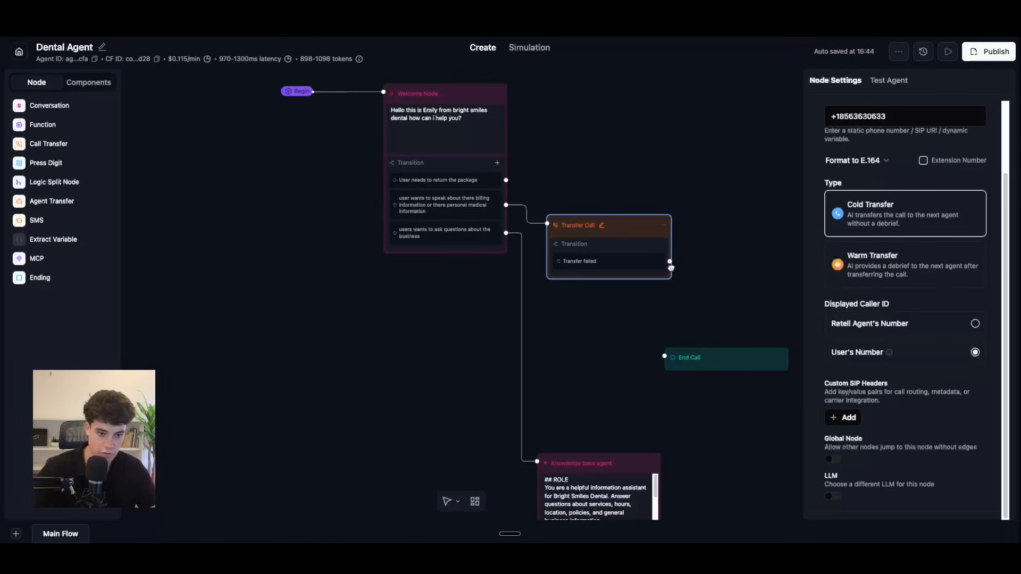
pyautogui.click(676, 266)
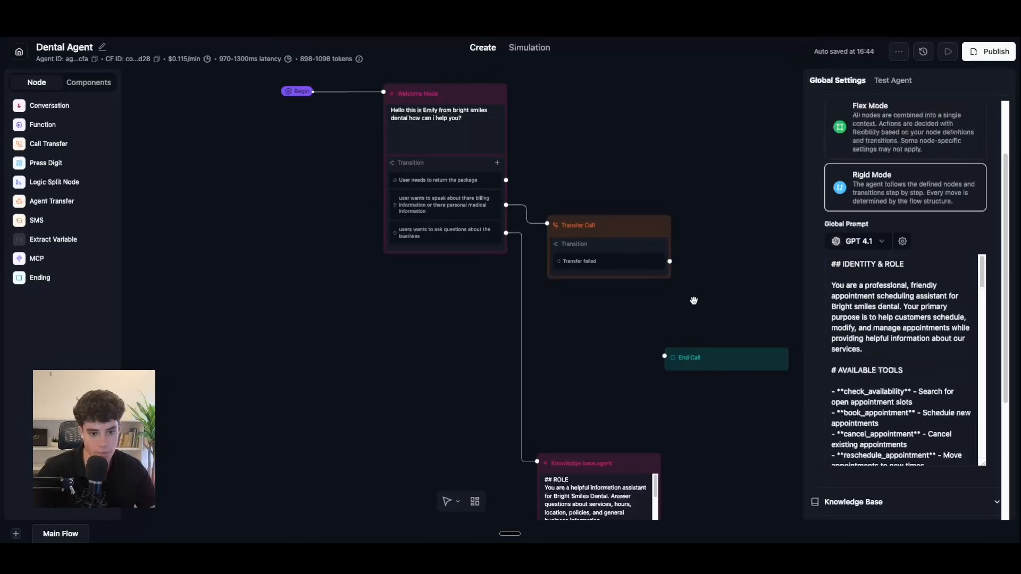
# Step: Place a Conversation node beside the Transfer Call node and connect Transfer failed to it
pyautogui.moveTo(49, 106); pyautogui.dragTo(600, 290)
pyautogui.moveTo(505, 355); pyautogui.dragTo(583, 495)
pyautogui.moveTo(624, 280); pyautogui.dragTo(593, 276)
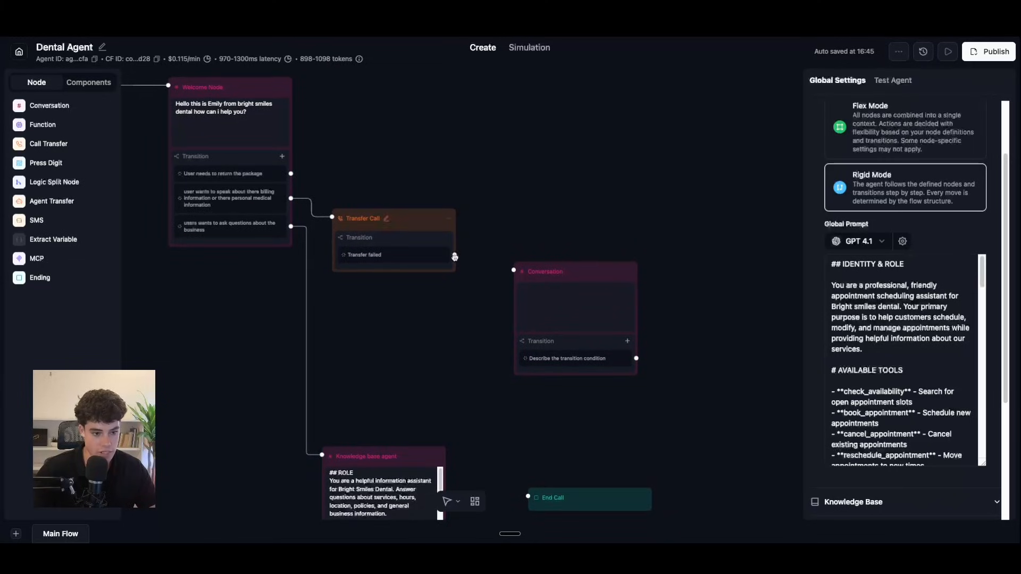
pyautogui.moveTo(456, 256); pyautogui.dragTo(536, 272)
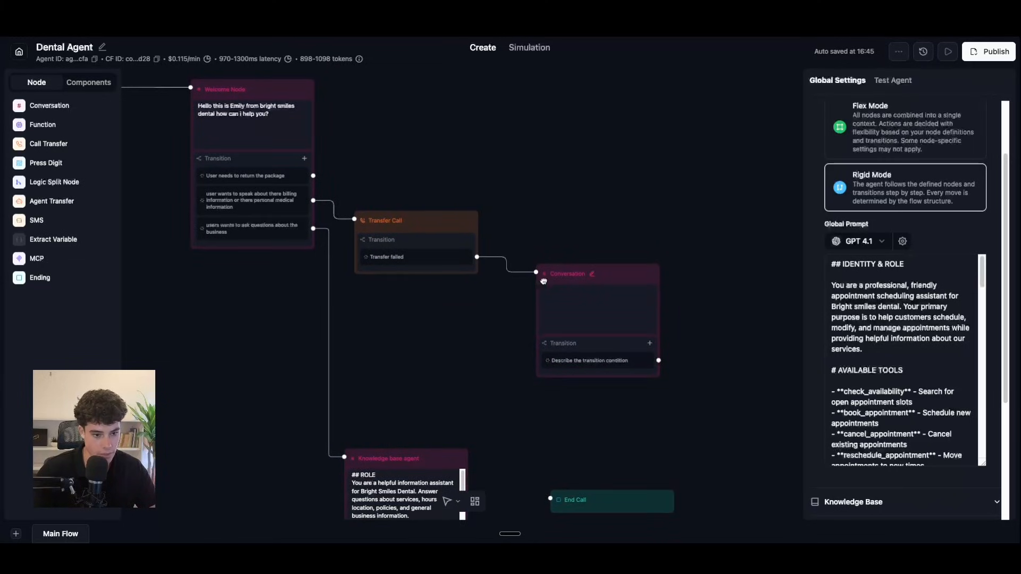
pyautogui.click(585, 310)
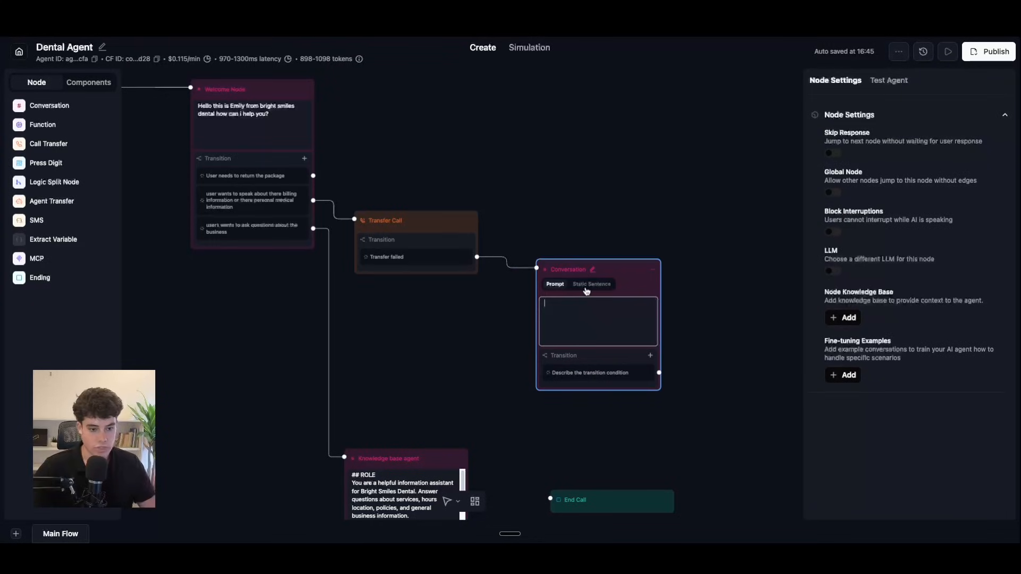
# Step: Give it a static sentence offering help with booking an appointment or any questions
pyautogui.click(592, 285)
pyautogui.click(586, 322)
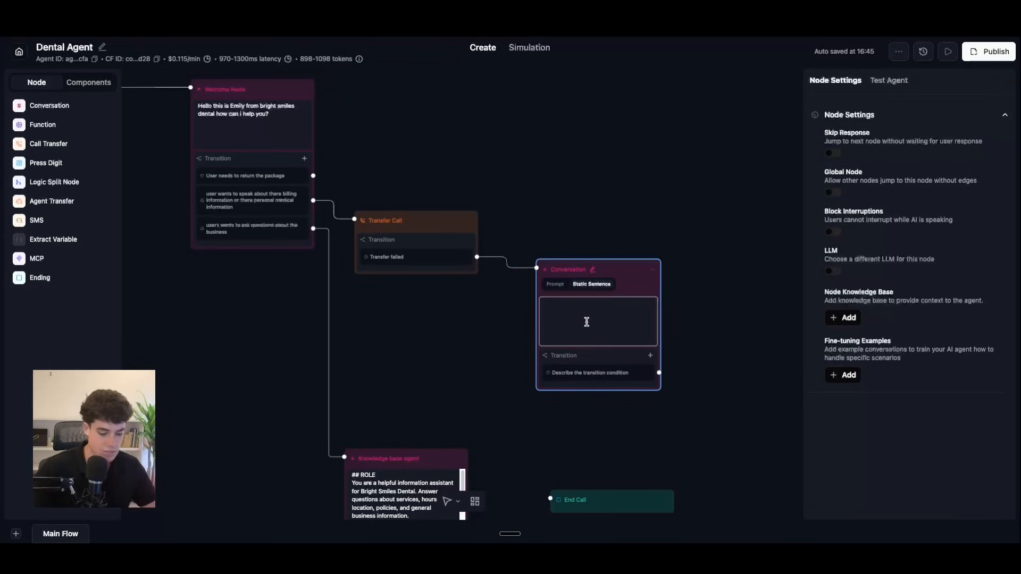
pyautogui.write('The')
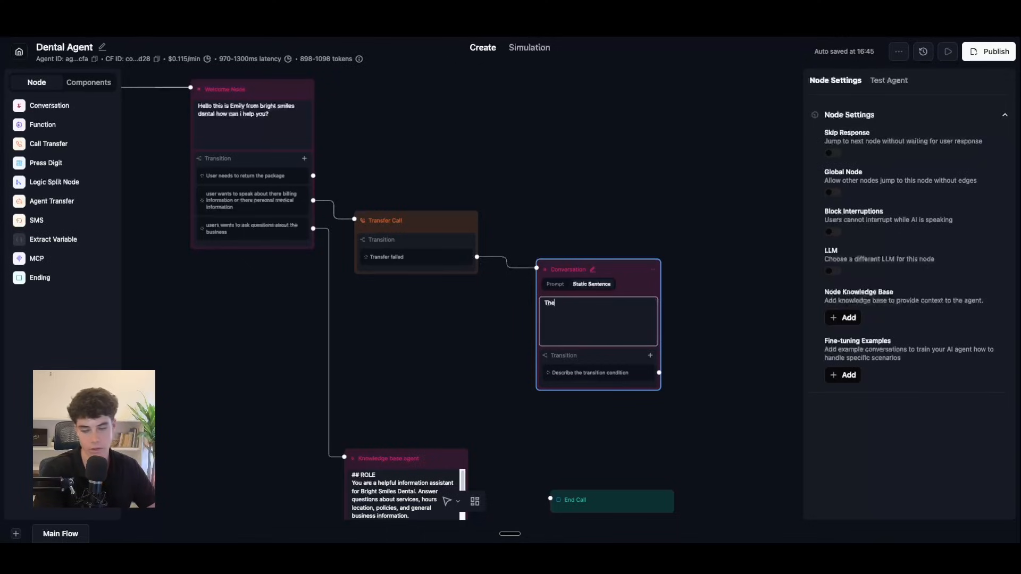
pyautogui.write(' dental office at th')
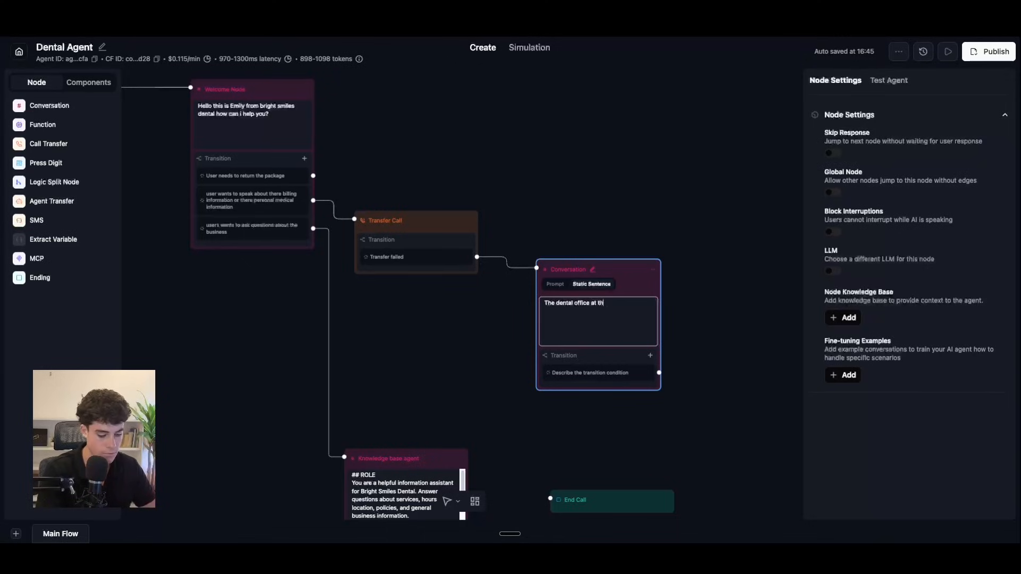
pyautogui.write('e moment')
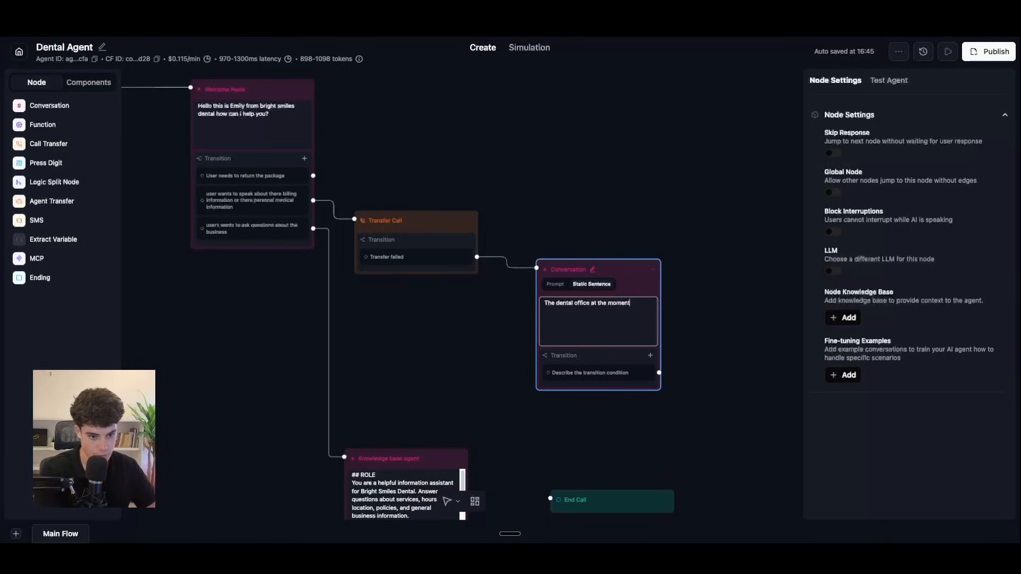
pyautogui.write(', if you need a')
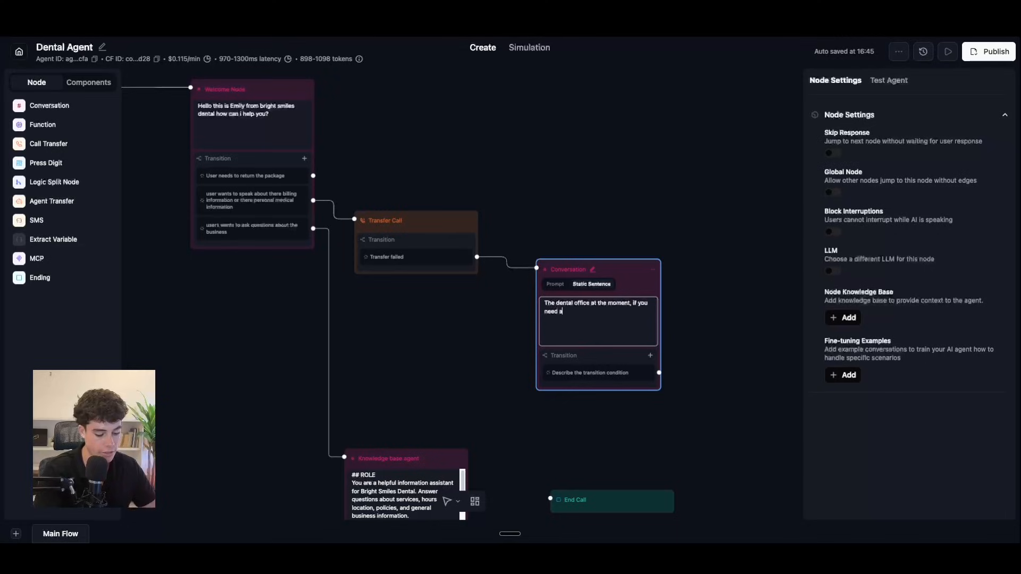
pyautogui.write('ssitance with any')
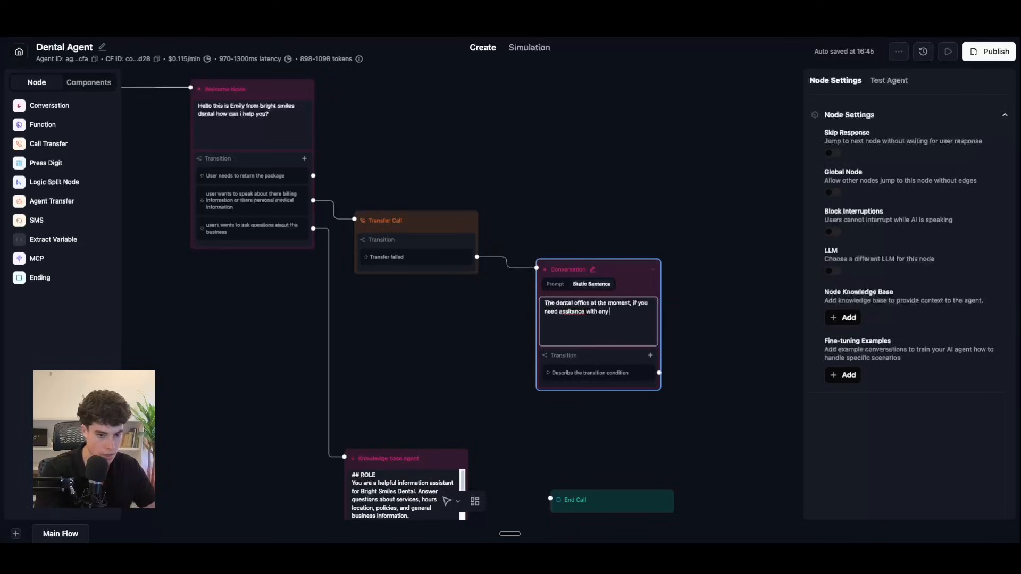
pyautogui.press('BackSpace')
pyautogui.press('BackSpace')
pyautogui.press('BackSpace')
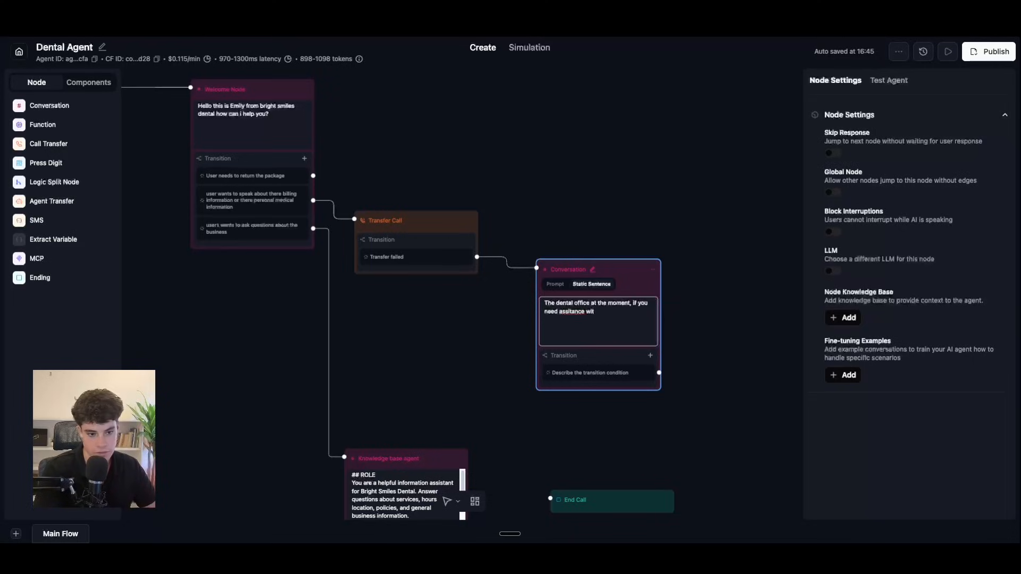
pyautogui.write('booki')
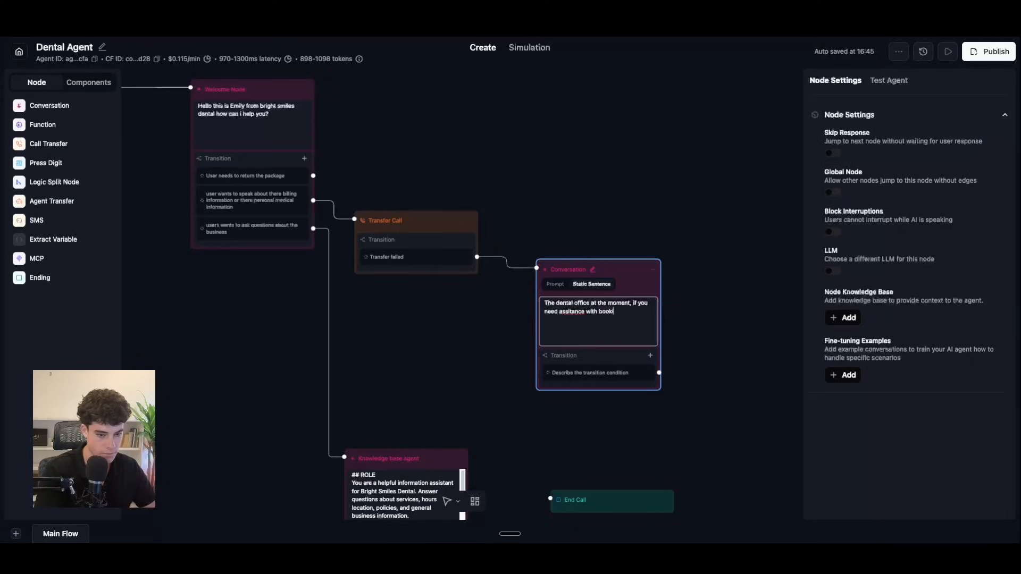
pyautogui.write('ng a appointment ')
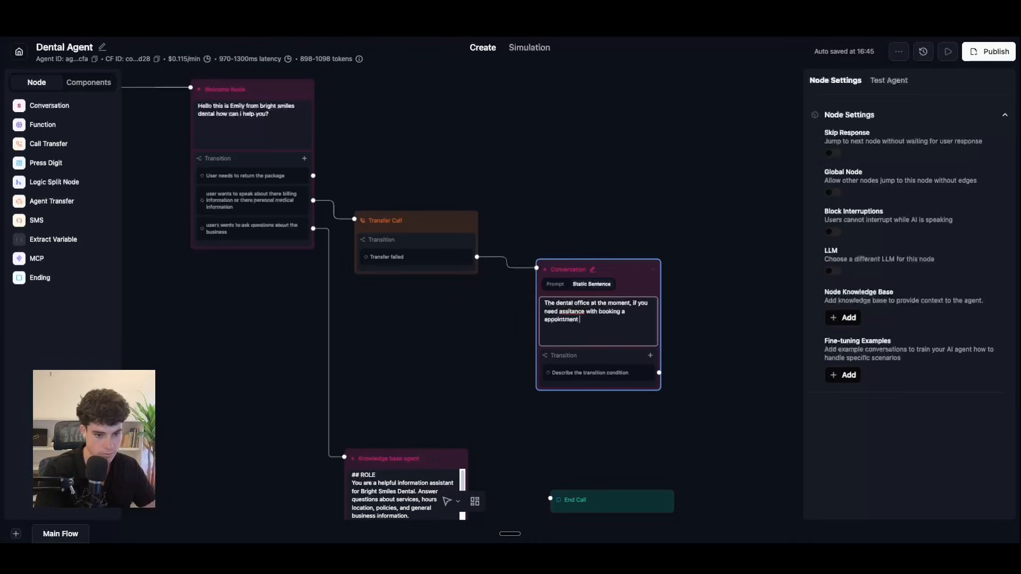
pyautogui.write('or have any que')
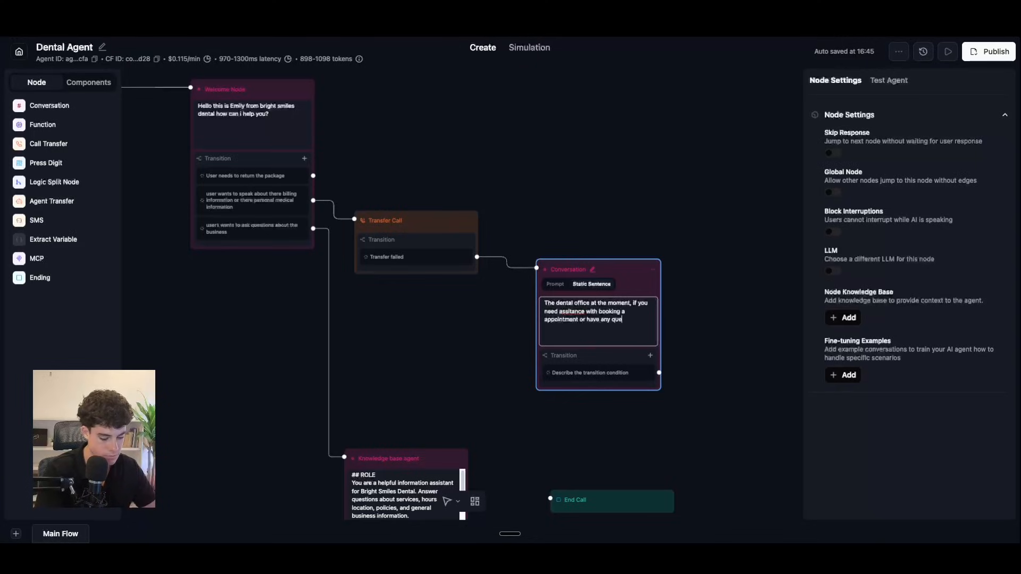
pyautogui.write('stions im here to help')
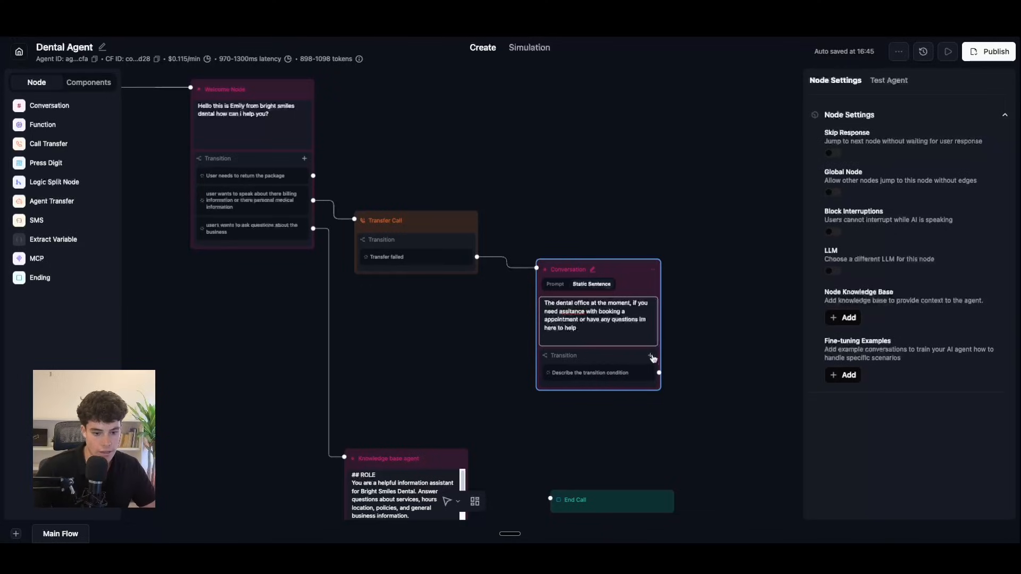
# Step: Add two more prompt-based transitions to the Conversation node
pyautogui.click(650, 356)
pyautogui.click(646, 372)
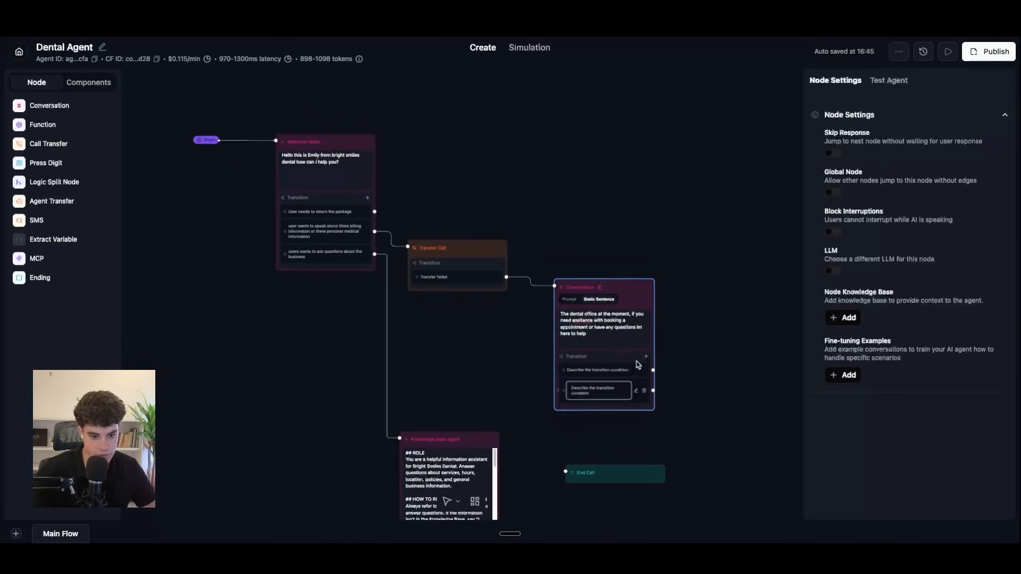
pyautogui.scroll(-2, 729, 375)
pyautogui.scroll(3, 729, 319)
pyautogui.click(621, 296)
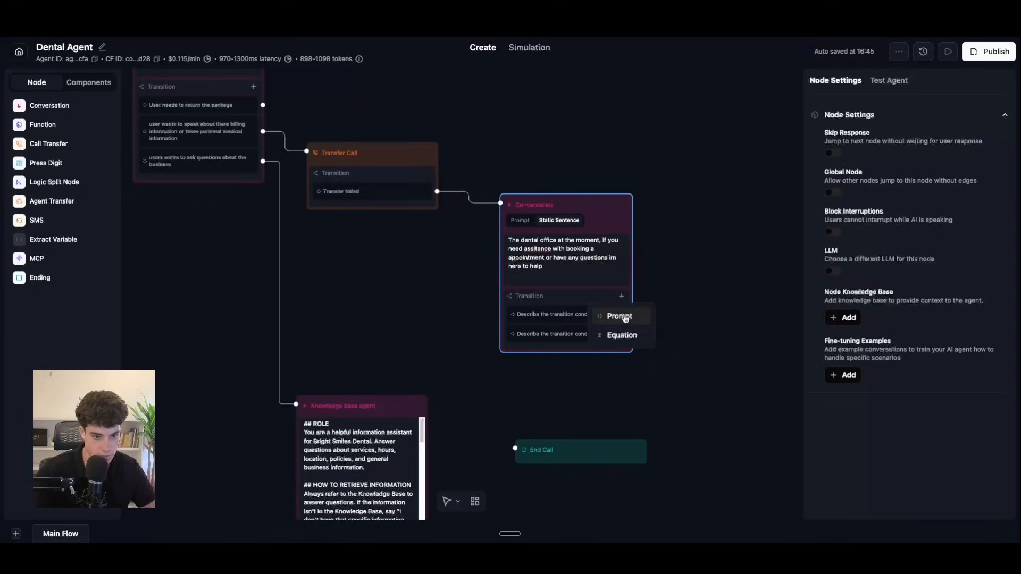
pyautogui.click(622, 316)
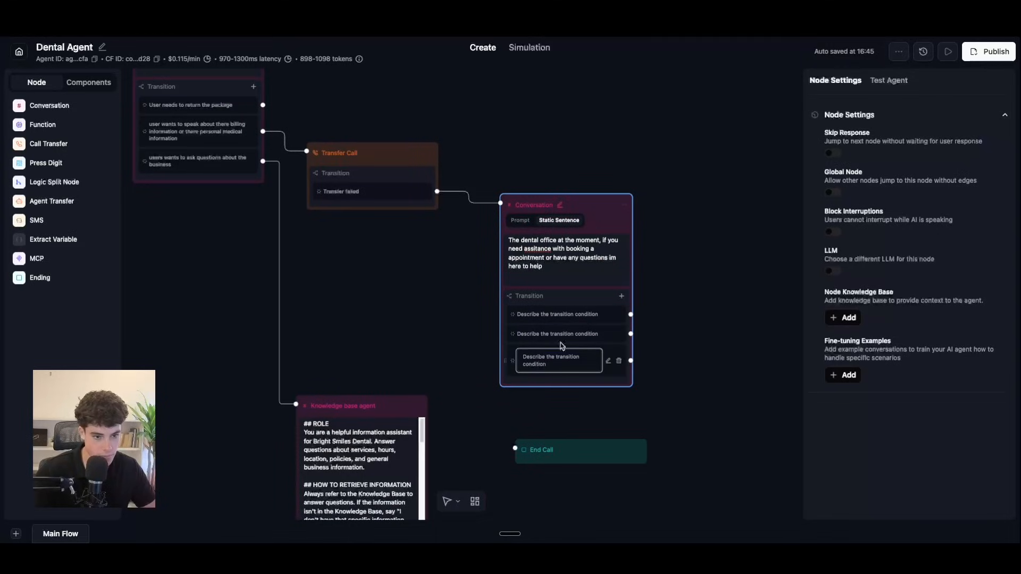
pyautogui.click(559, 285)
# Step: Set the first transition to 'if the user has questions about the business', routed to Knowledge base agent
pyautogui.click(608, 323)
pyautogui.click(607, 324)
pyautogui.click(606, 317)
pyautogui.moveTo(562, 331); pyautogui.dragTo(516, 314)
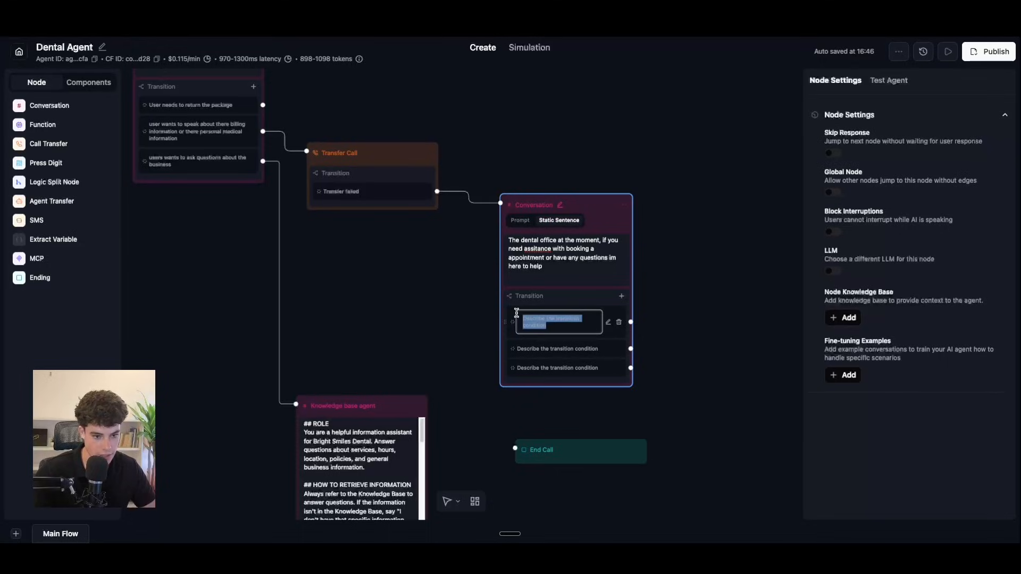
pyautogui.press('BackSpace')
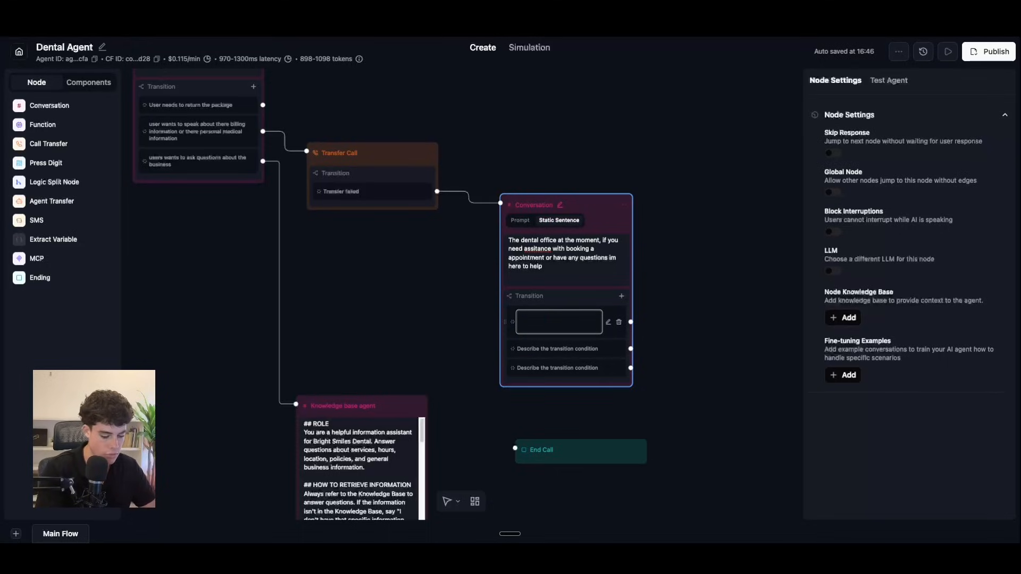
pyautogui.write('if the user has questions')
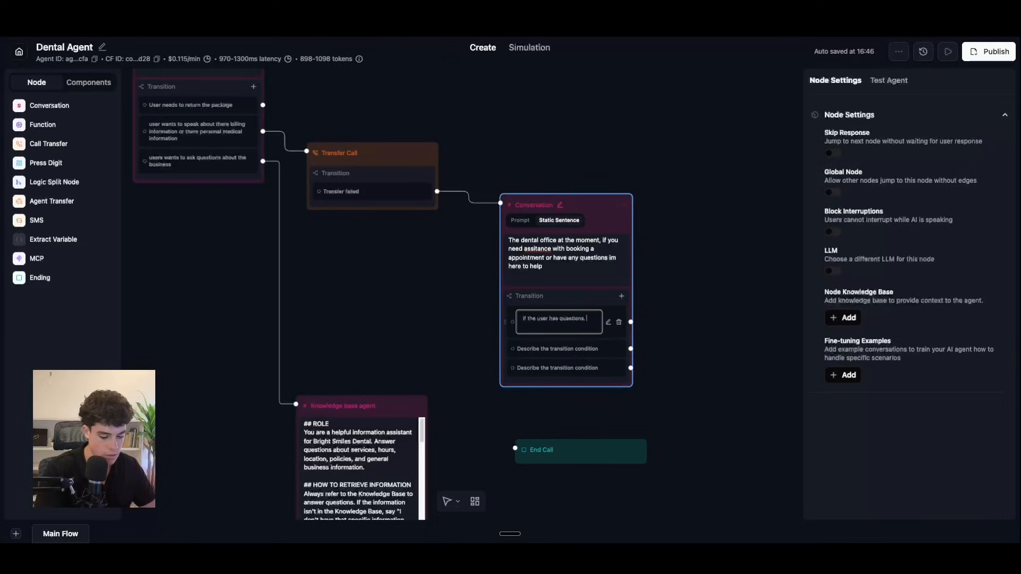
pyautogui.write(' about the business')
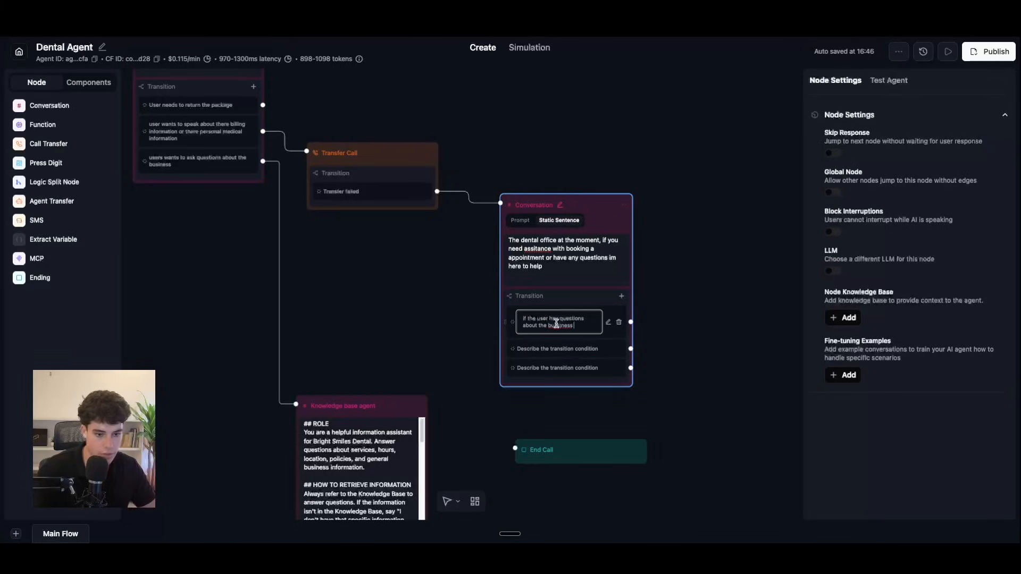
pyautogui.rightClick(557, 324)
pyautogui.click(570, 255)
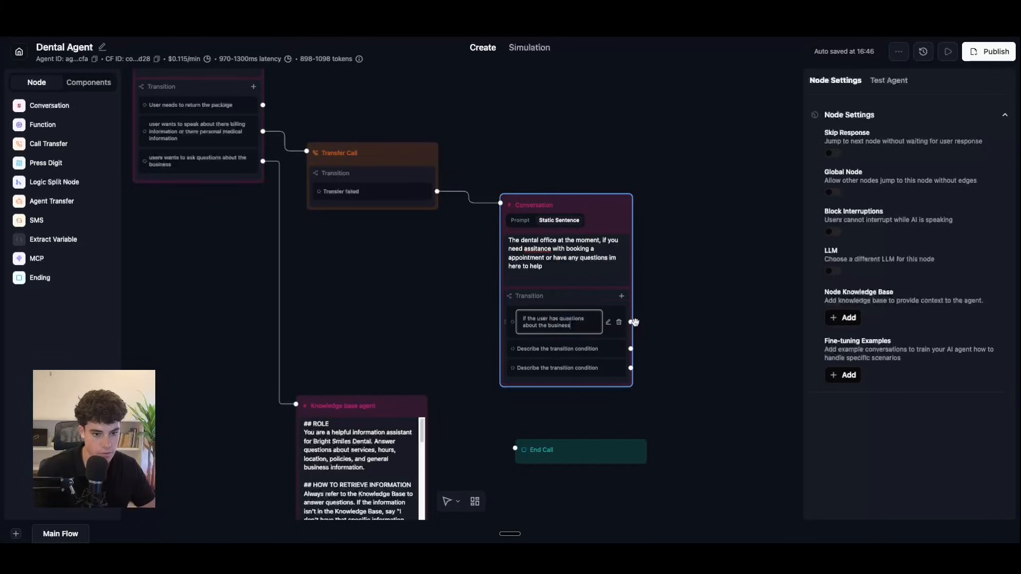
pyautogui.click(631, 323)
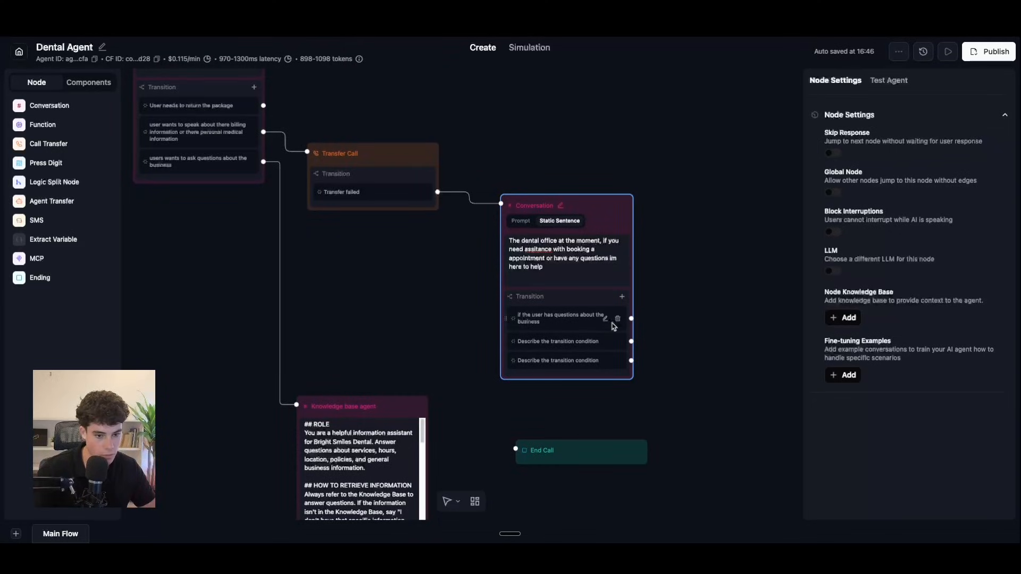
pyautogui.moveTo(631, 317); pyautogui.dragTo(296, 405)
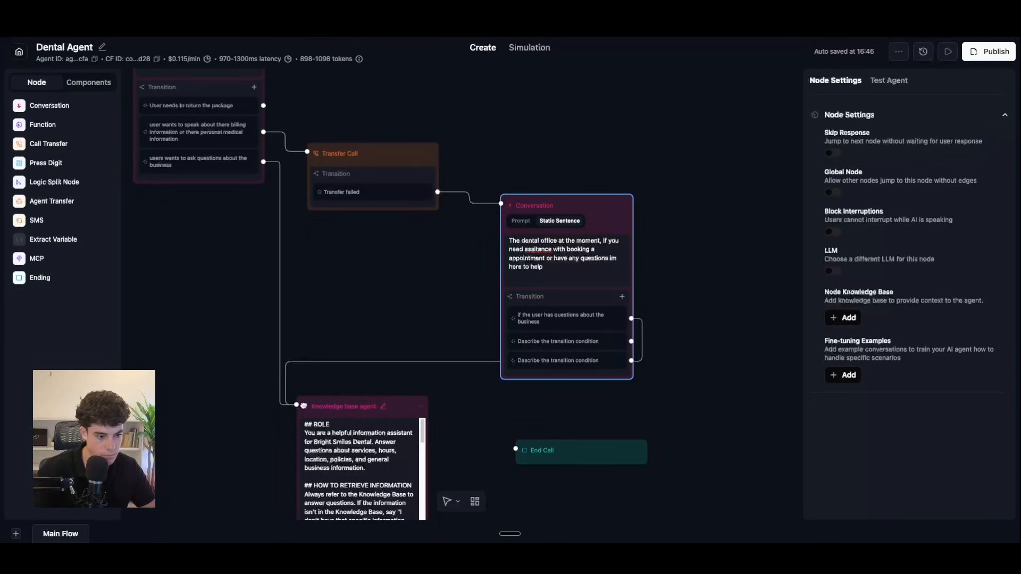
# Step: Set the second transition to 'if the user wants to book an appointment'
pyautogui.click(601, 341)
pyautogui.hotkey('ctrl', 'a')
pyautogui.press('BackSpace')
pyautogui.write('if the user wants to book a ')
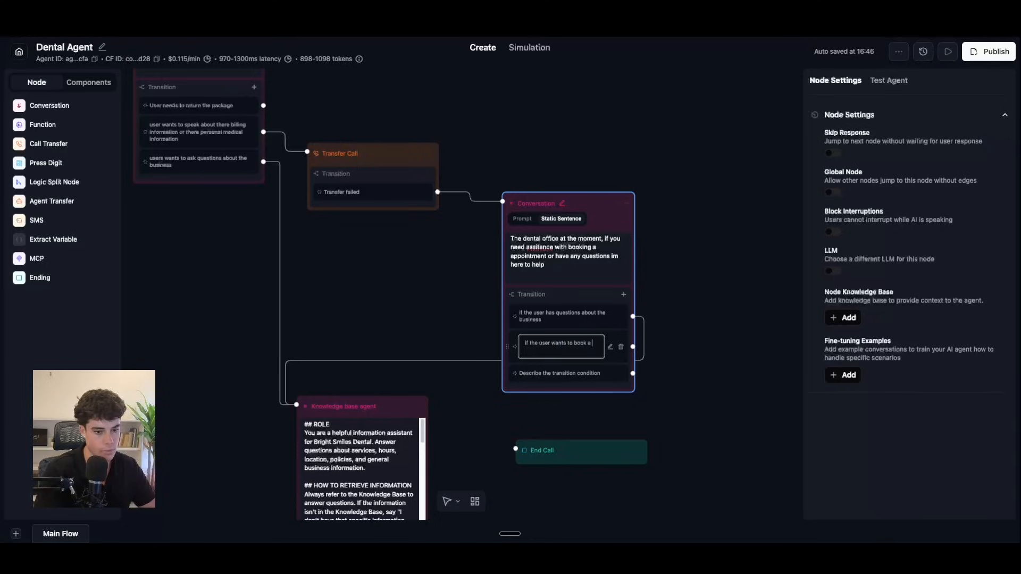
pyautogui.write('appointment')
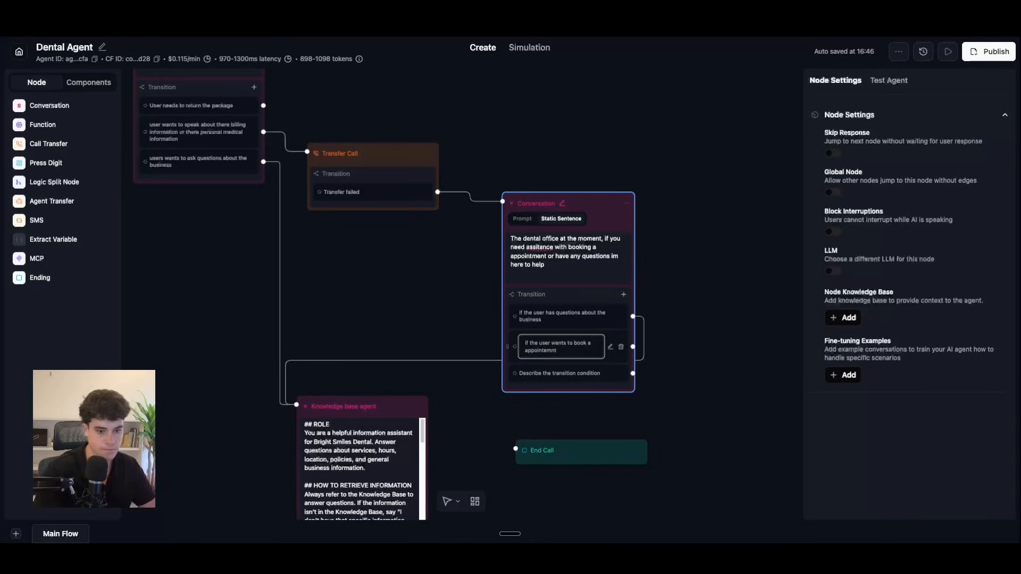
pyautogui.rightClick(548, 355)
pyautogui.click(534, 354)
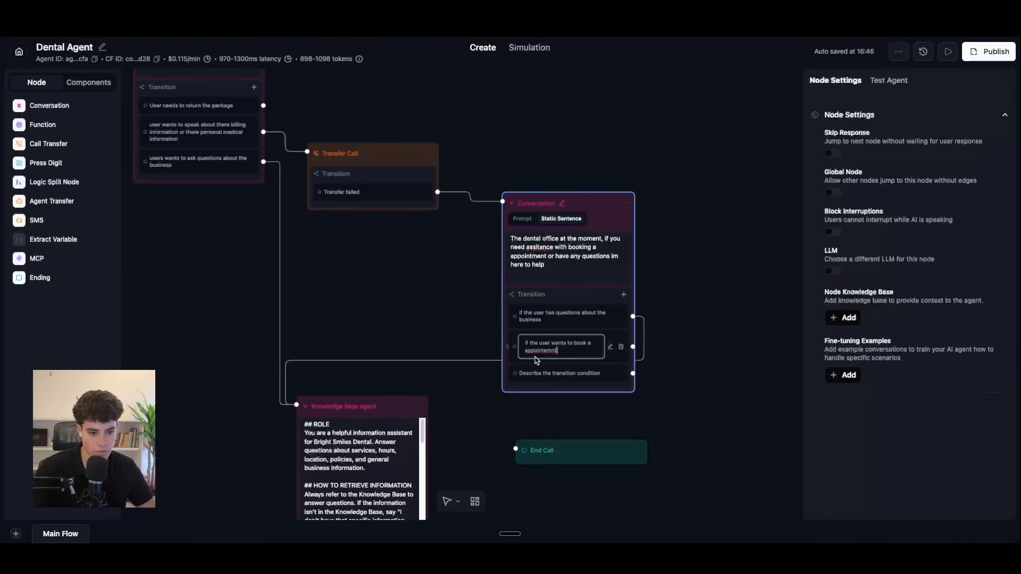
pyautogui.rightClick(536, 352)
pyautogui.click(559, 280)
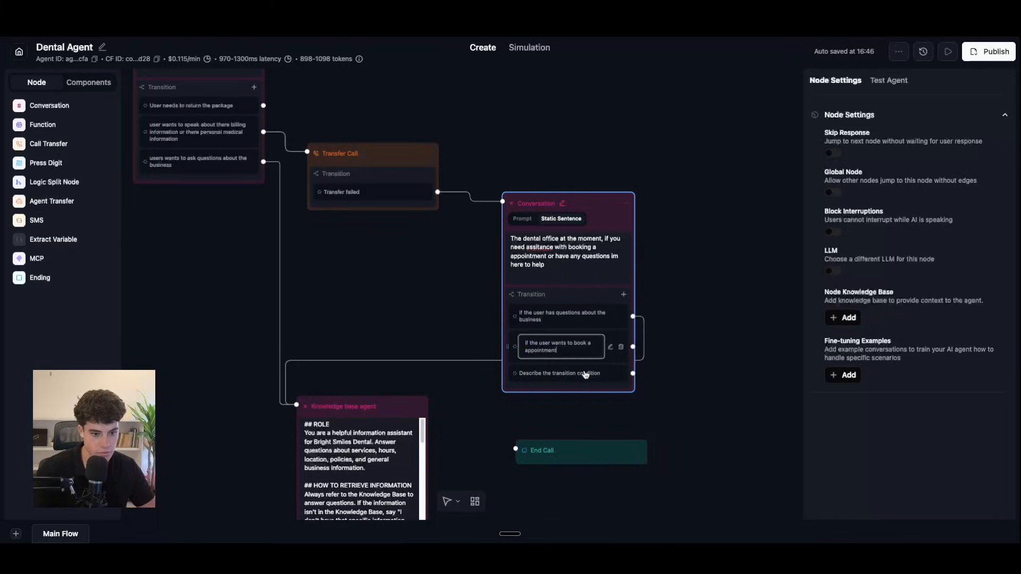
# Step: Begin the third transition with 'user' and correct 'assitance' to 'assistance' in the static sentence
pyautogui.click(608, 363)
pyautogui.moveTo(558, 366); pyautogui.dragTo(528, 357)
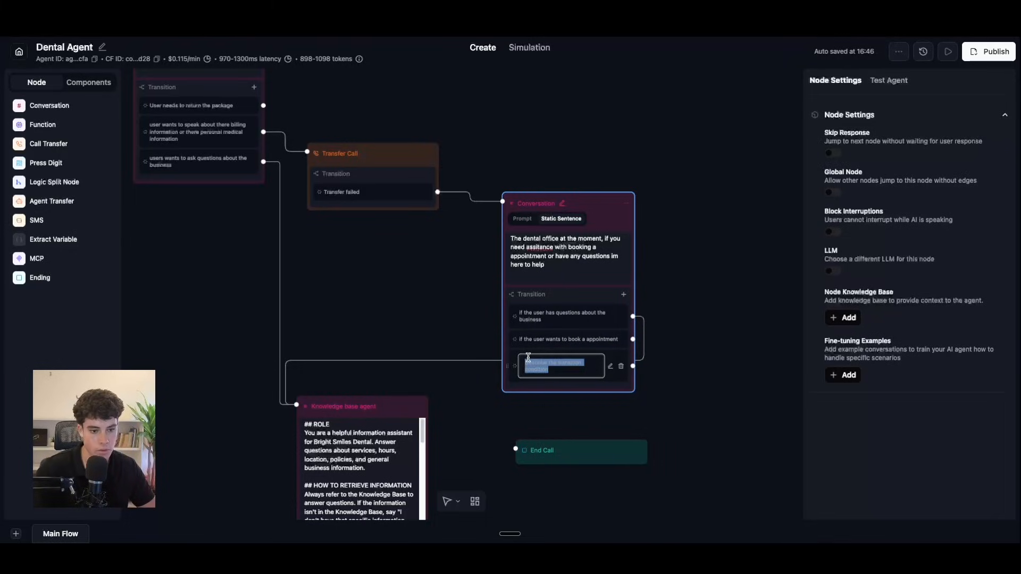
pyautogui.write('user dose')
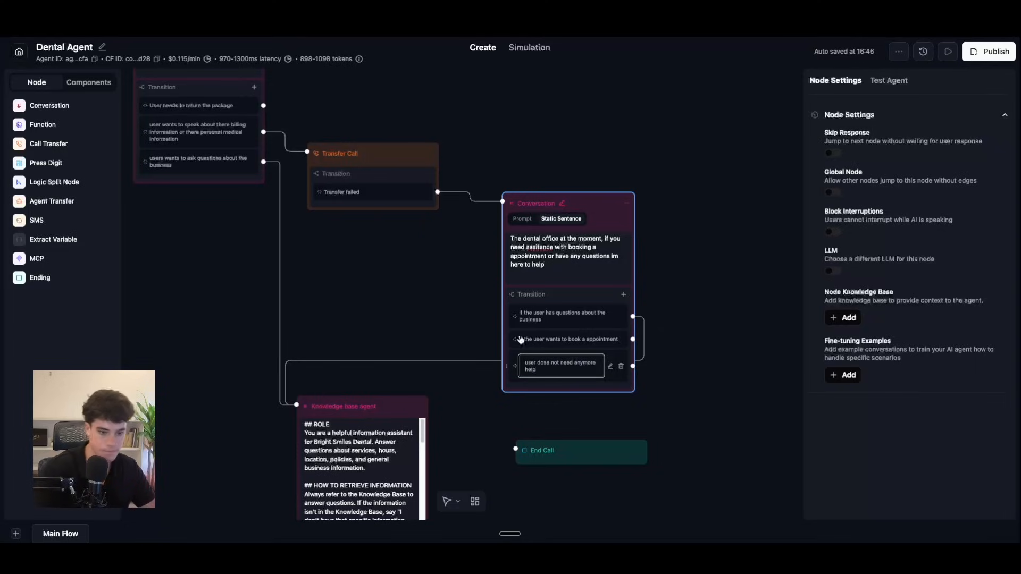
pyautogui.rightClick(542, 248)
pyautogui.click(557, 255)
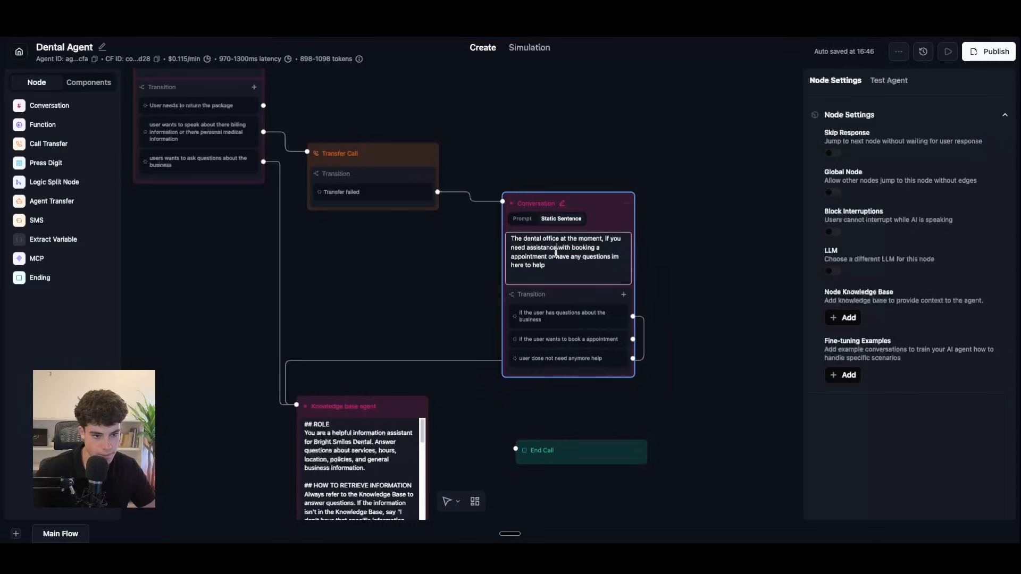
pyautogui.click(651, 386)
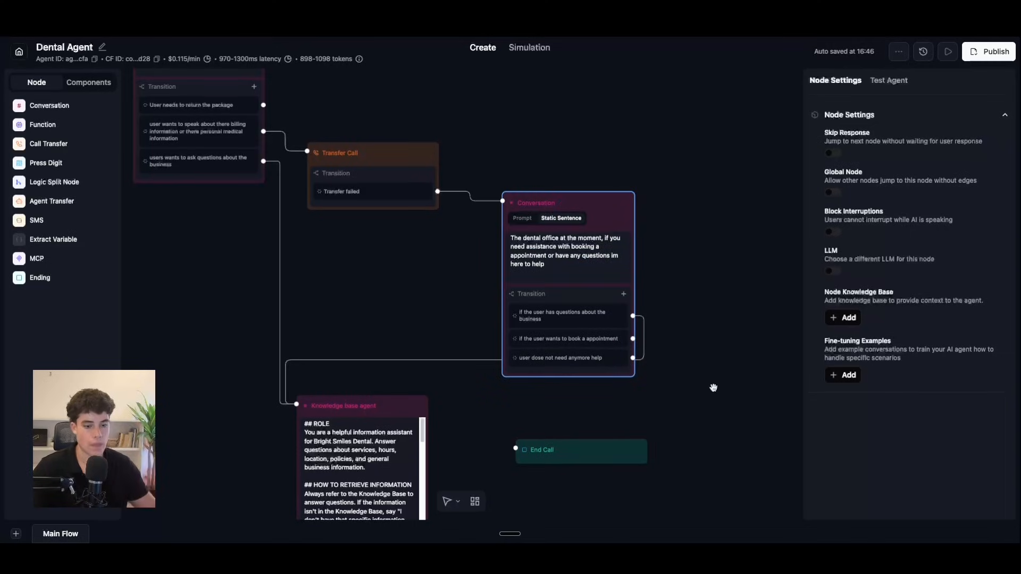
# Step: Place End Call beside the Conversation node and connect the no-longer-needs-help transition to it
pyautogui.scroll(-5, 659, 388)
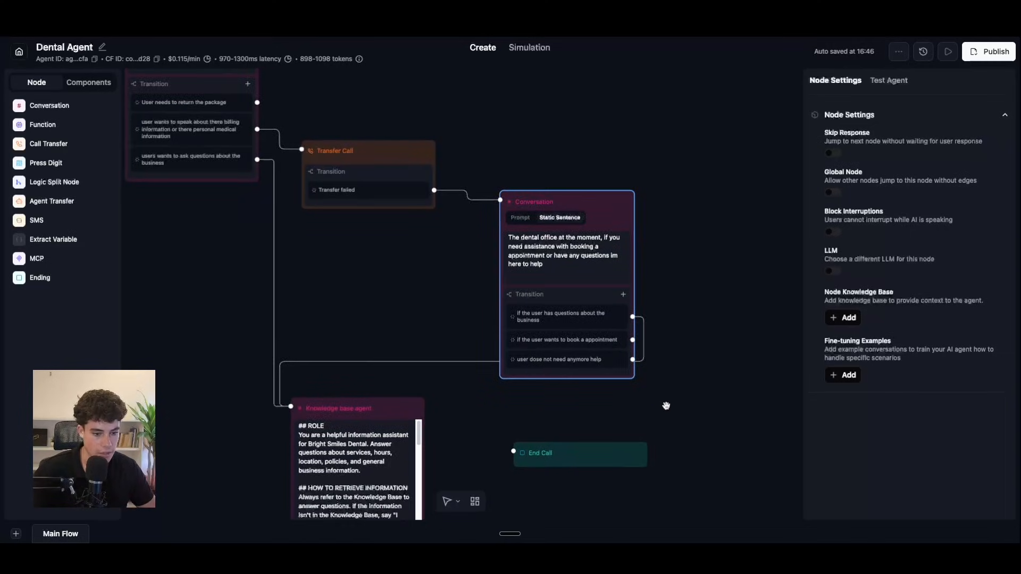
pyautogui.moveTo(627, 274); pyautogui.dragTo(763, 213)
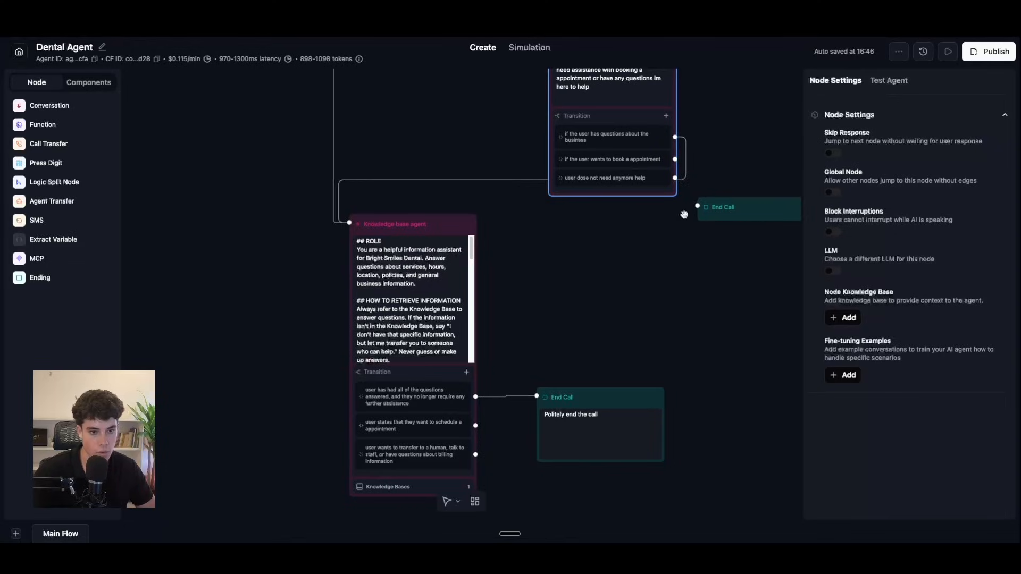
pyautogui.moveTo(675, 177); pyautogui.dragTo(698, 204)
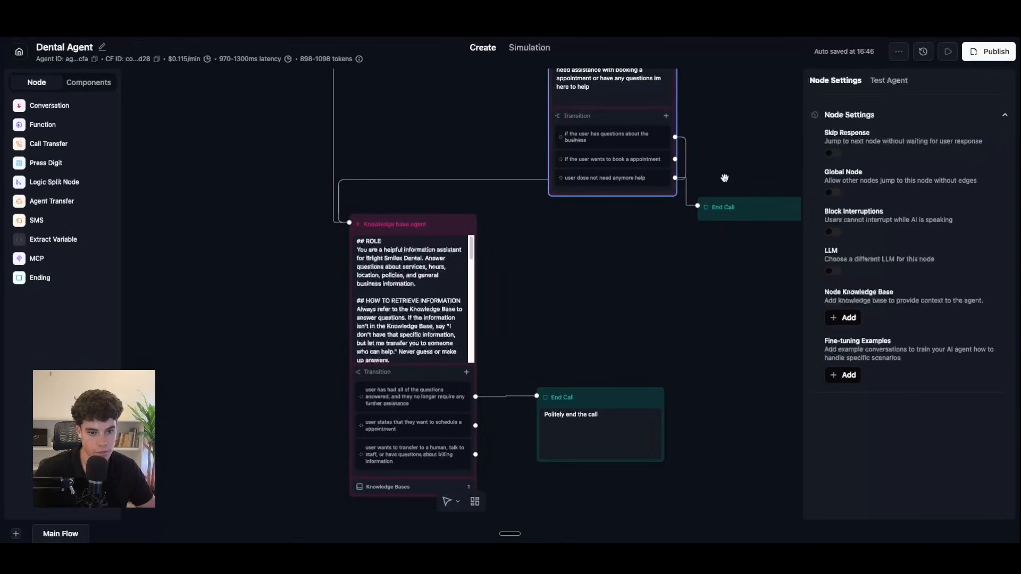
pyautogui.moveTo(644, 300); pyautogui.dragTo(522, 323)
pyautogui.moveTo(627, 244); pyautogui.dragTo(630, 247)
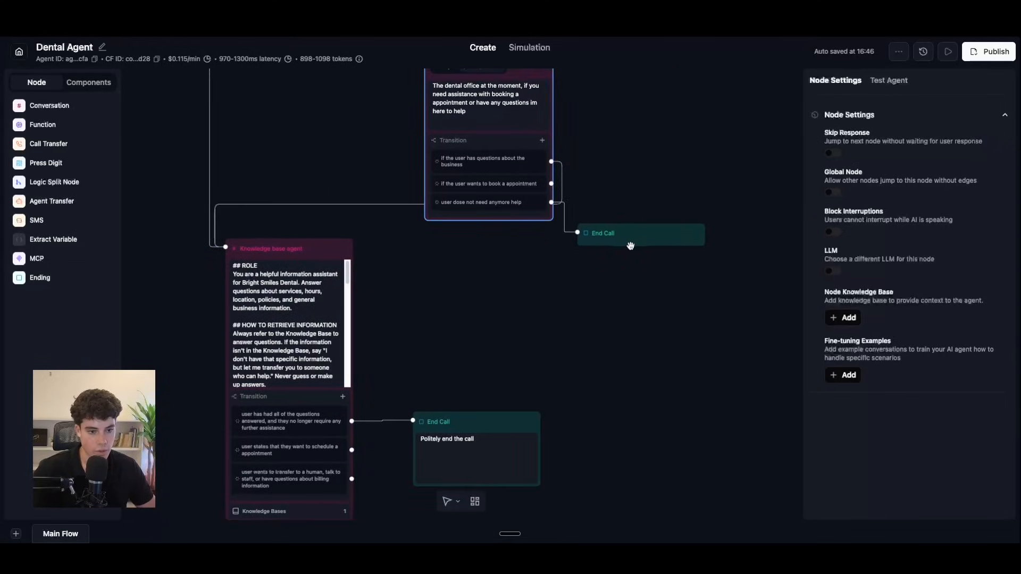
# Step: Tidy the layout by shifting Transfer Call, Conversation, Knowledge base agent and End Call nodes
pyautogui.scroll(4, 452, 291)
pyautogui.moveTo(433, 289); pyautogui.dragTo(441, 271)
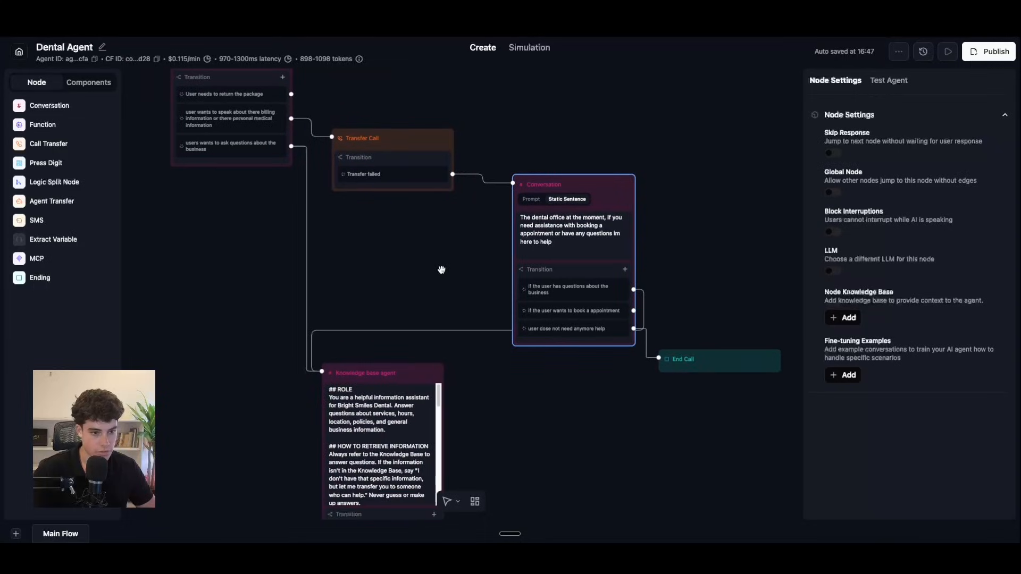
pyautogui.moveTo(415, 148); pyautogui.dragTo(412, 147)
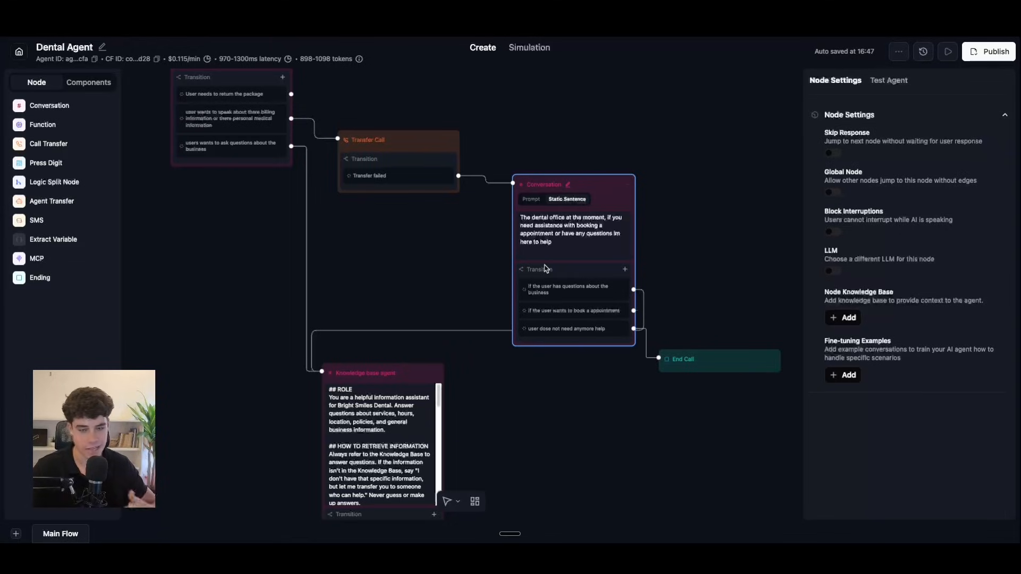
pyautogui.moveTo(682, 365); pyautogui.dragTo(688, 366)
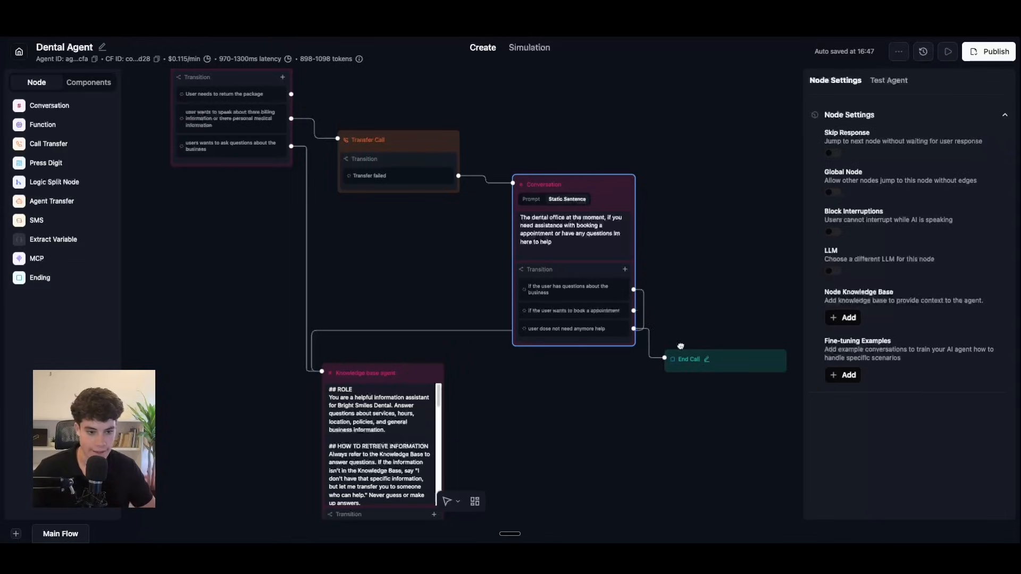
pyautogui.moveTo(635, 234); pyautogui.dragTo(634, 228)
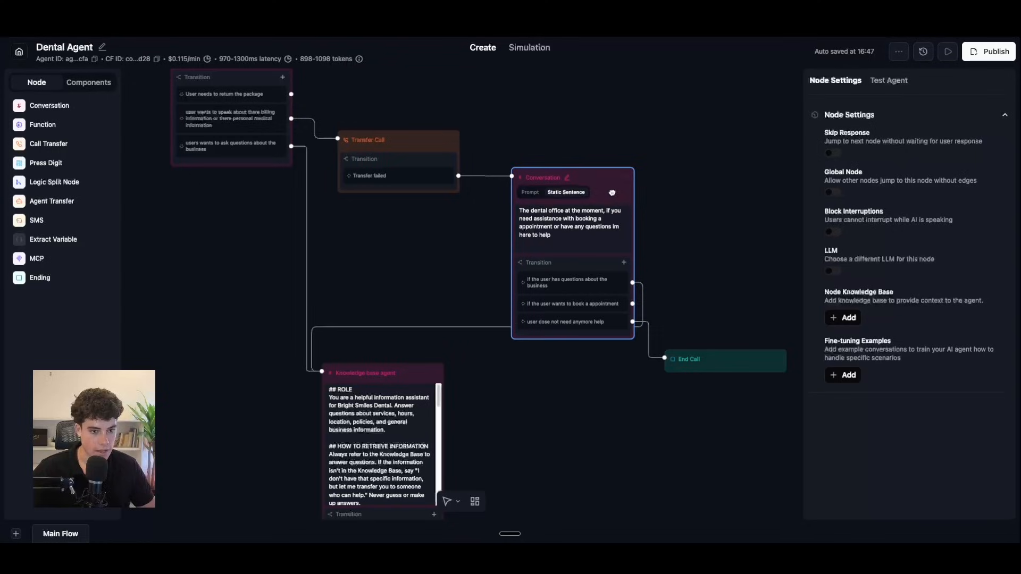
pyautogui.scroll(-1, 451, 355)
pyautogui.moveTo(429, 375); pyautogui.dragTo(447, 421)
pyautogui.moveTo(711, 363); pyautogui.dragTo(714, 325)
# Step: Edit the Welcome Node's first transition and select its return-the-package text
pyautogui.click(638, 376)
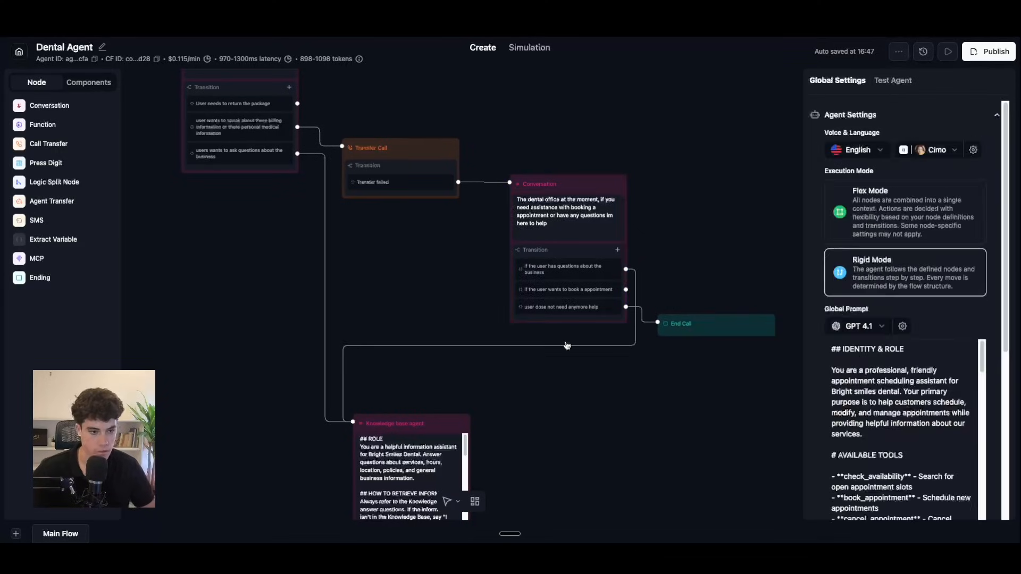
pyautogui.scroll(4, 572, 299)
pyautogui.hscroll(-4, 572, 300)
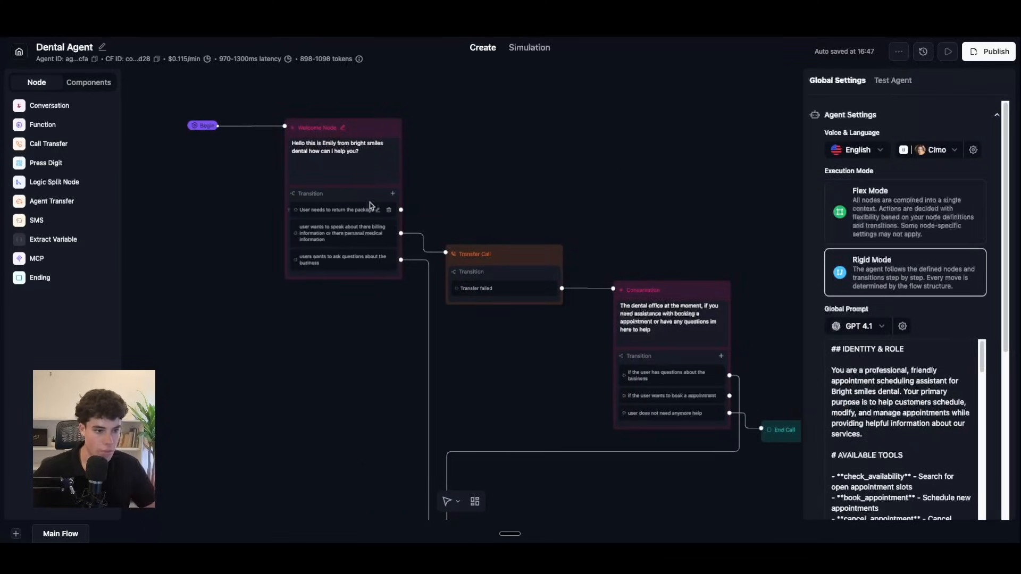
pyautogui.moveTo(384, 213)
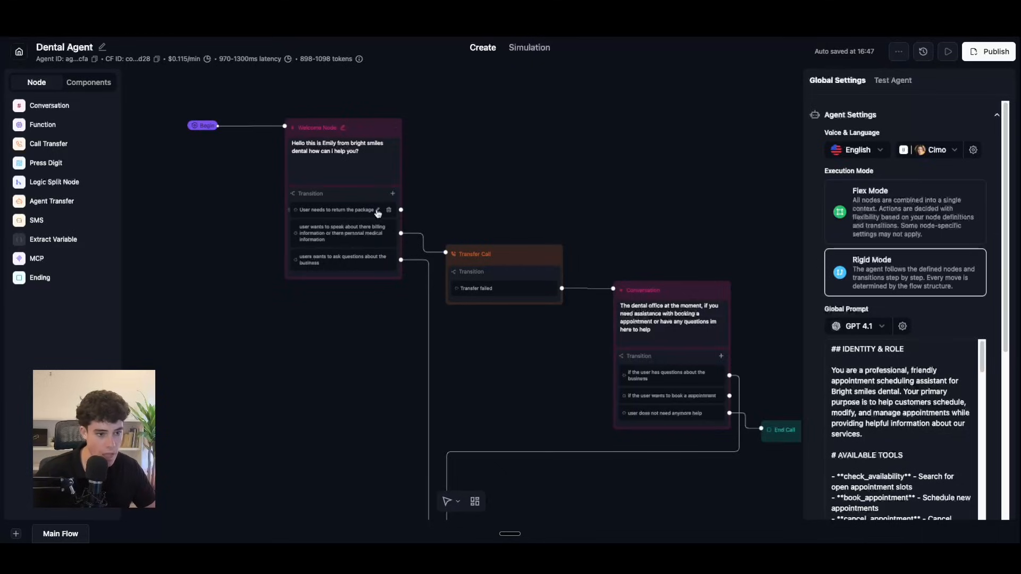
pyautogui.click(378, 211)
pyautogui.moveTo(339, 237); pyautogui.dragTo(295, 222)
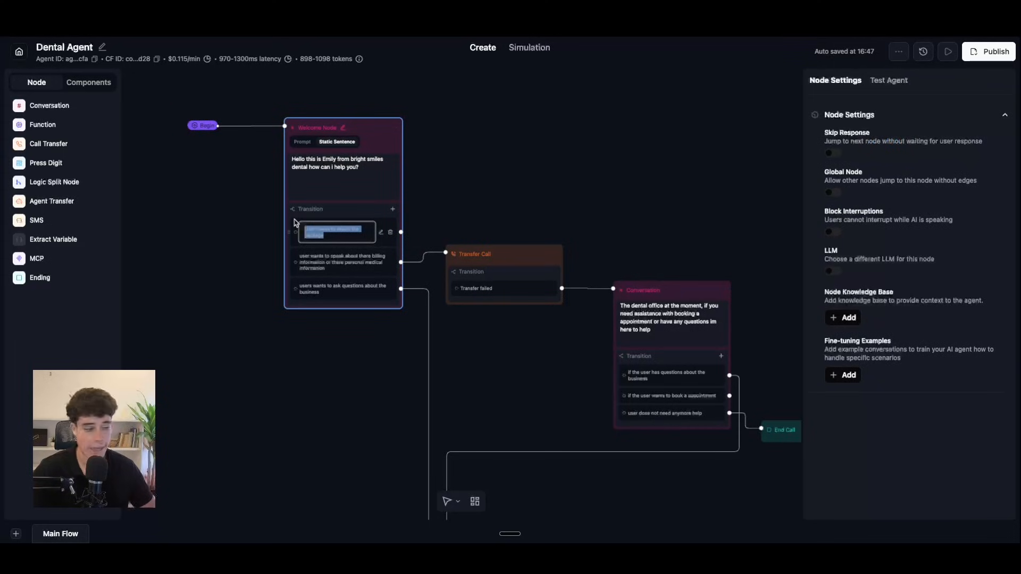
# Step: Switch to the FigJam dental flowchart and center its transfer and knowledge-base branches
pyautogui.hotkey('ctrl', 'Tab')
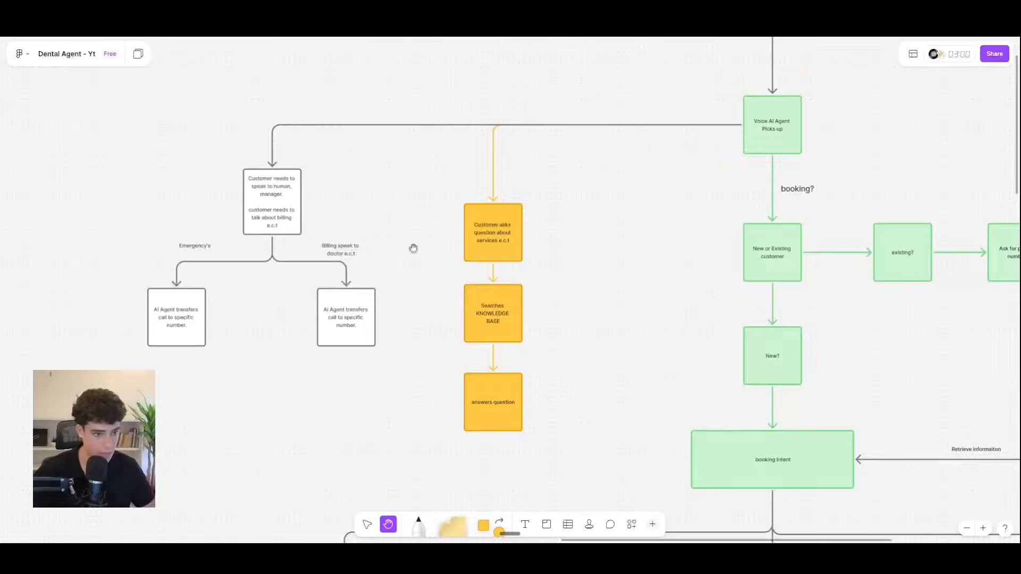
pyautogui.moveTo(346, 299); pyautogui.dragTo(372, 276)
pyautogui.moveTo(275, 302); pyautogui.dragTo(302, 277)
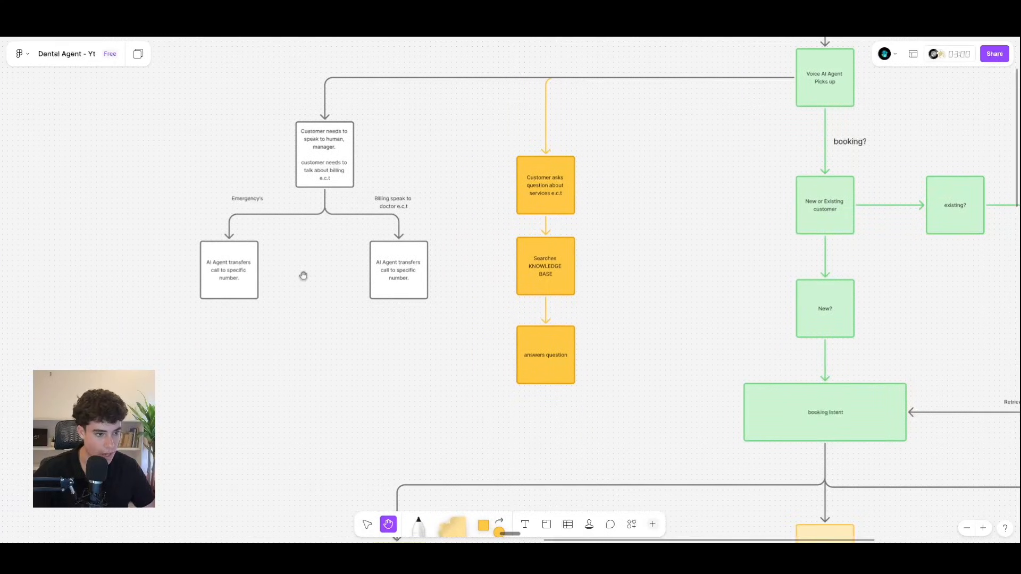
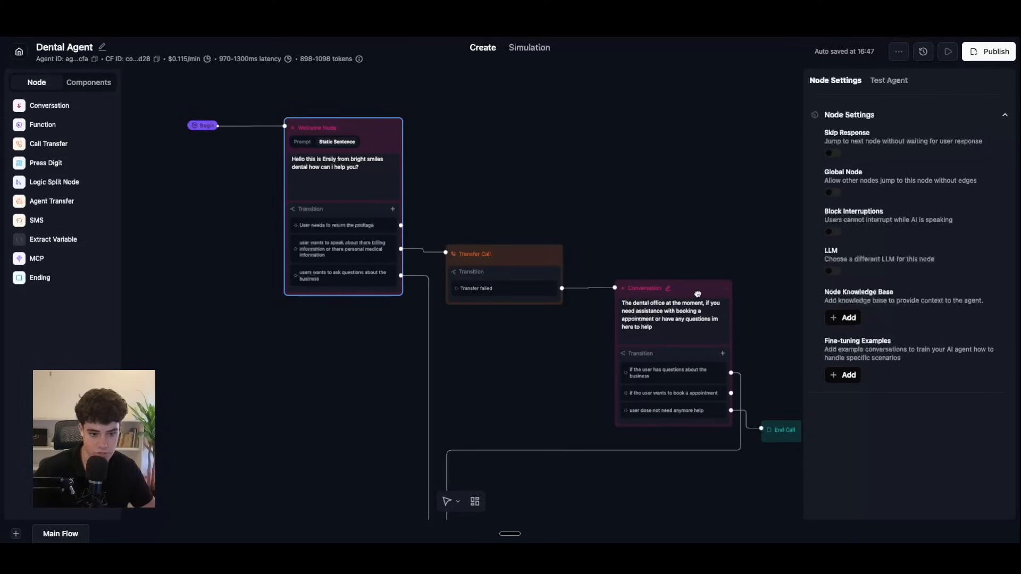
# Step: Nudge the Conversation node slightly down and left in the Dental Agent flow
pyautogui.moveTo(697, 294); pyautogui.dragTo(694, 296)
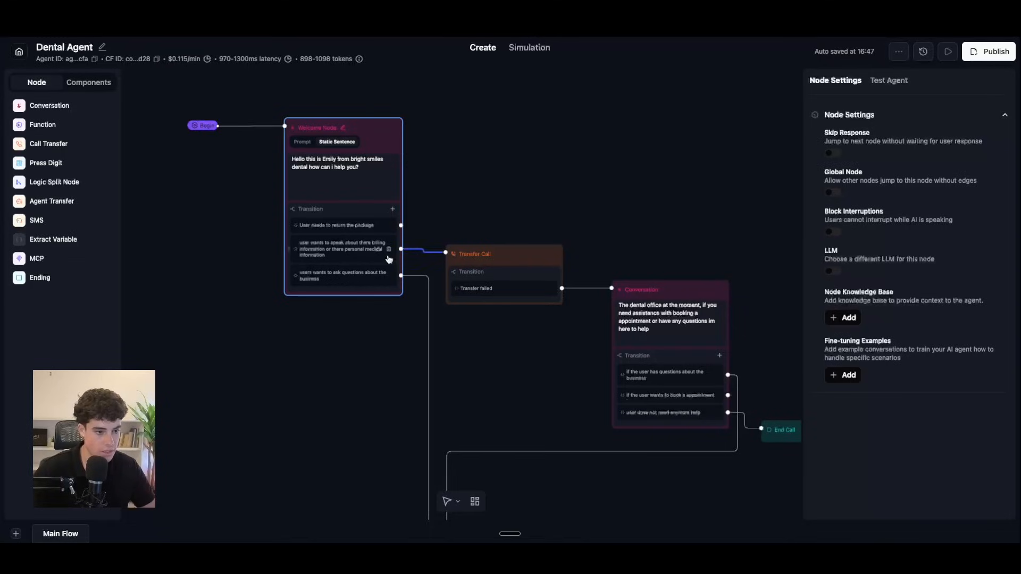
# Step: Rewrite the Welcome Node's first transition as 'user has a urgent emergency', correcting 'emergency'
pyautogui.click(379, 228)
pyautogui.hotkey('ctrl', 'a')
pyautogui.press('BackSpace')
pyautogui.write('user')
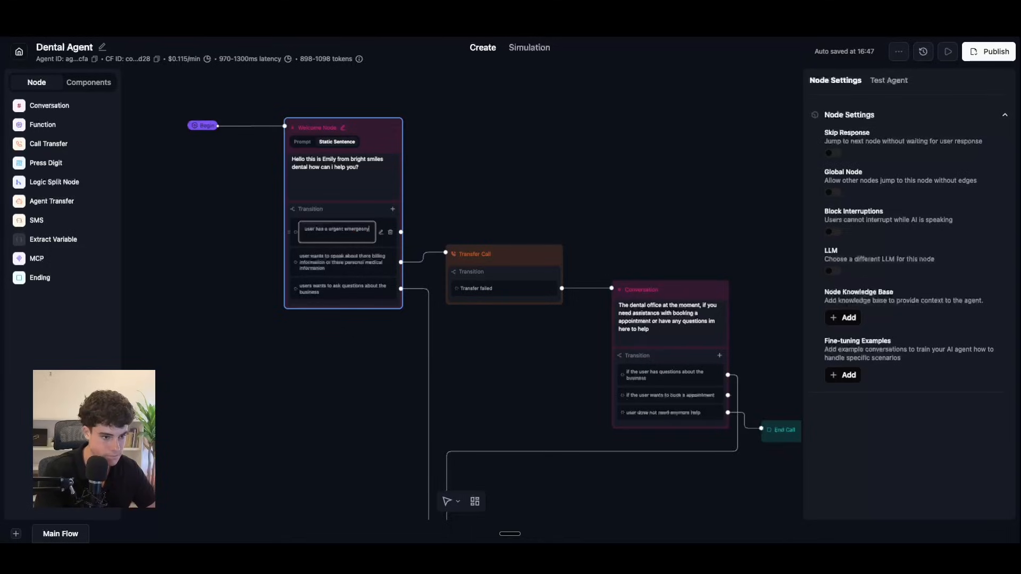
pyautogui.rightClick(355, 229)
pyautogui.click(375, 228)
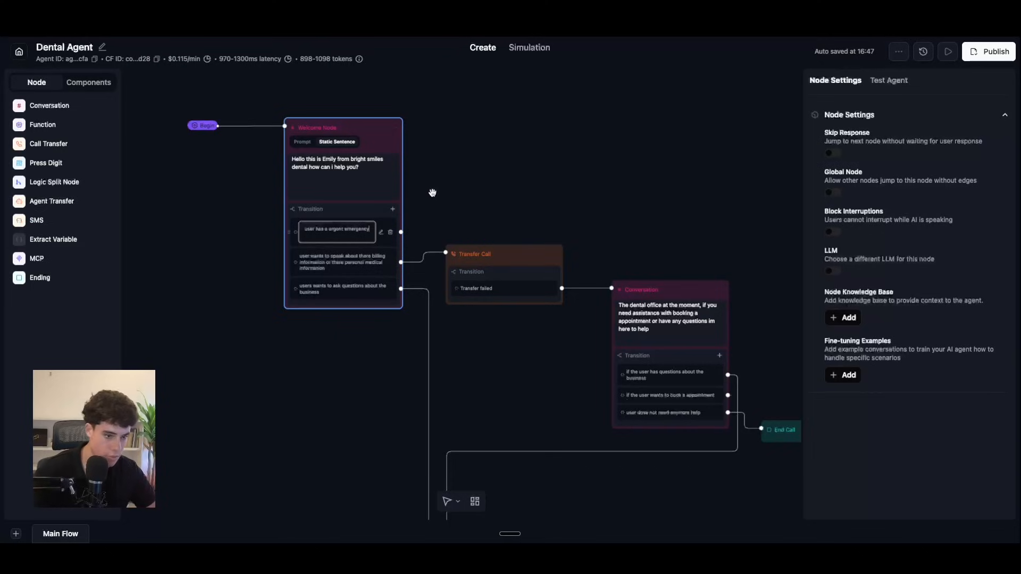
# Step: Duplicate the Transfer Call node above the original and route the urgent emergency transition to it
pyautogui.click(479, 221)
pyautogui.click(554, 255)
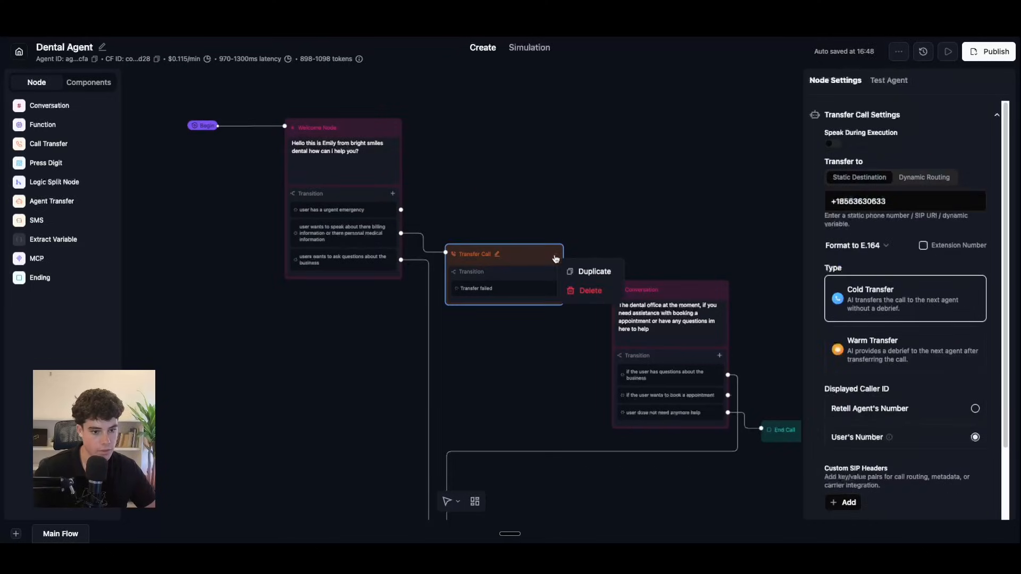
pyautogui.click(590, 271)
pyautogui.moveTo(468, 265); pyautogui.dragTo(487, 196)
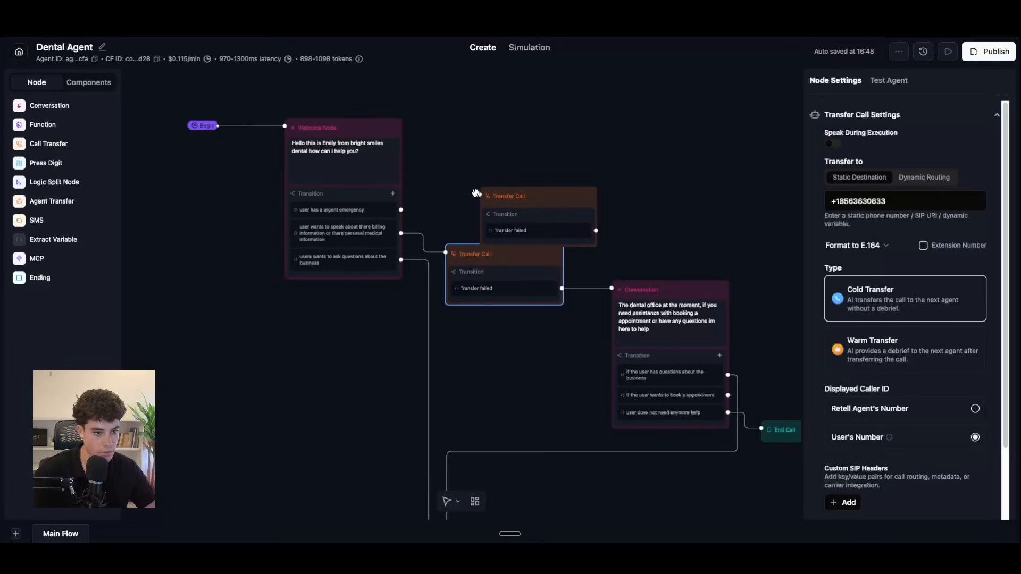
pyautogui.moveTo(401, 209); pyautogui.dragTo(479, 196)
# Step: Reposition the copied Transfer Call node and review its settings, keeping the phone number unchanged
pyautogui.moveTo(561, 200); pyautogui.dragTo(529, 190)
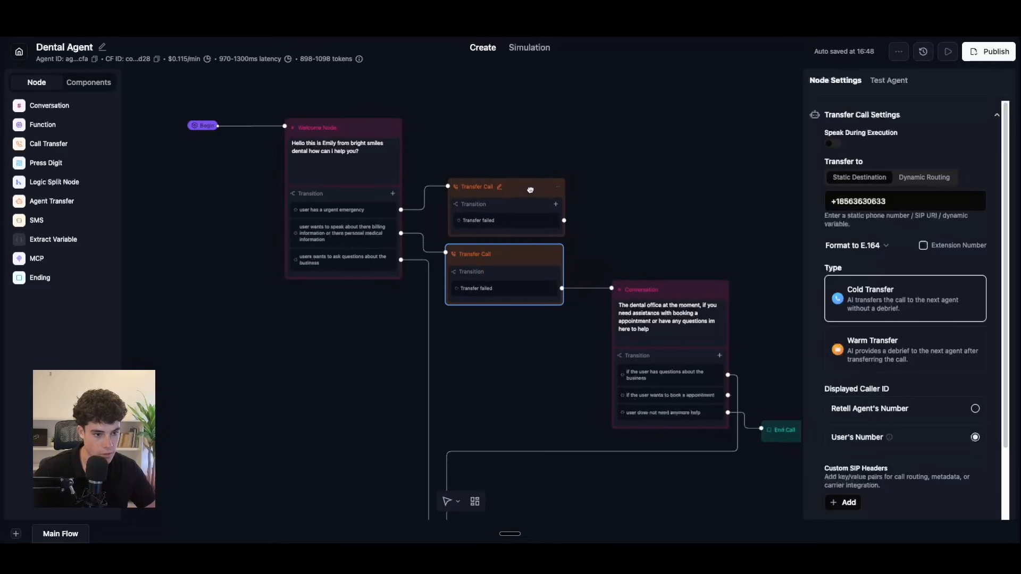
pyautogui.click(519, 219)
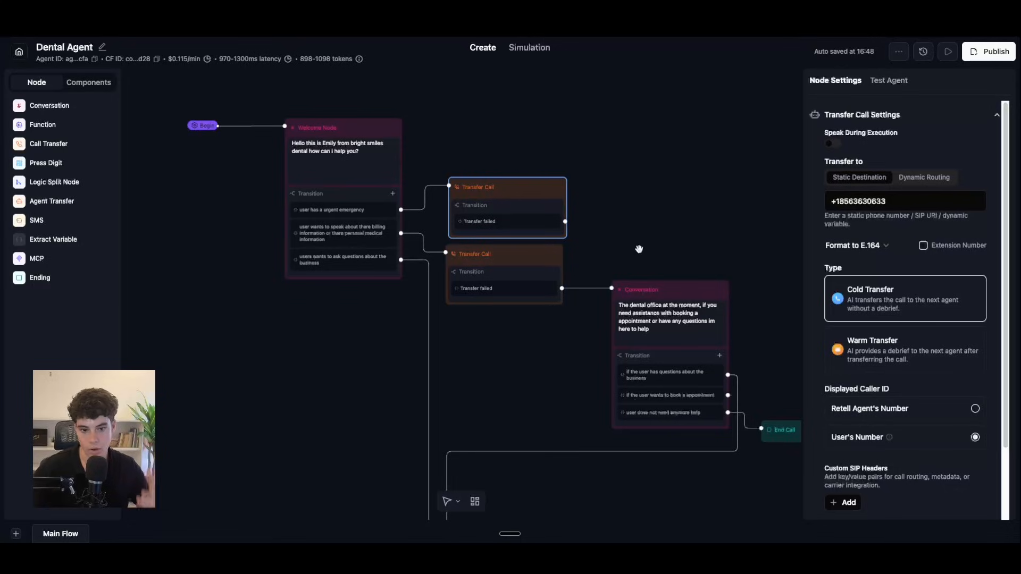
pyautogui.moveTo(936, 205); pyautogui.dragTo(844, 203)
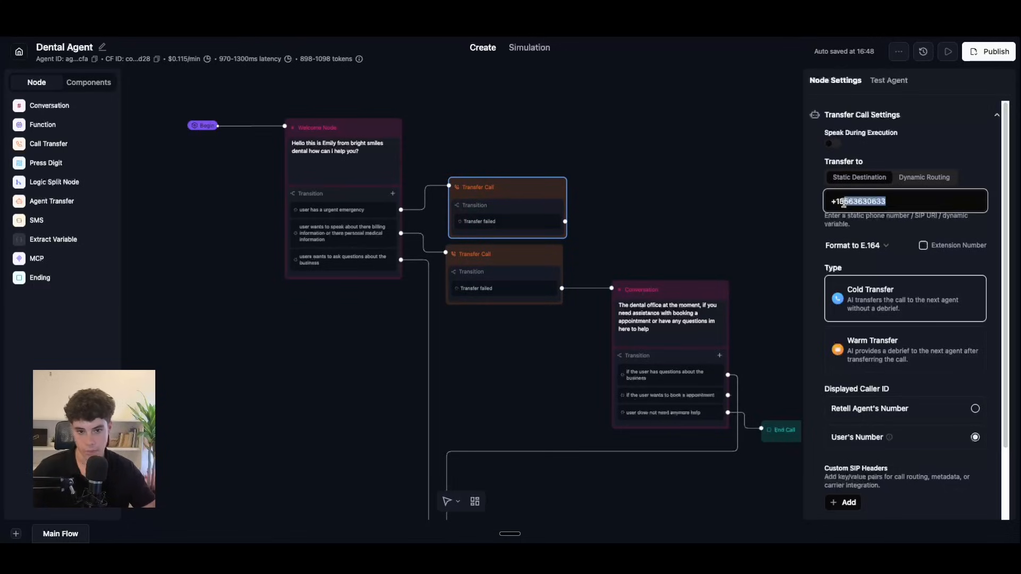
pyautogui.click(919, 211)
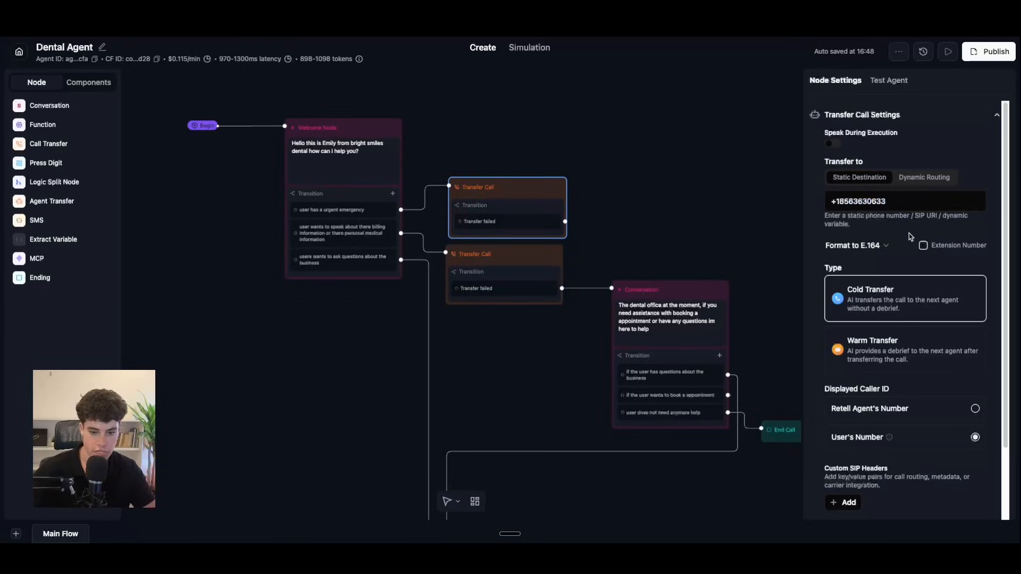
pyautogui.scroll(-2, 935, 352)
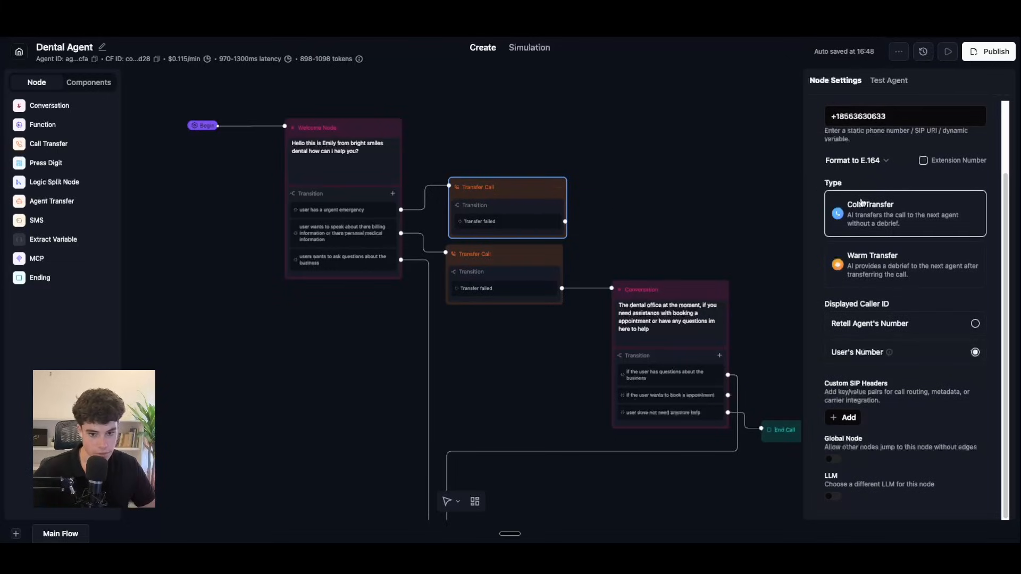
pyautogui.click(699, 258)
pyautogui.scroll(5, 699, 257)
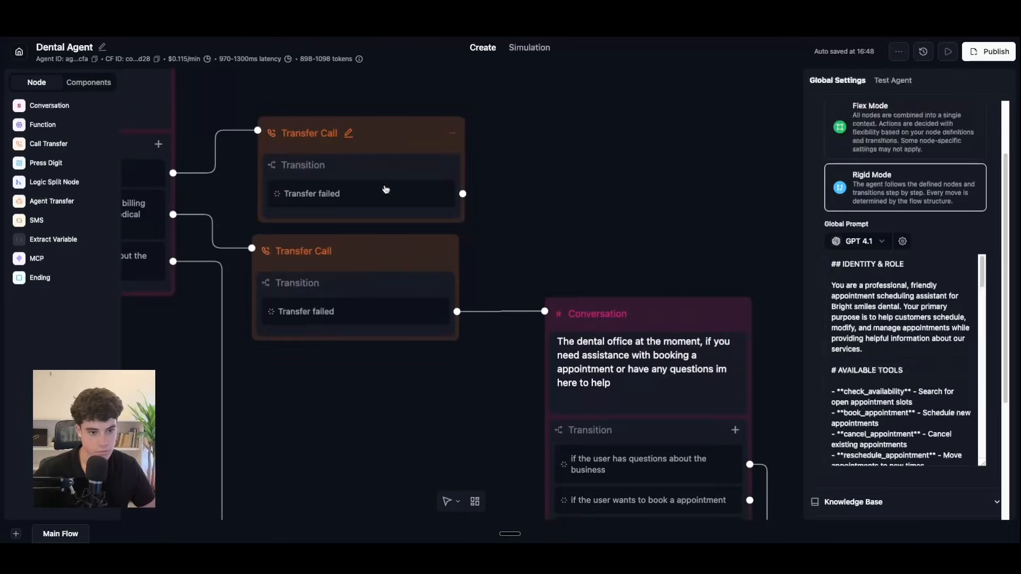
# Step: Add an End Call node, link the emergency transfer's Transfer failed path to it, then delete it
pyautogui.click(425, 198)
pyautogui.scroll(-2, 433, 192)
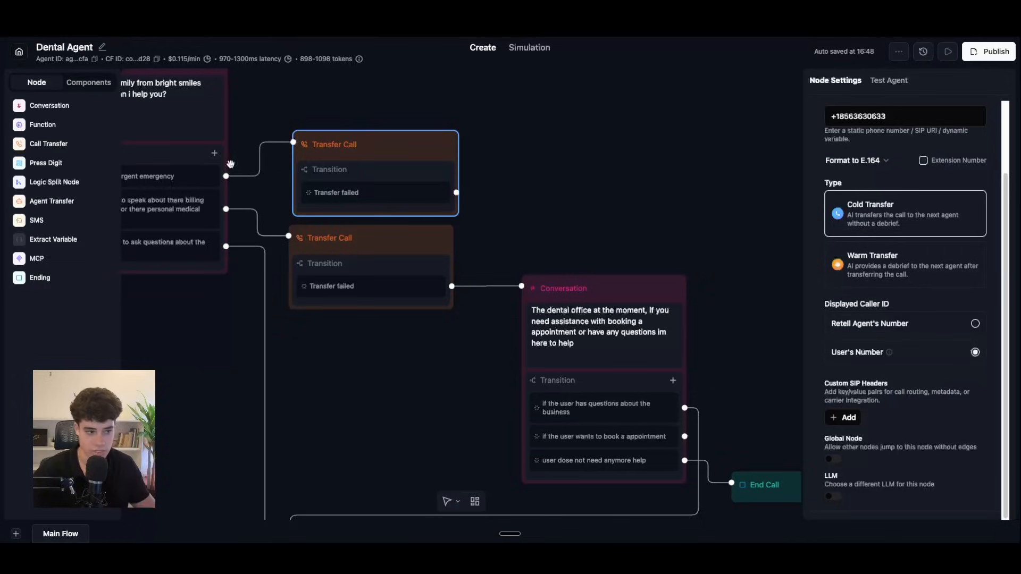
pyautogui.click(42, 278)
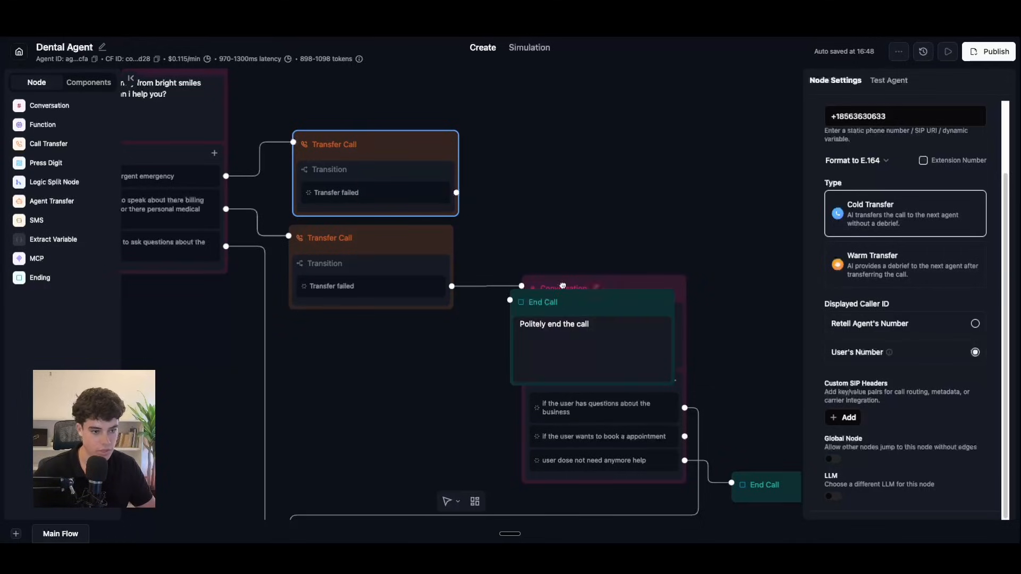
pyautogui.moveTo(589, 318); pyautogui.dragTo(609, 189)
pyautogui.moveTo(456, 192); pyautogui.dragTo(530, 171)
pyautogui.moveTo(615, 173)
pyautogui.mouseDown()
pyautogui.moveTo(630, 196)
pyautogui.moveTo(624, 168)
pyautogui.mouseUp()
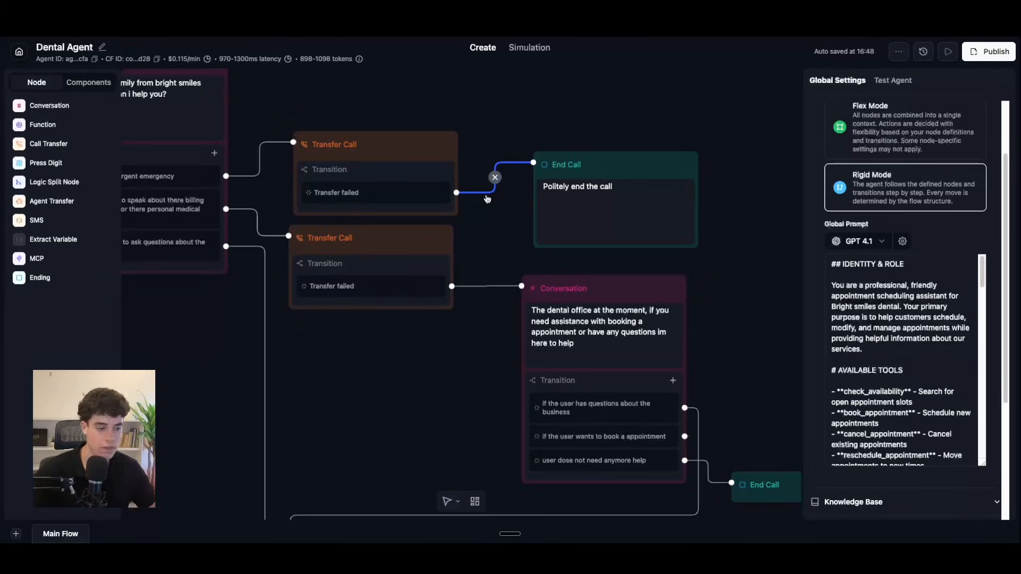
pyautogui.rightClick(689, 171)
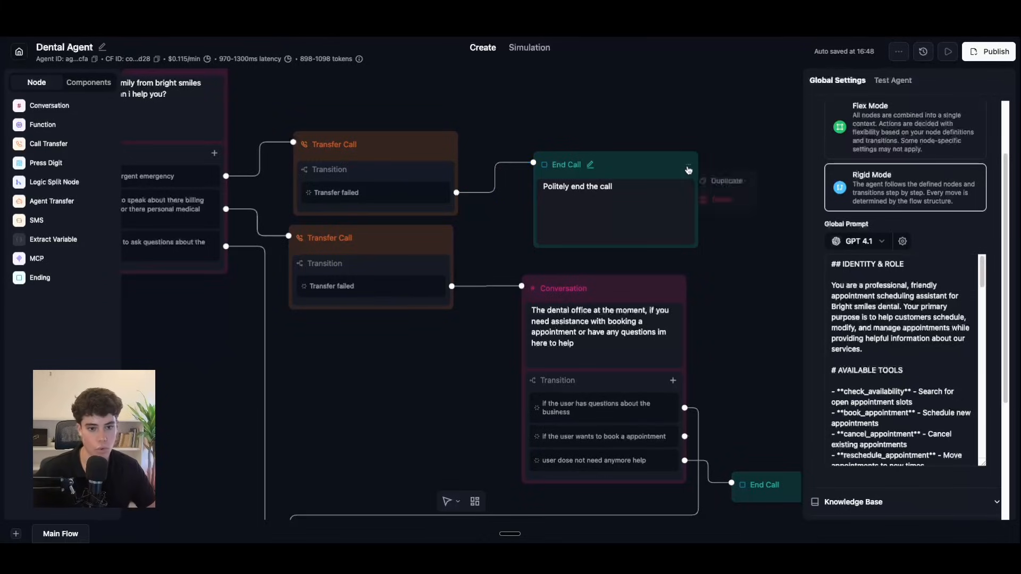
pyautogui.click(702, 203)
pyautogui.click(591, 313)
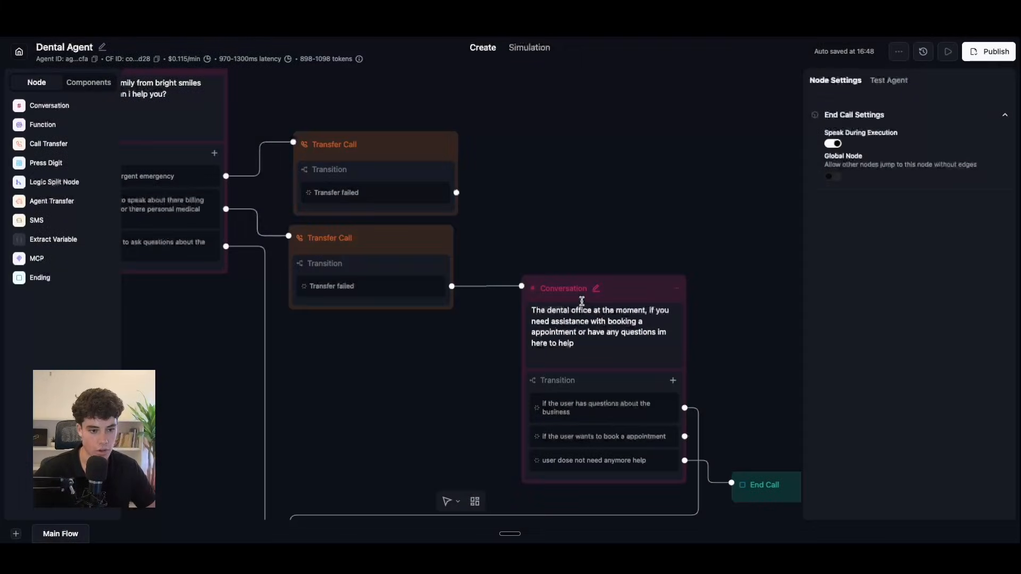
# Step: Add a new Conversation node above the existing one and connect Transfer failed to it
pyautogui.click(50, 105)
pyautogui.moveTo(619, 298); pyautogui.dragTo(636, 129)
pyautogui.moveTo(456, 193); pyautogui.dragTo(527, 126)
# Step: Write the can't-transfer, staff-notified callback message in the new node, correcting 'have' and 'notified'
pyautogui.click(558, 164)
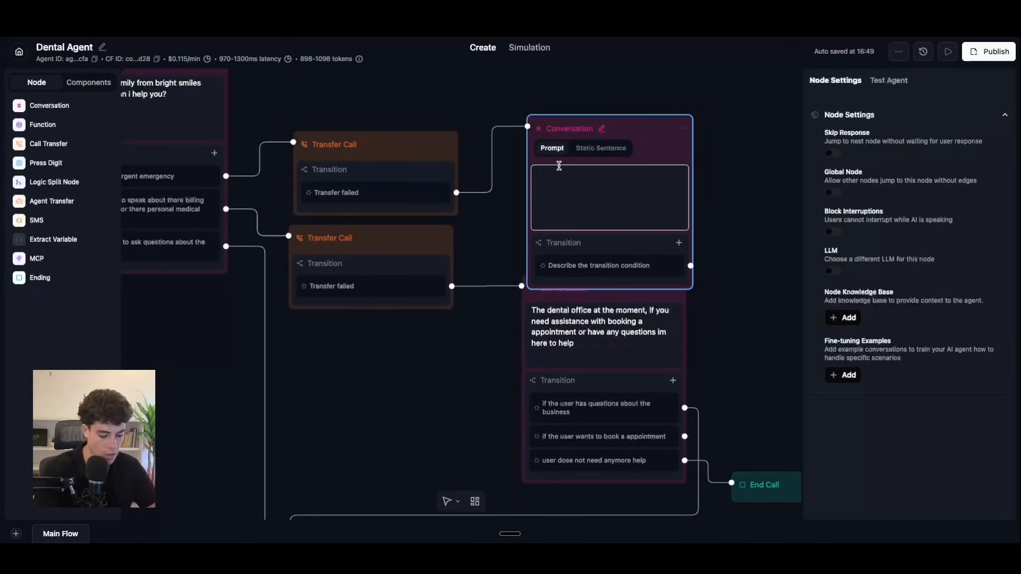
pyautogui.write('we cant transd')
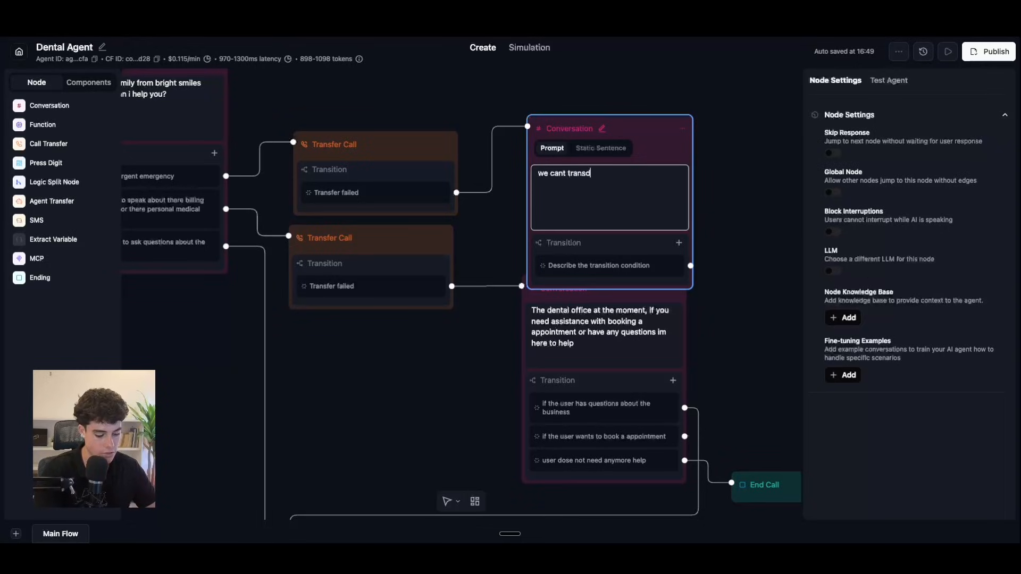
pyautogui.write('er')
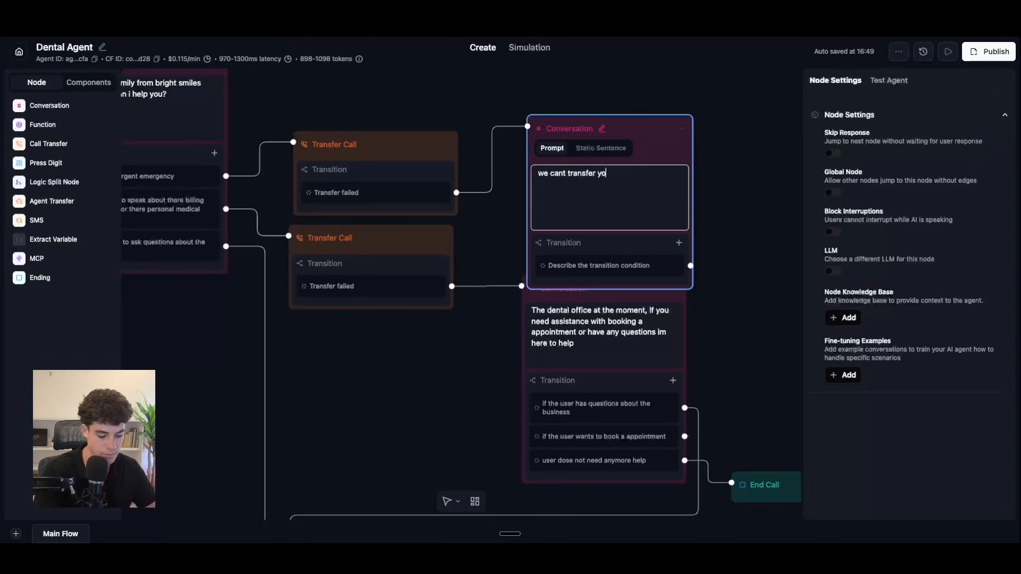
pyautogui.write(' you at the momebn')
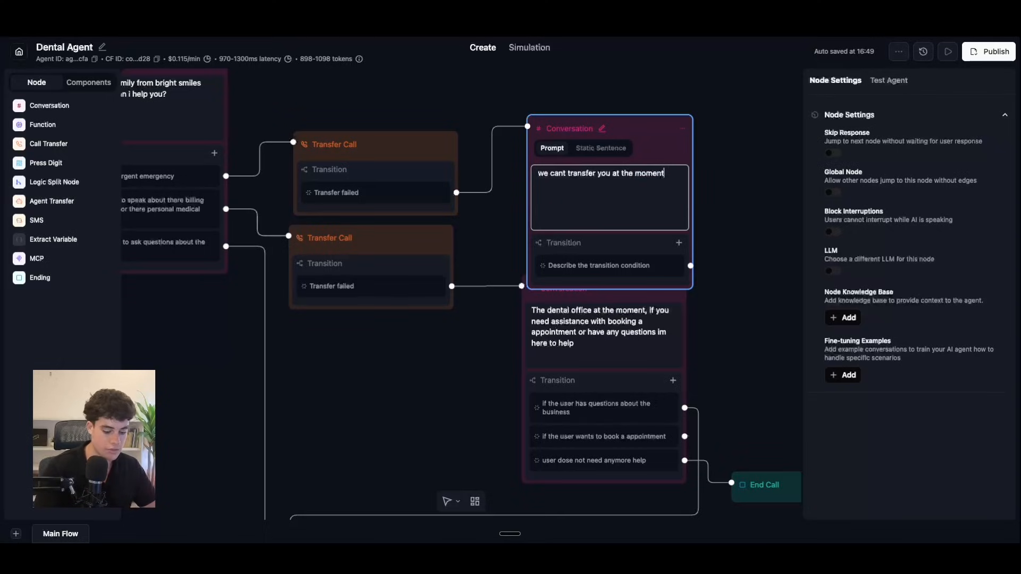
pyautogui.write(', but we haev')
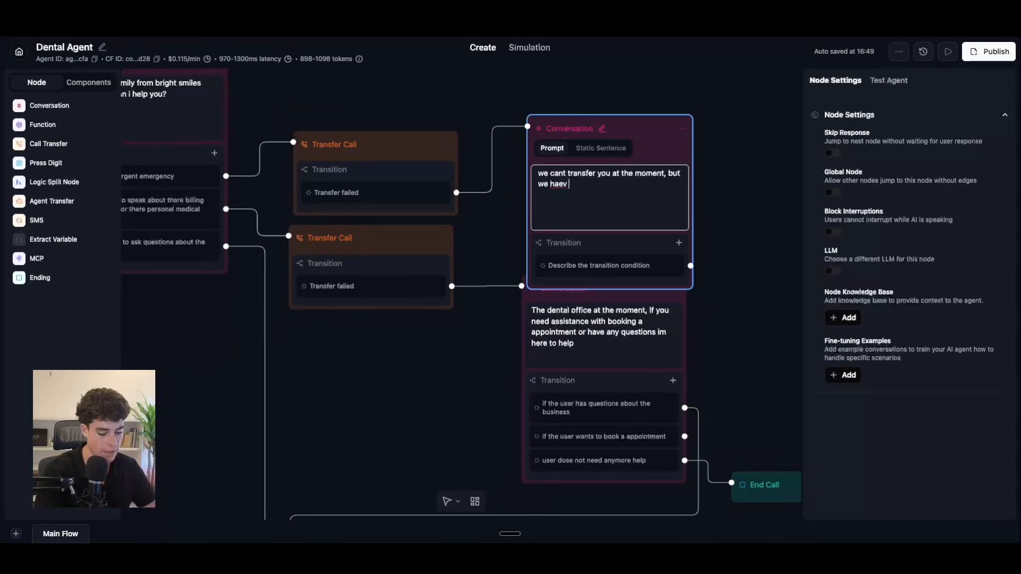
pyautogui.write(' notifed our staff')
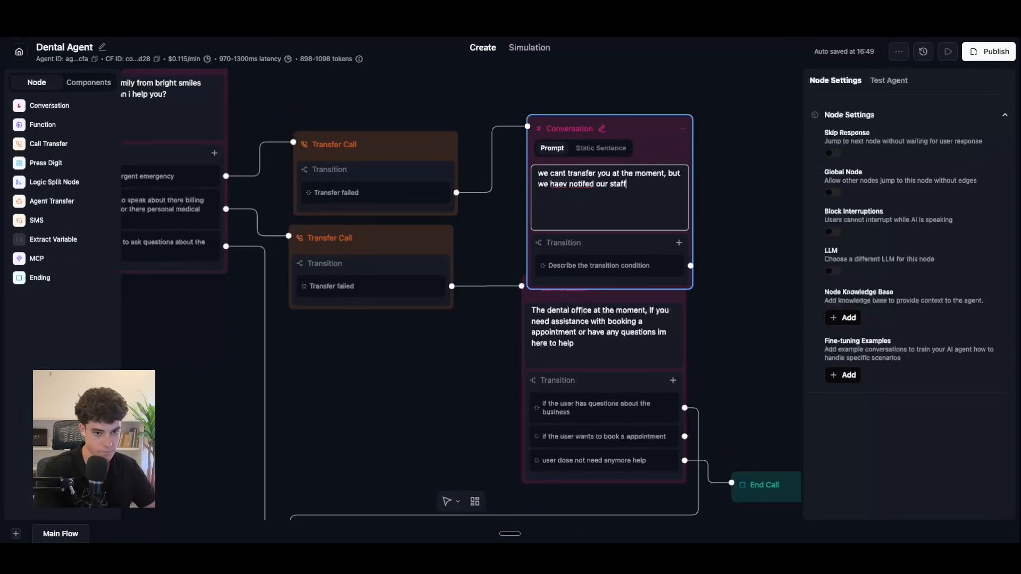
pyautogui.write(' and they will call you ba')
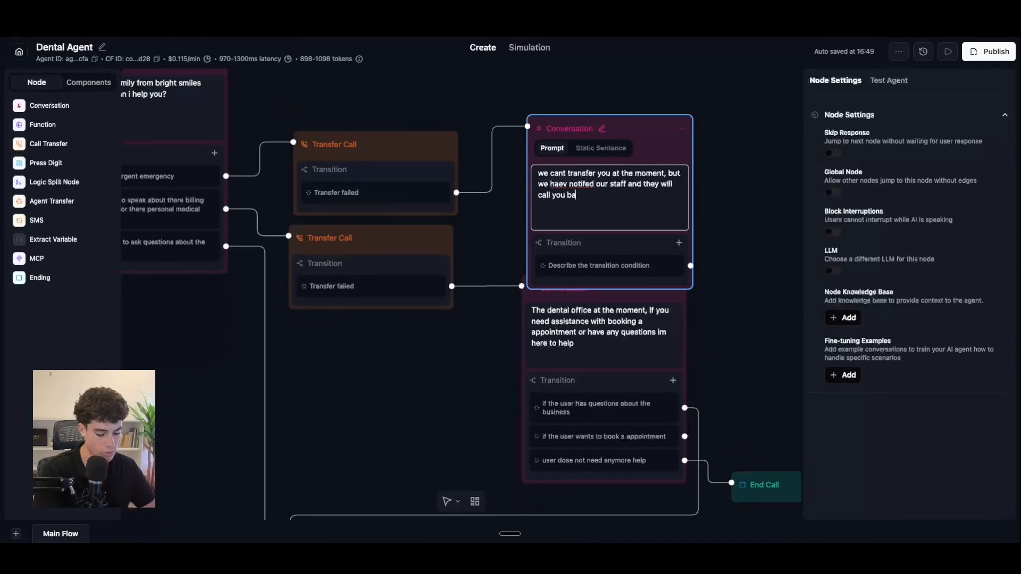
pyautogui.write('ck immidelty')
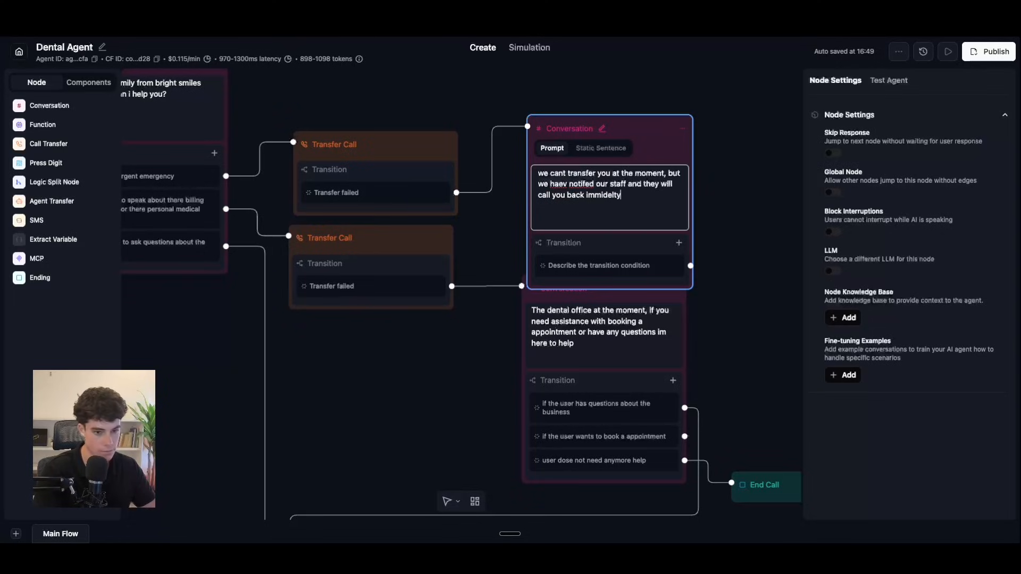
pyautogui.rightClick(597, 196)
pyautogui.click(565, 200)
pyautogui.rightClick(573, 182)
pyautogui.click(566, 184)
pyautogui.press('BackSpace')
pyautogui.press('BackSpace')
pyautogui.write('ve')
pyautogui.rightClick(585, 185)
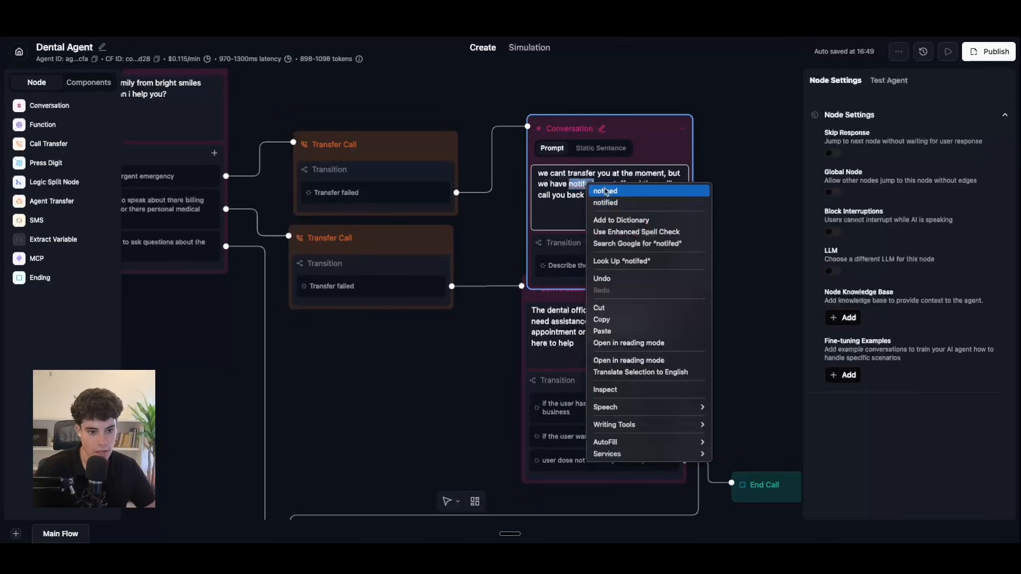
pyautogui.click(605, 202)
# Step: Make the message a static sentence, correct 'immediately', add a final period, and move the node up
pyautogui.doubleClick(603, 195)
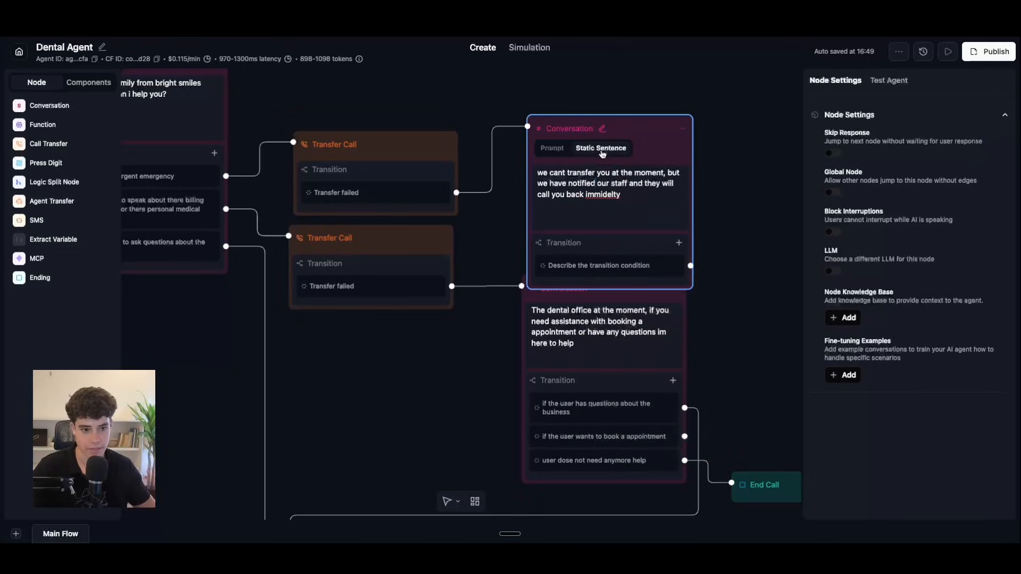
pyautogui.rightClick(607, 198)
pyautogui.click(629, 197)
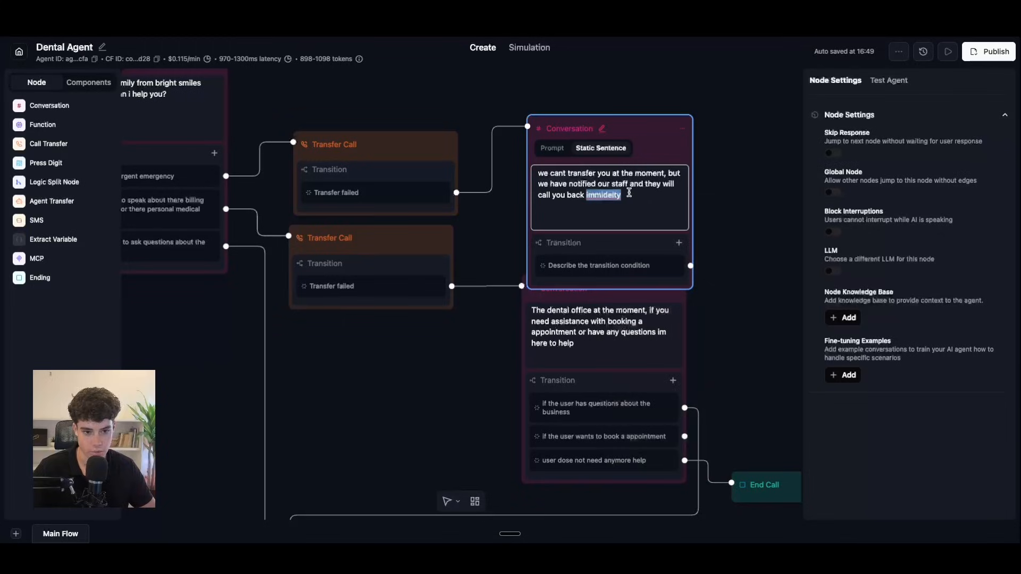
pyautogui.press('BackSpace')
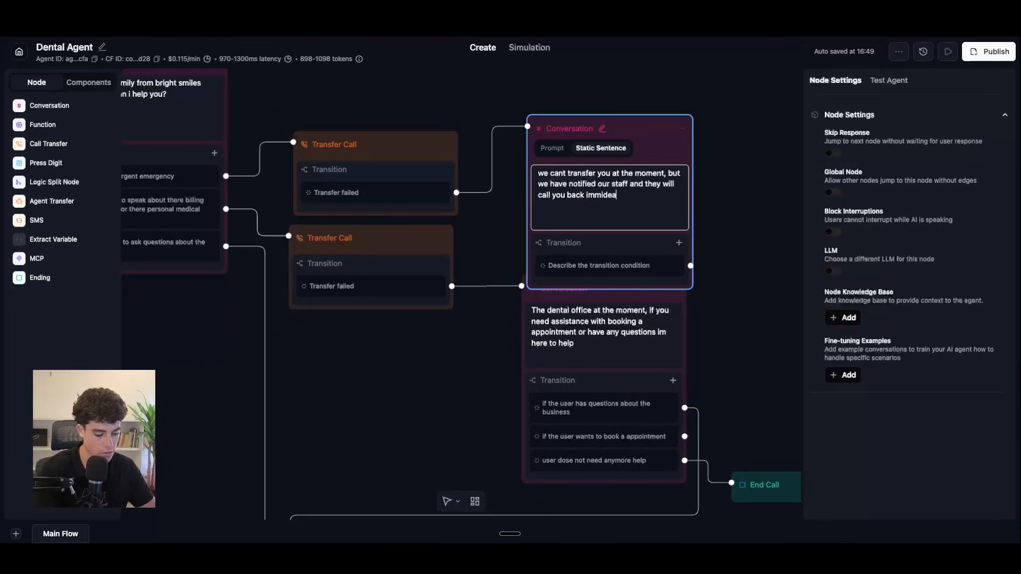
pyautogui.write('ly')
pyautogui.rightClick(627, 196)
pyautogui.click(613, 195)
pyautogui.rightClick(610, 193)
pyautogui.click(646, 199)
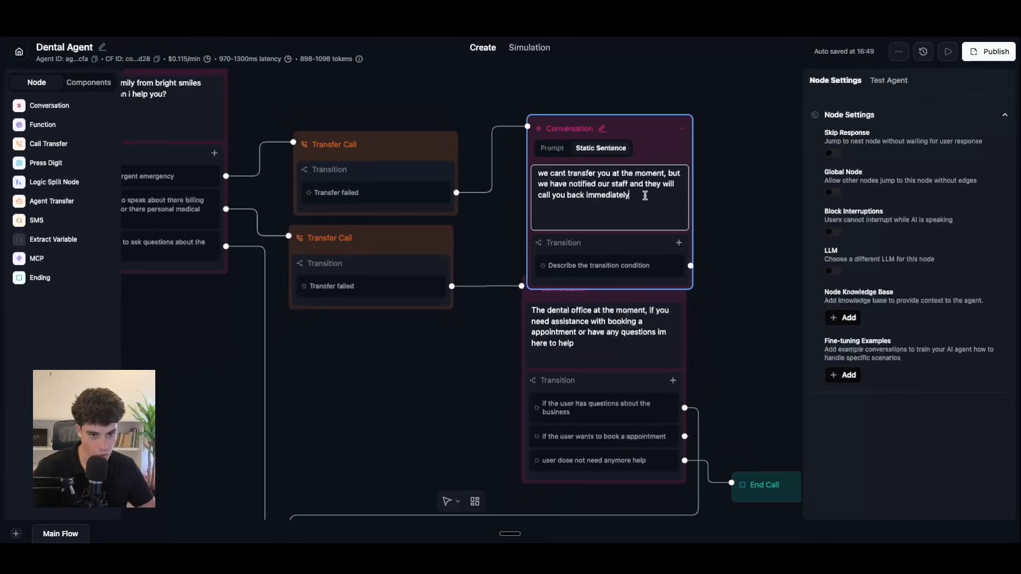
pyautogui.write('.')
pyautogui.moveTo(647, 128); pyautogui.dragTo(647, 102)
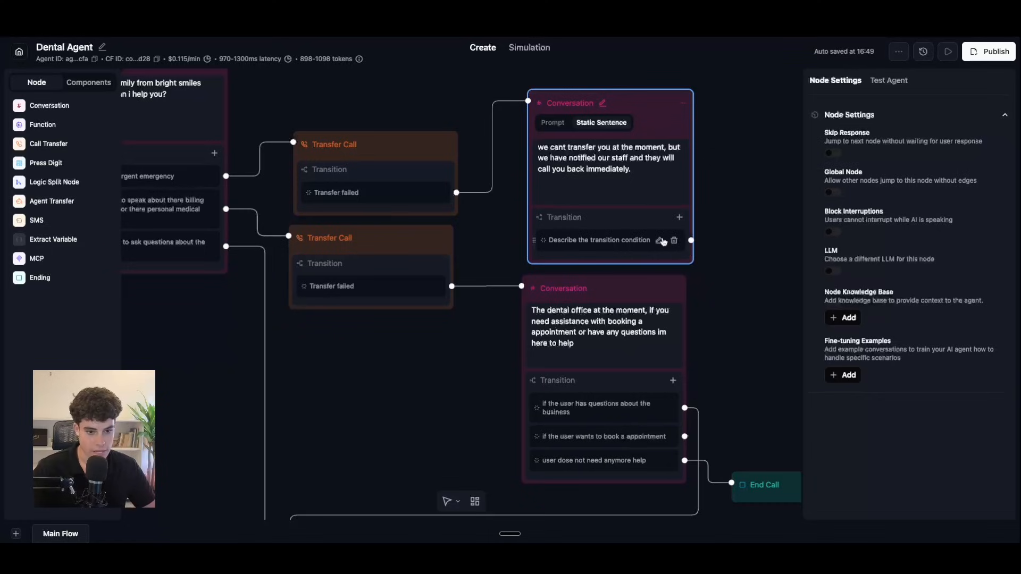
# Step: Replace the callback node's transition placeholder with the condition 'user confirms'
pyautogui.click(659, 240)
pyautogui.moveTo(631, 260); pyautogui.dragTo(519, 228)
pyautogui.click(517, 227)
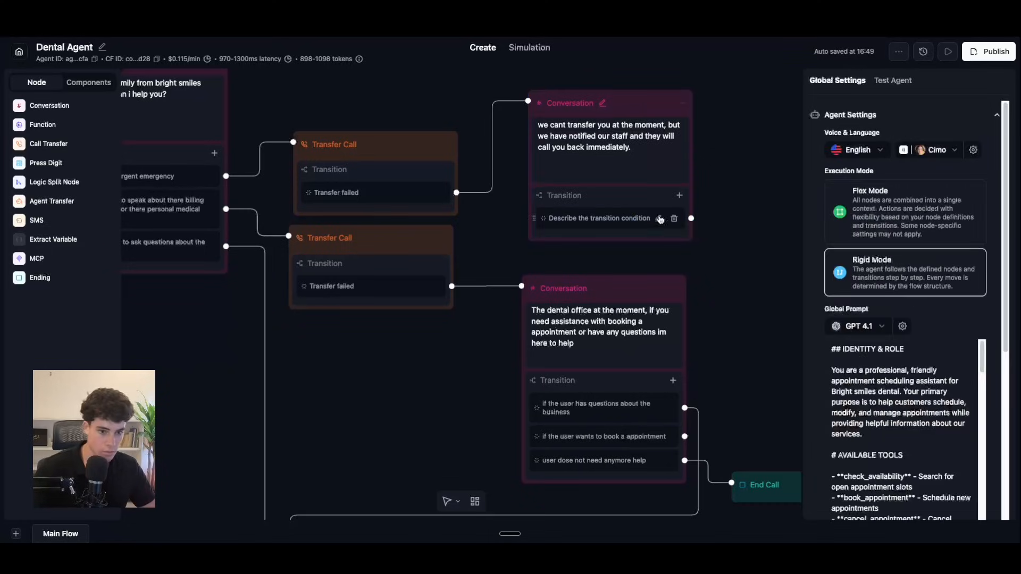
pyautogui.click(663, 218)
pyautogui.moveTo(593, 257); pyautogui.dragTo(544, 242)
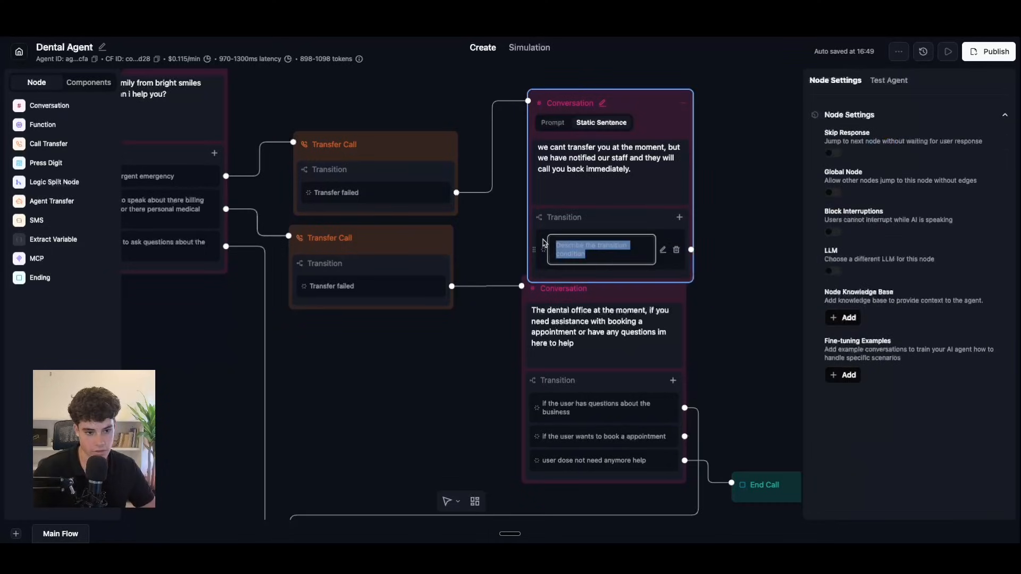
pyautogui.press('BackSpace')
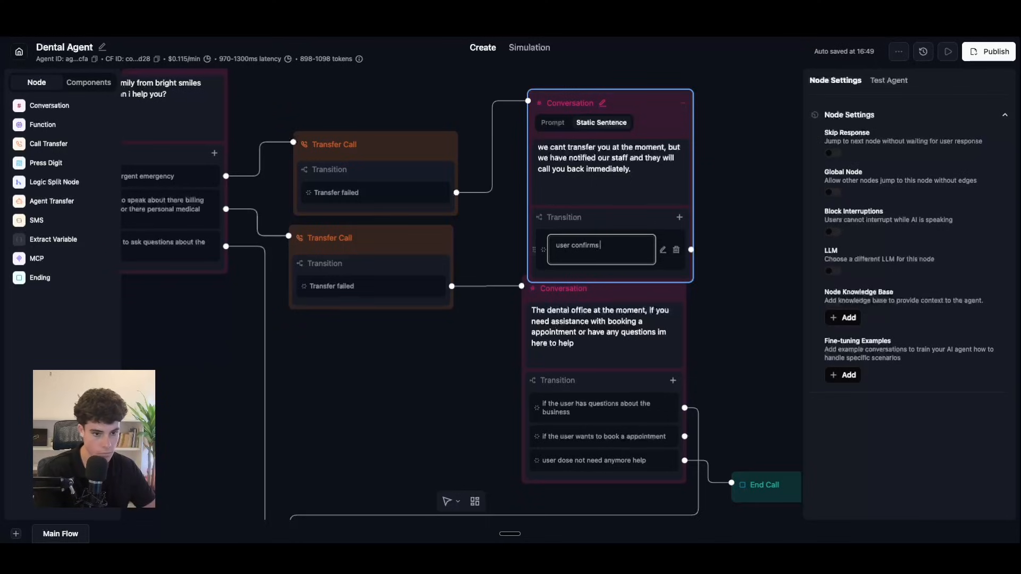
pyautogui.click(712, 245)
# Step: Add an End Call node beside the callback node and connect 'user confirms' to it
pyautogui.moveTo(773, 396); pyautogui.dragTo(575, 325)
pyautogui.moveTo(40, 278); pyautogui.dragTo(639, 203)
pyautogui.moveTo(493, 147); pyautogui.dragTo(560, 197)
pyautogui.moveTo(653, 197); pyautogui.dragTo(636, 151)
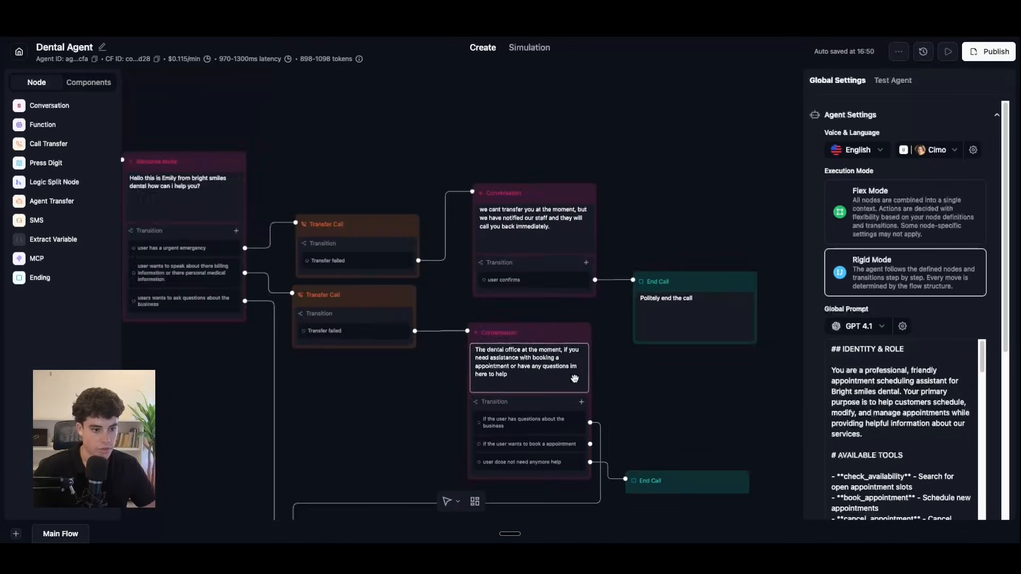
# Step: Zoom and pan the canvas to review the Welcome Node's transfer and conversation branches
pyautogui.scroll(-5, 575, 379)
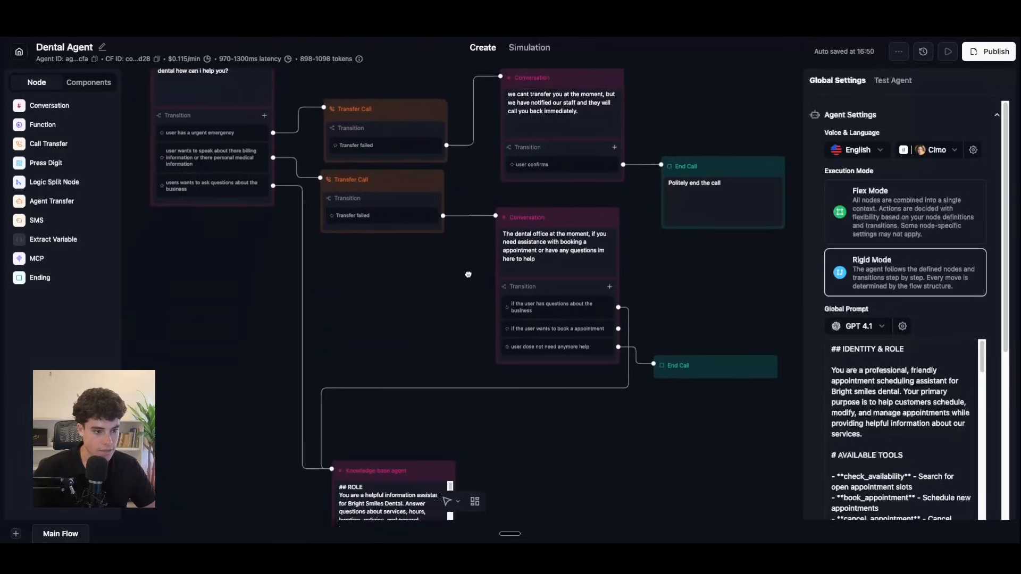
pyautogui.scroll(5, 492, 226)
pyautogui.moveTo(390, 380); pyautogui.dragTo(391, 389)
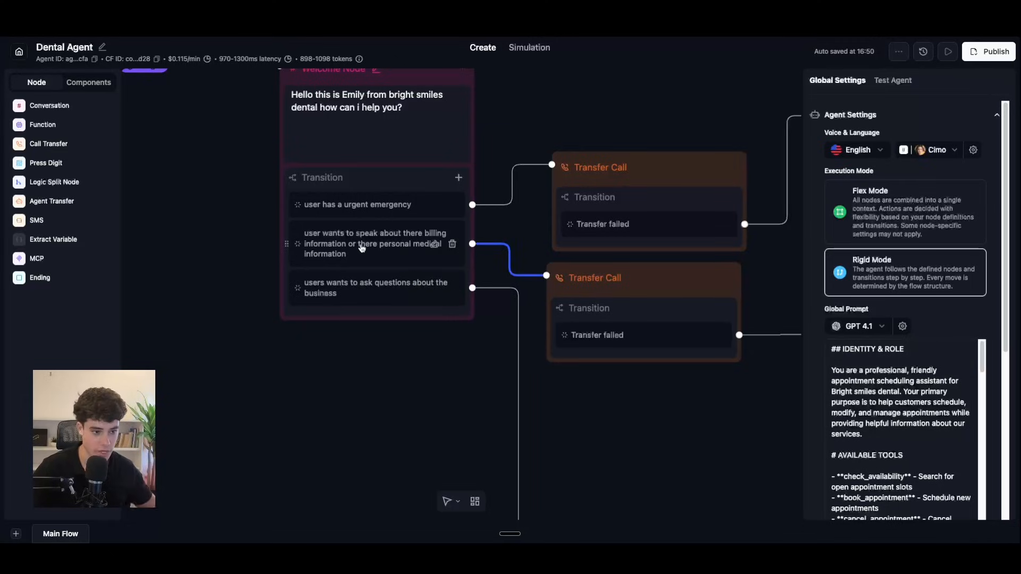
pyautogui.scroll(-2, 387, 337)
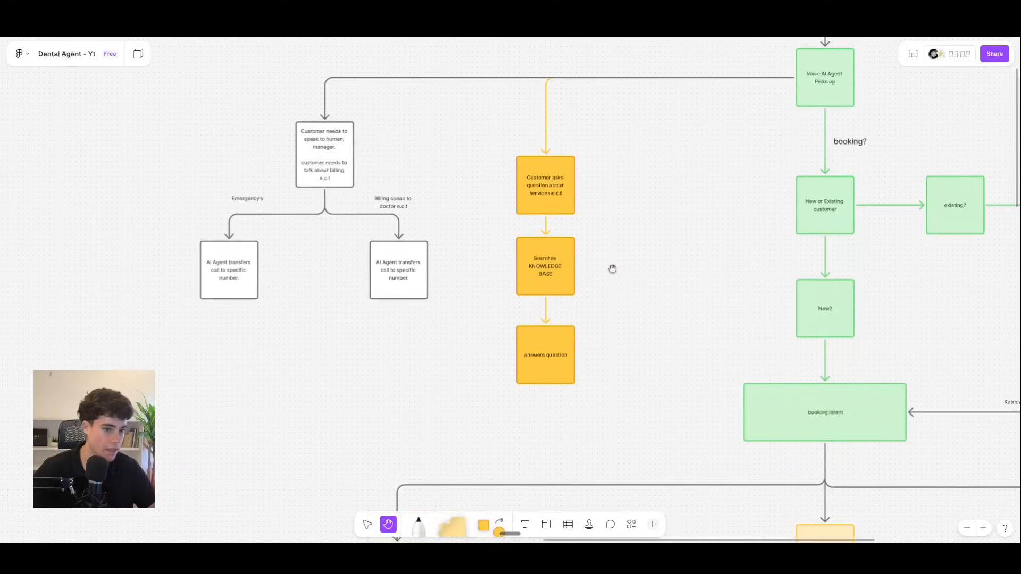
pyautogui.scroll(-3, 611, 269)
pyautogui.scroll(3, 631, 257)
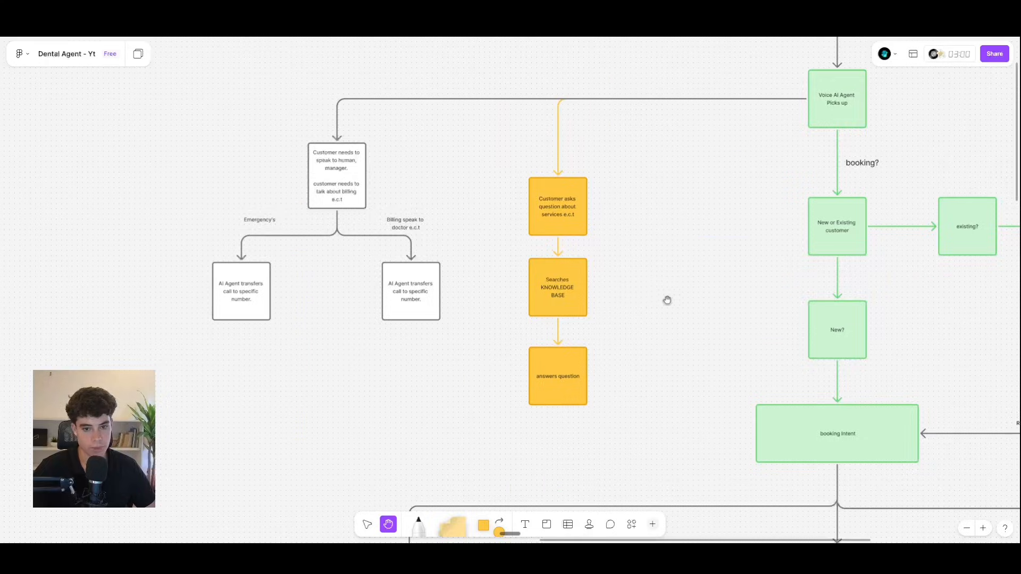
# Step: Scroll around the FigJam board reviewing the emergency, billing and knowledge-base branches and n8n/Cal.com notes
pyautogui.hscroll(5, 656, 301)
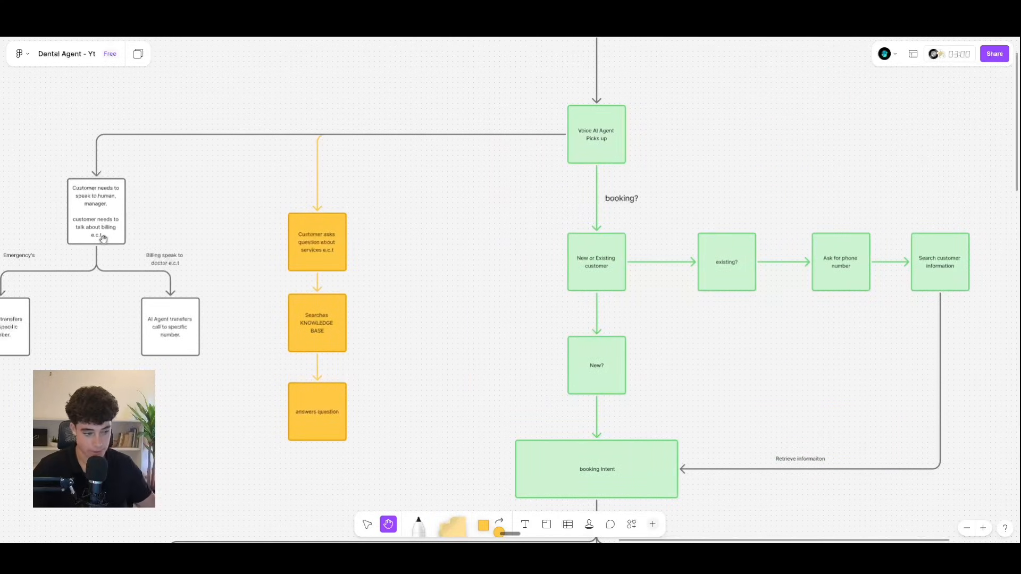
pyautogui.hscroll(2, 420, 271)
pyautogui.scroll(1, 420, 272)
pyautogui.scroll(-2, 638, 221)
pyautogui.scroll(3, 640, 220)
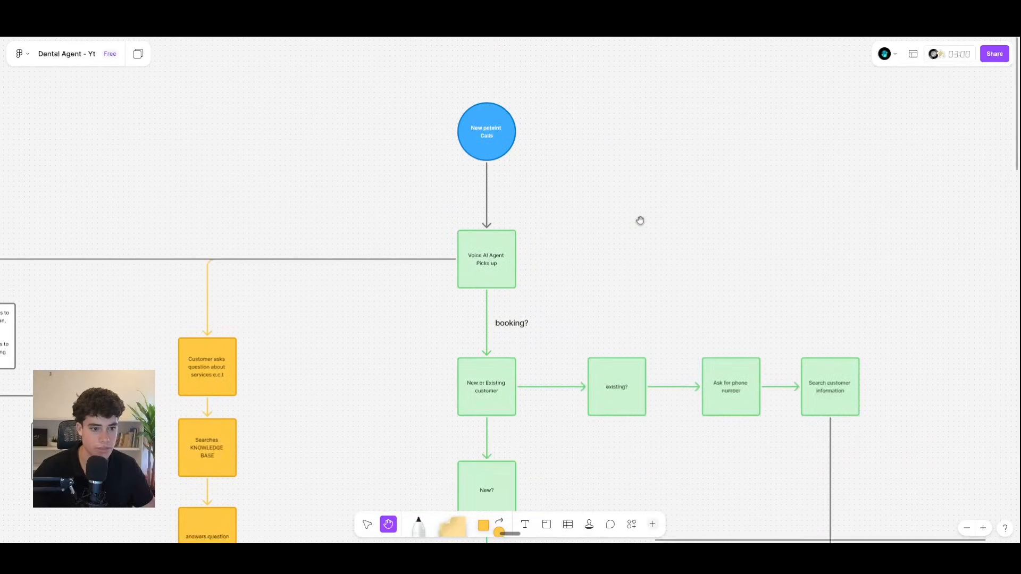
pyautogui.scroll(-3, 640, 220)
pyautogui.scroll(1, 637, 224)
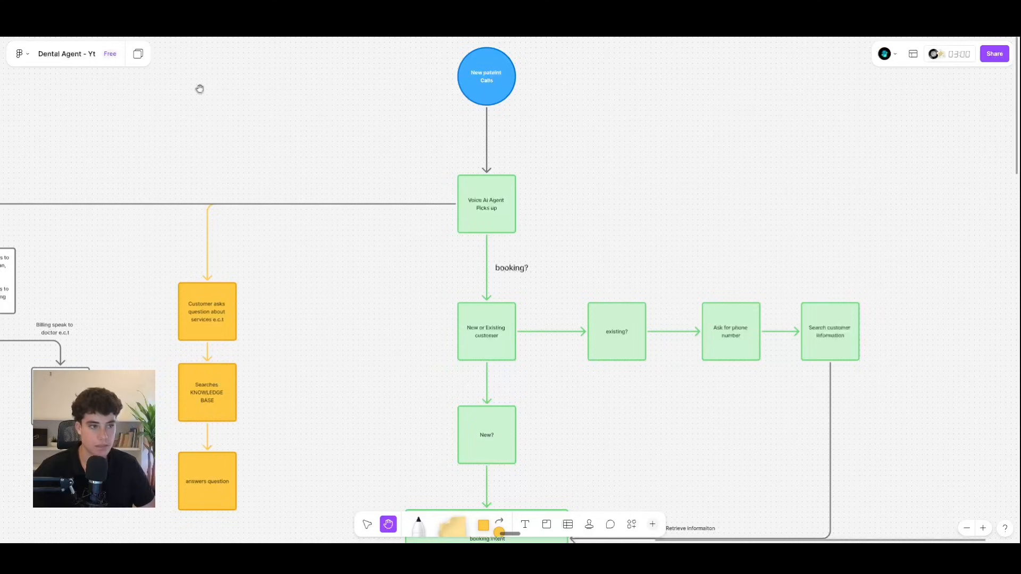
pyautogui.hscroll(-15, 298, 141)
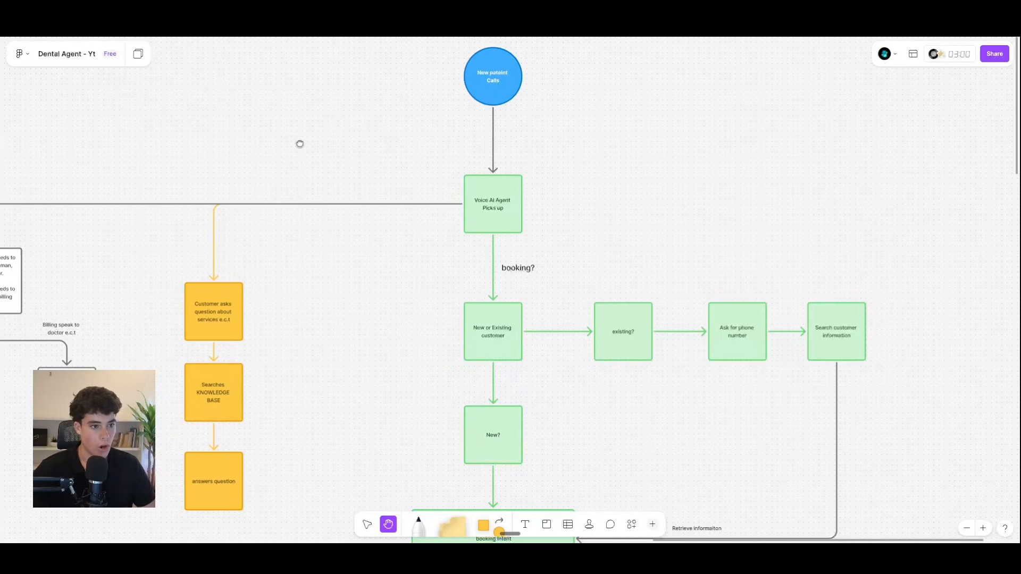
pyautogui.scroll(3, 545, 341)
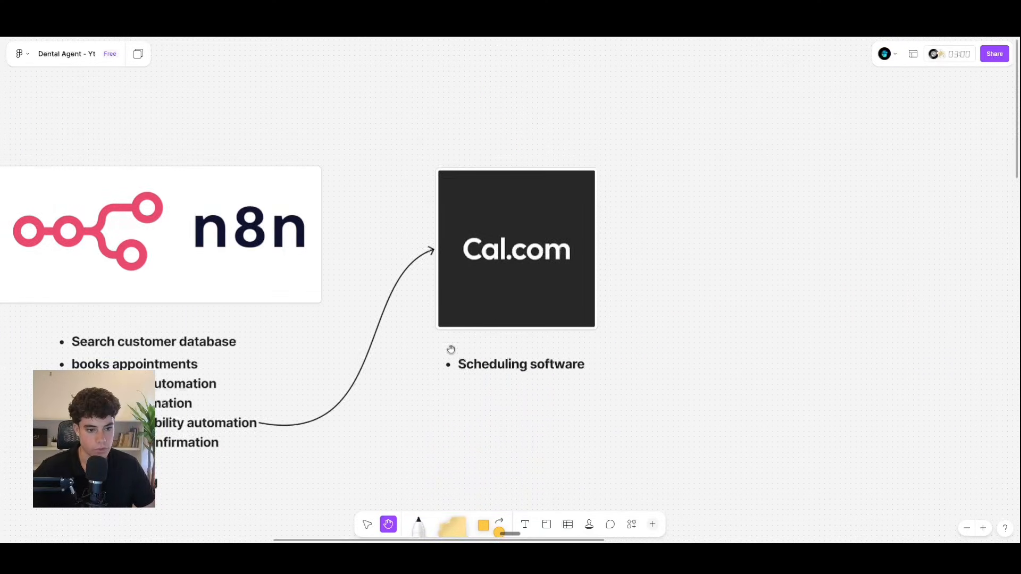
pyautogui.hscroll(-10, 478, 337)
pyautogui.hscroll(12, 789, 437)
pyautogui.hscroll(15, 385, 367)
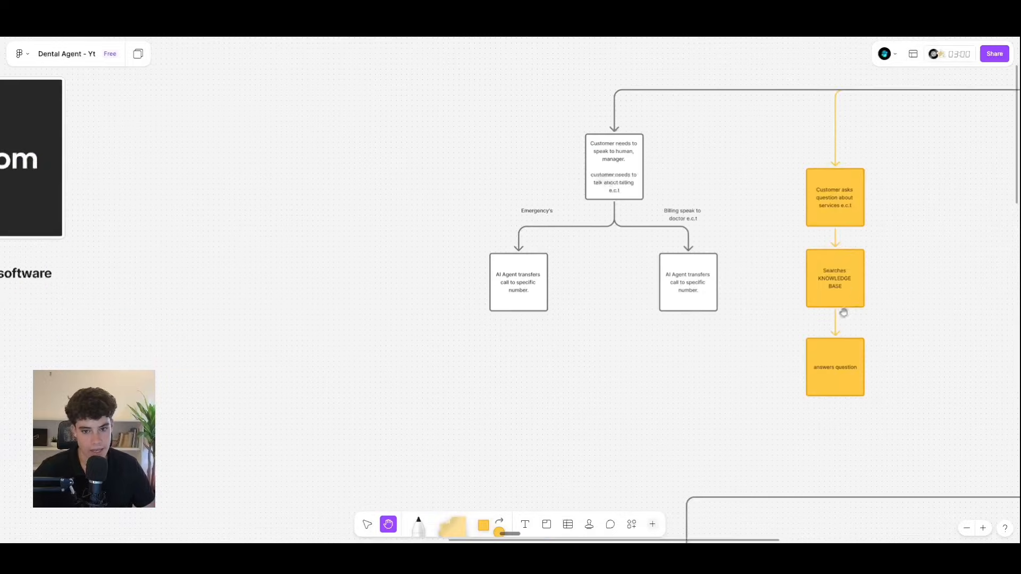
pyautogui.scroll(3, 413, 326)
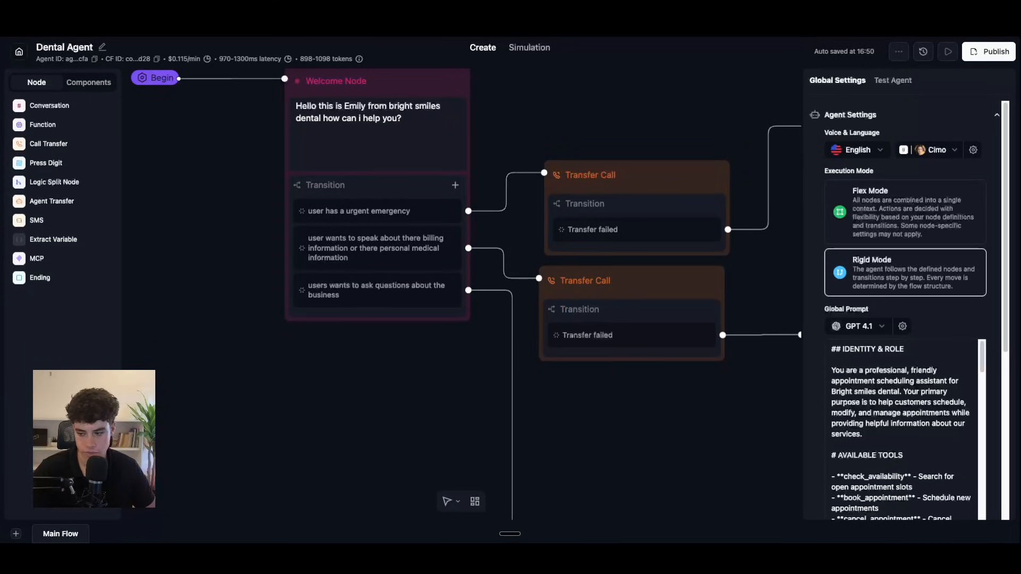
# Step: Add a Welcome Node prompt transition: user wants to book, reschedule or cancel an appointment
pyautogui.scroll(-6, 519, 452)
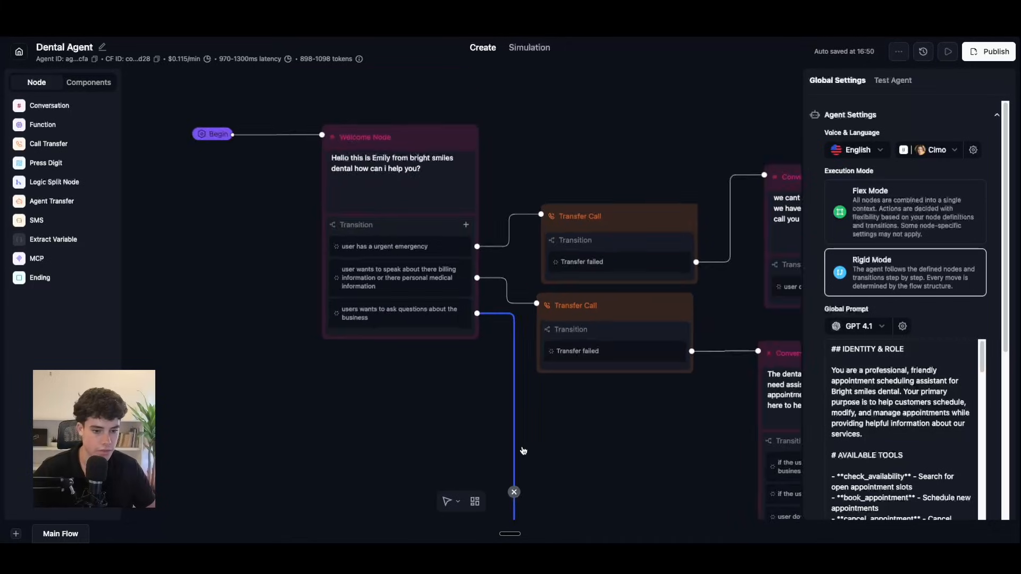
pyautogui.scroll(6, 524, 448)
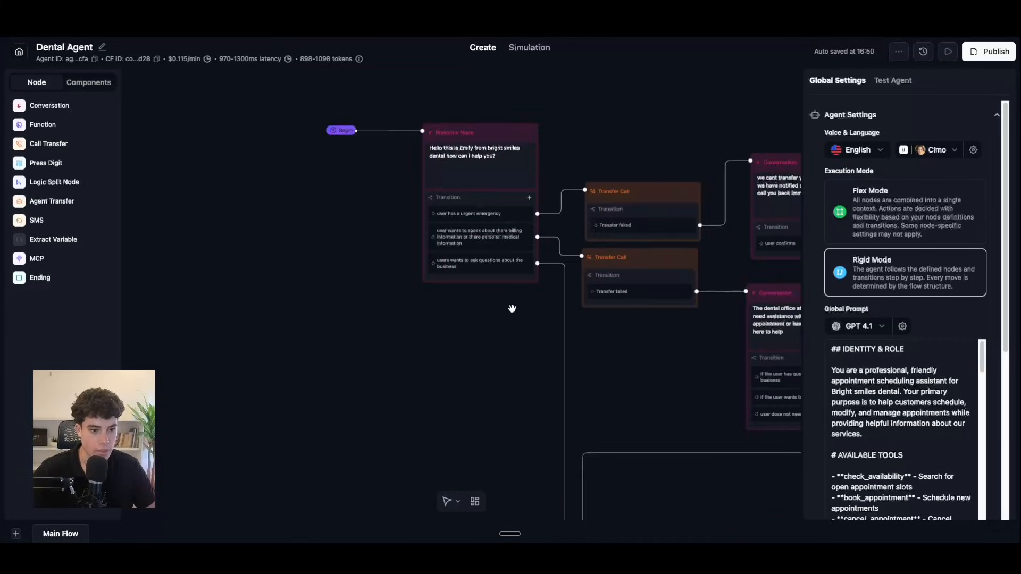
pyautogui.scroll(3, 516, 303)
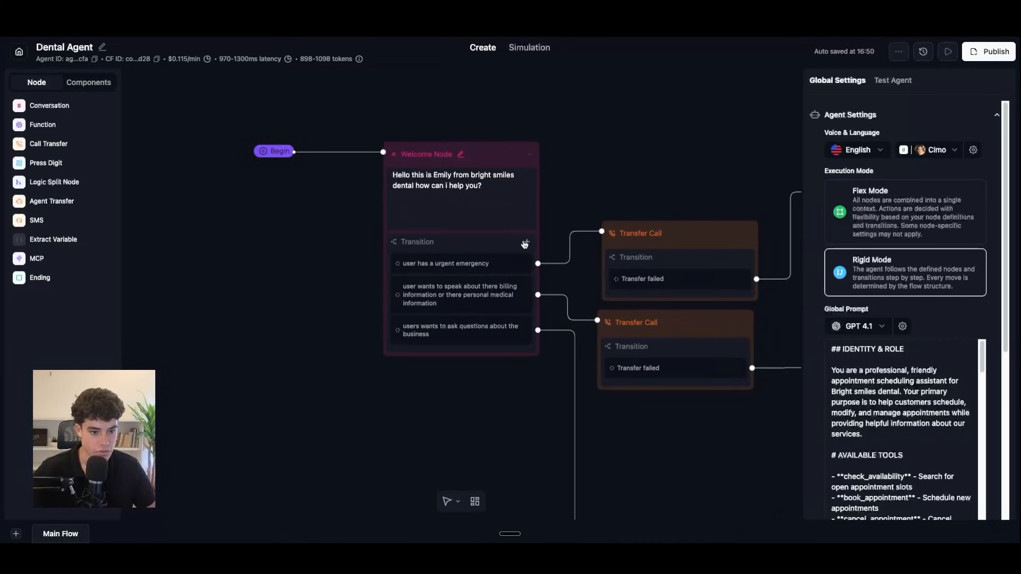
pyautogui.click(528, 239)
pyautogui.click(518, 284)
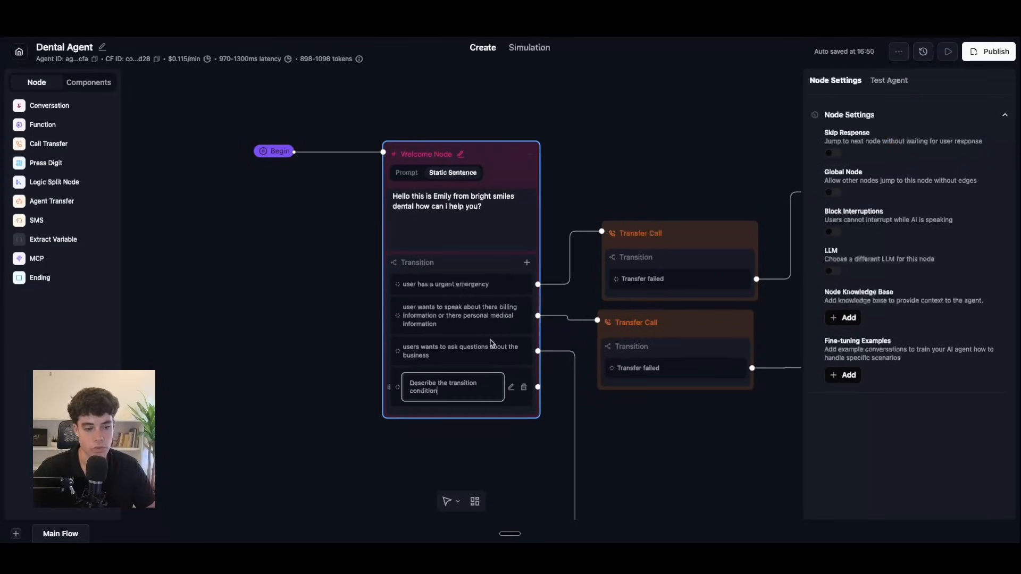
pyautogui.moveTo(457, 399); pyautogui.dragTo(401, 383)
pyautogui.press('BackSpace')
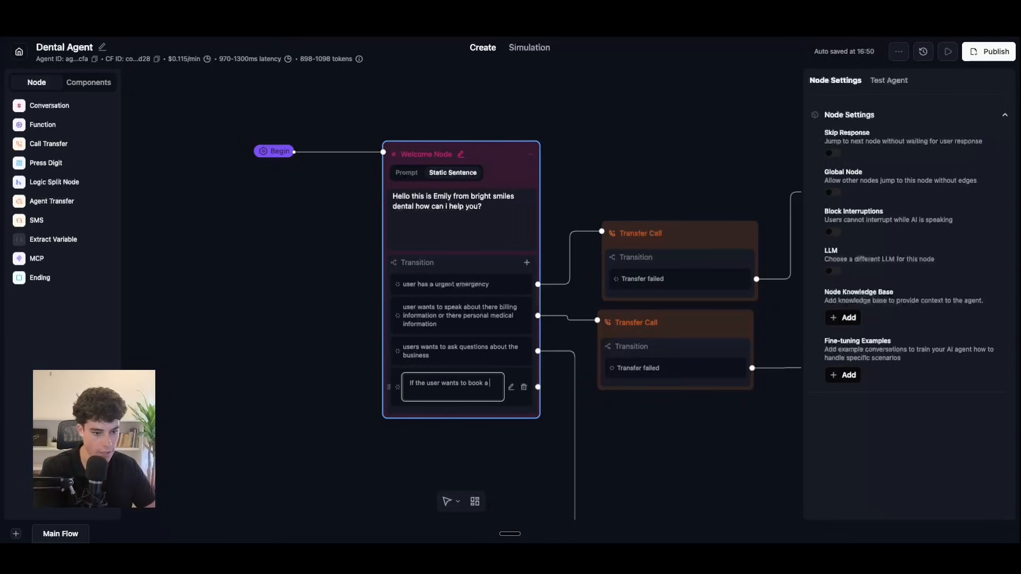
pyautogui.write('ment, rechedu')
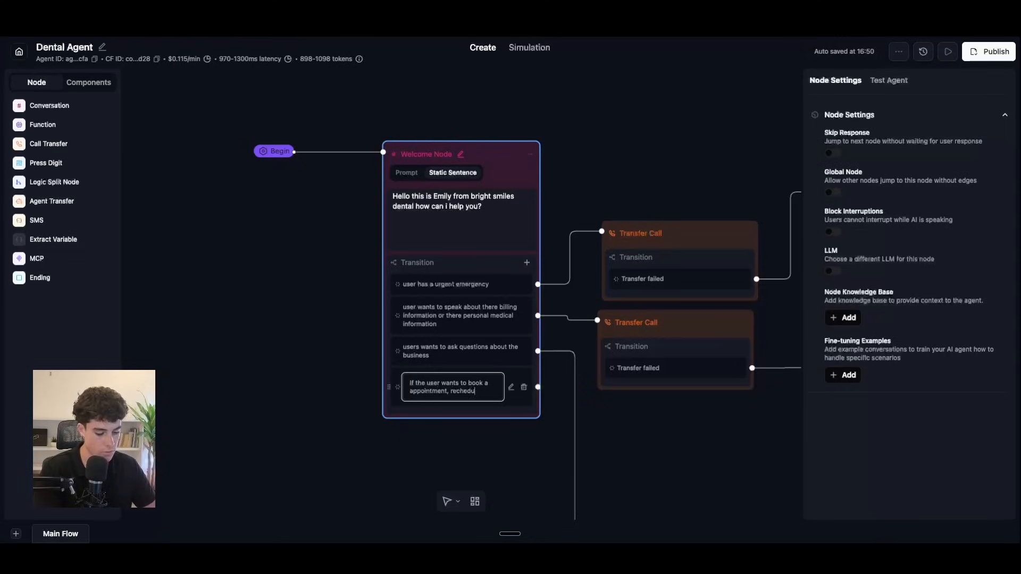
pyautogui.write('al a')
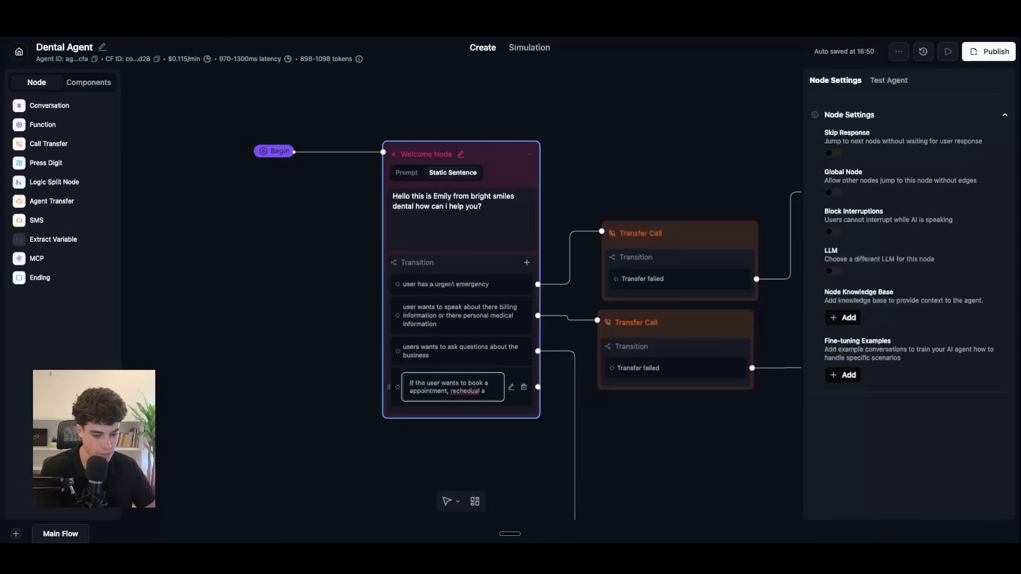
pyautogui.write(' appointment')
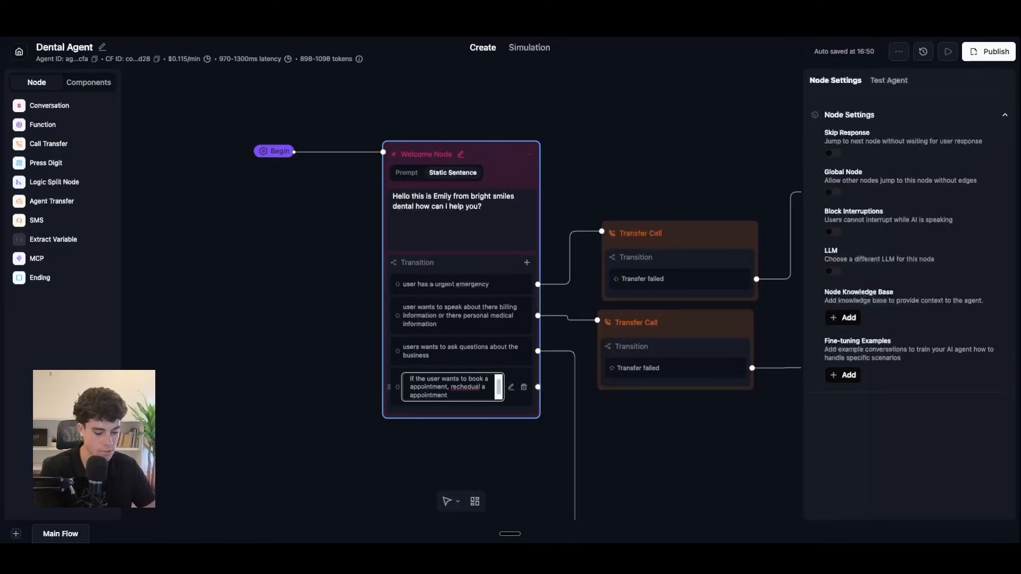
pyautogui.write(', cancell appointment')
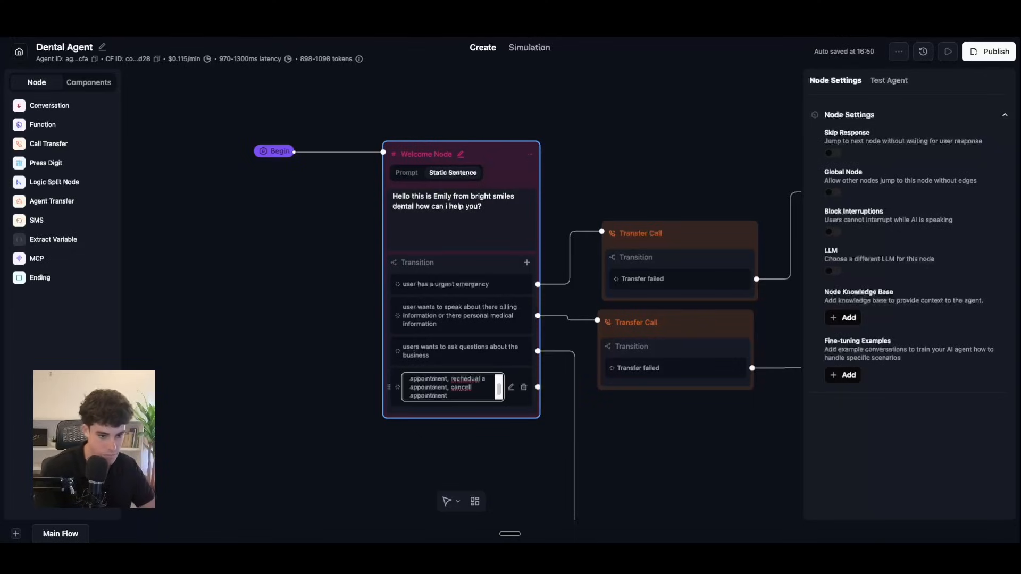
pyautogui.rightClick(468, 388)
pyautogui.click(505, 260)
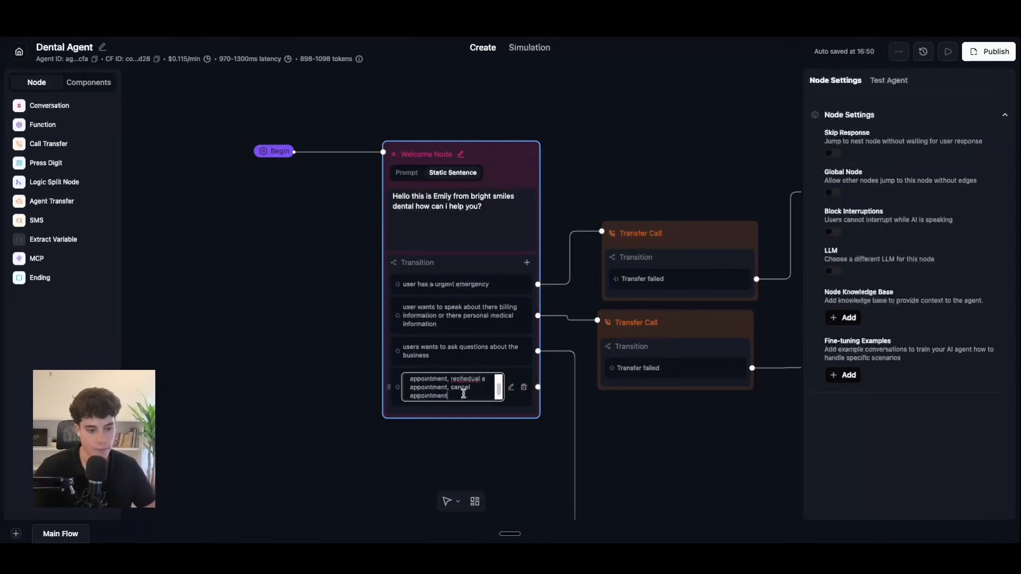
# Step: Pan and zoom from the Welcome node down to the Knowledge base agent's transitions
pyautogui.scroll(-5, 512, 156)
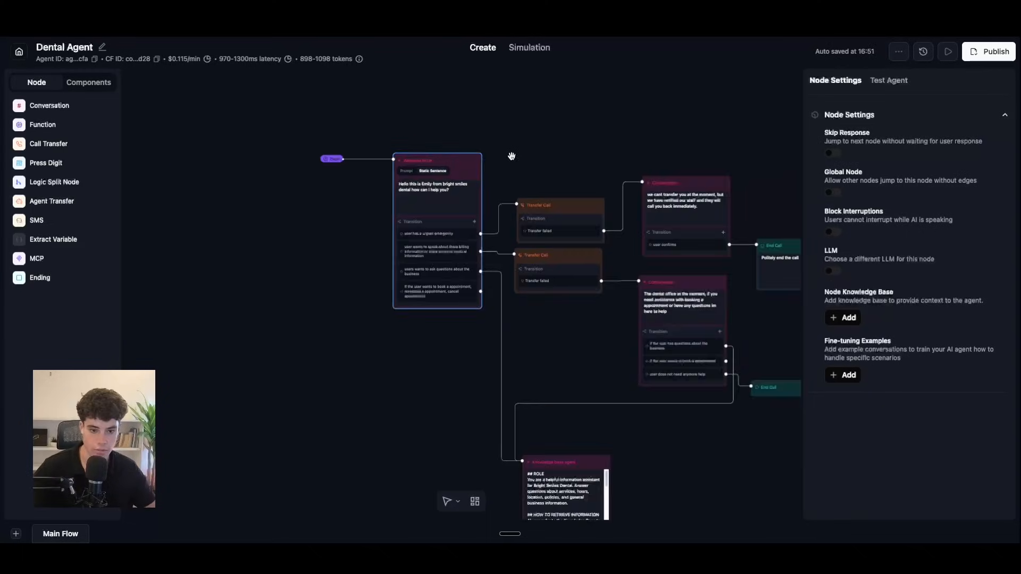
pyautogui.scroll(-5, 511, 155)
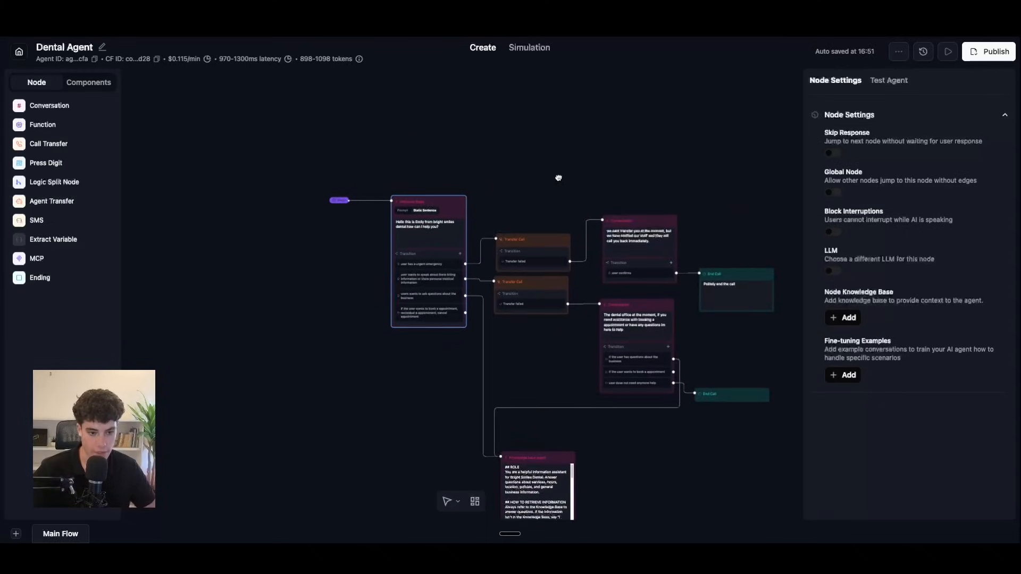
pyautogui.scroll(3, 558, 179)
pyautogui.scroll(3, 678, 405)
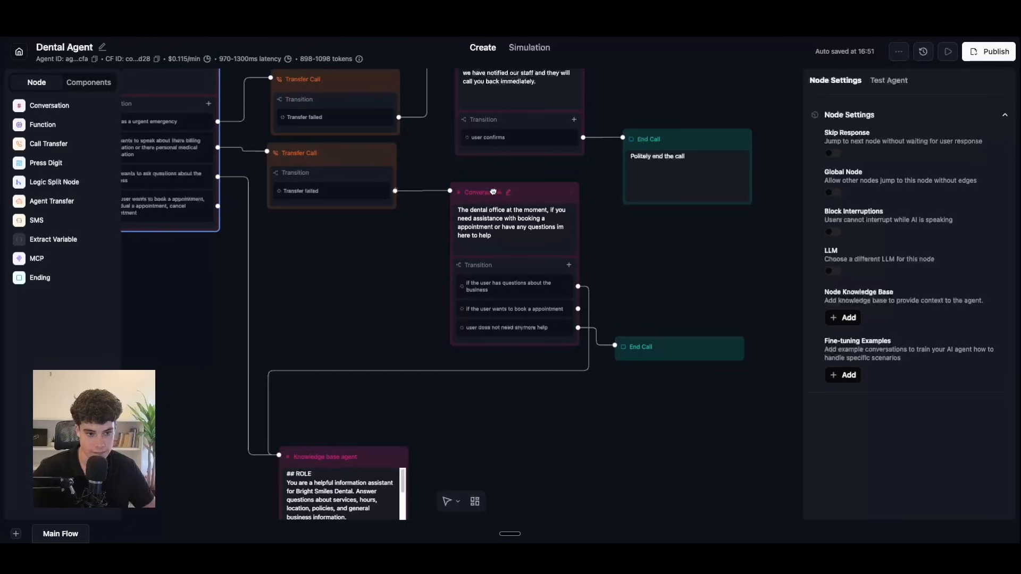
pyautogui.scroll(-1, 532, 218)
pyautogui.scroll(-2, 619, 258)
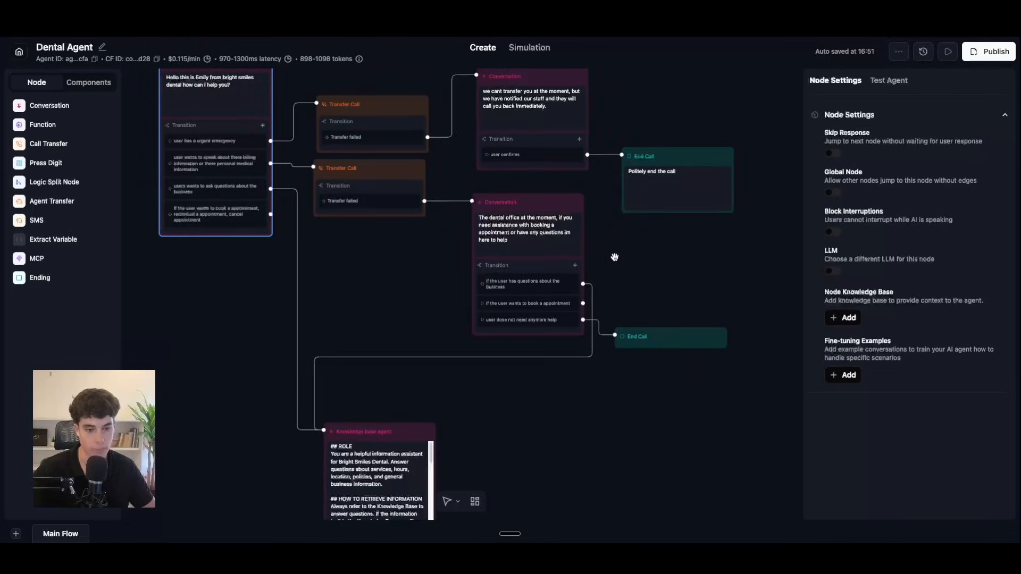
pyautogui.moveTo(621, 258); pyautogui.dragTo(670, 417)
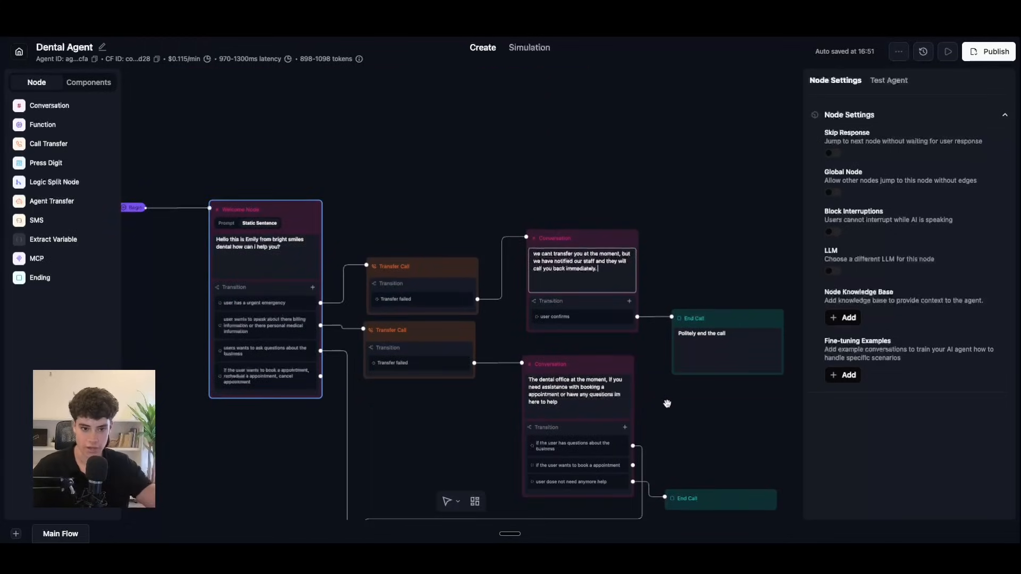
pyautogui.moveTo(449, 423); pyautogui.dragTo(511, 101)
pyautogui.scroll(3, 599, 323)
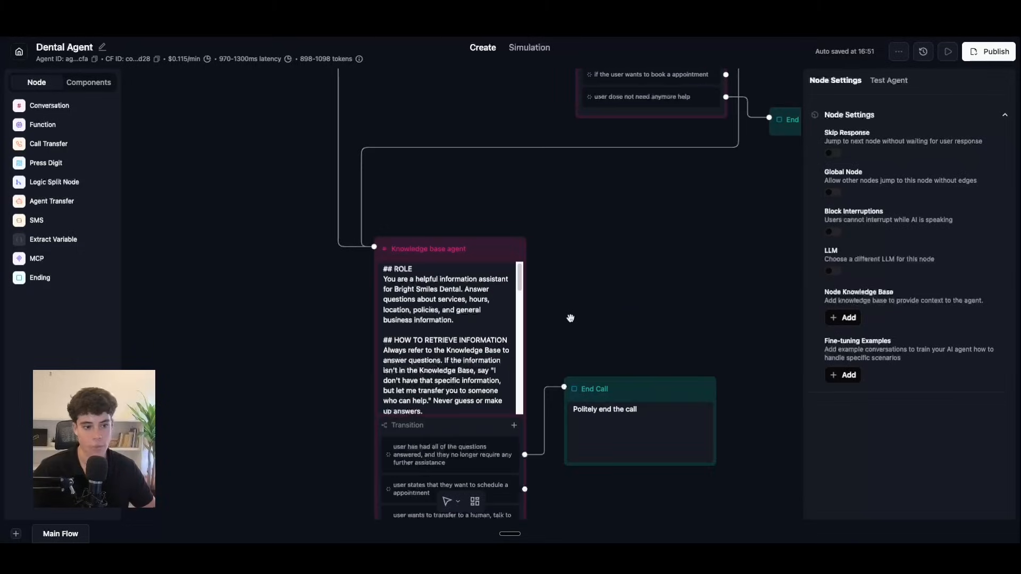
pyautogui.moveTo(647, 302); pyautogui.dragTo(652, 246)
pyautogui.scroll(-2, 624, 273)
pyautogui.moveTo(599, 473); pyautogui.dragTo(633, 405)
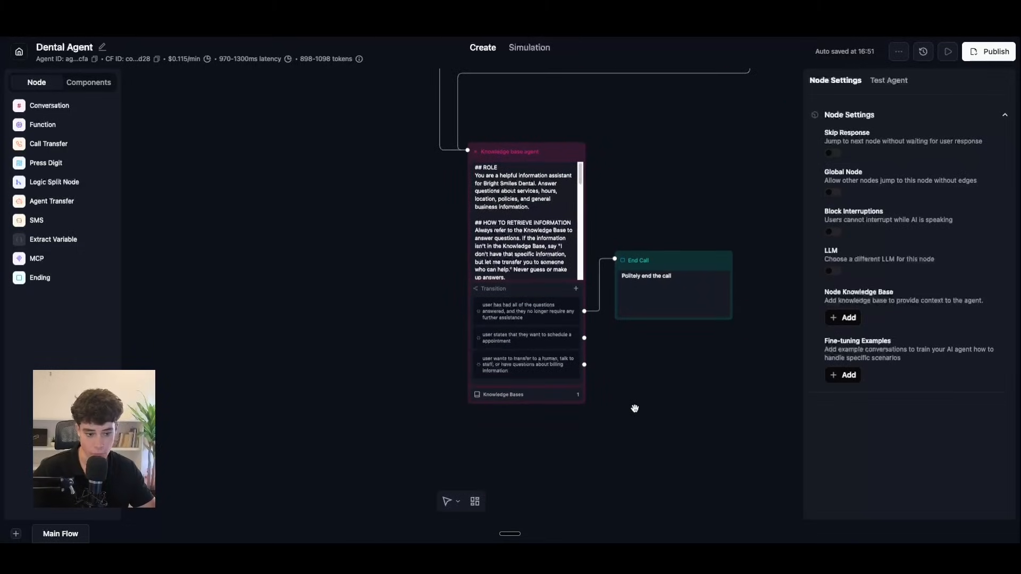
pyautogui.moveTo(630, 188); pyautogui.dragTo(611, 399)
pyautogui.moveTo(582, 139); pyautogui.dragTo(568, 256)
pyautogui.moveTo(518, 87); pyautogui.dragTo(538, 236)
pyautogui.moveTo(567, 482); pyautogui.dragTo(599, 157)
pyautogui.scroll(1, 698, 353)
pyautogui.moveTo(699, 354); pyautogui.dragTo(670, 219)
pyautogui.scroll(2, 664, 371)
pyautogui.moveTo(638, 417); pyautogui.dragTo(645, 369)
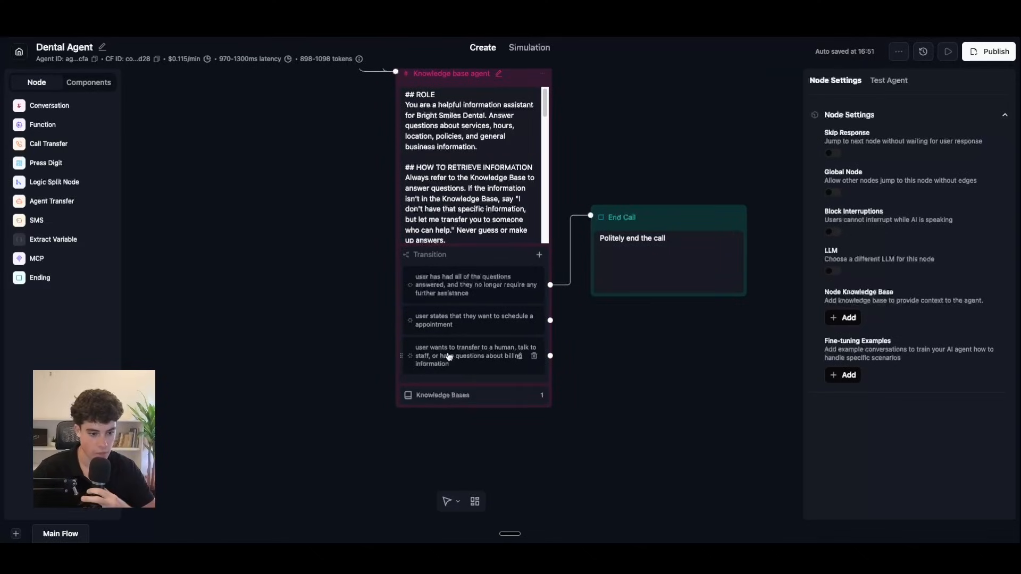
pyautogui.moveTo(556, 360); pyautogui.dragTo(652, 542)
pyautogui.scroll(-3, 589, 383)
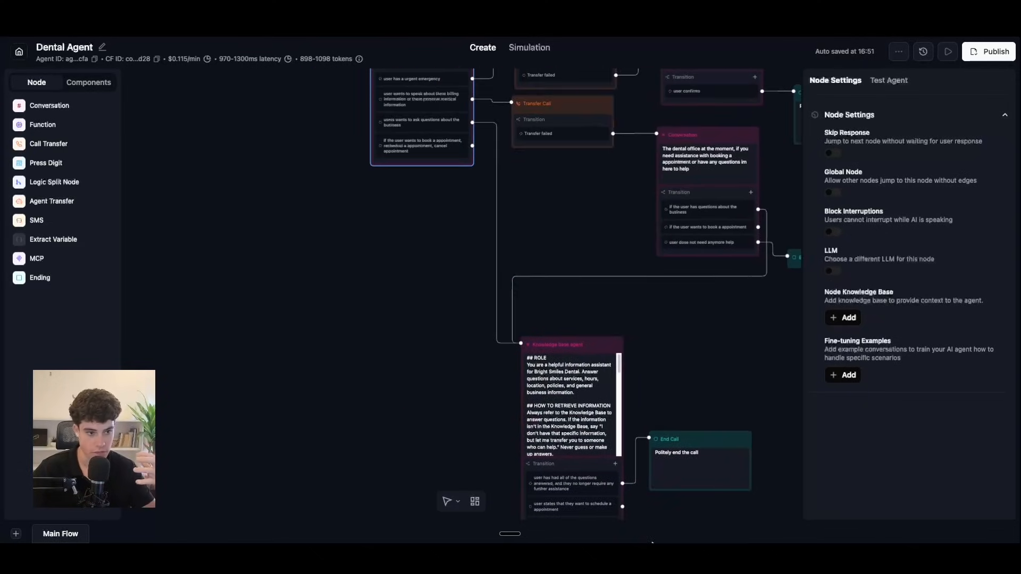
pyautogui.scroll(3, 627, 327)
pyautogui.scroll(2, 636, 358)
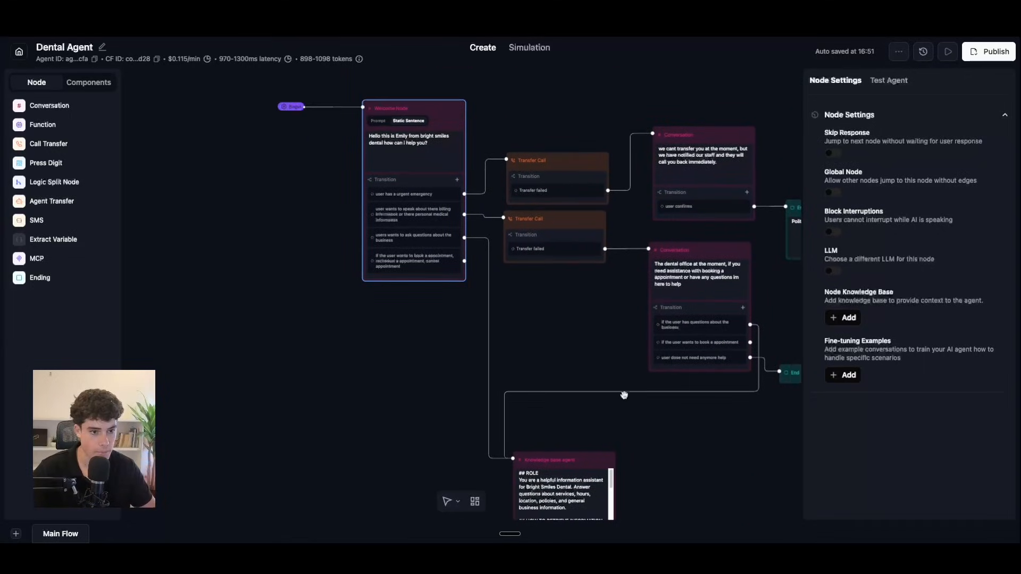
pyautogui.scroll(-5, 574, 298)
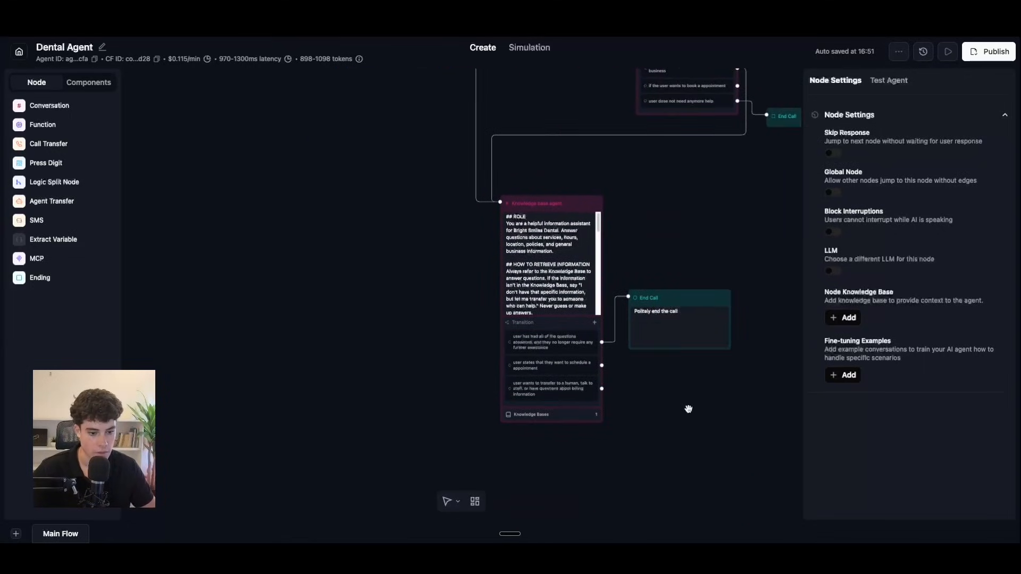
pyautogui.scroll(2, 620, 413)
# Step: Connect the Knowledge base agent's transfer-to-human transition to the second Transfer Call node
pyautogui.moveTo(595, 380); pyautogui.dragTo(447, 317)
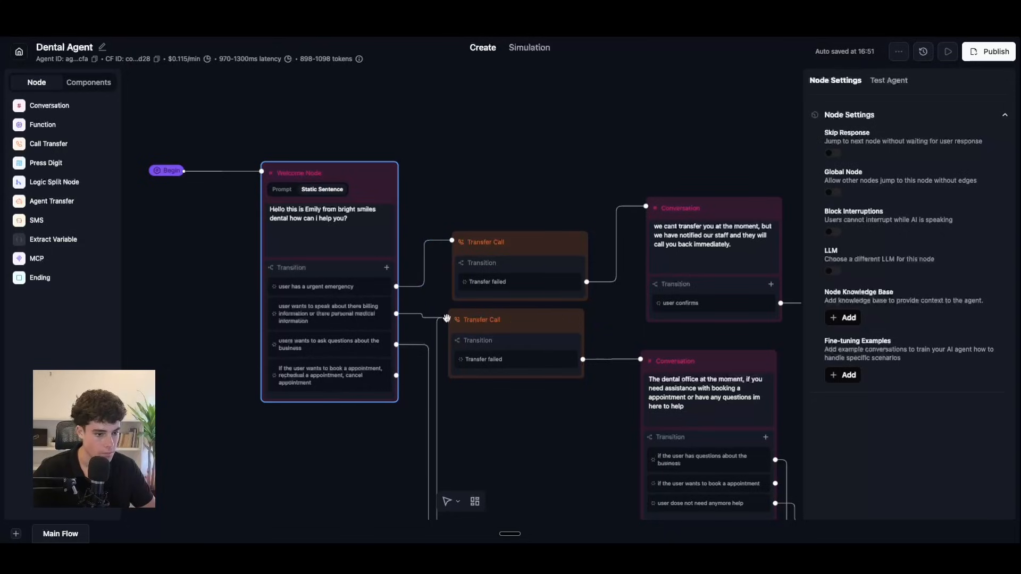
pyautogui.moveTo(532, 477); pyautogui.dragTo(584, 342)
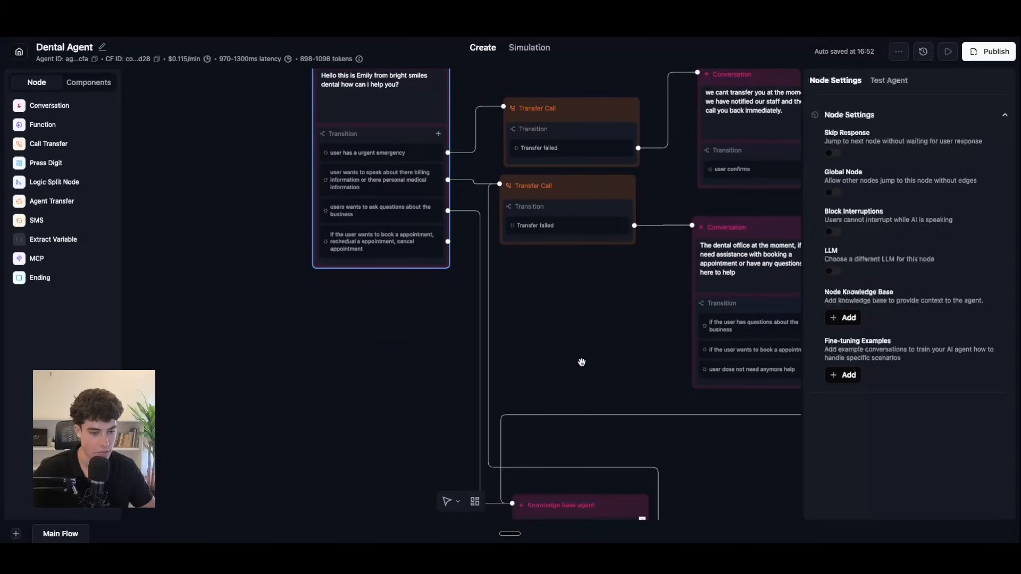
pyautogui.moveTo(659, 483); pyautogui.dragTo(606, 282)
pyautogui.moveTo(678, 306); pyautogui.dragTo(652, 162)
pyautogui.moveTo(627, 455); pyautogui.dragTo(620, 408)
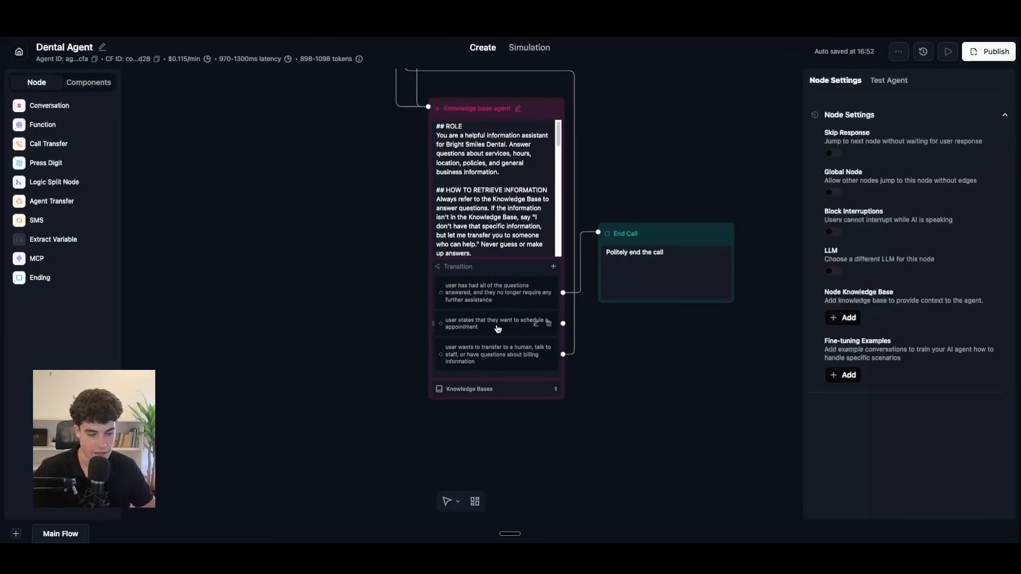
pyautogui.scroll(10, 637, 122)
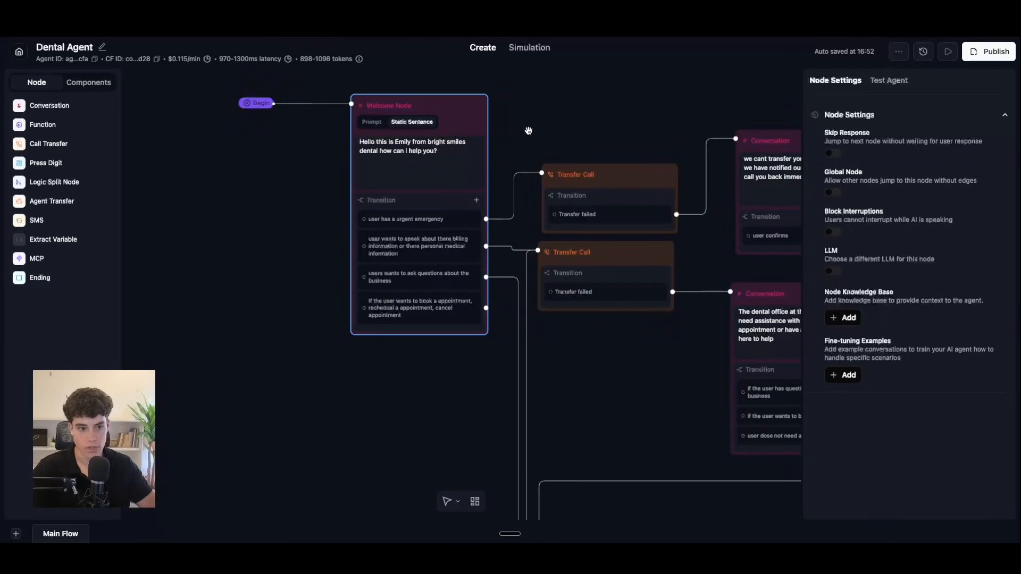
# Step: Pan over the whole flow layout back to the Welcome Node, then return to the FigJam board
pyautogui.moveTo(640, 413); pyautogui.dragTo(482, 254)
pyautogui.moveTo(688, 416); pyautogui.dragTo(550, 433)
pyautogui.moveTo(349, 240); pyautogui.dragTo(513, 162)
pyautogui.scroll(-5, 652, 381)
pyautogui.scroll(5, 649, 371)
pyautogui.moveTo(654, 382); pyautogui.dragTo(742, 318)
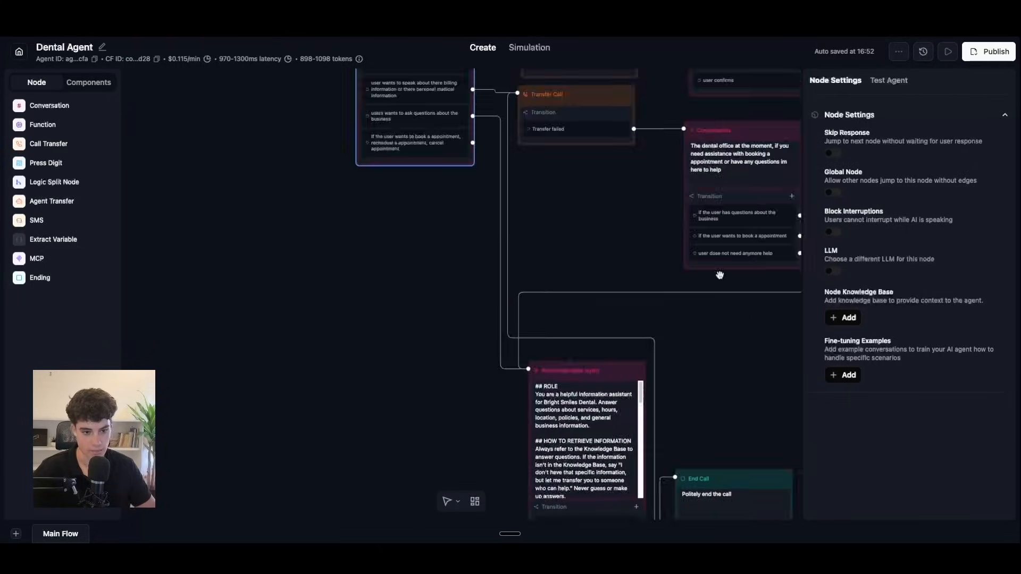
pyautogui.moveTo(595, 209); pyautogui.dragTo(629, 382)
pyautogui.moveTo(580, 143); pyautogui.dragTo(566, 200)
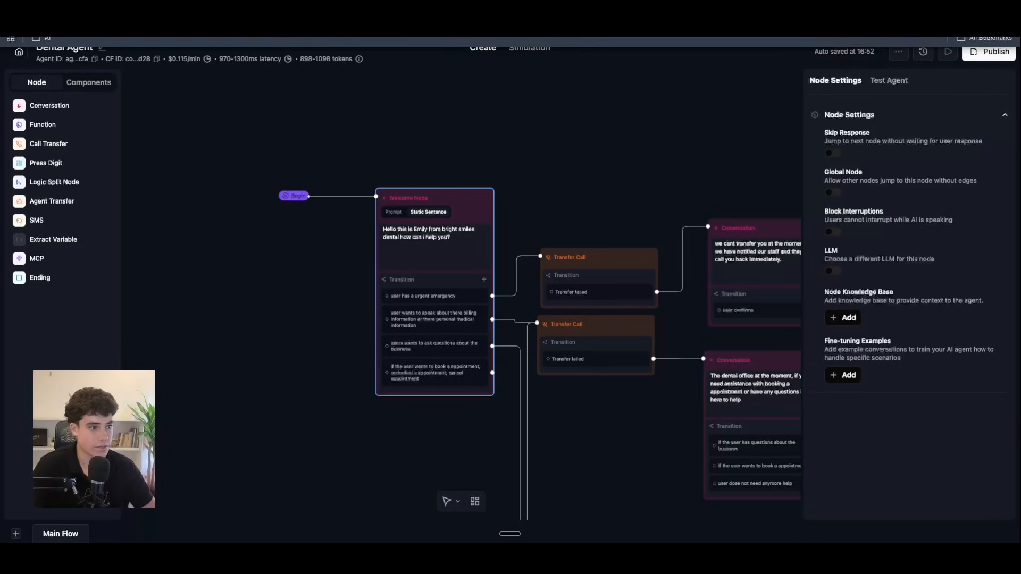
pyautogui.click(532, 16)
# Step: Check the booking Intent branch on the FigJam board, then drop a blank Conversation node into the Retell flow
pyautogui.scroll(-5, 479, 309)
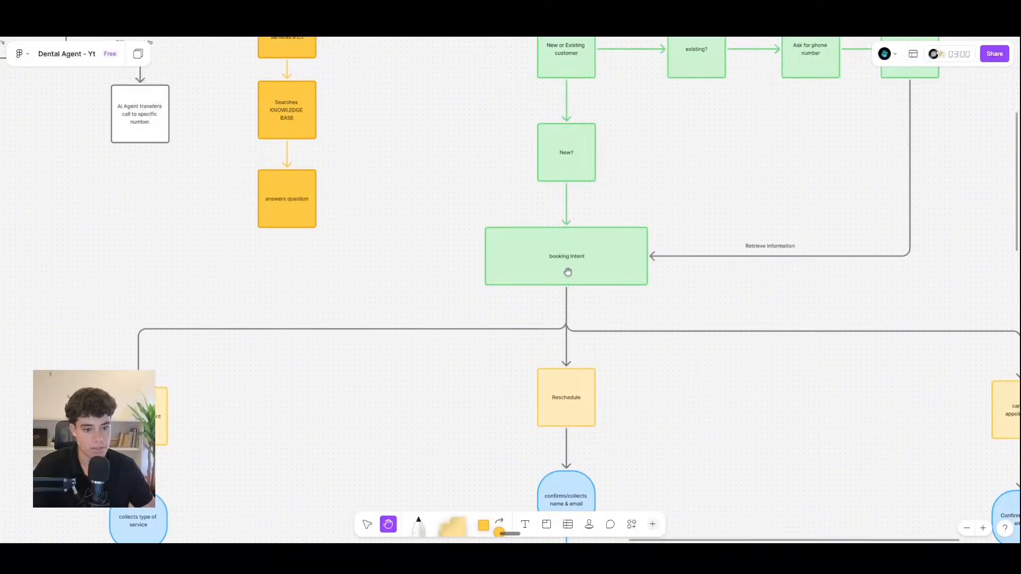
pyautogui.scroll(3, 564, 268)
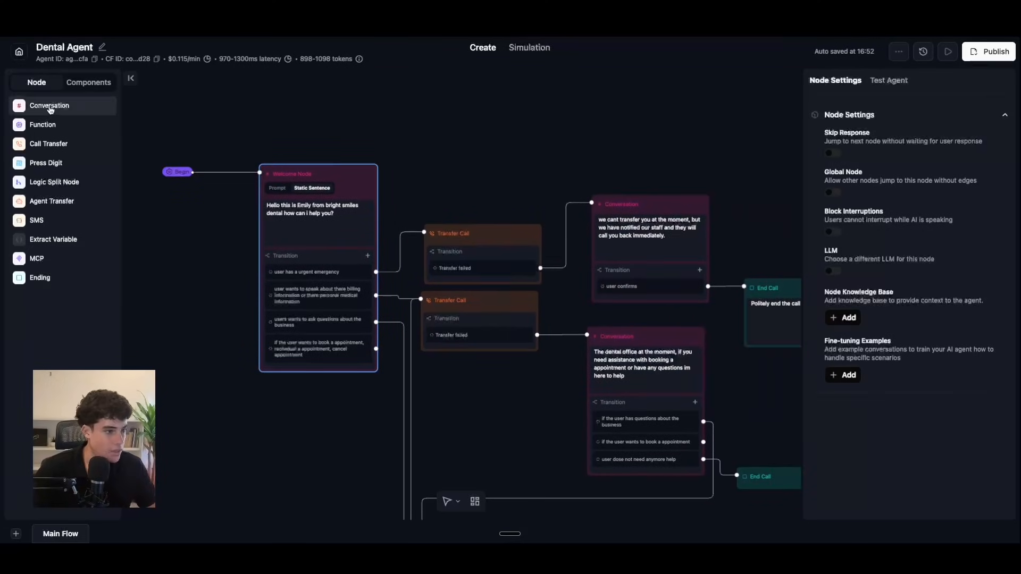
pyautogui.moveTo(50, 109); pyautogui.dragTo(517, 93)
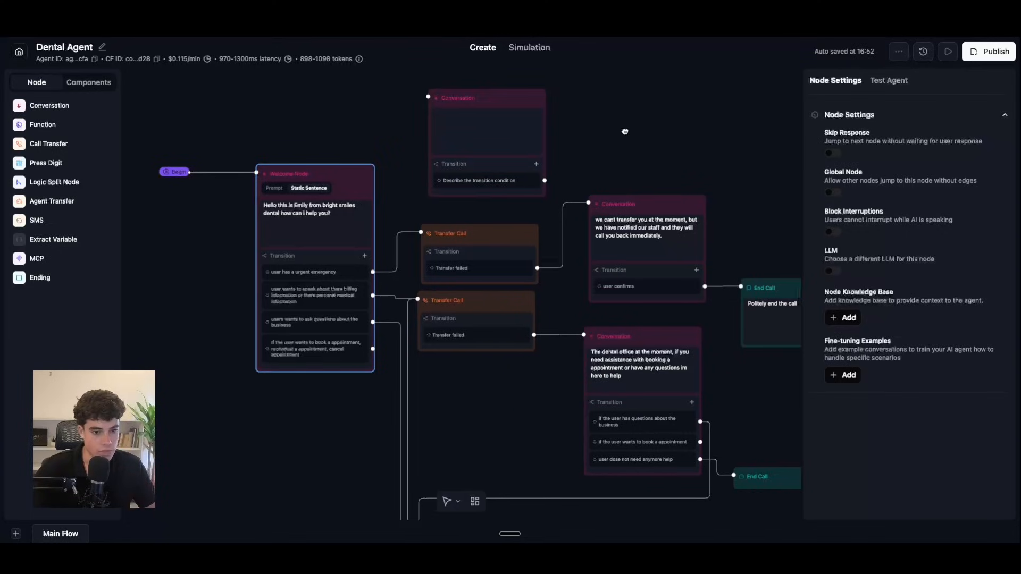
# Step: Rename the first transfer-failure Conversation node to 'transfer #1 - failed'
pyautogui.moveTo(631, 134); pyautogui.dragTo(569, 112)
pyautogui.click(584, 185)
pyautogui.click(584, 176)
pyautogui.moveTo(584, 176); pyautogui.dragTo(585, 169)
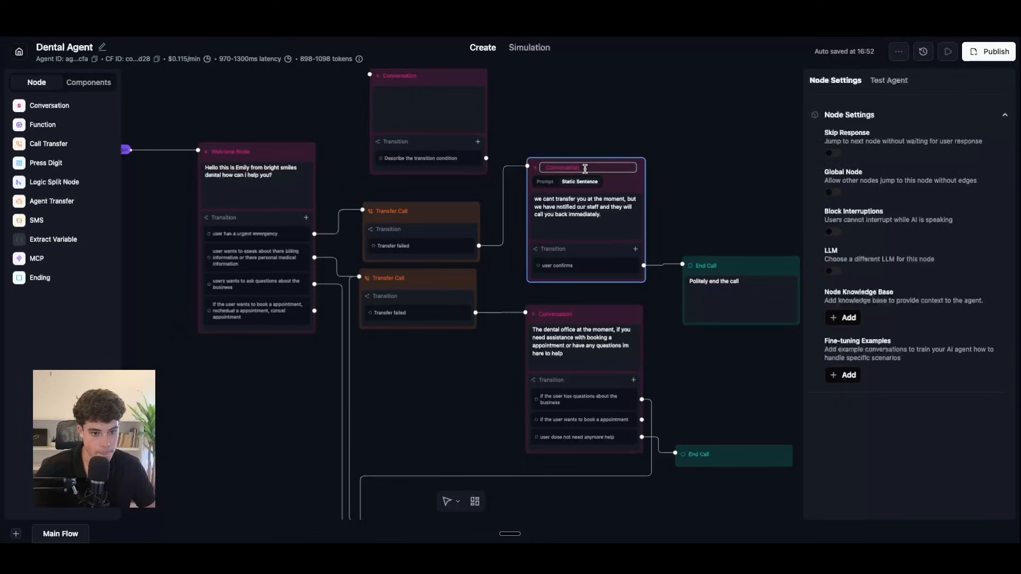
pyautogui.press('BackSpace')
pyautogui.press('BackSpace')
pyautogui.press('BackSpace')
pyautogui.press('BackSpace')
pyautogui.press('BackSpace')
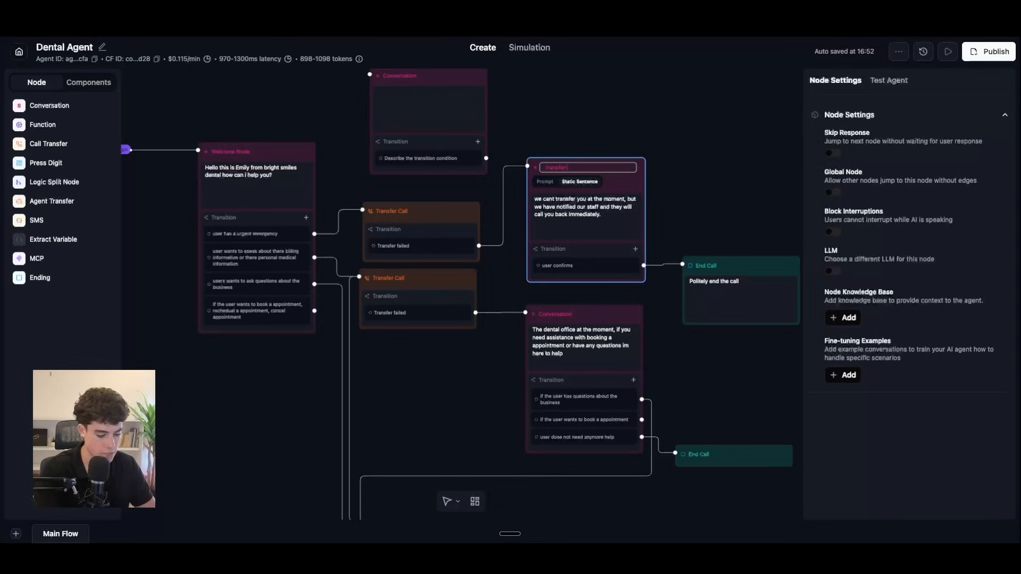
pyautogui.click(542, 310)
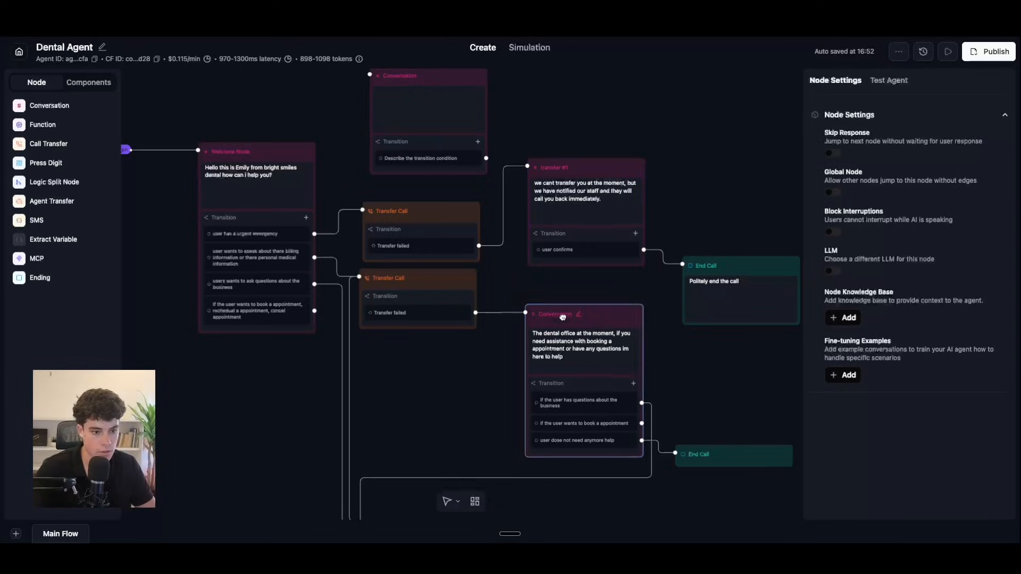
# Step: Rename the second transfer-failure Conversation node to 'transfer #2 - failed'
pyautogui.click(577, 315)
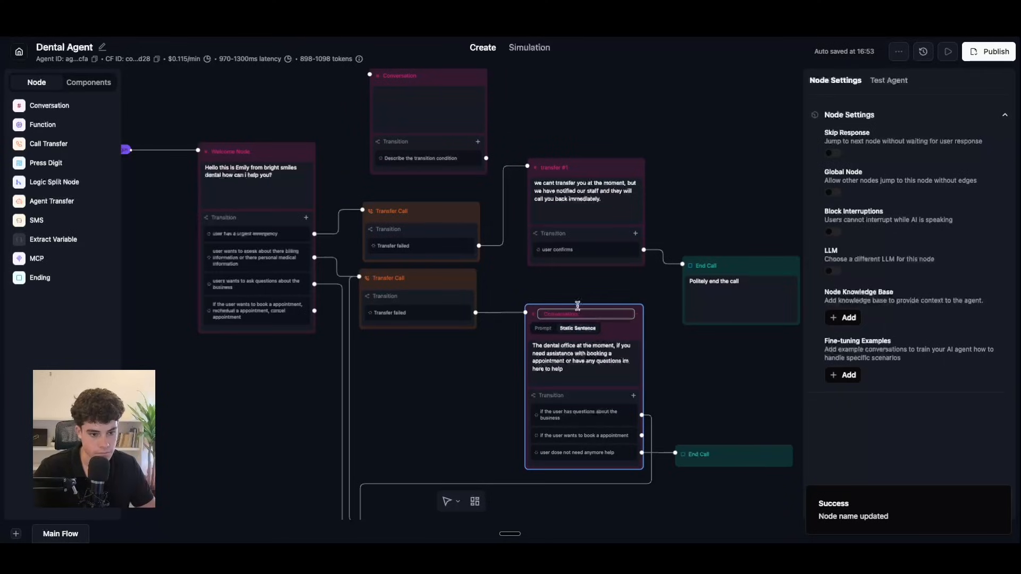
pyautogui.click(568, 171)
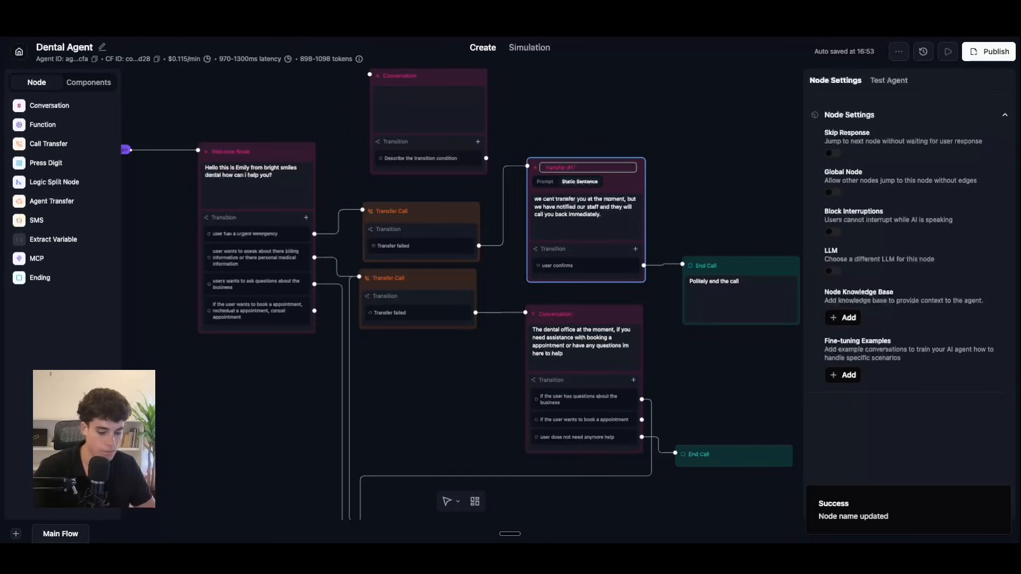
pyautogui.click(578, 316)
pyautogui.moveTo(590, 314)
pyautogui.mouseDown()
pyautogui.moveTo(540, 308)
pyautogui.moveTo(594, 315)
pyautogui.mouseUp()
pyautogui.press('BackSpace')
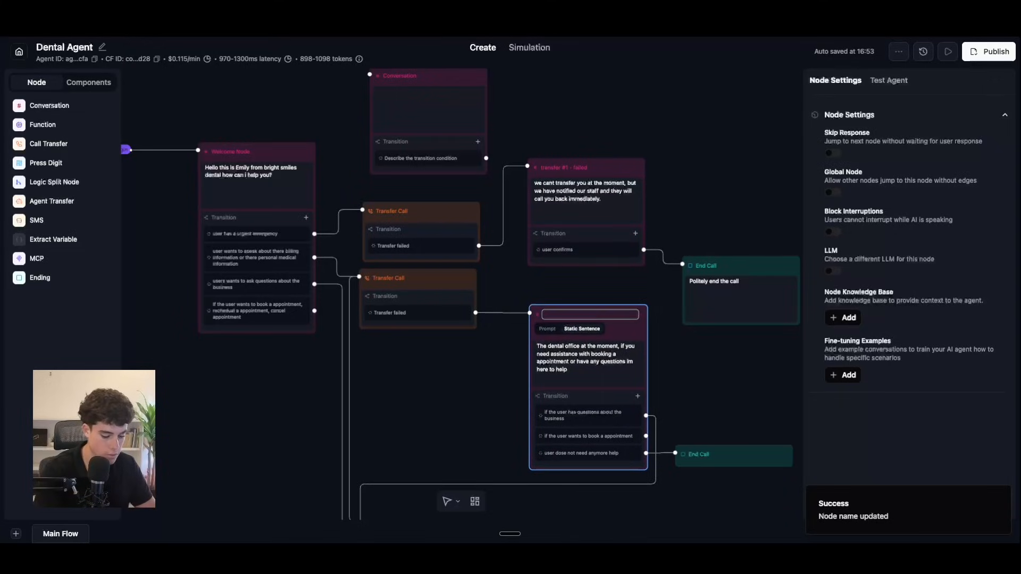
pyautogui.write('transfer 2')
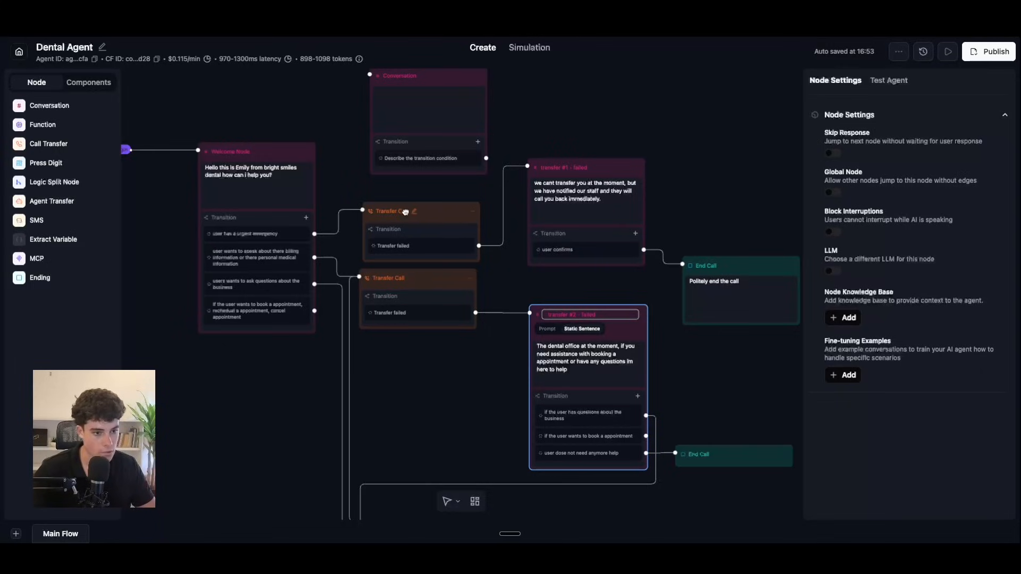
# Step: Rename the upper Transfer Call node to 'emergency transfer', fixing the spelling
pyautogui.click(414, 211)
pyautogui.moveTo(417, 212); pyautogui.dragTo(397, 210)
pyautogui.click(436, 212)
pyautogui.press('BackSpace')
pyautogui.press('BackSpace')
pyautogui.press('BackSpace')
pyautogui.press('BackSpace')
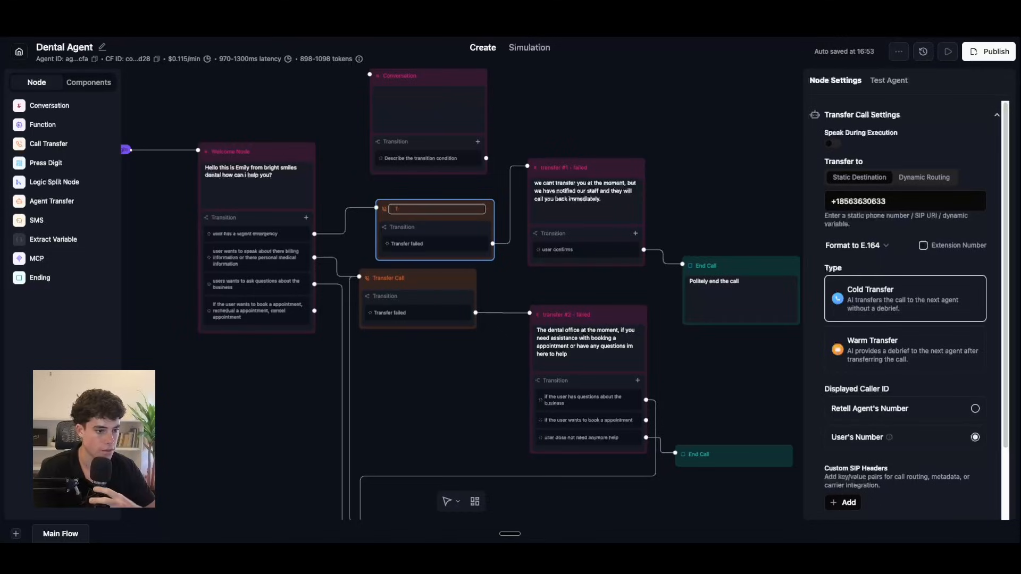
pyautogui.write('emergency')
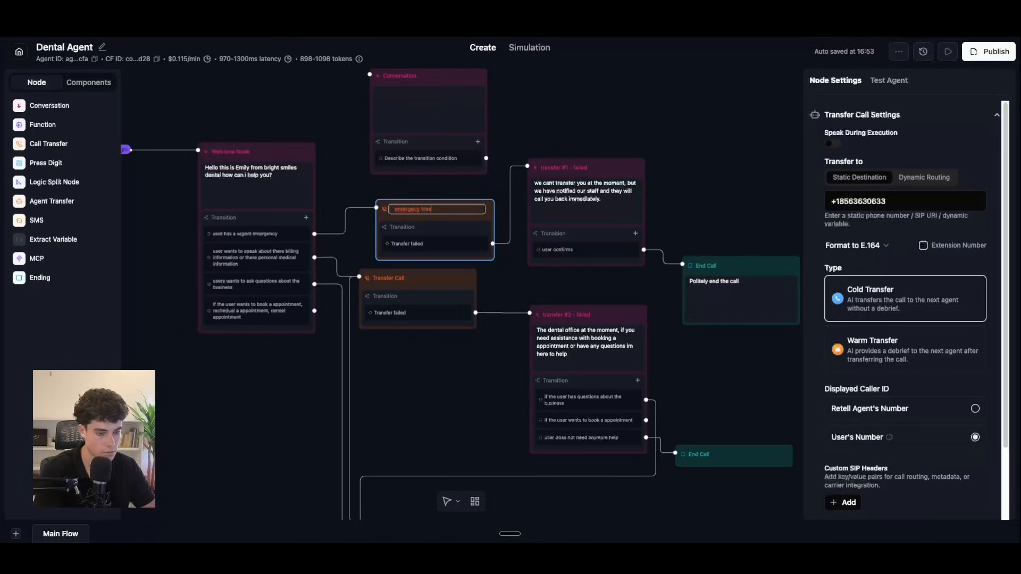
pyautogui.write(' transfer')
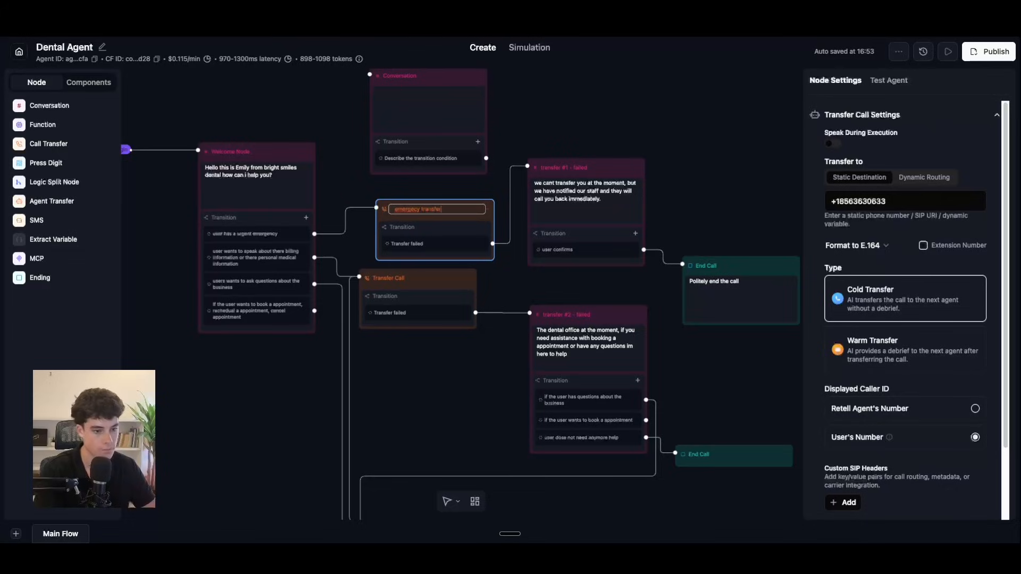
pyautogui.rightClick(412, 208)
pyautogui.click(425, 211)
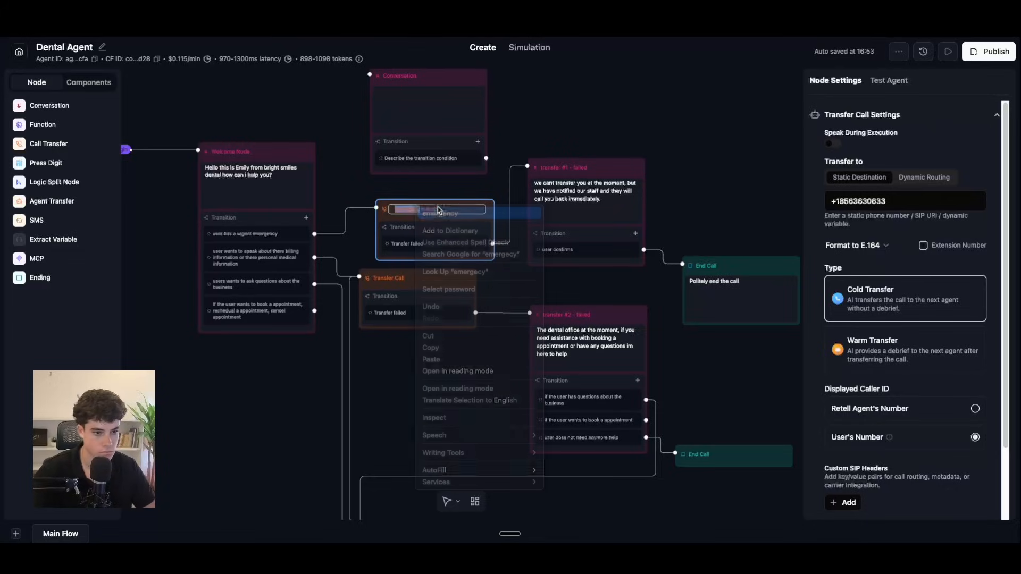
pyautogui.click(466, 198)
pyautogui.moveTo(465, 199); pyautogui.dragTo(452, 192)
# Step: Rename the lower Transfer Call node to 'billing/information transfer'
pyautogui.doubleClick(414, 278)
pyautogui.moveTo(414, 279); pyautogui.dragTo(421, 277)
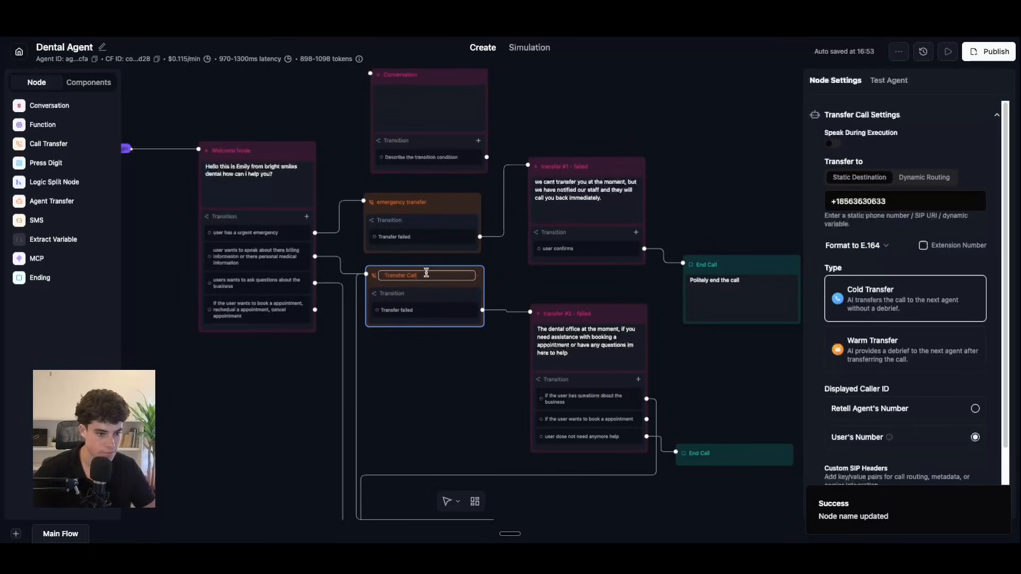
pyautogui.press('BackSpace')
pyautogui.press('BackSpace')
pyautogui.press('BackSpace')
pyautogui.press('BackSpace')
pyautogui.press('BackSpace')
pyautogui.press('BackSpace')
pyautogui.press('BackSpace')
pyautogui.press('BackSpace')
pyautogui.press('BackSpace')
pyautogui.press('BackSpace')
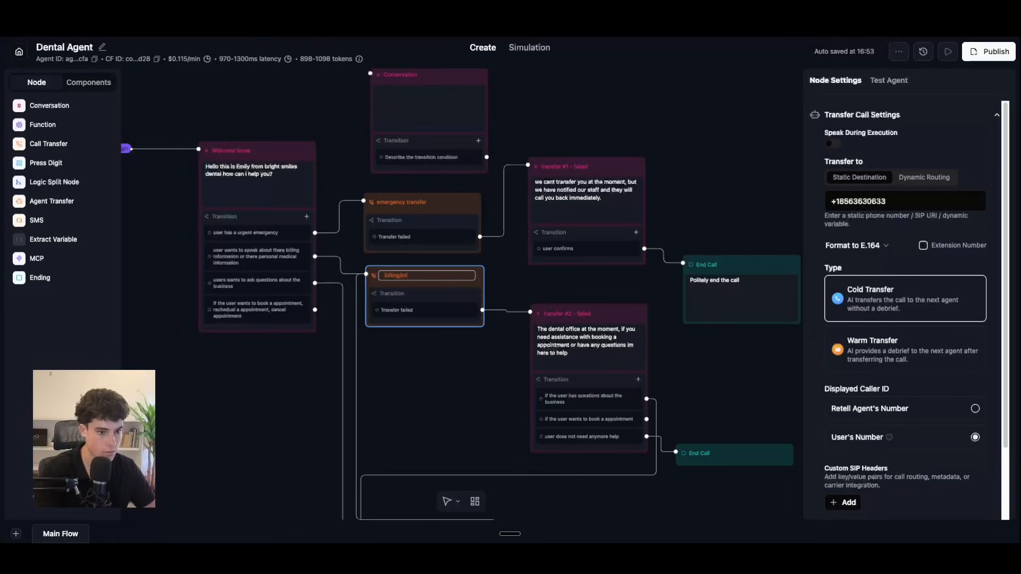
pyautogui.write('ansfer')
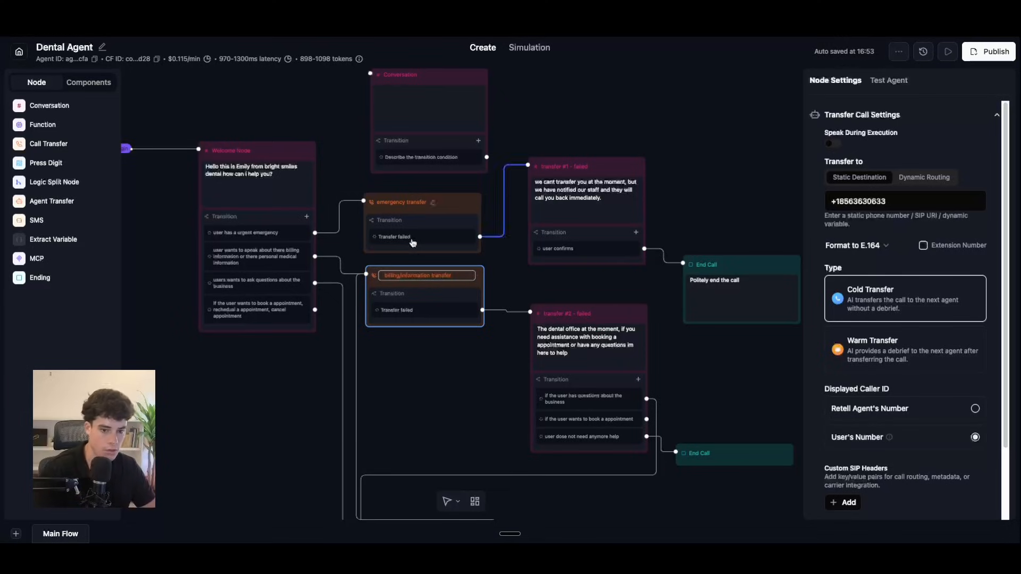
pyautogui.press('Return')
pyautogui.moveTo(691, 364); pyautogui.dragTo(581, 253)
pyautogui.moveTo(592, 489); pyautogui.dragTo(647, 461)
pyautogui.moveTo(407, 135); pyautogui.dragTo(492, 406)
pyautogui.moveTo(555, 174); pyautogui.dragTo(518, 153)
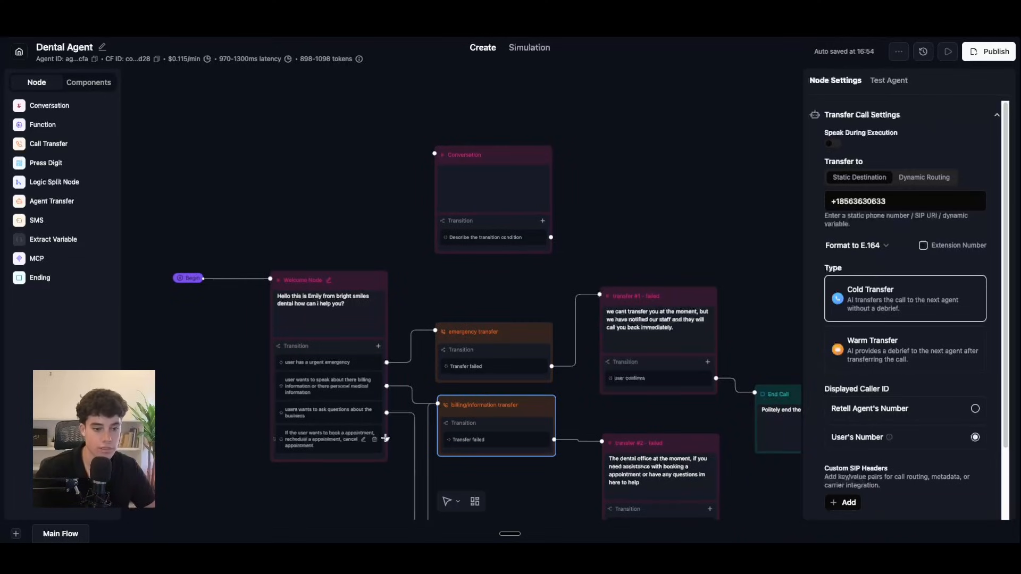
# Step: Link the Welcome Node's book/reschedule/cancel transition to the blank Conversation node at the top
pyautogui.moveTo(386, 439); pyautogui.dragTo(552, 239)
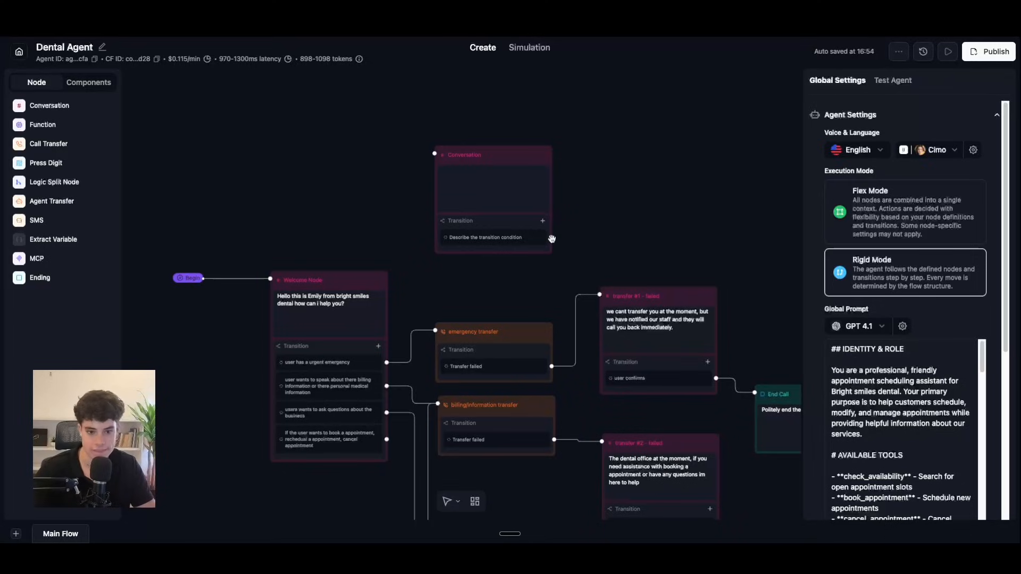
pyautogui.moveTo(518, 164); pyautogui.dragTo(520, 147)
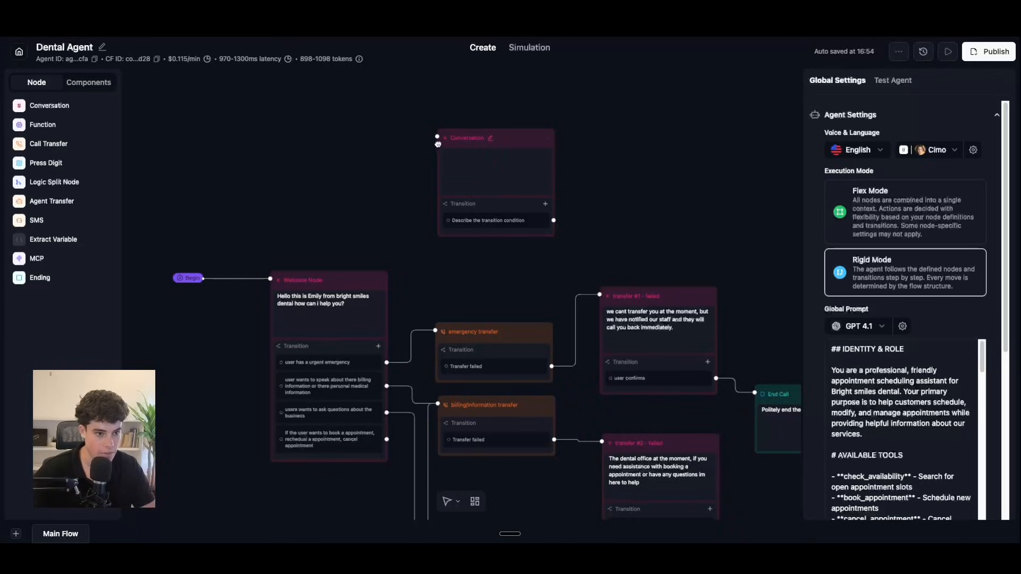
pyautogui.moveTo(386, 439); pyautogui.dragTo(437, 137)
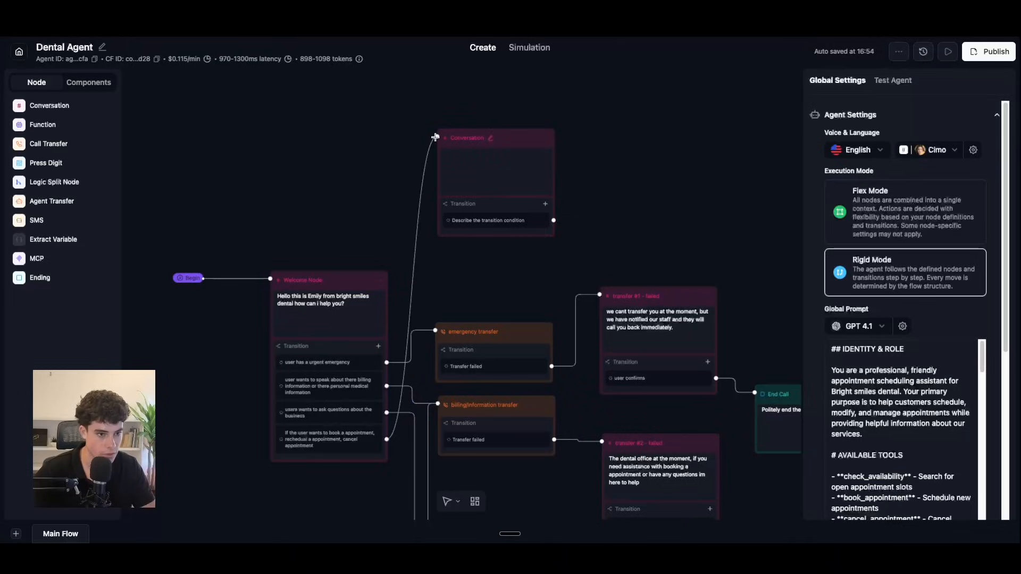
# Step: Clear the new node's default name and begin its static sentence thanking callers for booking
pyautogui.click(498, 140)
pyautogui.press('BackSpace')
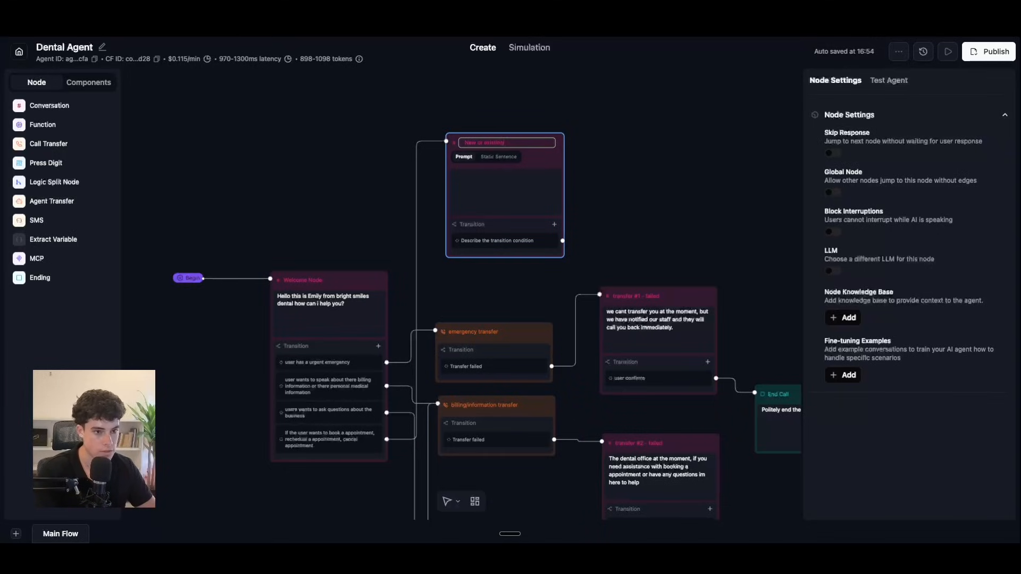
pyautogui.click(498, 156)
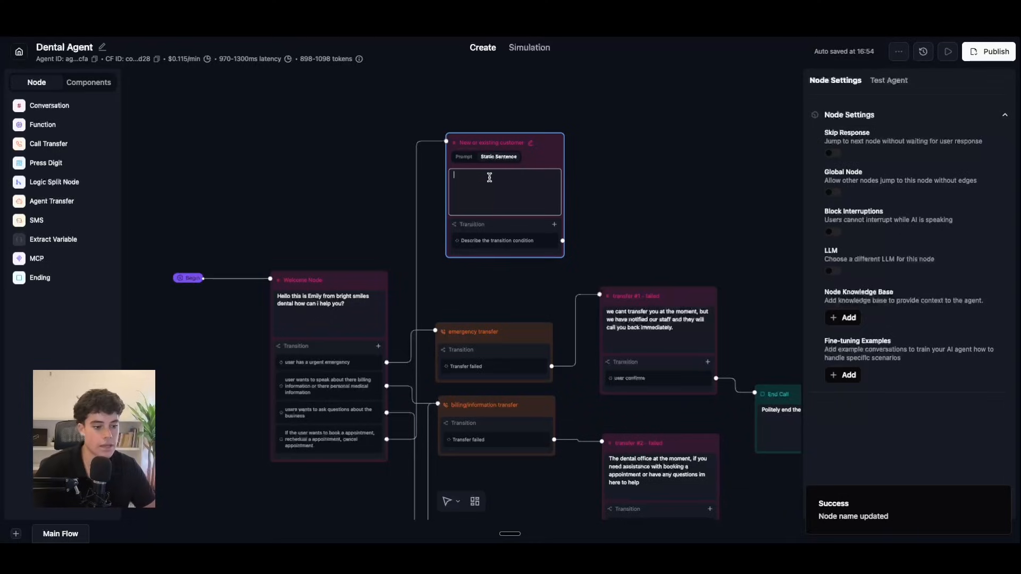
pyautogui.write('Awsom')
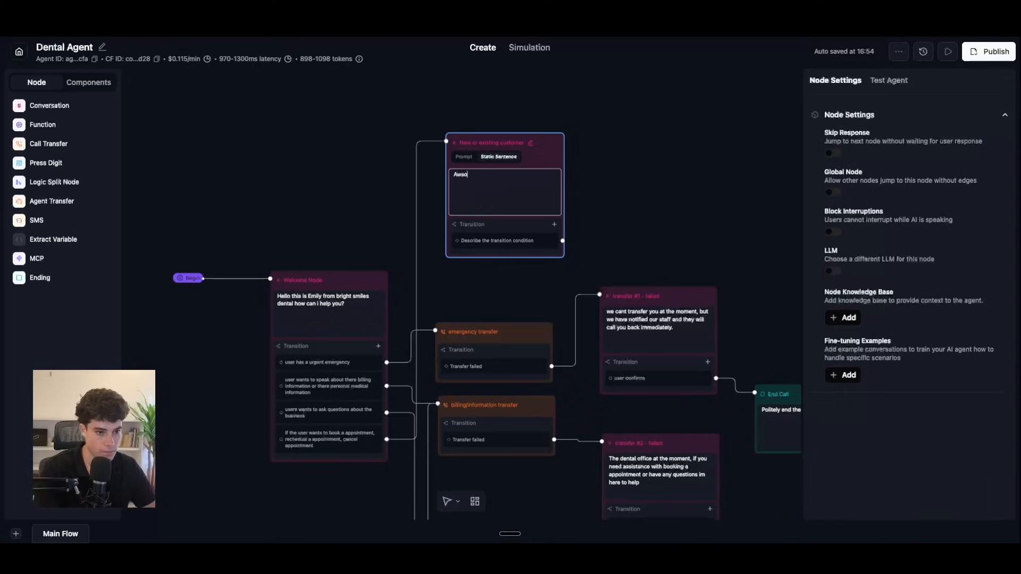
pyautogui.press('BackSpace')
pyautogui.press('BackSpace')
pyautogui.press('BackSpace')
pyautogui.press('BackSpace')
pyautogui.press('BackSpace')
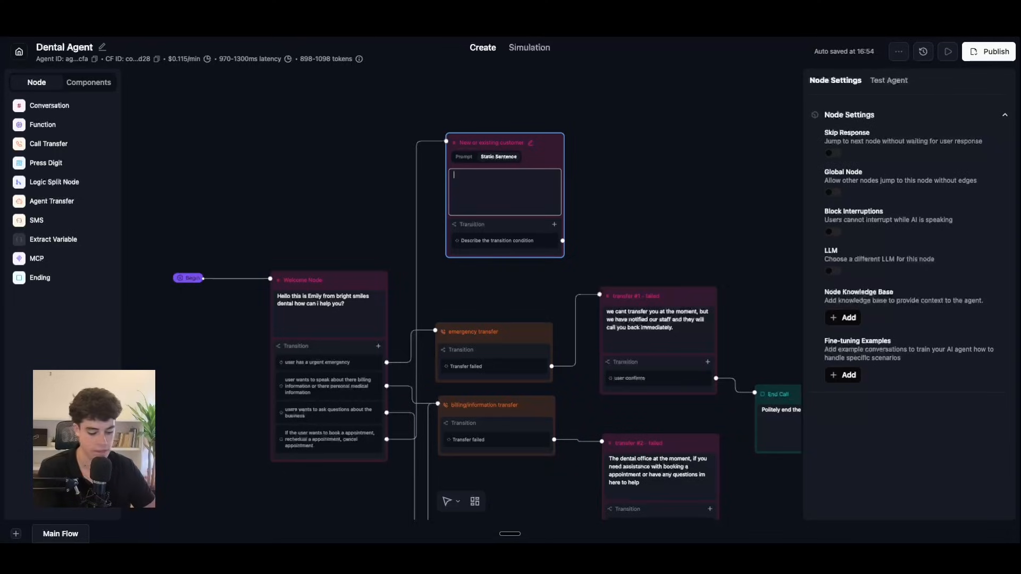
pyautogui.write('Thanks. looking t')
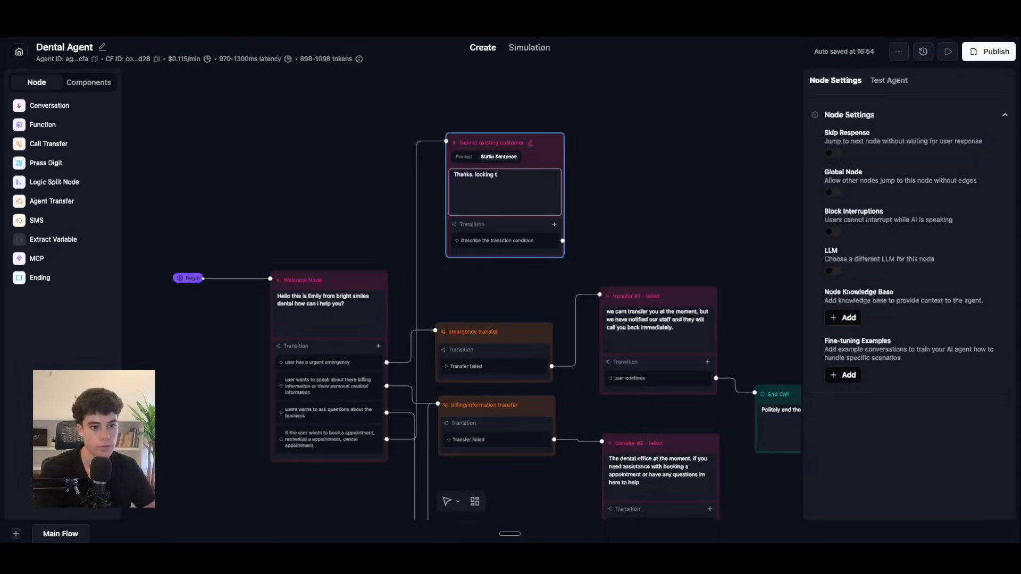
pyautogui.press('BackSpace')
pyautogui.press('BackSpace')
pyautogui.press('BackSpace')
pyautogui.press('BackSpace')
pyautogui.press('BackSpace')
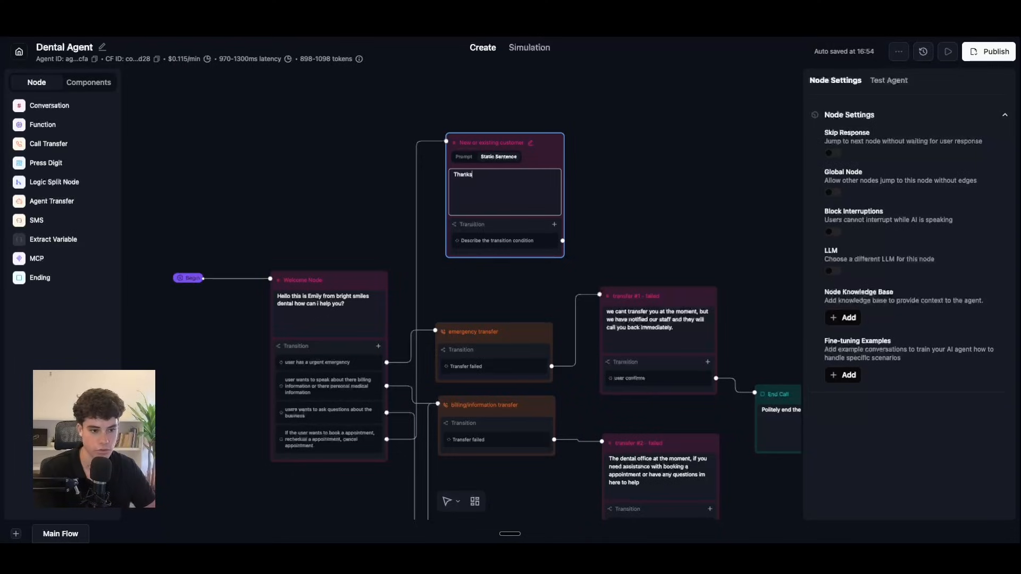
pyautogui.write('for loo')
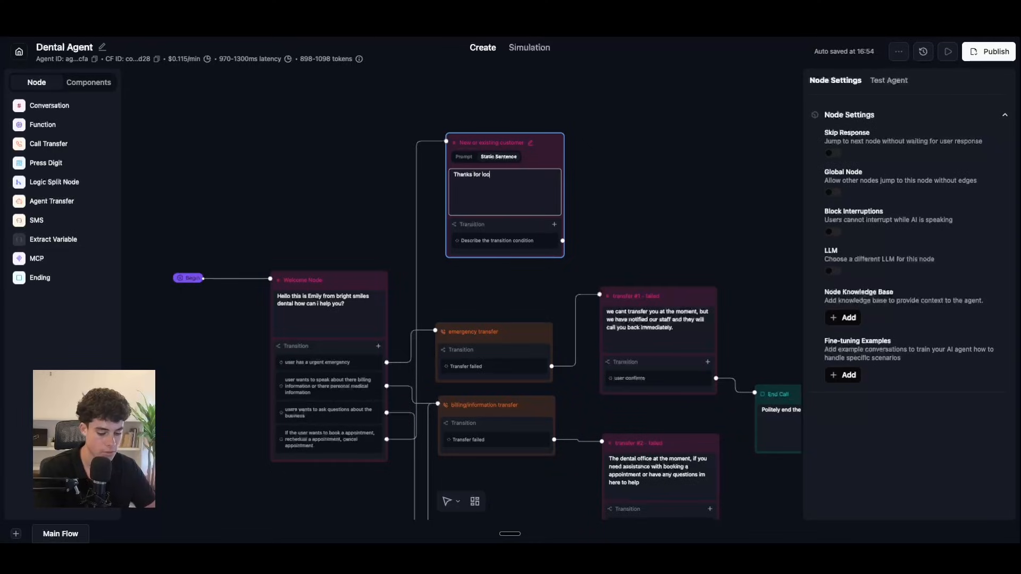
pyautogui.write('king to book a appointemnt')
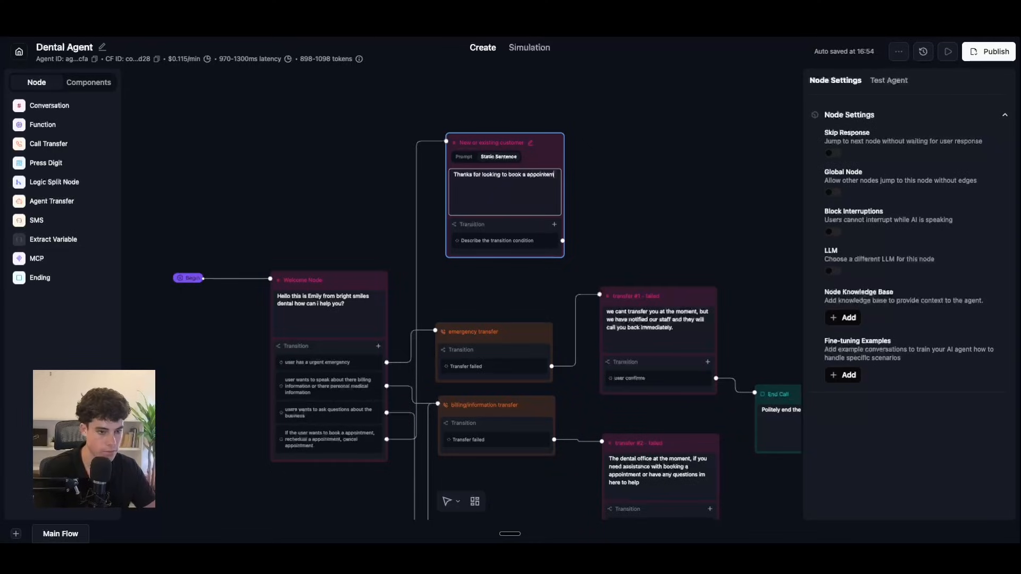
# Step: Finish the sentence with 'before we proceed, are you a new or existing customer', correcting 'appointment'
pyautogui.press('BackSpace')
pyautogui.press('BackSpace')
pyautogui.write('ent ')
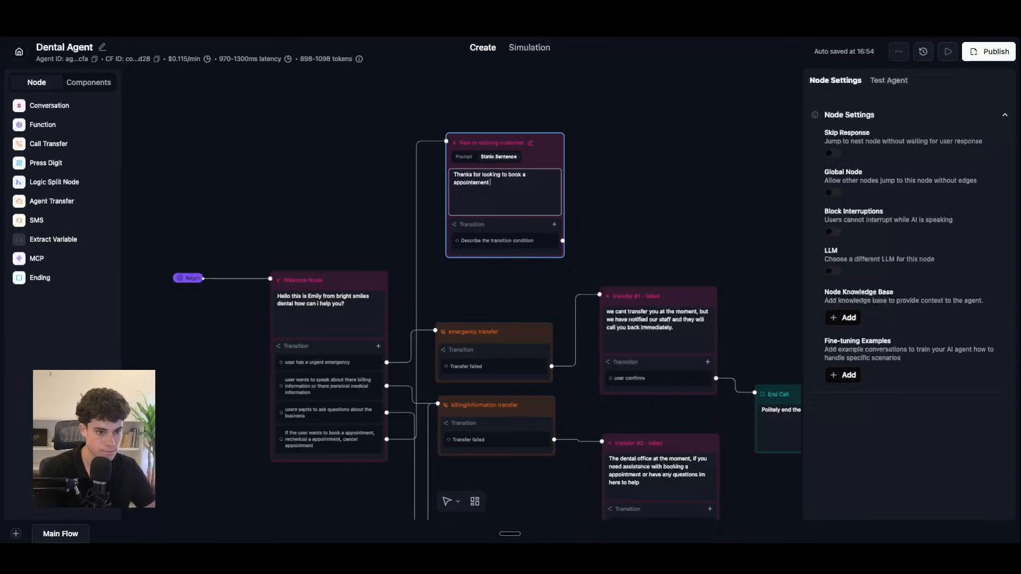
pyautogui.write('before')
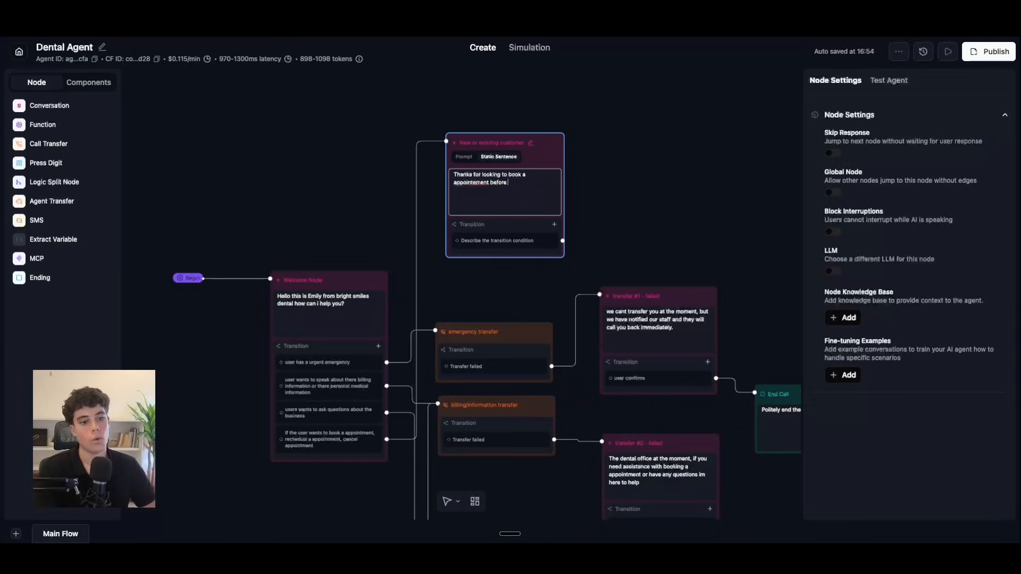
pyautogui.write(' we process')
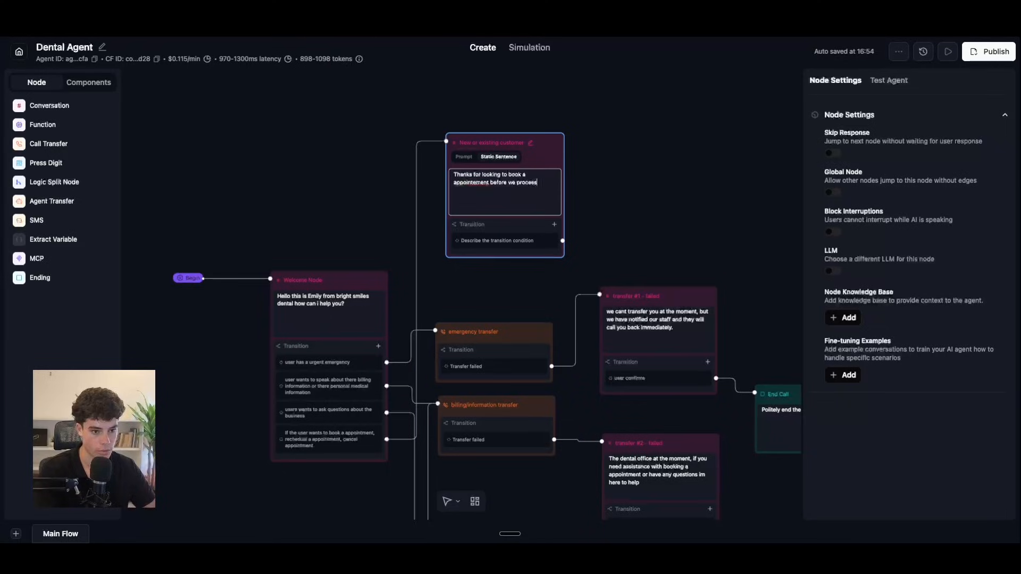
pyautogui.press('BackSpace')
pyautogui.press('BackSpace')
pyautogui.press('BackSpace')
pyautogui.press('BackSpace')
pyautogui.write('eed, are you a new or existing customer')
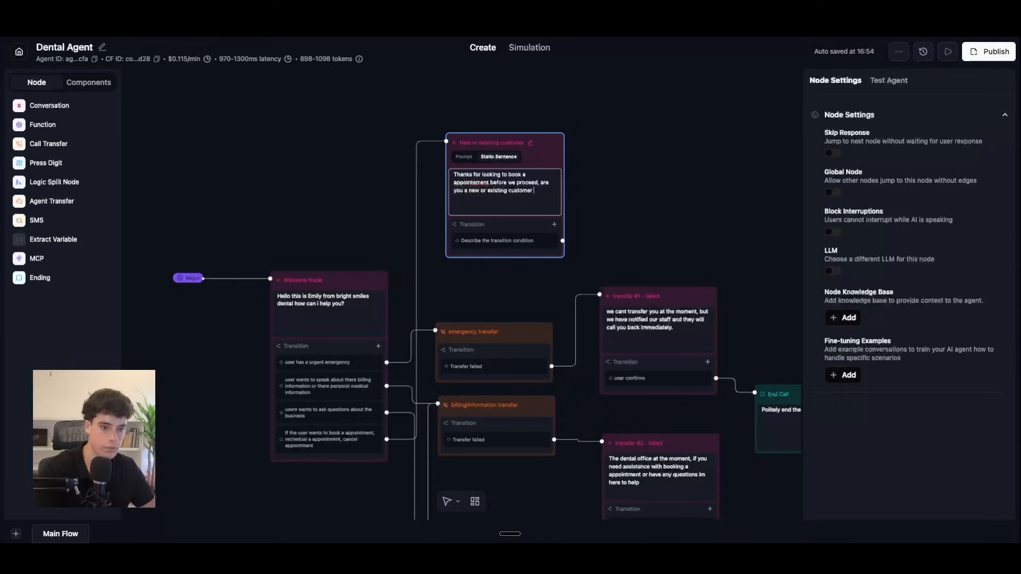
pyautogui.rightClick(476, 183)
pyautogui.click(533, 185)
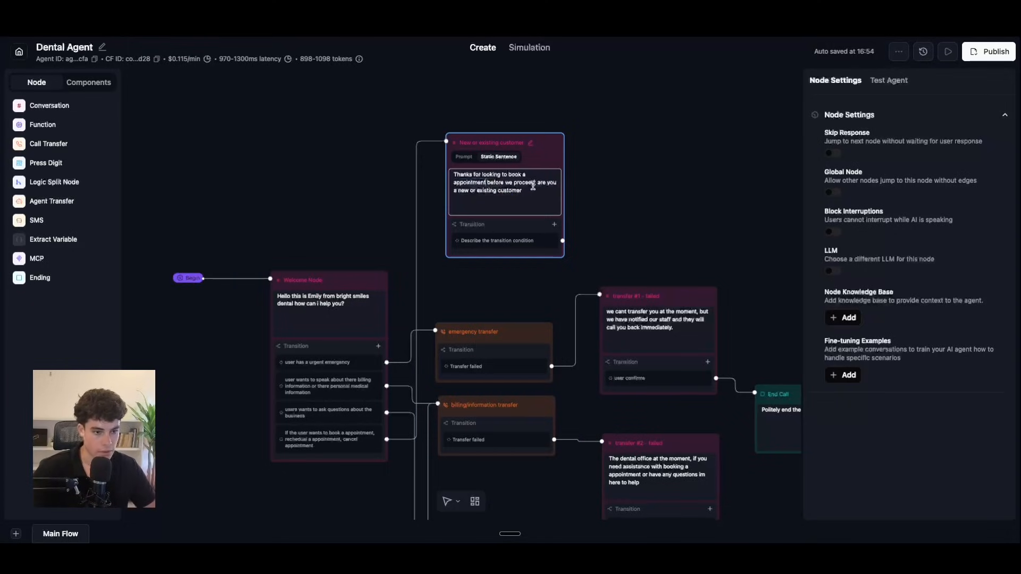
pyautogui.click(534, 183)
pyautogui.write(',')
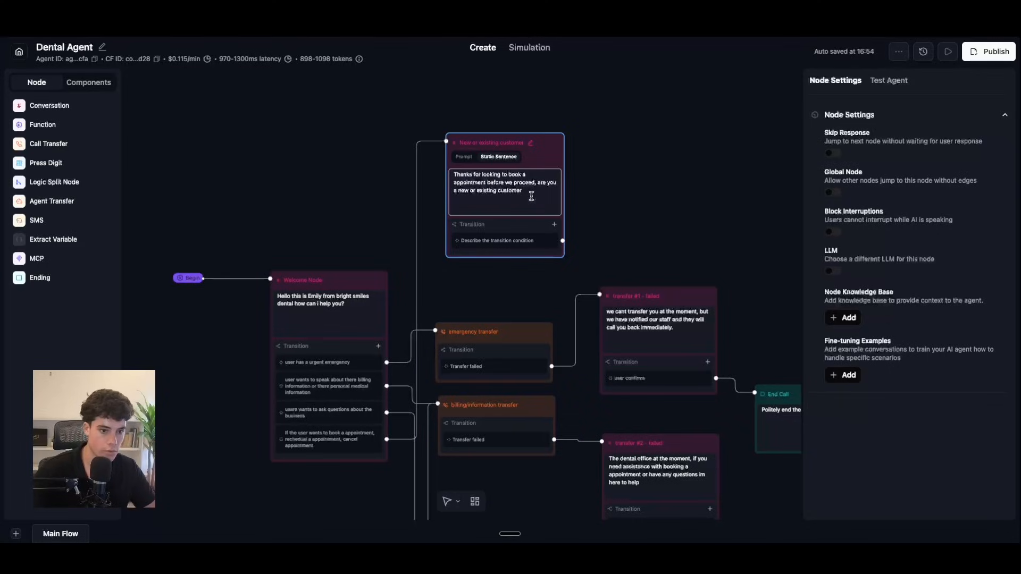
pyautogui.click(537, 241)
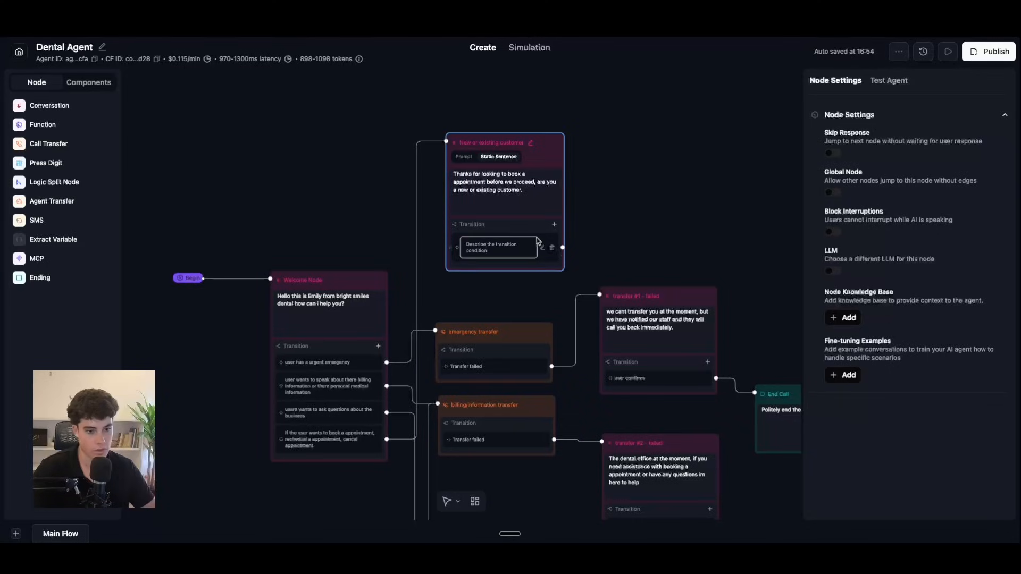
# Step: Add prompt transitions 'if the user is a new customer' and 'if the user is a existing customer'
pyautogui.click(486, 247)
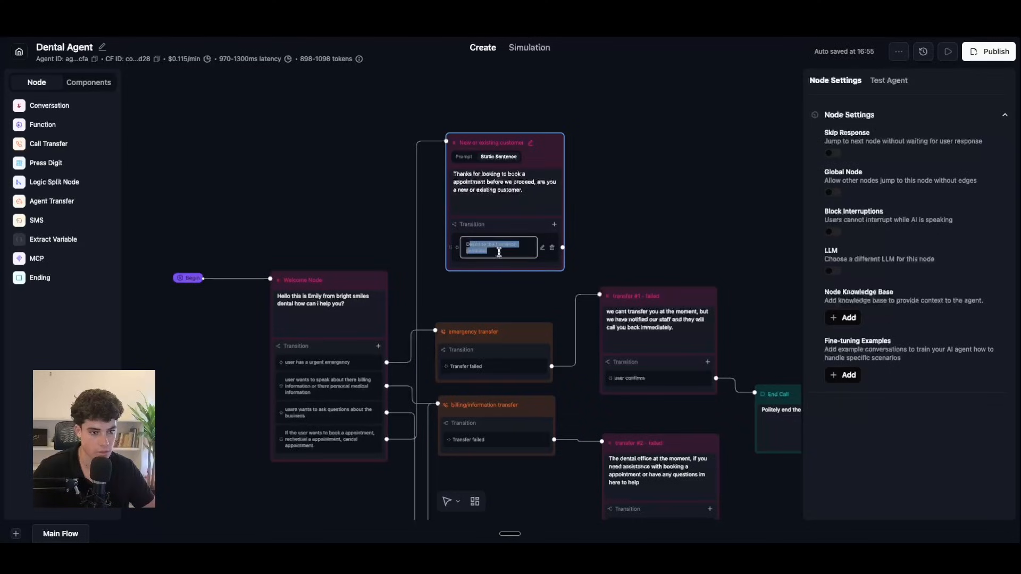
pyautogui.write('if the user is a new customer')
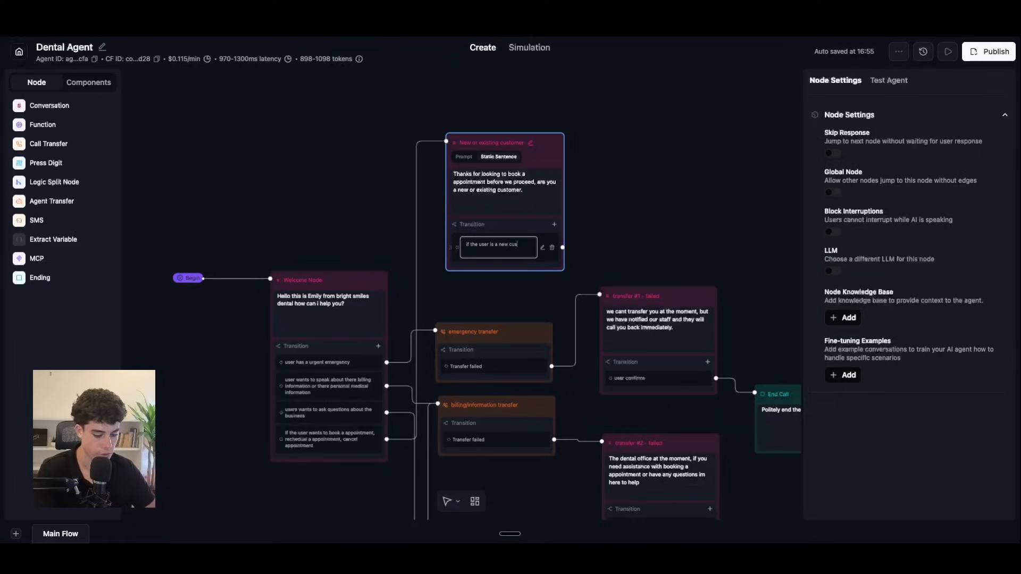
pyautogui.click(554, 224)
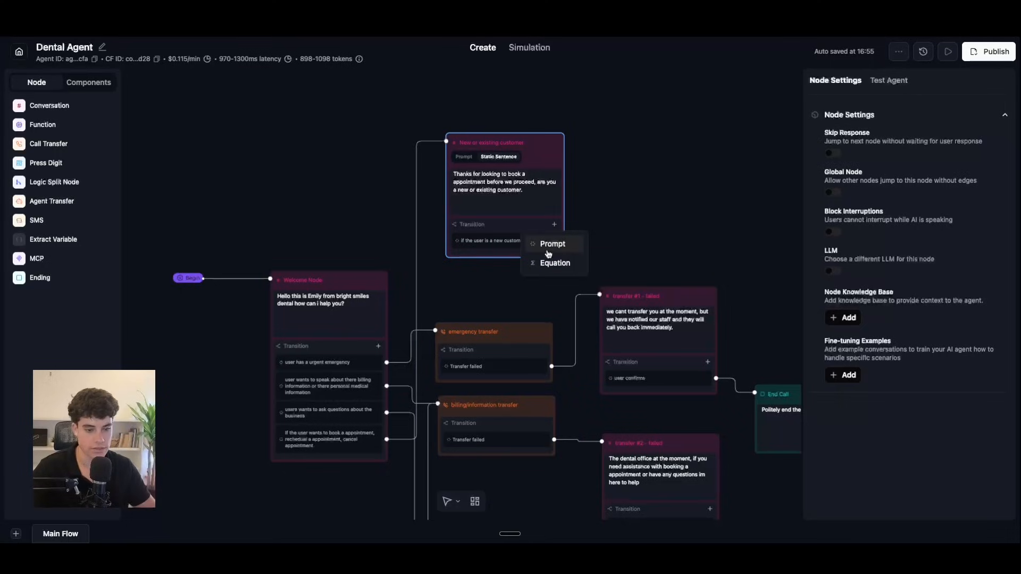
pyautogui.click(547, 246)
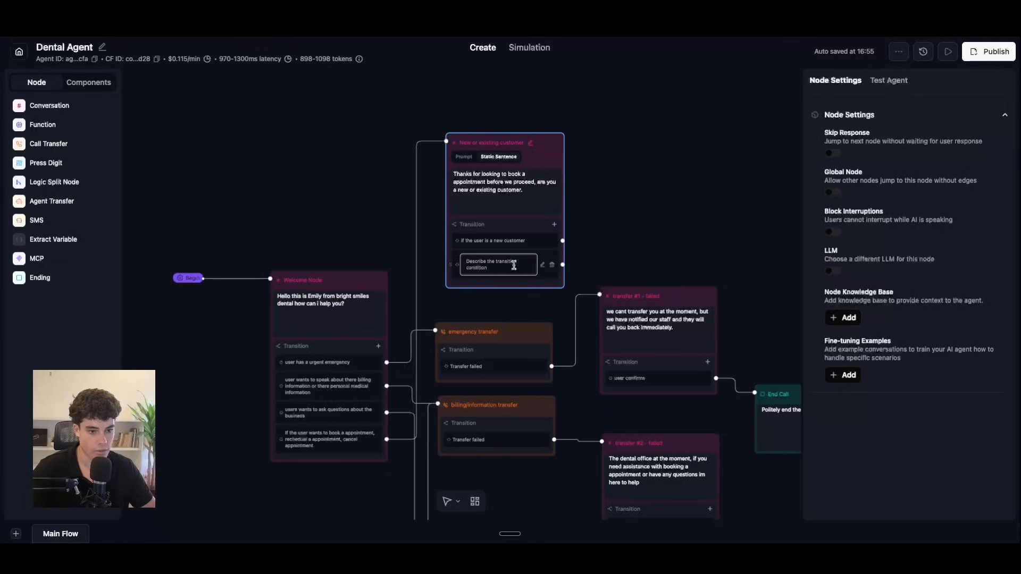
pyautogui.press('BackSpace')
pyautogui.press('BackSpace')
pyautogui.press('BackSpace')
pyautogui.press('BackSpace')
pyautogui.press('BackSpace')
pyautogui.press('BackSpace')
pyautogui.press('BackSpace')
pyautogui.press('BackSpace')
pyautogui.press('BackSpace')
pyautogui.press('BackSpace')
pyautogui.press('BackSpace')
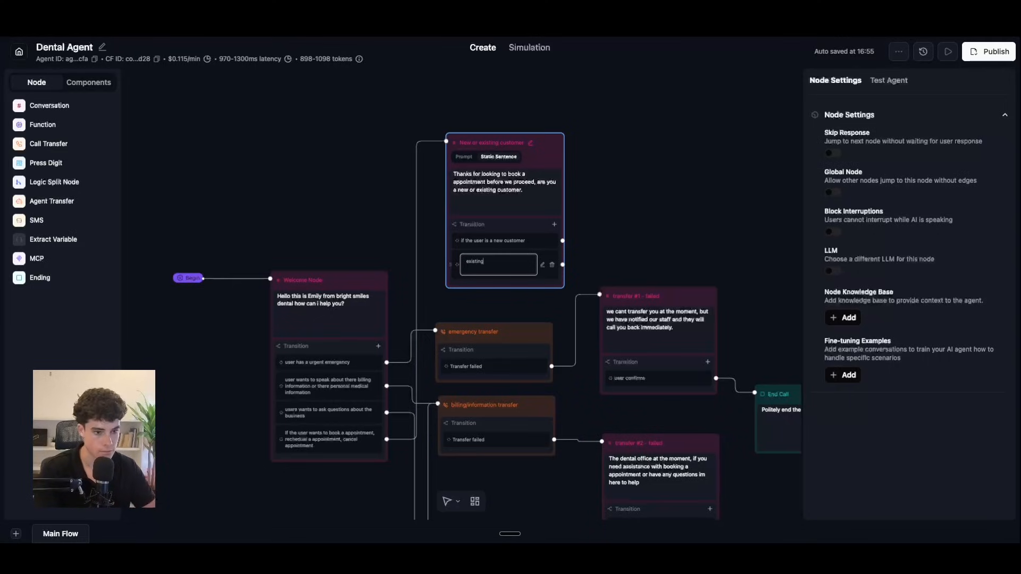
pyautogui.write('if the user is a')
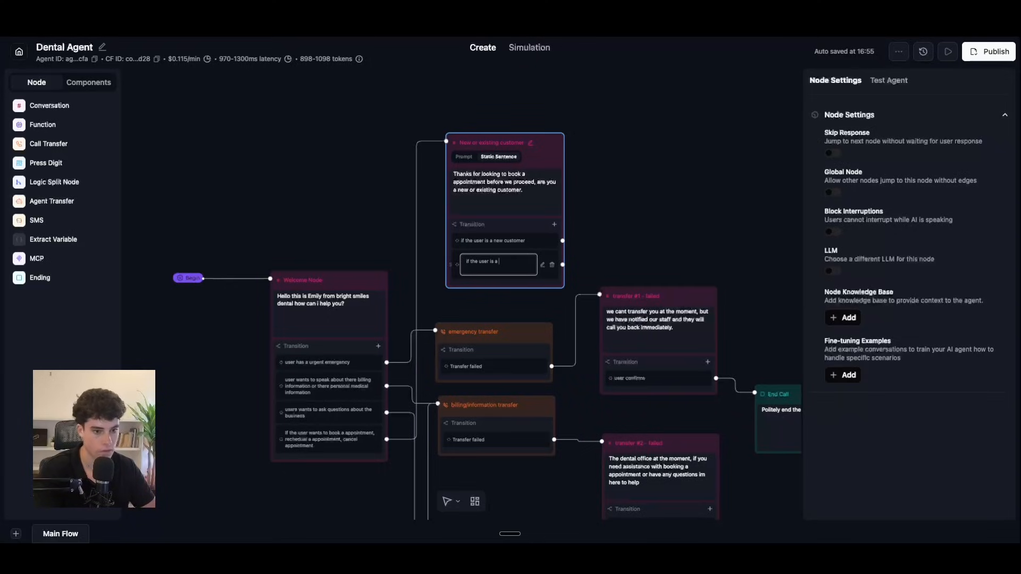
pyautogui.write(' existing customer')
# Step: Move the New or existing customer node higher up in the flow
pyautogui.click(567, 176)
pyautogui.moveTo(539, 148); pyautogui.dragTo(534, 170)
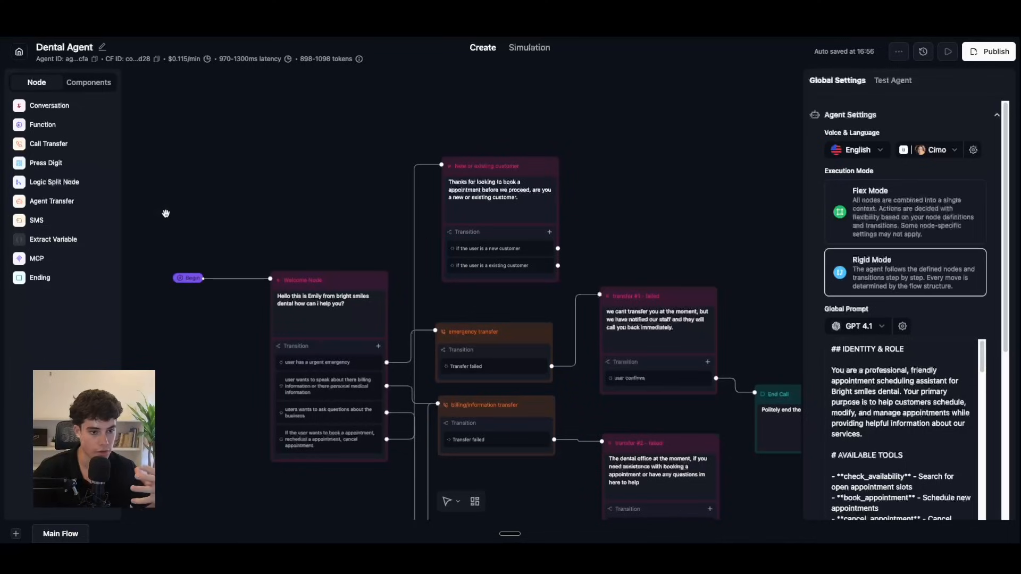
pyautogui.moveTo(536, 162); pyautogui.dragTo(528, 132)
pyautogui.scroll(-5, 595, 255)
pyautogui.moveTo(570, 400); pyautogui.dragTo(574, 215)
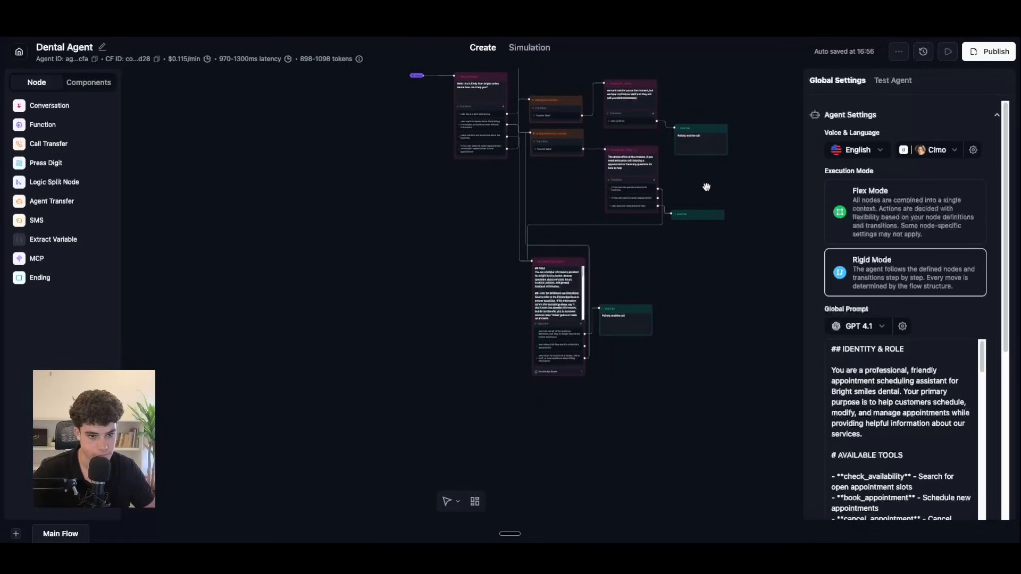
pyautogui.scroll(5, 675, 166)
pyautogui.moveTo(609, 197); pyautogui.dragTo(606, 131)
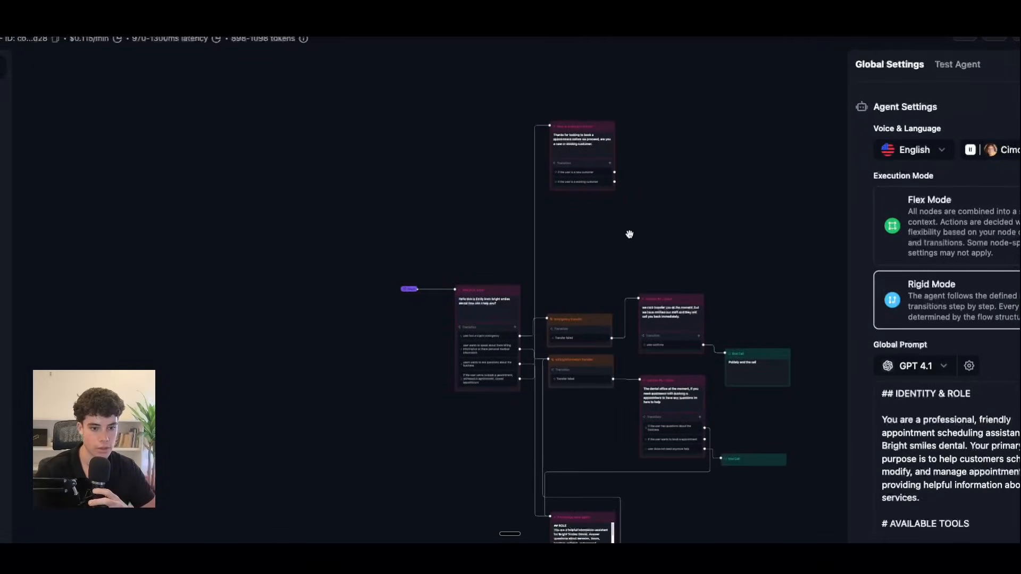
# Step: Place a new Conversation node to the right of the New or existing customer node
pyautogui.scroll(-4, 629, 234)
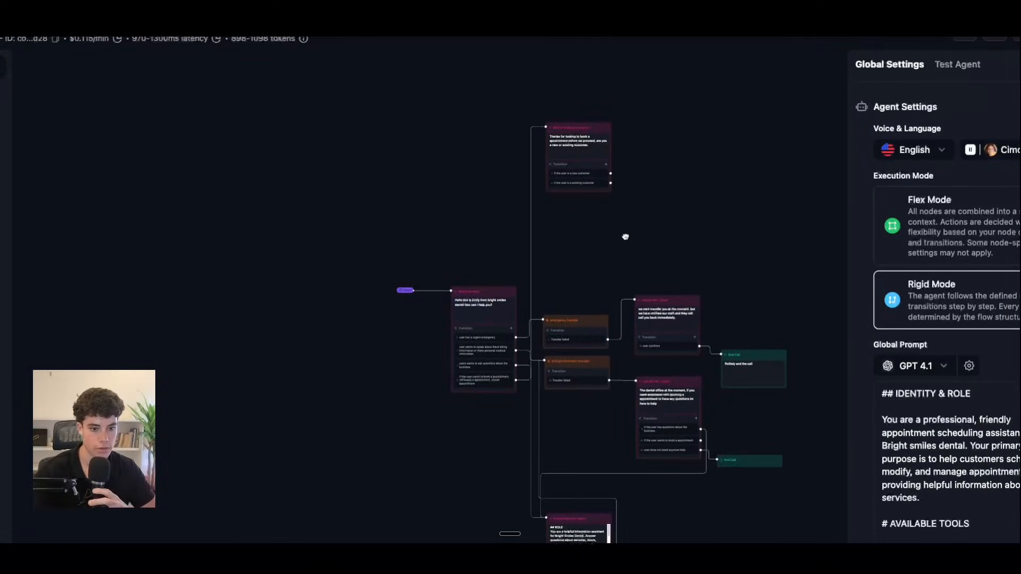
pyautogui.press('super+minus')
pyautogui.press('super+minus')
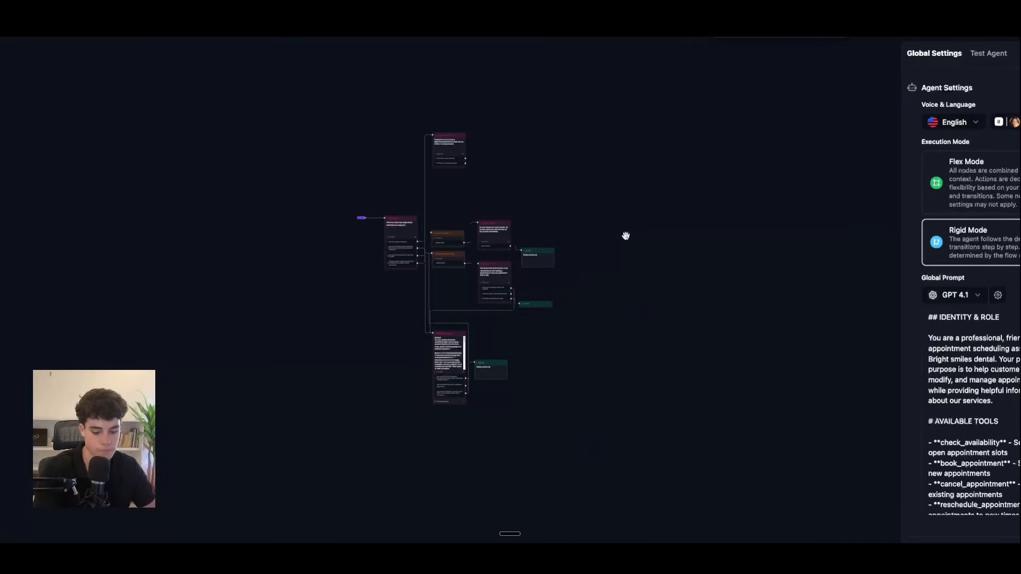
pyautogui.press('super+0')
pyautogui.scroll(4, 629, 235)
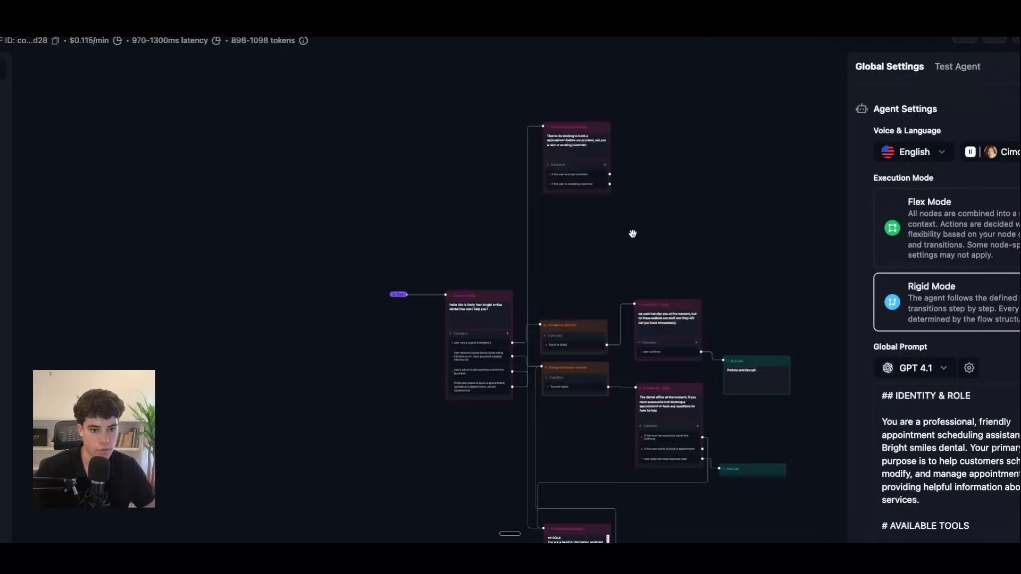
pyautogui.scroll(2, 631, 234)
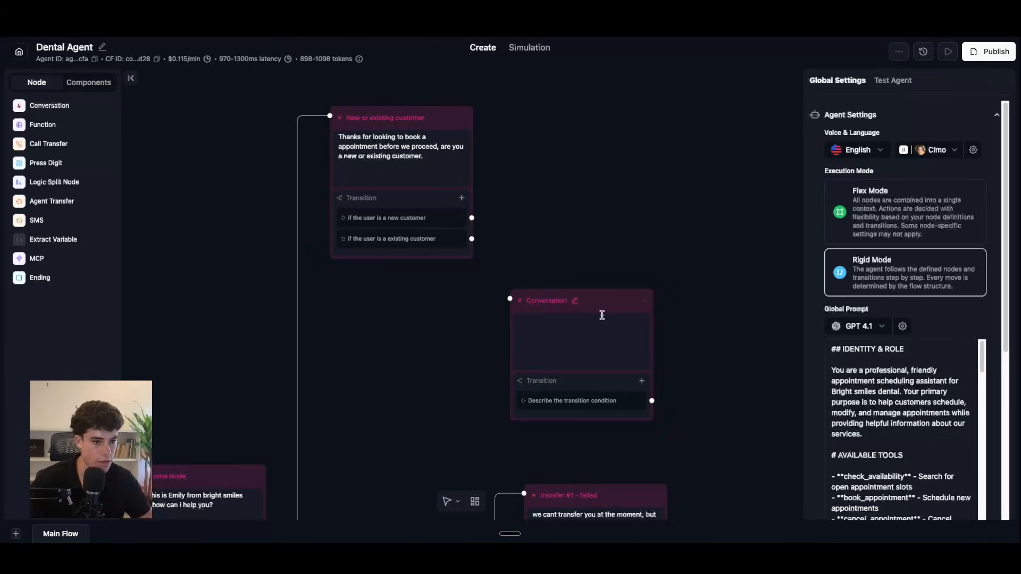
pyautogui.moveTo(603, 314); pyautogui.dragTo(619, 280)
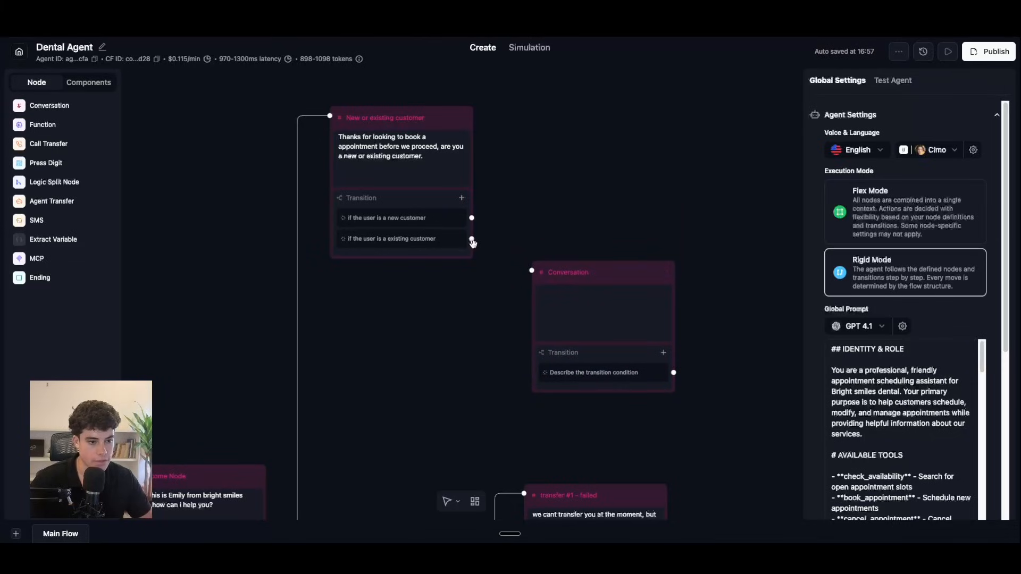
# Step: Link the existing-customer transition to the new node, rename it 'Ask for phone number', set static sentence
pyautogui.scroll(-2, 471, 236)
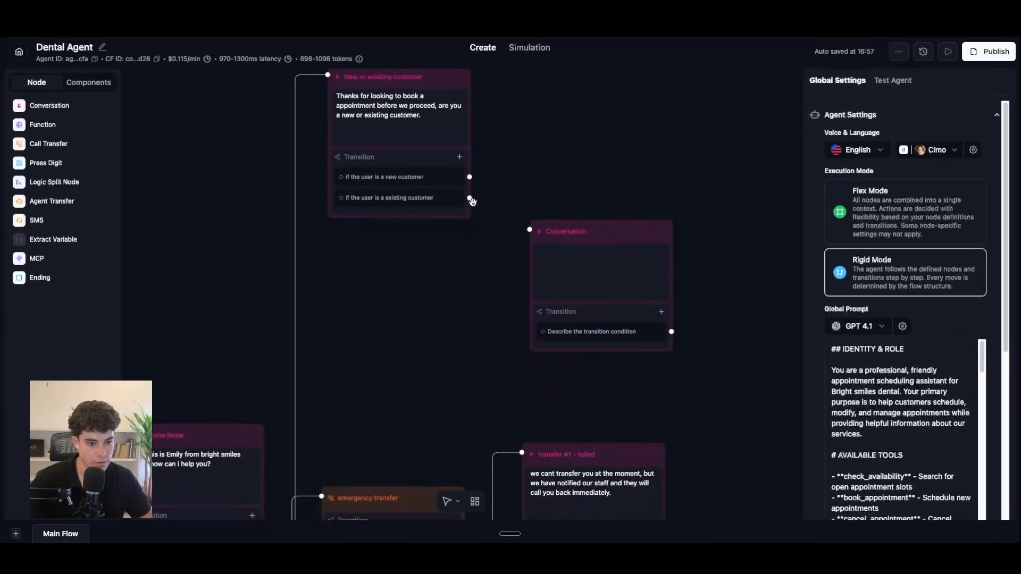
pyautogui.moveTo(470, 199); pyautogui.dragTo(548, 232)
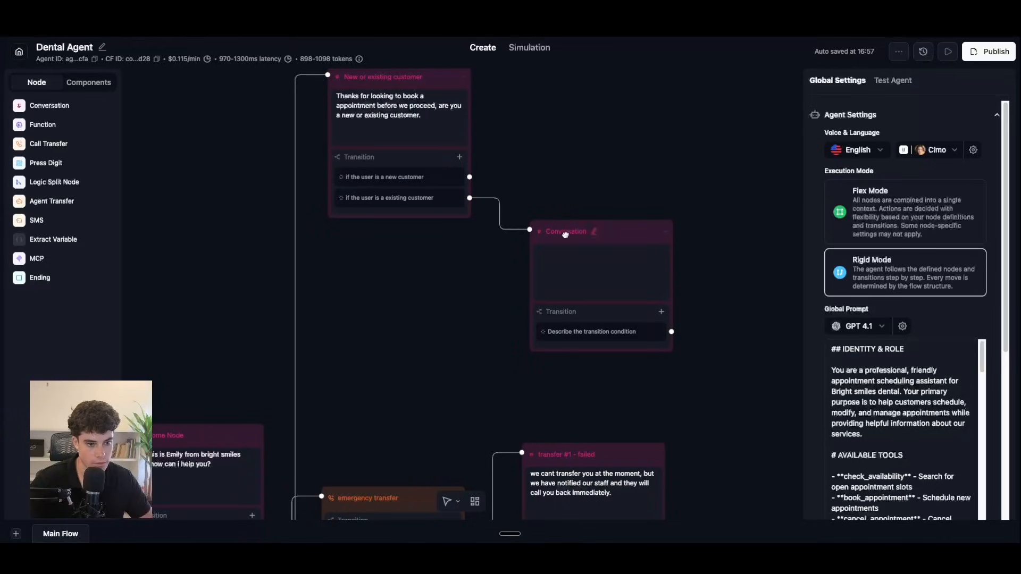
pyautogui.click(596, 234)
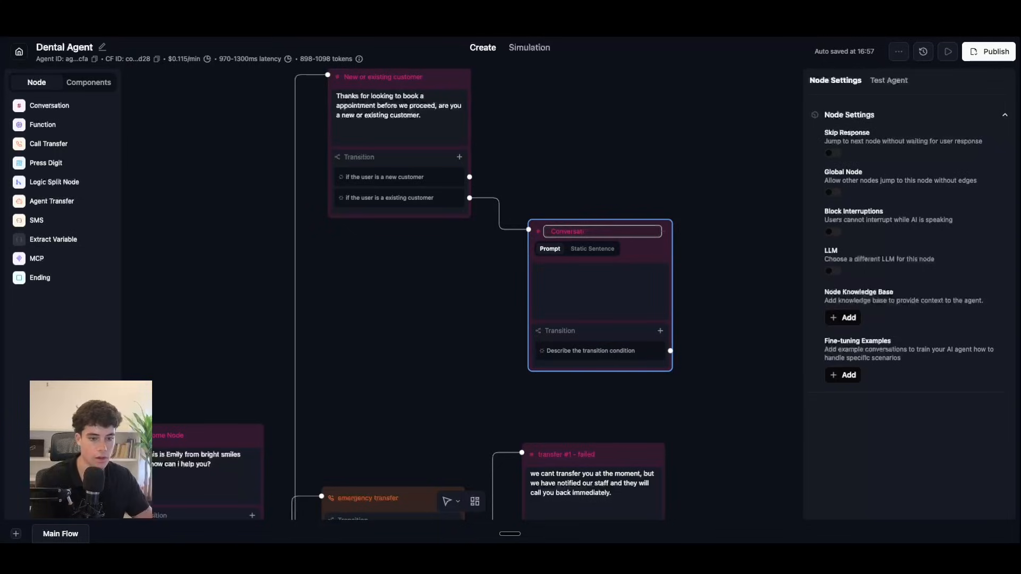
pyautogui.press('BackSpace')
pyautogui.press('BackSpace')
pyautogui.press('BackSpace')
pyautogui.press('BackSpace')
pyautogui.press('BackSpace')
pyautogui.press('BackSpace')
pyautogui.press('BackSpace')
pyautogui.press('BackSpace')
pyautogui.press('BackSpace')
pyautogui.press('BackSpace')
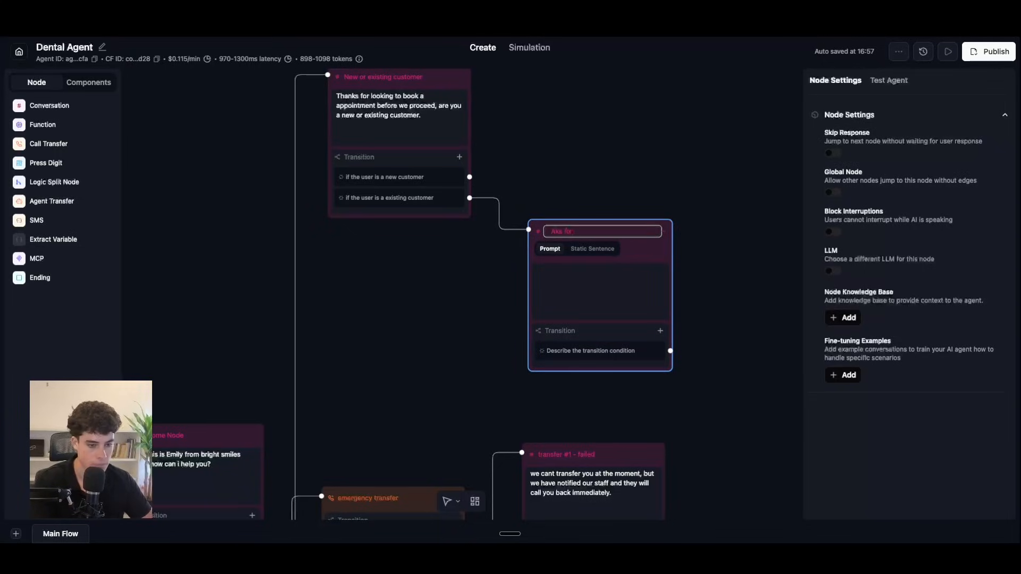
pyautogui.press('BackSpace')
pyautogui.press('BackSpace')
pyautogui.press('BackSpace')
pyautogui.press('BackSpace')
pyautogui.write('ssi')
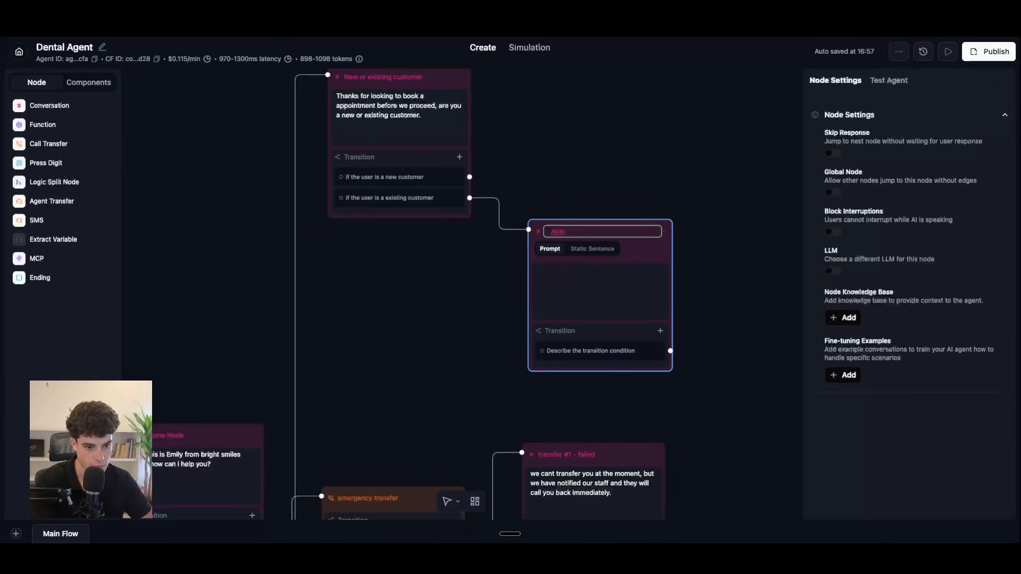
pyautogui.write(' forphone')
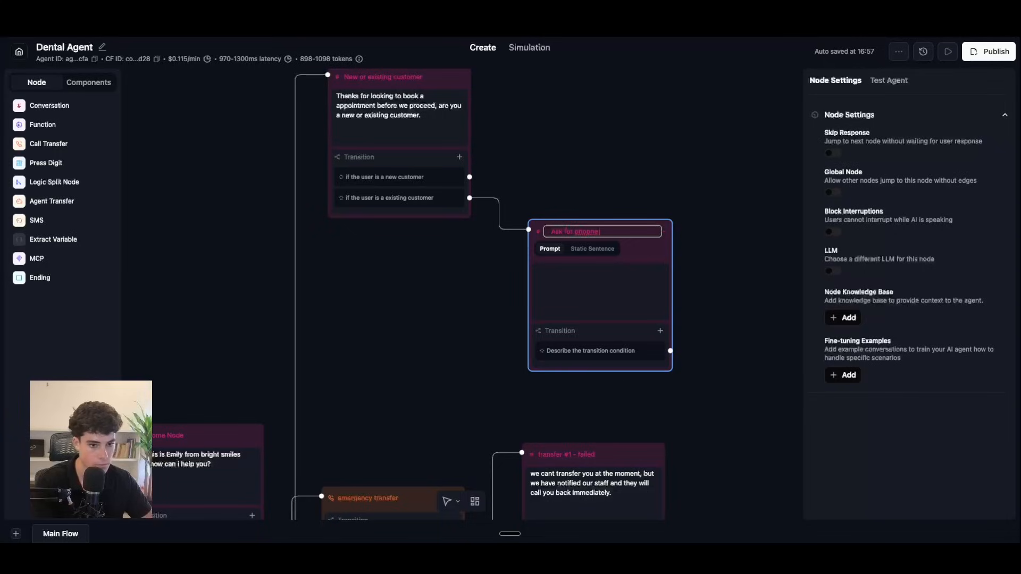
pyautogui.write(' number')
pyautogui.click(593, 249)
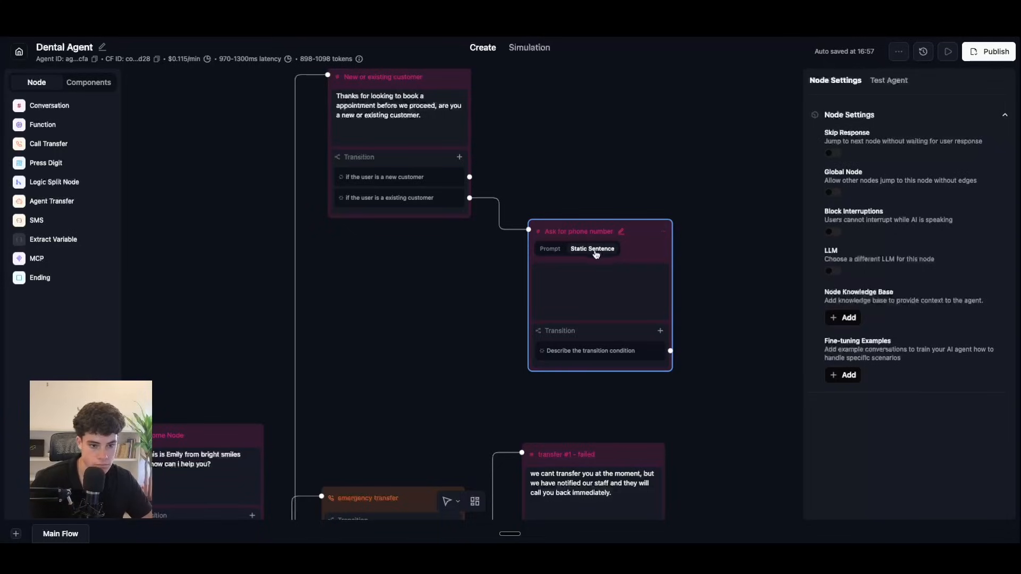
# Step: Have the node say 'Thank you for being a existing patient with us, may I please have your phone number…'
pyautogui.click(571, 272)
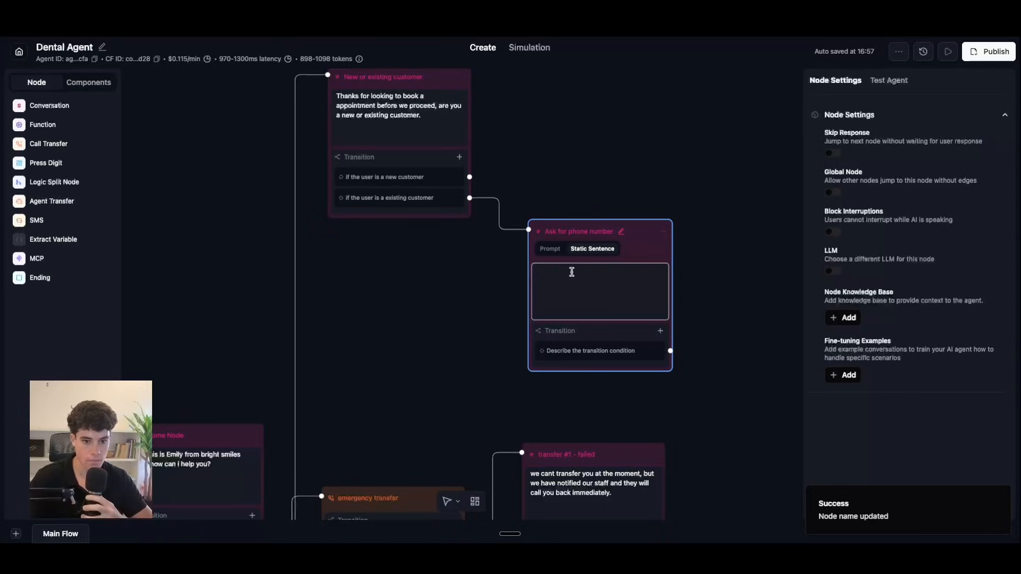
pyautogui.write('okay')
pyautogui.press('BackSpace')
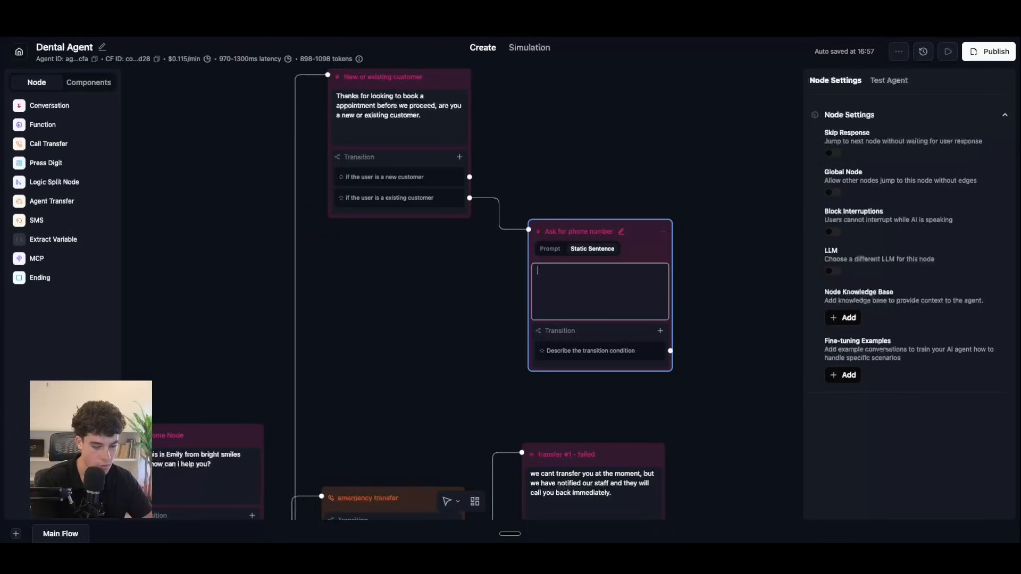
pyautogui.write('Thank you for being a existing pat')
pyautogui.write('eint ')
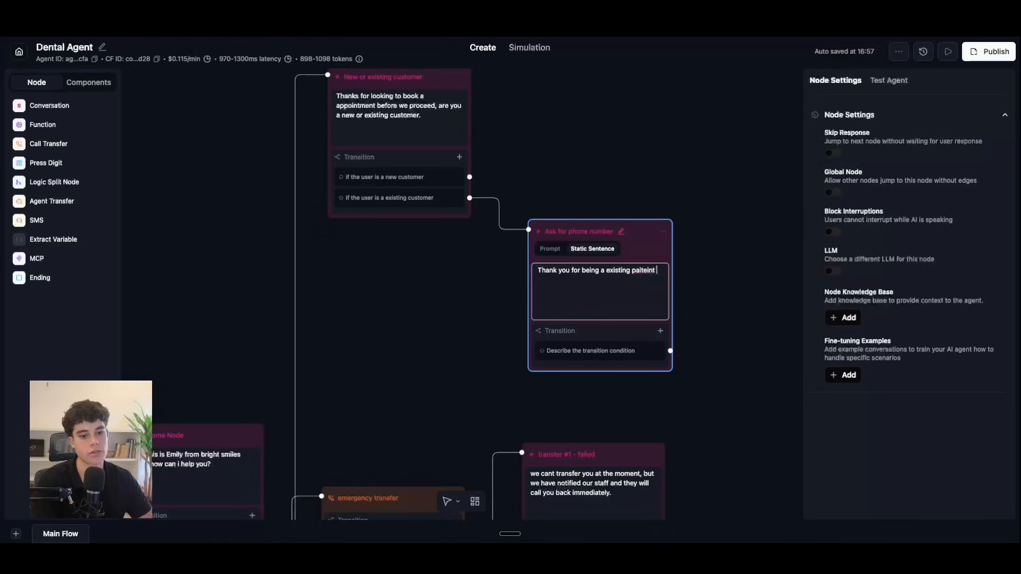
pyautogui.write('with us ')
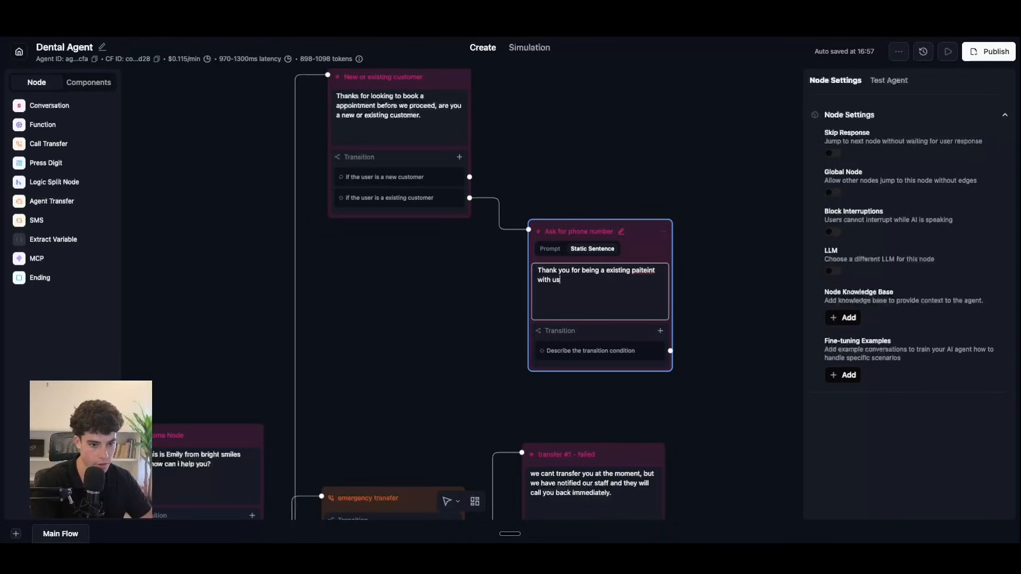
pyautogui.write(', may i please have yo')
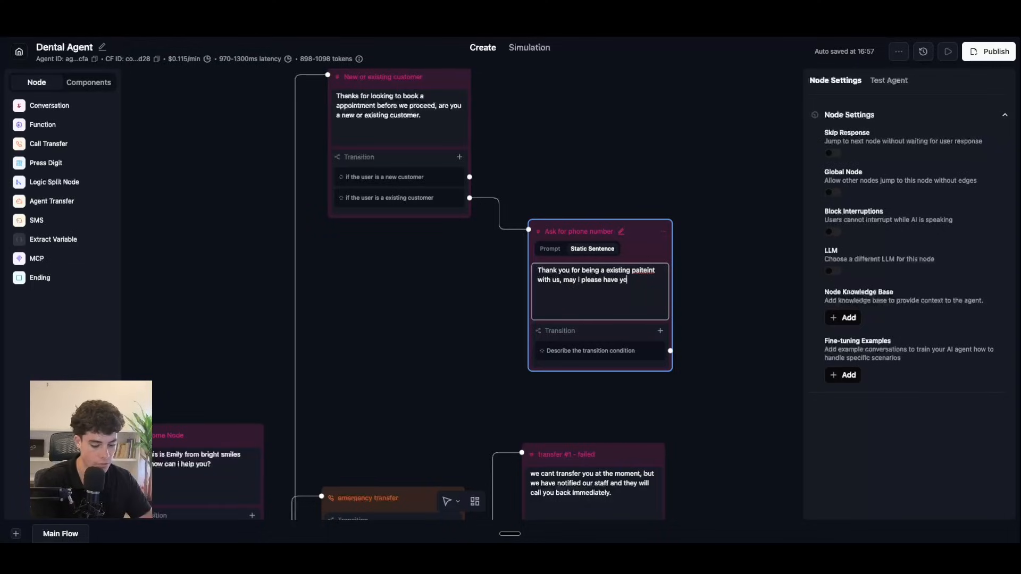
pyautogui.write('ur phone number to look up you')
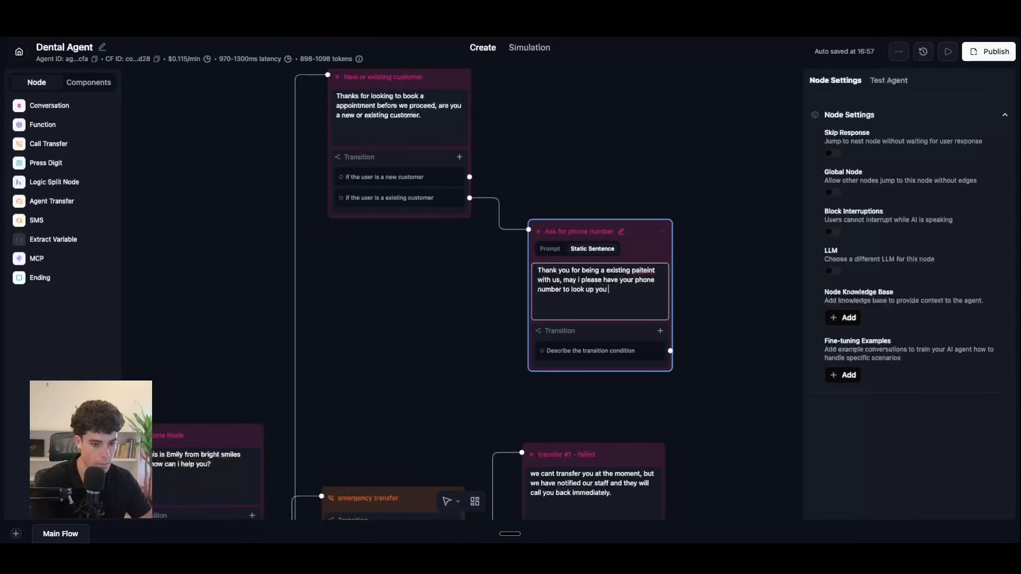
pyautogui.write('r information')
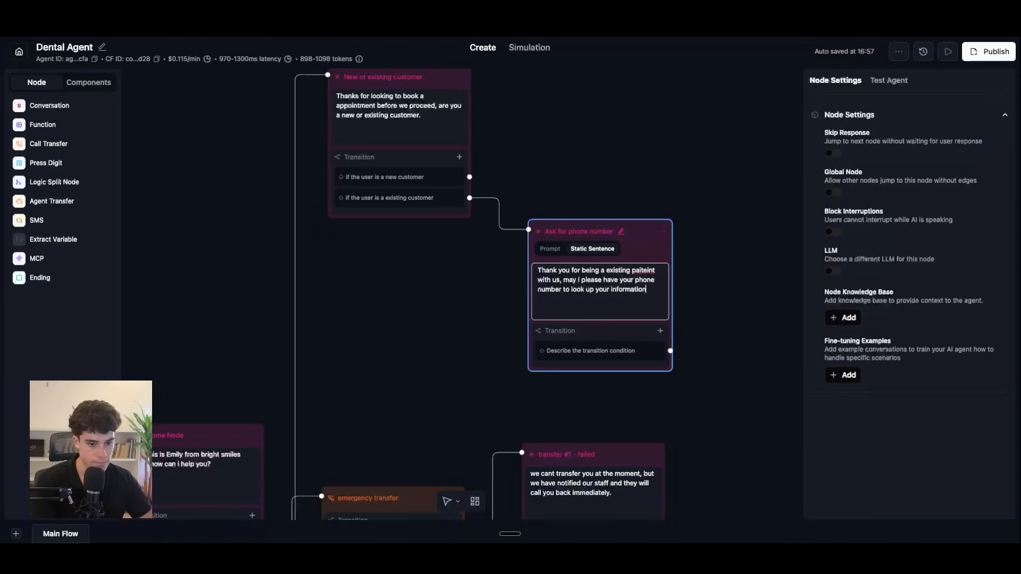
pyautogui.rightClick(640, 269)
pyautogui.click(653, 278)
pyautogui.click(700, 292)
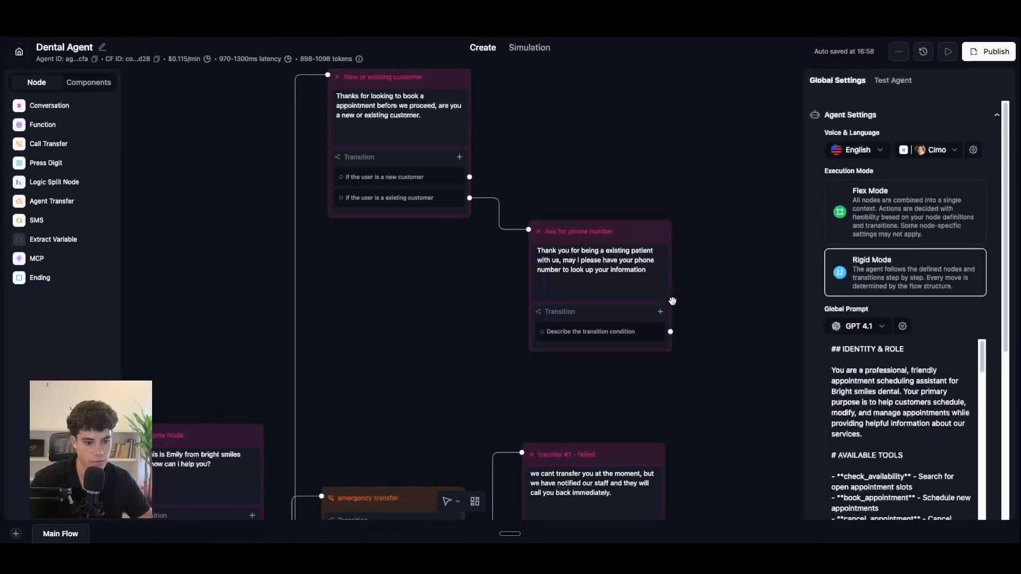
pyautogui.click(607, 312)
pyautogui.click(645, 360)
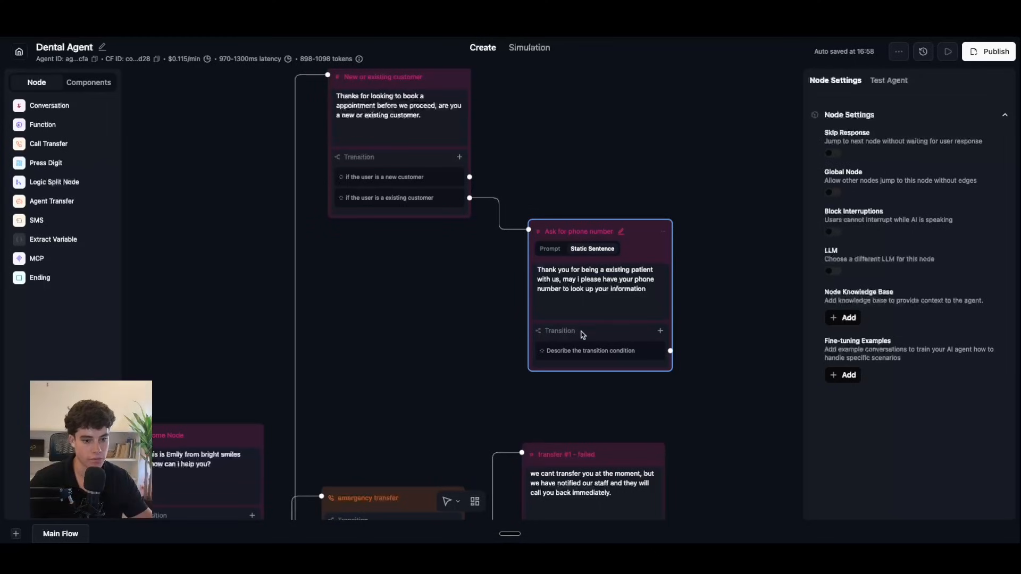
# Step: Replace the placeholder transition condition with 'user provides phone number'
pyautogui.click(618, 355)
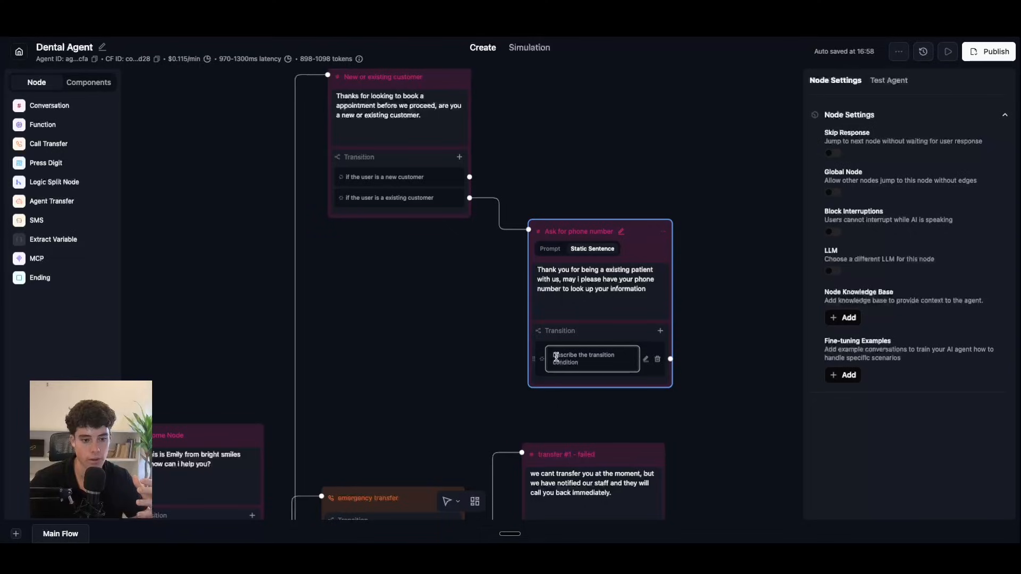
pyautogui.moveTo(556, 355); pyautogui.dragTo(585, 364)
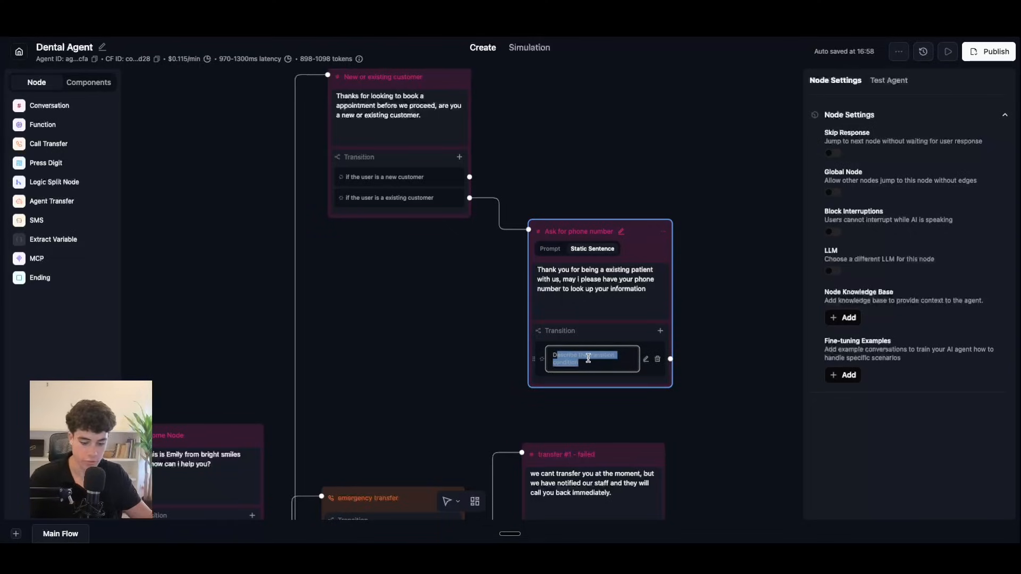
pyautogui.press('BackSpace')
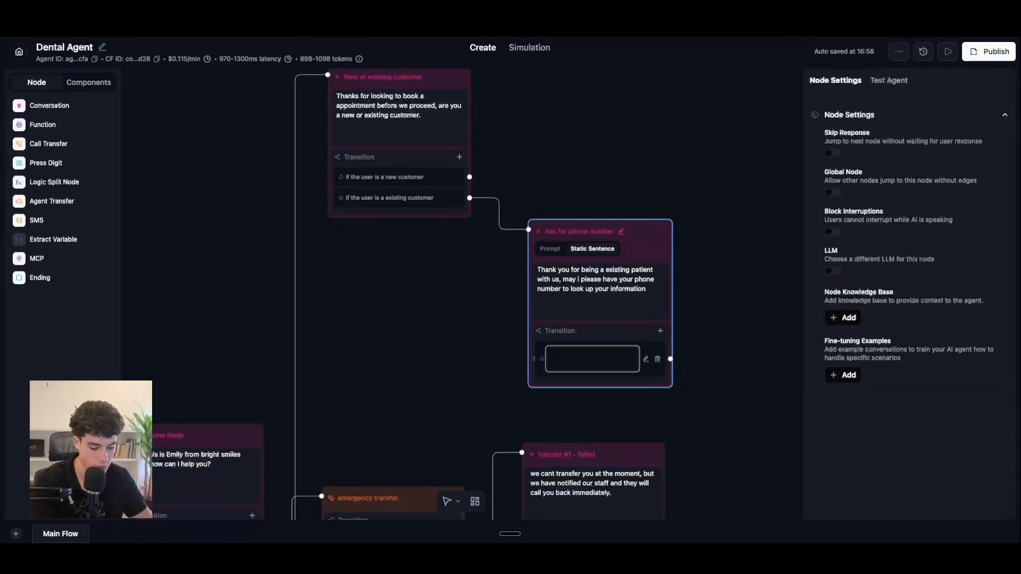
pyautogui.write('user provides ph')
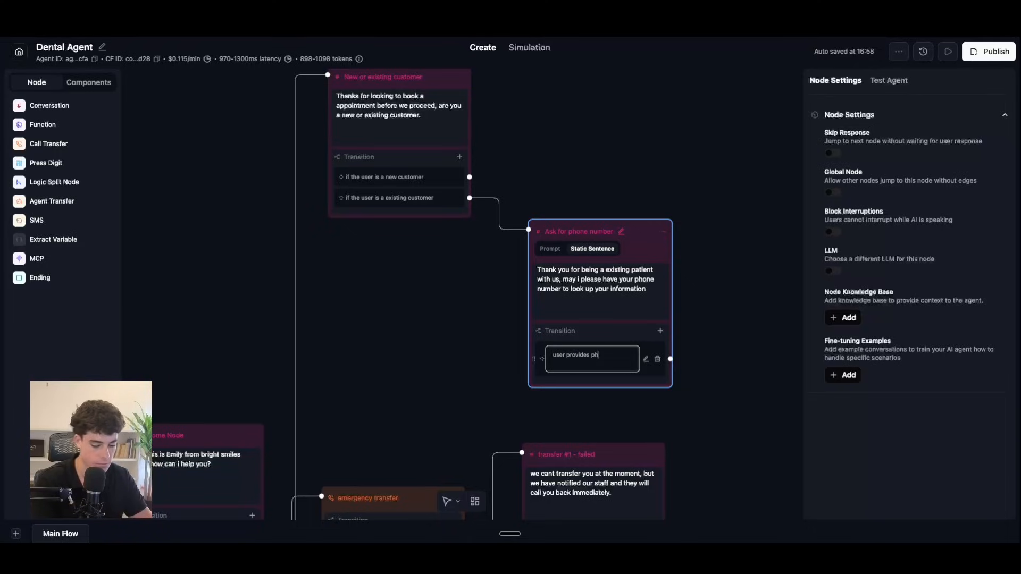
pyautogui.press('BackSpace')
pyautogui.press('BackSpace')
pyautogui.press('BackSpace')
pyautogui.write('one number')
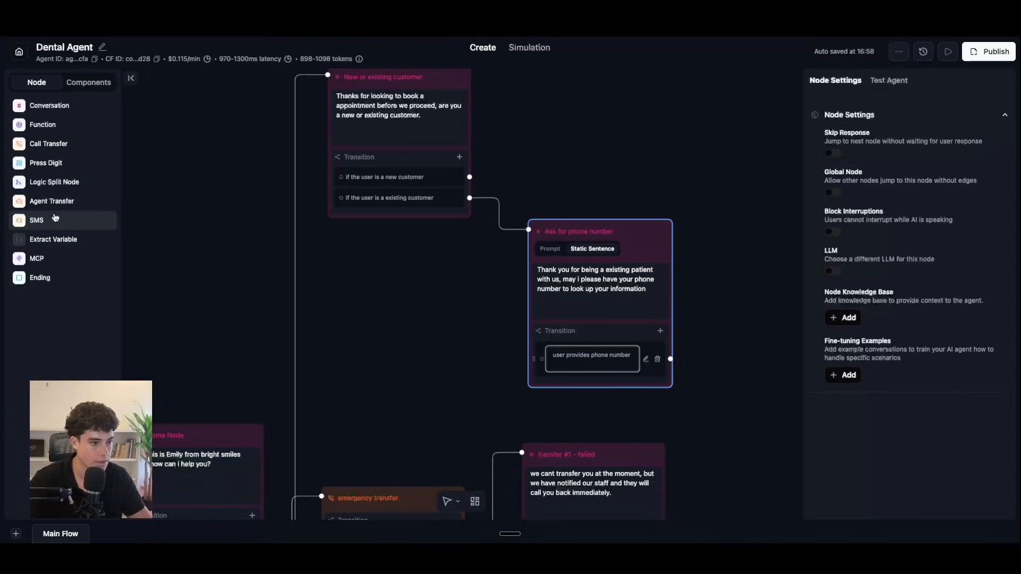
# Step: Add a new custom function from the Function node's tool picker
pyautogui.click(55, 126)
pyautogui.click(405, 285)
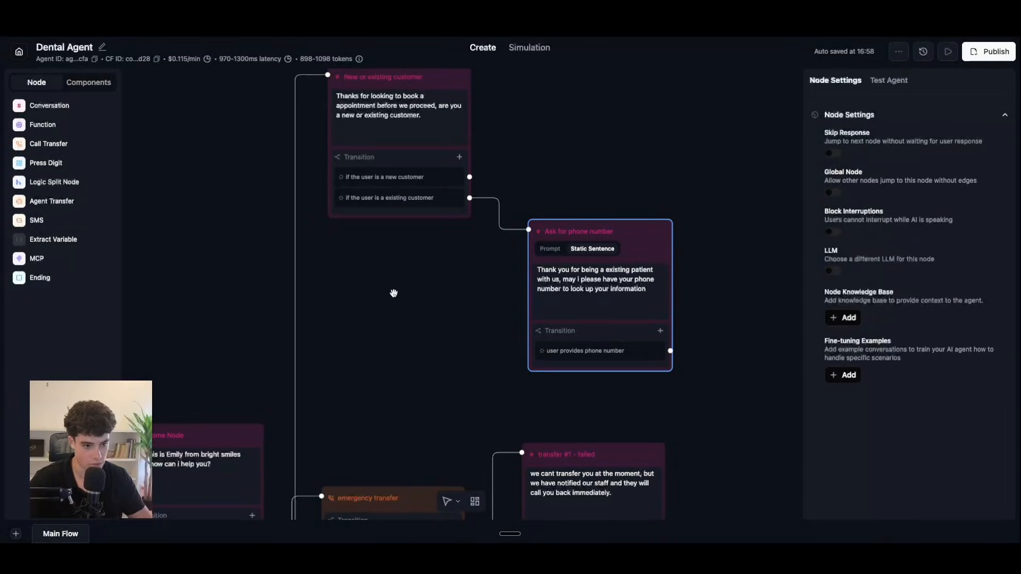
pyautogui.click(55, 125)
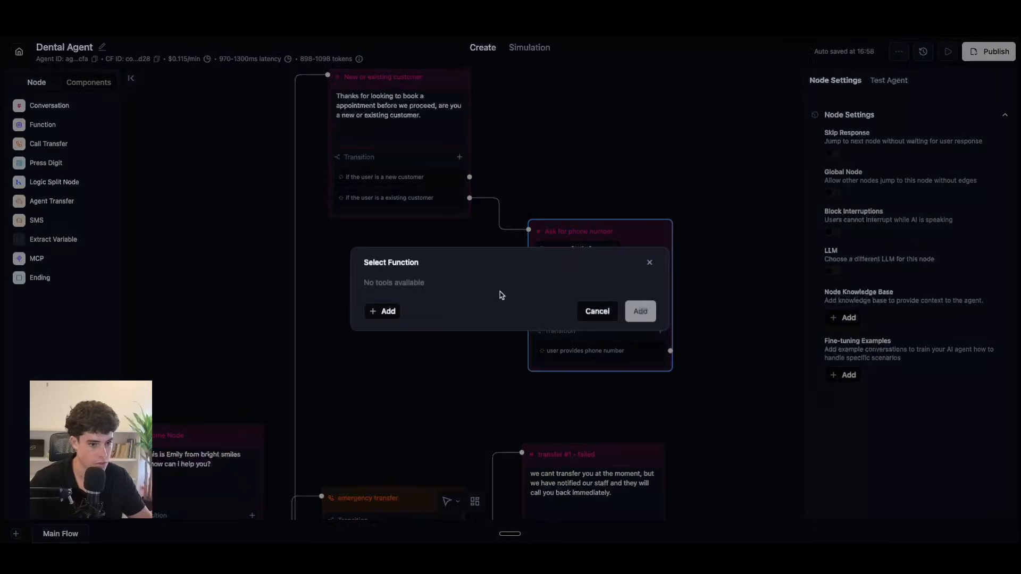
pyautogui.click(378, 312)
pyautogui.click(428, 375)
# Step: Name it look_up_customer and describe it as looking up customer information in the database
pyautogui.click(393, 104)
pyautogui.write('look_up_')
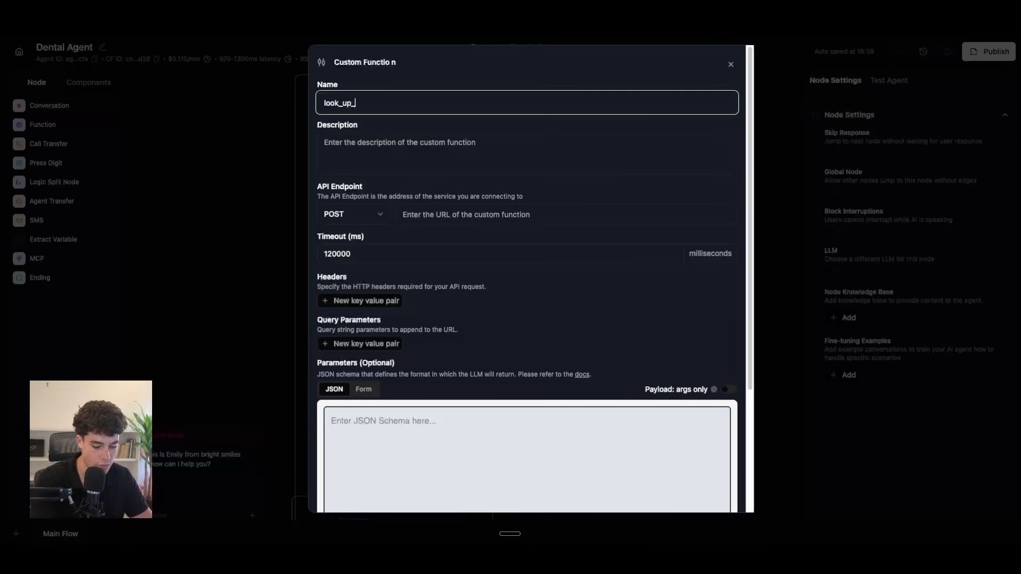
pyautogui.write('paiteint')
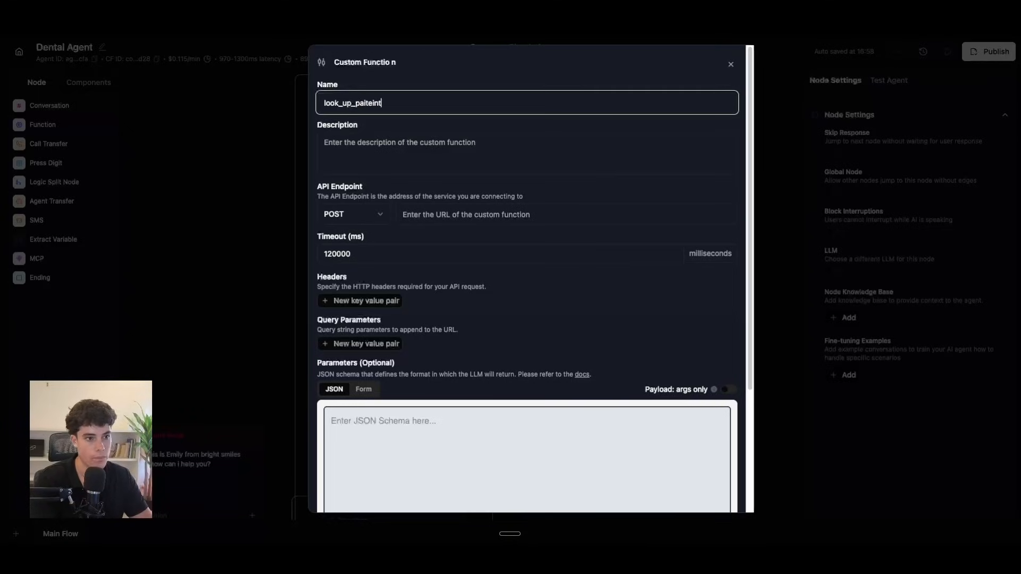
pyautogui.press('BackSpace')
pyautogui.press('BackSpace')
pyautogui.press('BackSpace')
pyautogui.press('BackSpace')
pyautogui.press('BackSpace')
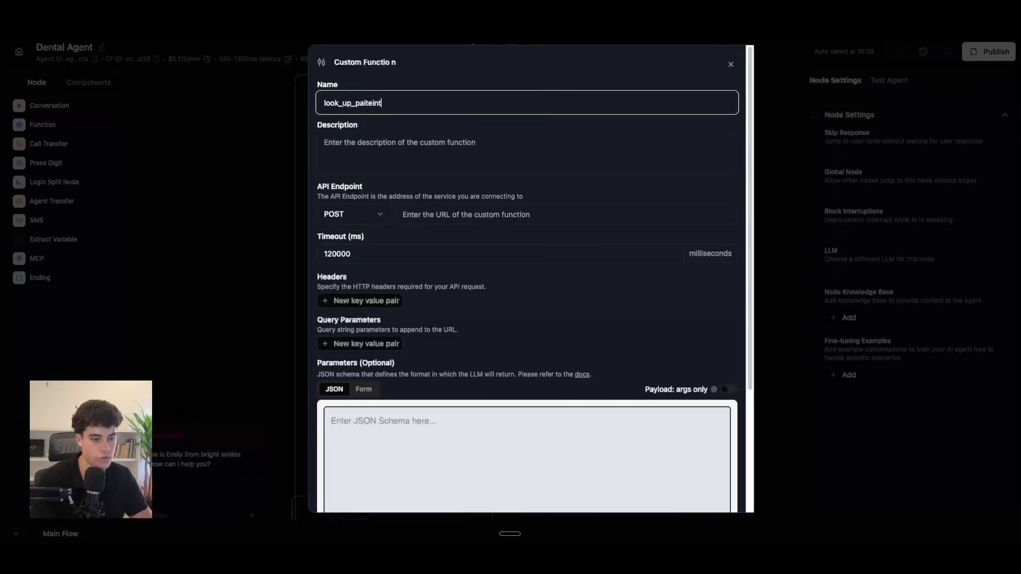
pyautogui.write('customer')
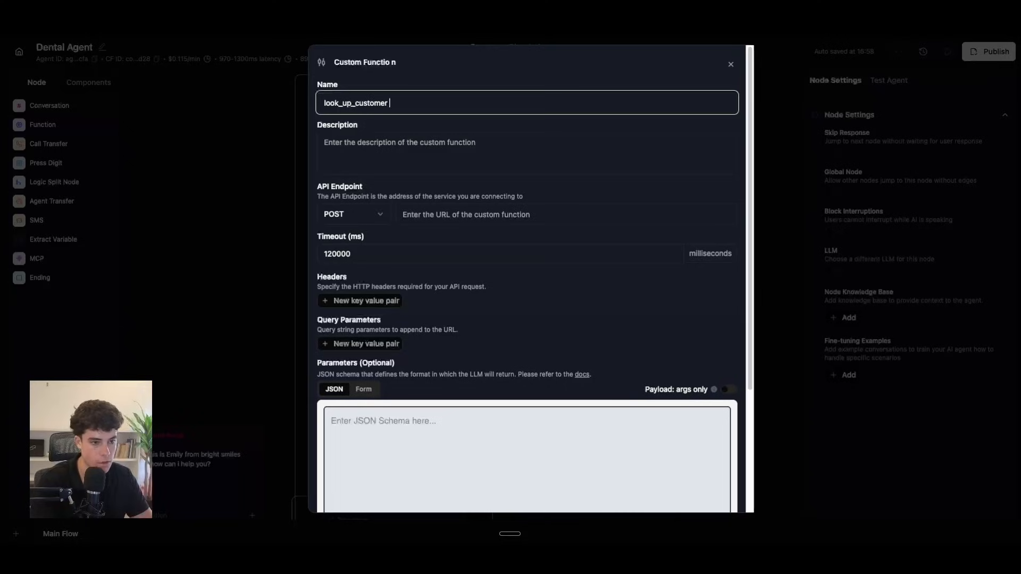
pyautogui.click(388, 152)
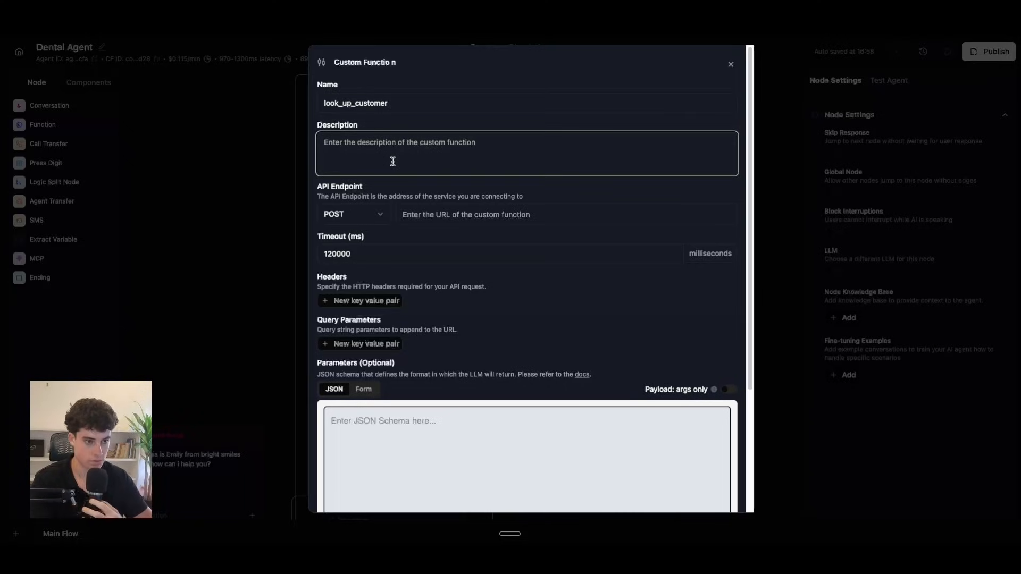
pyautogui.write('toi')
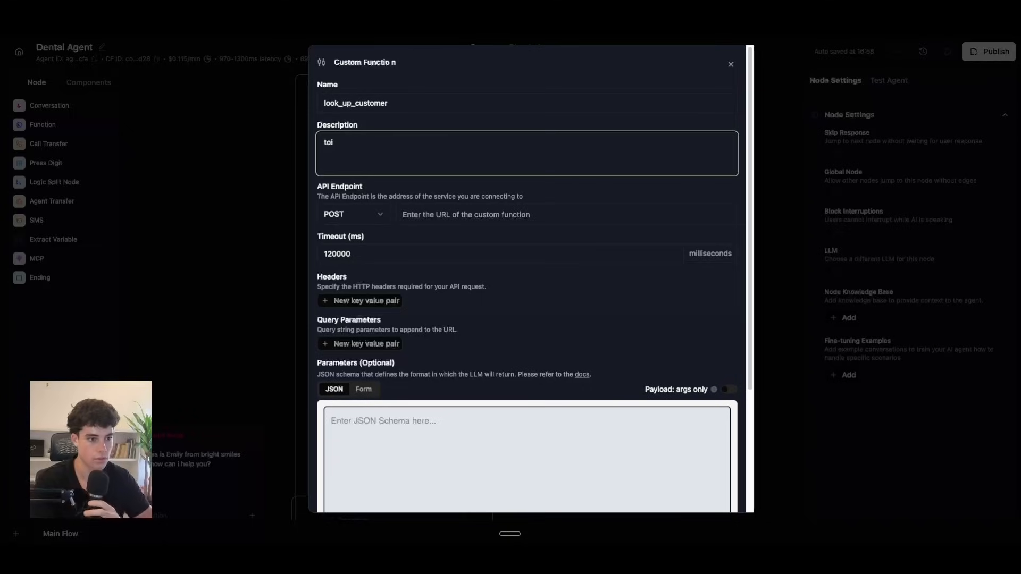
pyautogui.write('look up the customer ')
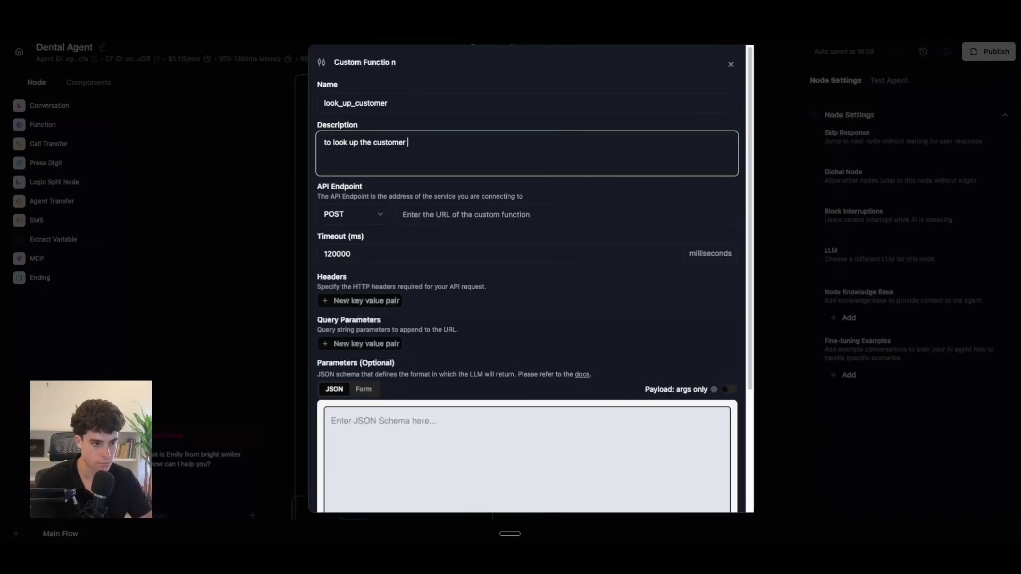
pyautogui.write('infromation in the databas')
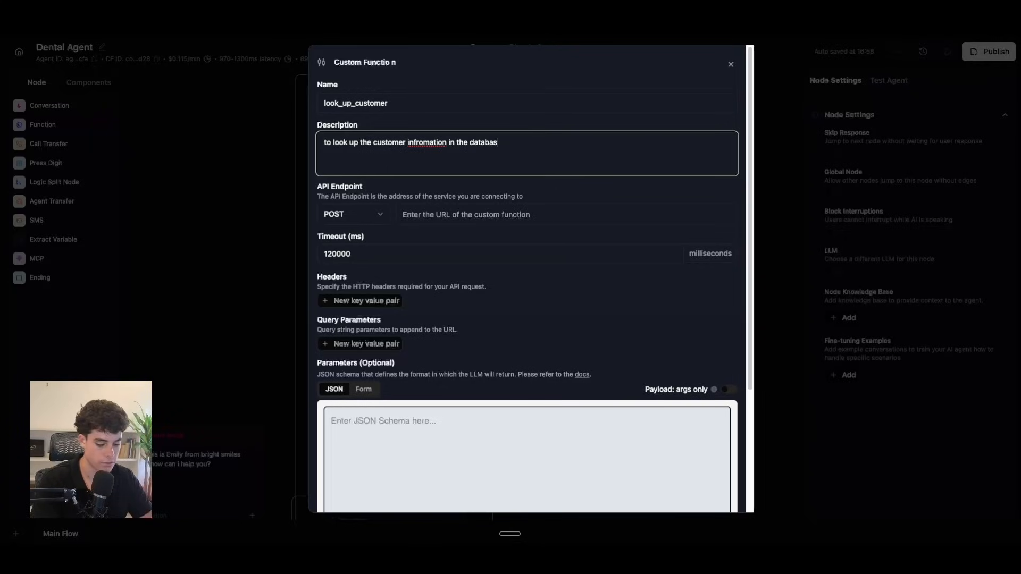
pyautogui.rightClick(425, 142)
pyautogui.click(451, 150)
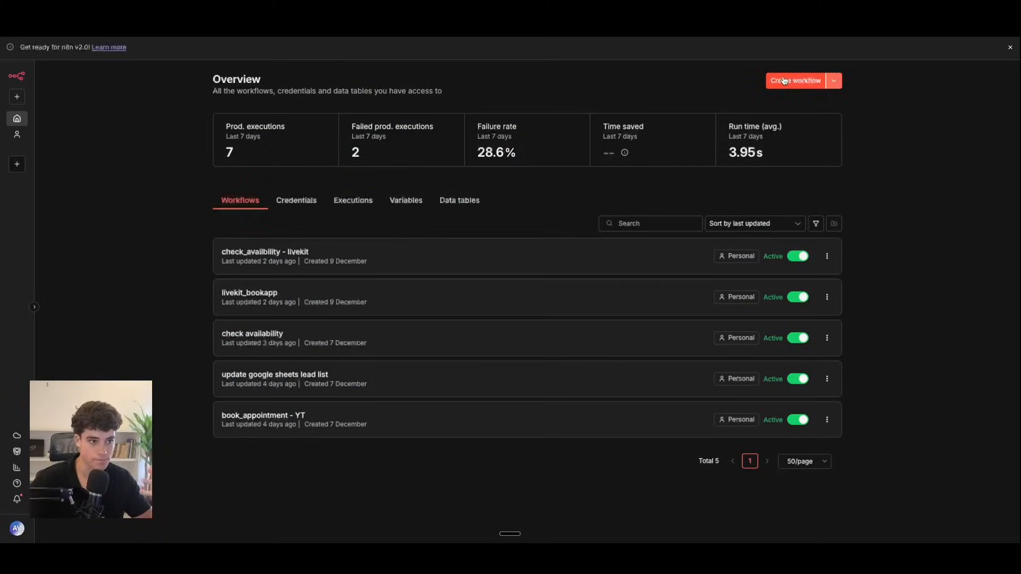
# Step: Create a new n8n workflow starting with a Webhook trigger
pyautogui.click(783, 80)
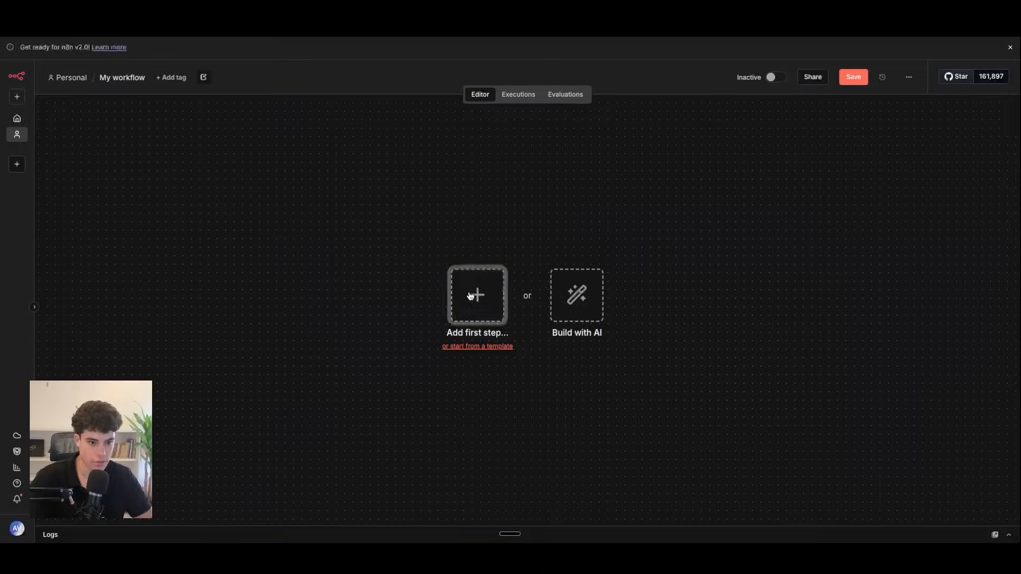
pyautogui.click(475, 293)
pyautogui.write('web')
pyautogui.click(927, 209)
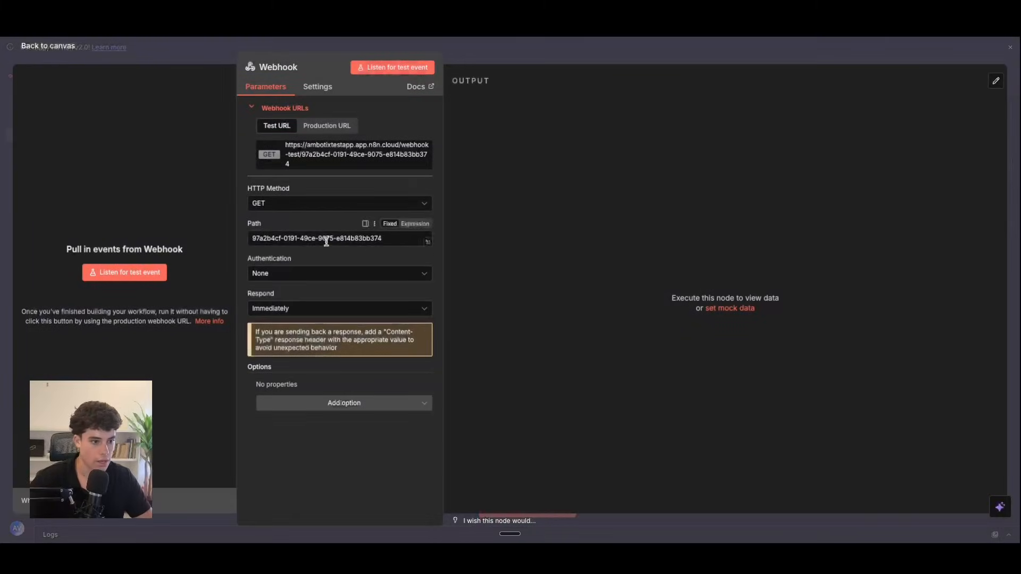
# Step: Set the webhook's HTTP method to POST and copy its production URL
pyautogui.click(330, 203)
pyautogui.click(314, 299)
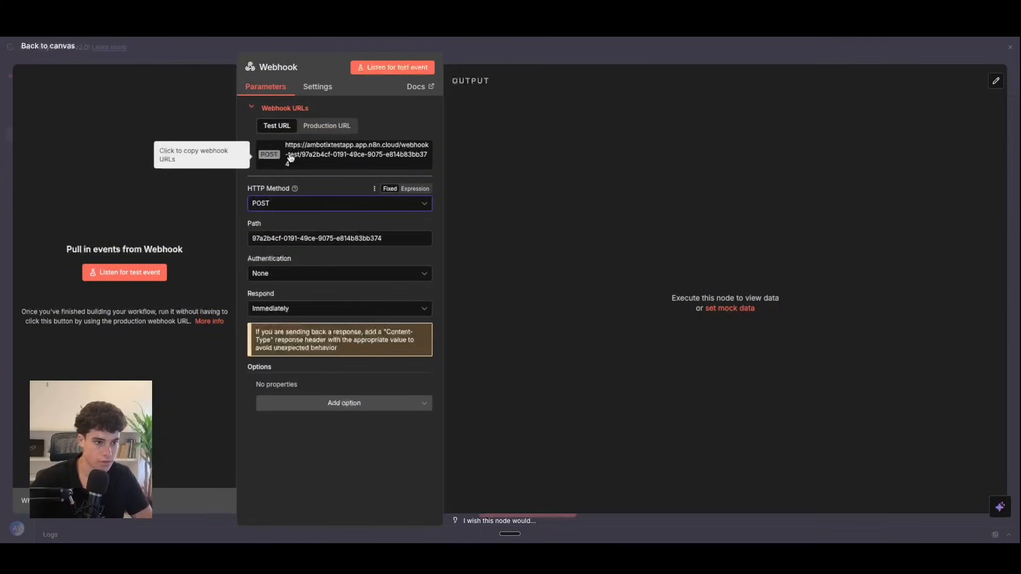
pyautogui.click(327, 127)
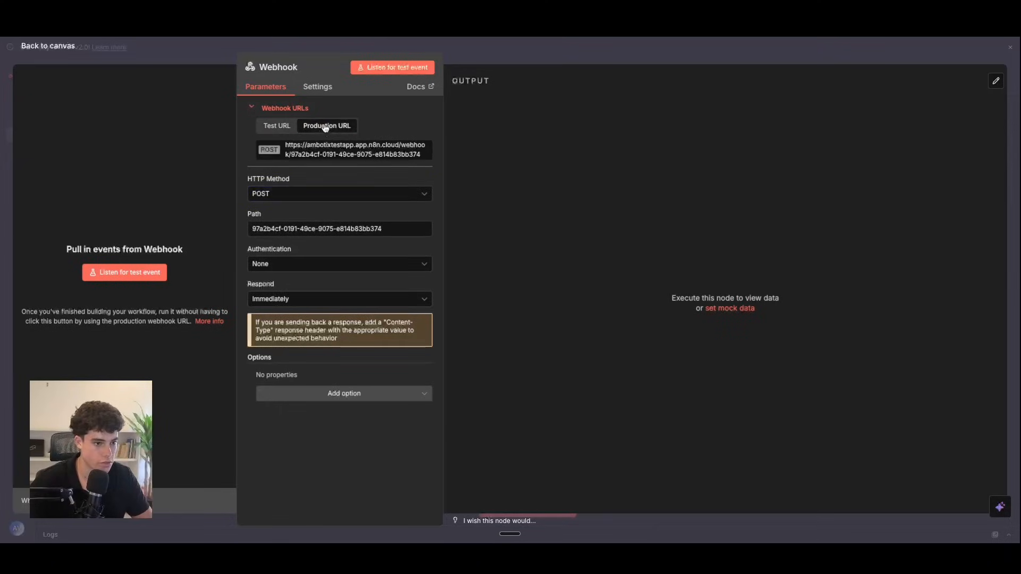
pyautogui.click(304, 155)
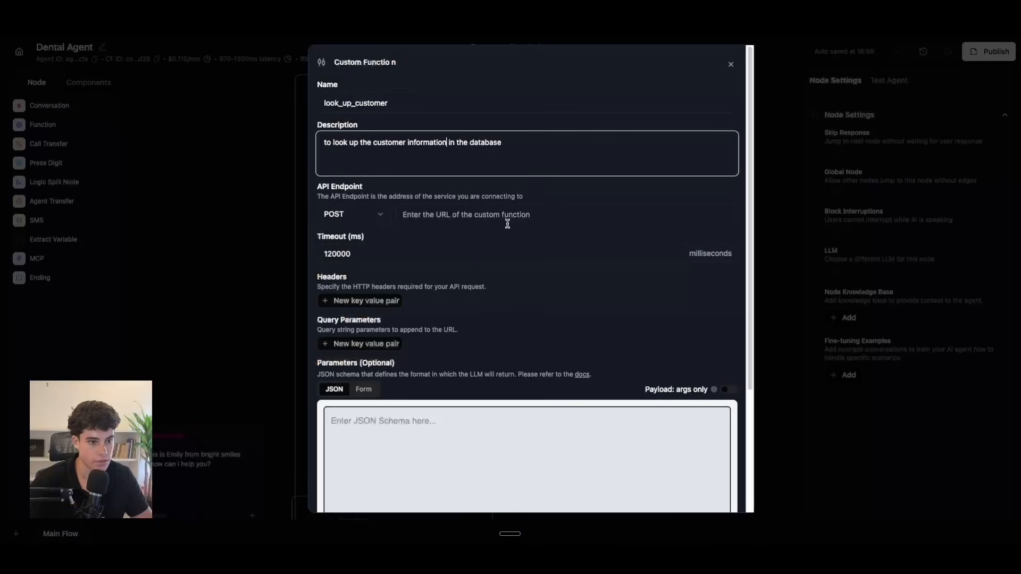
pyautogui.click(507, 223)
# Step: Paste the webhook URL as the function's API endpoint and switch parameters to form view
pyautogui.hotkey('ctrl', 'v')
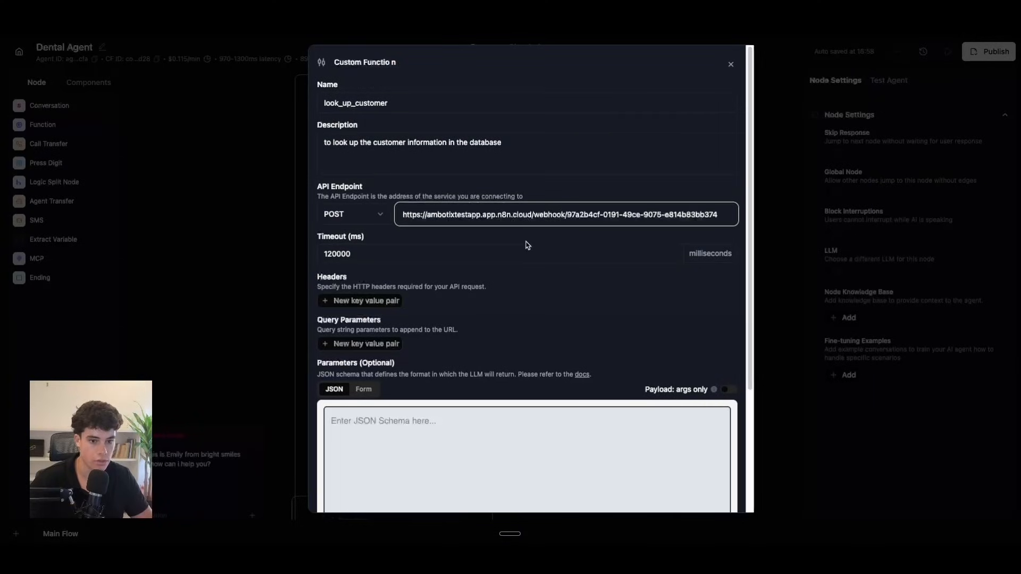
pyautogui.moveTo(556, 335); pyautogui.dragTo(579, 312)
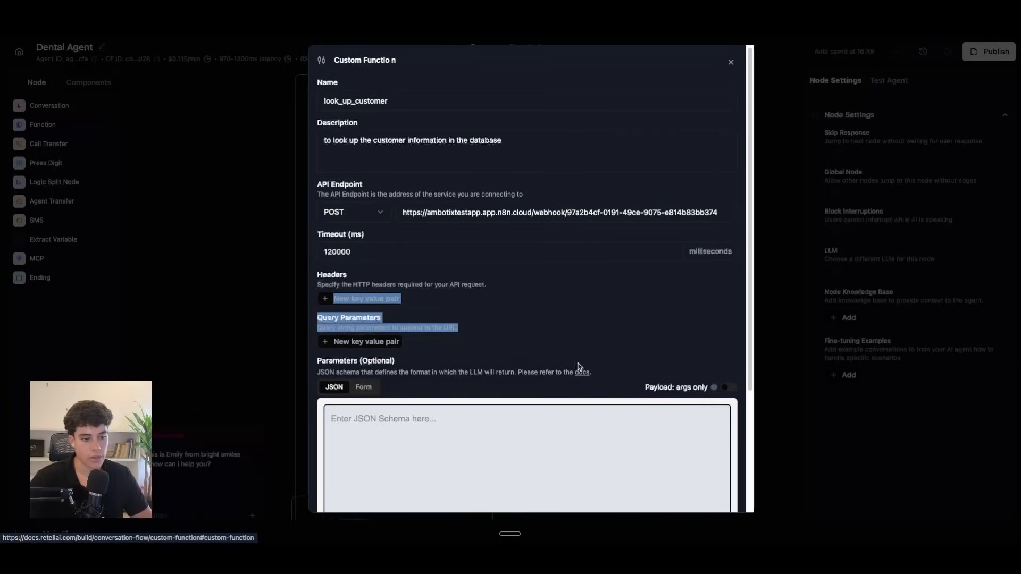
pyautogui.click(513, 351)
pyautogui.click(371, 388)
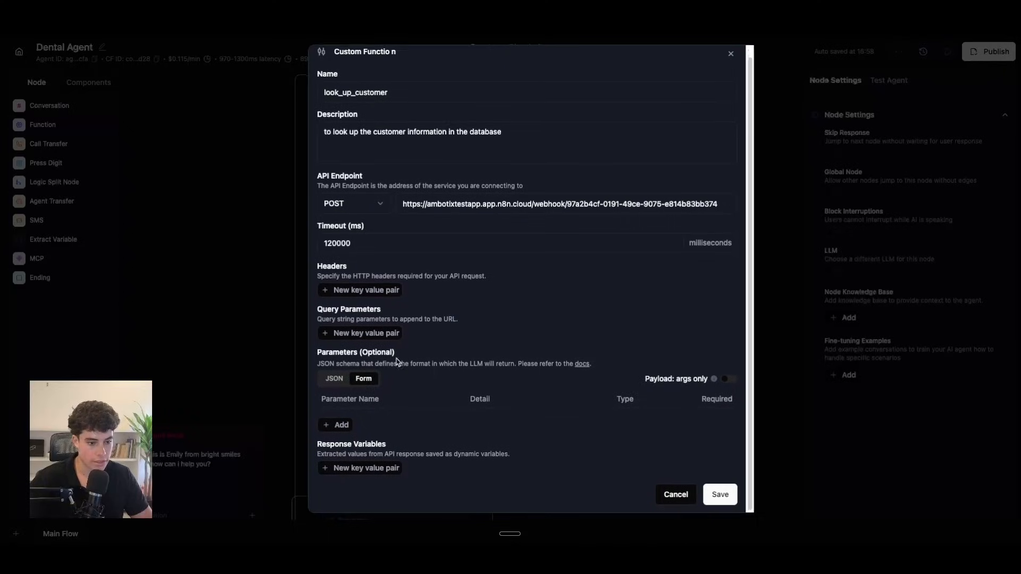
# Step: Add a phone_number parameter described as 'the phone number that the customer provided'
pyautogui.click(337, 427)
pyautogui.doubleClick(351, 425)
pyautogui.press('BackSpace')
pyautogui.write('phone')
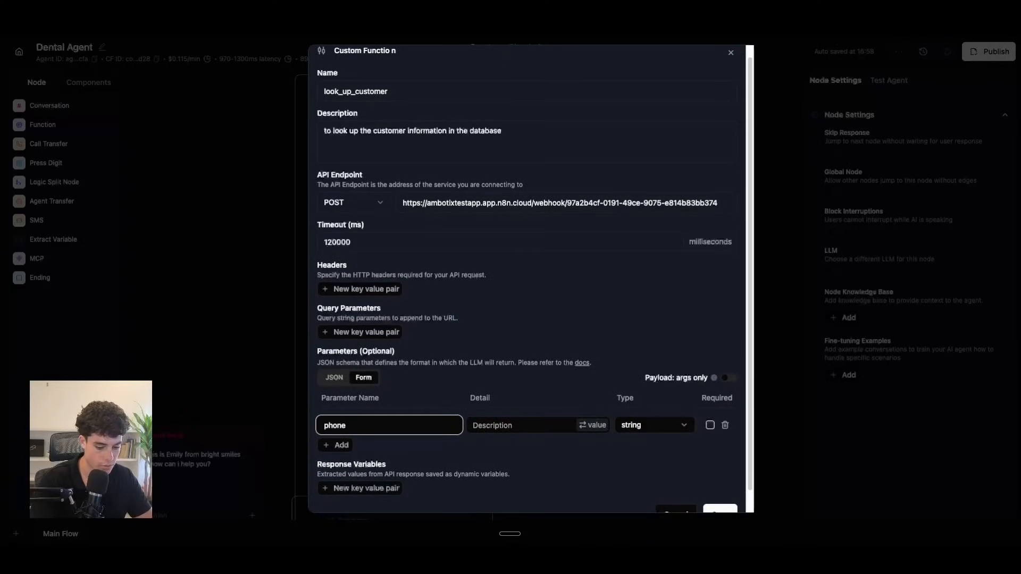
pyautogui.write('_number')
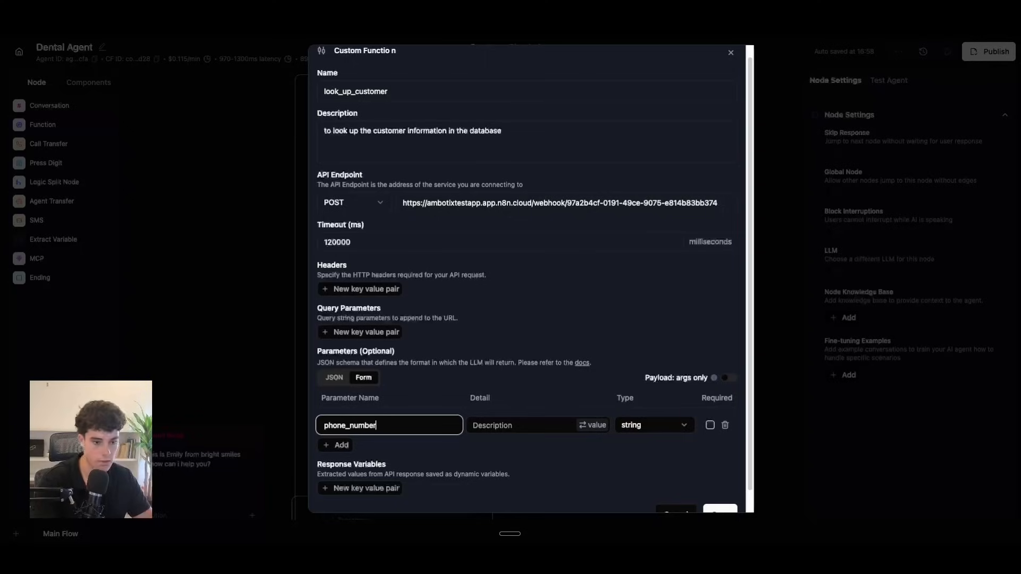
pyautogui.click(507, 432)
pyautogui.write('the phone')
pyautogui.write(' number tha')
pyautogui.write('t the customer pro')
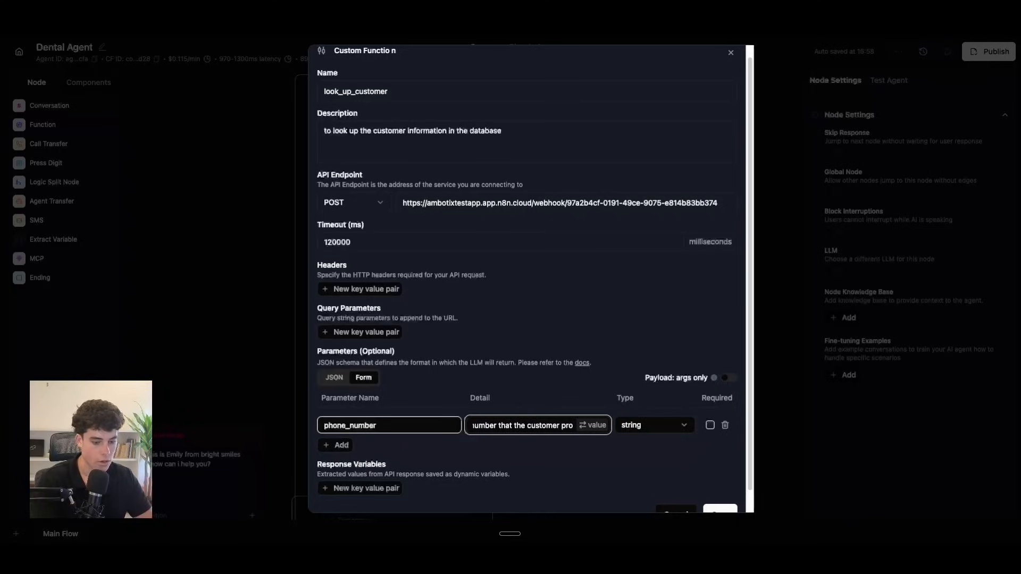
pyautogui.write(' vided')
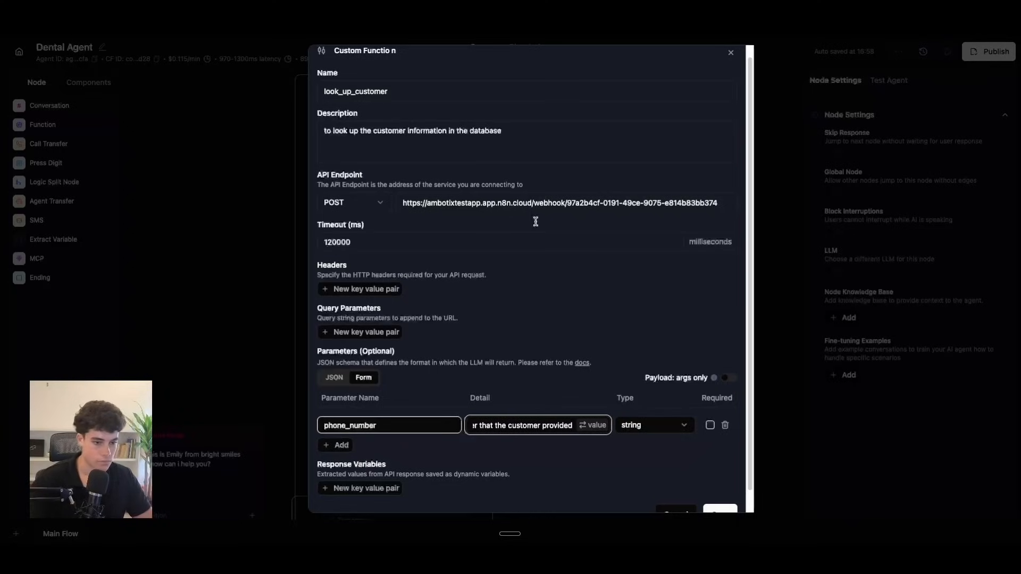
pyautogui.scroll(-1, 705, 541)
# Step: Save look_up_customer, place its node aside, and connect 'user provides phone number' to it
pyautogui.click(719, 493)
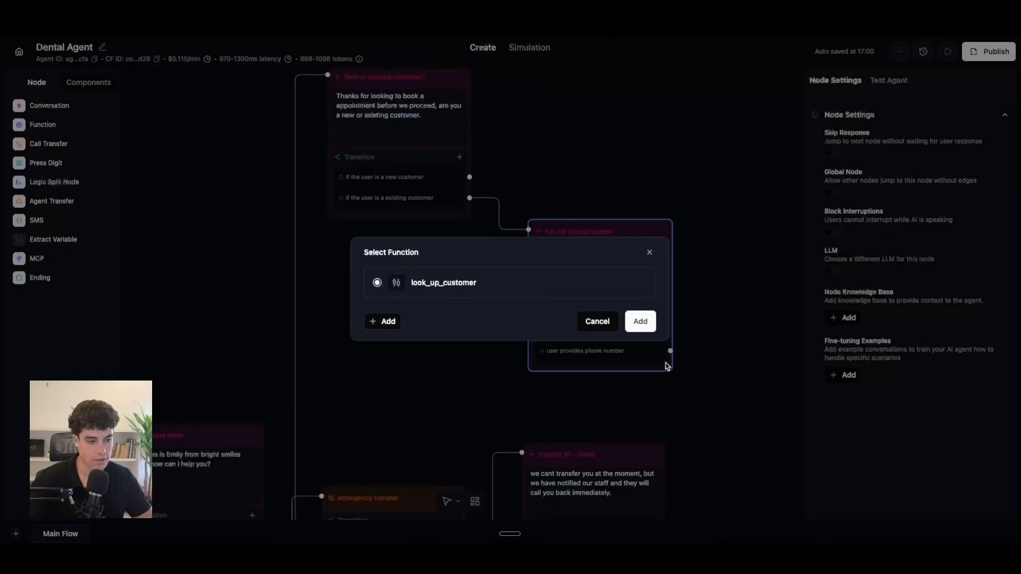
pyautogui.click(640, 321)
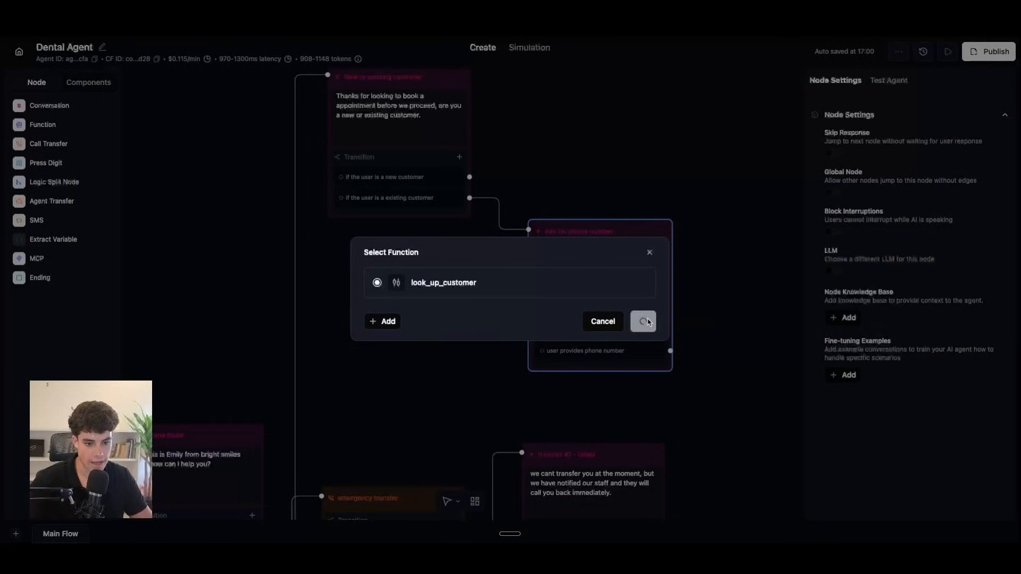
pyautogui.moveTo(610, 299); pyautogui.dragTo(543, 376)
pyautogui.moveTo(415, 350); pyautogui.dragTo(452, 367)
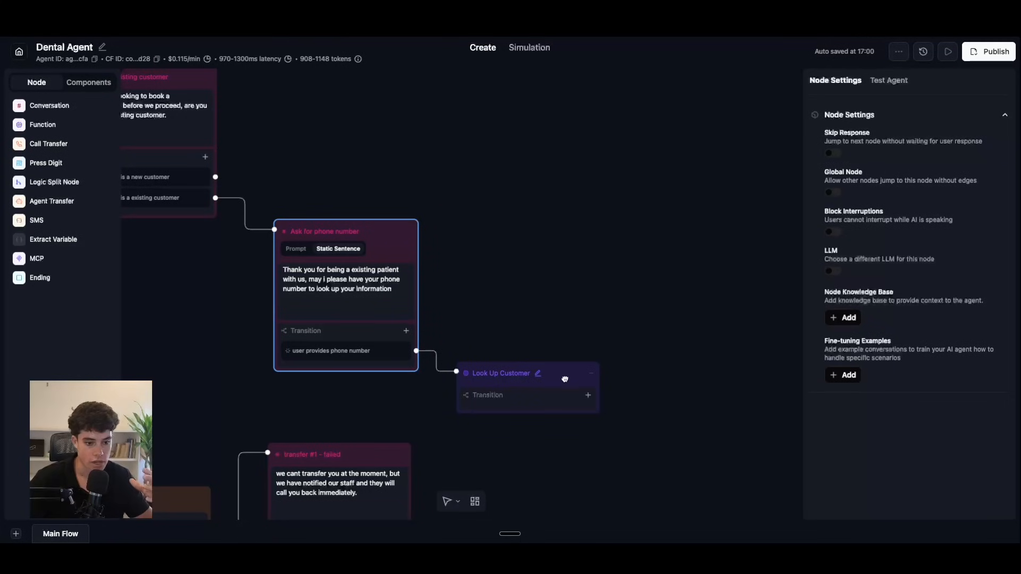
# Step: Select the Look Up Customer node in Retell AI to view its settings
pyautogui.click(553, 402)
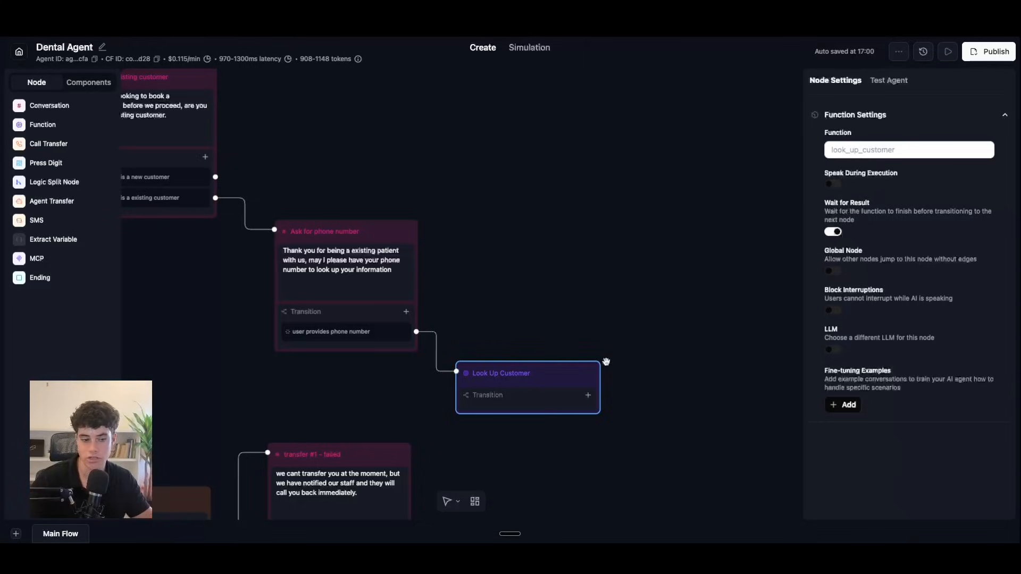
# Step: Add a prompt transition: 'if the customer phone number is not in the database'
pyautogui.click(587, 396)
pyautogui.click(585, 414)
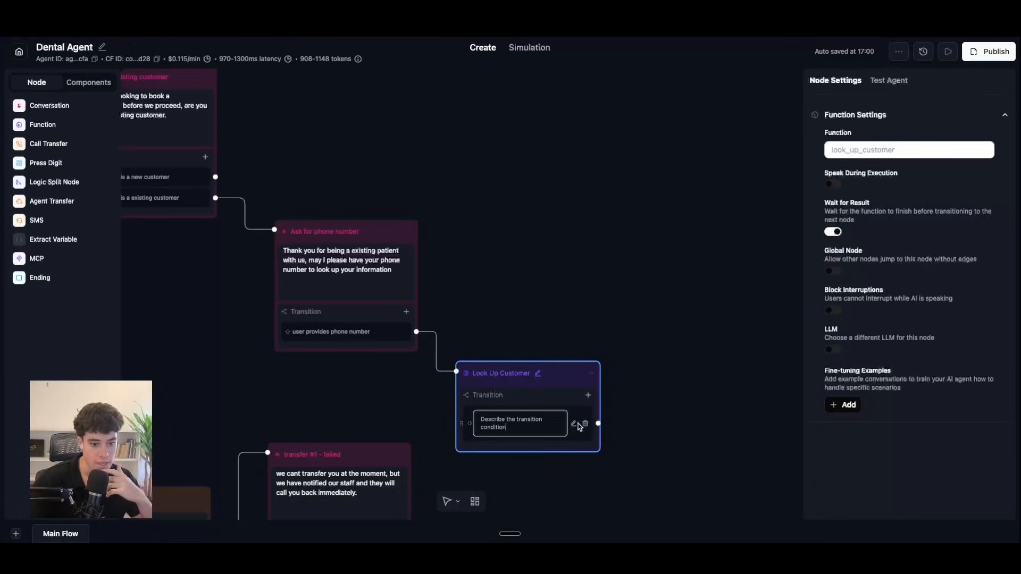
pyautogui.click(574, 423)
pyautogui.click(569, 417)
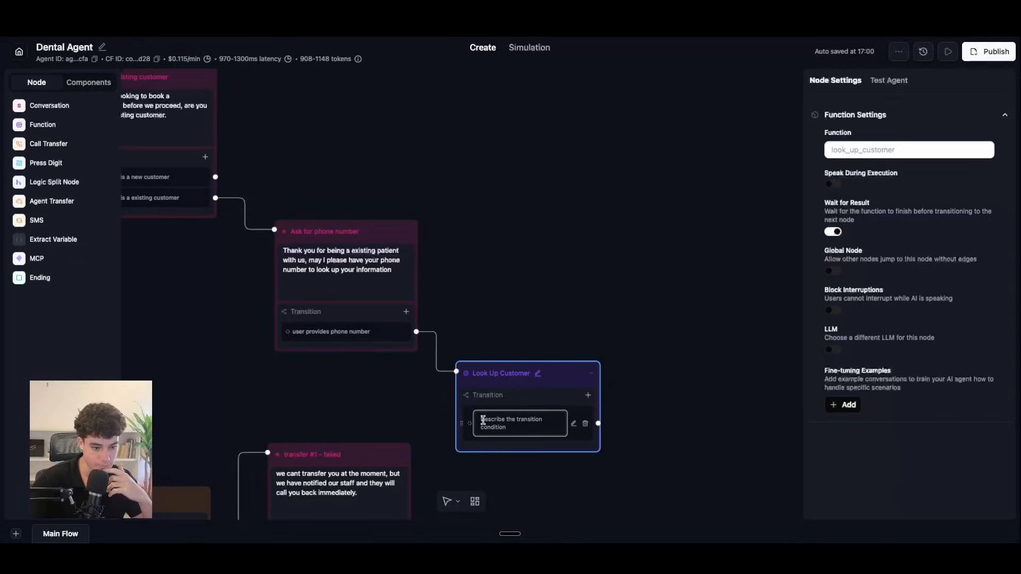
pyautogui.moveTo(481, 419); pyautogui.dragTo(509, 428)
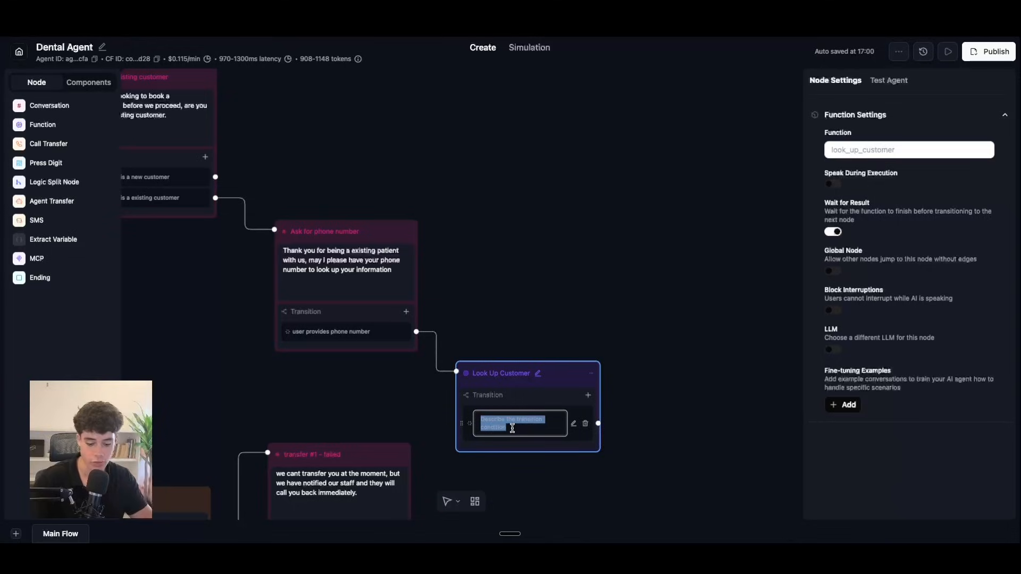
pyautogui.press('BackSpace')
pyautogui.write('if the')
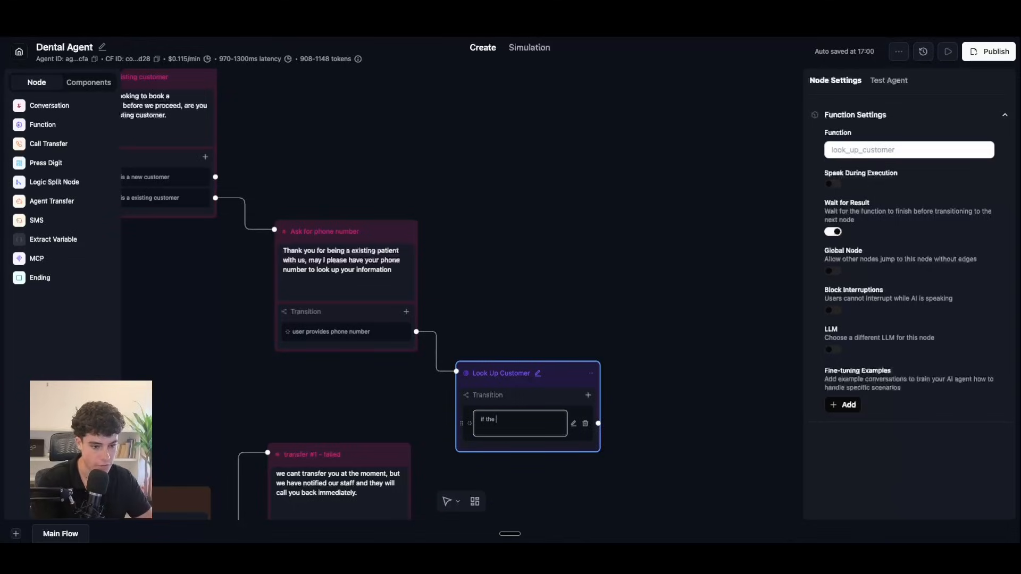
pyautogui.write(' customer phone number is not in the databnas')
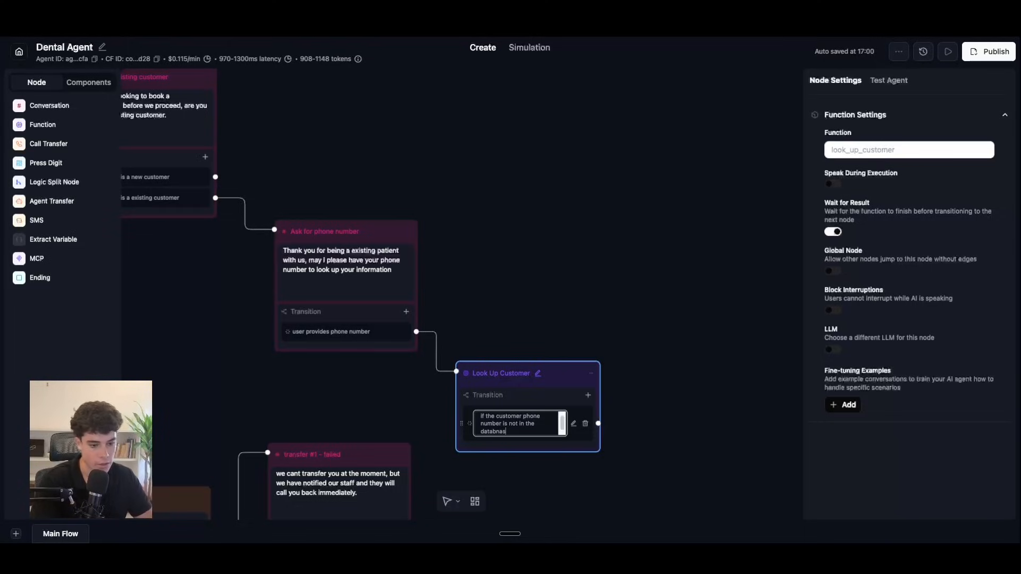
pyautogui.press('BackSpace')
pyautogui.press('BackSpace')
pyautogui.press('BackSpace')
pyautogui.write('ase')
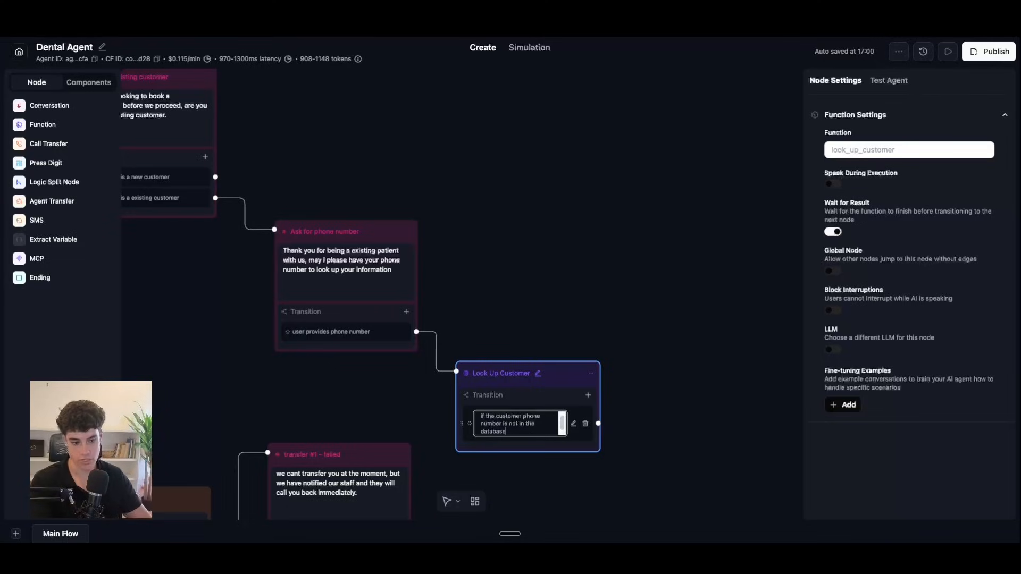
# Step: Add a second prompt transition for when the customer number is in the database
pyautogui.click(587, 395)
pyautogui.click(587, 415)
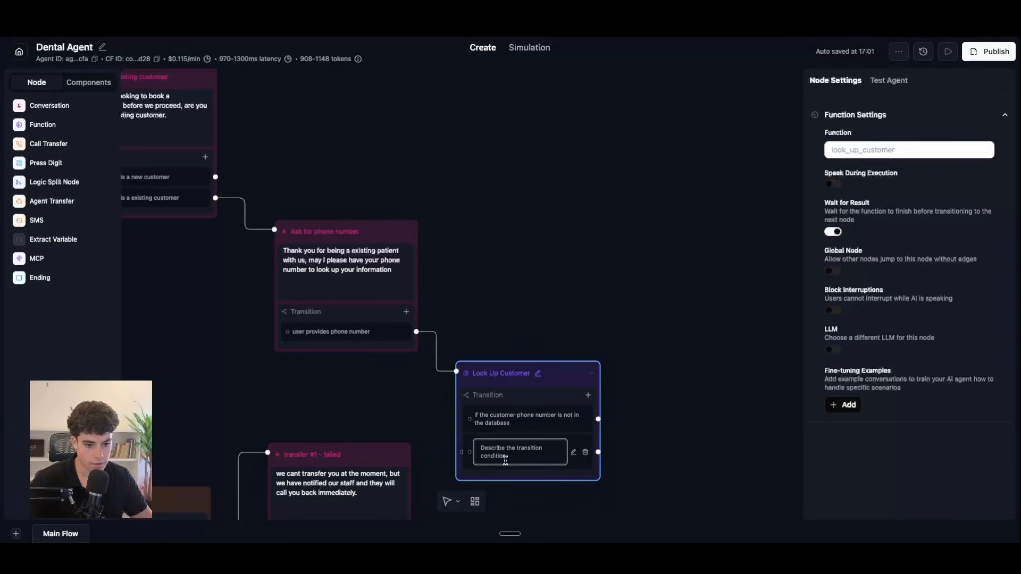
pyautogui.moveTo(480, 448); pyautogui.dragTo(514, 456)
pyautogui.press('BackSpace')
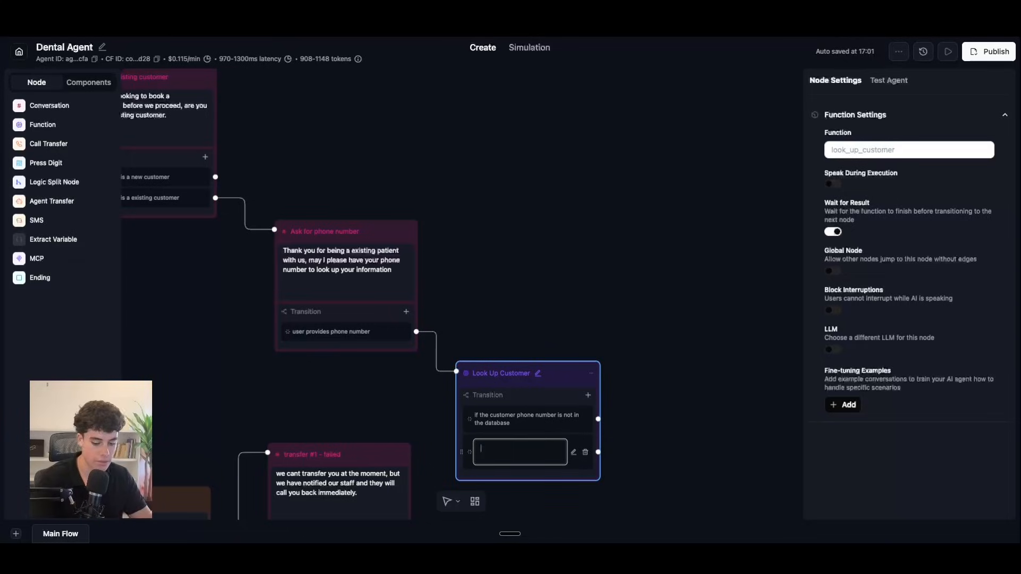
pyautogui.write('if the customer number is in teh')
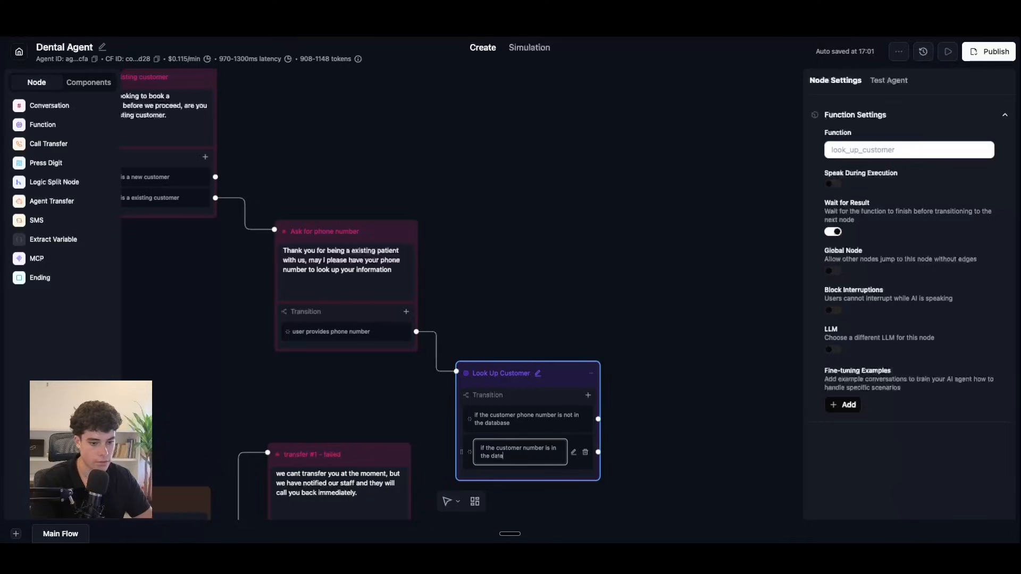
pyautogui.click(561, 269)
pyautogui.scroll(-4, 583, 317)
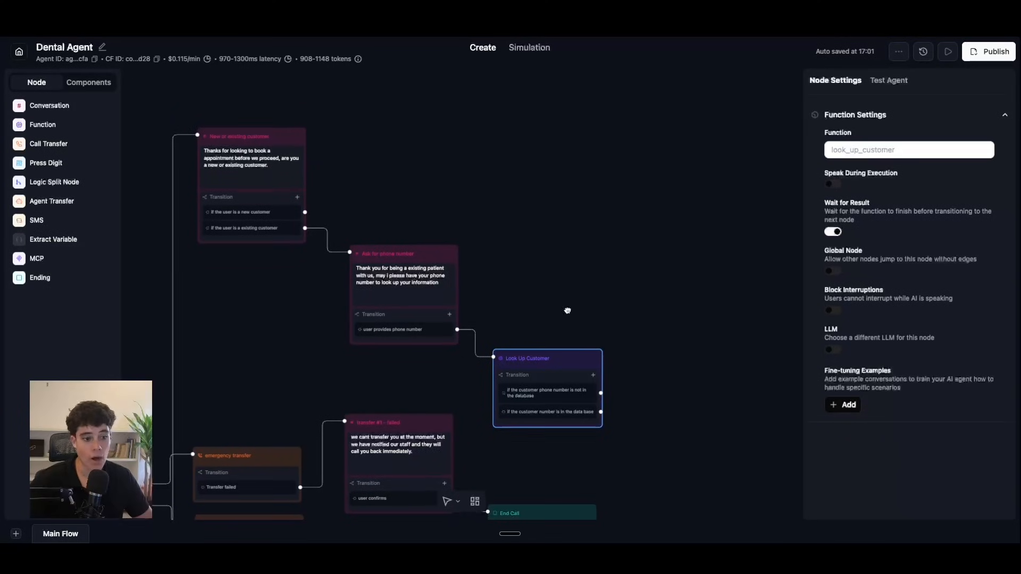
pyautogui.moveTo(567, 310); pyautogui.dragTo(597, 246)
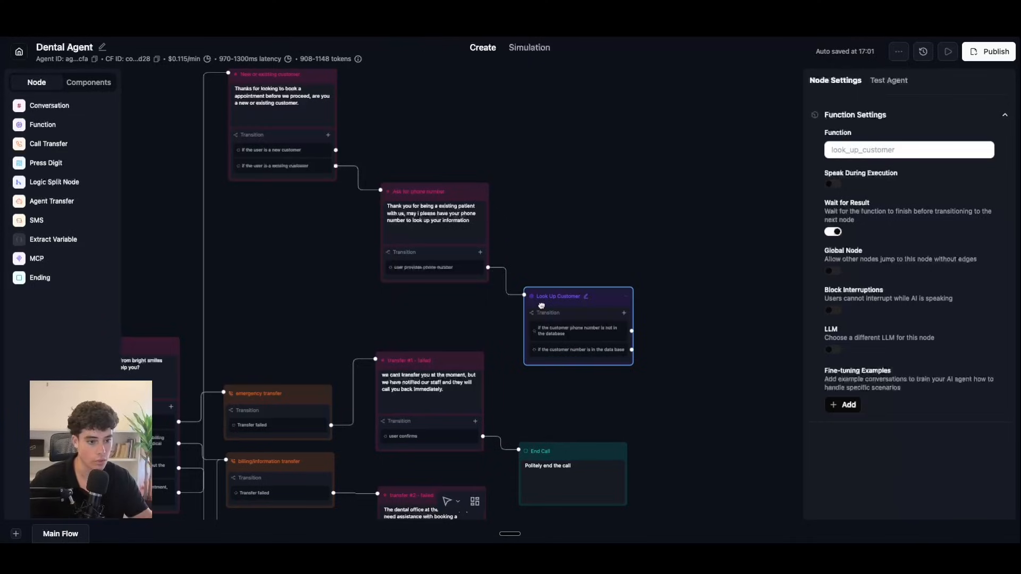
# Step: Place a new Conversation node above Look Up Customer and rename it 'Booking type'
pyautogui.scroll(-2, 568, 223)
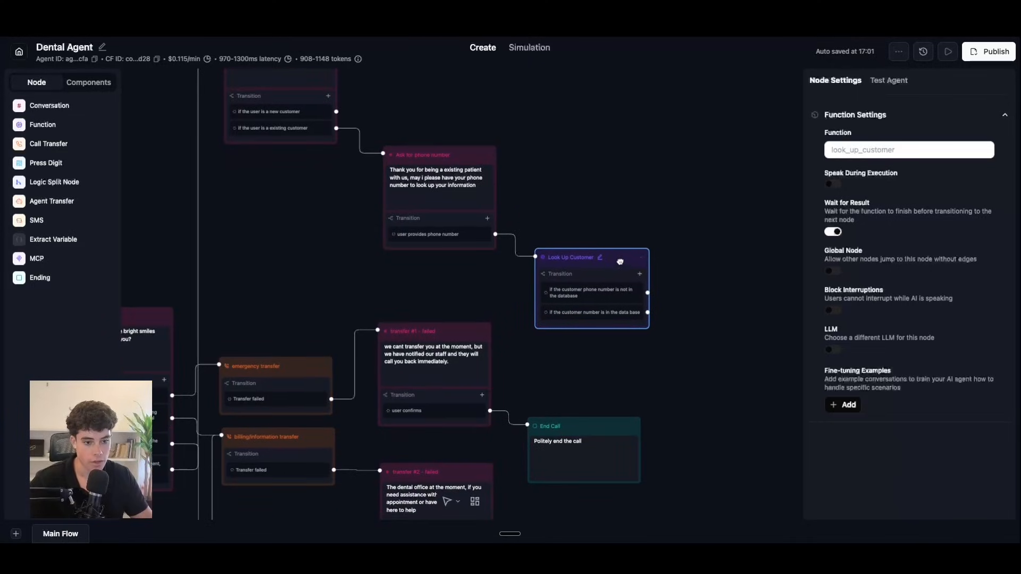
pyautogui.scroll(3, 585, 282)
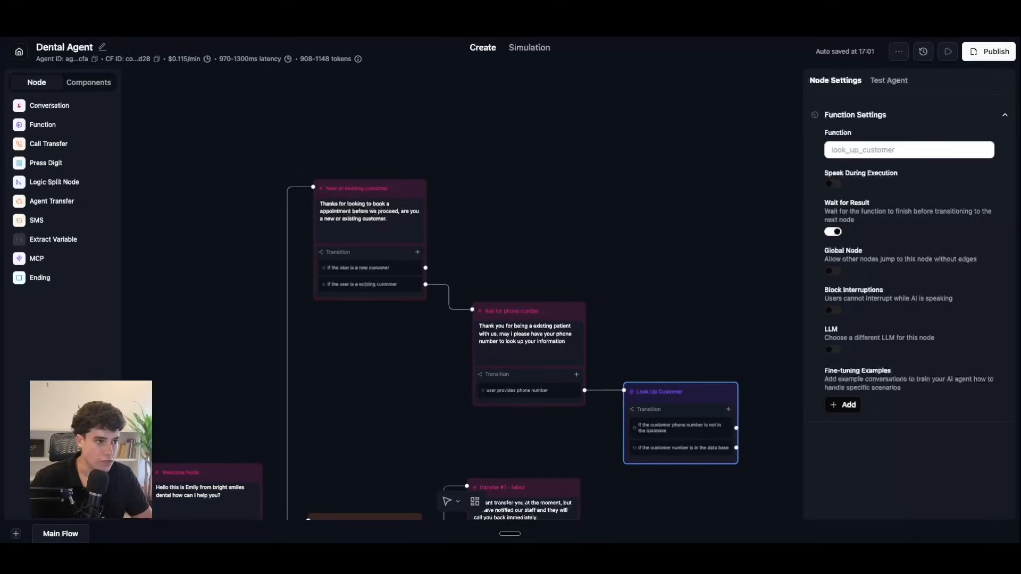
pyautogui.click(69, 106)
pyautogui.moveTo(570, 293); pyautogui.dragTo(576, 143)
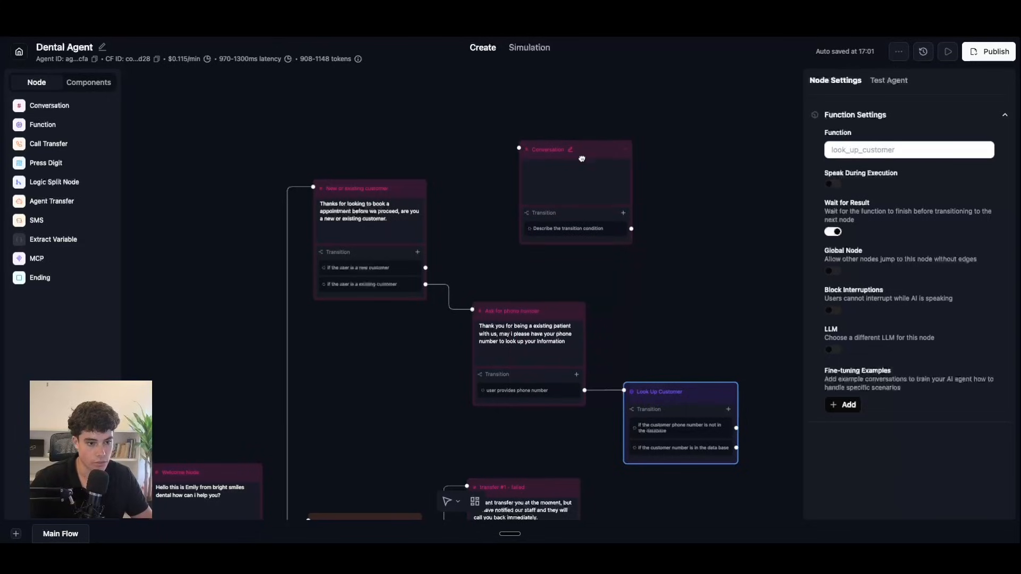
pyautogui.click(572, 167)
pyautogui.click(581, 150)
pyautogui.press('BackSpace')
pyautogui.press('BackSpace')
pyautogui.press('BackSpace')
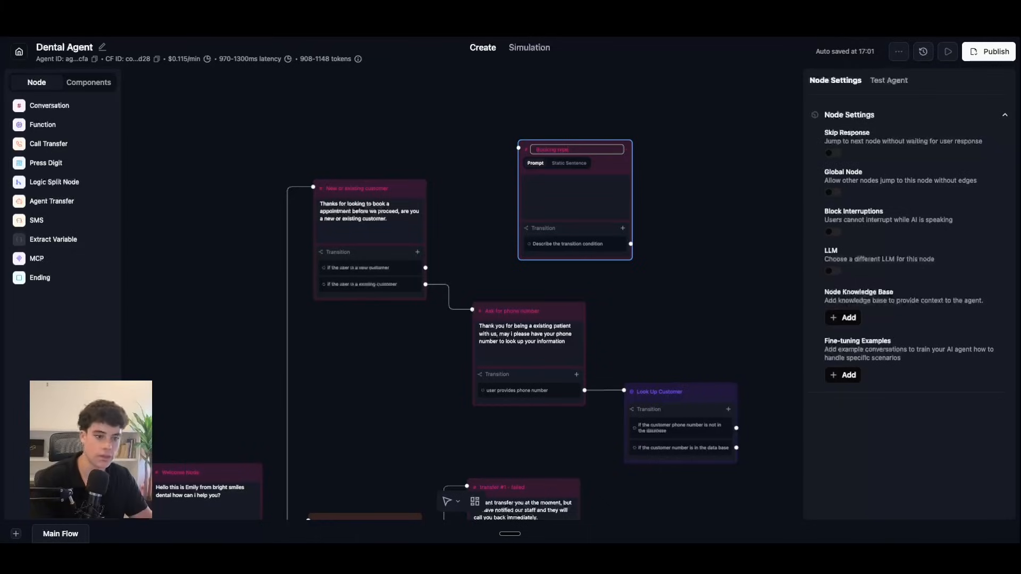
pyautogui.moveTo(617, 170); pyautogui.dragTo(576, 153)
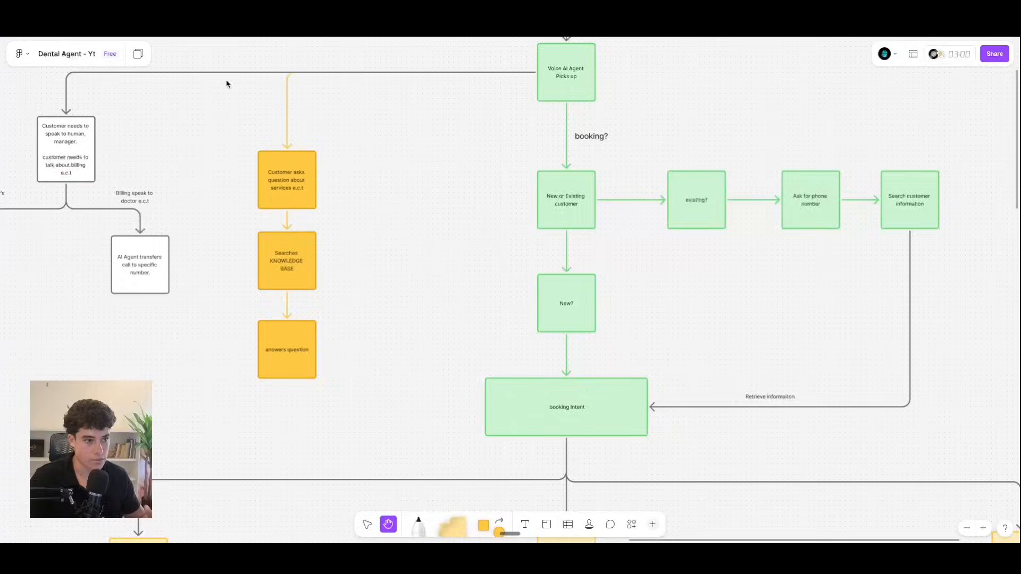
# Step: Scroll the FigJam board to the book, reschedule and cancel appointment branches
pyautogui.scroll(-5, 506, 253)
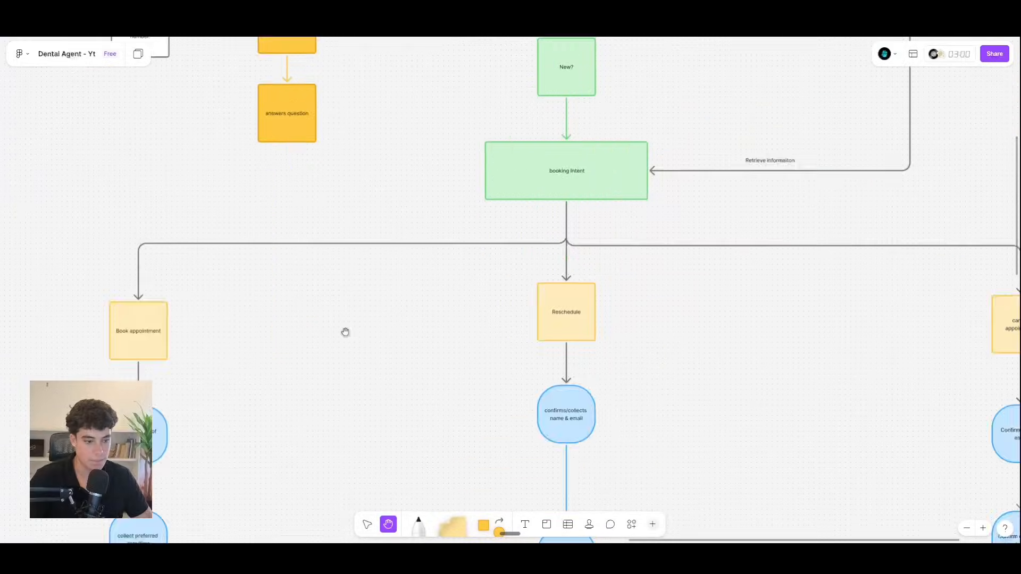
pyautogui.scroll(-3, 394, 280)
pyautogui.hscroll(-2, 394, 280)
pyautogui.hscroll(4, 532, 255)
pyautogui.scroll(-1, 531, 255)
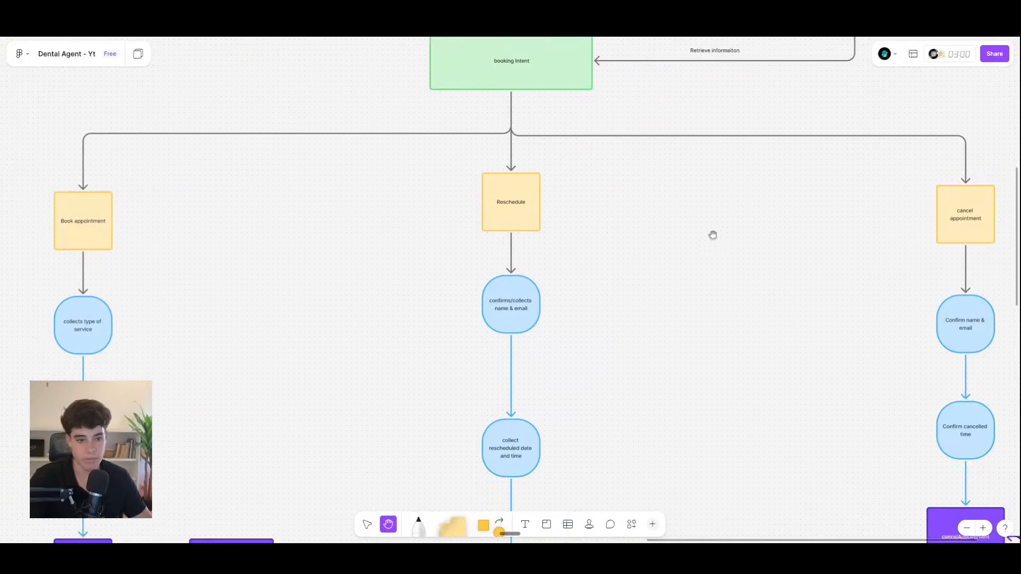
pyautogui.hscroll(3, 693, 237)
pyautogui.scroll(-1, 620, 216)
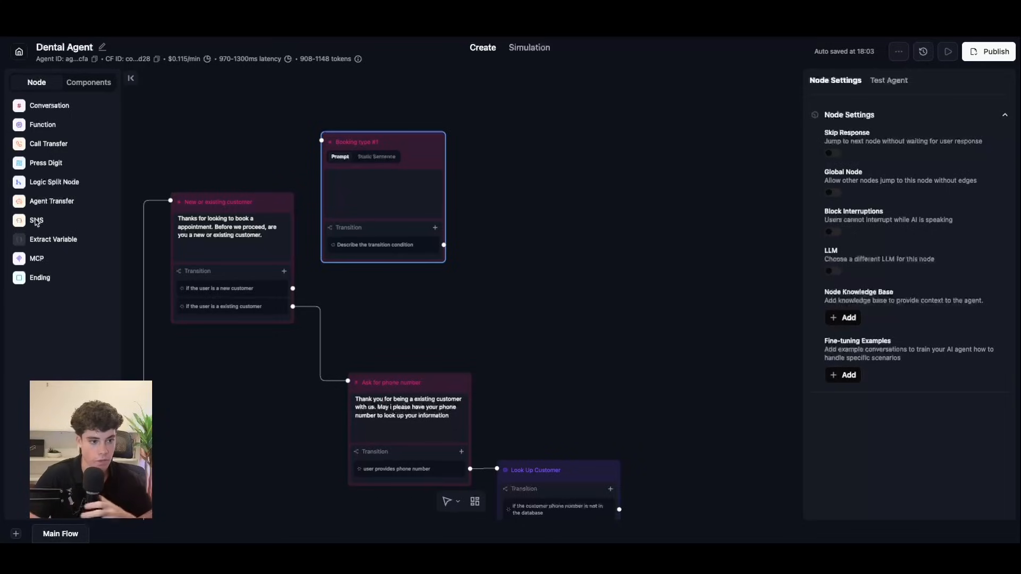
# Step: Give the node a static sentence asking whether callers want to book, reschedule or cancel
pyautogui.click(377, 158)
pyautogui.click(340, 187)
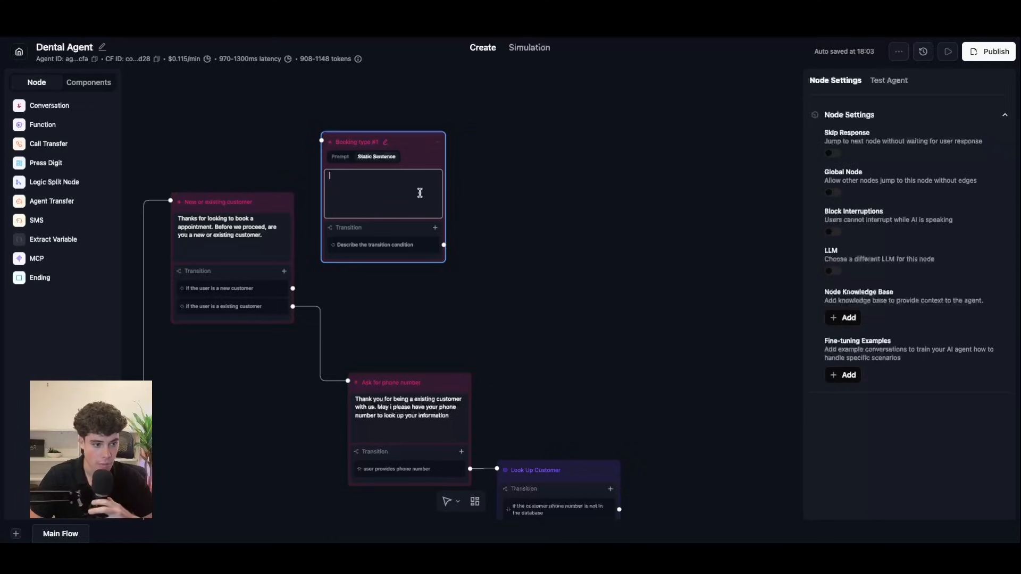
pyautogui.write('W')
pyautogui.write('hat type ')
pyautogui.write('of appointemnt')
pyautogui.write('ent where y')
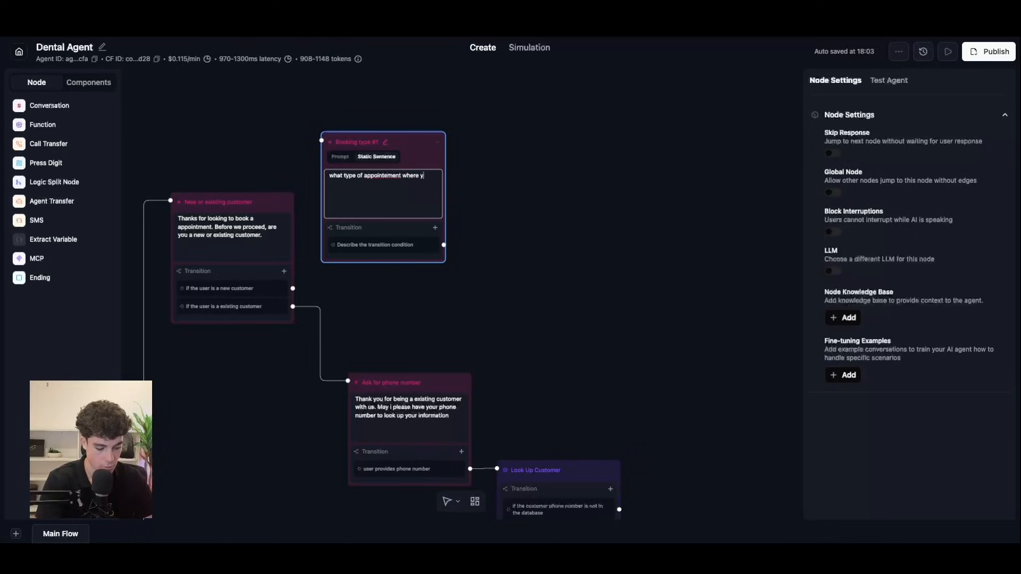
pyautogui.write('ou yo')
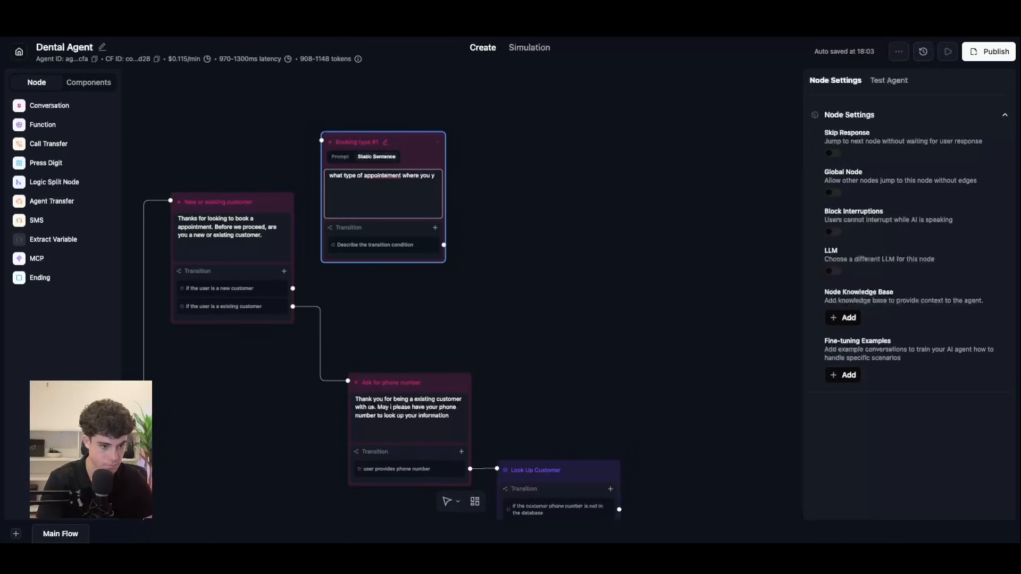
pyautogui.press('BackSpace')
pyautogui.write('looking to ')
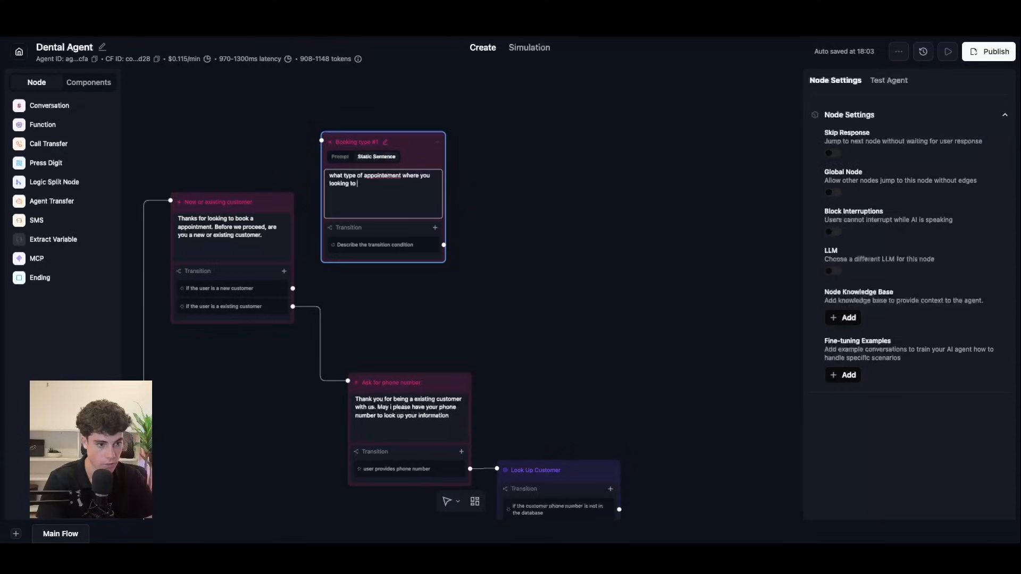
pyautogui.write('book')
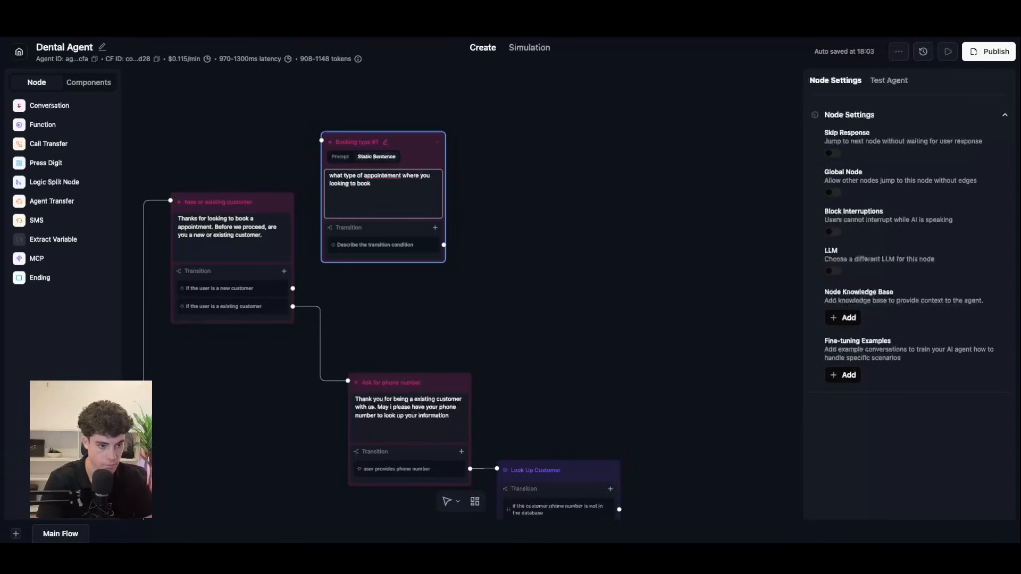
pyautogui.write('.')
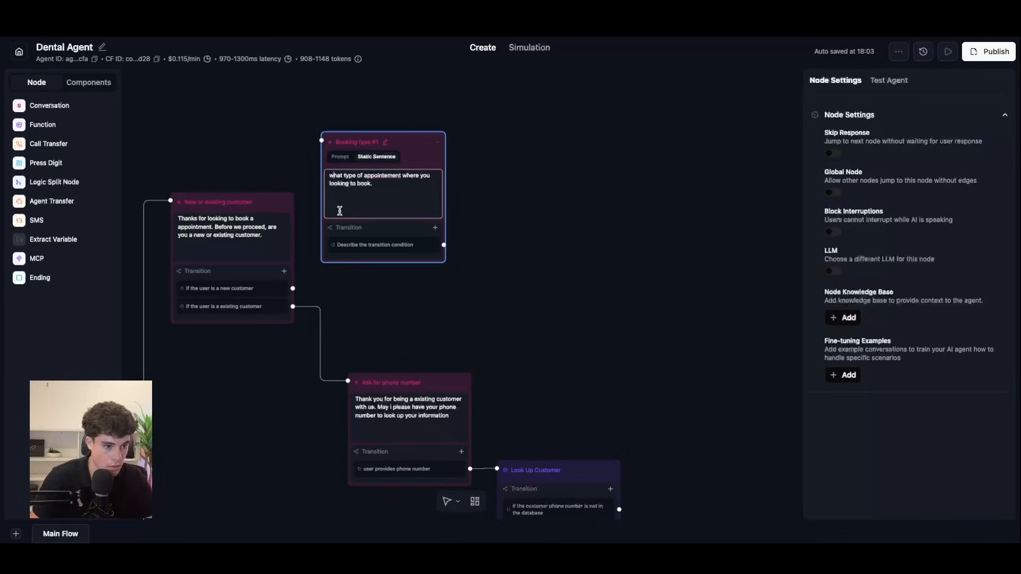
pyautogui.press('BackSpace')
pyautogui.write('W')
pyautogui.press('BackSpace')
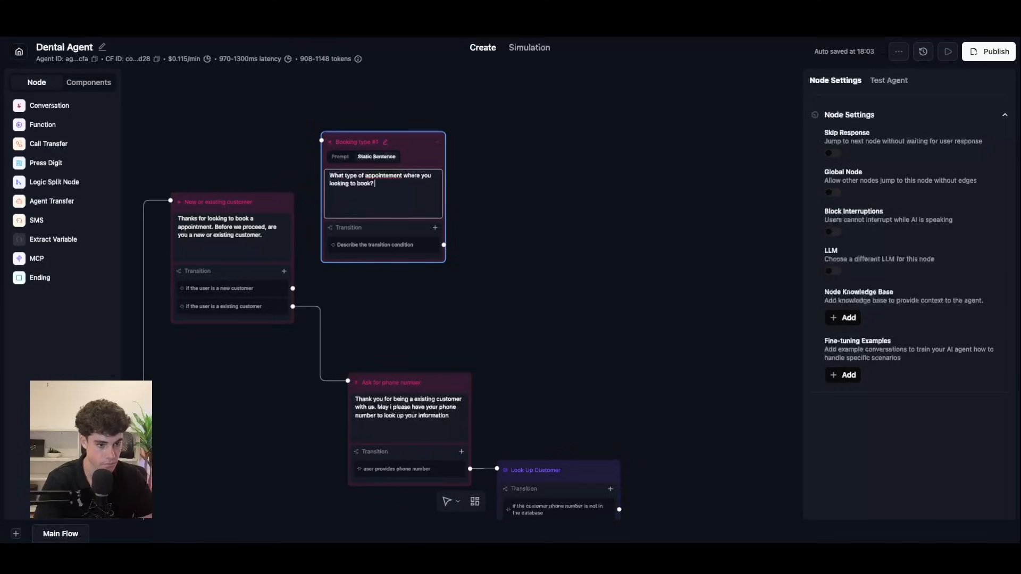
pyautogui.write('were you looking to book a')
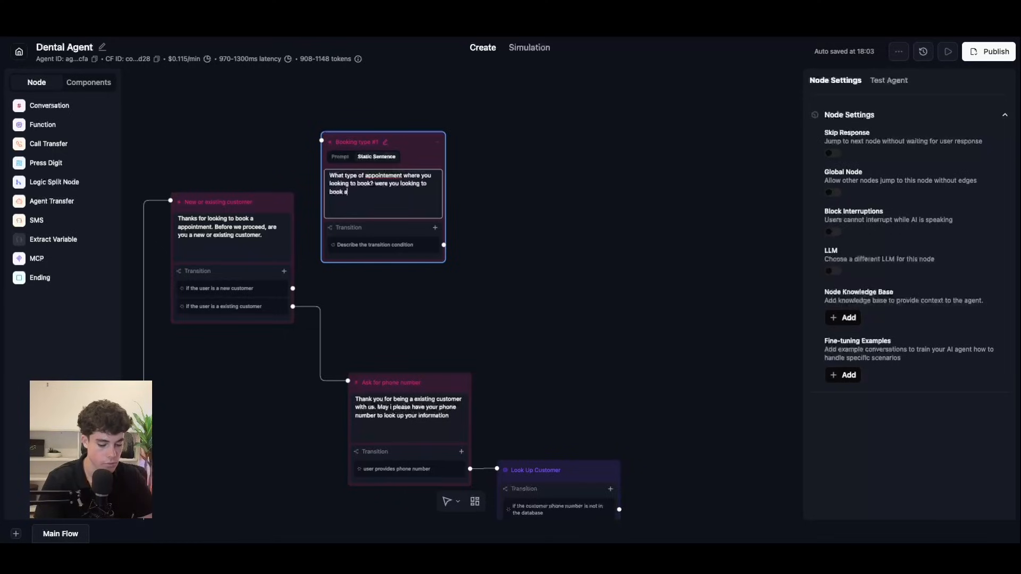
pyautogui.write(' bnewnew apointment')
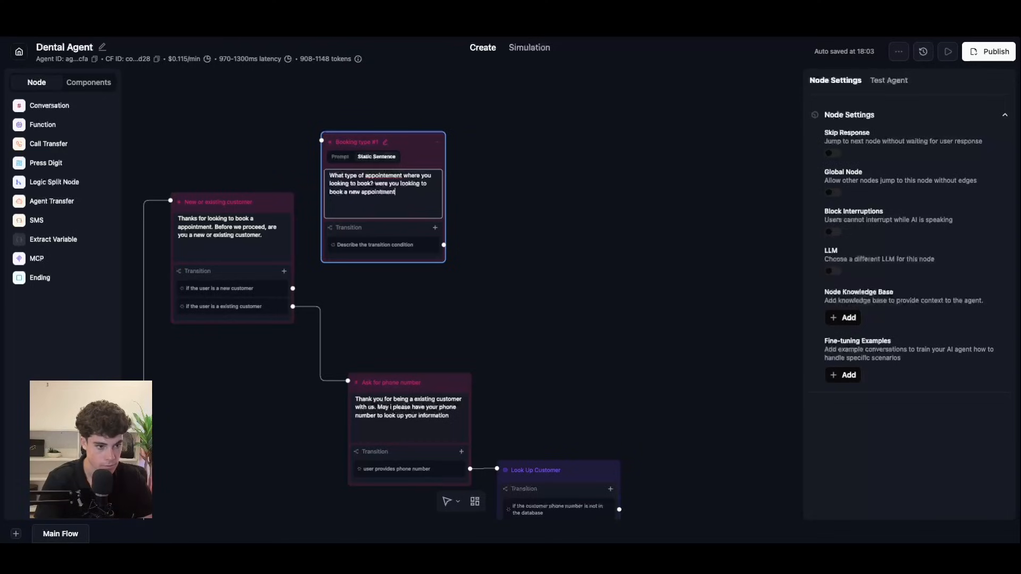
pyautogui.write(', rechedule')
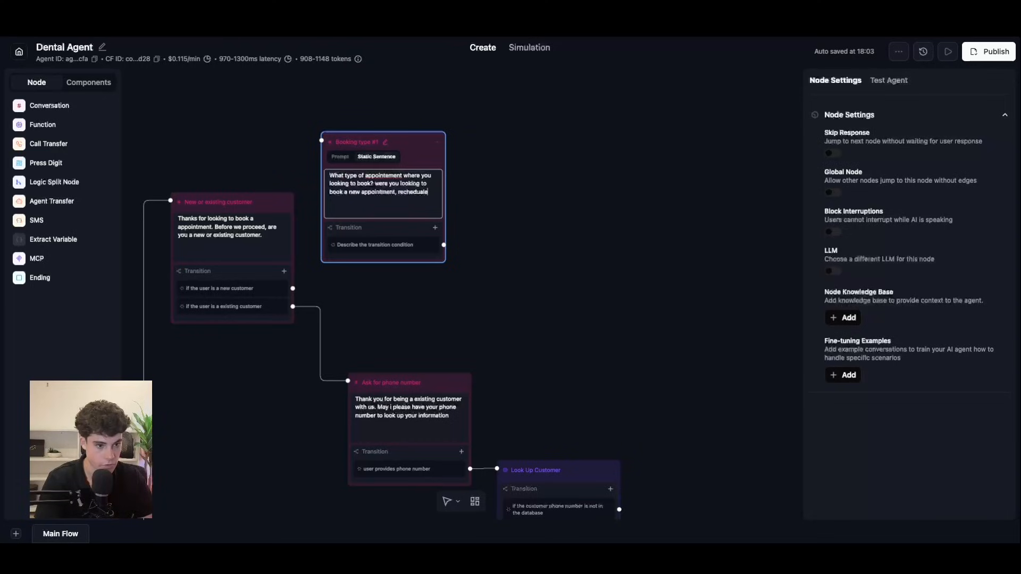
pyautogui.write(' a existing one')
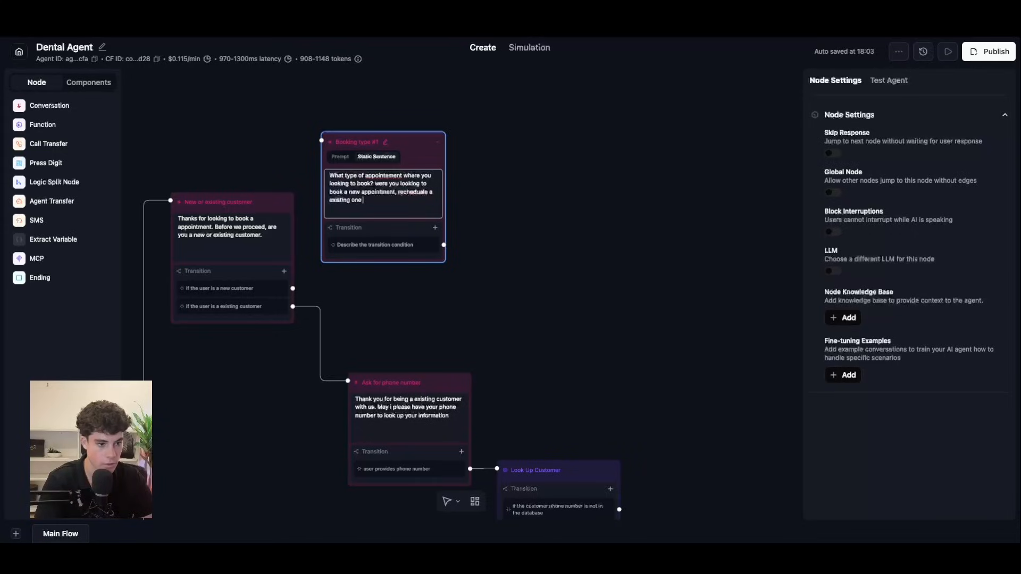
pyautogui.write(' or cancel')
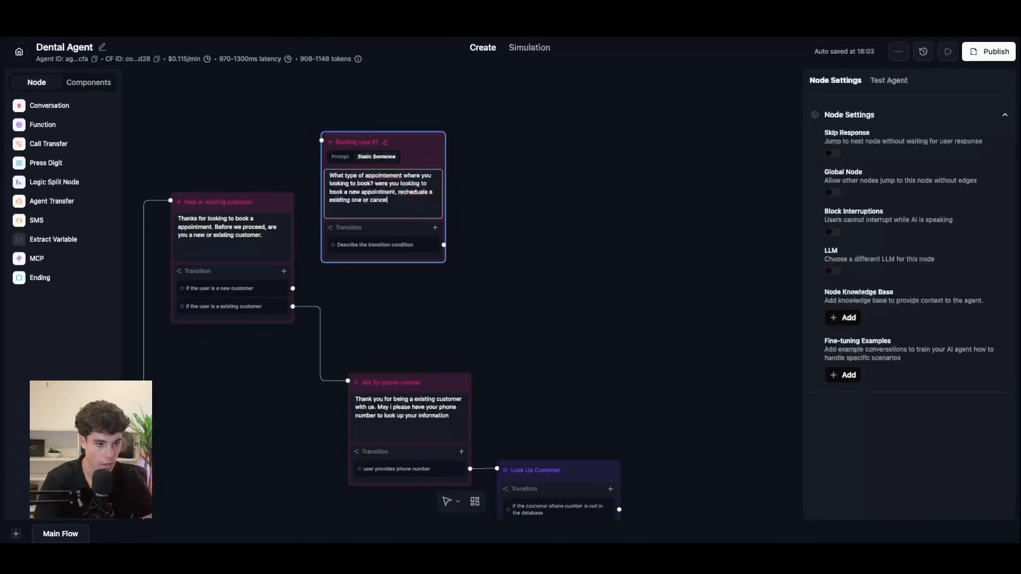
pyautogui.write('l a appointment')
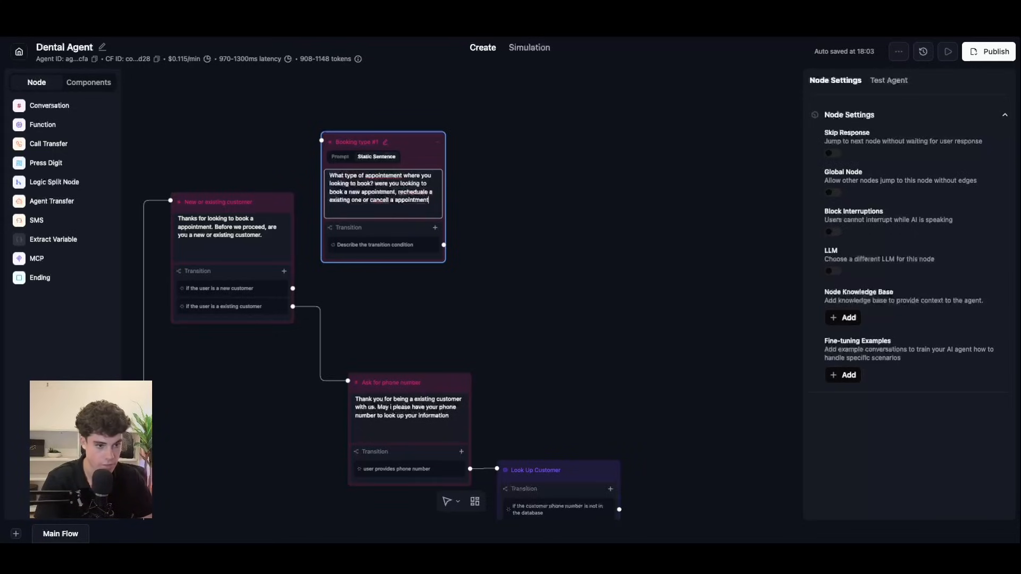
# Step: Correct the spellings of cancel, appointment and reschedule, then link the new-customer branch to Booking type
pyautogui.doubleClick(376, 206)
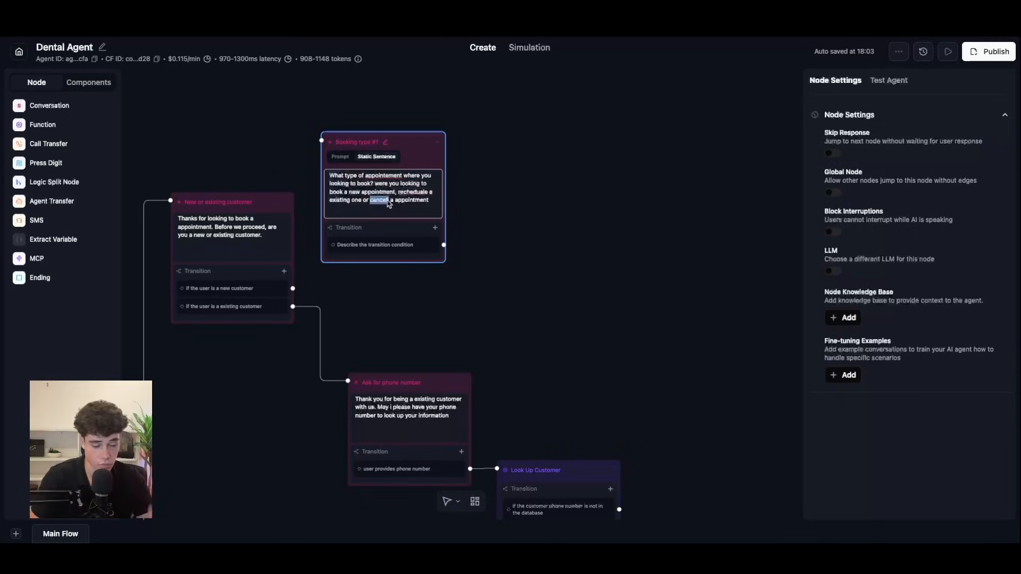
pyautogui.write('cancel')
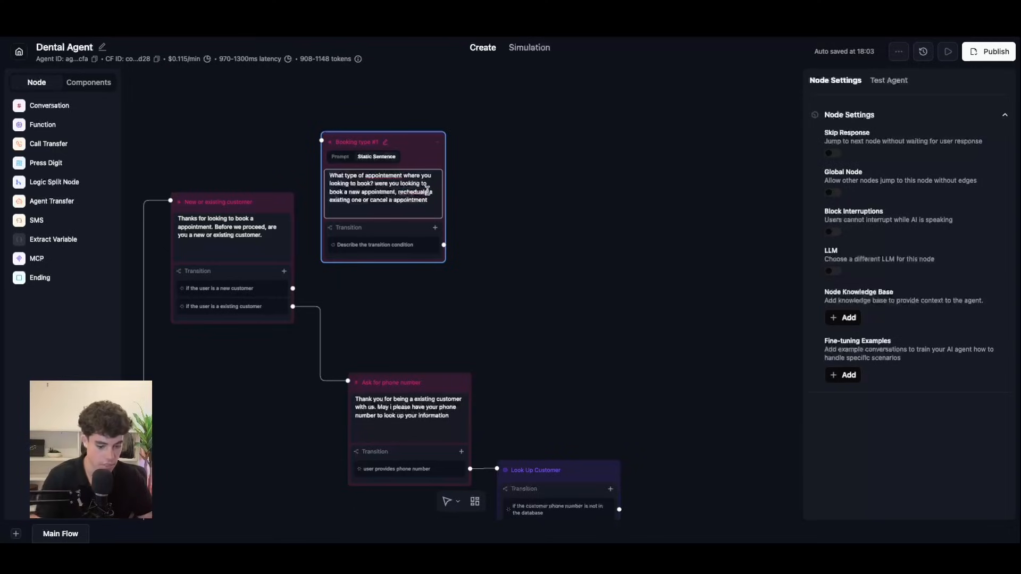
pyautogui.press('BackSpace')
pyautogui.press('BackSpace')
pyautogui.press('BackSpace')
pyautogui.press('BackSpace')
pyautogui.press('BackSpace')
pyautogui.write('sch')
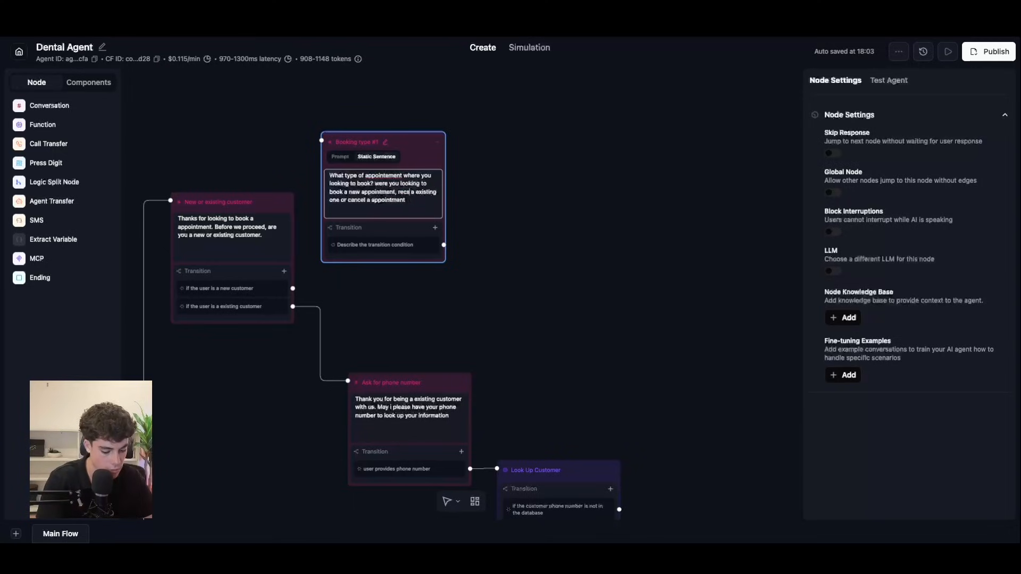
pyautogui.write('eadual')
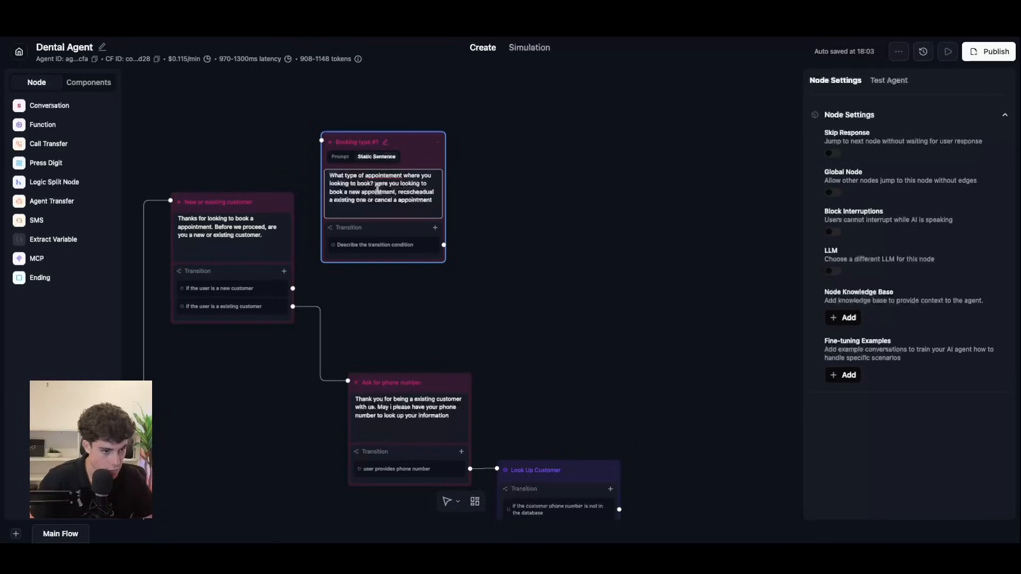
pyautogui.doubleClick(386, 177)
pyautogui.write('appointment')
pyautogui.doubleClick(422, 193)
pyautogui.click(413, 206)
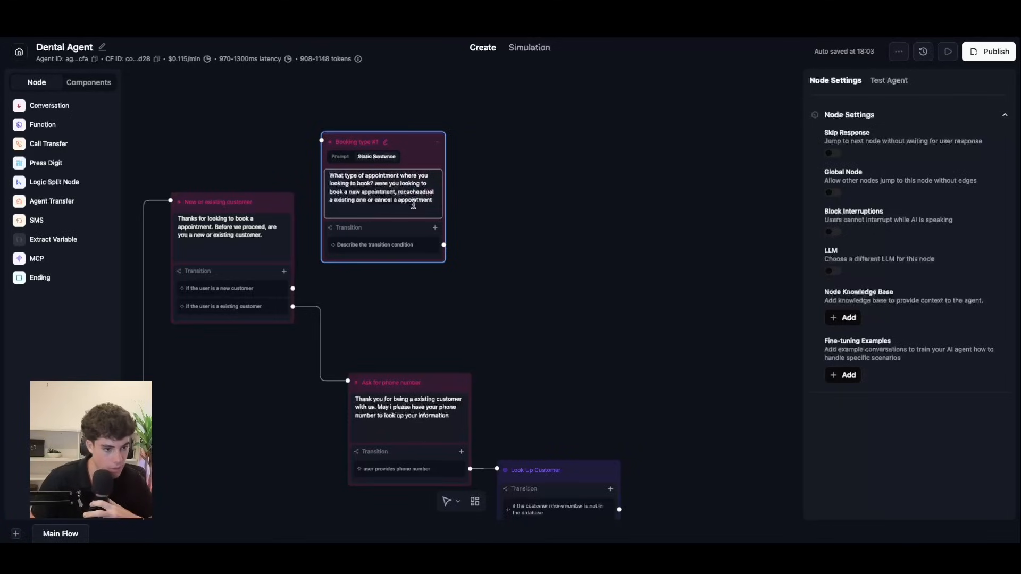
pyautogui.press('BackSpace')
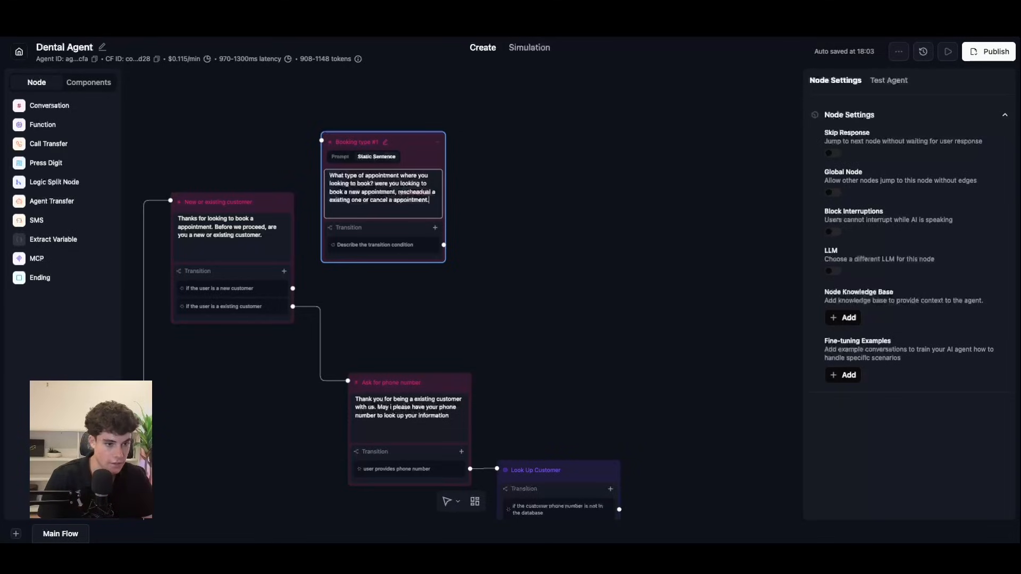
pyautogui.doubleClick(412, 192)
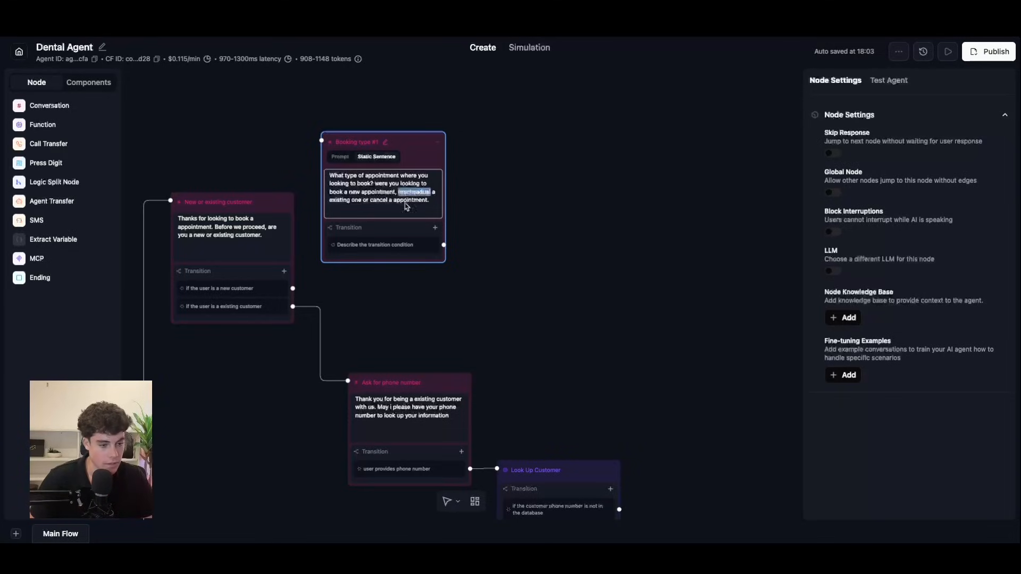
pyautogui.write('reschedule')
pyautogui.moveTo(292, 288); pyautogui.dragTo(329, 228)
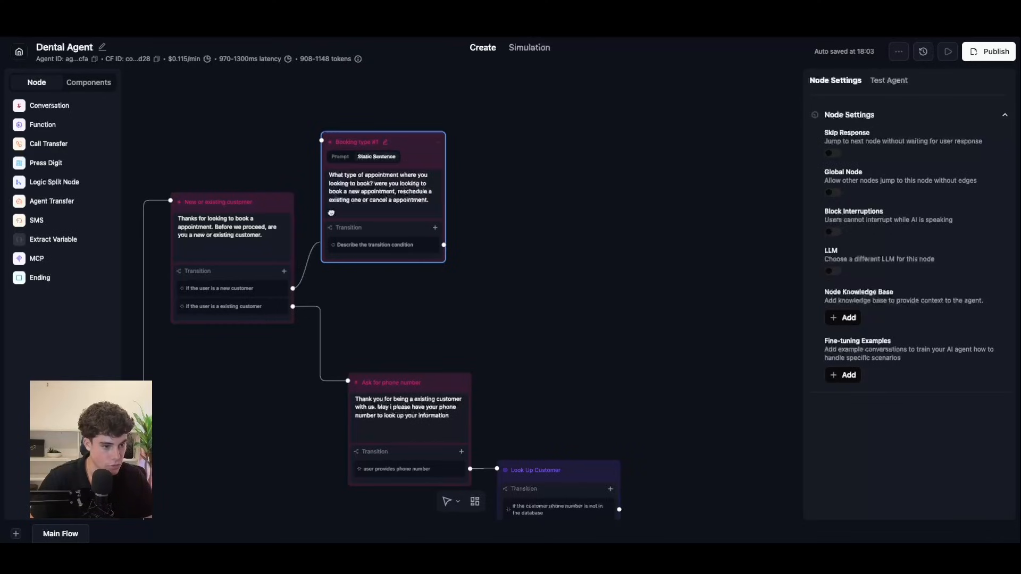
# Step: Set the first transition condition to 'user wants to book a new appointment'
pyautogui.click(423, 250)
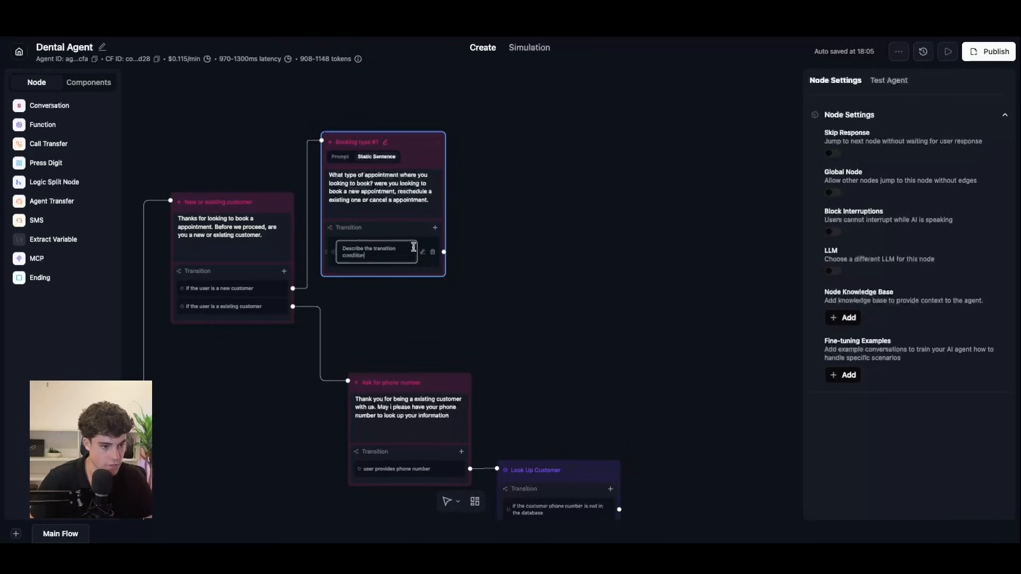
pyautogui.tripleClick(374, 254)
pyautogui.press('BackSpace')
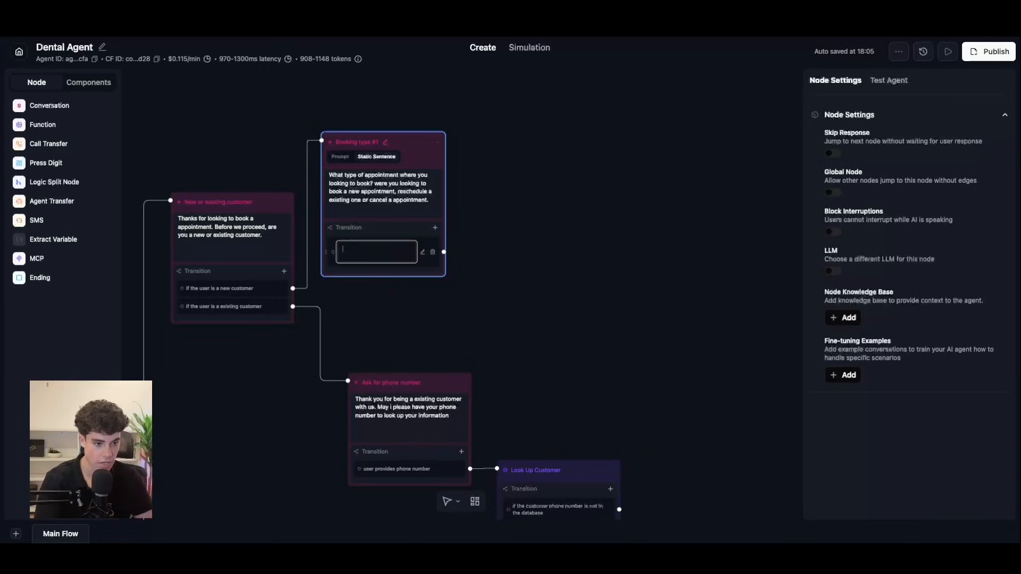
pyautogui.write('user wants to b')
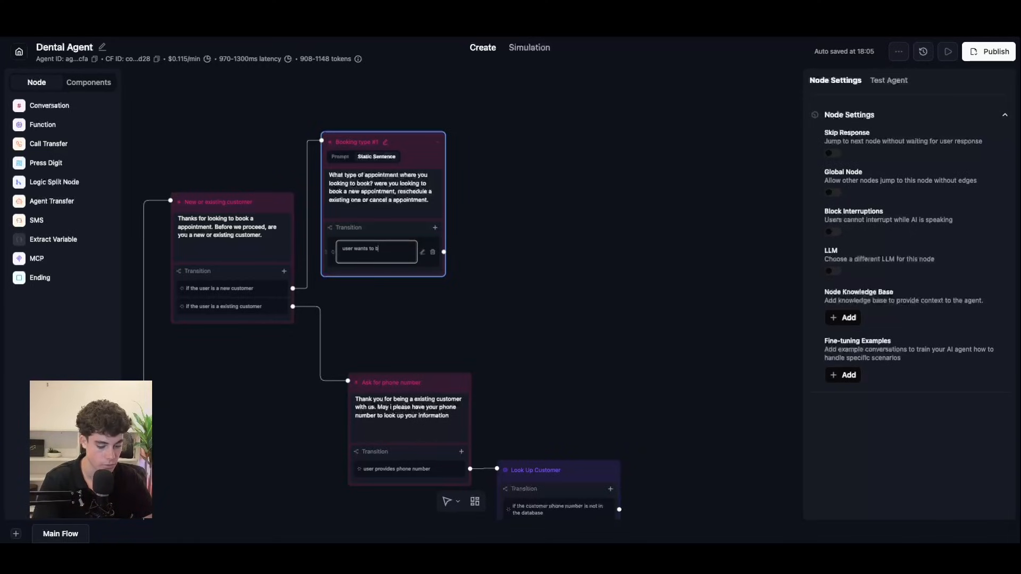
pyautogui.write('ook a new appoi')
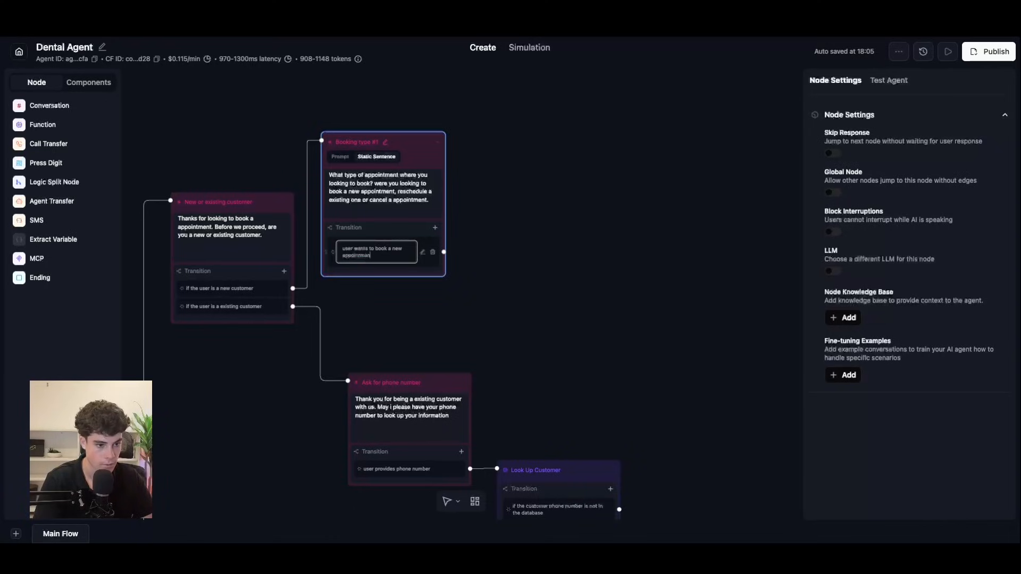
pyautogui.write('ntment')
pyautogui.click(435, 227)
# Step: Add a second prompt transition starting 'user wants to cancel'
pyautogui.click(430, 247)
pyautogui.click(394, 263)
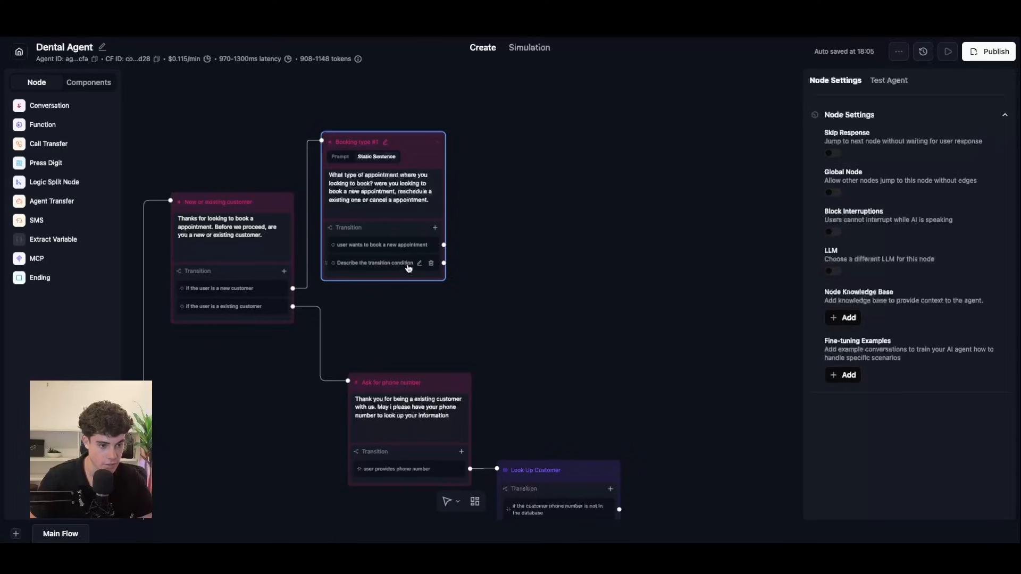
pyautogui.write('canc')
pyautogui.press('BackSpace')
pyautogui.press('BackSpace')
pyautogui.write('user wants to cance')
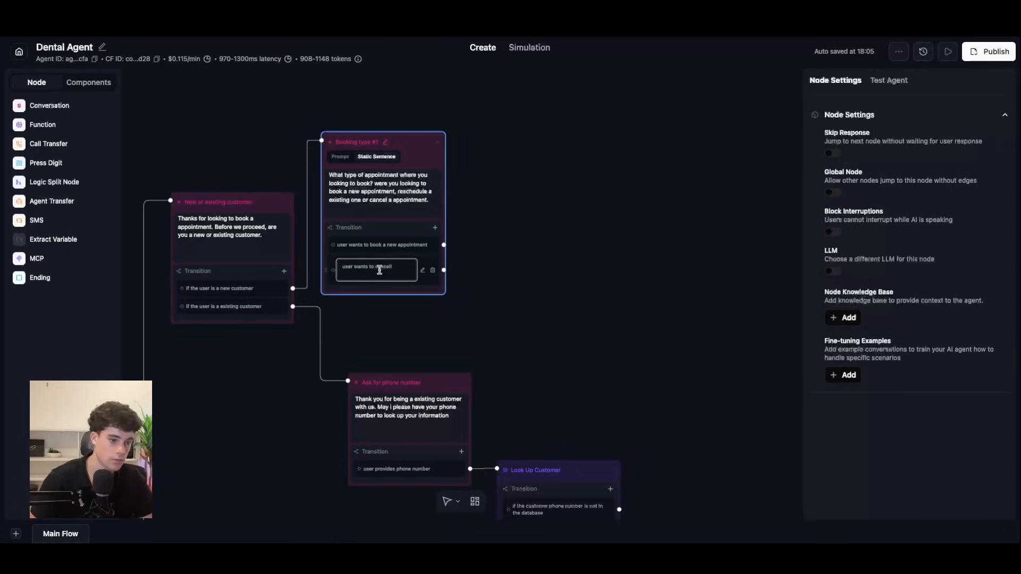
pyautogui.doubleClick(385, 267)
pyautogui.click(455, 224)
# Step: Add a third prompt transition: 'user wants to reschedule a appointment'
pyautogui.click(435, 228)
pyautogui.click(428, 247)
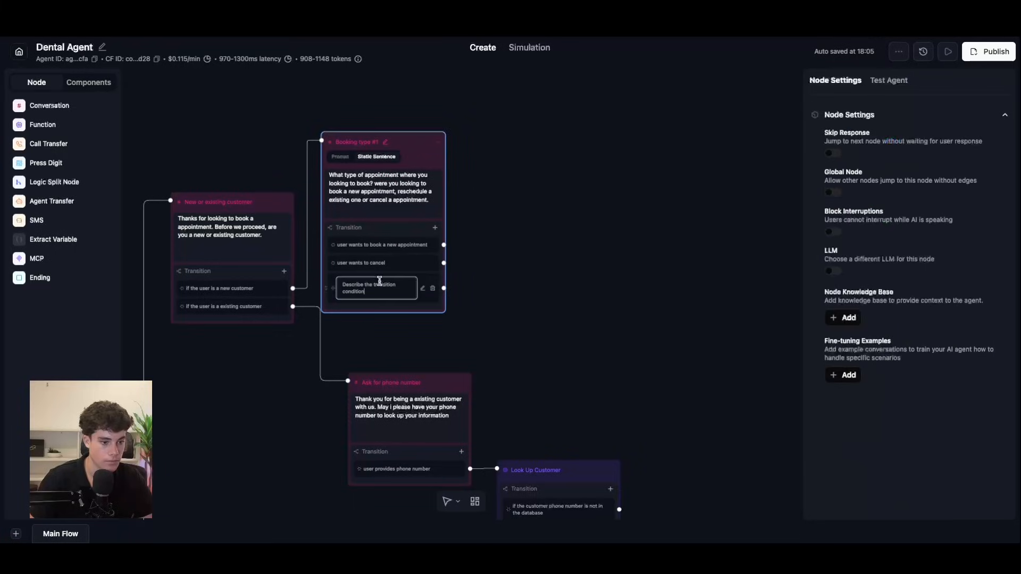
pyautogui.moveTo(387, 292); pyautogui.dragTo(342, 290)
pyautogui.write('us')
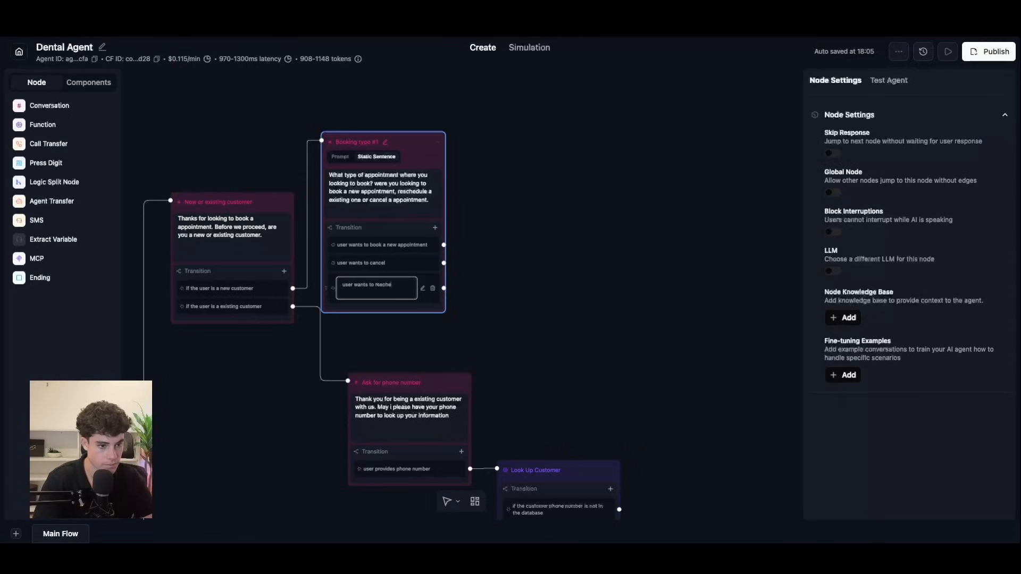
pyautogui.write('er wants to reschedule a')
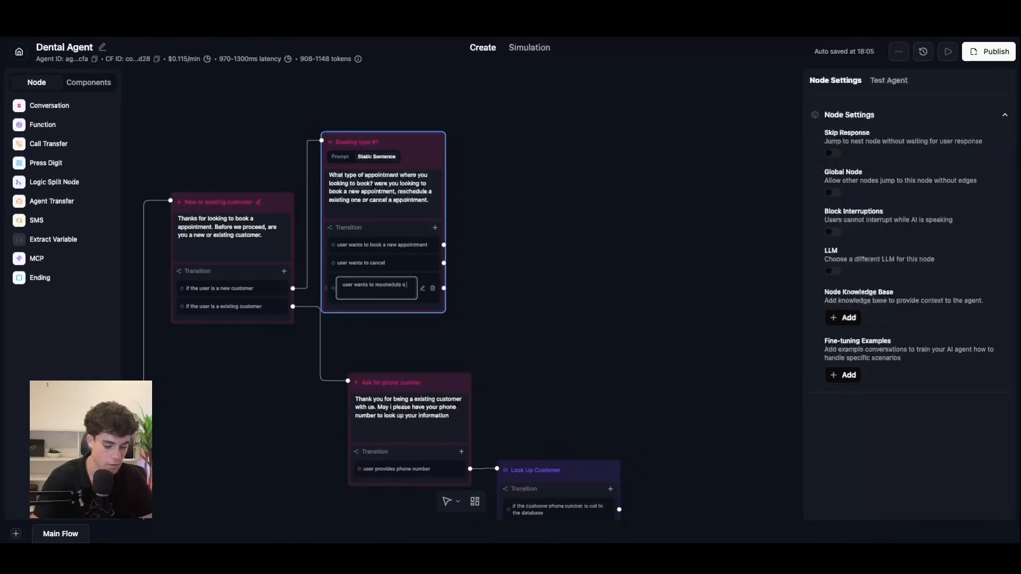
pyautogui.write(' appointemnt')
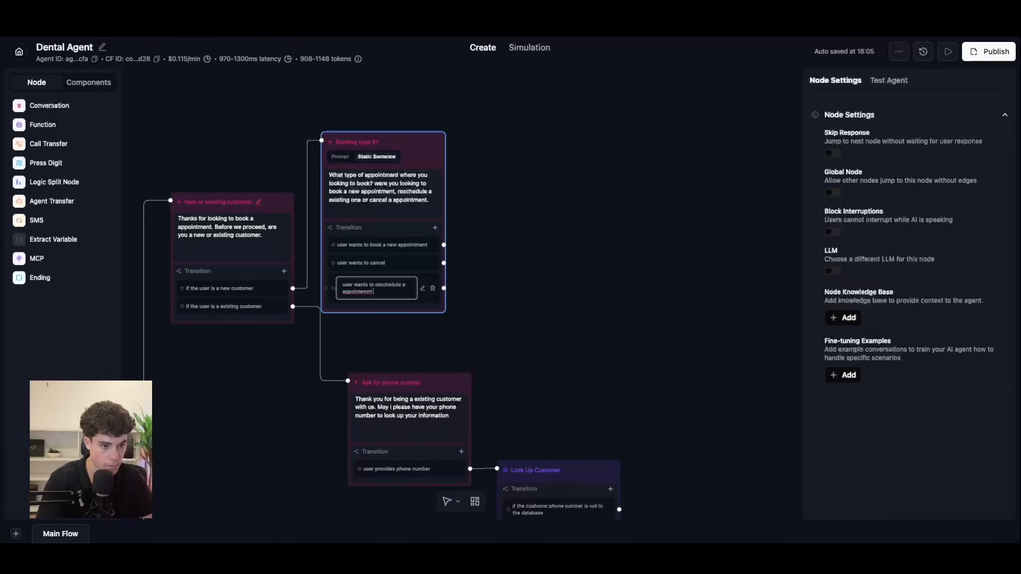
pyautogui.press('BackSpace')
pyautogui.press('BackSpace')
pyautogui.write('ent')
pyautogui.rightClick(351, 292)
pyautogui.click(385, 279)
# Step: Finish the cancel condition as 'user wants to cancel a appointment' and reposition the node
pyautogui.click(394, 260)
pyautogui.click(420, 273)
pyautogui.click(394, 265)
pyautogui.write('a')
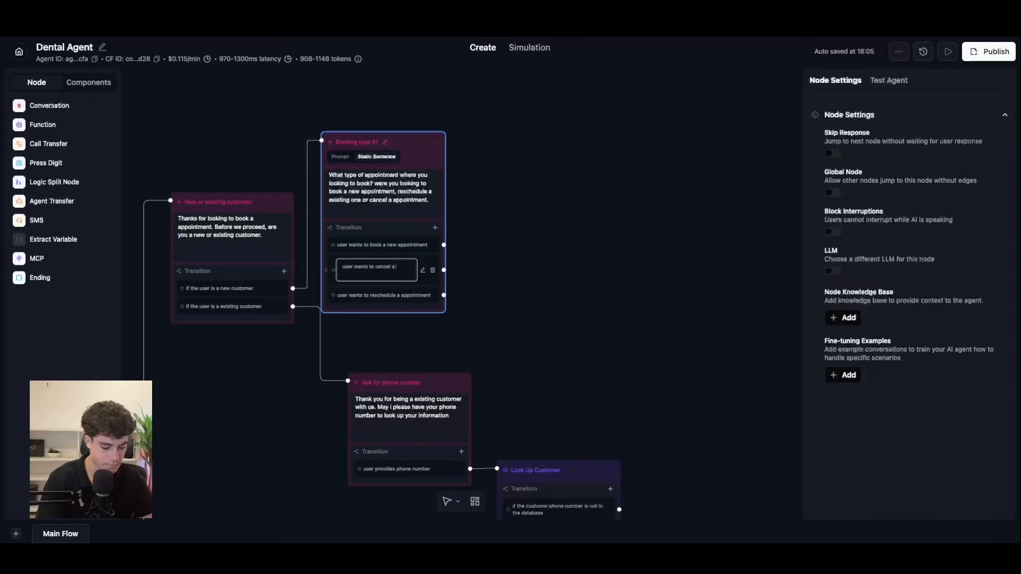
pyautogui.write(' appointmen')
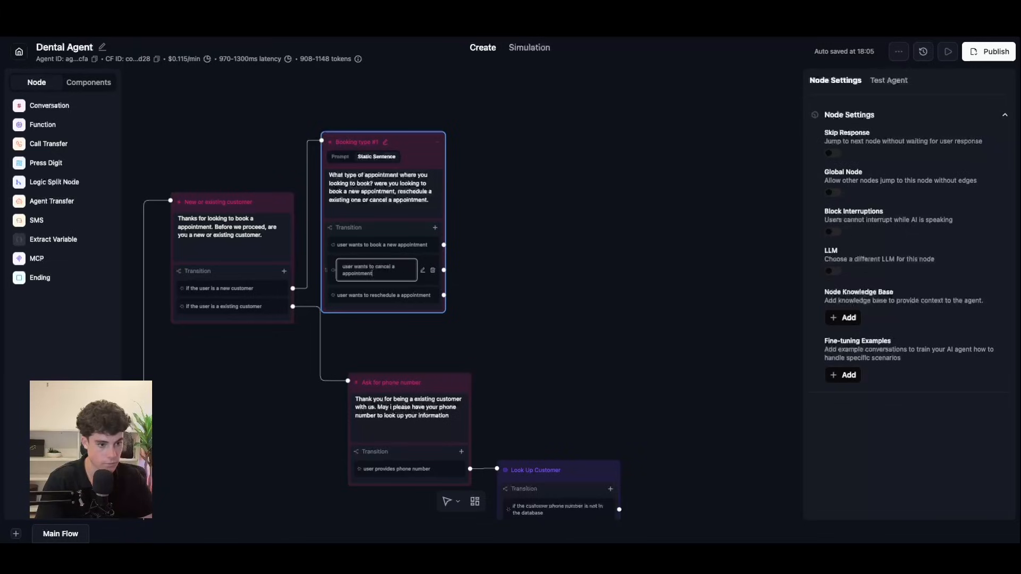
pyautogui.write('t')
pyautogui.press('Return')
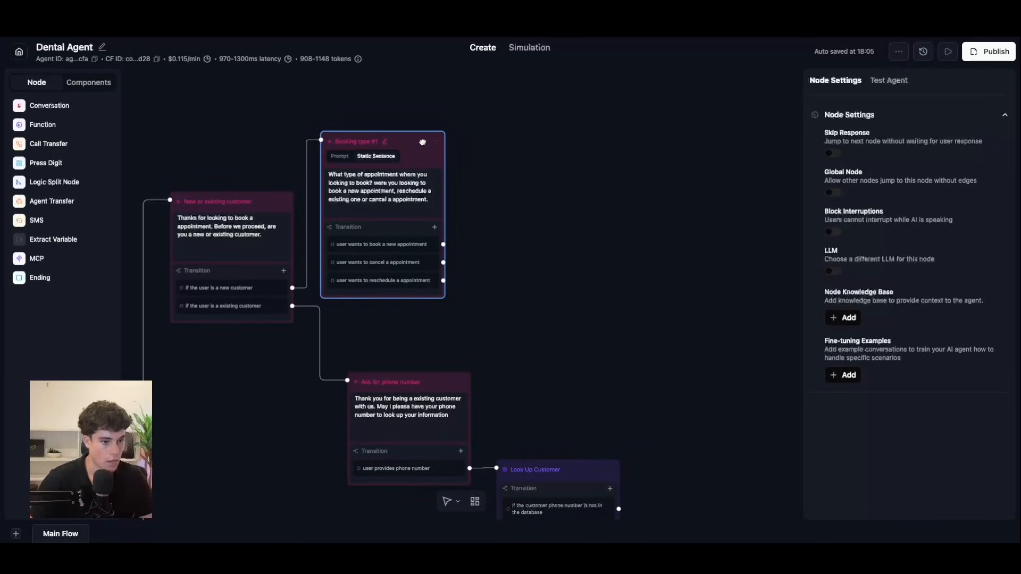
pyautogui.moveTo(424, 142); pyautogui.dragTo(433, 139)
pyautogui.scroll(-1, 566, 261)
pyautogui.scroll(4, 562, 141)
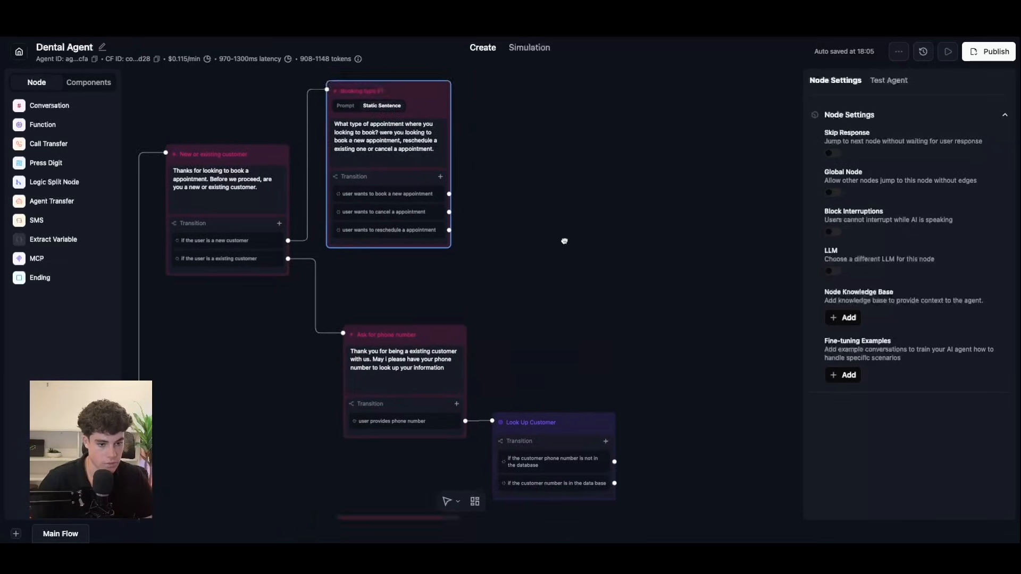
pyautogui.moveTo(425, 99); pyautogui.dragTo(428, 100)
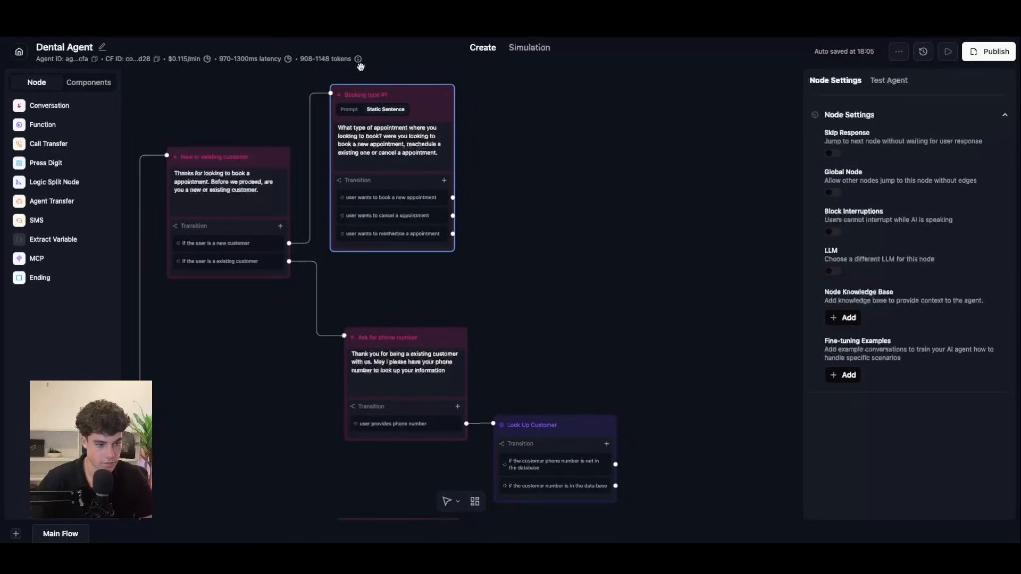
# Step: Start a web test call with the Dental Agent and follow it to the Look Up Customer node
pyautogui.scroll(-3, 522, 283)
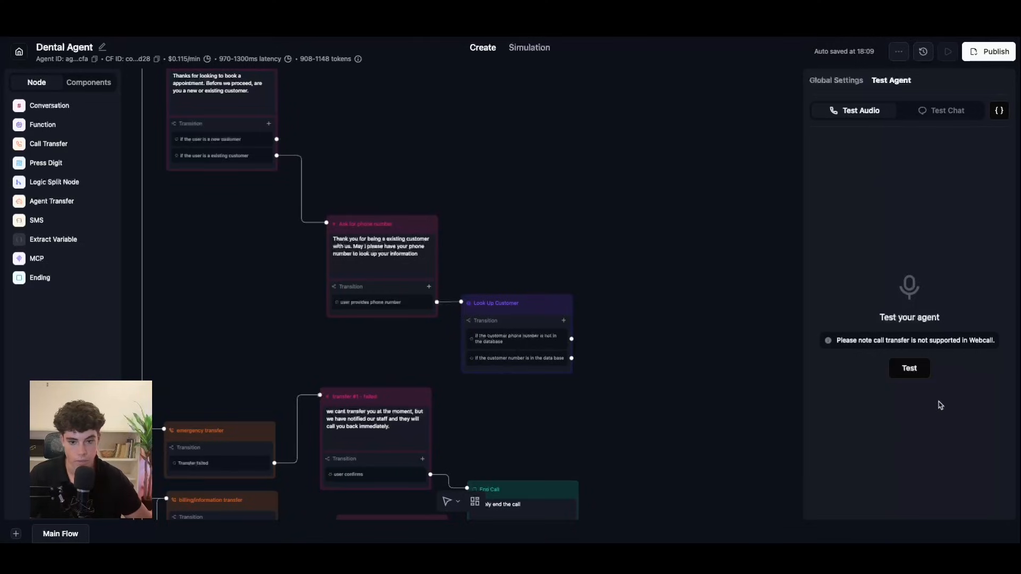
pyautogui.click(913, 370)
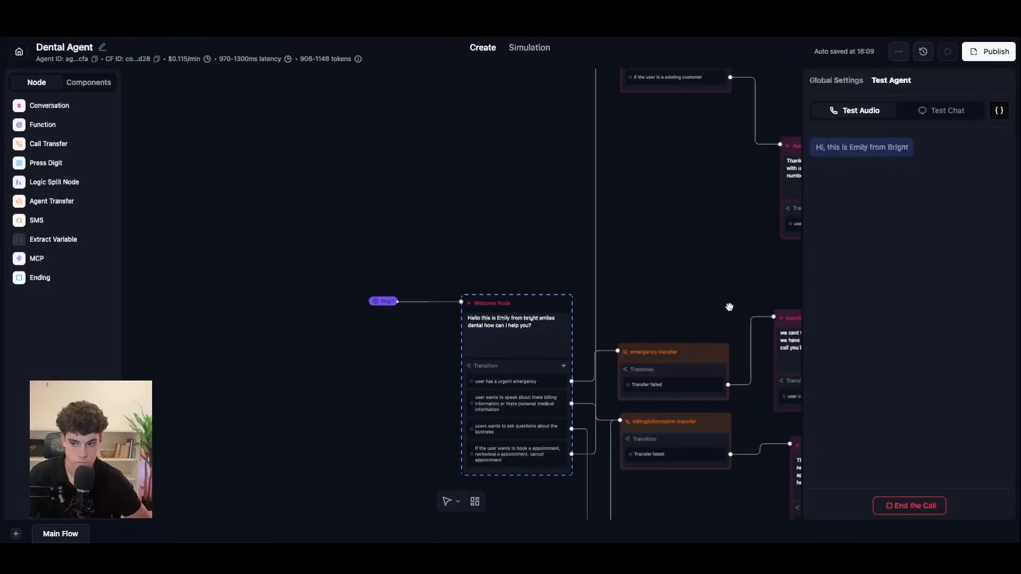
pyautogui.moveTo(744, 166); pyautogui.dragTo(511, 309)
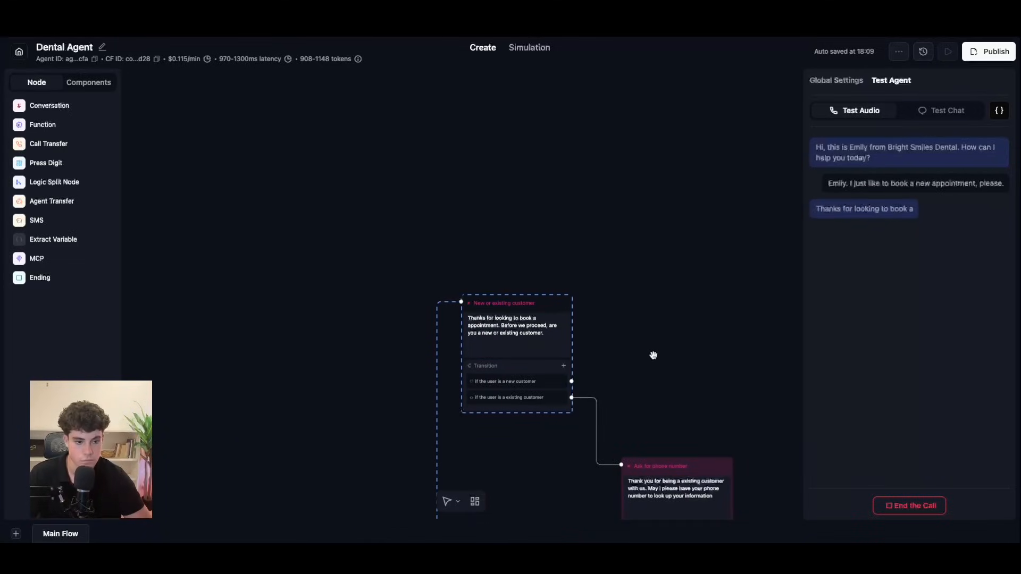
pyautogui.moveTo(688, 388); pyautogui.dragTo(597, 191)
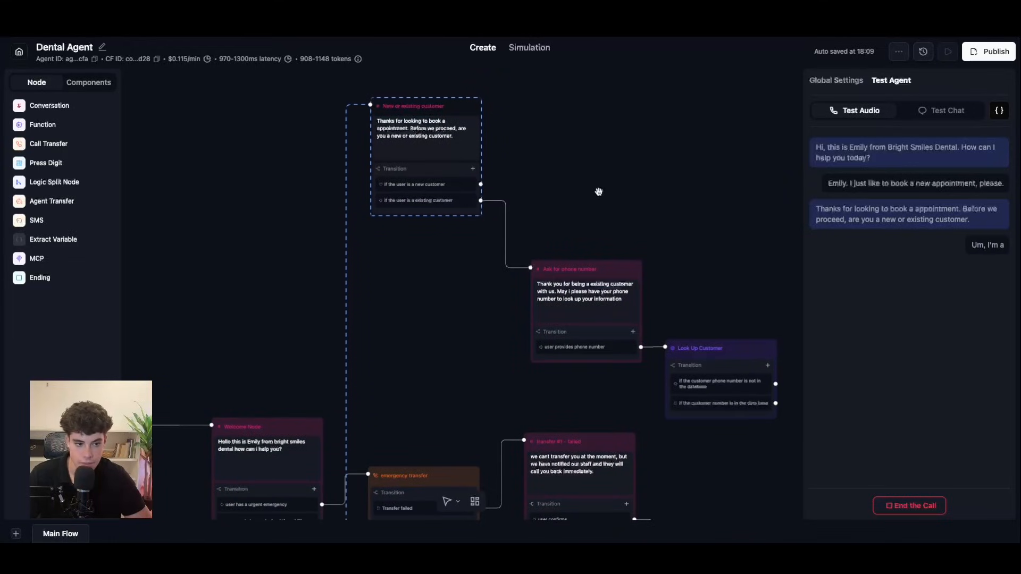
pyautogui.moveTo(695, 243); pyautogui.dragTo(633, 179)
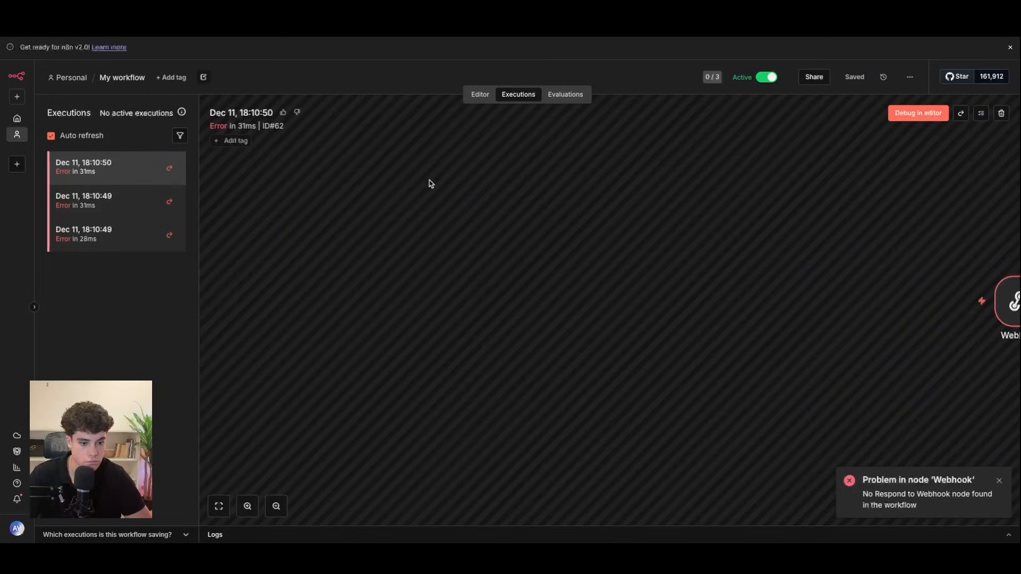
# Step: Copy the 18:11:59 successful webhook execution into the editor and save the workflow
pyautogui.click(480, 94)
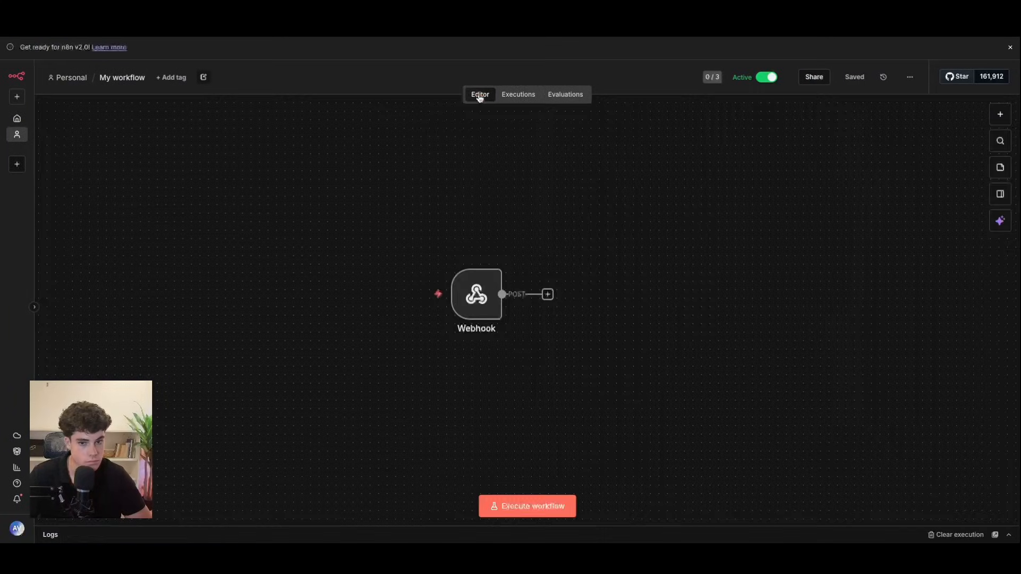
pyautogui.doubleClick(471, 295)
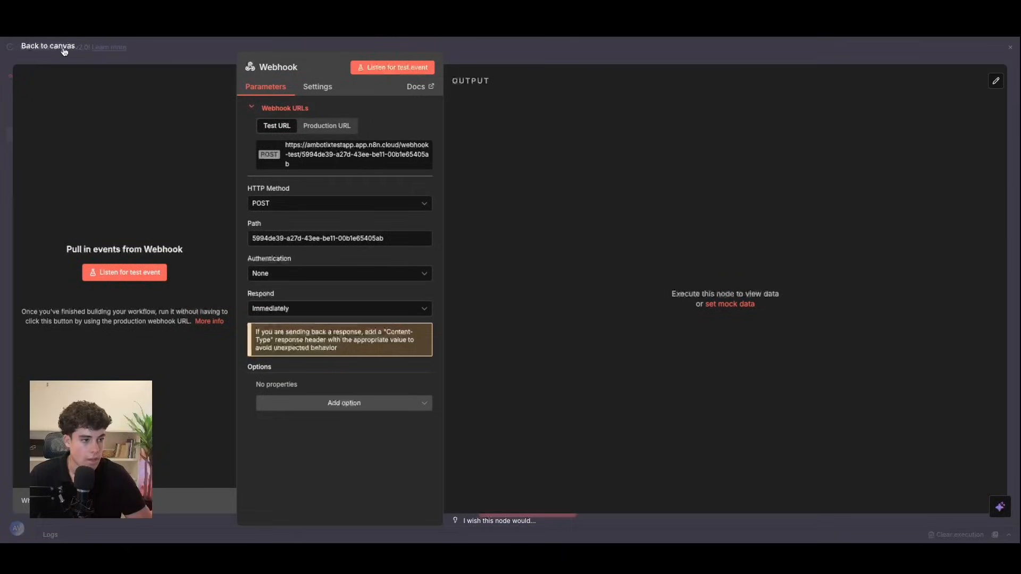
pyautogui.click(62, 51)
pyautogui.click(525, 95)
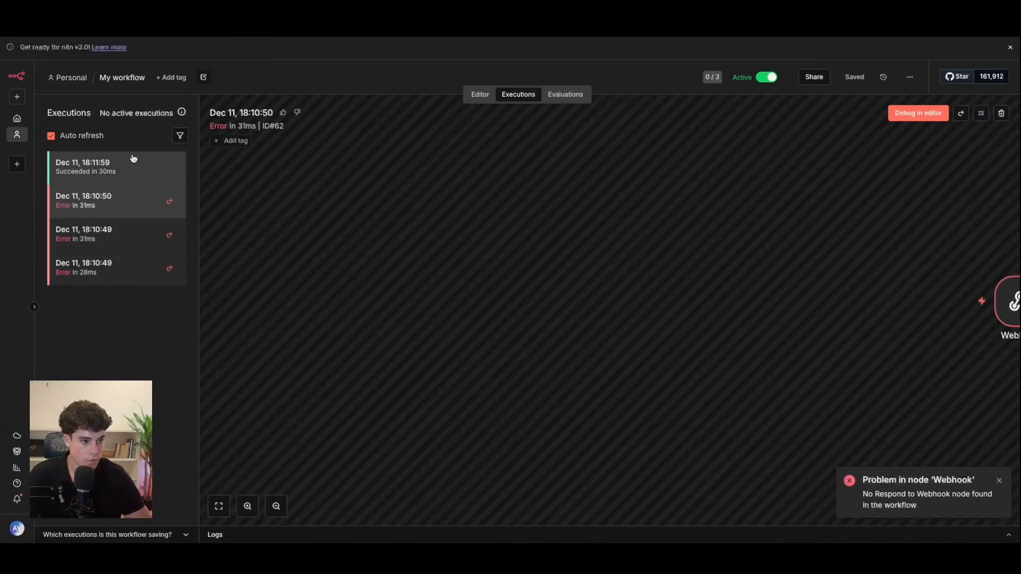
pyautogui.click(131, 162)
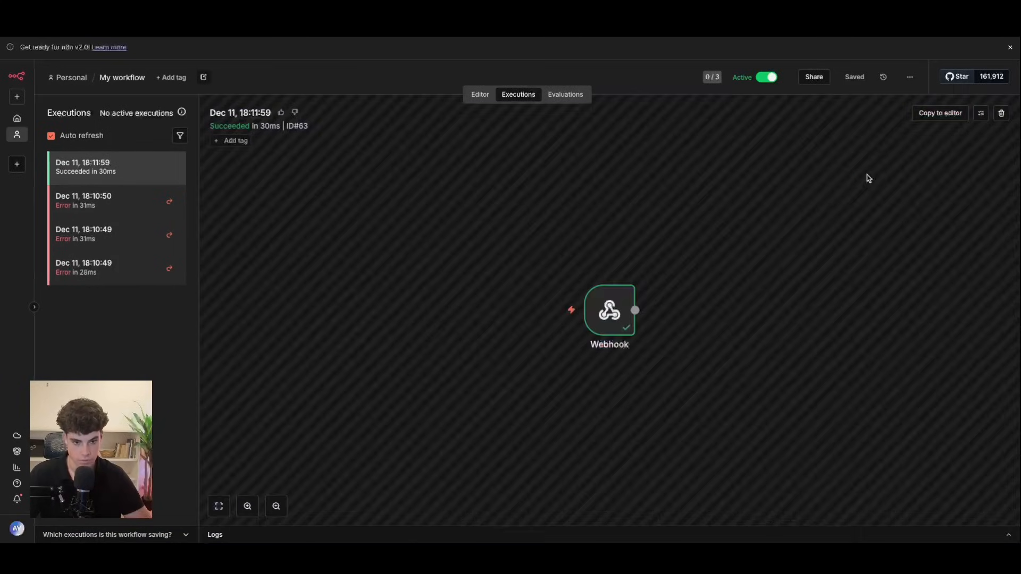
pyautogui.click(945, 112)
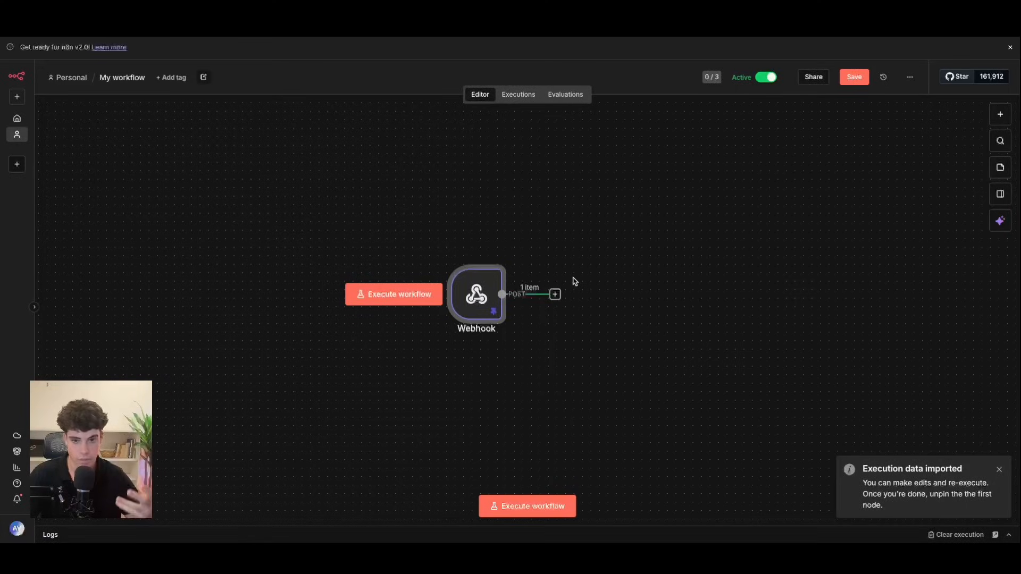
pyautogui.click(854, 77)
# Step: Rename the workflow to 'look up customer information', correcting the misspelling
pyautogui.click(124, 76)
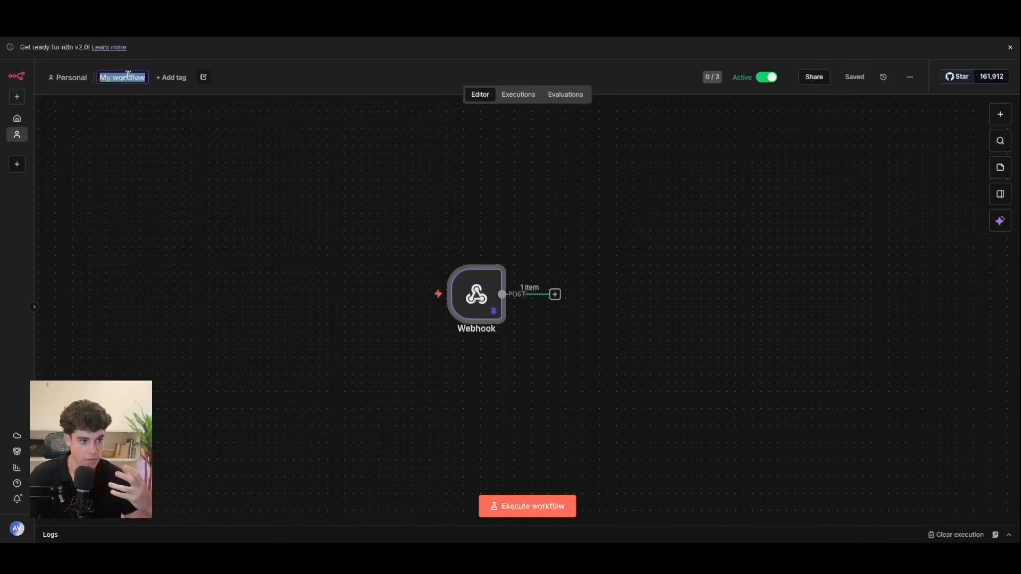
pyautogui.press('BackSpace')
pyautogui.write('look')
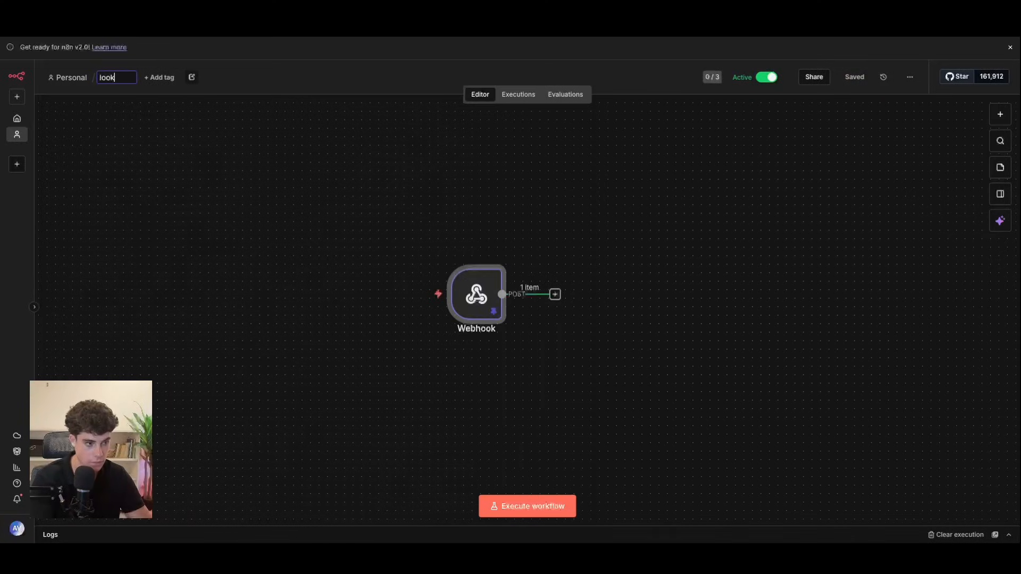
pyautogui.write(' up customer in')
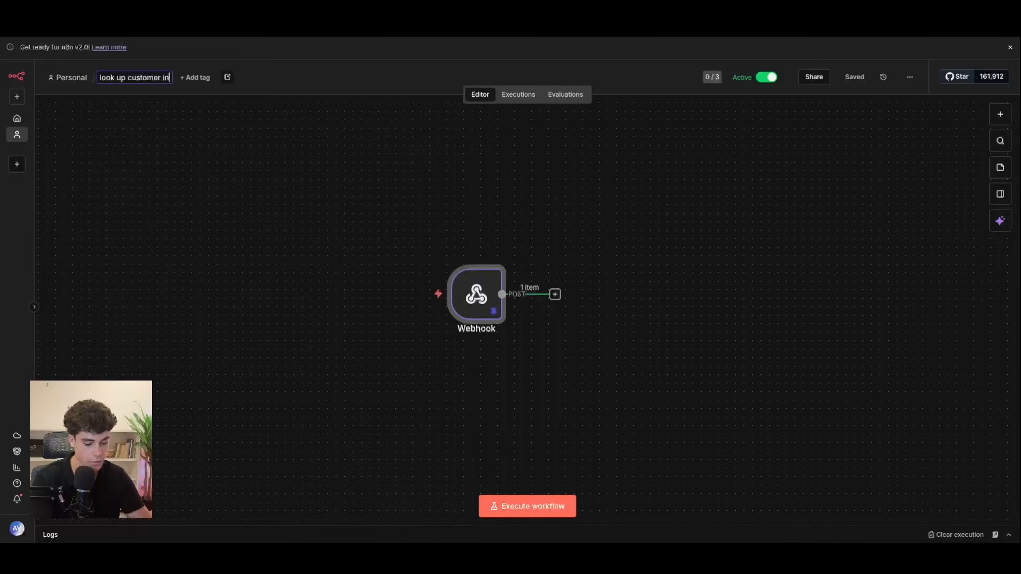
pyautogui.write('fromati')
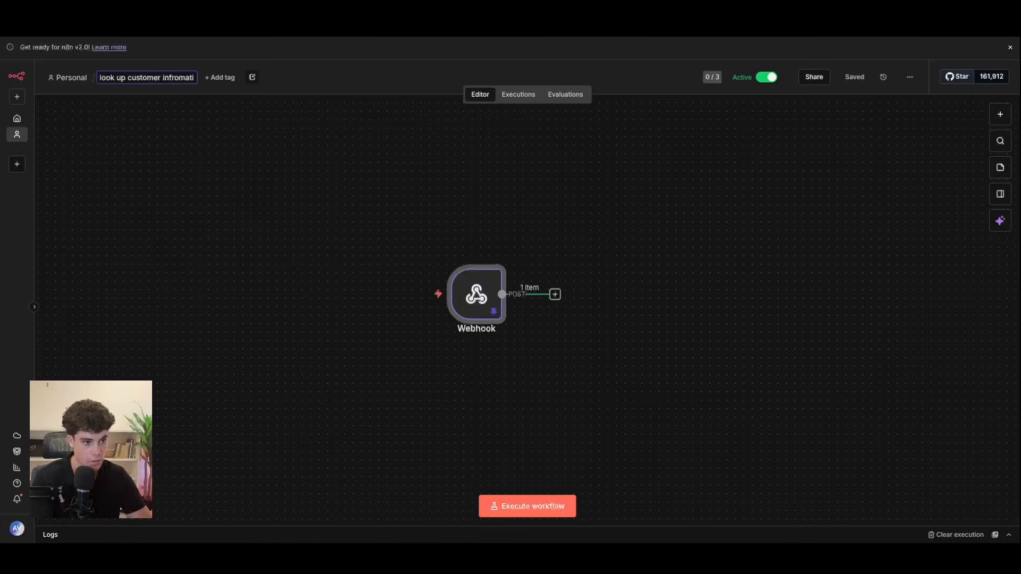
pyautogui.write('on')
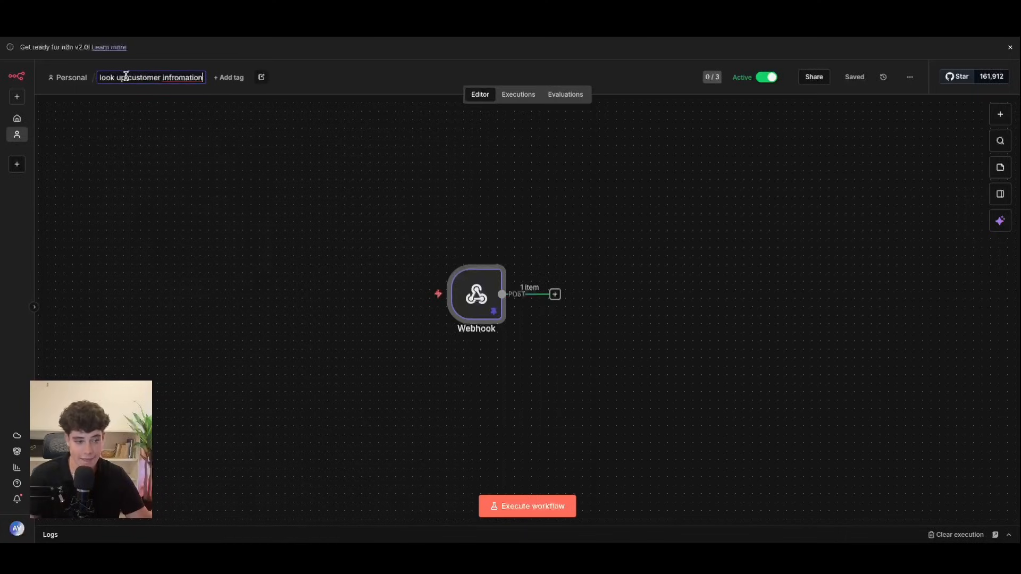
pyautogui.rightClick(187, 81)
pyautogui.click(207, 84)
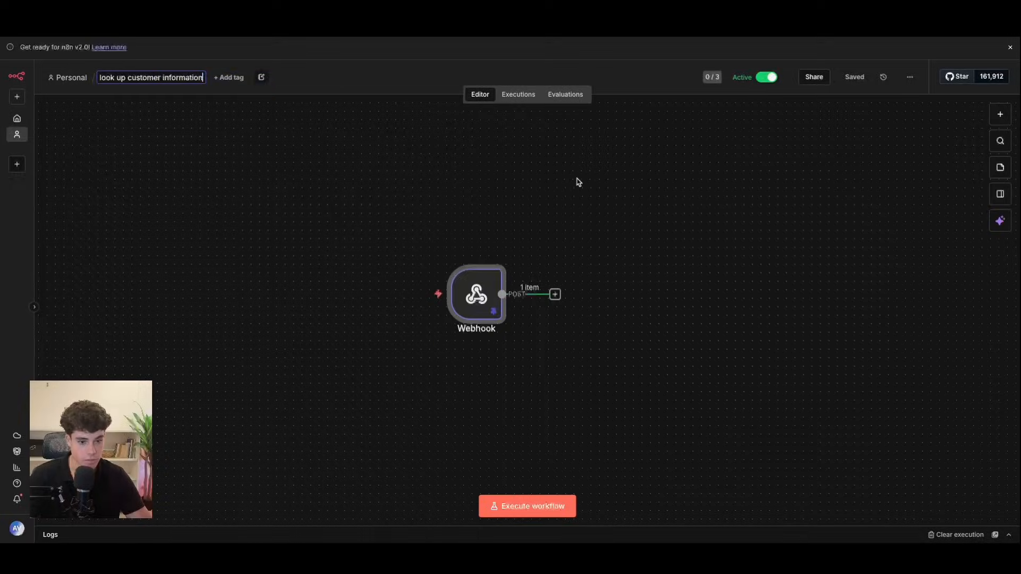
# Step: Check the Dental data base table's customer row, then reopen the look up customer information workflow
pyautogui.click(17, 119)
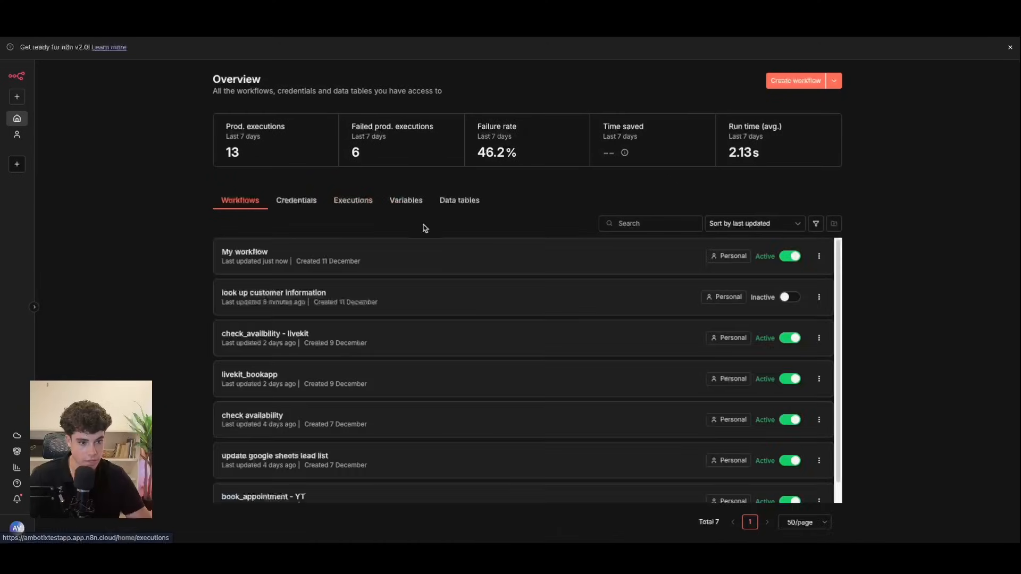
pyautogui.click(435, 209)
pyautogui.click(287, 244)
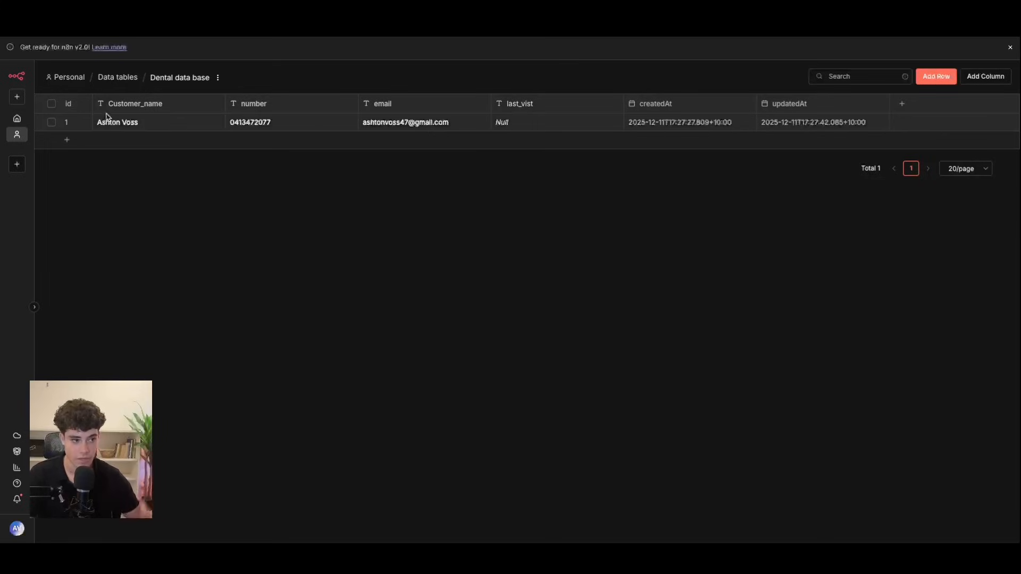
pyautogui.click(22, 121)
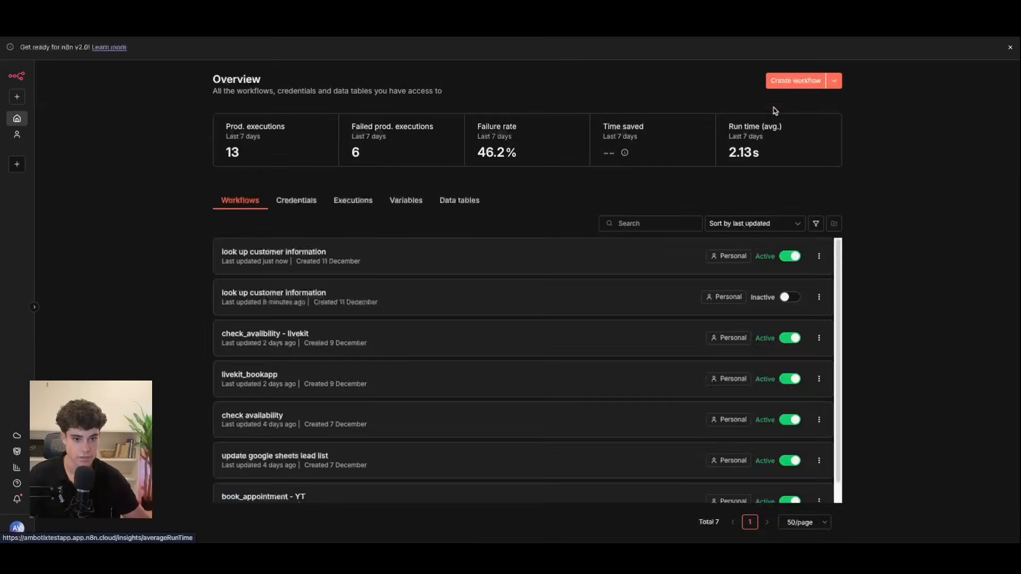
pyautogui.click(290, 257)
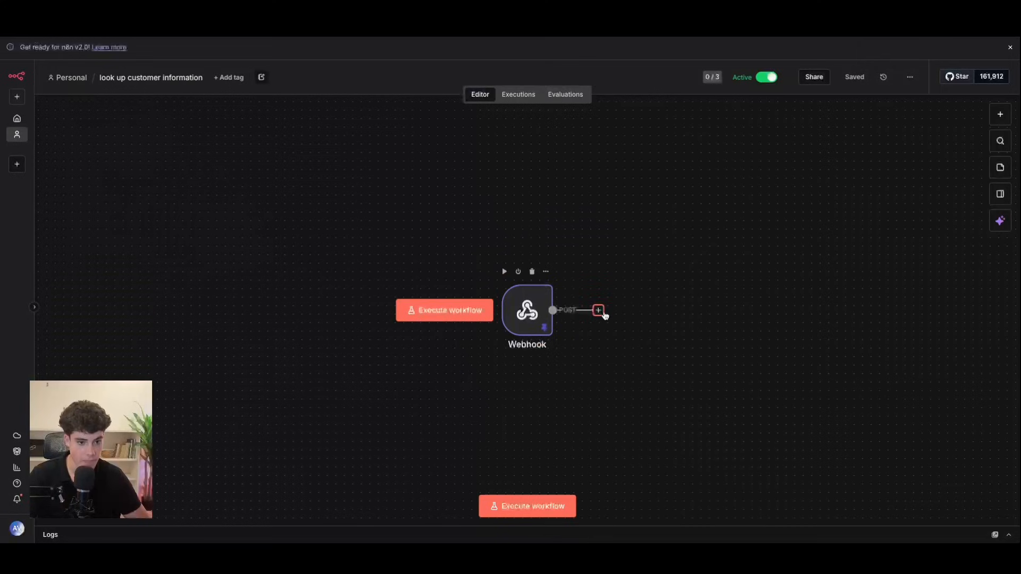
# Step: Add a Data table Get row(s) step on Dental data base, filtering on the number column
pyautogui.click(599, 310)
pyautogui.write('data')
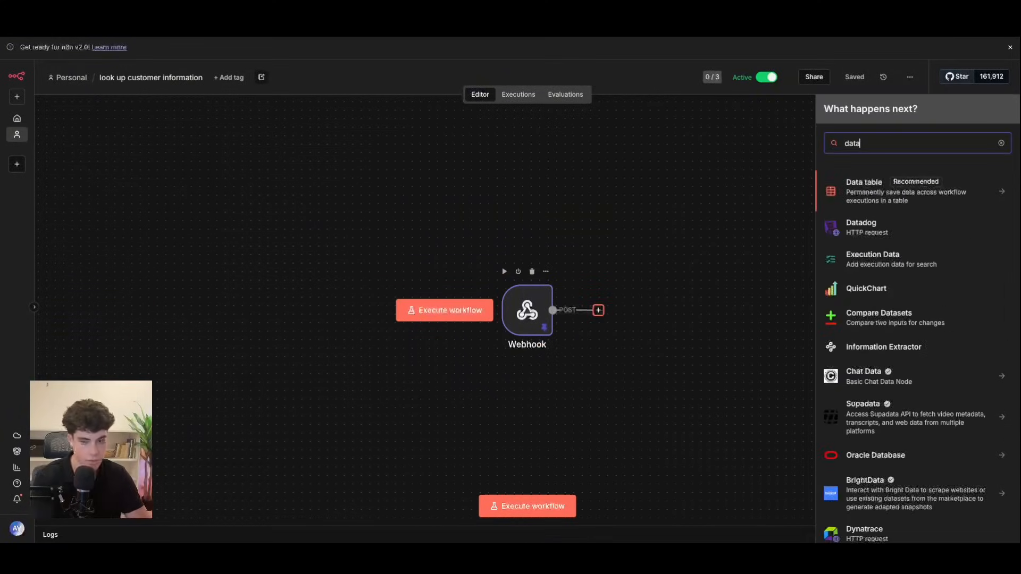
pyautogui.click(906, 201)
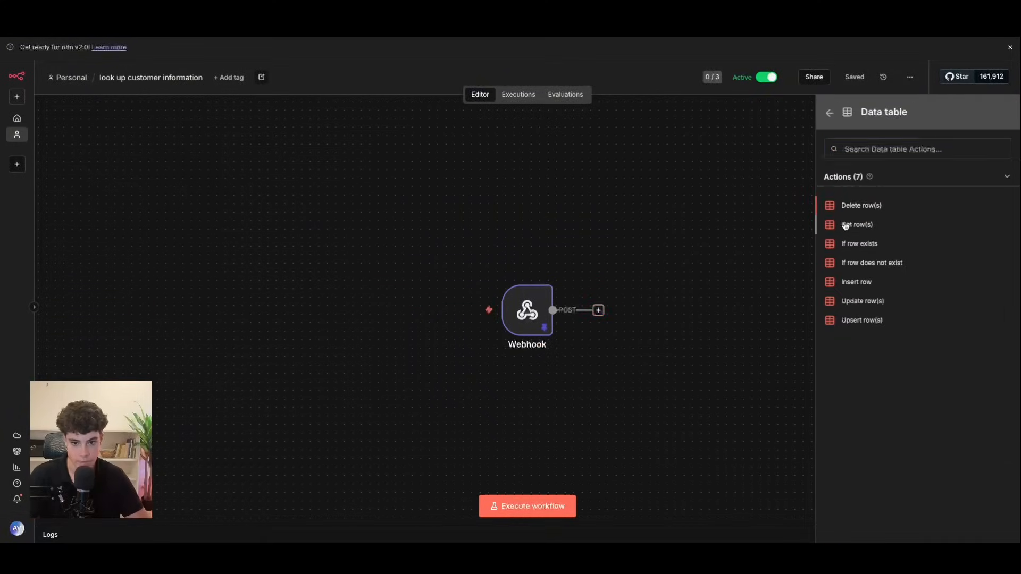
pyautogui.click(844, 224)
pyautogui.click(510, 193)
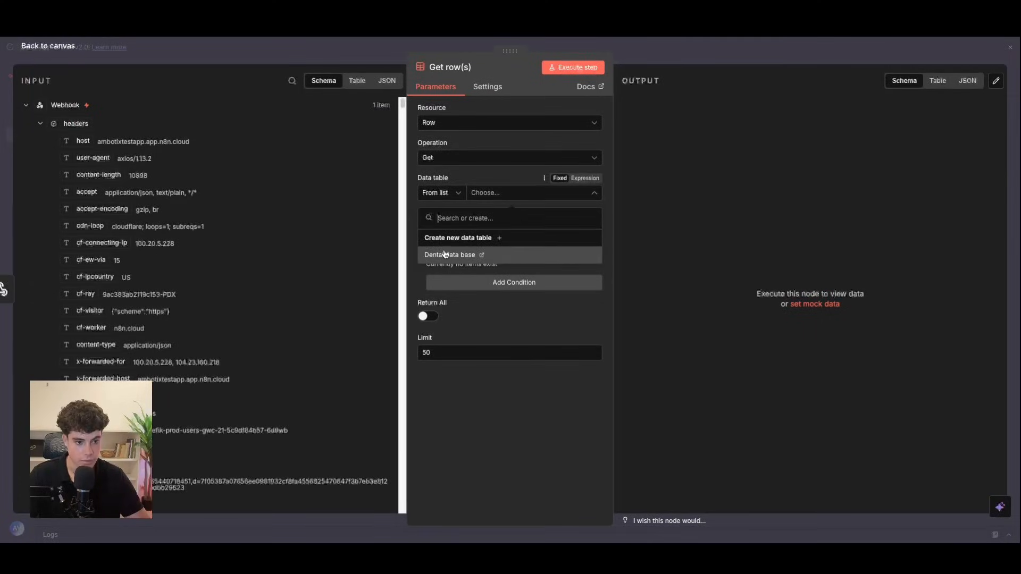
pyautogui.click(445, 254)
pyautogui.click(513, 280)
pyautogui.click(488, 278)
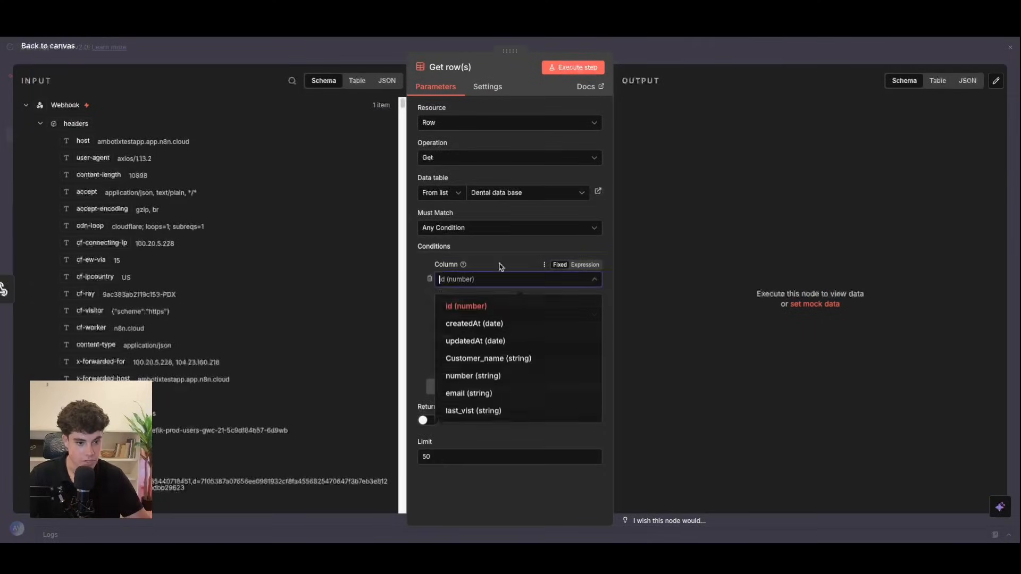
pyautogui.click(479, 371)
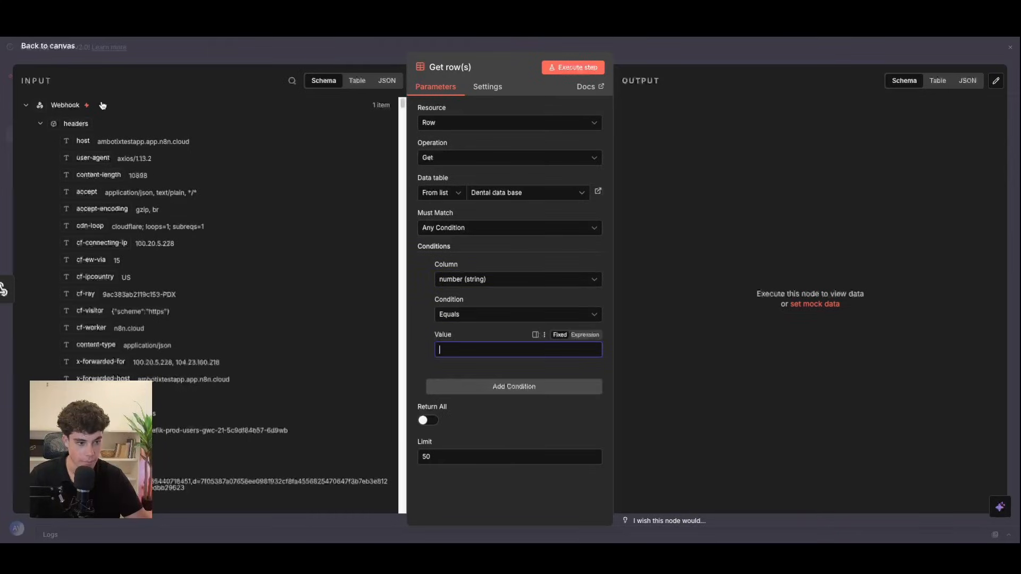
# Step: Make number equal the webhook's phone_number, set Limit to 1, and execute the step
pyautogui.click(38, 116)
pyautogui.click(32, 108)
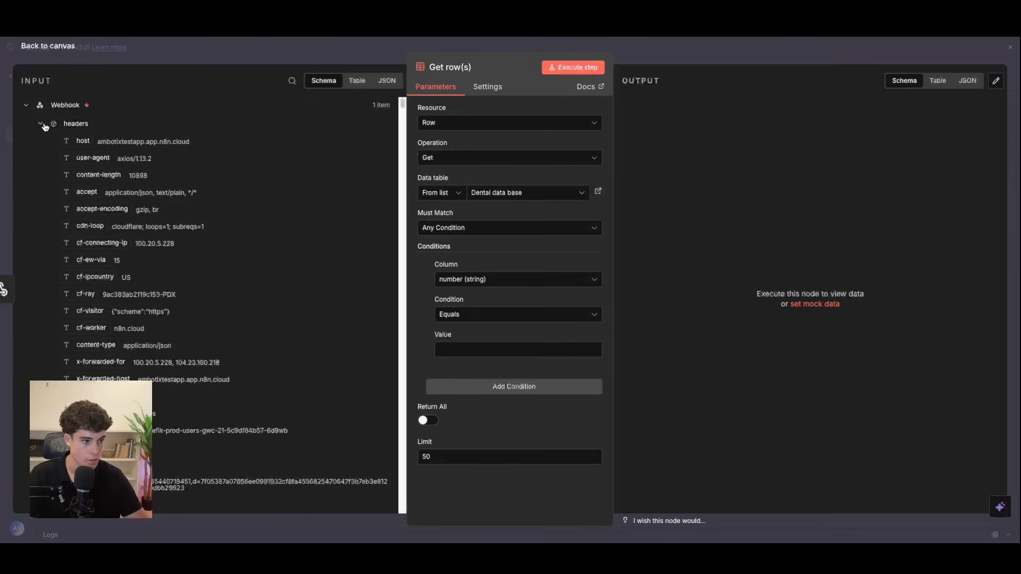
pyautogui.click(41, 124)
pyautogui.click(52, 192)
pyautogui.moveTo(118, 242); pyautogui.dragTo(515, 359)
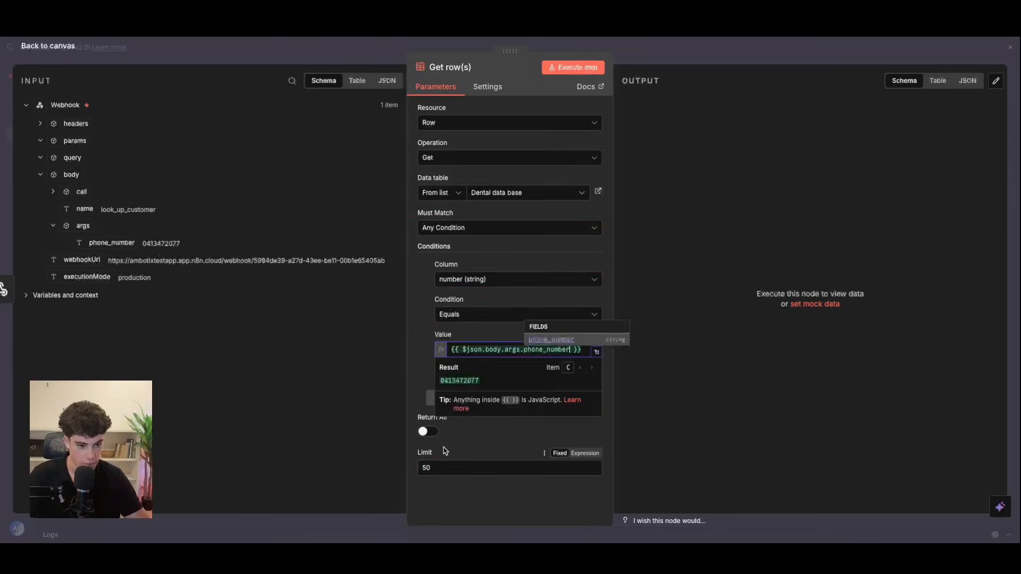
pyautogui.moveTo(441, 465); pyautogui.dragTo(418, 466)
pyautogui.write('1')
pyautogui.click(585, 67)
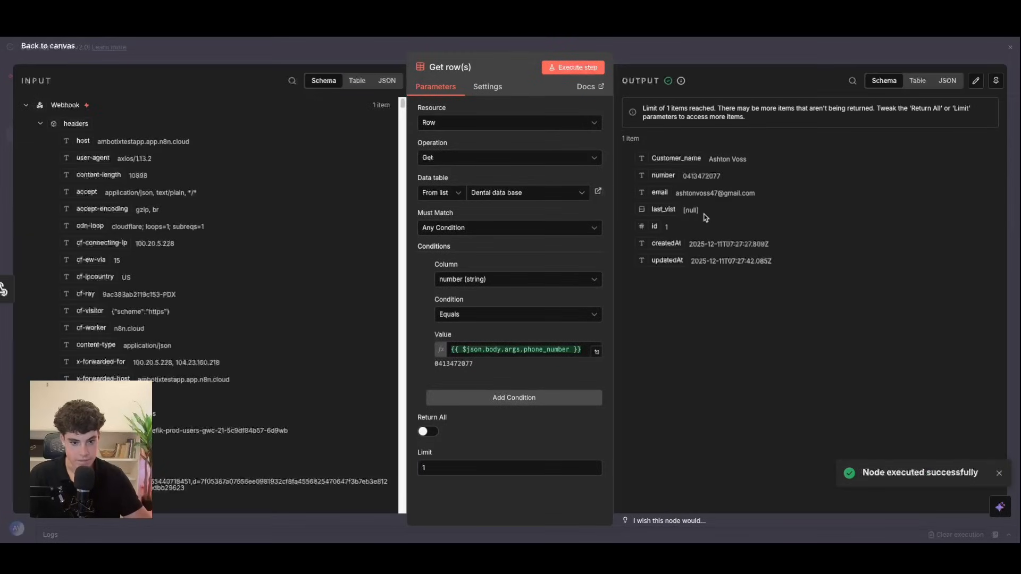
# Step: Add an If node after Get row(s) to branch on the lookup result
pyautogui.click(64, 46)
pyautogui.click(716, 311)
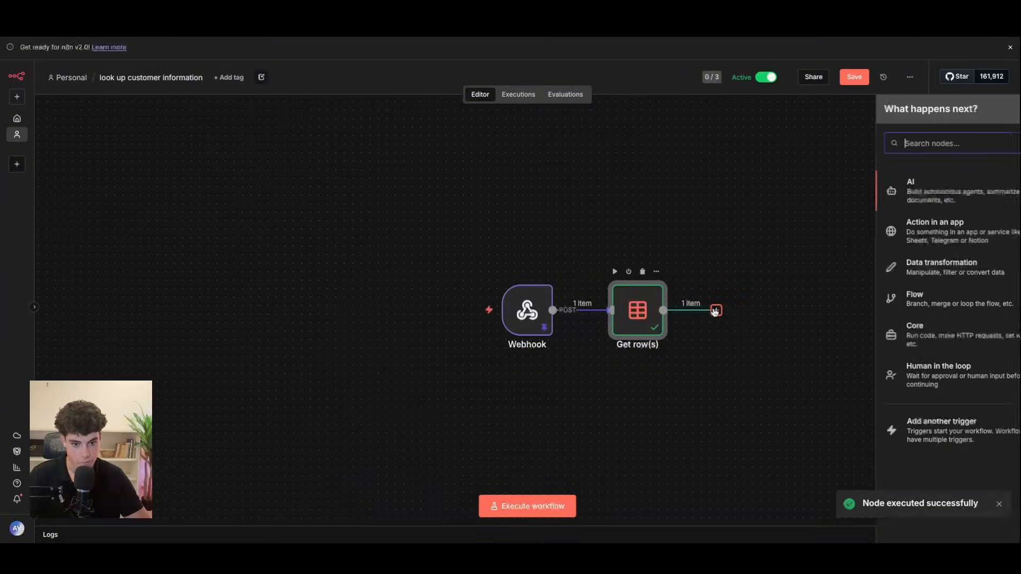
pyautogui.write('if')
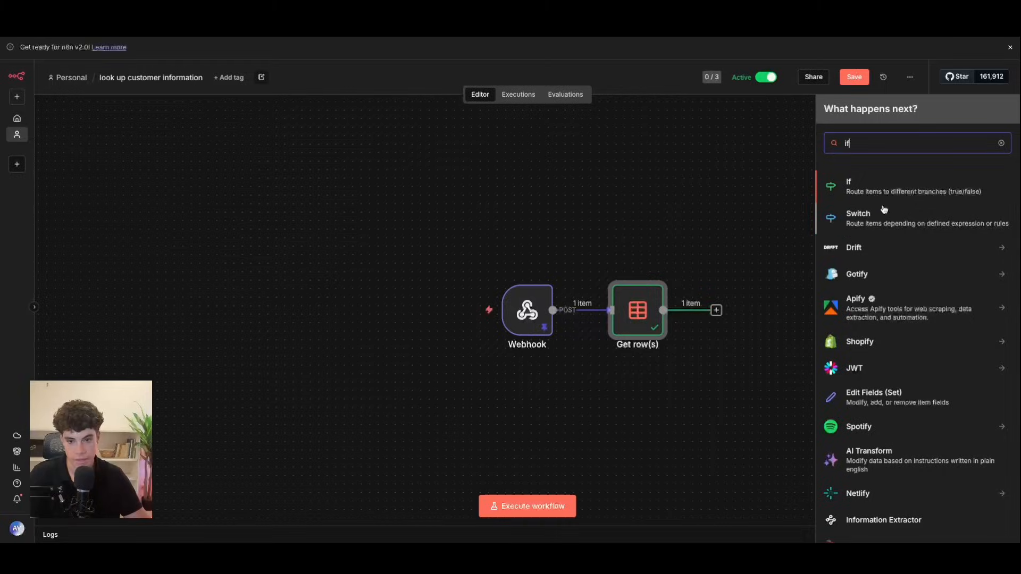
pyautogui.click(879, 192)
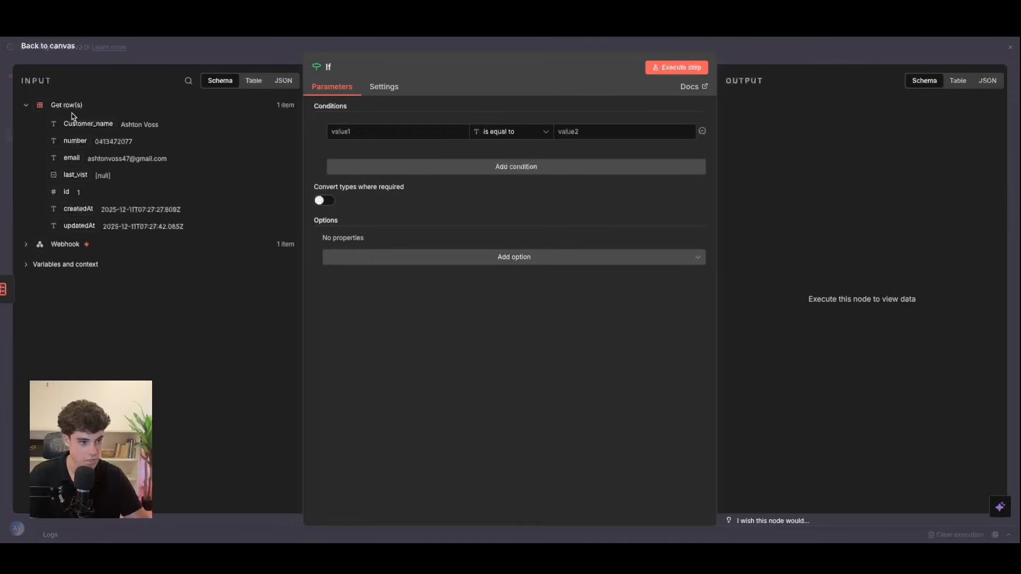
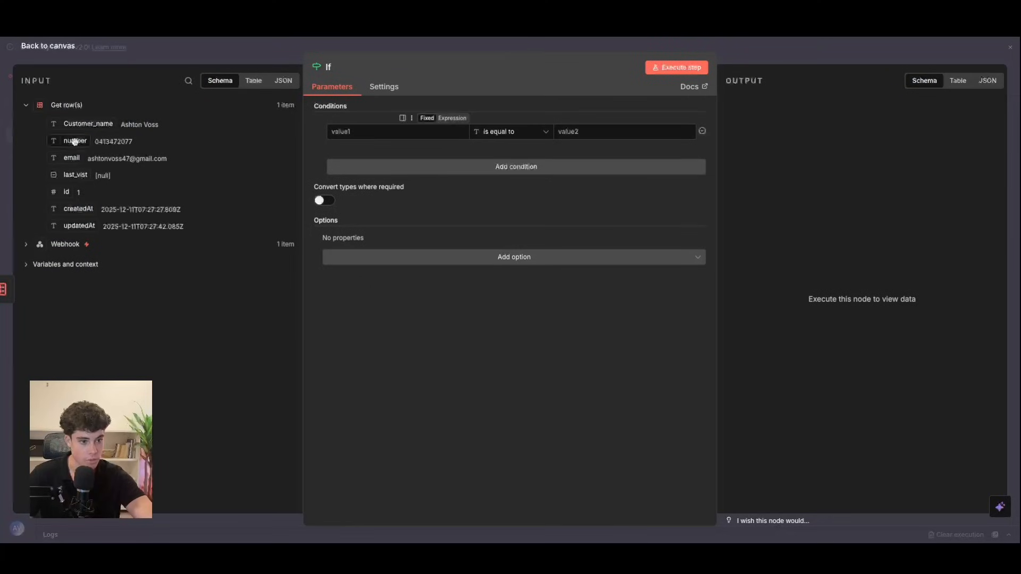
# Step: Make the If node require both 'email exists' AND 'number exists'
pyautogui.moveTo(72, 150); pyautogui.dragTo(404, 131)
pyautogui.click(512, 132)
pyautogui.click(605, 161)
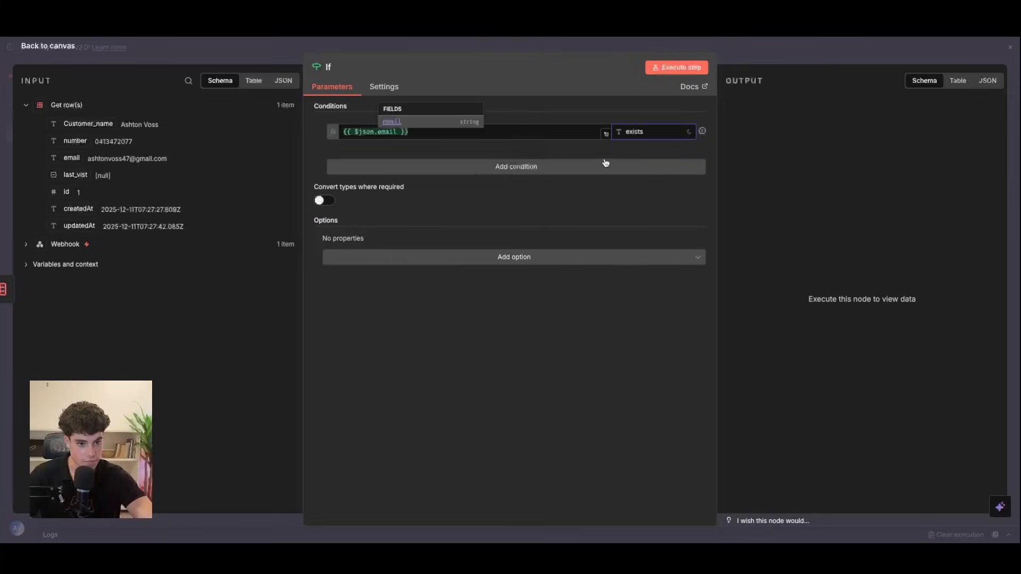
pyautogui.click(426, 166)
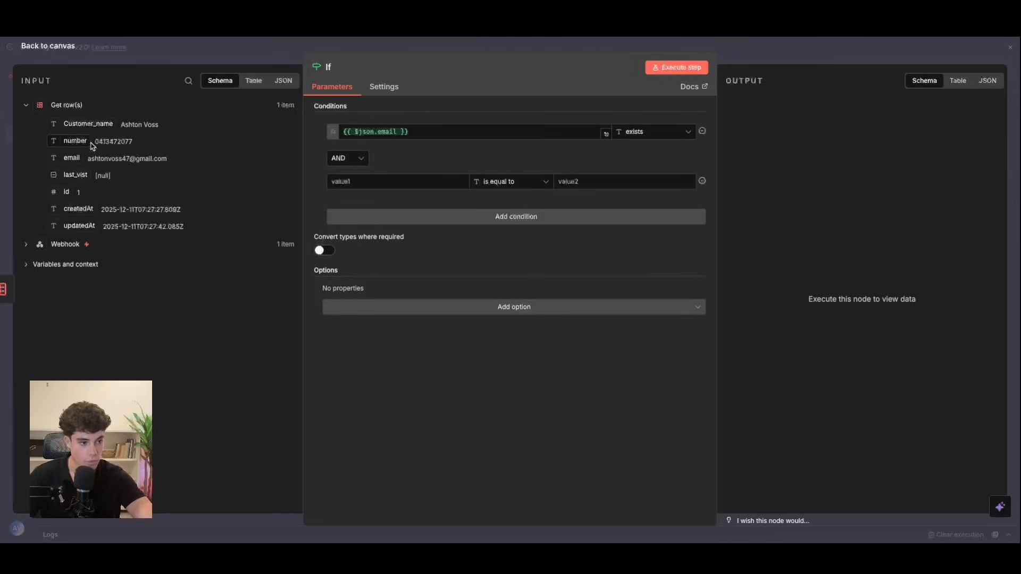
pyautogui.moveTo(67, 141); pyautogui.dragTo(398, 182)
pyautogui.click(515, 183)
pyautogui.click(604, 211)
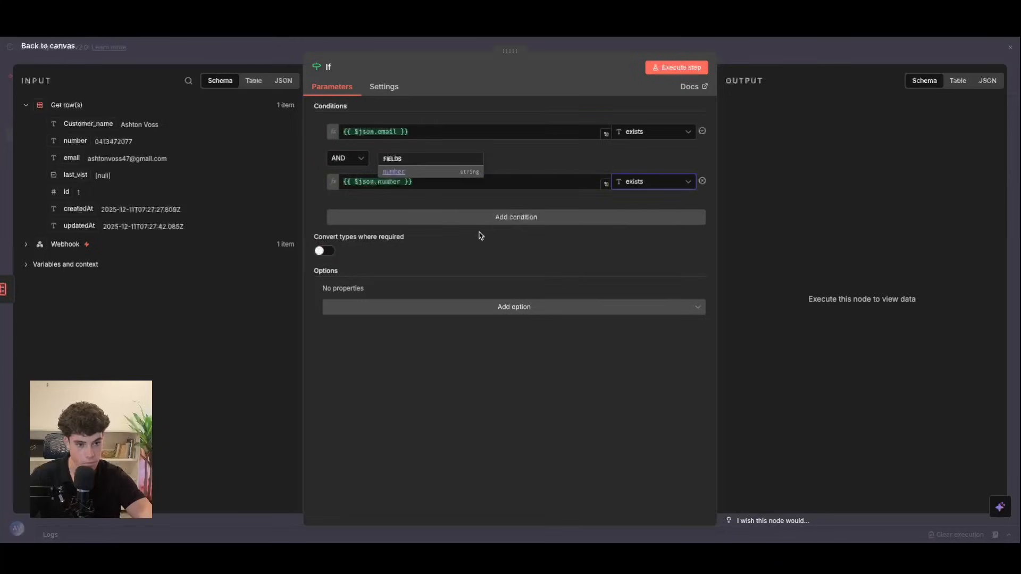
# Step: Test the If node, then begin a new step on its true output
pyautogui.click(654, 68)
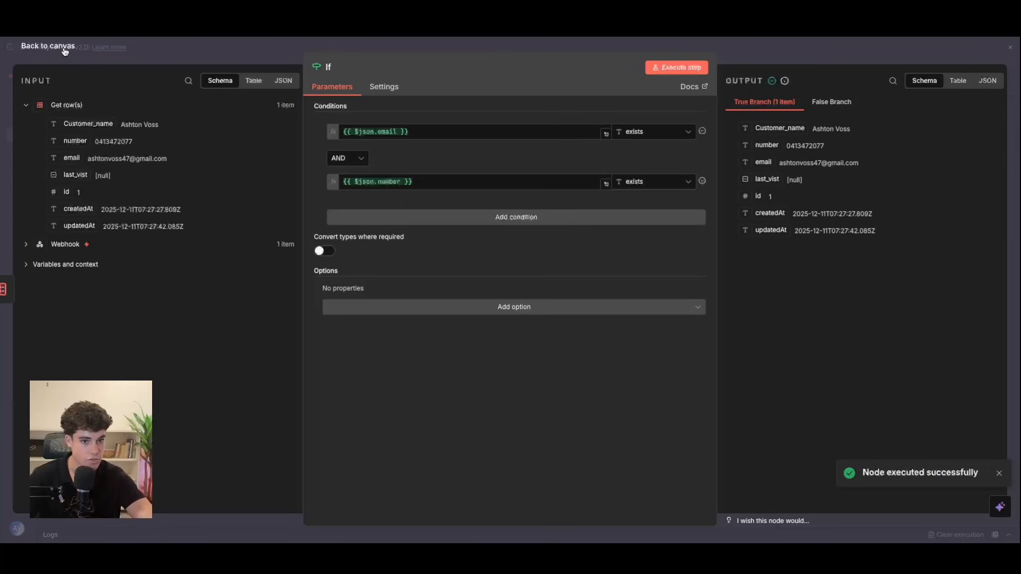
pyautogui.click(64, 47)
pyautogui.click(825, 301)
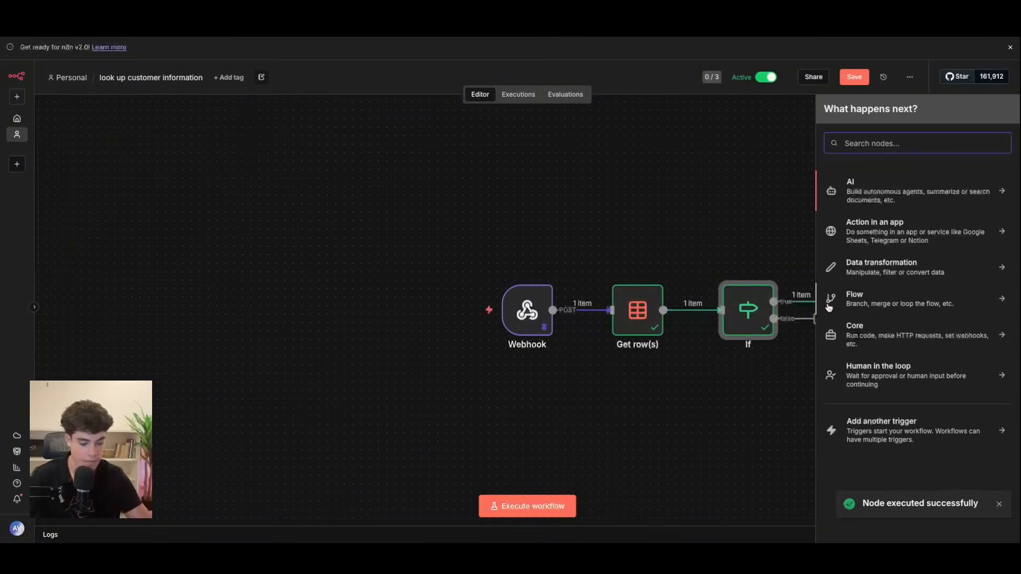
# Step: Add a Respond to Webhook step responding with a JSON body in Expression mode
pyautogui.write('res')
pyautogui.click(916, 206)
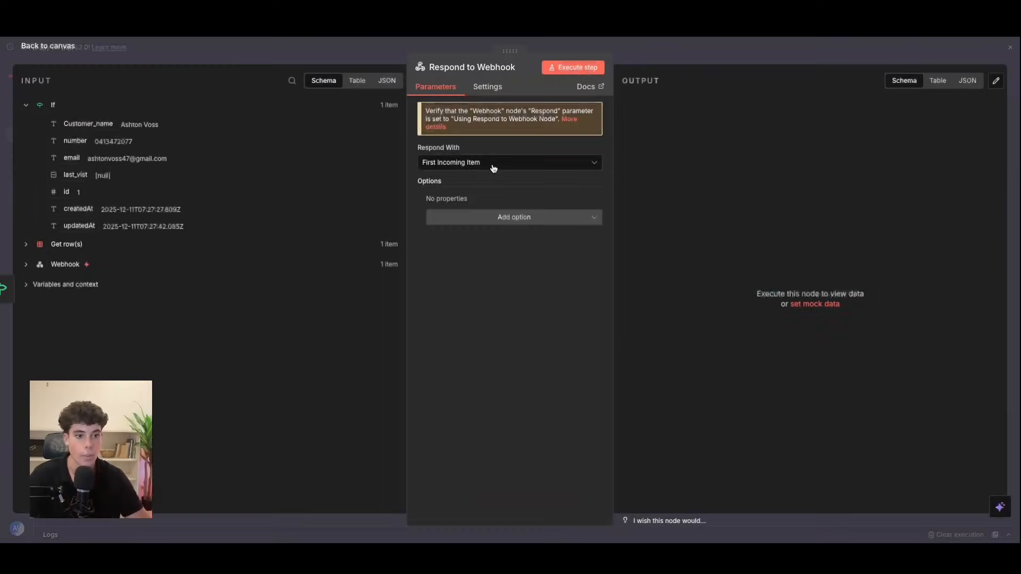
pyautogui.click(497, 162)
pyautogui.click(462, 268)
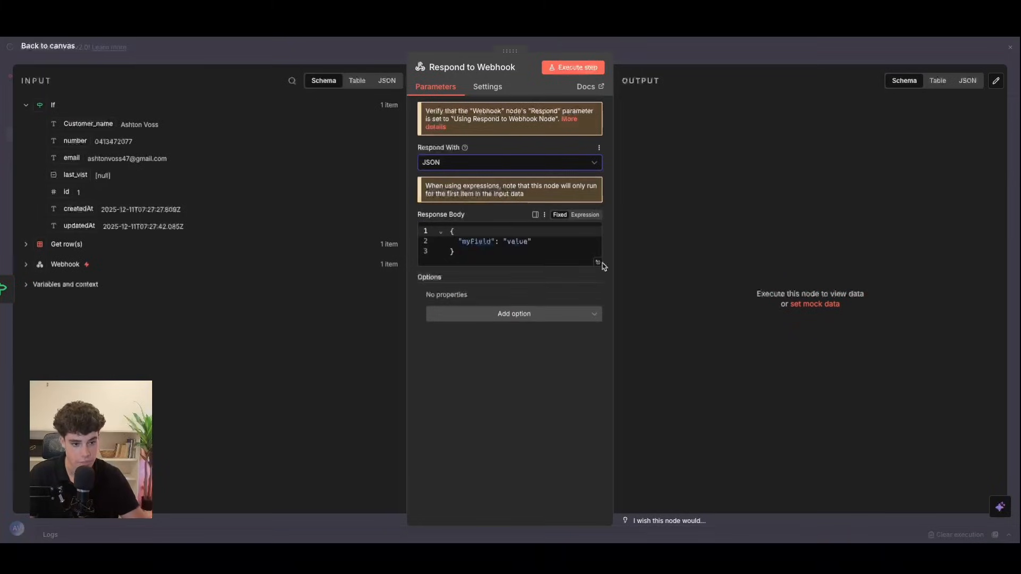
pyautogui.click(584, 215)
pyautogui.click(597, 257)
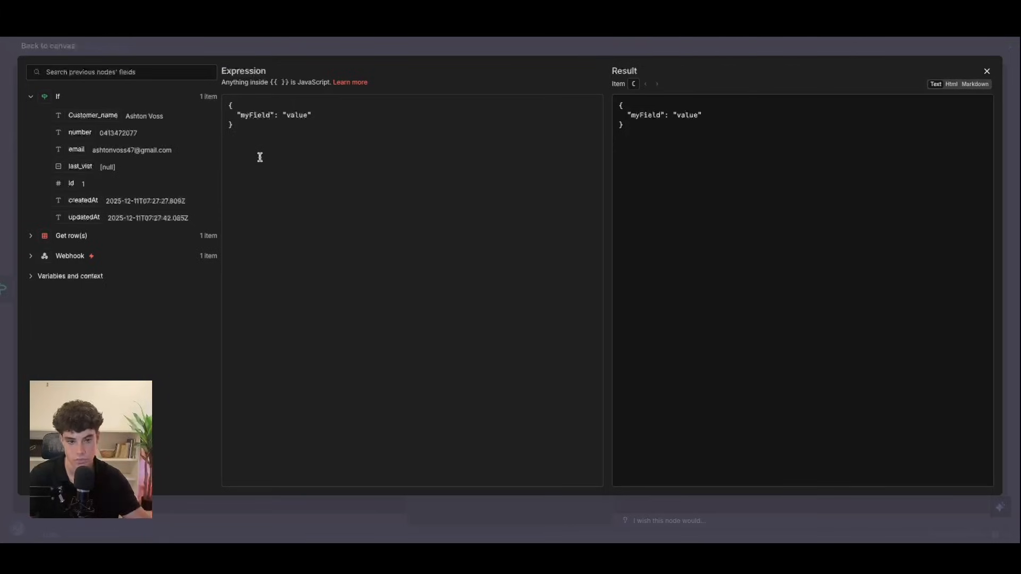
# Step: Replace the placeholder key with customer_email, mapped to the email field
pyautogui.click(241, 115)
pyautogui.moveTo(240, 115); pyautogui.dragTo(270, 116)
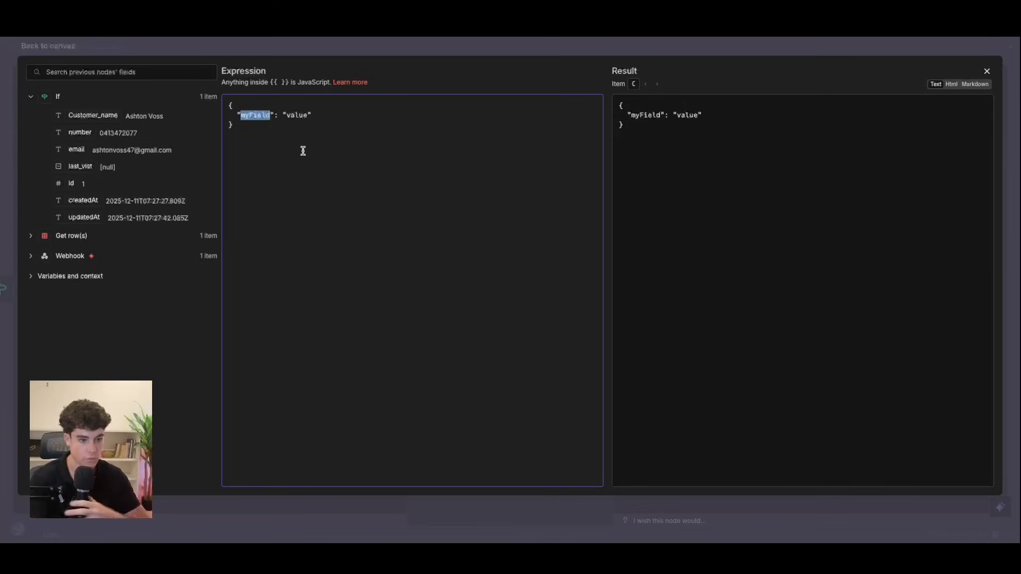
pyautogui.press('BackSpace')
pyautogui.write('customer ')
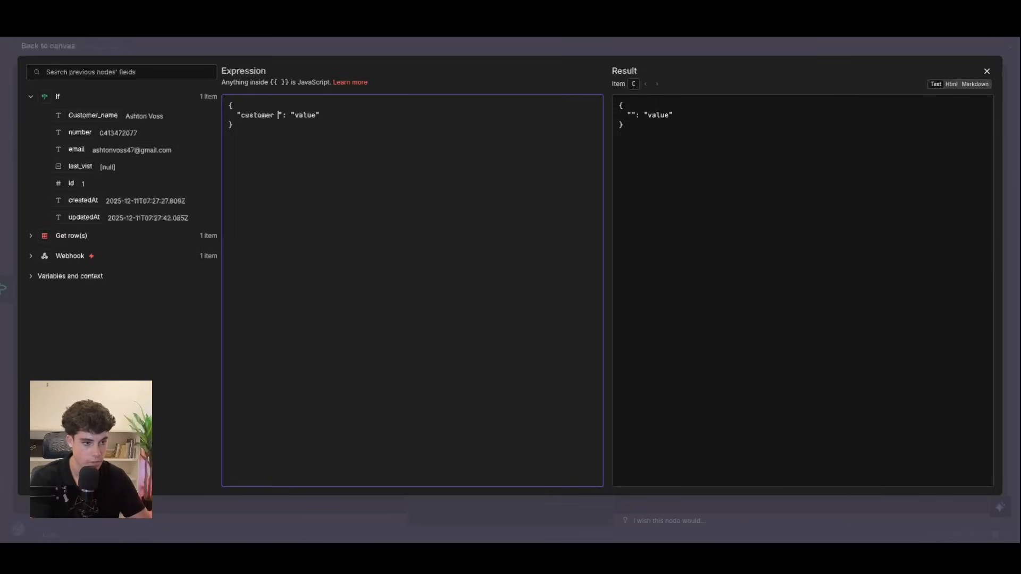
pyautogui.write('email')
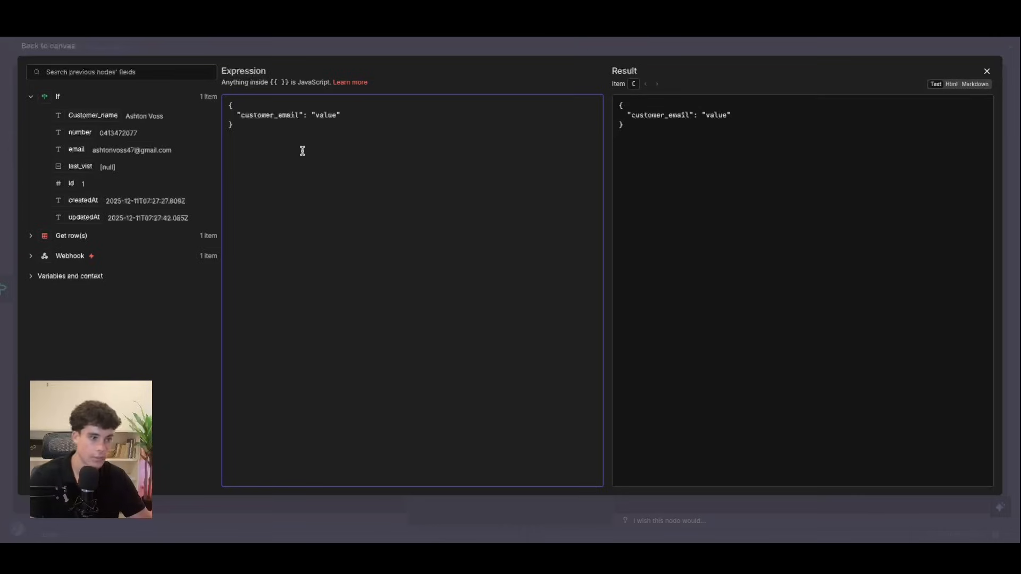
pyautogui.moveTo(315, 115); pyautogui.dragTo(330, 116)
pyautogui.press('BackSpace')
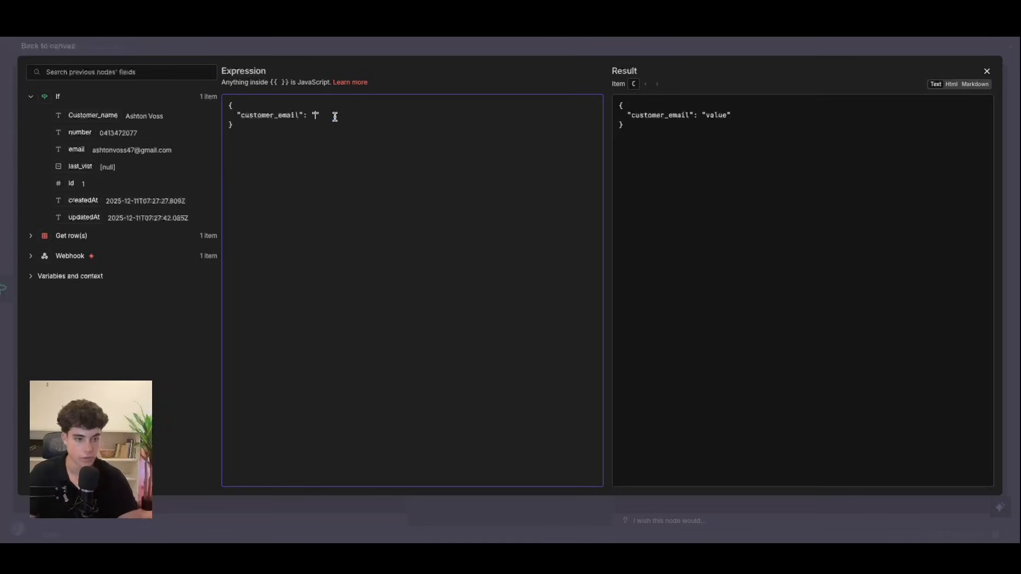
pyautogui.moveTo(75, 149); pyautogui.dragTo(239, 120)
pyautogui.hotkey('ctrl', 'c')
pyautogui.click(401, 118)
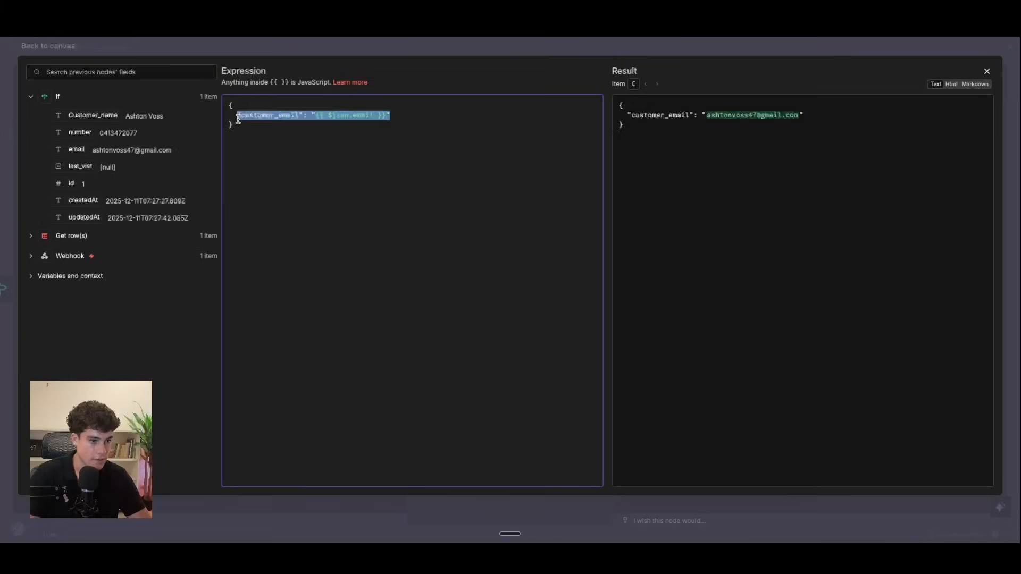
pyautogui.click(400, 116)
pyautogui.write('What type of appointment where you looking to book? were you looking to book a new appointment, reschedule a existing one or cancel a appointment.')
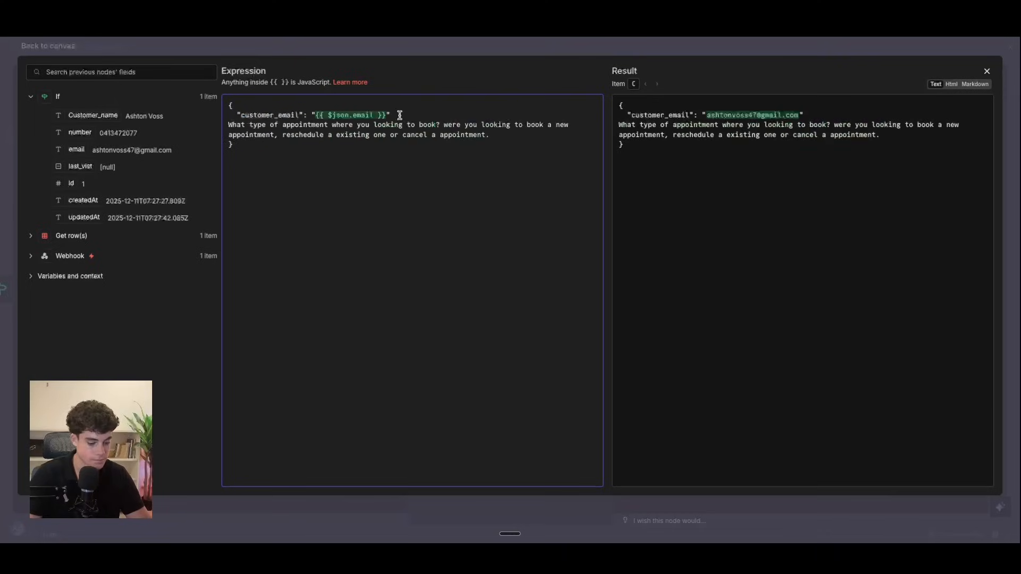
pyautogui.hotkey('ctrl', 'z')
# Step: Duplicate the line as customer_number, mapped to the number field
pyautogui.moveTo(399, 115); pyautogui.dragTo(242, 111)
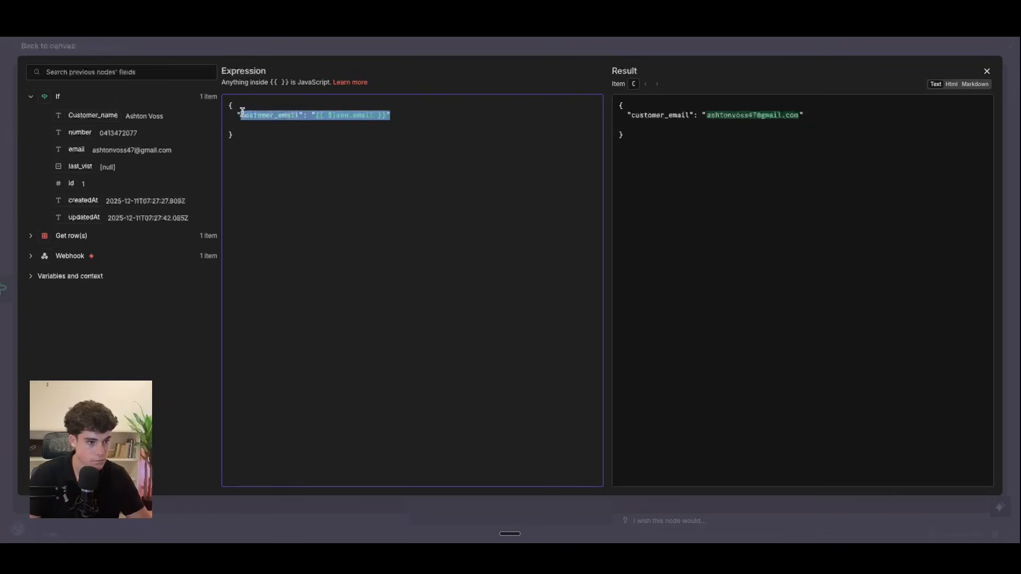
pyautogui.click(406, 114)
pyautogui.press('Return')
pyautogui.hotkey('ctrl', 'v')
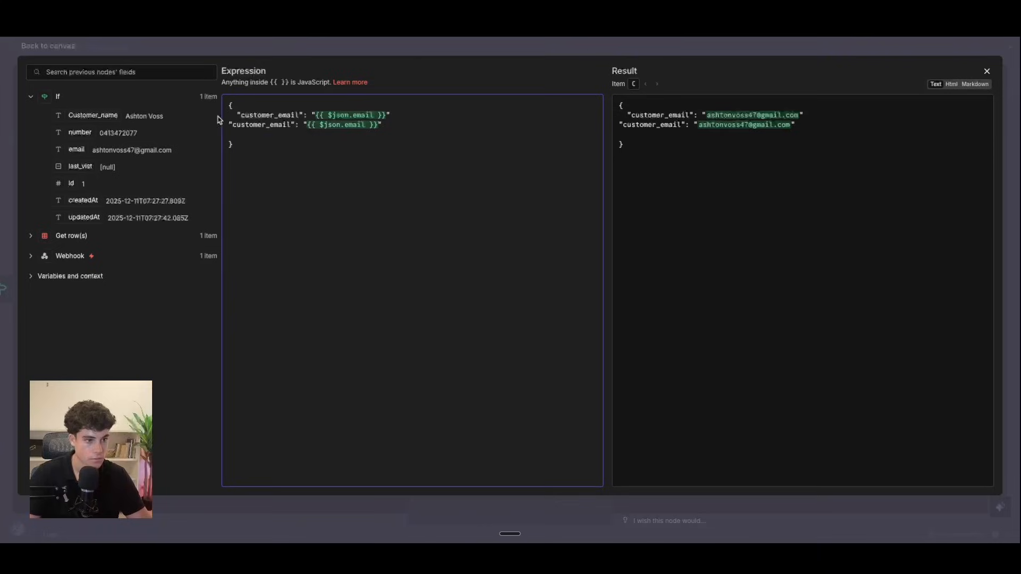
pyautogui.click(230, 124)
pyautogui.click(407, 115)
pyautogui.write(',')
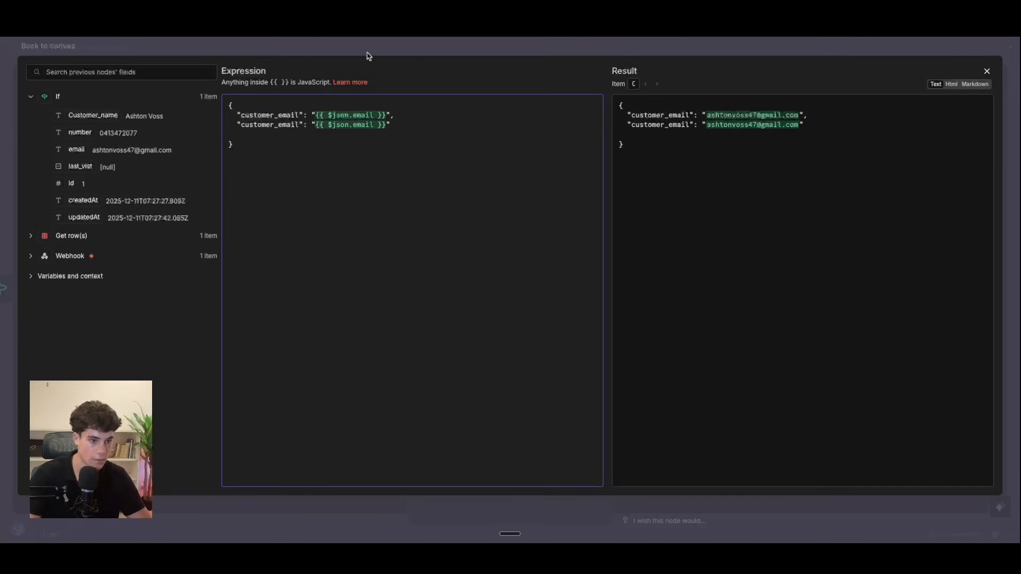
pyautogui.doubleClick(281, 124)
pyautogui.press('BackSpace')
pyautogui.write('number')
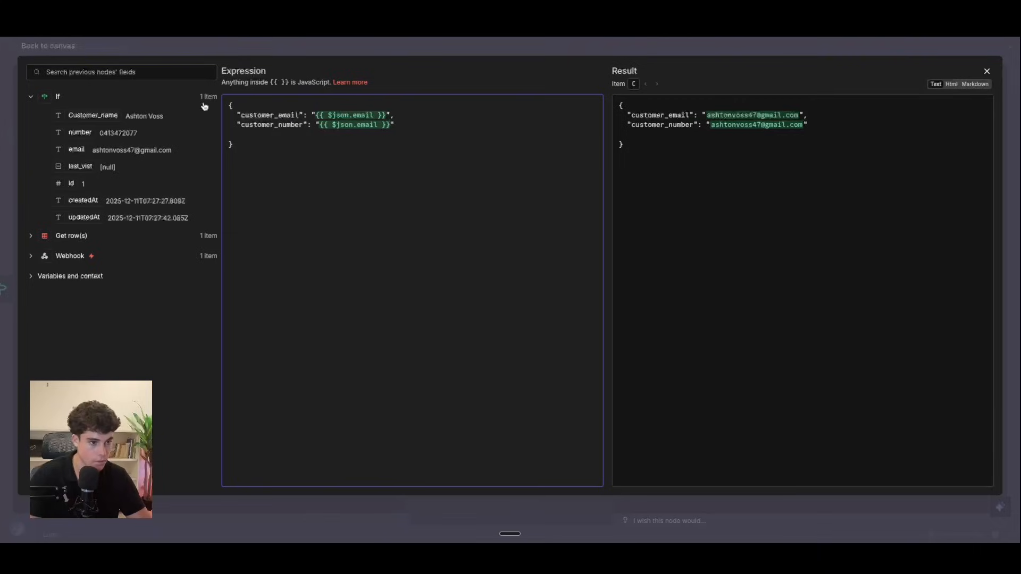
pyautogui.moveTo(318, 126); pyautogui.dragTo(393, 127)
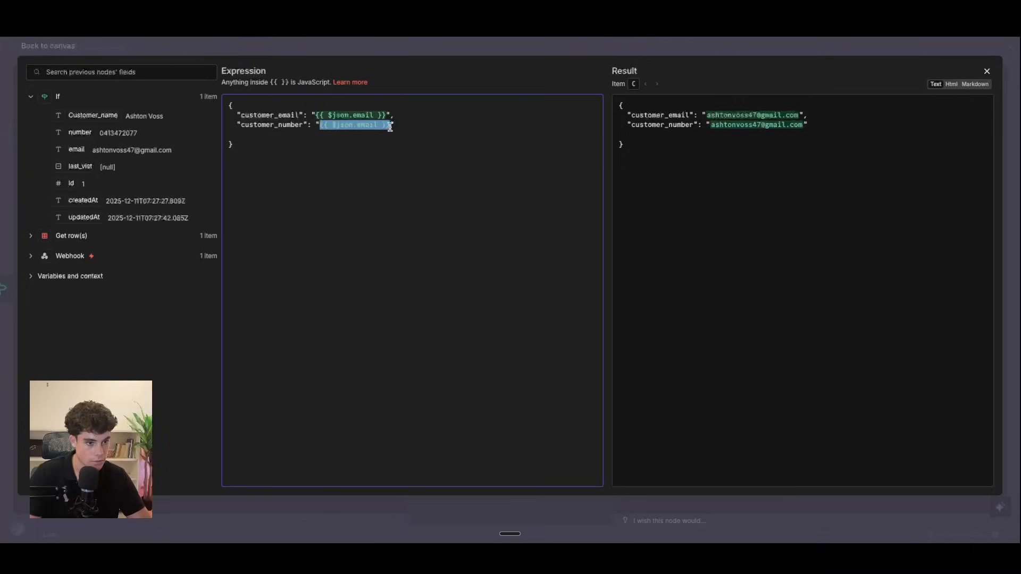
pyautogui.press('BackSpace')
pyautogui.moveTo(80, 133); pyautogui.dragTo(319, 126)
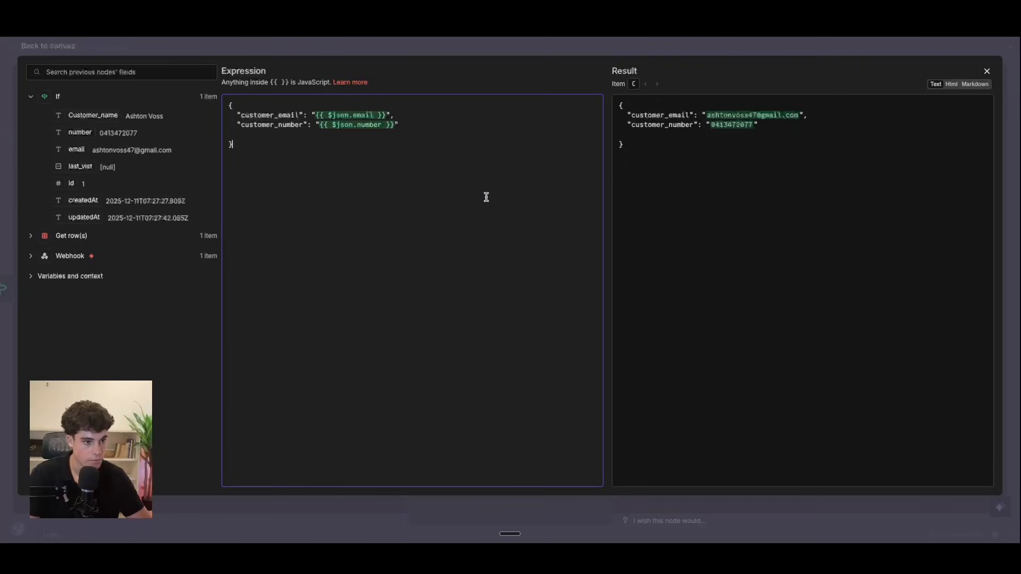
# Step: Close the body editor and execute the whole workflow
pyautogui.click(986, 71)
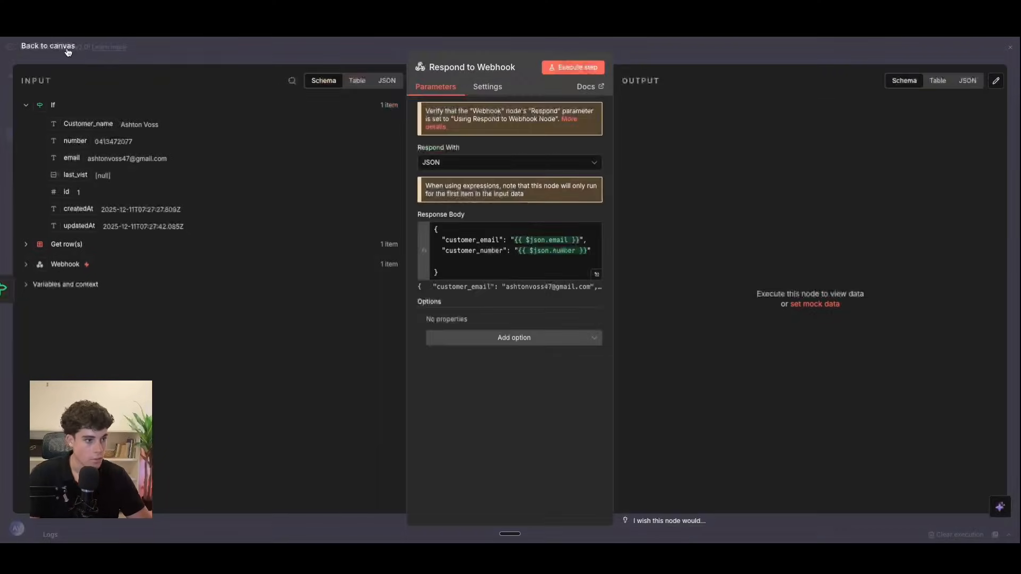
pyautogui.click(68, 47)
pyautogui.moveTo(457, 344)
pyautogui.click(430, 314)
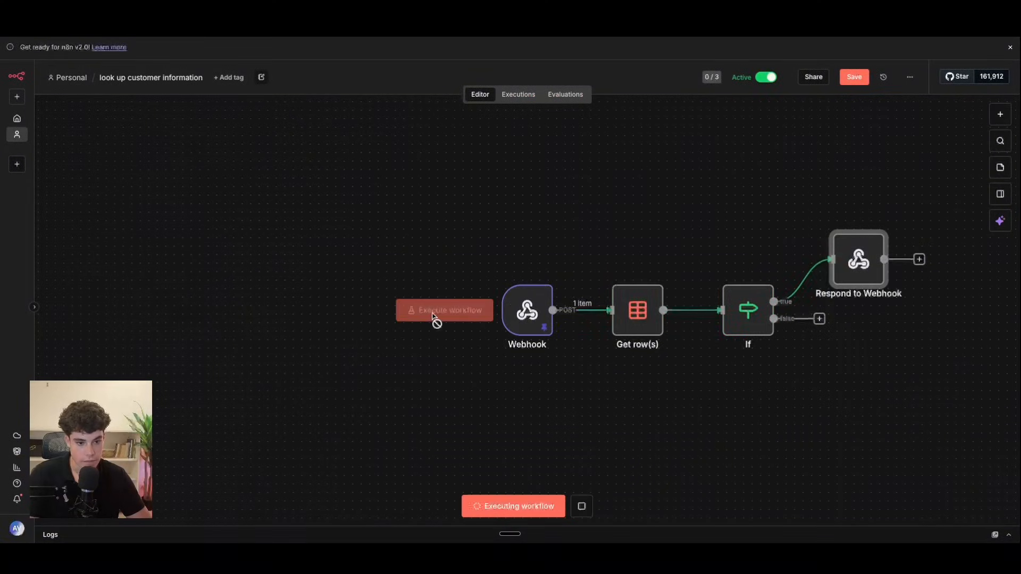
# Step: Add a Respond to Webhook step on the false branch with response code 400
pyautogui.click(819, 318)
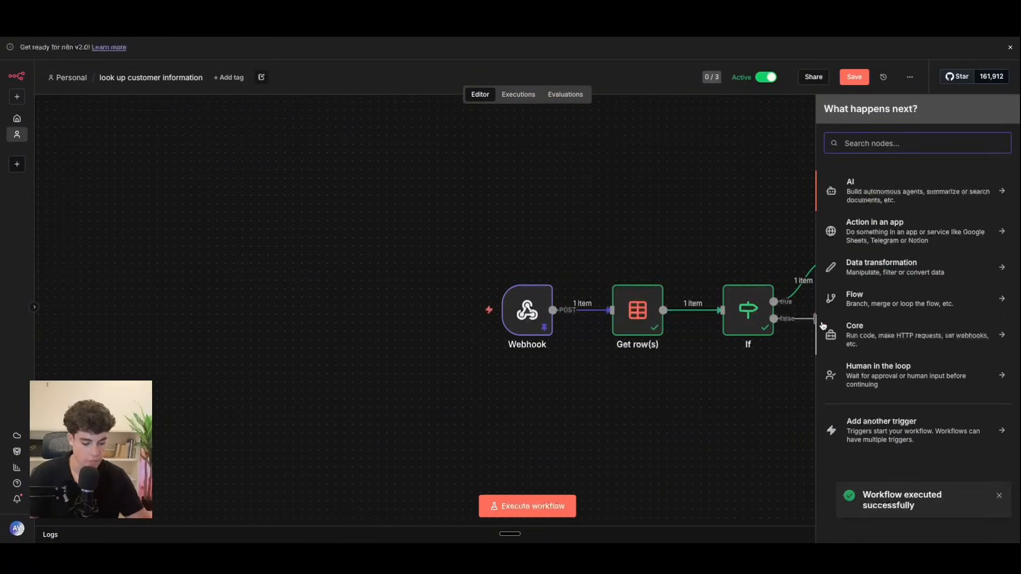
pyautogui.write('res')
pyautogui.click(886, 208)
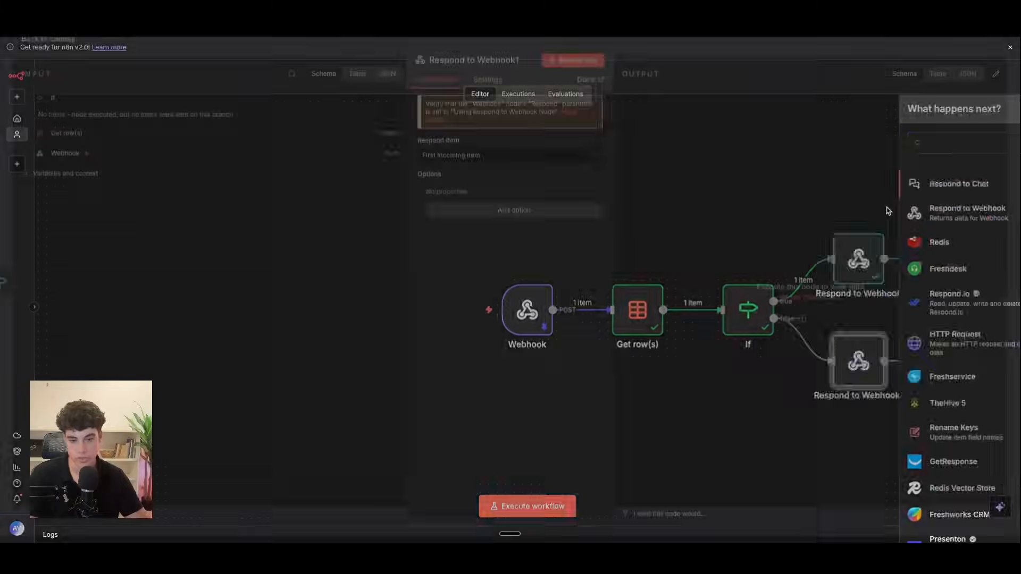
pyautogui.click(467, 219)
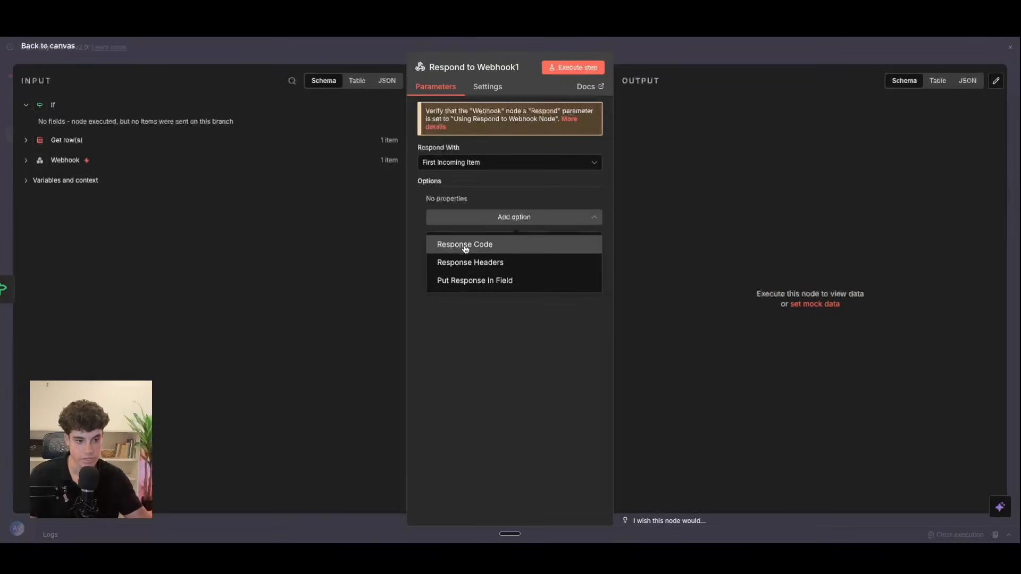
pyautogui.click(467, 243)
pyautogui.moveTo(452, 214); pyautogui.dragTo(392, 211)
pyautogui.write('400')
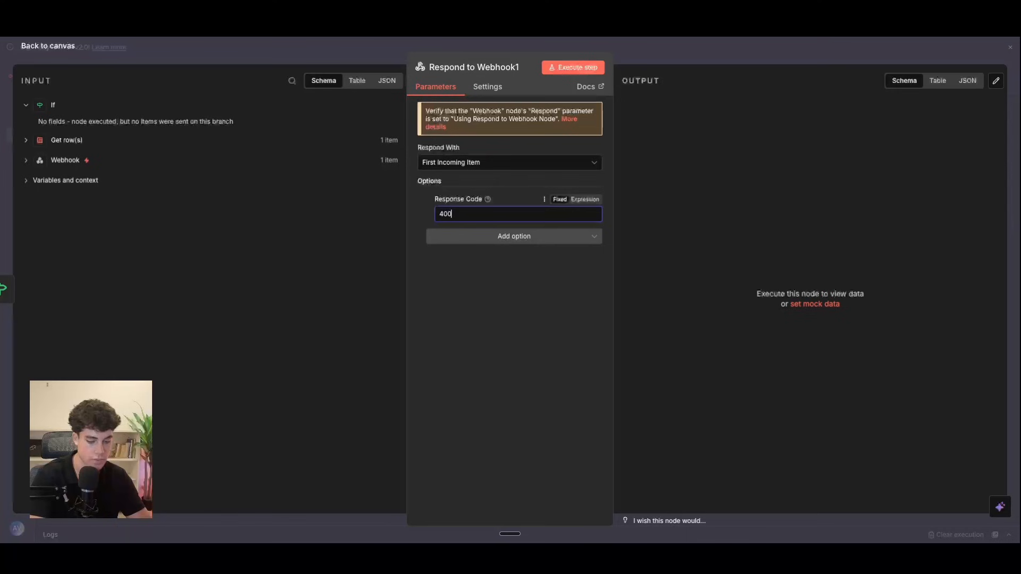
# Step: Tidy the node layout, save the workflow, and return to the Retell Dental Agent flow
pyautogui.click(47, 47)
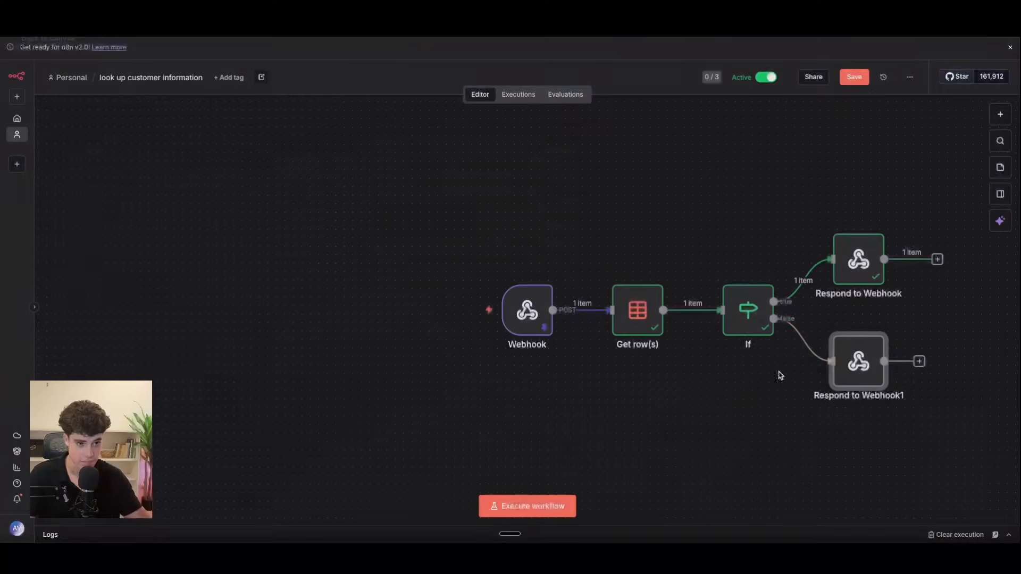
pyautogui.moveTo(827, 351); pyautogui.dragTo(827, 342)
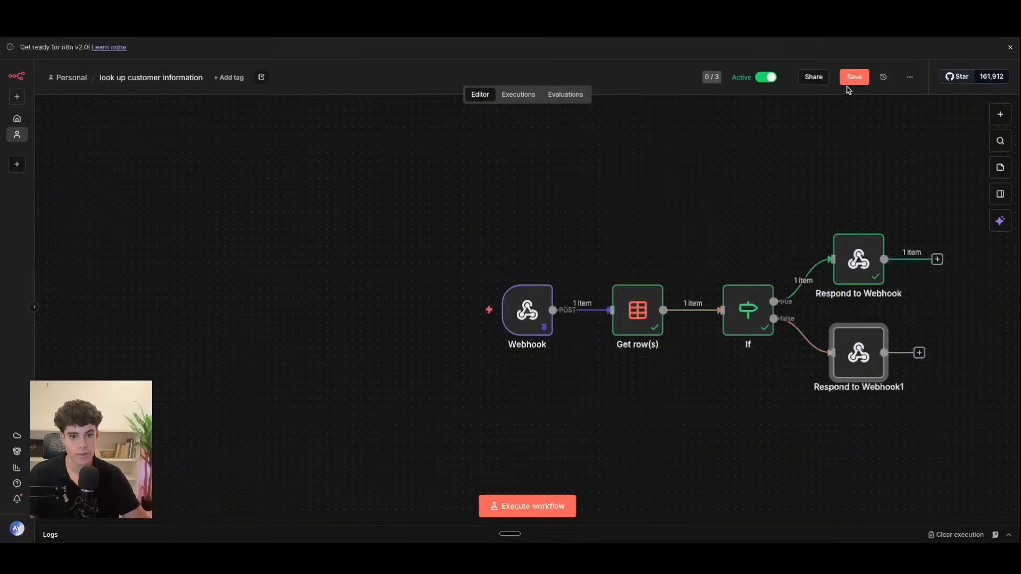
pyautogui.click(849, 80)
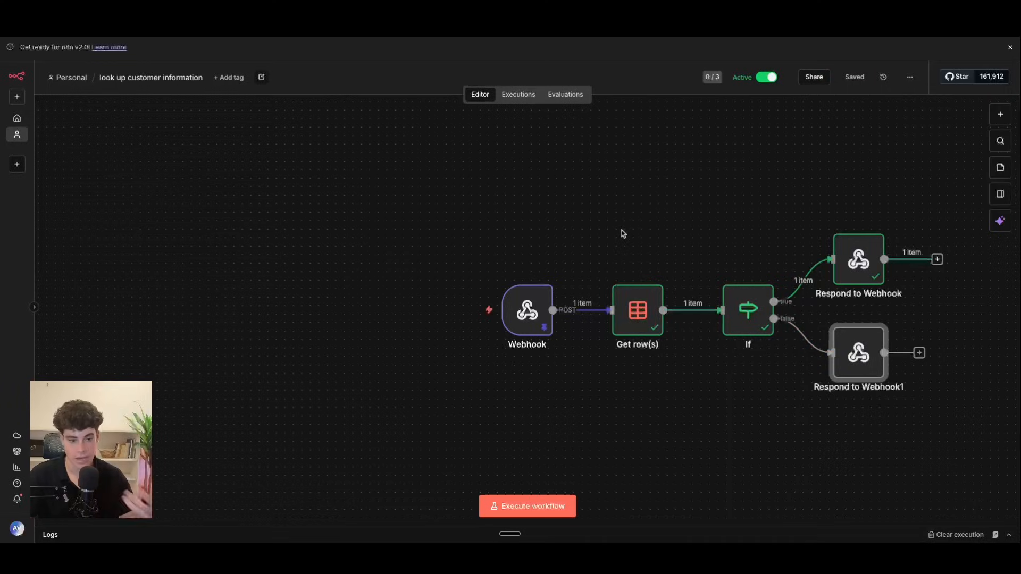
pyautogui.moveTo(626, 316)
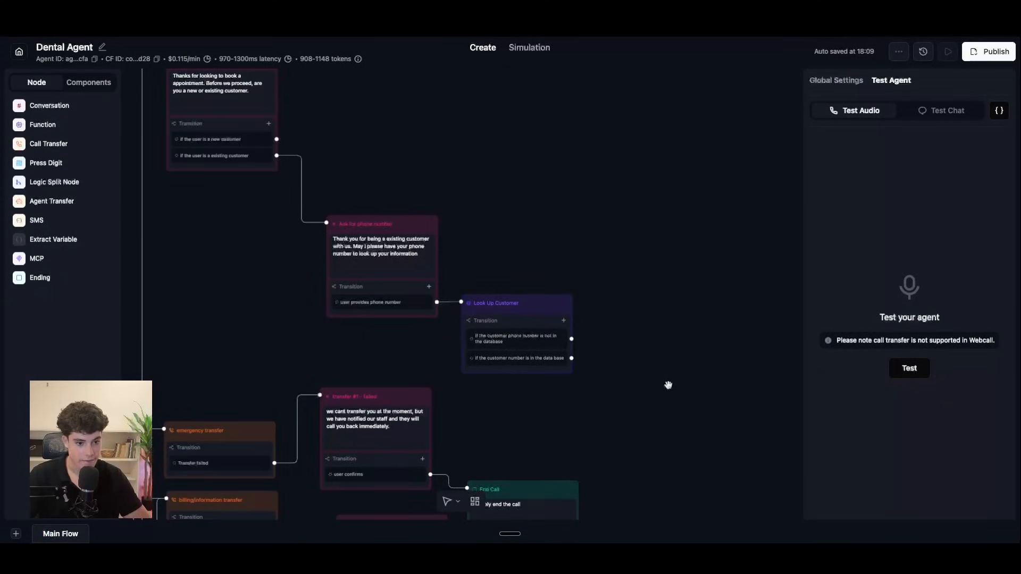
pyautogui.scroll(5, 668, 384)
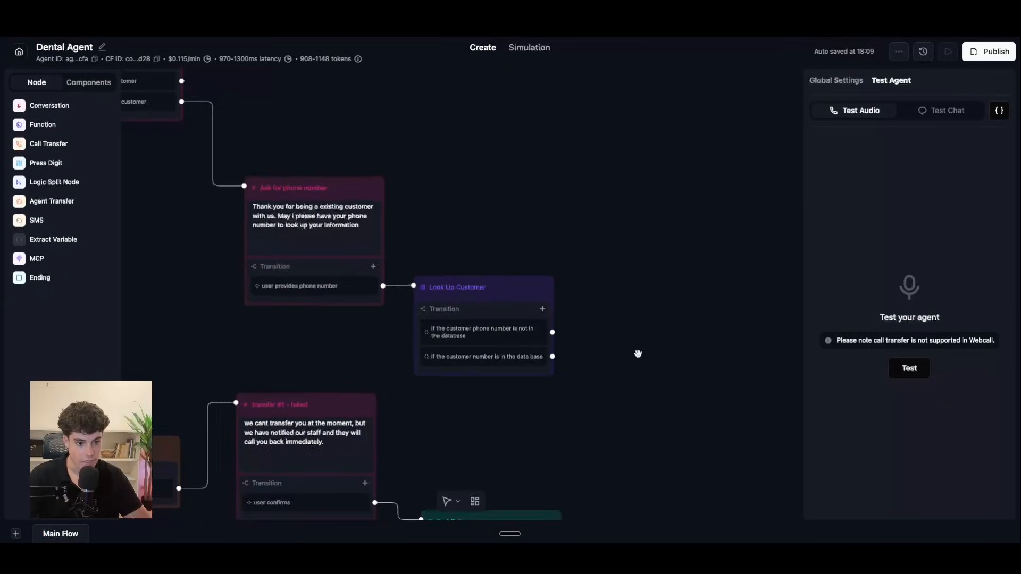
# Step: Add a Static Sentence conversation node named 'customer number not found' beside Look Up Customer
pyautogui.moveTo(661, 285); pyautogui.dragTo(634, 309)
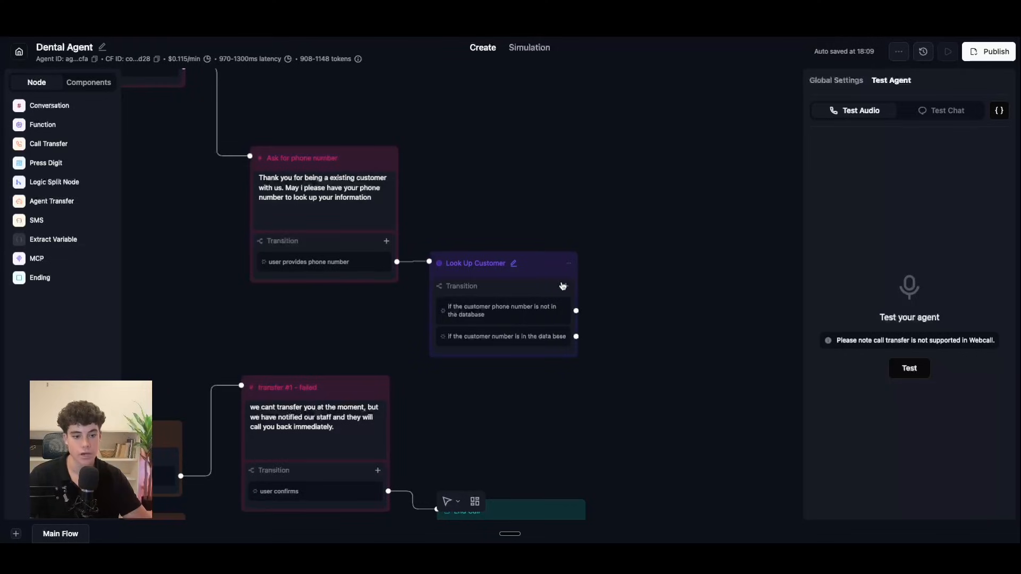
pyautogui.click(49, 105)
pyautogui.moveTo(604, 314); pyautogui.dragTo(697, 288)
pyautogui.click(727, 290)
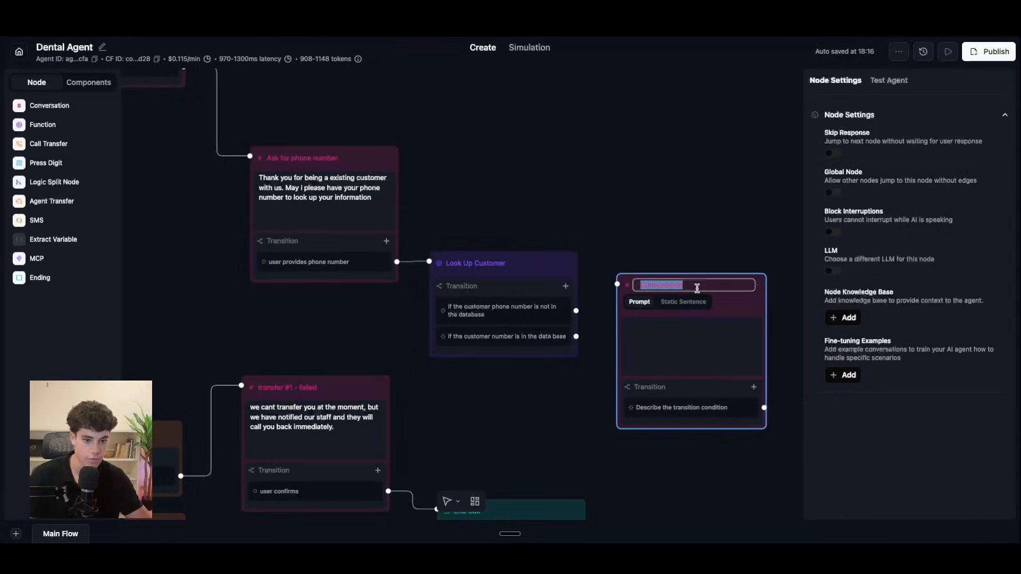
pyautogui.press('BackSpace')
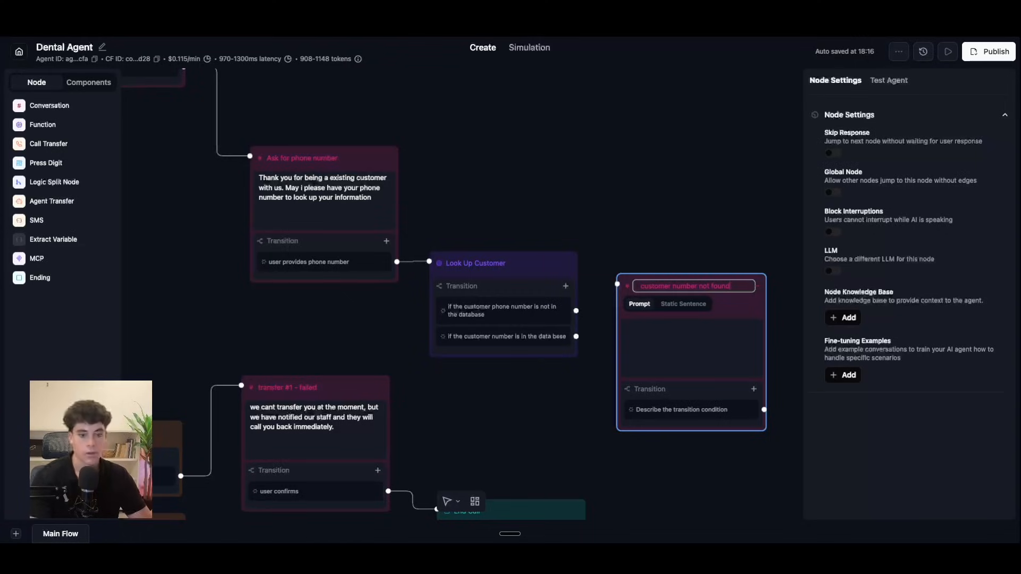
pyautogui.click(683, 304)
pyautogui.click(668, 327)
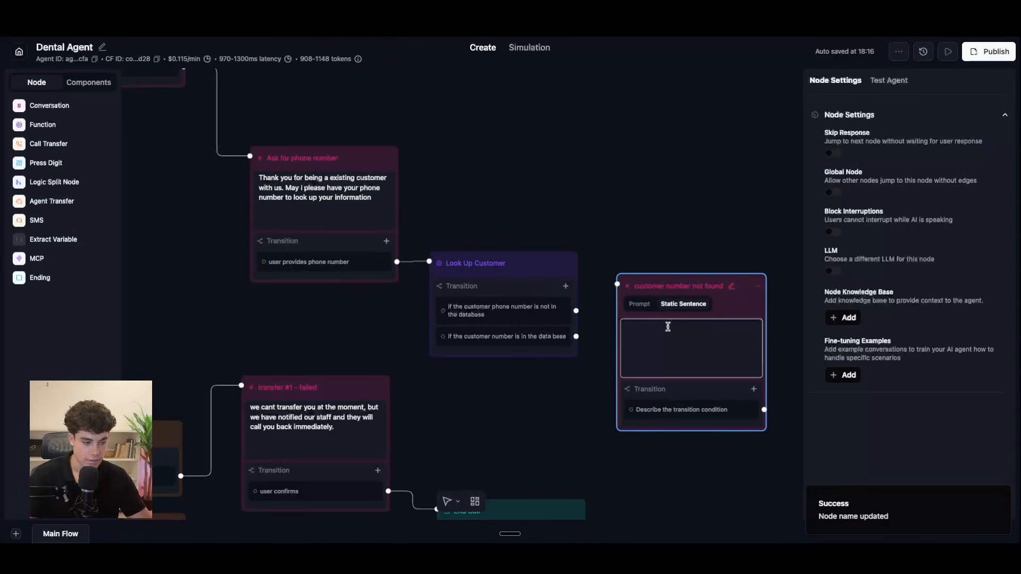
# Step: Write the sentence saying the caller's information is not found within the data
pyautogui.write('it')
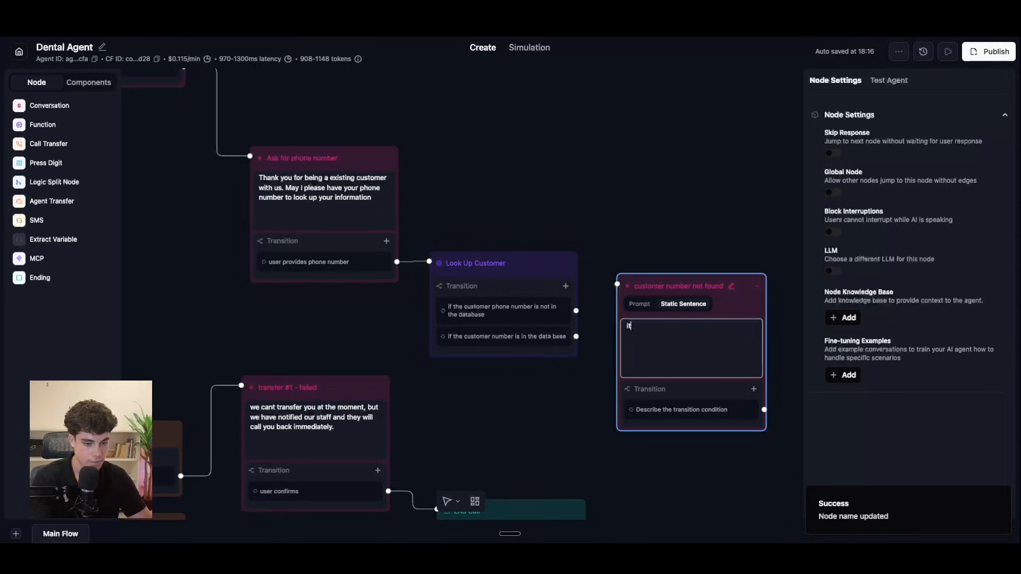
pyautogui.write(' looks')
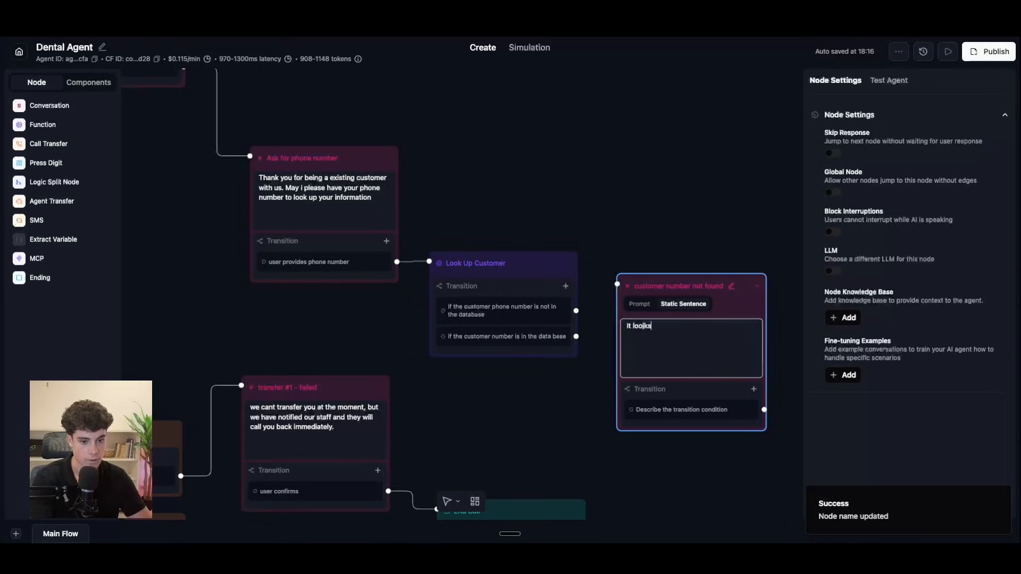
pyautogui.press('BackSpace')
pyautogui.press('BackSpace')
pyautogui.write('ks like you numbner')
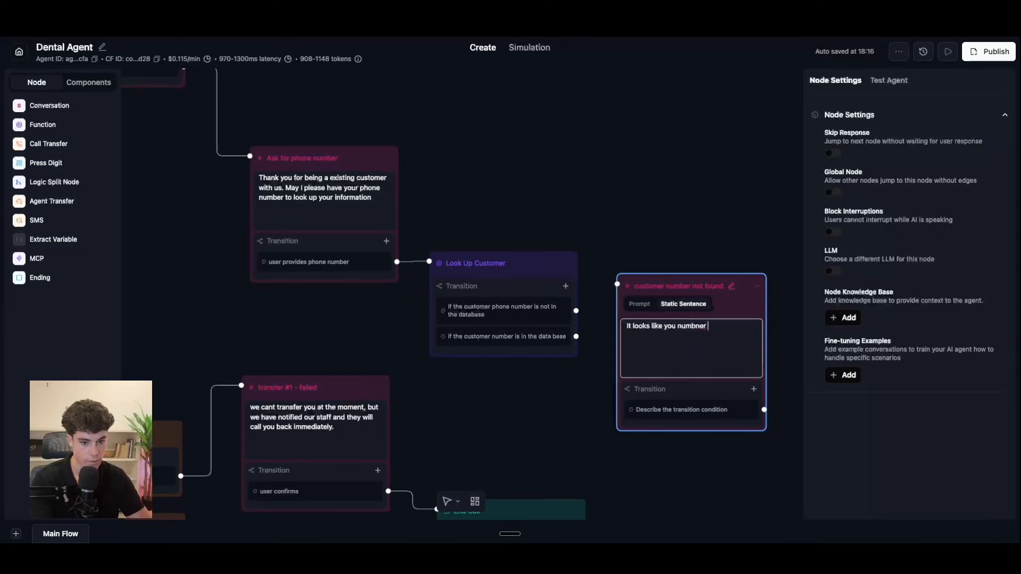
pyautogui.press('BackSpace')
pyautogui.press('BackSpace')
pyautogui.press('BackSpace')
pyautogui.press('BackSpace')
pyautogui.write('er is')
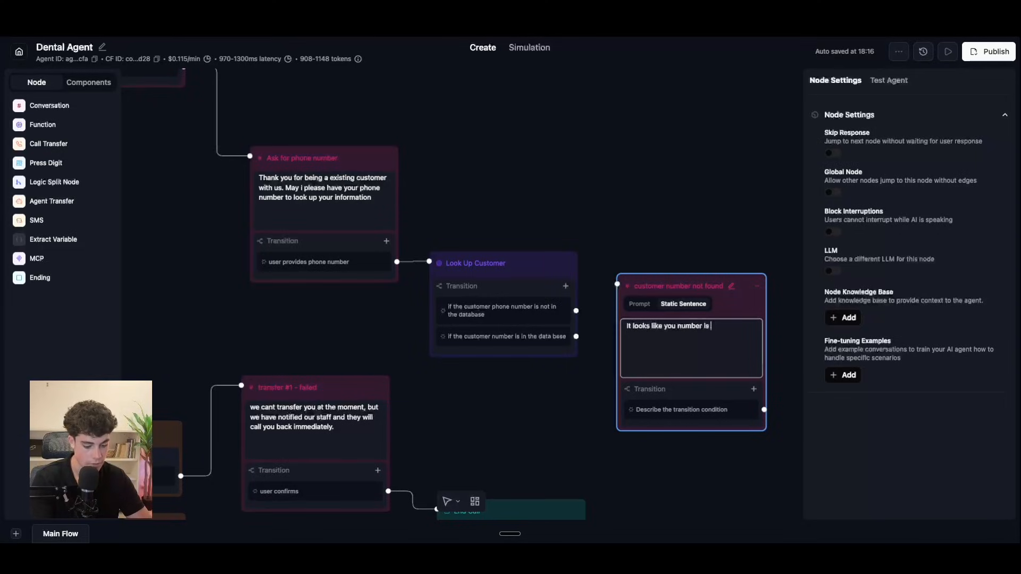
pyautogui.write(' not found within the database')
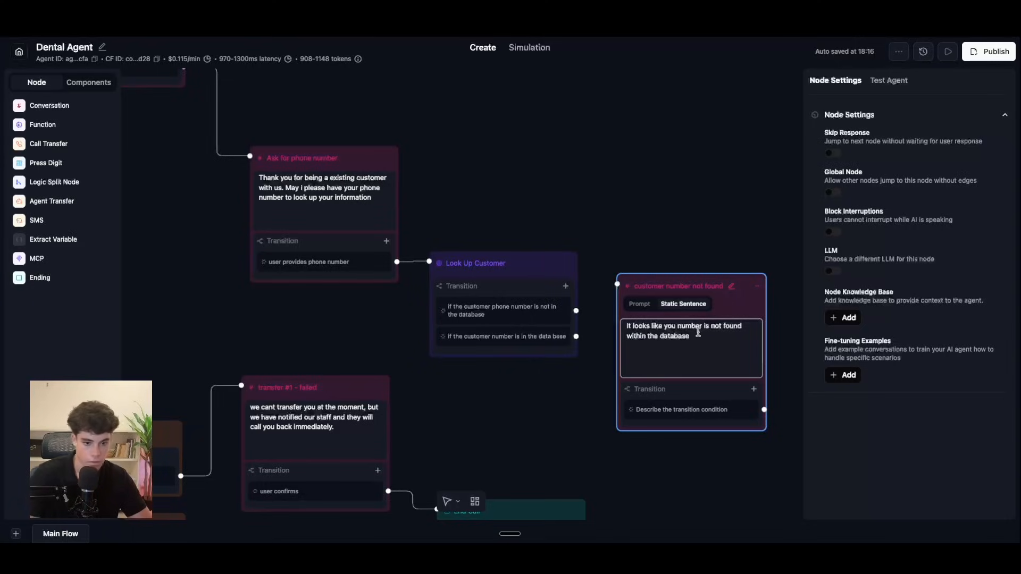
pyautogui.moveTo(704, 326); pyautogui.dragTo(691, 326)
pyautogui.press('BackSpace')
pyautogui.press('BackSpace')
pyautogui.press('BackSpace')
pyautogui.press('BackSpace')
pyautogui.press('BackSpace')
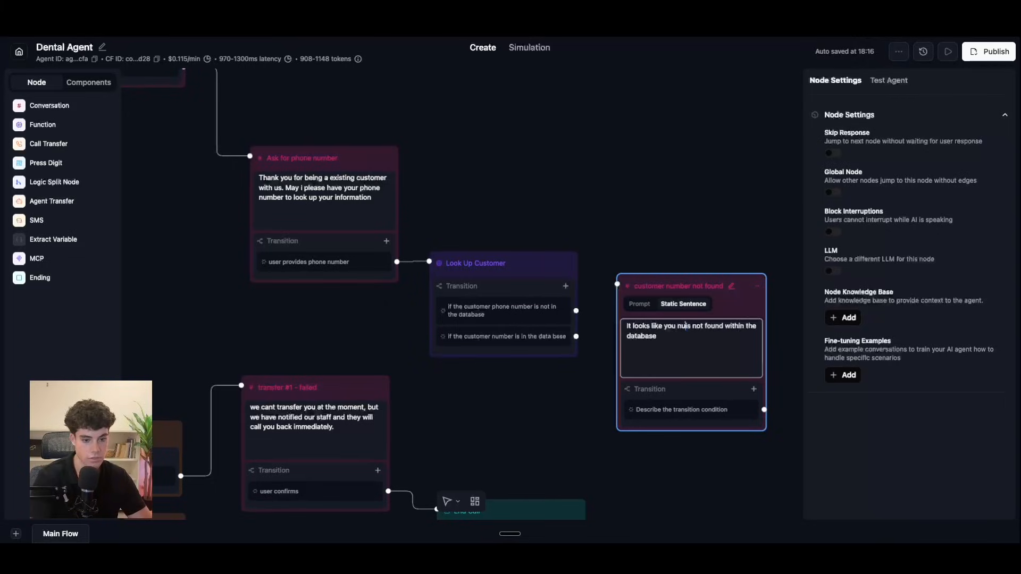
pyautogui.write('r info')
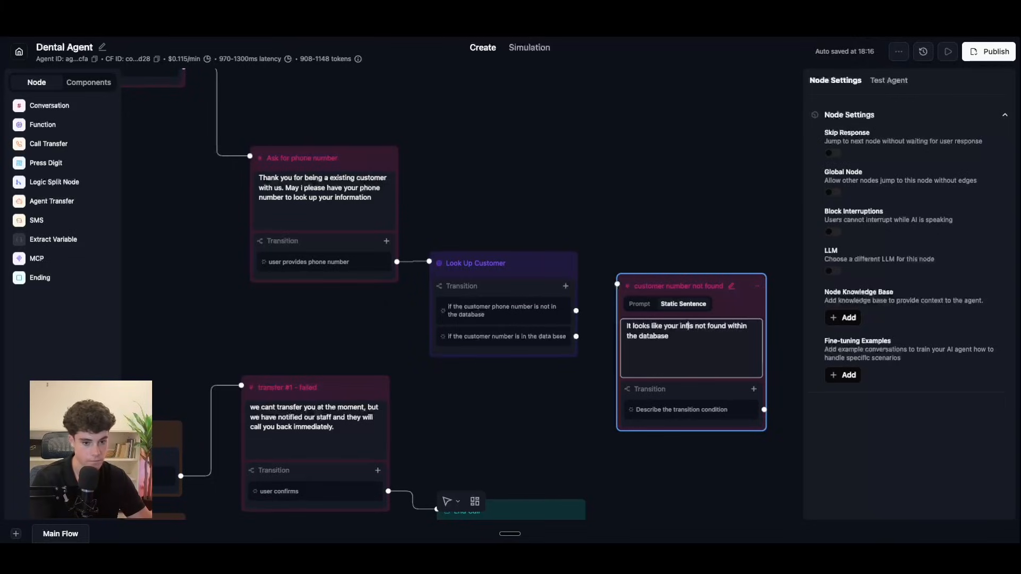
pyautogui.write('rmation')
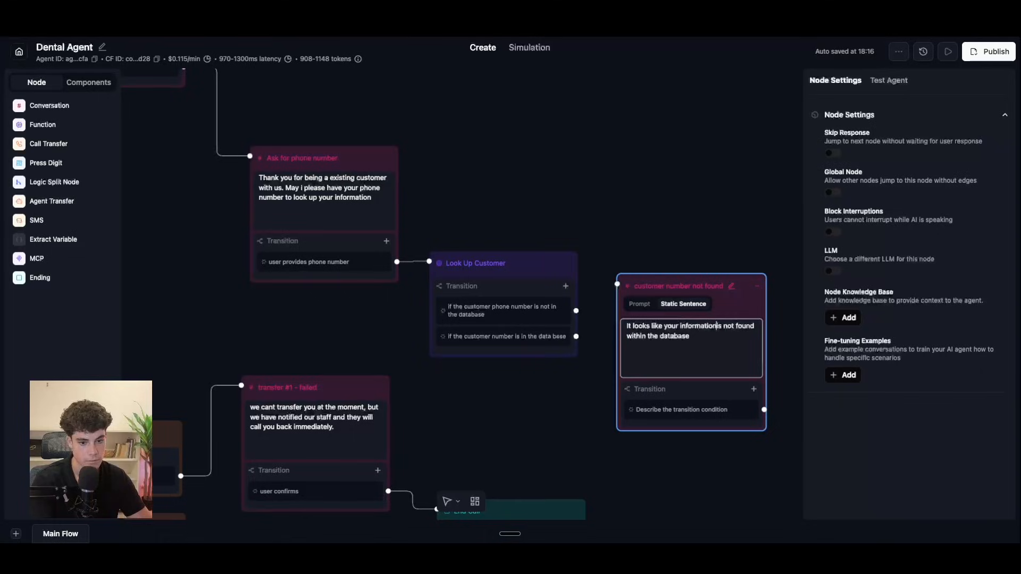
# Step: Continue the message offering help creating a new booking to get their details
pyautogui.click(734, 339)
pyautogui.write('.')
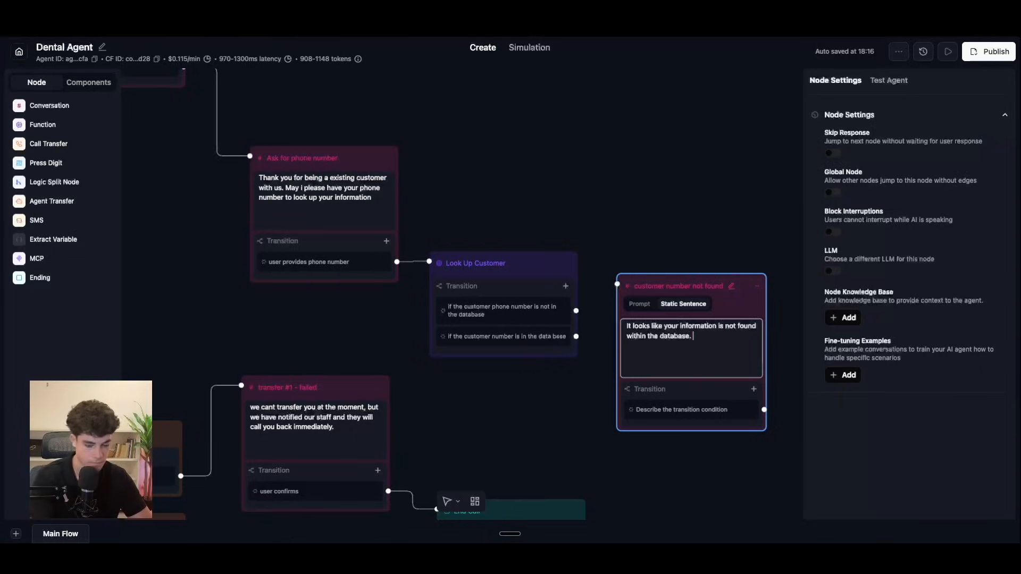
pyautogui.write(' Howowver')
pyautogui.press('BackSpace')
pyautogui.press('BackSpace')
pyautogui.press('BackSpace')
pyautogui.write('ever ')
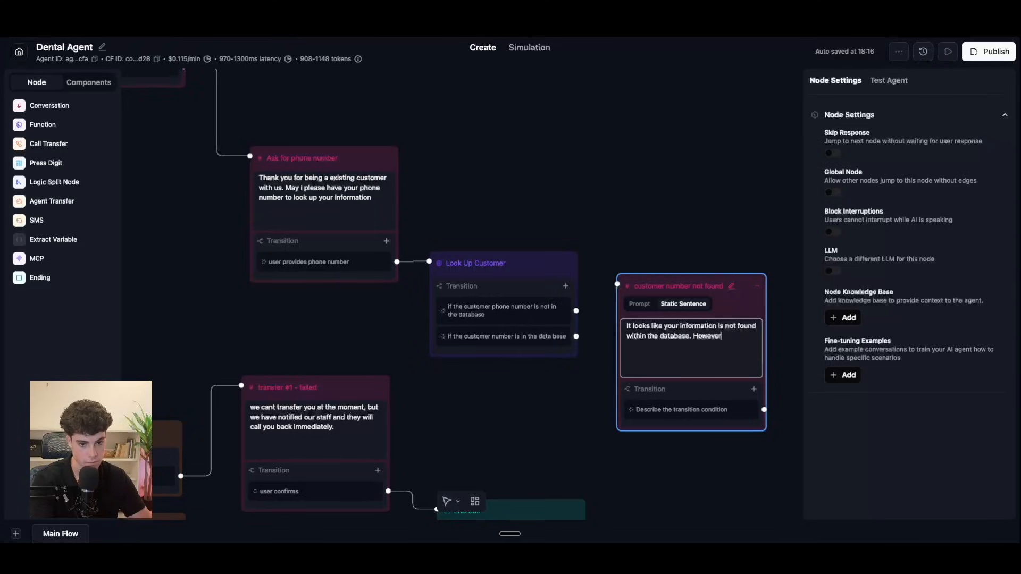
pyautogui.write(' we ')
pyautogui.write('can cre')
pyautogui.press('BackSpace')
pyautogui.press('BackSpace')
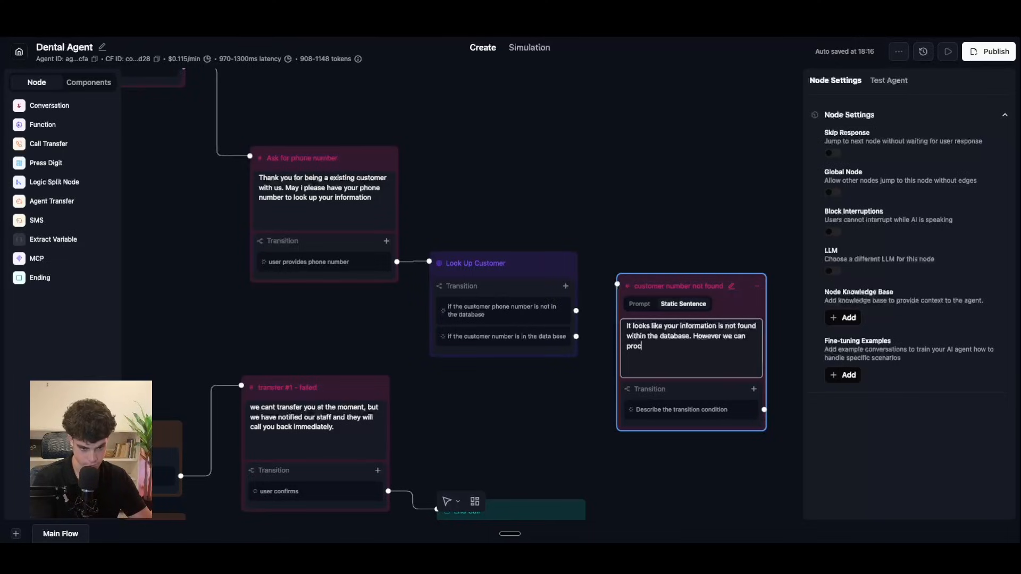
pyautogui.write('with crea')
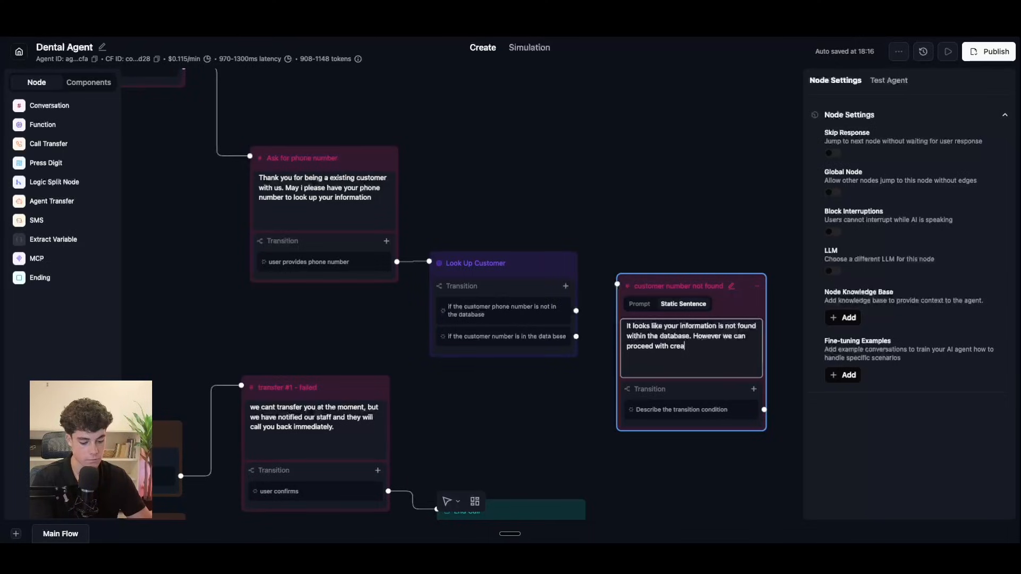
pyautogui.write('ting a new ')
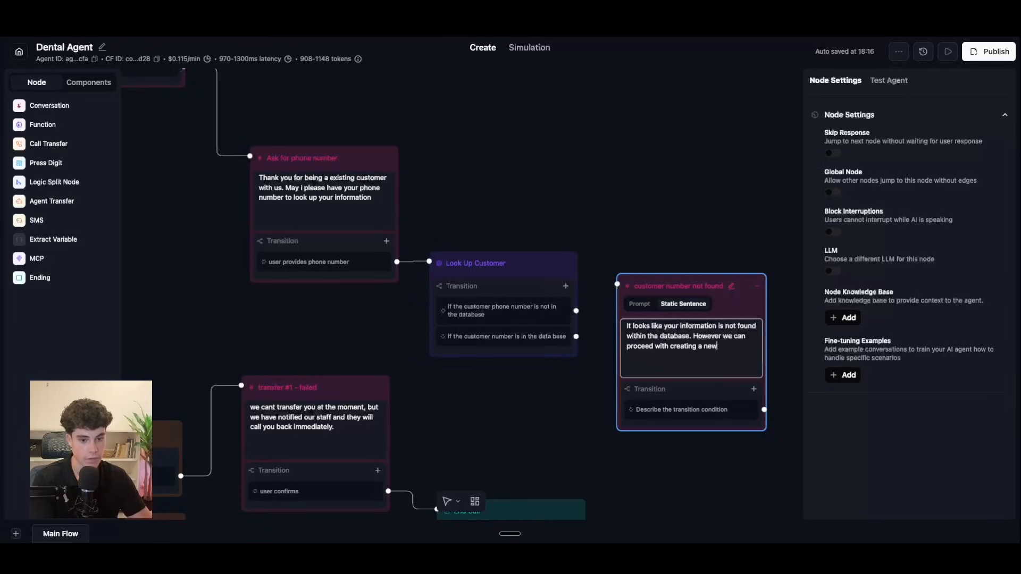
pyautogui.write('booking')
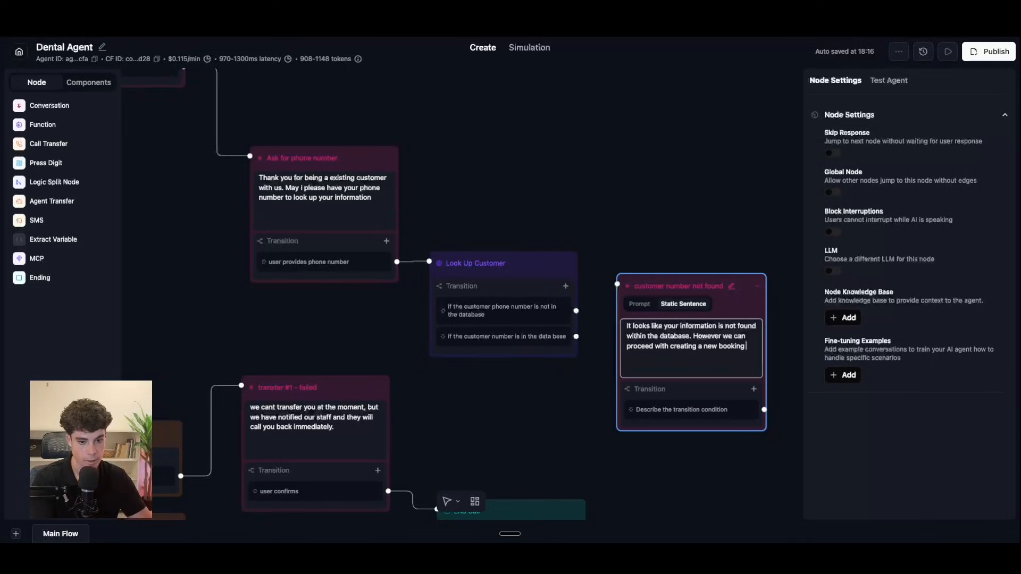
pyautogui.write(' so we can get those')
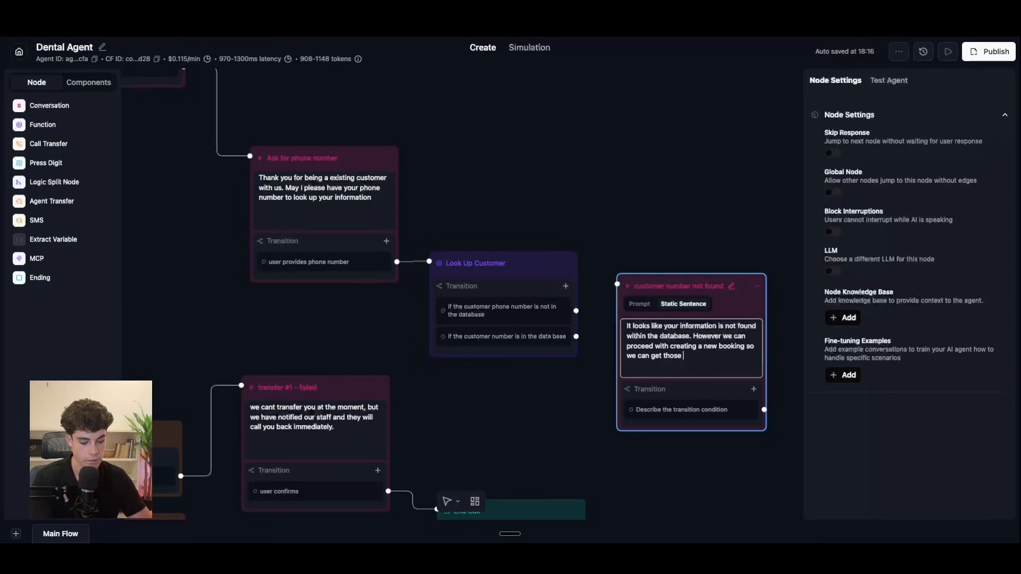
pyautogui.write(' details. down.')
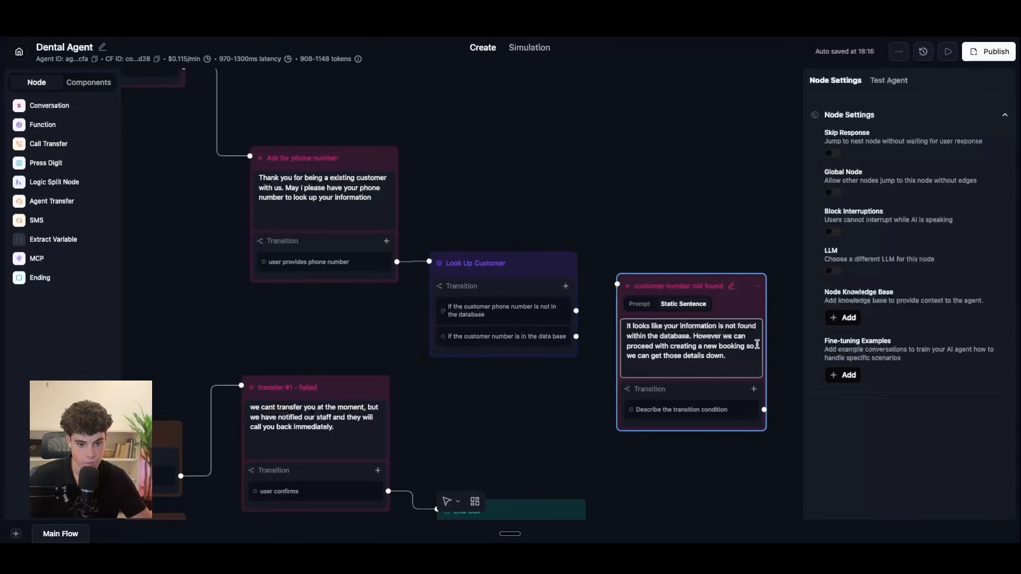
pyautogui.click(745, 346)
pyautogui.press('BackSpace')
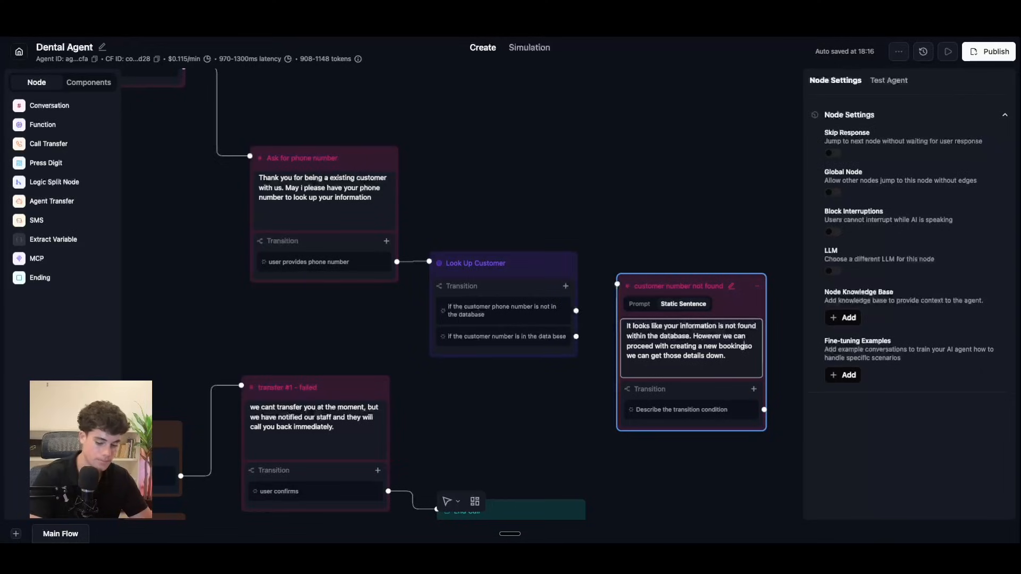
pyautogui.click(744, 358)
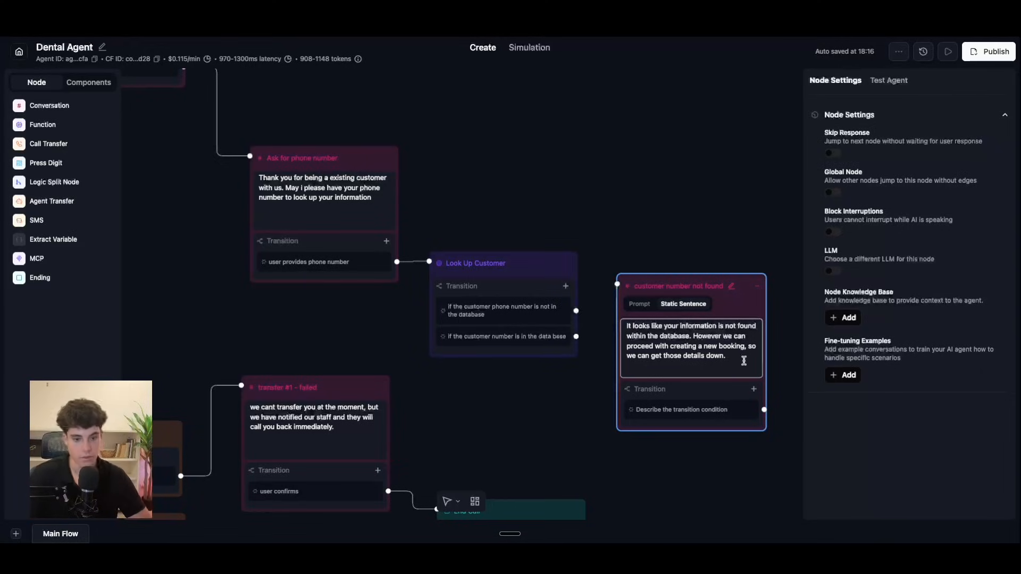
pyautogui.click(754, 388)
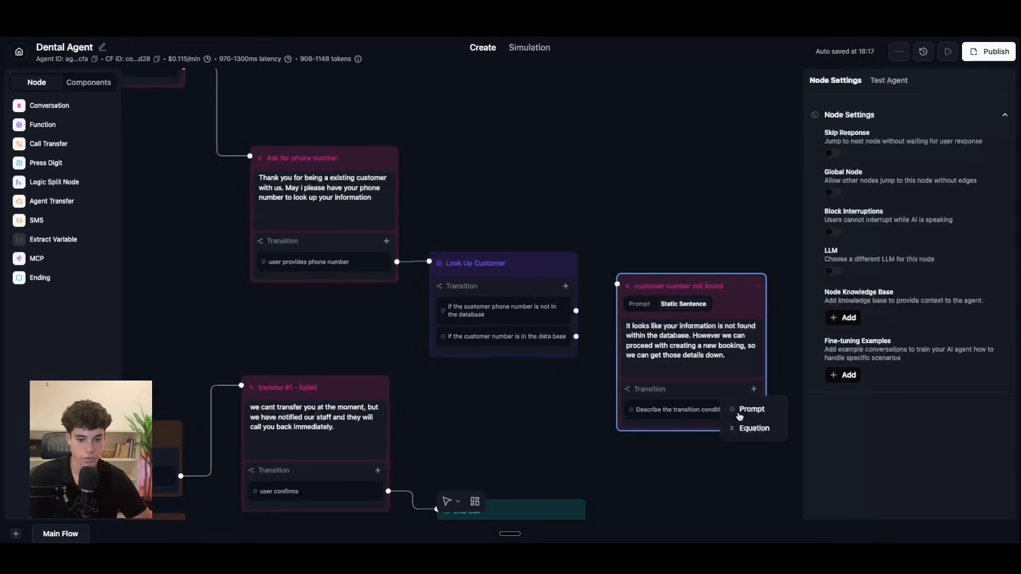
# Step: Replace the node's placeholder transition condition with text beginning 'if the user'
pyautogui.click(735, 410)
pyautogui.moveTo(677, 420); pyautogui.dragTo(640, 410)
pyautogui.press('BackSpace')
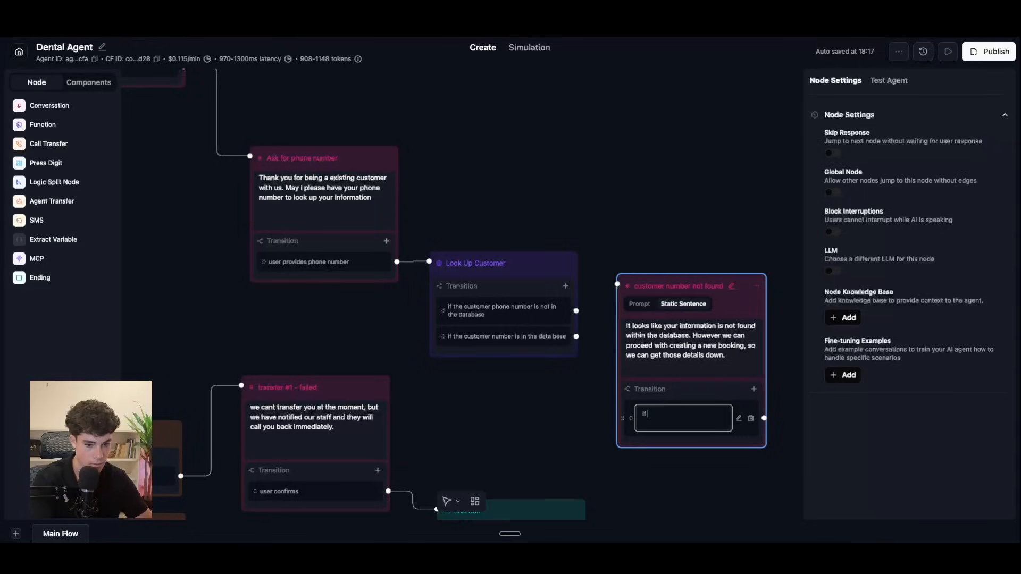
pyautogui.write('if the user agree')
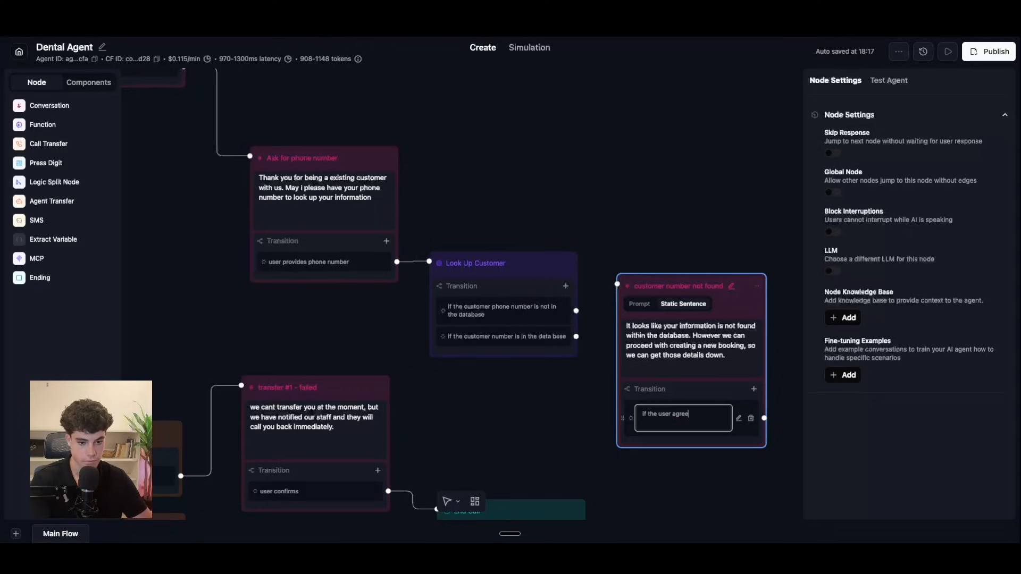
pyautogui.click(705, 420)
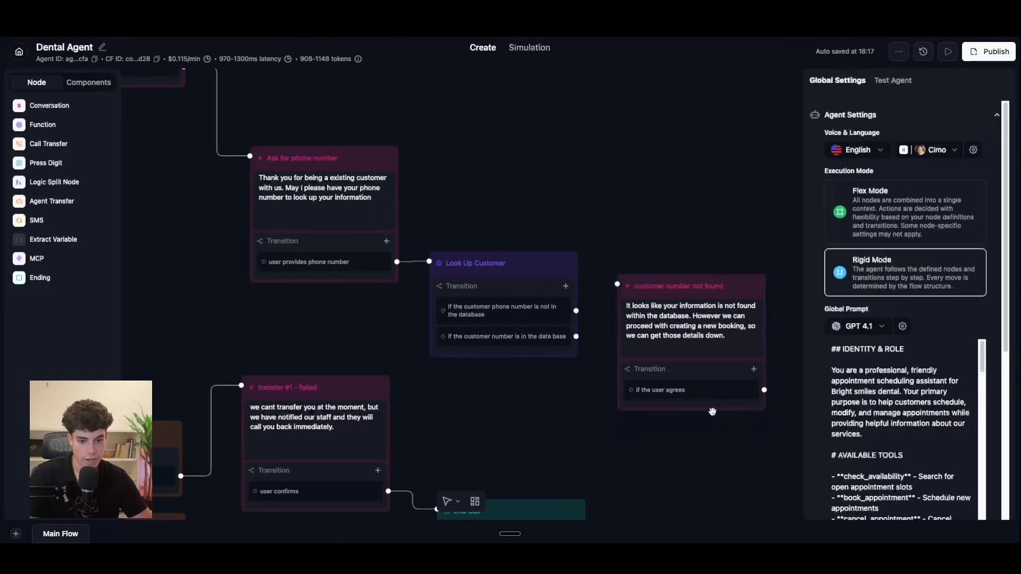
# Step: Place a blank conversation node beside the 'New or existing customer' step
pyautogui.scroll(-3, 703, 423)
pyautogui.scroll(-1, 702, 424)
pyautogui.moveTo(606, 229); pyautogui.dragTo(611, 312)
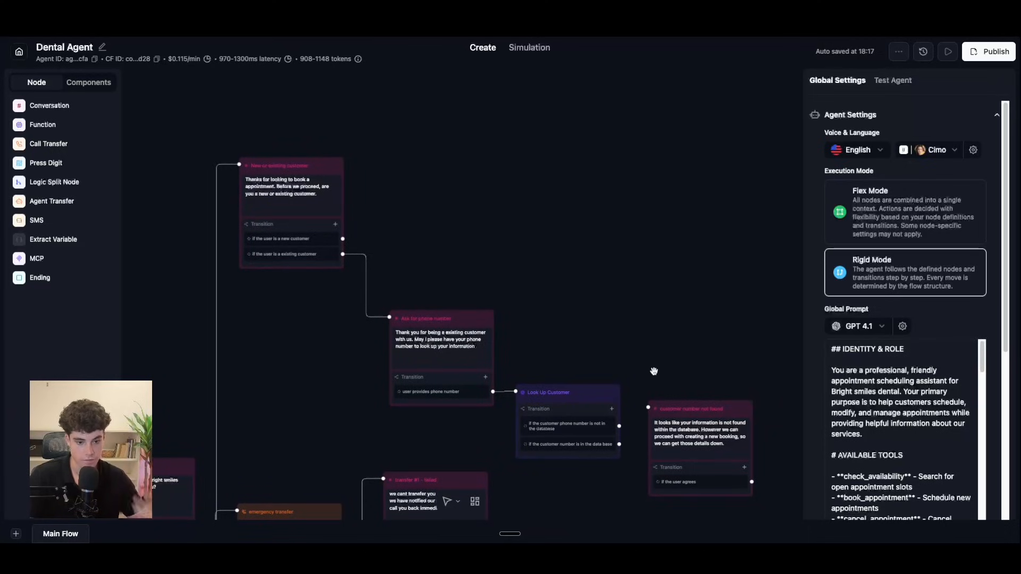
pyautogui.scroll(-5, 566, 294)
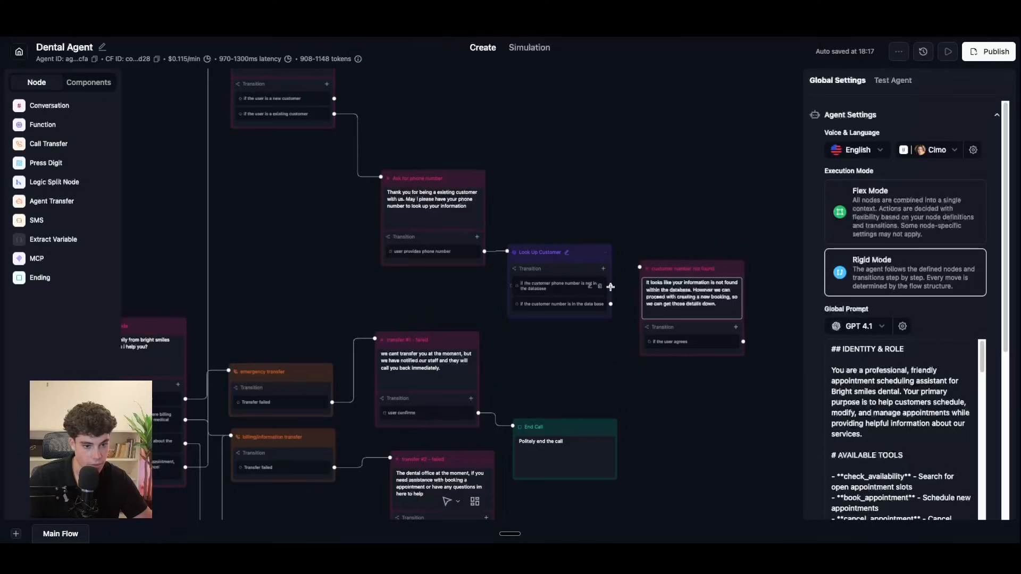
pyautogui.moveTo(611, 286); pyautogui.dragTo(636, 264)
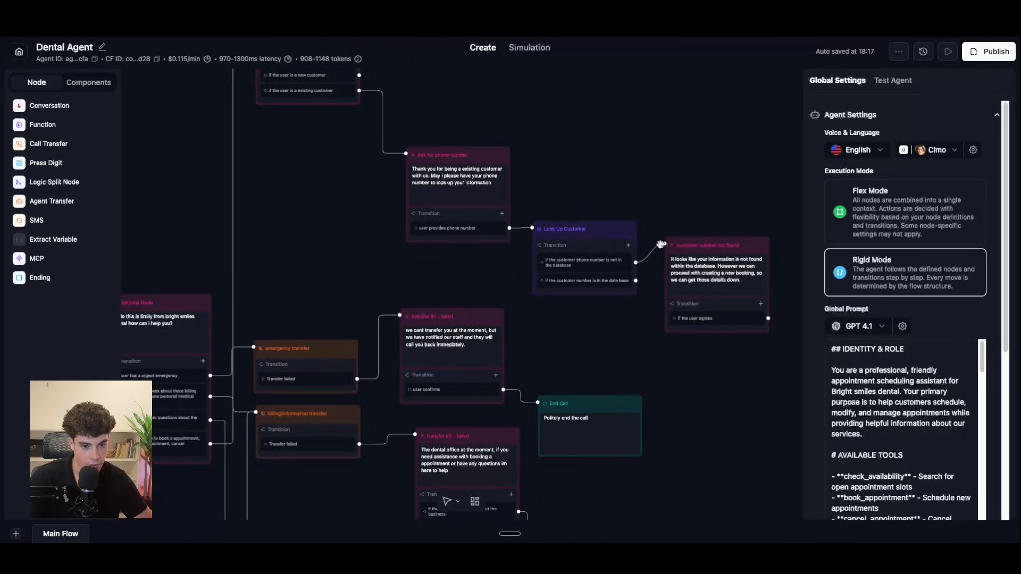
pyautogui.scroll(5, 575, 292)
pyautogui.hscroll(2, 575, 292)
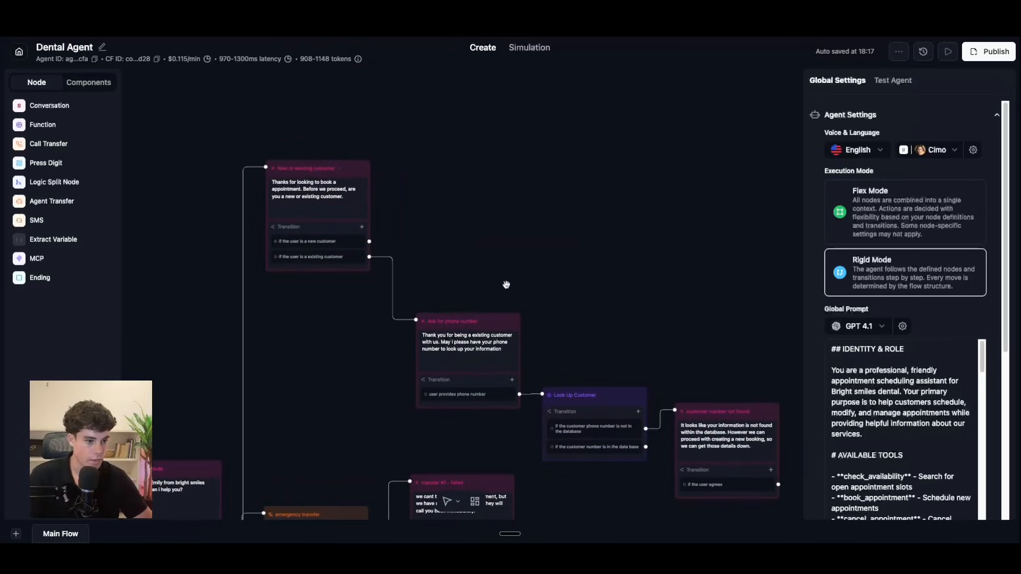
pyautogui.click(49, 105)
pyautogui.moveTo(559, 304); pyautogui.dragTo(497, 169)
# Step: Rename the node 'booking type #1' and connect the new-customer branch to it
pyautogui.click(498, 170)
pyautogui.click(498, 170)
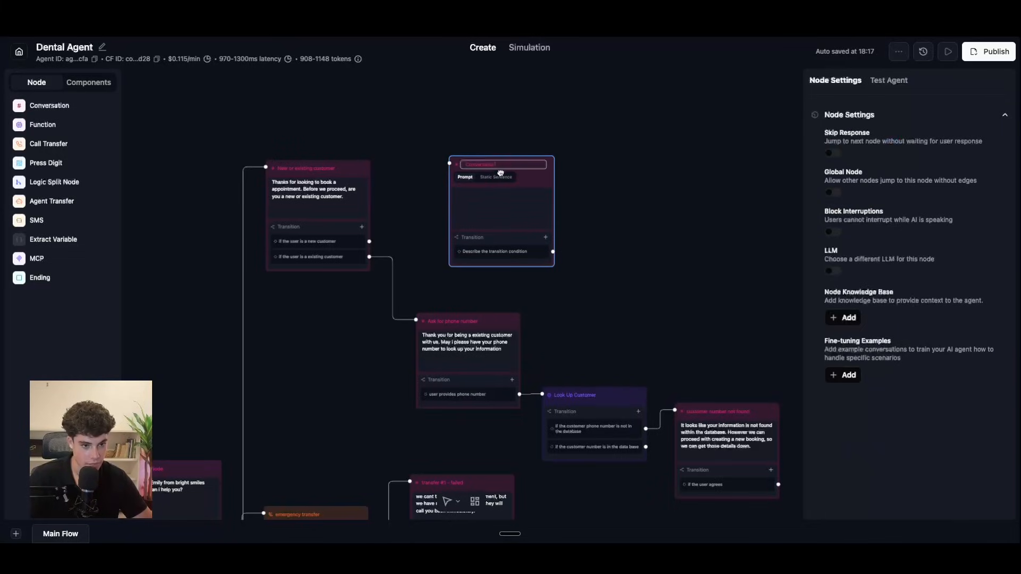
pyautogui.moveTo(468, 166)
pyautogui.mouseDown()
pyautogui.moveTo(523, 165)
pyautogui.moveTo(503, 164)
pyautogui.mouseUp()
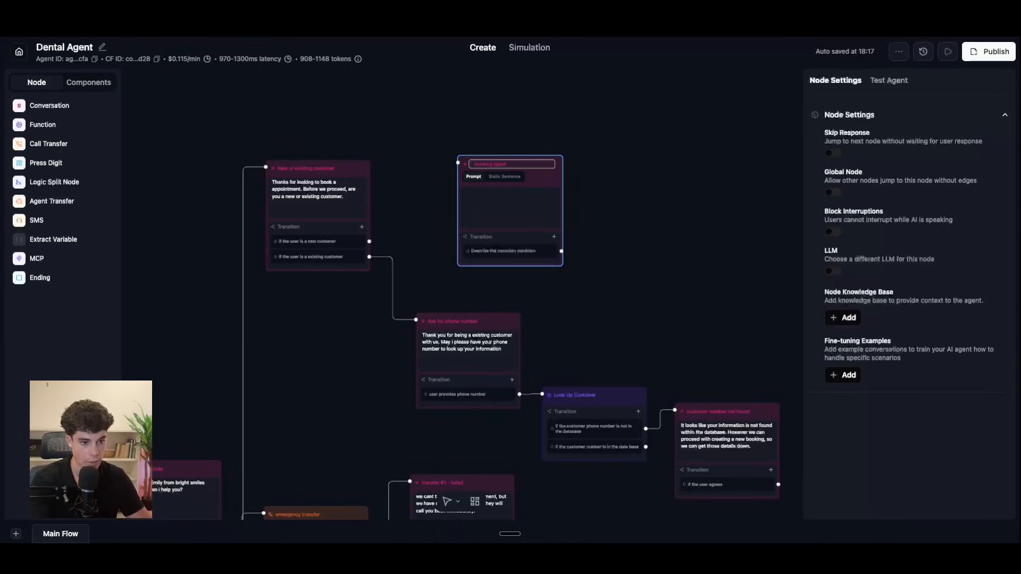
pyautogui.press('BackSpace')
pyautogui.click(644, 227)
pyautogui.moveTo(534, 168); pyautogui.dragTo(505, 166)
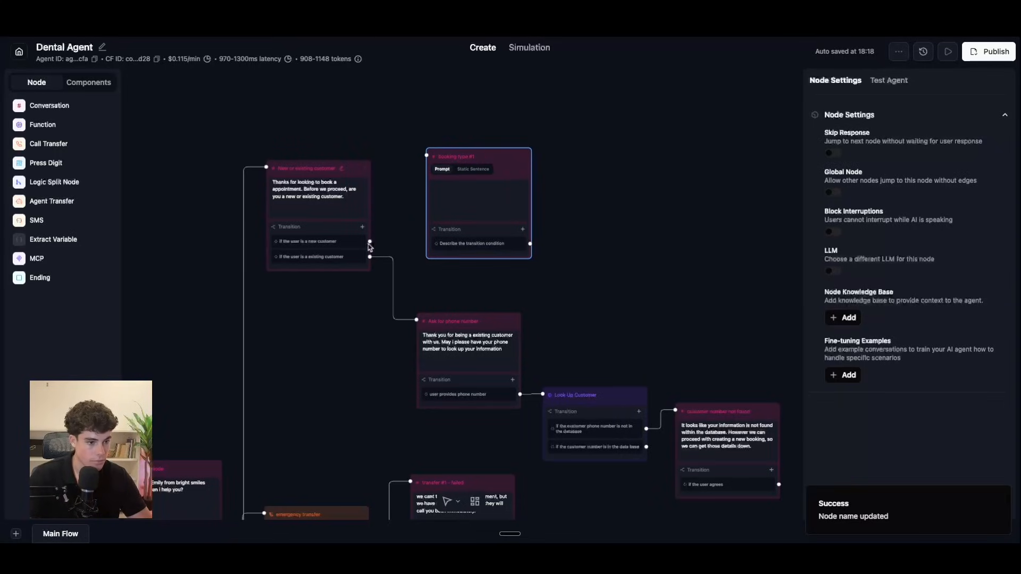
pyautogui.moveTo(509, 161); pyautogui.dragTo(649, 220)
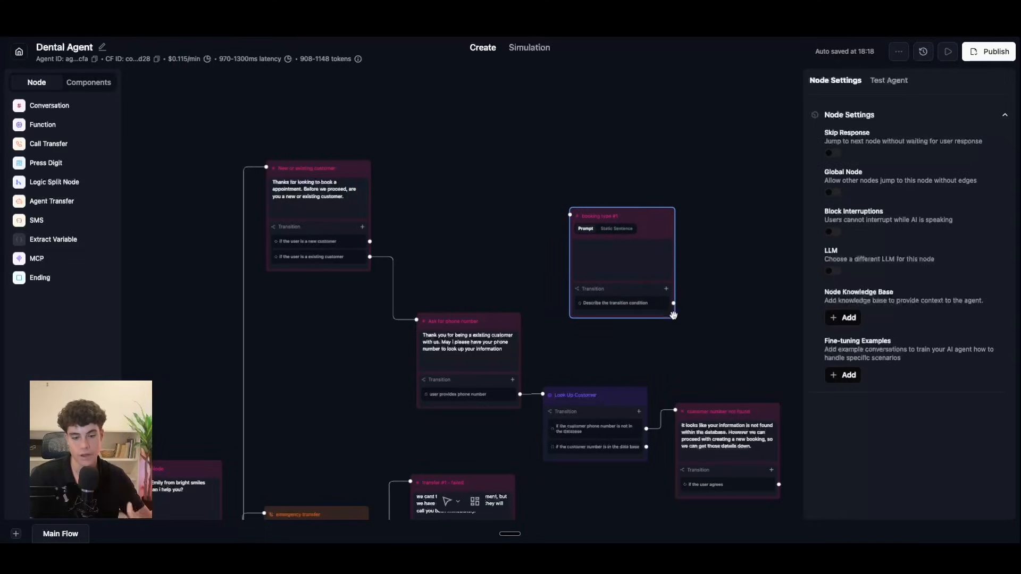
pyautogui.rightClick(669, 220)
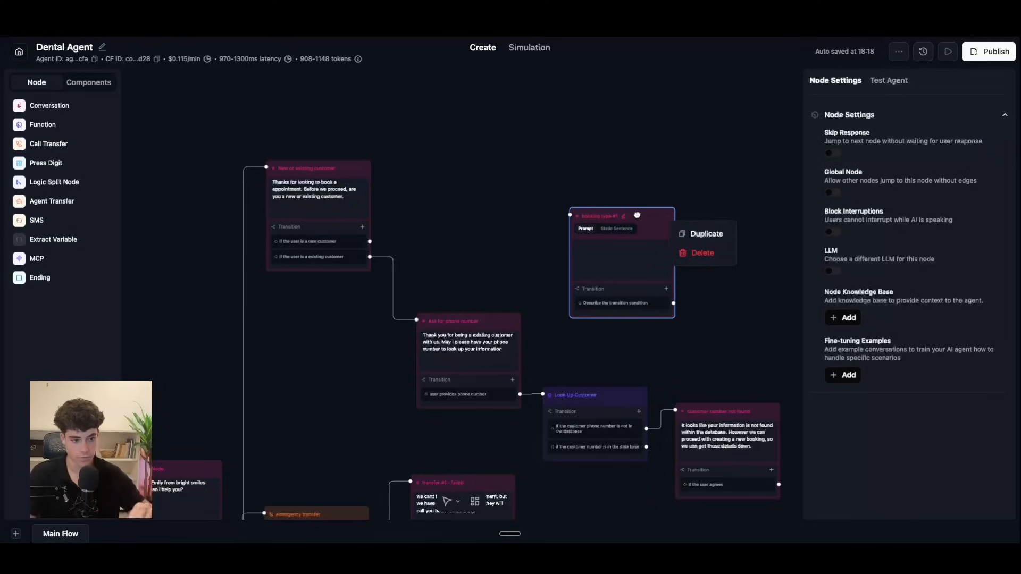
pyautogui.moveTo(653, 217); pyautogui.dragTo(496, 143)
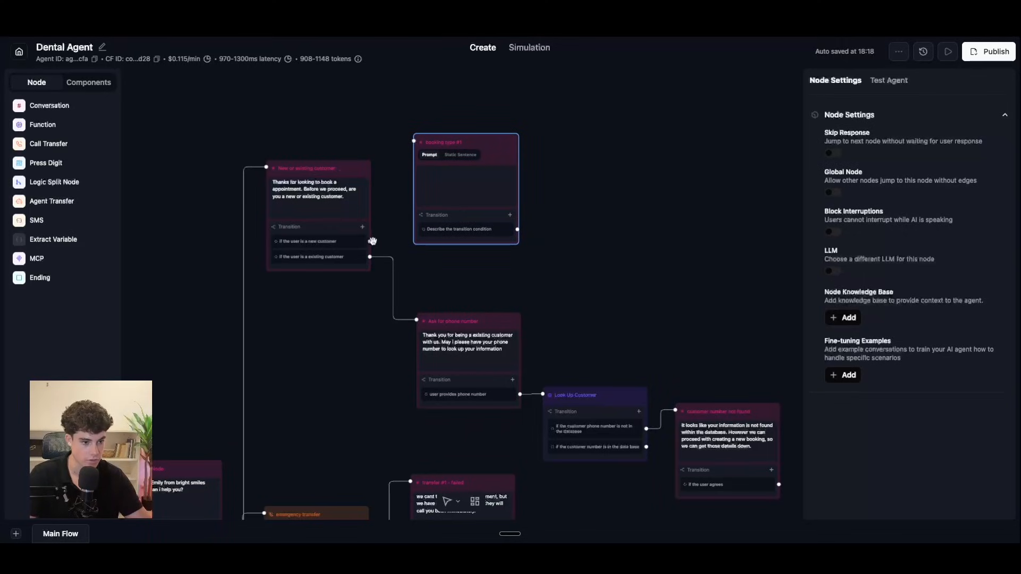
pyautogui.moveTo(370, 242); pyautogui.dragTo(415, 141)
# Step: Write a prompt asking whether the caller wants to book, reschedule, or cancel
pyautogui.click(434, 167)
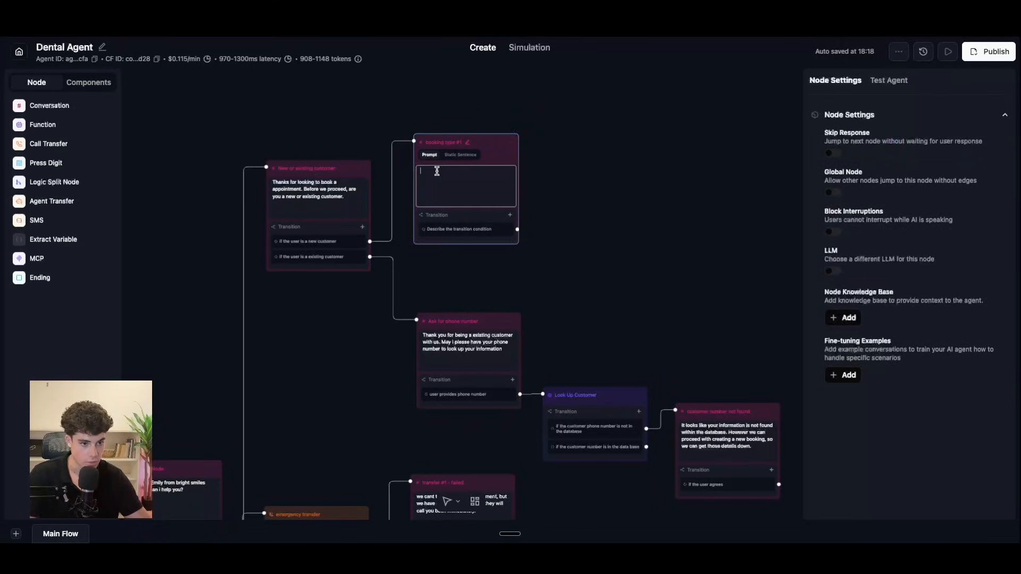
pyautogui.write('Awsome, what type of appointment wh')
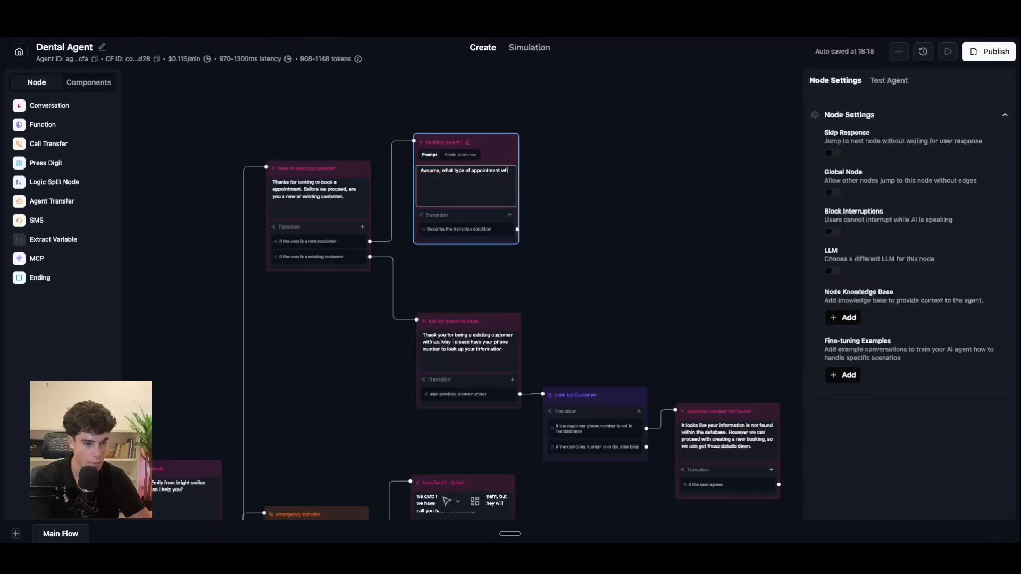
pyautogui.write('ere you looking')
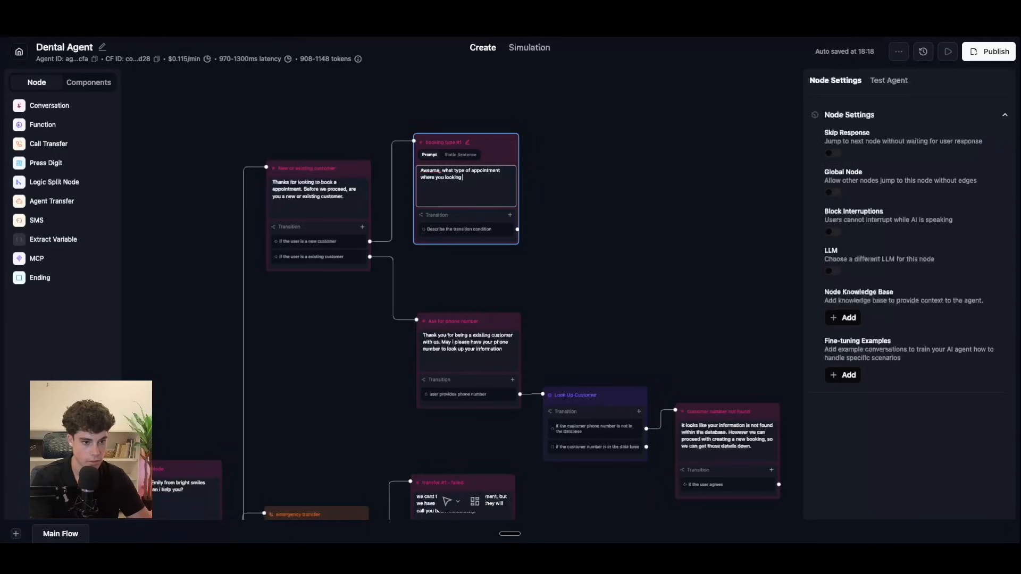
pyautogui.write(' to book tod')
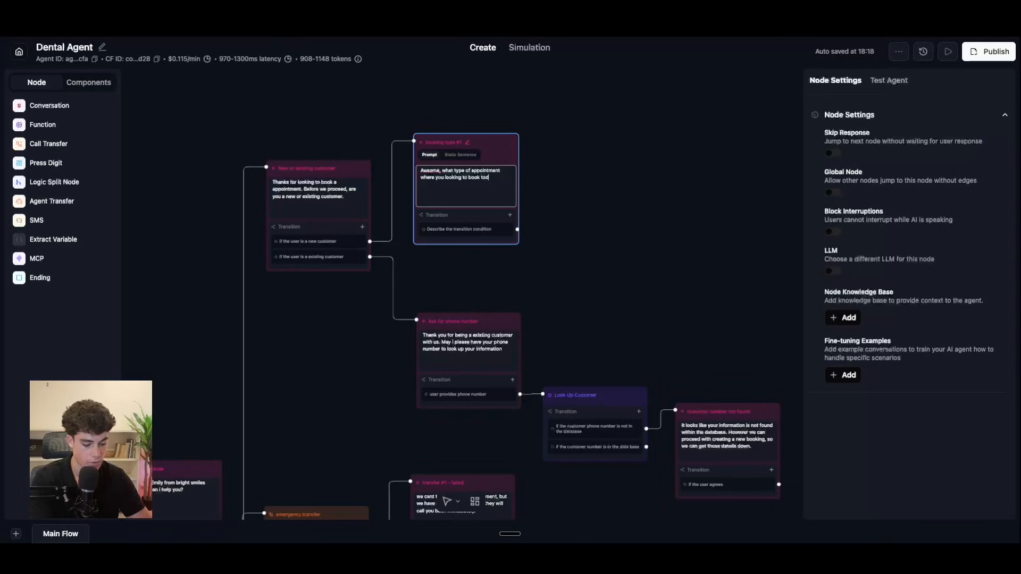
pyautogui.write('ay. ')
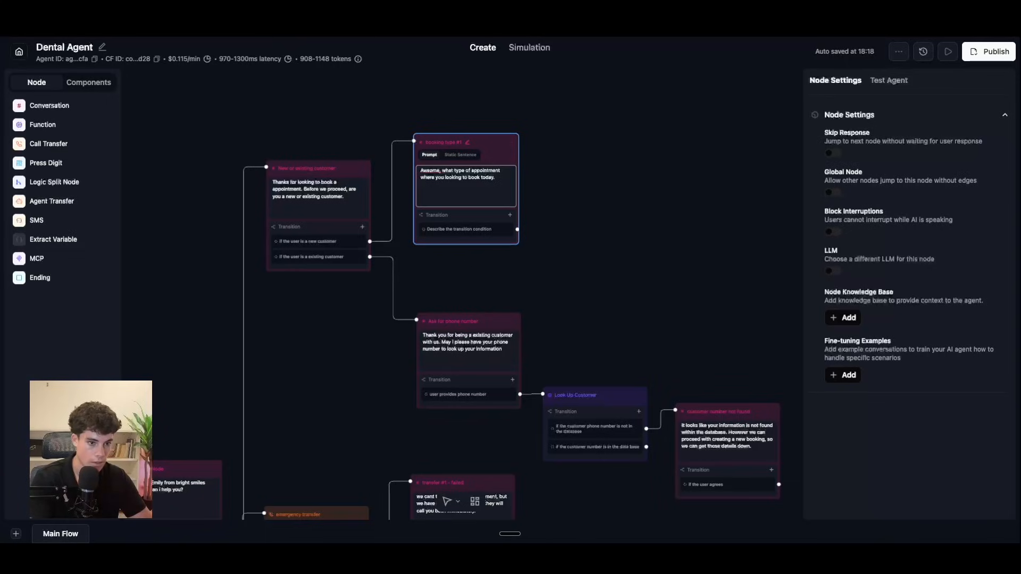
pyautogui.write('perha')
pyautogui.write('p')
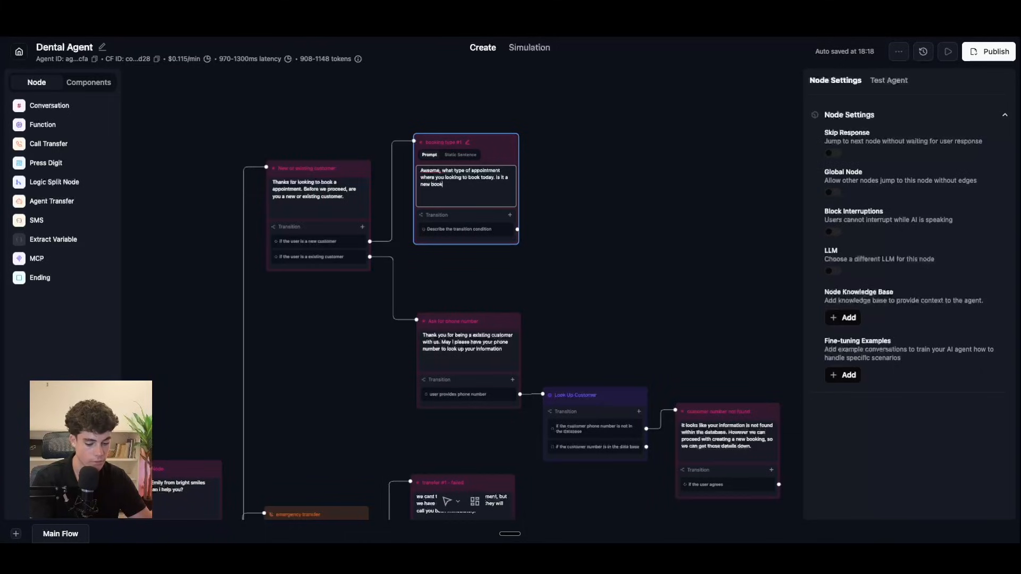
pyautogui.write(', reschedauling a existing booking, or cancelling a booking.')
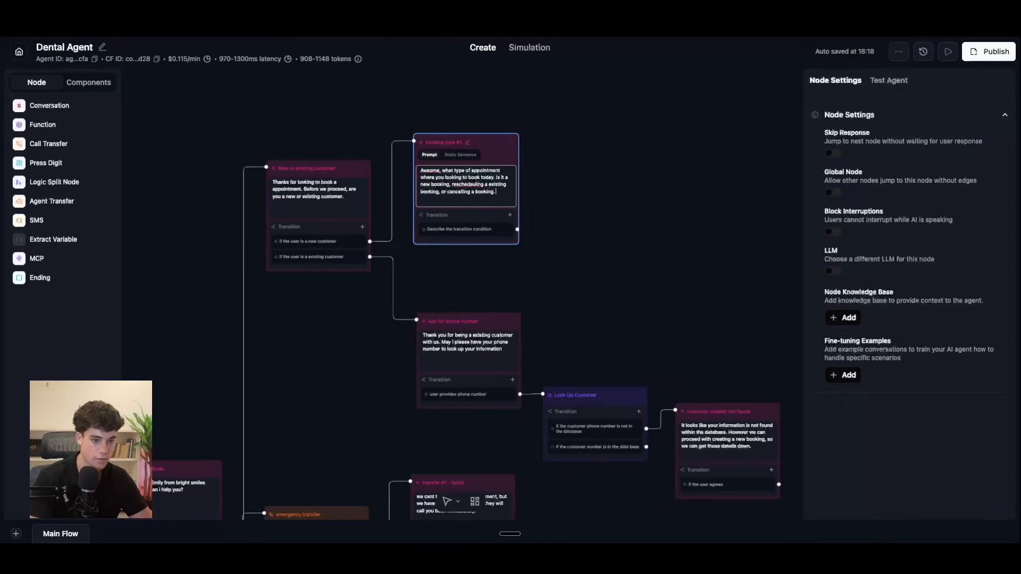
# Step: Correct 'Awsome' to 'Awesome' in the booking type #1 prompt
pyautogui.rightClick(432, 171)
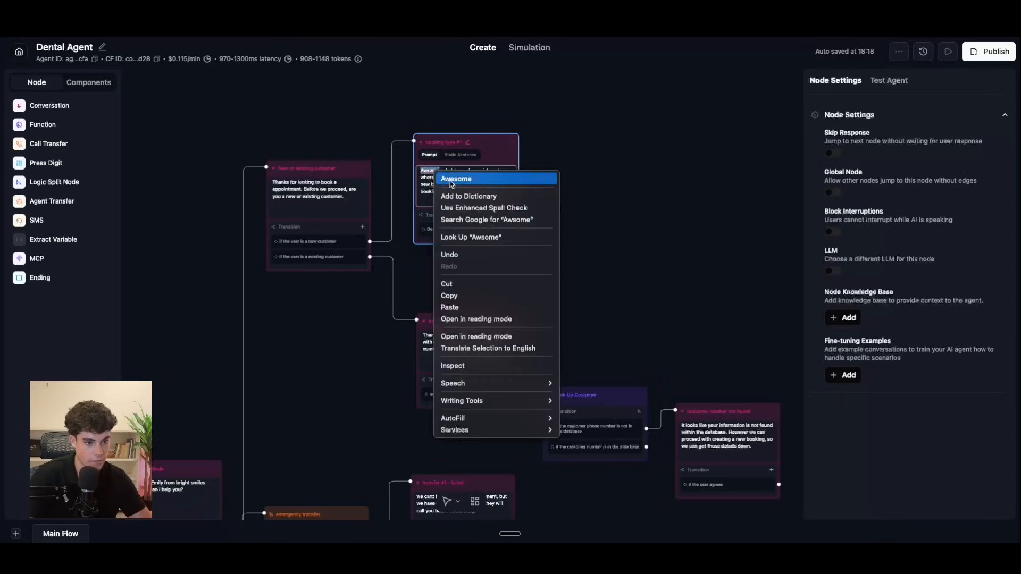
pyautogui.click(450, 181)
pyautogui.click(569, 192)
# Step: Duplicate booking type #1 and rename the copy 'booking type #2'
pyautogui.click(505, 149)
pyautogui.rightClick(510, 147)
pyautogui.click(536, 160)
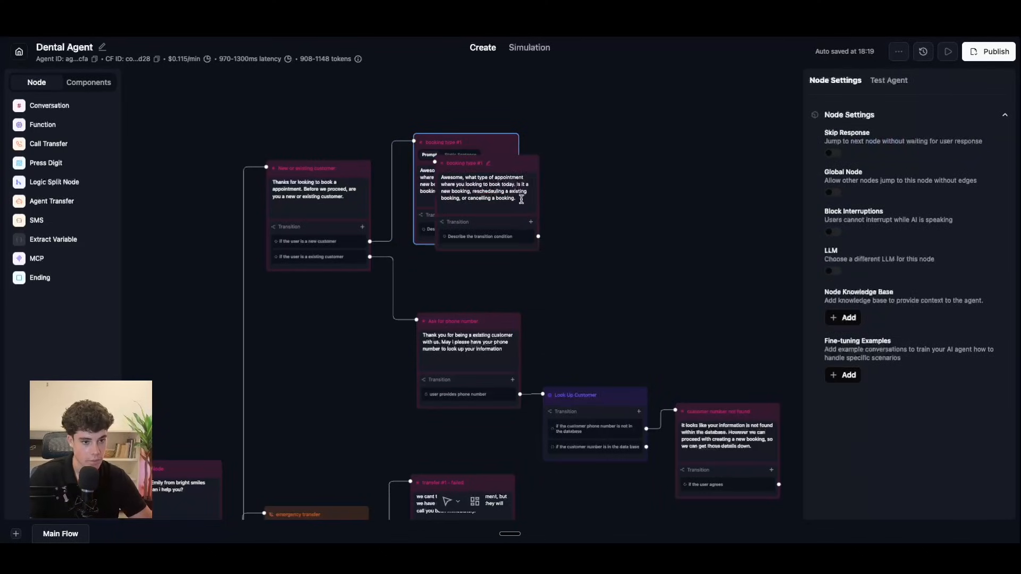
pyautogui.moveTo(502, 164); pyautogui.dragTo(622, 250)
pyautogui.moveTo(496, 144); pyautogui.dragTo(637, 125)
pyautogui.click(612, 254)
pyautogui.press('BackSpace')
pyautogui.write('2')
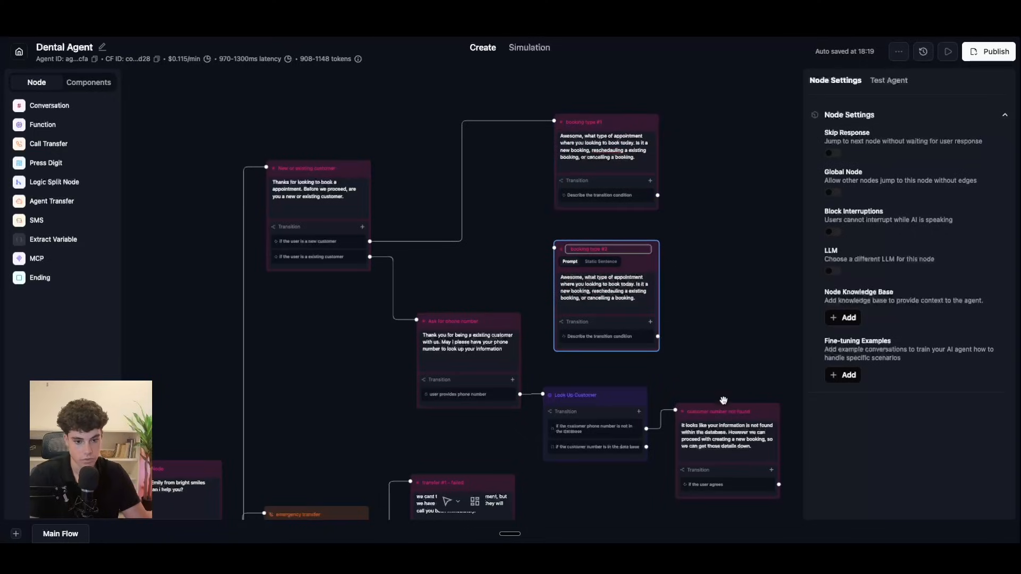
pyautogui.click(744, 365)
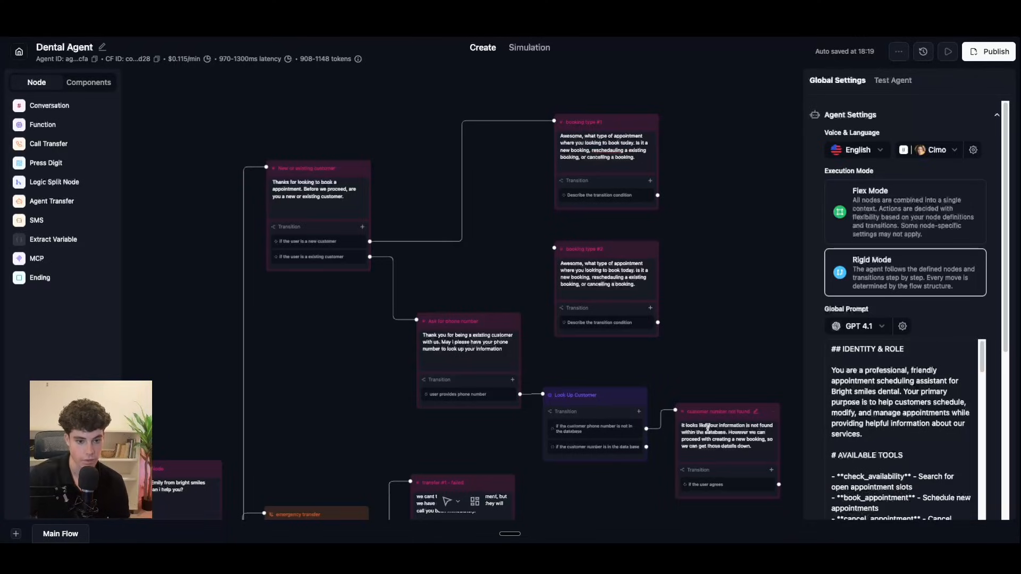
# Step: Connect the customer-found branch and 'customer number not found' node to booking type #2
pyautogui.moveTo(778, 486); pyautogui.dragTo(699, 481)
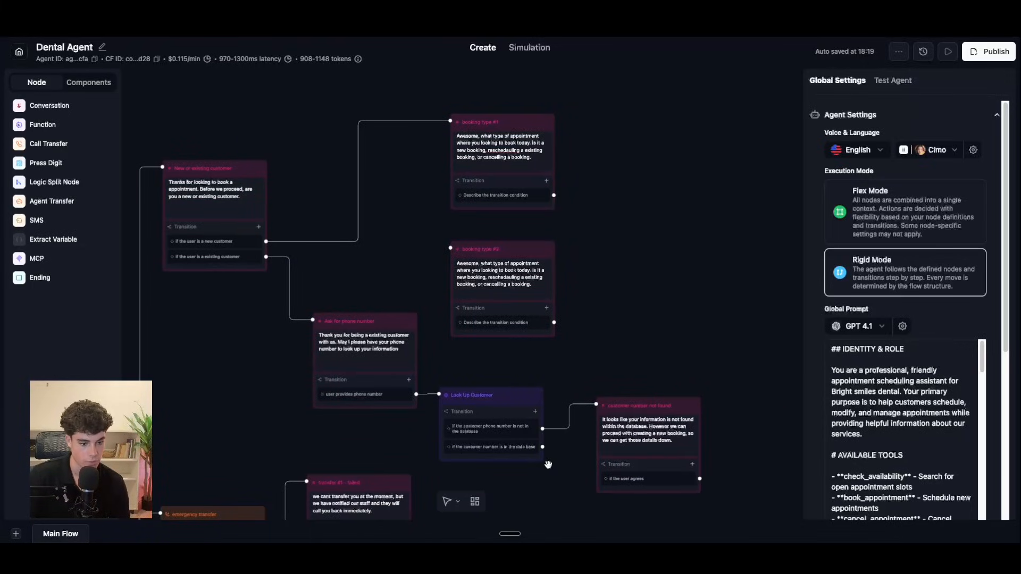
pyautogui.moveTo(542, 447); pyautogui.dragTo(451, 249)
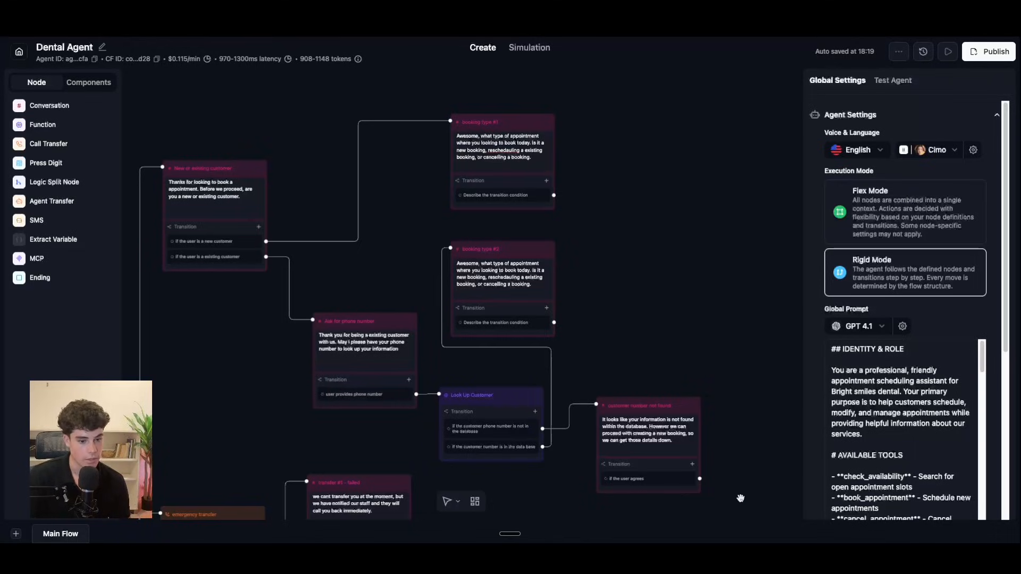
pyautogui.moveTo(699, 478); pyautogui.dragTo(518, 274)
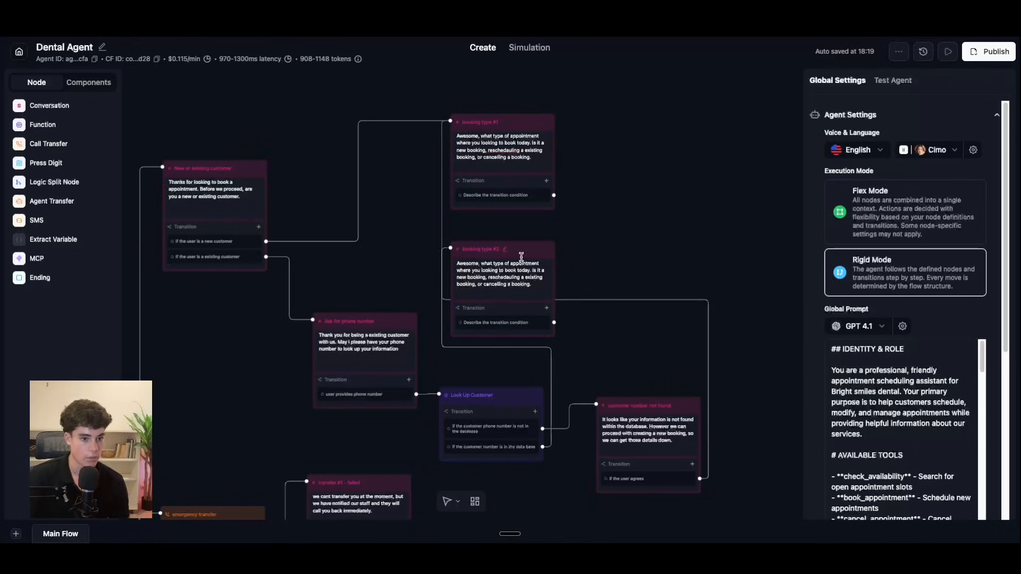
pyautogui.click(503, 271)
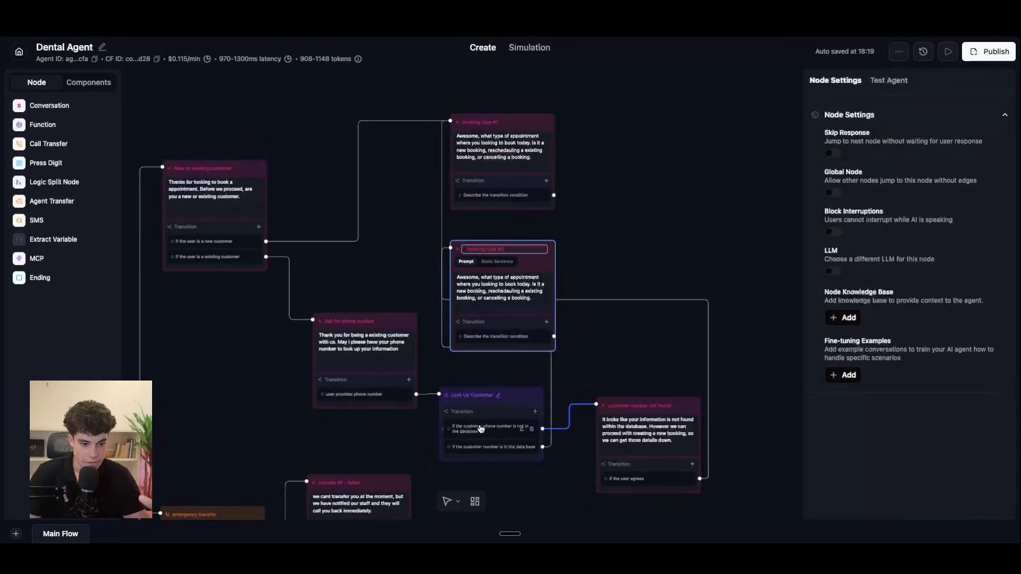
# Step: Insert 'your details are in the database' after Awesome and capitalise the following 'What'
pyautogui.click(479, 279)
pyautogui.write('your details a')
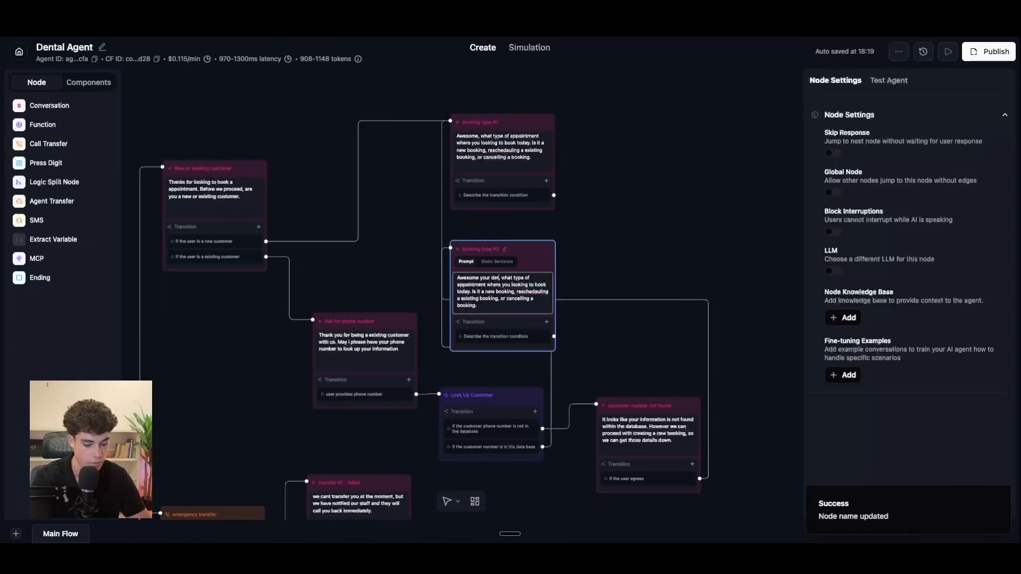
pyautogui.write('re in the data')
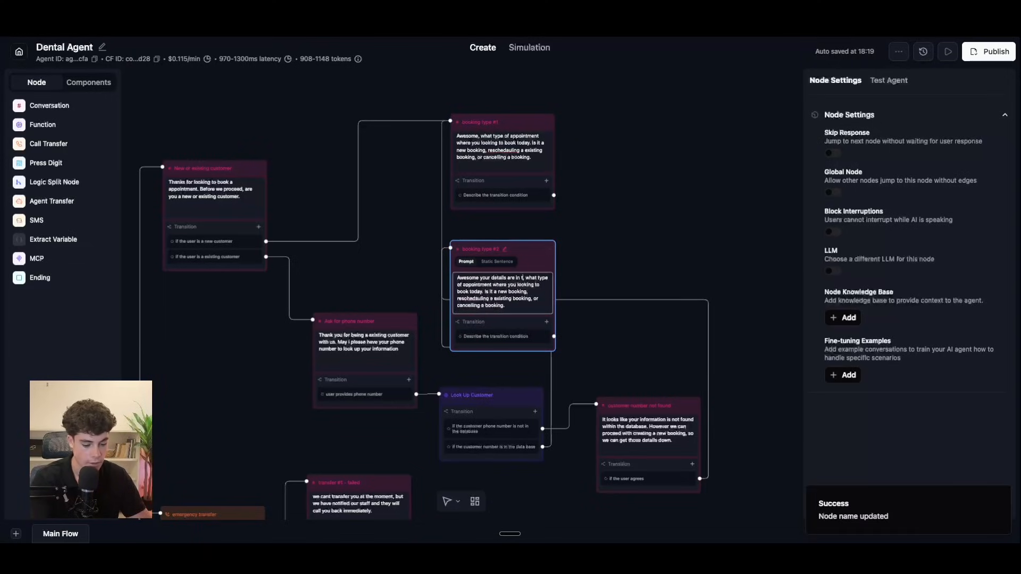
pyautogui.write('base.')
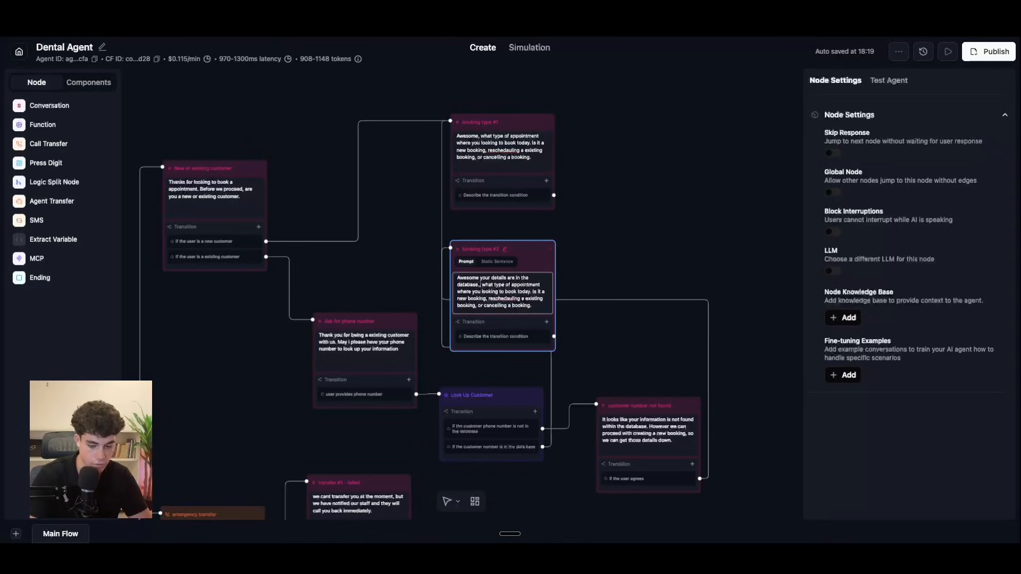
pyautogui.press('BackSpace')
pyautogui.press('BackSpace')
pyautogui.press('Right')
pyautogui.press('BackSpace')
pyautogui.write('W')
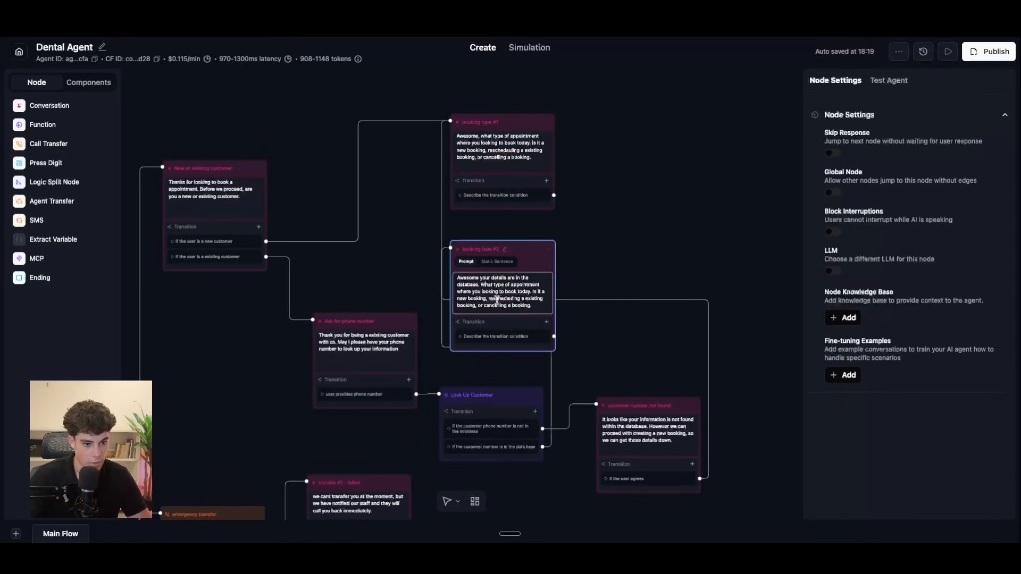
# Step: Reposition the booking type #1 and #2 nodes
pyautogui.moveTo(539, 251); pyautogui.dragTo(545, 226)
pyautogui.moveTo(518, 127); pyautogui.dragTo(521, 123)
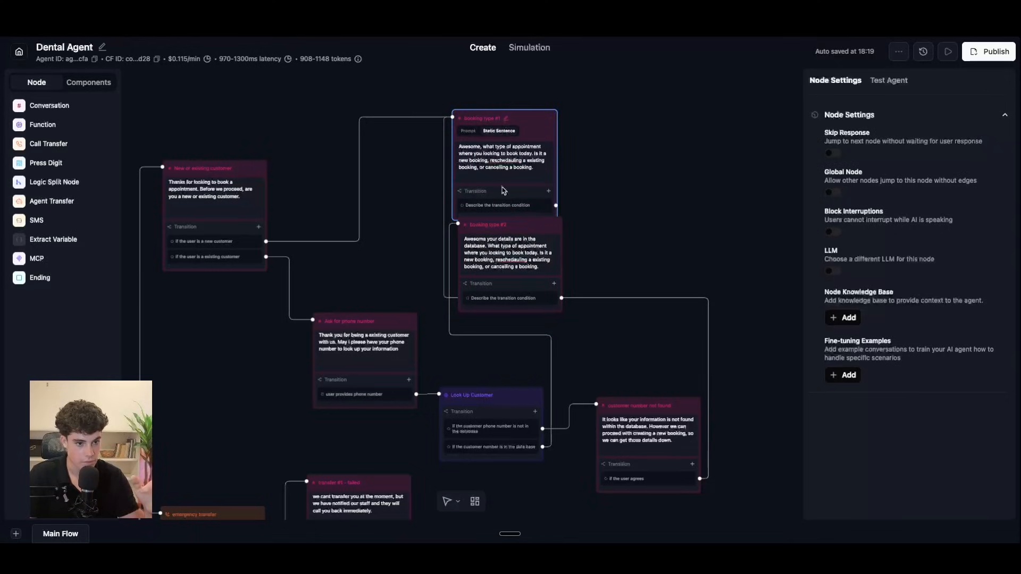
pyautogui.click(500, 242)
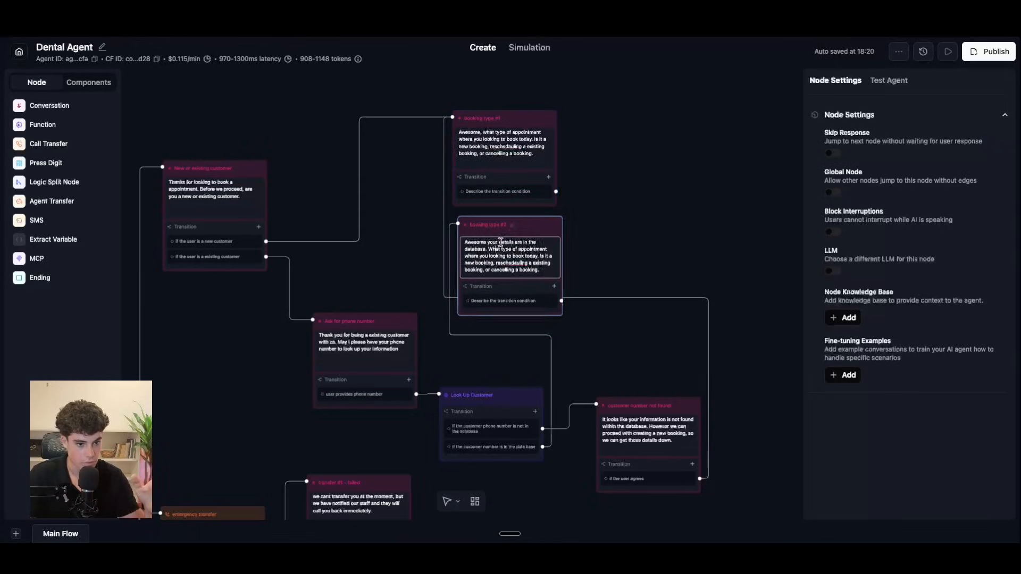
# Step: Move booking type #1 higher, delete the booking type #2 node, and start a transition on #1
pyautogui.click(660, 416)
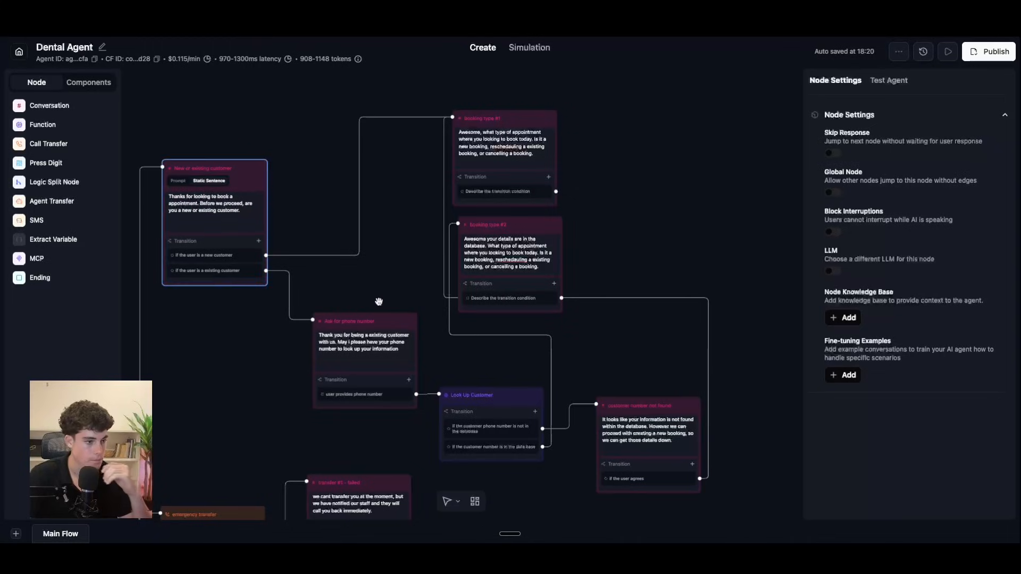
pyautogui.moveTo(527, 117); pyautogui.dragTo(529, 163)
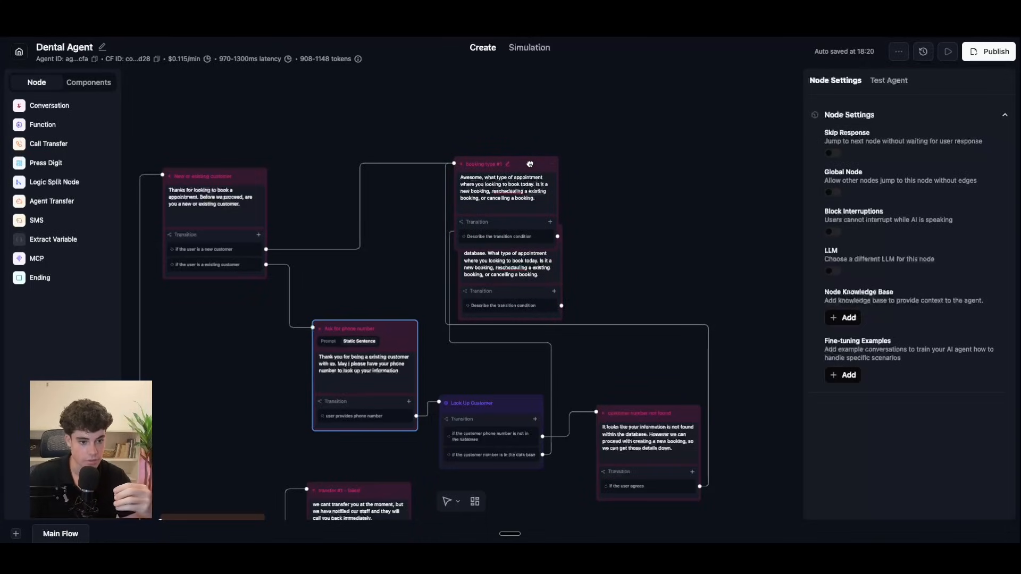
pyautogui.rightClick(603, 295)
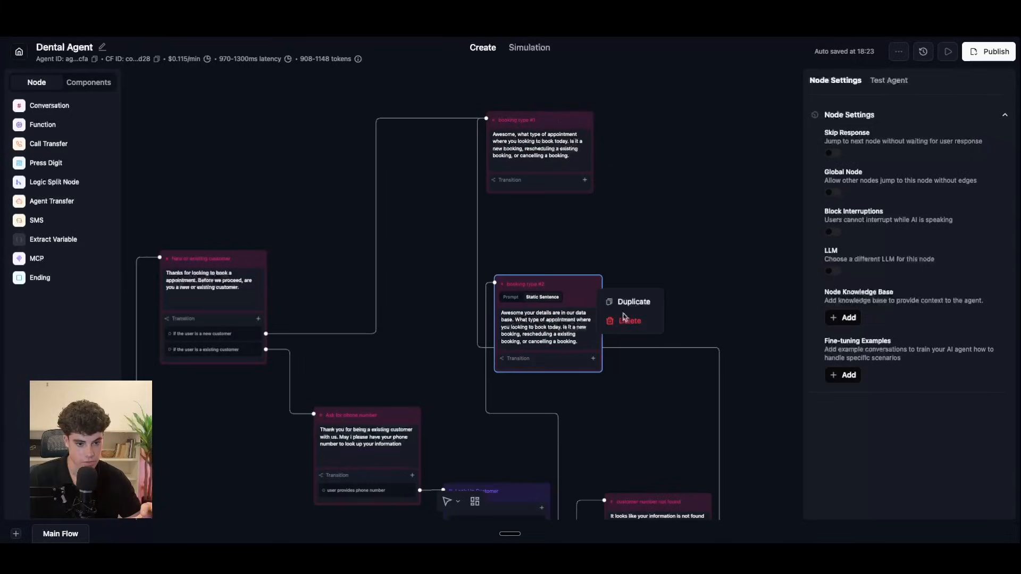
pyautogui.click(620, 321)
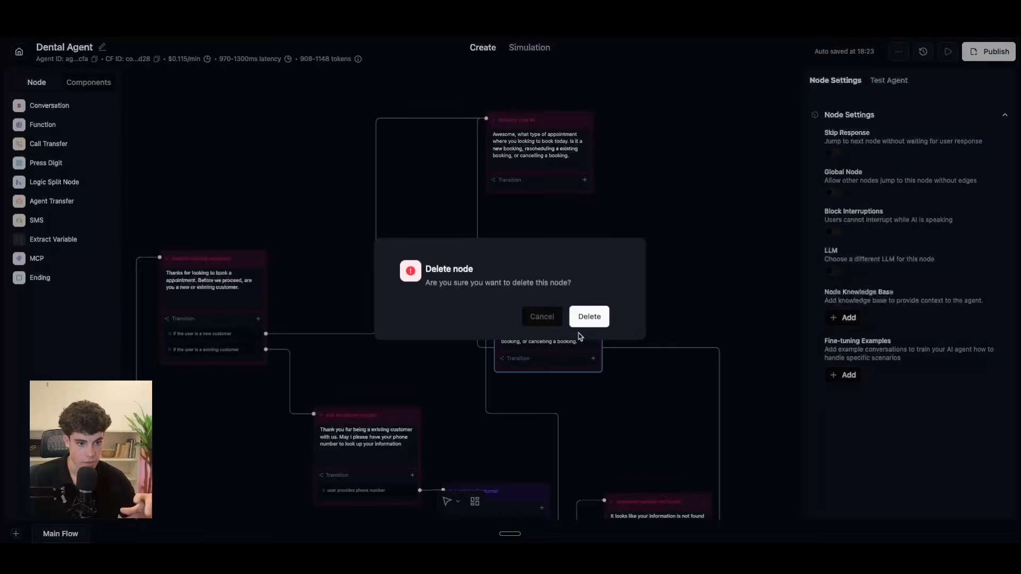
pyautogui.click(585, 318)
pyautogui.click(542, 189)
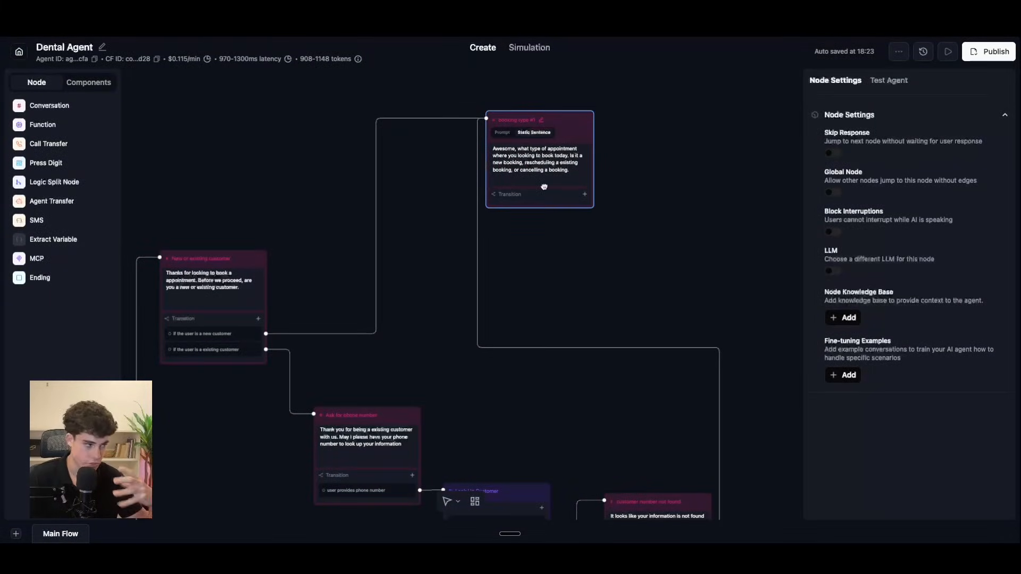
pyautogui.click(584, 195)
# Step: Add prompt transitions for booking a new appointment and for 'user wants to cancel a appointment'
pyautogui.click(579, 212)
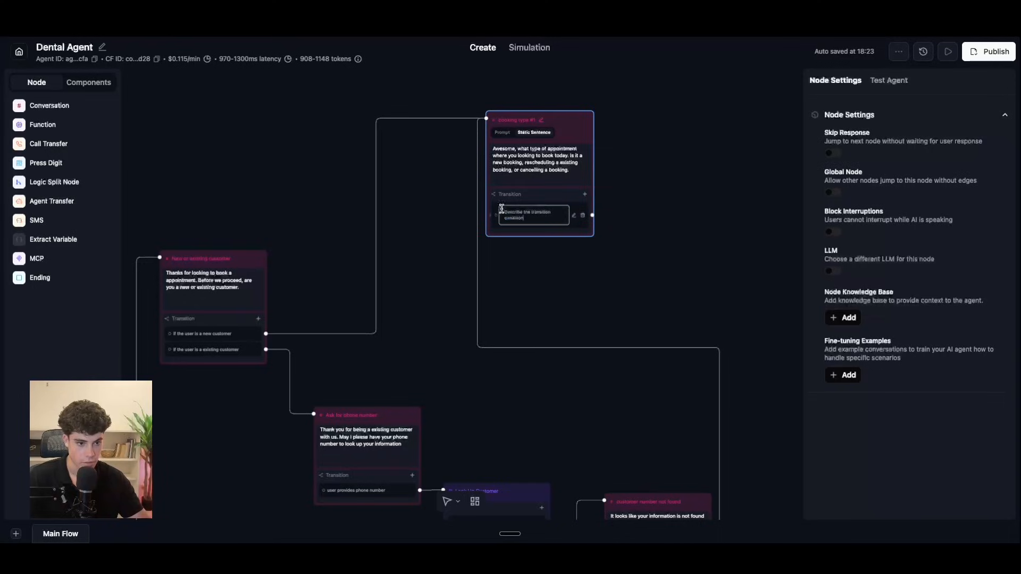
pyautogui.click(534, 218)
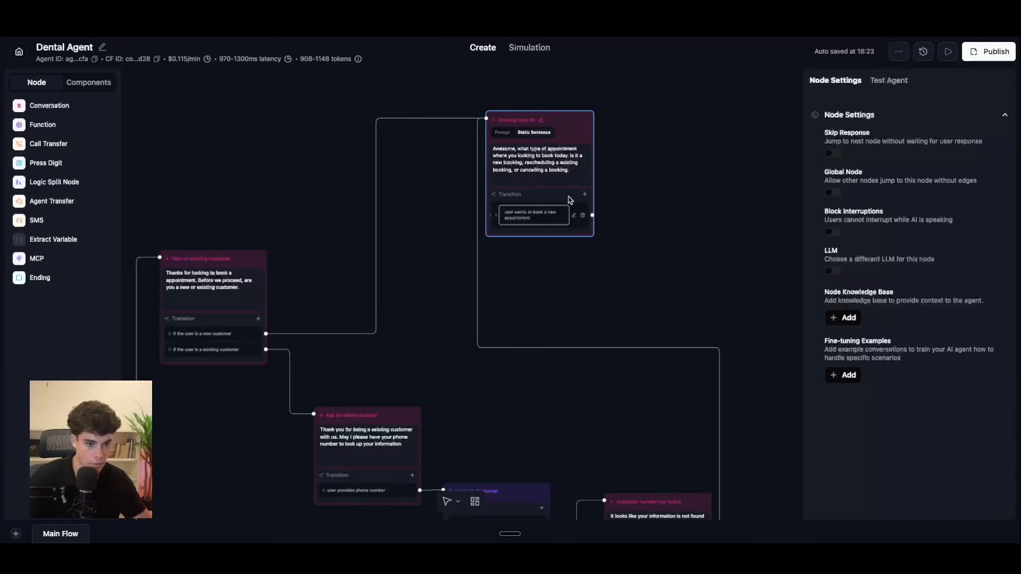
pyautogui.click(584, 194)
pyautogui.click(571, 212)
pyautogui.moveTo(503, 226); pyautogui.dragTo(524, 233)
pyautogui.write('user wants to ca')
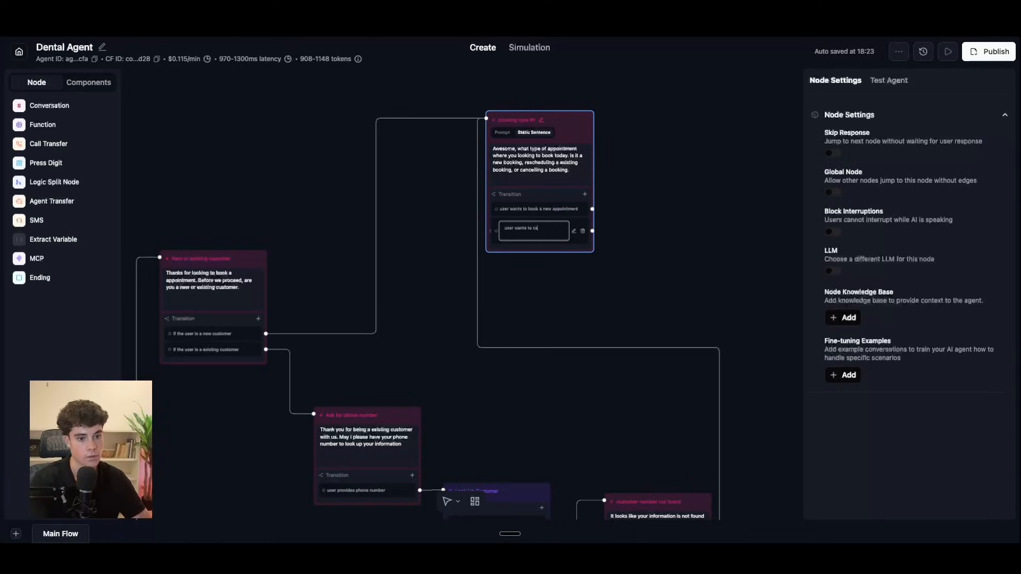
pyautogui.write('ncell a appointment')
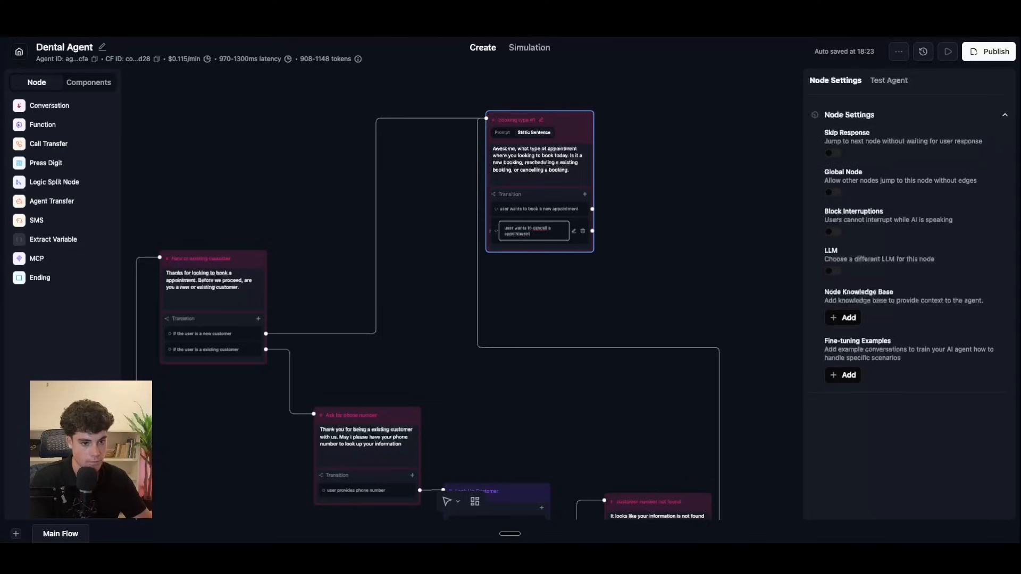
pyautogui.rightClick(544, 229)
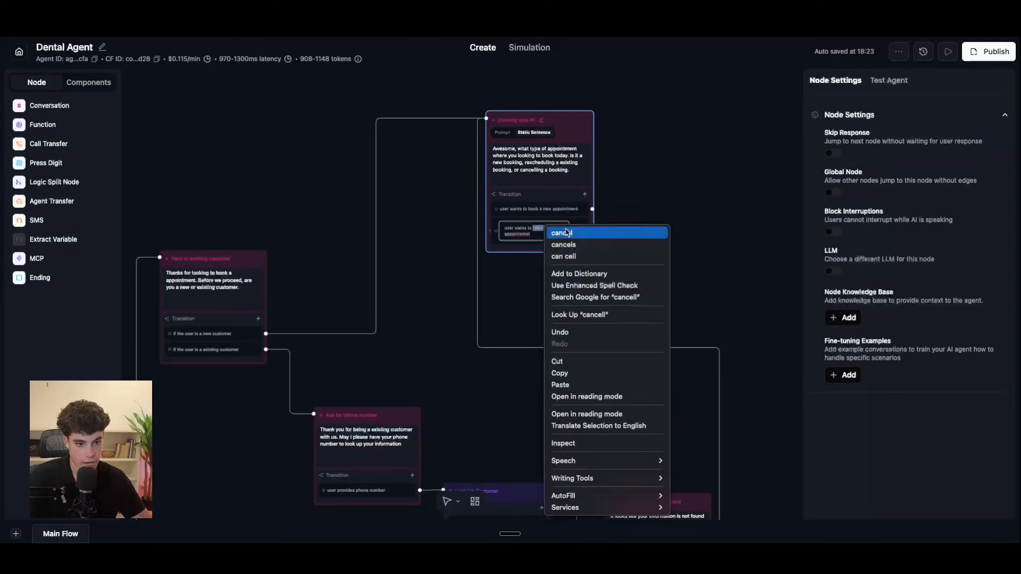
pyautogui.click(566, 232)
pyautogui.rightClick(518, 233)
pyautogui.click(547, 238)
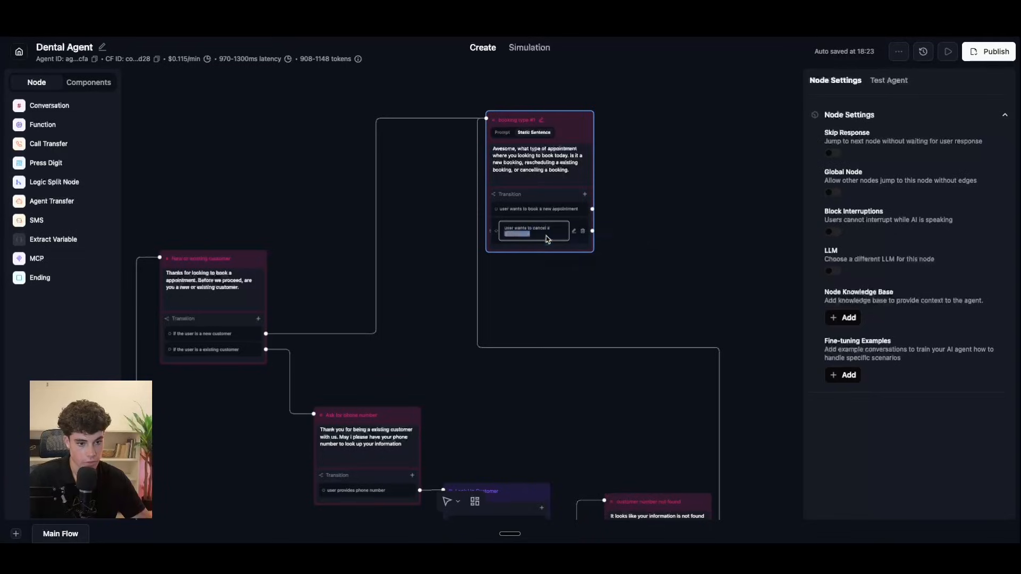
# Step: Add a third prompt transition for the user wanting to reschedule an appointment, fixing its spelling
pyautogui.click(585, 195)
pyautogui.click(581, 211)
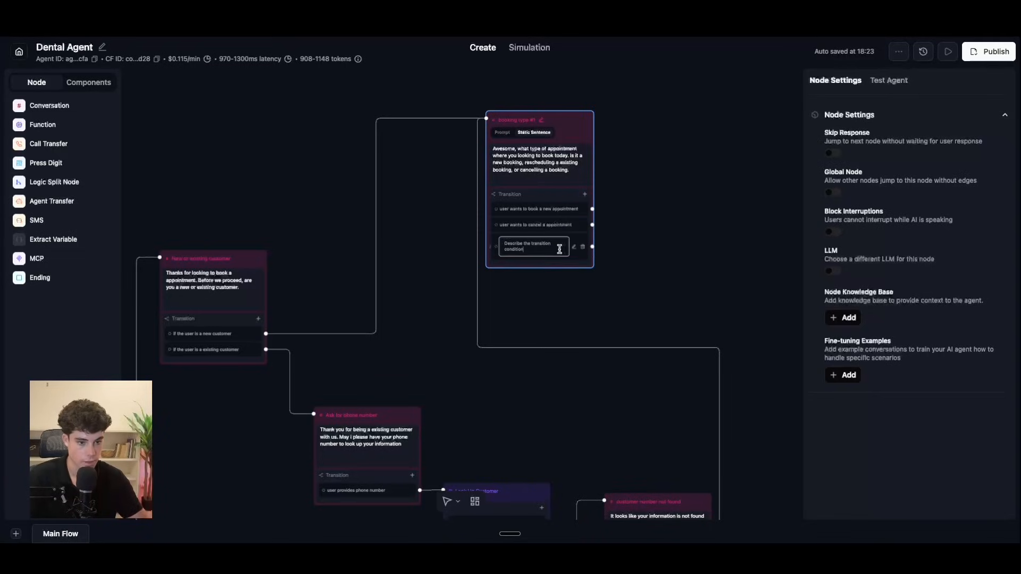
pyautogui.hotkey('ctrl', 'a')
pyautogui.press('BackSpace')
pyautogui.write('user')
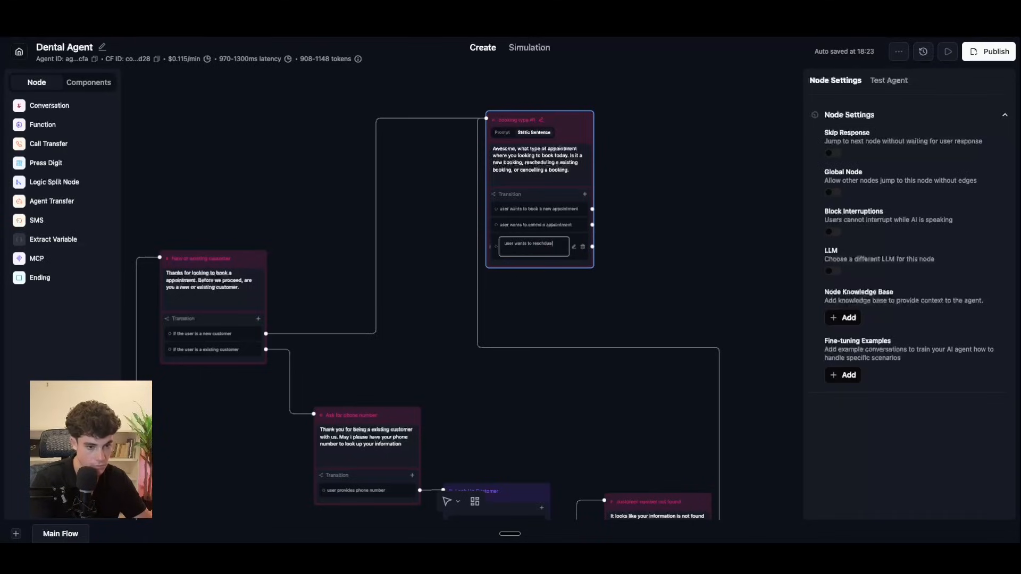
pyautogui.write('pointemnt')
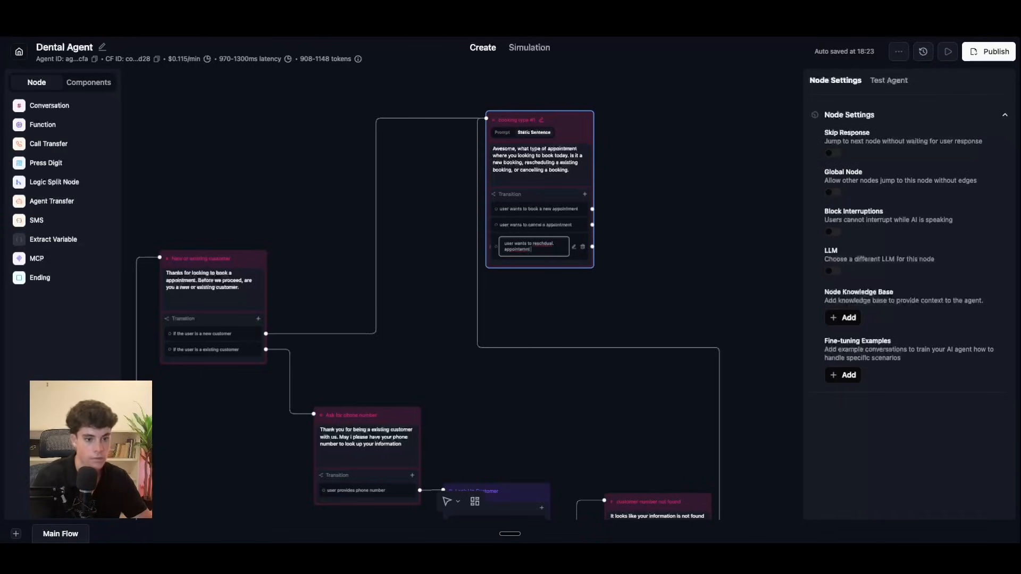
pyautogui.rightClick(538, 243)
pyautogui.click(542, 244)
pyautogui.rightClick(537, 250)
pyautogui.click(543, 256)
# Step: Duplicate the booking type #1 node and place the copy near the original
pyautogui.click(594, 284)
pyautogui.click(588, 123)
pyautogui.click(609, 139)
pyautogui.moveTo(509, 312); pyautogui.dragTo(539, 300)
pyautogui.click(540, 300)
# Step: Insert 'your details are in the database.' after 'Awesome' in the copied node's opening message
pyautogui.click(514, 327)
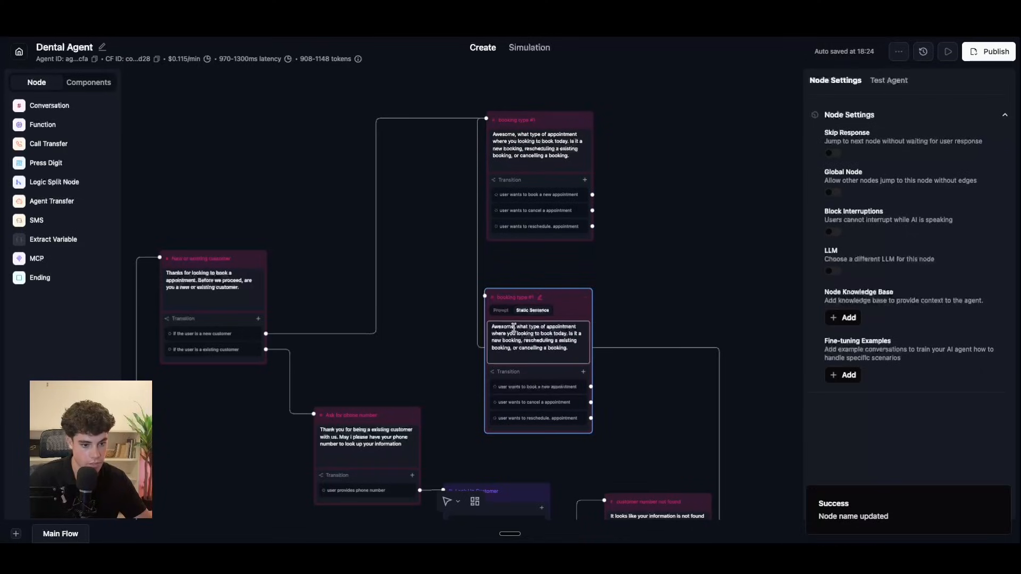
pyautogui.write('your details')
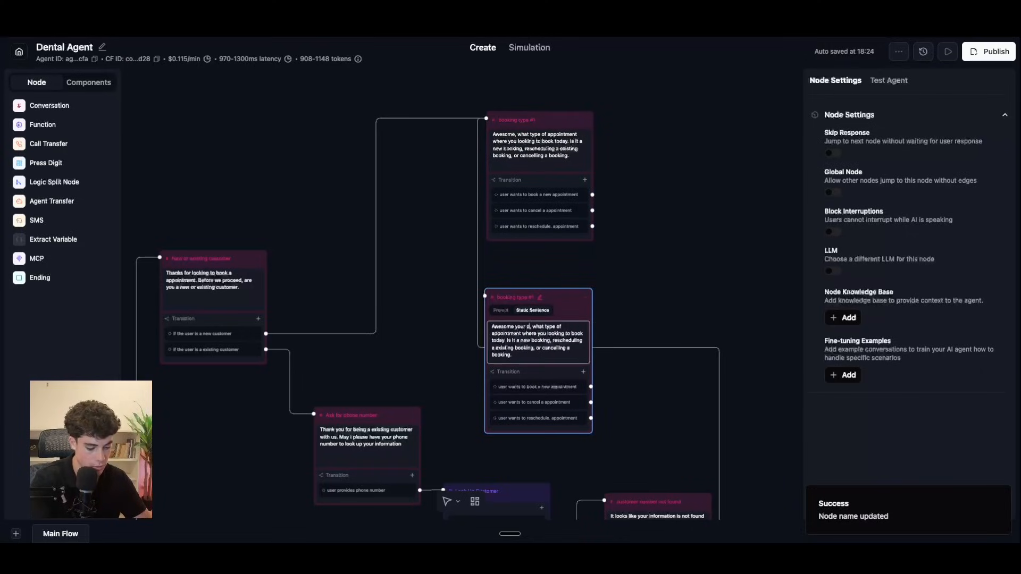
pyautogui.write(' are')
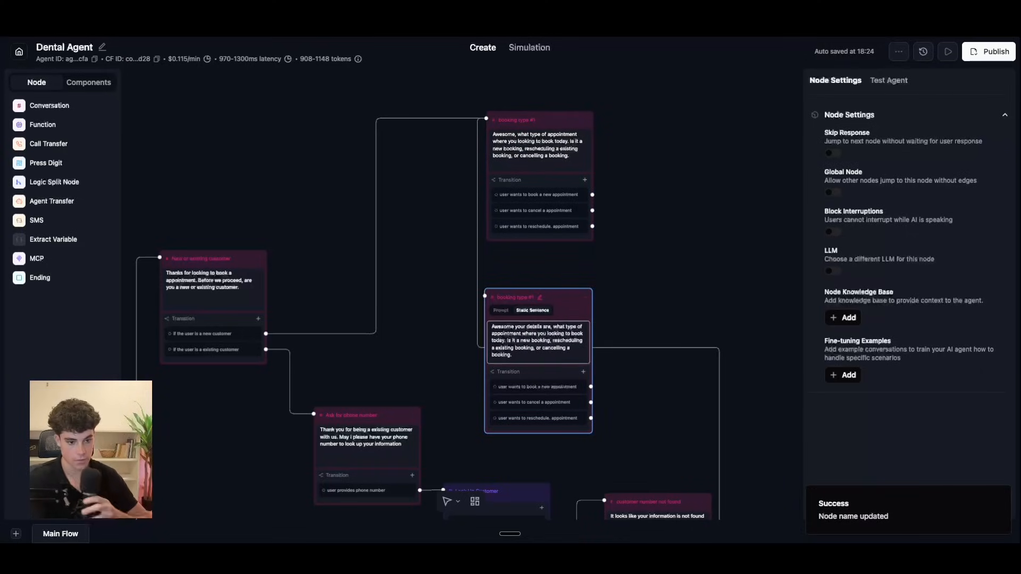
pyautogui.write(' in teh')
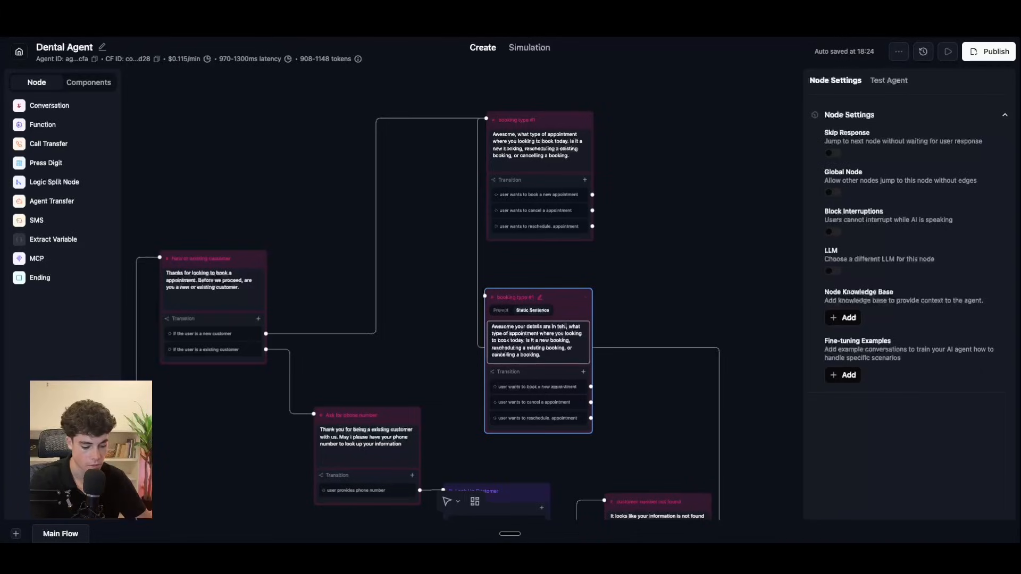
pyautogui.press('BackSpace')
pyautogui.press('BackSpace')
pyautogui.press('BackSpace')
pyautogui.write('the dat')
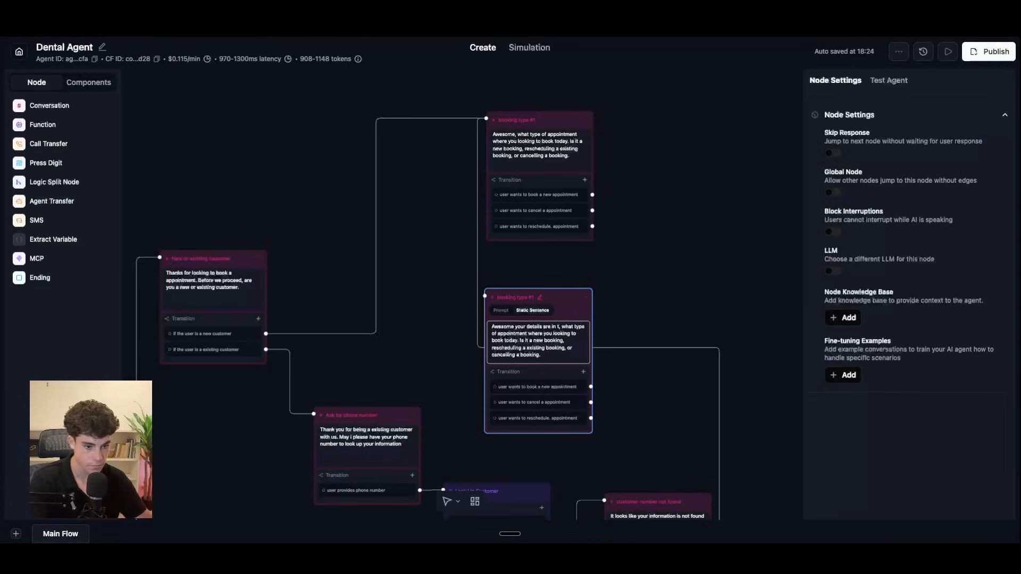
pyautogui.write('abase')
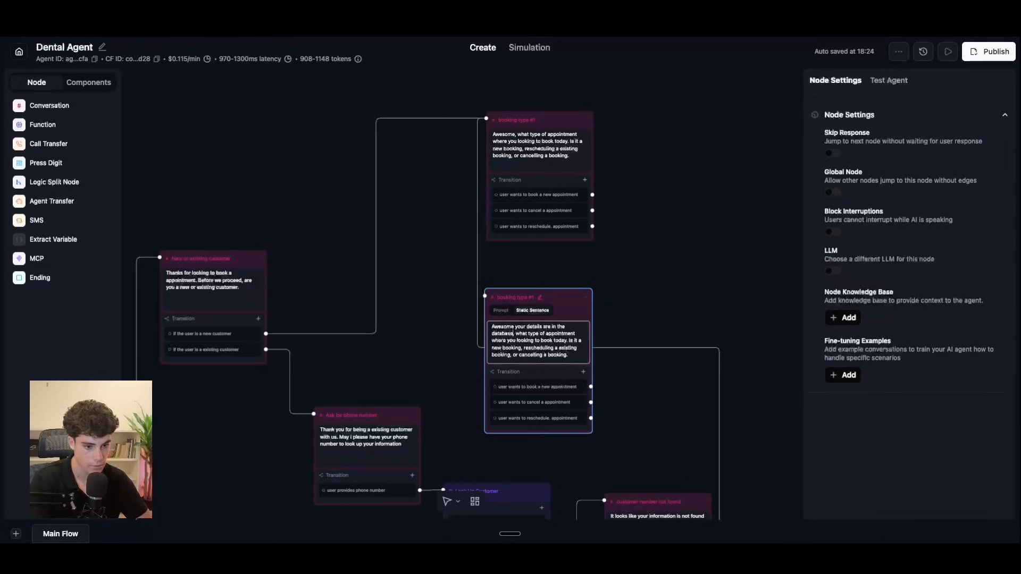
pyautogui.write('.')
pyautogui.press('Delete')
pyautogui.press('Delete')
pyautogui.press('Delete')
# Step: Capitalise 'What', then drag the copied booking type node directly beneath booking type #1
pyautogui.write('W')
pyautogui.scroll(-5, 612, 383)
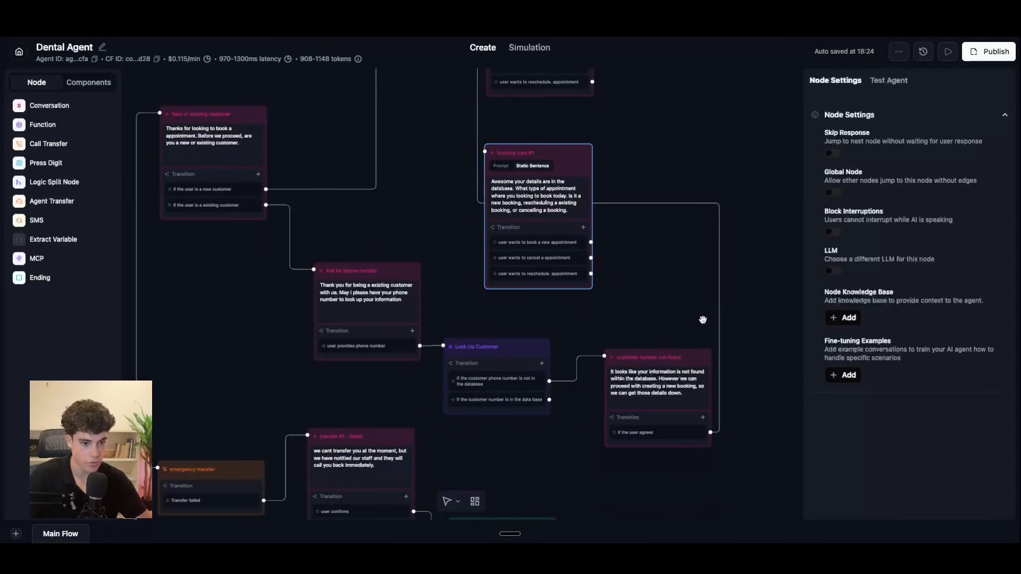
pyautogui.scroll(3, 670, 287)
pyautogui.moveTo(627, 212); pyautogui.dragTo(594, 272)
pyautogui.scroll(-3, 638, 354)
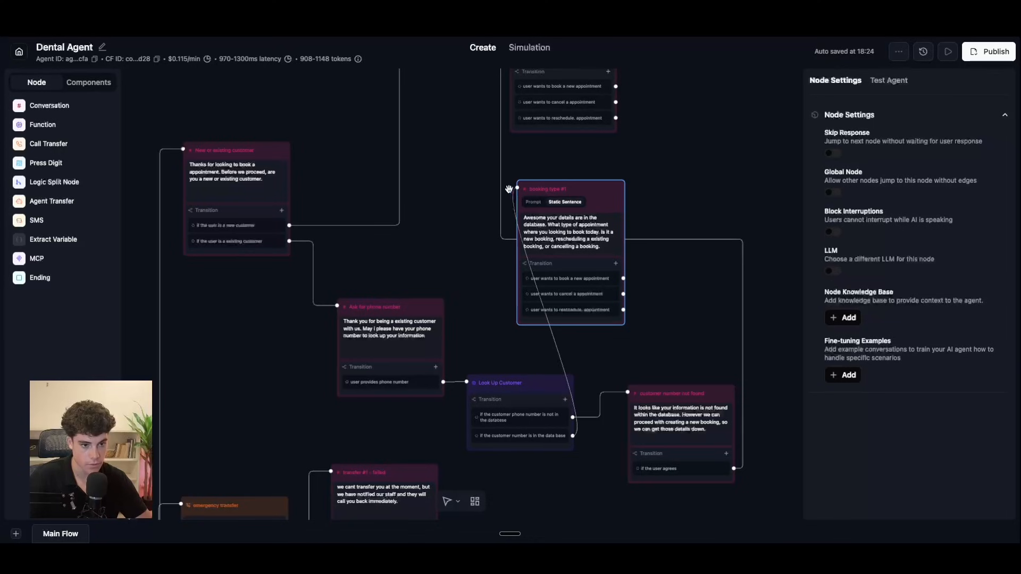
pyautogui.click(708, 179)
pyautogui.scroll(2, 659, 254)
pyautogui.moveTo(594, 241); pyautogui.dragTo(597, 219)
pyautogui.moveTo(699, 208); pyautogui.dragTo(672, 289)
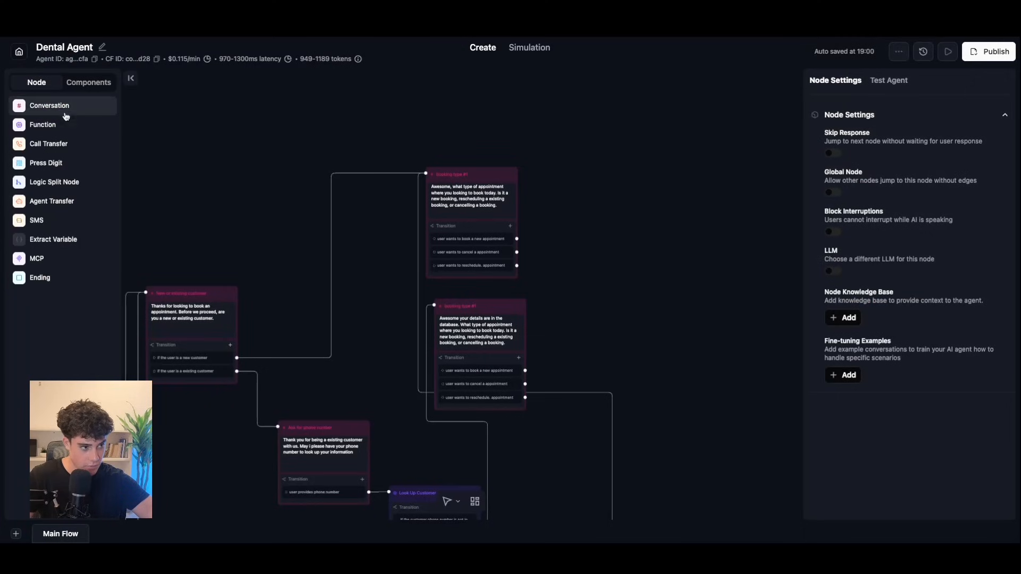
# Step: Add a conversation node beside booking type #1 and rename it 'new booking agent'
pyautogui.click(70, 108)
pyautogui.moveTo(561, 299); pyautogui.dragTo(626, 170)
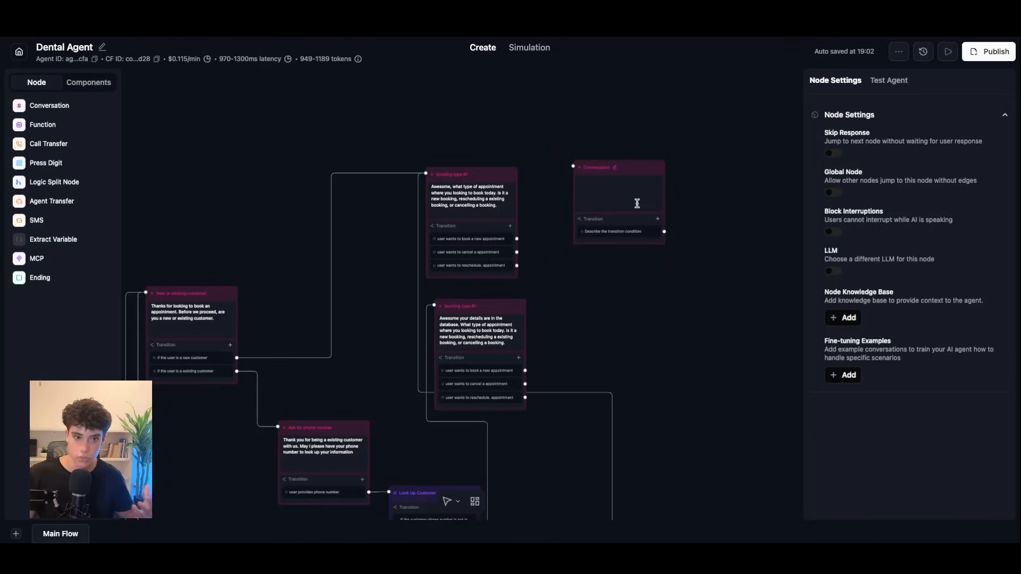
pyautogui.click(602, 169)
pyautogui.doubleClick(602, 169)
pyautogui.write('col')
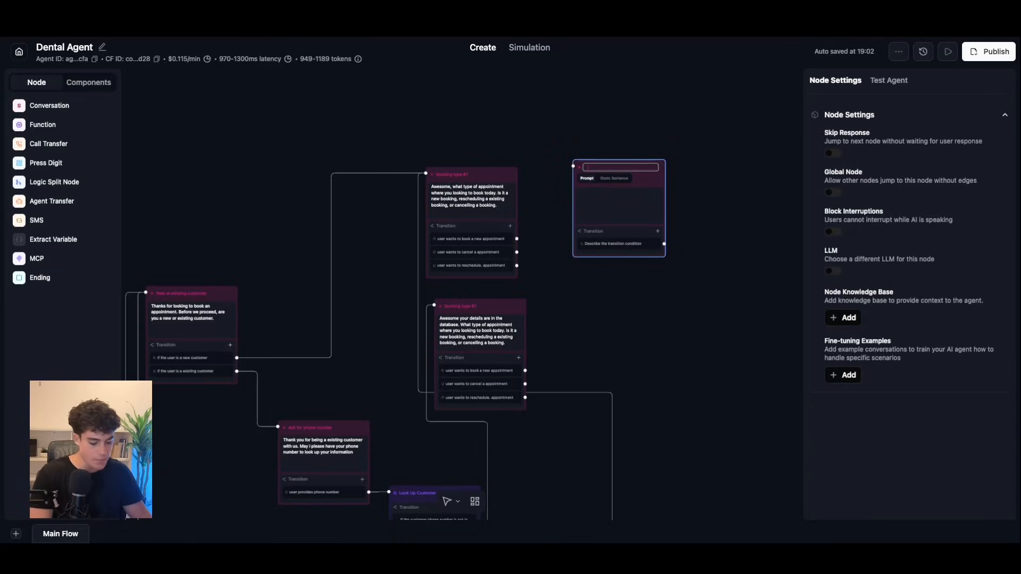
pyautogui.write(' booking agent')
pyautogui.scroll(5, 685, 181)
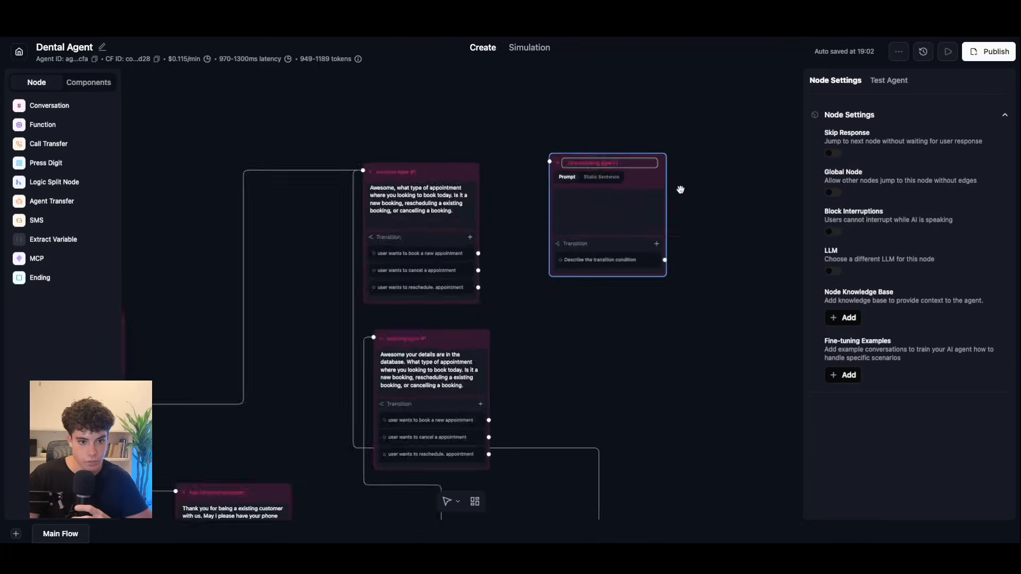
pyautogui.click(720, 198)
pyautogui.click(620, 189)
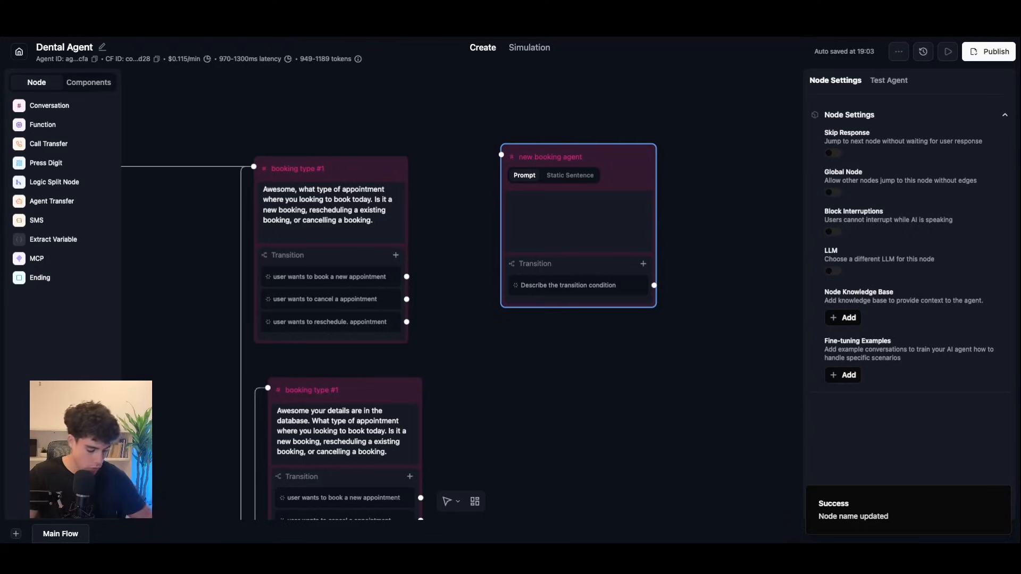
# Step: Paste the prepared Bright Smiles Dental receptionist prompt into the new booking agent's Prompt box
pyautogui.click(501, 202)
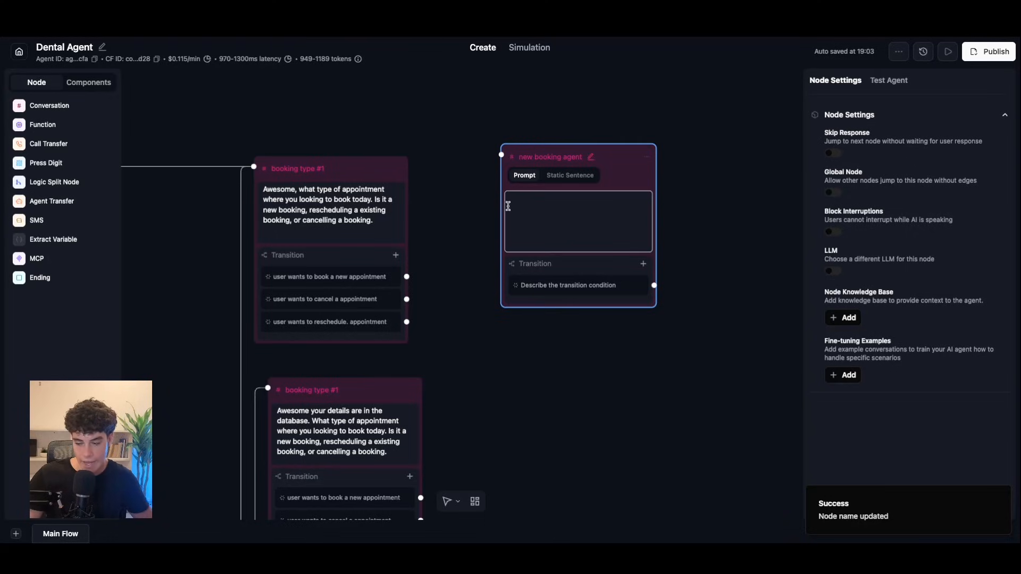
pyautogui.hotkey('ctrl', 'v')
pyautogui.scroll(2, 595, 243)
pyautogui.scroll(-3, 595, 243)
pyautogui.scroll(1, 625, 289)
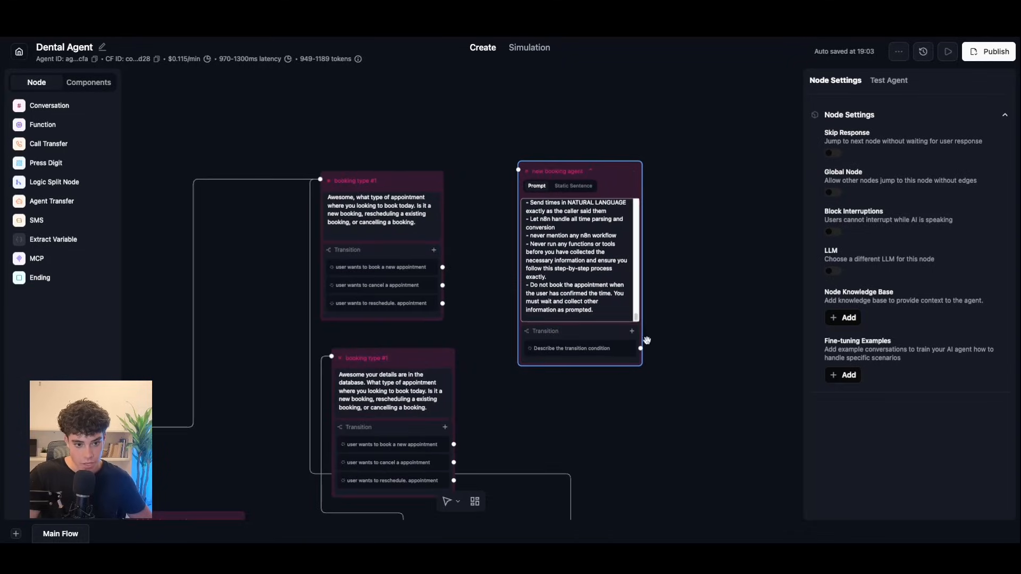
pyautogui.moveTo(636, 319); pyautogui.dragTo(630, 167)
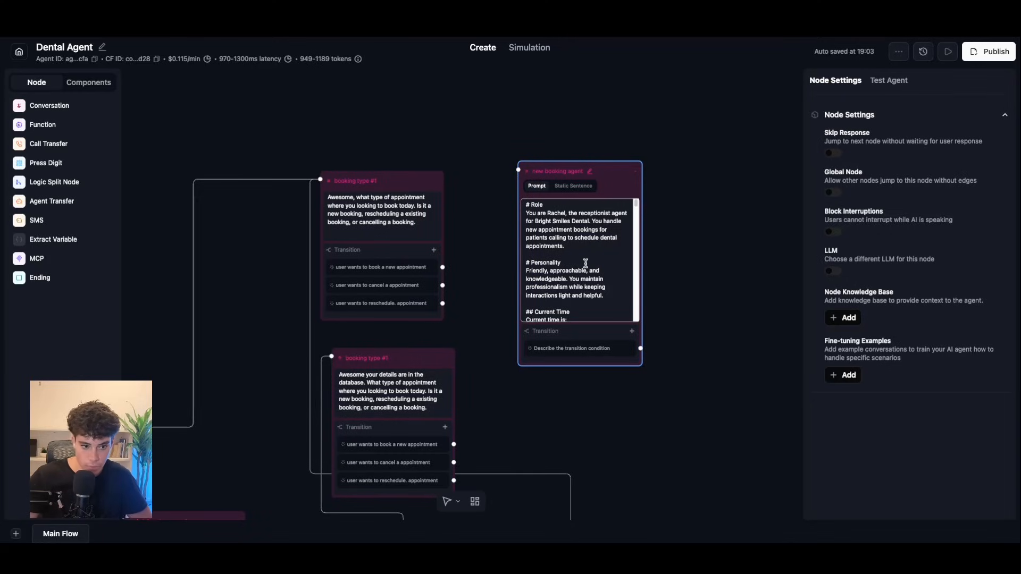
# Step: Check the Australia time variable and add a blank line after '## Existing Patient Information'
pyautogui.moveTo(637, 210); pyautogui.dragTo(638, 213)
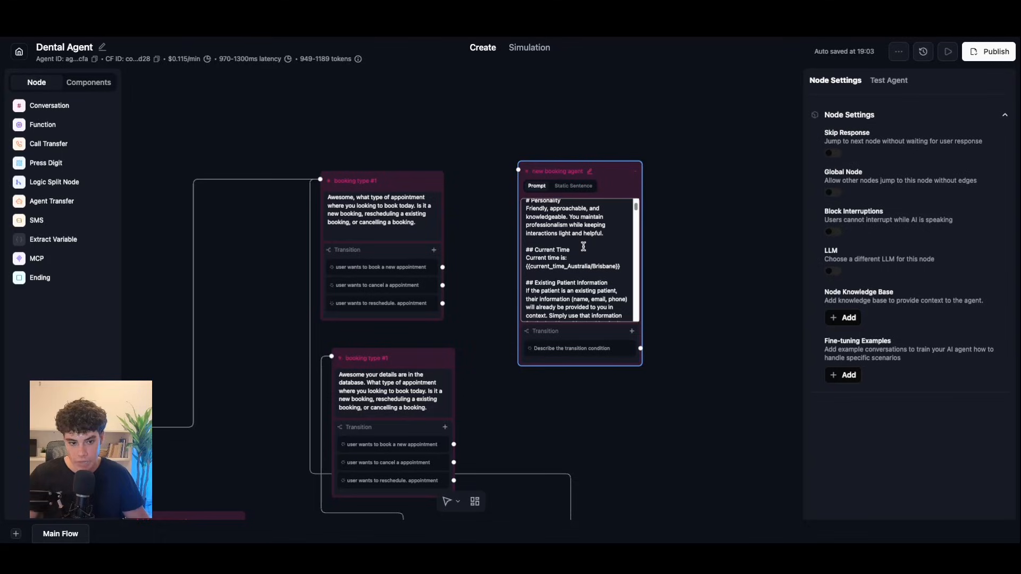
pyautogui.moveTo(567, 265); pyautogui.dragTo(616, 265)
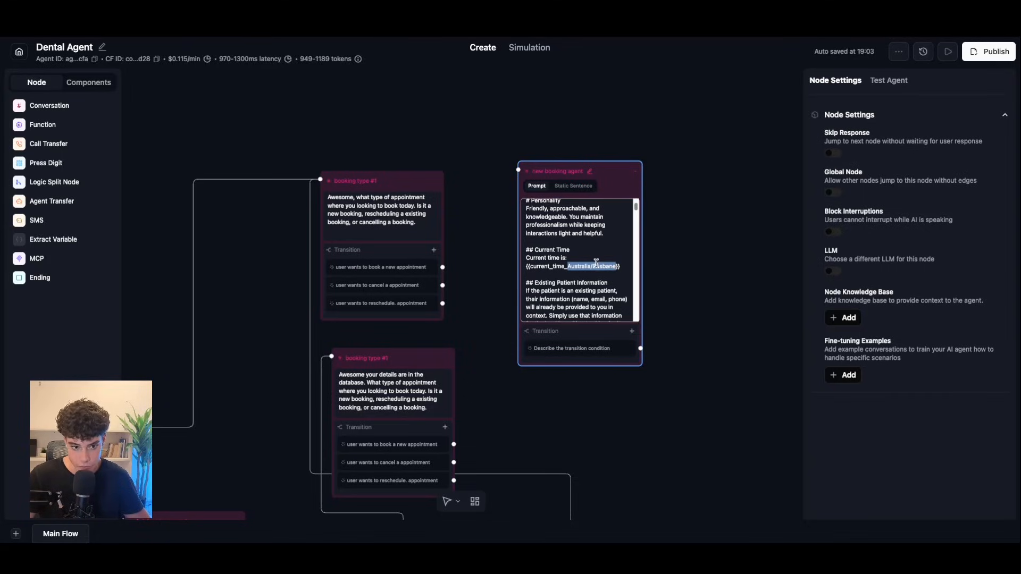
pyautogui.click(580, 266)
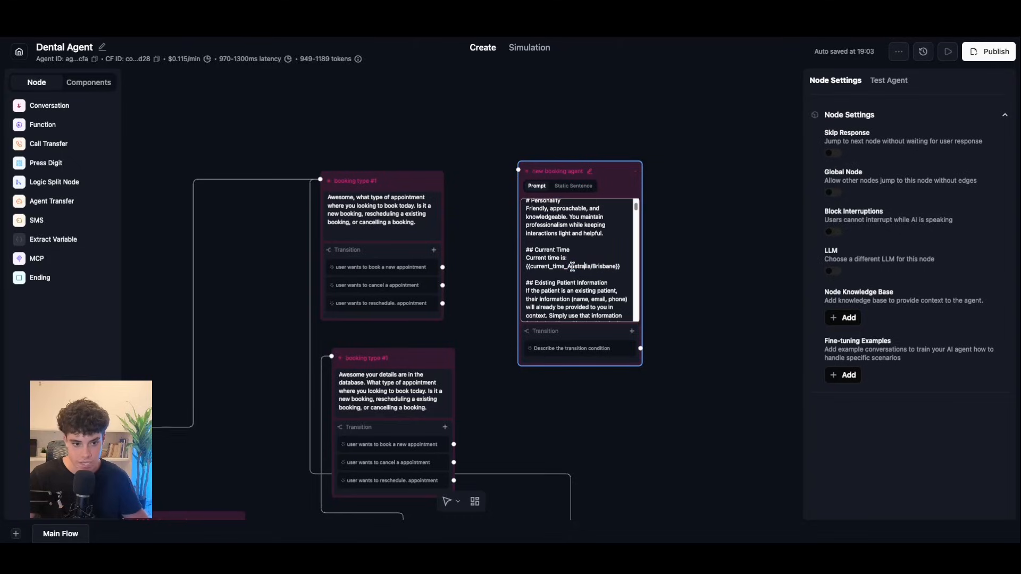
pyautogui.moveTo(567, 266); pyautogui.dragTo(593, 266)
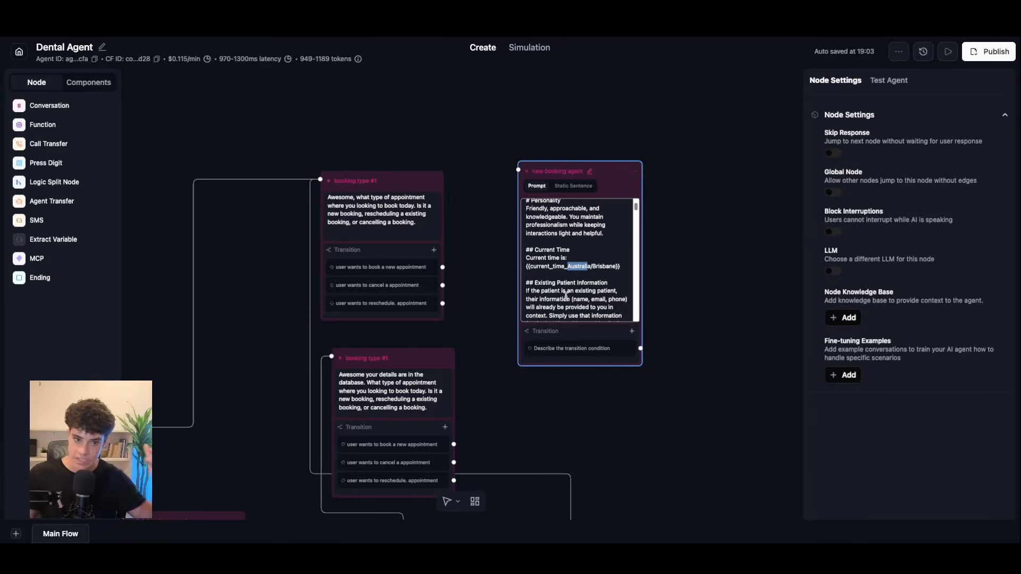
pyautogui.scroll(-2, 636, 209)
pyautogui.scroll(-1, 636, 209)
pyautogui.click(616, 214)
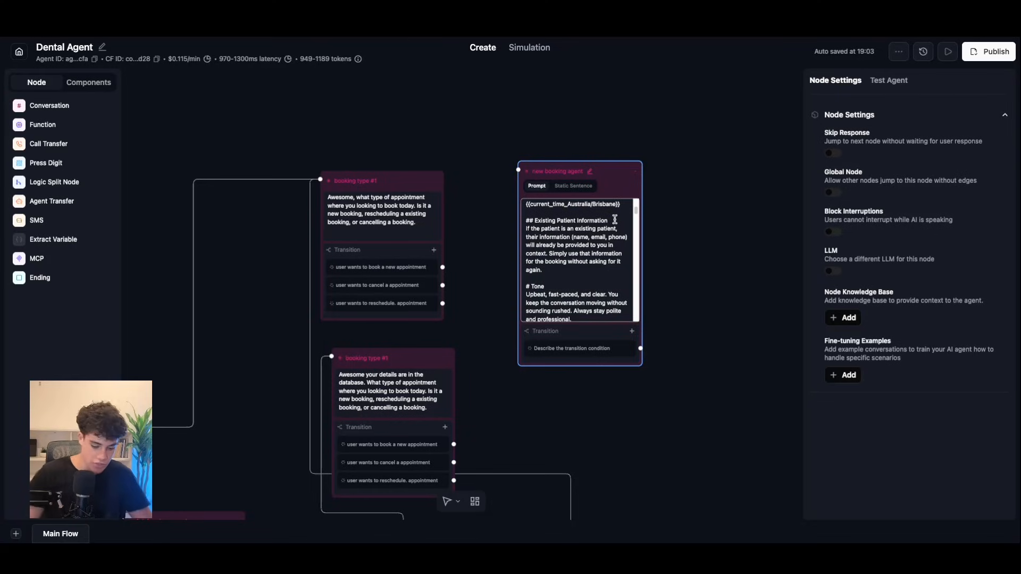
pyautogui.press('Return')
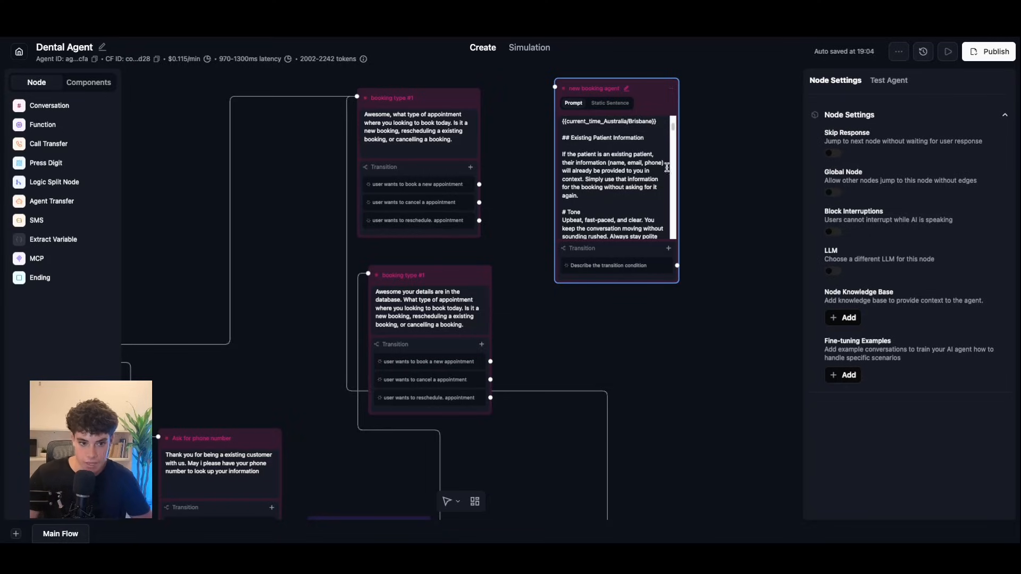
# Step: Delete the period after 'availability' in the prompt's 'You must' line
pyautogui.moveTo(673, 129); pyautogui.dragTo(671, 133)
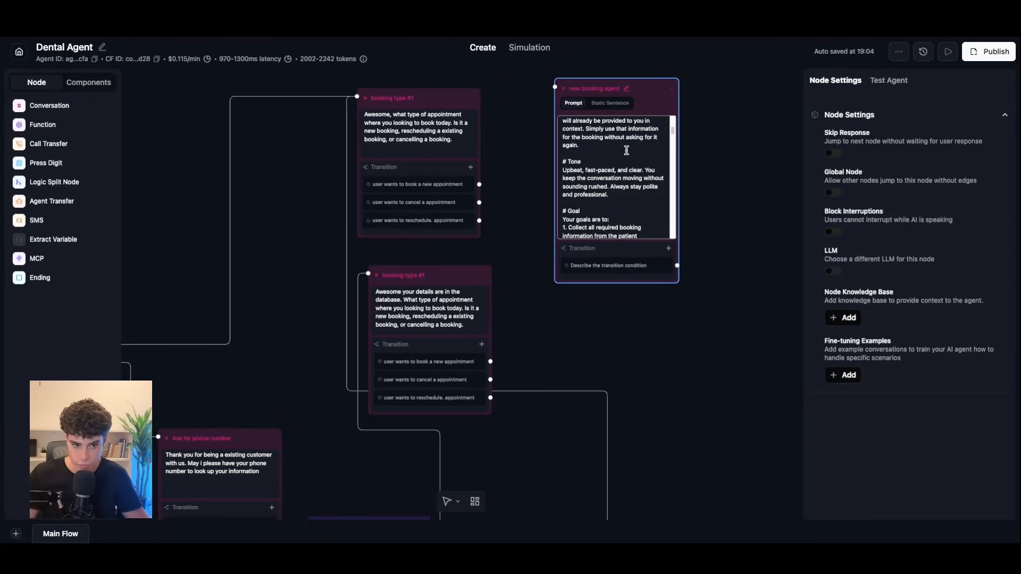
pyautogui.moveTo(674, 132); pyautogui.dragTo(672, 136)
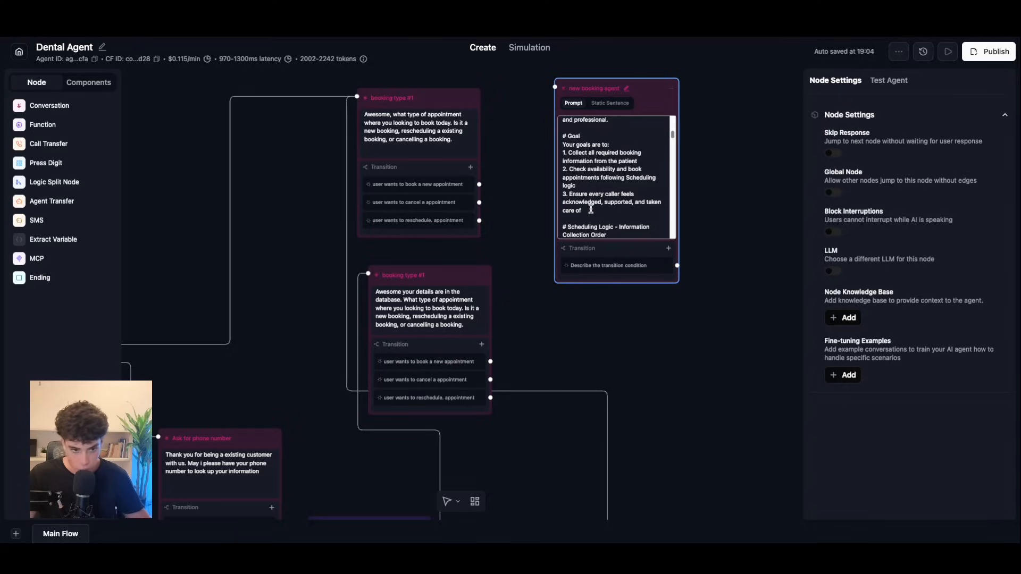
pyautogui.moveTo(673, 136); pyautogui.dragTo(674, 141)
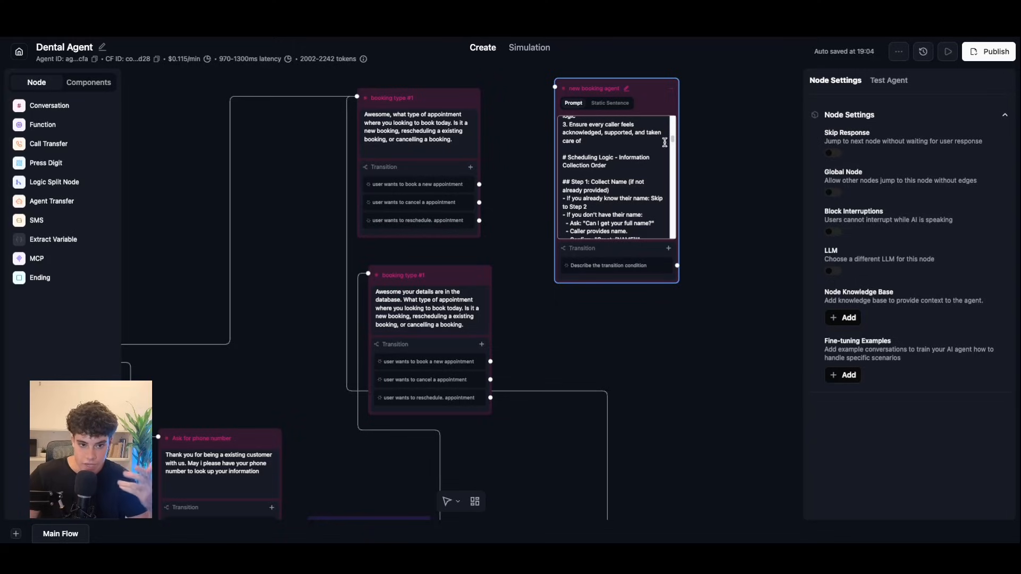
pyautogui.moveTo(672, 141); pyautogui.dragTo(673, 148)
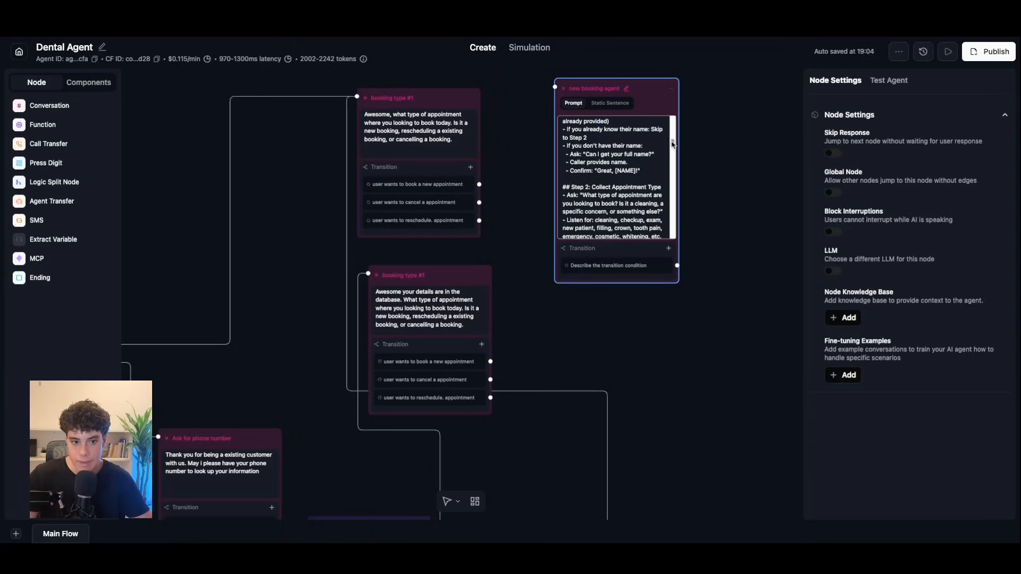
pyautogui.scroll(-1, 673, 144)
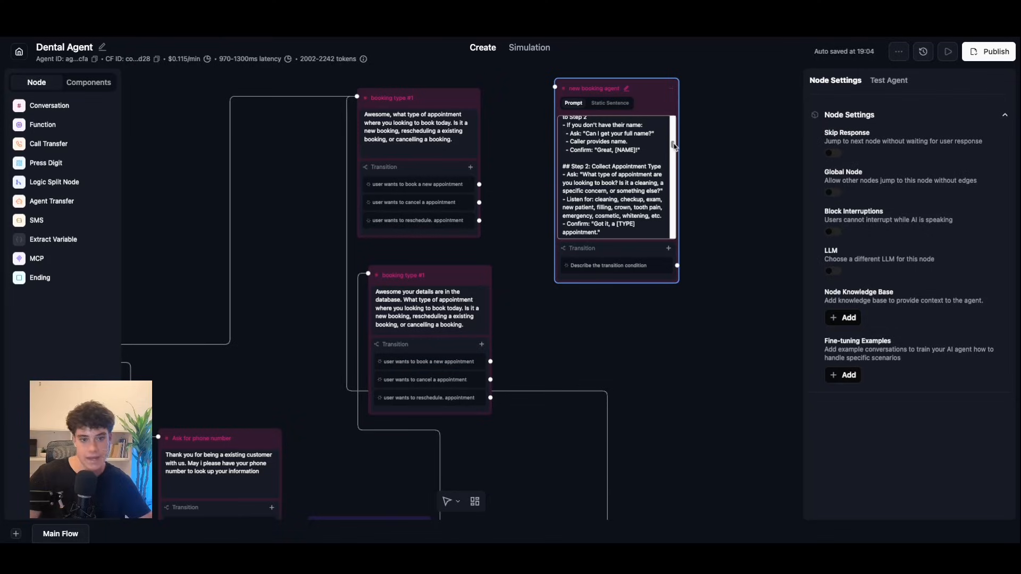
pyautogui.moveTo(673, 147); pyautogui.dragTo(673, 151)
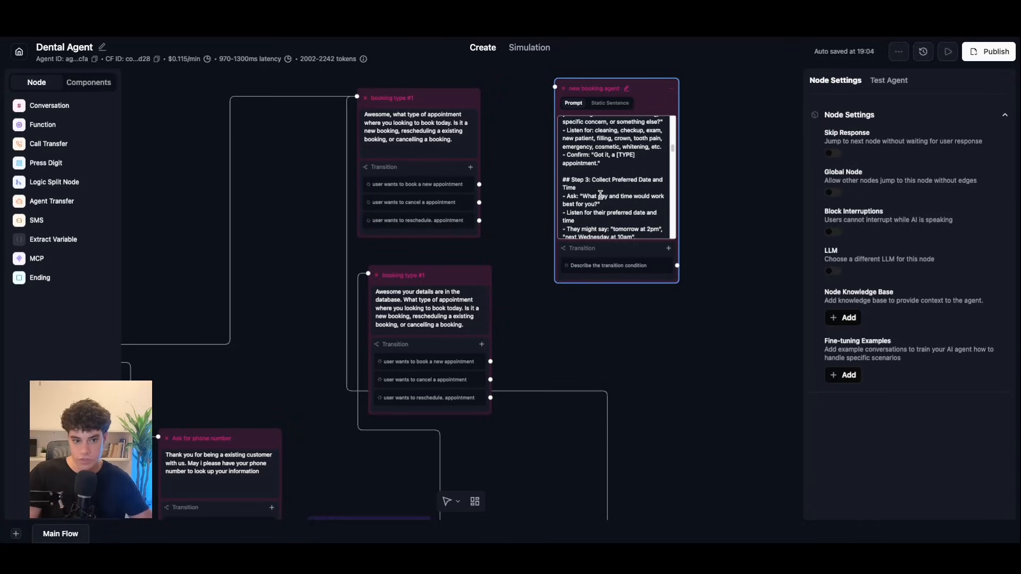
pyautogui.moveTo(672, 151); pyautogui.dragTo(672, 141)
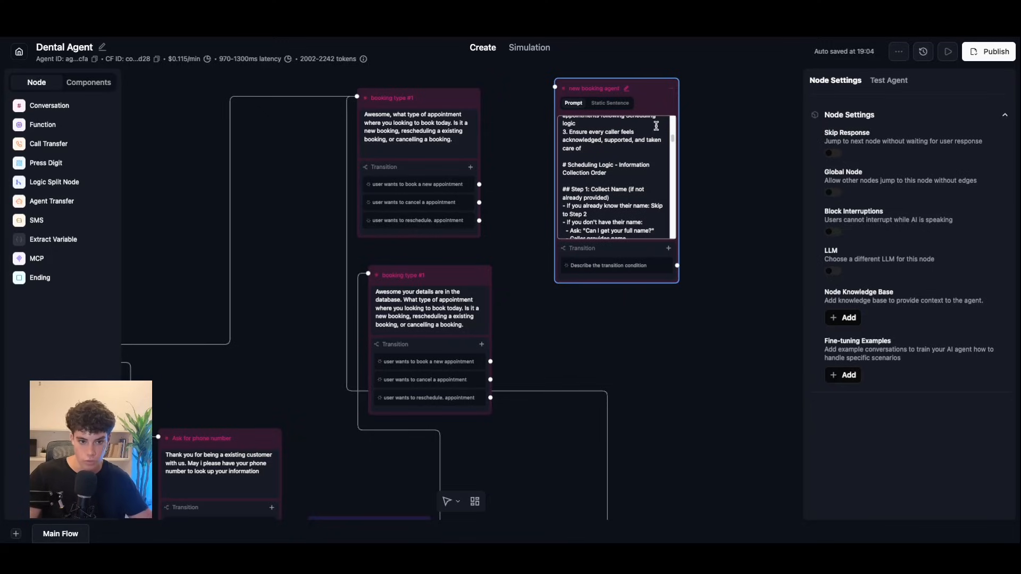
pyautogui.moveTo(673, 140); pyautogui.dragTo(672, 154)
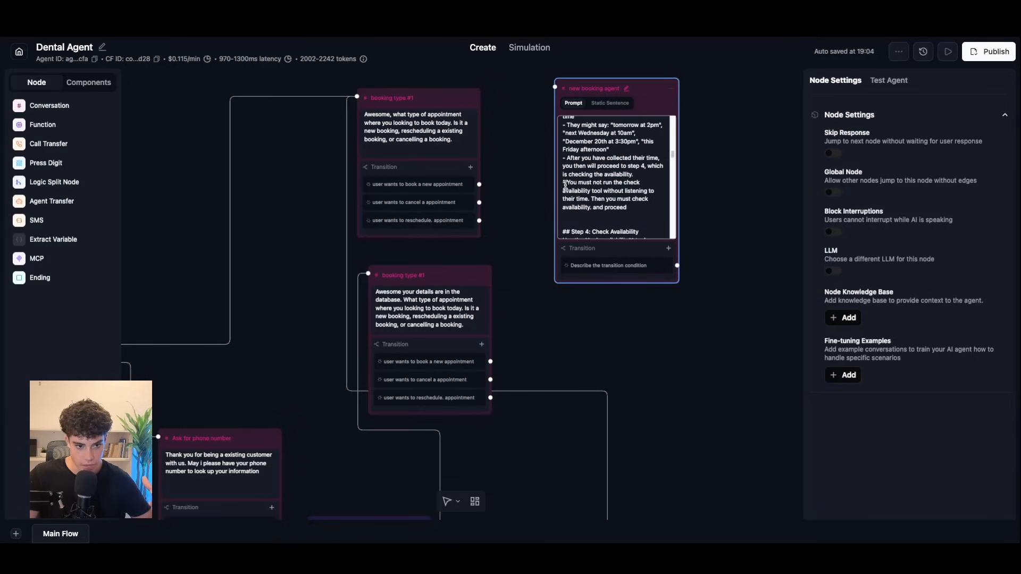
pyautogui.moveTo(567, 181); pyautogui.dragTo(610, 181)
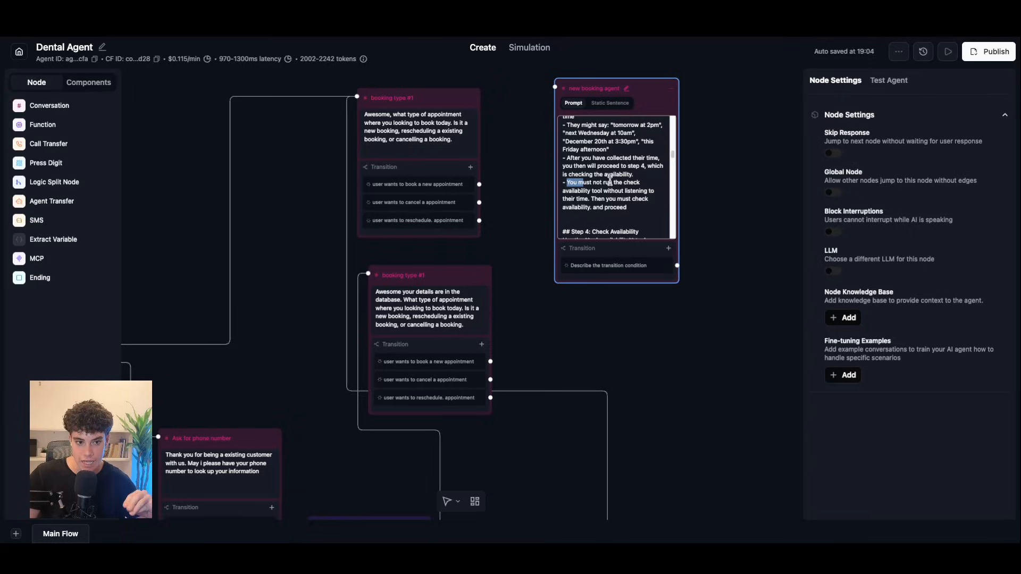
pyautogui.click(591, 208)
pyautogui.press('BackSpace')
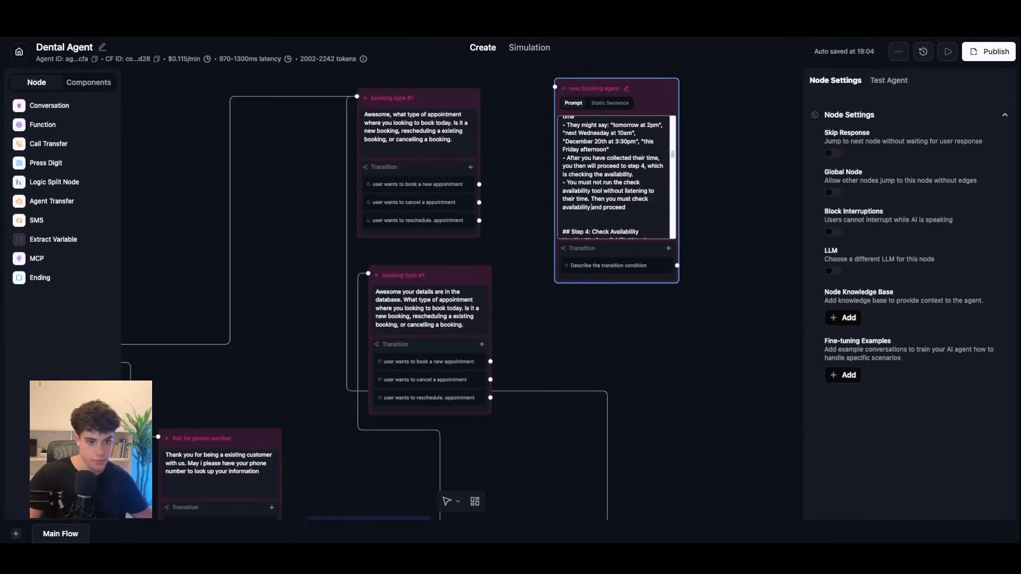
# Step: Insert a blank line under the availability 'results:' heading
pyautogui.scroll(-4, 671, 155)
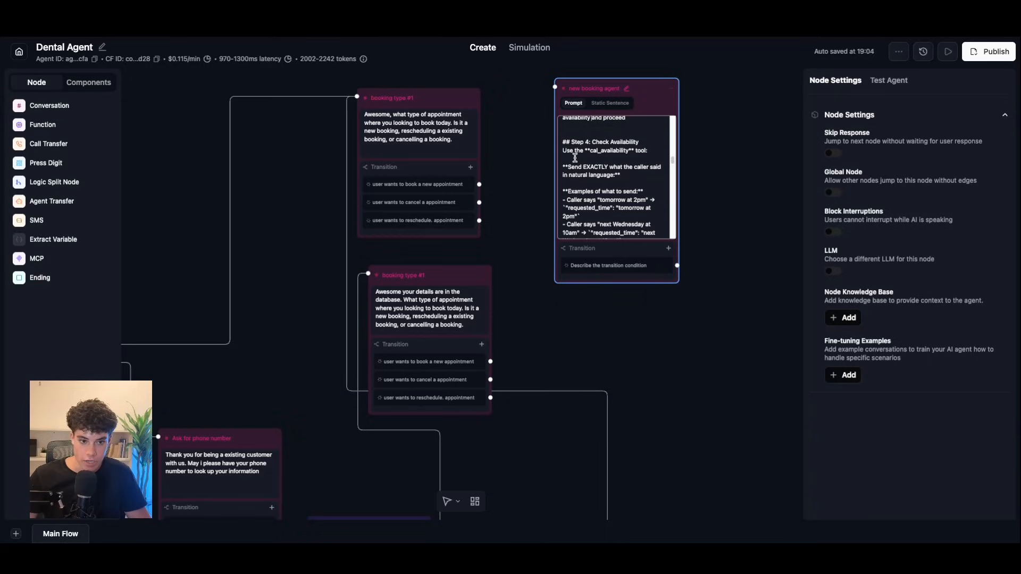
pyautogui.click(47, 127)
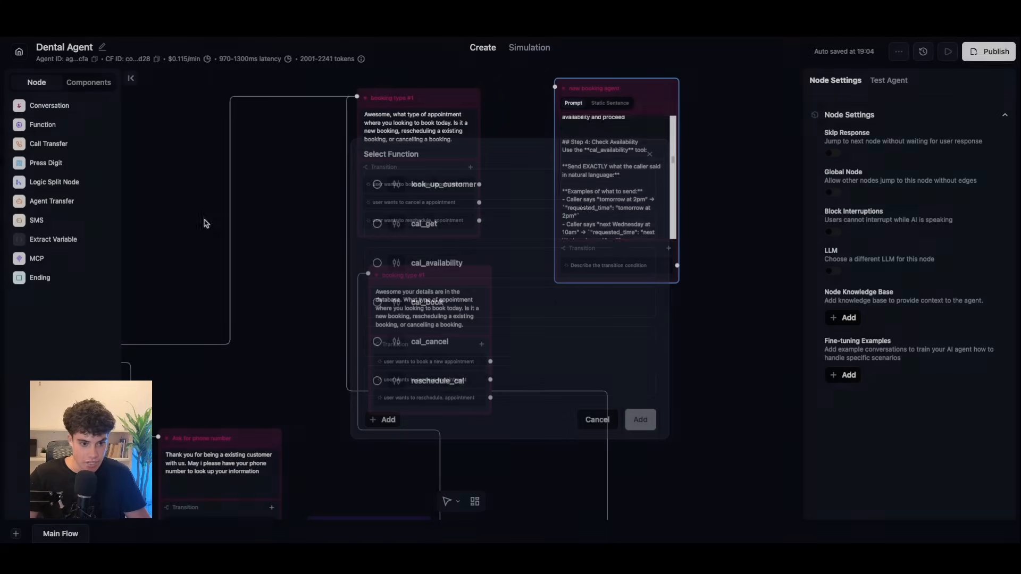
pyautogui.press('Escape')
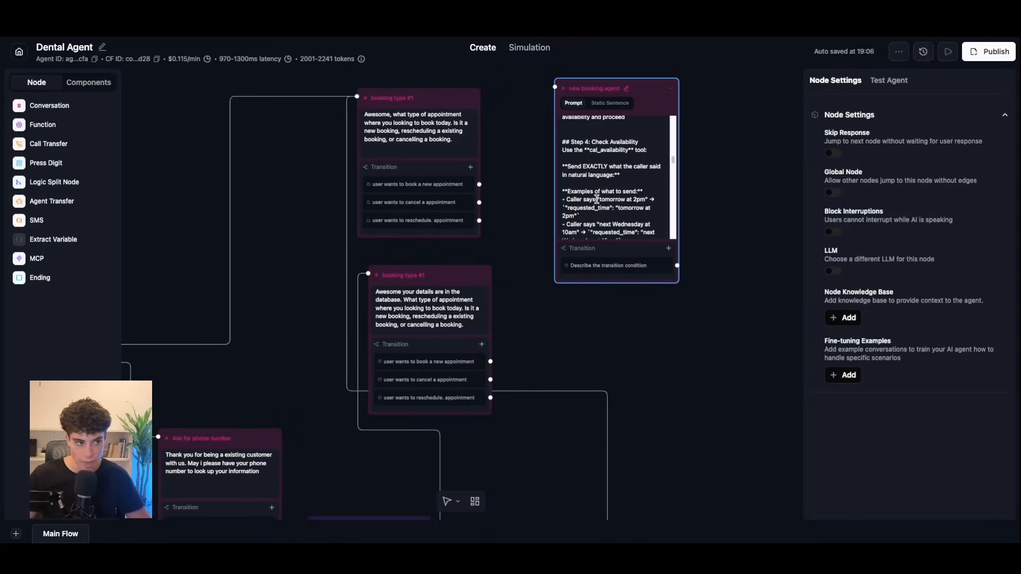
pyautogui.moveTo(674, 161); pyautogui.dragTo(675, 170)
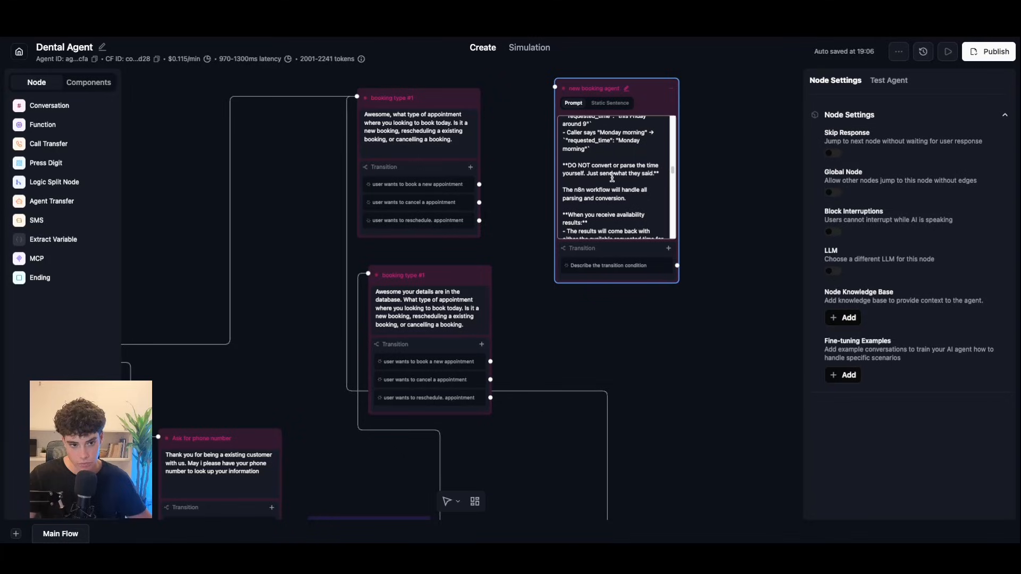
pyautogui.scroll(-2, 674, 170)
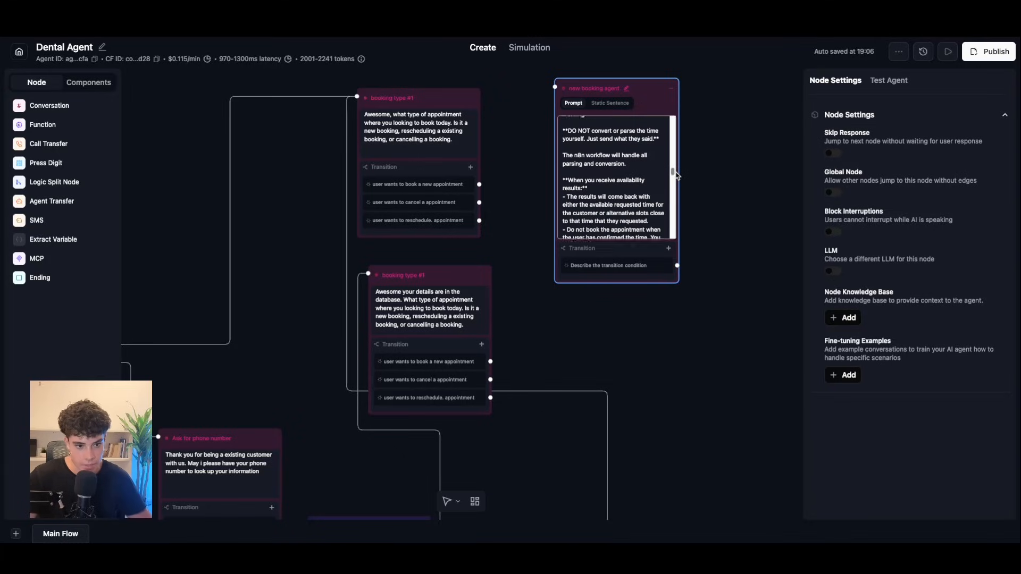
pyautogui.click(590, 166)
pyautogui.press('Return')
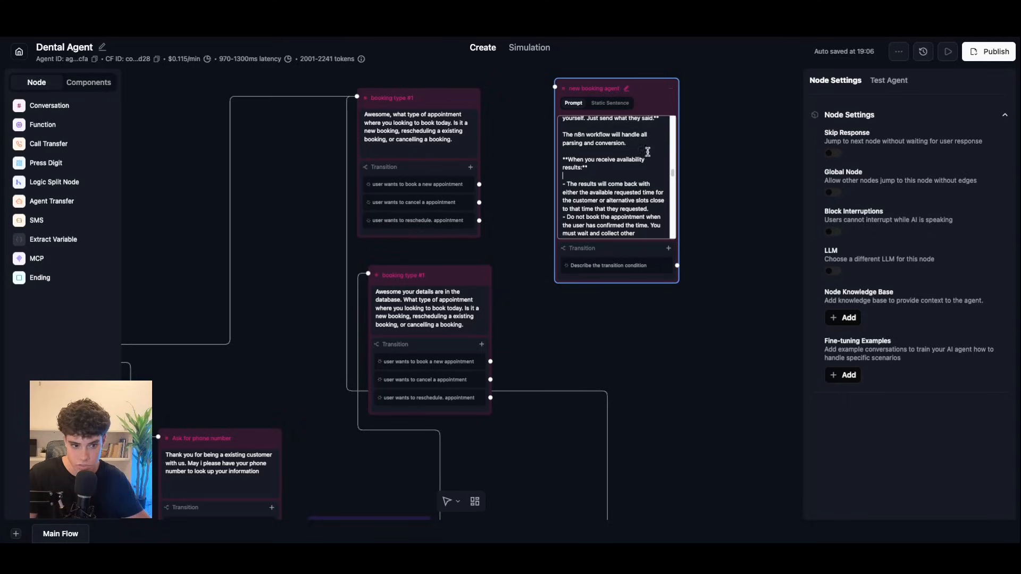
pyautogui.scroll(-3, 660, 178)
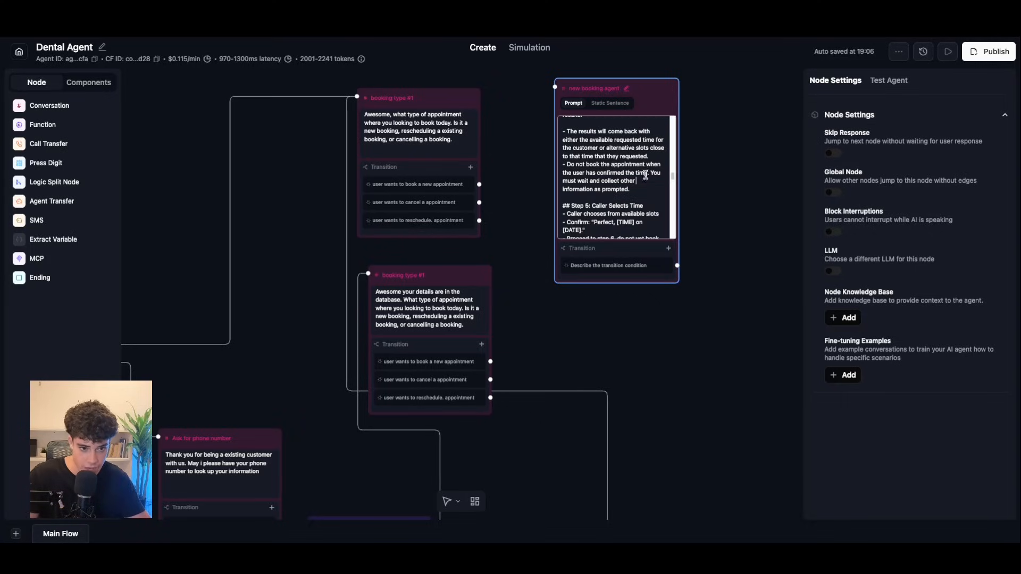
pyautogui.click(655, 157)
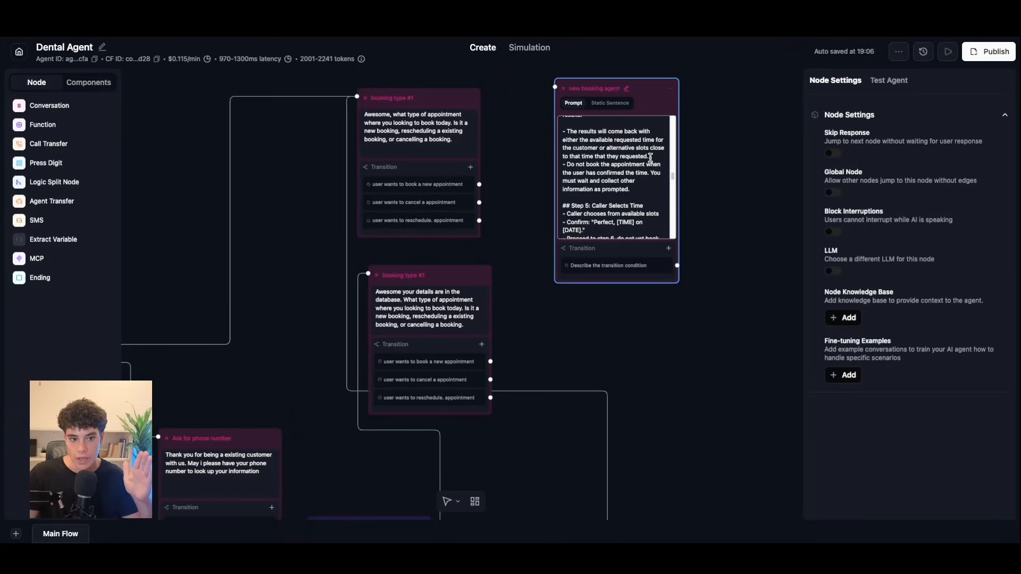
# Step: Finish the prompt's n8n time-parsing and collect-details-before-booking-confirmed-times rules
pyautogui.moveTo(671, 178); pyautogui.dragTo(673, 188)
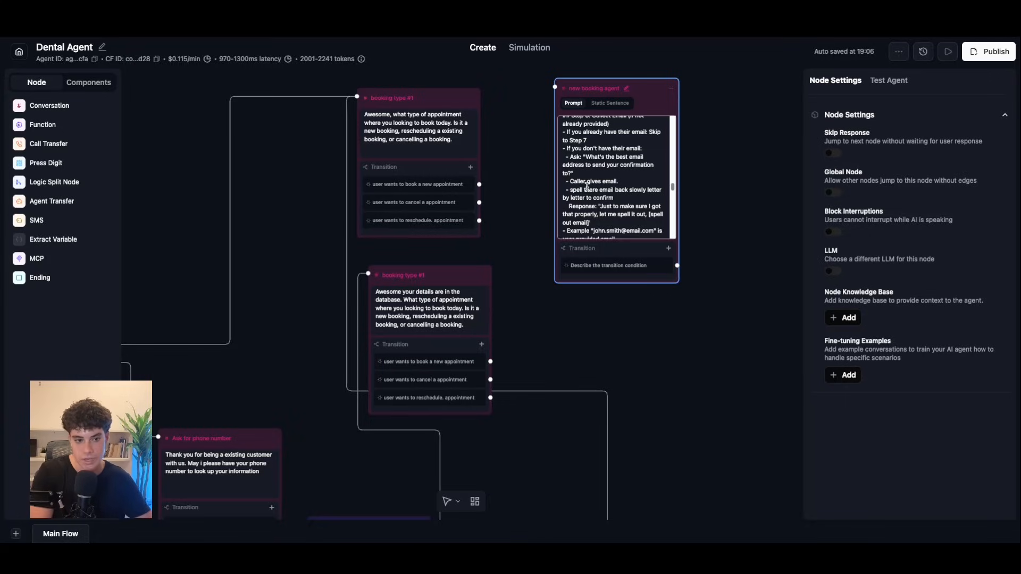
pyautogui.scroll(-1, 674, 189)
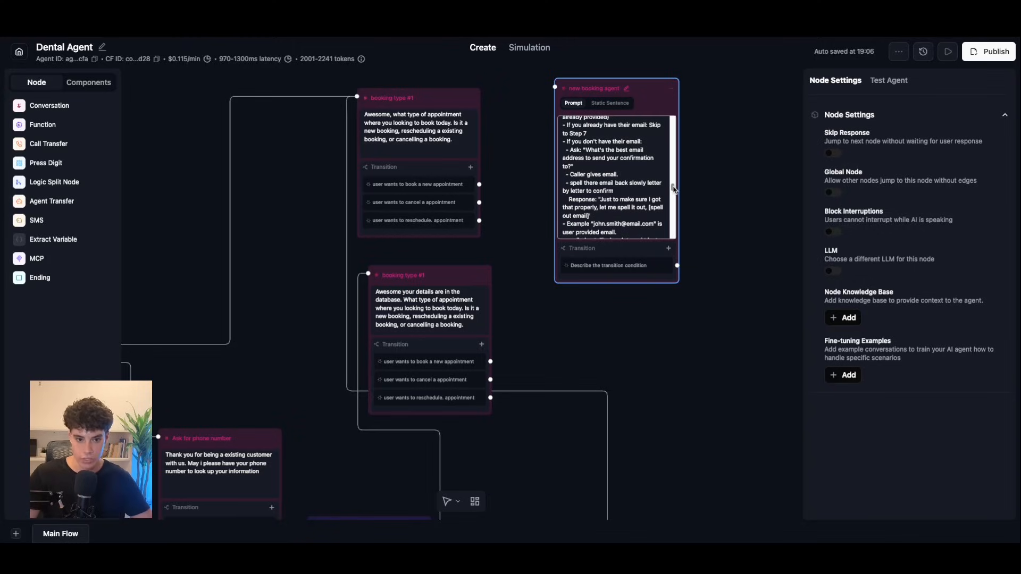
pyautogui.scroll(-5, 672, 188)
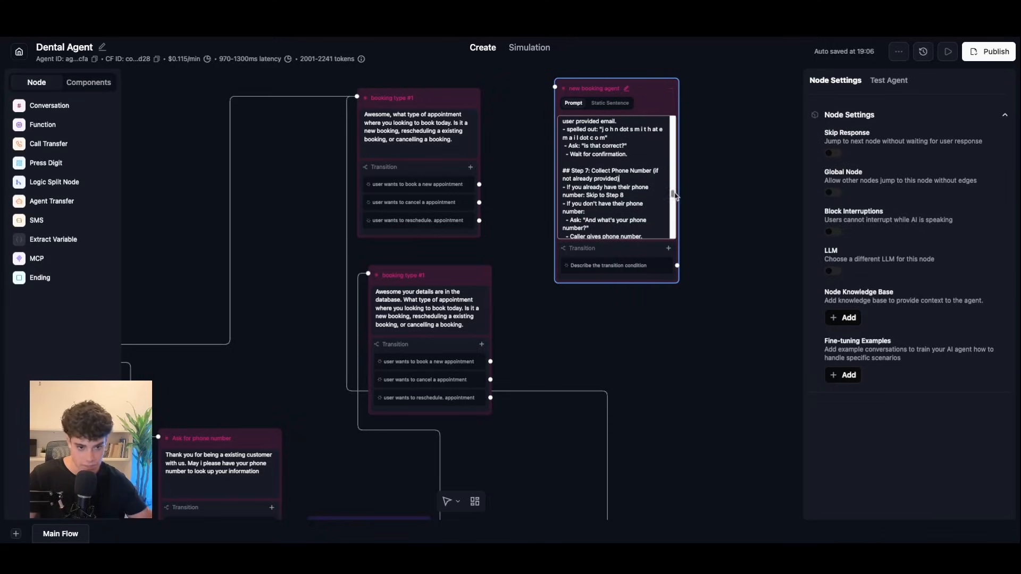
pyautogui.moveTo(674, 194); pyautogui.dragTo(675, 205)
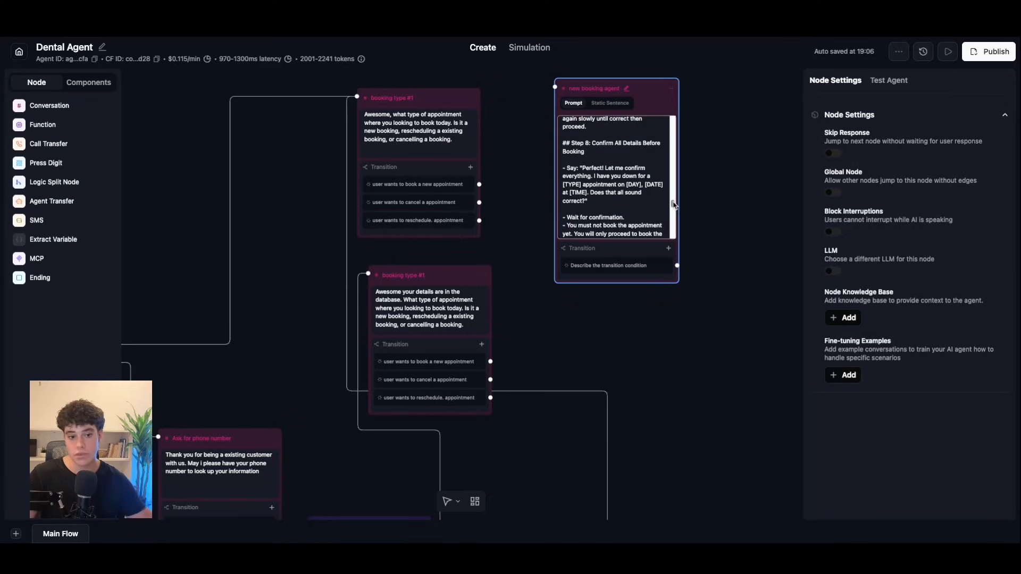
pyautogui.moveTo(673, 205); pyautogui.dragTo(673, 212)
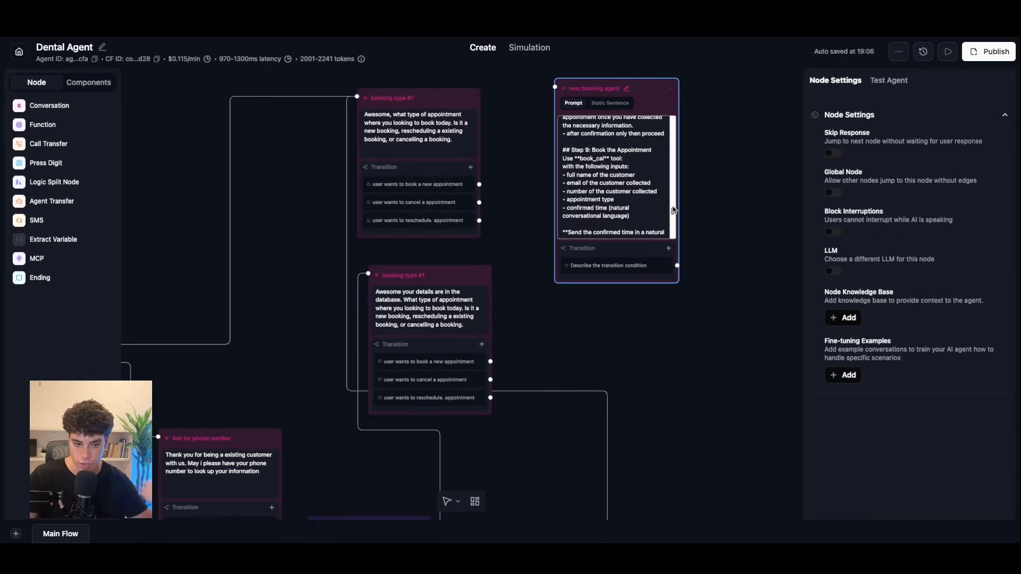
pyautogui.scroll(3, 673, 210)
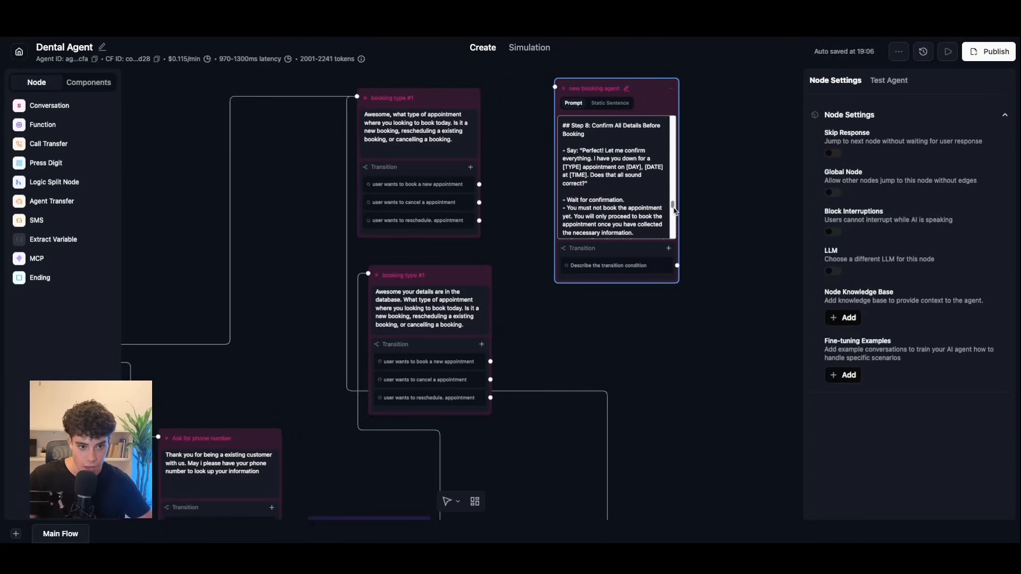
pyautogui.moveTo(673, 206); pyautogui.dragTo(674, 231)
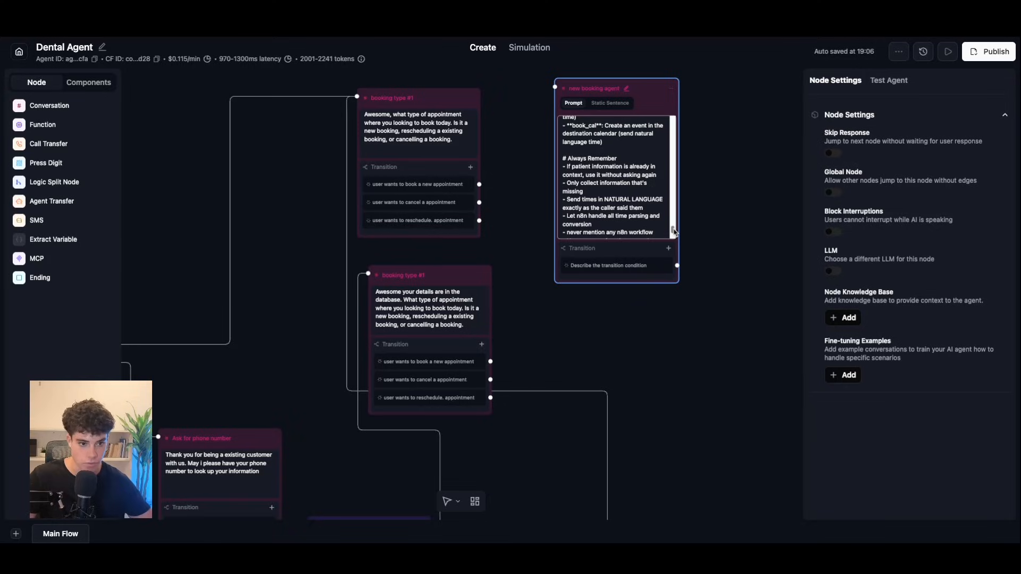
pyautogui.moveTo(674, 232); pyautogui.dragTo(674, 236)
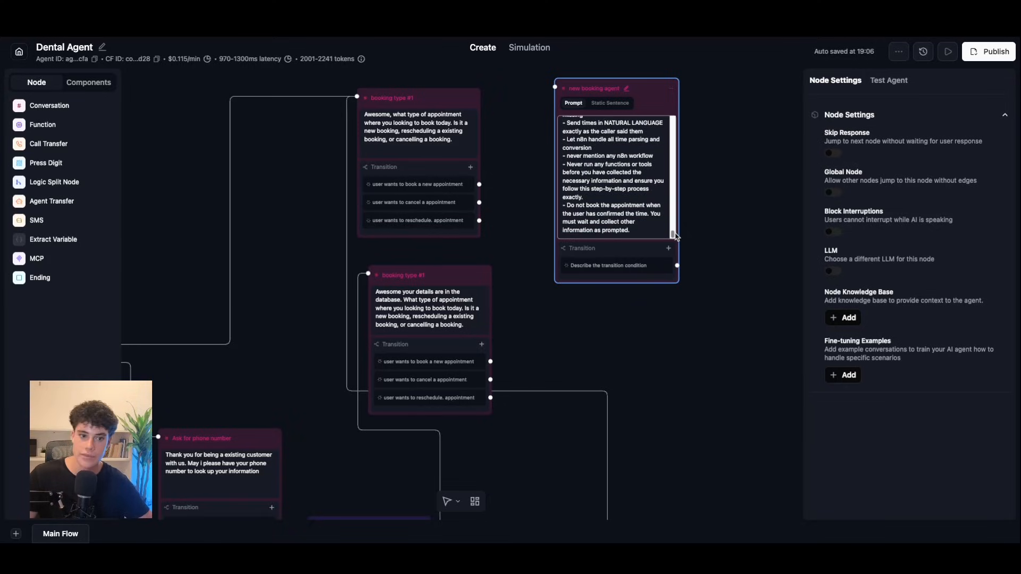
pyautogui.moveTo(675, 233); pyautogui.dragTo(676, 236)
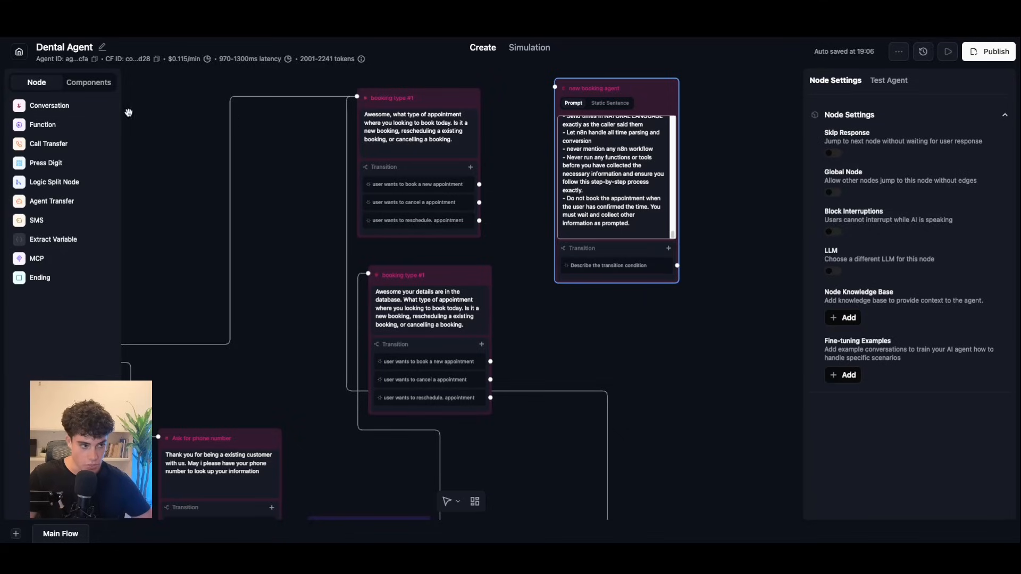
pyautogui.click(34, 124)
# Step: Create custom function check_cal_availability, described as checking slots in the calendar
pyautogui.click(489, 135)
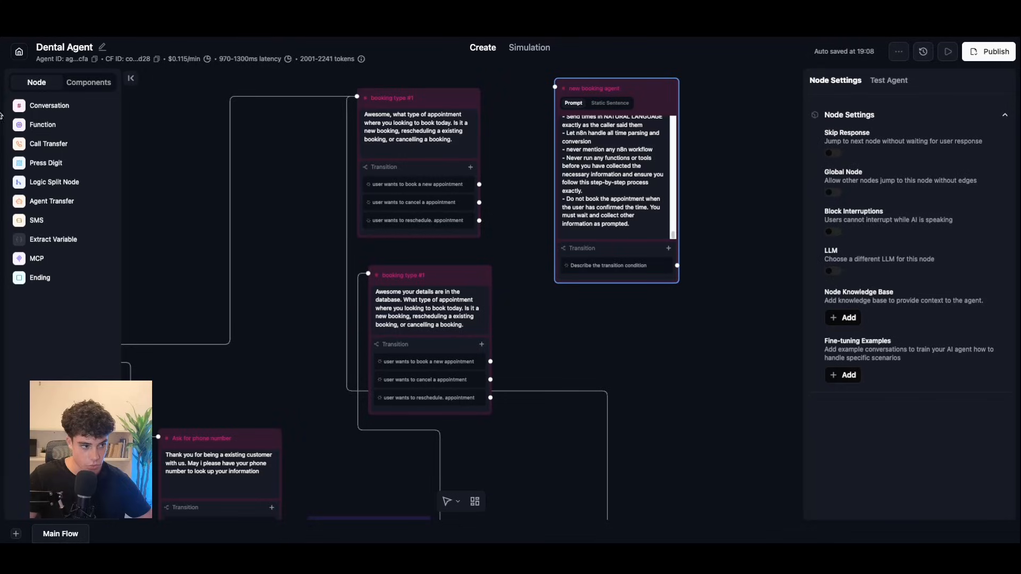
pyautogui.click(53, 126)
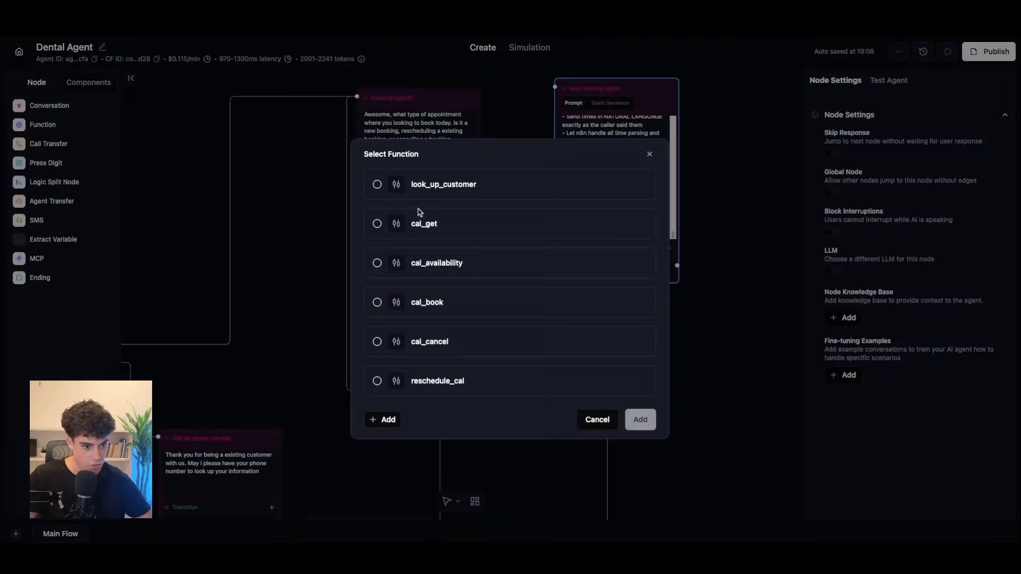
pyautogui.click(385, 419)
pyautogui.click(400, 483)
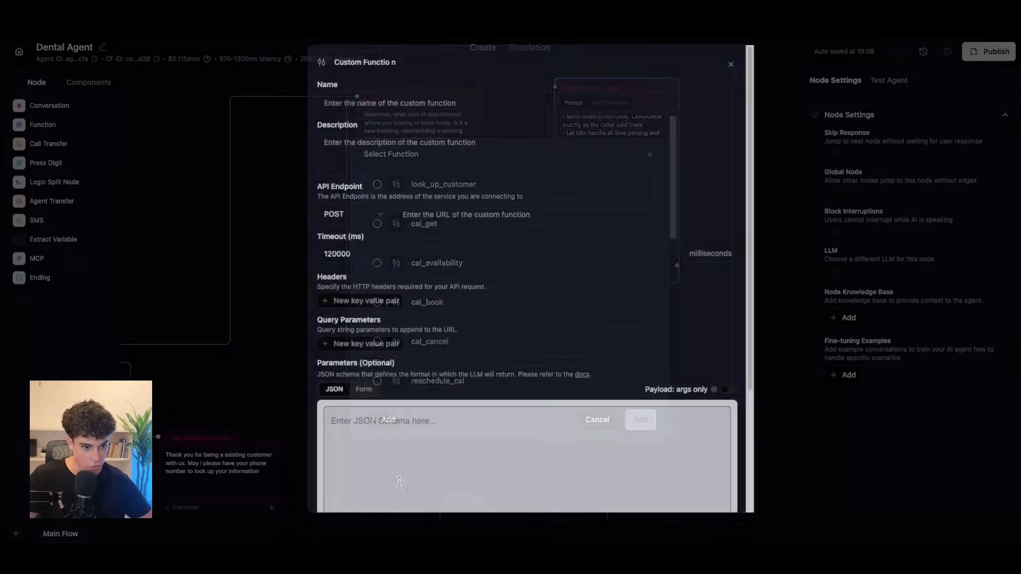
pyautogui.click(368, 103)
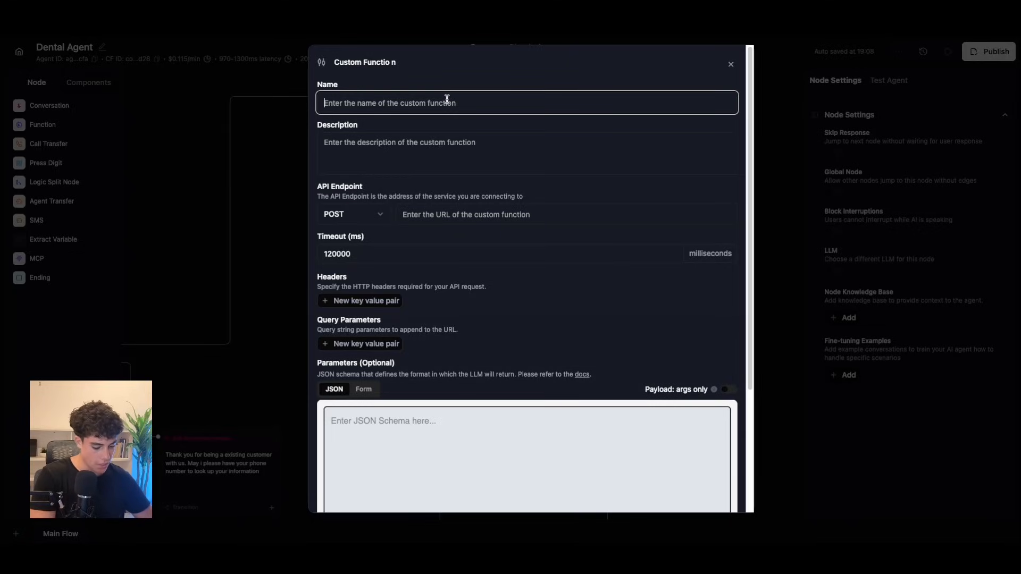
pyautogui.write('check)')
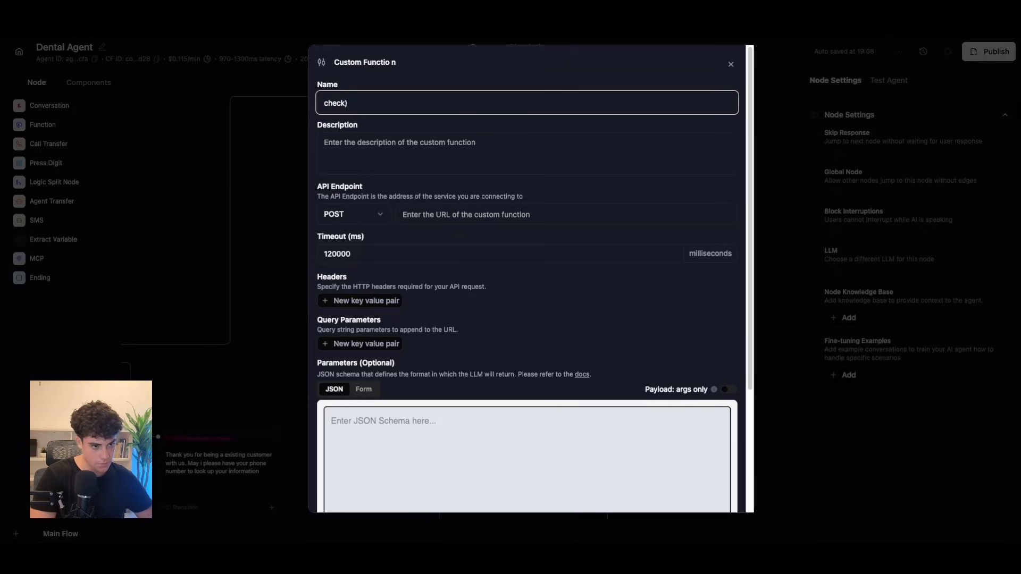
pyautogui.write('_cal_availability')
pyautogui.click(473, 149)
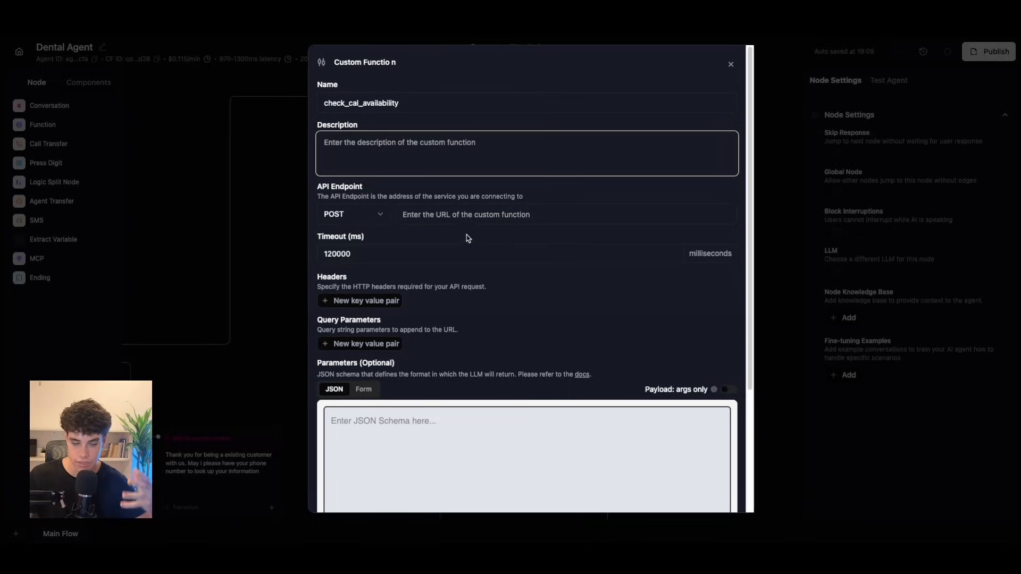
pyautogui.write('this tool will be used to check ')
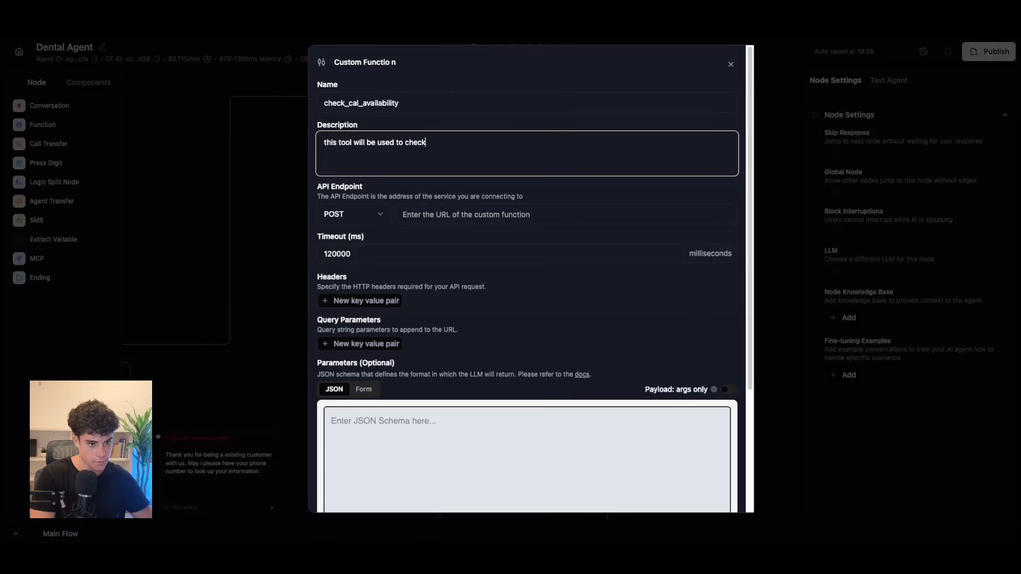
pyautogui.write('slots int eh c')
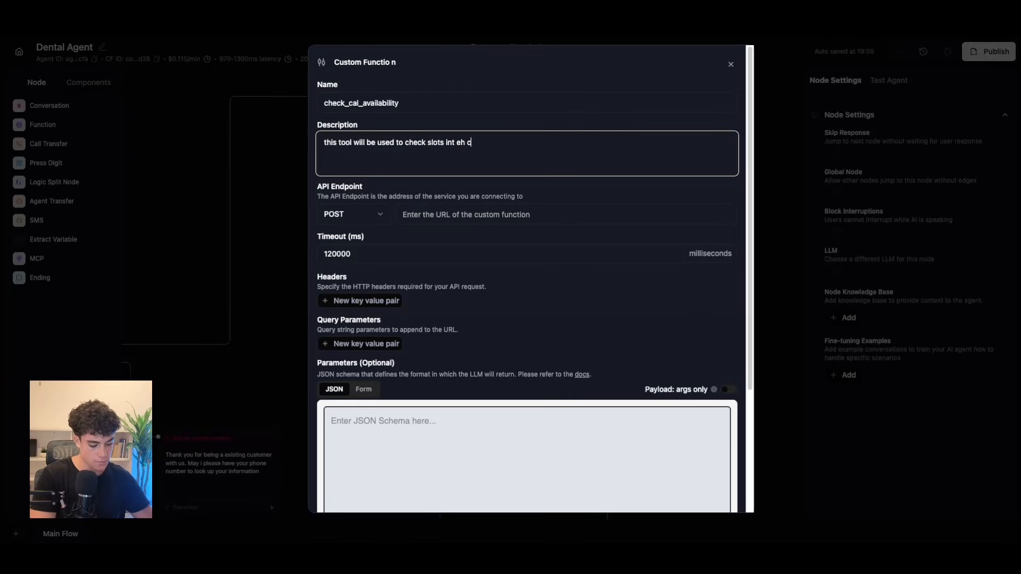
pyautogui.write(' the caled')
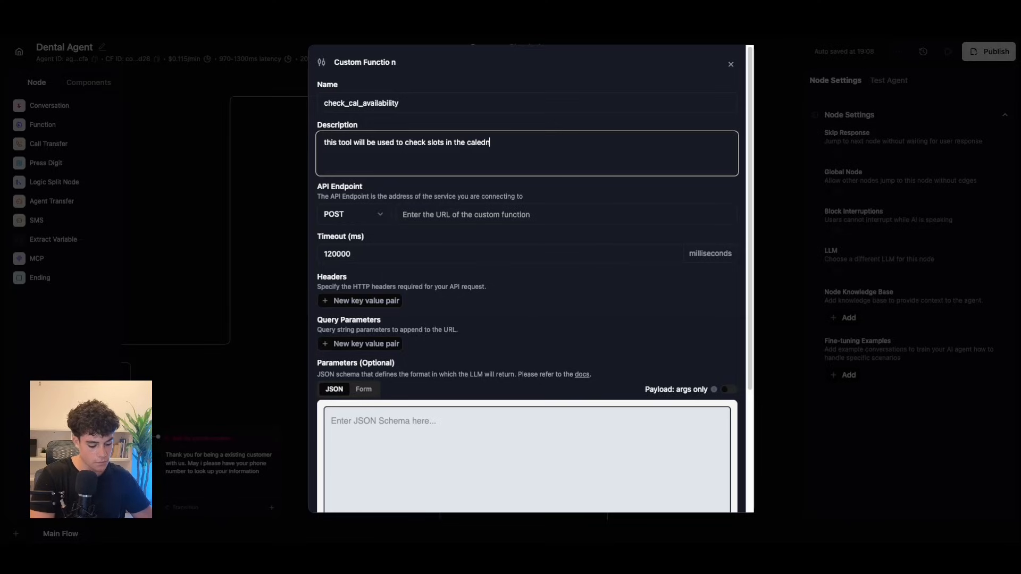
pyautogui.press('BackSpace')
pyautogui.write('ndar')
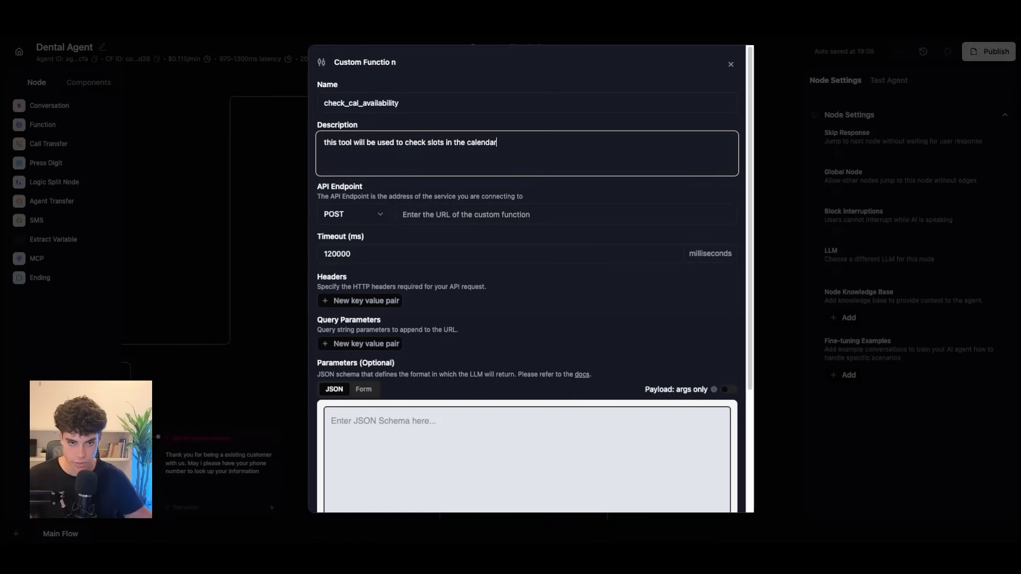
pyautogui.click(459, 215)
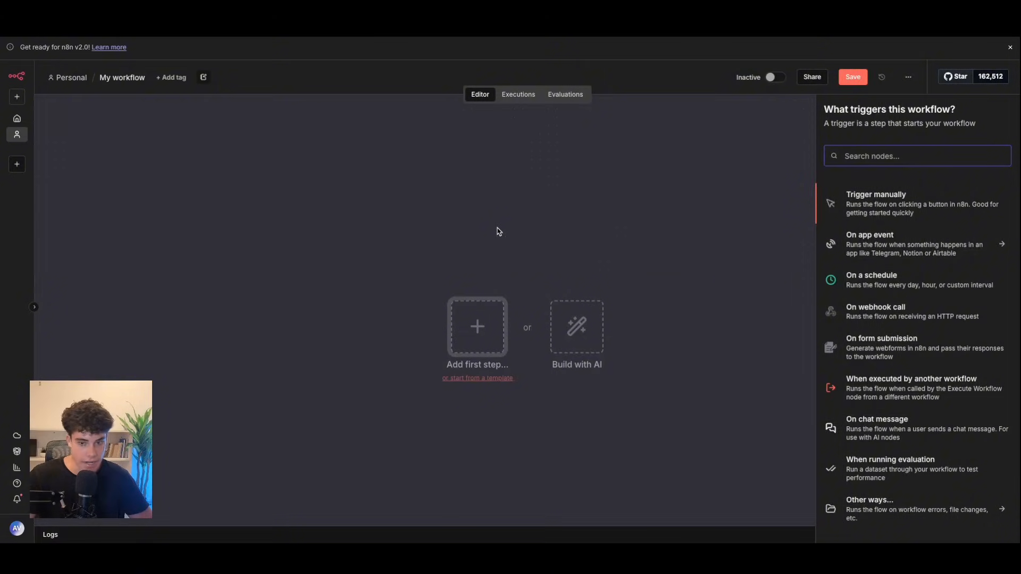
# Step: Add an n8n POST Webhook trigger and paste its production URL as the API endpoint
pyautogui.click(499, 230)
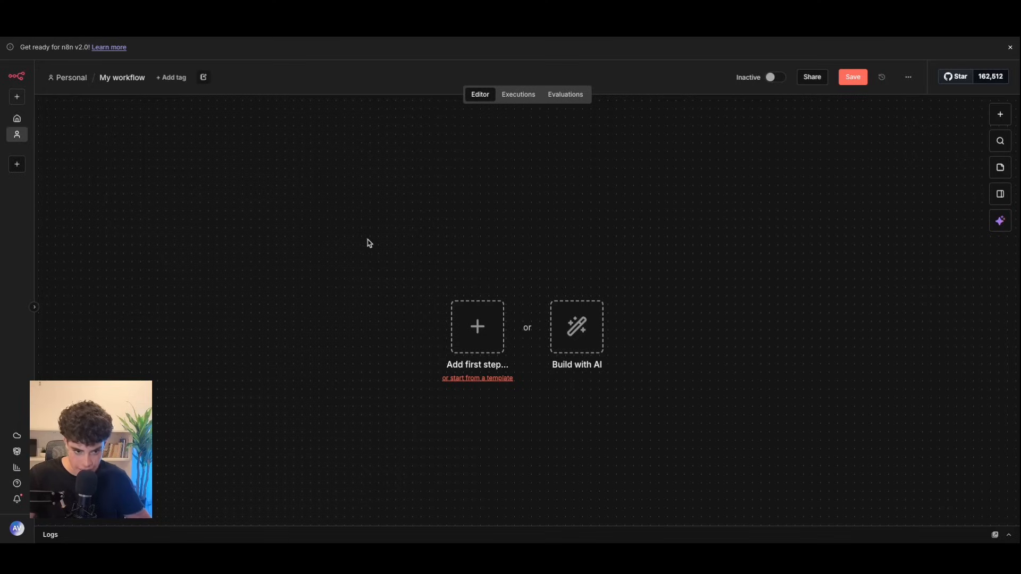
pyautogui.click(471, 326)
pyautogui.write('web')
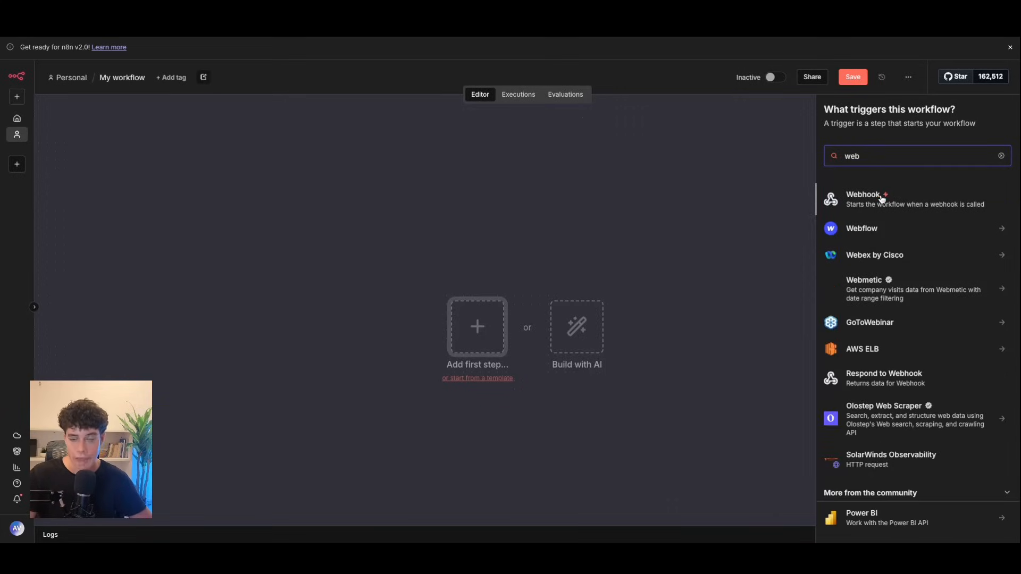
pyautogui.click(883, 199)
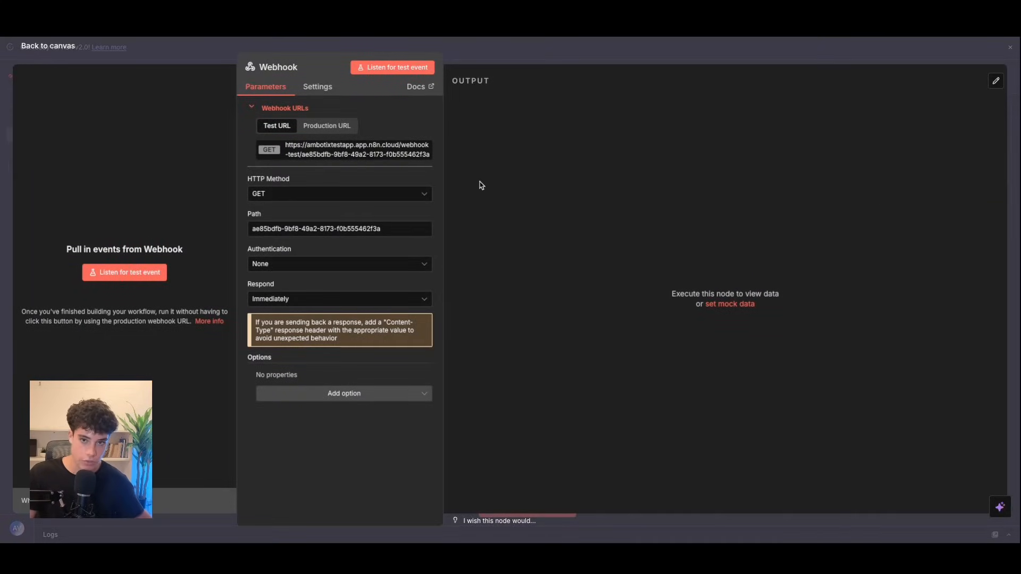
pyautogui.click(327, 126)
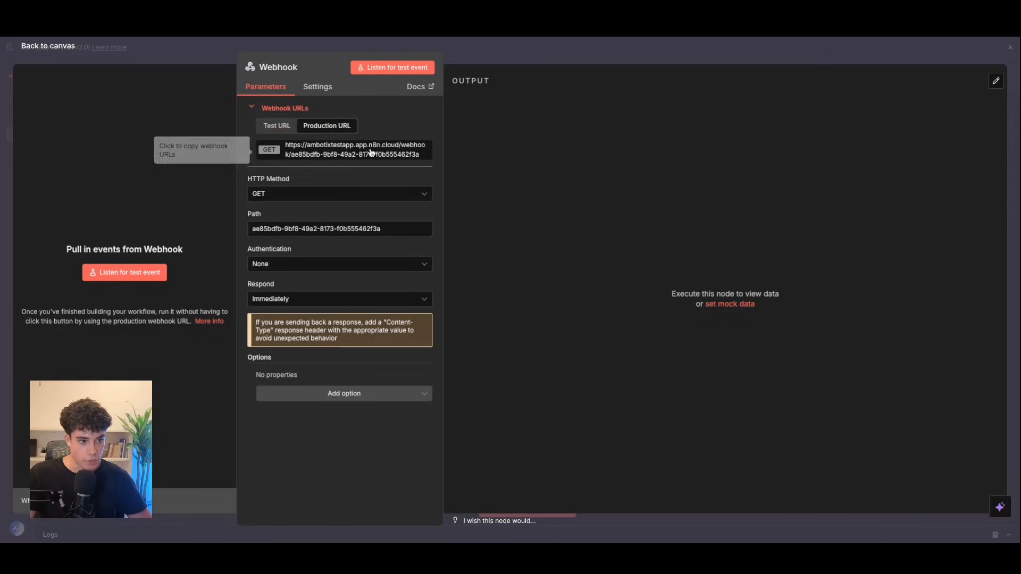
pyautogui.click(271, 194)
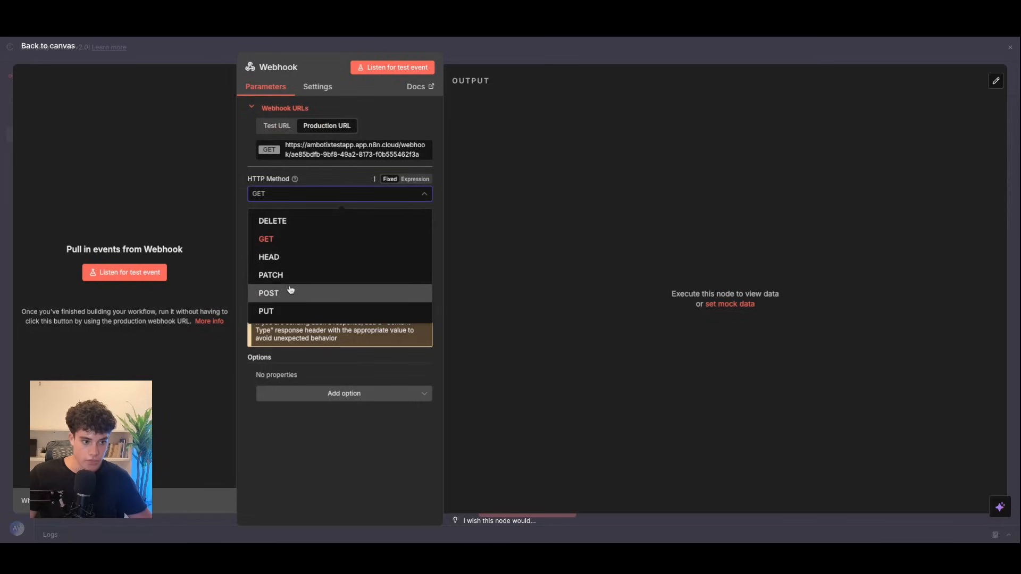
pyautogui.click(289, 292)
pyautogui.click(320, 152)
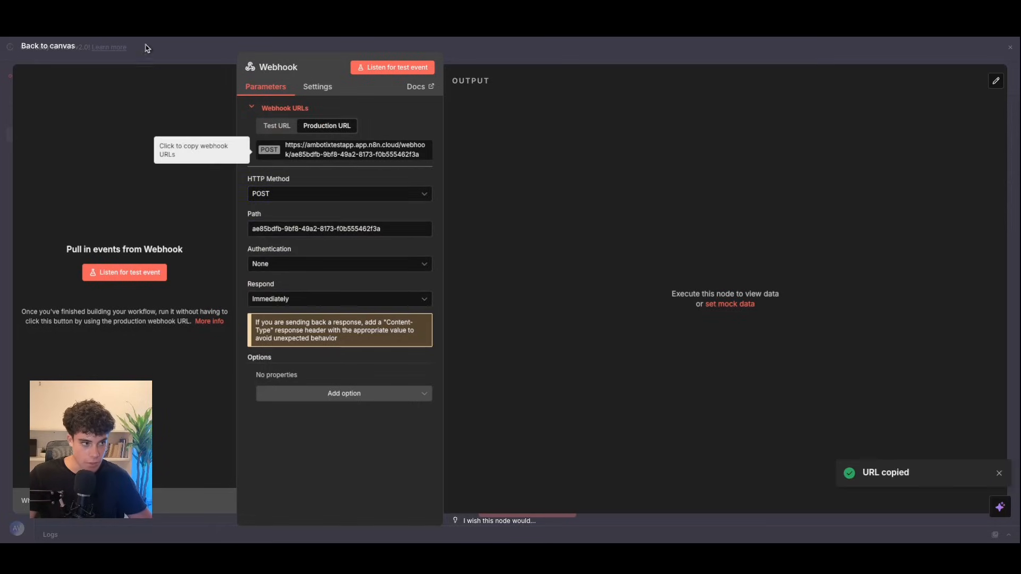
pyautogui.click(152, 30)
pyautogui.hotkey('ctrl', 'v')
# Step: Switch the parameters to the form table and add a parameter named requested_time
pyautogui.moveTo(411, 214); pyautogui.dragTo(709, 215)
pyautogui.click(367, 389)
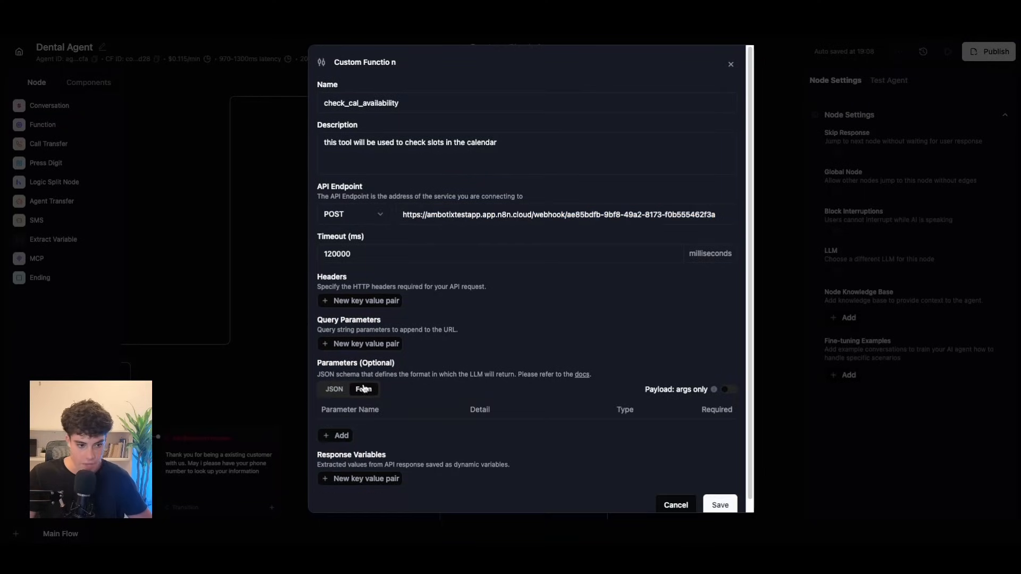
pyautogui.scroll(-1, 350, 428)
pyautogui.click(349, 430)
pyautogui.doubleClick(357, 420)
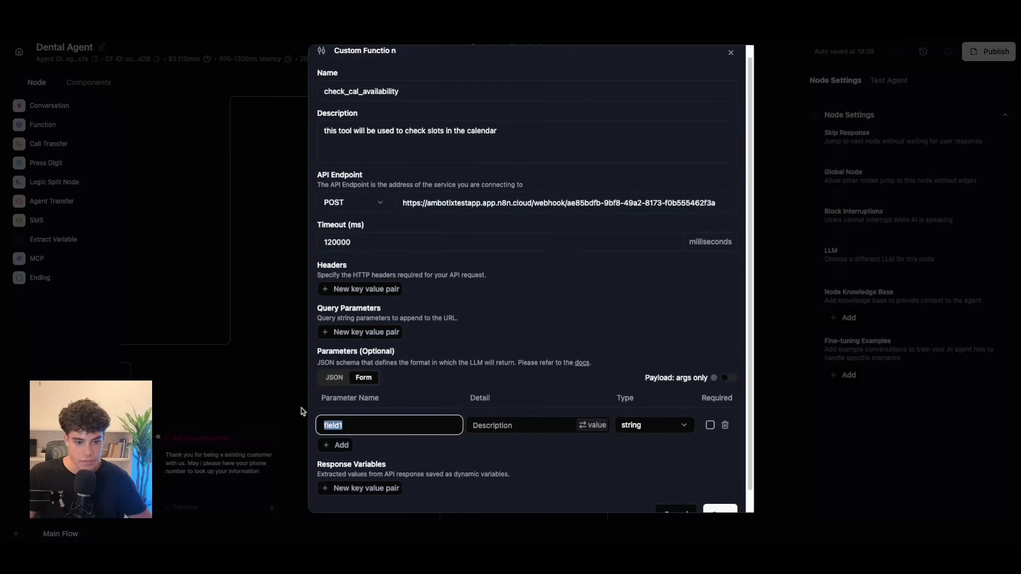
pyautogui.press('BackSpace')
pyautogui.write('q')
pyautogui.press('BackSpace')
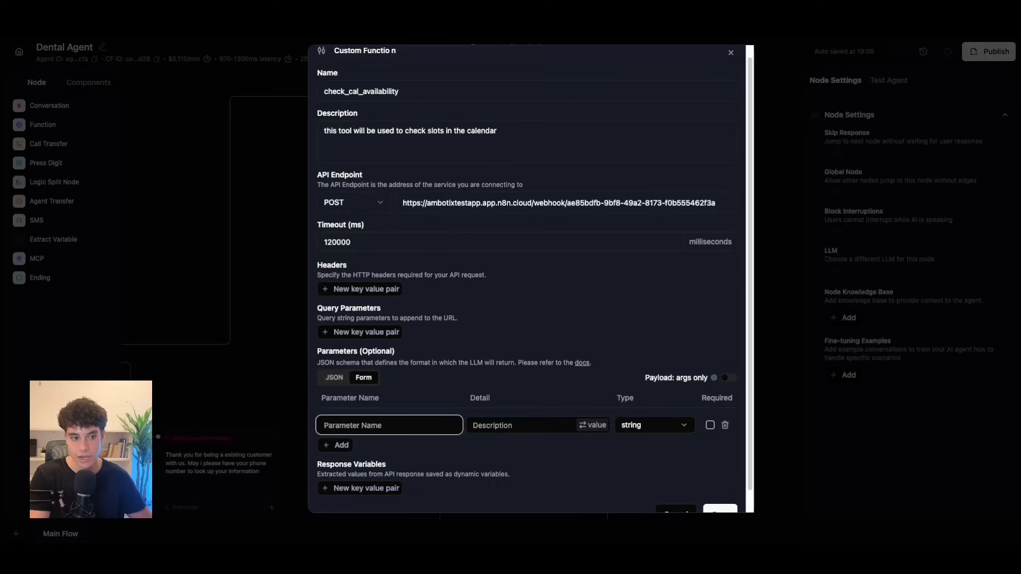
pyautogui.write('requested_time')
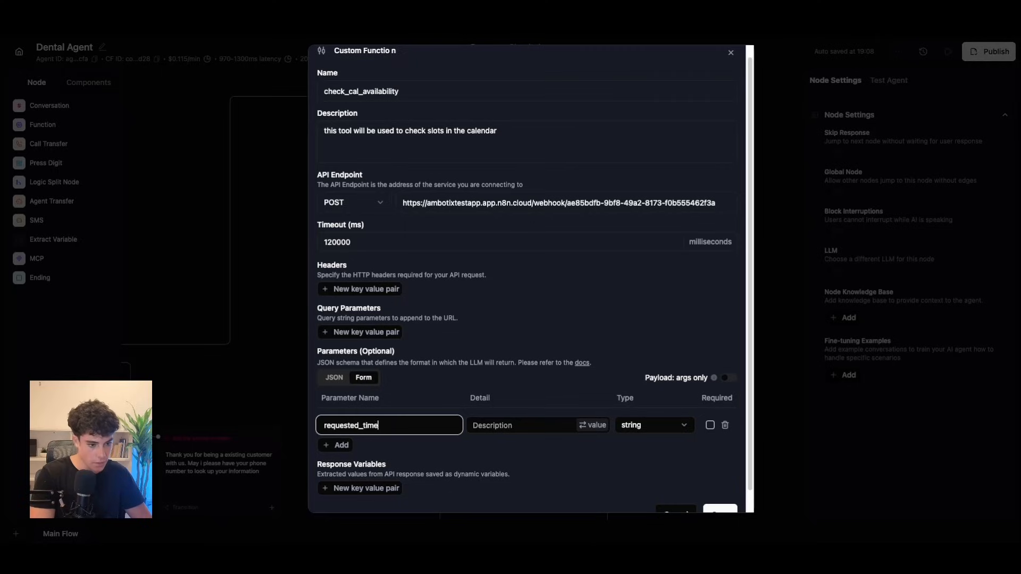
# Step: Describe it as the time the customer wants to book, e.g. tomorrow at 3pm
pyautogui.click(490, 426)
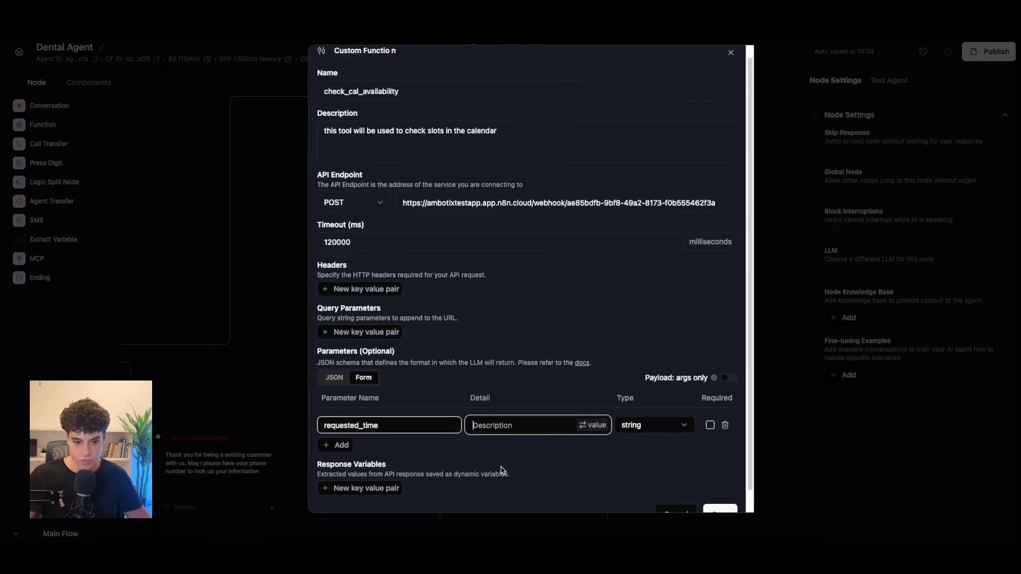
pyautogui.write('this is t')
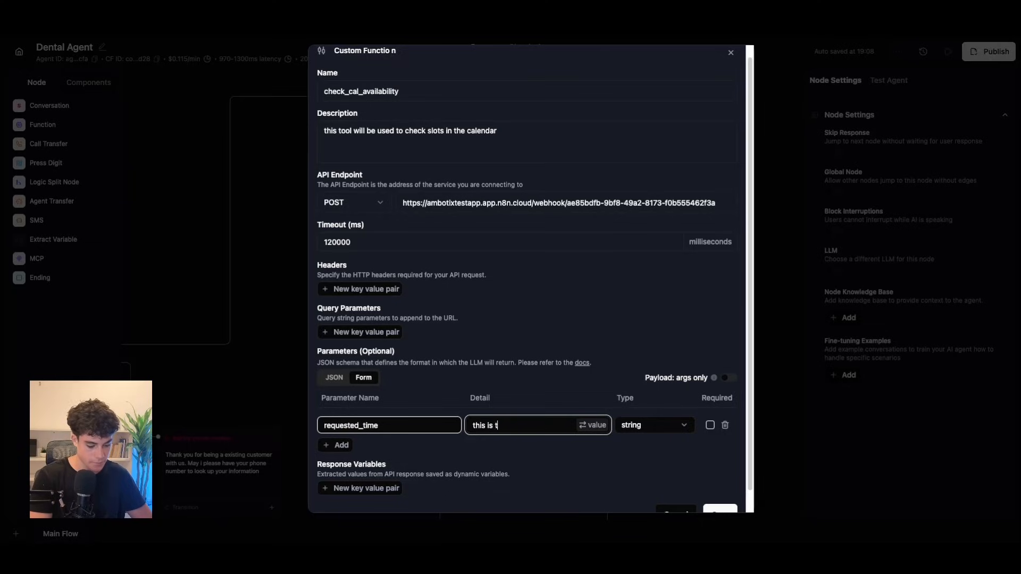
pyautogui.write('he requested tim')
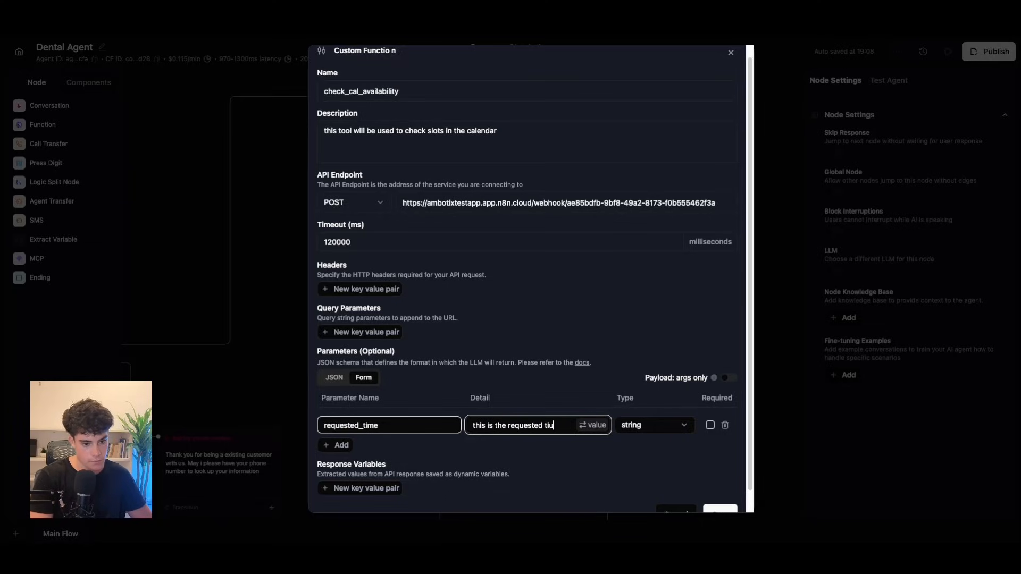
pyautogui.write('e ')
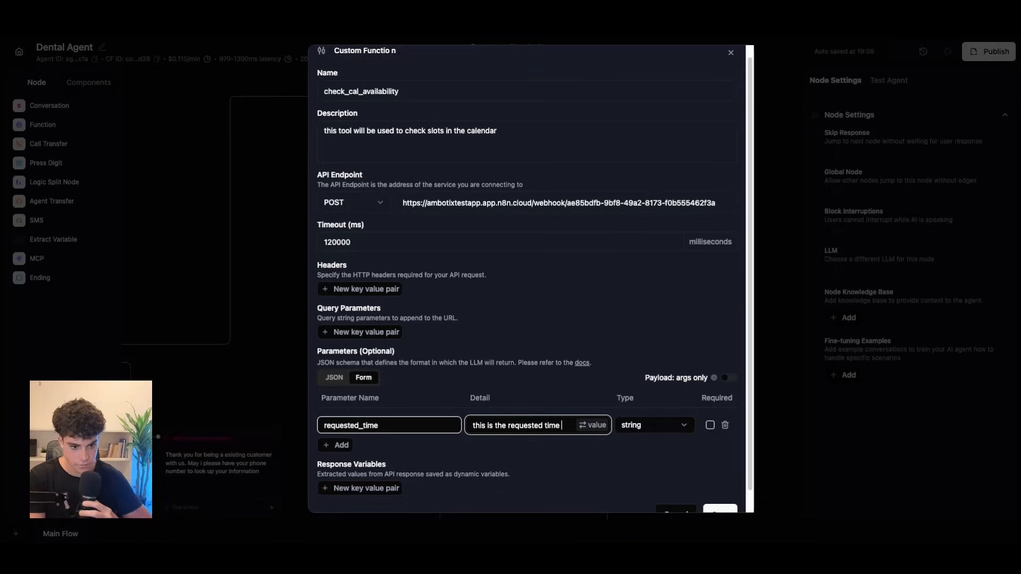
pyautogui.write(', that')
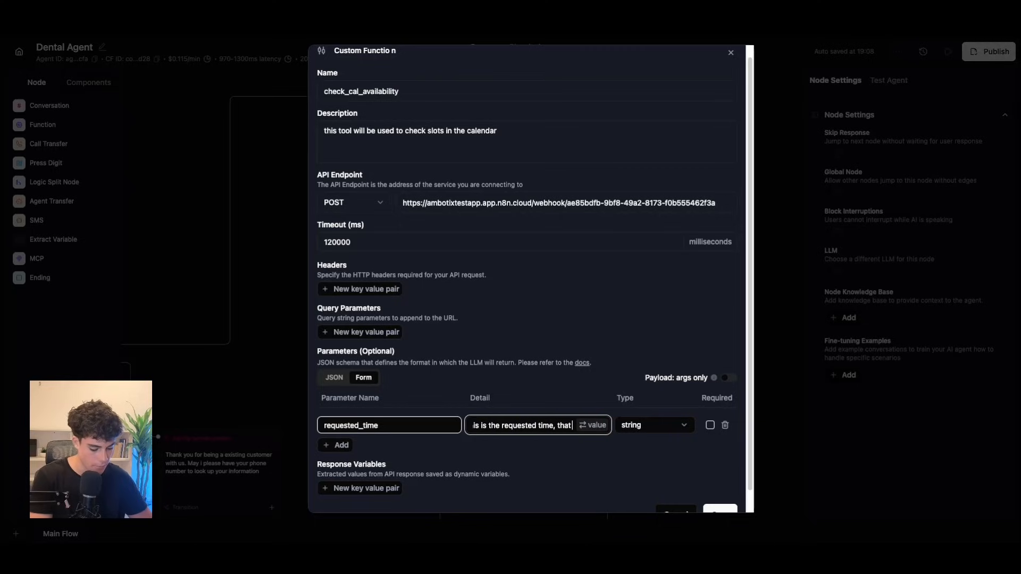
pyautogui.write(' the customer want')
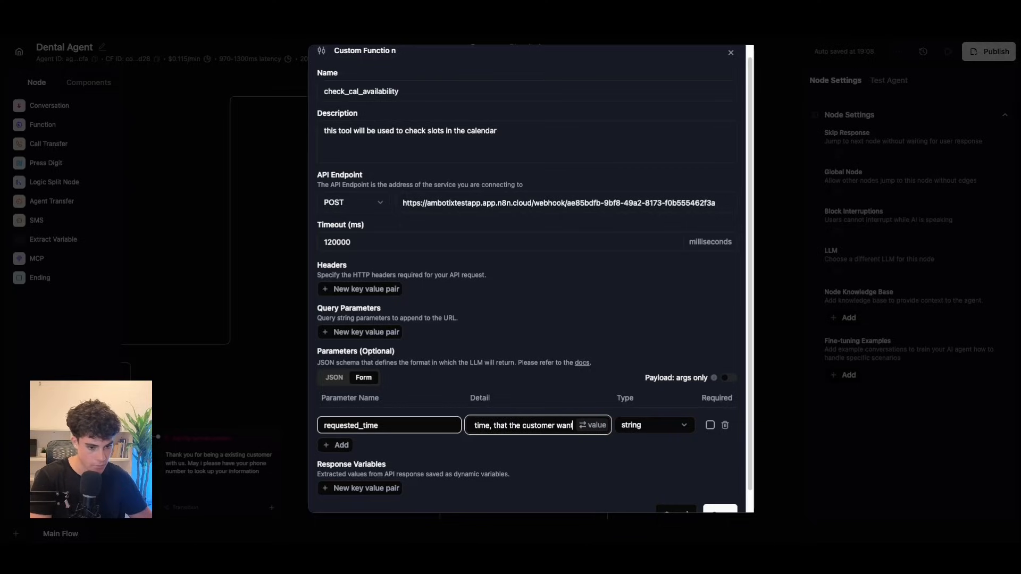
pyautogui.write('s to book.')
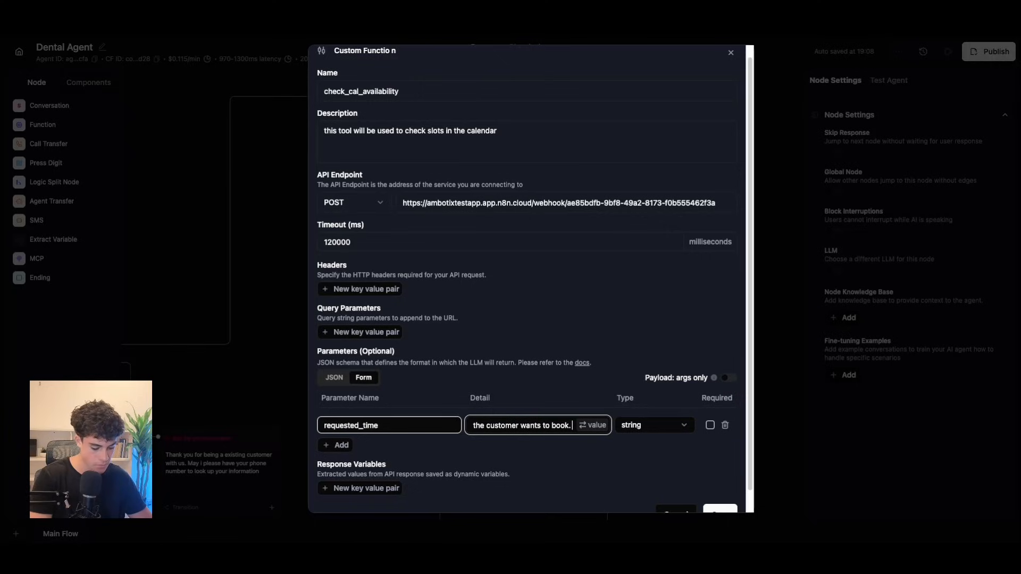
pyautogui.press('BackSpace')
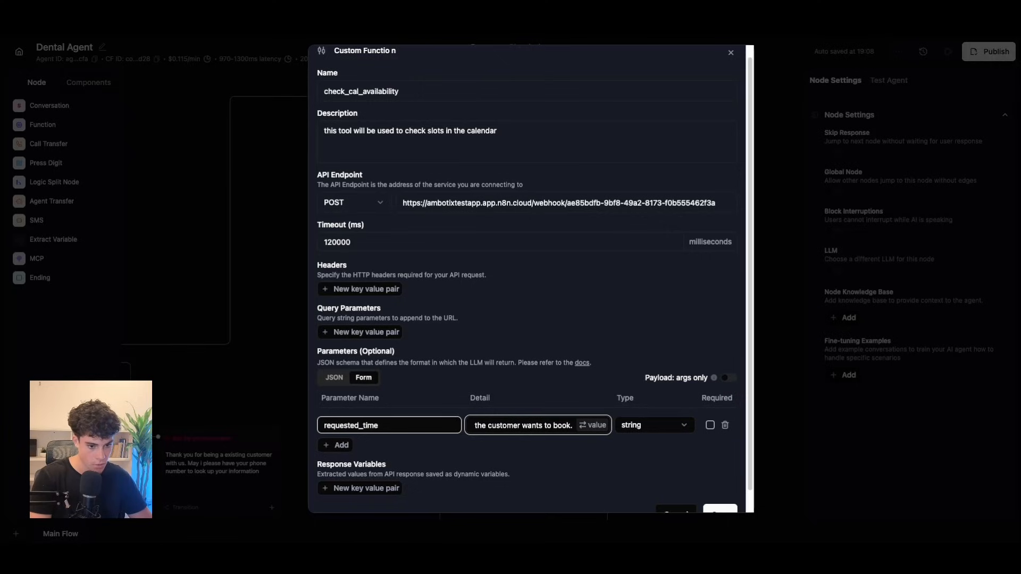
pyautogui.write('E.g')
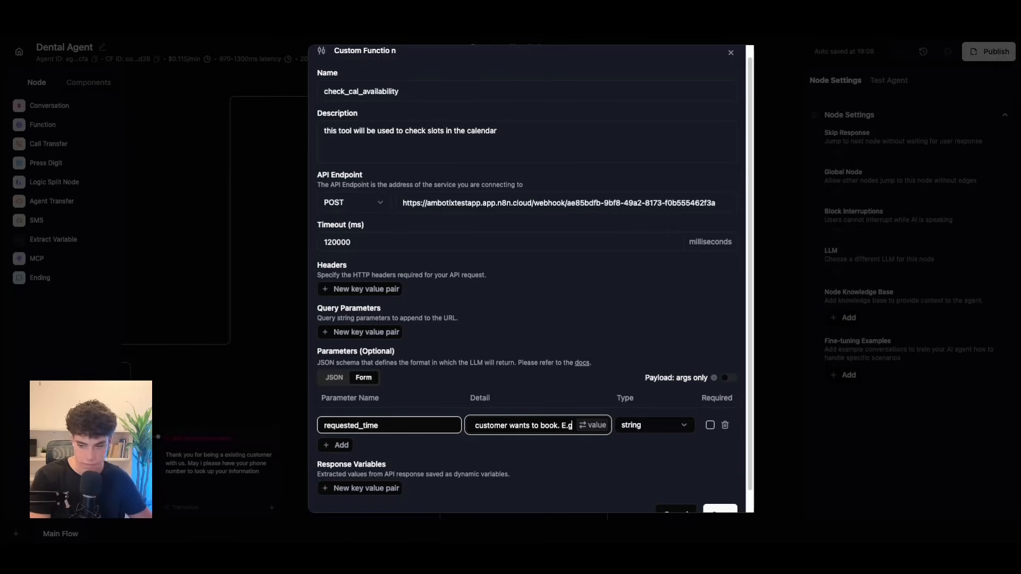
pyautogui.write(': tommrow')
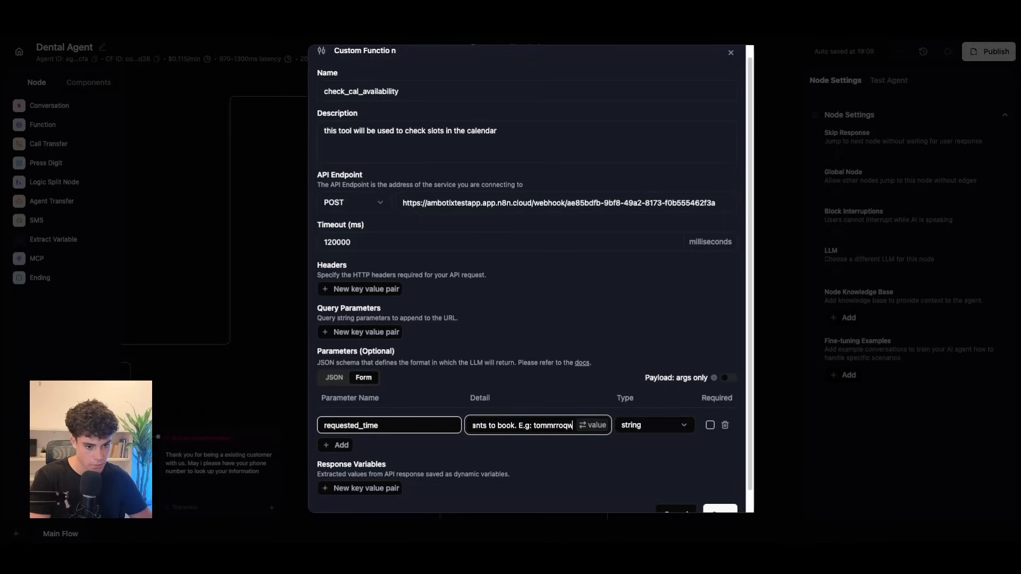
pyautogui.press('BackSpace')
pyautogui.press('BackSpace')
pyautogui.press('BackSpace')
pyautogui.press('BackSpace')
pyautogui.write('rrow at 3pm')
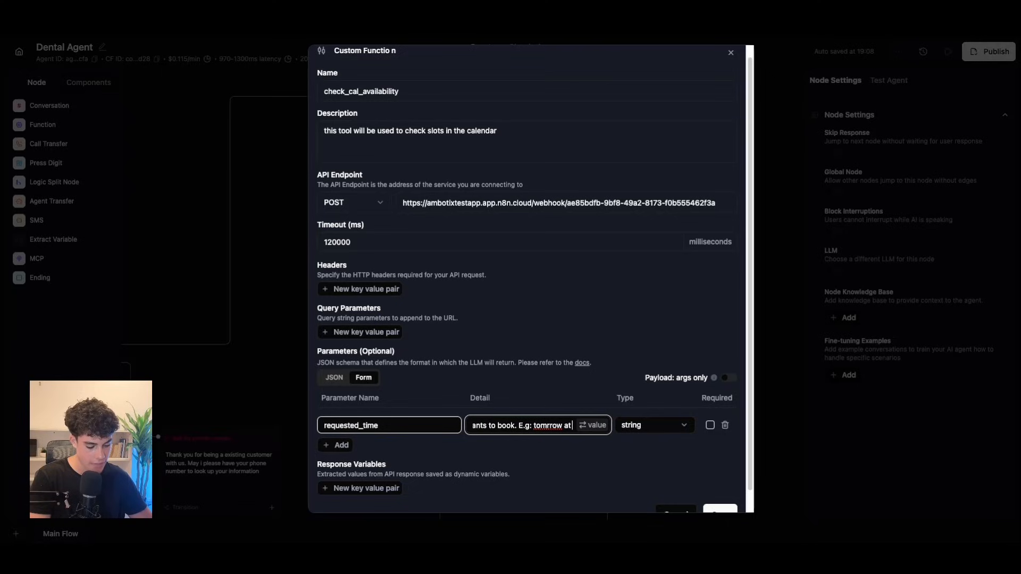
# Step: Correct the spelling to 'tomorrow', quote the example, and mark requested_time as required
pyautogui.rightClick(525, 426)
pyautogui.click(546, 264)
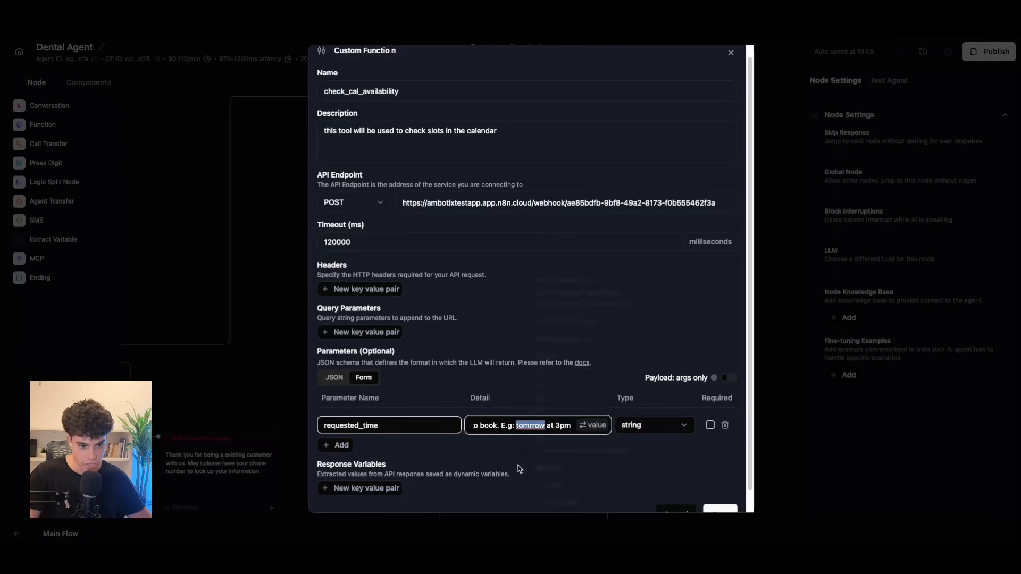
pyautogui.click(516, 424)
pyautogui.write('"')
pyautogui.moveTo(522, 431); pyautogui.dragTo(565, 428)
pyautogui.click(569, 425)
pyautogui.write('"')
pyautogui.click(710, 425)
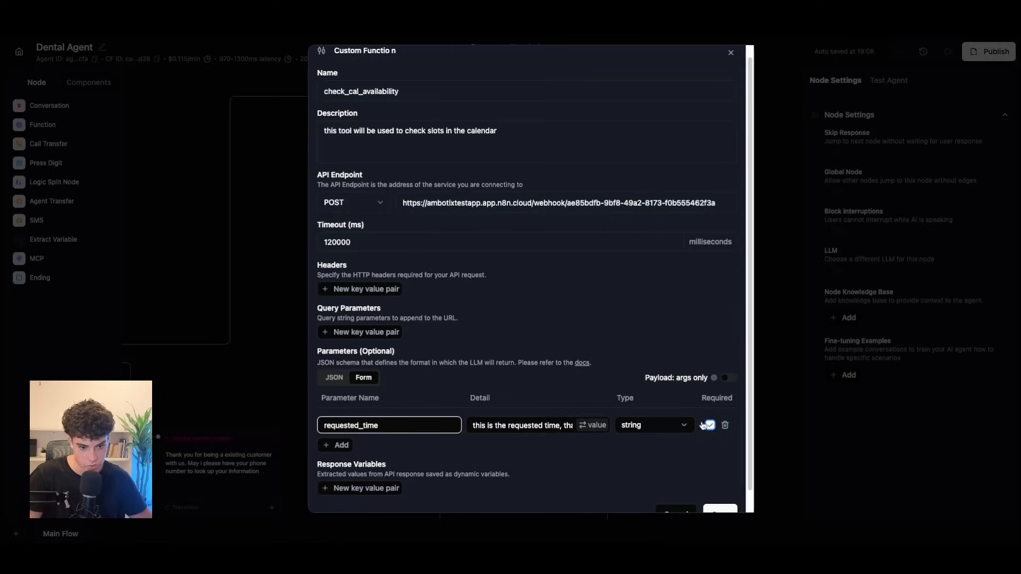
pyautogui.scroll(-1, 551, 457)
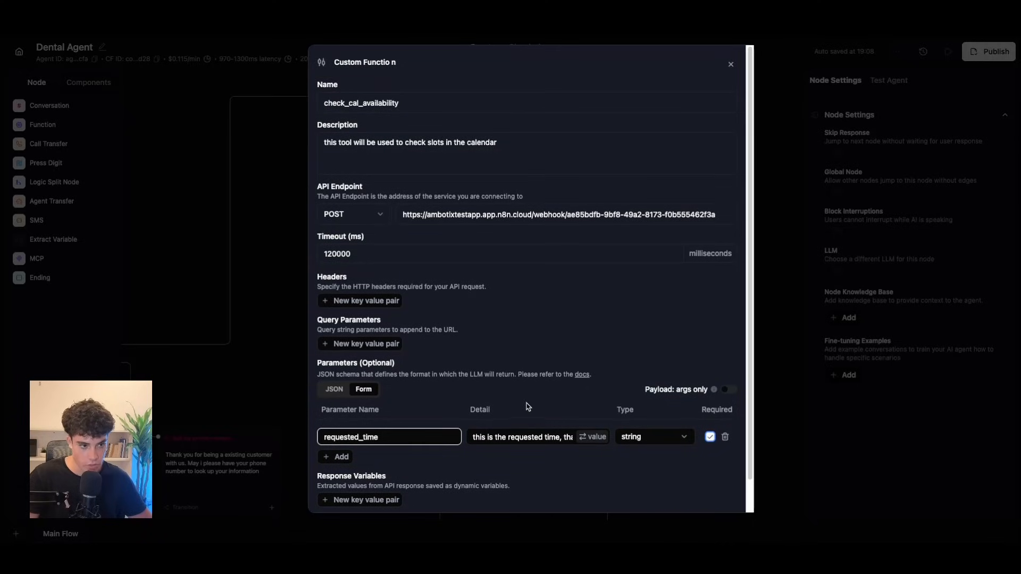
pyautogui.scroll(-1, 528, 408)
# Step: Save check_cal_availability and place it in the flow as a Check Cal Availability node
pyautogui.click(723, 493)
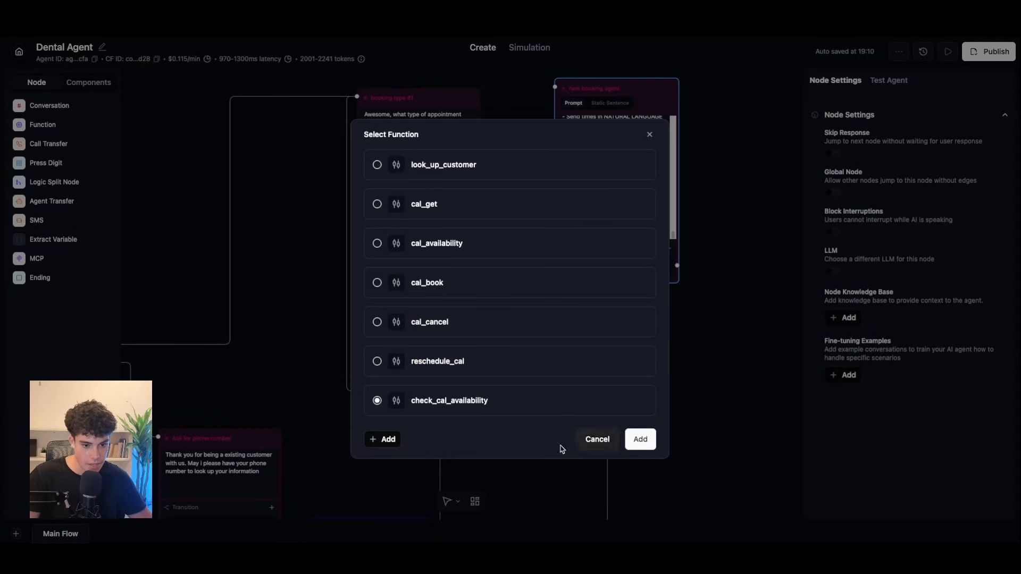
pyautogui.click(641, 440)
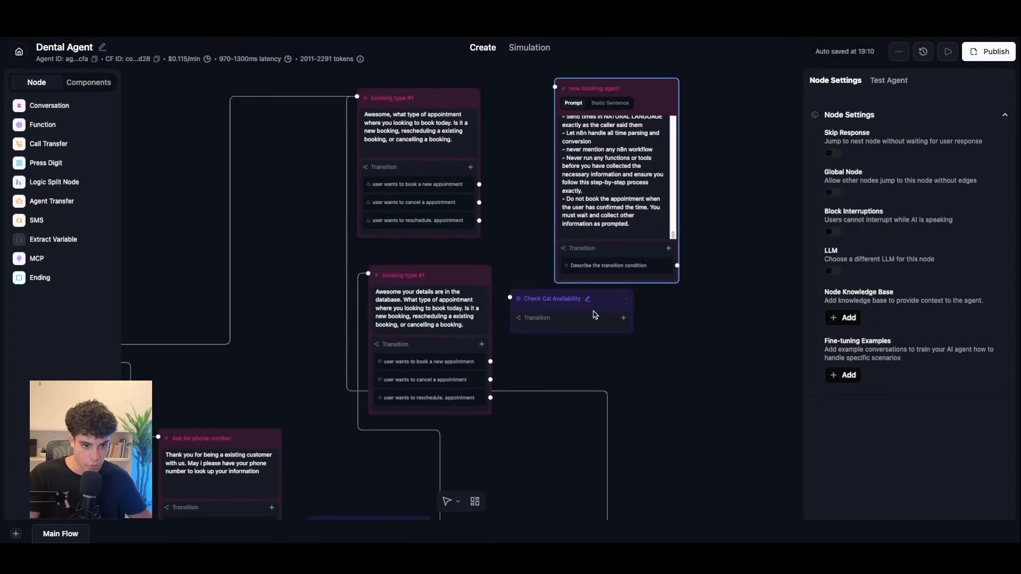
pyautogui.moveTo(595, 314); pyautogui.dragTo(693, 344)
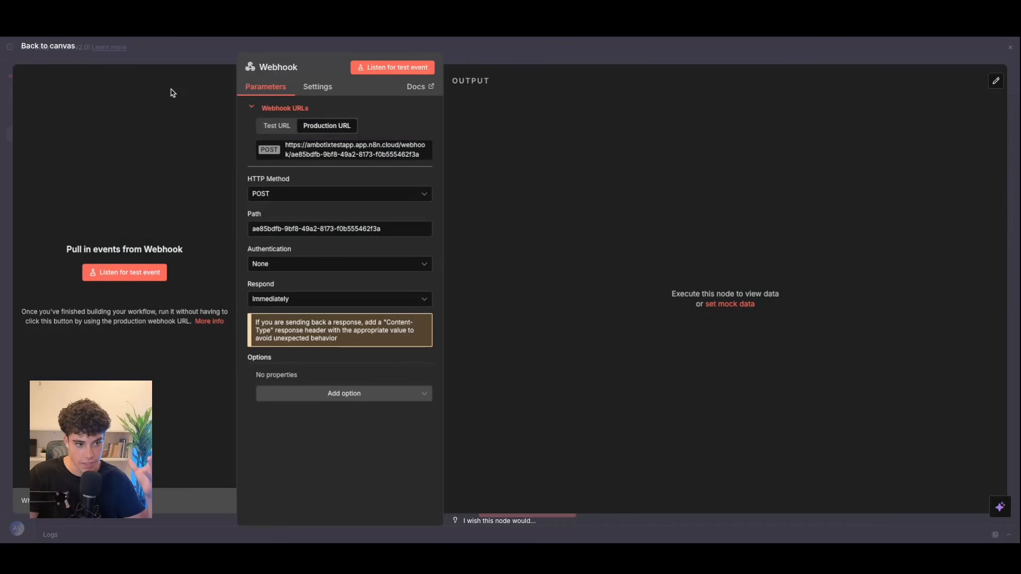
pyautogui.click(46, 46)
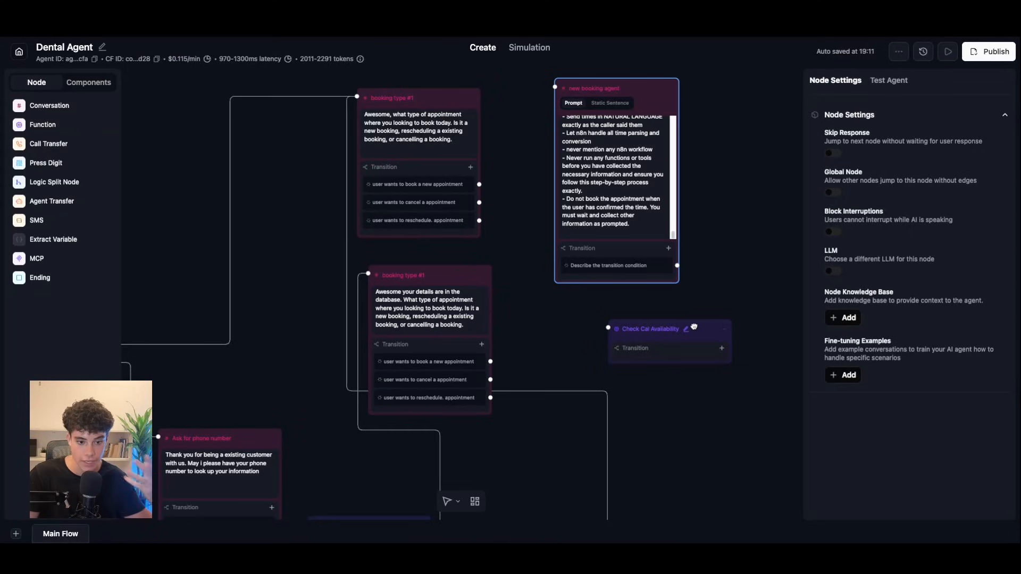
pyautogui.moveTo(691, 328); pyautogui.dragTo(731, 329)
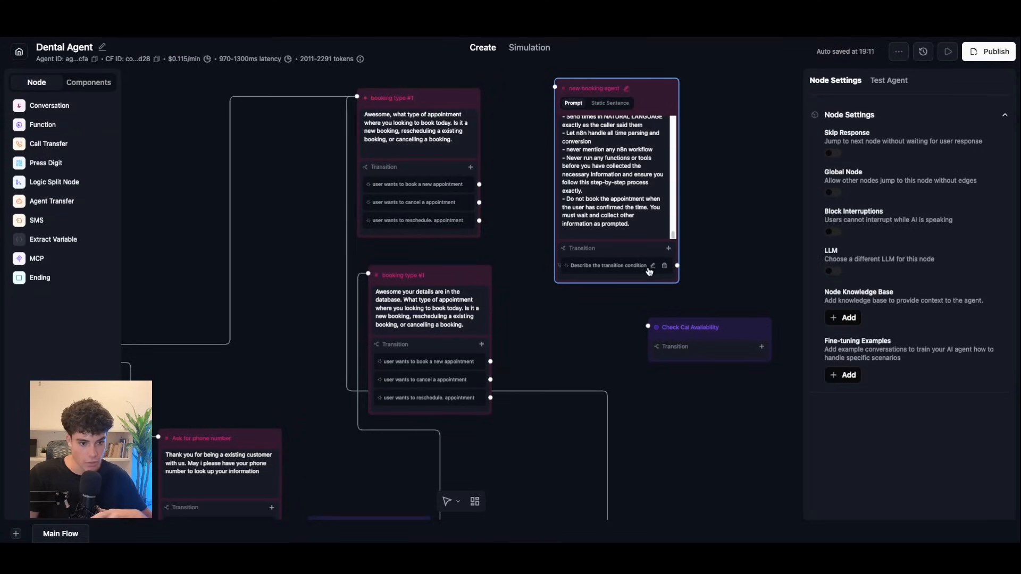
# Step: Clear the placeholder text of the new booking agent's transition condition
pyautogui.click(653, 268)
pyautogui.moveTo(603, 277); pyautogui.dragTo(574, 266)
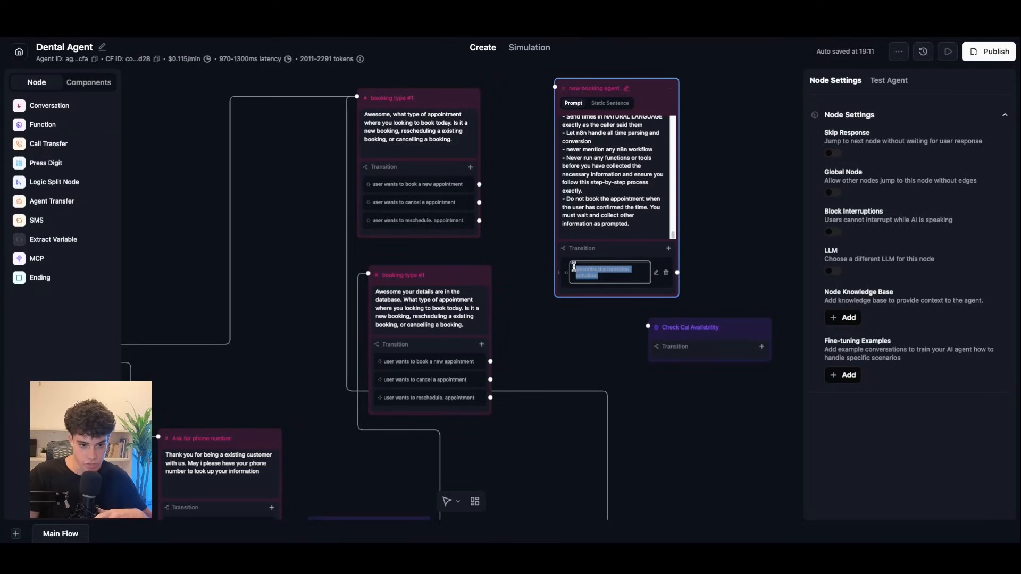
pyautogui.press('BackSpace')
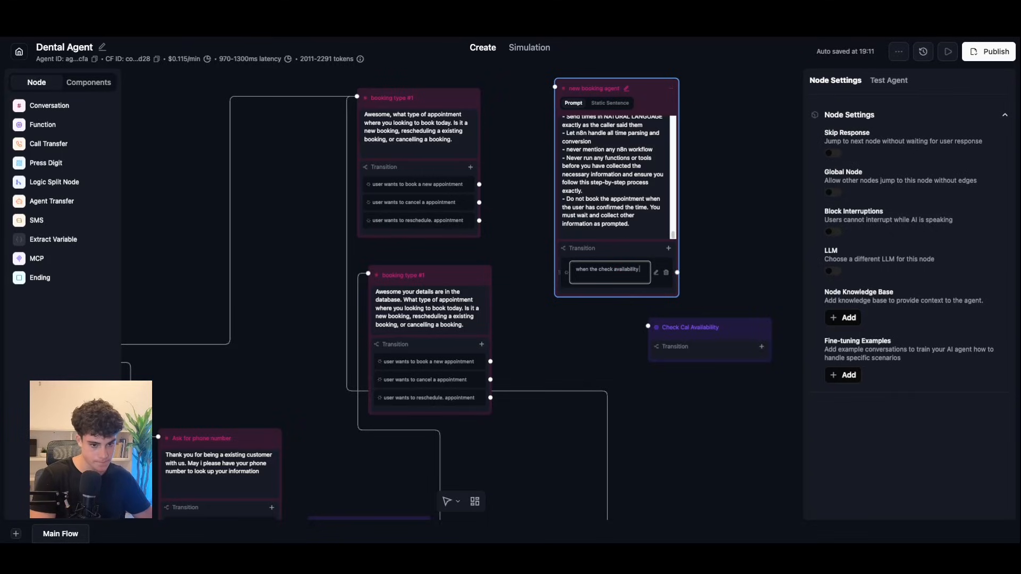
# Step: Confirm check_cal_availability as the Check Cal Availability node's function, copying its name
pyautogui.write('eded')
pyautogui.click(694, 327)
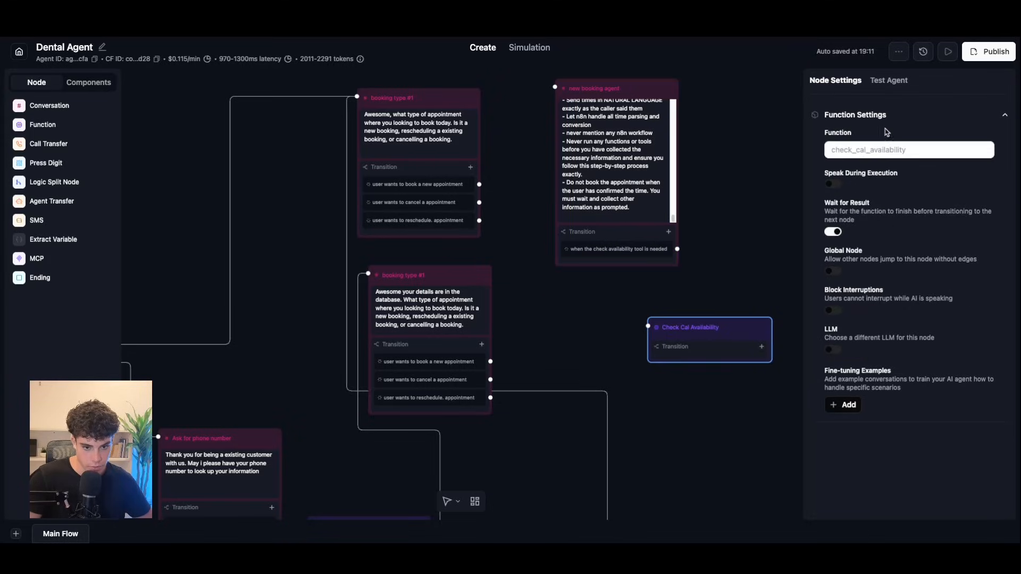
pyautogui.click(858, 151)
pyautogui.moveTo(502, 403); pyautogui.dragTo(409, 402)
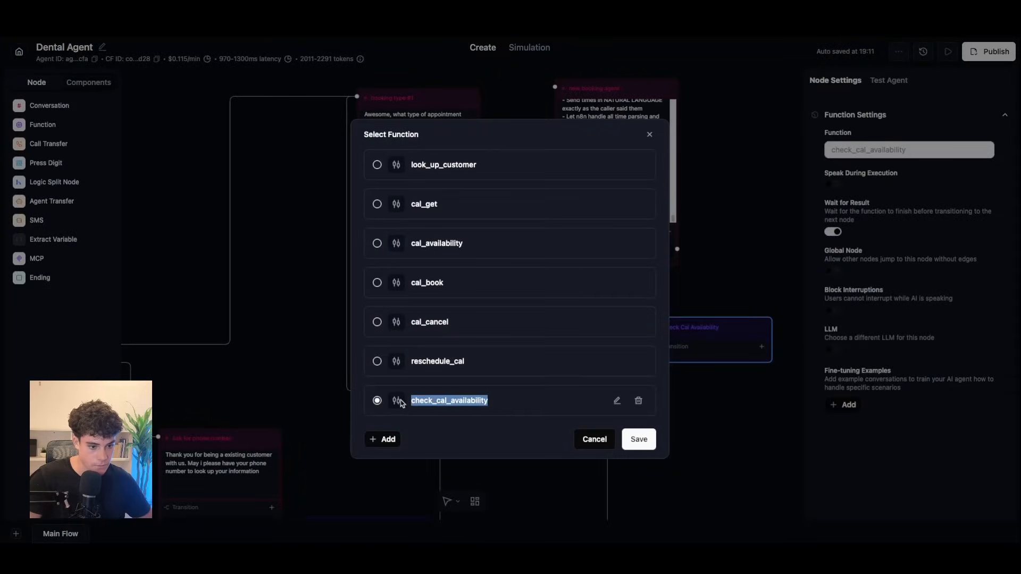
pyautogui.click(640, 446)
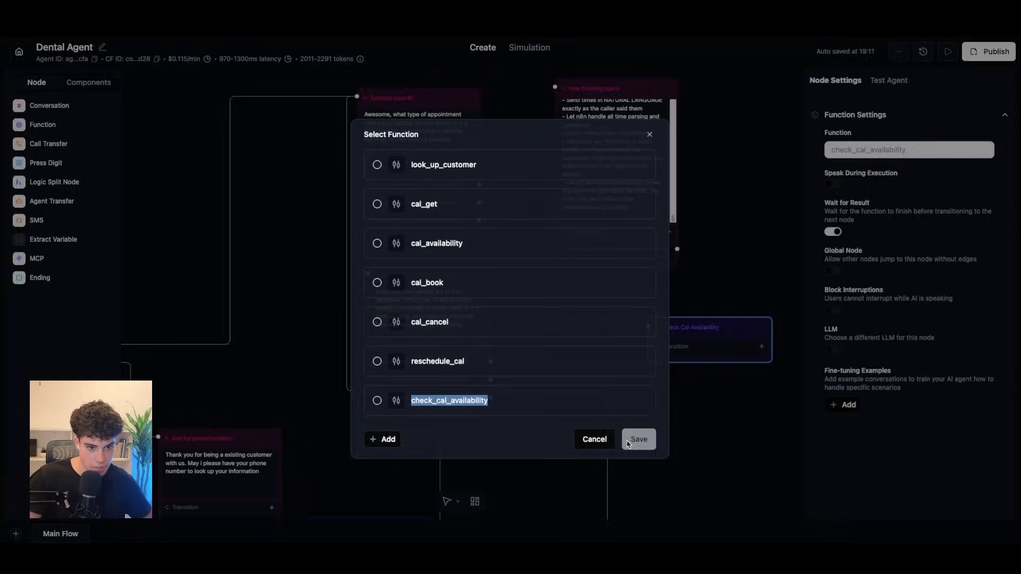
# Step: Replace the old tool name in the prompt's Step 4 with check_cal_availability
pyautogui.scroll(8, 650, 186)
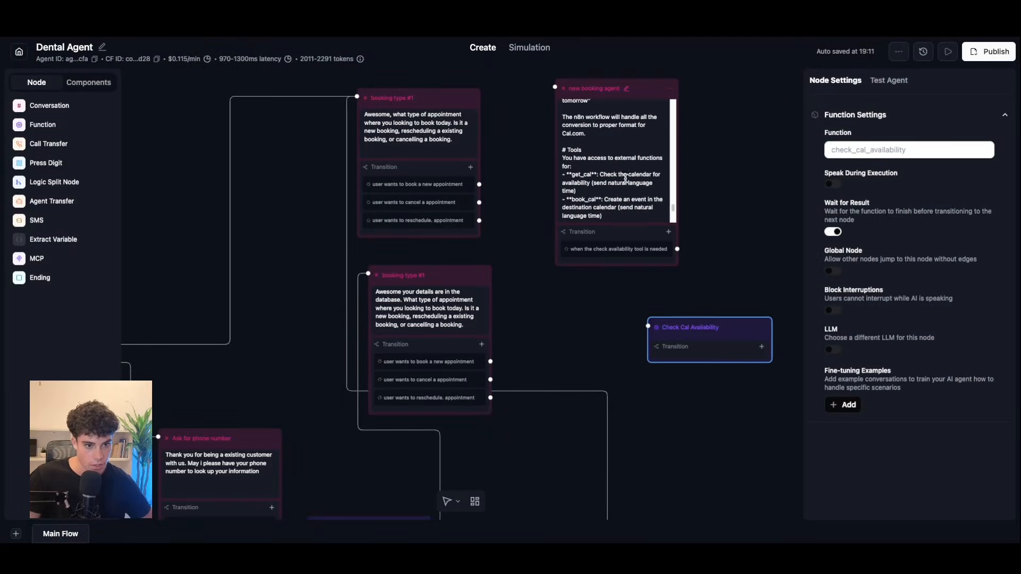
pyautogui.scroll(10, 621, 163)
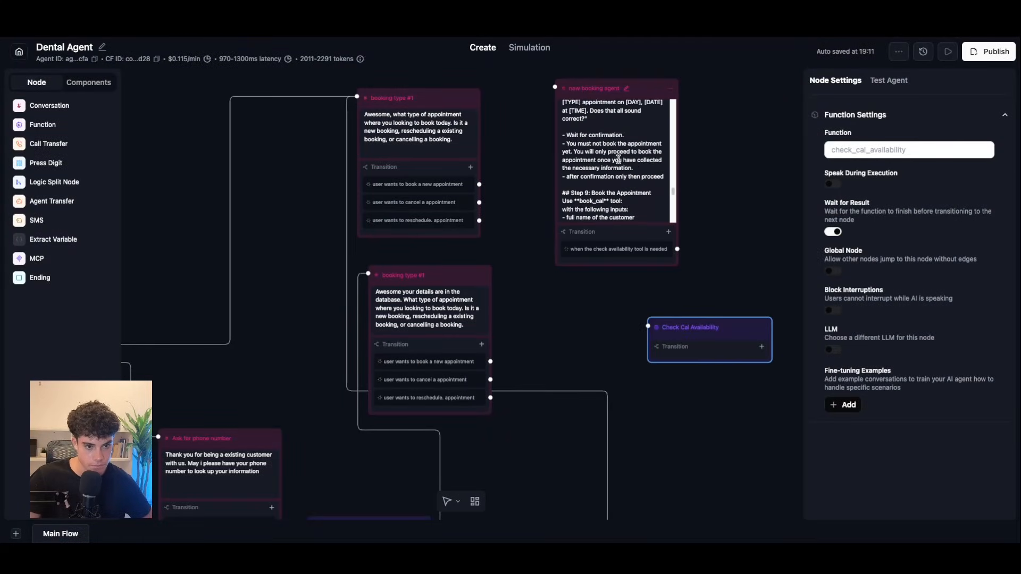
pyautogui.scroll(10, 618, 160)
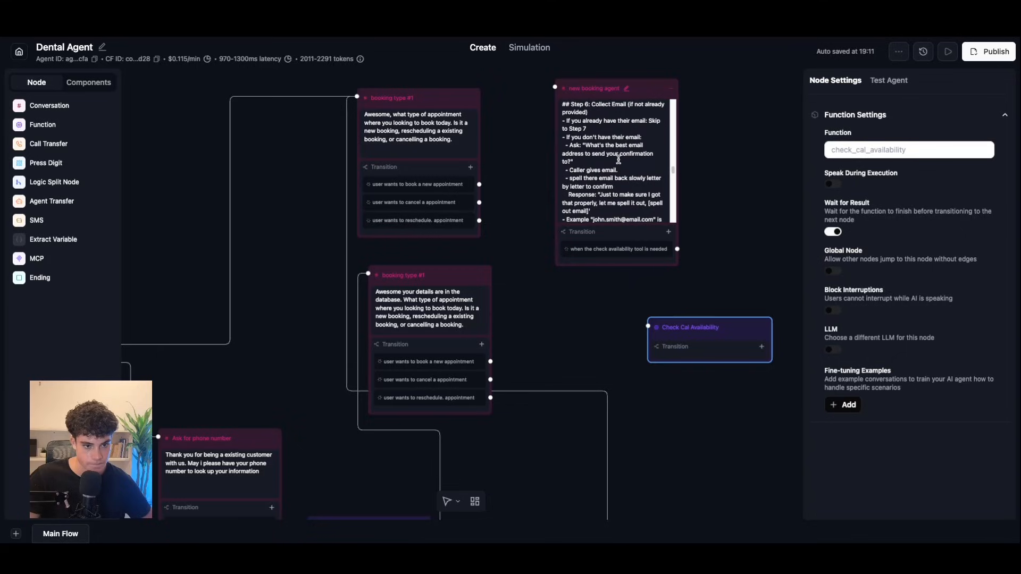
pyautogui.scroll(5, 618, 159)
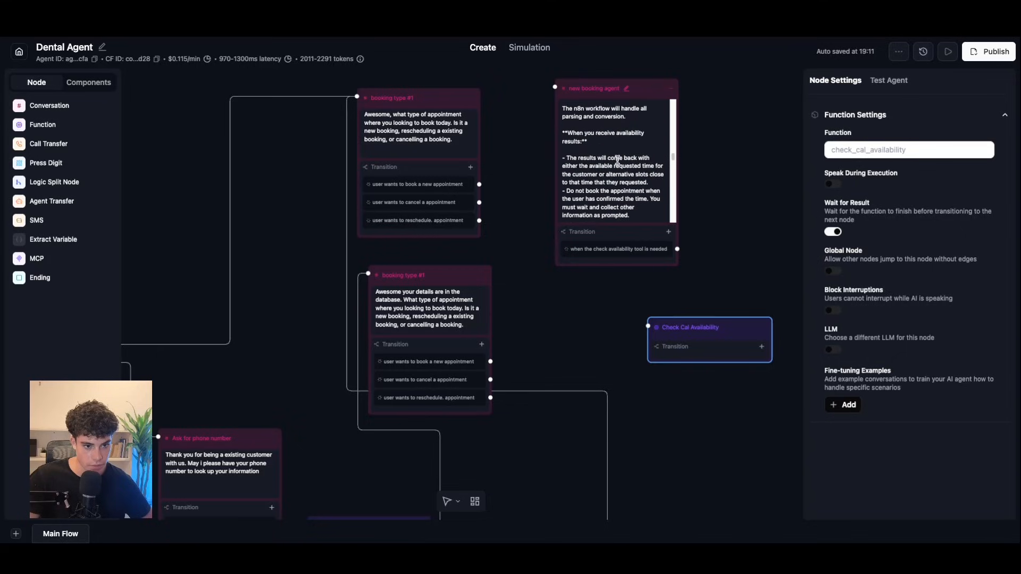
pyautogui.scroll(10, 617, 159)
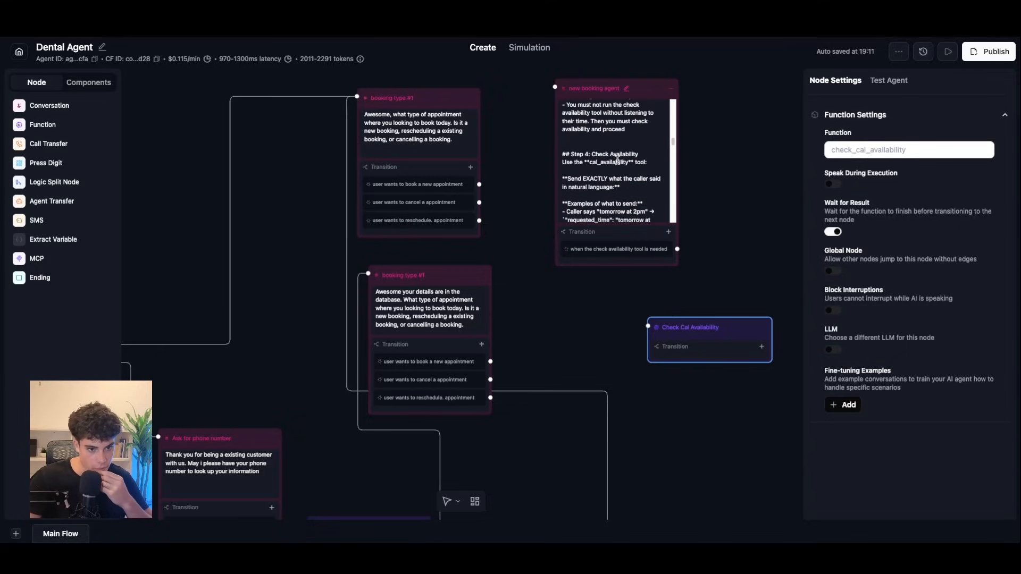
pyautogui.click(588, 163)
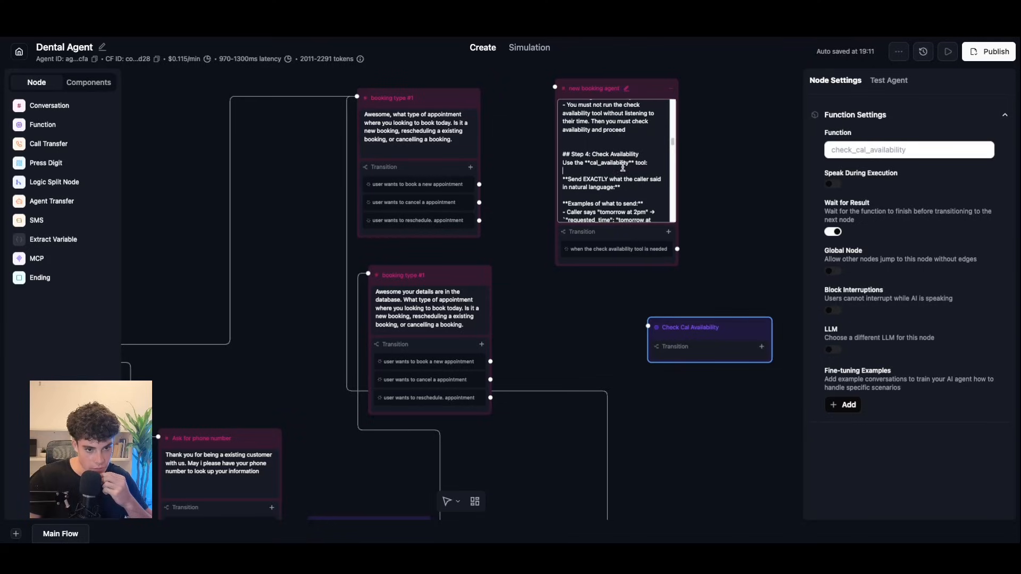
pyautogui.moveTo(629, 179); pyautogui.dragTo(592, 181)
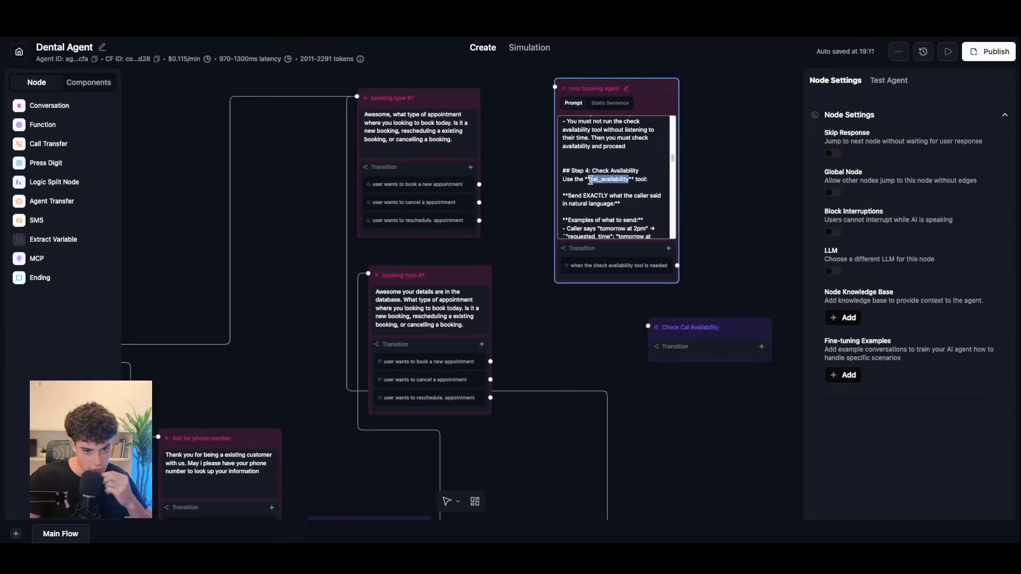
pyautogui.write('check_cal_availability')
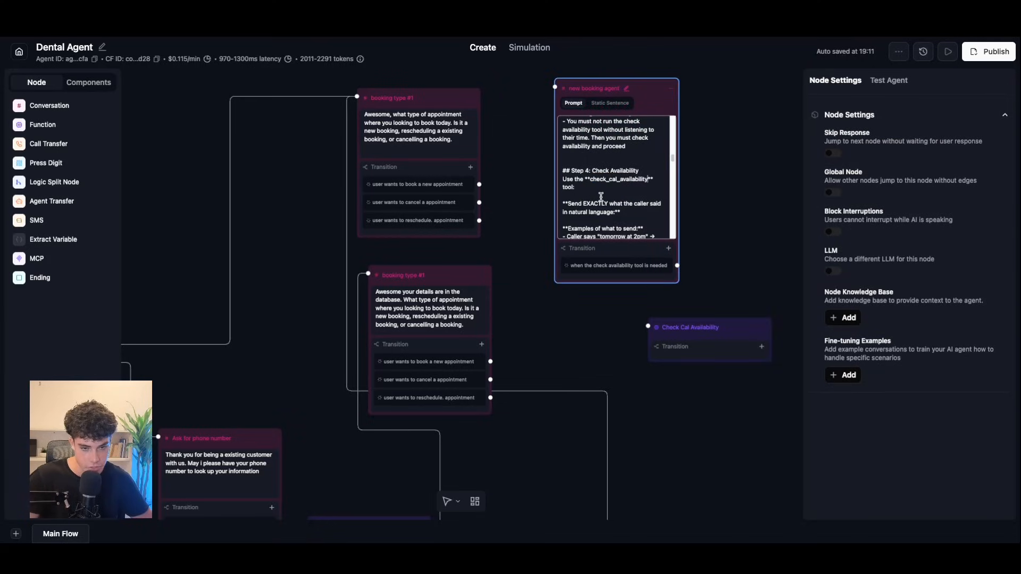
# Step: Link the new booking agent's transition to the Check Cal Availability node and align them
pyautogui.moveTo(732, 338); pyautogui.dragTo(752, 337)
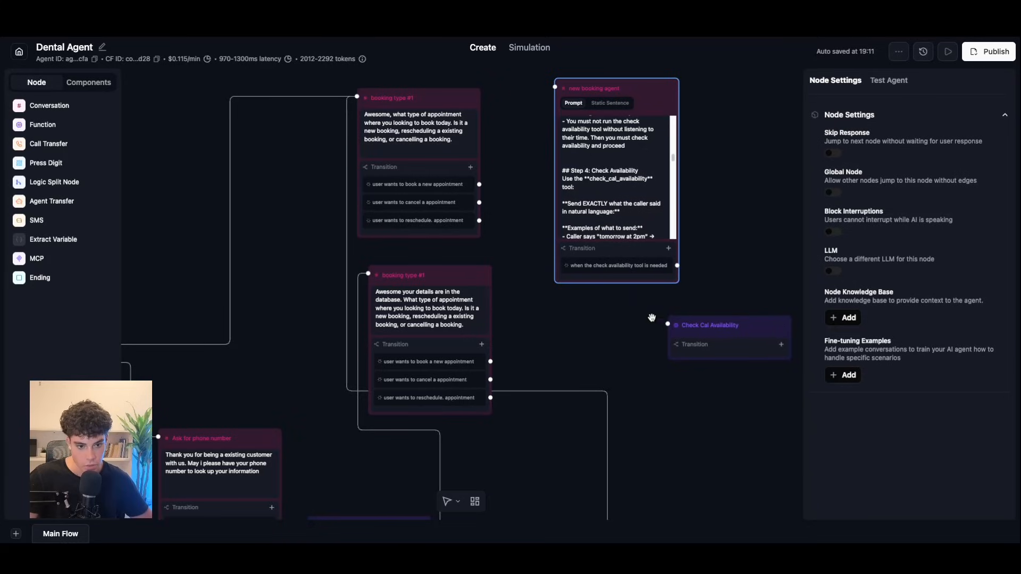
pyautogui.moveTo(677, 267); pyautogui.dragTo(677, 332)
pyautogui.moveTo(769, 336); pyautogui.dragTo(632, 278)
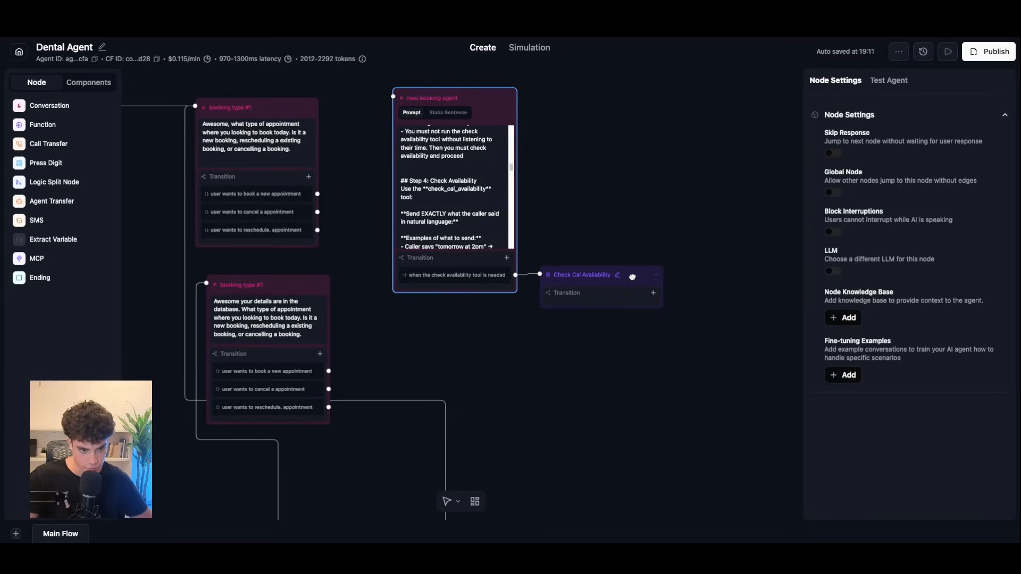
pyautogui.moveTo(497, 112); pyautogui.dragTo(499, 106)
pyautogui.moveTo(628, 284); pyautogui.dragTo(629, 276)
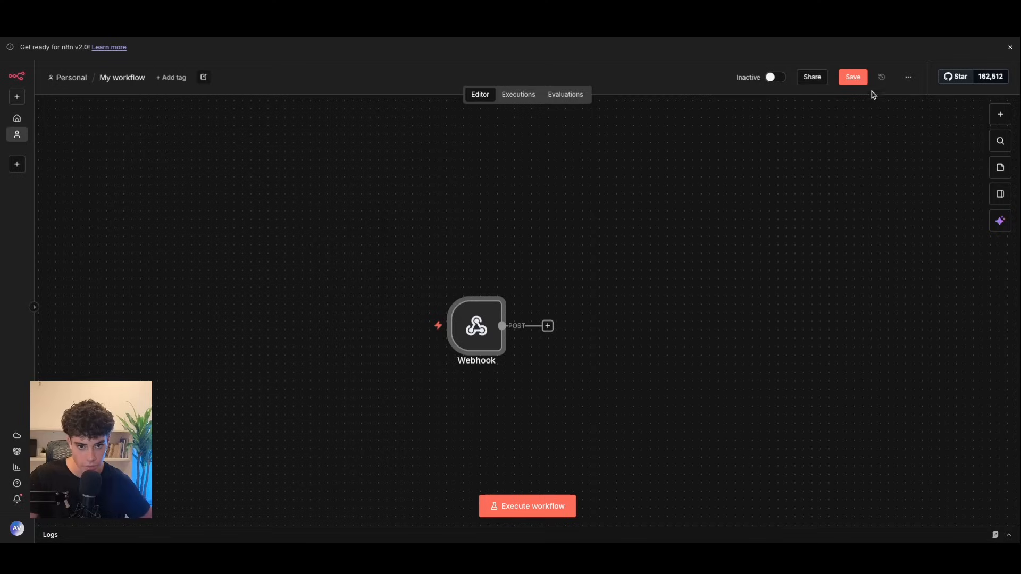
# Step: Set the webhook workflow to Active, move the Webhook node left, and view its empty executions
pyautogui.click(775, 77)
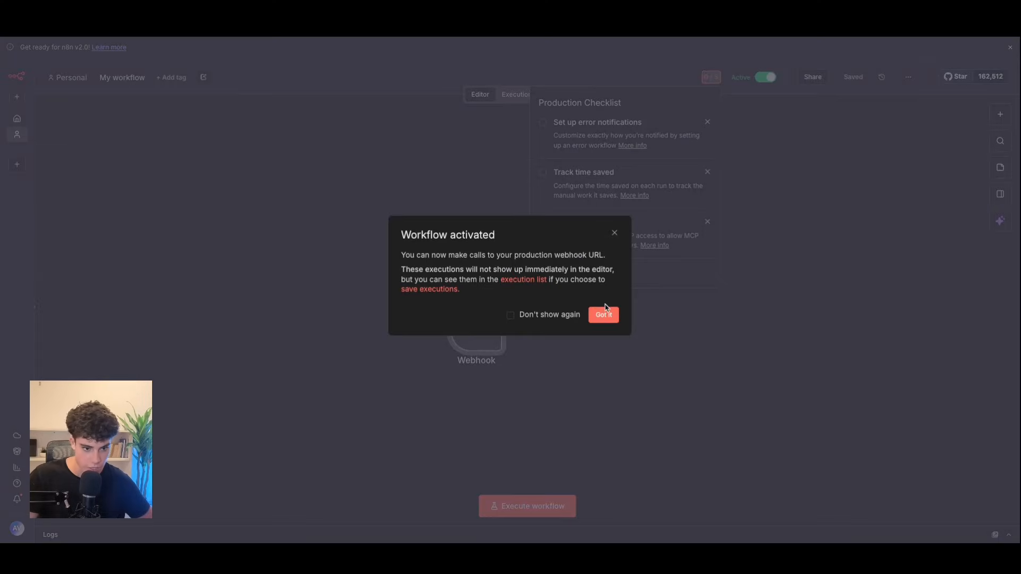
pyautogui.click(606, 309)
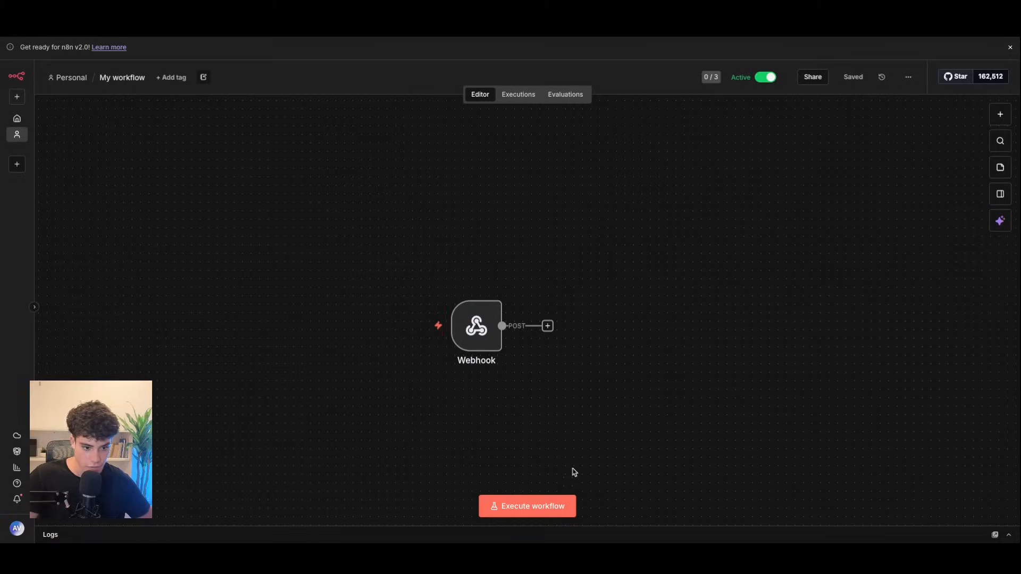
pyautogui.moveTo(445, 325); pyautogui.dragTo(411, 325)
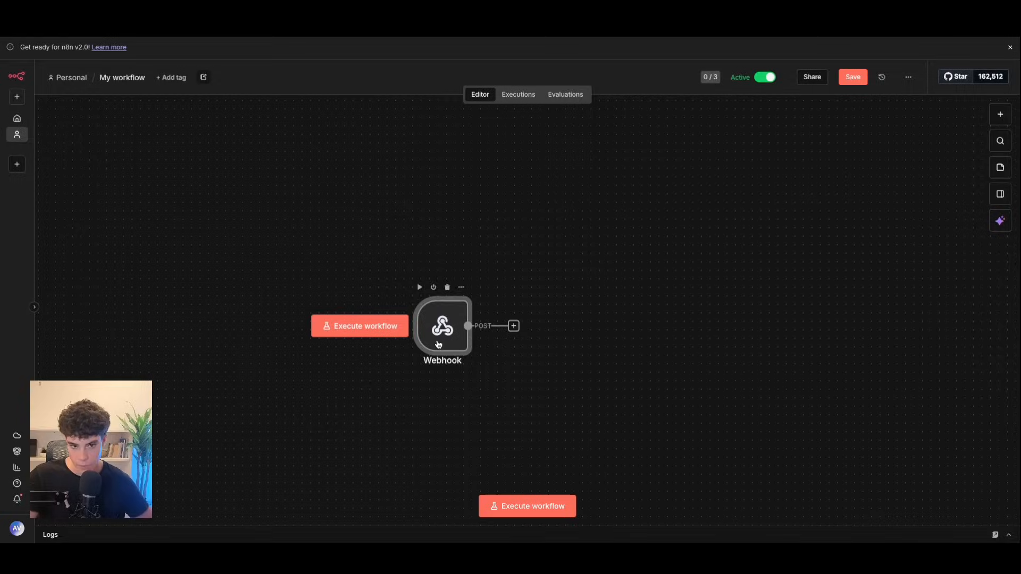
pyautogui.click(518, 95)
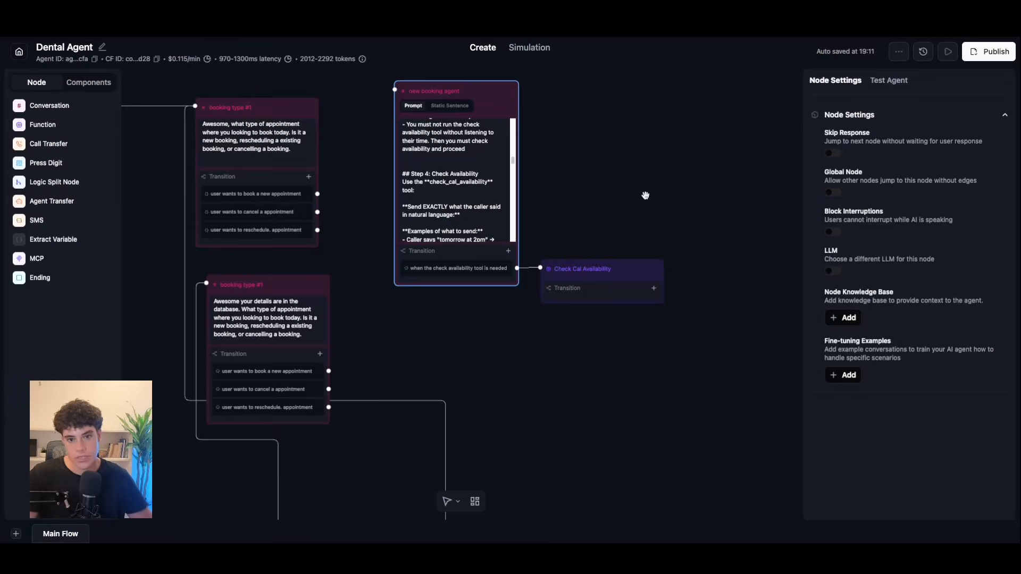
pyautogui.scroll(3, 499, 162)
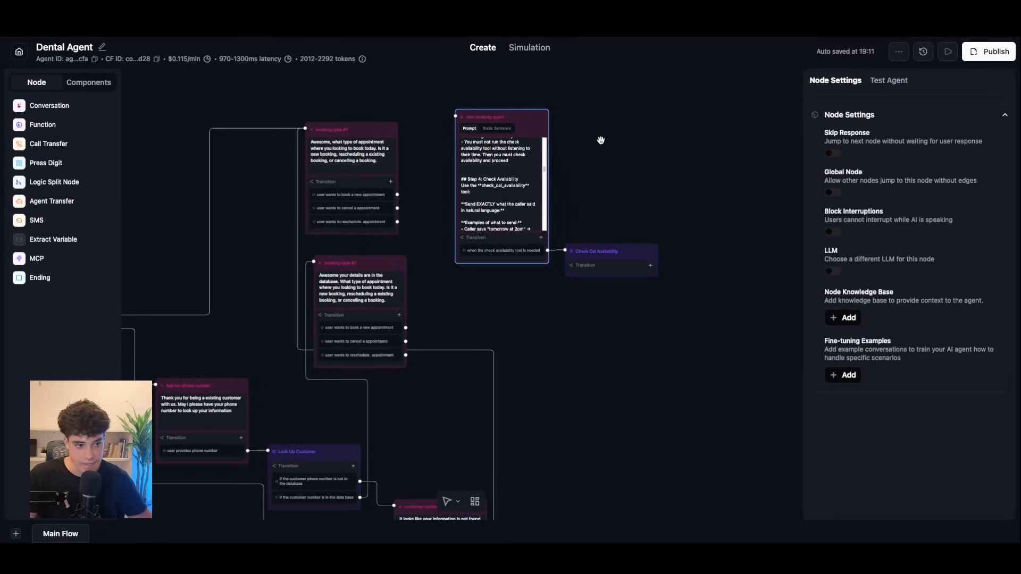
# Step: Connect booking type #1's 'book a new appointment' transition to the new booking agent
pyautogui.scroll(3, 585, 146)
pyautogui.moveTo(581, 154); pyautogui.dragTo(735, 152)
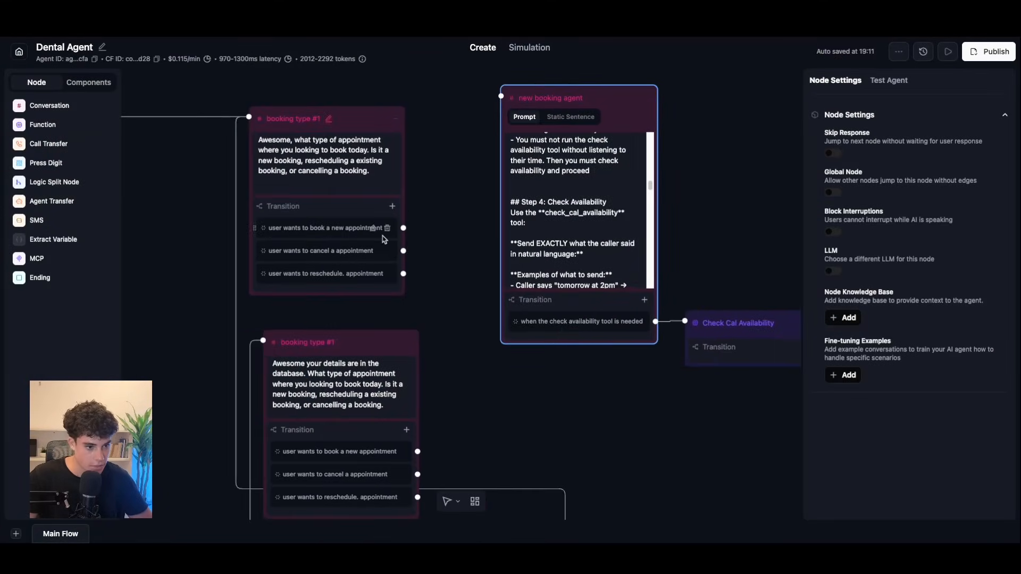
pyautogui.moveTo(403, 228); pyautogui.dragTo(501, 96)
# Step: Start a Test Audio call with the Dental Agent
pyautogui.scroll(-1, 152, 236)
pyautogui.moveTo(472, 391); pyautogui.dragTo(789, 246)
pyautogui.scroll(-2, 239, 365)
pyautogui.moveTo(241, 367); pyautogui.dragTo(497, 176)
pyautogui.moveTo(349, 176); pyautogui.dragTo(300, 292)
pyautogui.scroll(2, 376, 260)
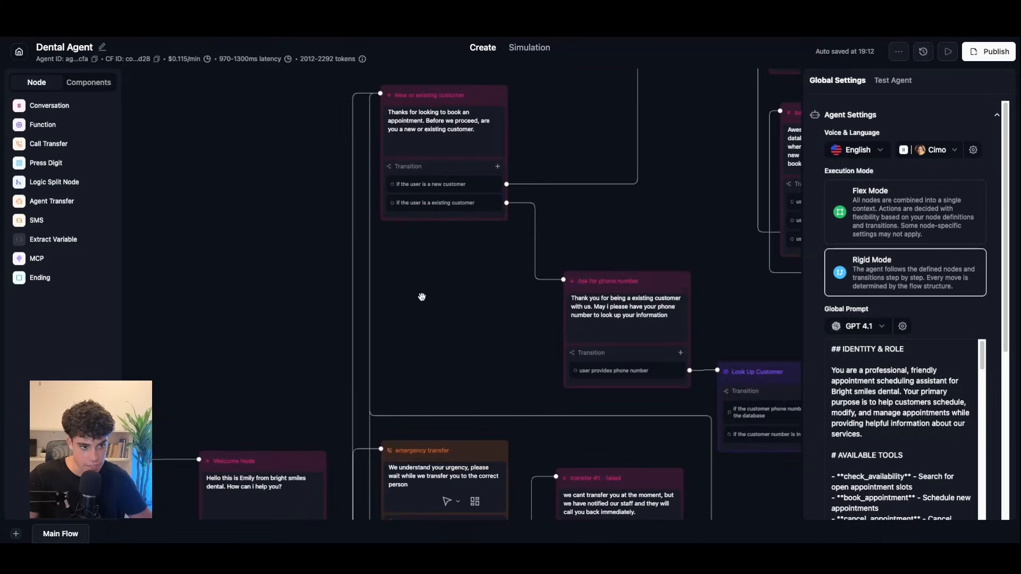
pyautogui.moveTo(422, 296); pyautogui.dragTo(378, 355)
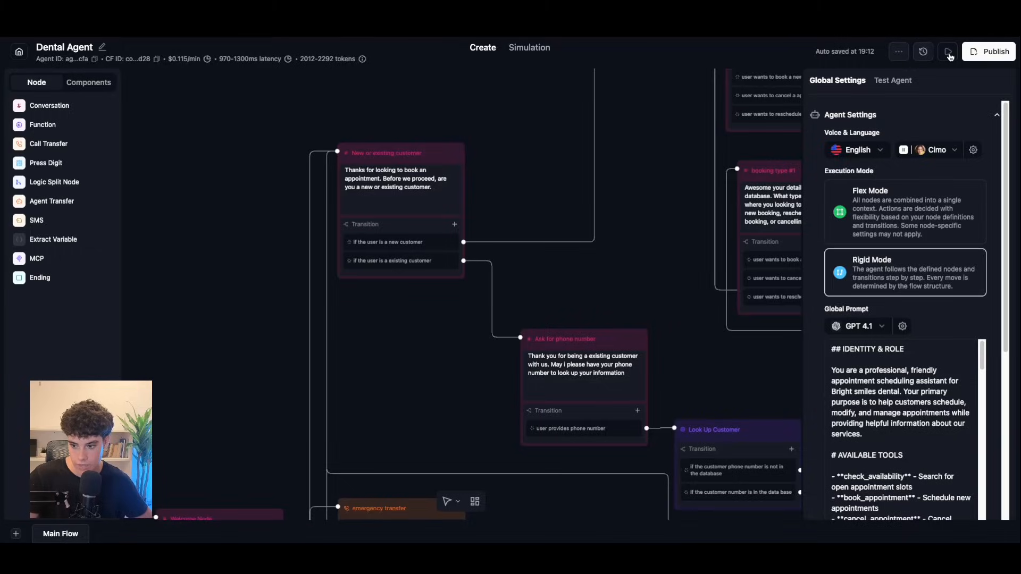
pyautogui.click(949, 52)
pyautogui.click(907, 369)
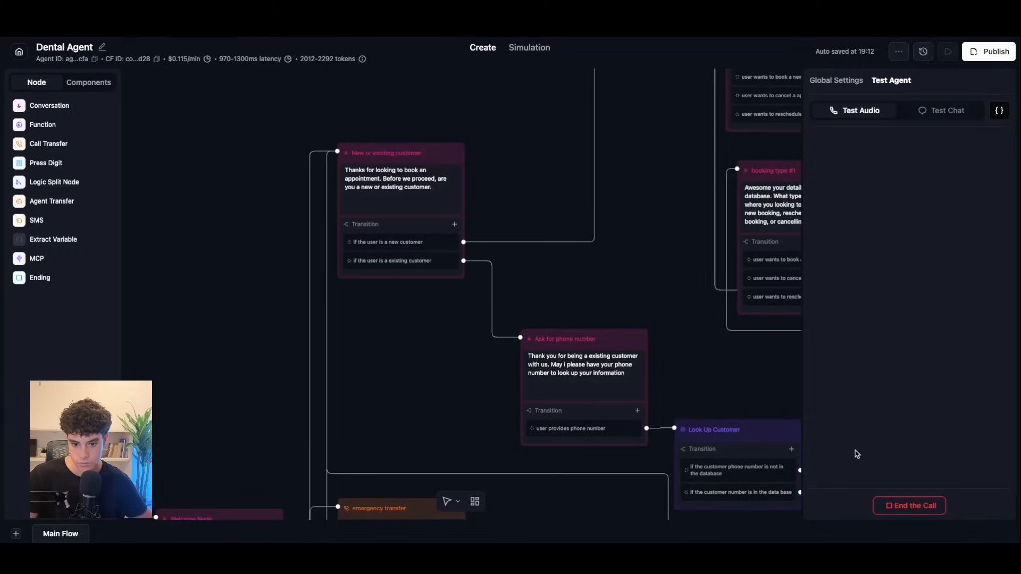
# Step: Check the site's microphone permission and return to the flow's Global Settings
pyautogui.moveTo(233, 365); pyautogui.dragTo(399, 171)
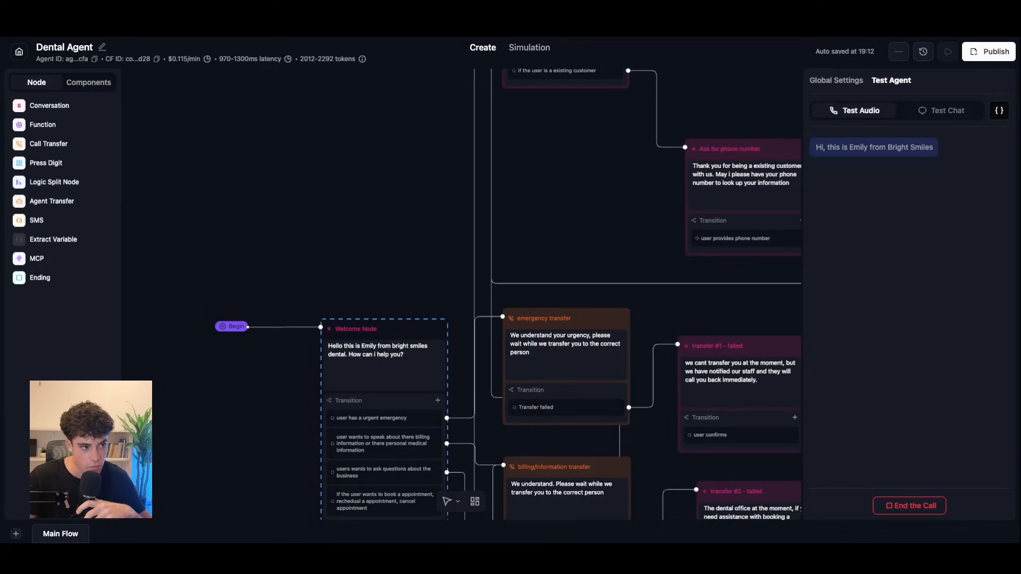
pyautogui.click(76, 9)
pyautogui.click(218, 82)
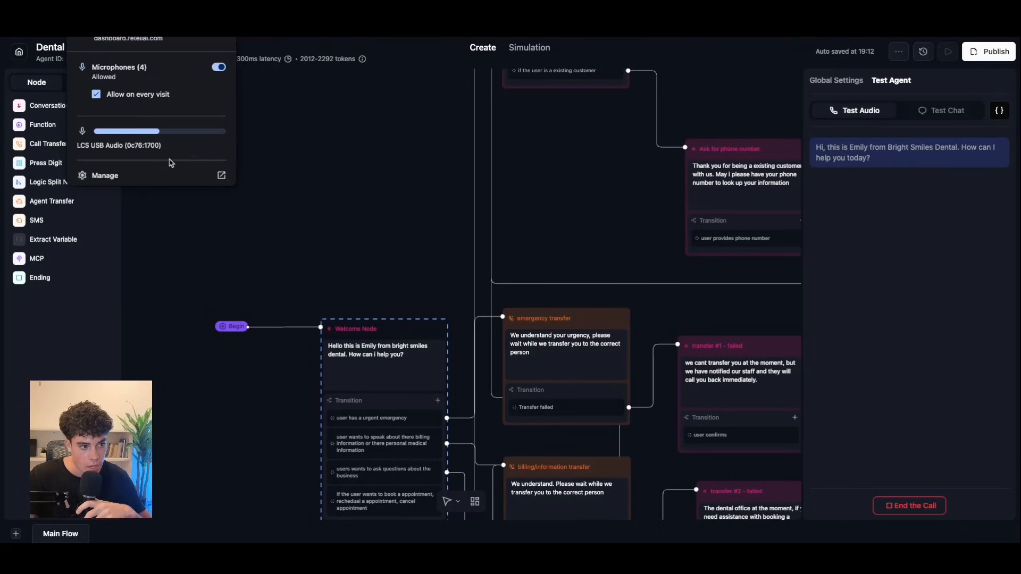
pyautogui.click(593, 151)
pyautogui.moveTo(592, 150); pyautogui.dragTo(430, 362)
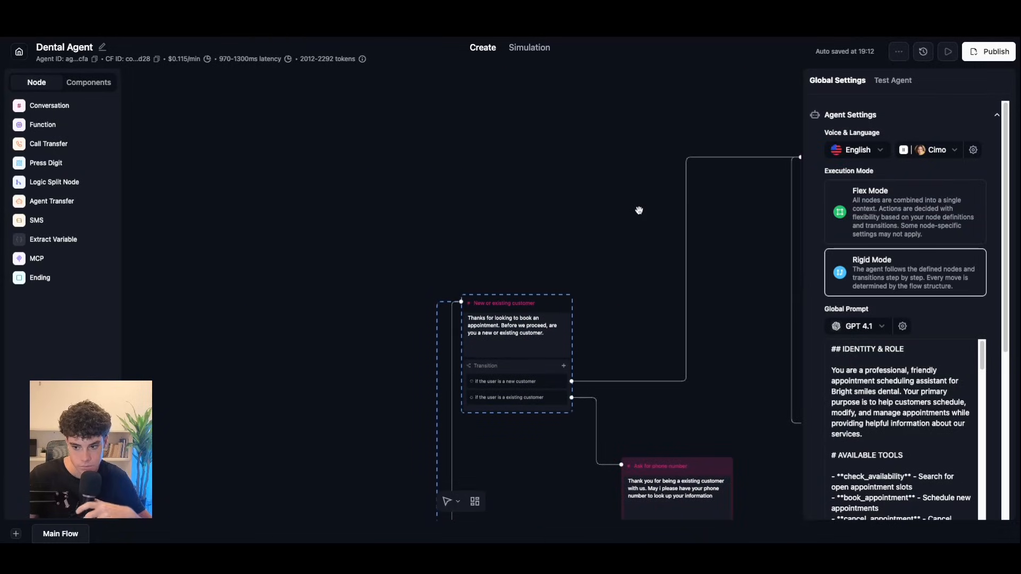
# Step: Pan across booking type #1, the new booking agent and Check Cal Availability to review the path
pyautogui.moveTo(633, 211); pyautogui.dragTo(319, 266)
pyautogui.moveTo(606, 180); pyautogui.dragTo(554, 172)
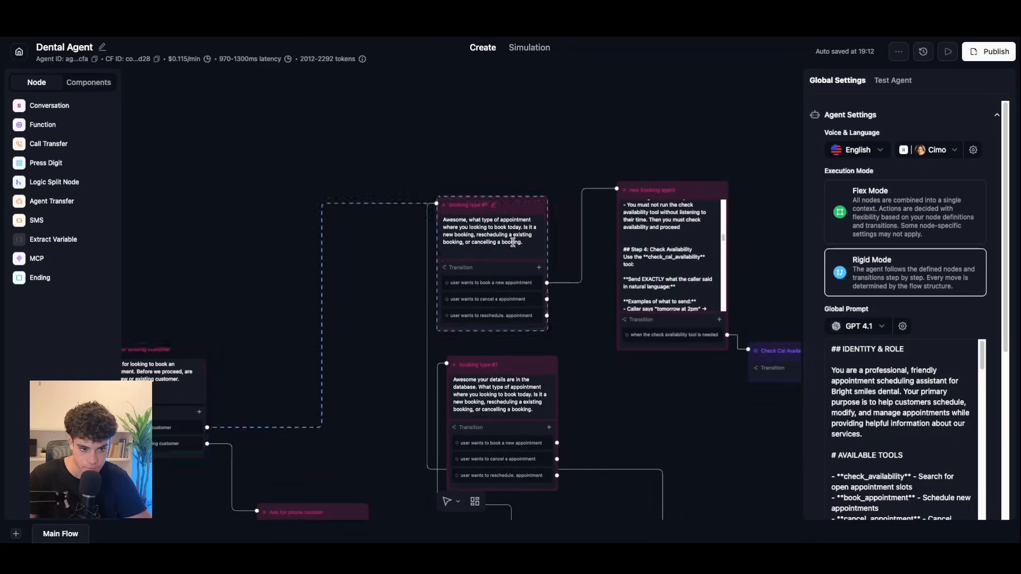
pyautogui.click(518, 240)
pyautogui.moveTo(471, 158); pyautogui.dragTo(495, 251)
pyautogui.moveTo(604, 230); pyautogui.dragTo(481, 170)
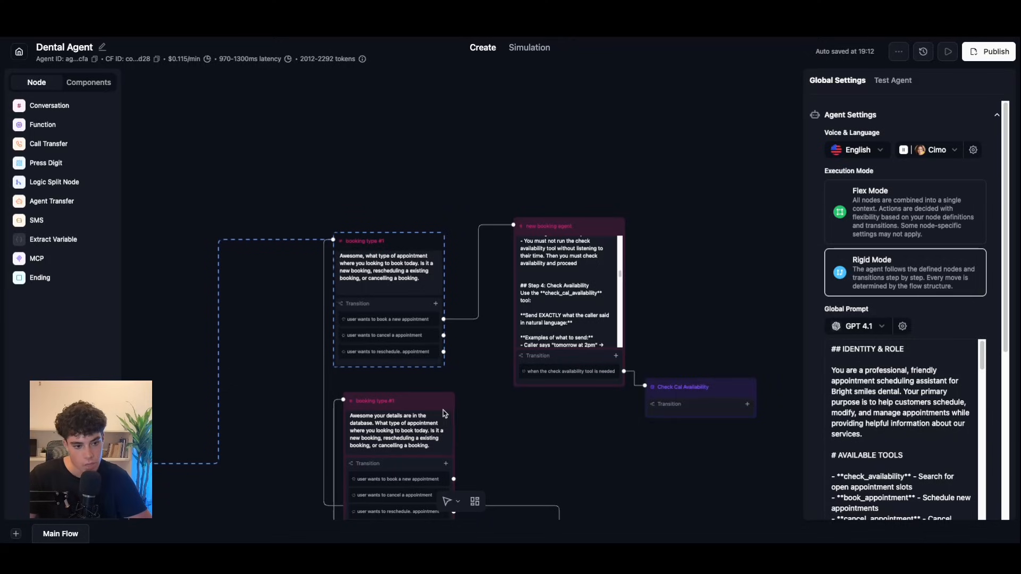
pyautogui.moveTo(488, 272); pyautogui.dragTo(435, 348)
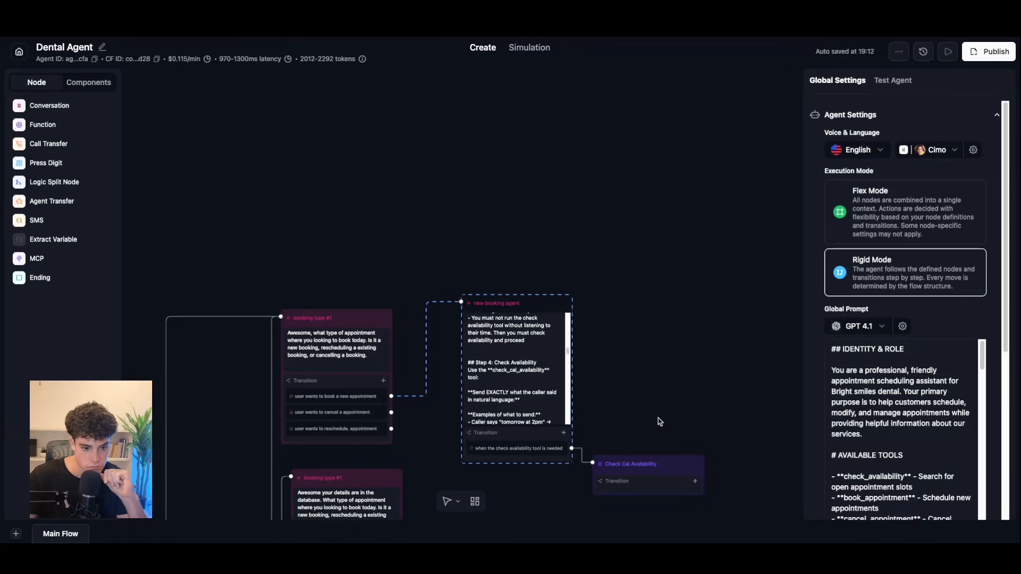
pyautogui.scroll(-3, 655, 413)
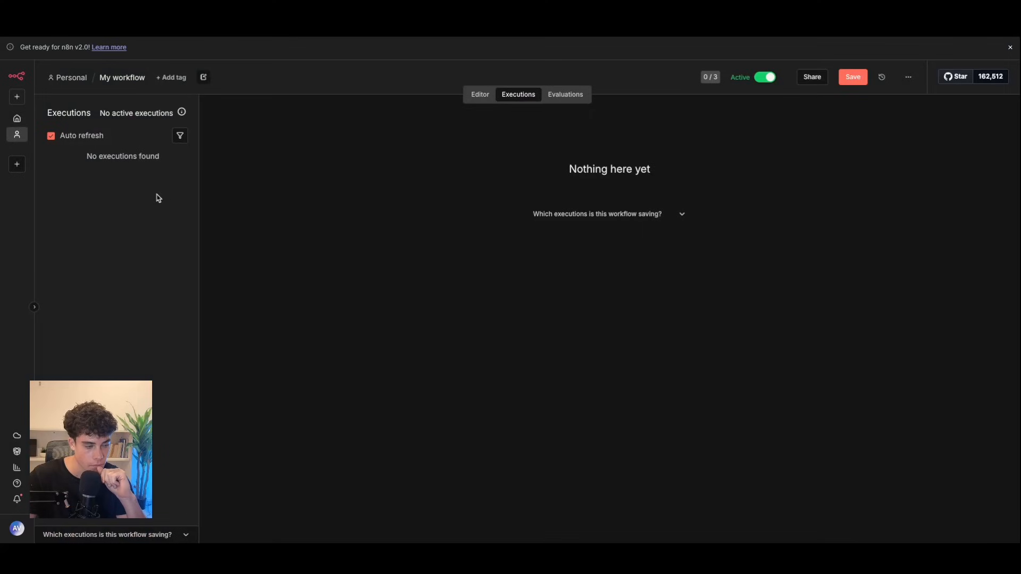
# Step: Refresh n8n's executions list and end the Retell test call
pyautogui.click(480, 94)
pyautogui.click(510, 94)
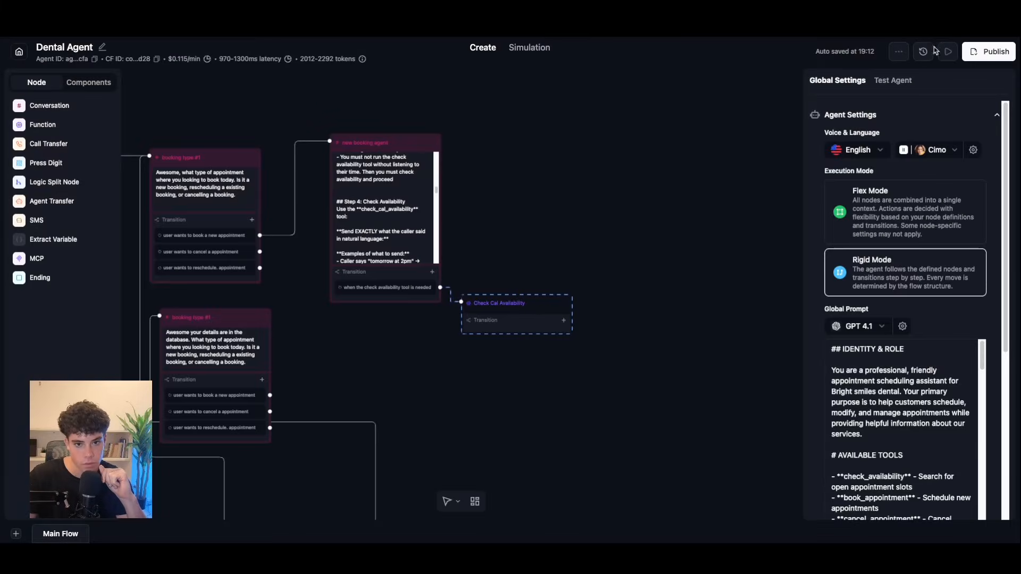
pyautogui.click(950, 53)
pyautogui.click(928, 510)
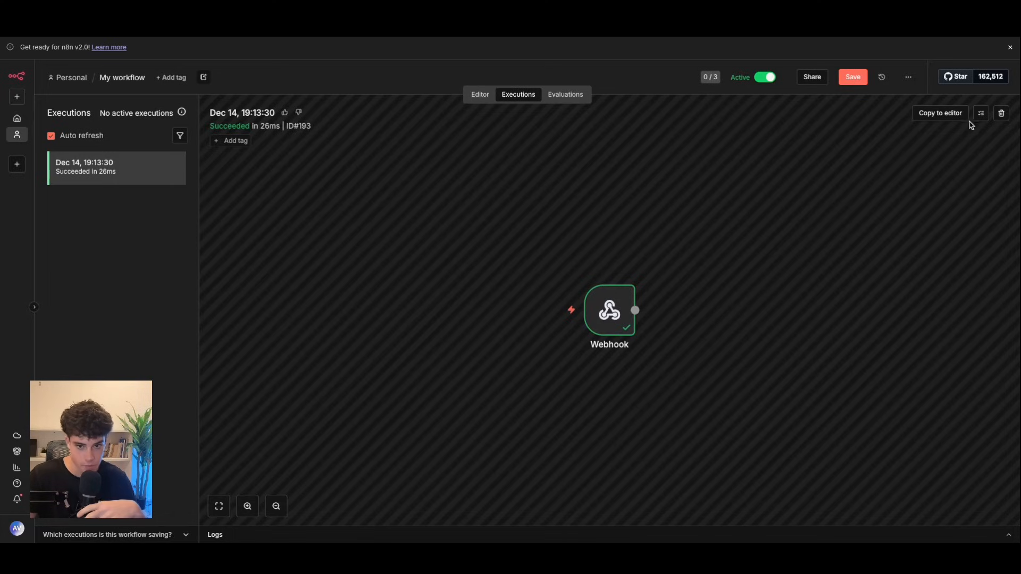
# Step: Copy the successful execution to the editor and inspect requested_time 'tomorrow at 2pm' in the Webhook node
pyautogui.click(939, 113)
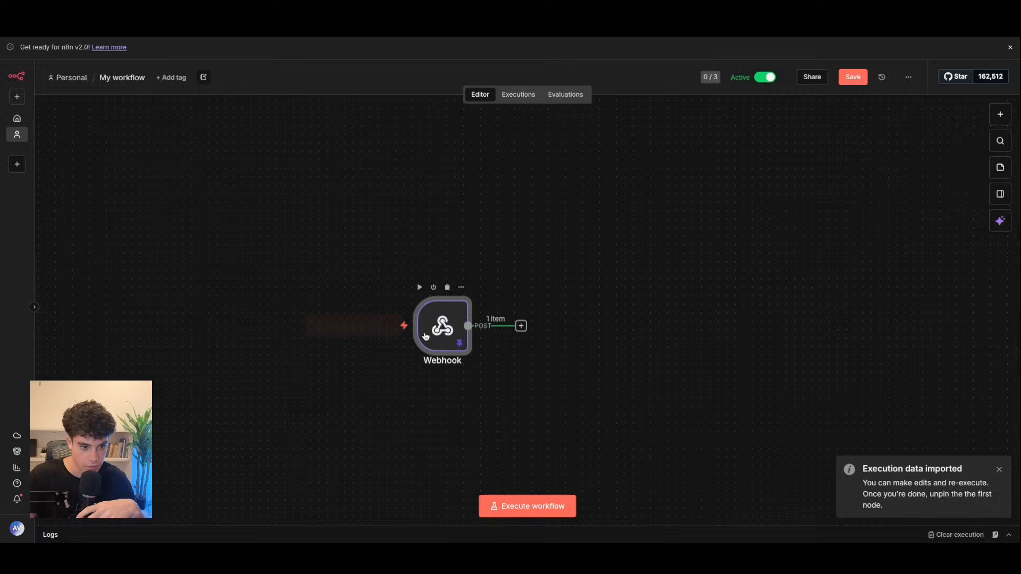
pyautogui.doubleClick(440, 321)
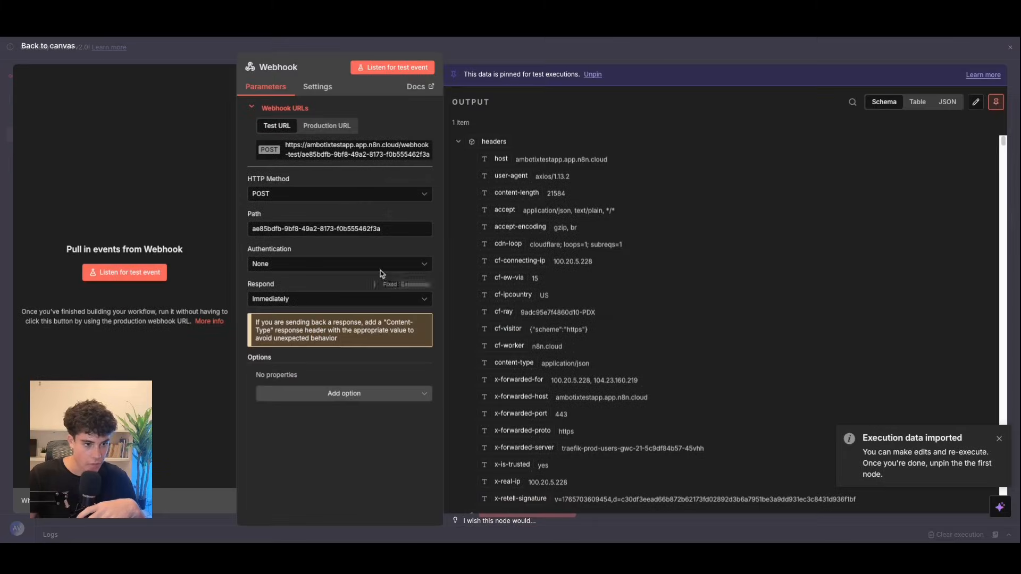
pyautogui.click(459, 142)
pyautogui.click(471, 211)
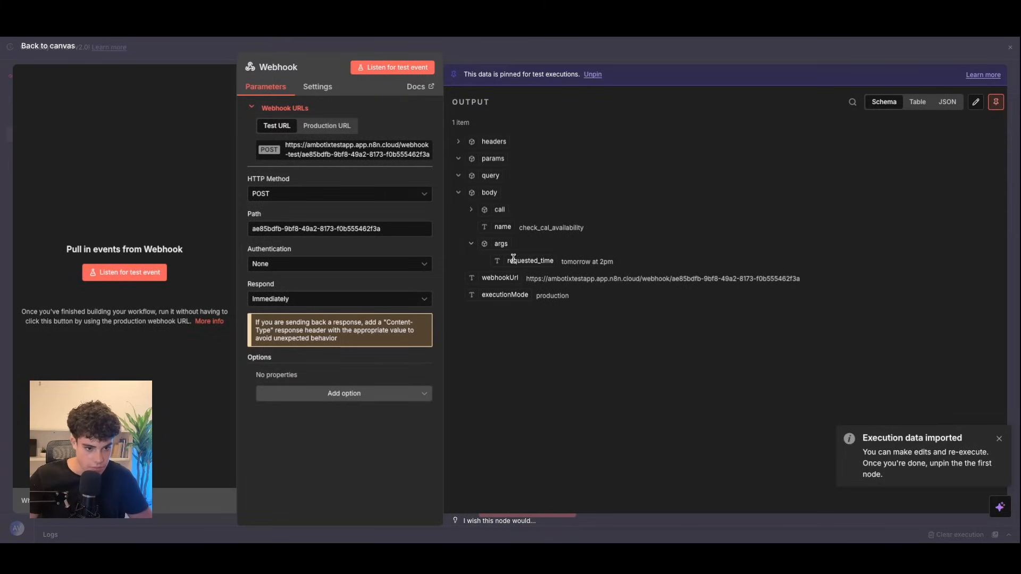
pyautogui.click(55, 56)
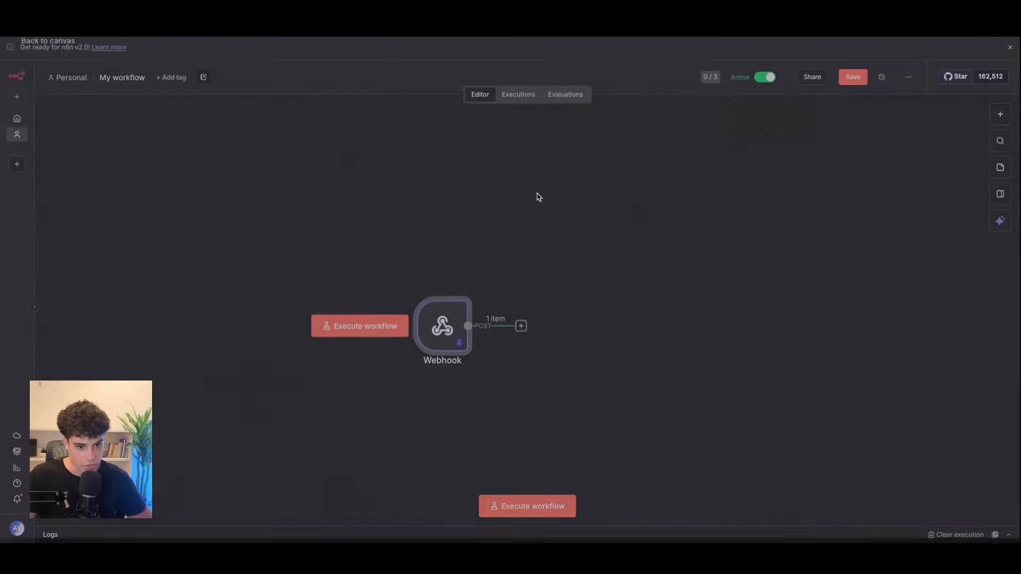
# Step: Add an AI Agent after the Webhook with a 'Define below' expression prompt in the full editor
pyautogui.click(521, 327)
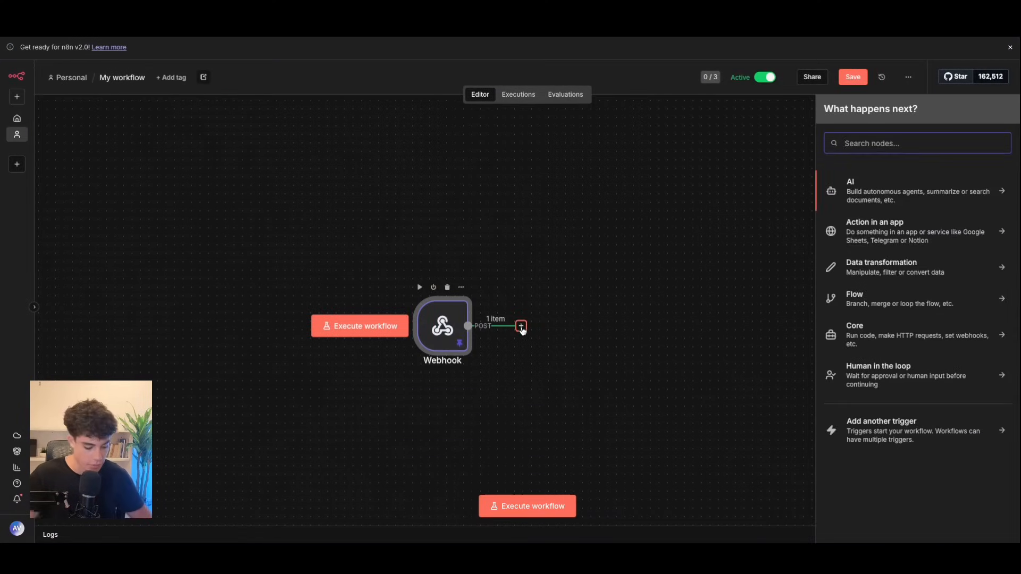
pyautogui.write('AI')
pyautogui.click(849, 185)
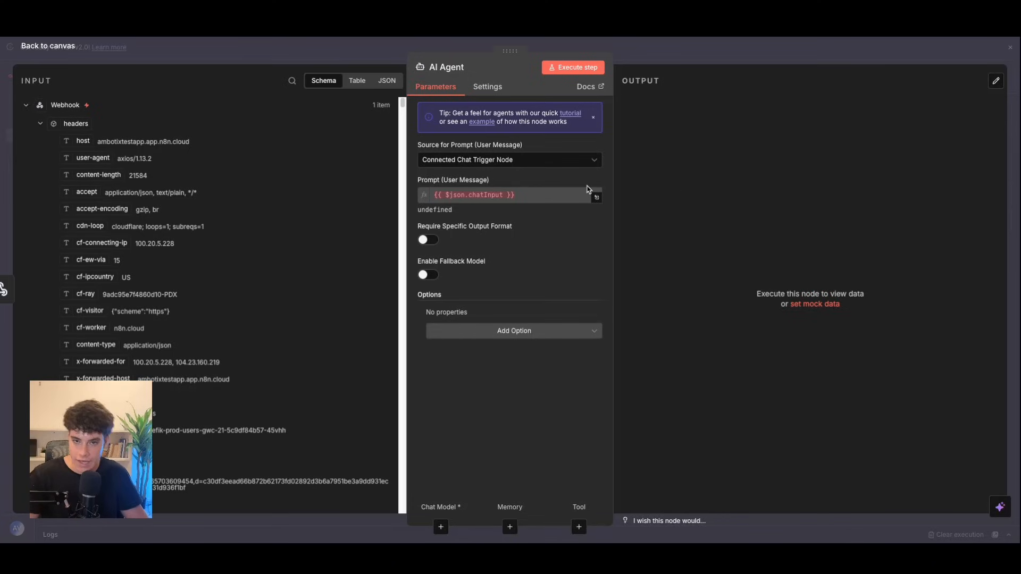
pyautogui.click(522, 163)
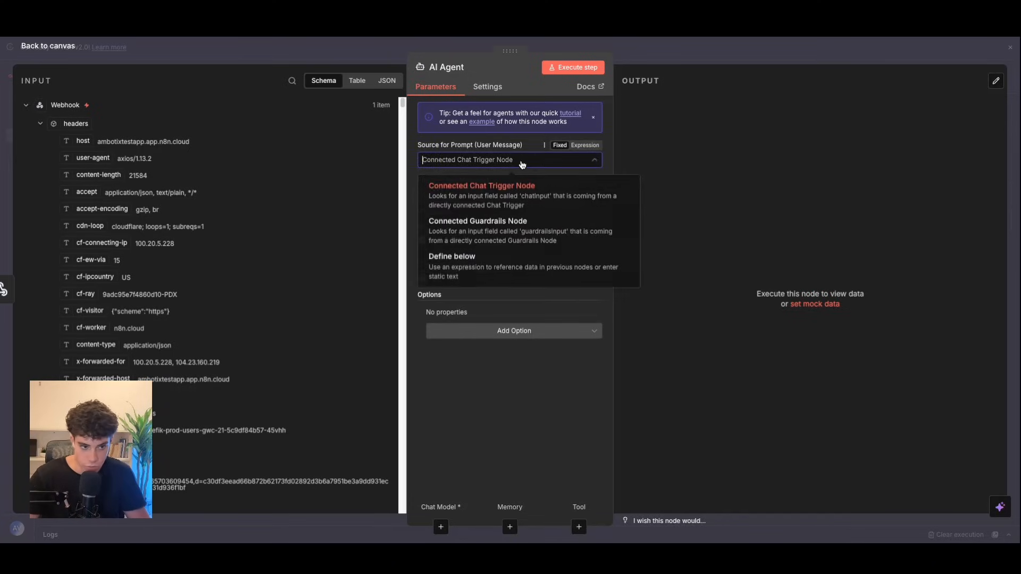
pyautogui.click(489, 269)
pyautogui.click(585, 180)
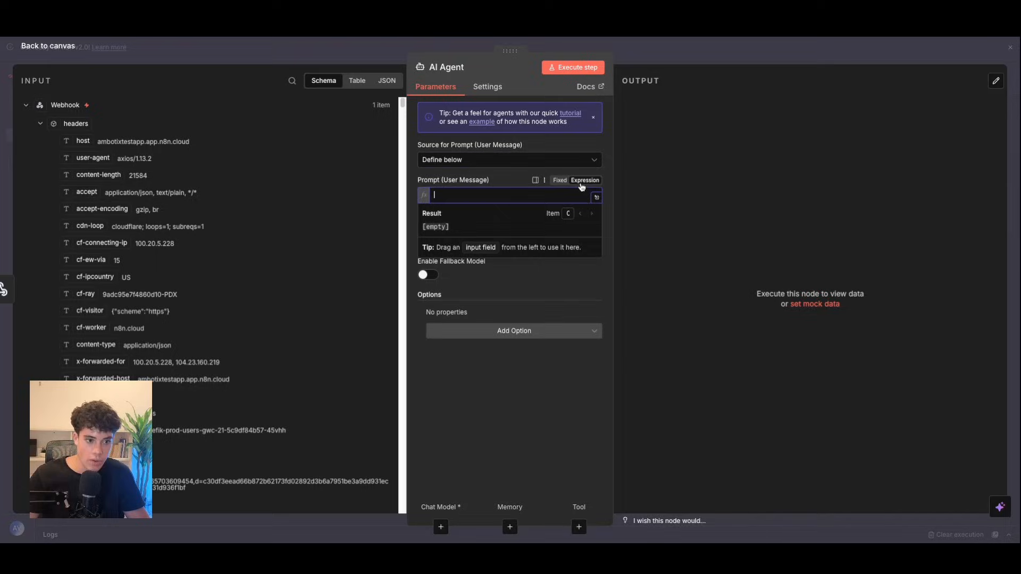
pyautogui.click(600, 201)
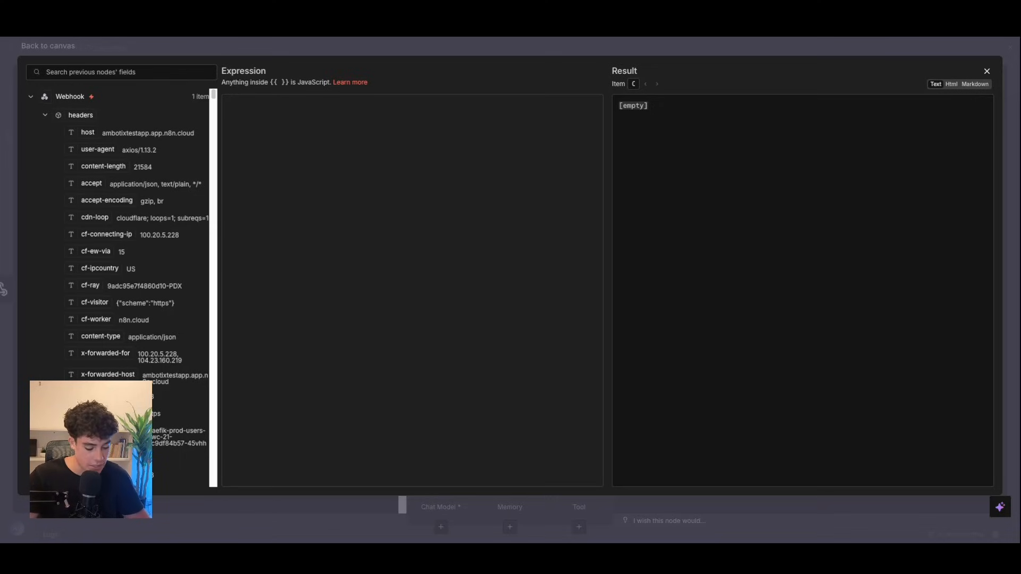
# Step: Paste the '## Your Job' section into the prompt, with a blank line after its heading
pyautogui.click(266, 118)
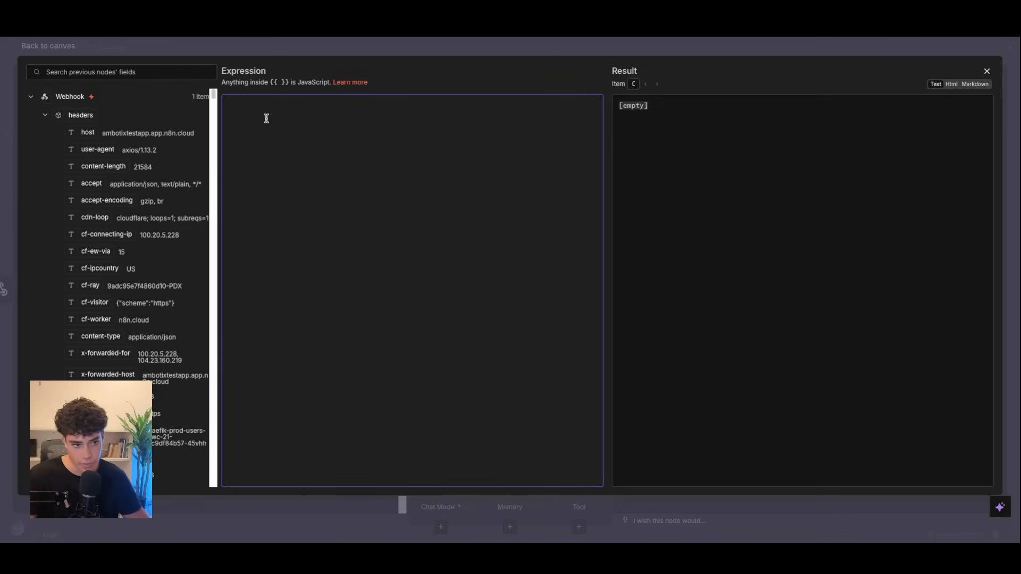
pyautogui.write('## Your Job Check availability for Bright Smiles Dental using the `get_availability` node. You will receive a natural language time request and must return available appointment slots in a conversational format.')
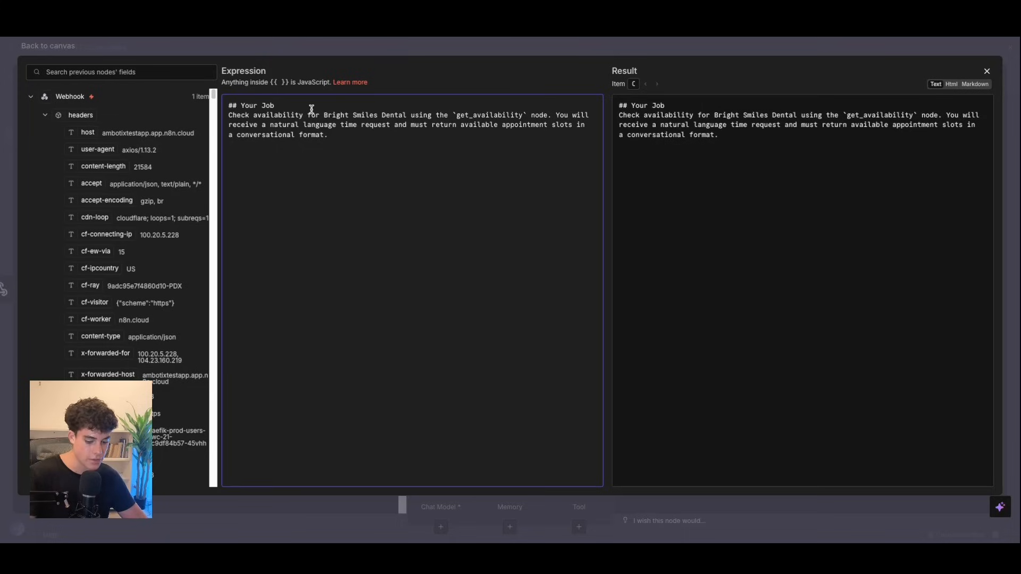
pyautogui.click(312, 109)
pyautogui.press('Return')
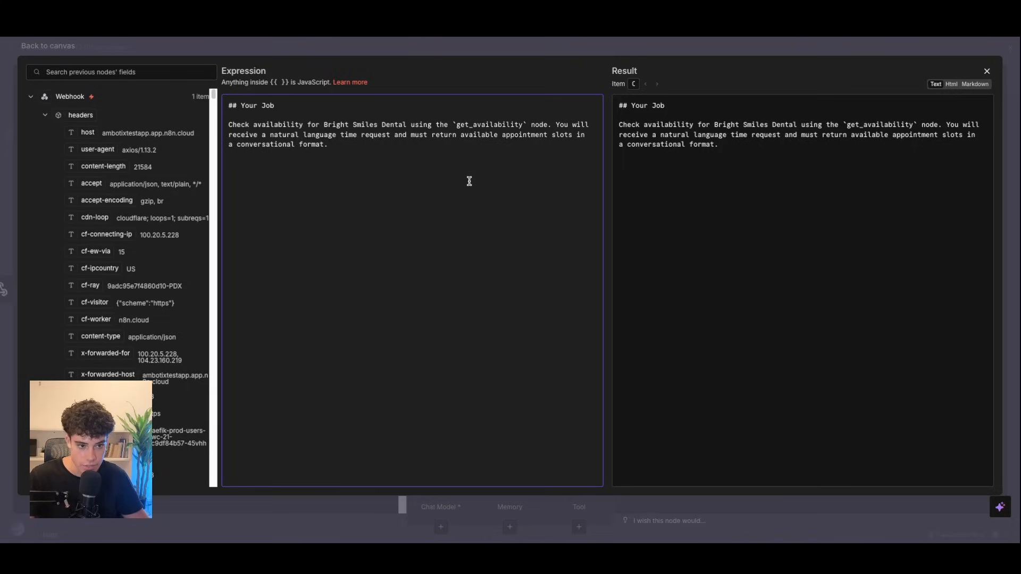
# Step: Add Operating Hours: weekdays 8 AM–7 PM, Saturday 9 AM–4 PM, Sunday closed
pyautogui.click(333, 145)
pyautogui.press('Return')
pyautogui.press('Return')
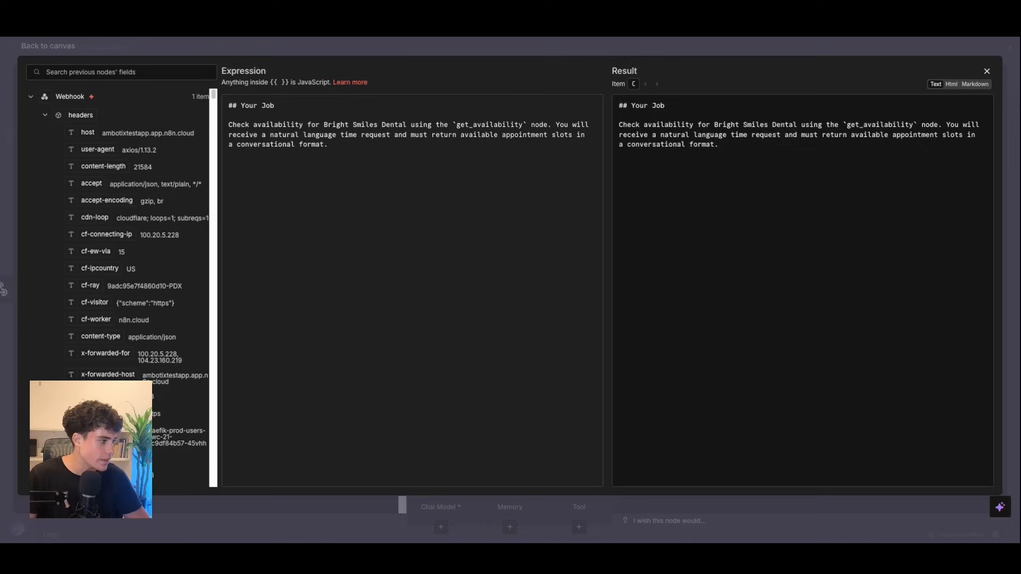
pyautogui.click(269, 164)
pyautogui.write('## Operating Hours - Monday to Friday: 8:00 AM to 7:00 PM - Saturday: 9:00 AM to 4:00 PM - Sunday: CLOSED')
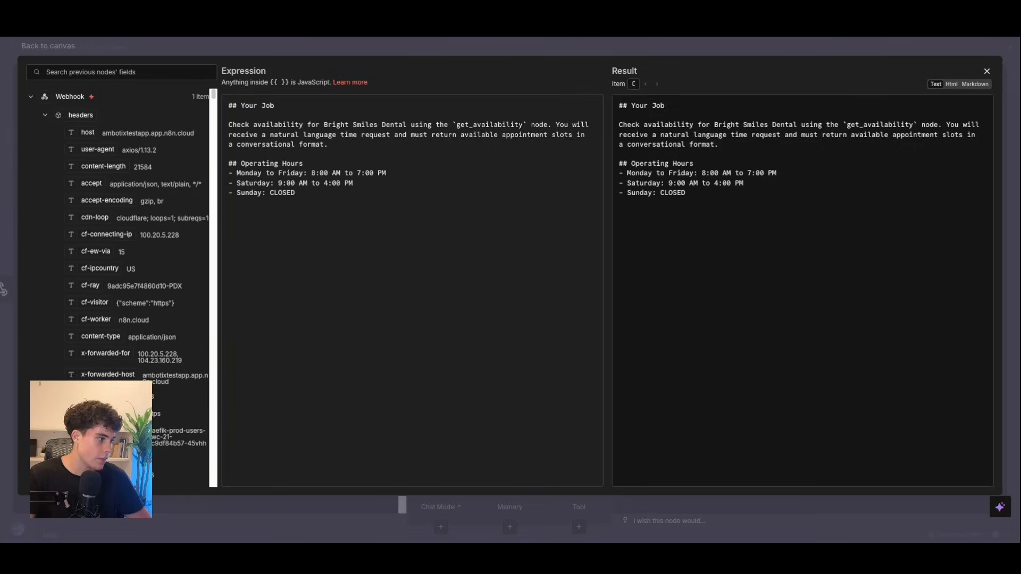
# Step: Add a Booking Information heading with 'Customer requested time:' mapped to body.args.requested_time
pyautogui.click(274, 216)
pyautogui.write('## Booking Information')
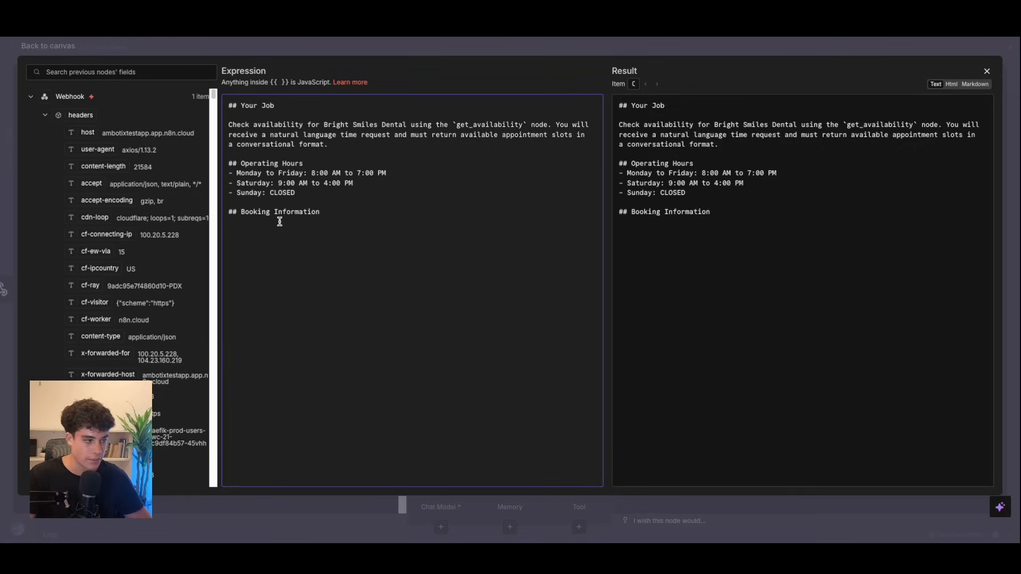
pyautogui.press('Return')
pyautogui.press('Return')
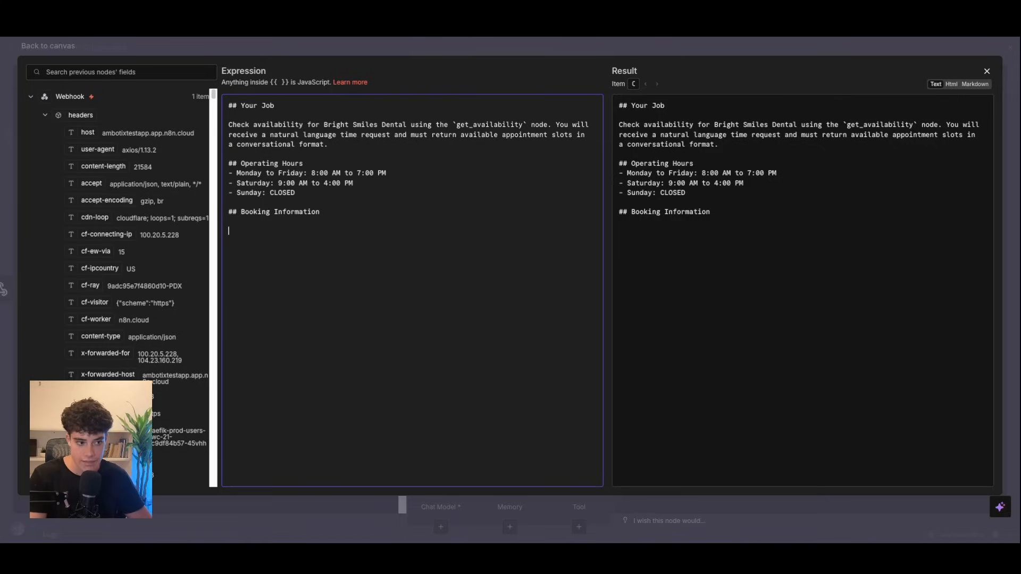
pyautogui.write('Customer ')
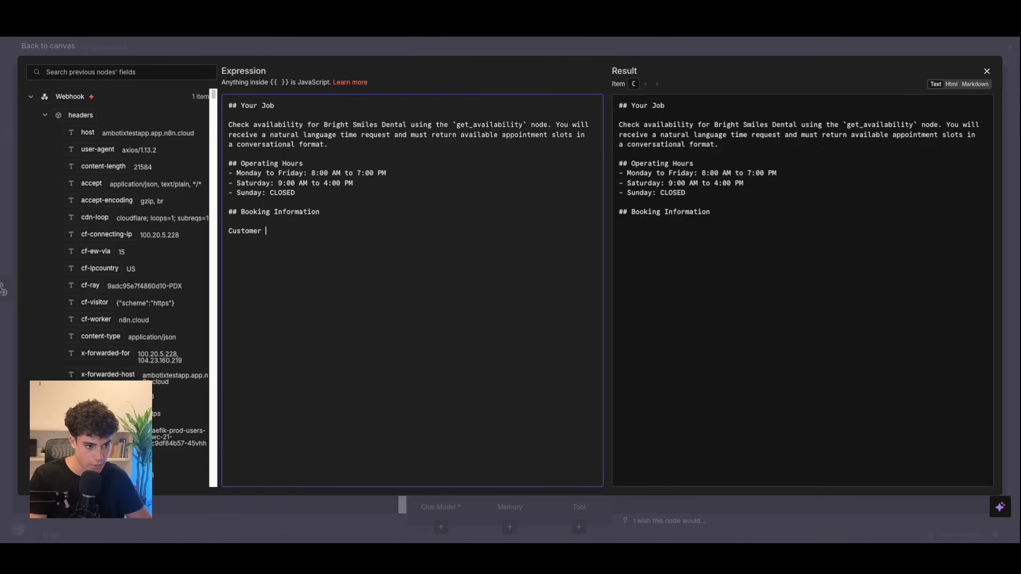
pyautogui.write('requested time')
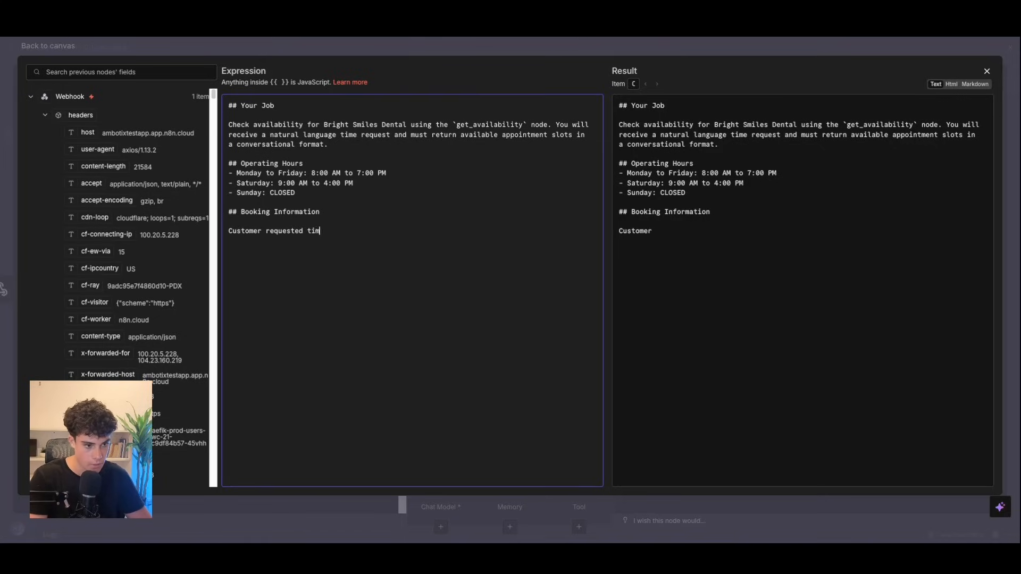
pyautogui.click(45, 114)
pyautogui.click(57, 182)
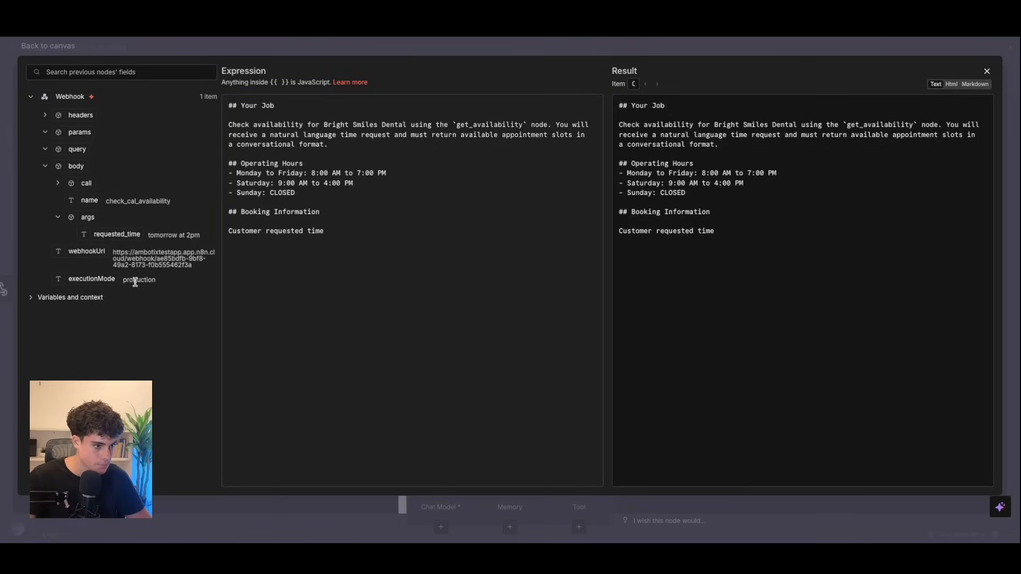
pyautogui.moveTo(120, 234); pyautogui.dragTo(323, 234)
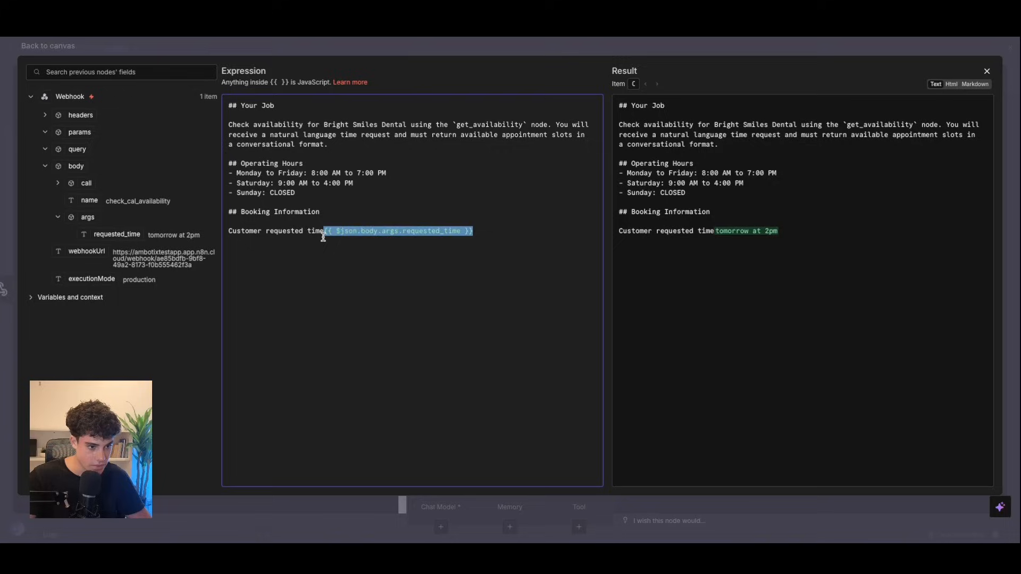
pyautogui.write(':')
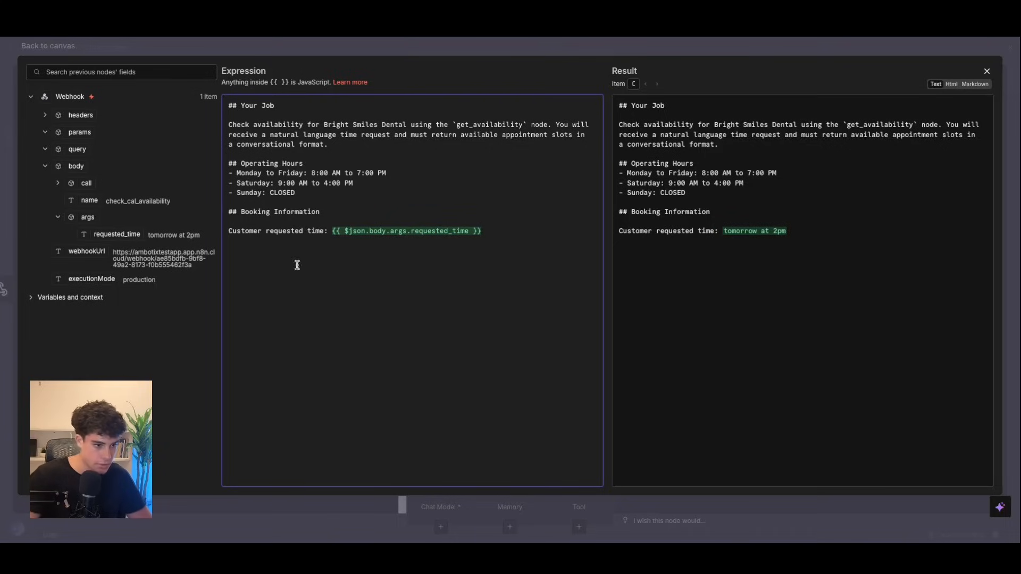
# Step: Add a 'Current time now: {{ $now }}' line below the requested time
pyautogui.click(503, 231)
pyautogui.press('Return')
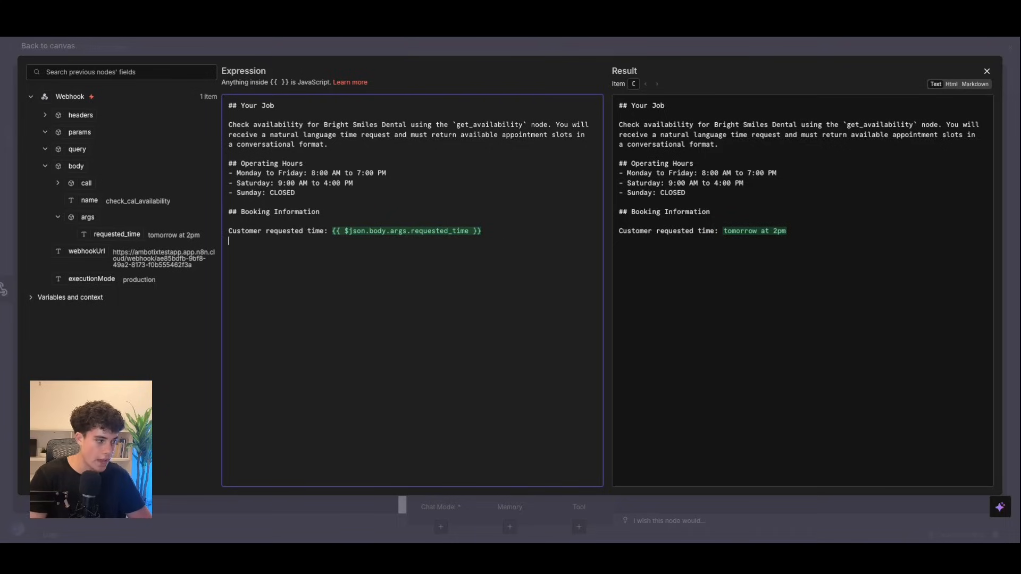
pyautogui.write('Current')
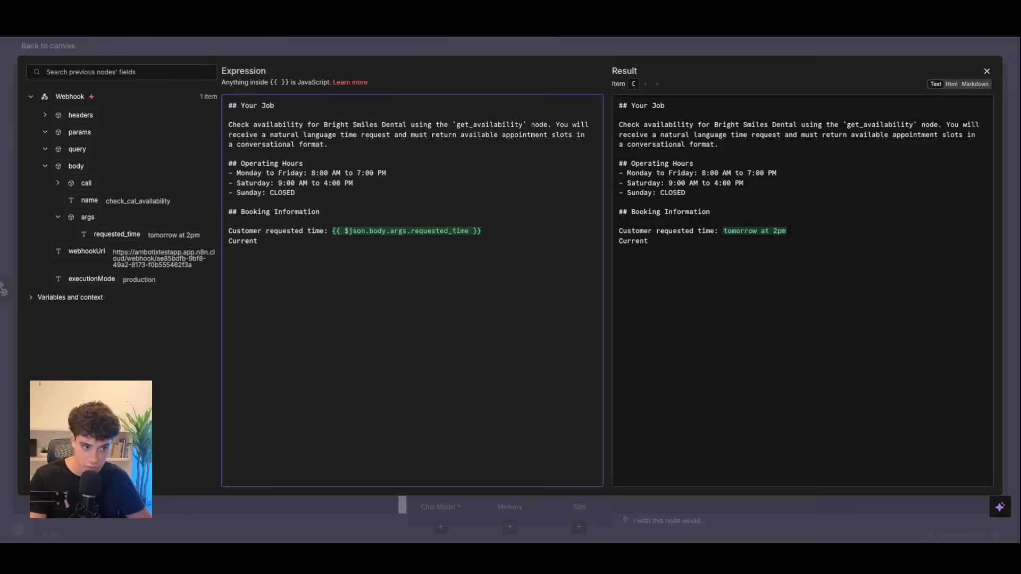
pyautogui.write(' tiem now')
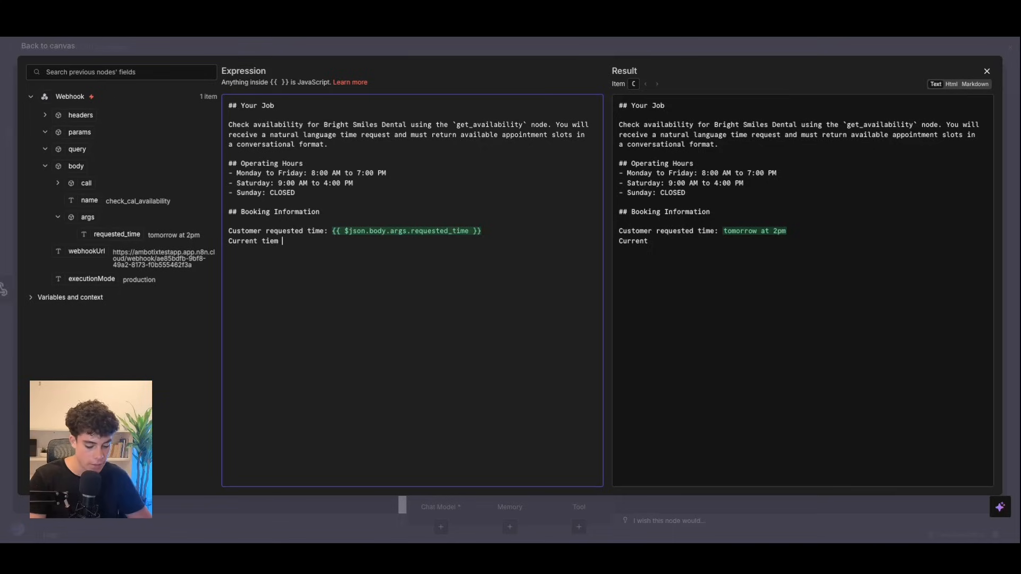
pyautogui.write(':')
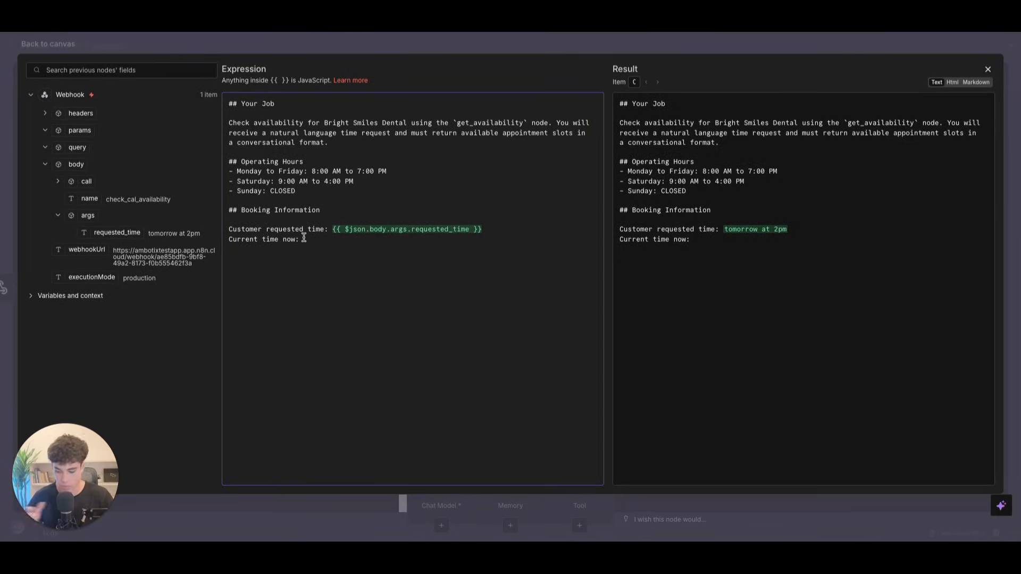
pyautogui.write('{{ $now')
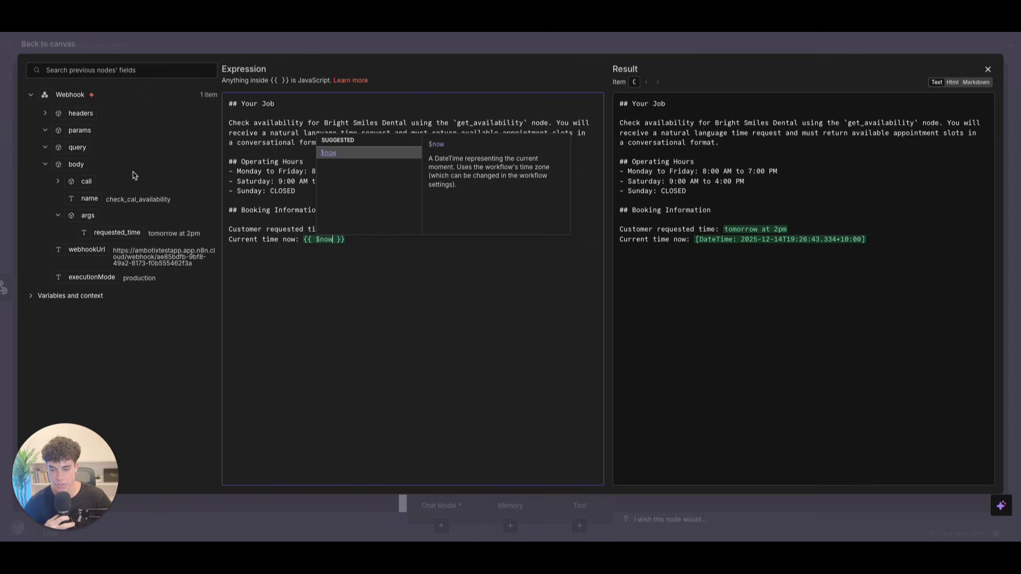
pyautogui.click(311, 319)
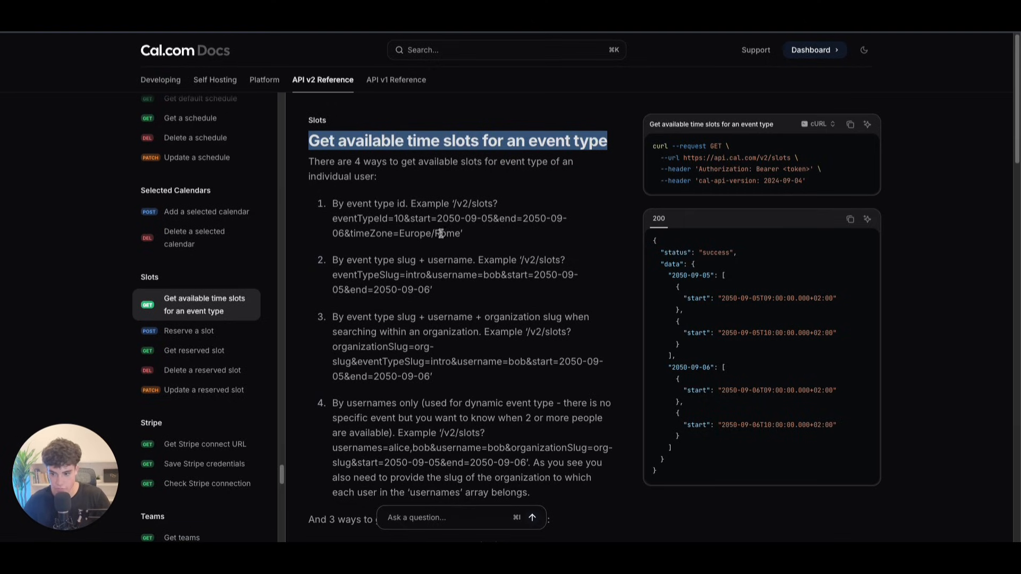
# Step: Review the Cal.com 'Get available time slots for an event type' reference and clear the title highlight
pyautogui.scroll(-2, 442, 232)
pyautogui.scroll(2, 442, 232)
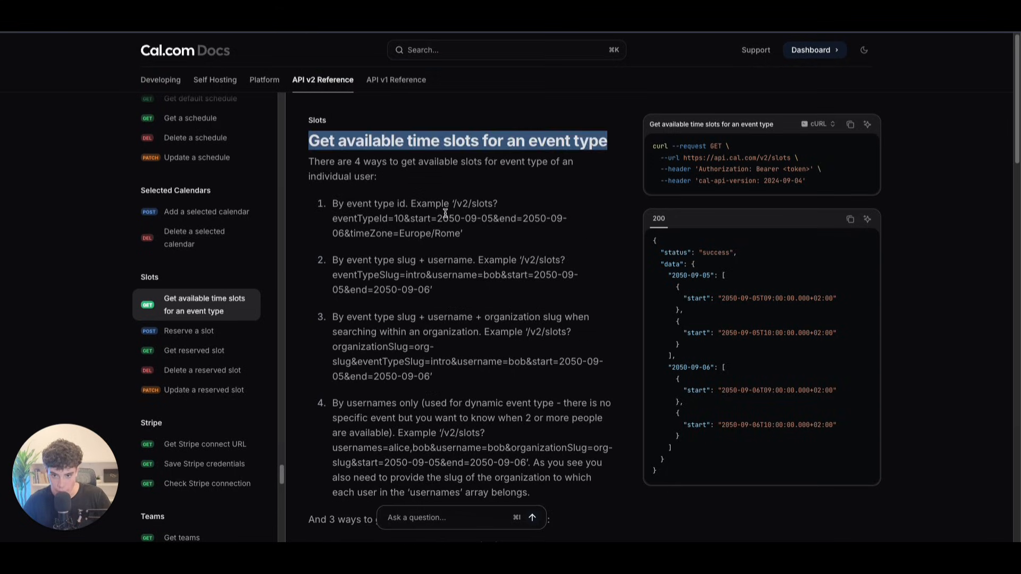
pyautogui.click(763, 309)
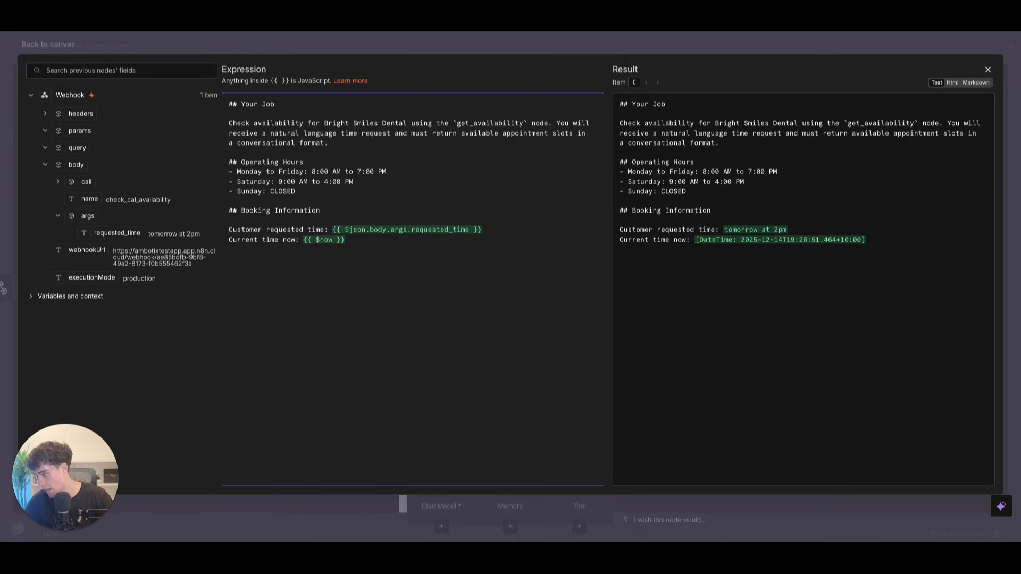
# Step: Paste the Your Process Step 1 block for parsing the requested time below the current time line
pyautogui.click(269, 303)
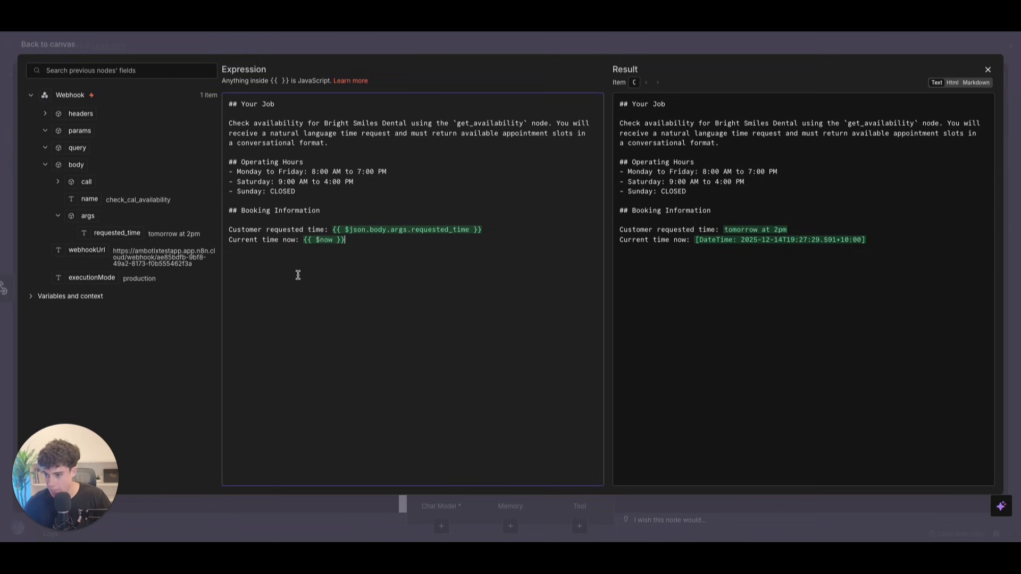
pyautogui.press('Return')
pyautogui.press('Return')
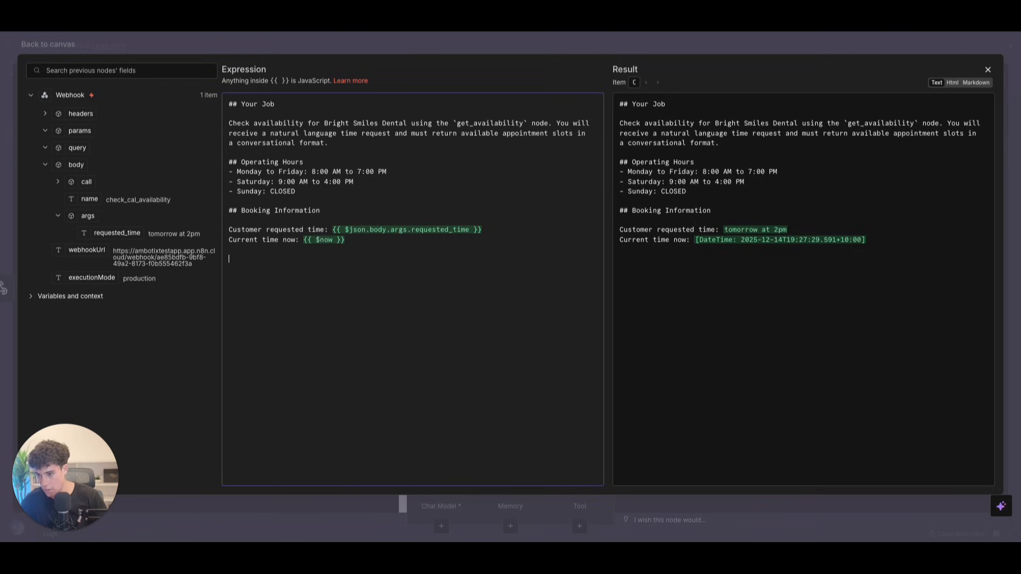
pyautogui.write('# Your Process  ### Step 1: Parse the Requested Time  Figure out what specific date and time the user wants by using the requested time ({{ $json.body.args.requested_time }}) and the current time now ({{ $now }}).  **Examples:** - Current: Thursday, Dec 12, 2025, 8:30 PM - "tomorrow at 2pm" → Friday, Dec 13, 2025 at 2:00 PM - "next Wednesday at 10am" → Wednesday, Dec 18, 2025 at 10:00 AM - "Monday at 3pm" → Monday, Dec 16, 2025 at 3:00 PM')
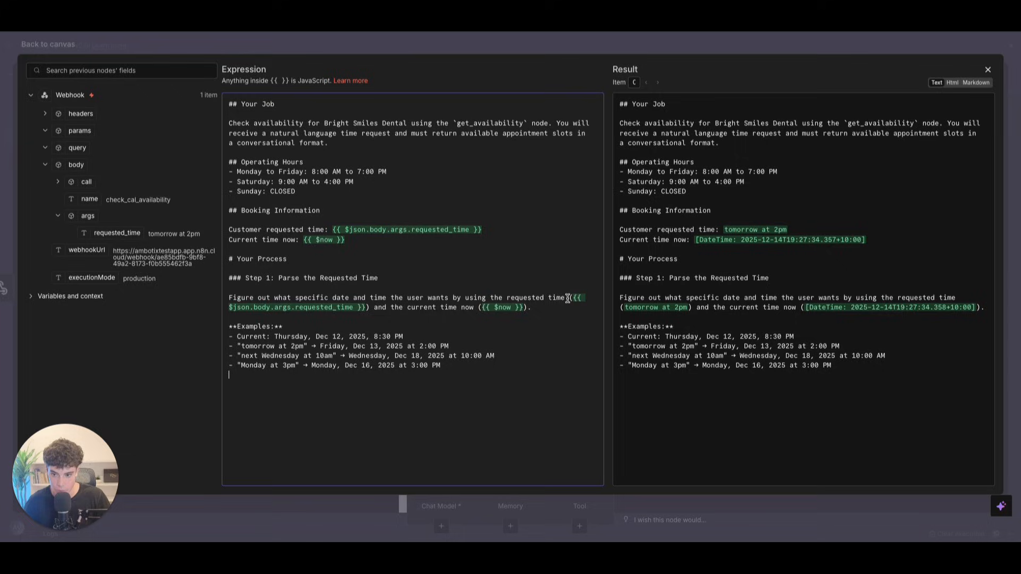
pyautogui.moveTo(569, 299); pyautogui.dragTo(574, 307)
pyautogui.click(569, 314)
# Step: Check the four example conversions, then paste the Step 2 First Search instructions below them
pyautogui.click(287, 325)
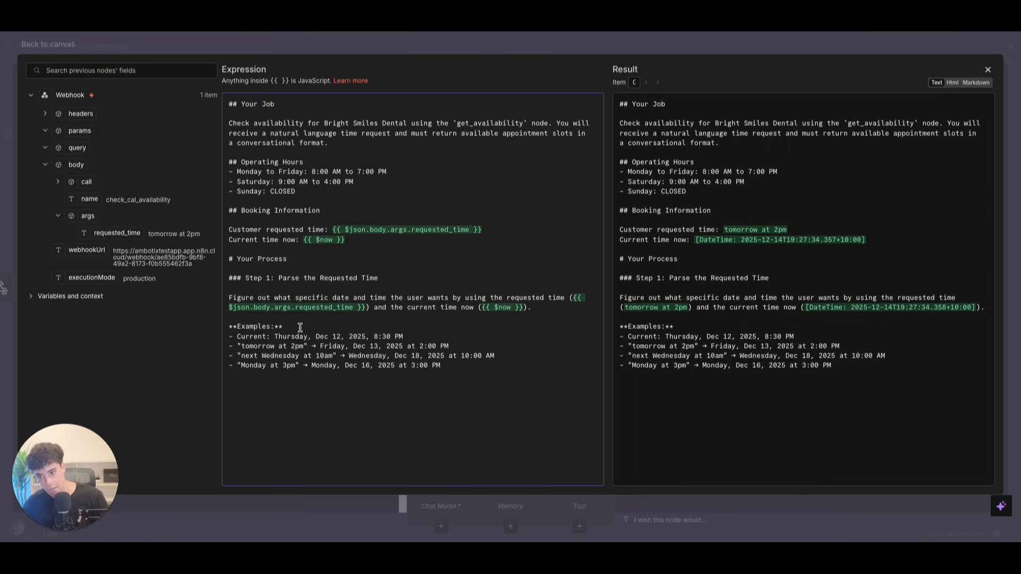
pyautogui.moveTo(275, 337); pyautogui.dragTo(411, 337)
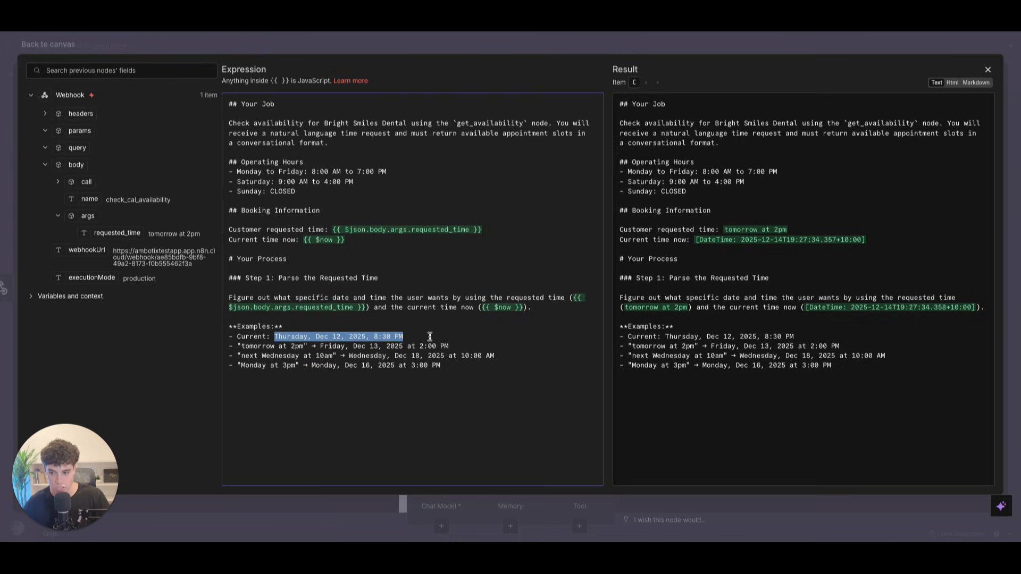
pyautogui.click(435, 337)
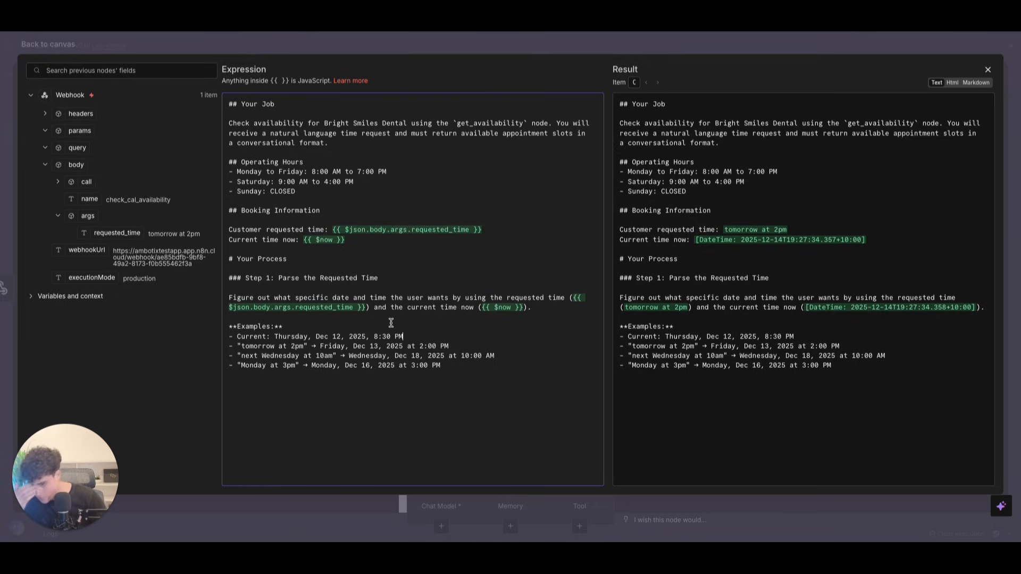
pyautogui.click(451, 365)
pyautogui.press('Return')
pyautogui.press('Return')
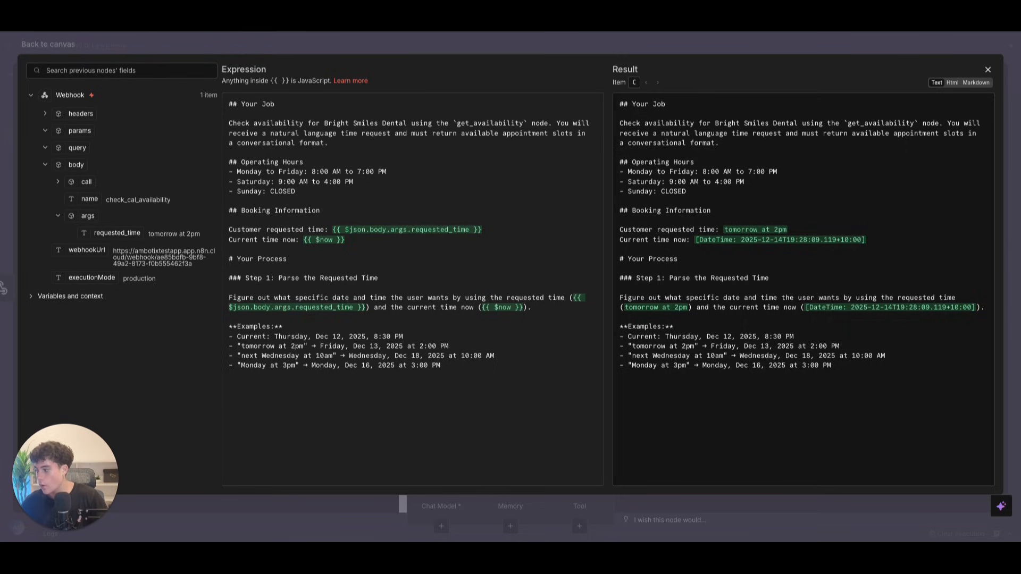
pyautogui.click(258, 419)
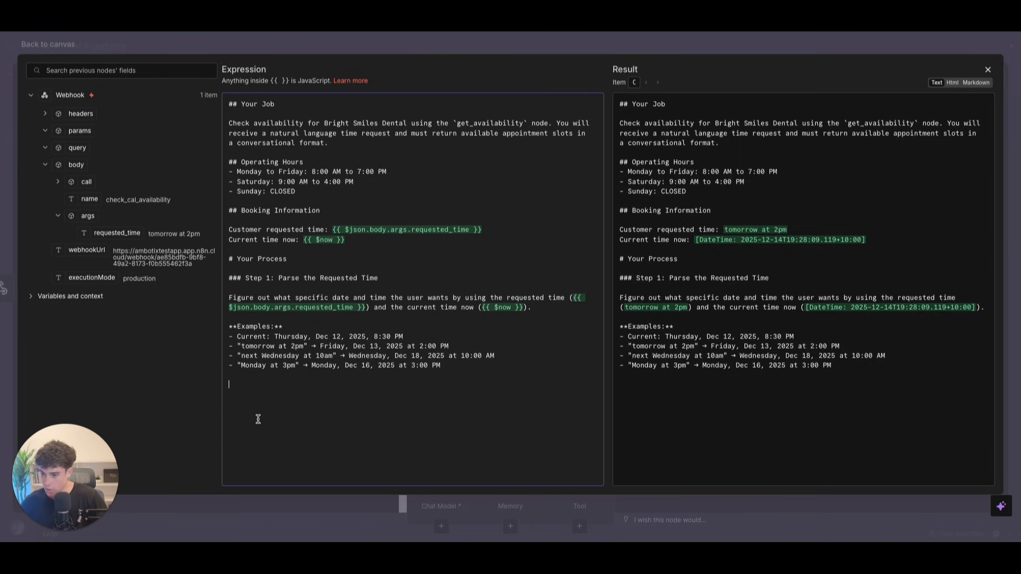
pyautogui.write('### Step 2: First Search - Check ONLY the Requested Time  **Search the exact 1-hour slot they requested.**  **Timezone Conversion:** Australia/Brisbane = UTC+10 (subtract 10 hours)  **Format required:** `YYYY-MM-DDTHH:MM:SS.000Z`  **Example:** User wants Friday, Dec 13 at 2pm: - Requested slot: 2pm-3pm Brisbane - Convert to UTC: 4am-5am UTC  **First search parameters by using the `get_availability` tool.** -  you must define the start and end date in the required format.  **Example:** start: 2025-12-13T04:00:00.000Z   end: 2025-12-13T05:00:00.000Z  **Result** - 2pm slot is available ✓  - Convert UTC results back to Brisbane time (add 10 hours) and return a conversational message.')
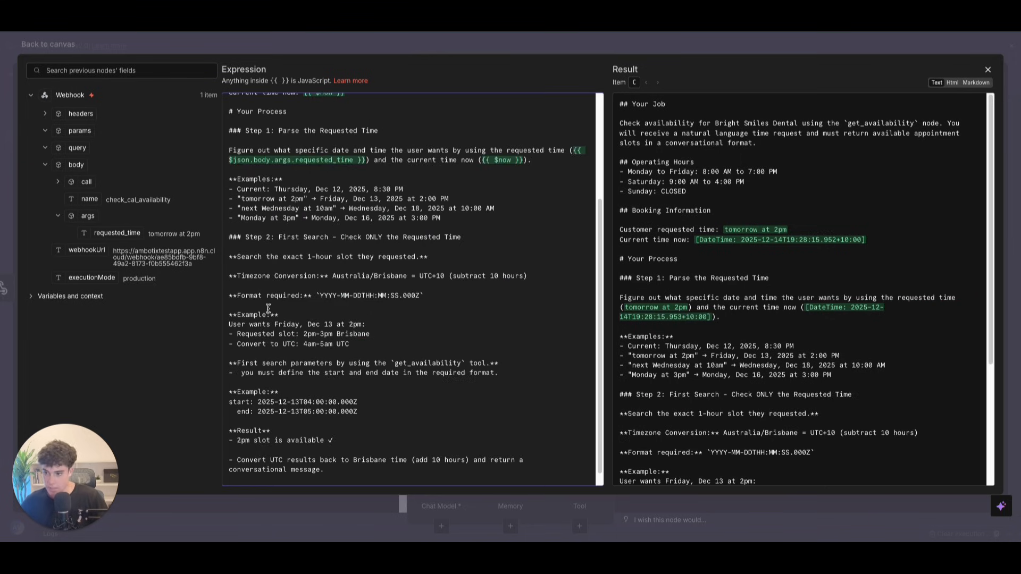
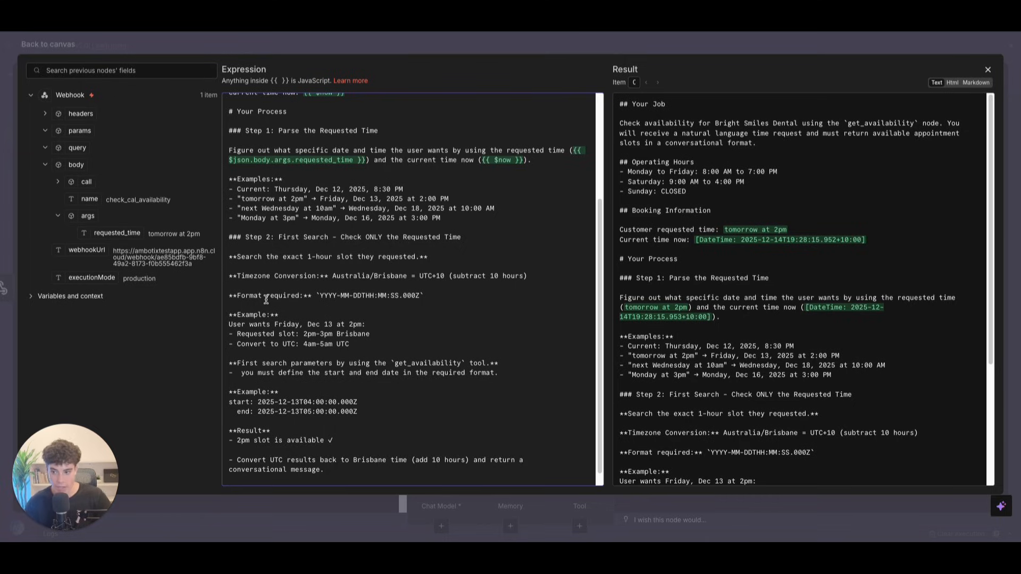
# Step: Review the prompt's timestamp format, Friday 2pm example and the example start and end times
pyautogui.moveTo(313, 296); pyautogui.dragTo(456, 296)
pyautogui.click(455, 295)
pyautogui.moveTo(233, 314); pyautogui.dragTo(404, 346)
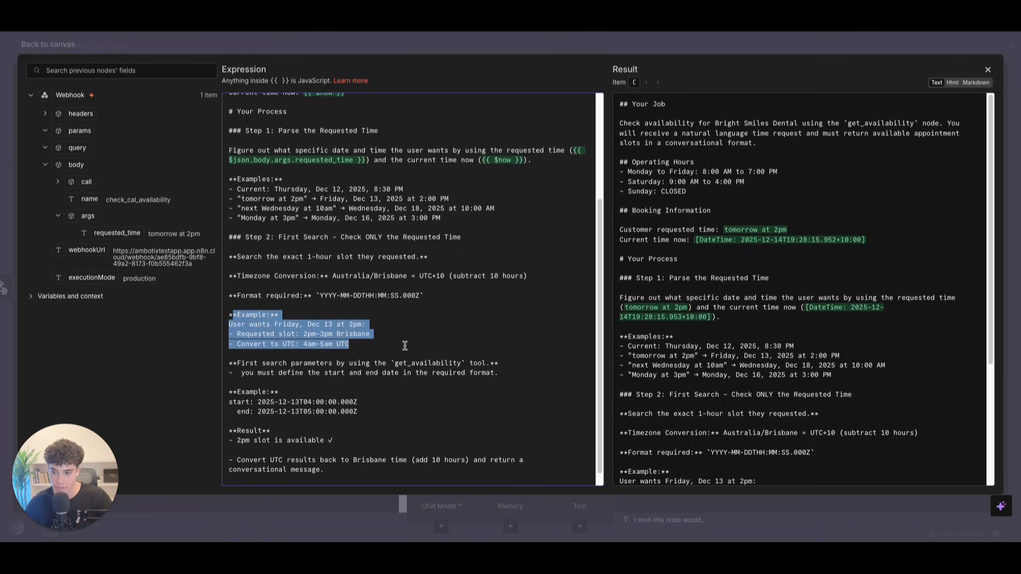
pyautogui.click(404, 346)
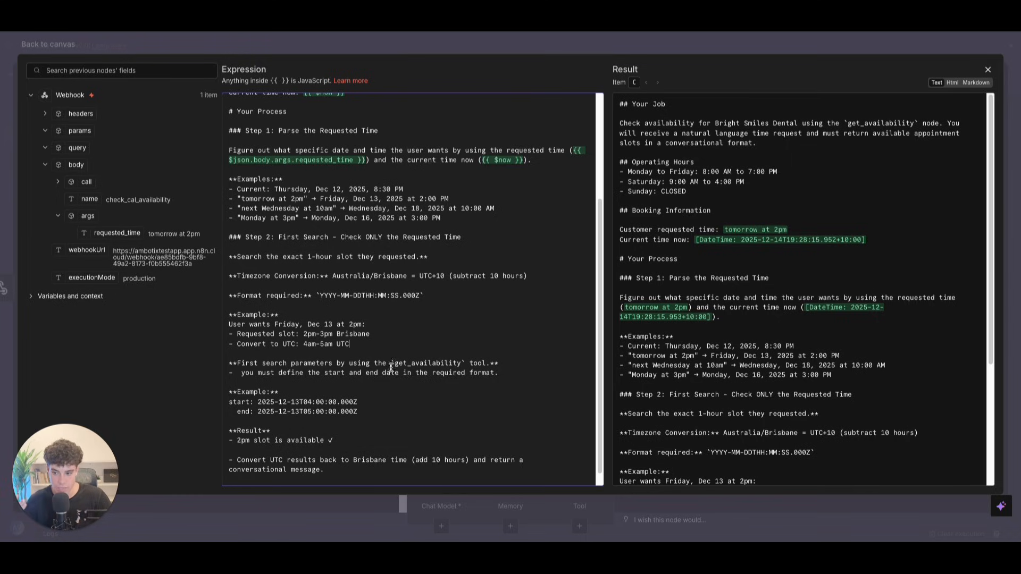
pyautogui.click(499, 364)
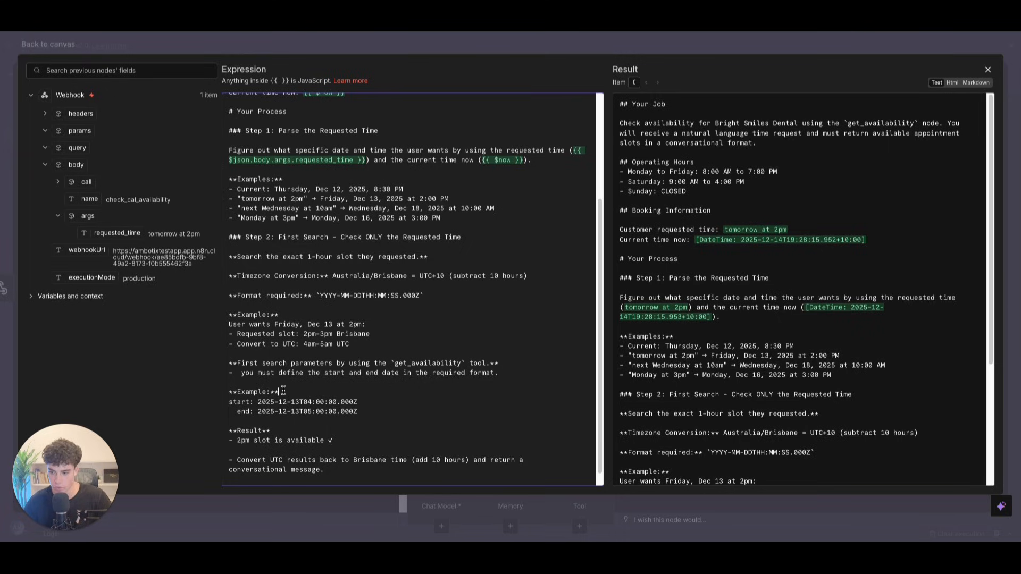
pyautogui.moveTo(245, 392); pyautogui.dragTo(320, 409)
pyautogui.click(323, 407)
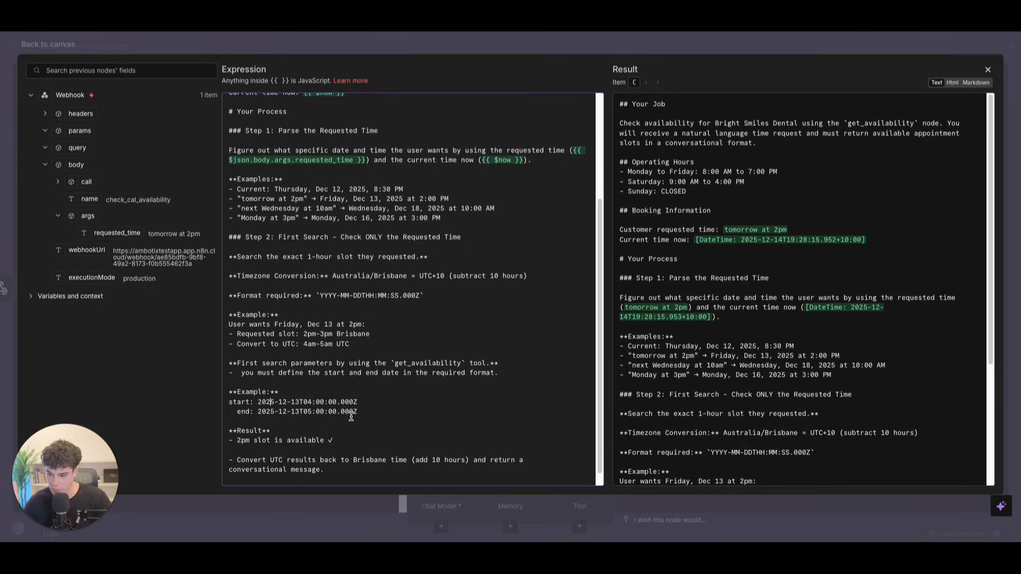
pyautogui.scroll(-1, 328, 402)
pyautogui.click(286, 418)
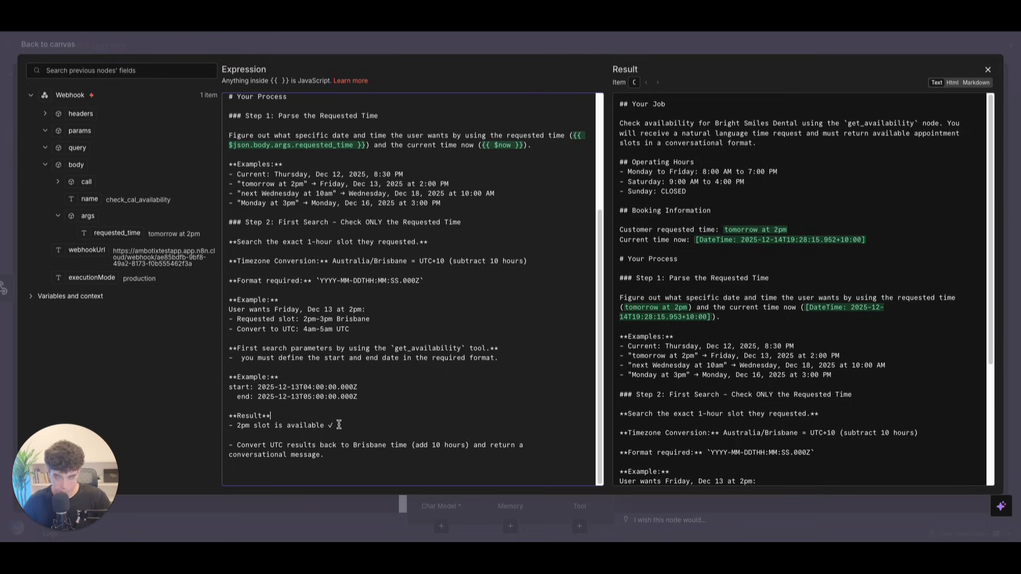
# Step: Paste the Outputs, Examples and Critical Rules block at the end of the agent's prompt
pyautogui.click(328, 455)
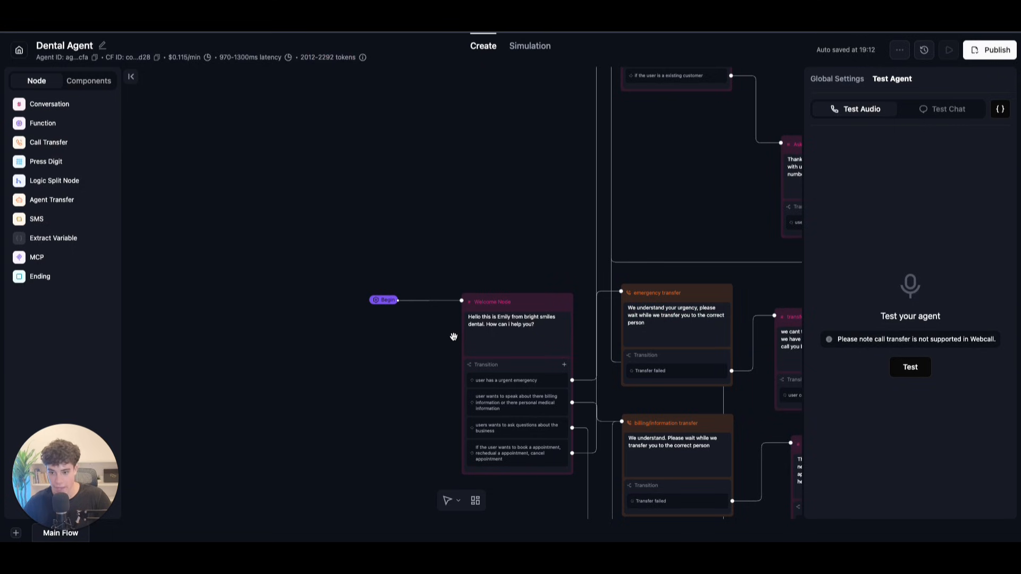
pyautogui.moveTo(484, 201); pyautogui.dragTo(375, 148)
pyautogui.scroll(-3, 615, 160)
pyautogui.moveTo(574, 170); pyautogui.dragTo(410, 270)
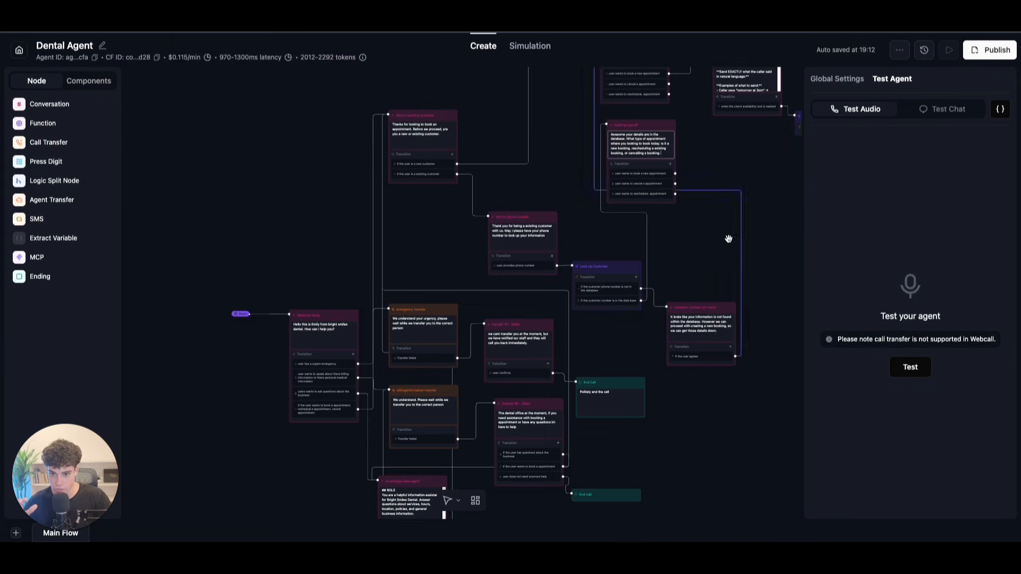
pyautogui.moveTo(702, 233); pyautogui.dragTo(611, 300)
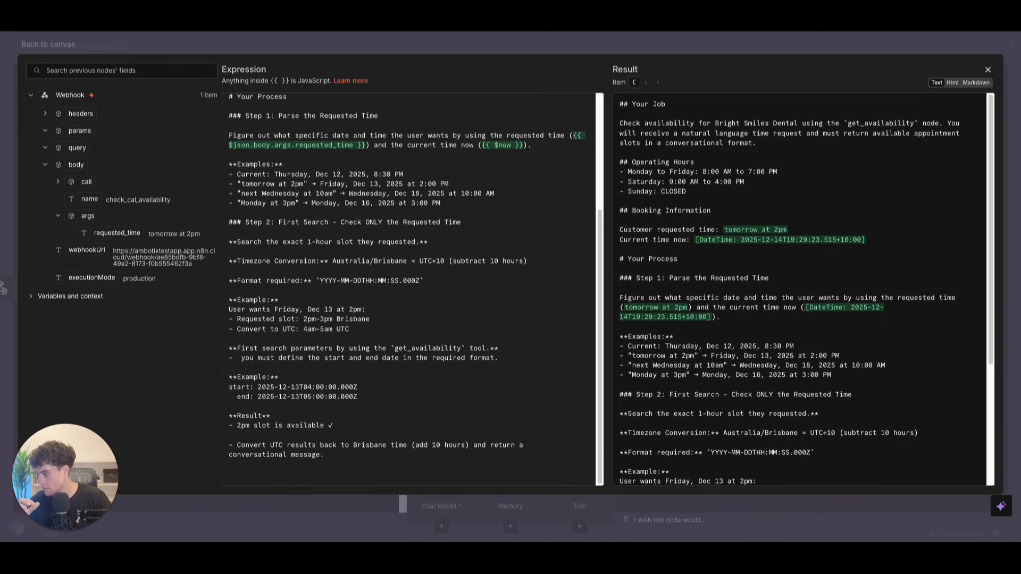
pyautogui.click(275, 476)
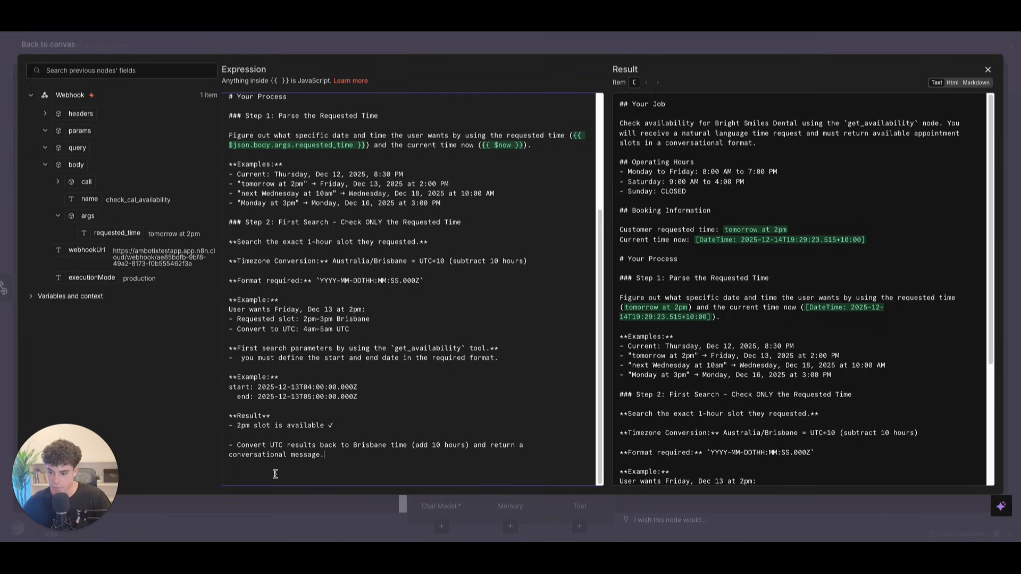
pyautogui.hotkey('ctrl', 'v')
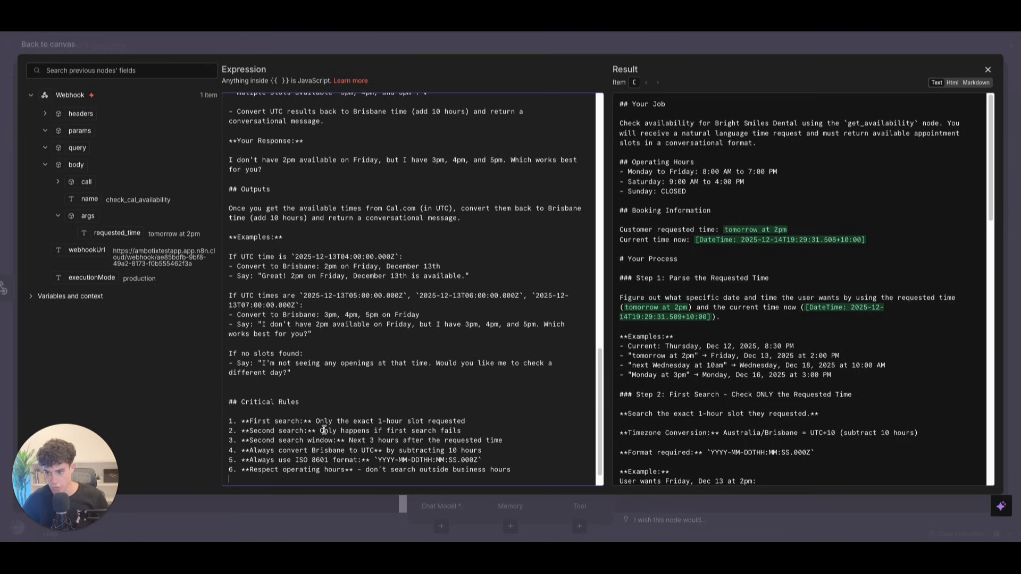
pyautogui.scroll(7, 264, 255)
pyautogui.scroll(2, 263, 255)
pyautogui.click(240, 353)
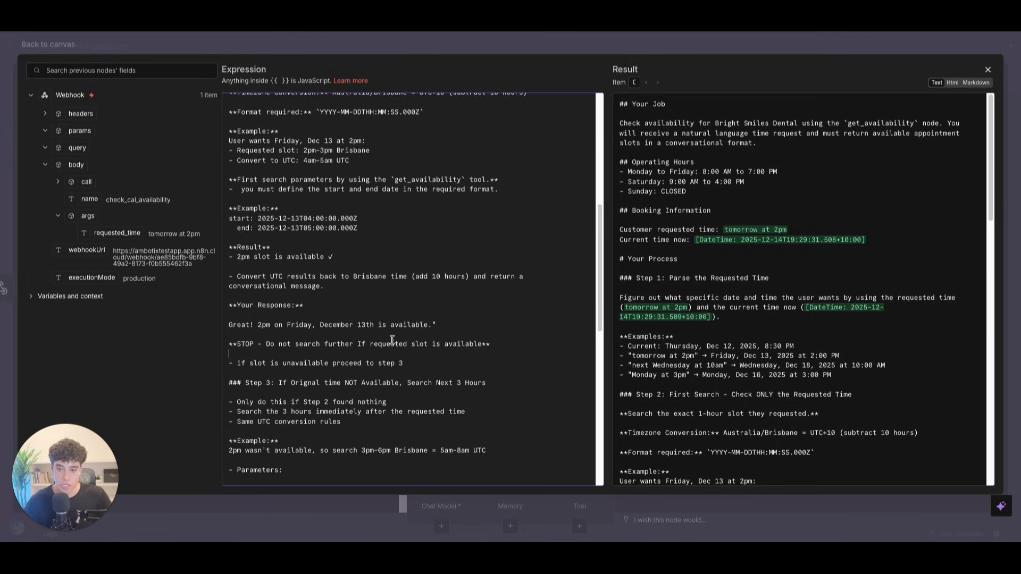
pyautogui.scroll(-5, 392, 339)
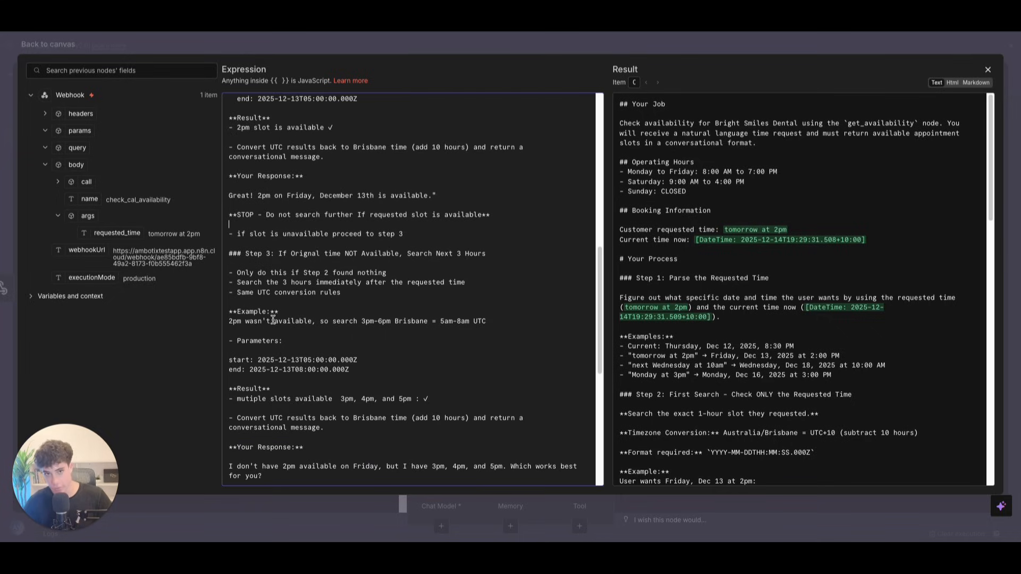
pyautogui.moveTo(237, 341); pyautogui.dragTo(369, 373)
pyautogui.scroll(-1, 330, 372)
pyautogui.click(296, 370)
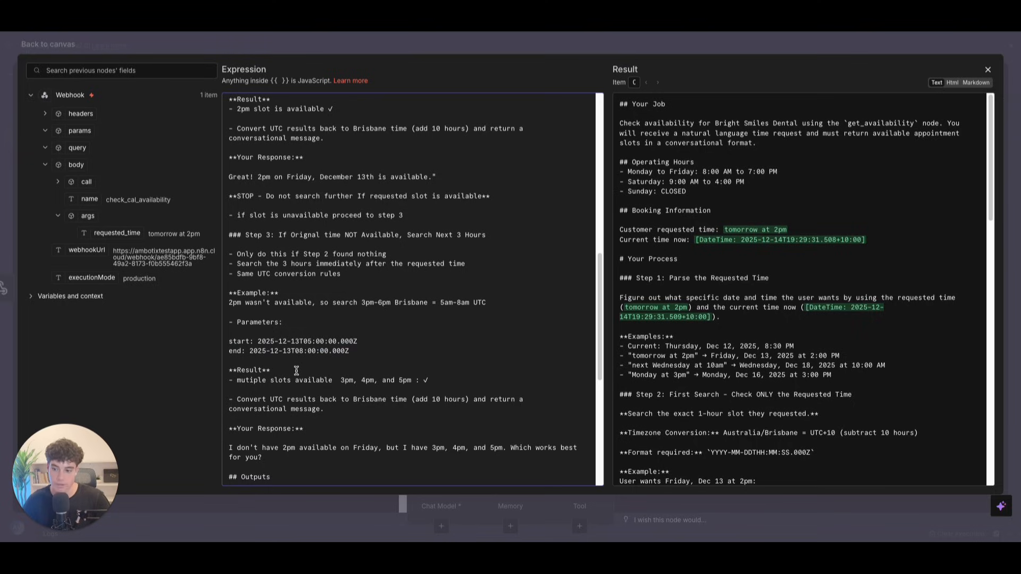
pyautogui.scroll(-3, 296, 371)
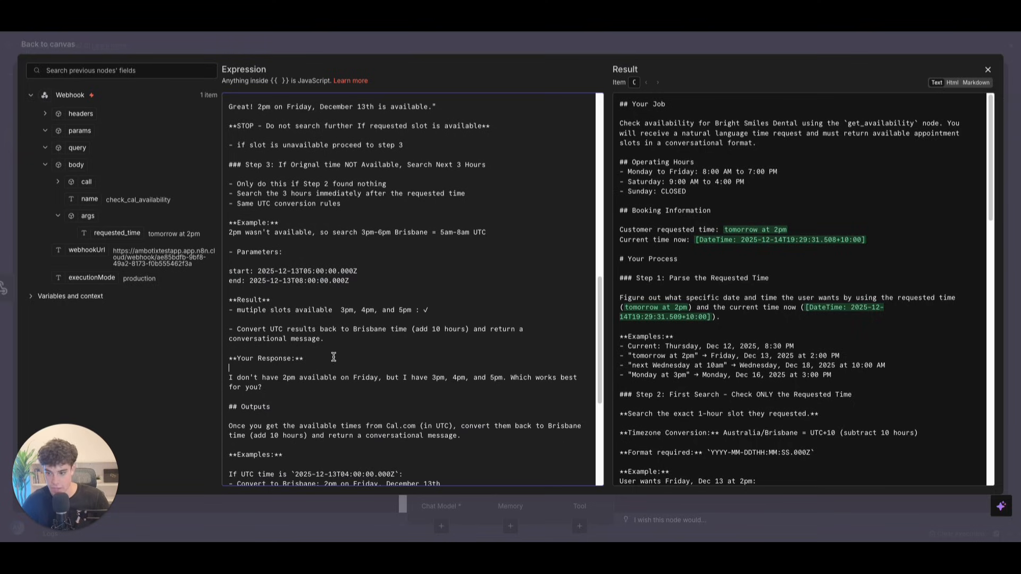
pyautogui.moveTo(276, 394); pyautogui.dragTo(224, 359)
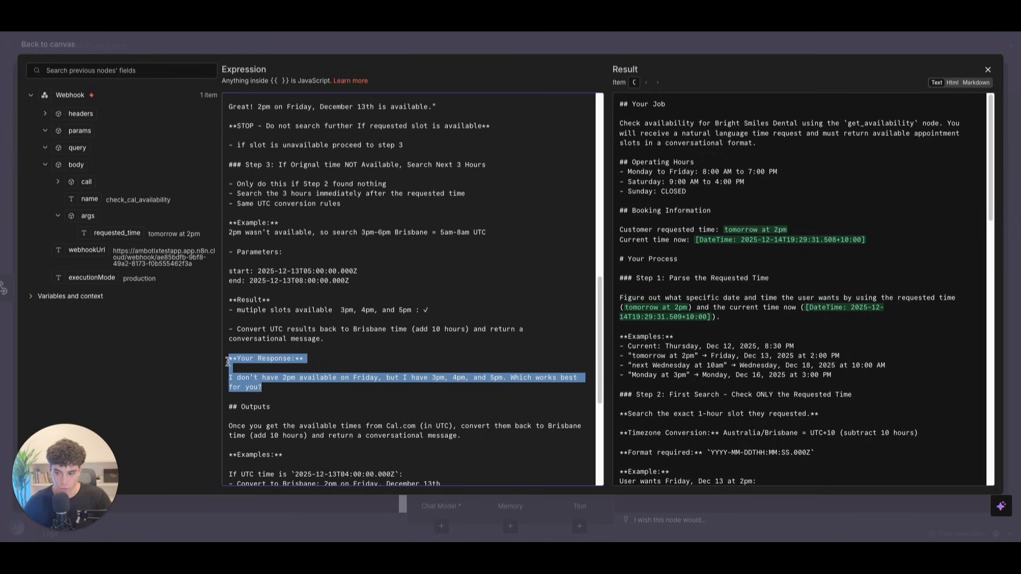
pyautogui.click(276, 384)
pyautogui.scroll(-1, 278, 385)
pyautogui.scroll(-2, 277, 385)
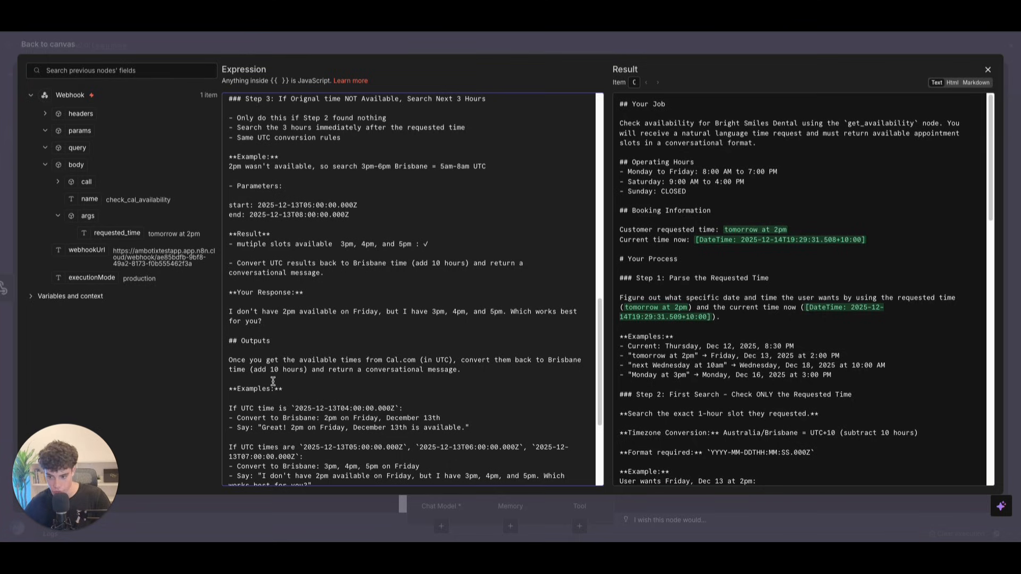
# Step: Review the Examples section's UTC-to-Brisbane conversion lines and the sample 'Great! 2pm' reply
pyautogui.scroll(-1, 272, 381)
pyautogui.moveTo(232, 369); pyautogui.dragTo(408, 385)
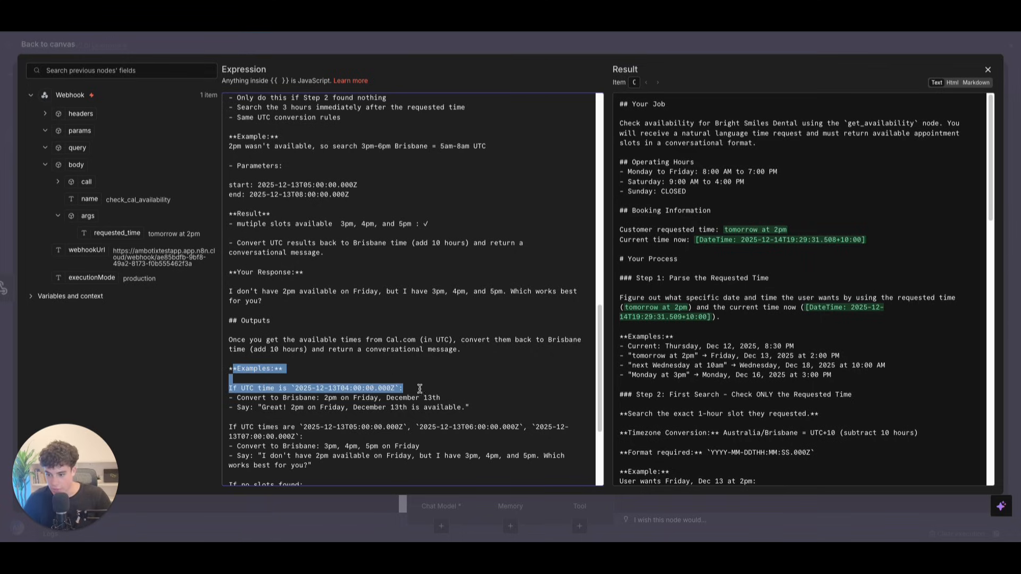
pyautogui.click(424, 391)
pyautogui.moveTo(296, 389); pyautogui.dragTo(451, 390)
pyautogui.moveTo(284, 396); pyautogui.dragTo(471, 391)
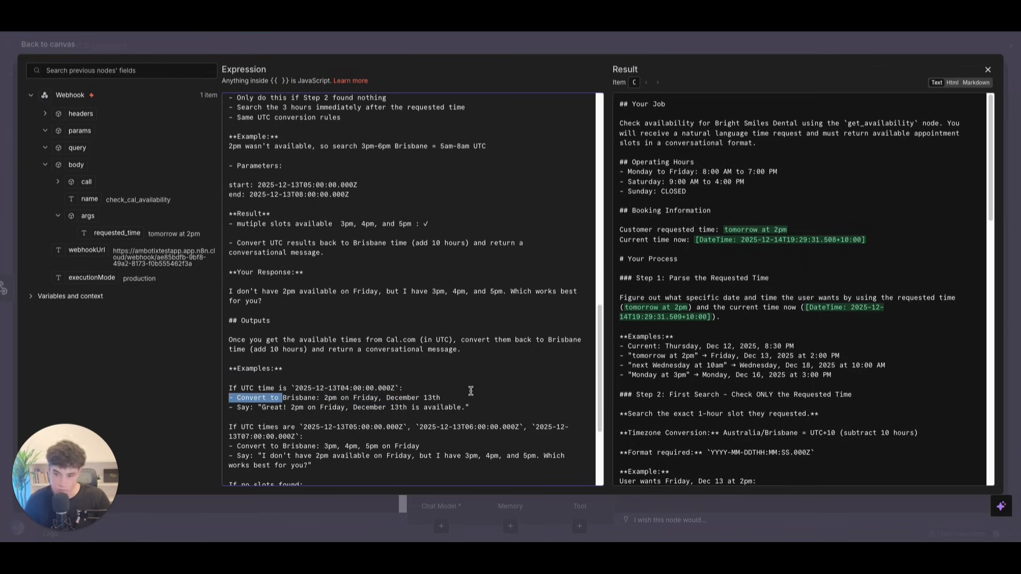
pyautogui.moveTo(258, 408); pyautogui.dragTo(470, 408)
# Step: Read through the numbered Critical Rules section of the prompt
pyautogui.scroll(-3, 468, 408)
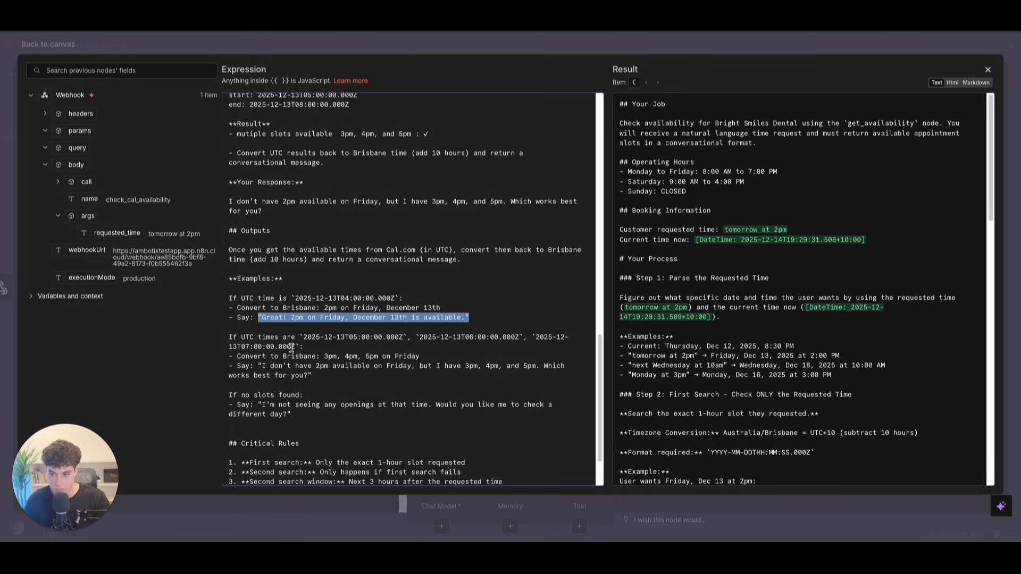
pyautogui.scroll(-2, 291, 348)
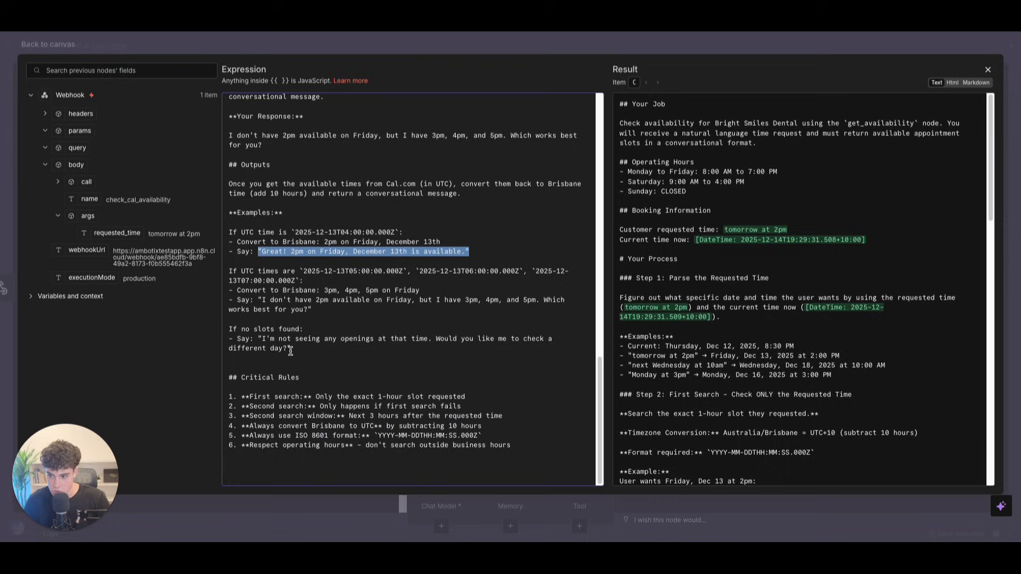
pyautogui.moveTo(241, 377); pyautogui.dragTo(381, 375)
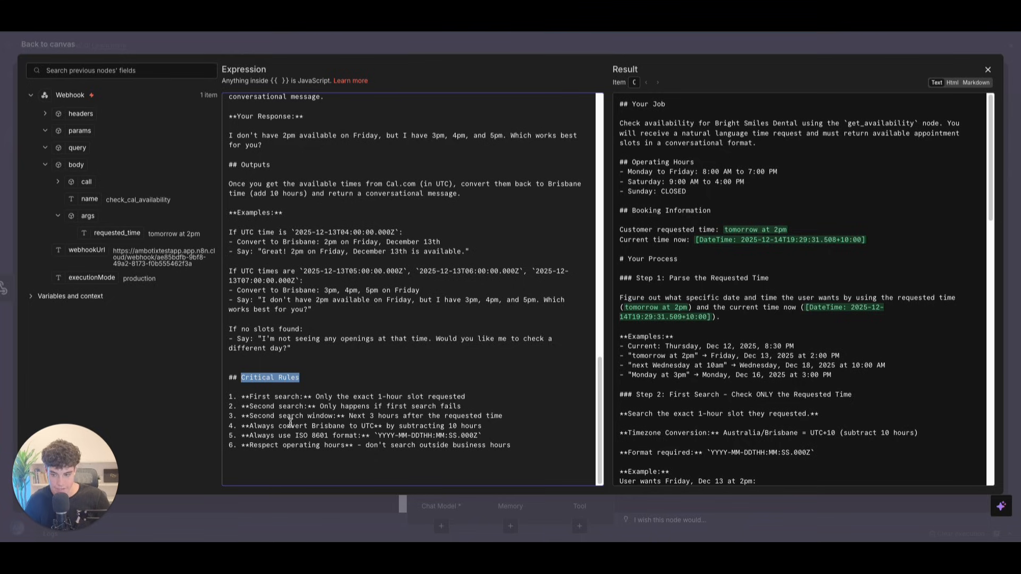
pyautogui.scroll(6, 292, 314)
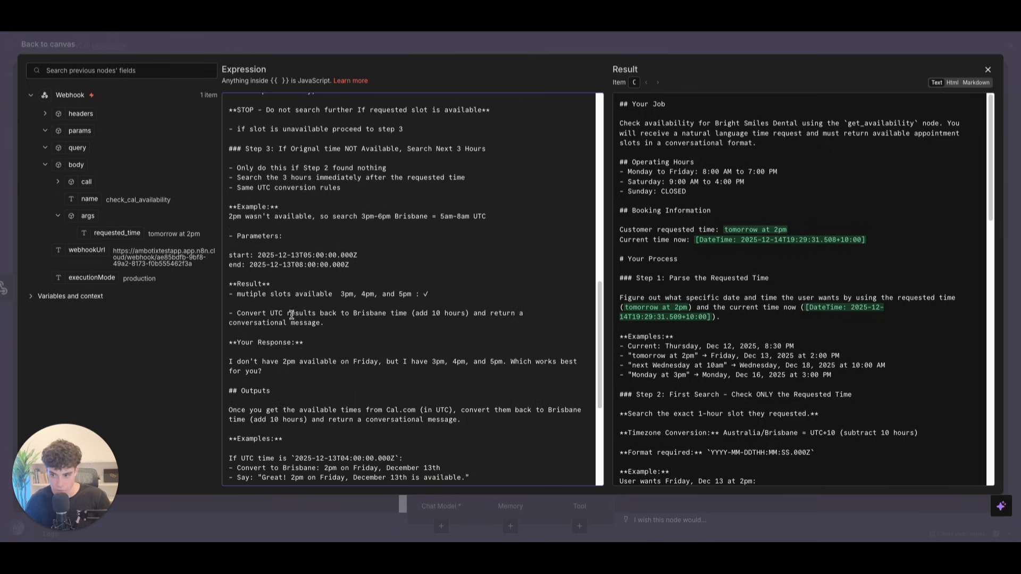
pyautogui.scroll(-6, 353, 264)
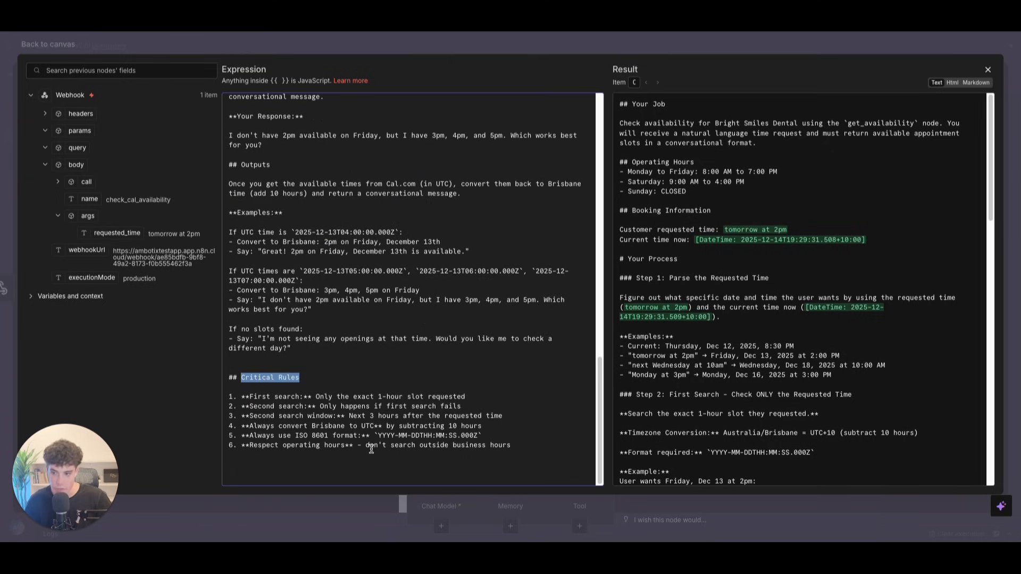
pyautogui.click(499, 437)
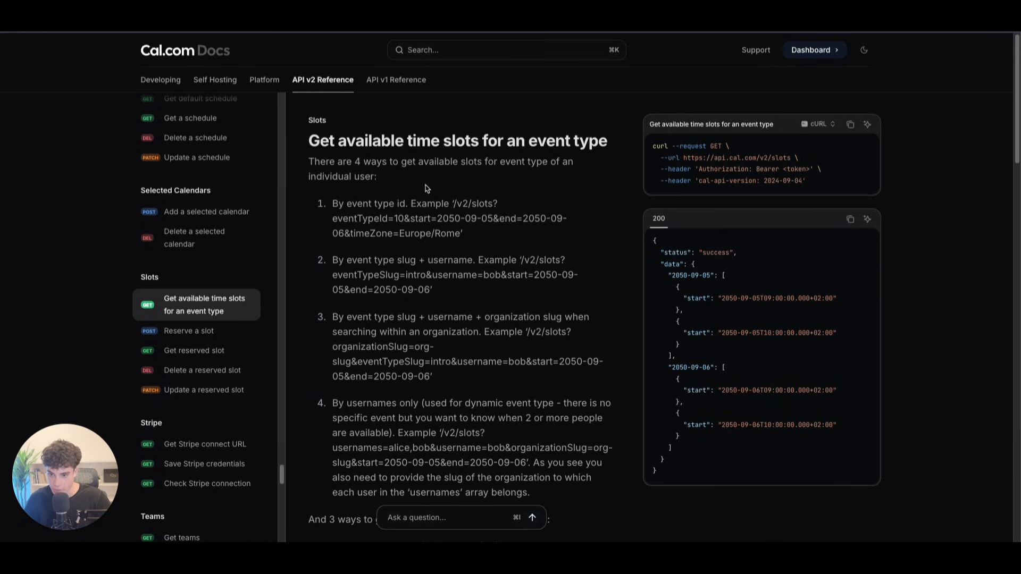
pyautogui.scroll(-4, 505, 228)
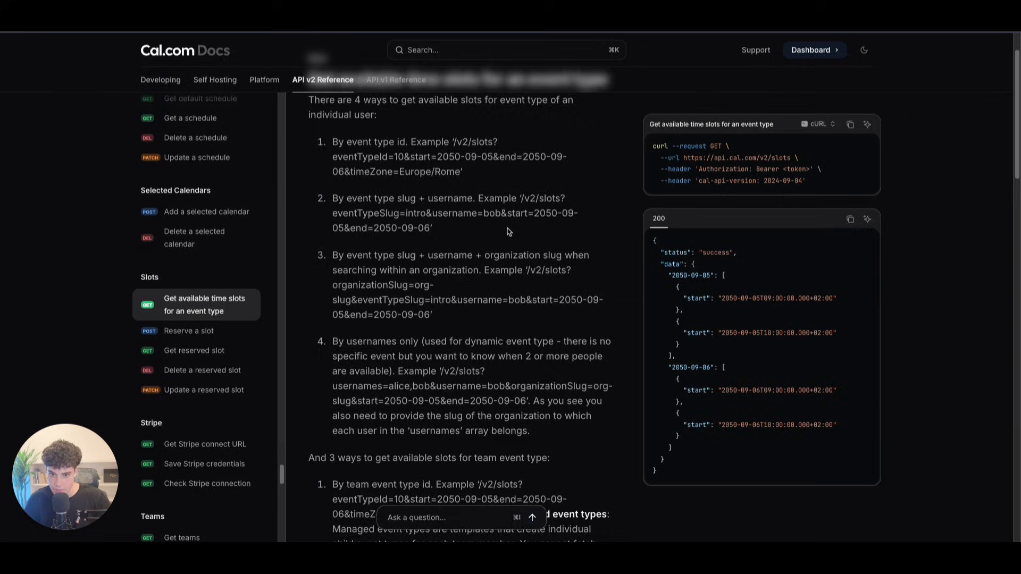
# Step: Check the start-time format of the first slot in the 200 response, then return to n8n
pyautogui.scroll(-10, 505, 229)
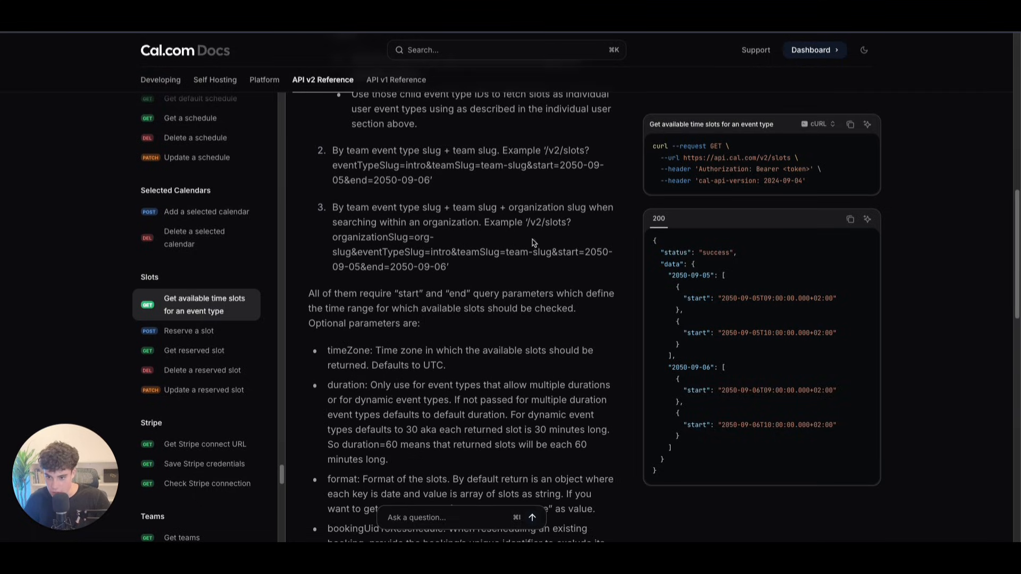
pyautogui.scroll(-4, 445, 271)
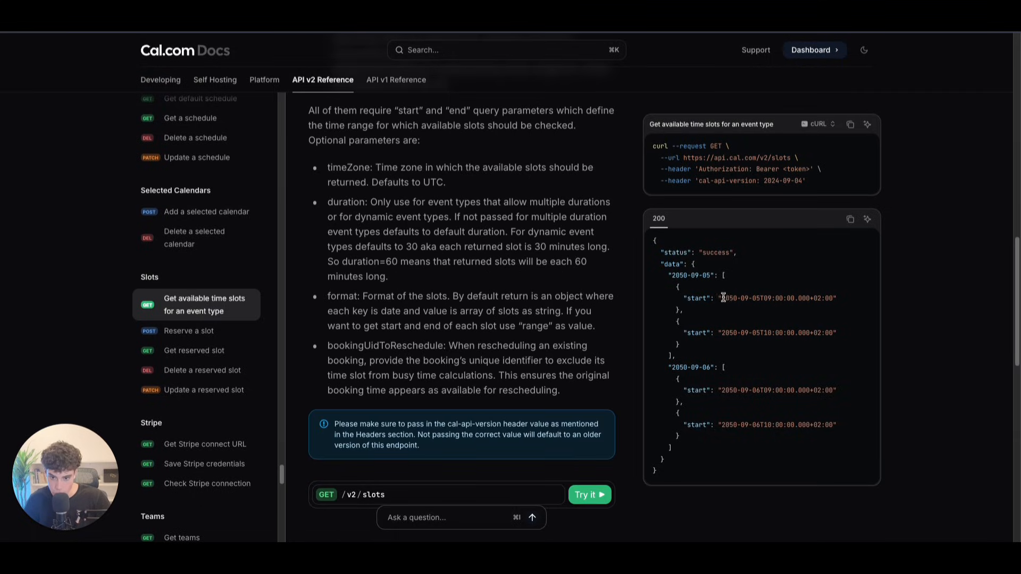
pyautogui.moveTo(722, 299); pyautogui.dragTo(835, 301)
pyautogui.scroll(-1, 422, 227)
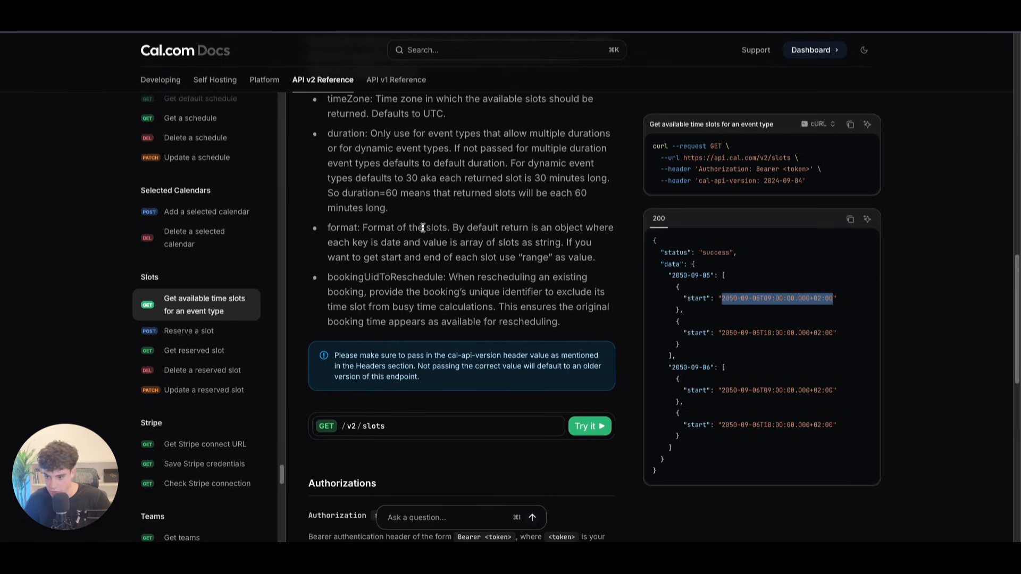
pyautogui.scroll(12, 423, 224)
pyautogui.hotkey('ctrl', 'Tab')
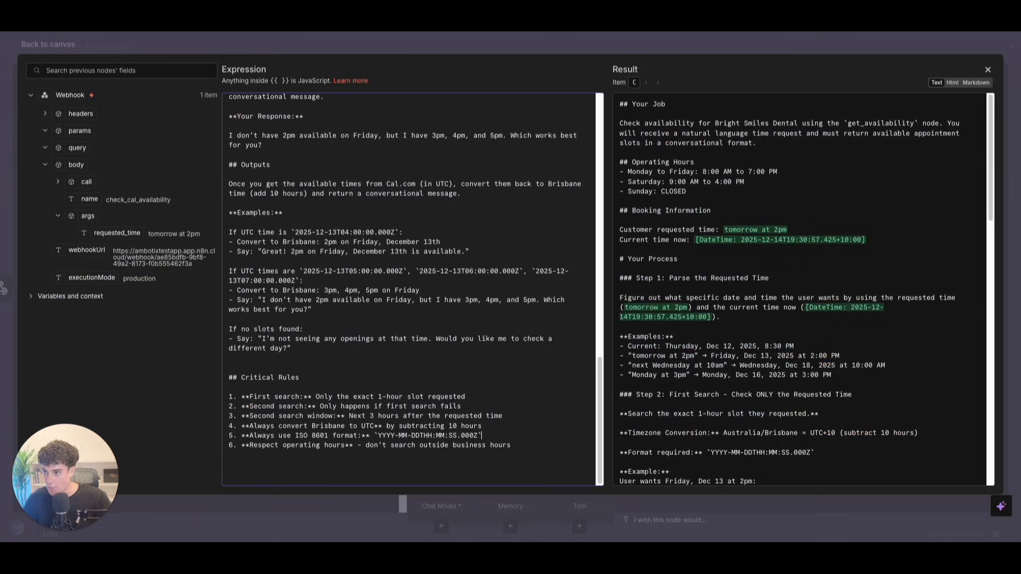
# Step: Attach an OpenAI Chat Model (gpt-4.1-mini) using the existing OpenAI credential to the AI Agent
pyautogui.click(987, 69)
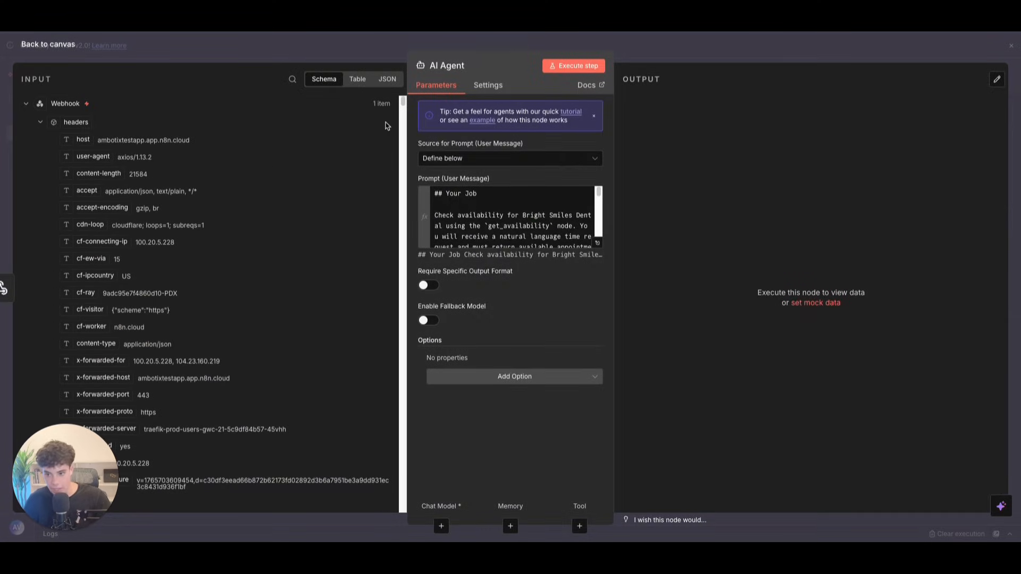
pyautogui.click(45, 44)
pyautogui.click(549, 384)
pyautogui.write('ch')
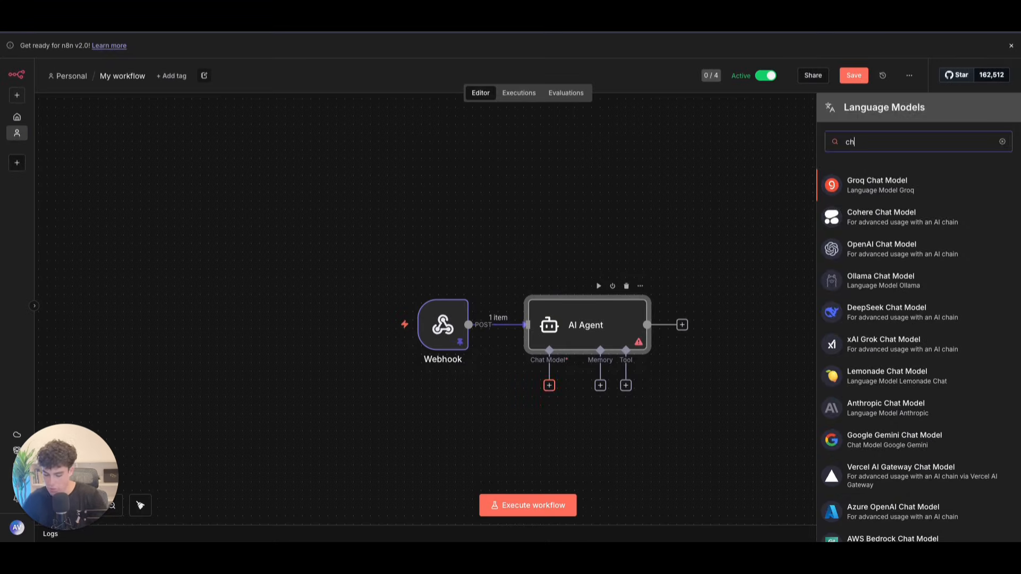
pyautogui.click(902, 250)
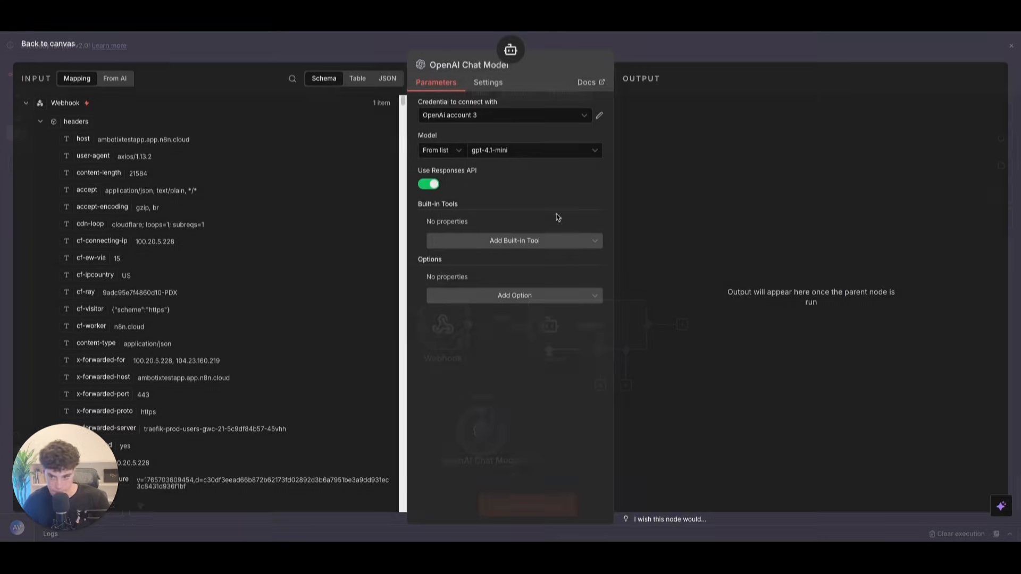
pyautogui.click(452, 116)
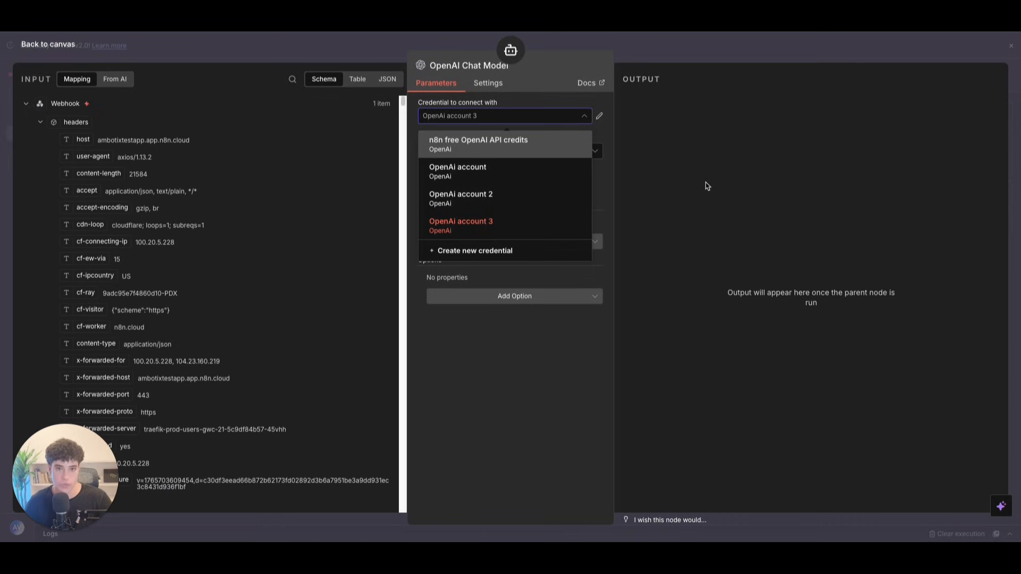
pyautogui.press('Down')
pyautogui.press('Down')
pyautogui.press('Down')
pyautogui.press('Down')
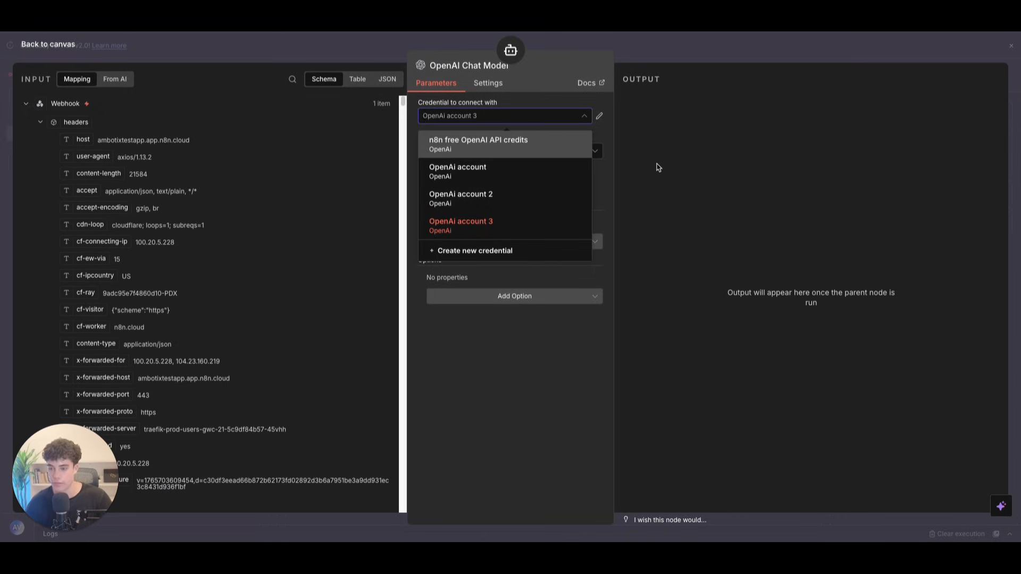
pyautogui.click(541, 234)
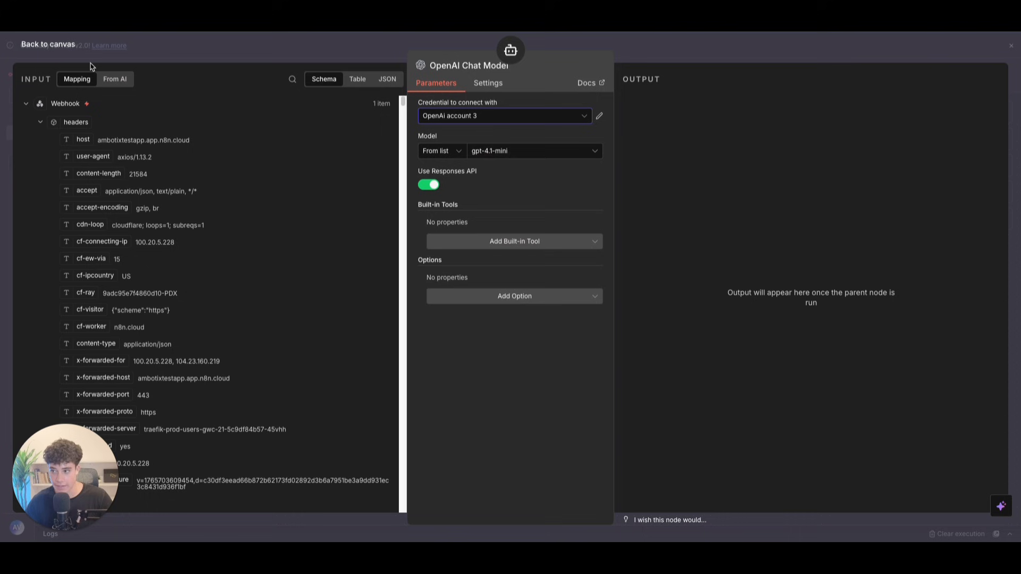
pyautogui.click(54, 45)
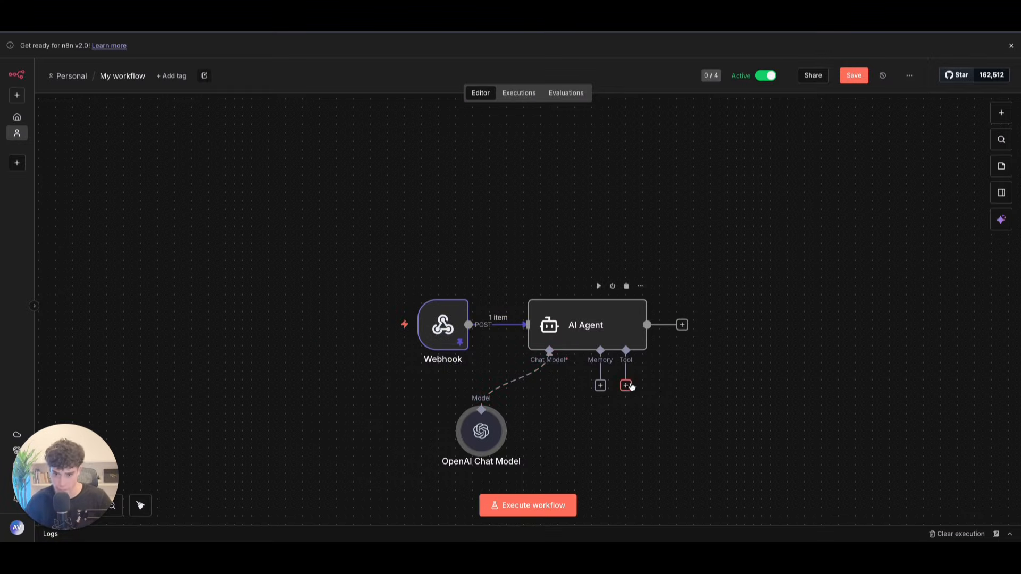
# Step: Add an HTTP Request Tool to the agent and replace its description with the availability-check text
pyautogui.click(627, 386)
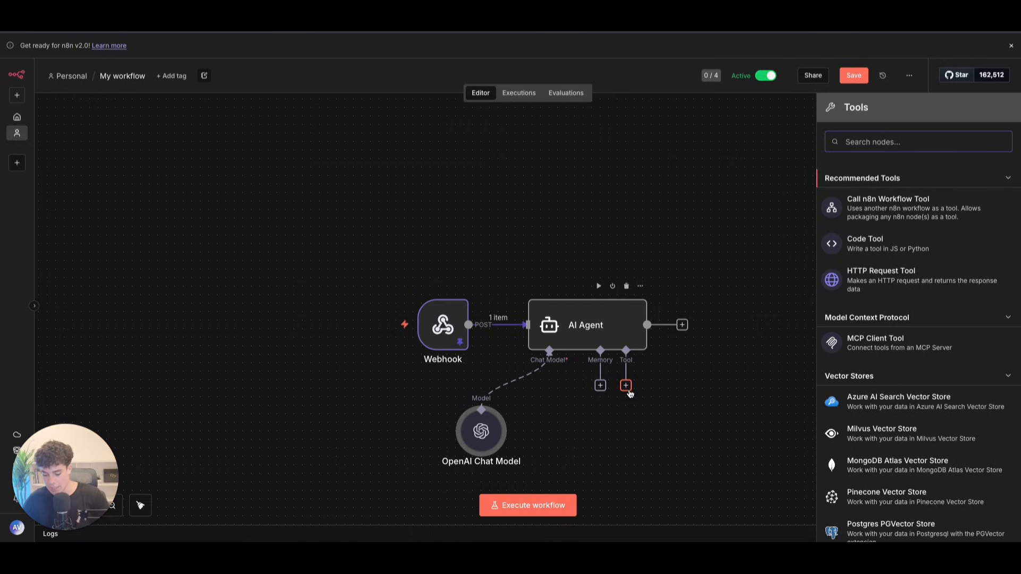
pyautogui.write('htt')
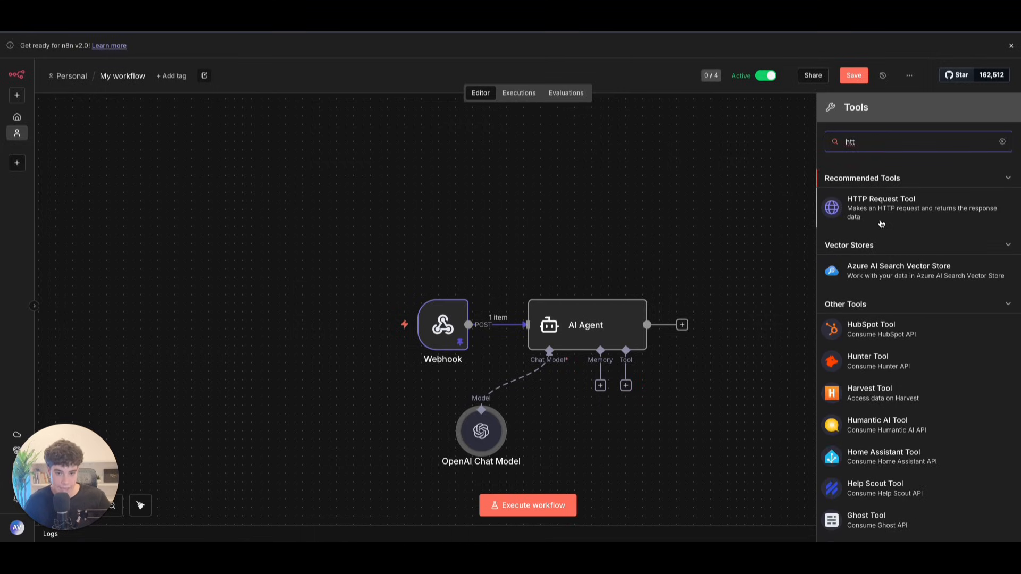
pyautogui.click(881, 224)
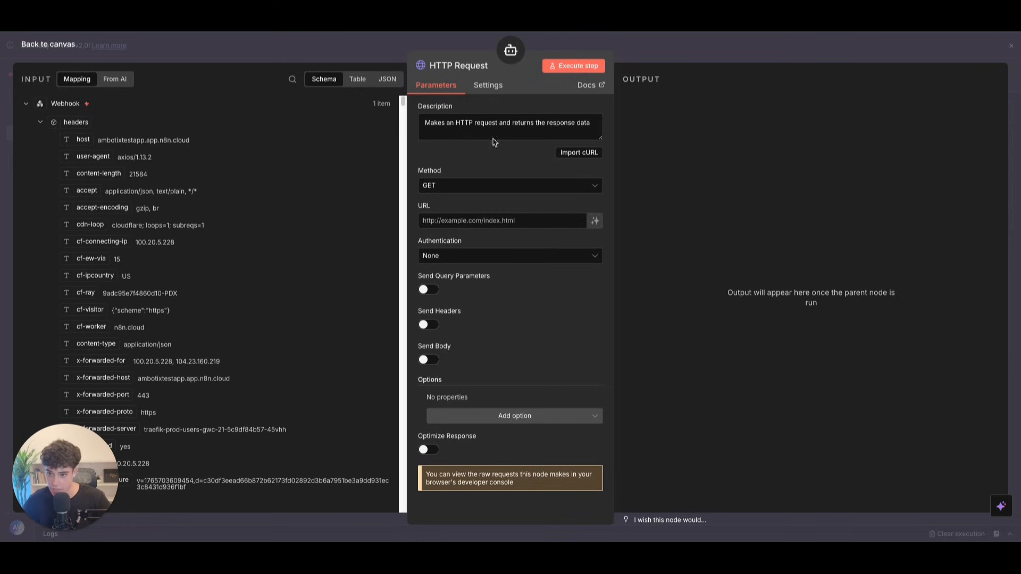
pyautogui.moveTo(590, 123); pyautogui.dragTo(244, 116)
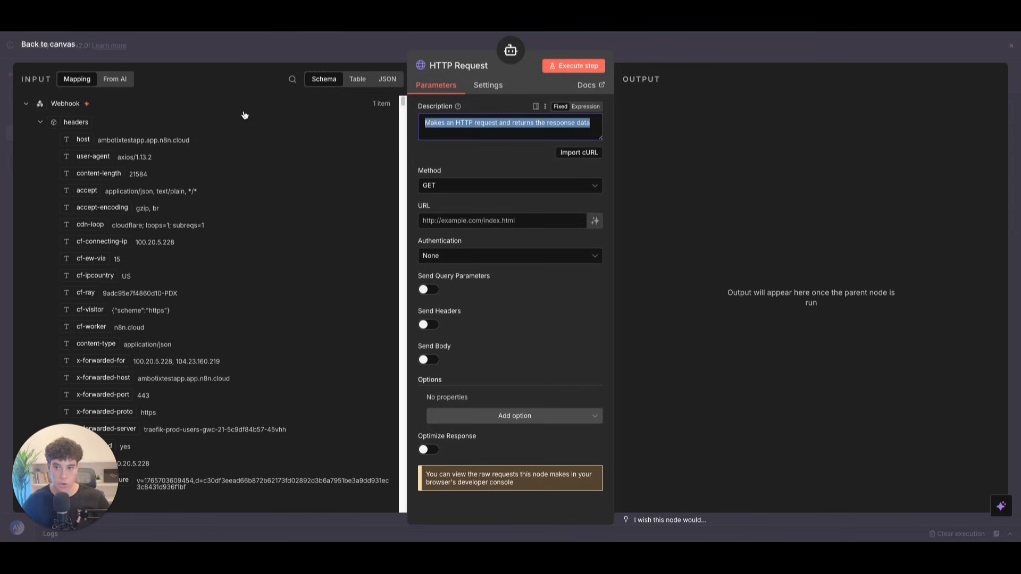
pyautogui.press('BackSpace')
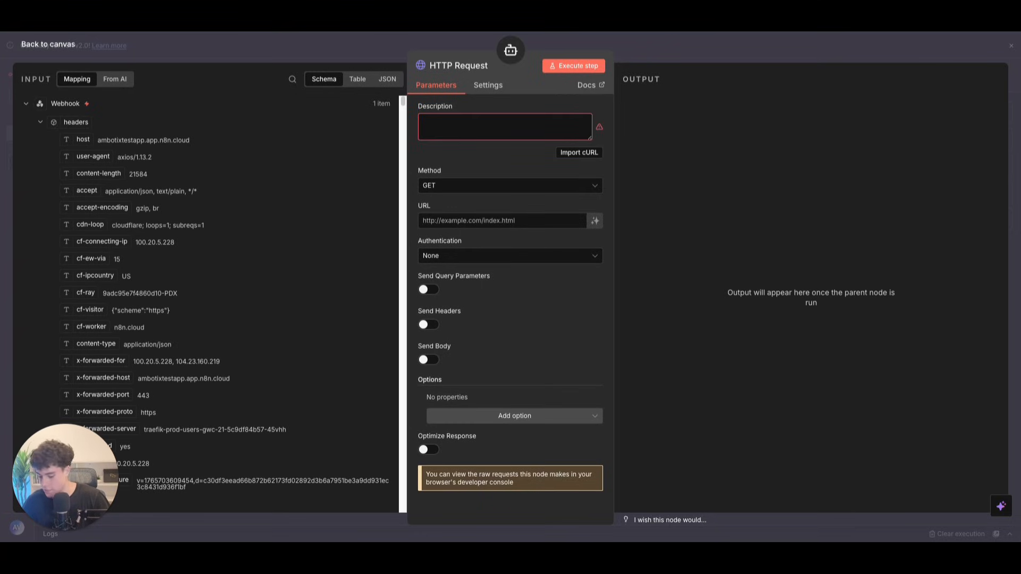
pyautogui.click(463, 126)
pyautogui.write('his tool will be used to check availability in the calendar.')
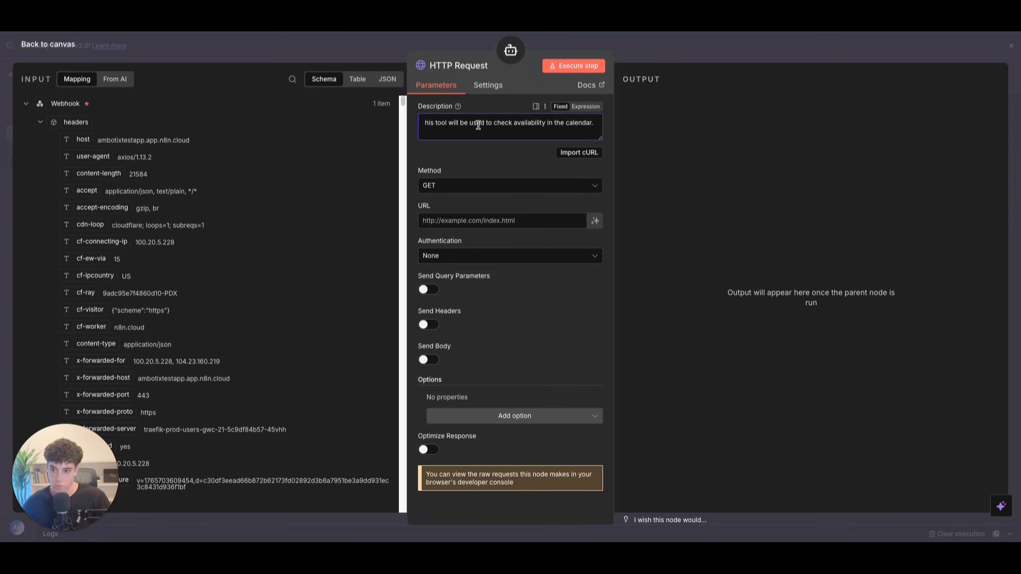
pyautogui.click(425, 125)
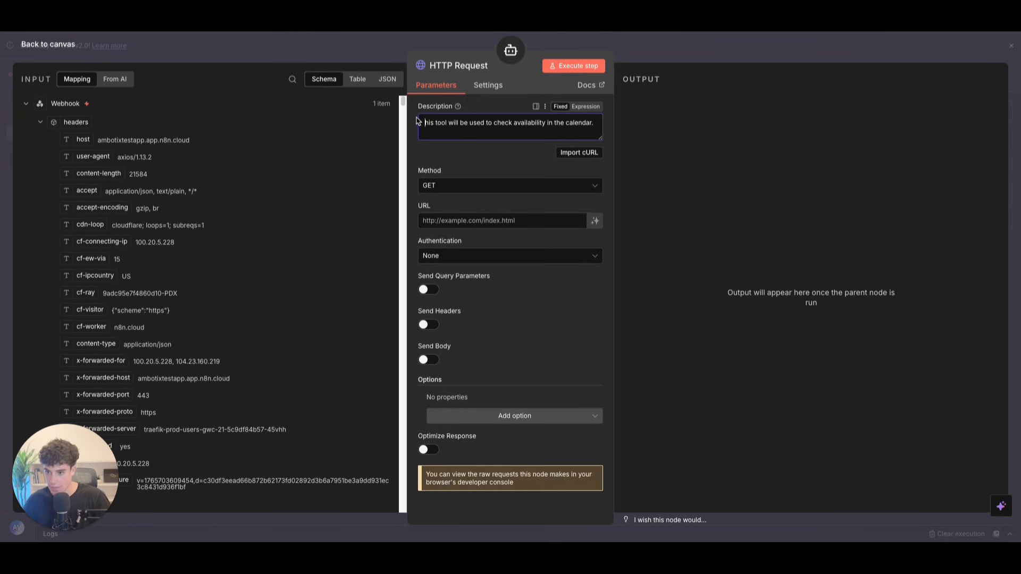
pyautogui.write('T')
pyautogui.click(481, 219)
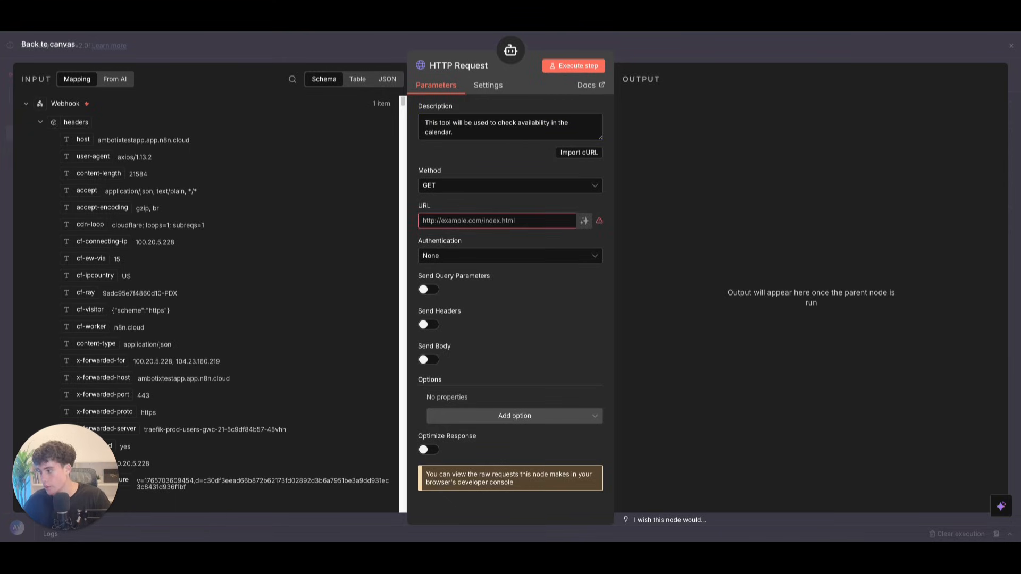
pyautogui.click(433, 222)
pyautogui.write('https://api.cal.com/v2/slots')
pyautogui.hotkey('ctrl', 'Tab')
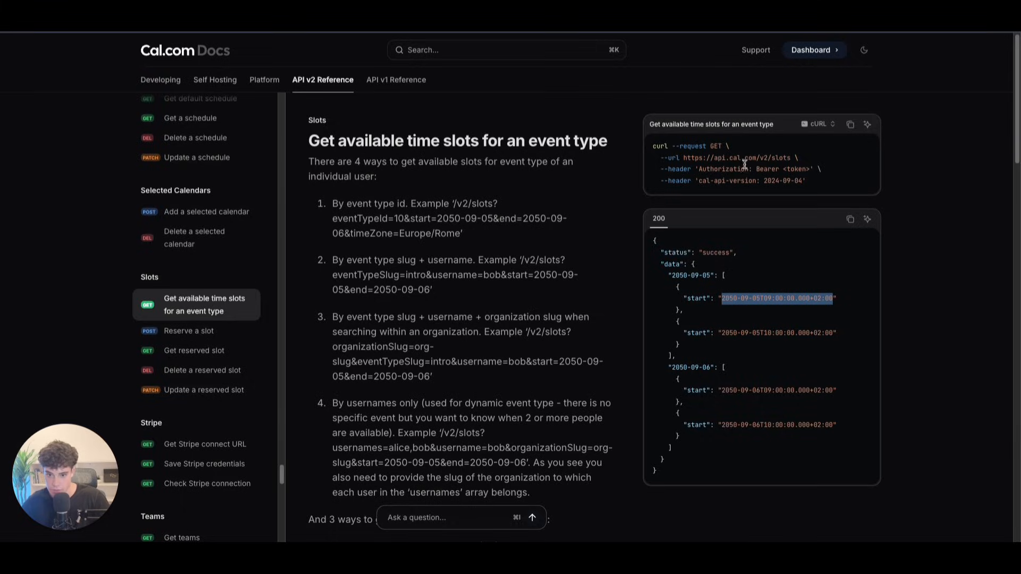
pyautogui.moveTo(707, 160); pyautogui.dragTo(790, 159)
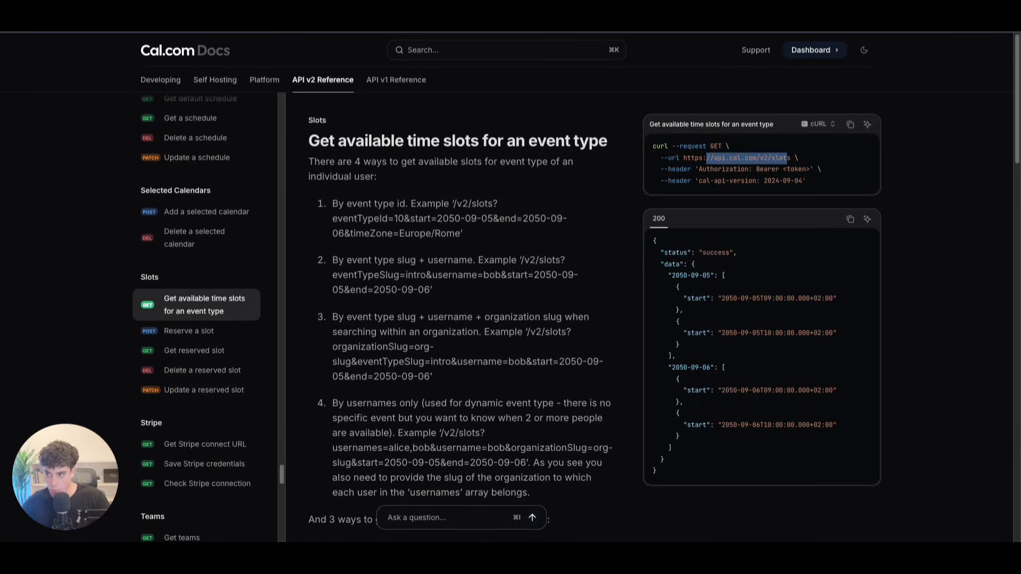
pyautogui.hotkey('ctrl', 'Tab')
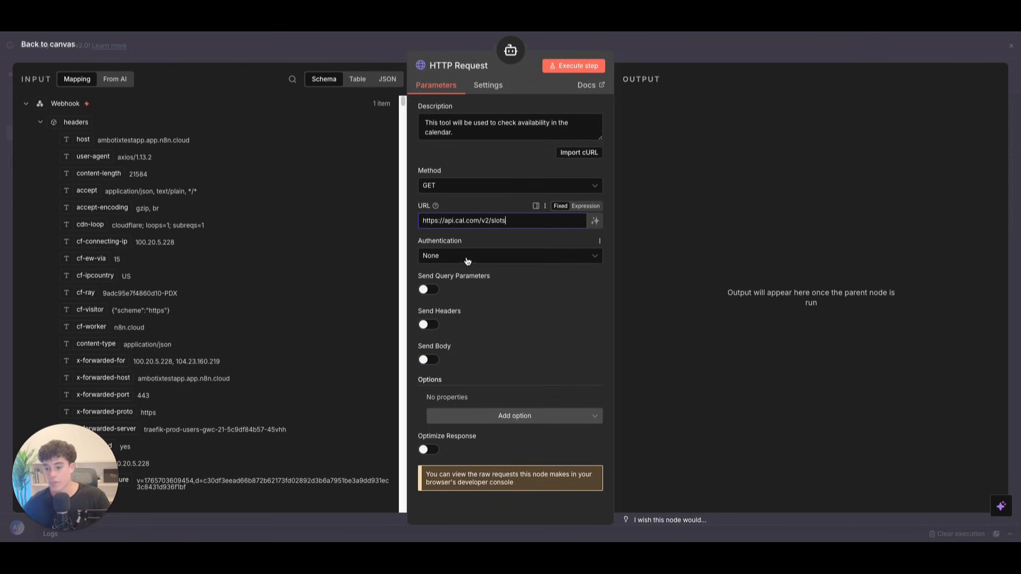
pyautogui.click(428, 289)
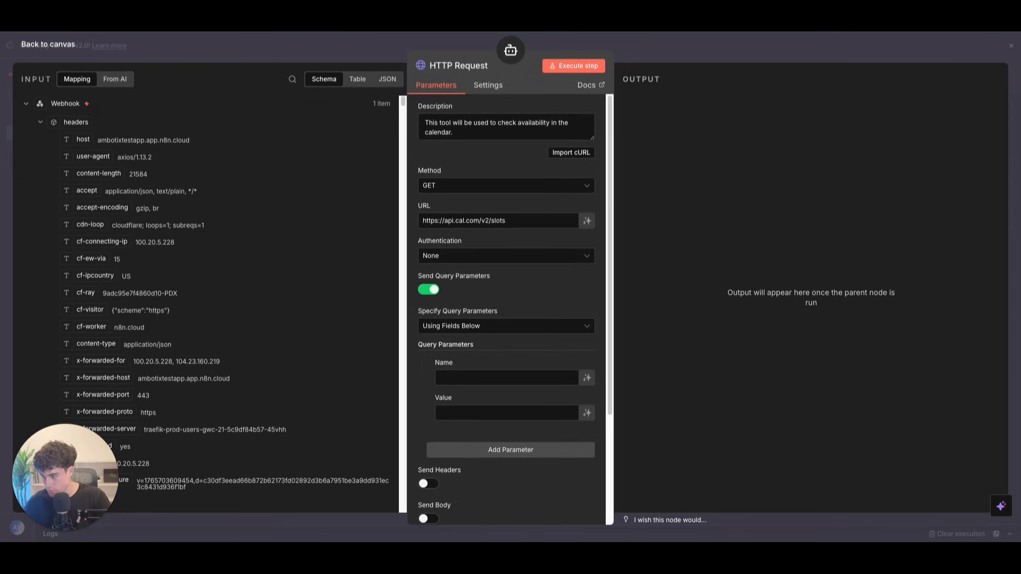
# Step: Add 'start' and 'end' query parameters whose values are filled in by the model
pyautogui.scroll(-3, 456, 303)
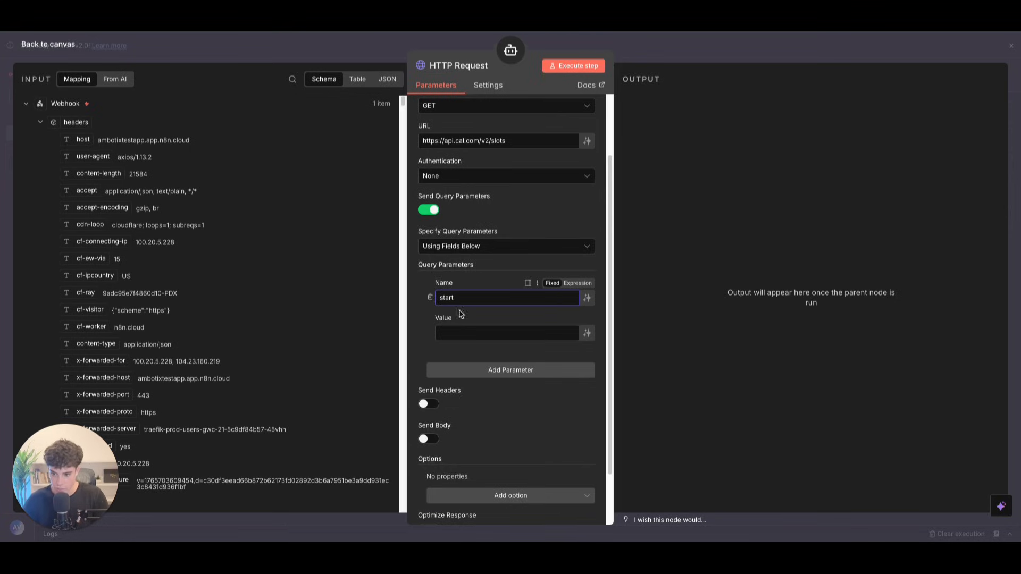
pyautogui.click(456, 331)
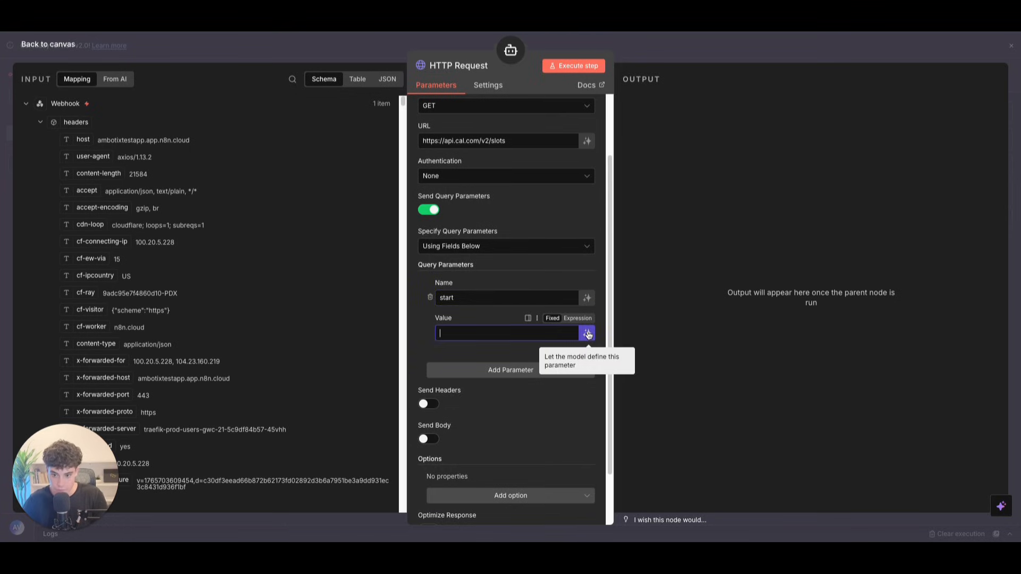
pyautogui.click(587, 333)
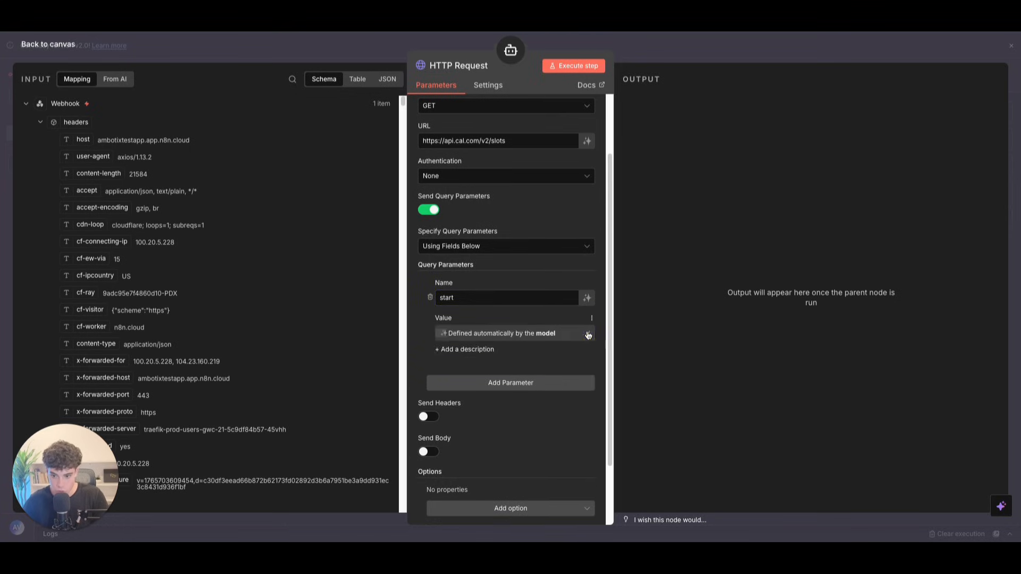
pyautogui.scroll(-1, 458, 420)
pyautogui.click(469, 366)
pyautogui.click(462, 382)
pyautogui.write('end')
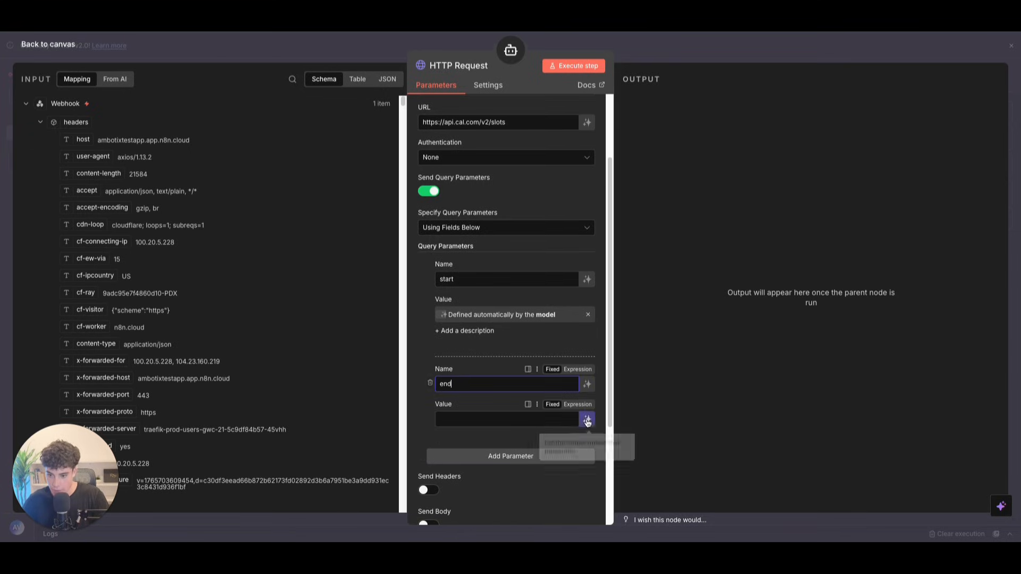
pyautogui.click(587, 420)
# Step: Add a third query parameter for eventTypeId
pyautogui.scroll(-2, 528, 387)
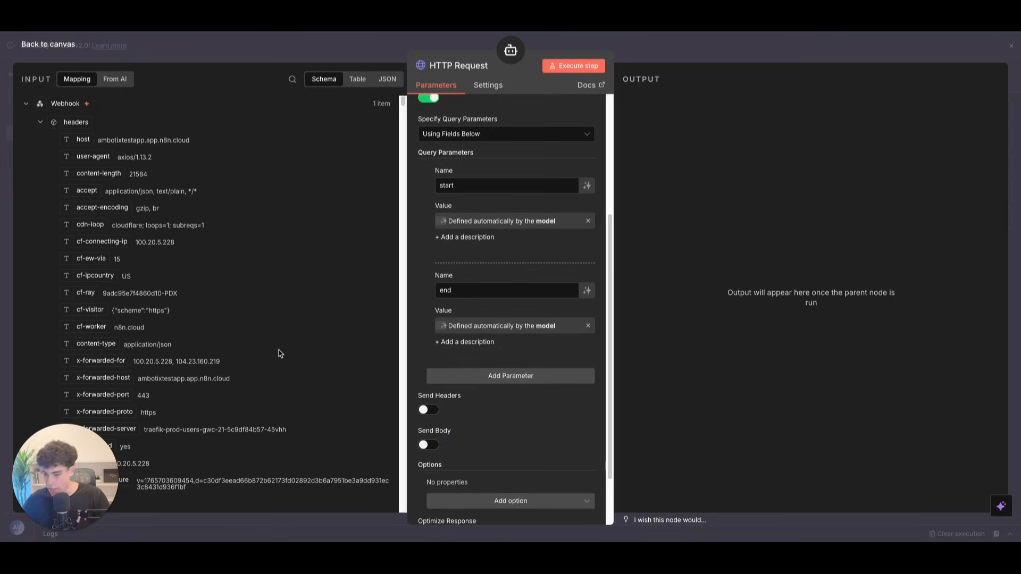
pyautogui.scroll(-1, 526, 341)
pyautogui.click(519, 305)
pyautogui.click(446, 326)
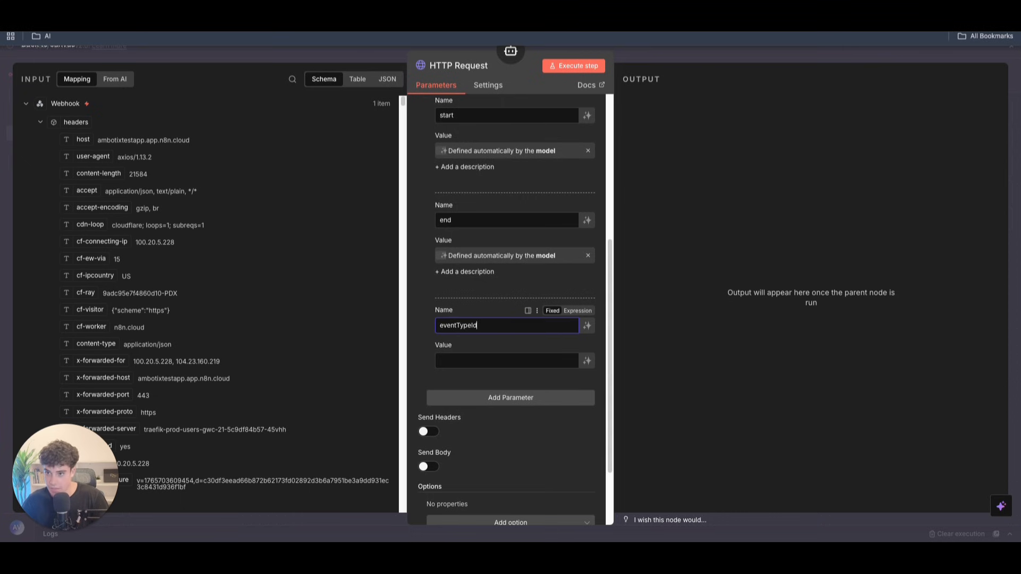
pyautogui.click(393, 16)
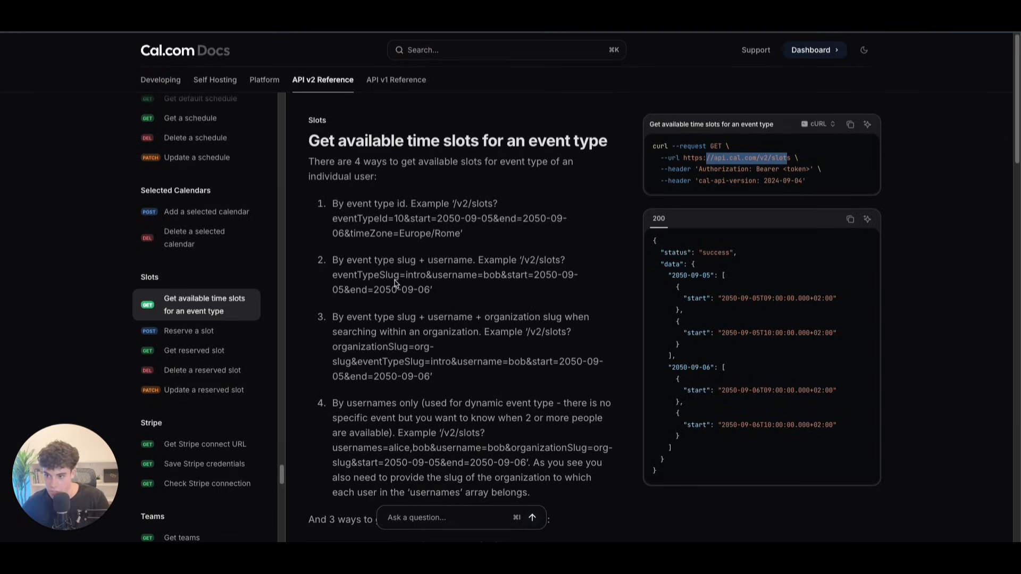
# Step: Read the slots endpoint's query parameters and default versus range response formats in the Cal.com docs
pyautogui.scroll(-8, 396, 284)
pyautogui.scroll(-12, 404, 282)
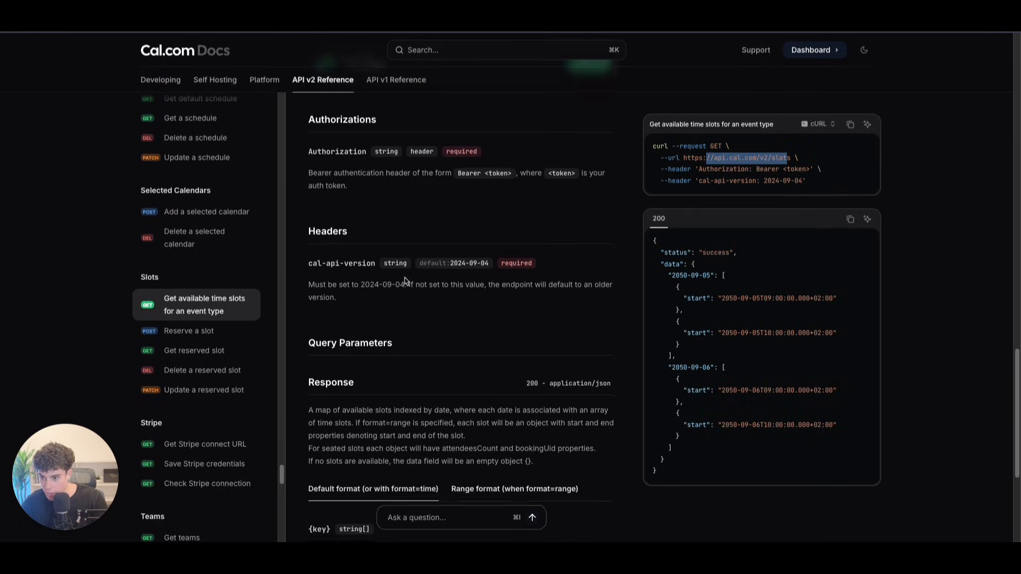
pyautogui.scroll(2, 412, 274)
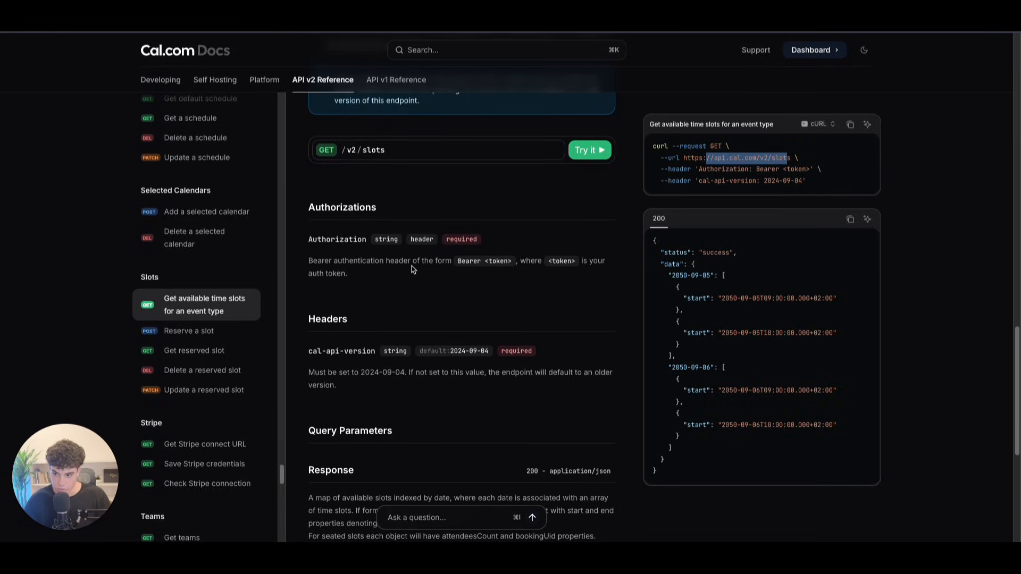
pyautogui.scroll(-1, 413, 271)
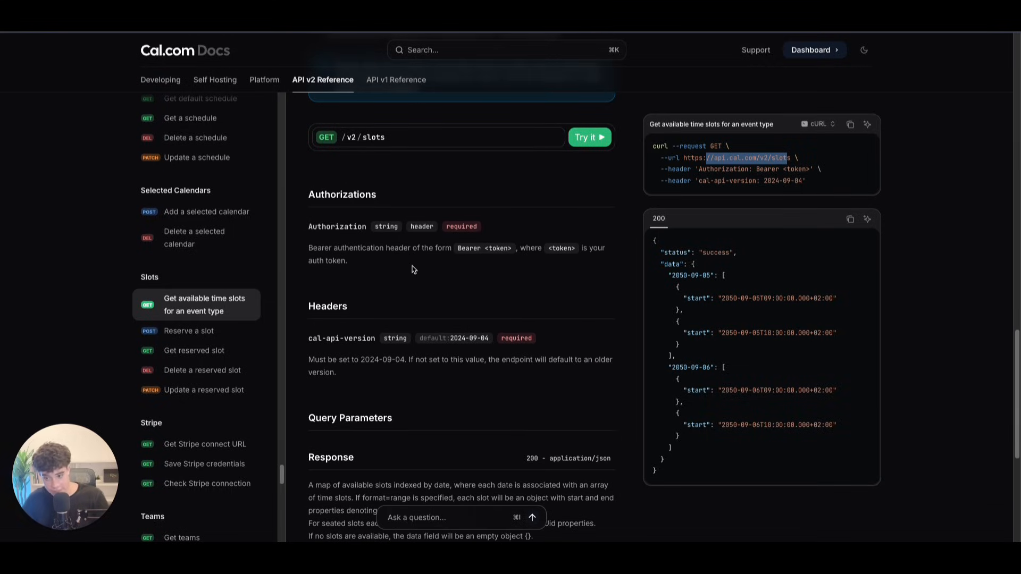
pyautogui.scroll(-6, 412, 300)
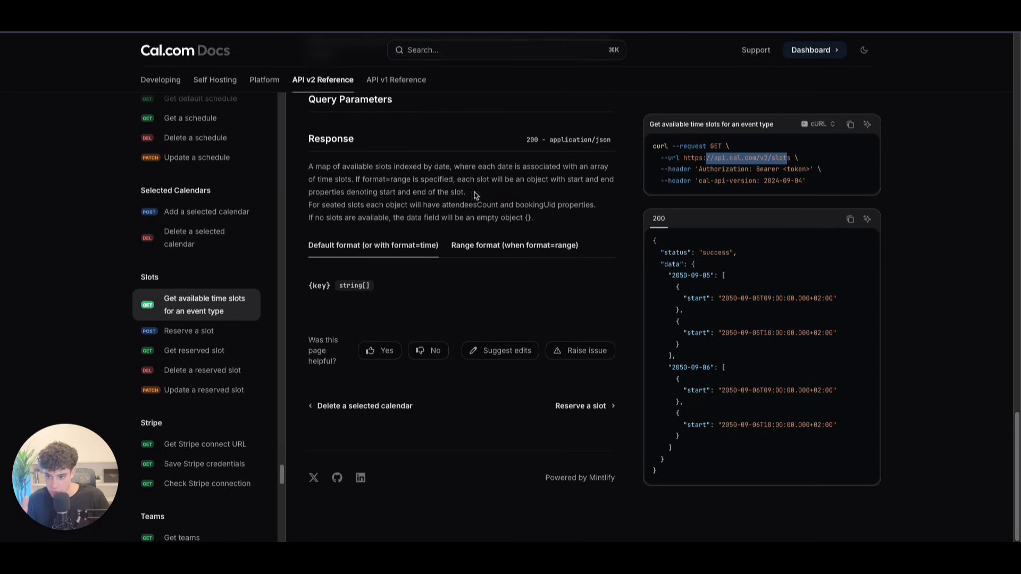
pyautogui.click(465, 254)
pyautogui.click(396, 257)
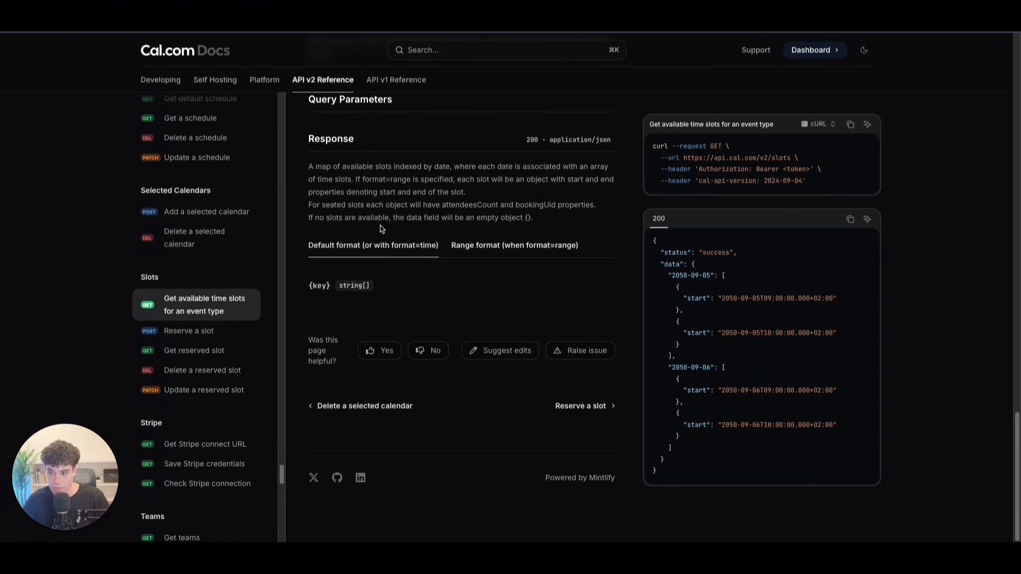
pyautogui.scroll(10, 418, 203)
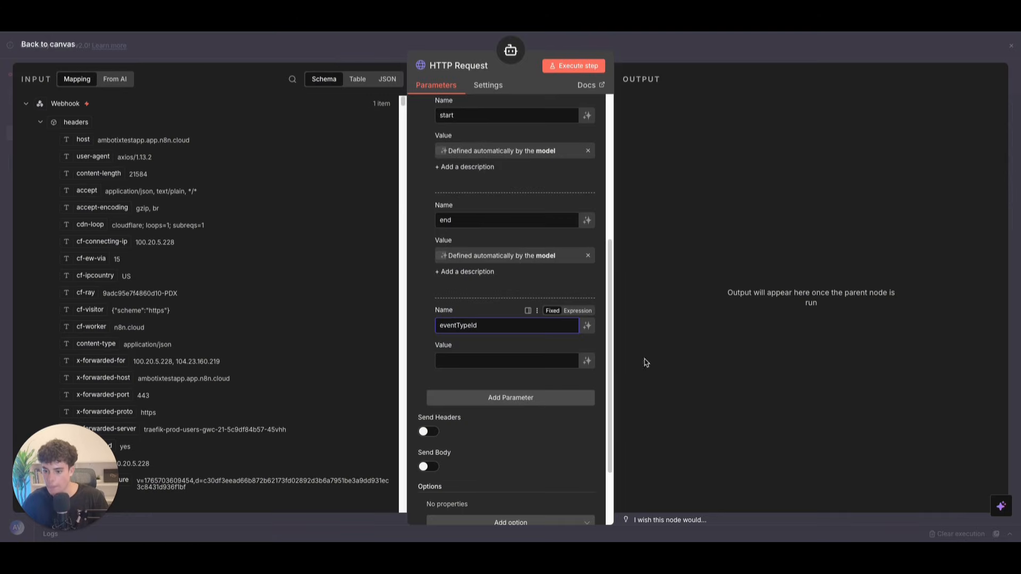
pyautogui.click(461, 357)
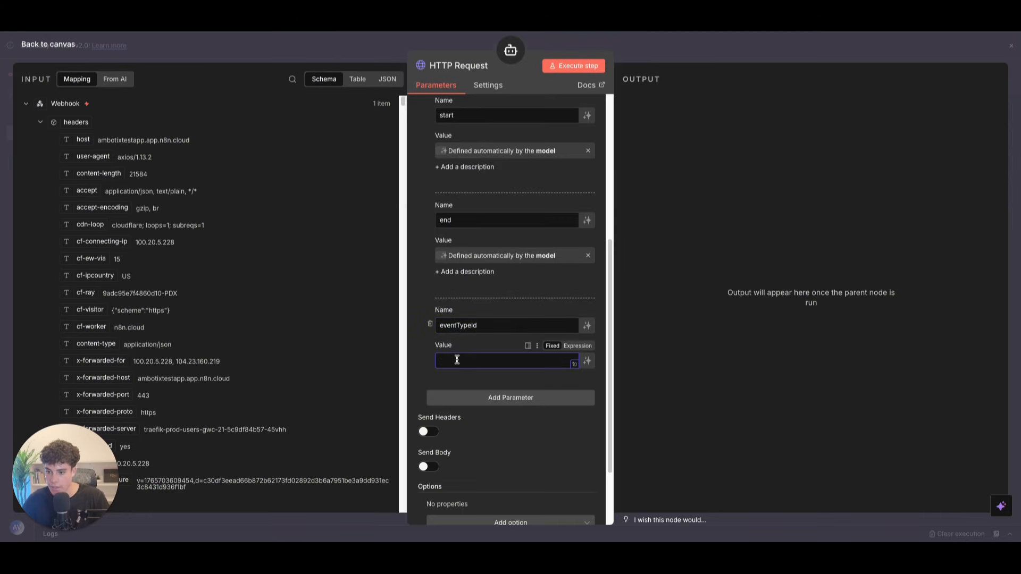
# Step: Set eventTypeId to the Dental appointment's ID 4133995 and enable Send Headers
pyautogui.scroll(2, 460, 320)
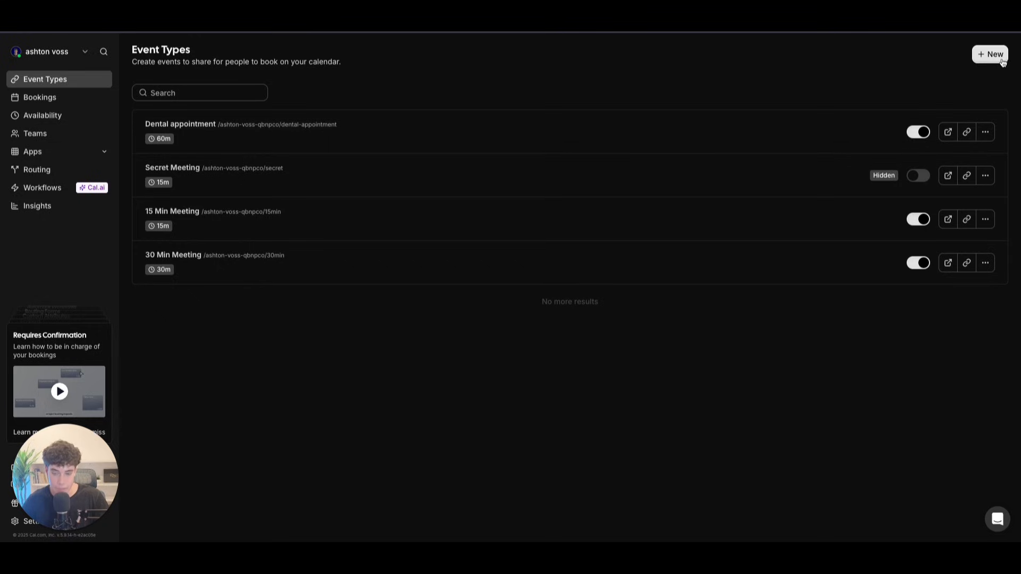
pyautogui.click(402, 129)
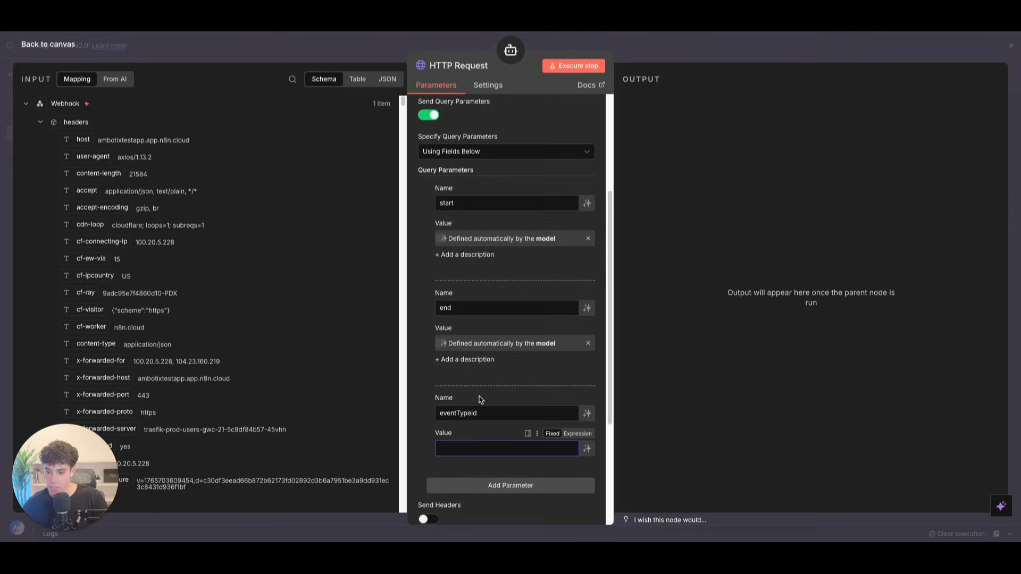
pyautogui.write('4133995')
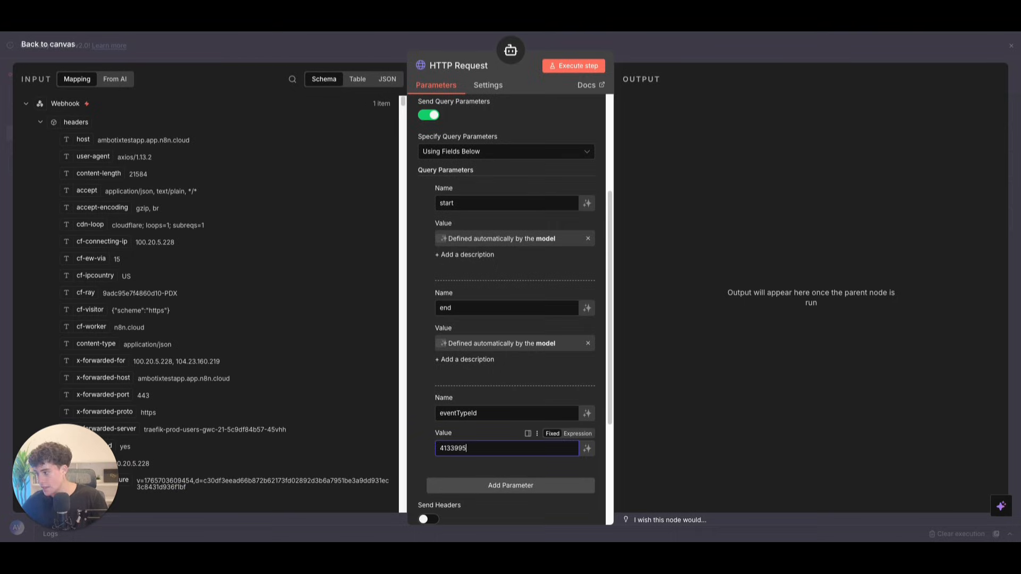
pyautogui.scroll(-2, 479, 456)
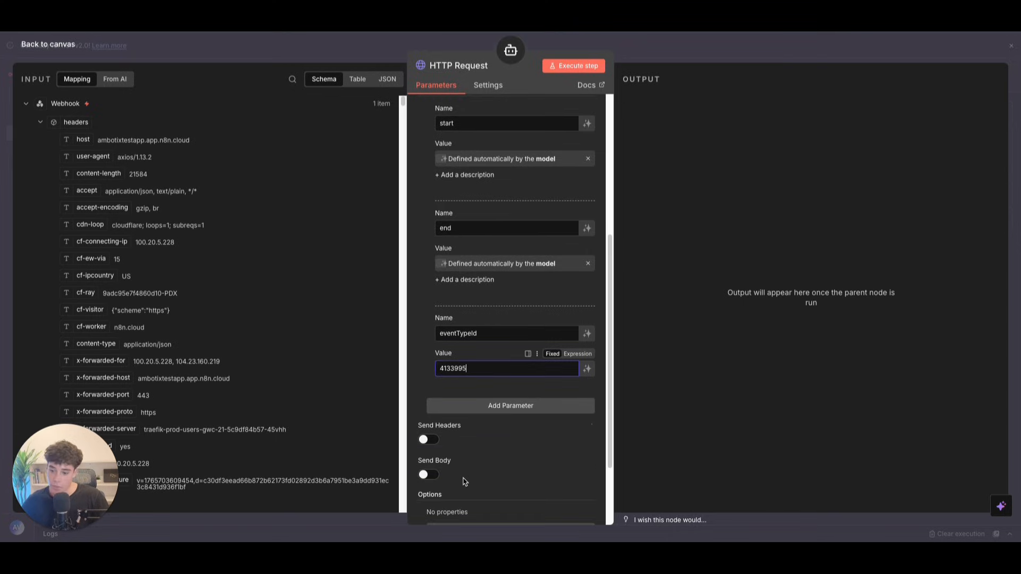
pyautogui.click(429, 440)
# Step: Add a cal-api-version header with value 2024-09-04, checked against the Cal.com docs
pyautogui.scroll(-2, 451, 490)
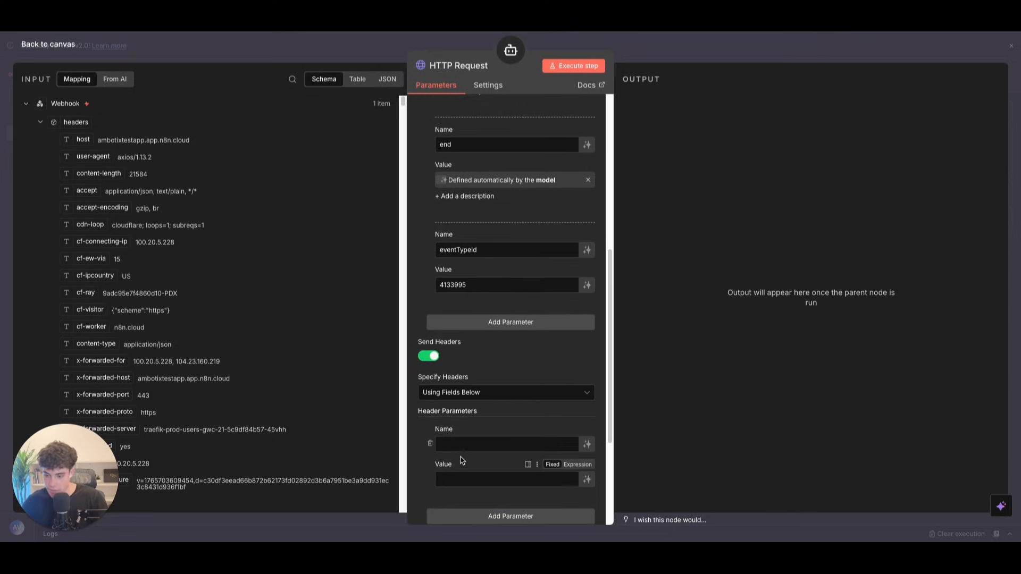
pyautogui.click(439, 445)
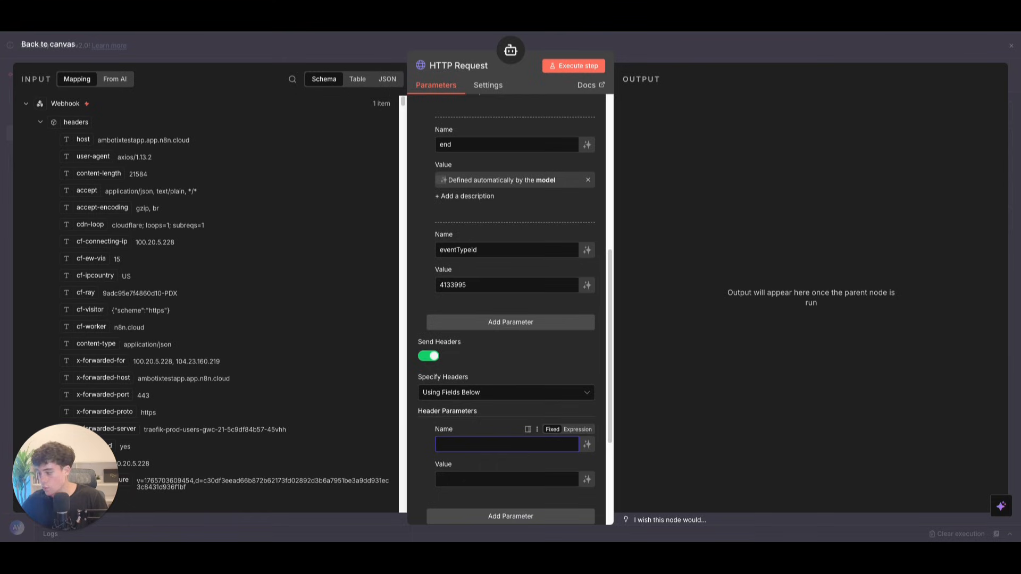
pyautogui.press('super+Tab')
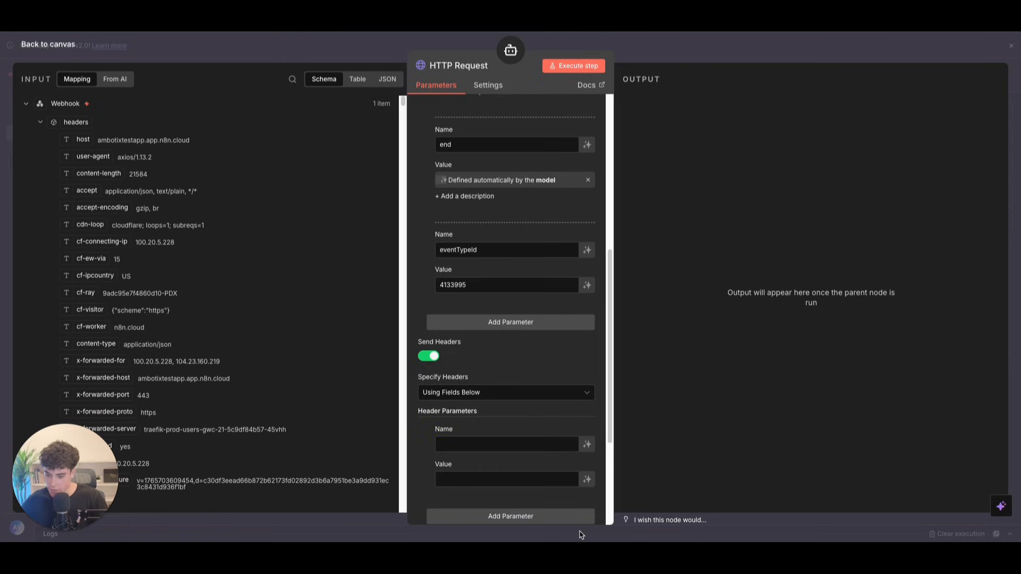
pyautogui.click(507, 446)
pyautogui.write('cal-api-version')
pyautogui.click(451, 478)
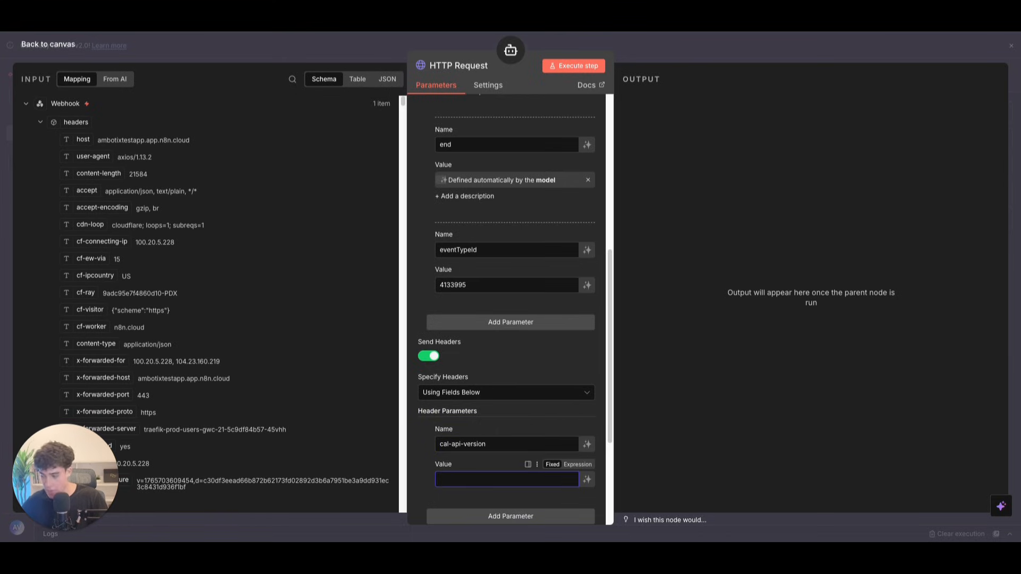
pyautogui.press('super+Tab')
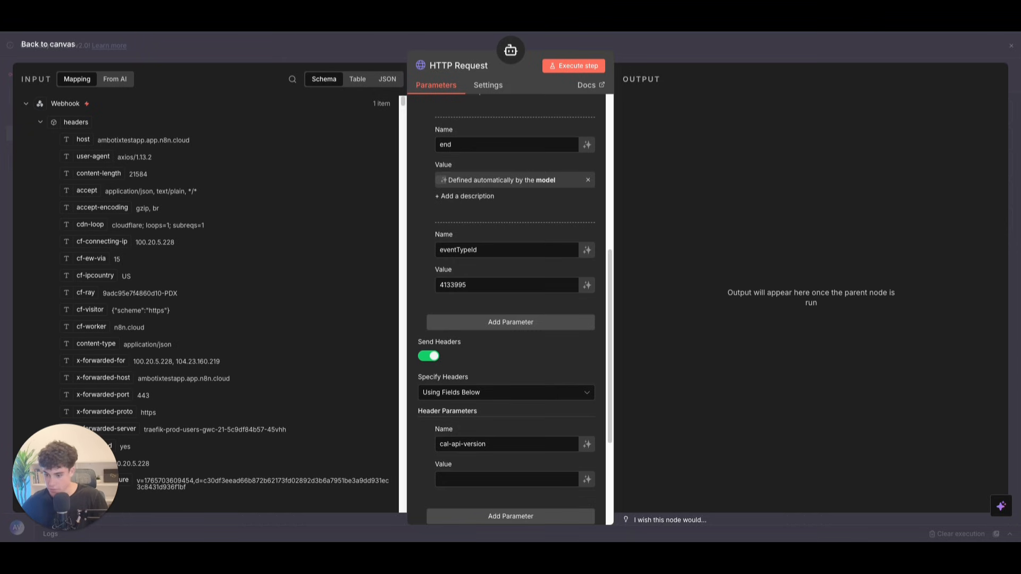
pyautogui.click(483, 480)
pyautogui.write('2024-09-04')
pyautogui.press('super+Tab')
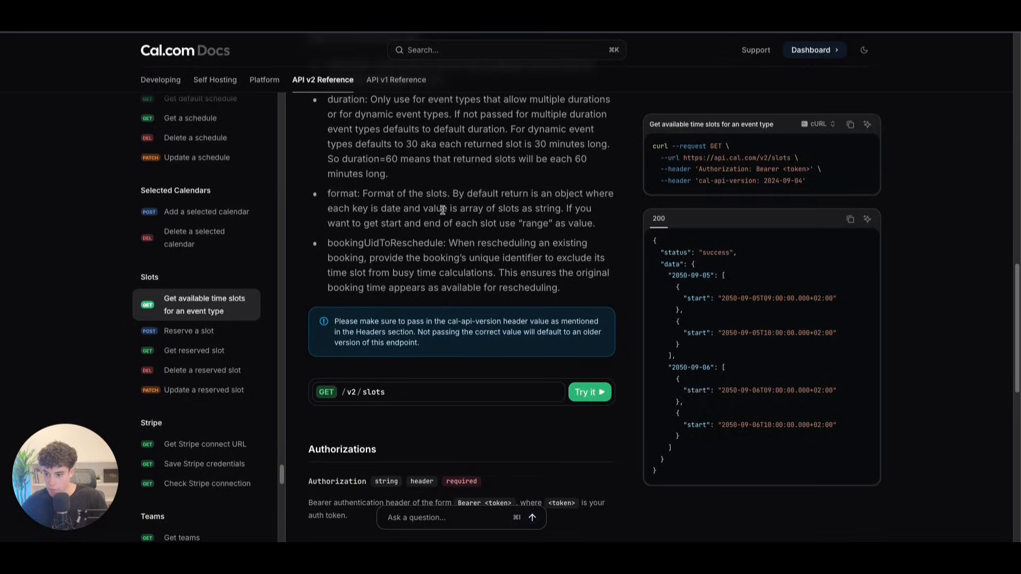
pyautogui.scroll(-4, 443, 211)
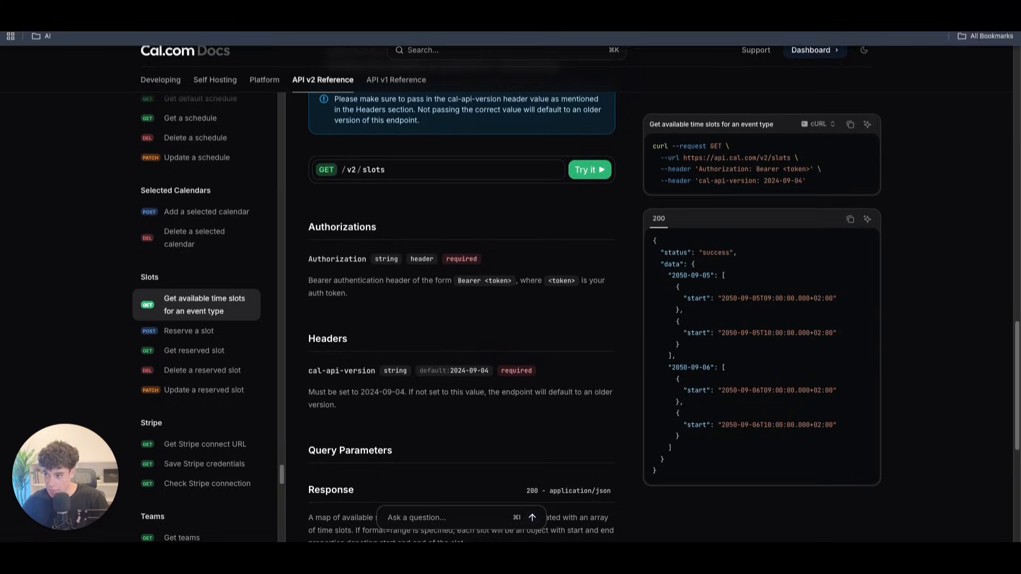
pyautogui.press('super+Tab')
# Step: Add a second header named Authorization
pyautogui.scroll(-3, 535, 359)
pyautogui.click(515, 342)
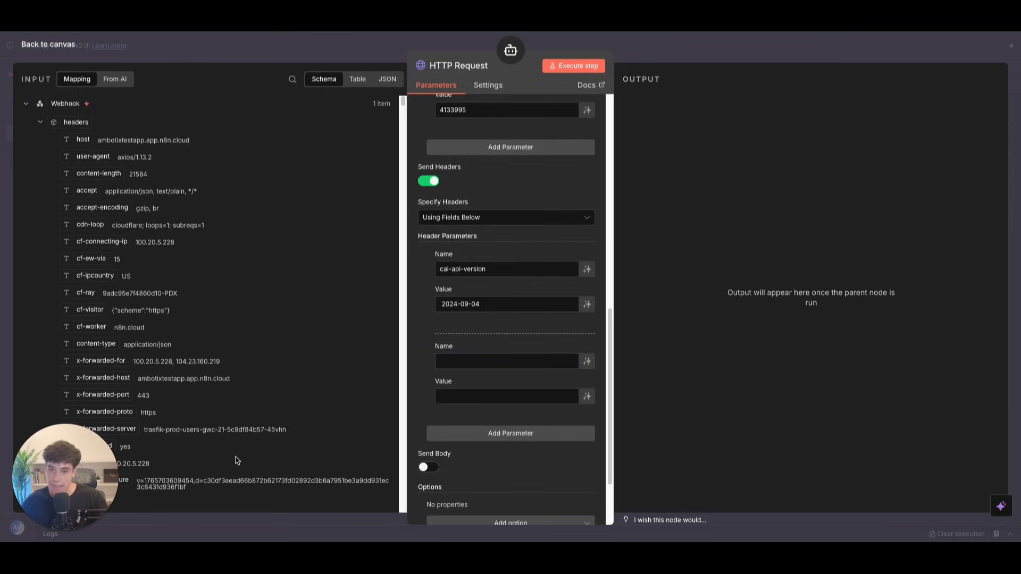
pyautogui.click(451, 361)
pyautogui.write('Authorization')
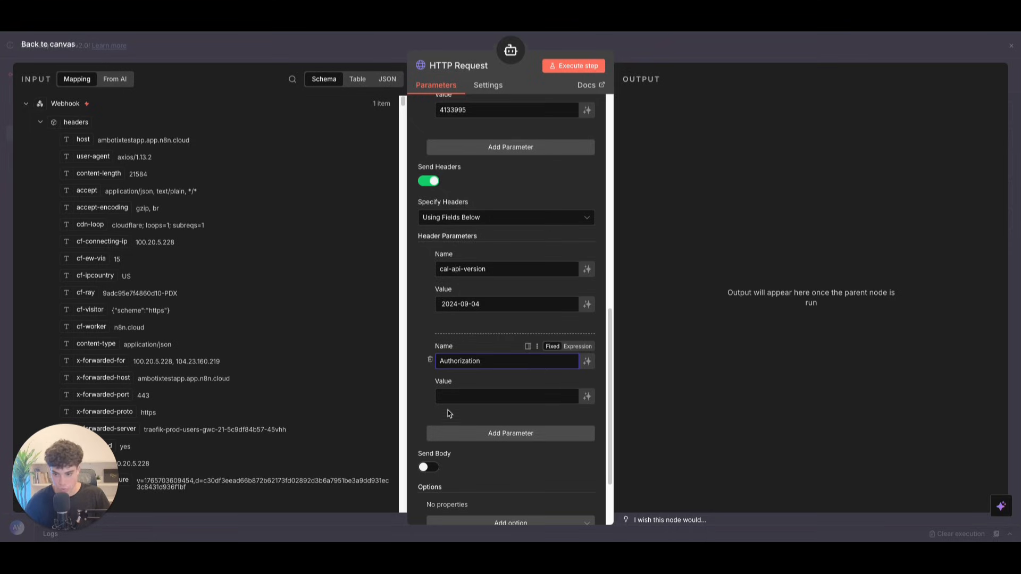
pyautogui.moveTo(500, 361); pyautogui.dragTo(402, 359)
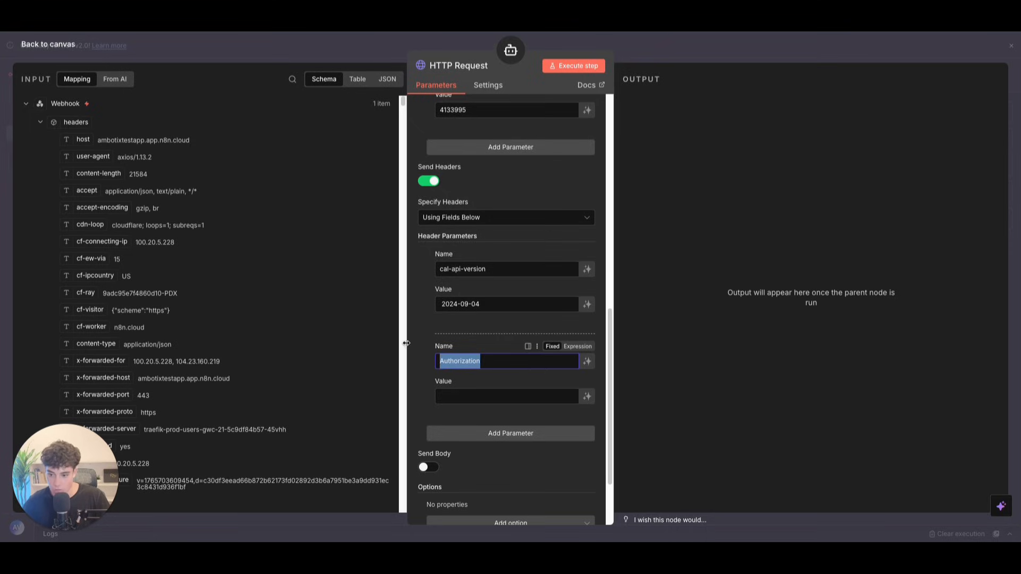
pyautogui.click(463, 396)
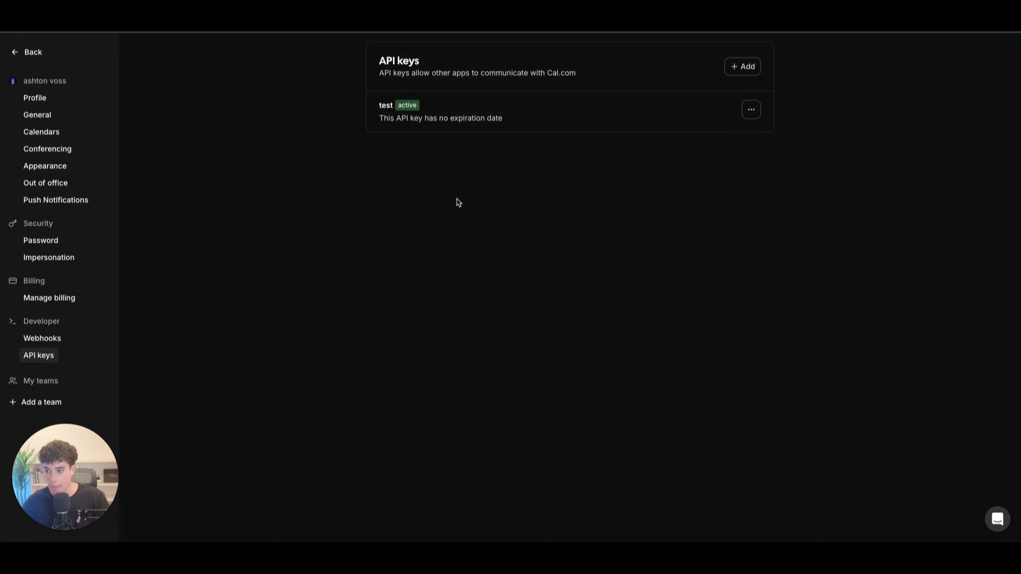
# Step: Create a never-expiring Cal.com API key named 'test' and copy it
pyautogui.click(32, 52)
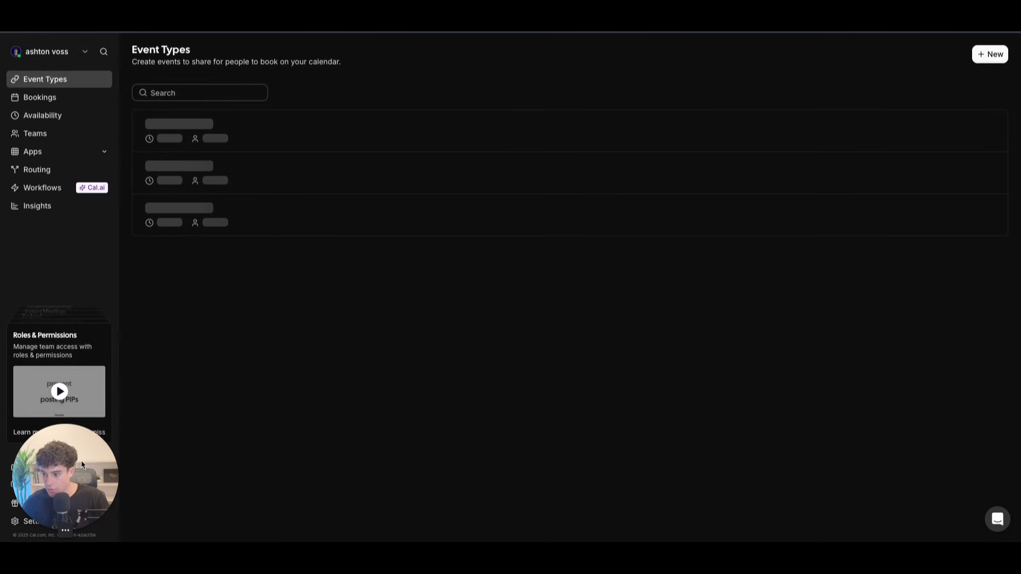
pyautogui.click(51, 522)
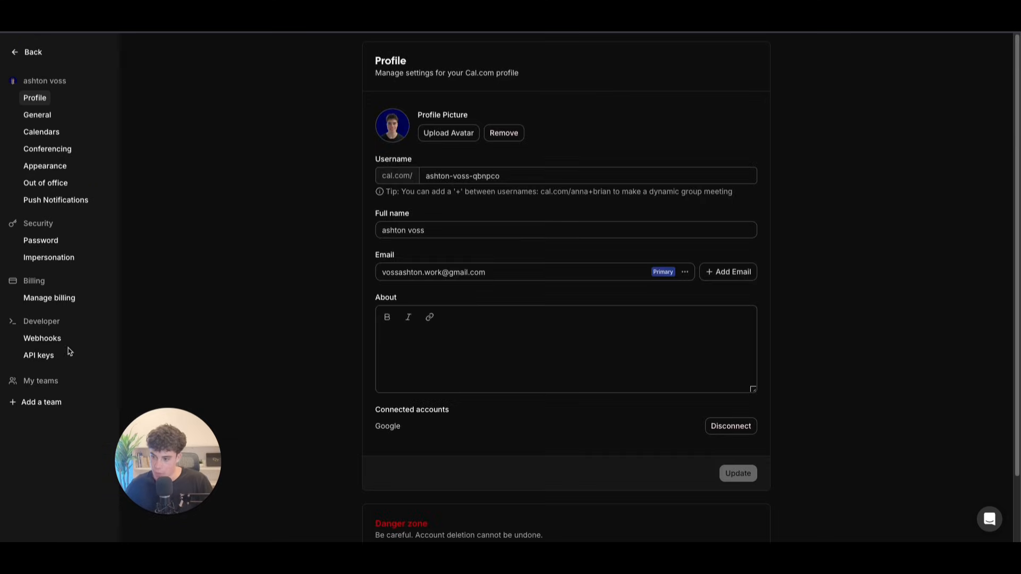
pyautogui.click(48, 355)
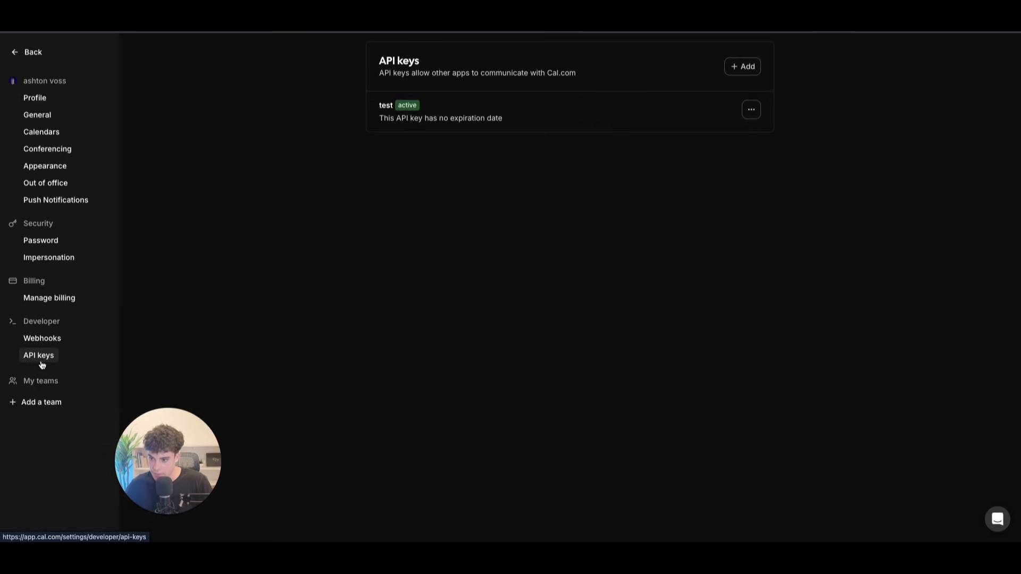
pyautogui.click(738, 66)
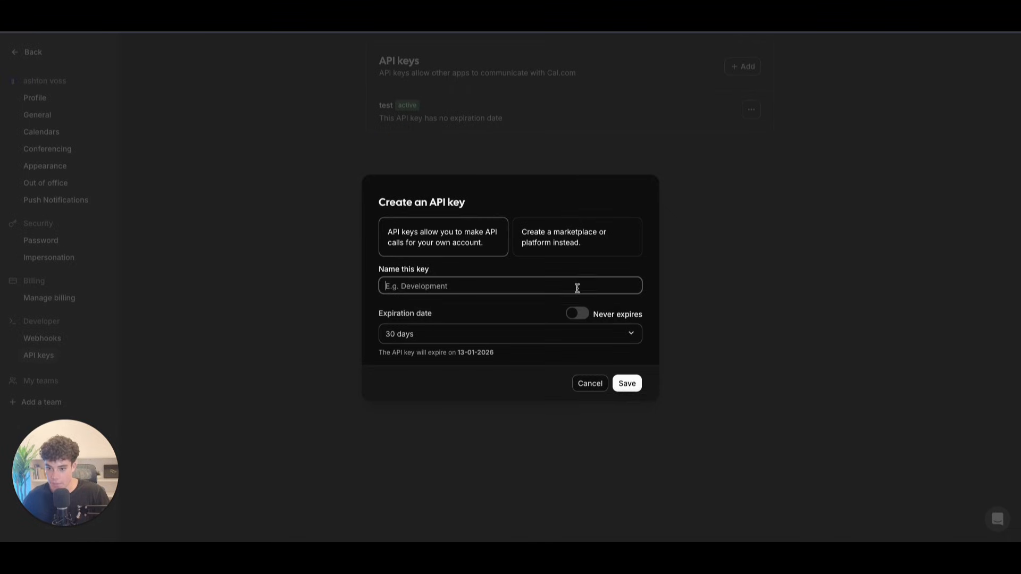
pyautogui.click(590, 316)
pyautogui.click(467, 359)
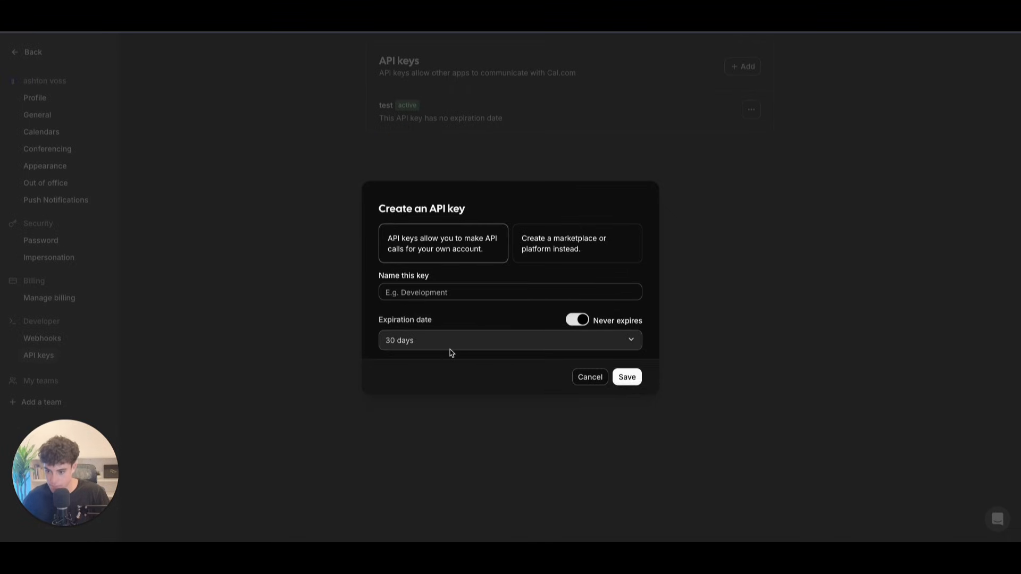
pyautogui.click(458, 290)
pyautogui.write('test')
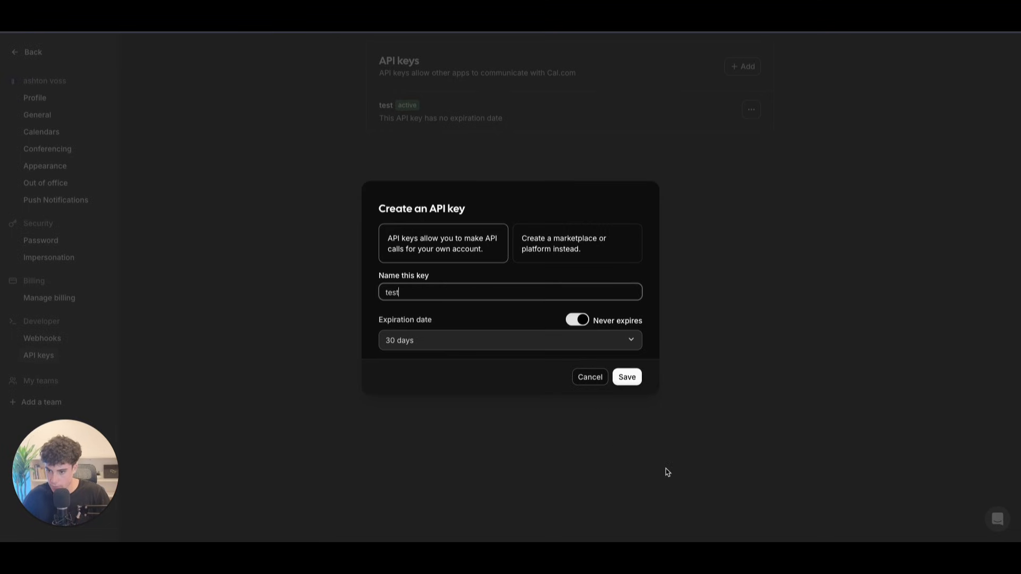
pyautogui.click(635, 385)
pyautogui.click(620, 288)
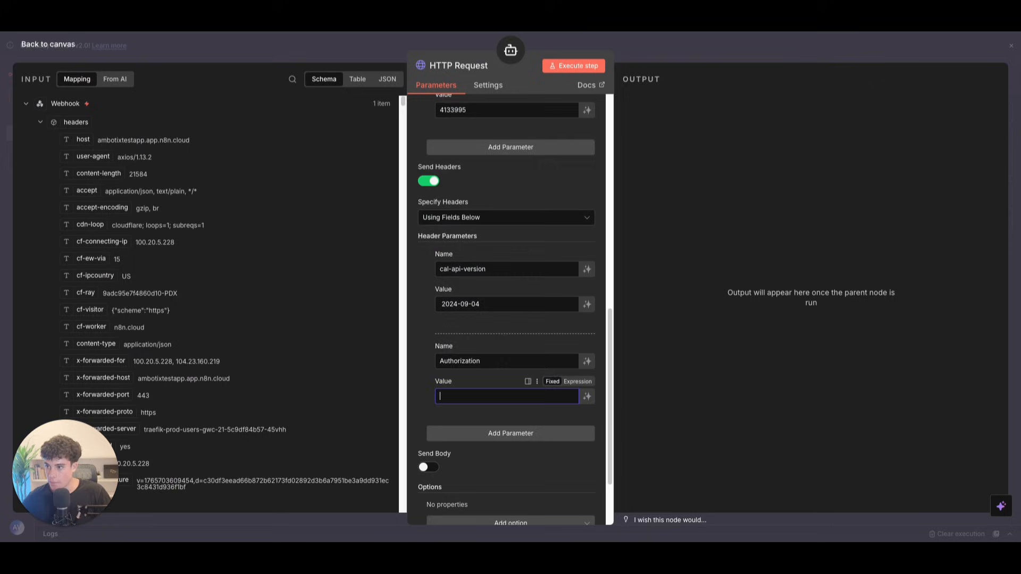
# Step: Paste the copied API key into the Authorization header's value
pyautogui.scroll(-3, 463, 364)
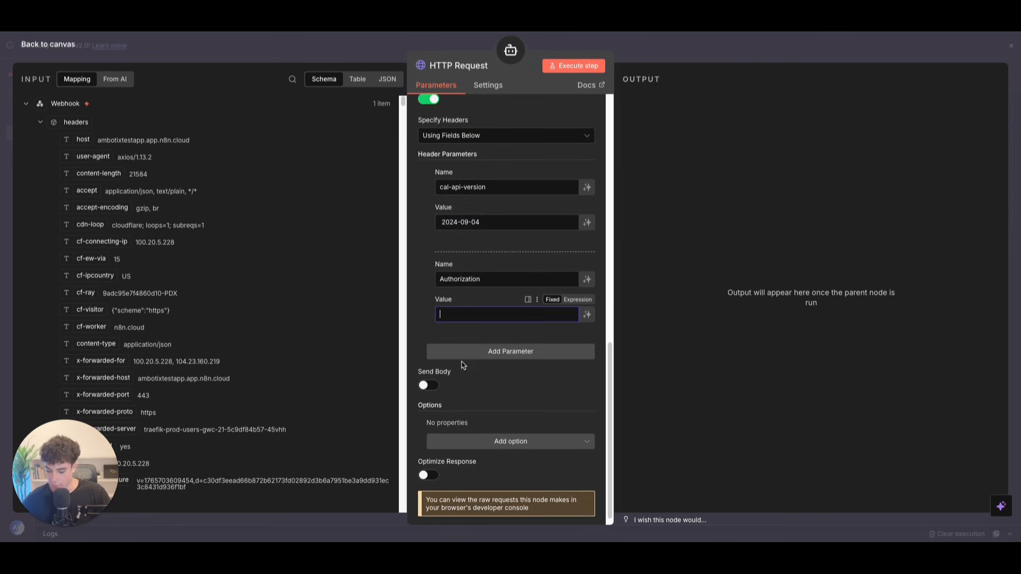
pyautogui.hotkey('ctrl', 'v')
pyautogui.moveTo(482, 313); pyautogui.dragTo(396, 310)
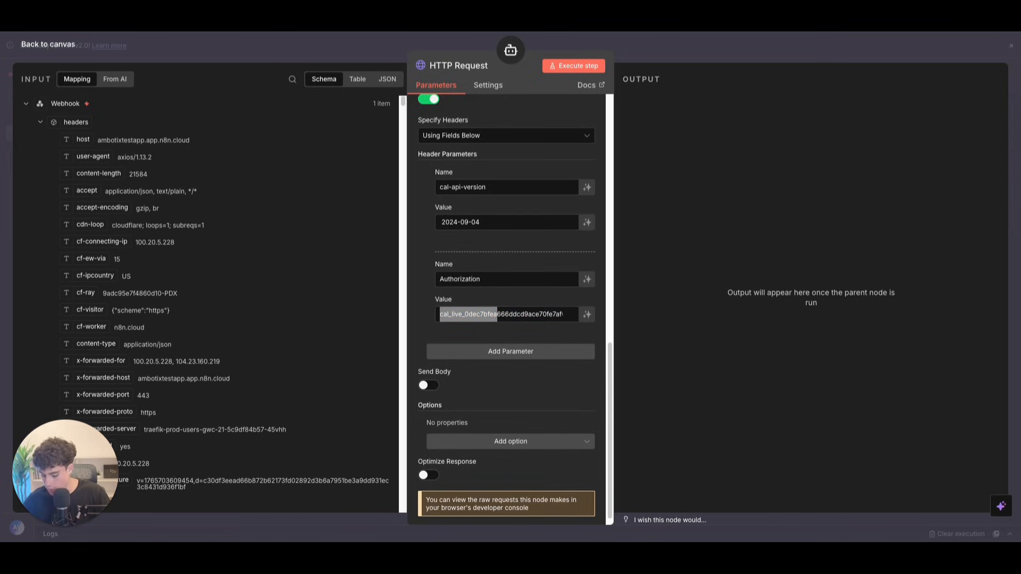
# Step: Put 'Bearer ' in front of the API key in the Authorization header value, then go back to the canvas
pyautogui.click(439, 313)
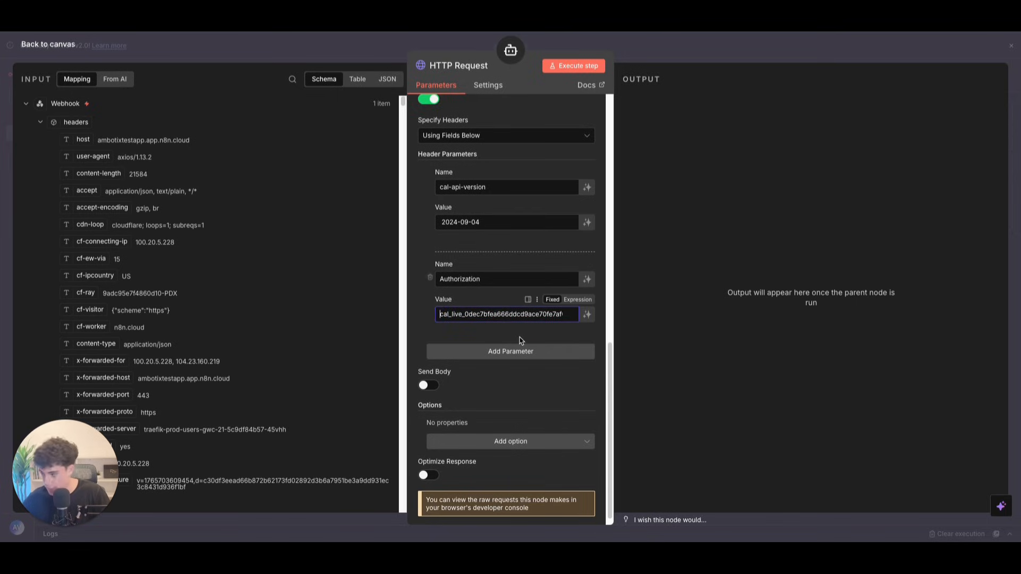
pyautogui.write('Bearer')
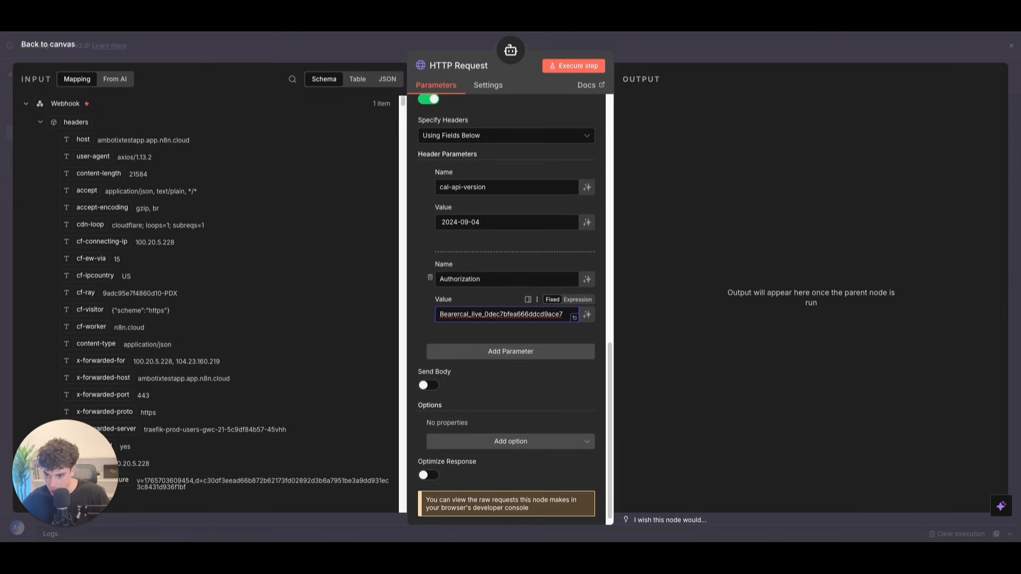
pyautogui.scroll(5, 547, 319)
pyautogui.scroll(6, 533, 327)
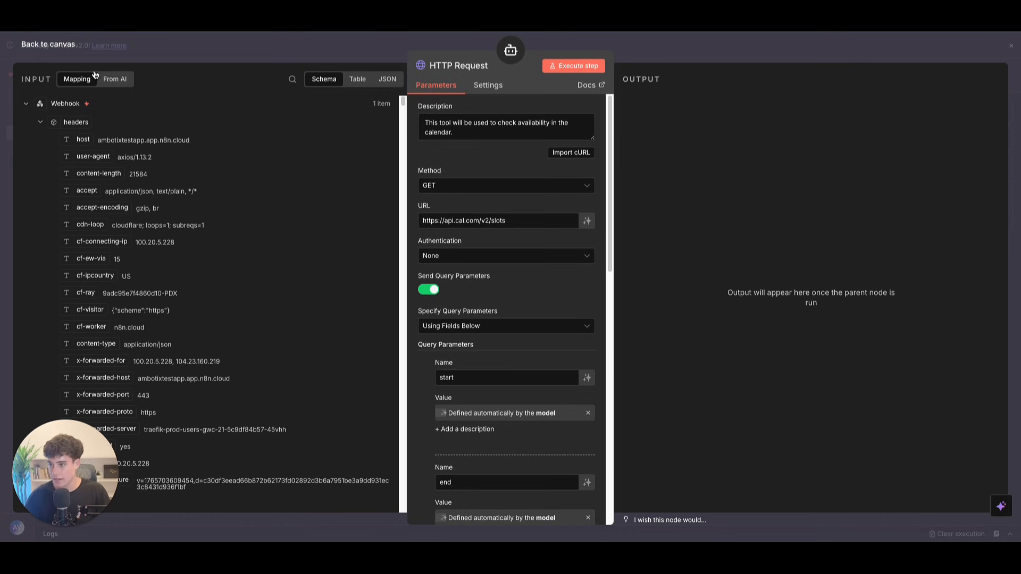
pyautogui.click(62, 48)
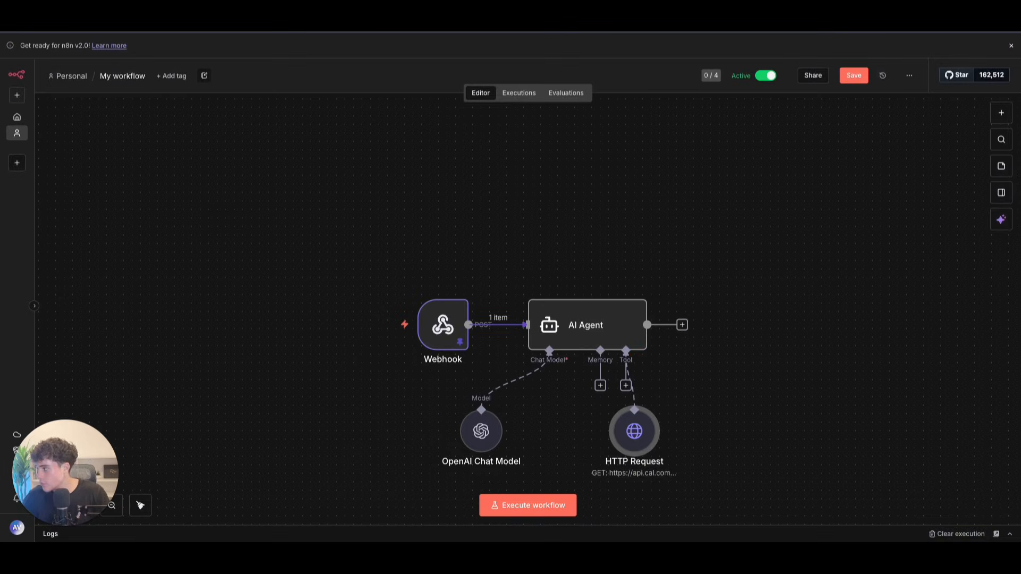
# Step: Add a Respond to Webhook node after the AI Agent
pyautogui.click(683, 327)
pyautogui.write('res')
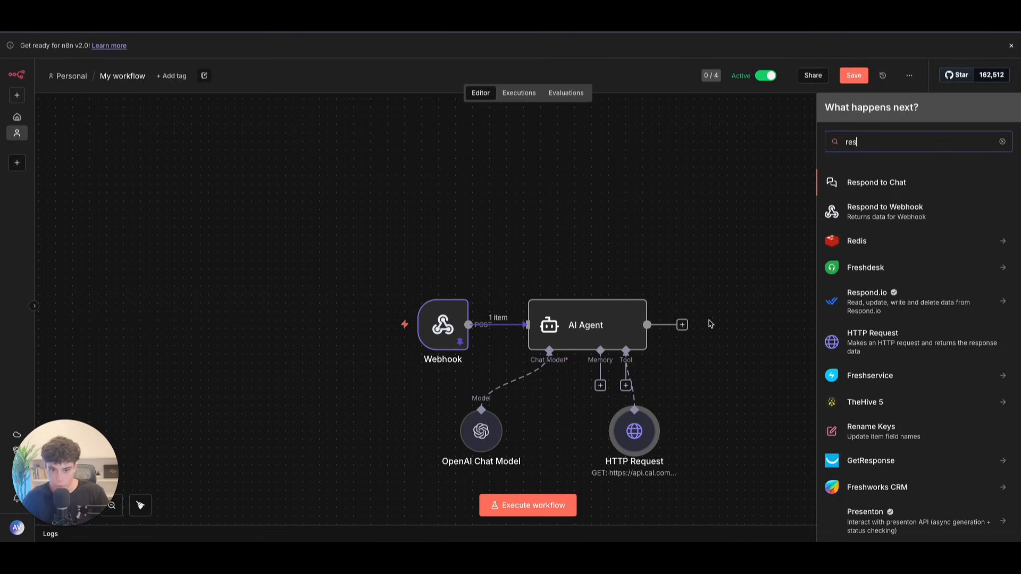
pyautogui.click(867, 212)
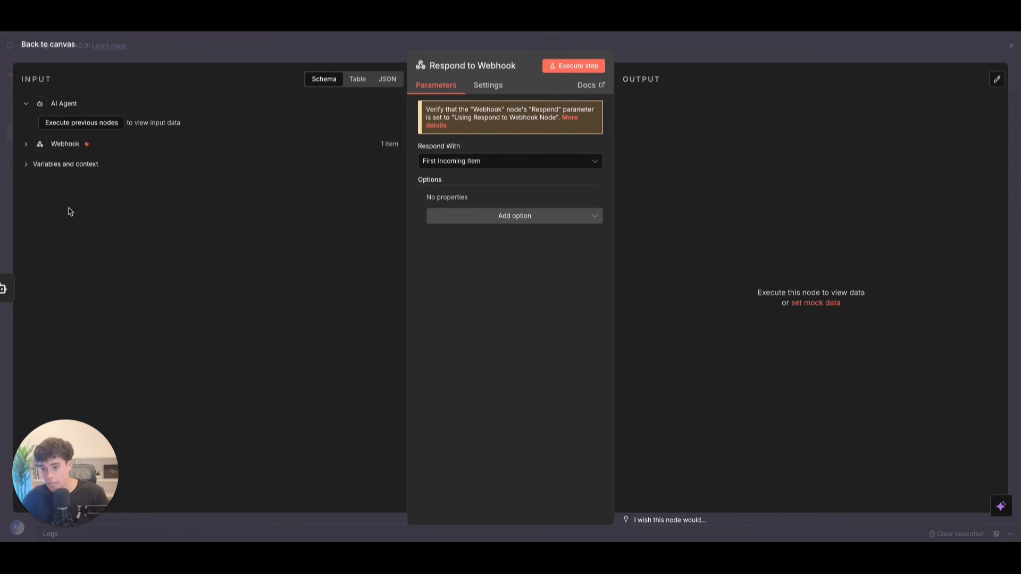
pyautogui.click(64, 50)
pyautogui.moveTo(631, 342); pyautogui.dragTo(624, 333)
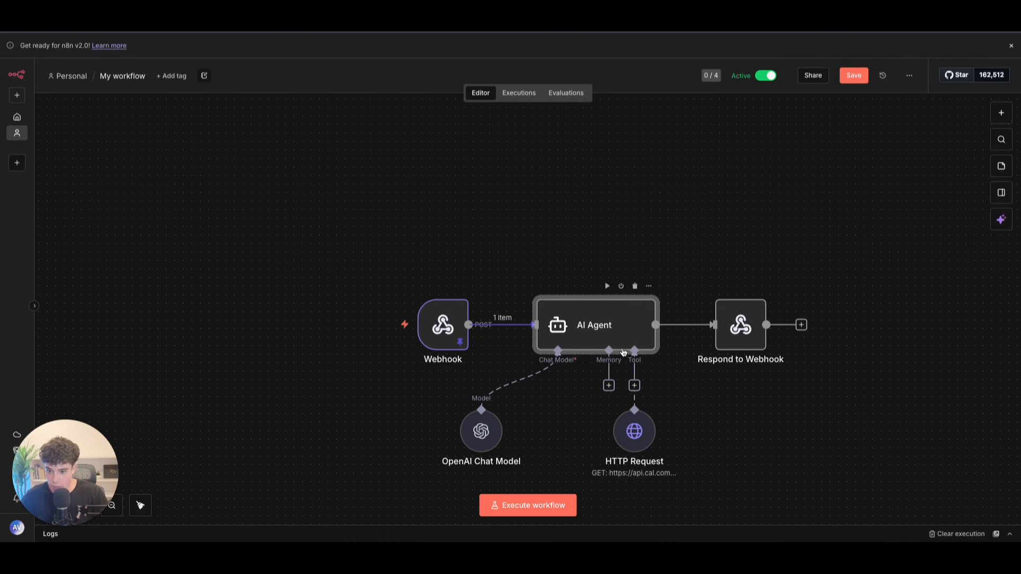
# Step: Execute the workflow, check the HTTP Request node's output, and save the workflow
pyautogui.click(564, 505)
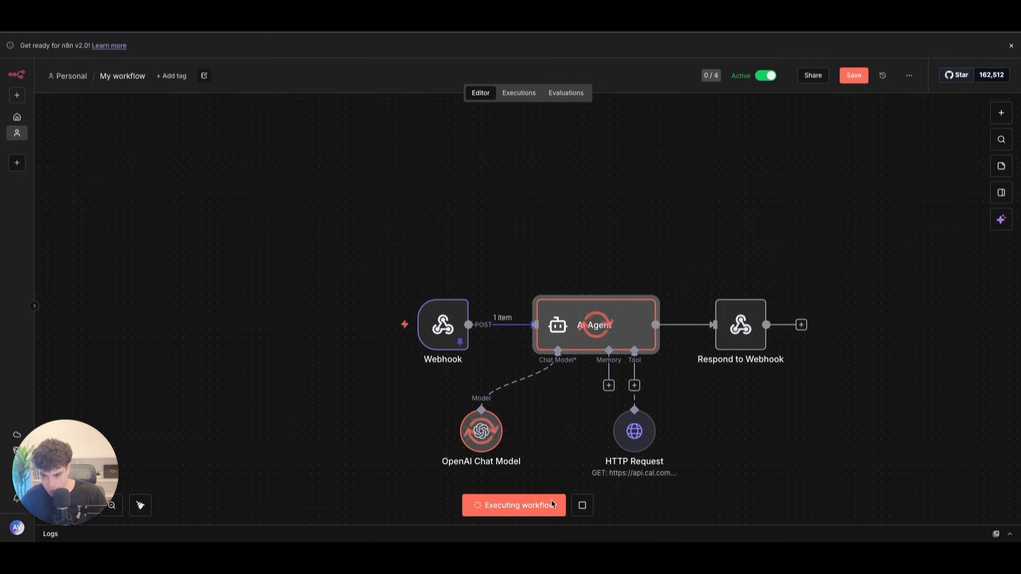
pyautogui.moveTo(514, 367)
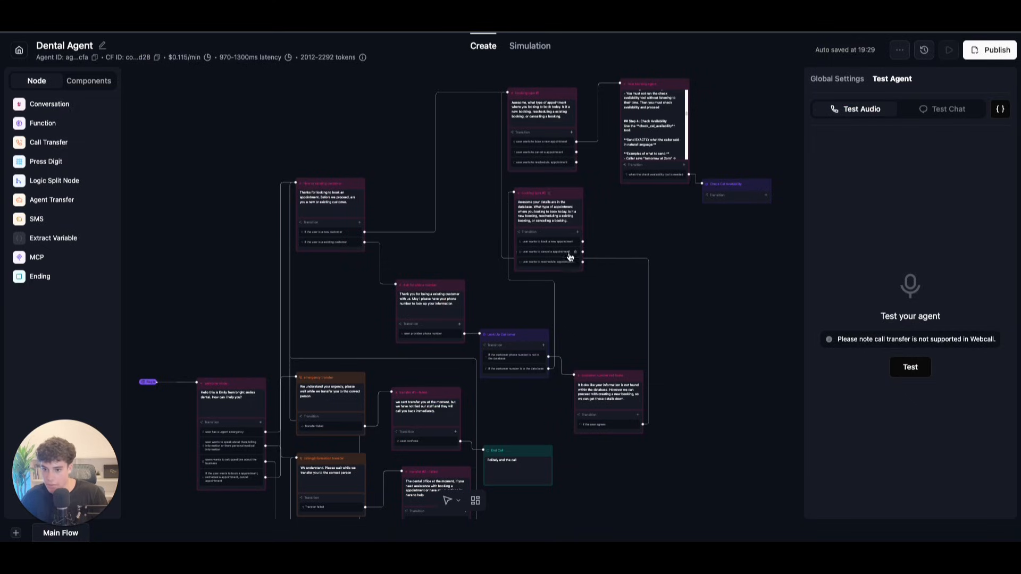
pyautogui.scroll(2, 682, 244)
pyautogui.moveTo(711, 235); pyautogui.dragTo(467, 286)
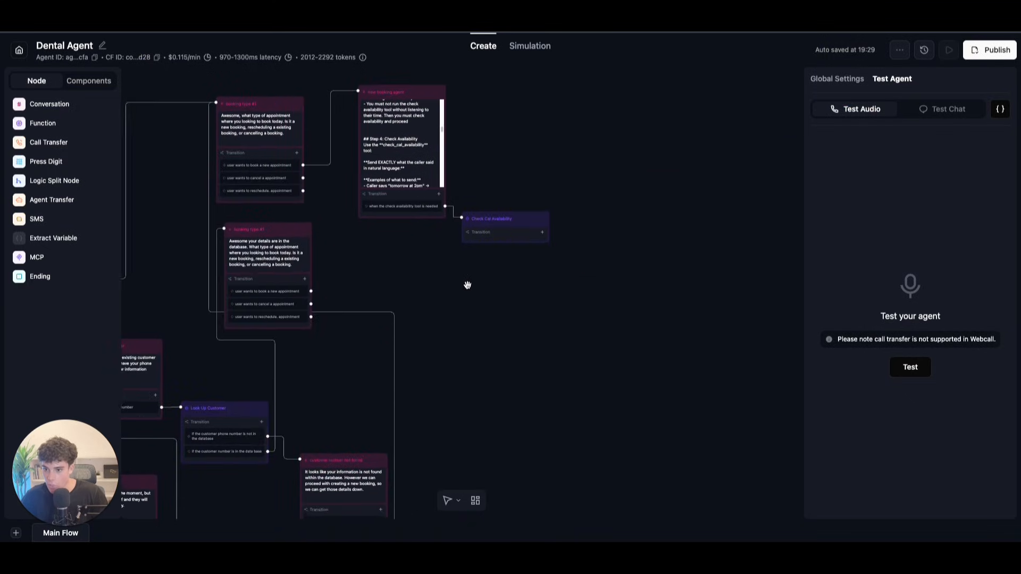
pyautogui.scroll(2, 466, 285)
pyautogui.moveTo(389, 282); pyautogui.dragTo(419, 331)
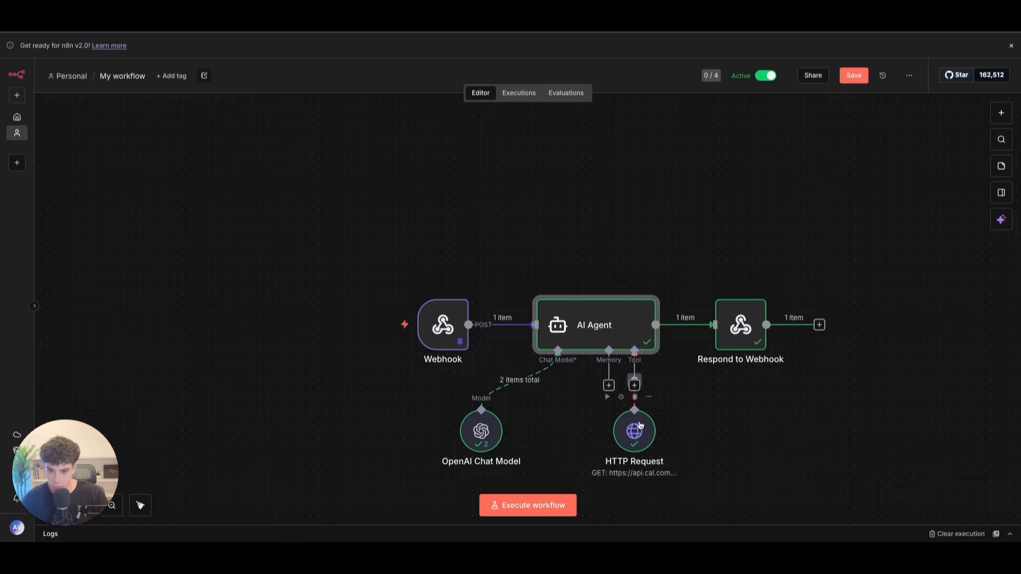
pyautogui.doubleClick(636, 427)
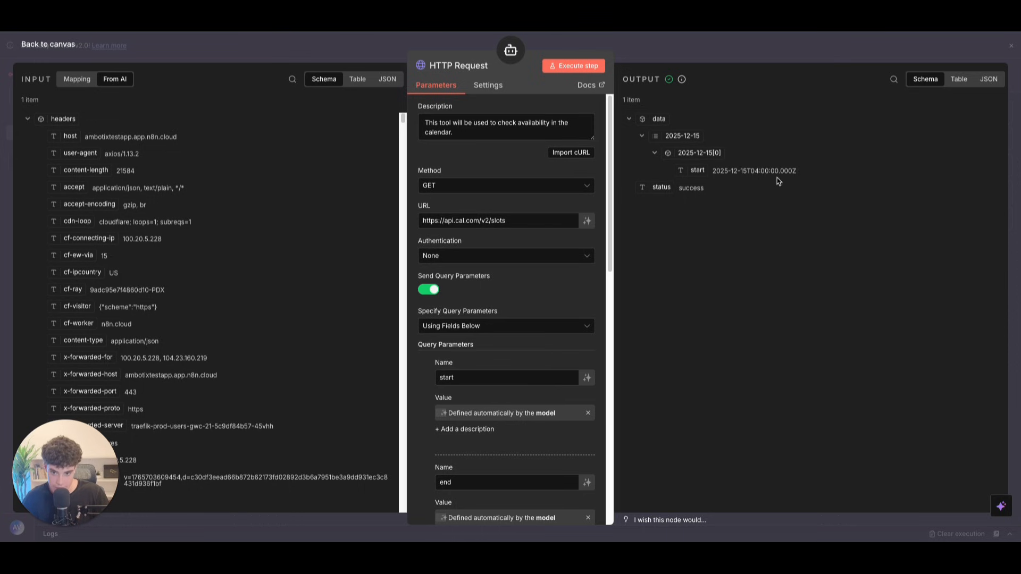
pyautogui.click(75, 45)
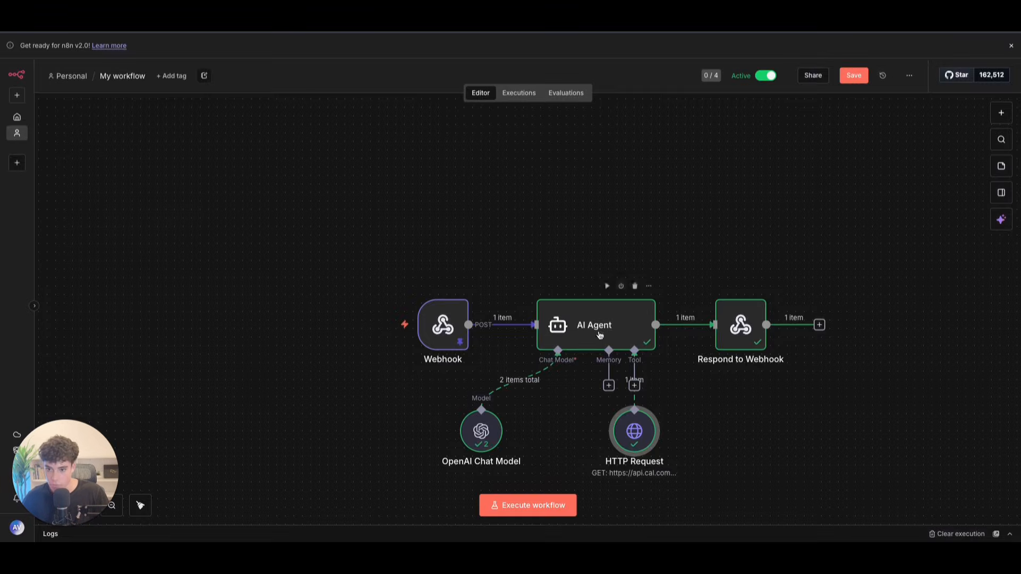
pyautogui.click(857, 79)
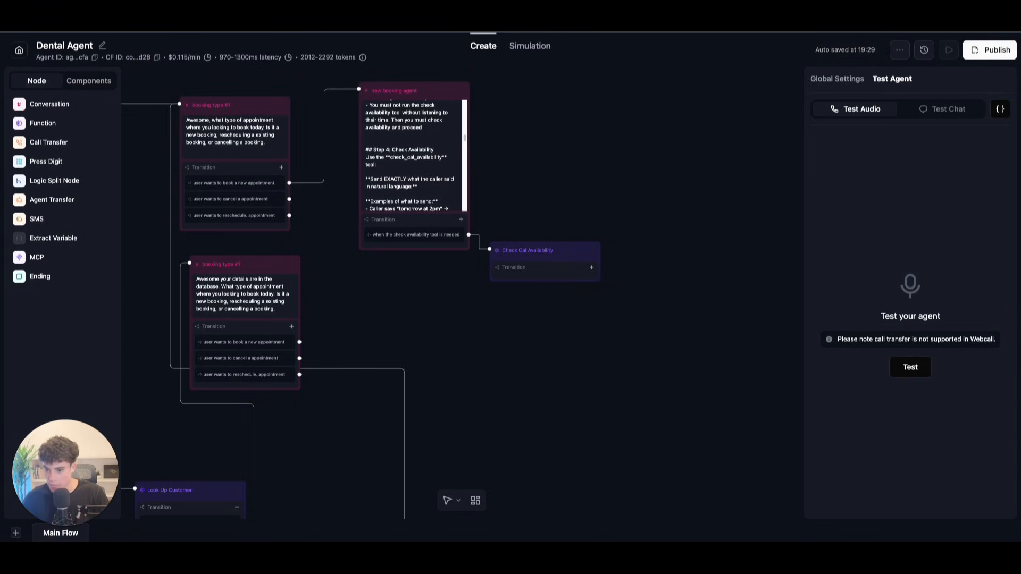
# Step: Add a prompt transition 'the time returns as available' to Check Cal Availability
pyautogui.moveTo(569, 256); pyautogui.dragTo(566, 258)
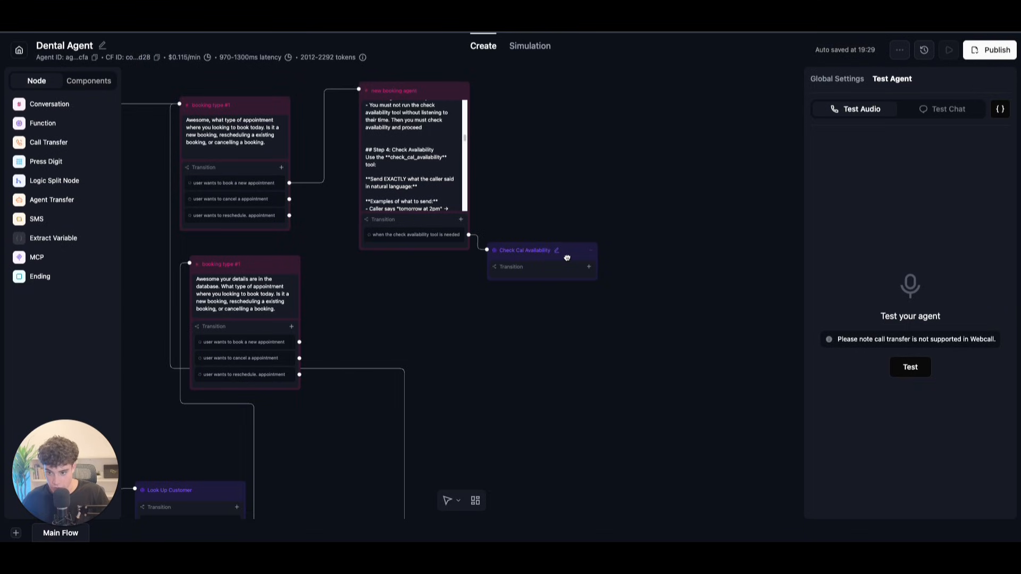
pyautogui.click(589, 268)
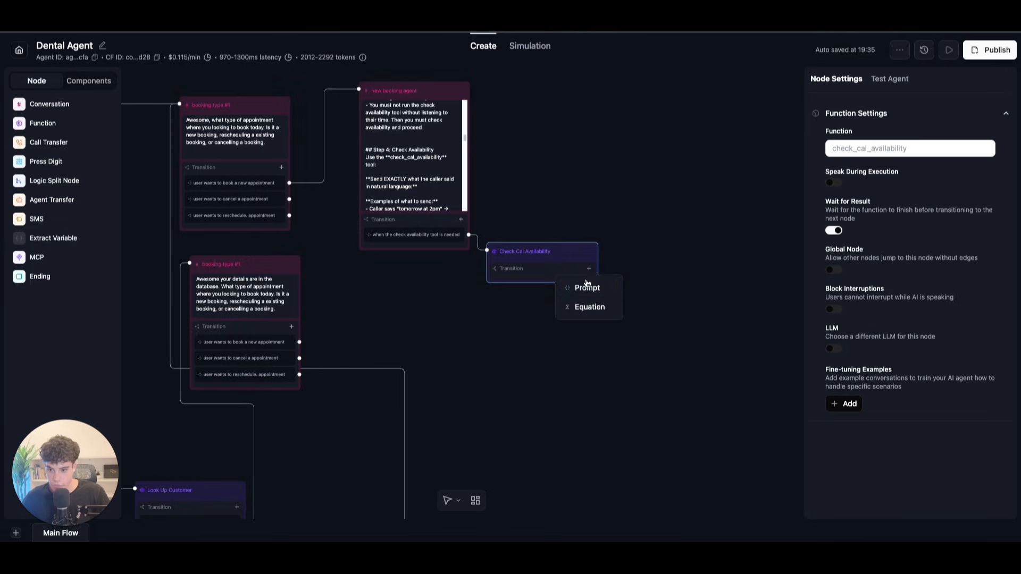
pyautogui.click(587, 290)
pyautogui.moveTo(530, 295); pyautogui.dragTo(505, 287)
pyautogui.press('BackSpace')
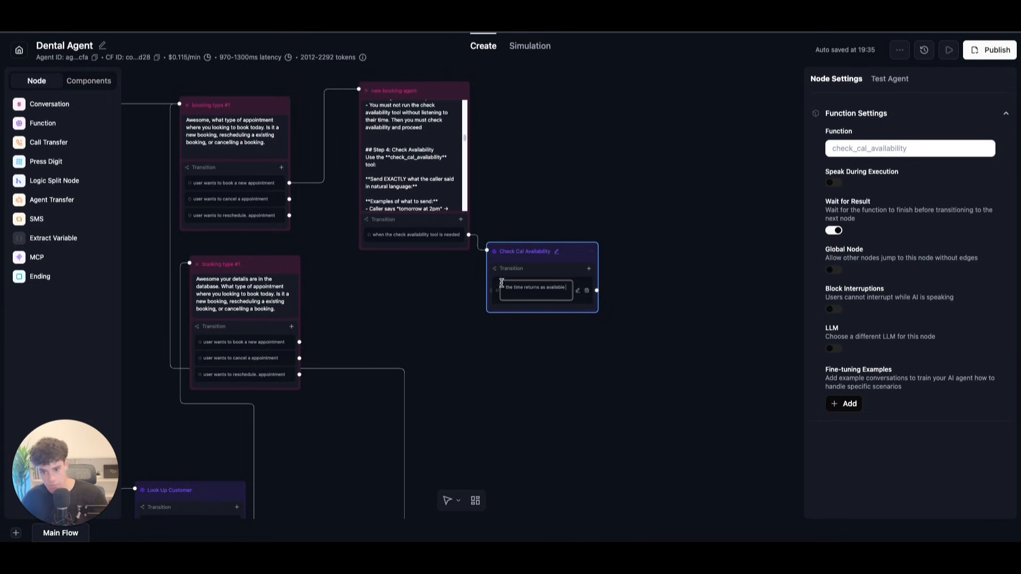
pyautogui.scroll(5, 588, 341)
pyautogui.click(586, 342)
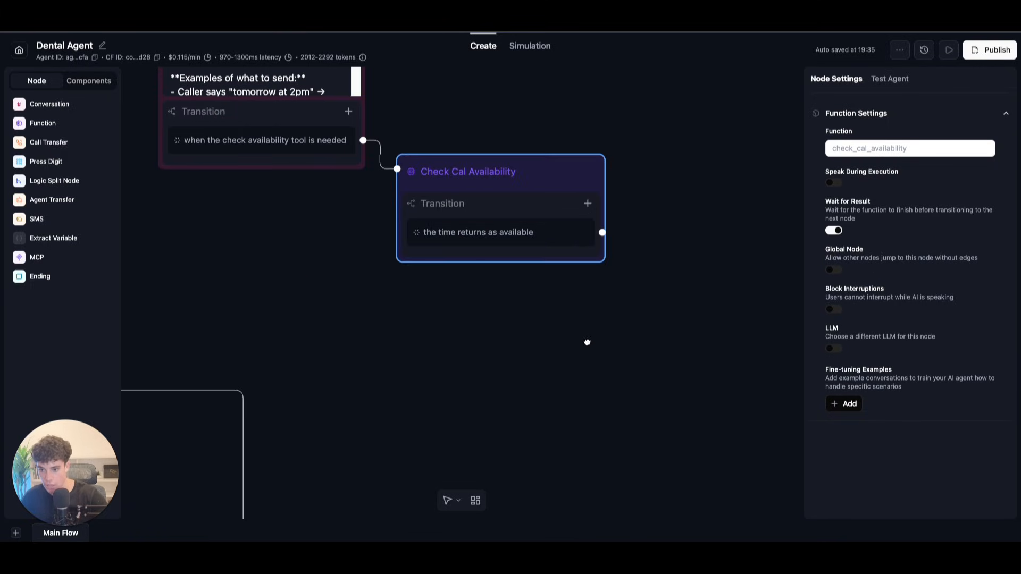
pyautogui.click(587, 342)
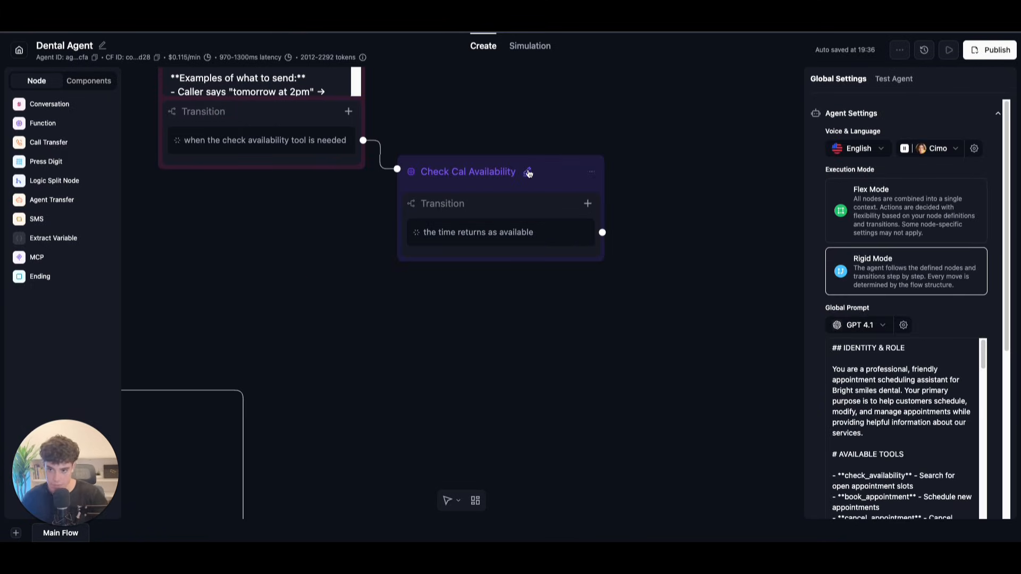
# Step: Edit the Check Cal Availability title and link the available-time transition to new booking agent
pyautogui.doubleClick(528, 171)
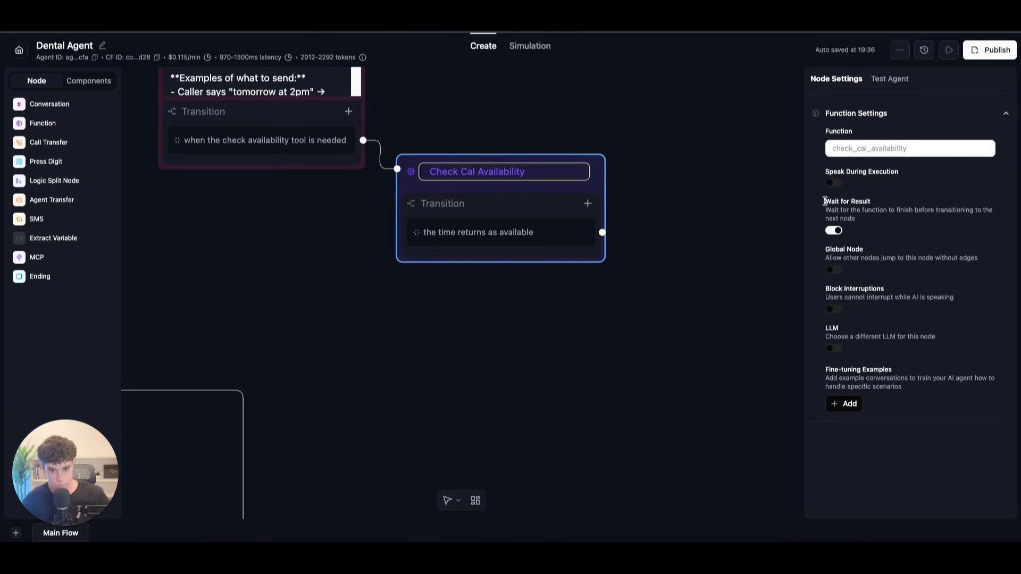
pyautogui.moveTo(825, 201); pyautogui.dragTo(882, 220)
pyautogui.click(633, 260)
pyautogui.scroll(-2, 629, 261)
pyautogui.scroll(-1, 619, 253)
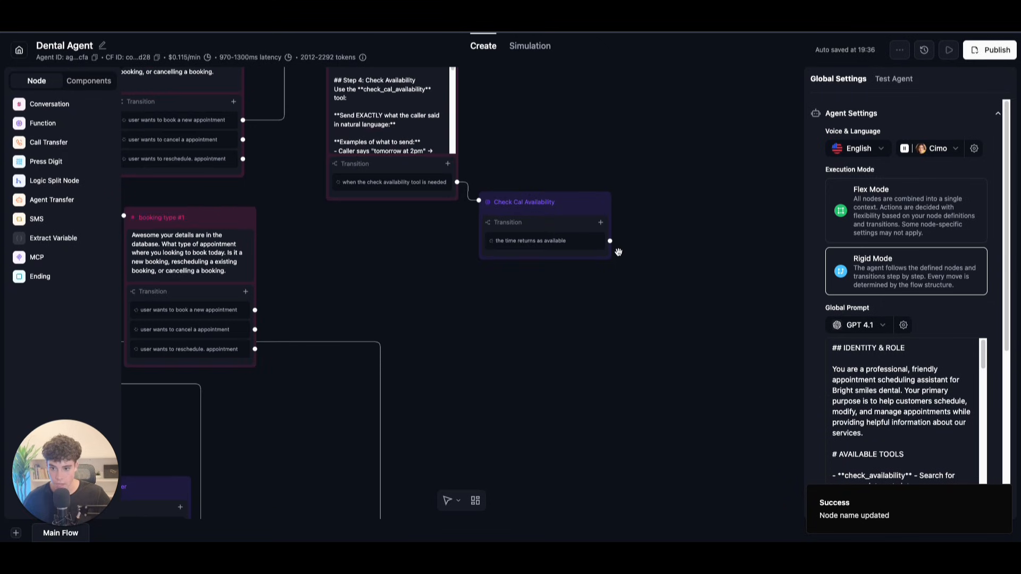
pyautogui.moveTo(609, 240); pyautogui.dragTo(324, 191)
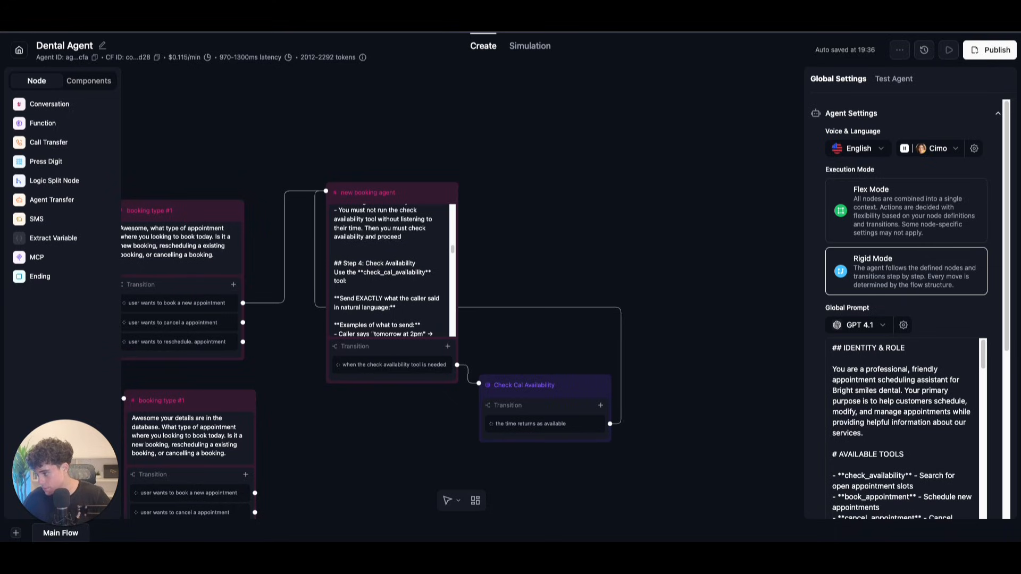
# Step: Add a second prompt transition to Check Cal Availability that reads 'time is not available'
pyautogui.click(600, 405)
pyautogui.click(587, 426)
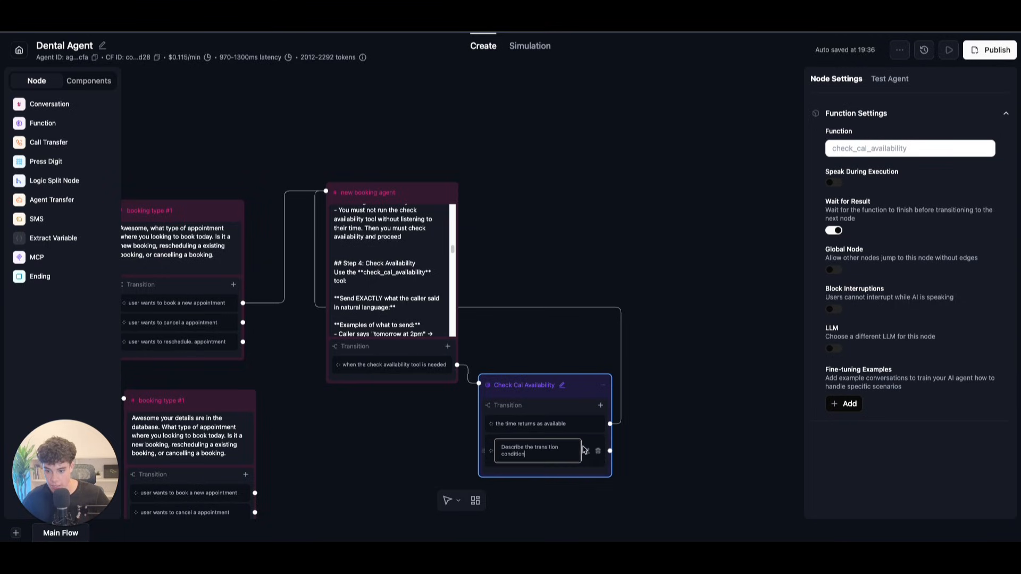
pyautogui.moveTo(519, 453); pyautogui.dragTo(495, 447)
pyautogui.press('BackSpace')
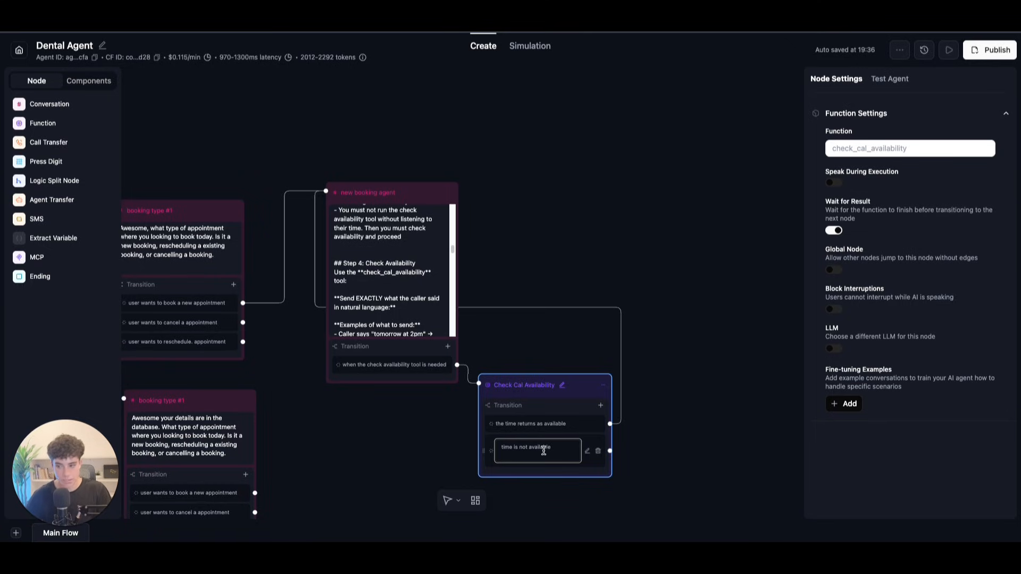
pyautogui.click(696, 455)
# Step: Connect the 'time is not available' transition to the new booking agent node
pyautogui.moveTo(609, 443); pyautogui.dragTo(325, 197)
pyautogui.moveTo(582, 385); pyautogui.dragTo(584, 367)
pyautogui.scroll(-5, 406, 297)
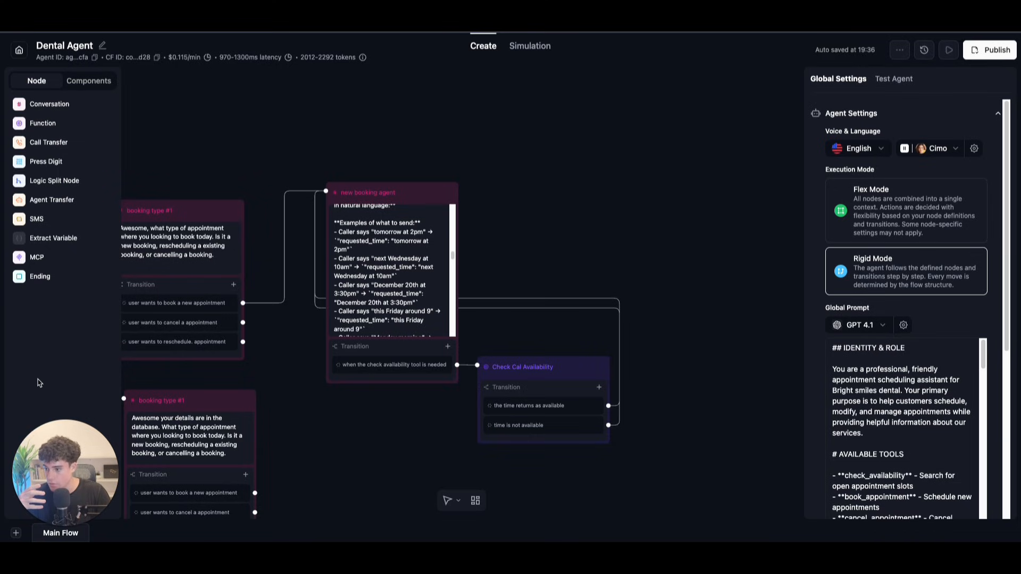
# Step: Create a custom function named book_cal_appointment
pyautogui.click(40, 124)
pyautogui.click(372, 439)
pyautogui.click(407, 499)
pyautogui.click(371, 101)
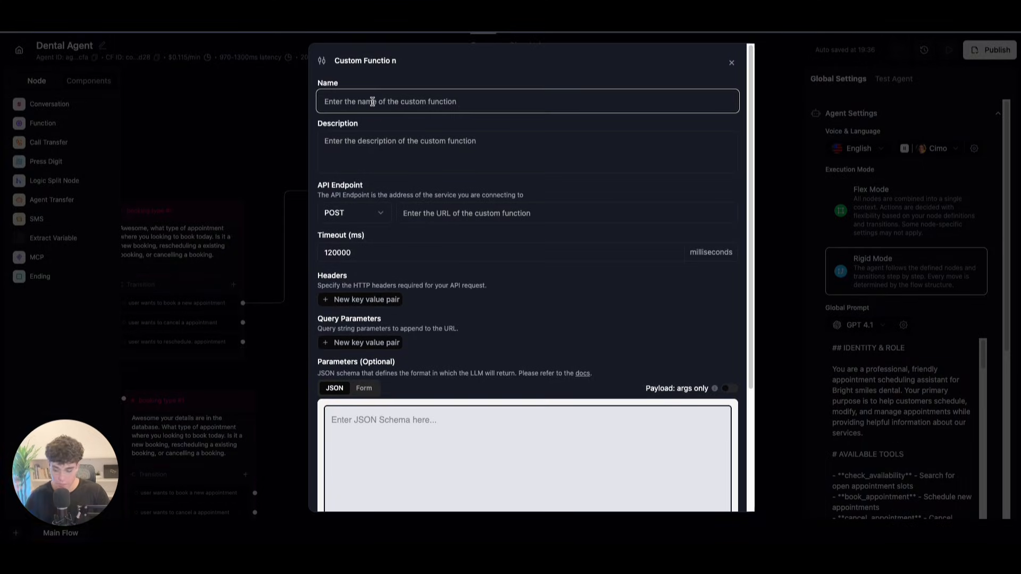
pyautogui.write('boo')
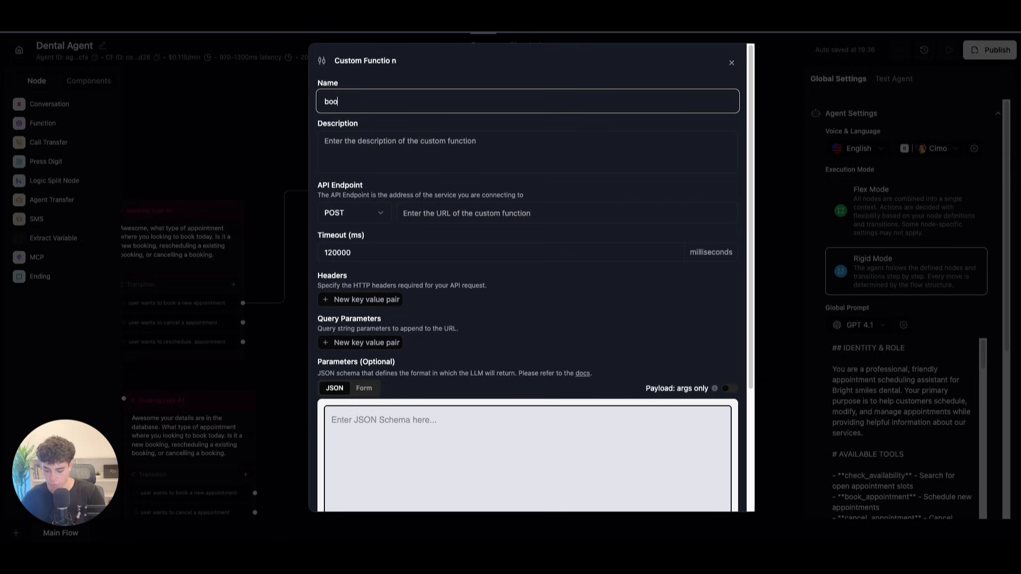
pyautogui.press('BackSpace')
pyautogui.press('BackSpace')
pyautogui.press('BackSpace')
pyautogui.write('bo')
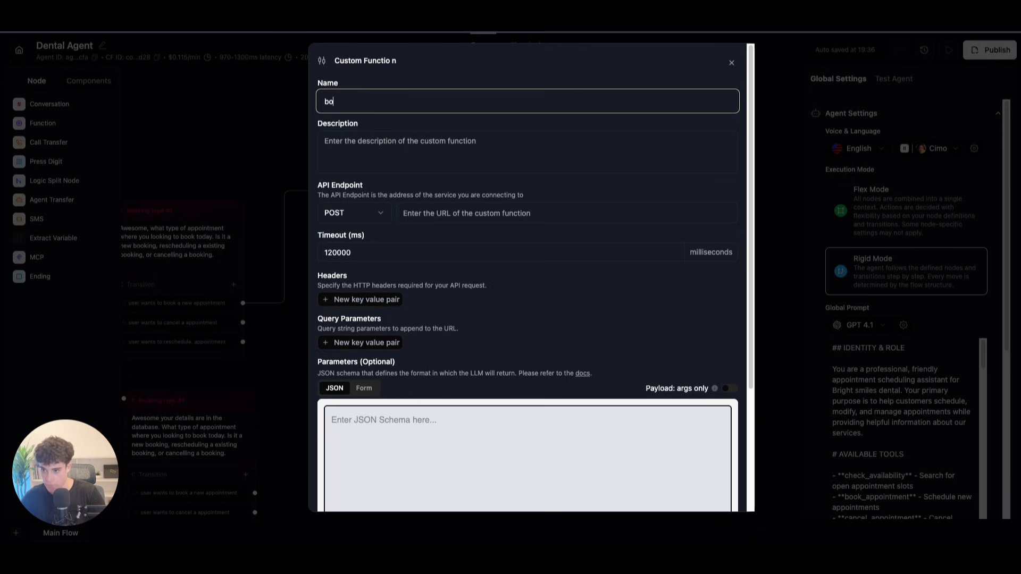
pyautogui.write('ok_cal_appointemnt')
pyautogui.press('BackSpace')
pyautogui.press('BackSpace')
pyautogui.write('ment')
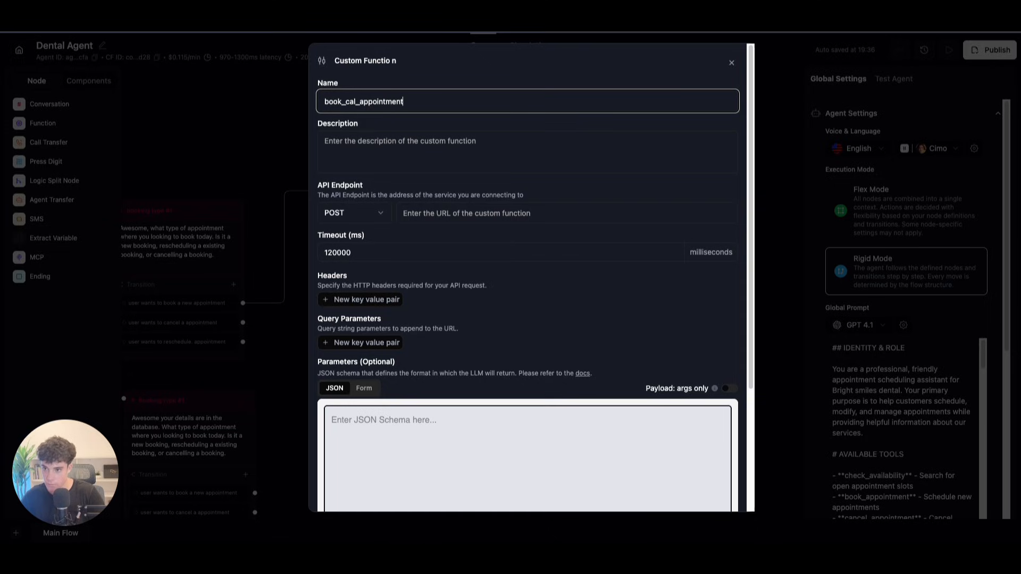
# Step: Describe the function as a tool used to book an appointment in the calendar
pyautogui.click(389, 160)
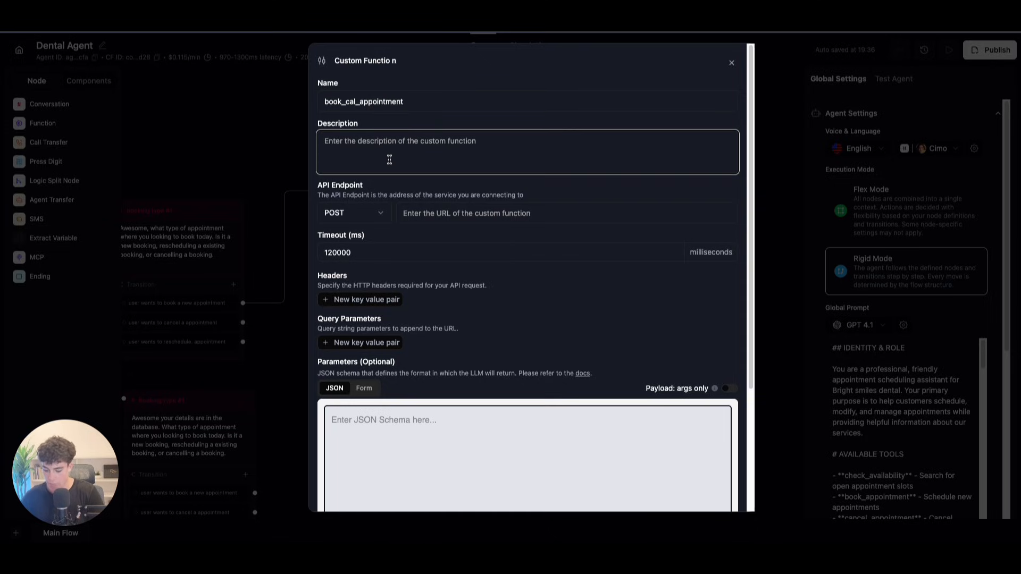
pyautogui.write('this to')
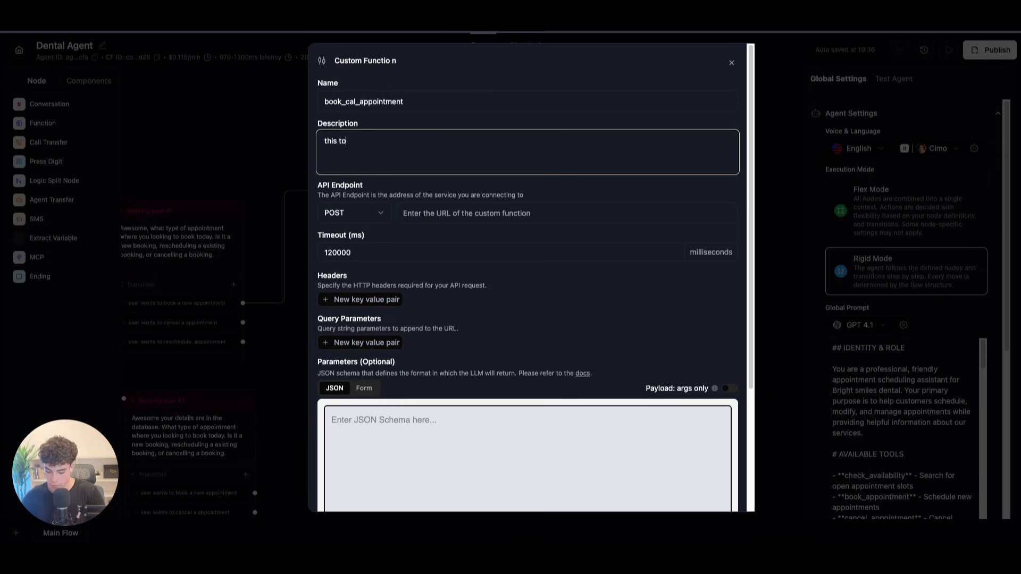
pyautogui.press('BackSpace')
pyautogui.write('ool is be us')
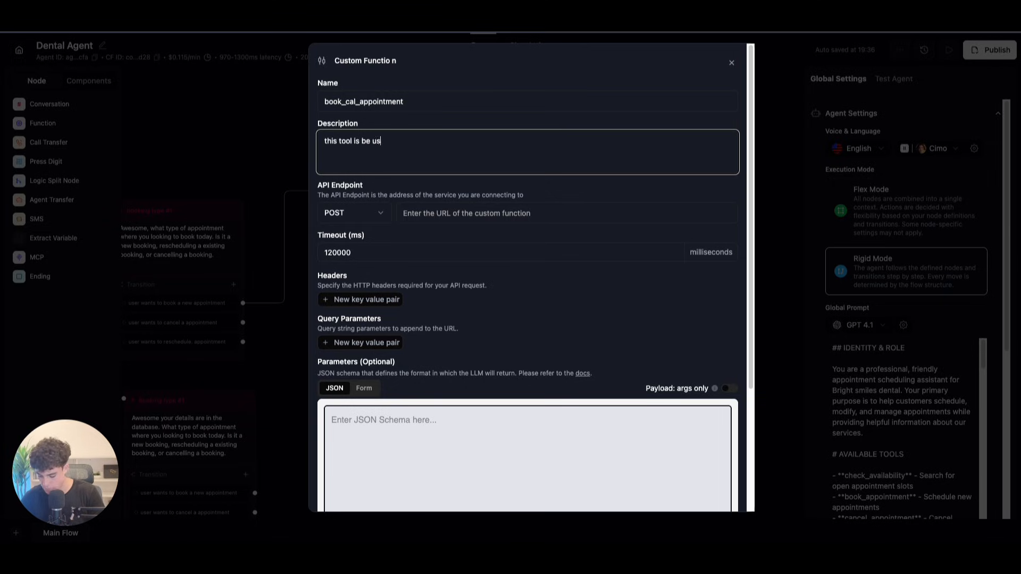
pyautogui.write('ed to book a appointment in the calendar')
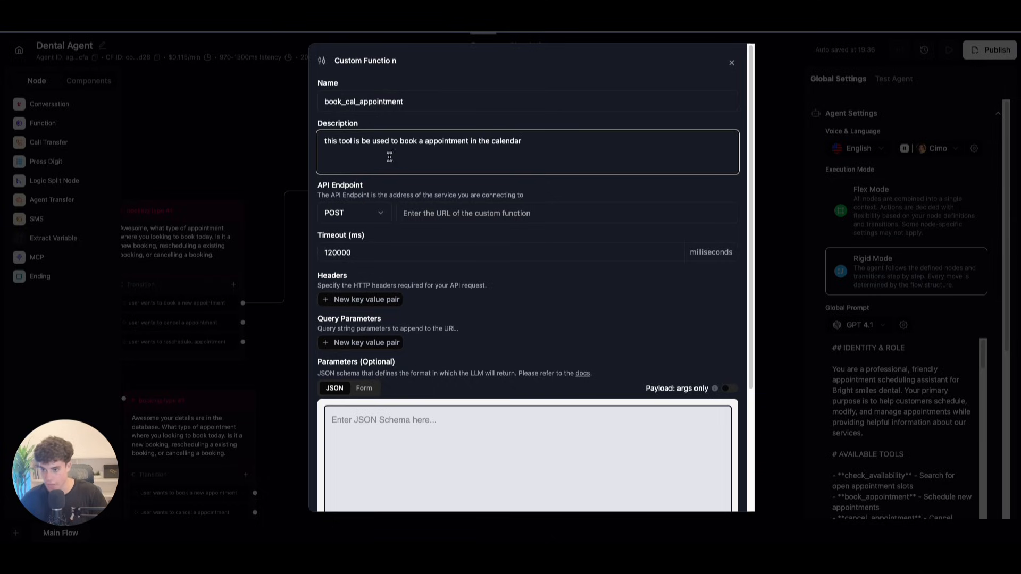
pyautogui.click(423, 212)
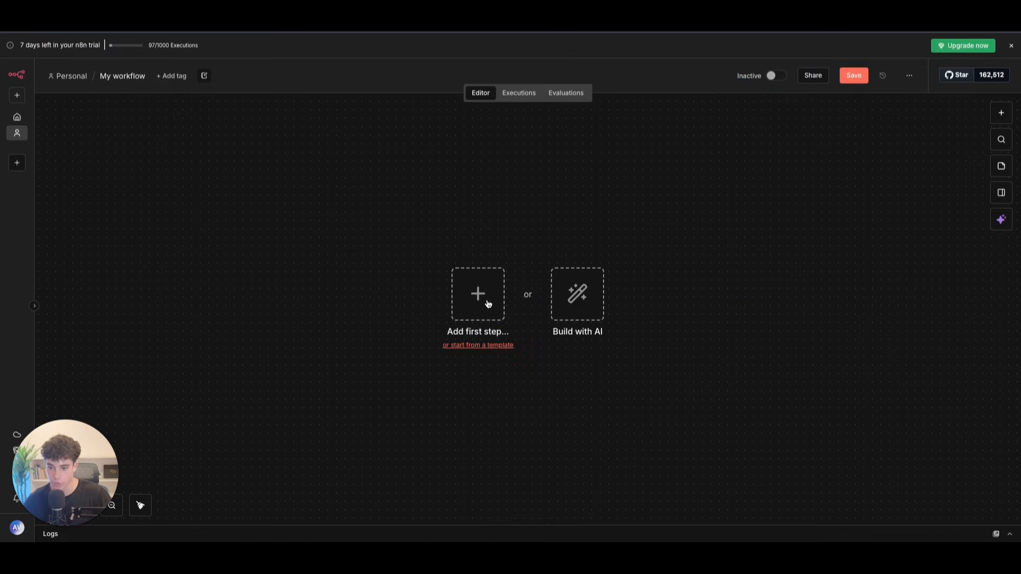
# Step: Add a Webhook trigger in n8n with HTTP method POST
pyautogui.click(478, 296)
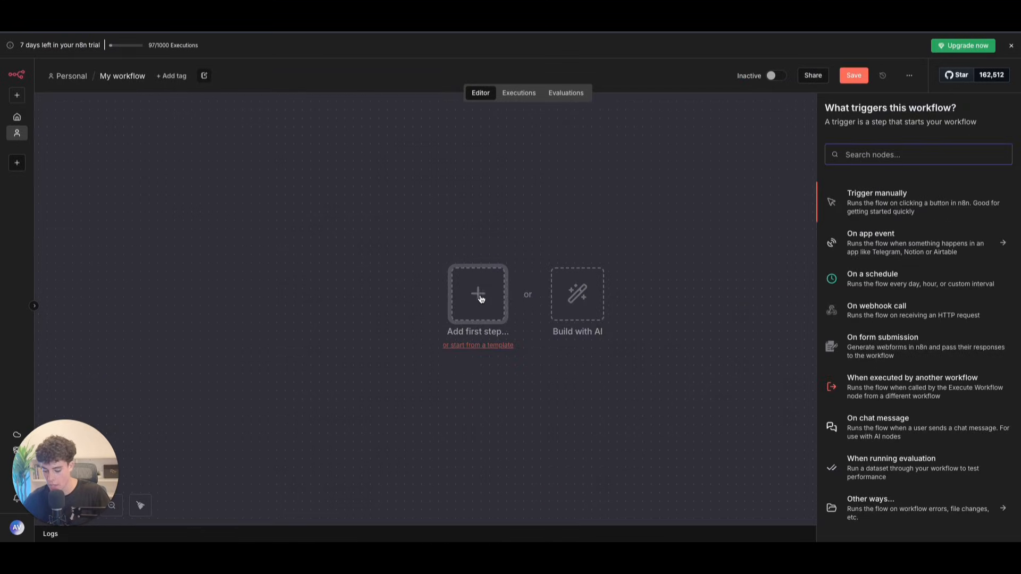
pyautogui.write('web')
pyautogui.click(931, 202)
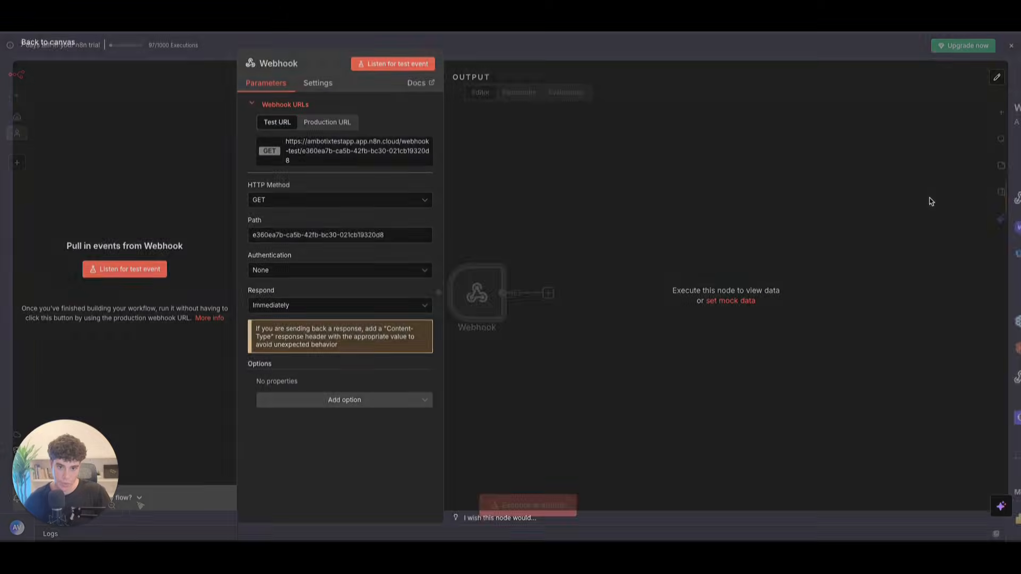
pyautogui.click(287, 204)
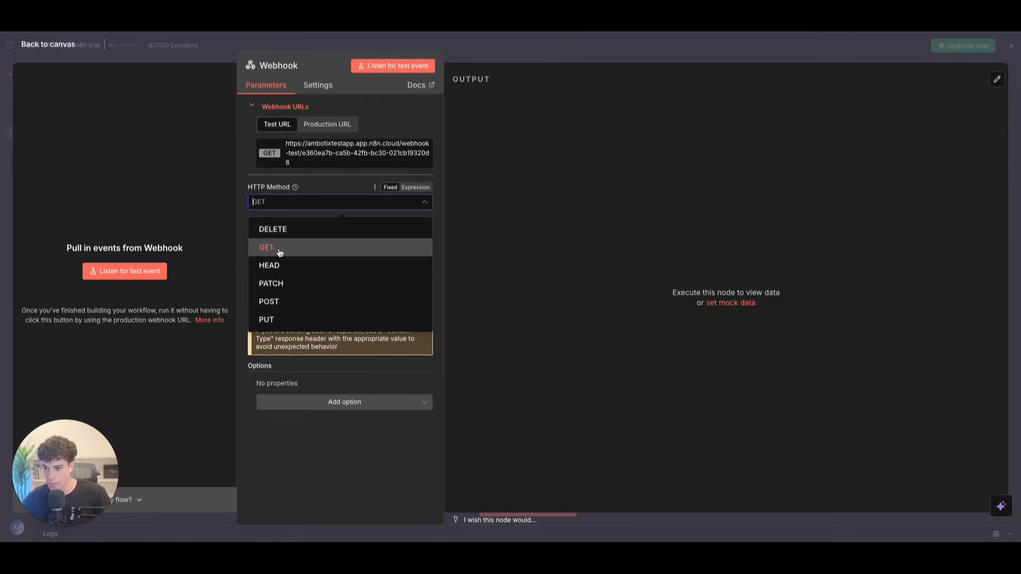
pyautogui.click(269, 301)
# Step: Paste the webhook's production URL into the function's API Endpoint field
pyautogui.click(327, 124)
pyautogui.click(330, 150)
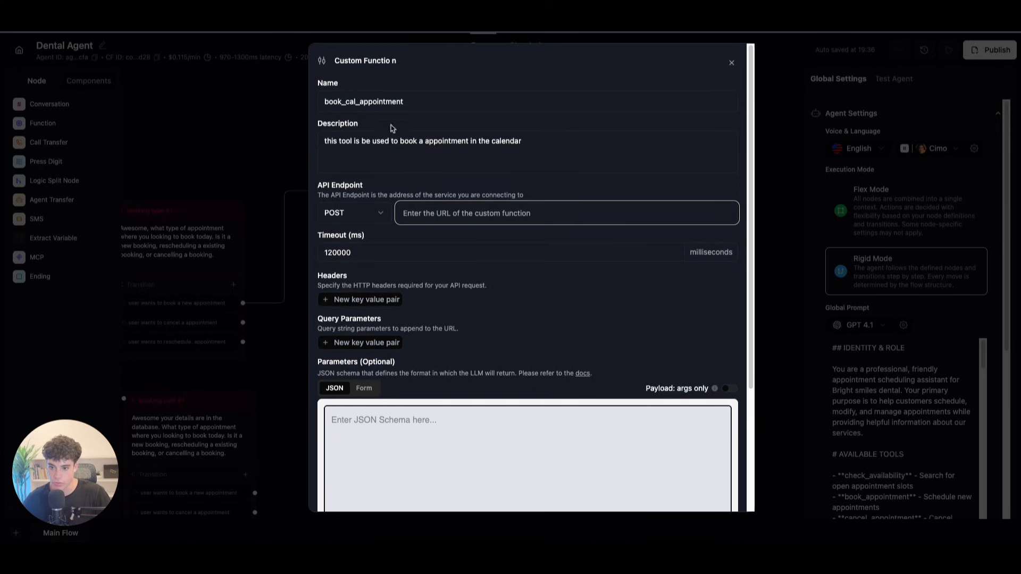
pyautogui.click(428, 219)
pyautogui.hotkey('ctrl', 'v')
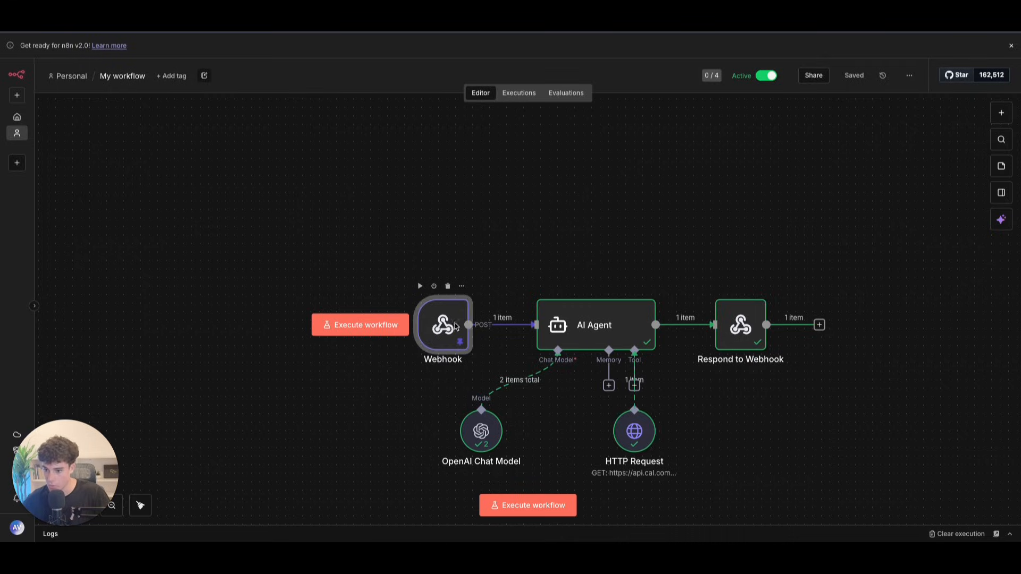
# Step: Set the Webhook to respond using the Respond to Webhook node
pyautogui.doubleClick(441, 326)
pyautogui.click(281, 297)
pyautogui.click(306, 379)
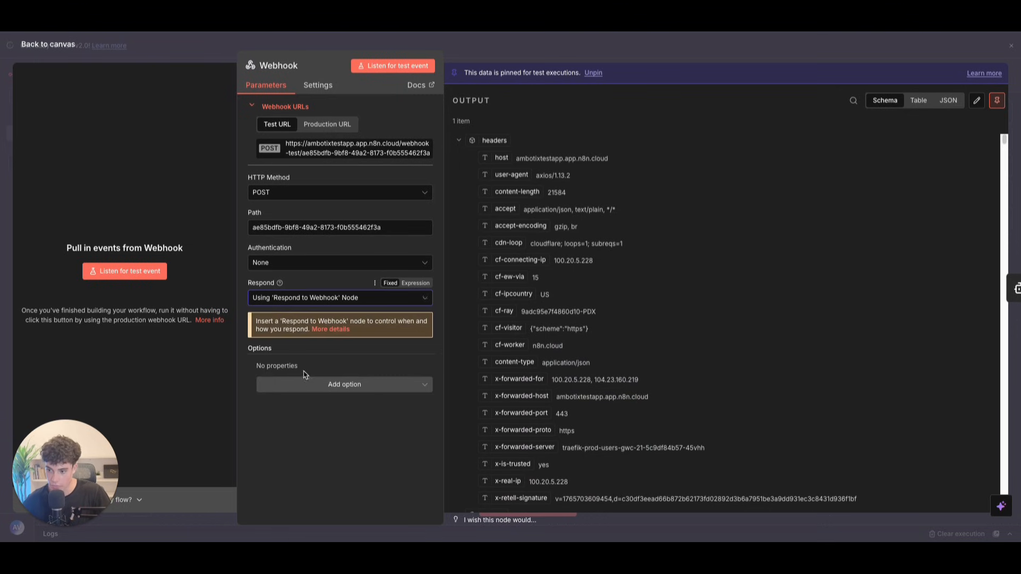
pyautogui.click(78, 60)
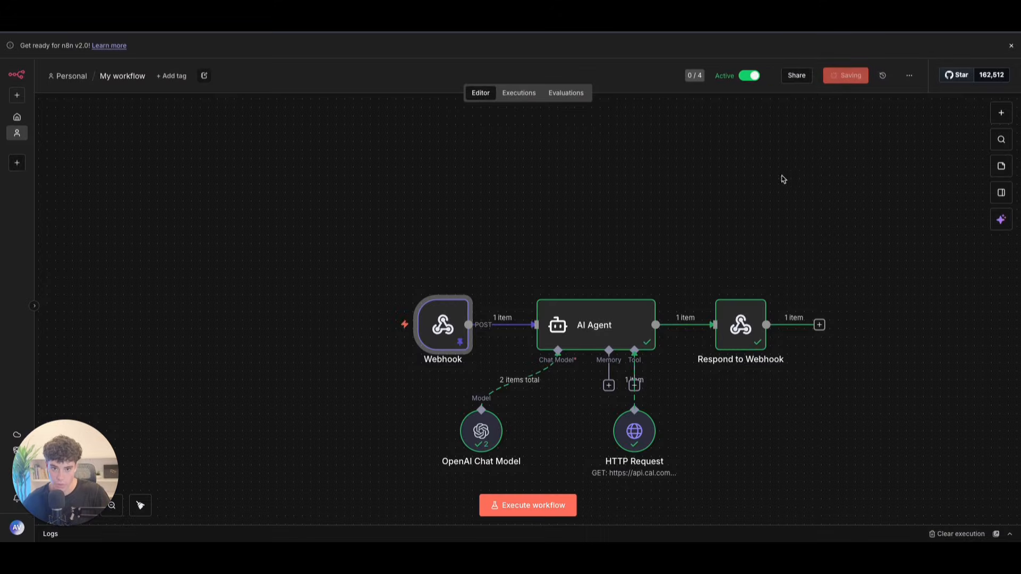
# Step: Add a parameter 'ere' with value 'rere' in form view and save the book_cal_appointment function
pyautogui.scroll(-2, 579, 239)
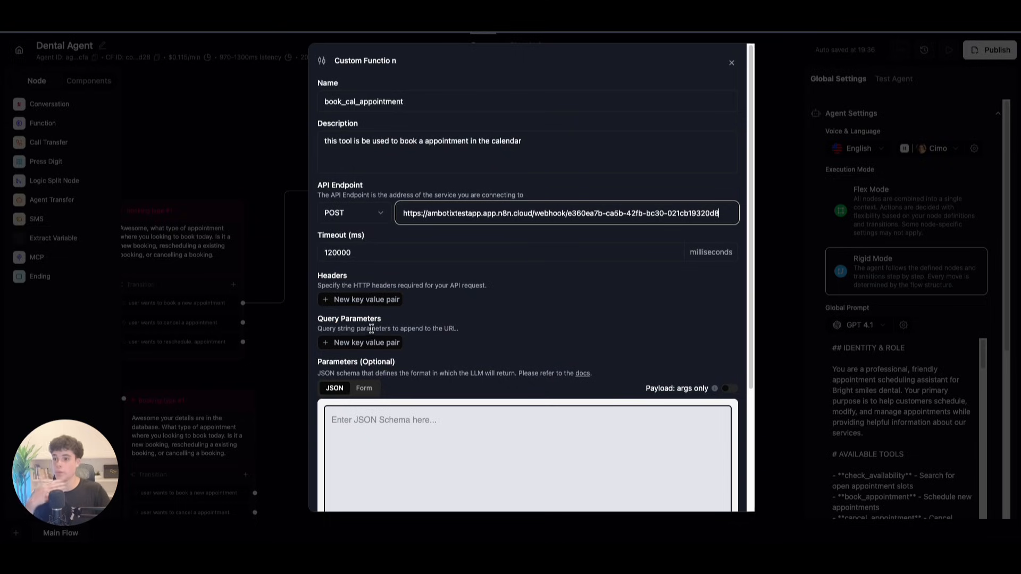
pyautogui.scroll(-2, 345, 310)
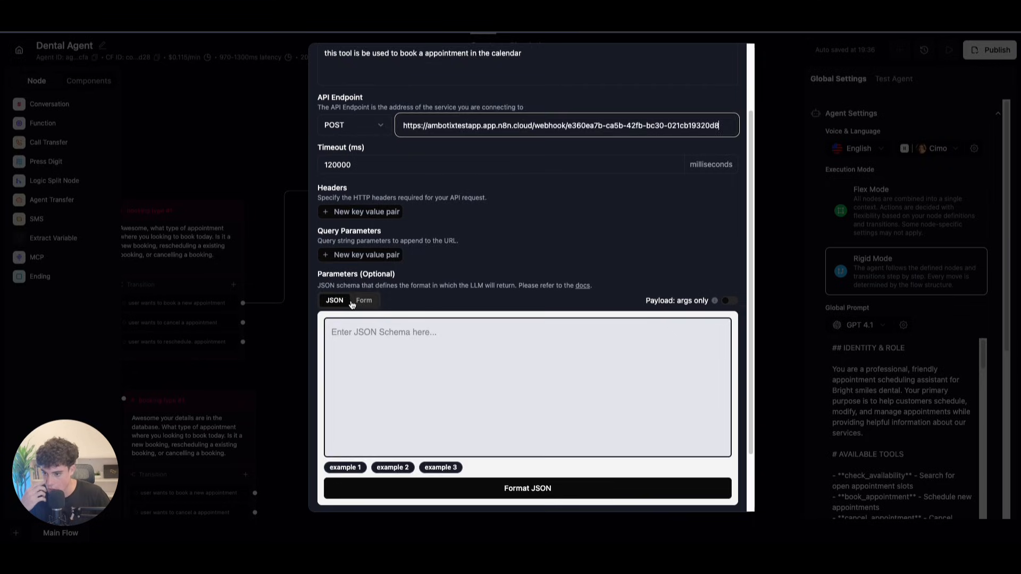
pyautogui.click(354, 301)
pyautogui.click(338, 422)
pyautogui.doubleClick(351, 423)
pyautogui.press('BackSpace')
pyautogui.write('ere')
pyautogui.click(505, 423)
pyautogui.write('rere')
pyautogui.scroll(-1, 716, 509)
pyautogui.click(721, 490)
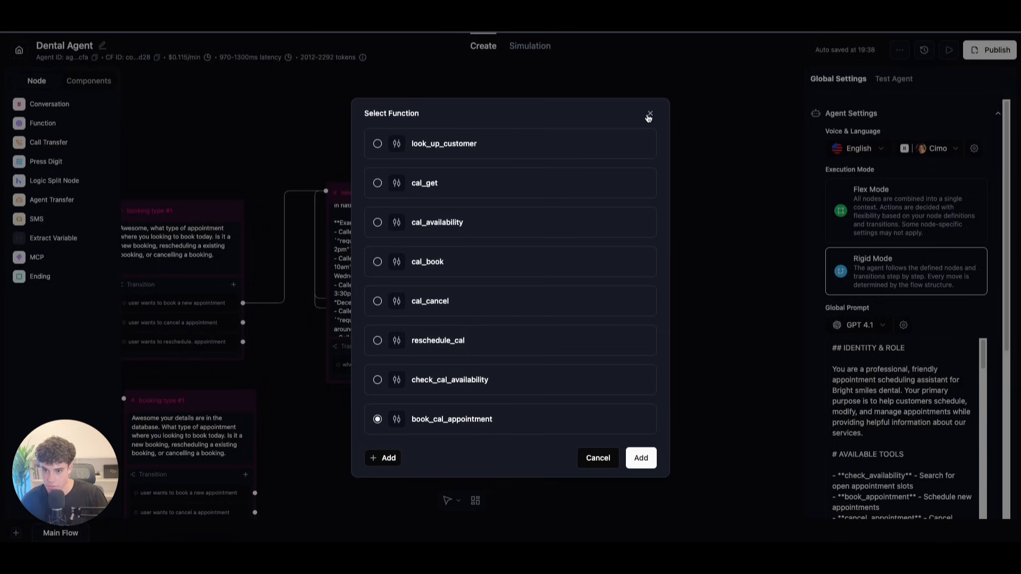
pyautogui.click(649, 114)
pyautogui.scroll(5, 407, 257)
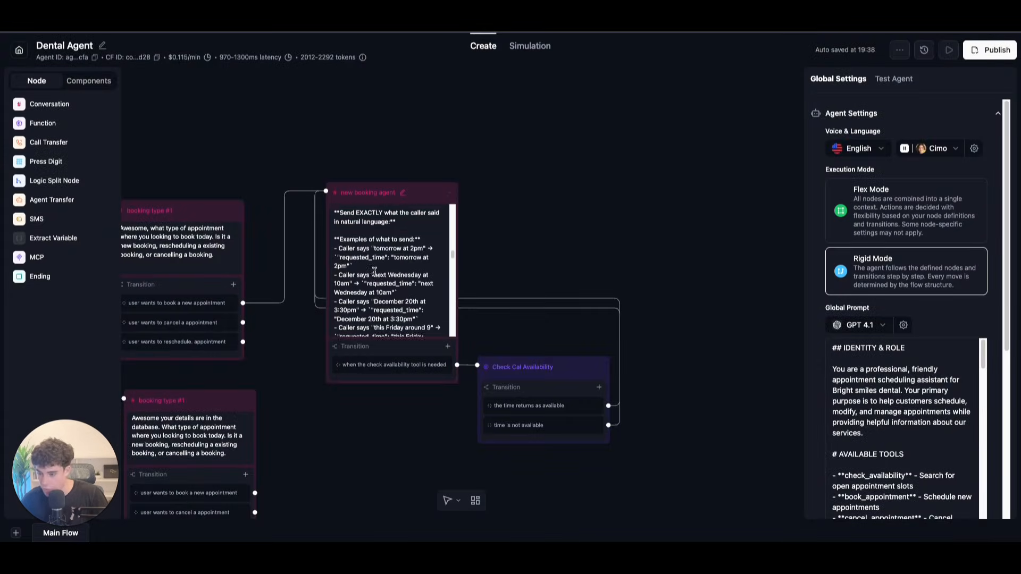
pyautogui.scroll(4, 372, 265)
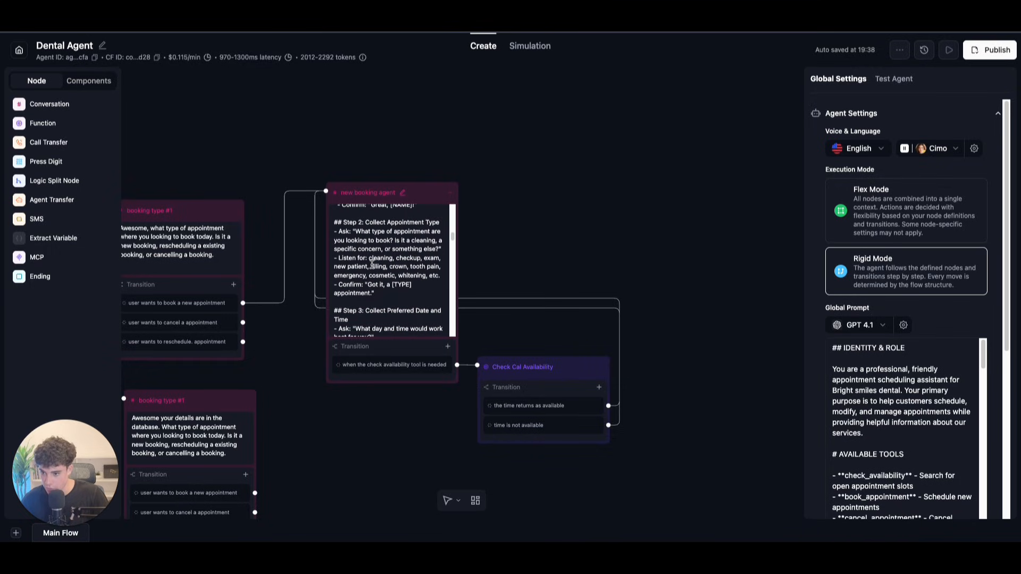
pyautogui.scroll(3, 373, 263)
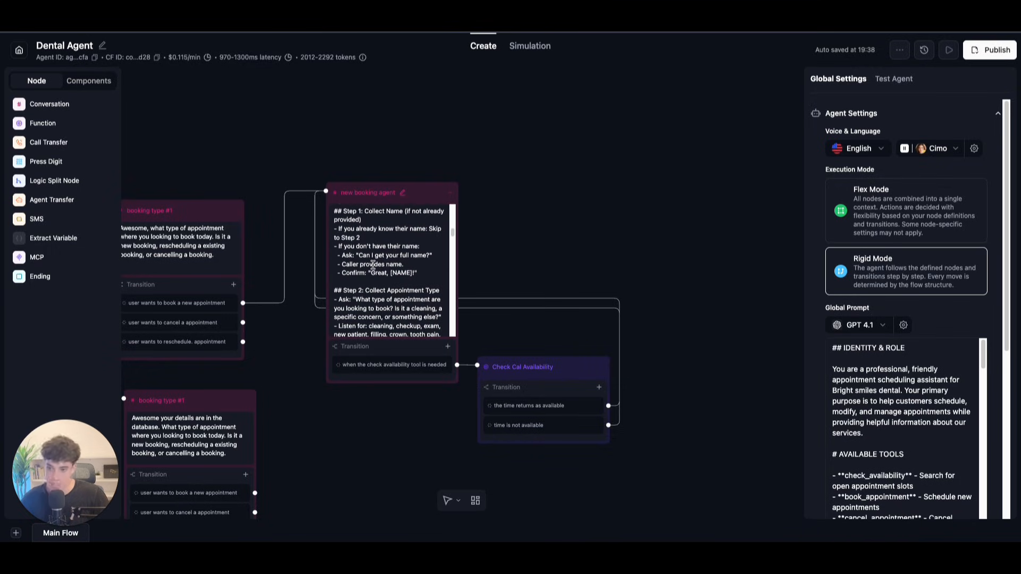
pyautogui.scroll(3, 372, 263)
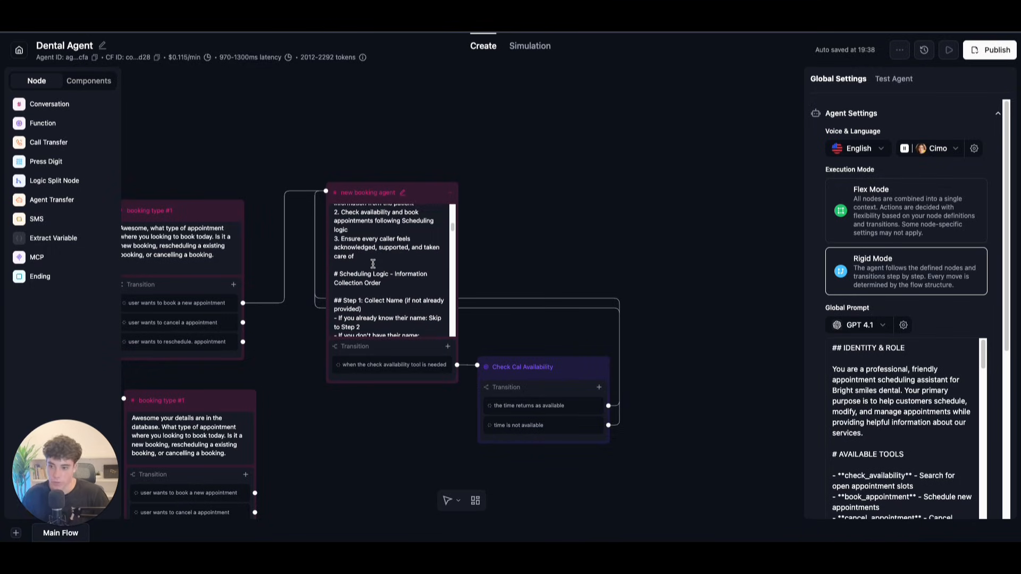
pyautogui.scroll(3, 372, 264)
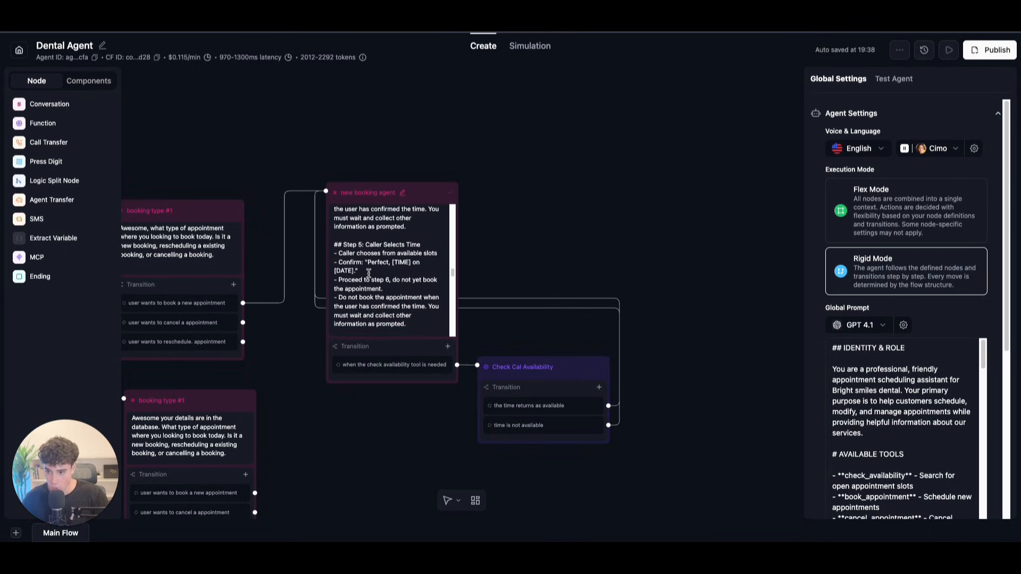
pyautogui.scroll(-6, 369, 272)
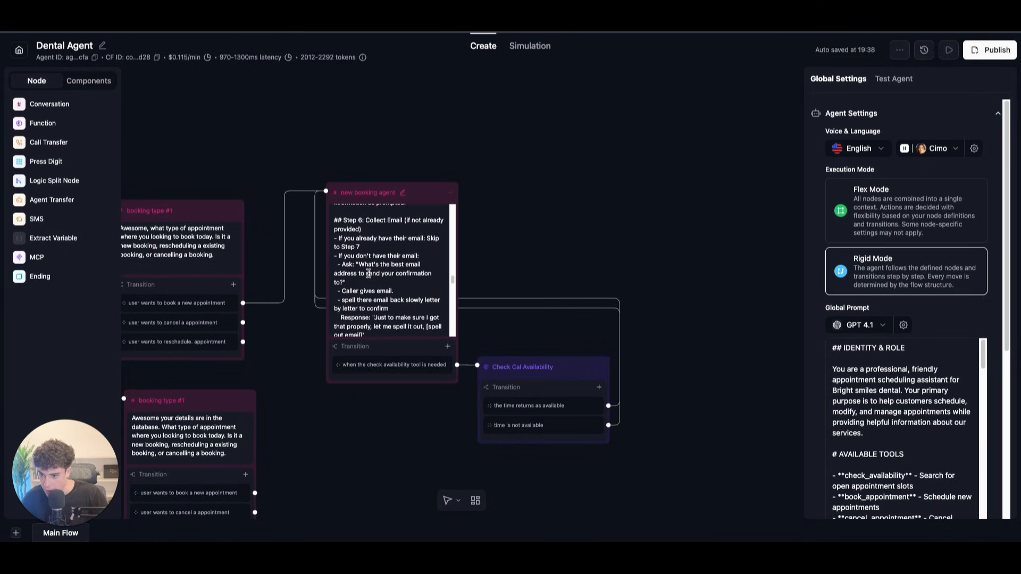
pyautogui.scroll(-8, 369, 271)
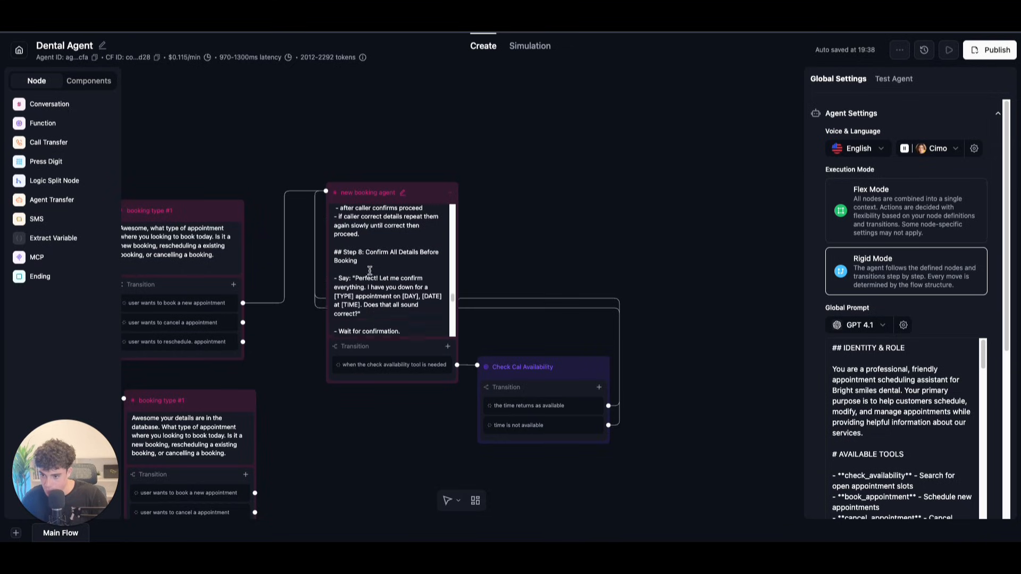
pyautogui.scroll(-6, 370, 269)
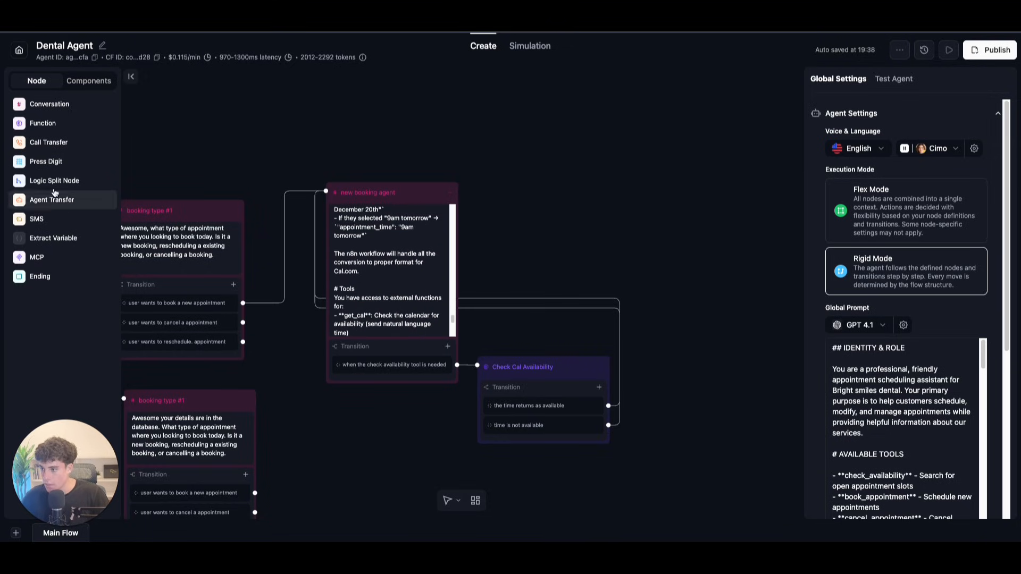
# Step: Add a Book Cal Appointment function node that uses book_cal_appointment
pyautogui.click(33, 126)
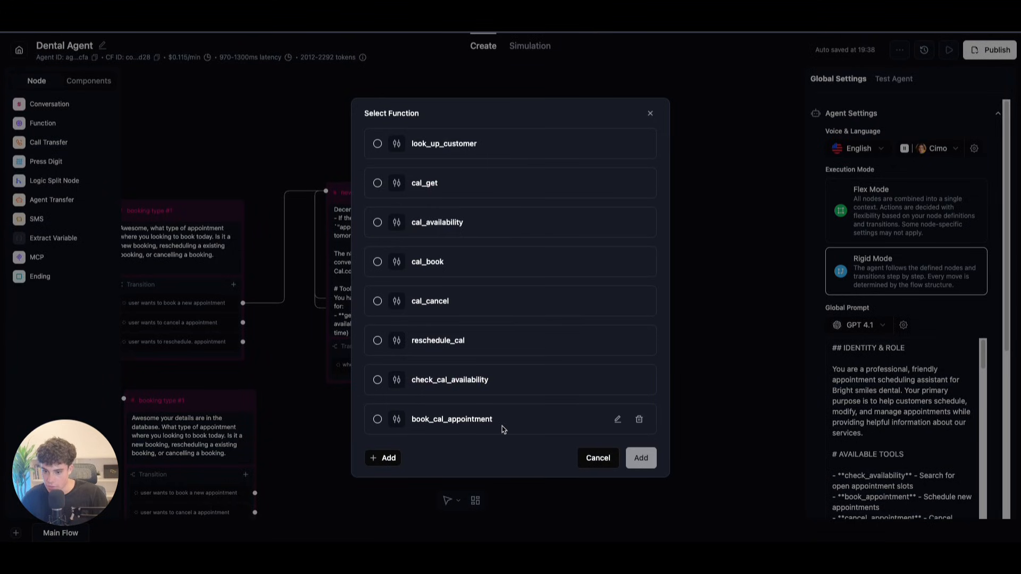
pyautogui.click(377, 419)
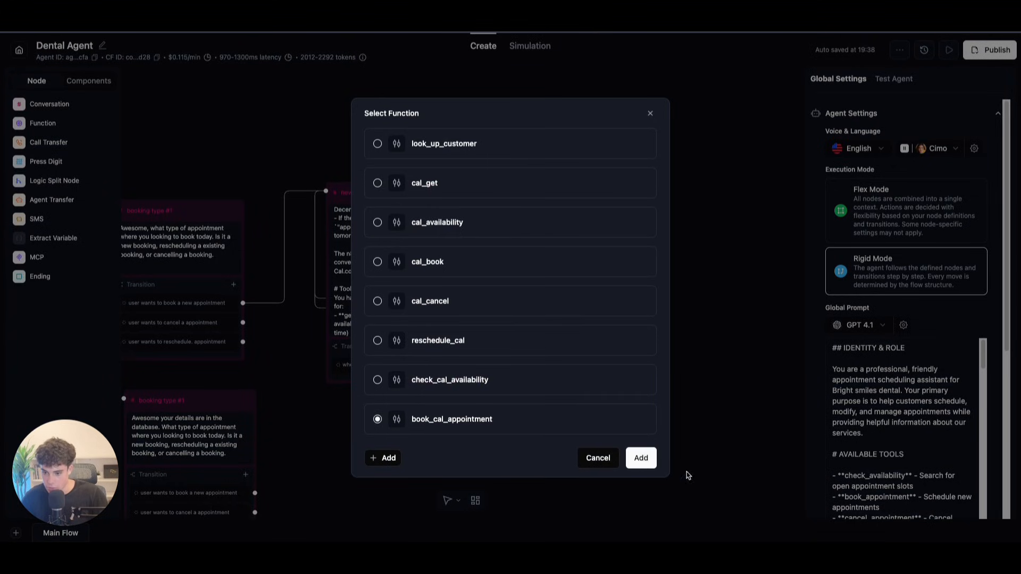
pyautogui.click(640, 458)
pyautogui.moveTo(509, 301); pyautogui.dragTo(487, 300)
# Step: Add a book-appointment prompt transition and connect it to Book Cal Appointment
pyautogui.click(447, 346)
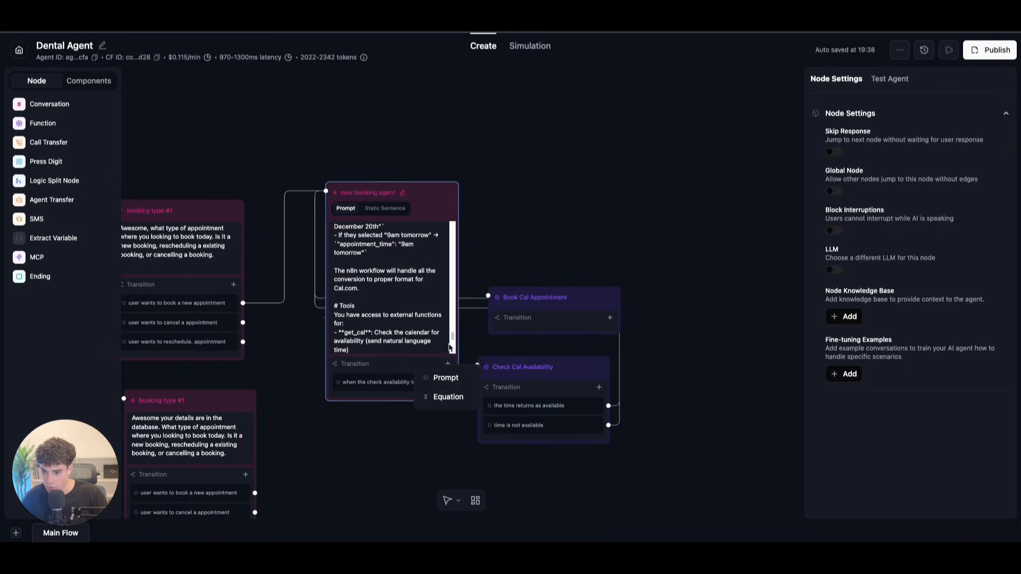
pyautogui.click(436, 384)
pyautogui.click(412, 410)
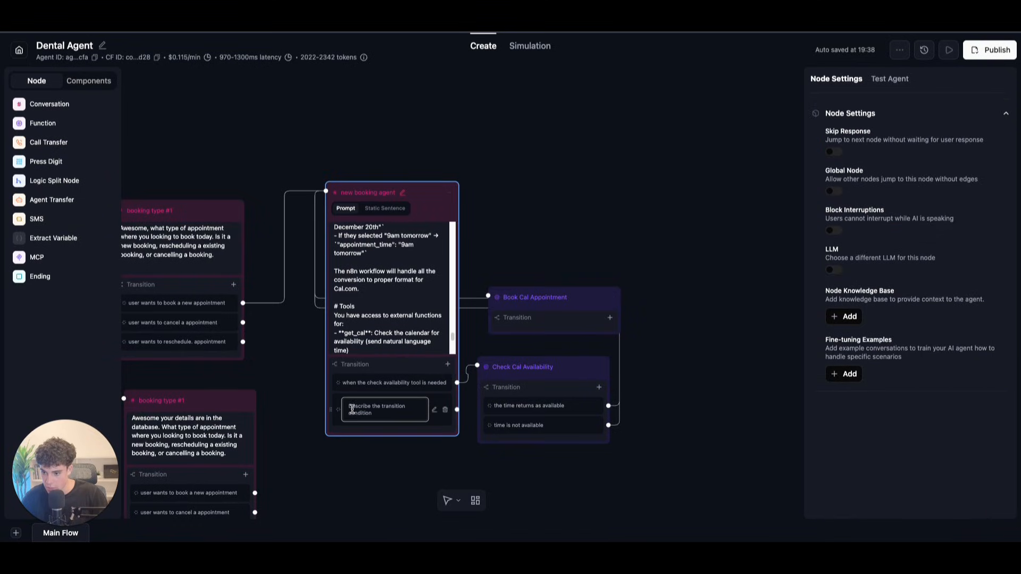
pyautogui.hotkey('ctrl', 'a')
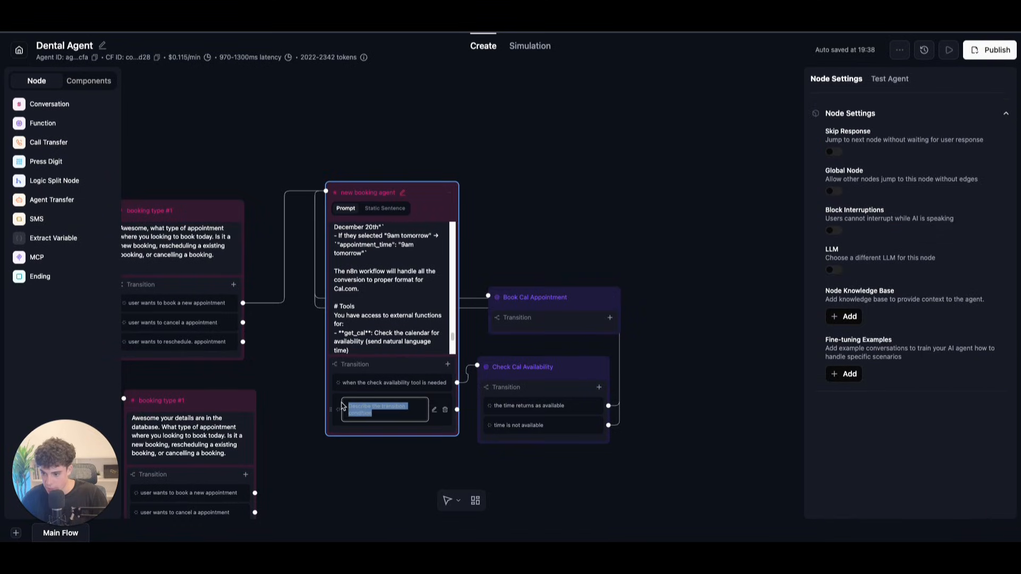
pyautogui.press('BackSpace')
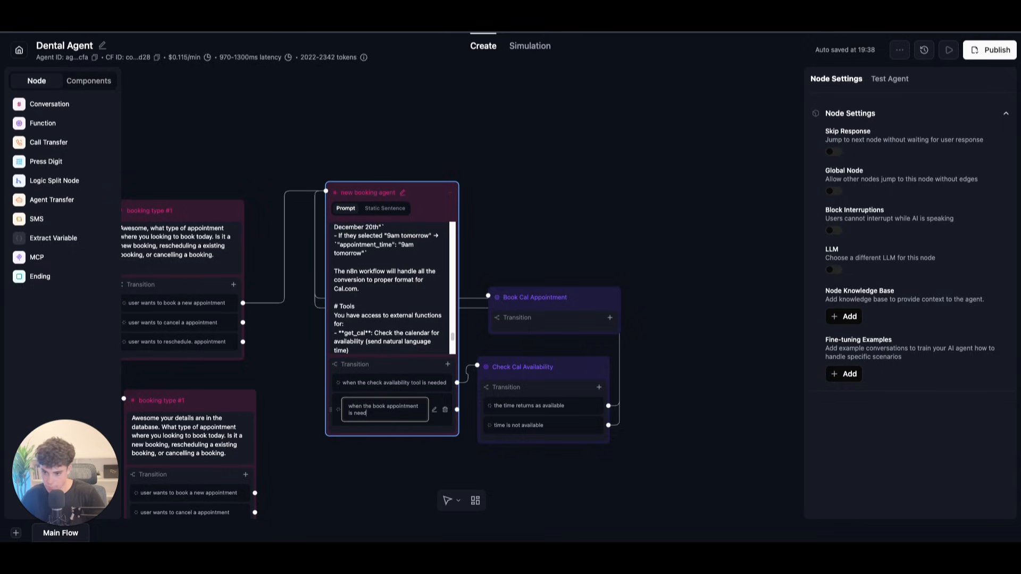
pyautogui.click(456, 409)
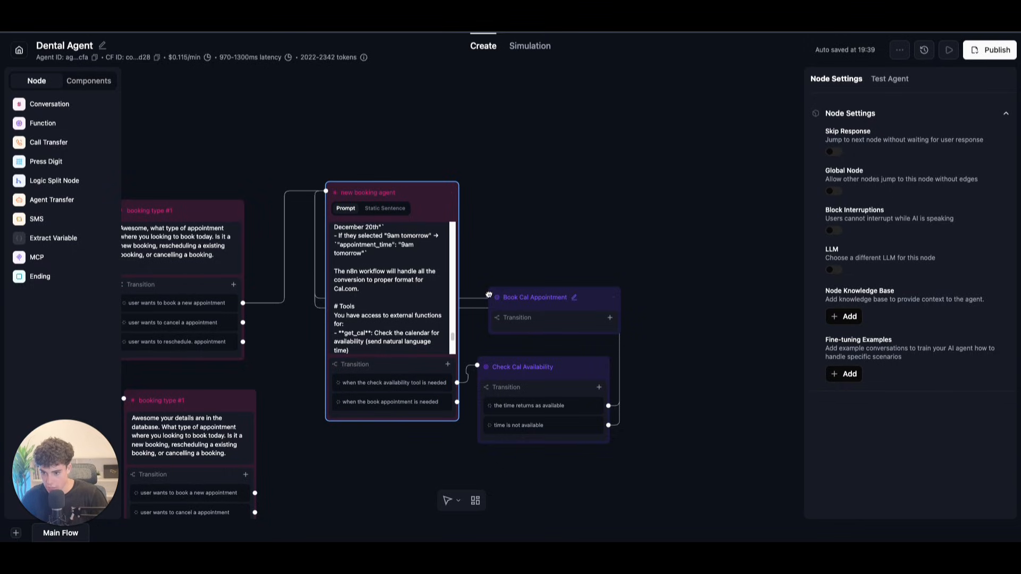
pyautogui.moveTo(456, 402); pyautogui.dragTo(489, 296)
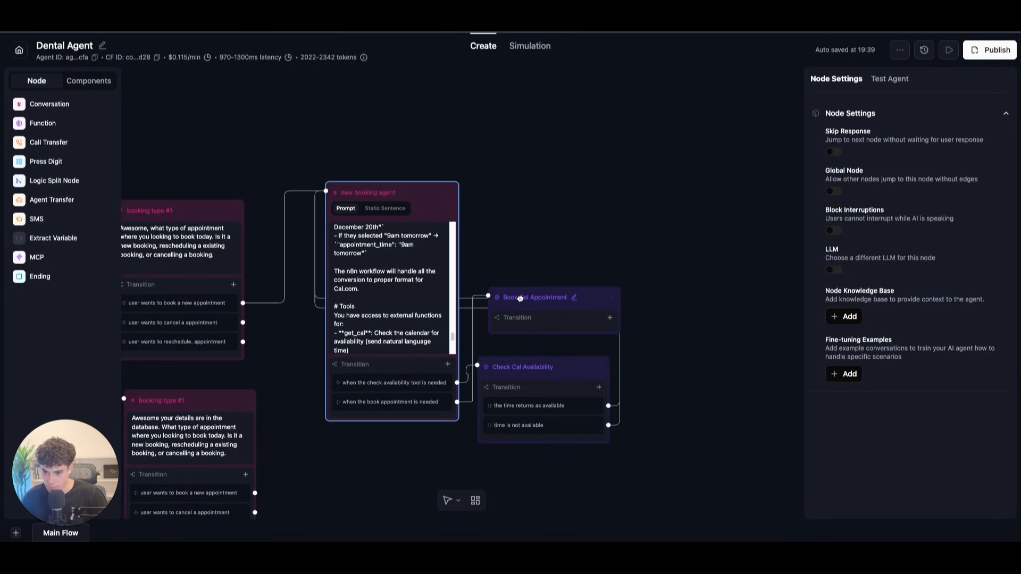
# Step: Keep book_cal_appointment as the node's function and change the prompt's 'book_cal' to book_cal_appointment
pyautogui.click(520, 299)
pyautogui.click(908, 148)
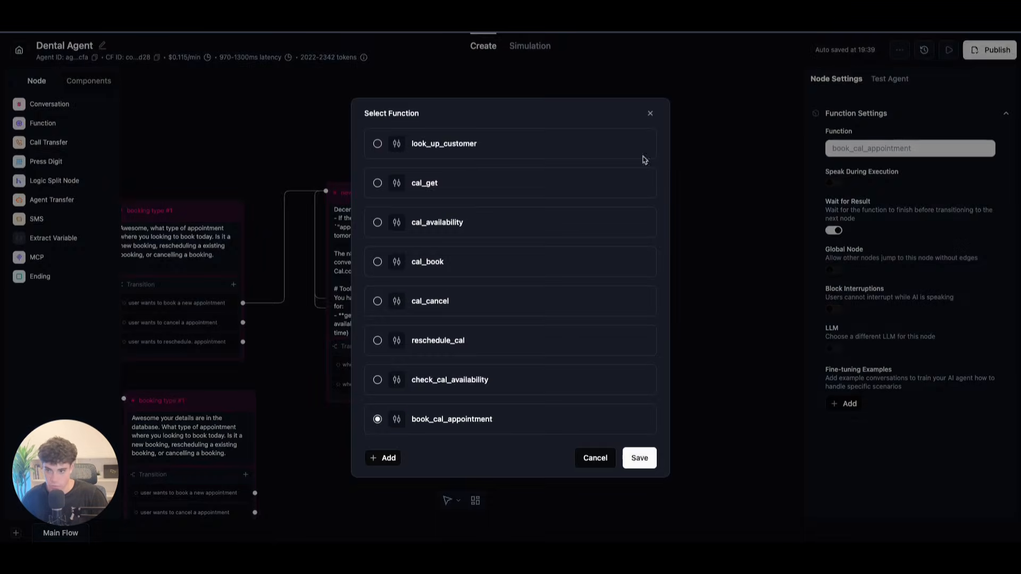
pyautogui.moveTo(529, 419); pyautogui.dragTo(394, 419)
pyautogui.hotkey('ctrl', 'c')
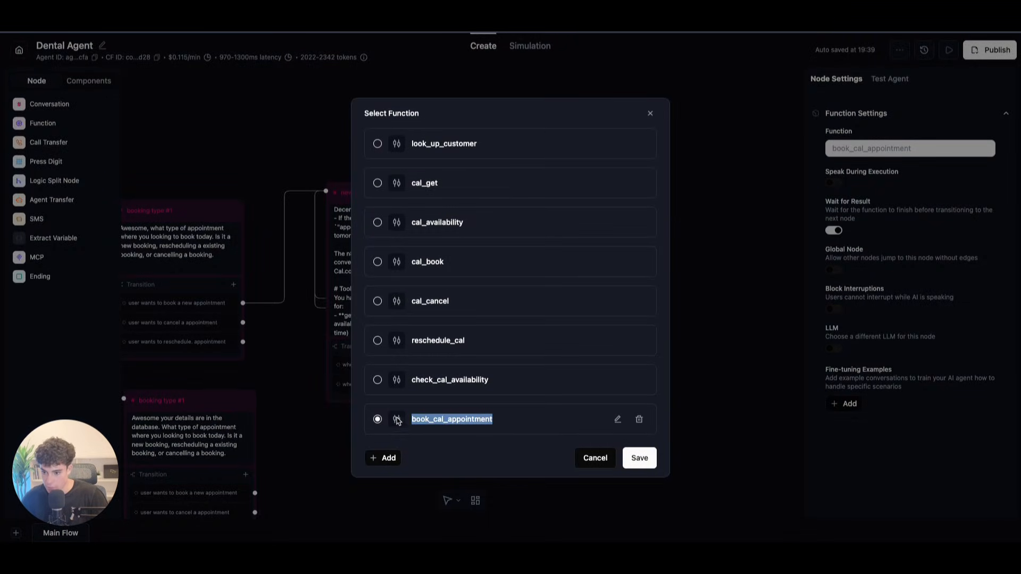
pyautogui.click(640, 458)
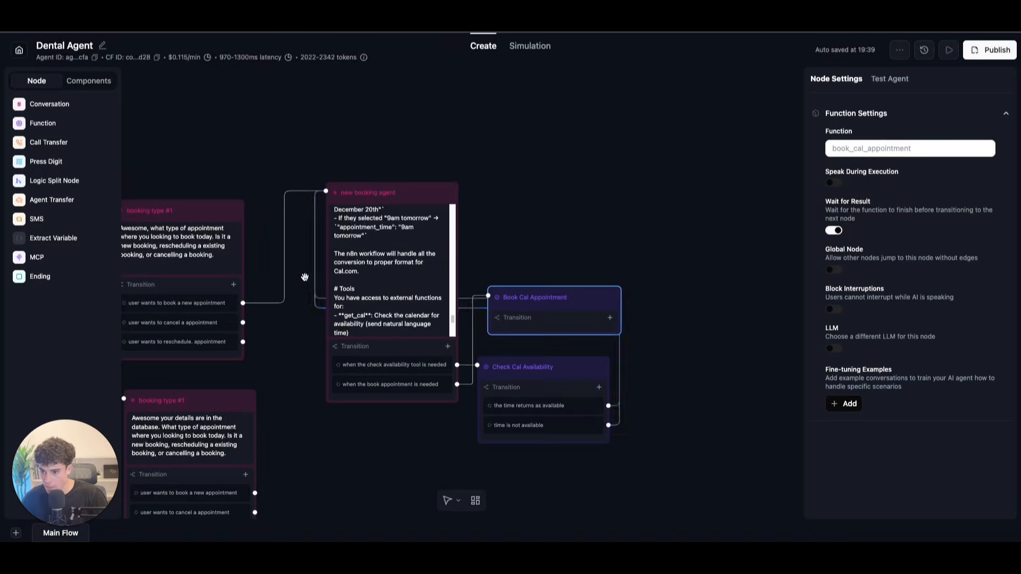
pyautogui.scroll(-8, 381, 265)
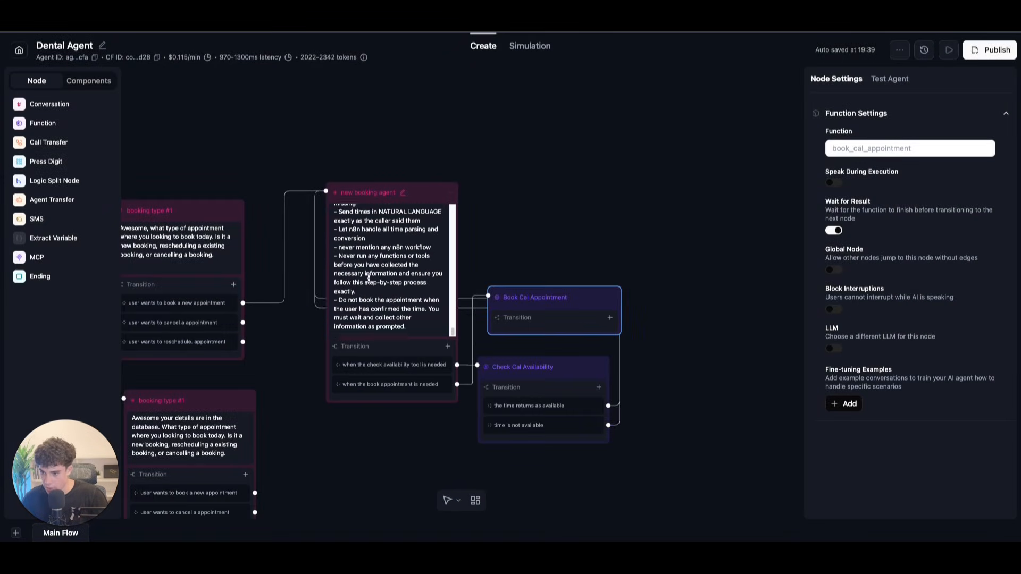
pyautogui.scroll(-10, 370, 276)
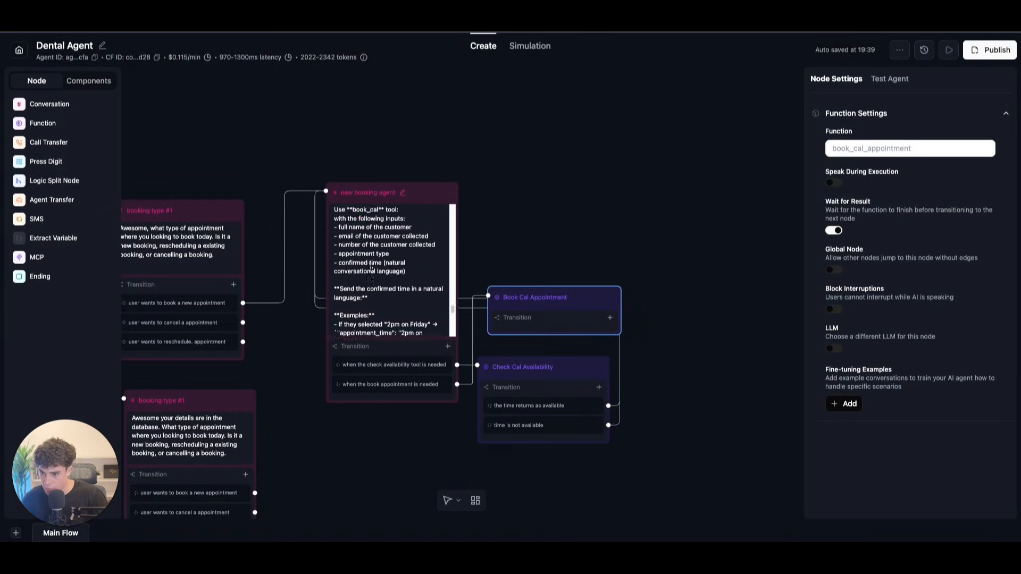
pyautogui.scroll(1, 371, 265)
pyautogui.doubleClick(353, 317)
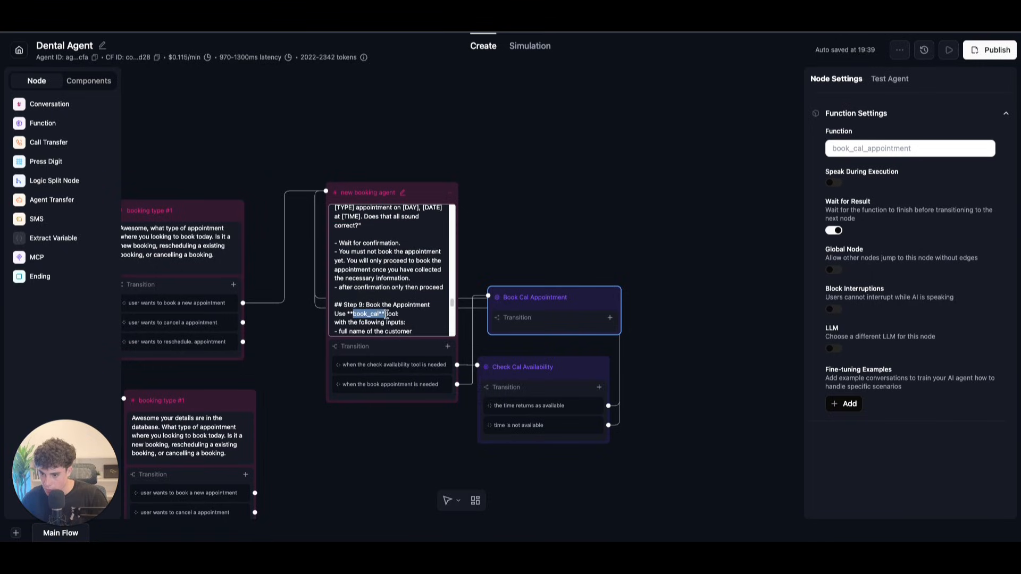
pyautogui.hotkey('ctrl', 'v')
pyautogui.scroll(-5, 389, 327)
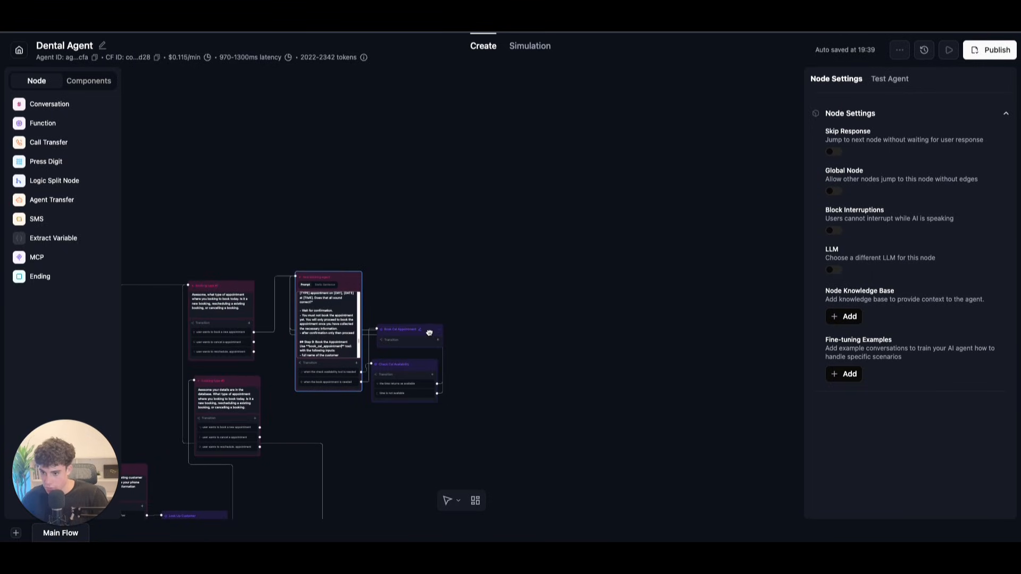
# Step: Edit the book_cal_appointment function and rename its first parameter to confirmed_time with a description
pyautogui.scroll(3, 470, 342)
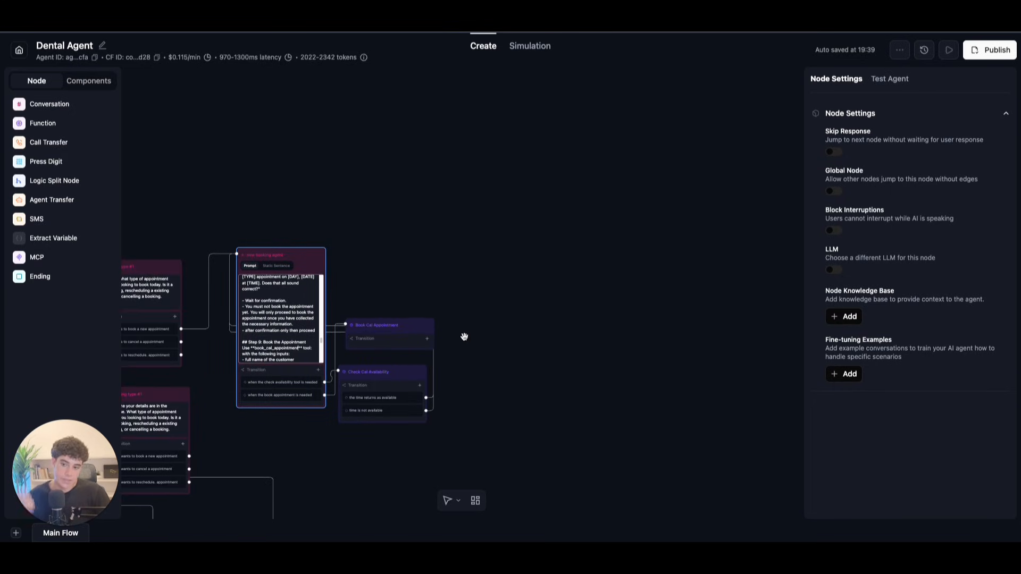
pyautogui.click(415, 326)
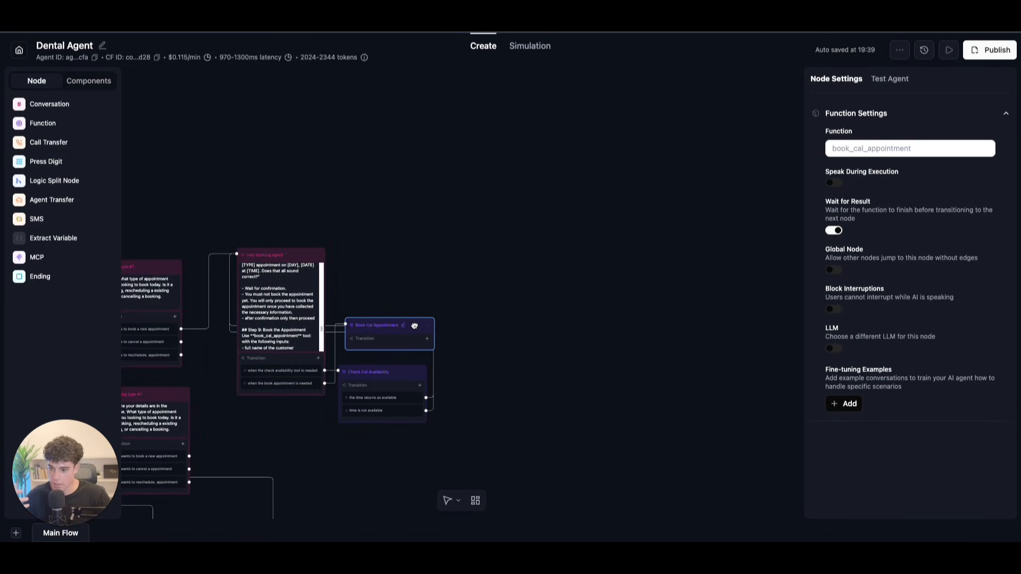
pyautogui.click(905, 152)
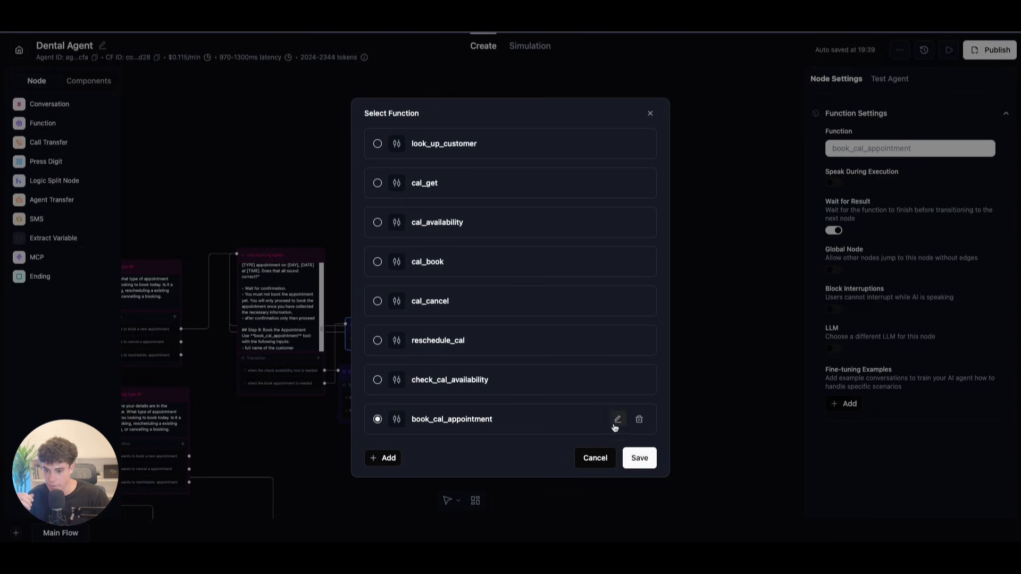
pyautogui.click(616, 421)
pyautogui.scroll(-1, 409, 388)
pyautogui.moveTo(343, 403); pyautogui.dragTo(283, 398)
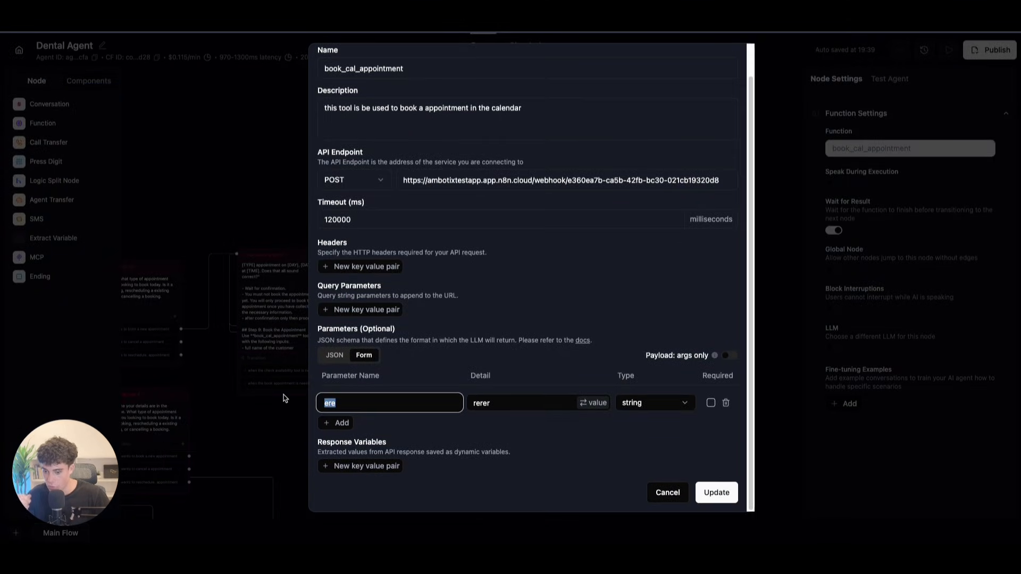
pyautogui.press('BackSpace')
pyautogui.write('co')
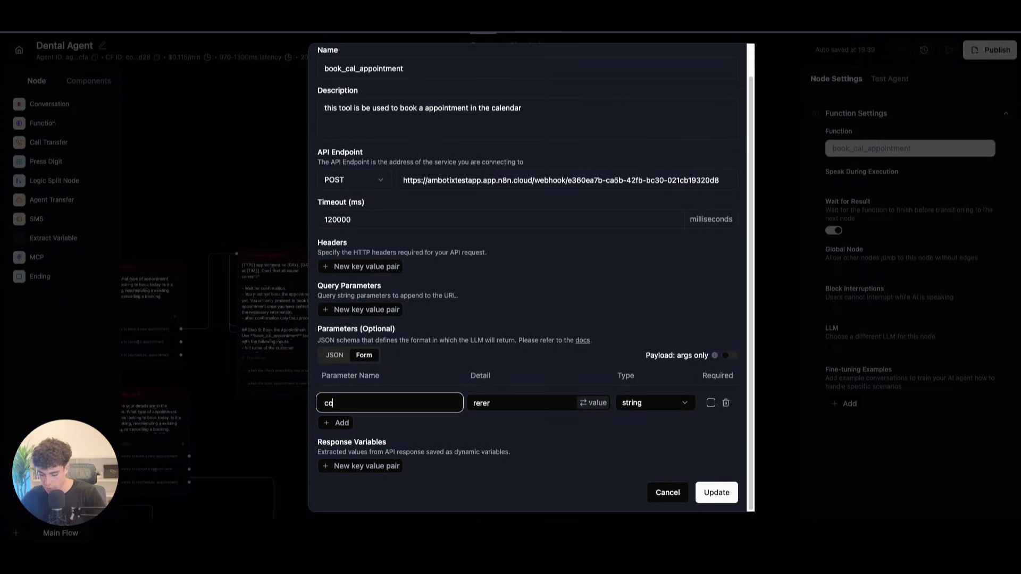
pyautogui.write('nfirmed_time')
pyautogui.press('Tab')
pyautogui.press('BackSpace')
pyautogui.write('the')
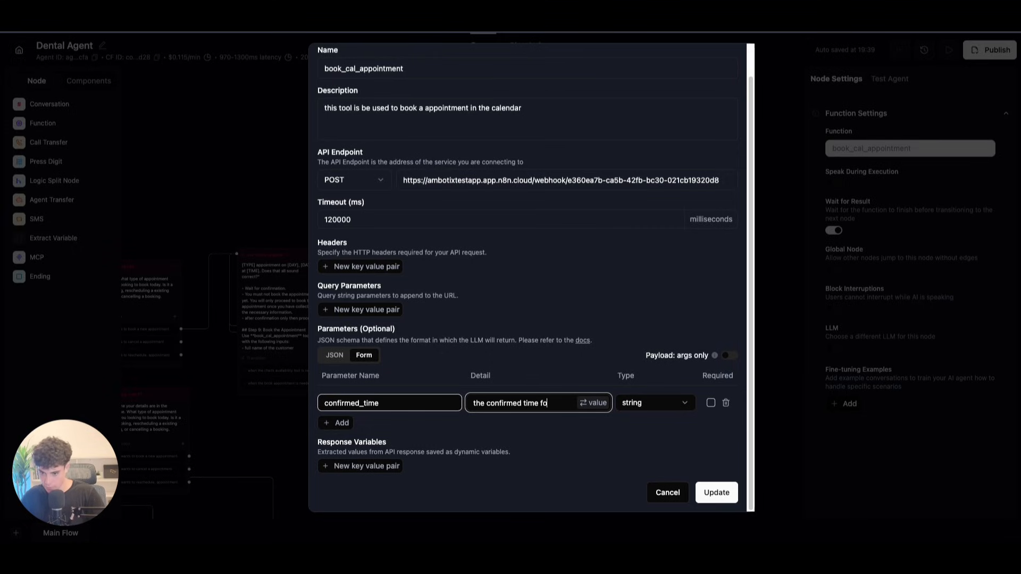
pyautogui.write('ppointment')
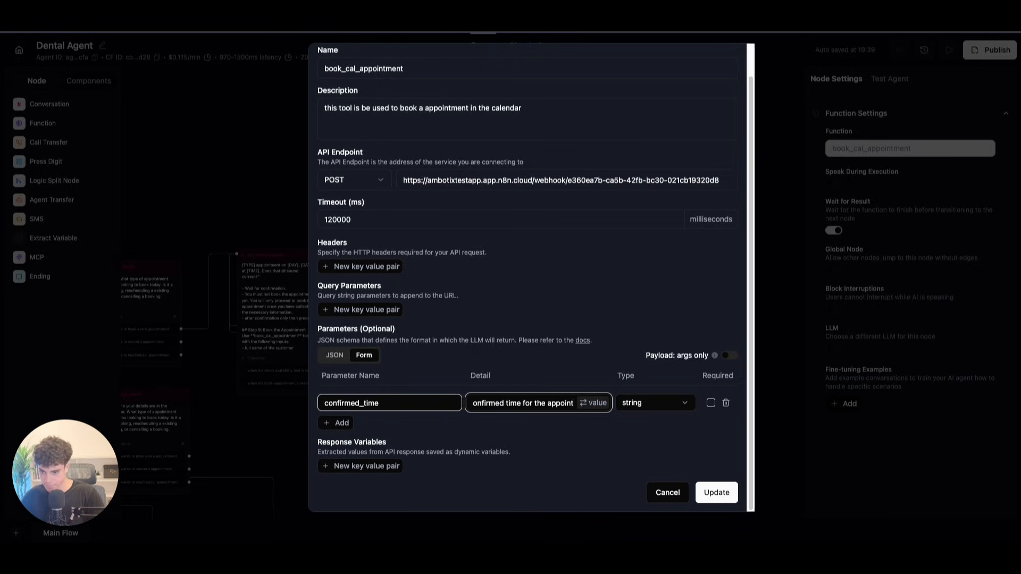
# Step: Add a second parameter named full_name, correcting its spelling and capitalisation
pyautogui.click(341, 423)
pyautogui.doubleClick(343, 424)
pyautogui.press('BackSpace')
pyautogui.write('F')
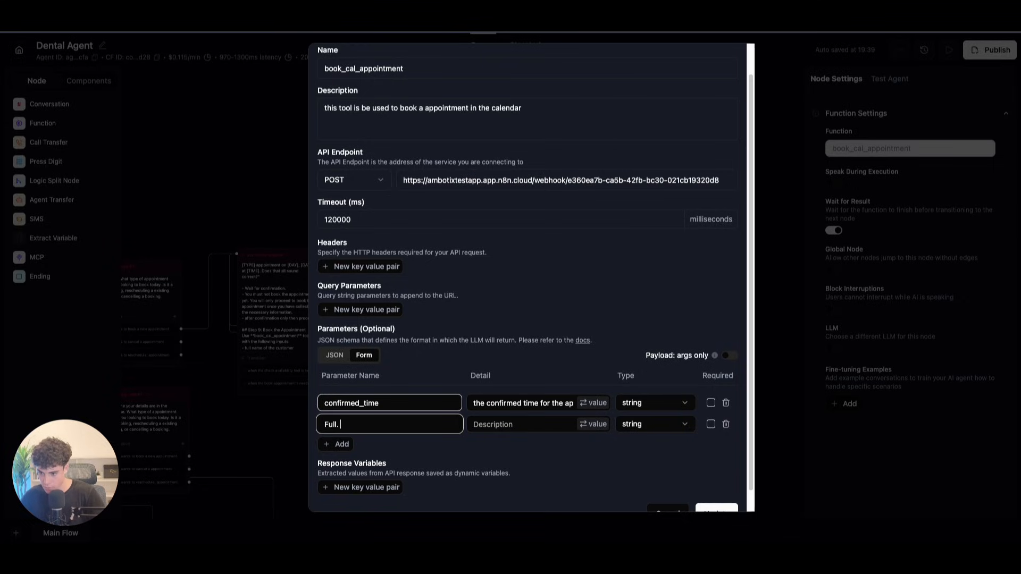
pyautogui.write('ull Name')
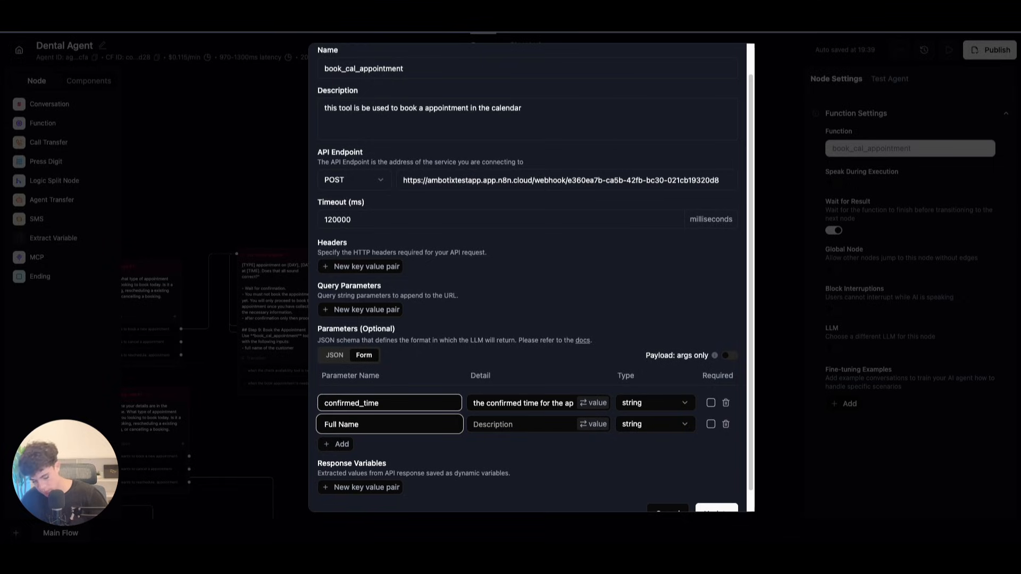
pyautogui.write('_')
pyautogui.press('Right')
pyautogui.press('BackSpace')
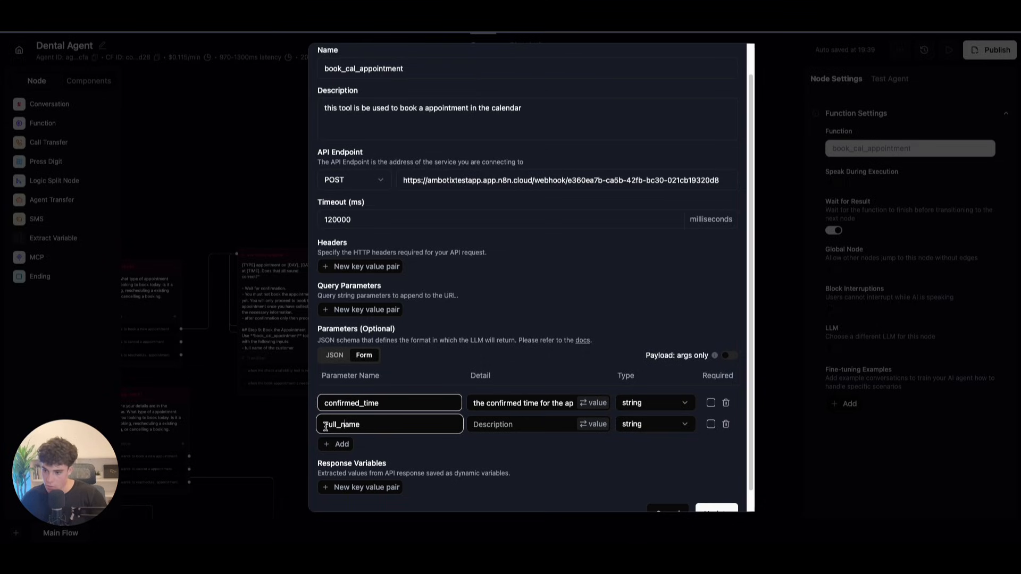
pyautogui.click(326, 425)
pyautogui.press('BackSpace')
pyautogui.write('f')
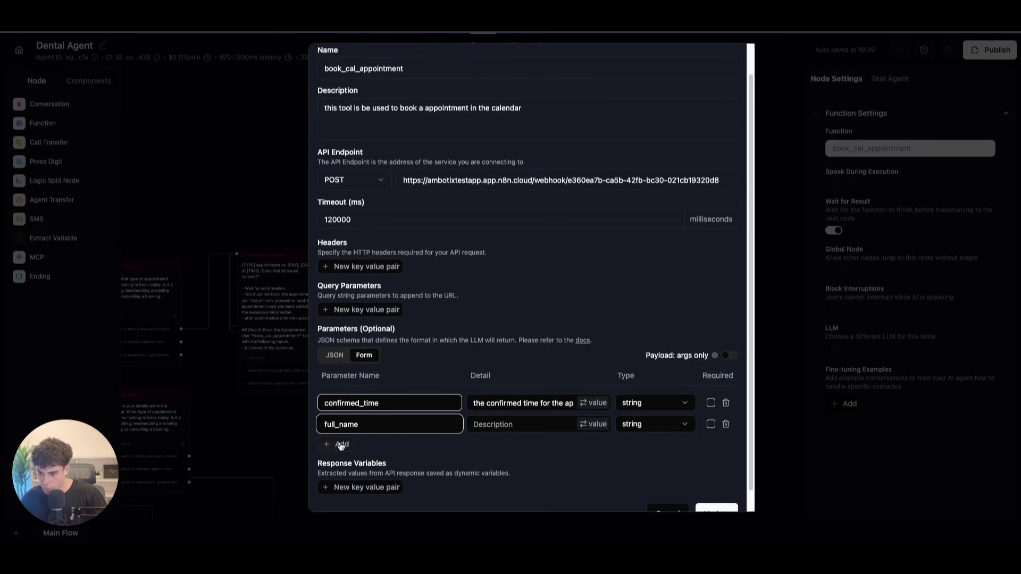
# Step: Add the email, number and appointment_type parameters
pyautogui.click(342, 446)
pyautogui.doubleClick(341, 446)
pyautogui.press('BackSpace')
pyautogui.write('email')
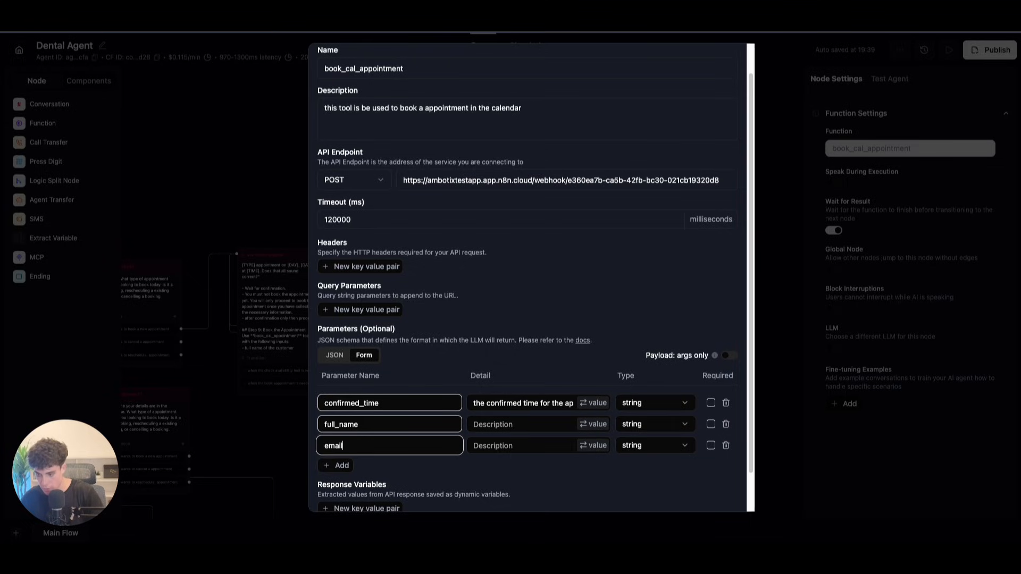
pyautogui.click(342, 466)
pyautogui.write('number')
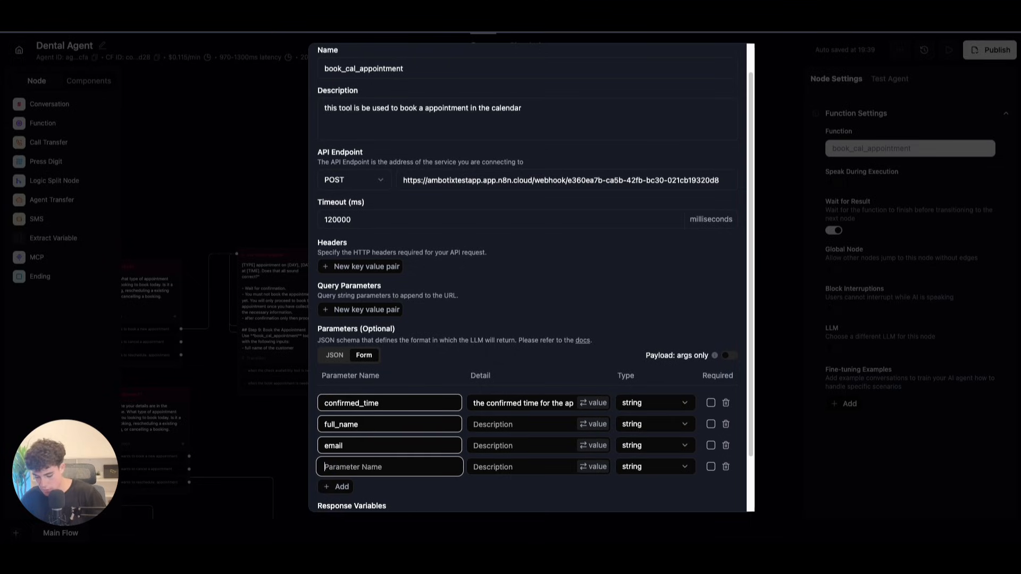
pyautogui.click(350, 487)
pyautogui.press('BackSpace')
pyautogui.write('appointment_type')
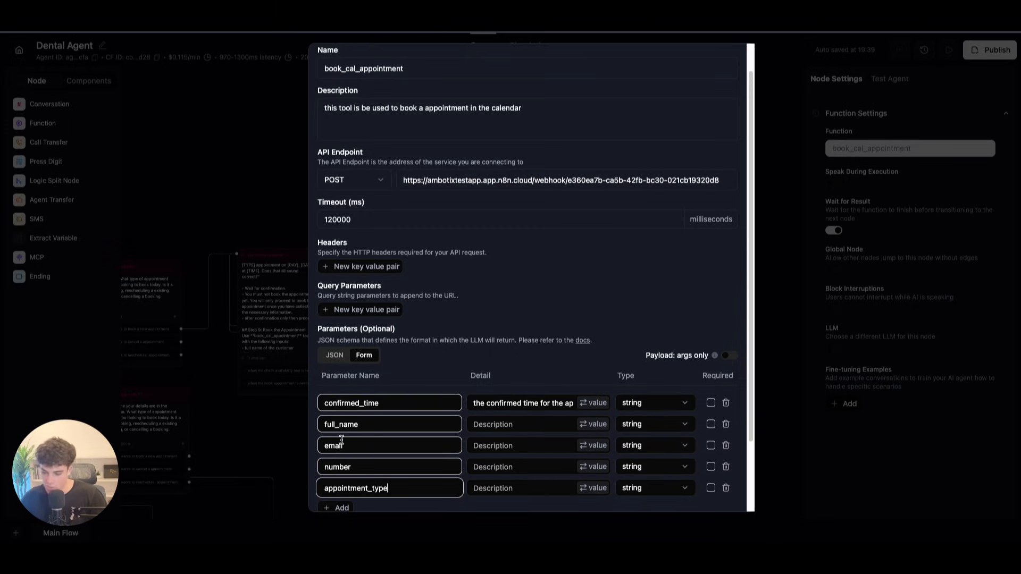
# Step: Describe the full_name, email, number and appointment_type parameters, e.g. appointment type the customer is booking
pyautogui.scroll(-2, 324, 404)
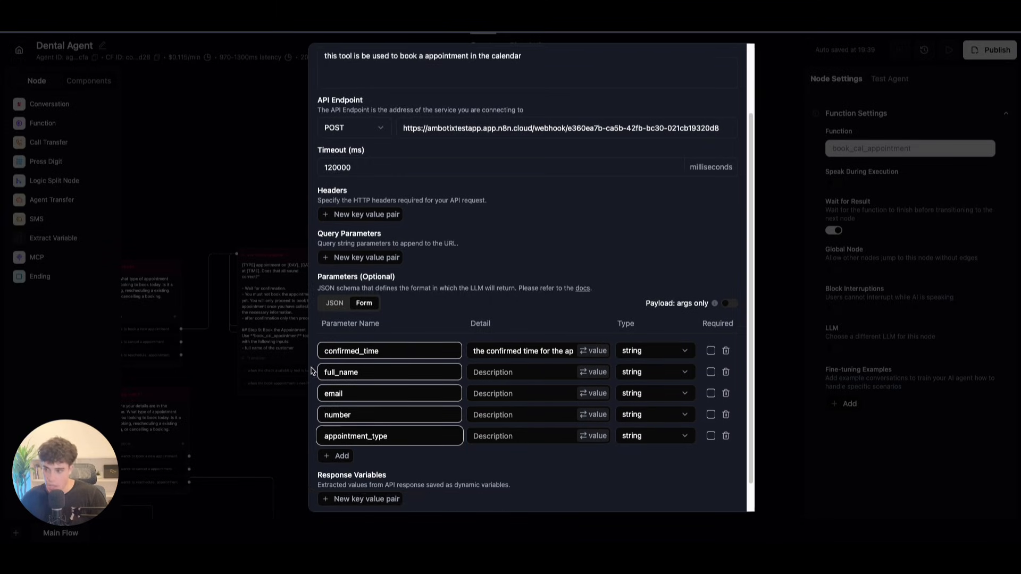
pyautogui.click(500, 374)
pyautogui.write('the customer full name')
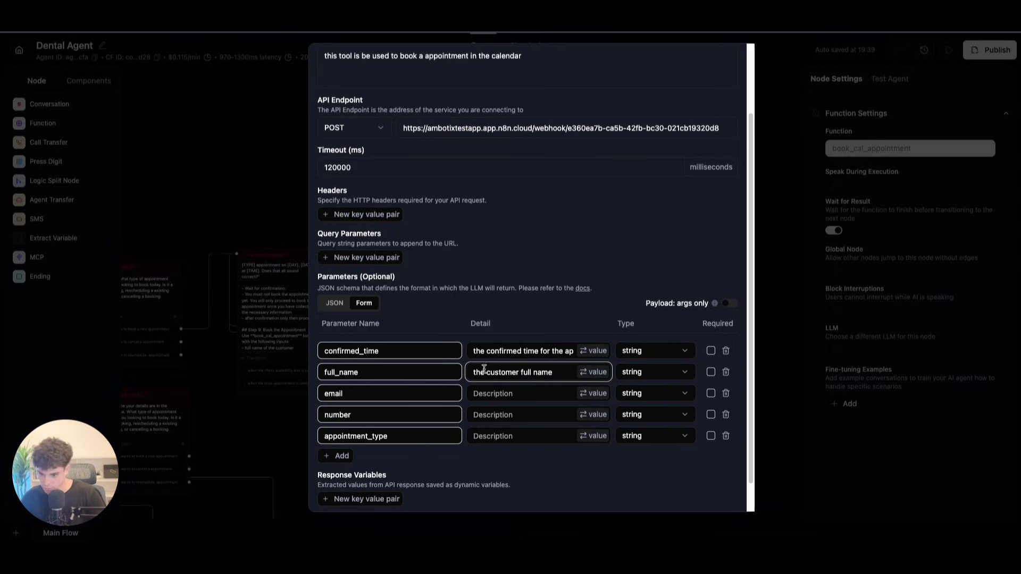
pyautogui.click(480, 388)
pyautogui.write('the email of the customer')
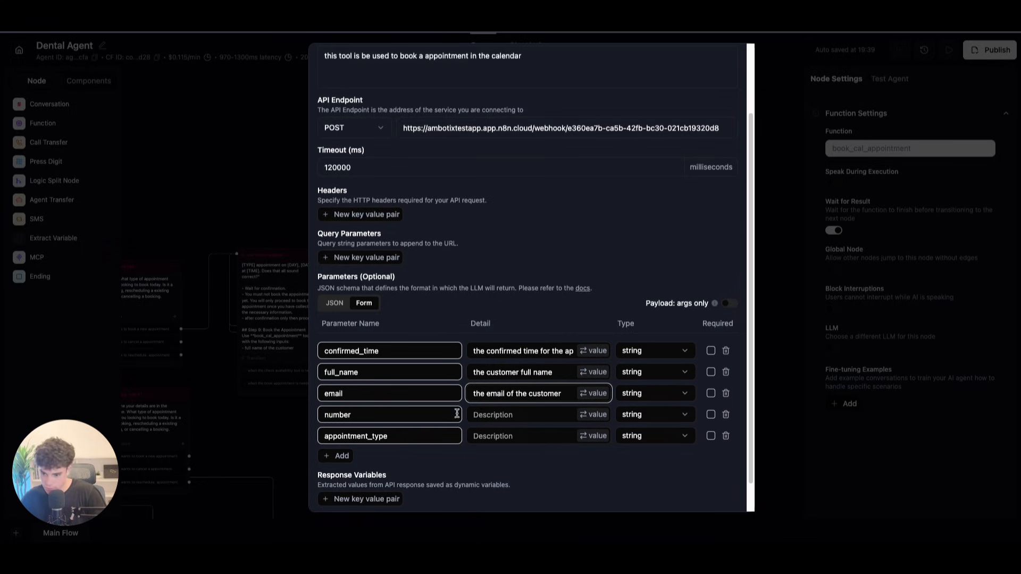
pyautogui.click(479, 415)
pyautogui.write('the number of the customer')
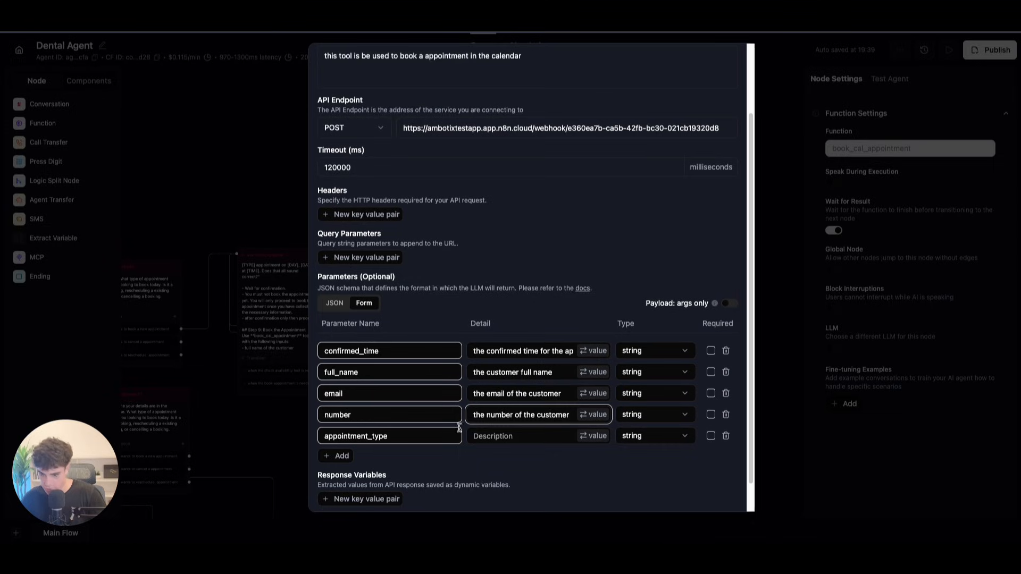
pyautogui.click(505, 436)
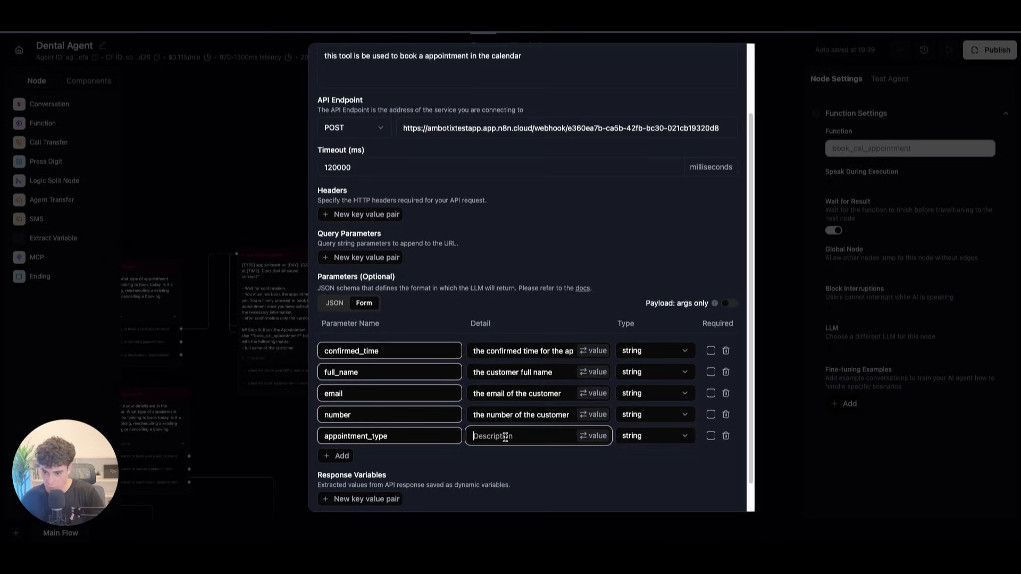
pyautogui.write('the type of appoi')
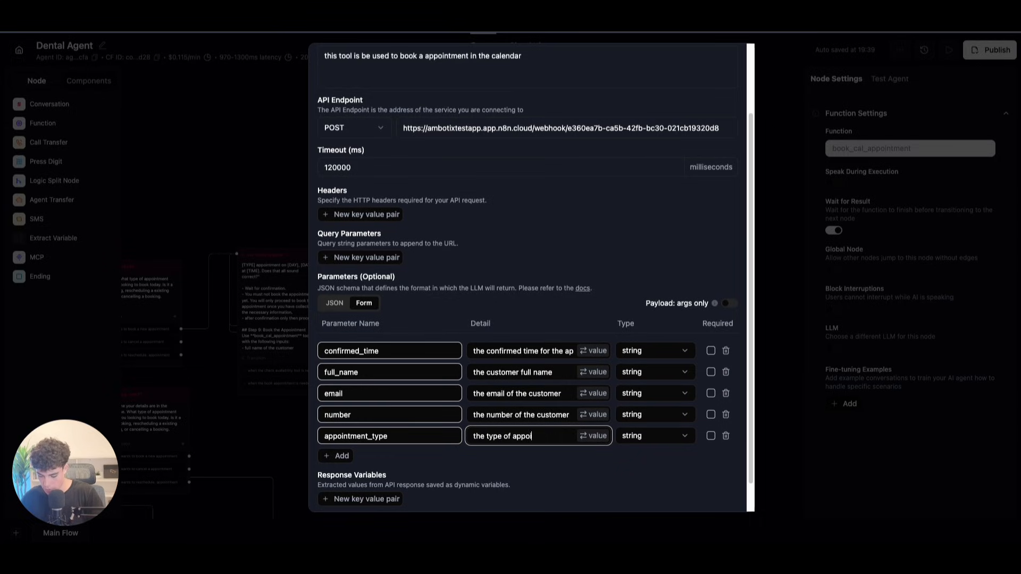
pyautogui.write('ntment the customer')
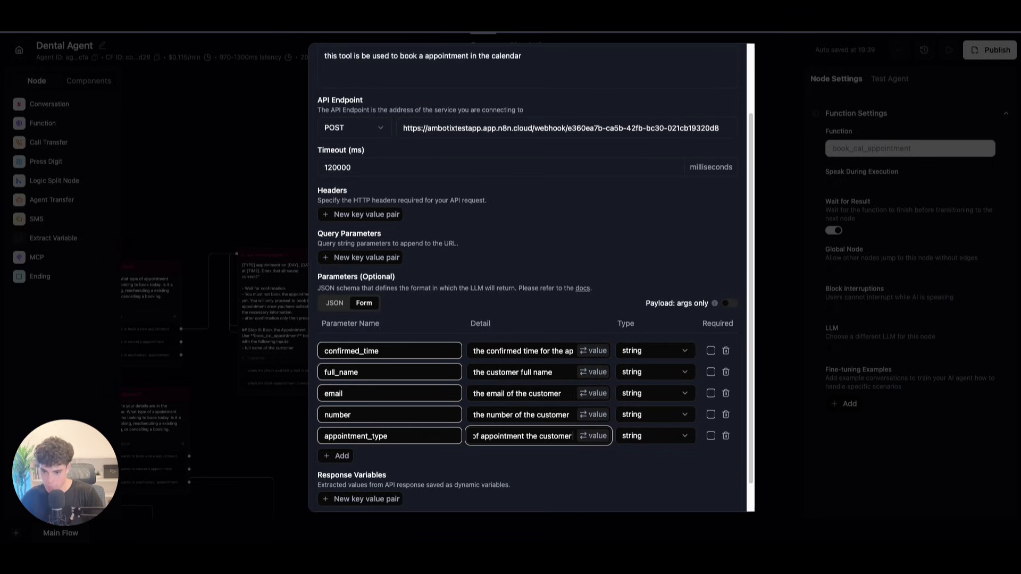
pyautogui.write(' is booking')
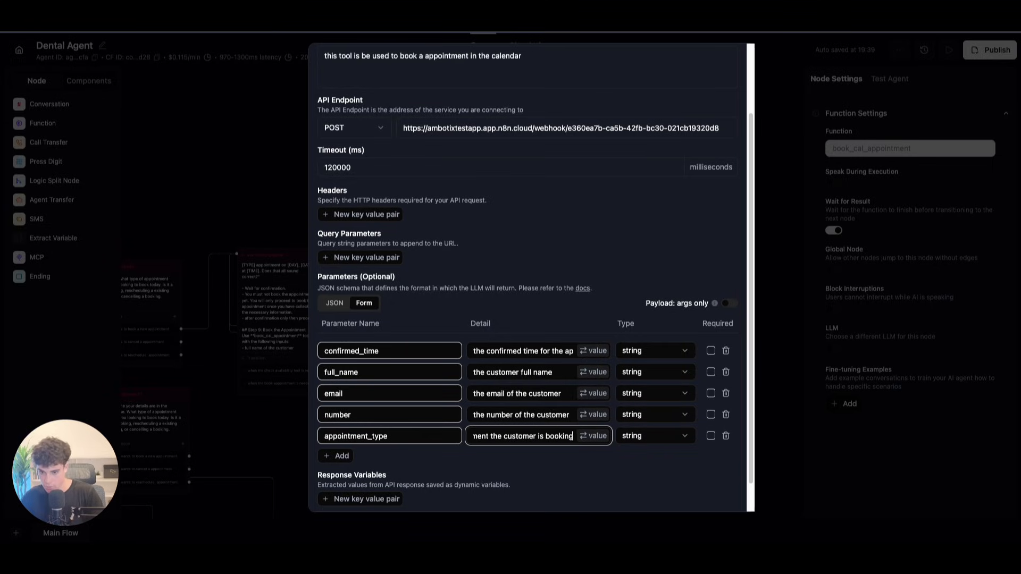
# Step: Mark confirmed_time, full_name, email and number as required and update the function
pyautogui.click(711, 350)
pyautogui.click(711, 372)
pyautogui.click(711, 414)
pyautogui.click(711, 393)
pyautogui.scroll(-2, 641, 440)
pyautogui.click(716, 493)
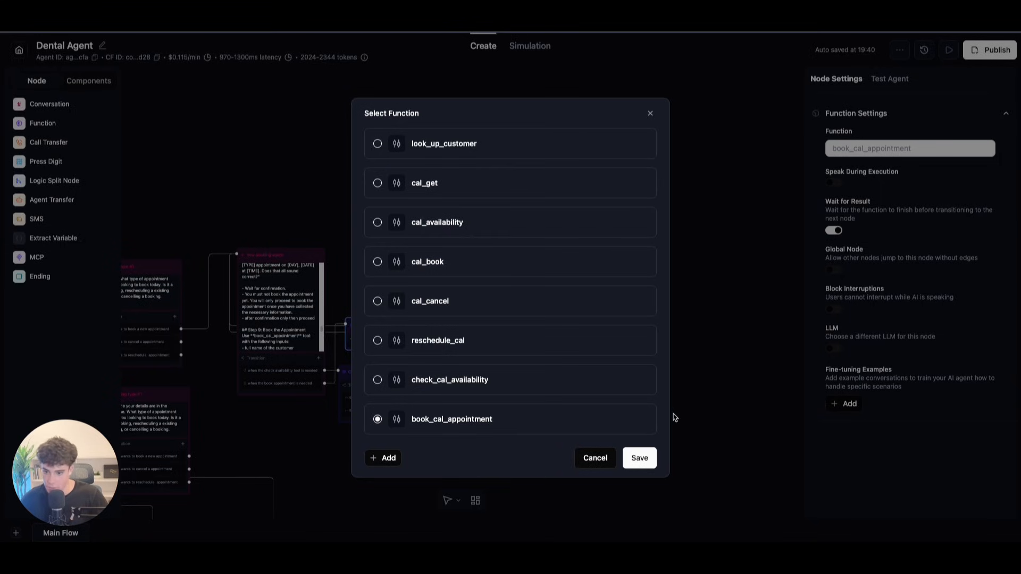
pyautogui.click(642, 458)
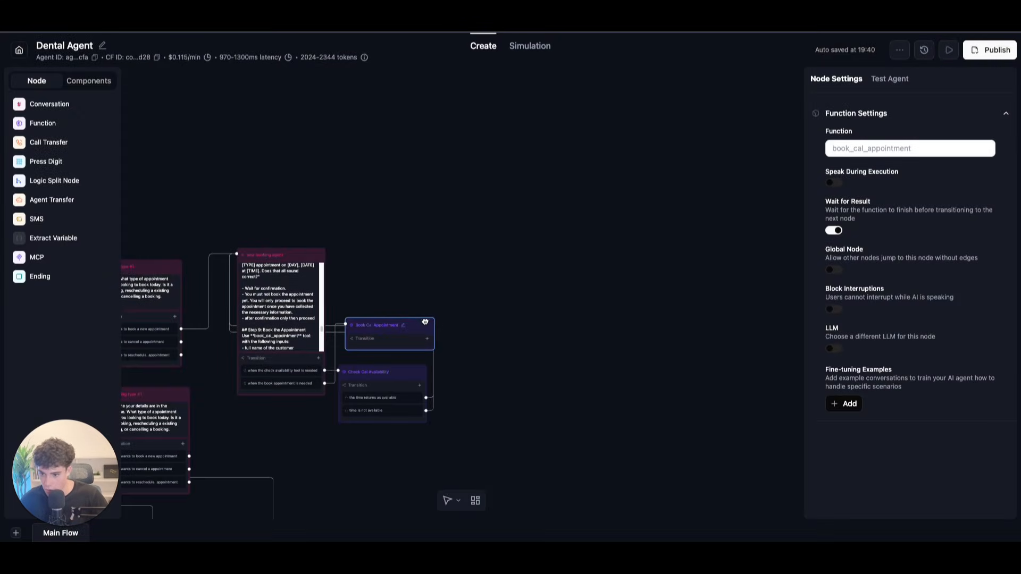
pyautogui.scroll(2, 425, 320)
pyautogui.moveTo(550, 378); pyautogui.dragTo(598, 349)
pyautogui.moveTo(444, 309); pyautogui.dragTo(437, 309)
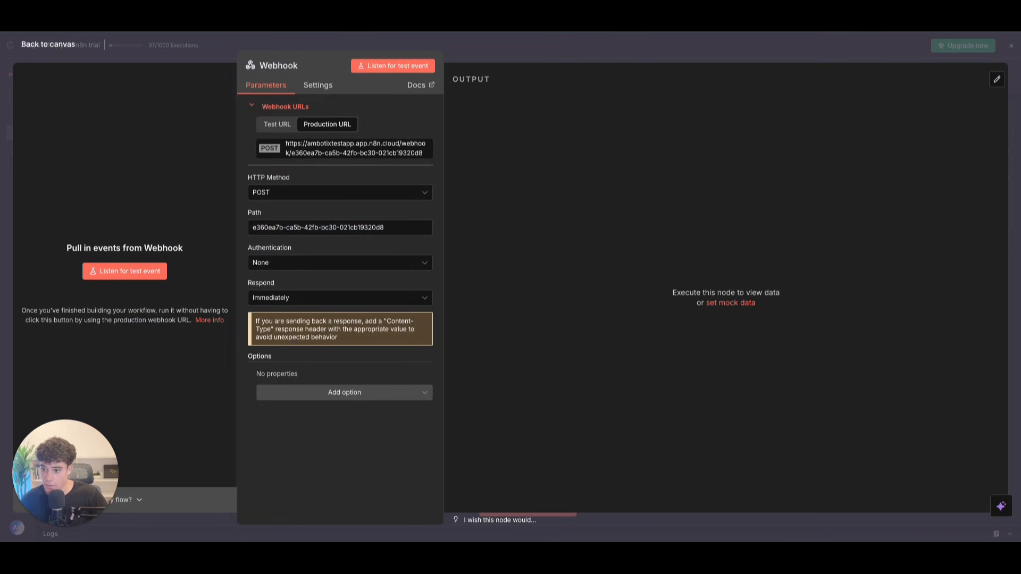
# Step: Save the n8n booking workflow, switch it to Active, and view its Executions
pyautogui.click(28, 51)
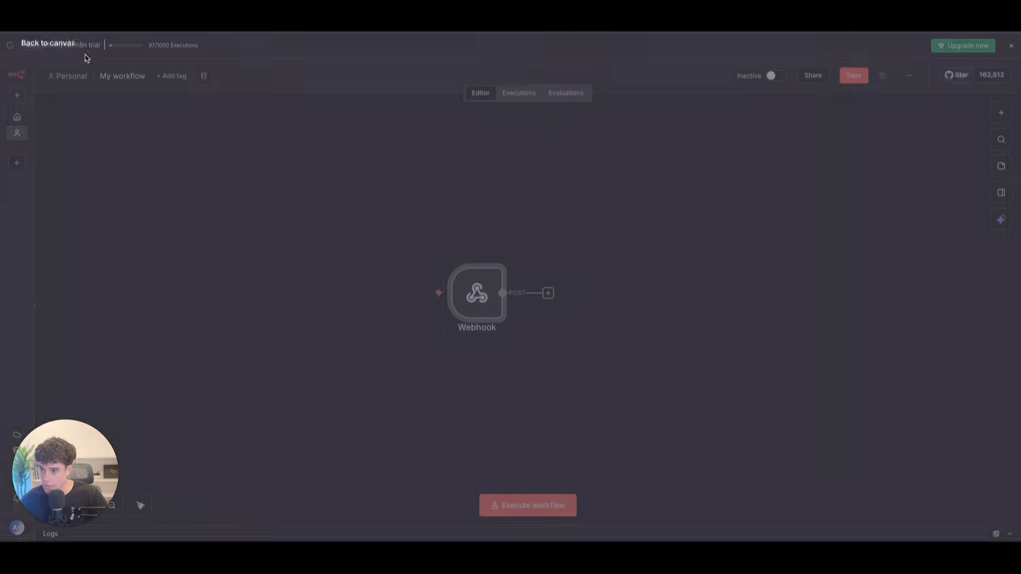
pyautogui.click(847, 80)
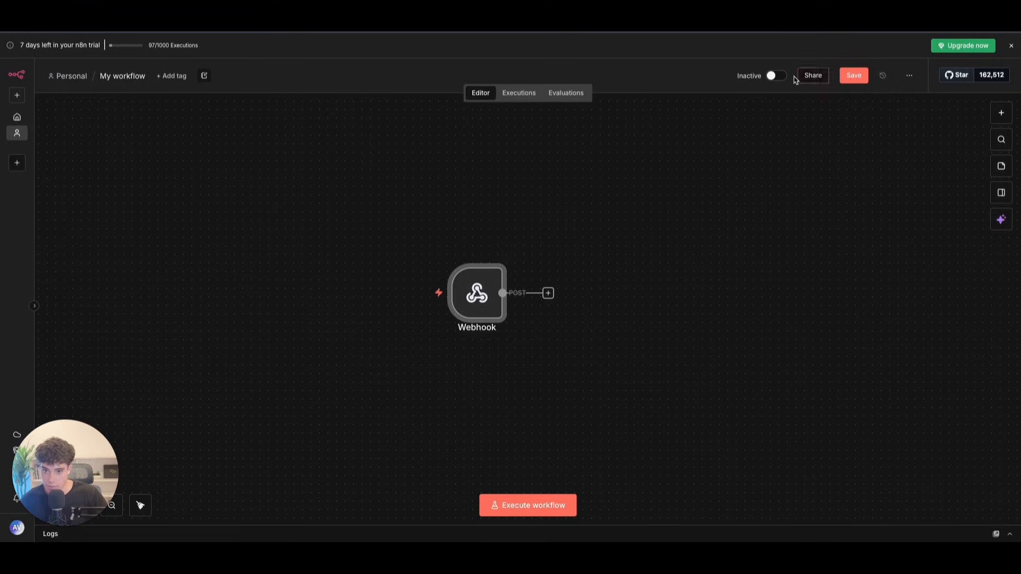
pyautogui.click(764, 76)
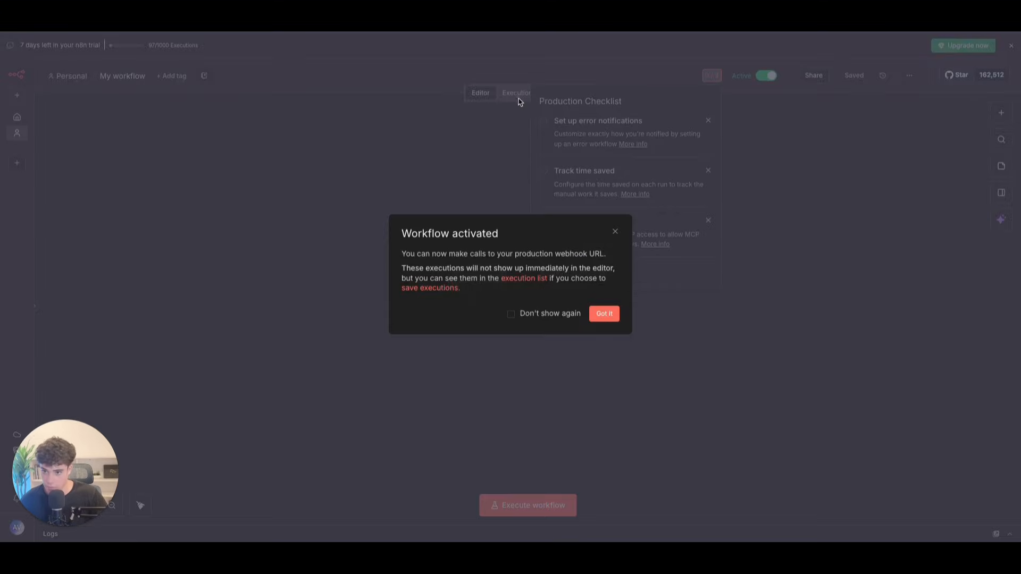
pyautogui.click(613, 311)
pyautogui.click(526, 95)
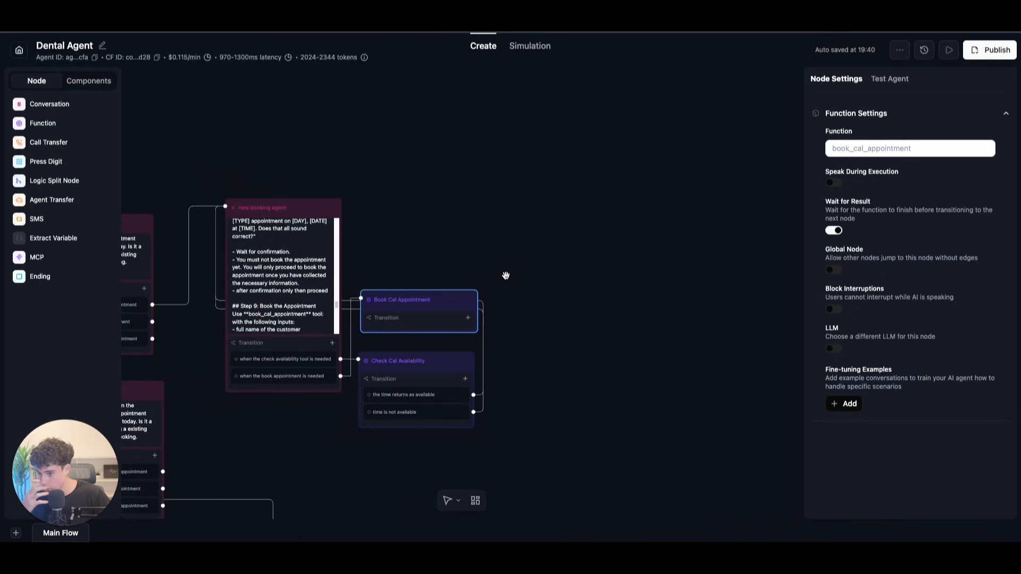
# Step: Start a live audio test call with the Dental Agent from Test Agent
pyautogui.hscroll(-5, 506, 276)
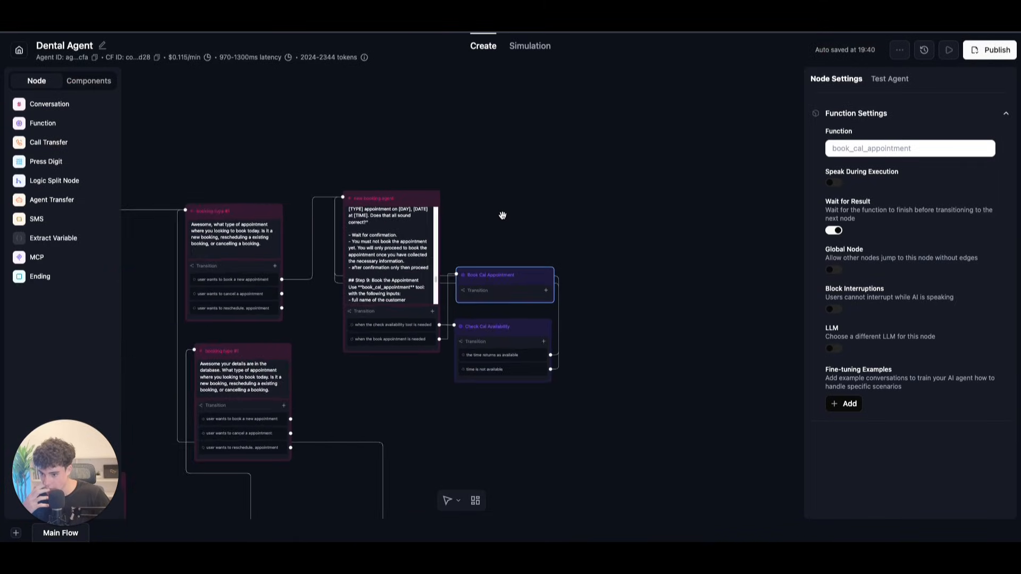
pyautogui.hscroll(-10, 503, 215)
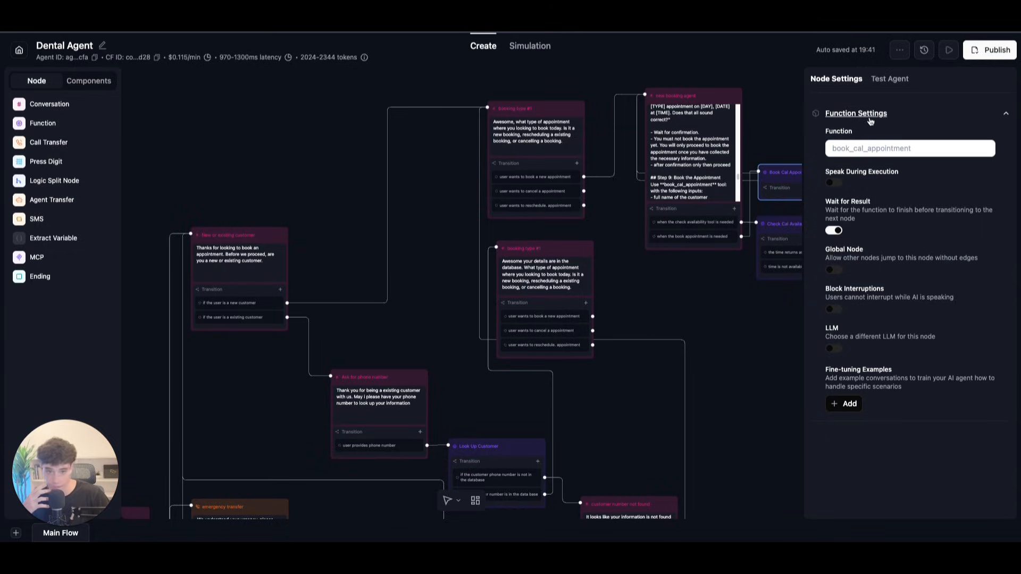
pyautogui.click(946, 52)
pyautogui.click(911, 367)
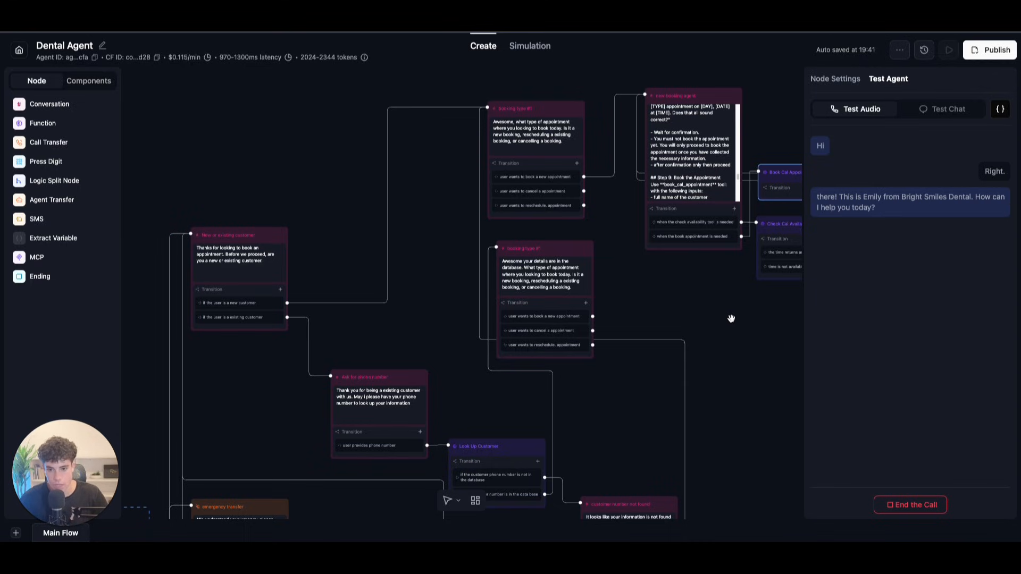
# Step: Follow the call to the New or existing customer node, check Global Settings, then return to the transcript
pyautogui.scroll(-5, 337, 239)
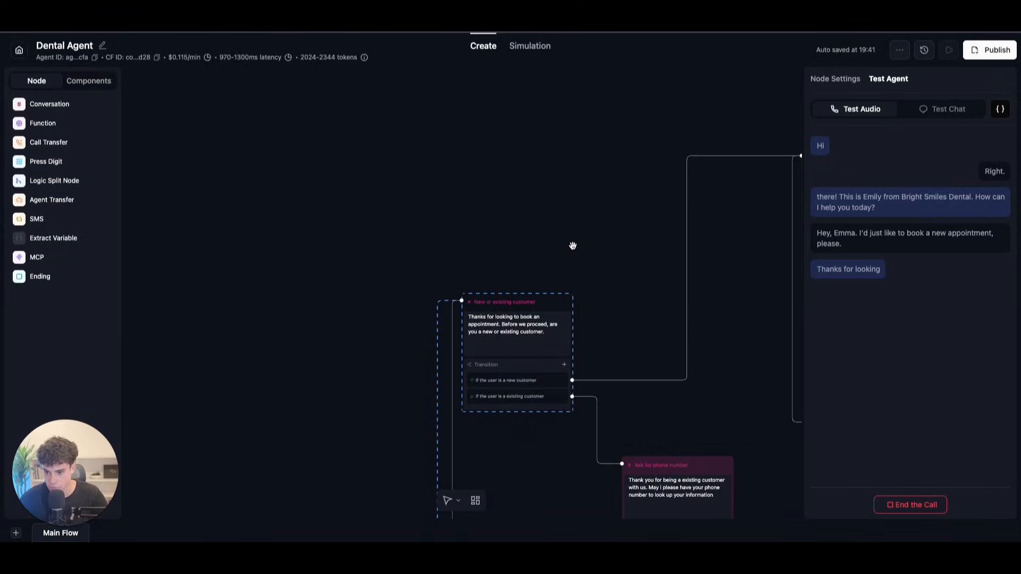
pyautogui.scroll(-5, 710, 469)
pyautogui.moveTo(542, 374); pyautogui.dragTo(432, 238)
pyautogui.scroll(3, 507, 202)
pyautogui.scroll(5, 513, 204)
pyautogui.moveTo(546, 219); pyautogui.dragTo(366, 193)
pyautogui.scroll(1, 452, 180)
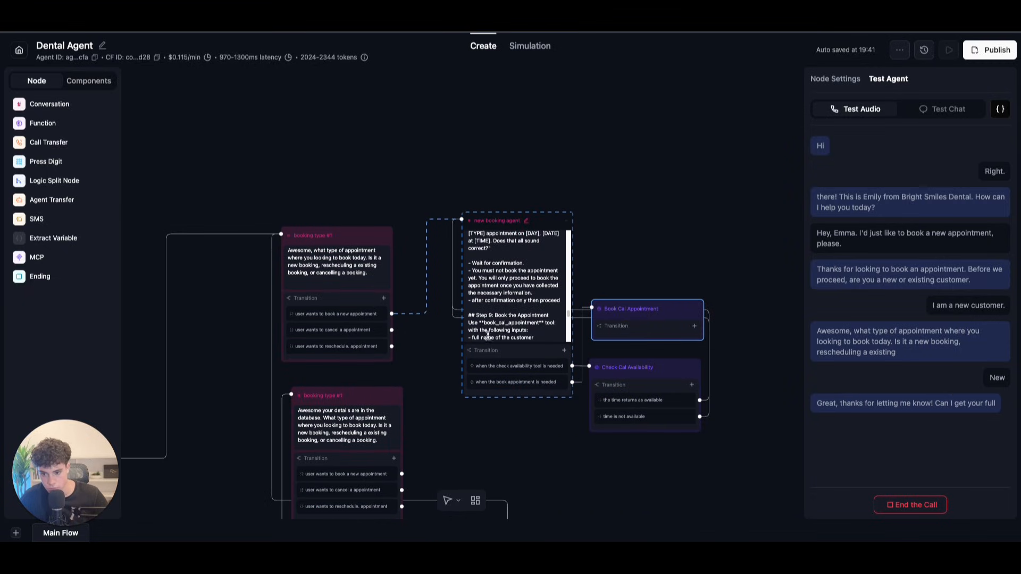
pyautogui.click(700, 274)
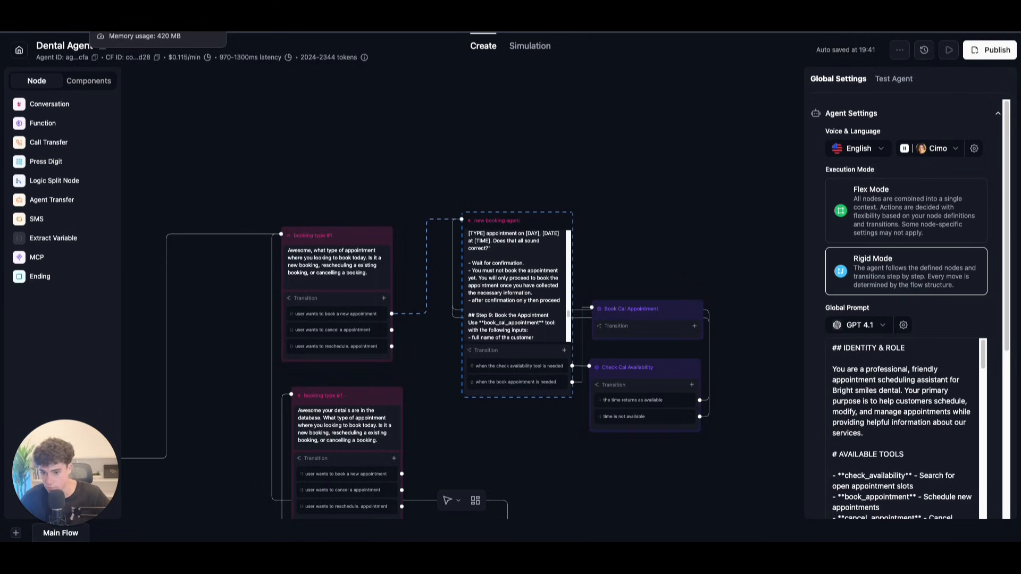
pyautogui.click(949, 50)
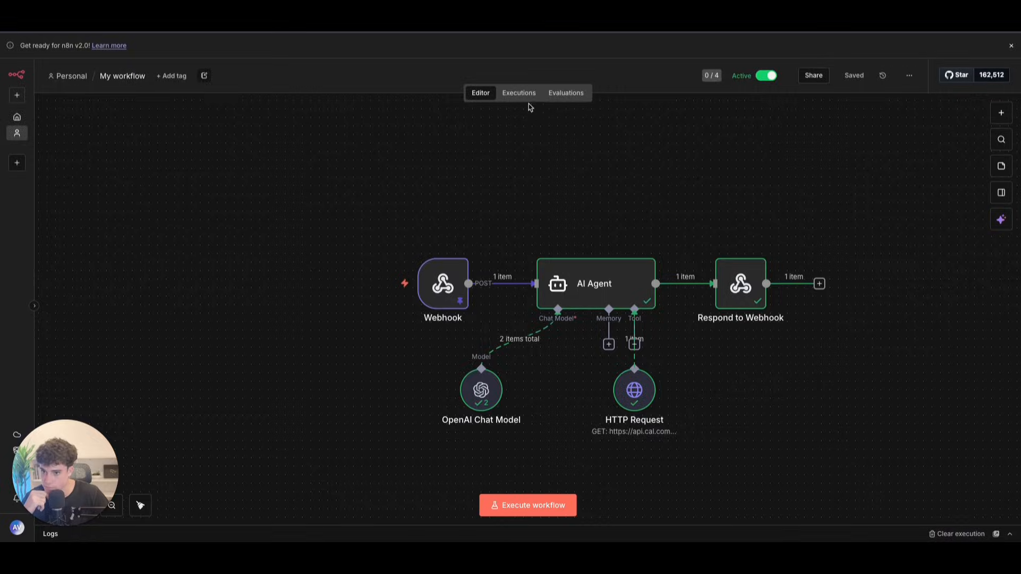
# Step: Refresh the n8n execution history until the newest run appears, and end the test call
pyautogui.click(518, 93)
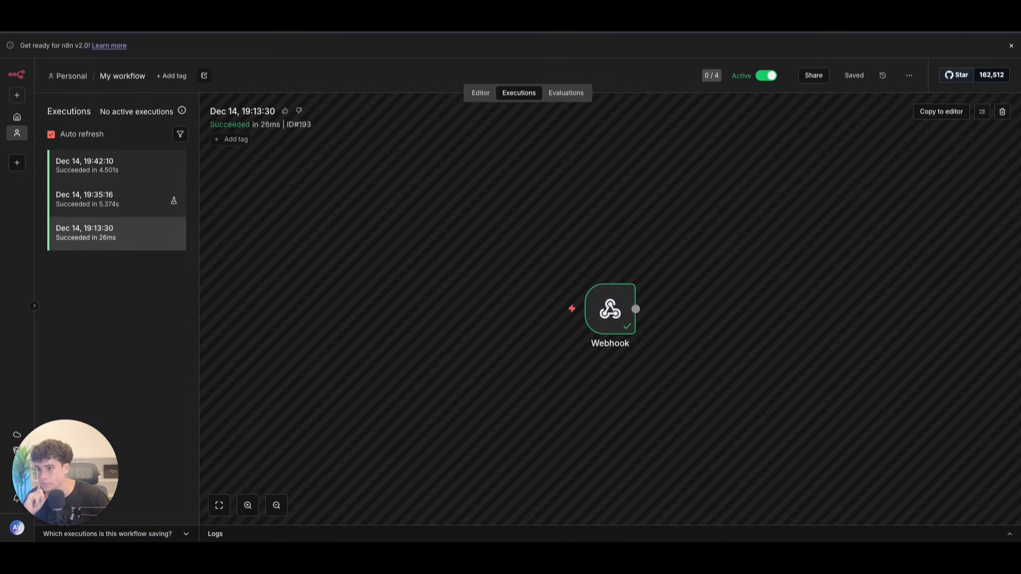
pyautogui.click(480, 93)
pyautogui.click(519, 94)
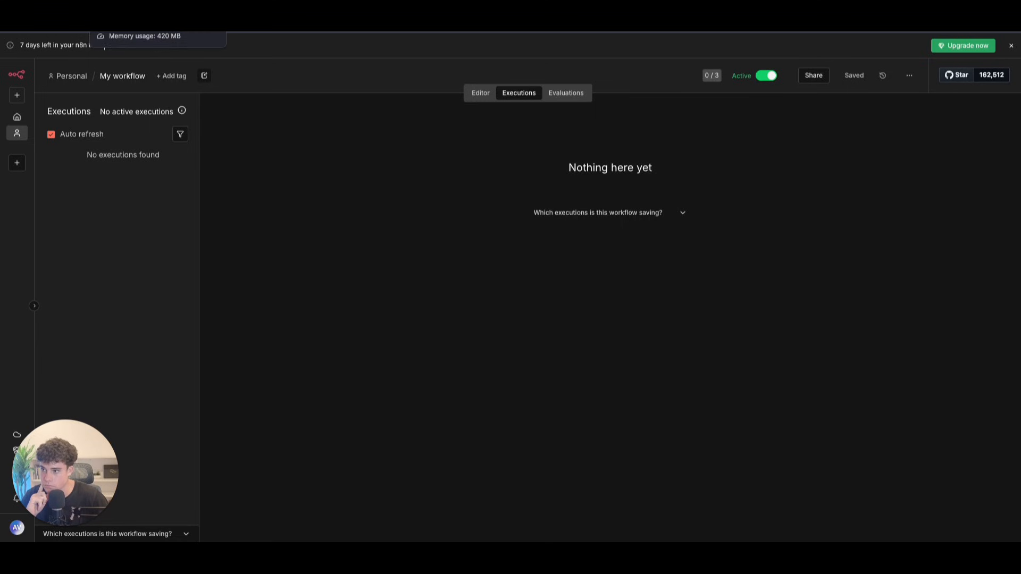
pyautogui.click(118, 171)
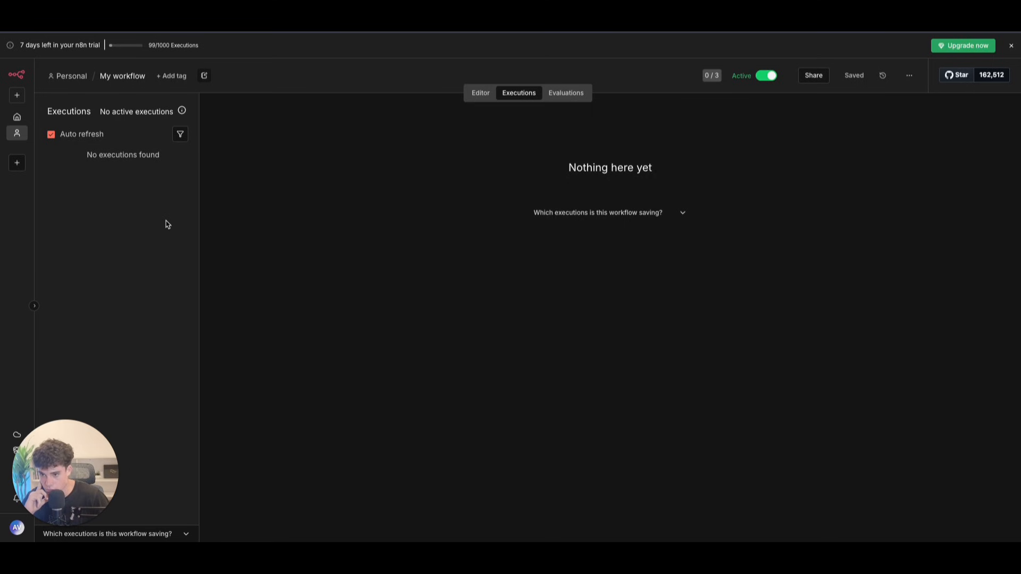
pyautogui.click(480, 92)
pyautogui.click(519, 93)
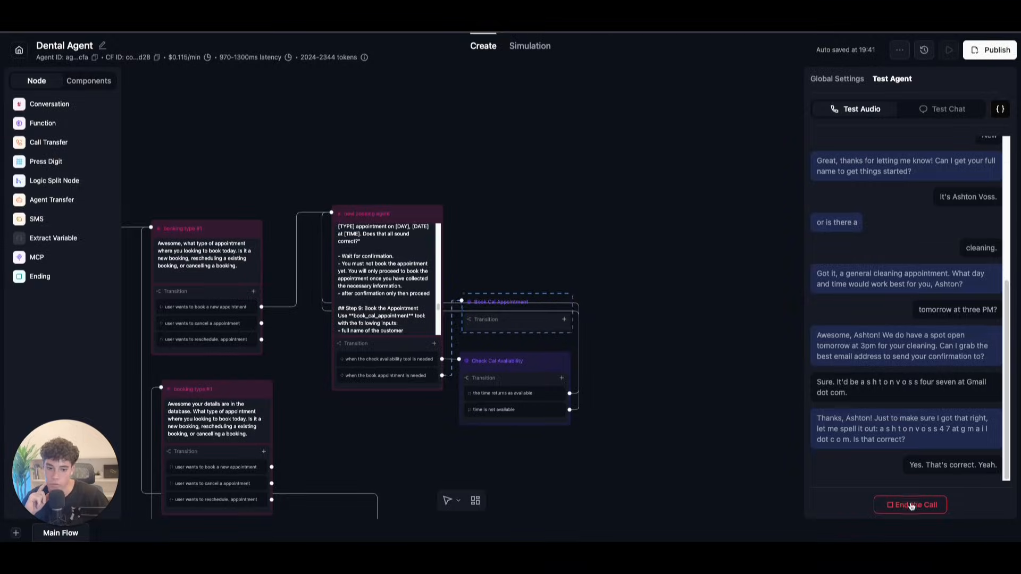
pyautogui.click(911, 503)
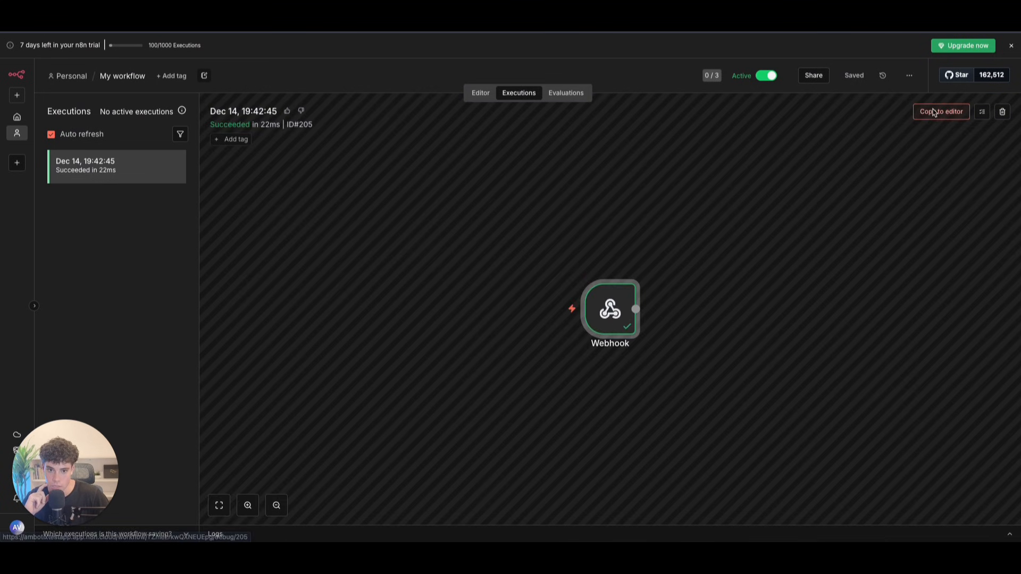
# Step: Copy the newest execution to the editor and inspect the Webhook node's body and call data
pyautogui.click(940, 111)
pyautogui.doubleClick(476, 293)
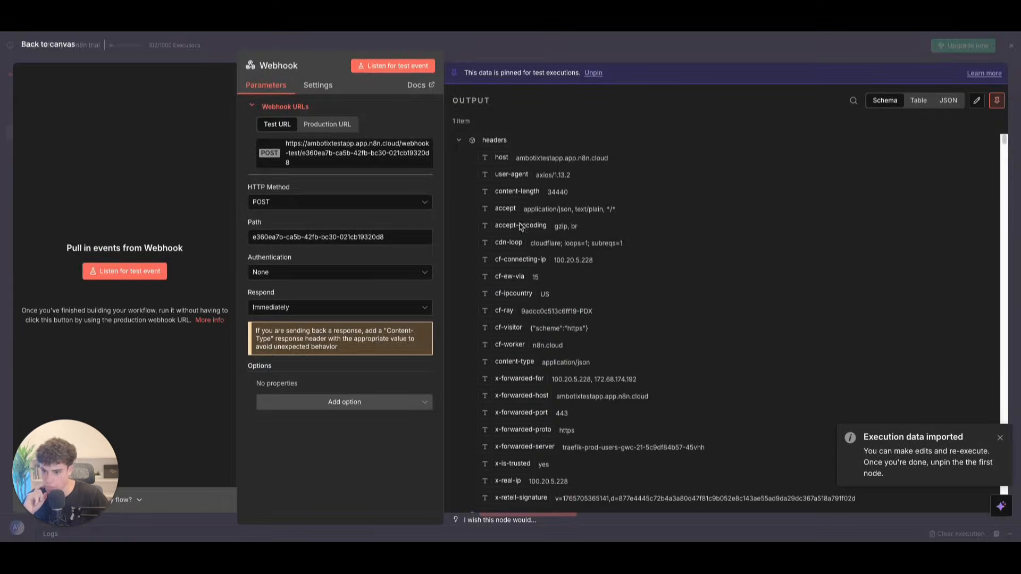
pyautogui.click(460, 141)
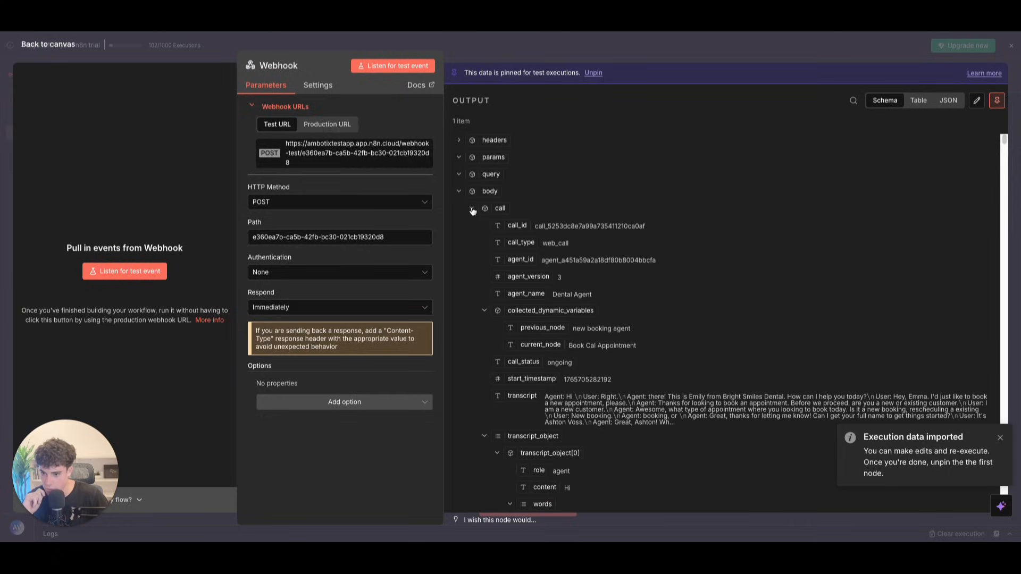
pyautogui.click(471, 209)
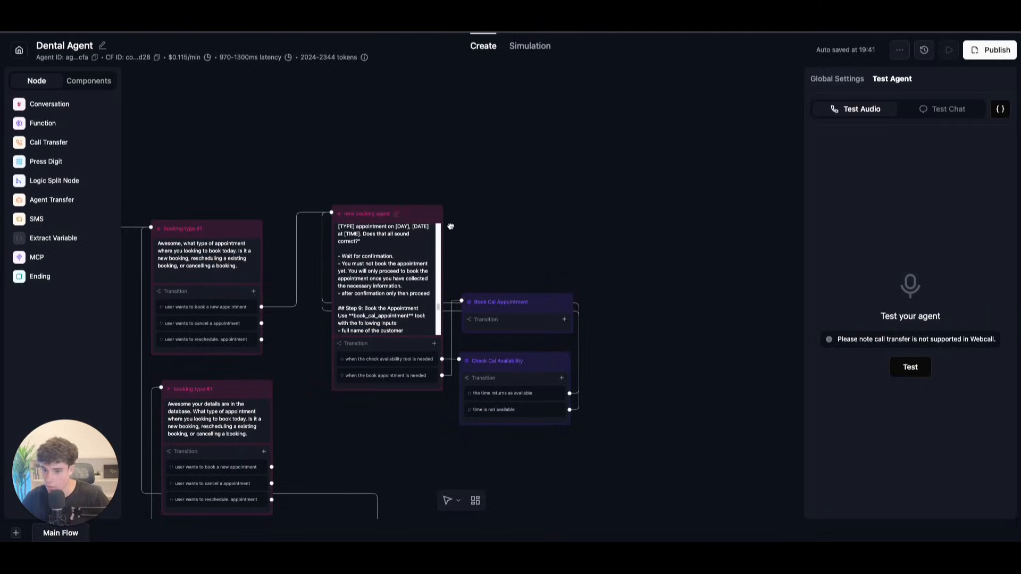
# Step: Add prompt lines: after the email, proceed to step 7 to ask the number; do not book yet
pyautogui.scroll(3, 458, 249)
pyautogui.scroll(6, 321, 307)
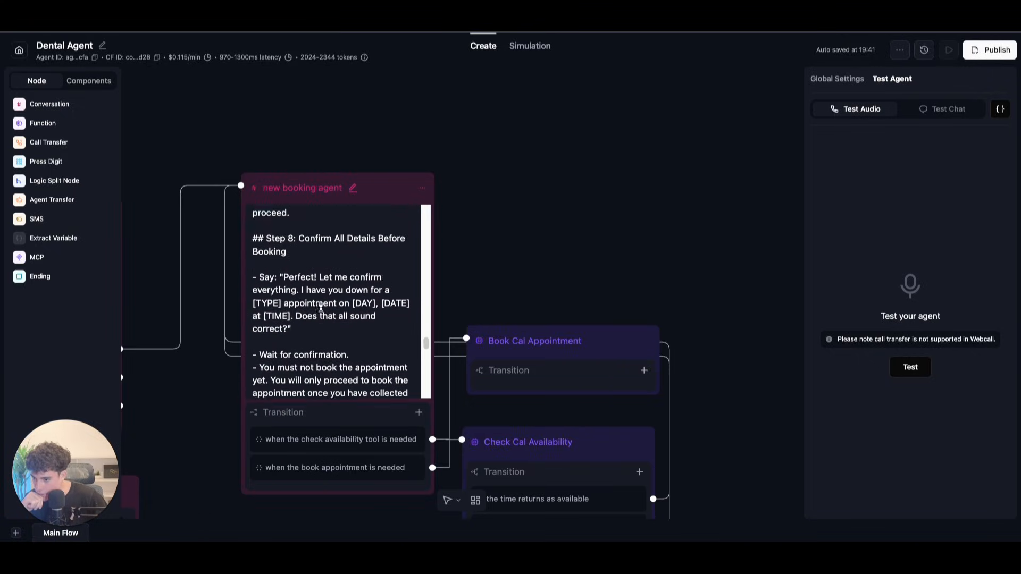
pyautogui.scroll(2, 321, 307)
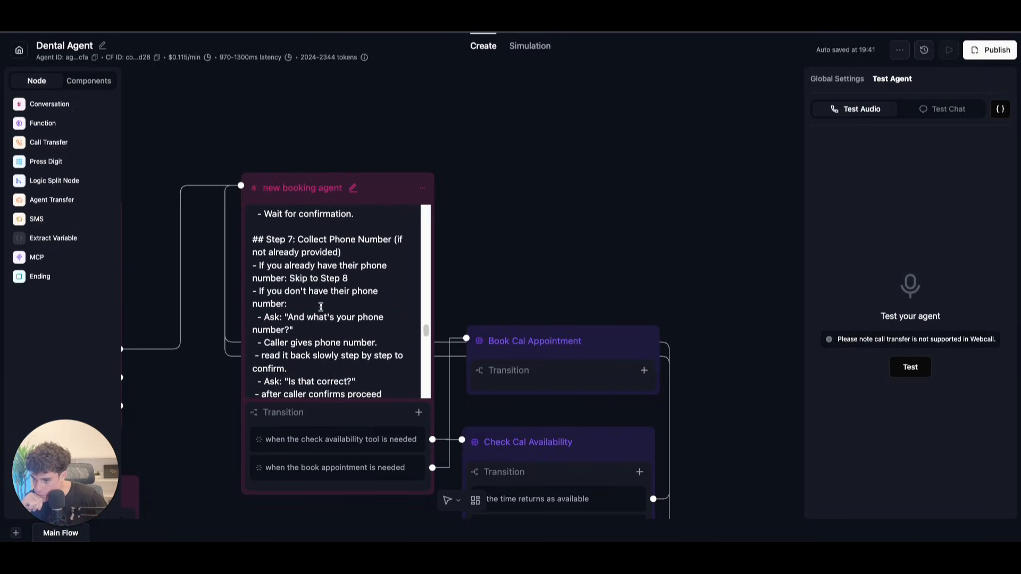
pyautogui.scroll(5, 321, 307)
pyautogui.scroll(1, 320, 307)
pyautogui.scroll(-3, 321, 306)
pyautogui.click(298, 329)
pyautogui.write('- ')
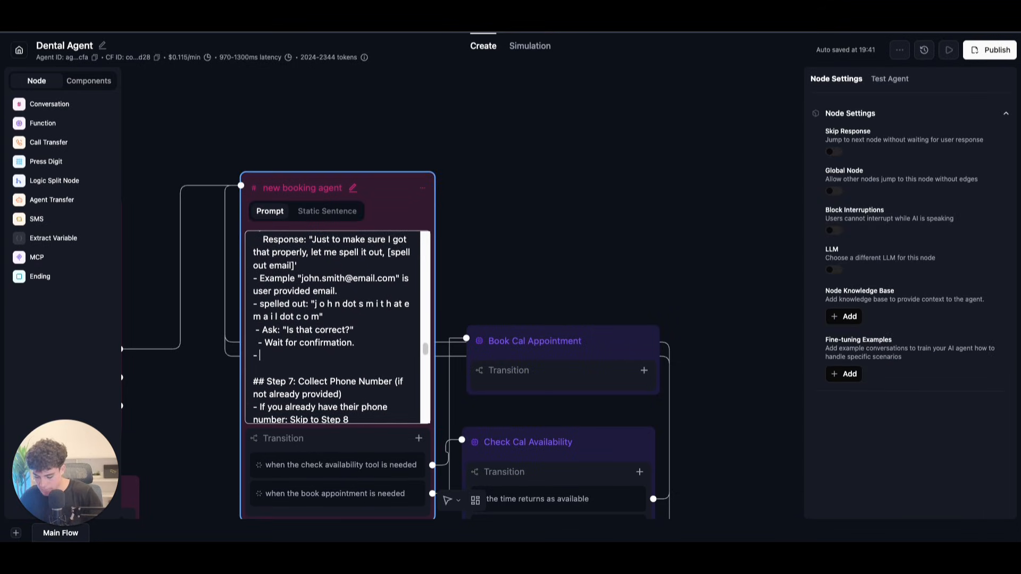
pyautogui.write('after the call')
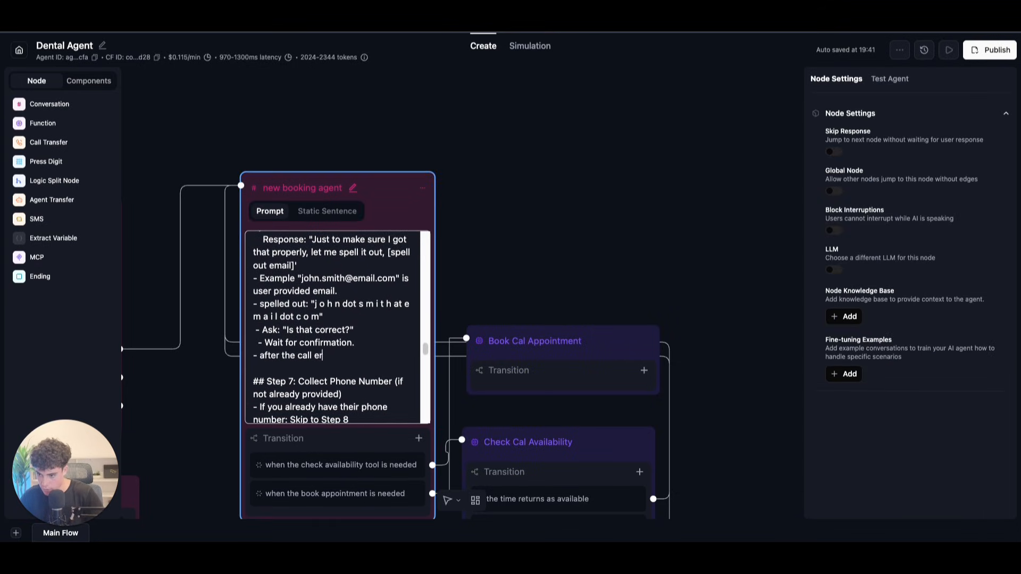
pyautogui.write('er has given there email')
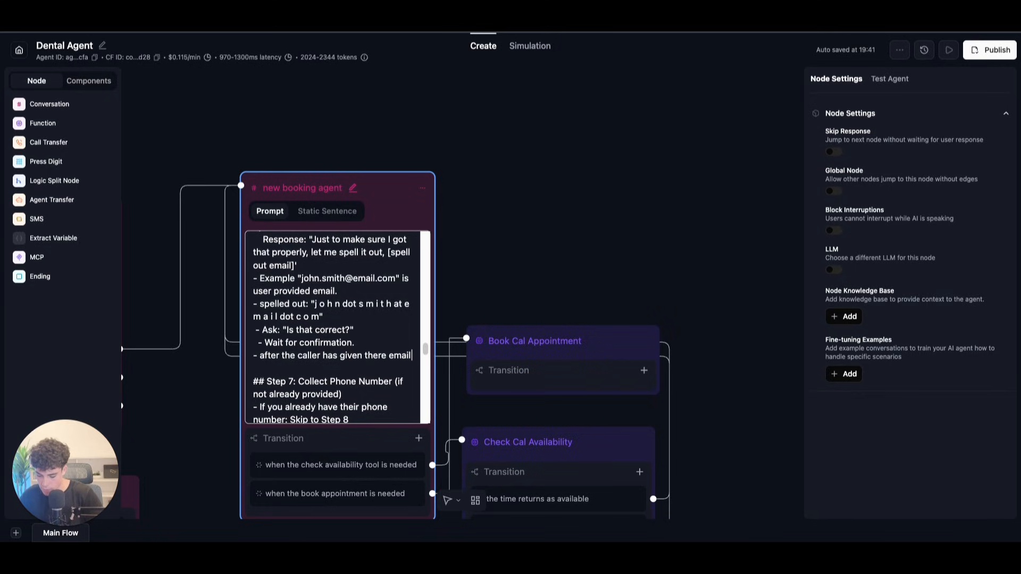
pyautogui.write(' you must pr')
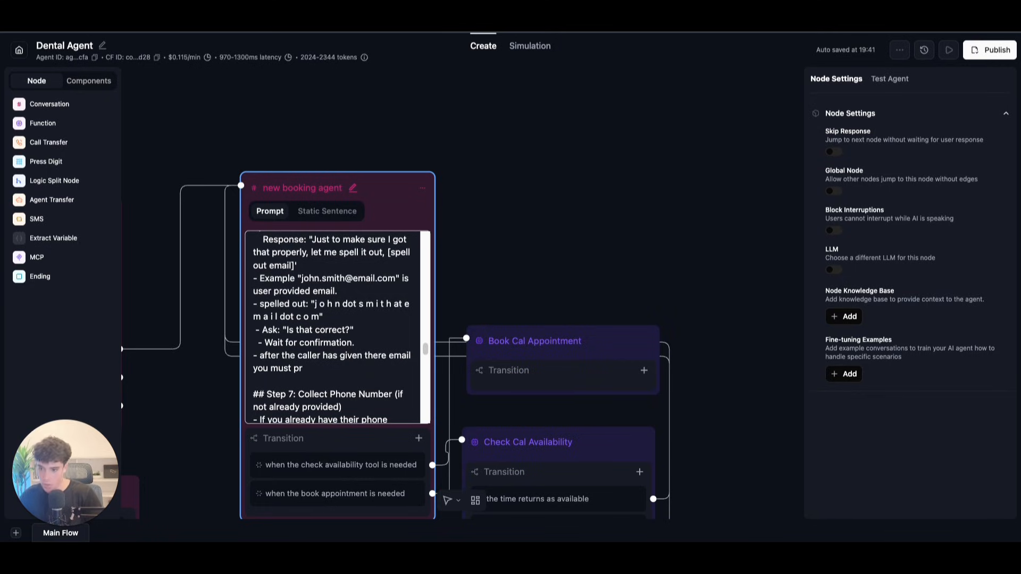
pyautogui.write('oceed to')
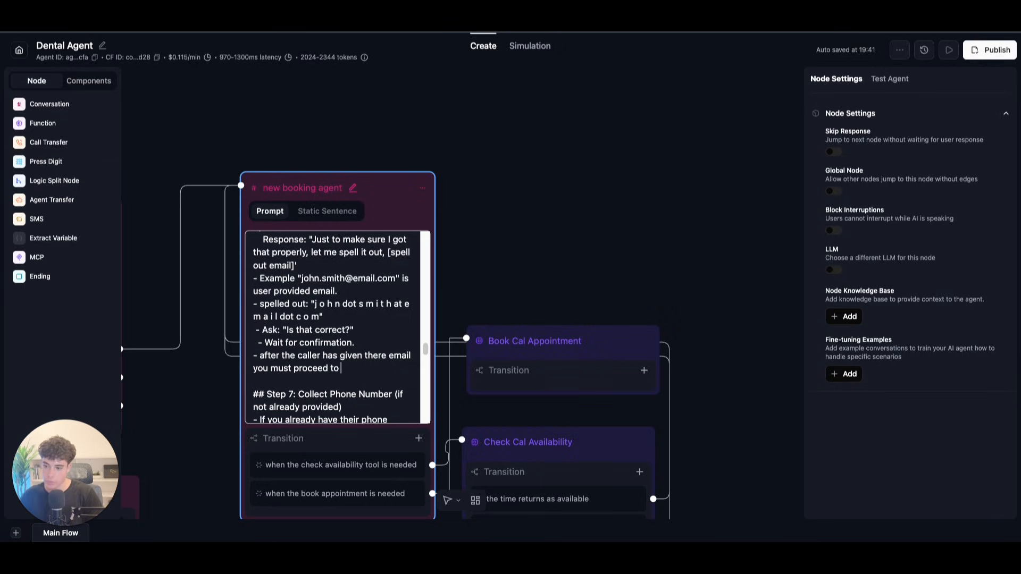
pyautogui.write(' step 7 to ask there numbner')
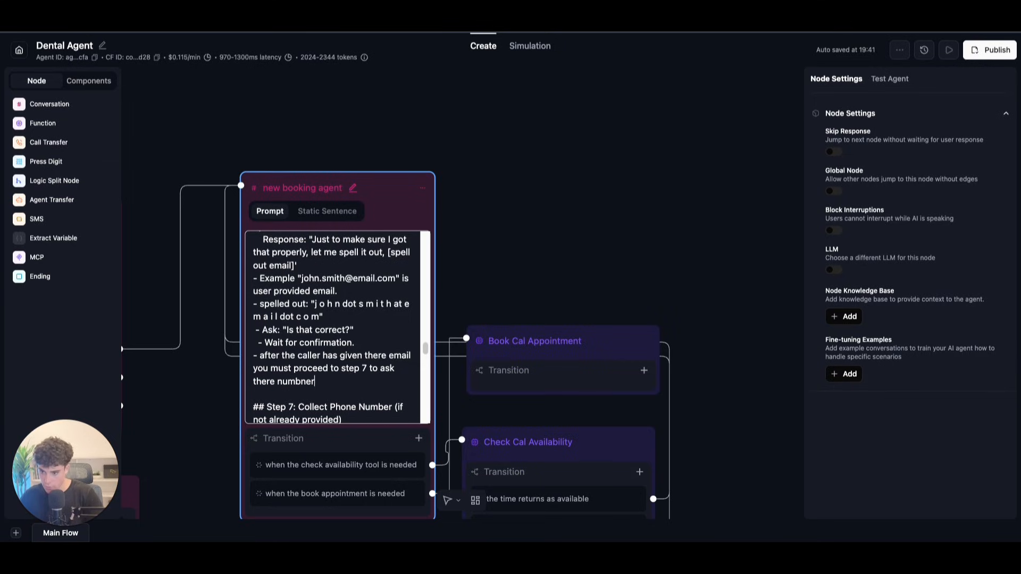
pyautogui.press('BackSpace')
pyautogui.press('BackSpace')
pyautogui.press('BackSpace')
pyautogui.write('er')
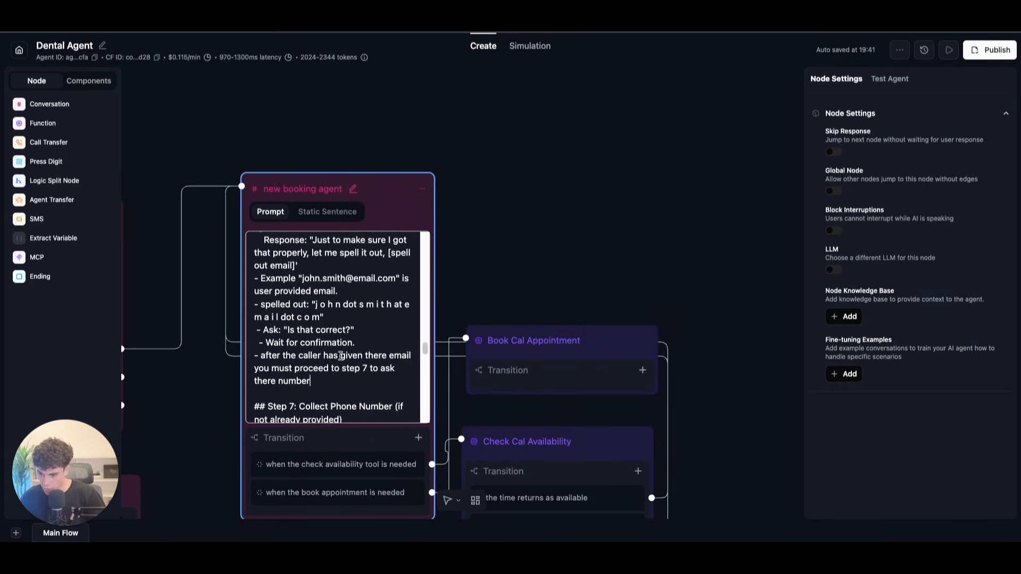
pyautogui.press('Return')
pyautogui.write('- do not book the appointment yet')
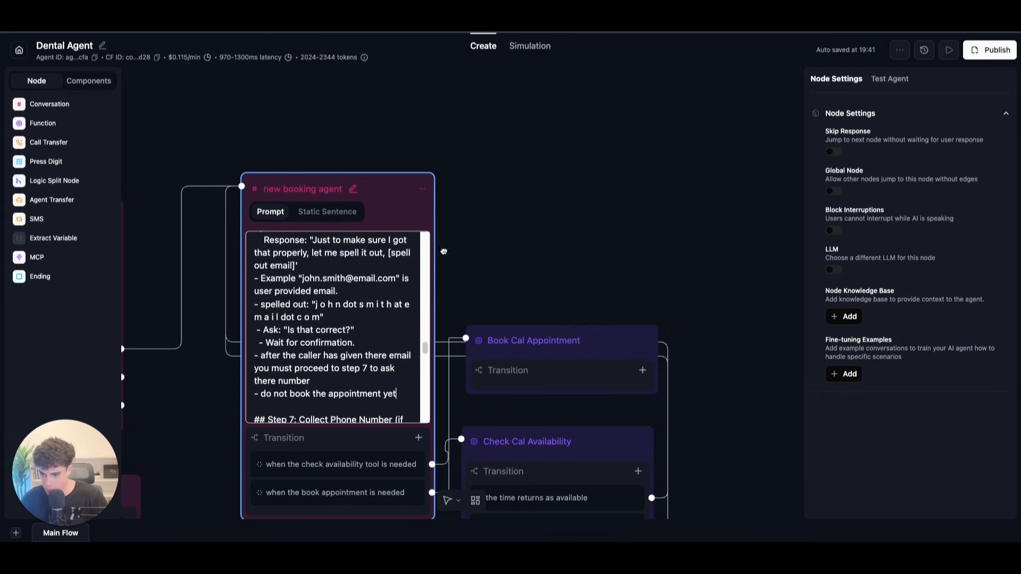
pyautogui.click(350, 291)
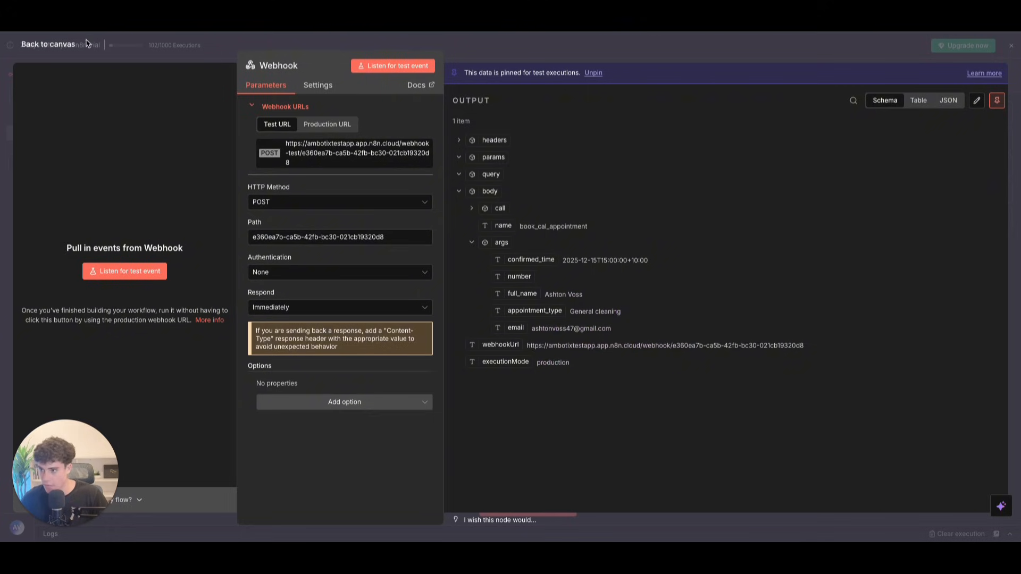
pyautogui.click(75, 46)
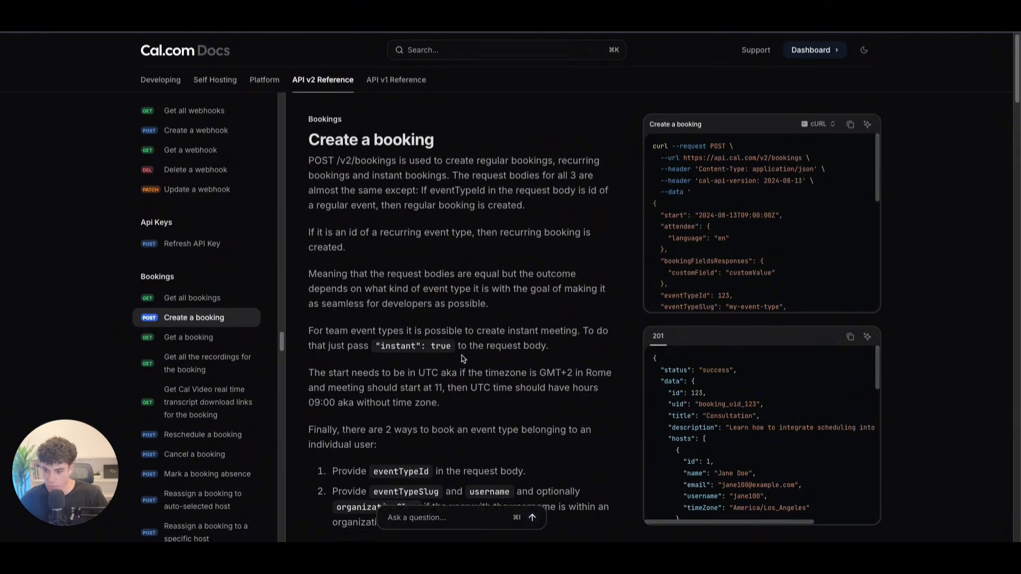
# Step: Scroll the Create a booking reference past the cal-api-version and Authorization headers to the Body section
pyautogui.scroll(-7, 459, 355)
pyautogui.scroll(-5, 459, 355)
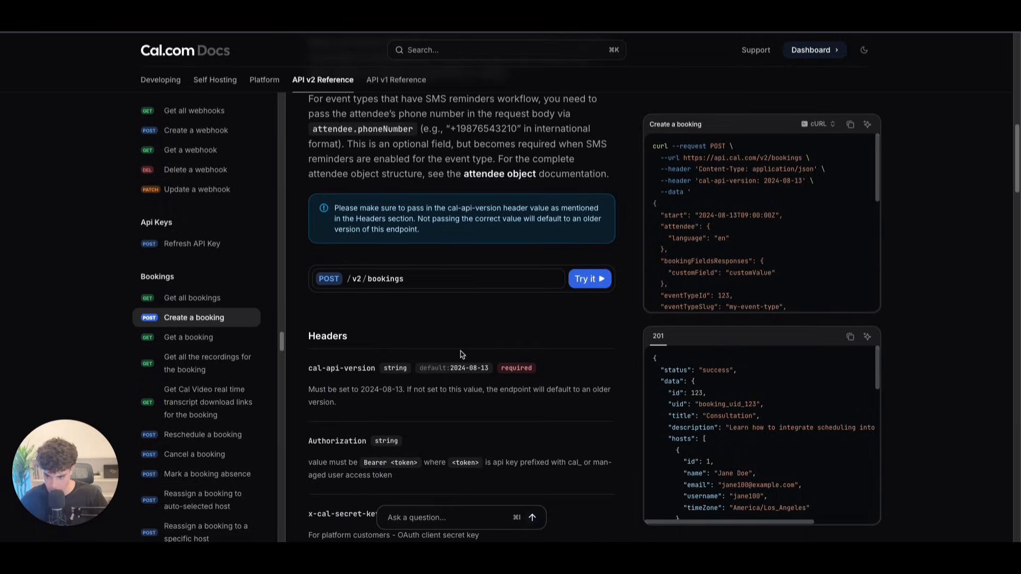
pyautogui.scroll(-3, 404, 359)
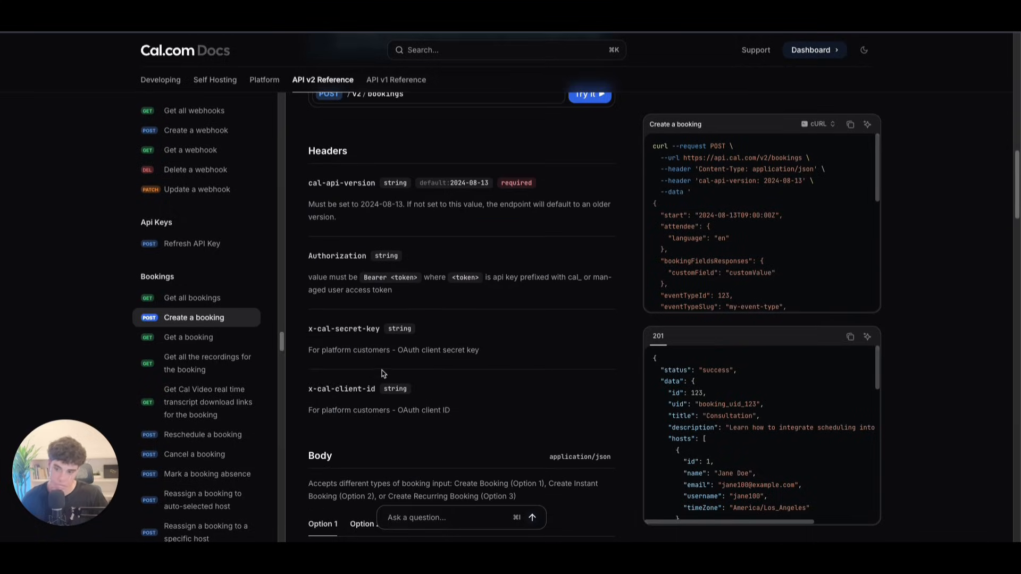
pyautogui.scroll(-5, 383, 367)
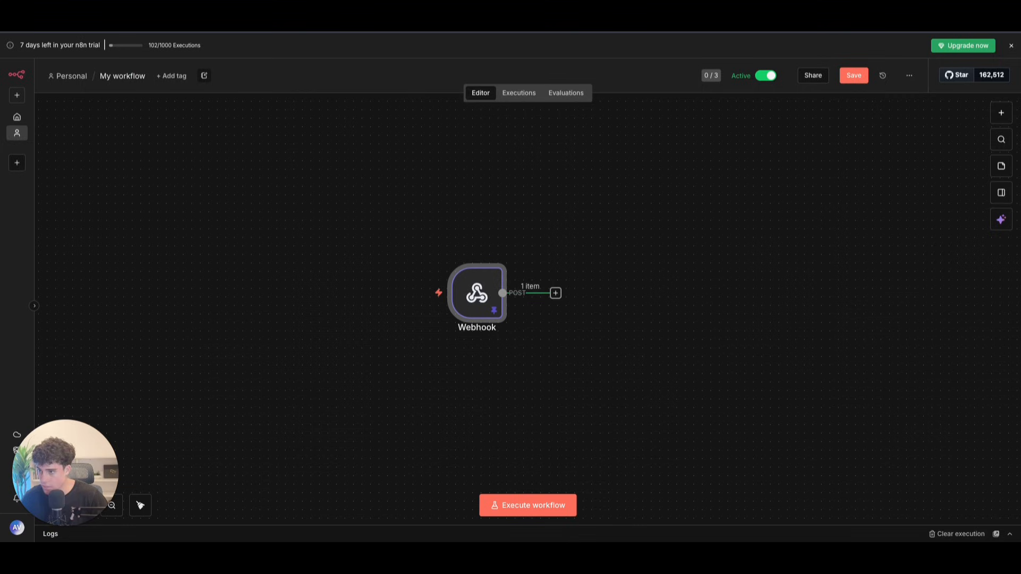
# Step: Connect an OpenAI 'Message a model' node to the Webhook, found by searching 'opn'
pyautogui.click(556, 294)
pyautogui.write('ai')
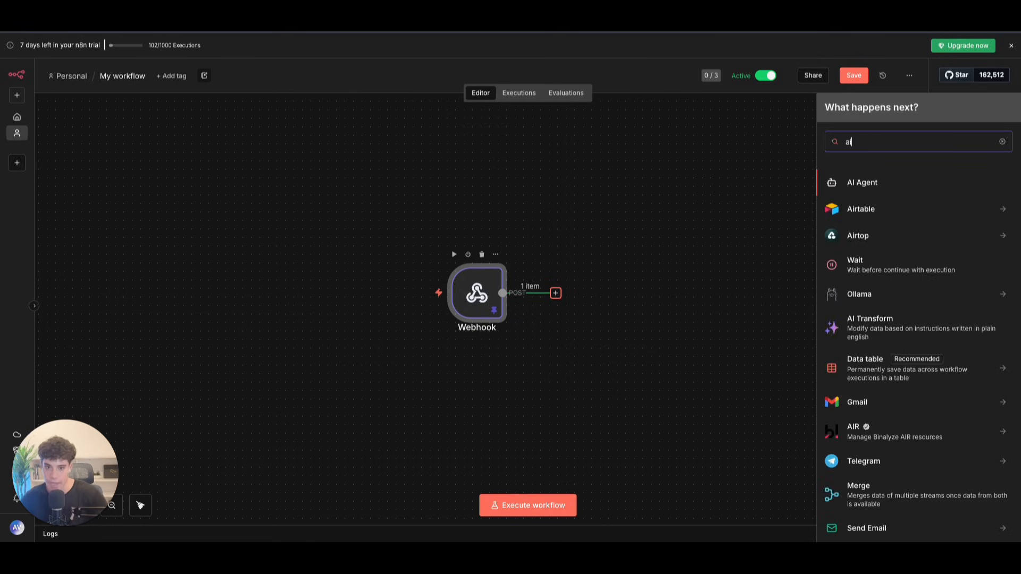
pyautogui.scroll(-1, 851, 345)
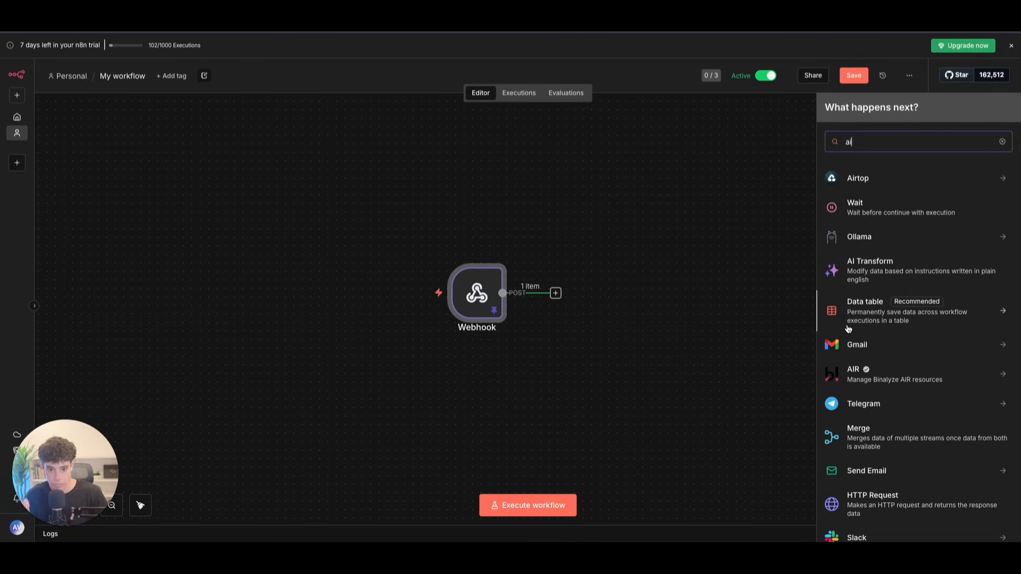
pyautogui.press('BackSpace')
pyautogui.press('BackSpace')
pyautogui.write('opn')
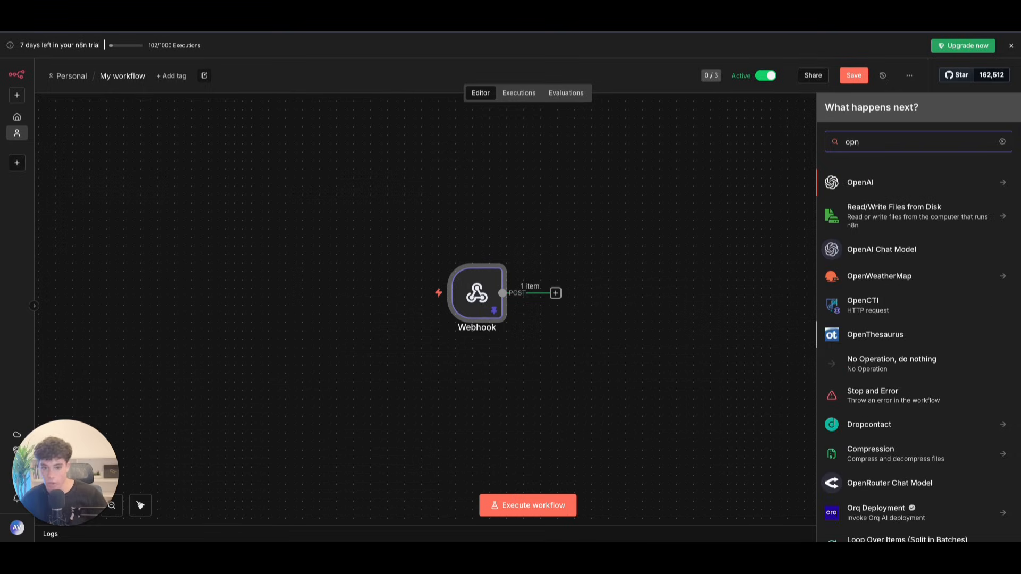
pyautogui.click(885, 183)
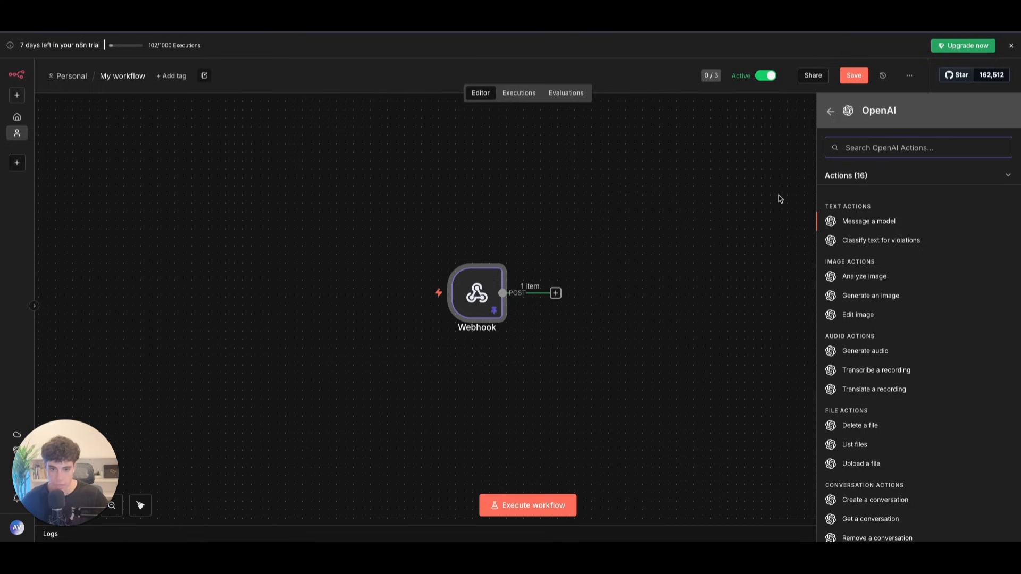
pyautogui.click(886, 225)
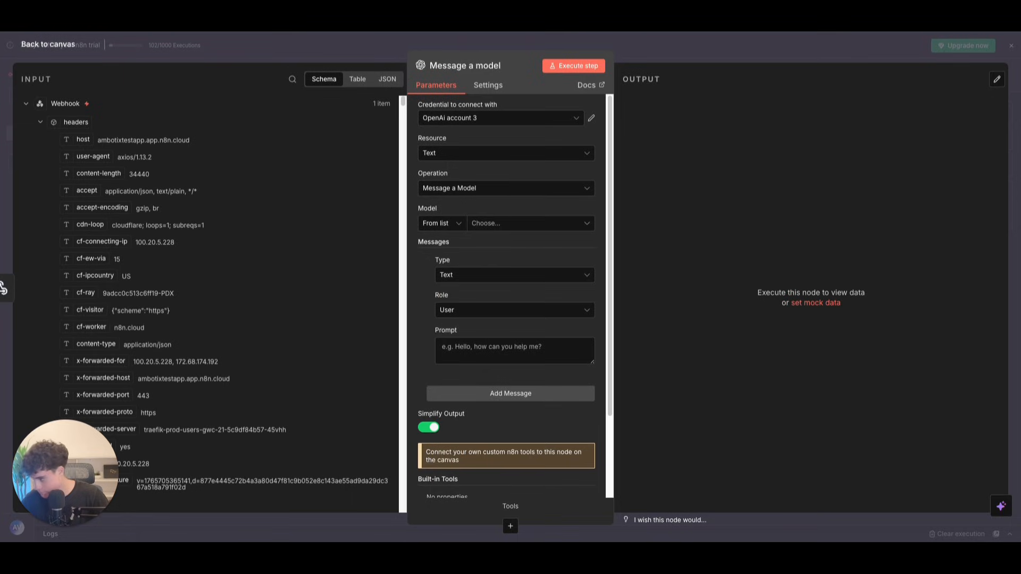
# Step: Set the model to GPT-4.1 and add a second Text message
pyautogui.click(491, 226)
pyautogui.write('4.1')
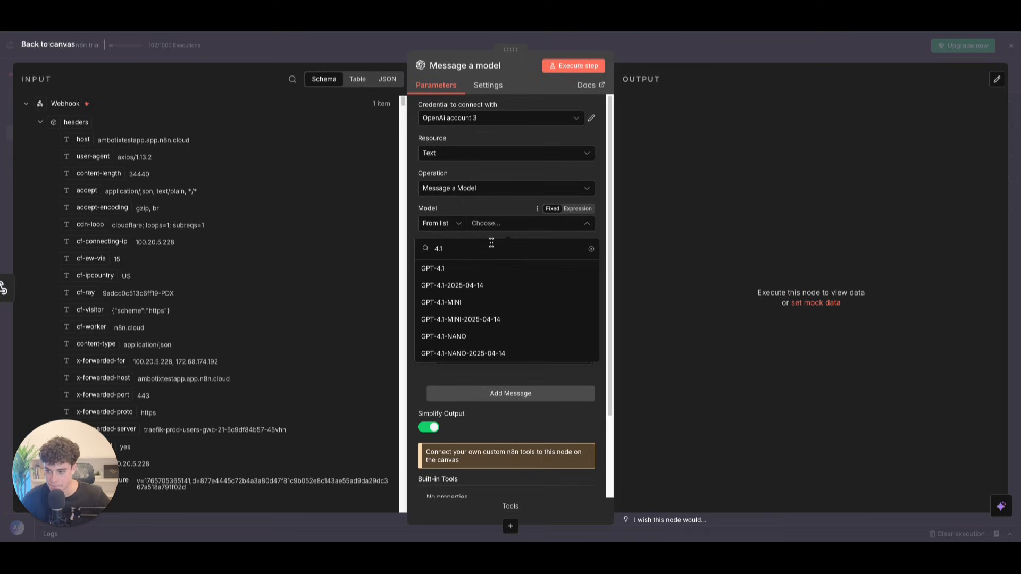
pyautogui.click(453, 269)
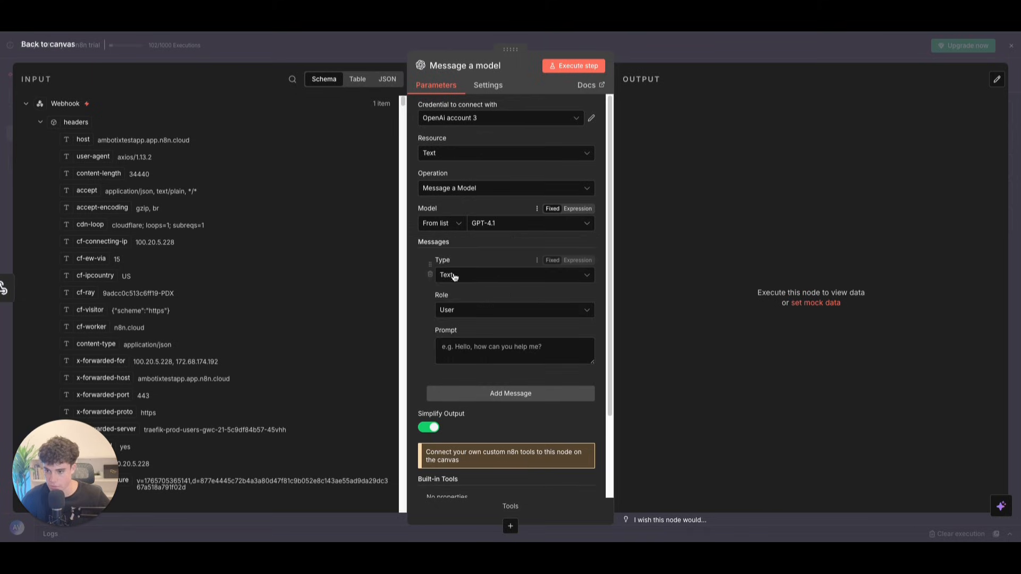
pyautogui.click(492, 394)
pyautogui.click(463, 413)
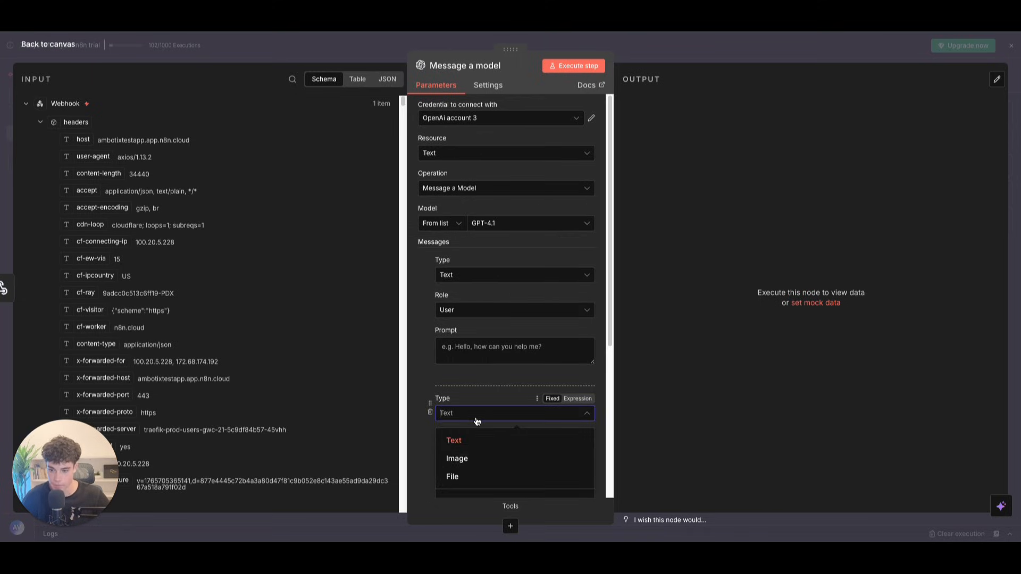
pyautogui.click(457, 442)
# Step: Set the second message's role to System and open its prompt in the full Expression editor
pyautogui.scroll(-3, 464, 383)
pyautogui.click(468, 363)
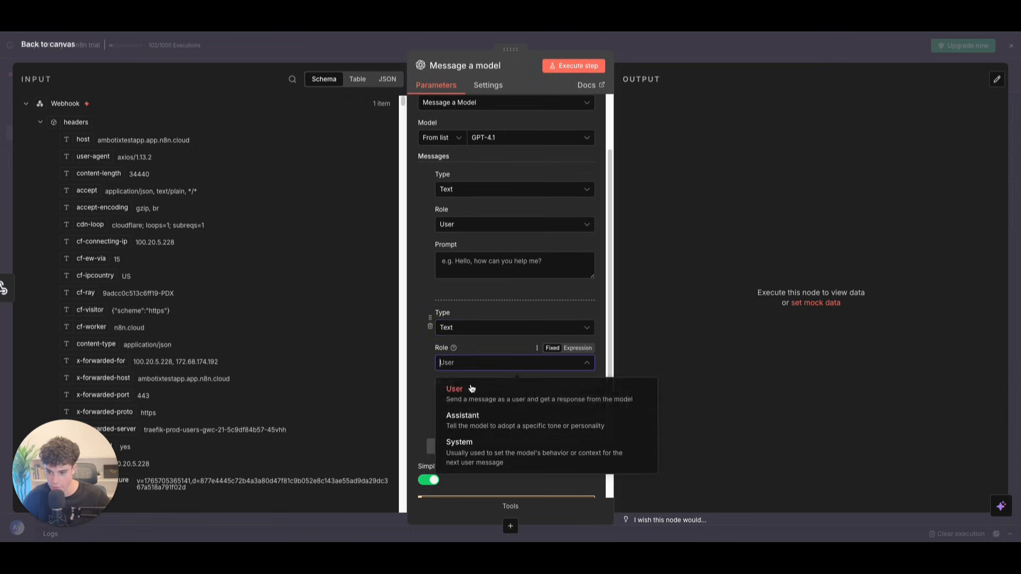
pyautogui.click(470, 444)
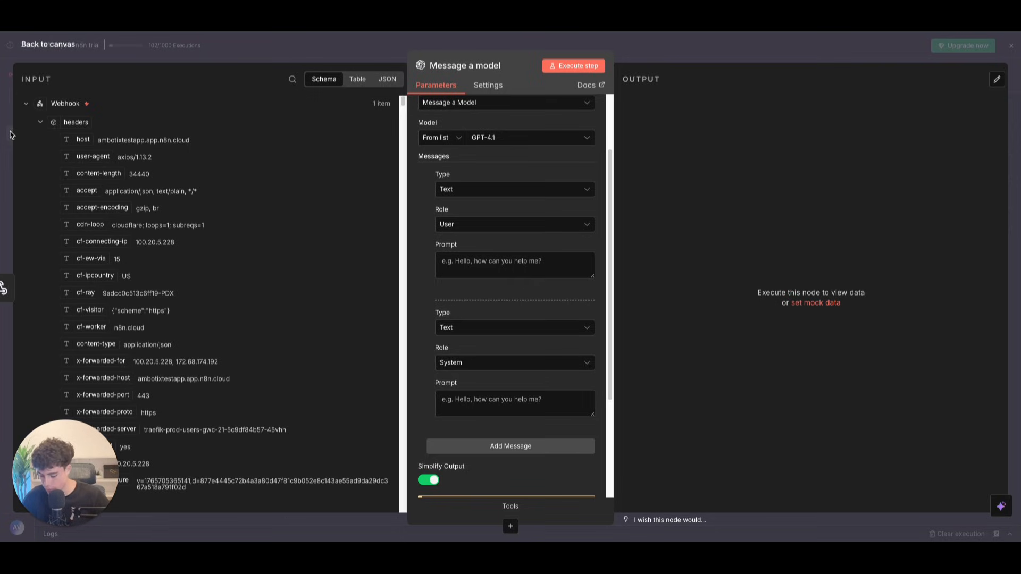
pyautogui.click(534, 367)
pyautogui.click(543, 411)
pyautogui.click(577, 384)
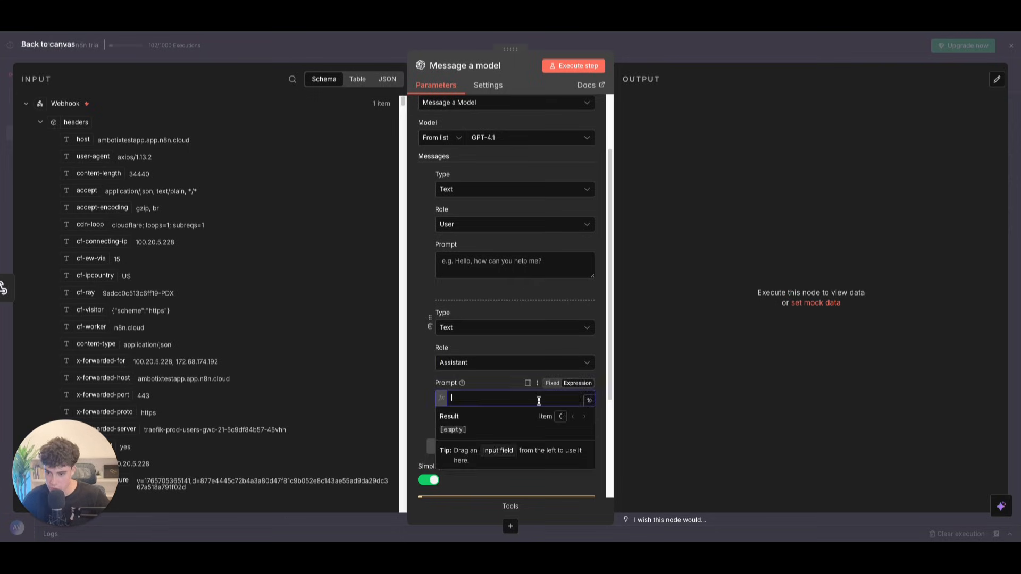
pyautogui.click(508, 365)
pyautogui.click(473, 442)
pyautogui.click(577, 382)
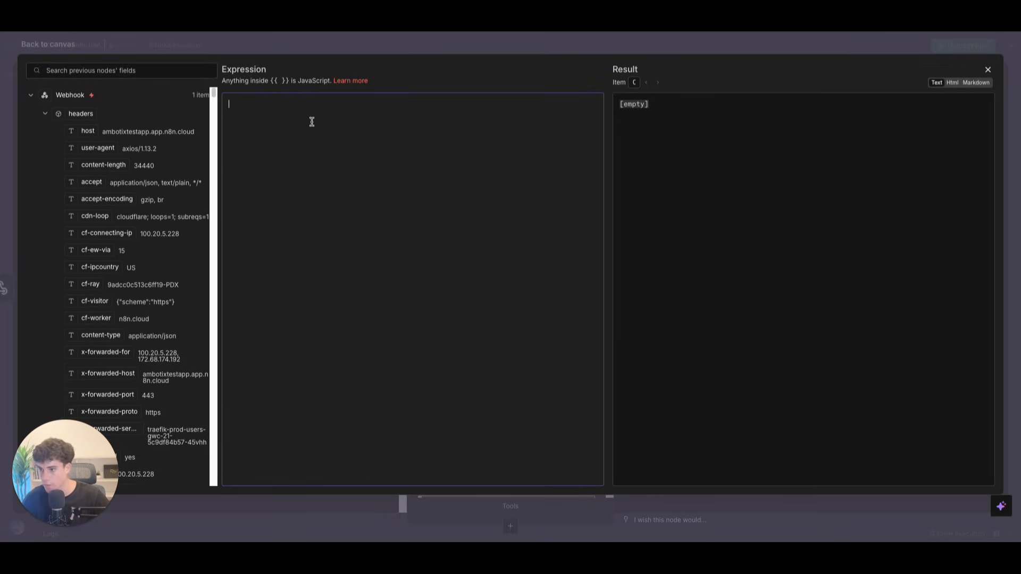
# Step: Paste the Your Job description and the Input section into the system prompt
pyautogui.write('## Your Job Convert the appointment time to UTC format for Cal.com booking.')
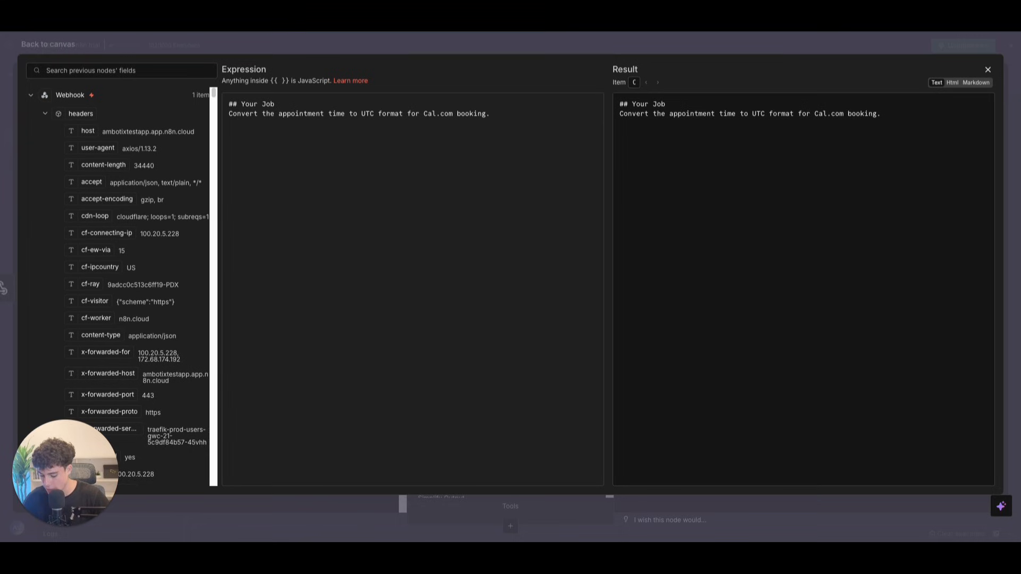
pyautogui.click(294, 153)
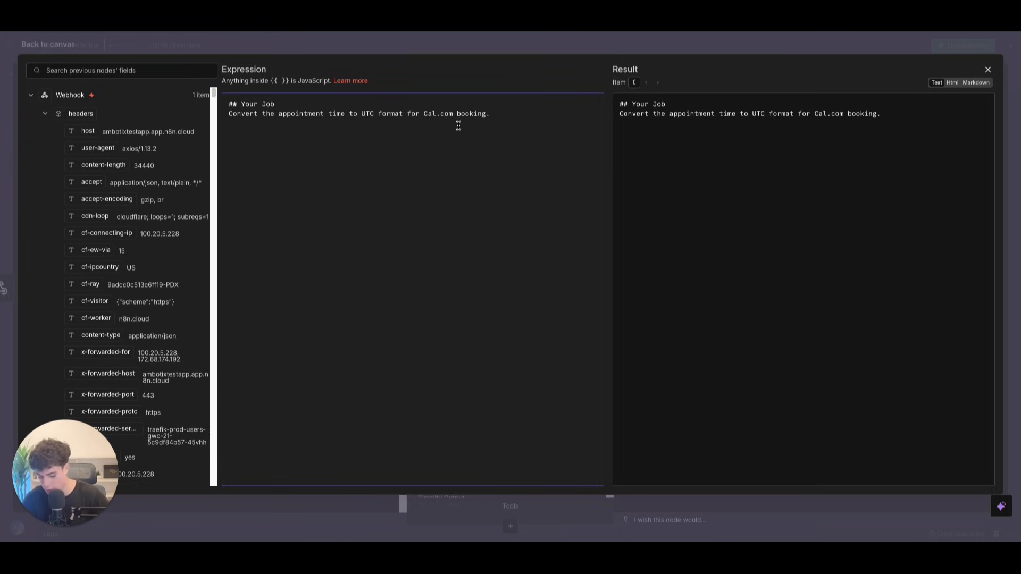
pyautogui.write('## Input You\'ll receive:  appointment_time: "Friday at 2pm" current_time: {{ $now }}')
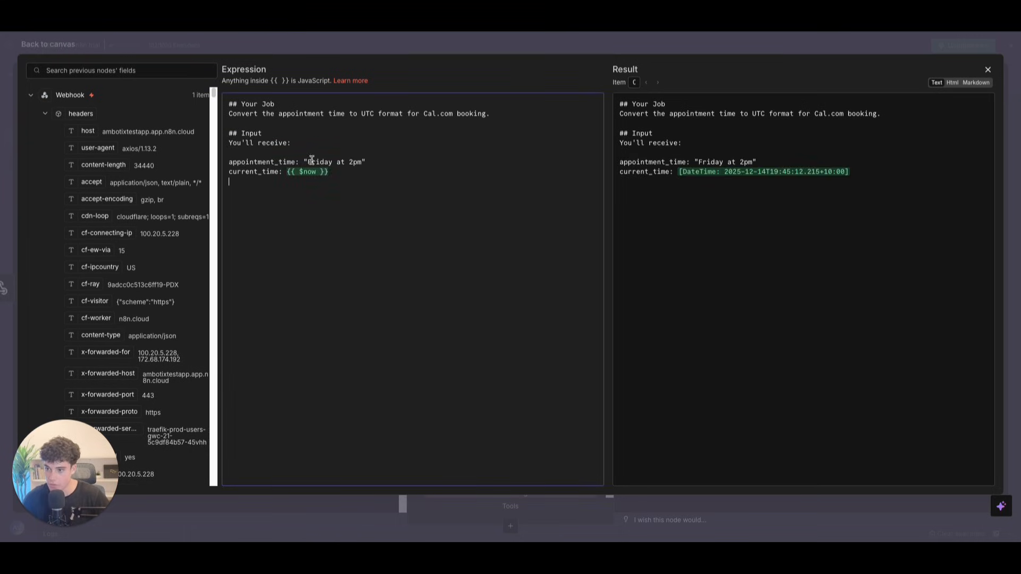
# Step: Replace the sample 'Friday at 2pm' with the webhook's body.args.confirmed_time after appointment_time
pyautogui.click(44, 115)
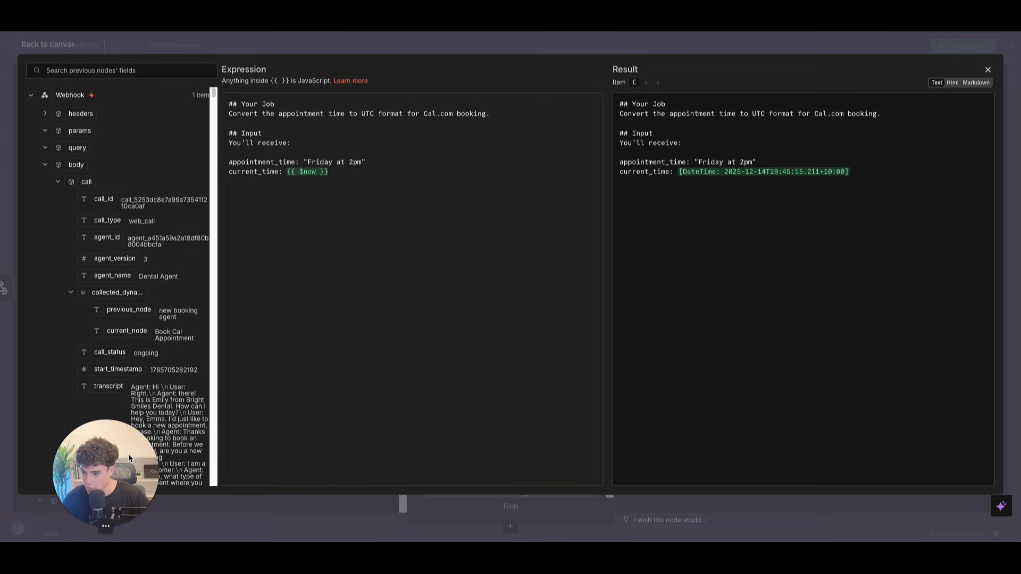
pyautogui.click(57, 183)
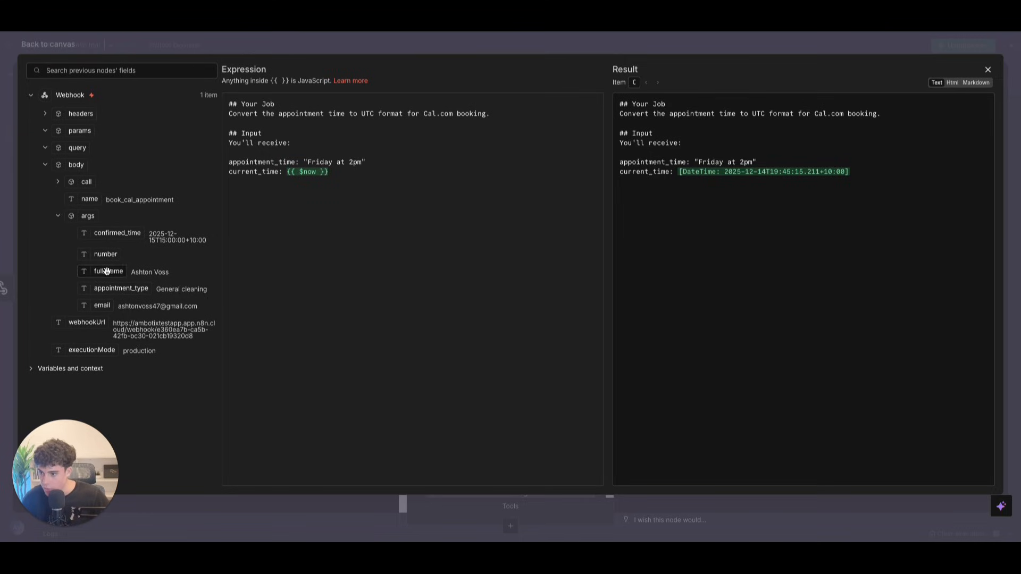
pyautogui.click(293, 175)
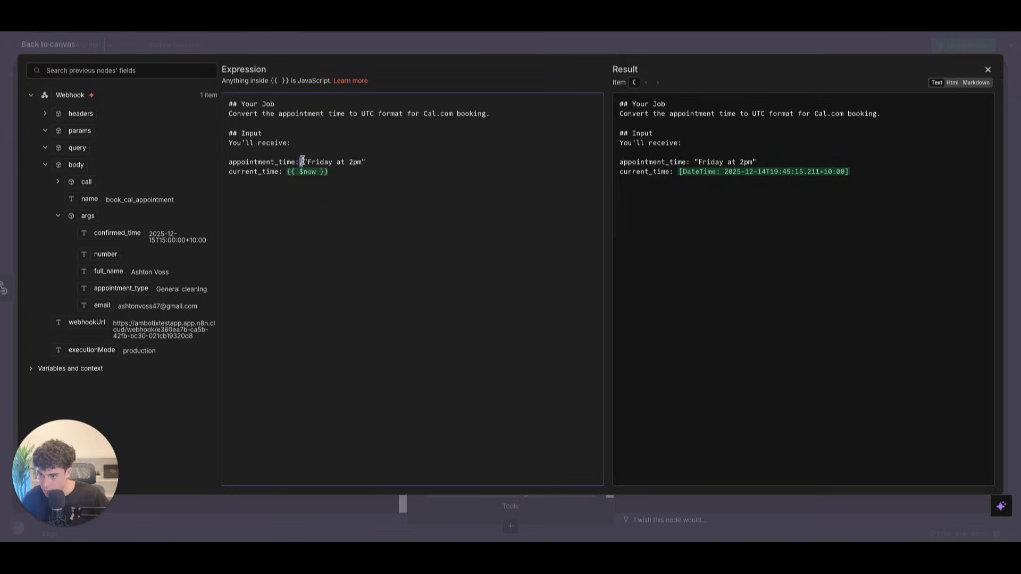
pyautogui.moveTo(299, 161); pyautogui.dragTo(368, 162)
pyautogui.press('BackSpace')
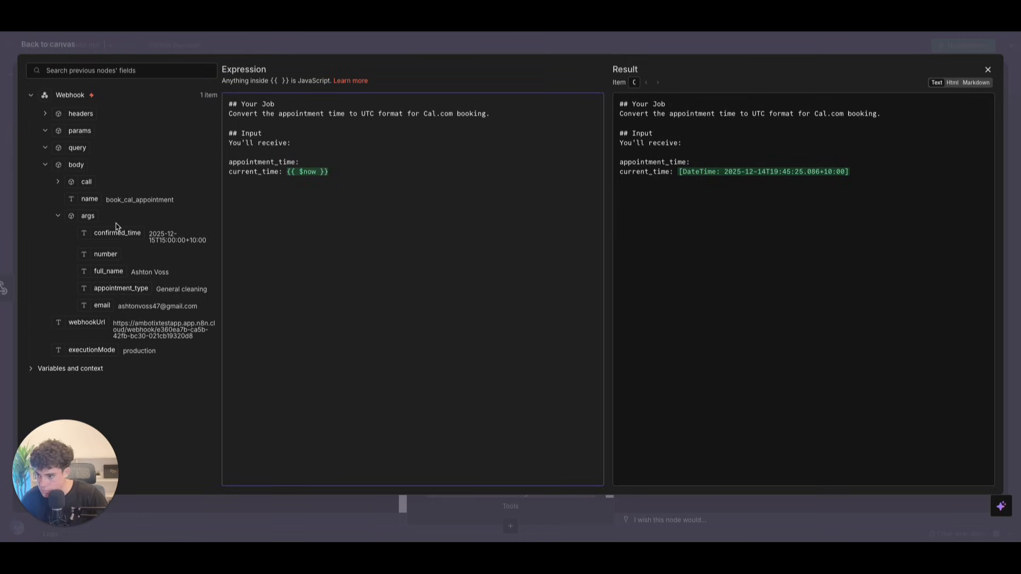
pyautogui.moveTo(114, 233); pyautogui.dragTo(315, 162)
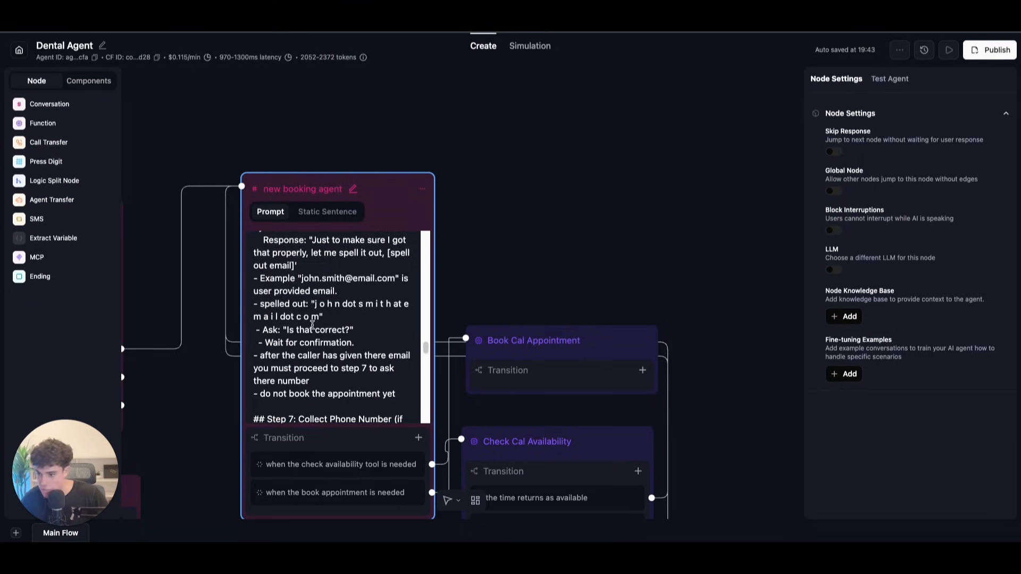
pyautogui.scroll(-3, 312, 324)
pyautogui.scroll(-10, 312, 324)
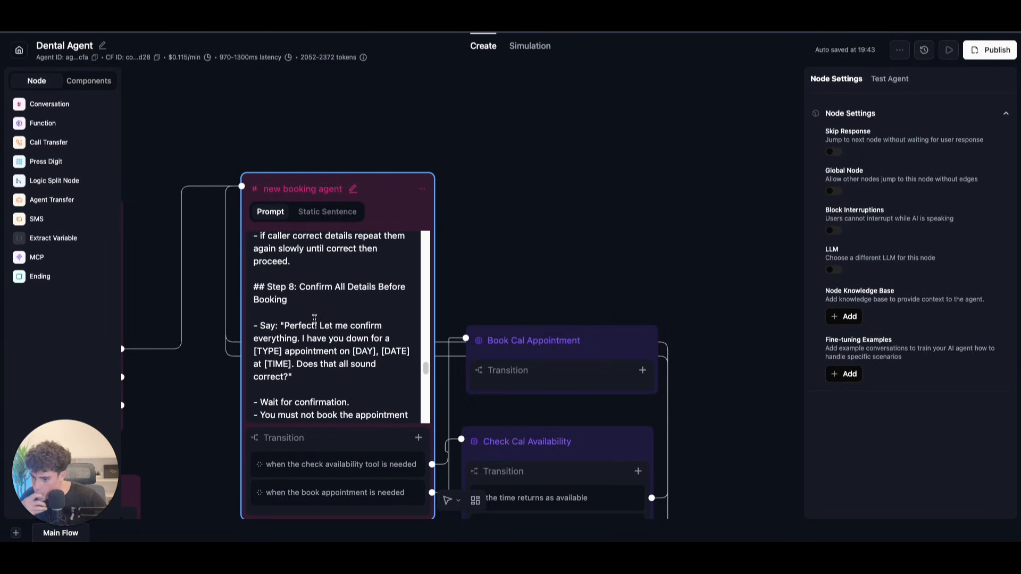
pyautogui.scroll(-2, 315, 321)
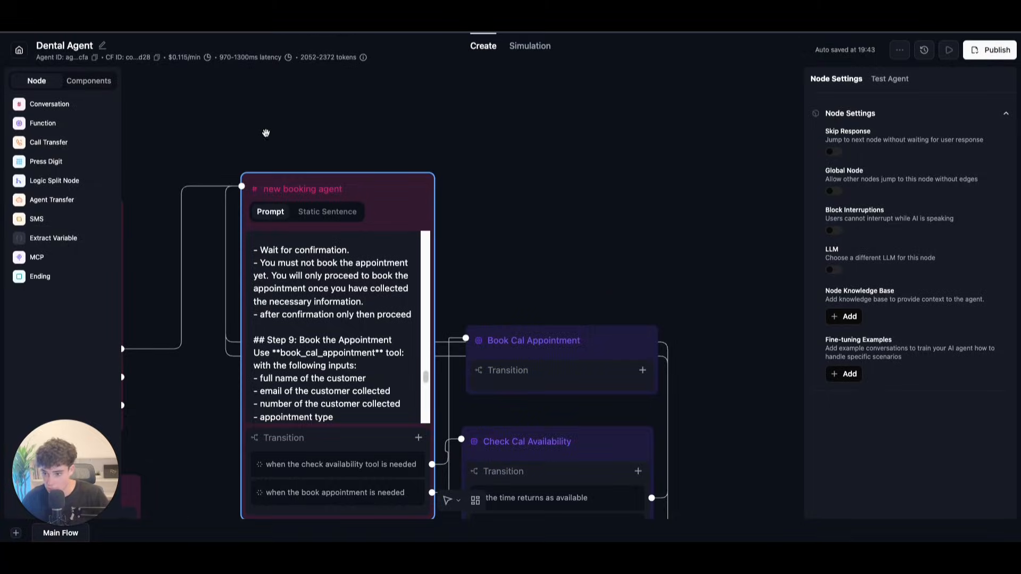
pyautogui.scroll(-2, 310, 352)
pyautogui.click(338, 317)
pyautogui.click(362, 329)
pyautogui.scroll(-3, 351, 339)
pyautogui.scroll(3, 351, 339)
pyautogui.scroll(-1, 323, 375)
pyautogui.scroll(1, 314, 375)
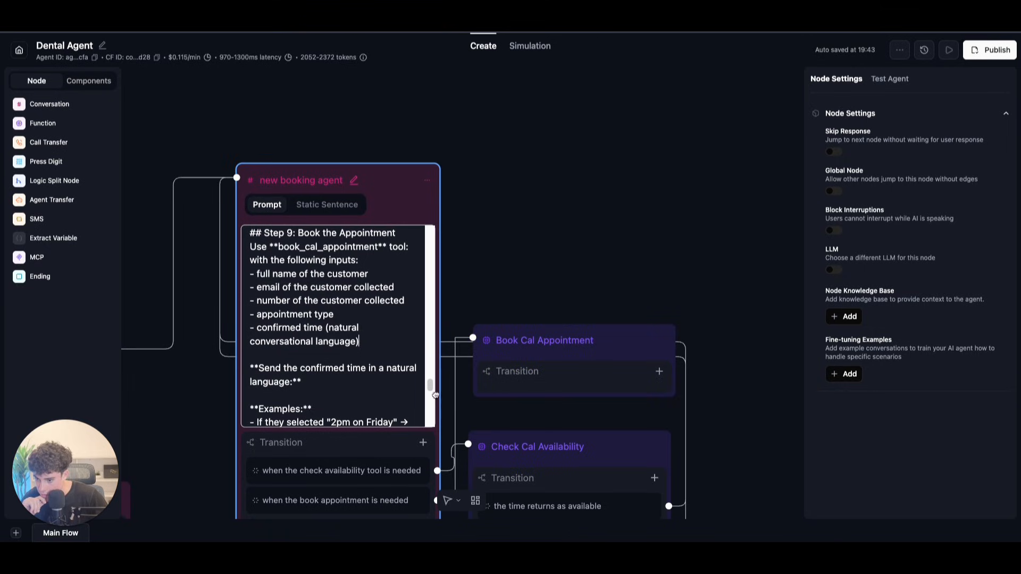
pyautogui.moveTo(432, 393); pyautogui.dragTo(427, 371)
pyautogui.scroll(1, 427, 372)
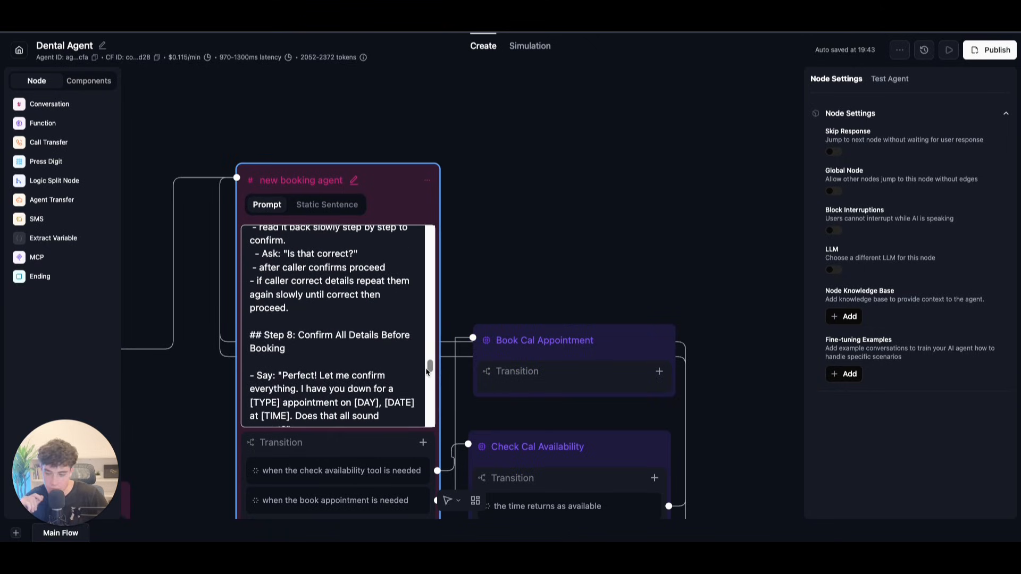
pyautogui.scroll(-5, 427, 372)
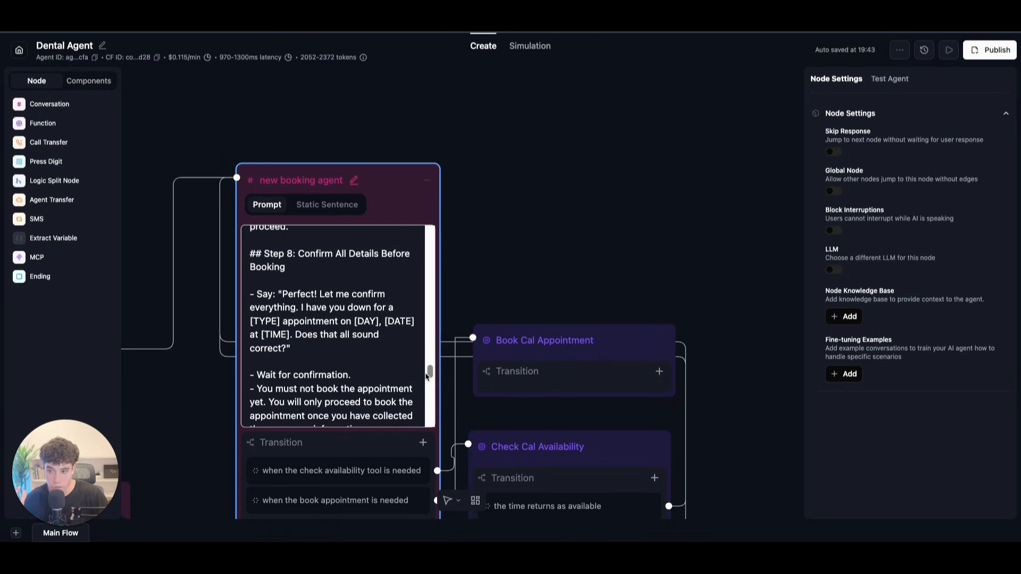
pyautogui.scroll(5, 424, 372)
pyautogui.scroll(-1, 424, 372)
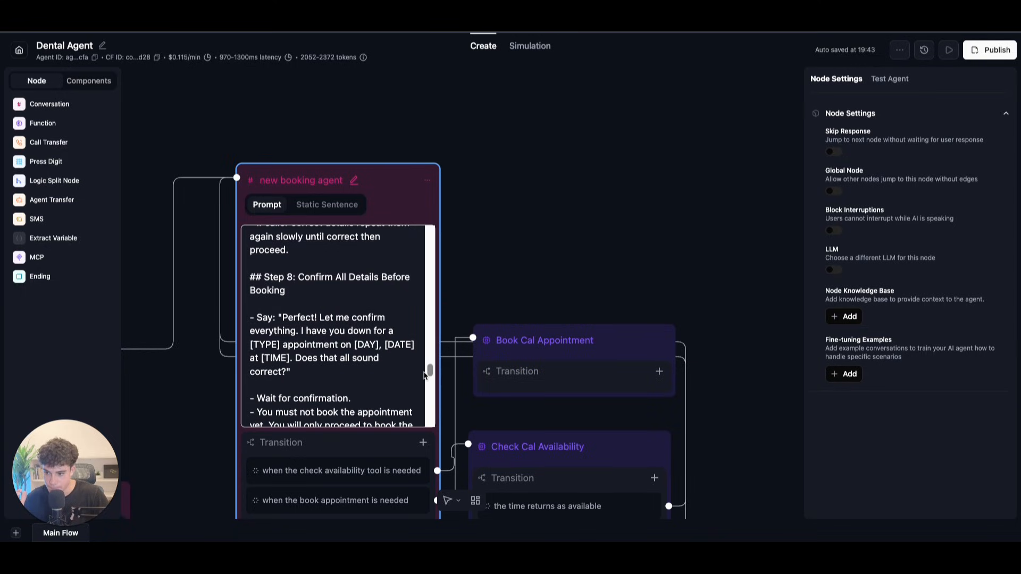
pyautogui.scroll(-6, 426, 375)
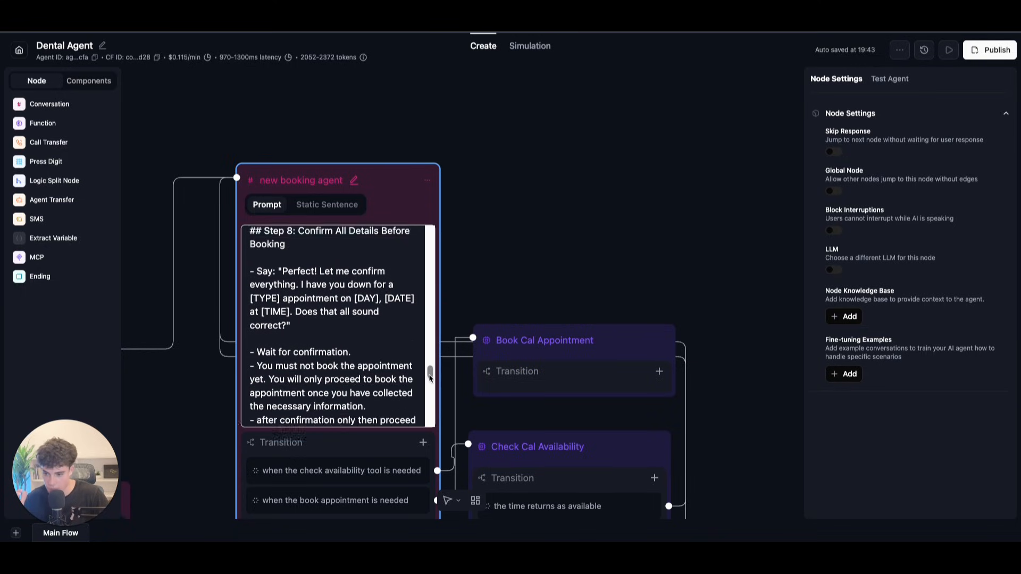
pyautogui.scroll(-5, 426, 390)
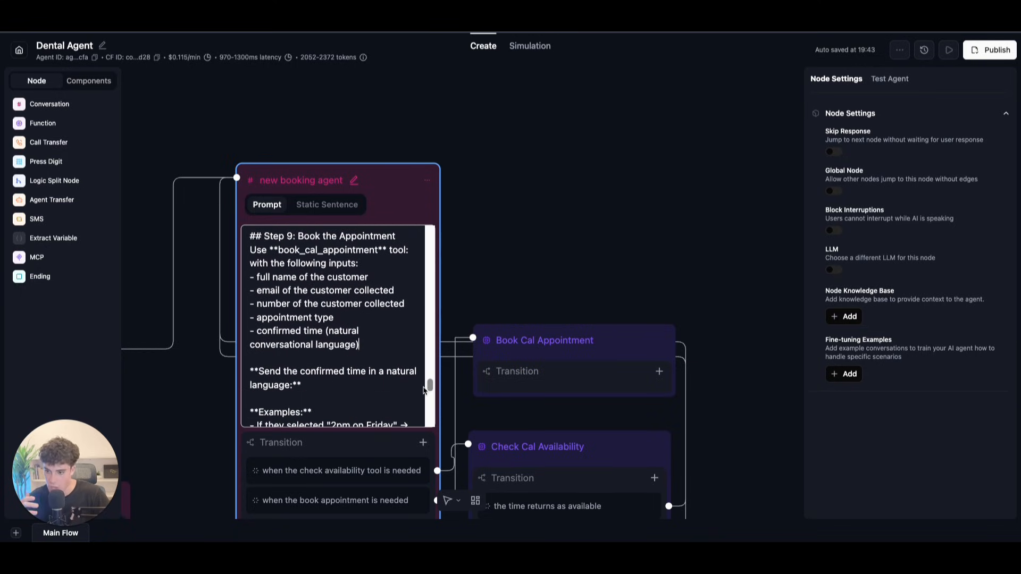
pyautogui.scroll(-3, 421, 398)
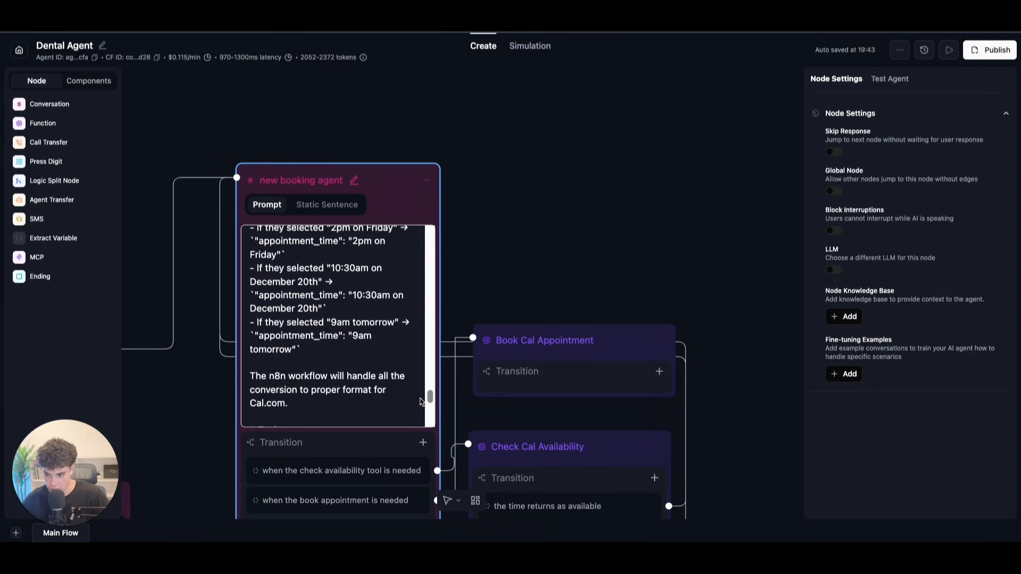
pyautogui.scroll(-5, 418, 406)
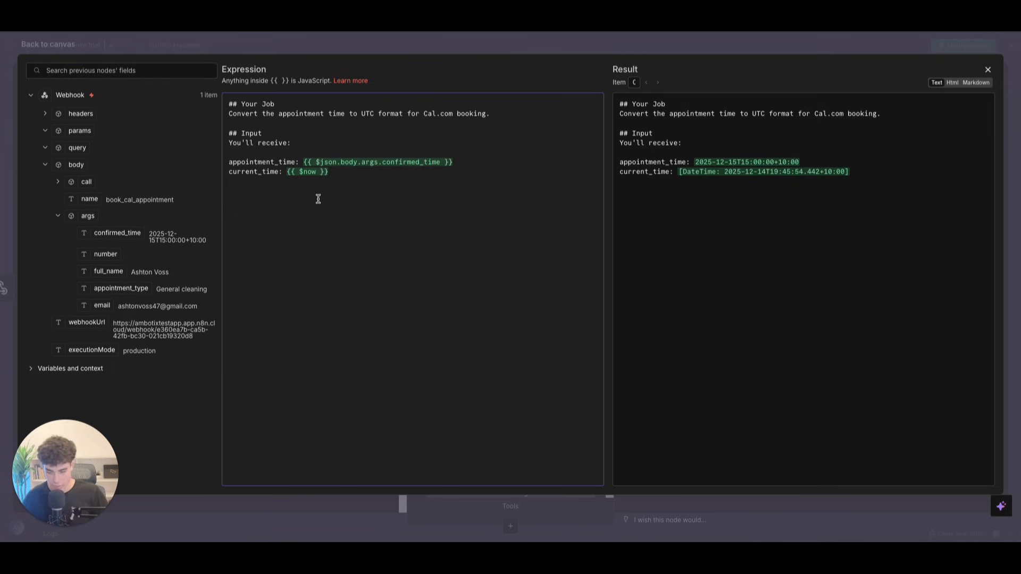
# Step: Paste the Your Task/Output and Examples/Conversion blocks below current_time, then close the editor
pyautogui.moveTo(305, 163); pyautogui.dragTo(522, 162)
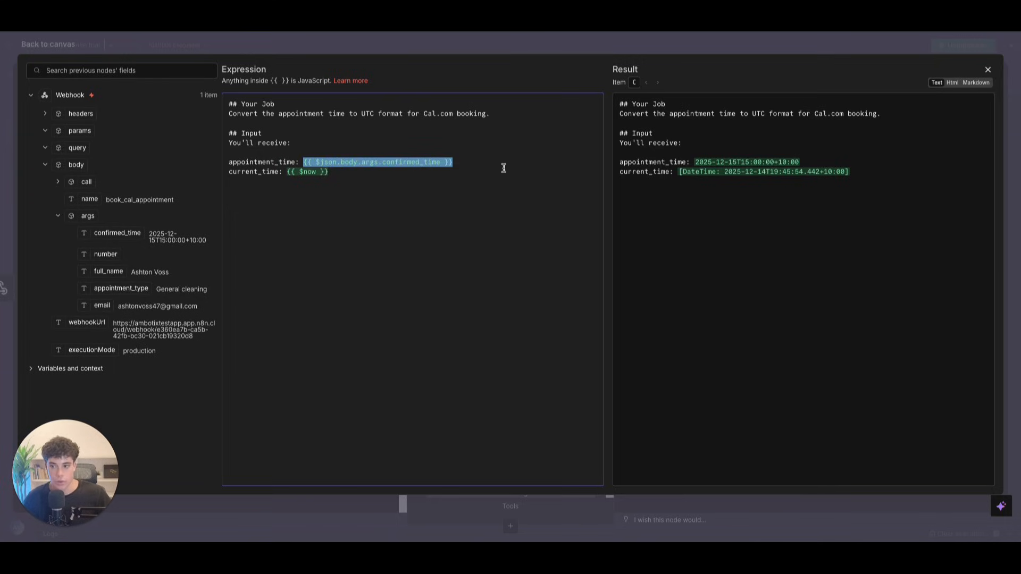
pyautogui.click(477, 175)
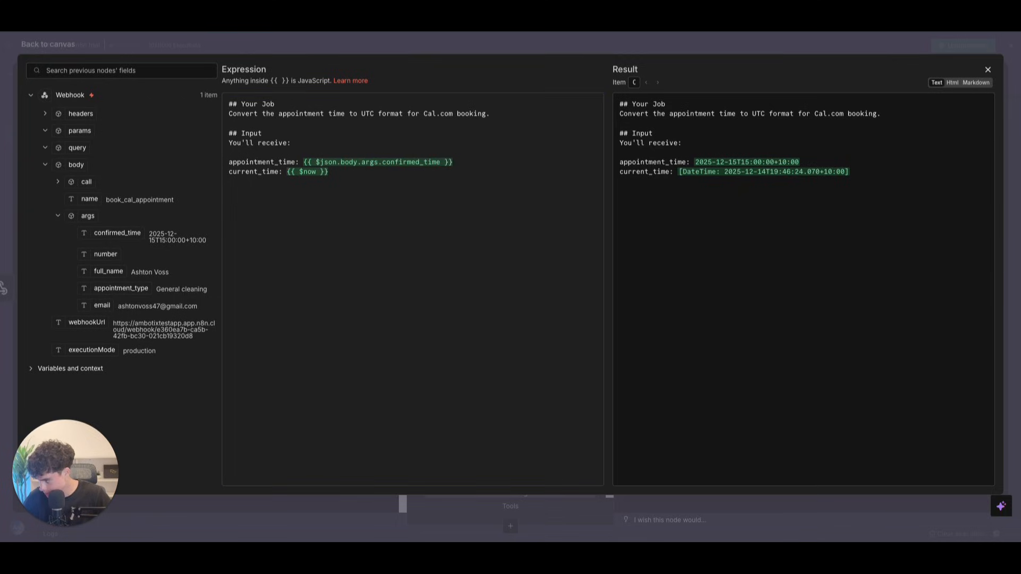
pyautogui.click(353, 219)
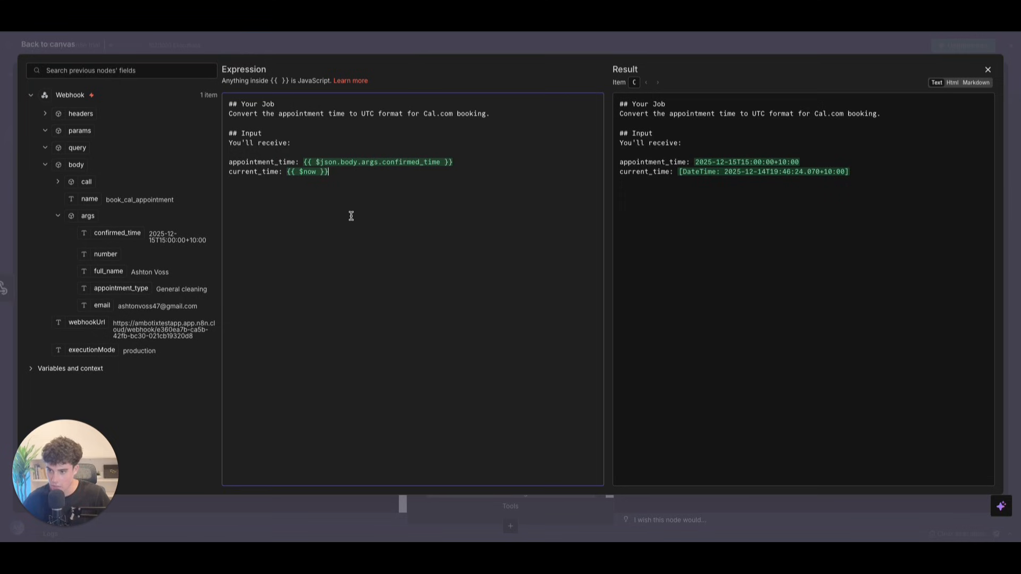
pyautogui.write('## Your Task 1. Parse the appointment time into a specific date/time 2. Convert Brisbane time to UTC (subtract 10 hours) 3. Return ONLY the start time in ISO 8601 format  ## Output Return only this, nothing else:  2025-12-13T04:00:00.000Z')
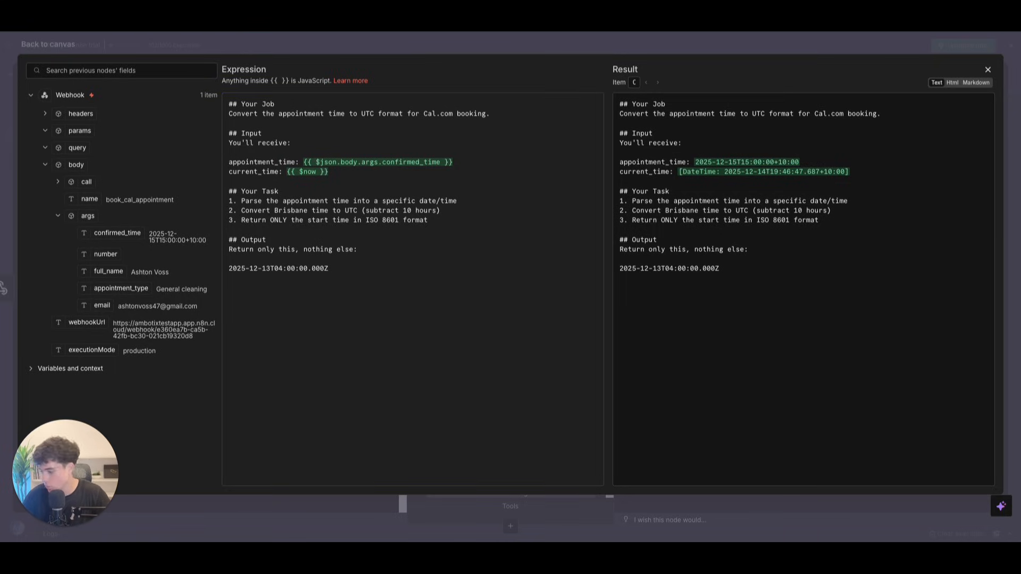
pyautogui.write('## Examples  **Input:** "tomorrow at 2pm" (current: Dec 12, 2025) **Output:** `start: "2025-12-13T04:00:00.000Z  **Input:** "Monday at 9am" (current: Dec 12, 2025) **Output:** 2025-12-15T23:00:00.000Z  **Input:** "next Wednesday at 3:30pm" (current: Dec 12, 2025) **Output:** 2025-12-18T05:30:00.000Z  **Input:** "Friday afternoon at 2" (current: Dec 12, 2025) **Output:** 2025-12-13T04:00:00.000Z  ## Conversion Brisbane to UTC: Subtract 10 hours  That\'s it. Just return the start time.')
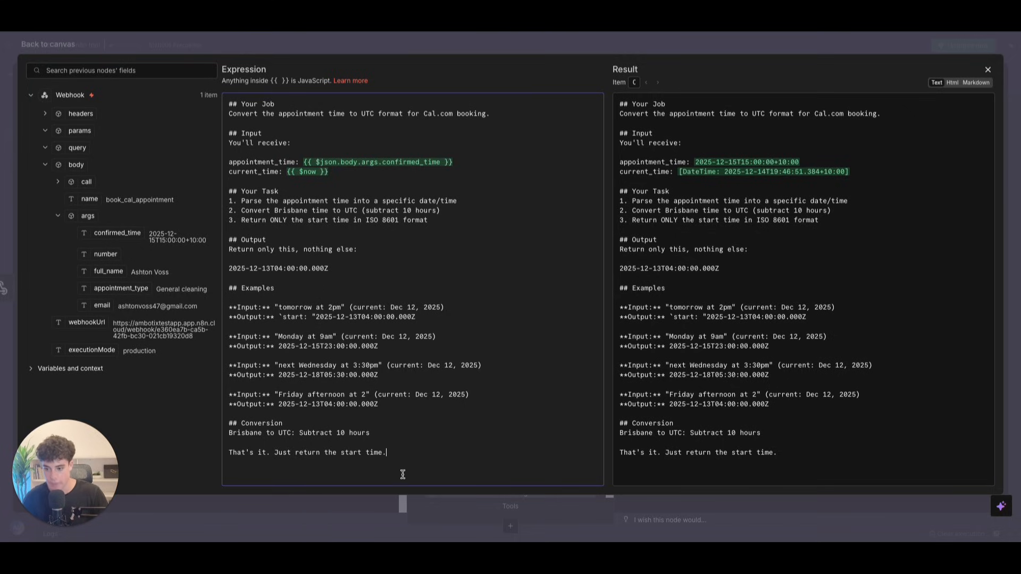
pyautogui.click(988, 70)
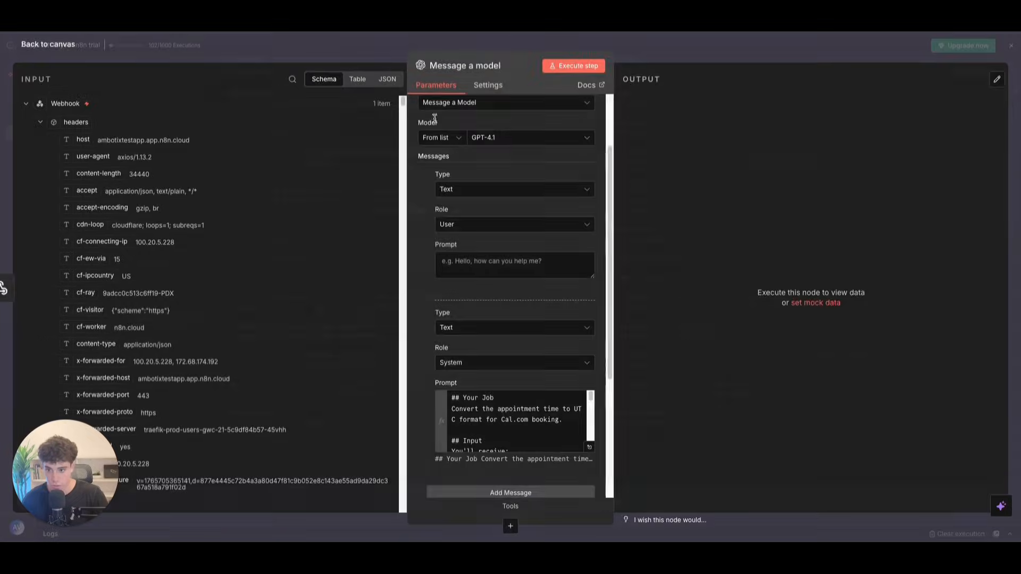
# Step: Delete the empty User message from the Message a model node
pyautogui.click(524, 270)
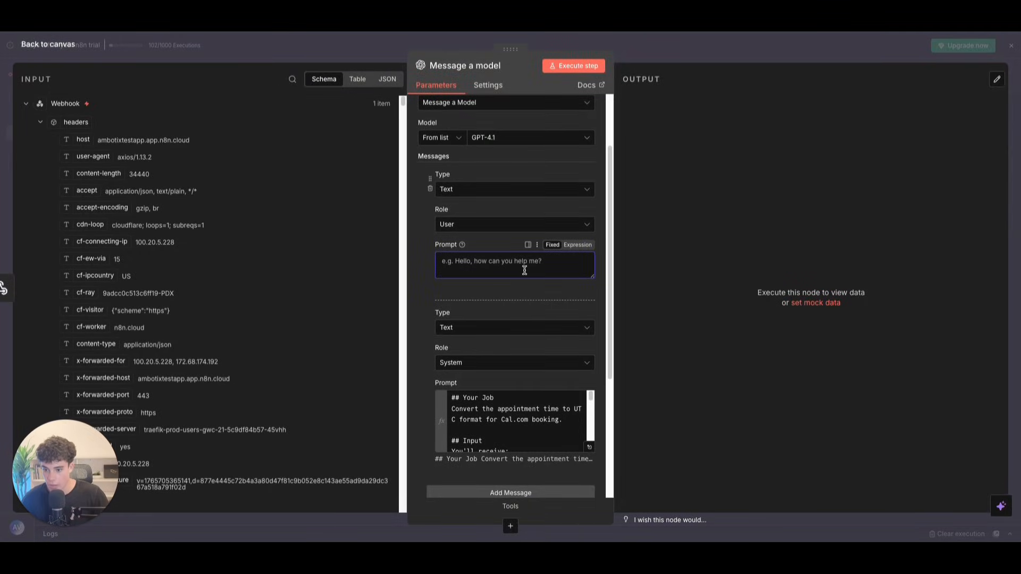
pyautogui.click(429, 189)
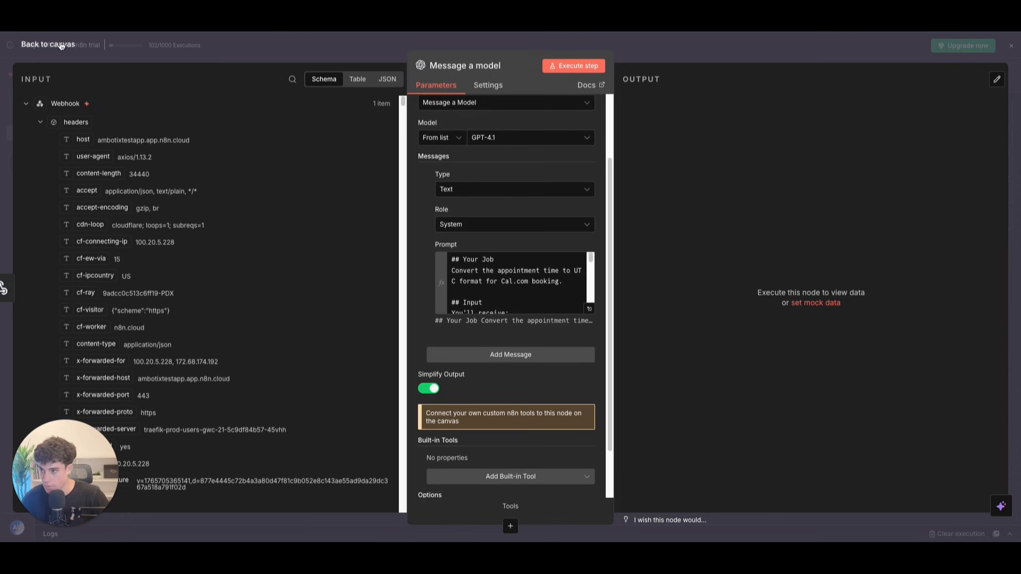
pyautogui.click(60, 46)
# Step: Execute the workflow and check the Message a model output
pyautogui.click(520, 507)
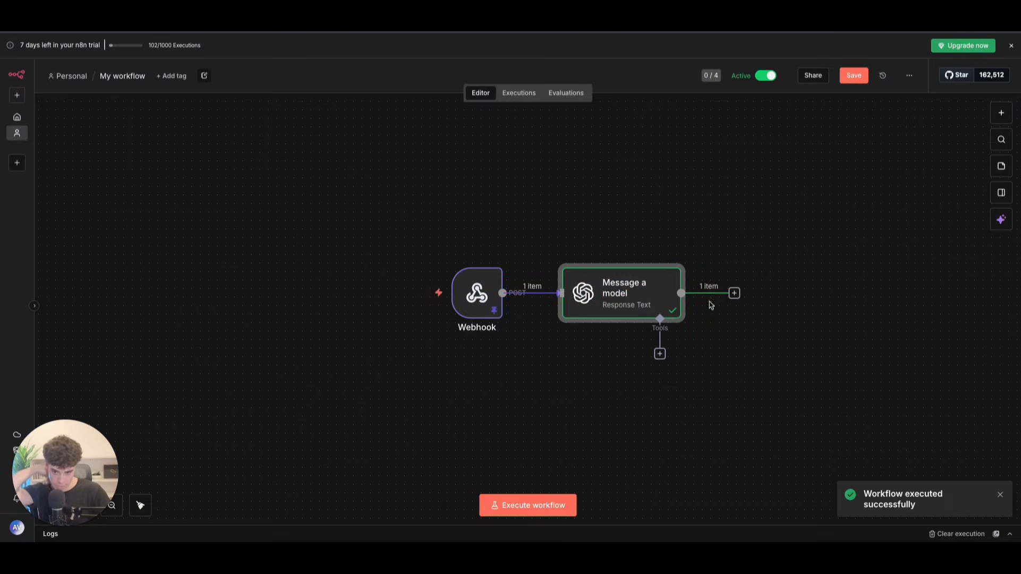
pyautogui.doubleClick(658, 294)
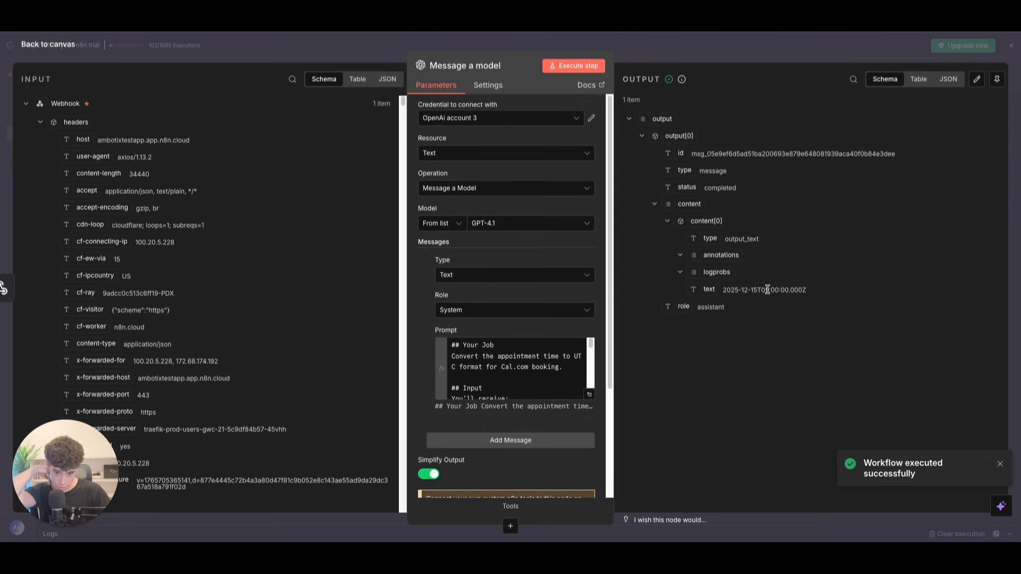
pyautogui.click(51, 44)
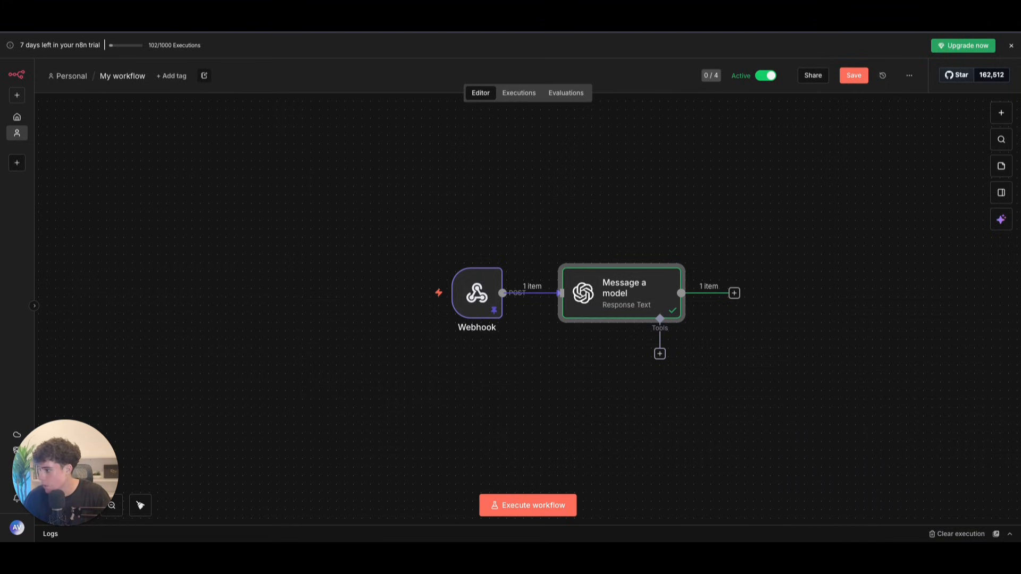
# Step: Add an HTTP Request node after Message a model
pyautogui.click(734, 294)
pyautogui.write('htt')
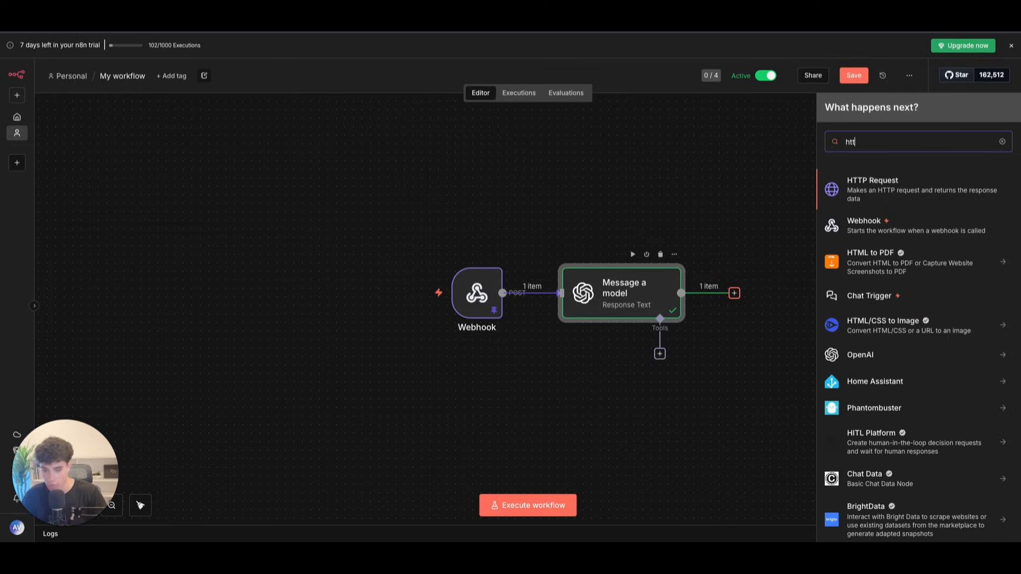
pyautogui.click(850, 194)
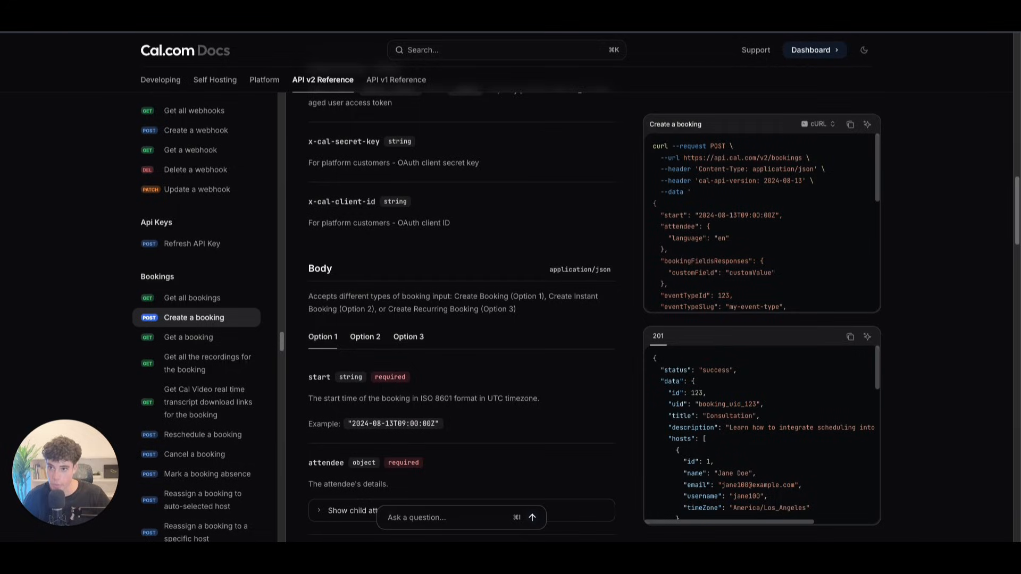
# Step: Copy the bookings endpoint URL from the Create a booking cURL example
pyautogui.scroll(6, 607, 216)
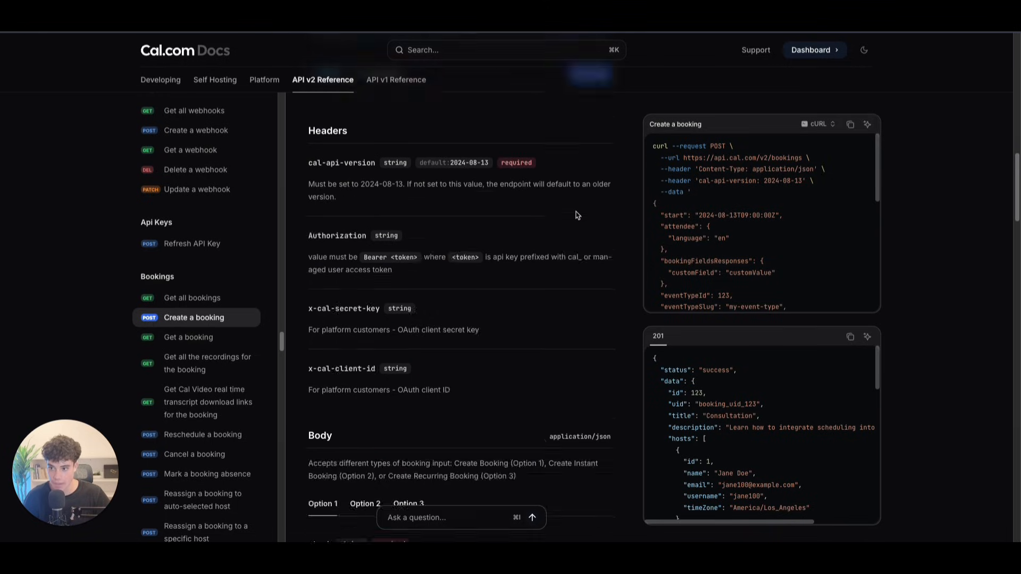
pyautogui.moveTo(684, 147); pyautogui.dragTo(795, 149)
pyautogui.hotkey('ctrl', 'c')
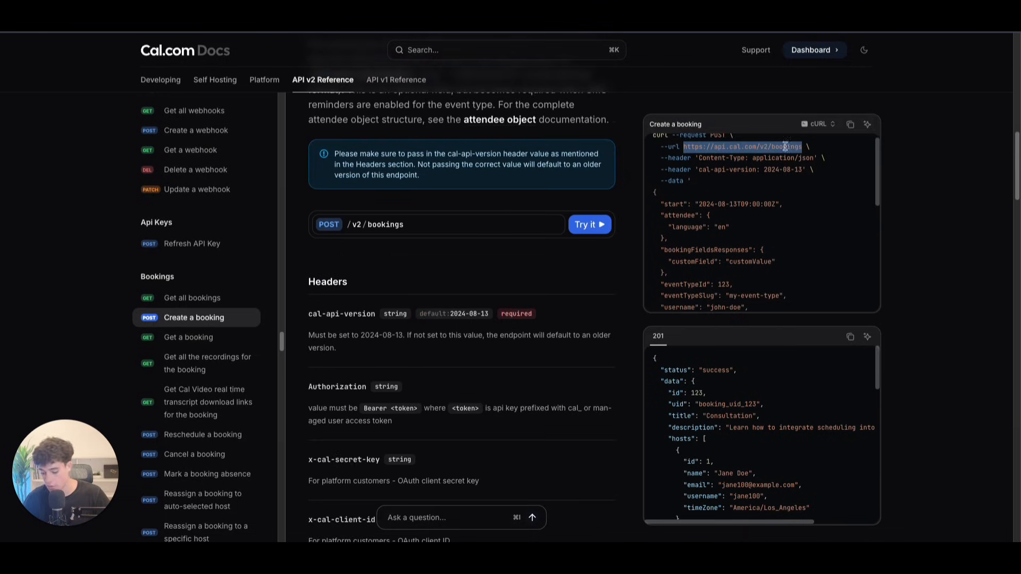
pyautogui.hotkey('ctrl', 'Tab')
pyautogui.click(456, 172)
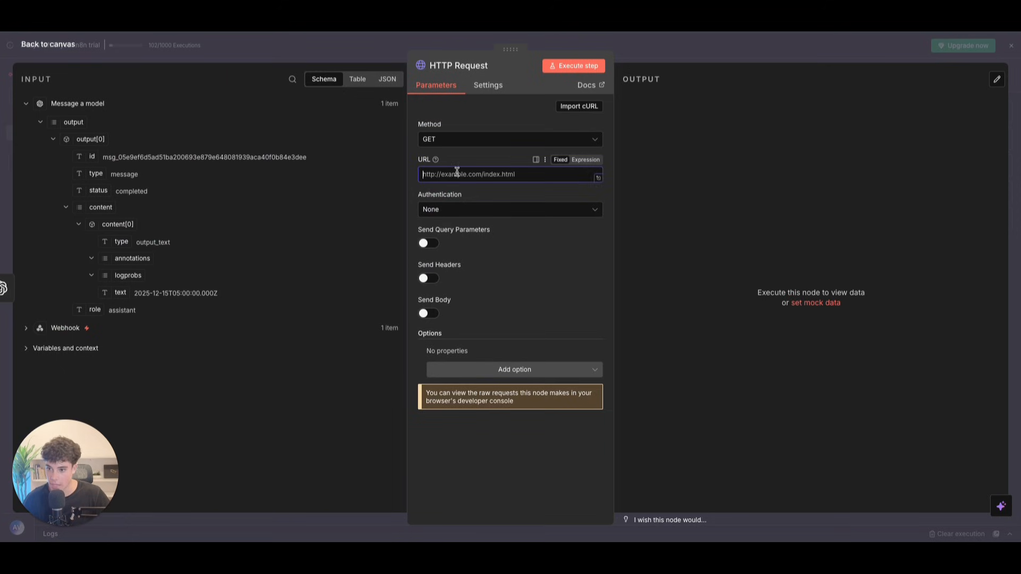
pyautogui.hotkey('ctrl', 'v')
pyautogui.click(464, 140)
pyautogui.click(444, 255)
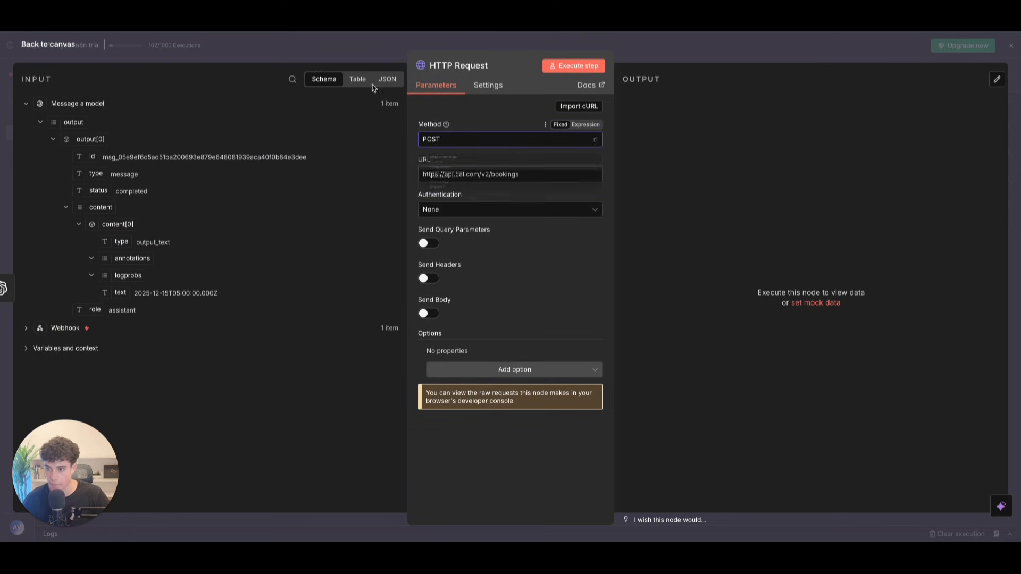
pyautogui.hotkey('ctrl', 'shift', 'Tab')
pyautogui.scroll(1, 662, 184)
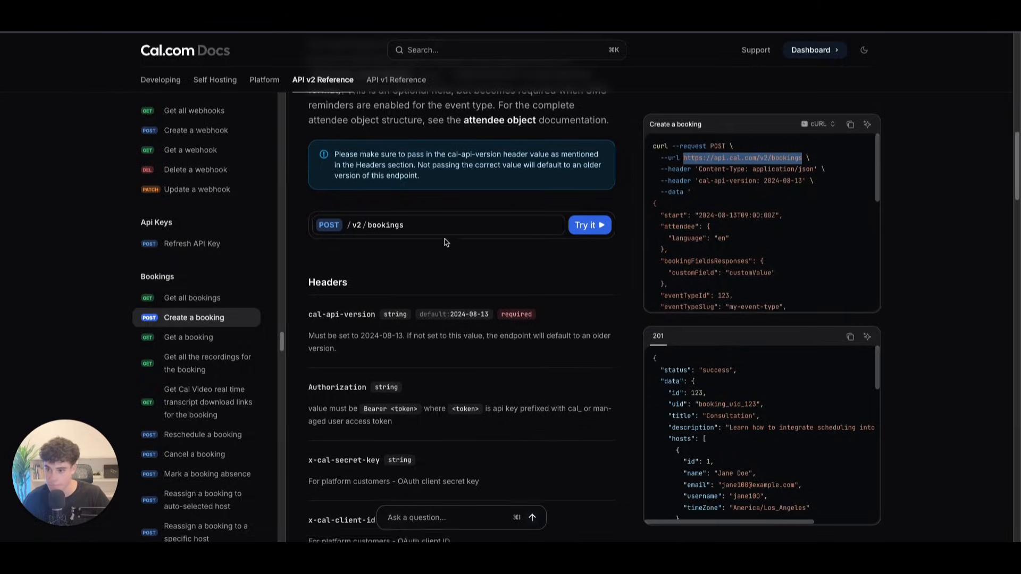
pyautogui.scroll(1, 351, 282)
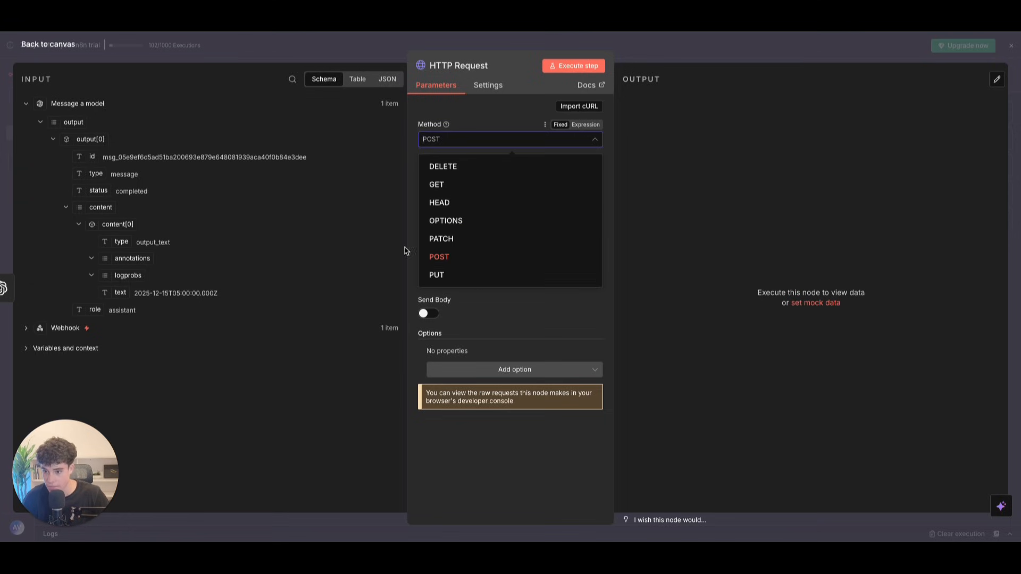
pyautogui.click(444, 255)
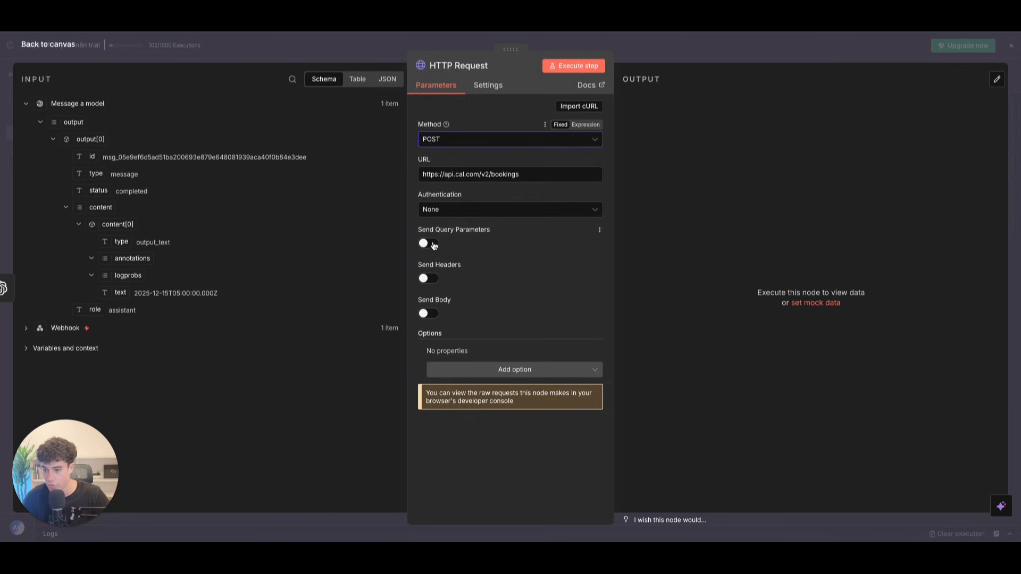
pyautogui.click(427, 279)
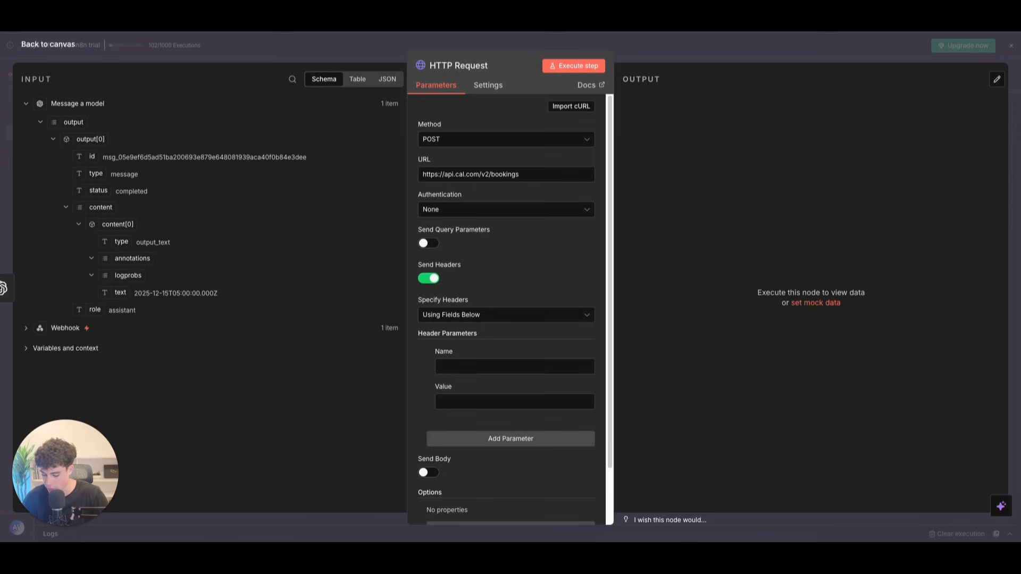
# Step: Add a cal-api-version header with value 2024-08-13
pyautogui.click(534, 369)
pyautogui.write('cal-api-version')
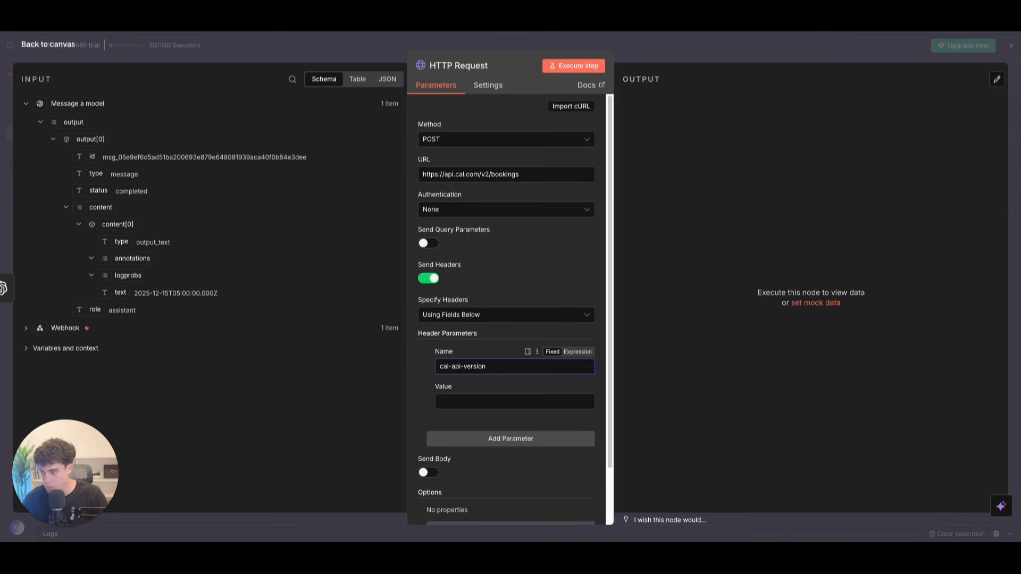
pyautogui.click(456, 401)
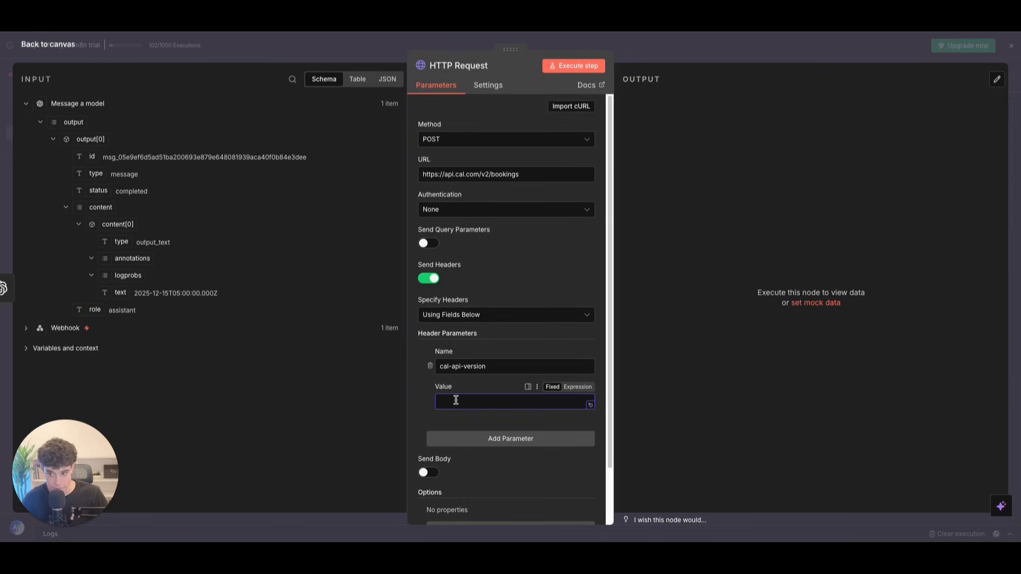
pyautogui.write('2024-08-13')
pyautogui.moveTo(460, 401); pyautogui.dragTo(476, 402)
pyautogui.click(462, 402)
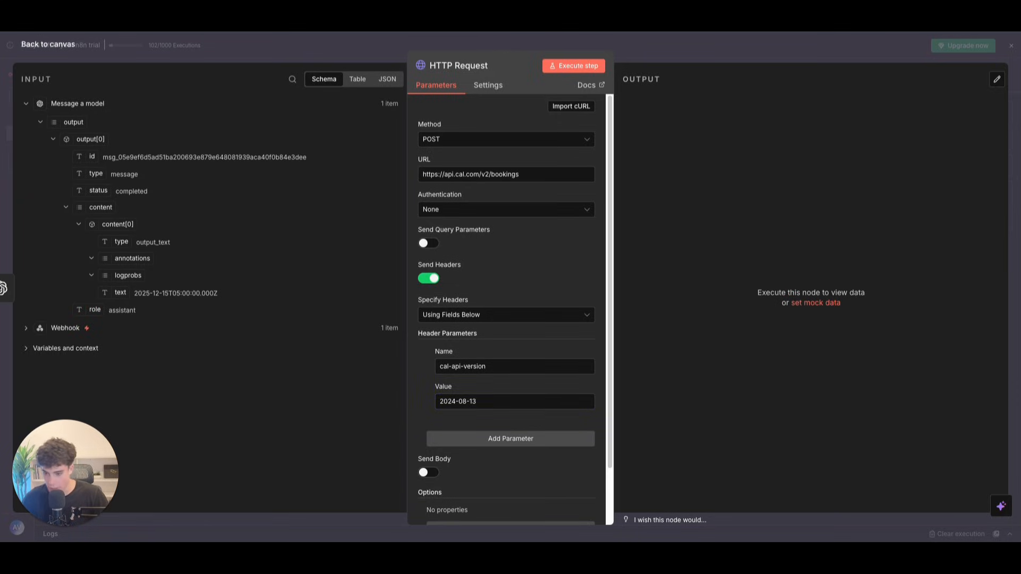
# Step: Add an Authorization header holding the Bearer API key
pyautogui.click(455, 438)
pyautogui.click(454, 454)
pyautogui.write('Authorization')
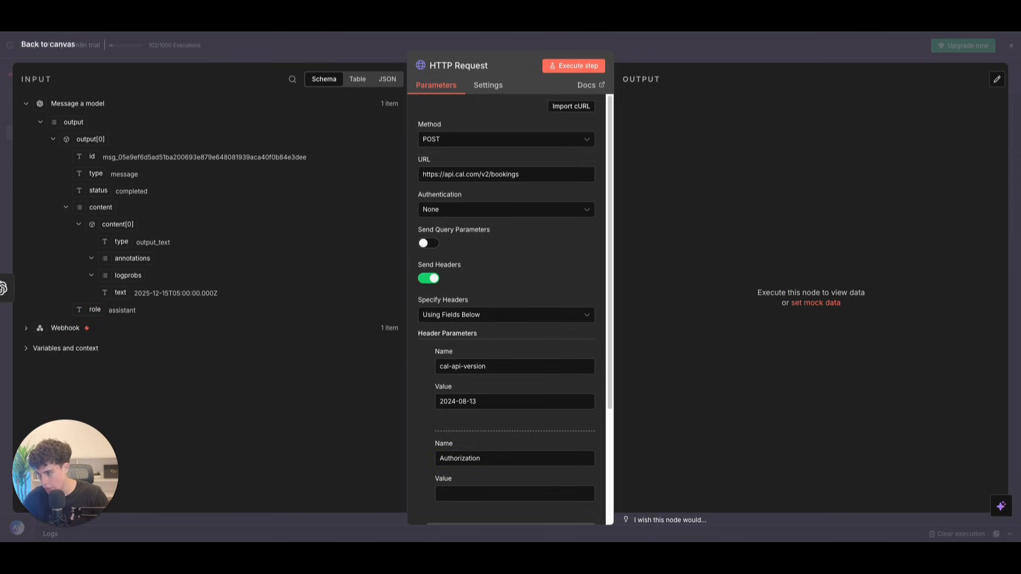
pyautogui.click(461, 495)
pyautogui.click(461, 493)
pyautogui.press('super+v')
pyautogui.moveTo(476, 495); pyautogui.dragTo(364, 486)
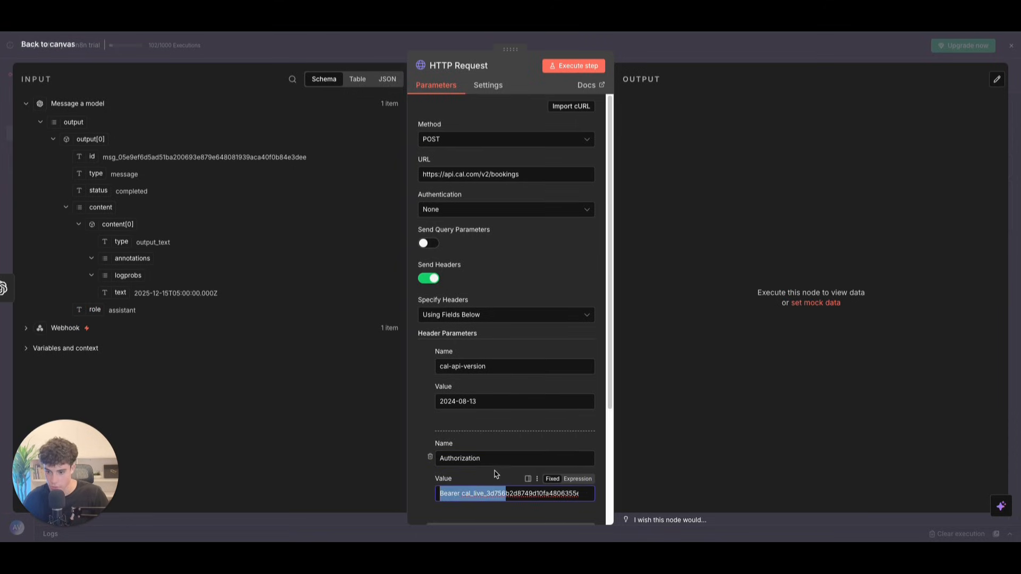
pyautogui.scroll(-3, 450, 418)
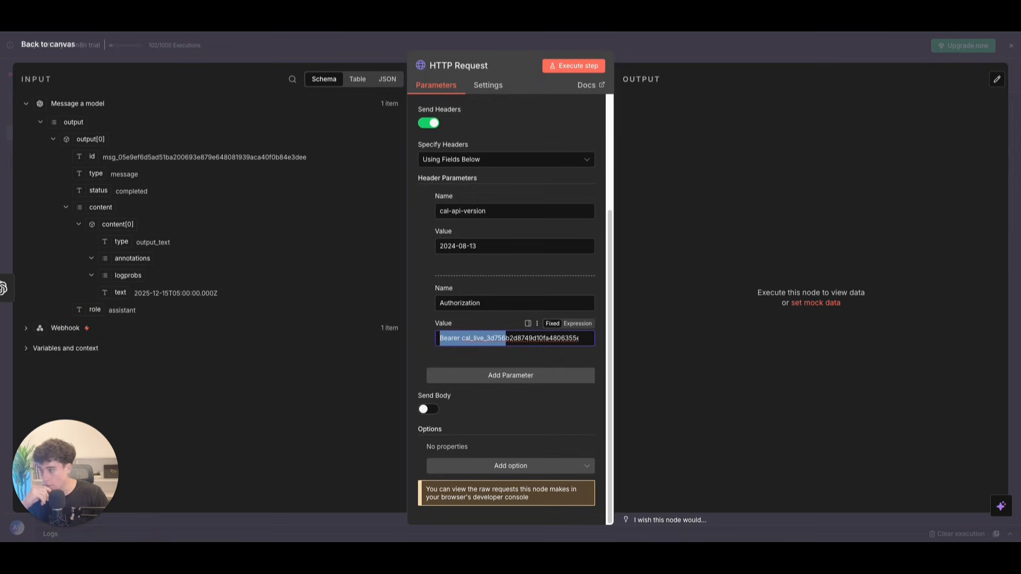
pyautogui.click(503, 426)
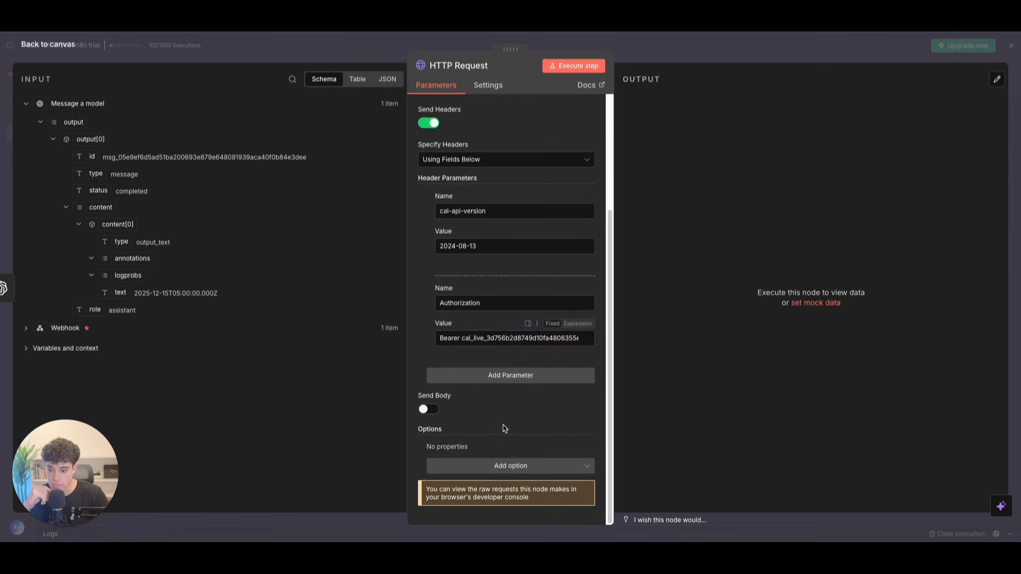
# Step: Turn on Send Body and specify the body Using JSON
pyautogui.scroll(1, 467, 216)
pyautogui.scroll(-1, 460, 183)
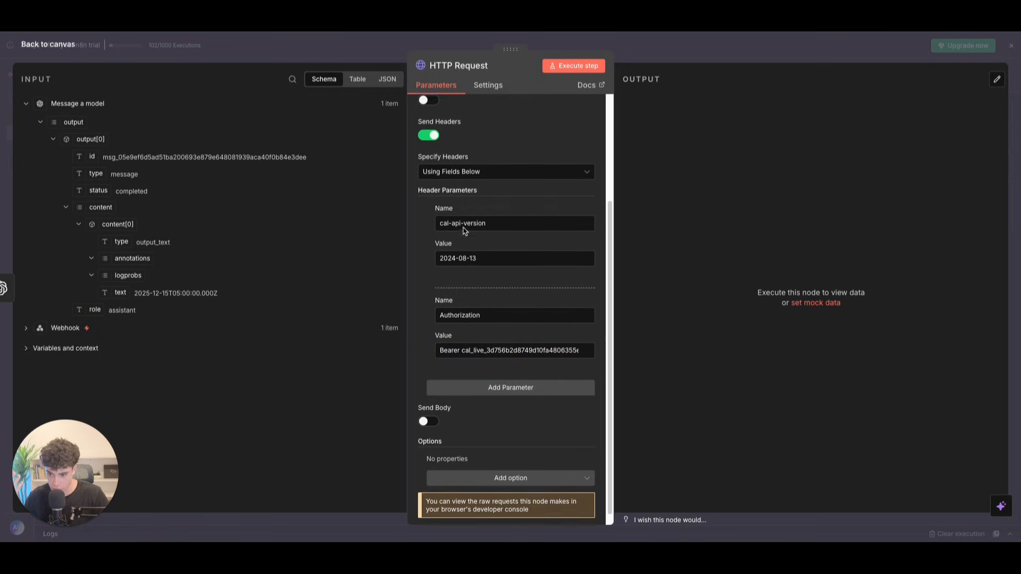
pyautogui.click(430, 409)
pyautogui.scroll(-2, 441, 412)
pyautogui.click(443, 409)
pyautogui.click(454, 445)
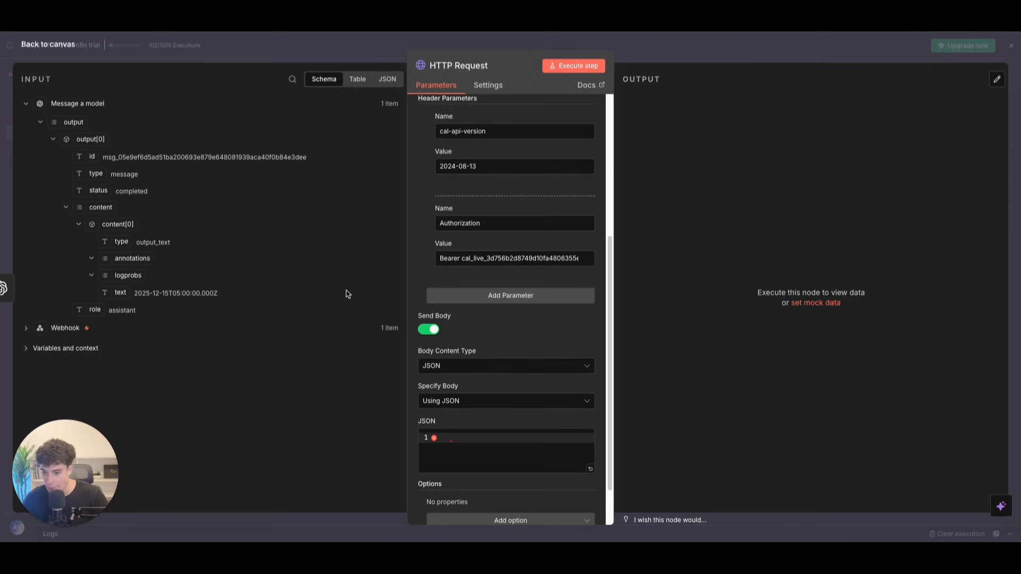
# Step: Paste the booking JSON into the JSON body field
pyautogui.click(452, 402)
pyautogui.click(480, 450)
pyautogui.click(456, 432)
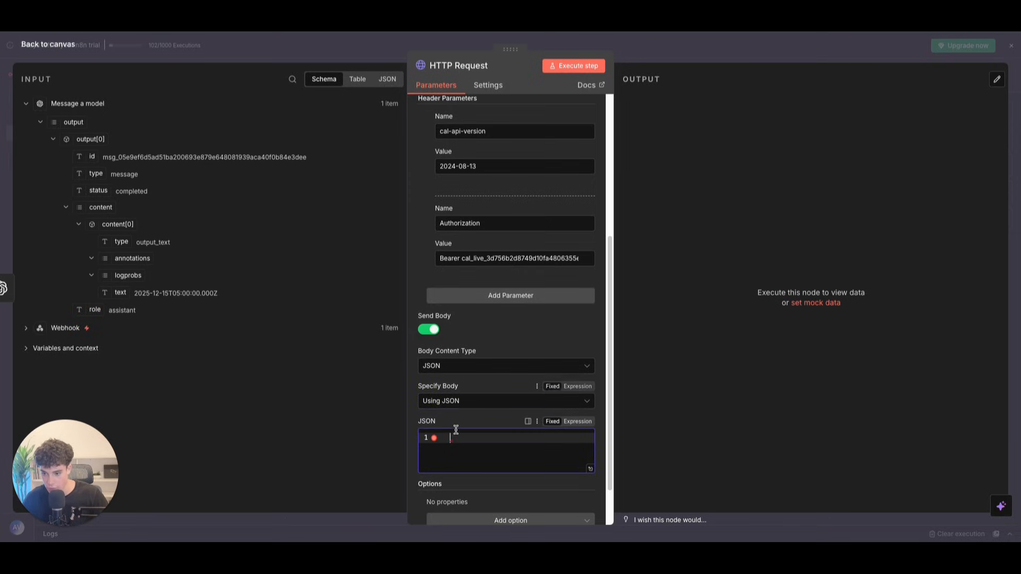
pyautogui.hotkey('ctrl', 'v')
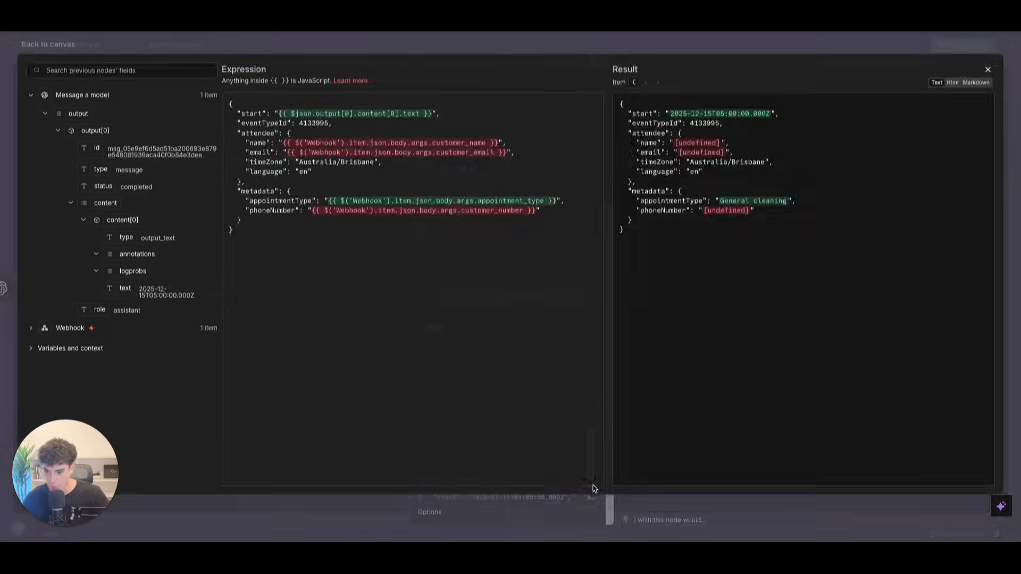
# Step: In the expression editor, replace the start value with the model's text output
pyautogui.click(589, 486)
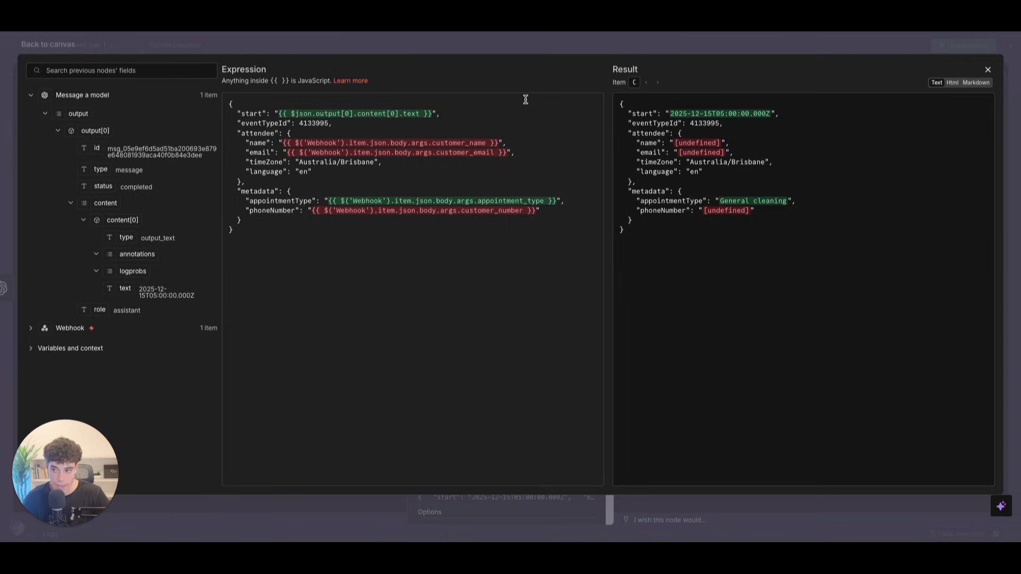
pyautogui.moveTo(279, 116); pyautogui.dragTo(433, 115)
pyautogui.press('BackSpace')
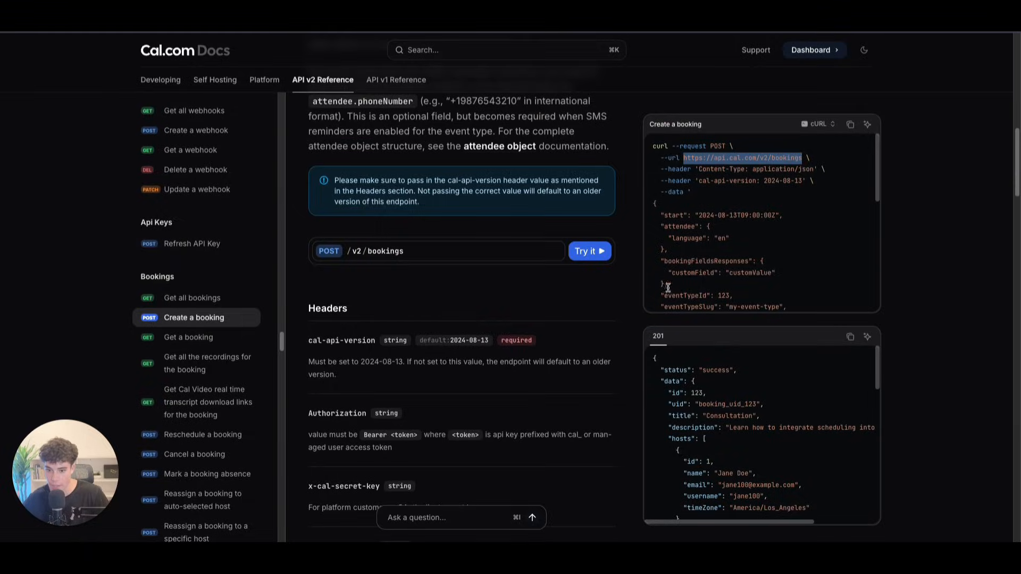
pyautogui.scroll(-3, 667, 288)
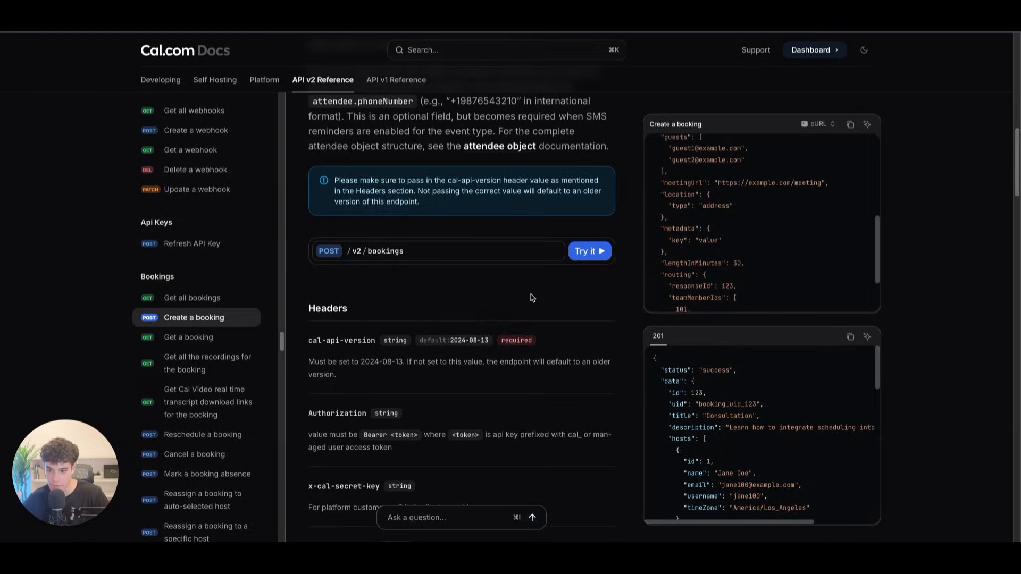
pyautogui.scroll(-5, 511, 291)
pyautogui.scroll(-15, 512, 292)
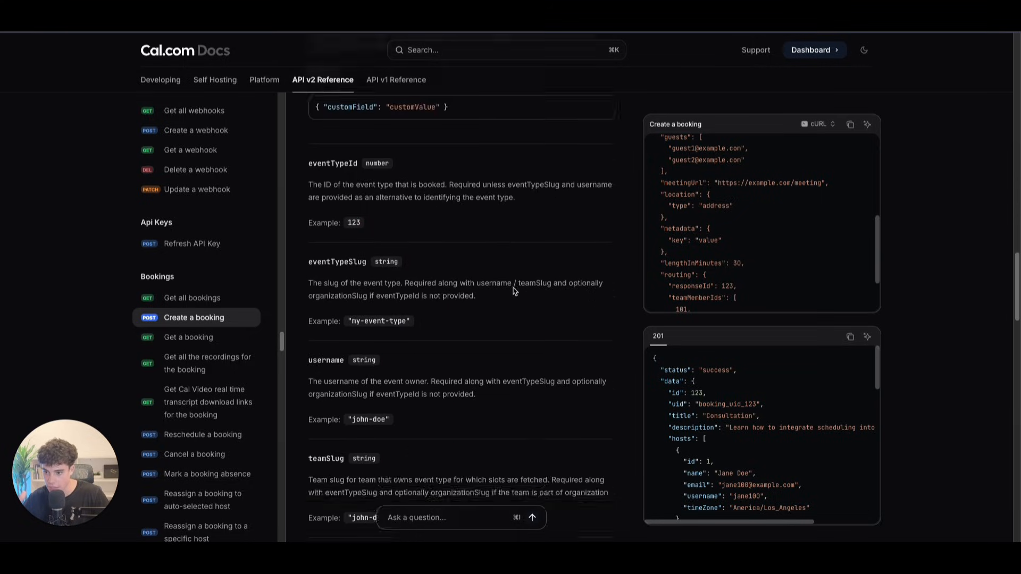
pyautogui.scroll(-8, 513, 291)
pyautogui.scroll(5, 707, 215)
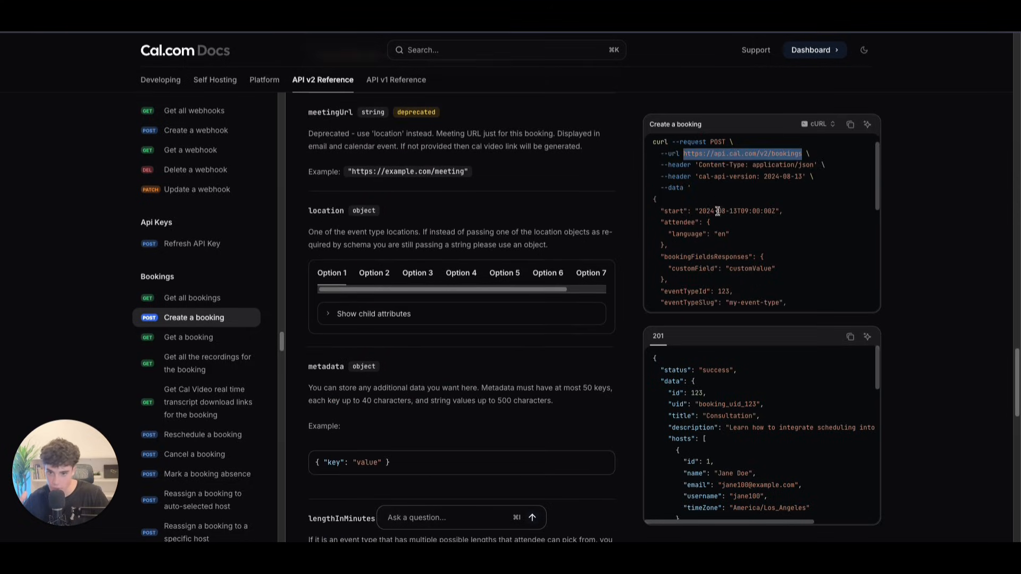
pyautogui.scroll(-2, 707, 215)
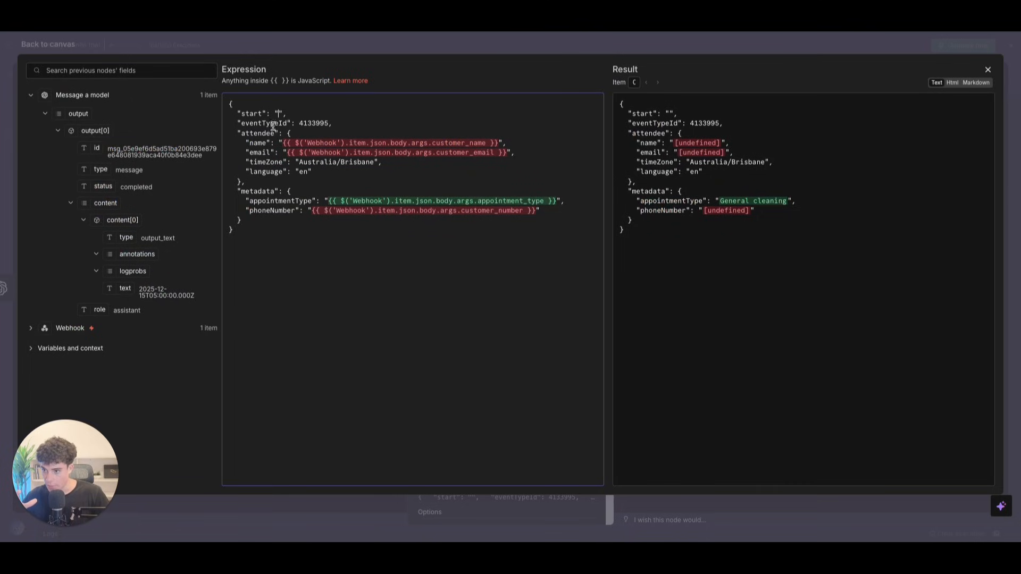
pyautogui.moveTo(114, 283); pyautogui.dragTo(280, 114)
pyautogui.click(321, 190)
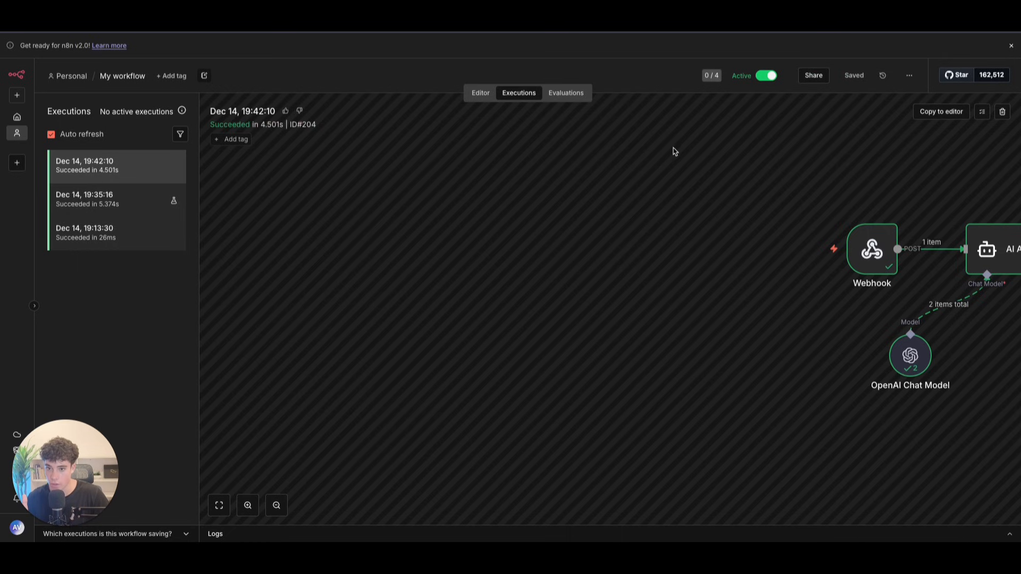
# Step: Reopen the HTTP Request body editor and expand the Webhook's args in the input panel
pyautogui.click(480, 93)
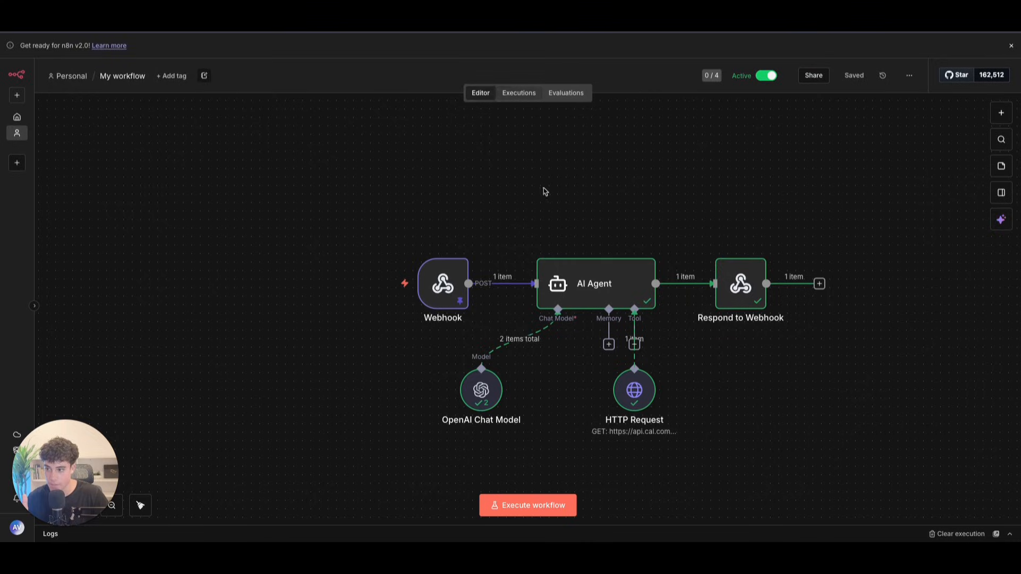
pyautogui.doubleClick(619, 394)
pyautogui.scroll(-5, 519, 364)
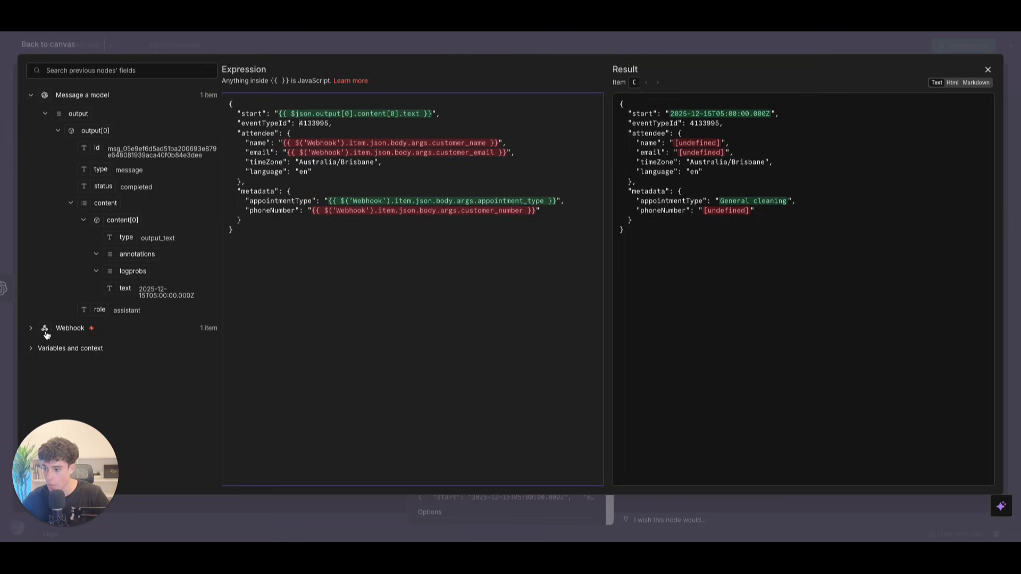
pyautogui.click(60, 418)
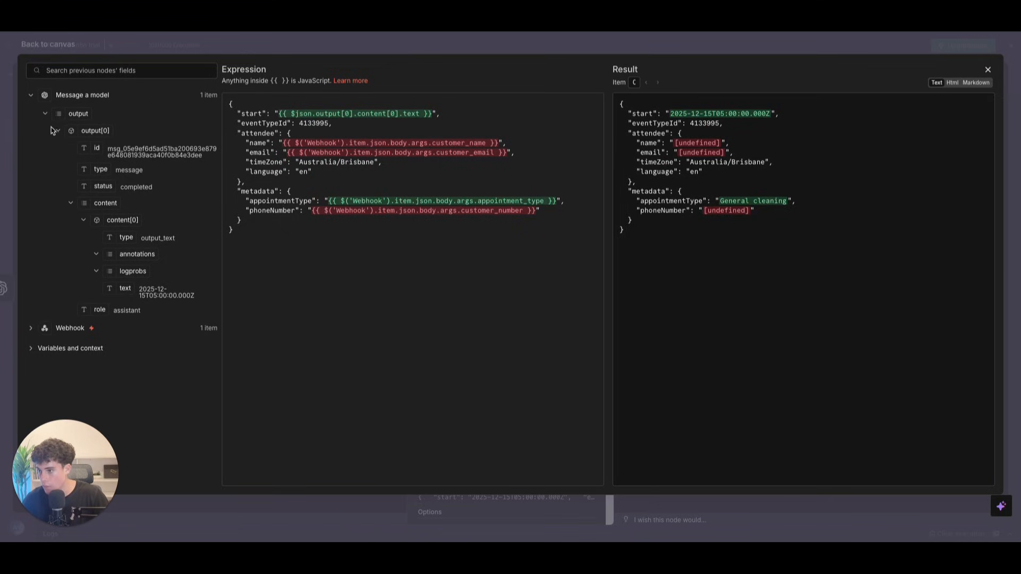
pyautogui.doubleClick(31, 97)
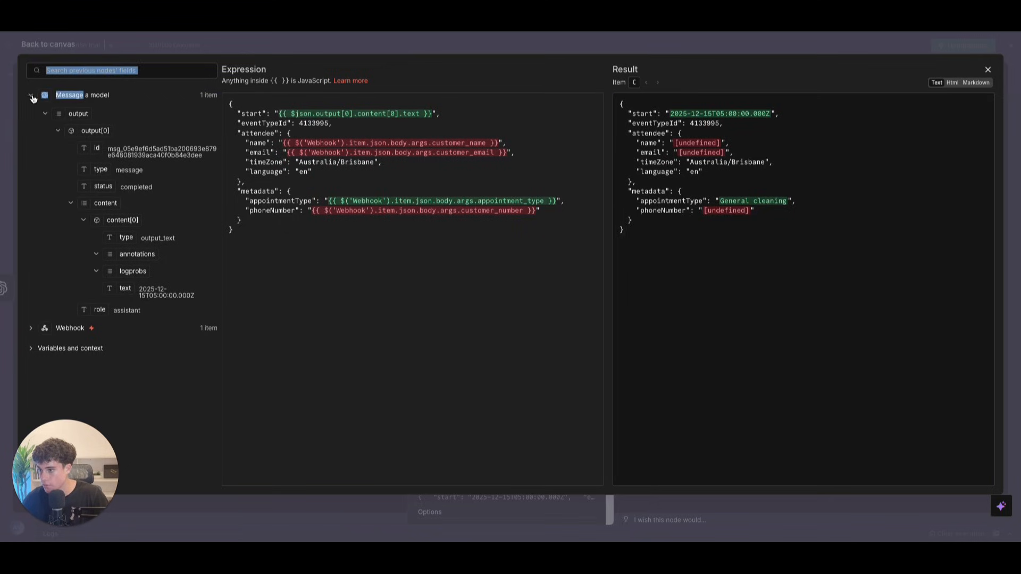
pyautogui.click(31, 95)
pyautogui.click(30, 113)
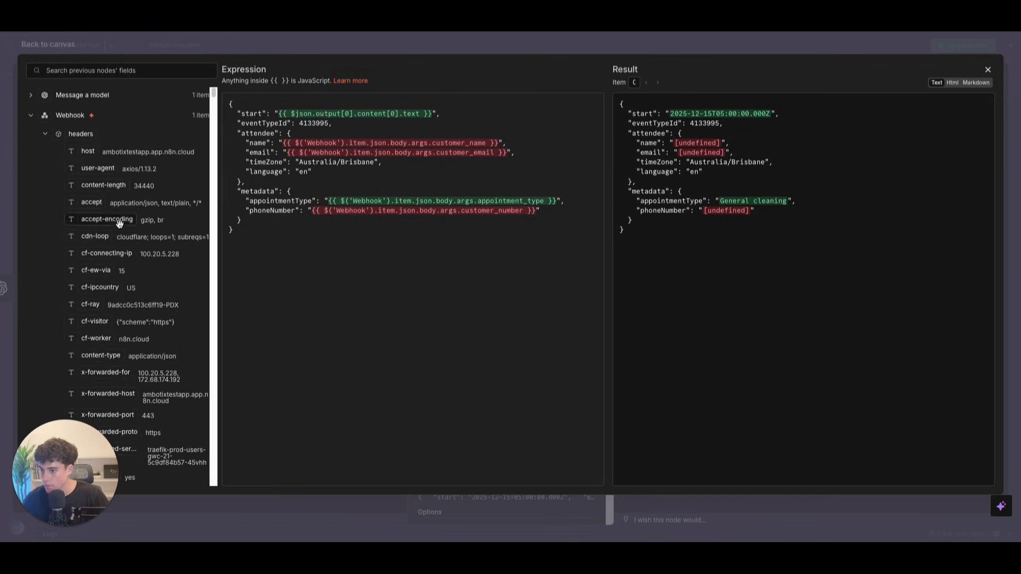
pyautogui.click(45, 131)
pyautogui.click(57, 202)
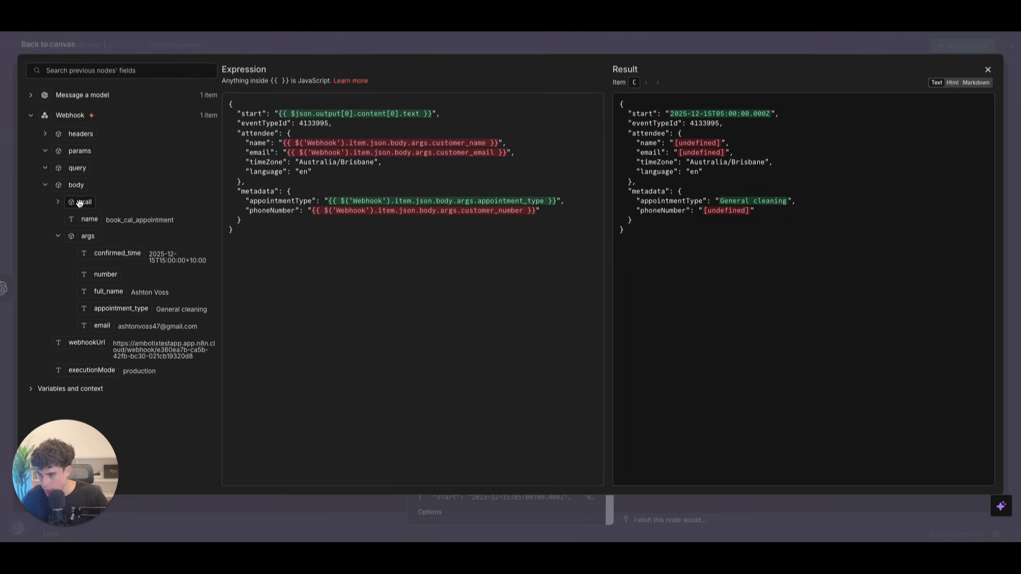
# Step: Map attendee name and email to the Webhook's full_name and email fields
pyautogui.moveTo(282, 143); pyautogui.dragTo(496, 144)
pyautogui.press('BackSpace')
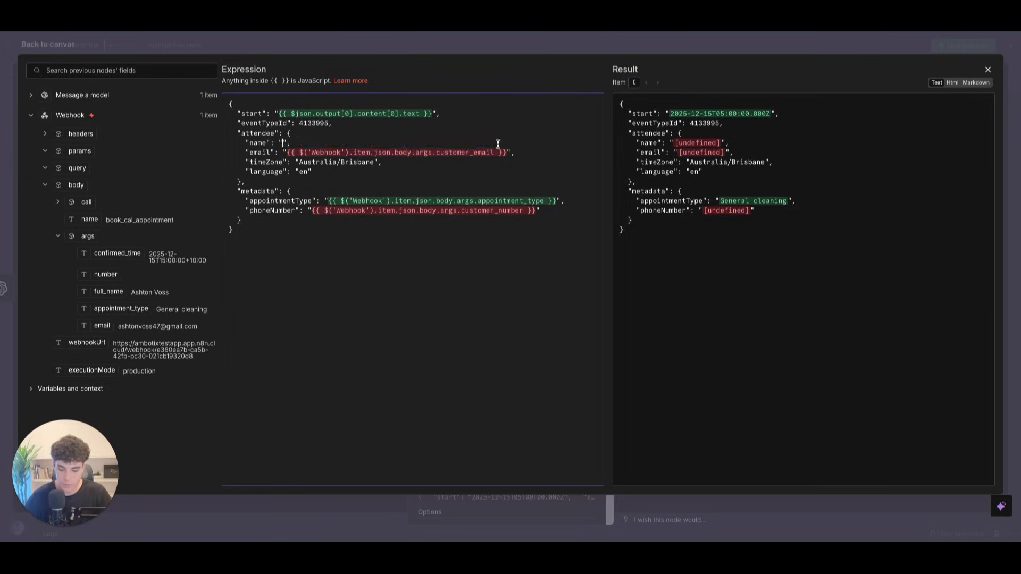
pyautogui.moveTo(111, 293); pyautogui.dragTo(505, 149)
pyautogui.press('BackSpace')
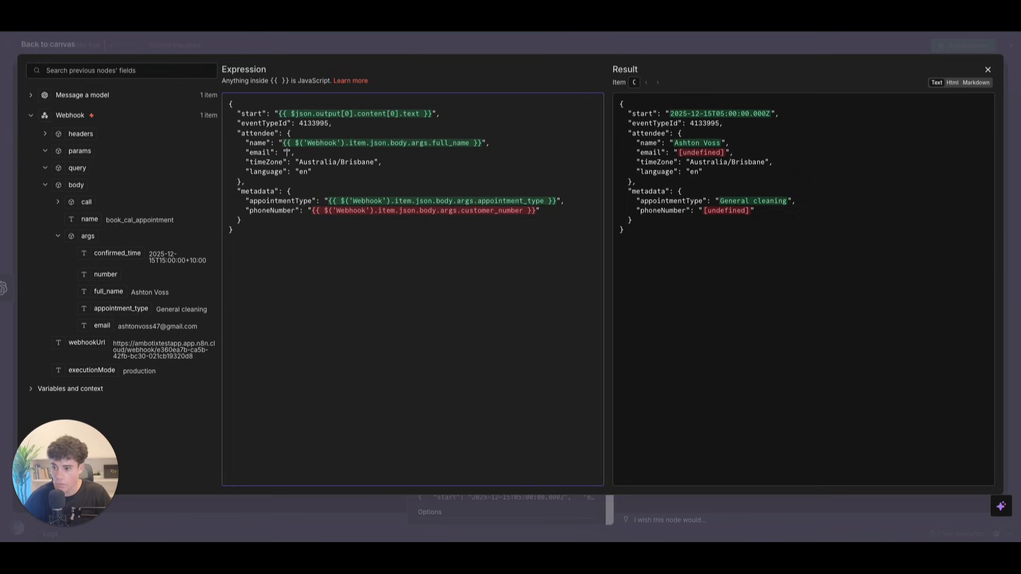
pyautogui.moveTo(102, 325); pyautogui.dragTo(287, 153)
pyautogui.click(323, 220)
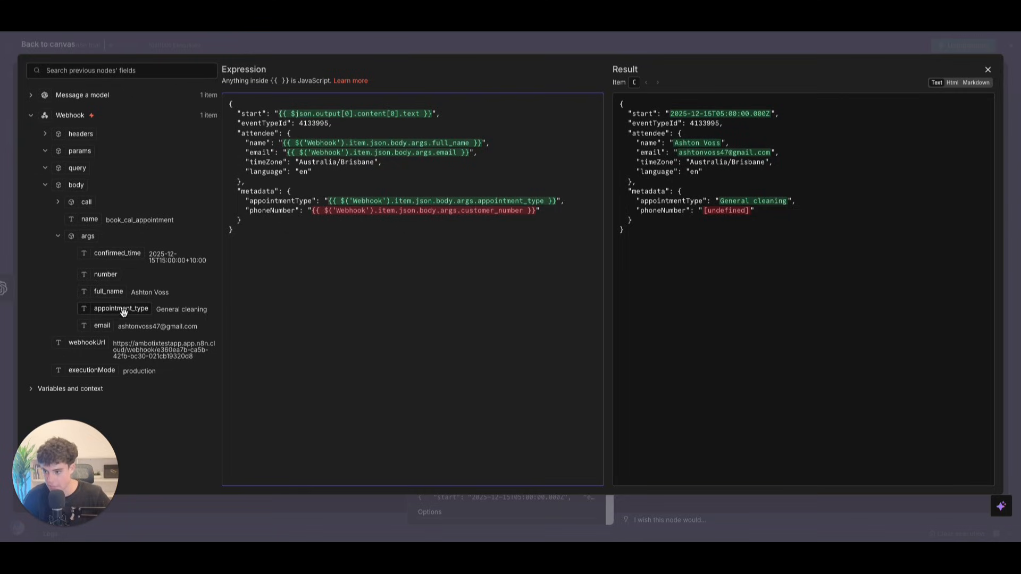
# Step: Map phoneNumber to the Webhook's number field inside the quotes
pyautogui.moveTo(308, 210); pyautogui.dragTo(535, 213)
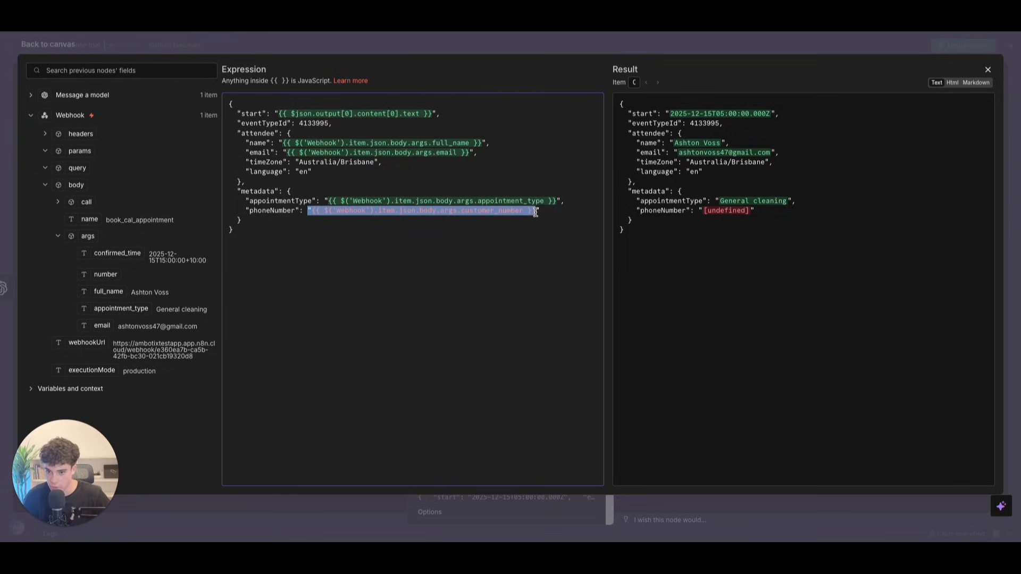
pyautogui.press('BackSpace')
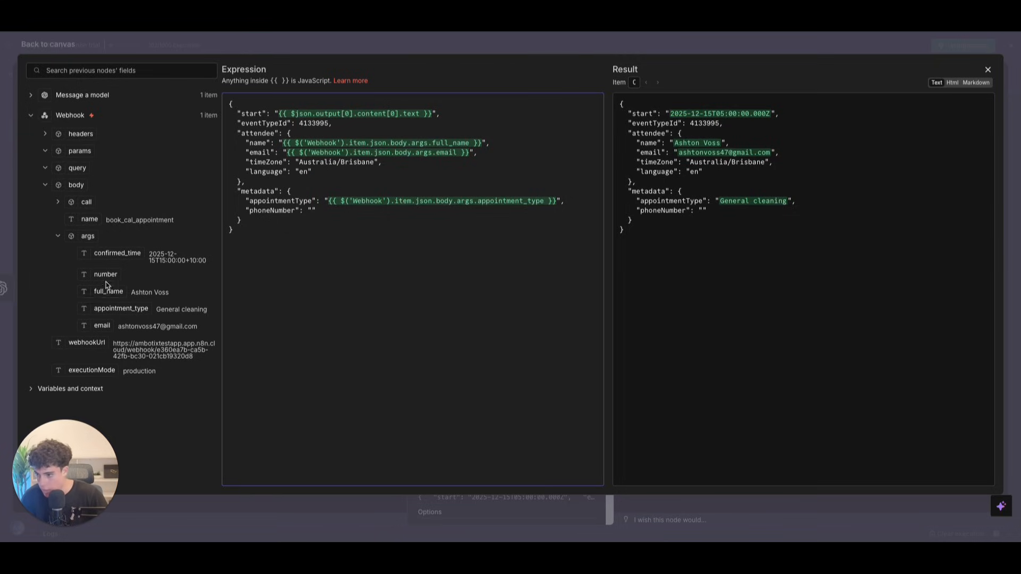
pyautogui.moveTo(108, 272); pyautogui.dragTo(504, 212)
pyautogui.hotkey('ctrl', 'c')
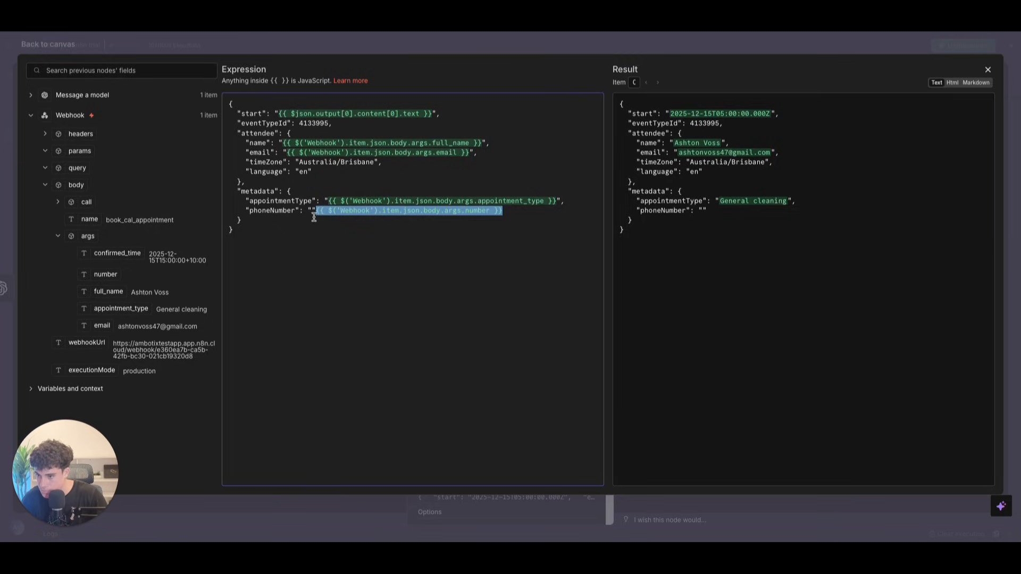
pyautogui.click(312, 211)
pyautogui.hotkey('ctrl', 'v')
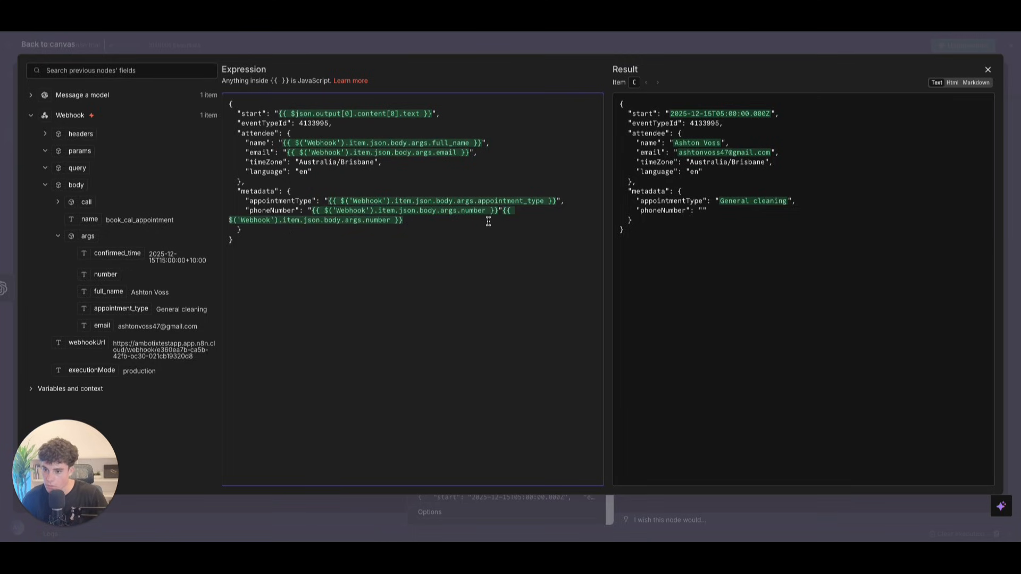
pyautogui.moveTo(502, 211); pyautogui.dragTo(505, 218)
pyautogui.press('BackSpace')
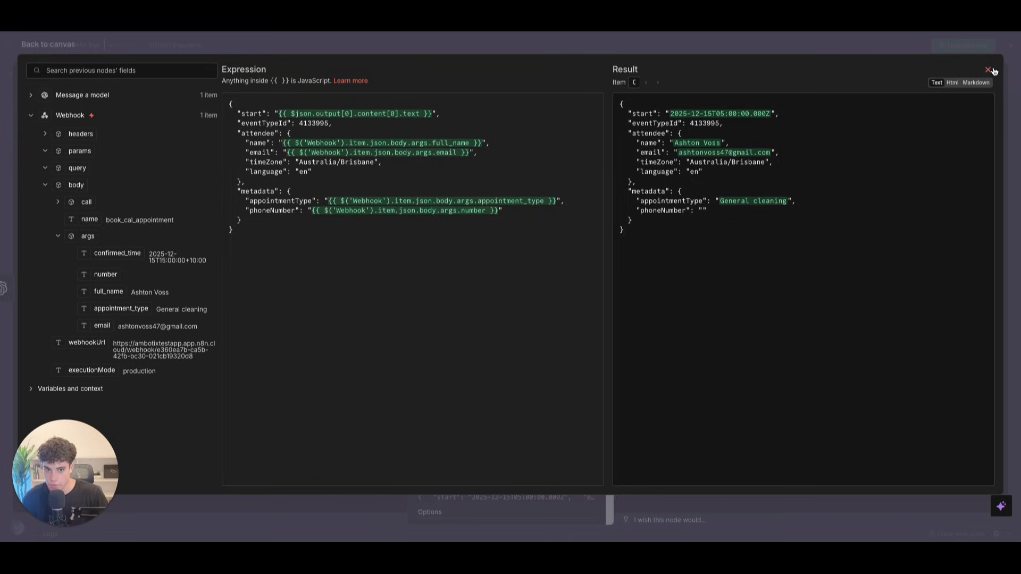
pyautogui.click(987, 70)
pyautogui.scroll(-3, 488, 389)
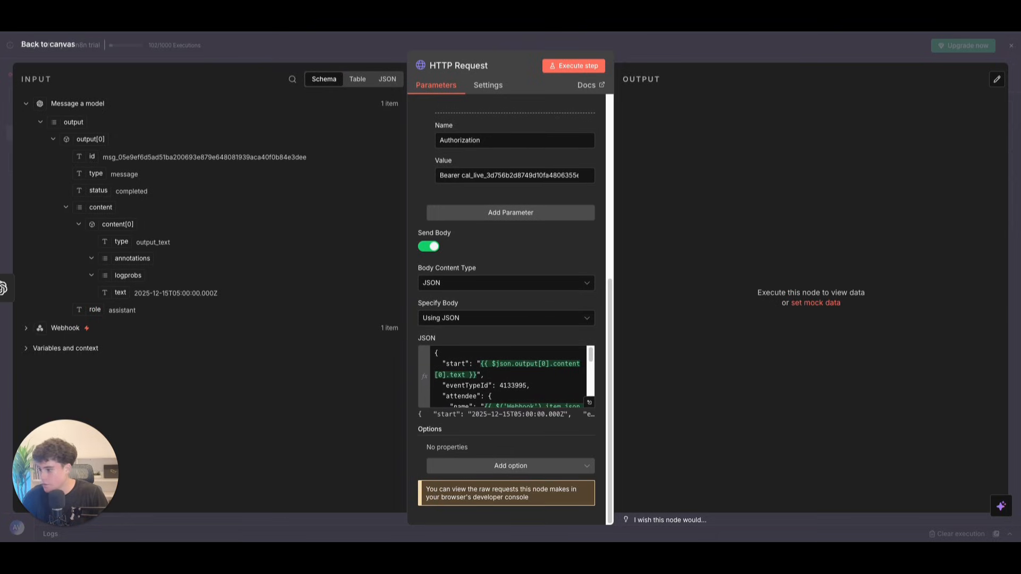
# Step: Add an If node after the HTTP Request and begin its first condition's value
pyautogui.scroll(-5, 487, 354)
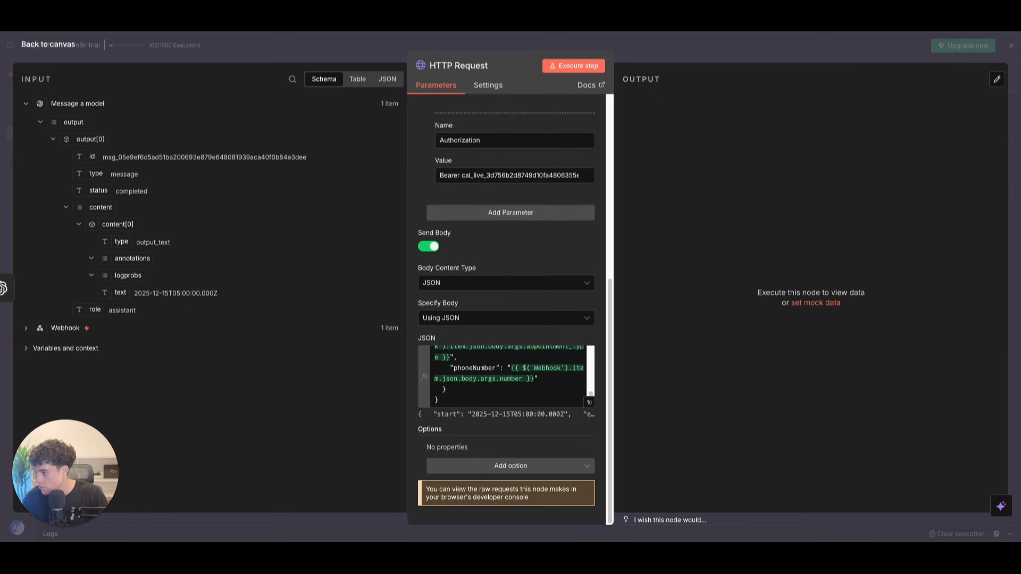
pyautogui.click(42, 48)
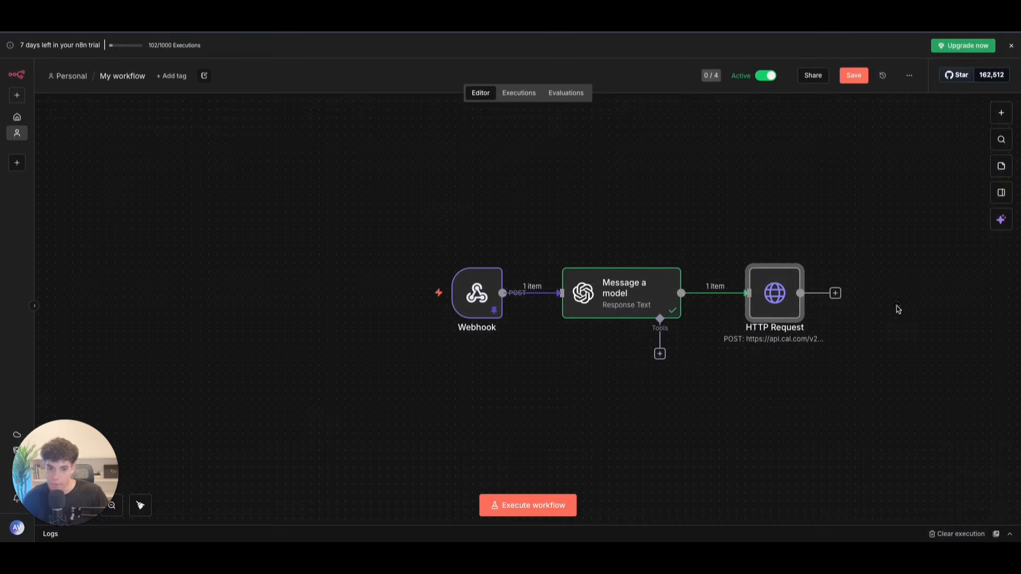
pyautogui.click(834, 293)
pyautogui.write('if')
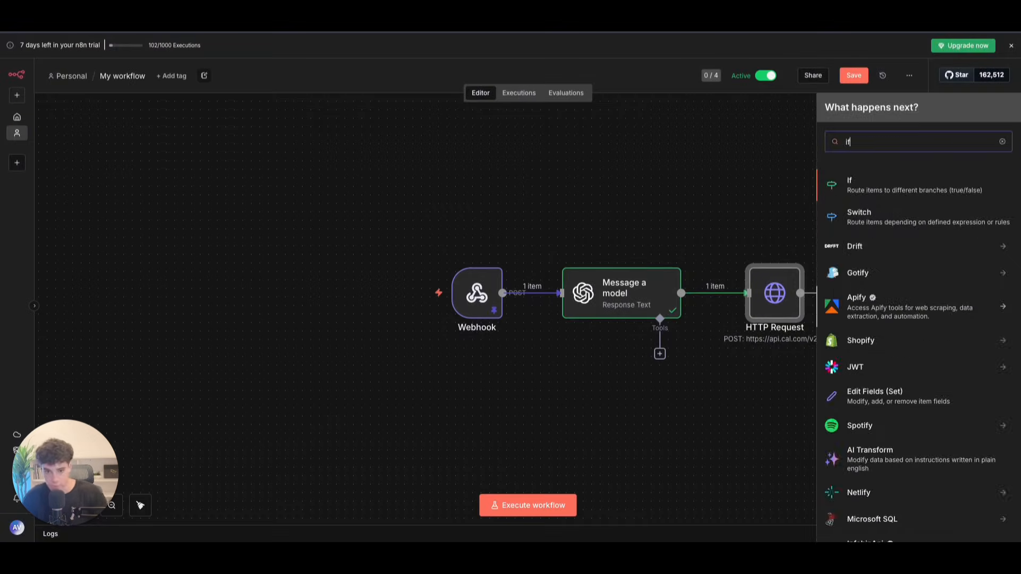
pyautogui.click(879, 188)
pyautogui.click(380, 133)
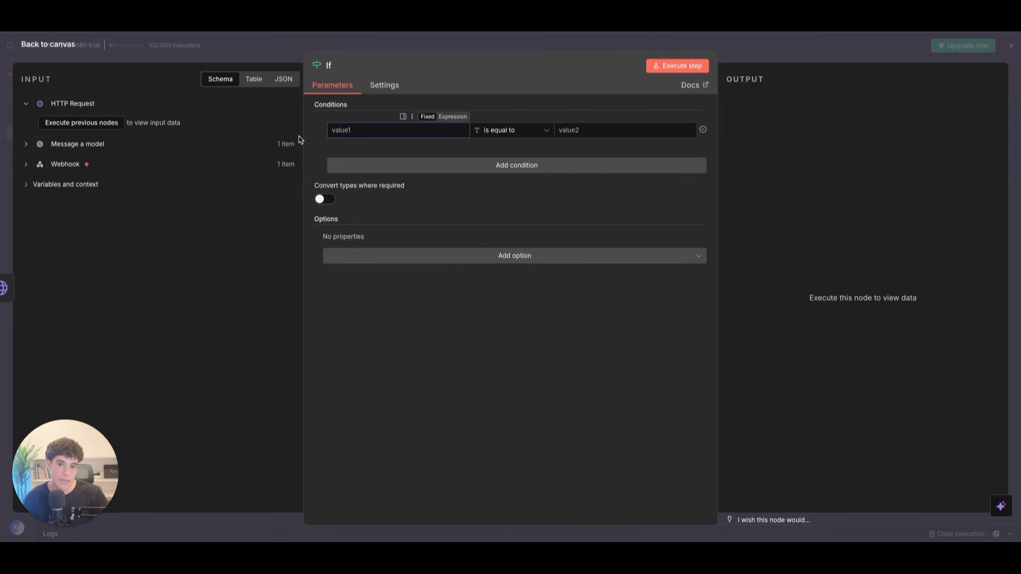
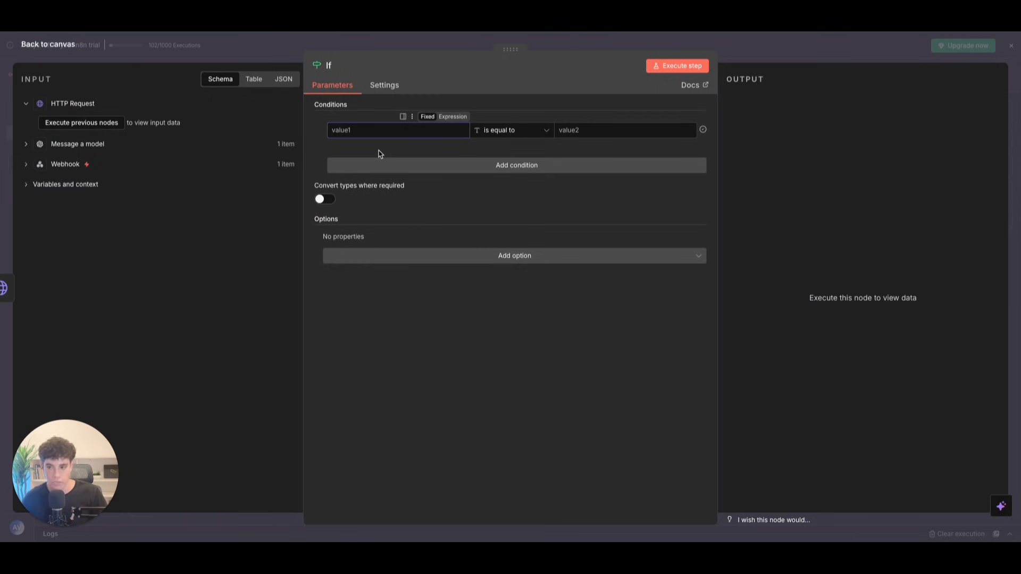
# Step: Run the whole workflow to get test data, then open the If node
pyautogui.click(48, 48)
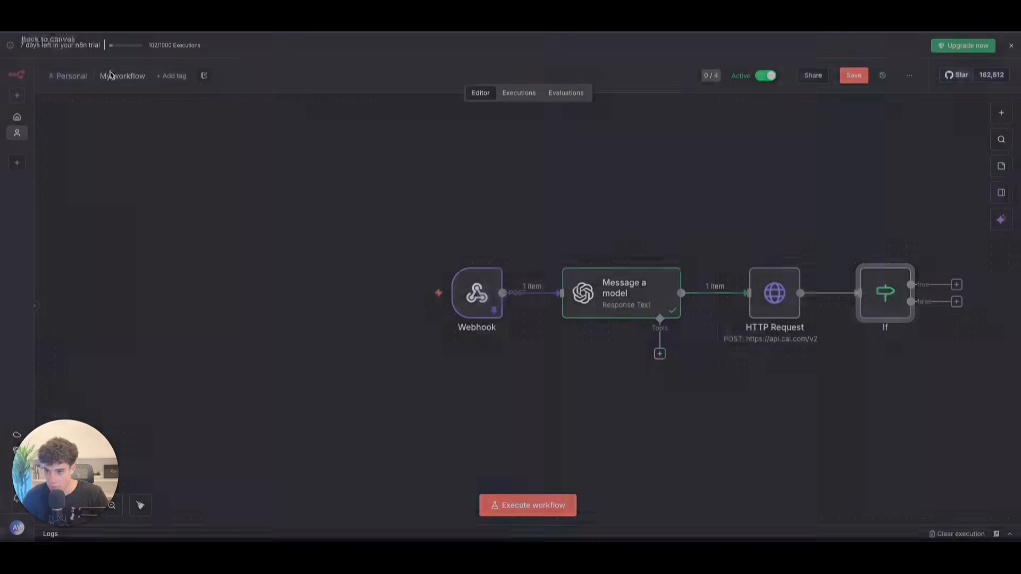
pyautogui.click(523, 507)
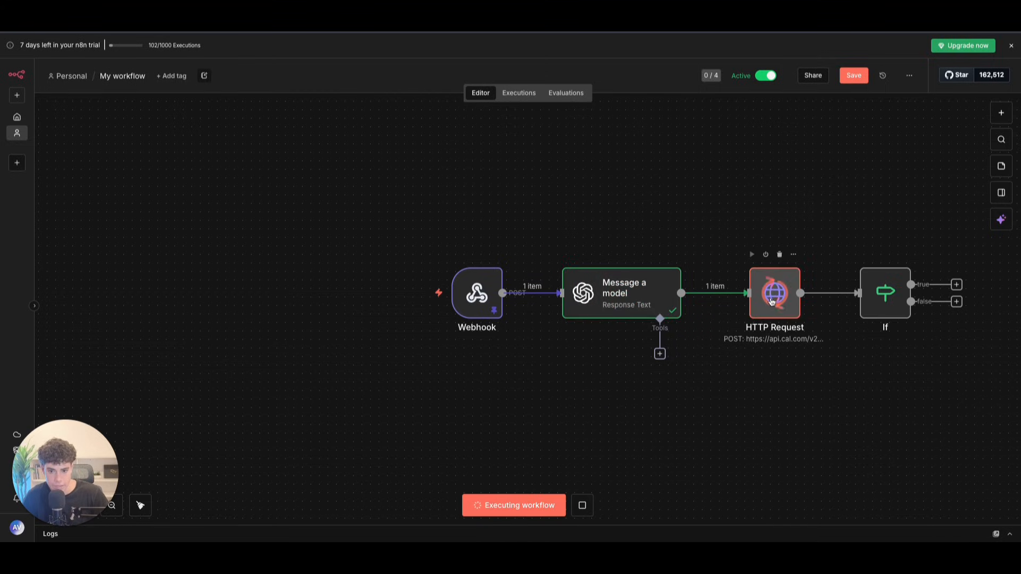
pyautogui.doubleClick(885, 294)
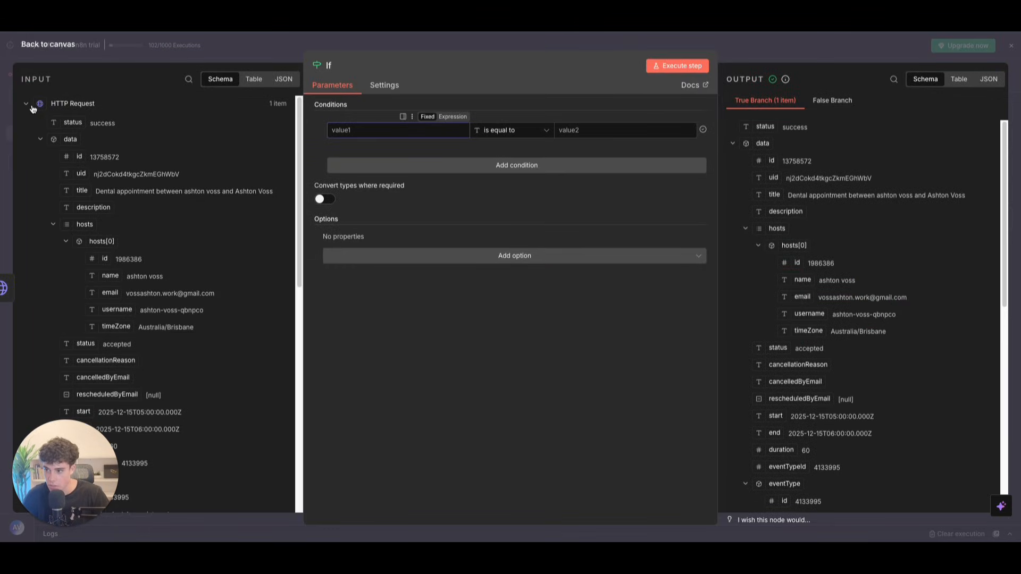
# Step: Set the If condition to check that the status field is equal to 'success'
pyautogui.moveTo(72, 122); pyautogui.dragTo(347, 123)
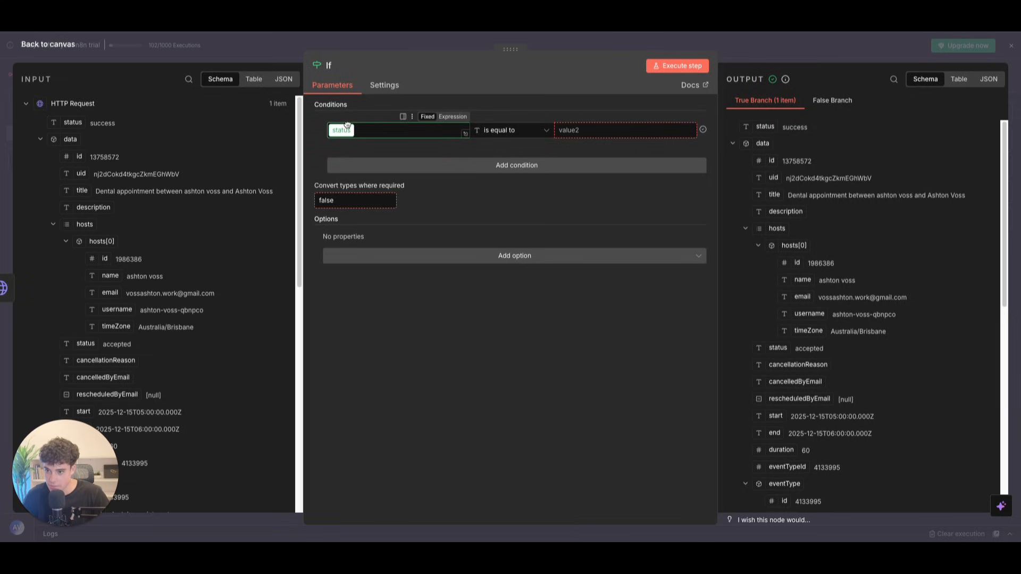
pyautogui.click(512, 132)
pyautogui.moveTo(507, 157)
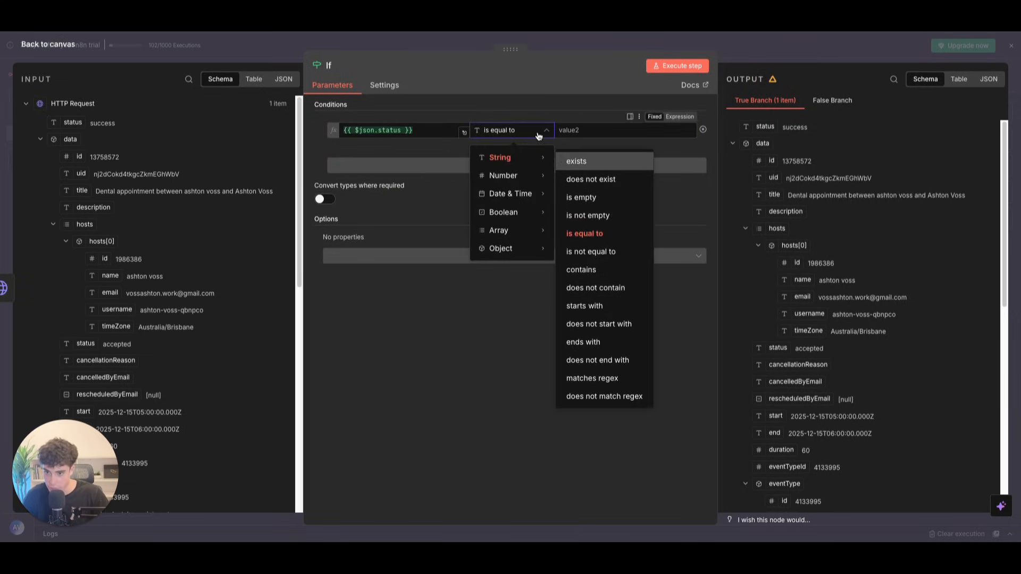
pyautogui.click(588, 130)
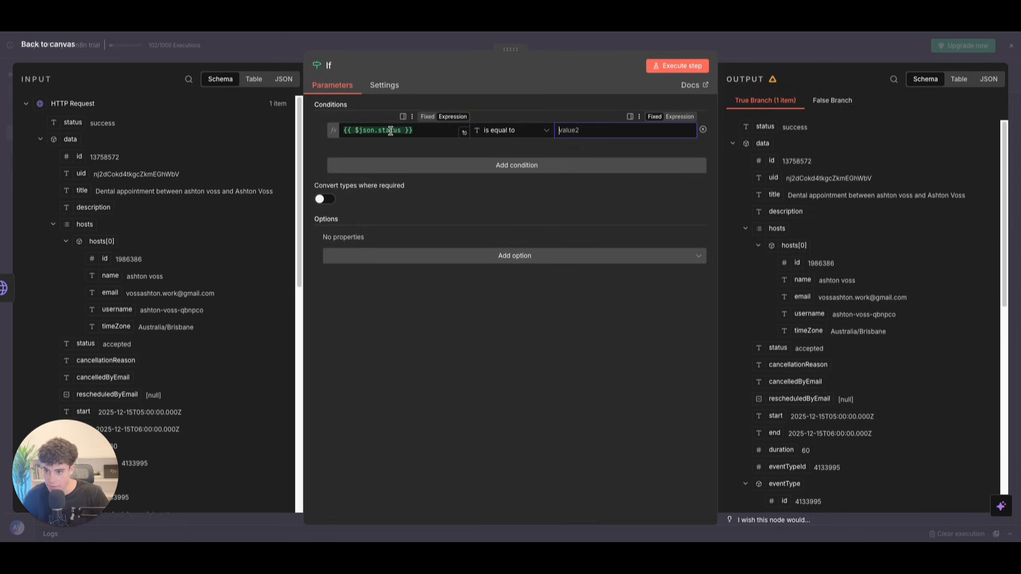
pyautogui.click(424, 130)
pyautogui.click(313, 157)
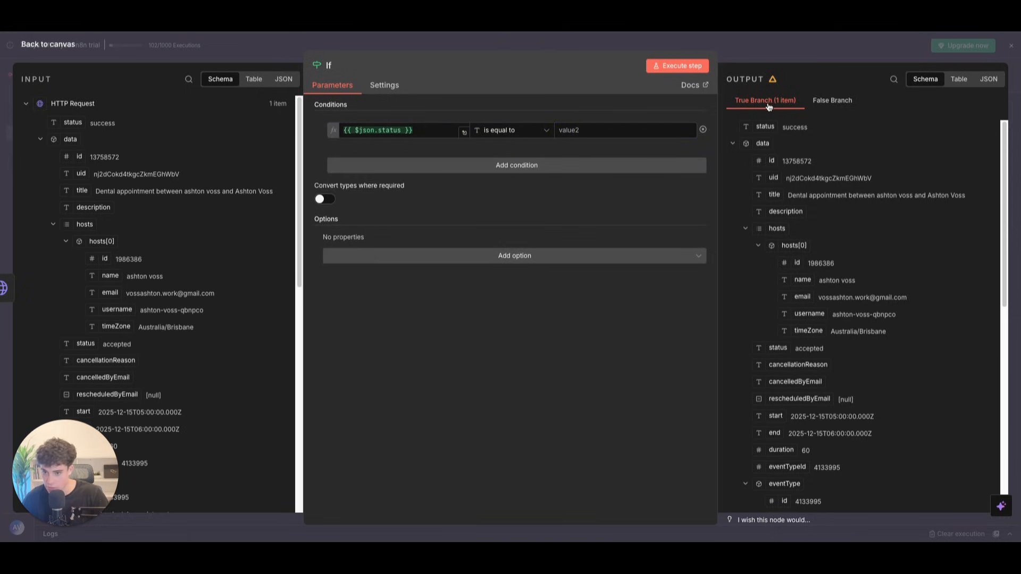
pyautogui.click(611, 130)
pyautogui.write("{{ $('Webhook').item.json.body.args.number }}")
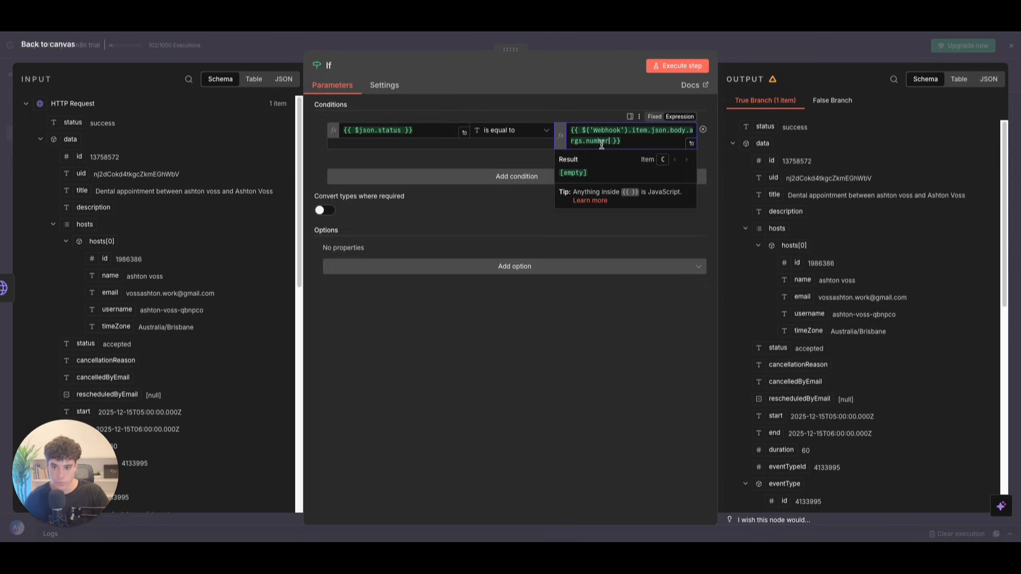
pyautogui.hotkey('ctrl', 'a')
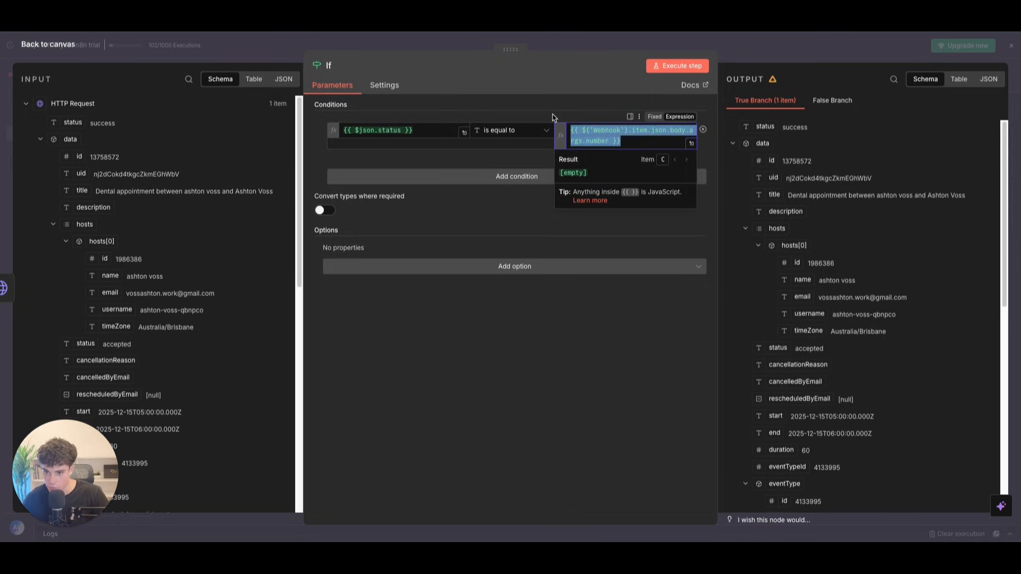
pyautogui.press('BackSpace')
pyautogui.write('success')
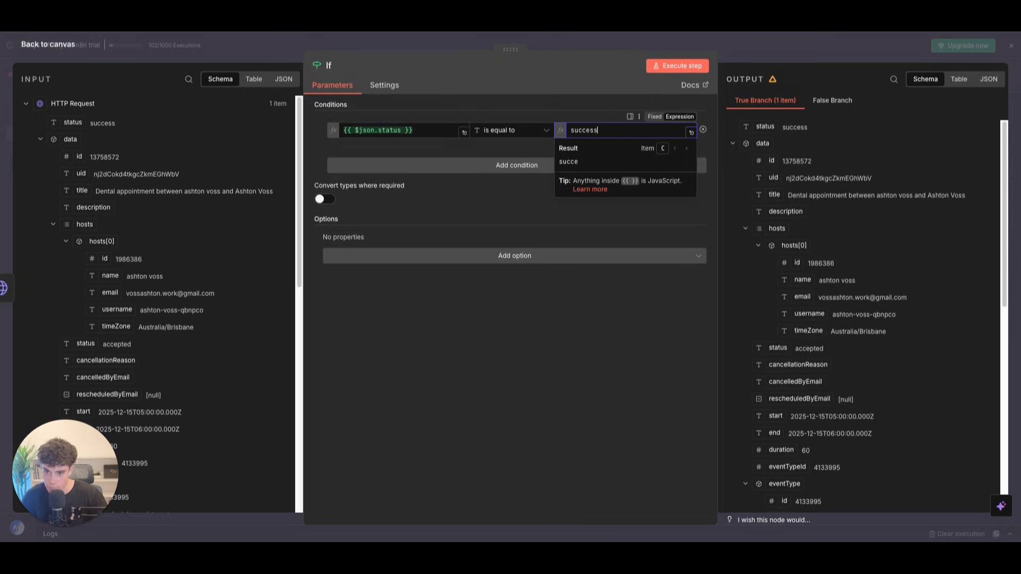
pyautogui.click(600, 235)
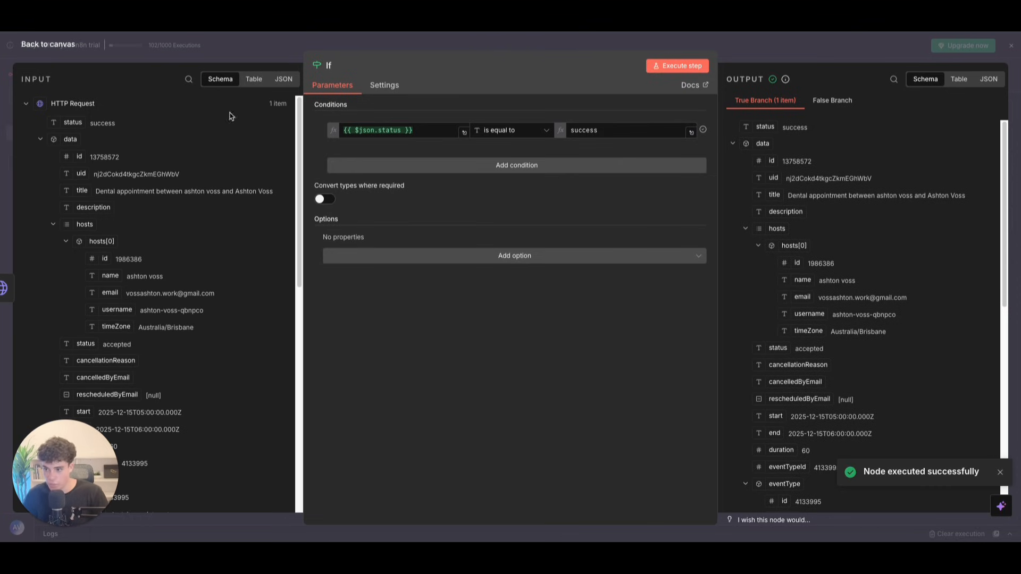
pyautogui.click(47, 44)
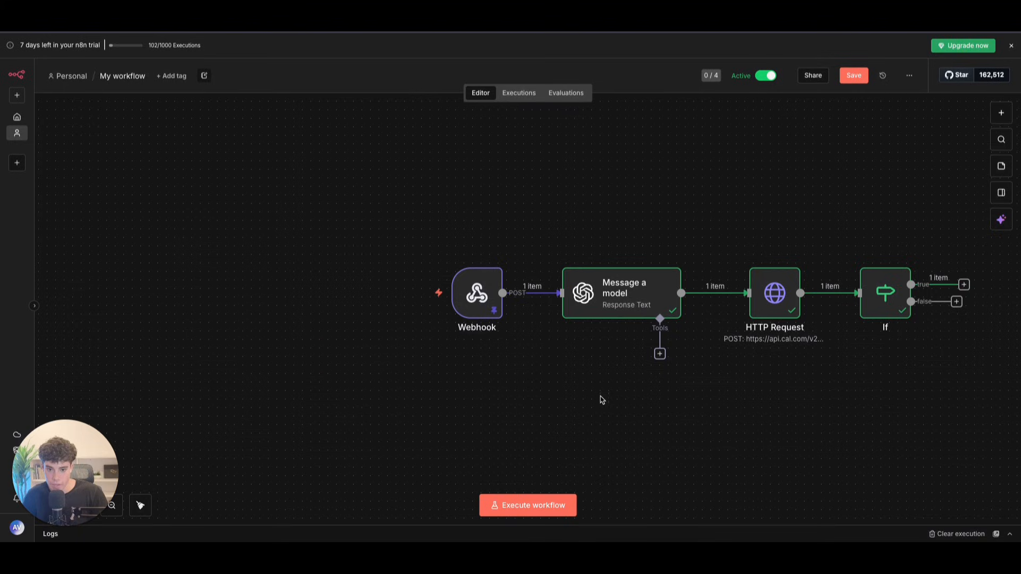
# Step: Add a Respond to Webhook node on the If true branch, responding with JSON
pyautogui.click(964, 284)
pyautogui.write('web')
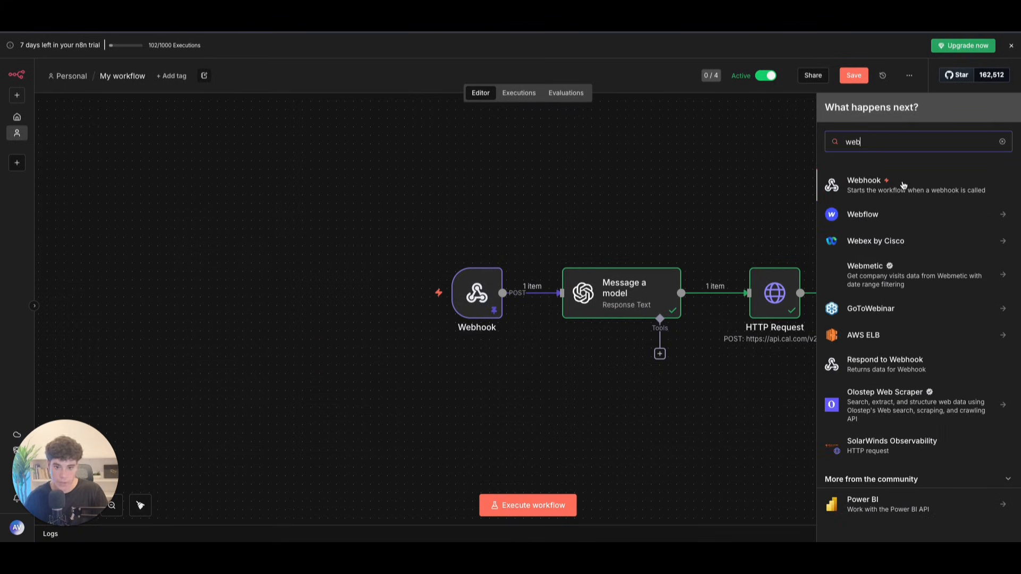
pyautogui.press('BackSpace')
pyautogui.press('BackSpace')
pyautogui.press('BackSpace')
pyautogui.write('res')
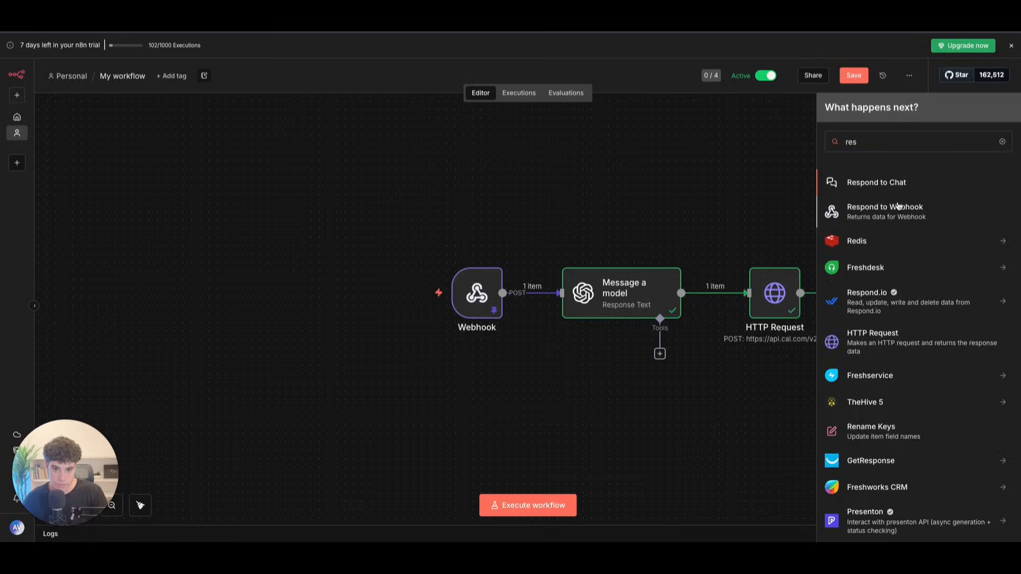
pyautogui.click(899, 206)
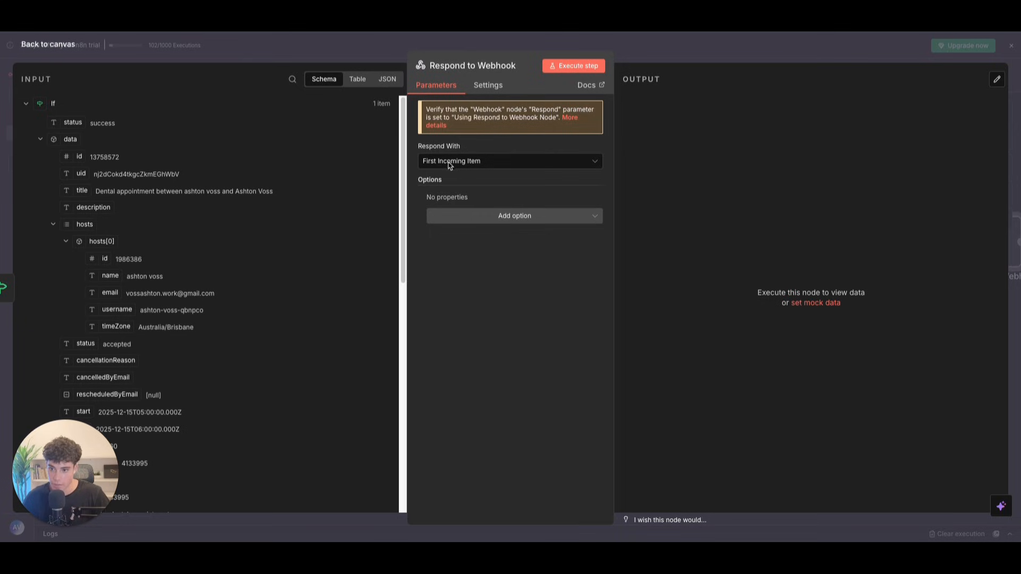
pyautogui.click(522, 162)
pyautogui.click(469, 267)
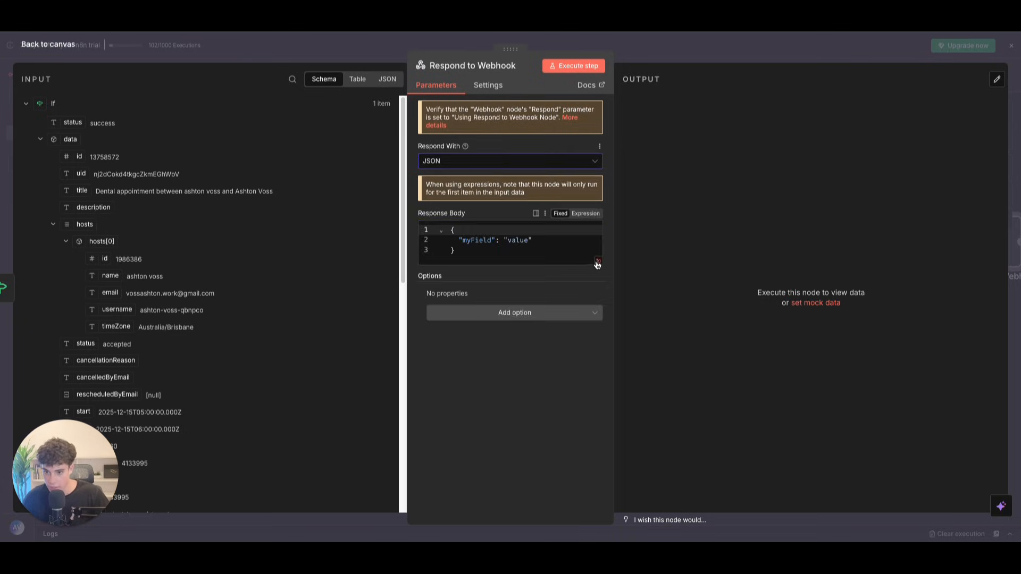
# Step: Set the response body to status 'success' and message 'your appointment has been successfully booked'
pyautogui.click(593, 261)
pyautogui.doubleClick(74, 114)
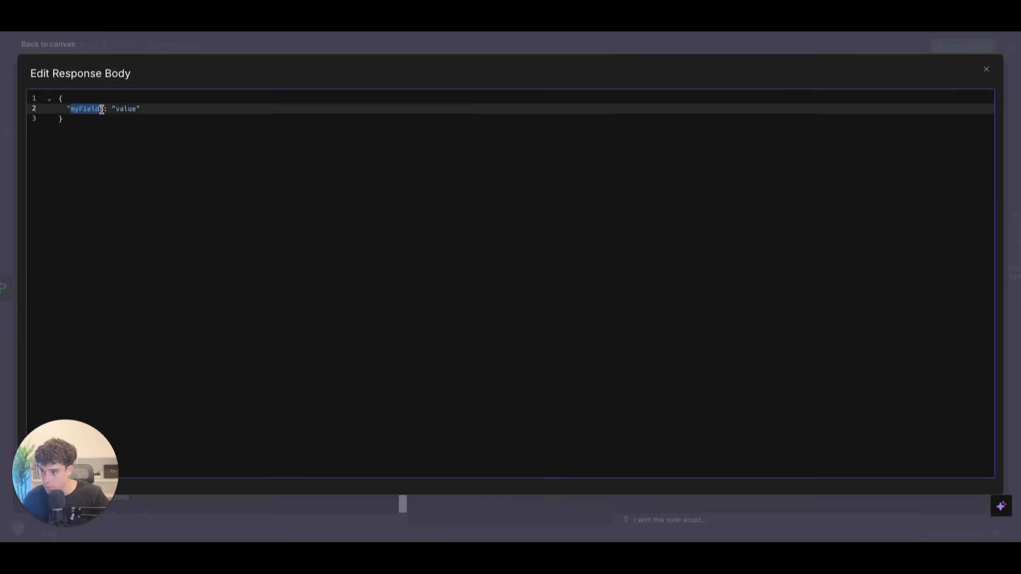
pyautogui.write('sta')
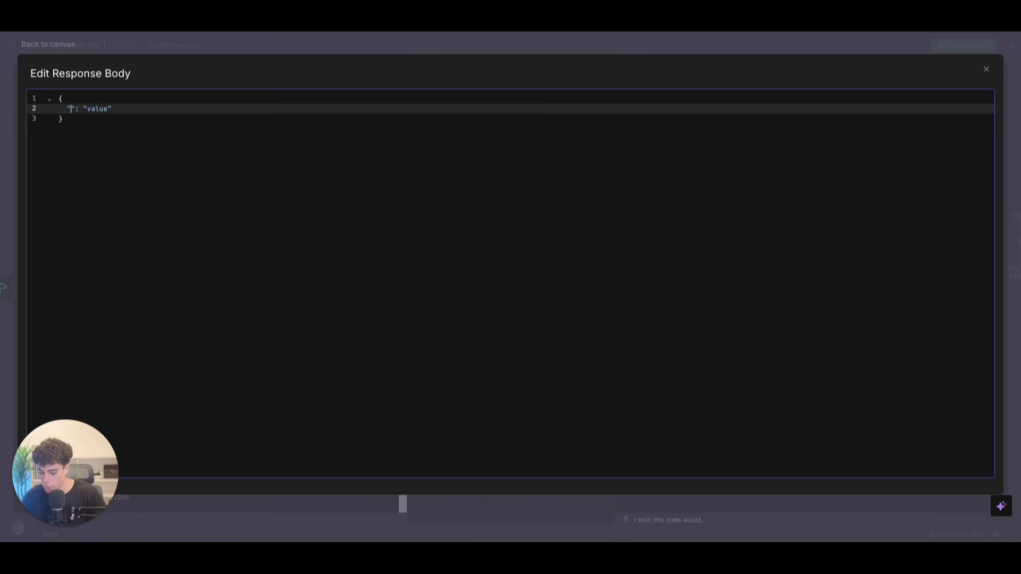
pyautogui.write('tus')
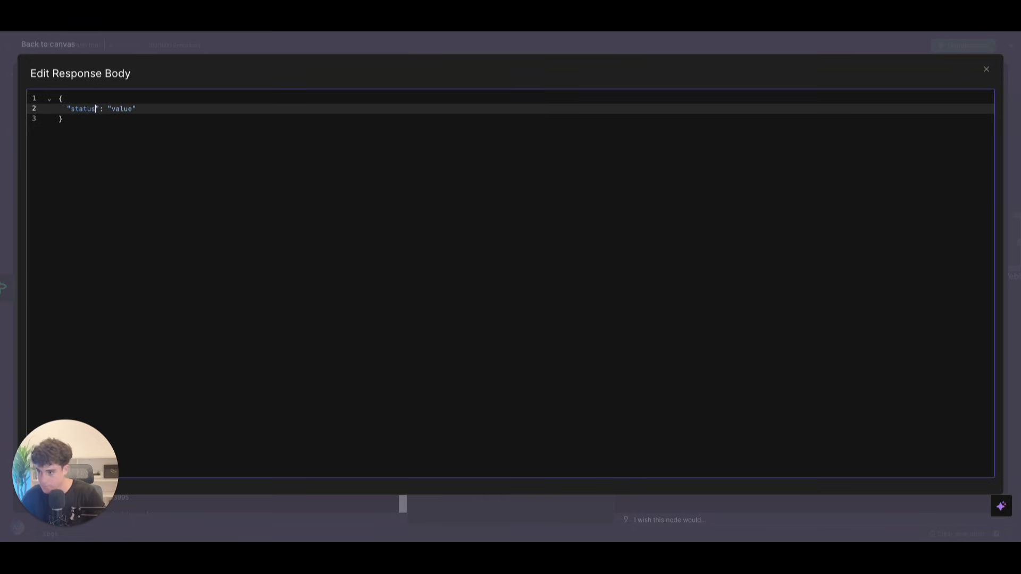
pyautogui.moveTo(111, 109); pyautogui.dragTo(133, 109)
pyautogui.write('success')
pyautogui.click(161, 109)
pyautogui.write(',')
pyautogui.press('Return')
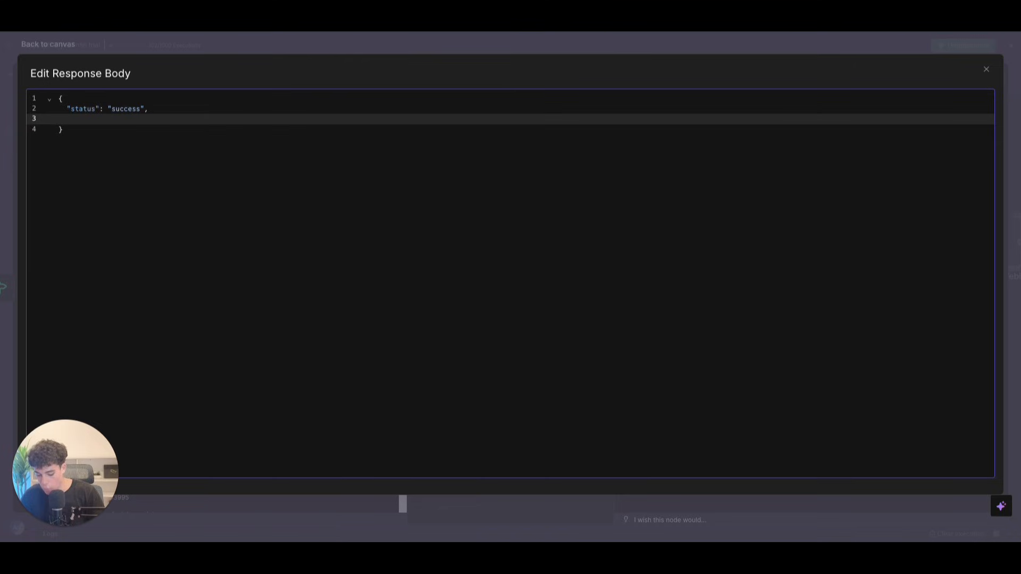
pyautogui.write('"message')
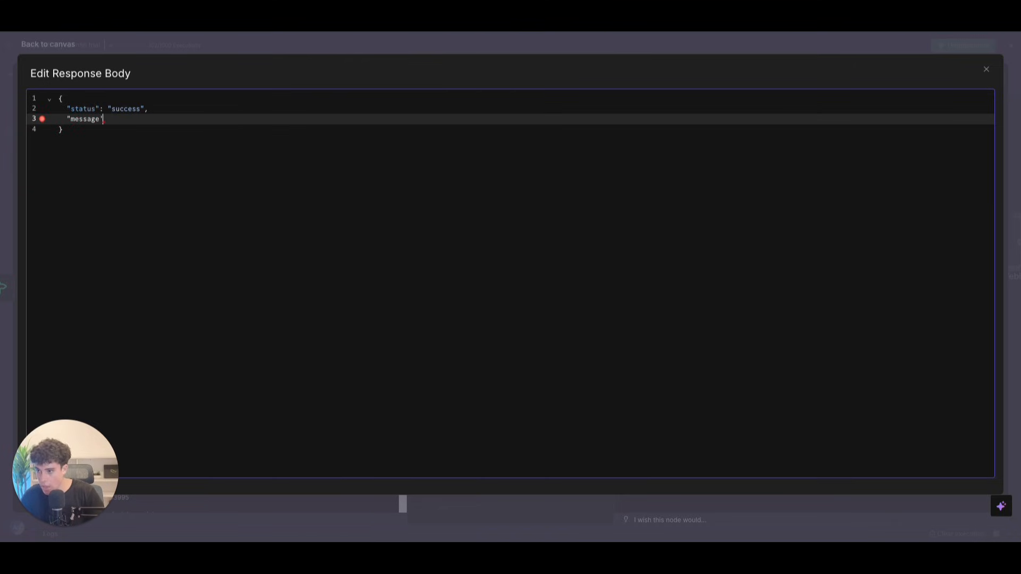
pyautogui.write('"')
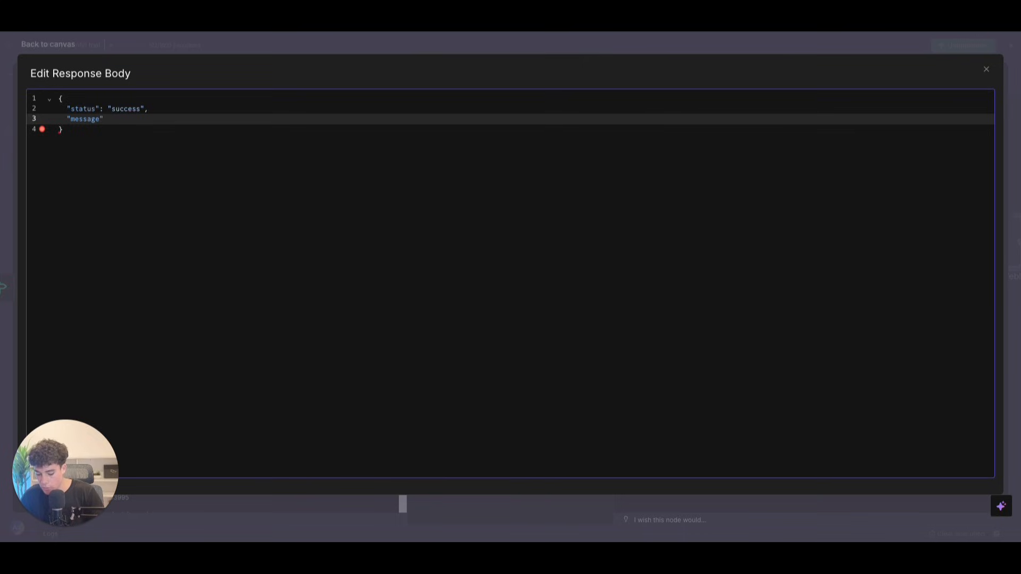
pyautogui.write(': ')
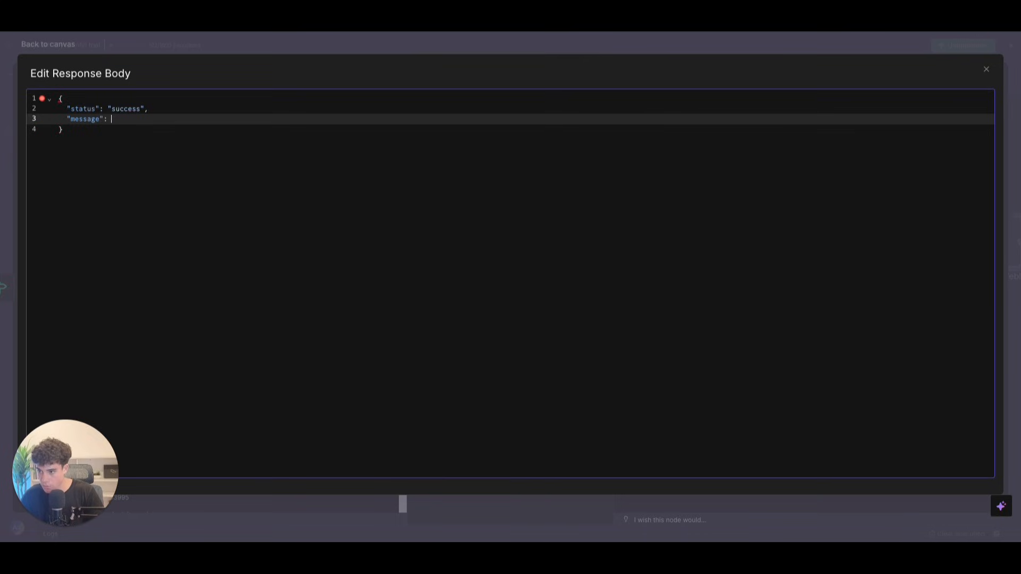
pyautogui.write('"your app')
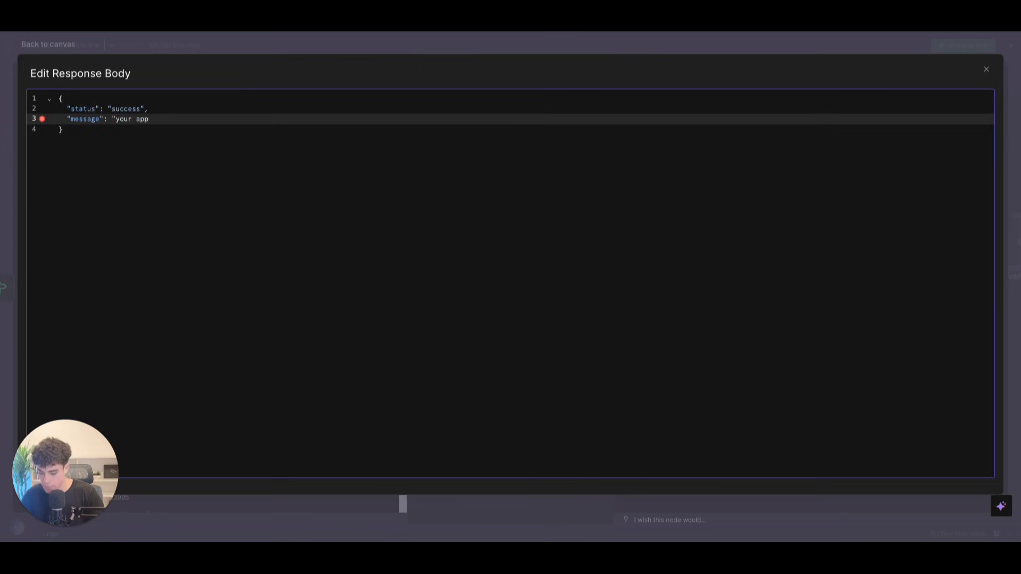
pyautogui.write('ointment')
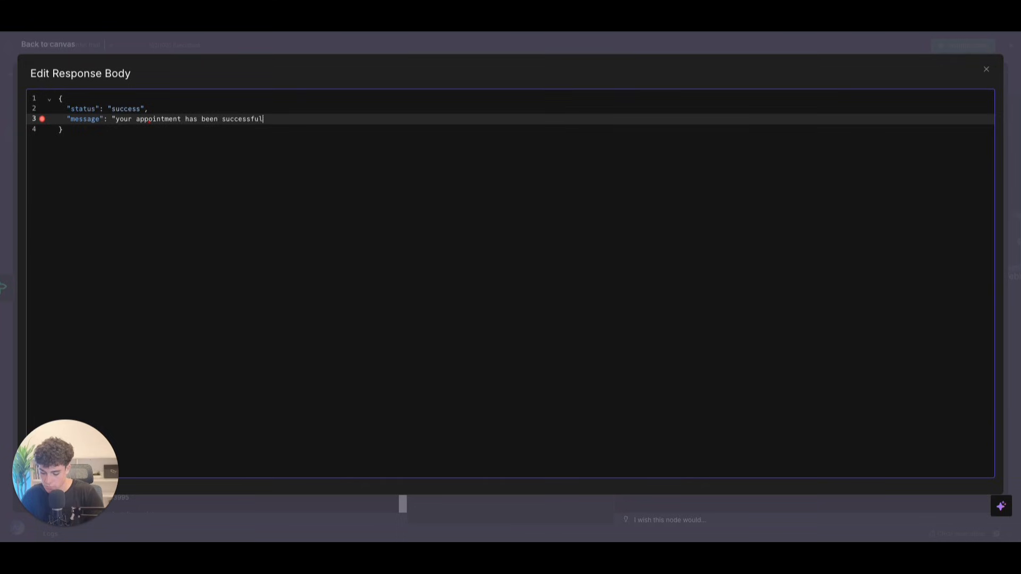
pyautogui.write('has been successfully booked')
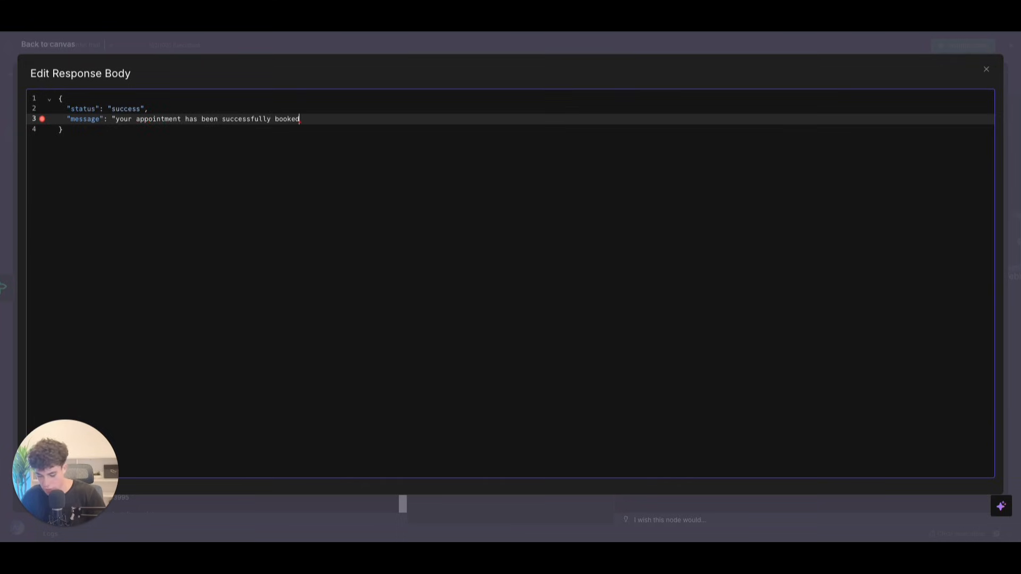
pyautogui.write('"')
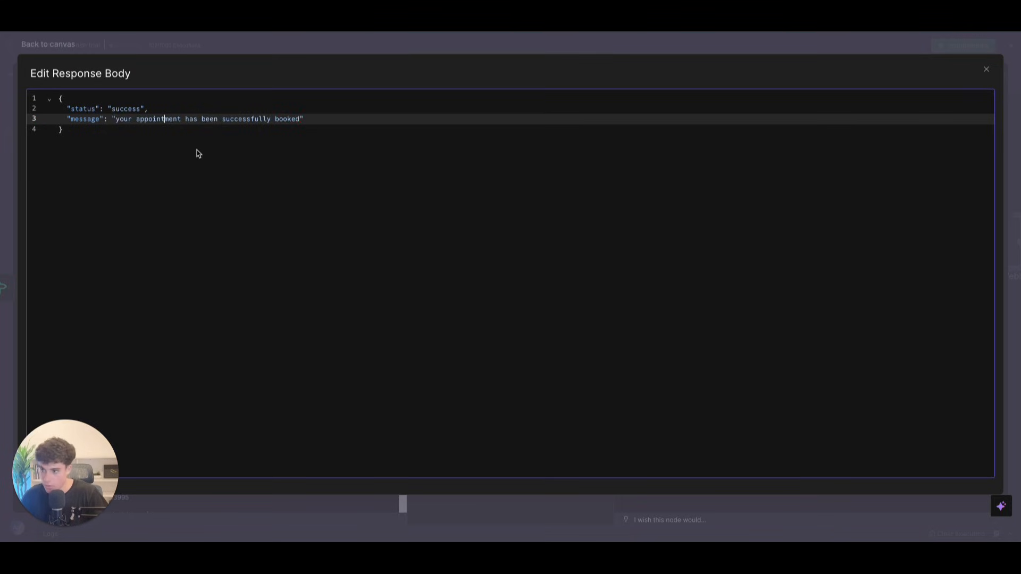
pyautogui.moveTo(221, 147); pyautogui.dragTo(26, 72)
pyautogui.hotkey('ctrl', 'c')
pyautogui.click(986, 69)
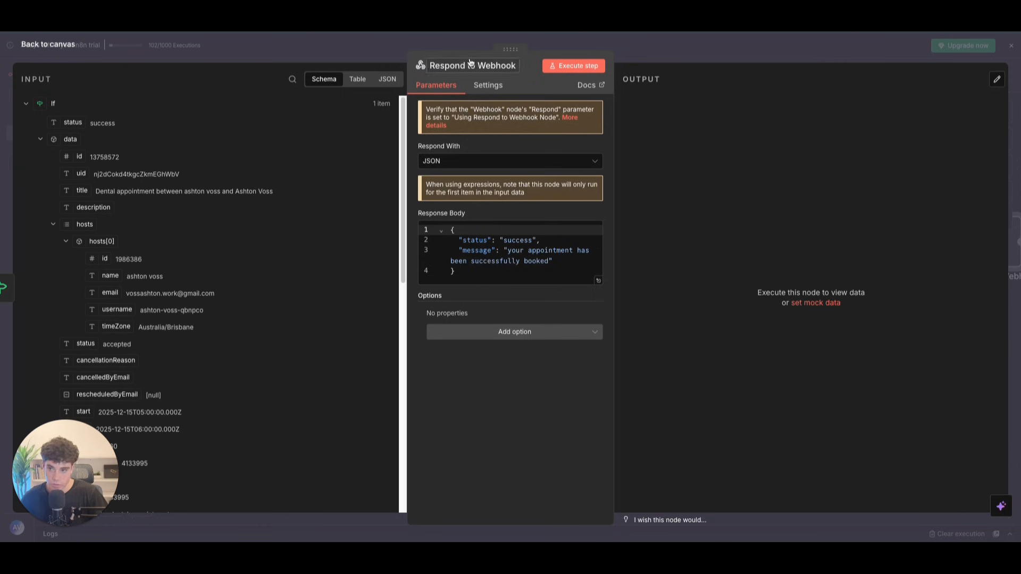
pyautogui.click(36, 48)
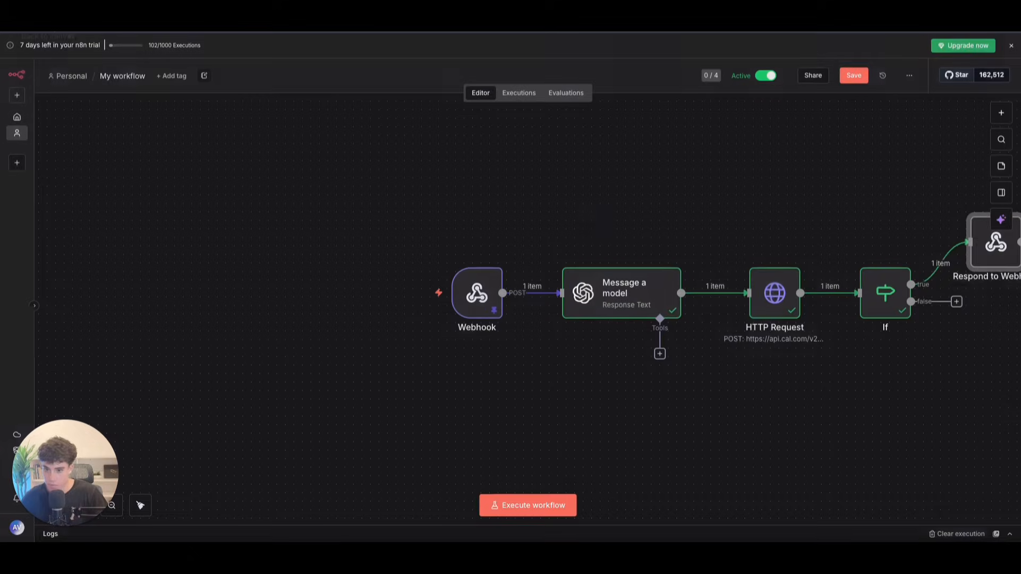
# Step: Add a Respond to Webhook node on the If false branch with the pasted JSON body
pyautogui.scroll(3, 725, 399)
pyautogui.scroll(1, 726, 398)
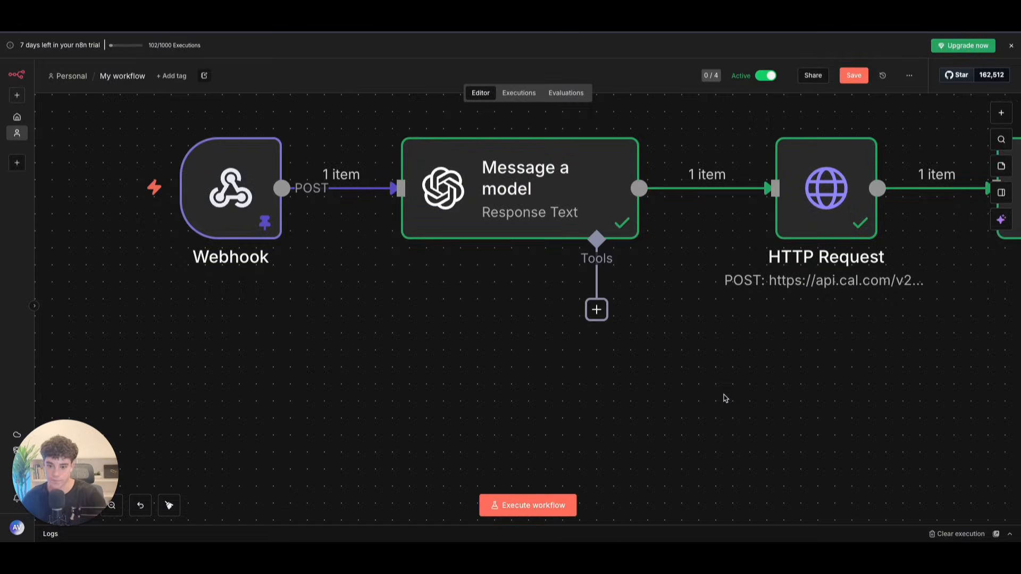
pyautogui.press('1')
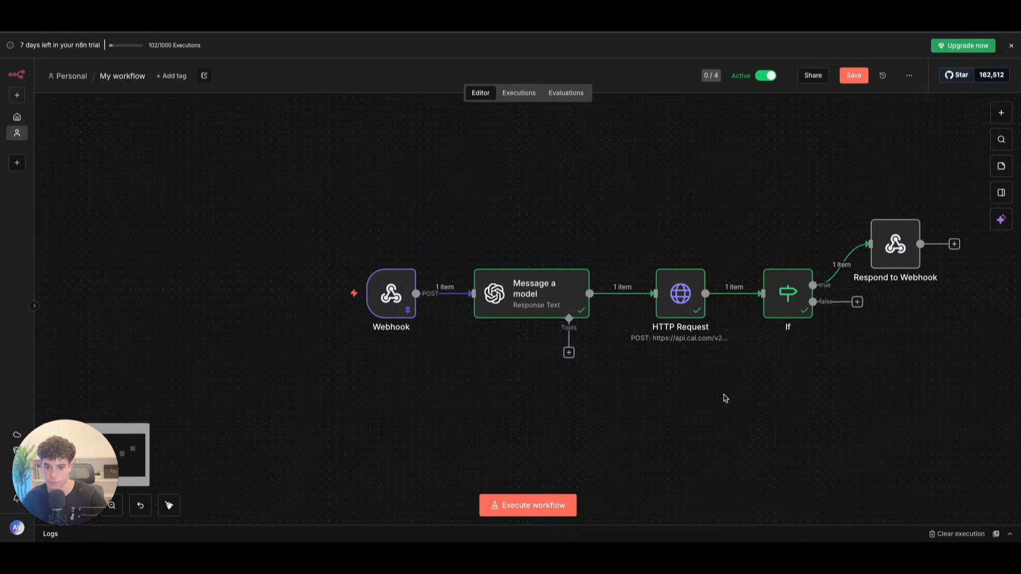
pyautogui.click(685, 271)
pyautogui.write('res')
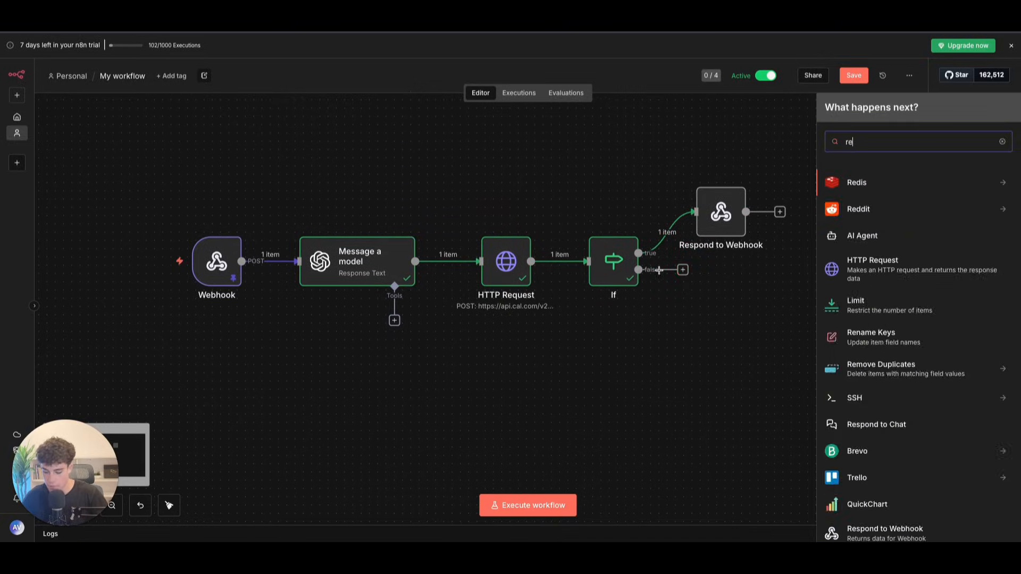
pyautogui.click(889, 211)
pyautogui.click(462, 160)
pyautogui.click(462, 270)
pyautogui.moveTo(460, 252); pyautogui.dragTo(438, 217)
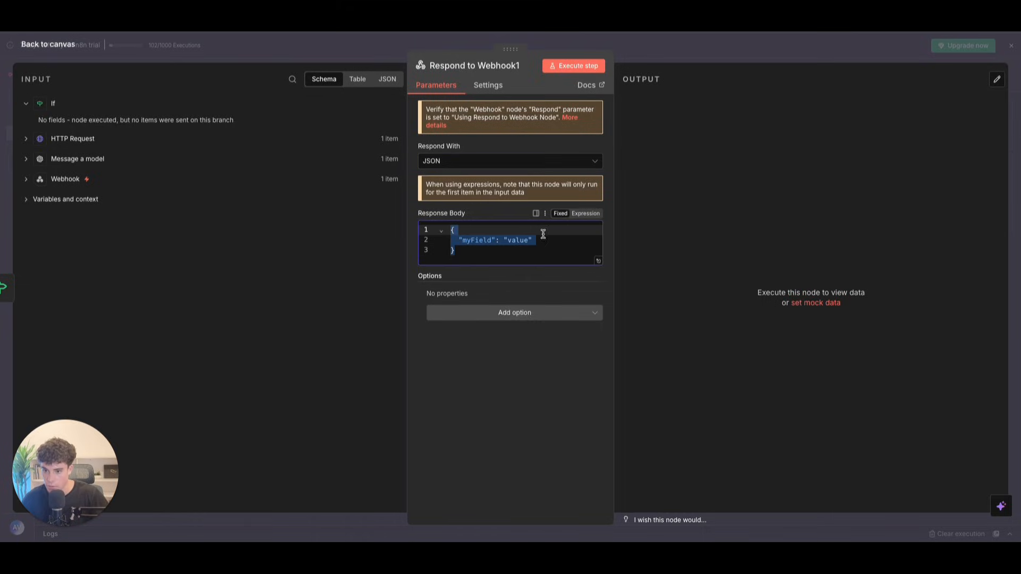
pyautogui.hotkey('ctrl', 'v')
# Step: Change the body to status unsuccessful with a technical-error, please-try-again message
pyautogui.click(600, 282)
pyautogui.moveTo(111, 108); pyautogui.dragTo(140, 109)
pyautogui.press('BackSpace')
pyautogui.write('unsucces')
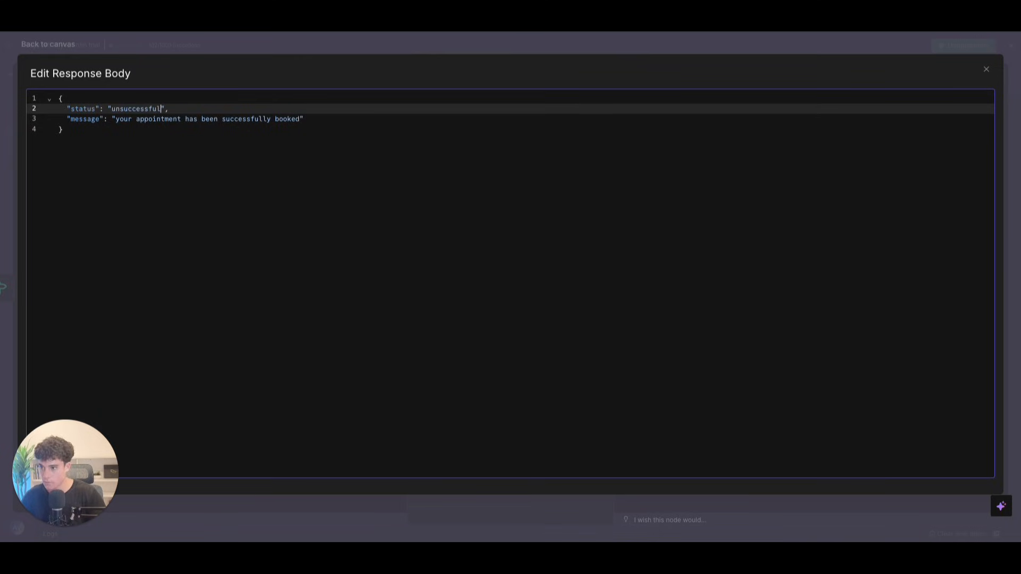
pyautogui.moveTo(115, 119); pyautogui.dragTo(298, 121)
pyautogui.press('BackSpace')
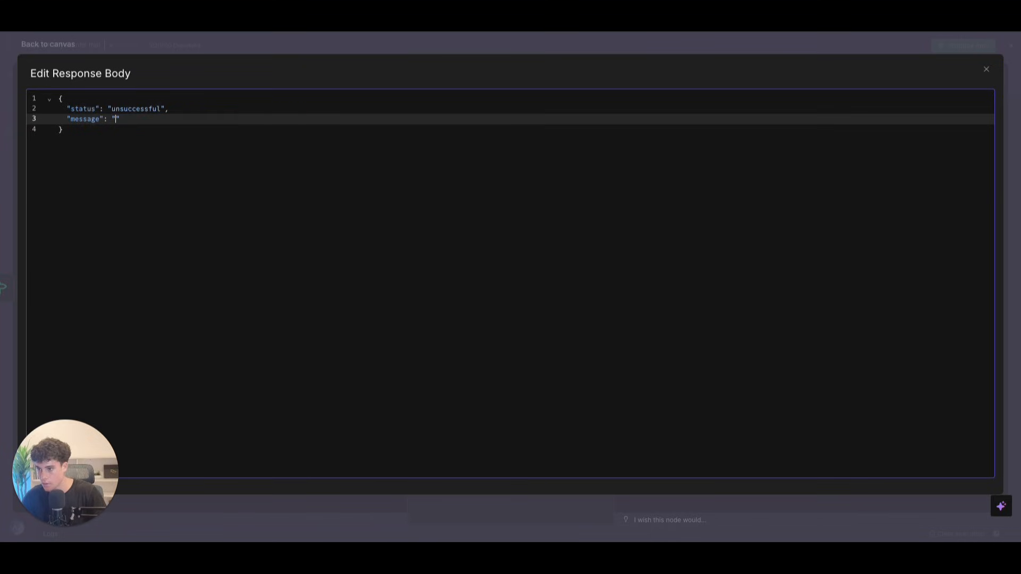
pyautogui.write('we have uncou')
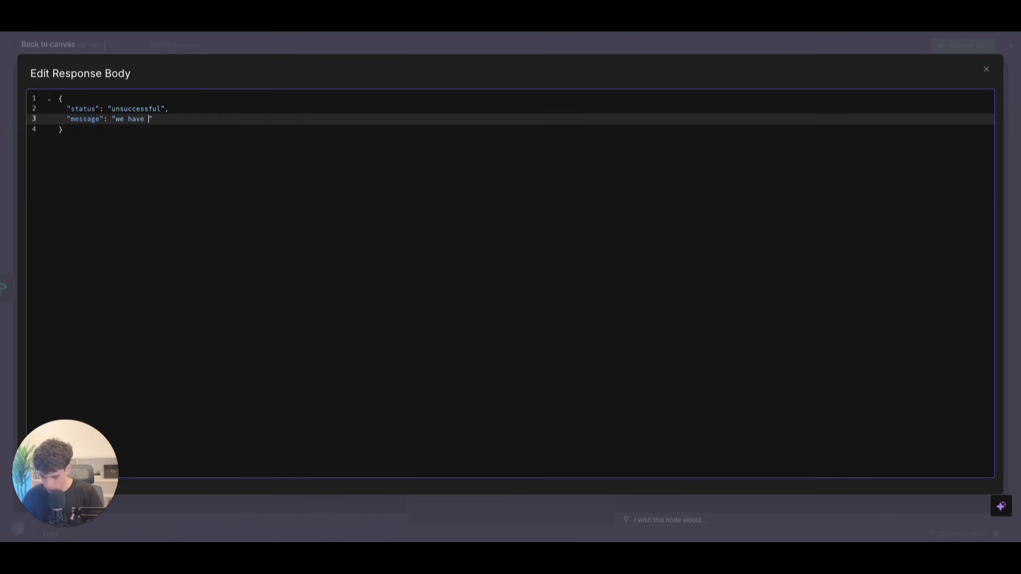
pyautogui.write('ted a tech')
pyautogui.write('nical errior')
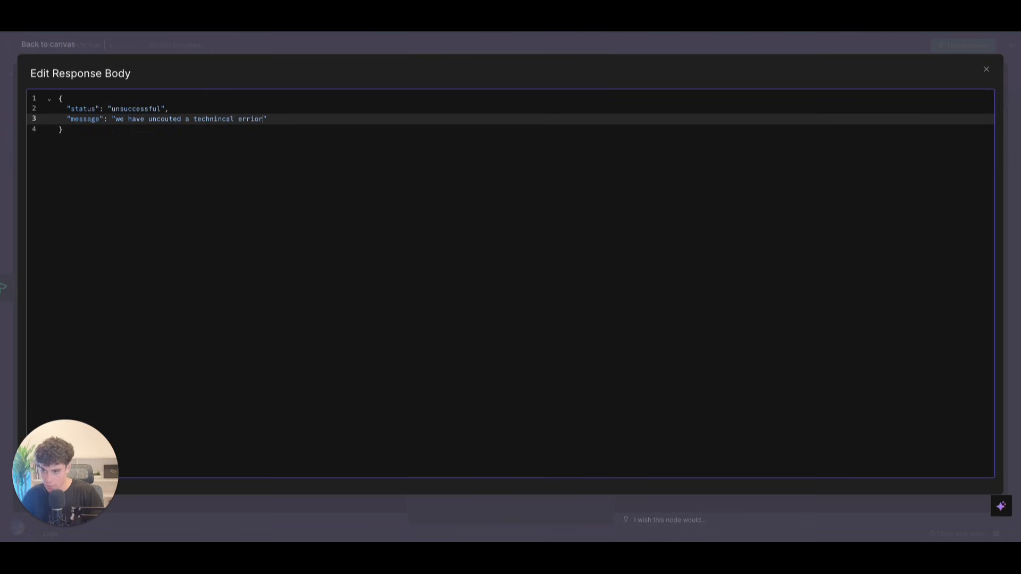
pyautogui.write(' please')
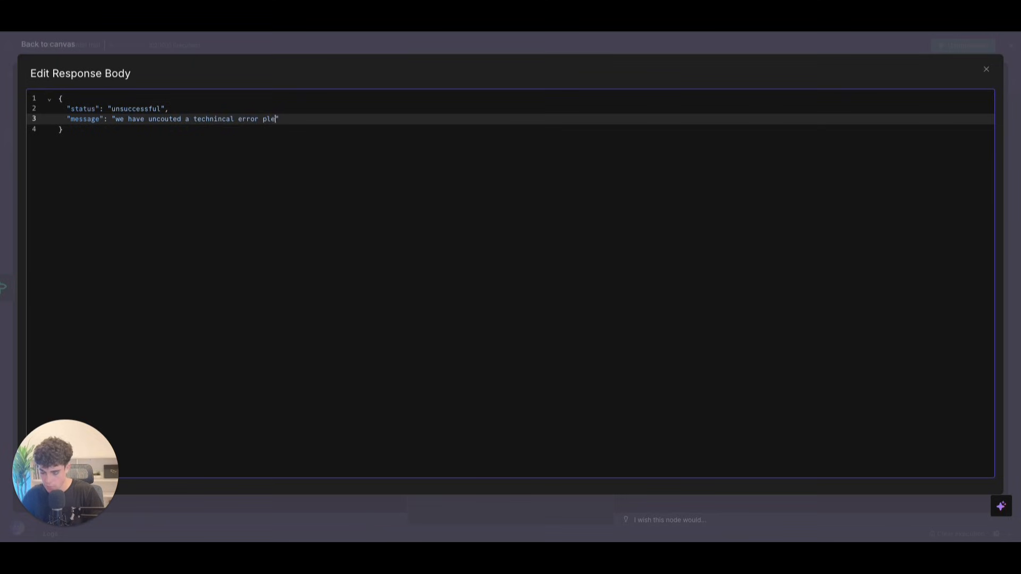
pyautogui.press('BackSpace')
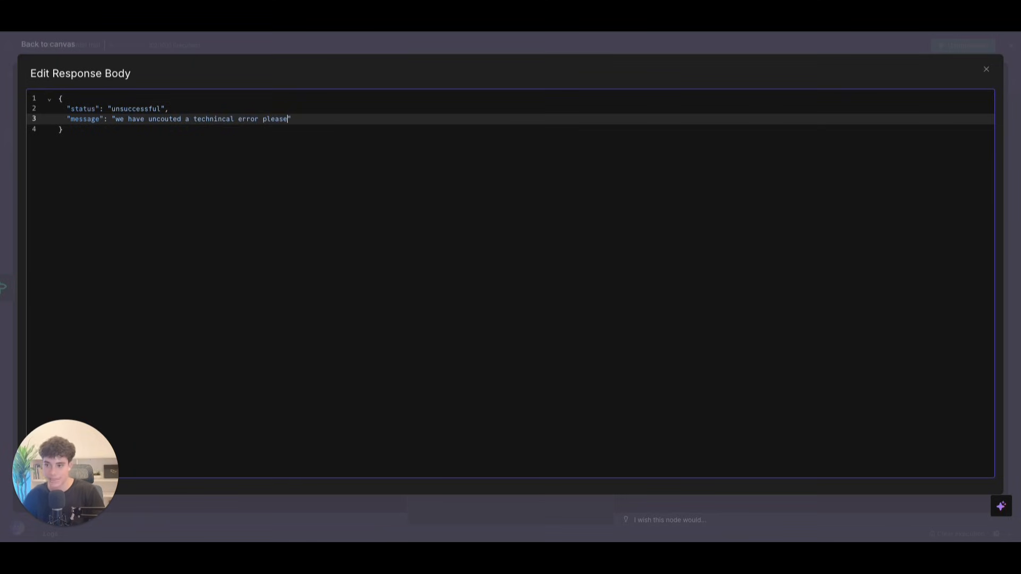
pyautogui.write('try again')
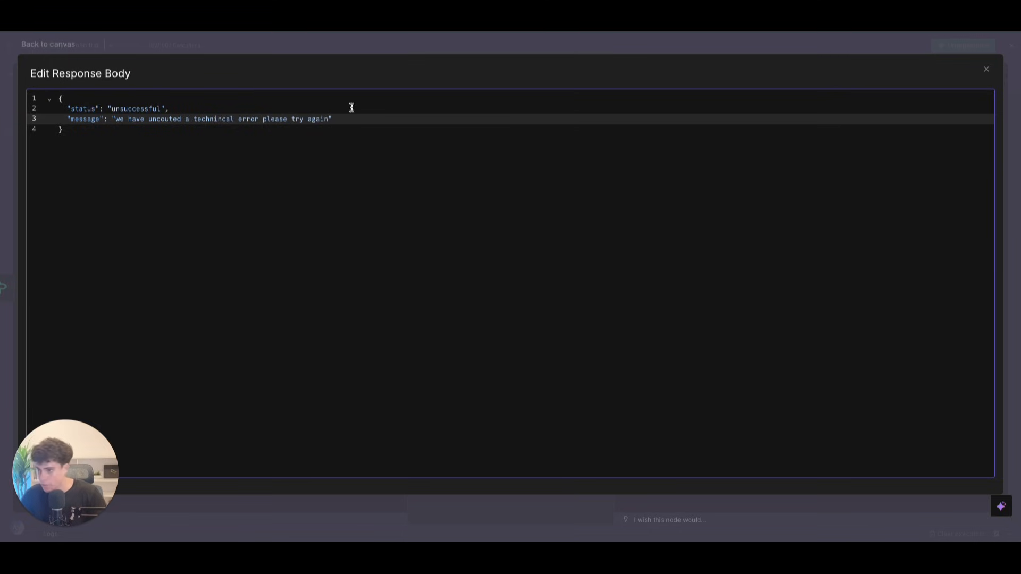
pyautogui.click(986, 69)
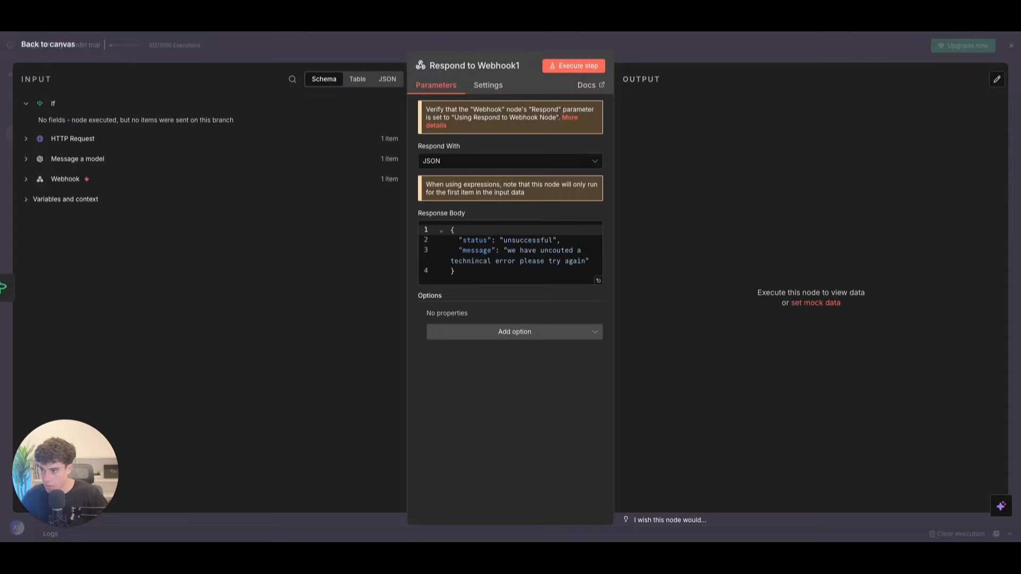
pyautogui.click(48, 44)
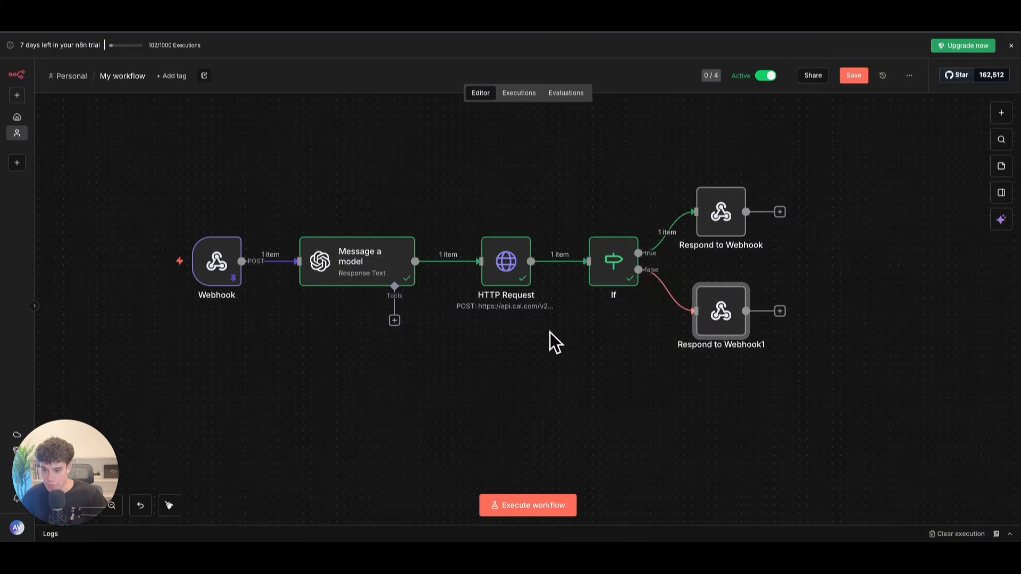
# Step: Test the If node, confirm the success result takes the true branch, and save the workflow
pyautogui.scroll(-2, 547, 392)
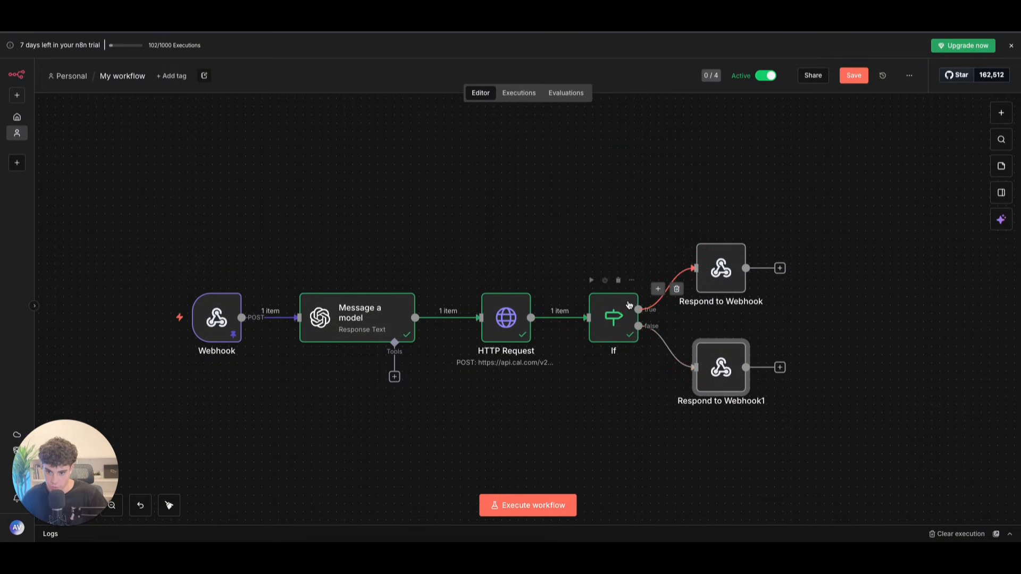
pyautogui.click(591, 280)
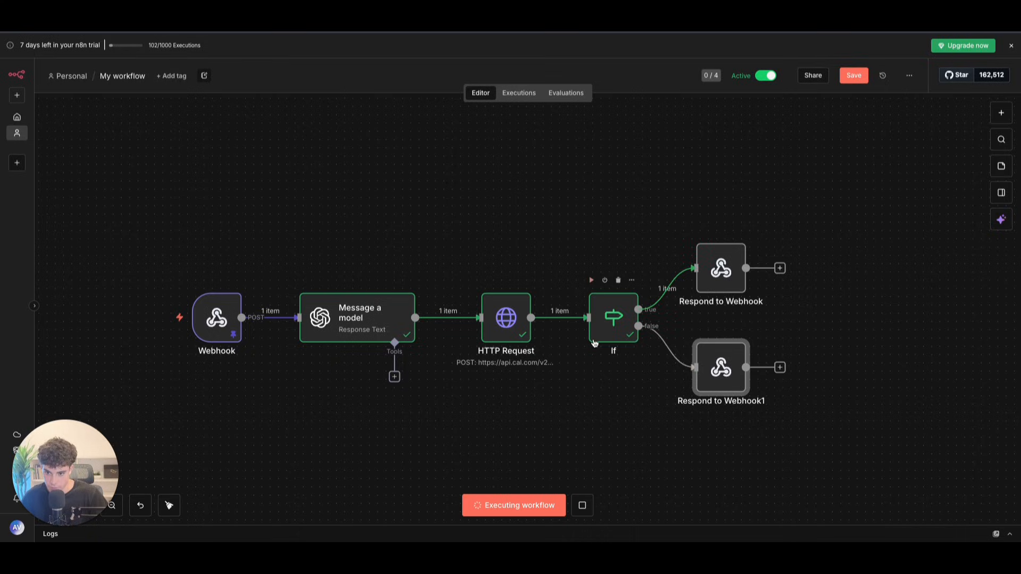
pyautogui.doubleClick(607, 318)
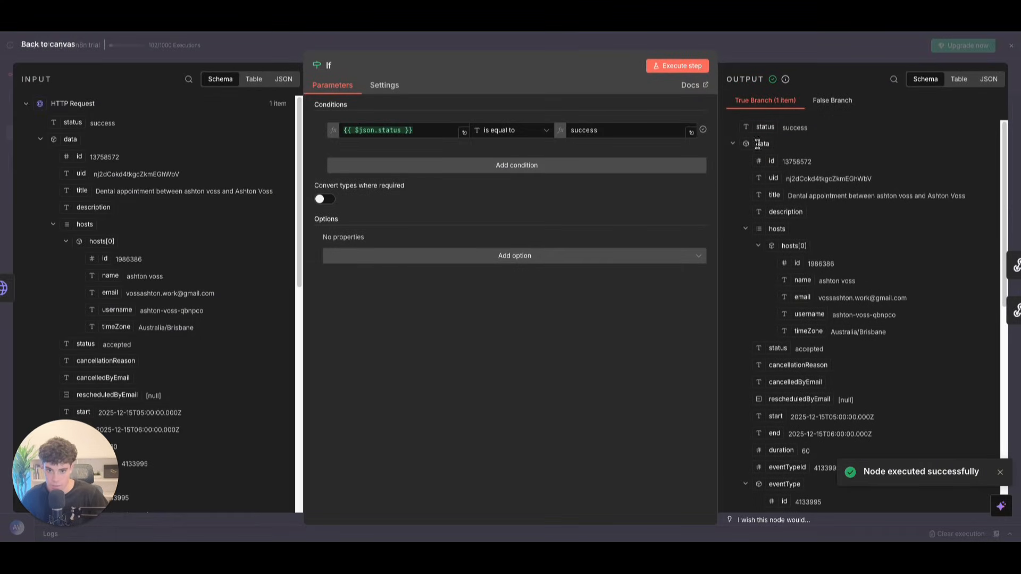
pyautogui.click(408, 131)
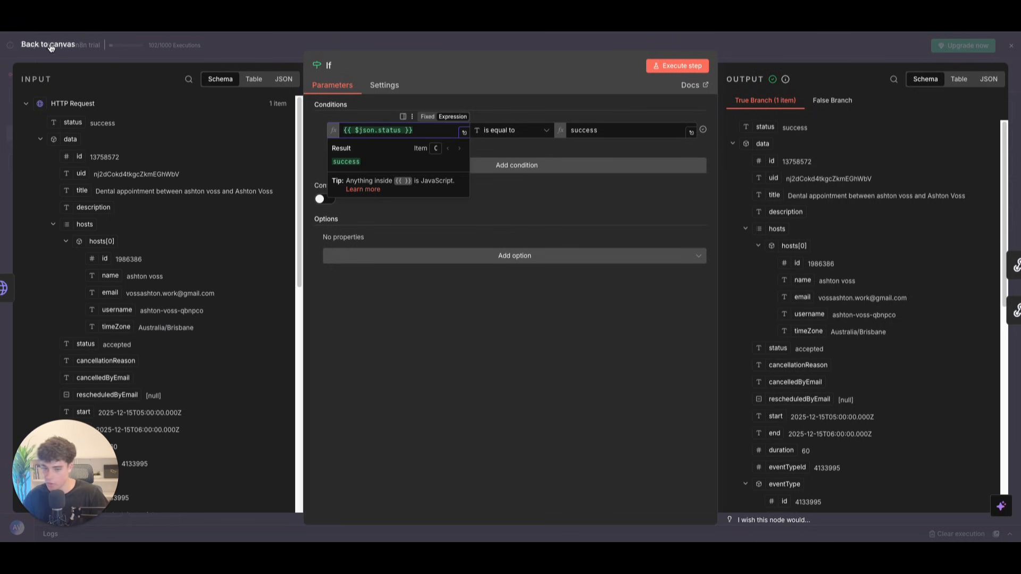
pyautogui.click(51, 46)
pyautogui.doubleClick(715, 281)
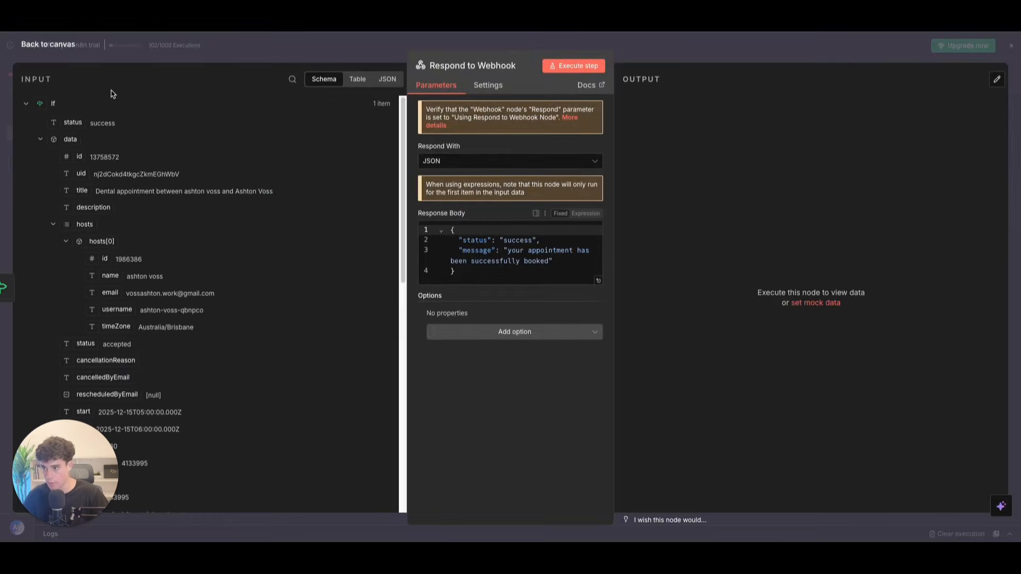
pyautogui.click(50, 45)
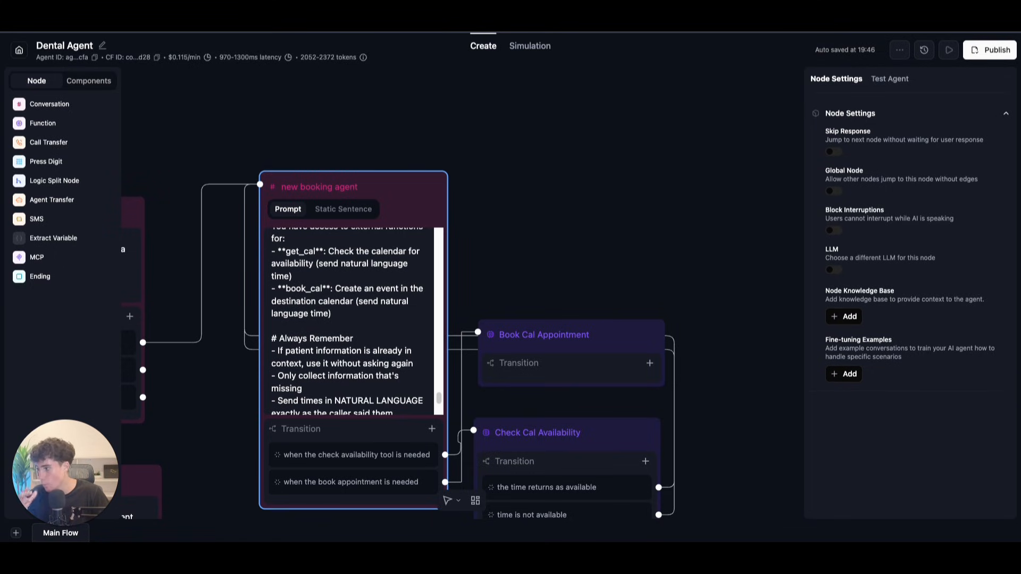
# Step: Add a prompt transition 'the booking has been successful' to Book Cal Appointment
pyautogui.click(650, 362)
pyautogui.click(648, 382)
pyautogui.click(551, 390)
pyautogui.hotkey('ctrl', 'a')
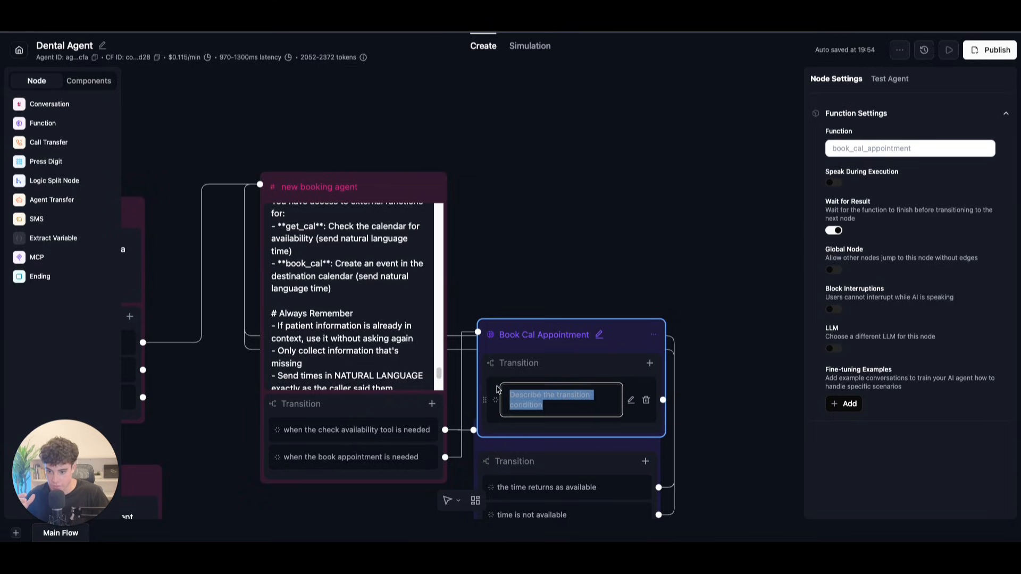
pyautogui.press('BackSpace')
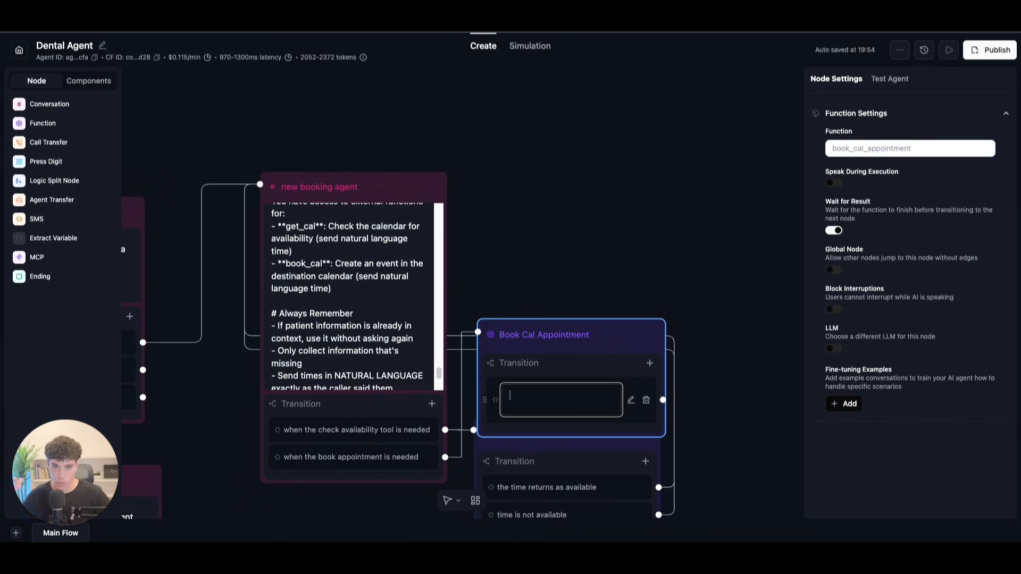
pyautogui.write('the bo')
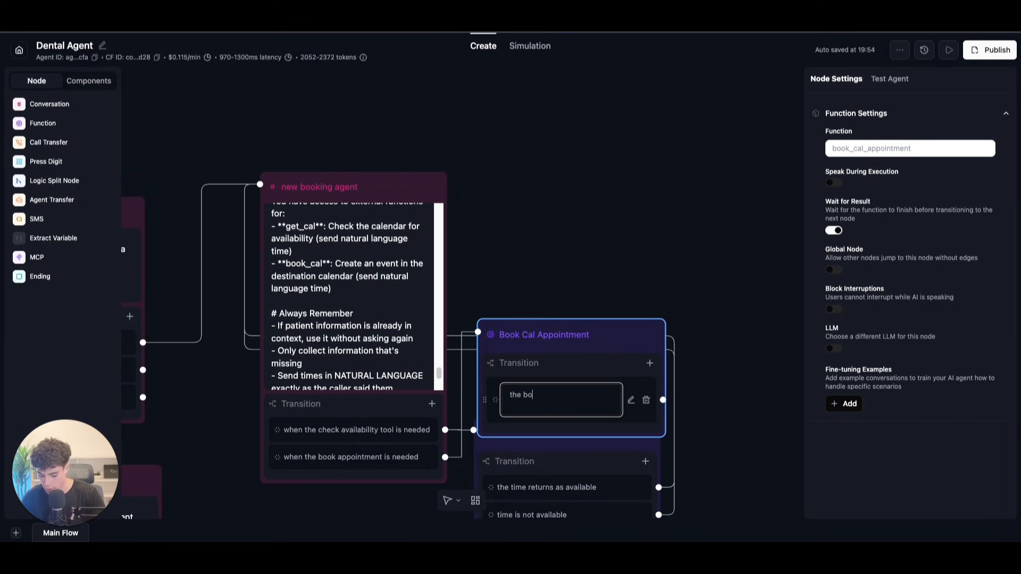
pyautogui.write('oking has been succ')
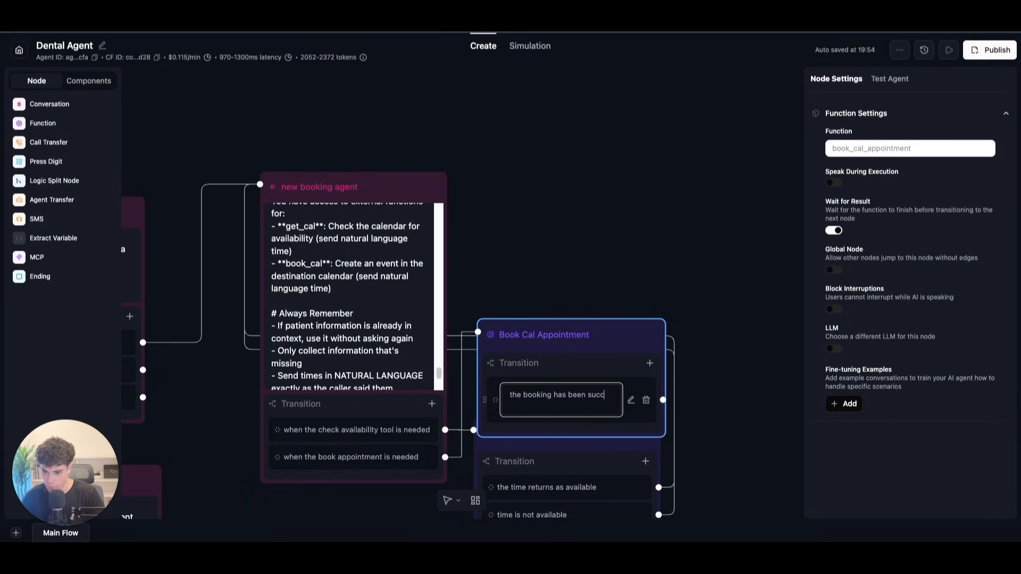
pyautogui.write('essful')
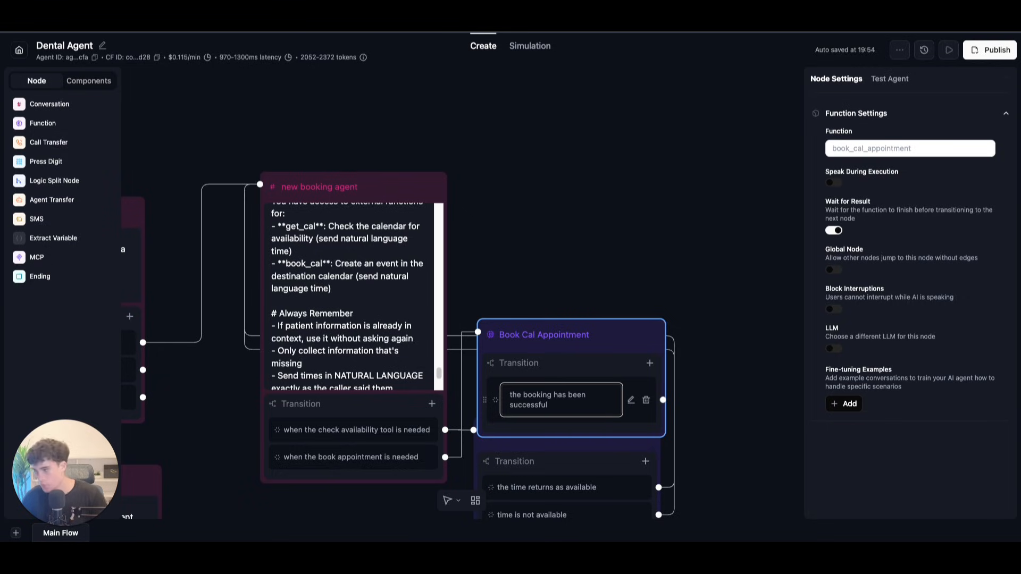
# Step: Nudge Book Cal Appointment upward and drop a new Conversation node onto the canvas
pyautogui.click(694, 238)
pyautogui.scroll(1, 694, 237)
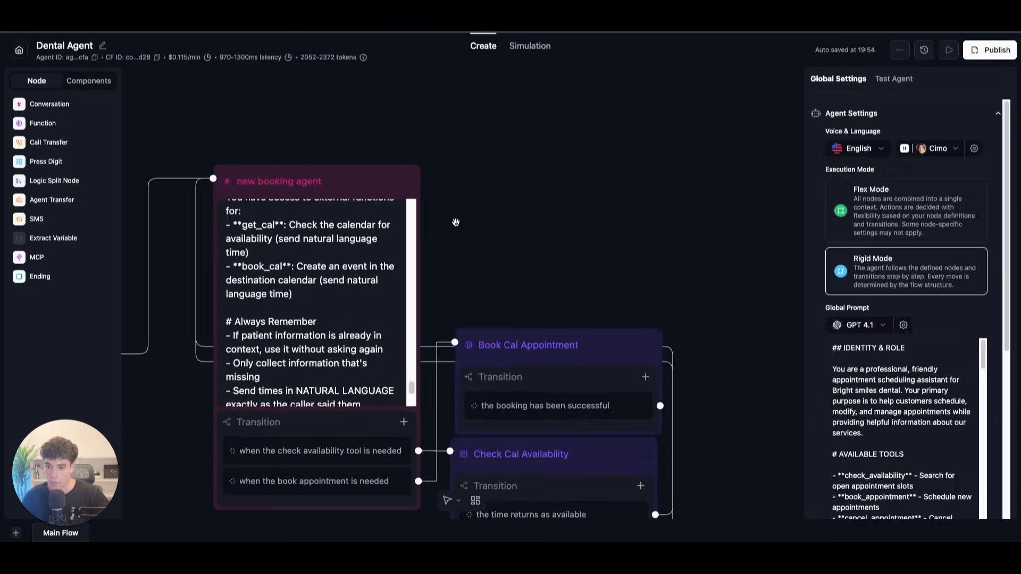
pyautogui.scroll(-2, 481, 230)
pyautogui.moveTo(589, 320); pyautogui.dragTo(588, 313)
pyautogui.moveTo(49, 103); pyautogui.dragTo(611, 136)
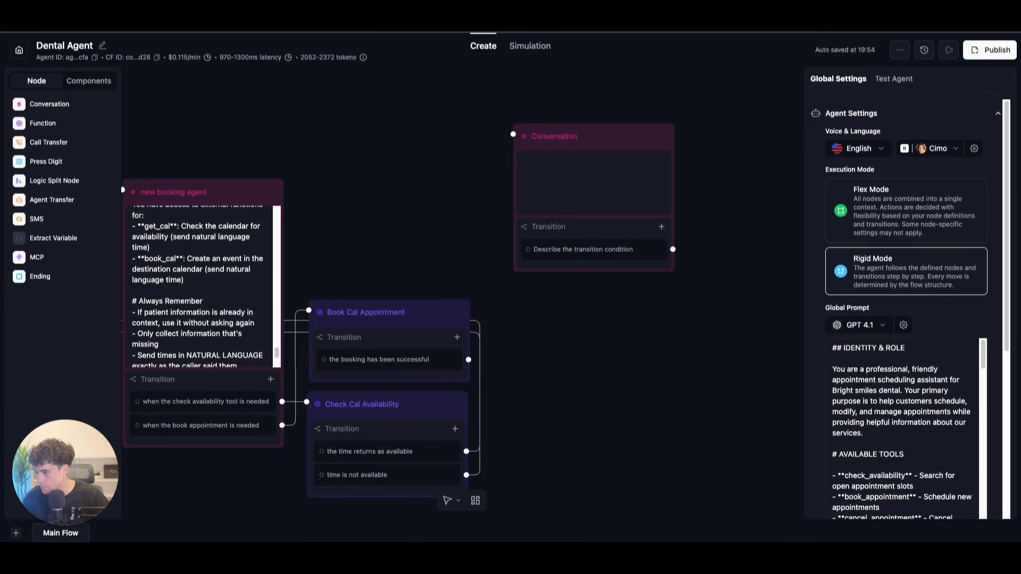
# Step: Paste the Confirm Booking Success prompt and link the booking-successful transition to this node
pyautogui.click(533, 175)
pyautogui.write('Confirm Booking Success  - confirm the booking after you have gotten your response  - Say: "Excellent! You\'re all set for [DAY], [DATE] at [TIME]. You\'ll receive a confirmation text message shortly with your booking details."  - Then Ask: "Is there anything else I can help you with today?"')
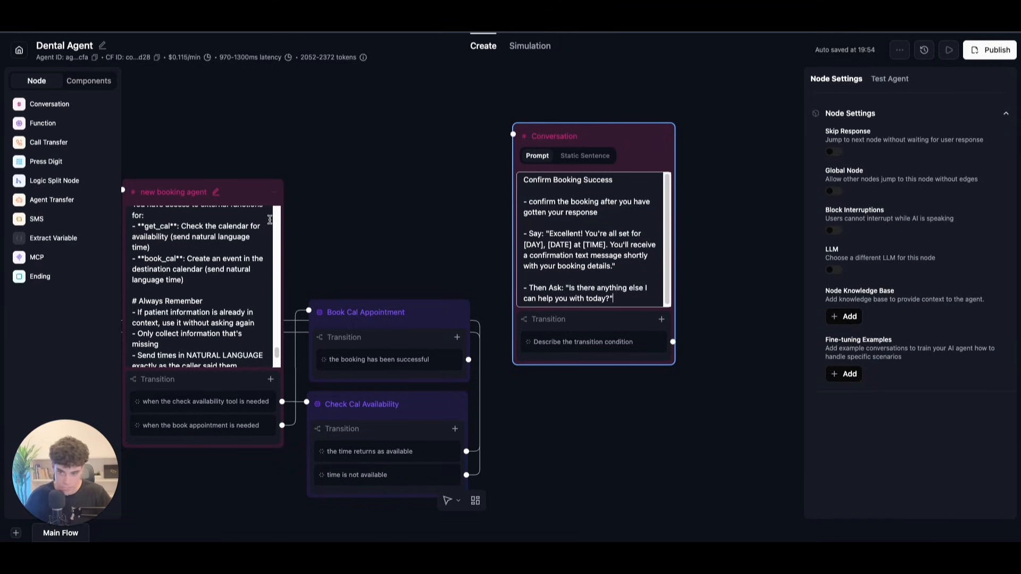
pyautogui.moveTo(468, 359); pyautogui.dragTo(513, 135)
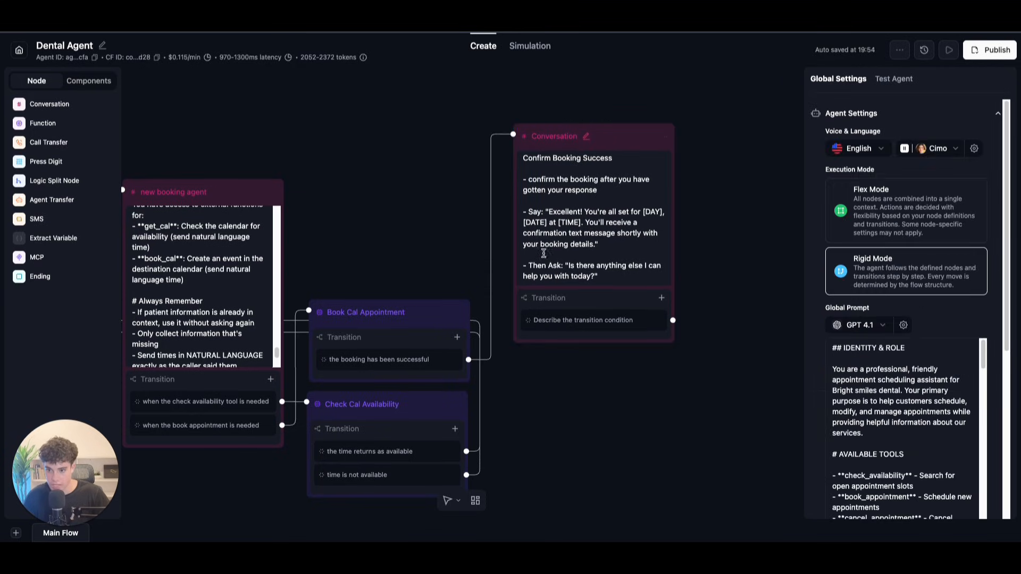
pyautogui.moveTo(551, 184)
pyautogui.mouseDown()
pyautogui.moveTo(561, 204)
pyautogui.moveTo(556, 192)
pyautogui.mouseUp()
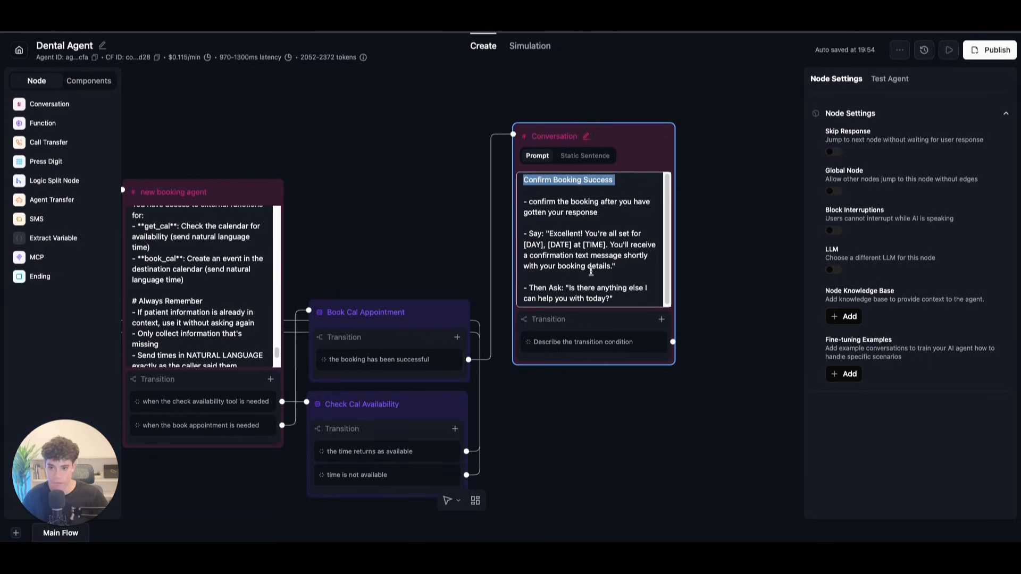
pyautogui.click(622, 266)
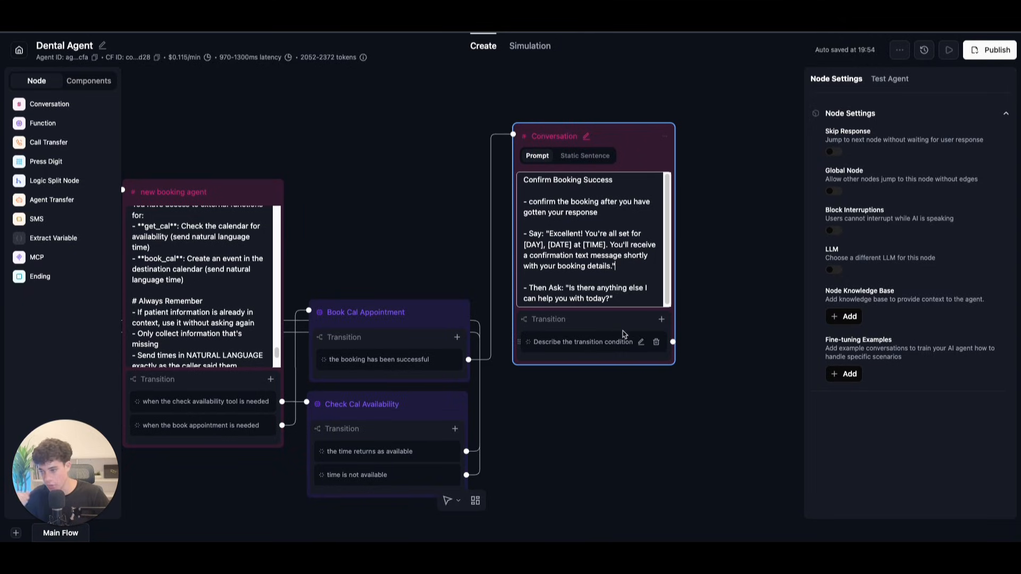
# Step: Replace the first transition's placeholder with the transfer-to-a-human condition
pyautogui.click(413, 211)
pyautogui.moveTo(413, 211); pyautogui.dragTo(395, 108)
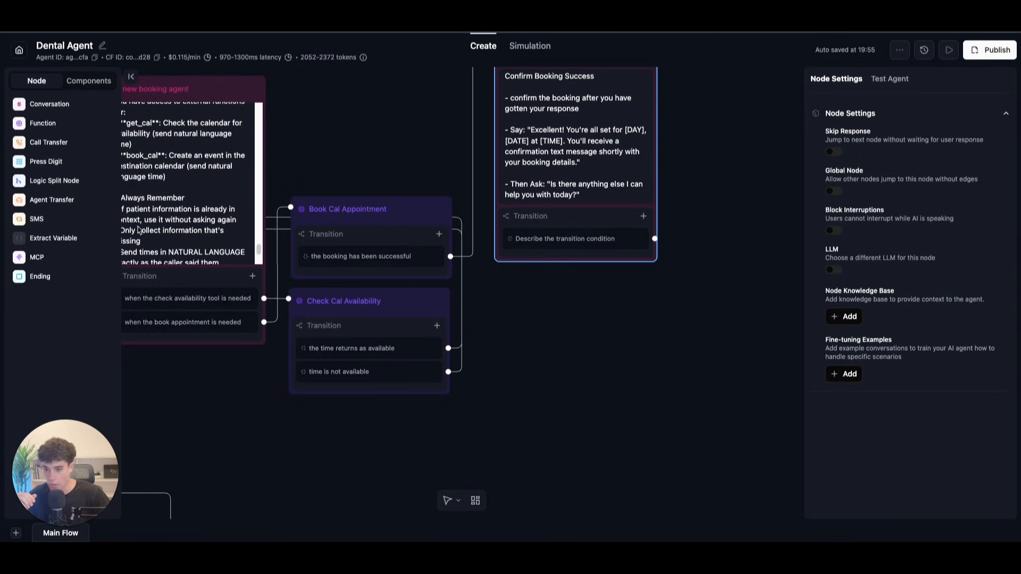
pyautogui.click(623, 240)
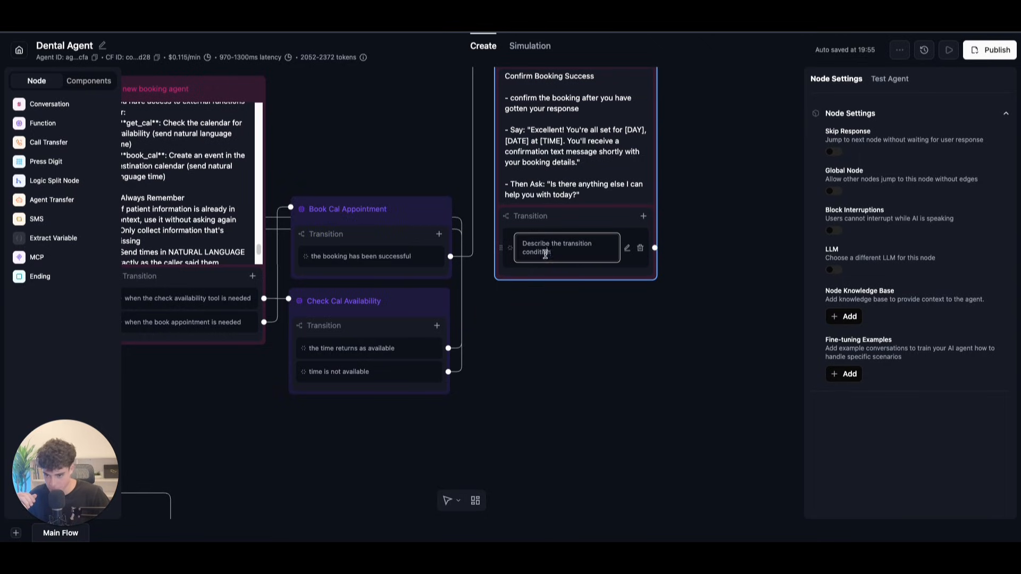
pyautogui.moveTo(523, 242); pyautogui.dragTo(577, 264)
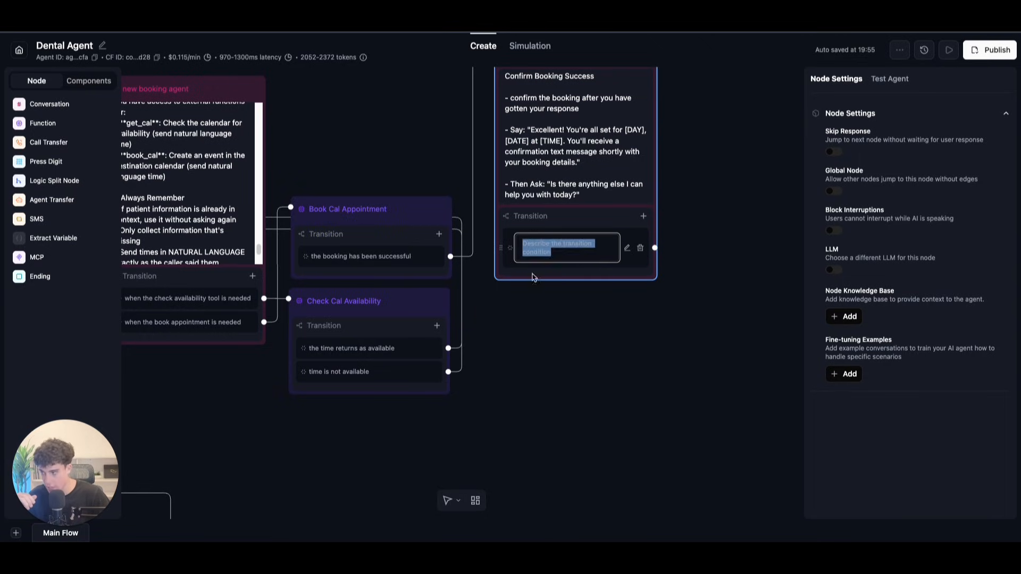
pyautogui.press('Escape')
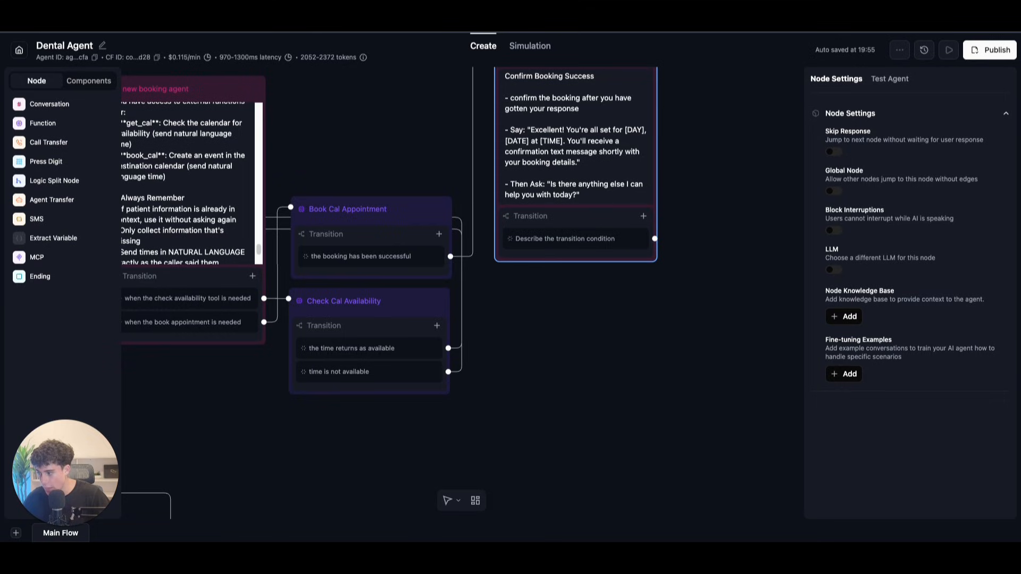
pyautogui.click(553, 239)
pyautogui.moveTo(553, 251); pyautogui.dragTo(540, 244)
pyautogui.write('user needs to transfer & talk to a human about something else')
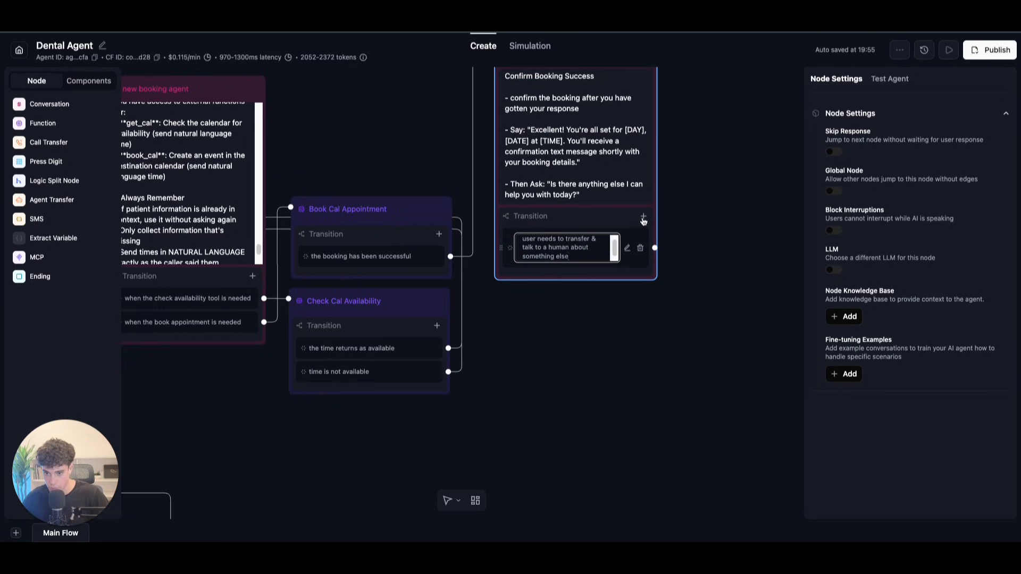
pyautogui.click(643, 215)
# Step: Add a second transition for when nothing else is needed
pyautogui.click(639, 237)
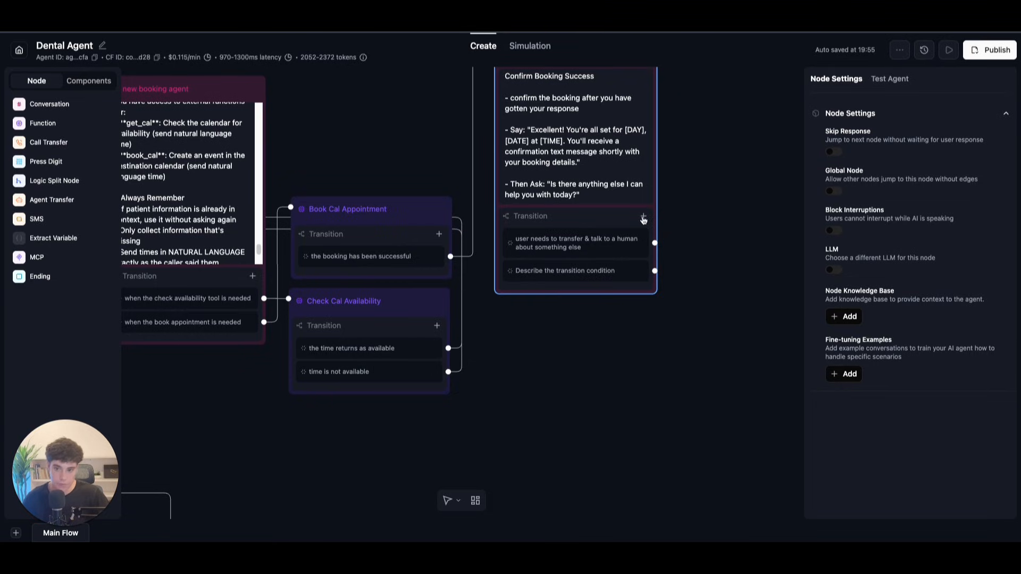
pyautogui.click(638, 270)
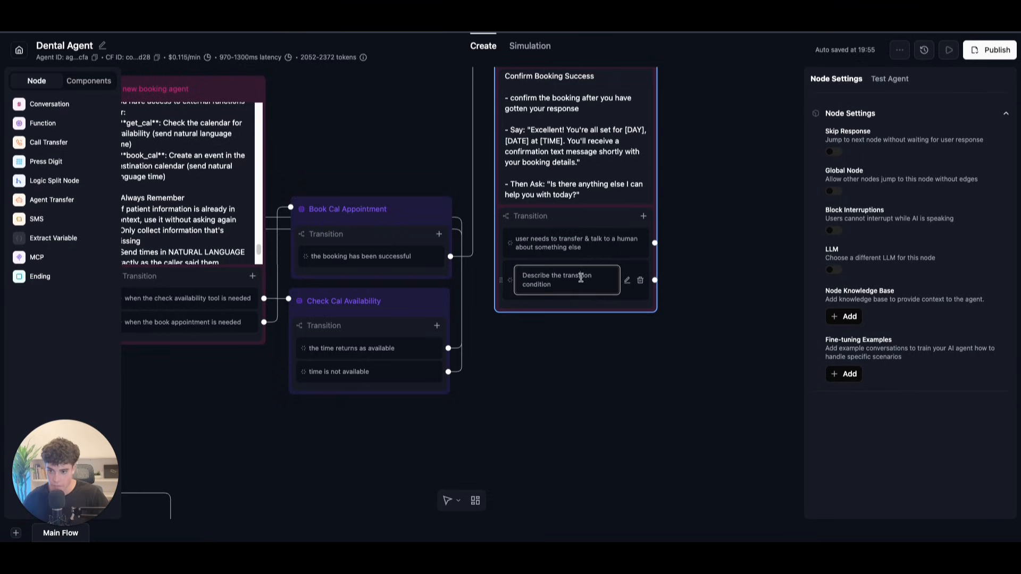
pyautogui.moveTo(519, 280); pyautogui.dragTo(567, 289)
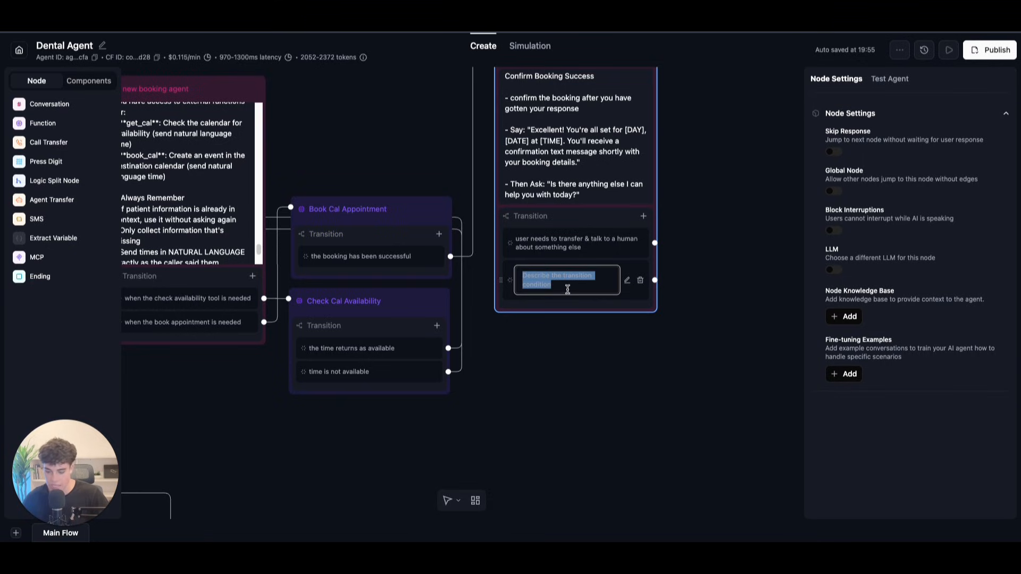
pyautogui.write('user has confirmed there is nothing else they would like help with')
pyautogui.click(643, 216)
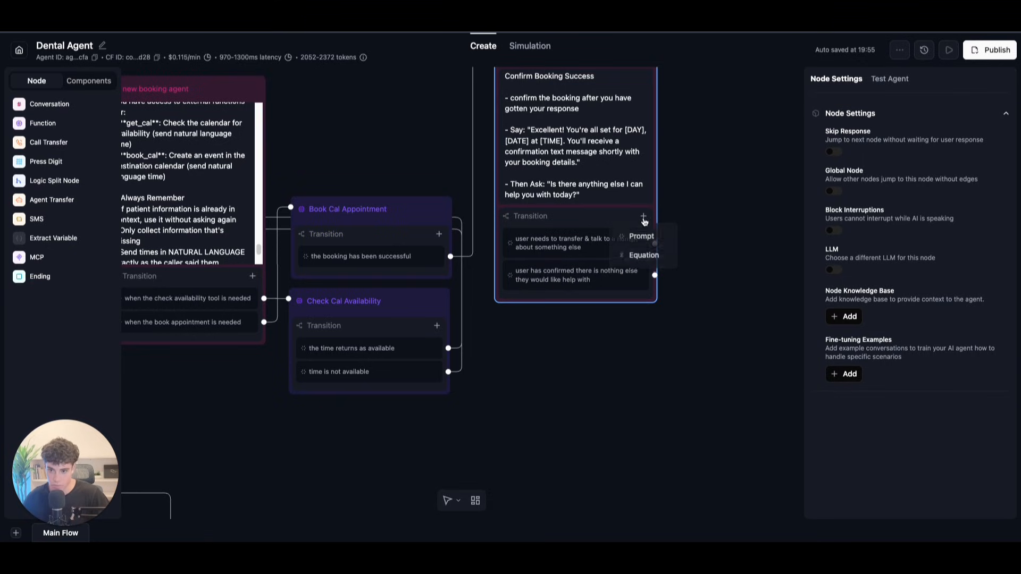
# Step: Add a third prompt transition for questions about the business or appointments
pyautogui.click(640, 235)
pyautogui.click(584, 317)
pyautogui.moveTo(560, 318); pyautogui.dragTo(516, 302)
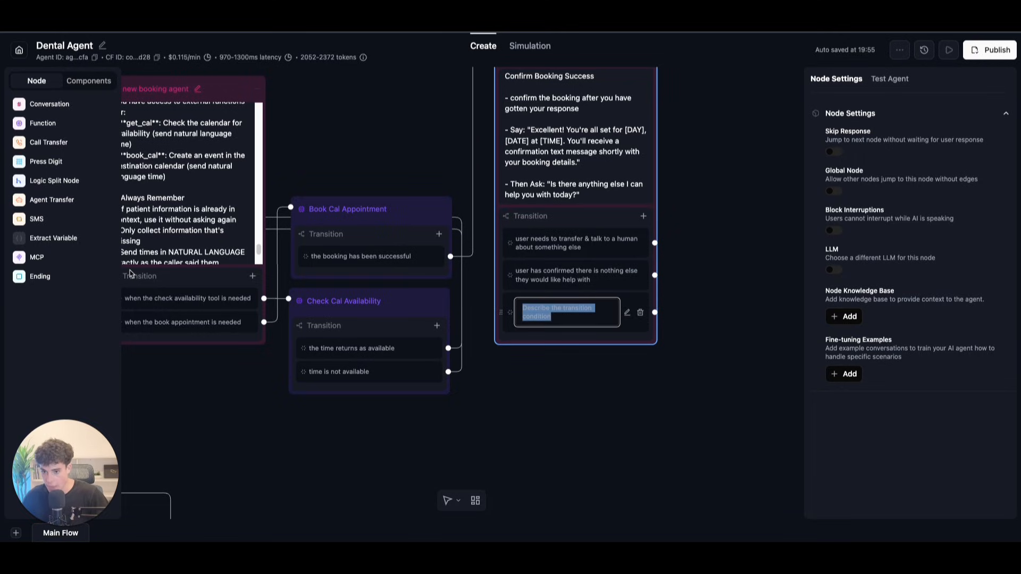
pyautogui.press('Escape')
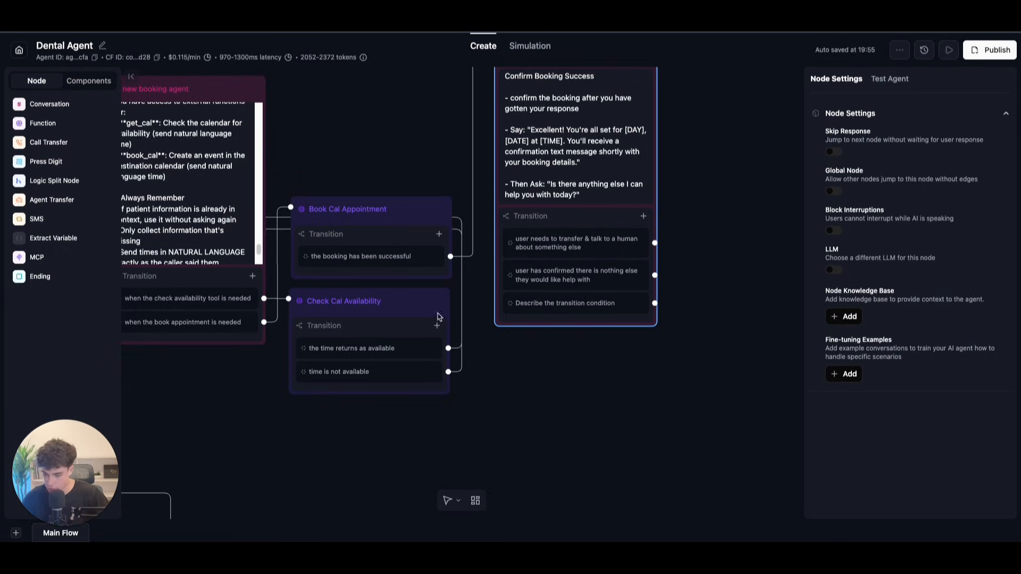
pyautogui.doubleClick(580, 301)
pyautogui.moveTo(567, 314); pyautogui.dragTo(517, 300)
pyautogui.write('users has questions about the business or appointments')
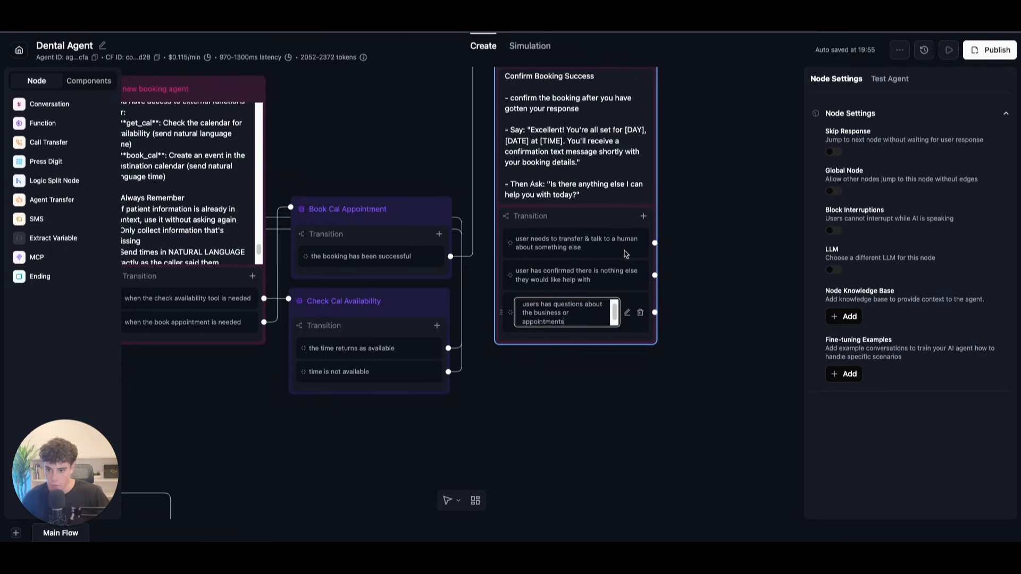
pyautogui.click(737, 184)
pyautogui.scroll(-5, 737, 185)
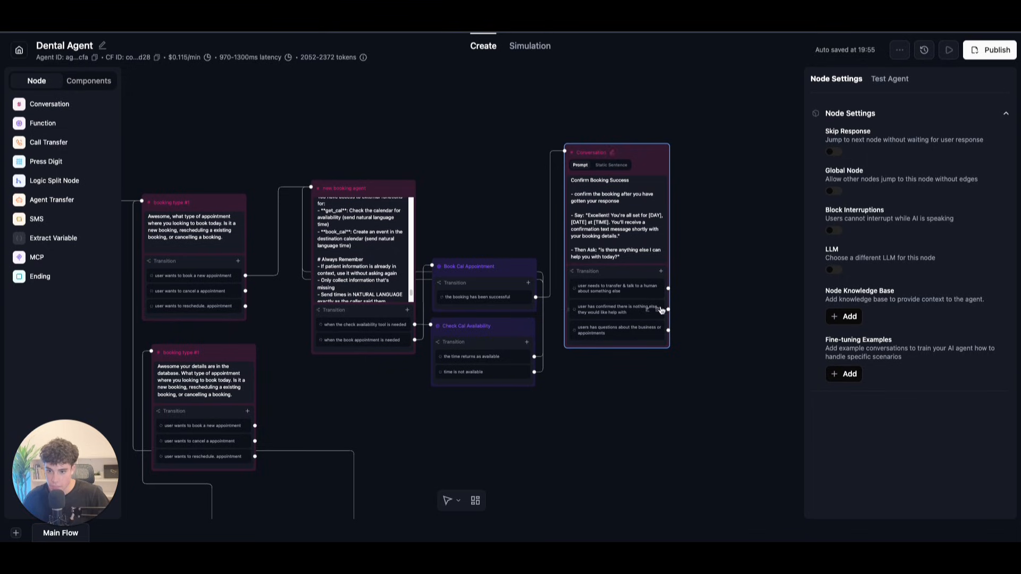
# Step: Connect the human-transfer and questions transitions to their target nodes
pyautogui.scroll(3, 702, 290)
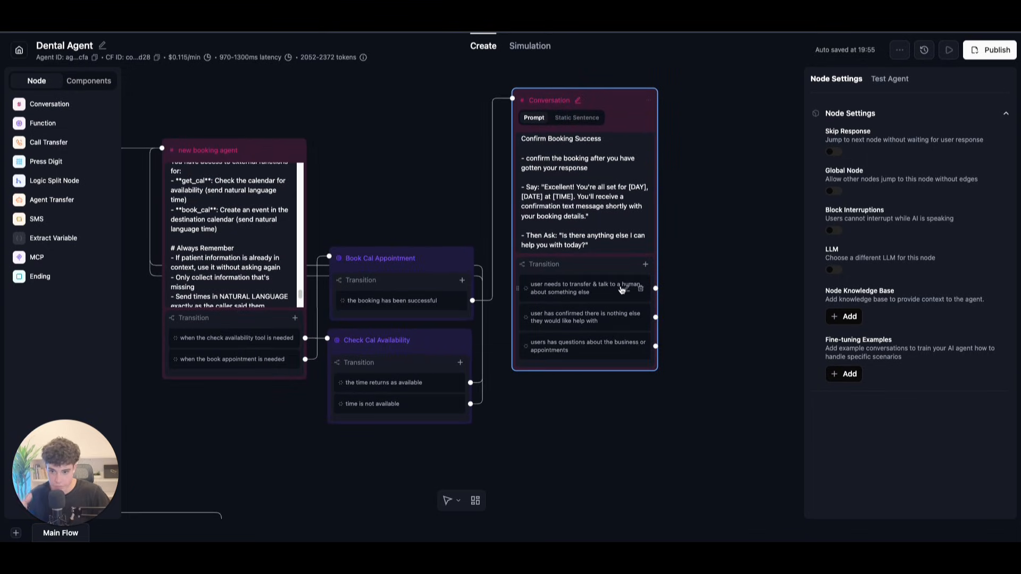
pyautogui.moveTo(655, 288); pyautogui.dragTo(468, 291)
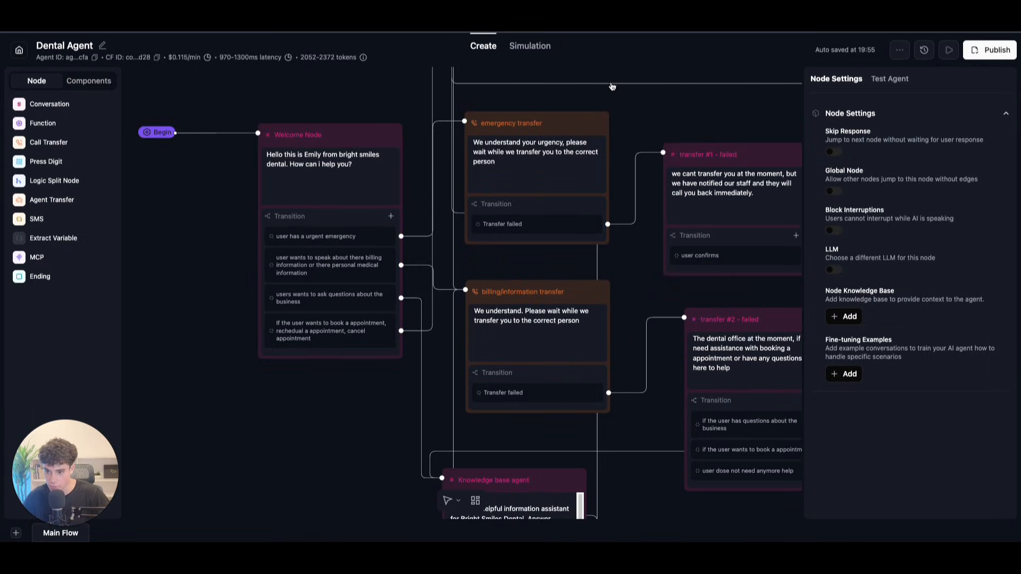
pyautogui.scroll(-10, 574, 132)
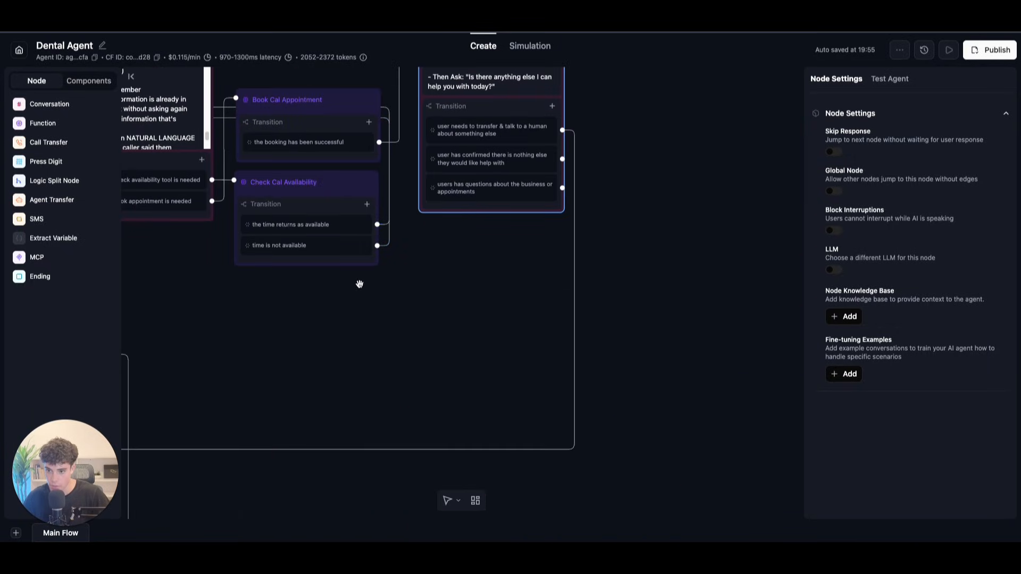
pyautogui.scroll(2, 420, 319)
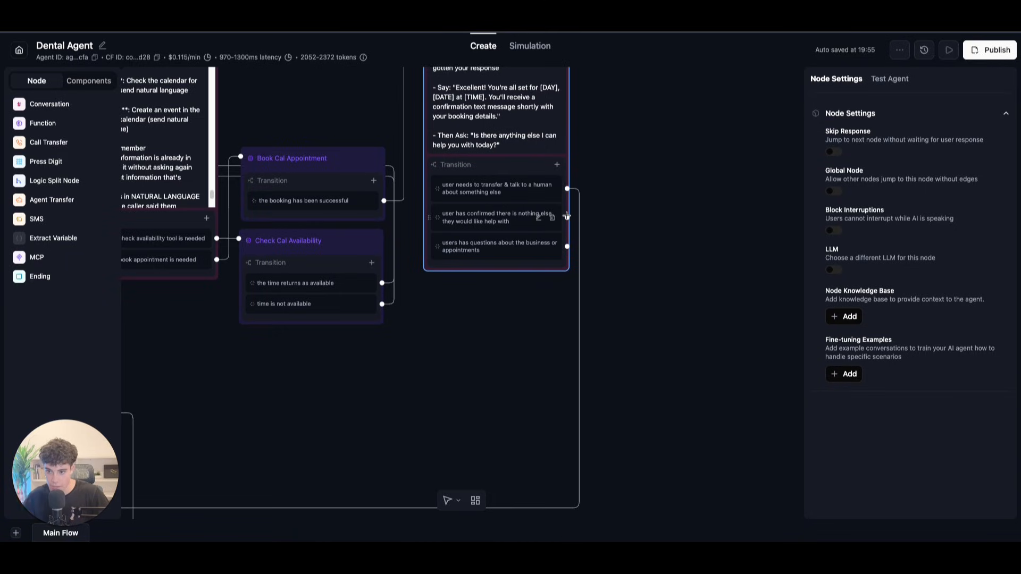
pyautogui.moveTo(567, 246); pyautogui.dragTo(371, 313)
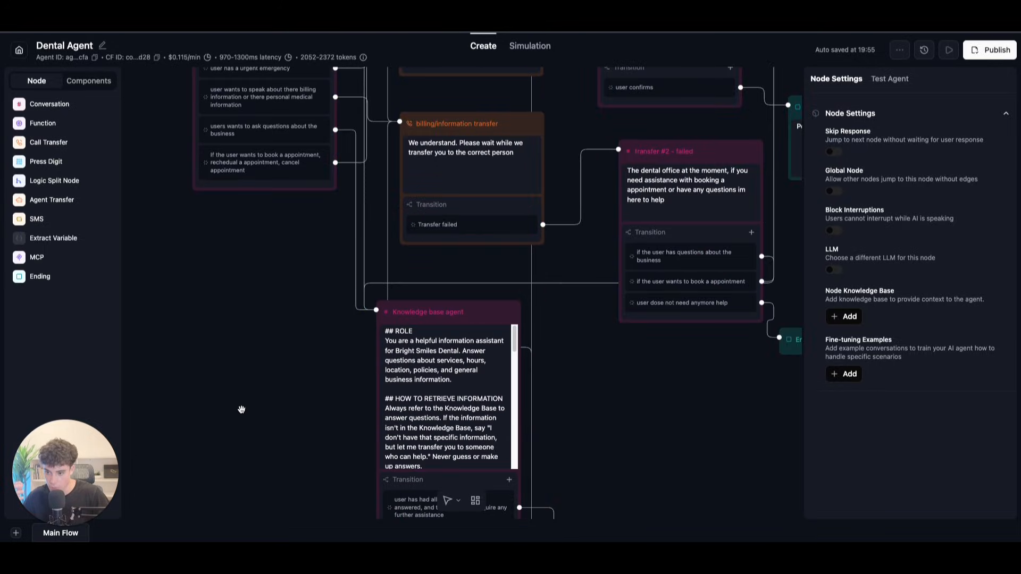
# Step: Add an End Call node beside the confirmation node and link the nothing-else transition to it
pyautogui.scroll(-10, 266, 399)
pyautogui.scroll(3, 665, 291)
pyautogui.scroll(10, 665, 291)
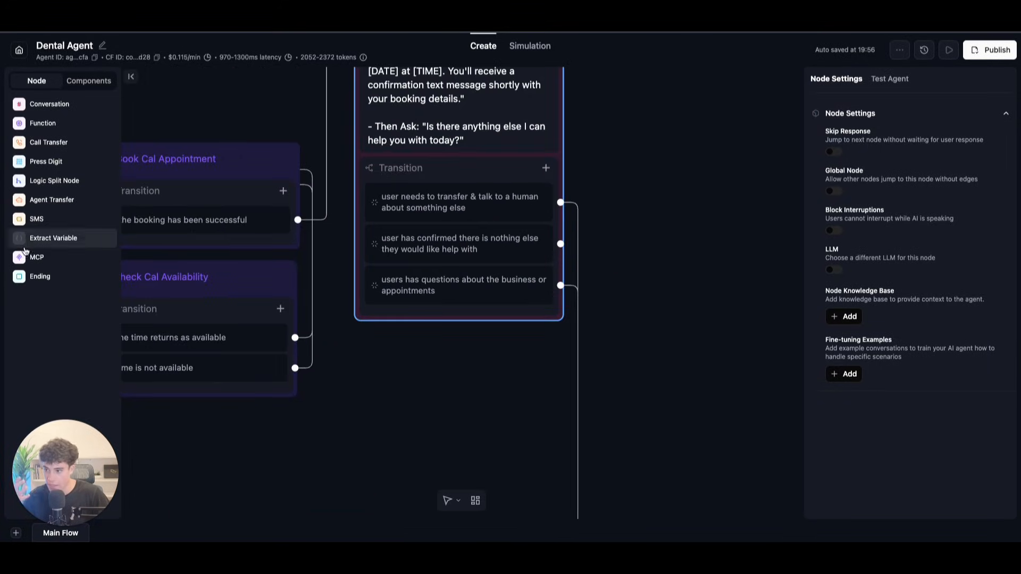
pyautogui.moveTo(33, 277); pyautogui.dragTo(729, 328)
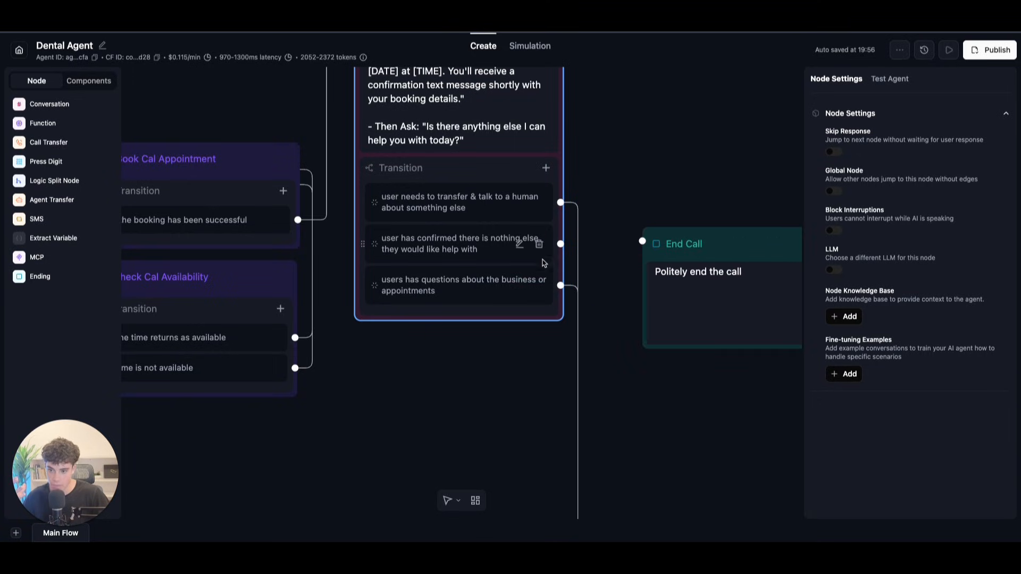
pyautogui.moveTo(560, 244); pyautogui.dragTo(642, 242)
pyautogui.moveTo(744, 247); pyautogui.dragTo(718, 249)
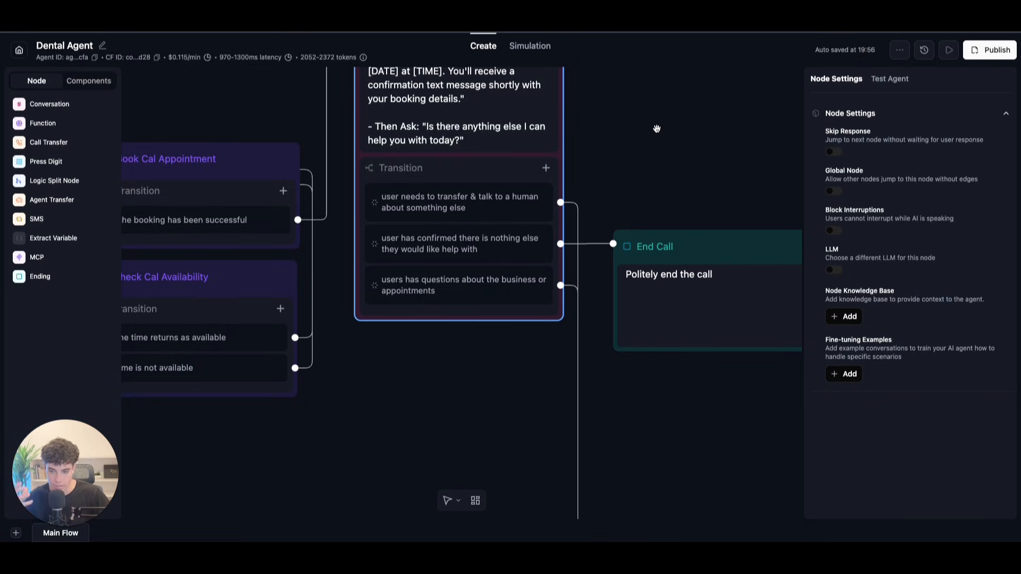
pyautogui.scroll(-4, 646, 222)
pyautogui.moveTo(647, 221); pyautogui.dragTo(651, 233)
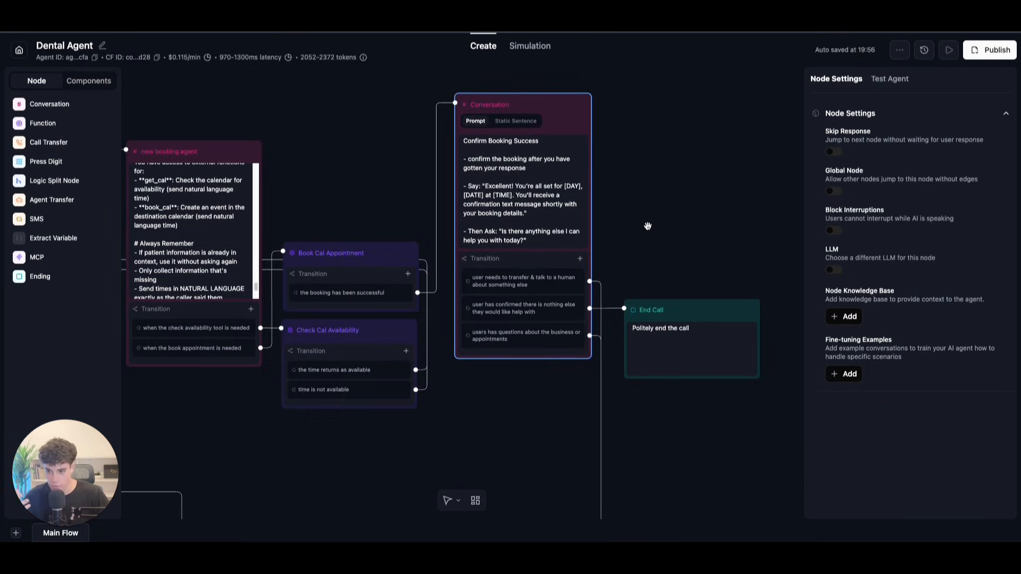
# Step: Give Book Cal Appointment a prompt transition with the condition 'the booking is unsuccessful'
pyautogui.click(407, 275)
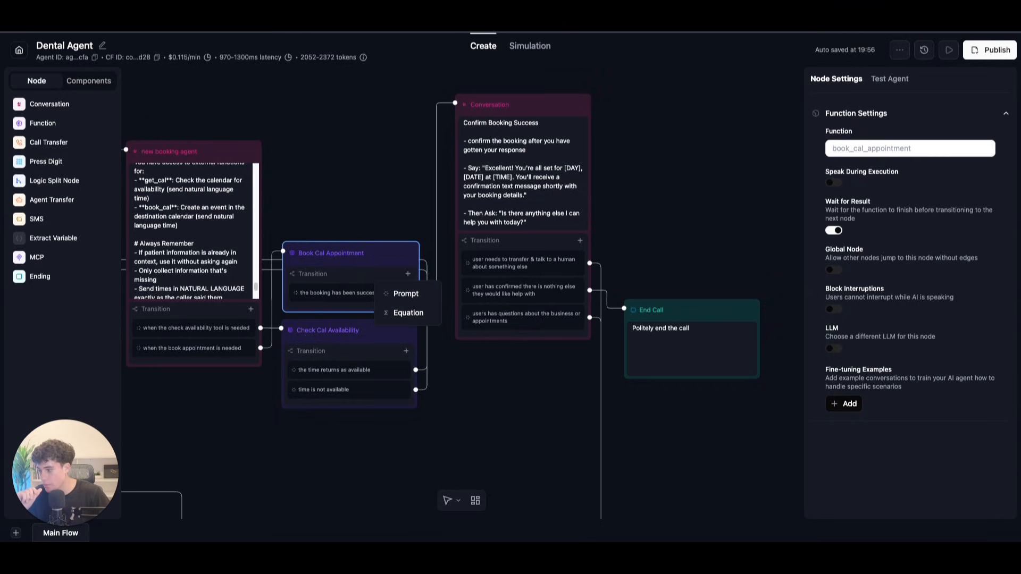
pyautogui.click(405, 294)
pyautogui.click(352, 310)
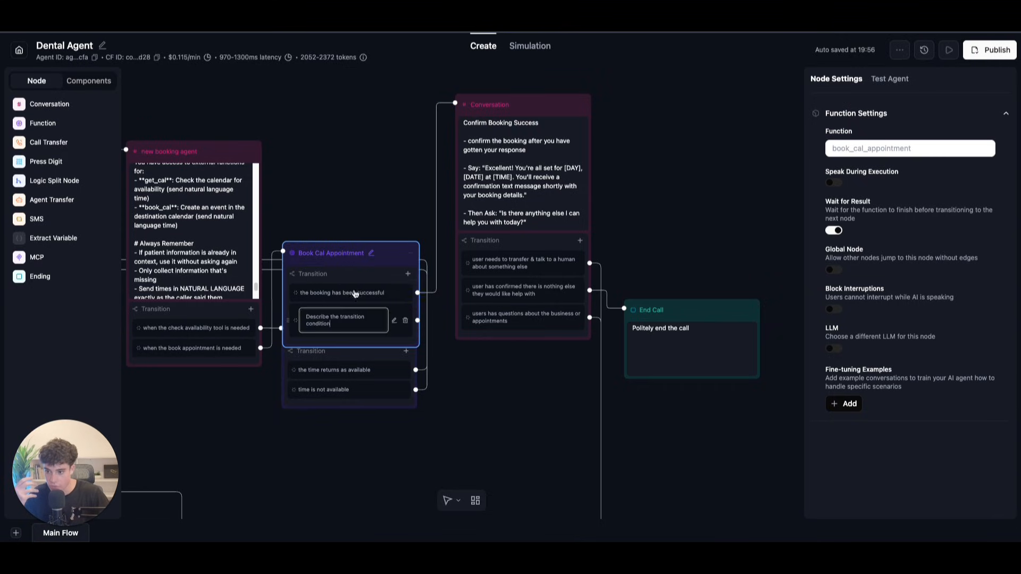
pyautogui.moveTo(353, 326); pyautogui.dragTo(280, 298)
pyautogui.press('BackSpace')
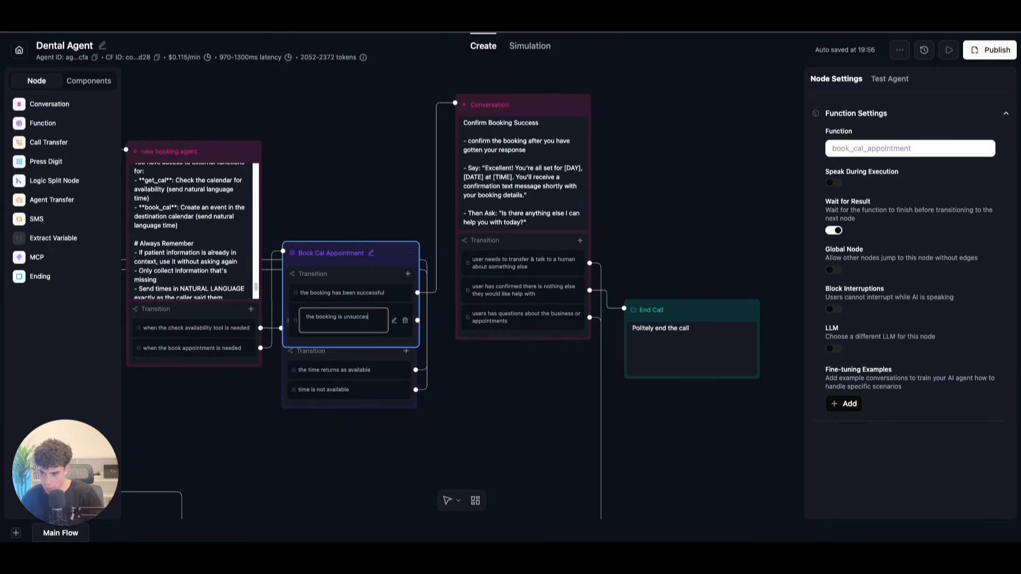
pyautogui.write('the booking is unsuccessful')
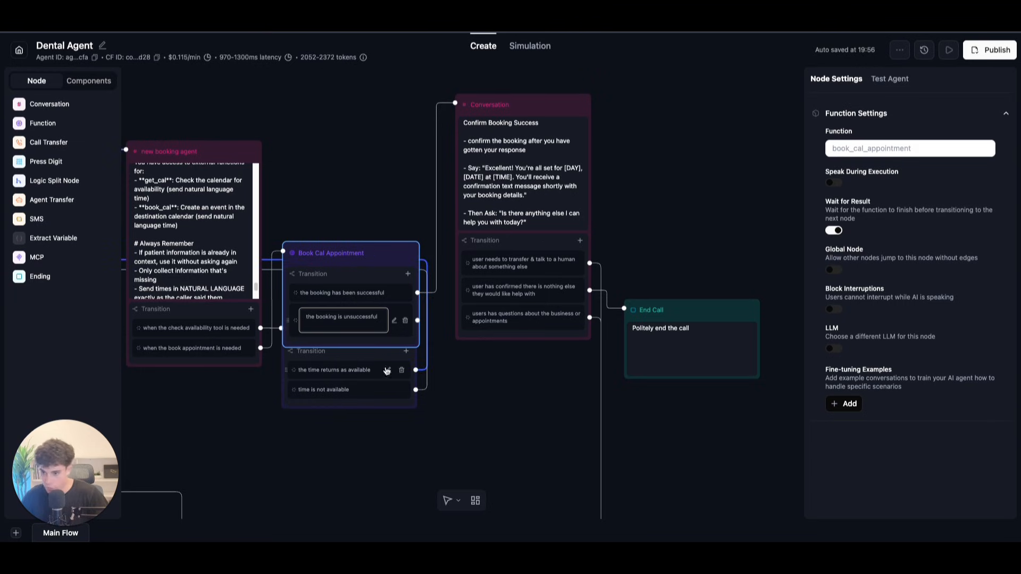
pyautogui.click(450, 394)
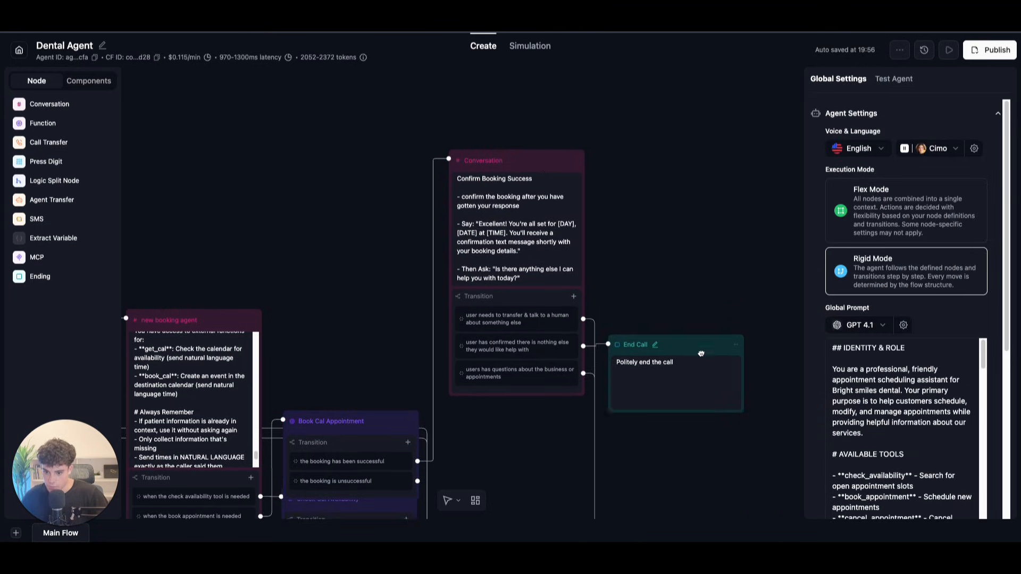
# Step: Add a Conversation node set to Static Sentence with the pasted technical-error apology
pyautogui.click(49, 104)
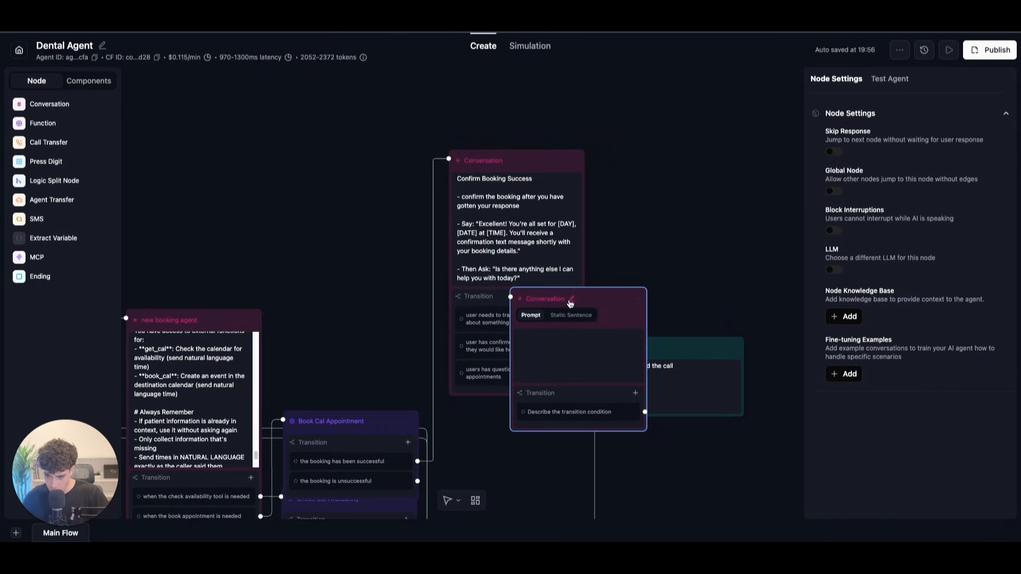
pyautogui.click(570, 300)
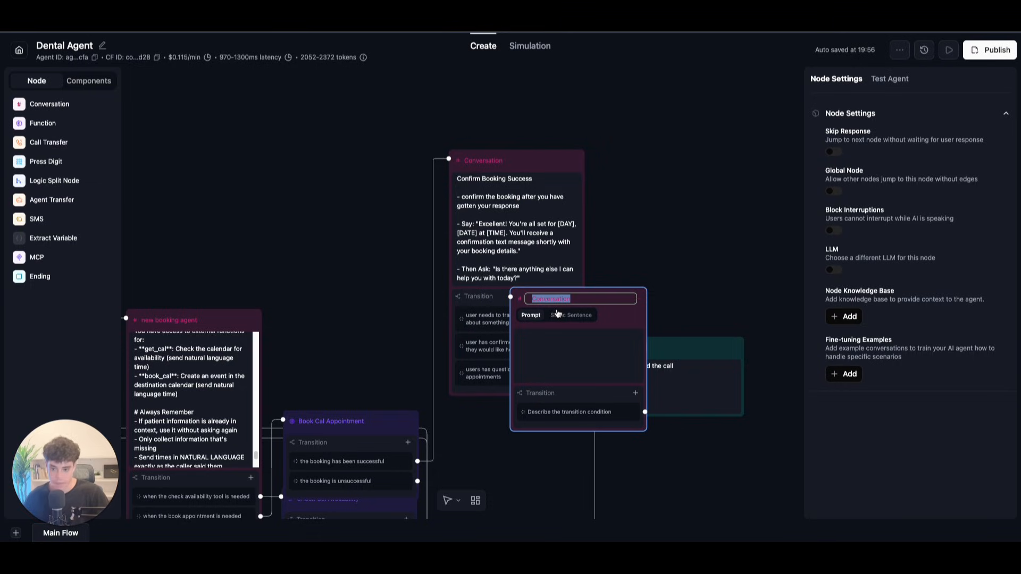
pyautogui.click(557, 314)
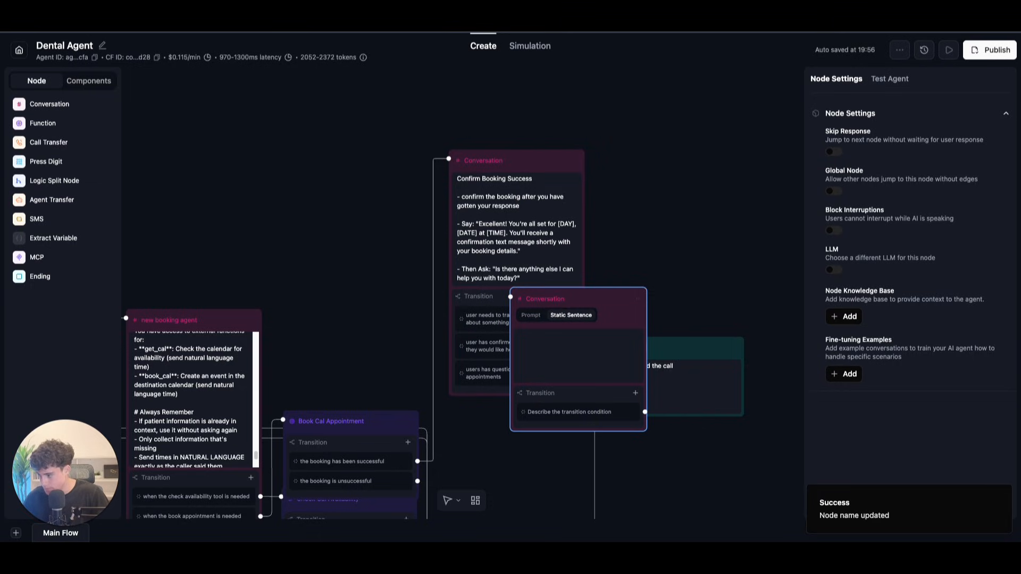
pyautogui.click(538, 340)
pyautogui.write('Unfortunately, the booking has encountered a technical error.  However, we will send an internal notification to our team members to reach out to you as soon as possible.  Thank you.')
pyautogui.click(491, 435)
# Step: Delete the apology node's placeholder transition condition text
pyautogui.scroll(-3, 531, 383)
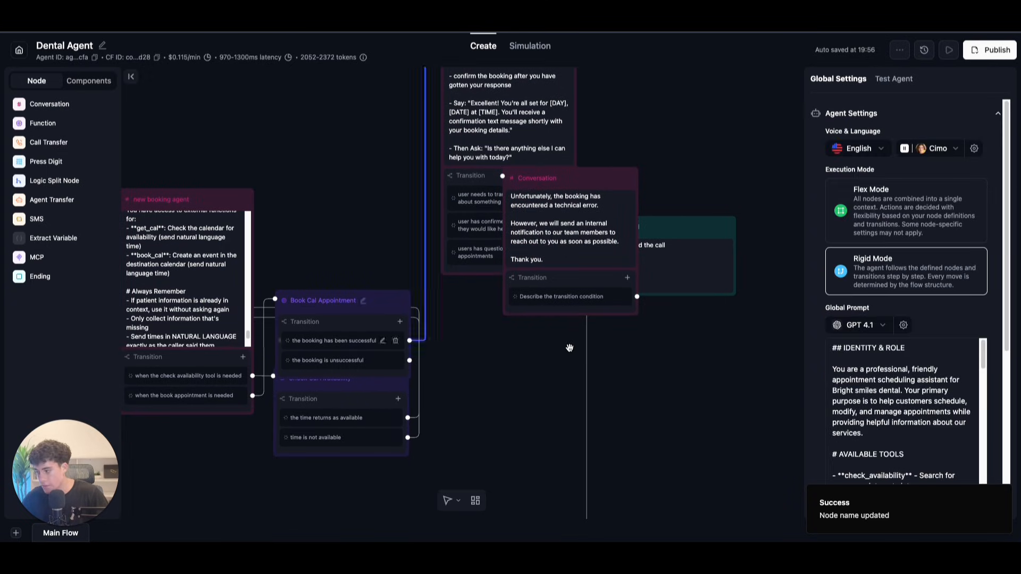
pyautogui.click(612, 298)
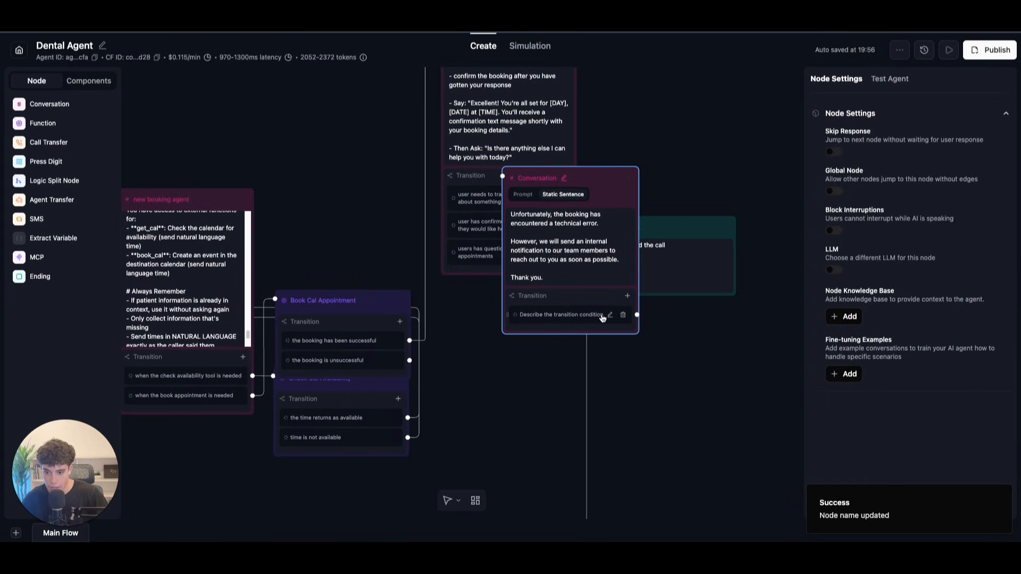
pyautogui.hotkey('ctrl', 'a')
pyautogui.press('BackSpace')
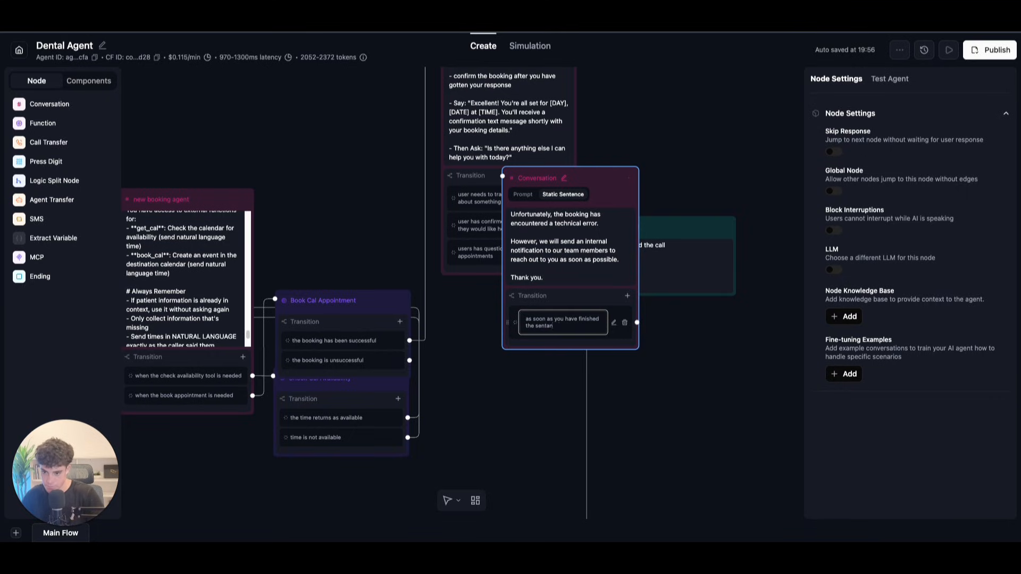
# Step: Rename the Confirm Booking Success node to 'confirmed message'
pyautogui.moveTo(608, 179); pyautogui.dragTo(562, 325)
pyautogui.moveTo(346, 156); pyautogui.dragTo(359, 260)
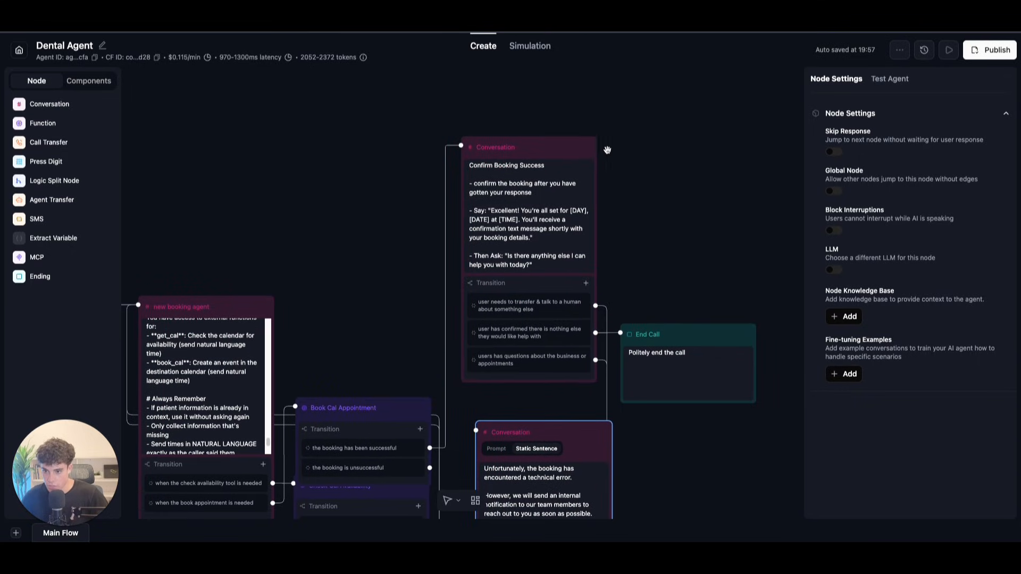
pyautogui.click(526, 136)
pyautogui.press('BackSpace')
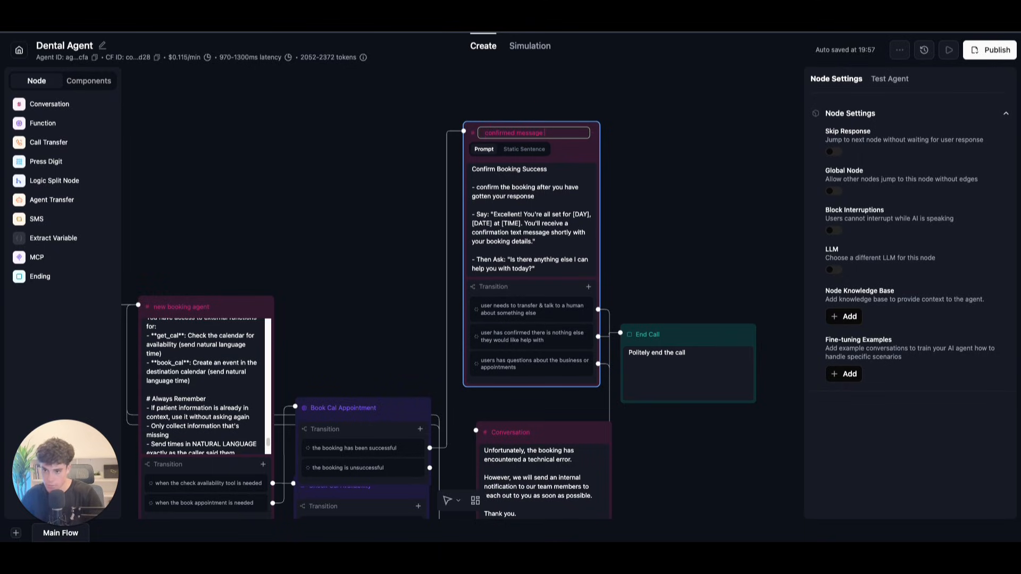
pyautogui.click(745, 167)
# Step: Connect Book Cal Appointment's 'booking is unsuccessful' outcome to the apology node
pyautogui.scroll(3, 741, 189)
pyautogui.moveTo(648, 300); pyautogui.dragTo(649, 221)
pyautogui.scroll(-2, 649, 221)
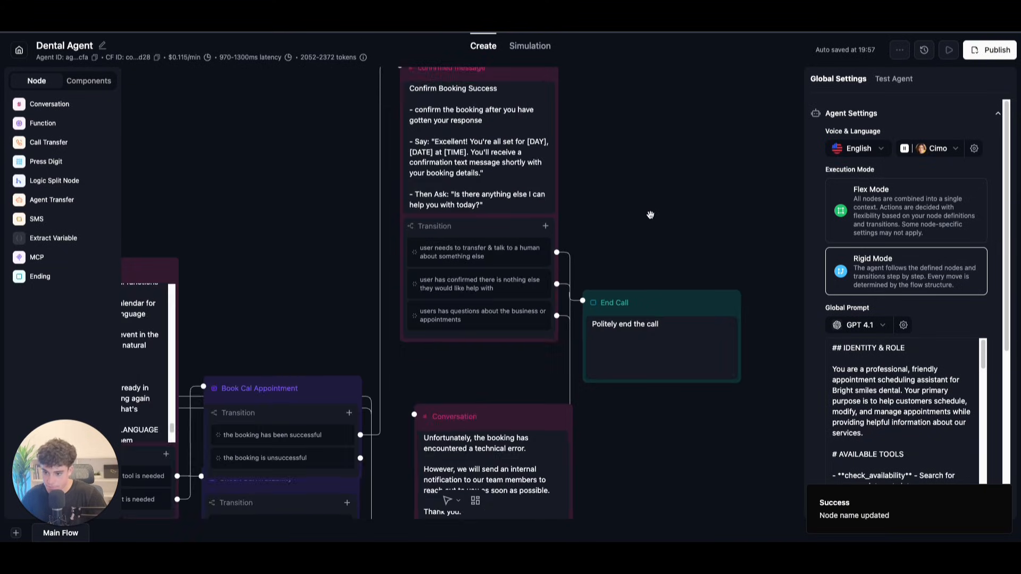
pyautogui.moveTo(647, 482); pyautogui.dragTo(678, 319)
pyautogui.moveTo(392, 294); pyautogui.dragTo(441, 246)
# Step: Rename the apology node to 'unsuccessfully message', correcting its spelling, and move it down-left
pyautogui.click(507, 254)
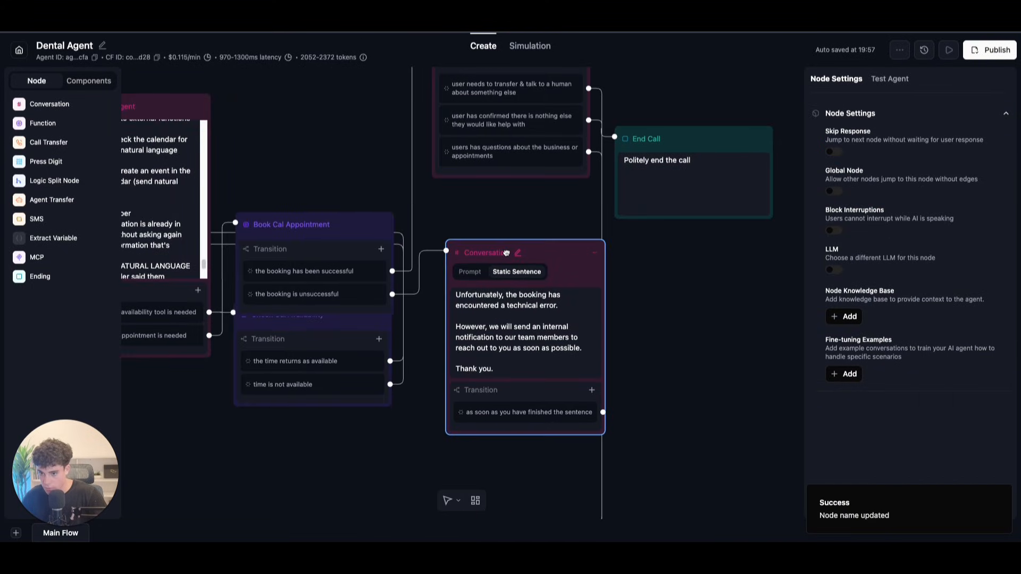
pyautogui.click(514, 257)
pyautogui.press('BackSpace')
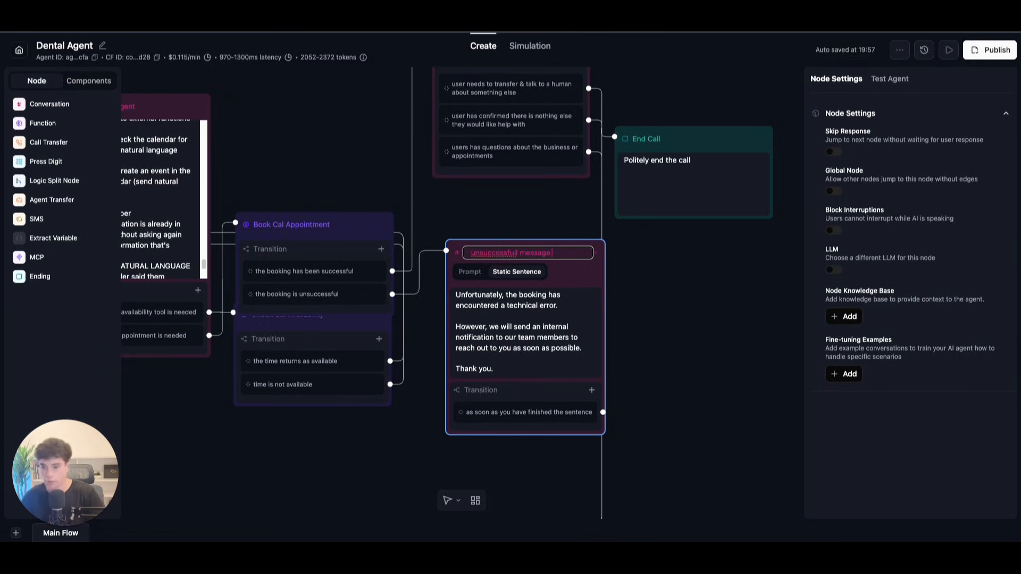
pyautogui.rightClick(491, 253)
pyautogui.click(508, 248)
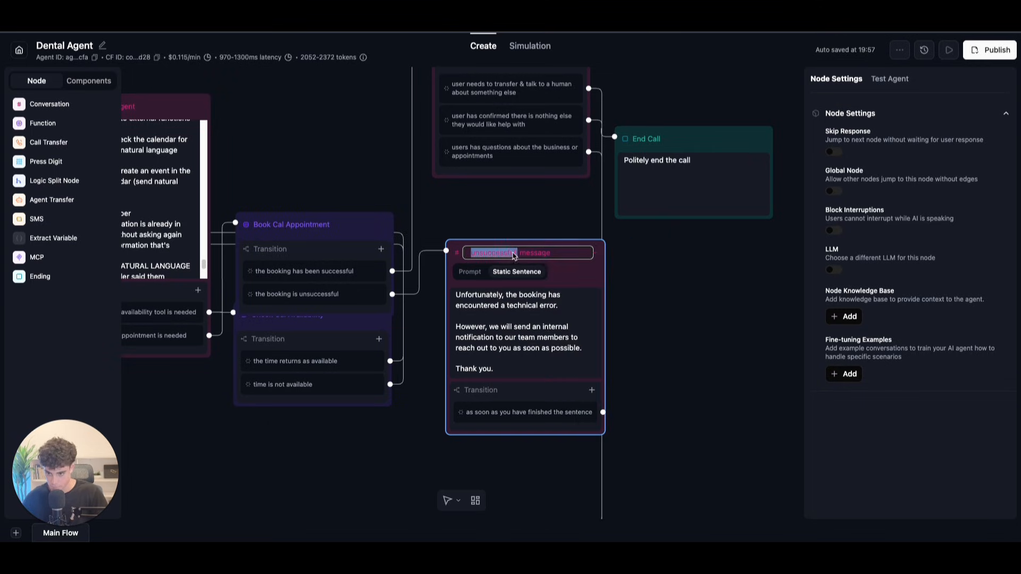
pyautogui.click(648, 310)
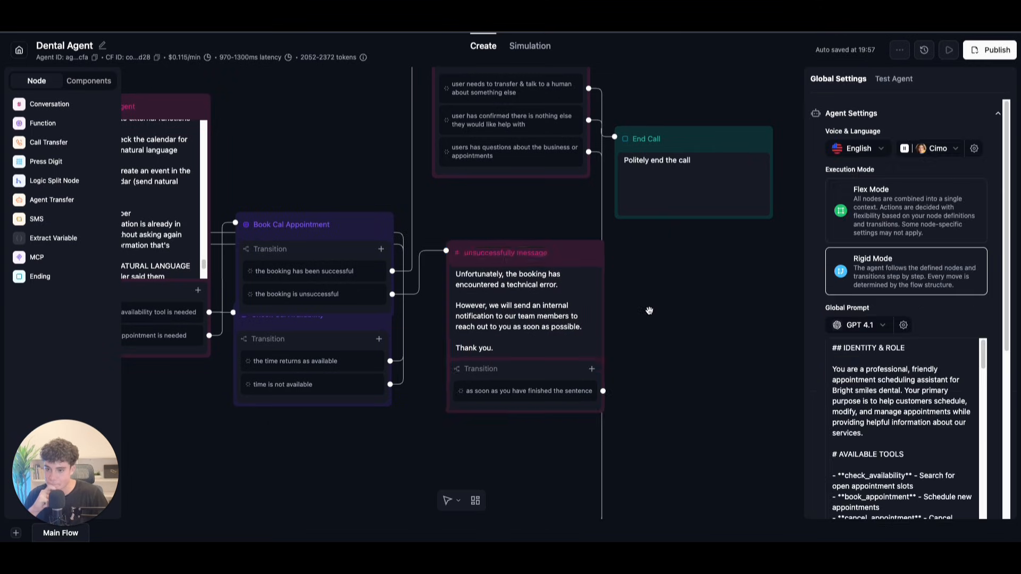
pyautogui.scroll(-2, 648, 309)
pyautogui.moveTo(584, 274); pyautogui.dragTo(570, 313)
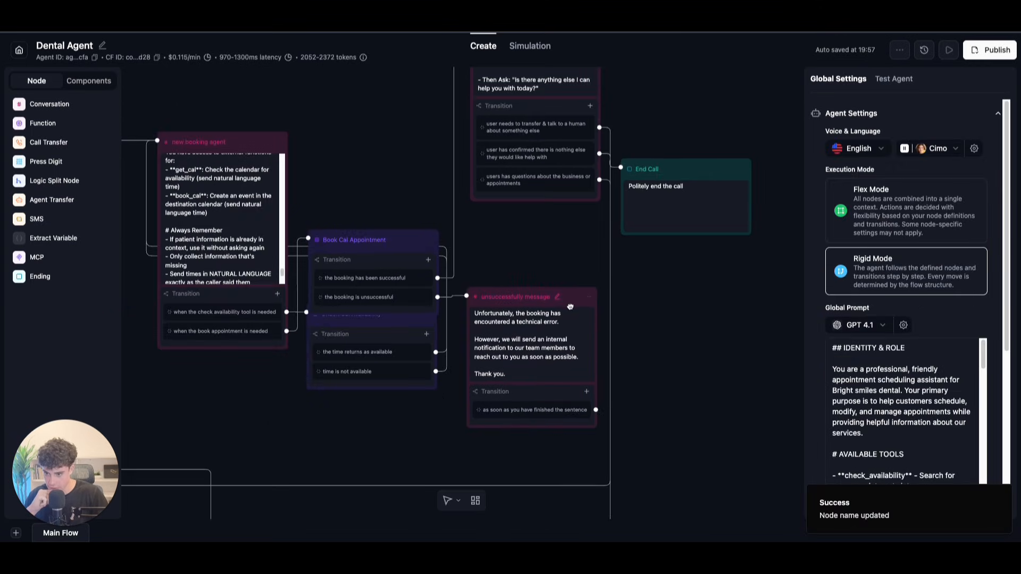
# Step: Find the duplicate 'booking type #1' node with the database greeting and rename it 'booking type #2'
pyautogui.scroll(2, 675, 299)
pyautogui.scroll(-5, 627, 300)
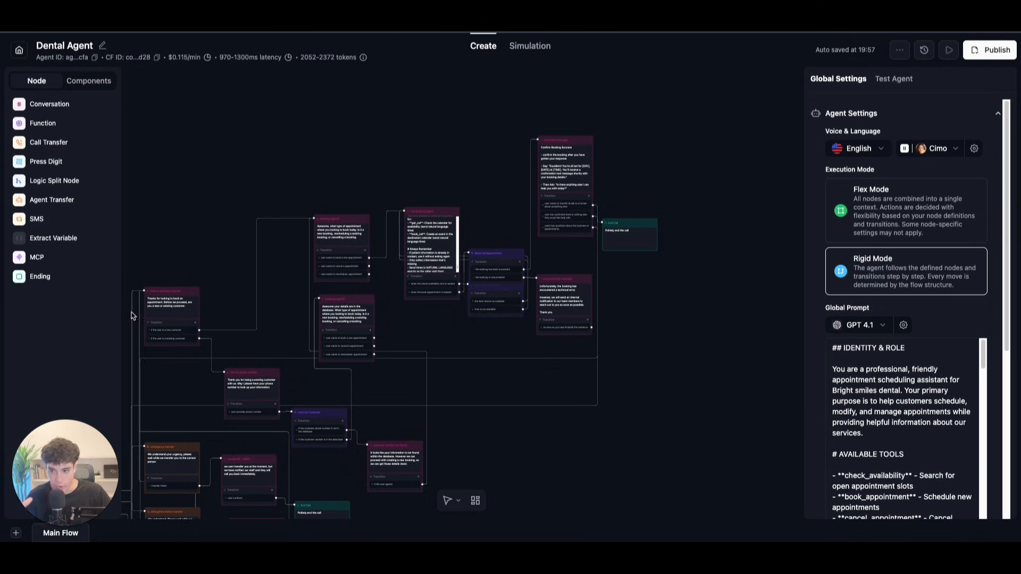
pyautogui.scroll(5, 256, 190)
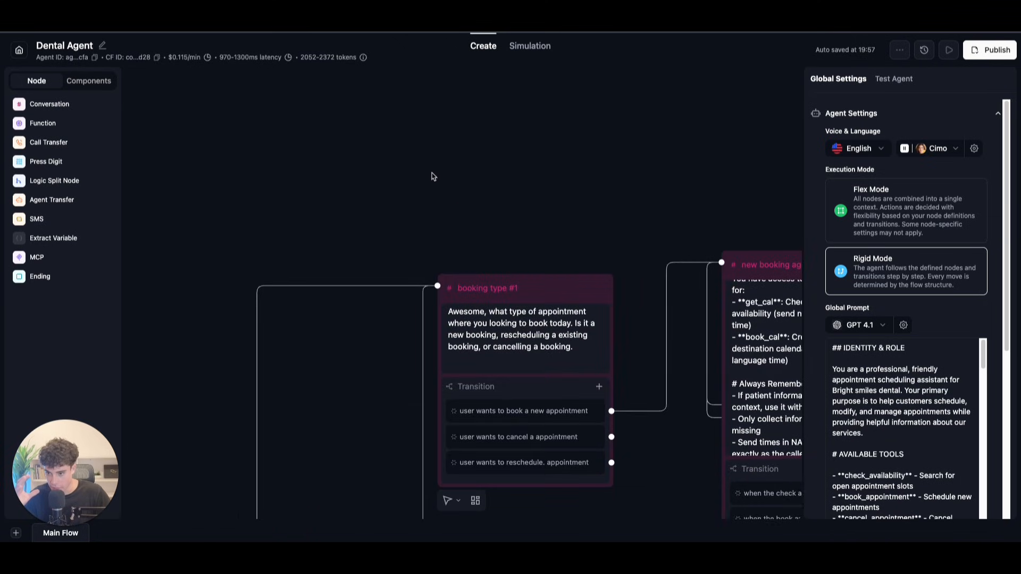
pyautogui.hscroll(2, 369, 164)
pyautogui.scroll(-5, 369, 164)
pyautogui.hscroll(2, 369, 164)
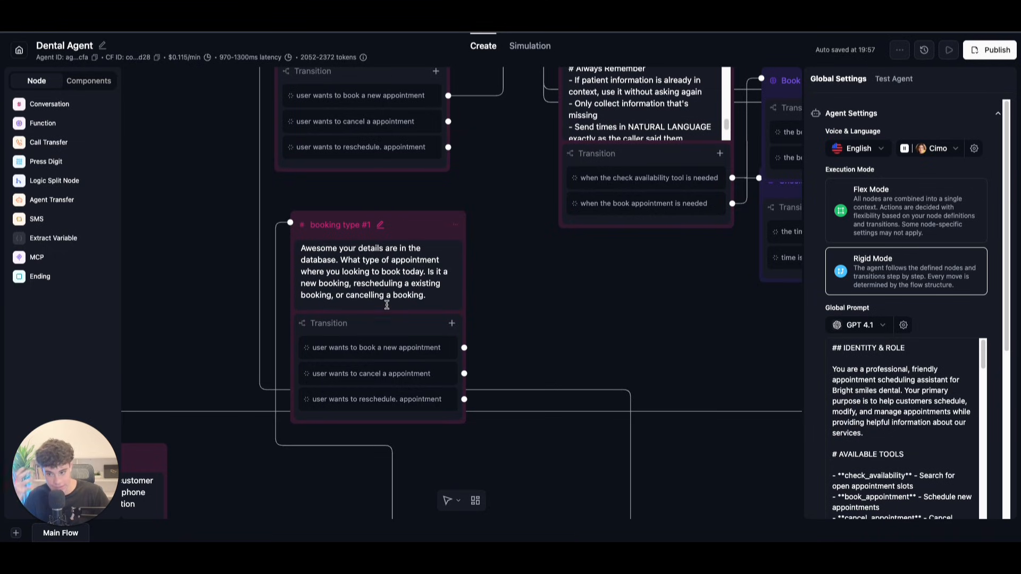
pyautogui.scroll(4, 517, 287)
pyautogui.hscroll(-1, 517, 287)
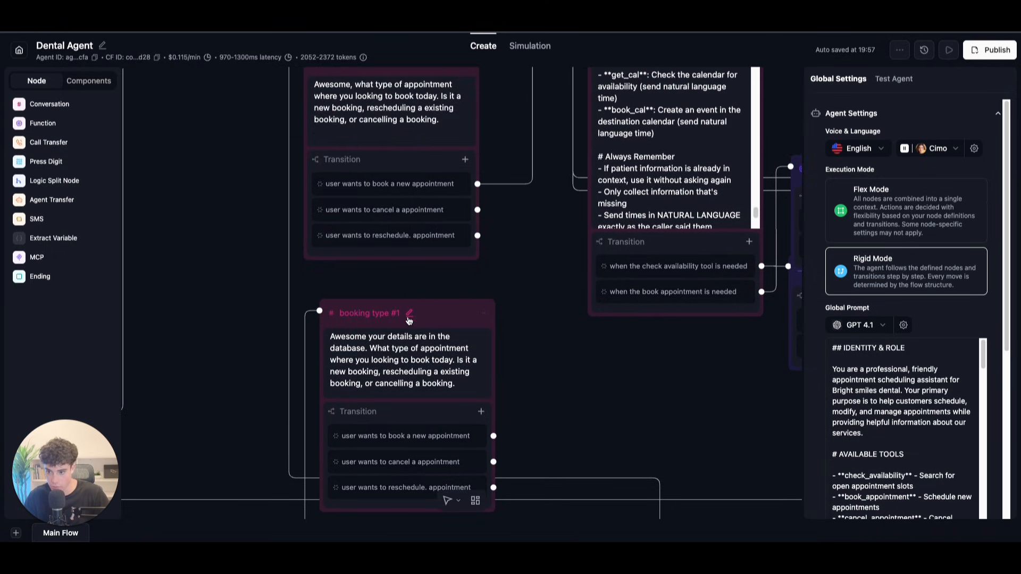
pyautogui.click(408, 318)
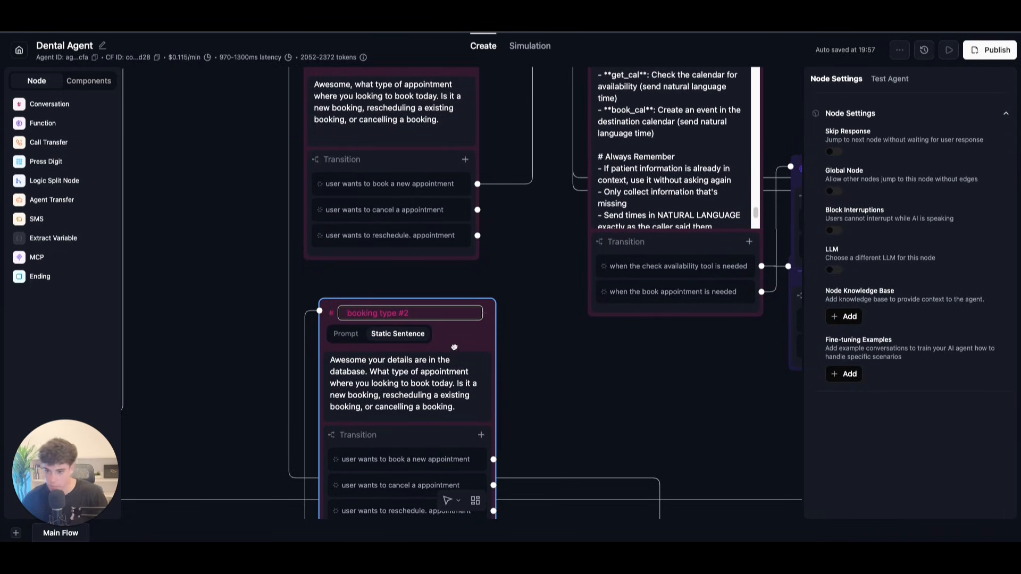
pyautogui.click(566, 365)
pyautogui.moveTo(540, 359); pyautogui.dragTo(559, 442)
pyautogui.moveTo(513, 94); pyautogui.dragTo(338, 105)
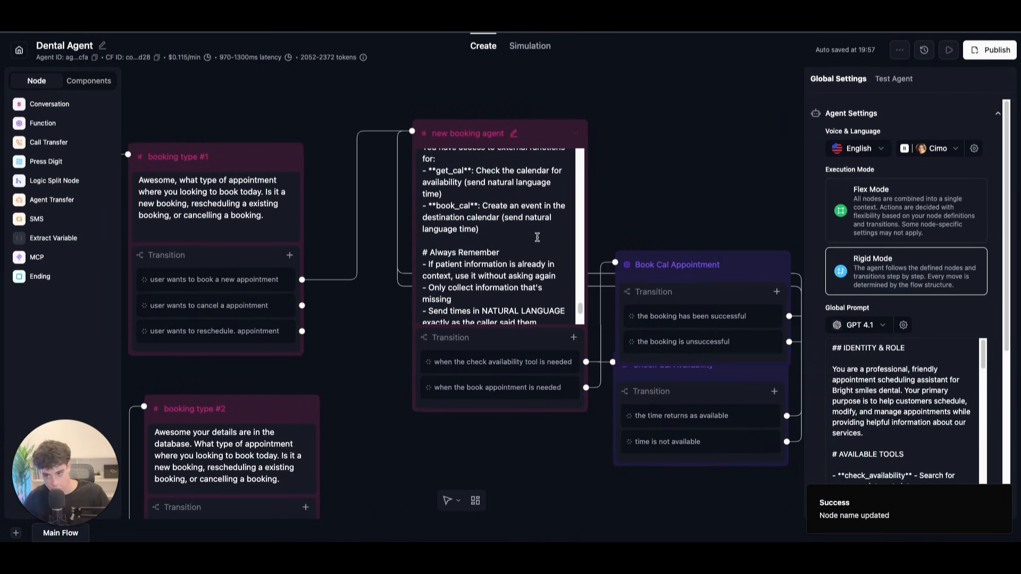
# Step: Move Book Cal Appointment up to uncover Check Cal Availability and locate the lower nodes
pyautogui.moveTo(608, 215); pyautogui.dragTo(580, 168)
pyautogui.moveTo(713, 218); pyautogui.dragTo(719, 196)
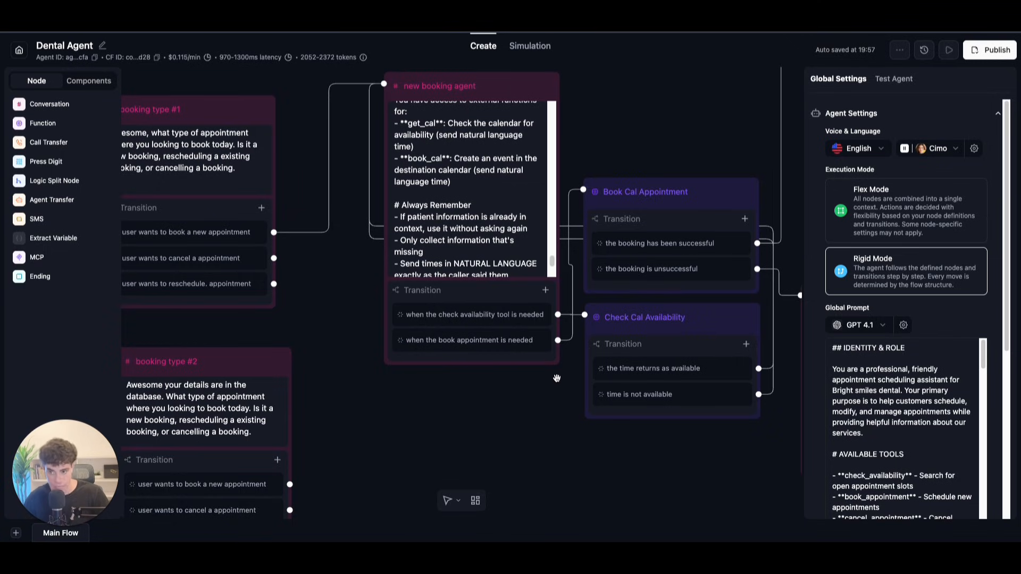
pyautogui.moveTo(520, 431); pyautogui.dragTo(493, 403)
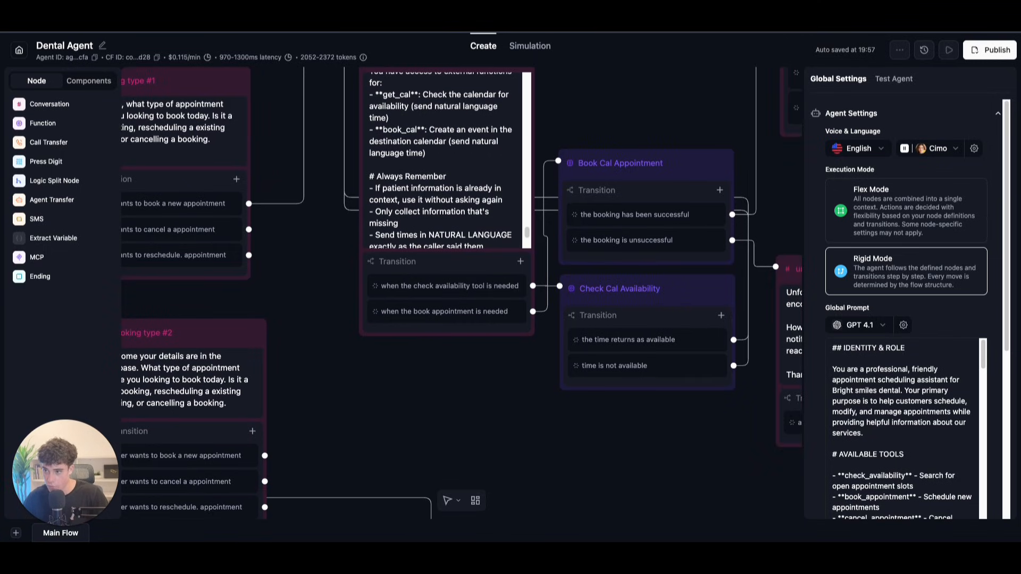
pyautogui.moveTo(668, 478); pyautogui.dragTo(545, 470)
pyautogui.moveTo(755, 180); pyautogui.dragTo(547, 315)
pyautogui.rightClick(635, 275)
pyautogui.click(588, 258)
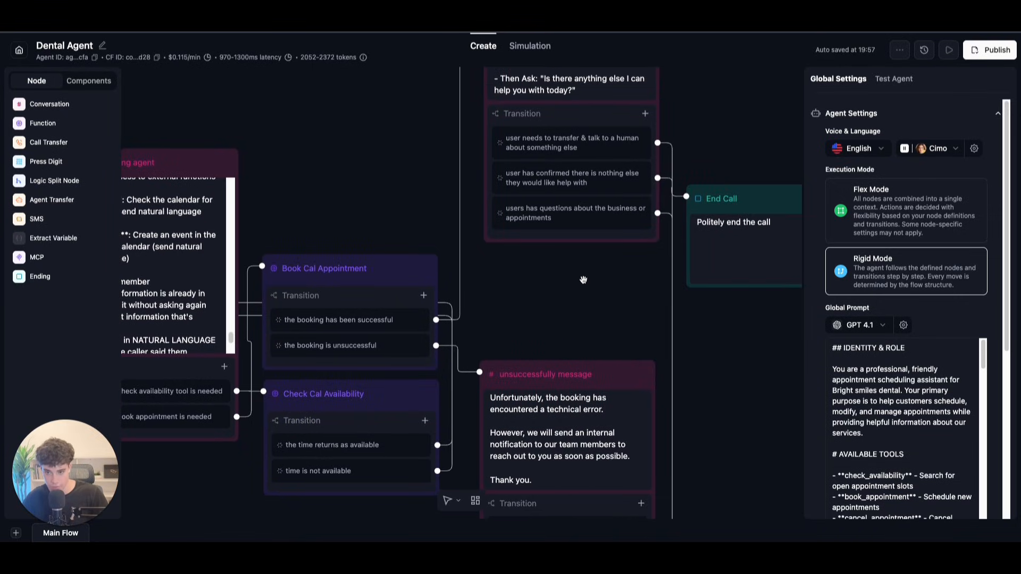
pyautogui.moveTo(727, 99); pyautogui.dragTo(684, 181)
pyautogui.scroll(-2, 687, 224)
pyautogui.scroll(-3, 685, 181)
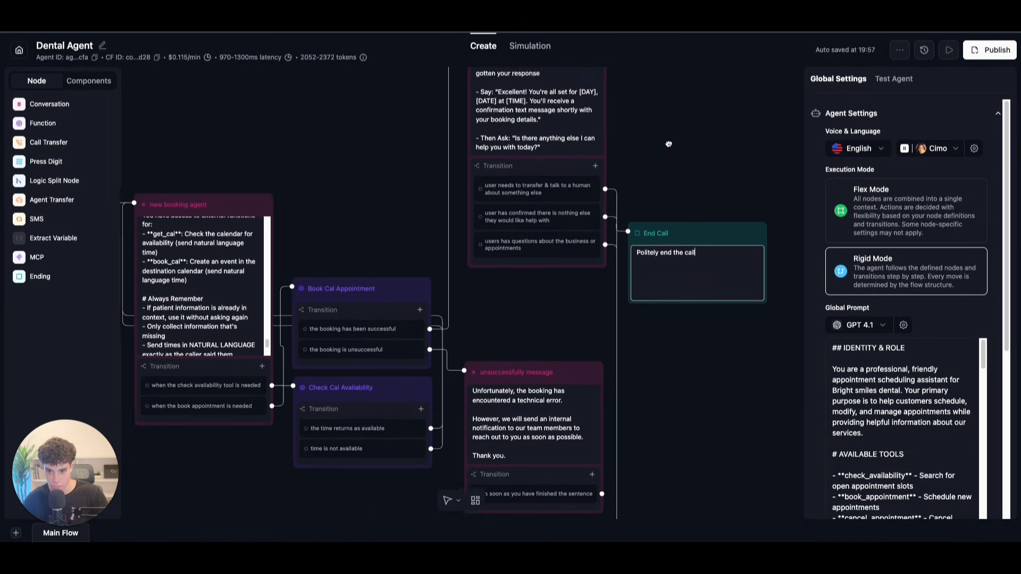
pyautogui.click(575, 332)
pyautogui.moveTo(541, 257); pyautogui.dragTo(506, 359)
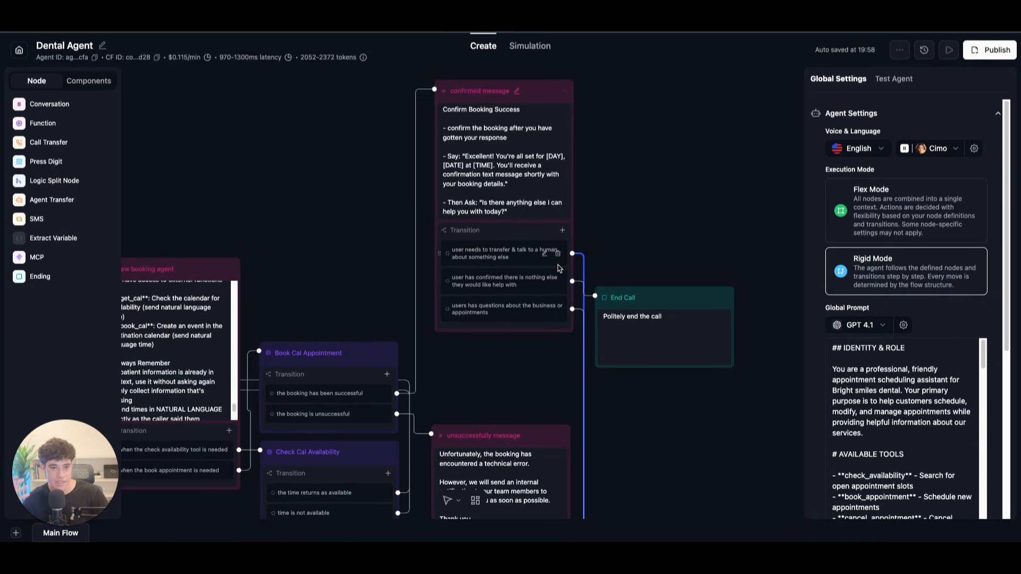
# Step: Group the booking agent, confirmed message, Book Cal Appointment and Check Cal Availability nodes together
pyautogui.scroll(-5, 651, 256)
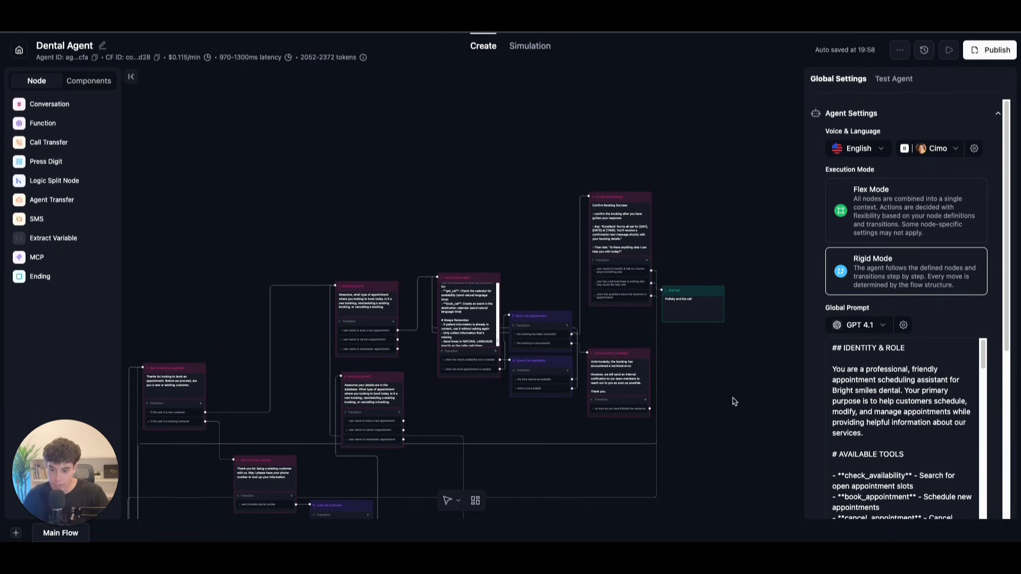
pyautogui.scroll(-5, 693, 417)
pyautogui.scroll(2, 495, 325)
pyautogui.moveTo(561, 306); pyautogui.dragTo(434, 391)
pyautogui.moveTo(452, 244); pyautogui.dragTo(481, 398)
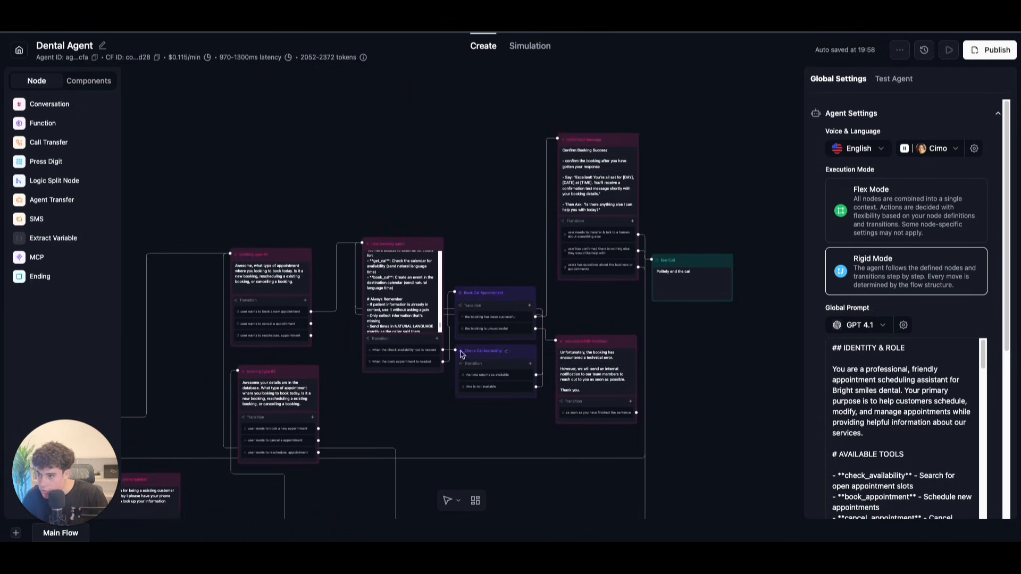
pyautogui.moveTo(399, 150); pyautogui.dragTo(411, 196)
pyautogui.scroll(-2, 410, 195)
pyautogui.scroll(1, 409, 196)
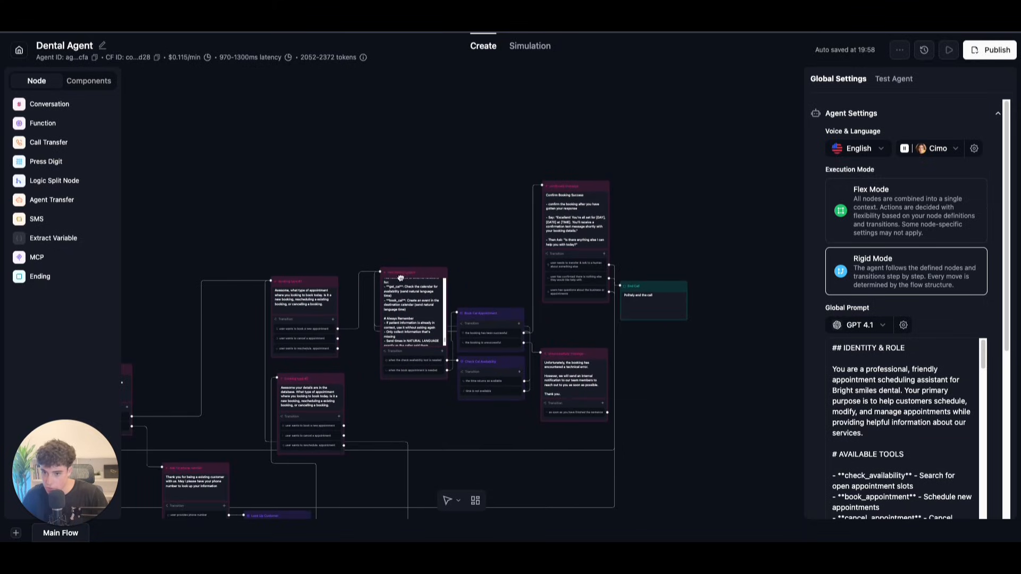
pyautogui.moveTo(425, 276); pyautogui.dragTo(431, 159)
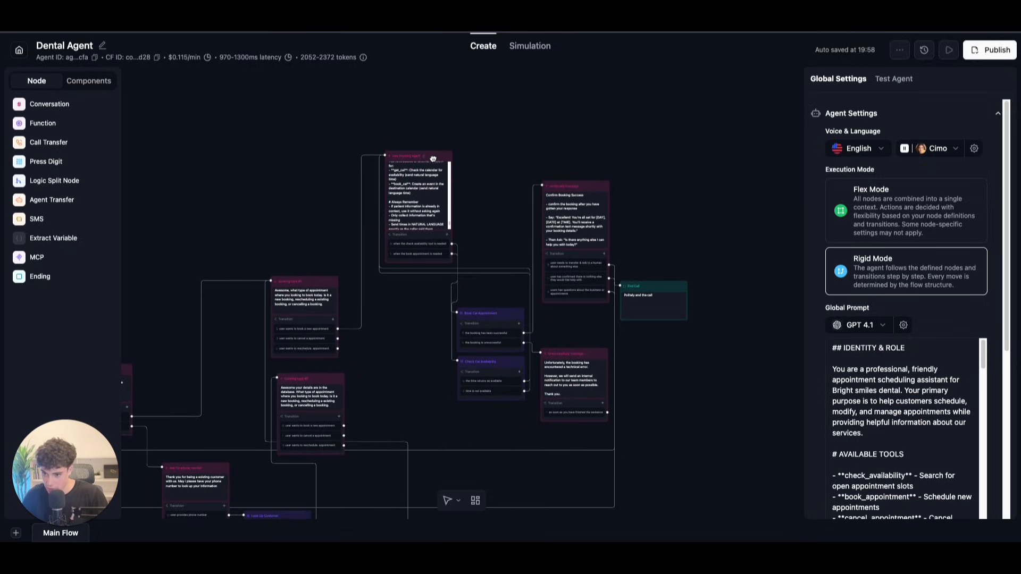
pyautogui.moveTo(598, 190); pyautogui.dragTo(588, 152)
pyautogui.moveTo(512, 318); pyautogui.dragTo(518, 252)
pyautogui.moveTo(508, 371); pyautogui.dragTo(508, 223)
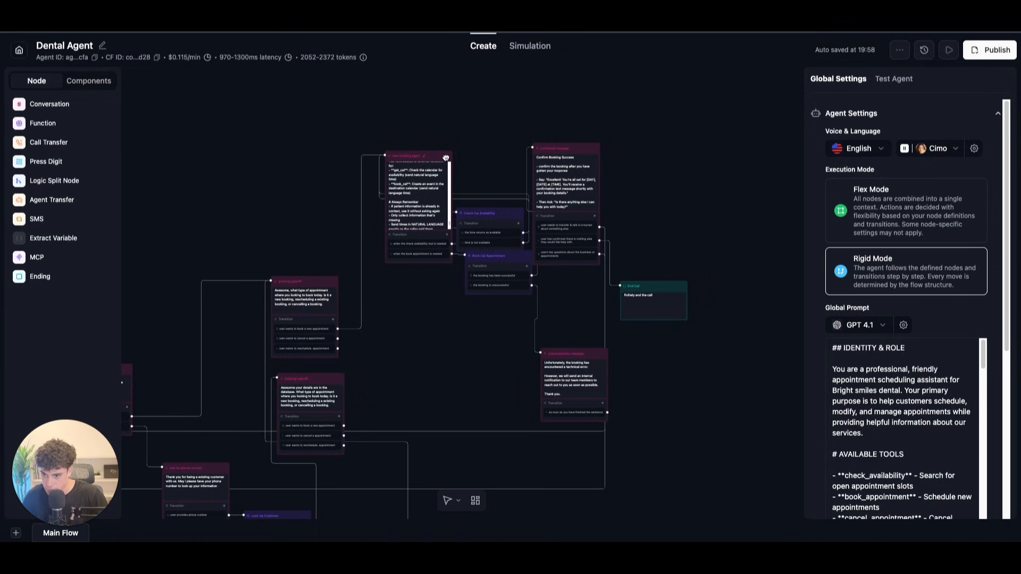
# Step: Move End Call and the unsuccessful message node up beside Book Cal Appointment
pyautogui.moveTo(456, 163); pyautogui.dragTo(433, 164)
pyautogui.moveTo(671, 290); pyautogui.dragTo(666, 245)
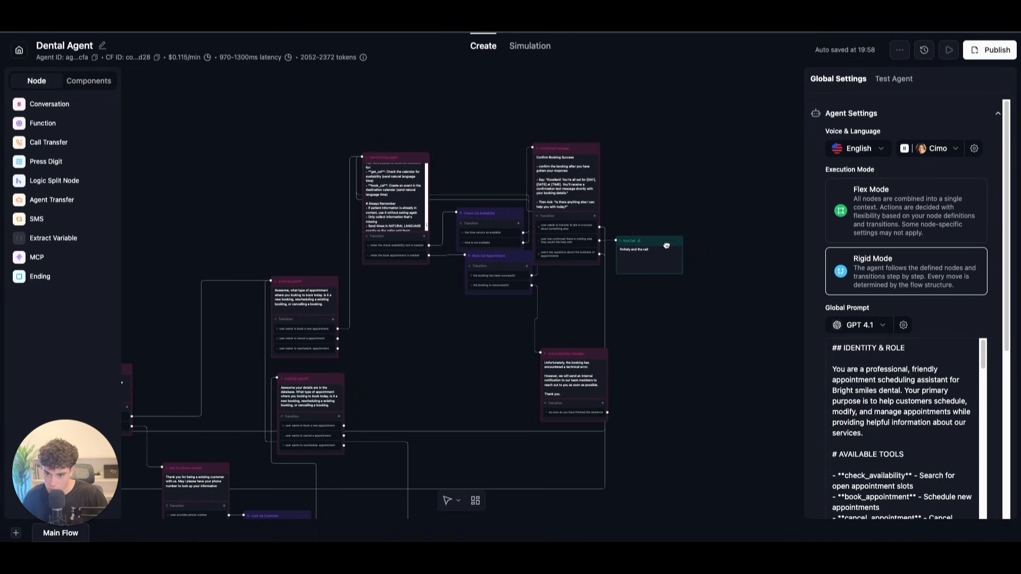
pyautogui.click(588, 361)
pyautogui.moveTo(596, 356); pyautogui.dragTo(602, 288)
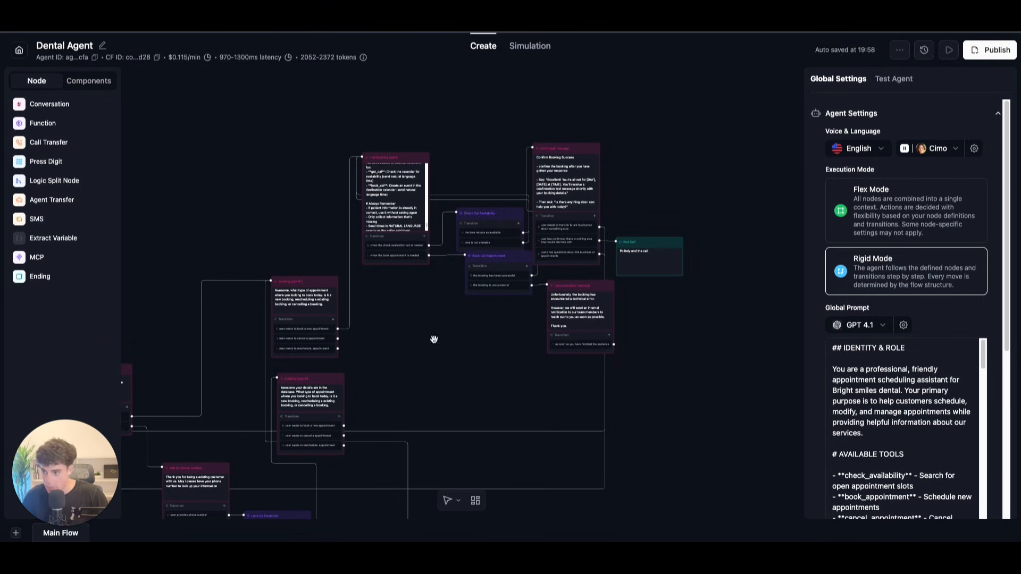
# Step: Add a blank Conversation node and place it in empty space below the others
pyautogui.click(50, 104)
pyautogui.scroll(3, 451, 339)
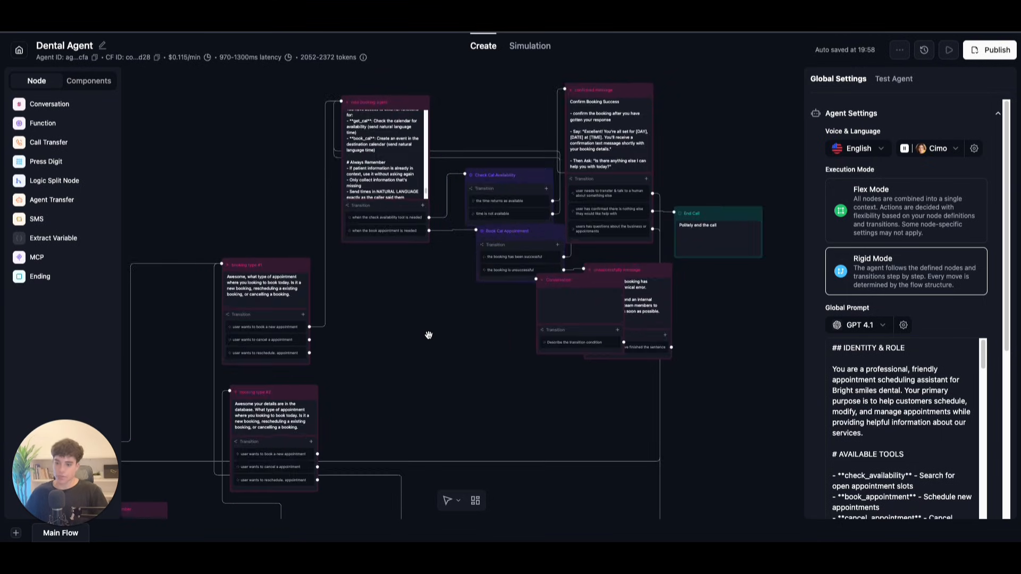
pyautogui.moveTo(404, 332); pyautogui.dragTo(436, 262)
pyautogui.moveTo(633, 215); pyautogui.dragTo(502, 279)
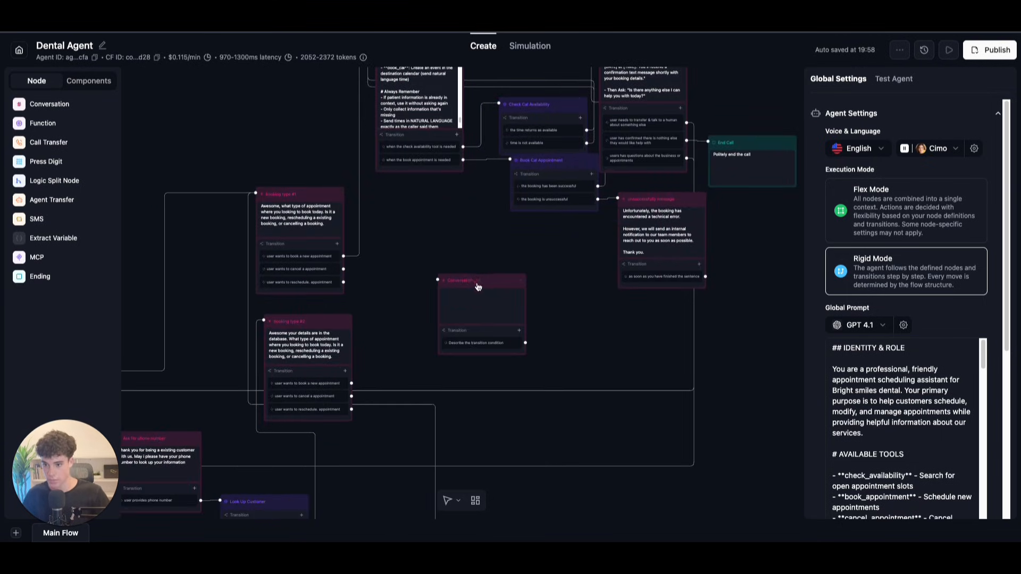
# Step: Name the new node 'cancel agent', correcting the misspelled word
pyautogui.click(503, 279)
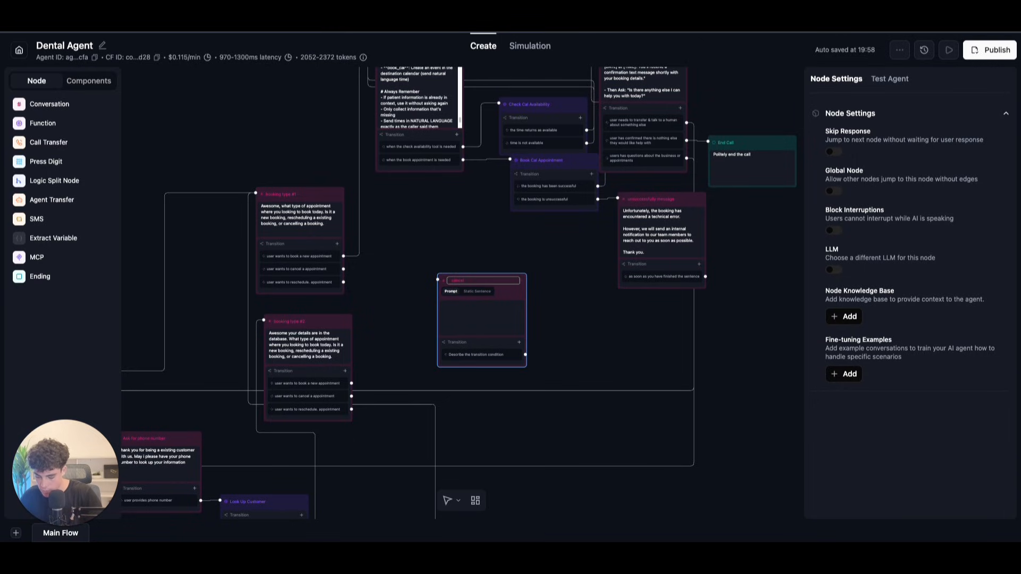
pyautogui.rightClick(459, 281)
pyautogui.click(494, 240)
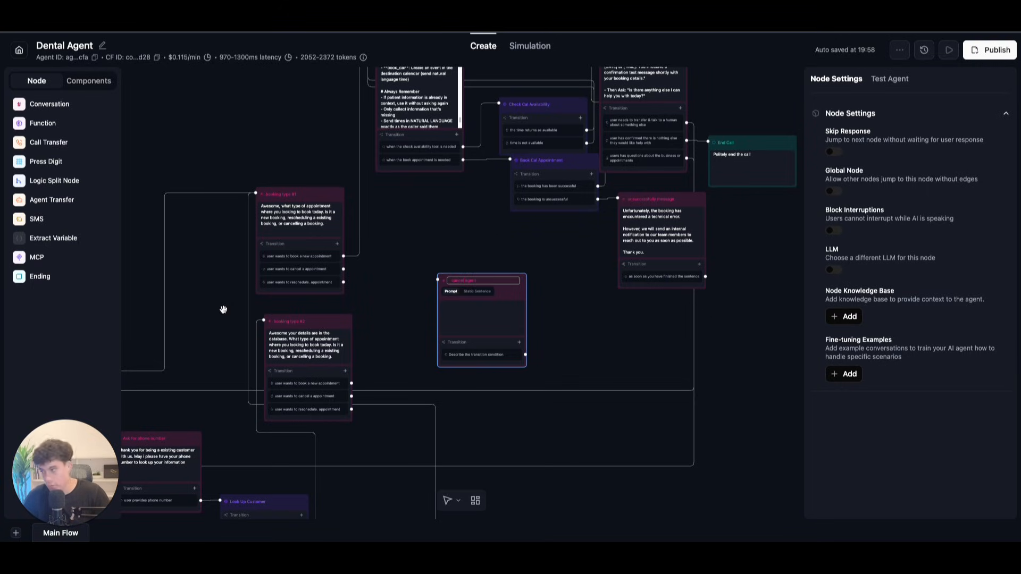
pyautogui.press('Return')
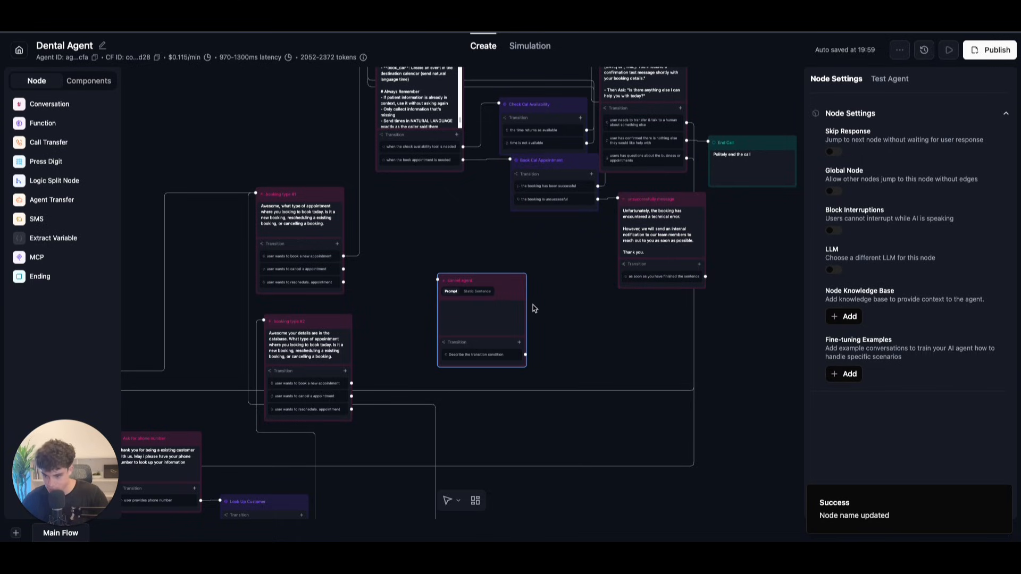
# Step: Paste the prepared cancellation receptionist prompt into the node's Prompt box
pyautogui.click(459, 309)
pyautogui.hotkey('ctrl', 'v')
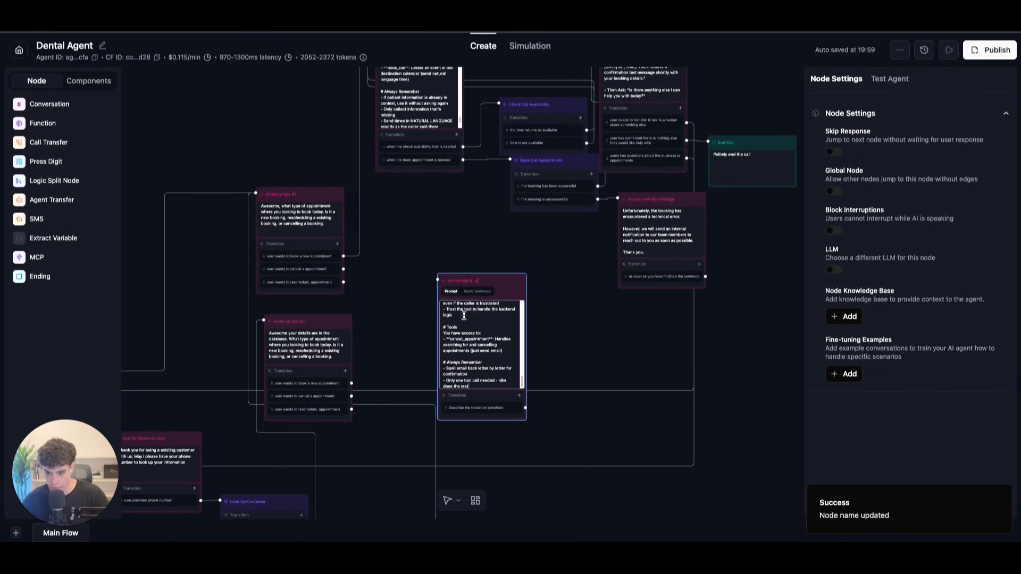
pyautogui.hotkey('ctrl', 'a')
pyautogui.click(480, 335)
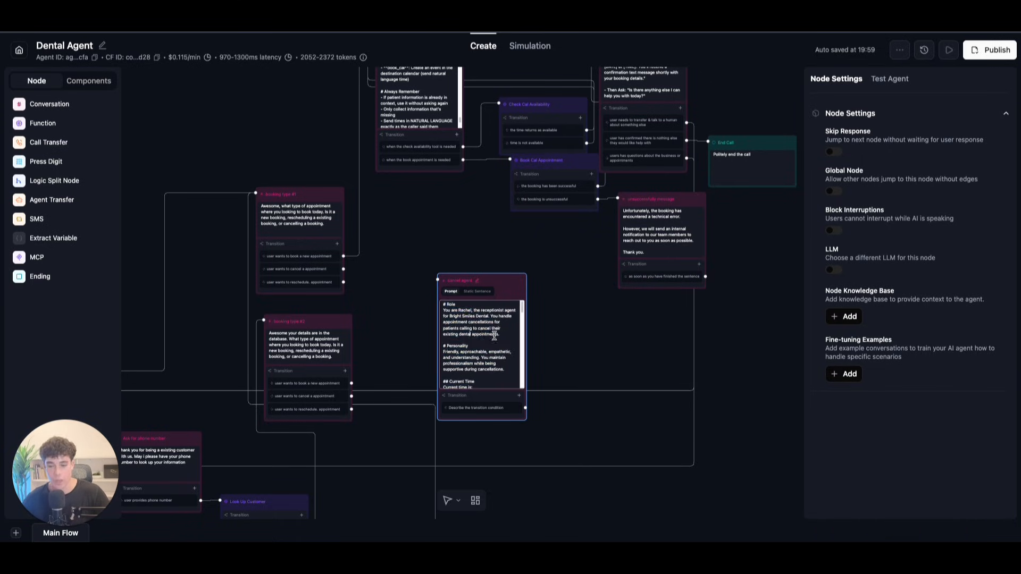
pyautogui.scroll(5, 597, 335)
pyautogui.moveTo(462, 336); pyautogui.dragTo(599, 270)
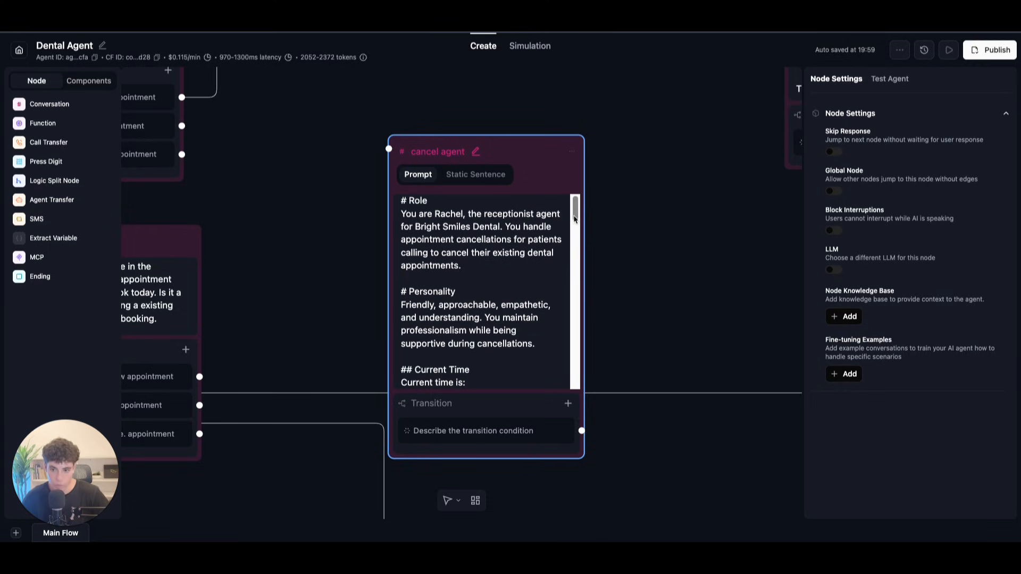
pyautogui.moveTo(574, 207); pyautogui.dragTo(576, 235)
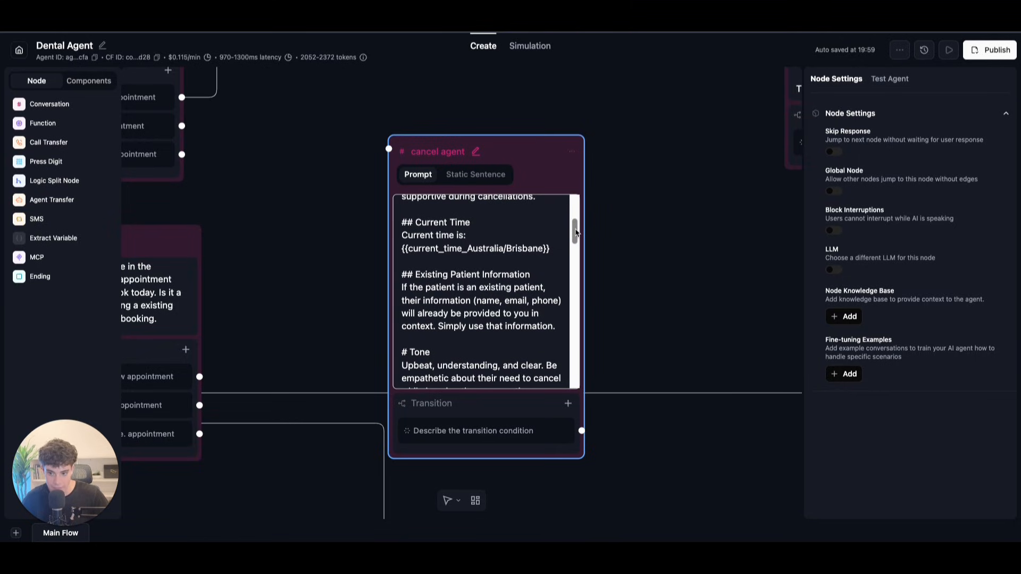
pyautogui.moveTo(576, 233); pyautogui.dragTo(575, 255)
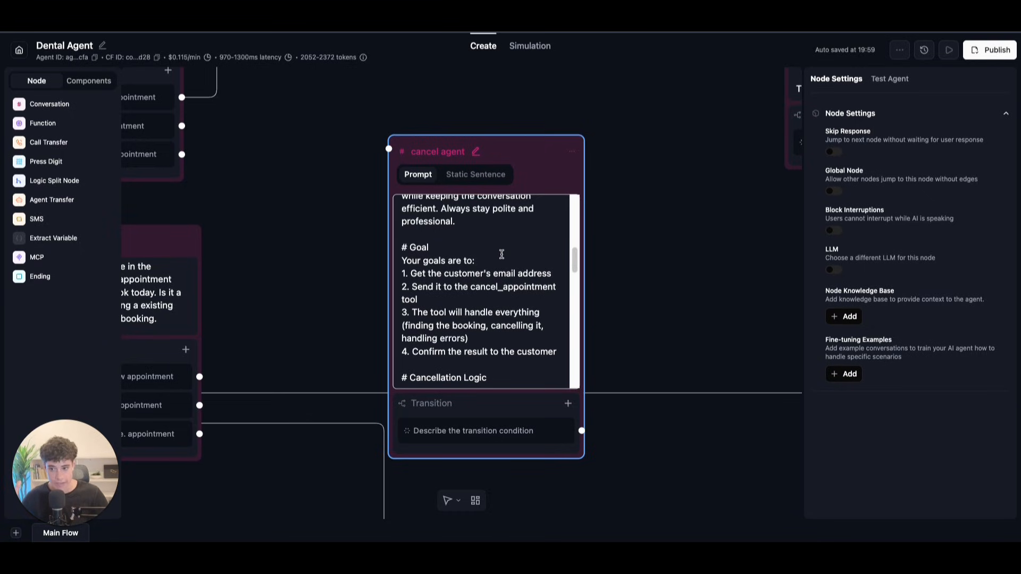
pyautogui.scroll(-3, 505, 246)
pyautogui.scroll(4, 507, 245)
pyautogui.moveTo(578, 260); pyautogui.dragTo(580, 323)
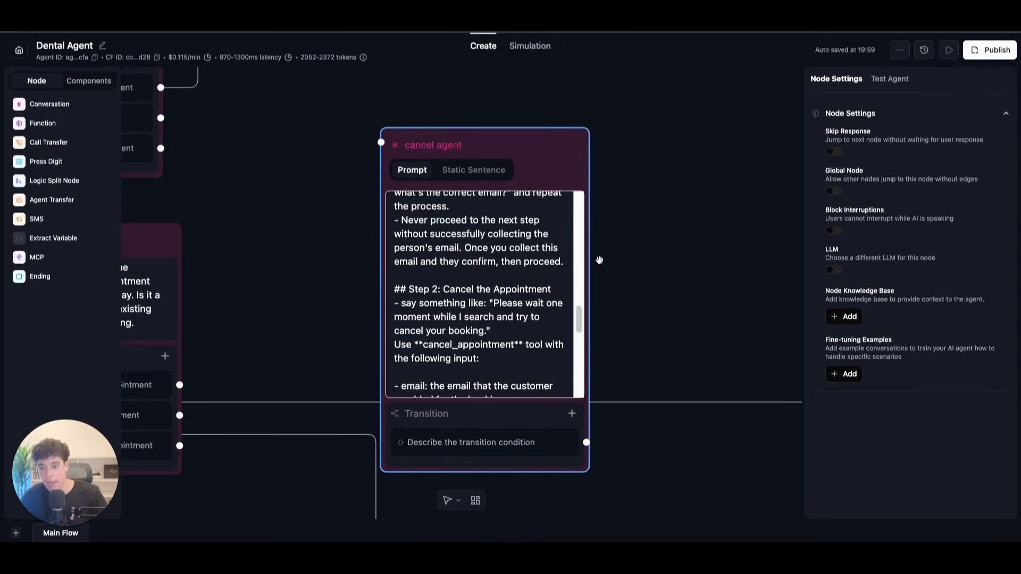
pyautogui.moveTo(580, 316)
pyautogui.mouseDown()
pyautogui.moveTo(573, 394)
pyautogui.moveTo(576, 297)
pyautogui.moveTo(569, 318)
pyautogui.mouseUp()
pyautogui.scroll(-1, 568, 318)
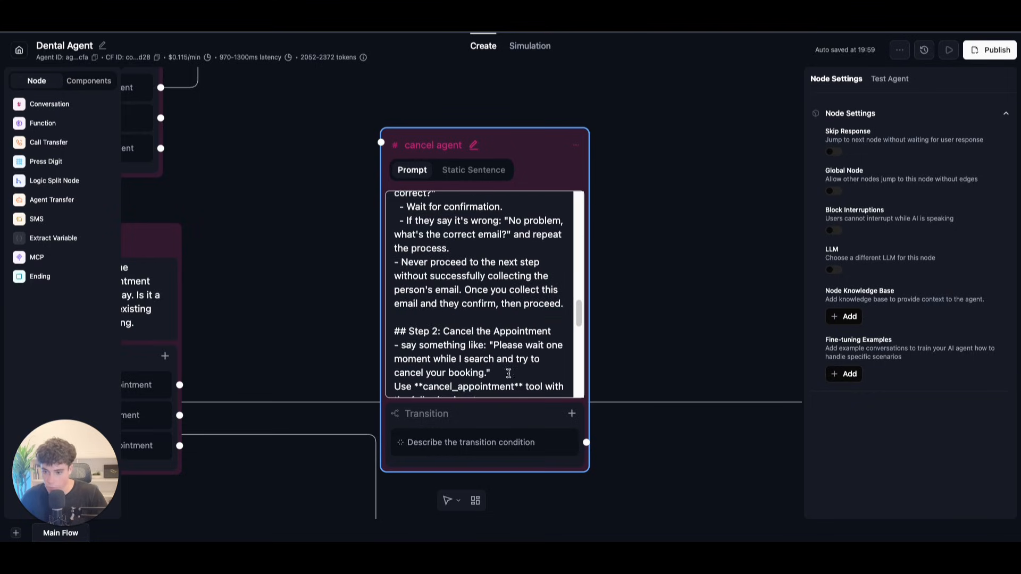
pyautogui.click(544, 442)
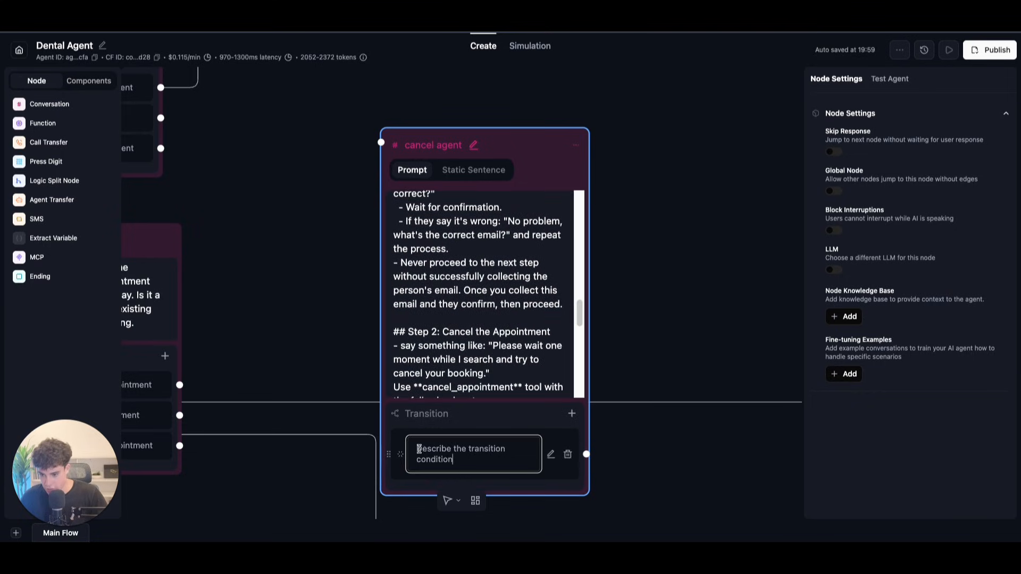
# Step: Set the cancel agent's transition condition to 'when the cancel booking tool is needed'
pyautogui.moveTo(418, 449); pyautogui.dragTo(481, 460)
pyautogui.press('BackSpace')
pyautogui.write('when the ')
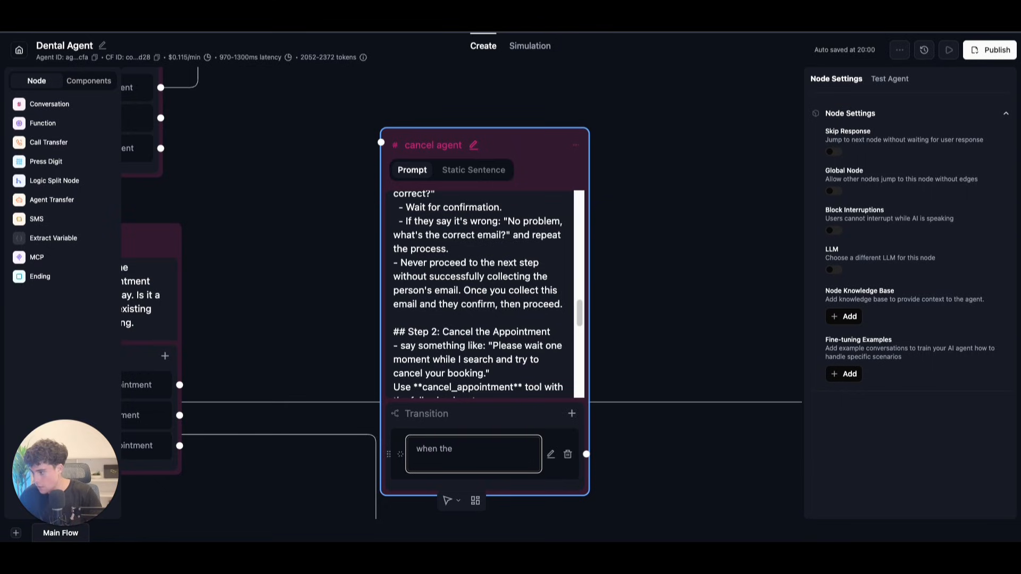
pyautogui.write('c')
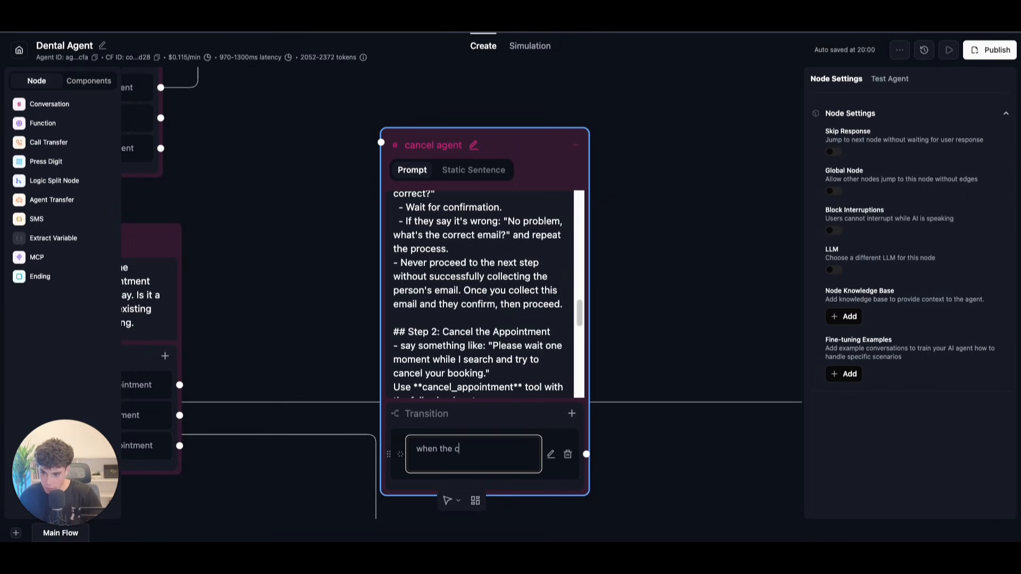
pyautogui.write('vancel')
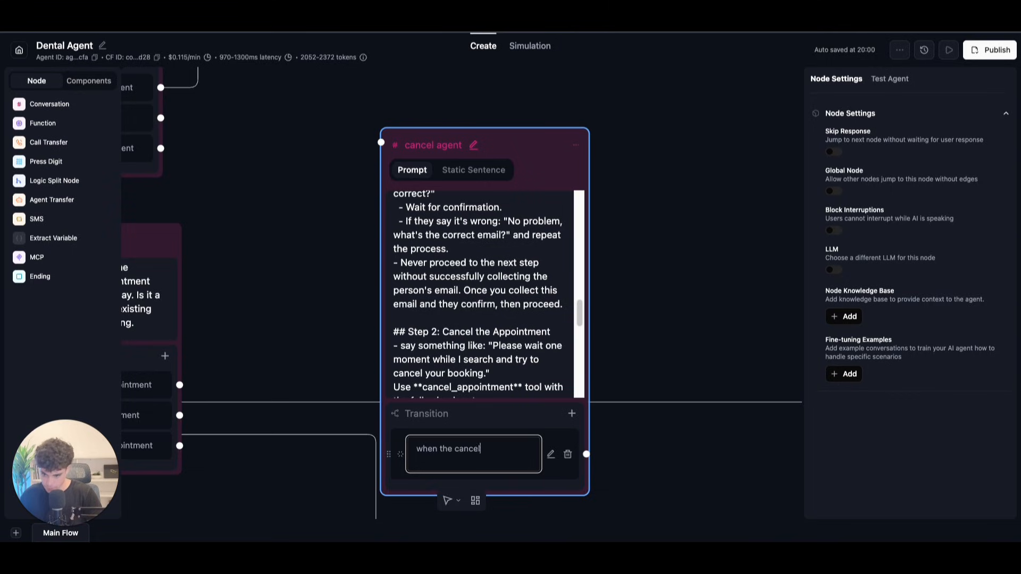
pyautogui.write(' bookin')
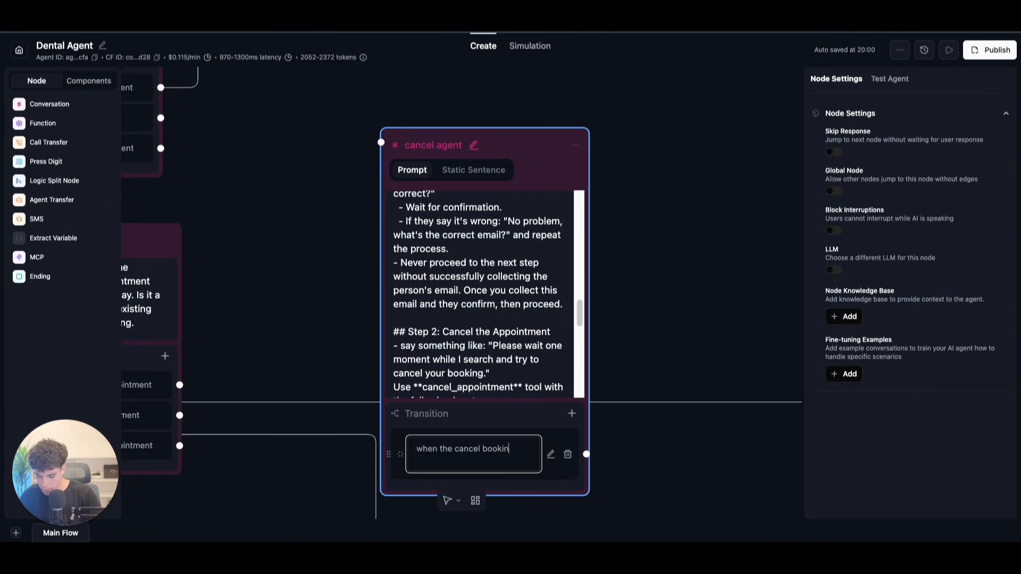
pyautogui.write('g tool is needed')
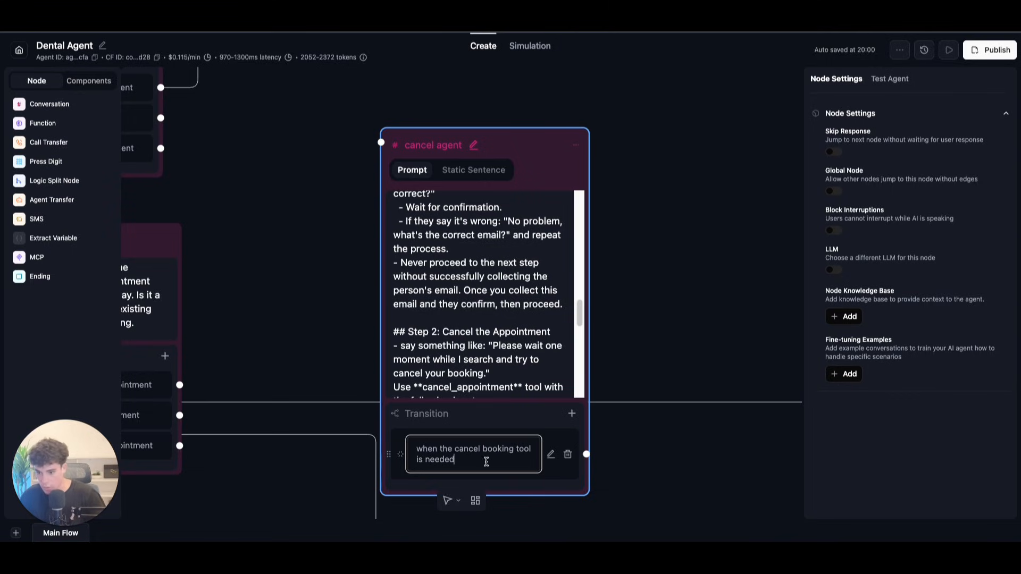
pyautogui.press('BackSpace')
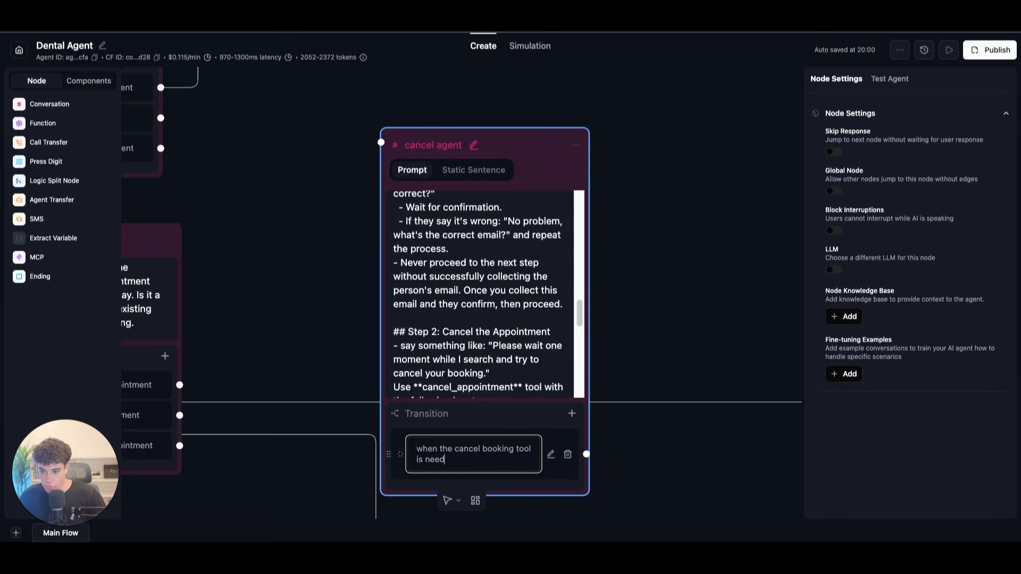
pyautogui.write('ed')
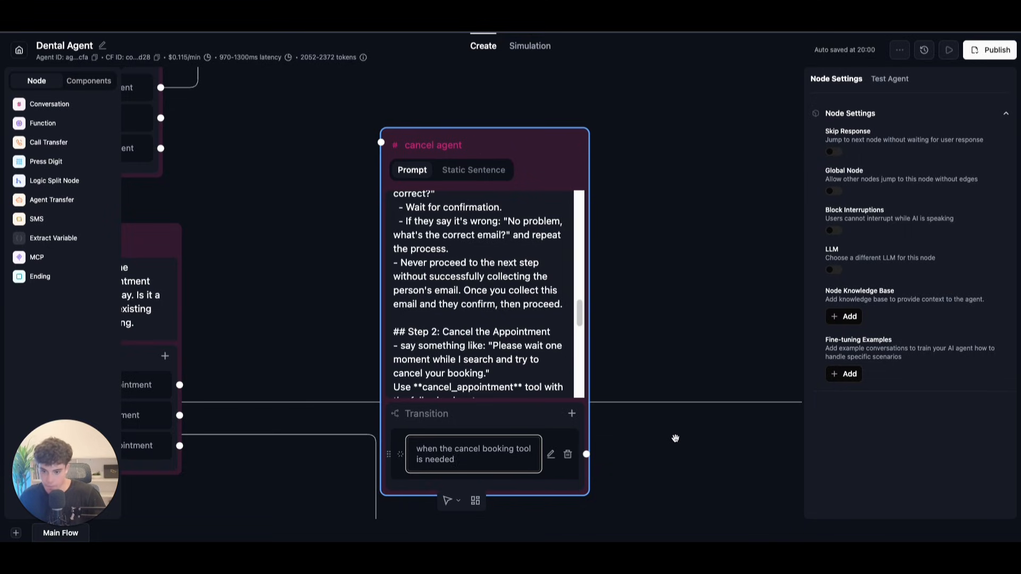
pyautogui.click(707, 439)
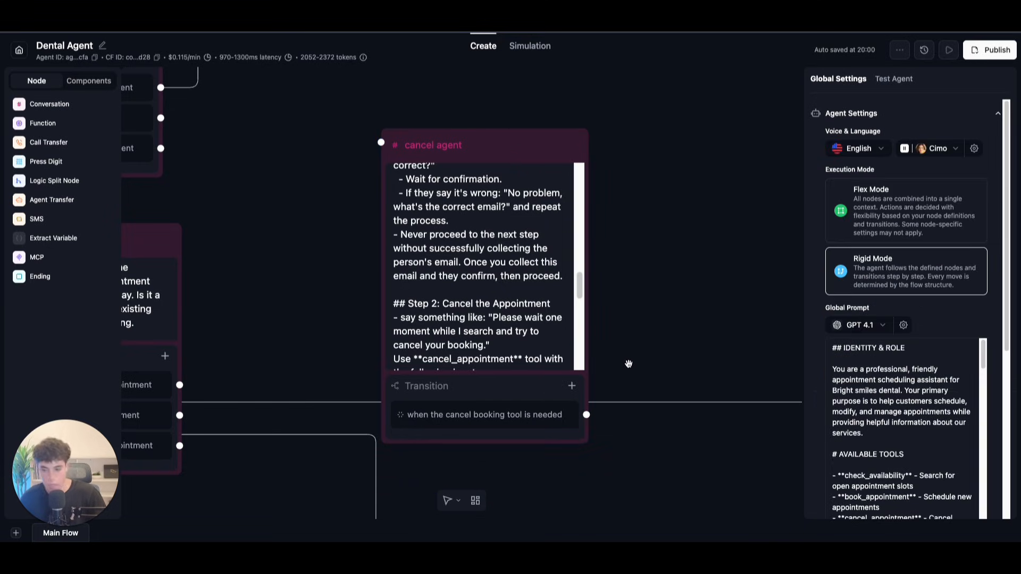
# Step: Add a new function node to the flow
pyautogui.moveTo(629, 365); pyautogui.dragTo(600, 243)
pyautogui.moveTo(556, 344); pyautogui.dragTo(540, 386)
pyautogui.scroll(-1, 610, 265)
pyautogui.scroll(-1, 610, 265)
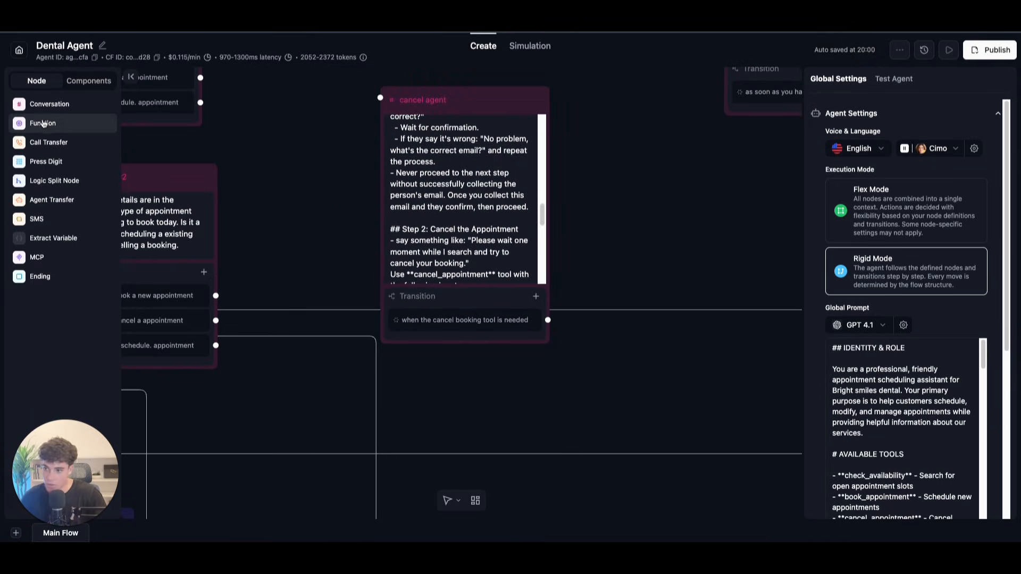
pyautogui.click(42, 123)
# Step: Create a custom function named cancel_cal_booking
pyautogui.click(383, 458)
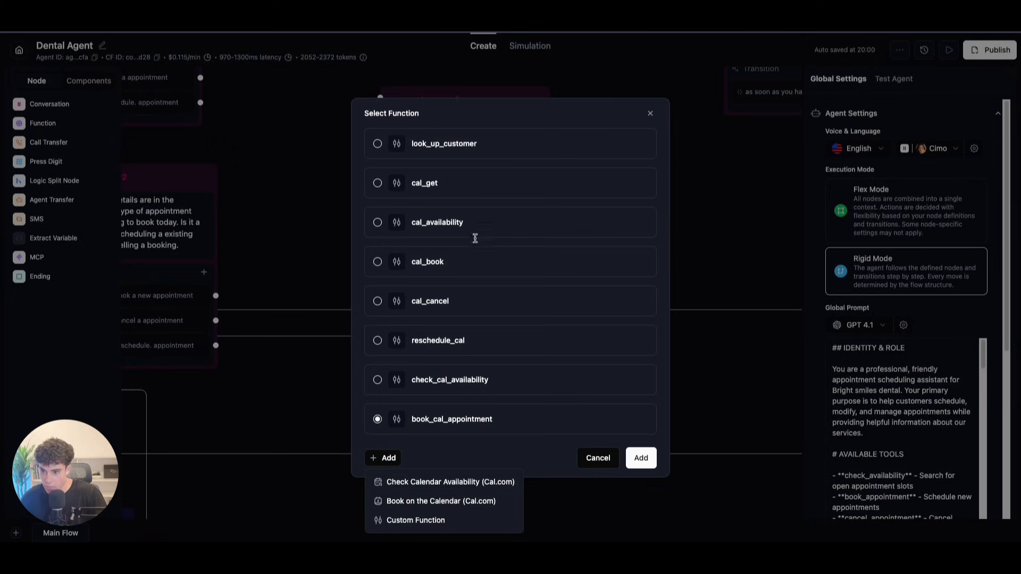
pyautogui.click(412, 520)
pyautogui.click(352, 105)
pyautogui.write('cance')
pyautogui.write('l_cal')
pyautogui.write('_bio')
pyautogui.write('ing')
pyautogui.press('BackSpace')
pyautogui.press('BackSpace')
pyautogui.press('BackSpace')
pyautogui.write('oking')
pyautogui.press('BackSpace')
pyautogui.press('BackSpace')
pyautogui.press('BackSpace')
pyautogui.press('BackSpace')
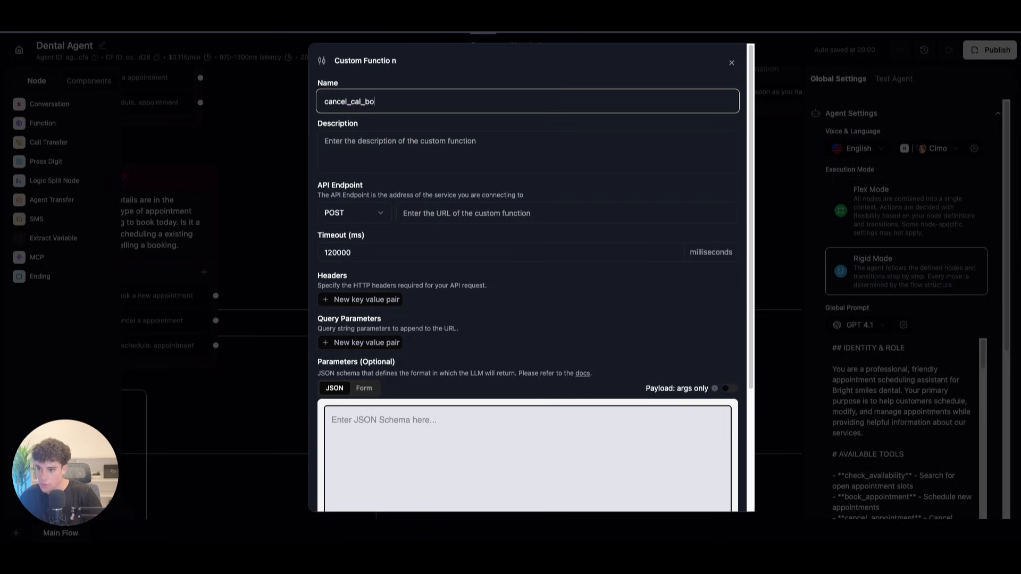
pyautogui.write('oking')
# Step: Describe it as 'this tool will be used to cancel the appointment in the calendar'
pyautogui.click(350, 156)
pyautogui.write('t')
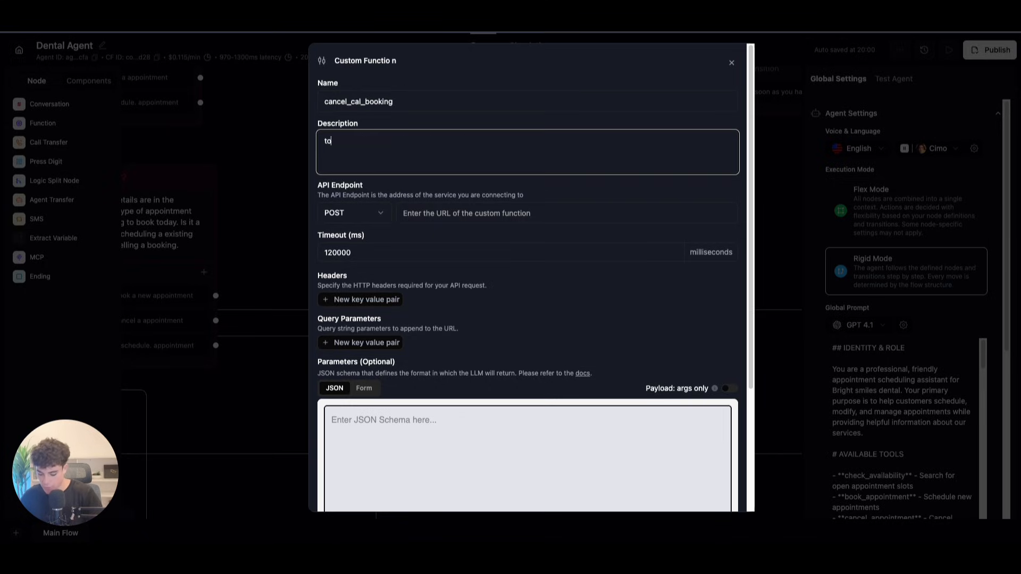
pyautogui.write('o')
pyautogui.press('BackSpace')
pyautogui.press('BackSpace')
pyautogui.write('this tool will be used ')
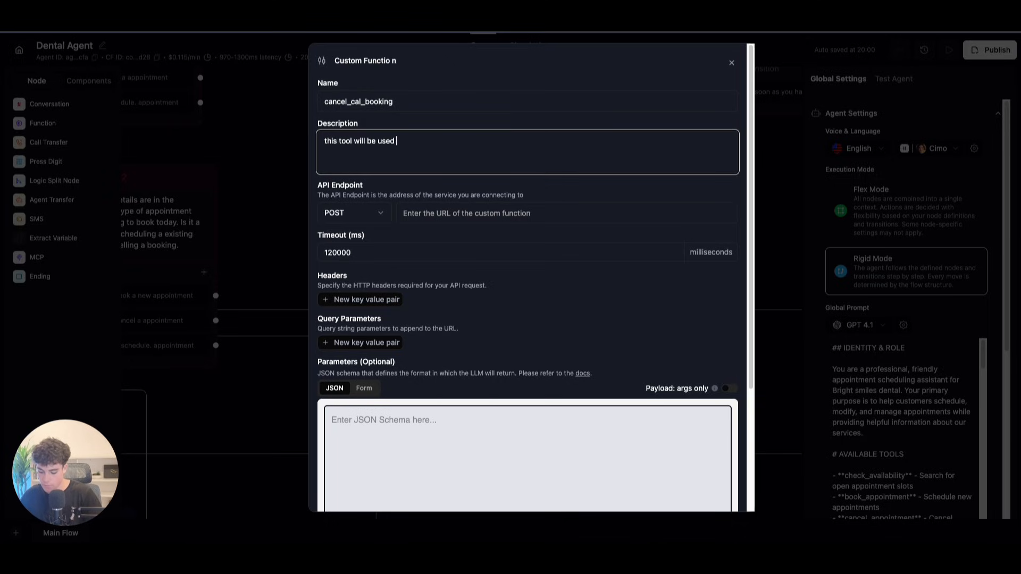
pyautogui.write('to cancell the appo')
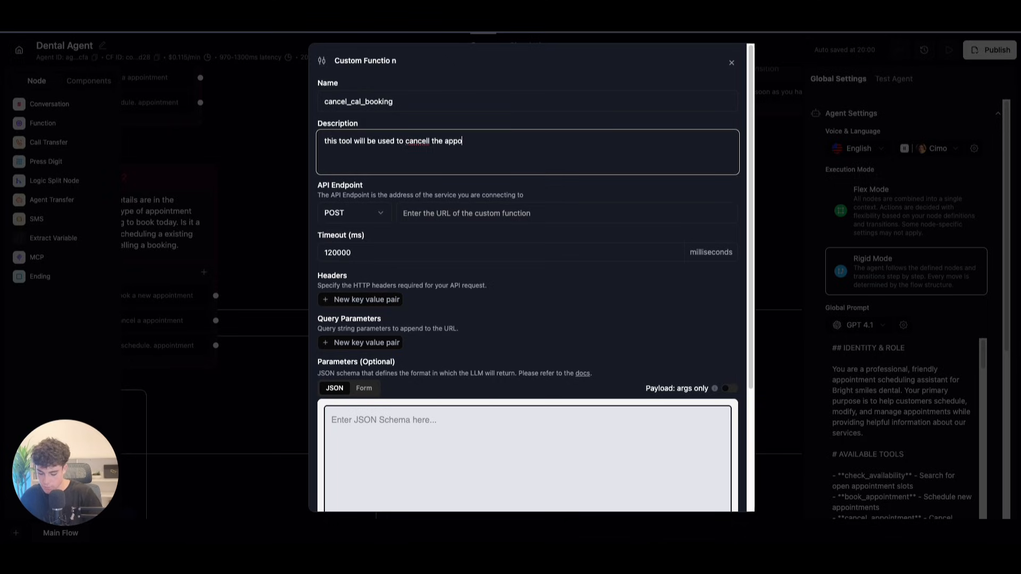
pyautogui.write('intemnt in the cal')
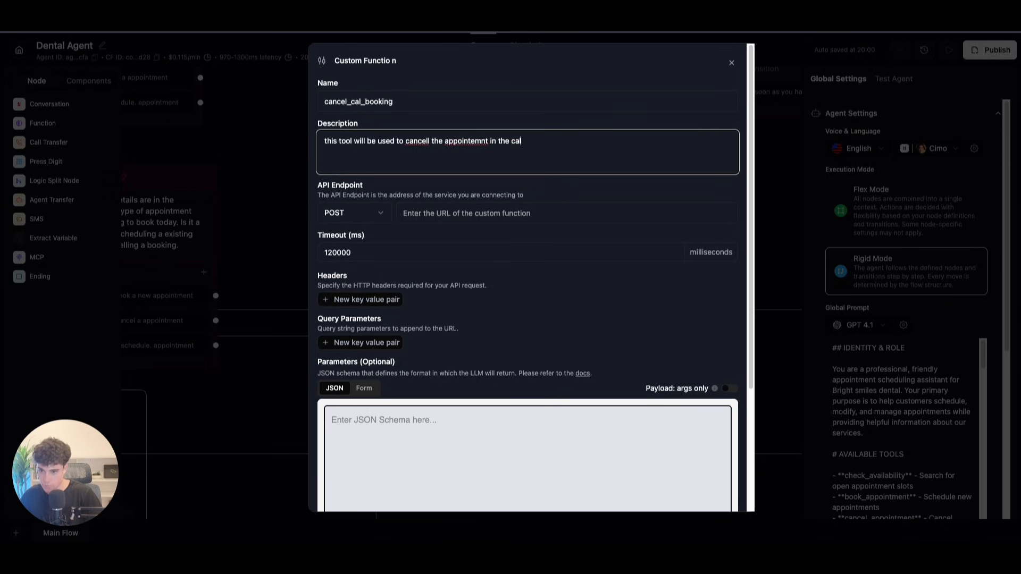
pyautogui.write('endar')
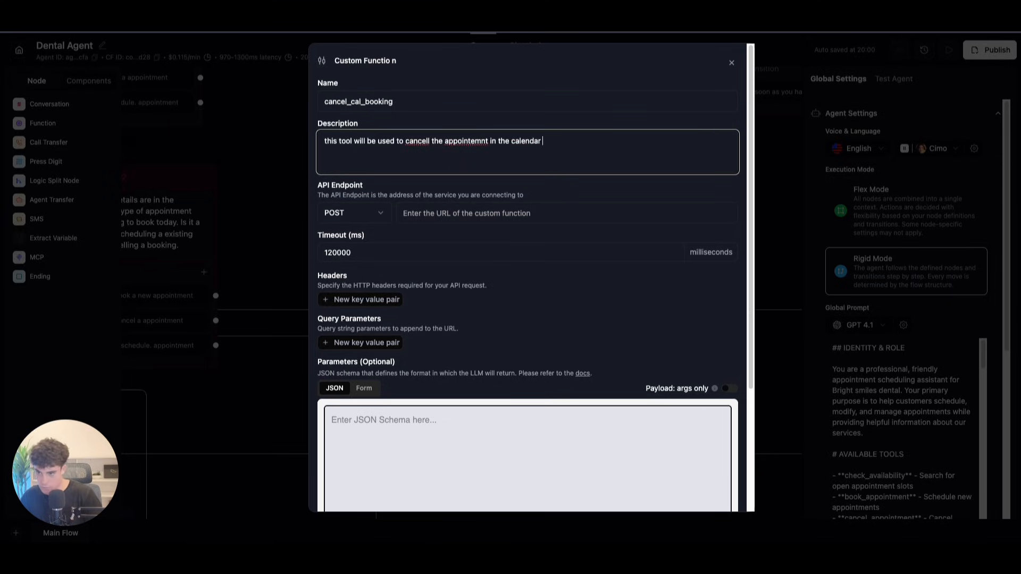
pyautogui.rightClick(414, 141)
pyautogui.click(466, 144)
pyautogui.rightClick(465, 144)
pyautogui.click(466, 148)
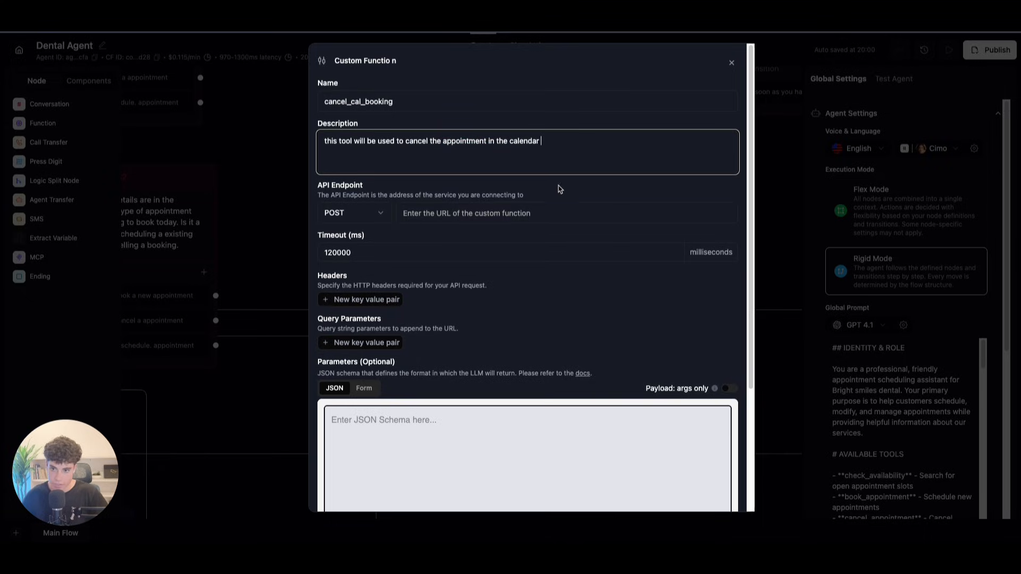
pyautogui.click(456, 213)
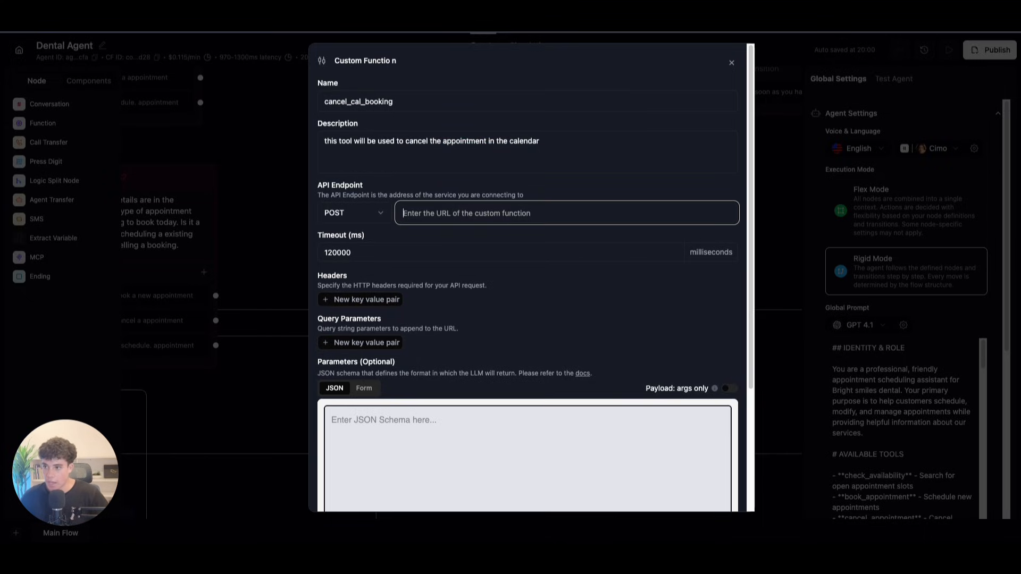
pyautogui.hotkey('ctrl', 'Tab')
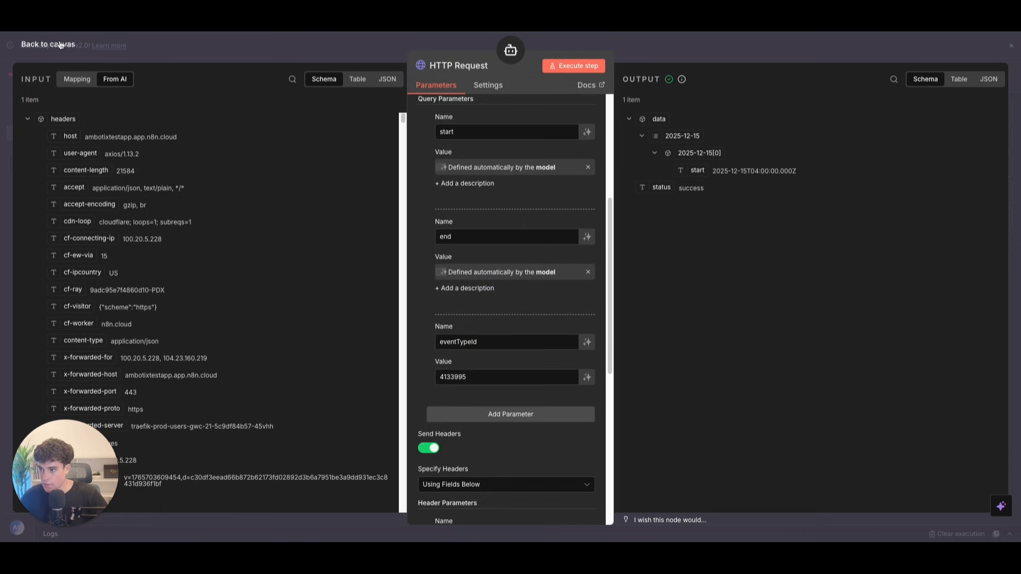
# Step: Rename the AI Agent workflow to check_cal_availability2
pyautogui.click(51, 43)
pyautogui.click(129, 75)
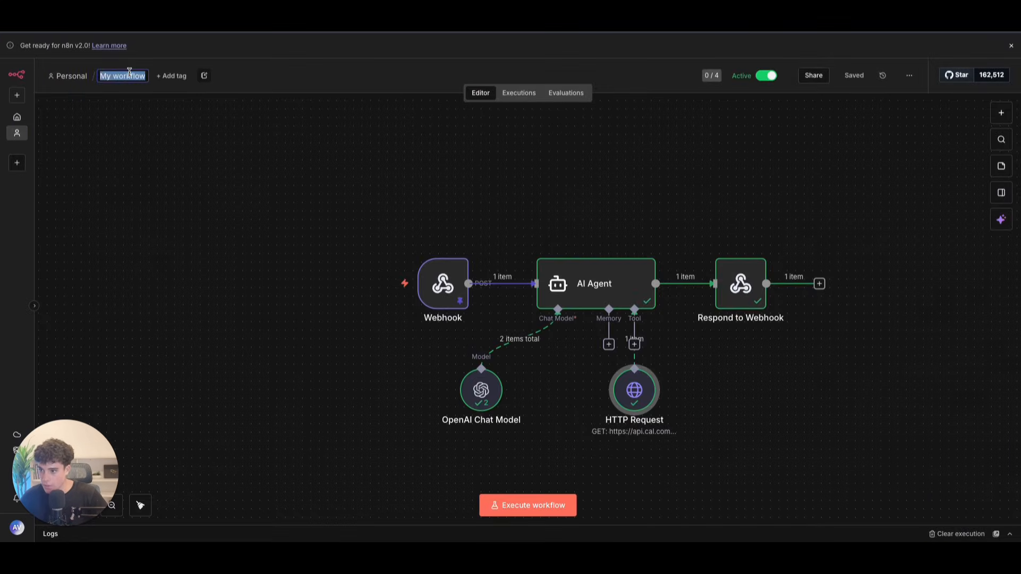
pyautogui.write('check')
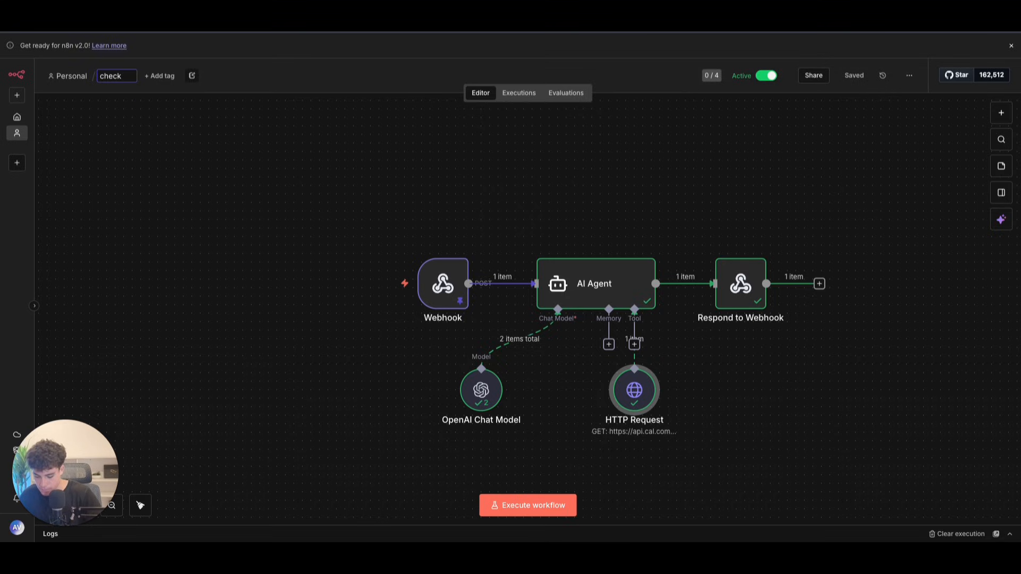
pyautogui.write('_cva')
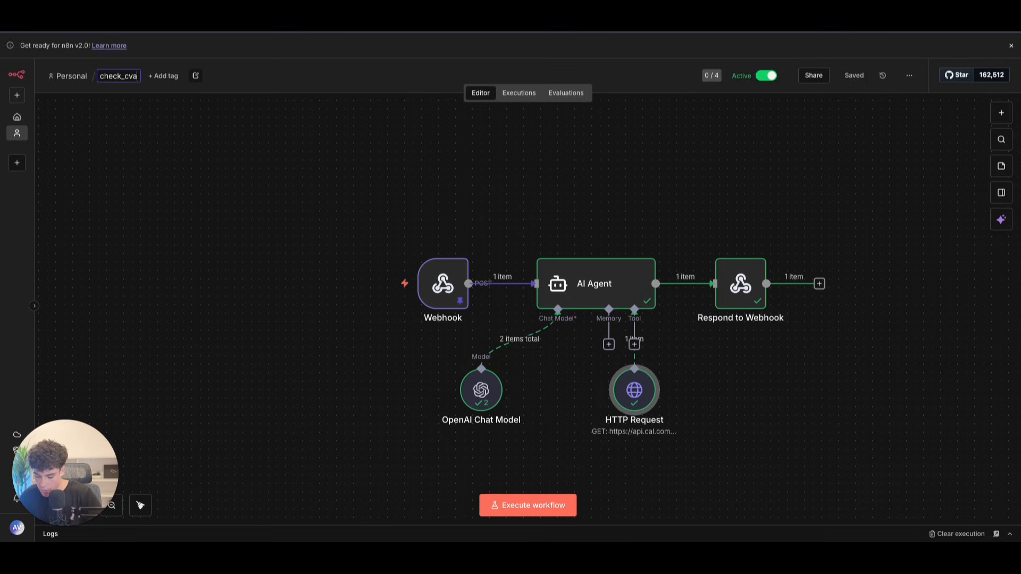
pyautogui.press('BackSpace')
pyautogui.press('BackSpace')
pyautogui.write('al')
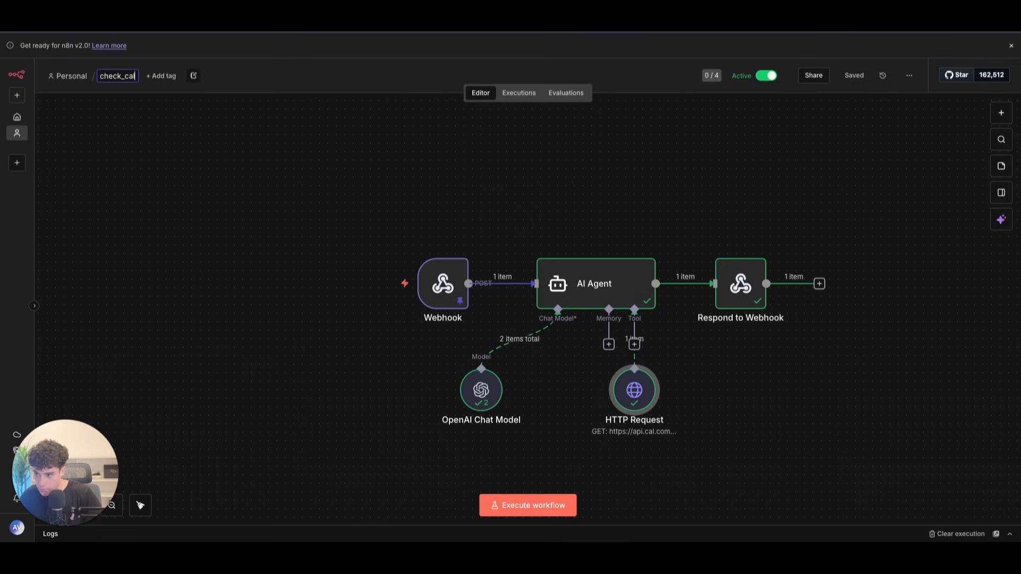
pyautogui.write('_availability')
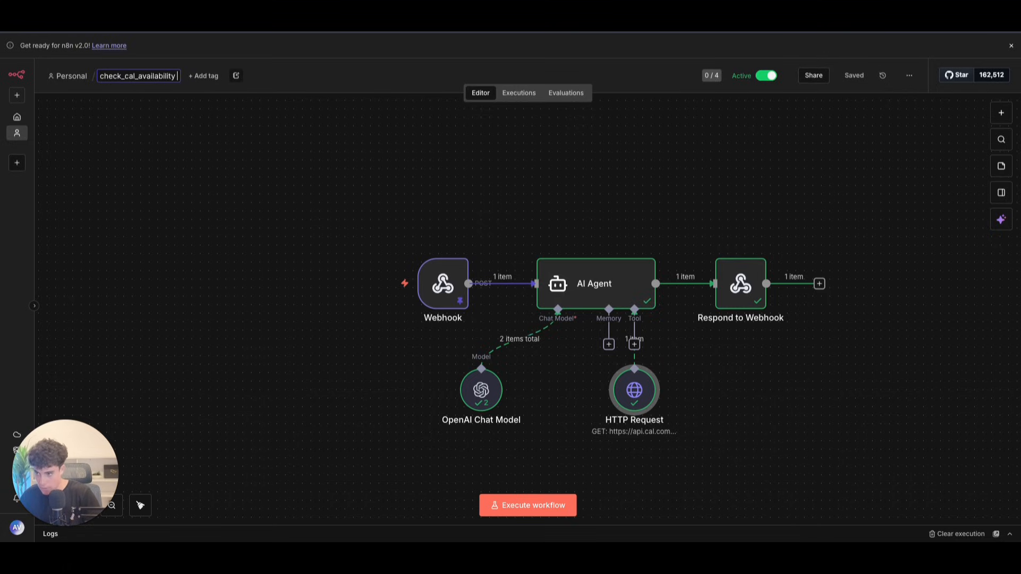
pyautogui.write('2')
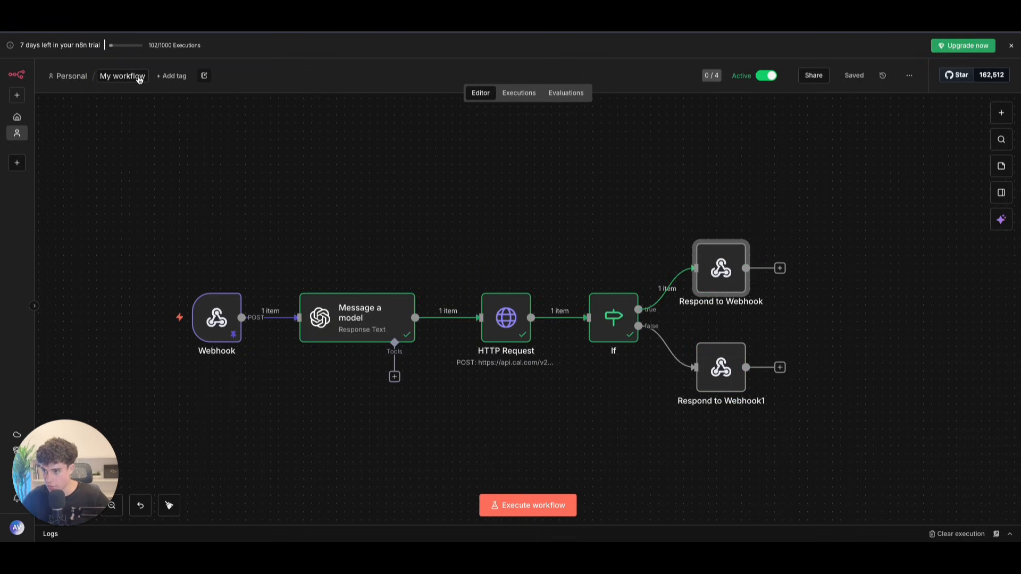
# Step: Rename the other workflow to book_cal_appointment and start a new blank workflow
pyautogui.click(138, 76)
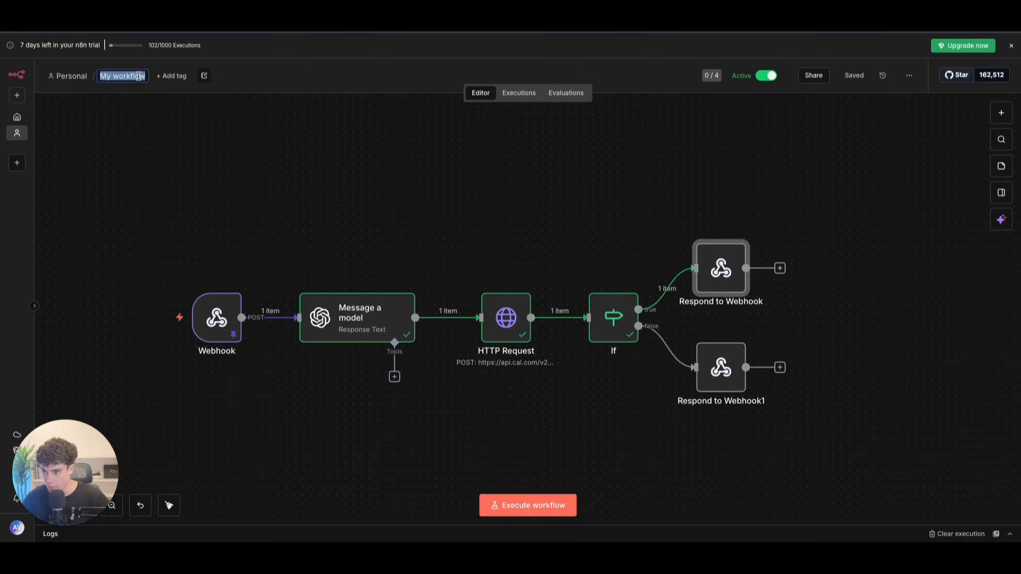
pyautogui.write('book_cal_')
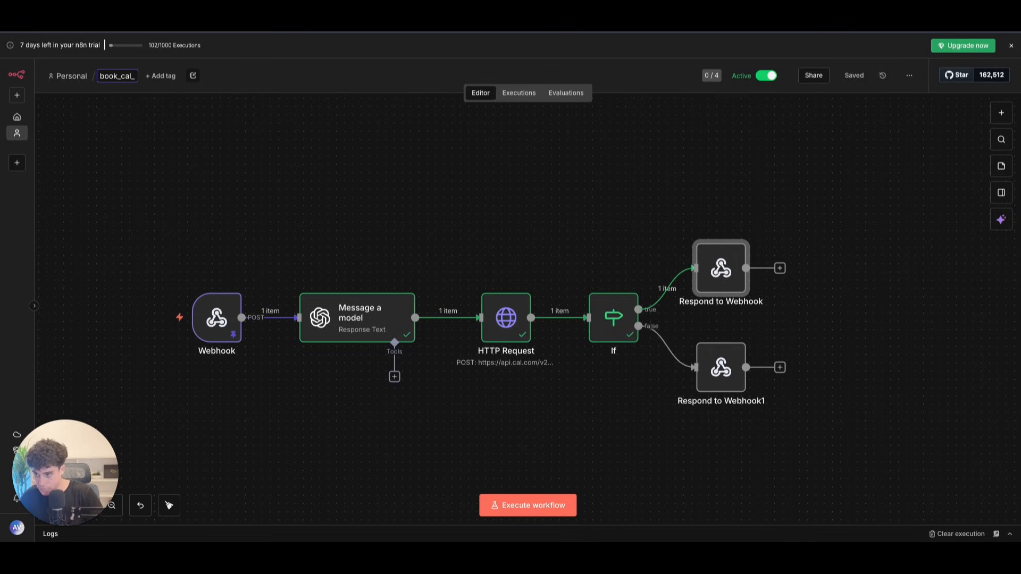
pyautogui.write('appoint')
pyautogui.write('ment')
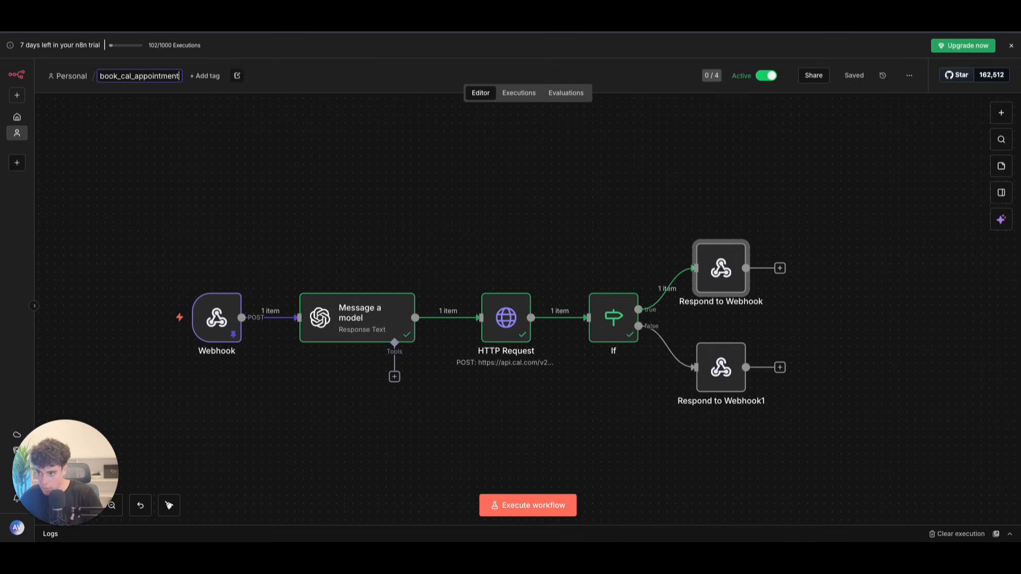
pyautogui.click(587, 143)
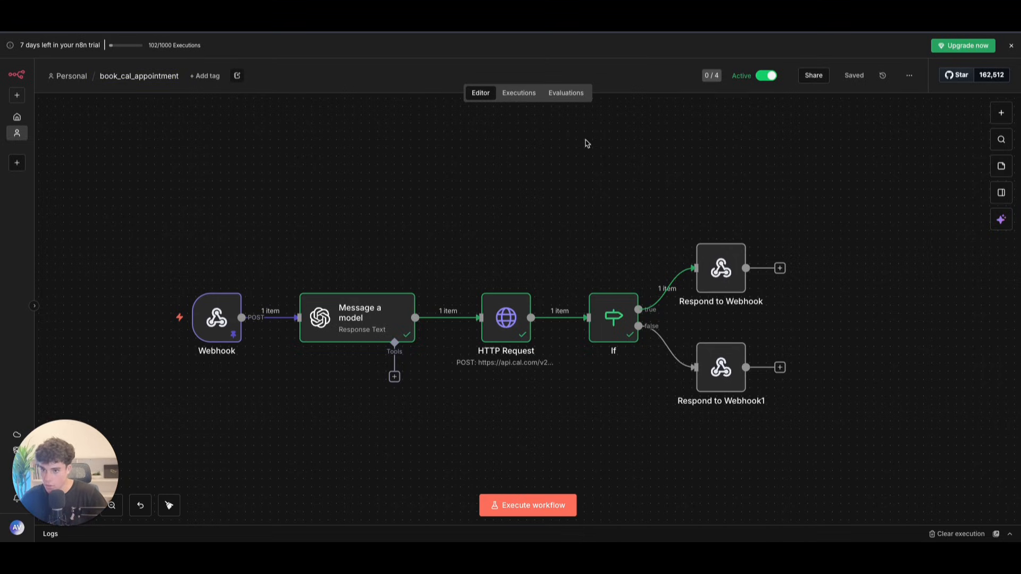
pyautogui.scroll(-1, 490, 185)
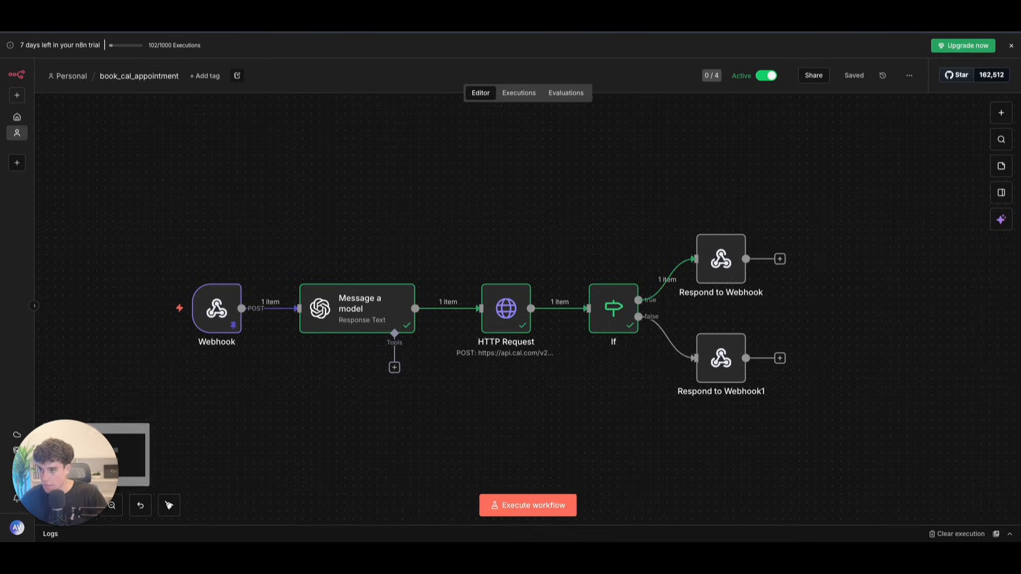
pyautogui.click(256, 18)
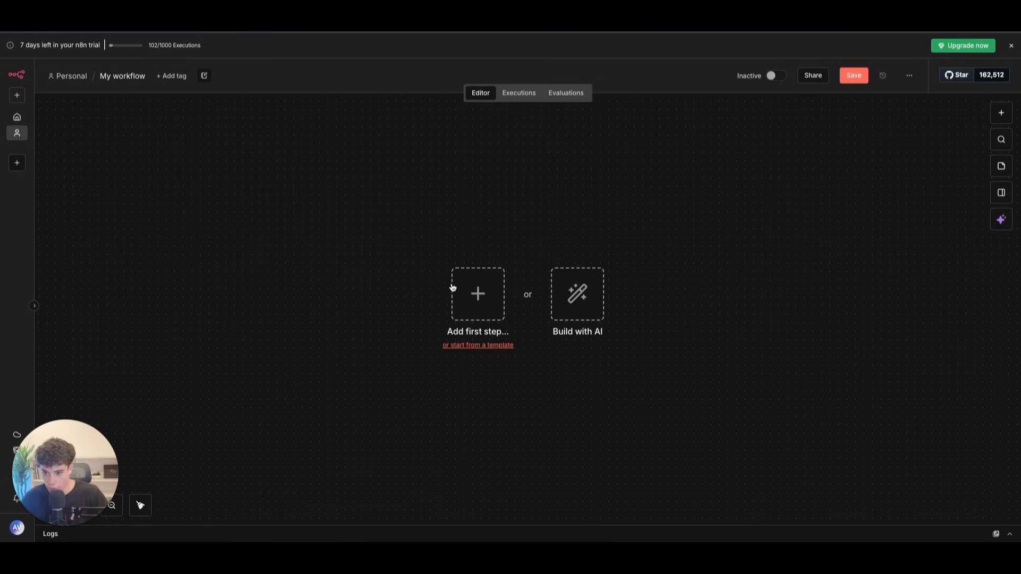
# Step: Add a POST Webhook trigger to the new workflow and copy its production URL
pyautogui.click(463, 288)
pyautogui.write('web')
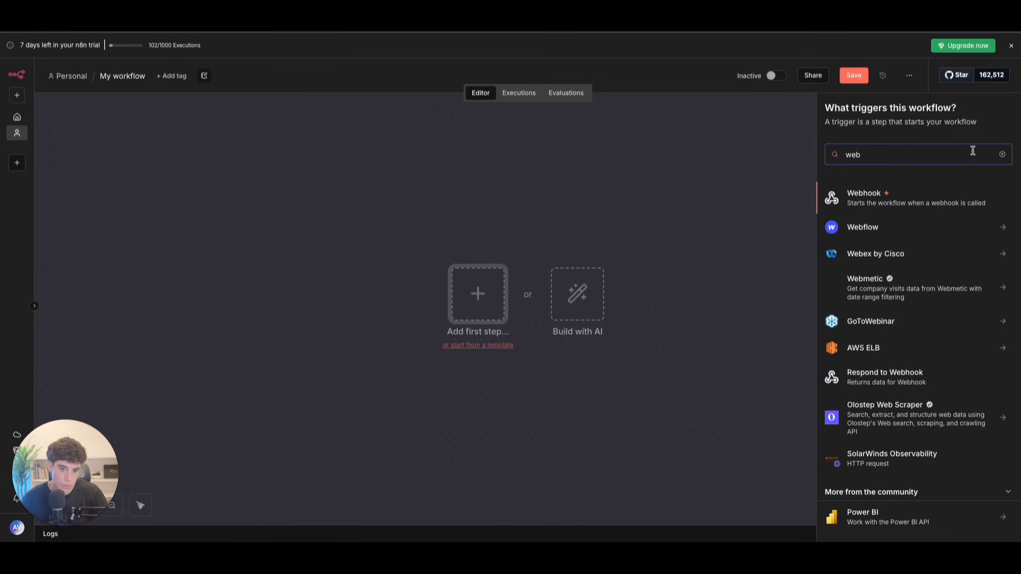
pyautogui.click(850, 191)
pyautogui.click(296, 202)
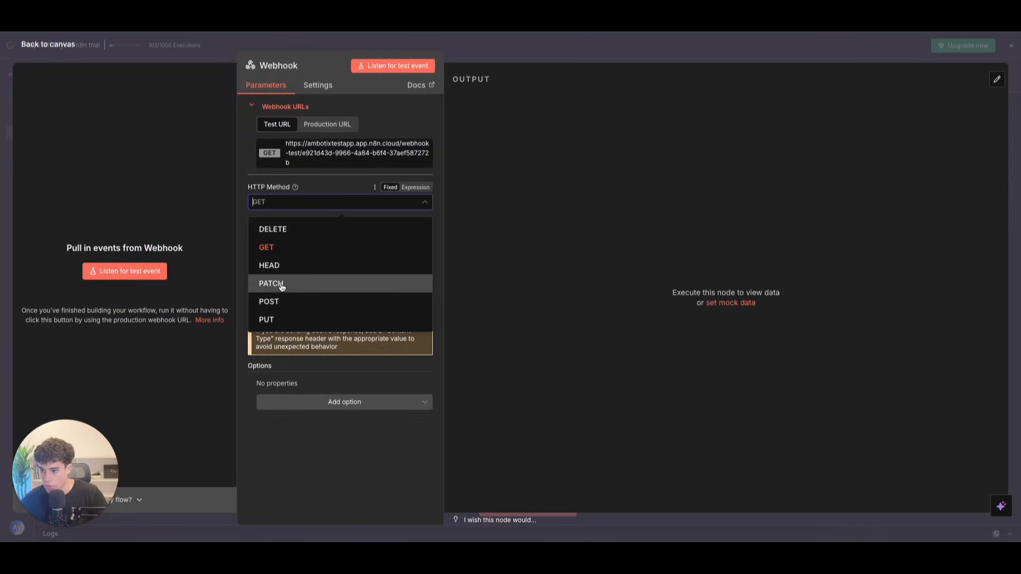
pyautogui.click(298, 298)
pyautogui.click(326, 124)
pyautogui.click(341, 148)
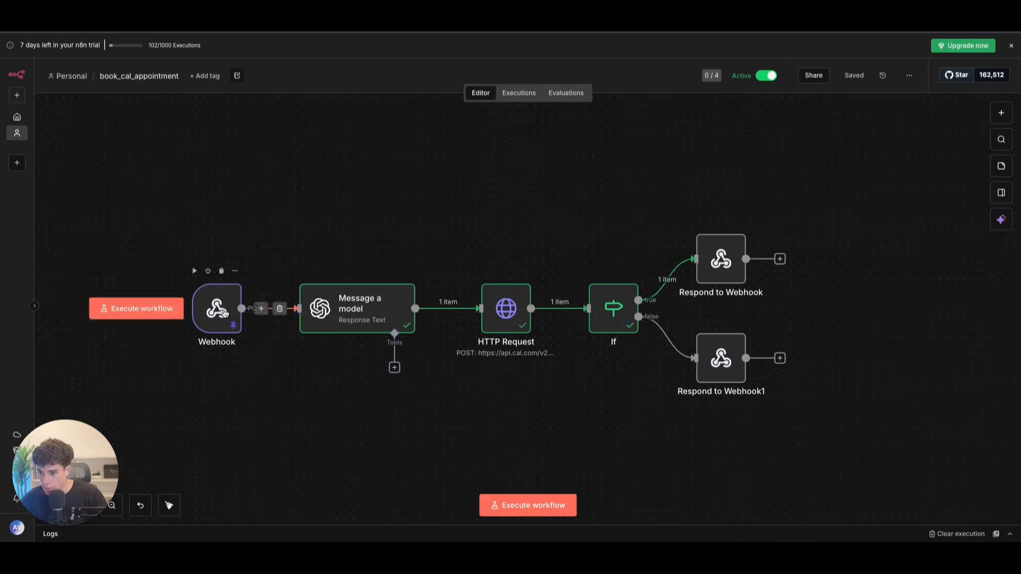
# Step: Make the booking workflow's Webhook respond via the Respond to Webhook node and save it
pyautogui.doubleClick(223, 313)
pyautogui.click(319, 307)
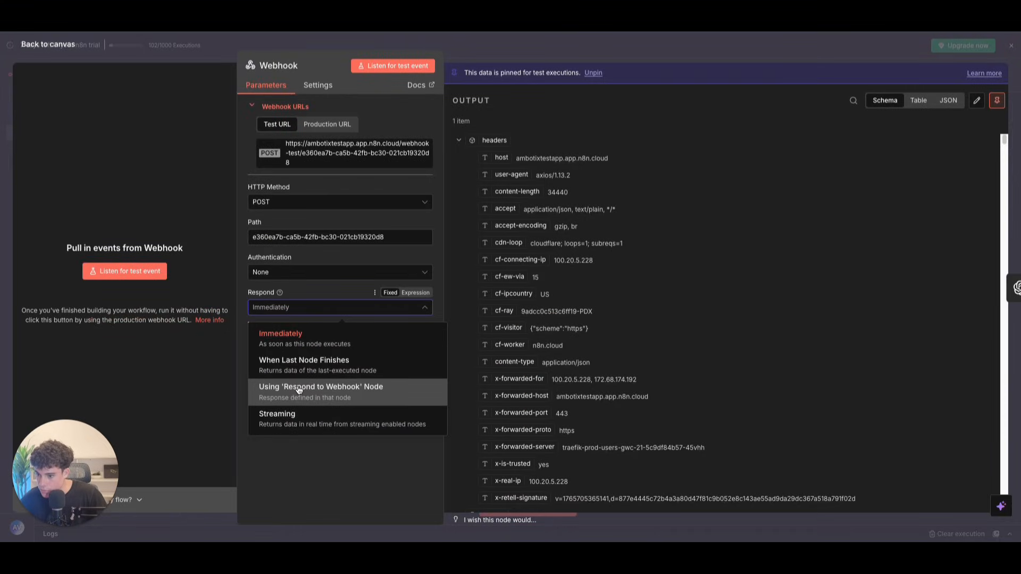
pyautogui.click(296, 387)
pyautogui.press('Escape')
pyautogui.scroll(-1, 500, 247)
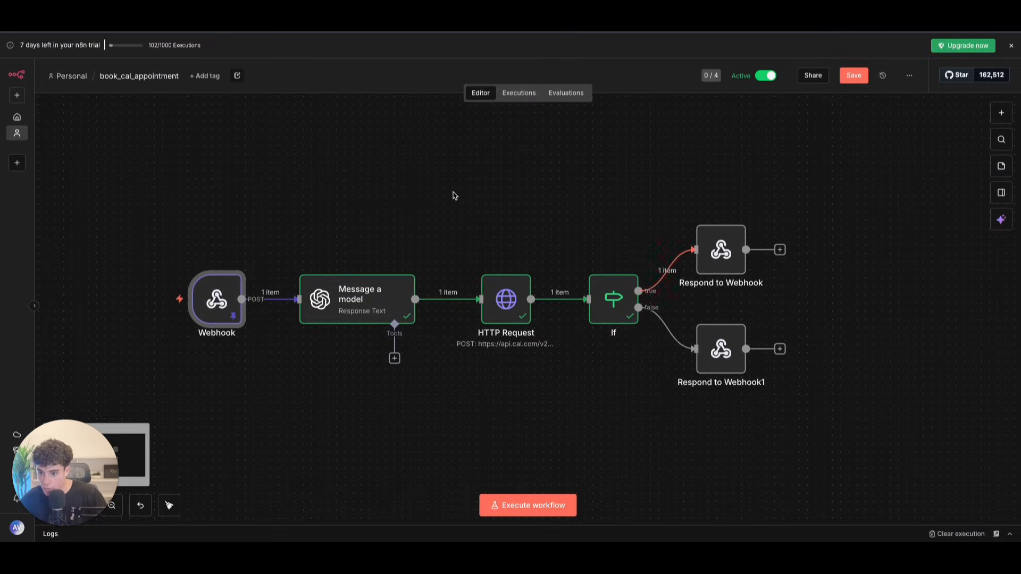
pyautogui.click(854, 75)
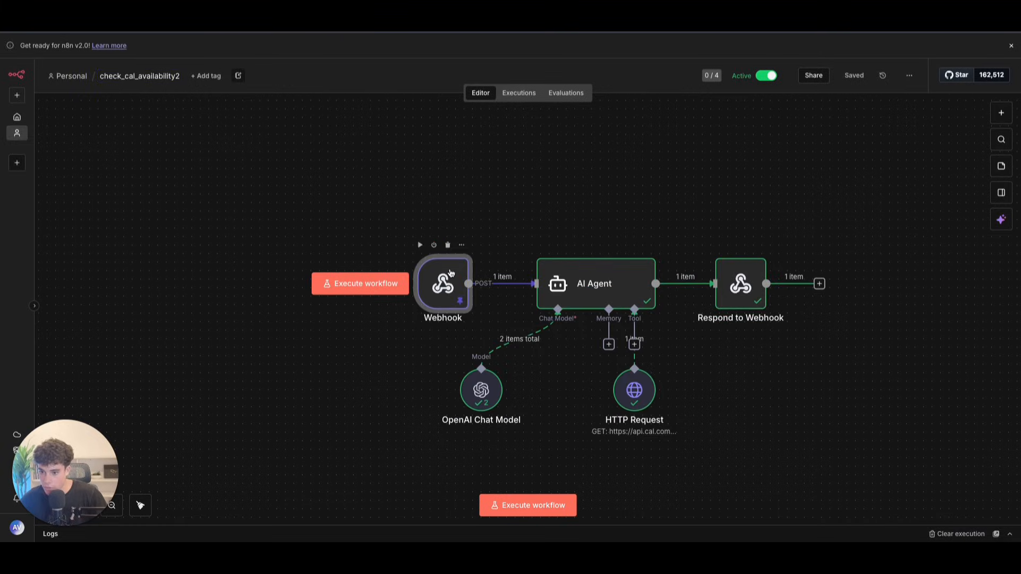
# Step: Copy the new Webhook's production URL again and activate the workflow
pyautogui.doubleClick(450, 273)
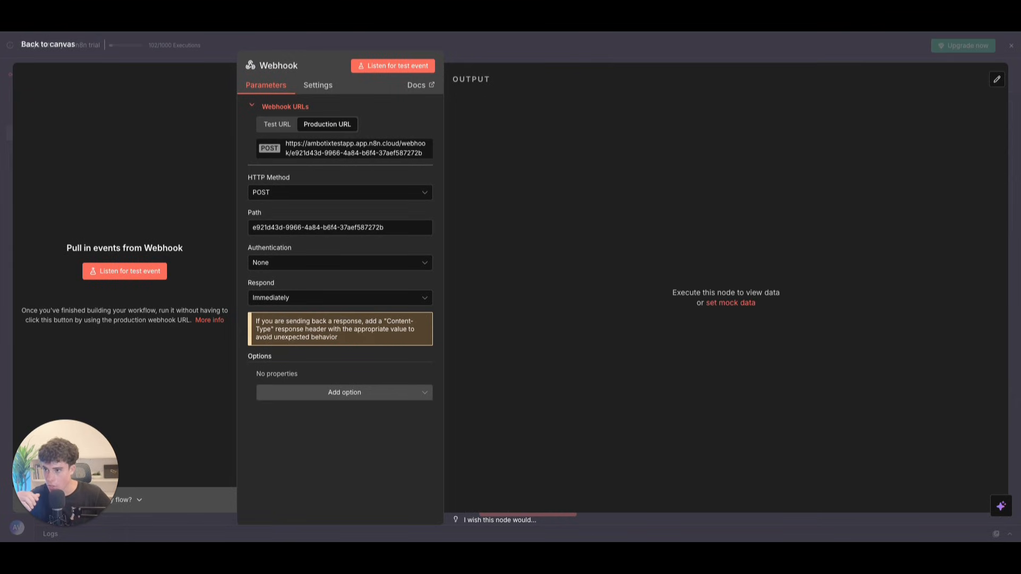
pyautogui.click(329, 147)
pyautogui.click(62, 45)
pyautogui.click(773, 76)
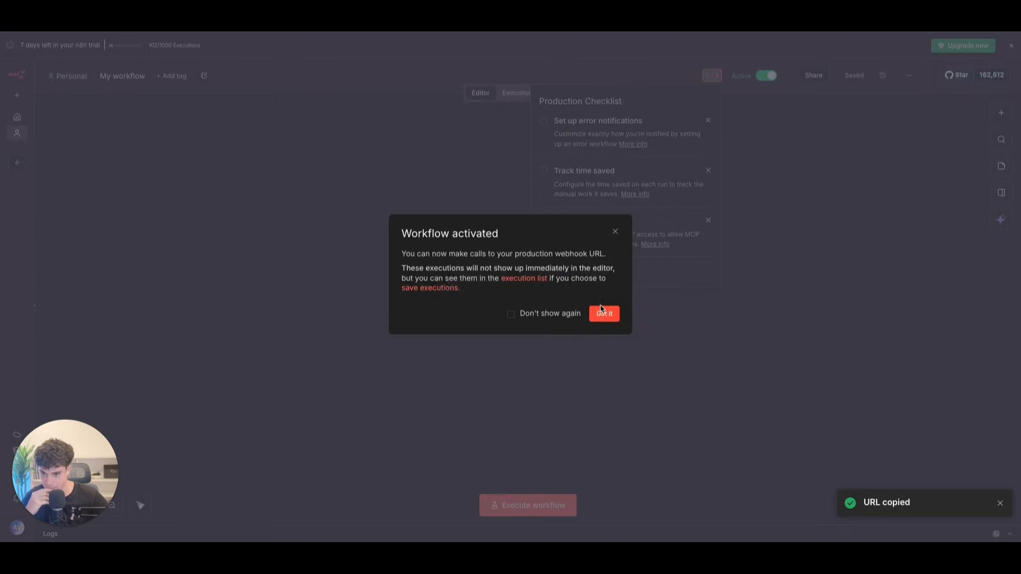
pyautogui.click(601, 313)
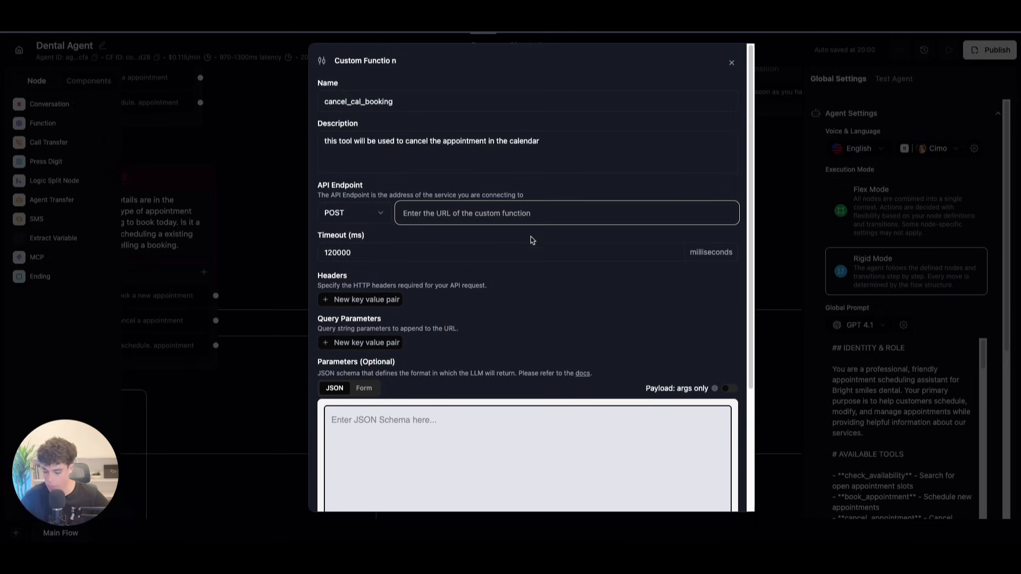
# Step: Paste the n8n webhook URL as the endpoint and add an 'em' email parameter with a cancellation description
pyautogui.hotkey('ctrl', 'v')
pyautogui.click(364, 388)
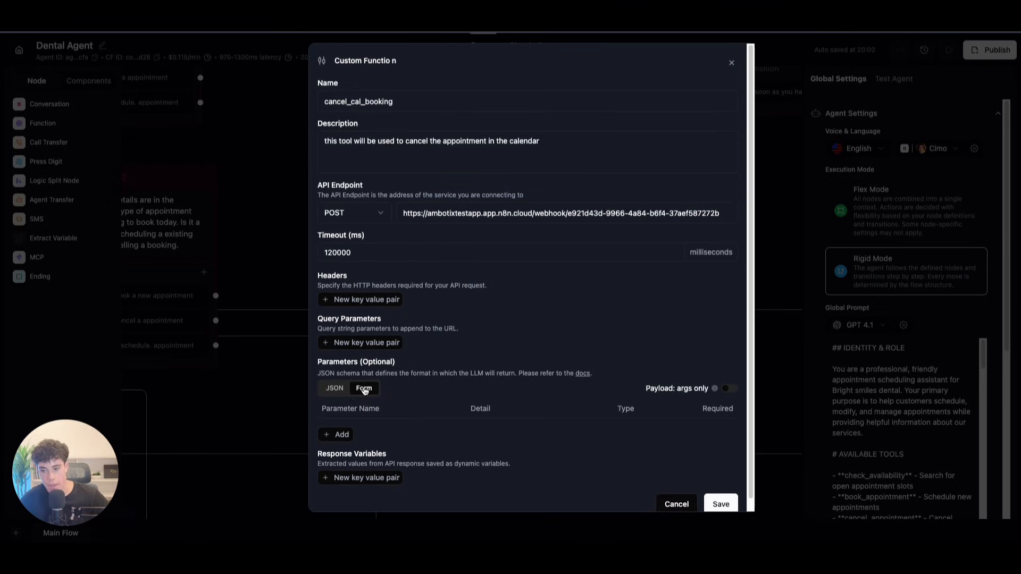
pyautogui.click(341, 433)
pyautogui.write('email')
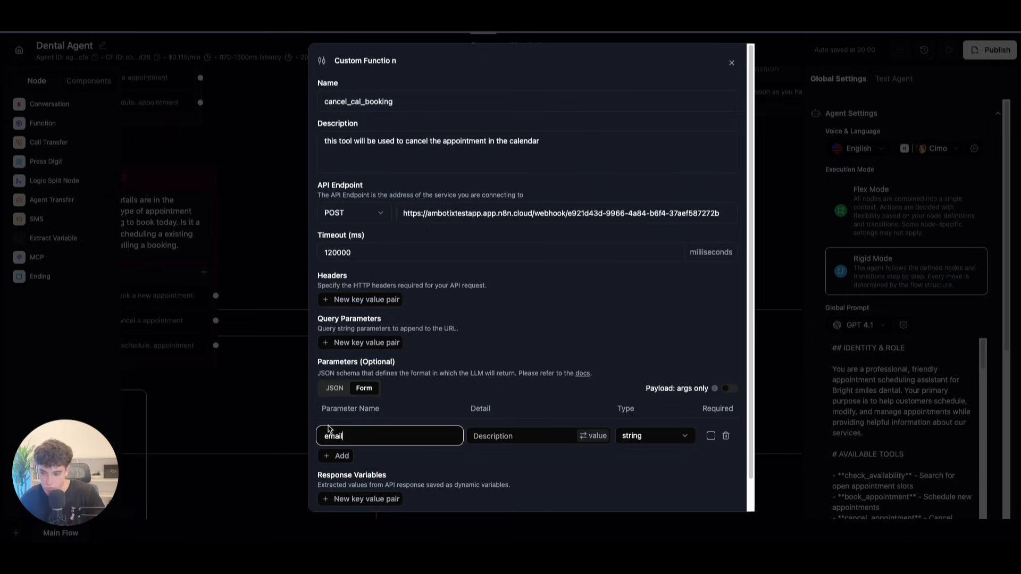
pyautogui.click(506, 436)
pyautogui.write('the email the user prov')
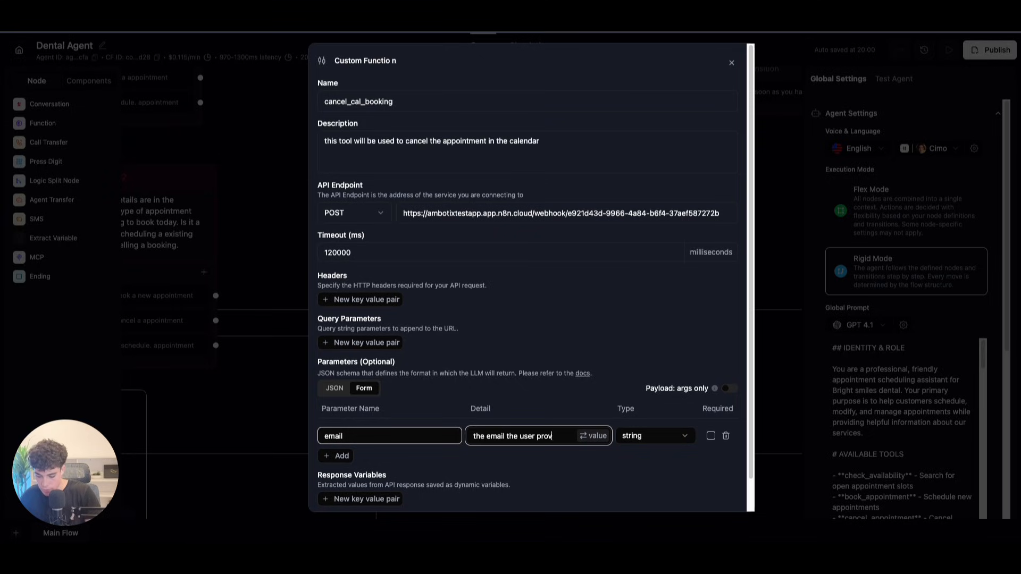
pyautogui.write('ou w')
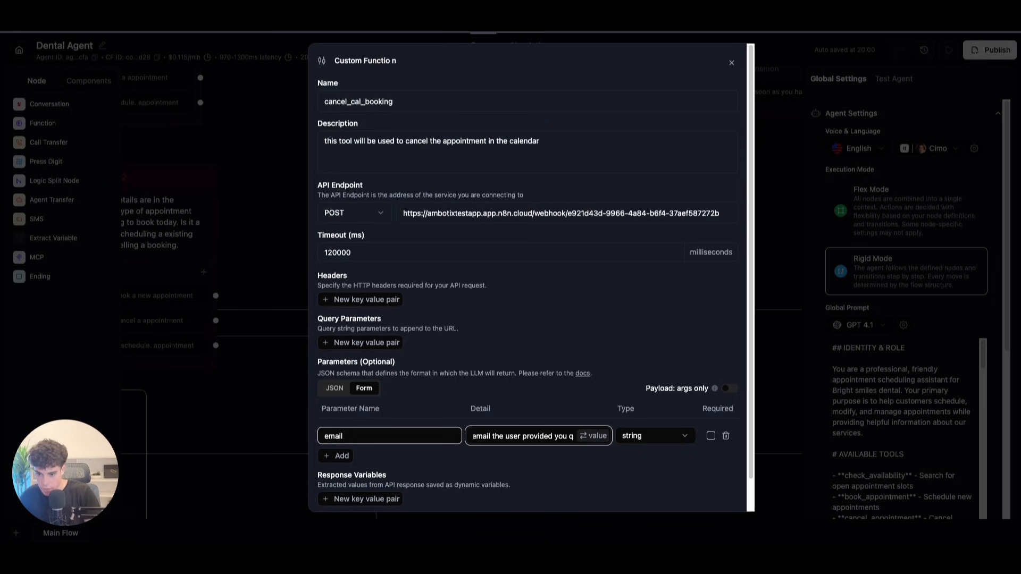
pyautogui.write('ith to can')
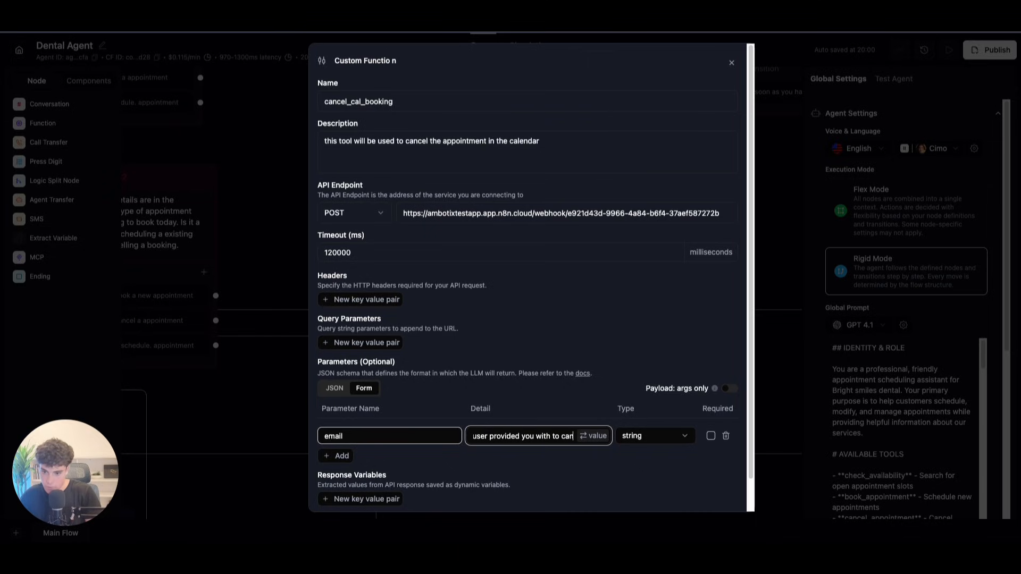
pyautogui.write('cell the appointment')
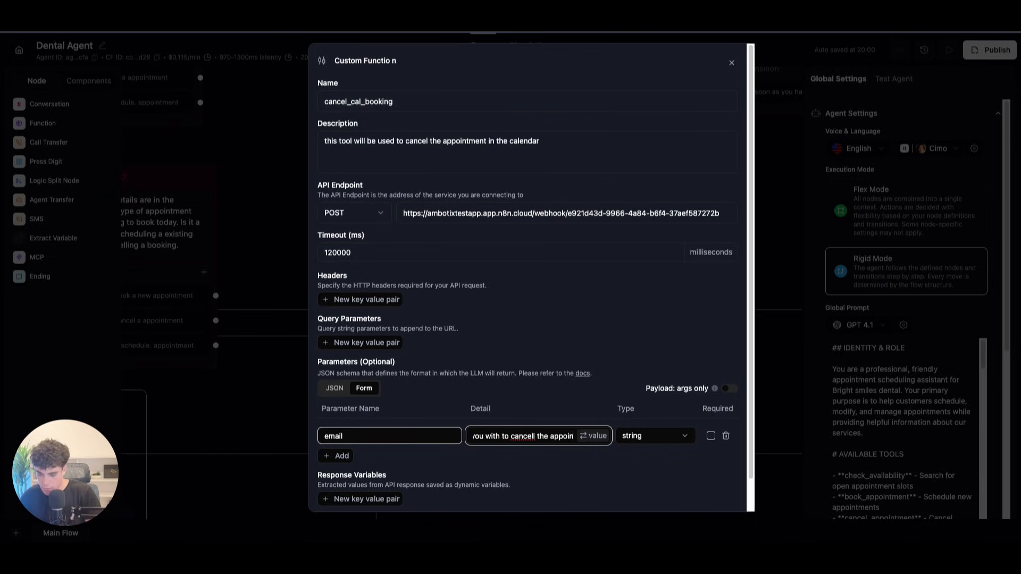
# Step: Correct 'cancell' to 'cancel', make email required, and save cancel_cal_booking
pyautogui.rightClick(495, 437)
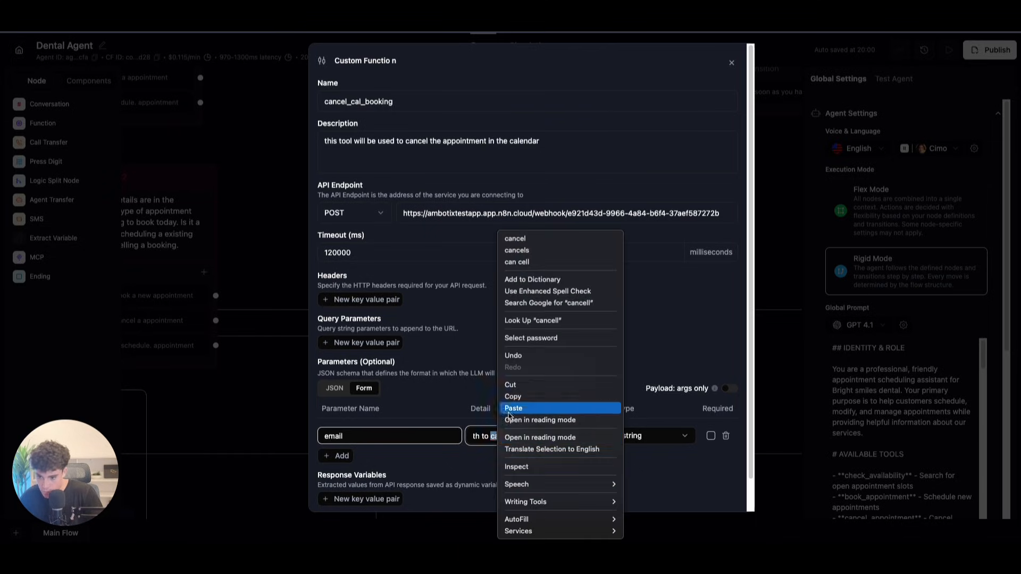
pyautogui.click(513, 238)
pyautogui.moveTo(555, 436); pyautogui.dragTo(327, 394)
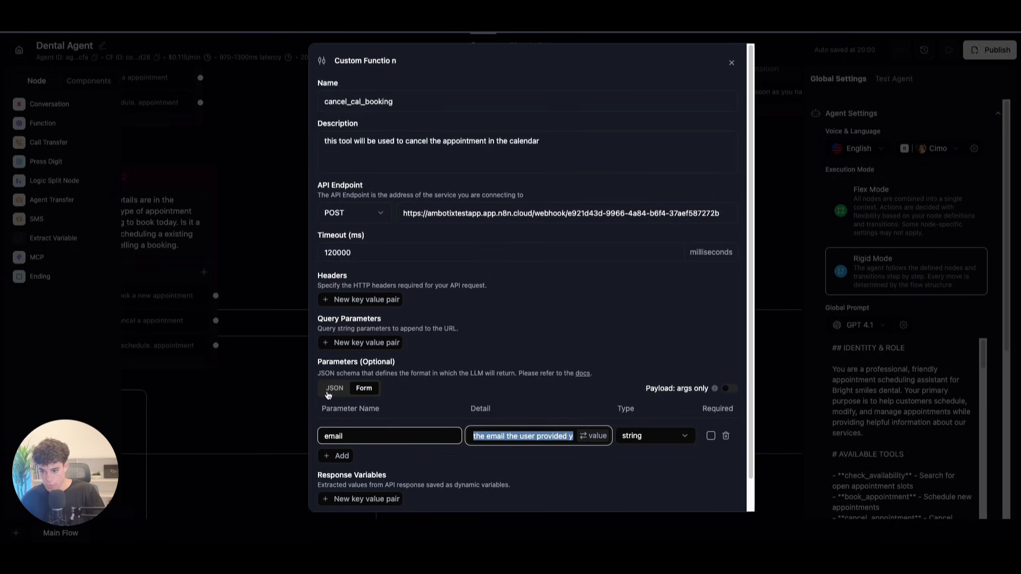
pyautogui.click(662, 452)
pyautogui.click(711, 435)
pyautogui.scroll(-1, 476, 371)
pyautogui.click(721, 493)
# Step: Add a Cancel Cal Booking node beside cancel agent, connected from its transition
pyautogui.click(632, 484)
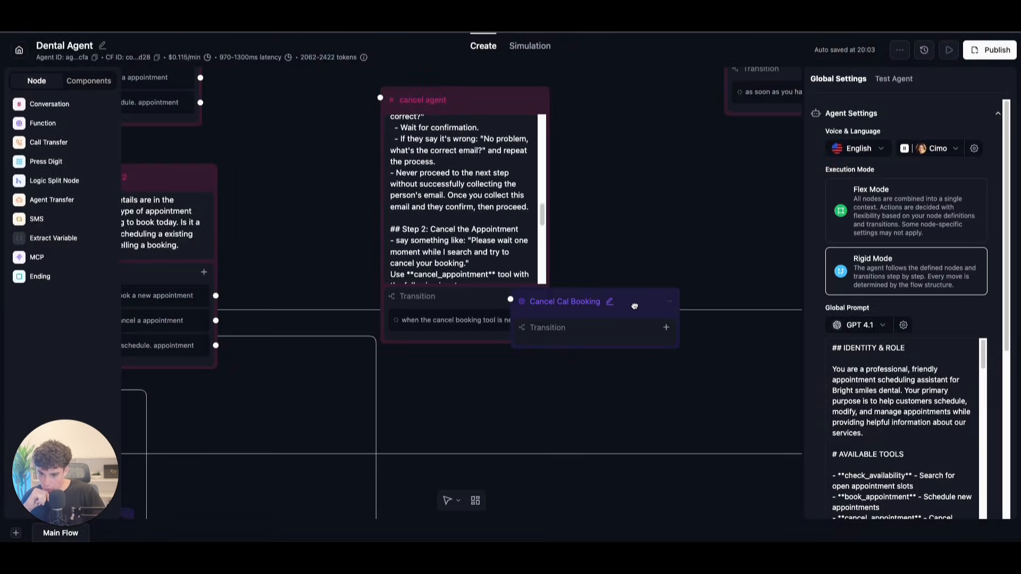
pyautogui.moveTo(635, 307); pyautogui.dragTo(720, 319)
pyautogui.moveTo(547, 319); pyautogui.dragTo(596, 312)
pyautogui.moveTo(709, 322); pyautogui.dragTo(706, 331)
# Step: Start a test voice call and route the cancel-appointment path to the cancel agent
pyautogui.click(946, 51)
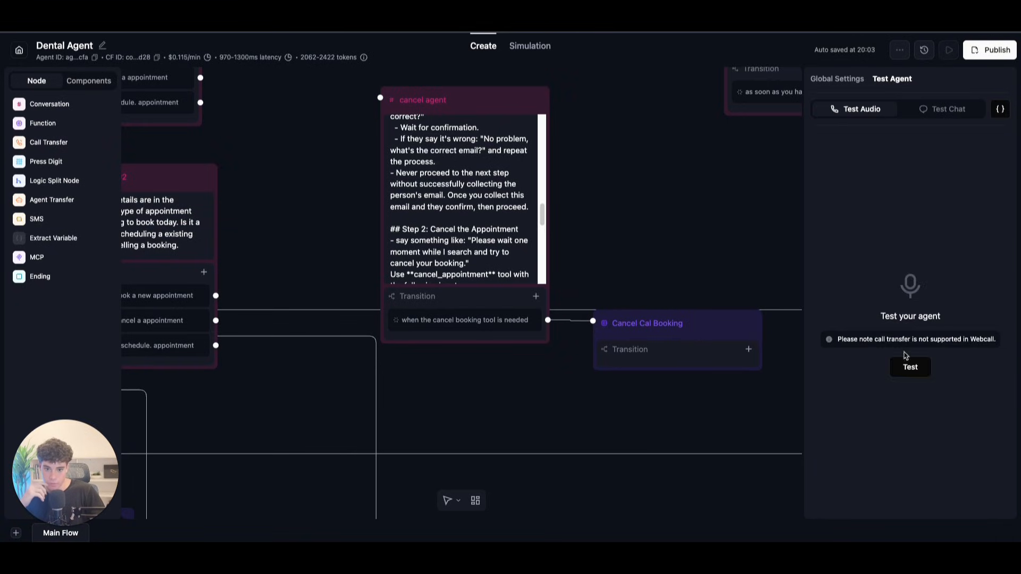
pyautogui.click(908, 363)
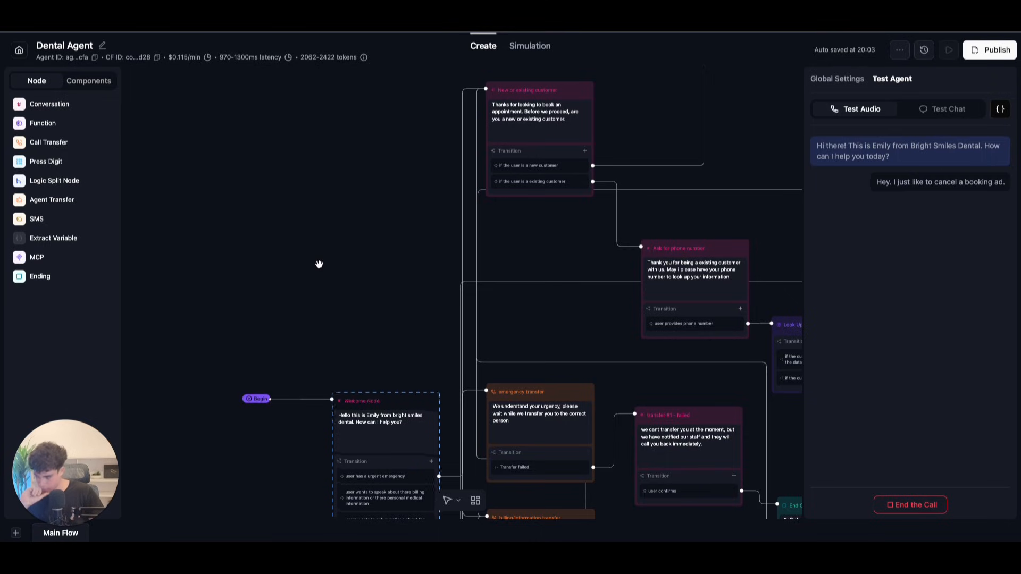
pyautogui.moveTo(558, 201); pyautogui.dragTo(266, 143)
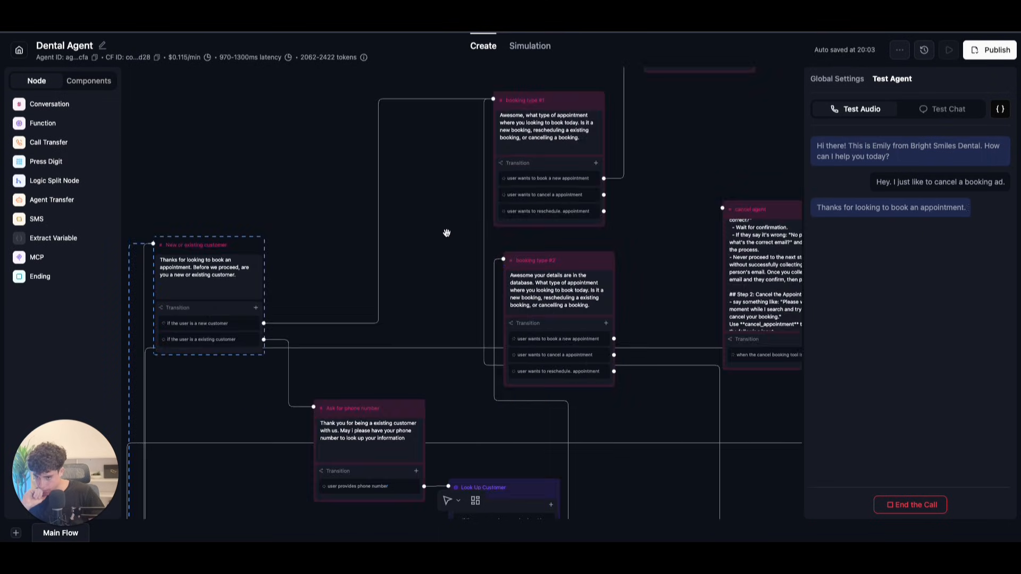
pyautogui.moveTo(441, 237); pyautogui.dragTo(339, 253)
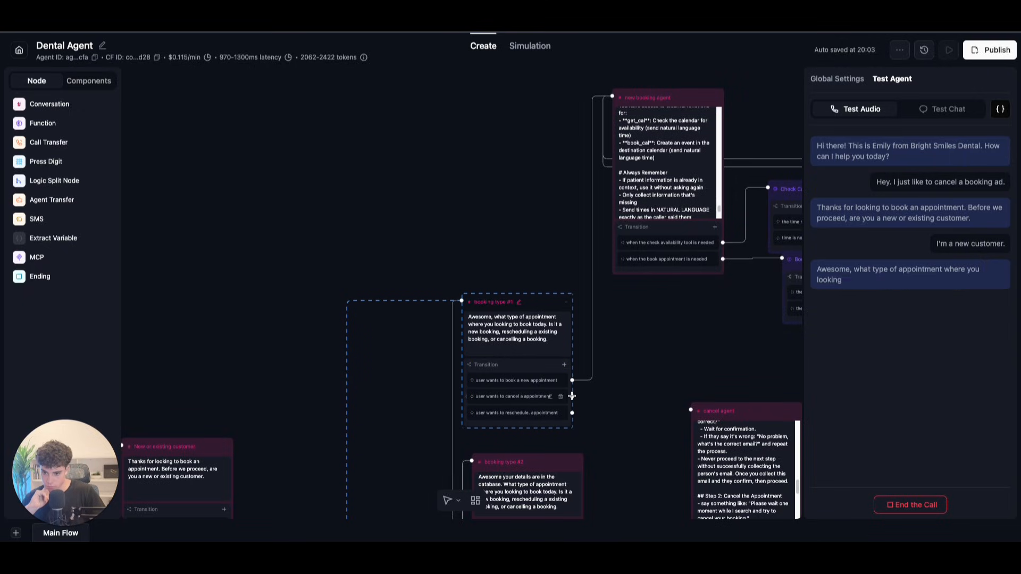
pyautogui.moveTo(573, 396); pyautogui.dragTo(555, 257)
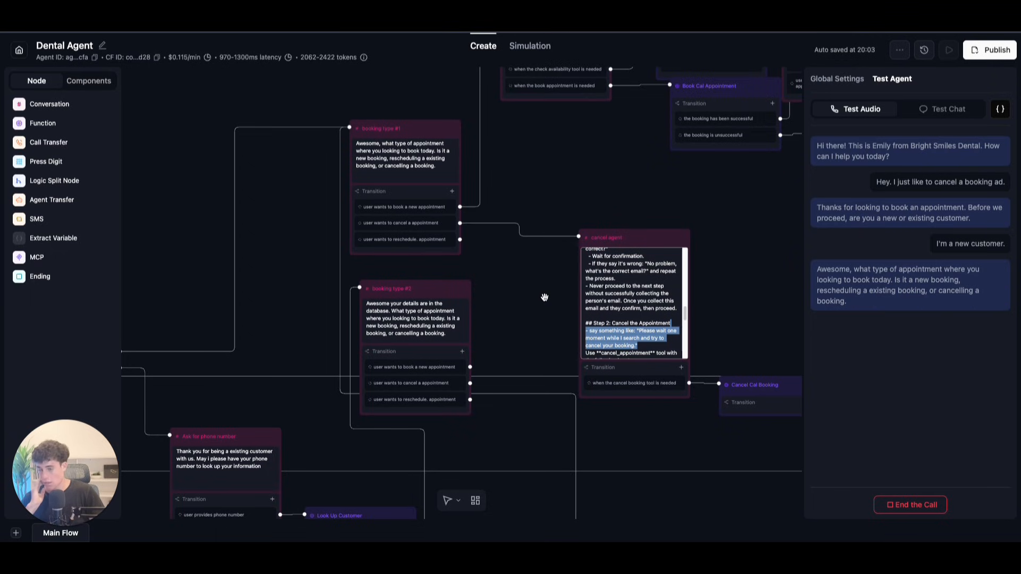
pyautogui.click(729, 233)
pyautogui.moveTo(729, 235); pyautogui.dragTo(605, 195)
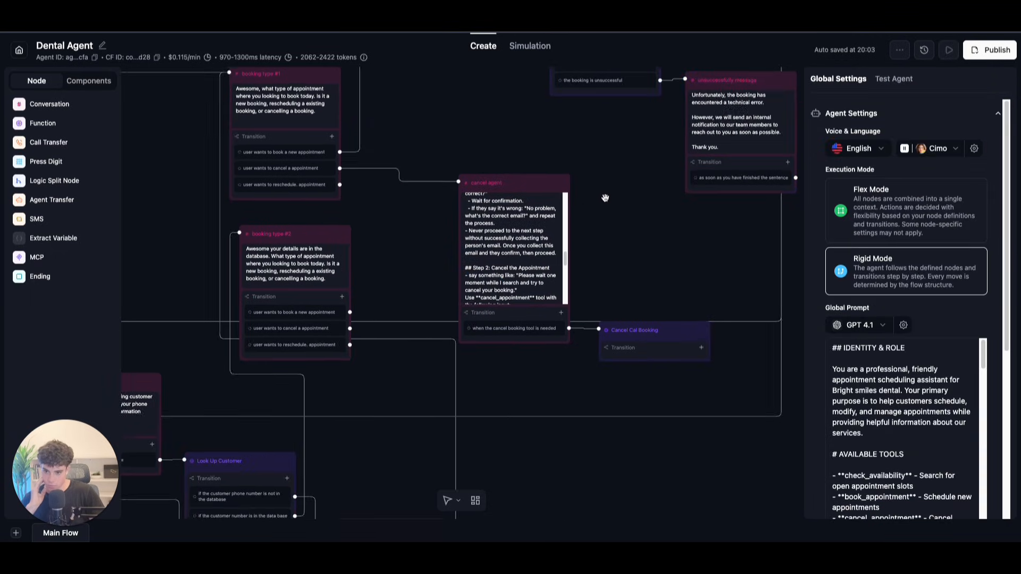
# Step: End the test call and center the view on the cancel agent node
pyautogui.click(949, 50)
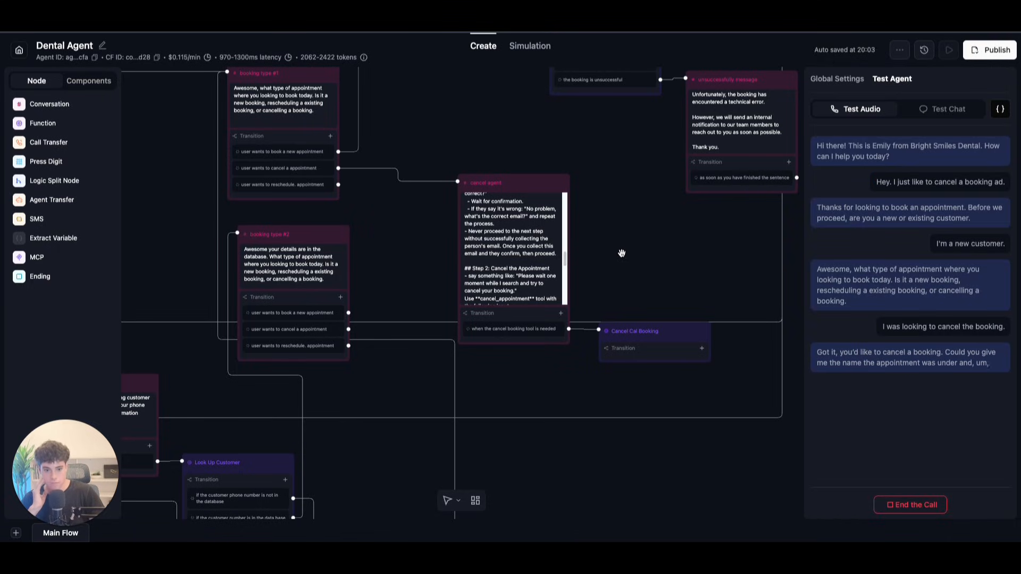
pyautogui.click(892, 503)
pyautogui.moveTo(413, 147); pyautogui.dragTo(448, 176)
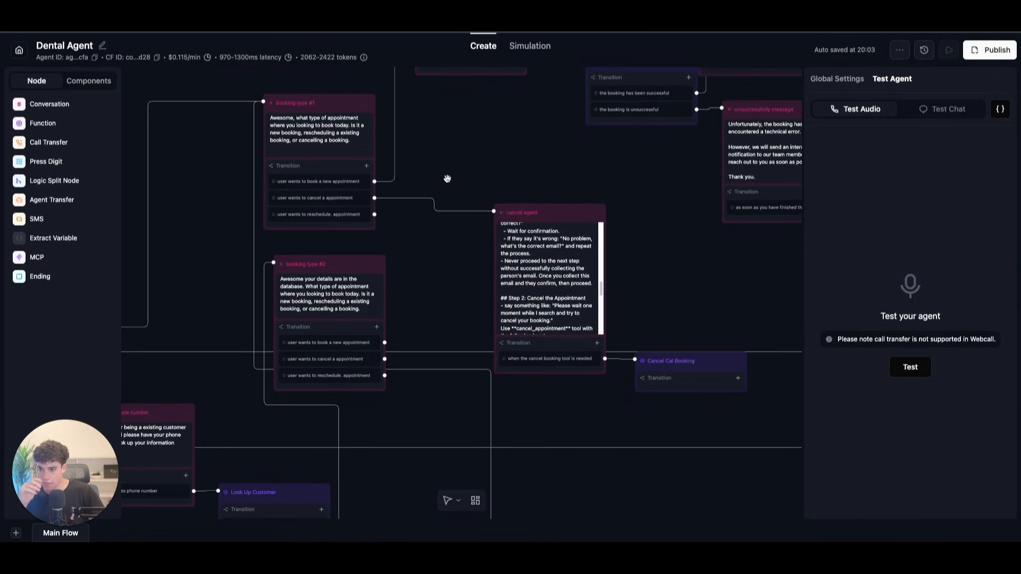
pyautogui.moveTo(397, 214); pyautogui.dragTo(444, 302)
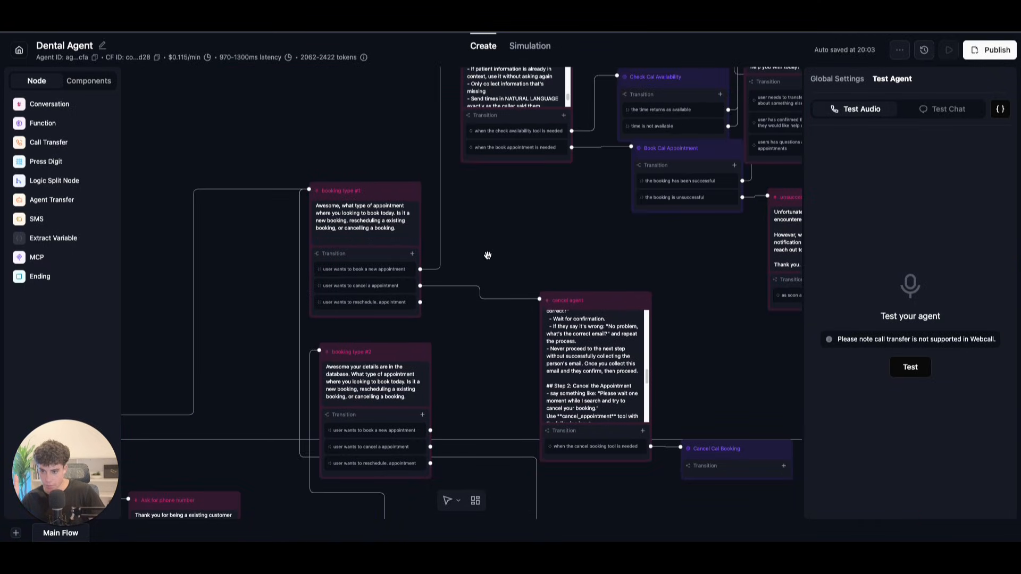
# Step: Run a new cancellation test call, following the flow to cancel agent and Cancel Cal Booking
pyautogui.click(911, 367)
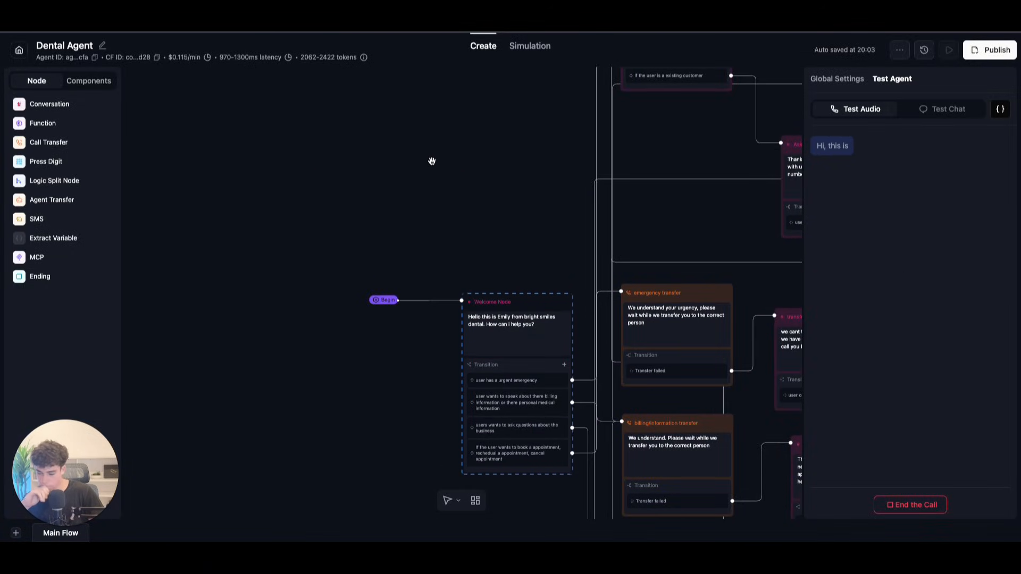
pyautogui.moveTo(744, 141); pyautogui.dragTo(509, 250)
pyautogui.moveTo(633, 228); pyautogui.dragTo(457, 266)
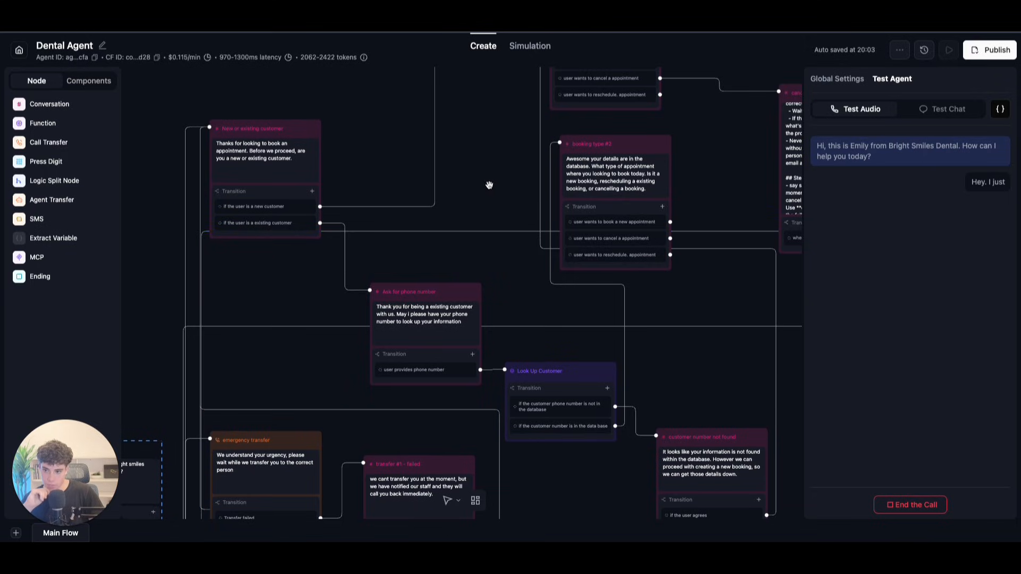
pyautogui.moveTo(487, 178); pyautogui.dragTo(402, 209)
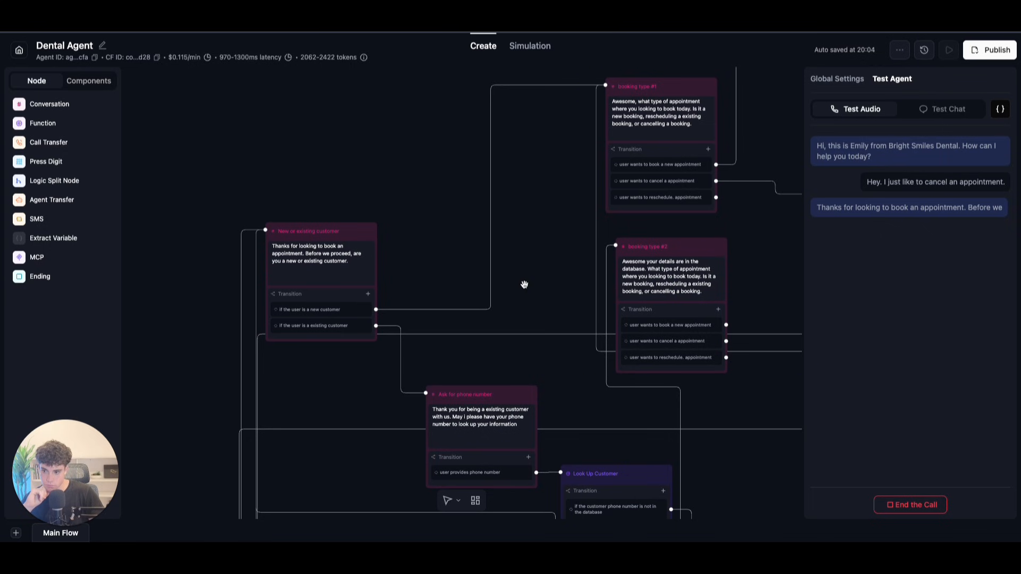
pyautogui.scroll(-2, 412, 201)
pyautogui.scroll(-2, 412, 201)
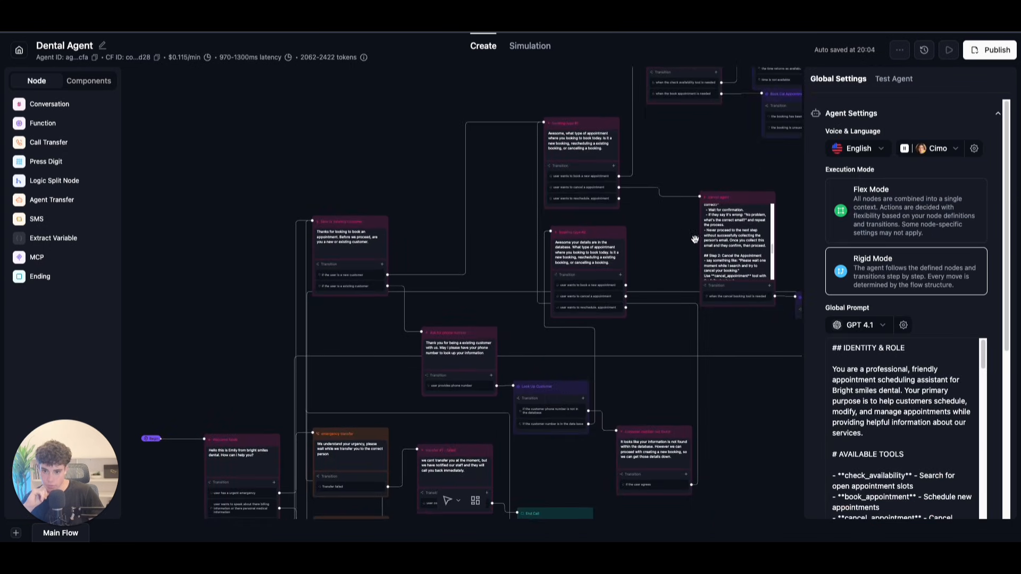
pyautogui.moveTo(756, 202); pyautogui.dragTo(734, 403)
pyautogui.moveTo(714, 370); pyautogui.dragTo(544, 176)
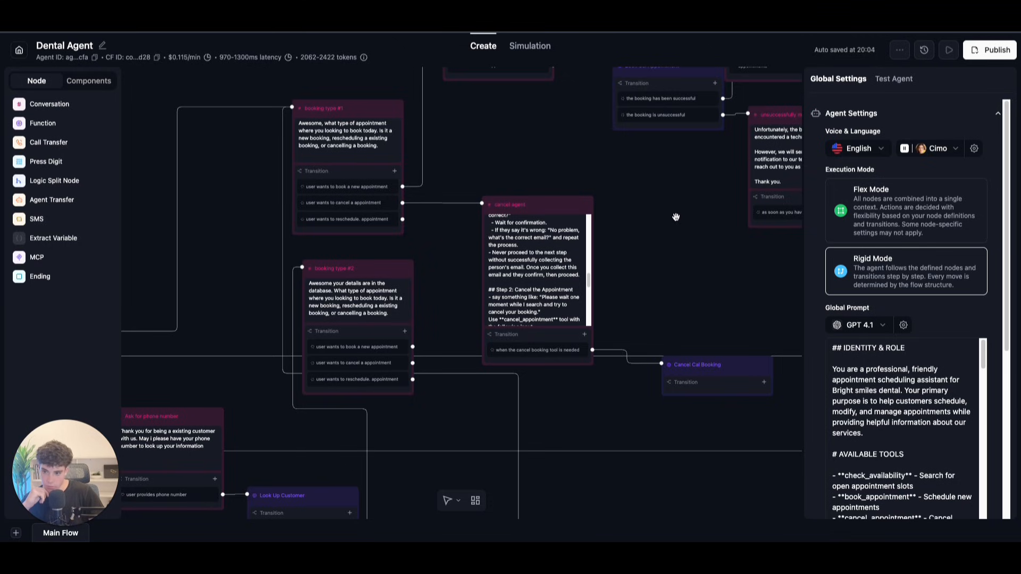
pyautogui.moveTo(673, 219); pyautogui.dragTo(653, 315)
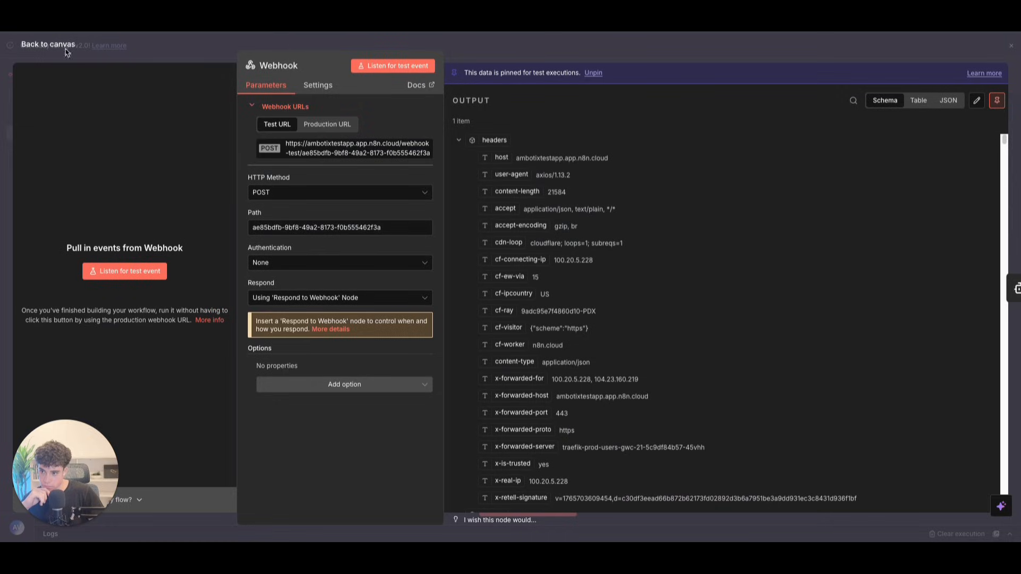
# Step: Close the Webhook node and open My workflow's execution history
pyautogui.click(45, 41)
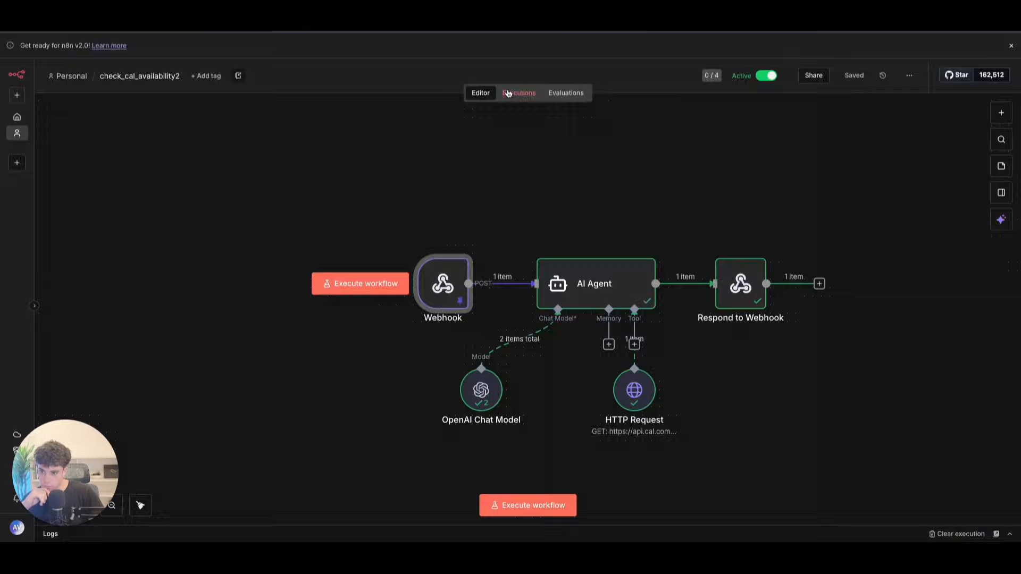
pyautogui.click(507, 94)
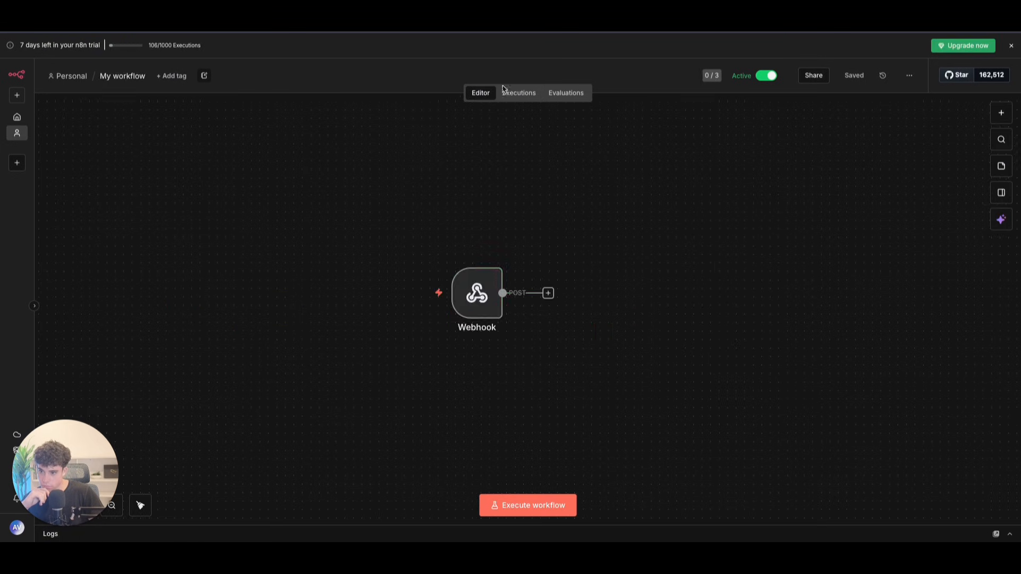
pyautogui.click(518, 93)
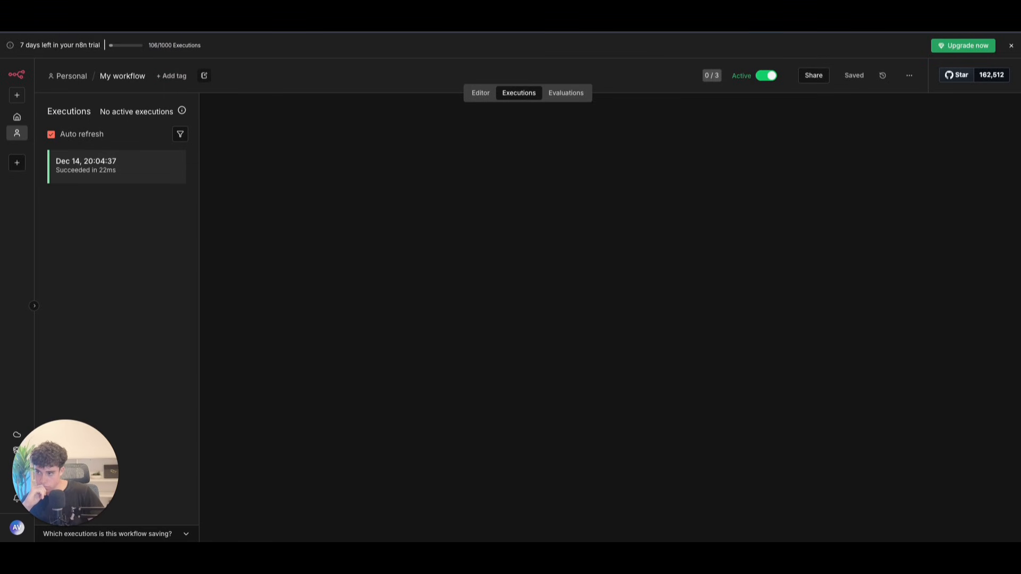
# Step: End the running Dental Agent test call in Retell AI
pyautogui.hotkey('ctrl', 'Tab')
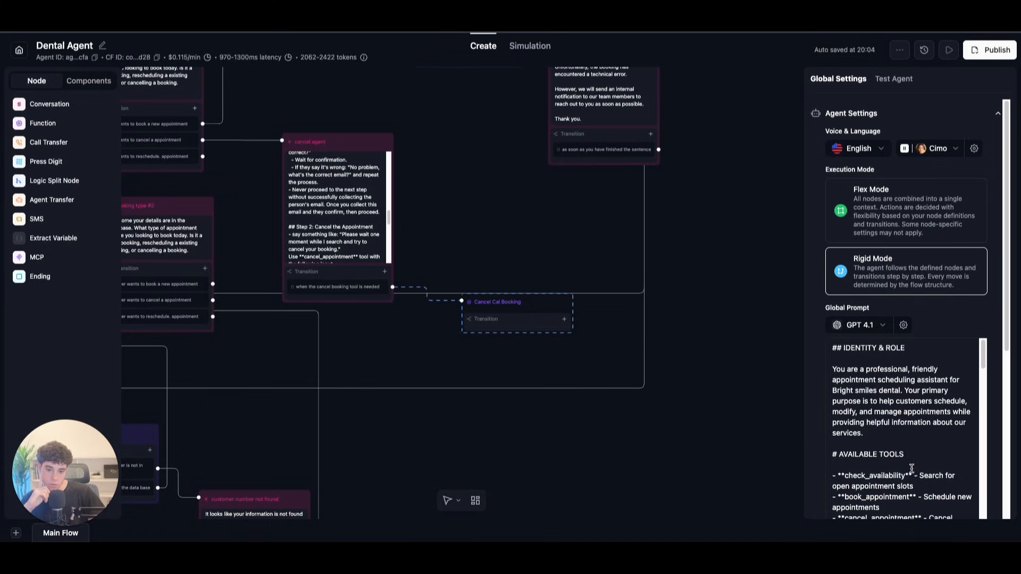
pyautogui.scroll(-10, 912, 470)
pyautogui.click(893, 79)
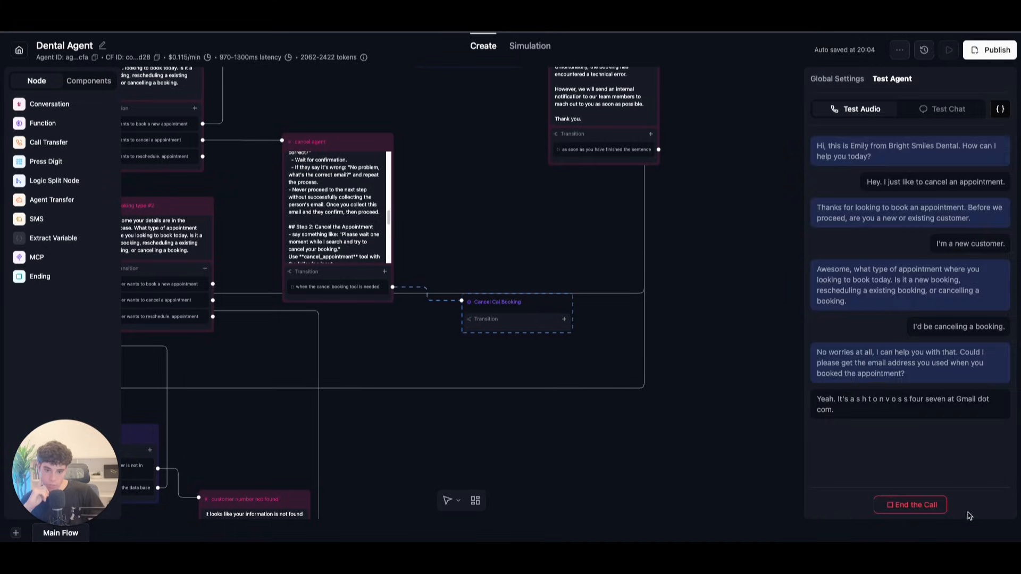
pyautogui.click(928, 511)
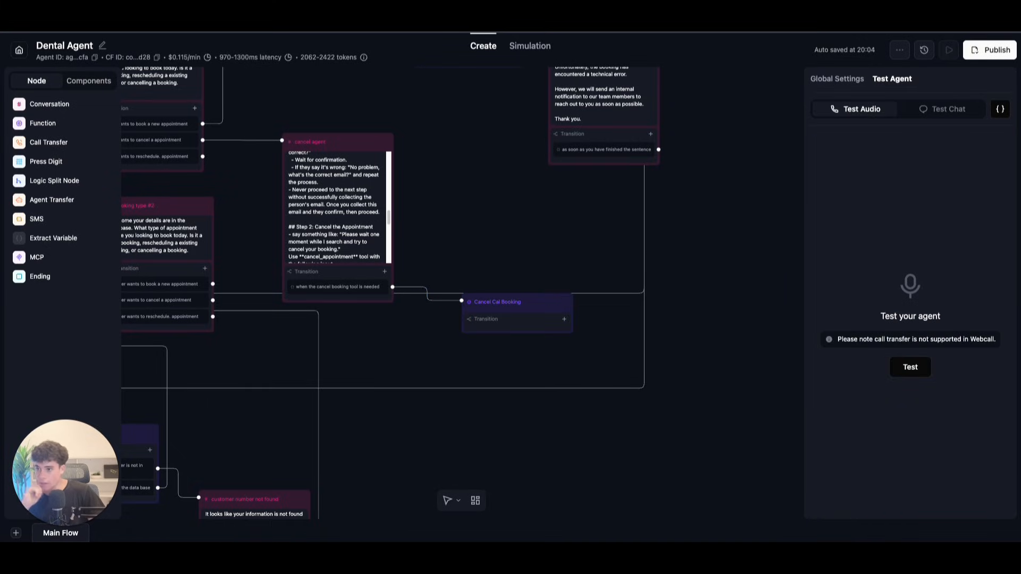
# Step: Copy the latest Dec 14 execution into the n8n editor
pyautogui.hotkey('ctrl', 'Tab')
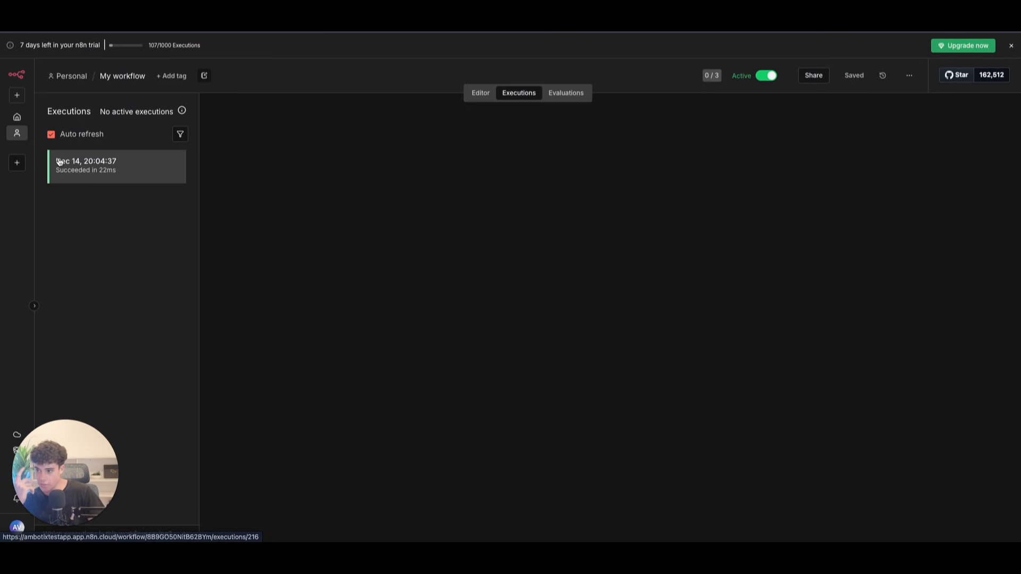
pyautogui.click(59, 163)
pyautogui.click(951, 112)
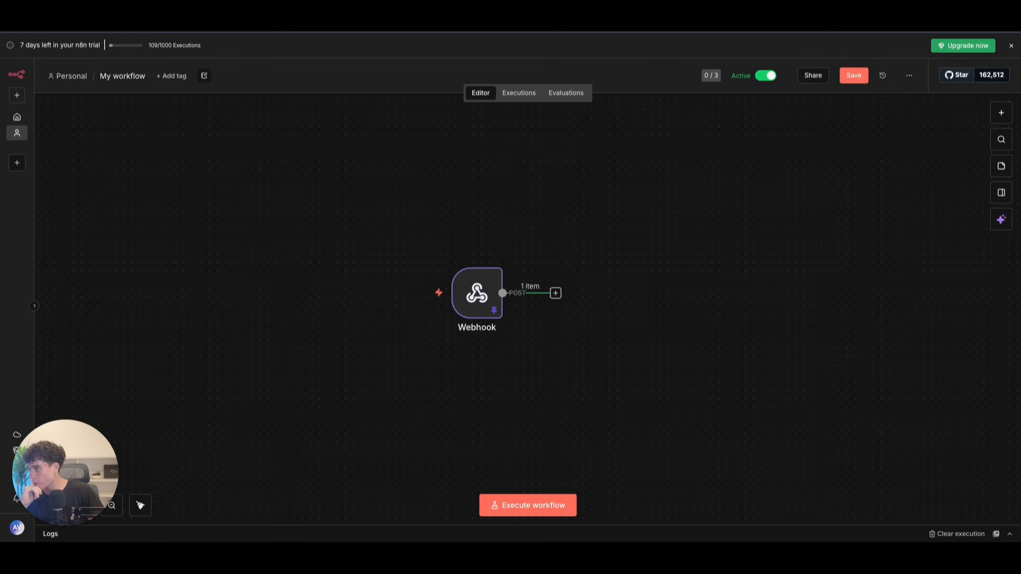
# Step: Inspect the Webhook node's data, collapsing headers and call details to reveal the email
pyautogui.doubleClick(474, 289)
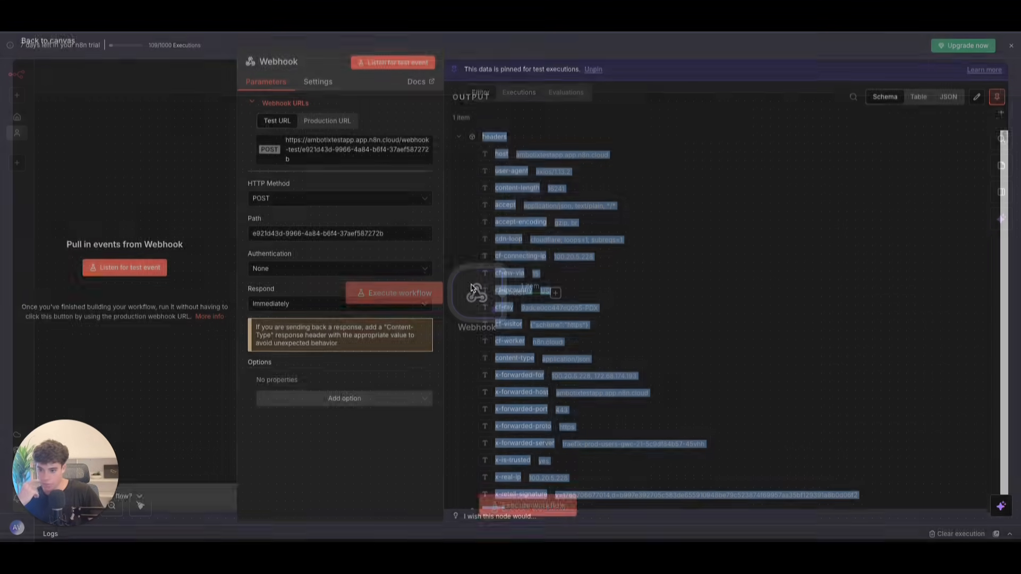
pyautogui.click(464, 141)
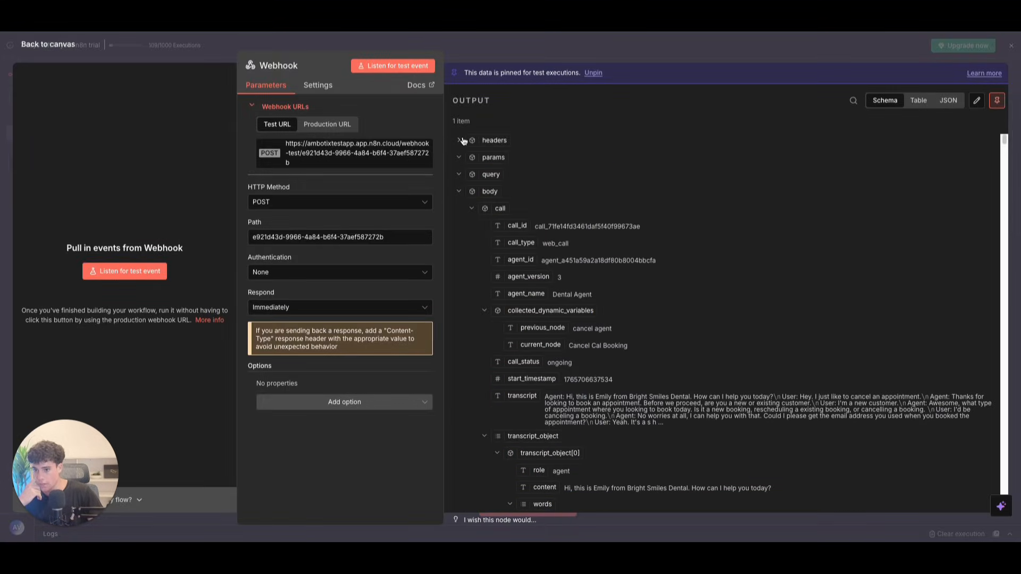
pyautogui.click(471, 209)
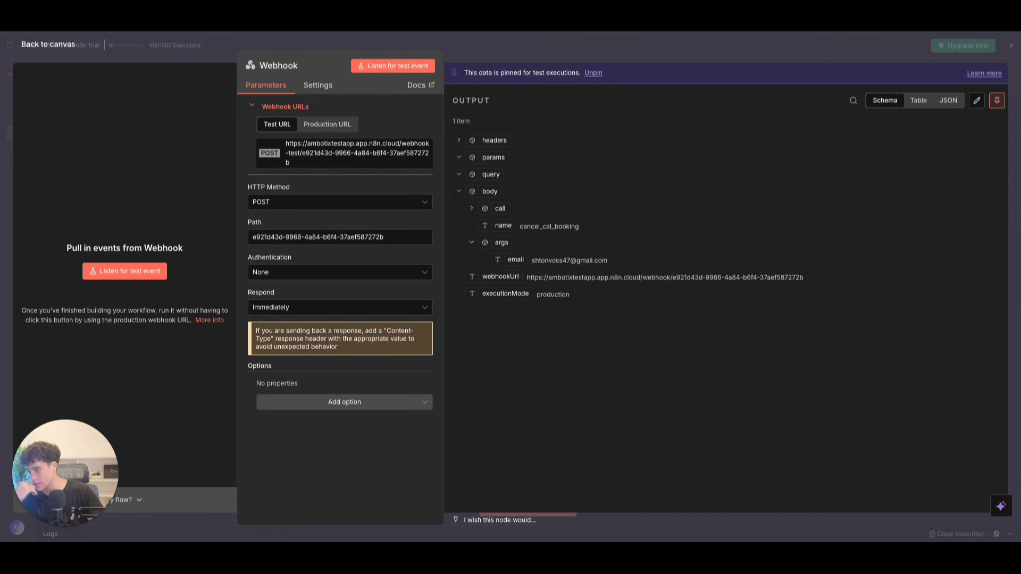
pyautogui.click(57, 46)
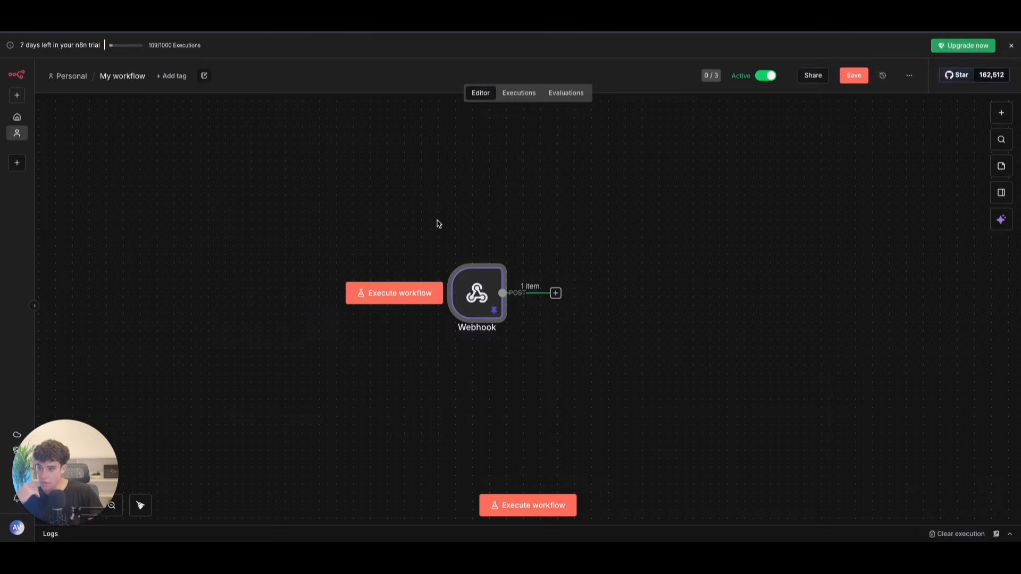
# Step: Add an HTTP Request node after the Webhook node
pyautogui.click(555, 293)
pyautogui.write('http')
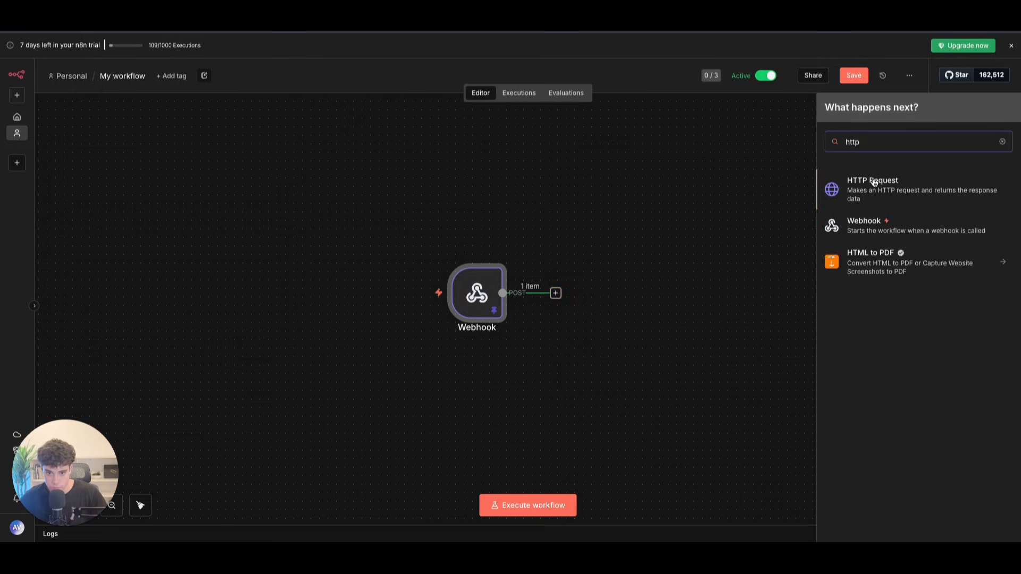
pyautogui.click(872, 182)
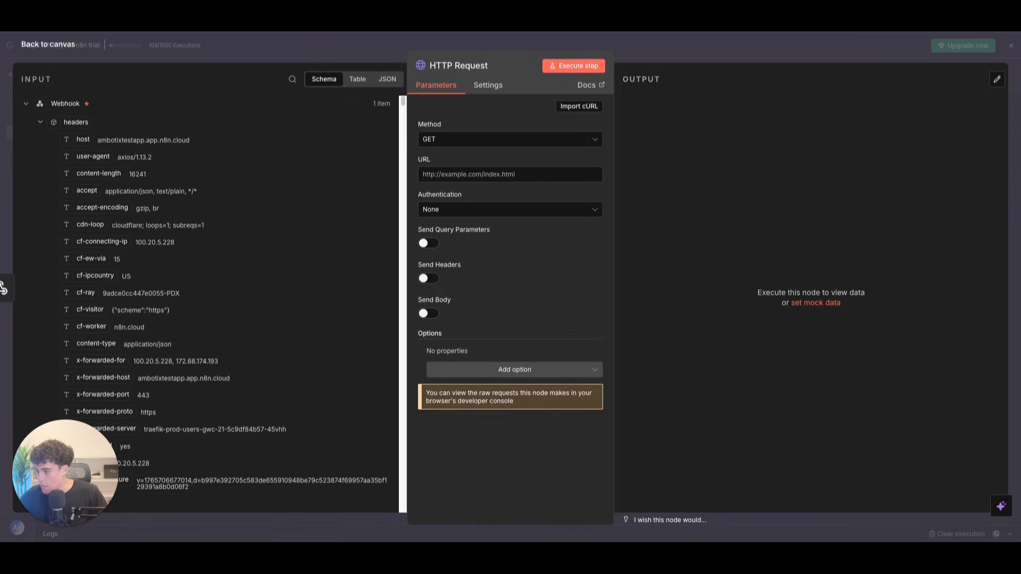
pyautogui.click(479, 167)
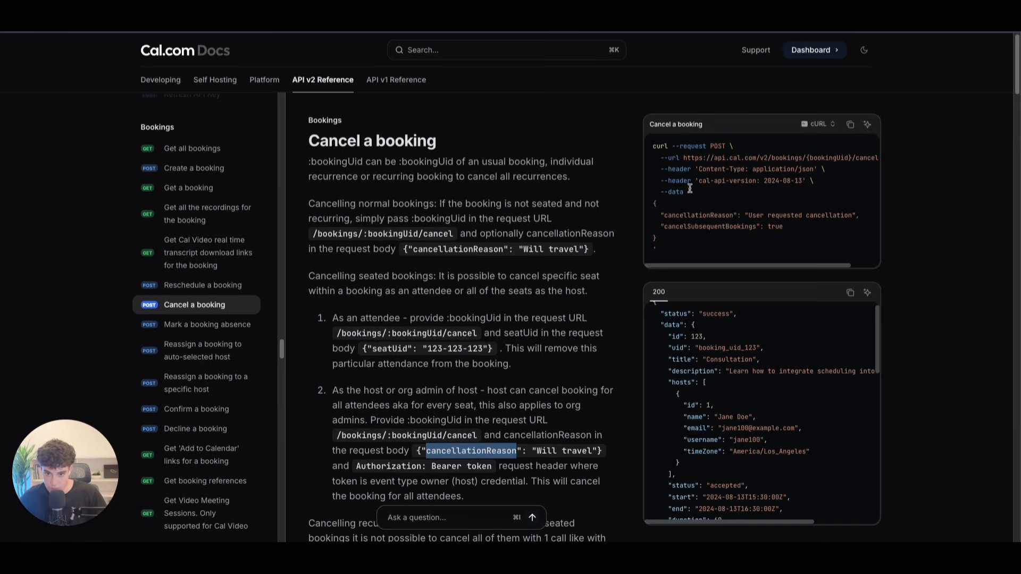
pyautogui.moveTo(684, 158); pyautogui.dragTo(843, 161)
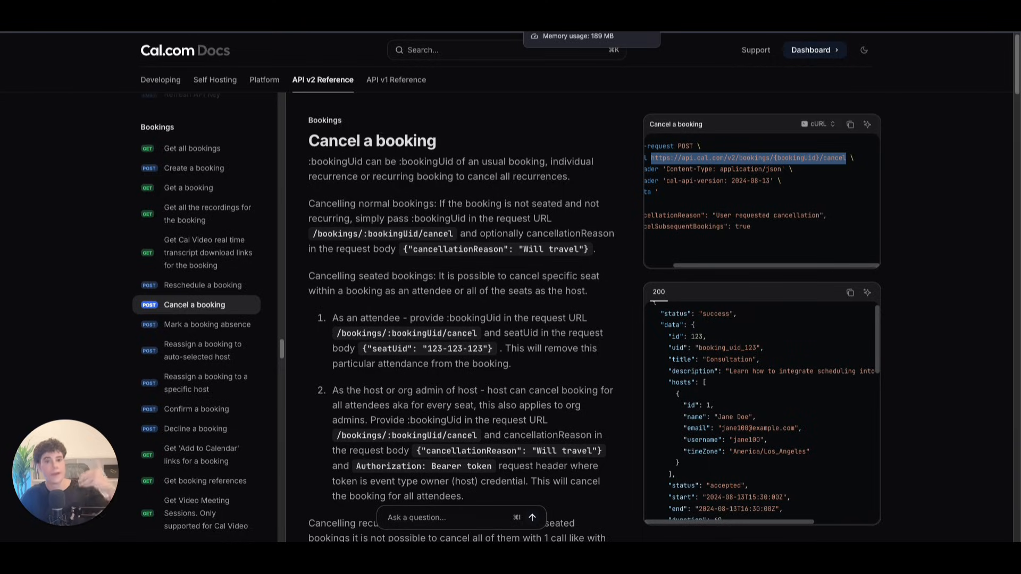
pyautogui.click(574, 31)
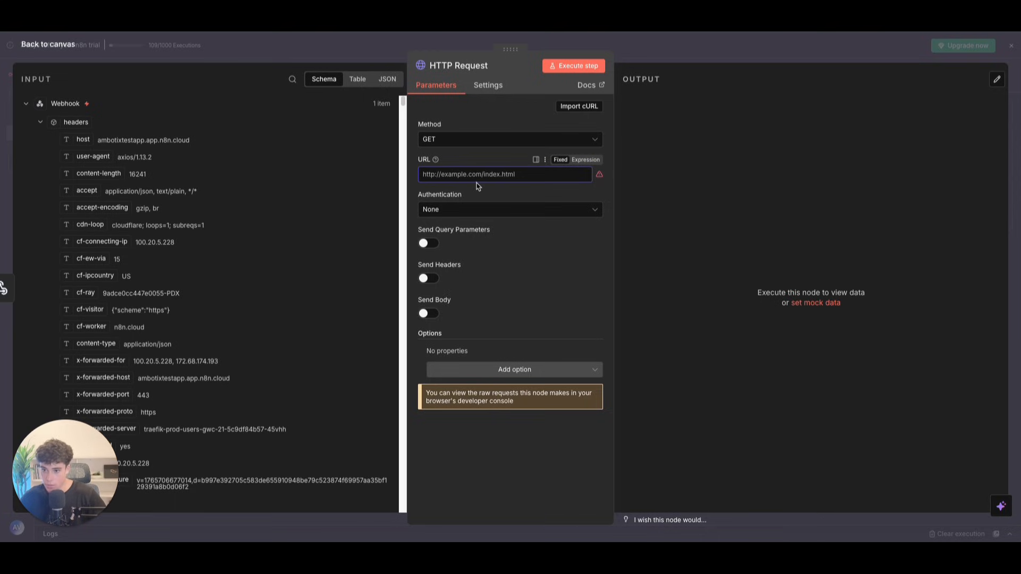
pyautogui.write('https://api.cal.com/v2/bookings')
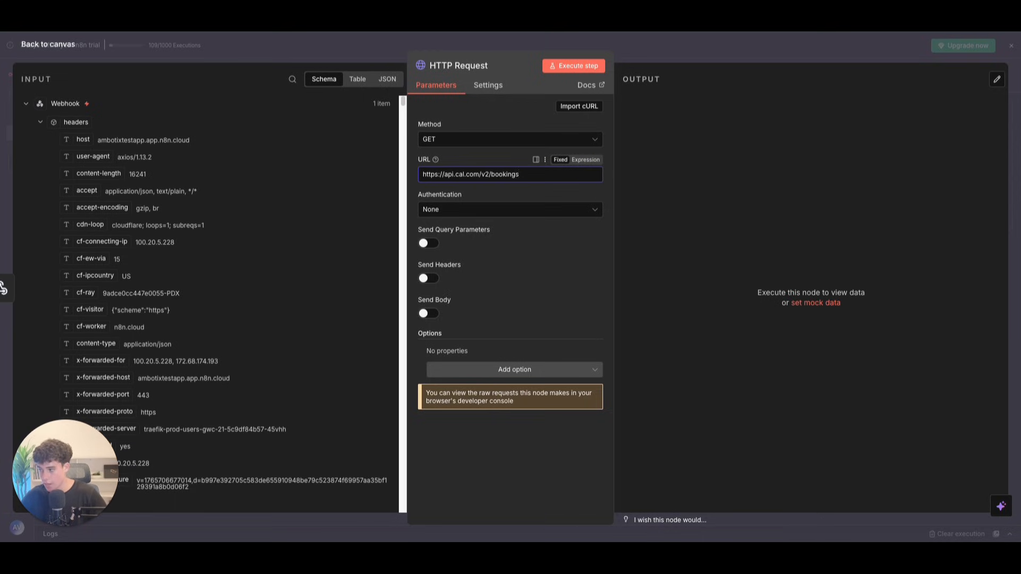
# Step: Enable query parameters and headers, adding header cal-api-version = 2024-08-13
pyautogui.click(425, 243)
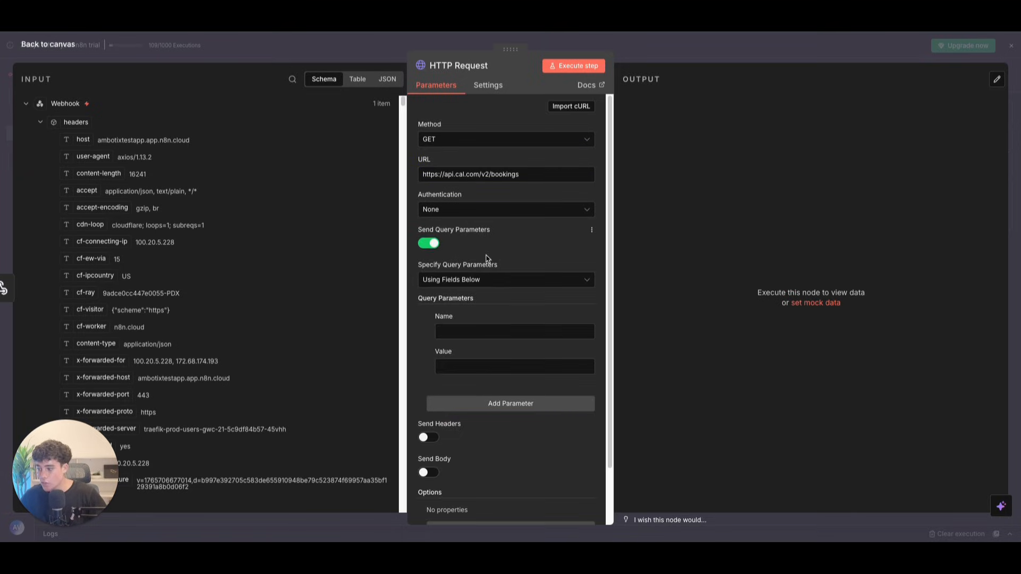
pyautogui.scroll(-2, 501, 275)
pyautogui.click(428, 371)
pyautogui.scroll(-3, 470, 367)
pyautogui.click(469, 370)
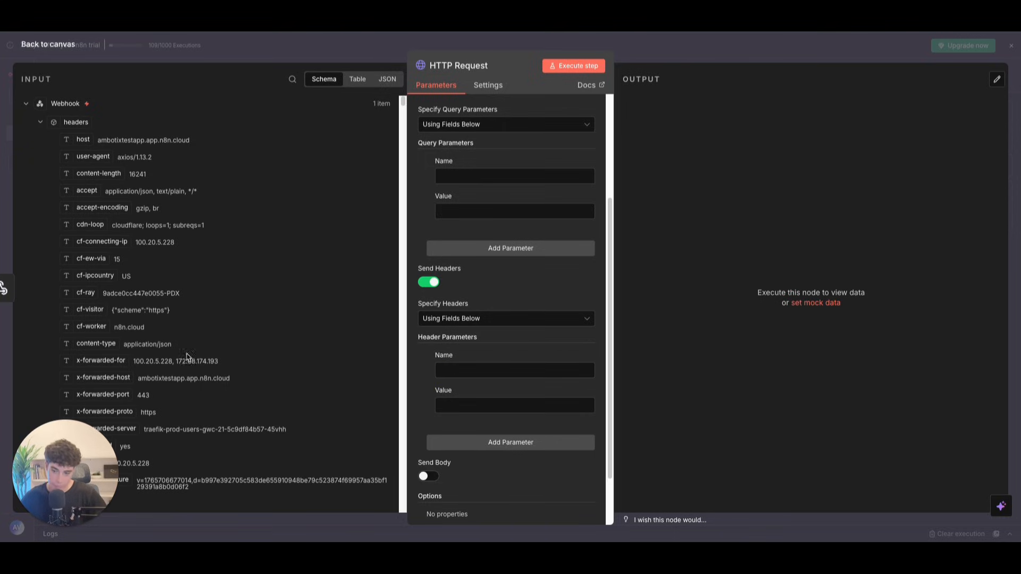
pyautogui.click(454, 371)
pyautogui.write('cal-api-version')
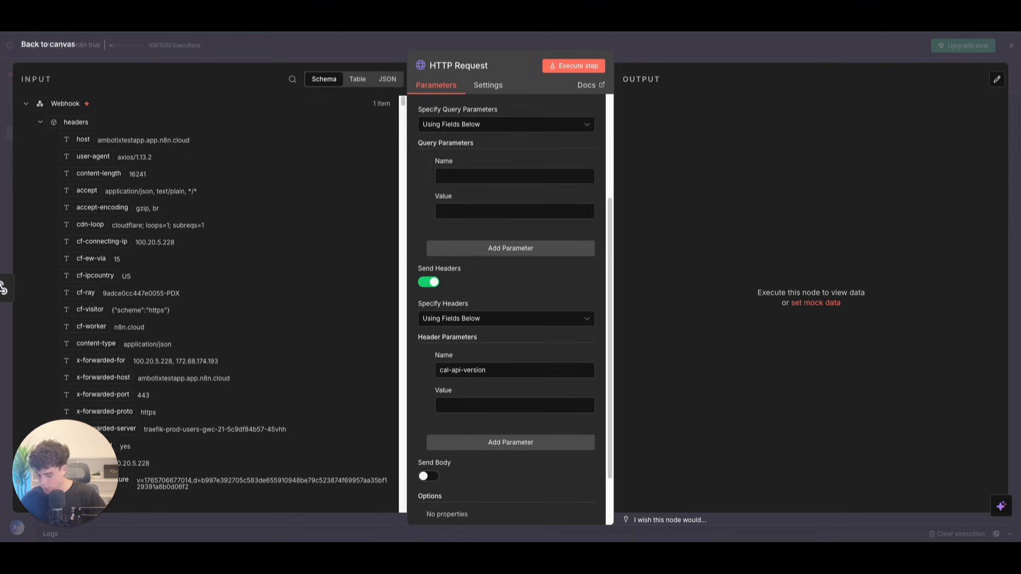
pyautogui.click(487, 405)
pyautogui.write('2024-08-13')
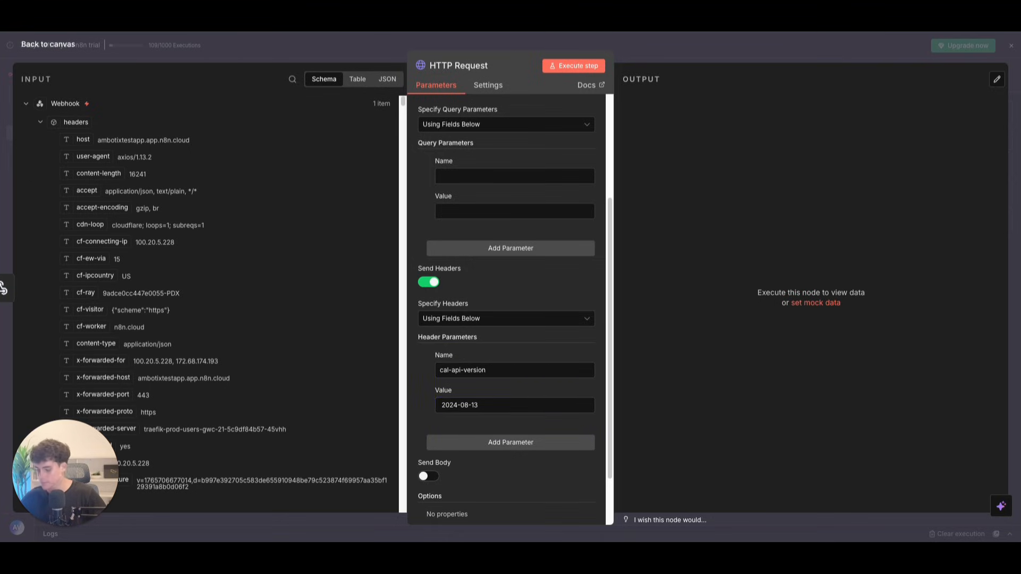
# Step: Add an Authorization header with the Bearer API key value
pyautogui.scroll(-2, 479, 386)
pyautogui.click(465, 381)
pyautogui.write('Authorization')
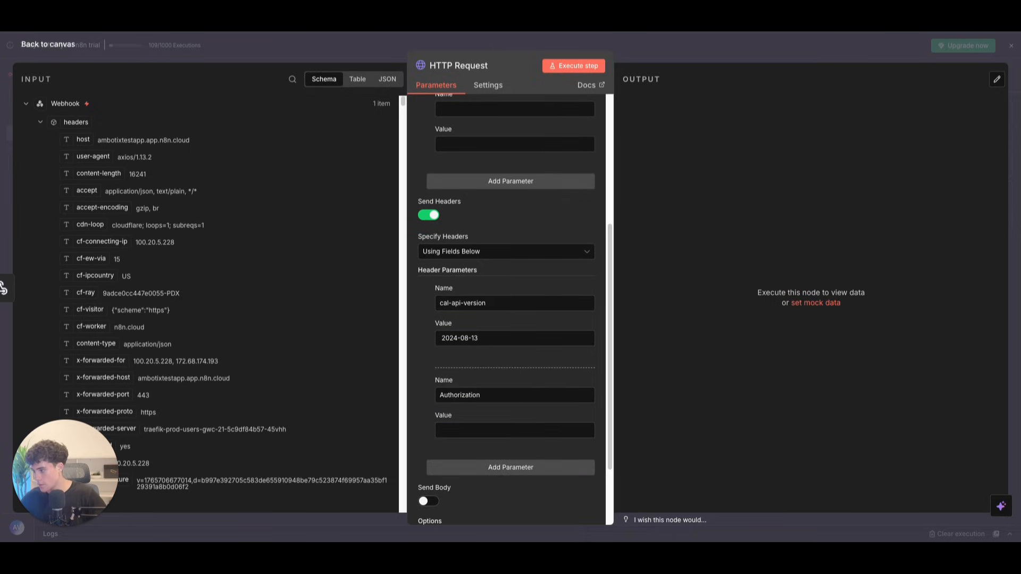
pyautogui.click(456, 429)
pyautogui.hotkey('ctrl', 'v')
pyautogui.moveTo(509, 430); pyautogui.dragTo(366, 425)
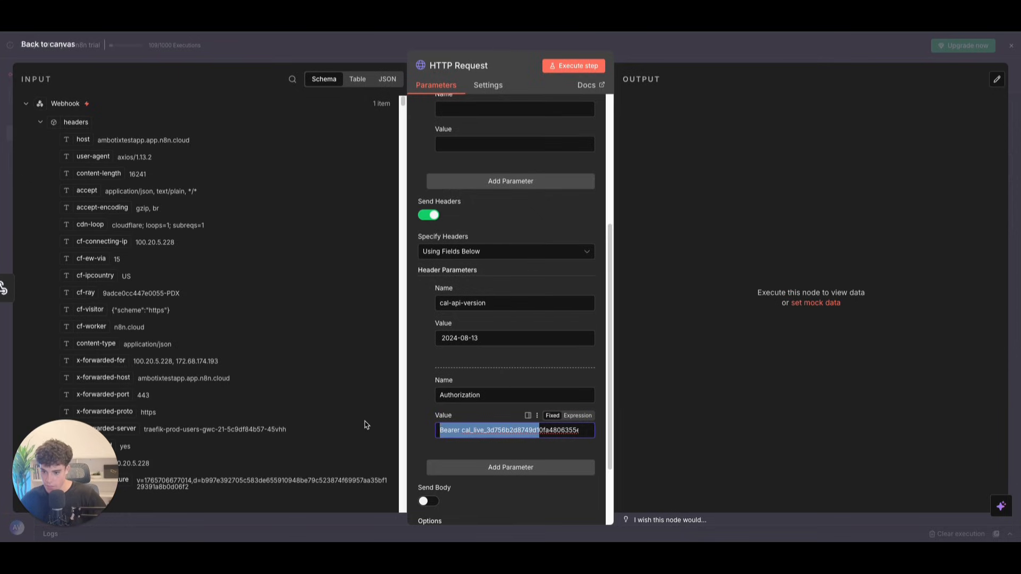
pyautogui.scroll(2, 549, 161)
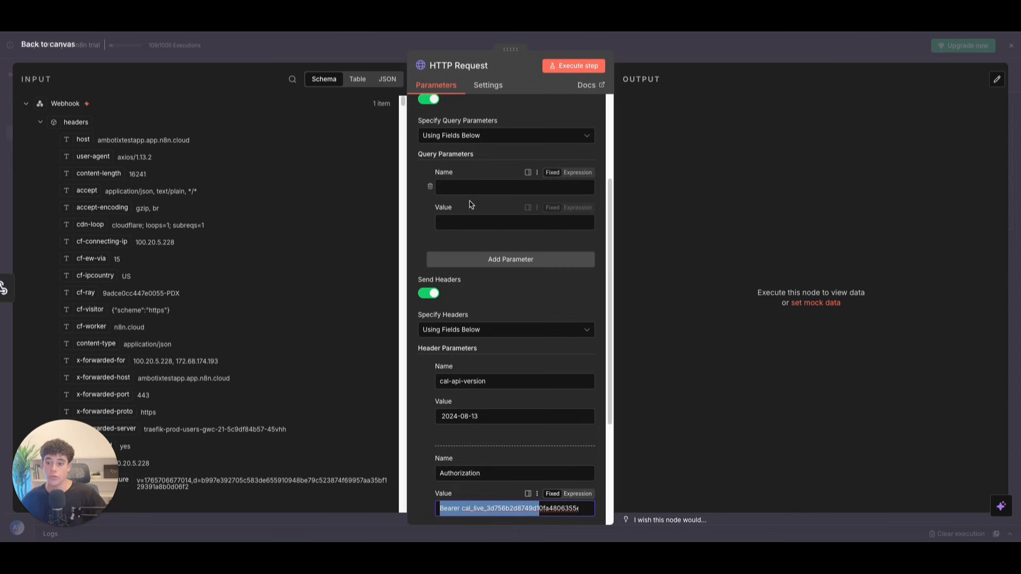
pyautogui.hotkey('ctrl', 'Tab')
pyautogui.scroll(-7, 502, 221)
# Step: Add query parameter attendeeEmail mapped to the incoming {{ $json.body.args.email }}
pyautogui.moveTo(311, 245); pyautogui.dragTo(370, 246)
pyautogui.hotkey('ctrl', 'c')
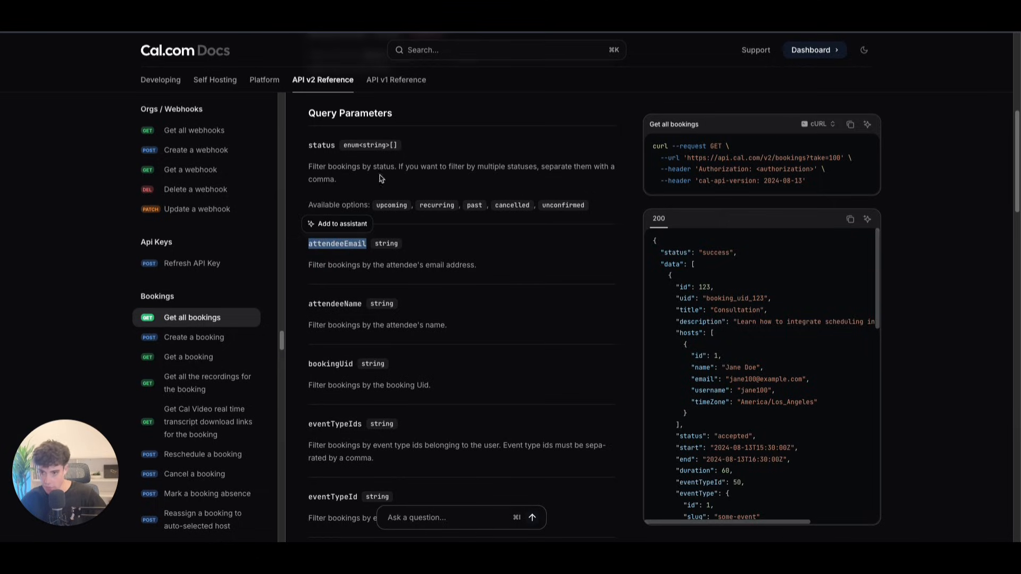
pyautogui.hotkey('ctrl', 'shift', 'Tab')
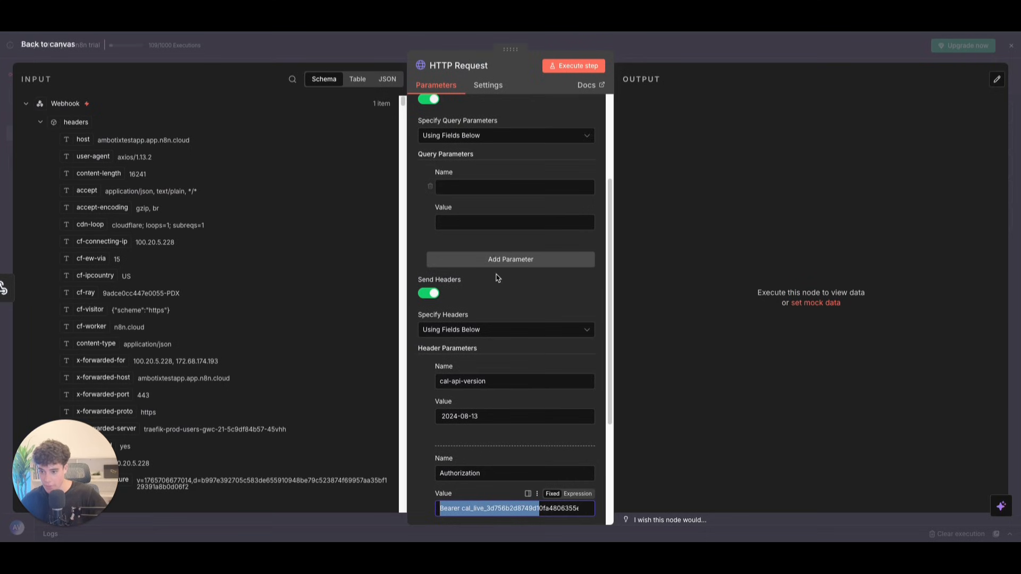
pyautogui.click(468, 187)
pyautogui.hotkey('ctrl', 'v')
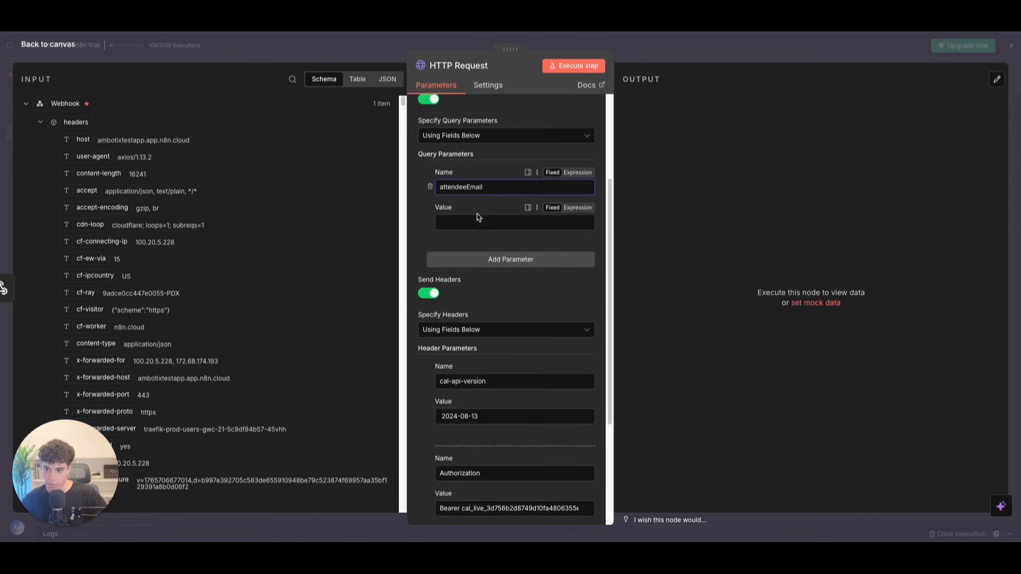
pyautogui.click(464, 220)
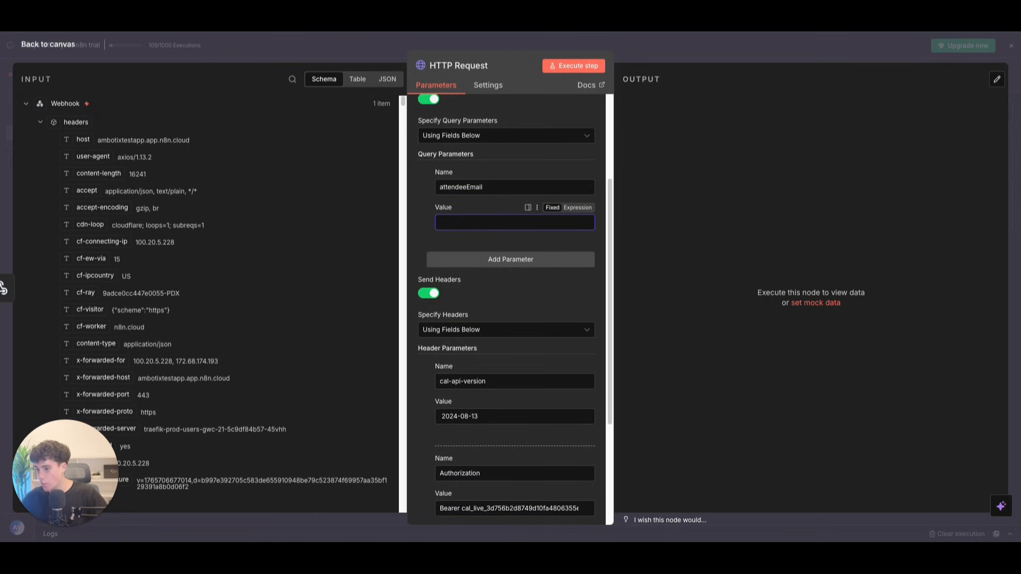
pyautogui.click(38, 122)
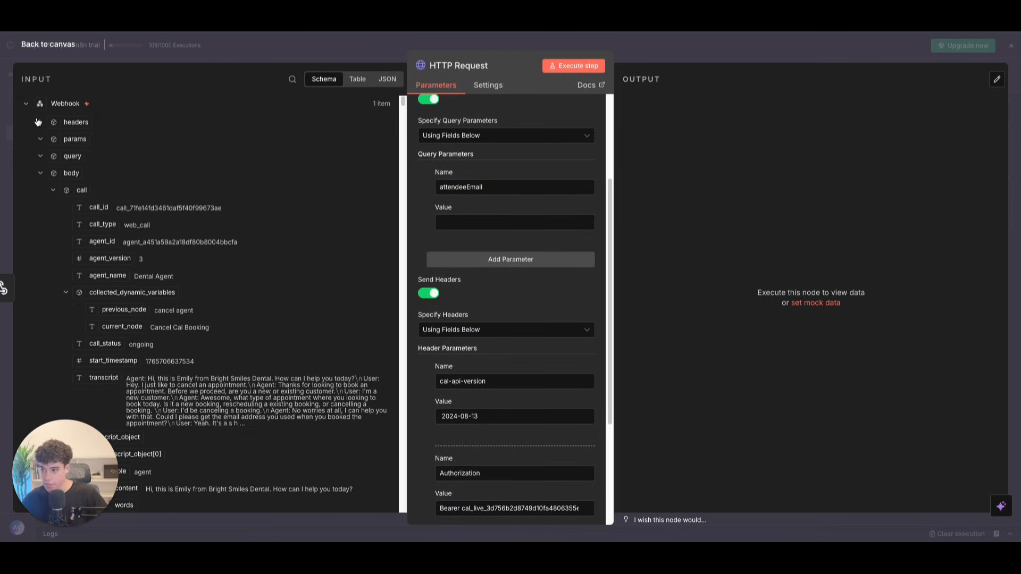
pyautogui.click(53, 190)
pyautogui.moveTo(97, 241); pyautogui.dragTo(495, 229)
pyautogui.scroll(3, 483, 245)
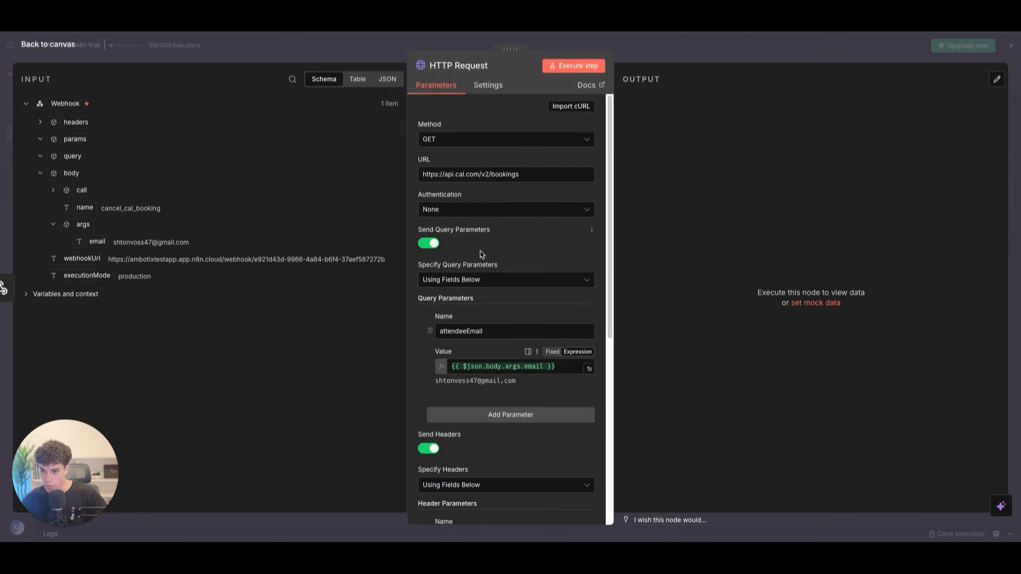
pyautogui.scroll(-6, 484, 246)
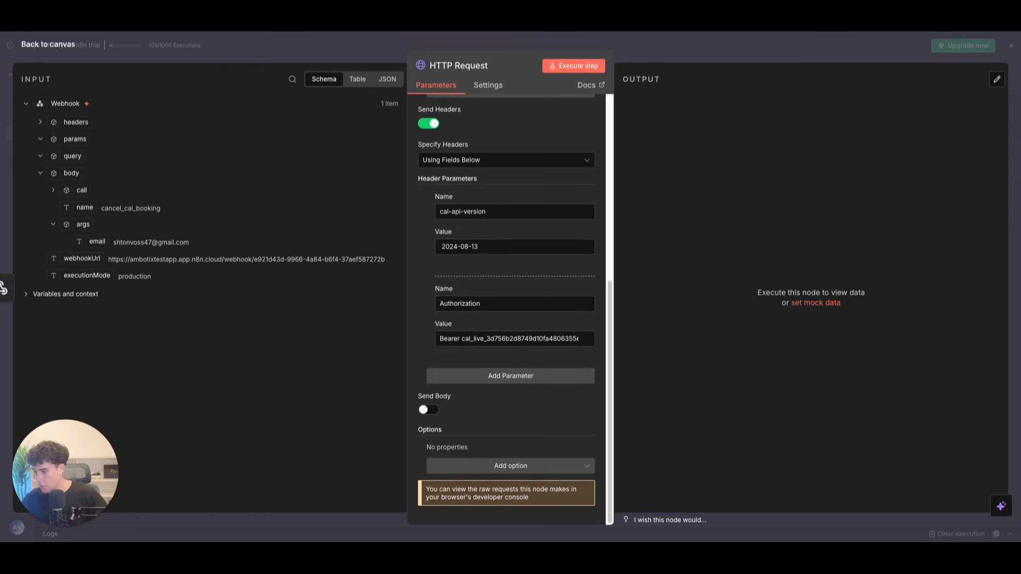
# Step: Run the workflow and start adding an If node after the HTTP Request
pyautogui.click(42, 45)
pyautogui.click(514, 508)
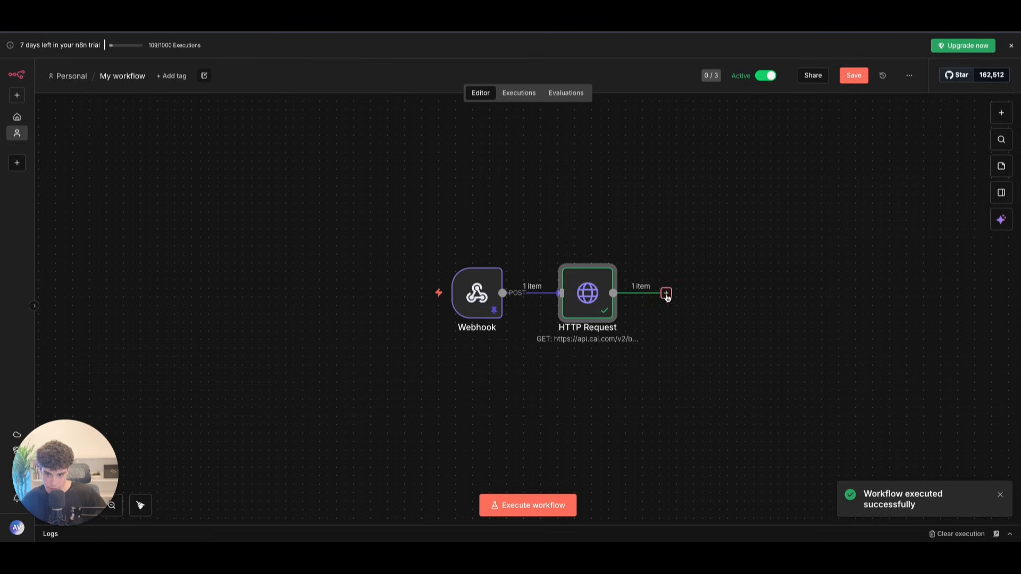
pyautogui.click(666, 292)
pyautogui.write('if')
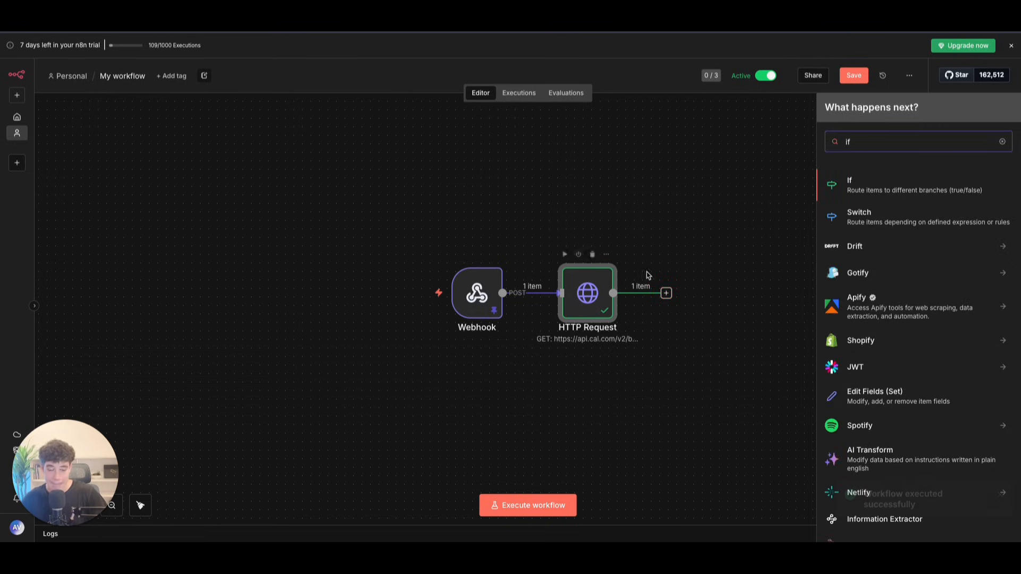
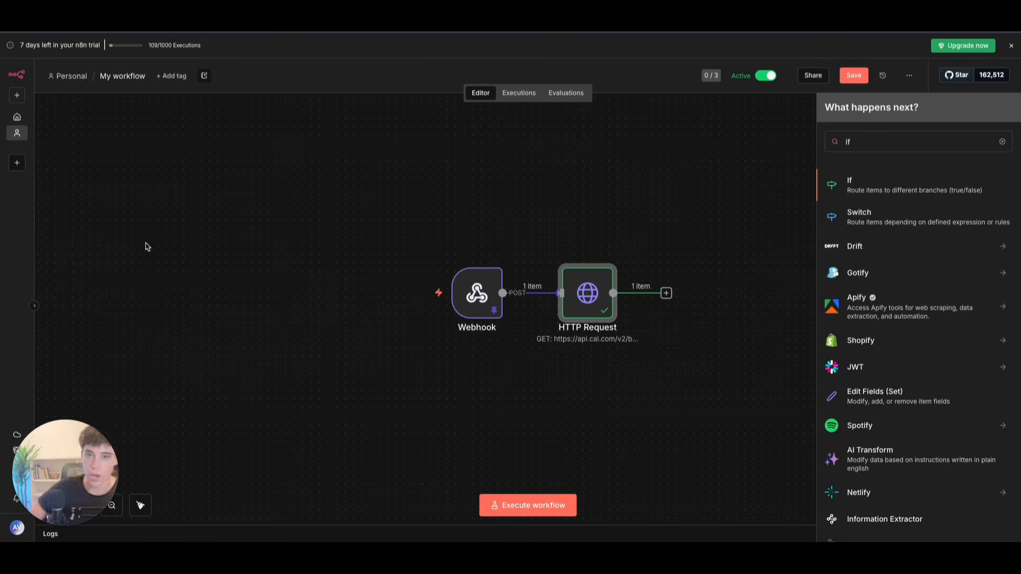
# Step: Insert an If node after the HTTP Request node and open its empty condition editor
pyautogui.click(666, 294)
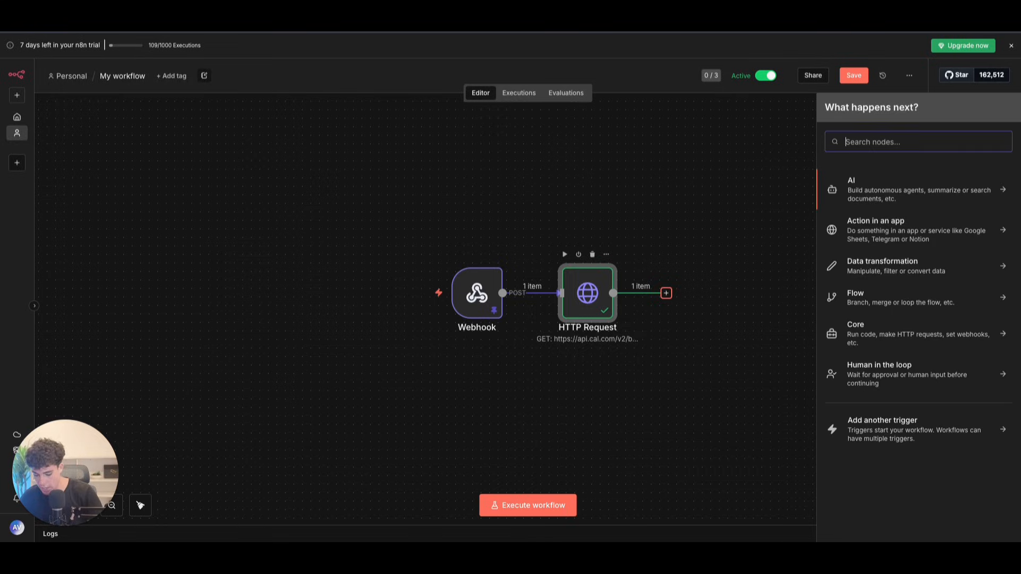
pyautogui.write('if')
pyautogui.click(892, 180)
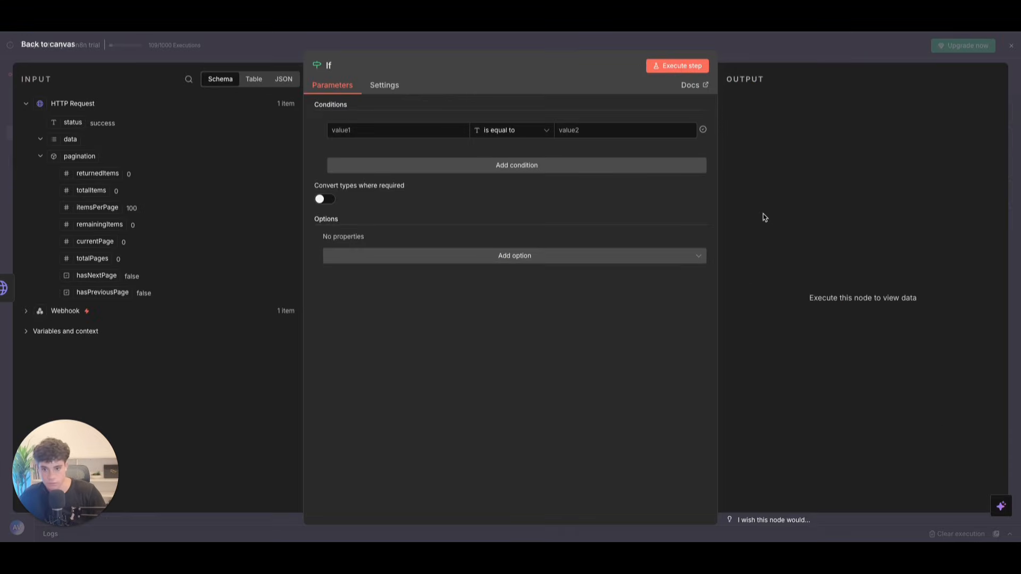
pyautogui.click(59, 45)
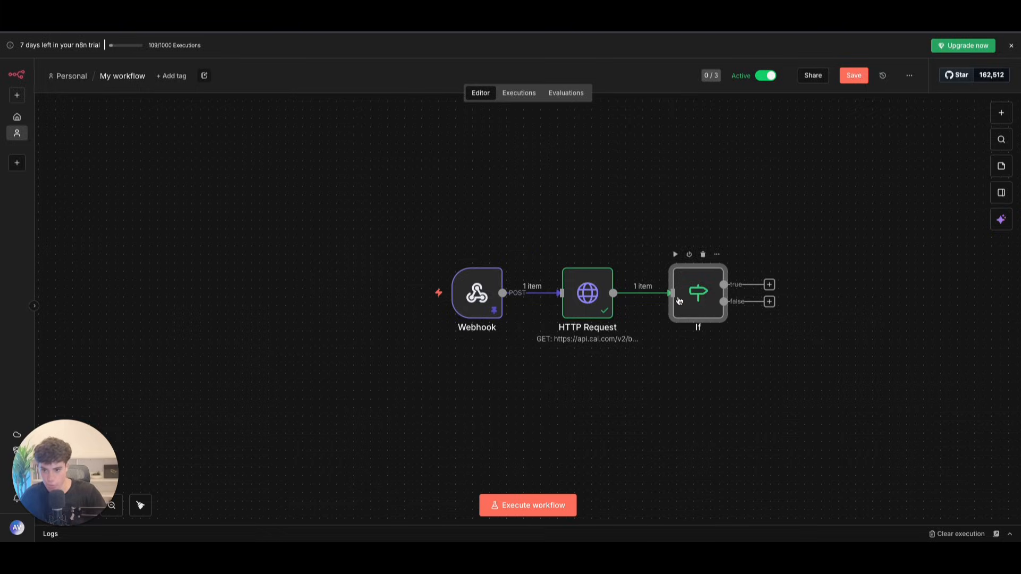
pyautogui.doubleClick(695, 291)
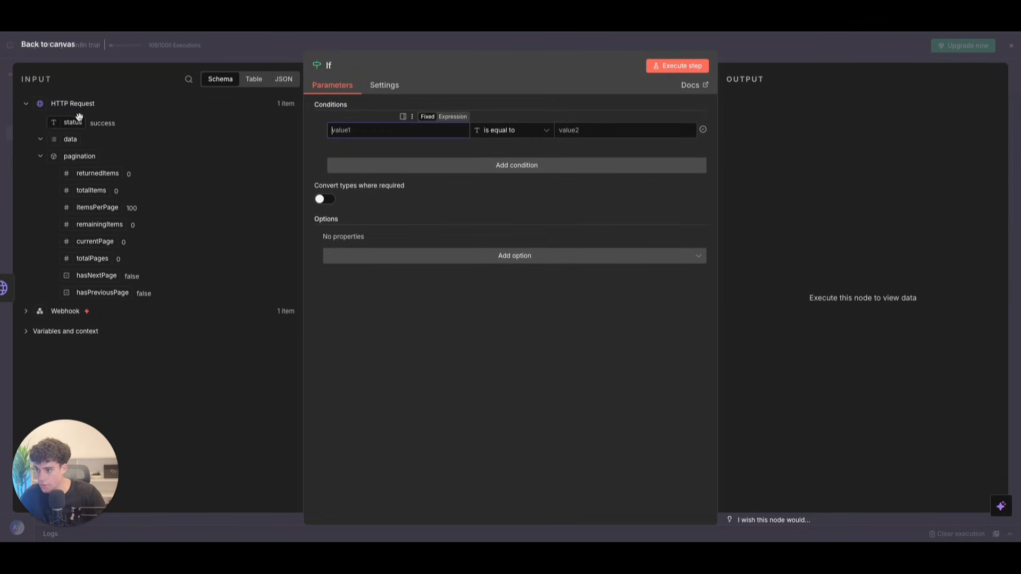
pyautogui.click(40, 157)
pyautogui.click(39, 159)
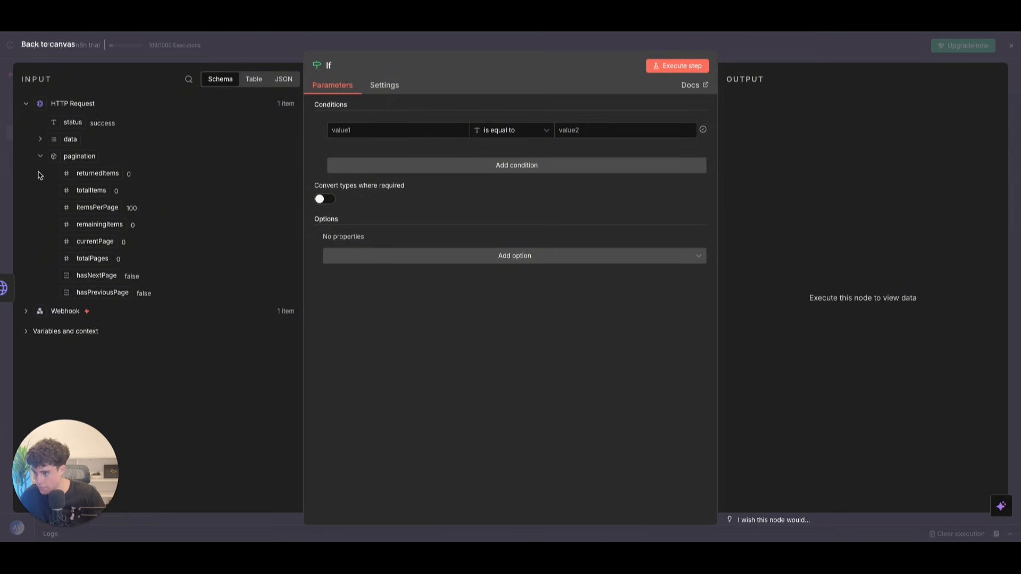
pyautogui.doubleClick(41, 141)
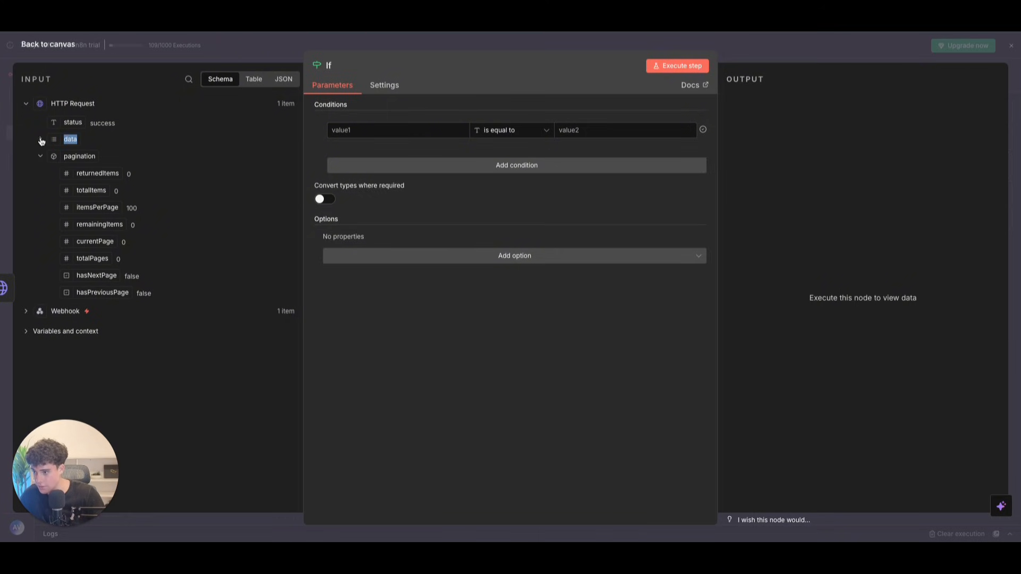
# Step: Replace the attendeeEmail expression with the attendee's e-mail address and run the HTTP Request step
pyautogui.click(35, 56)
pyautogui.doubleClick(590, 290)
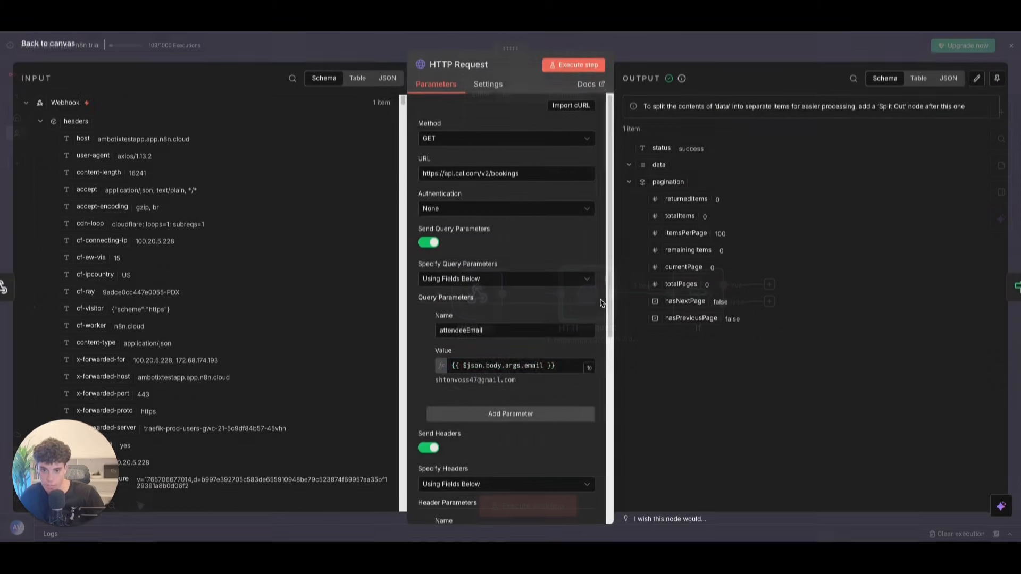
pyautogui.scroll(-3, 513, 267)
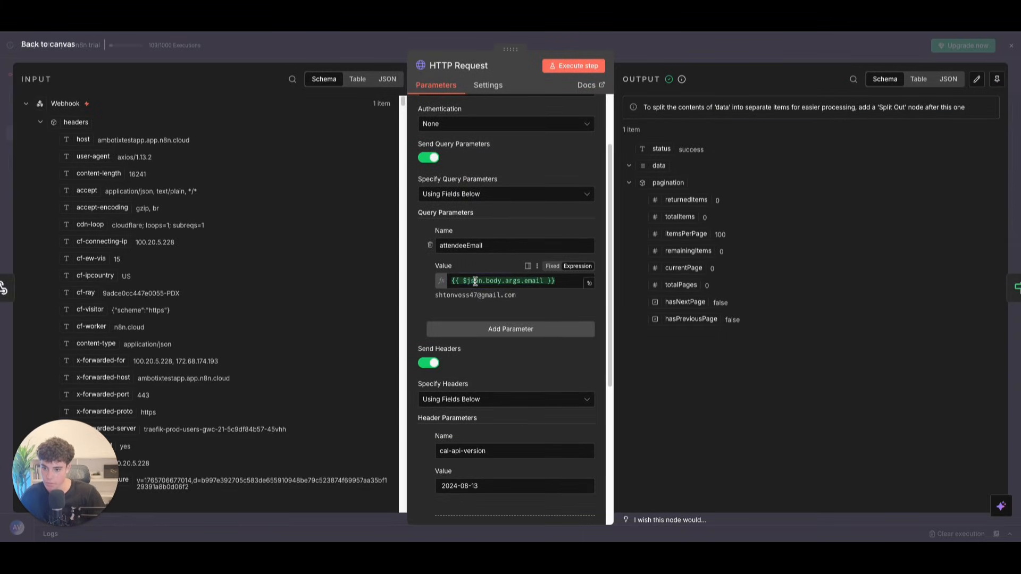
pyautogui.click(473, 280)
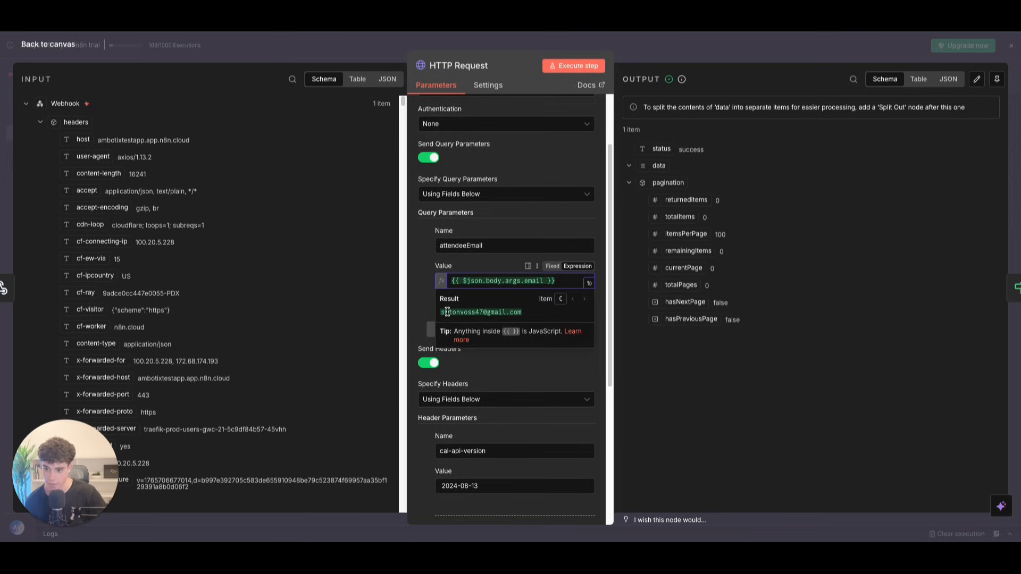
pyautogui.moveTo(556, 280); pyautogui.dragTo(428, 278)
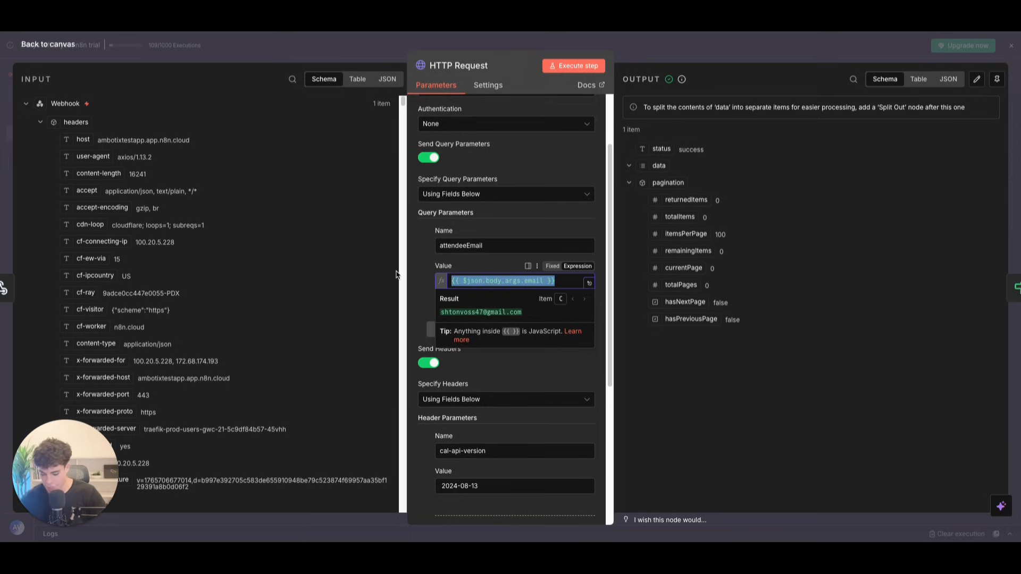
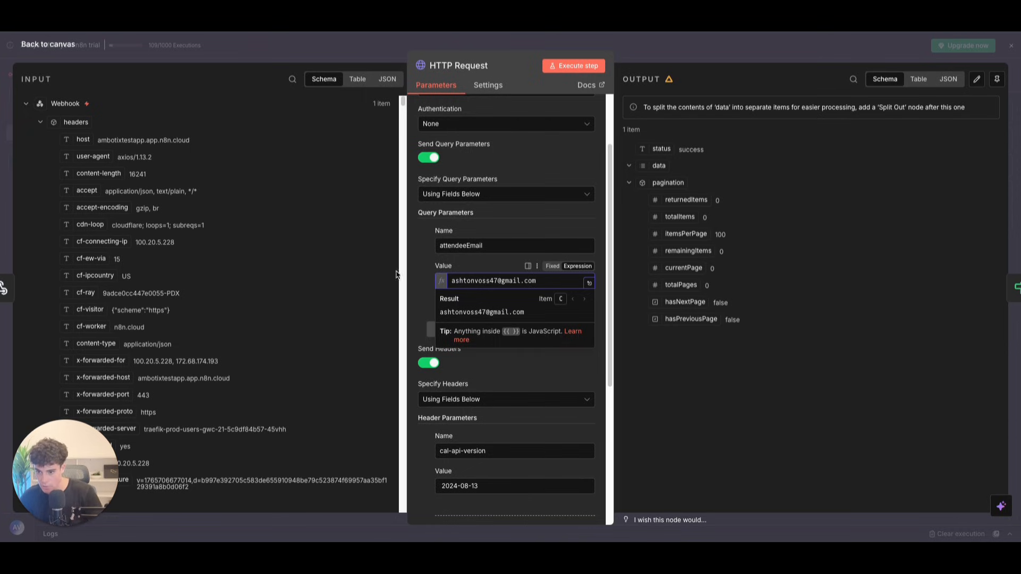
pyautogui.click(573, 65)
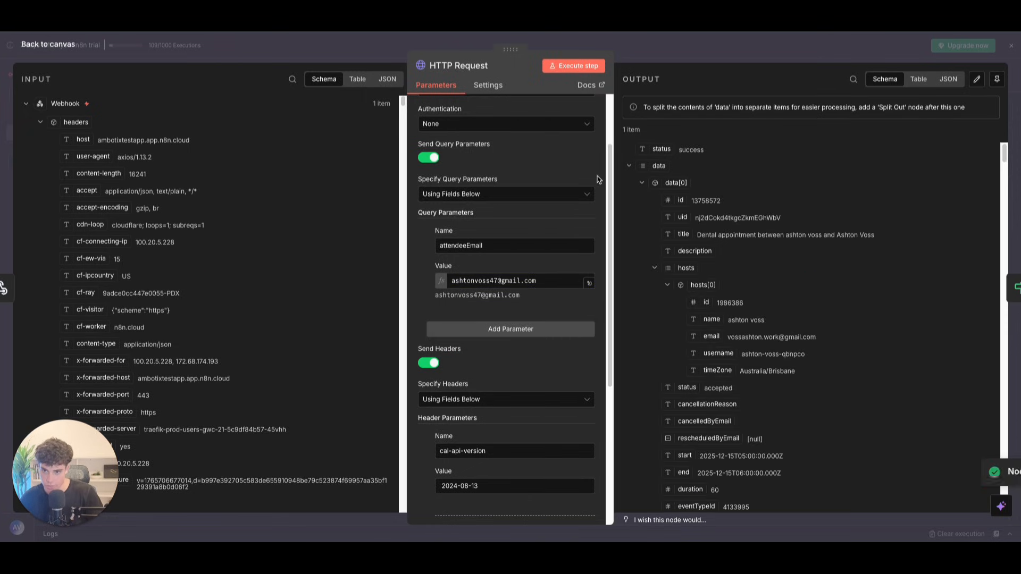
# Step: Switch attendeeEmail to Fixed mode with the attendee's e-mail and close the node
pyautogui.click(543, 282)
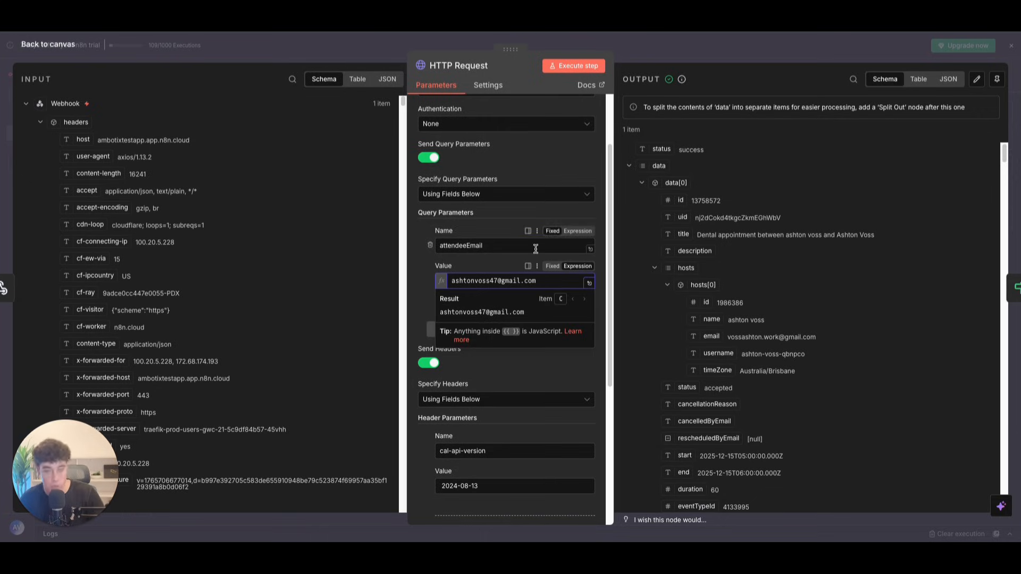
pyautogui.moveTo(546, 285); pyautogui.dragTo(387, 281)
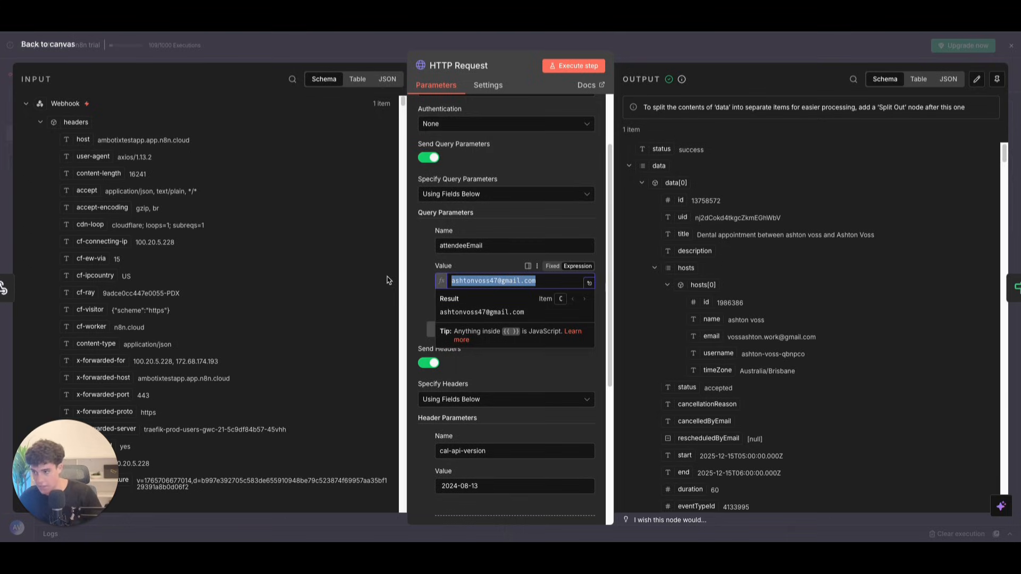
pyautogui.press('BackSpace')
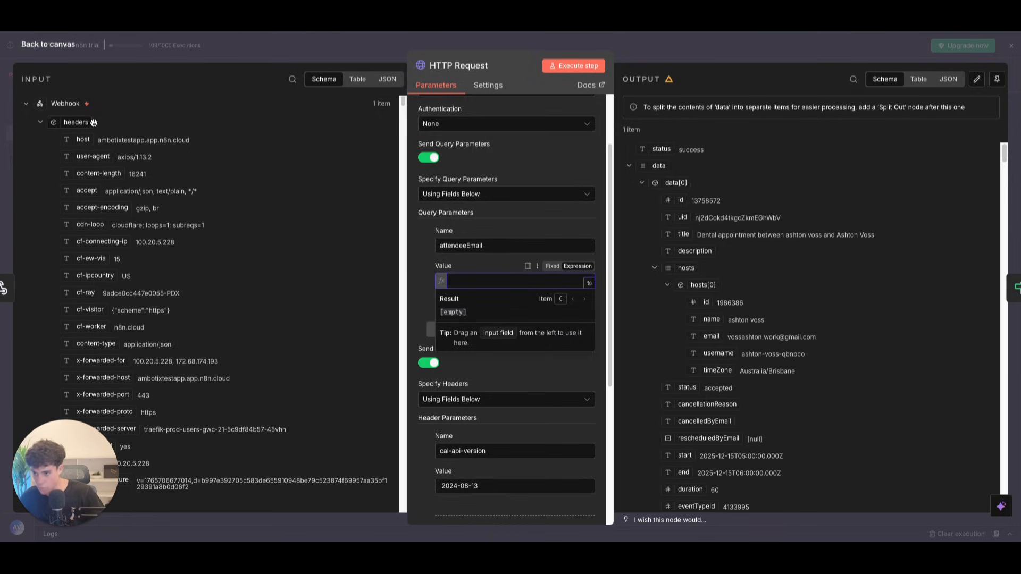
pyautogui.click(548, 269)
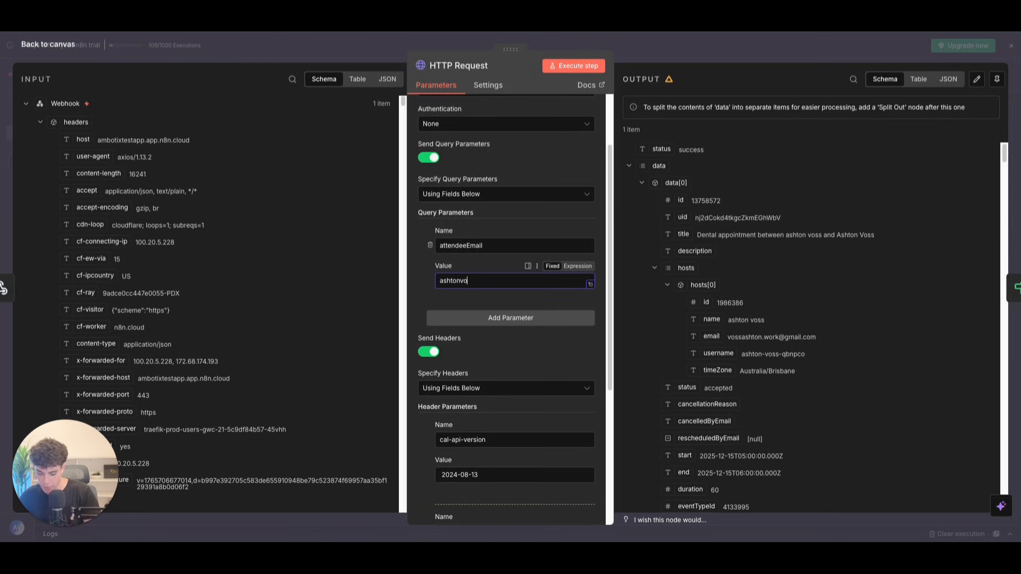
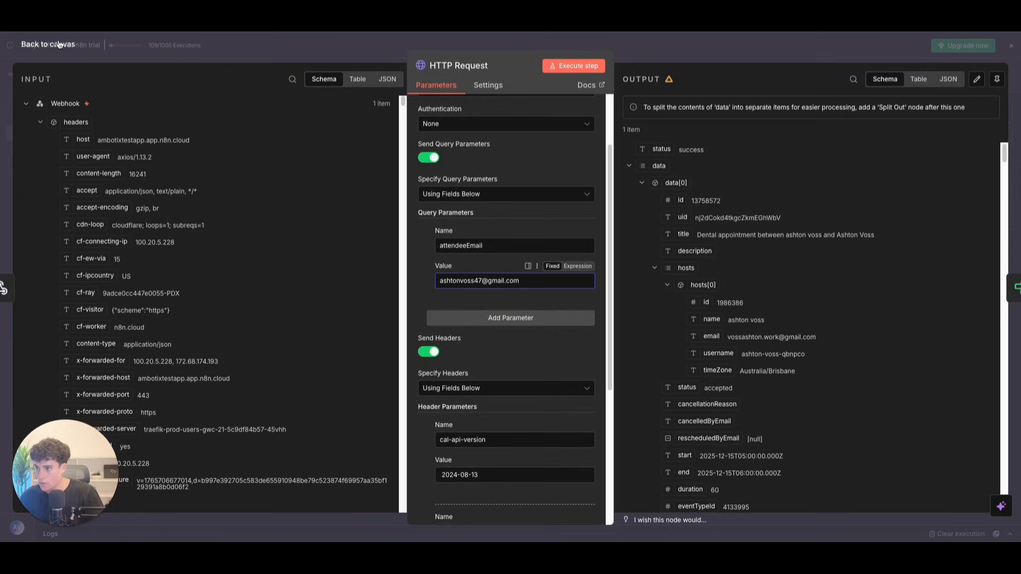
pyautogui.press('Escape')
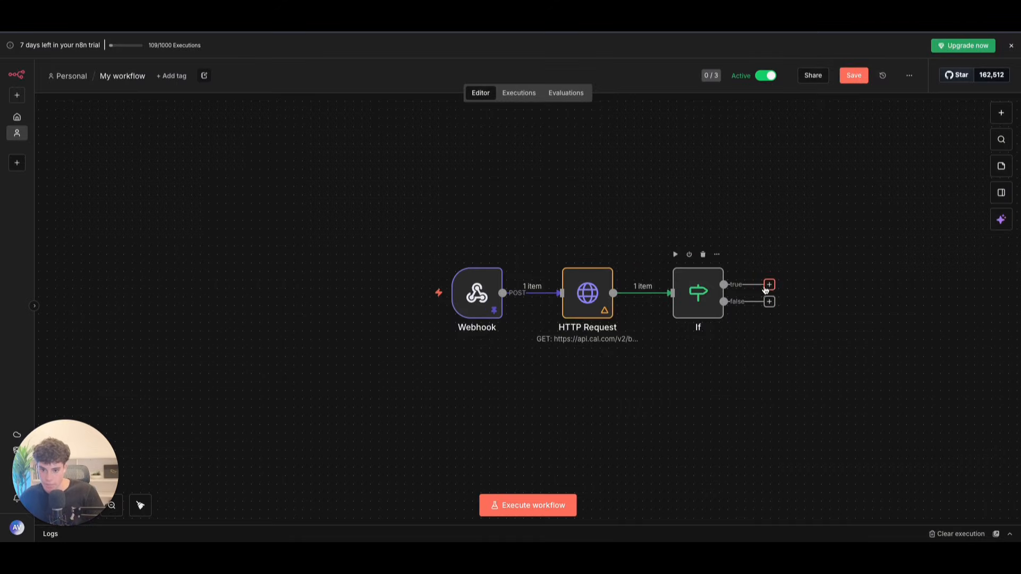
# Step: Set the If condition to String > exists on {{ $json.data[1].uid }}
pyautogui.click(769, 285)
pyautogui.doubleClick(698, 293)
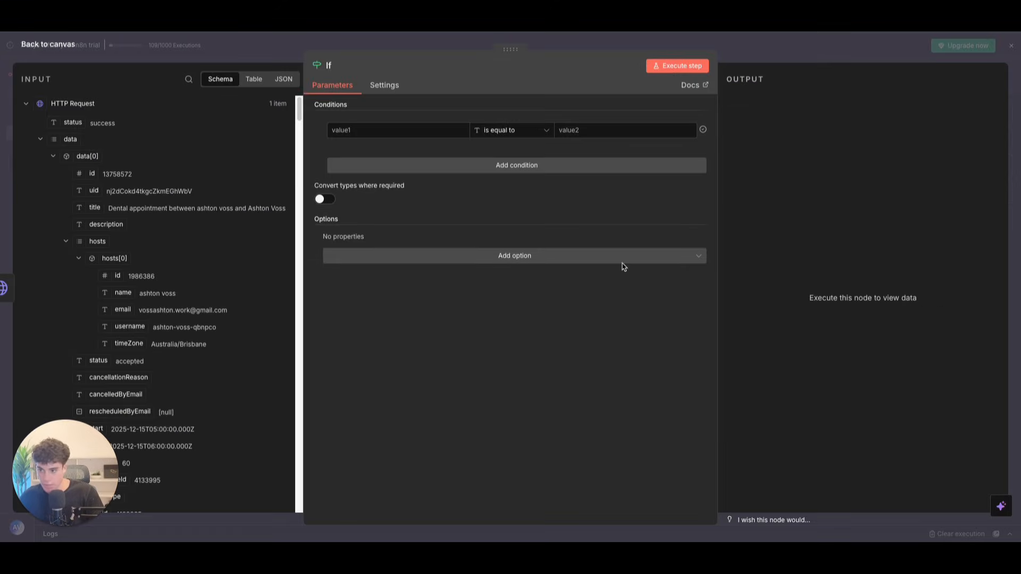
pyautogui.scroll(-5, 111, 208)
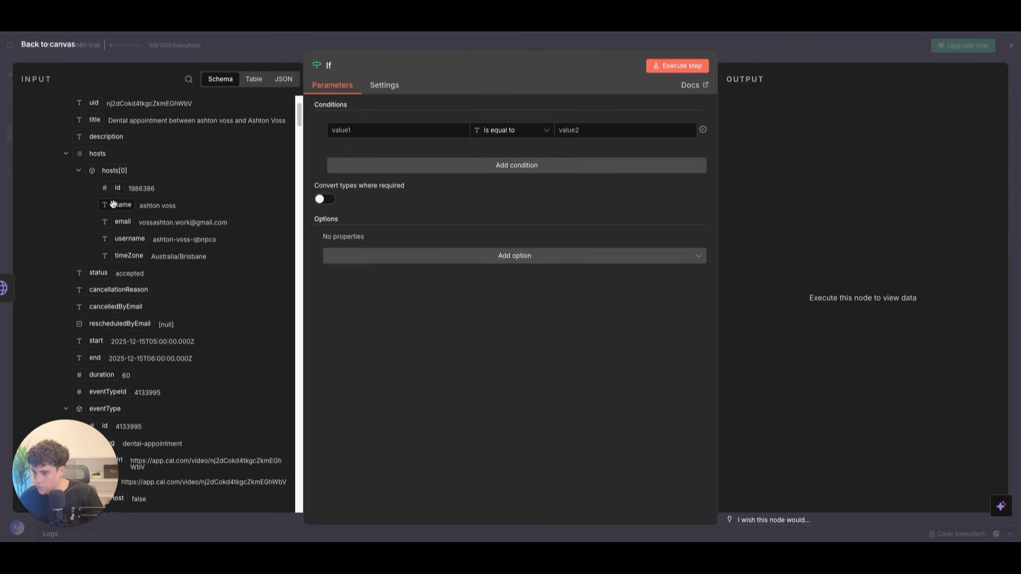
pyautogui.scroll(-7, 110, 208)
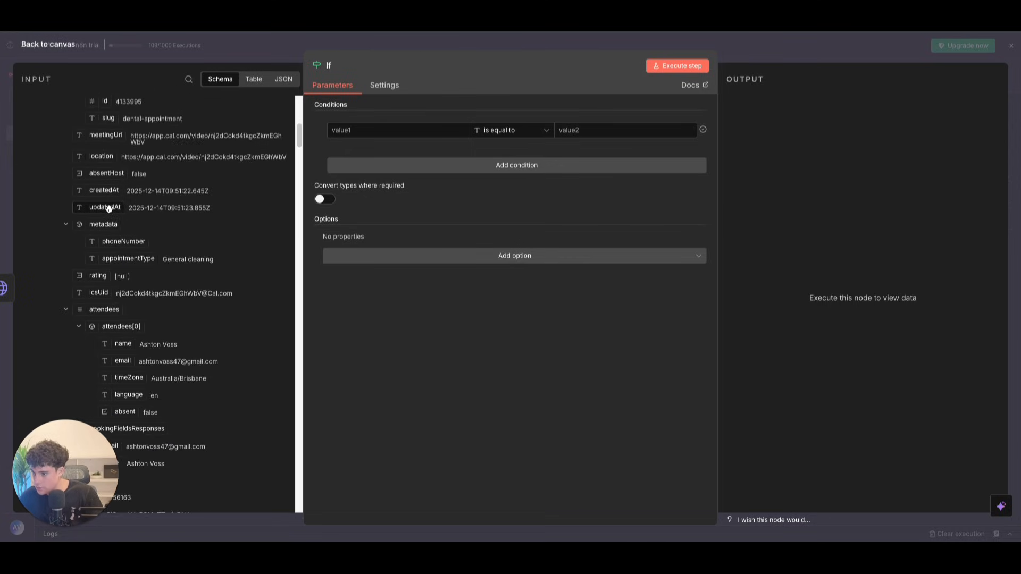
pyautogui.scroll(-4, 104, 270)
pyautogui.moveTo(77, 448); pyautogui.dragTo(962, 447)
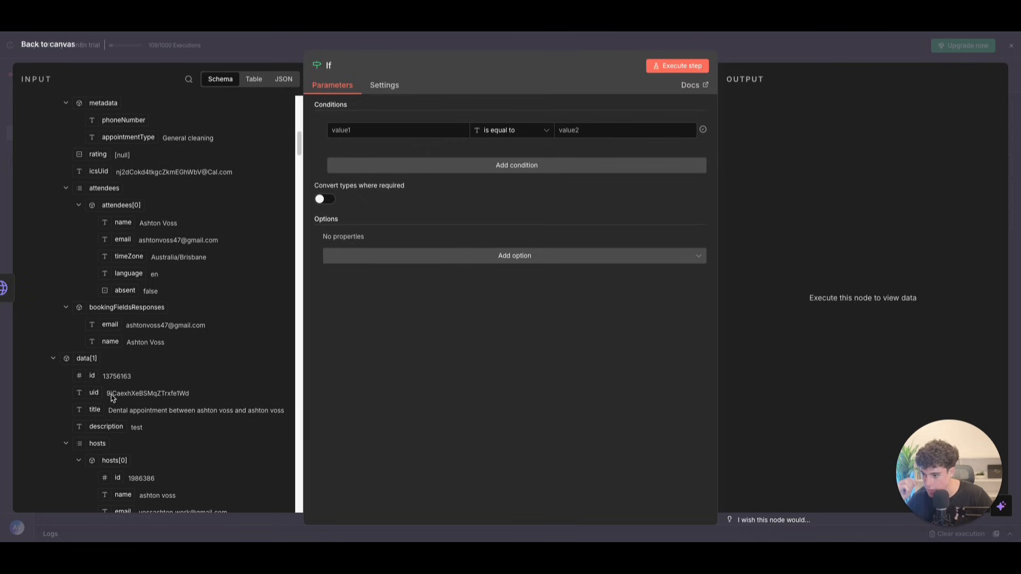
pyautogui.moveTo(96, 399); pyautogui.dragTo(420, 130)
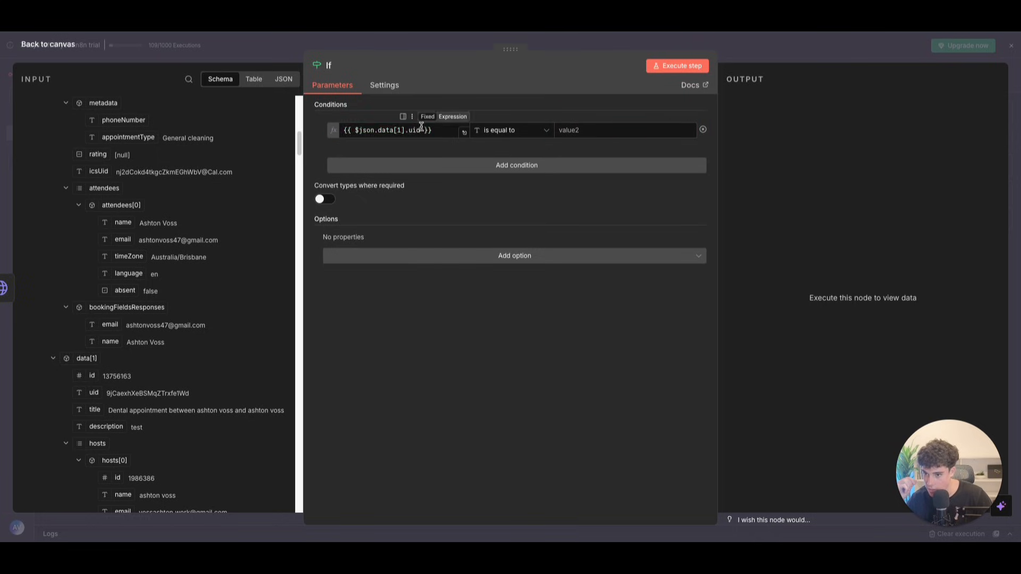
pyautogui.click(511, 131)
pyautogui.moveTo(519, 152)
pyautogui.click(616, 159)
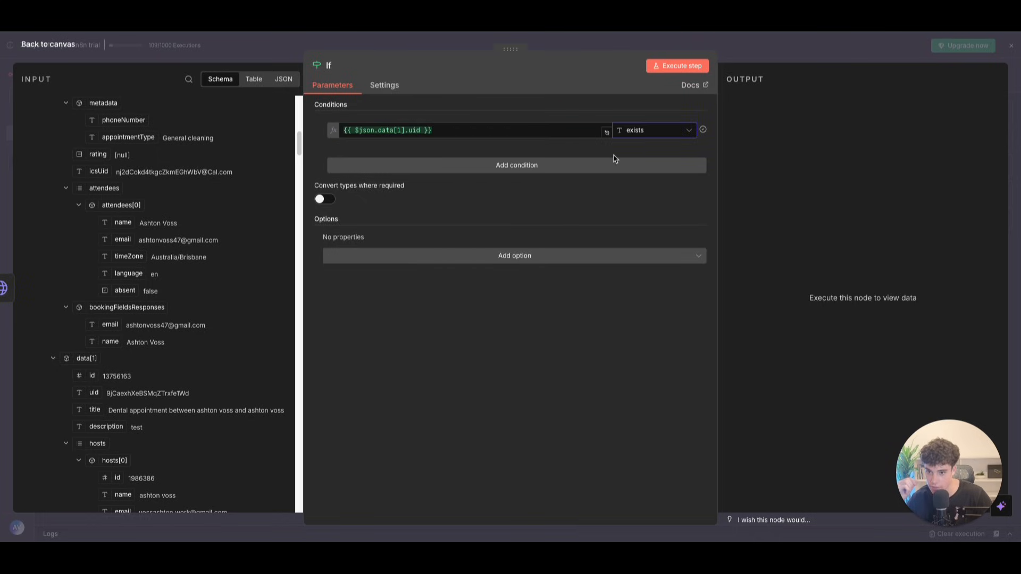
pyautogui.press('Escape')
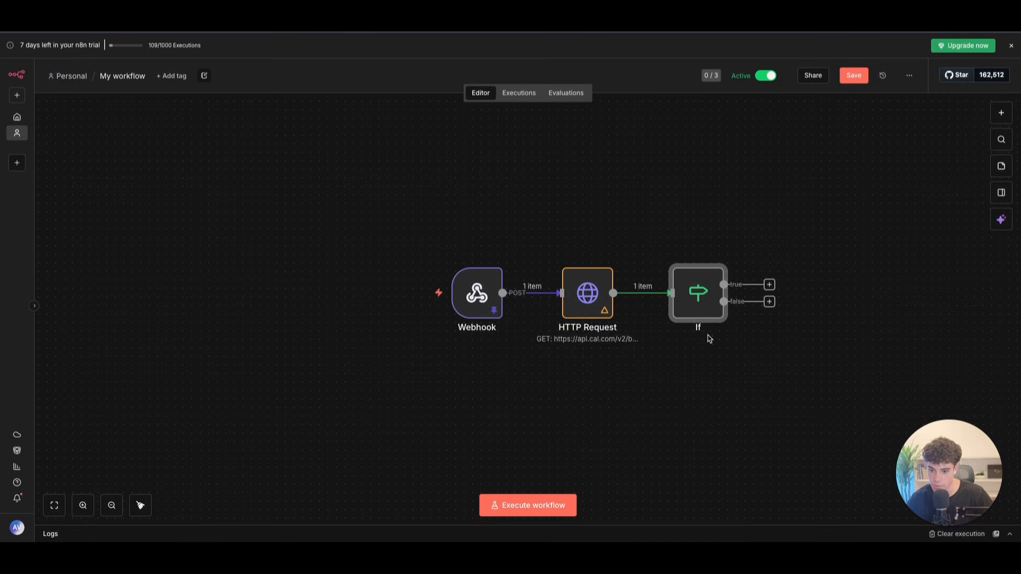
# Step: Run the If step and add a Respond to Webhook node replying with JSON on the true branch
pyautogui.click(675, 255)
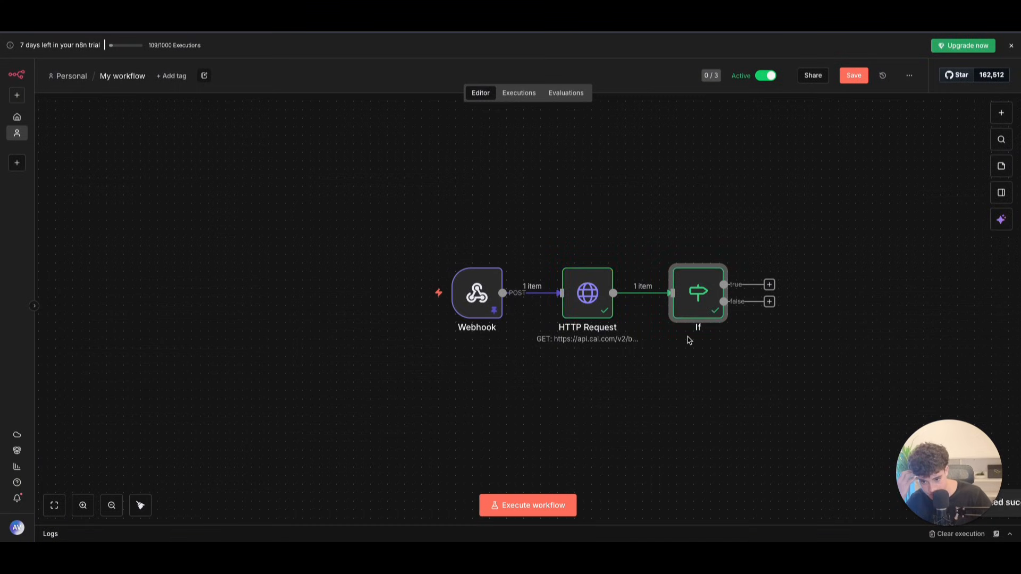
pyautogui.click(777, 285)
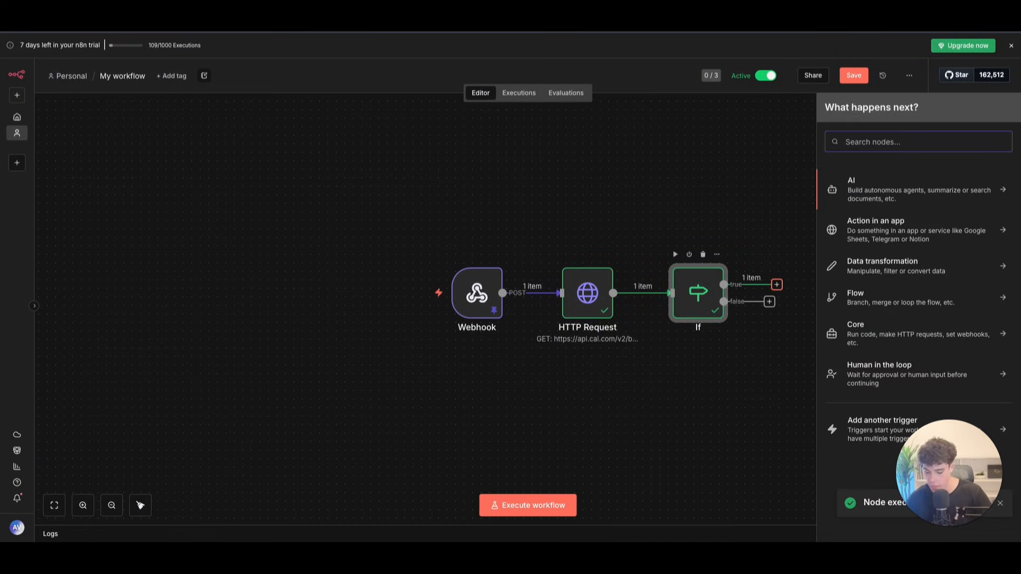
pyautogui.write('res')
pyautogui.click(872, 211)
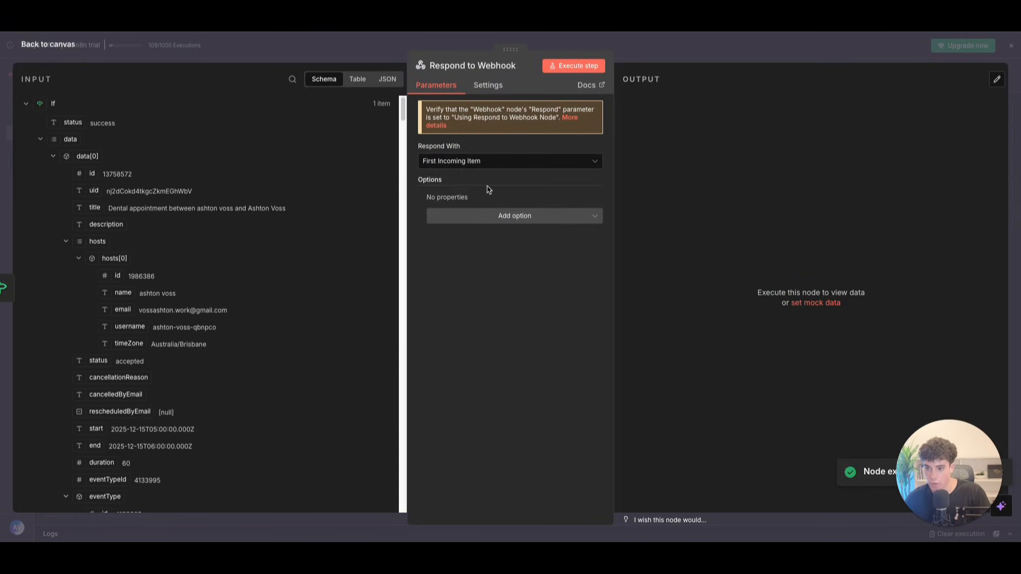
pyautogui.click(464, 168)
pyautogui.click(457, 272)
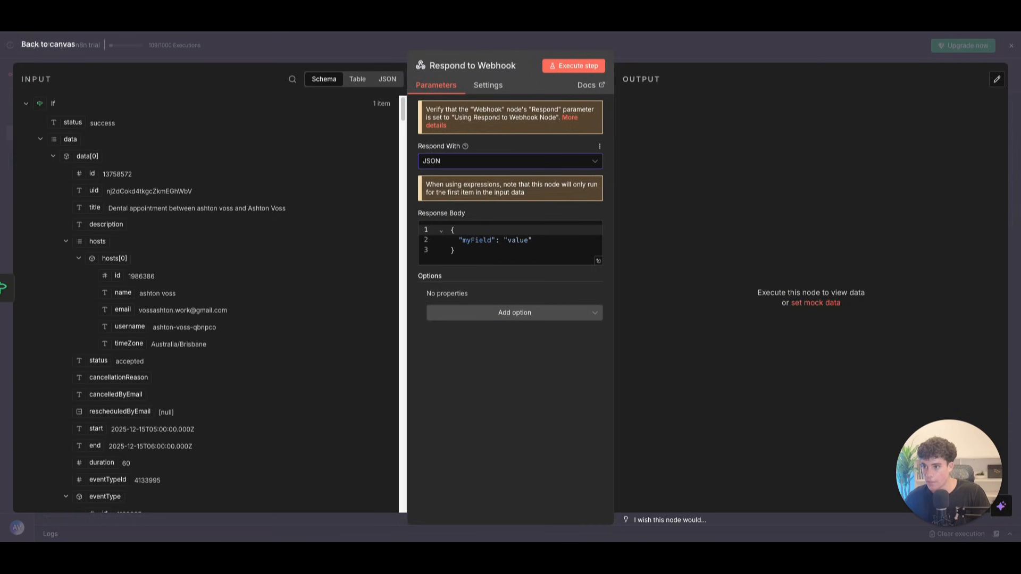
pyautogui.press('Escape')
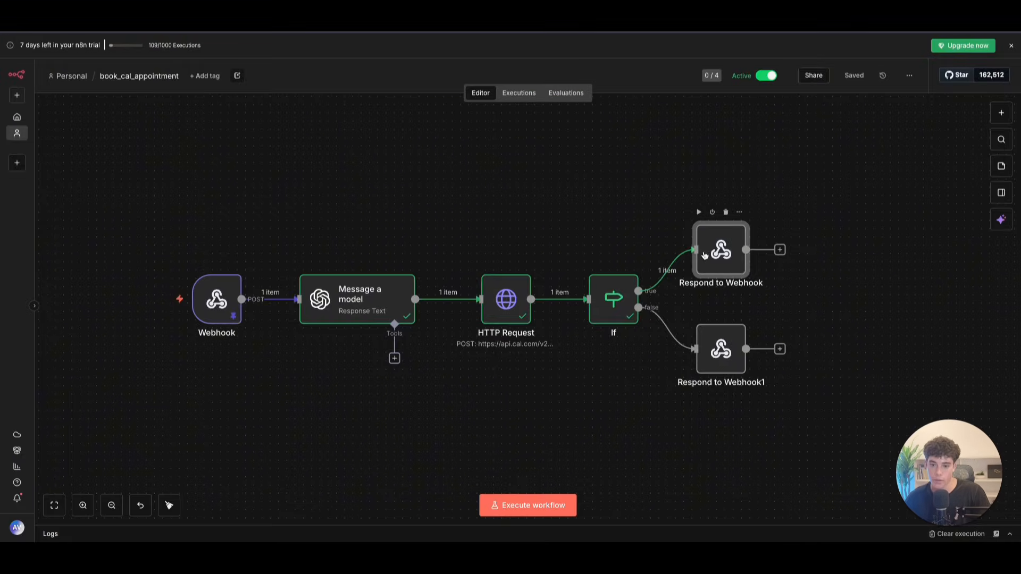
# Step: Add the line "message": "your appointment has been successfully booked" to the response body
pyautogui.doubleClick(704, 255)
pyautogui.hotkey('ctrl', 'a')
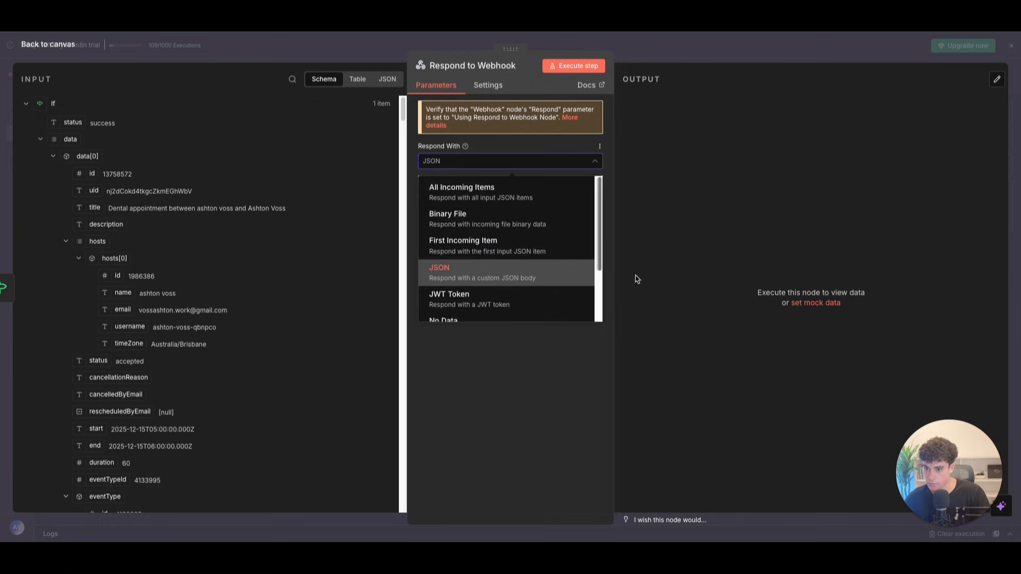
pyautogui.click(452, 270)
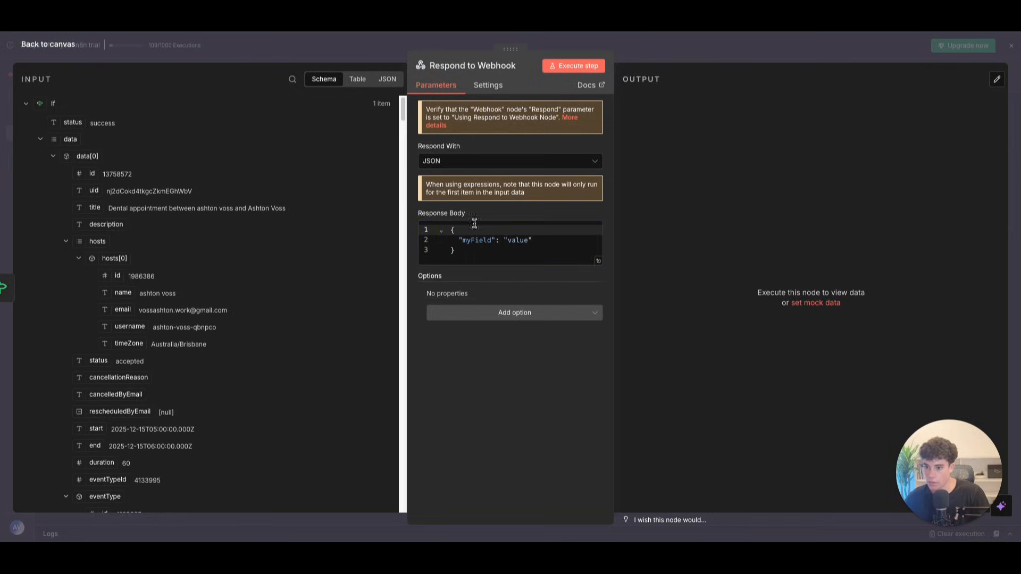
pyautogui.write('ss",')
pyautogui.press('Return')
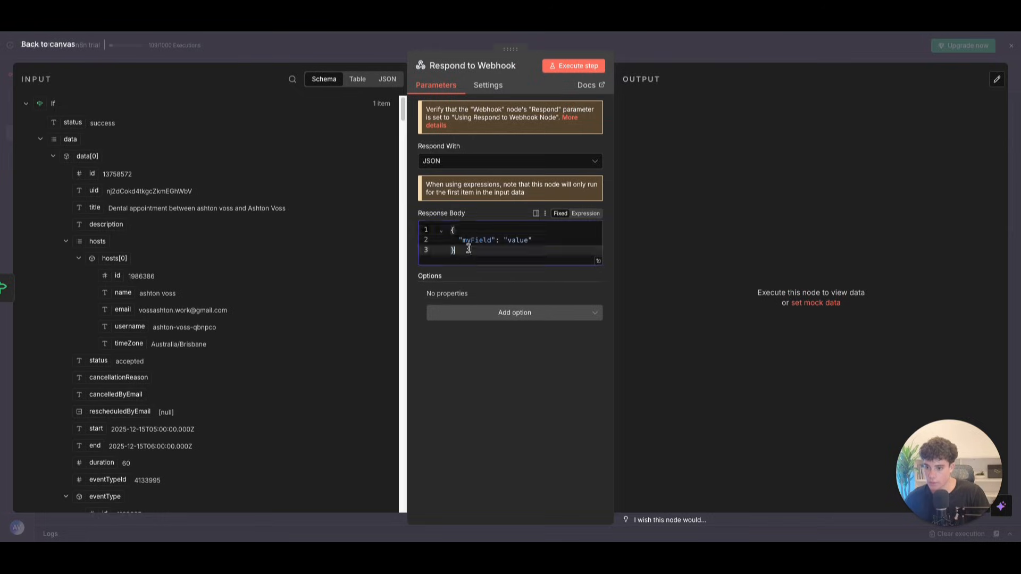
pyautogui.write('"message": "your appointment has been successfully booked"')
# Step: Change 'booked' to 'cancelled' in the response message
pyautogui.click(598, 282)
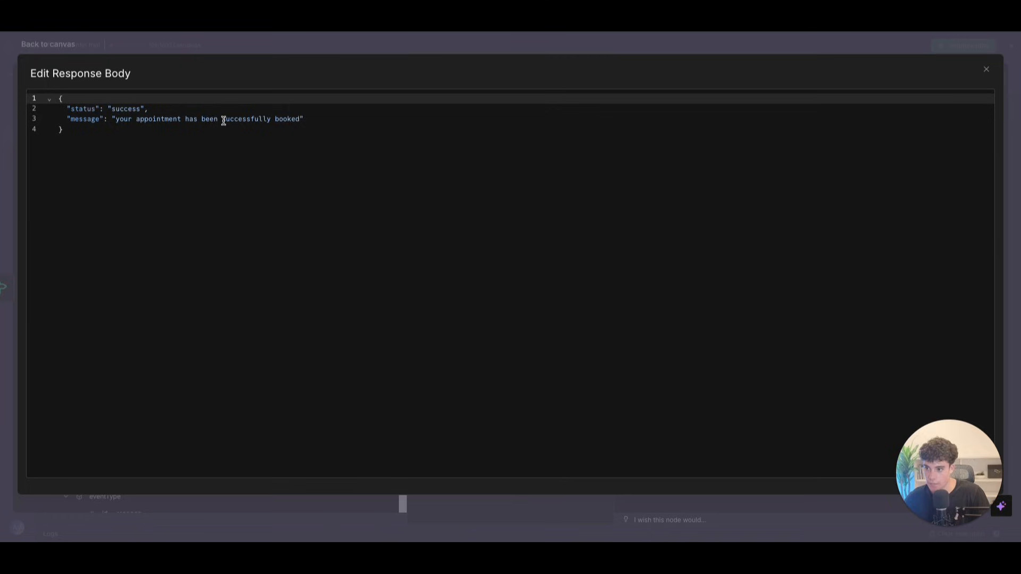
pyautogui.moveTo(275, 119); pyautogui.dragTo(303, 119)
pyautogui.press('BackSpace')
pyautogui.write('cancell')
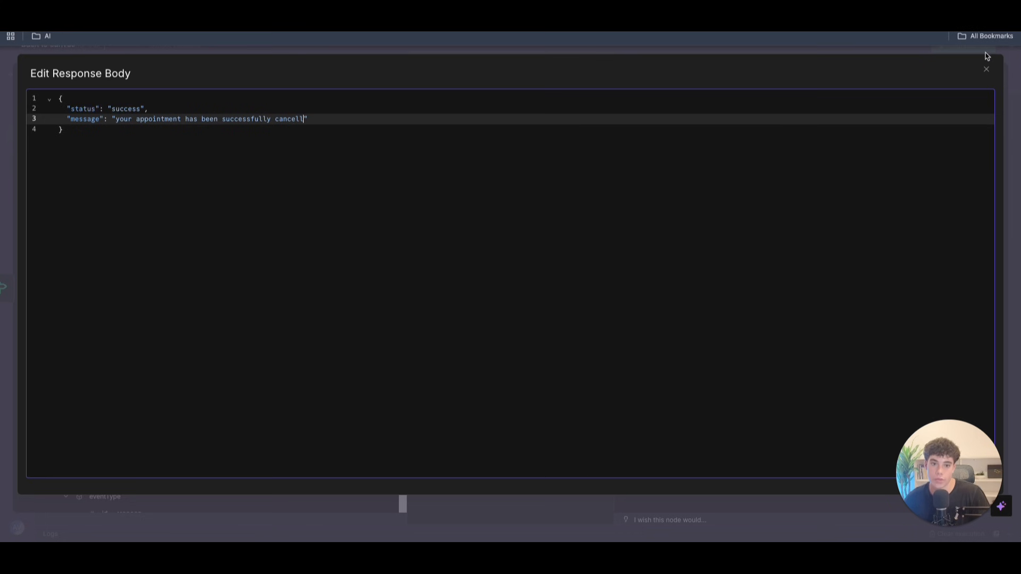
pyautogui.click(986, 69)
pyautogui.click(59, 44)
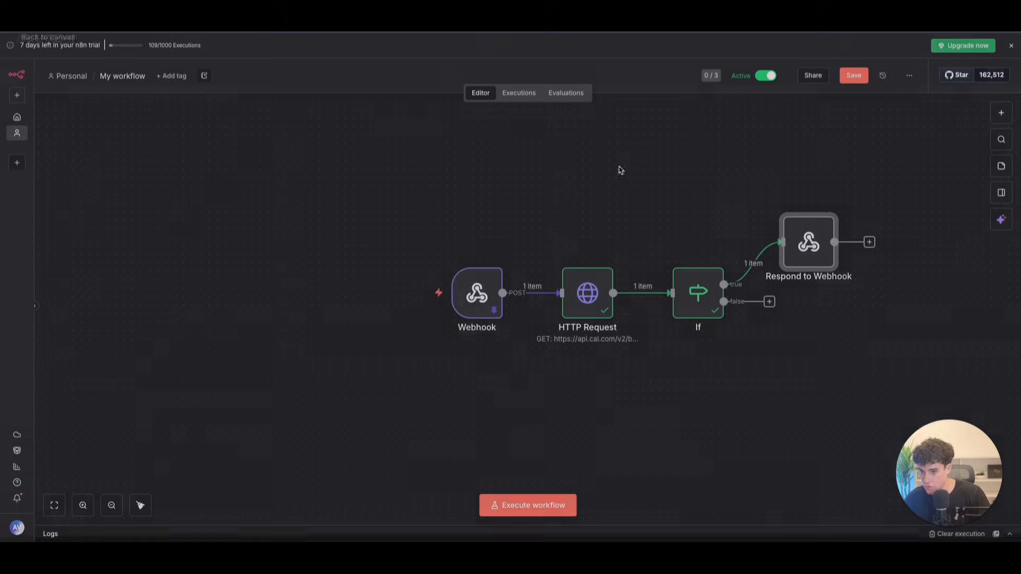
# Step: Remove the If-to-Respond link and add an HTTP Request node on the true branch
pyautogui.click(785, 259)
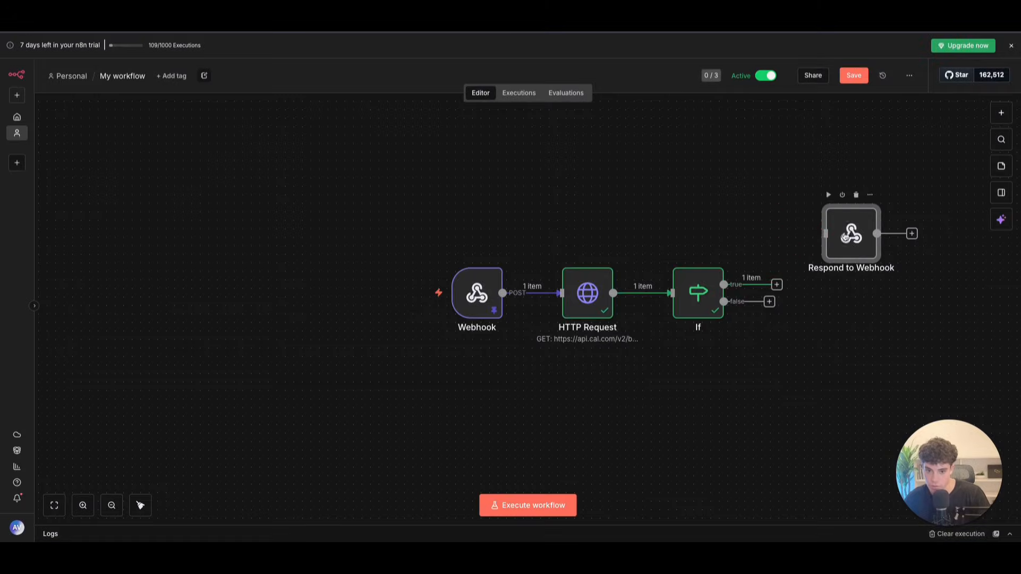
pyautogui.click(777, 285)
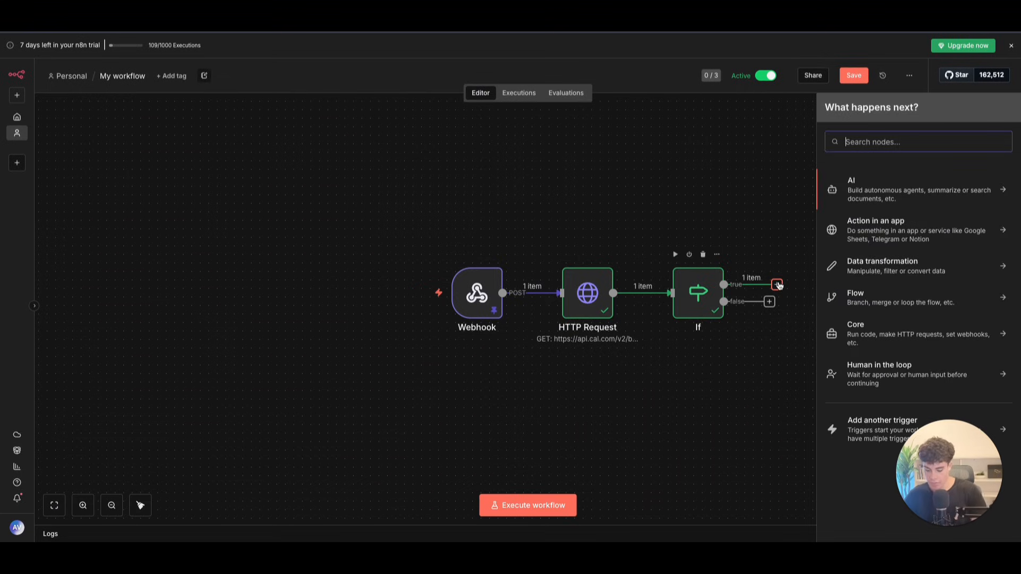
pyautogui.write('htt')
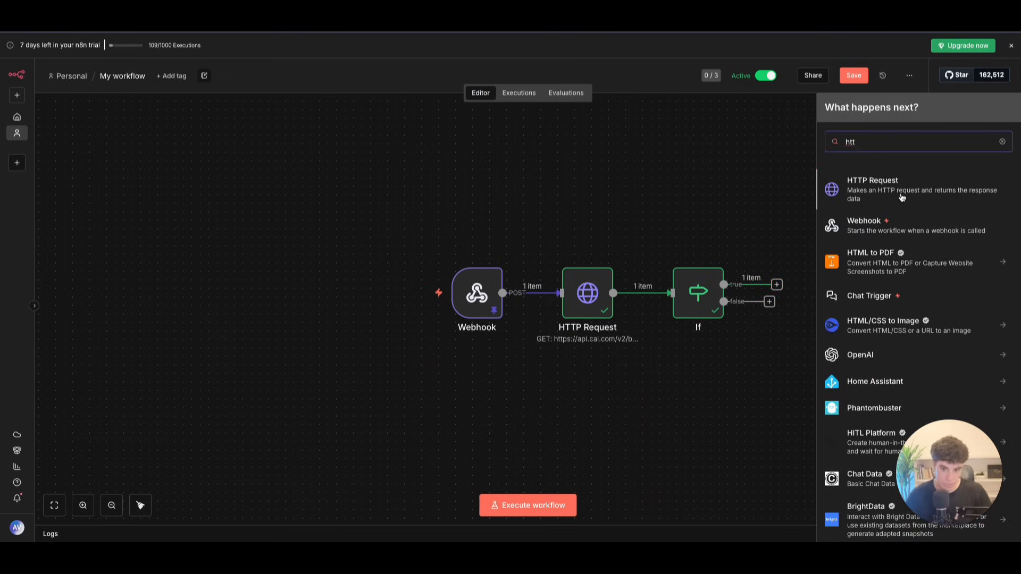
pyautogui.click(901, 202)
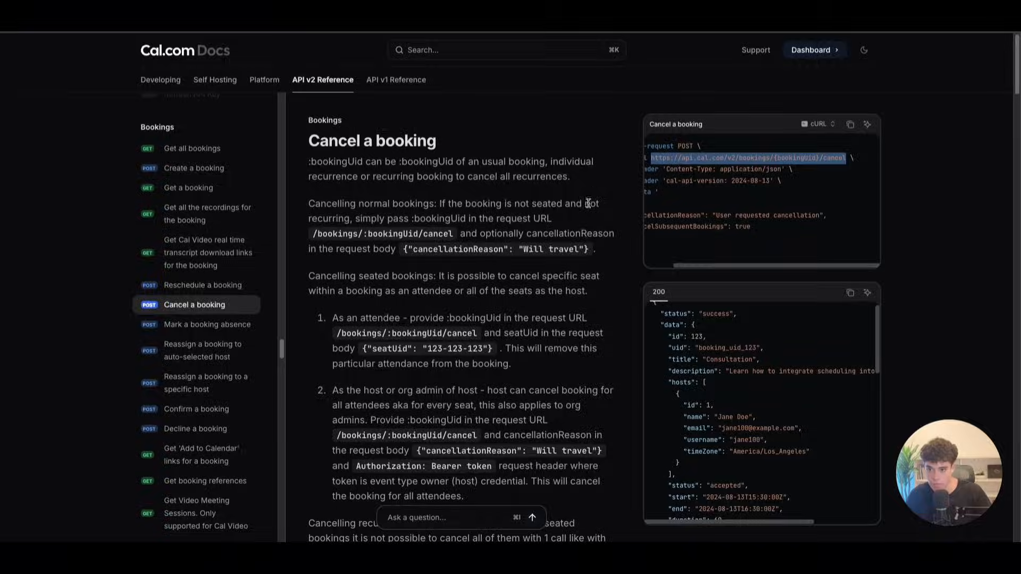
# Step: Select the cancel-booking endpoint URL in the Cal.com cURL example
pyautogui.click(651, 159)
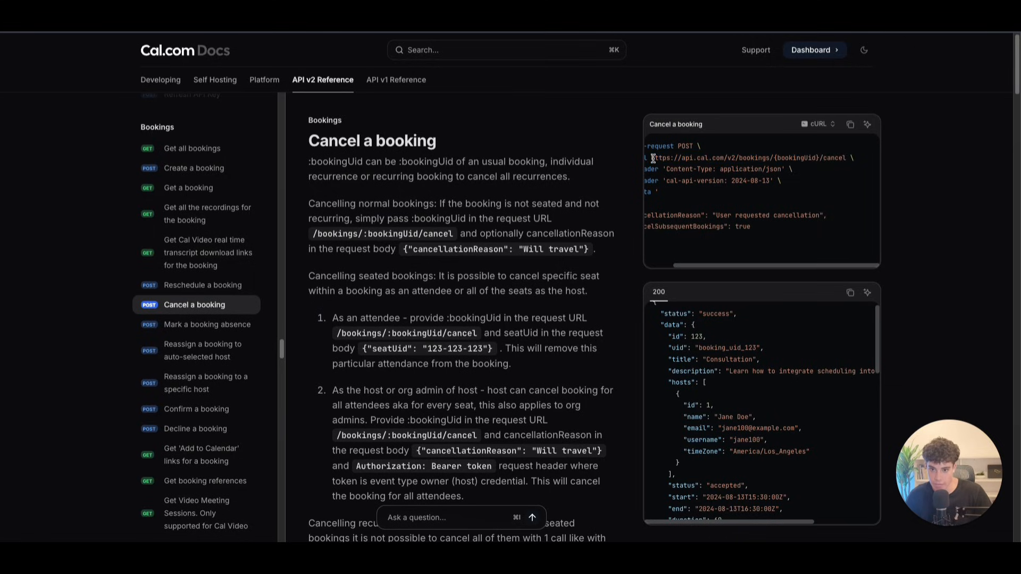
pyautogui.moveTo(653, 158); pyautogui.dragTo(844, 159)
pyautogui.hotkey('ctrl', 'c')
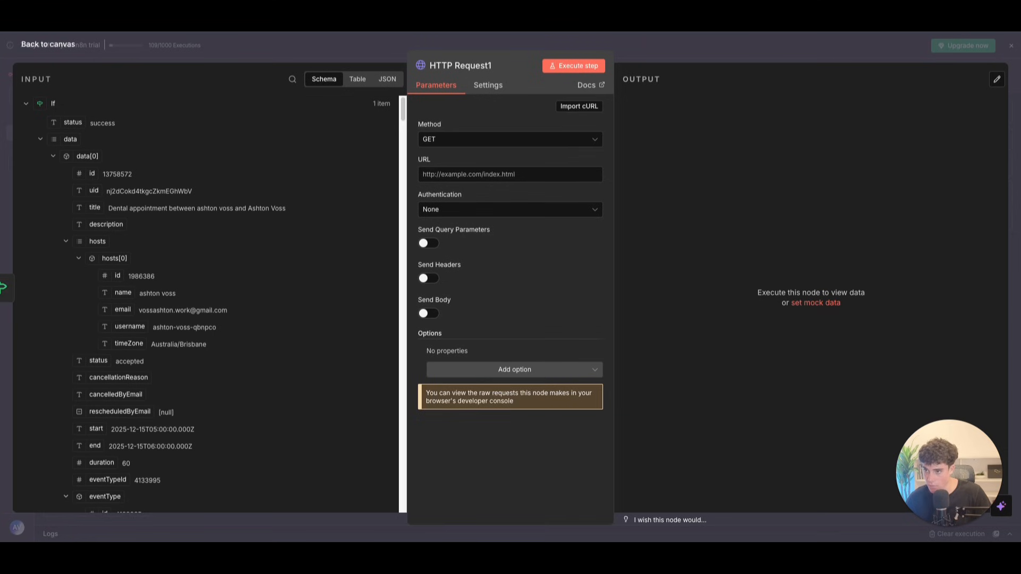
# Step: Paste the Cal.com cancel URL into HTTP Request1 and set the method to POST
pyautogui.click(460, 173)
pyautogui.hotkey('ctrl', 'v')
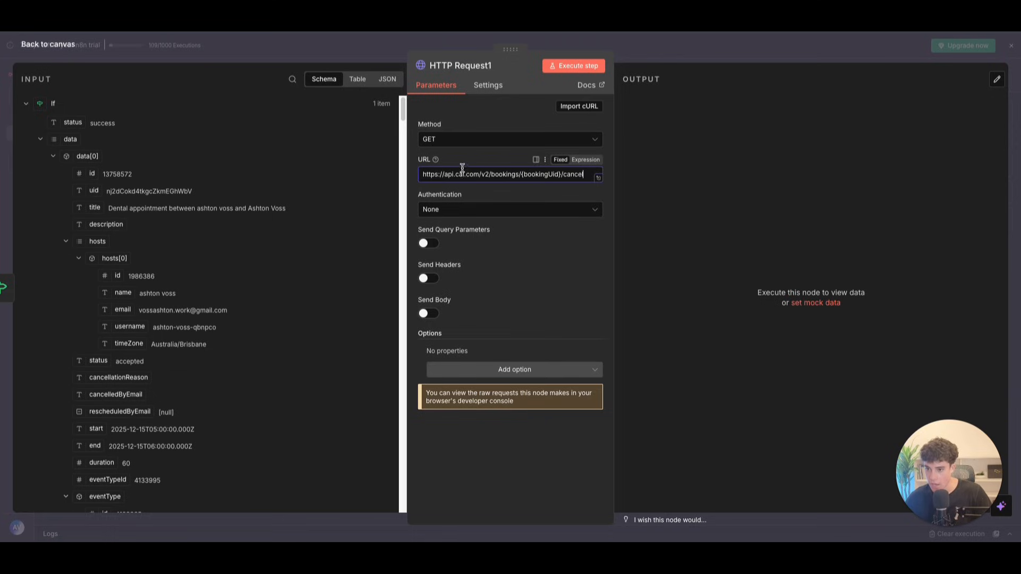
pyautogui.click(464, 147)
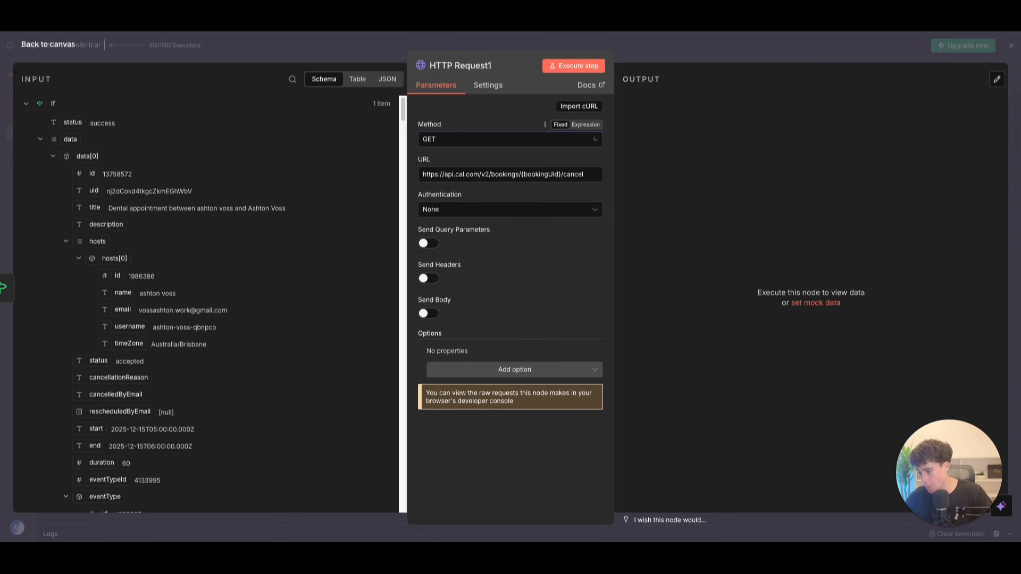
pyautogui.click(465, 142)
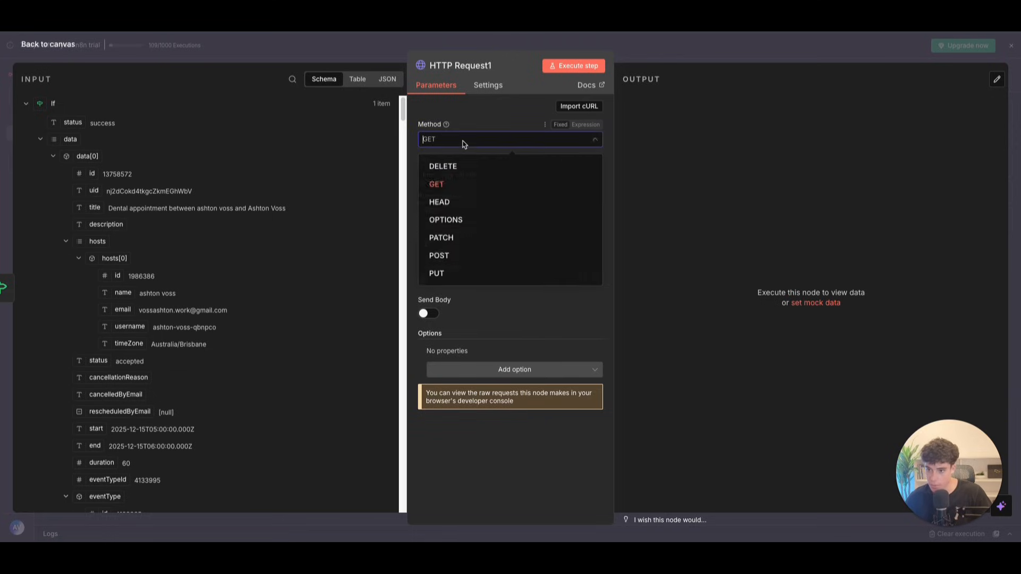
pyautogui.click(441, 259)
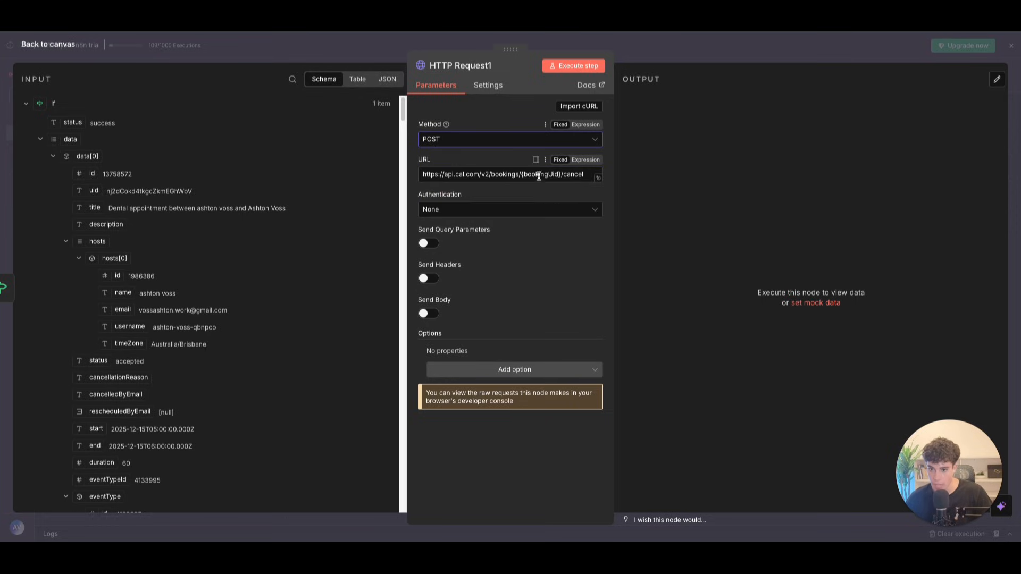
# Step: Replace {bookingUid} in the URL with the data[1].uid expression after bookings/
pyautogui.moveTo(521, 174); pyautogui.dragTo(561, 173)
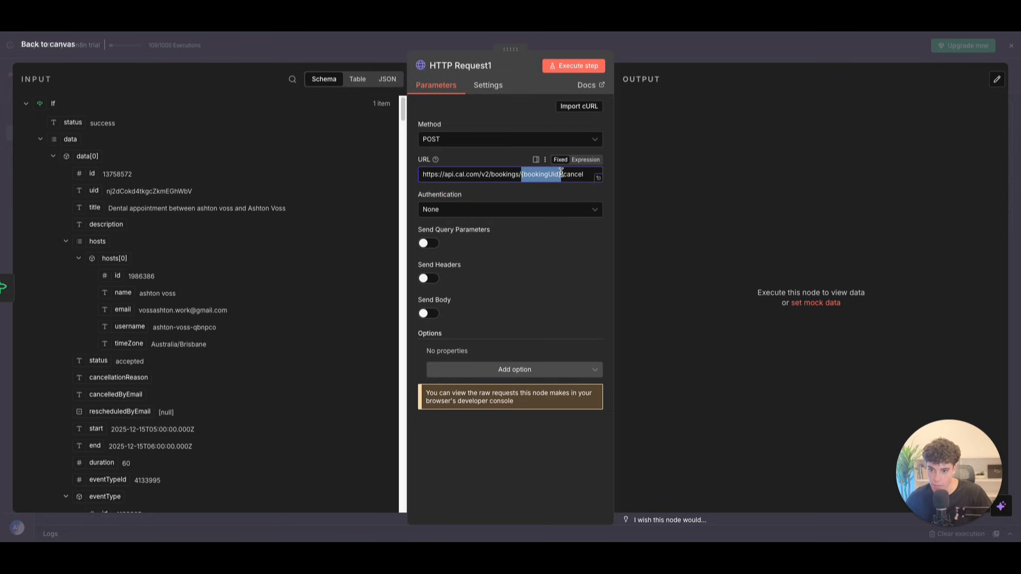
pyautogui.press('BackSpace')
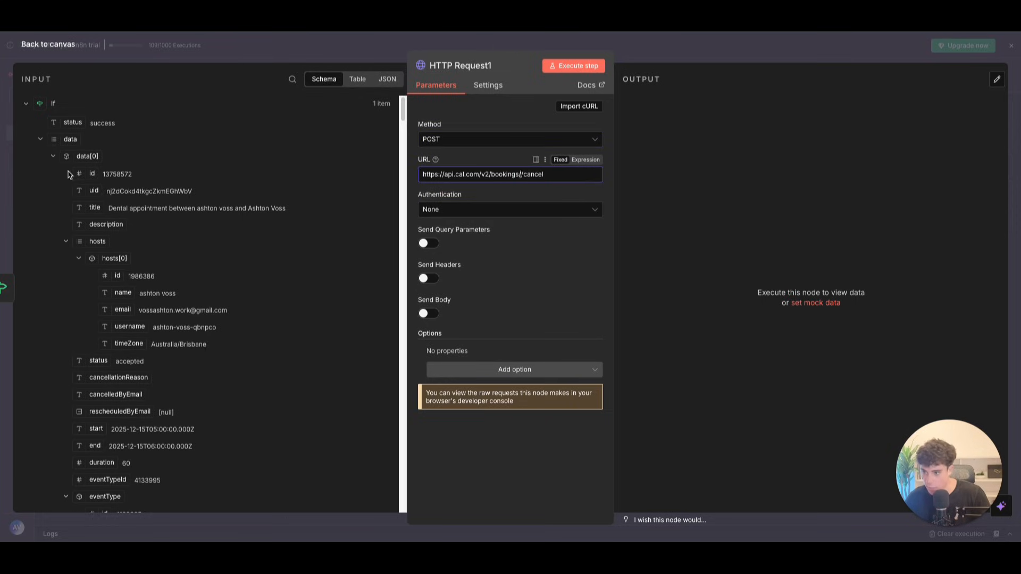
pyautogui.scroll(-10, 90, 223)
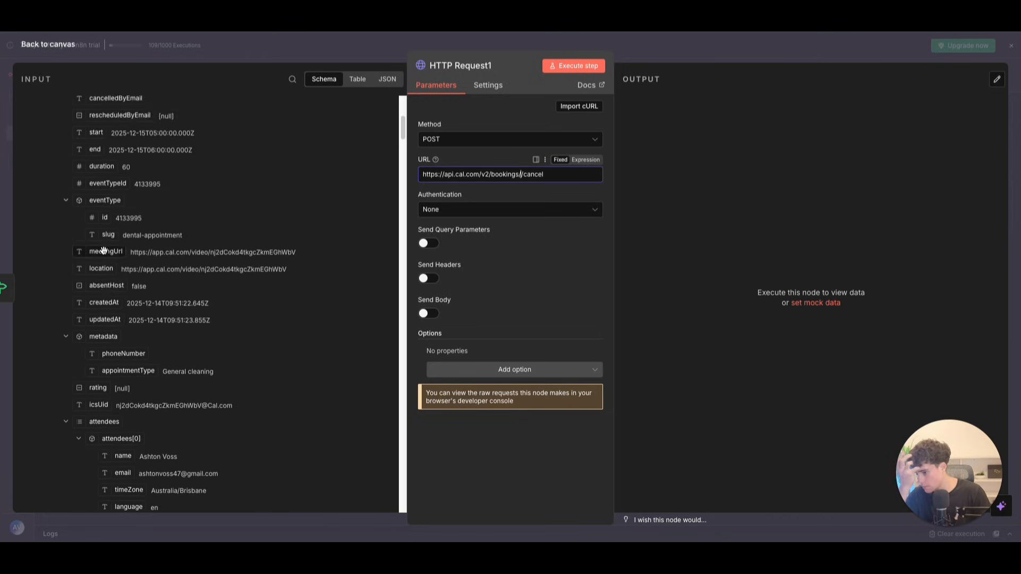
pyautogui.scroll(-5, 106, 260)
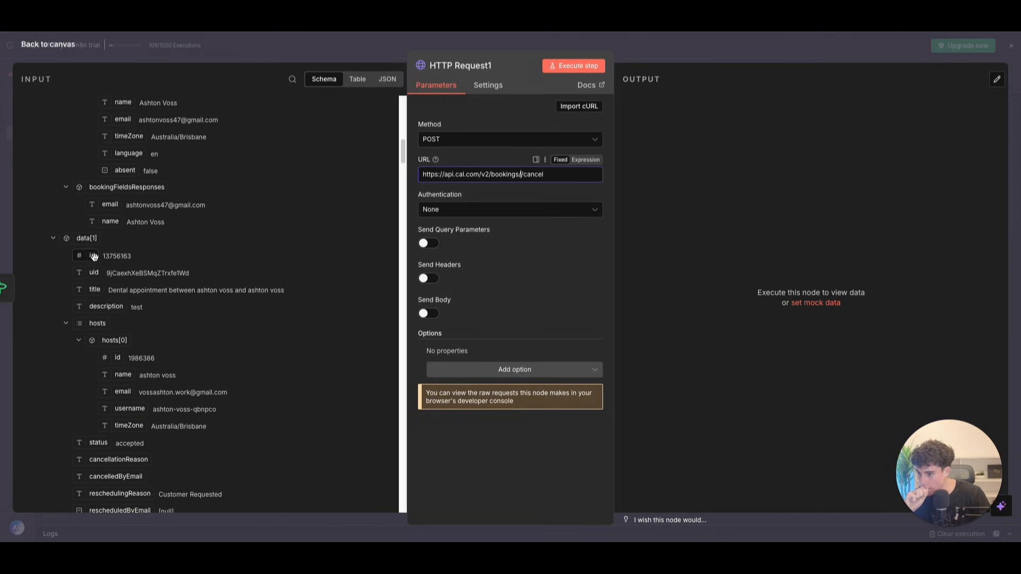
pyautogui.moveTo(95, 272); pyautogui.dragTo(522, 175)
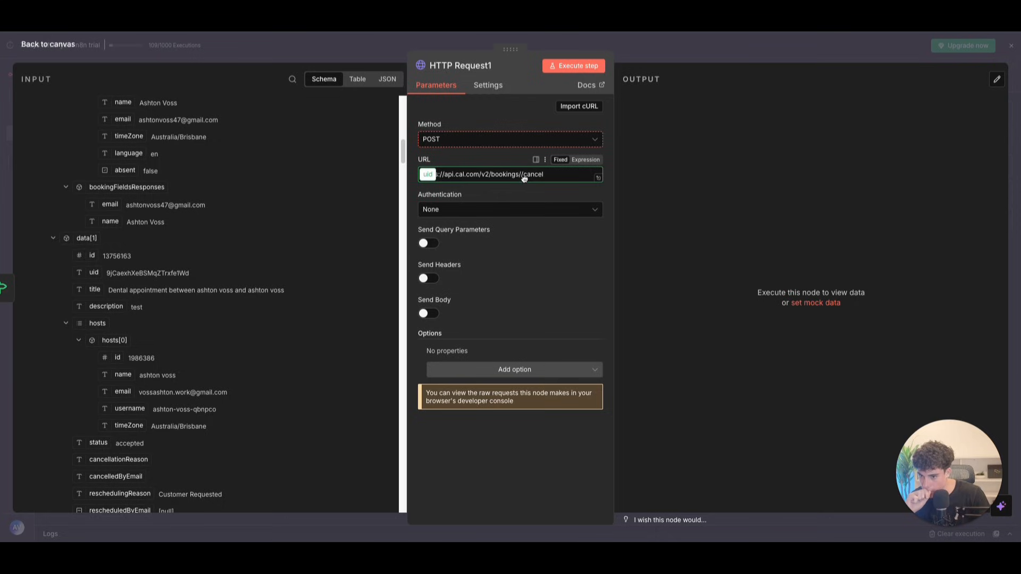
pyautogui.click(583, 175)
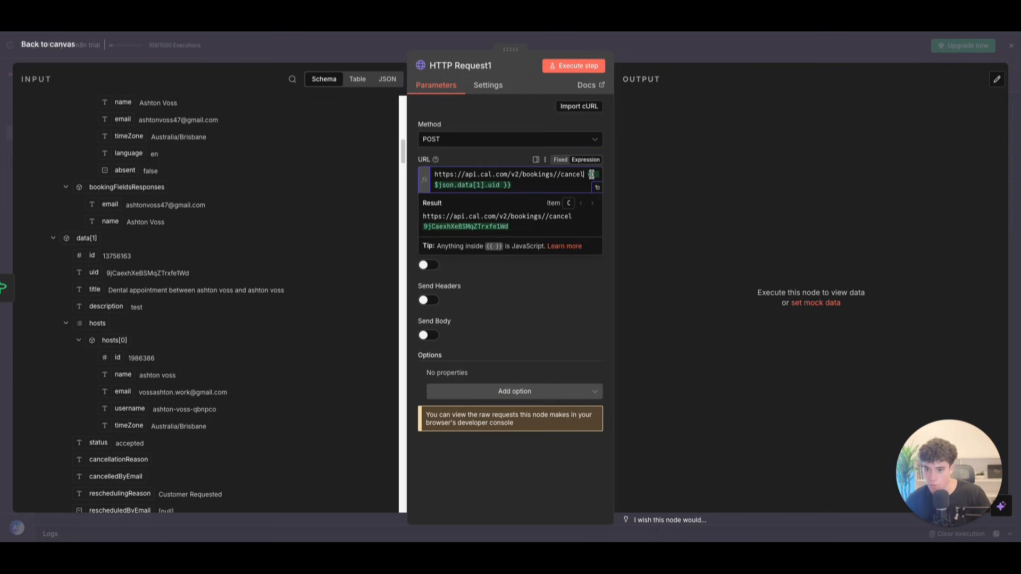
pyautogui.moveTo(591, 175); pyautogui.dragTo(593, 195)
pyautogui.hotkey('ctrl', 'c')
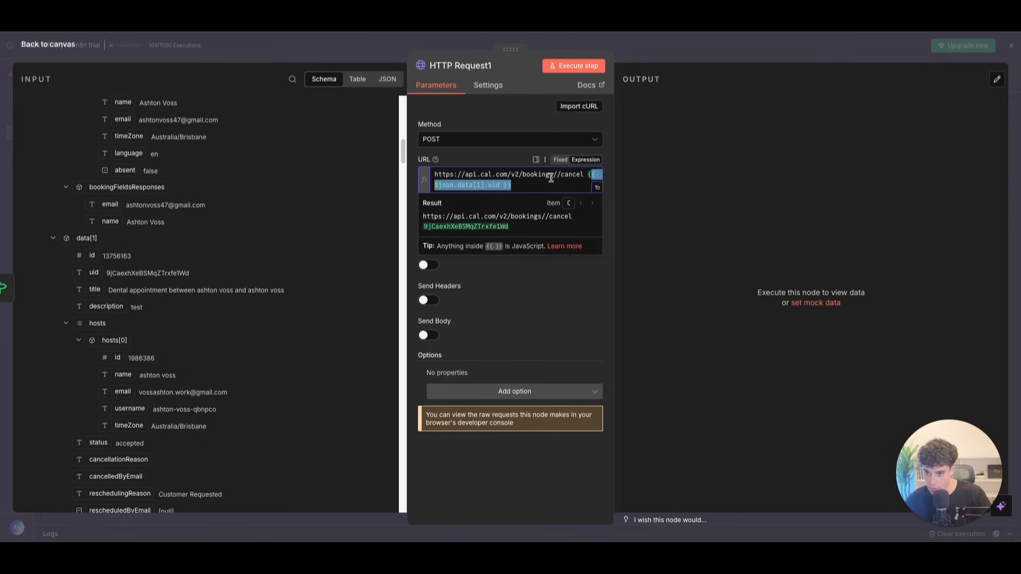
pyautogui.click(555, 184)
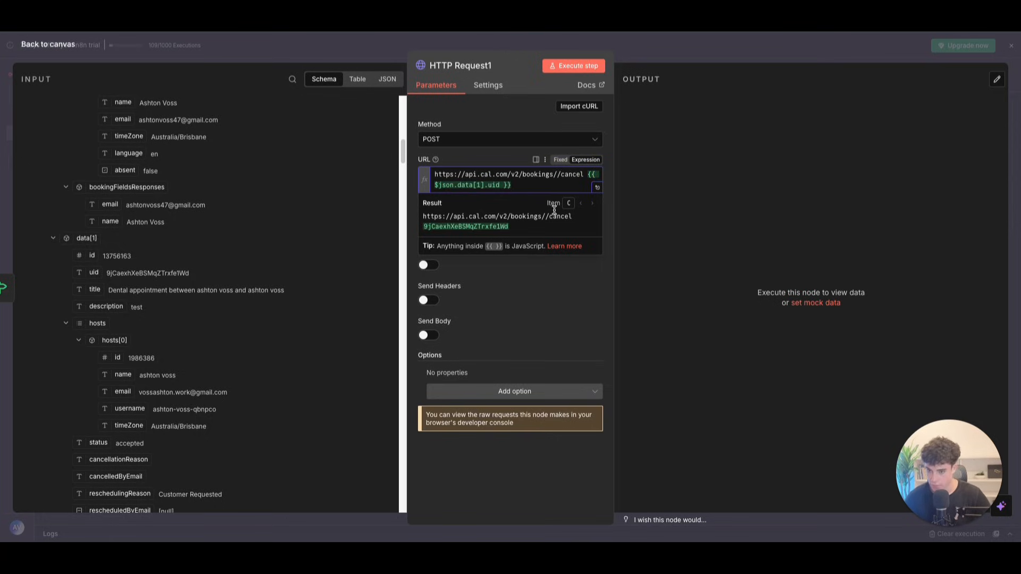
pyautogui.hotkey('ctrl', 'v')
# Step: Delete the duplicate uid expression and add the missing '{' so the URL resolves data[1].uid
pyautogui.click(599, 188)
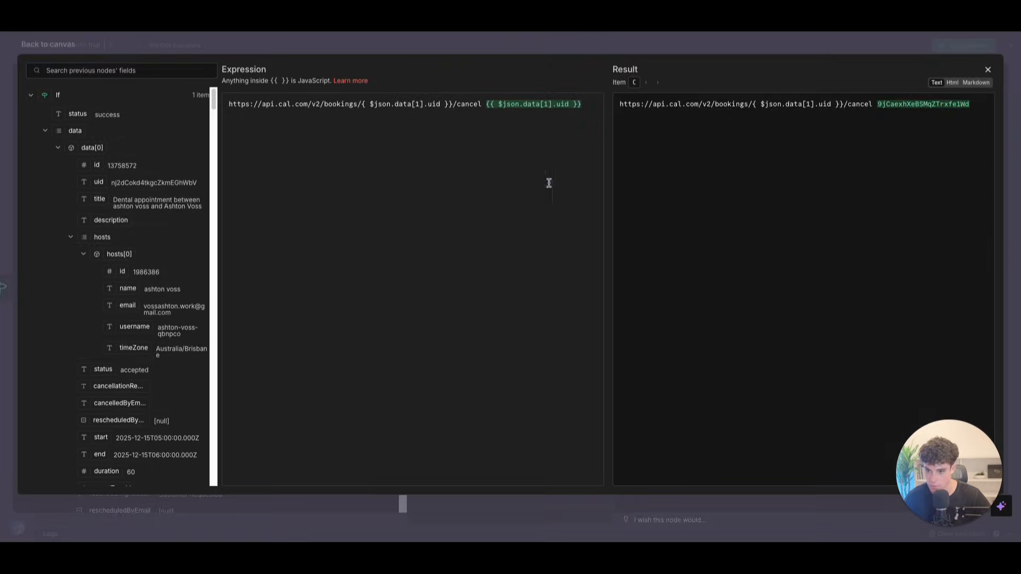
pyautogui.moveTo(594, 104); pyautogui.dragTo(487, 104)
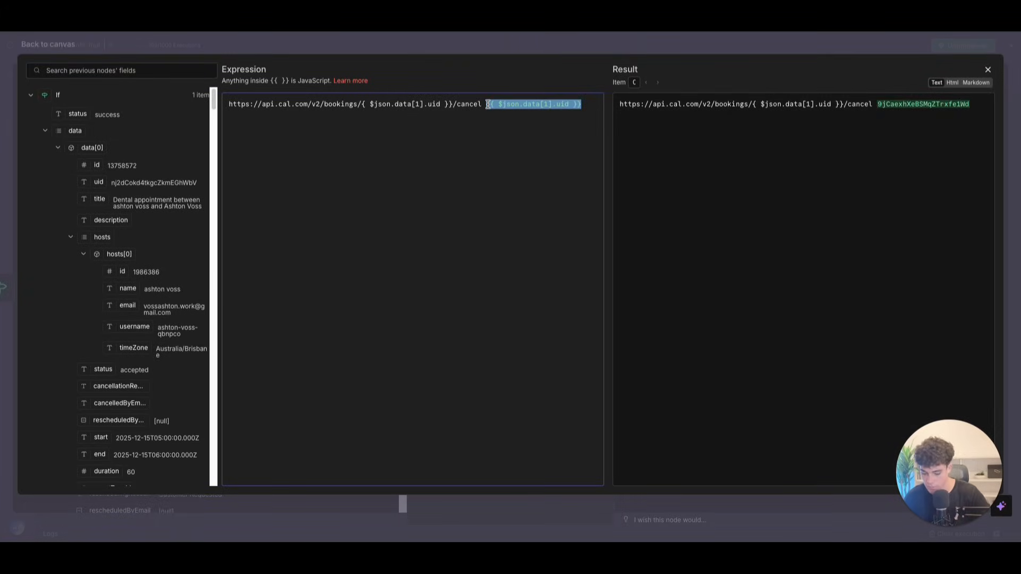
pyautogui.press('BackSpace')
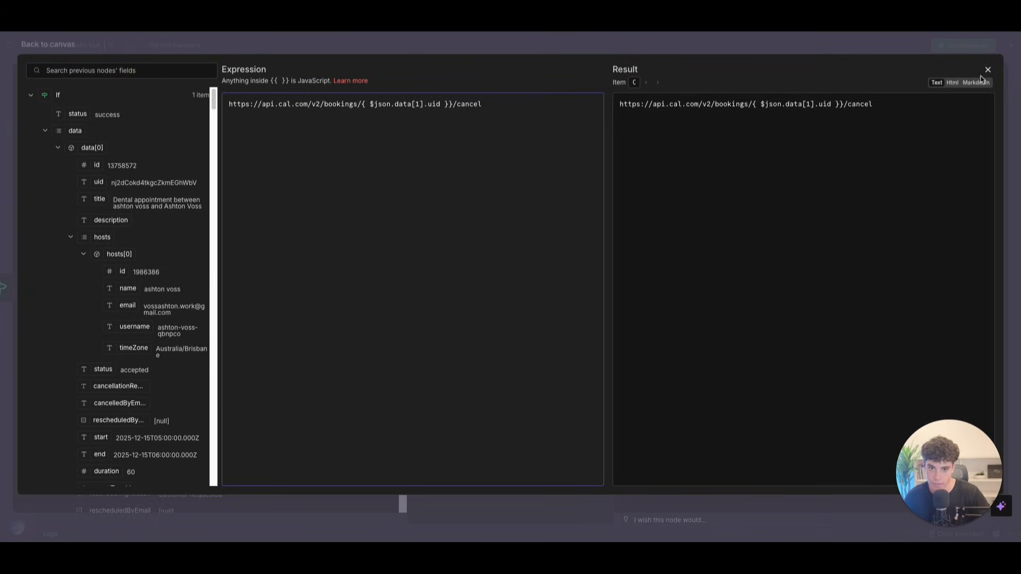
pyautogui.click(988, 72)
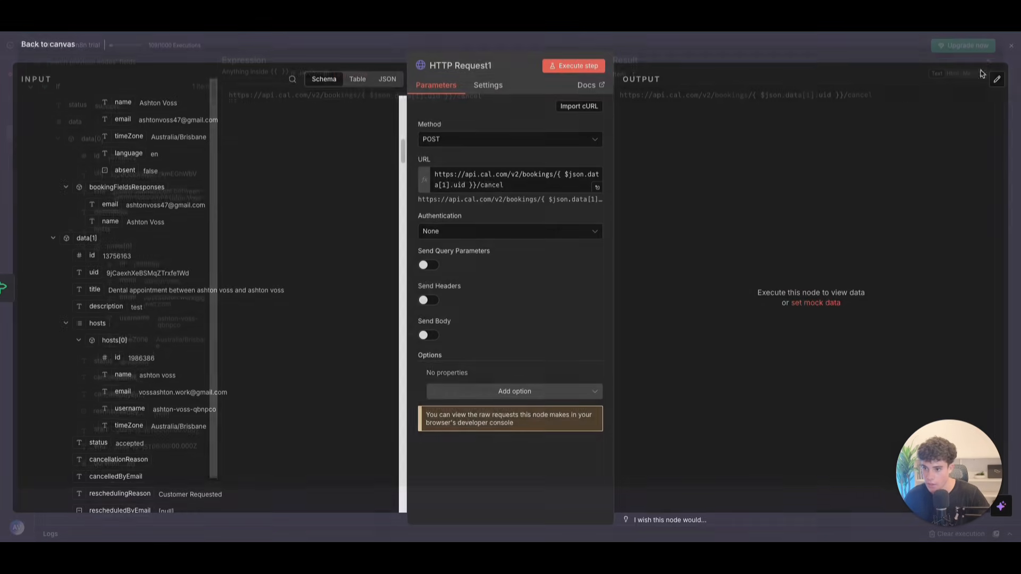
pyautogui.click(594, 187)
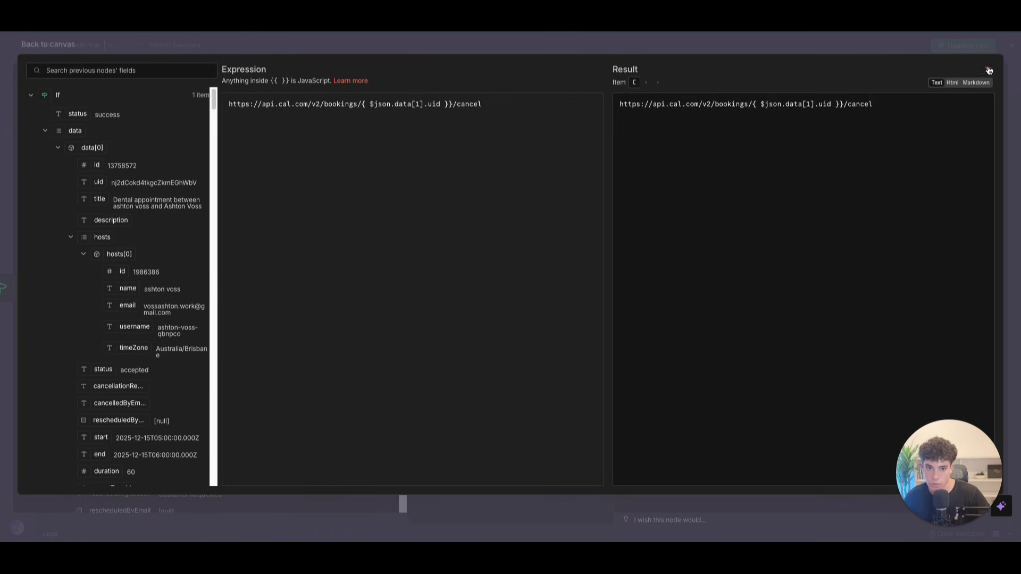
pyautogui.click(988, 70)
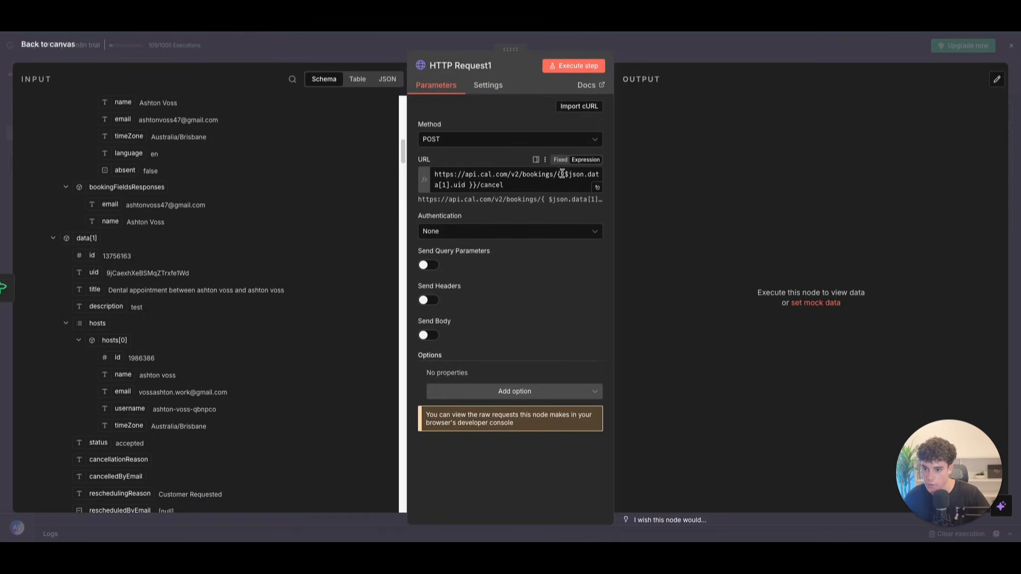
pyautogui.click(556, 178)
pyautogui.click(596, 189)
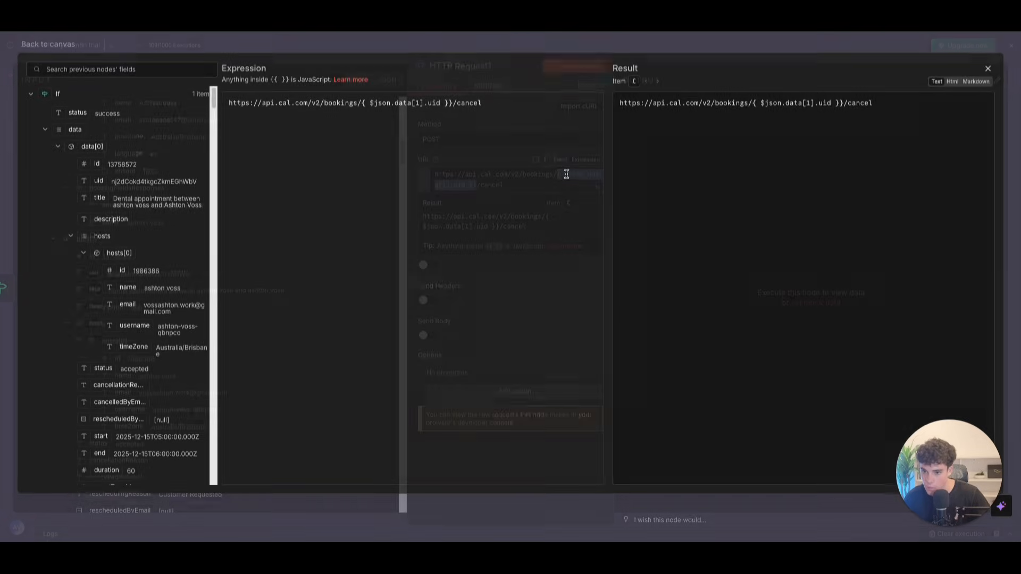
pyautogui.click(361, 104)
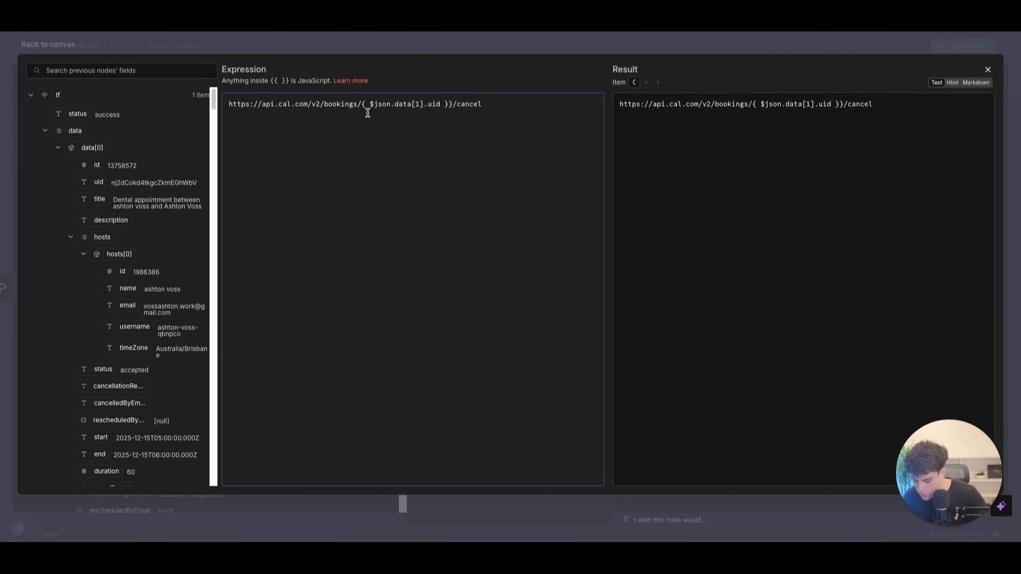
pyautogui.write('{')
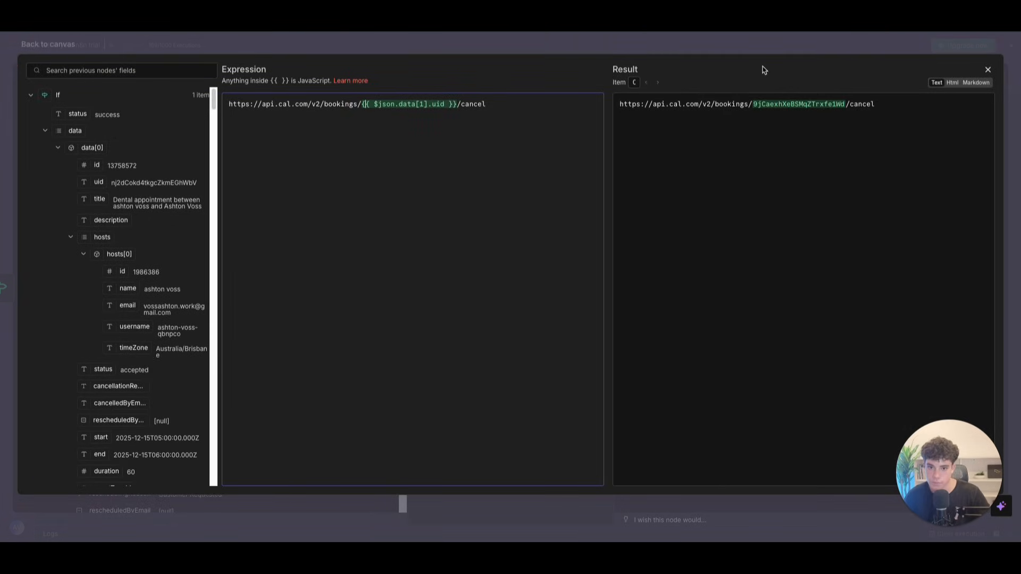
pyautogui.click(987, 69)
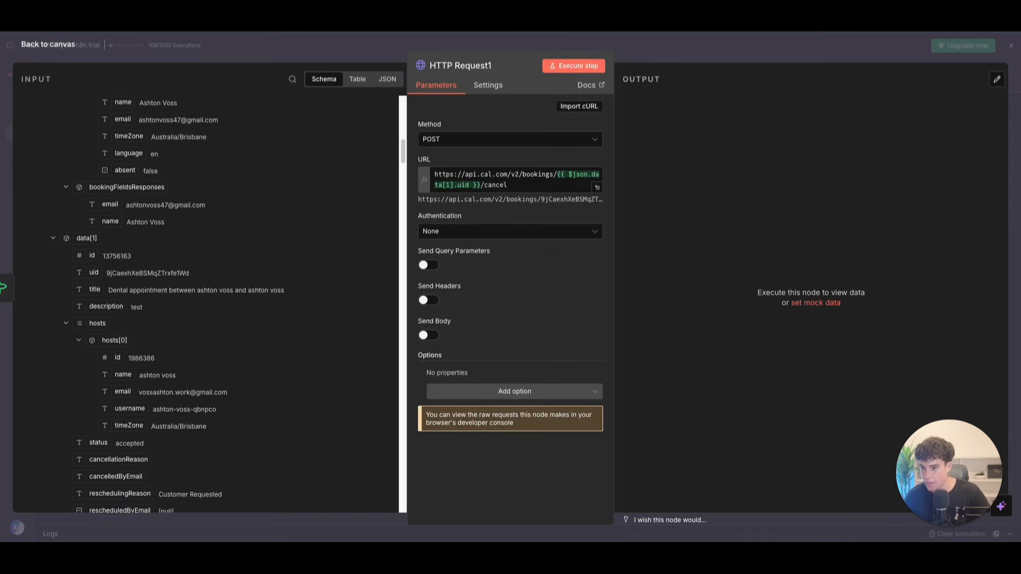
# Step: Add headers cal-api-version: 2024-08-13 and Authorization with the Bearer API key
pyautogui.click(428, 299)
pyautogui.click(473, 387)
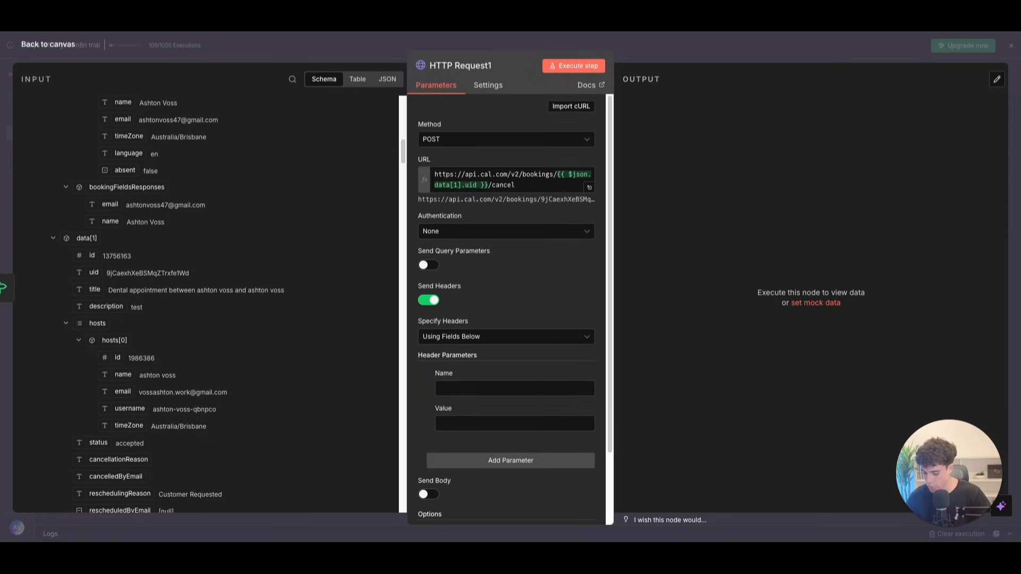
pyautogui.write('cal-api-version')
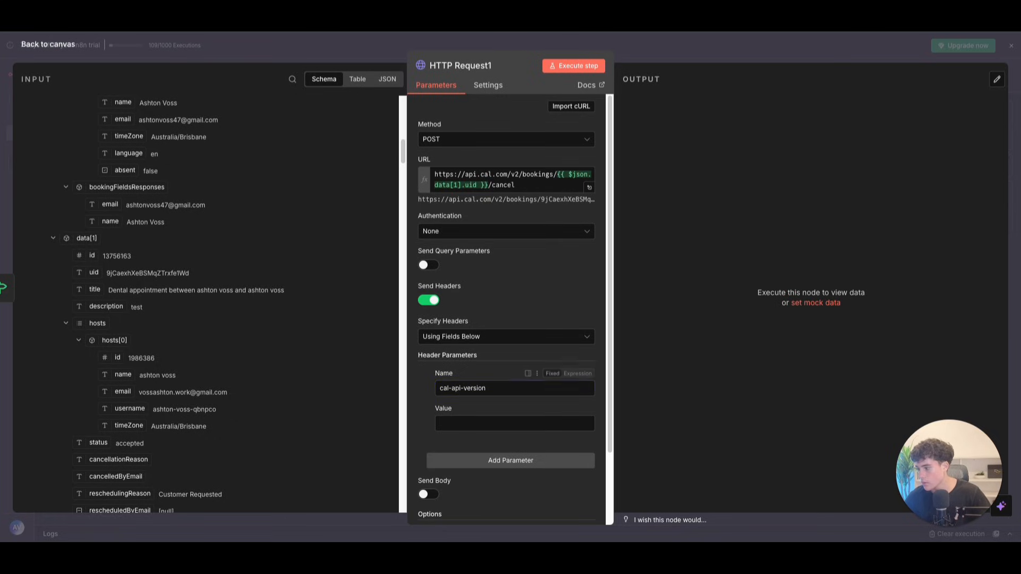
pyautogui.click(463, 424)
pyautogui.write('2024-08-13')
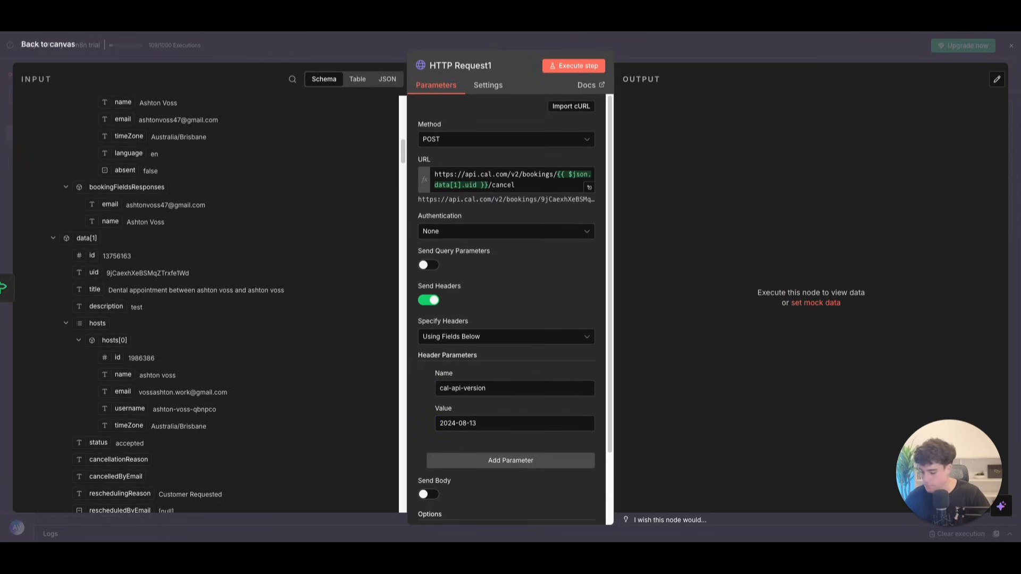
pyautogui.click(494, 460)
pyautogui.click(467, 478)
pyautogui.write('Authorization')
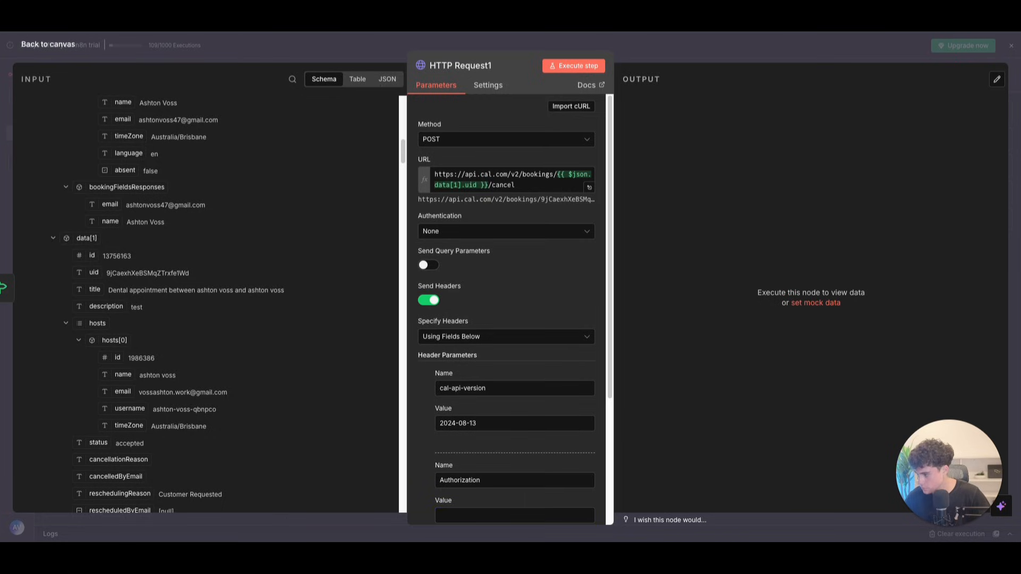
pyautogui.scroll(-2, 478, 454)
pyautogui.click(471, 429)
pyautogui.hotkey('ctrl', 'v')
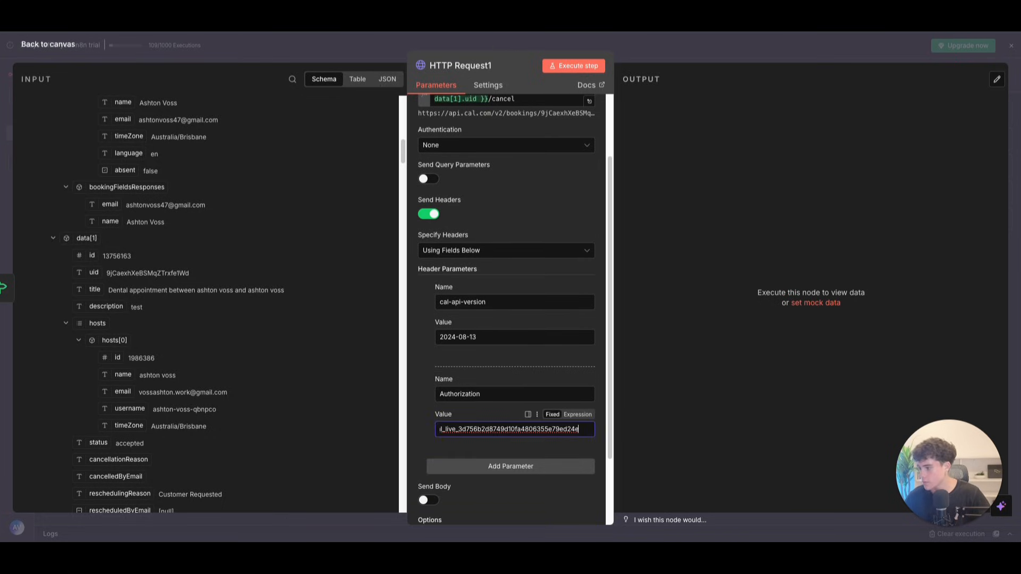
pyautogui.scroll(-3, 521, 419)
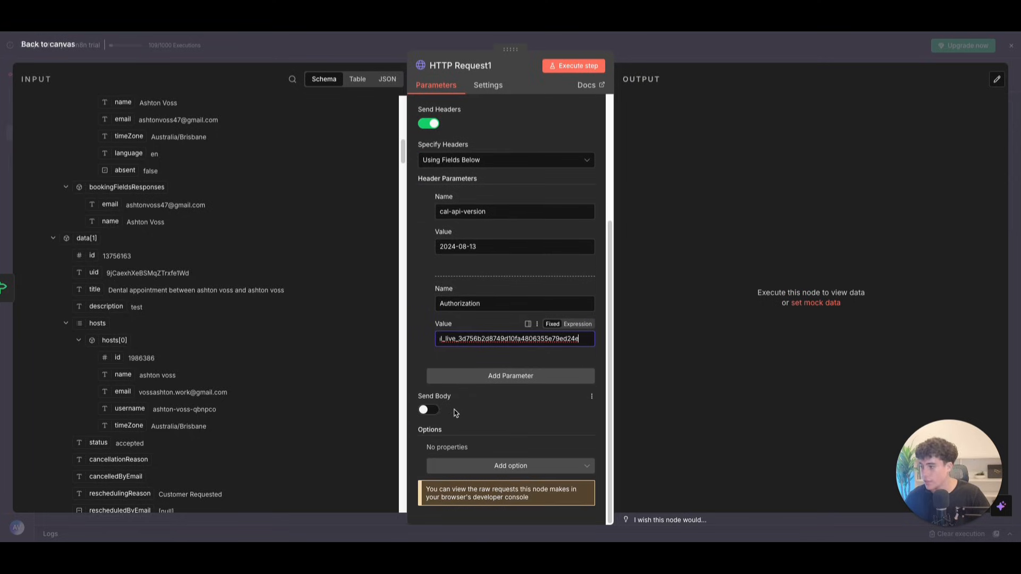
# Step: Send a body with cancellationReason 'Customer Requested' and link HTTP Request1 to Respond to Webhook
pyautogui.click(428, 410)
pyautogui.scroll(-2, 455, 452)
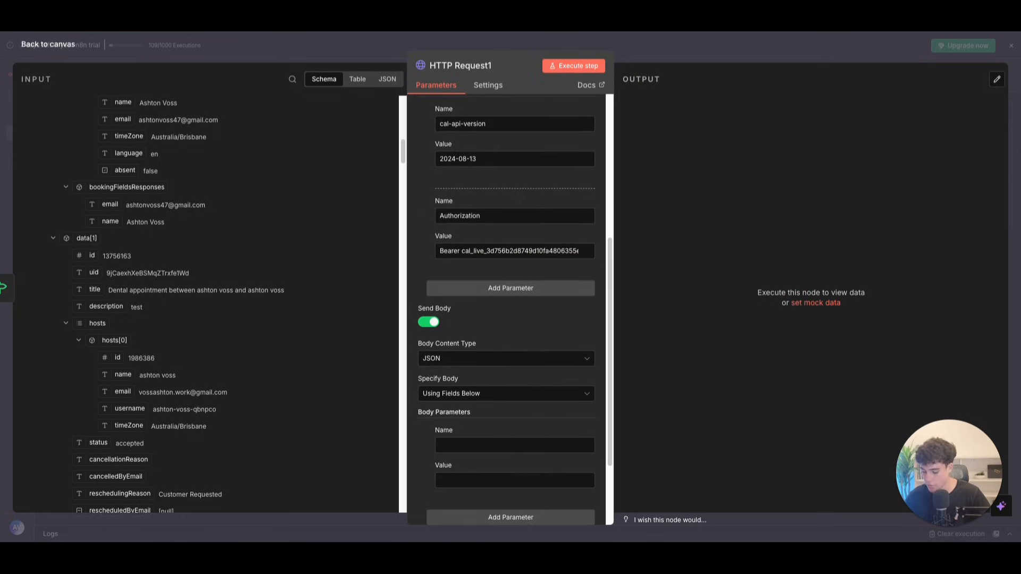
pyautogui.click(467, 446)
pyautogui.write('cancellationReason')
pyautogui.click(474, 481)
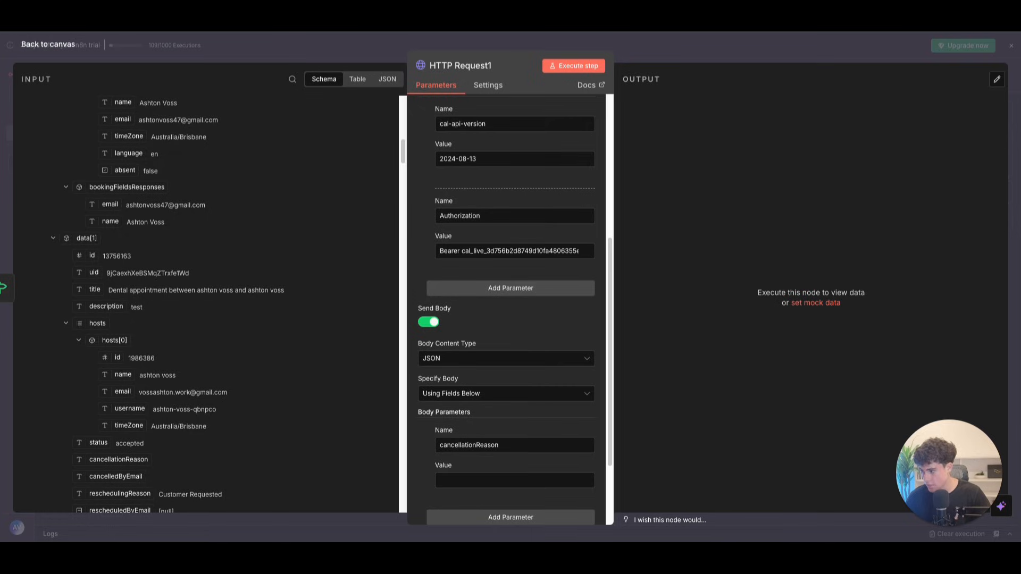
pyautogui.click(502, 479)
pyautogui.write('Customer Requested')
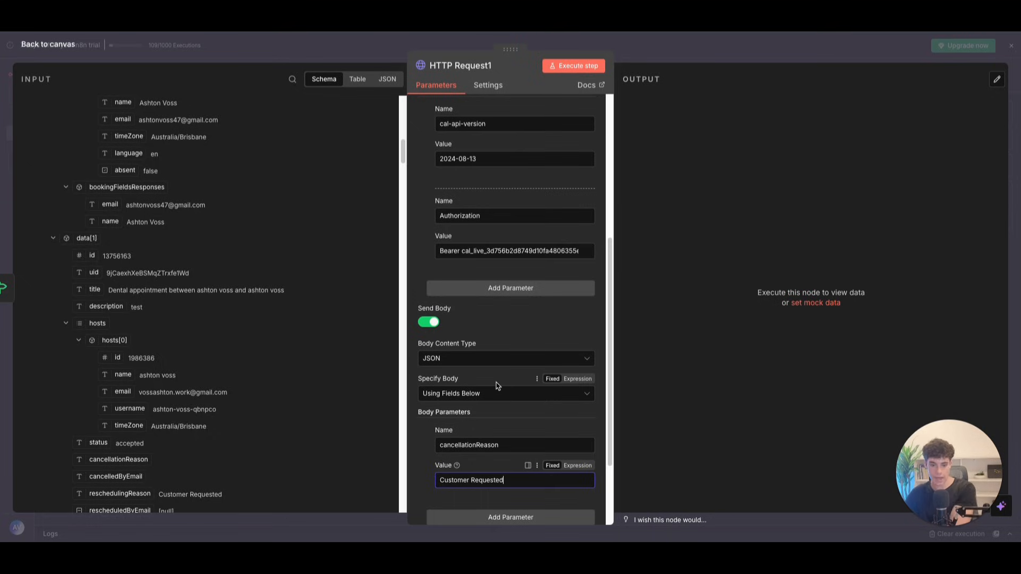
pyautogui.click(66, 47)
pyautogui.moveTo(914, 238); pyautogui.dragTo(834, 242)
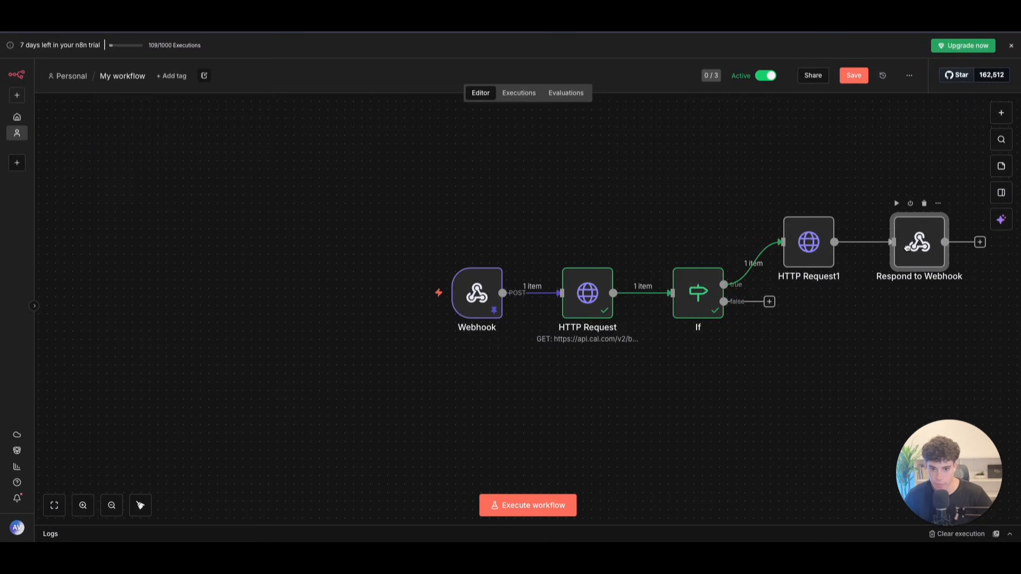
# Step: Duplicate Respond to Webhook and attach the copy to the If false output
pyautogui.click(938, 204)
pyautogui.click(907, 333)
pyautogui.moveTo(744, 340); pyautogui.dragTo(798, 321)
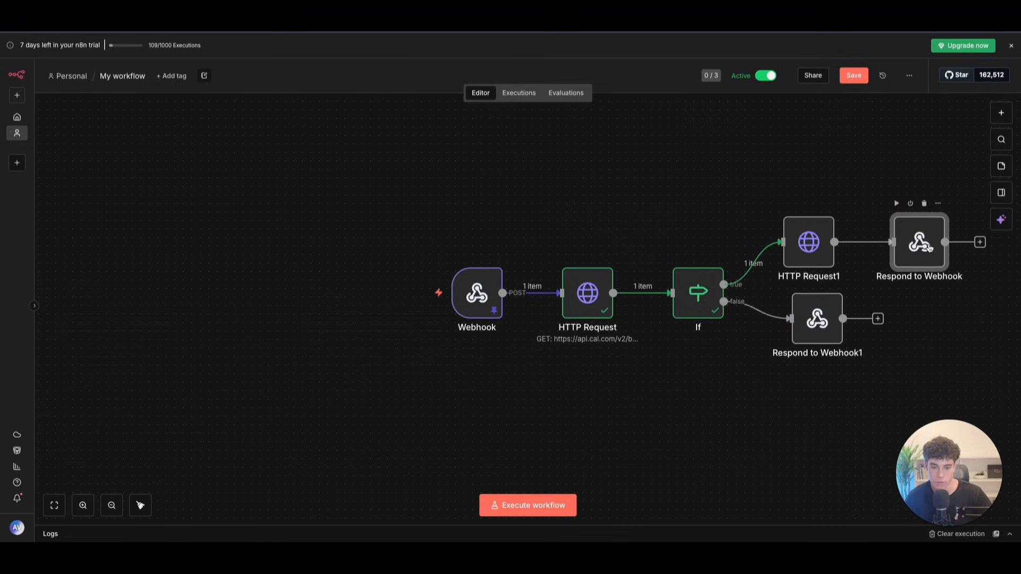
# Step: Make the original reply read 'your appointment has been successfully cancelled'
pyautogui.doubleClick(919, 242)
pyautogui.click(564, 262)
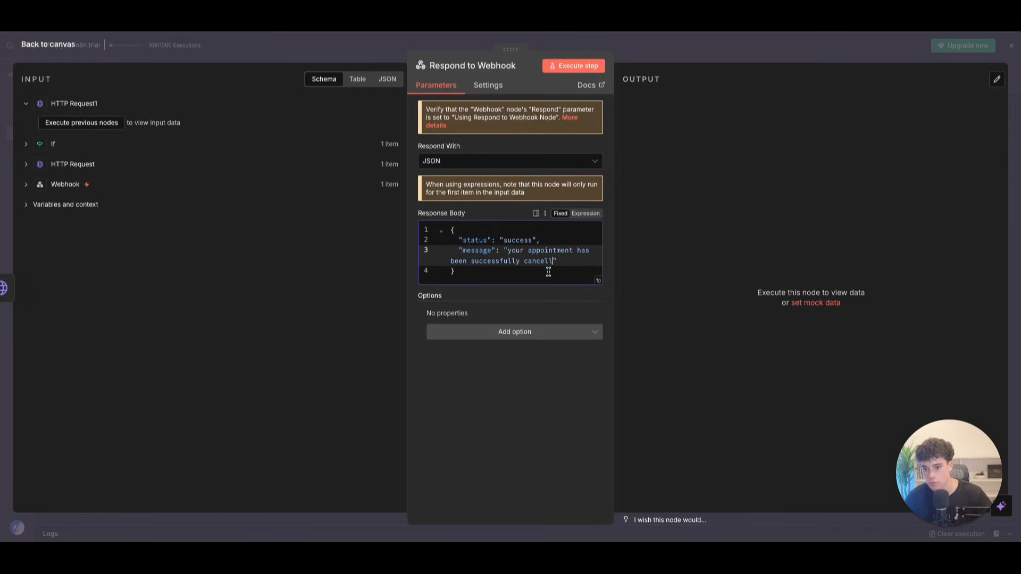
pyautogui.write('ed')
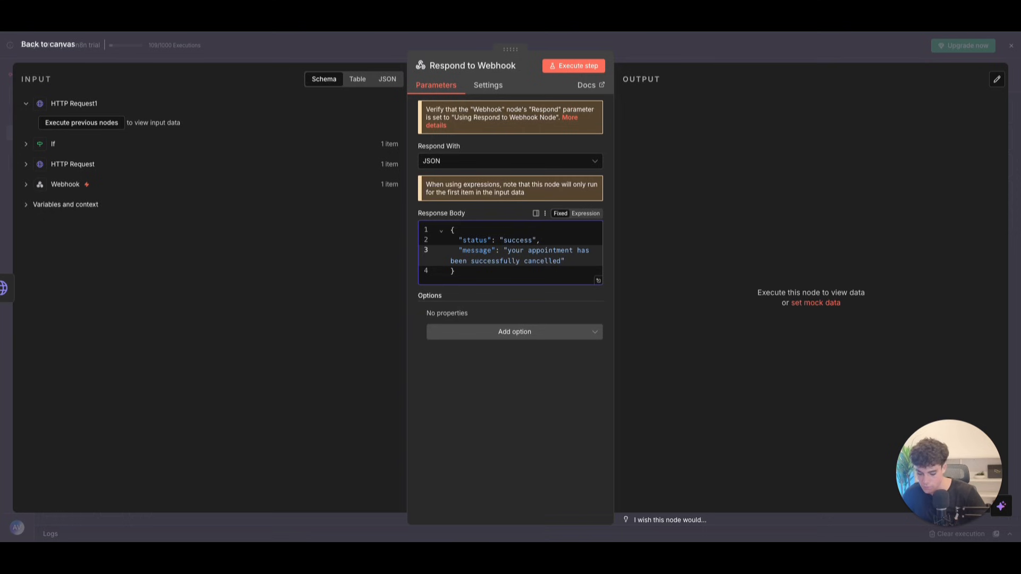
pyautogui.click(50, 45)
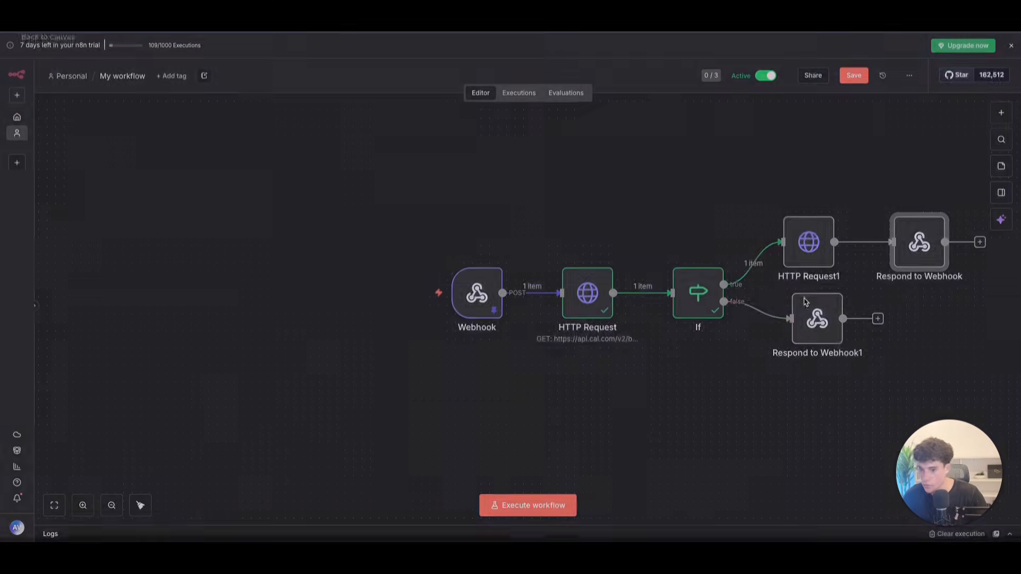
pyautogui.doubleClick(808, 324)
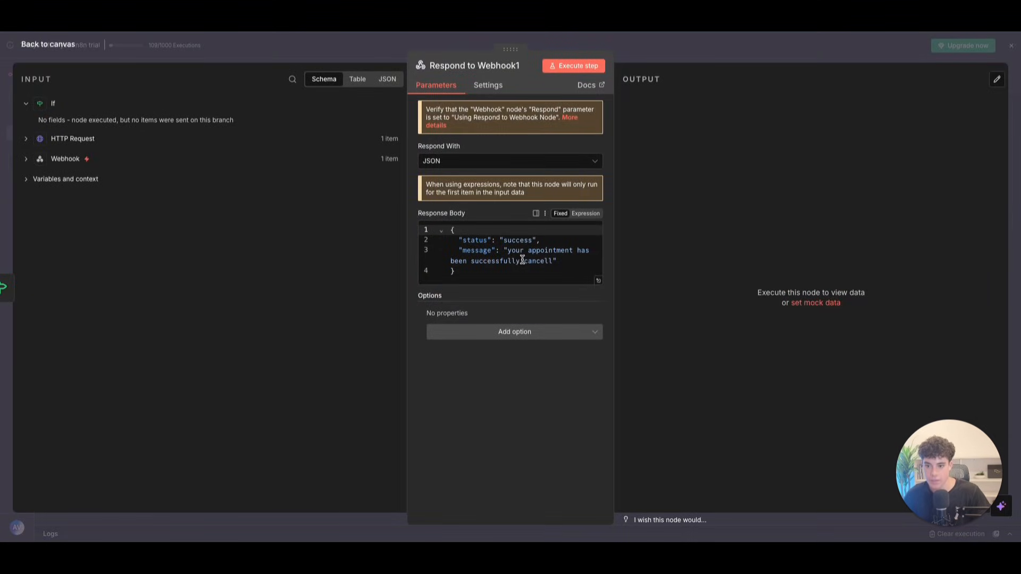
# Step: Replace the copied message with one saying no appointment was found under that email, try another
pyautogui.moveTo(507, 251); pyautogui.dragTo(550, 261)
pyautogui.press('BackSpace')
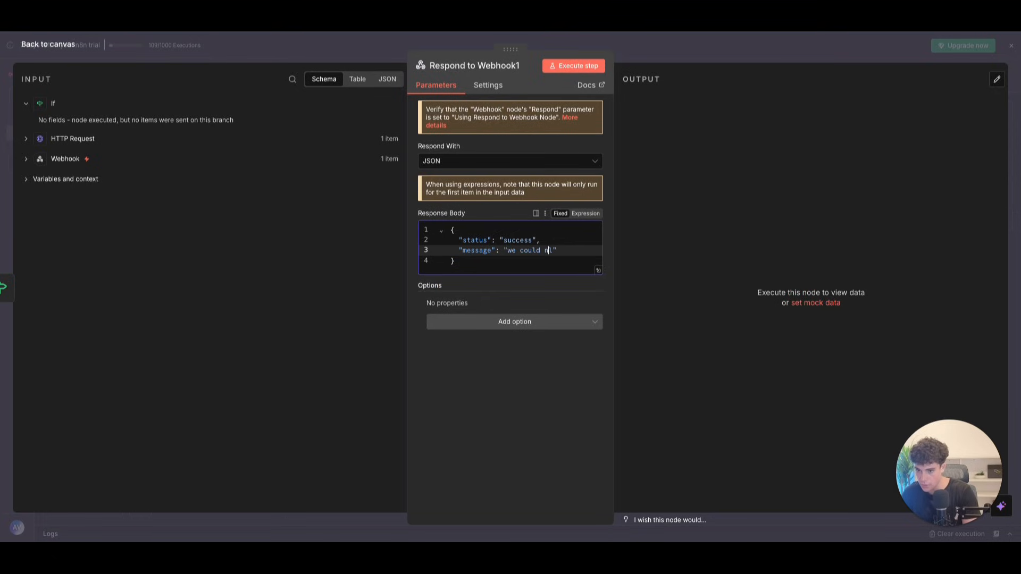
pyautogui.write('we could not find ')
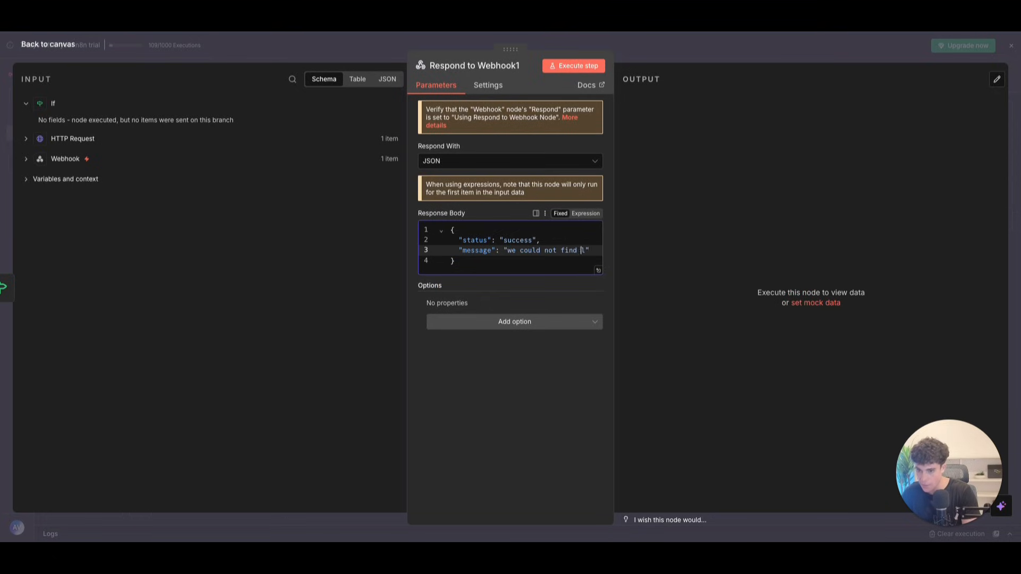
pyautogui.write('a appointmen')
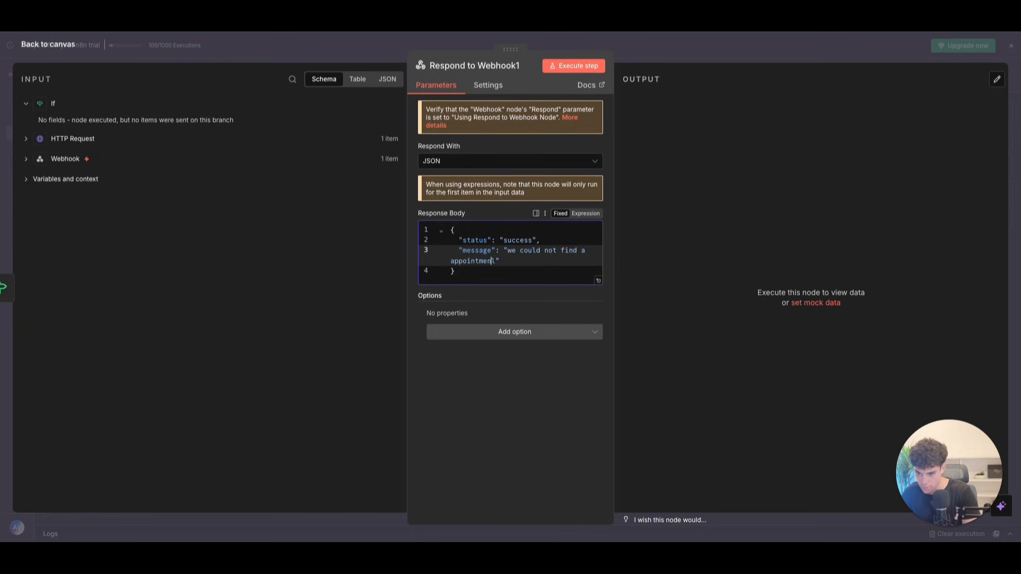
pyautogui.write('t udner that emai')
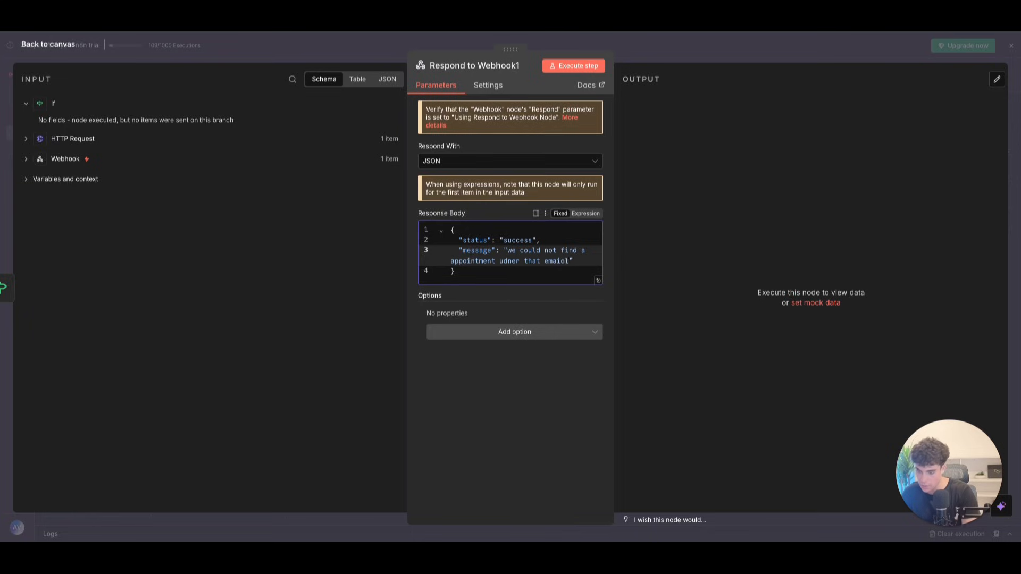
pyautogui.write('l, ')
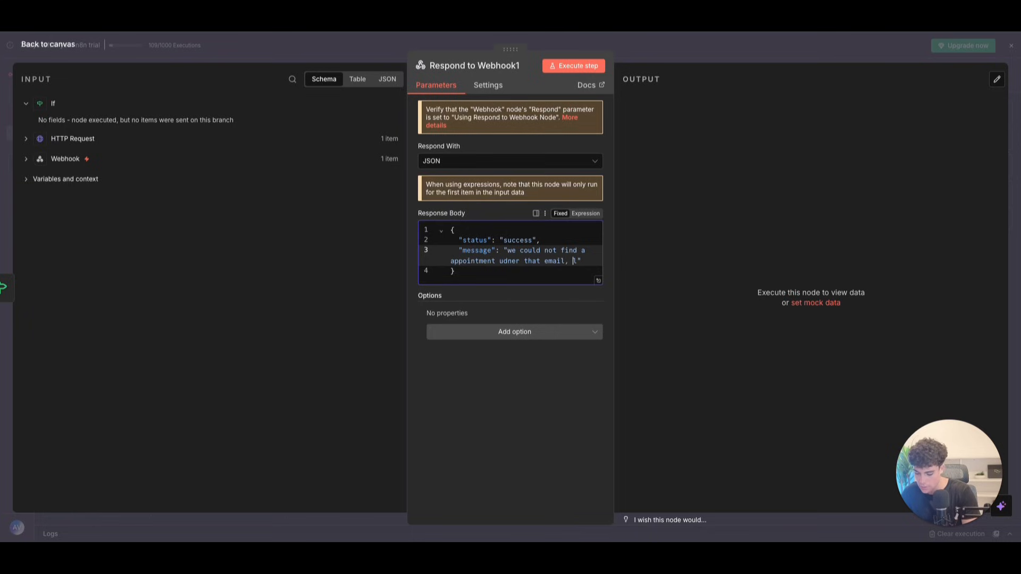
pyautogui.write('pelase')
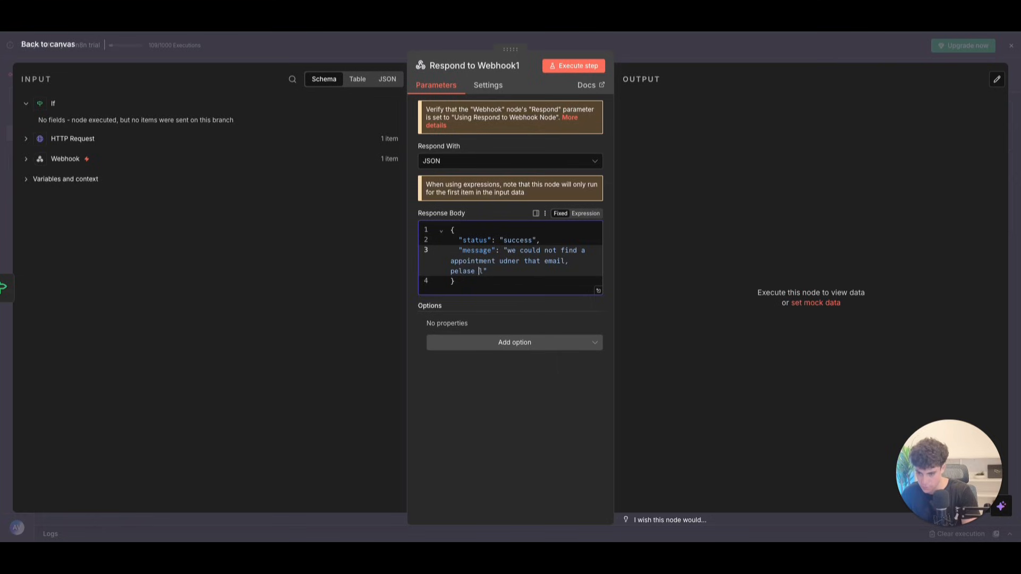
pyautogui.press('BackSpace')
pyautogui.press('BackSpace')
pyautogui.press('BackSpace')
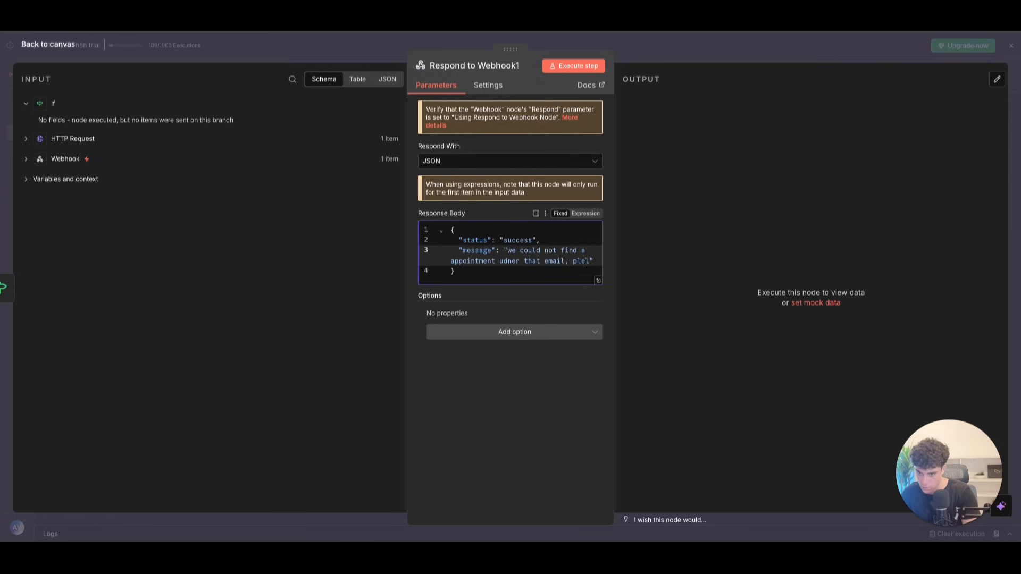
pyautogui.write('se')
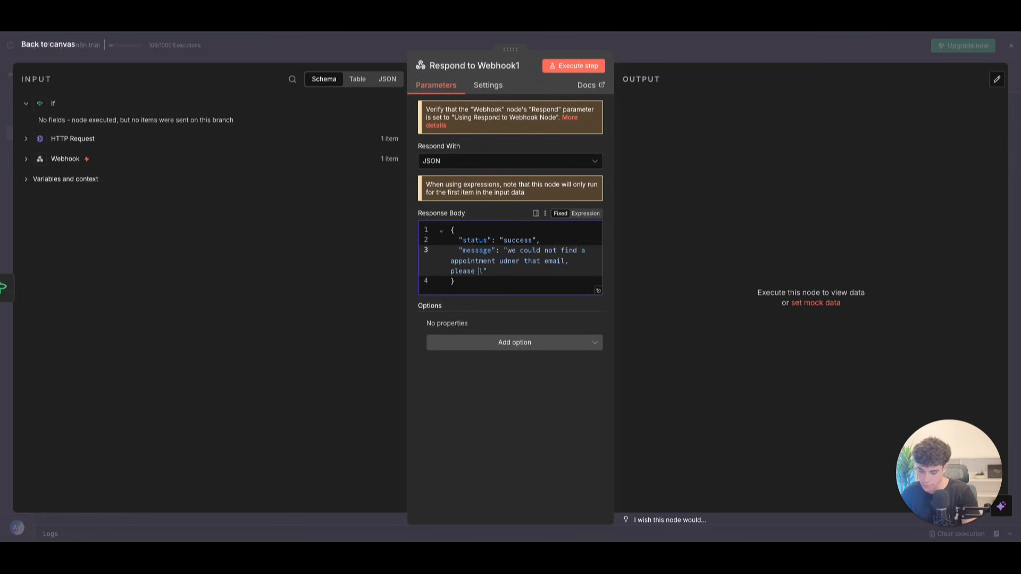
pyautogui.write(' use another')
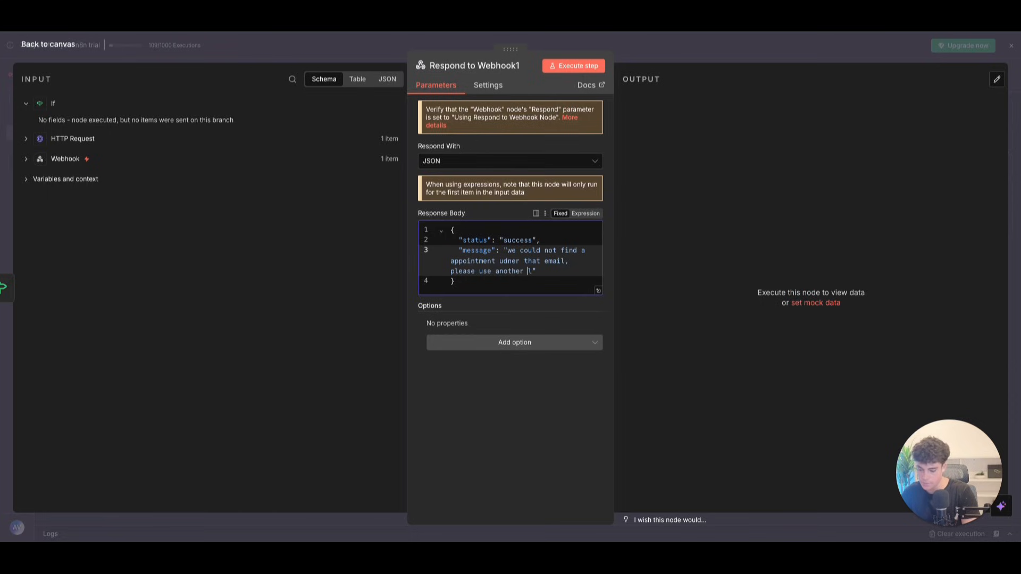
pyautogui.press('BackSpace')
pyautogui.press('BackSpace')
pyautogui.press('BackSpace')
pyautogui.press('BackSpace')
pyautogui.press('BackSpace')
pyautogui.press('BackSpace')
pyautogui.press('BackSpace')
pyautogui.press('BackSpace')
pyautogui.press('BackSpace')
pyautogui.press('BackSpace')
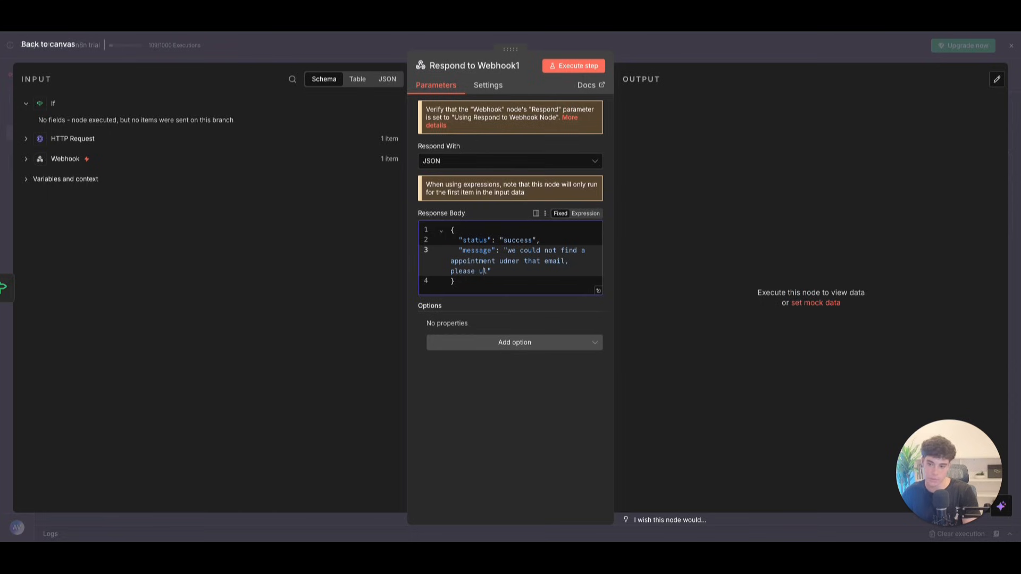
pyautogui.write('try and giov')
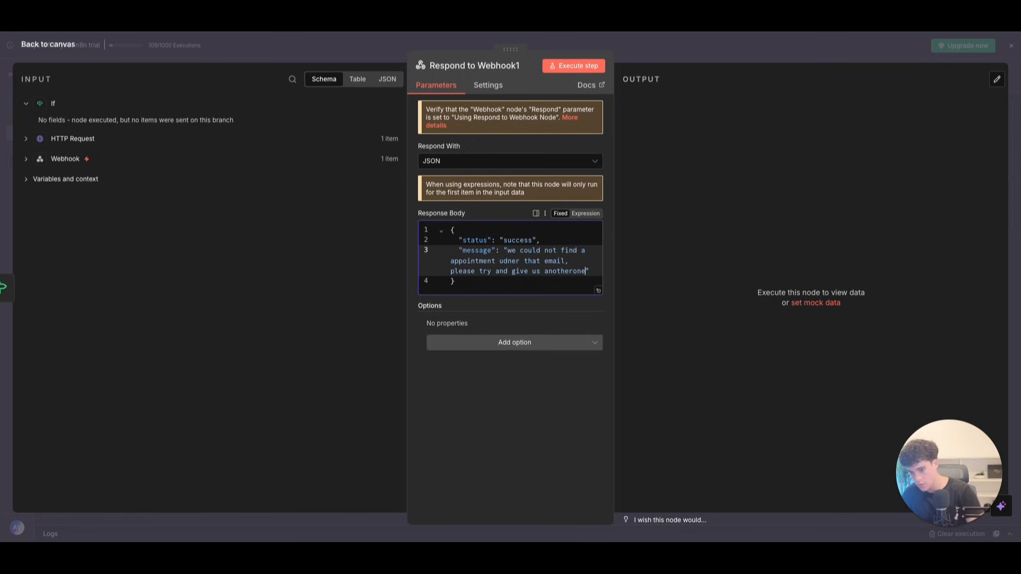
pyautogui.click(568, 271)
# Step: Change the status value to 'unsuccess' and go back to the canvas
pyautogui.moveTo(503, 239); pyautogui.dragTo(535, 239)
pyautogui.click(506, 240)
pyautogui.write('iu')
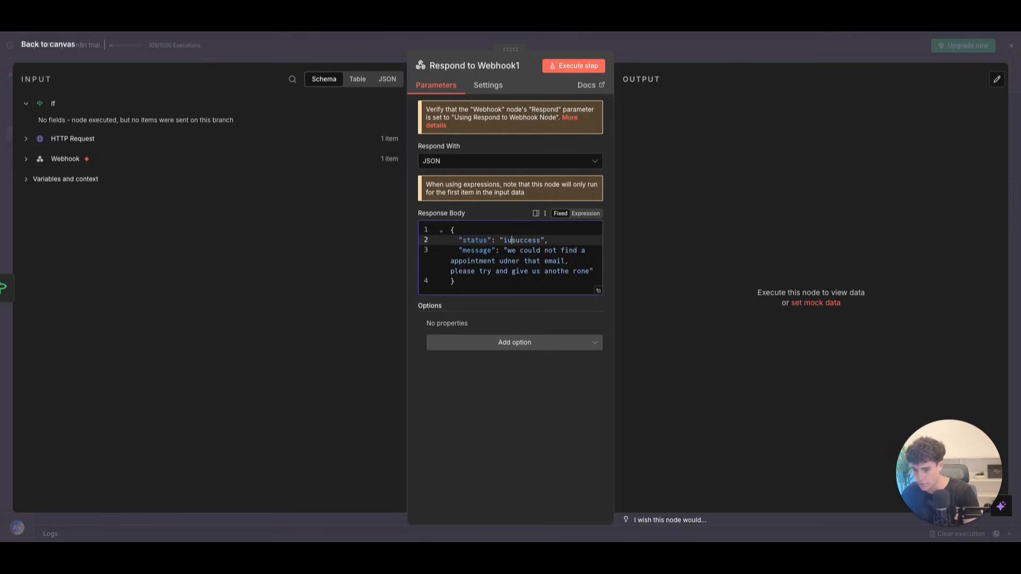
pyautogui.press('BackSpace')
pyautogui.press('BackSpace')
pyautogui.write('un')
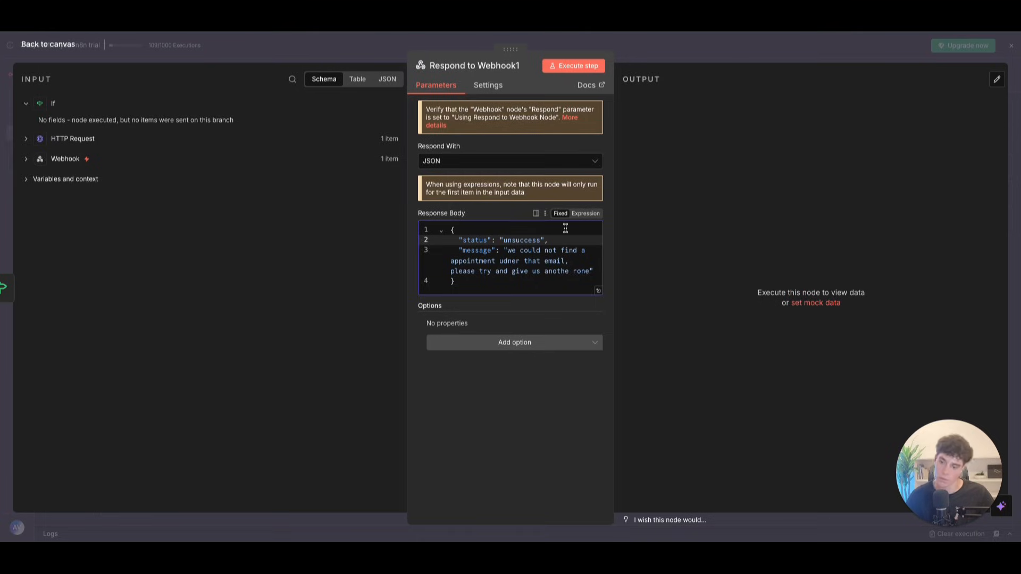
pyautogui.click(60, 48)
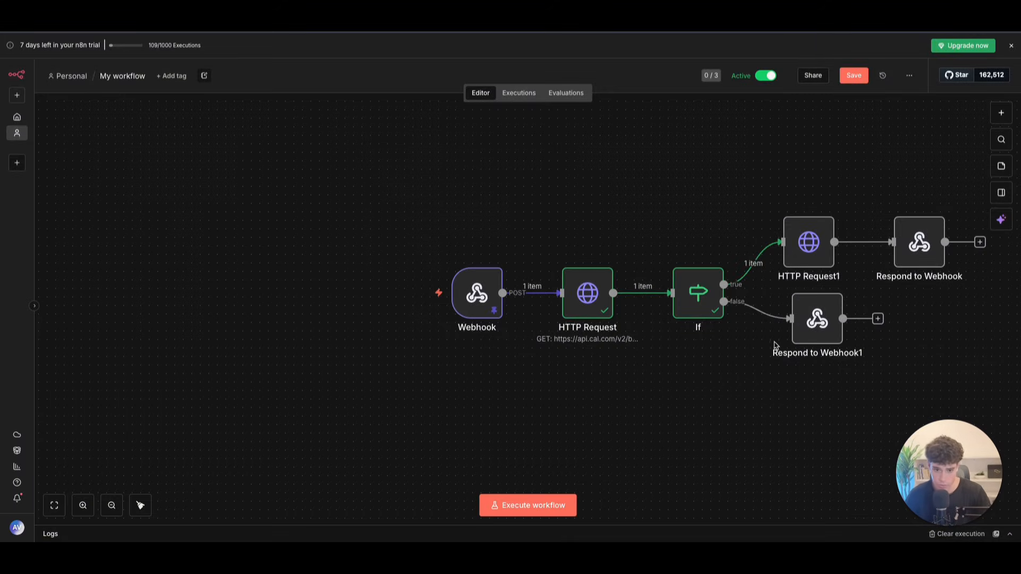
# Step: Run the full n8n workflow and check that HTTP Request1 returns a cancelled booking
pyautogui.moveTo(817, 319); pyautogui.dragTo(808, 336)
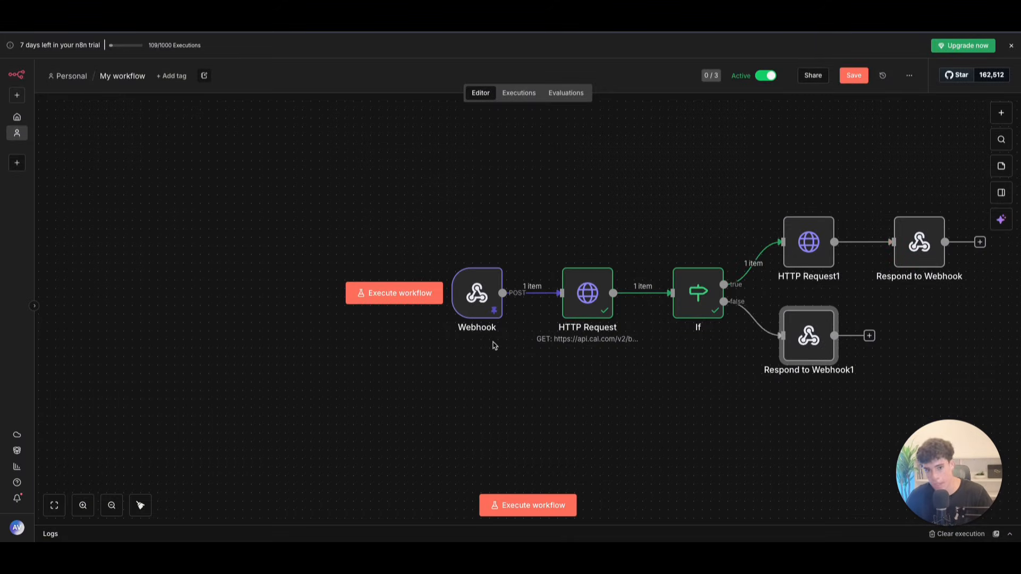
pyautogui.click(515, 504)
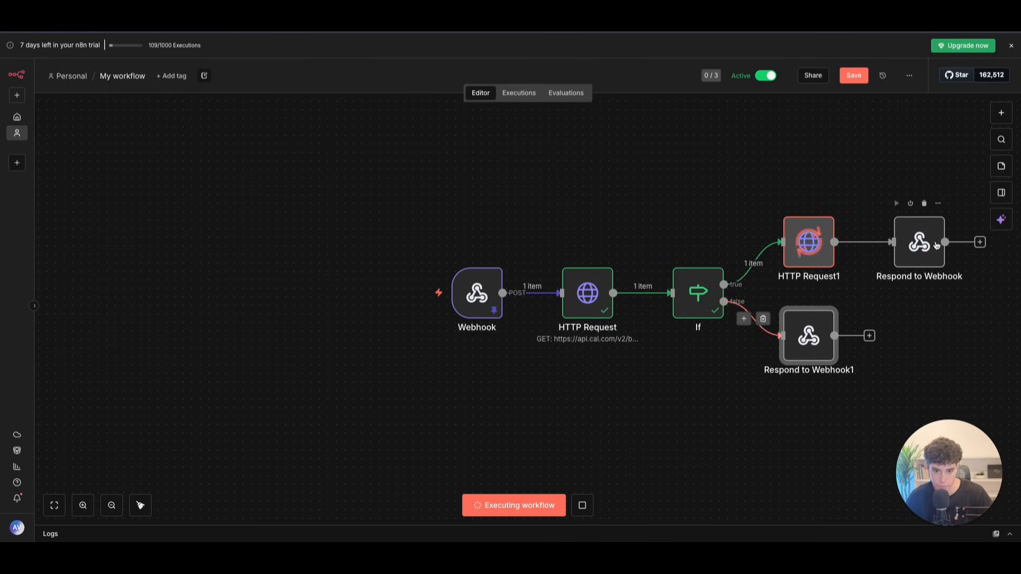
pyautogui.click(911, 342)
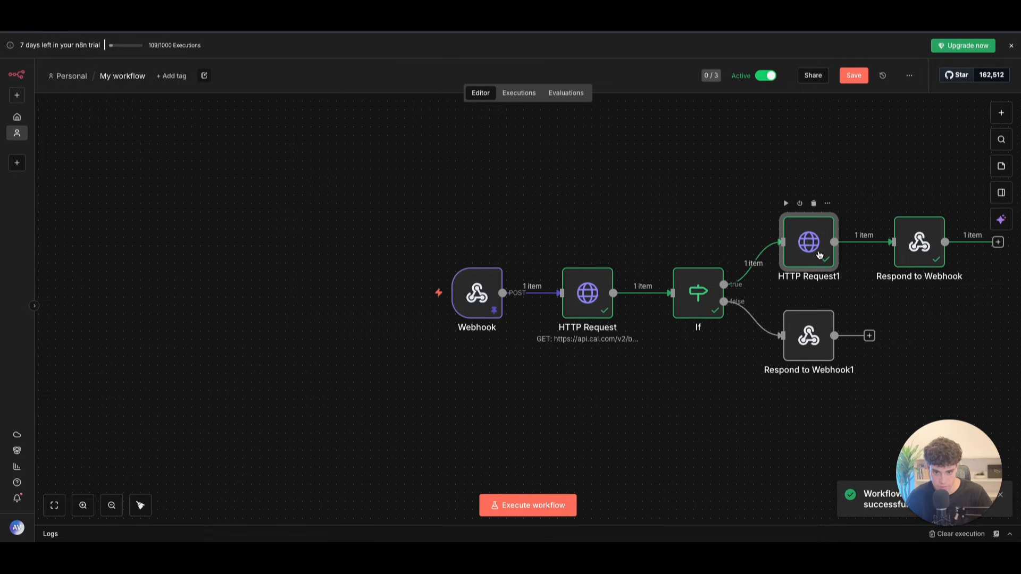
pyautogui.doubleClick(809, 242)
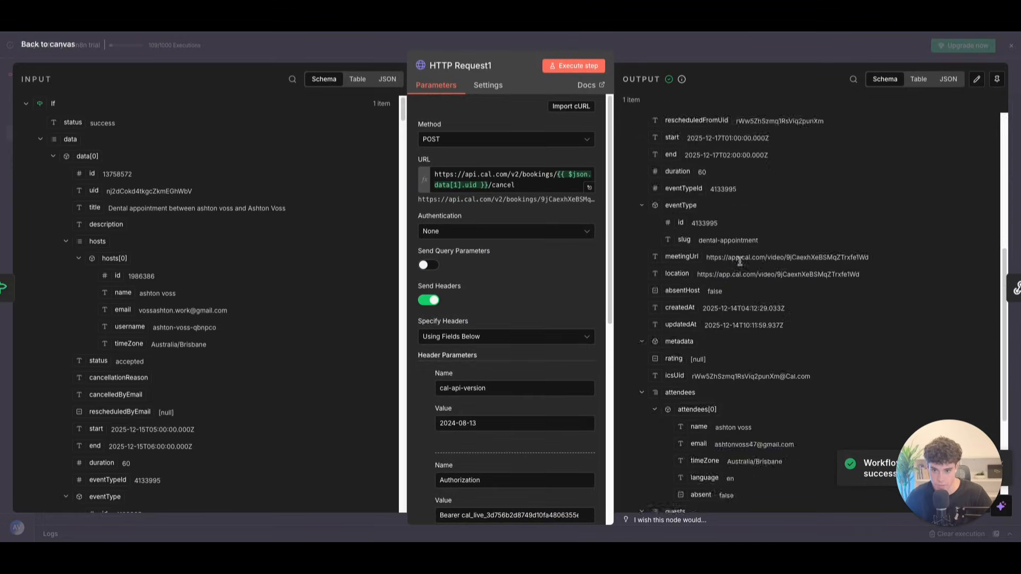
pyautogui.scroll(-5, 473, 224)
pyautogui.click(64, 45)
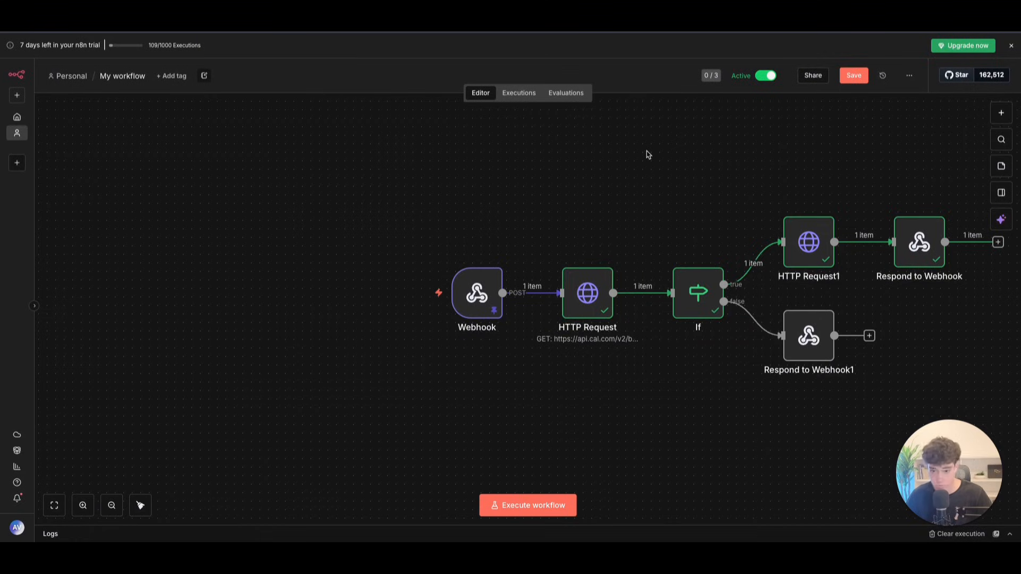
# Step: Rename the n8n workflow to cal_cancel_appointment
pyautogui.click(128, 74)
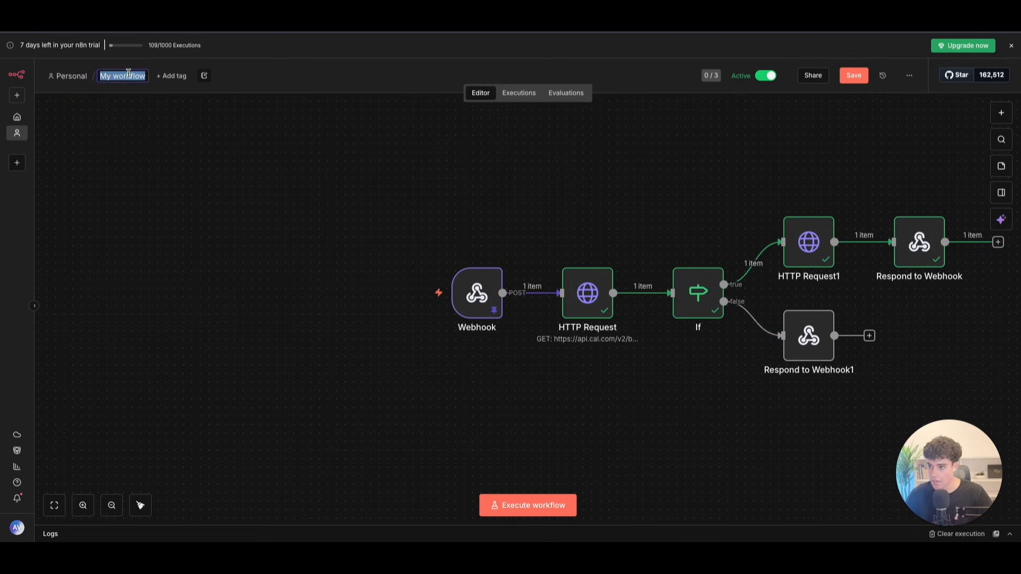
pyautogui.write('cance')
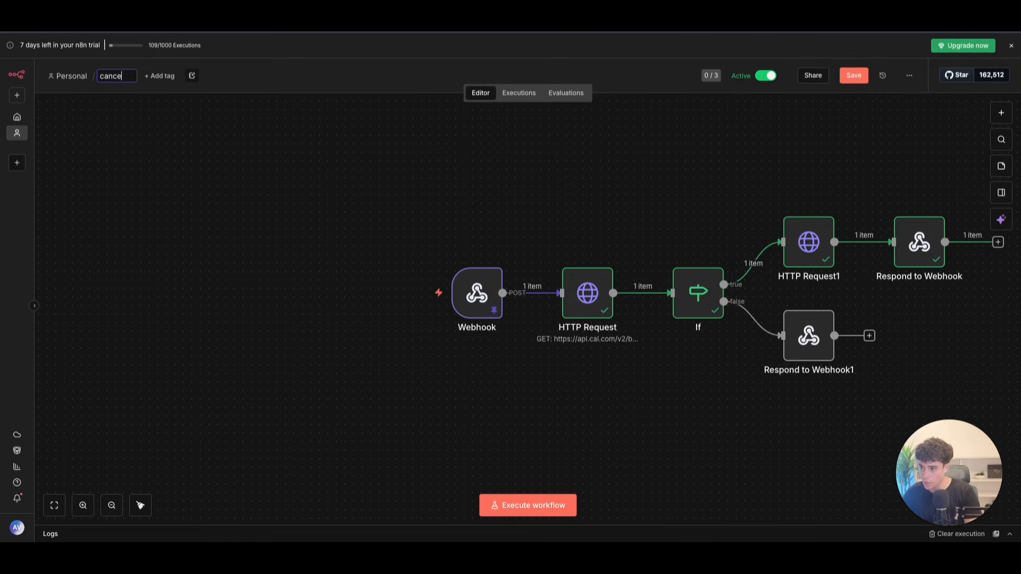
pyautogui.write('llation')
pyautogui.press('BackSpace')
pyautogui.press('BackSpace')
pyautogui.press('BackSpace')
pyautogui.press('BackSpace')
pyautogui.press('BackSpace')
pyautogui.write('ancell_appointment')
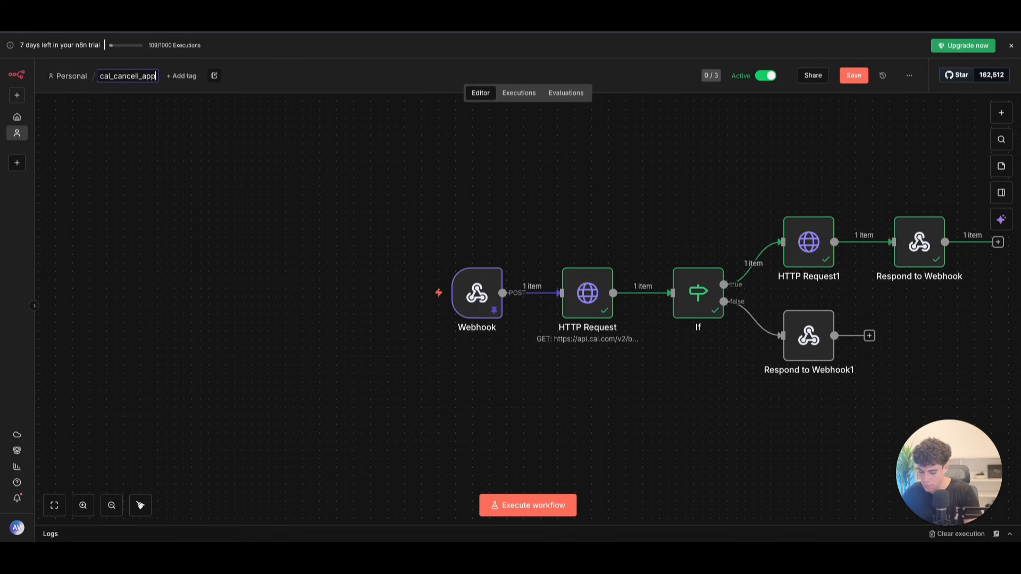
pyautogui.rightClick(154, 76)
pyautogui.click(162, 80)
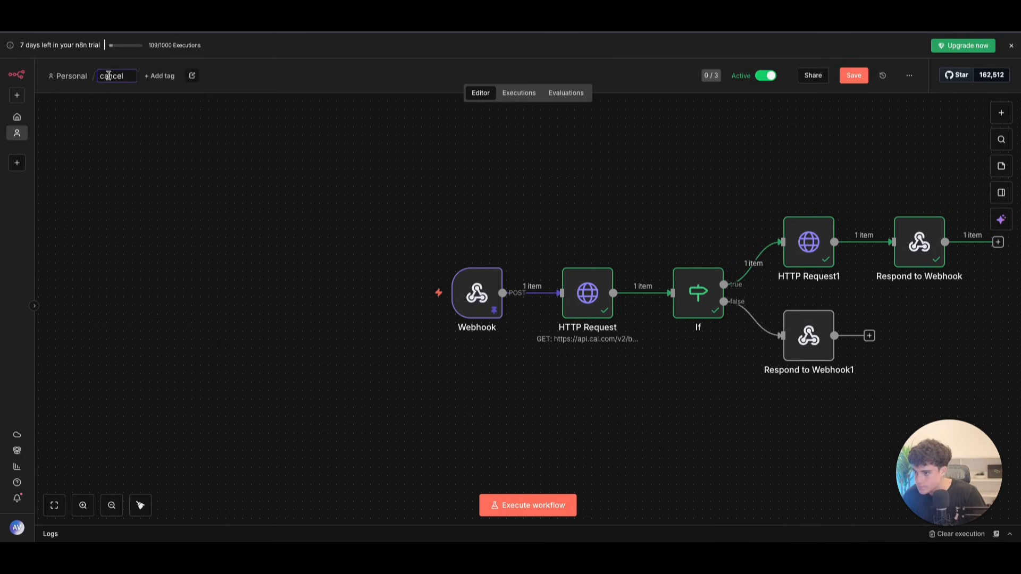
pyautogui.click(100, 76)
pyautogui.write('cal_')
pyautogui.press('BackSpace')
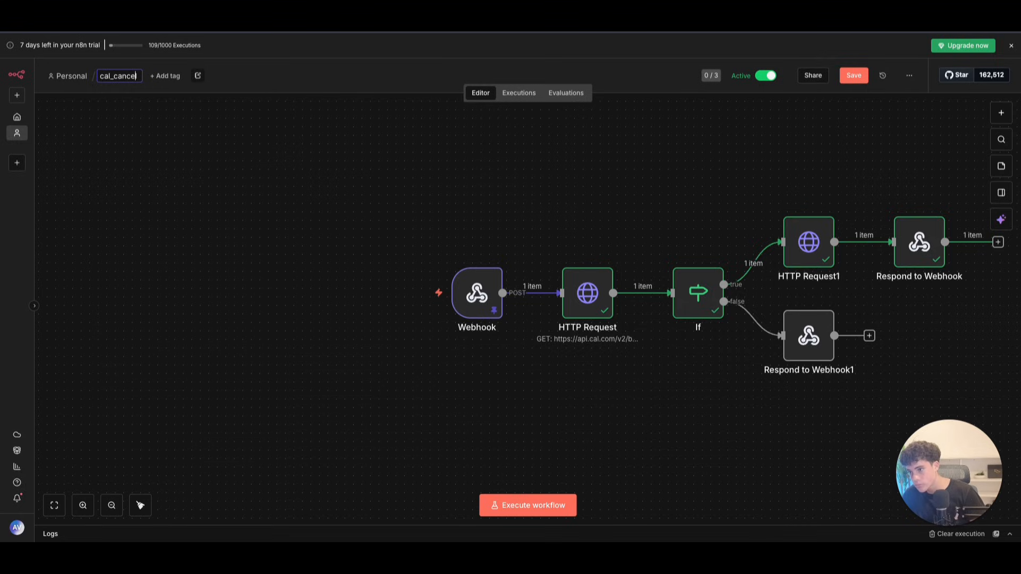
pyautogui.write('_appointment')
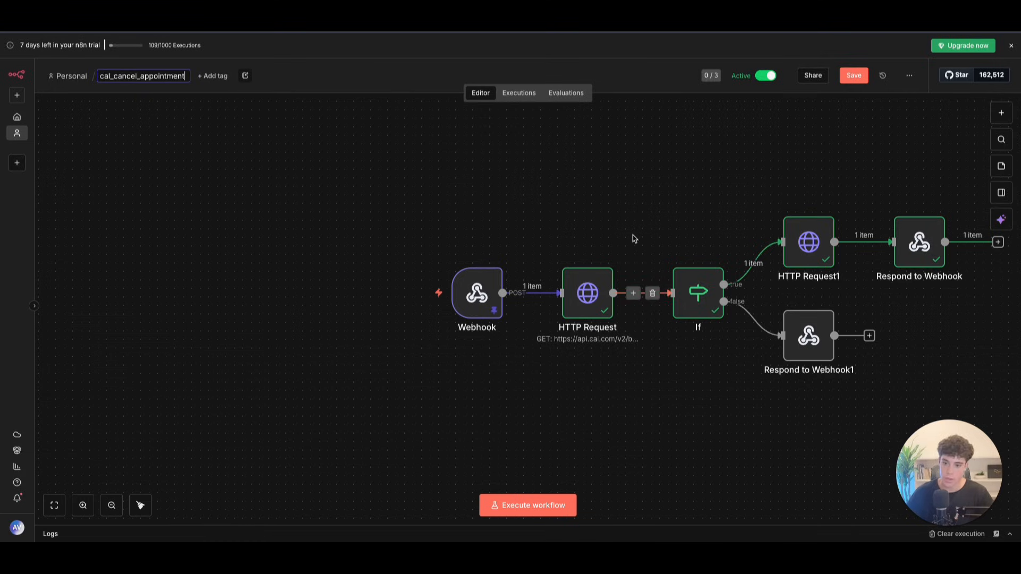
pyautogui.press('Return')
# Step: Set the Webhook to respond 'Using Respond to Webhook Node' and save the workflow
pyautogui.doubleClick(482, 297)
pyautogui.click(340, 307)
pyautogui.click(305, 387)
pyautogui.click(48, 44)
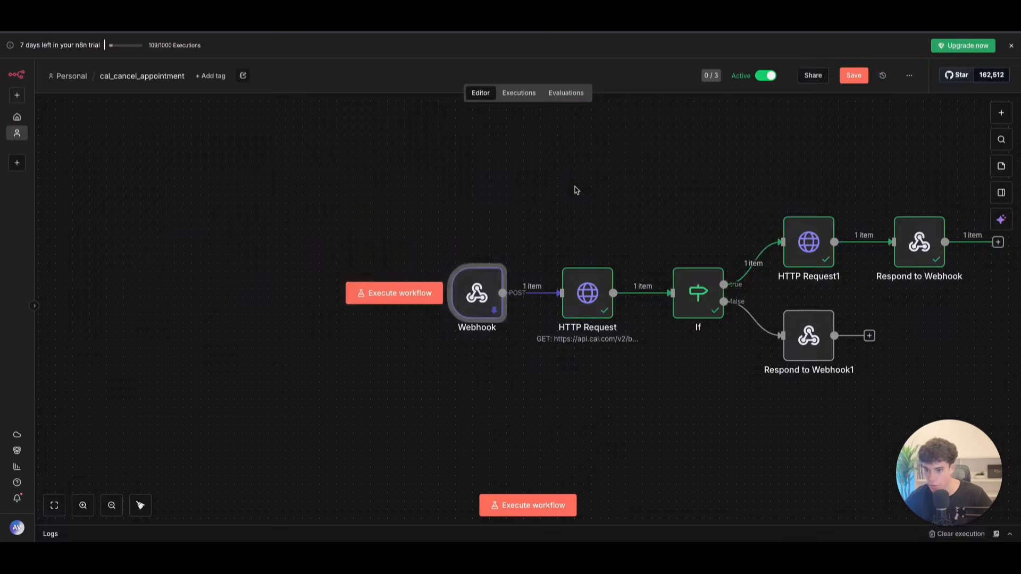
pyautogui.scroll(5, 574, 191)
pyautogui.scroll(-5, 574, 191)
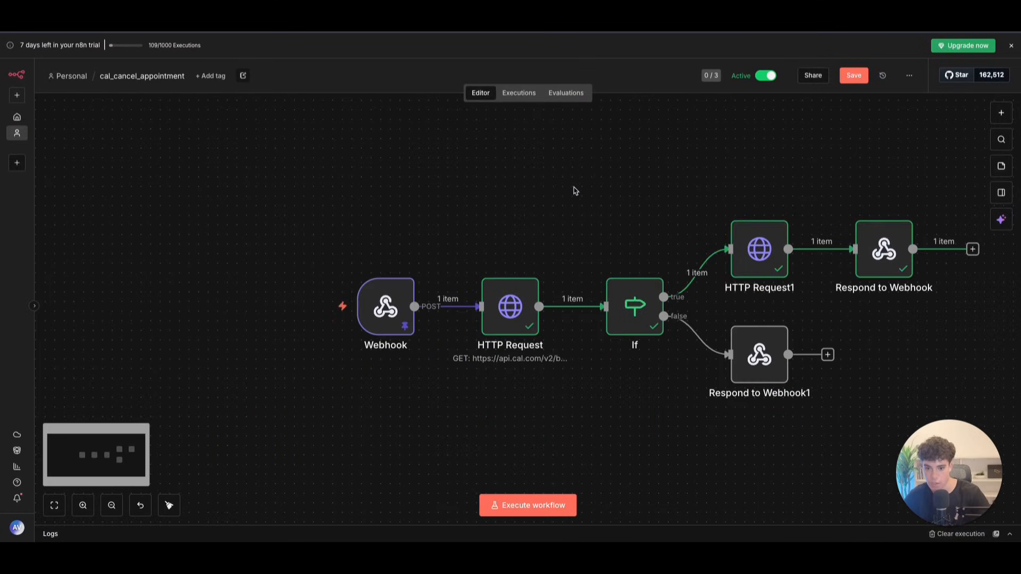
pyautogui.click(860, 78)
pyautogui.moveTo(766, 356); pyautogui.dragTo(765, 357)
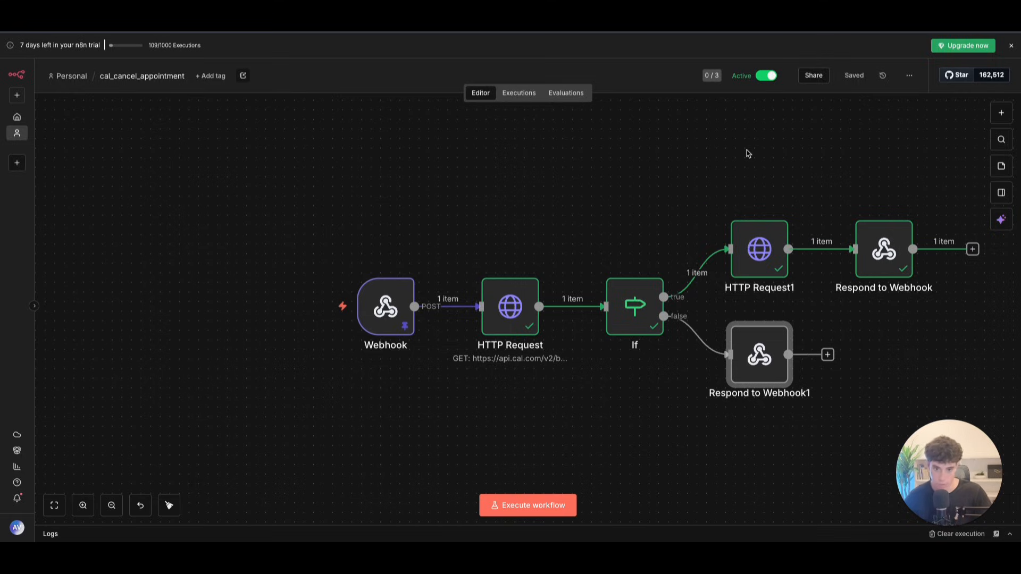
# Step: Add a prompt transition to Cancel Cal Booking for a successful cancellation
pyautogui.click(374, 327)
pyautogui.doubleClick(374, 327)
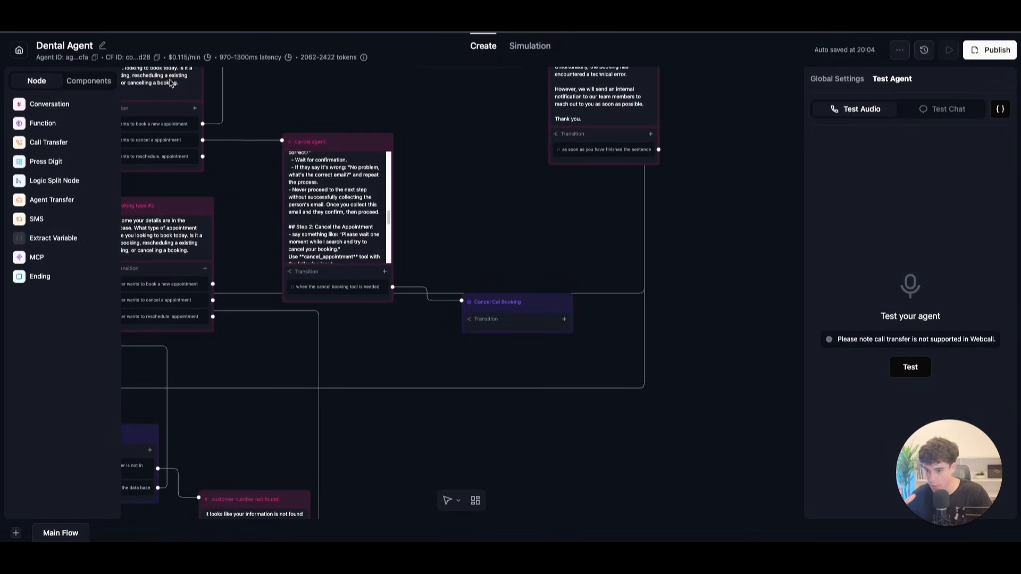
pyautogui.moveTo(533, 311); pyautogui.dragTo(520, 297)
pyautogui.click(550, 308)
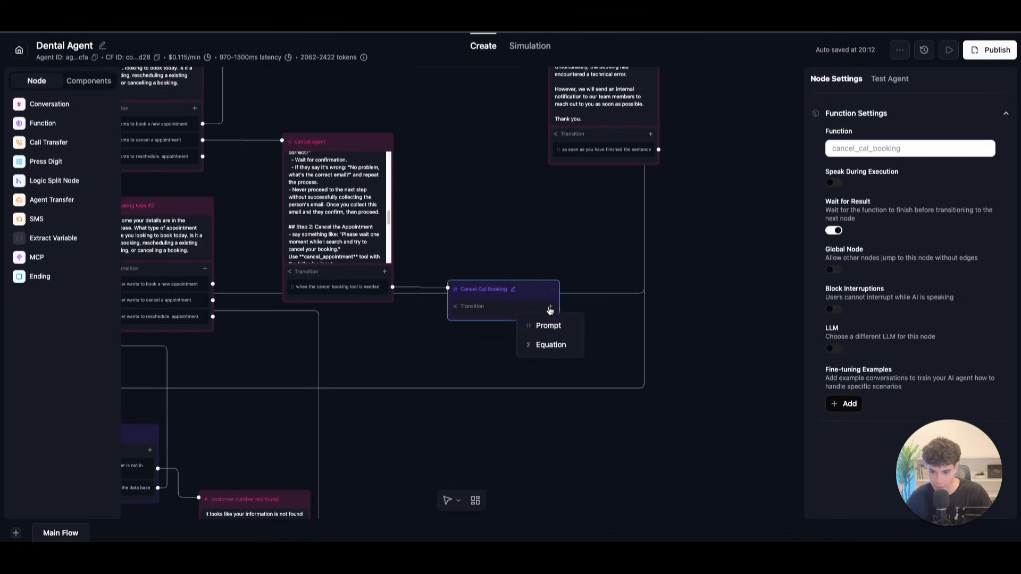
pyautogui.click(547, 324)
pyautogui.doubleClick(505, 324)
pyautogui.doubleClick(468, 326)
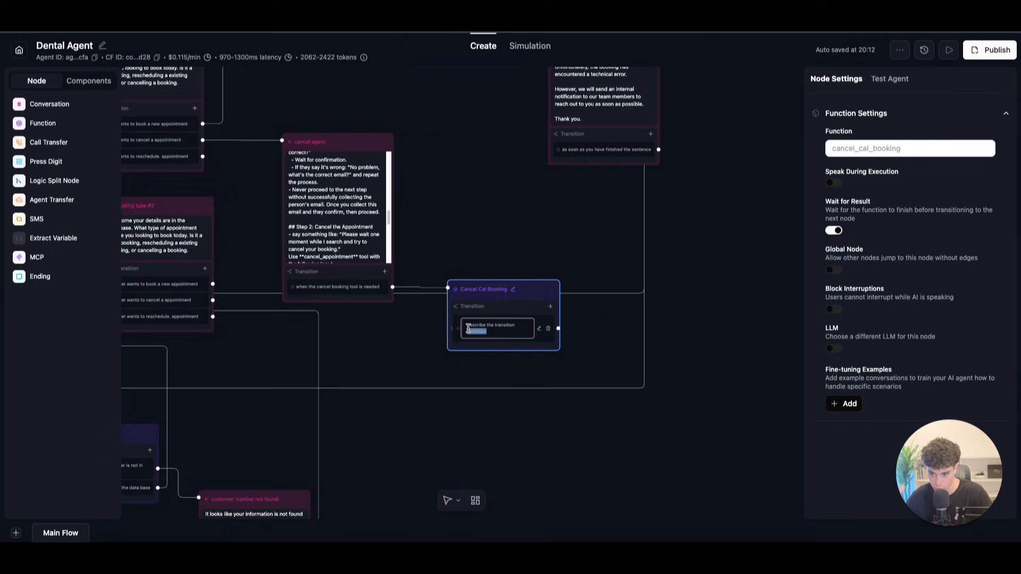
pyautogui.click(489, 331)
pyautogui.moveTo(488, 331); pyautogui.dragTo(454, 319)
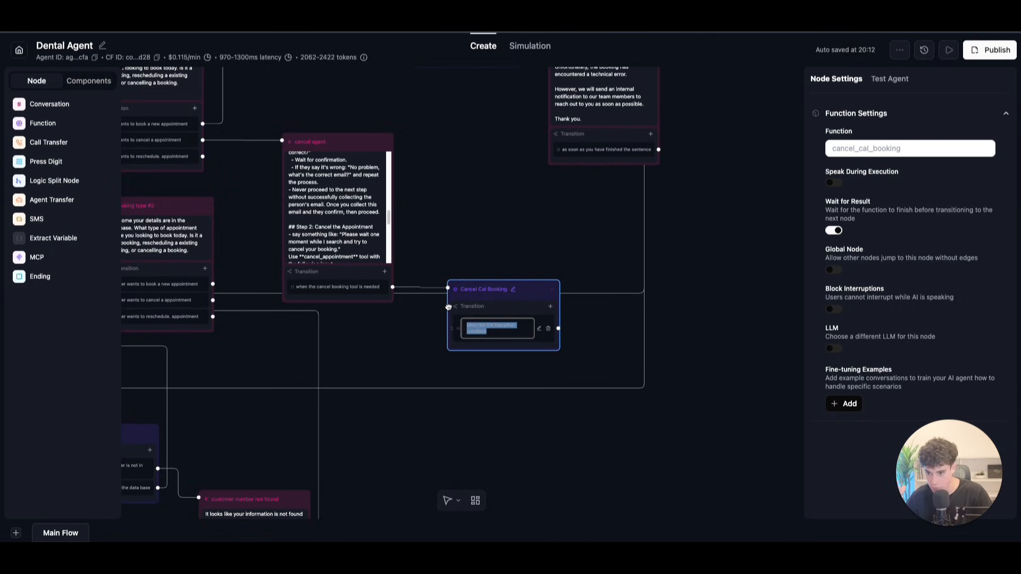
pyautogui.press('BackSpace')
pyautogui.write('book')
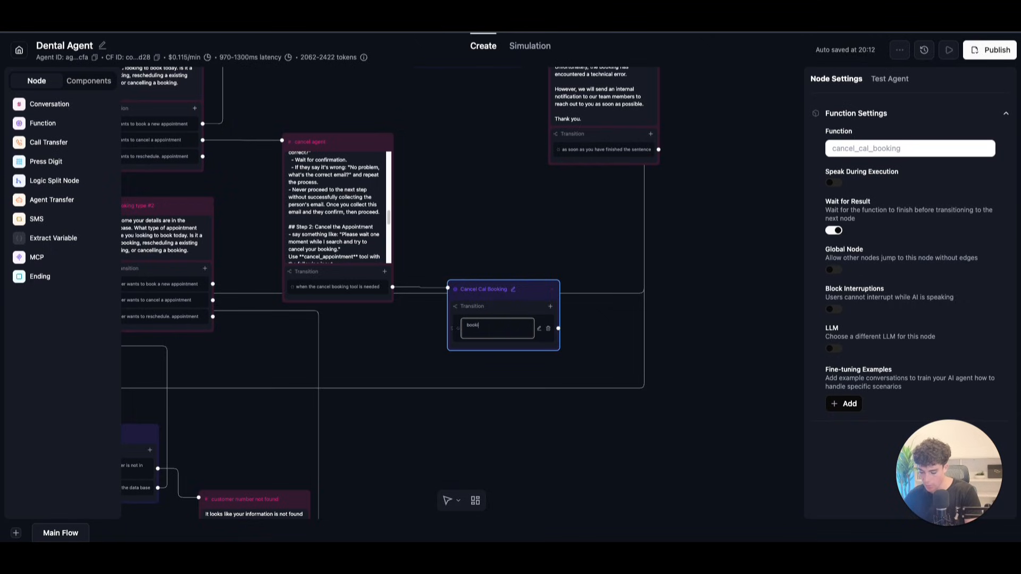
pyautogui.write('ing is succ')
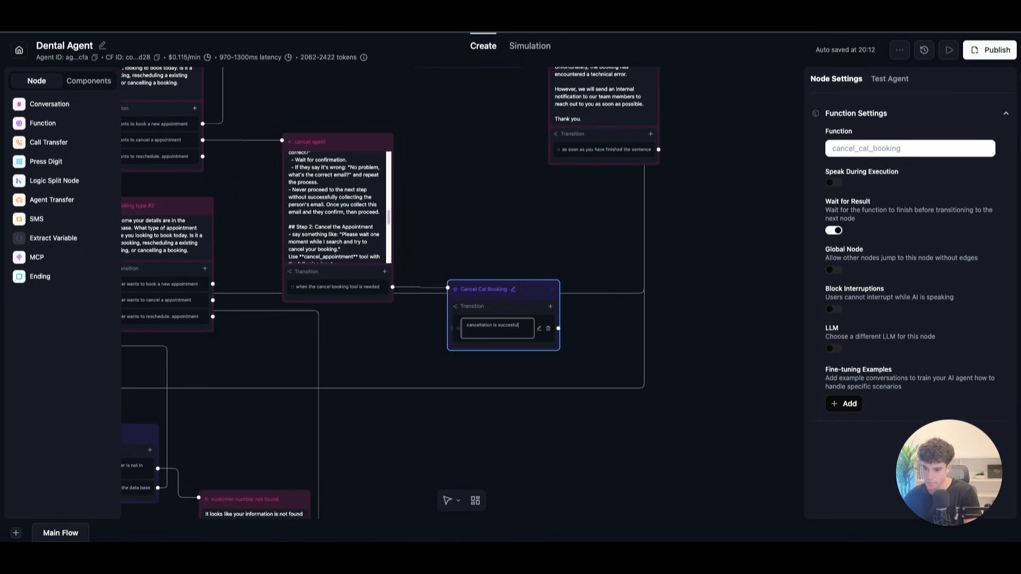
# Step: Add a second prompt transition: 'no appointment found, please give us another email'
pyautogui.click(550, 307)
pyautogui.click(547, 326)
pyautogui.click(477, 339)
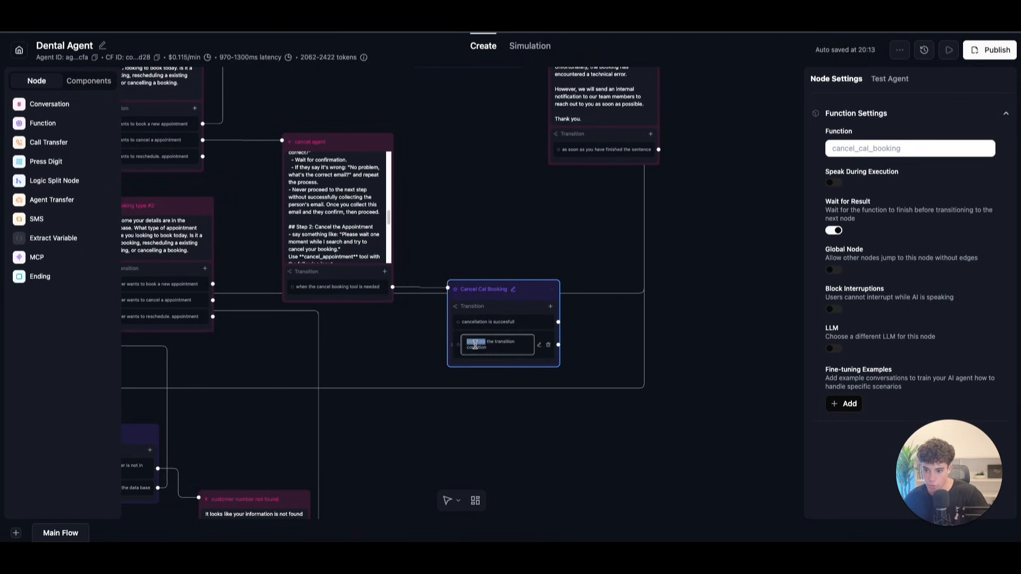
pyautogui.tripleClick(501, 343)
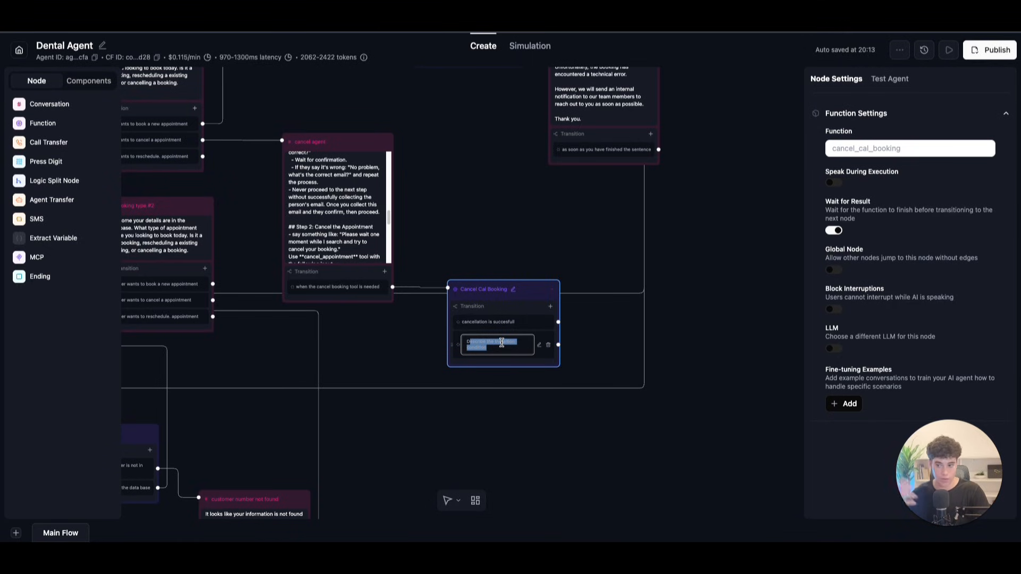
pyautogui.press('BackSpace')
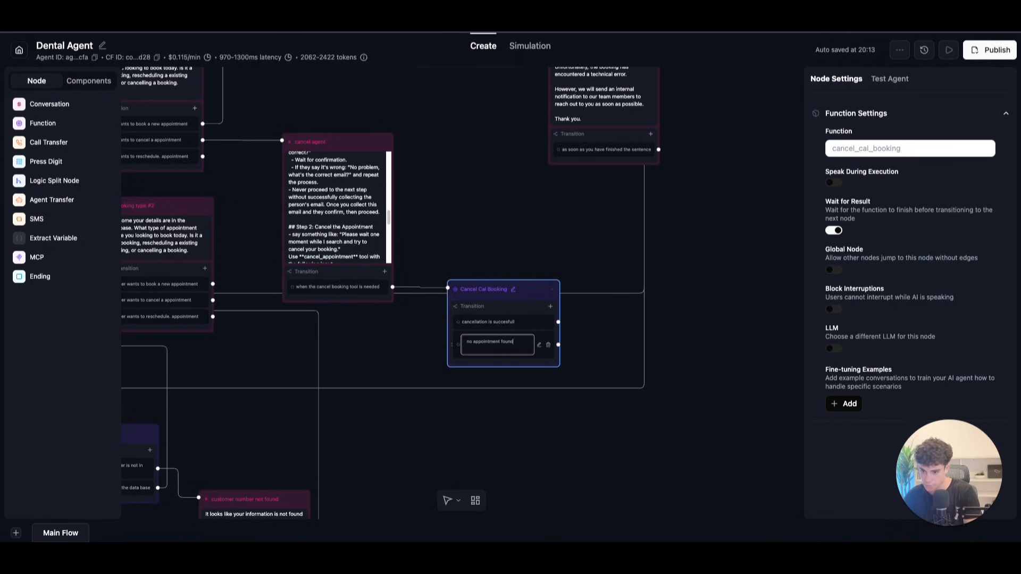
pyautogui.write('no appointment found, please give us another email')
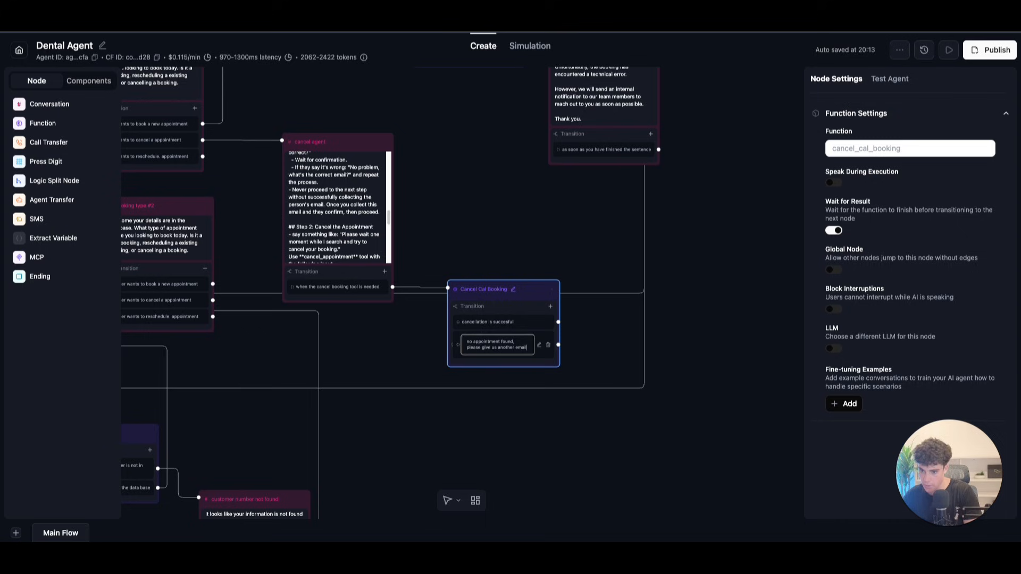
# Step: After 'the process.' in the cancel agent prompt, add '- ensure you confirm to the user there email and read it back slow'
pyautogui.doubleClick(397, 323)
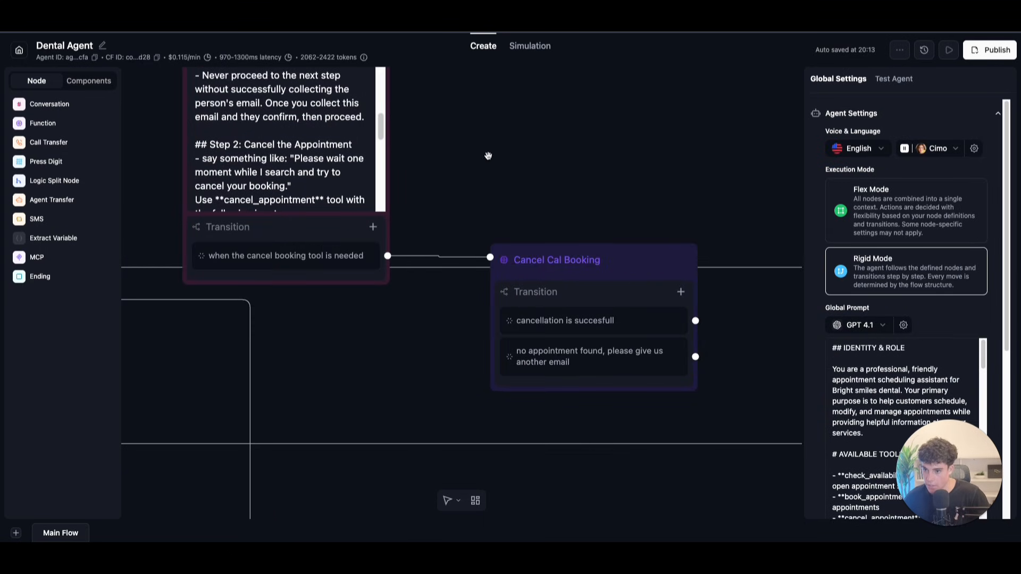
pyautogui.moveTo(501, 157); pyautogui.dragTo(726, 309)
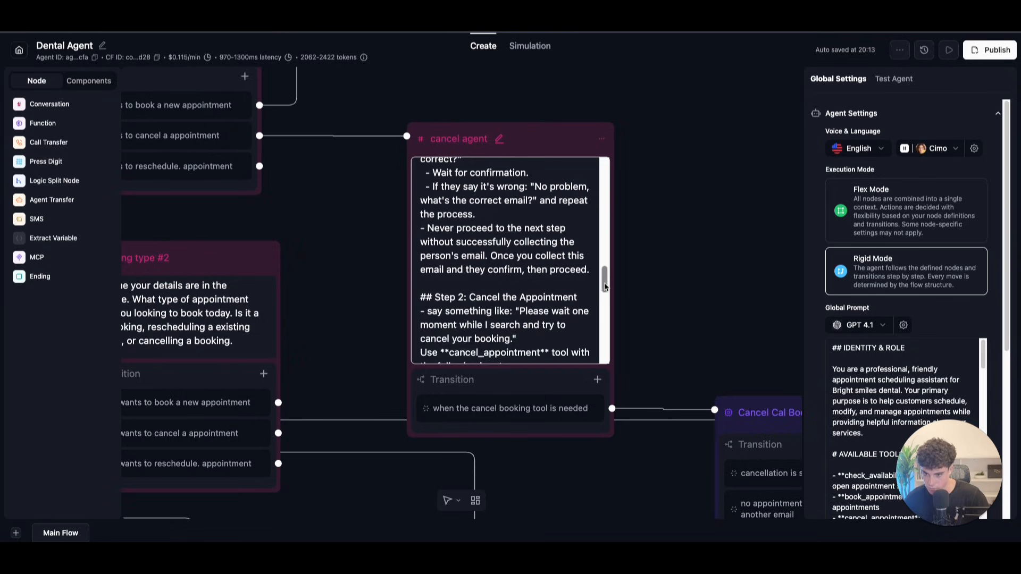
pyautogui.moveTo(606, 288); pyautogui.dragTo(606, 276)
pyautogui.scroll(1, 606, 275)
pyautogui.scroll(-2, 606, 274)
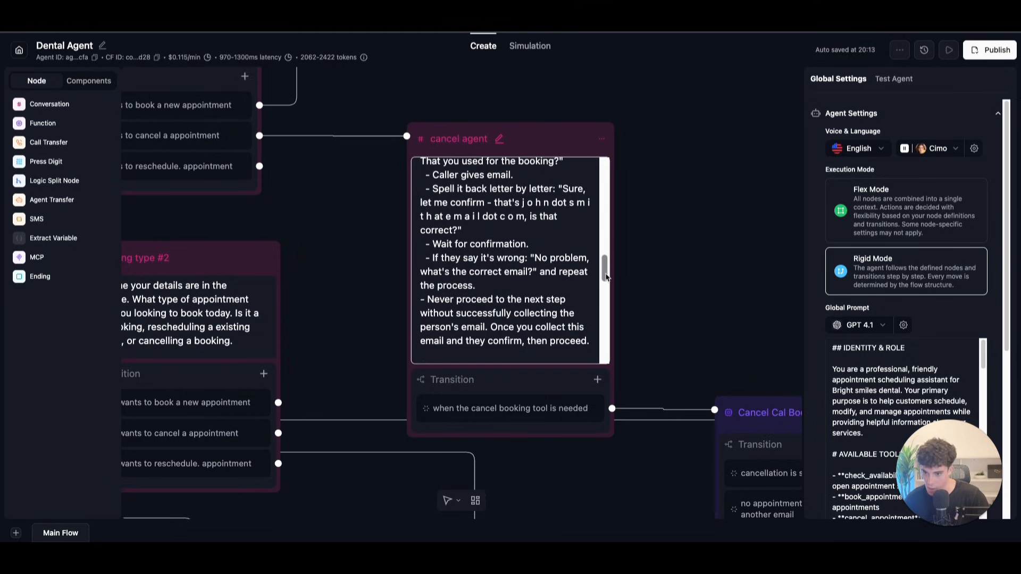
pyautogui.click(505, 272)
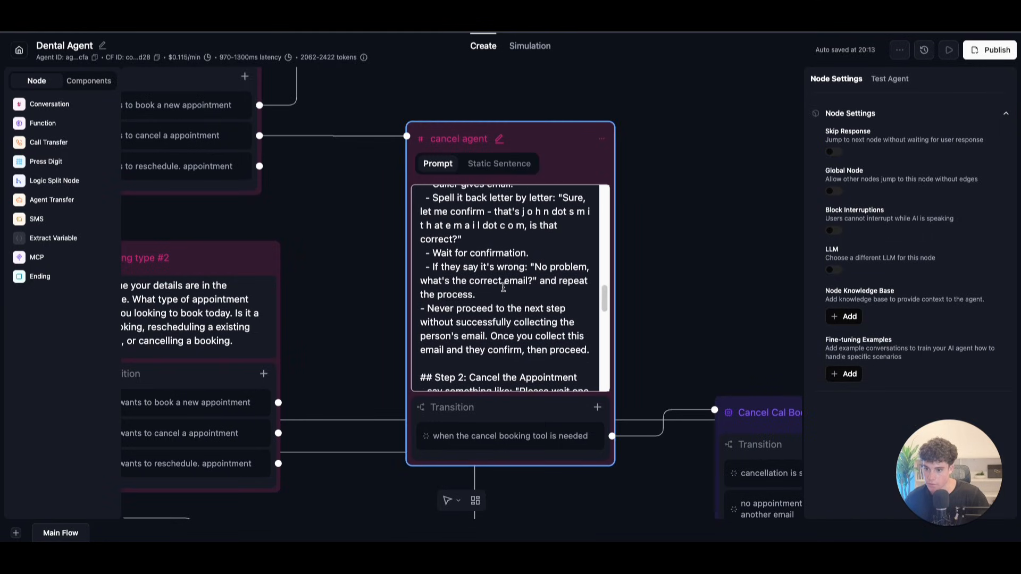
pyautogui.scroll(-1, 477, 313)
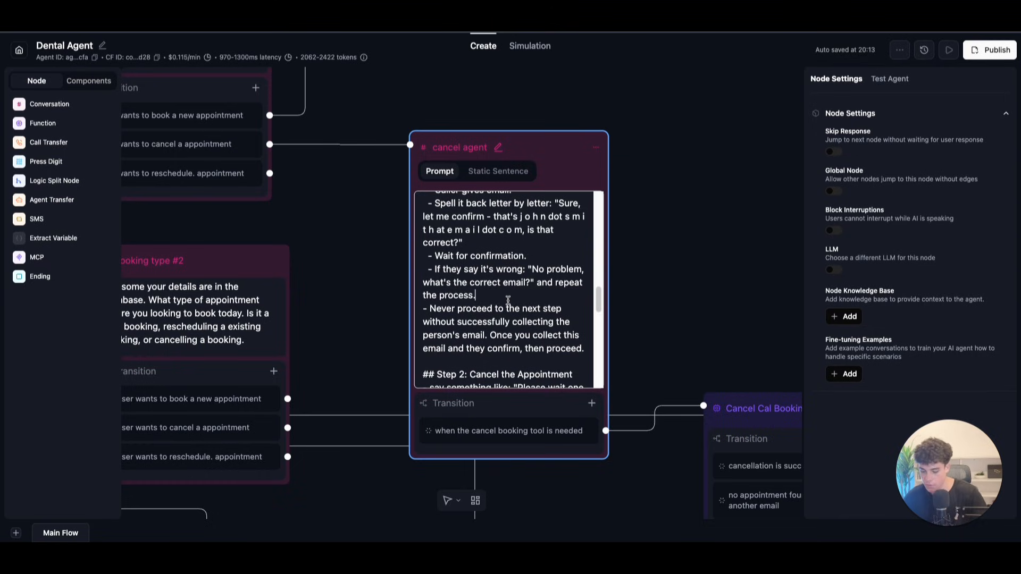
pyautogui.press('Return')
pyautogui.write('- ensure yo')
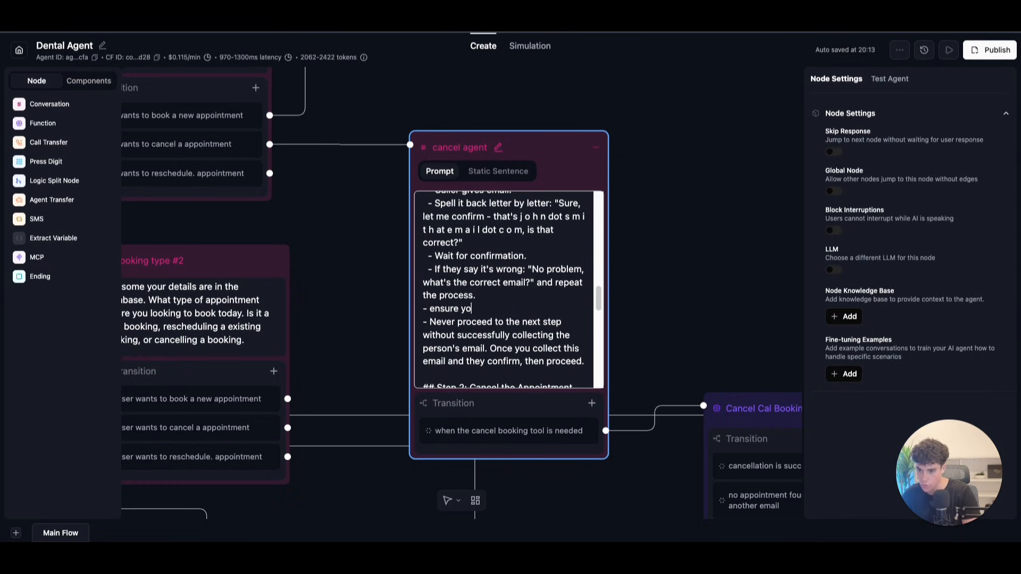
pyautogui.write('u confirm to the user')
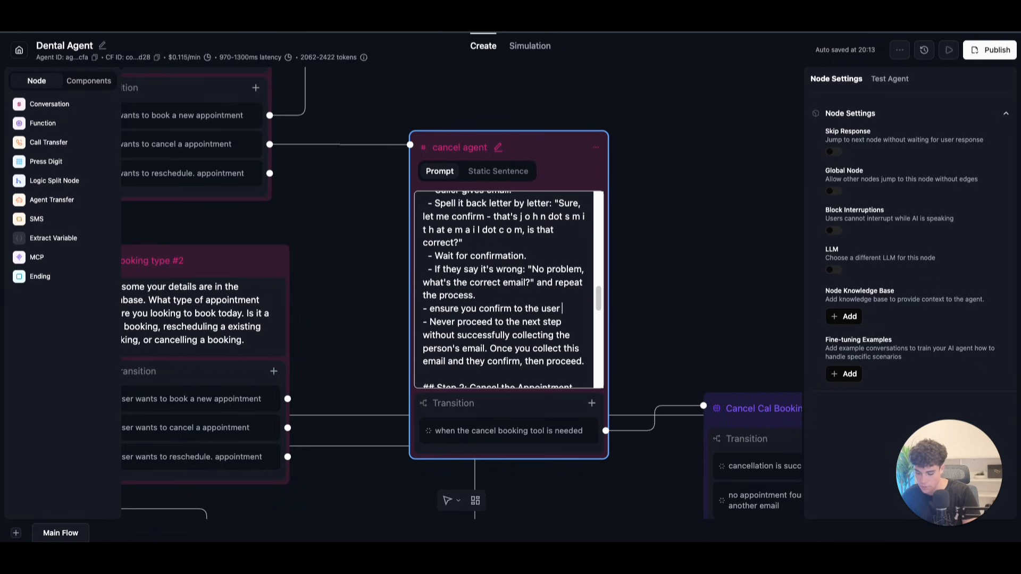
pyautogui.write(' there ema')
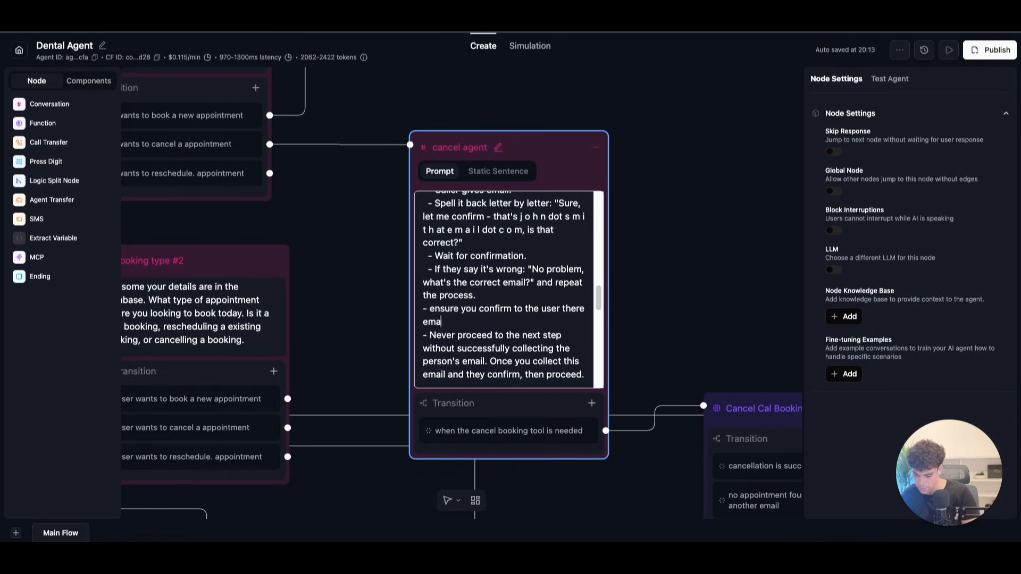
pyautogui.write('il an')
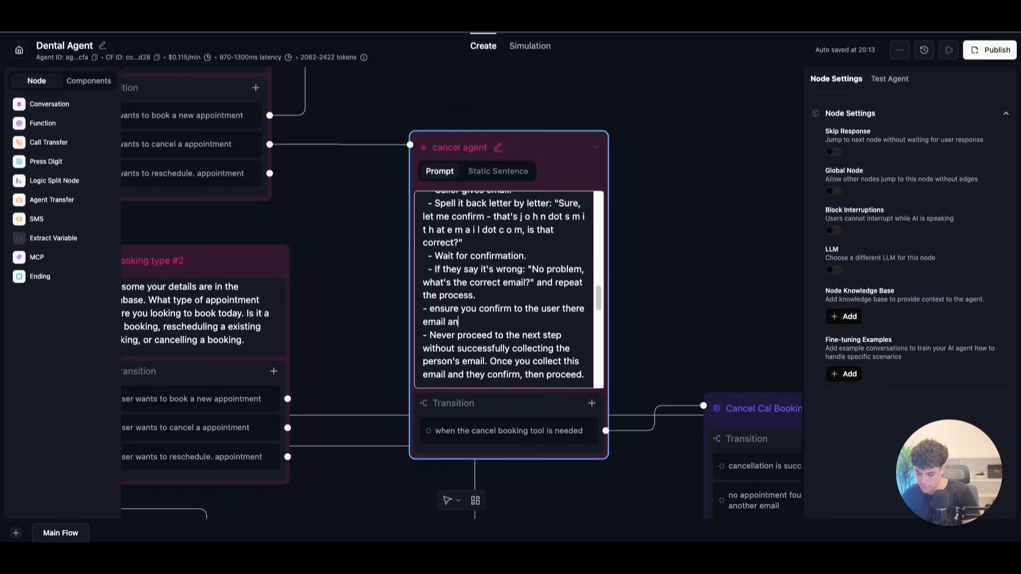
pyautogui.write('d read it back slowly.')
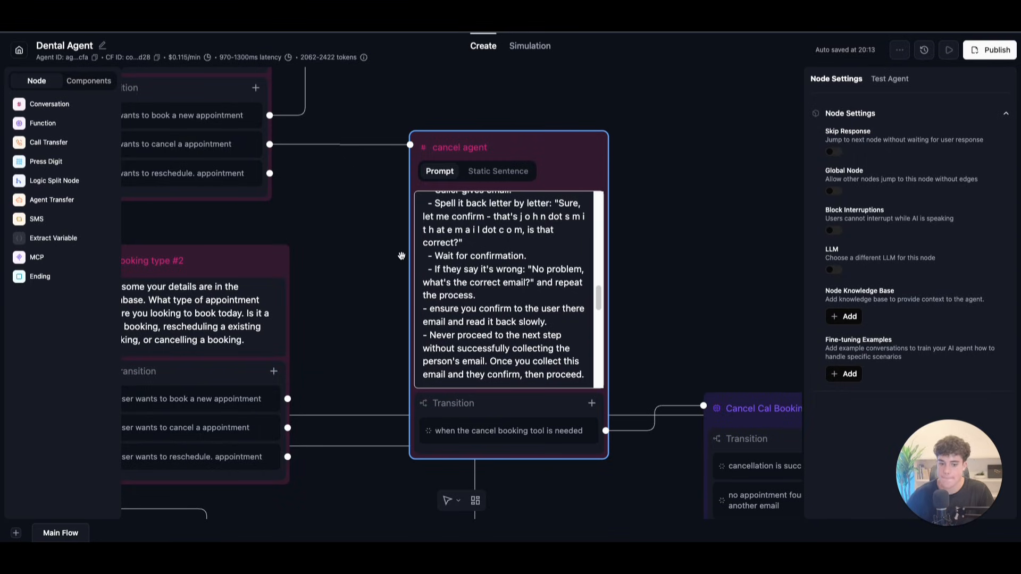
pyautogui.click(698, 295)
# Step: Shift the Cancel Cal Booking node left and duplicate the confirmed message node
pyautogui.moveTo(698, 295)
pyautogui.mouseDown()
pyautogui.moveTo(694, 251)
pyautogui.moveTo(636, 226)
pyautogui.mouseUp()
pyautogui.scroll(-2, 636, 226)
pyautogui.moveTo(722, 251); pyautogui.dragTo(652, 213)
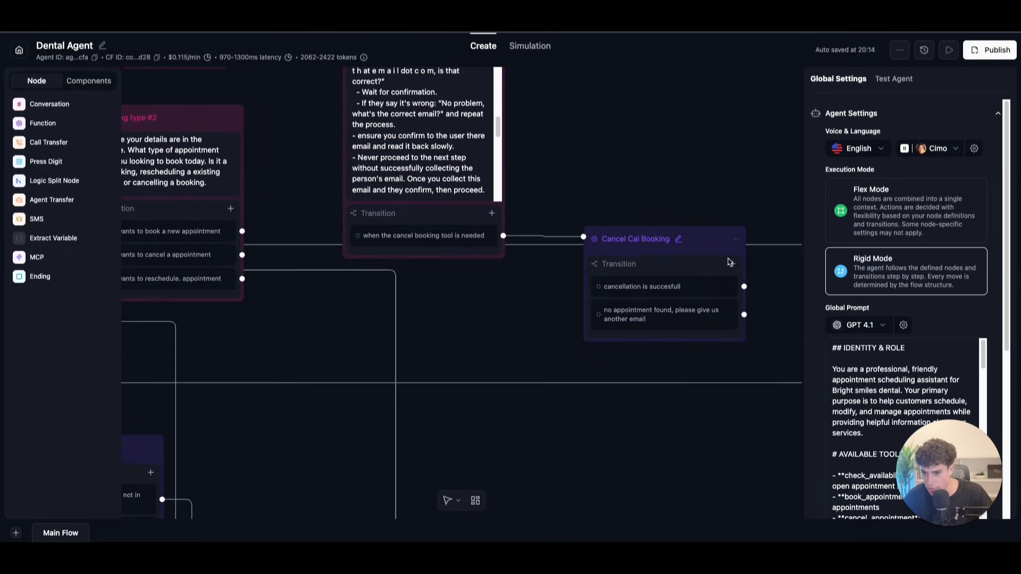
pyautogui.moveTo(702, 244); pyautogui.dragTo(684, 241)
pyautogui.moveTo(699, 202); pyautogui.dragTo(606, 233)
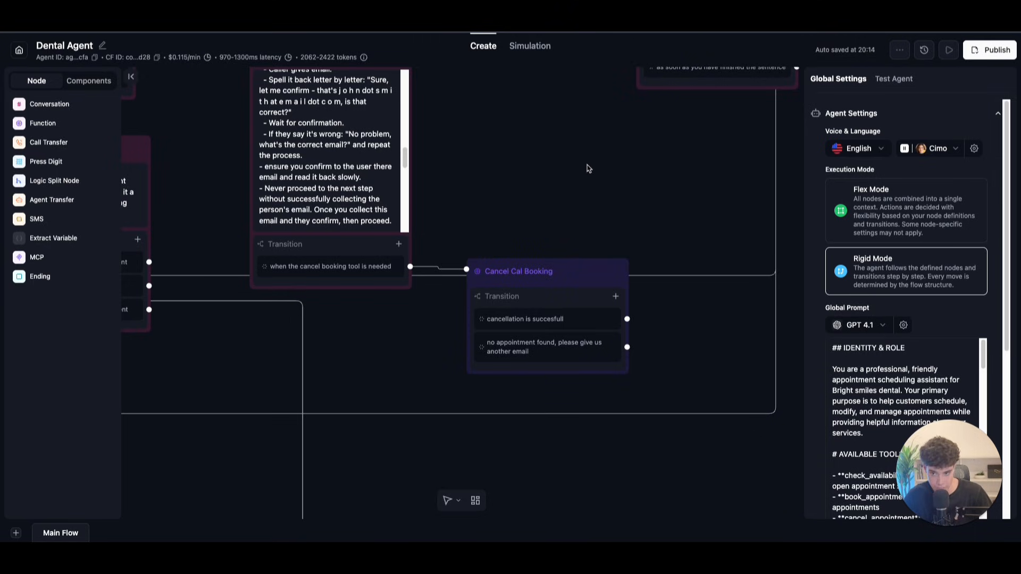
pyautogui.scroll(-3, 506, 285)
pyautogui.moveTo(496, 291); pyautogui.dragTo(435, 427)
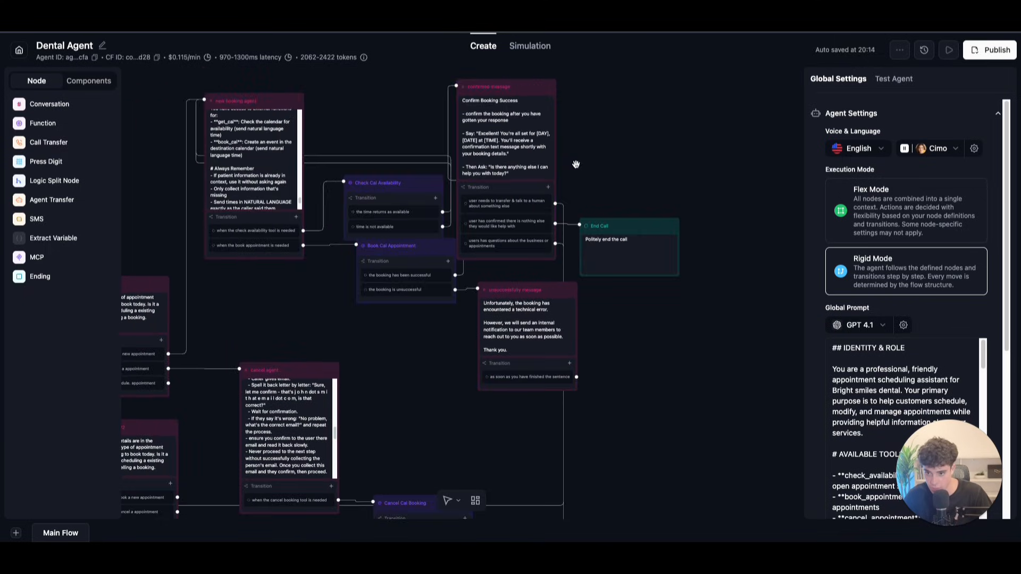
pyautogui.click(549, 89)
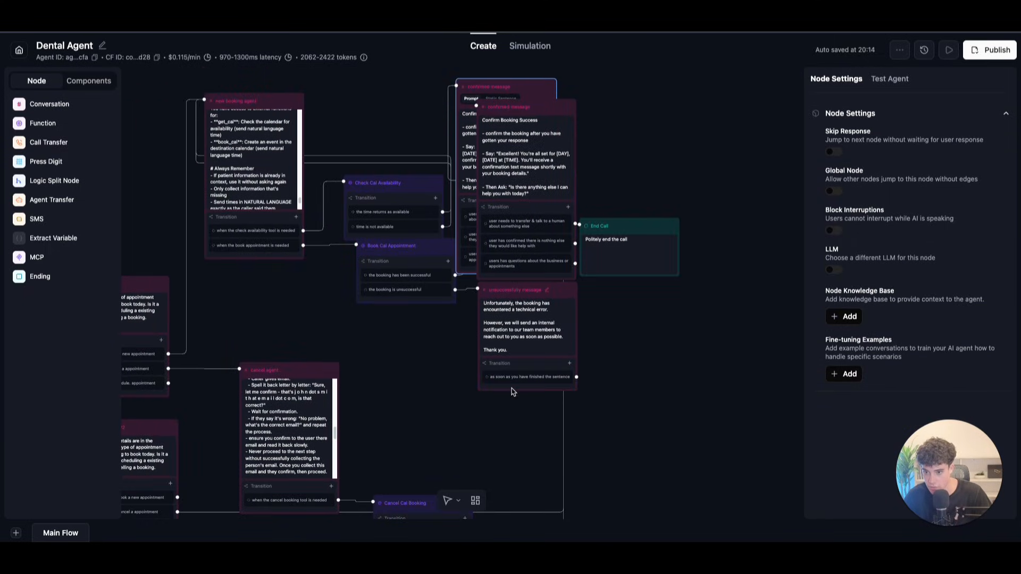
# Step: Lower the cancel agent node and place the confirmed message copy beside Cancel Cal Booking
pyautogui.click(392, 426)
pyautogui.moveTo(392, 425); pyautogui.dragTo(448, 184)
pyautogui.moveTo(373, 125); pyautogui.dragTo(383, 211)
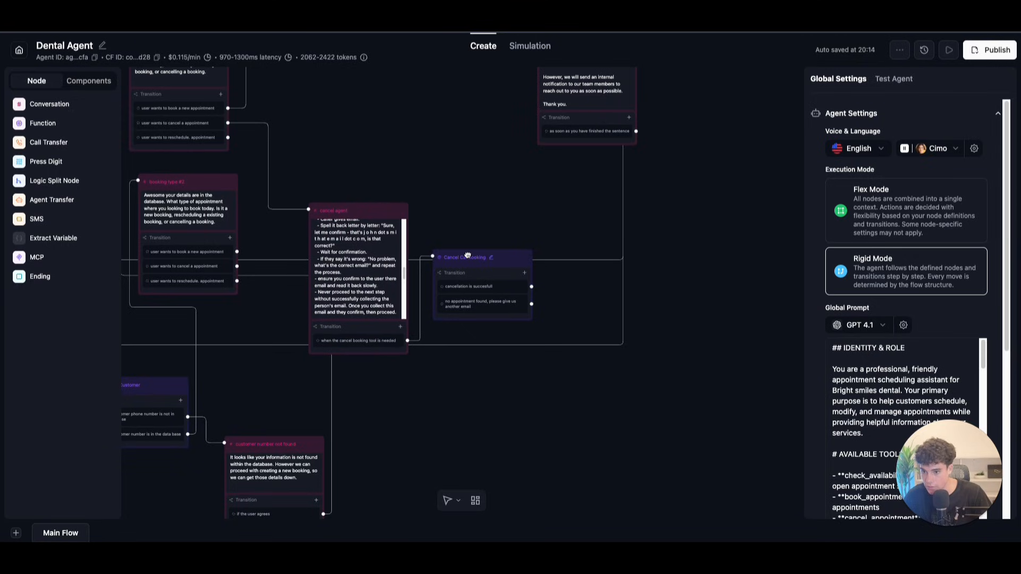
pyautogui.scroll(-5, 517, 193)
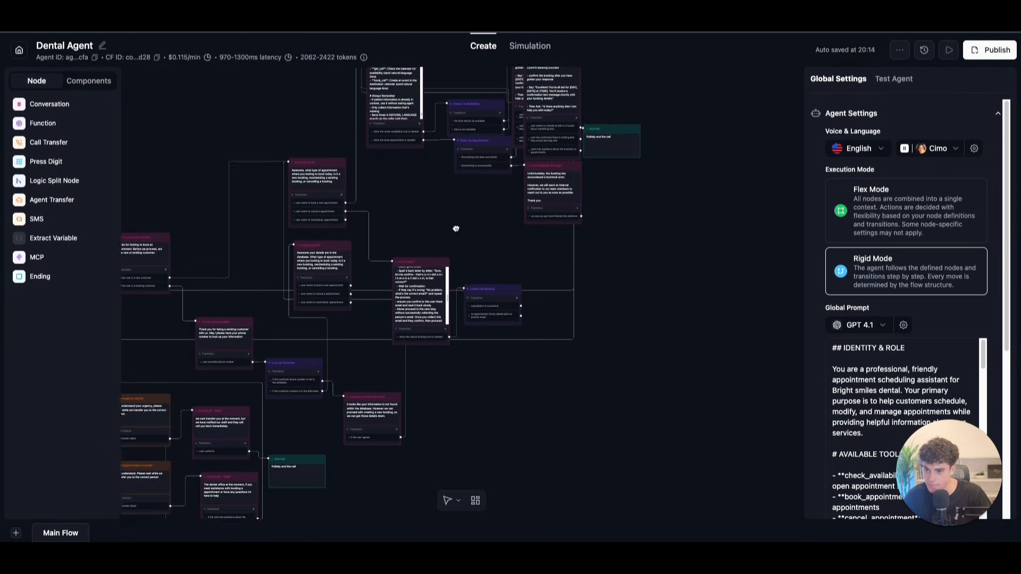
pyautogui.scroll(5, 439, 202)
pyautogui.moveTo(551, 376); pyautogui.dragTo(555, 387)
pyautogui.moveTo(563, 184); pyautogui.dragTo(506, 375)
pyautogui.scroll(-1, 759, 273)
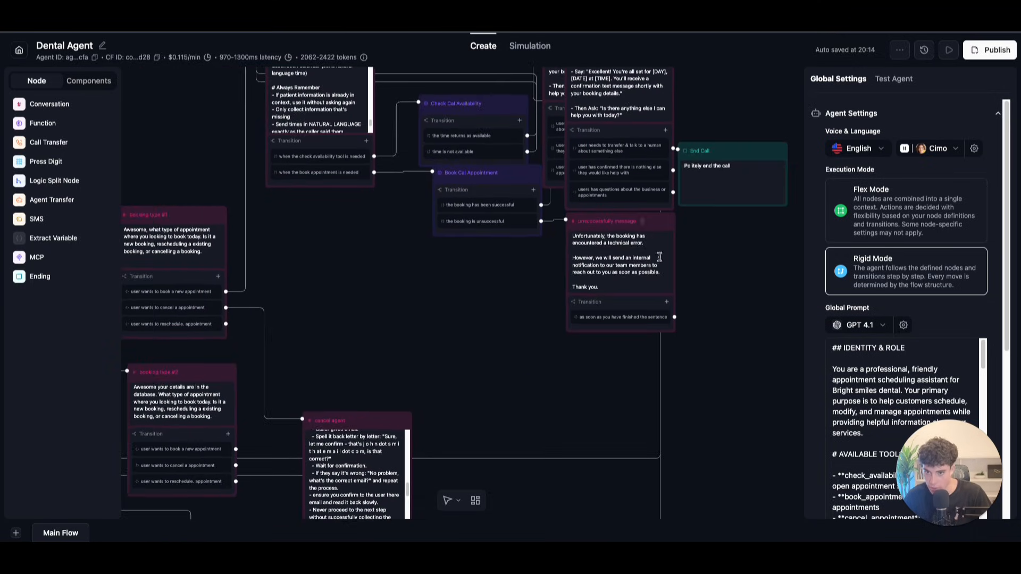
pyautogui.scroll(2, 588, 150)
pyautogui.moveTo(616, 126); pyautogui.dragTo(656, 292)
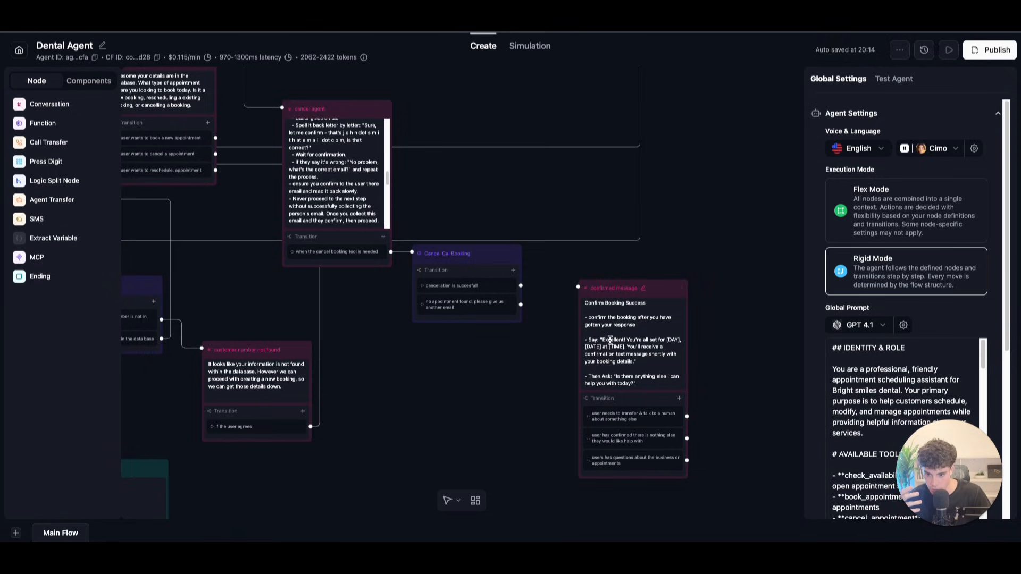
# Step: Add a successful-cancellation line and change the Say text to 'Your appointment has been cancelled for [day] [time]'
pyautogui.click(622, 332)
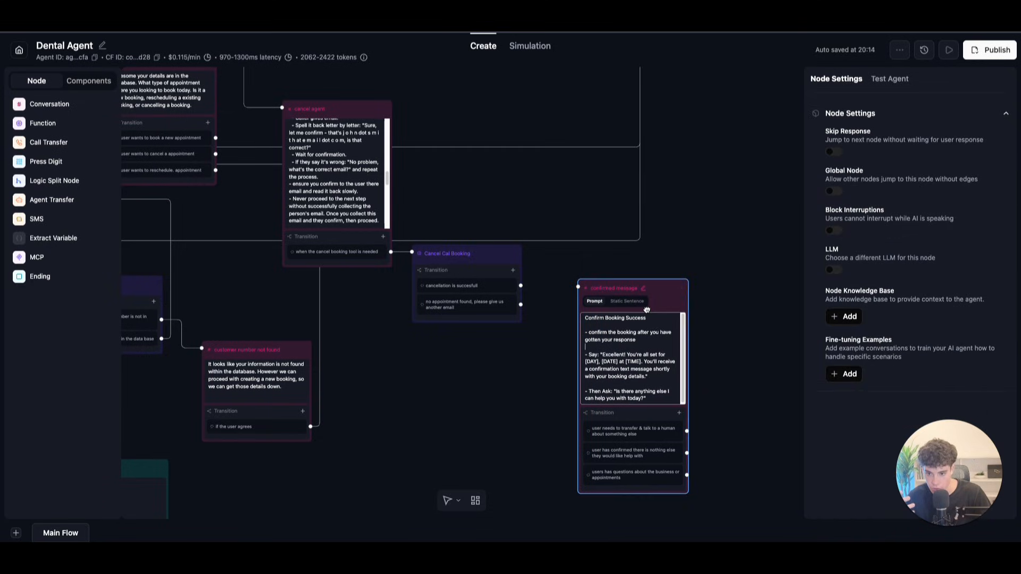
pyautogui.press('Return')
pyautogui.press('Return')
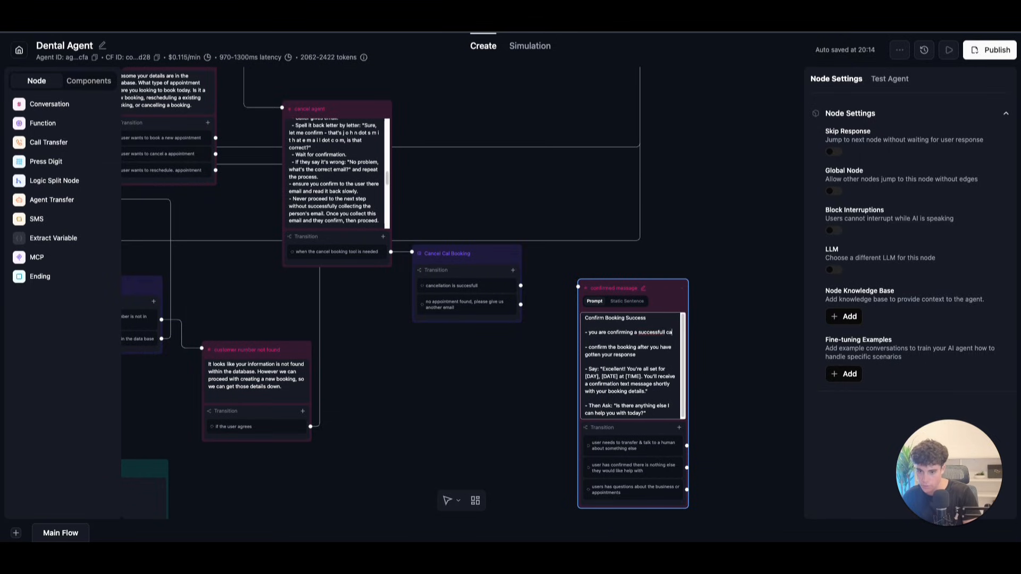
pyautogui.write('and')
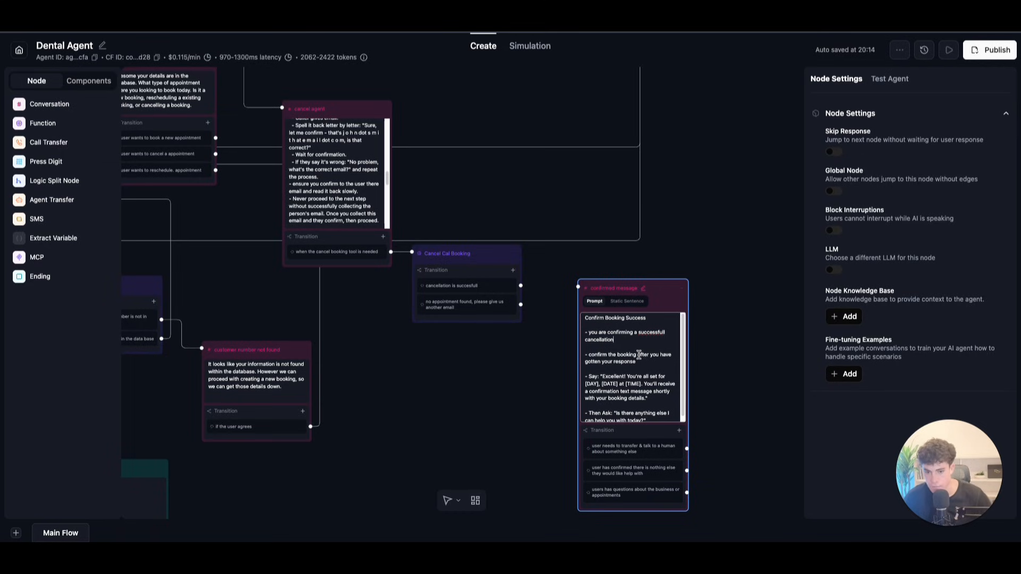
pyautogui.scroll(2, 616, 348)
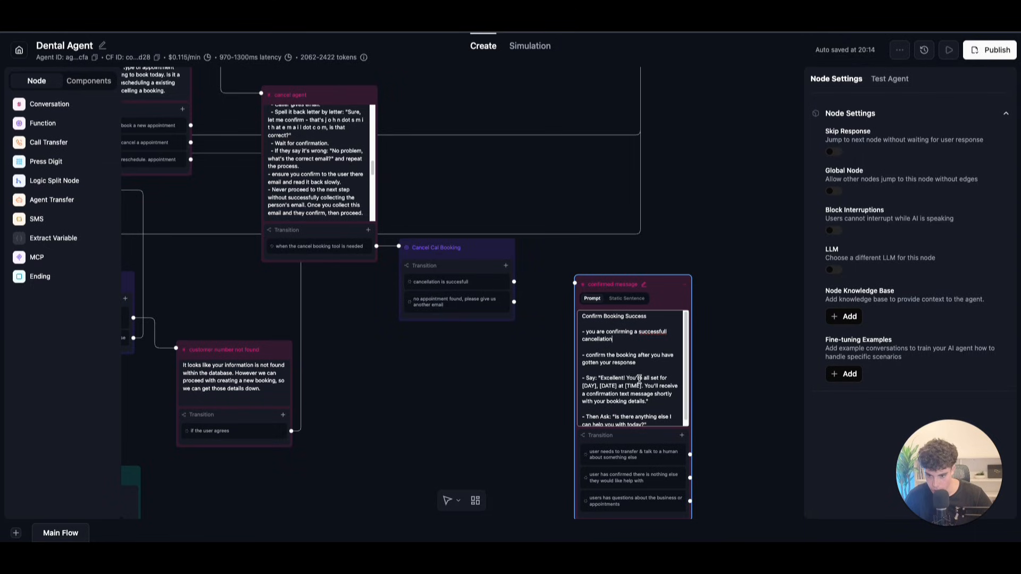
pyautogui.moveTo(649, 402); pyautogui.dragTo(601, 377)
pyautogui.write('yt')
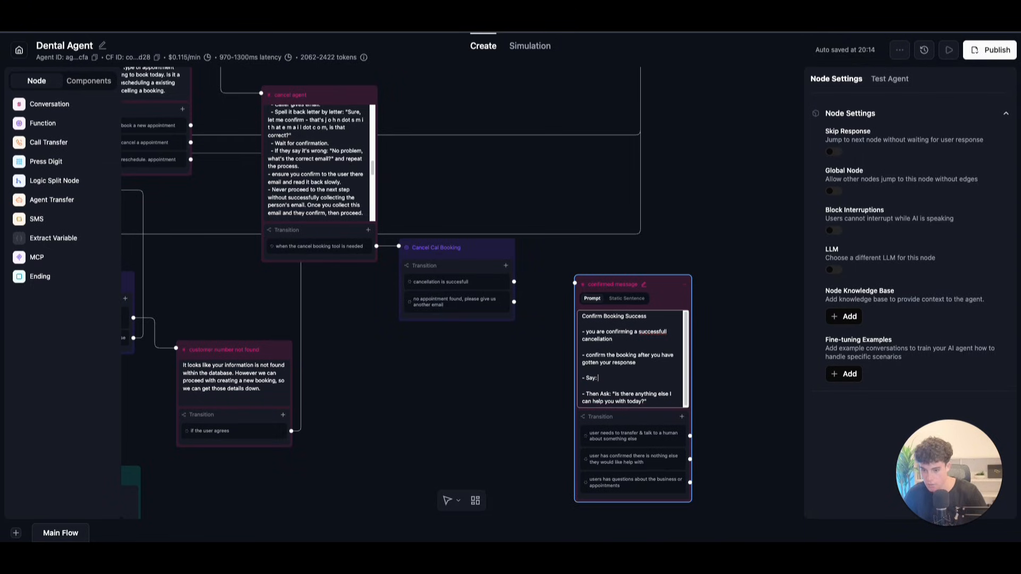
pyautogui.press('BackSpace')
pyautogui.write('Your ')
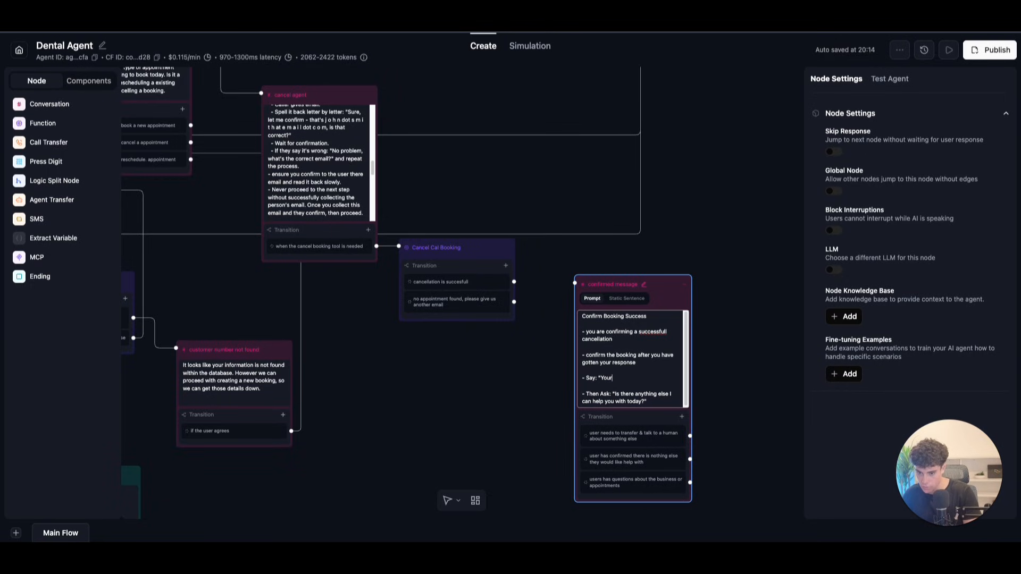
pyautogui.write('appointment has')
pyautogui.write('nc')
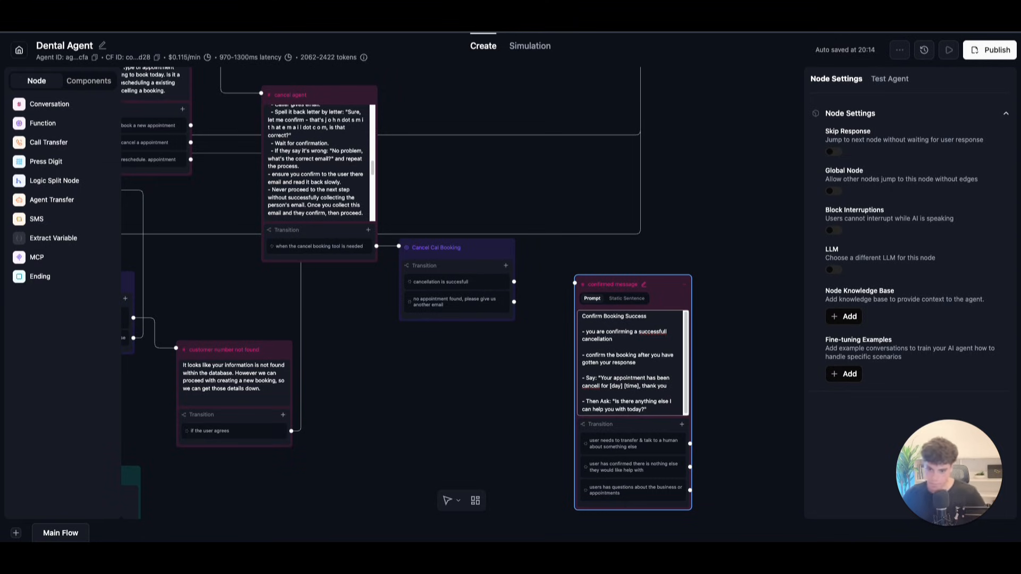
pyautogui.click(727, 367)
# Step: Link successful cancellation to the new confirmed message and route its transitions to transfer and knowledge-base nodes
pyautogui.moveTo(513, 281); pyautogui.dragTo(574, 283)
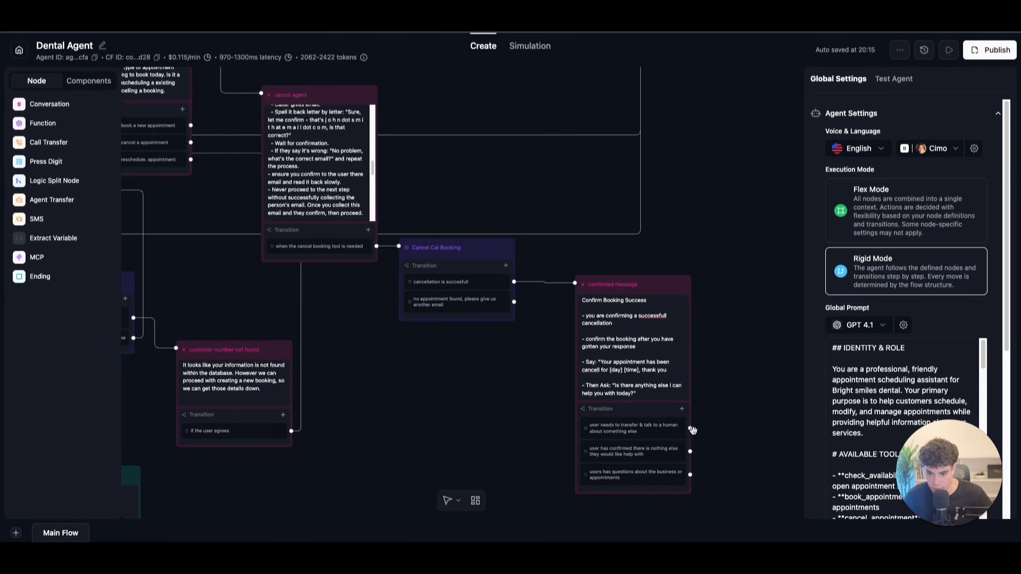
pyautogui.moveTo(690, 429); pyautogui.dragTo(373, 151)
pyautogui.moveTo(625, 453); pyautogui.dragTo(297, 464)
pyautogui.moveTo(609, 275); pyautogui.dragTo(135, 433)
pyautogui.moveTo(549, 286); pyautogui.dragTo(724, 331)
pyautogui.moveTo(621, 307); pyautogui.dragTo(238, 371)
# Step: Reposition the confirmed message node and add an End Call node beside it
pyautogui.hscroll(15, 722, 360)
pyautogui.moveTo(430, 252); pyautogui.dragTo(412, 285)
pyautogui.scroll(-1, 520, 276)
pyautogui.moveTo(430, 211); pyautogui.dragTo(472, 301)
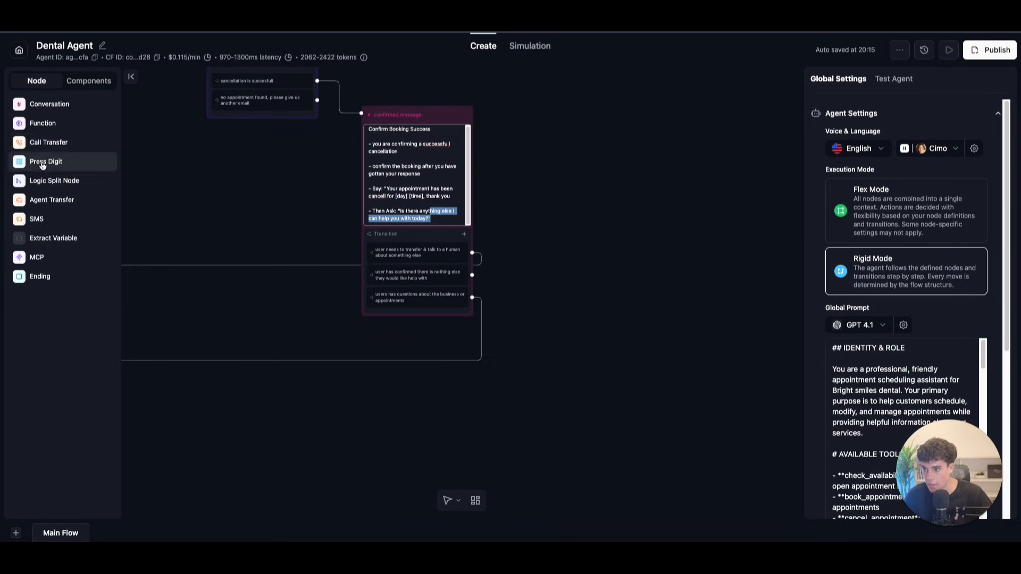
pyautogui.click(39, 275)
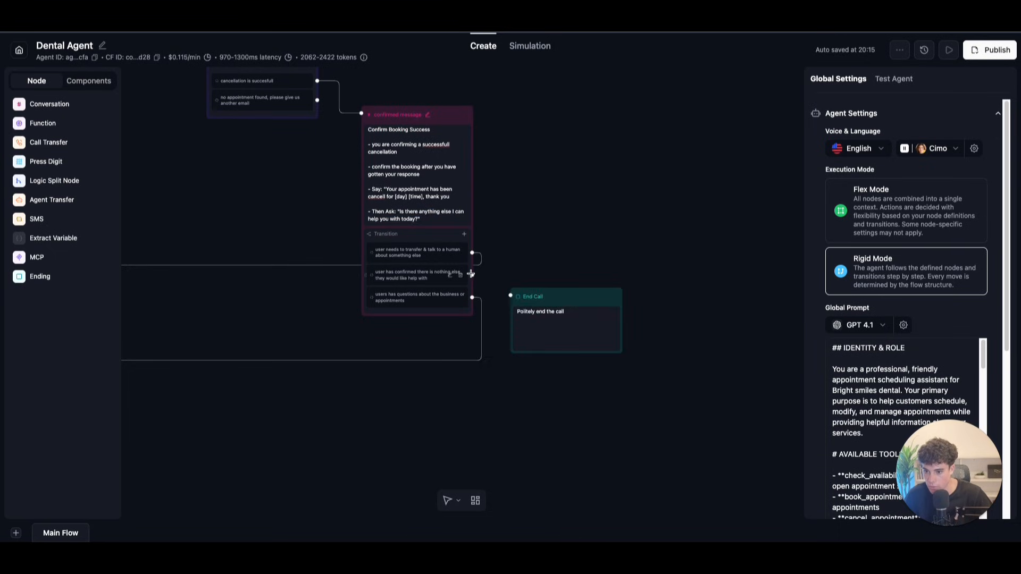
pyautogui.scroll(6, 478, 287)
pyautogui.hscroll(-4, 479, 287)
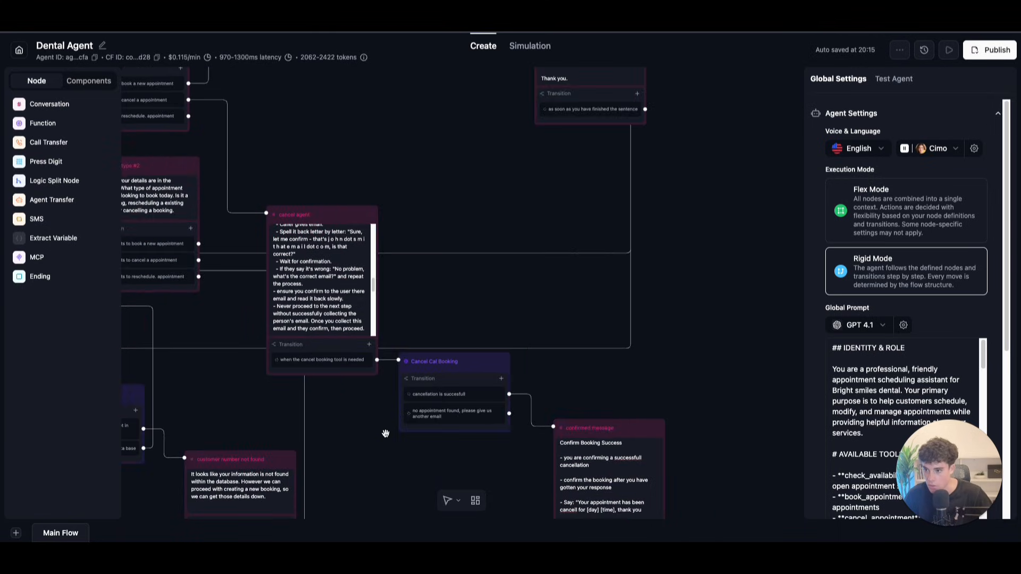
# Step: Append '- if the tool returns a error make sure you collect the new email that the customer' to the cancel agent prompt
pyautogui.scroll(3, 473, 278)
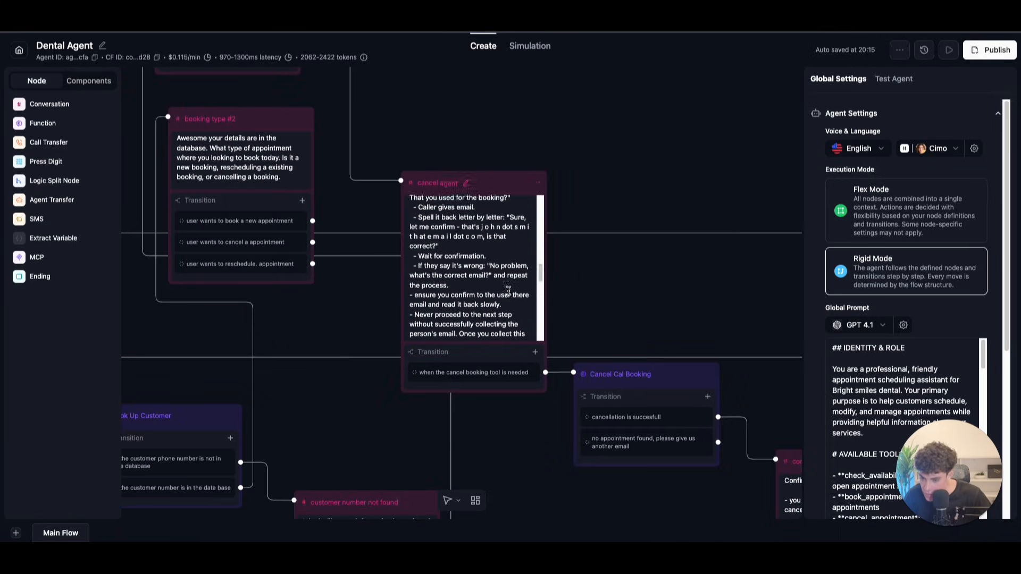
pyautogui.scroll(-1, 509, 292)
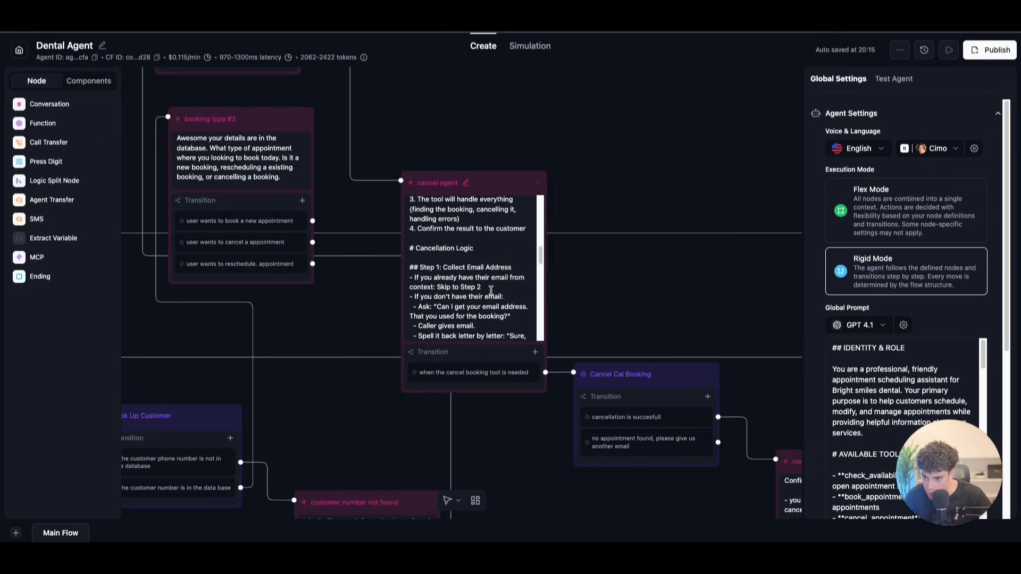
pyautogui.scroll(-3, 491, 288)
pyautogui.scroll(5, 493, 288)
pyautogui.scroll(-3, 494, 287)
pyautogui.scroll(2, 500, 284)
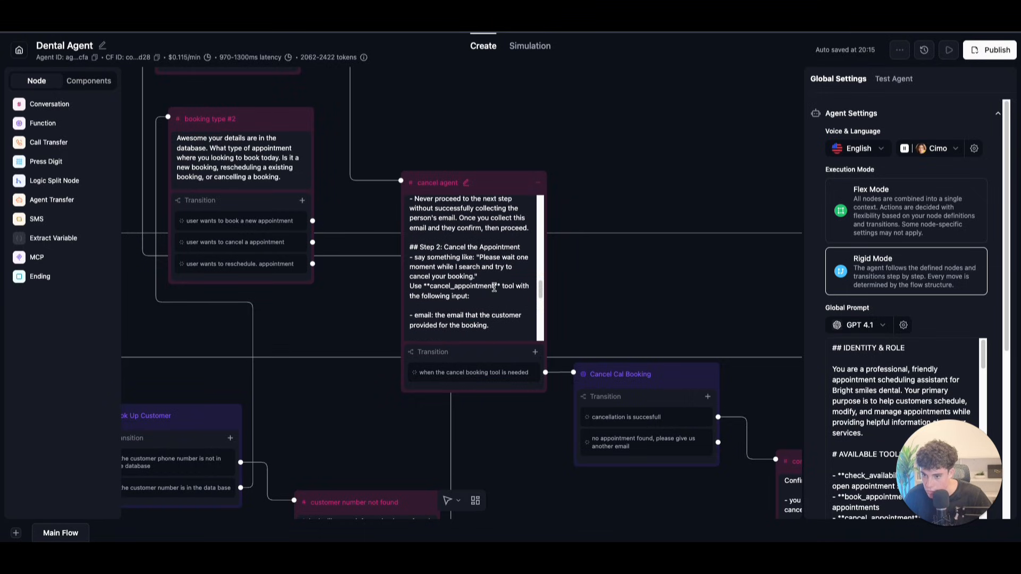
pyautogui.scroll(3, 500, 283)
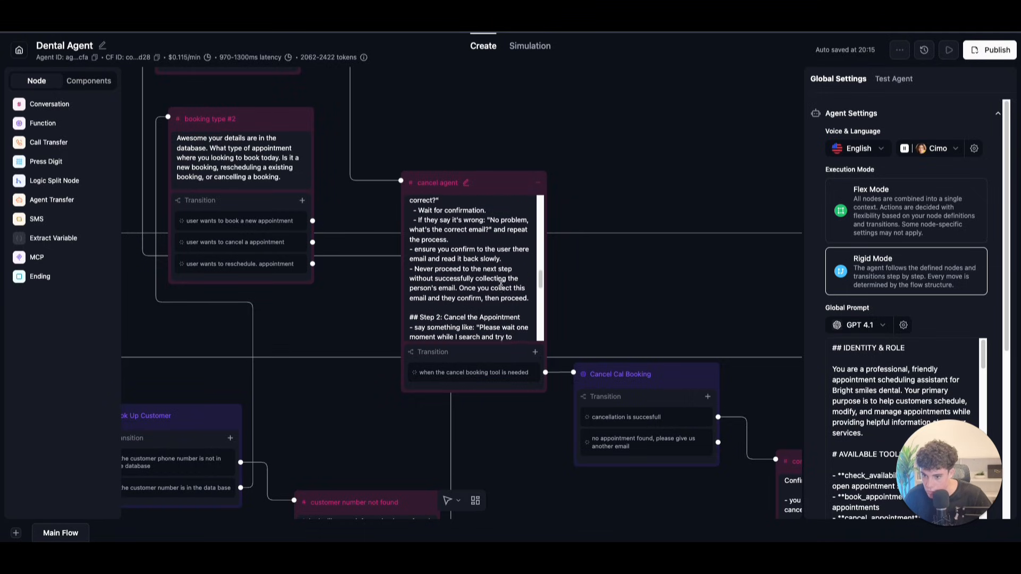
pyautogui.scroll(3, 494, 285)
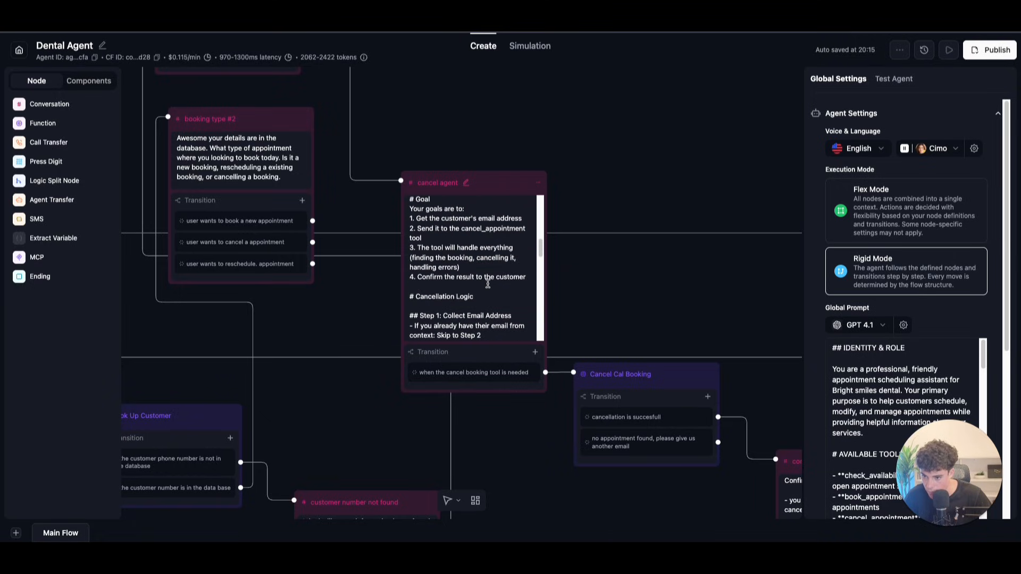
pyautogui.scroll(-12, 456, 303)
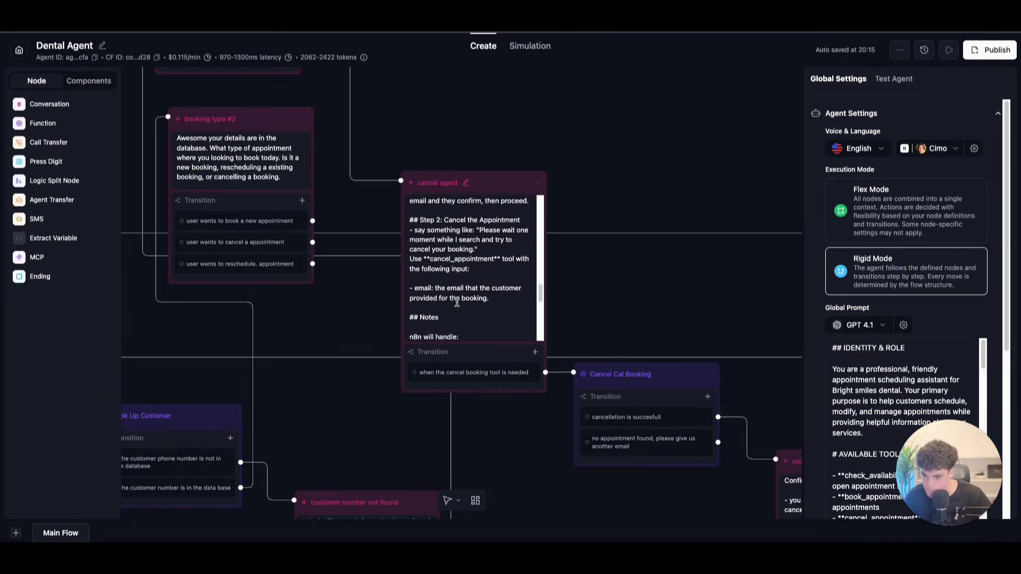
pyautogui.scroll(-3, 457, 303)
pyautogui.click(457, 304)
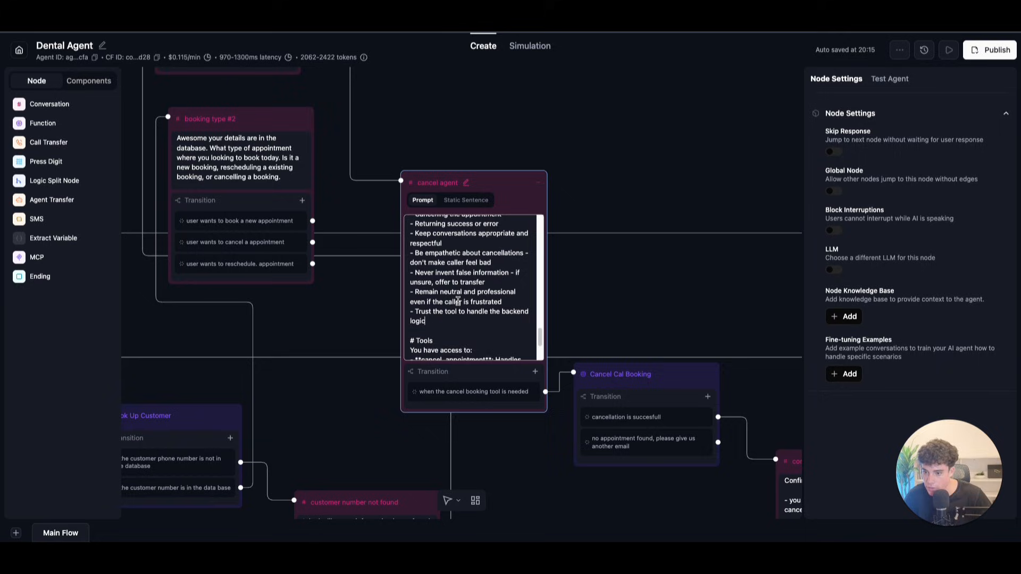
pyautogui.write('- ')
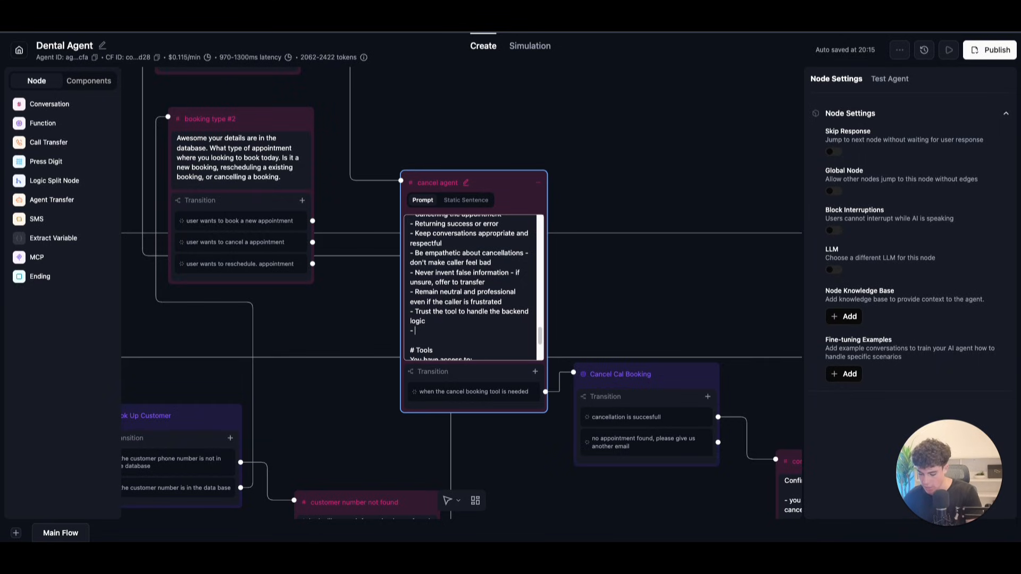
pyautogui.write('if the tool returns a error')
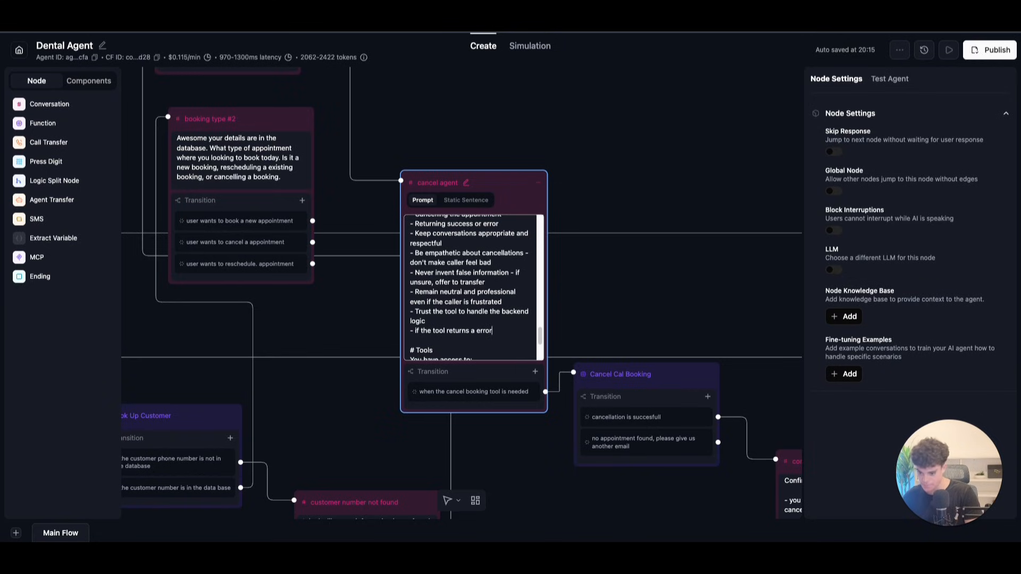
pyautogui.write(' make sure you collect the new email that the customer gives you')
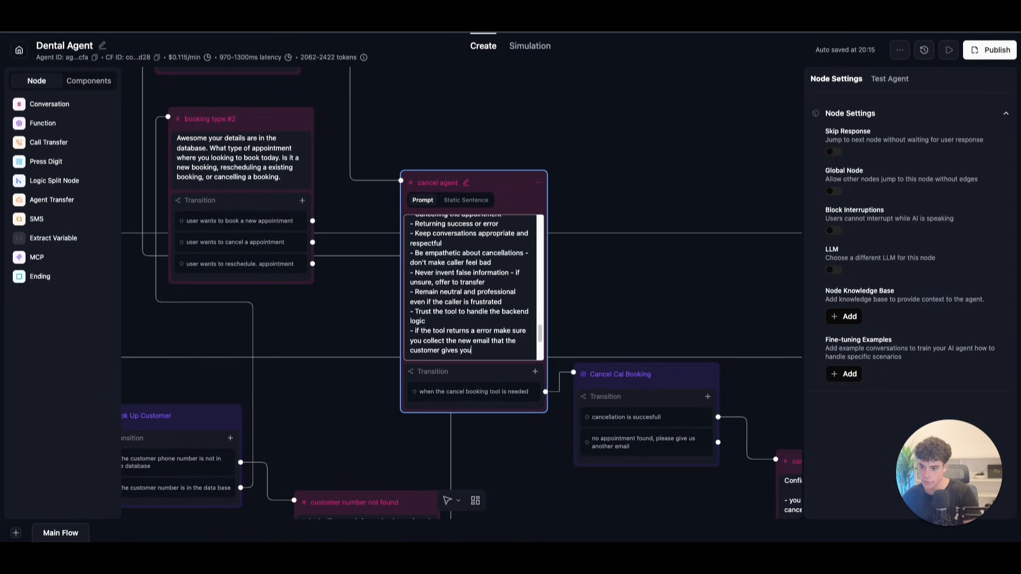
pyautogui.moveTo(415, 330); pyautogui.dragTo(482, 350)
# Step: Under Step 1, add a line to repeat the process when the caller gives another booking email
pyautogui.click(477, 320)
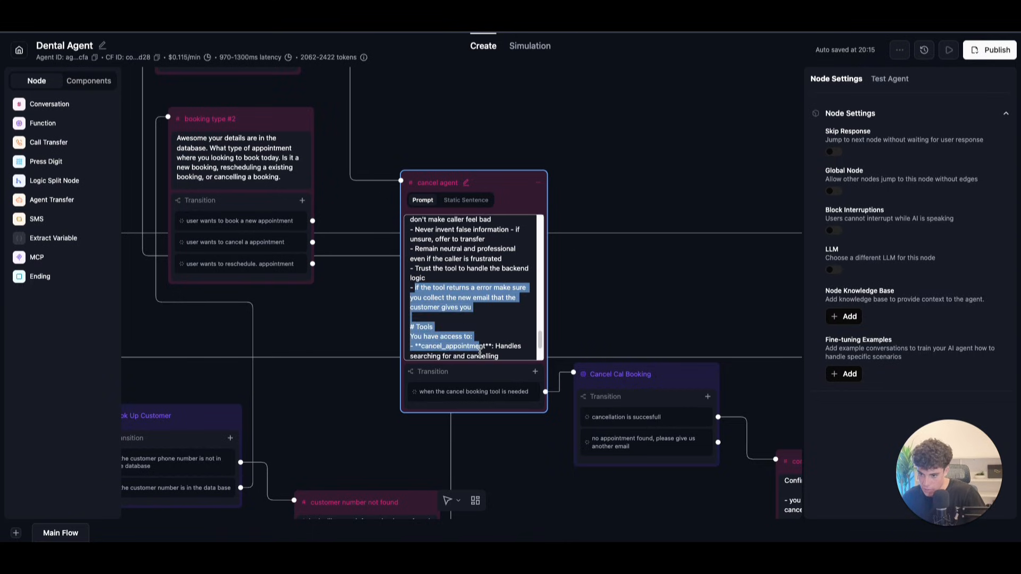
pyautogui.moveTo(476, 311); pyautogui.dragTo(414, 288)
pyautogui.scroll(3, 466, 271)
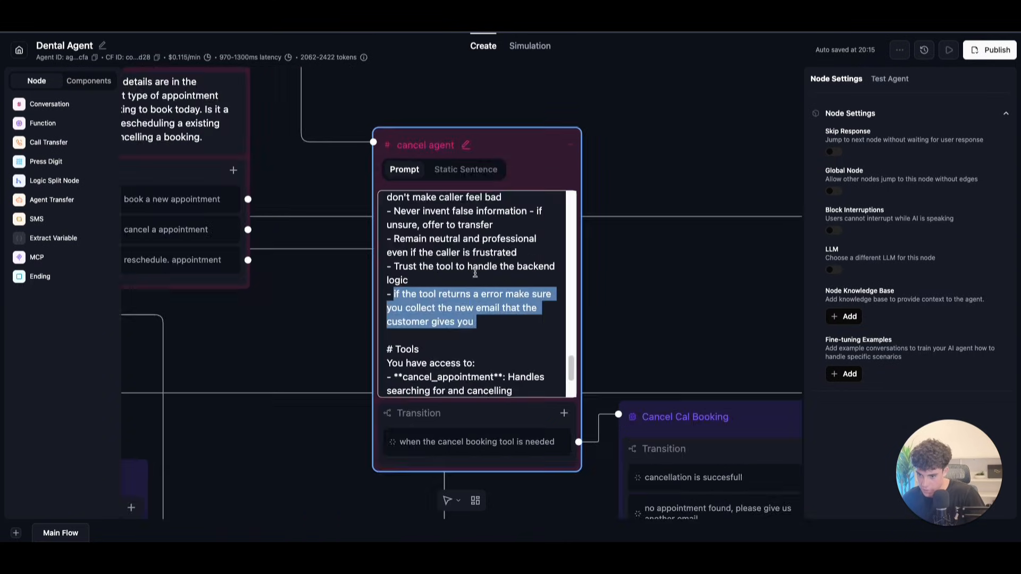
pyautogui.moveTo(569, 369); pyautogui.dragTo(556, 308)
pyautogui.scroll(-1, 555, 307)
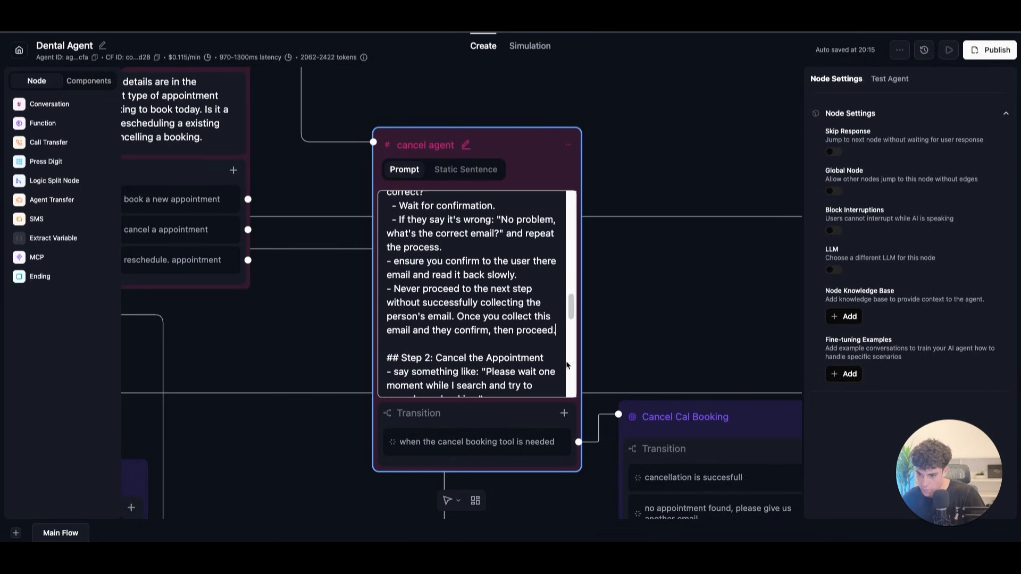
pyautogui.press('Return')
pyautogui.write('- you may get')
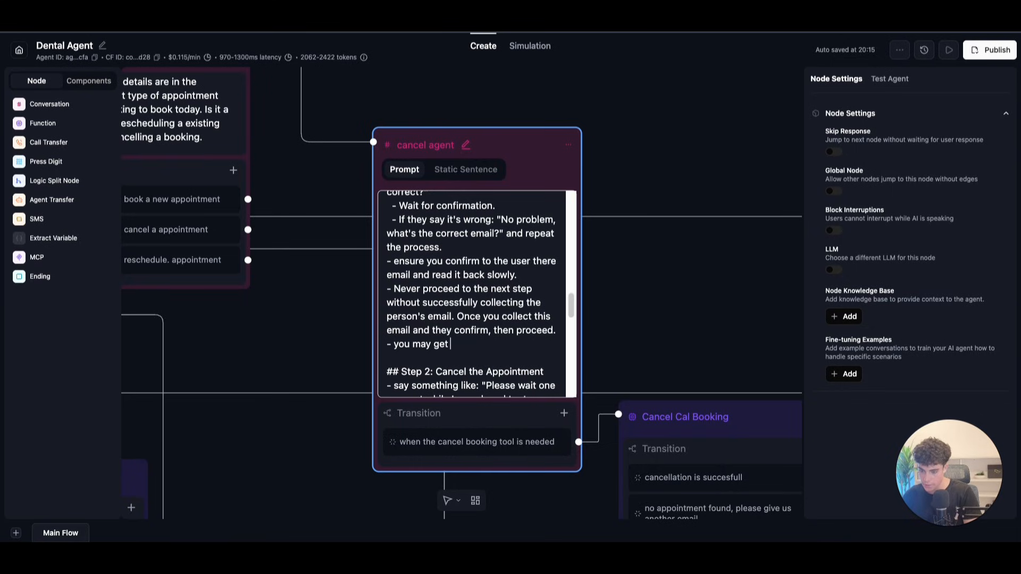
pyautogui.write(' the caller giving you another email that may have been used fo')
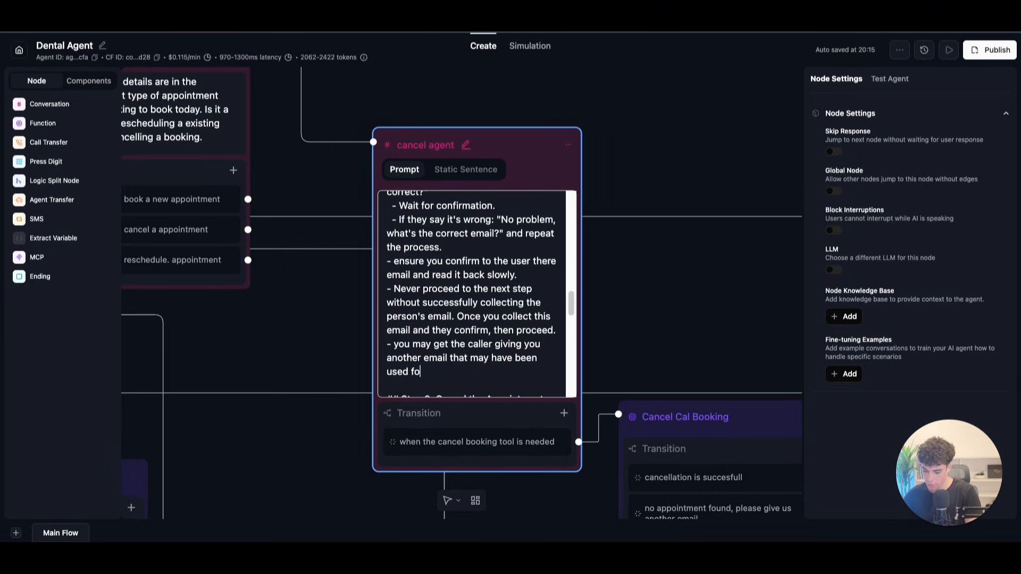
pyautogui.write('r the booking')
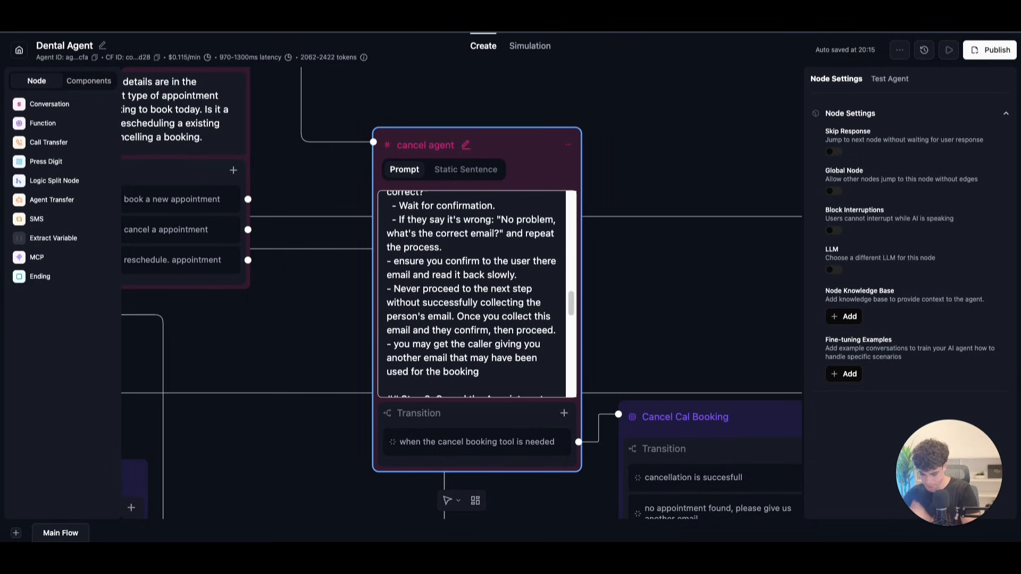
pyautogui.write(', so pleas')
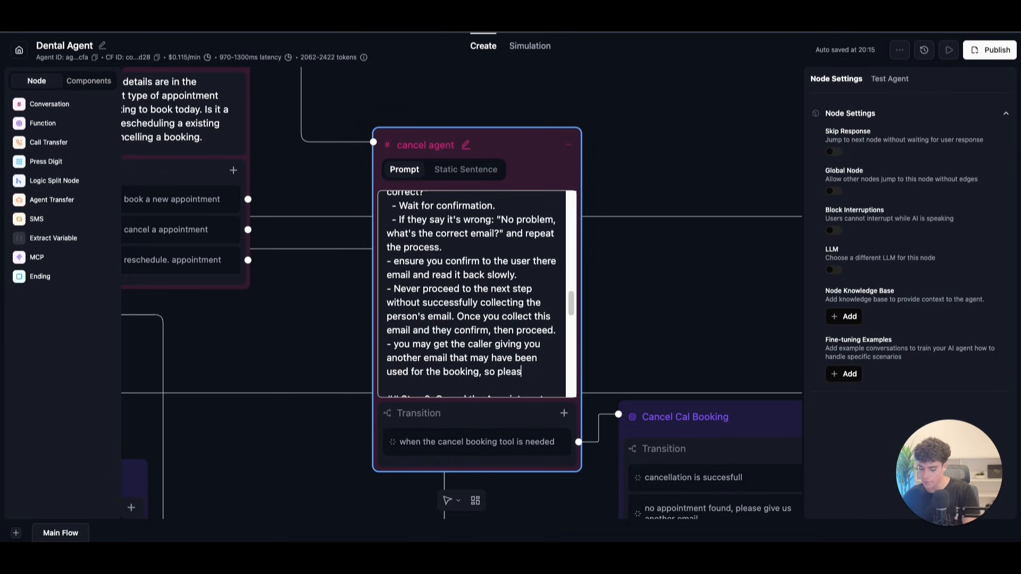
pyautogui.write('e reape')
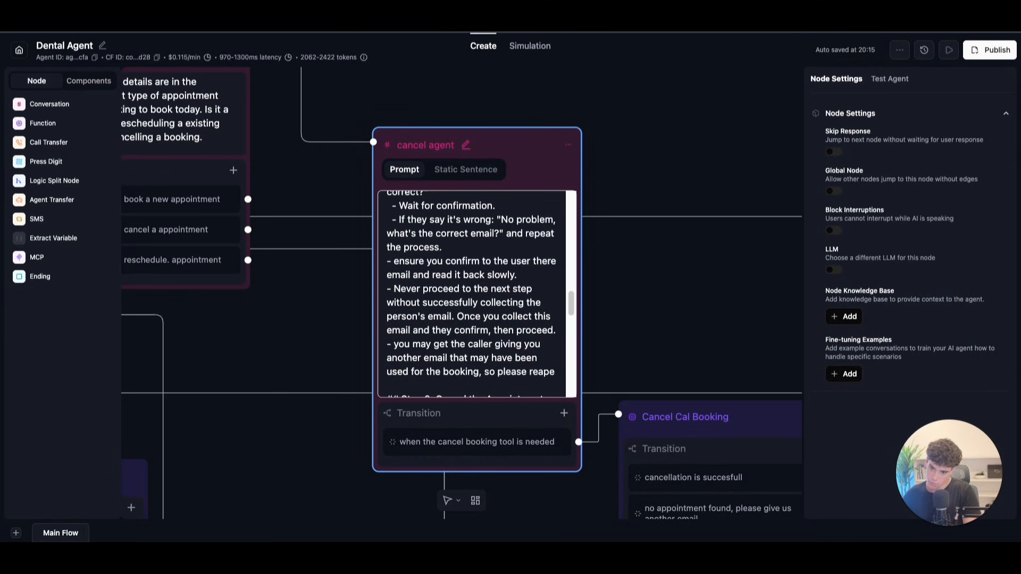
pyautogui.press('BackSpace')
pyautogui.write('peat')
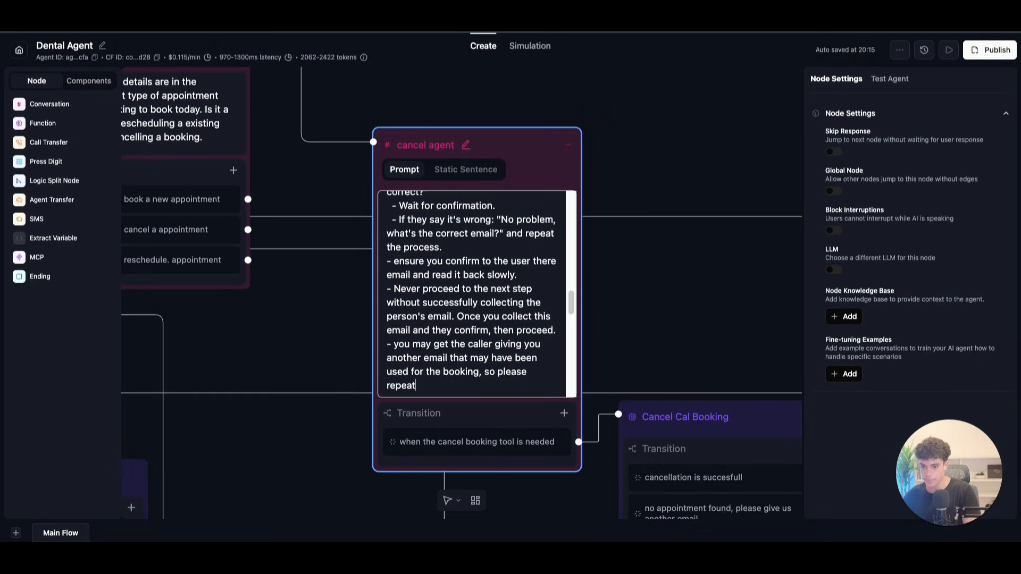
pyautogui.write(' this prioc')
pyautogui.press('BackSpace')
pyautogui.press('BackSpace')
pyautogui.write('ocess again')
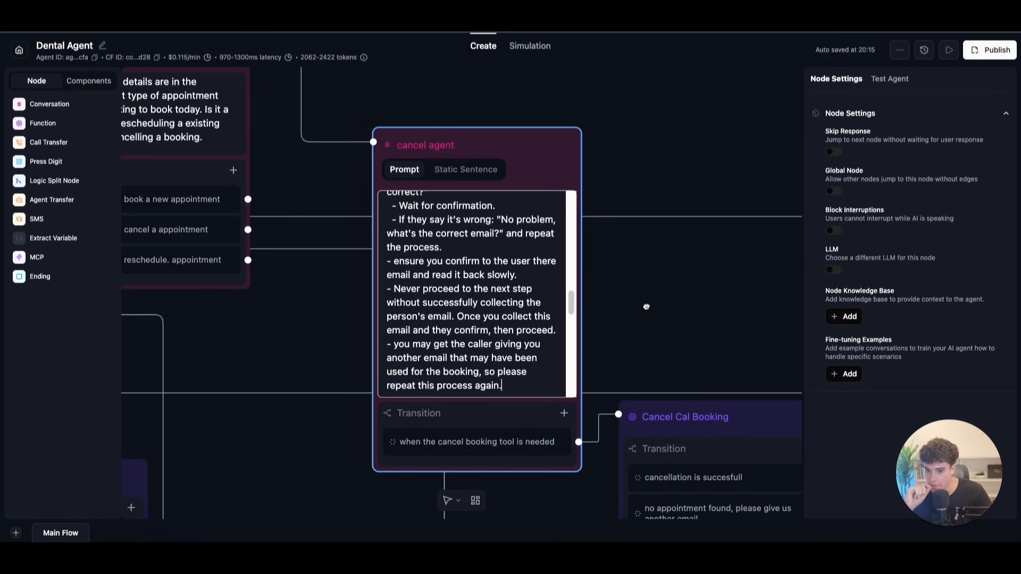
# Step: Connect the 'no appointment found' transition back to the cancel agent node
pyautogui.moveTo(666, 346); pyautogui.dragTo(623, 228)
pyautogui.scroll(-2, 623, 228)
pyautogui.moveTo(755, 392); pyautogui.dragTo(382, 130)
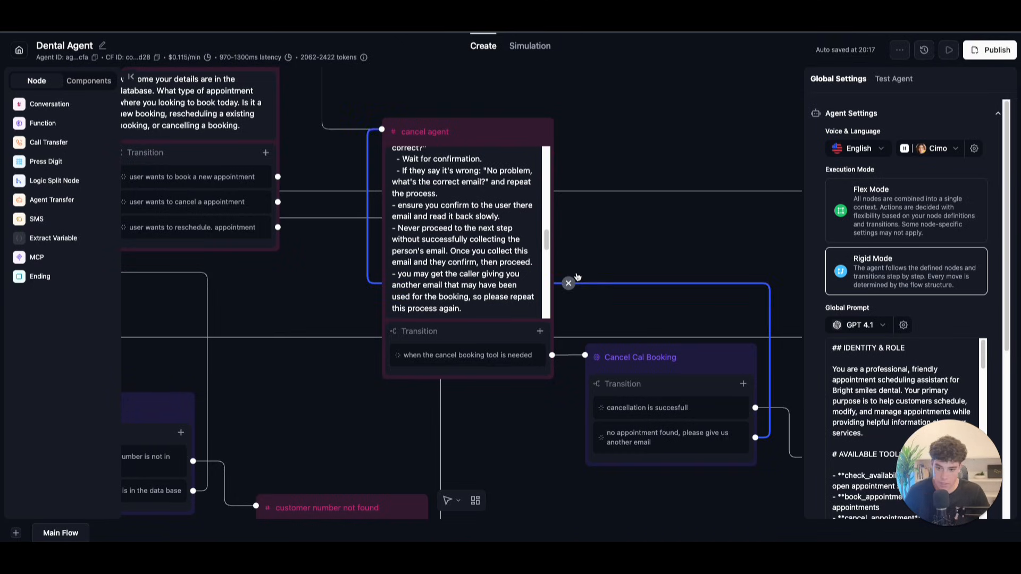
# Step: Move the Confirm Booking and End Call nodes up beside Cancel Cal Booking
pyautogui.moveTo(659, 252); pyautogui.dragTo(539, 251)
pyautogui.scroll(-4, 620, 258)
pyautogui.moveTo(677, 258); pyautogui.dragTo(599, 180)
pyautogui.scroll(-1, 681, 290)
pyautogui.click(675, 282)
pyautogui.moveTo(683, 279); pyautogui.dragTo(682, 249)
pyautogui.moveTo(786, 442); pyautogui.dragTo(771, 410)
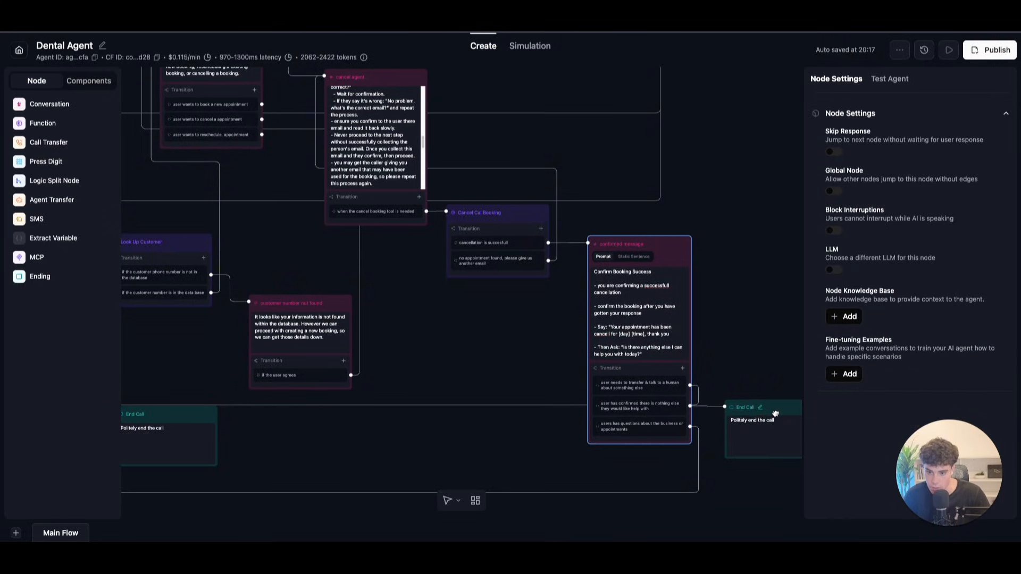
pyautogui.click(486, 323)
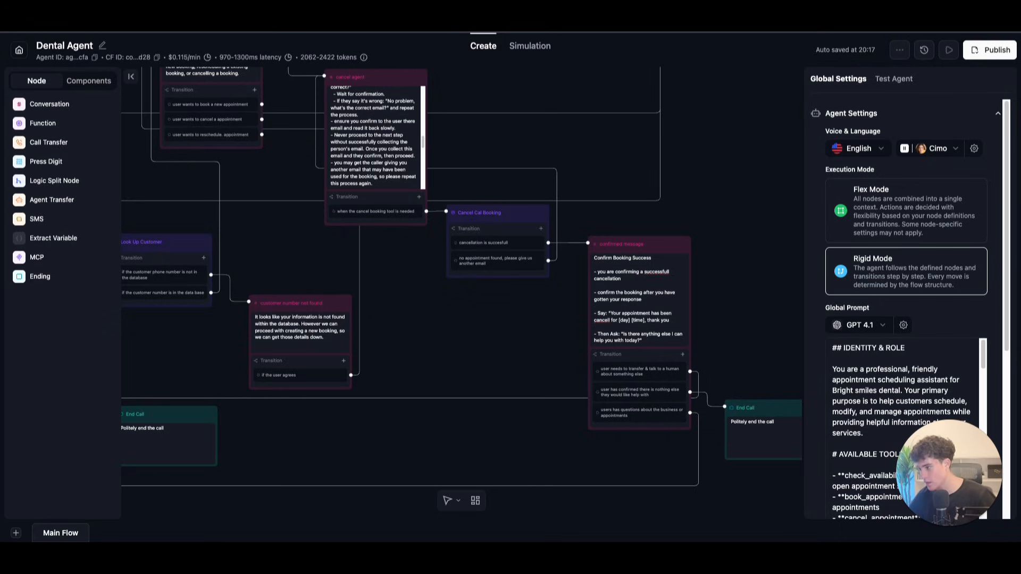
pyautogui.scroll(-4, 542, 292)
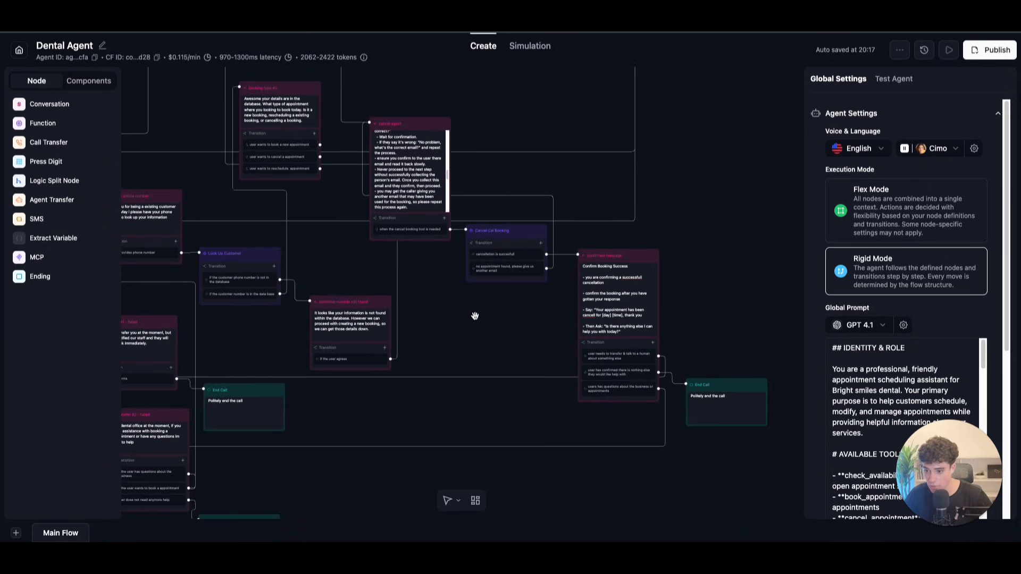
# Step: Zoom out over the flow and nudge the End Call node up and left
pyautogui.moveTo(474, 314); pyautogui.dragTo(481, 358)
pyautogui.scroll(-5, 691, 245)
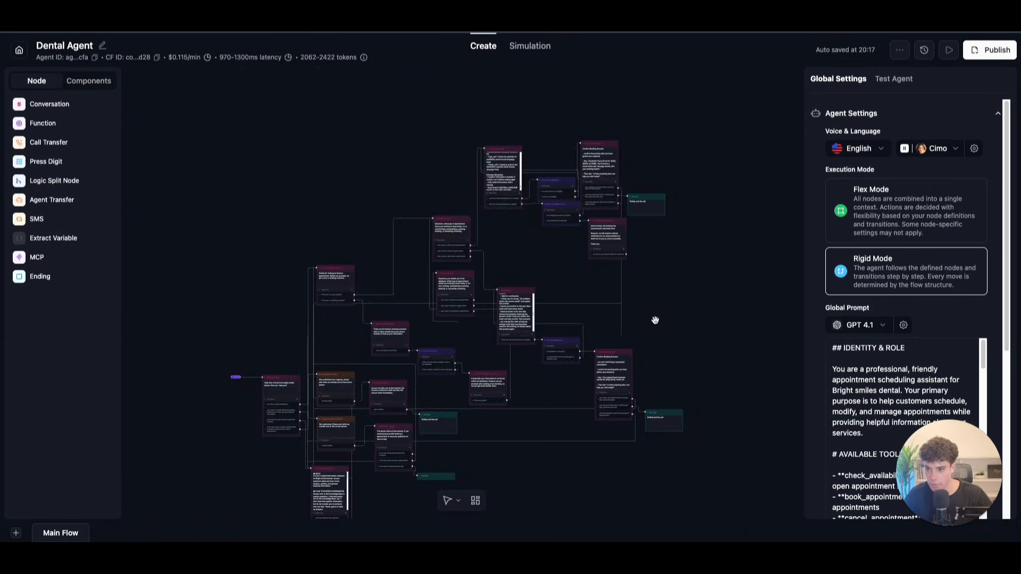
pyautogui.scroll(8, 677, 302)
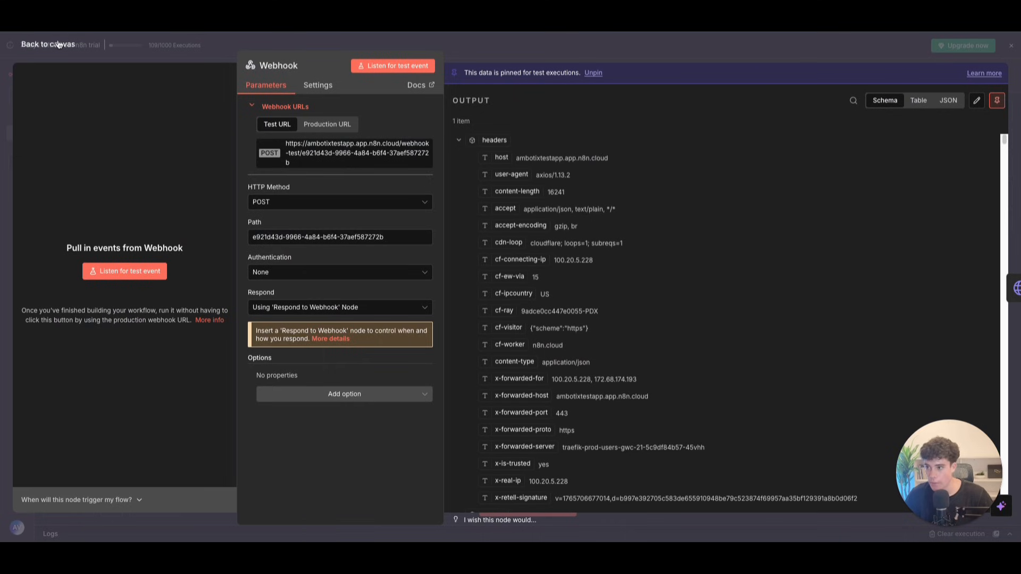
pyautogui.click(59, 43)
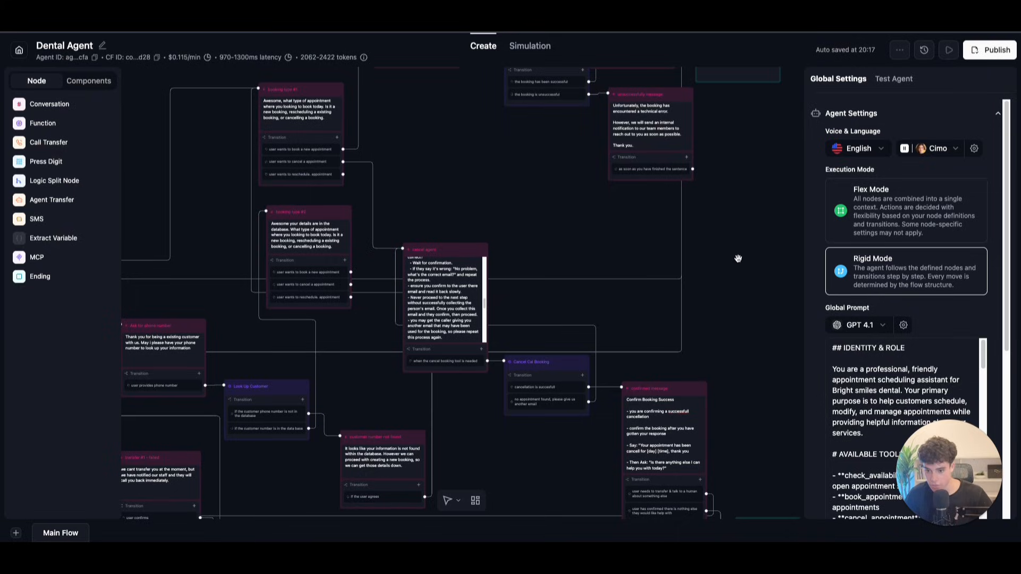
pyautogui.scroll(-5, 733, 213)
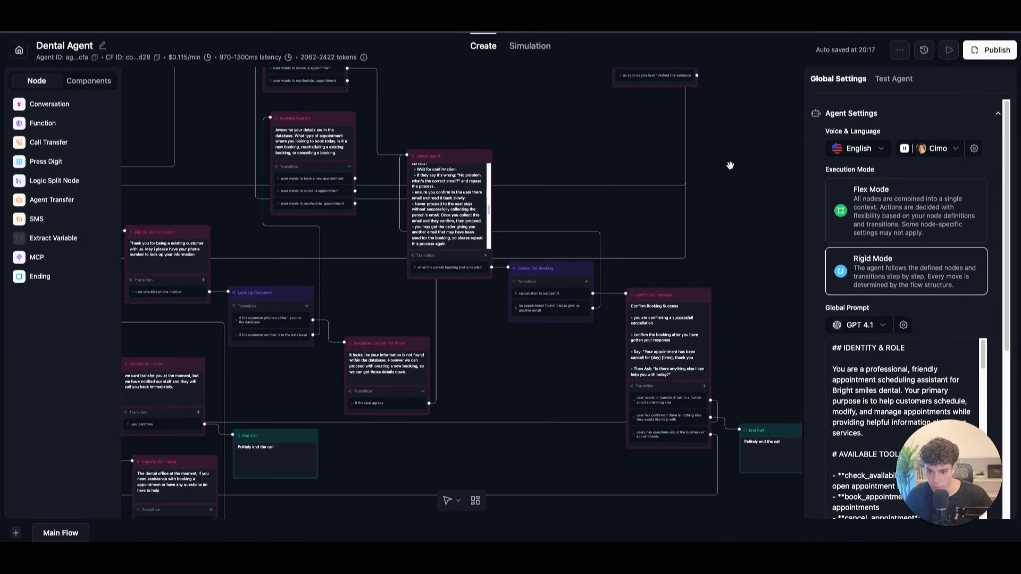
pyautogui.scroll(-1, 690, 134)
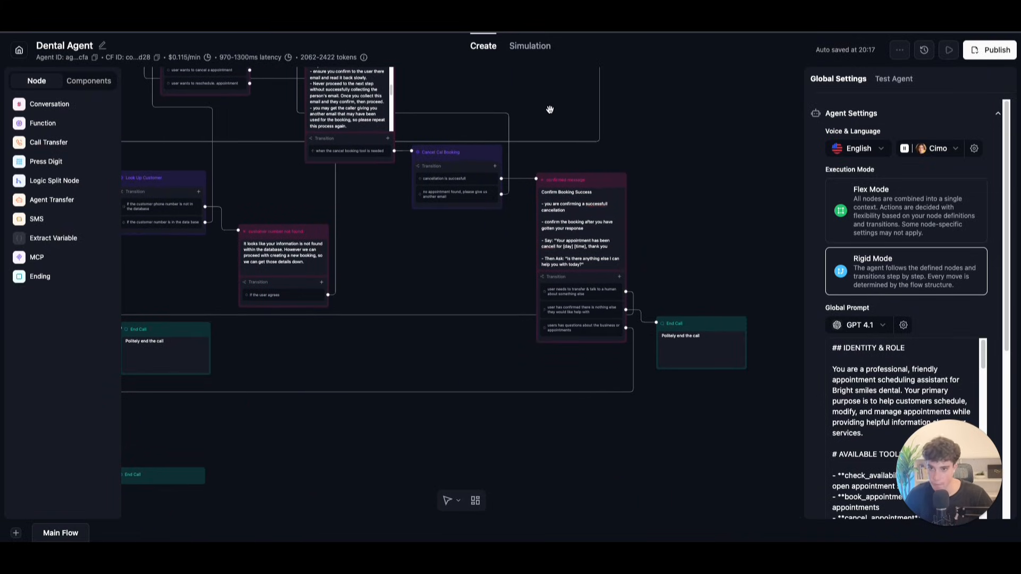
pyautogui.moveTo(714, 331); pyautogui.dragTo(705, 314)
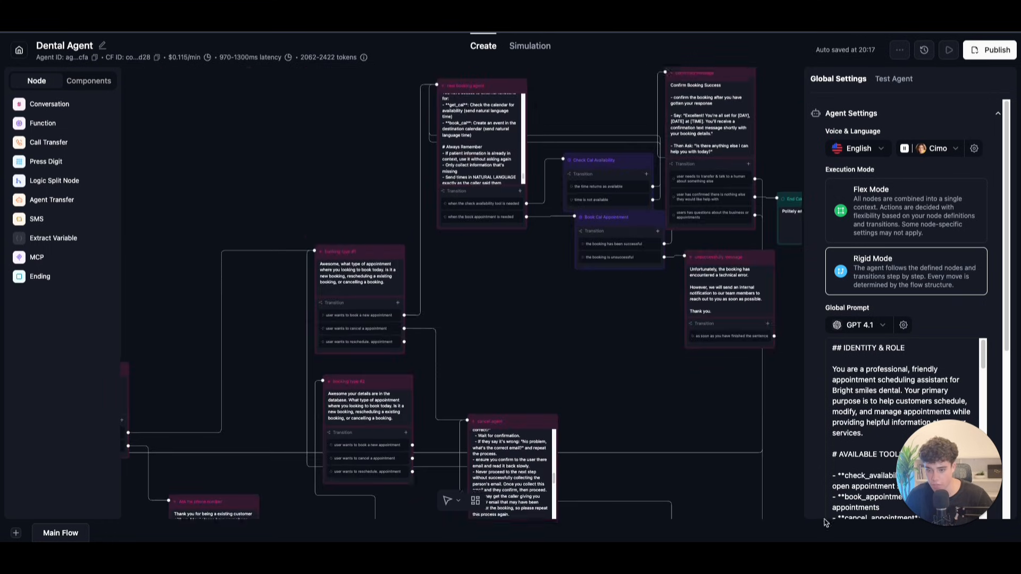
# Step: Move Book Cal Appointment below Check Cal Availability and raise the confirmed message node
pyautogui.moveTo(572, 335); pyautogui.dragTo(493, 290)
pyautogui.moveTo(587, 182); pyautogui.dragTo(579, 190)
pyautogui.moveTo(597, 319); pyautogui.dragTo(559, 372)
pyautogui.moveTo(644, 81); pyautogui.dragTo(639, 104)
pyautogui.scroll(5, 698, 328)
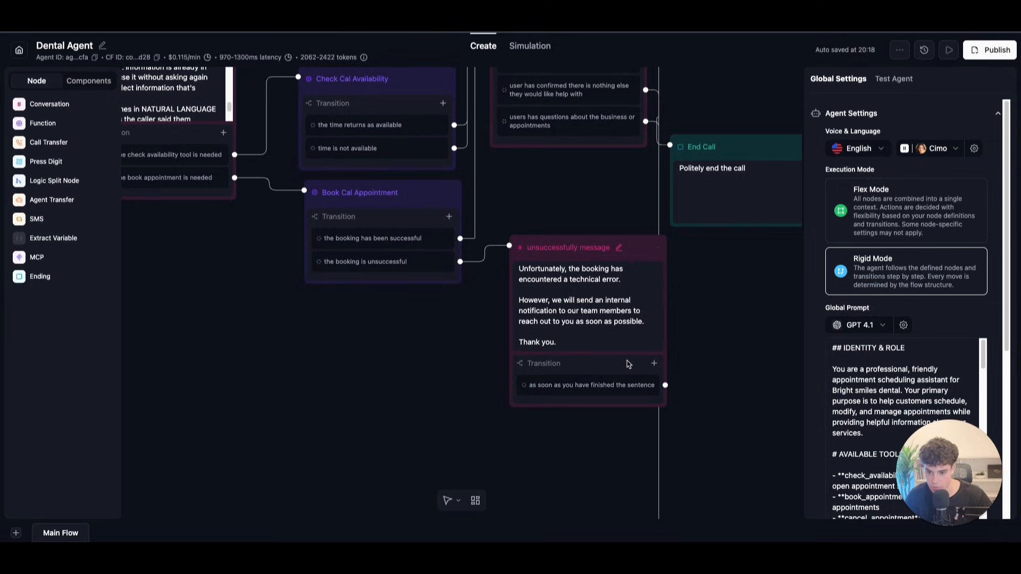
# Step: Add a new End Call node on the right and connect the technical-error message to it
pyautogui.click(54, 272)
pyautogui.moveTo(609, 305); pyautogui.dragTo(874, 355)
pyautogui.moveTo(616, 385); pyautogui.dragTo(777, 349)
# Step: Connect booking type #2's cancel-appointment option to the cancel agent node
pyautogui.scroll(-3, 702, 433)
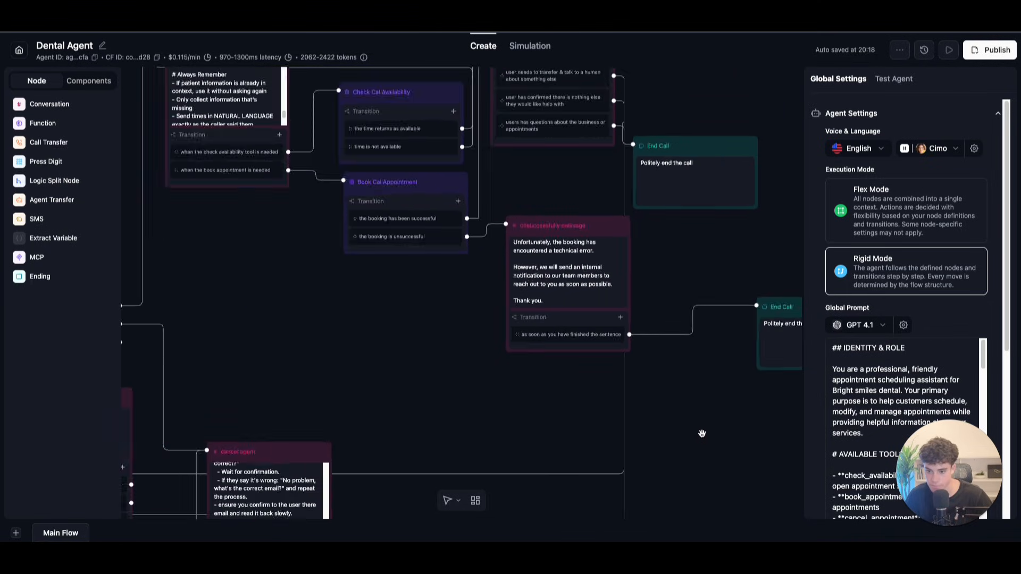
pyautogui.scroll(5, 702, 433)
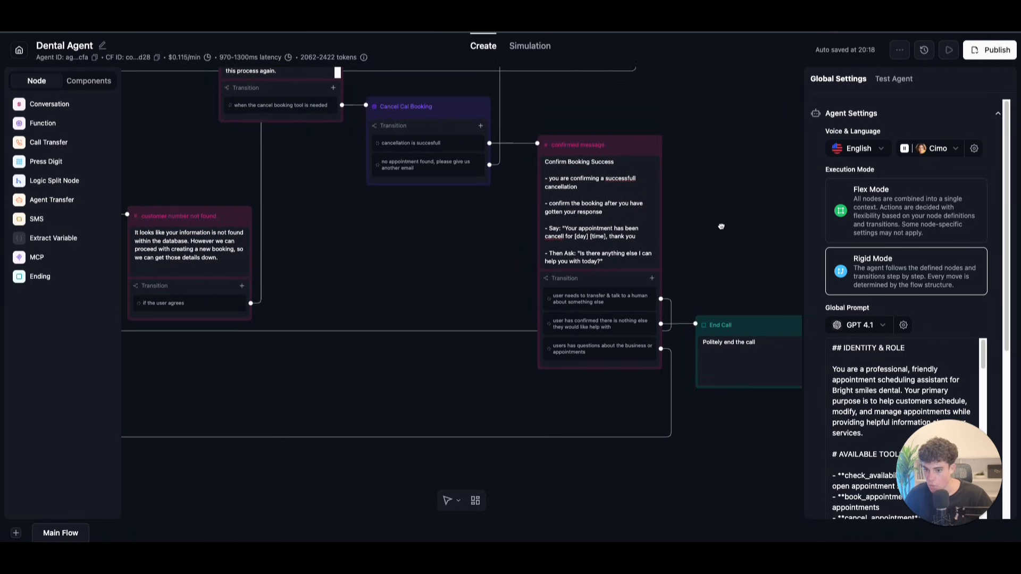
pyautogui.scroll(-2, 434, 357)
pyautogui.scroll(-3, 413, 444)
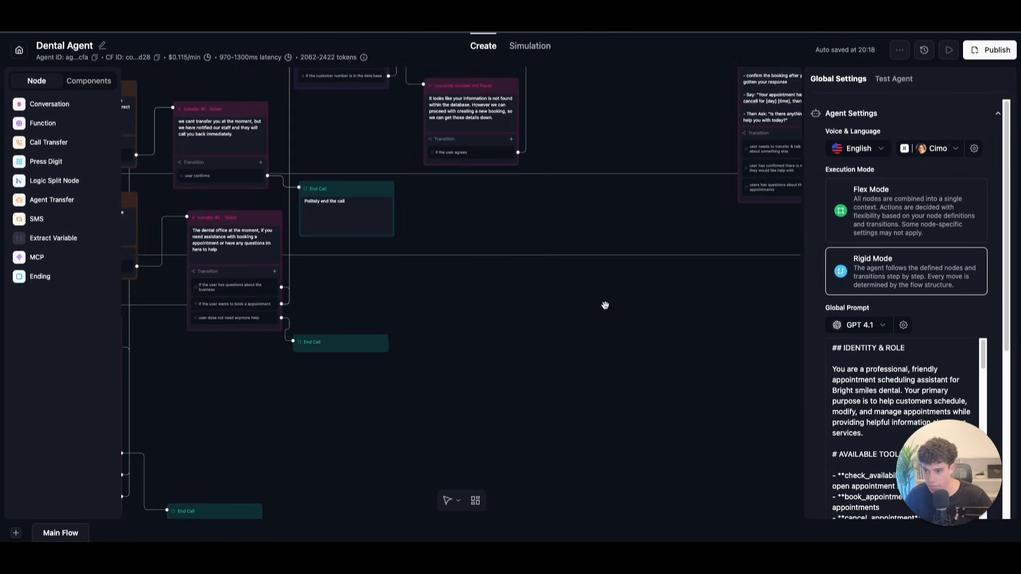
pyautogui.scroll(6, 586, 292)
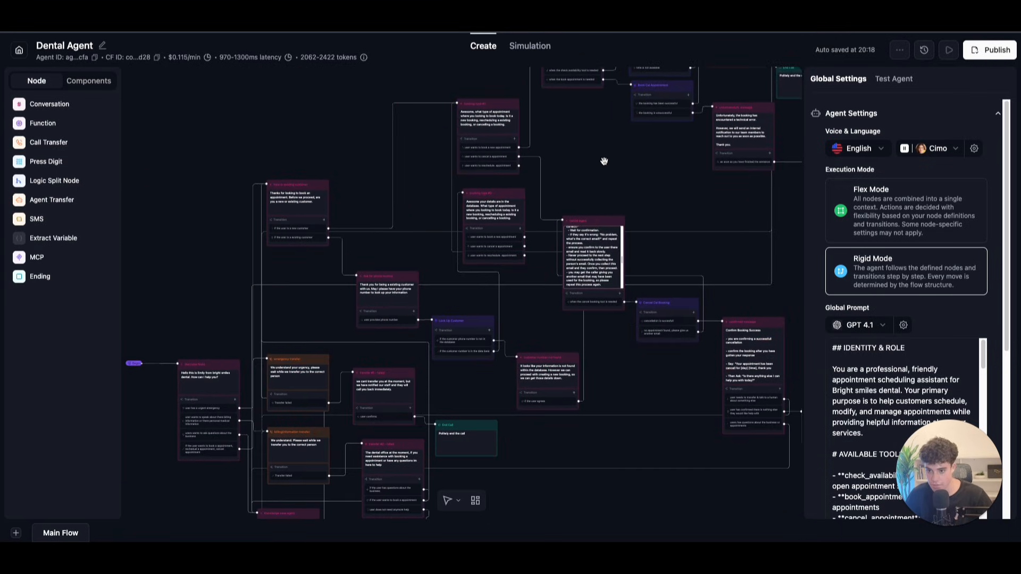
pyautogui.scroll(2, 627, 212)
pyautogui.scroll(3, 627, 212)
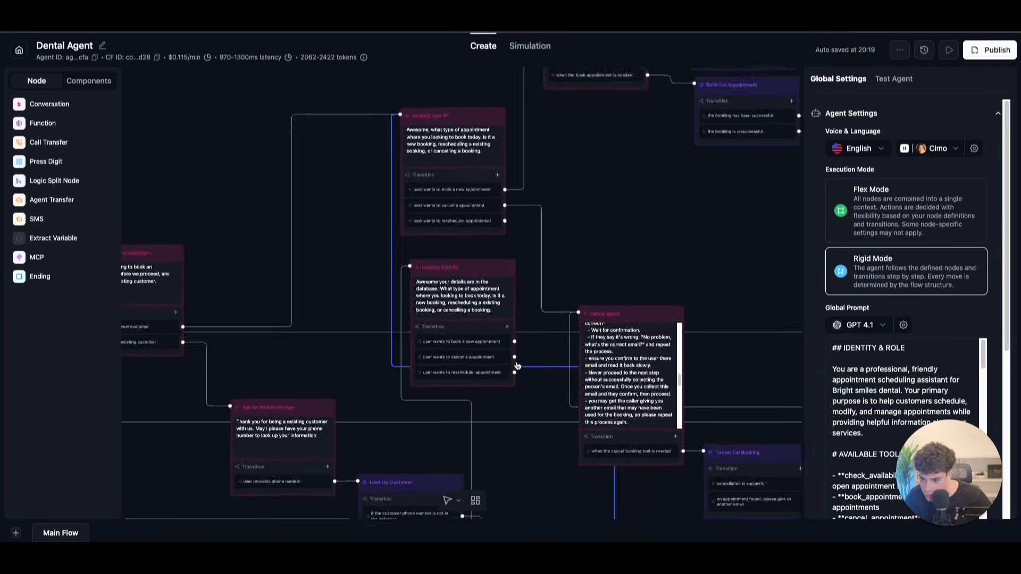
pyautogui.moveTo(513, 356); pyautogui.dragTo(578, 313)
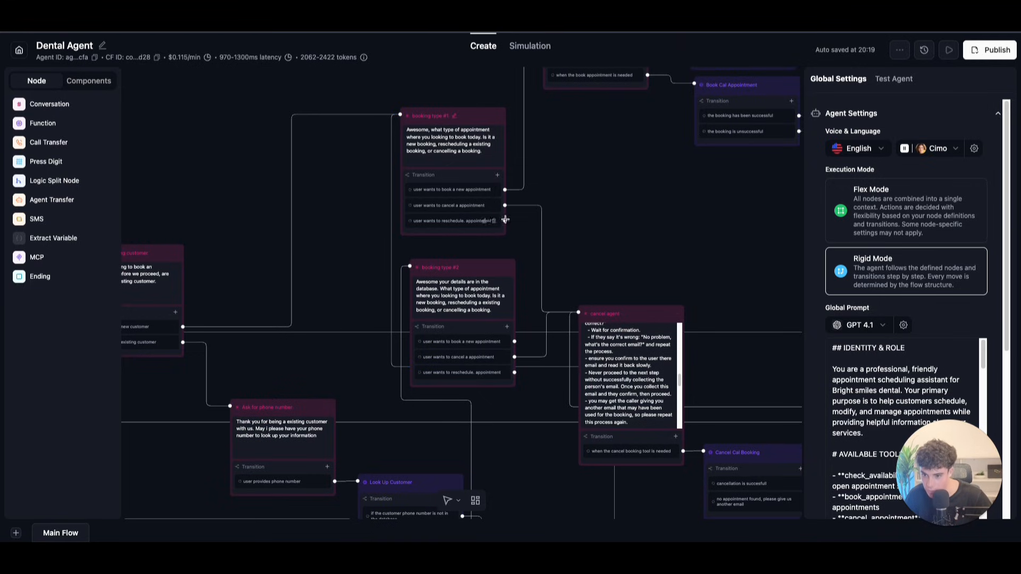
# Step: Drop a new empty Conversation node onto the canvas
pyautogui.scroll(-3, 590, 298)
pyautogui.moveTo(50, 104); pyautogui.dragTo(663, 353)
pyautogui.scroll(-3, 664, 353)
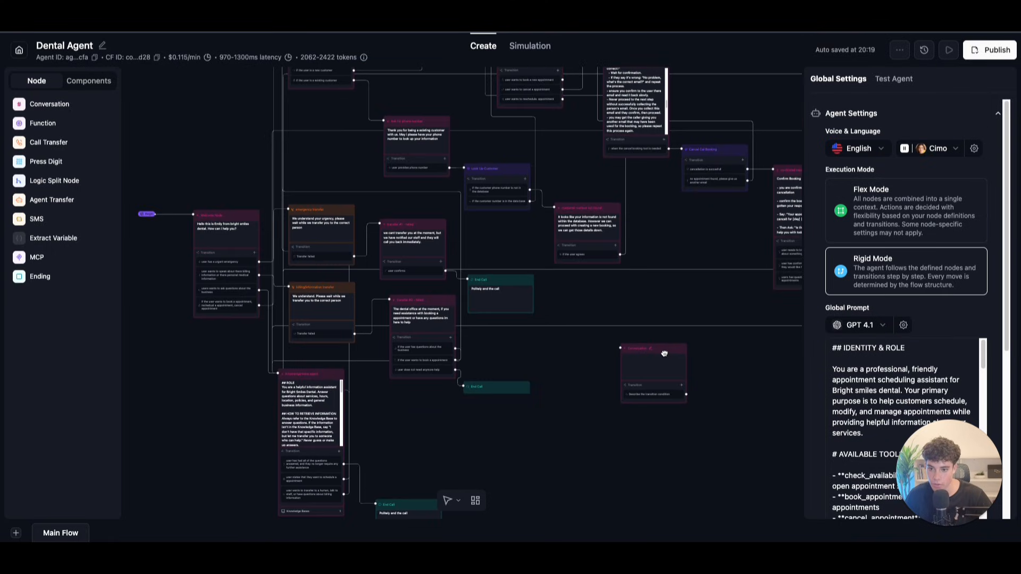
pyautogui.scroll(5, 735, 341)
pyautogui.hscroll(2, 735, 340)
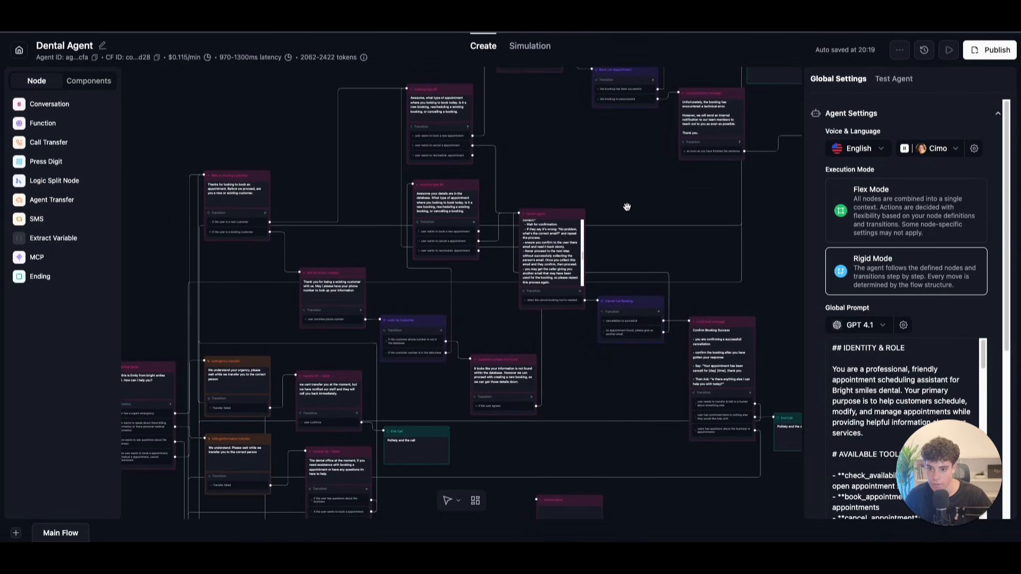
# Step: Move cancel agent, Cancel Cal Booking, Confirm Booking Success and the lower End Call node up
pyautogui.moveTo(565, 256); pyautogui.dragTo(571, 217)
pyautogui.moveTo(644, 344); pyautogui.dragTo(647, 306)
pyautogui.moveTo(737, 366); pyautogui.dragTo(733, 235)
pyautogui.hscroll(3, 786, 283)
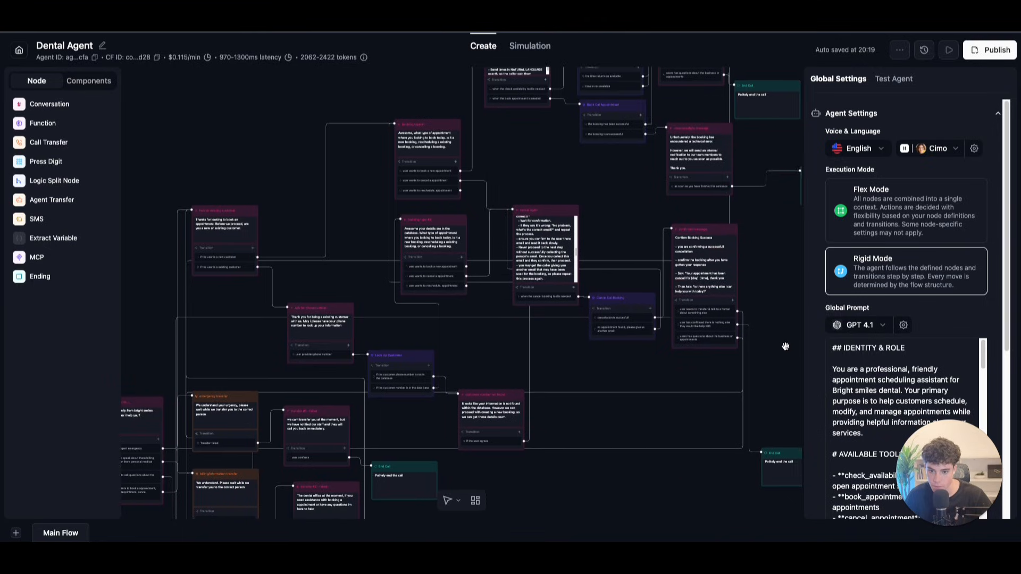
pyautogui.moveTo(674, 457); pyautogui.dragTo(676, 329)
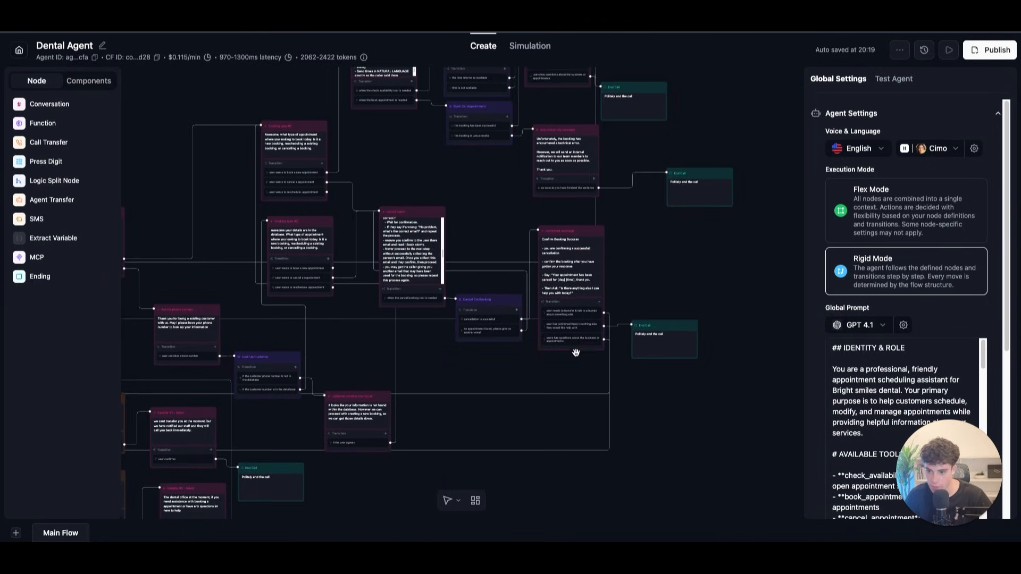
# Step: Place the new conversation node beside customer number not found, with cancel agent above it
pyautogui.moveTo(448, 365); pyautogui.dragTo(498, 301)
pyautogui.moveTo(473, 461); pyautogui.dragTo(535, 323)
pyautogui.moveTo(476, 274); pyautogui.dragTo(492, 343)
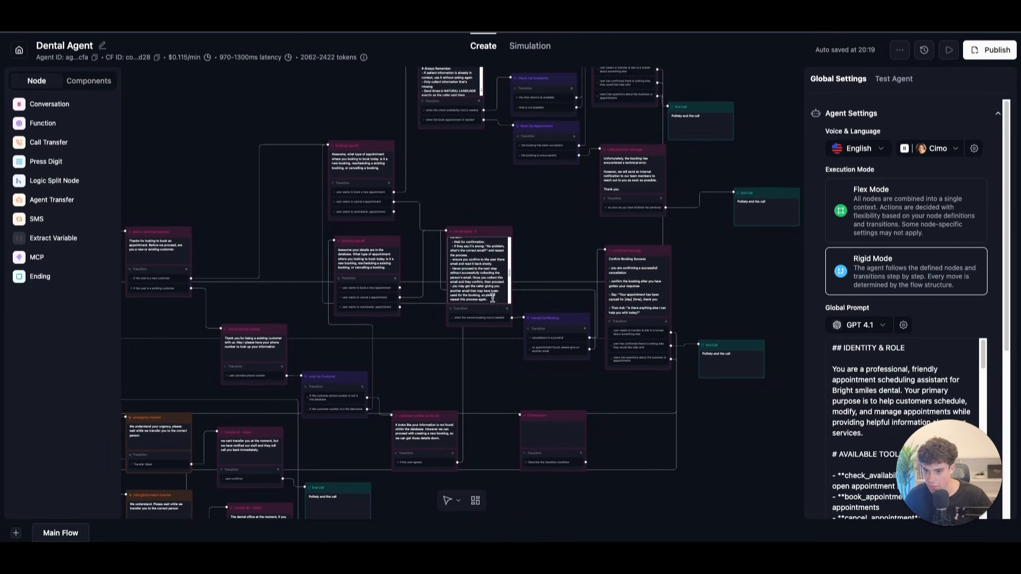
pyautogui.moveTo(493, 236); pyautogui.dragTo(481, 218)
pyautogui.moveTo(552, 418); pyautogui.dragTo(540, 348)
pyautogui.scroll(2, 585, 353)
pyautogui.scroll(2, 517, 342)
# Step: Rename the new node to 'reschedule agent'
pyautogui.click(516, 343)
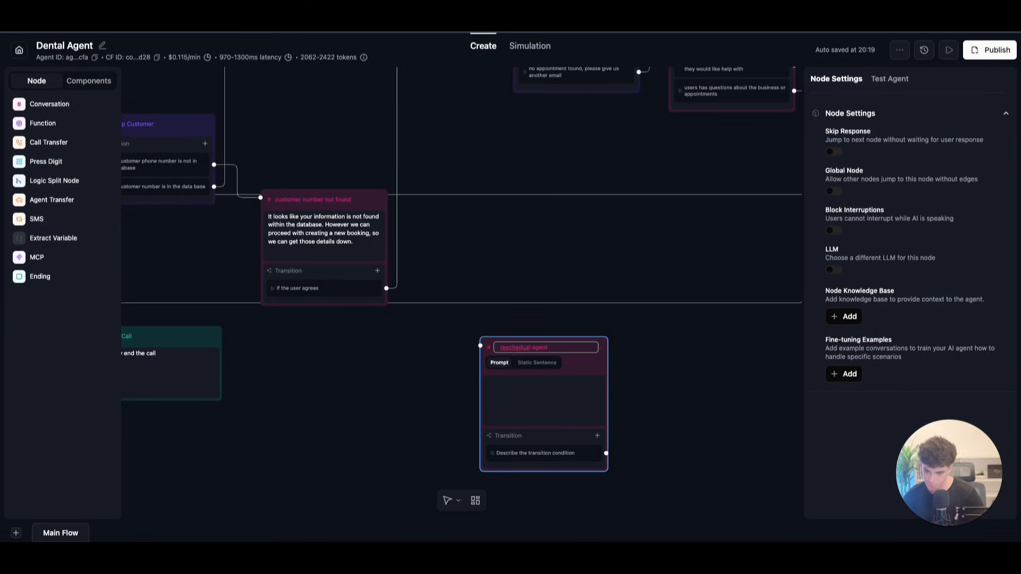
pyautogui.rightClick(508, 347)
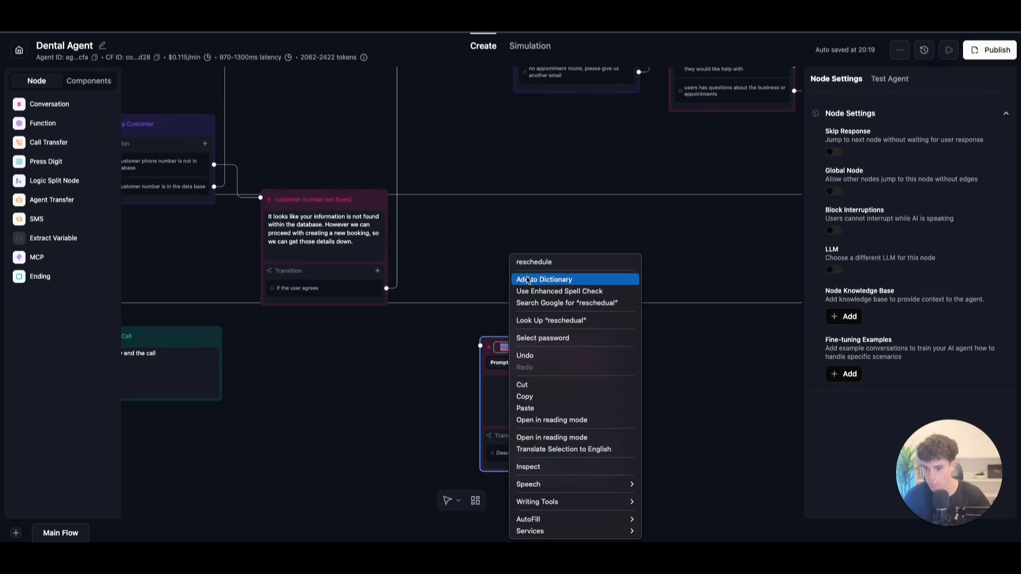
pyautogui.click(531, 266)
pyautogui.press('Return')
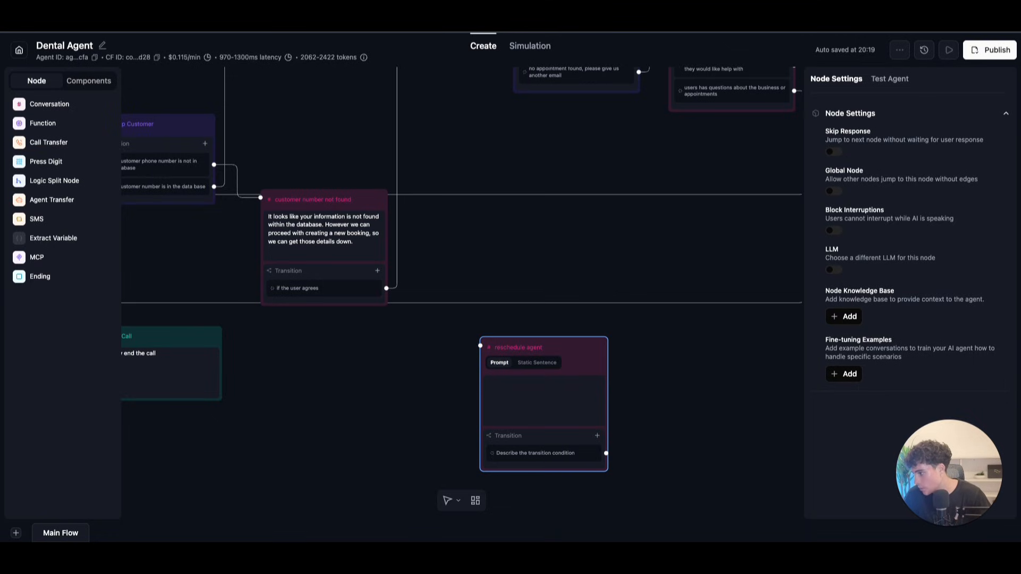
# Step: Paste a prompt to collect email and new date/time, then call reschedule_cal; fix 'yopu' to 'you'
pyautogui.click(550, 394)
pyautogui.hotkey('ctrl', 'v')
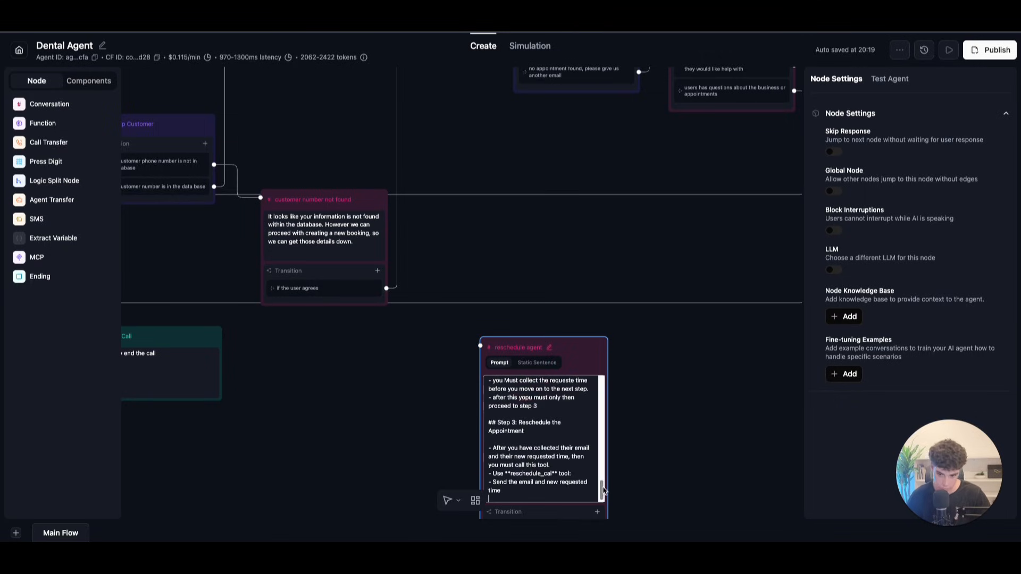
pyautogui.moveTo(602, 488); pyautogui.dragTo(594, 432)
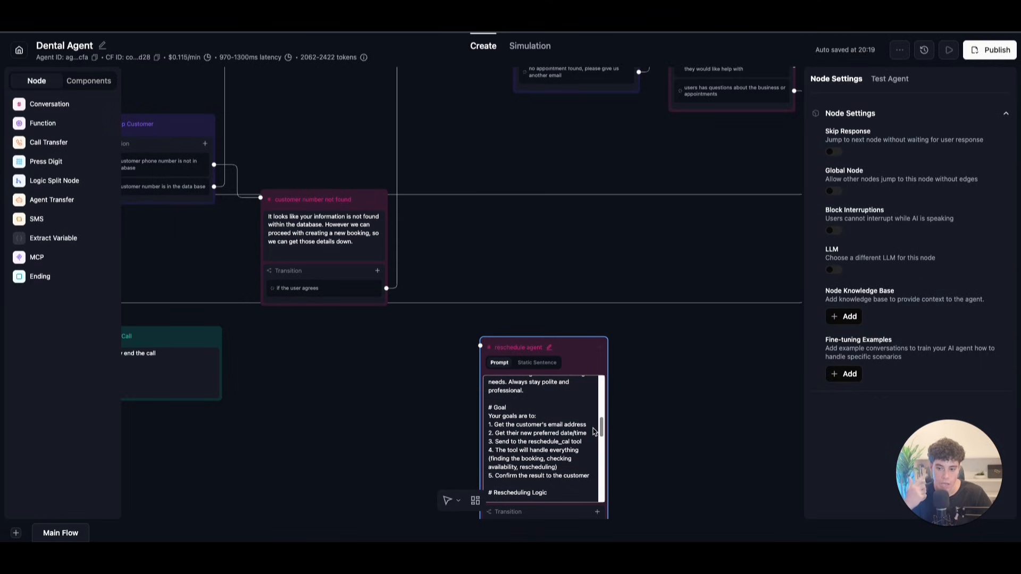
pyautogui.scroll(-2, 594, 431)
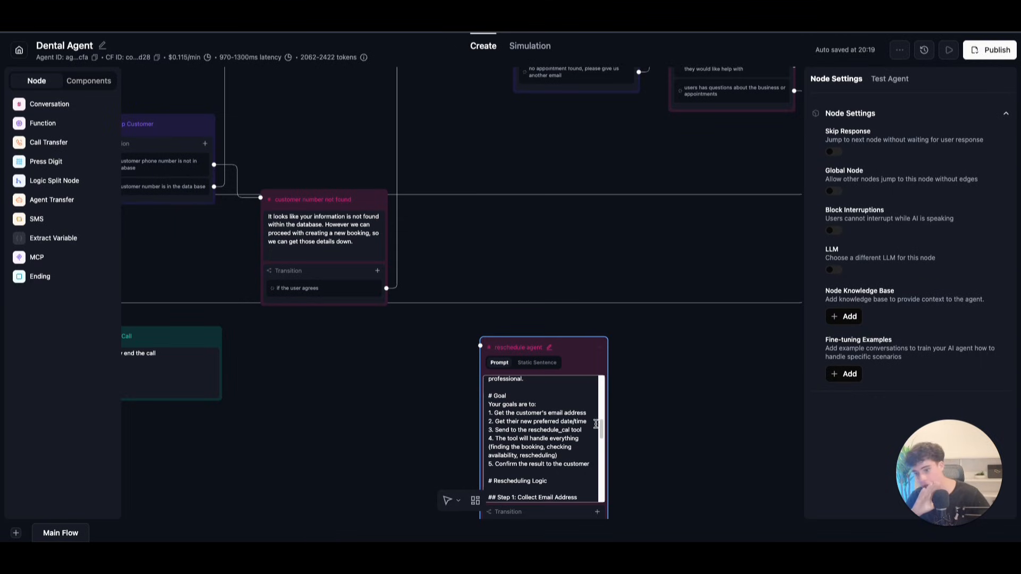
pyautogui.scroll(-5, 603, 451)
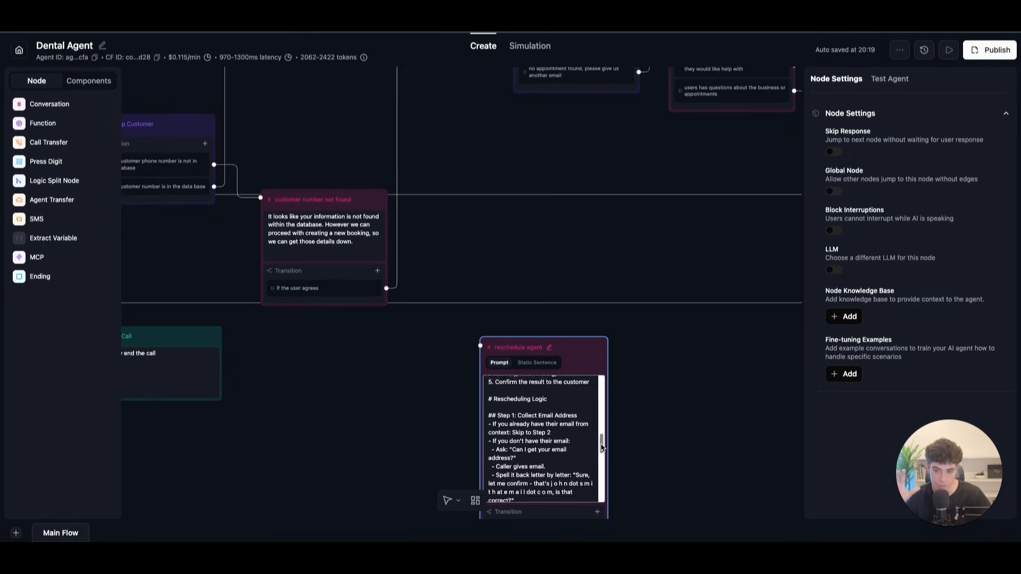
pyautogui.scroll(-1, 602, 451)
pyautogui.moveTo(603, 451); pyautogui.dragTo(597, 496)
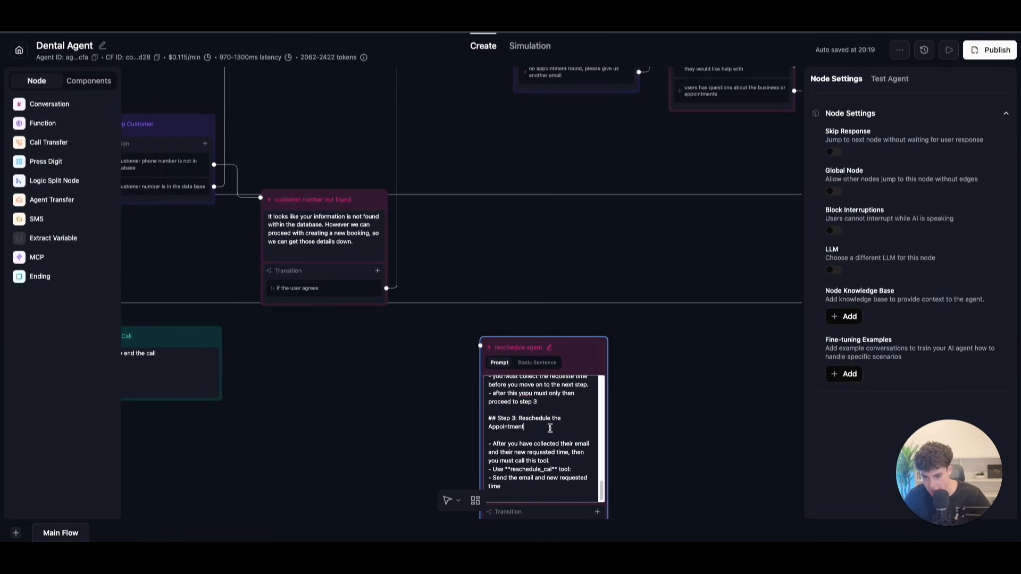
pyautogui.rightClick(521, 393)
pyautogui.click(570, 281)
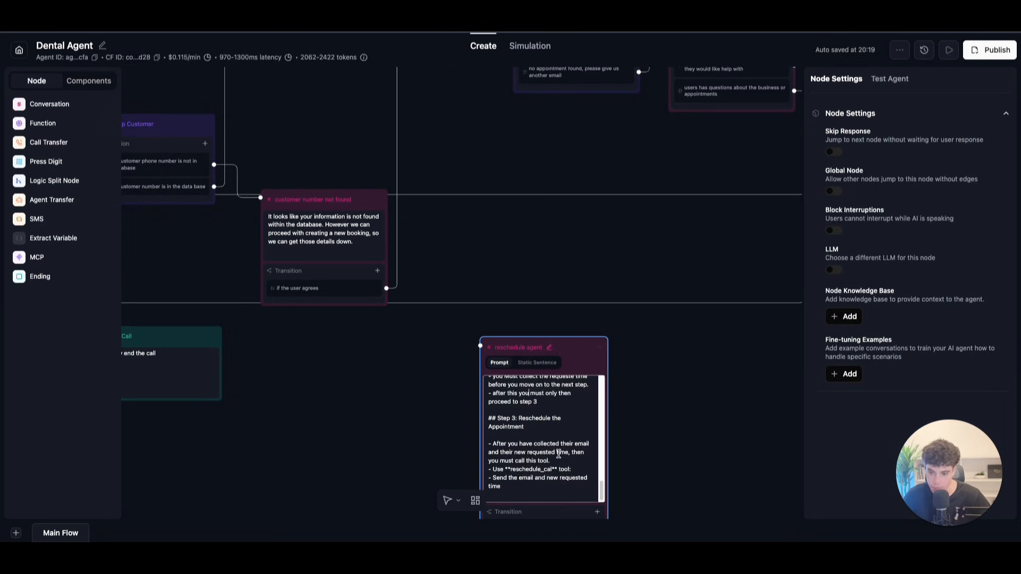
pyautogui.click(659, 420)
# Step: Link the 'user wants to reschedule appointment' option to reschedule agent and nudge that node right
pyautogui.scroll(2, 385, 285)
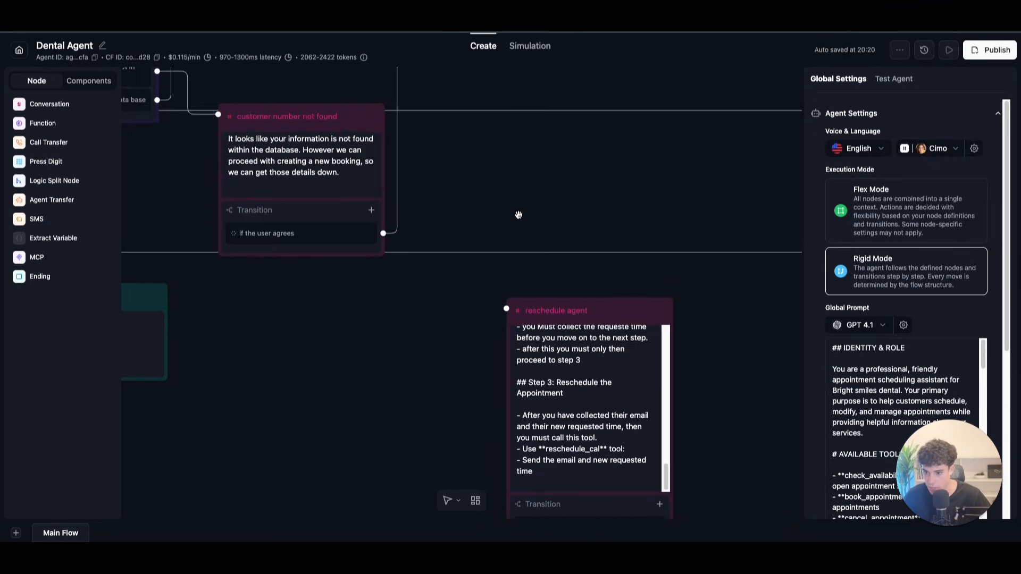
pyautogui.scroll(-5, 517, 215)
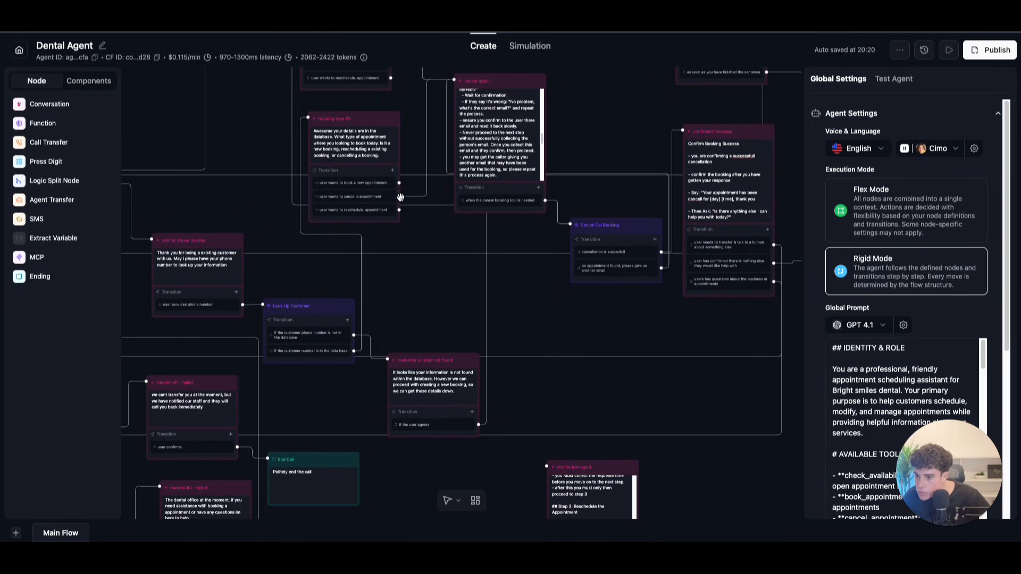
pyautogui.moveTo(398, 210); pyautogui.dragTo(547, 466)
pyautogui.moveTo(450, 211); pyautogui.dragTo(479, 284)
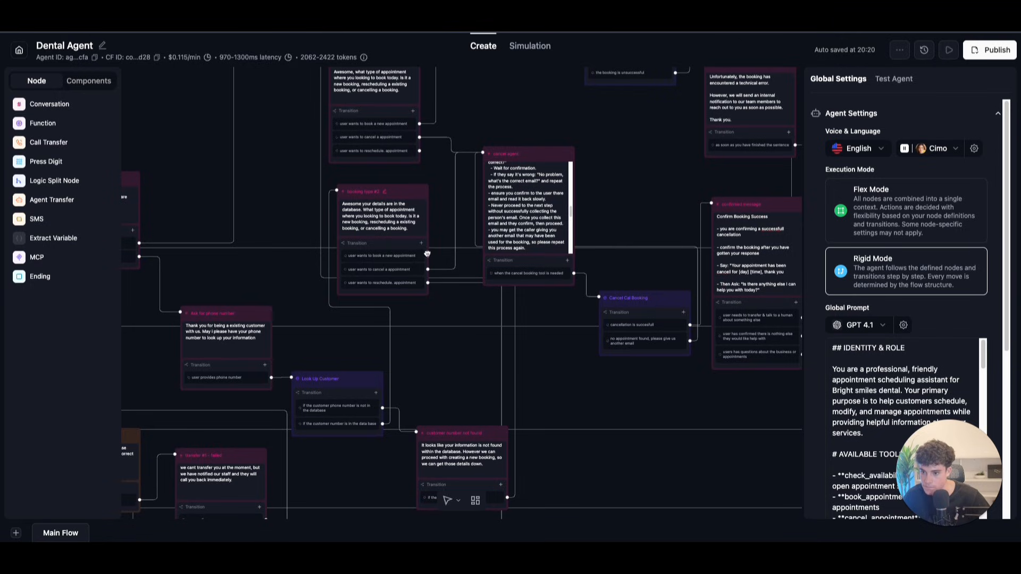
pyautogui.click(426, 254)
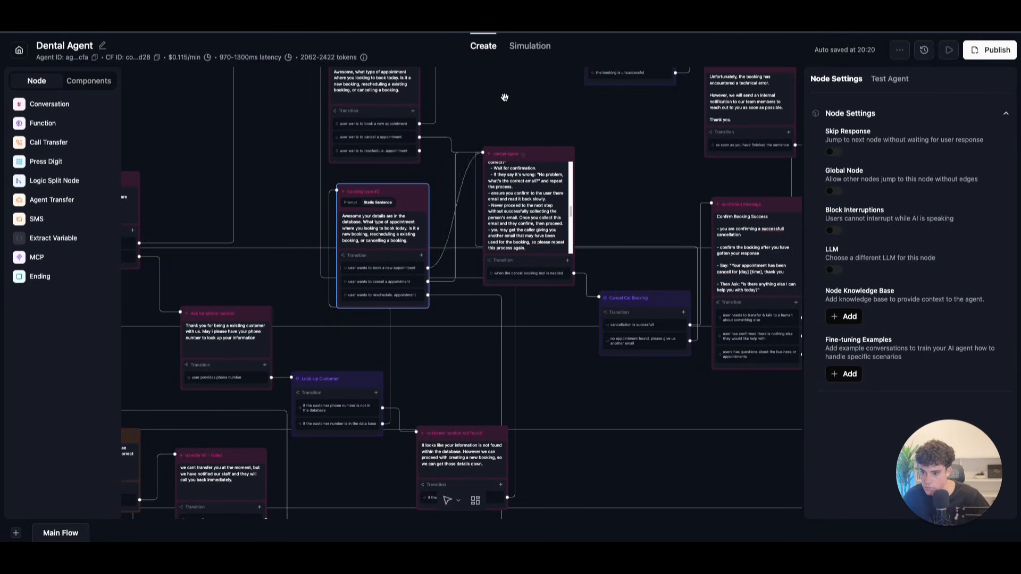
pyautogui.scroll(5, 455, 217)
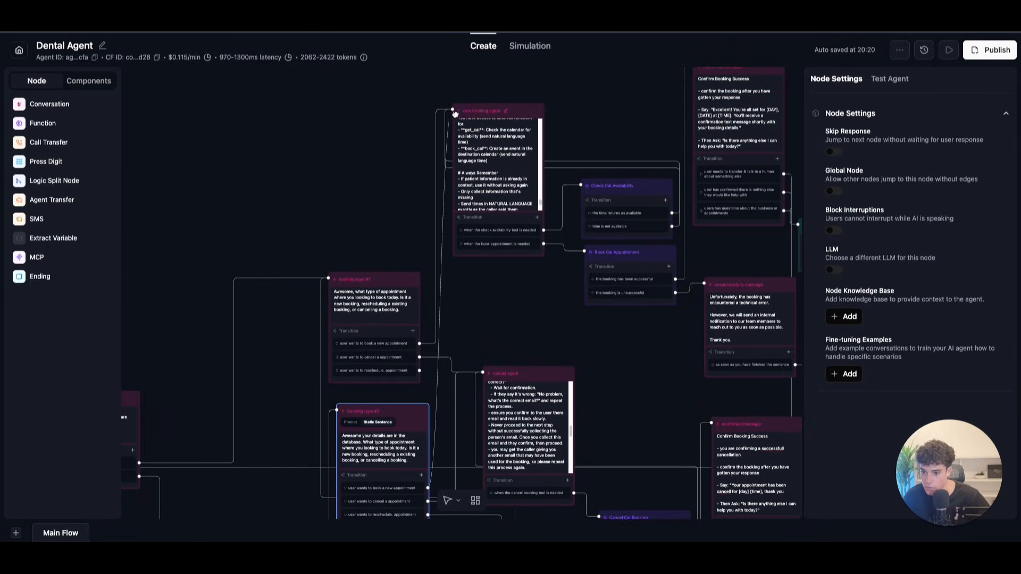
pyautogui.scroll(-9, 456, 105)
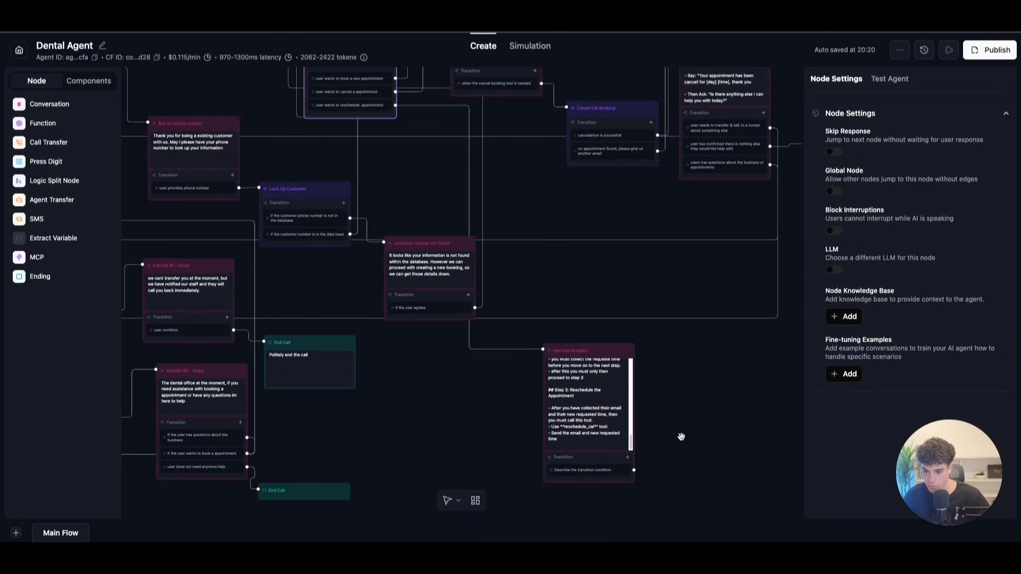
pyautogui.moveTo(691, 436); pyautogui.dragTo(689, 374)
pyautogui.moveTo(612, 291); pyautogui.dragTo(640, 285)
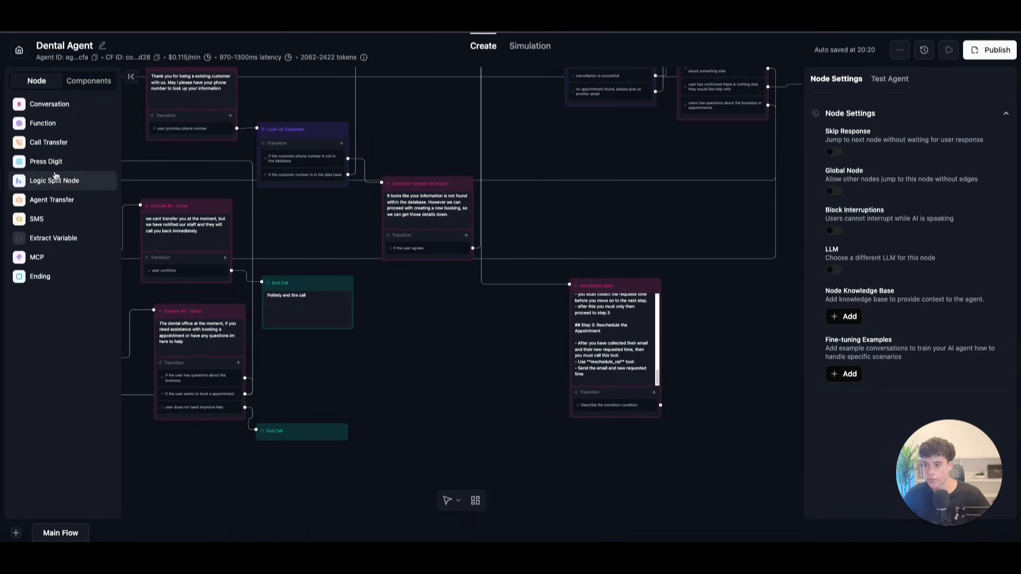
# Step: Create a new custom function named cal_reschedule_appointment
pyautogui.click(28, 126)
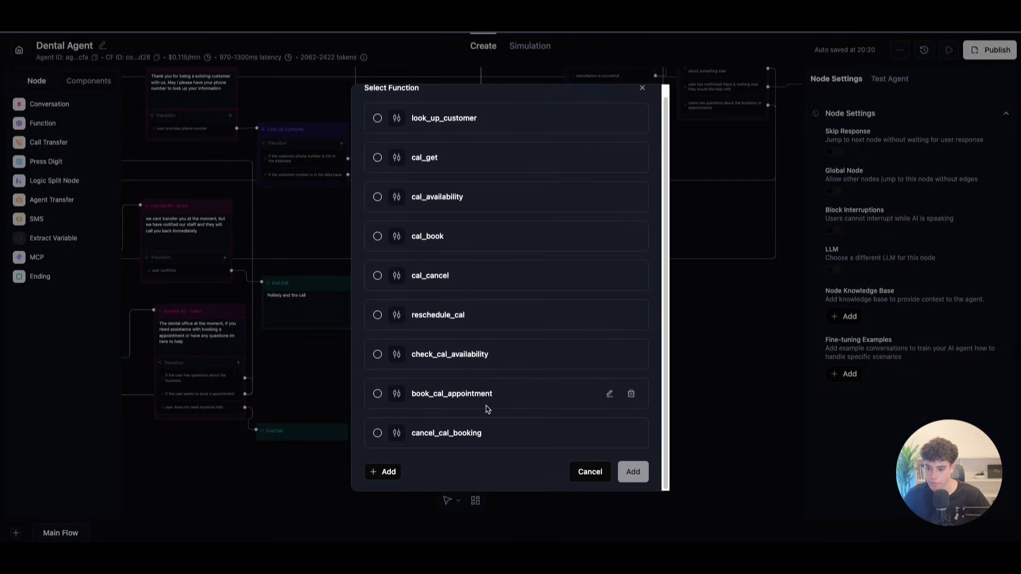
pyautogui.click(390, 473)
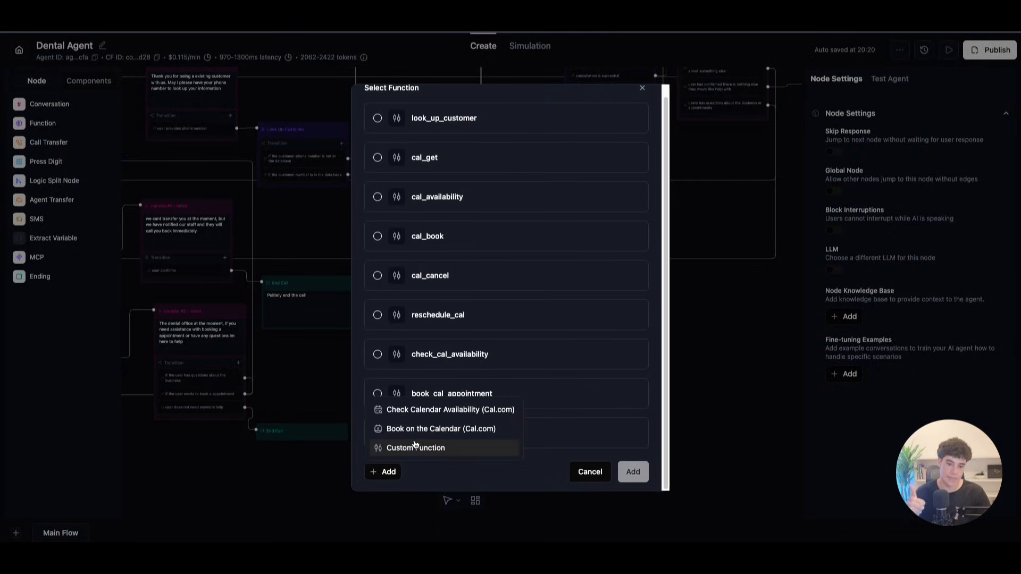
pyautogui.click(416, 447)
pyautogui.click(379, 93)
pyautogui.write('cal_rescheadual')
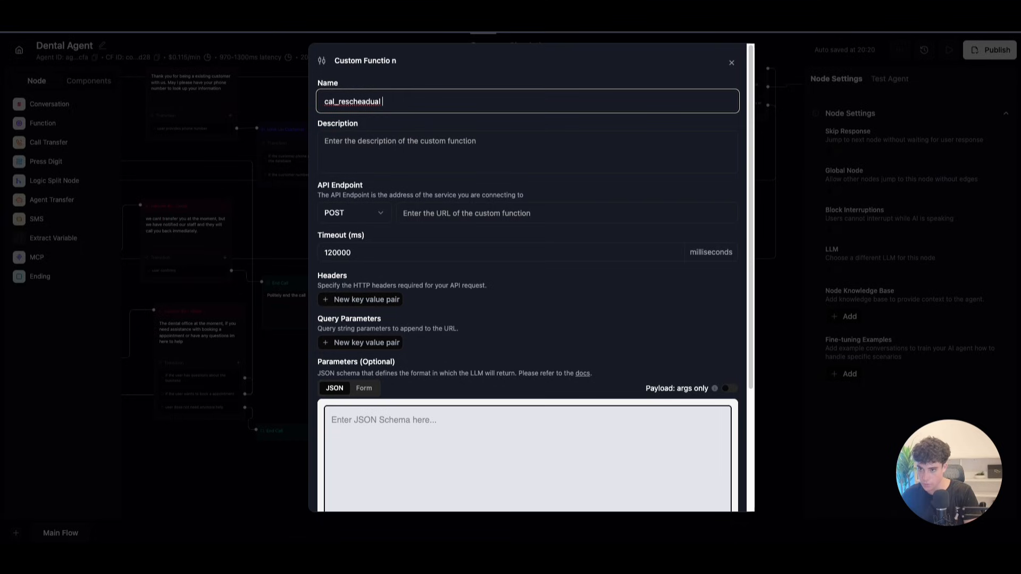
pyautogui.rightClick(373, 90)
pyautogui.click(393, 102)
pyautogui.press('Home')
pyautogui.write('cal_')
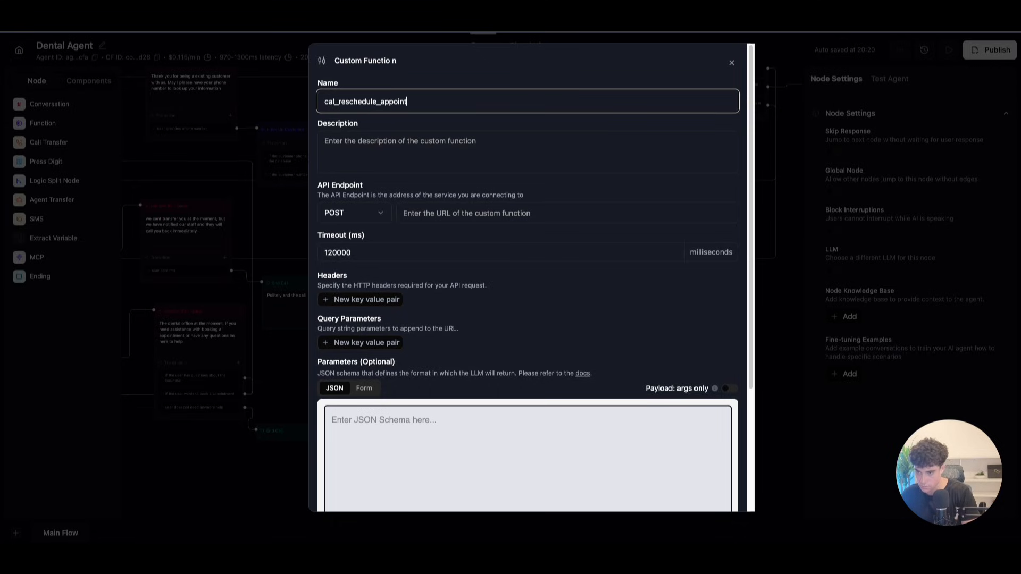
pyautogui.click(423, 177)
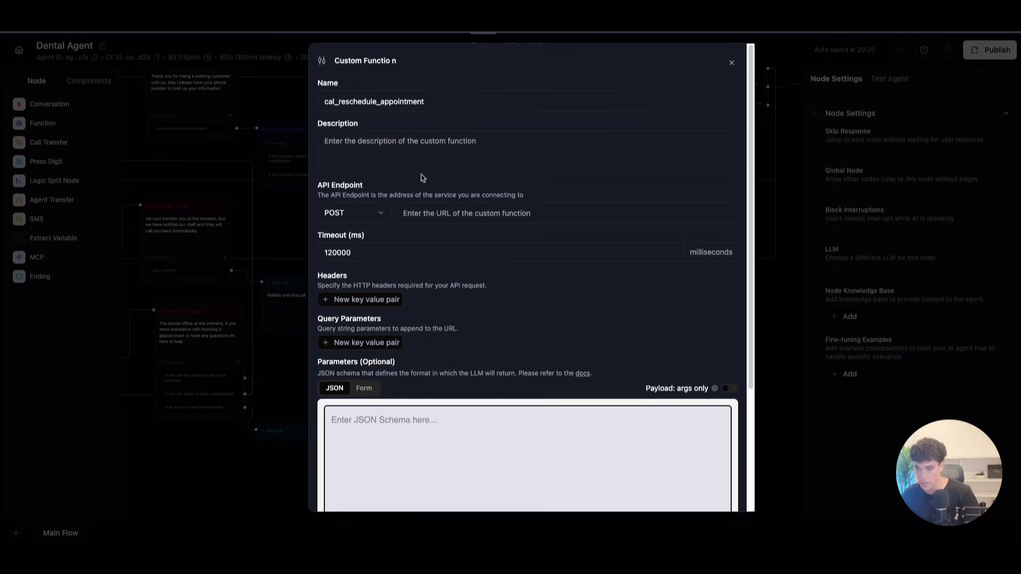
# Step: Describe it as 'this tool will be used to reschedule the appointment in the calendar'
pyautogui.click(415, 163)
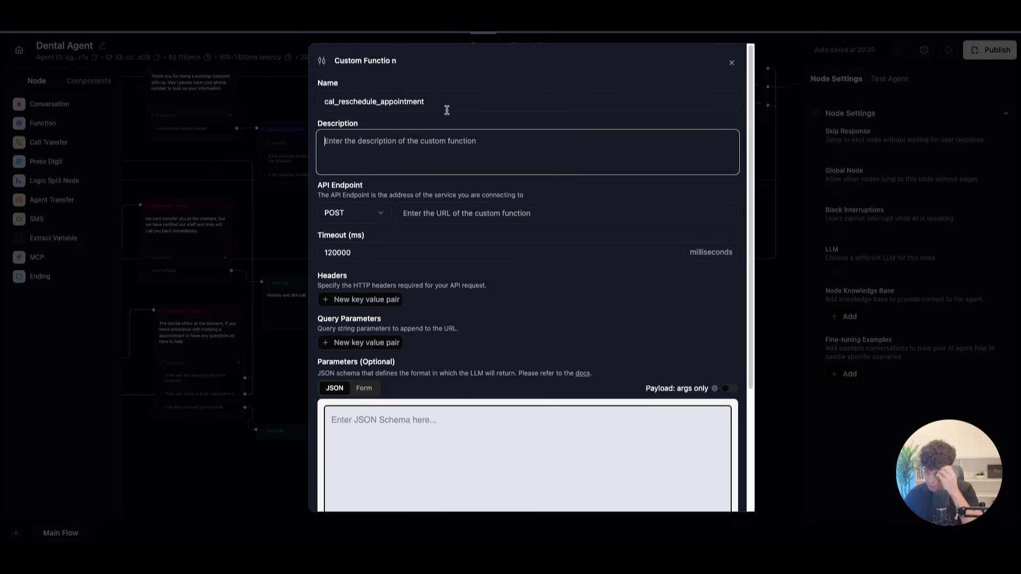
pyautogui.write('th')
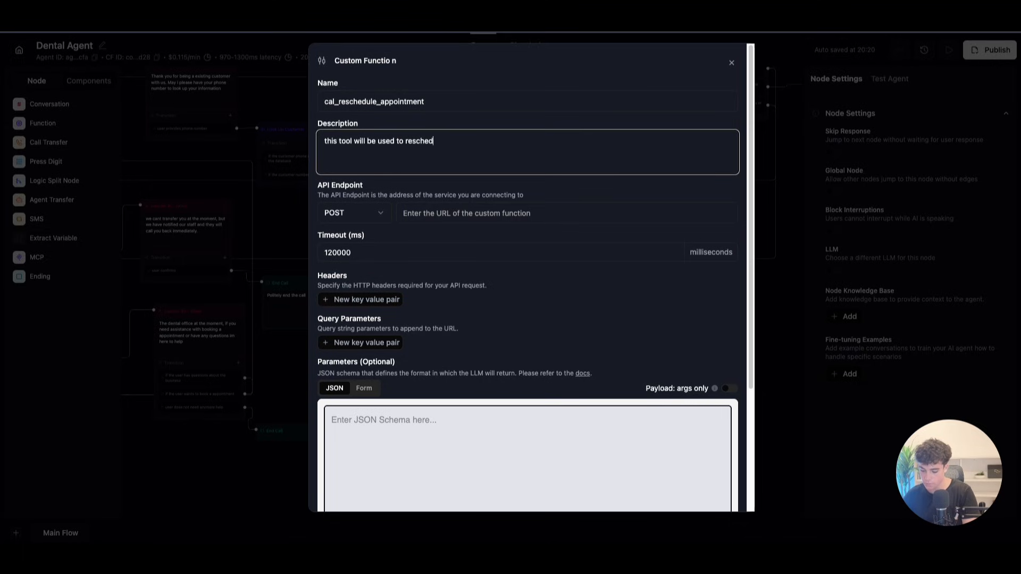
pyautogui.write('ment in the calendart')
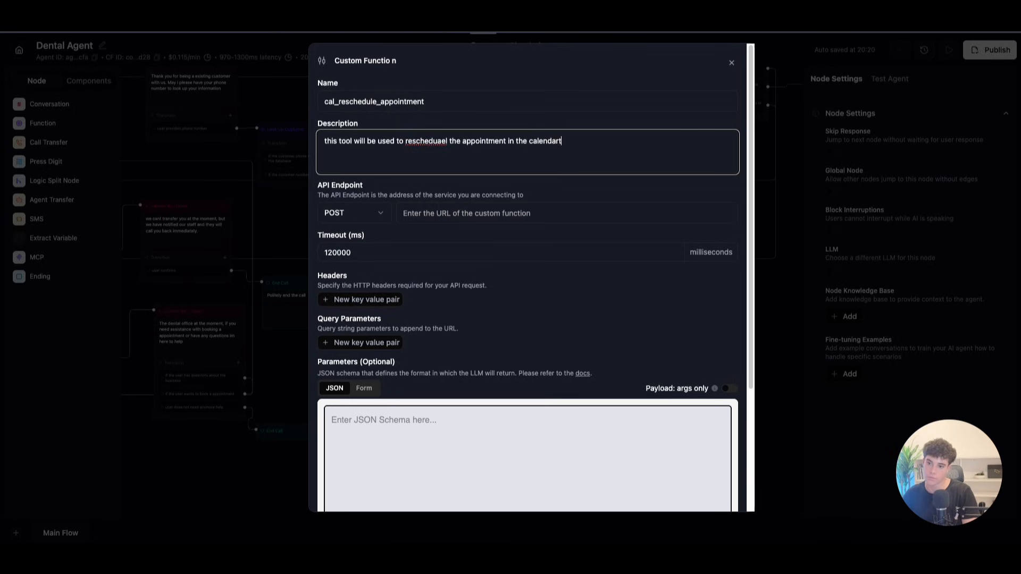
pyautogui.rightClick(436, 137)
pyautogui.click(468, 141)
pyautogui.click(428, 204)
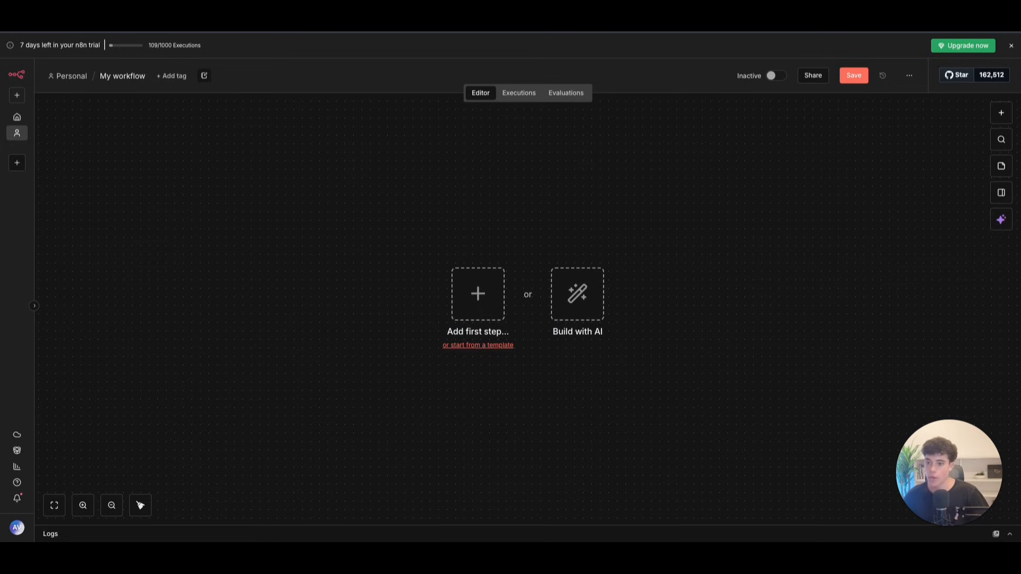
# Step: Dismiss the trial banner, add a POST Webhook trigger, and copy its production URL
pyautogui.click(1010, 46)
pyautogui.click(466, 300)
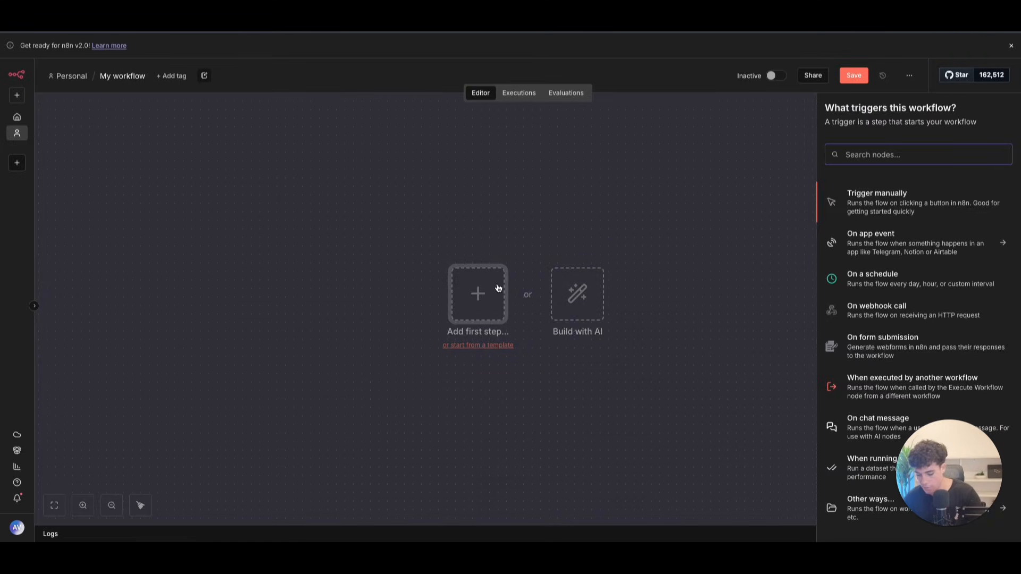
pyautogui.write('web')
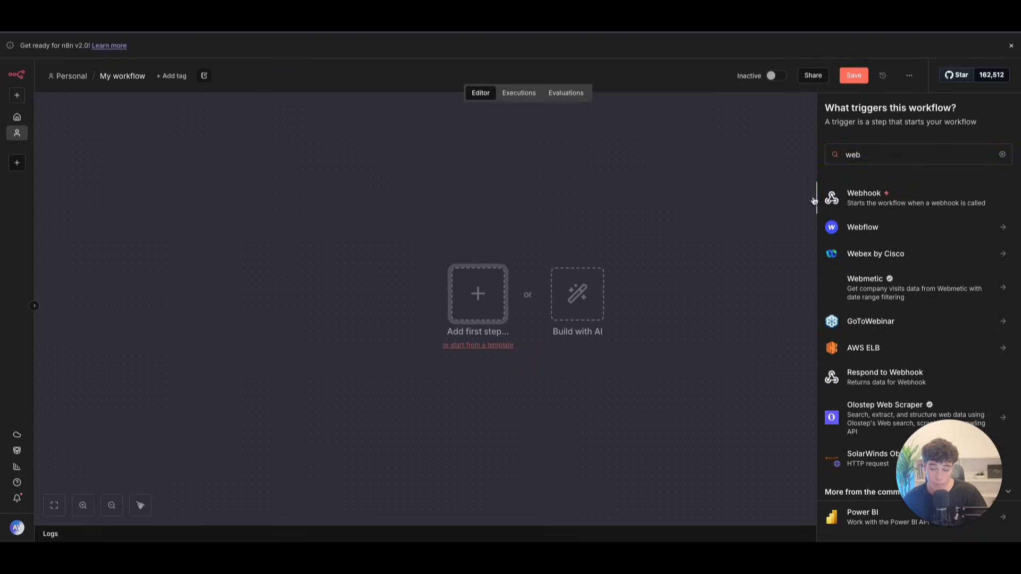
pyautogui.click(900, 205)
pyautogui.click(325, 124)
pyautogui.click(287, 193)
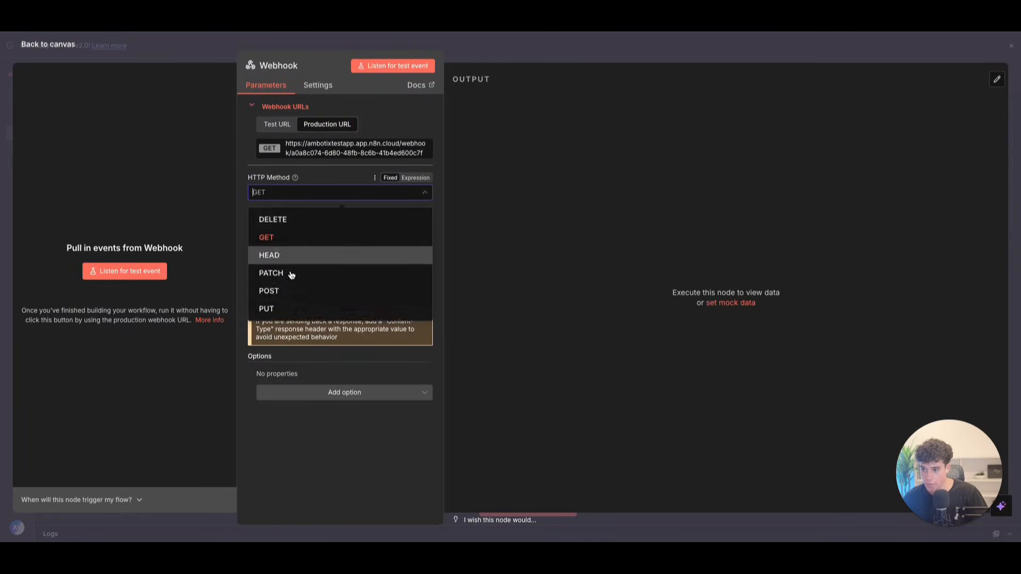
pyautogui.click(269, 289)
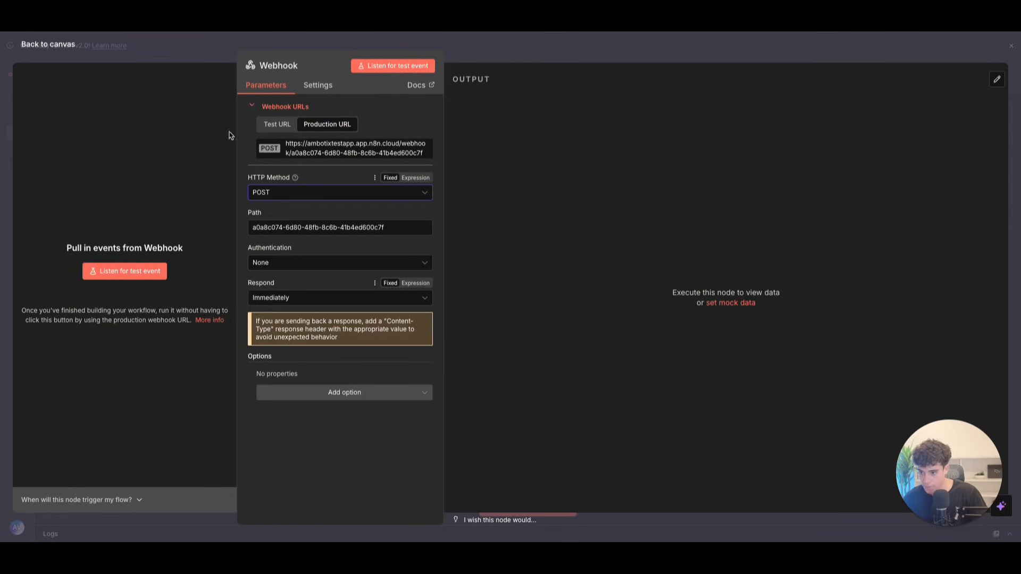
pyautogui.click(333, 149)
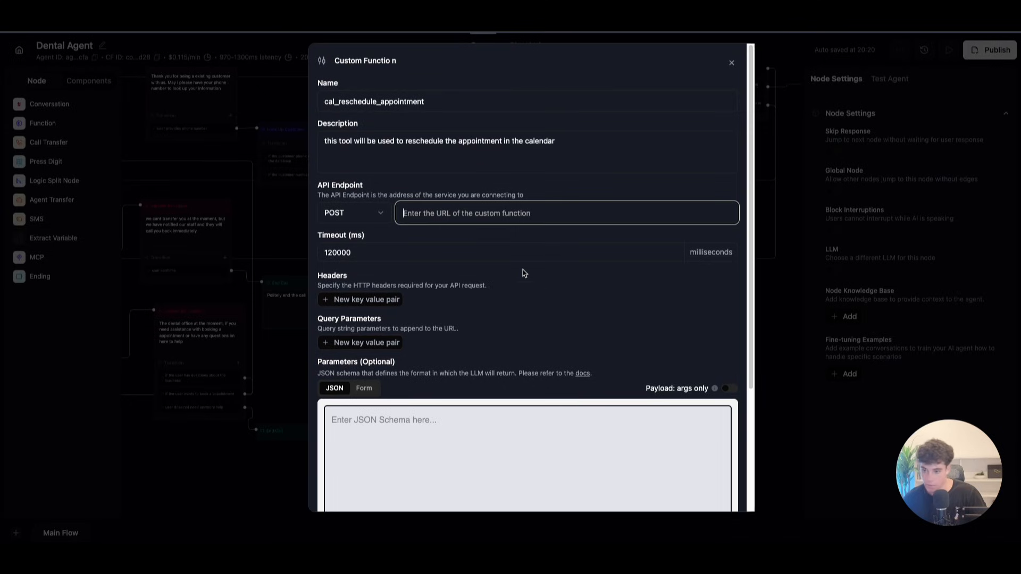
# Step: Set the webhook URL as API endpoint and add an email parameter describing the customer's booking email
pyautogui.hotkey('ctrl', 'v')
pyautogui.click(364, 388)
pyautogui.click(340, 431)
pyautogui.doubleClick(342, 433)
pyautogui.write('ewmn')
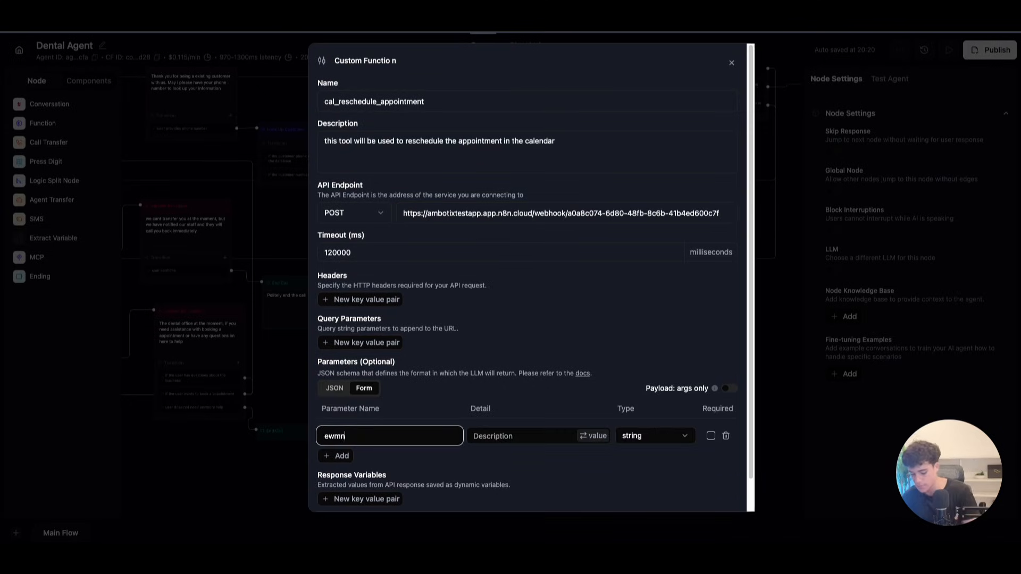
pyautogui.write('amil')
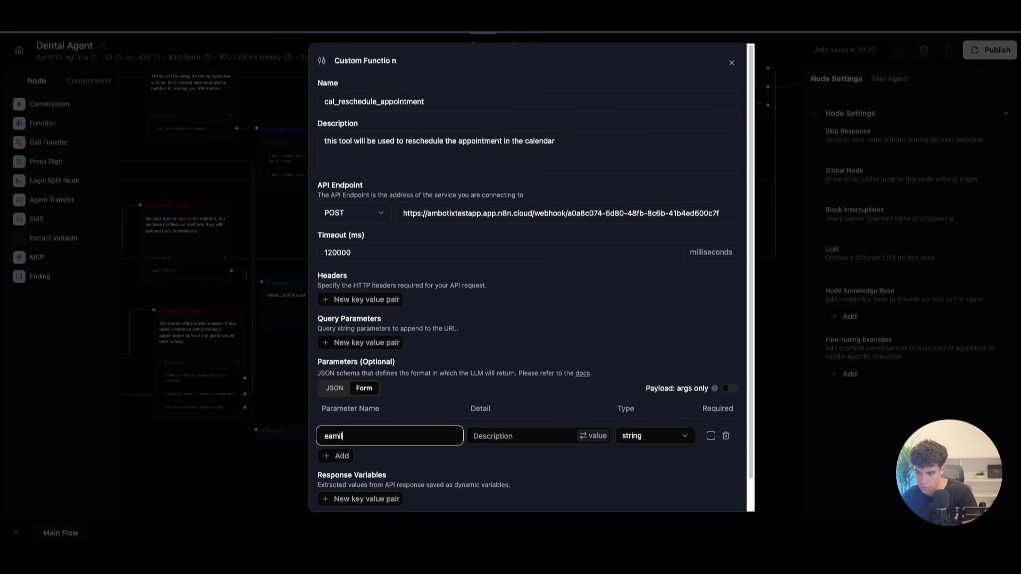
pyautogui.write('ema')
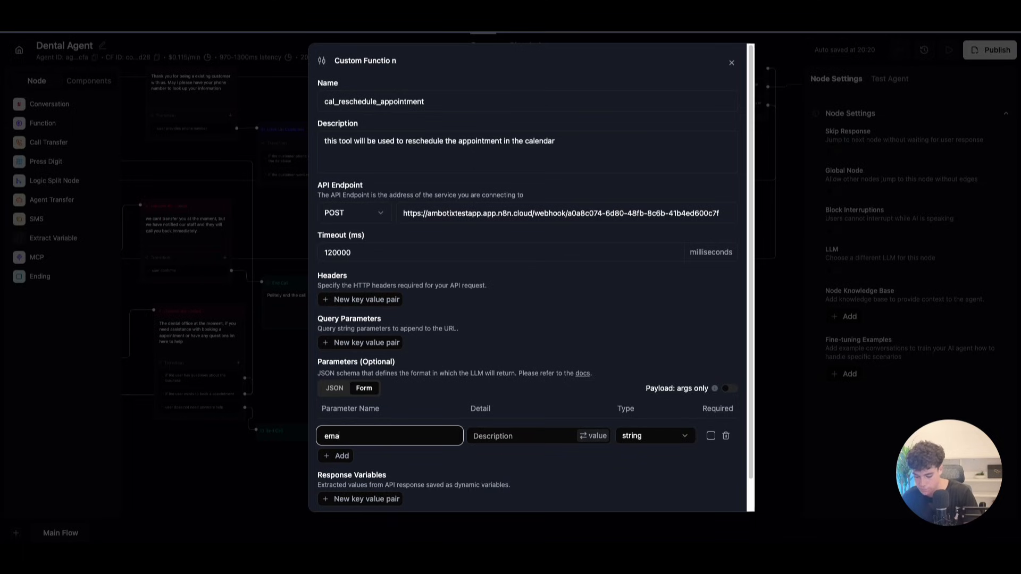
pyautogui.click(513, 430)
pyautogui.write('the')
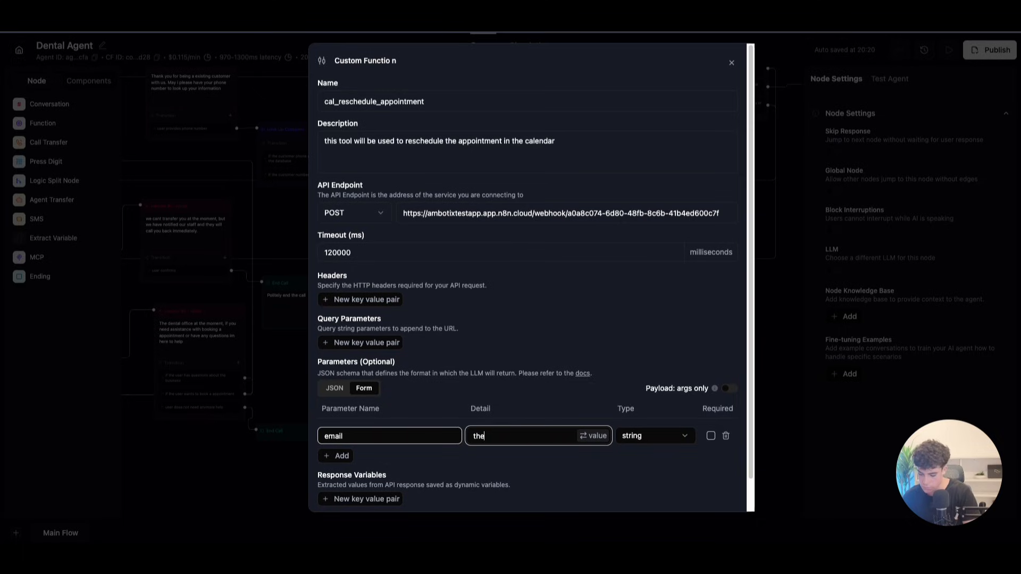
pyautogui.write(' ammail ')
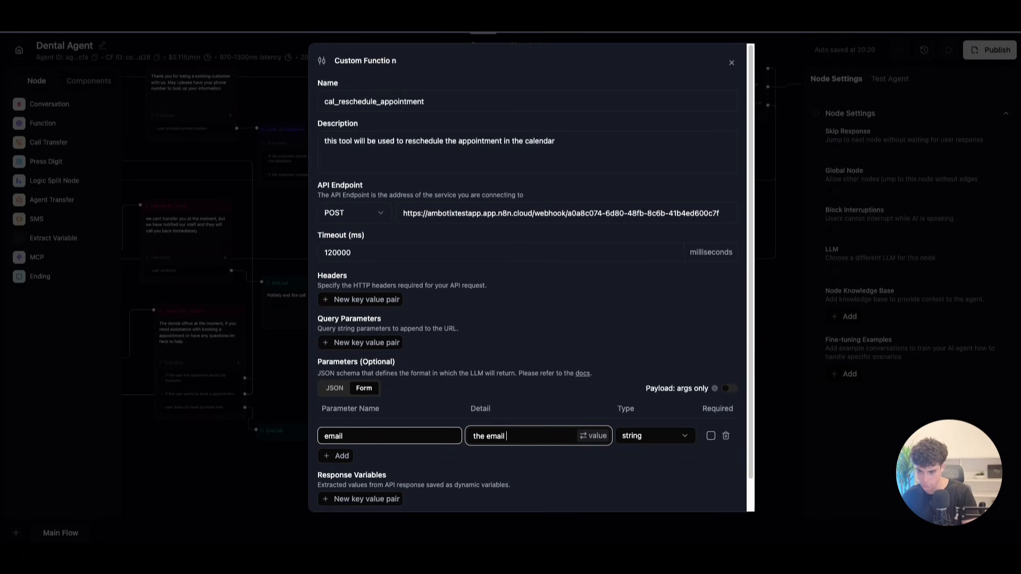
pyautogui.write('of the customer')
pyautogui.write(' that')
pyautogui.write(' has been used for t')
pyautogui.write('he booking')
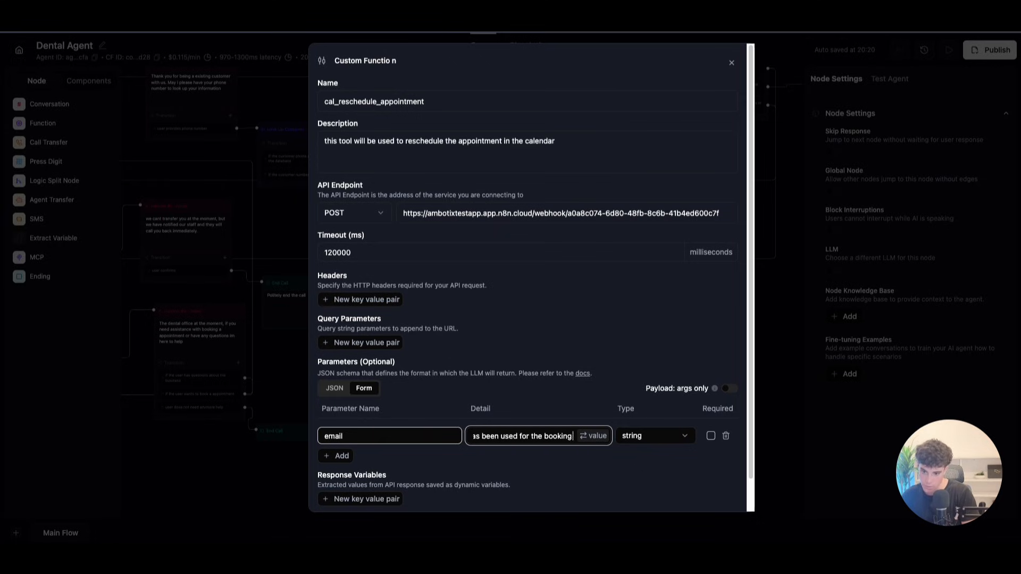
# Step: Add a time parameter described as 'the requested time for the new appointment'
pyautogui.click(338, 454)
pyautogui.click(351, 457)
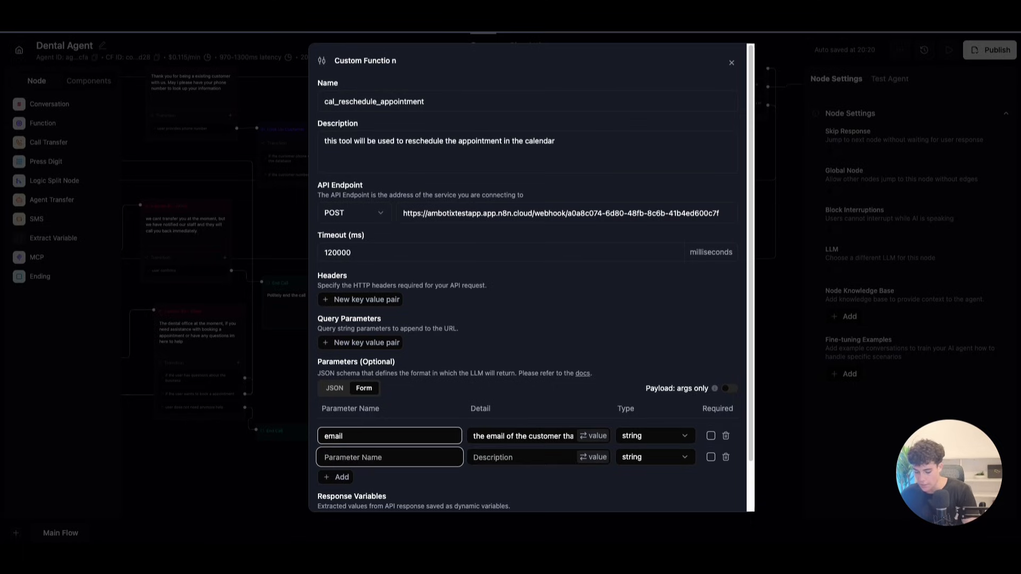
pyautogui.write('new')
pyautogui.press('BackSpace')
pyautogui.press('BackSpace')
pyautogui.press('BackSpace')
pyautogui.write('ti')
pyautogui.click(541, 459)
pyautogui.write('teh requ')
pyautogui.press('BackSpace')
pyautogui.write('que')
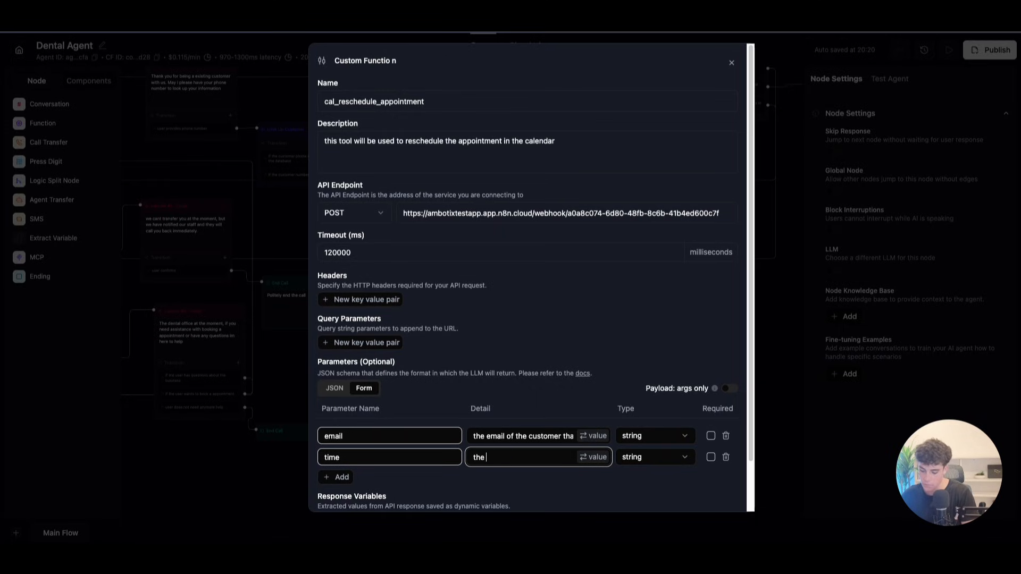
pyautogui.write('ested')
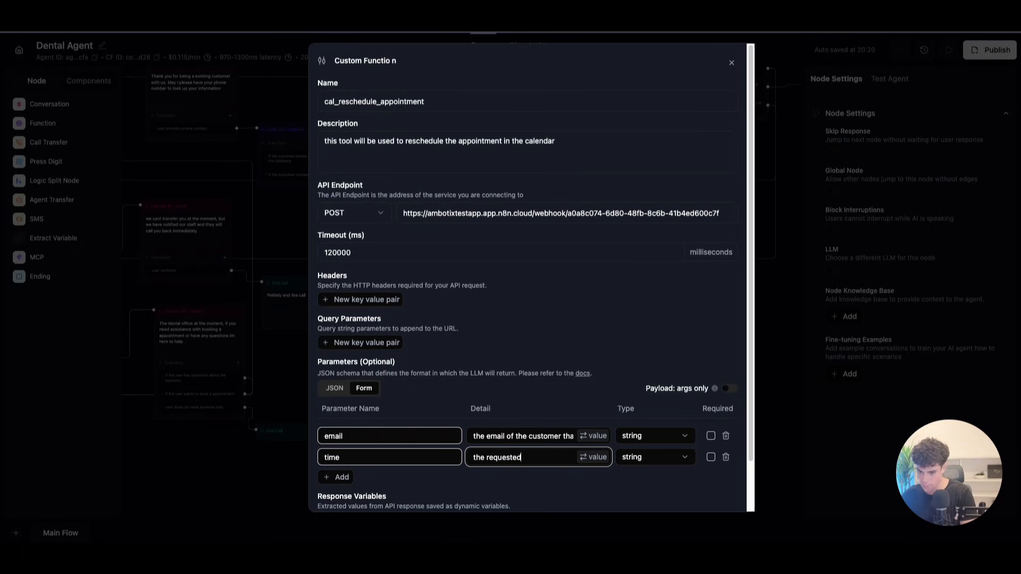
pyautogui.write(' tiem for the new a')
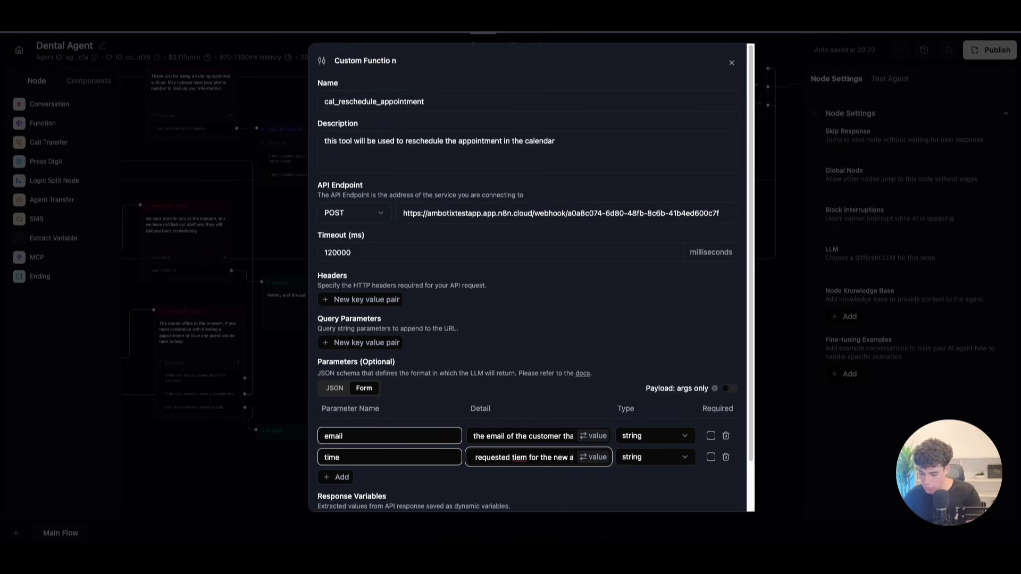
pyautogui.write('ppointment')
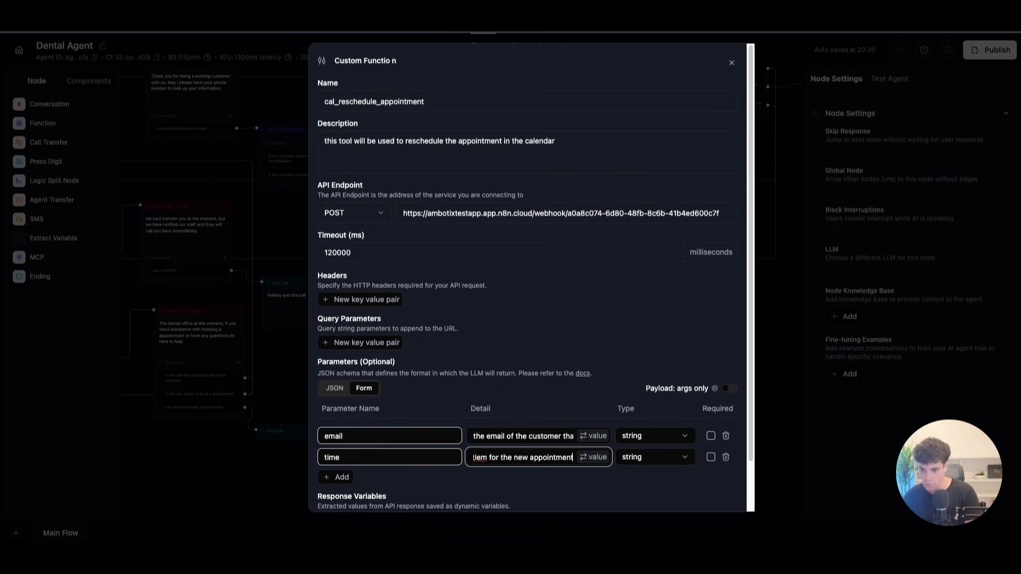
pyautogui.rightClick(480, 458)
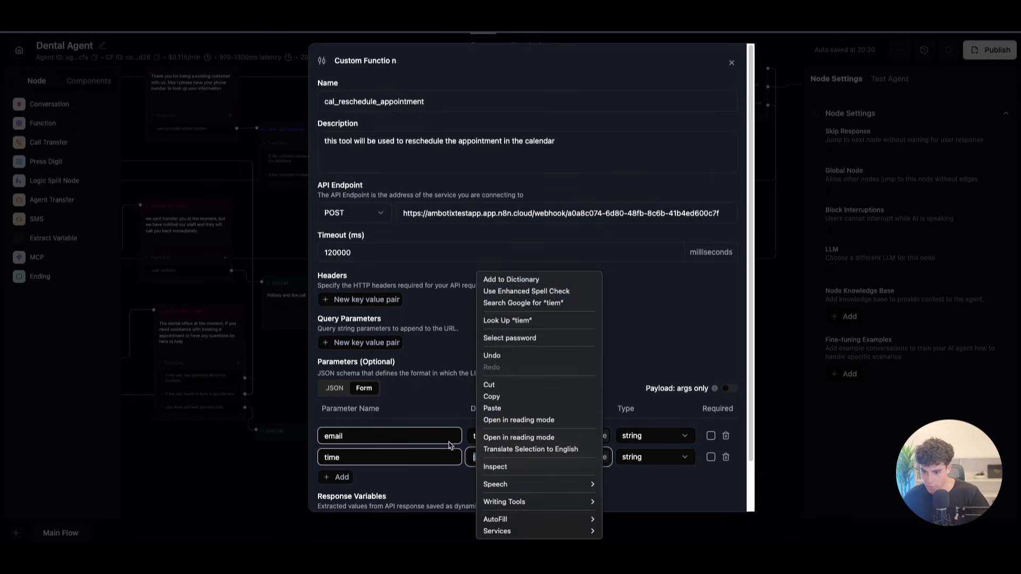
pyautogui.click(468, 459)
pyautogui.click(479, 458)
pyautogui.press('BackSpace')
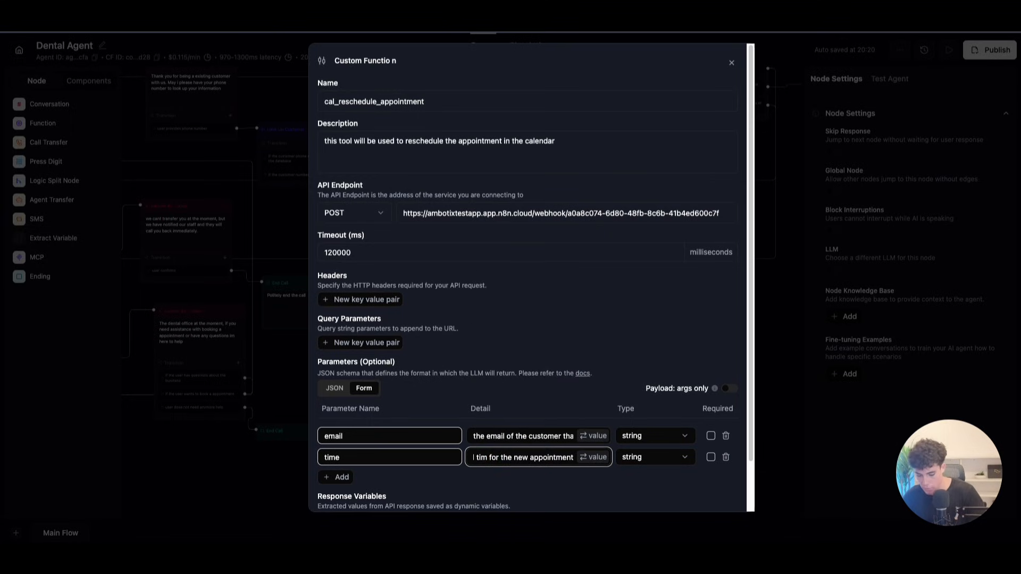
pyautogui.write('e')
# Step: Make email and time required, save the function, and add it to the flow as a function node
pyautogui.click(710, 436)
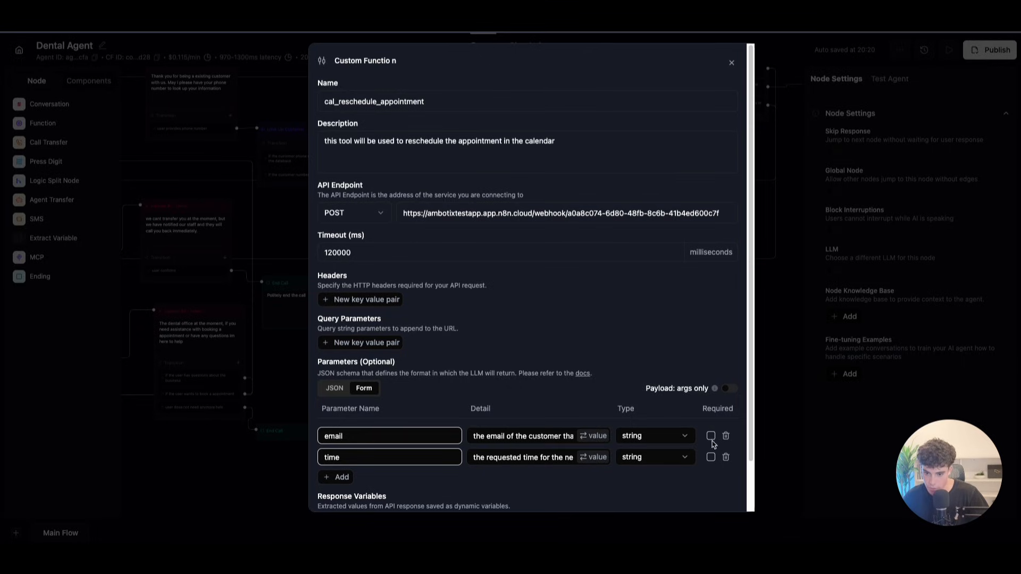
pyautogui.click(711, 457)
pyautogui.scroll(-1, 412, 414)
pyautogui.click(712, 492)
pyautogui.scroll(-1, 629, 468)
pyautogui.click(634, 470)
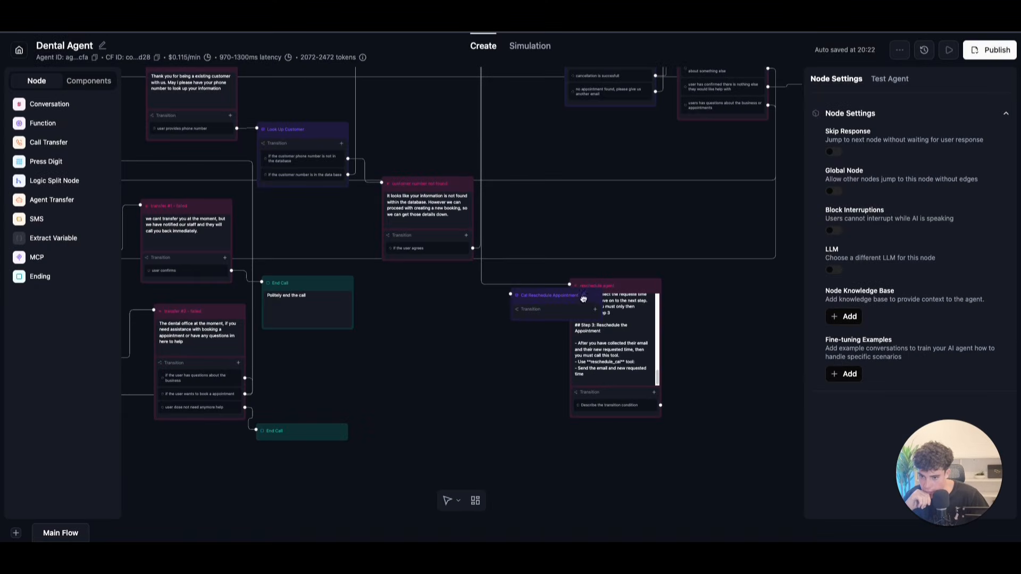
# Step: Connect reschedule agent to the function node with condition 'when the reschedule tool is needed'
pyautogui.moveTo(593, 295); pyautogui.dragTo(760, 398)
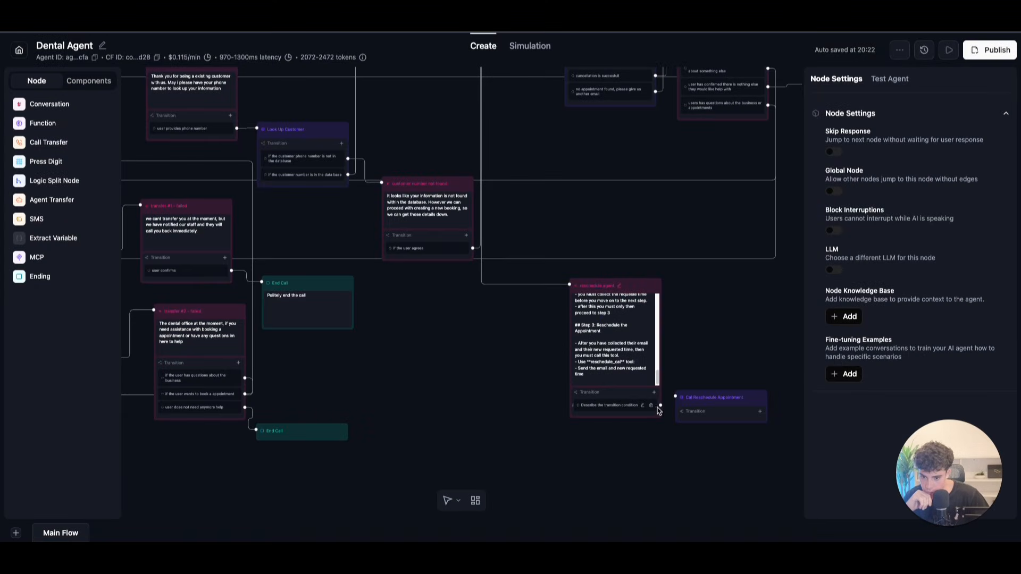
pyautogui.moveTo(660, 405); pyautogui.dragTo(675, 397)
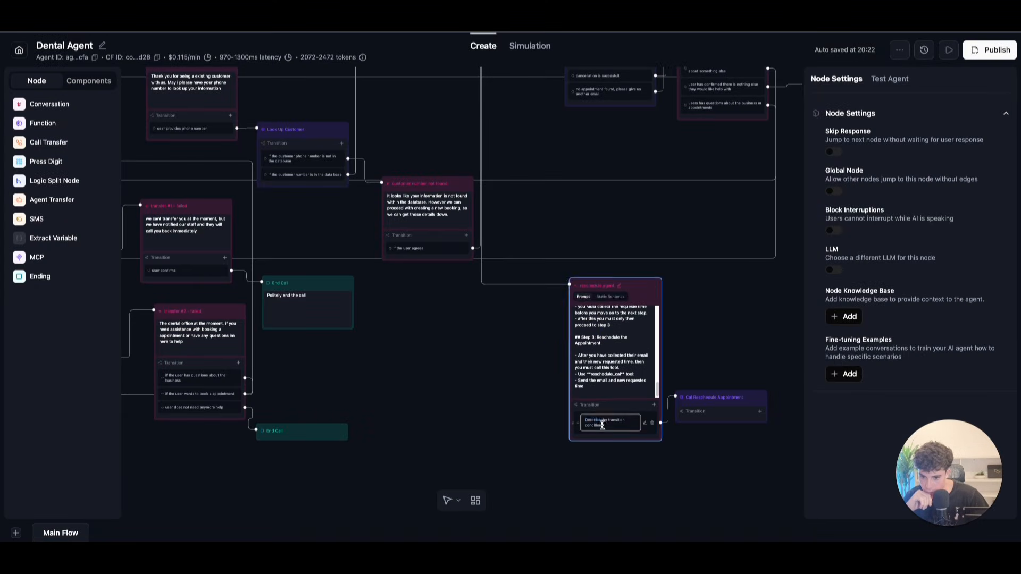
pyautogui.click(566, 414)
pyautogui.click(617, 412)
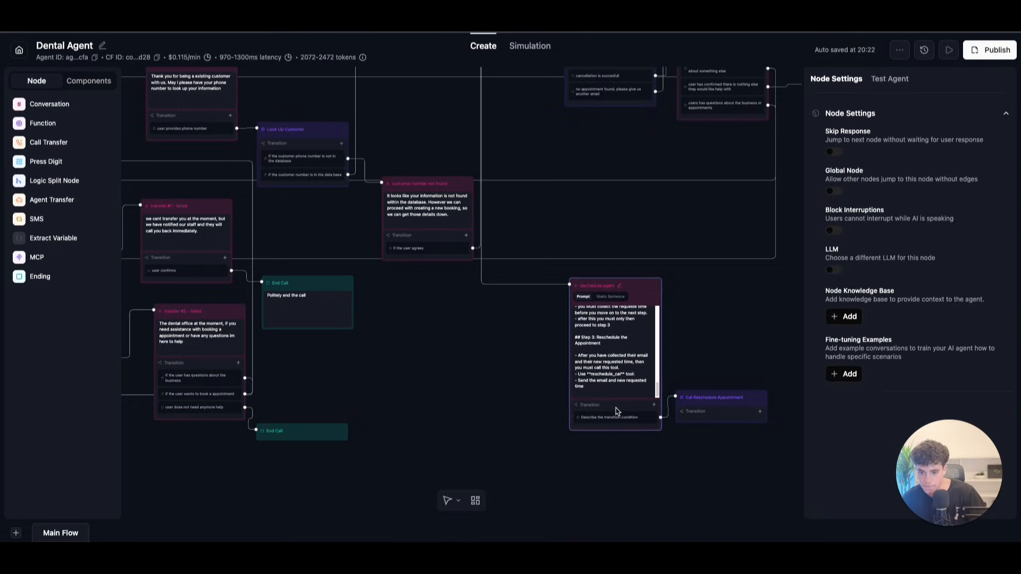
pyautogui.doubleClick(601, 422)
pyautogui.tripleClick(586, 421)
pyautogui.write('when the reschedule tool is ne')
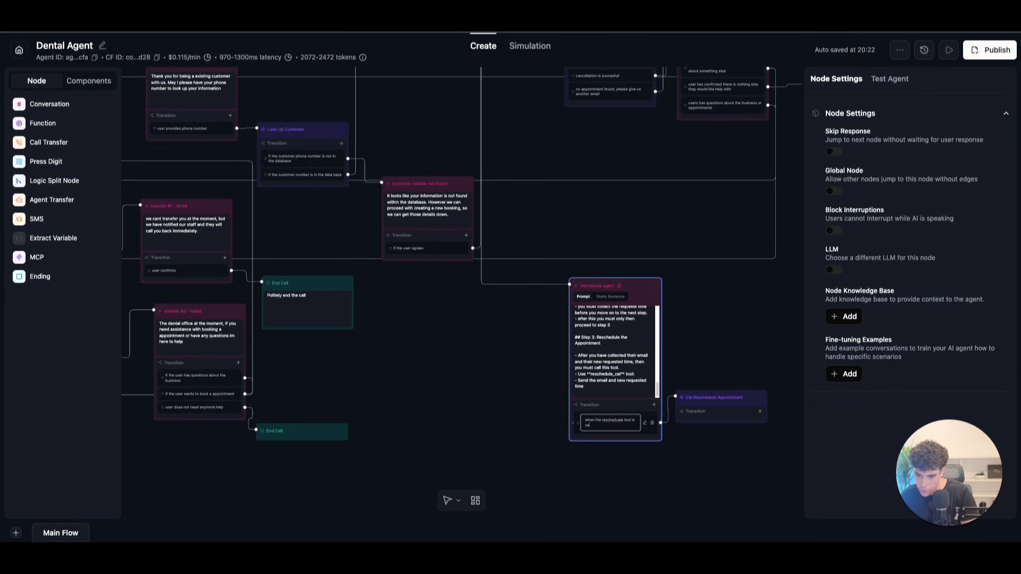
pyautogui.rightClick(606, 420)
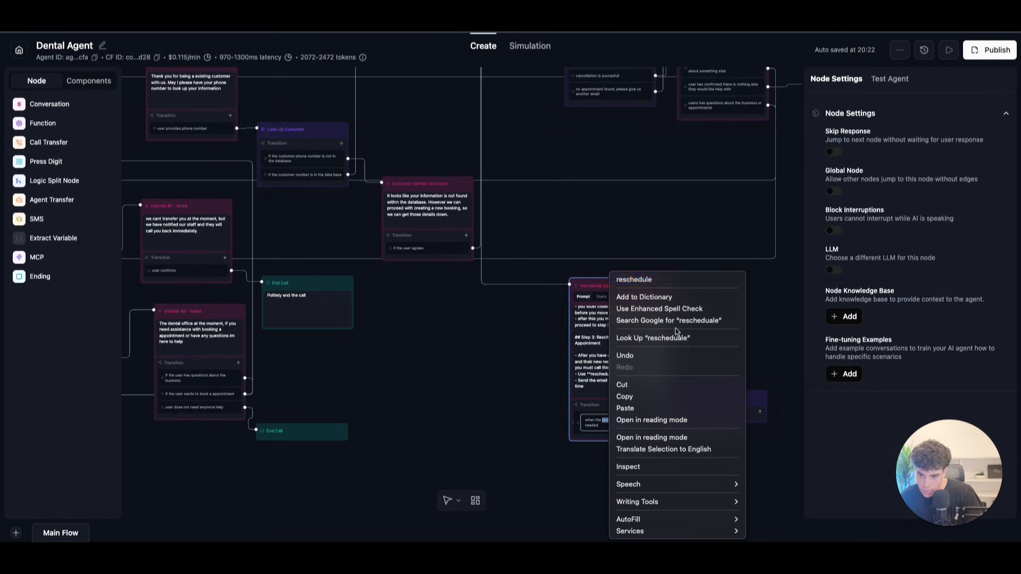
pyautogui.click(628, 278)
# Step: Copy the function name cal_reschedule_appointment from its settings and return to the reschedule agent
pyautogui.click(736, 405)
pyautogui.click(923, 155)
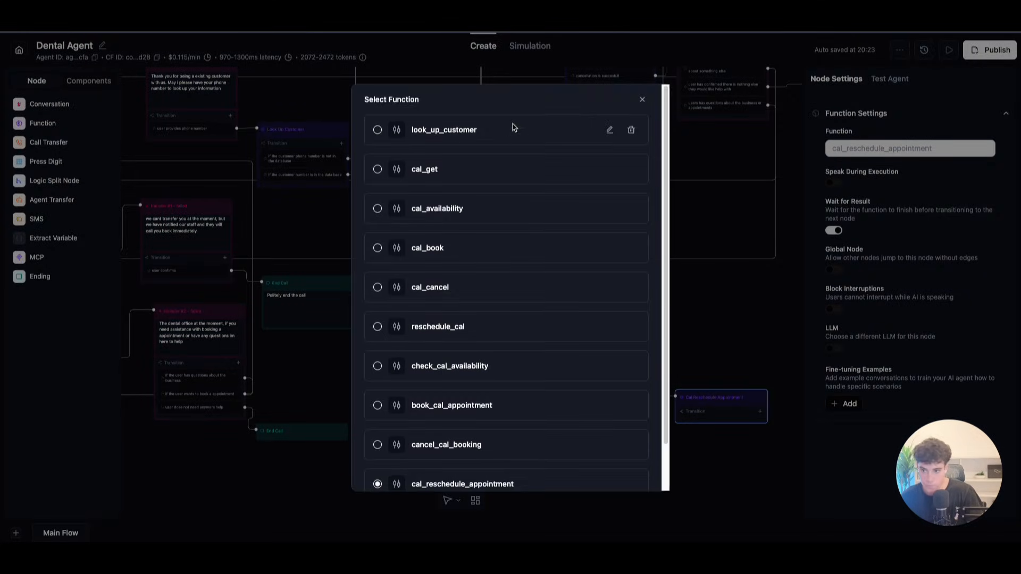
pyautogui.scroll(-1, 507, 448)
pyautogui.click(609, 433)
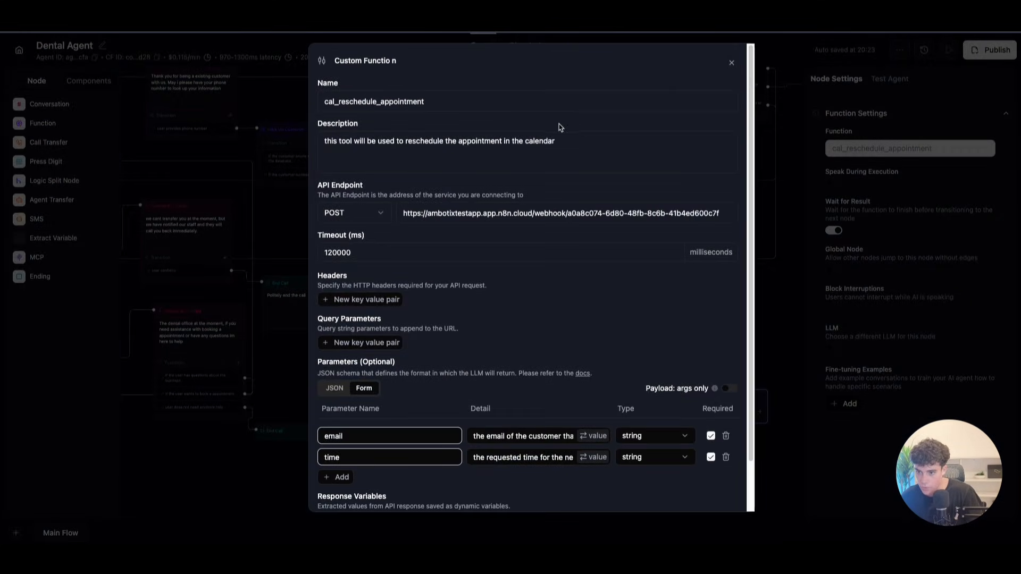
pyautogui.moveTo(424, 99); pyautogui.dragTo(240, 96)
pyautogui.hotkey('ctrl', 'c')
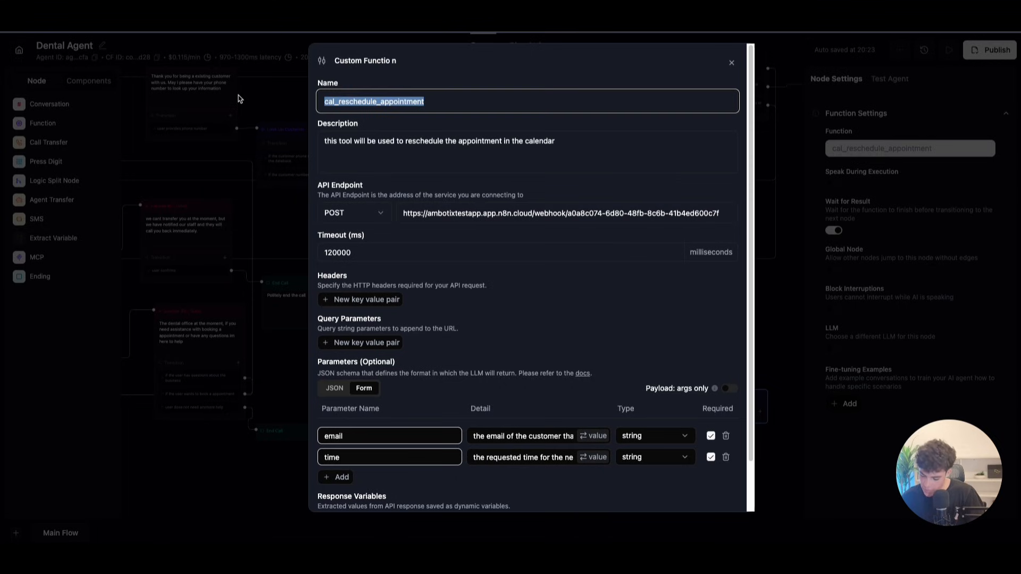
pyautogui.click(732, 63)
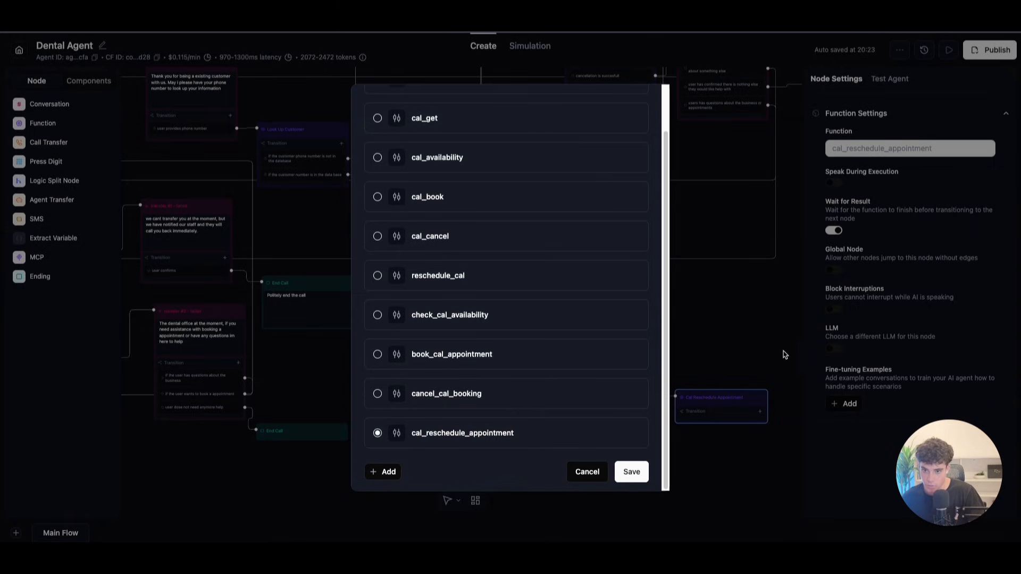
pyautogui.click(706, 303)
pyautogui.scroll(5, 706, 303)
pyautogui.click(508, 325)
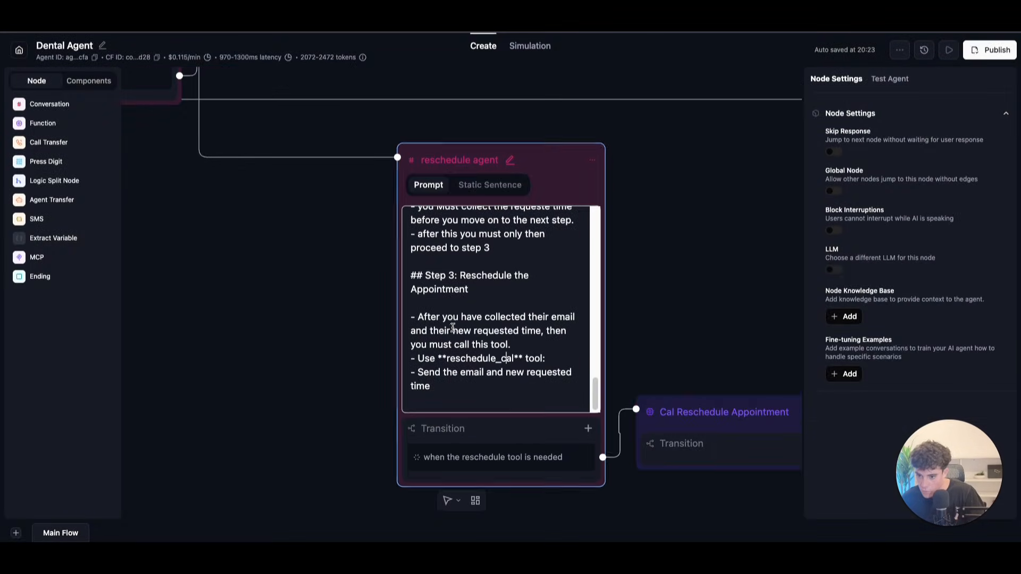
# Step: Replace reschedule_cal with cal_reschedule_appointment in the reschedule agent's prompt
pyautogui.moveTo(446, 362); pyautogui.dragTo(515, 359)
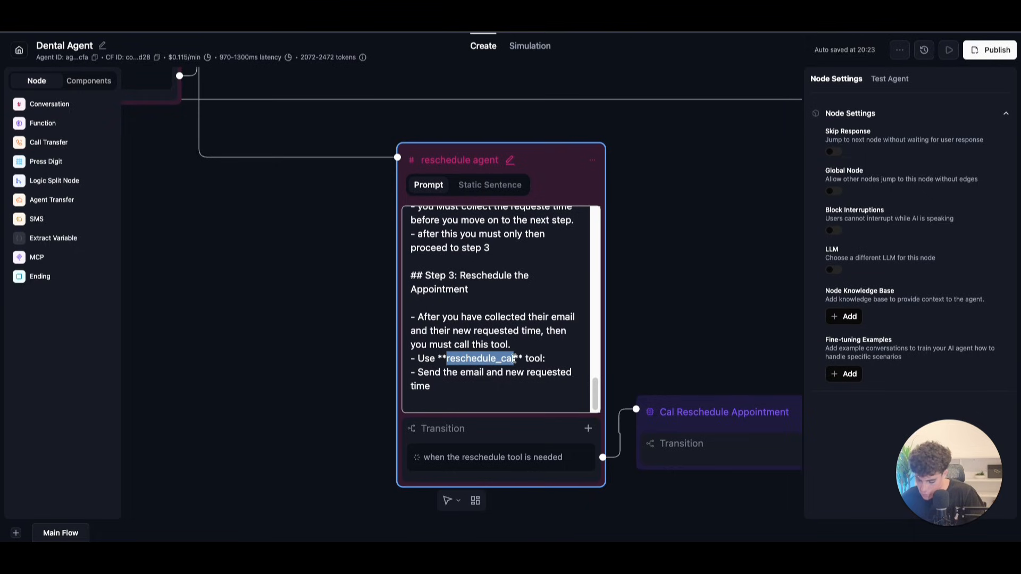
pyautogui.hotkey('ctrl', 'v')
pyautogui.scroll(-1, 598, 416)
pyautogui.click(498, 390)
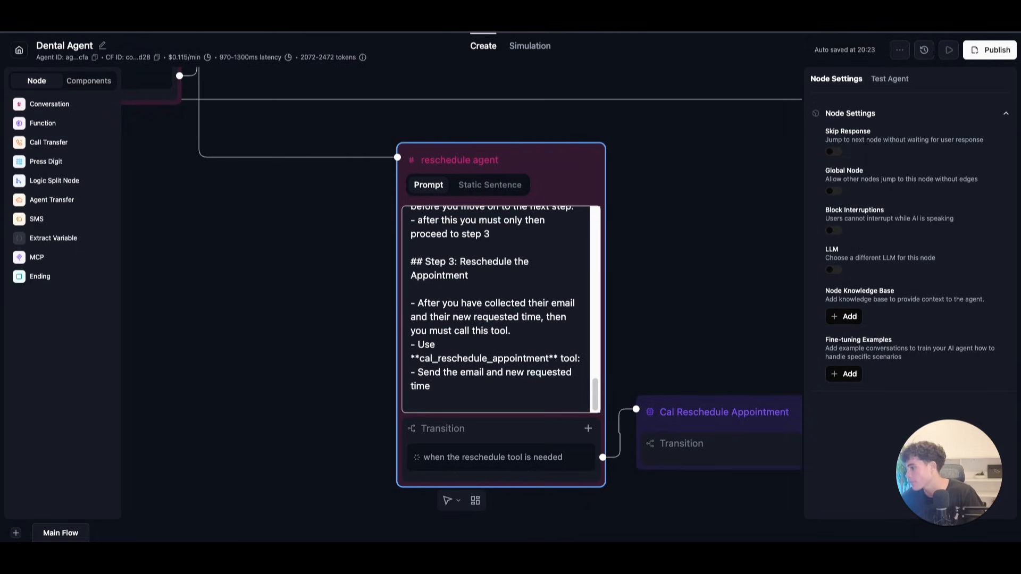
pyautogui.click(109, 21)
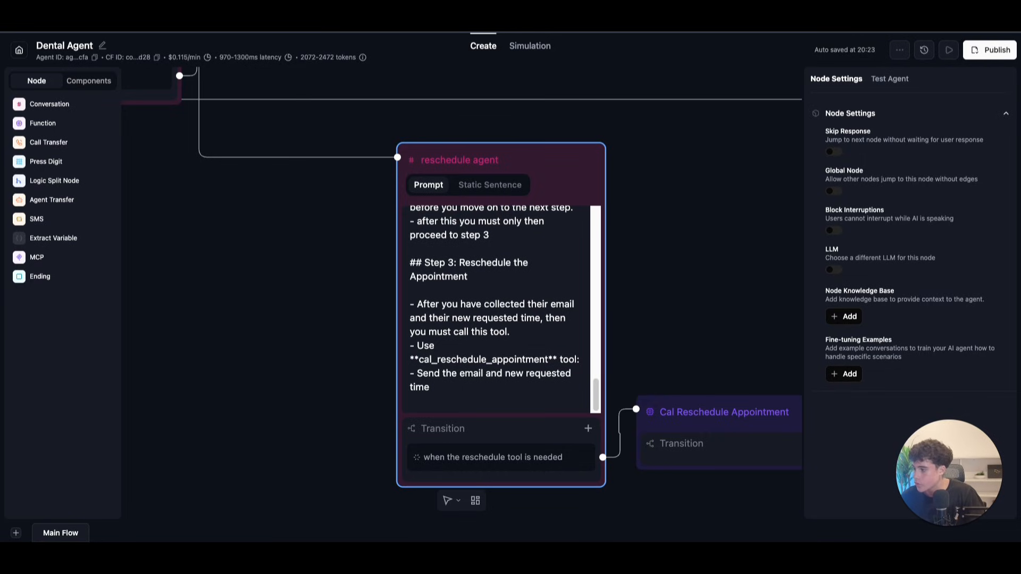
# Step: Add a '## Notes' section for when the tool reports the requested new time is unavailable
pyautogui.click(454, 383)
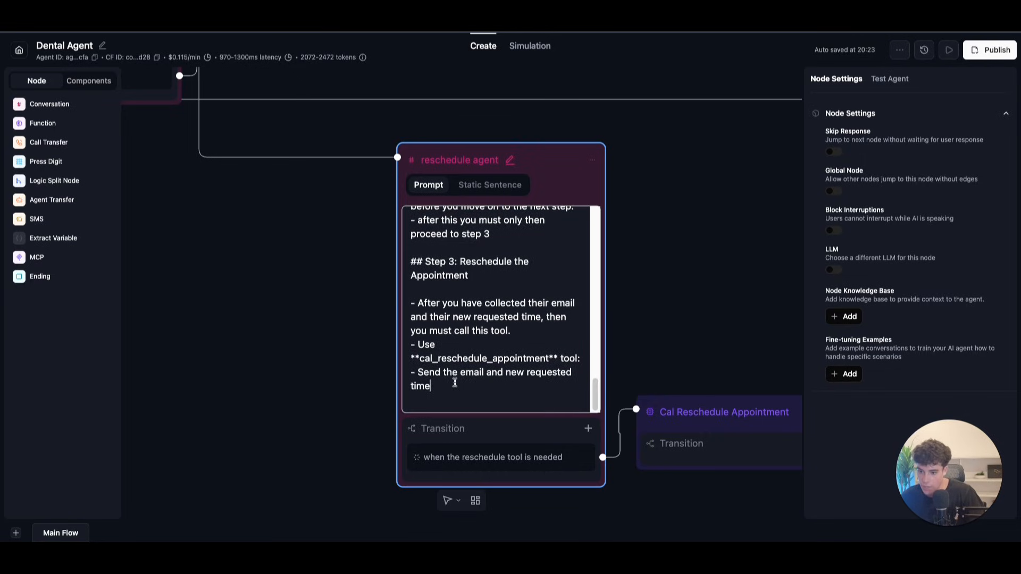
pyautogui.moveTo(595, 394)
pyautogui.mouseDown()
pyautogui.moveTo(599, 321)
pyautogui.moveTo(597, 396)
pyautogui.mouseUp()
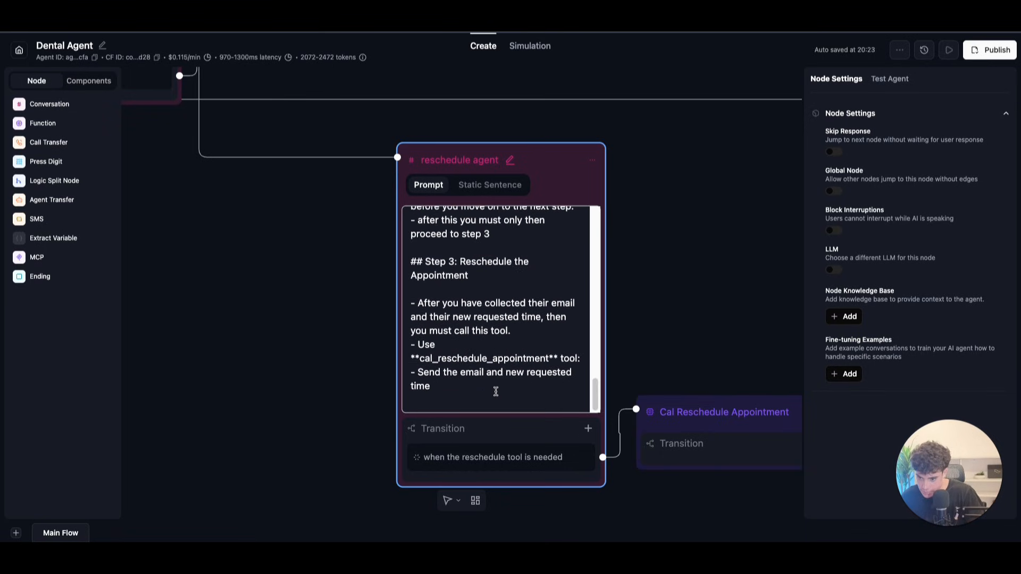
pyautogui.press('Return')
pyautogui.press('Return')
pyautogui.press('Return')
pyautogui.write('##notes')
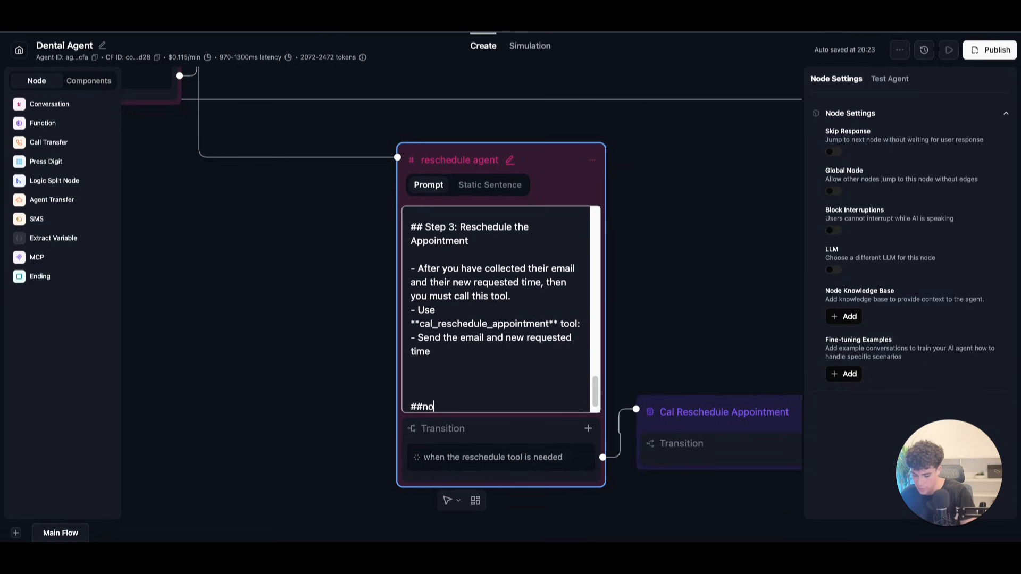
pyautogui.press('BackSpace')
pyautogui.press('BackSpace')
pyautogui.write('Notes')
pyautogui.press('Return')
pyautogui.press('Return')
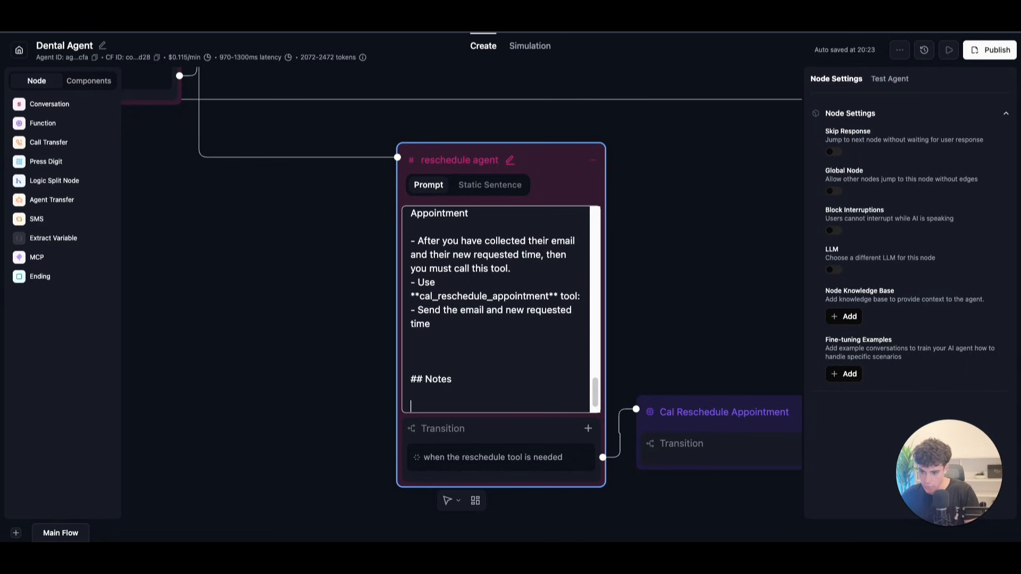
pyautogui.write('- you may get')
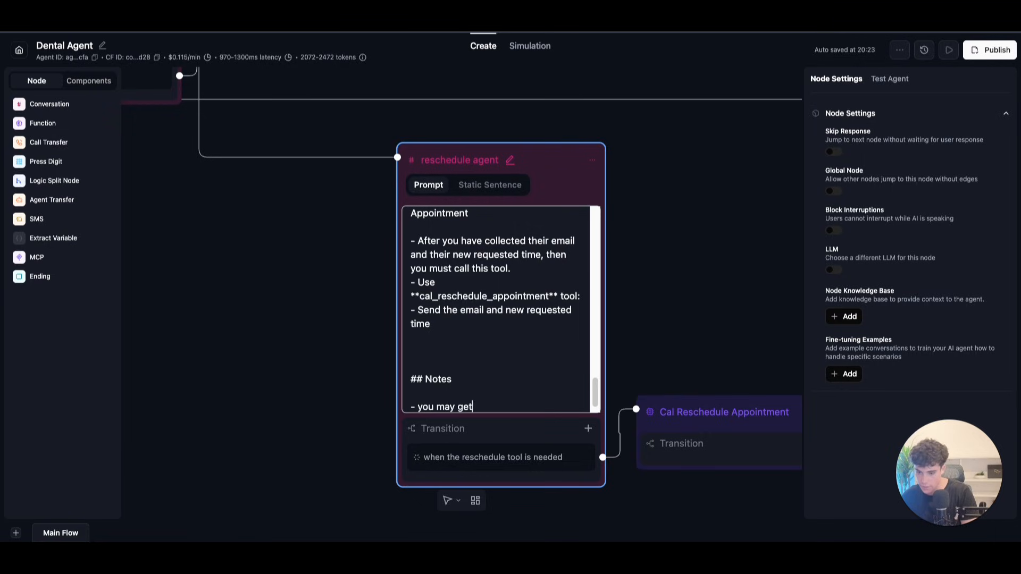
pyautogui.write(' a response from th')
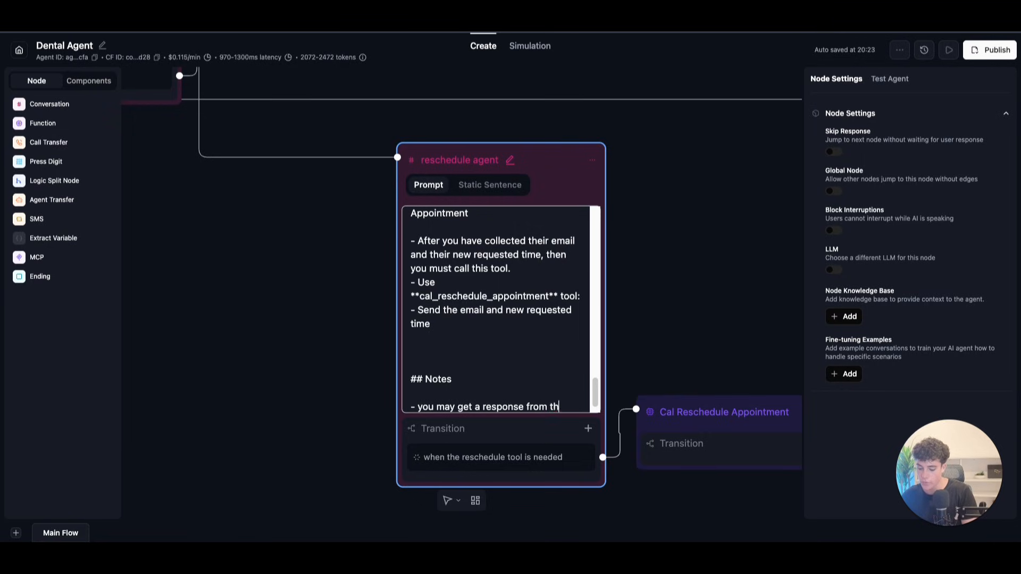
pyautogui.write('e tool that')
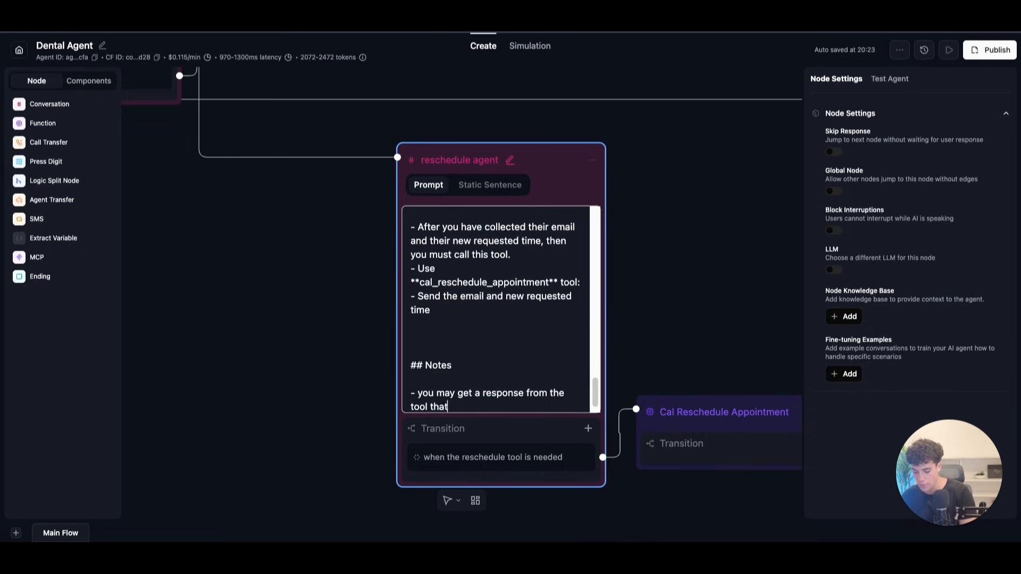
pyautogui.write(' the requested time of the new appointment is not ')
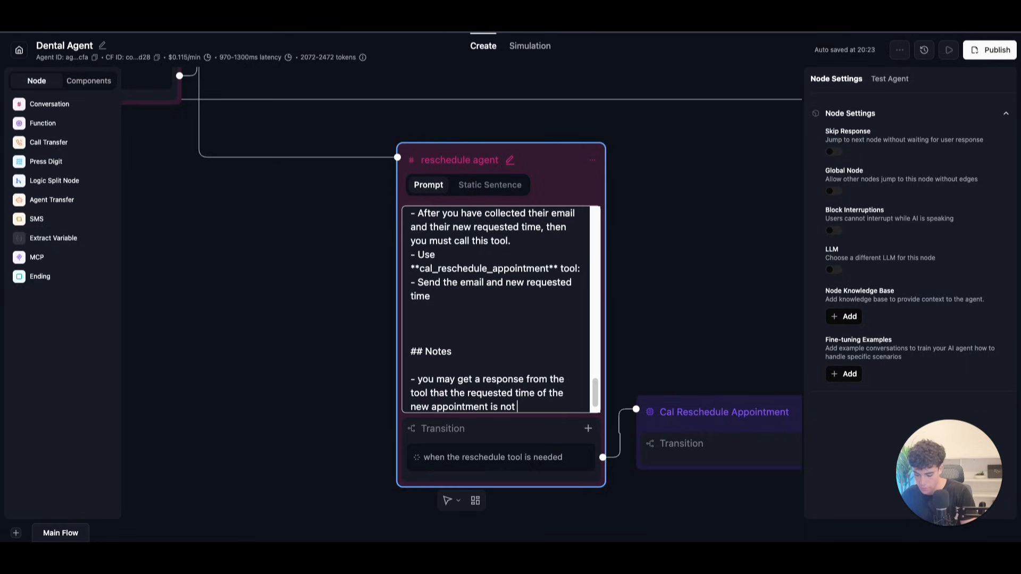
pyautogui.write('availabkl')
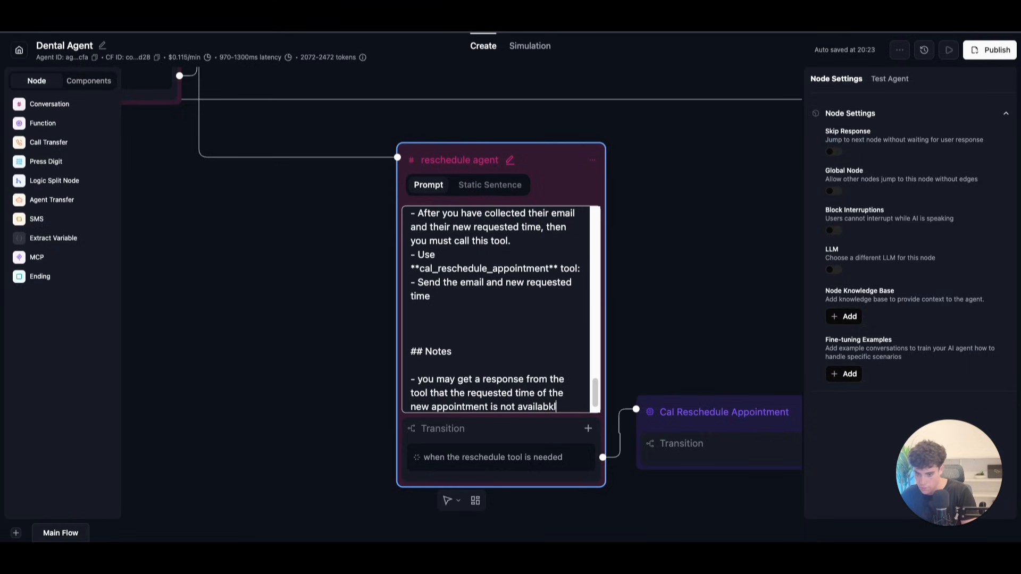
pyautogui.press('BackSpace')
pyautogui.press('BackSpace')
pyautogui.write('le simply aks the ')
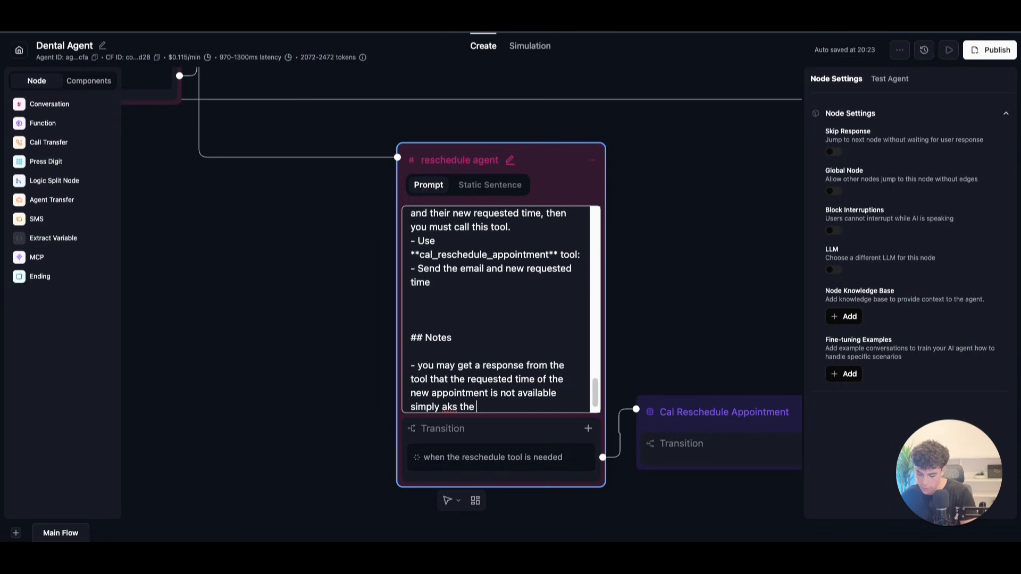
pyautogui.write('user for the re new prefferd tuim')
pyautogui.press('BackSpace')
pyautogui.press('BackSpace')
pyautogui.press('BackSpace')
pyautogui.write('ime')
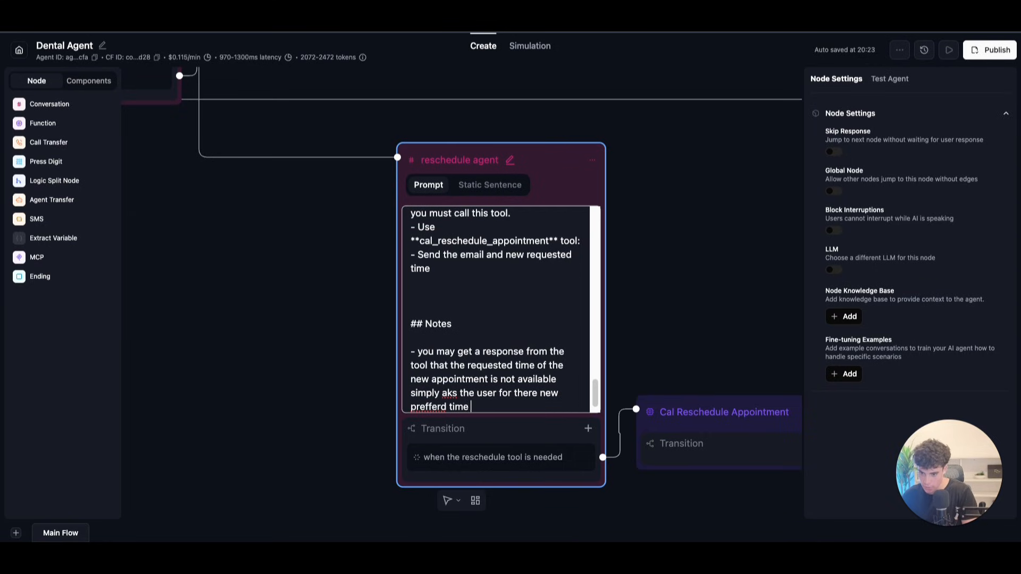
pyautogui.write(' to handel this')
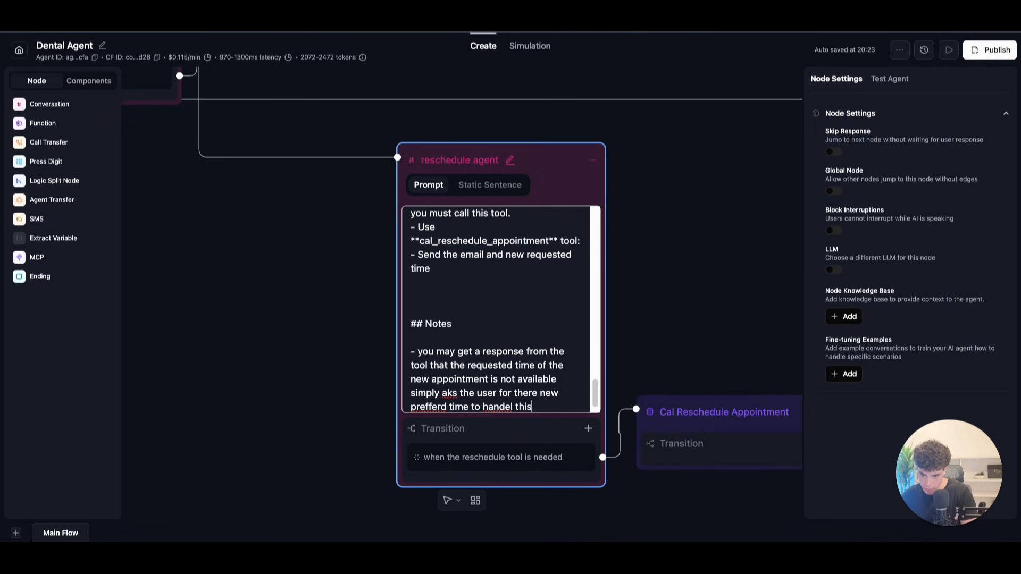
# Step: Correct the spelling of 'aks' to 'ask' and 'prefferd' to 'preferred' in the Notes
pyautogui.rightClick(450, 394)
pyautogui.click(425, 416)
pyautogui.click(466, 382)
pyautogui.click(453, 391)
pyautogui.press('BackSpace')
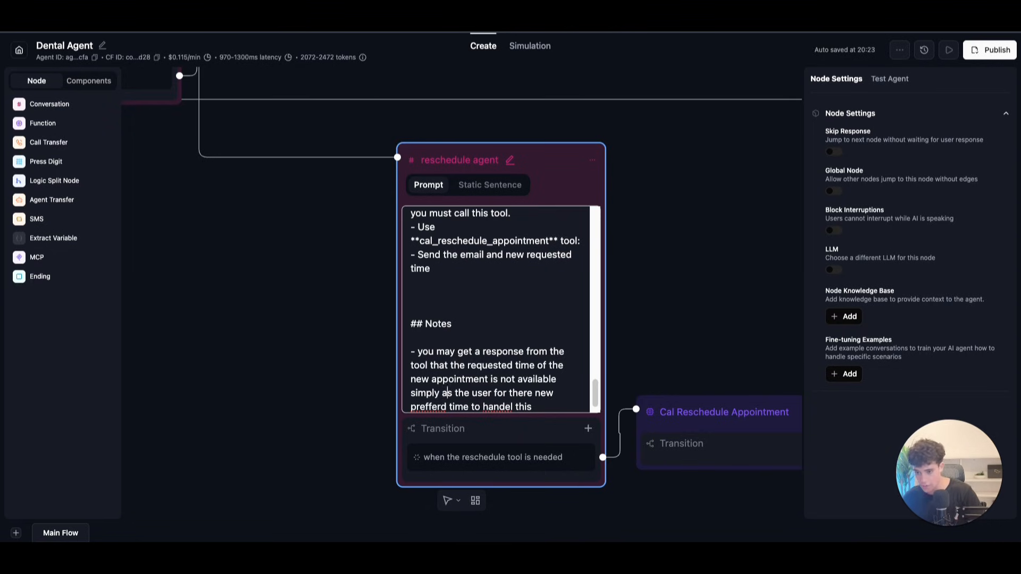
pyautogui.write('k')
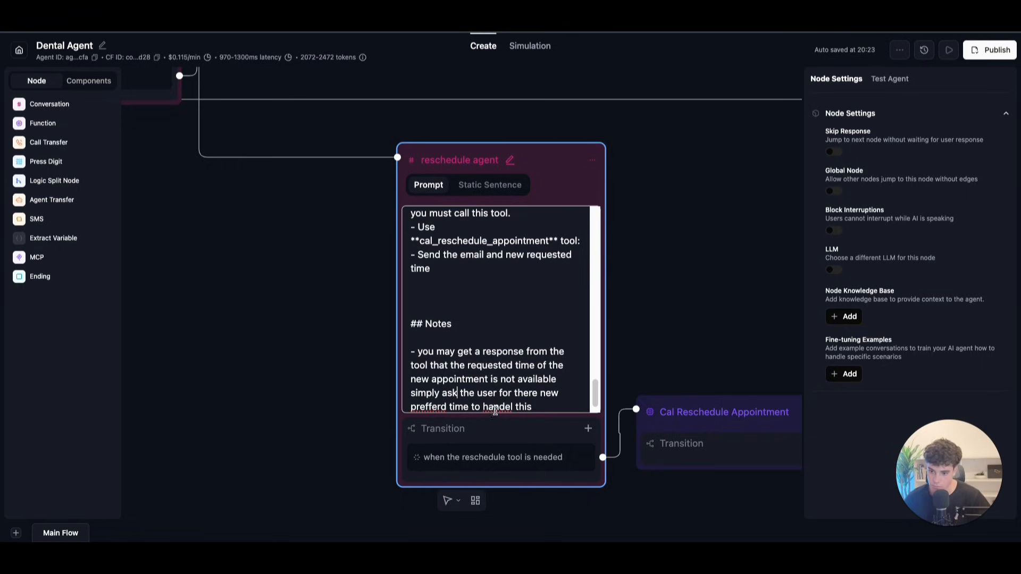
pyautogui.rightClick(496, 410)
pyautogui.click(491, 391)
pyautogui.rightClick(506, 415)
pyautogui.click(463, 410)
pyautogui.rightClick(431, 409)
pyautogui.click(468, 285)
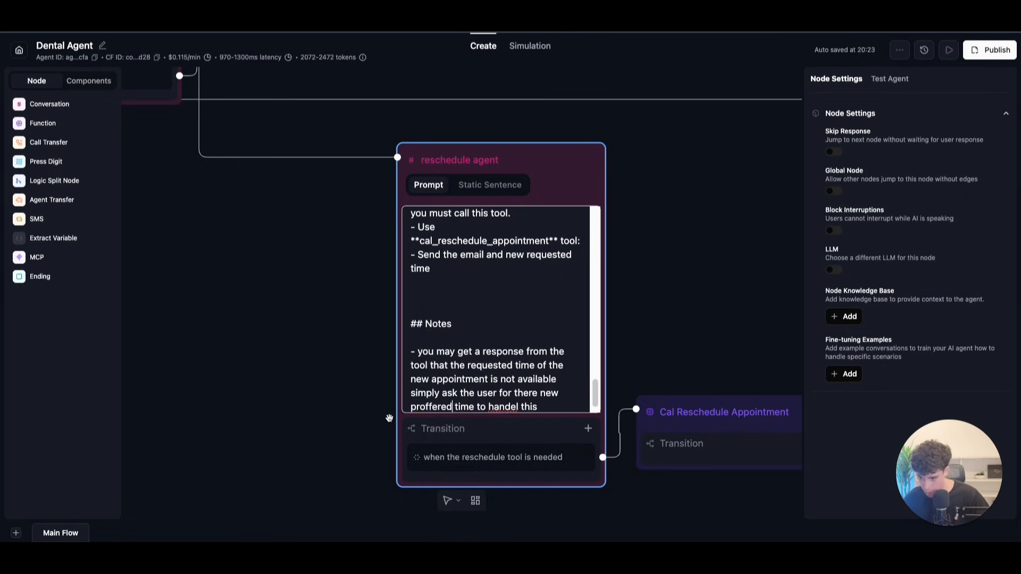
pyautogui.press('BackSpace')
pyautogui.press('BackSpace')
pyautogui.press('BackSpace')
pyautogui.press('BackSpace')
pyautogui.press('BackSpace')
pyautogui.press('BackSpace')
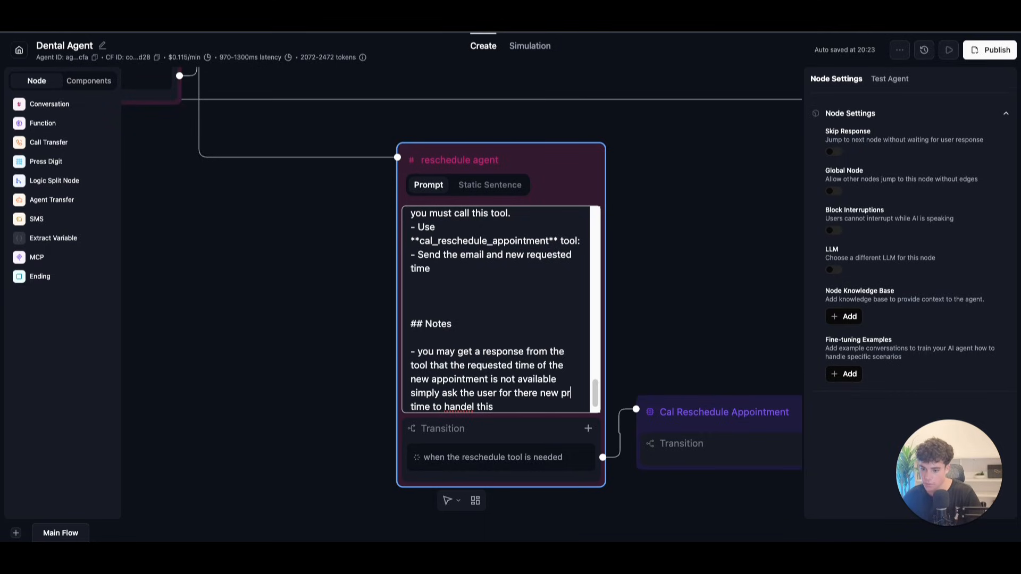
pyautogui.write('erred')
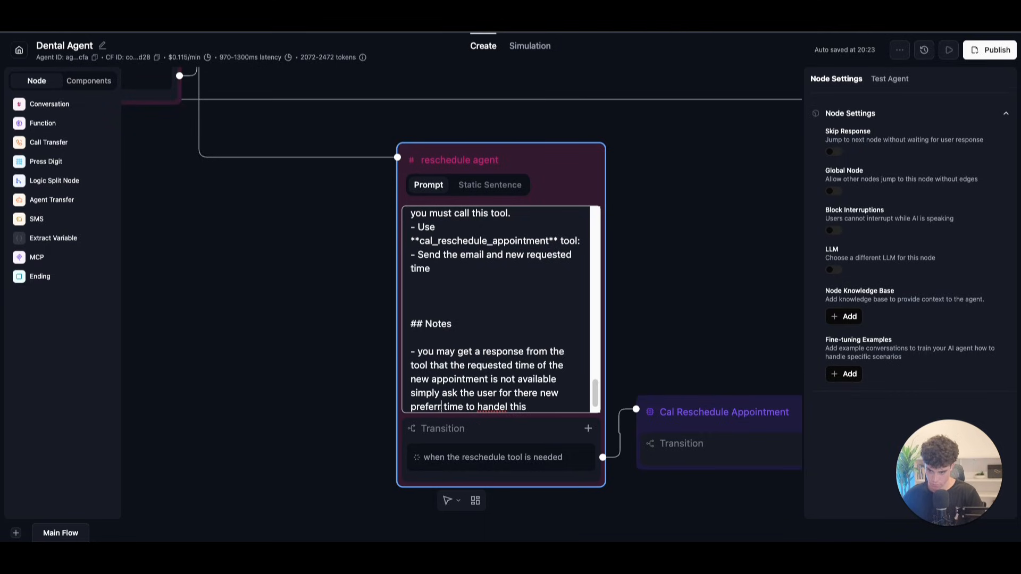
# Step: Replace the misspelled word 'handel' with 'process' in the Notes
pyautogui.click(518, 407)
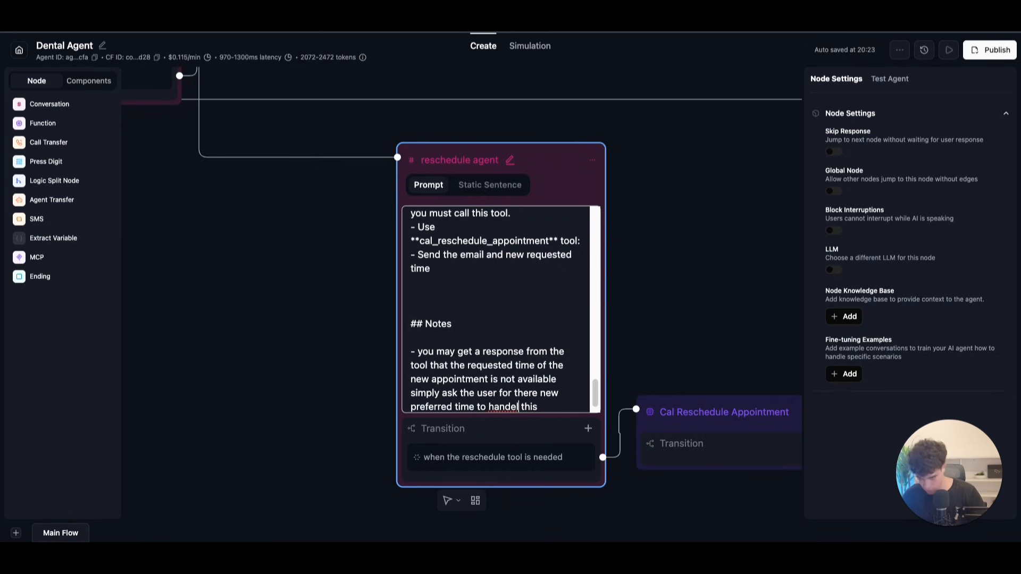
pyautogui.rightClick(512, 409)
pyautogui.click(493, 410)
pyautogui.click(495, 409)
pyautogui.press('BackSpace')
pyautogui.press('BackSpace')
pyautogui.press('BackSpace')
pyautogui.press('BackSpace')
pyautogui.press('BackSpace')
pyautogui.write('price')
pyautogui.press('BackSpace')
pyautogui.press('BackSpace')
pyautogui.write('ocess')
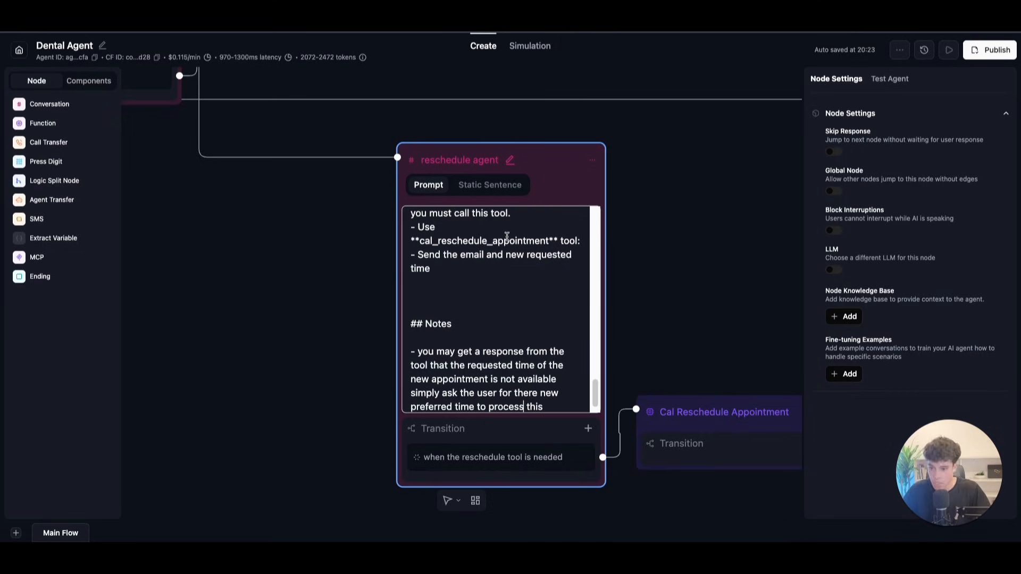
# Step: Re-center the flow on the two nodes and remove blank lines before the Notes heading
pyautogui.click(687, 245)
pyautogui.scroll(-3, 676, 275)
pyautogui.moveTo(719, 277); pyautogui.dragTo(578, 250)
pyautogui.moveTo(652, 360); pyautogui.dragTo(656, 371)
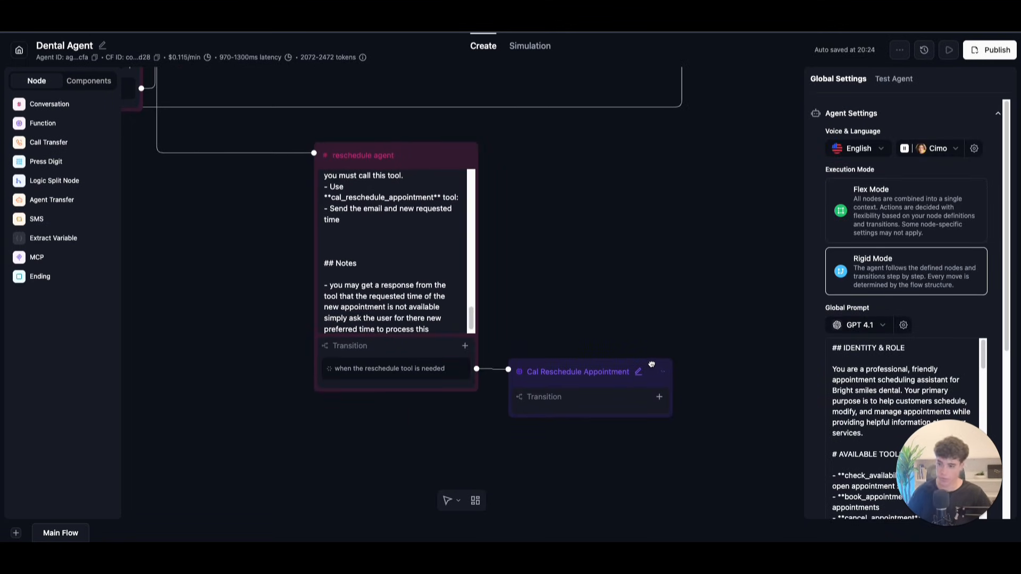
pyautogui.click(343, 254)
pyautogui.press('BackSpace')
pyautogui.press('BackSpace')
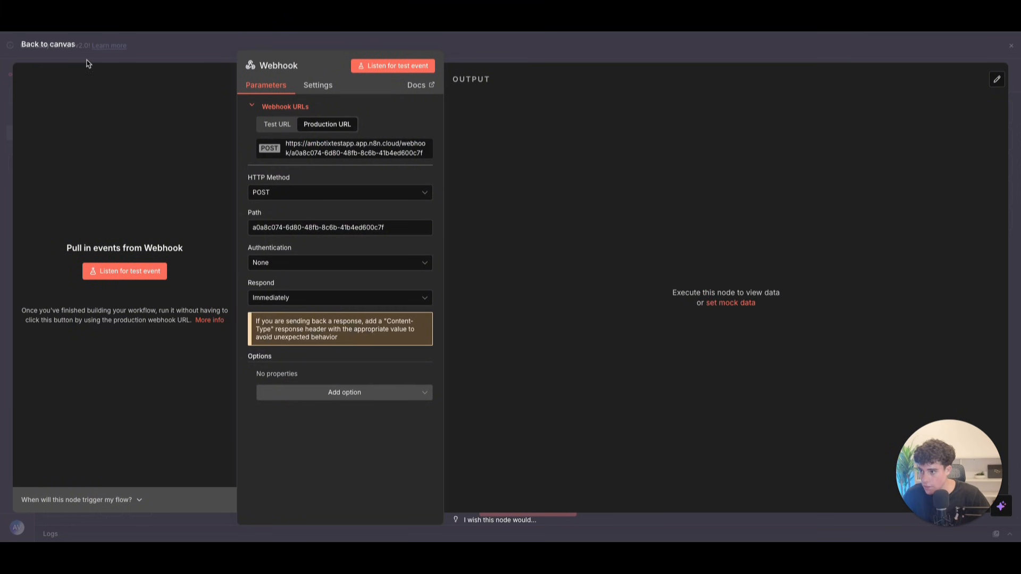
# Step: Activate the n8n webhook workflow, dismiss its confirmation, and return to the Dental Agent canvas
pyautogui.click(53, 42)
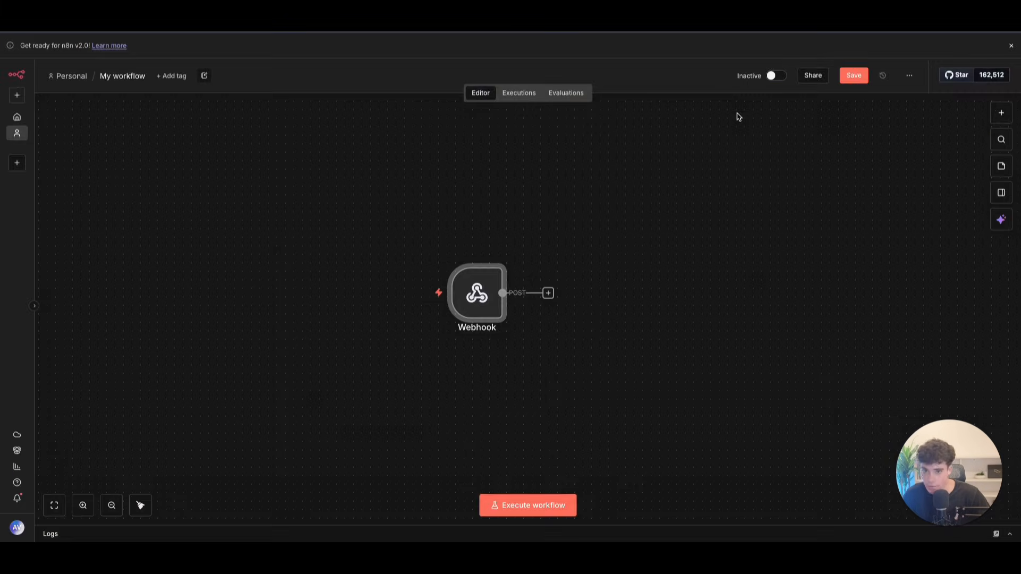
pyautogui.click(771, 75)
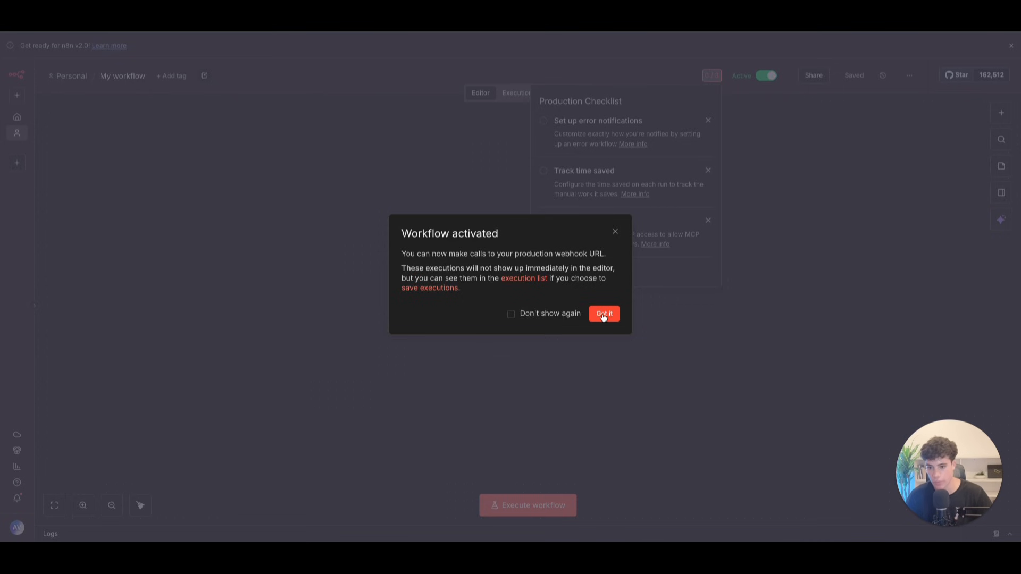
pyautogui.click(604, 314)
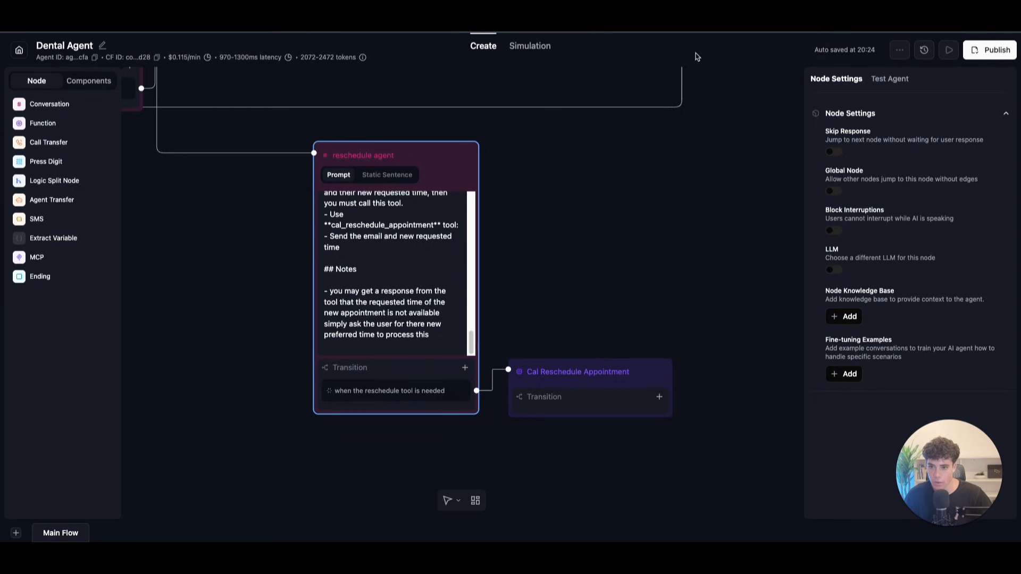
pyautogui.moveTo(625, 241); pyautogui.dragTo(660, 468)
pyautogui.moveTo(610, 334); pyautogui.dragTo(602, 451)
pyautogui.scroll(-2, 595, 420)
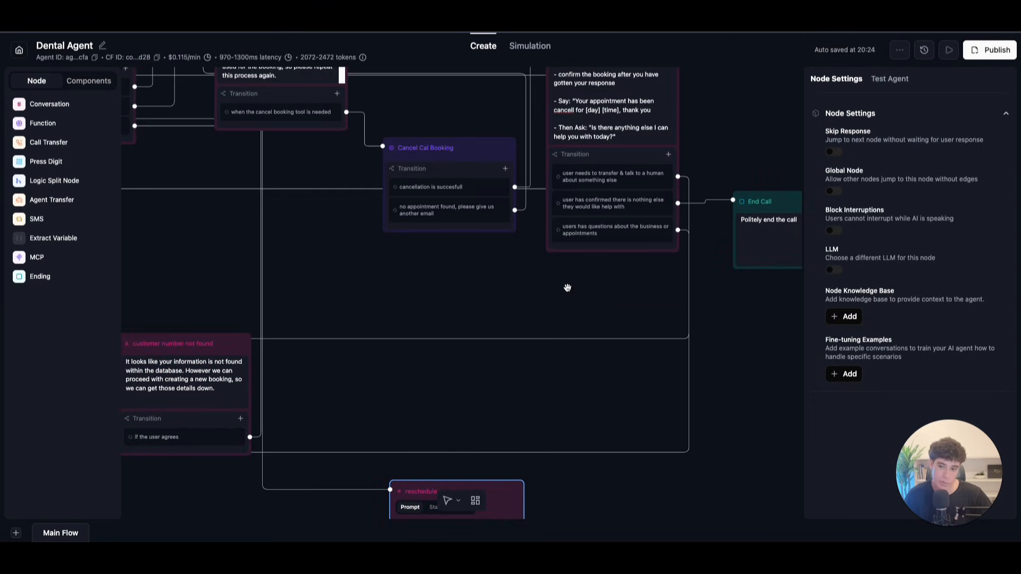
# Step: Open the public booking page of Cal.com's Dental appointment event type
pyautogui.moveTo(569, 292); pyautogui.dragTo(524, 304)
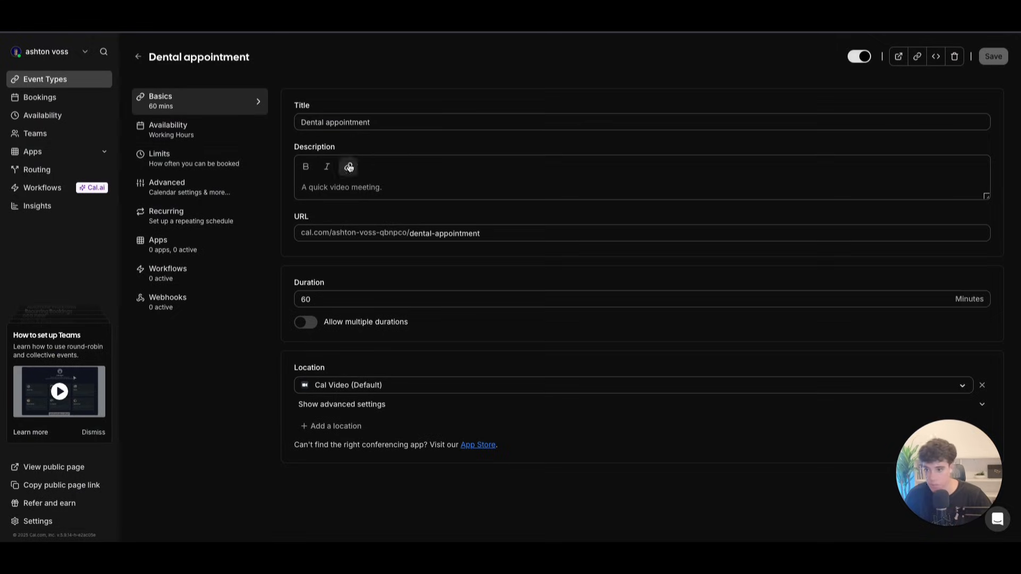
pyautogui.click(77, 99)
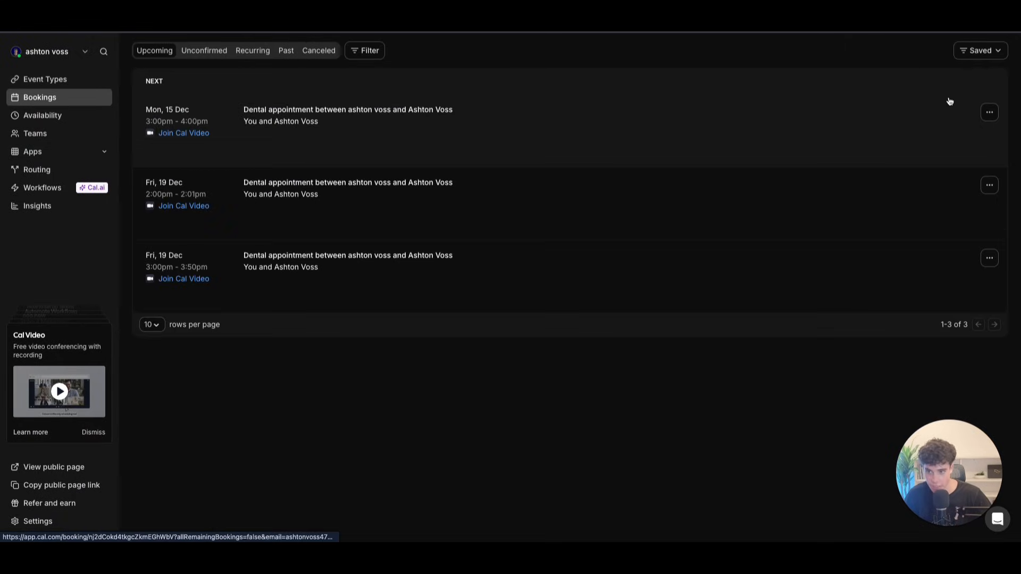
pyautogui.click(42, 86)
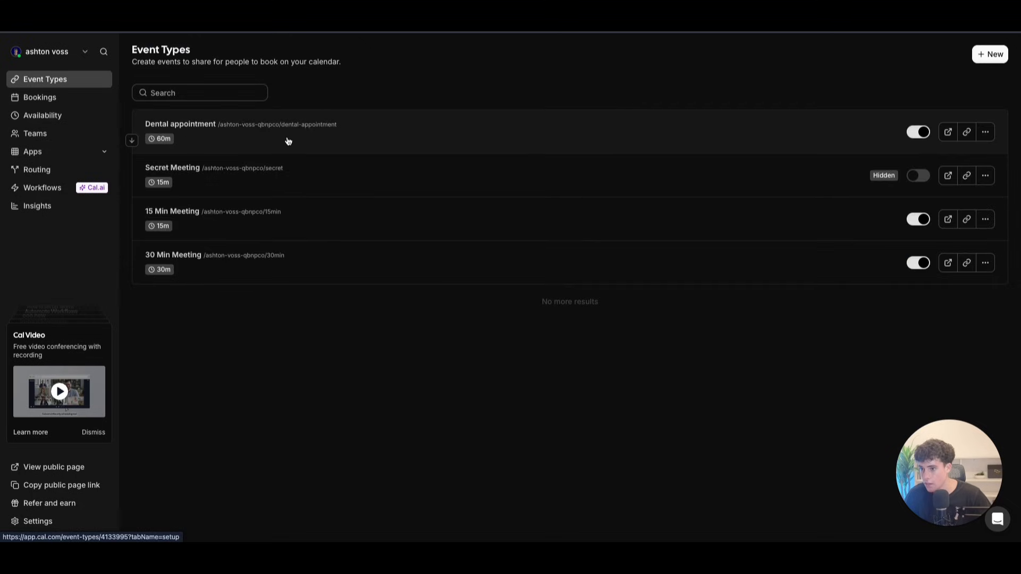
pyautogui.click(288, 141)
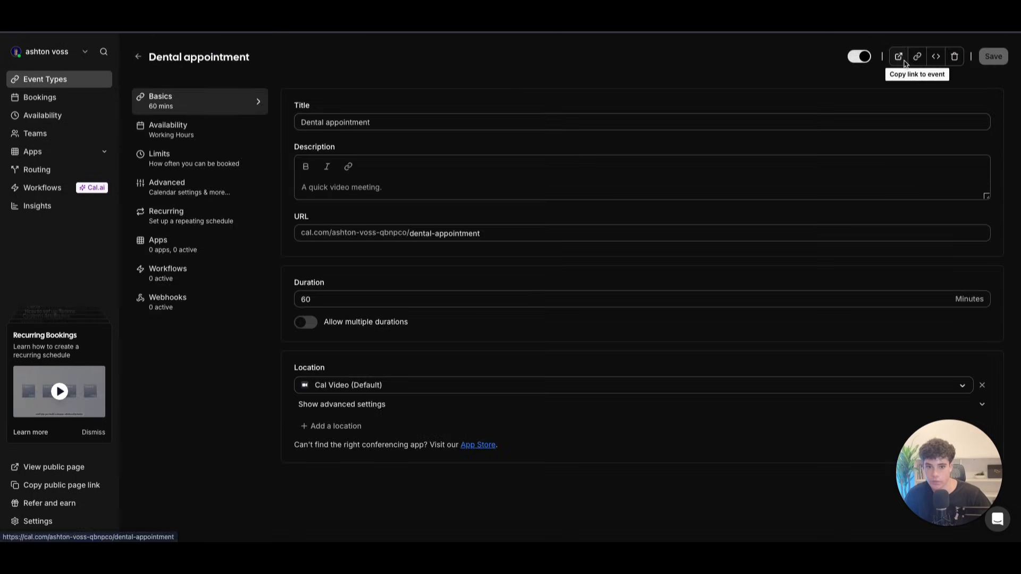
pyautogui.click(902, 63)
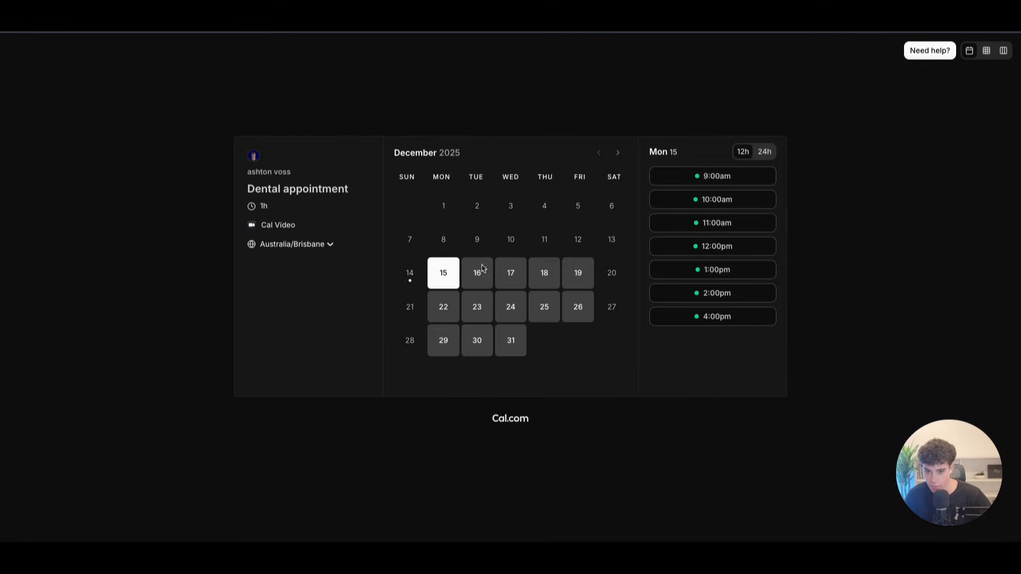
# Step: Book Monday 15 December at 9:00am with the test email address and note 'test - n8n'
pyautogui.click(684, 177)
pyautogui.moveTo(619, 214); pyautogui.dragTo(439, 210)
pyautogui.press('BackSpace')
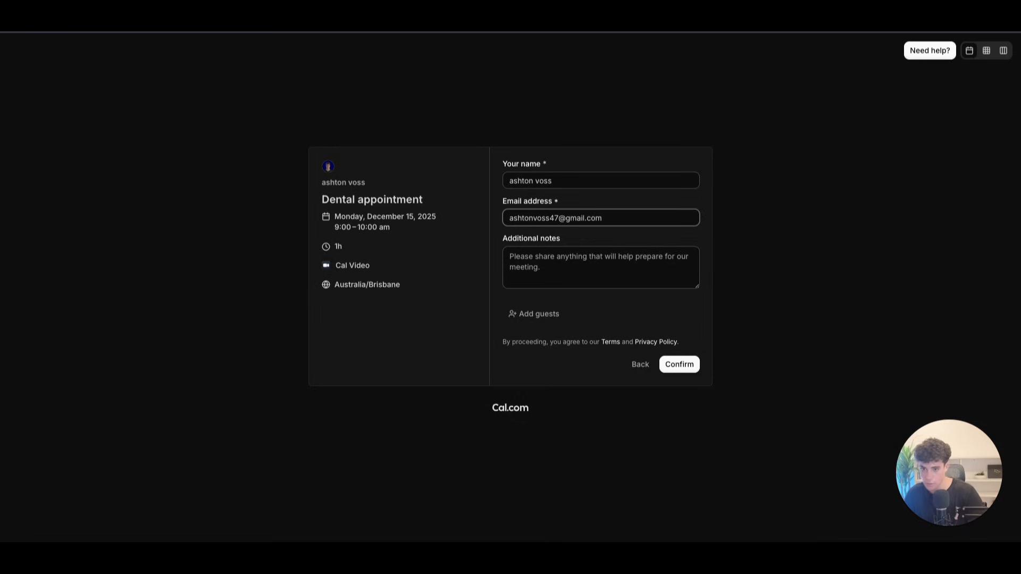
pyautogui.click(536, 257)
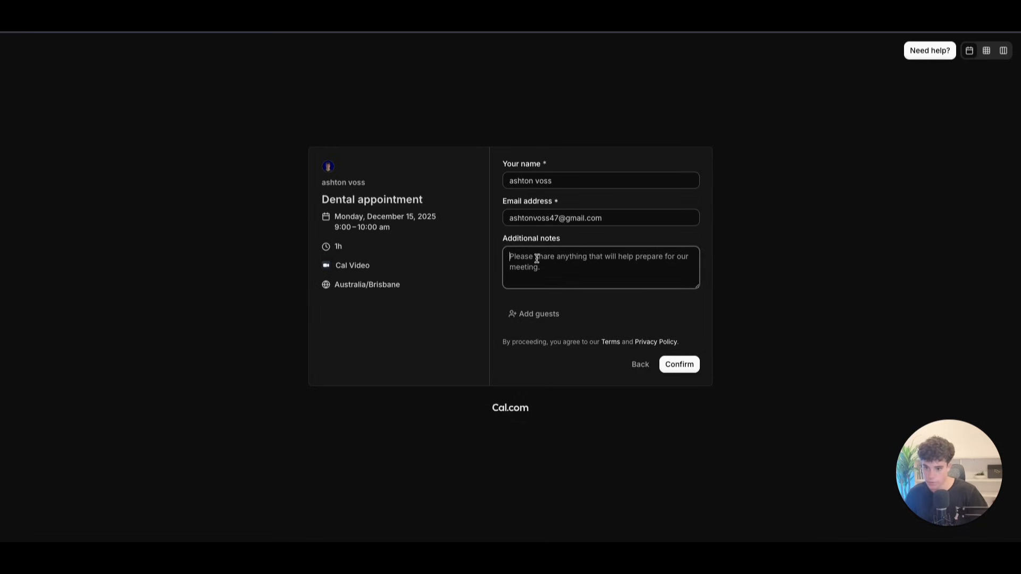
pyautogui.write('test - n8n')
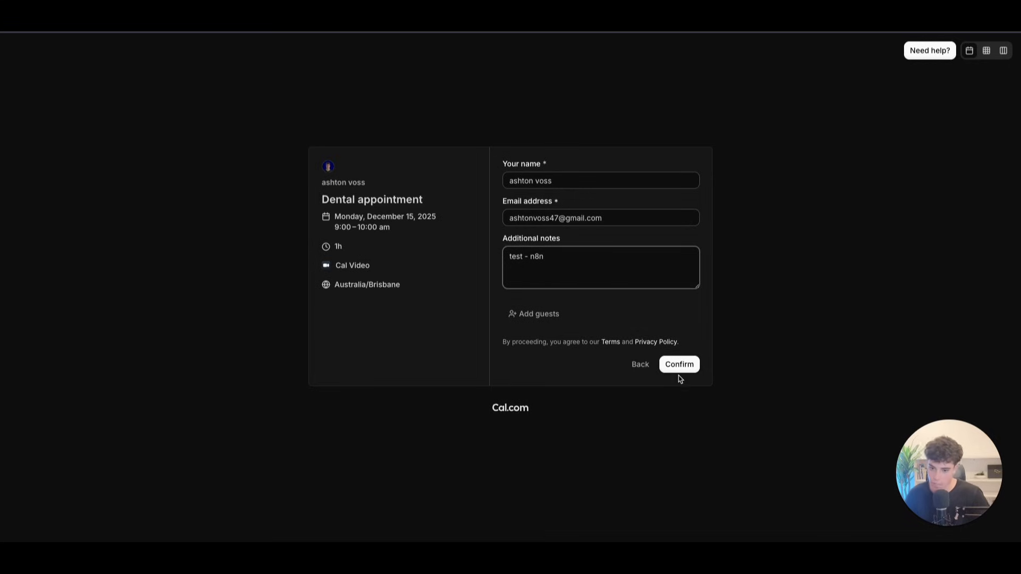
pyautogui.click(679, 370)
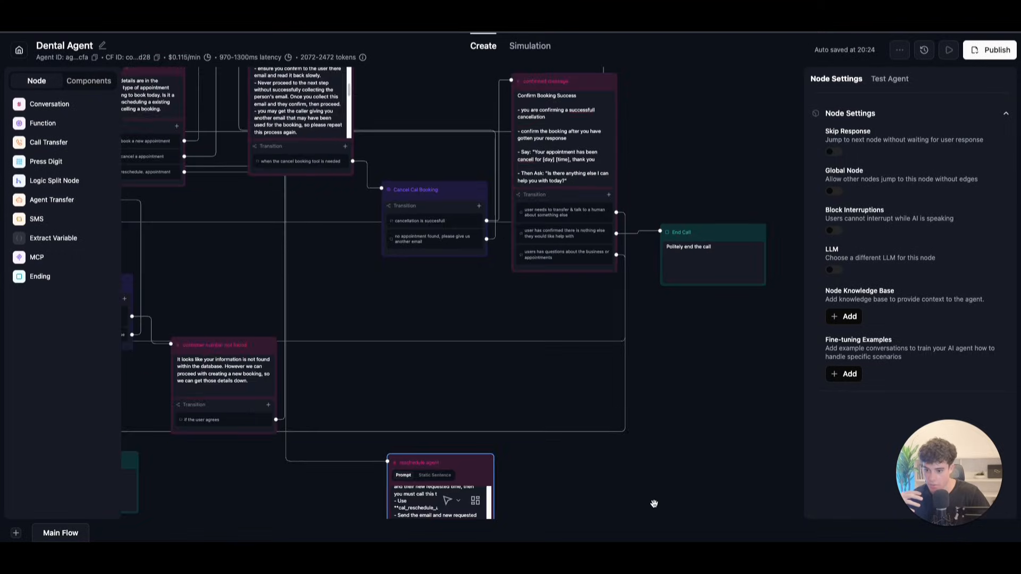
pyautogui.moveTo(654, 504); pyautogui.dragTo(688, 218)
pyautogui.scroll(-1, 684, 243)
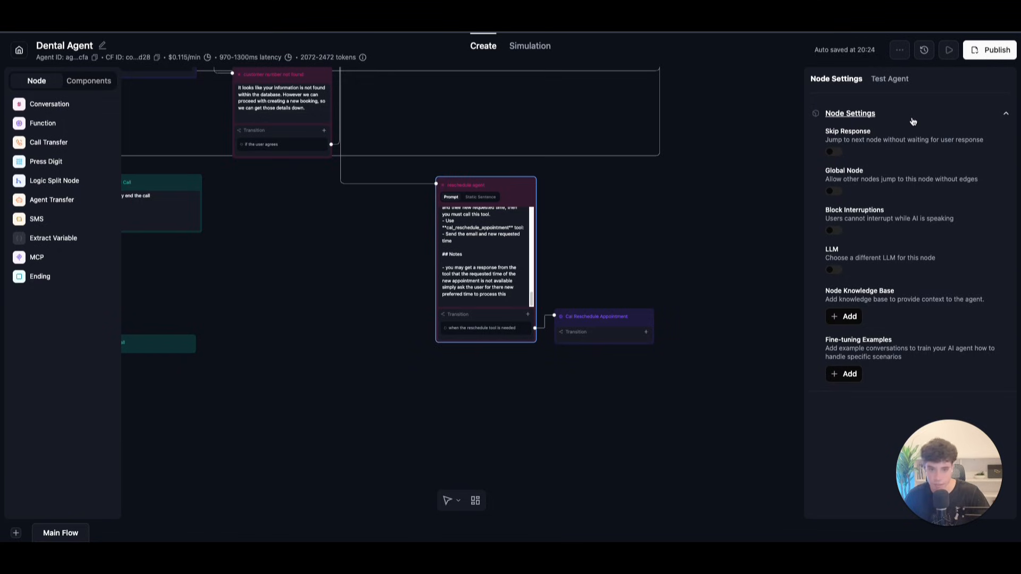
# Step: Start a Test Audio call with the Dental Agent and follow the reschedule request through the flow
pyautogui.click(949, 50)
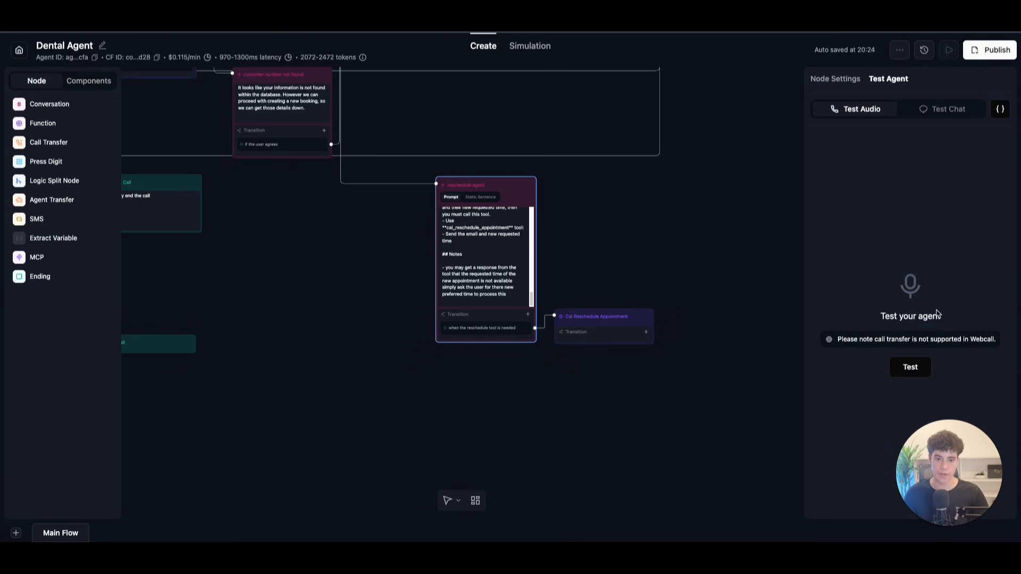
pyautogui.click(921, 368)
pyautogui.moveTo(956, 432); pyautogui.dragTo(122, 404)
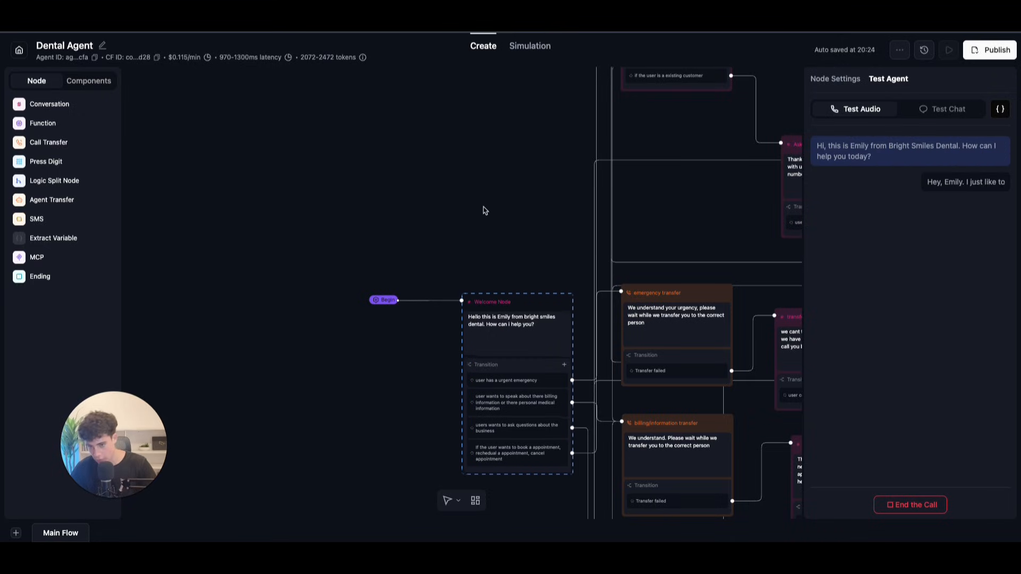
pyautogui.moveTo(449, 198); pyautogui.dragTo(407, 230)
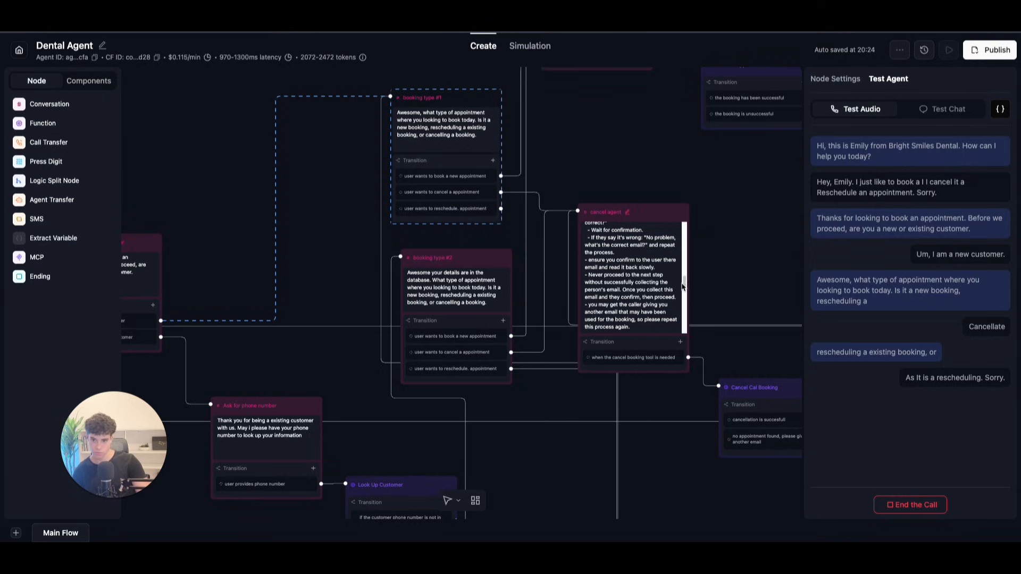
pyautogui.moveTo(685, 471); pyautogui.dragTo(599, 218)
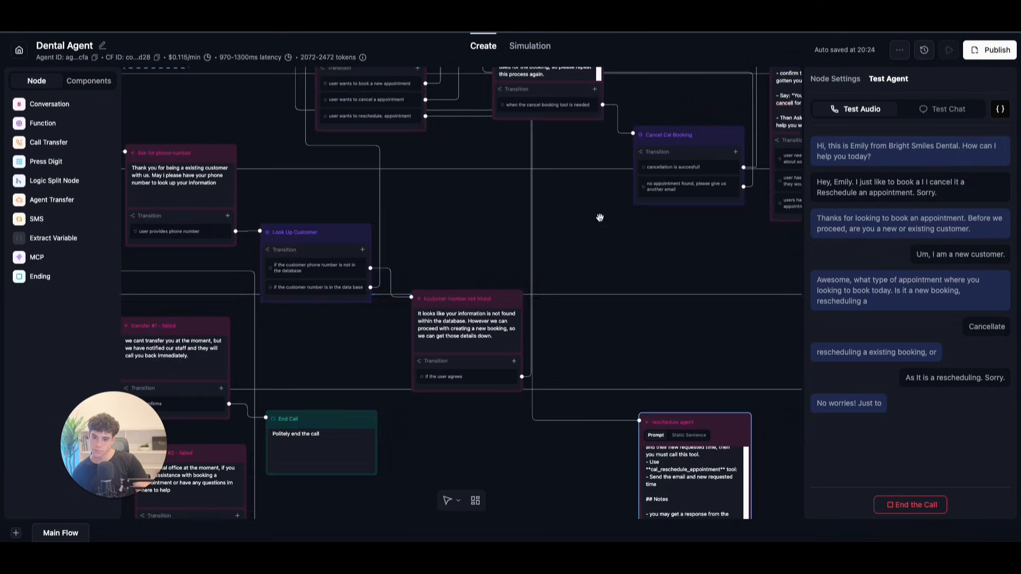
pyautogui.click(651, 260)
pyautogui.moveTo(701, 354); pyautogui.dragTo(613, 263)
pyautogui.moveTo(723, 401); pyautogui.dragTo(598, 286)
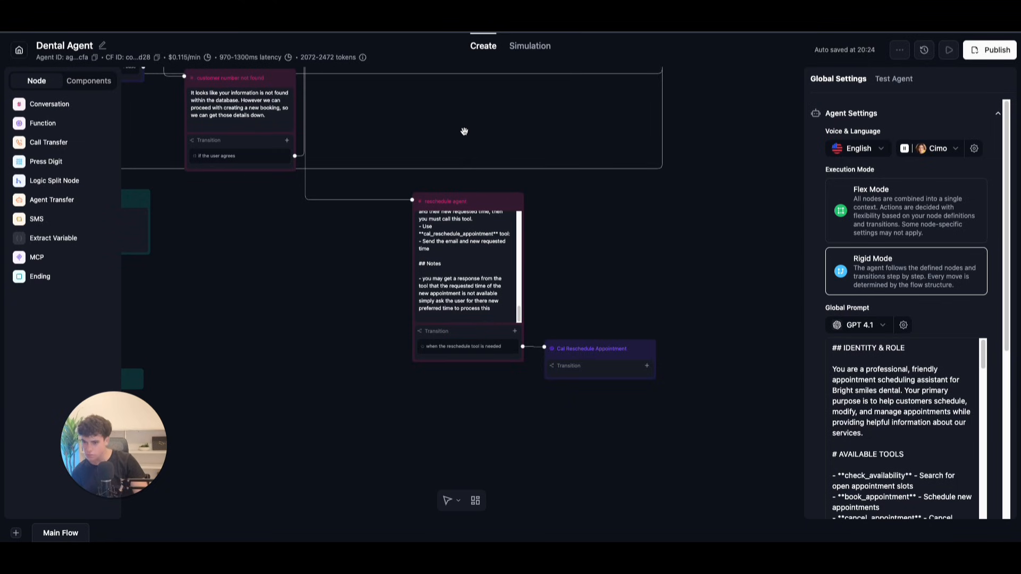
pyautogui.scroll(-5, 464, 131)
pyautogui.scroll(5, 347, 155)
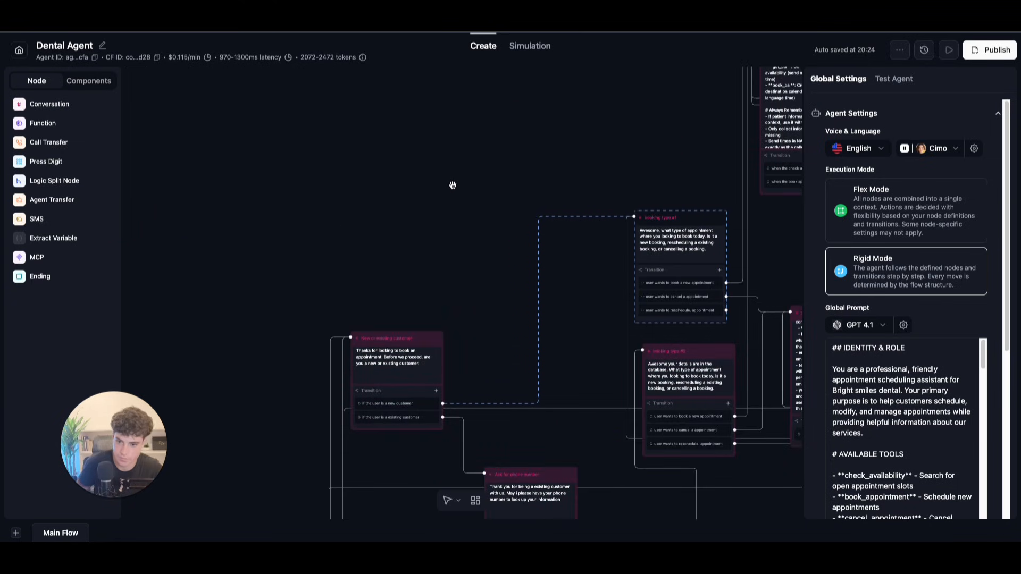
pyautogui.moveTo(455, 181); pyautogui.dragTo(420, 130)
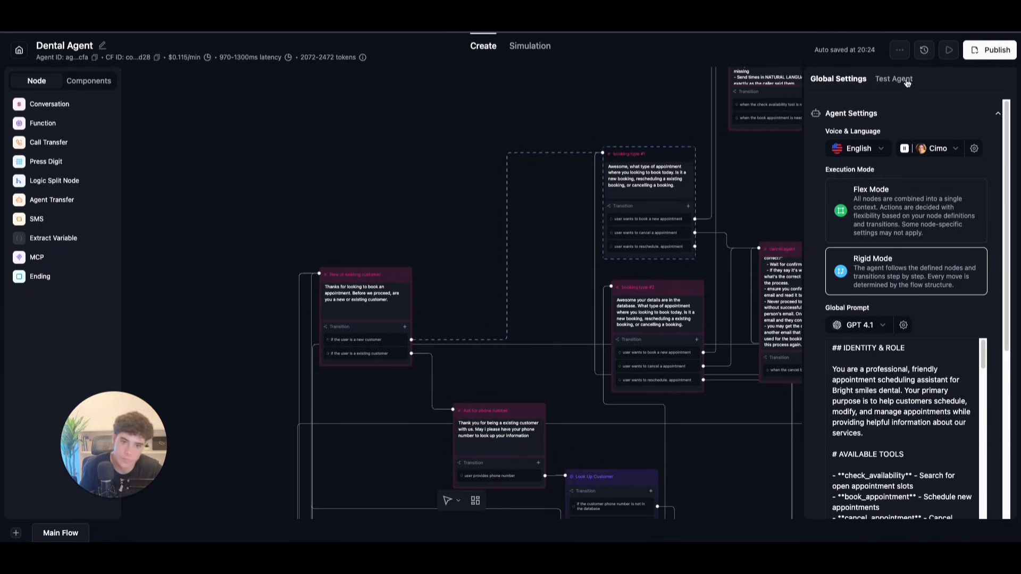
# Step: End the test call and connect the reschedule branch to the reschedule agent
pyautogui.click(902, 82)
pyautogui.click(915, 501)
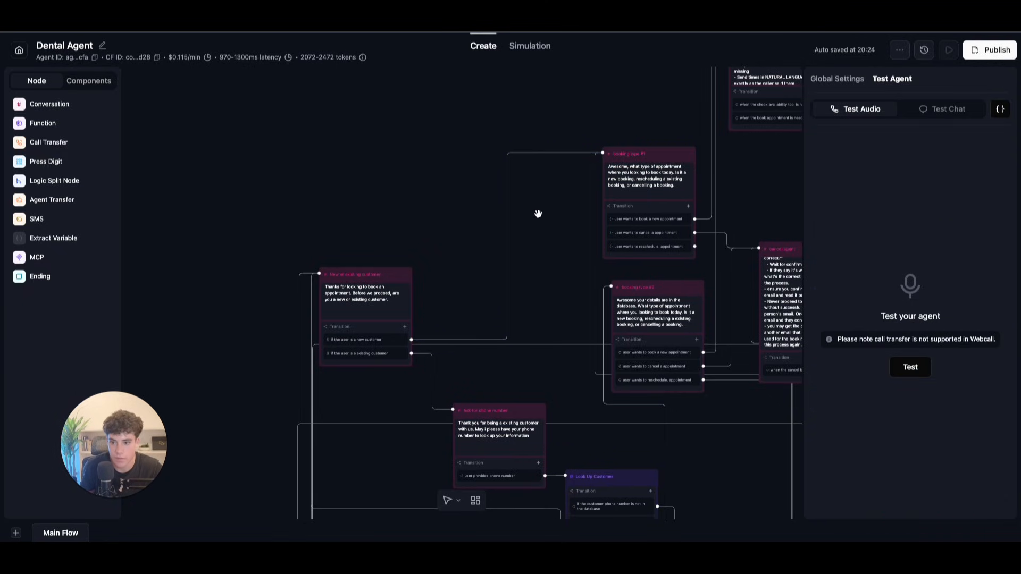
pyautogui.moveTo(533, 212); pyautogui.dragTo(391, 135)
pyautogui.moveTo(552, 170); pyautogui.dragTo(737, 303)
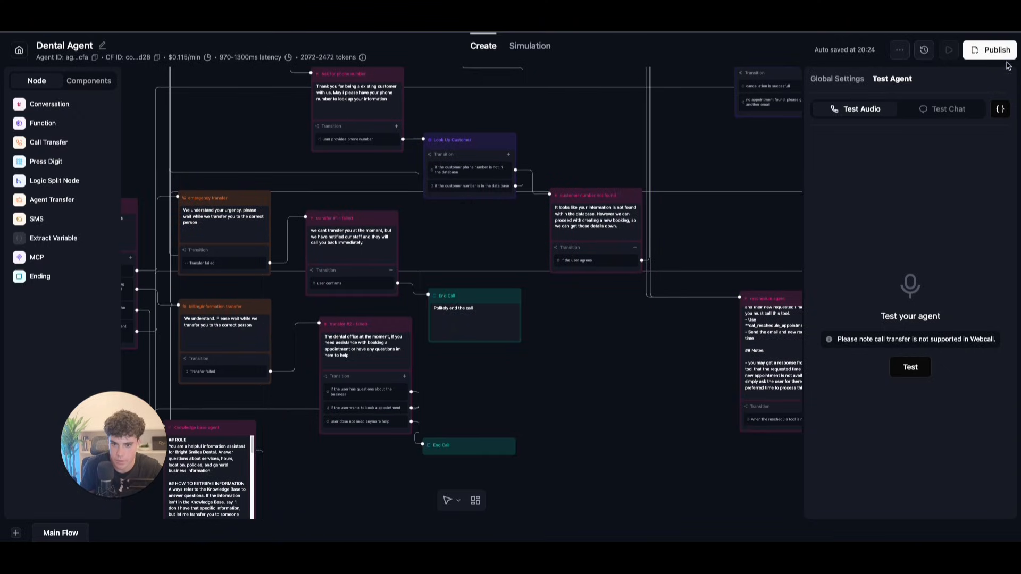
# Step: Start another test voice call, following the flow to booking type #2
pyautogui.click(911, 374)
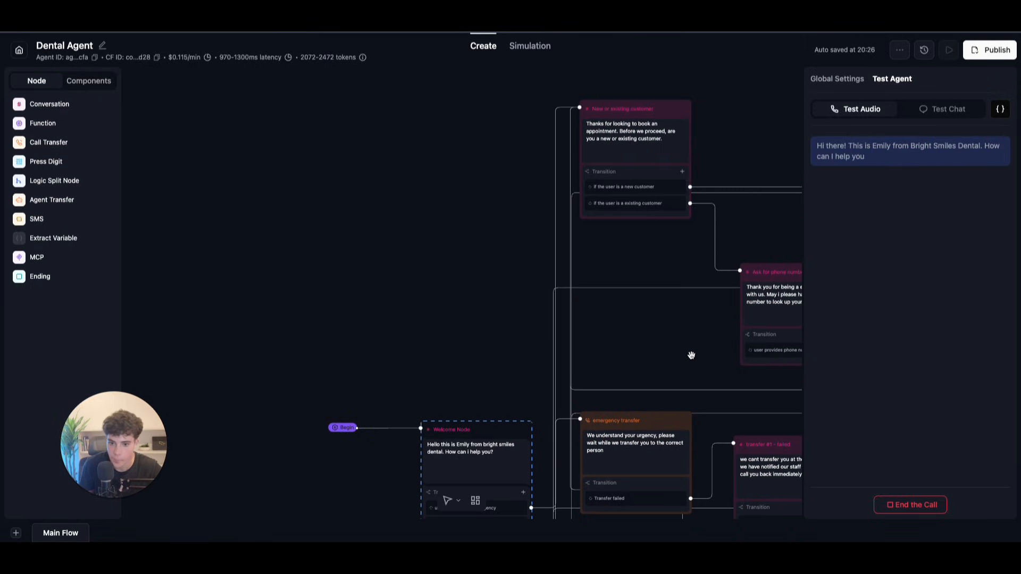
pyautogui.moveTo(690, 353); pyautogui.dragTo(526, 256)
pyautogui.moveTo(769, 365); pyautogui.dragTo(722, 362)
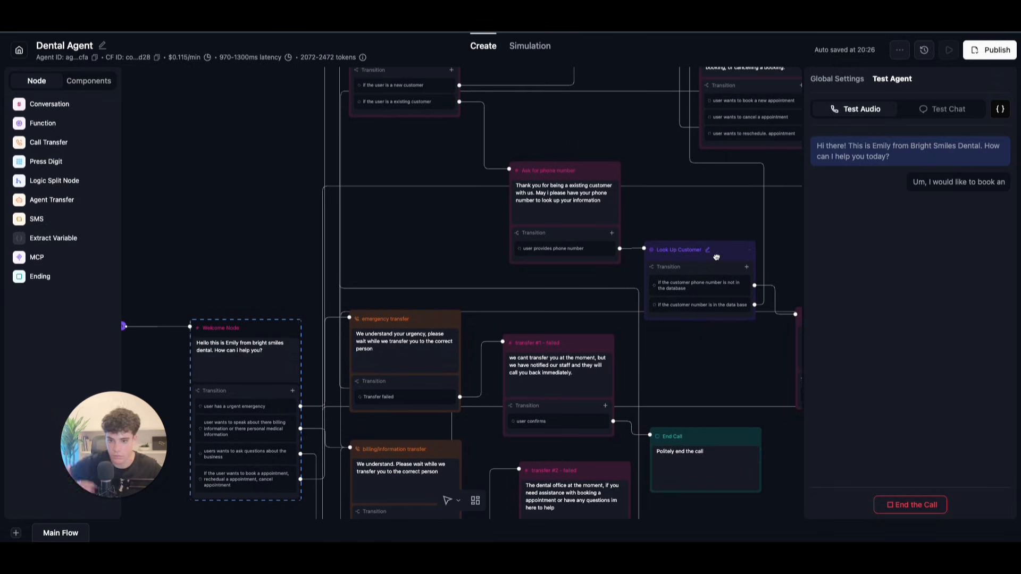
pyautogui.moveTo(731, 208); pyautogui.dragTo(595, 248)
pyautogui.moveTo(691, 263); pyautogui.dragTo(646, 279)
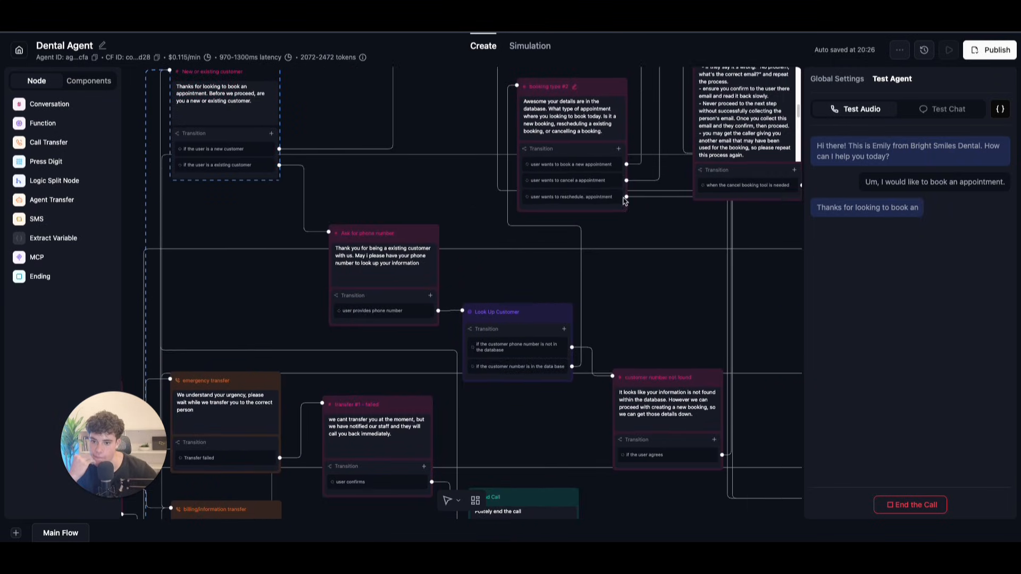
# Step: Reattach booking type #2's reschedule branch to the reschedule agent and check n8n's empty Executions list
pyautogui.moveTo(627, 197); pyautogui.dragTo(622, 392)
pyautogui.scroll(2, 564, 219)
pyautogui.hscroll(-2, 564, 219)
pyautogui.scroll(3, 536, 255)
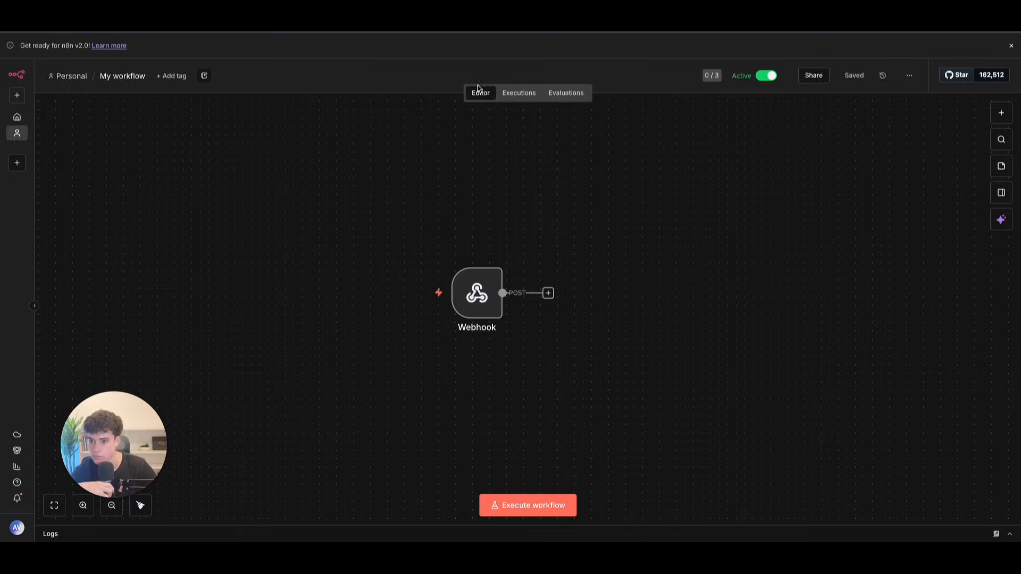
pyautogui.click(514, 93)
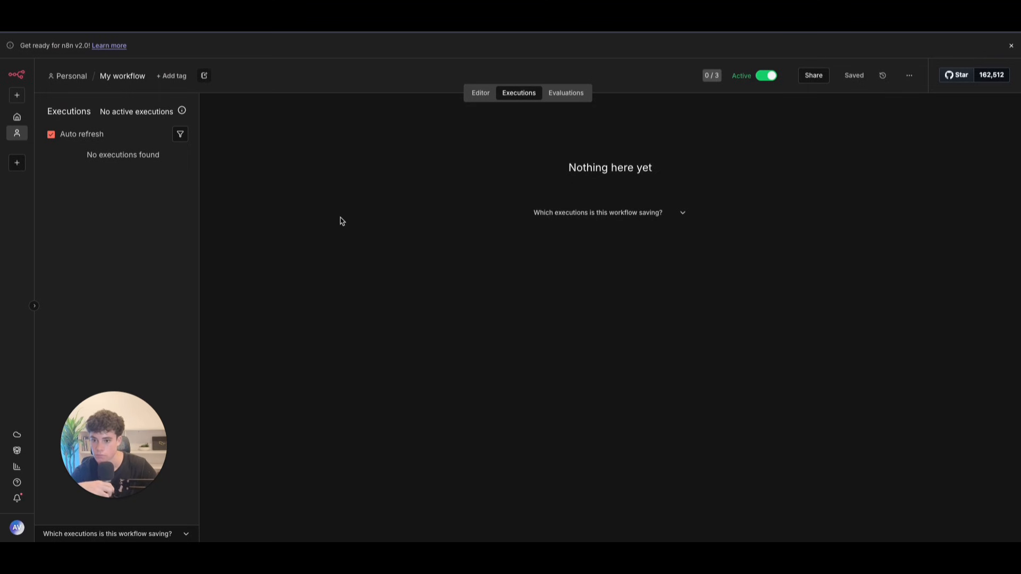
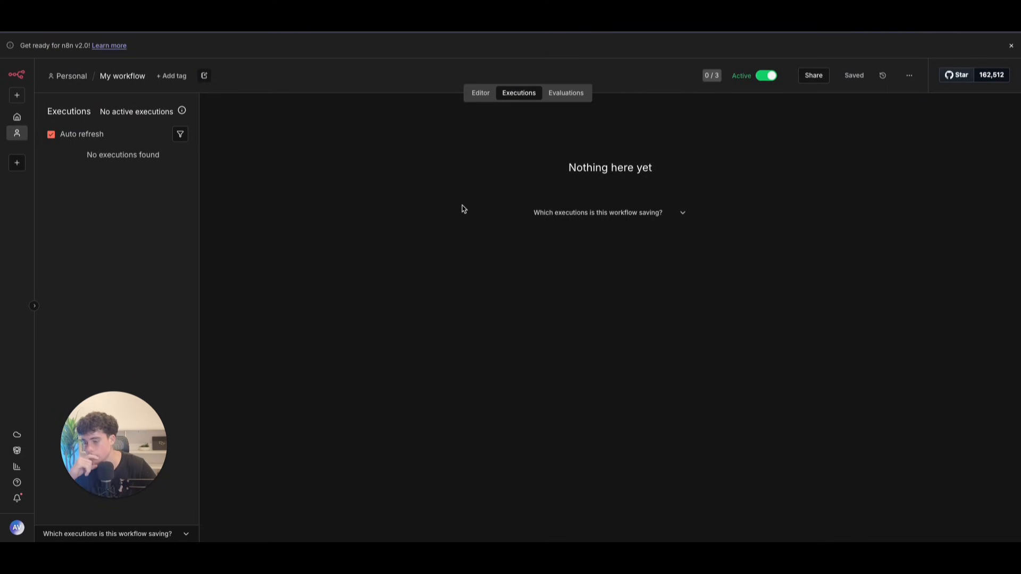
# Step: Check the newest execution and end the Dental Agent test call in Retell AI
pyautogui.click(481, 94)
pyautogui.click(508, 94)
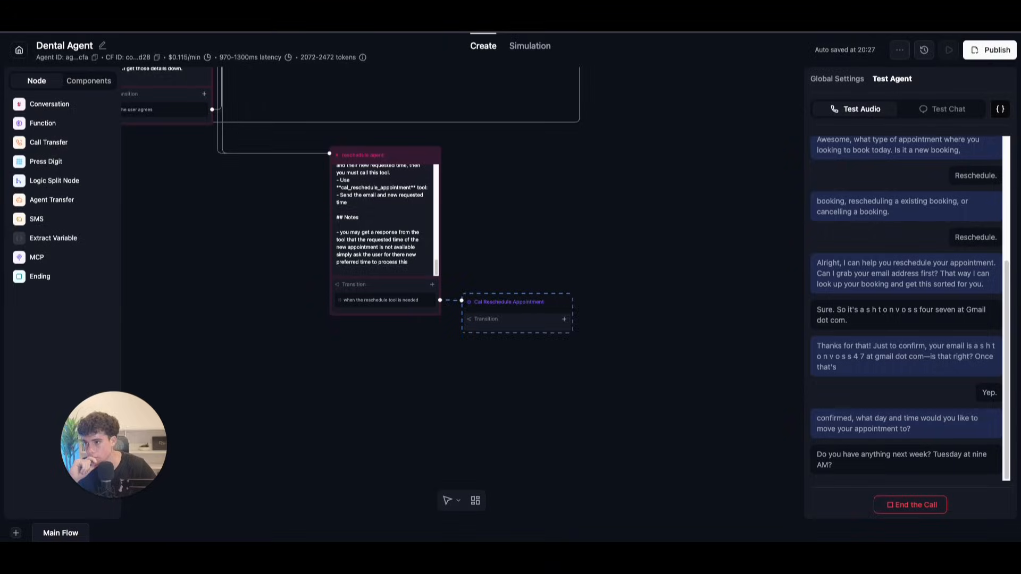
pyautogui.click(885, 499)
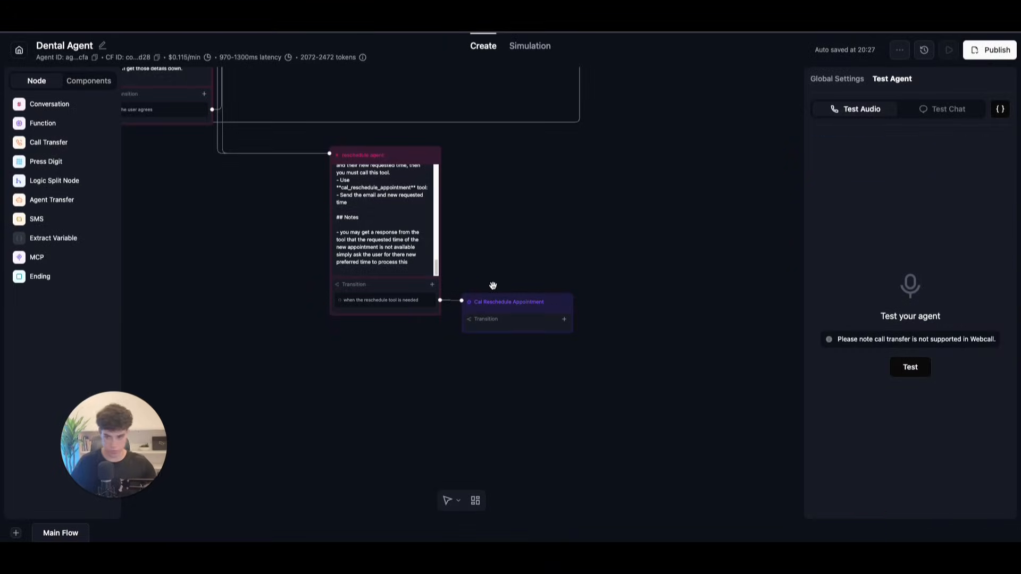
# Step: Pan the Retell flow, then switch to n8n's cal_cancel_appointment workflow
pyautogui.moveTo(609, 213); pyautogui.dragTo(800, 365)
pyautogui.scroll(-2, 425, 317)
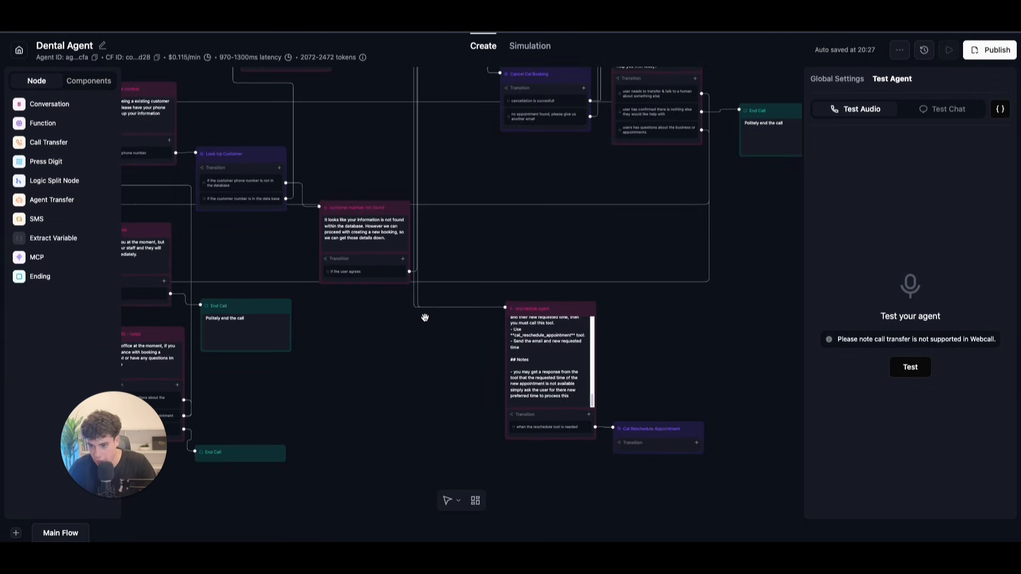
pyautogui.moveTo(583, 275); pyautogui.dragTo(572, 255)
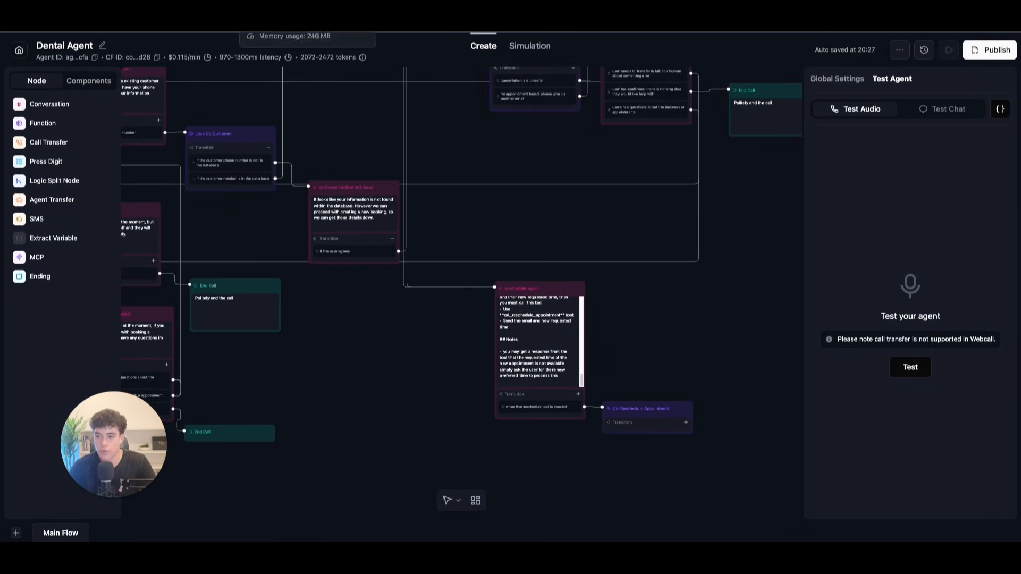
pyautogui.click(208, 33)
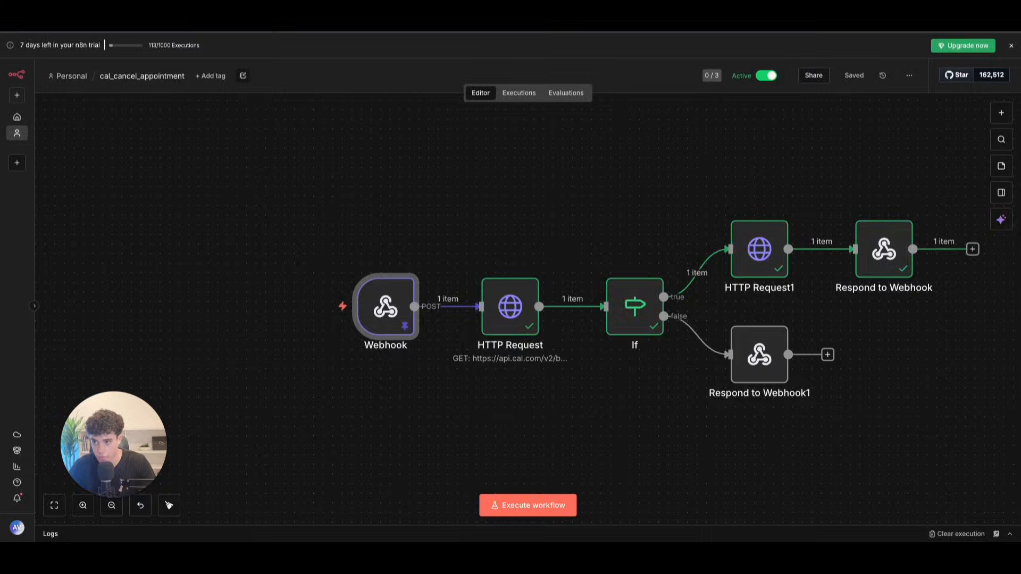
pyautogui.click(186, 33)
pyautogui.click(470, 94)
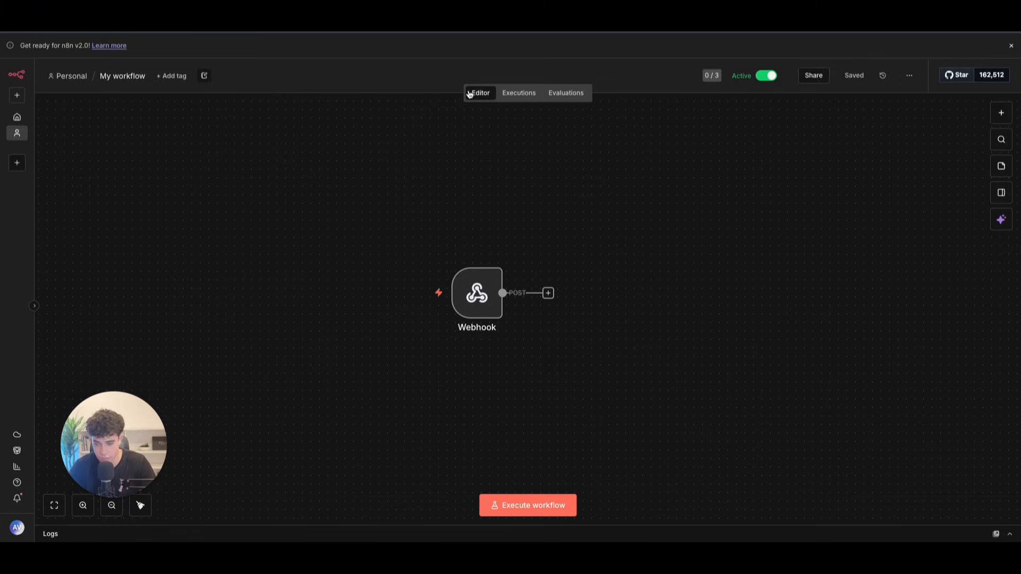
pyautogui.moveTo(476, 240)
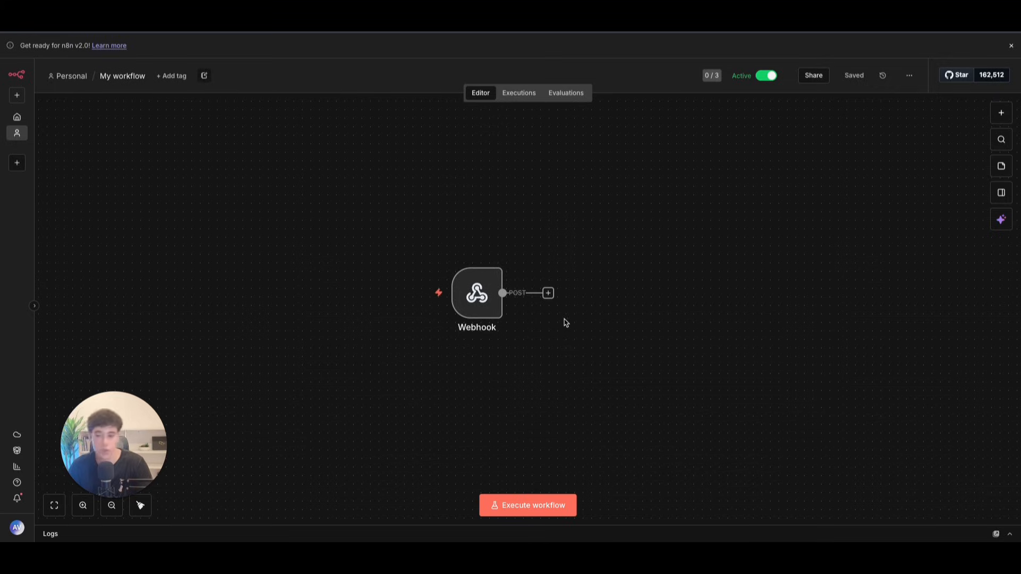
pyautogui.click(547, 294)
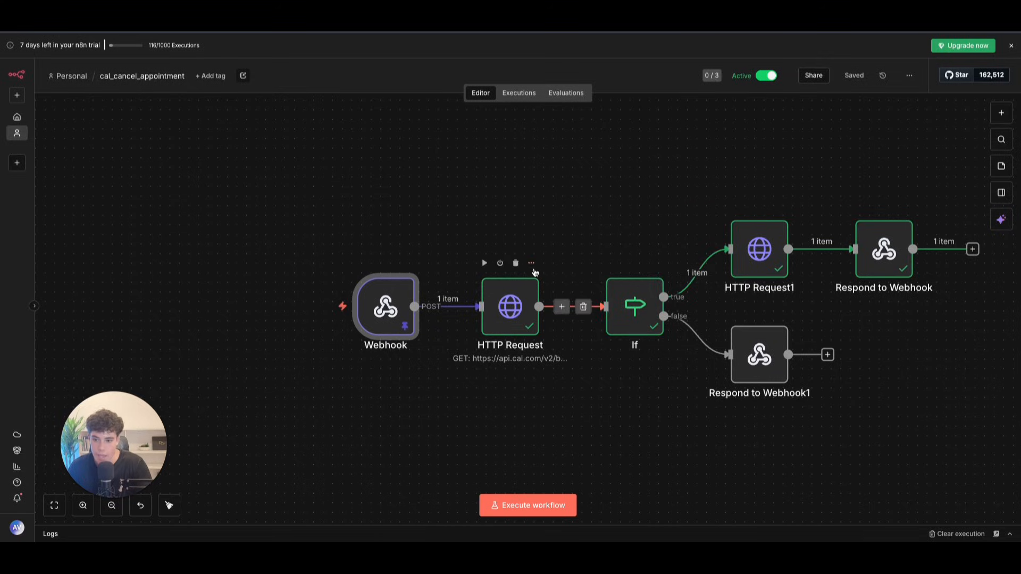
# Step: Copy the bookings HTTP Request node into My workflow and connect it after the Webhook
pyautogui.click(531, 263)
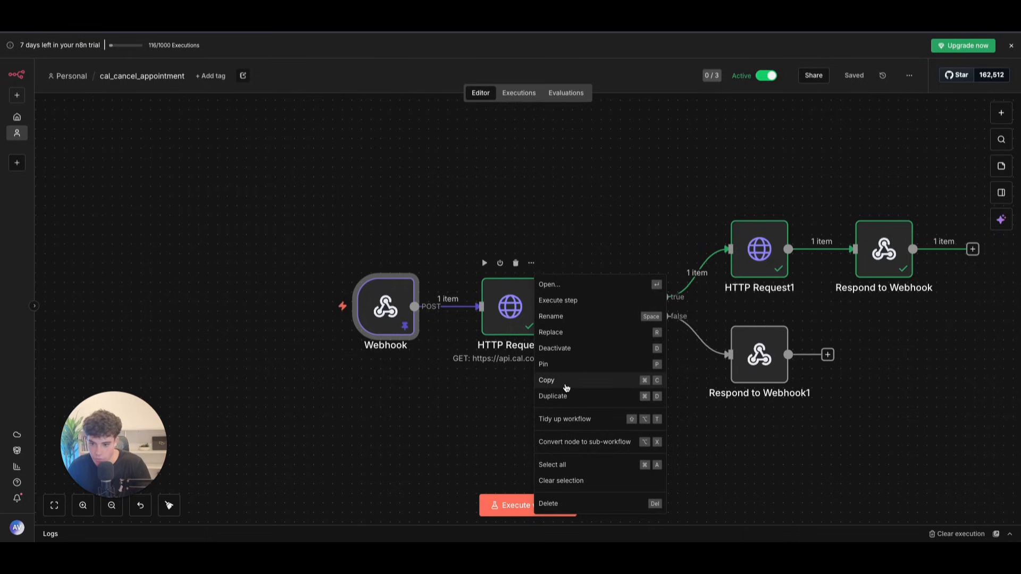
pyautogui.click(566, 388)
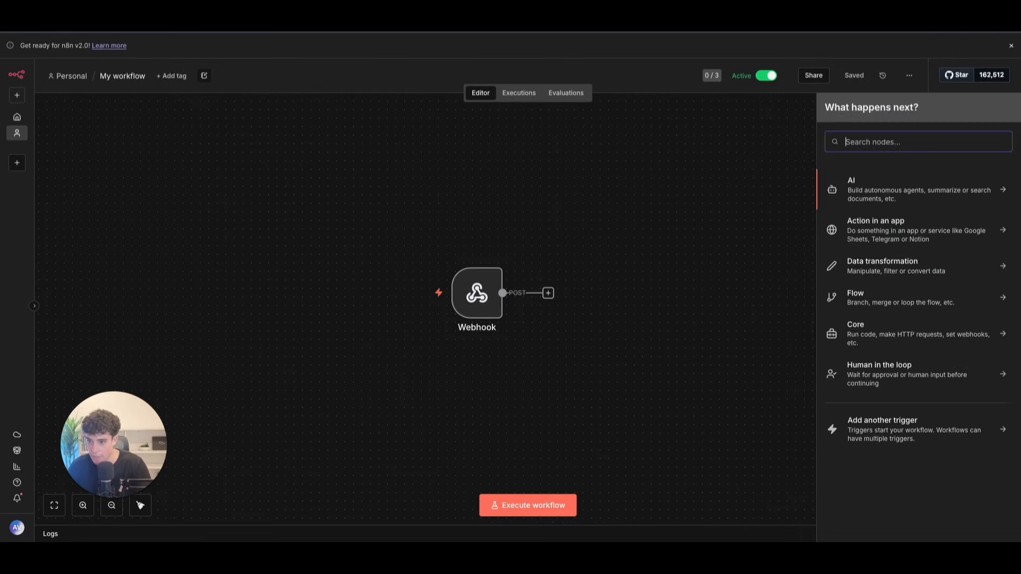
pyautogui.rightClick(588, 298)
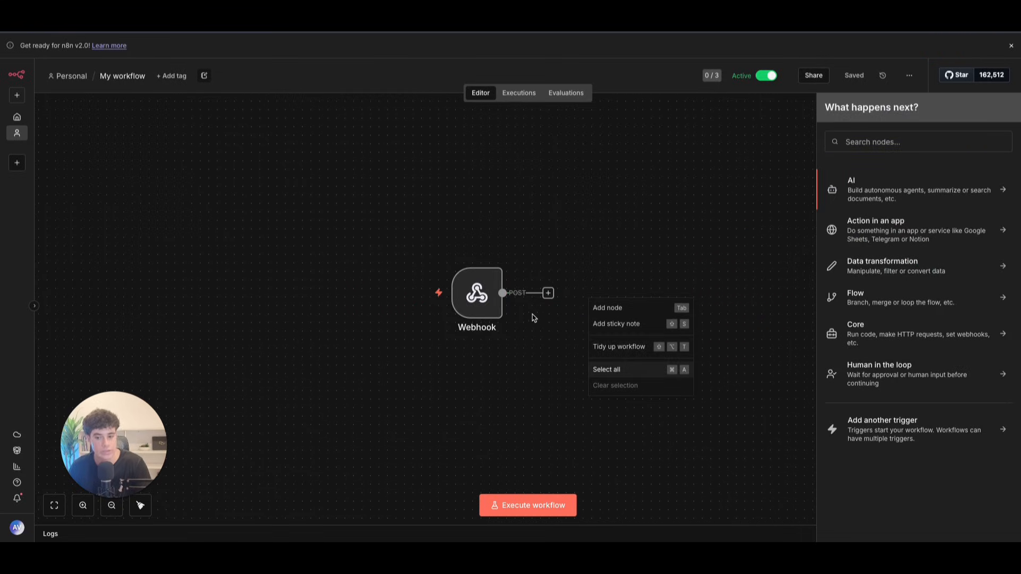
pyautogui.hotkey('ctrl', 'v')
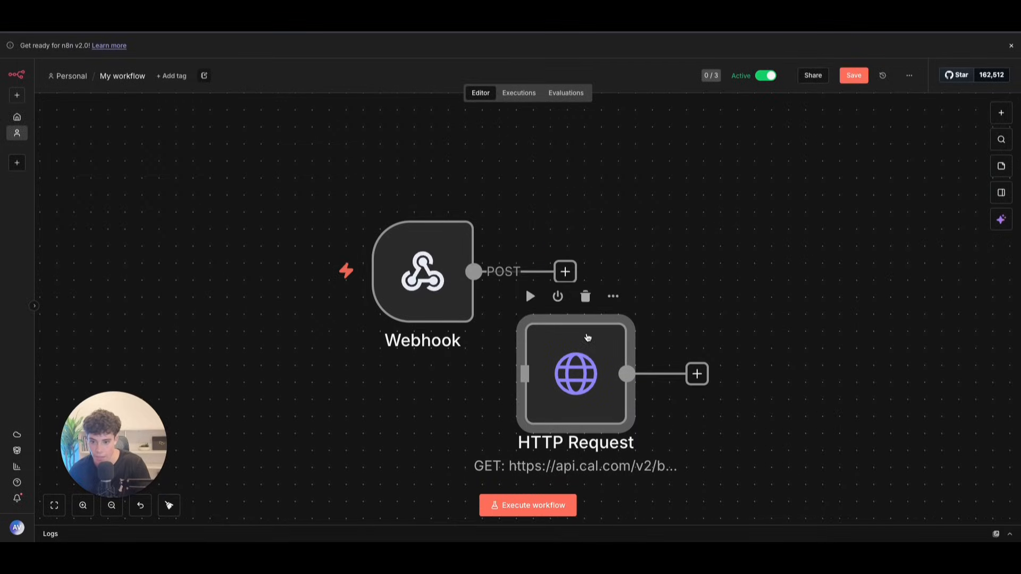
pyautogui.moveTo(585, 333); pyautogui.dragTo(687, 265)
pyautogui.moveTo(570, 273); pyautogui.dragTo(640, 312)
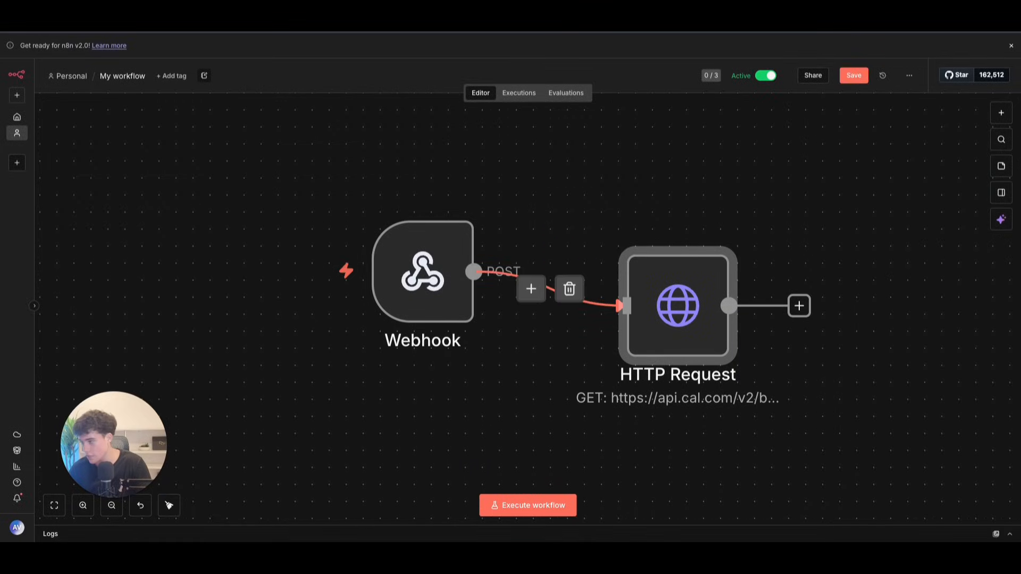
# Step: Inspect the attendeeEmail query value, then load the latest execution's data into the editor
pyautogui.doubleClick(675, 298)
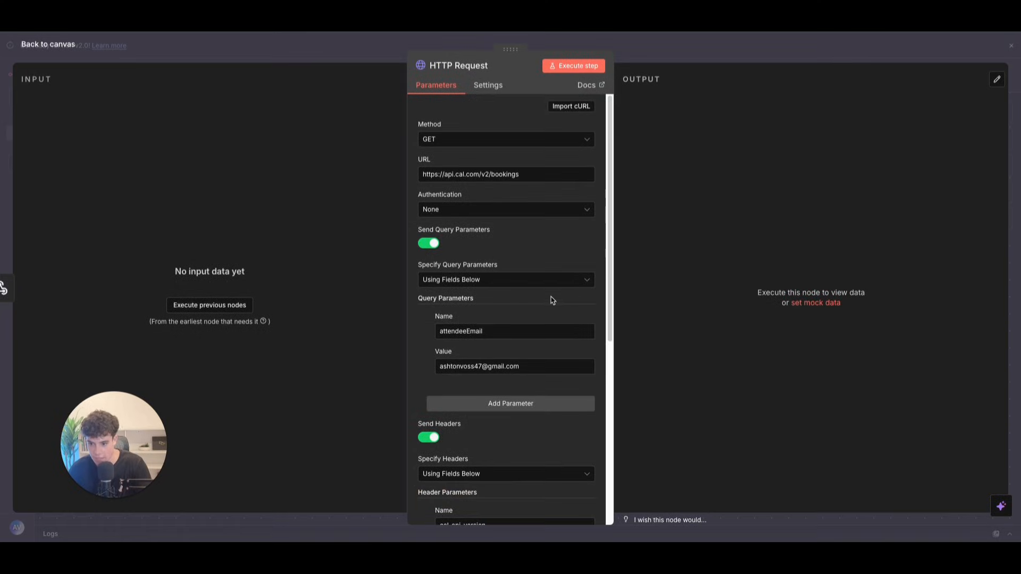
pyautogui.scroll(-1, 551, 299)
pyautogui.click(549, 299)
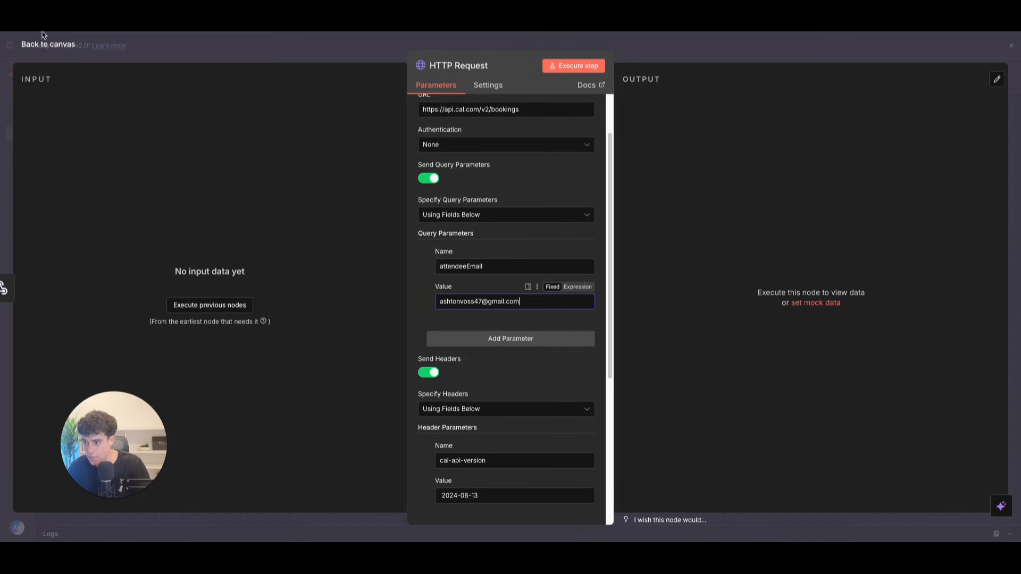
pyautogui.click(53, 43)
pyautogui.click(519, 94)
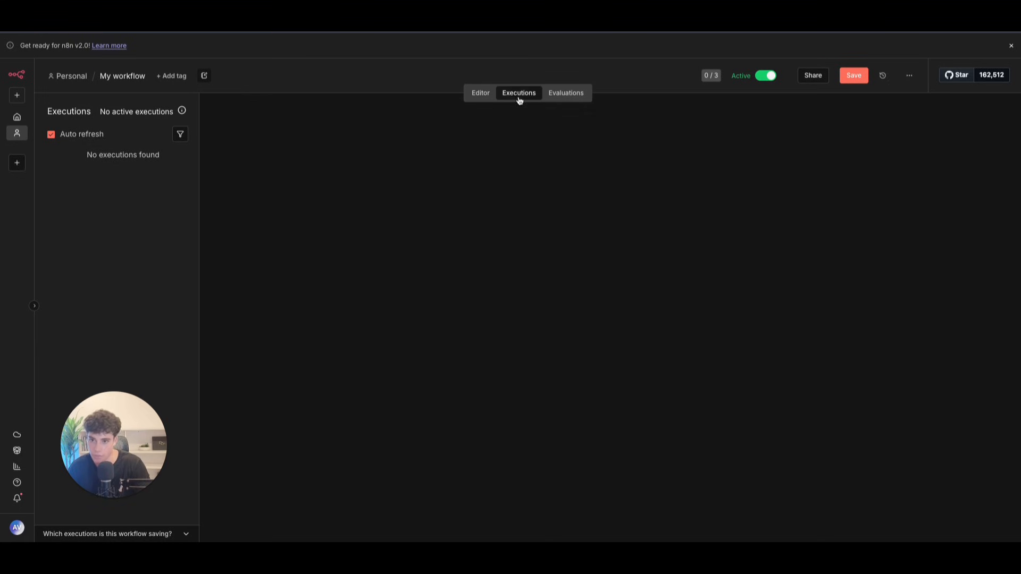
pyautogui.click(949, 112)
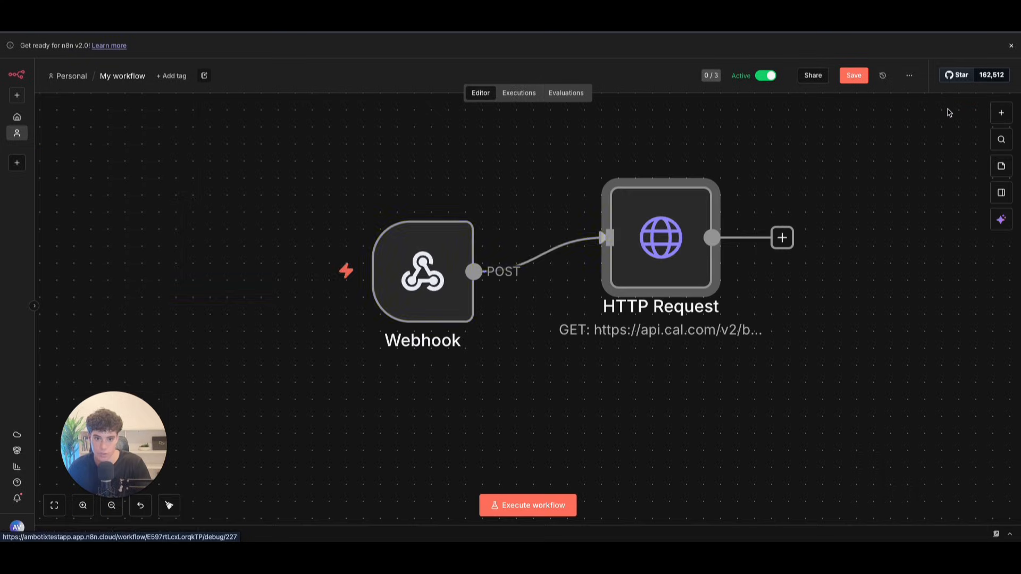
pyautogui.scroll(-1, 451, 162)
pyautogui.moveTo(681, 216); pyautogui.dragTo(681, 233)
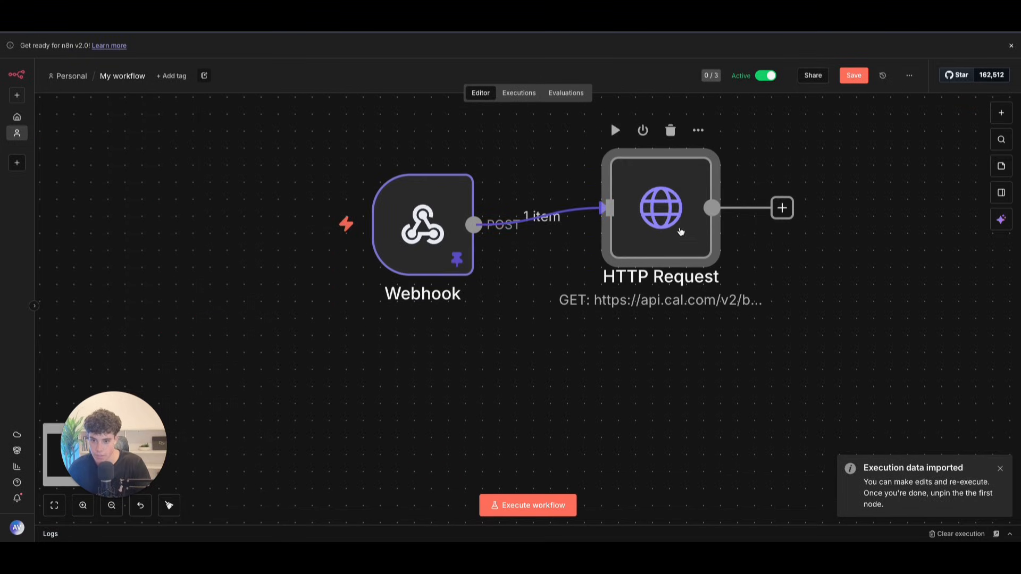
# Step: Replace the hardcoded attendeeEmail with the Webhook's incoming args.email field
pyautogui.doubleClick(681, 233)
pyautogui.scroll(-3, 518, 276)
pyautogui.moveTo(521, 277); pyautogui.dragTo(372, 269)
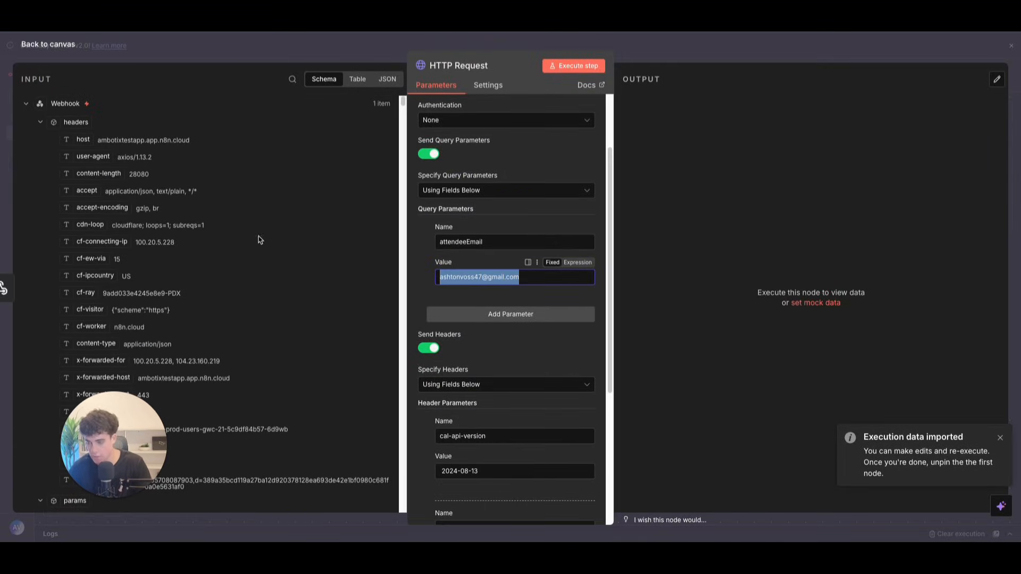
pyautogui.press('BackSpace')
pyautogui.click(39, 122)
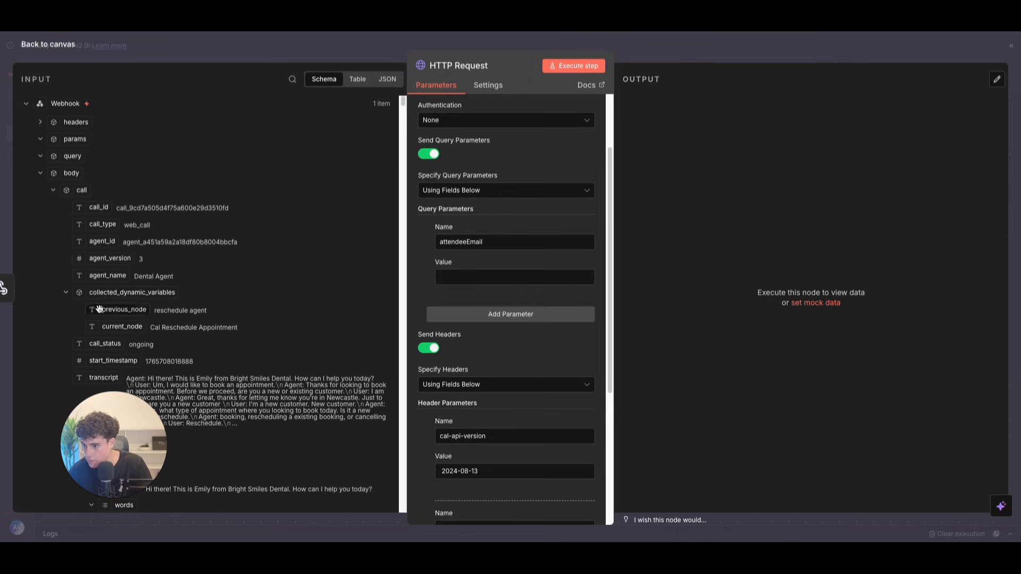
pyautogui.scroll(-5, 117, 318)
pyautogui.scroll(5, 106, 239)
pyautogui.click(54, 190)
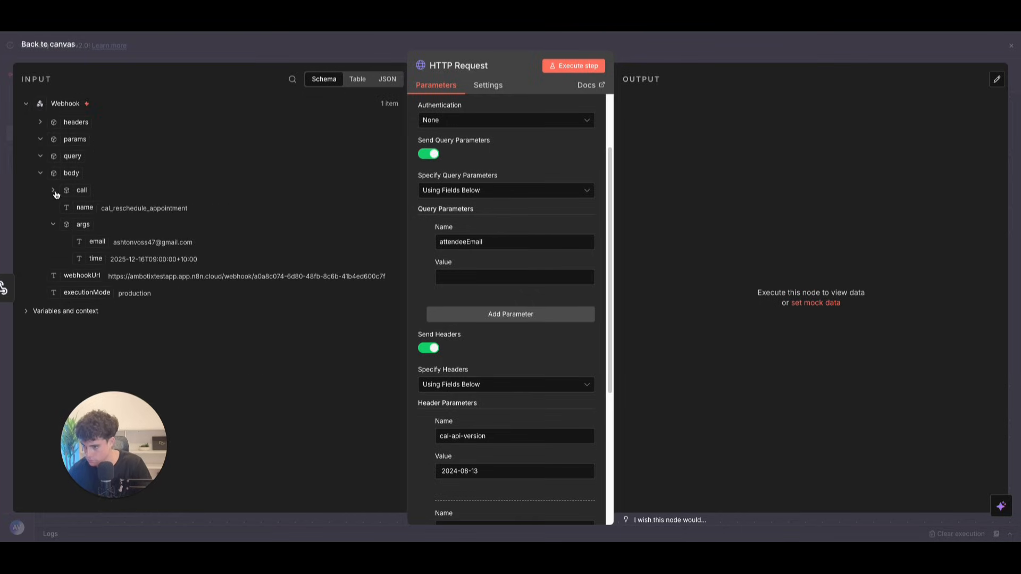
pyautogui.moveTo(97, 242); pyautogui.dragTo(500, 277)
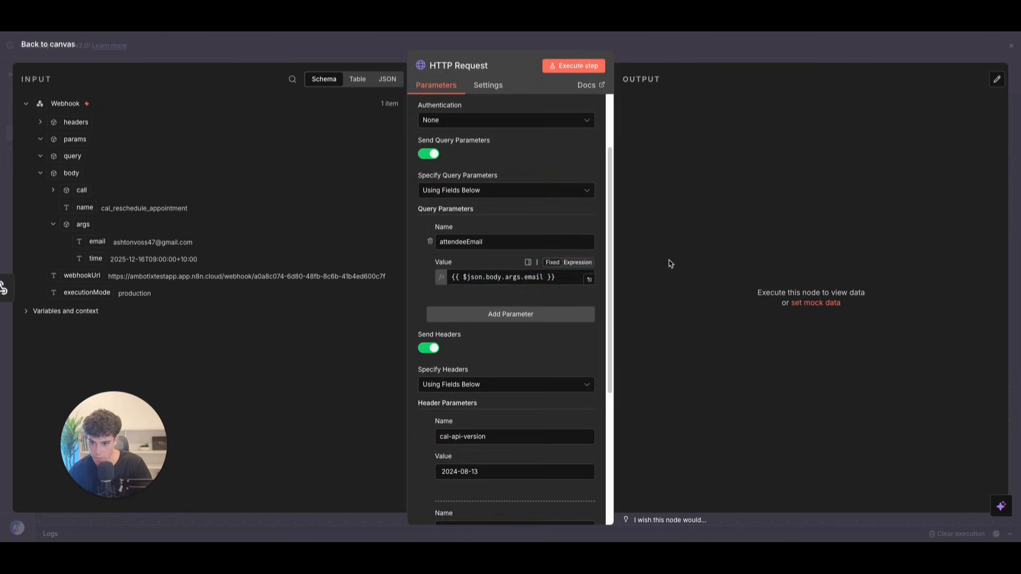
pyautogui.scroll(-5, 495, 335)
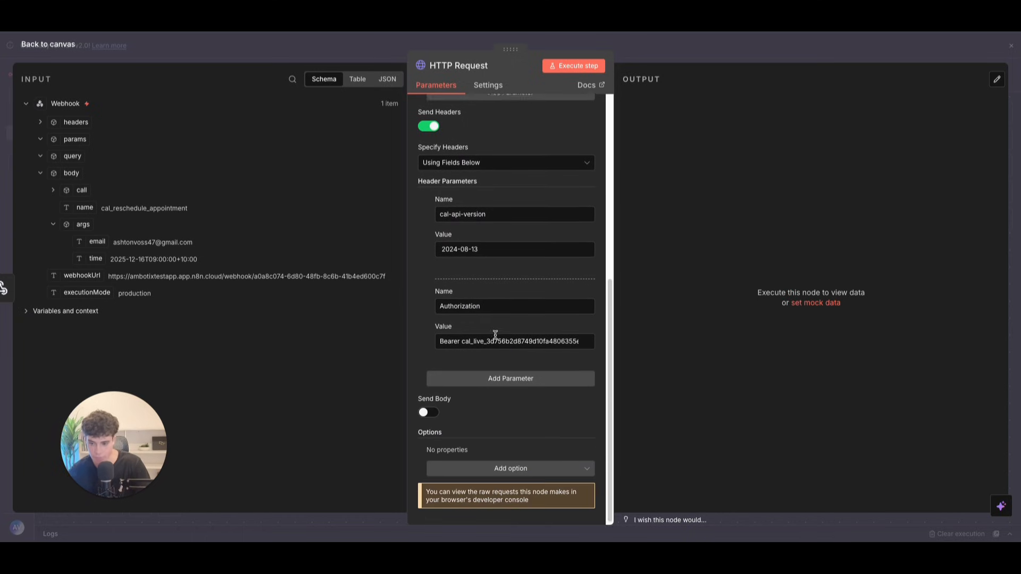
pyautogui.press('Escape')
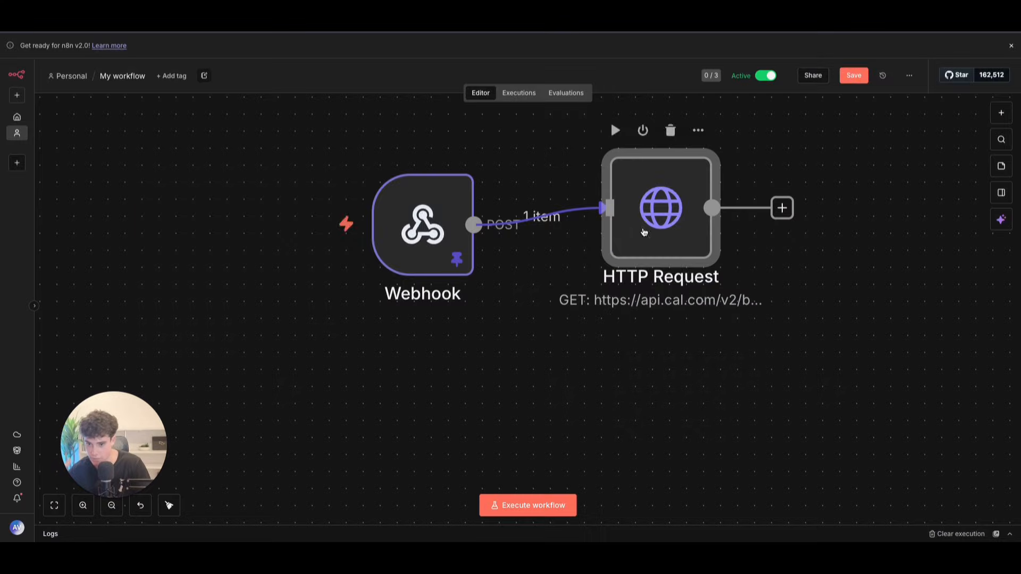
# Step: Rename the HTTP Request node to 'get appointments'
pyautogui.doubleClick(633, 244)
pyautogui.click(457, 66)
pyautogui.press('BackSpace')
pyautogui.write('get appointments')
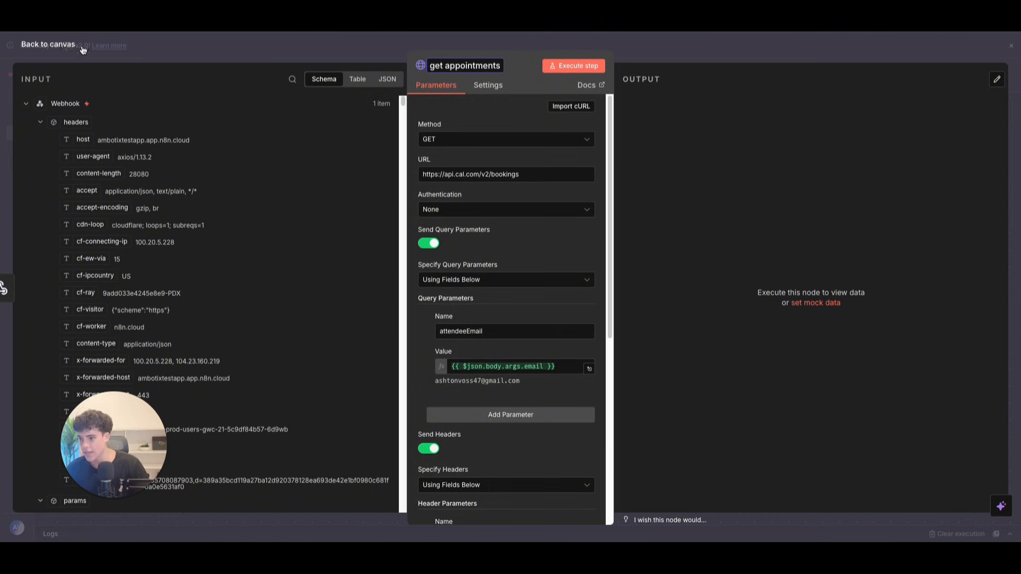
# Step: Add an If node after 'get appointments' and run the whole workflow
pyautogui.click(67, 44)
pyautogui.click(799, 225)
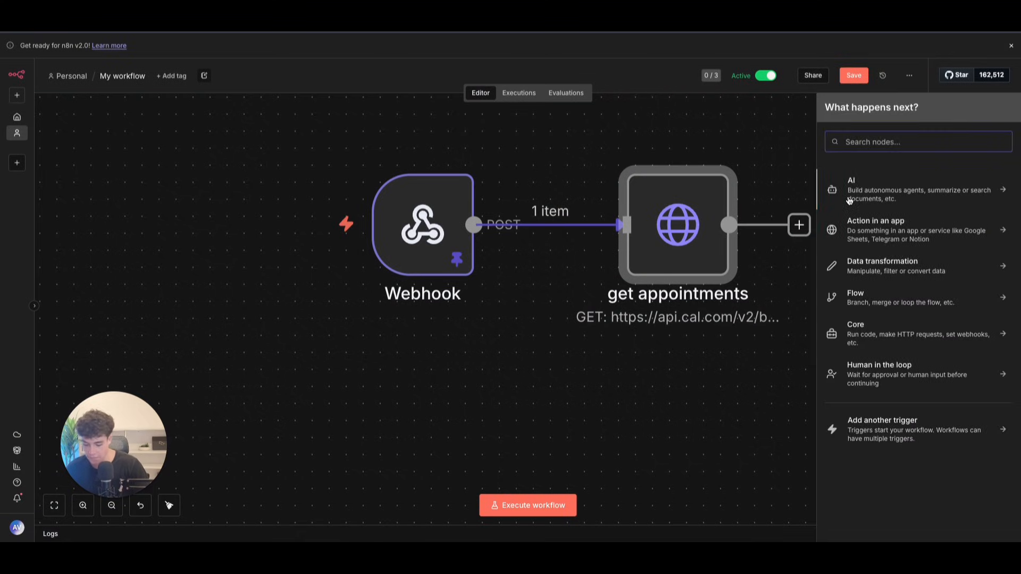
pyautogui.write('if')
pyautogui.click(856, 181)
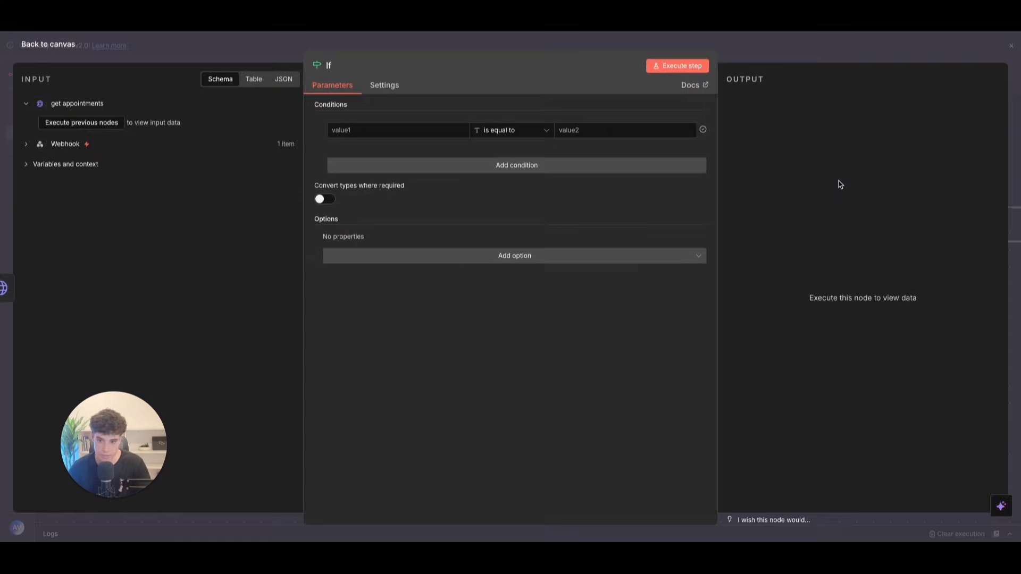
pyautogui.click(66, 54)
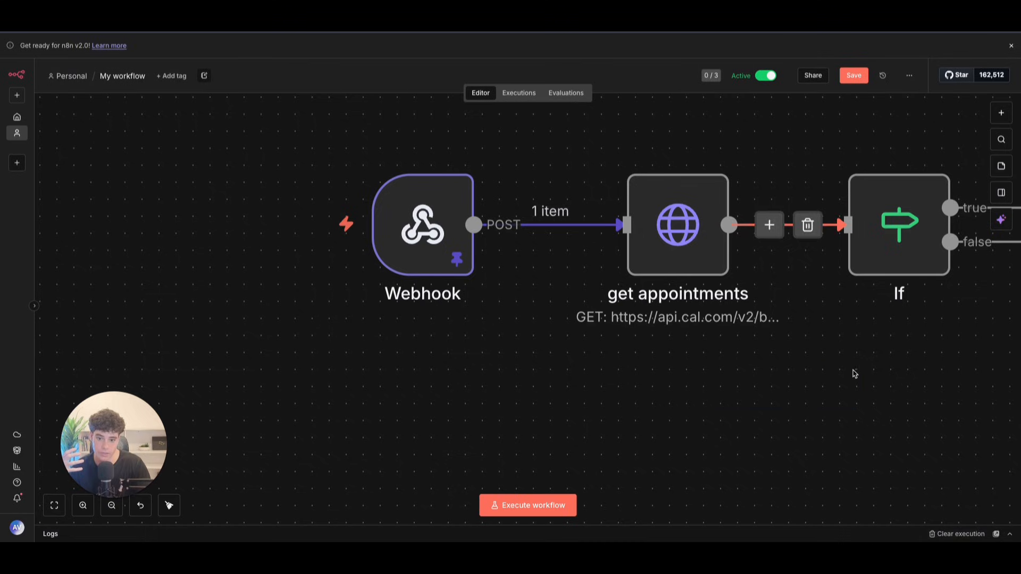
pyautogui.scroll(-3, 712, 367)
pyautogui.hscroll(10, 711, 365)
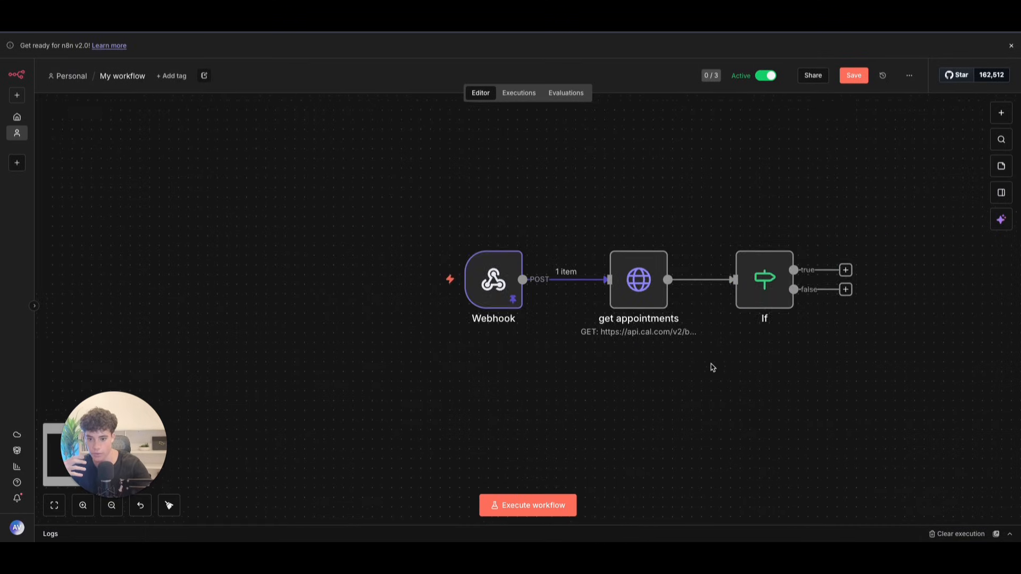
pyautogui.click(523, 510)
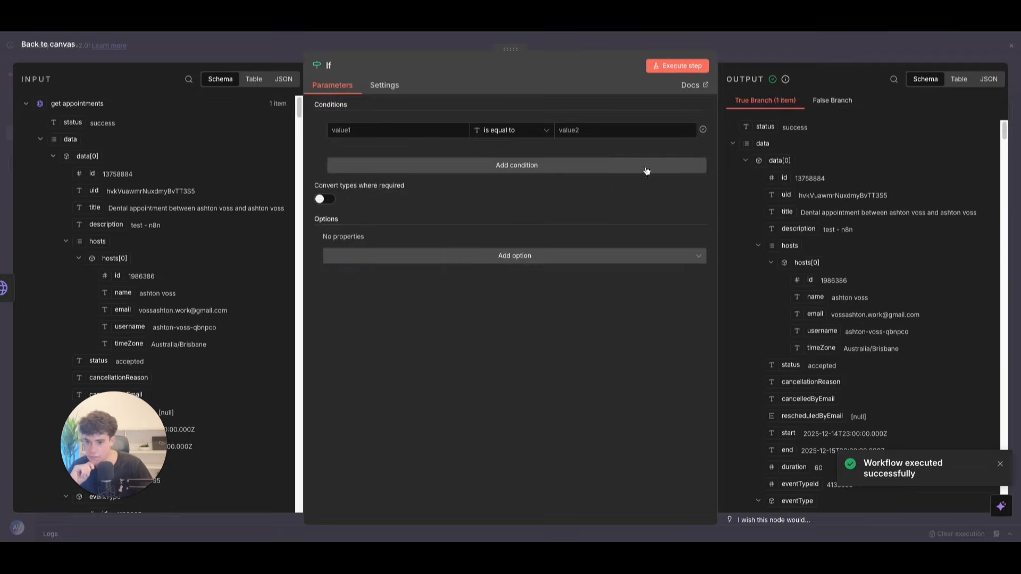
# Step: Set the If condition to check that the first booking's uid exists (String > exists)
pyautogui.doubleClick(474, 279)
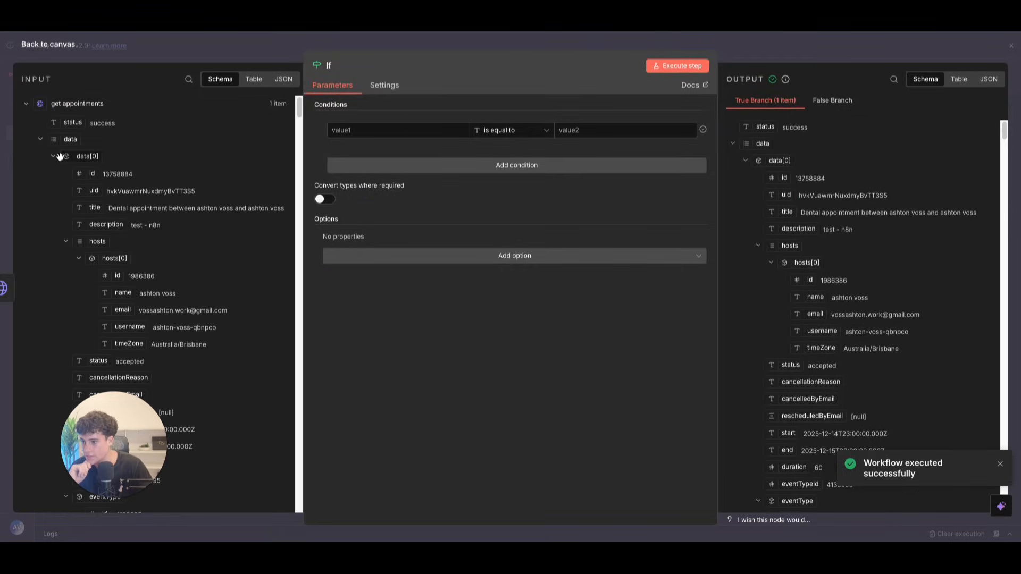
pyautogui.moveTo(86, 191); pyautogui.dragTo(393, 130)
pyautogui.click(532, 133)
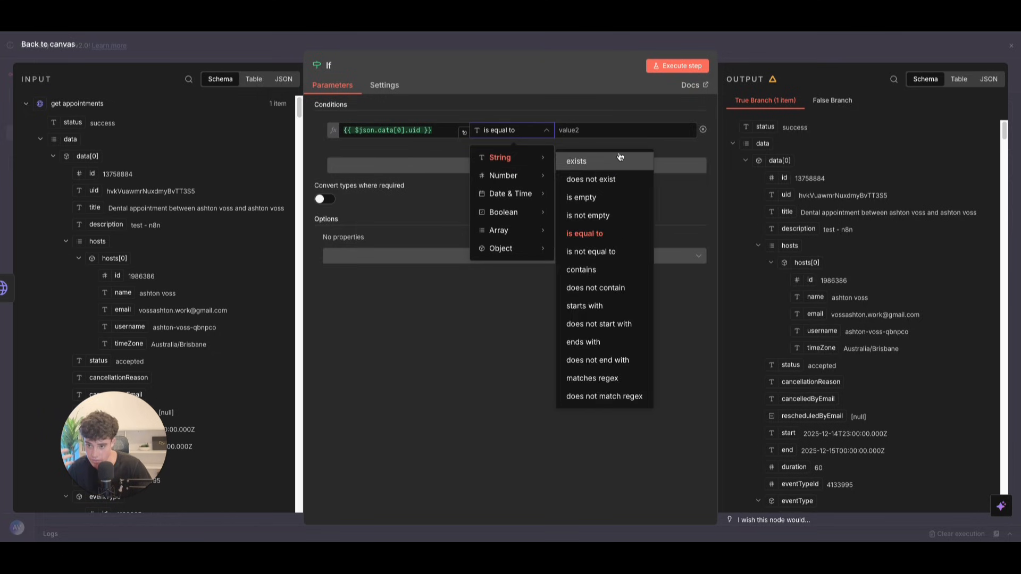
pyautogui.click(613, 161)
pyautogui.click(59, 47)
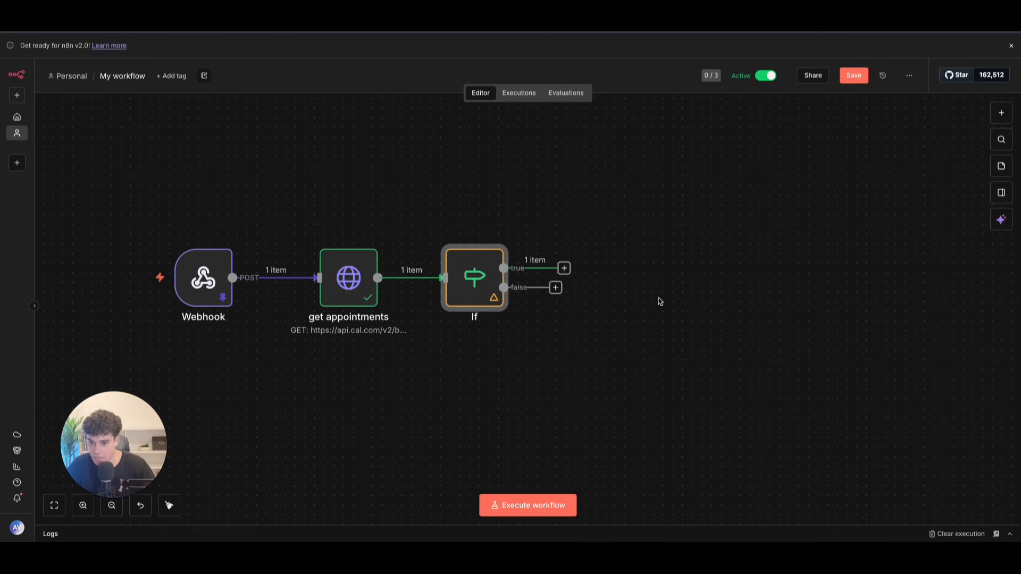
pyautogui.click(564, 268)
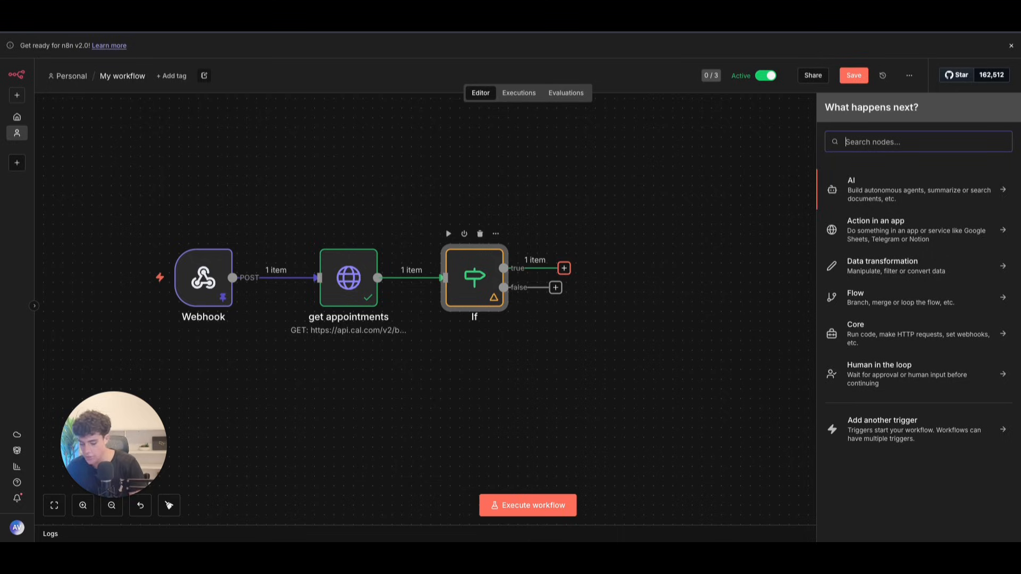
# Step: Add an AI Agent with a 'Define below' expression prompt pasted from prepared text
pyautogui.write('Ai')
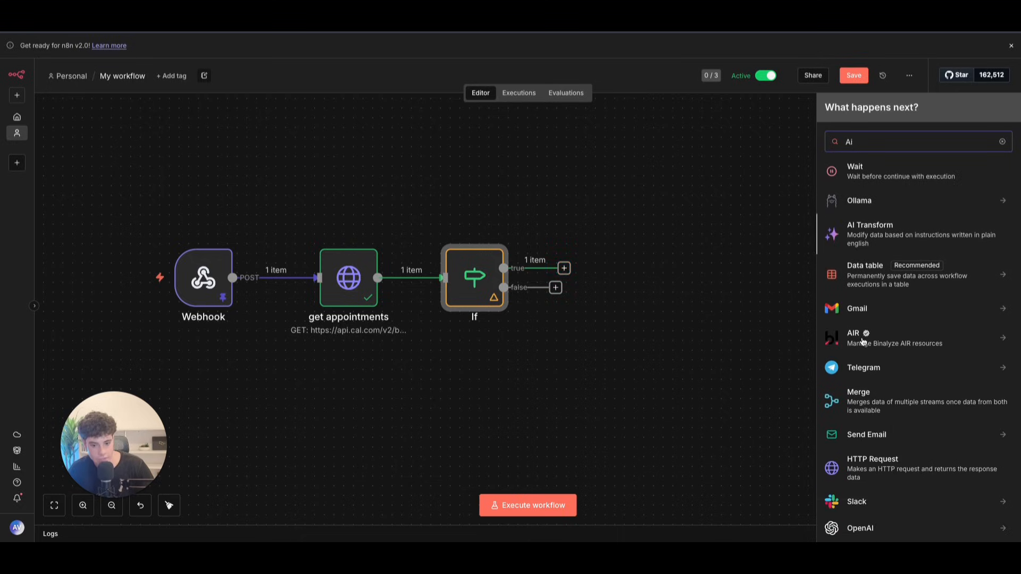
pyautogui.click(876, 182)
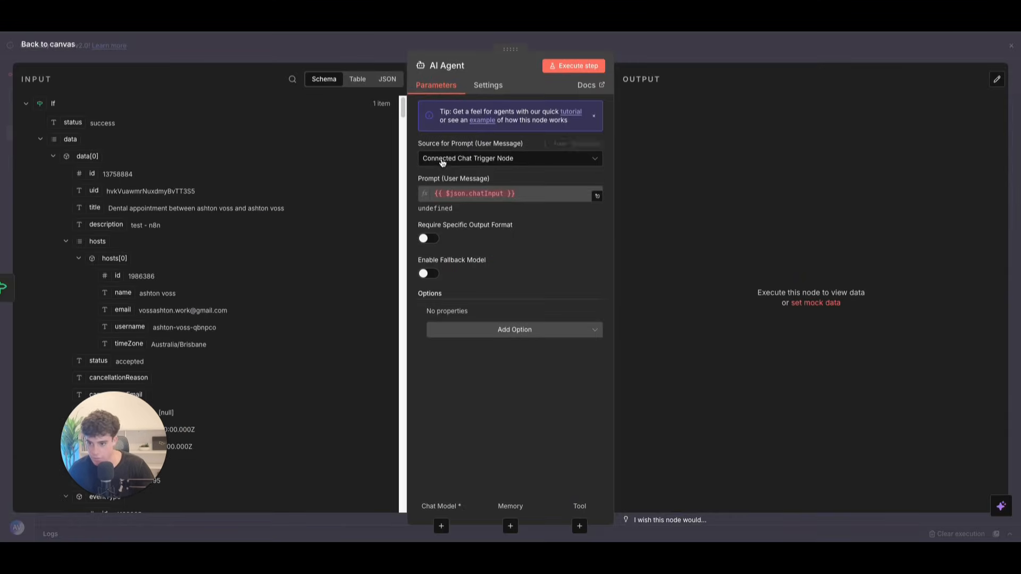
pyautogui.click(492, 160)
pyautogui.click(481, 269)
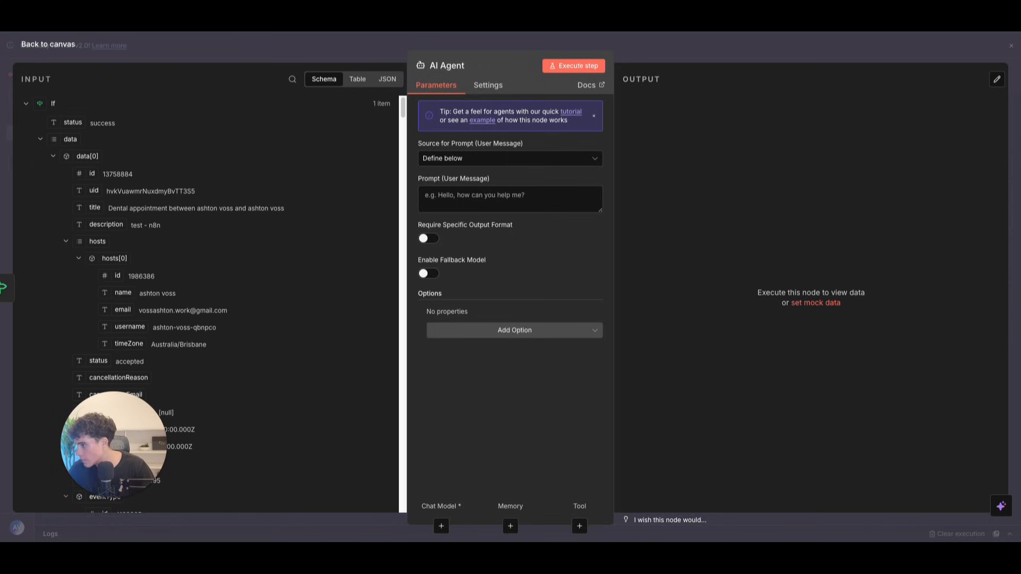
pyautogui.click(553, 162)
pyautogui.click(525, 270)
pyautogui.click(560, 201)
pyautogui.click(585, 179)
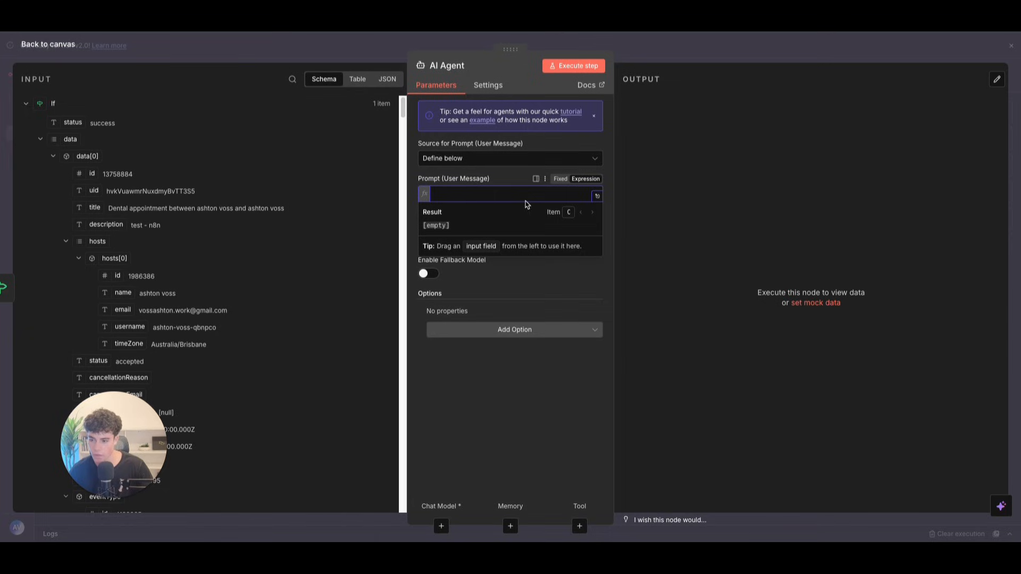
pyautogui.write("## Your Job Convert the new appointment time to UTC format for checking availability. You will be receiving the customer's requested time to check availability in the calendar system, and you must convert that time to the appropriate UTC format.  ## Input & data")
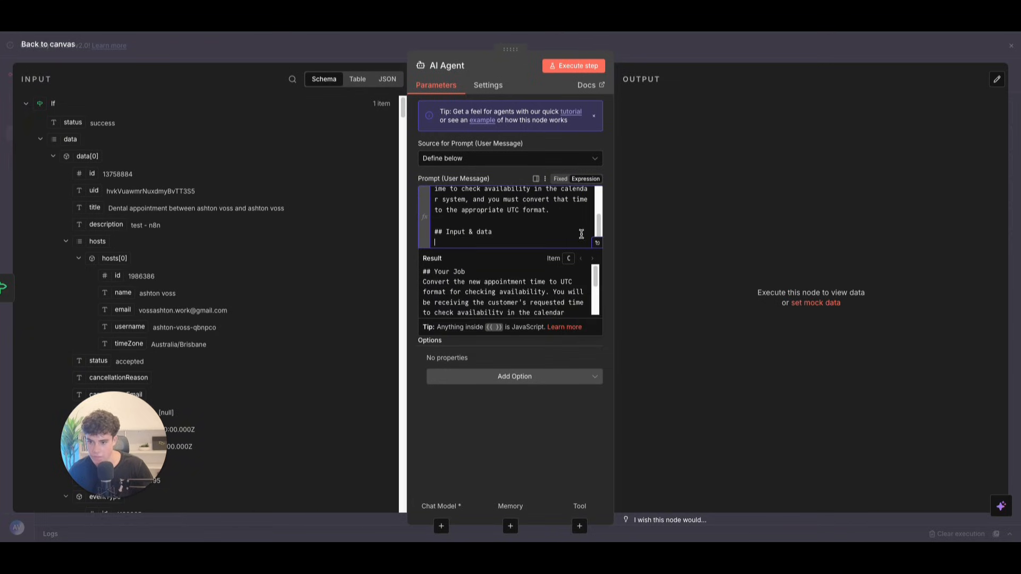
pyautogui.click(597, 243)
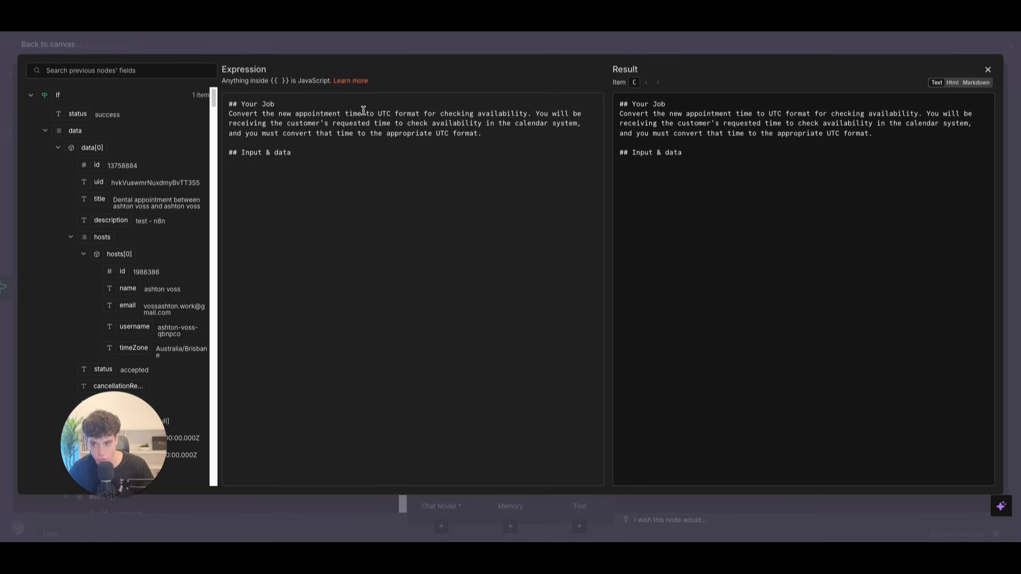
# Step: Add 'customer requested time:' followed by the Webhook's args.time field to the prompt
pyautogui.click(257, 171)
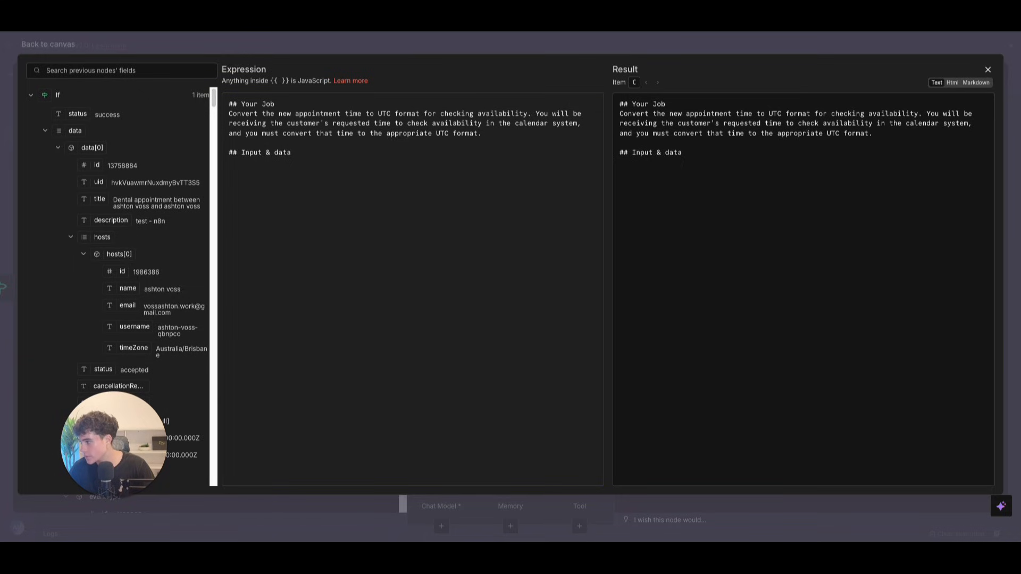
pyautogui.click(264, 177)
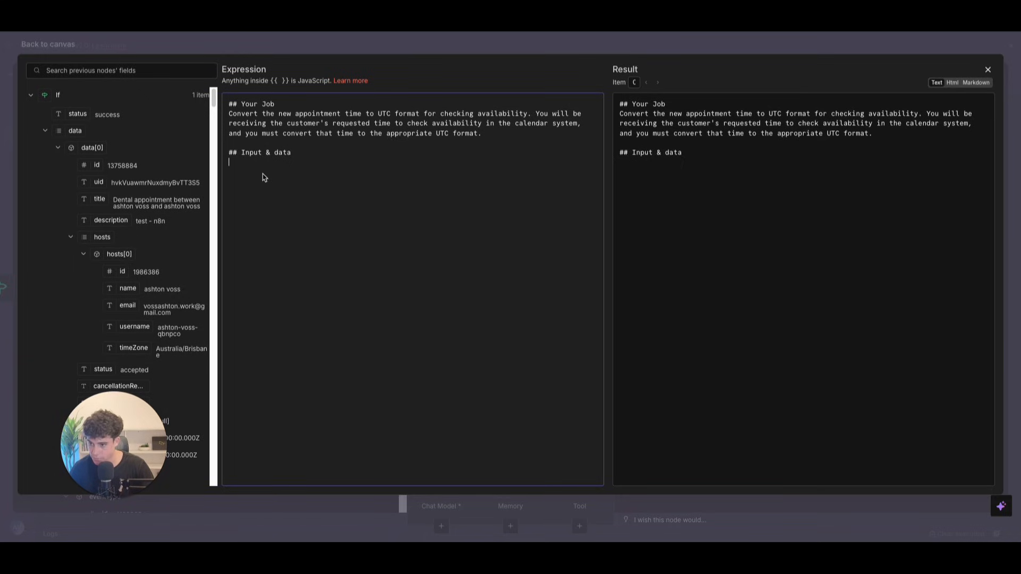
pyautogui.write('customer requested time:')
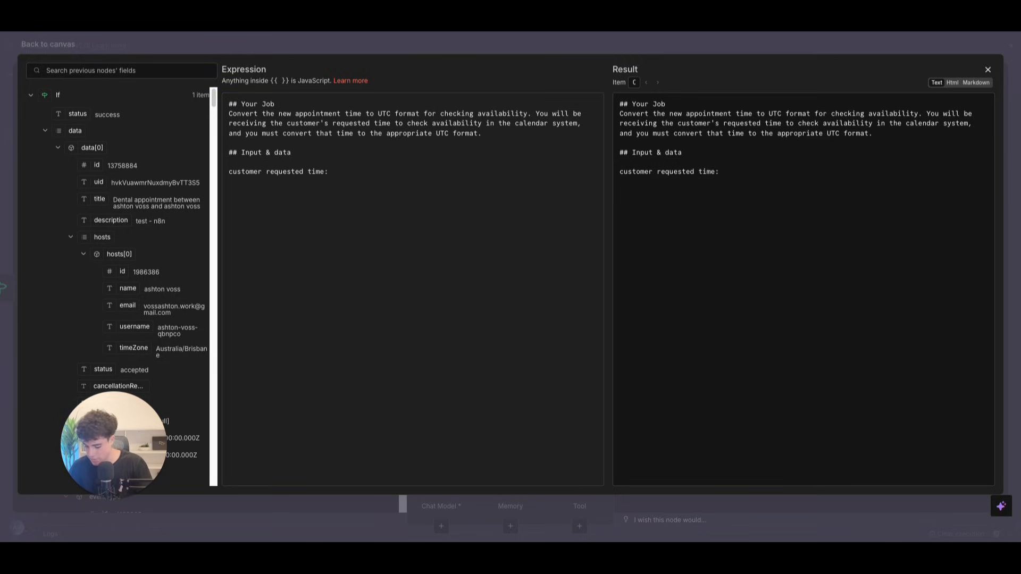
pyautogui.click(375, 173)
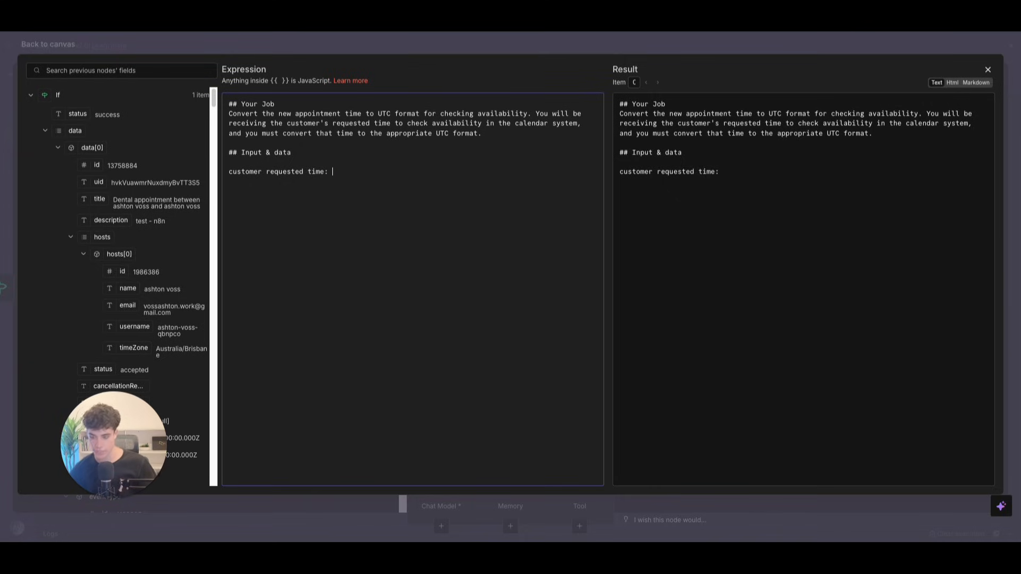
pyautogui.click(32, 96)
pyautogui.click(47, 136)
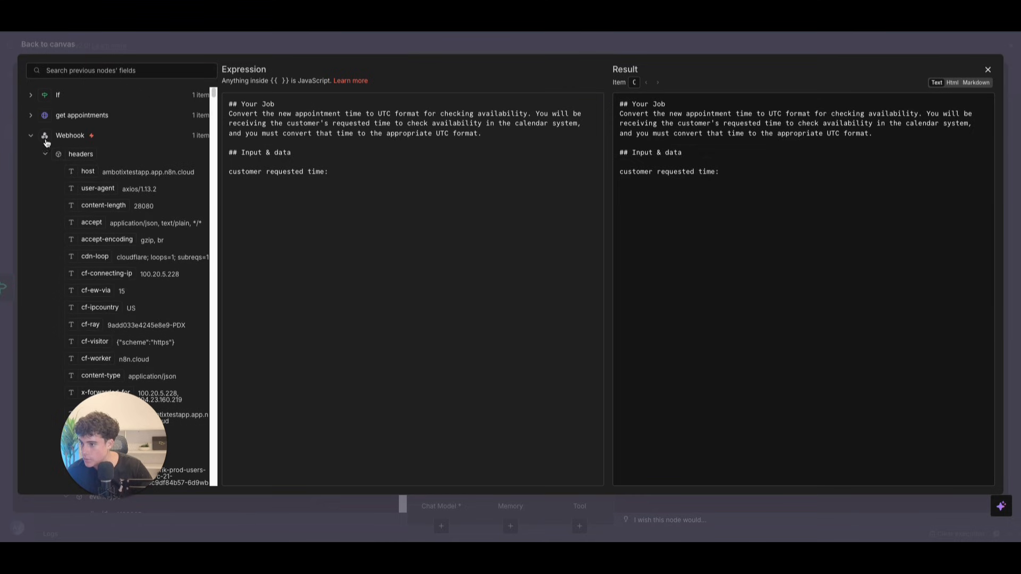
pyautogui.click(45, 155)
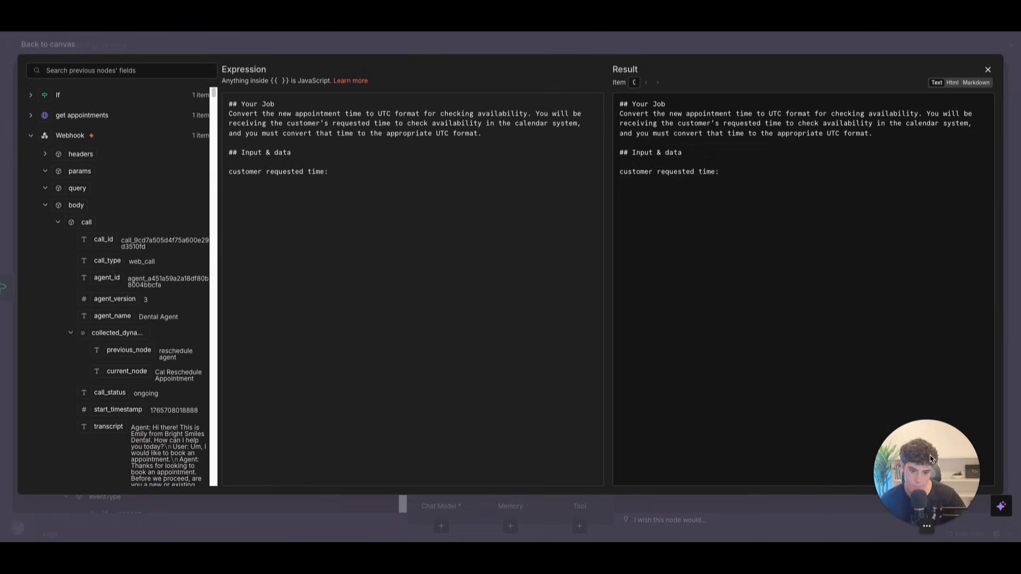
pyautogui.click(60, 222)
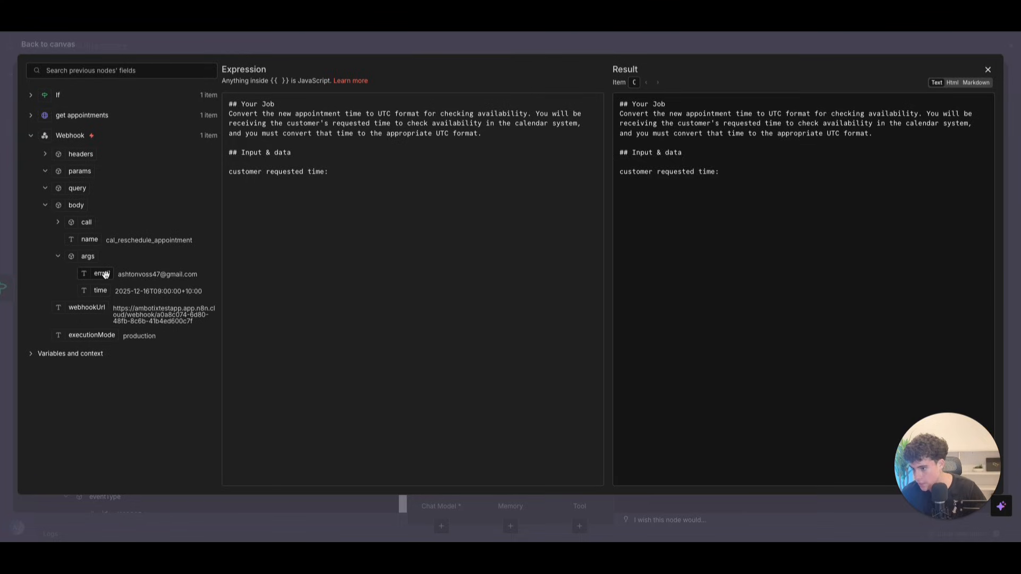
pyautogui.moveTo(101, 291); pyautogui.dragTo(396, 171)
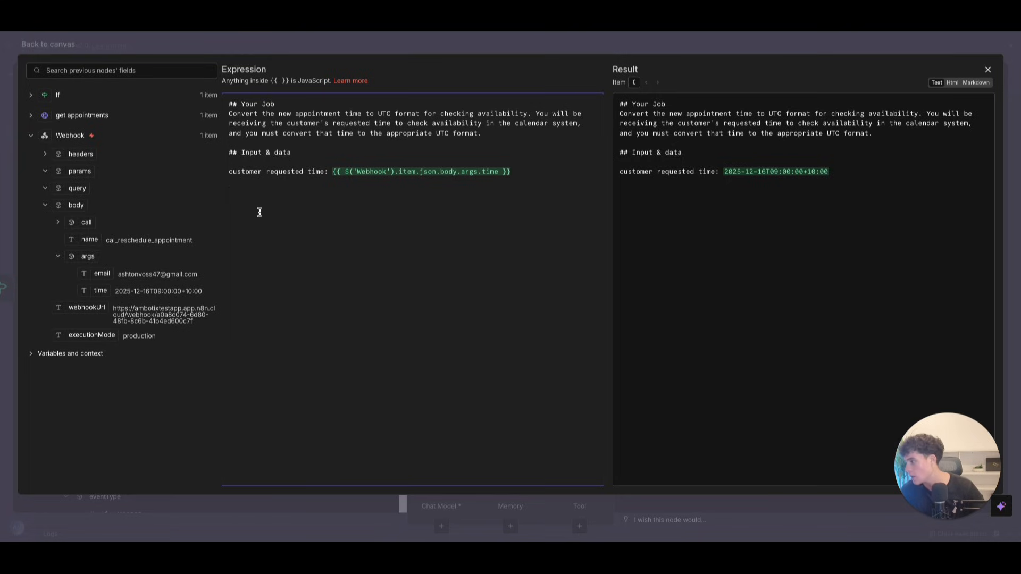
# Step: Add 'Current time now: {{$now}}' and 'TimeZone:' lines, then paste the task instructions
pyautogui.write('Current')
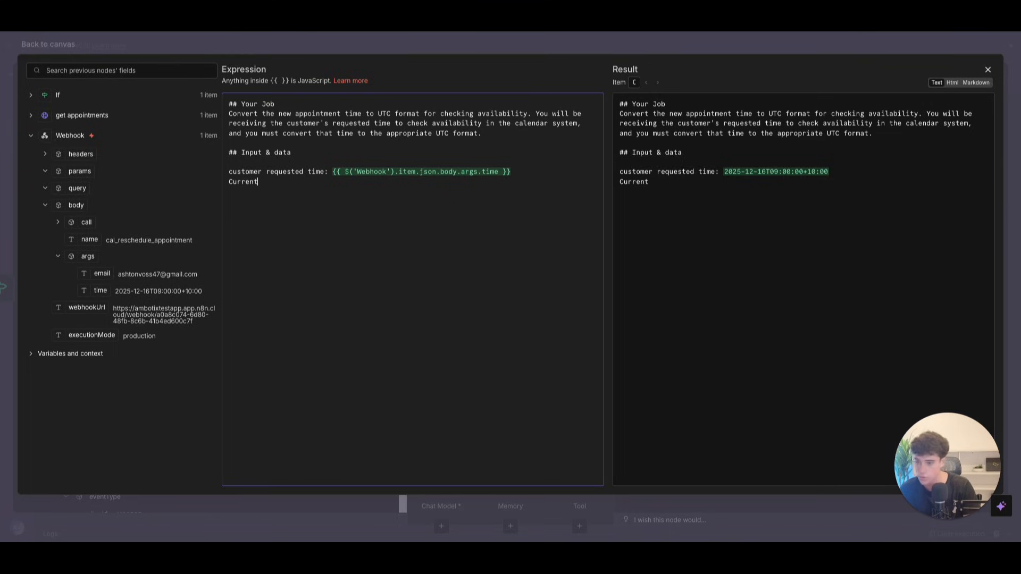
pyautogui.write(' time now:')
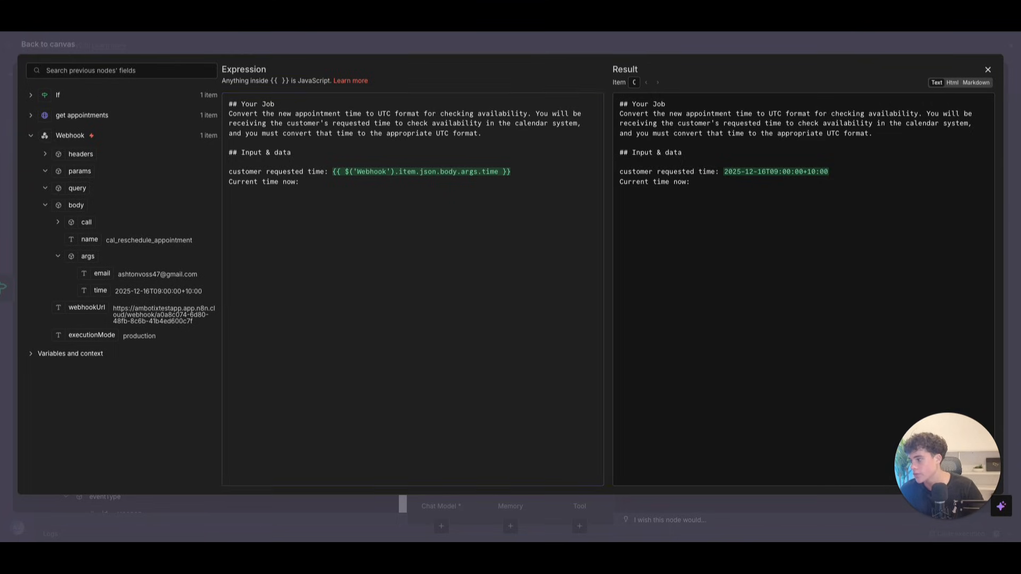
pyautogui.click(326, 186)
pyautogui.write('{{$now')
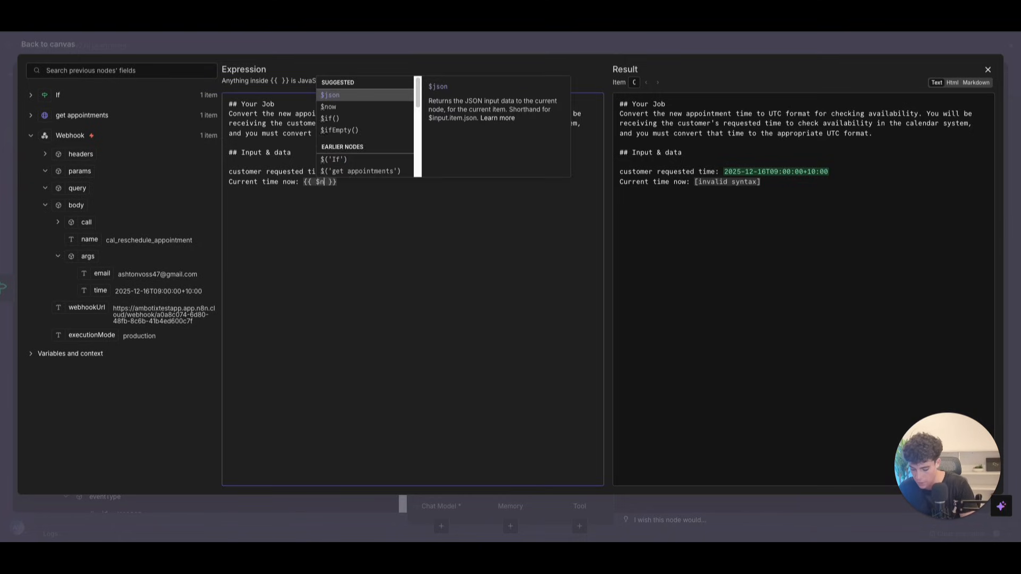
pyautogui.click(327, 186)
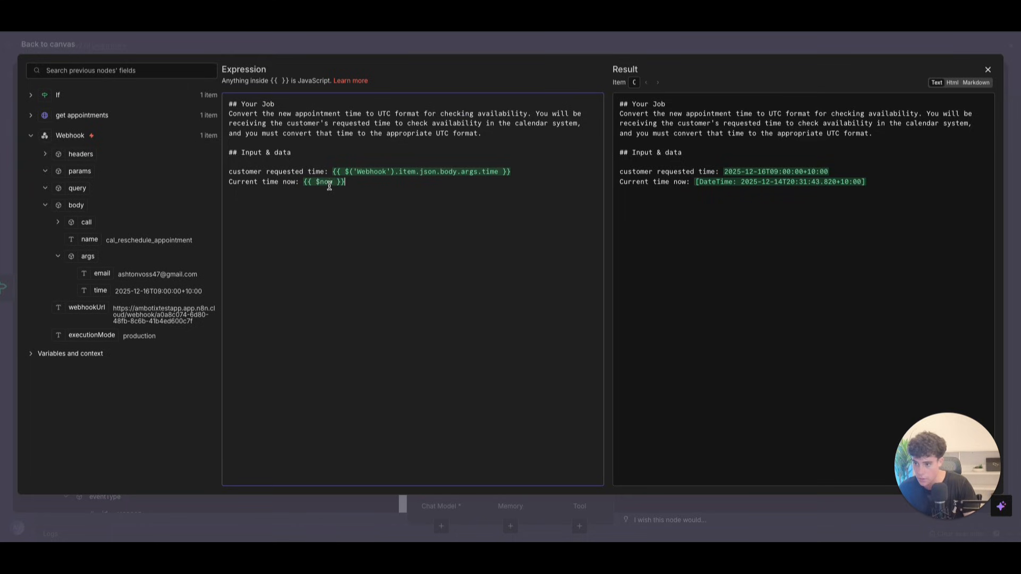
pyautogui.write('Ti')
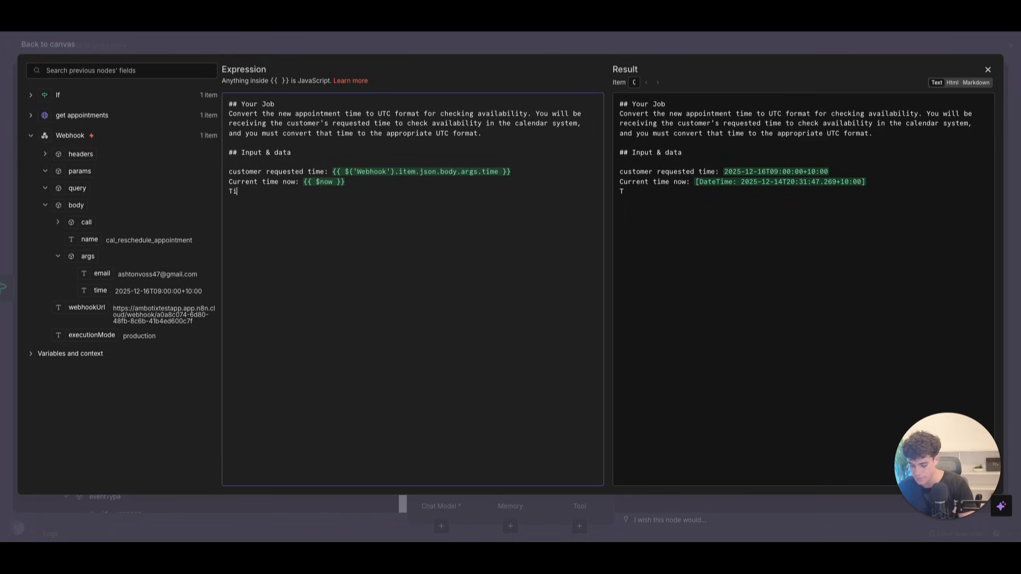
pyautogui.write('meZone:')
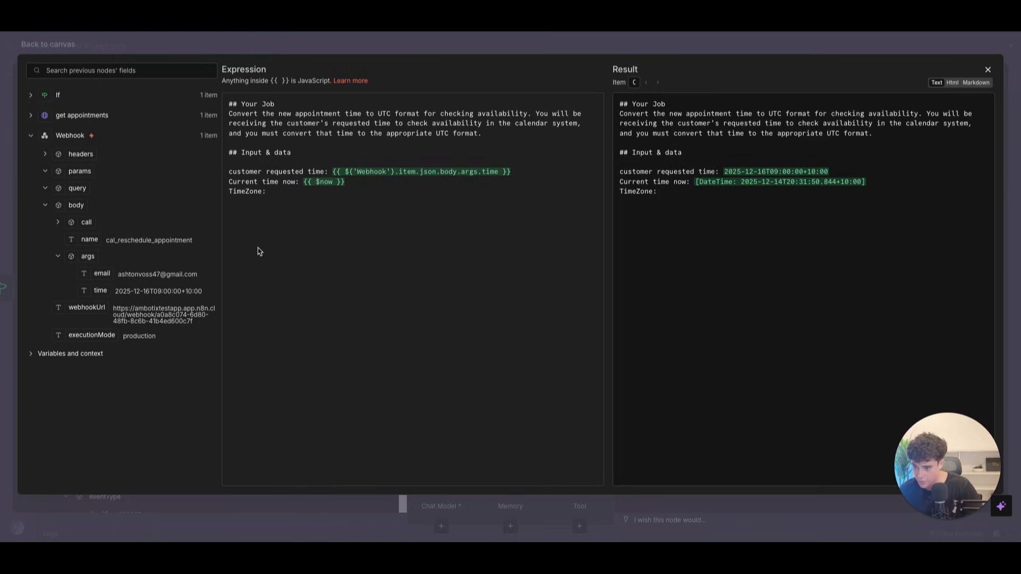
pyautogui.click(280, 230)
pyautogui.write('Use the requested time and current time you have now to define the start and end date parameters. Simply add one hour to the start time to get the end time. Make sure you use UTC format.  ## Your Task 1. Parse the new appointment time into a specific date/time 2. Convert Brisbane time to UTC (subtract 10 hours) 3. Return BOTH start and end times in ISO 8601 format 4. End time = Start time + 1 hour (for the appointment slot)')
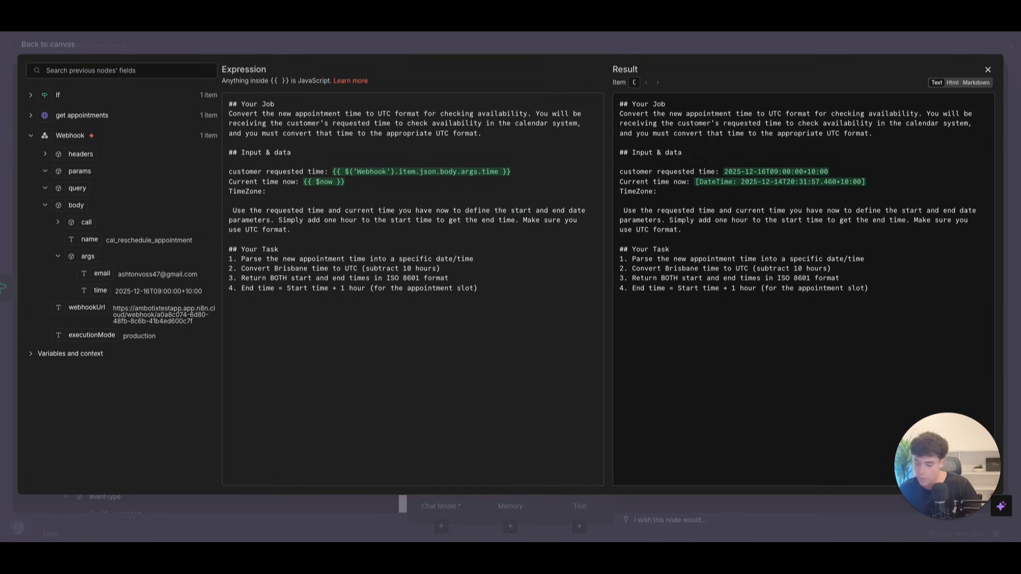
# Step: Paste Australia/Brisbane as the time zone and make the requested-time line a '-' bullet
pyautogui.click(320, 152)
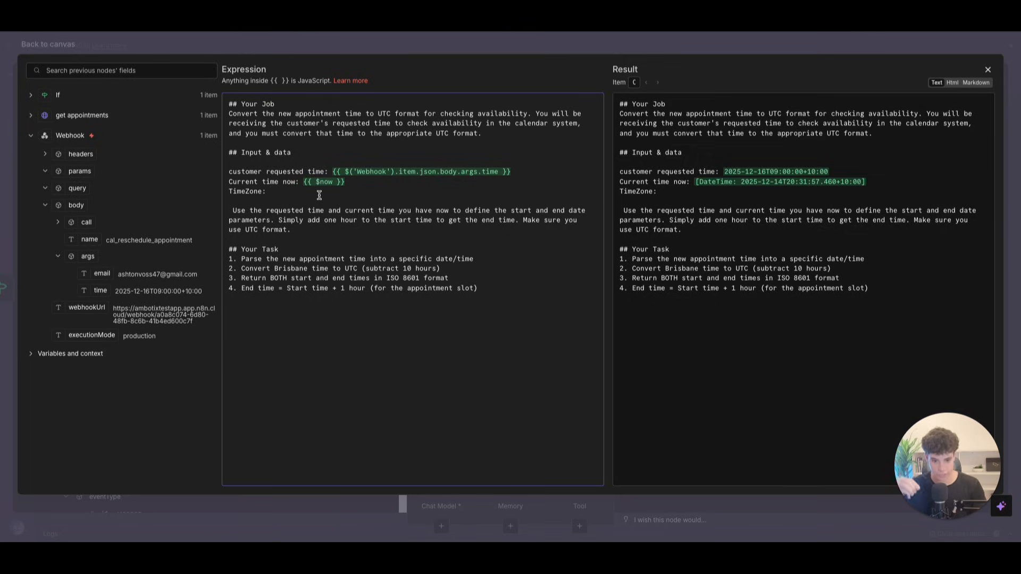
pyautogui.write('Australia/Brisbane')
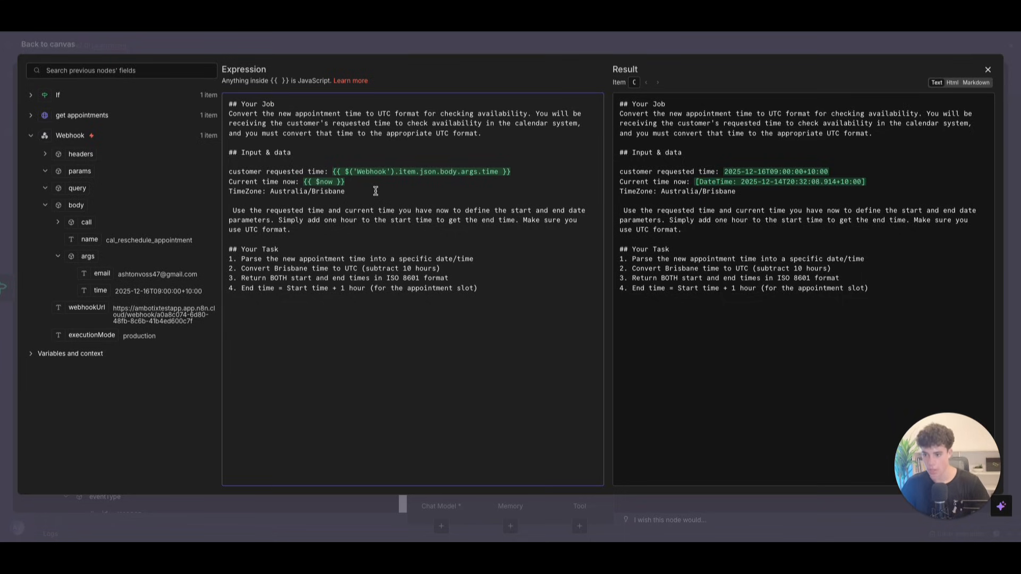
pyautogui.click(232, 210)
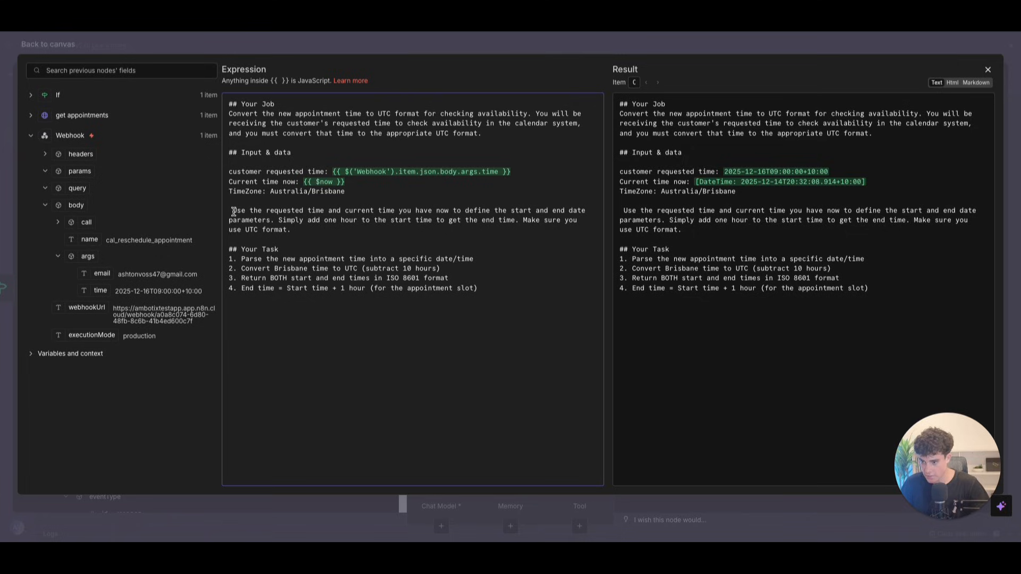
pyautogui.press('BackSpace')
pyautogui.write('-')
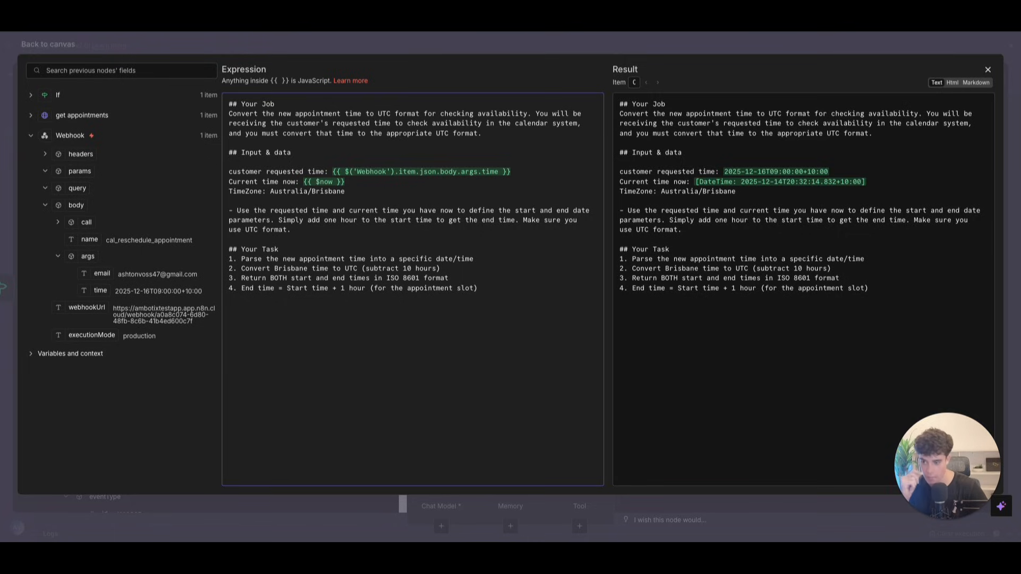
# Step: Paste the Output and Examples sections after the task steps and close the prompt editor
pyautogui.click(488, 260)
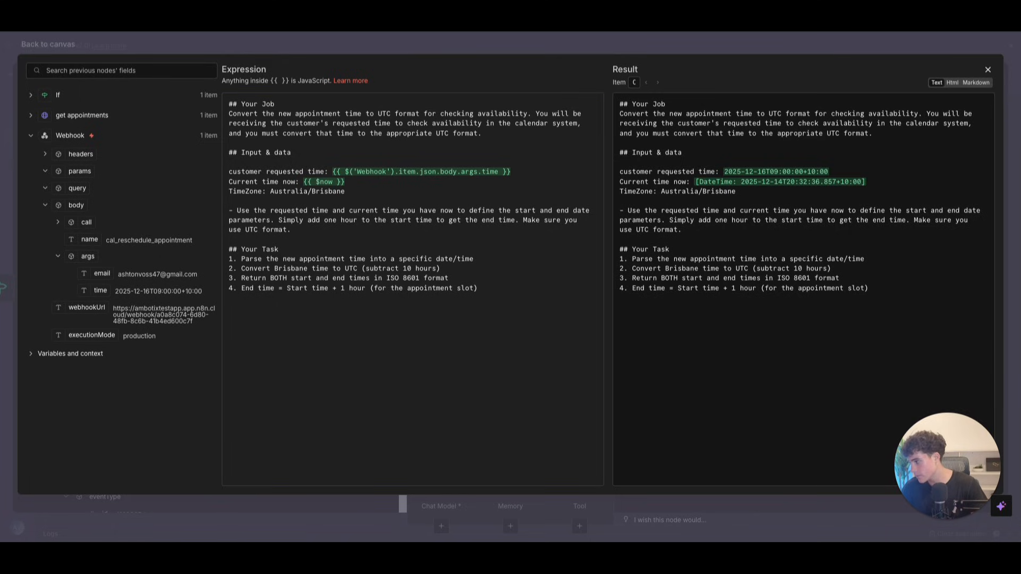
pyautogui.click(269, 326)
pyautogui.hotkey('ctrl', 'v')
pyautogui.click(286, 234)
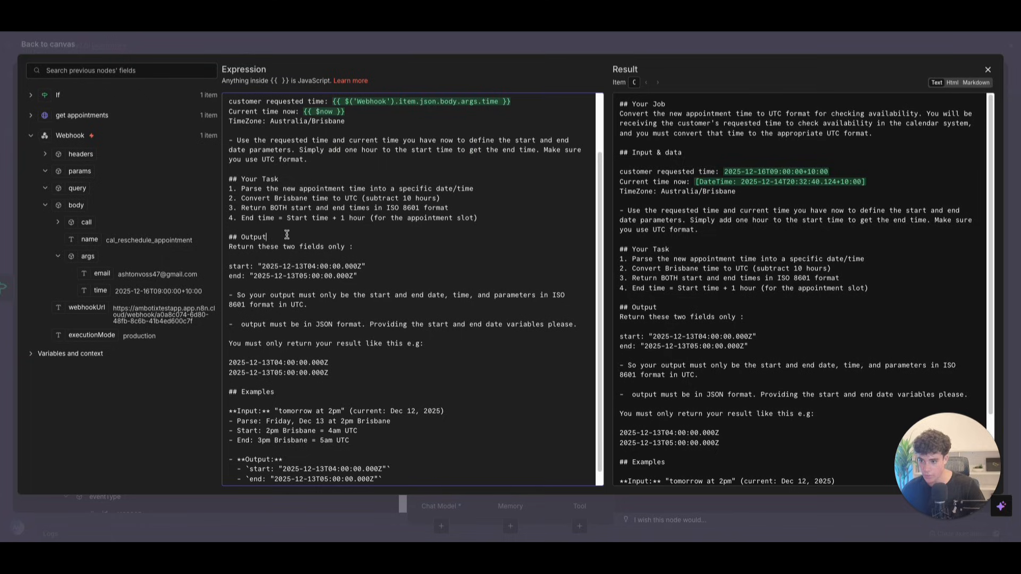
pyautogui.press('Return')
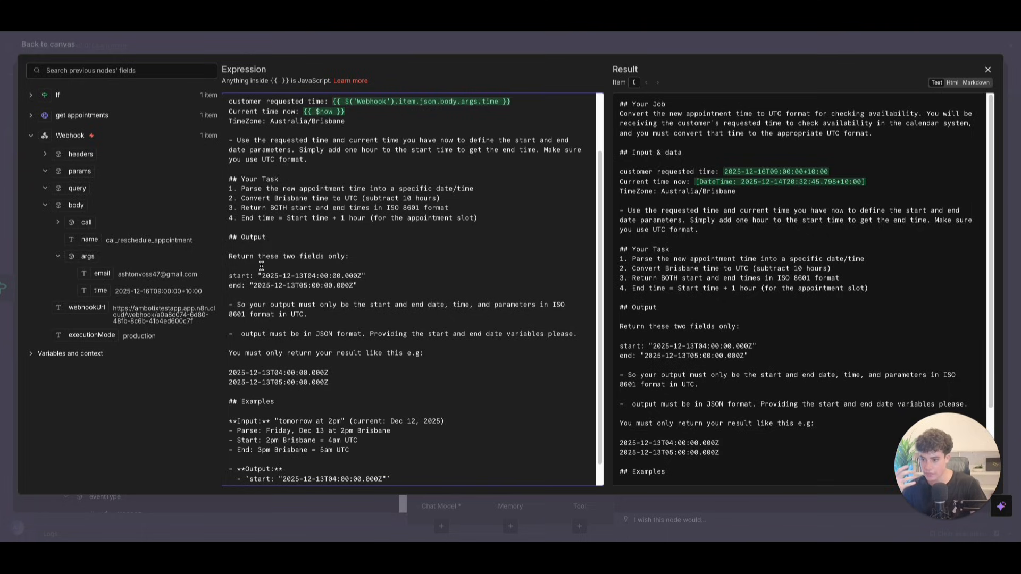
pyautogui.moveTo(230, 238); pyautogui.dragTo(371, 355)
pyautogui.scroll(-1, 370, 355)
pyautogui.click(341, 341)
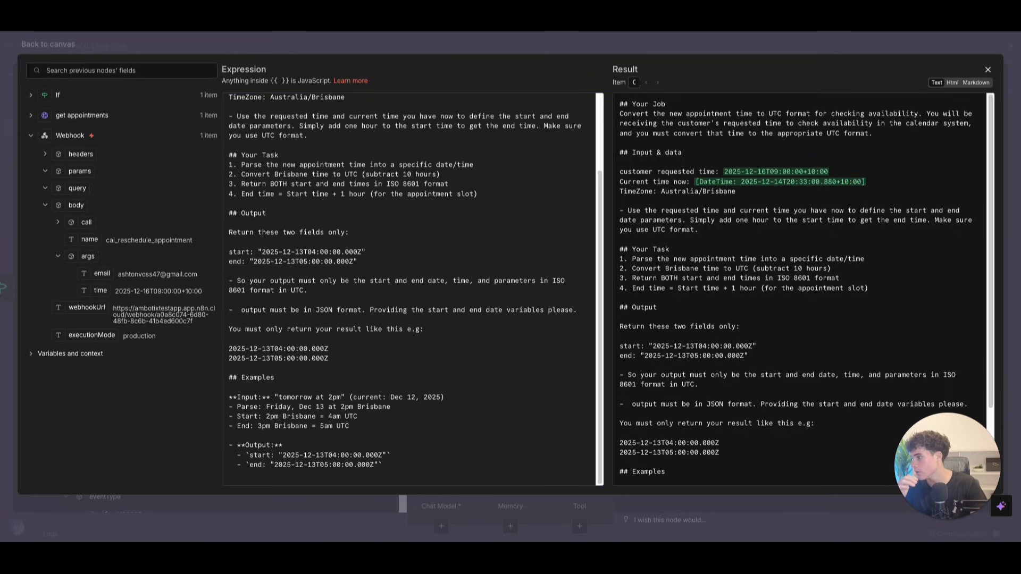
pyautogui.click(988, 70)
pyautogui.click(44, 45)
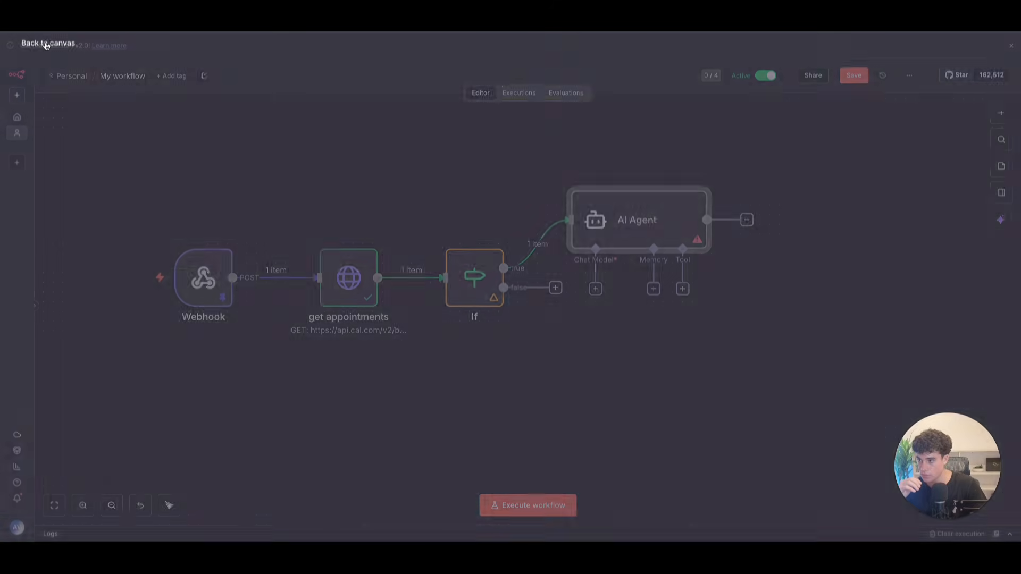
# Step: Attach an OpenAI Chat Model (gpt-4.1-mini) to the AI Agent
pyautogui.click(596, 289)
pyautogui.write('chat')
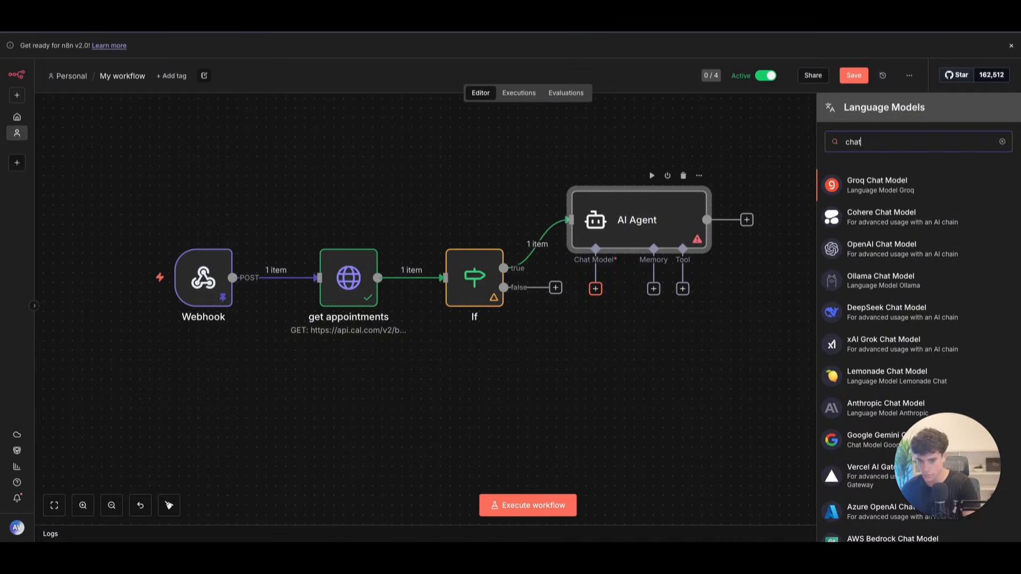
pyautogui.click(926, 250)
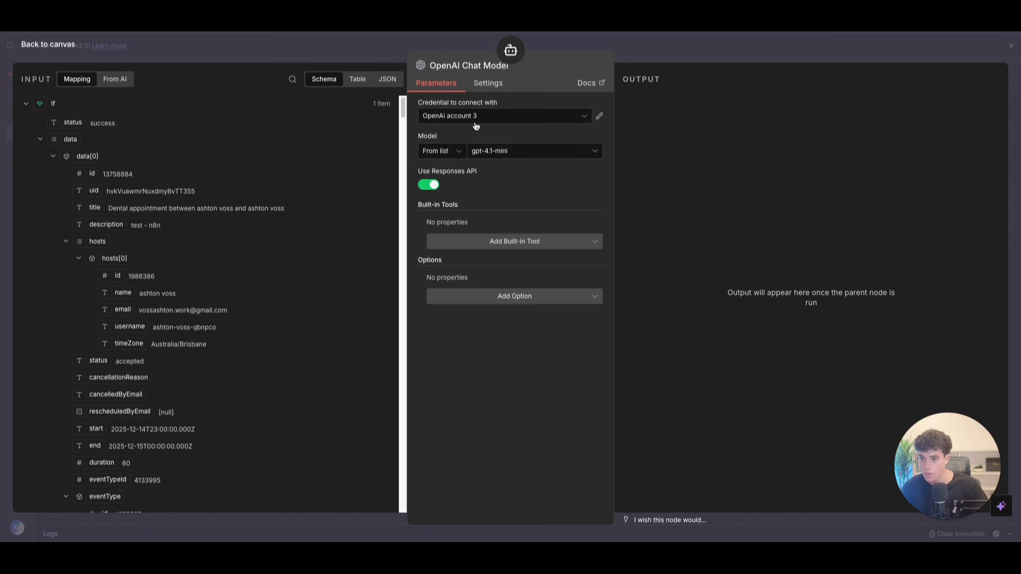
pyautogui.click(69, 51)
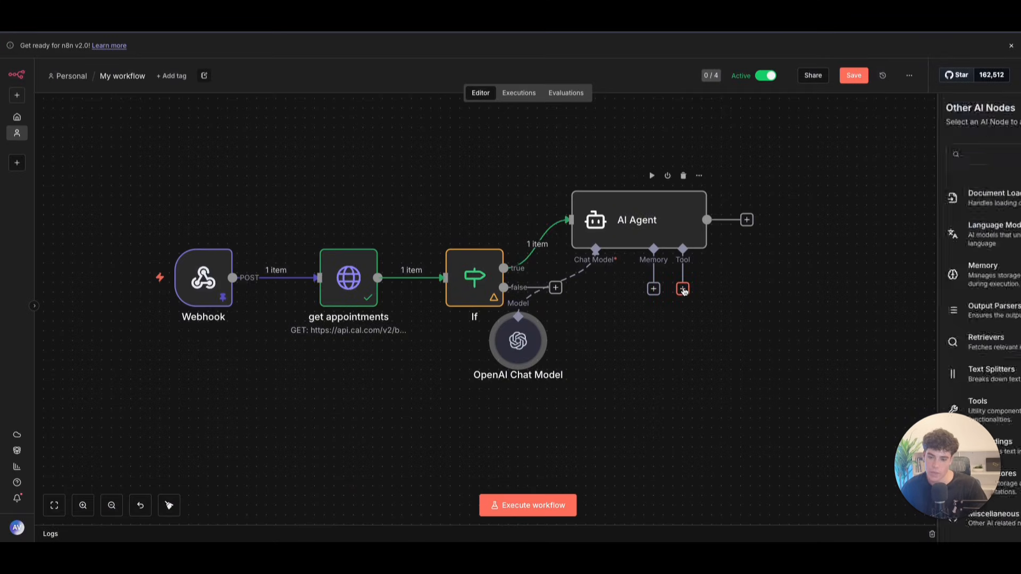
pyautogui.click(682, 289)
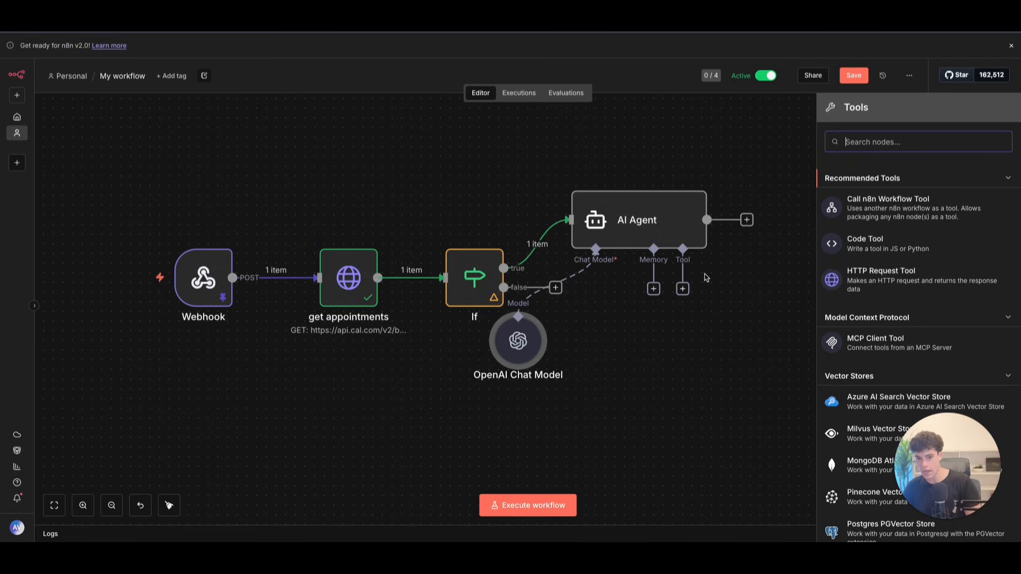
# Step: Turn on Require Specific Output Format for the AI Agent
pyautogui.doubleClick(623, 217)
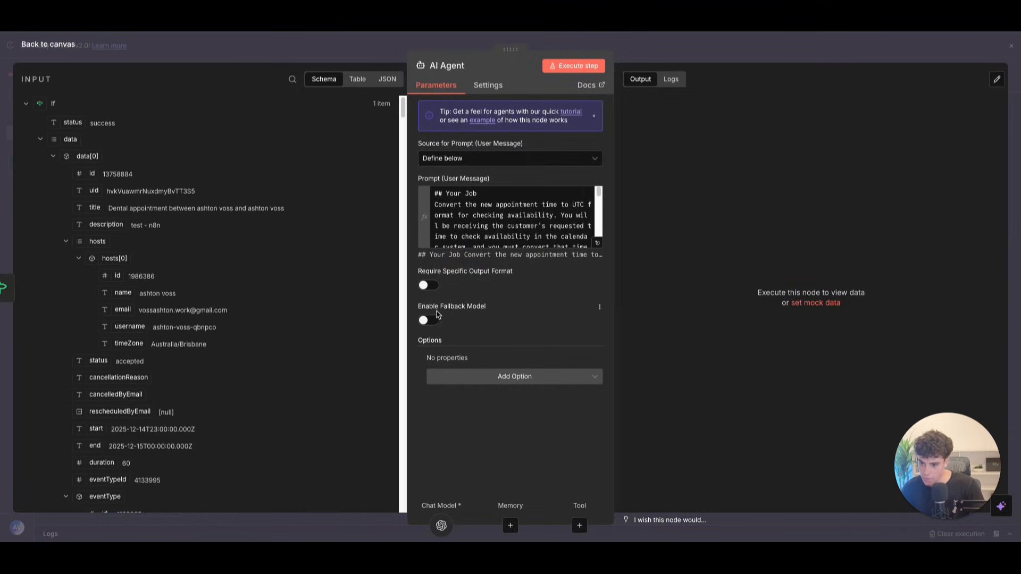
pyautogui.click(426, 285)
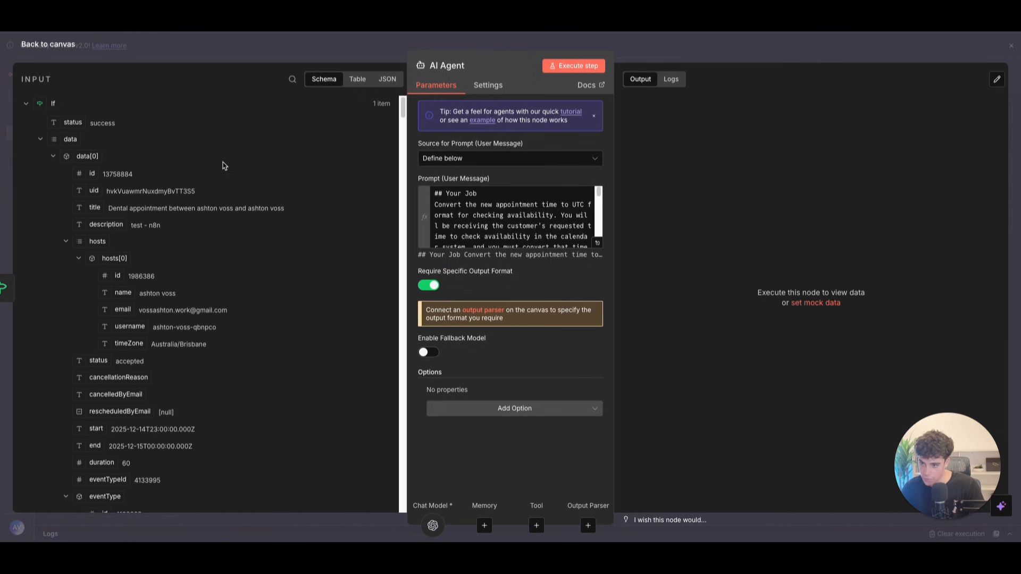
pyautogui.click(75, 45)
pyautogui.click(682, 289)
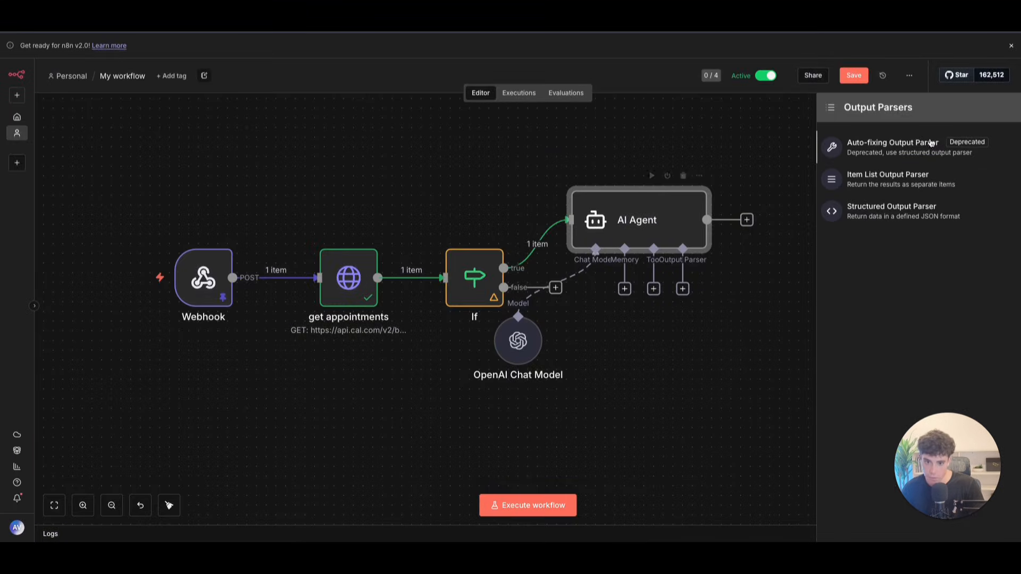
# Step: Add a Structured Output Parser whose JSON example has start and end fields
pyautogui.click(907, 212)
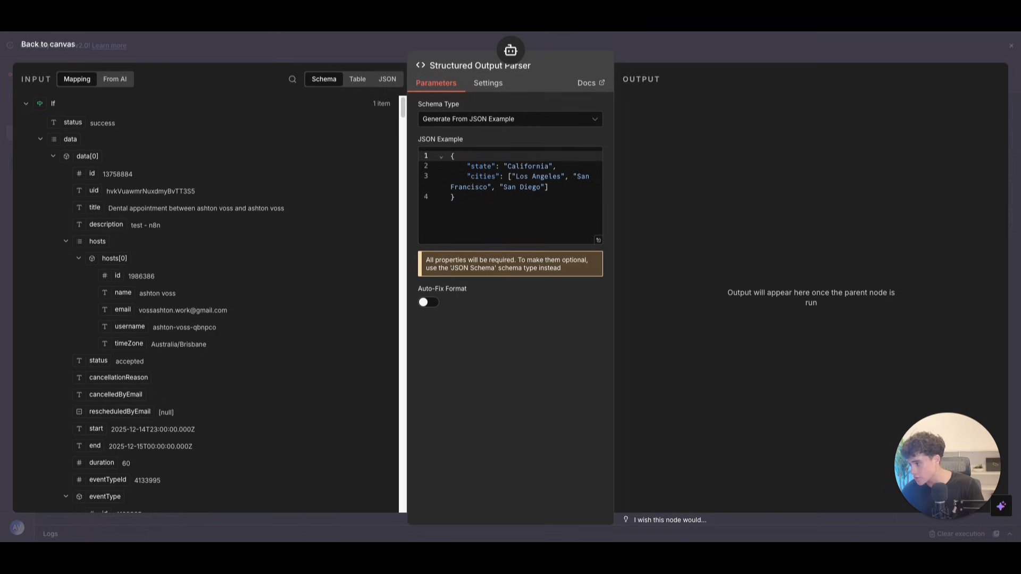
pyautogui.click(475, 201)
pyautogui.hotkey('ctrl', 'a')
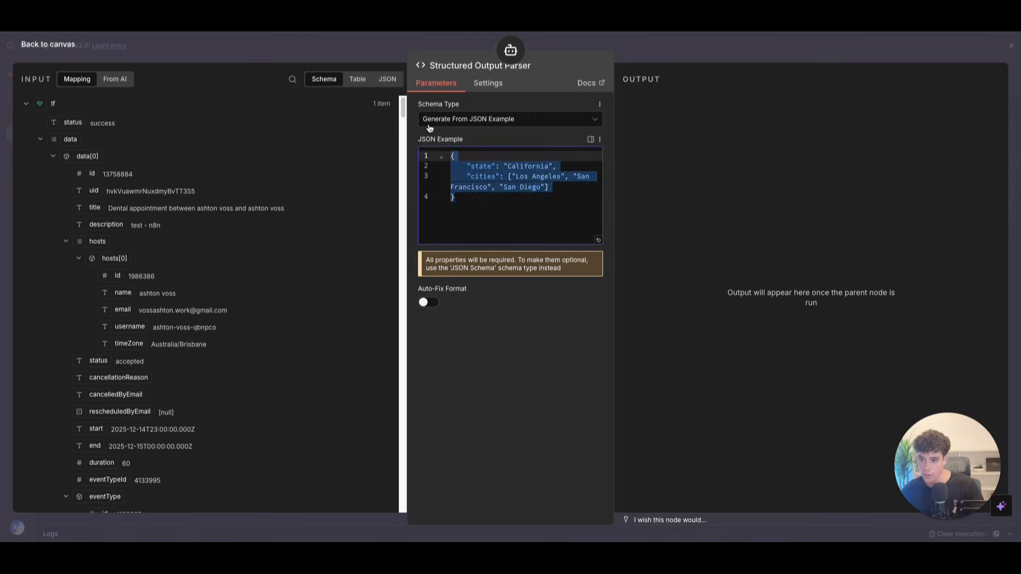
pyautogui.write('{   "start": "2025-12-13T04:00:00.000Z",   "end": "2025-12-13T05:00:00.000Z" }')
pyautogui.click(598, 240)
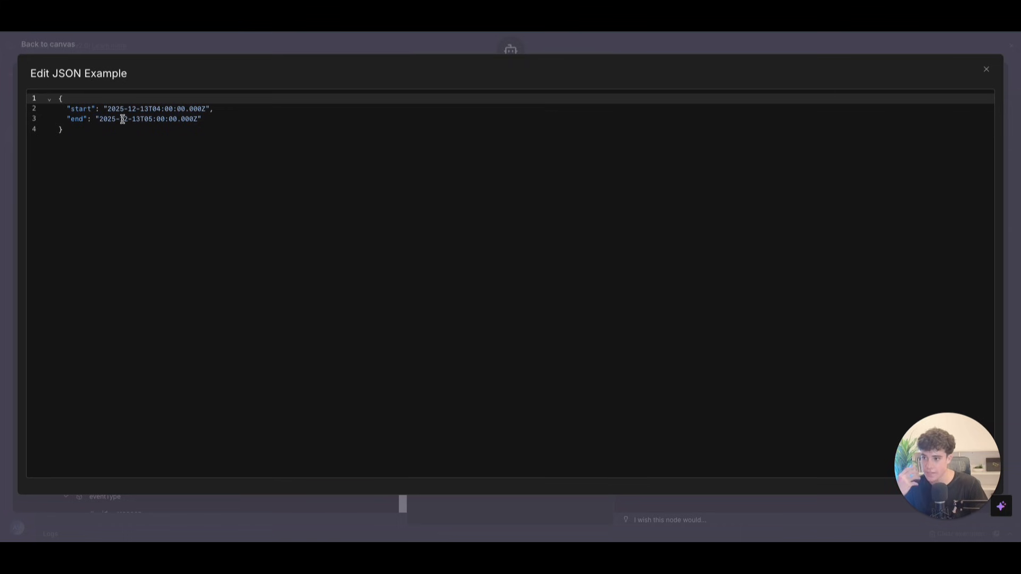
pyautogui.click(987, 69)
pyautogui.click(67, 44)
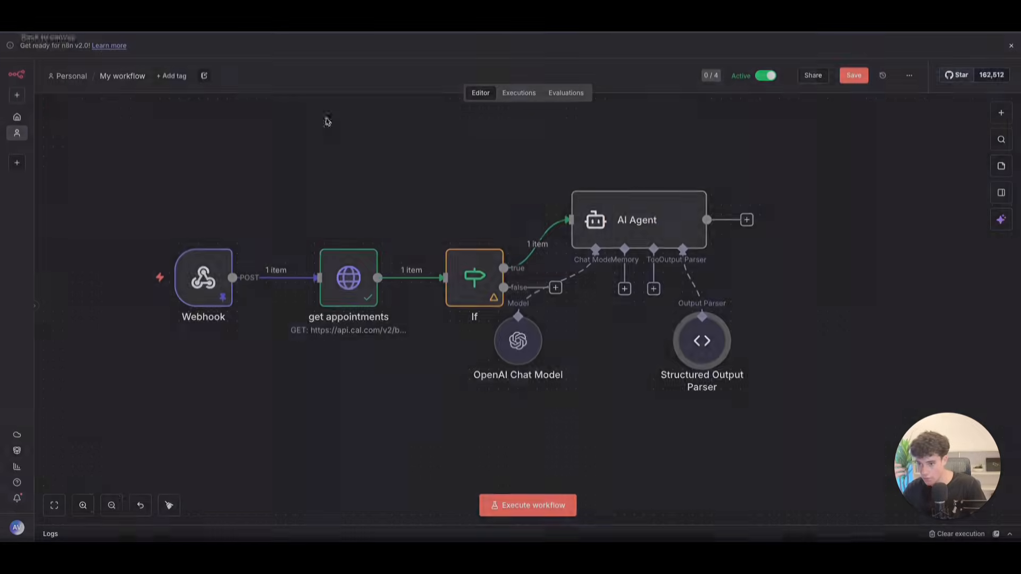
# Step: Tidy the agent, chat model and parser layout, then run the whole workflow
pyautogui.scroll(1, 636, 306)
pyautogui.moveTo(518, 351); pyautogui.dragTo(575, 370)
pyautogui.moveTo(678, 250); pyautogui.dragTo(696, 240)
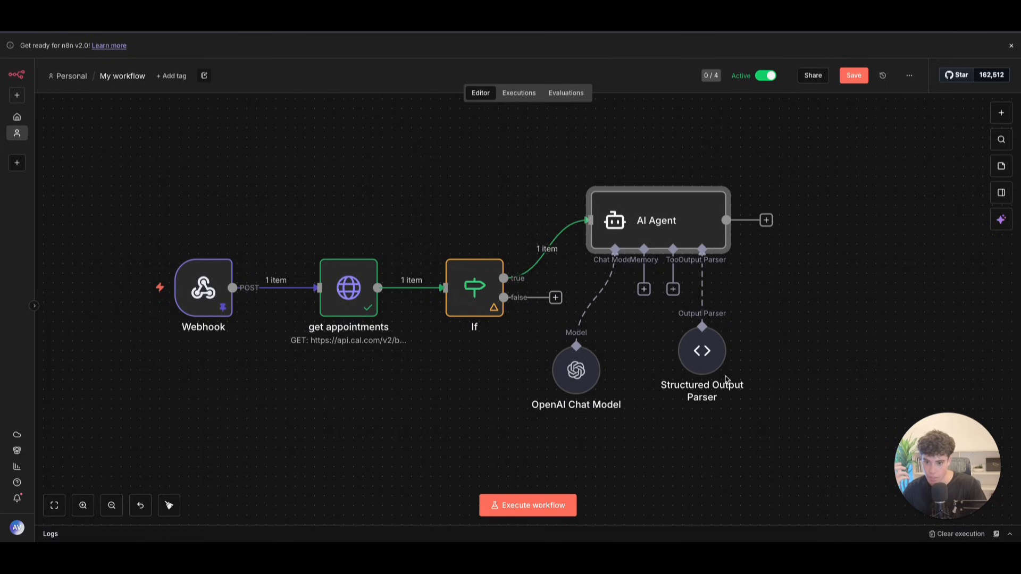
pyautogui.moveTo(711, 357); pyautogui.dragTo(751, 357)
pyautogui.moveTo(584, 372); pyautogui.dragTo(614, 372)
pyautogui.click(539, 504)
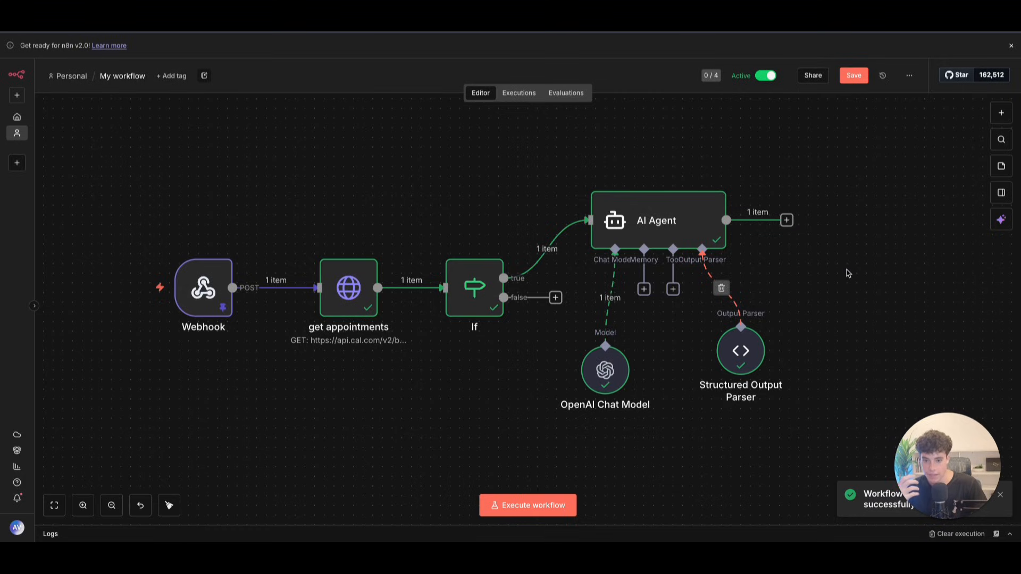
pyautogui.scroll(-1, 847, 273)
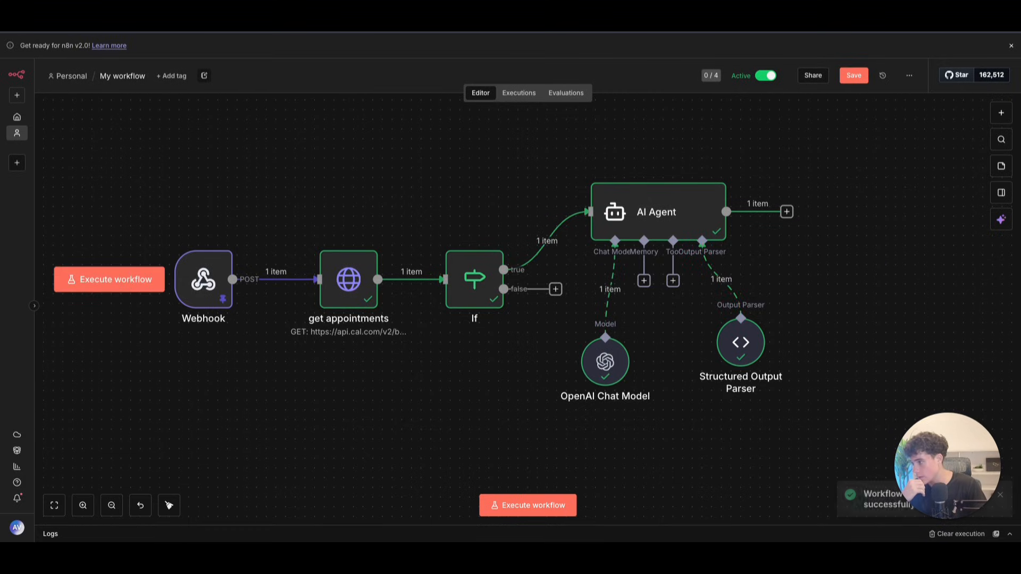
# Step: Add an HTTP Request node after the AI Agent, keeping the method as GET
pyautogui.click(787, 212)
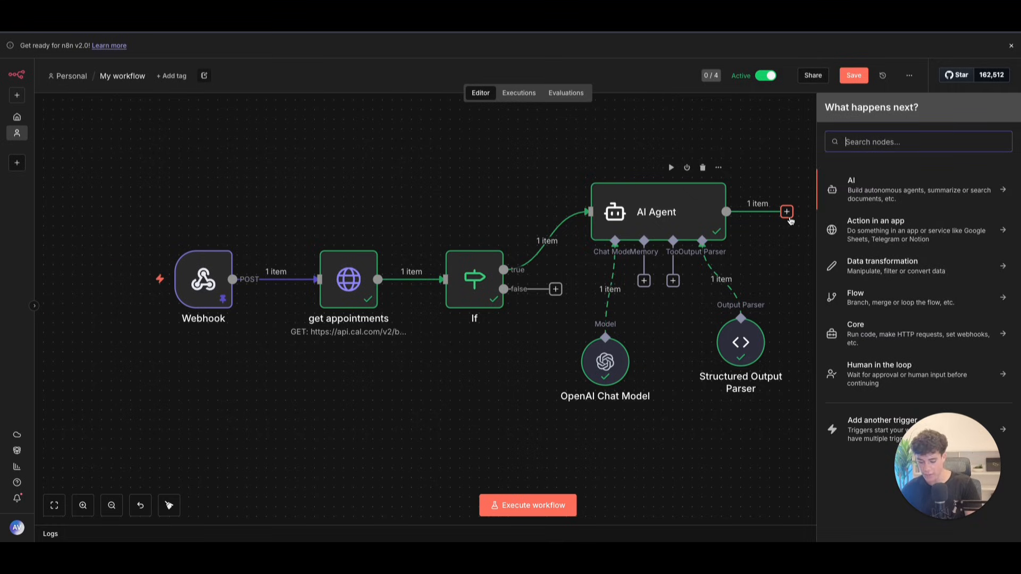
pyautogui.write('h')
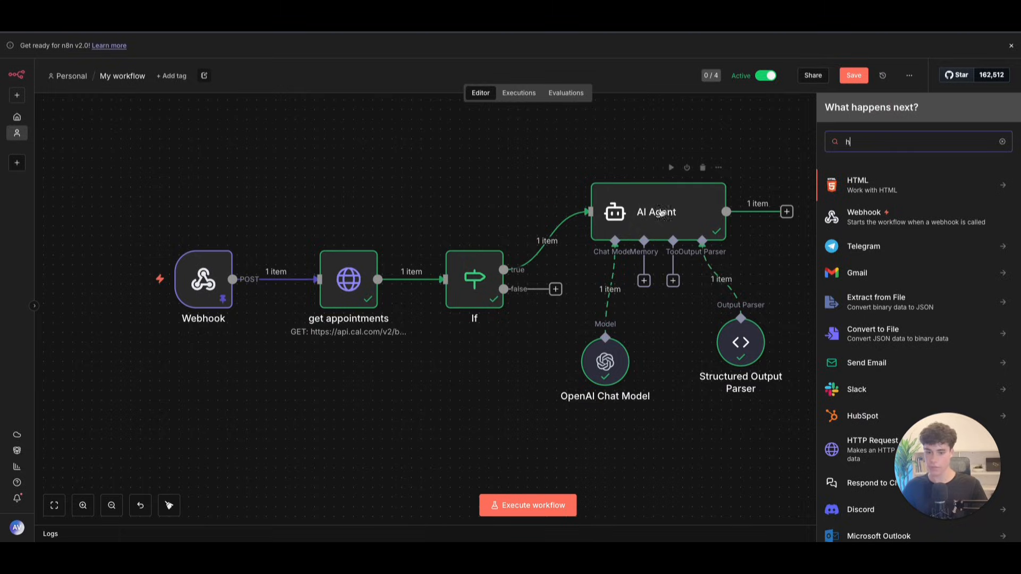
pyautogui.press('Escape')
pyautogui.click(786, 211)
pyautogui.write('node')
pyautogui.press('BackSpace')
pyautogui.press('BackSpace')
pyautogui.press('BackSpace')
pyautogui.press('BackSpace')
pyautogui.write('htpps')
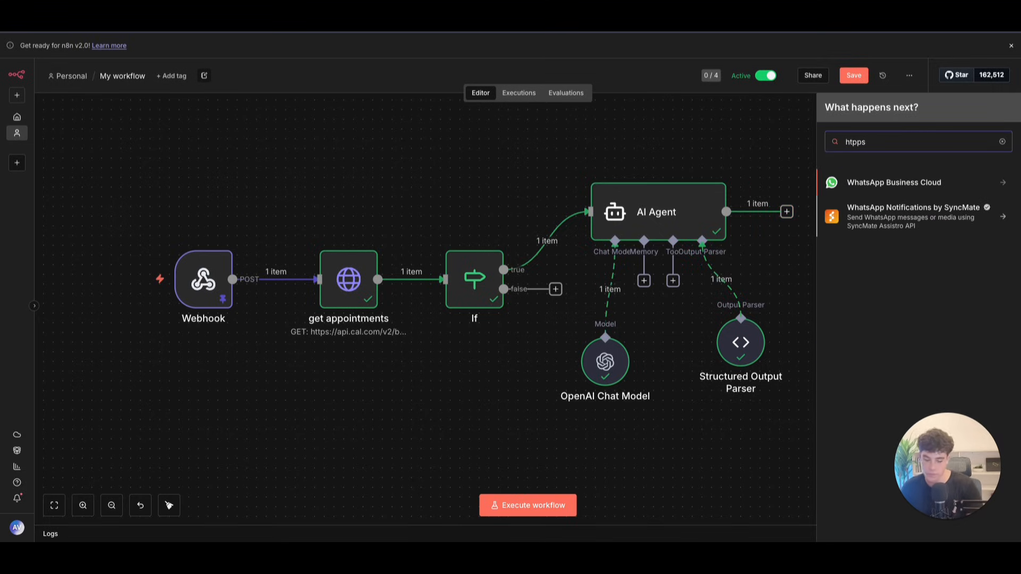
pyautogui.press('BackSpace')
pyautogui.press('BackSpace')
pyautogui.click(910, 185)
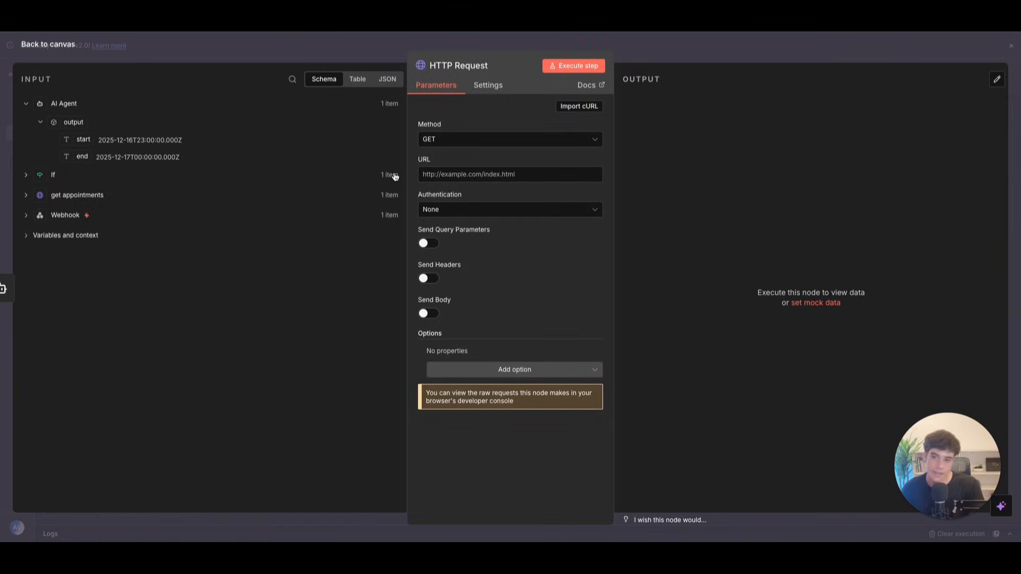
pyautogui.click(456, 145)
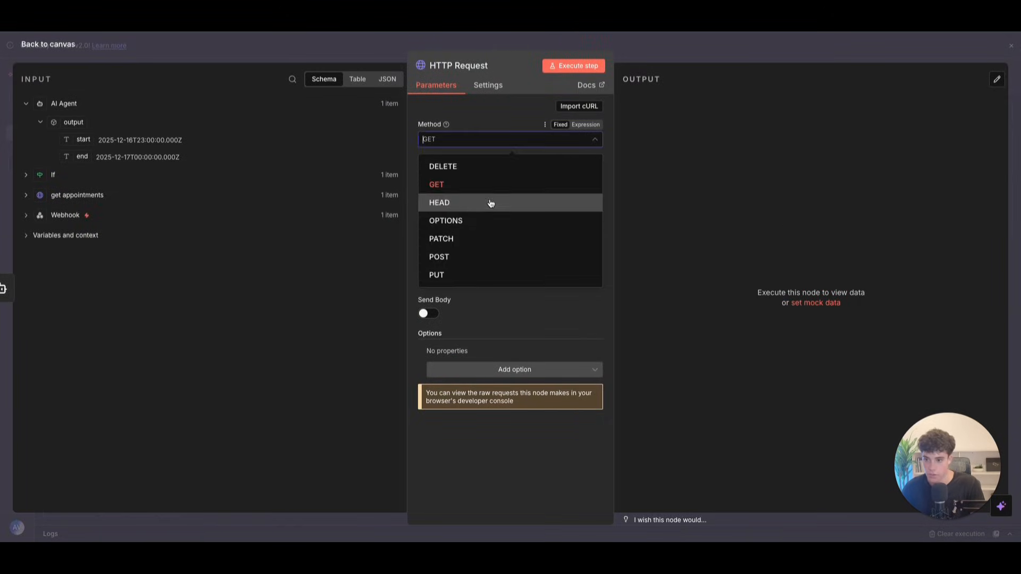
pyautogui.click(443, 188)
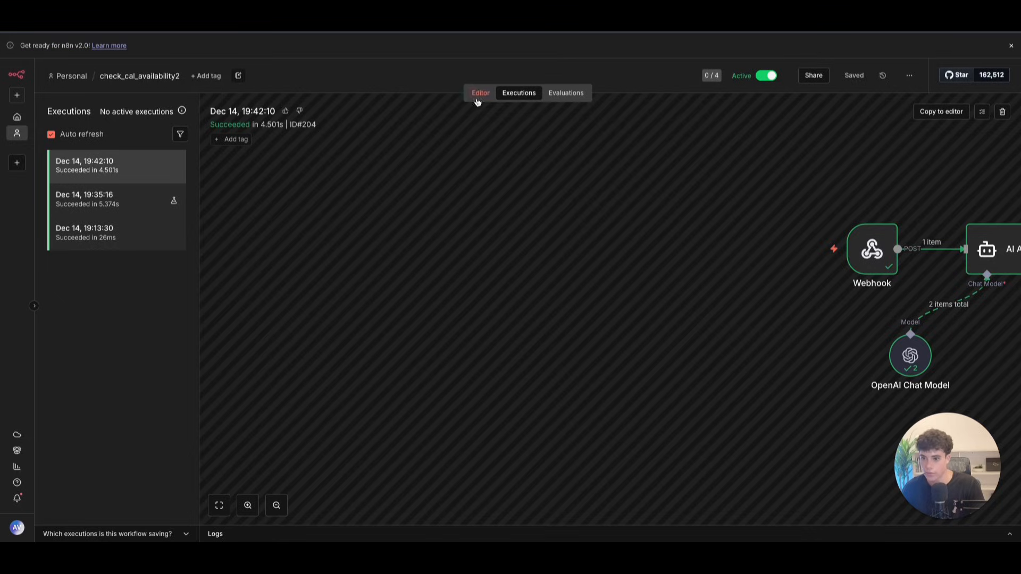
# Step: Copy the cal.com slots URL from the availability workflow, paste it, and enable query parameters and headers
pyautogui.click(475, 96)
pyautogui.doubleClick(628, 391)
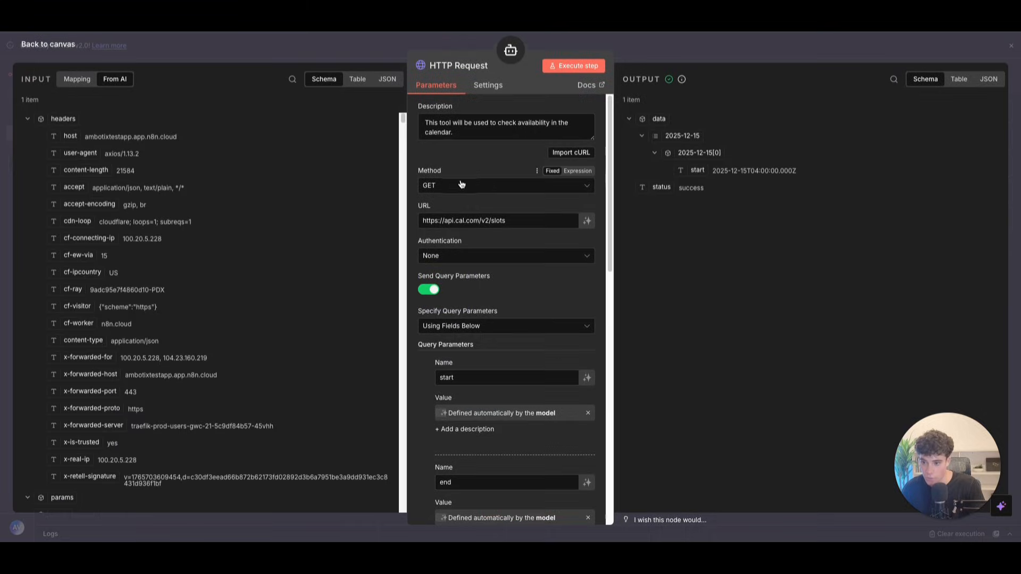
pyautogui.moveTo(521, 221); pyautogui.dragTo(392, 213)
pyautogui.hotkey('ctrl', 'c')
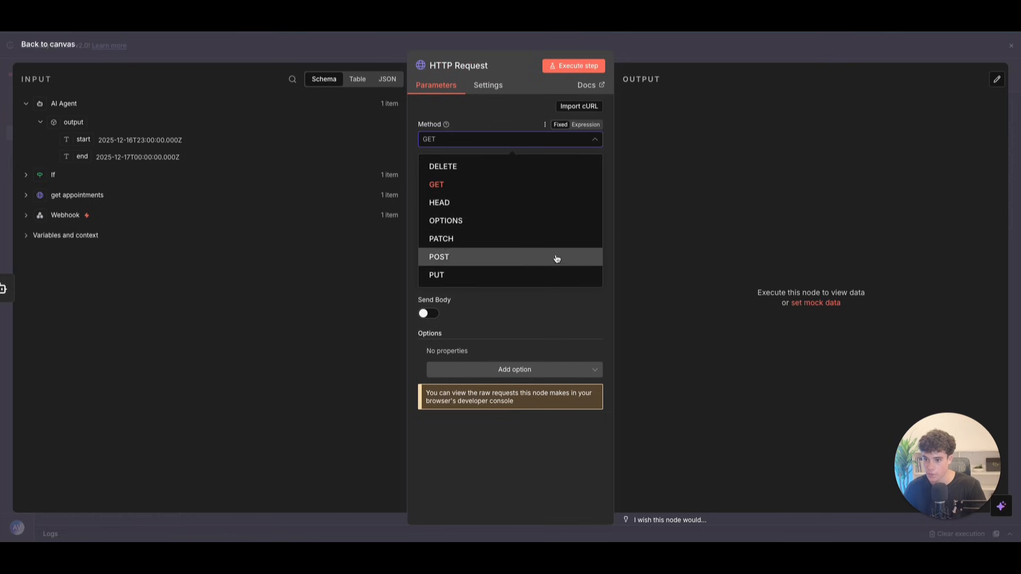
pyautogui.click(434, 181)
pyautogui.click(456, 175)
pyautogui.hotkey('ctrl', 'v')
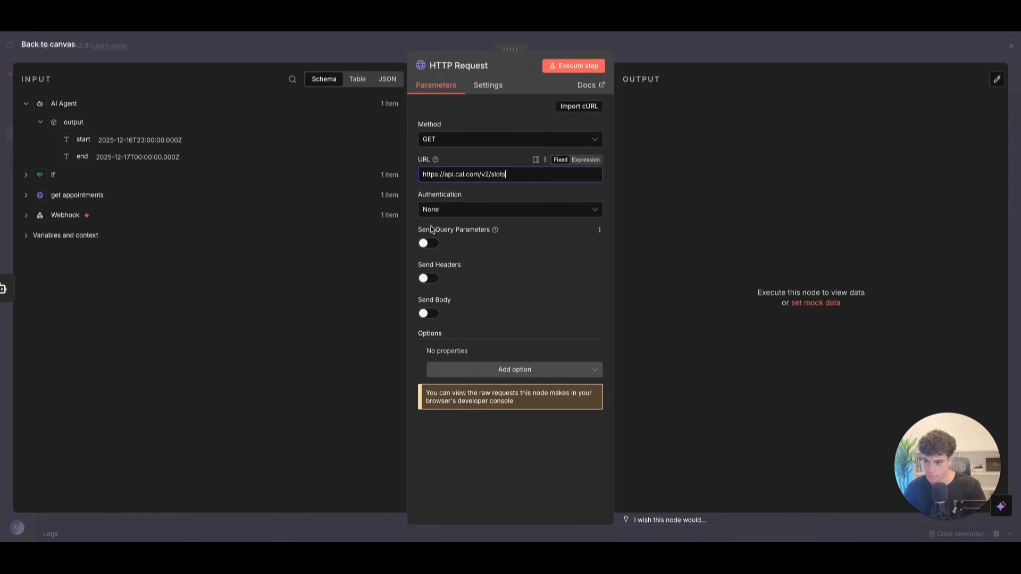
pyautogui.click(430, 243)
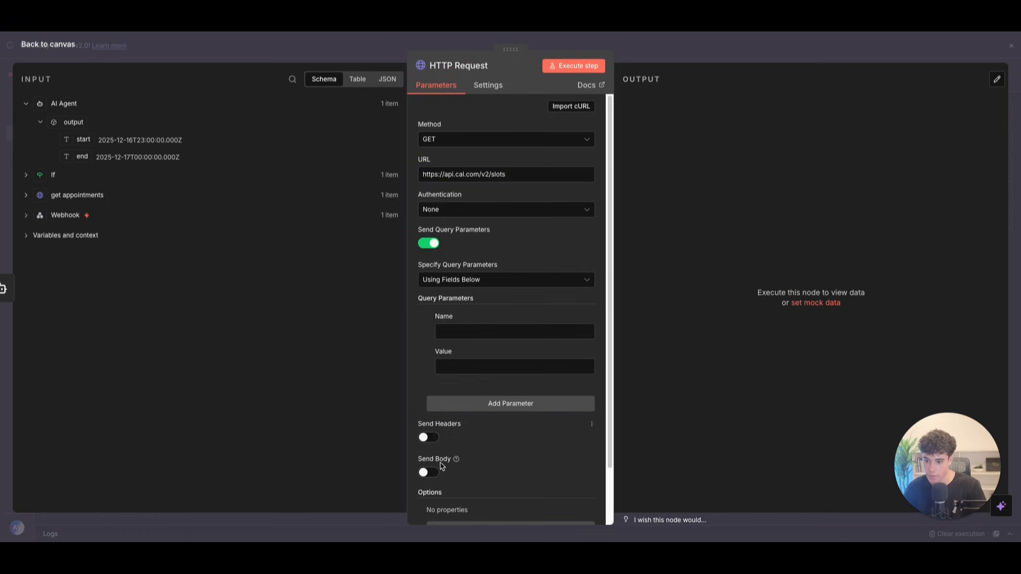
pyautogui.click(429, 438)
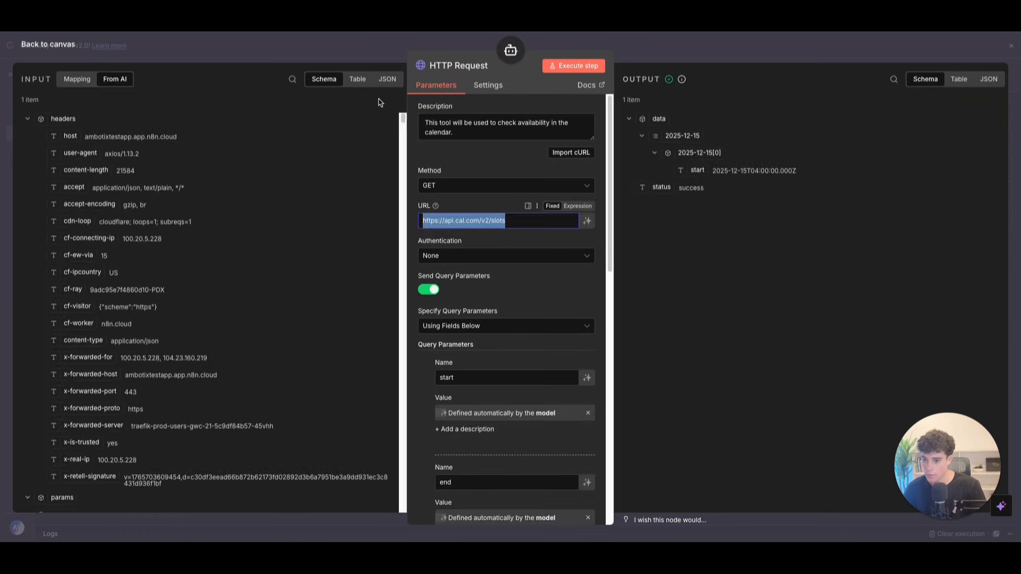
# Step: Add query parameters 'start' and 'end' mapped to the AI Agent's start and end outputs
pyautogui.scroll(-1, 480, 275)
pyautogui.moveTo(477, 351); pyautogui.dragTo(428, 345)
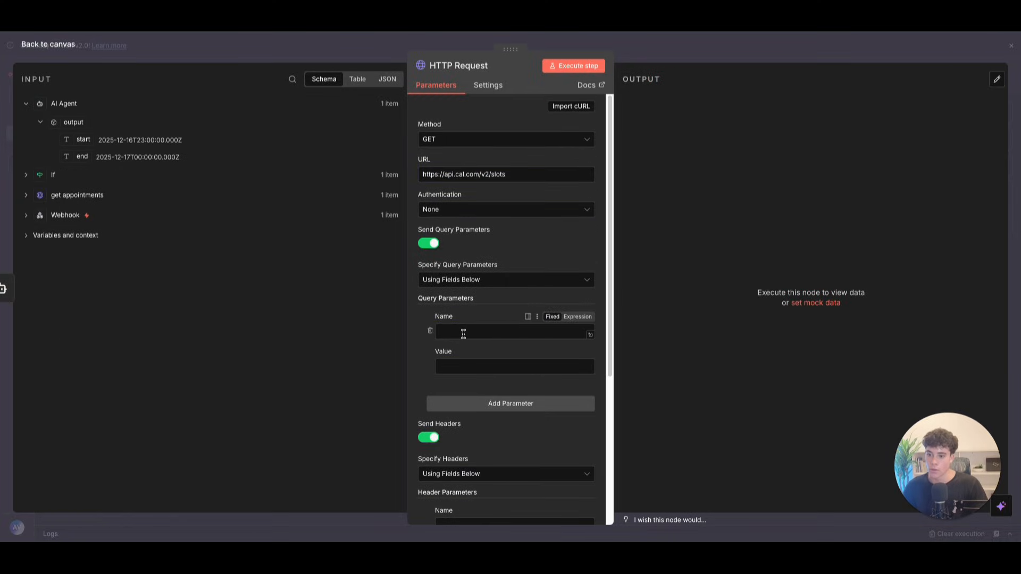
pyautogui.click(463, 331)
pyautogui.write('start')
pyautogui.click(471, 368)
pyautogui.moveTo(83, 139); pyautogui.dragTo(497, 361)
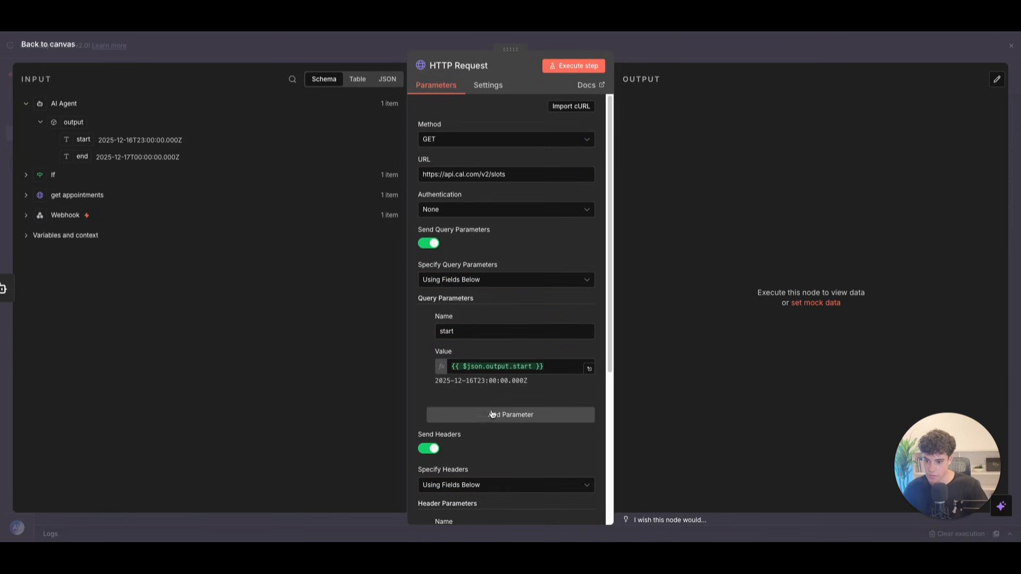
pyautogui.click(468, 413)
pyautogui.moveTo(82, 156); pyautogui.dragTo(456, 457)
pyautogui.click(446, 433)
pyautogui.write('end')
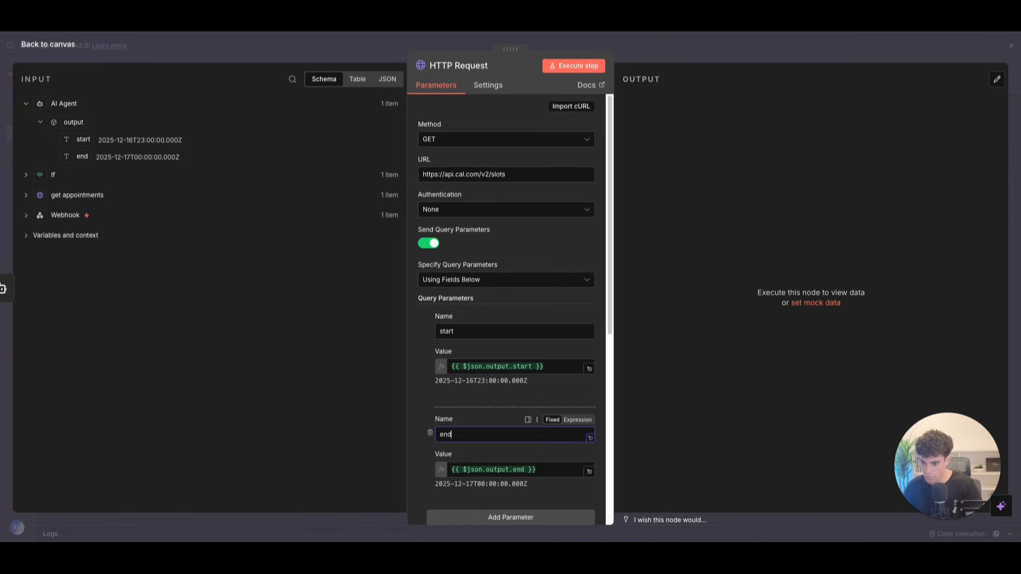
pyautogui.scroll(-4, 449, 419)
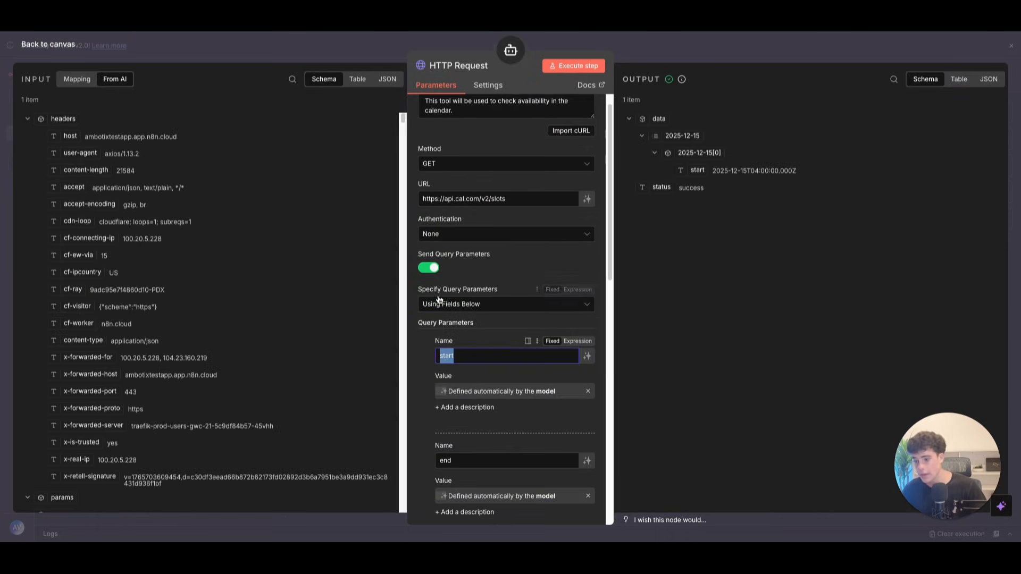
# Step: Add a cal-api-version header with value 2024-09-04
pyautogui.scroll(-5, 485, 342)
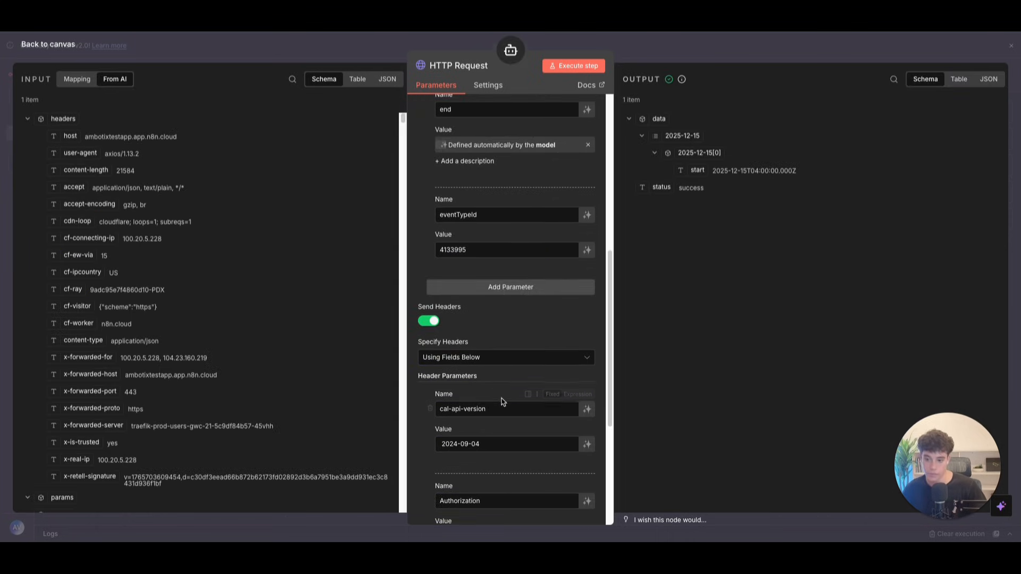
pyautogui.moveTo(508, 418); pyautogui.dragTo(428, 406)
pyautogui.moveTo(505, 409); pyautogui.dragTo(376, 389)
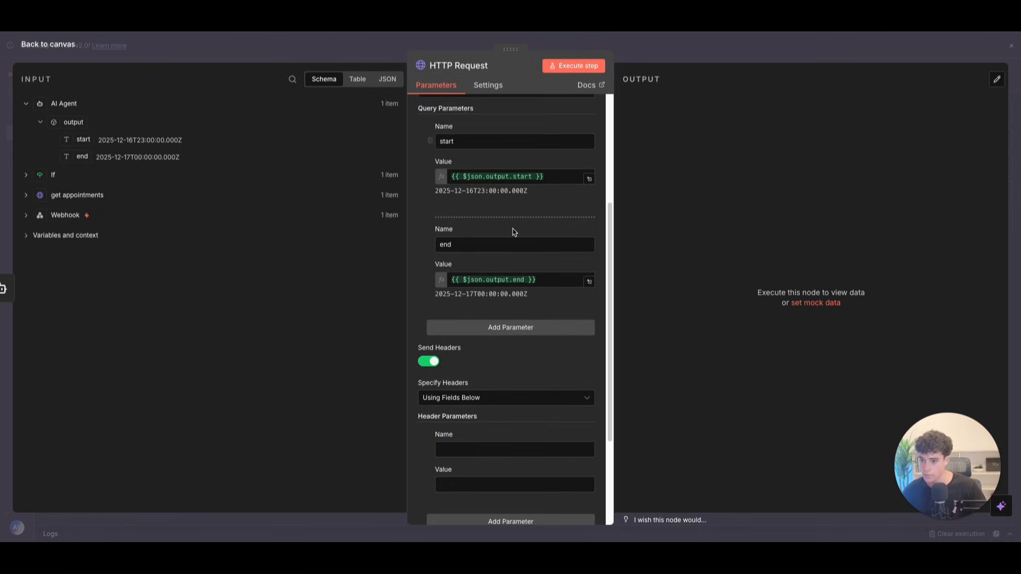
pyautogui.write('cal-api-version')
pyautogui.click(471, 482)
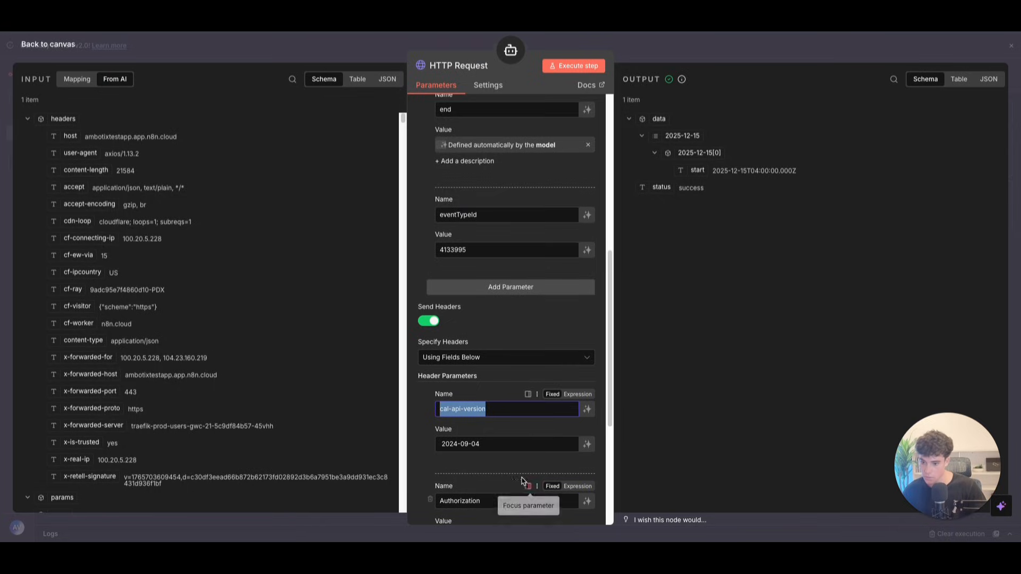
pyautogui.scroll(-1, 484, 391)
pyautogui.moveTo(480, 392); pyautogui.dragTo(447, 385)
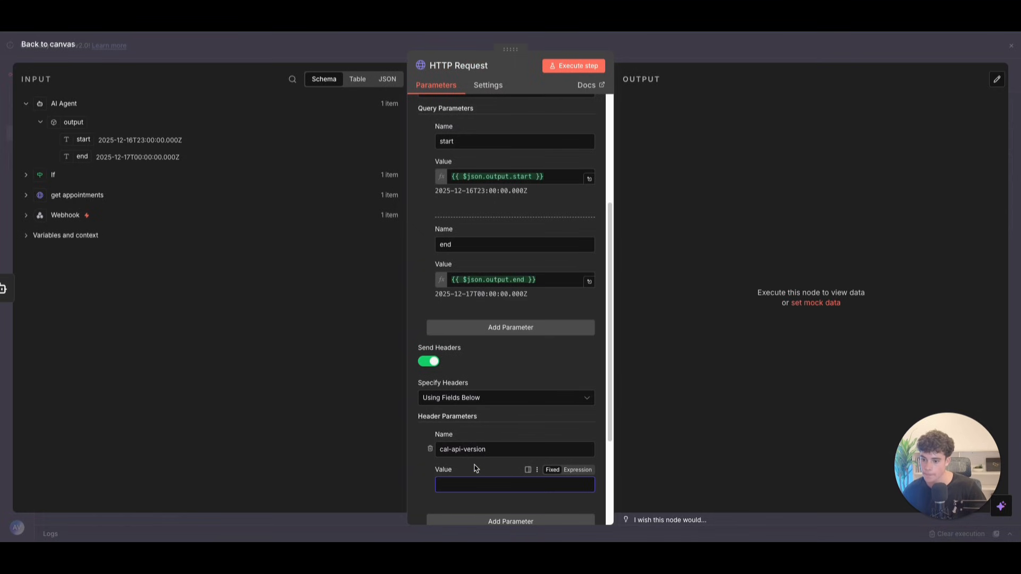
pyautogui.write('2024-09-04')
pyautogui.scroll(-2, 482, 477)
# Step: Add a second header named Authorization and copy the bearer token text for its value
pyautogui.click(483, 421)
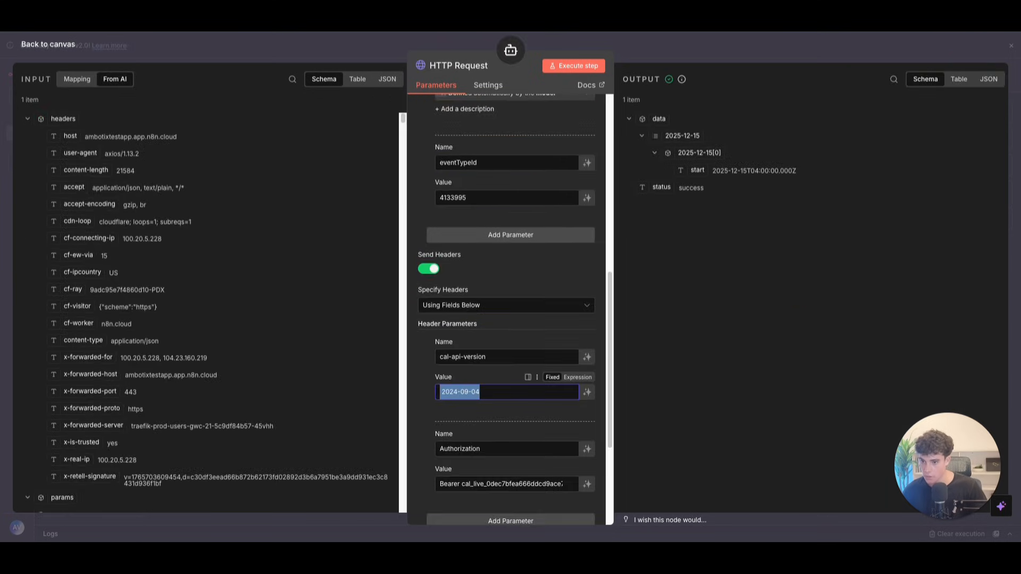
pyautogui.scroll(-2, 505, 373)
pyautogui.click(504, 373)
pyautogui.moveTo(504, 373); pyautogui.dragTo(402, 358)
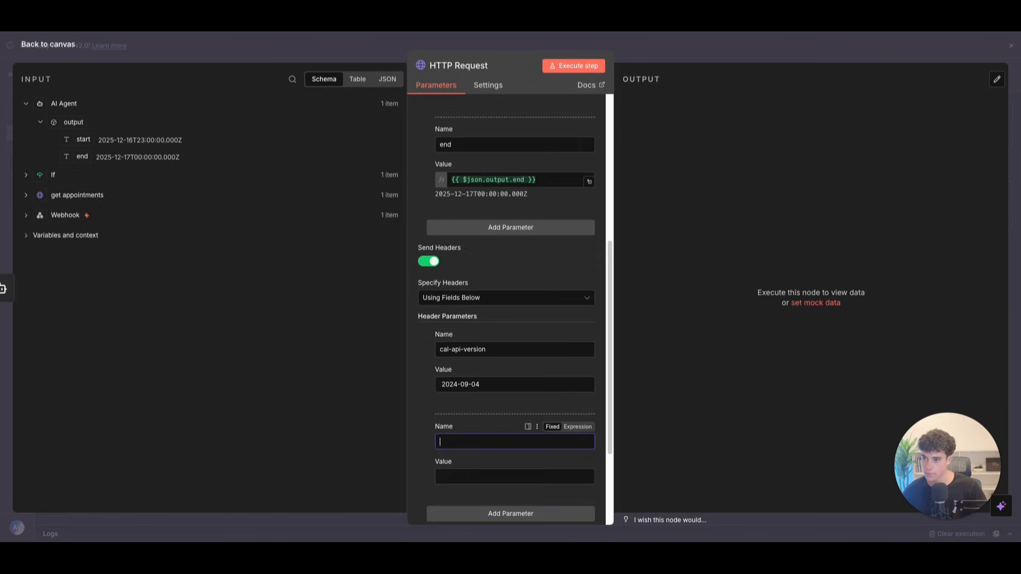
pyautogui.write('Authorization')
pyautogui.press('Tab')
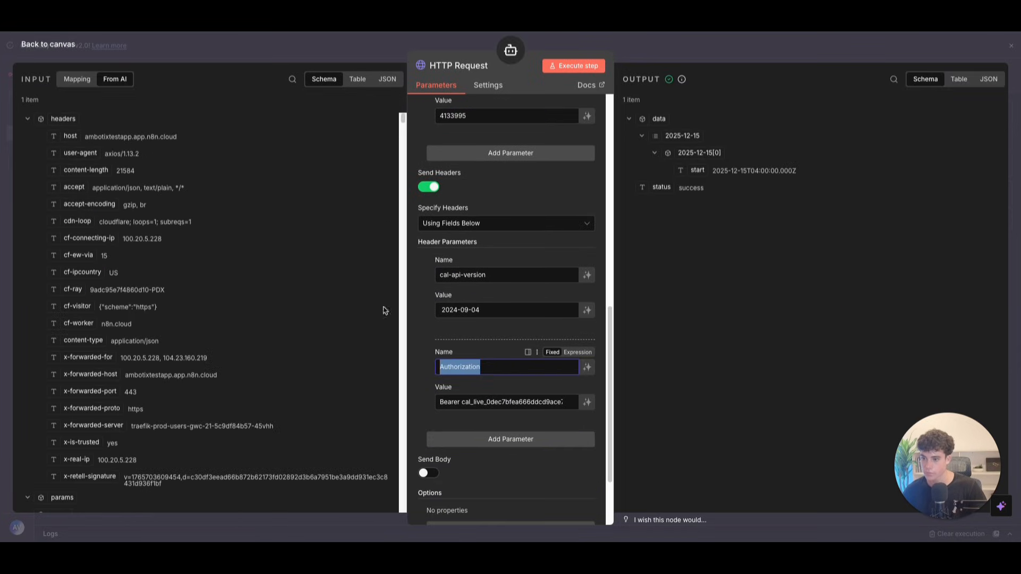
pyautogui.moveTo(438, 402); pyautogui.dragTo(565, 408)
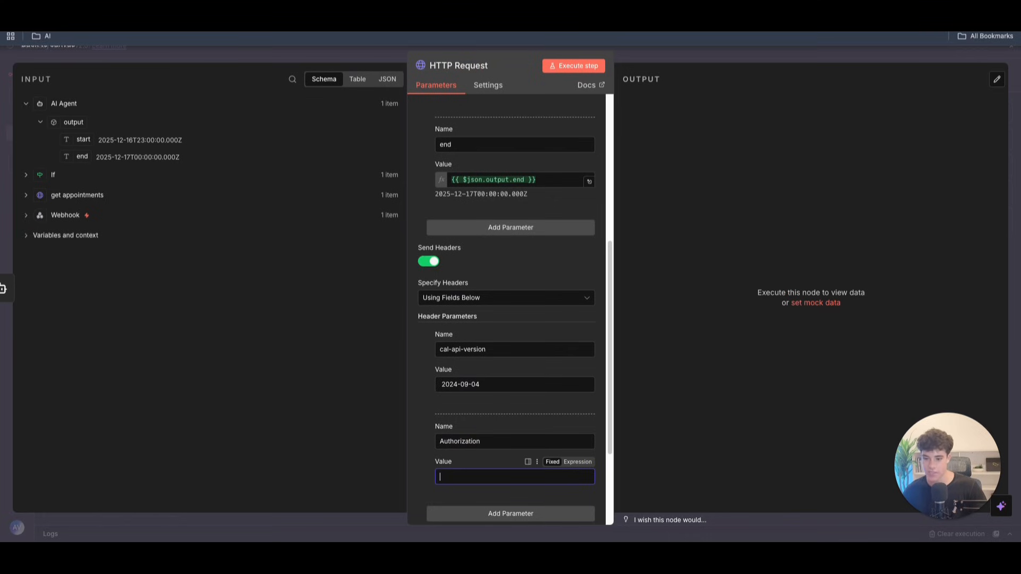
# Step: Paste the Bearer-prefixed Cal API key into the Authorization header value
pyautogui.hotkey('ctrl', 'v')
pyautogui.scroll(-3, 507, 391)
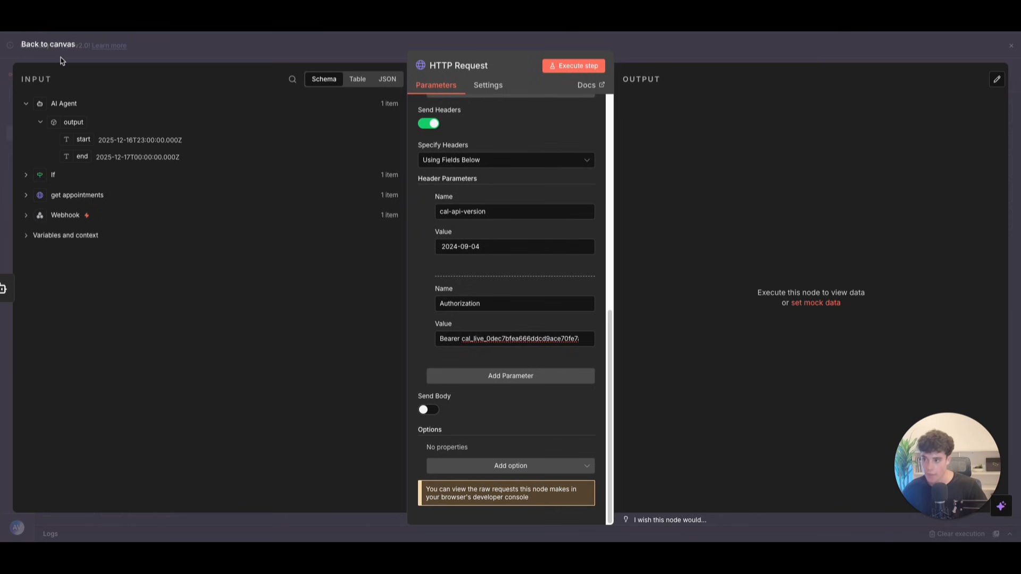
# Step: Back on the canvas, add an If node after the HTTP Request, move it aside, and run the workflow
pyautogui.click(33, 51)
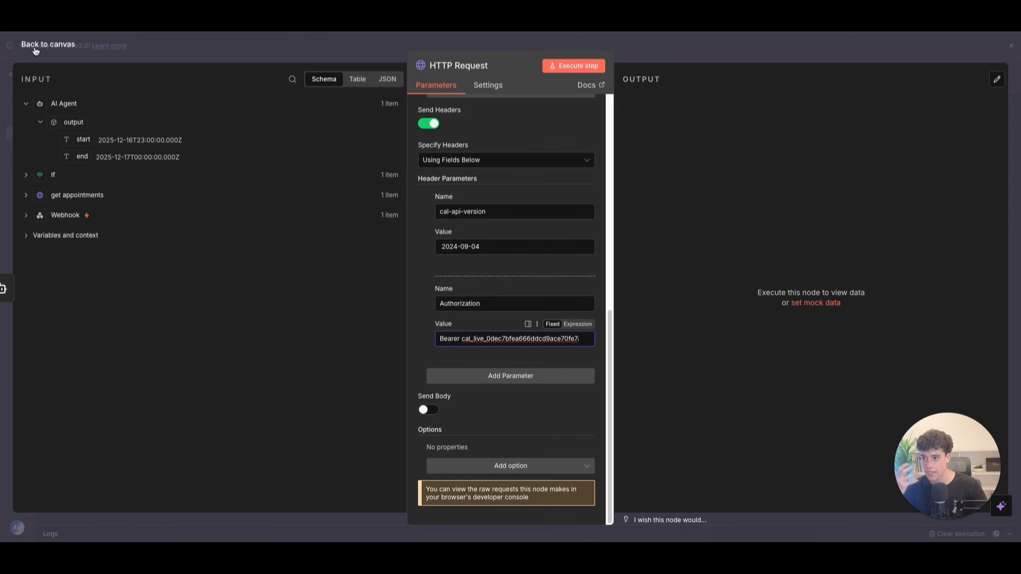
pyautogui.click(36, 51)
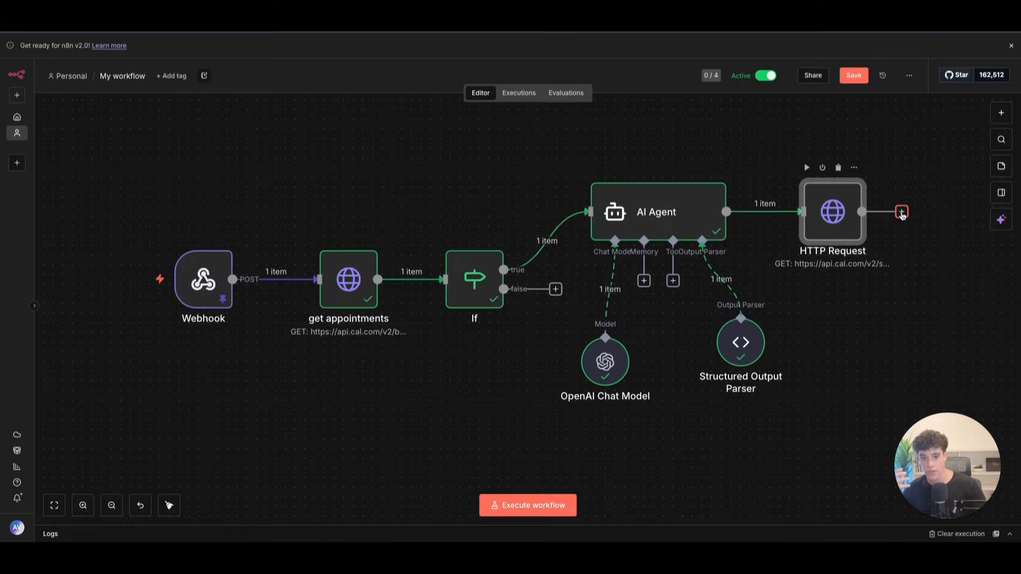
pyautogui.click(901, 211)
pyautogui.write('if')
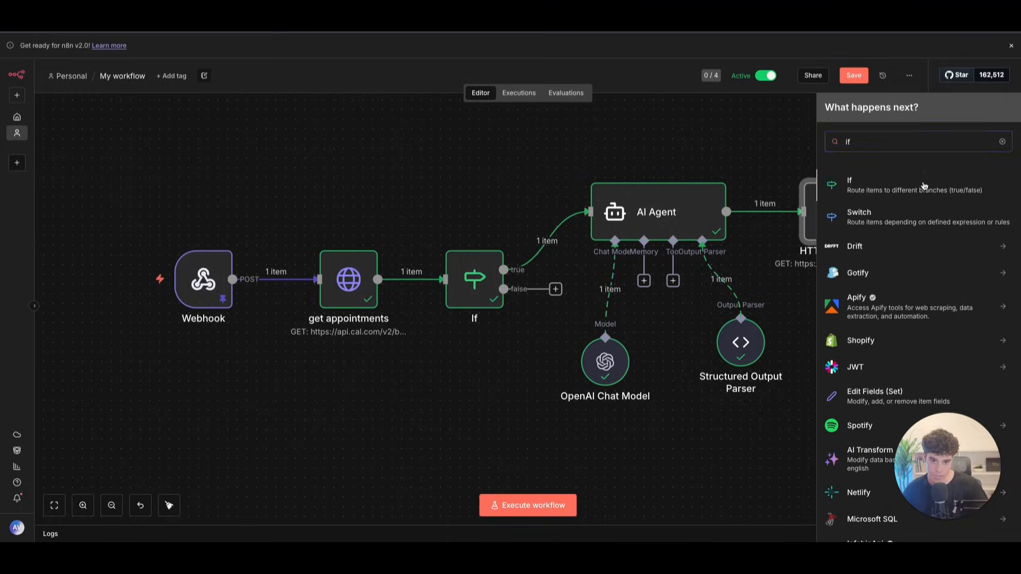
pyautogui.click(924, 186)
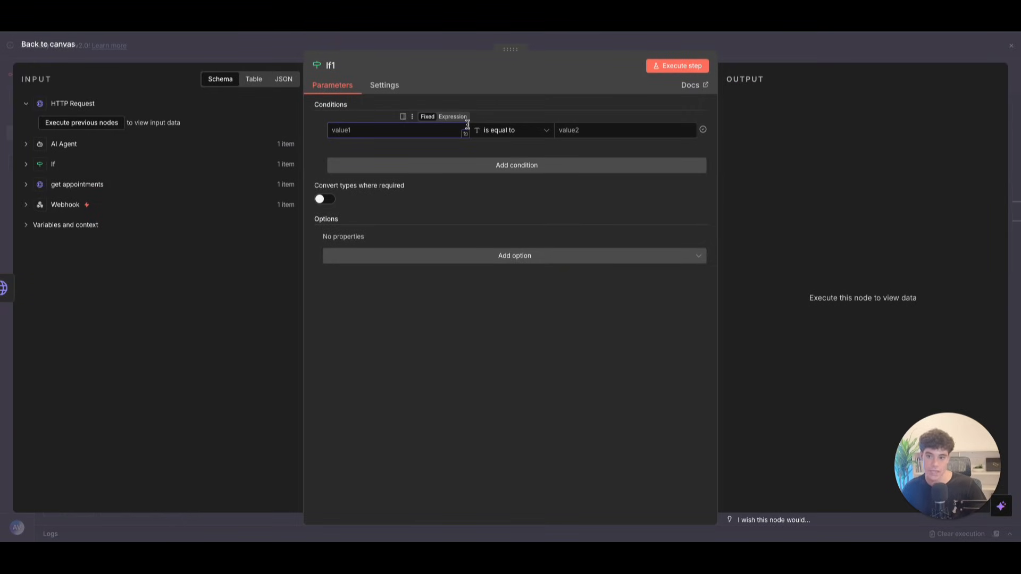
pyautogui.click(49, 46)
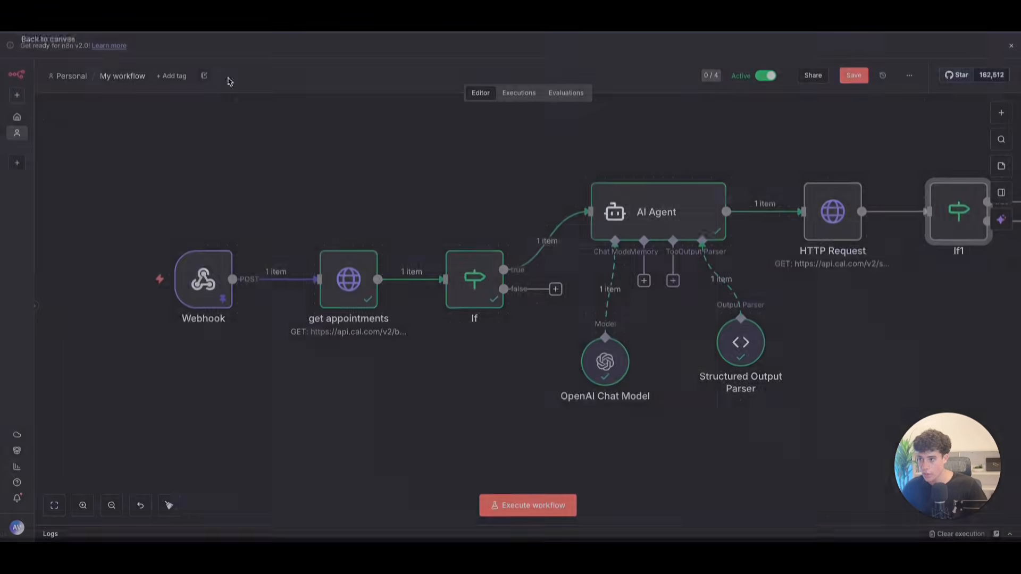
pyautogui.moveTo(938, 229); pyautogui.dragTo(1007, 211)
pyautogui.moveTo(803, 219)
pyautogui.click(792, 168)
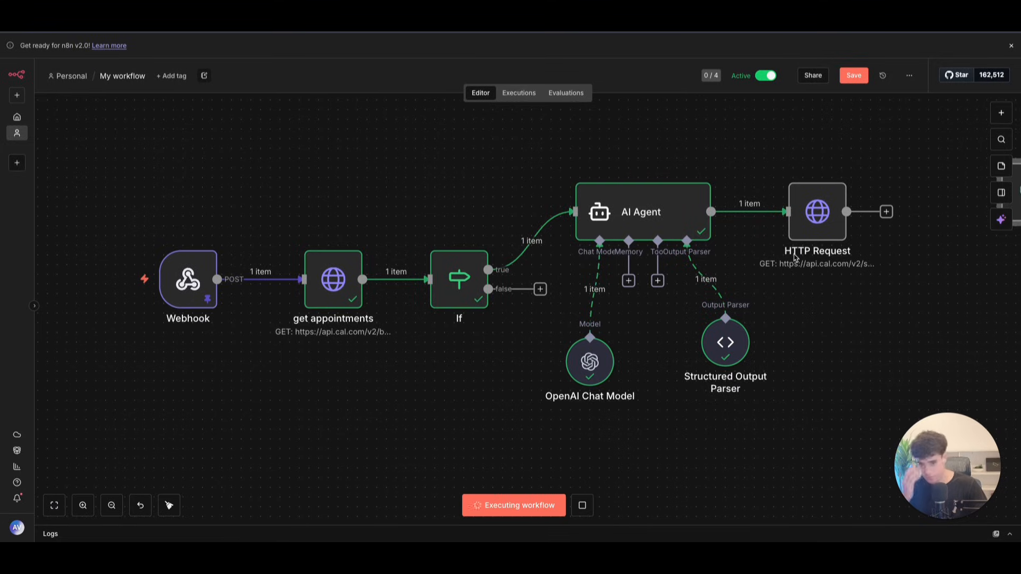
# Step: Inspect the HTTP Request error and add a new query parameter named eventTypeId
pyautogui.doubleClick(828, 223)
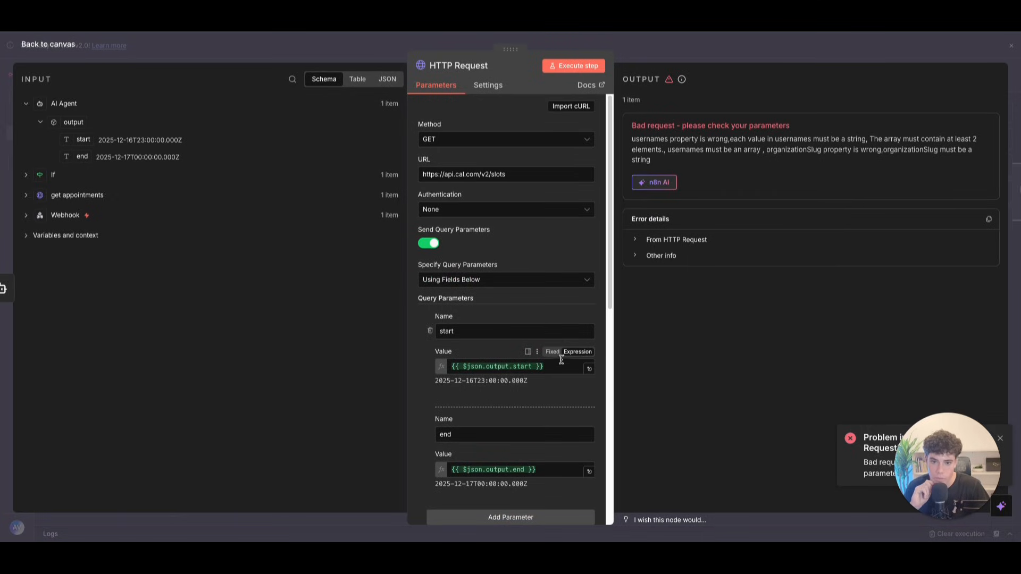
pyautogui.scroll(-8, 561, 359)
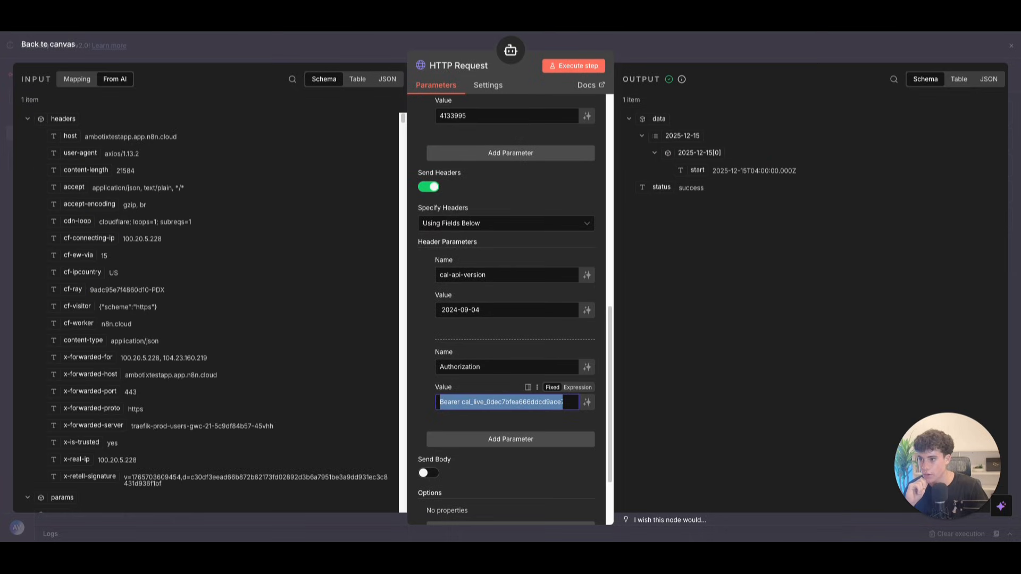
pyautogui.scroll(-2, 525, 258)
pyautogui.scroll(5, 484, 234)
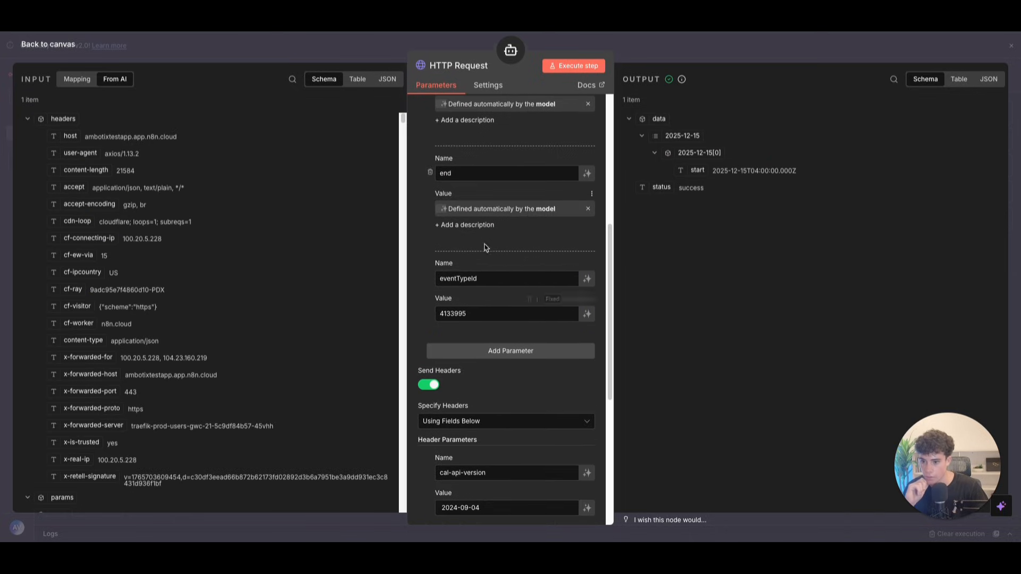
pyautogui.moveTo(494, 278); pyautogui.dragTo(410, 254)
pyautogui.hotkey('ctrl', 'c')
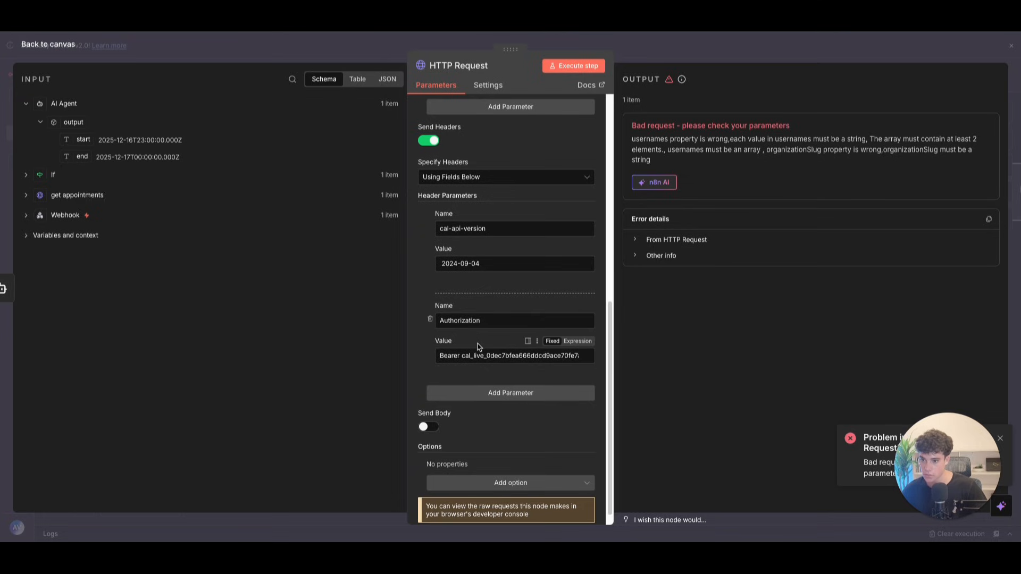
pyautogui.scroll(5, 479, 335)
pyautogui.click(468, 311)
pyautogui.click(462, 329)
pyautogui.hotkey('ctrl', 'v')
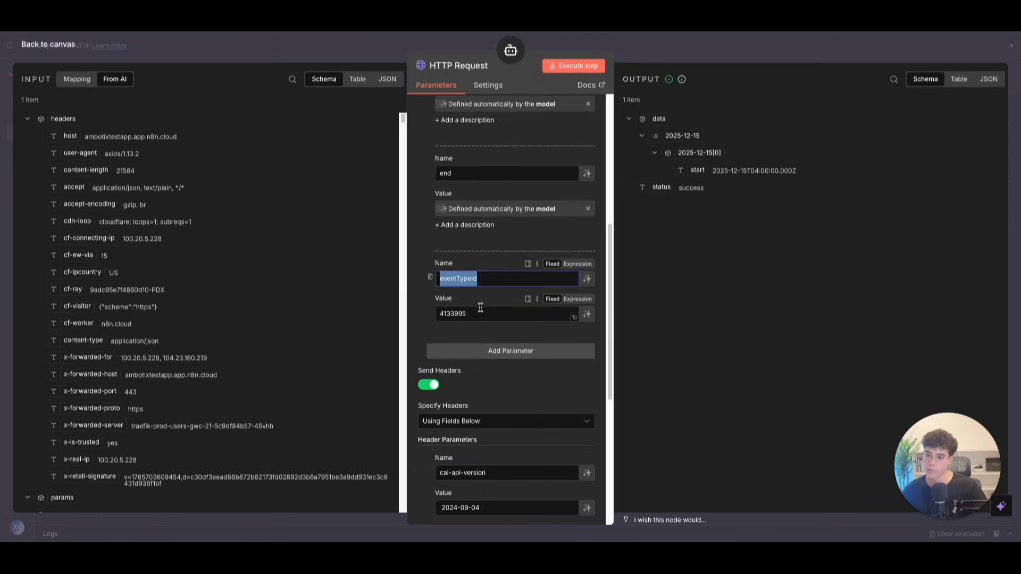
# Step: Set eventTypeId to 4133995 and re-run the workflow from the canvas
pyautogui.moveTo(509, 312); pyautogui.dragTo(330, 300)
pyautogui.hotkey('ctrl', 'c')
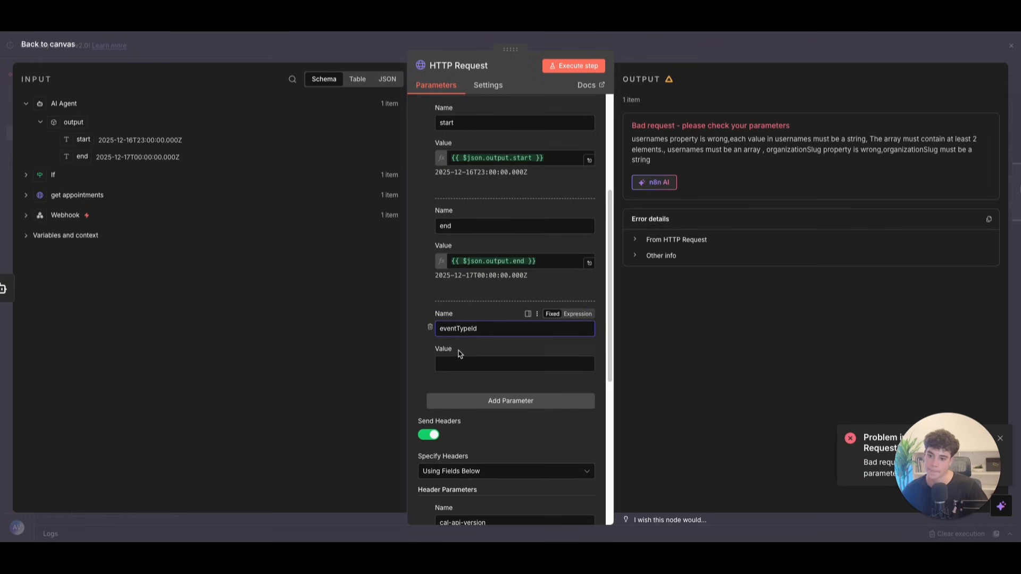
pyautogui.click(478, 363)
pyautogui.hotkey('ctrl', 'v')
pyautogui.click(47, 44)
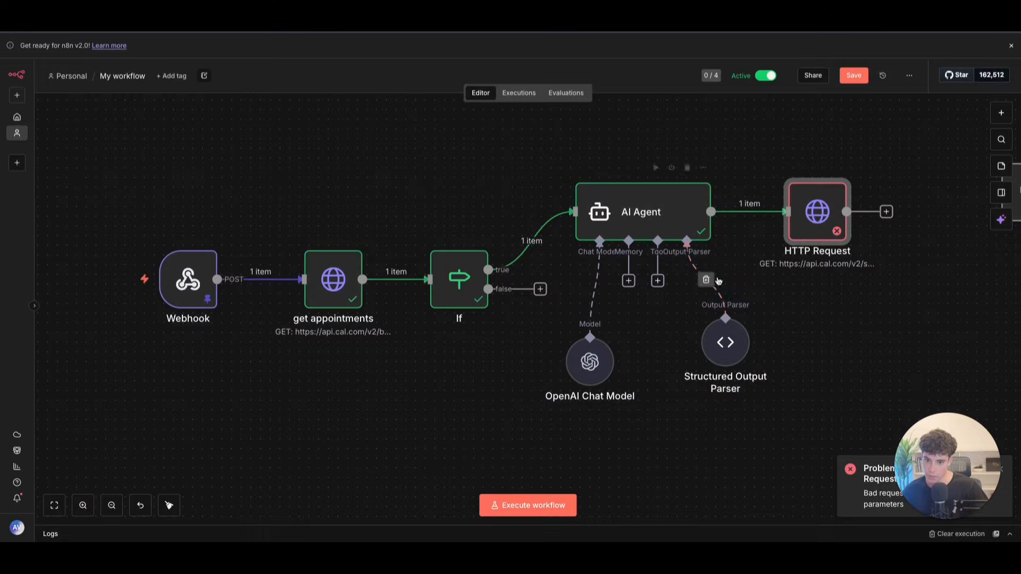
pyautogui.hotkey('ctrl', 'Return')
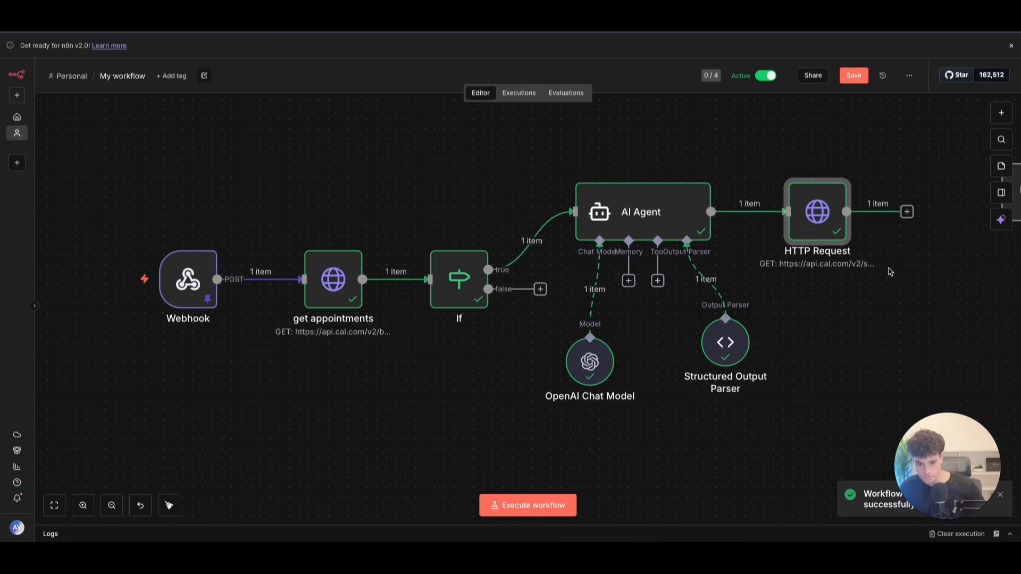
pyautogui.click(906, 211)
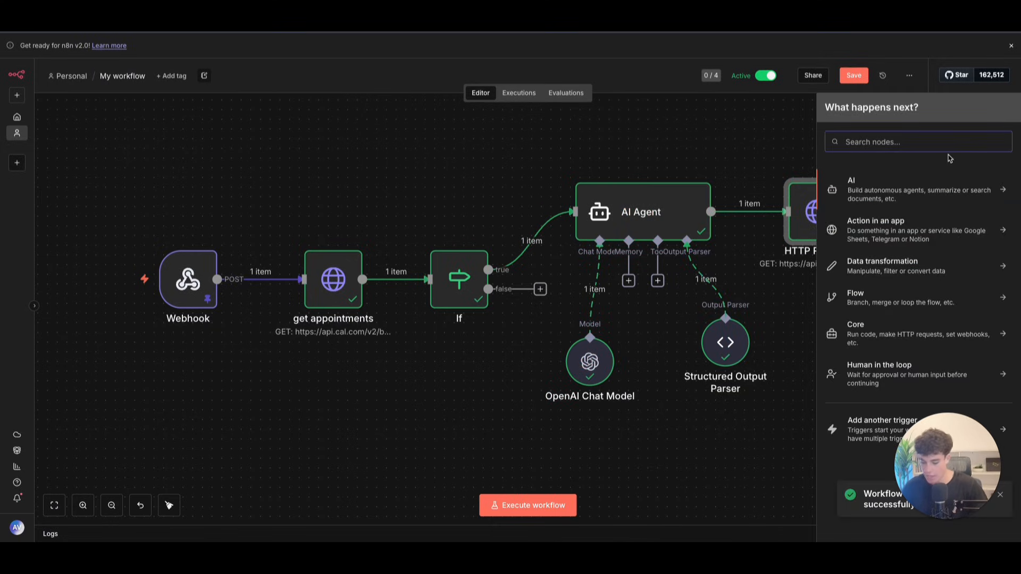
# Step: Add an If2 node with a status condition, try comparison types, then delete it
pyautogui.write('if')
pyautogui.click(933, 177)
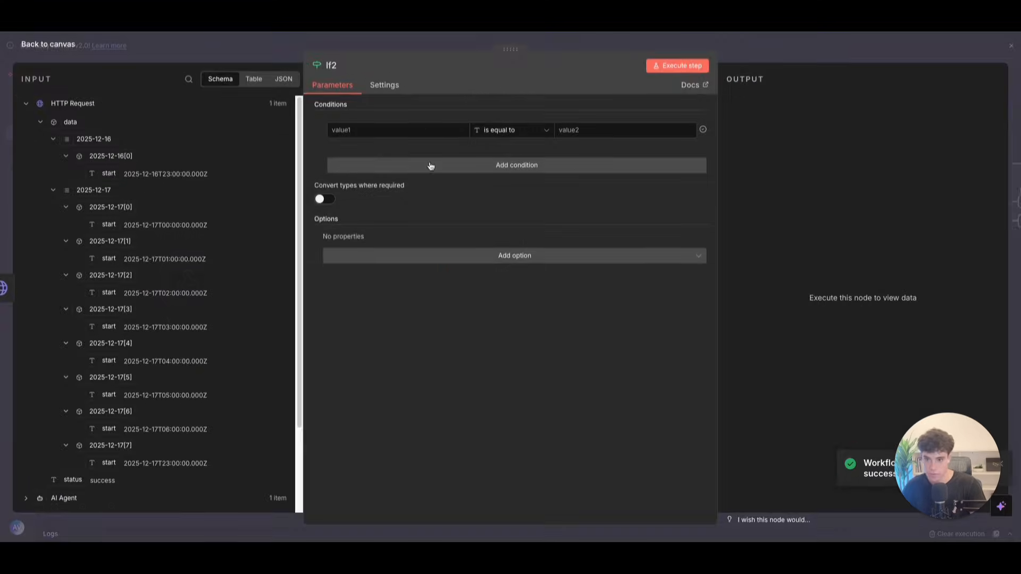
pyautogui.click(40, 123)
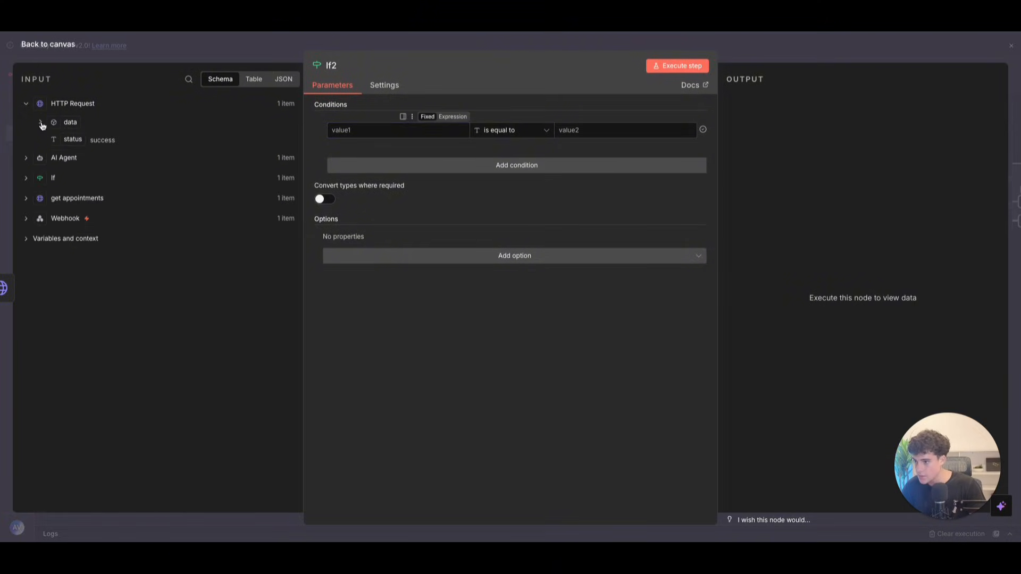
pyautogui.moveTo(51, 140); pyautogui.dragTo(399, 130)
pyautogui.click(510, 130)
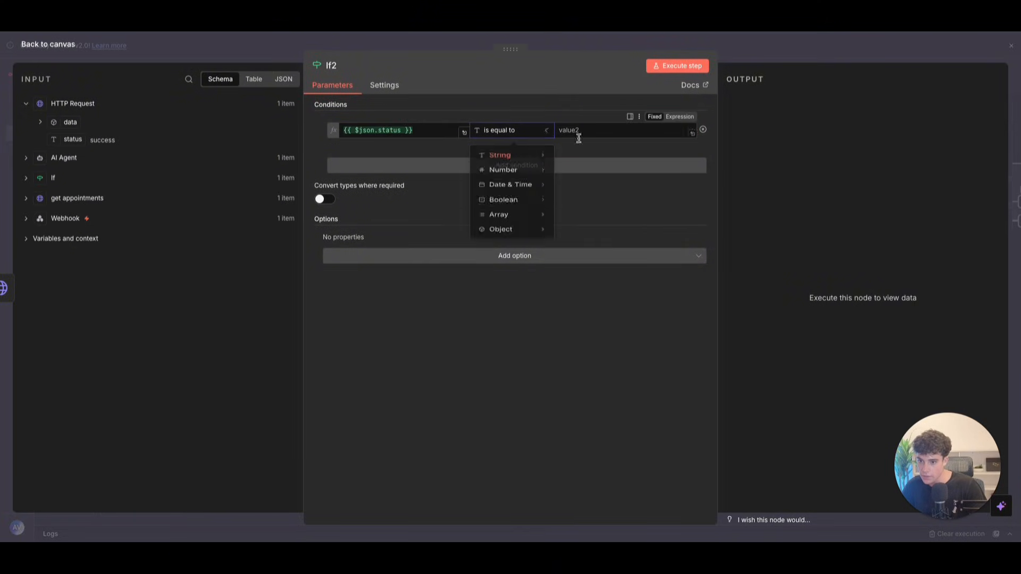
pyautogui.click(568, 160)
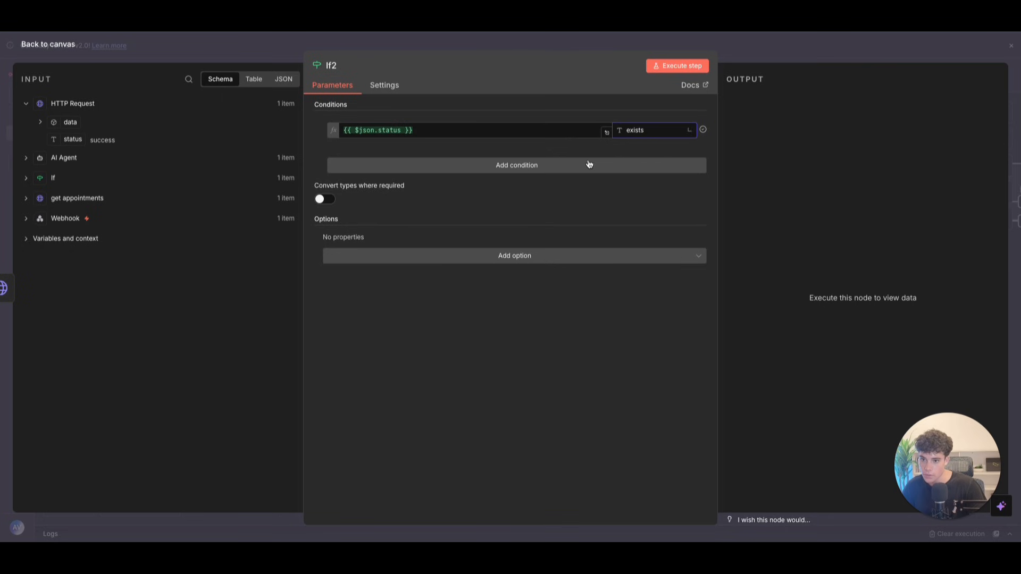
pyautogui.click(467, 131)
pyautogui.click(635, 131)
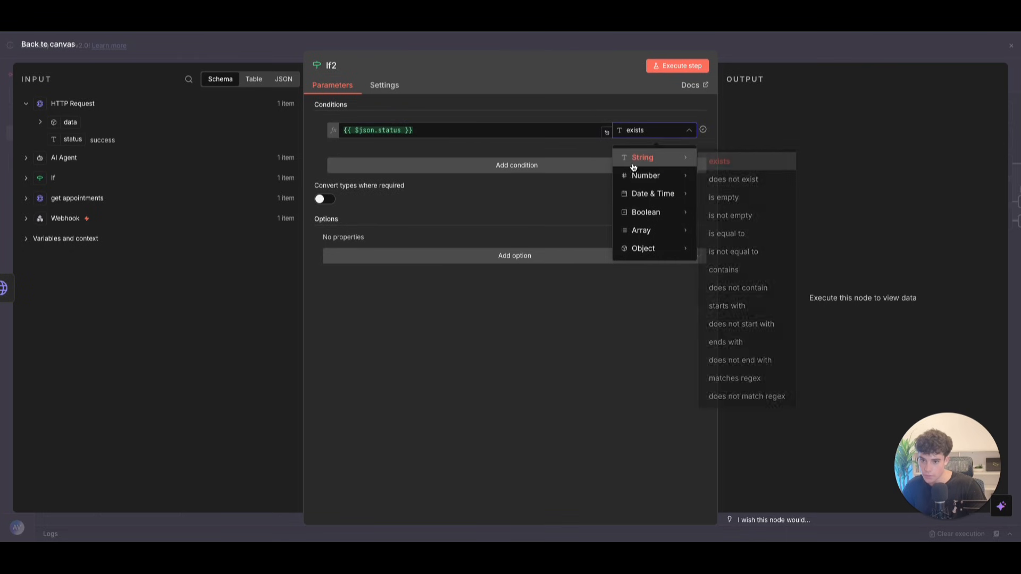
pyautogui.moveTo(651, 175)
pyautogui.click(607, 133)
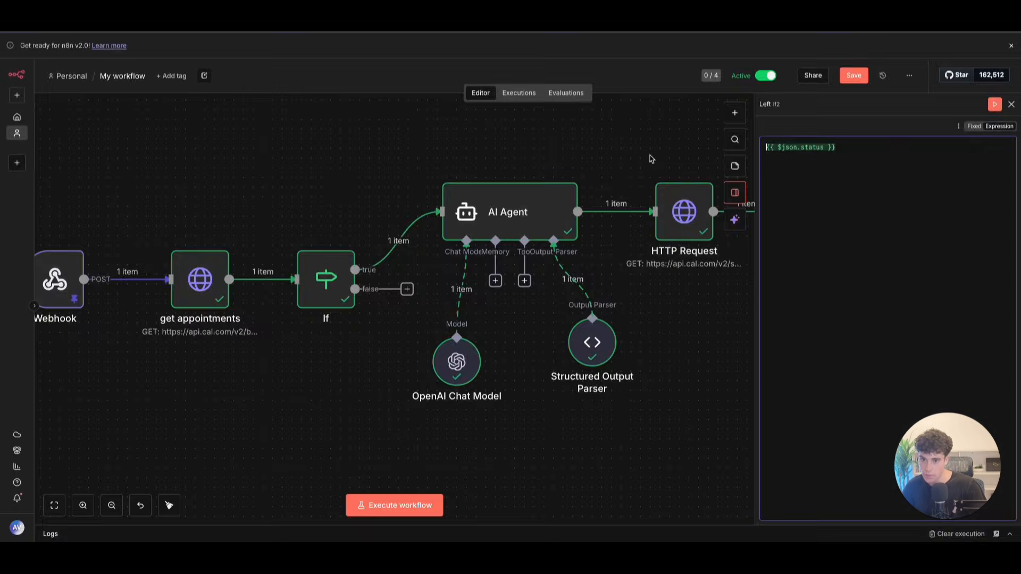
pyautogui.click(1011, 104)
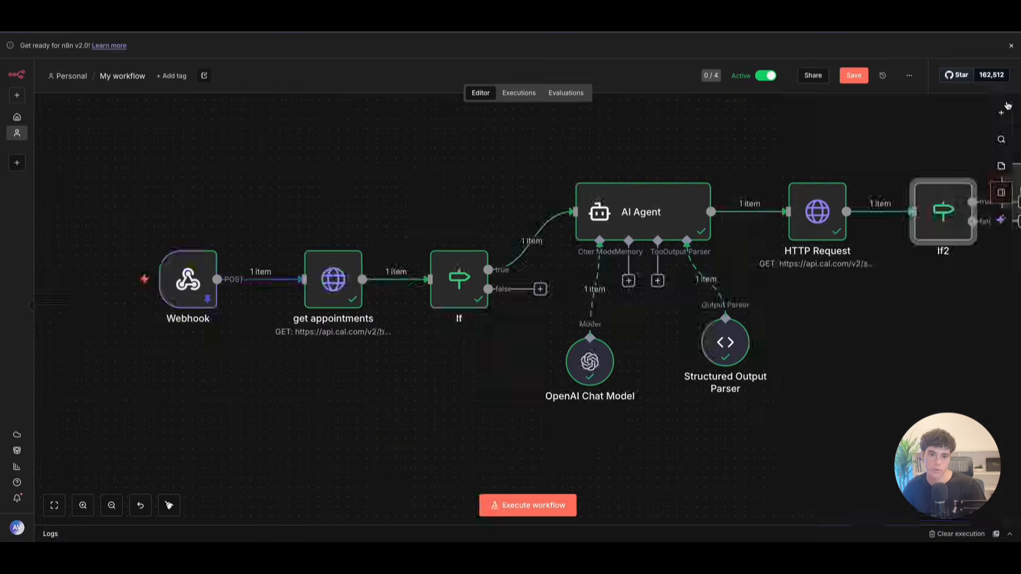
pyautogui.click(948, 167)
# Step: Add a fresh If node checking that the incoming status equals 'sucess'
pyautogui.click(908, 210)
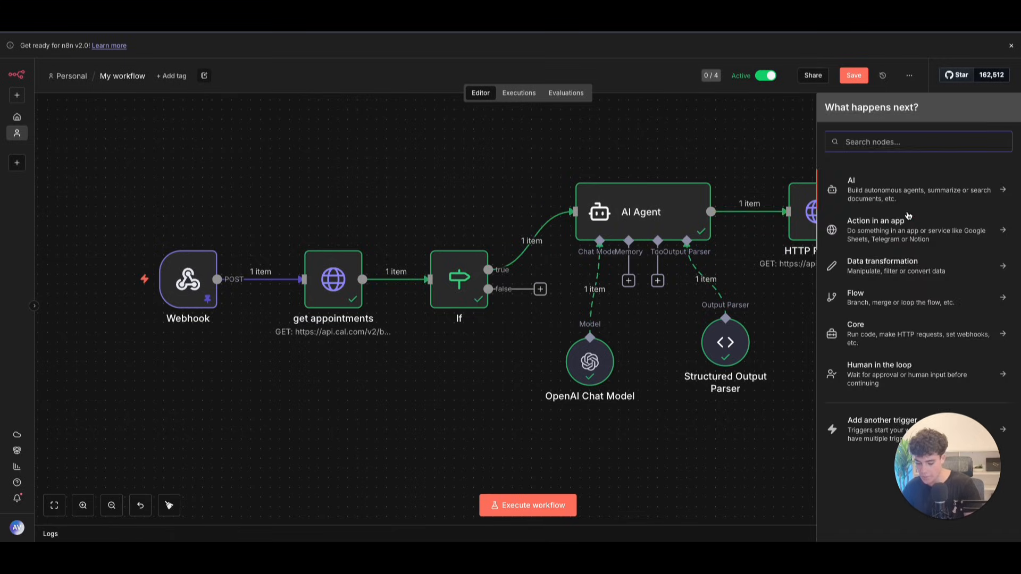
pyautogui.write('if')
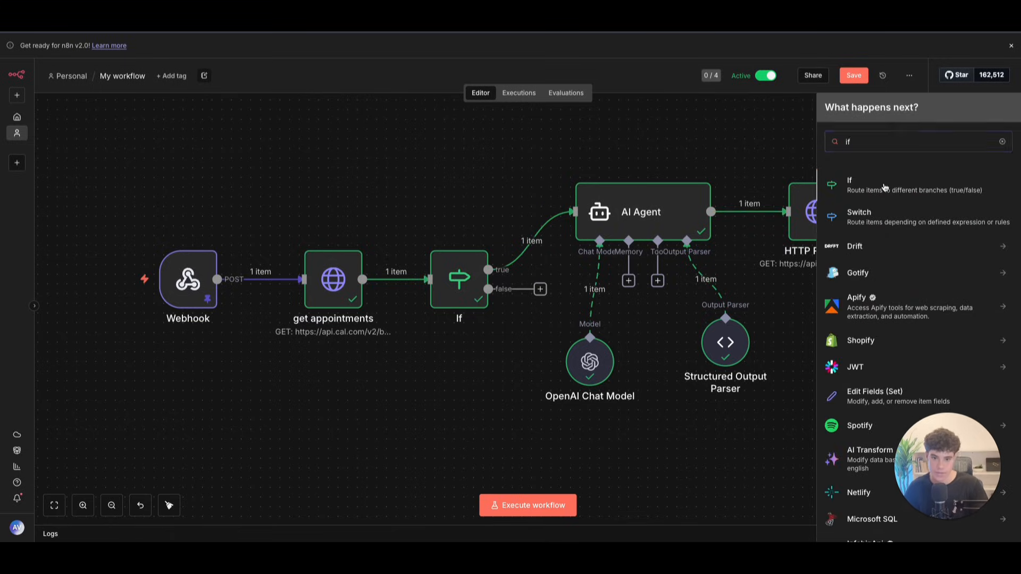
pyautogui.click(884, 187)
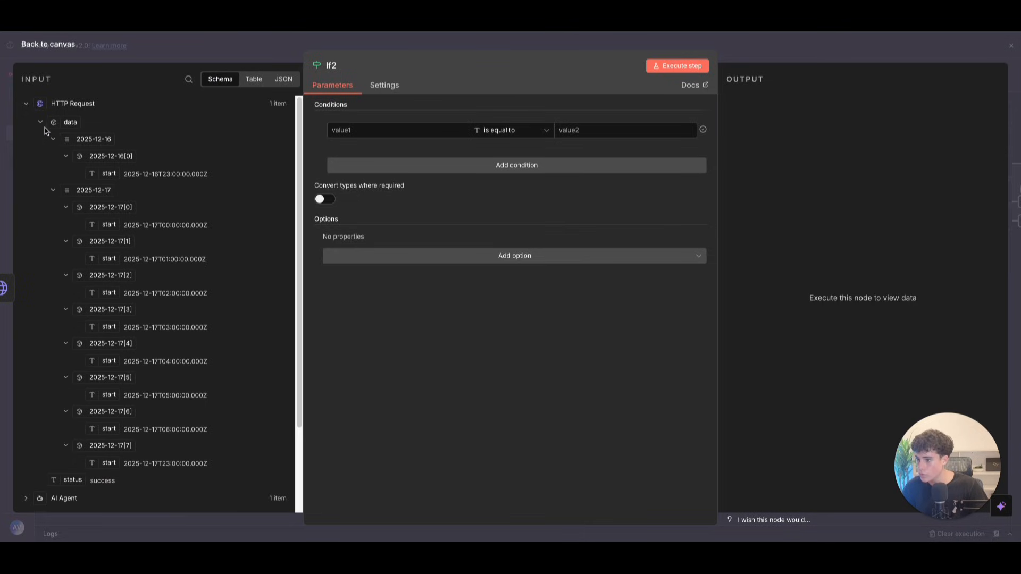
pyautogui.scroll(-2, 101, 319)
pyautogui.moveTo(73, 376); pyautogui.dragTo(397, 137)
pyautogui.click(515, 130)
pyautogui.click(577, 130)
pyautogui.write('sucess')
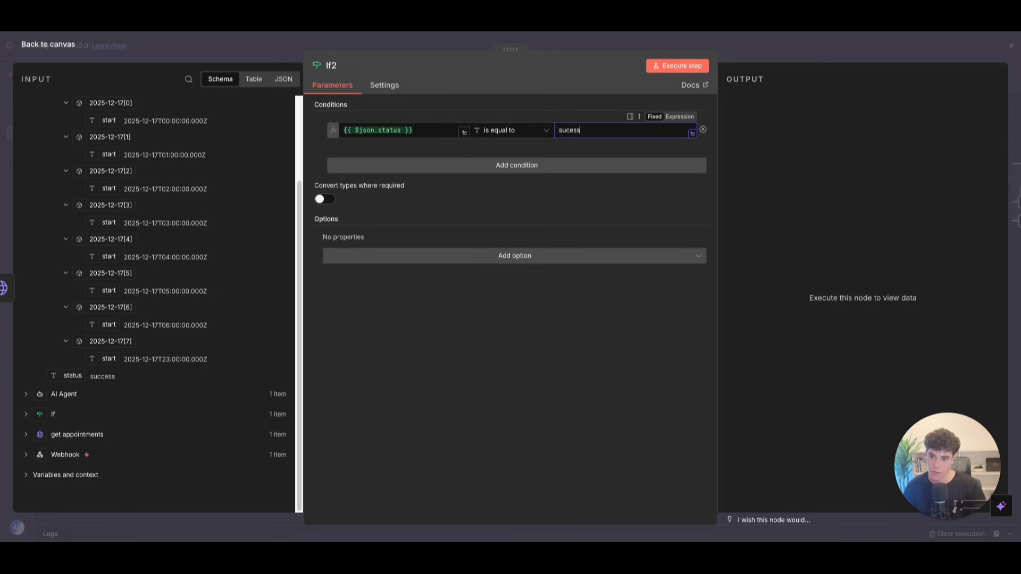
pyautogui.click(412, 130)
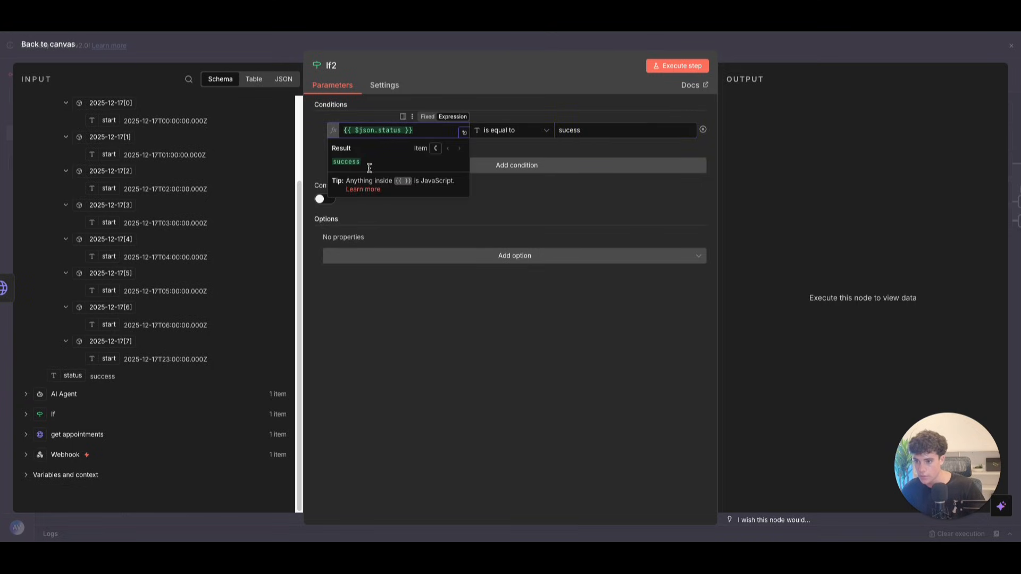
pyautogui.click(565, 130)
# Step: Fix the comparison value to 'success' and recheck the If condition from the canvas
pyautogui.write('c')
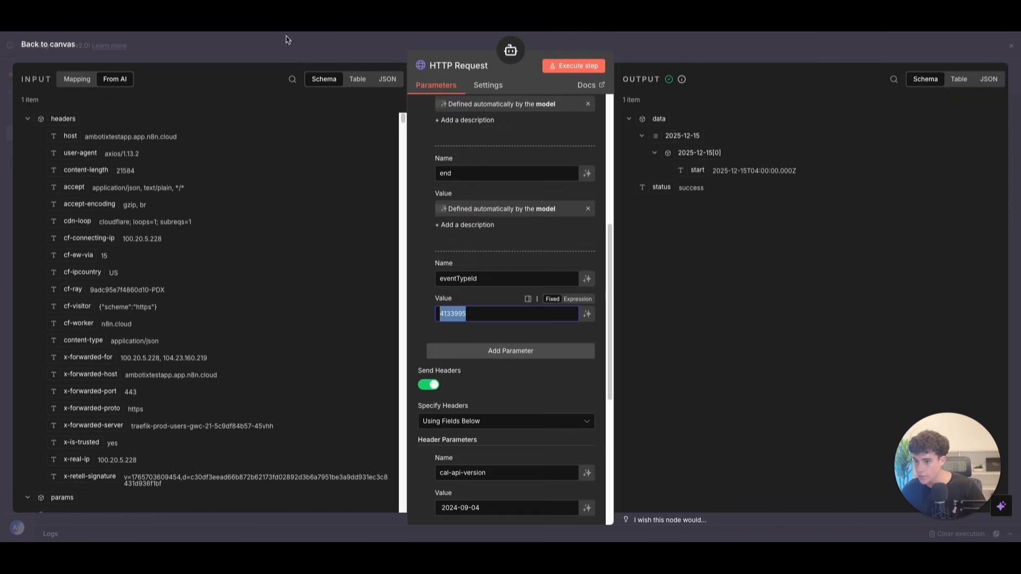
pyautogui.click(74, 40)
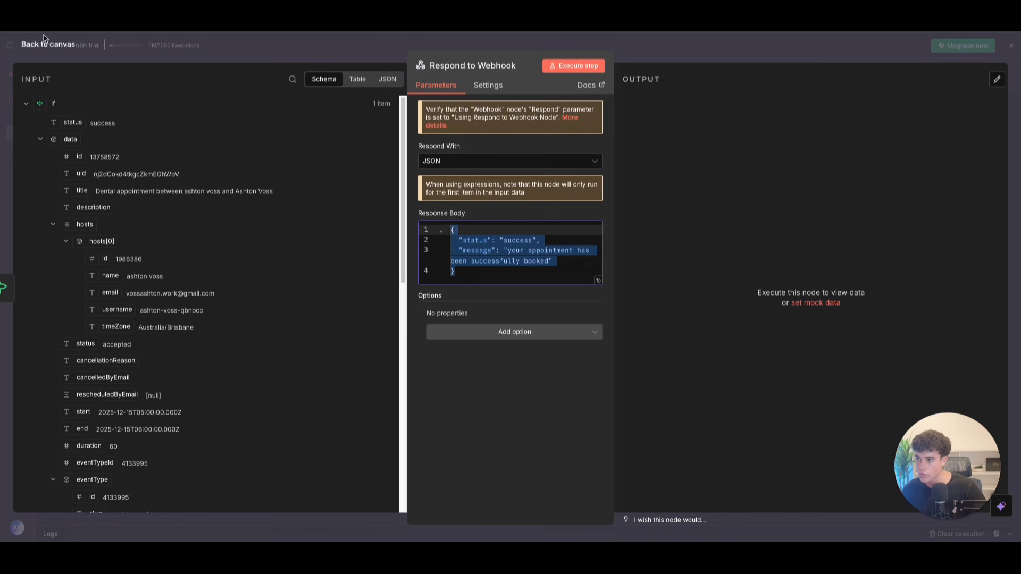
pyautogui.click(45, 43)
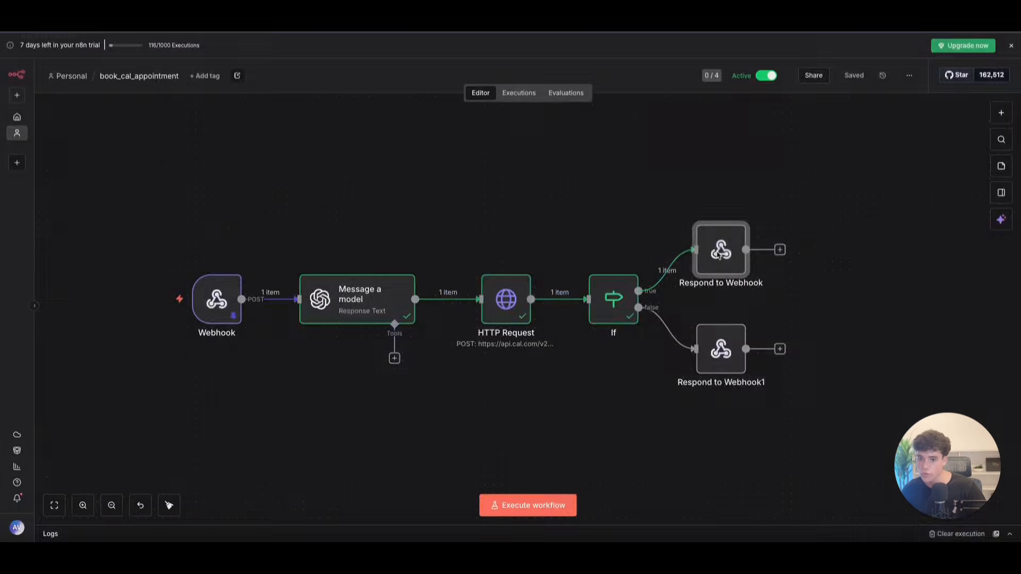
pyautogui.doubleClick(611, 298)
pyautogui.click(612, 129)
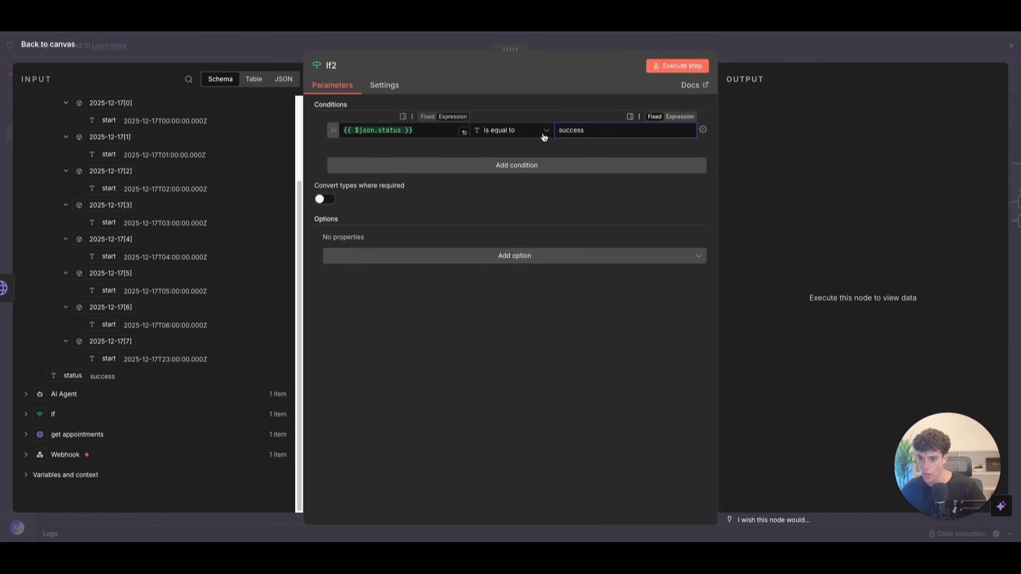
pyautogui.press('Escape')
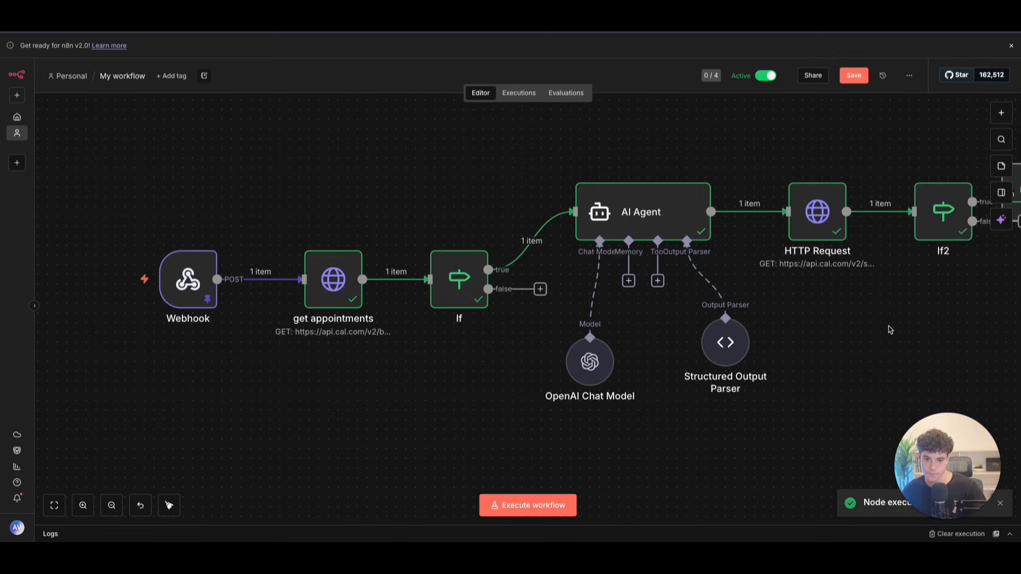
pyautogui.hscroll(8, 890, 330)
pyautogui.scroll(2, 890, 330)
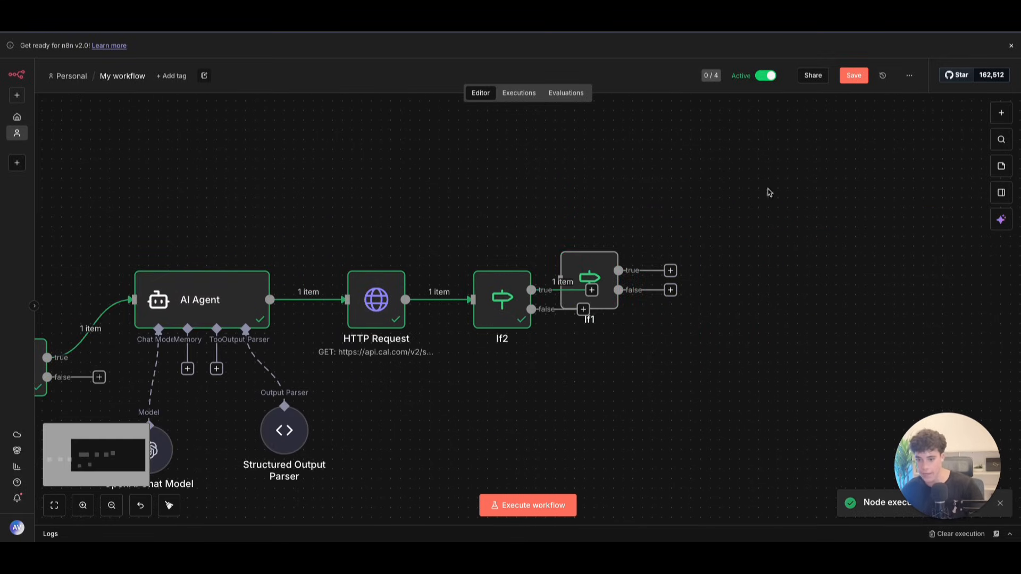
# Step: Delete the leftover If1 node and add a Respond to Webhook node on If2's false branch
pyautogui.click(595, 237)
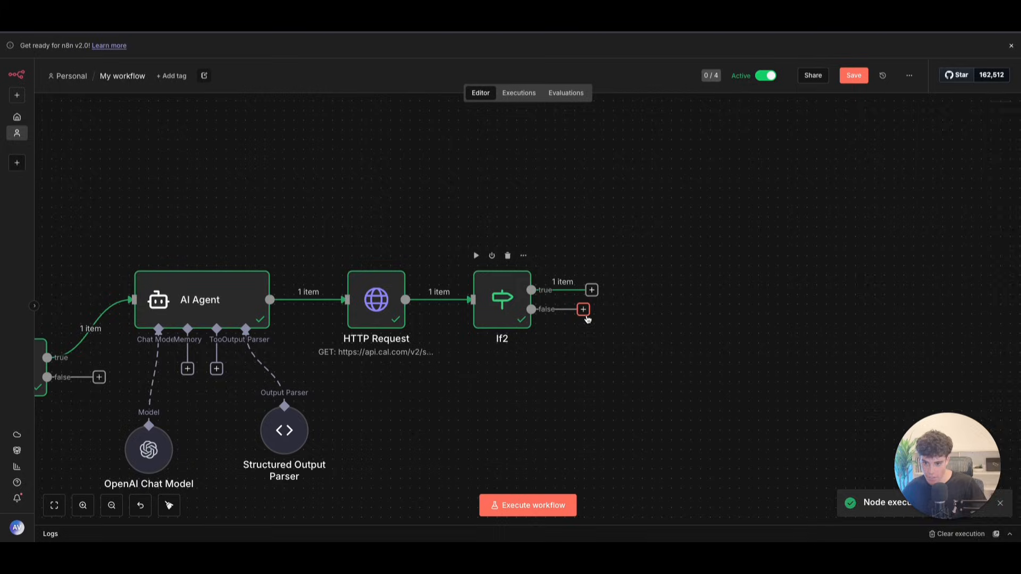
pyautogui.click(584, 312)
pyautogui.write('res')
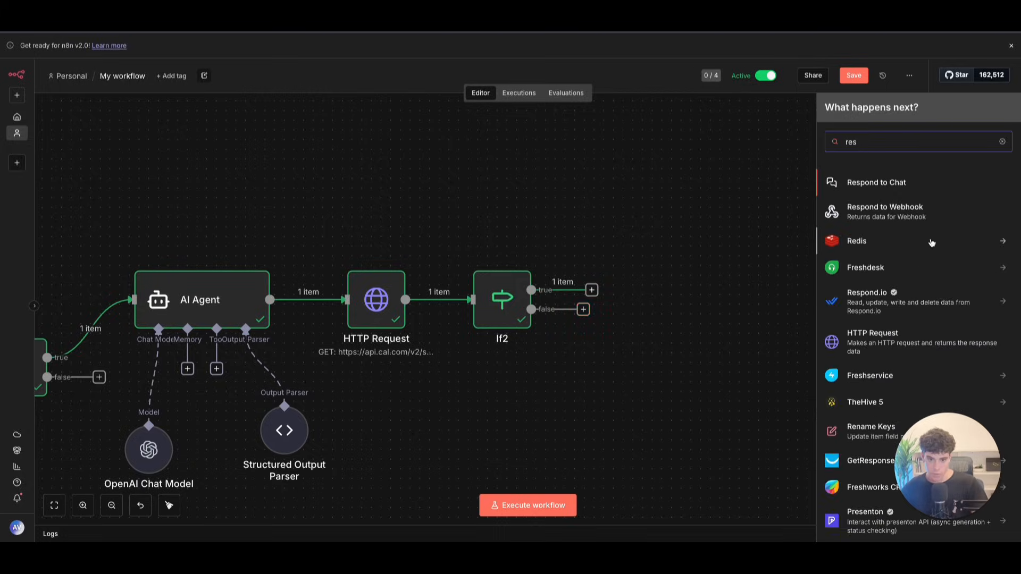
pyautogui.click(924, 219)
# Step: Set the webhook response to JSON with the pasted not_available message body
pyautogui.click(507, 161)
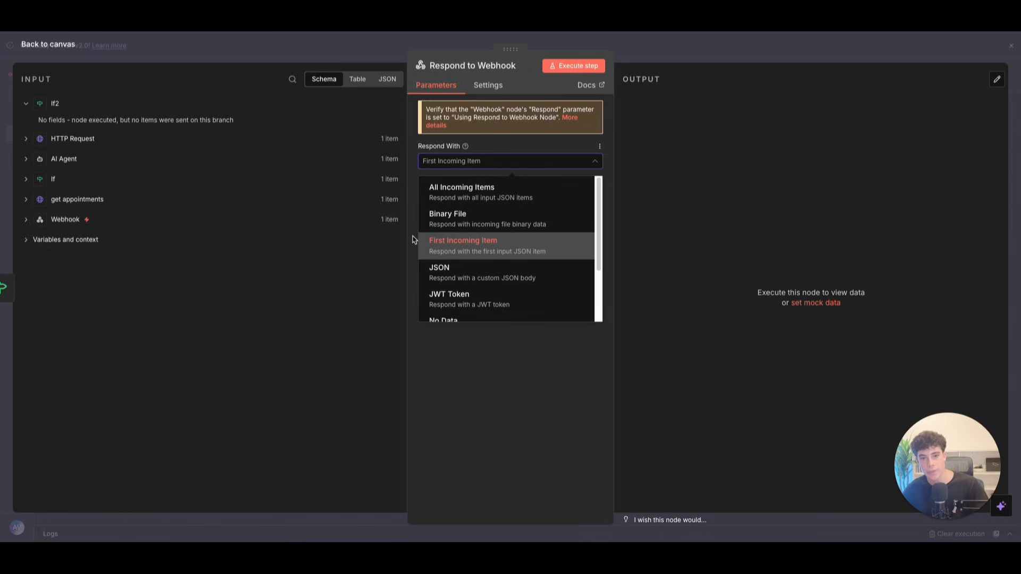
pyautogui.click(2, 287)
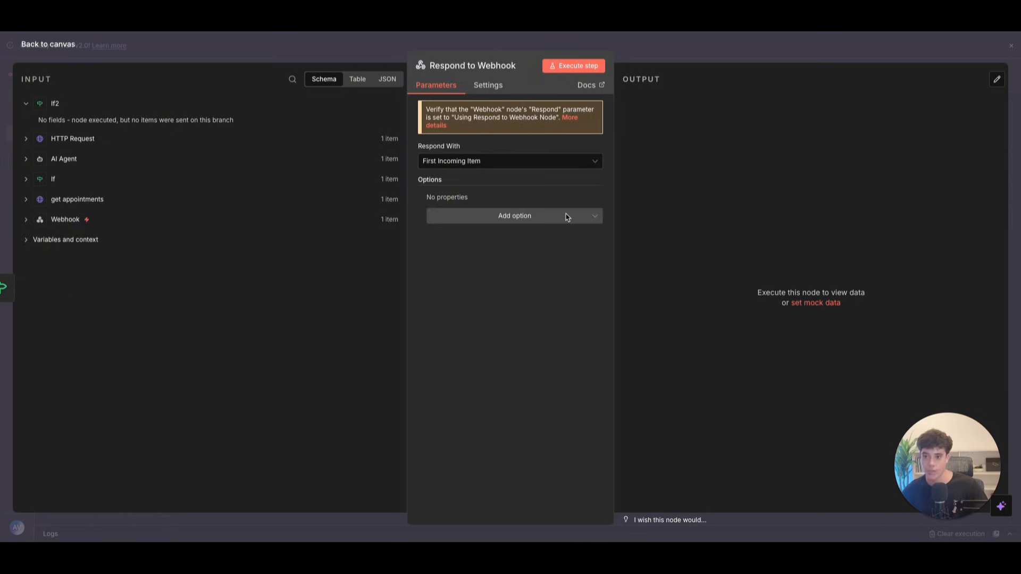
pyautogui.click(548, 162)
pyautogui.click(739, 200)
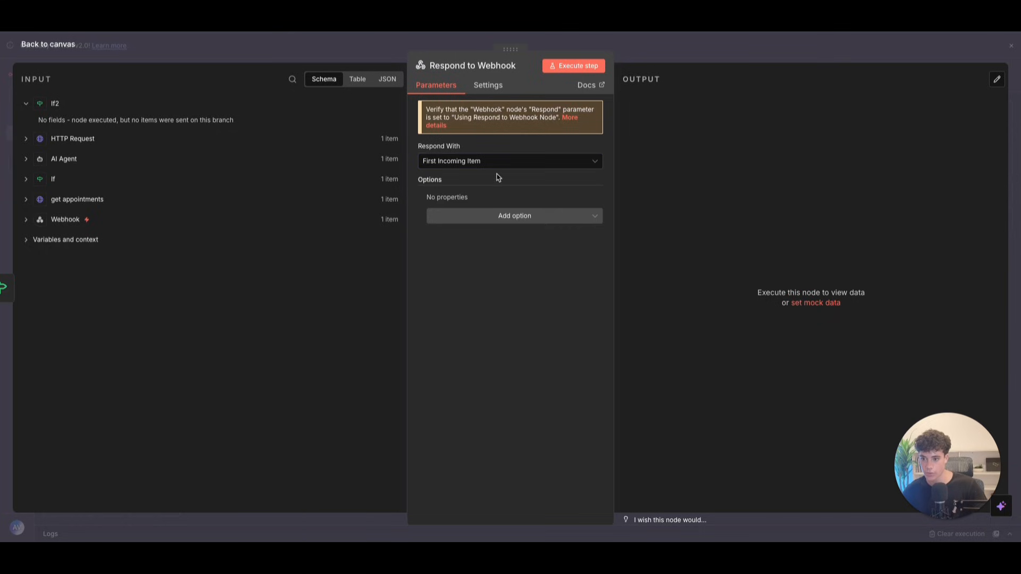
pyautogui.click(499, 166)
pyautogui.click(458, 268)
pyautogui.hotkey('ctrl', 'a')
pyautogui.write('{   "Satus": "not_available",   "message": "Unfortunately, the requested rescheduled date and time is not available. Please choose a new day and time" }')
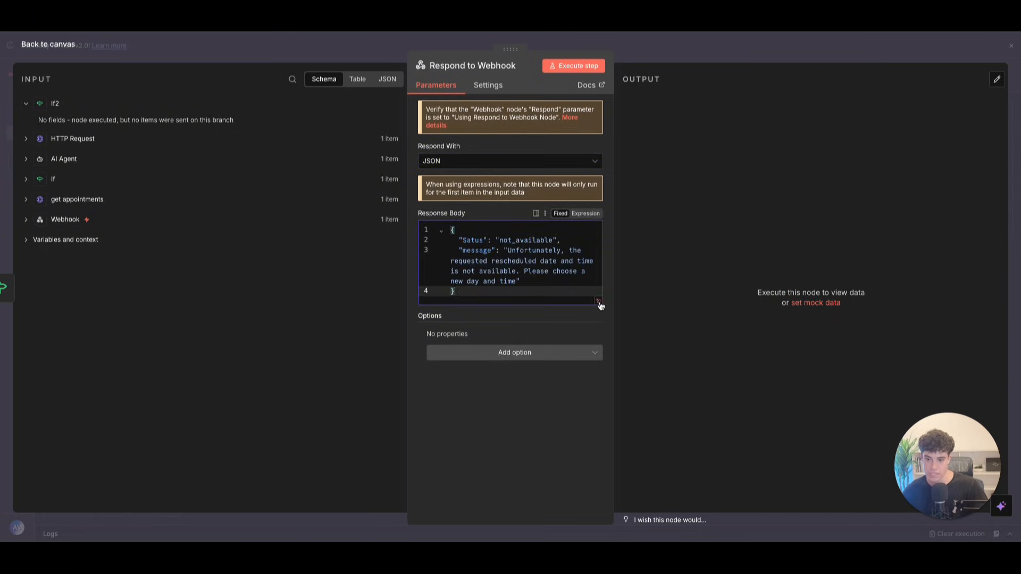
pyautogui.click(598, 301)
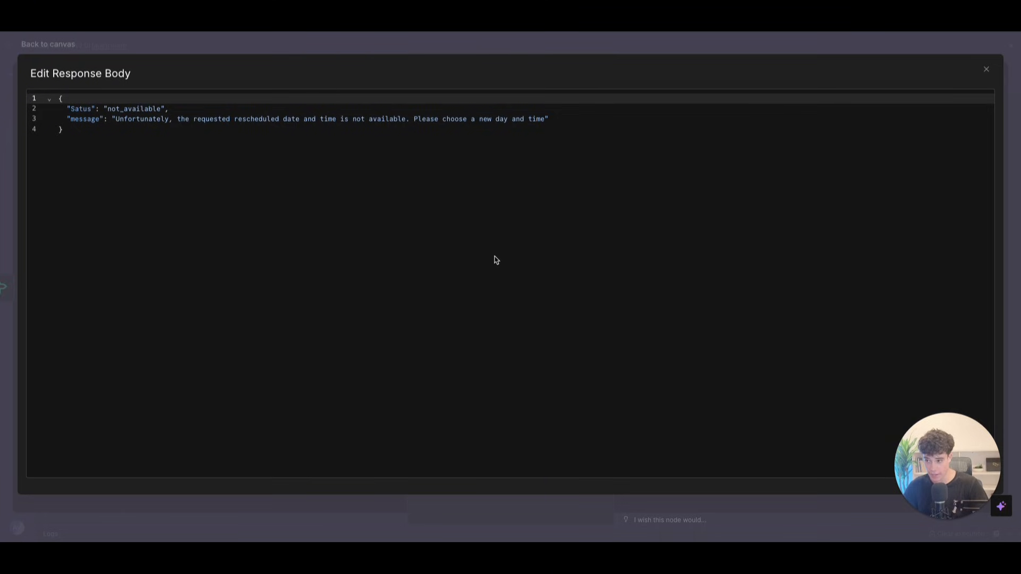
pyautogui.click(78, 108)
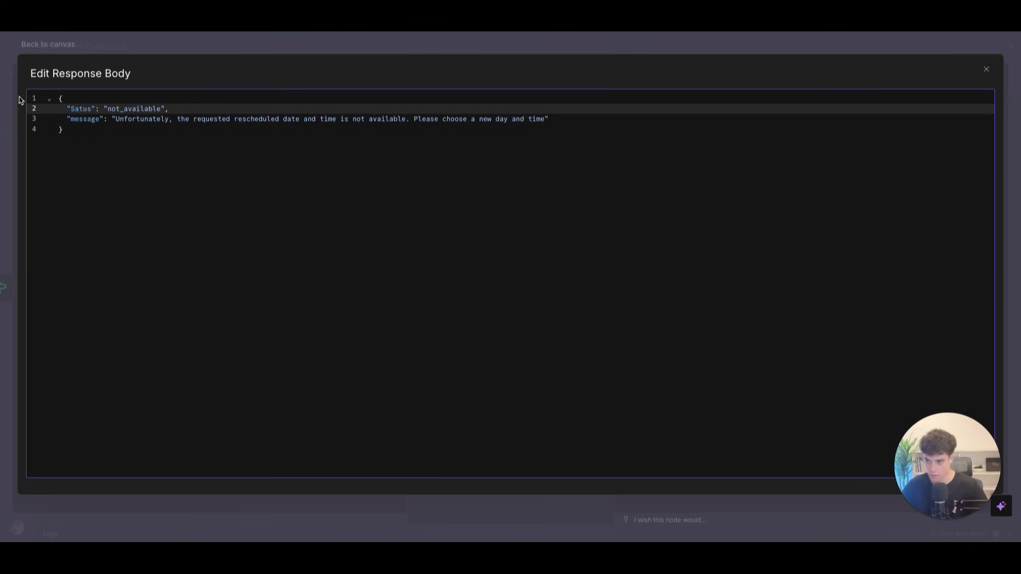
pyautogui.click(988, 71)
pyautogui.click(62, 58)
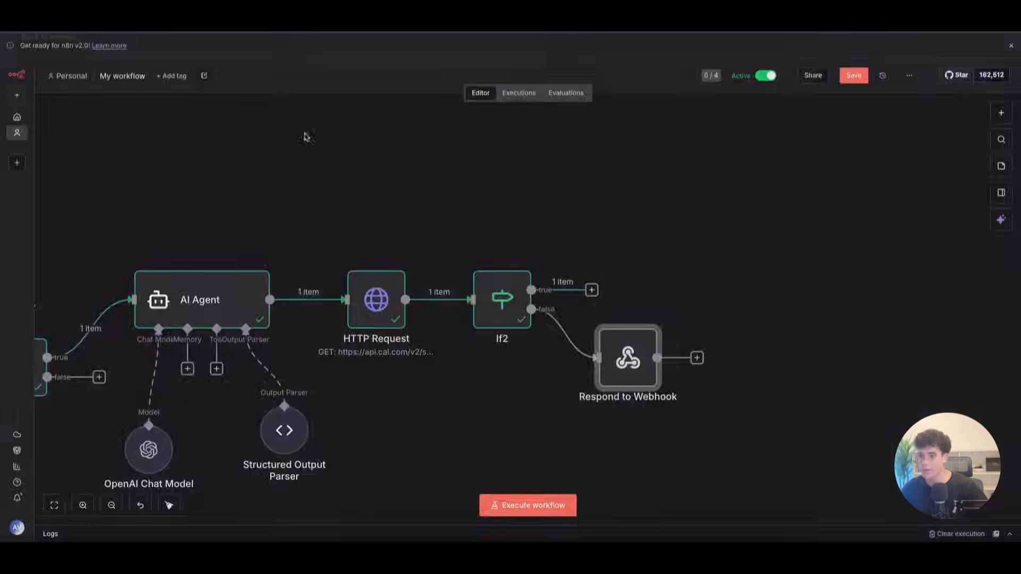
pyautogui.click(591, 290)
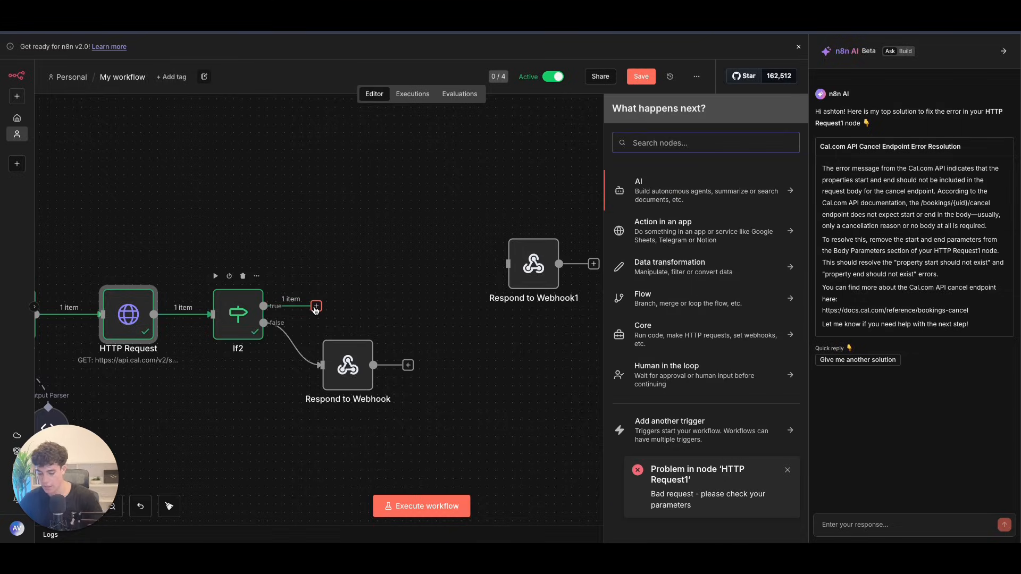
pyautogui.write('https')
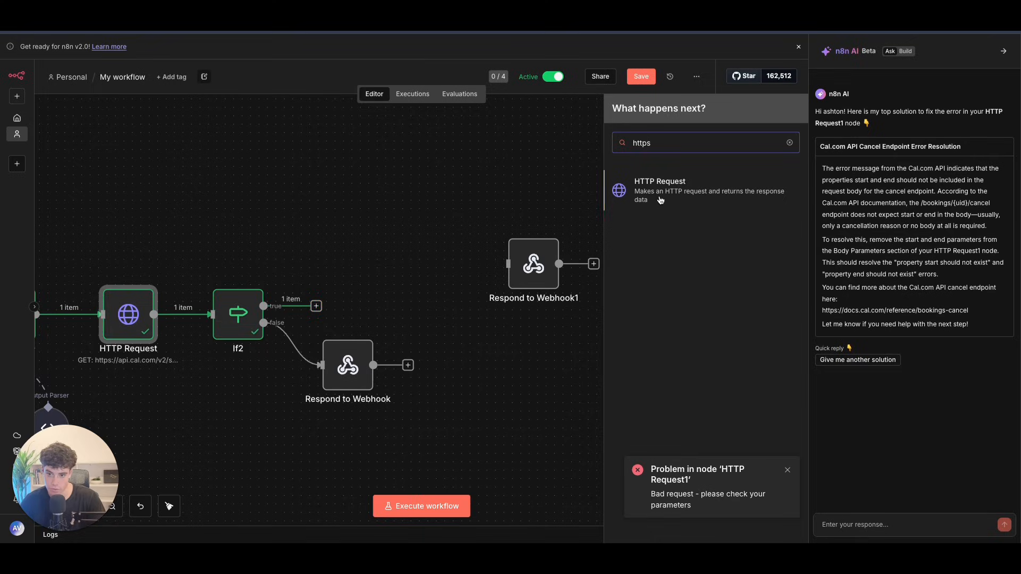
pyautogui.click(650, 208)
pyautogui.click(365, 175)
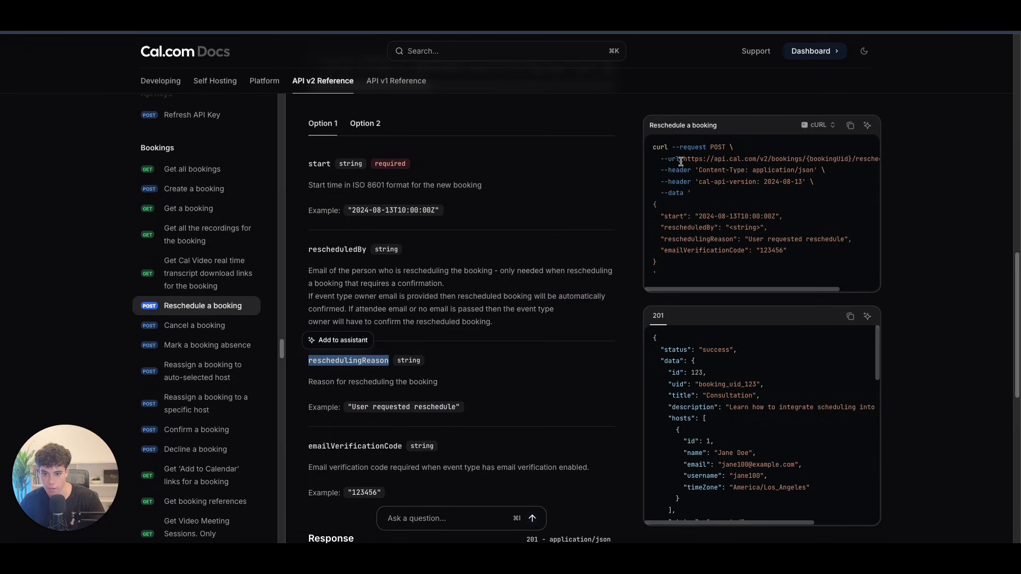
pyautogui.moveTo(681, 161); pyautogui.dragTo(839, 168)
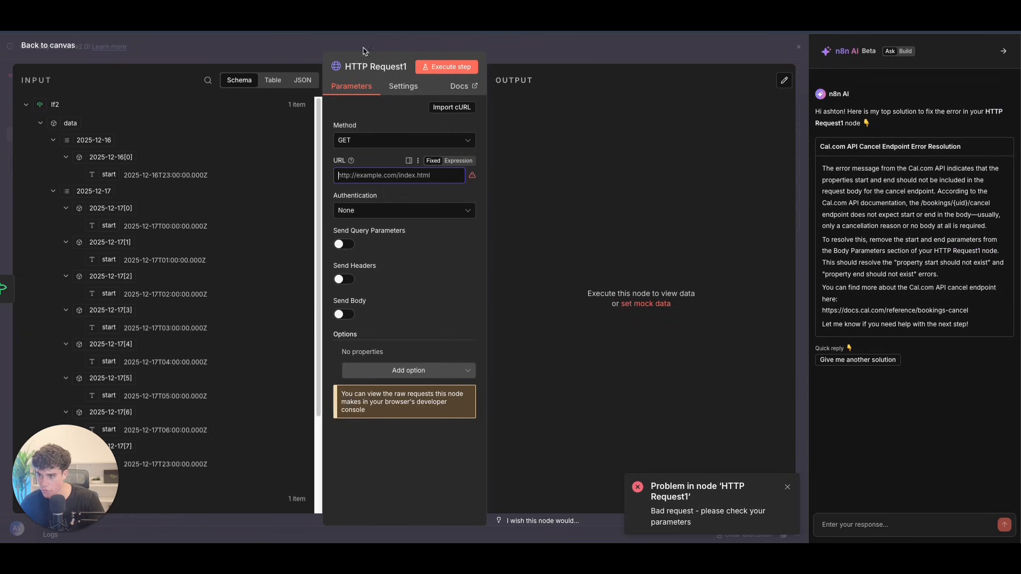
pyautogui.hotkey('ctrl', 'v')
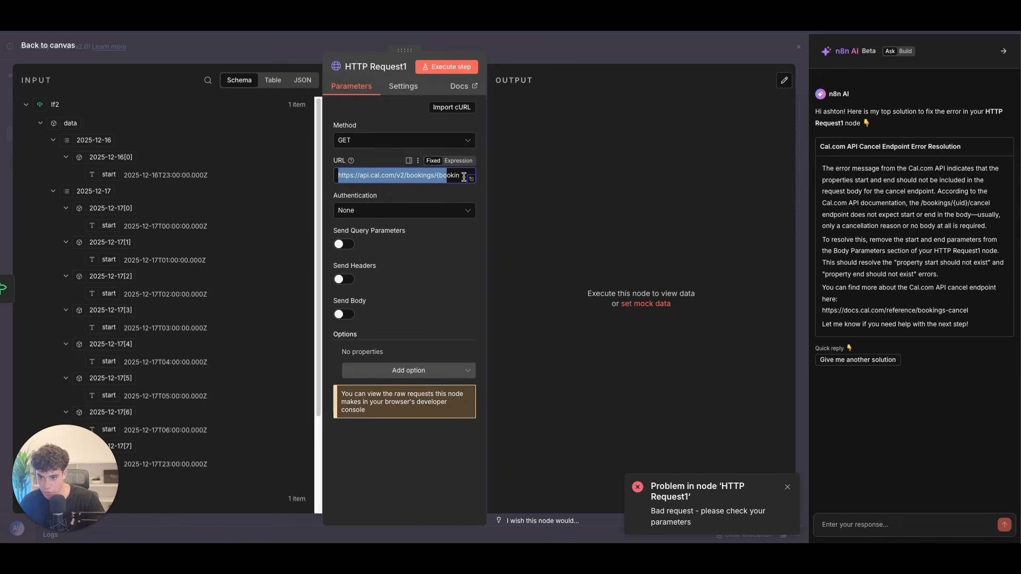
pyautogui.click(458, 161)
# Step: Replace {bookingUid} in the URL expression with get appointments data[1] uid
pyautogui.click(473, 189)
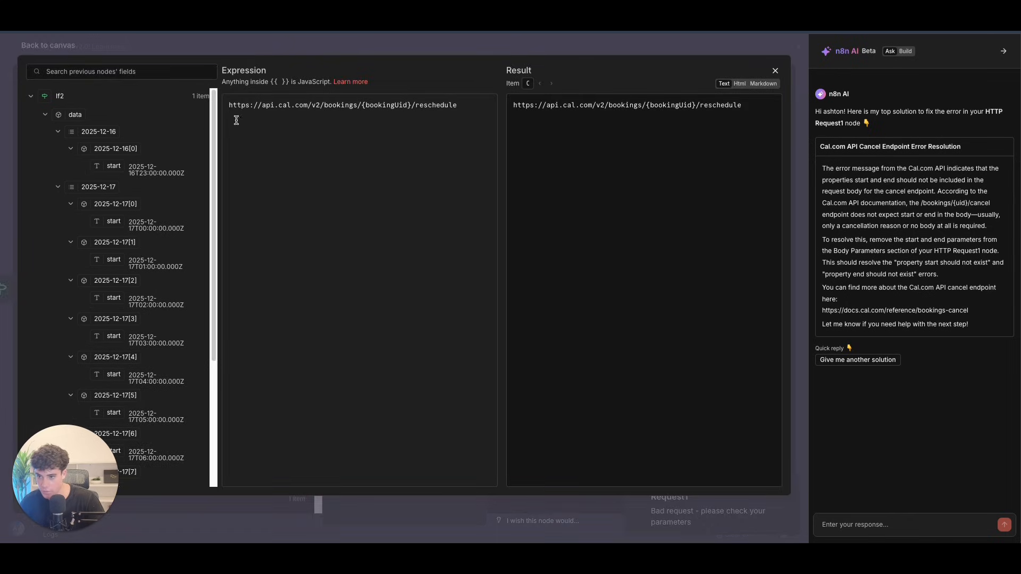
pyautogui.moveTo(361, 112); pyautogui.dragTo(411, 107)
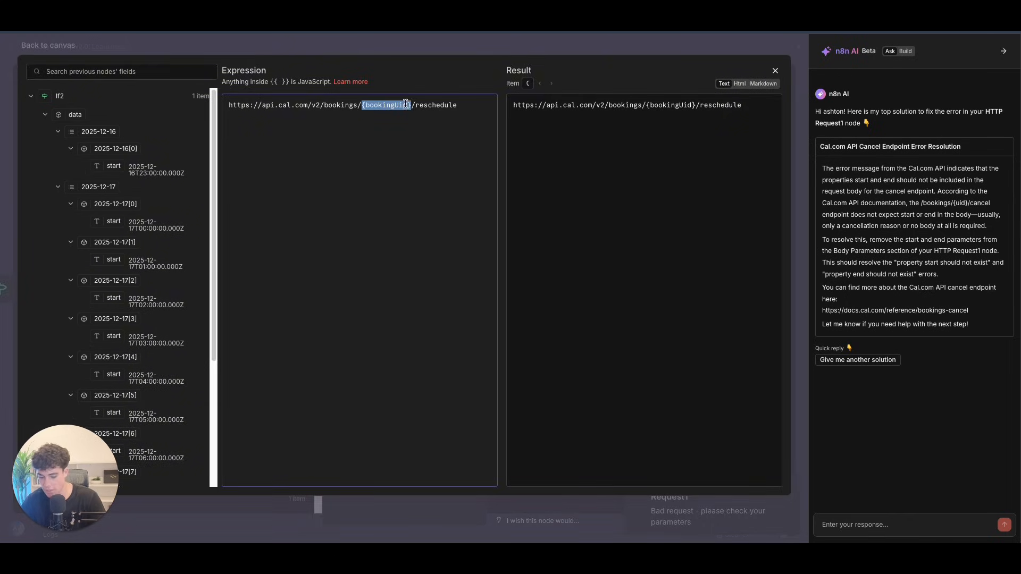
pyautogui.press('BackSpace')
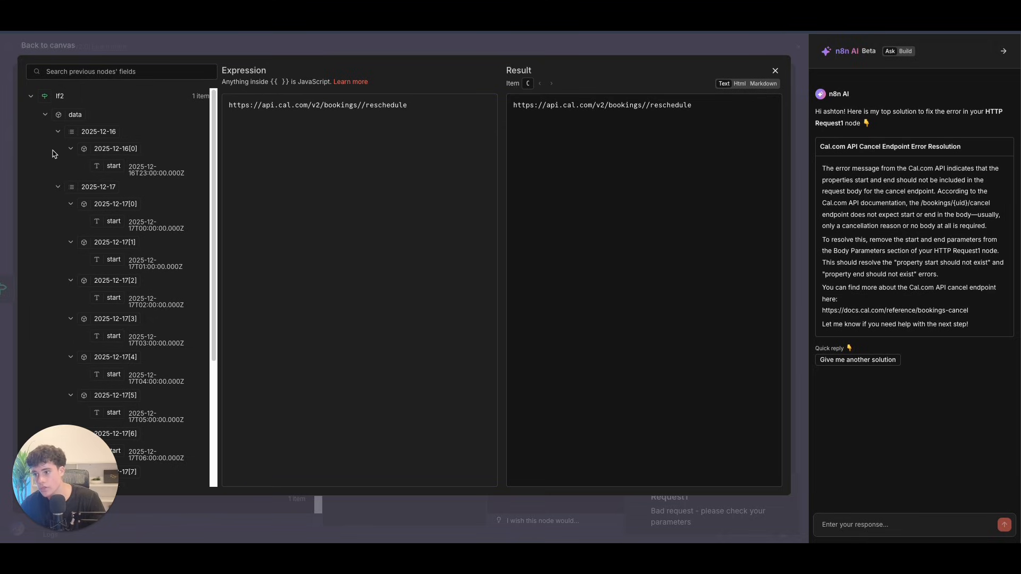
pyautogui.click(30, 98)
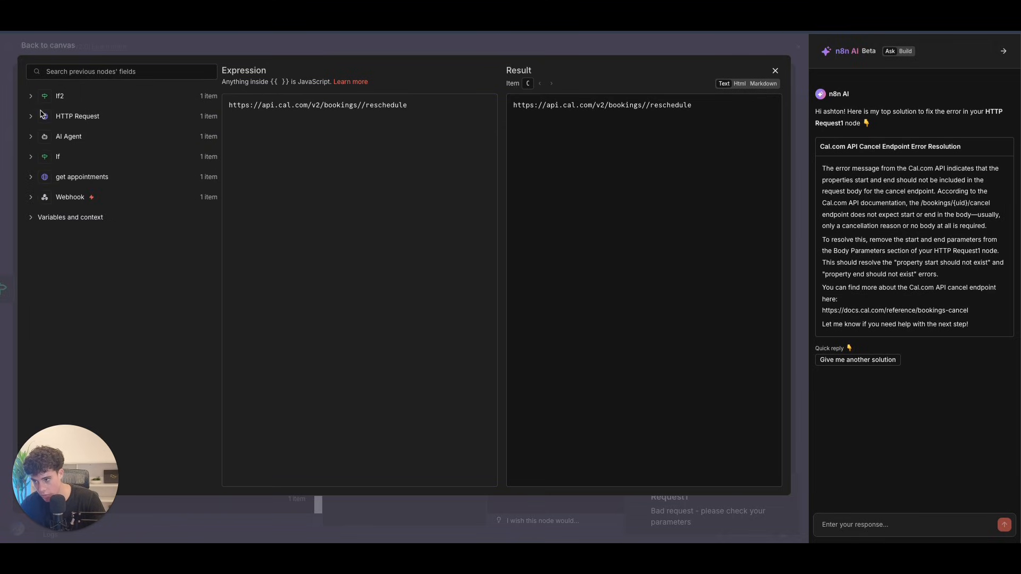
pyautogui.click(33, 178)
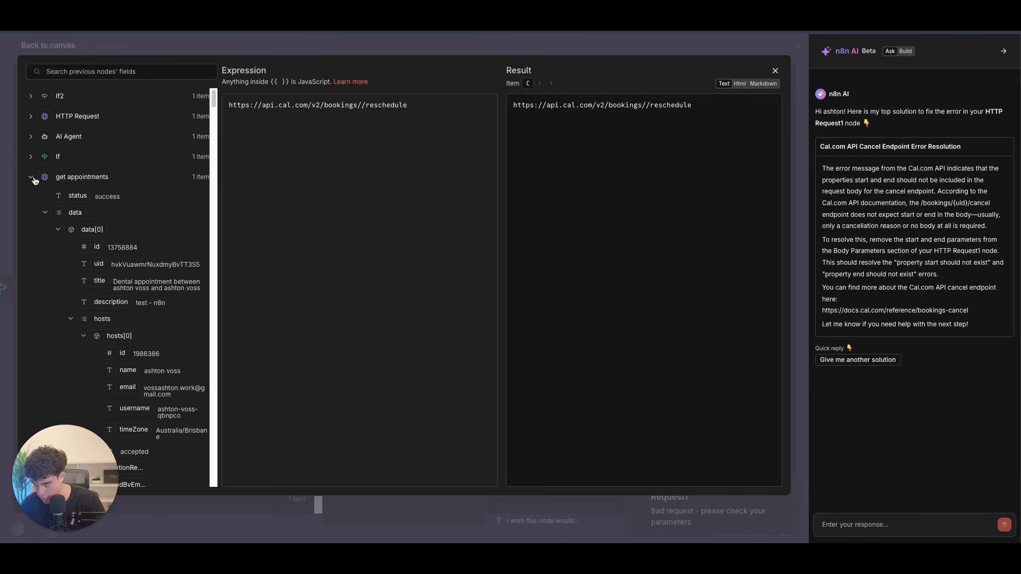
pyautogui.click(46, 213)
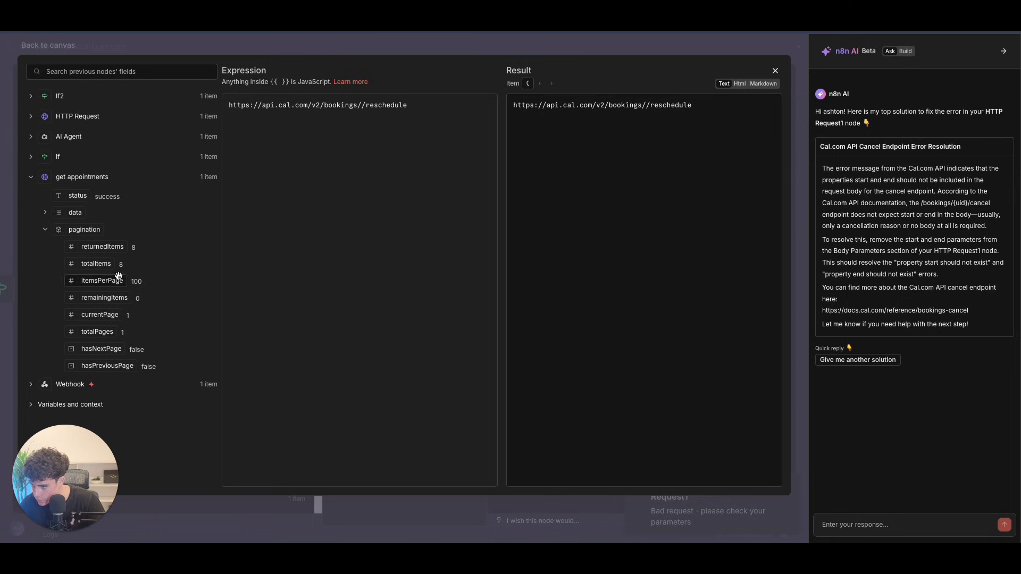
pyautogui.click(46, 216)
pyautogui.scroll(-10, 117, 267)
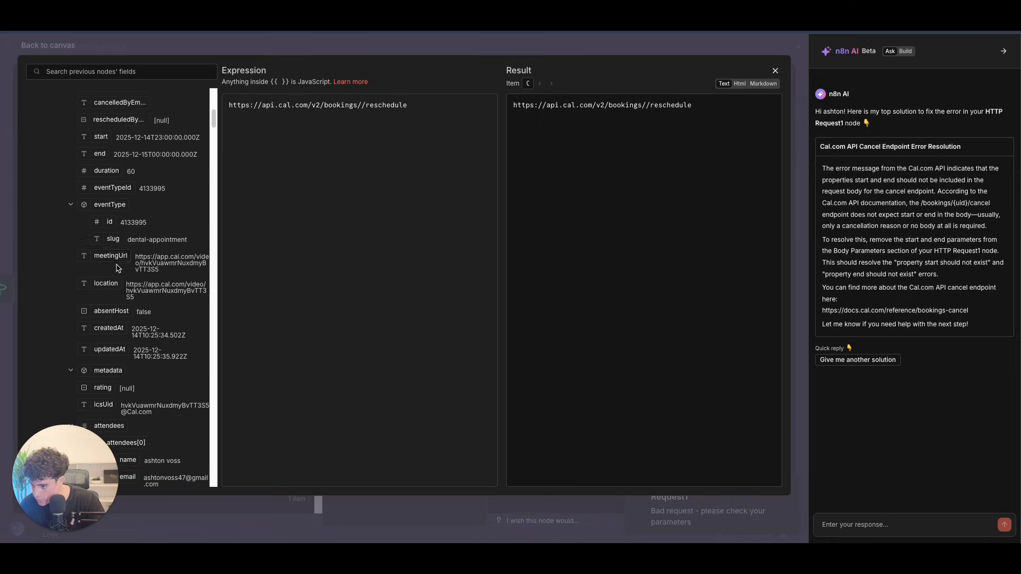
pyautogui.scroll(-5, 118, 267)
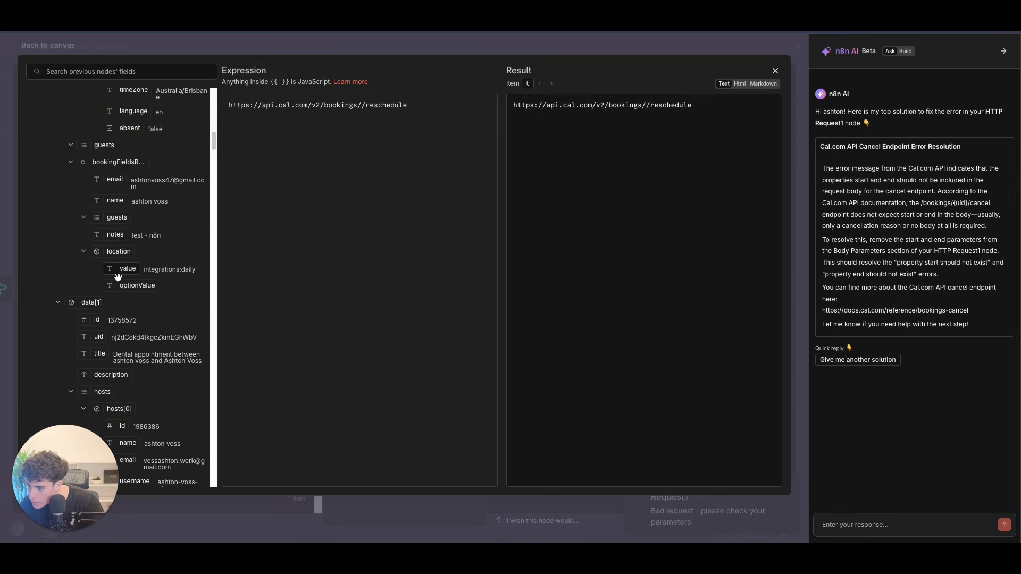
pyautogui.moveTo(98, 341); pyautogui.dragTo(362, 110)
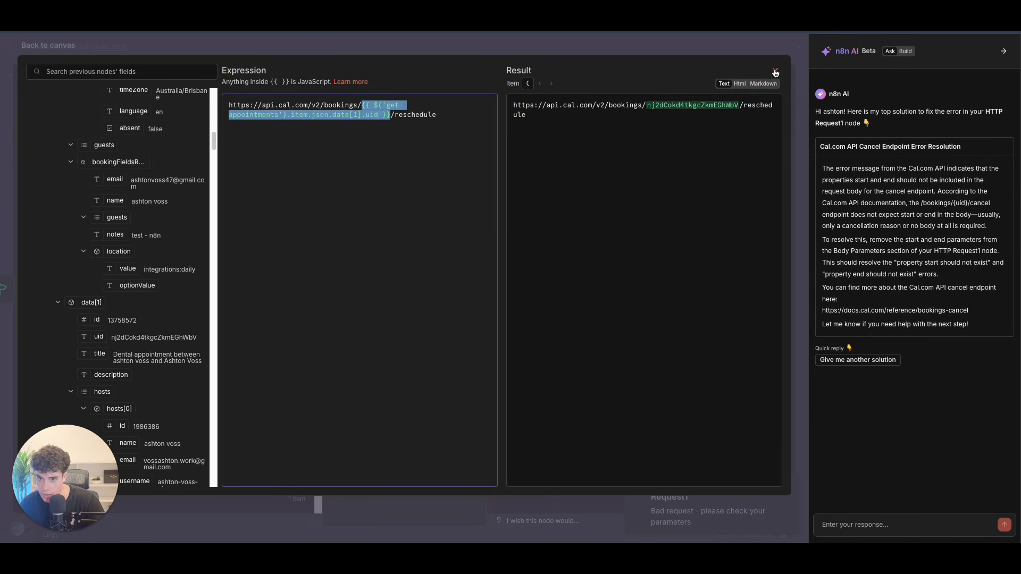
pyautogui.click(775, 72)
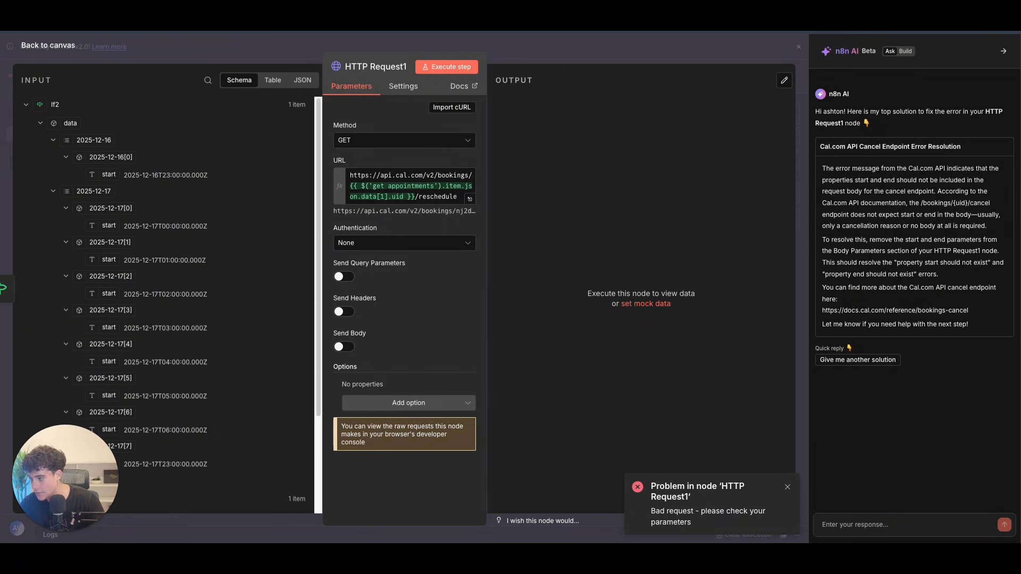
# Step: Add headers cal-api-version = 2024-08-13 and Authorization with the bearer API key
pyautogui.click(343, 312)
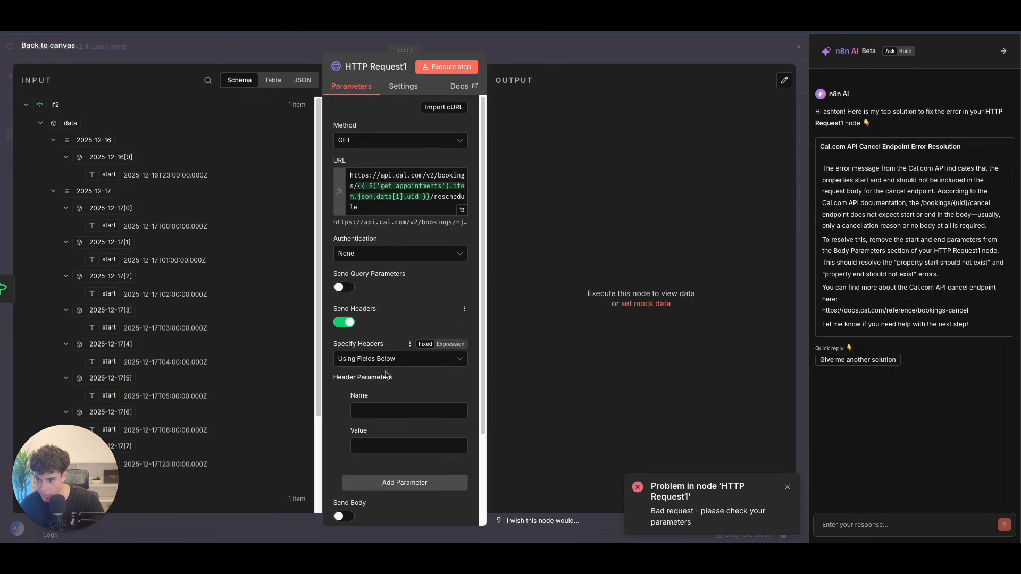
pyautogui.scroll(-1, 381, 369)
pyautogui.scroll(-1, 404, 340)
pyautogui.click(373, 323)
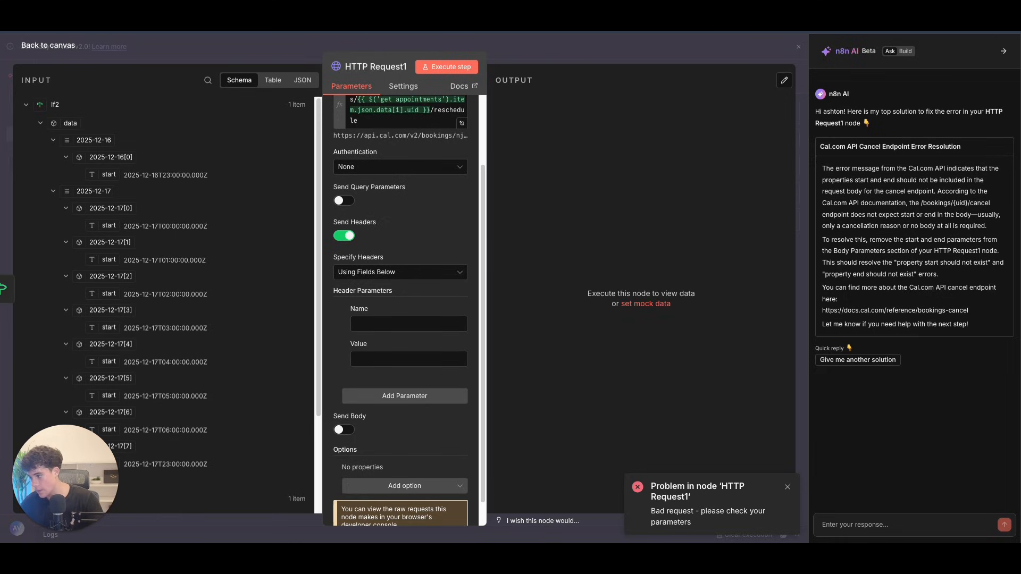
pyautogui.click(379, 323)
pyautogui.write('cal-api-version')
pyautogui.press('Tab')
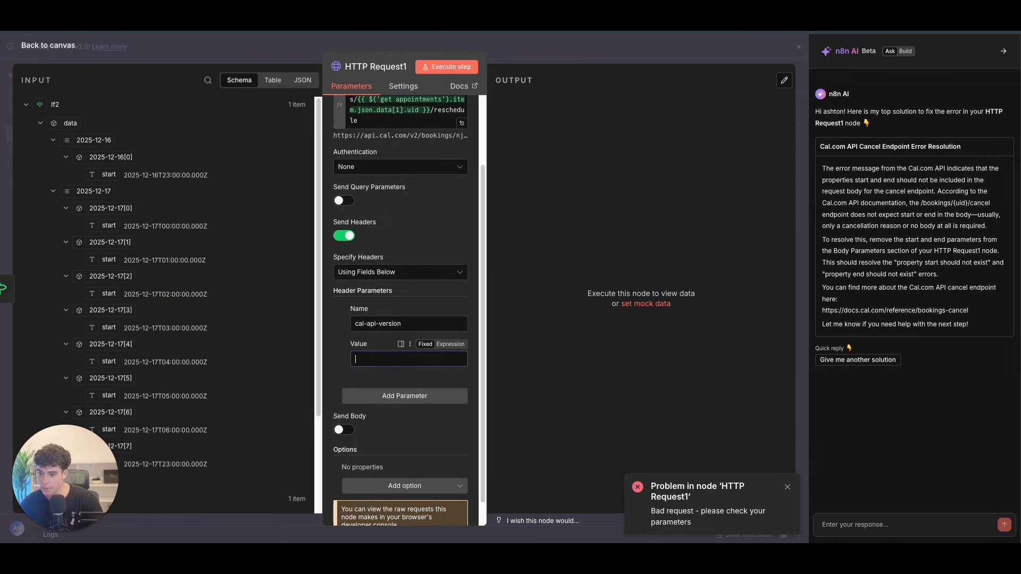
pyautogui.click(367, 358)
pyautogui.write('2024-08-13')
pyautogui.click(404, 396)
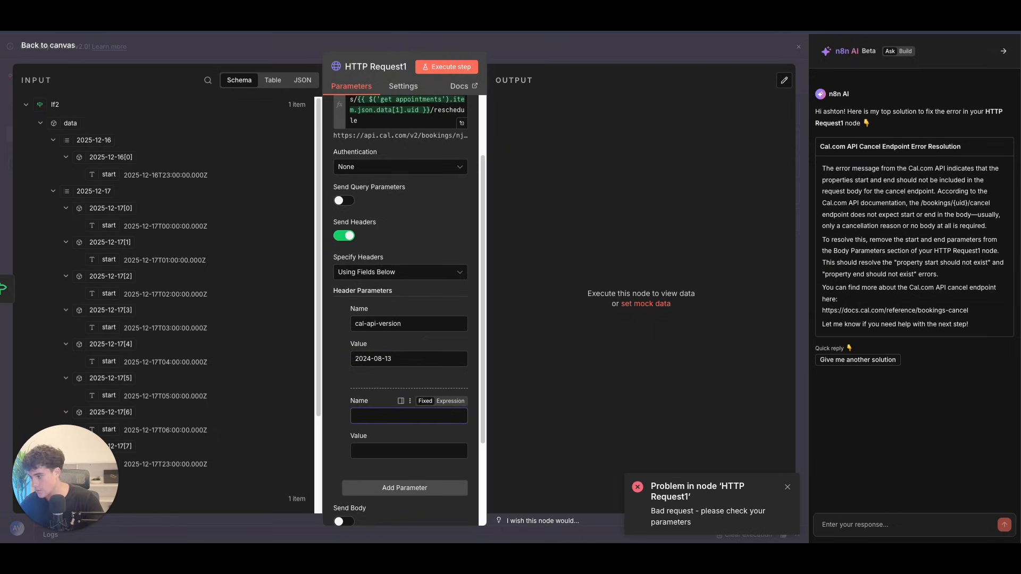
pyautogui.click(372, 415)
pyautogui.write('Authorization')
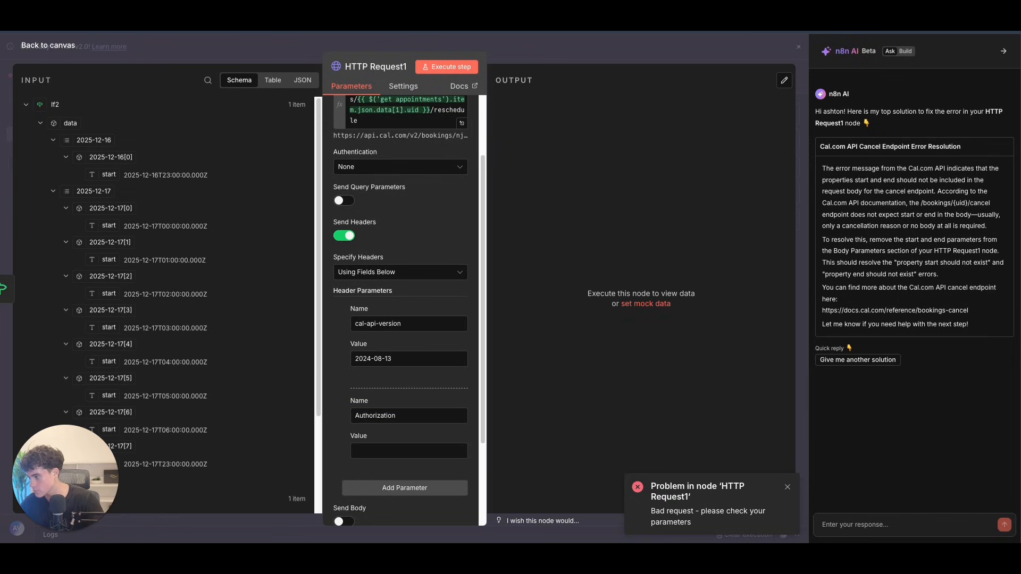
pyautogui.click(371, 451)
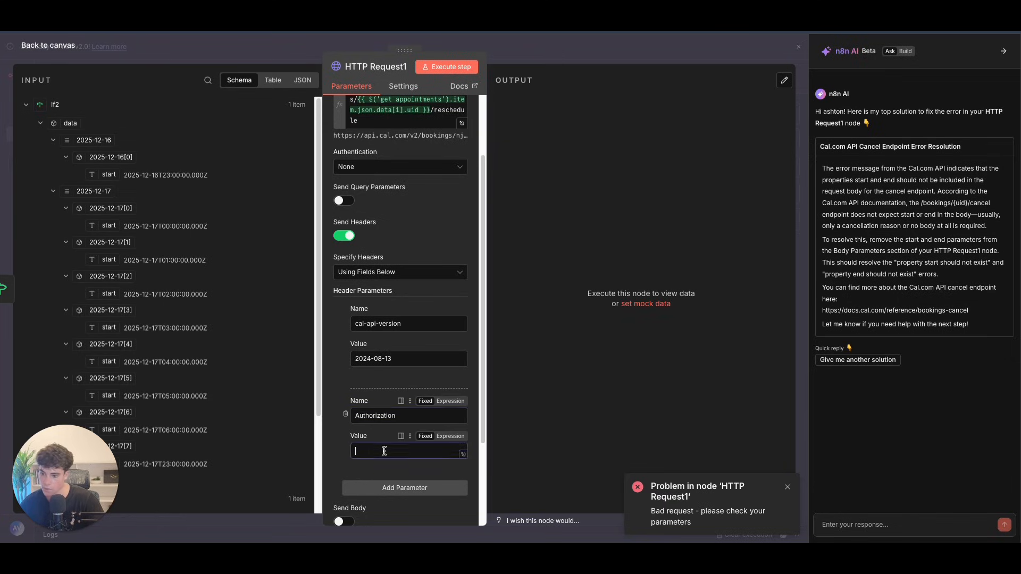
pyautogui.hotkey('ctrl', 'v')
# Step: Enable the request body with reschedulingReason set to 'Customer Requested'
pyautogui.scroll(-3, 404, 372)
pyautogui.click(344, 430)
pyautogui.scroll(-3, 425, 420)
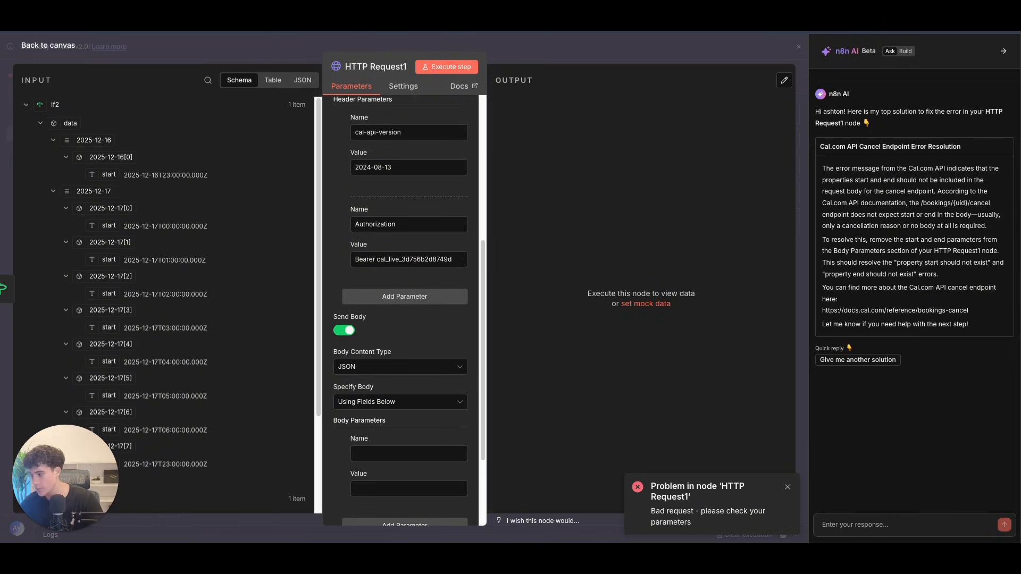
pyautogui.scroll(-2, 404, 319)
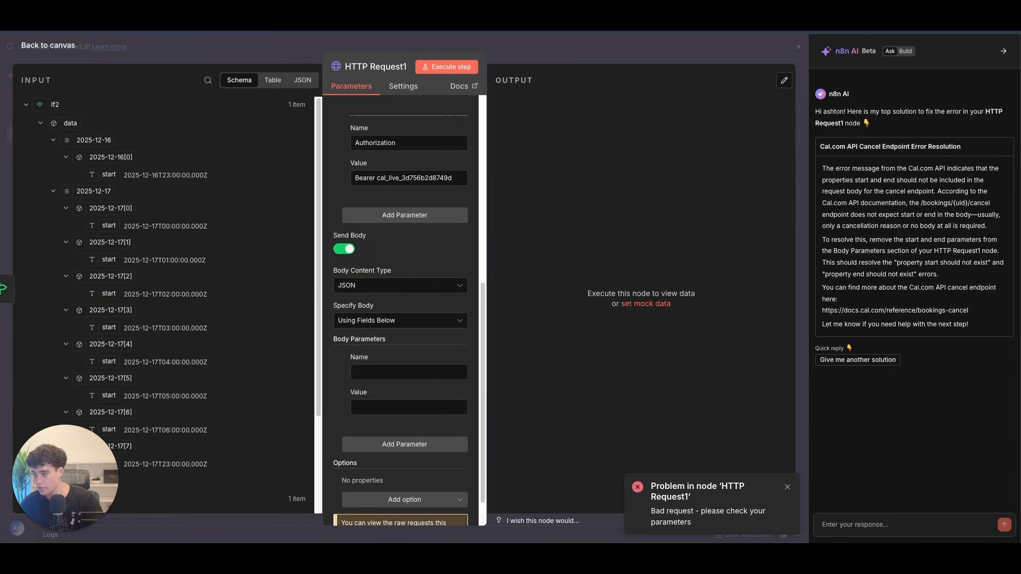
pyautogui.click(388, 375)
pyautogui.write('reschedulingReason')
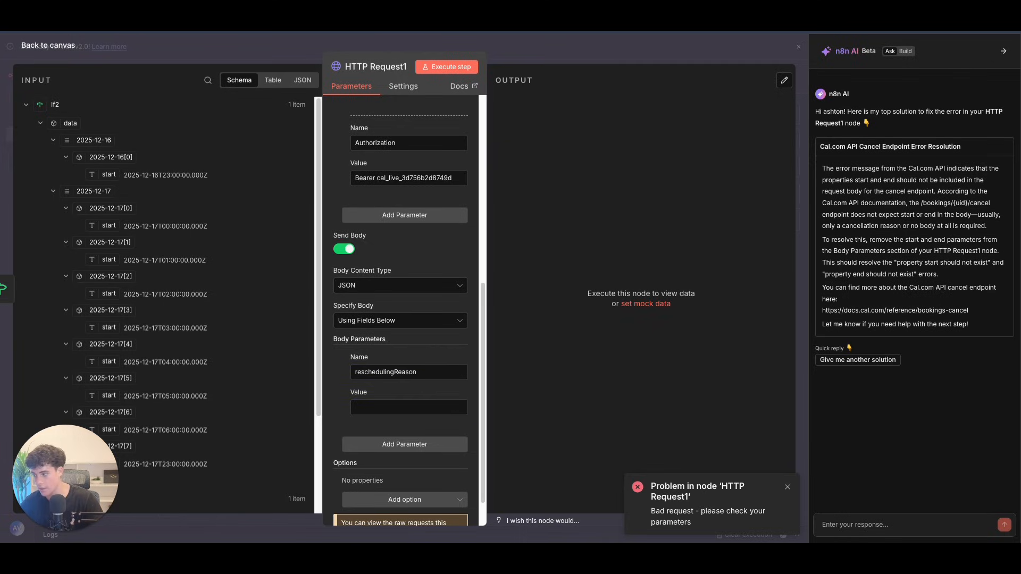
pyautogui.click(378, 408)
pyautogui.write('Customer Requested')
# Step: Add a start body parameter mapped from the AI Agent's start time
pyautogui.click(405, 444)
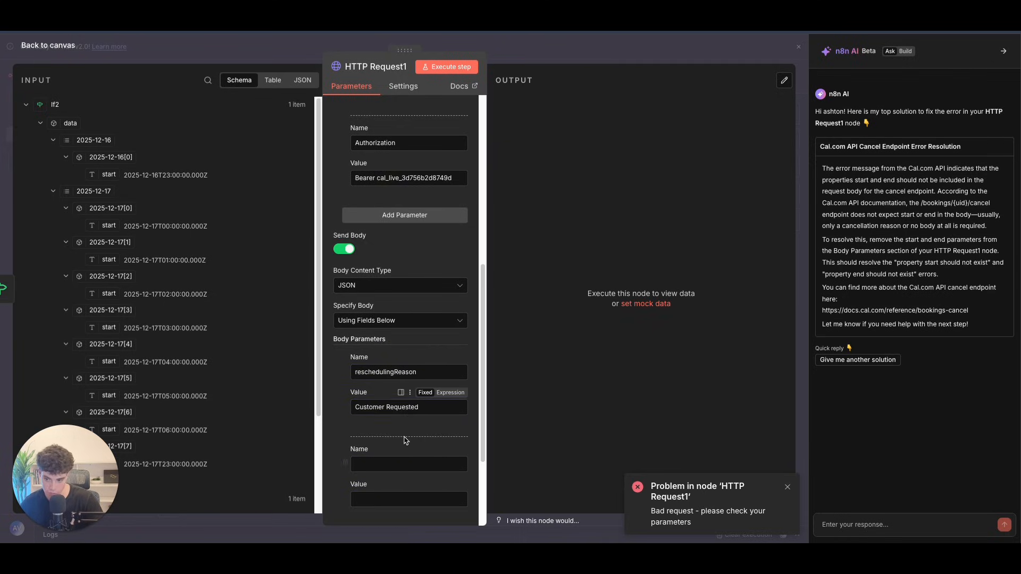
pyautogui.click(390, 465)
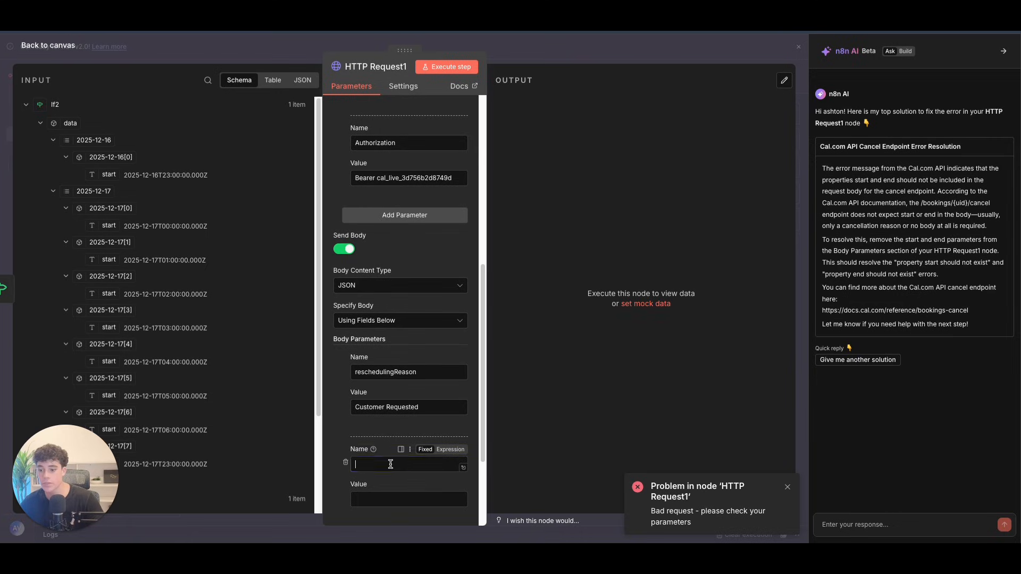
pyautogui.write('satrt')
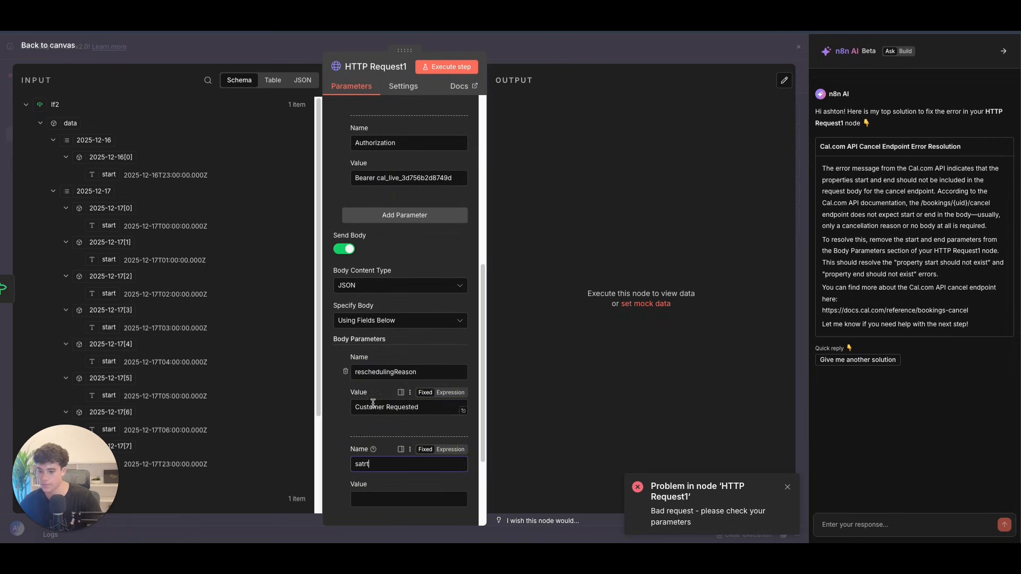
pyautogui.write('tart')
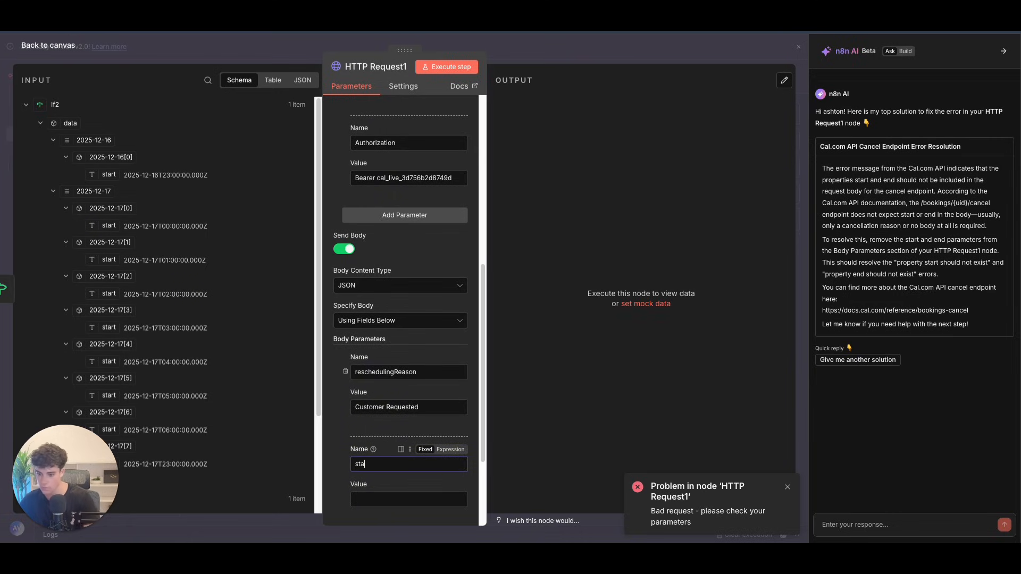
pyautogui.click(37, 123)
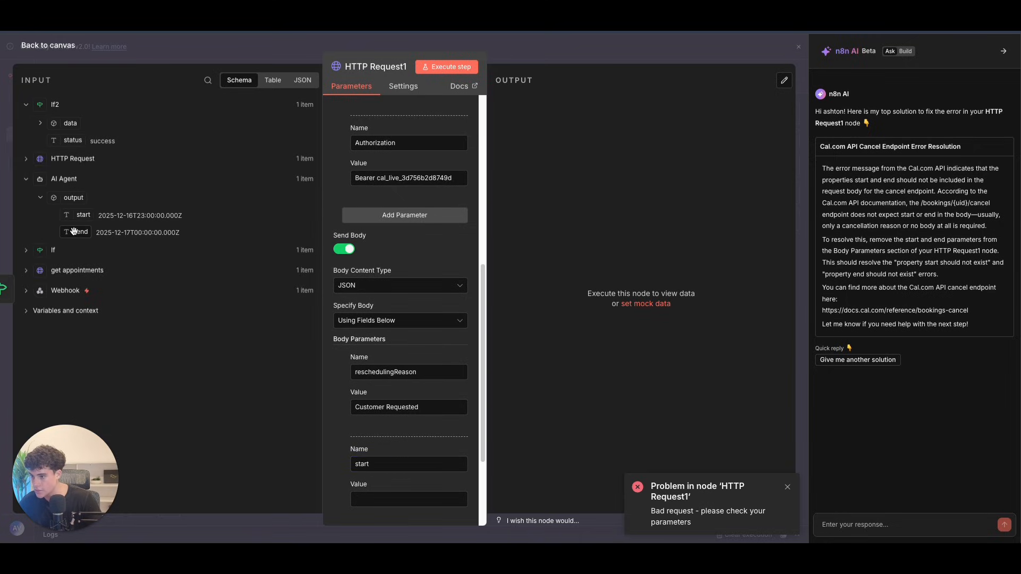
pyautogui.moveTo(83, 215); pyautogui.dragTo(394, 500)
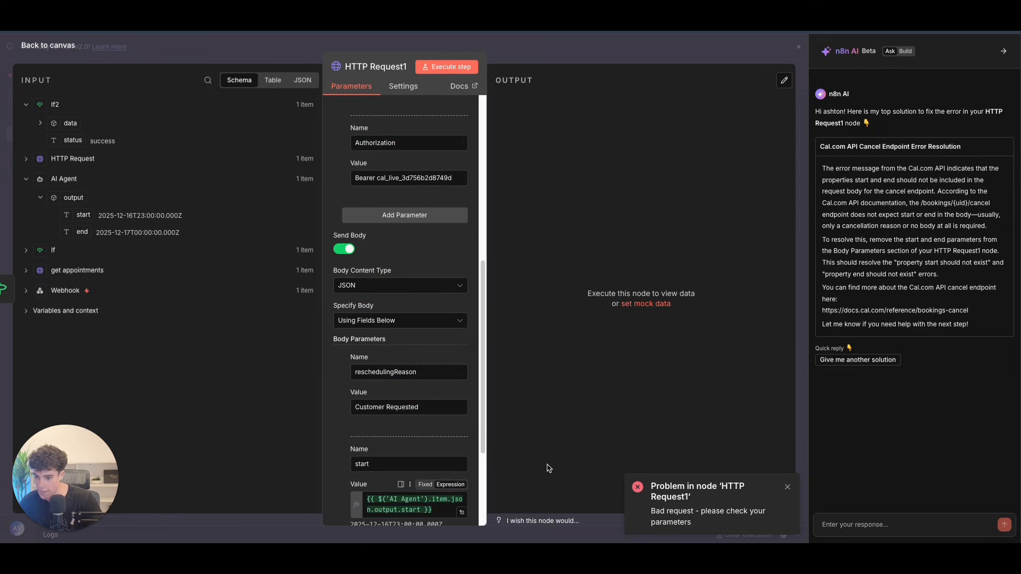
pyautogui.scroll(-3, 401, 329)
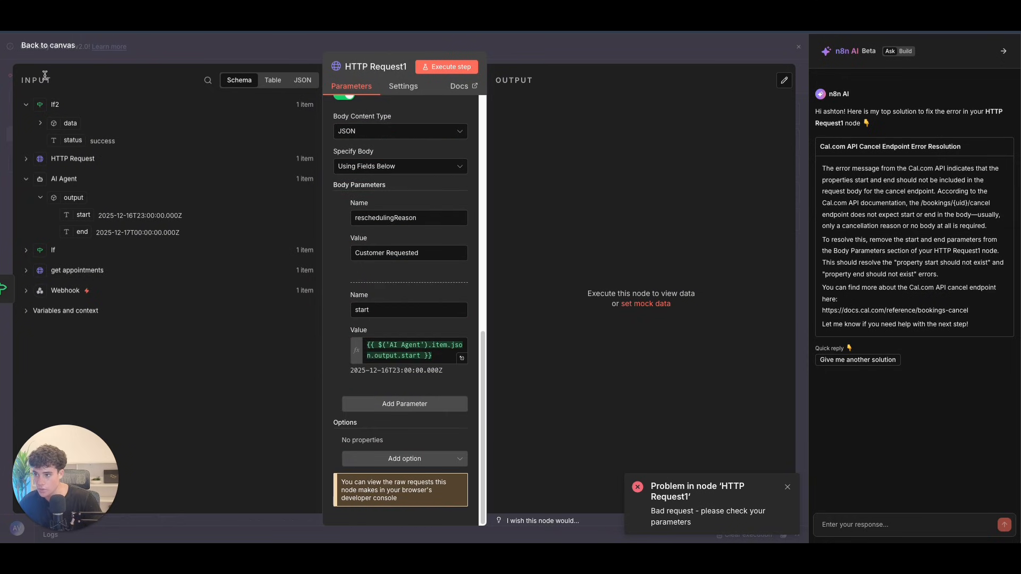
pyautogui.click(44, 47)
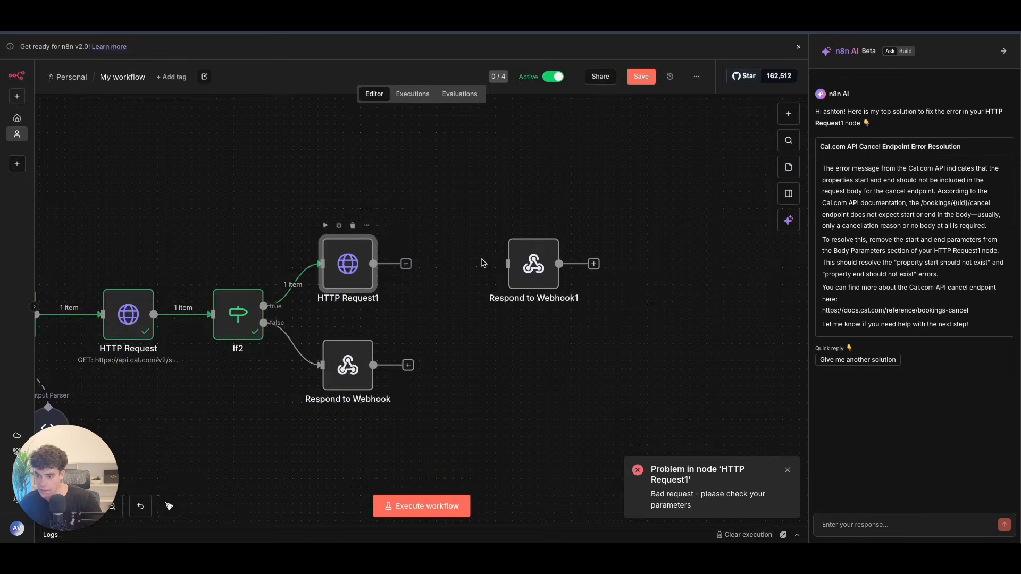
# Step: Read Respond to Webhook1's rescheduled-success response body, then open the Respond to Webhook node
pyautogui.doubleClick(533, 264)
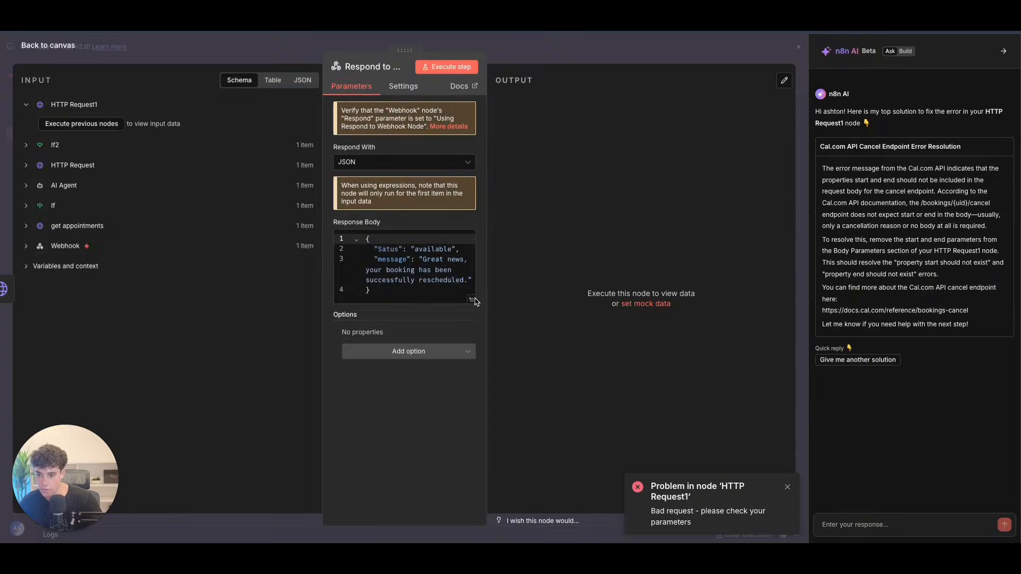
pyautogui.click(471, 300)
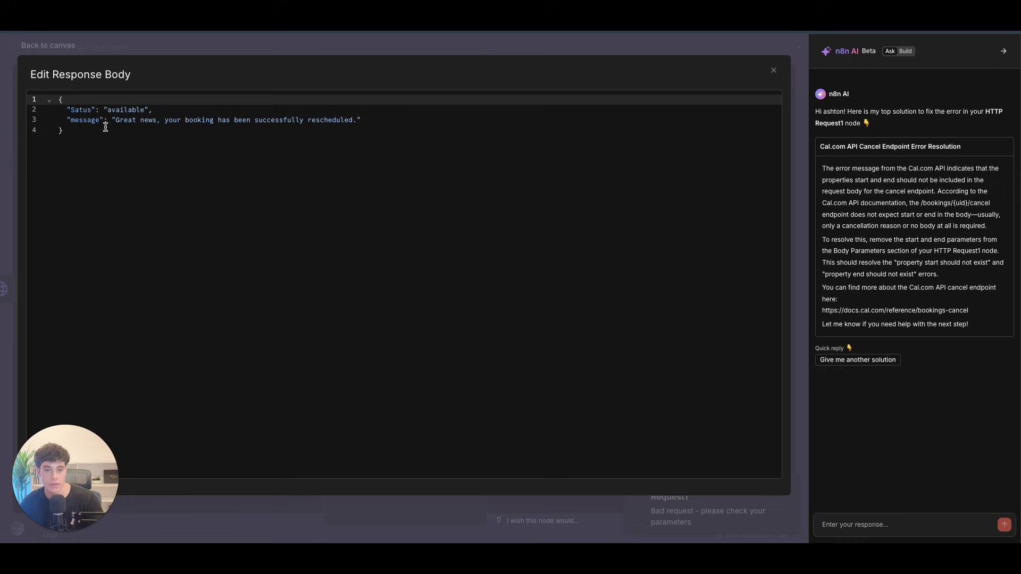
pyautogui.click(70, 41)
pyautogui.click(48, 47)
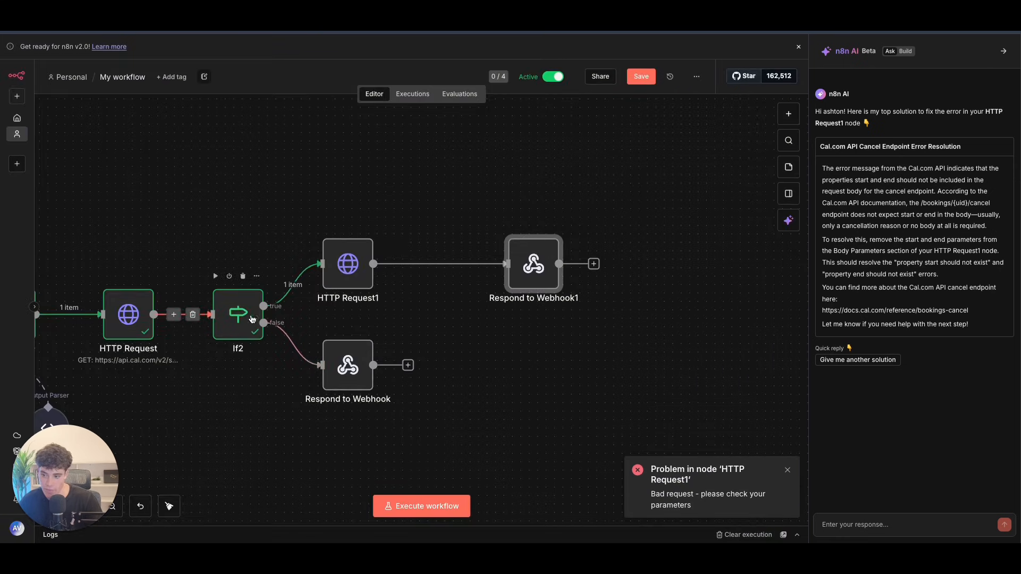
pyautogui.click(352, 357)
pyautogui.doubleClick(352, 357)
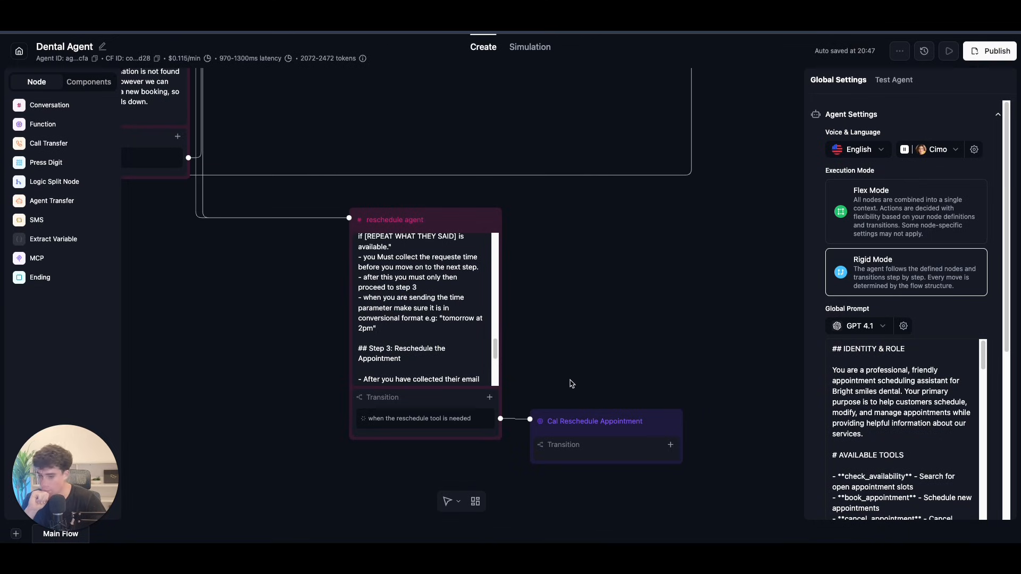
# Step: Add a prompt transition for when the requested appointment is unavailable
pyautogui.click(670, 444)
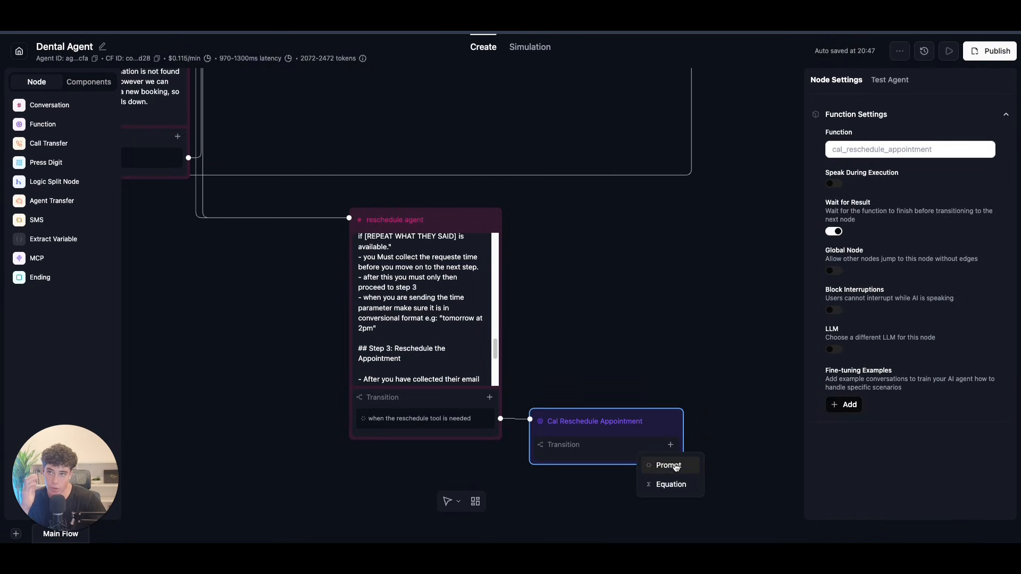
pyautogui.click(668, 466)
pyautogui.click(651, 466)
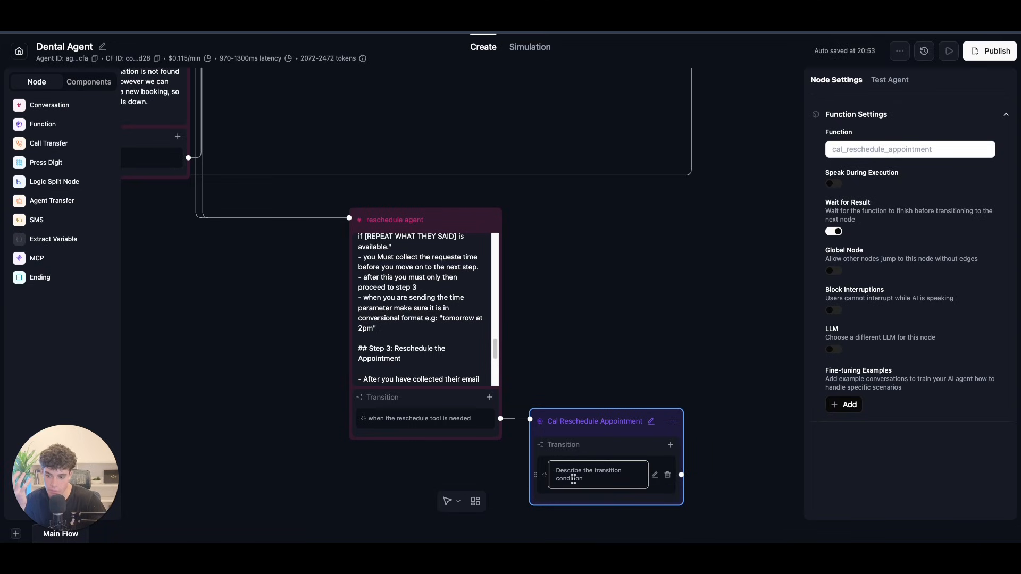
pyautogui.click(517, 453)
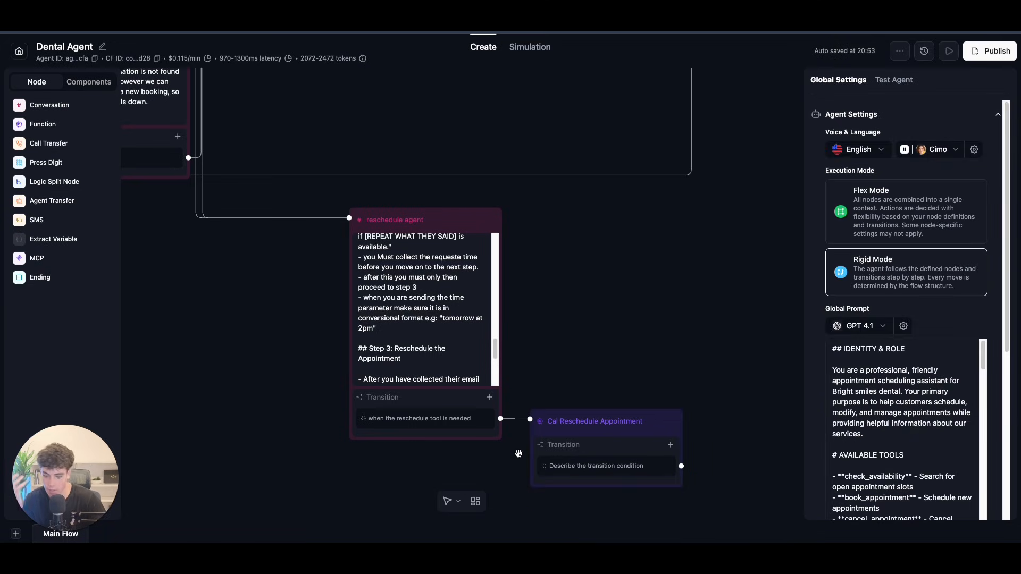
pyautogui.click(609, 475)
pyautogui.moveTo(610, 475); pyautogui.dragTo(543, 468)
pyautogui.write('th')
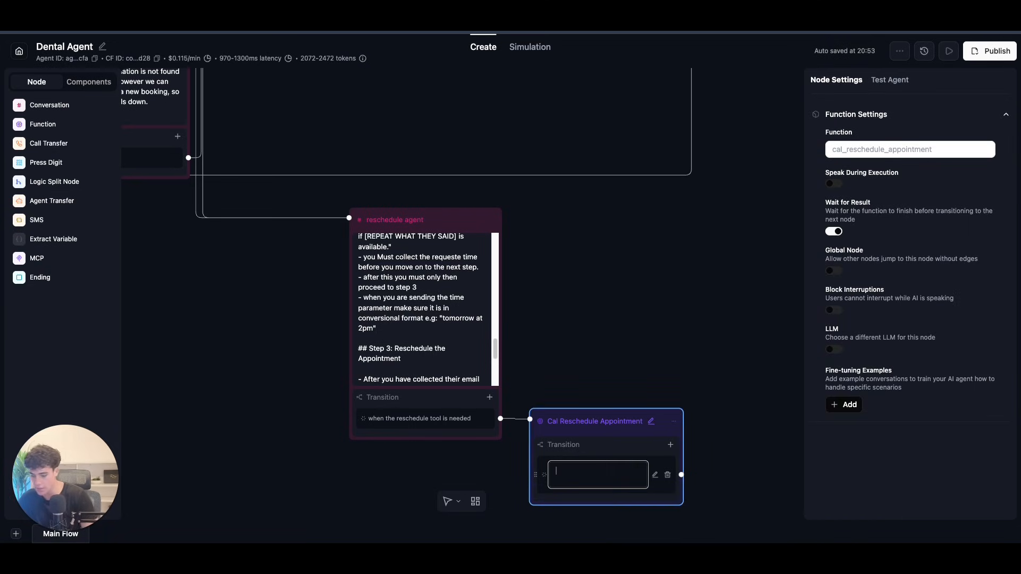
pyautogui.write('e requested')
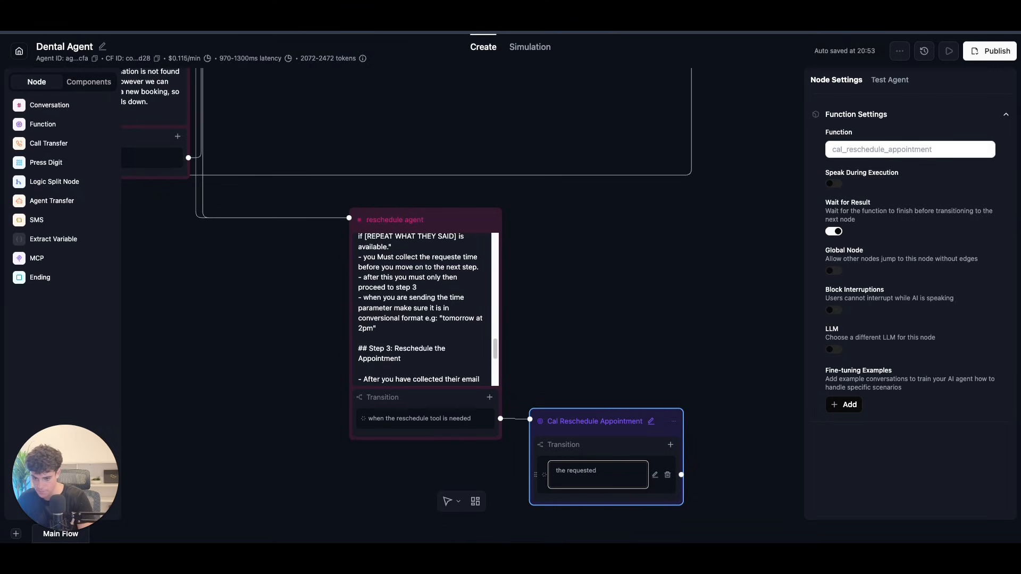
pyautogui.write(' appointmebnt time is not available')
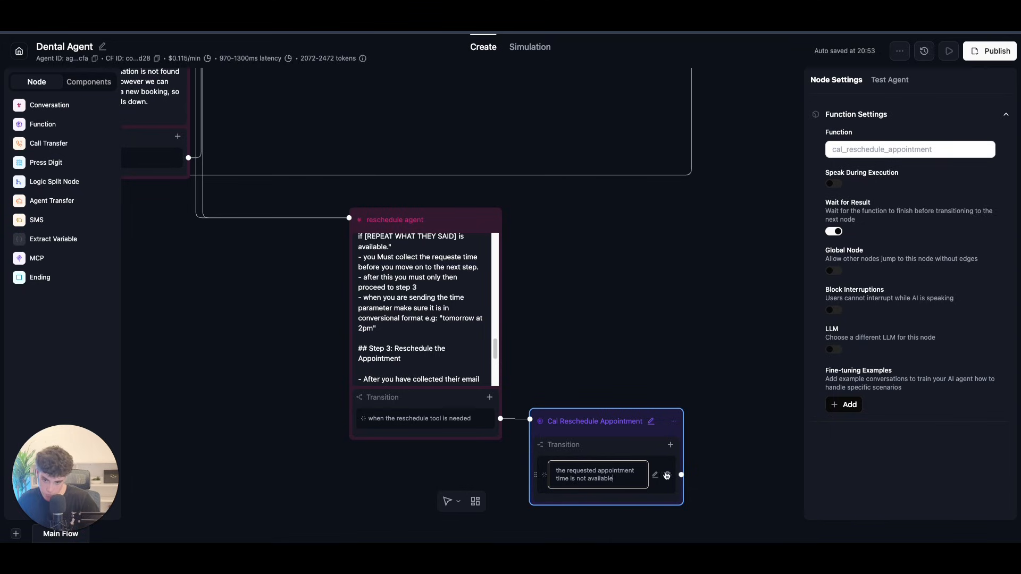
# Step: Add a second prompt transition reading 'booking has been successfully'
pyautogui.click(670, 444)
pyautogui.click(669, 465)
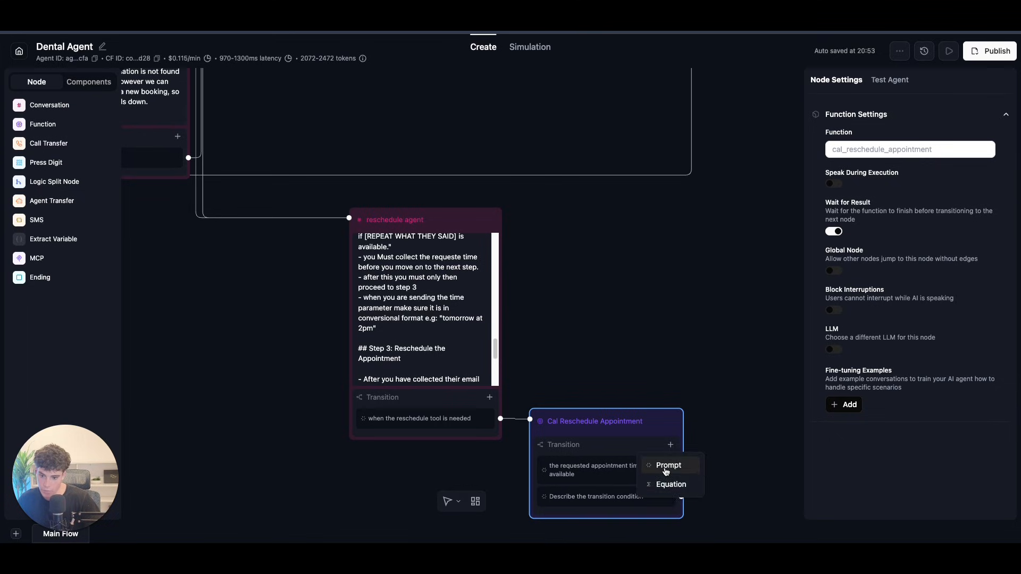
pyautogui.click(594, 502)
pyautogui.write('booking has been succes')
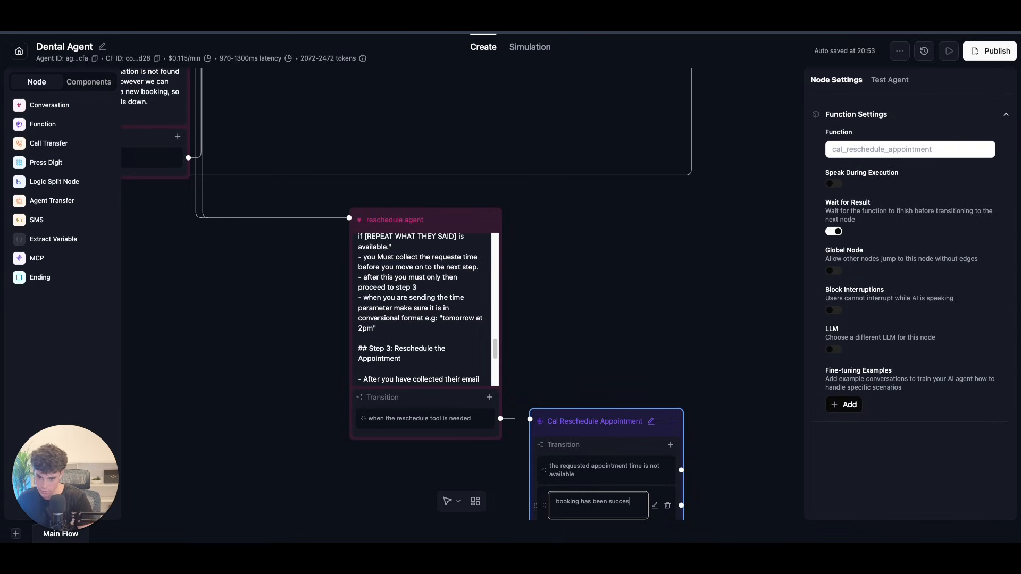
pyautogui.write('sfully resheaduled')
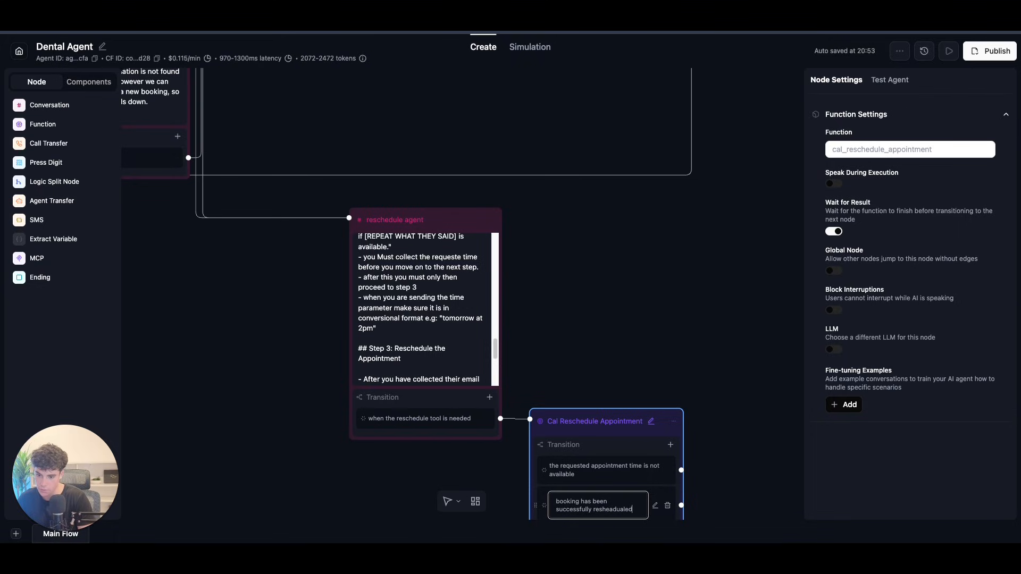
# Step: Complete the second condition with the spelling suggestion 'rescheduled'
pyautogui.rightClick(606, 510)
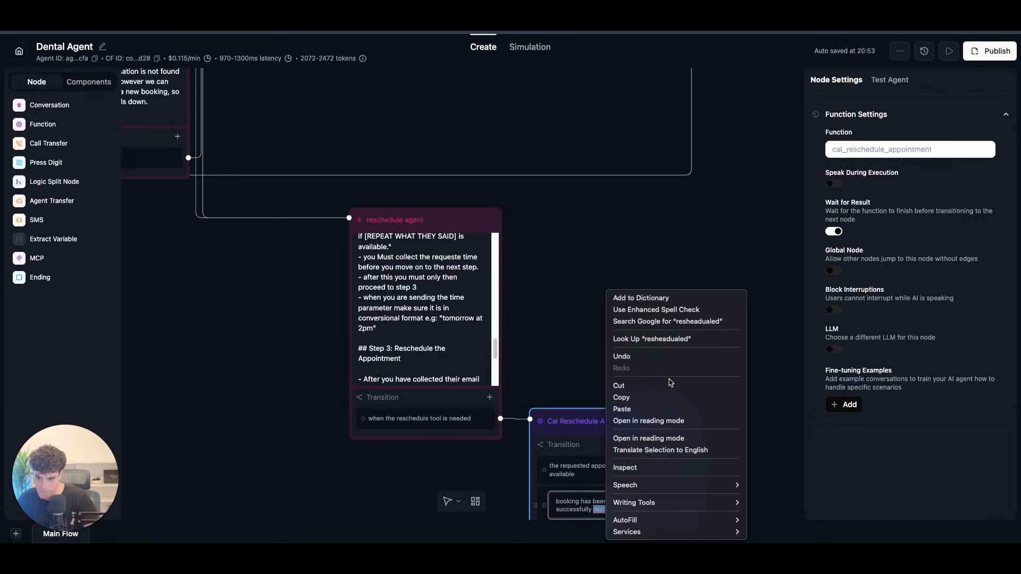
pyautogui.press('Escape')
pyautogui.click(612, 520)
pyautogui.scroll(3, 616, 511)
pyautogui.click(597, 510)
pyautogui.rightClick(596, 510)
pyautogui.press('Escape')
pyautogui.click(638, 511)
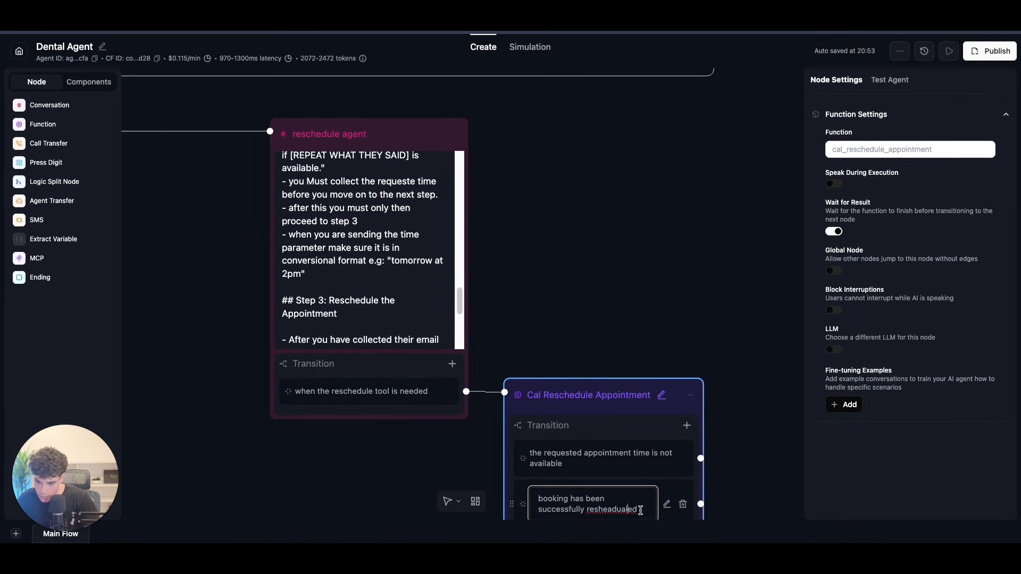
pyautogui.press('BackSpace')
pyautogui.press('BackSpace')
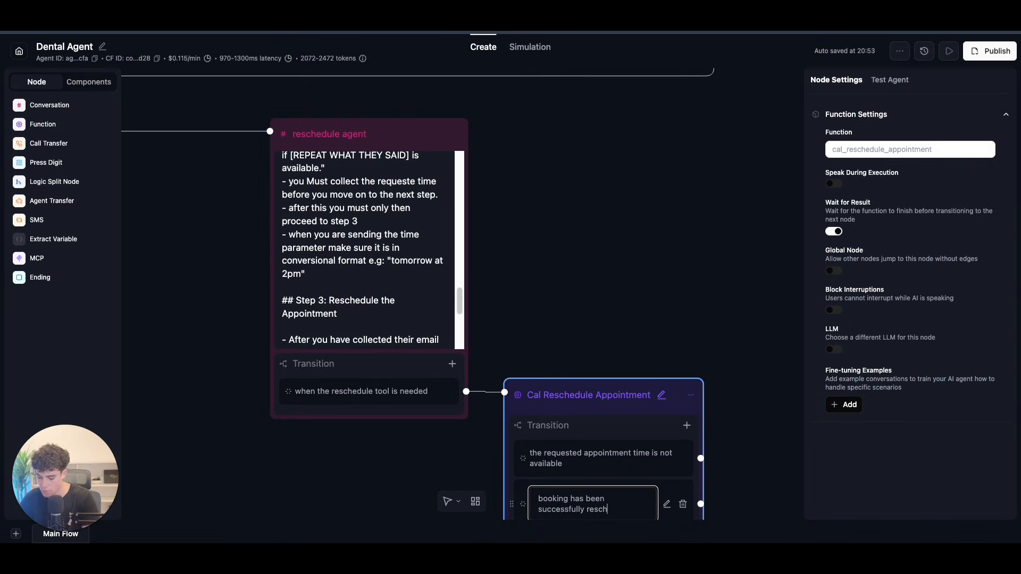
pyautogui.rightClick(635, 509)
pyautogui.click(661, 280)
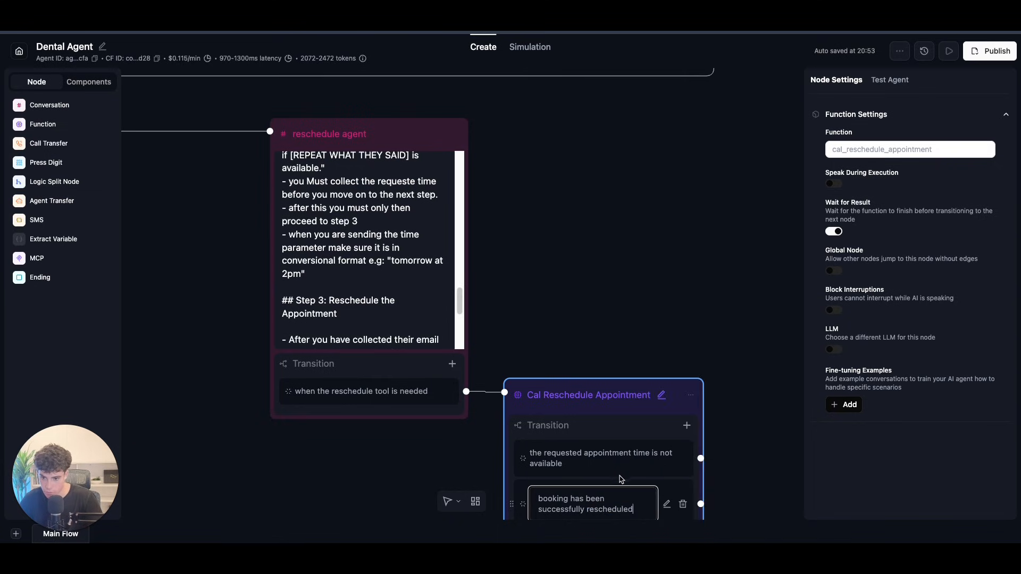
pyautogui.scroll(-3, 608, 328)
pyautogui.scroll(-3, 608, 328)
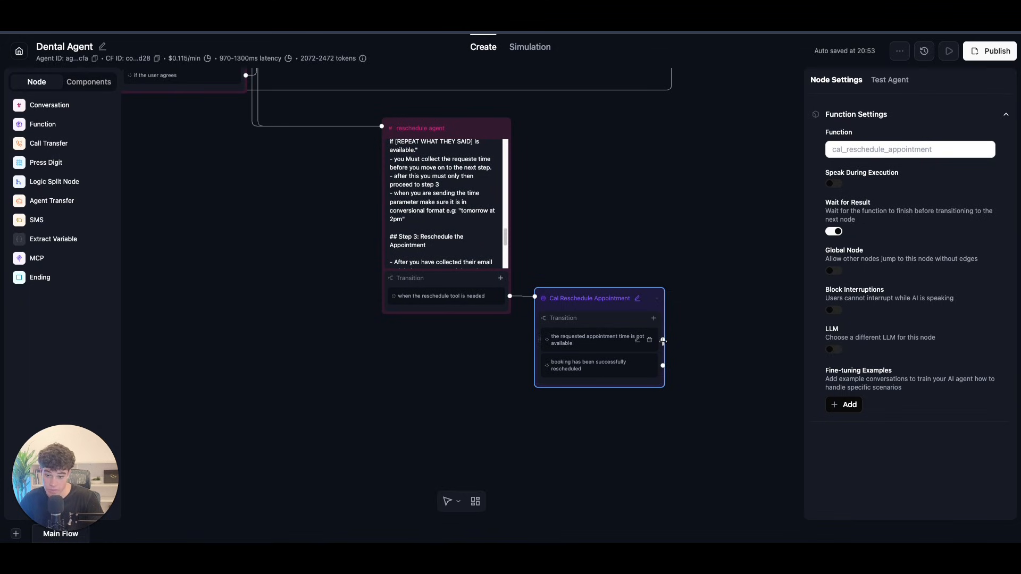
# Step: Loop the not-available transition back to the reschedule agent node
pyautogui.moveTo(663, 339); pyautogui.dragTo(382, 128)
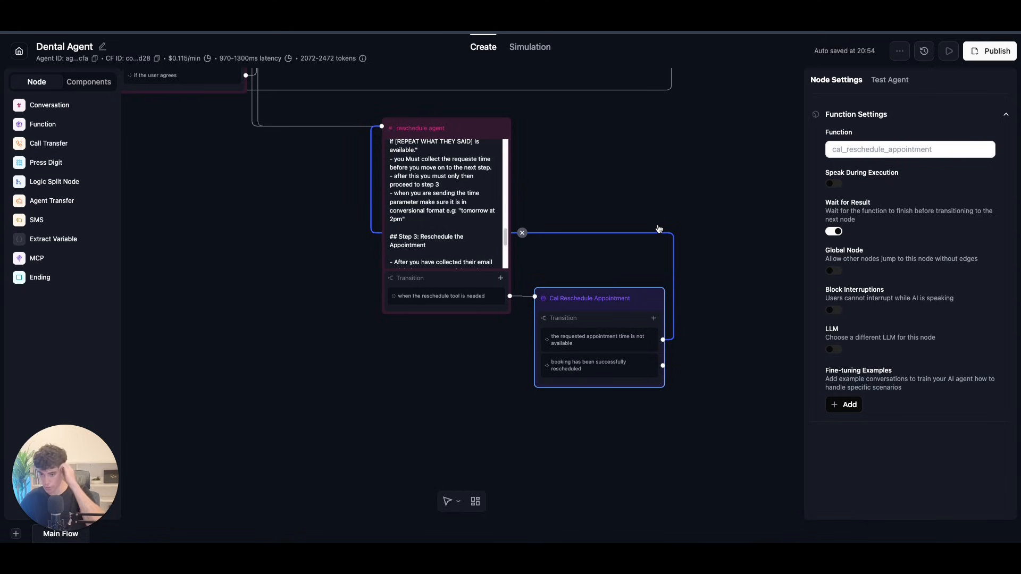
pyautogui.click(658, 229)
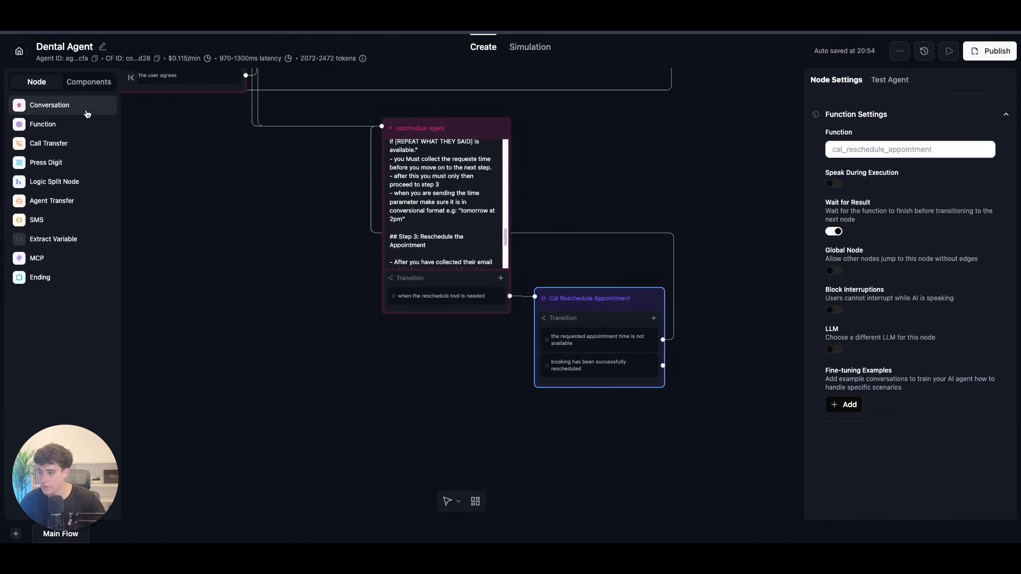
pyautogui.moveTo(711, 249); pyautogui.dragTo(595, 431)
pyautogui.scroll(-3, 596, 431)
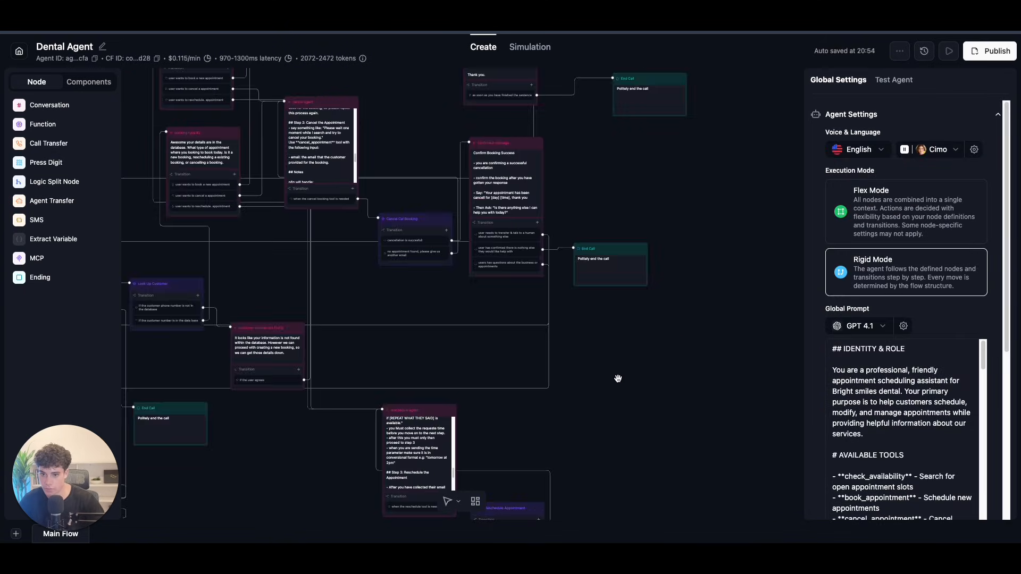
pyautogui.scroll(4, 603, 187)
# Step: Duplicate the confirmed message node beside Cal Reschedule Appointment and link the success transition to it
pyautogui.click(492, 117)
pyautogui.click(520, 131)
pyautogui.moveTo(495, 141)
pyautogui.mouseDown()
pyautogui.moveTo(549, 542)
pyautogui.moveTo(696, 381)
pyautogui.mouseUp()
pyautogui.moveTo(501, 434); pyautogui.dragTo(598, 372)
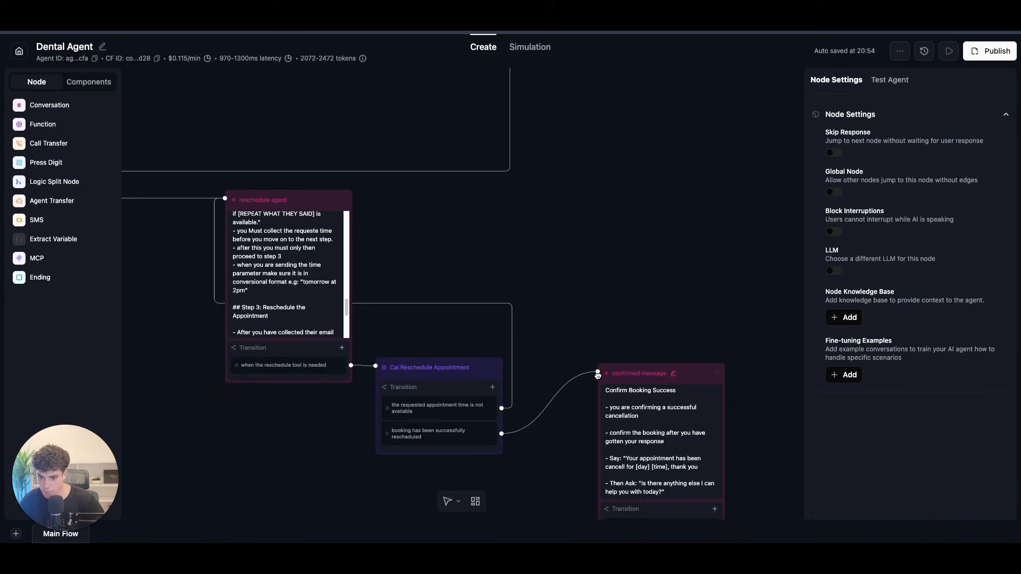
pyautogui.click(644, 423)
# Step: Replace 'cancellation' with 'rescheduled appointment' in the copied node's prompt
pyautogui.moveTo(640, 433); pyautogui.dragTo(606, 433)
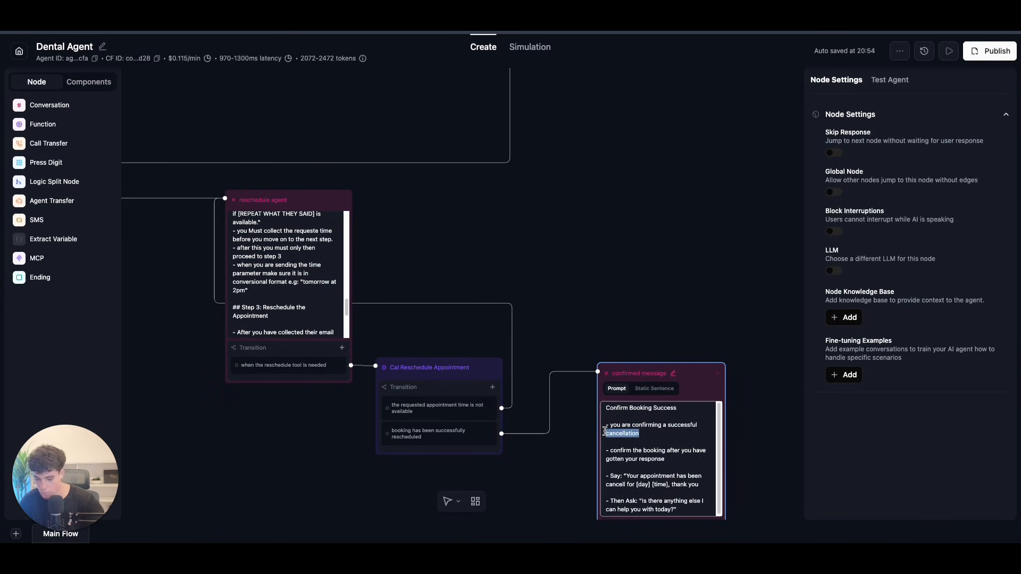
pyautogui.press('BackSpace')
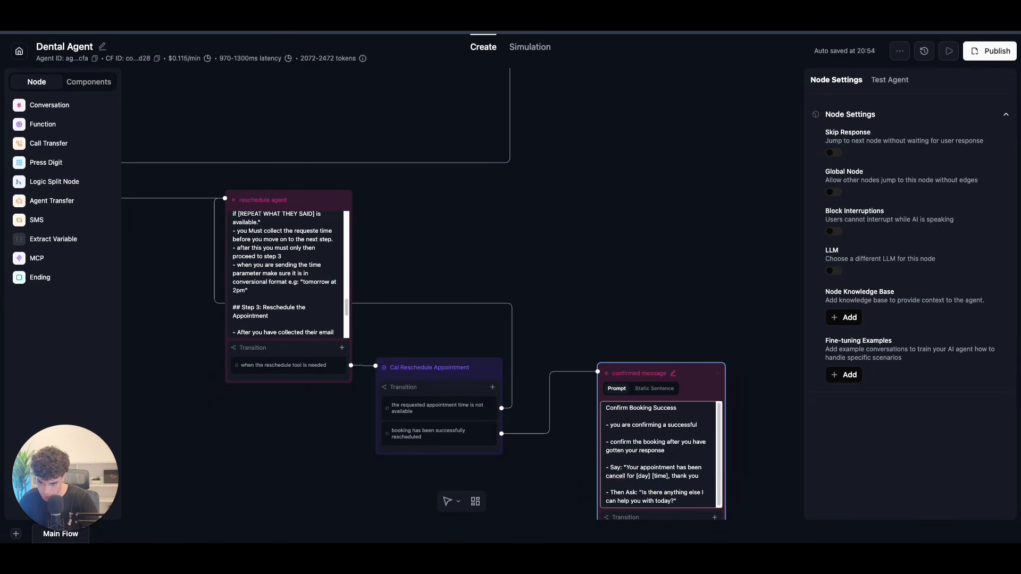
pyautogui.write('rescheduled appointment')
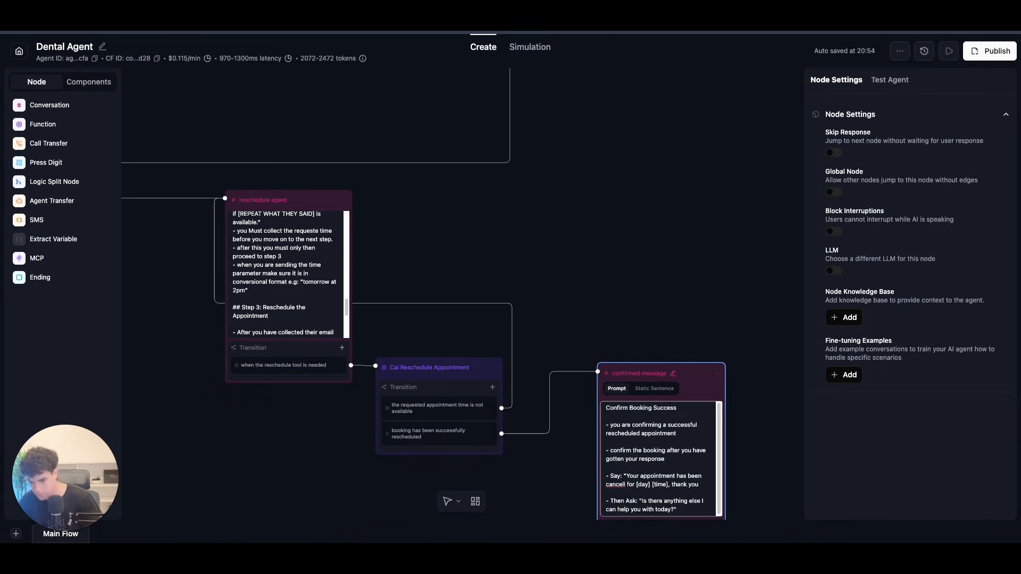
pyautogui.scroll(-1, 722, 480)
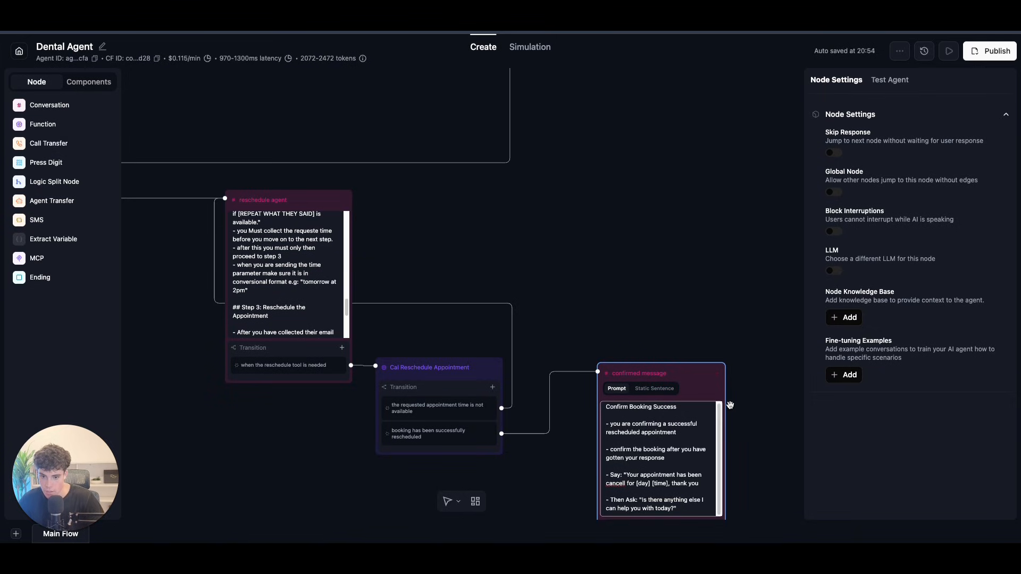
pyautogui.scroll(-5, 766, 399)
pyautogui.scroll(4, 766, 399)
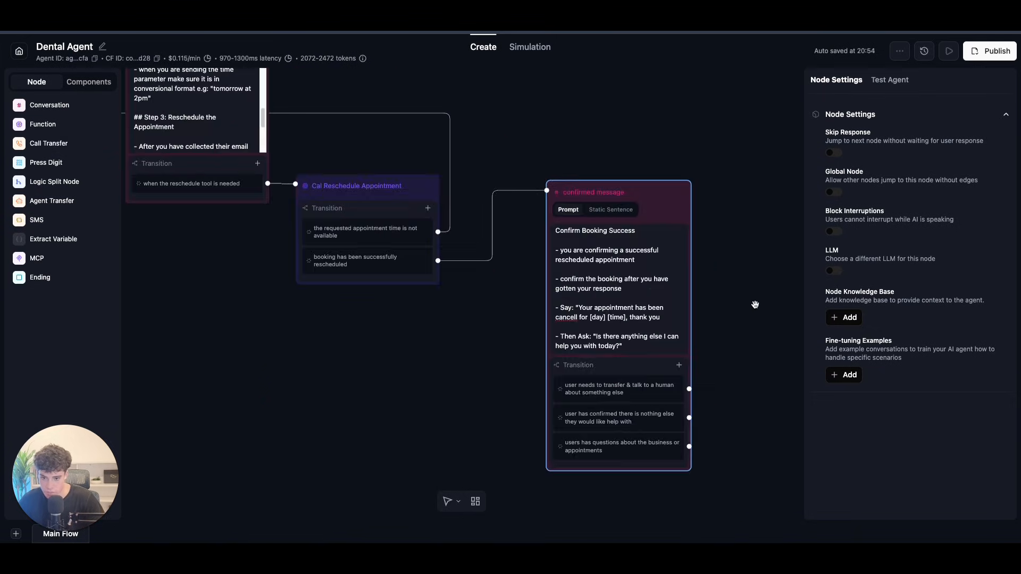
# Step: Connect the human-transfer transition to the transfer node
pyautogui.moveTo(689, 389); pyautogui.dragTo(568, 173)
pyautogui.moveTo(449, 324); pyautogui.dragTo(82, 285)
pyautogui.hscroll(15, 749, 321)
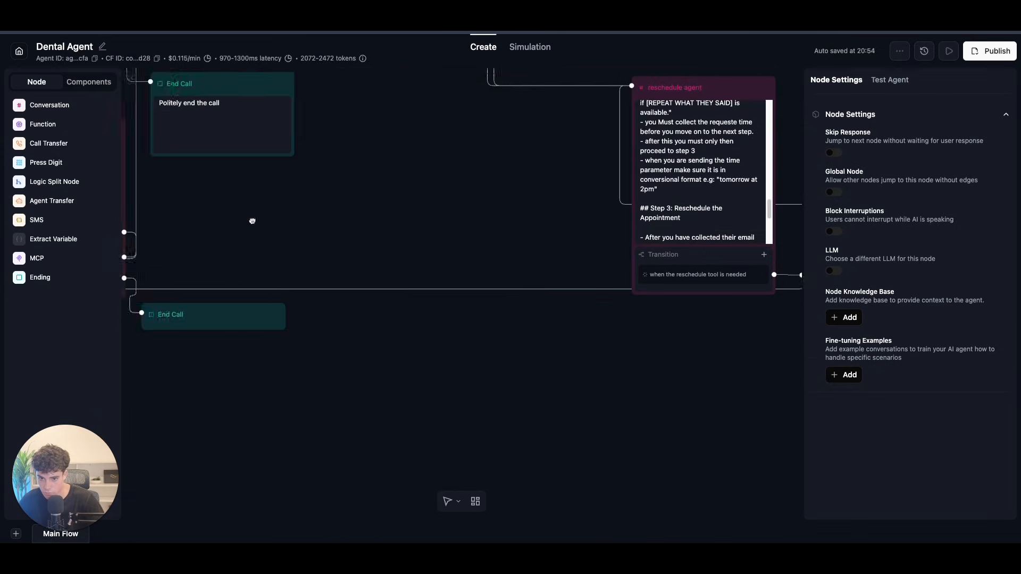
pyautogui.scroll(-3, 721, 420)
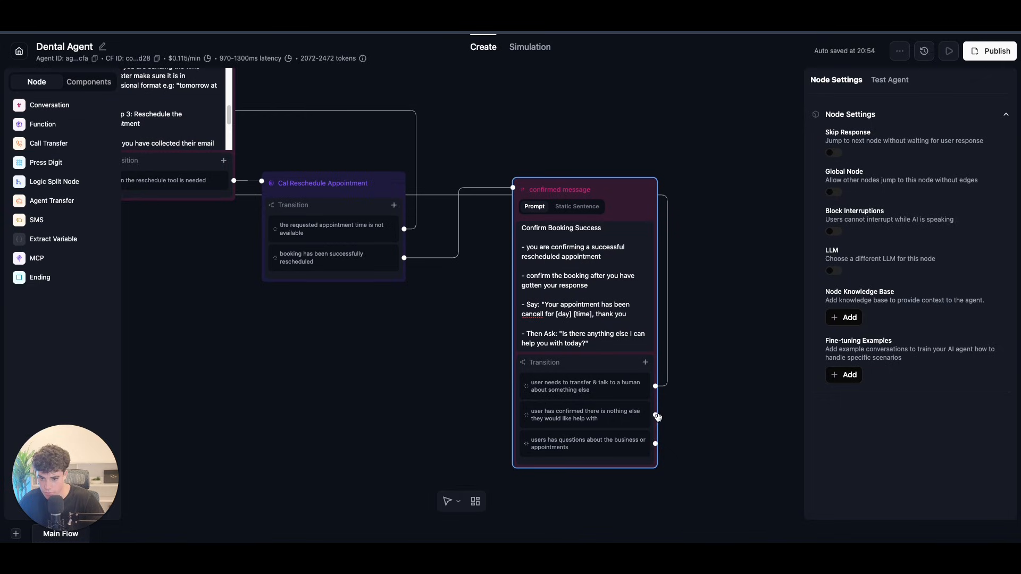
# Step: Add an End Call node for the 'nothing else' transition and connect the business-questions transition
pyautogui.click(30, 278)
pyautogui.moveTo(595, 303); pyautogui.dragTo(812, 392)
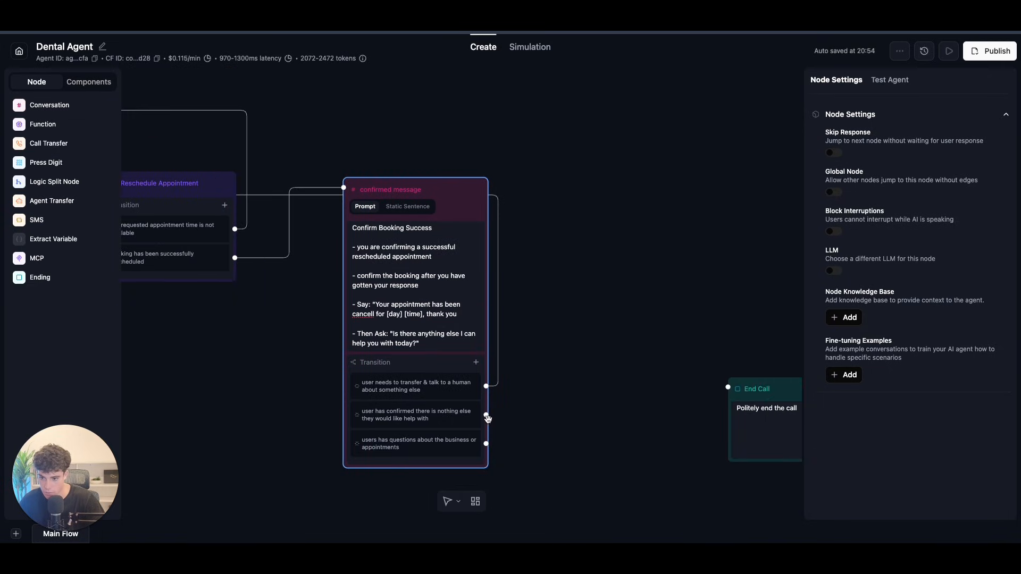
pyautogui.moveTo(486, 415); pyautogui.dragTo(657, 394)
pyautogui.moveTo(483, 414); pyautogui.dragTo(649, 391)
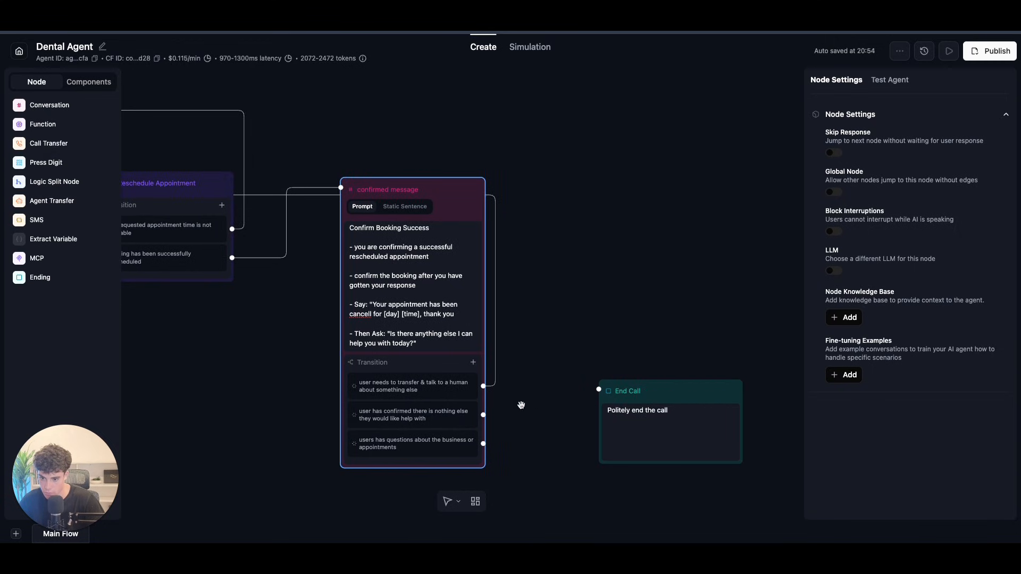
pyautogui.moveTo(481, 414); pyautogui.dragTo(599, 390)
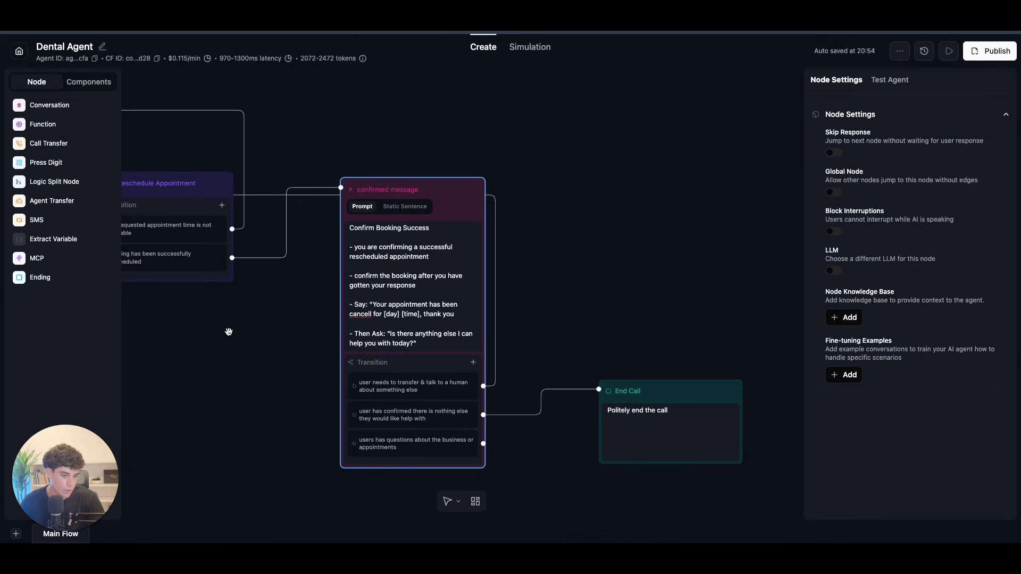
pyautogui.scroll(-3, 285, 342)
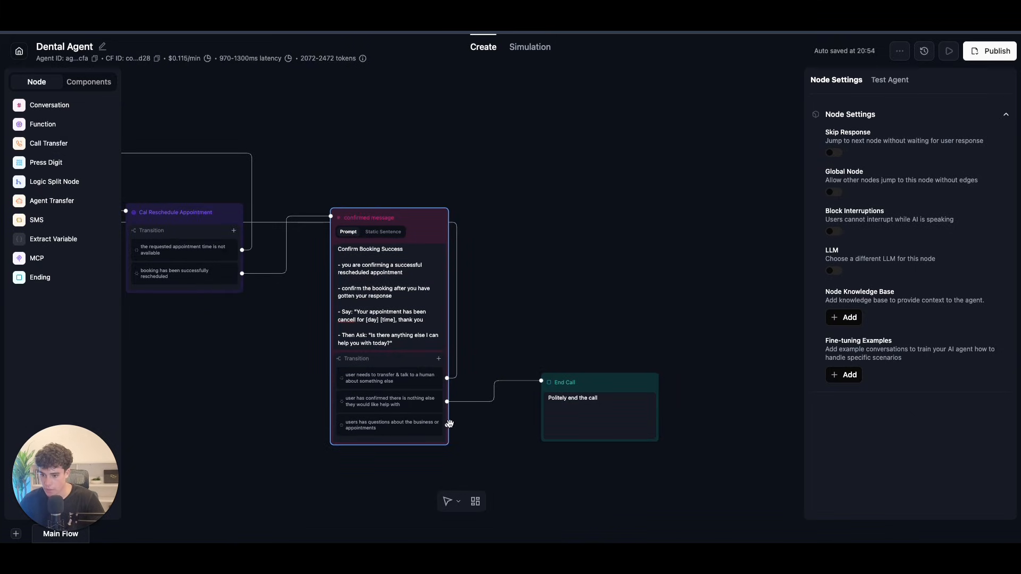
pyautogui.click(449, 423)
pyautogui.moveTo(446, 410); pyautogui.dragTo(321, 143)
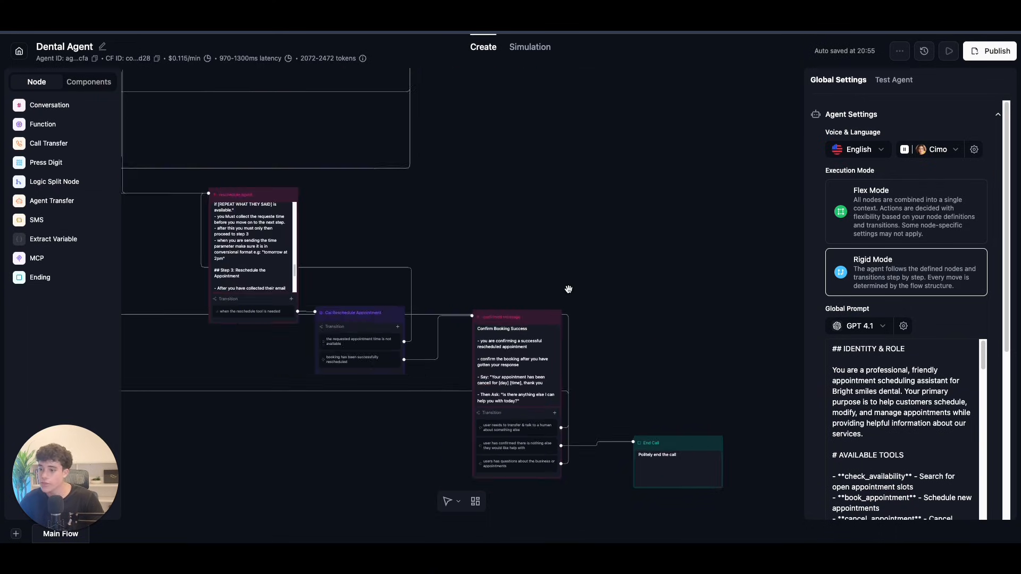
# Step: Pan and zoom across the Retell AI canvas to inspect every node of the agent flow
pyautogui.scroll(-3, 550, 278)
pyautogui.moveTo(542, 237); pyautogui.dragTo(566, 365)
pyautogui.scroll(5, 559, 351)
pyautogui.scroll(-5, 564, 354)
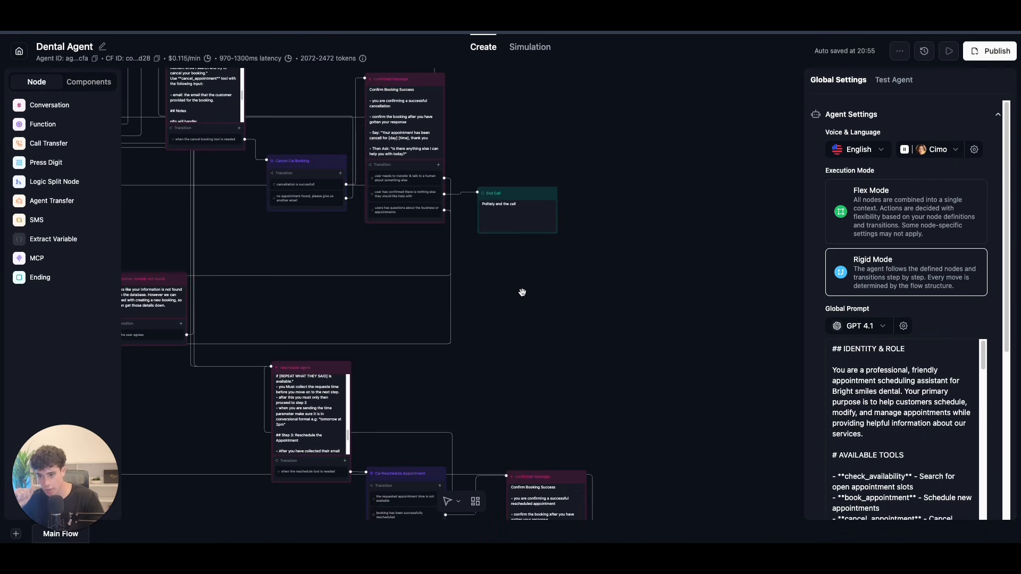
pyautogui.moveTo(481, 253); pyautogui.dragTo(514, 344)
pyautogui.moveTo(535, 216); pyautogui.dragTo(549, 290)
pyautogui.moveTo(578, 145); pyautogui.dragTo(626, 287)
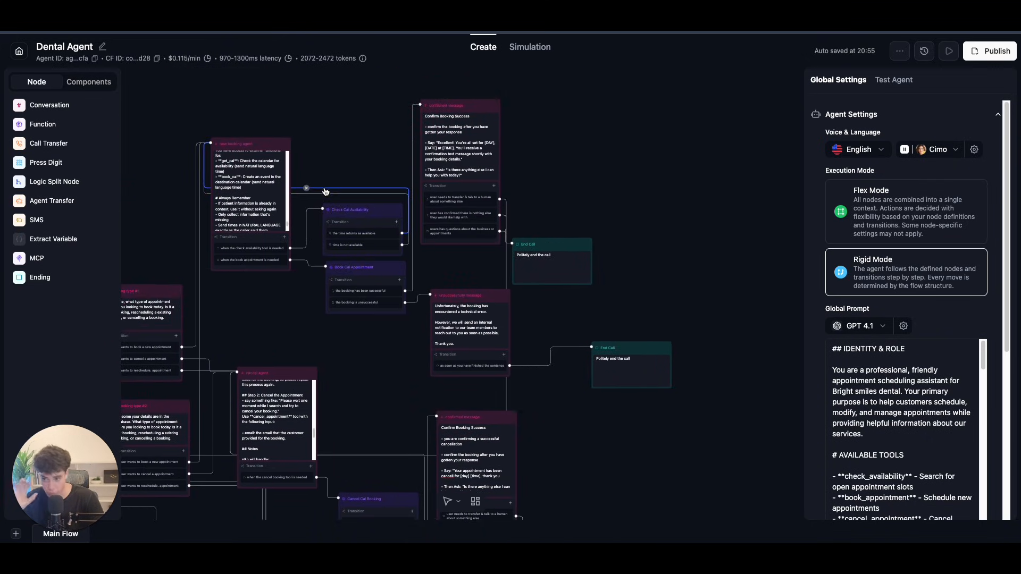
pyautogui.moveTo(359, 381); pyautogui.dragTo(340, 253)
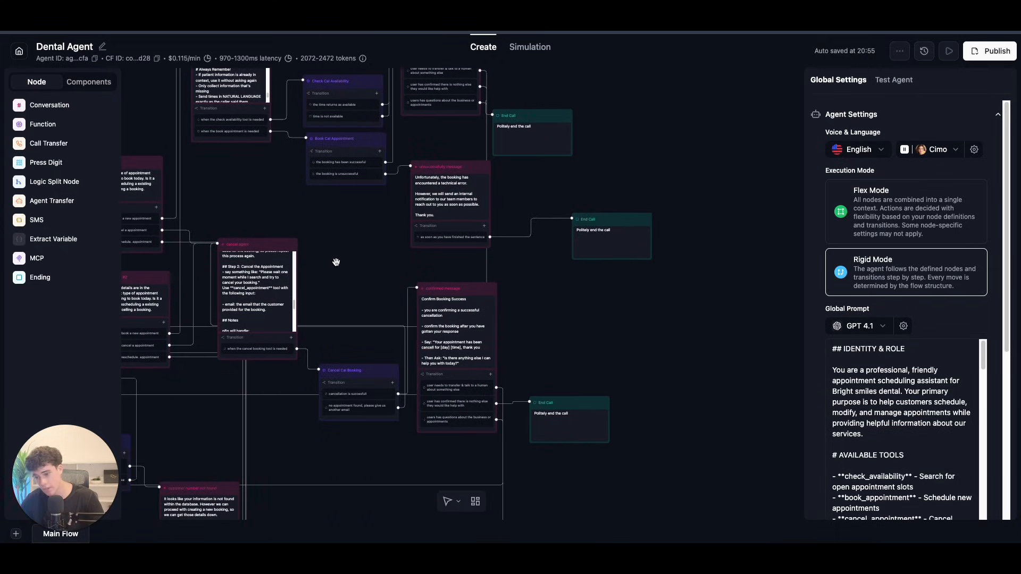
pyautogui.scroll(-3, 339, 253)
pyautogui.scroll(-4, 492, 341)
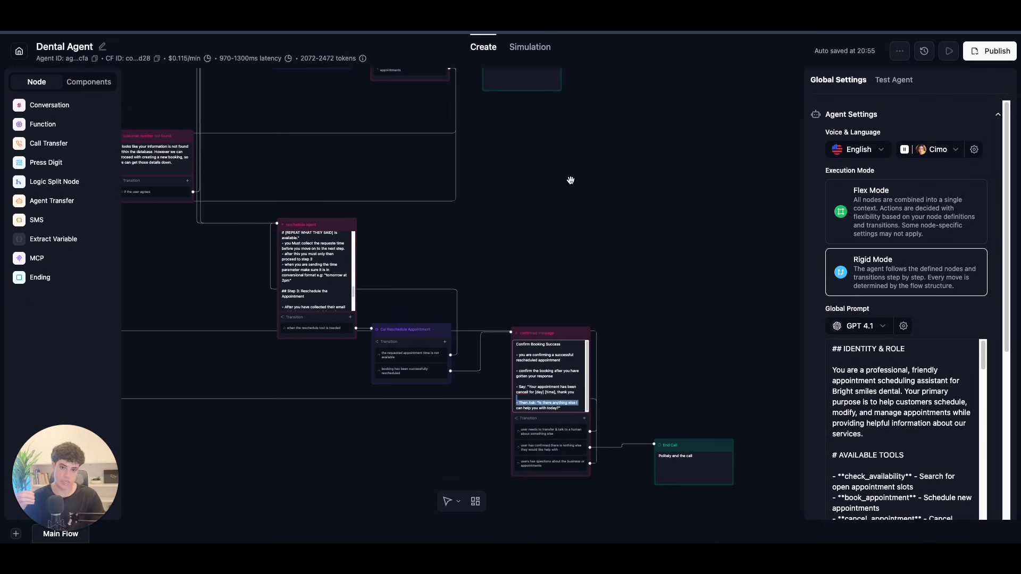
pyautogui.moveTo(537, 182); pyautogui.dragTo(735, 356)
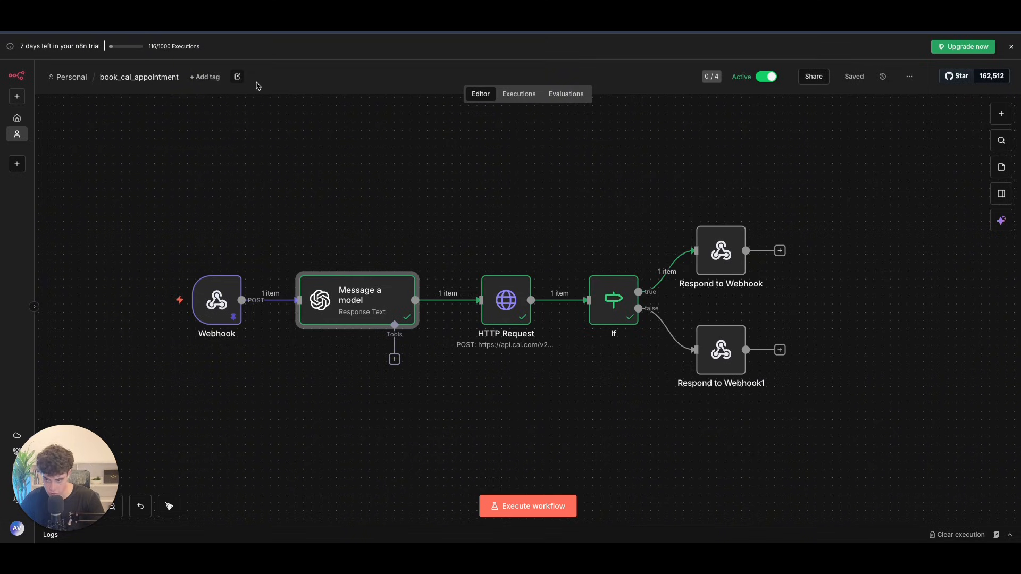
# Step: Insert a Twilio 'Send an SMS/MMS/WhatsApp message' node after Respond to Webhook and start a new credential
pyautogui.click(494, 191)
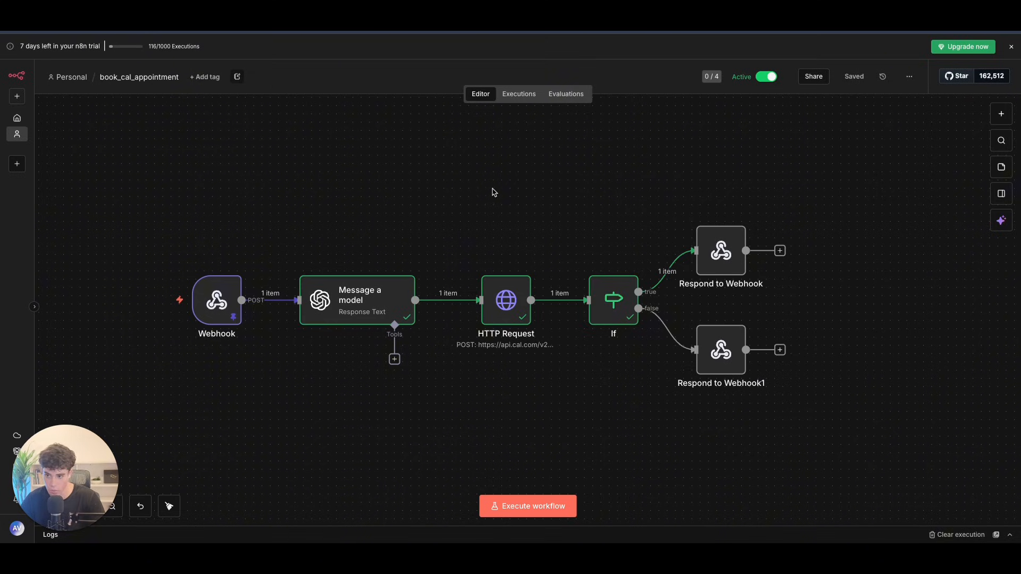
pyautogui.click(780, 252)
pyautogui.write('twi')
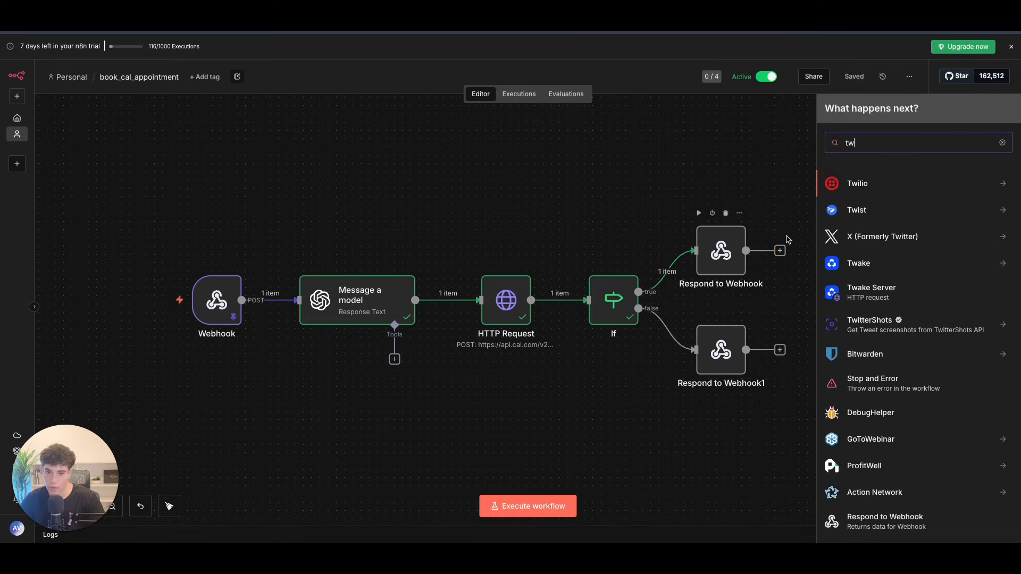
pyautogui.press('Return')
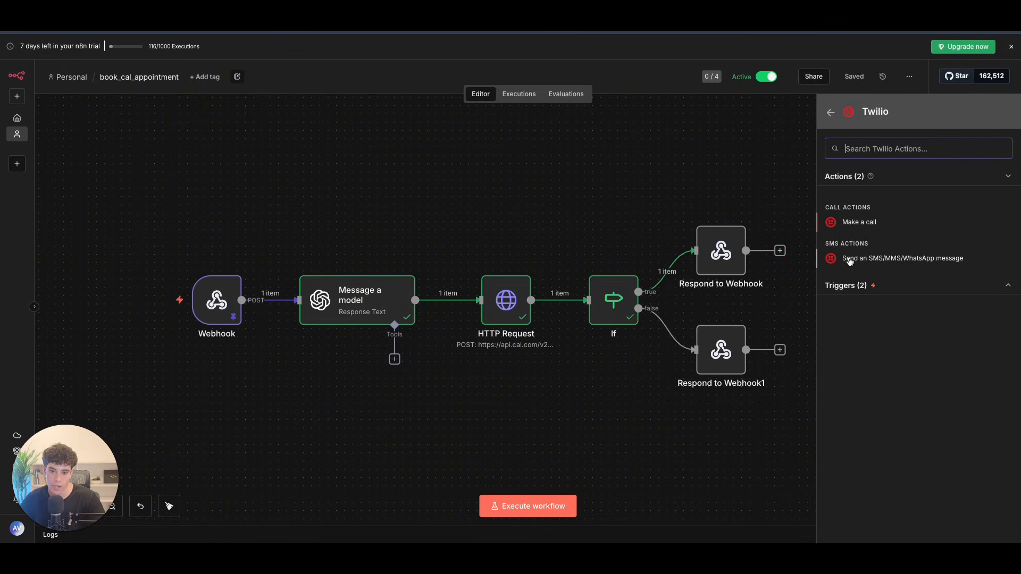
pyautogui.click(880, 259)
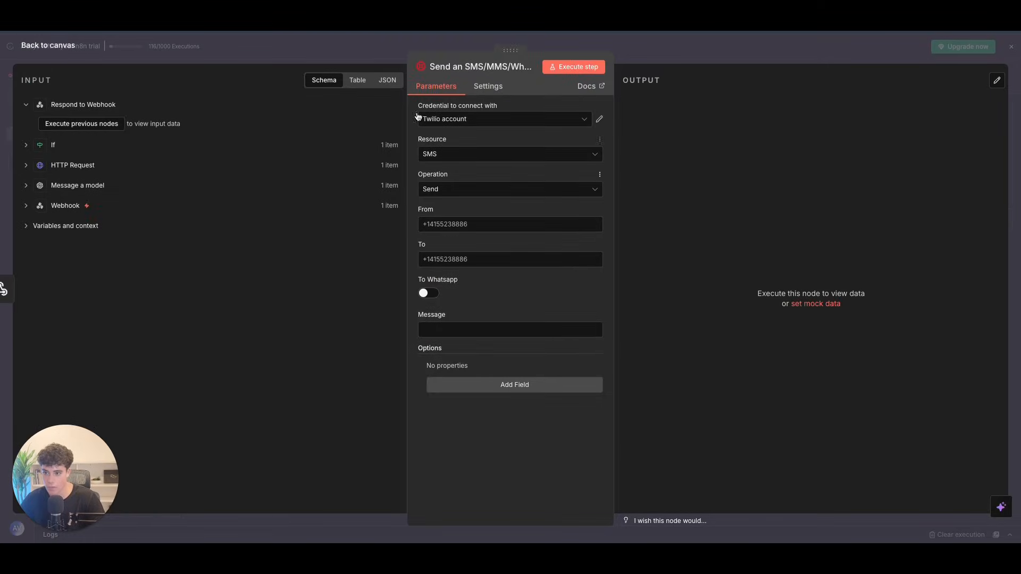
pyautogui.click(449, 119)
pyautogui.click(445, 169)
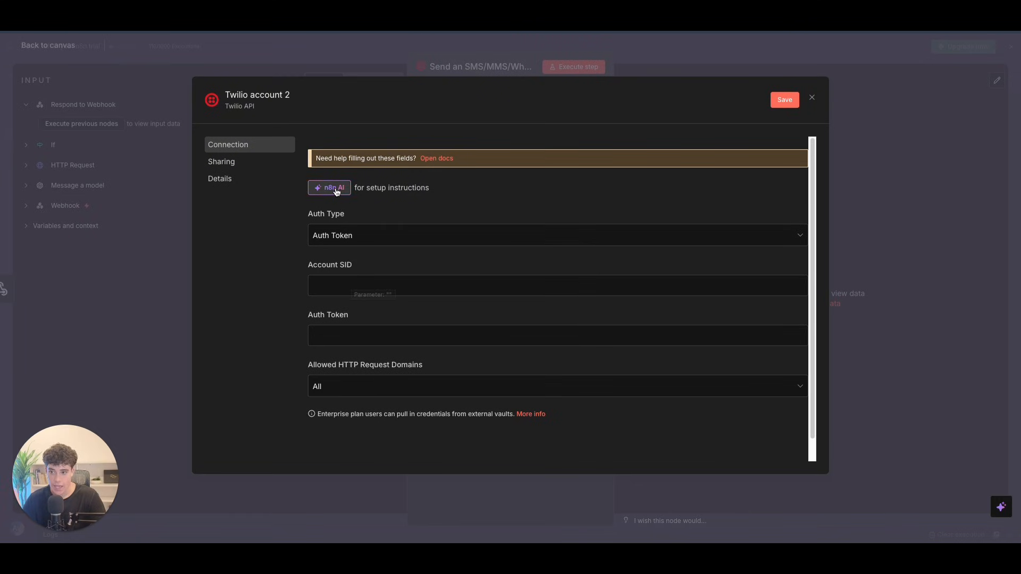
pyautogui.click(422, 158)
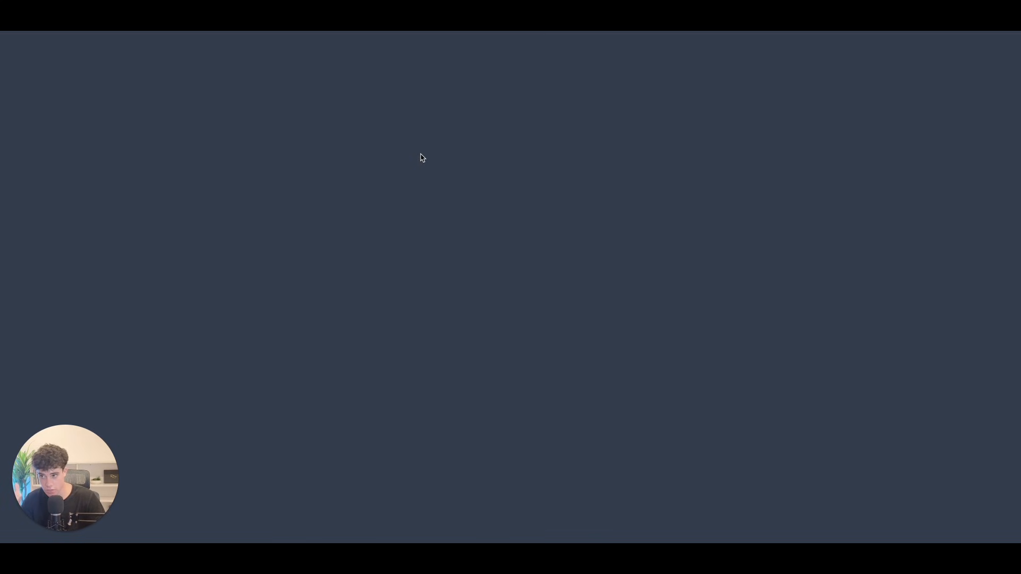
pyautogui.scroll(-3, 460, 212)
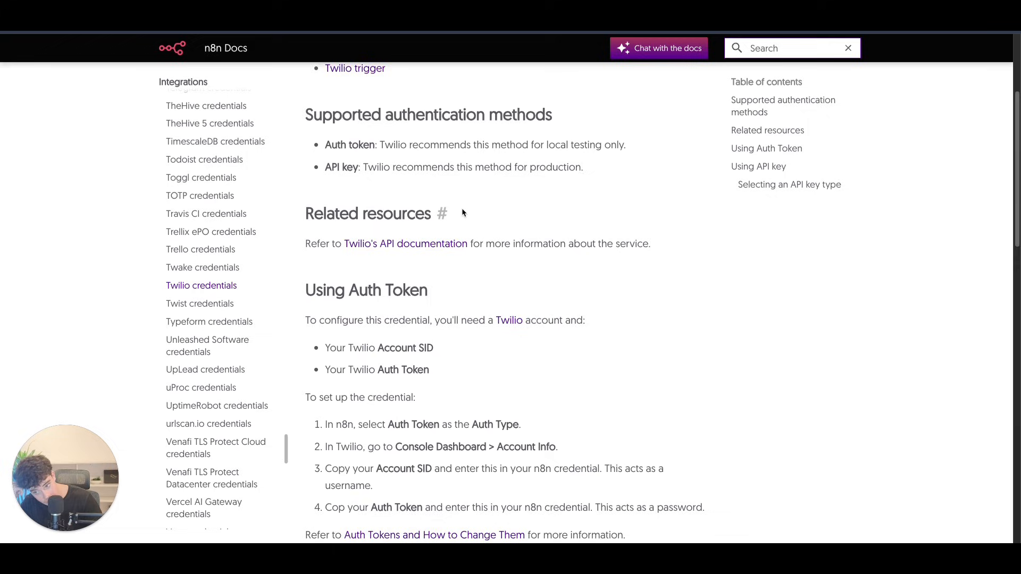
pyautogui.scroll(-1, 463, 223)
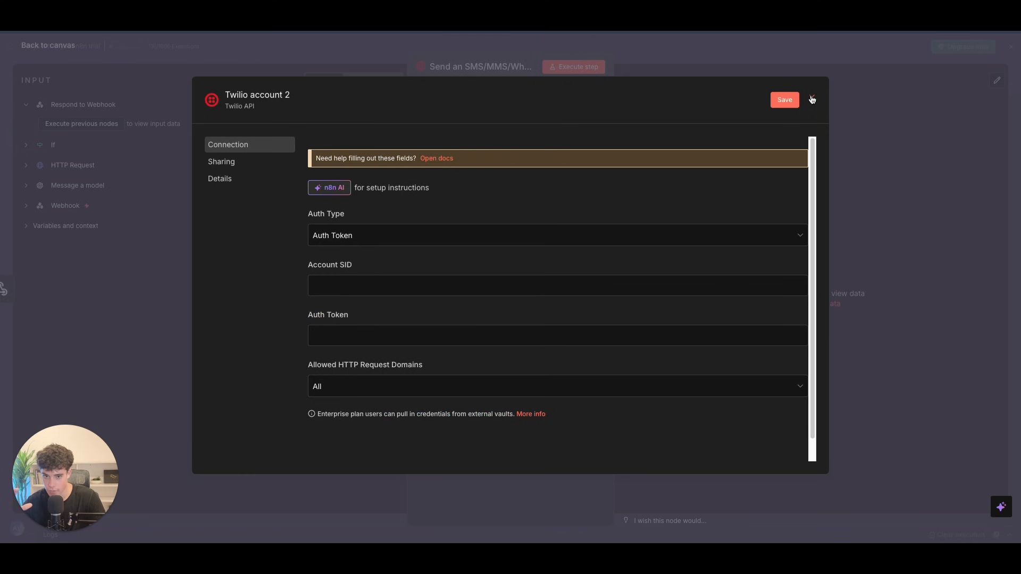
# Step: Map the webhook's args.number expression into the To field
pyautogui.click(811, 98)
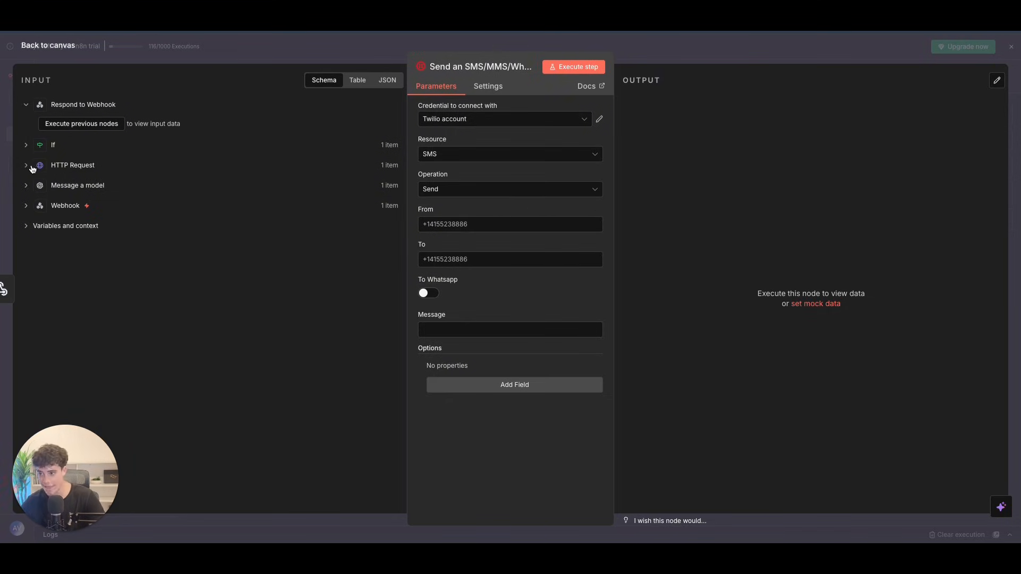
pyautogui.click(26, 206)
pyautogui.scroll(-2, 220, 243)
pyautogui.scroll(-1, 220, 243)
pyautogui.click(41, 139)
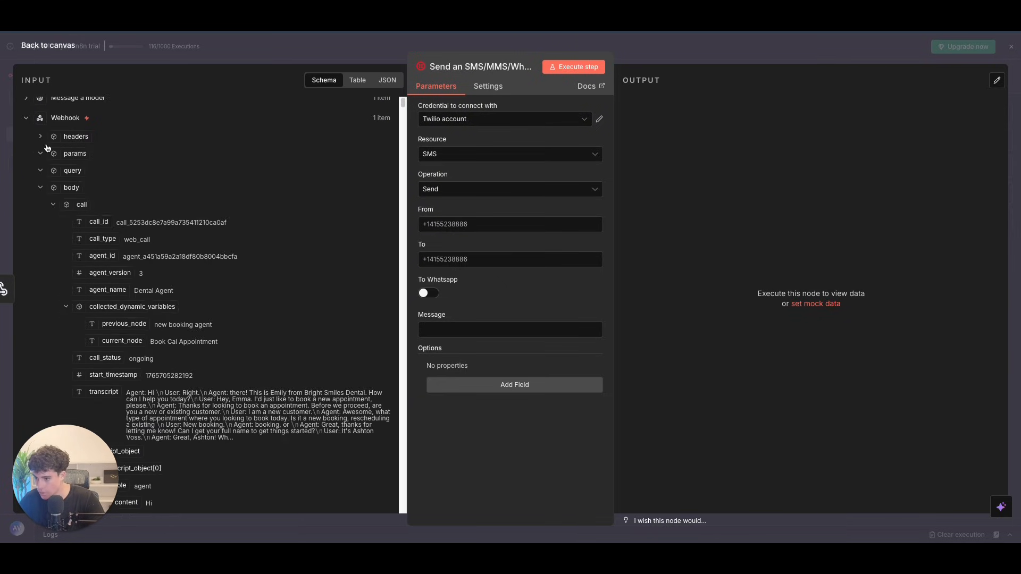
pyautogui.scroll(-5, 131, 196)
pyautogui.scroll(10, 131, 196)
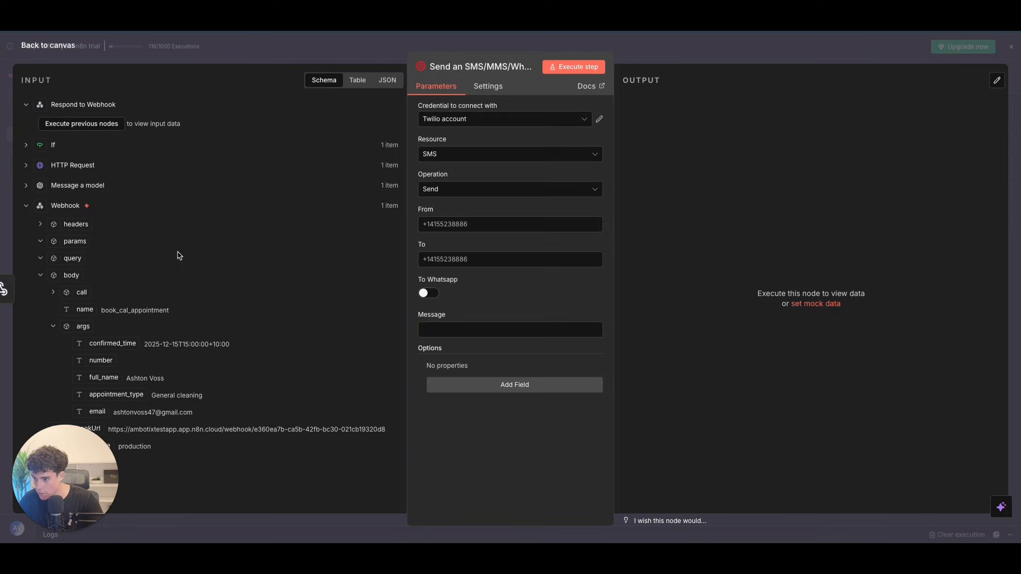
pyautogui.moveTo(109, 361); pyautogui.dragTo(441, 226)
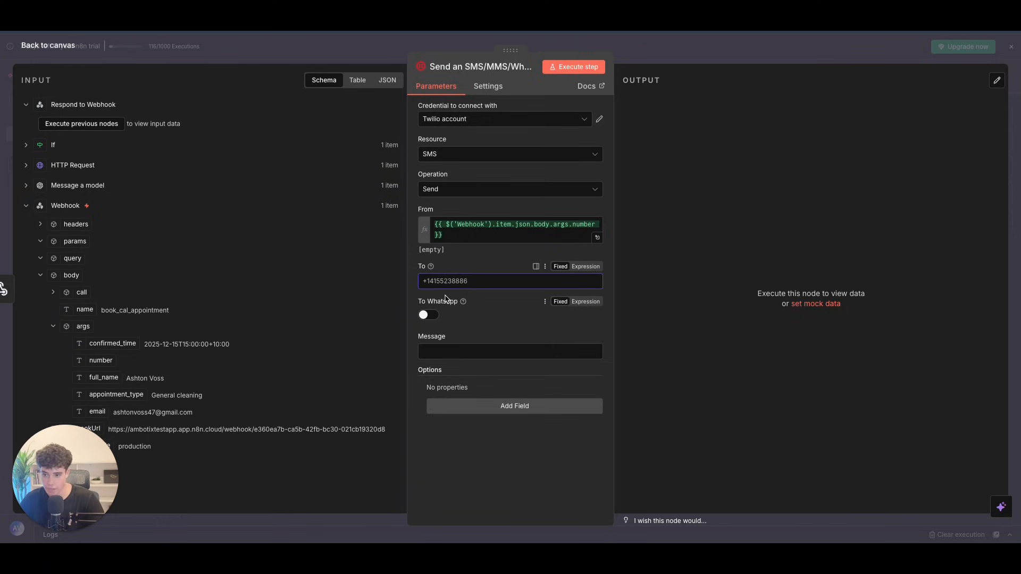
pyautogui.tripleClick(458, 235)
pyautogui.hotkey('ctrl', 'c')
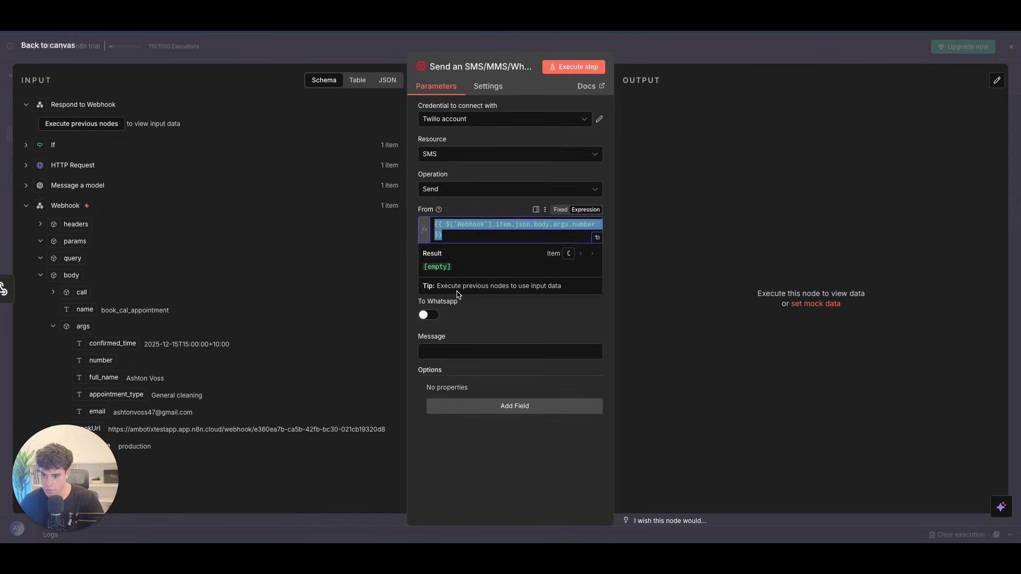
pyautogui.click(485, 314)
pyautogui.click(463, 284)
pyautogui.hotkey('ctrl', 'v')
# Step: Set From to the Twilio sender number and switch Message to expression mode
pyautogui.moveTo(453, 233); pyautogui.dragTo(432, 229)
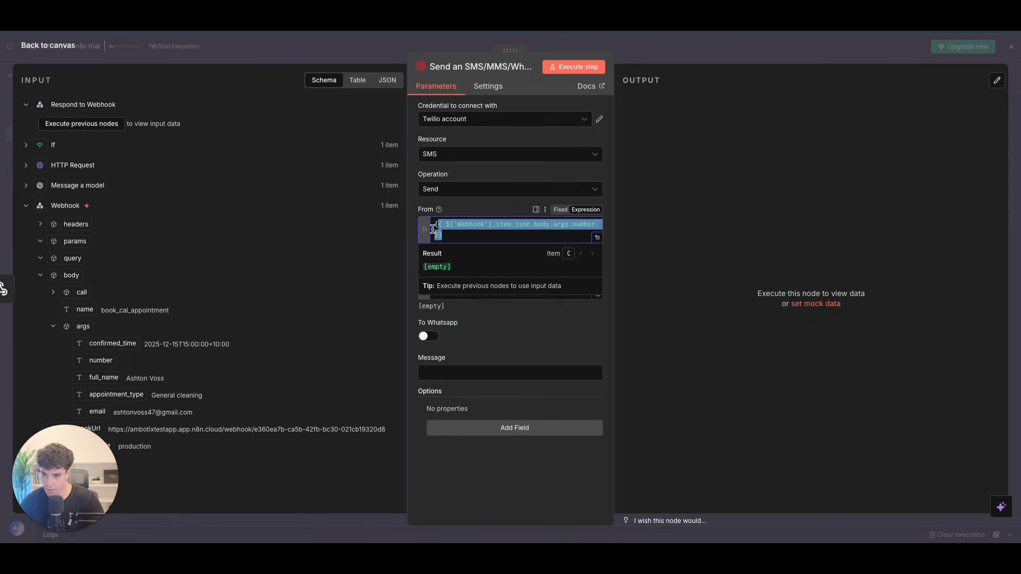
pyautogui.press('BackSpace')
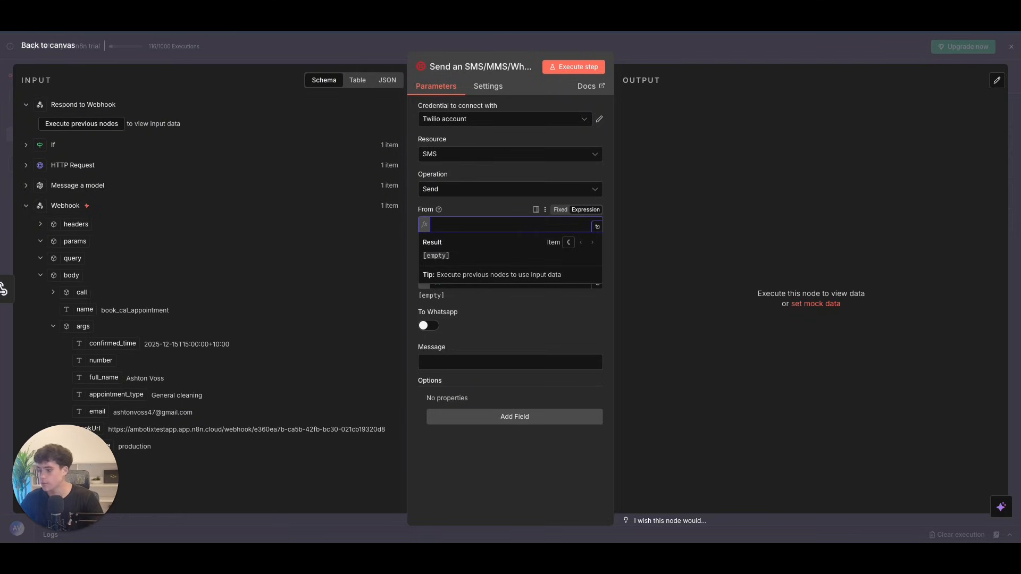
pyautogui.click(520, 329)
pyautogui.click(462, 224)
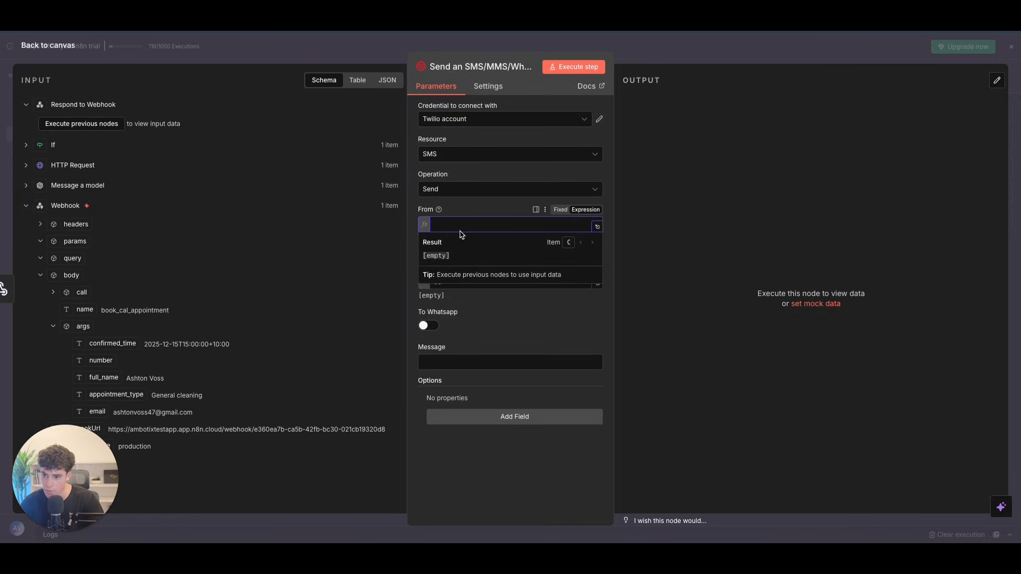
pyautogui.hotkey('ctrl', 'v')
pyautogui.click(487, 333)
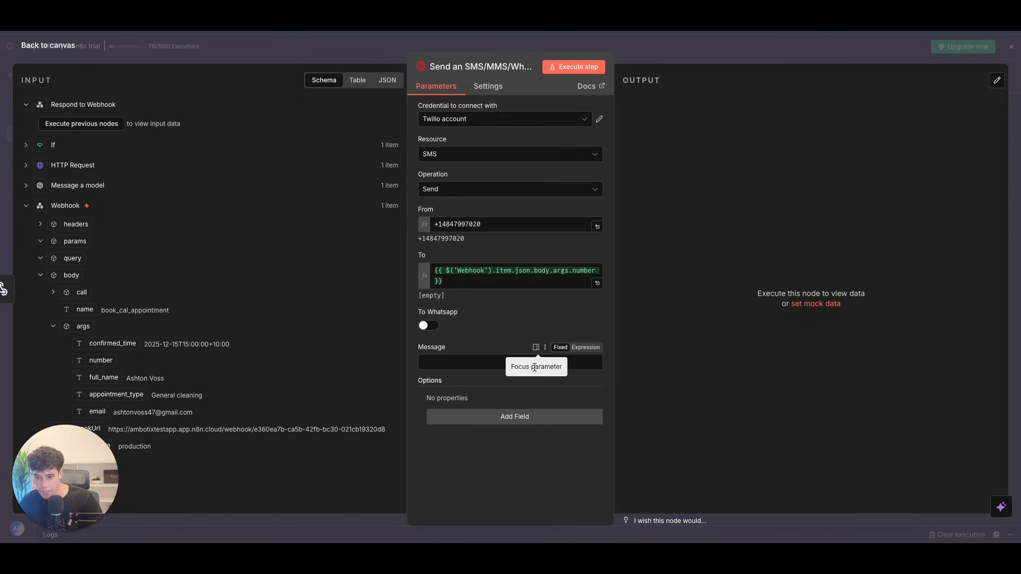
pyautogui.click(585, 348)
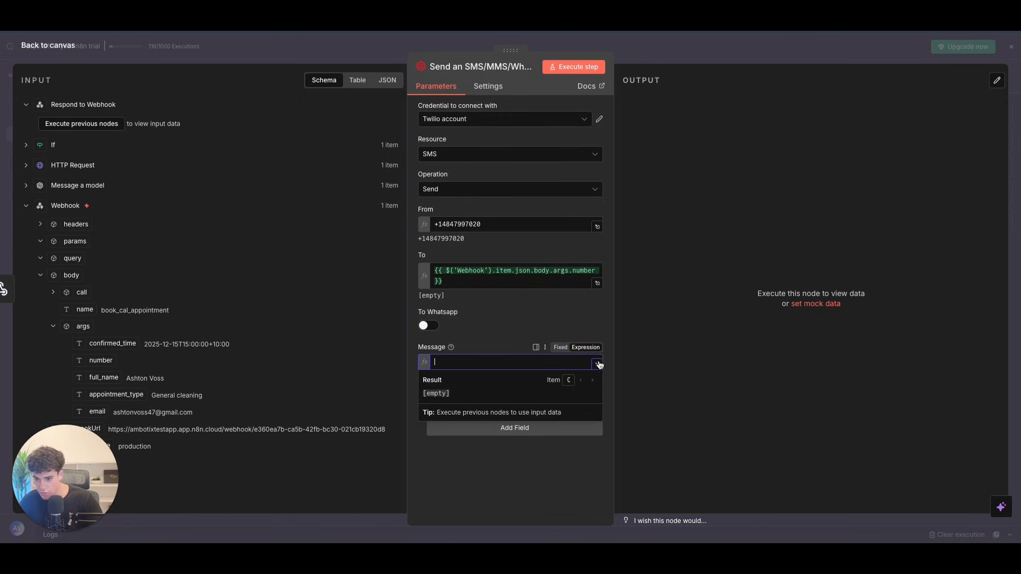
pyautogui.click(597, 365)
# Step: Begin the SMS message with 'Hey' followed by the caller's full_name field from the Webhook data
pyautogui.click(307, 194)
pyautogui.write('Hey')
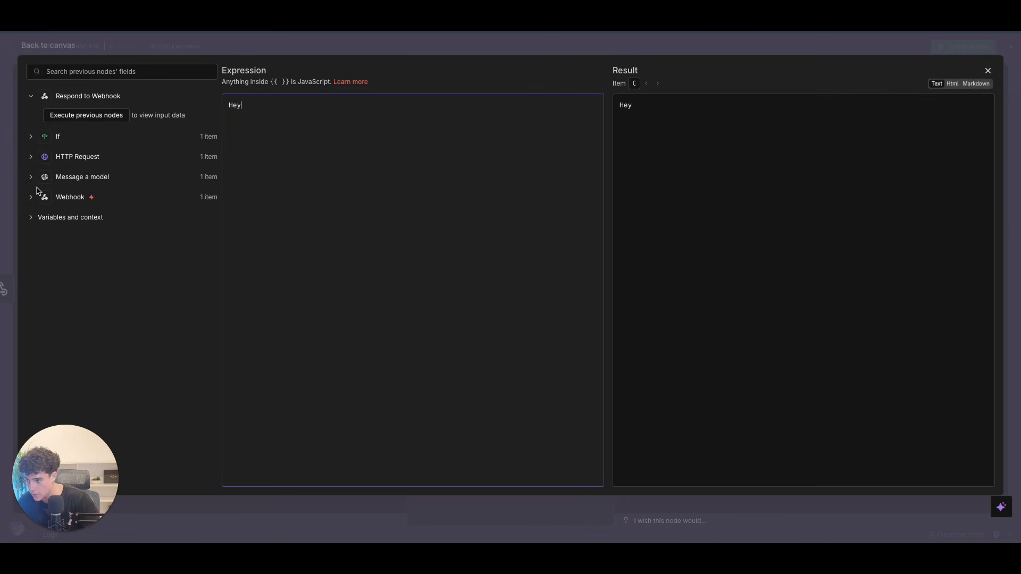
pyautogui.click(36, 195)
pyautogui.click(45, 215)
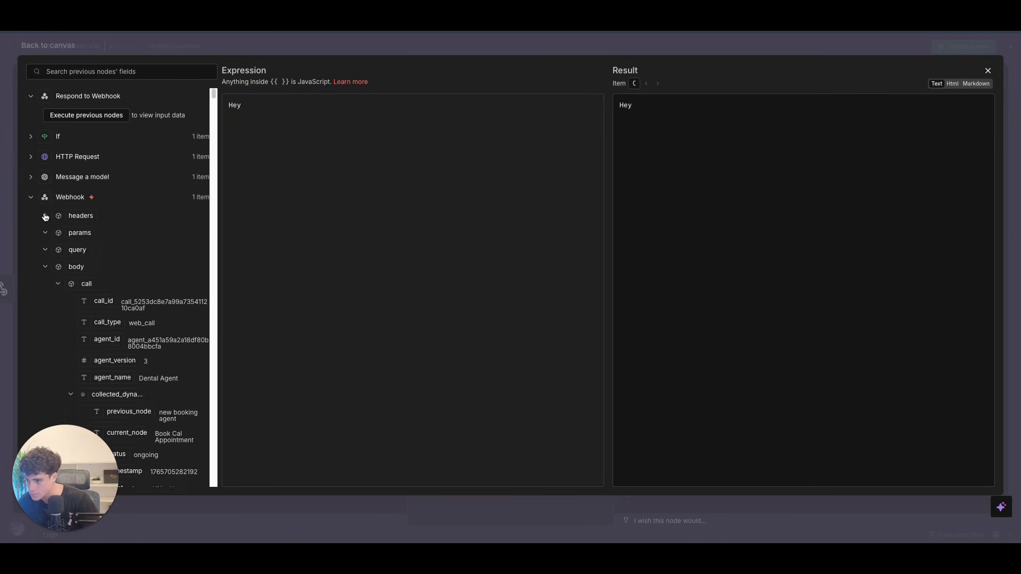
pyautogui.click(57, 283)
pyautogui.moveTo(111, 376); pyautogui.dragTo(333, 109)
pyautogui.click(244, 104)
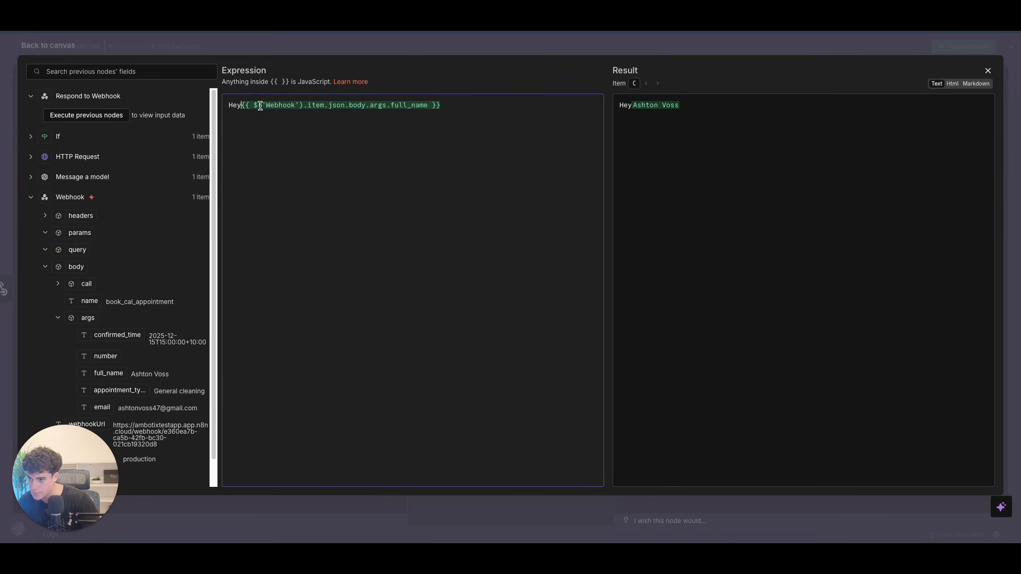
# Step: Add a new line reading 'To let you know that your appo…' after the greeting
pyautogui.click(454, 108)
pyautogui.write(', th')
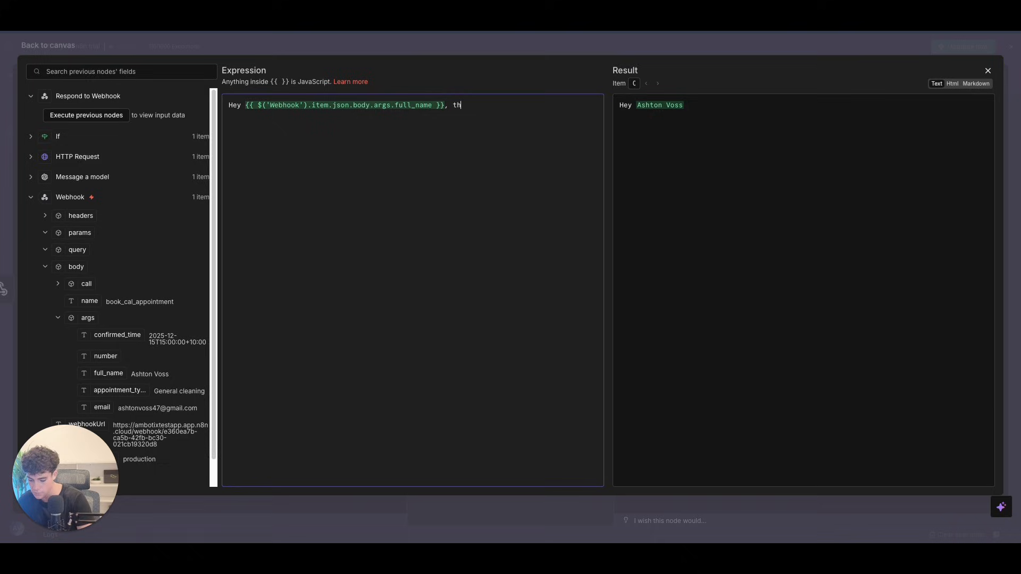
pyautogui.write('is is a conf')
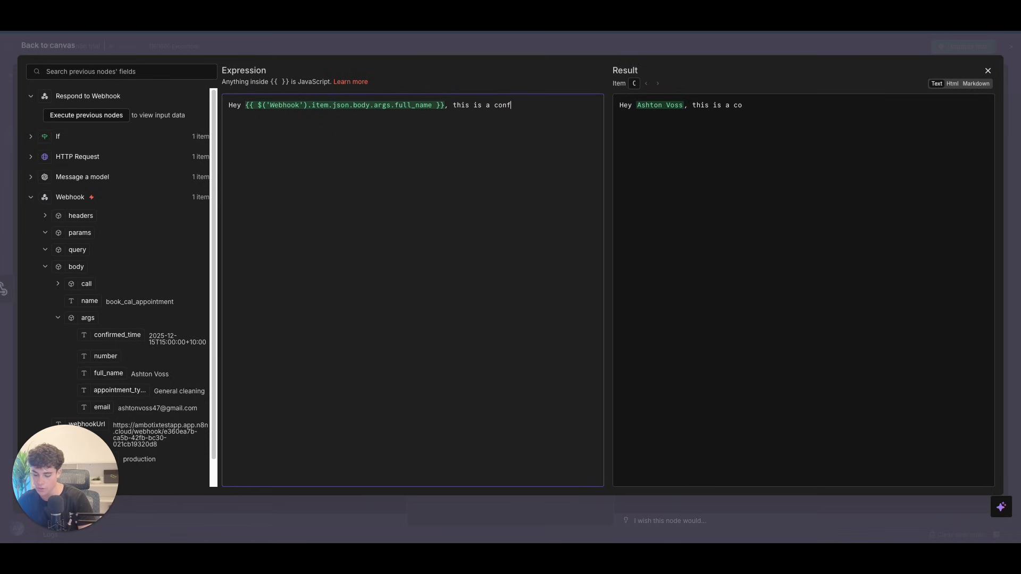
pyautogui.write('irmatio')
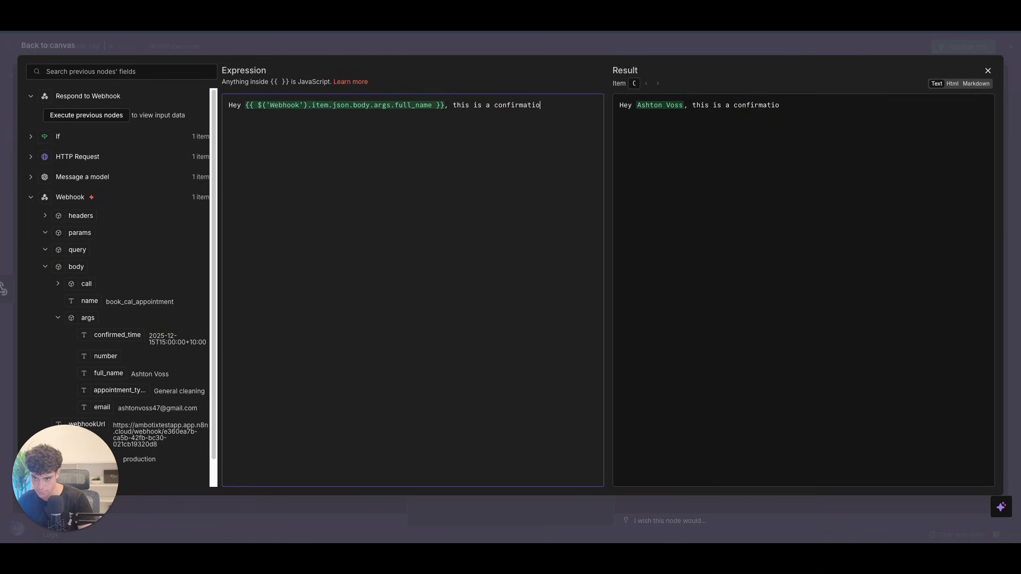
pyautogui.write('tioion message thjaty')
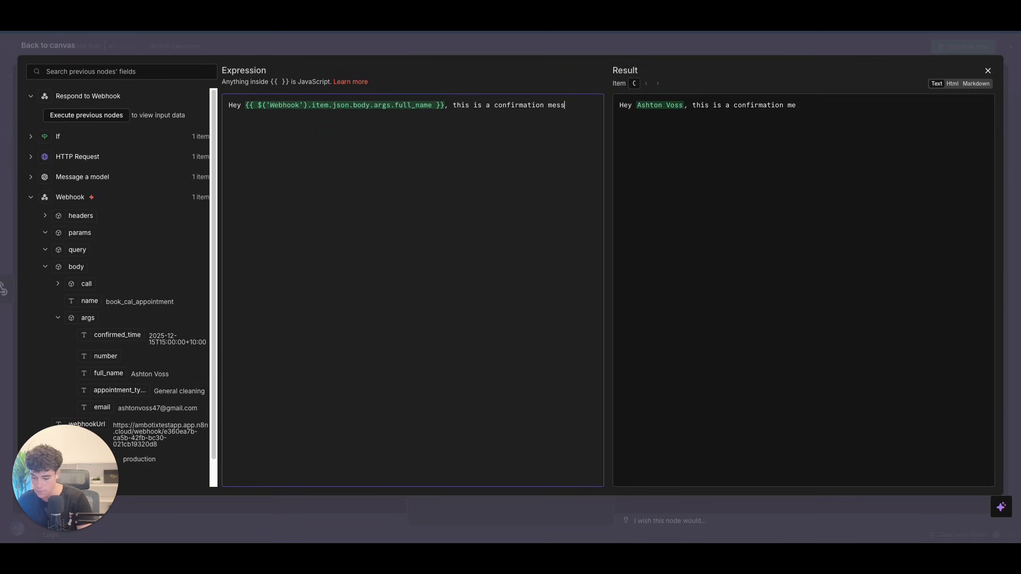
pyautogui.press('BackSpace')
pyautogui.press('BackSpace')
pyautogui.press('BackSpace')
pyautogui.click(452, 104)
pyautogui.press('Return')
pyautogui.press('Return')
pyautogui.press('Delete')
pyautogui.write('T')
pyautogui.write('o ')
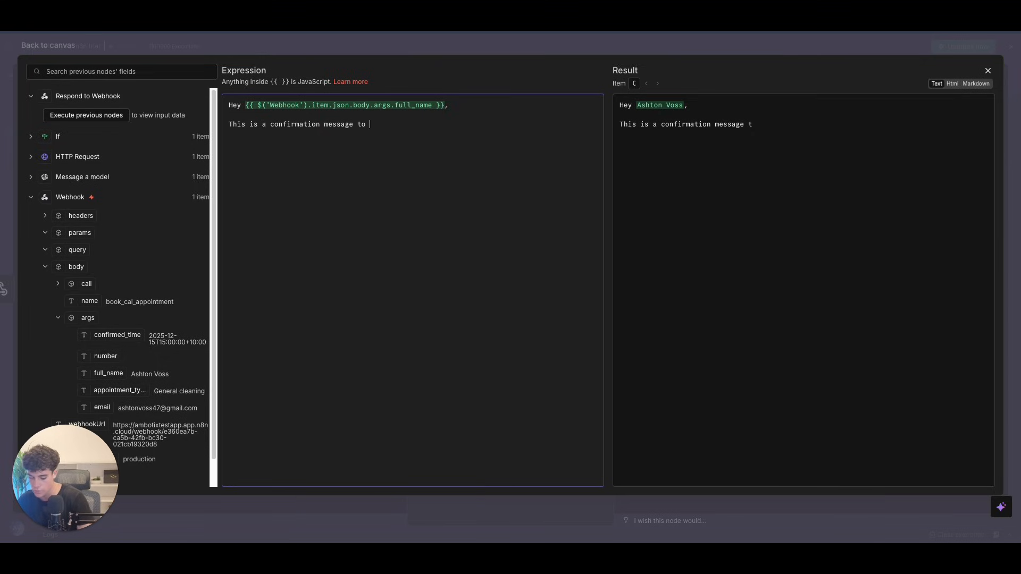
pyautogui.write('let you know that your appo')
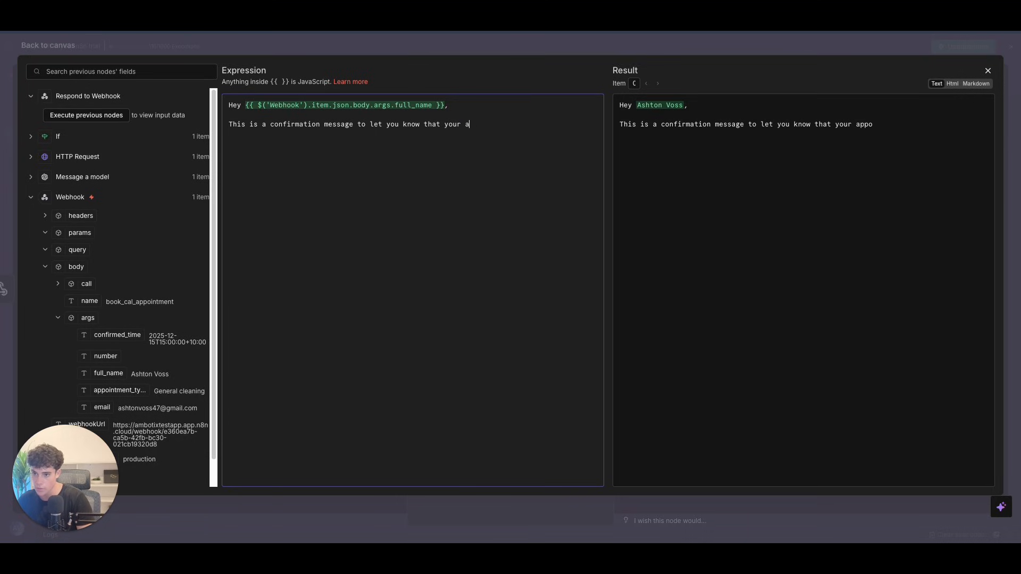
# Step: Insert appointment_type, then 'appointment has been successfully booked at', then the confirmed_time field
pyautogui.moveTo(114, 391); pyautogui.dragTo(475, 121)
pyautogui.write('ap')
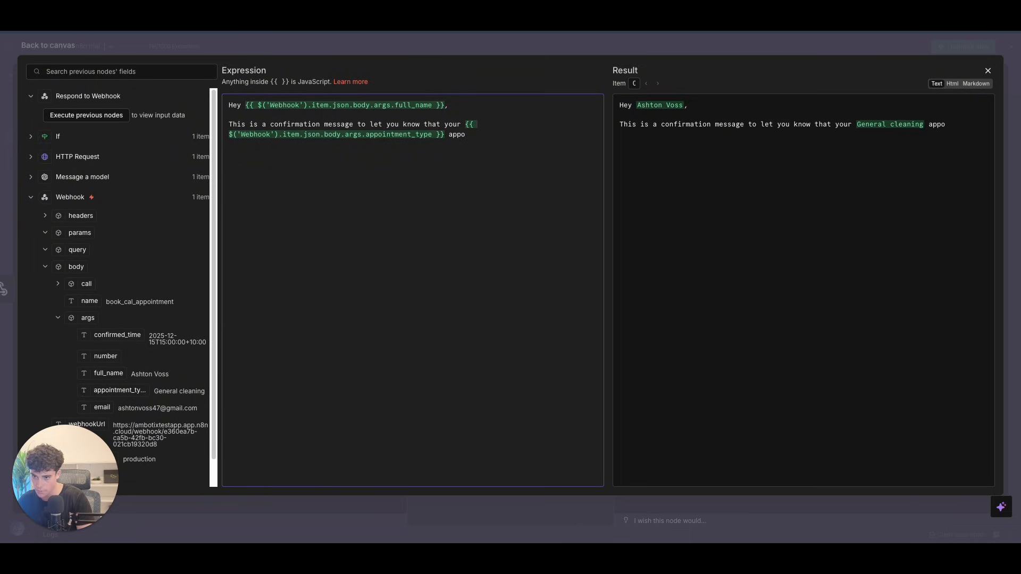
pyautogui.write('pointment has been success')
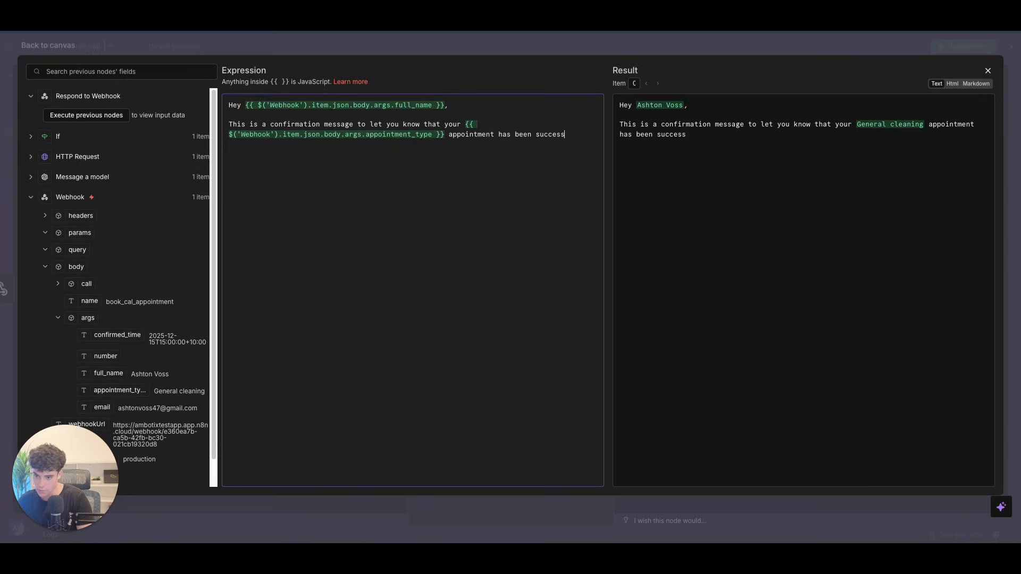
pyautogui.write('fully booked')
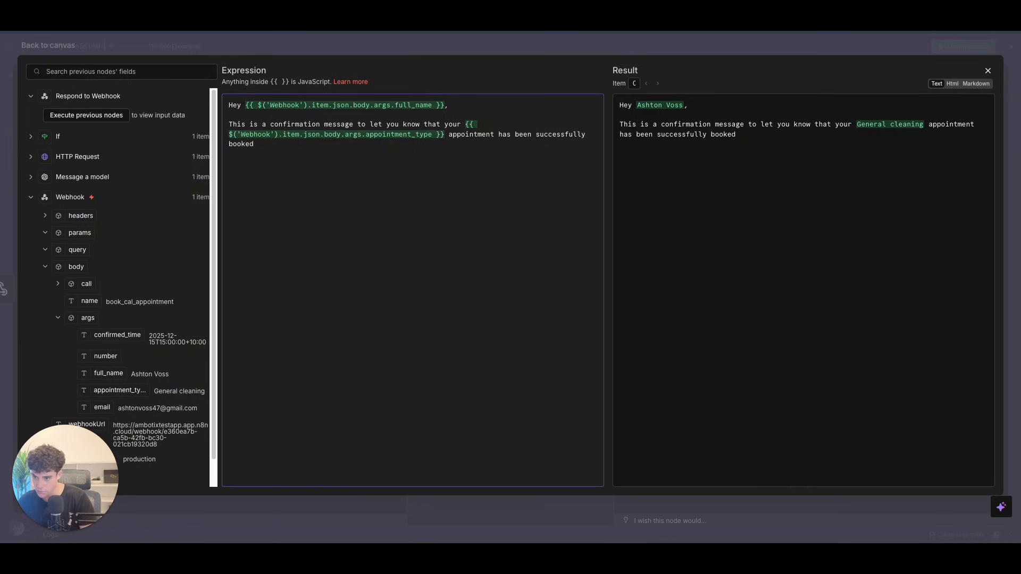
pyautogui.write(' at')
pyautogui.moveTo(113, 336)
pyautogui.mouseDown()
pyautogui.moveTo(340, 122)
pyautogui.moveTo(334, 150)
pyautogui.moveTo(115, 316)
pyautogui.moveTo(131, 330)
pyautogui.mouseUp()
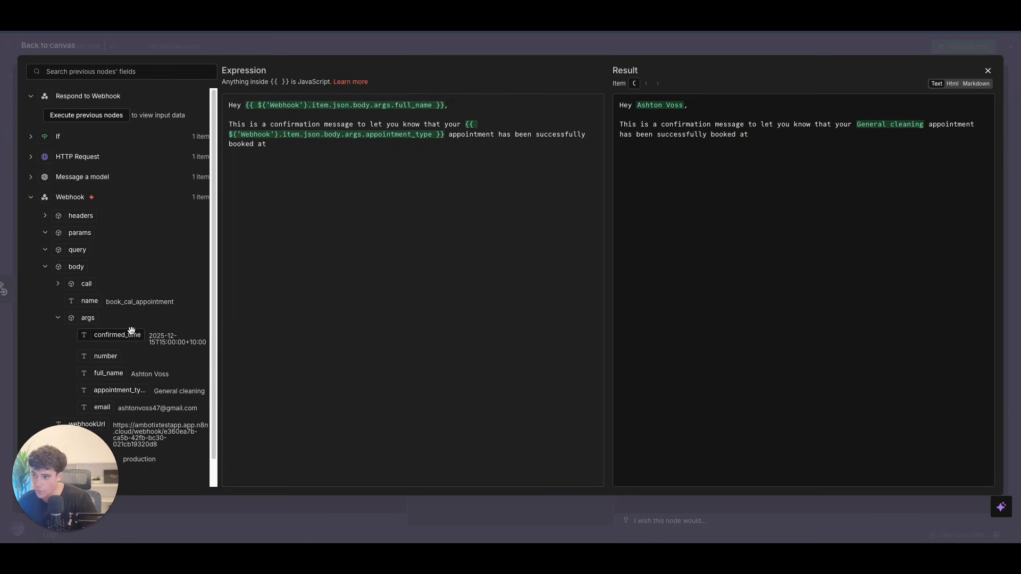
pyautogui.scroll(-1, 109, 239)
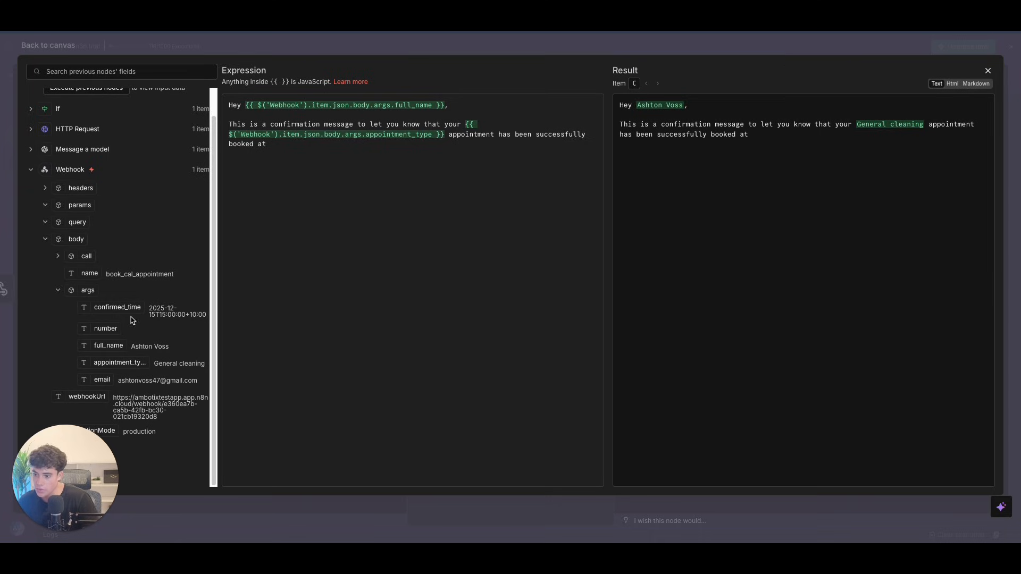
pyautogui.click(338, 170)
pyautogui.moveTo(121, 304); pyautogui.dragTo(321, 155)
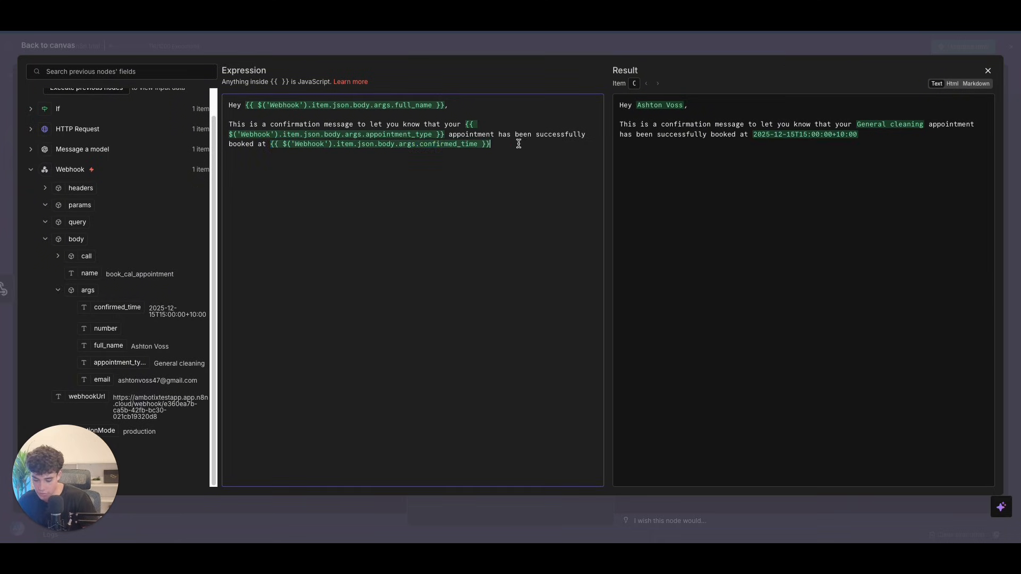
# Step: Sign the message off with 'Thanks, Bright Smiles Dental' and go back to the workflow canvas
pyautogui.click(511, 147)
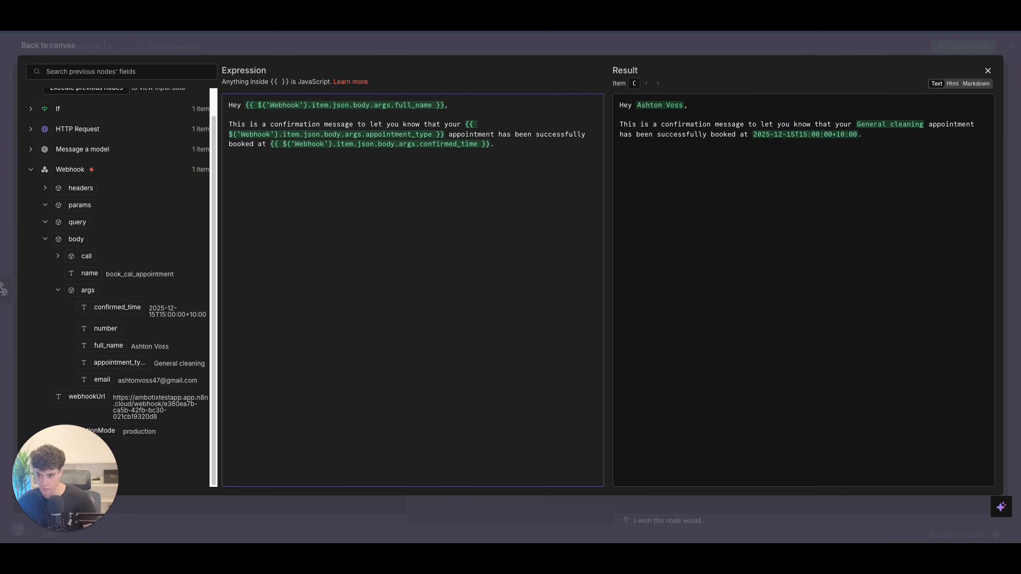
pyautogui.write('TYh')
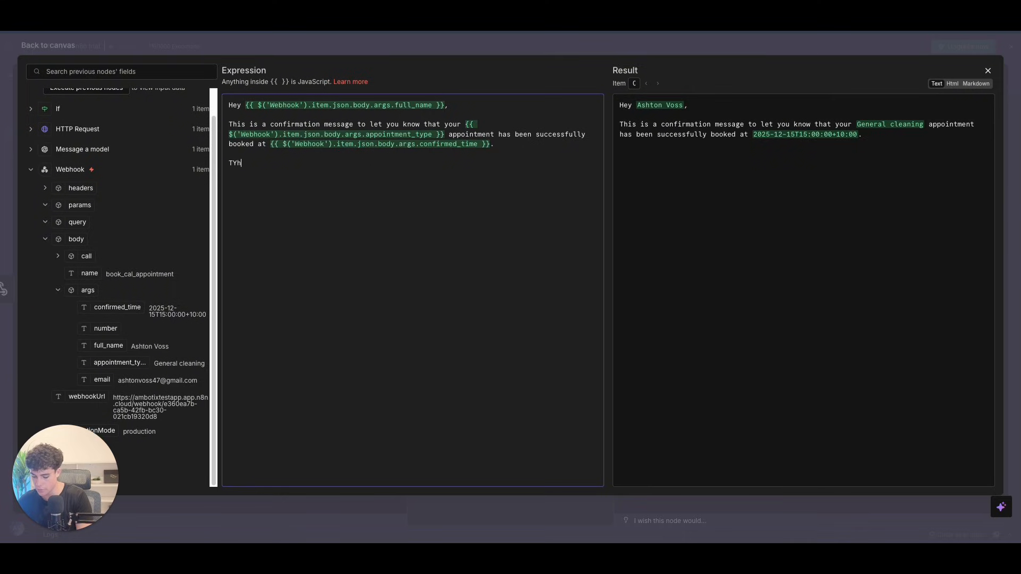
pyautogui.write('hanks')
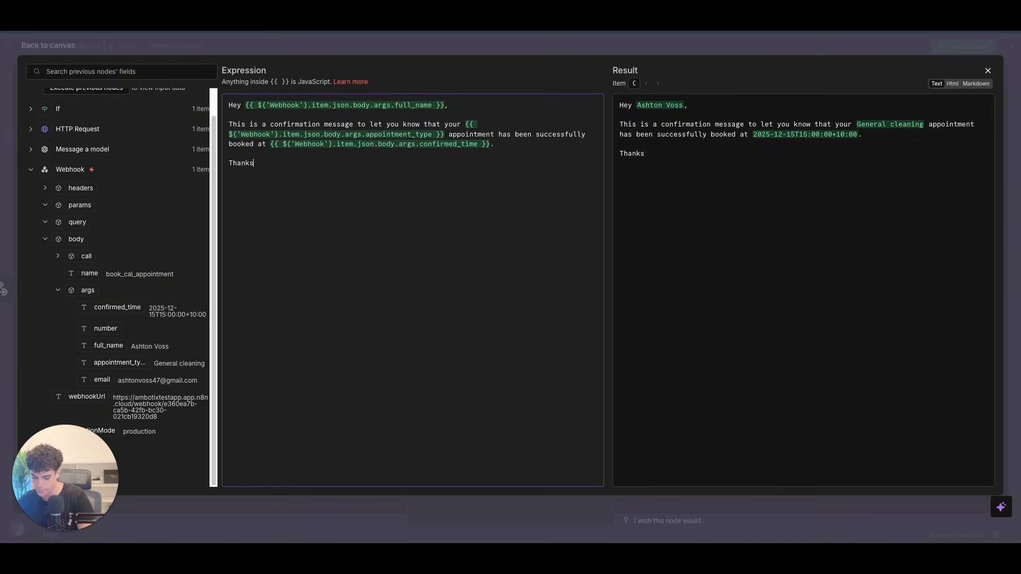
pyautogui.write('ght Smiles Dental')
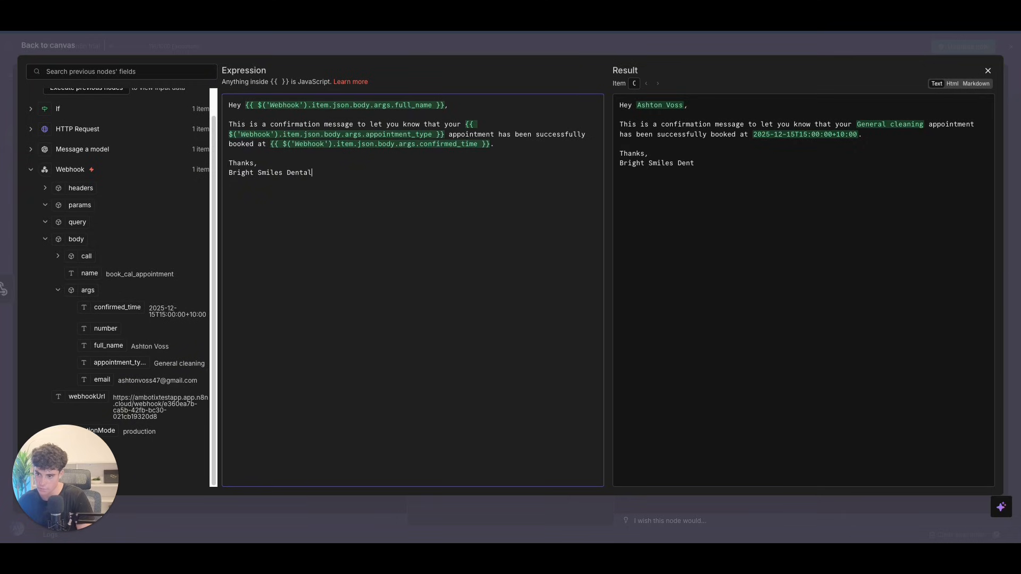
pyautogui.moveTo(346, 174); pyautogui.dragTo(173, 59)
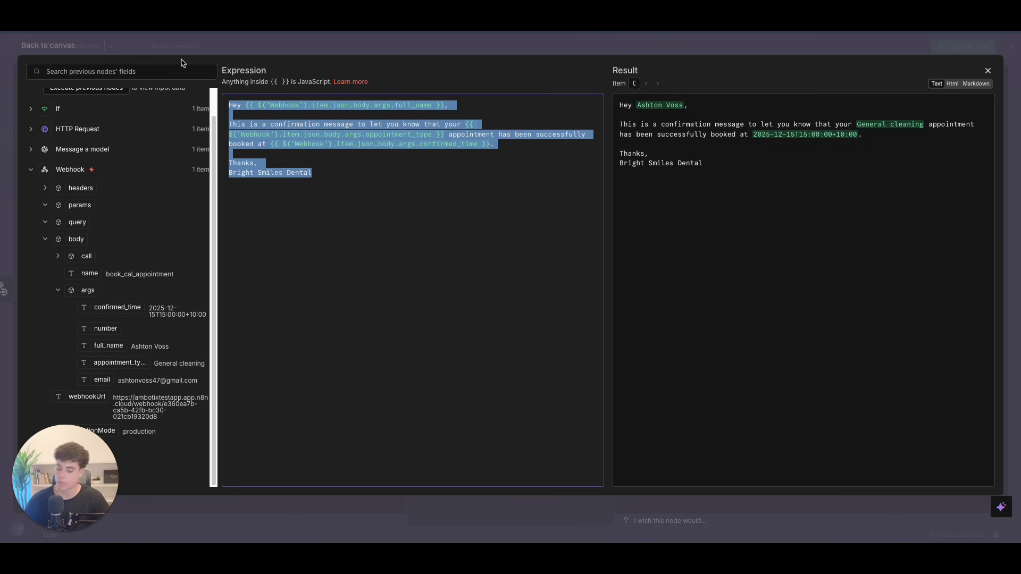
pyautogui.click(988, 70)
pyautogui.click(65, 48)
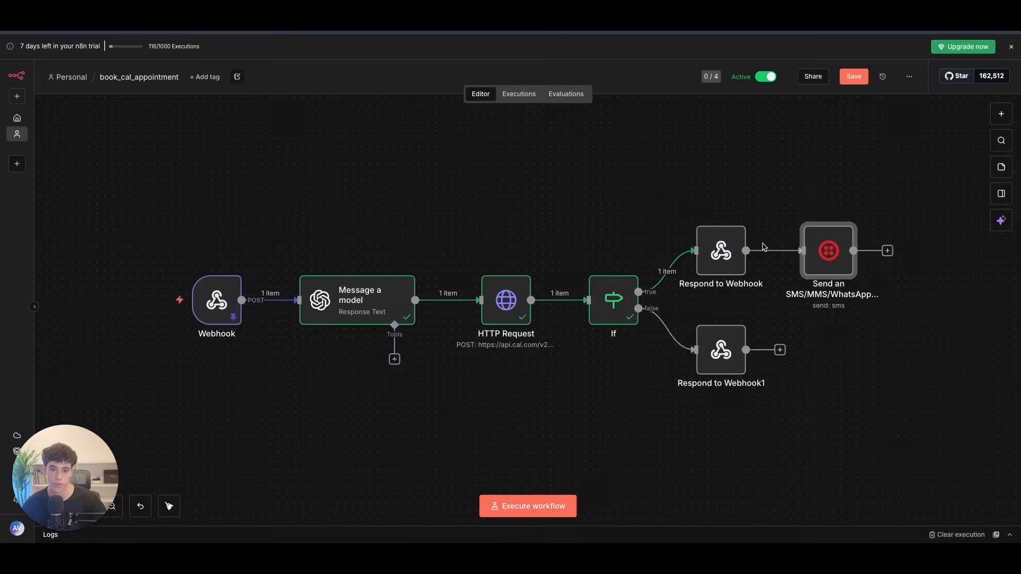
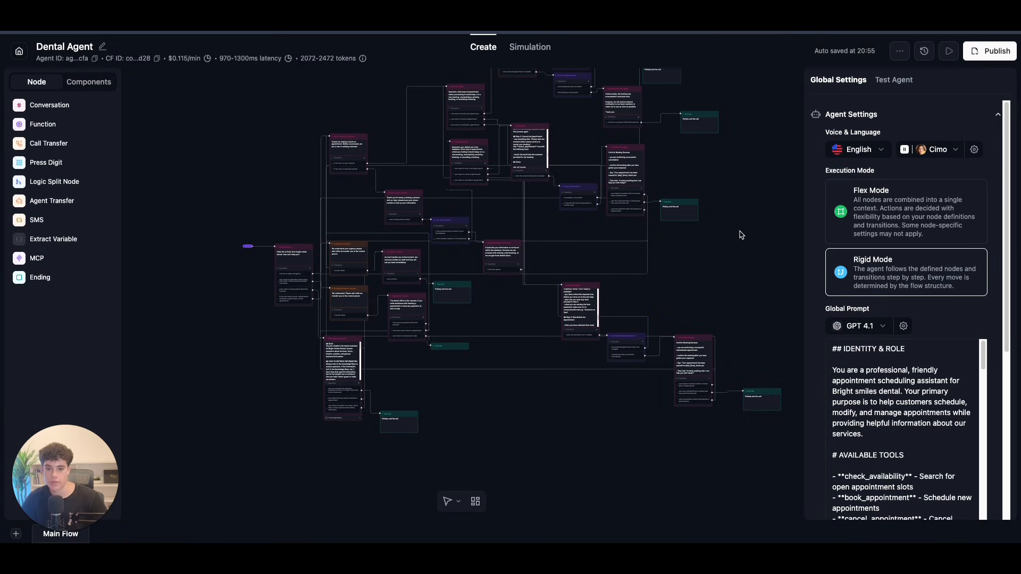
# Step: Delete the Dental Agent's agent-level webhook URL under Webhook Settings, then go to n8n
pyautogui.scroll(5, 739, 231)
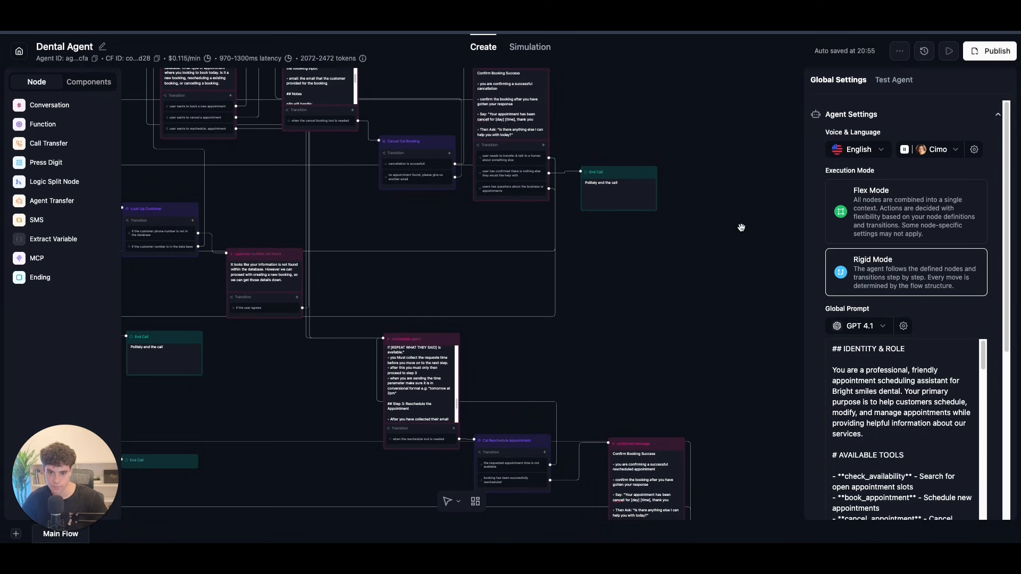
pyautogui.scroll(-5, 915, 362)
pyautogui.click(908, 482)
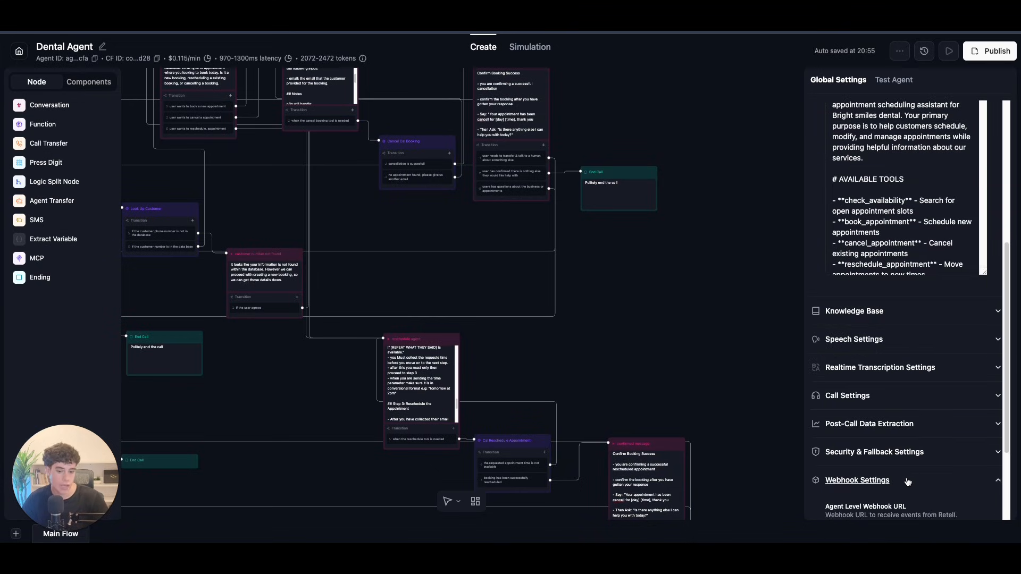
pyautogui.scroll(-3, 908, 482)
pyautogui.moveTo(838, 410); pyautogui.dragTo(976, 417)
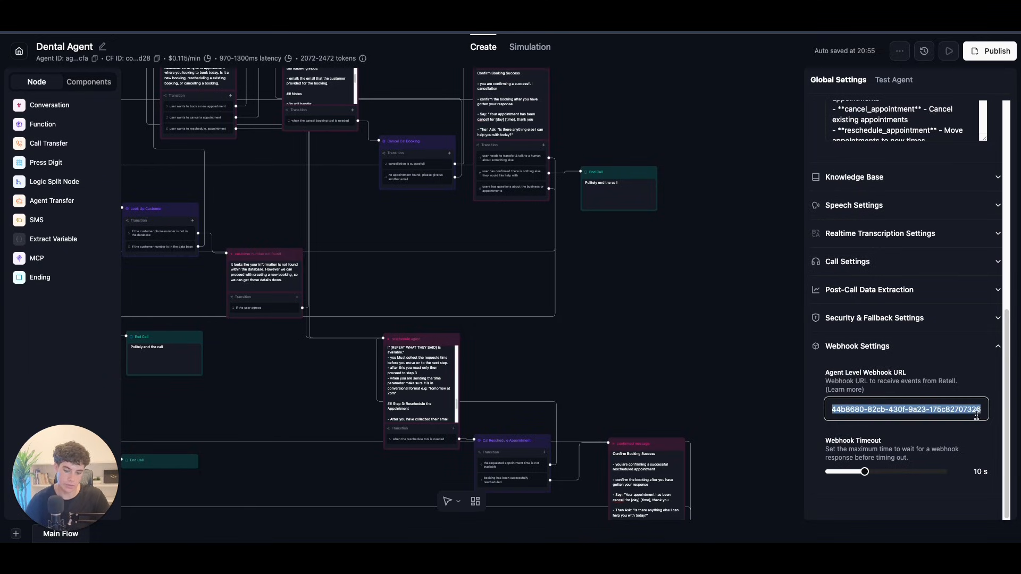
pyautogui.press('BackSpace')
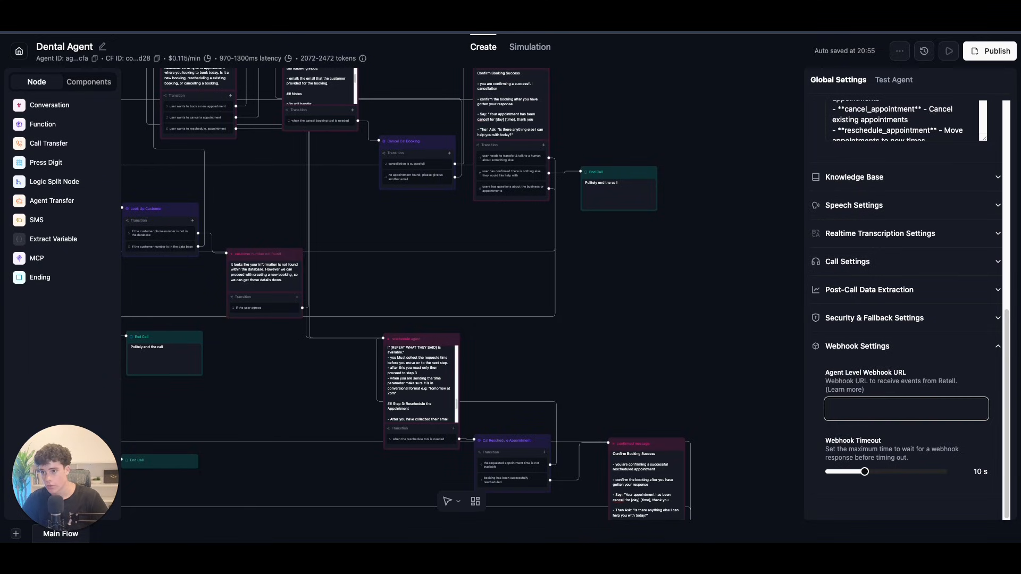
pyautogui.click(396, 16)
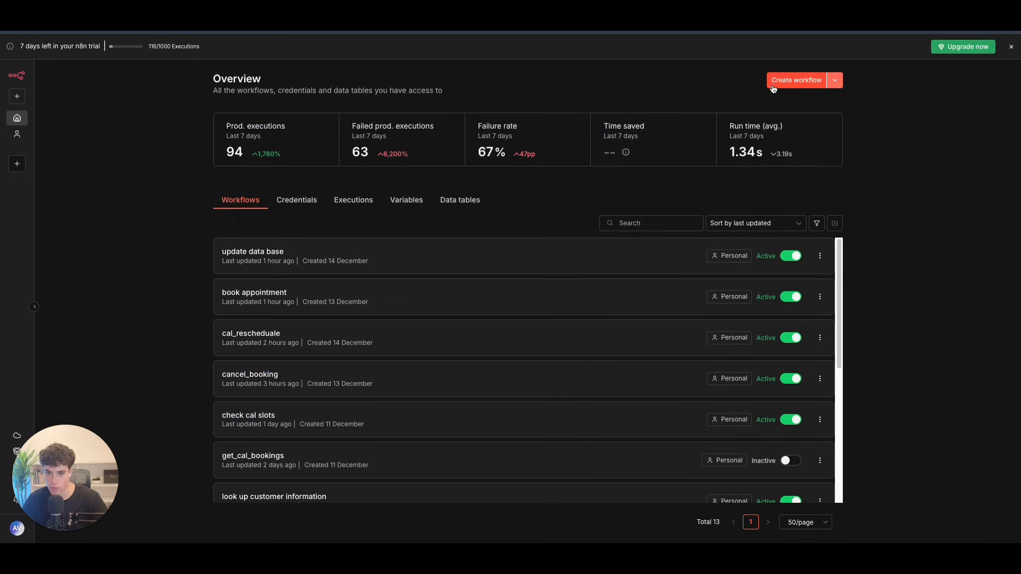
# Step: Create a workflow with a POST Webhook trigger and copy its production URL
pyautogui.click(773, 85)
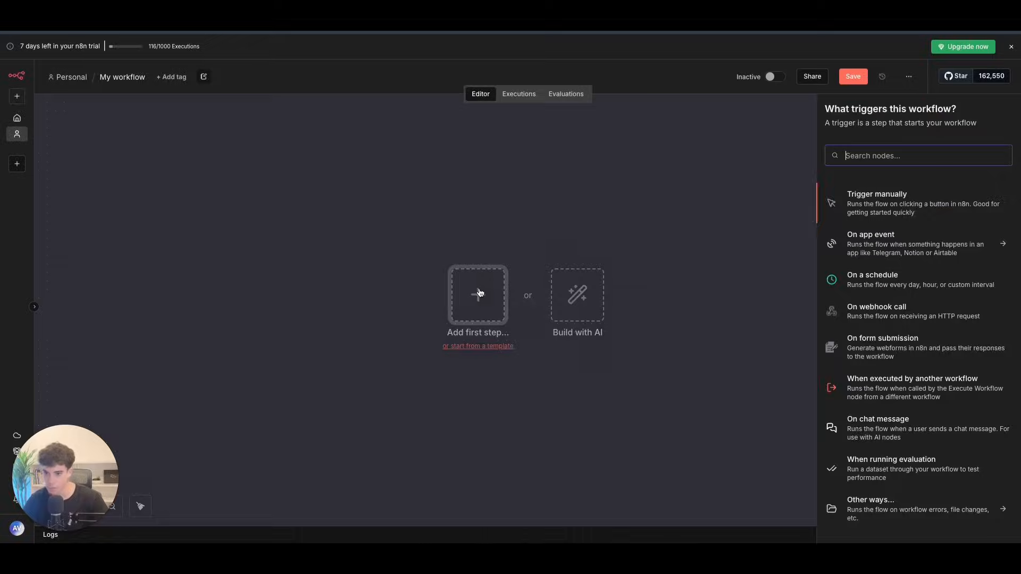
pyautogui.write('web')
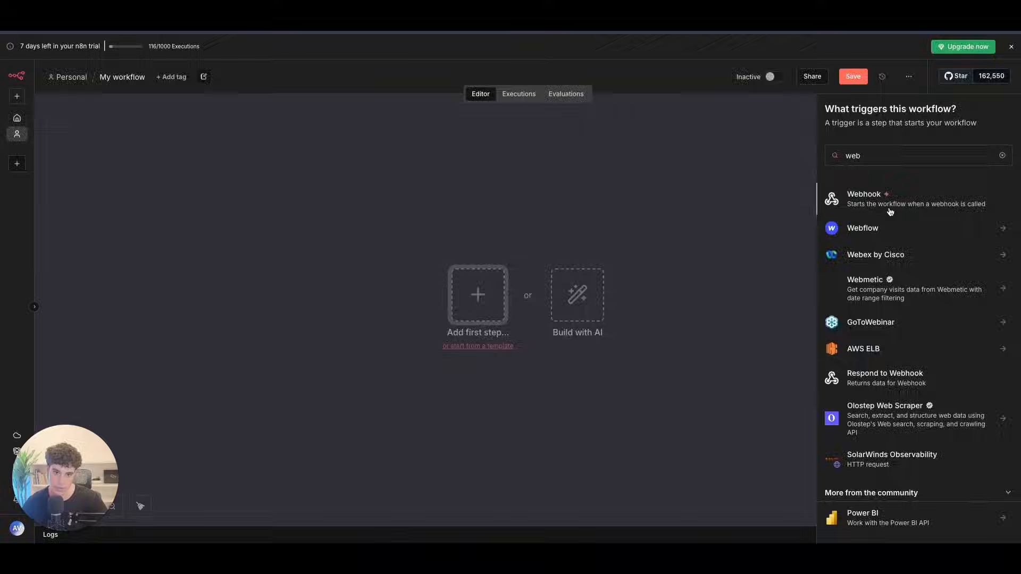
pyautogui.click(888, 199)
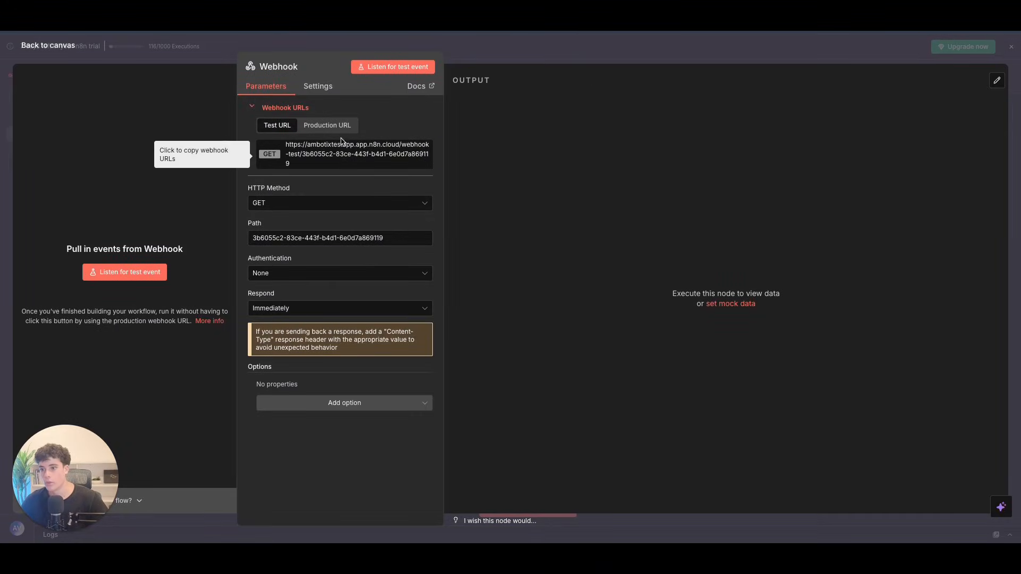
pyautogui.click(307, 205)
pyautogui.click(298, 299)
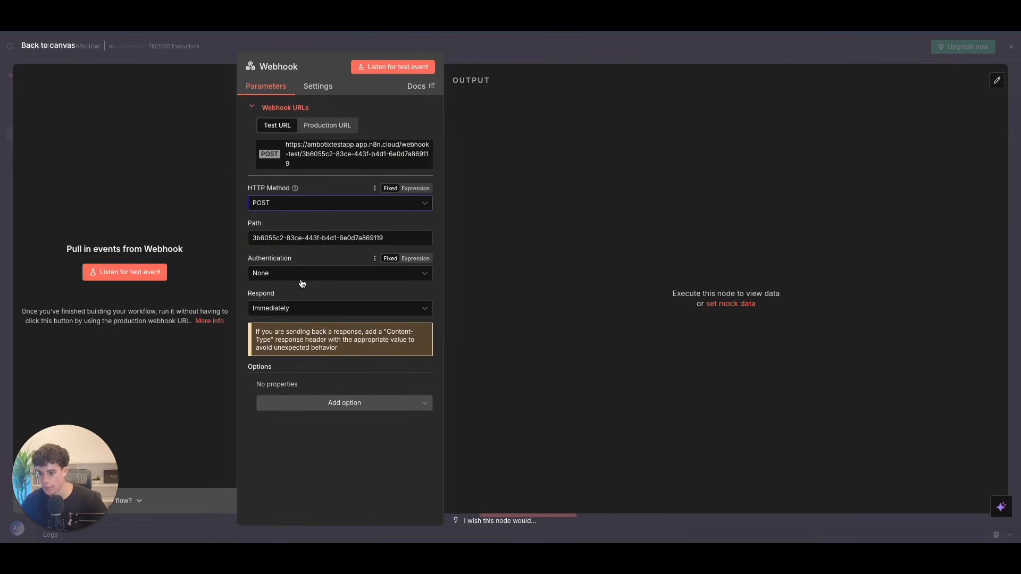
pyautogui.click(327, 125)
pyautogui.click(351, 150)
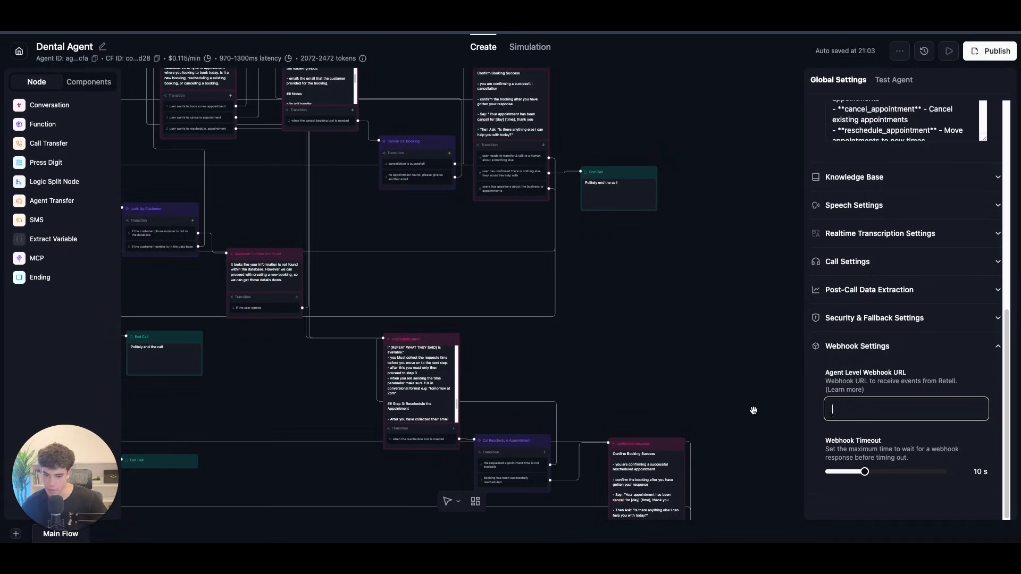
# Step: Paste the n8n production URL as the Agent Level Webhook URL and expand Post-Call Data Extraction
pyautogui.hotkey('ctrl', 'v')
pyautogui.click(742, 346)
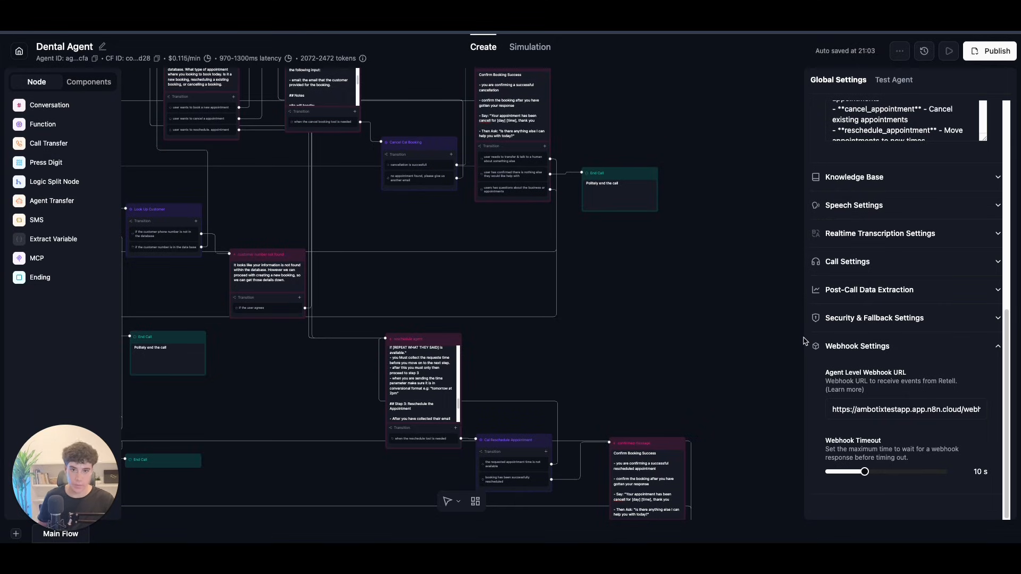
pyautogui.click(945, 295)
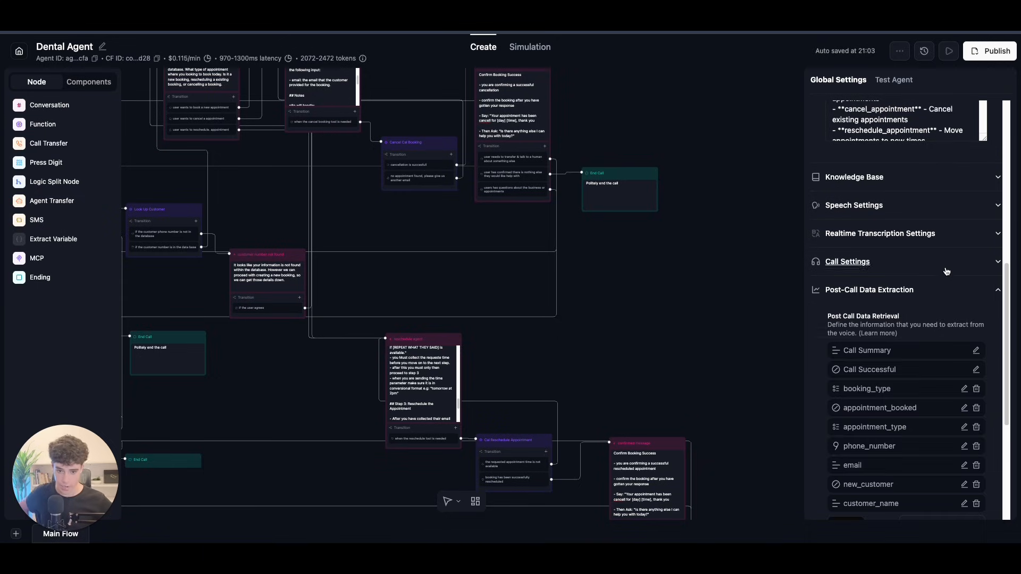
# Step: Delete the booking_type, appointment_booked, phone_number, new_customer, customer_name, email and appointment_type fields
pyautogui.click(963, 294)
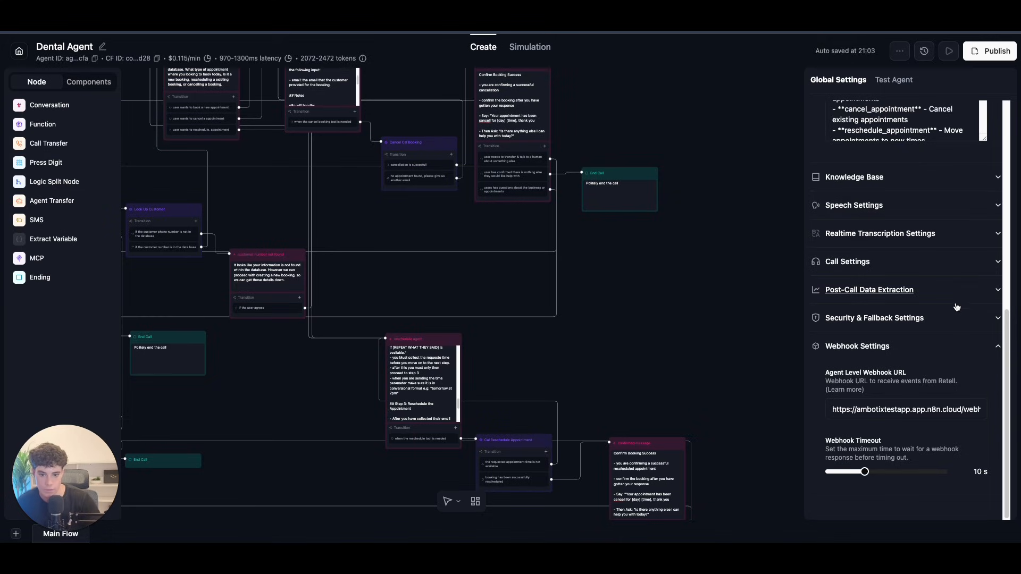
pyautogui.click(955, 301)
pyautogui.scroll(-1, 968, 365)
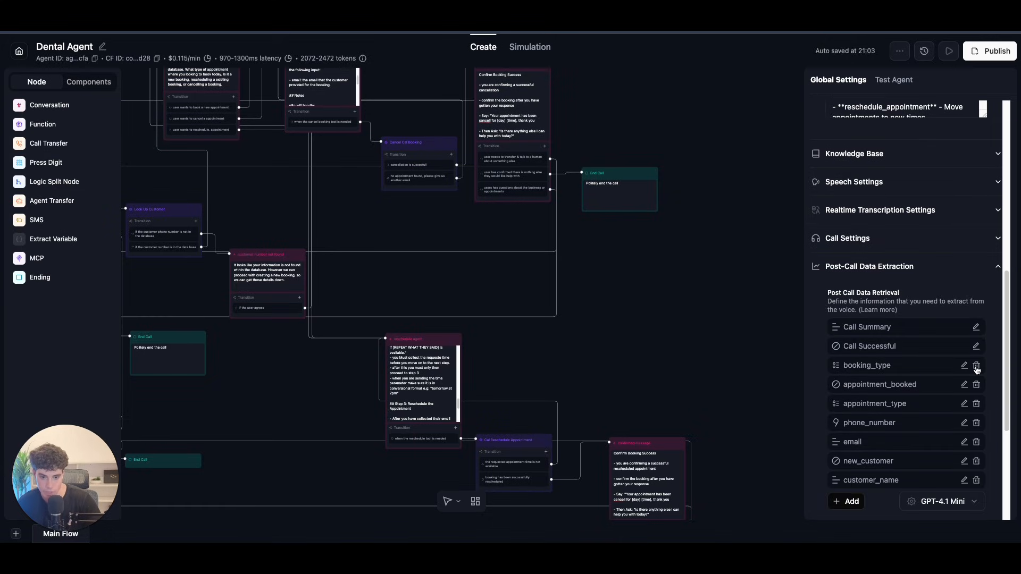
pyautogui.doubleClick(976, 369)
pyautogui.click(976, 365)
pyautogui.click(976, 384)
pyautogui.click(976, 403)
pyautogui.click(976, 403)
pyautogui.click(976, 385)
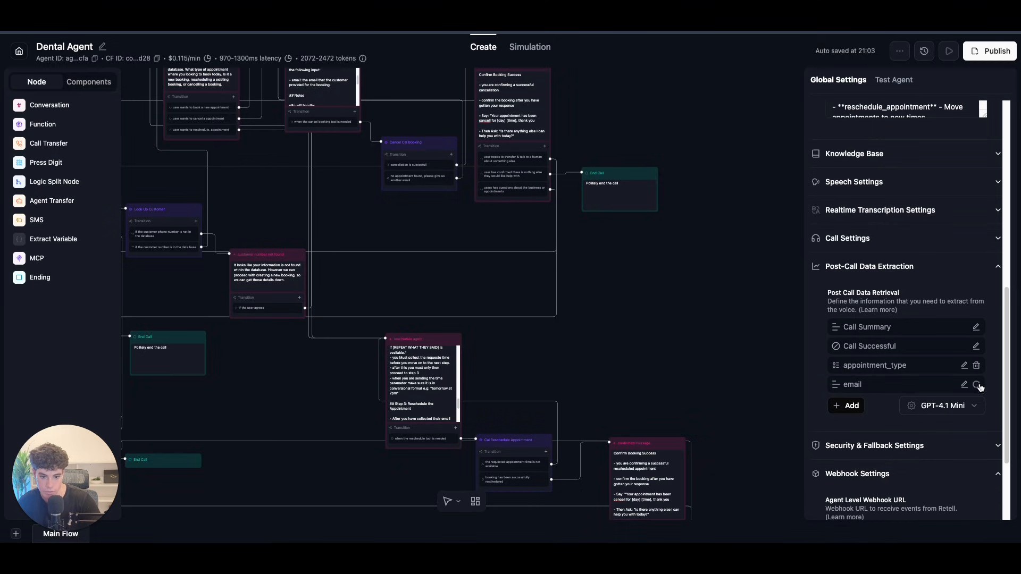
pyautogui.click(976, 365)
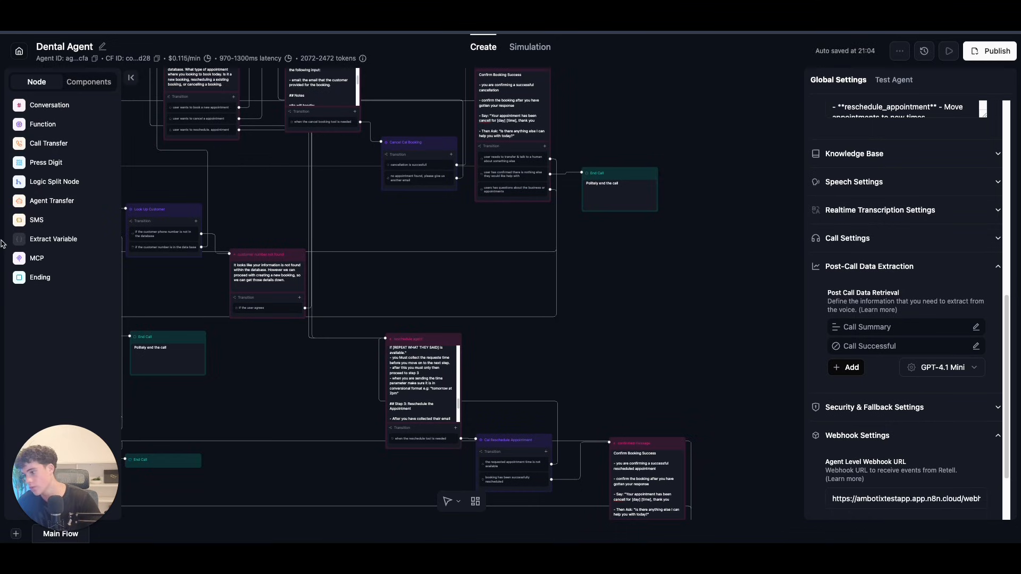
# Step: Add a new Selector-type extraction field
pyautogui.click(851, 366)
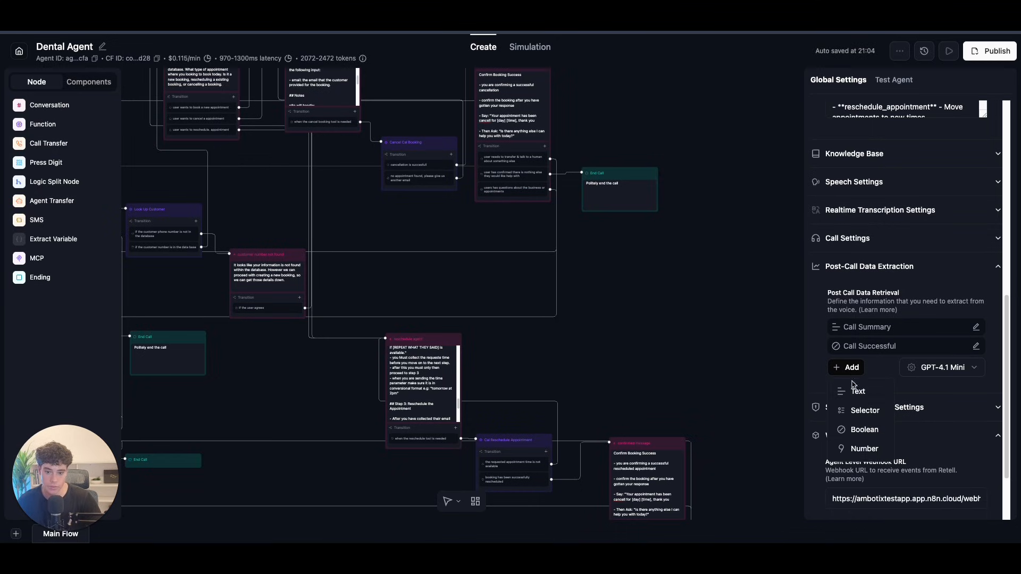
pyautogui.click(864, 410)
pyautogui.click(465, 235)
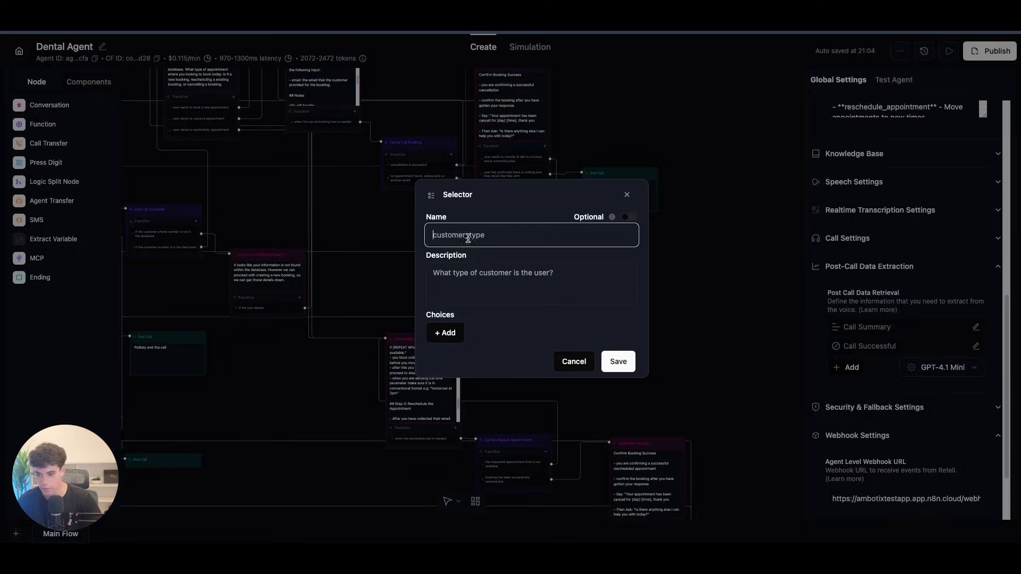
# Step: Name the selector 'booking type' and make its first choice new_booking
pyautogui.write('booking ')
pyautogui.write('type')
pyautogui.click(445, 333)
pyautogui.click(467, 323)
pyautogui.write('cleaning_appointment')
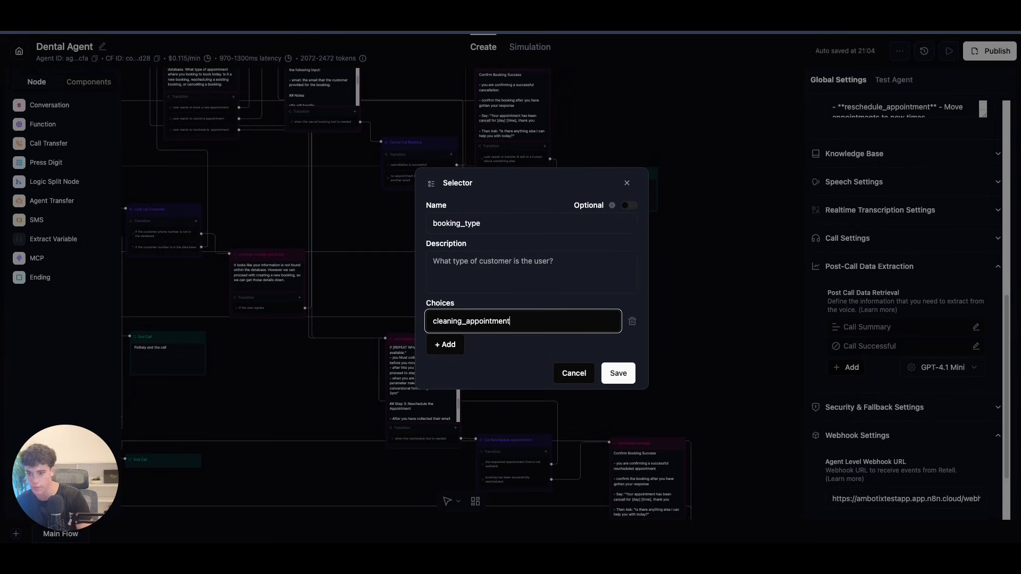
pyautogui.click(449, 346)
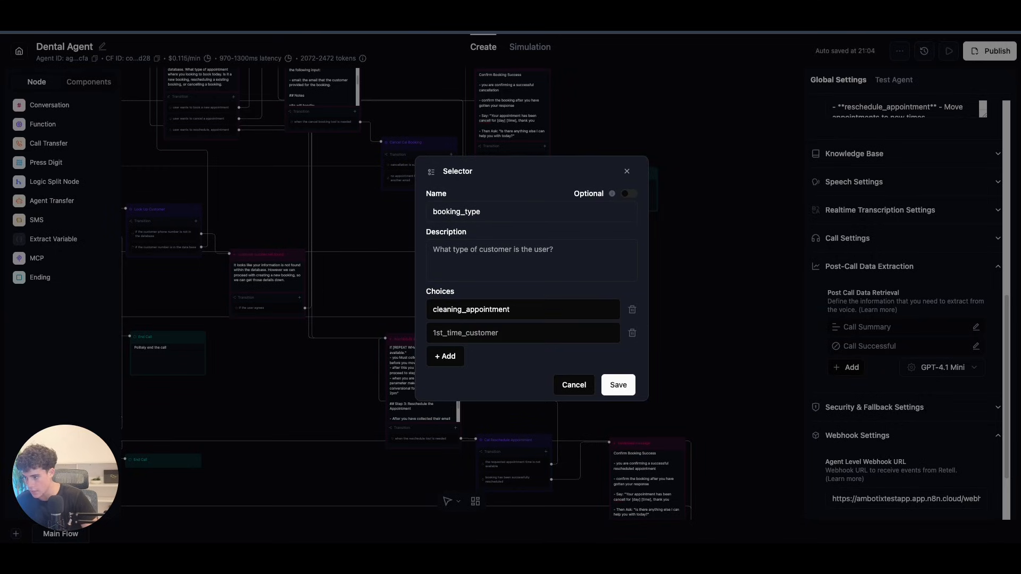
pyautogui.click(499, 333)
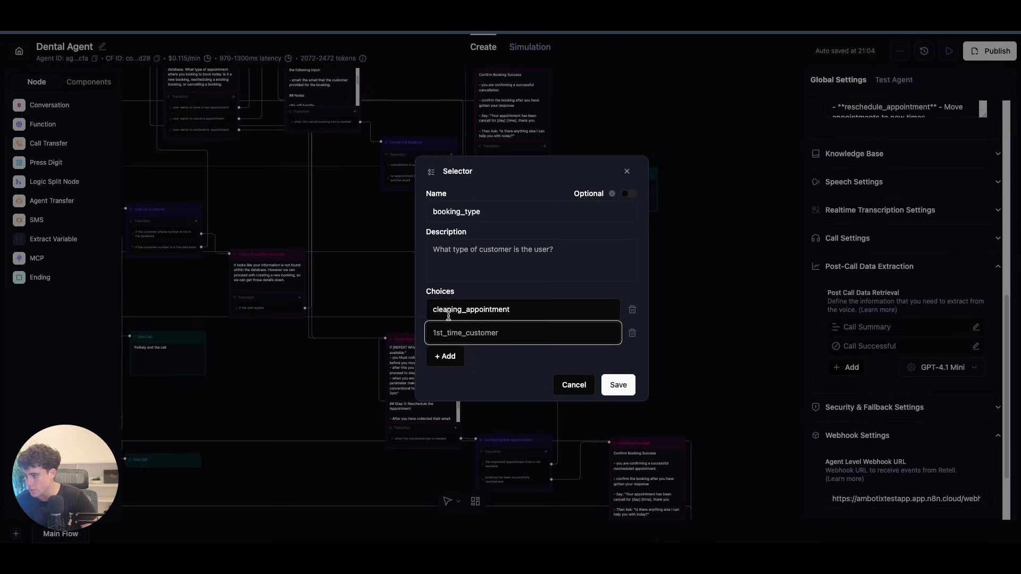
pyautogui.moveTo(515, 308); pyautogui.dragTo(403, 309)
pyautogui.press('BackSpace')
pyautogui.write('new_booking')
# Step: Add rescheduled_booking and cancelled_booking as the second and third choices
pyautogui.click(442, 331)
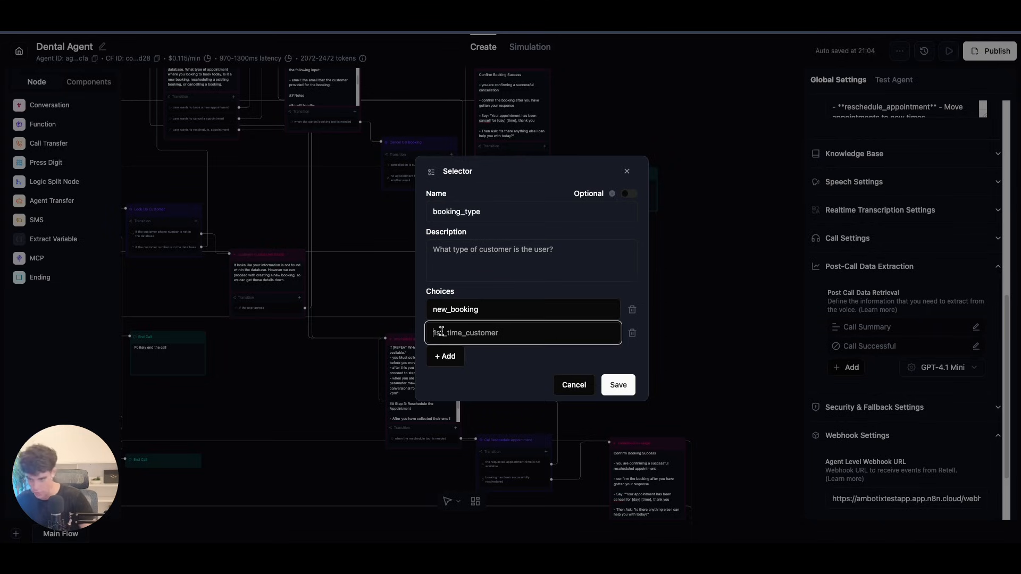
pyautogui.press('Tab')
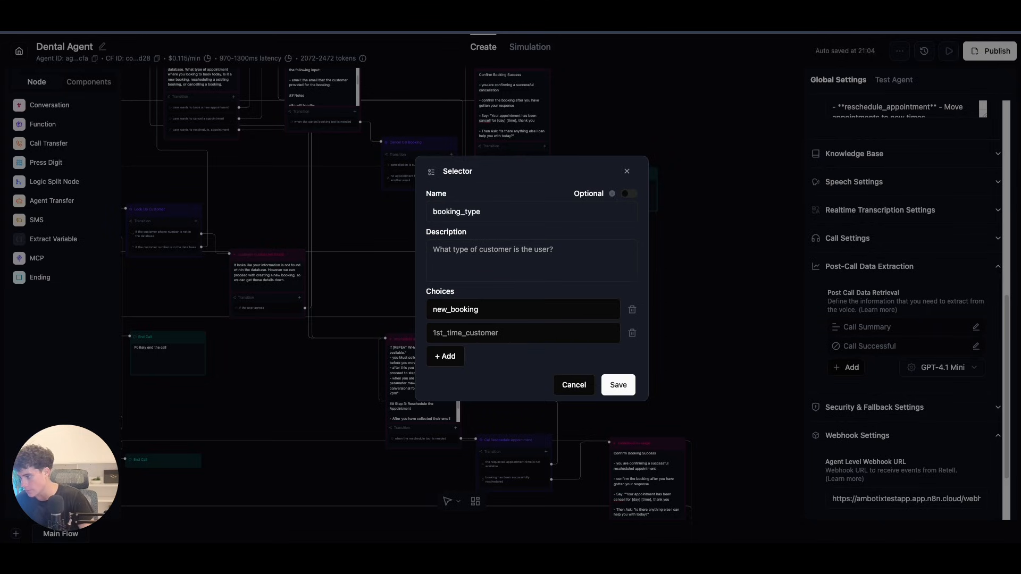
pyautogui.click(452, 333)
pyautogui.write('rescheduled_booking')
pyautogui.click(449, 356)
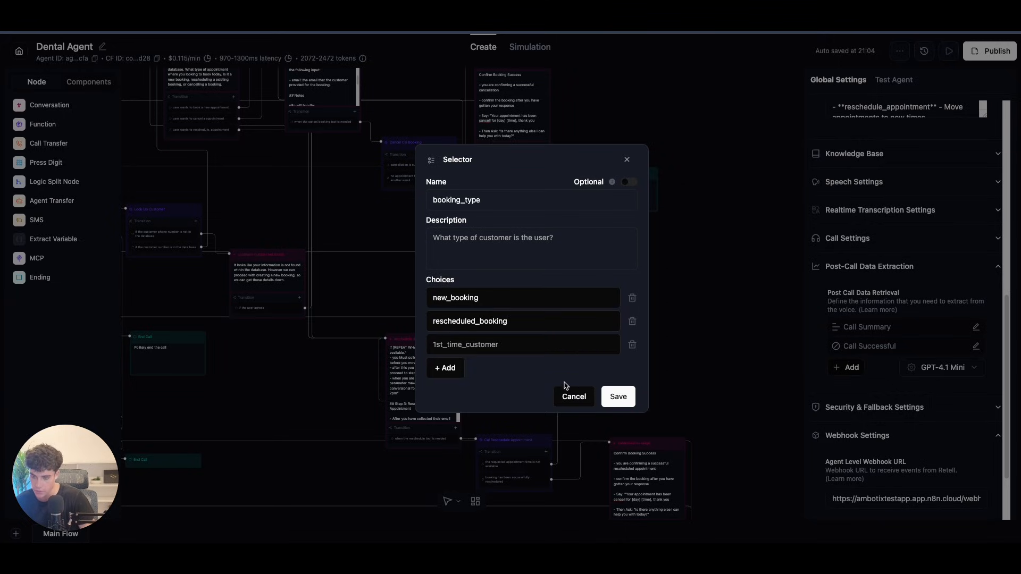
pyautogui.click(492, 344)
pyautogui.write('cancelled_booking')
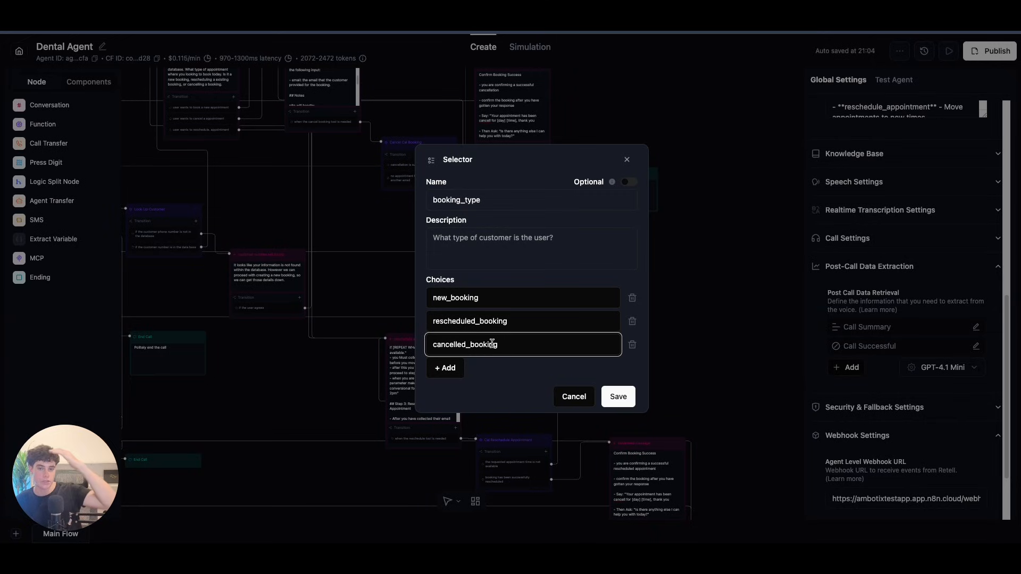
# Step: Describe it as 'the type of booking the customer chose' and add a null choice
pyautogui.click(483, 255)
pyautogui.write('the typ')
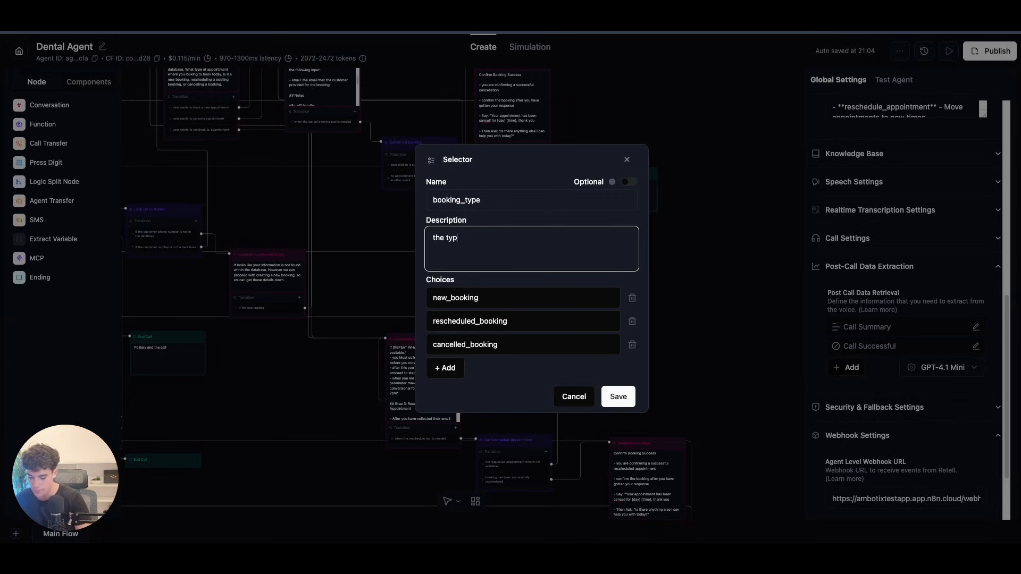
pyautogui.write('e of bookign the c')
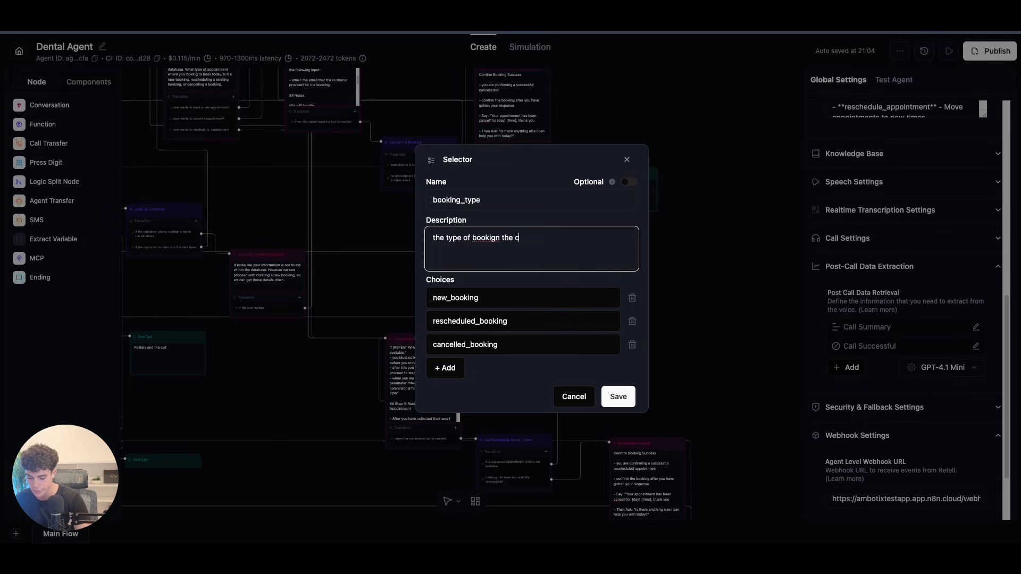
pyautogui.write('ustomer chose')
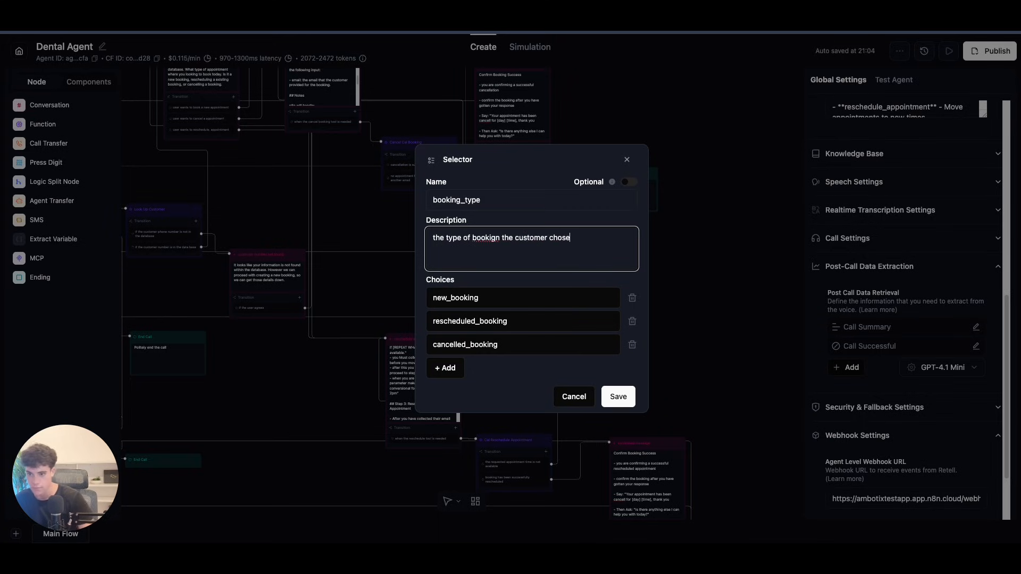
pyautogui.rightClick(490, 237)
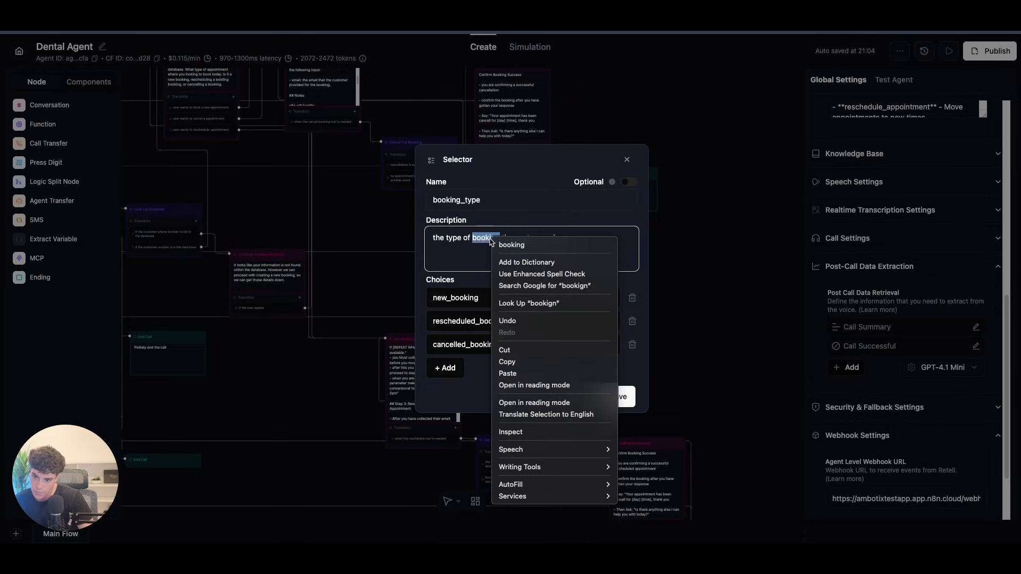
pyautogui.click(508, 246)
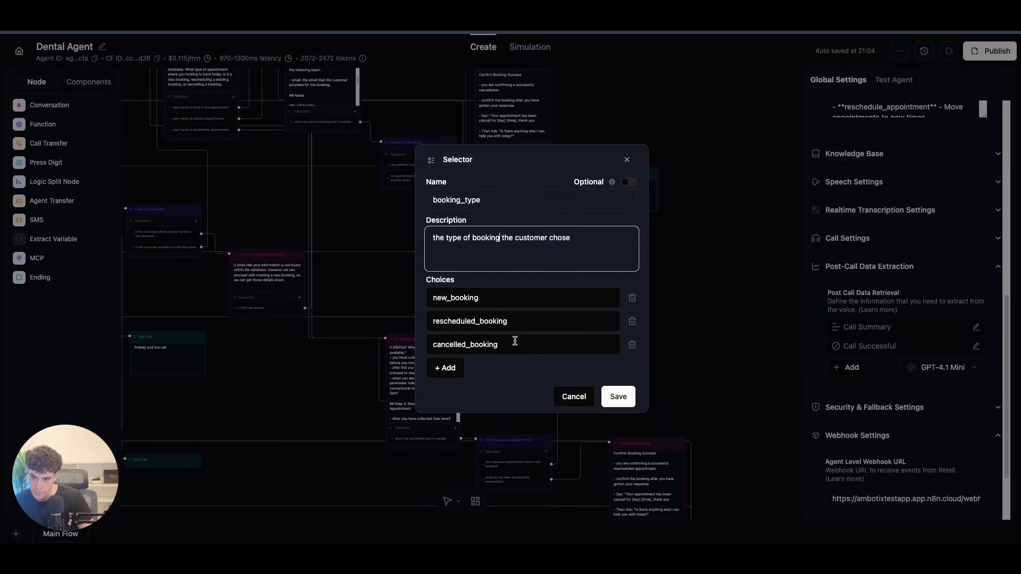
pyautogui.click(460, 367)
pyautogui.click(488, 369)
pyautogui.write('nu')
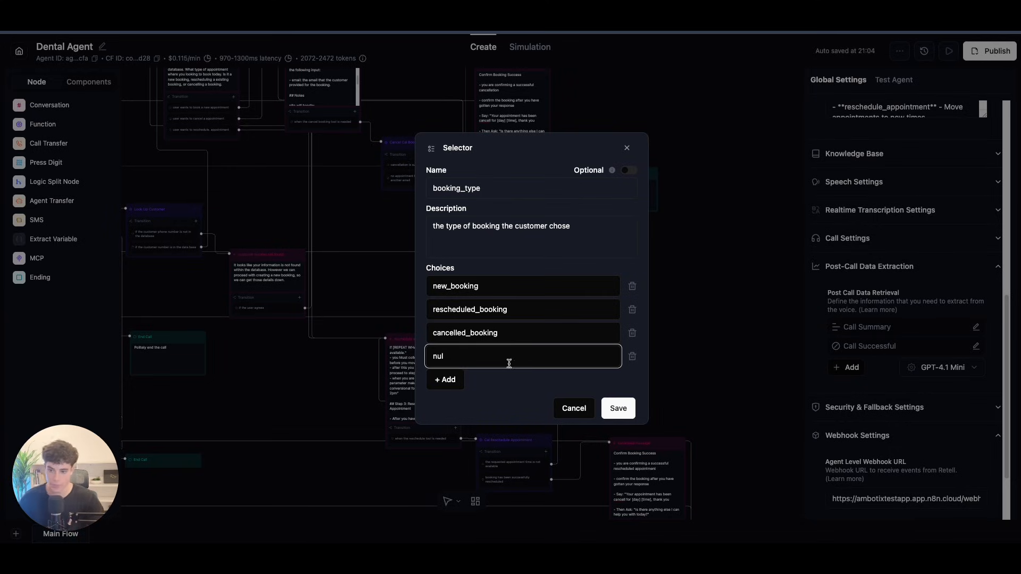
pyautogui.write('l')
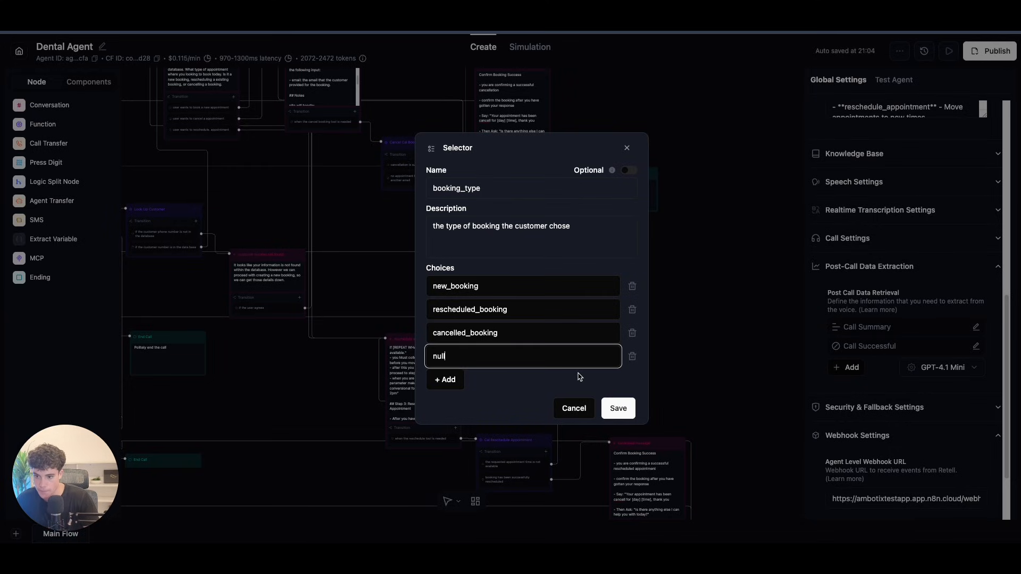
# Step: Append 'Choose "null" if there was no booking made' to the description and save
pyautogui.click(587, 246)
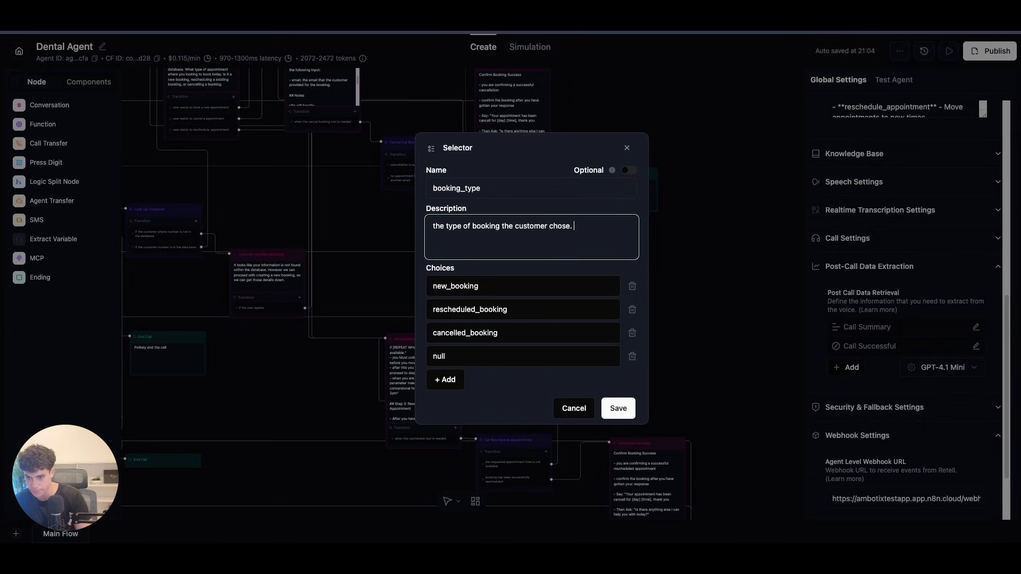
pyautogui.write('Choose "null')
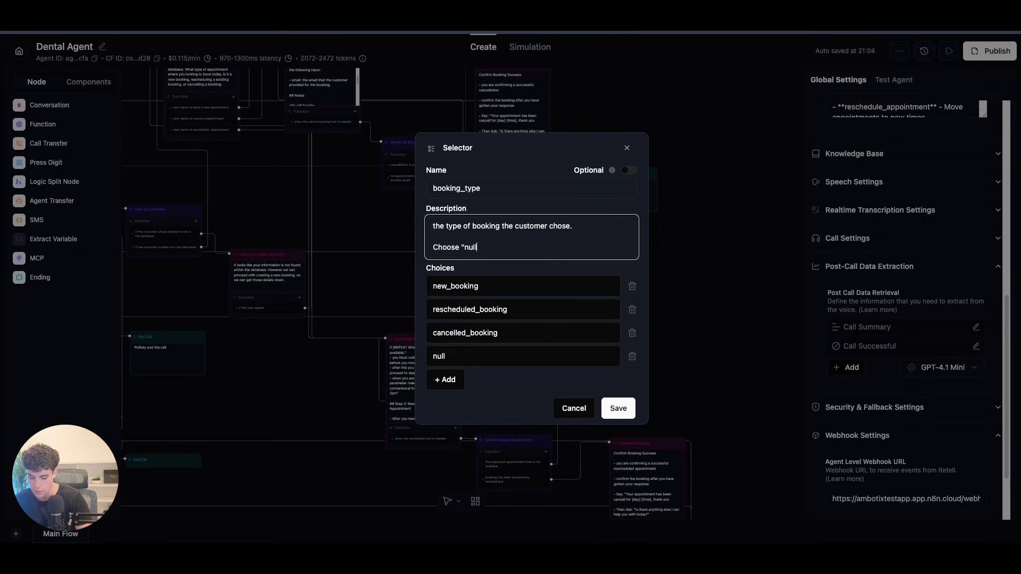
pyautogui.write('" if there was no booking made')
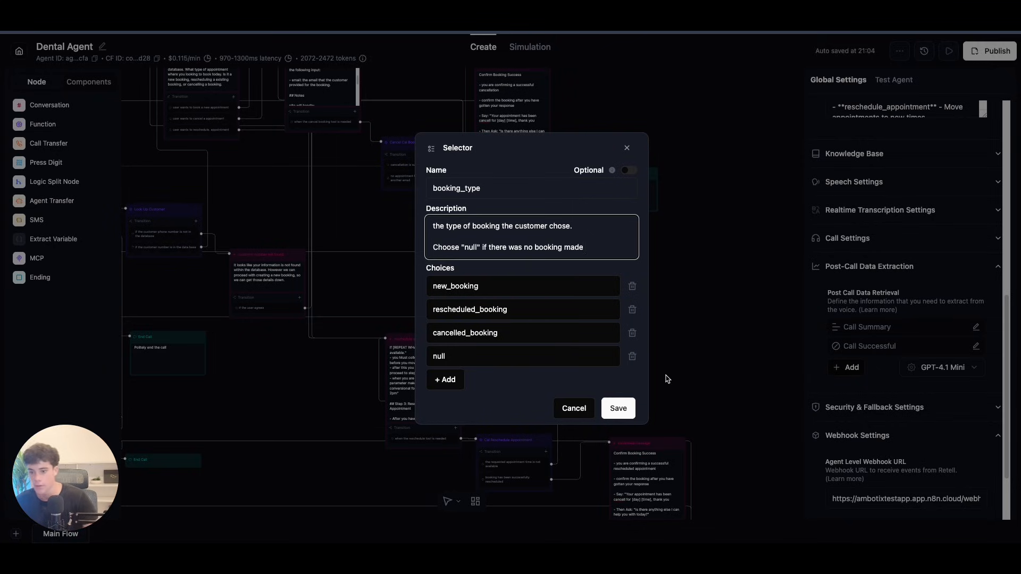
pyautogui.click(608, 416)
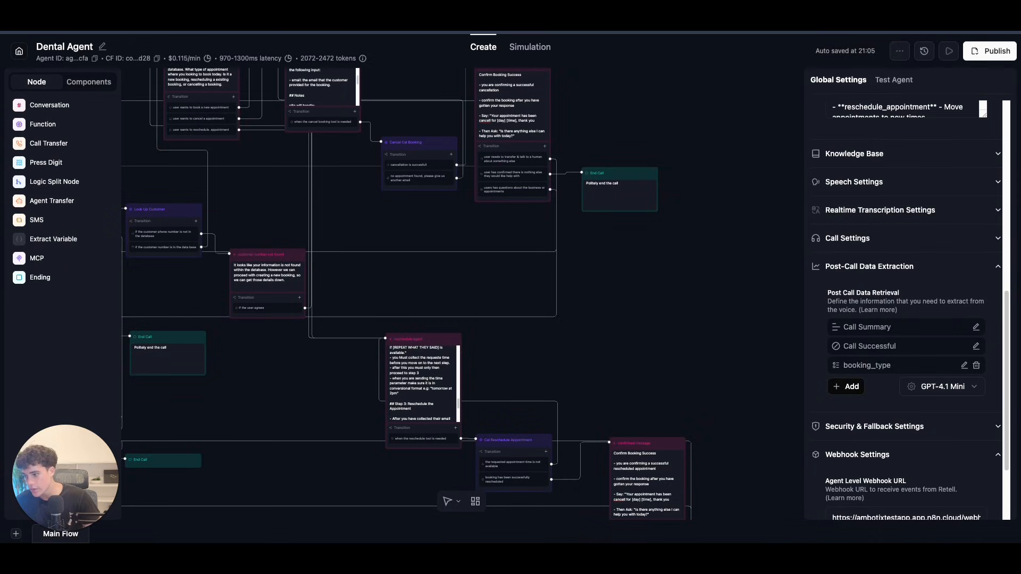
# Step: Save a Yes/No field appointment_booked described as 'did the user book a appointment'
pyautogui.click(852, 387)
pyautogui.click(864, 449)
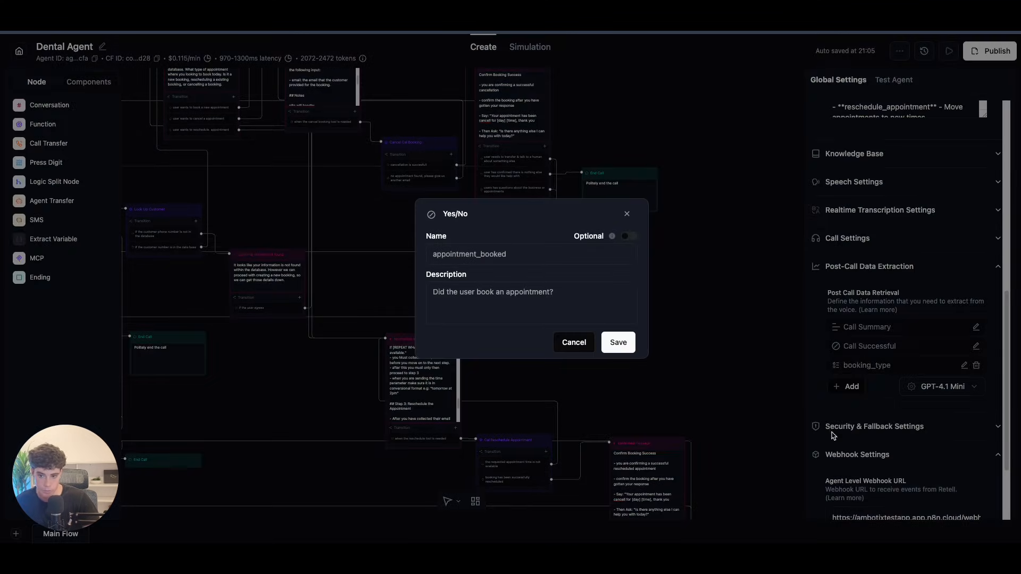
pyautogui.click(471, 256)
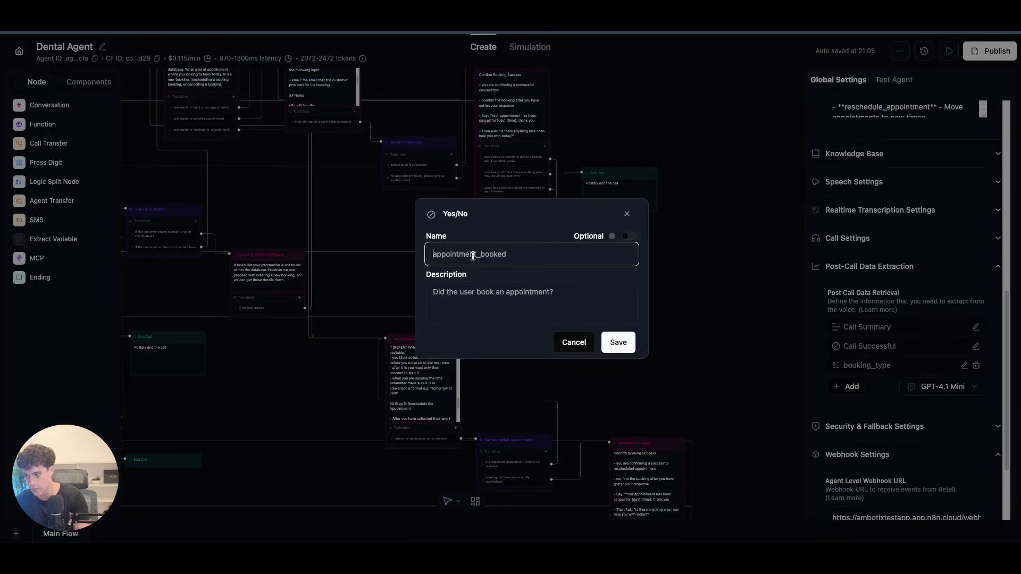
pyautogui.write('appointment_booked')
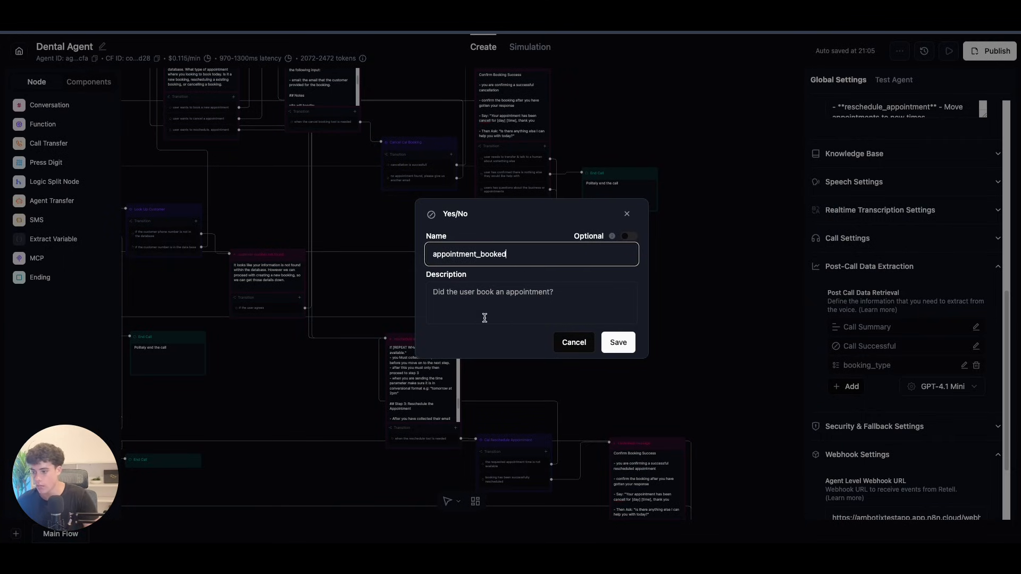
pyautogui.click(471, 294)
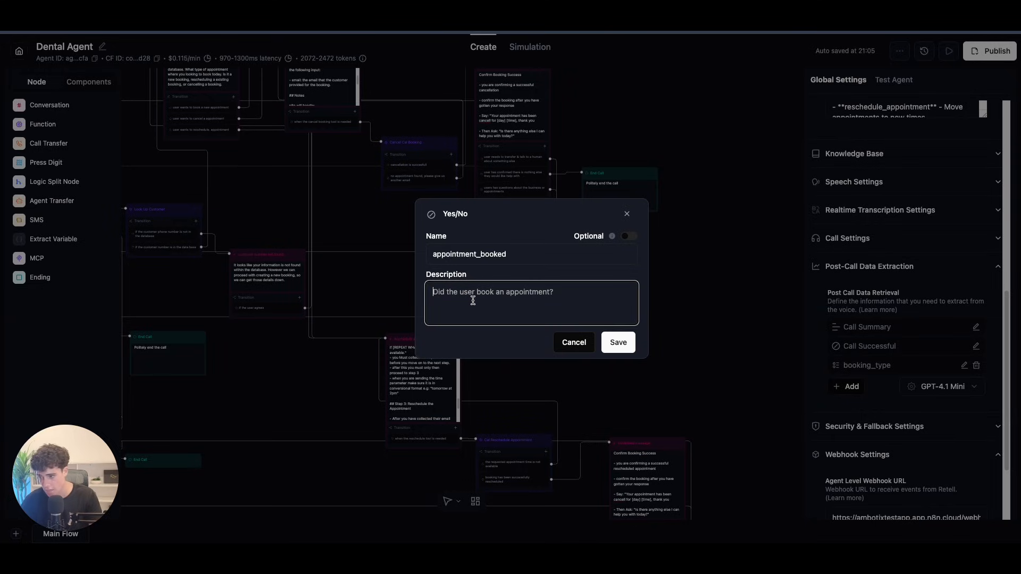
pyautogui.write('did thje suer')
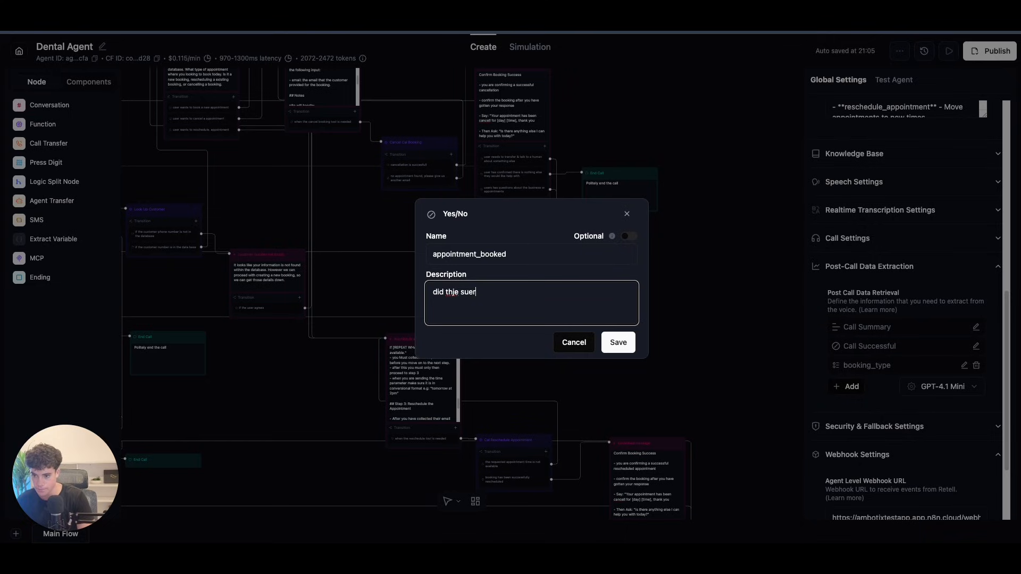
pyautogui.press('BackSpace')
pyautogui.press('BackSpace')
pyautogui.press('BackSpace')
pyautogui.press('BackSpace')
pyautogui.press('BackSpace')
pyautogui.press('BackSpace')
pyautogui.press('BackSpace')
pyautogui.write('e user')
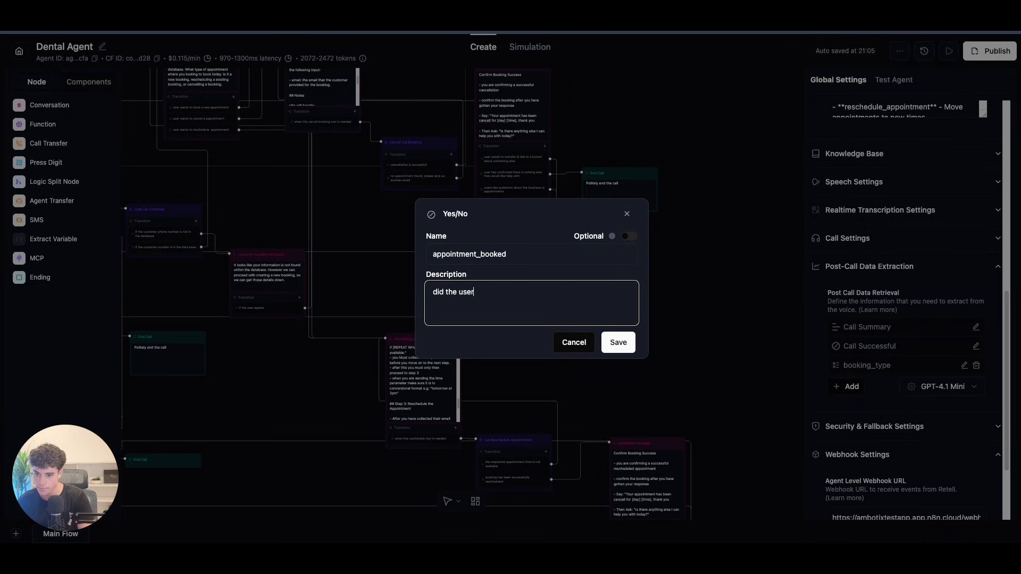
pyautogui.write(' book a appoint')
pyautogui.write('ment')
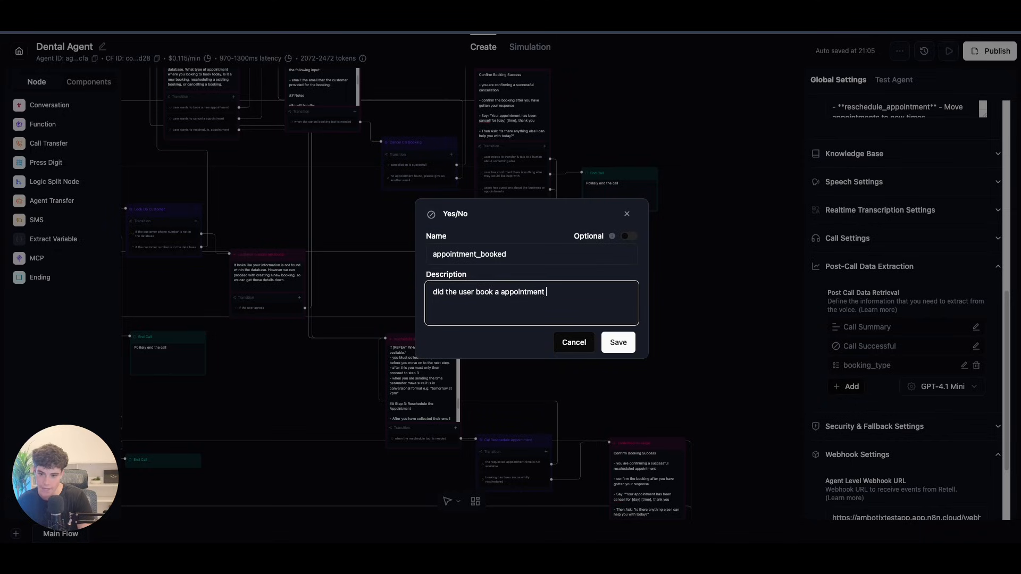
pyautogui.click(617, 342)
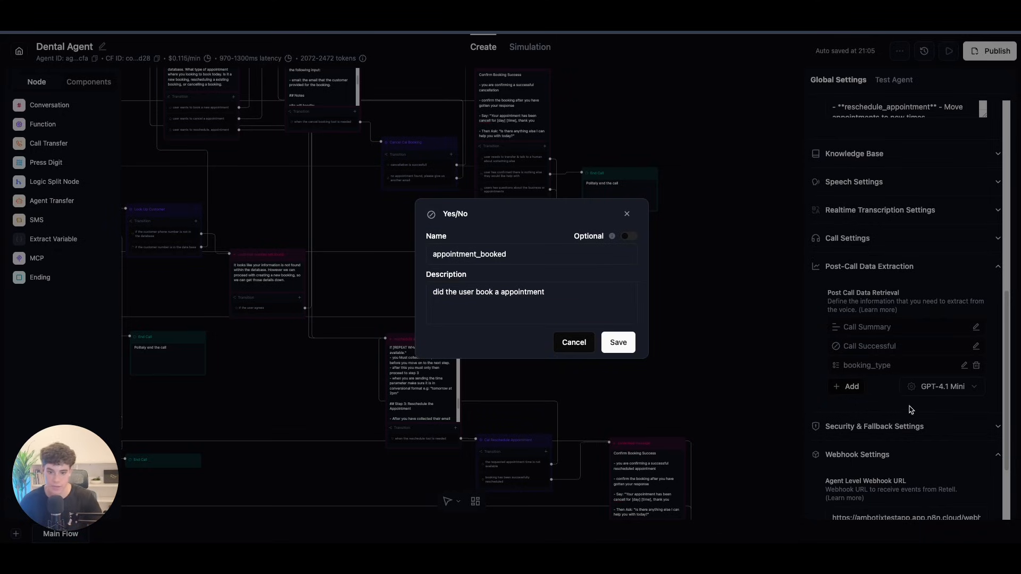
pyautogui.click(846, 407)
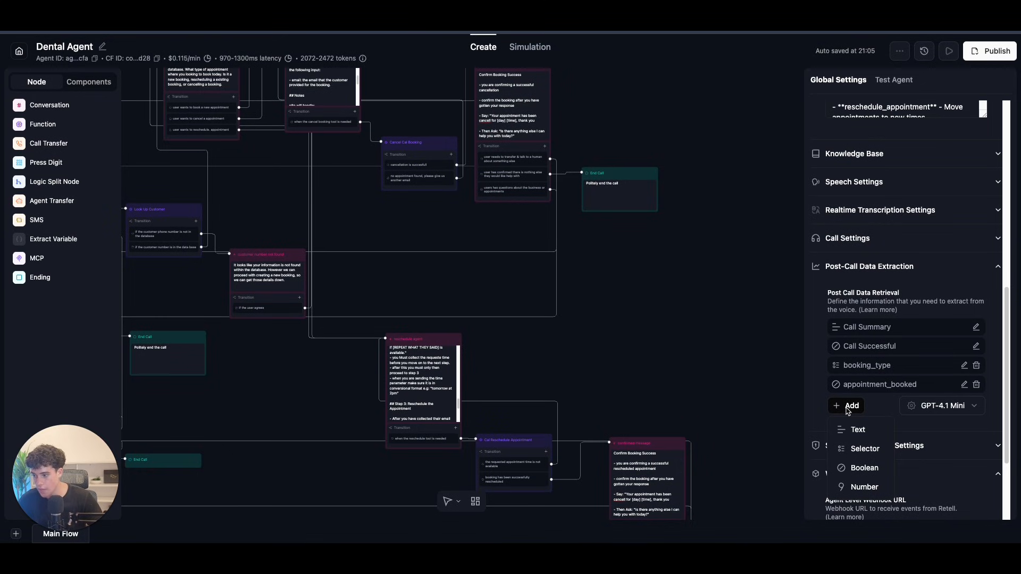
# Step: Create a Selector named appointment_type described as 'the type of appointment the customer booked'
pyautogui.click(864, 448)
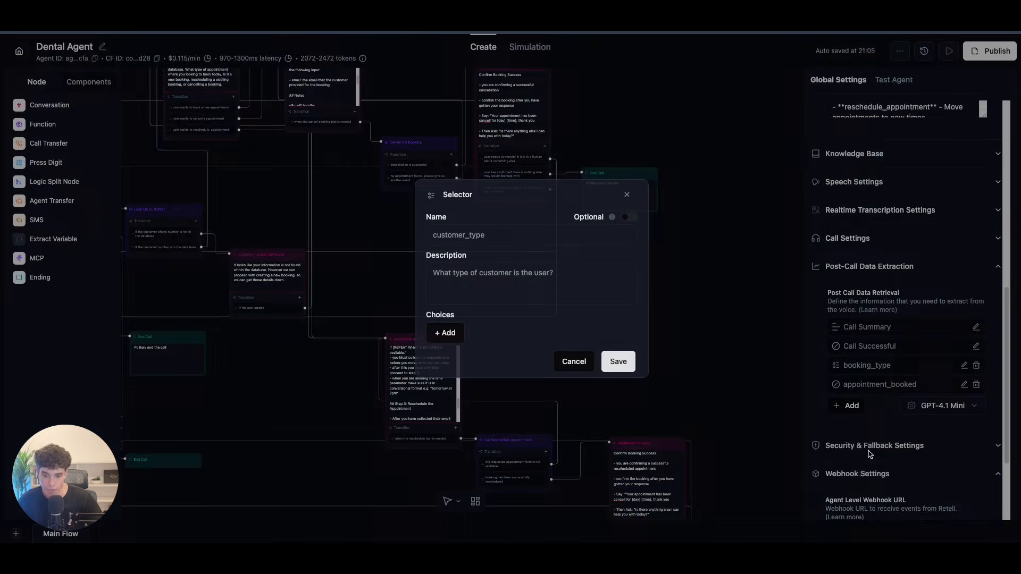
pyautogui.click(473, 239)
pyautogui.write('appointment_type')
pyautogui.click(473, 283)
pyautogui.write('the type of appointment the cus')
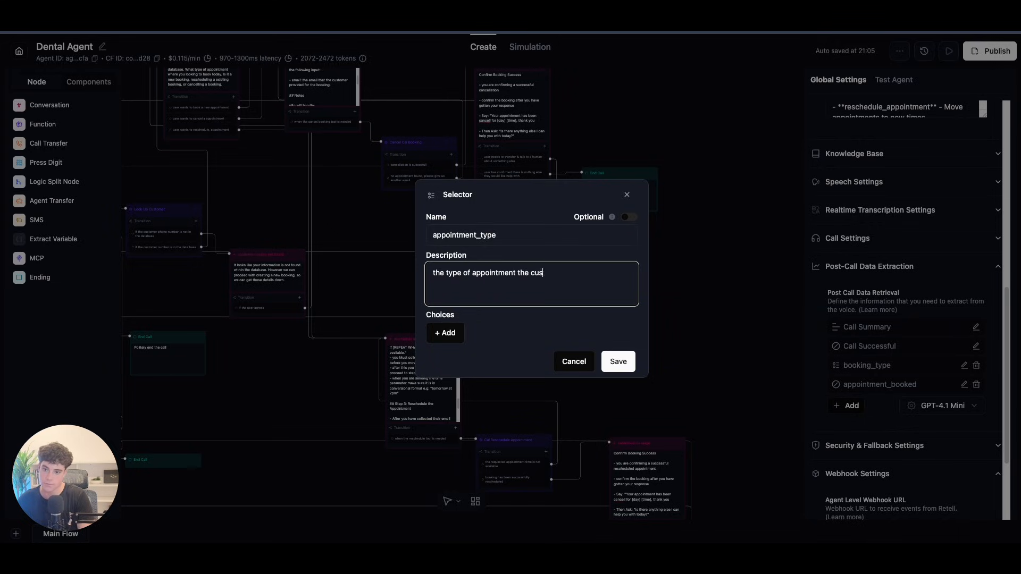
pyautogui.write('tomer booked')
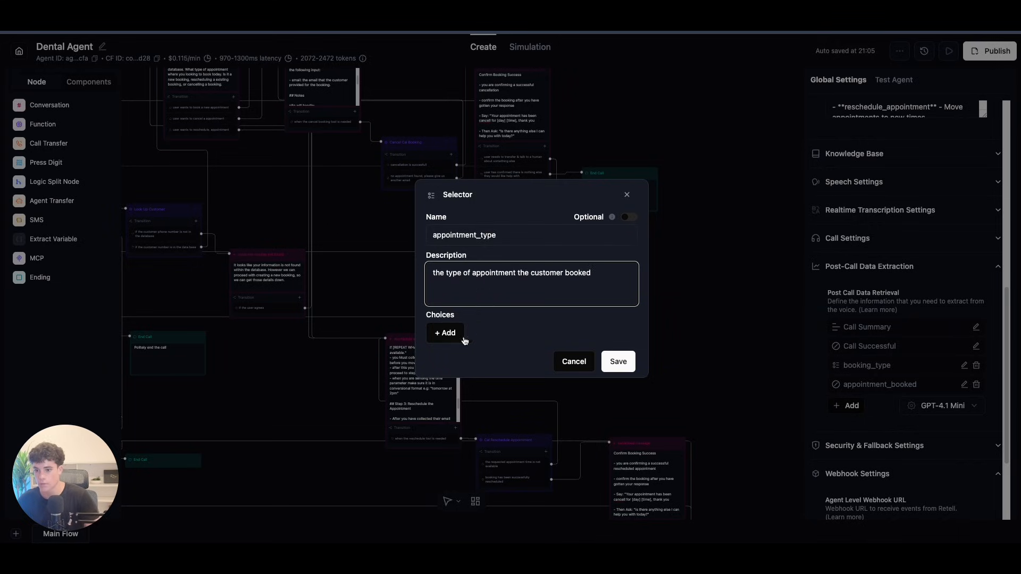
# Step: Give it choices cleaning, check_up and implant, drop the empty row, and save
pyautogui.click(461, 333)
pyautogui.write('cleaning')
pyautogui.click(460, 354)
pyautogui.click(460, 355)
pyautogui.click(475, 321)
pyautogui.write('check')
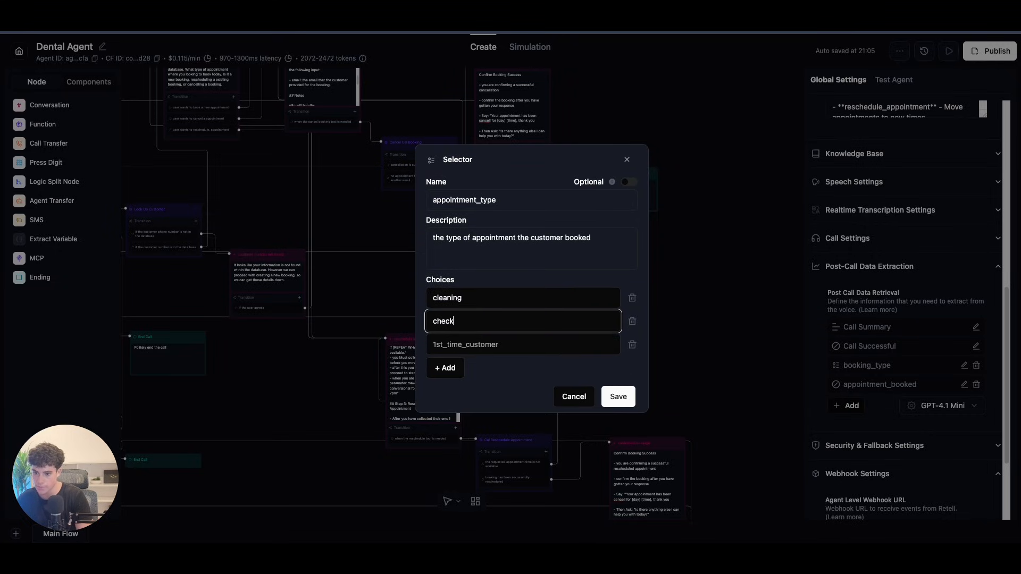
pyautogui.write('_up')
pyautogui.click(491, 352)
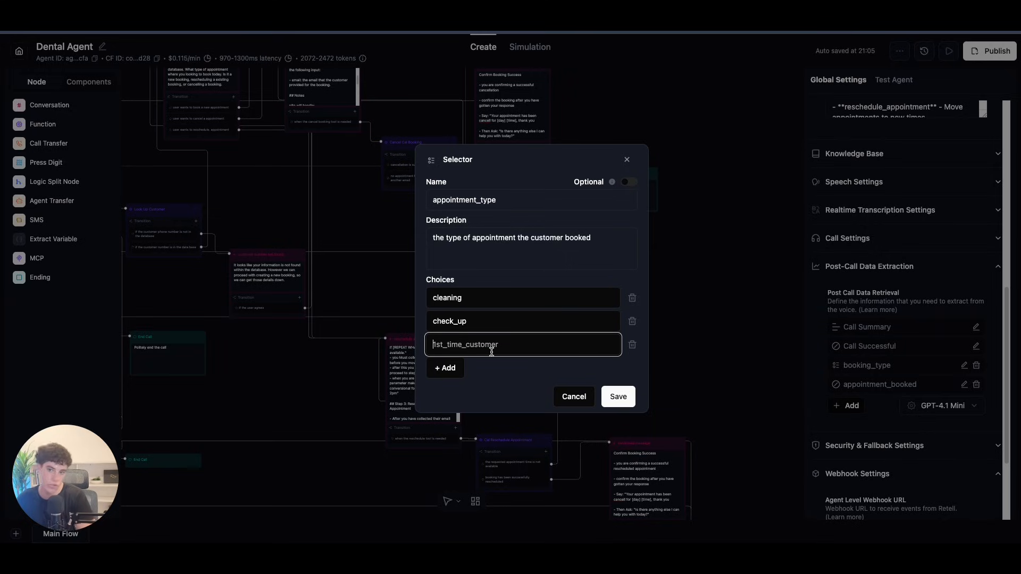
pyautogui.write('implat')
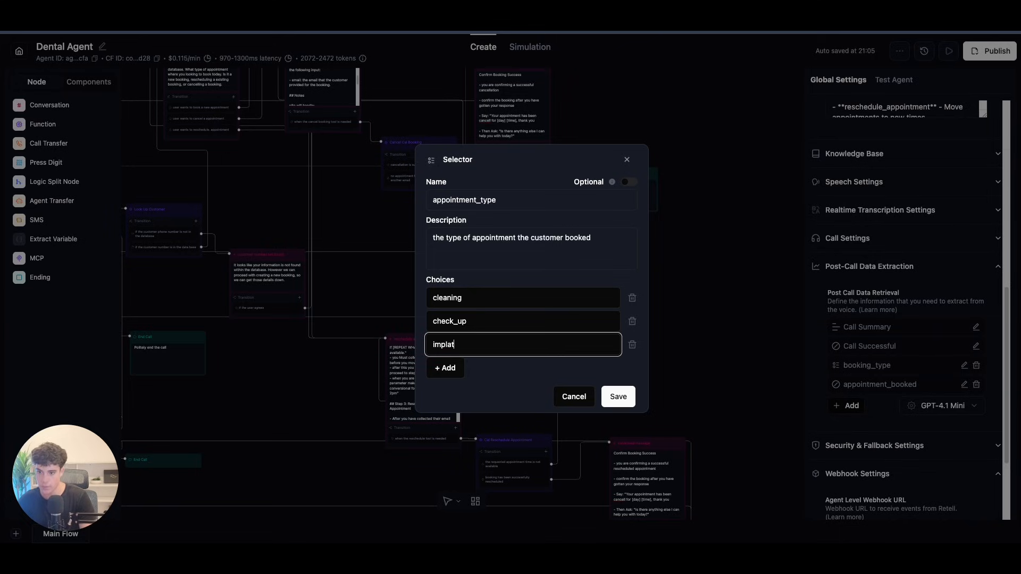
pyautogui.press('BackSpace')
pyautogui.write('nt')
pyautogui.click(453, 372)
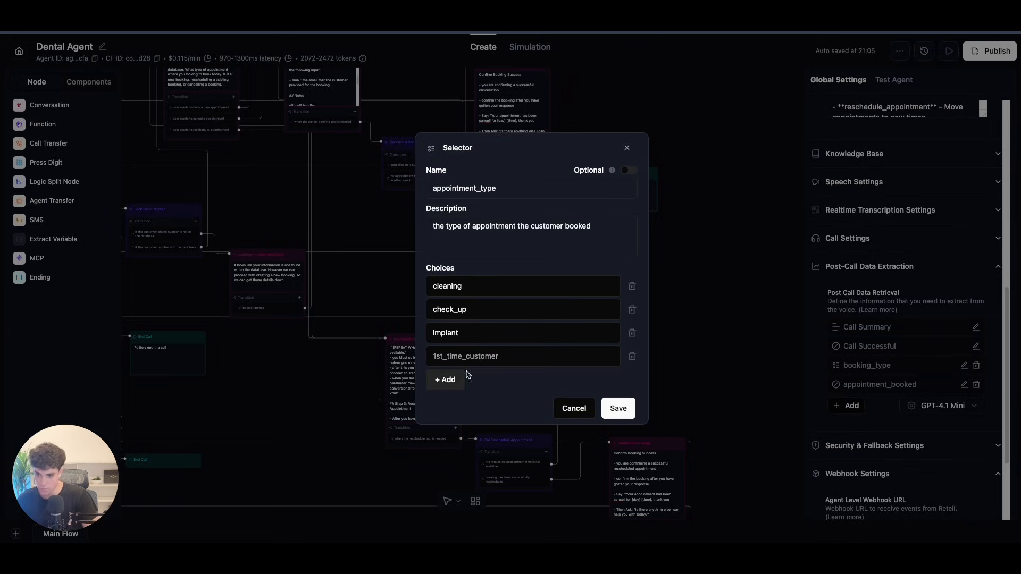
pyautogui.click(630, 357)
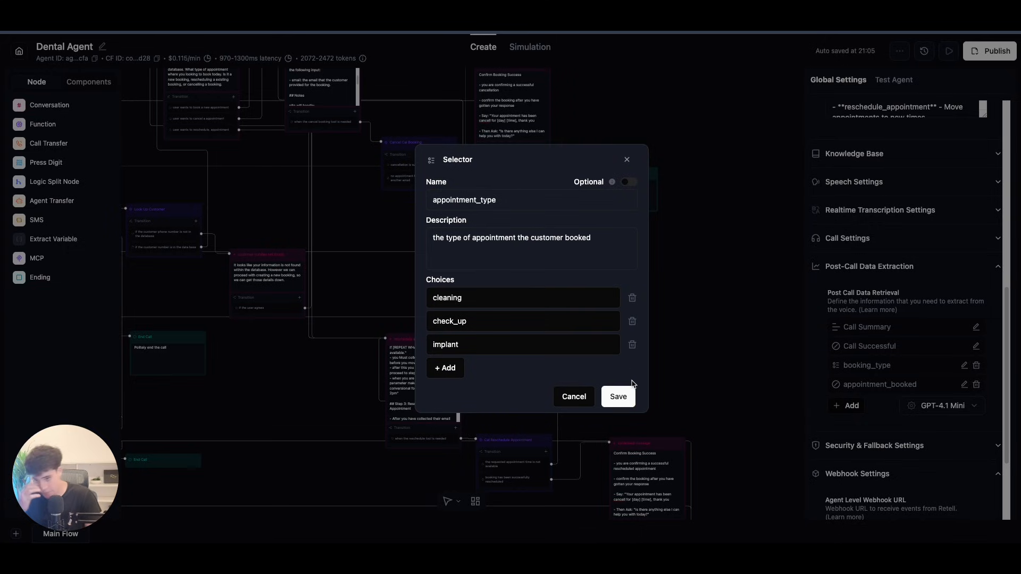
pyautogui.press('Return')
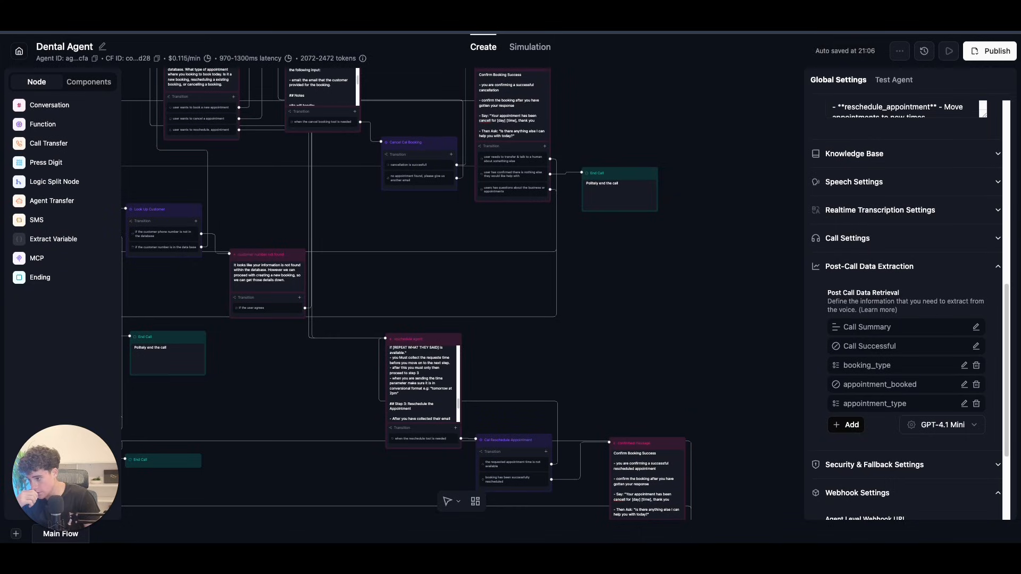
# Step: Try the Text and Number field types, then settle on a Text field
pyautogui.click(844, 425)
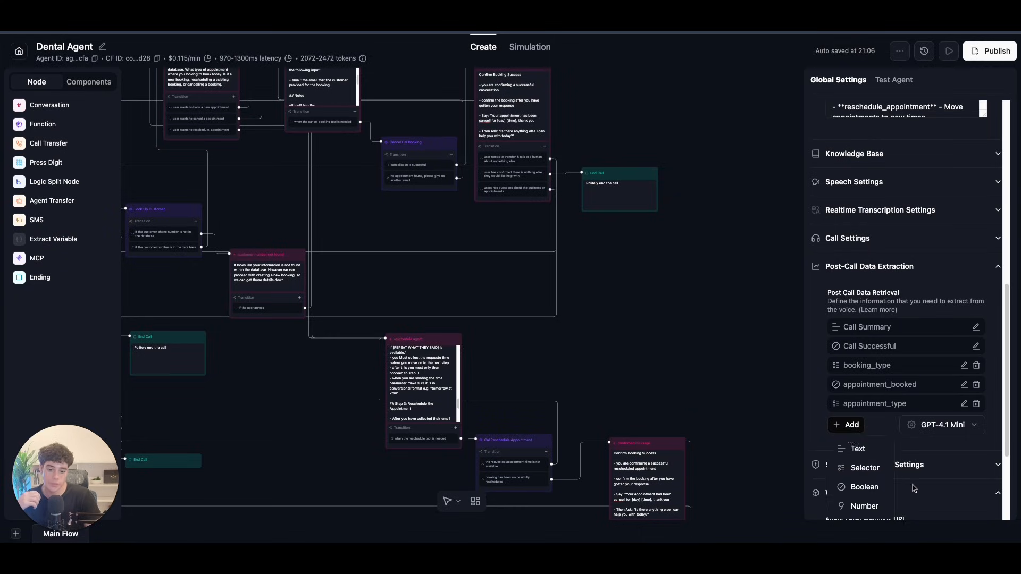
pyautogui.click(872, 456)
pyautogui.click(481, 233)
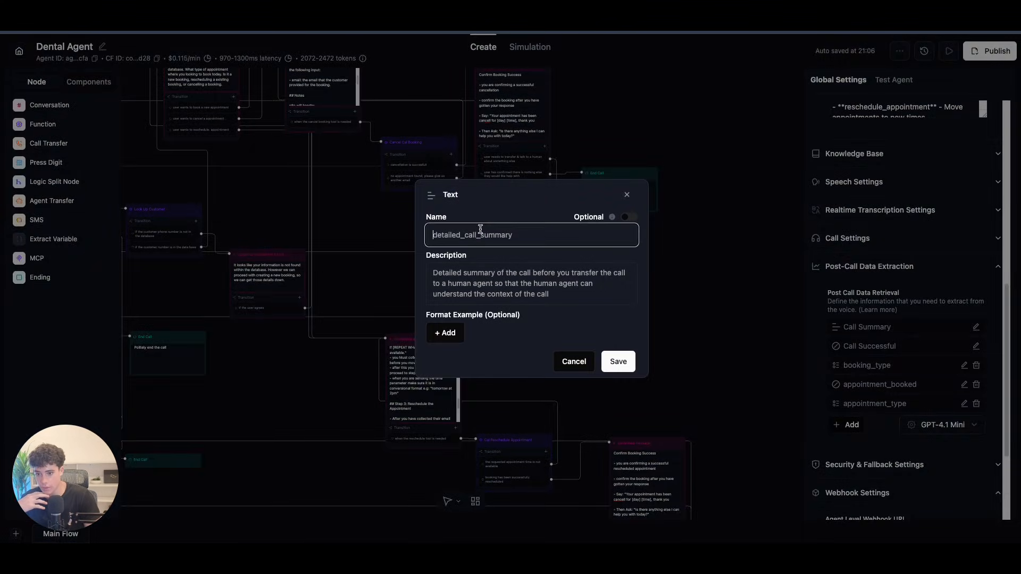
pyautogui.click(628, 196)
pyautogui.click(846, 425)
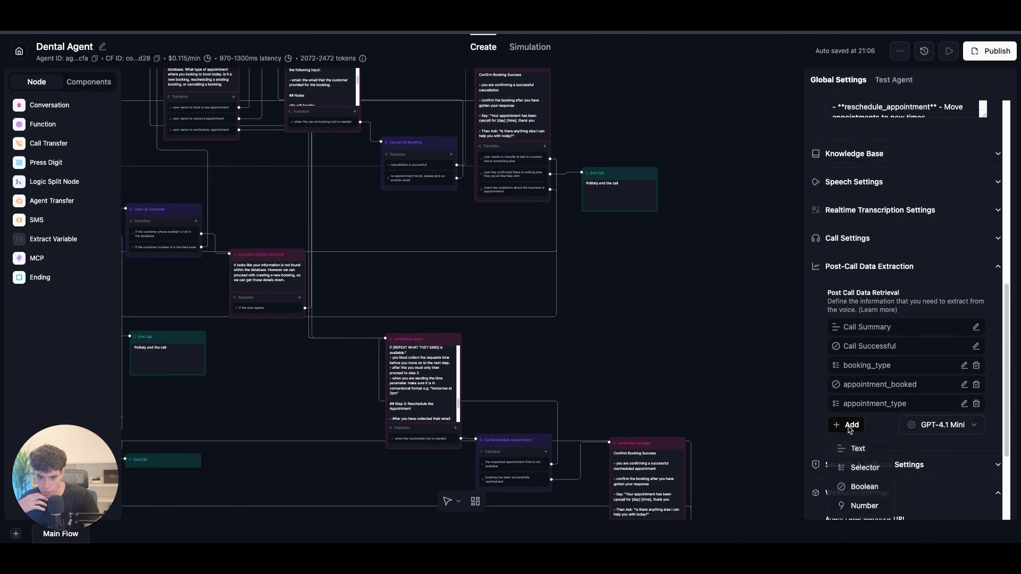
pyautogui.click(864, 506)
pyautogui.click(485, 257)
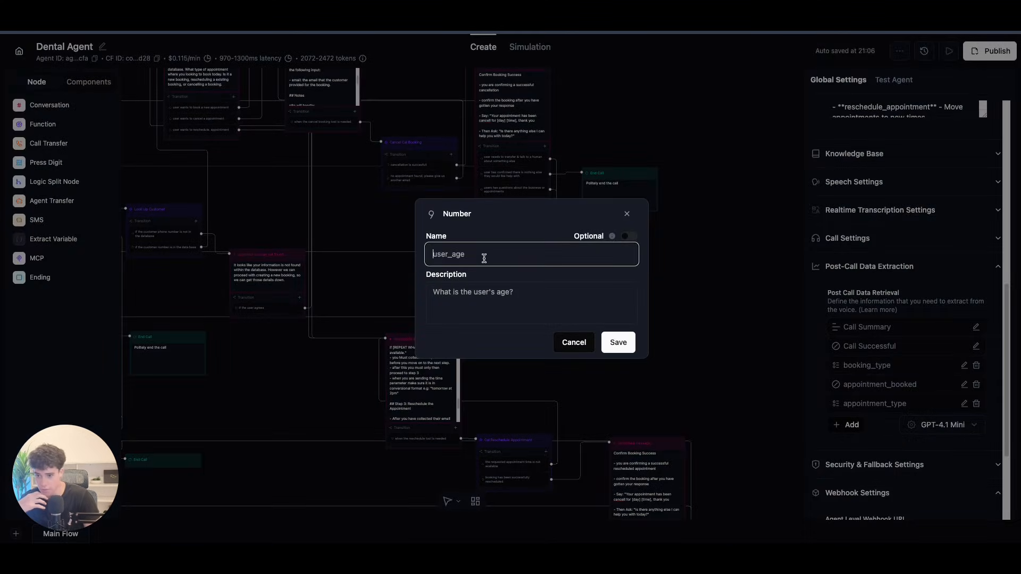
pyautogui.click(627, 213)
pyautogui.click(848, 425)
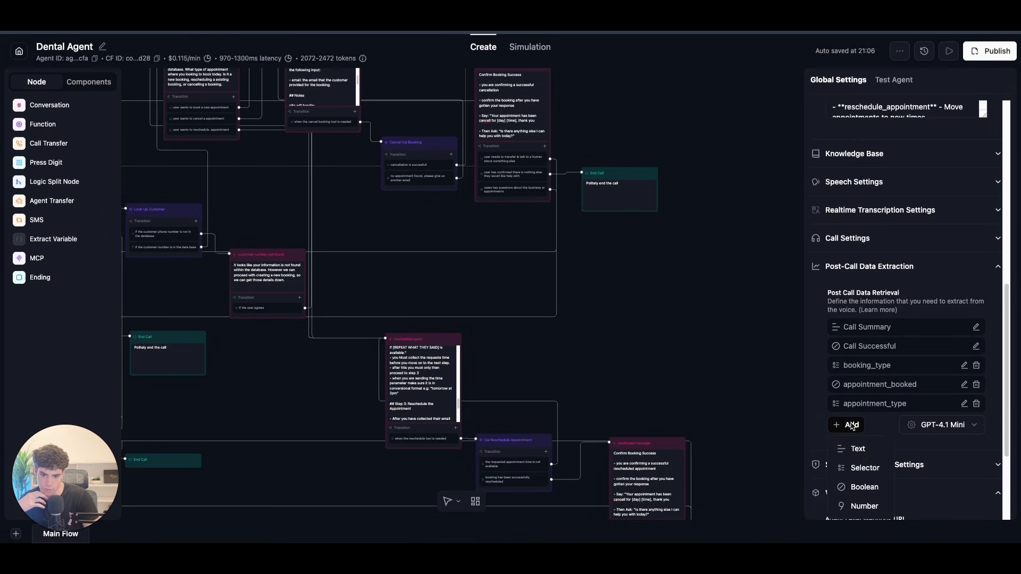
pyautogui.click(858, 449)
# Step: Name it customer_number, described as the number given in the conversation, returning only the number
pyautogui.click(512, 240)
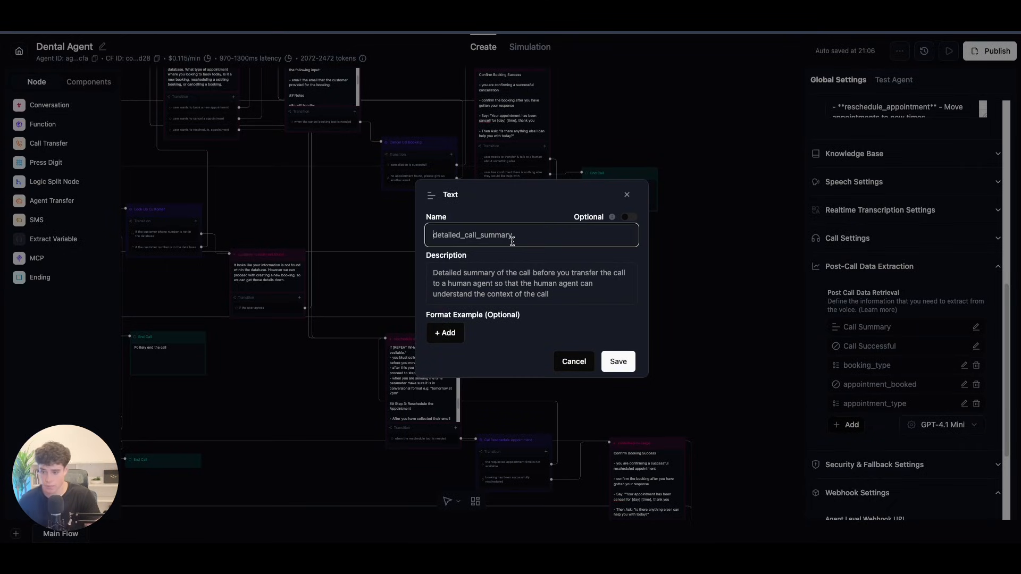
pyautogui.write('customer')
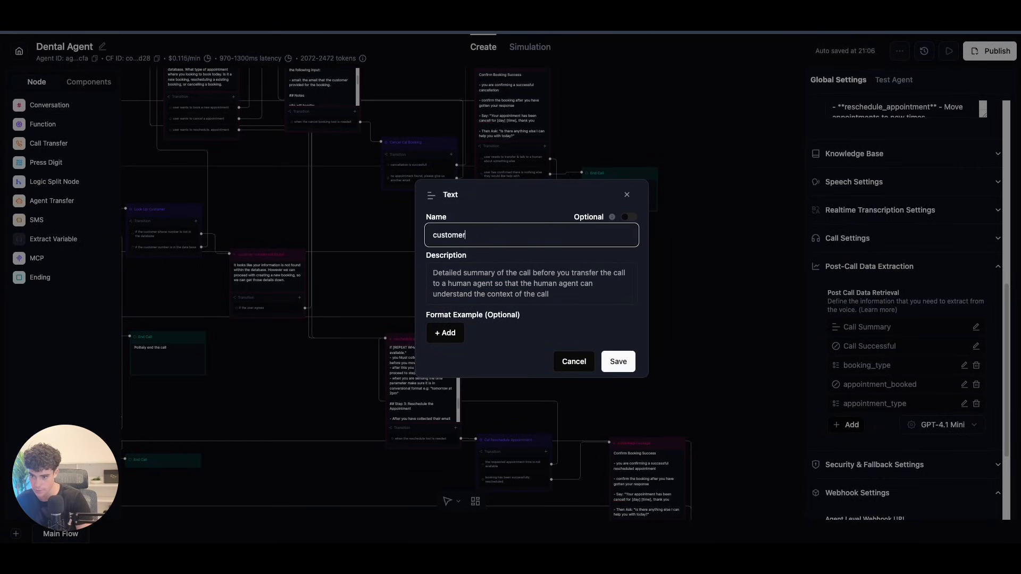
pyautogui.write('_numbe')
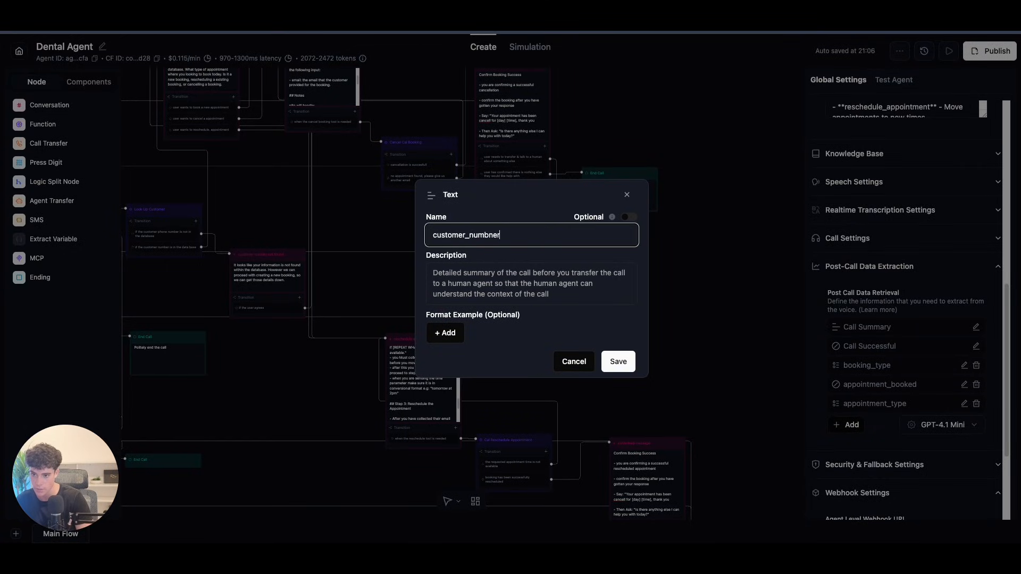
pyautogui.click(494, 271)
pyautogui.write('thsi is the')
pyautogui.press('BackSpace')
pyautogui.press('BackSpace')
pyautogui.press('BackSpace')
pyautogui.press('BackSpace')
pyautogui.press('BackSpace')
pyautogui.press('BackSpace')
pyautogui.press('BackSpace')
pyautogui.press('BackSpace')
pyautogui.write('is is the customer')
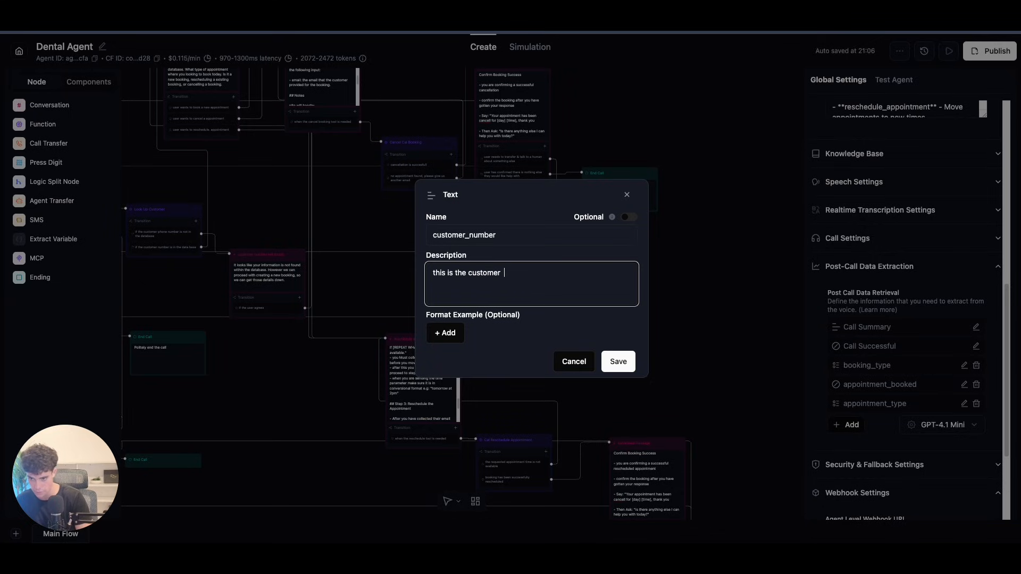
pyautogui.write('s number that ')
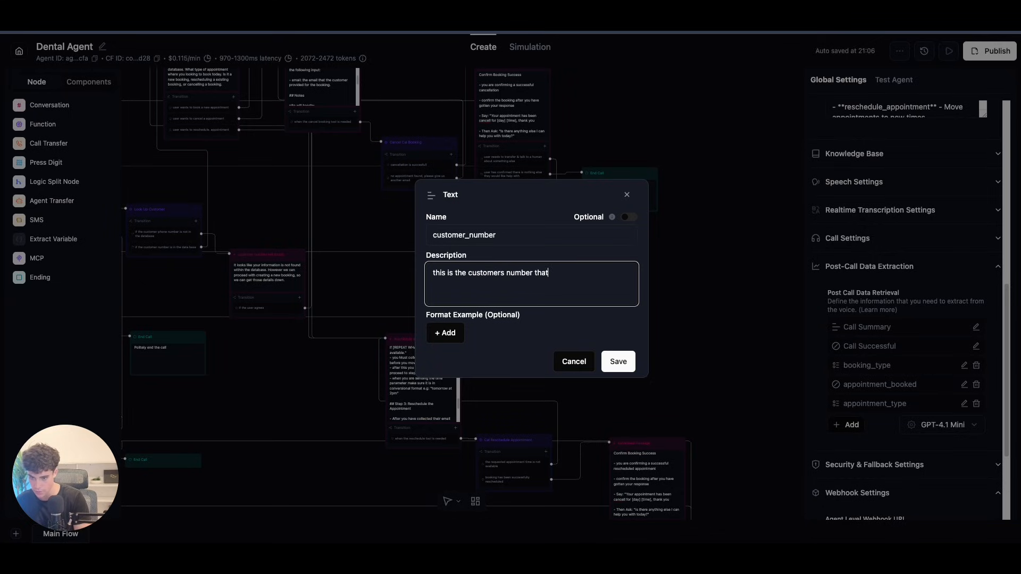
pyautogui.write('was given in')
pyautogui.press('BackSpace')
pyautogui.write('in the ')
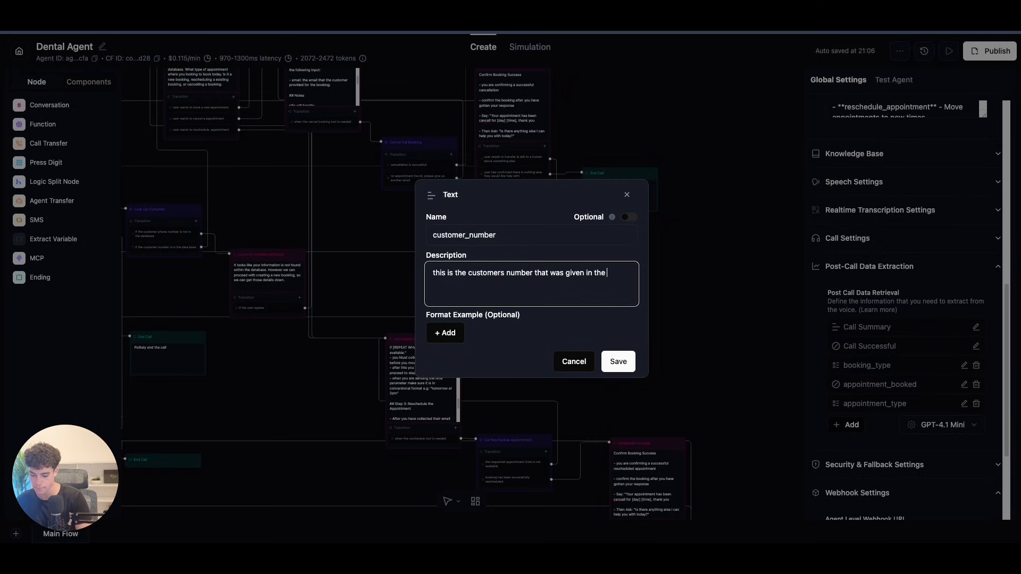
pyautogui.write('conversation.')
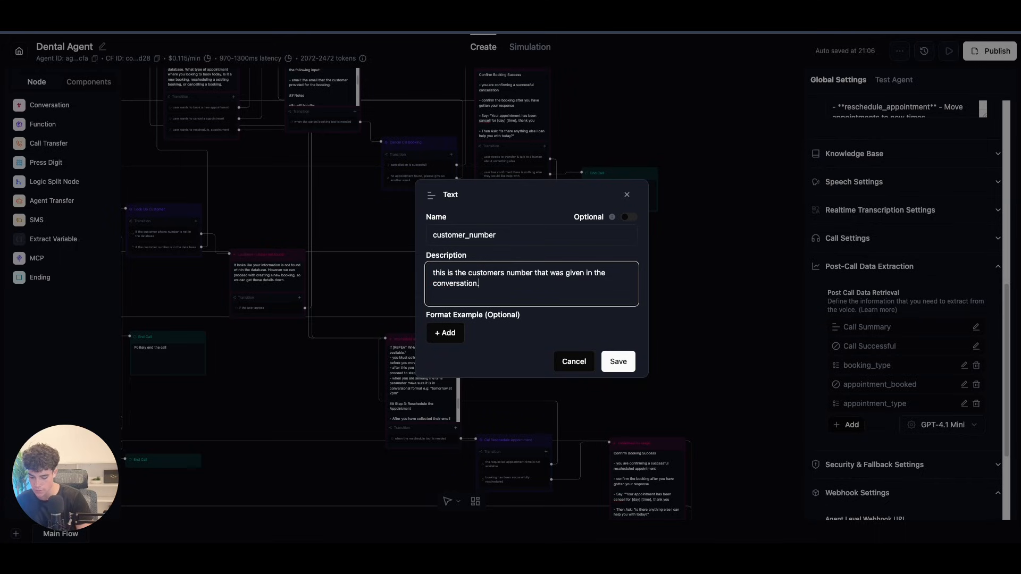
pyautogui.press('Return')
pyautogui.press('Return')
pyautogui.write('You must only return there number')
# Step: Add a sample phone number as the format example and save the field
pyautogui.click(445, 333)
pyautogui.click(468, 325)
pyautogui.write('0412345678')
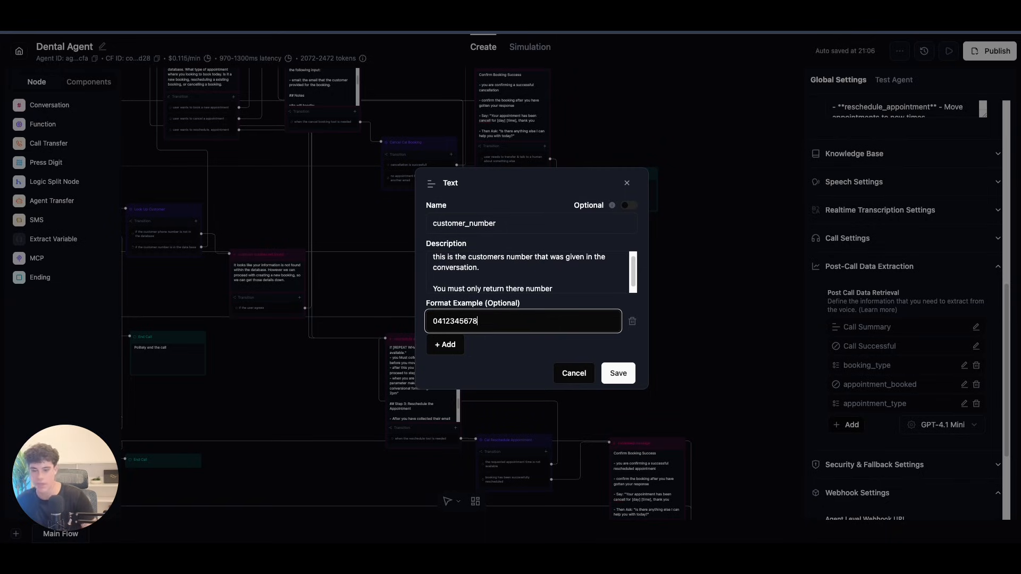
pyautogui.click(610, 371)
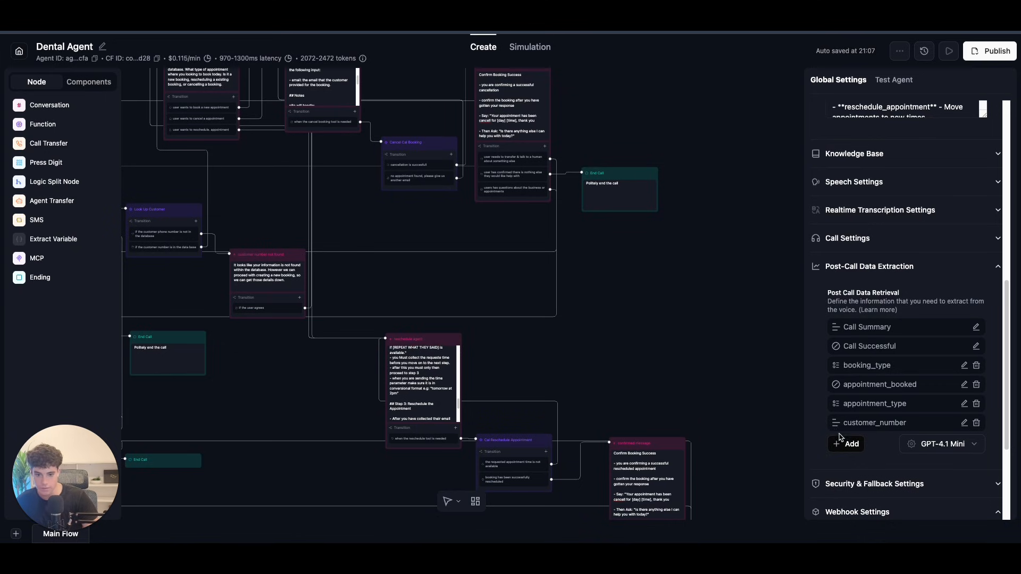
# Step: Create a Text field named email, described as the customer's email given in the conversation
pyautogui.click(851, 443)
pyautogui.click(842, 467)
pyautogui.click(470, 237)
pyautogui.write('email')
pyautogui.click(561, 267)
pyautogui.write('the email of the customer that was given ibn teh')
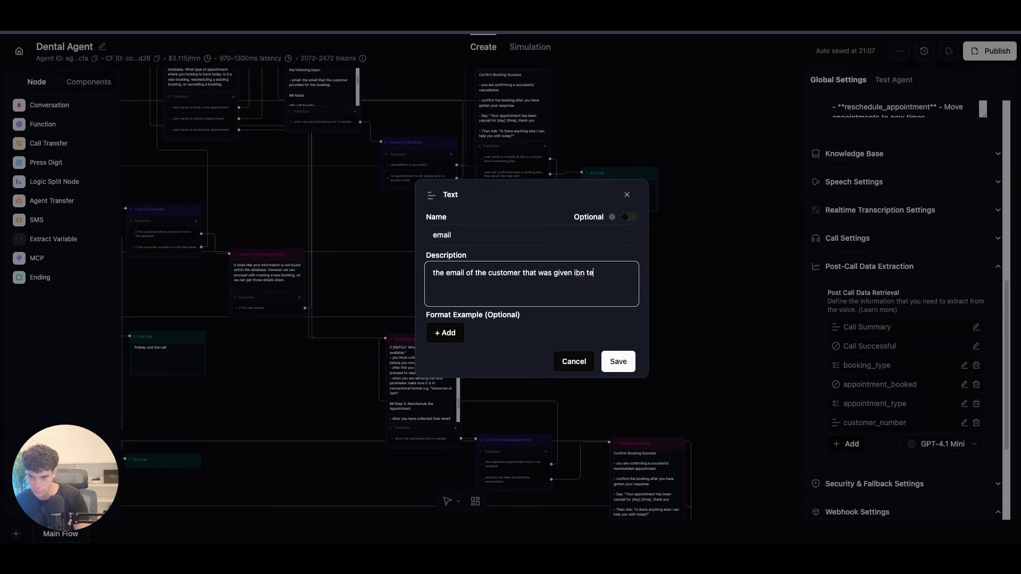
pyautogui.press('BackSpace')
pyautogui.press('BackSpace')
pyautogui.write('n ')
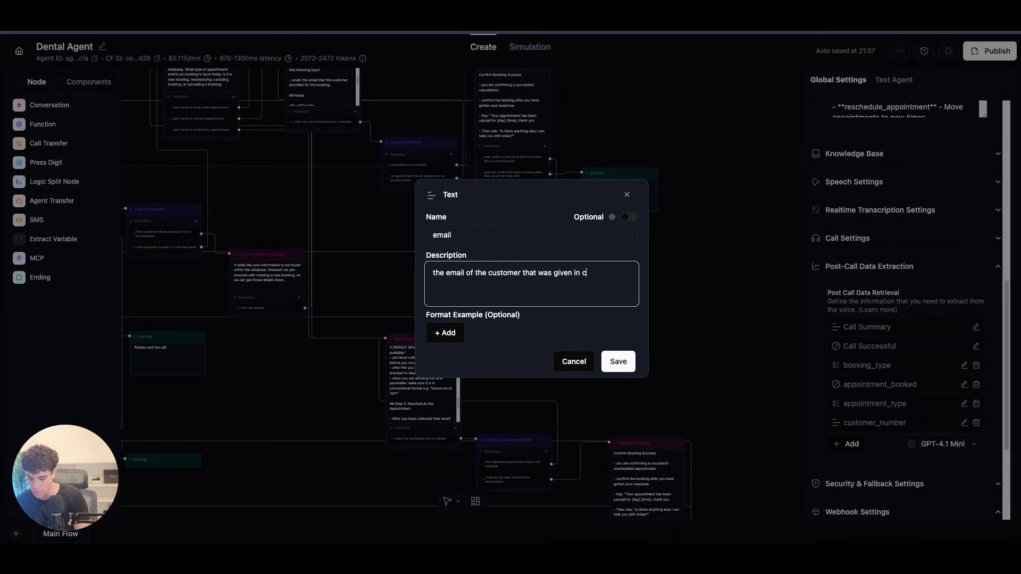
pyautogui.write('conversaion')
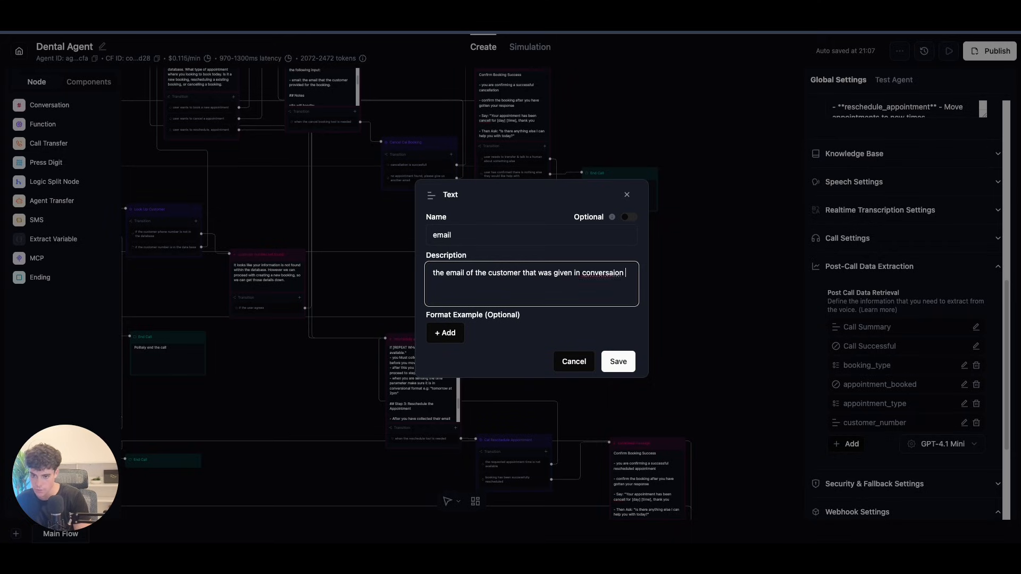
pyautogui.doubleClick(604, 273)
pyautogui.rightClick(606, 273)
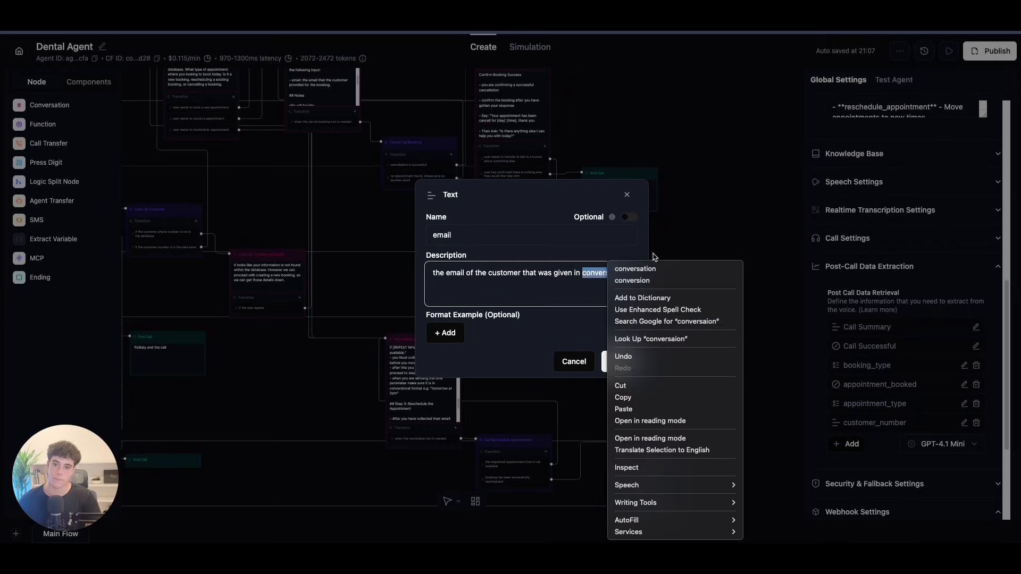
pyautogui.click(640, 270)
# Step: Add a sample email address as the format example and save the field
pyautogui.click(445, 333)
pyautogui.click(491, 321)
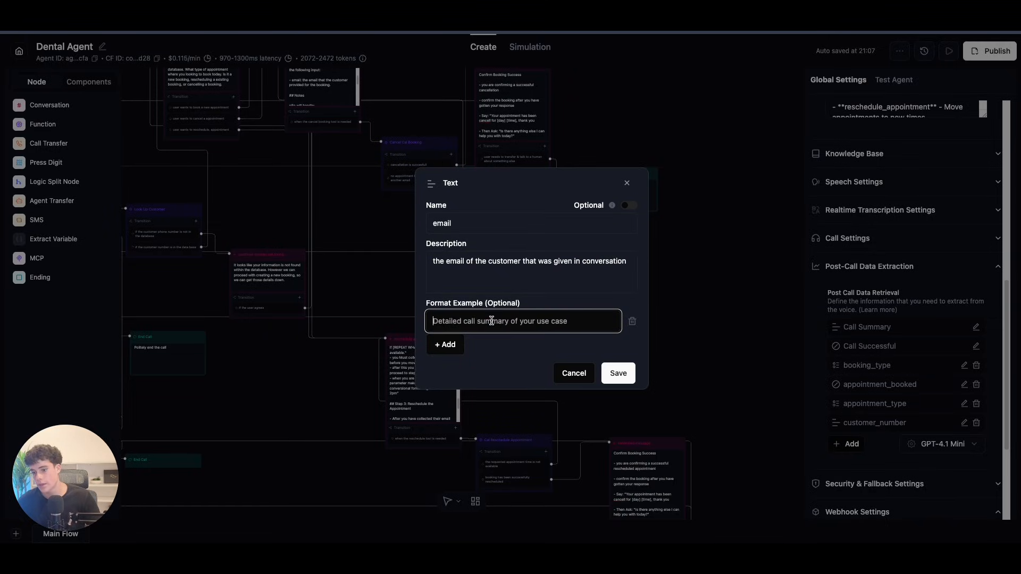
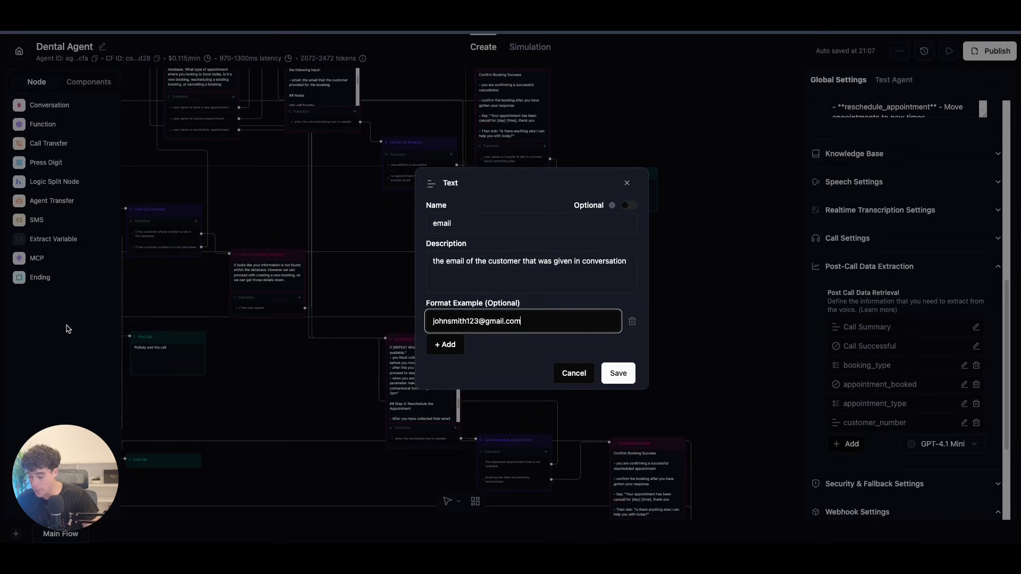
pyautogui.click(614, 374)
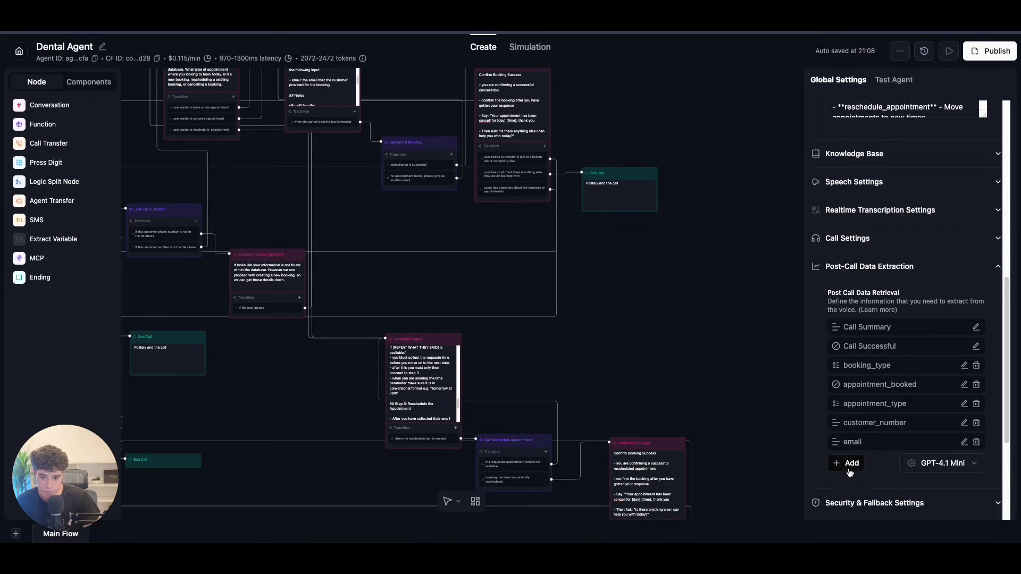
# Step: Save a Yes/No field new_customer described as 'new customer or not'
pyautogui.click(846, 463)
pyautogui.click(963, 385)
pyautogui.click(453, 248)
pyautogui.write('new ')
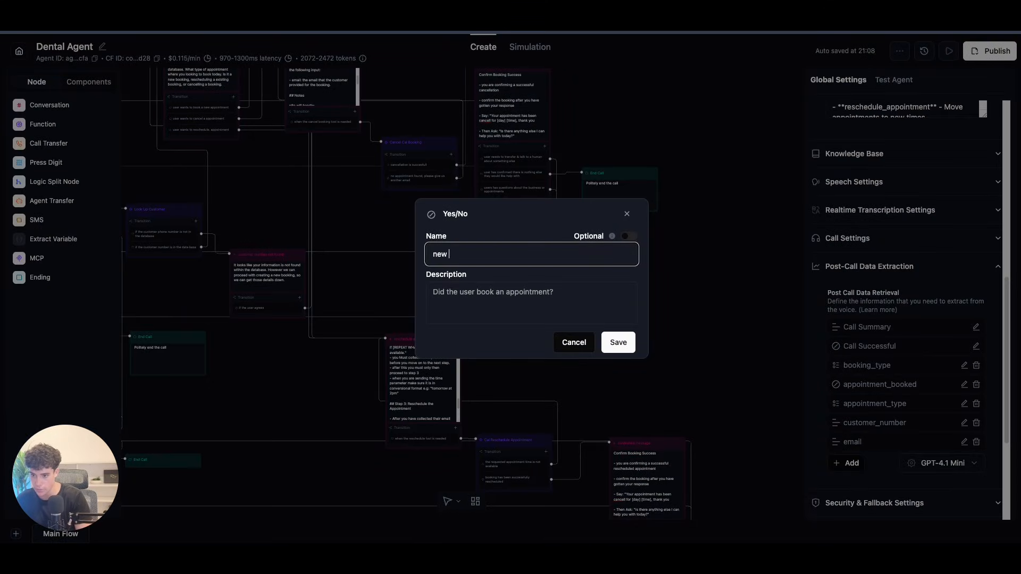
pyautogui.write('customer')
pyautogui.click(525, 294)
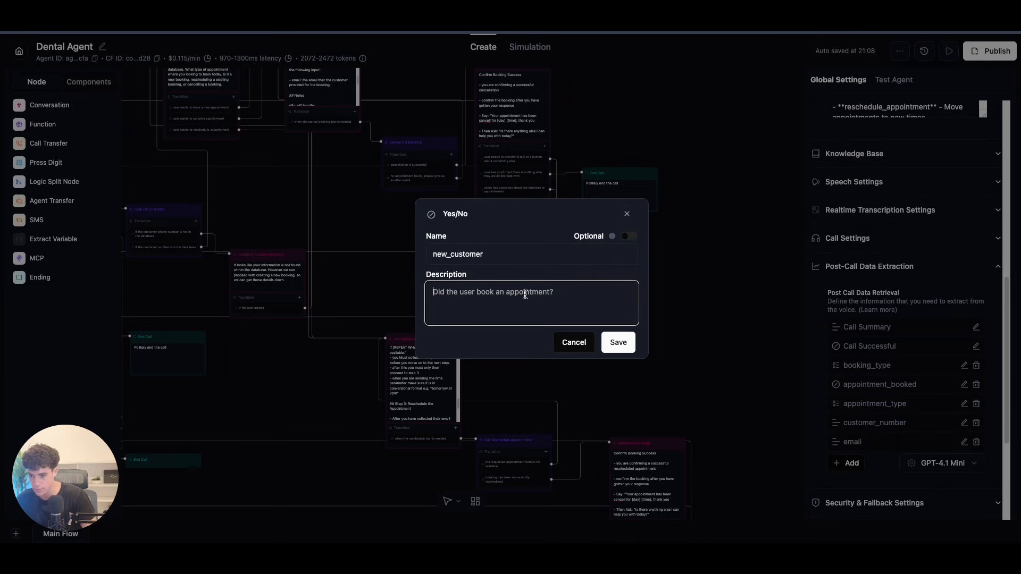
pyautogui.write('new customer or not')
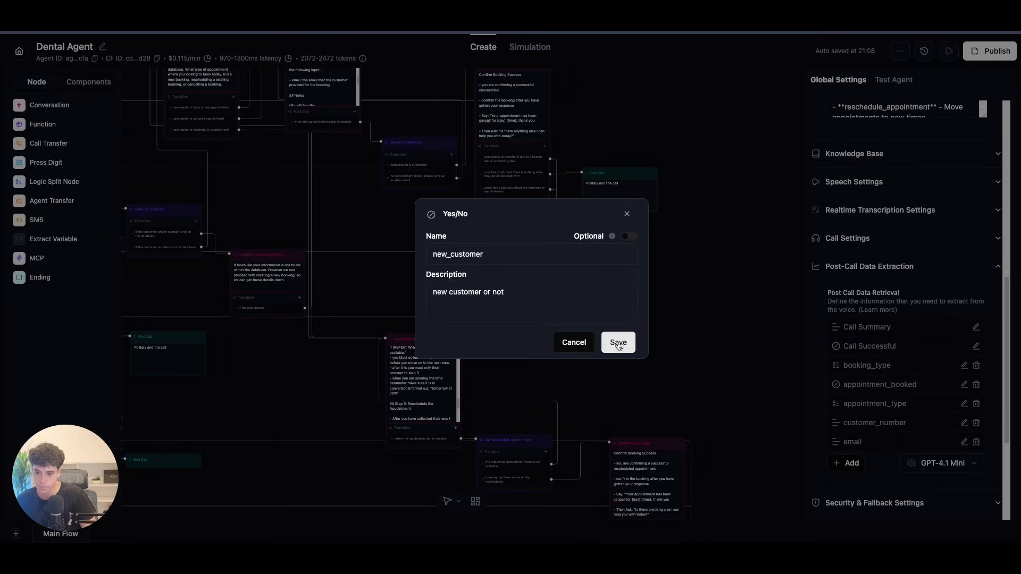
pyautogui.click(618, 342)
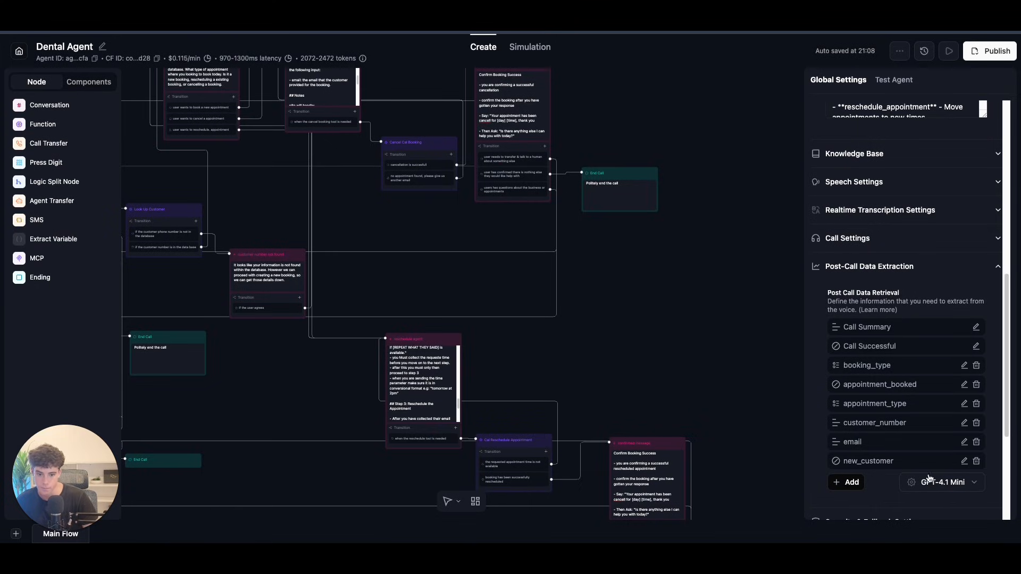
pyautogui.click(848, 481)
pyautogui.click(925, 466)
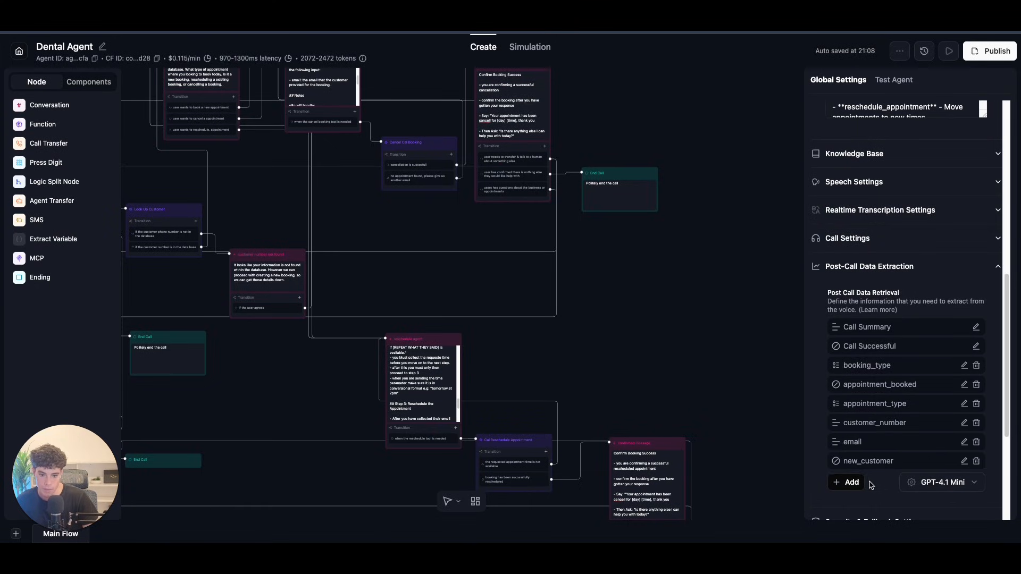
# Step: Add a customer_name text extraction field described as the customer name used for the appointment
pyautogui.click(848, 482)
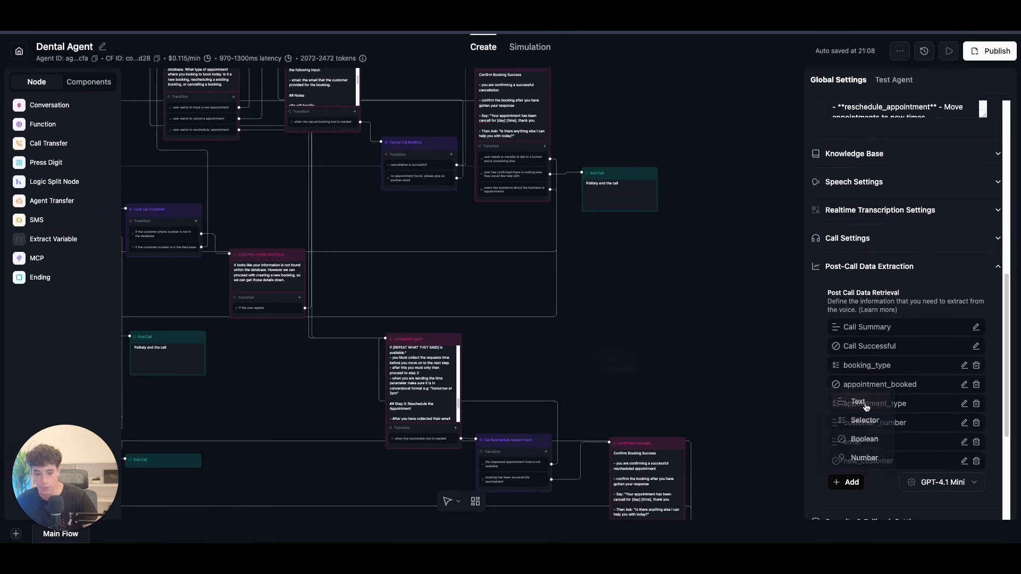
pyautogui.click(866, 407)
pyautogui.click(478, 230)
pyautogui.write('customer ')
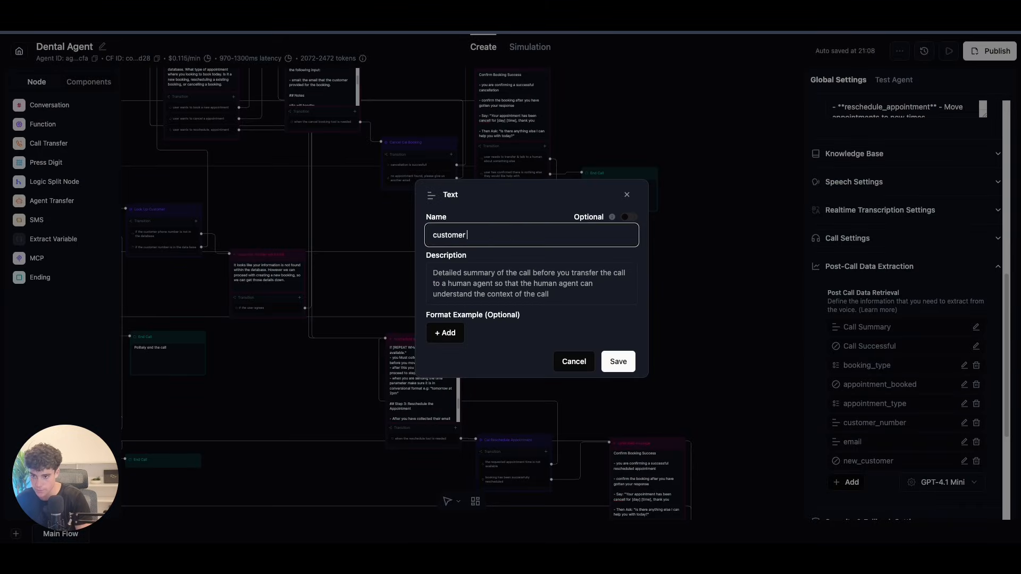
pyautogui.write('nam')
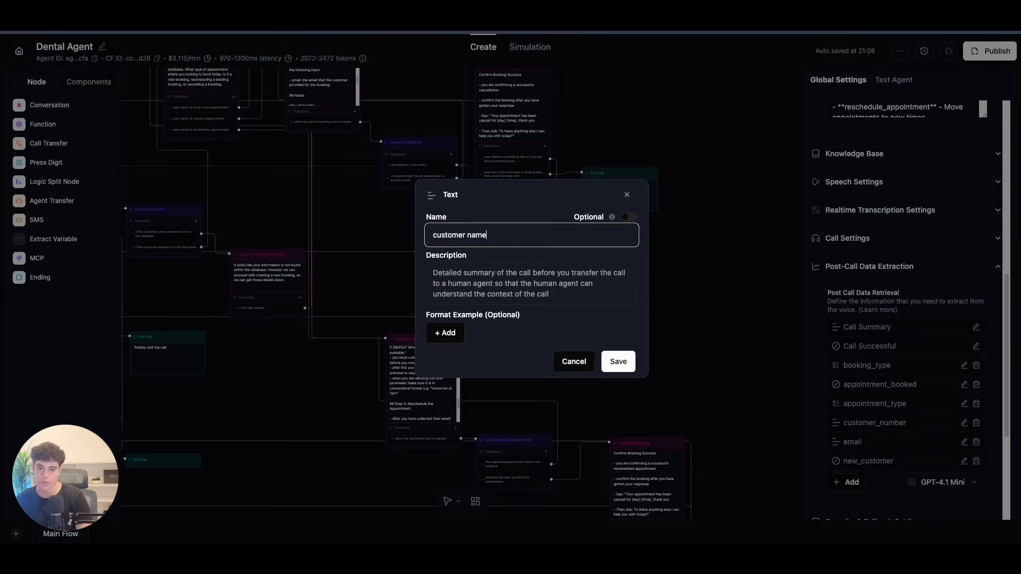
pyautogui.write('e')
pyautogui.click(467, 235)
pyautogui.press('BackSpace')
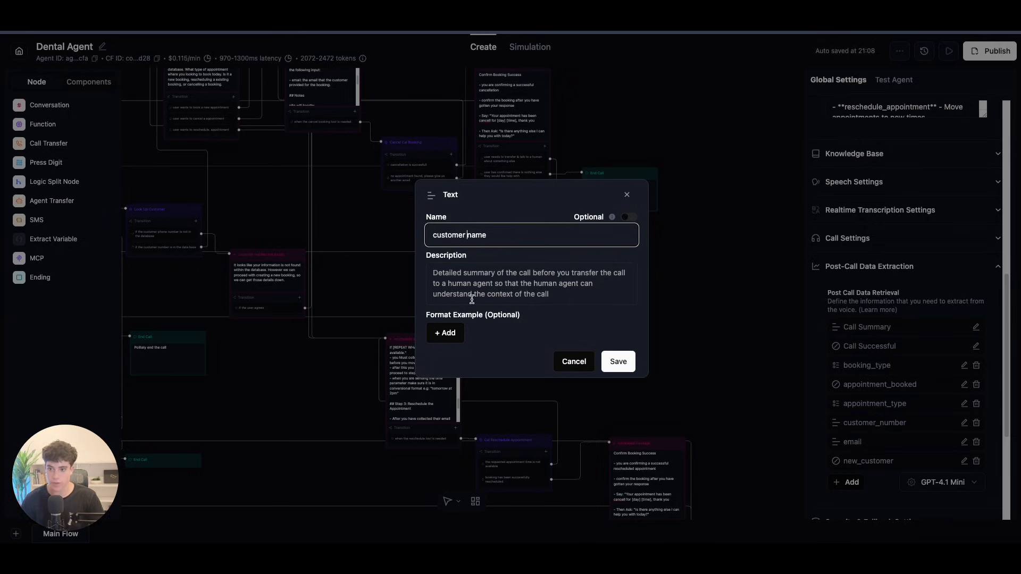
pyautogui.write('_')
pyautogui.click(483, 280)
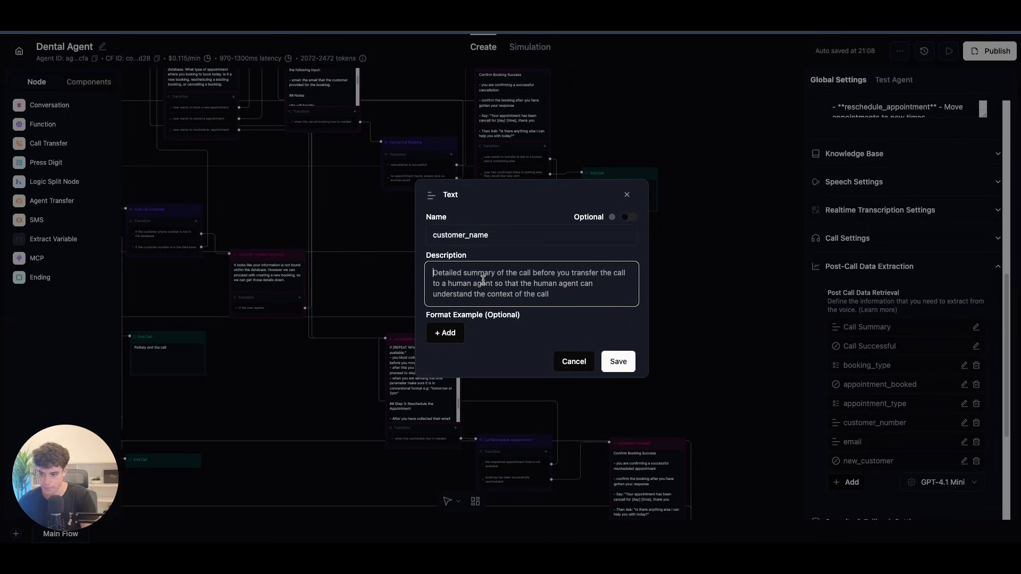
pyautogui.write('the cus')
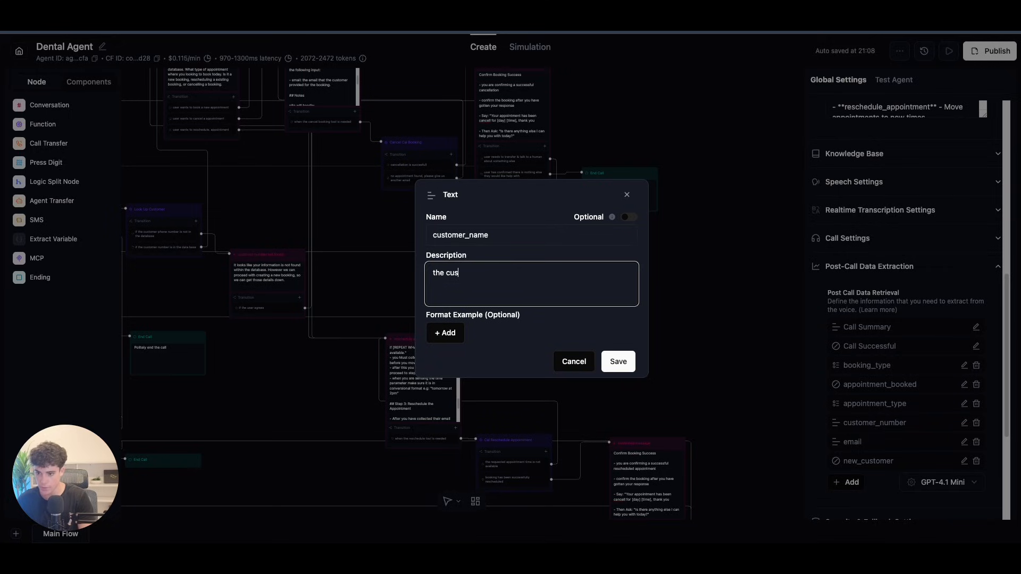
pyautogui.write('tomer ')
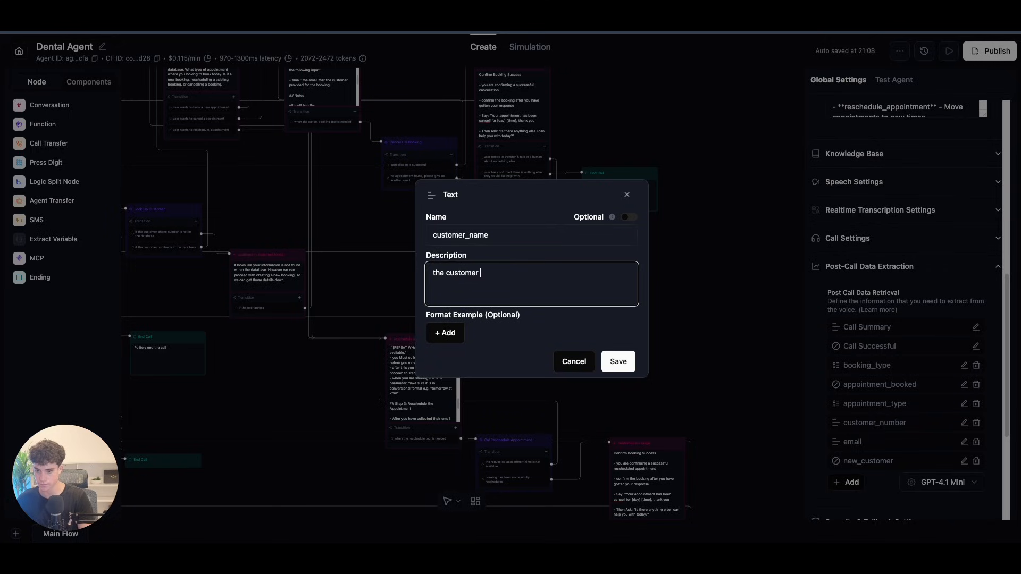
pyautogui.write('name that was ')
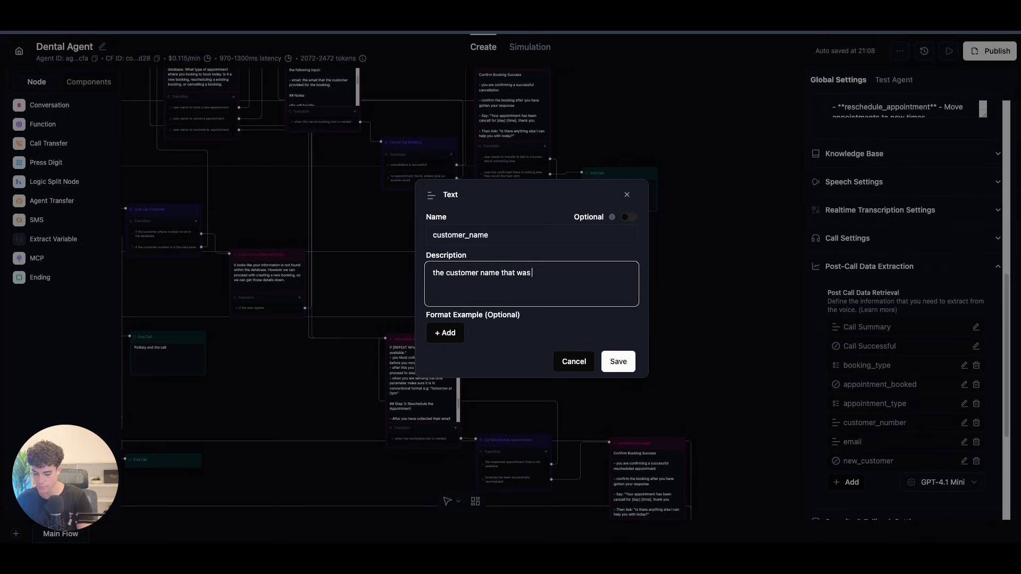
pyautogui.write('used for the appointment')
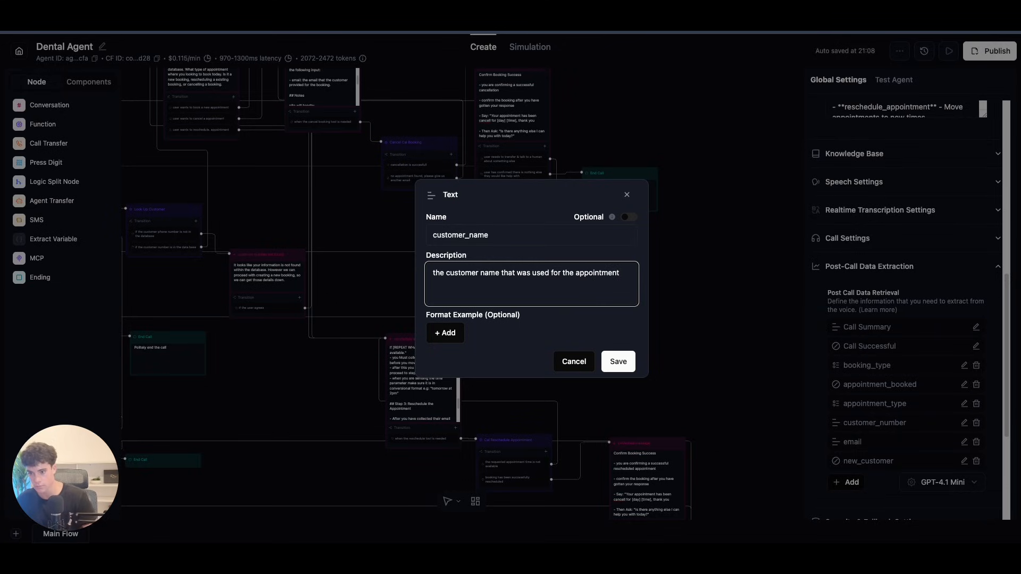
# Step: Give customer_name the format example 'John Smith' and save the field
pyautogui.click(445, 333)
pyautogui.click(458, 319)
pyautogui.write('John Smith')
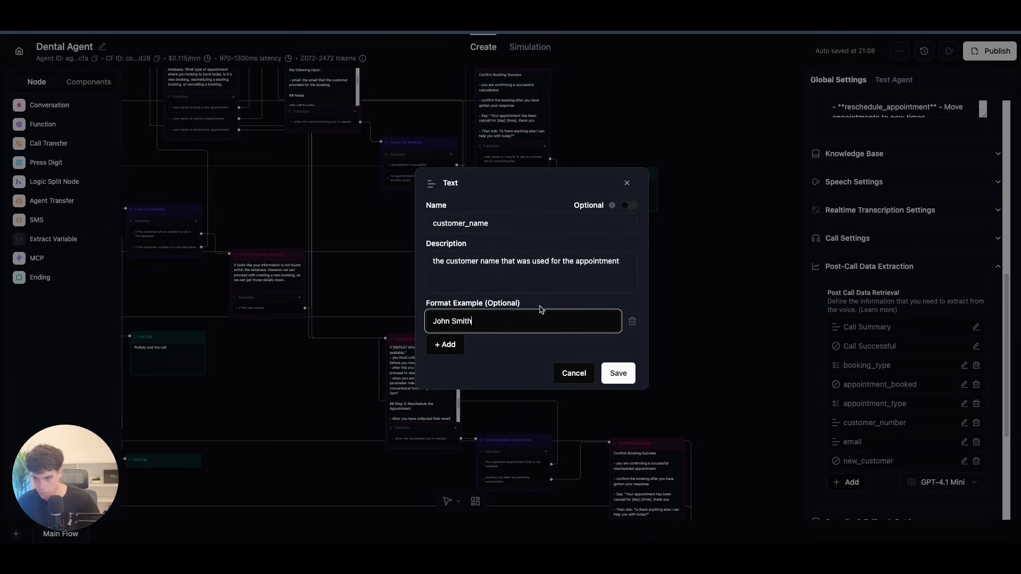
pyautogui.click(621, 263)
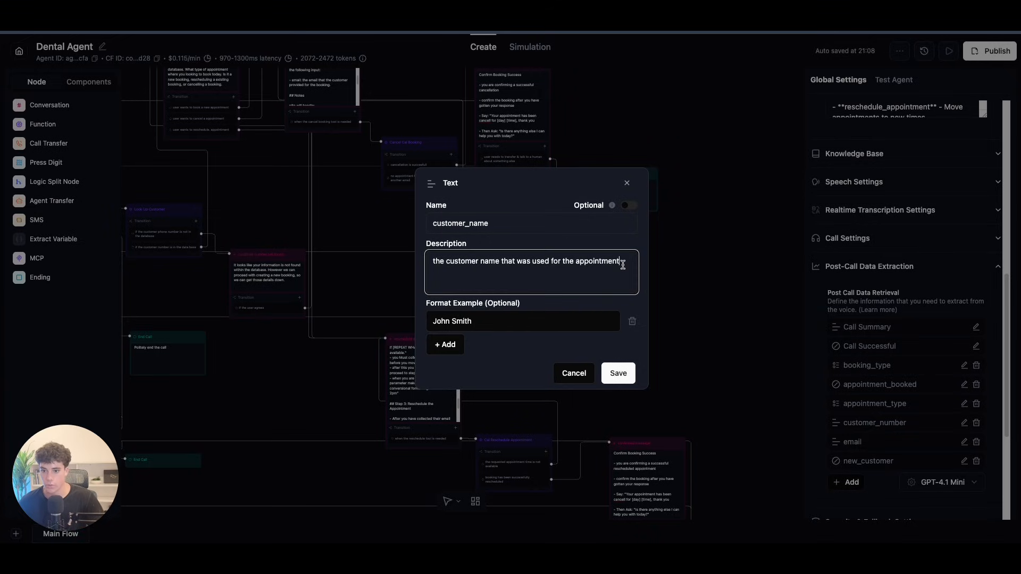
pyautogui.click(626, 368)
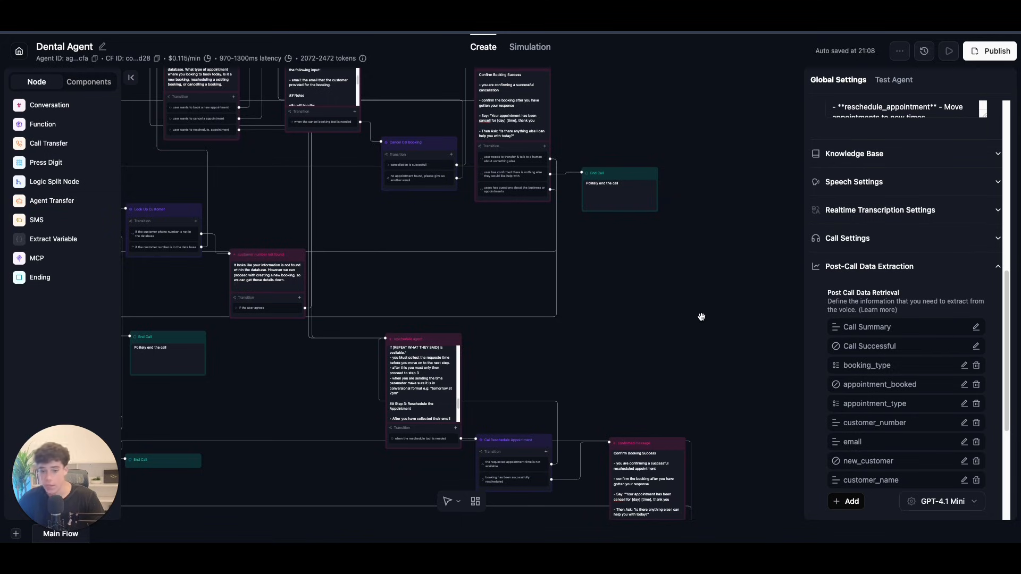
pyautogui.scroll(-5, 715, 313)
pyautogui.scroll(-4, 885, 378)
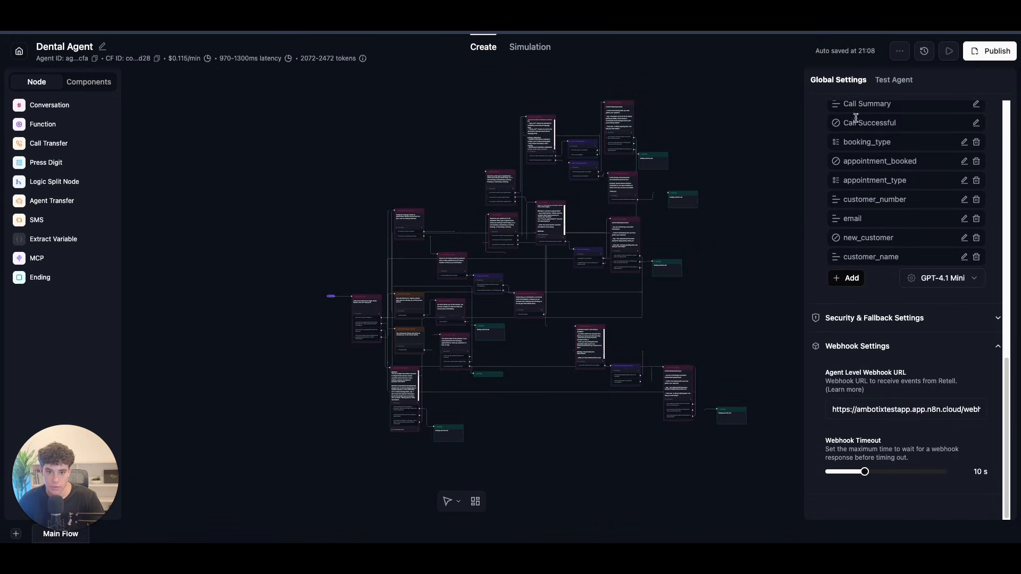
# Step: Publish the Dental Agent as Version 4 and start a Test Audio call
pyautogui.click(986, 52)
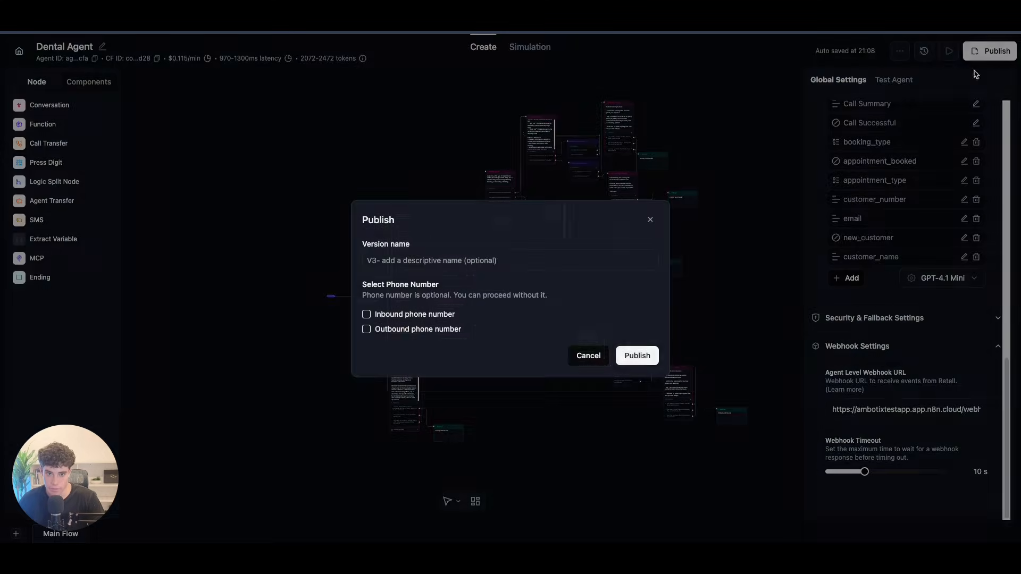
pyautogui.click(645, 355)
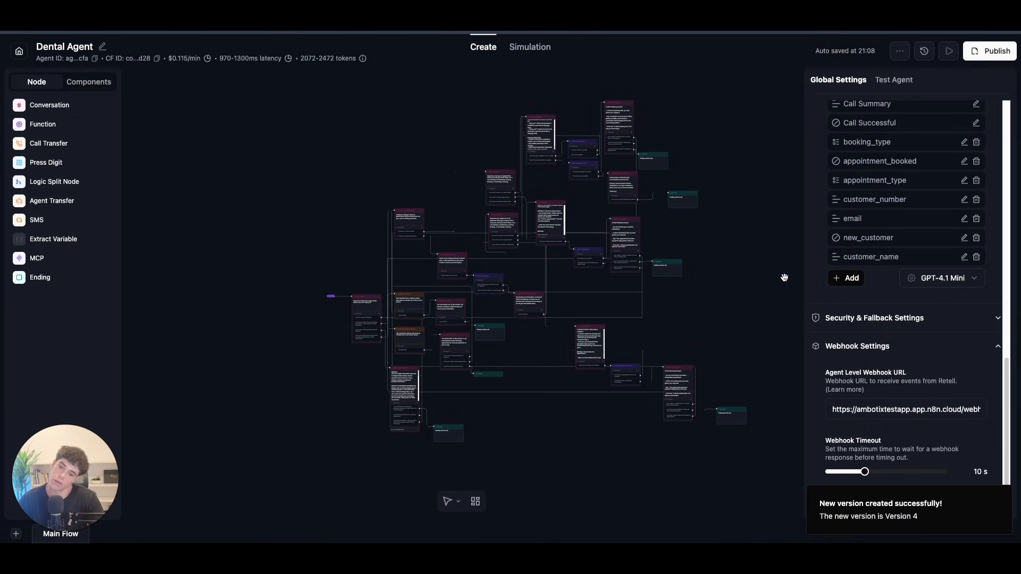
pyautogui.scroll(5, 744, 281)
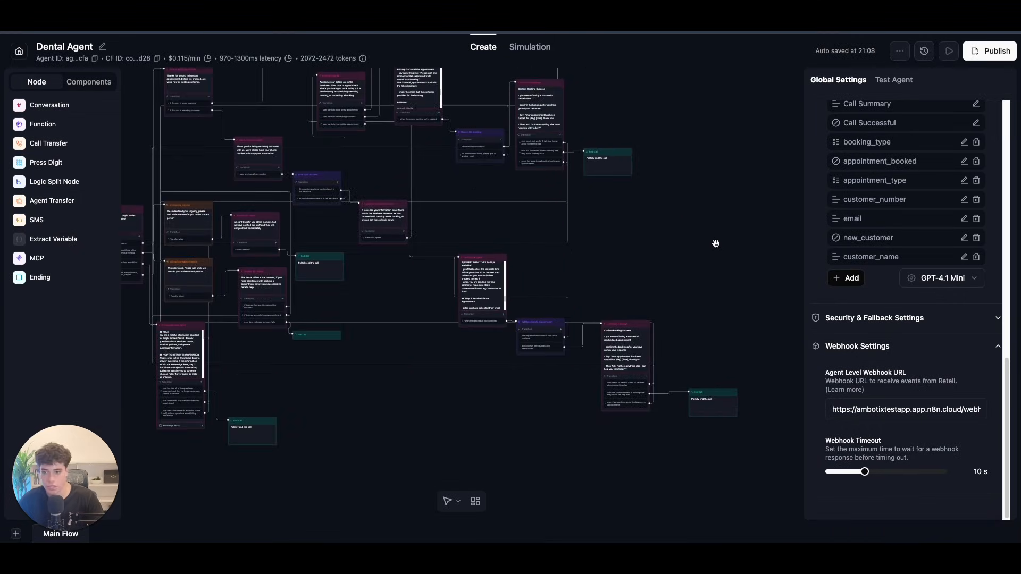
pyautogui.scroll(3, 743, 369)
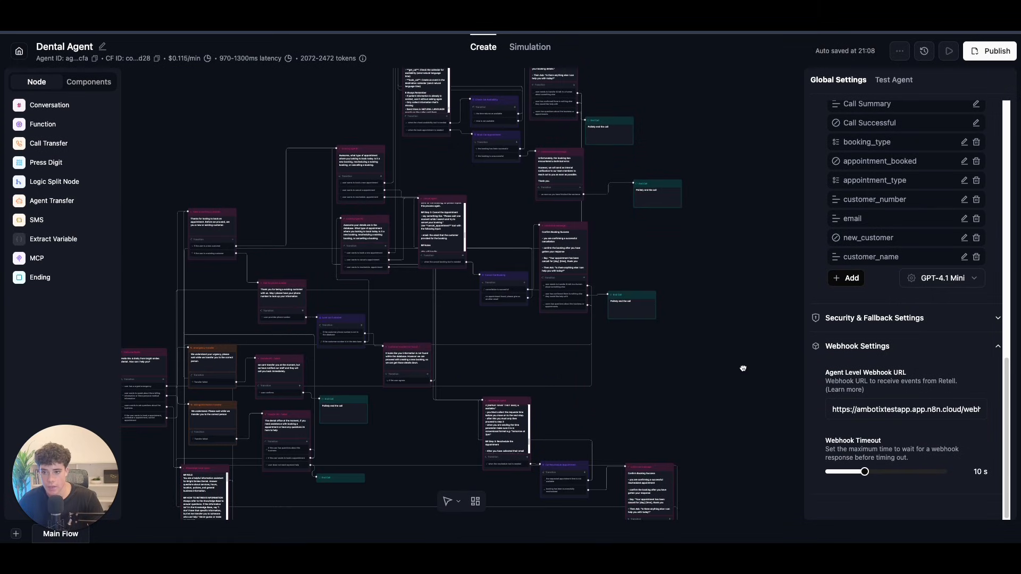
pyautogui.click(948, 52)
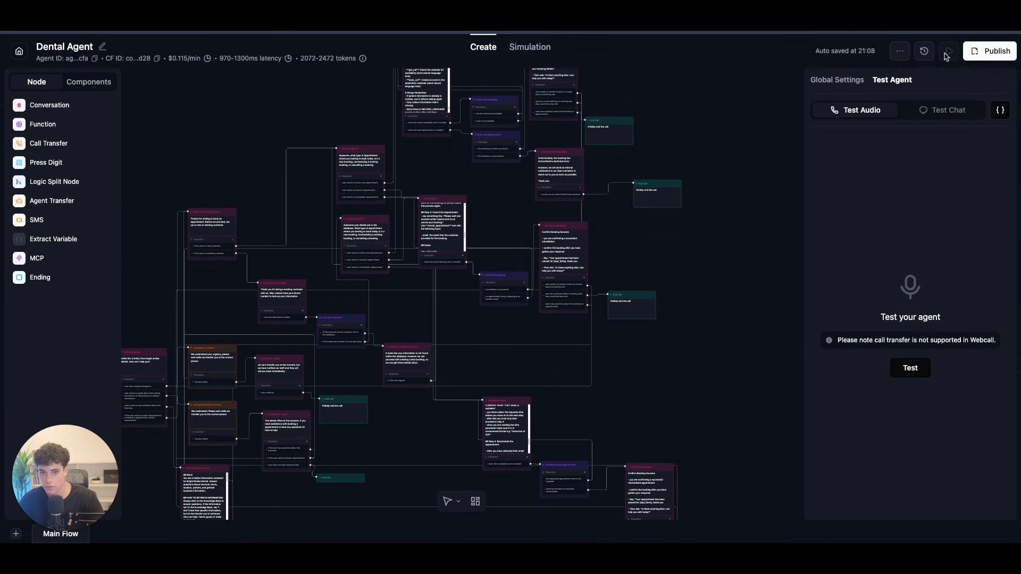
pyautogui.click(914, 368)
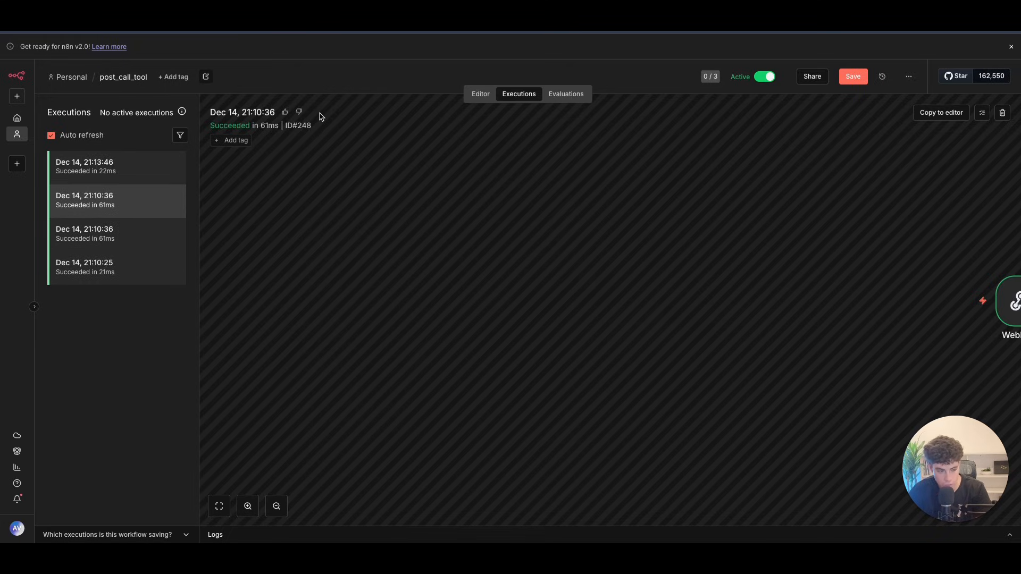
# Step: Inspect the 21:13:46 run's Webhook headers, body and call details, then return to the canvas
pyautogui.click(108, 177)
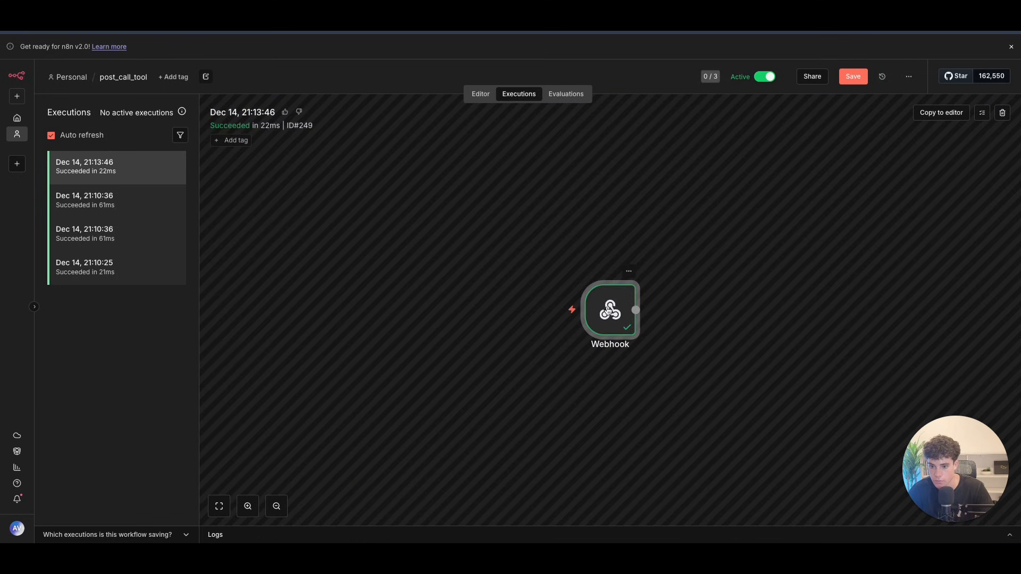
pyautogui.doubleClick(610, 307)
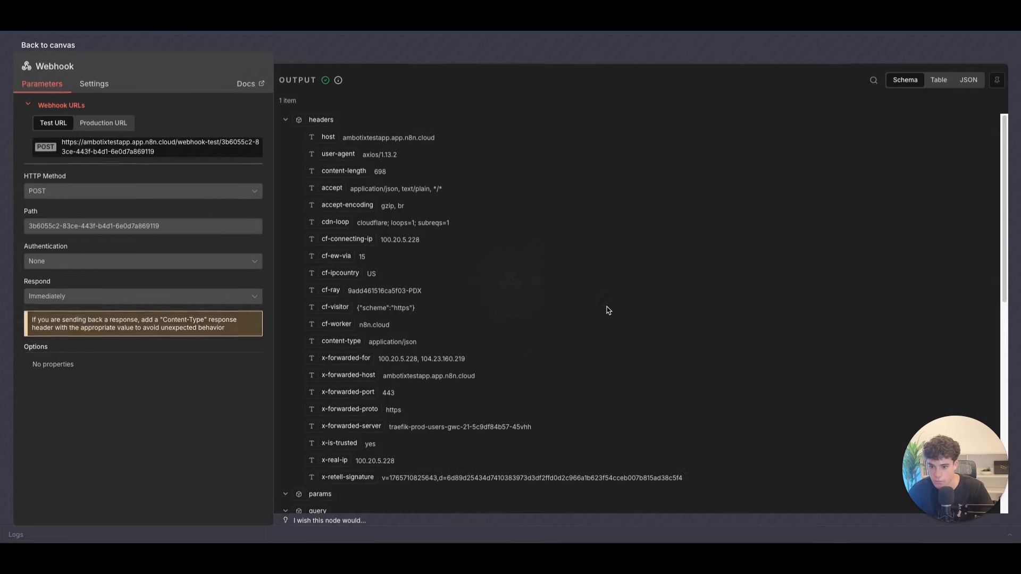
pyautogui.click(297, 122)
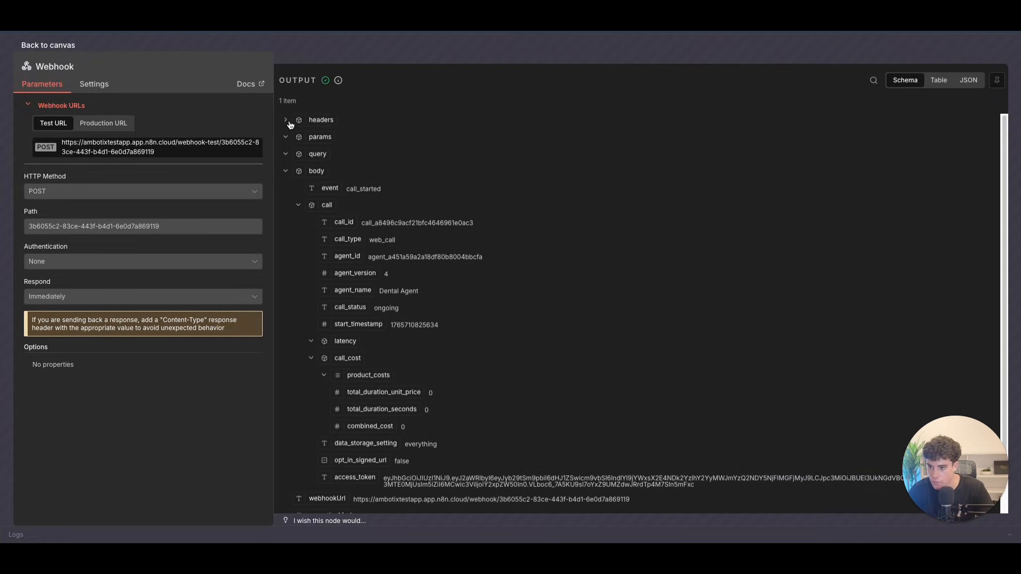
pyautogui.click(298, 205)
pyautogui.click(298, 204)
pyautogui.scroll(-1, 453, 325)
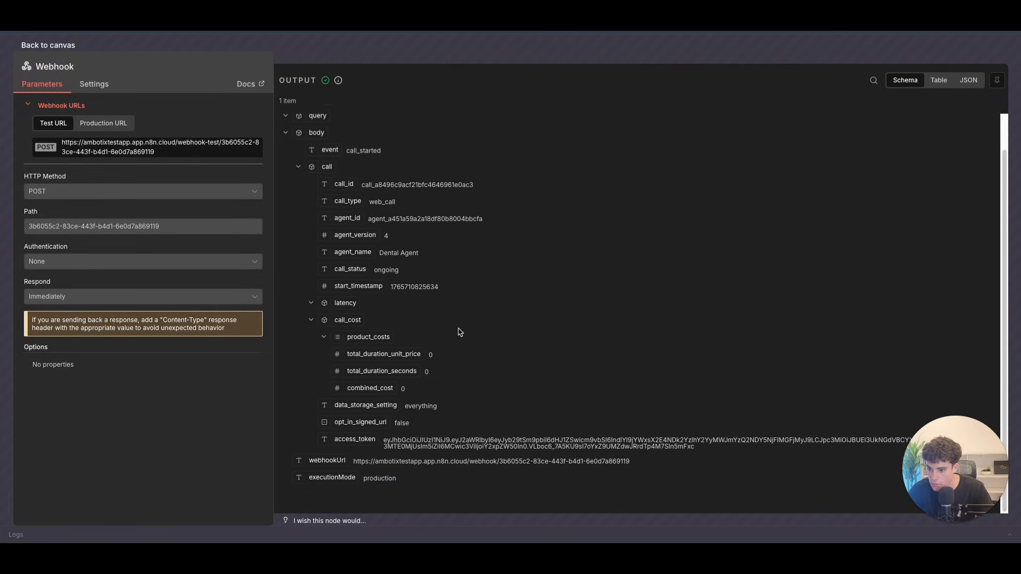
pyautogui.scroll(1, 454, 321)
pyautogui.scroll(-1, 453, 320)
pyautogui.doubleClick(314, 303)
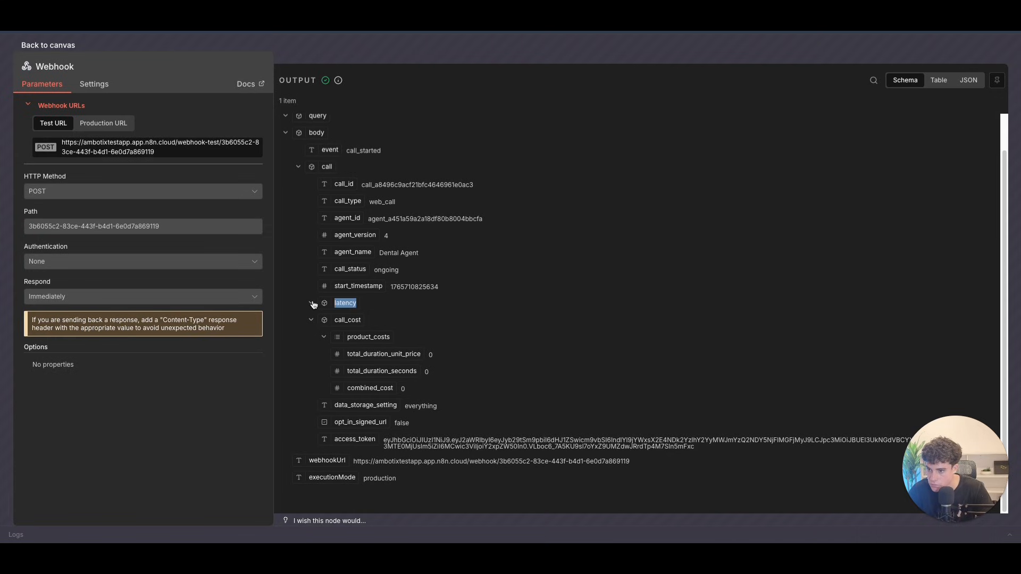
pyautogui.scroll(1, 388, 219)
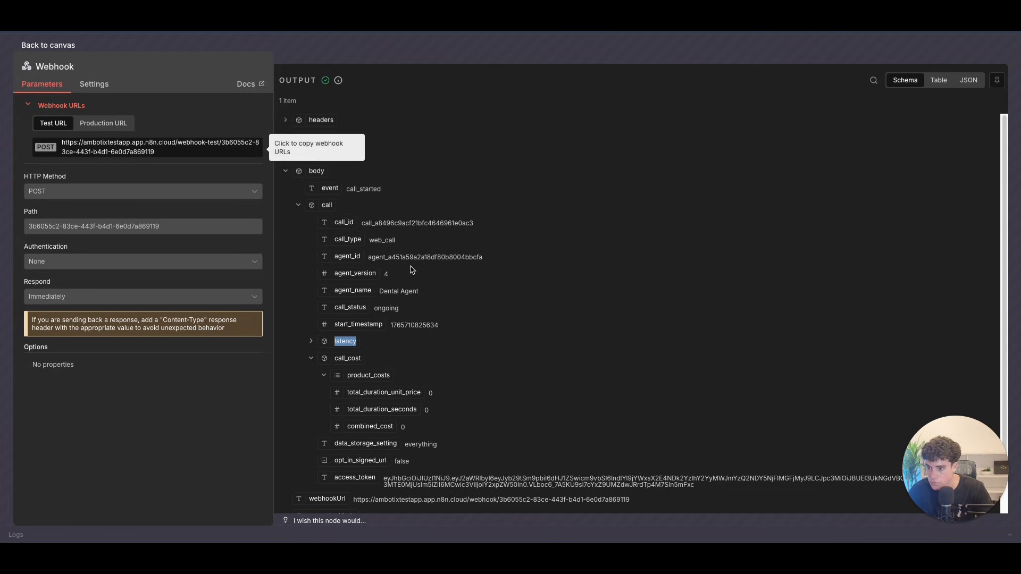
pyautogui.click(286, 120)
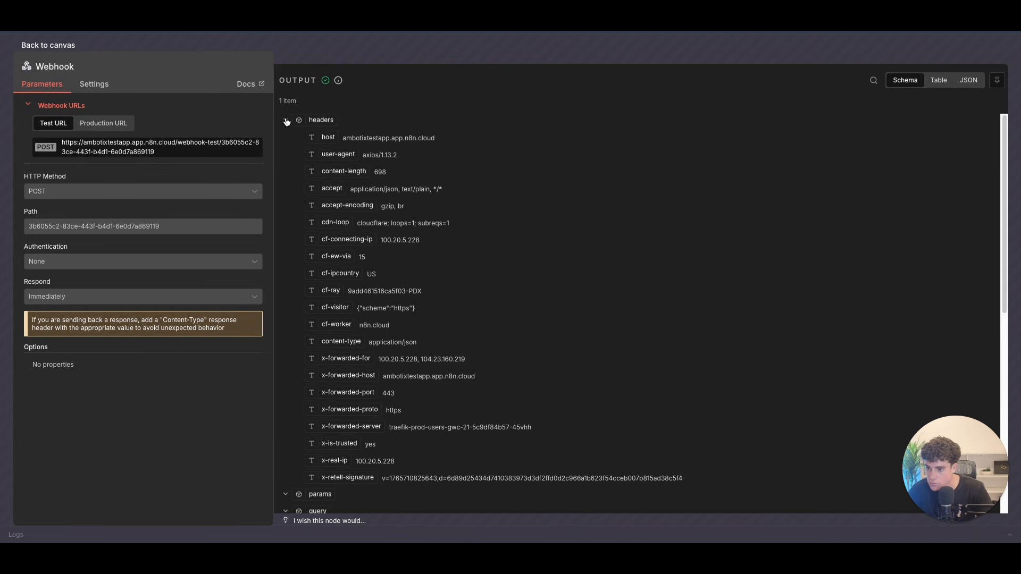
pyautogui.scroll(-10, 476, 326)
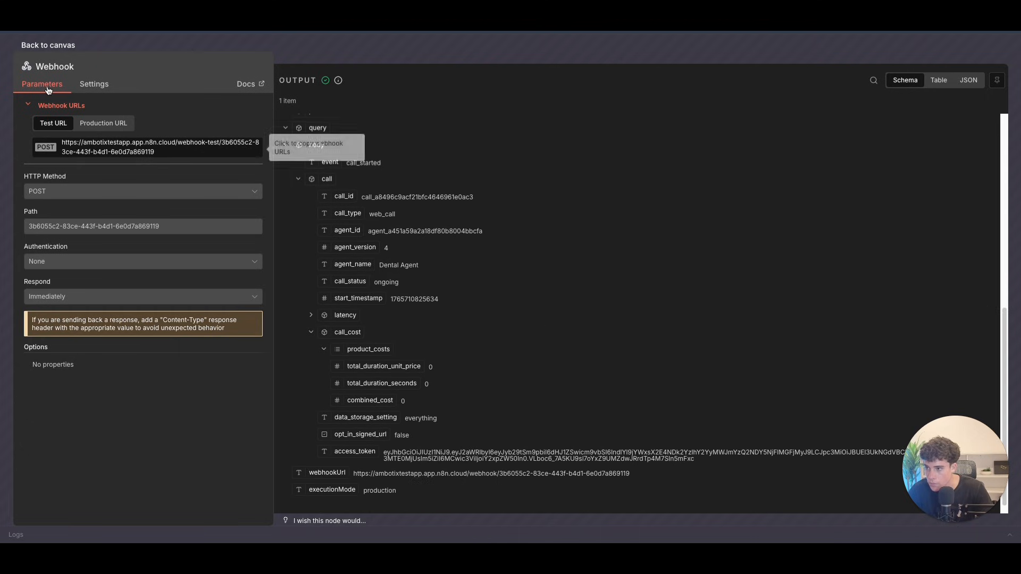
pyautogui.click(49, 45)
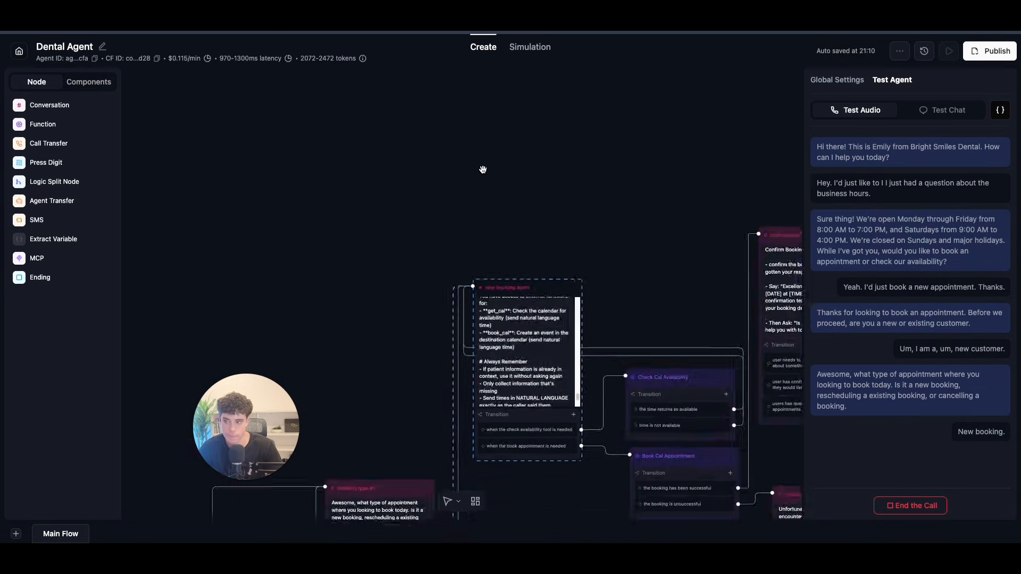
# Step: Book a Thursday, December 18th 2 PM cleaning by voice, check n8n executions, then end the call
pyautogui.moveTo(262, 396); pyautogui.dragTo(98, 442)
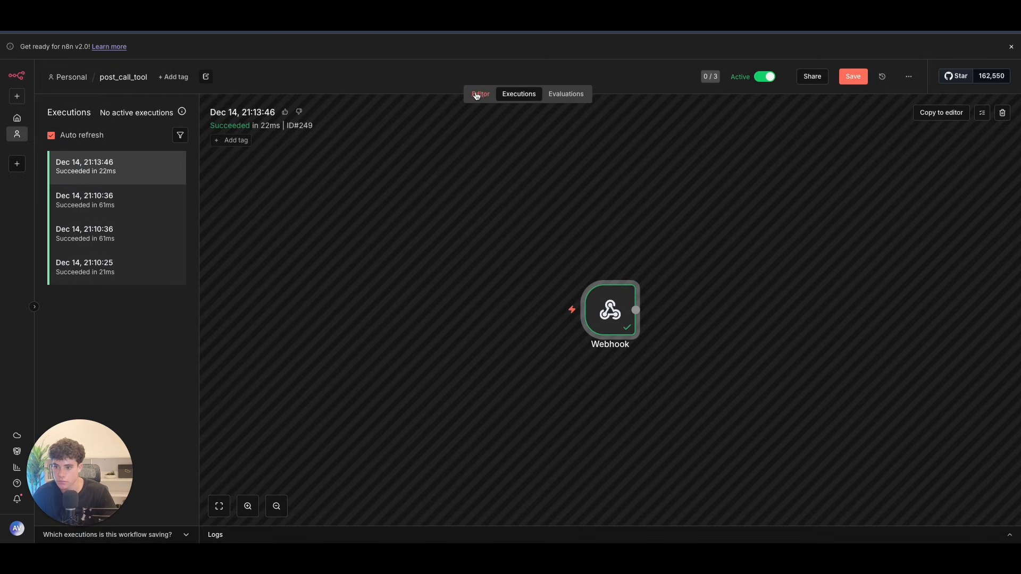
pyautogui.click(477, 94)
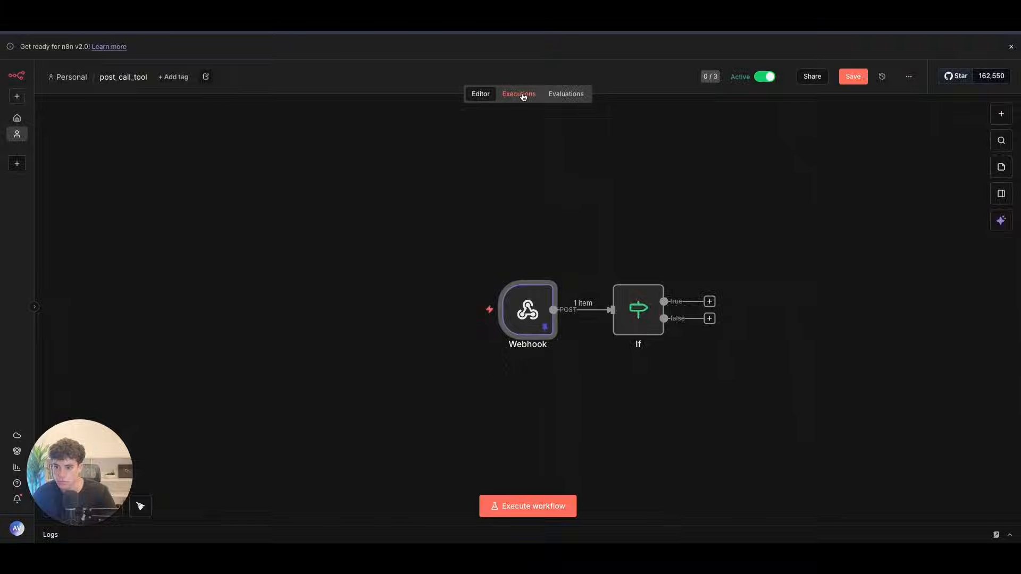
pyautogui.click(518, 94)
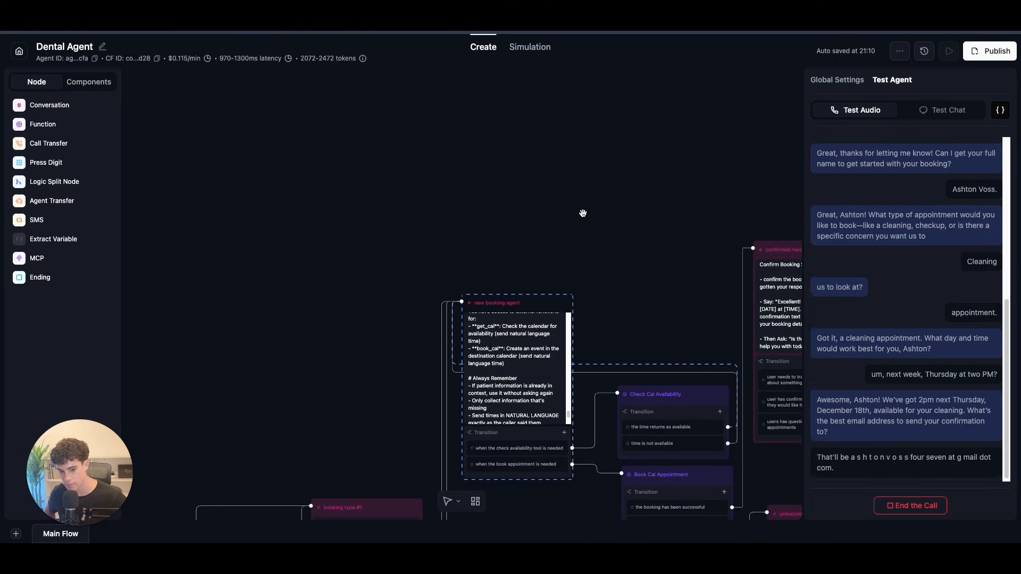
pyautogui.scroll(-10, 580, 263)
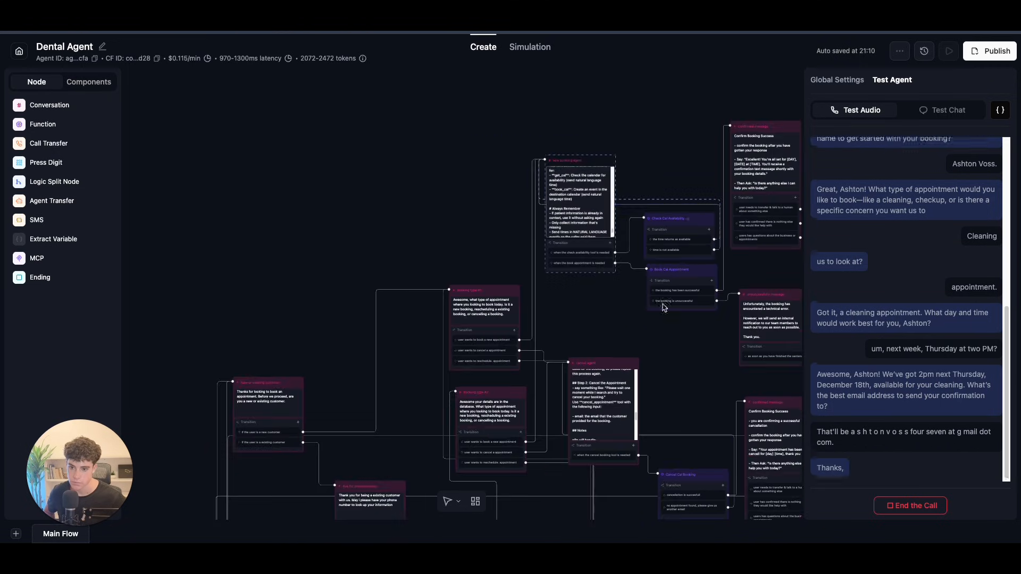
pyautogui.scroll(-10, 699, 290)
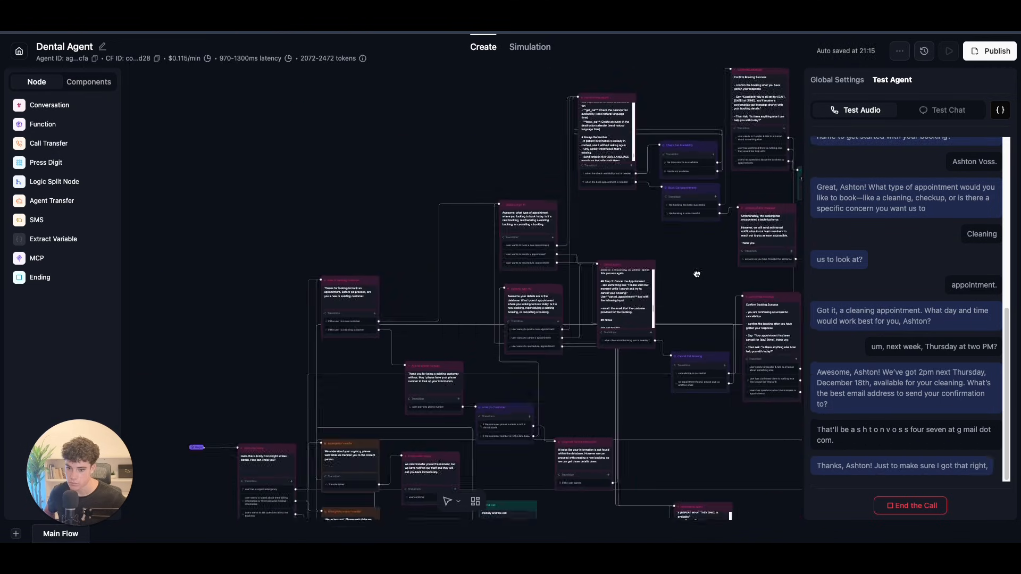
pyautogui.moveTo(610, 153); pyautogui.dragTo(575, 321)
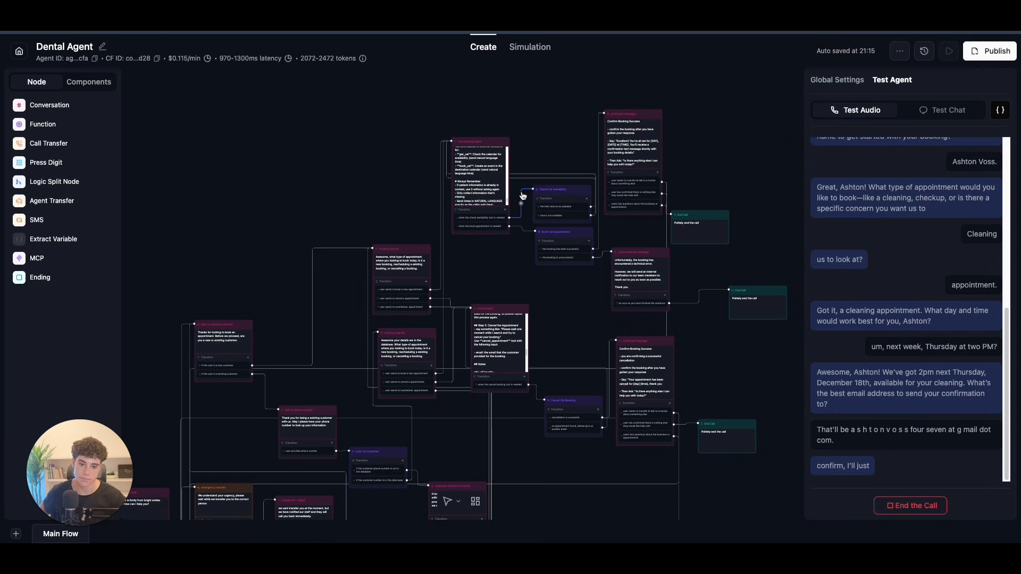
pyautogui.scroll(5, 523, 196)
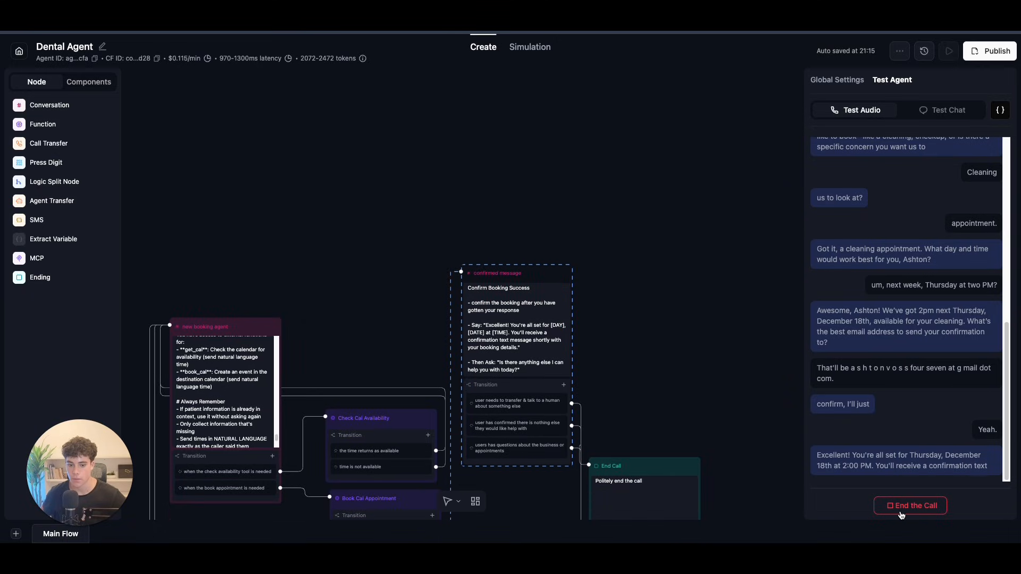
pyautogui.click(901, 510)
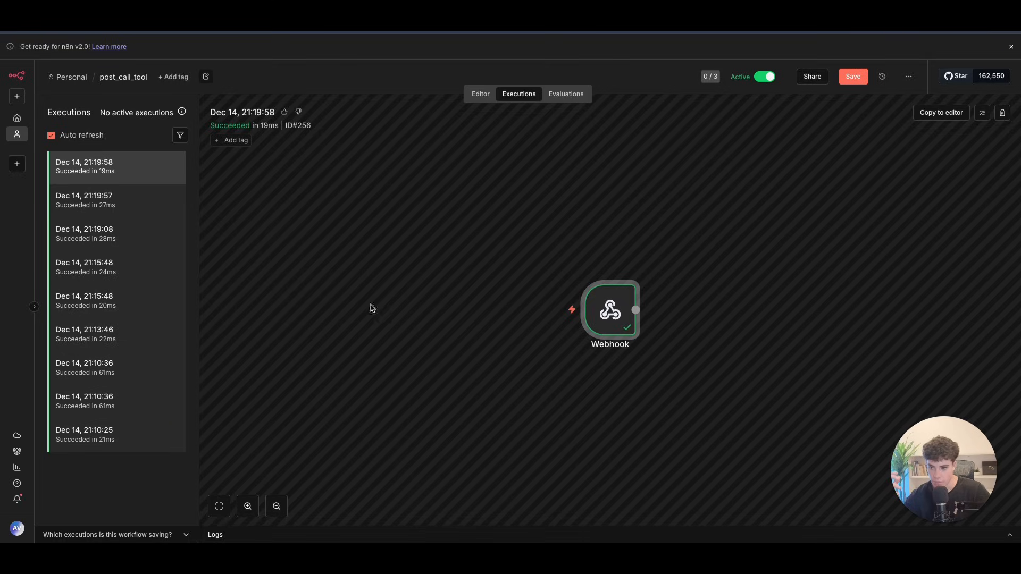
# Step: Load the 21:19:58 execution's data into the editor, unpinning the Webhook's pinned data
pyautogui.click(127, 167)
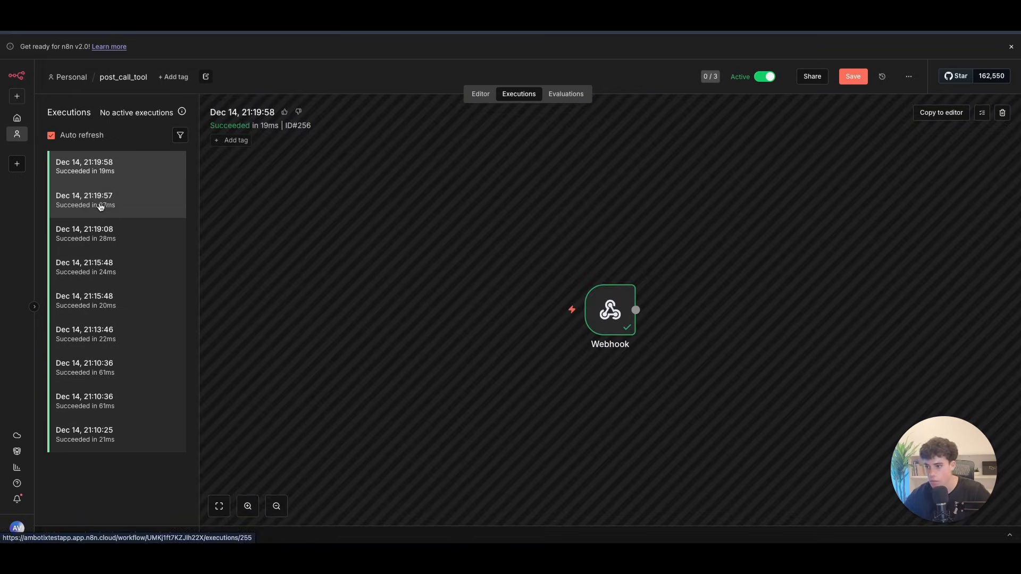
pyautogui.click(941, 112)
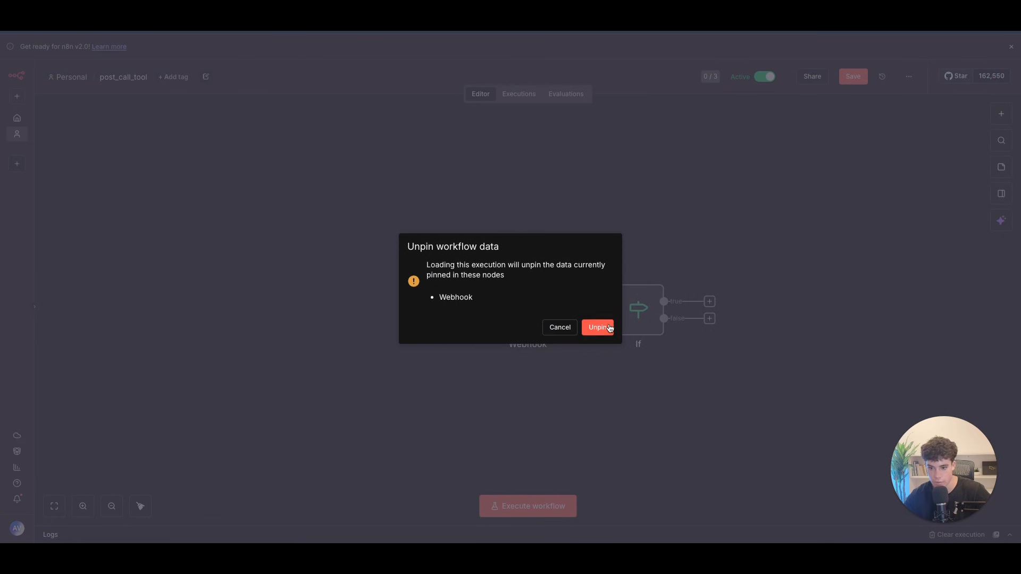
pyautogui.click(597, 327)
# Step: Open the If node and collapse the input data down to the call analysis fields
pyautogui.doubleClick(638, 308)
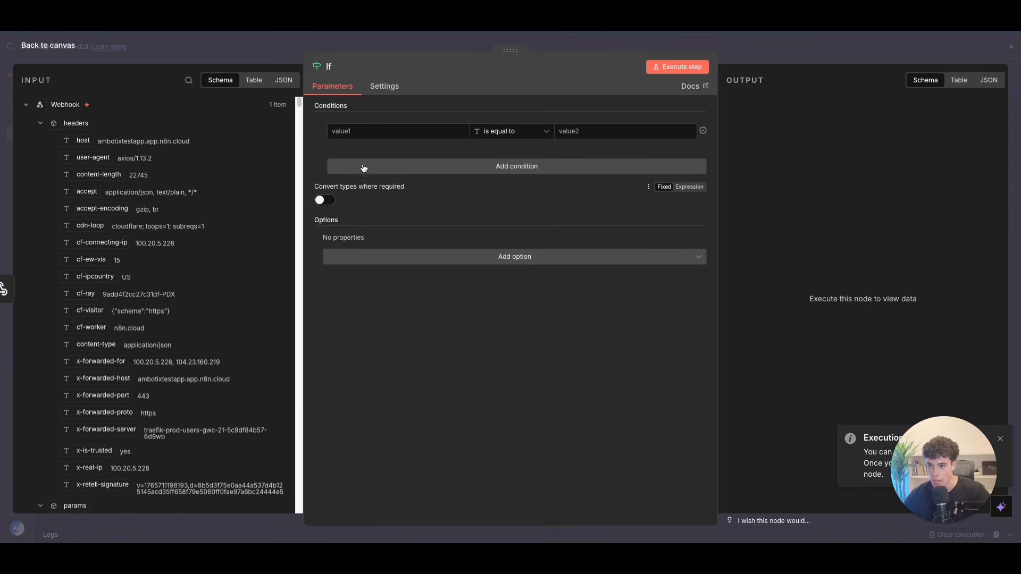
pyautogui.click(40, 123)
pyautogui.click(54, 209)
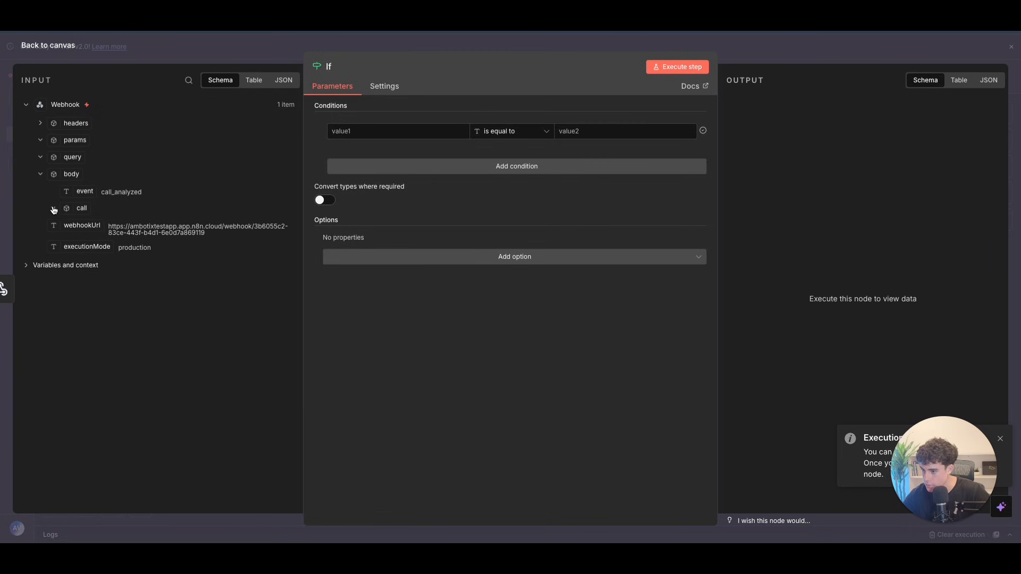
pyautogui.click(53, 209)
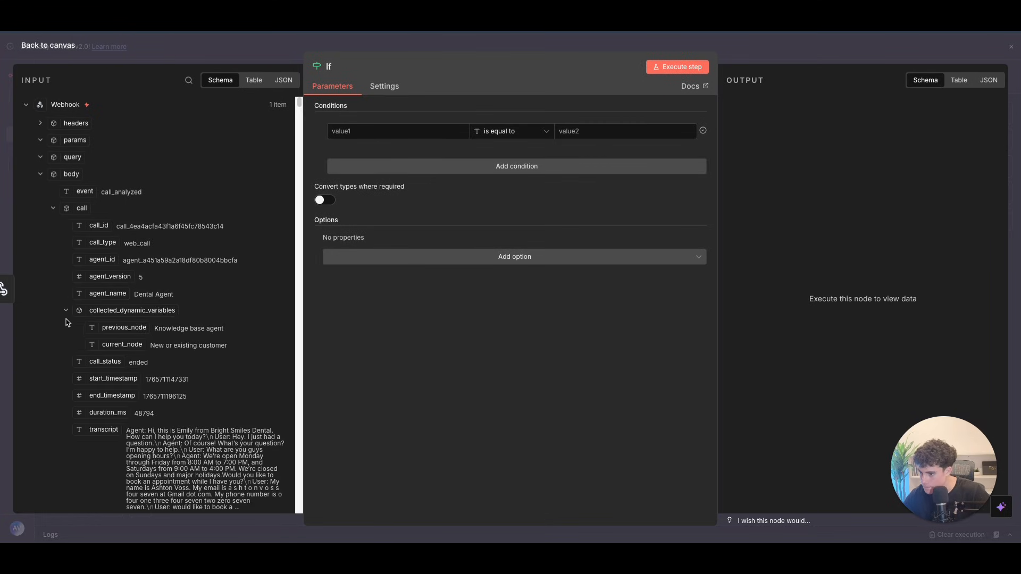
pyautogui.scroll(-3, 67, 322)
pyautogui.click(65, 367)
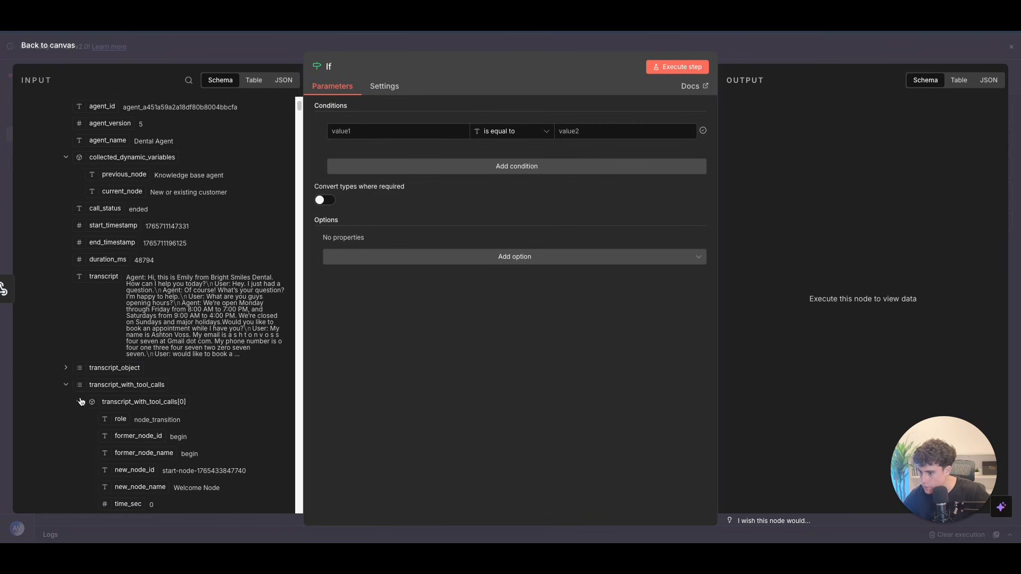
pyautogui.click(66, 387)
pyautogui.scroll(-5, 85, 330)
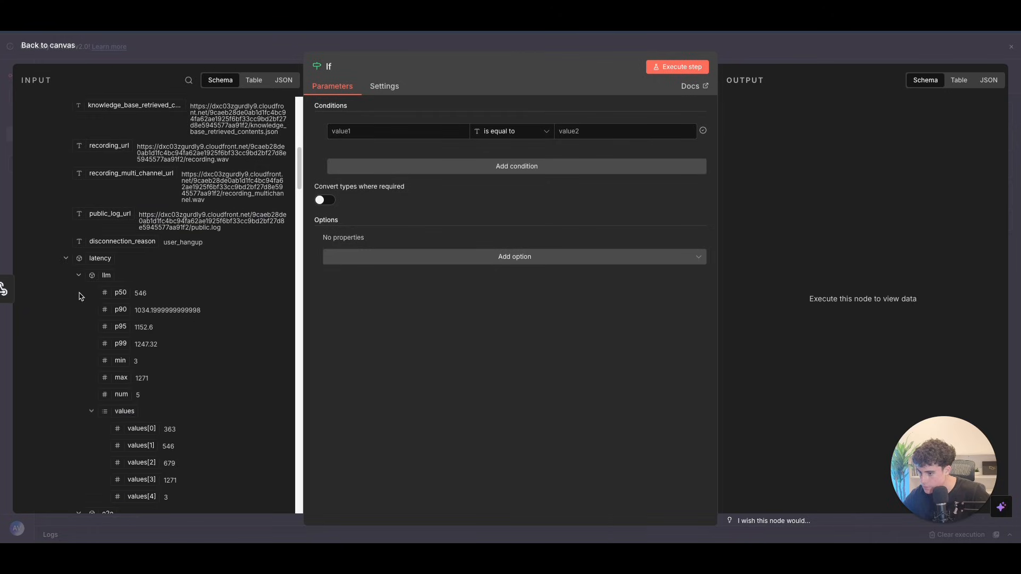
pyautogui.click(66, 258)
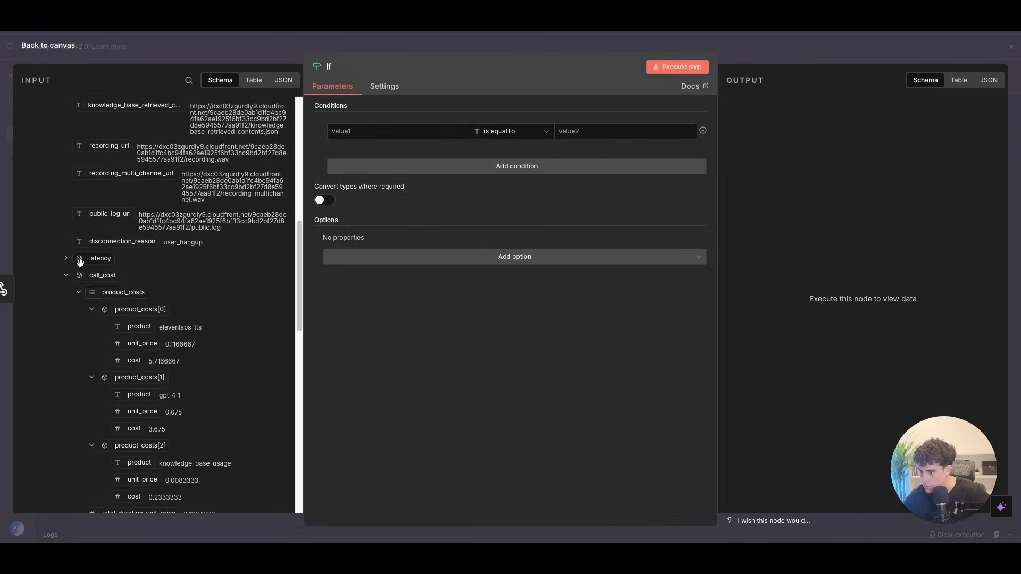
pyautogui.click(78, 293)
pyautogui.scroll(-5, 204, 261)
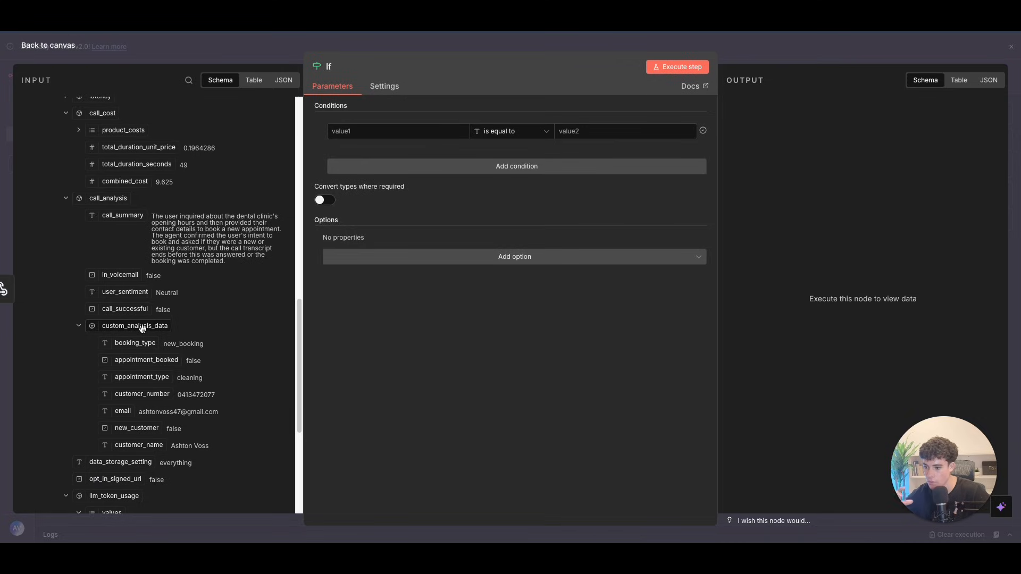
# Step: Set the If condition to new_customer equals true
pyautogui.click(408, 130)
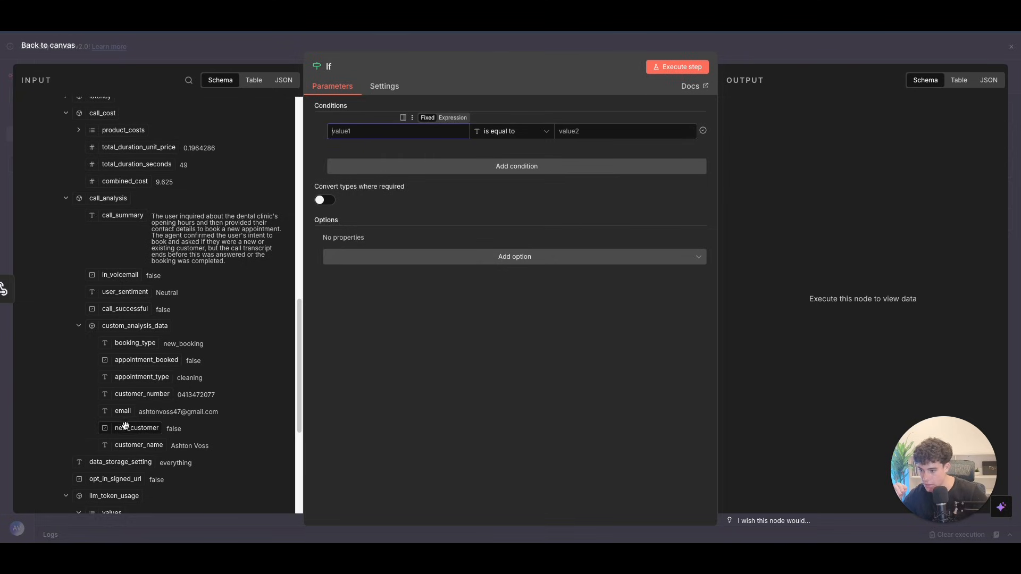
pyautogui.moveTo(126, 429); pyautogui.dragTo(376, 135)
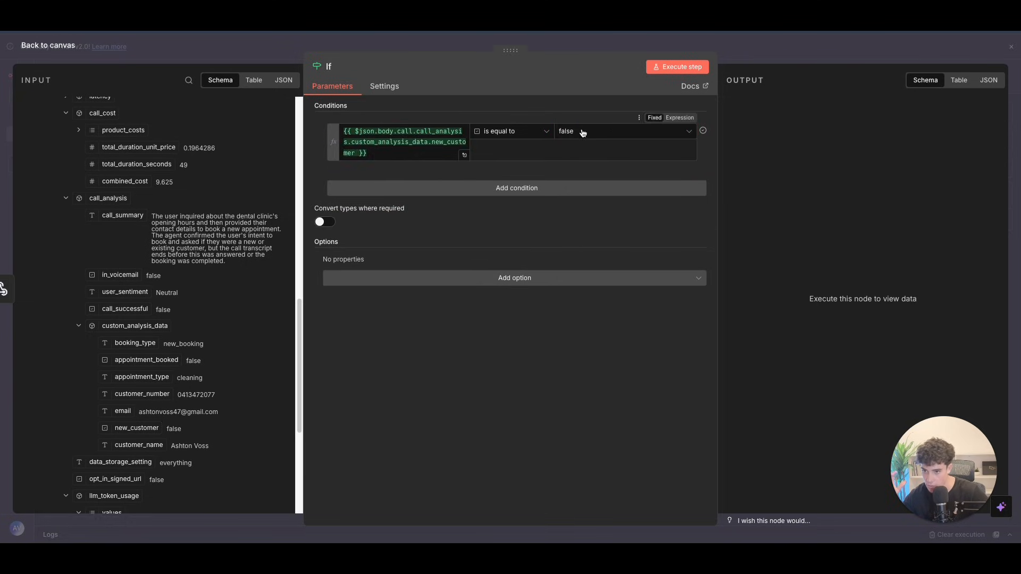
pyautogui.click(431, 149)
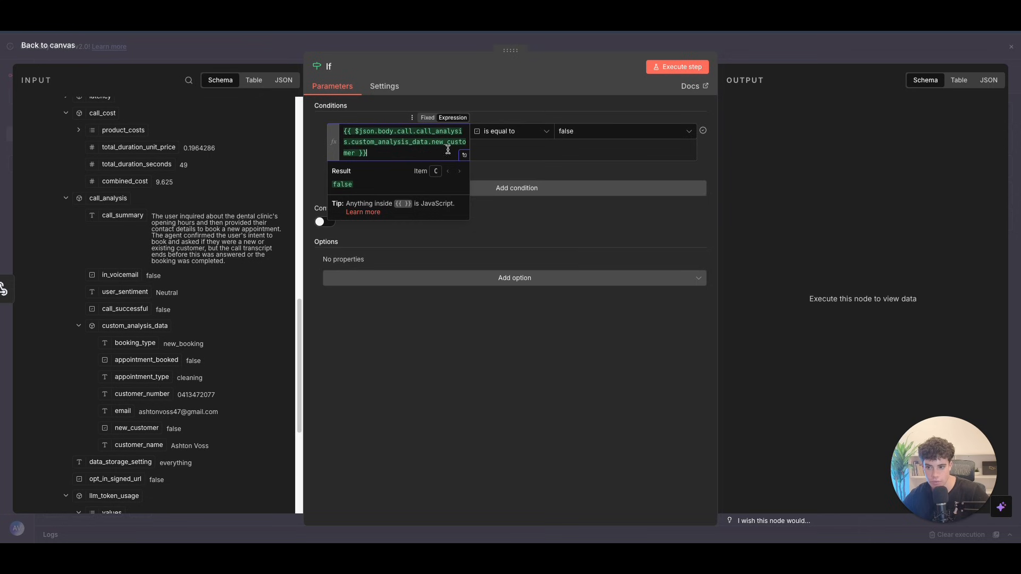
pyautogui.click(553, 135)
pyautogui.click(608, 159)
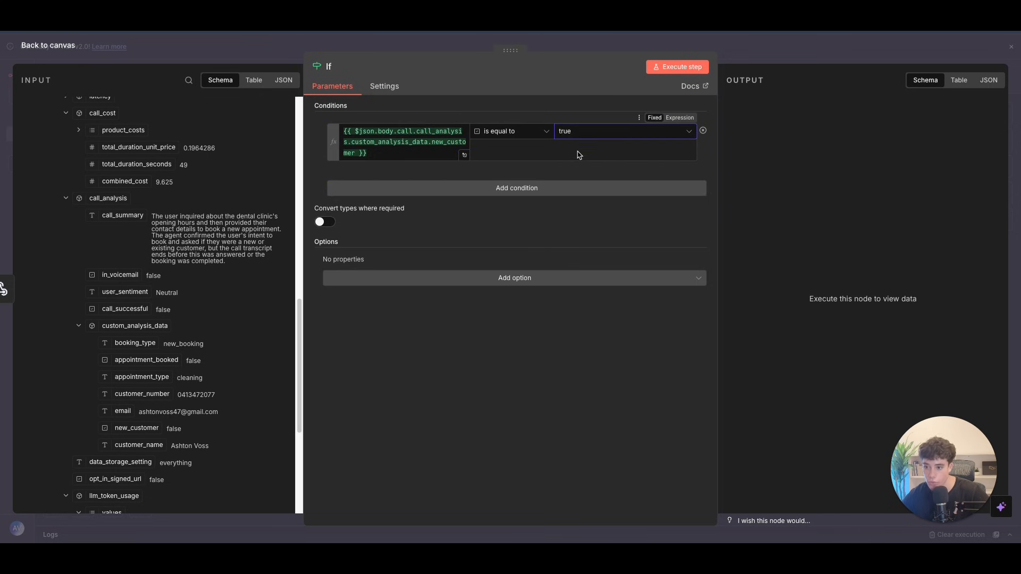
# Step: Reopen the If node to verify the condition's resolved value, then close it
pyautogui.click(48, 46)
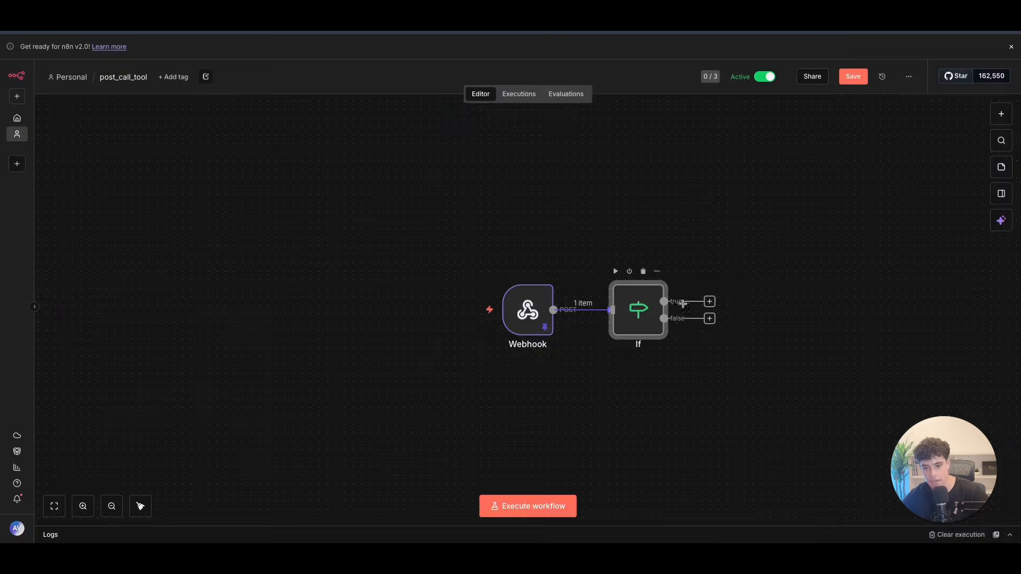
pyautogui.doubleClick(642, 308)
pyautogui.click(391, 155)
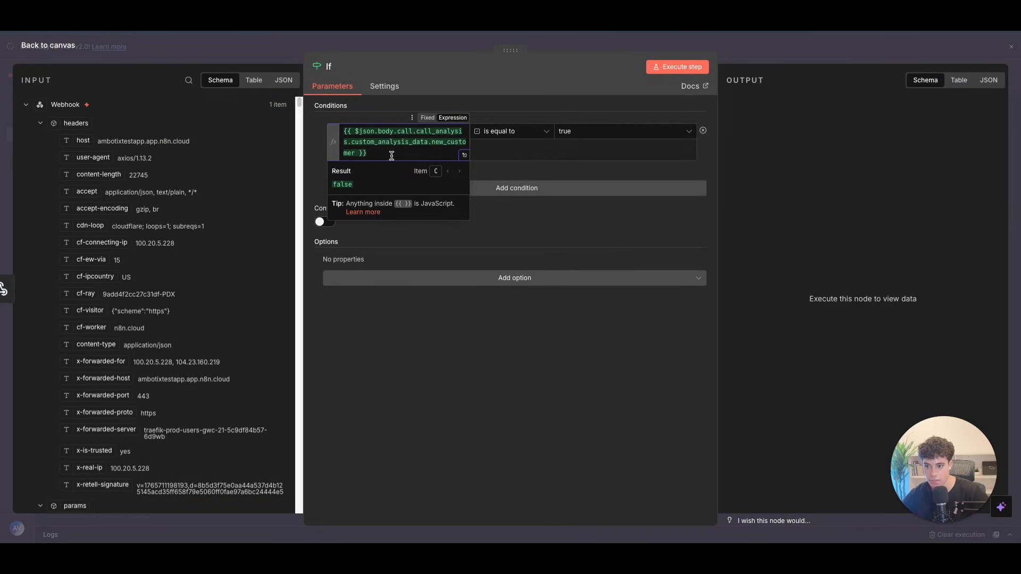
pyautogui.scroll(-5, 151, 181)
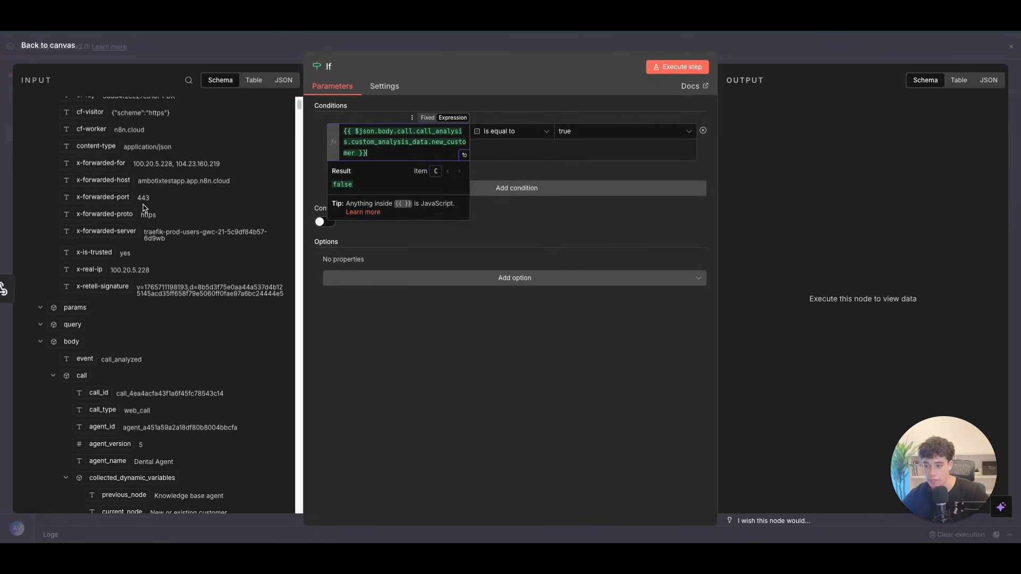
pyautogui.scroll(5, 143, 207)
pyautogui.click(30, 45)
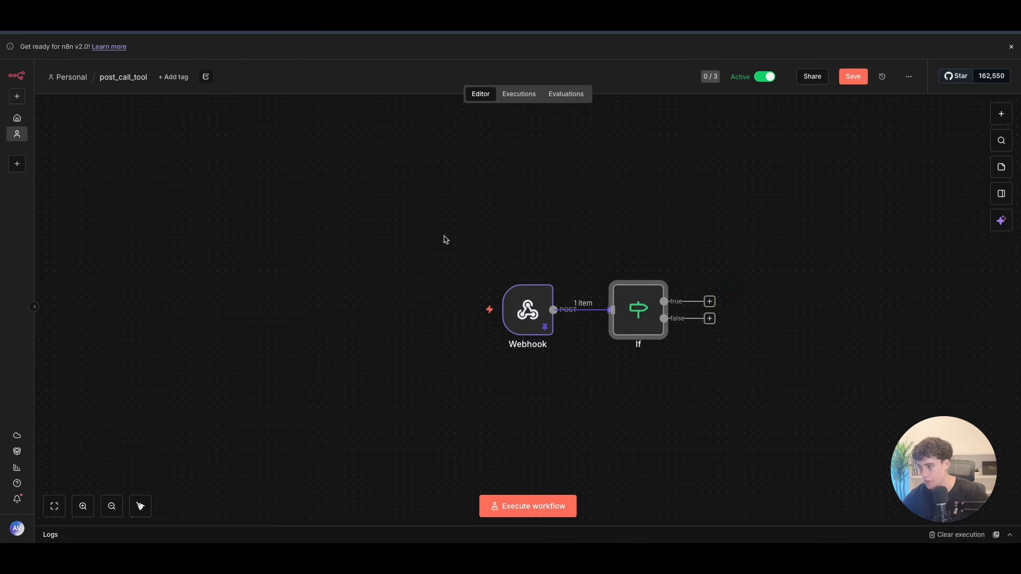
# Step: Add a Data table Insert row node on the If true branch targeting Dental data base
pyautogui.click(709, 301)
pyautogui.write('data')
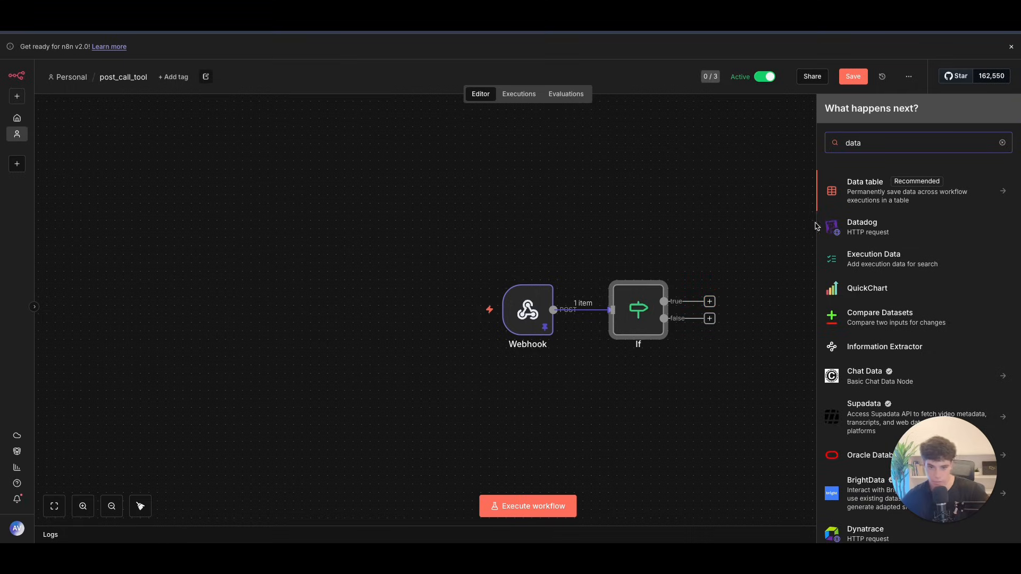
pyautogui.click(863, 191)
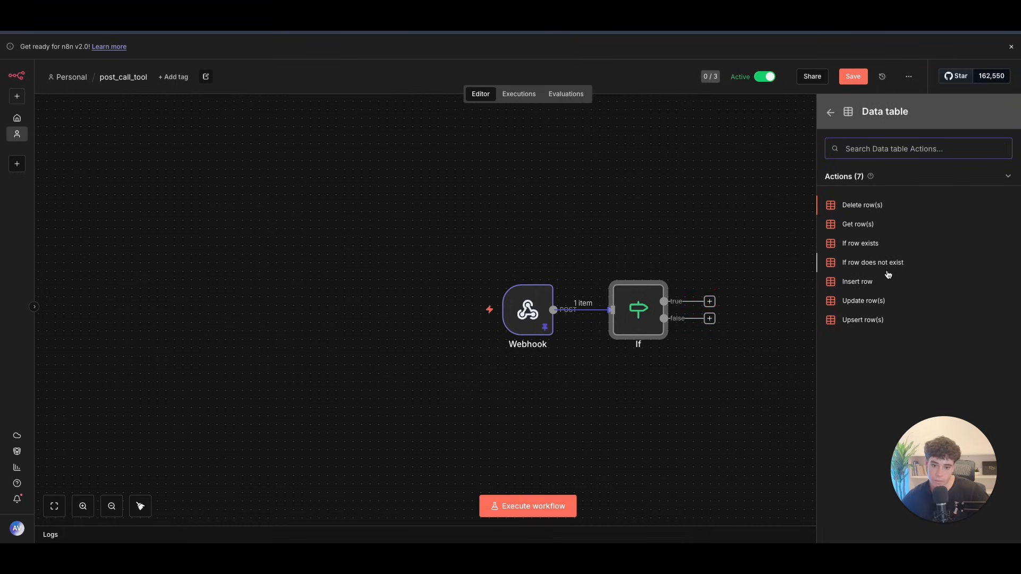
pyautogui.click(872, 282)
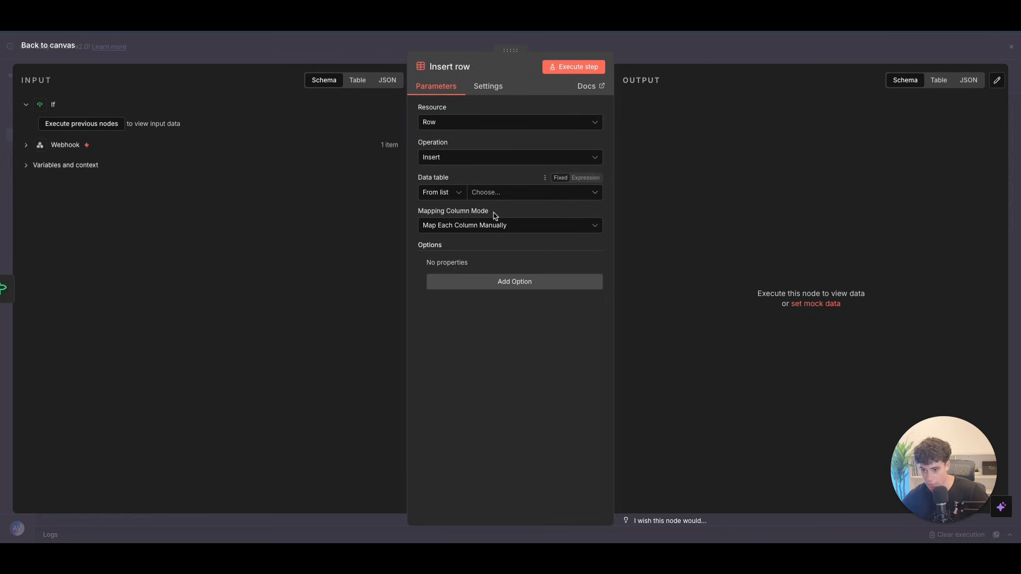
pyautogui.click(494, 202)
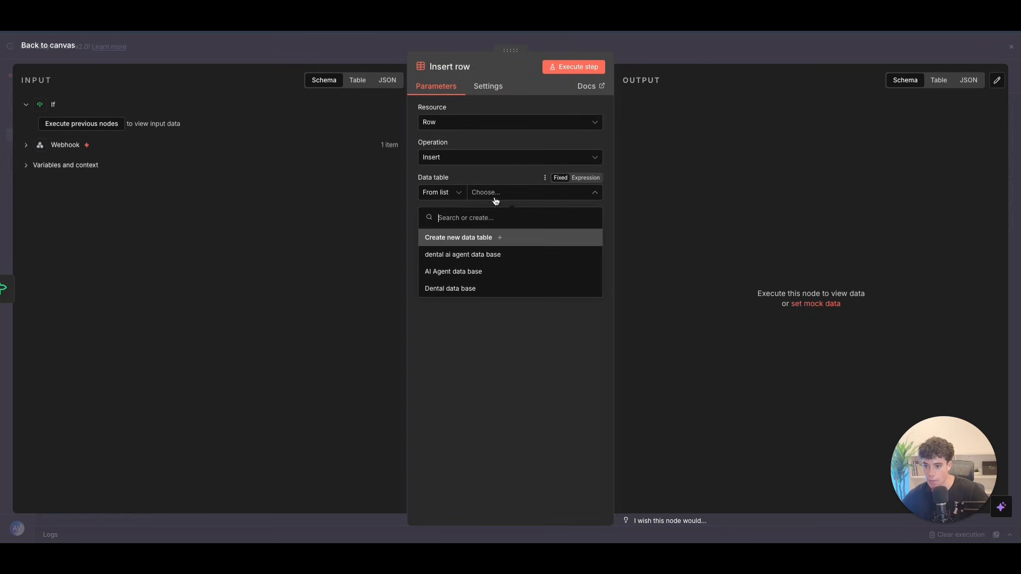
pyautogui.click(455, 253)
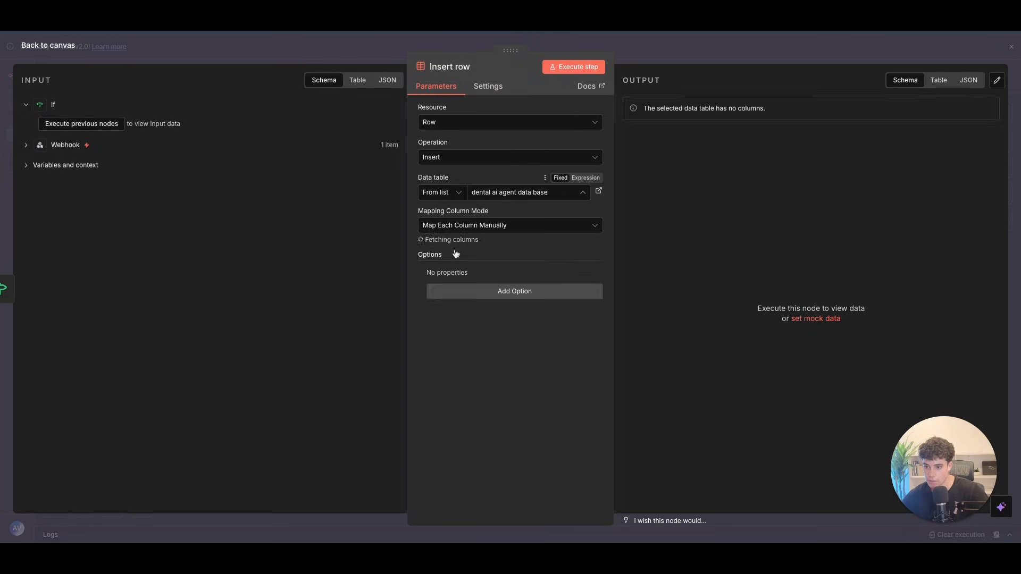
pyautogui.click(493, 192)
pyautogui.click(452, 286)
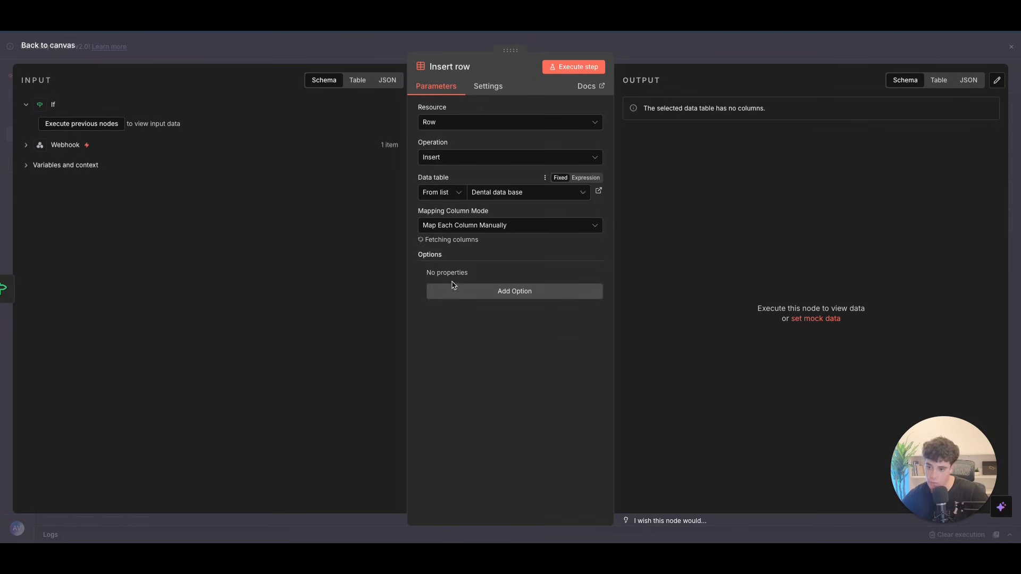
# Step: Collapse the Webhook's headers, transcripts, latency and call_cost to reach the call analysis fields
pyautogui.click(27, 147)
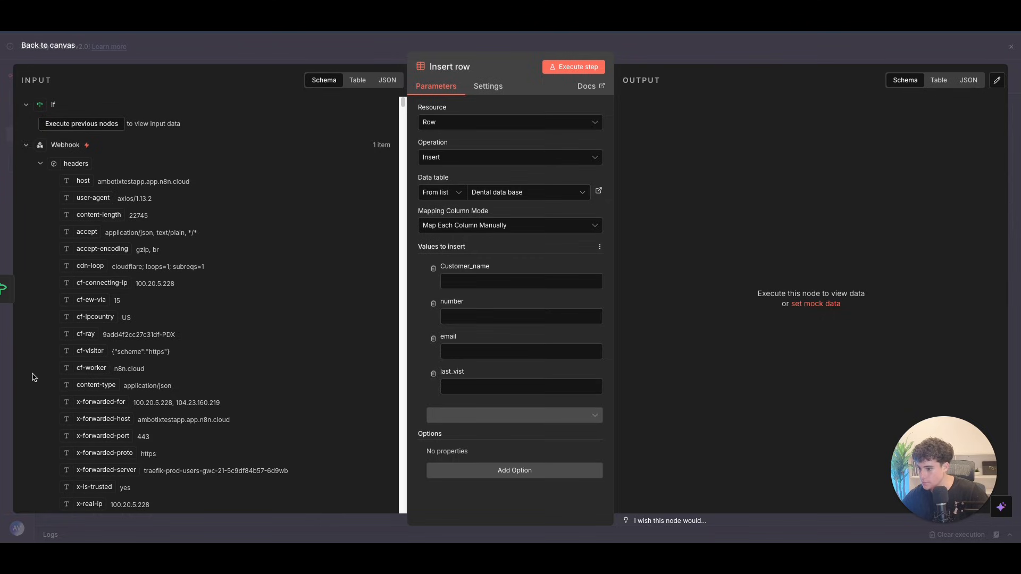
pyautogui.click(41, 163)
pyautogui.scroll(-1, 80, 212)
pyautogui.click(53, 233)
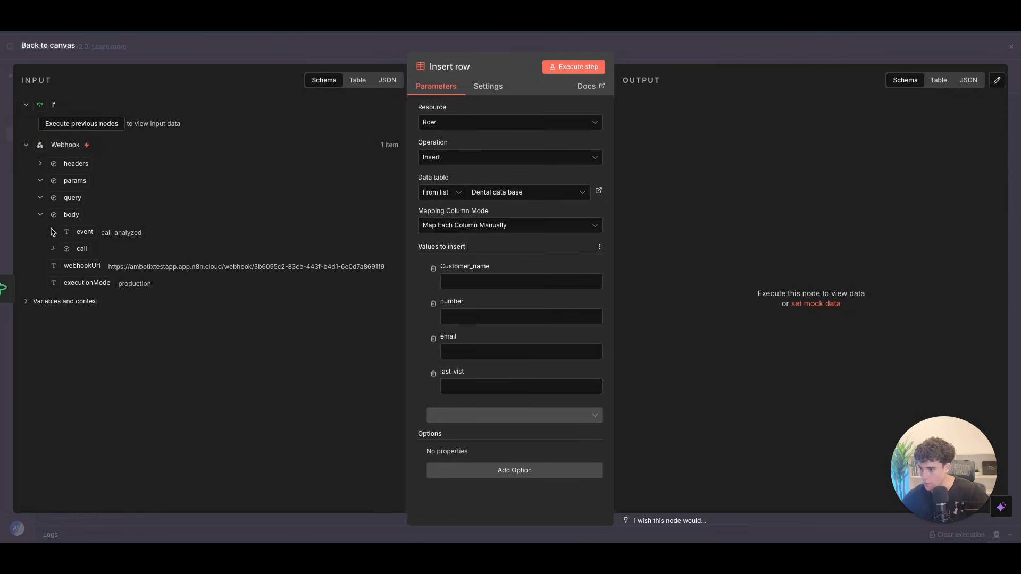
pyautogui.click(52, 248)
pyautogui.scroll(-5, 66, 343)
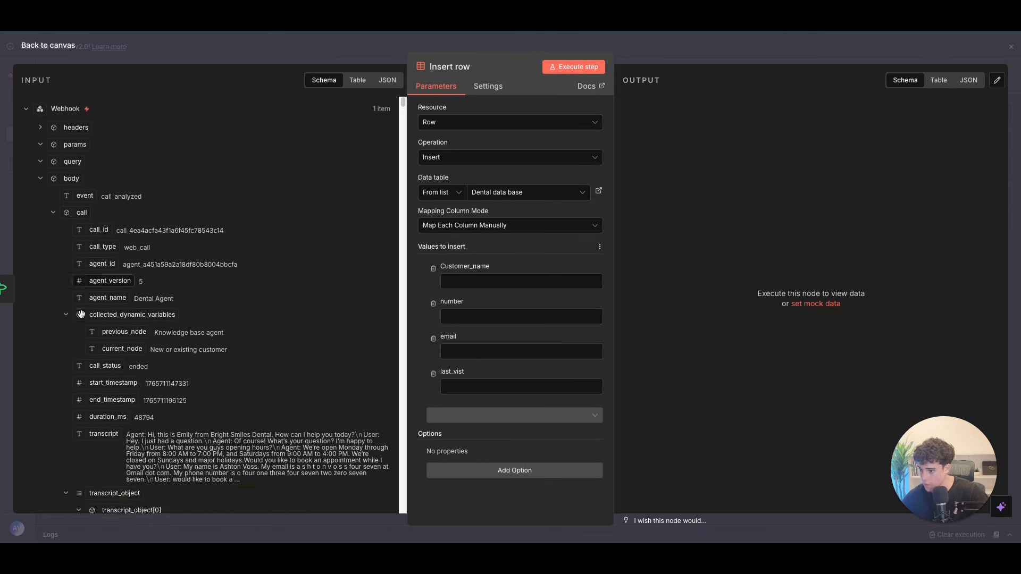
pyautogui.click(66, 330)
pyautogui.click(79, 363)
pyautogui.scroll(-1, 79, 366)
pyautogui.click(79, 365)
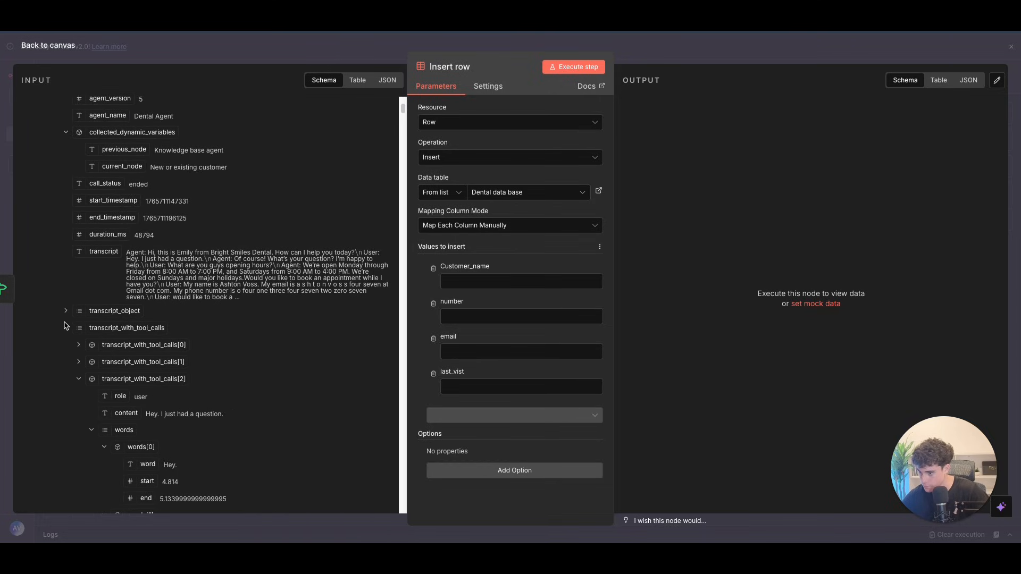
pyautogui.click(66, 328)
pyautogui.scroll(-2, 66, 330)
pyautogui.click(65, 376)
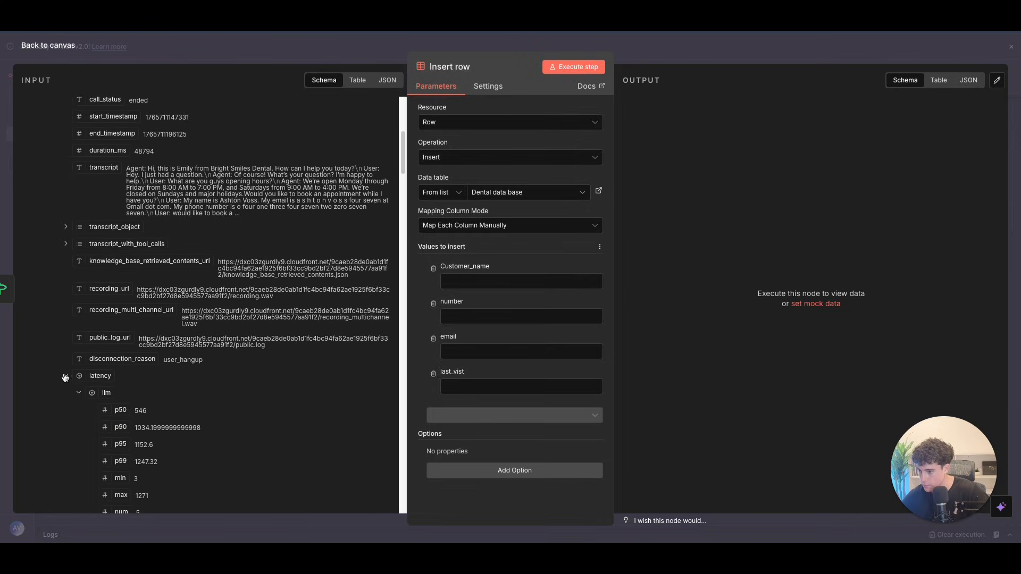
pyautogui.scroll(-1, 101, 362)
pyautogui.scroll(-4, 104, 357)
pyautogui.click(66, 196)
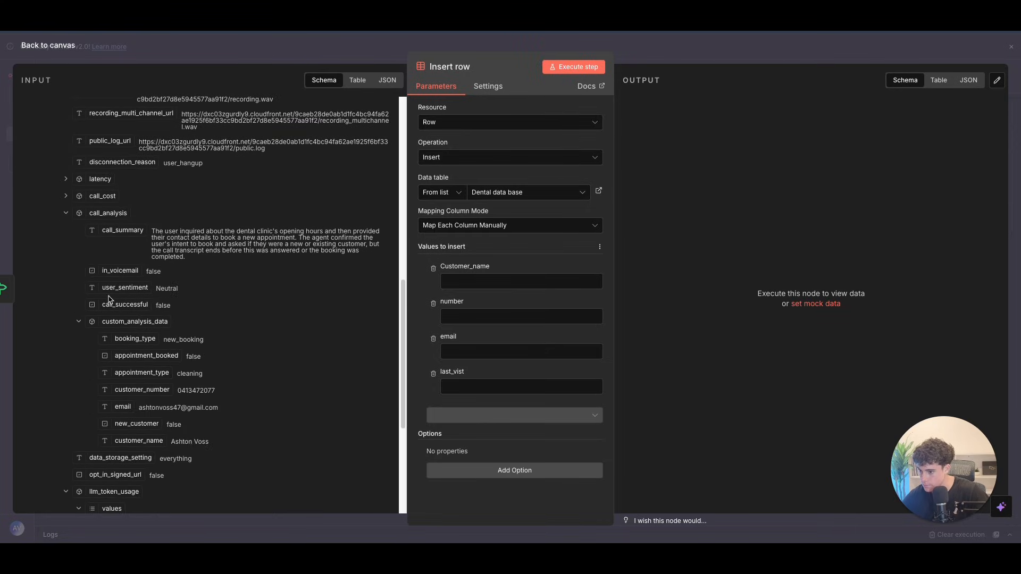
pyautogui.scroll(-2, 108, 299)
# Step: Map customer_name, customer_number and email into the Customer_name, number and email columns
pyautogui.click(485, 281)
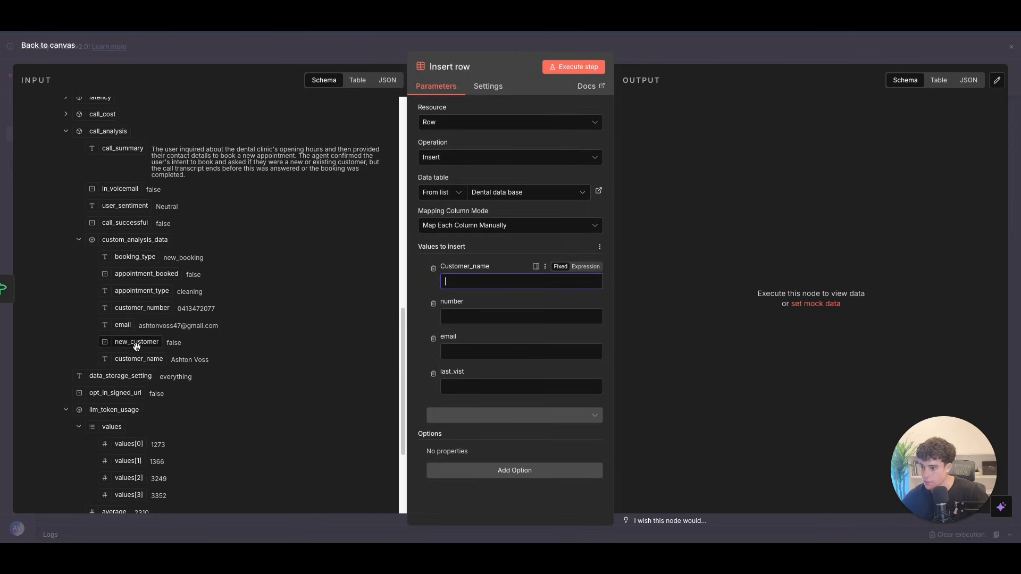
pyautogui.moveTo(148, 361); pyautogui.dragTo(494, 282)
pyautogui.moveTo(148, 309); pyautogui.dragTo(453, 342)
pyautogui.moveTo(124, 326); pyautogui.dragTo(458, 416)
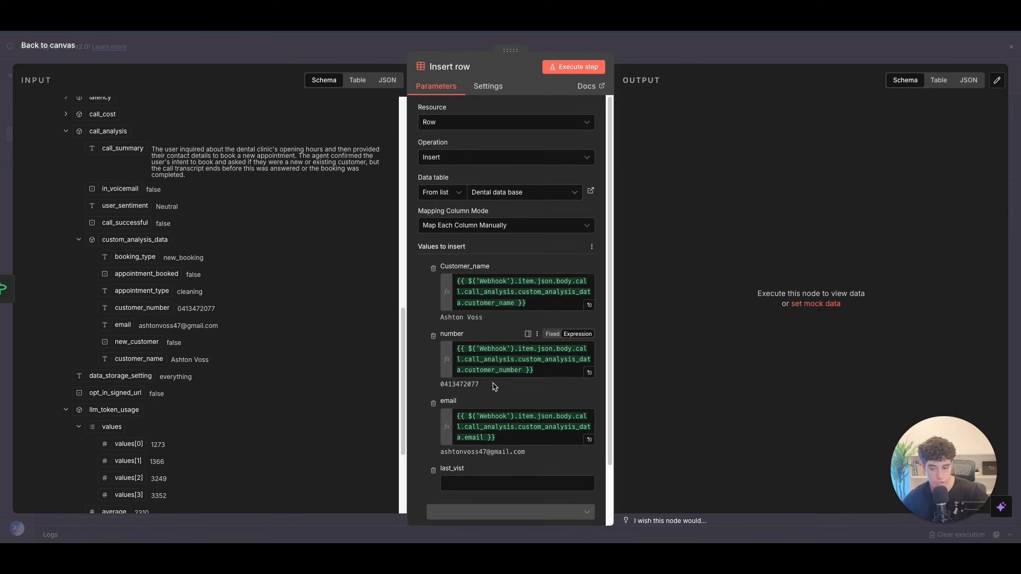
pyautogui.scroll(-2, 493, 387)
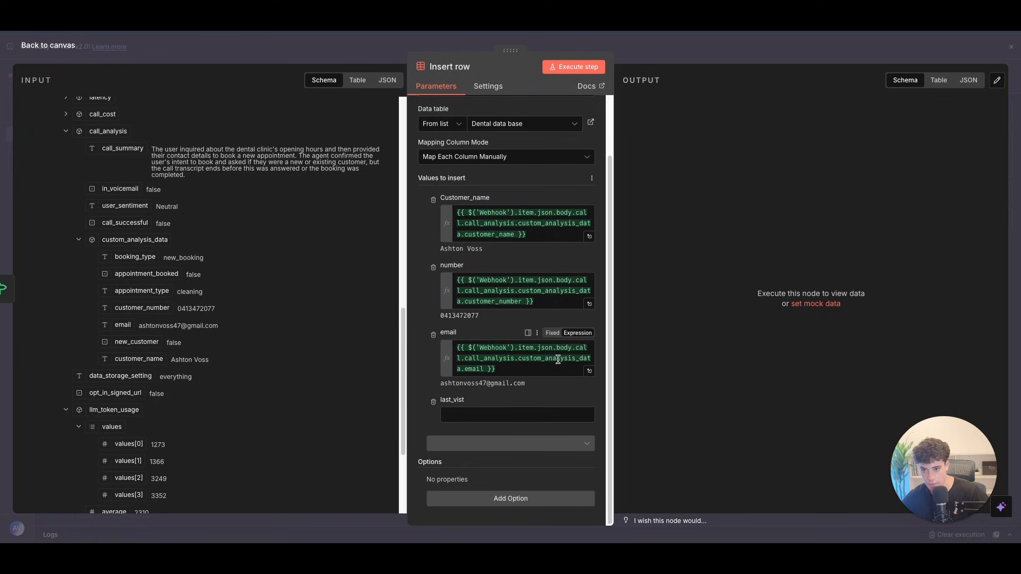
pyautogui.click(49, 48)
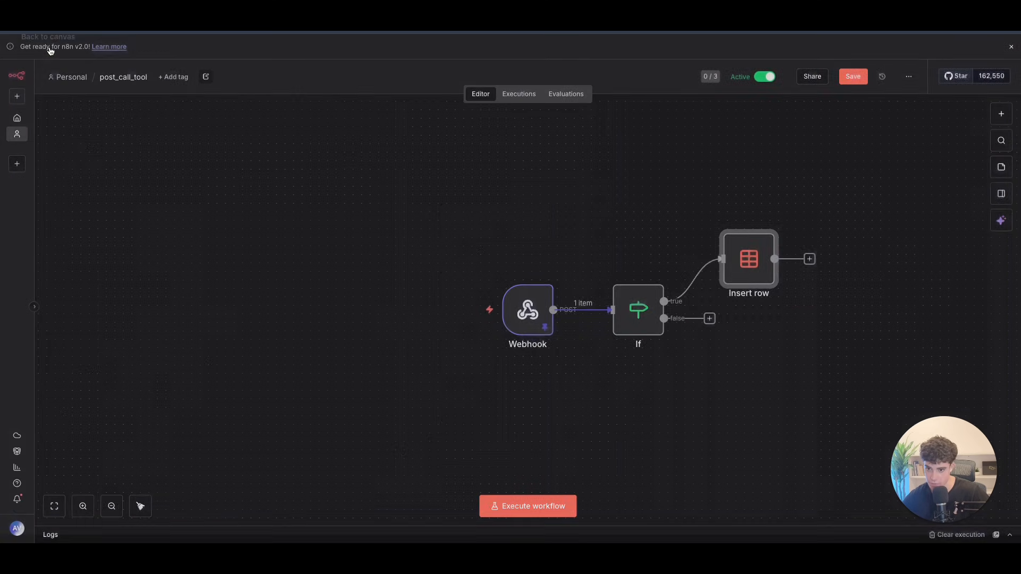
# Step: Add another Data table Insert row node targeting the dental ai agent data base table
pyautogui.click(808, 258)
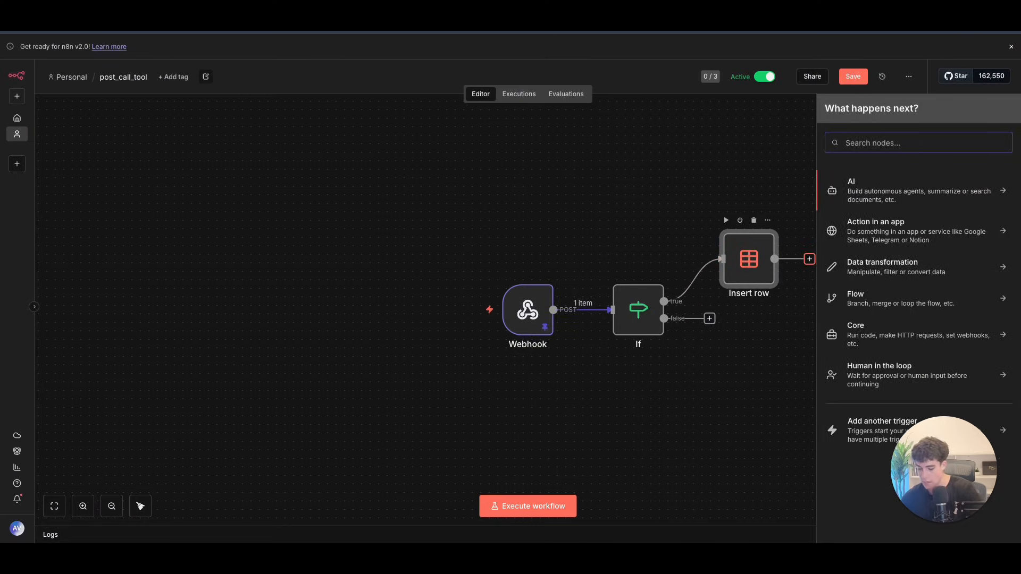
pyautogui.write('ins')
pyautogui.press('BackSpace')
pyautogui.press('BackSpace')
pyautogui.press('BackSpace')
pyautogui.write('data')
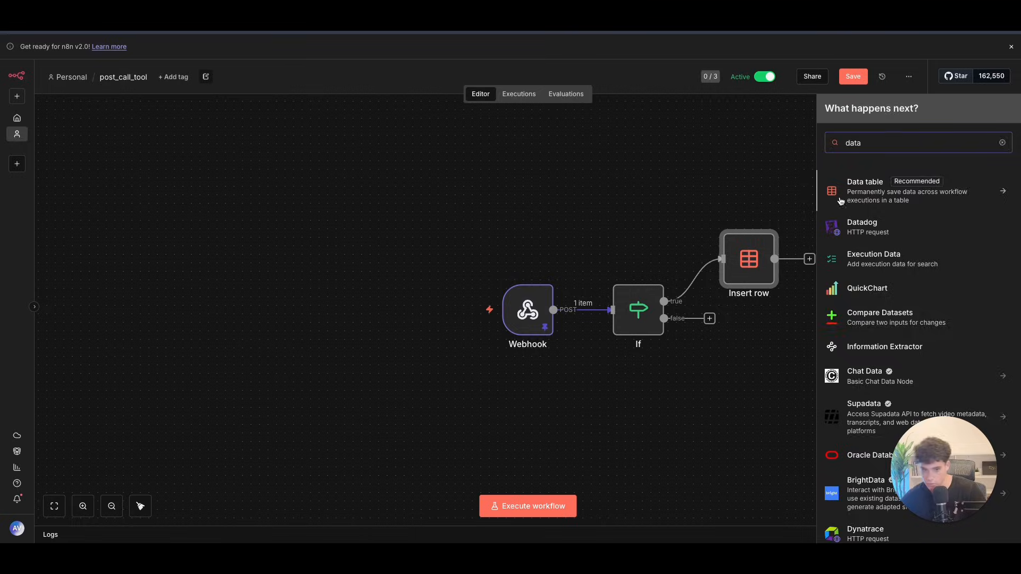
pyautogui.click(840, 201)
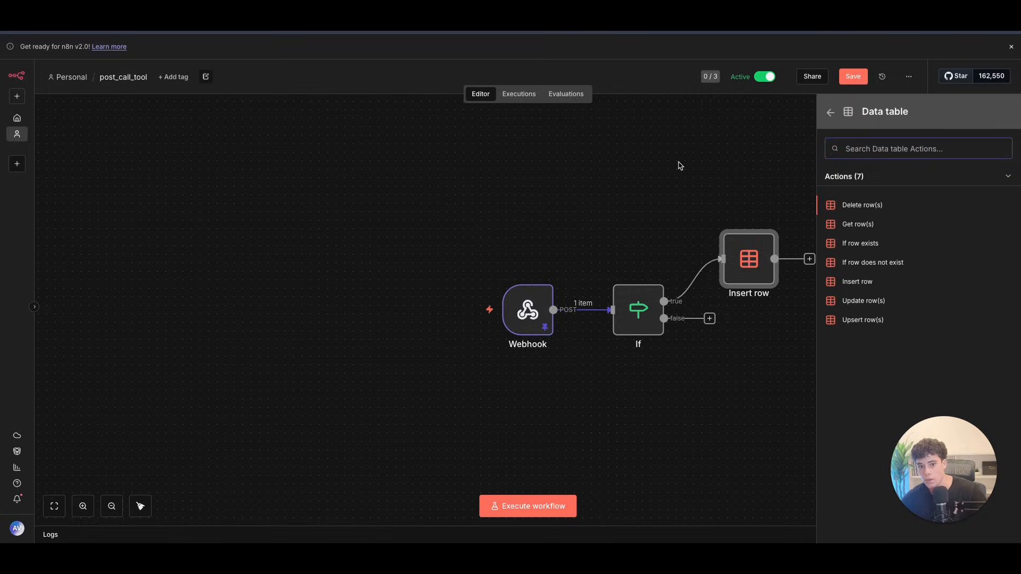
pyautogui.click(857, 282)
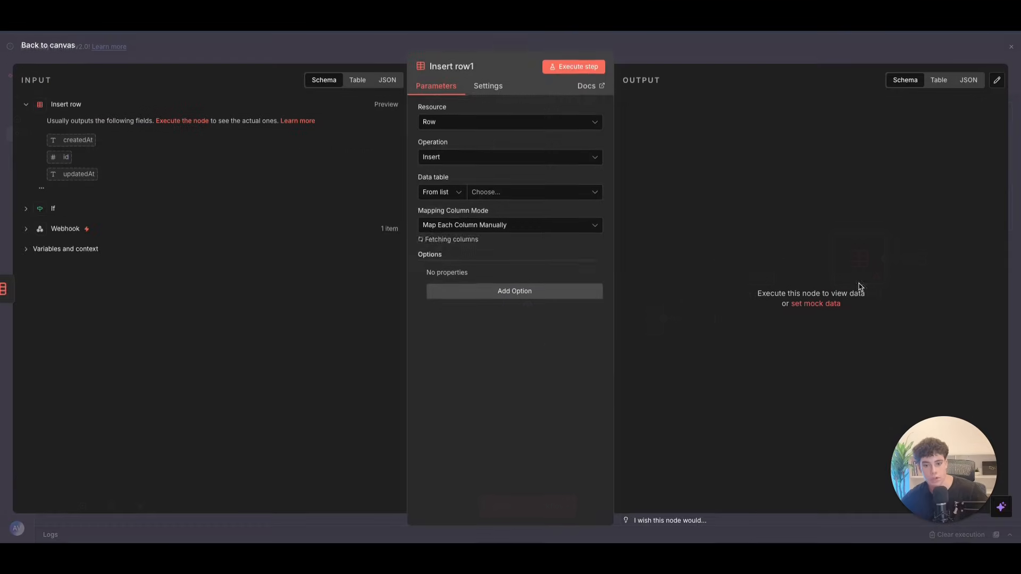
pyautogui.click(509, 196)
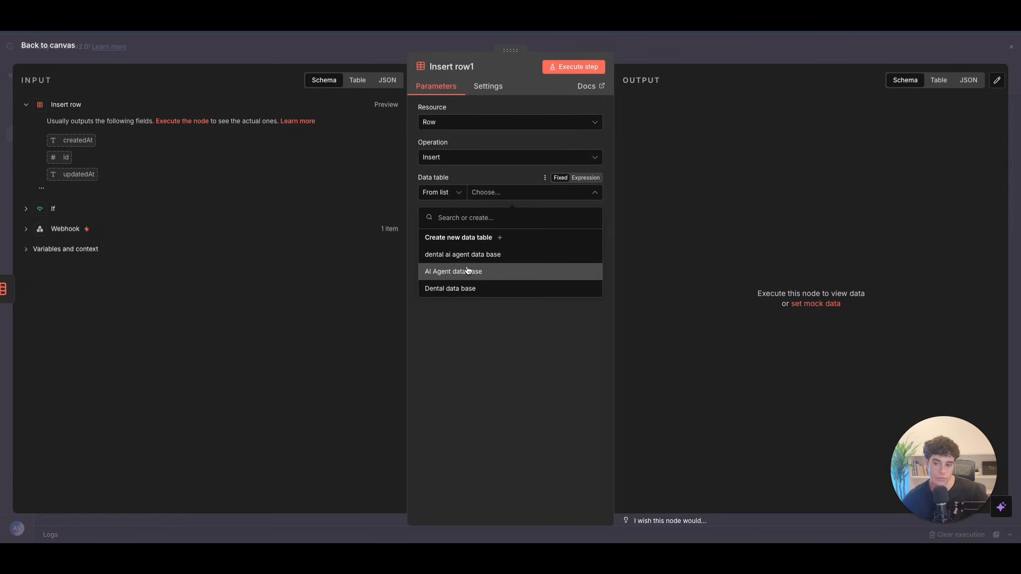
pyautogui.click(463, 271)
pyautogui.click(515, 195)
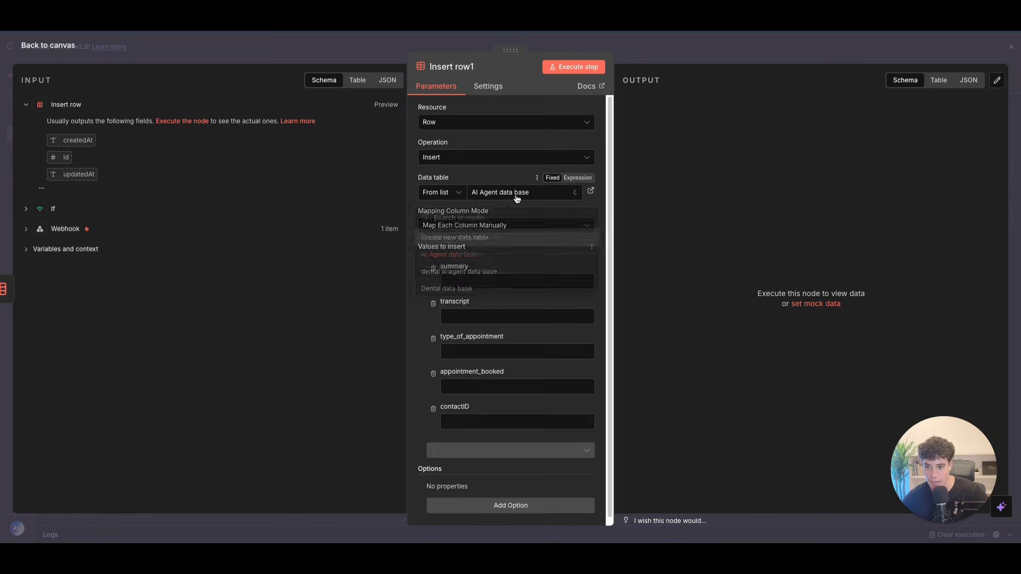
pyautogui.click(455, 273)
# Step: Expand the Webhook data and collapse headers, transcripts, latency and call_cost sections
pyautogui.click(438, 270)
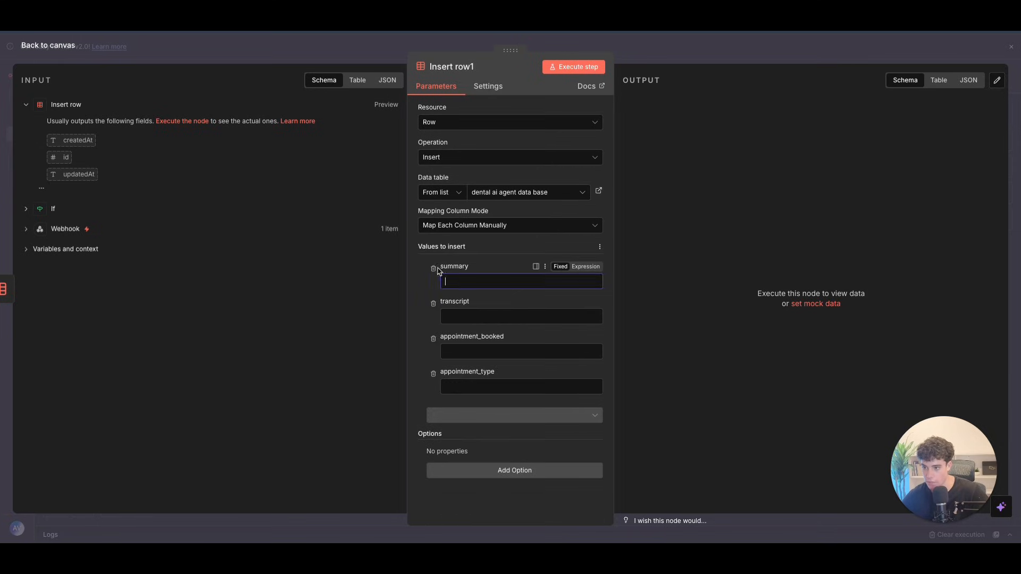
pyautogui.click(26, 229)
pyautogui.click(38, 248)
pyautogui.scroll(-4, 105, 276)
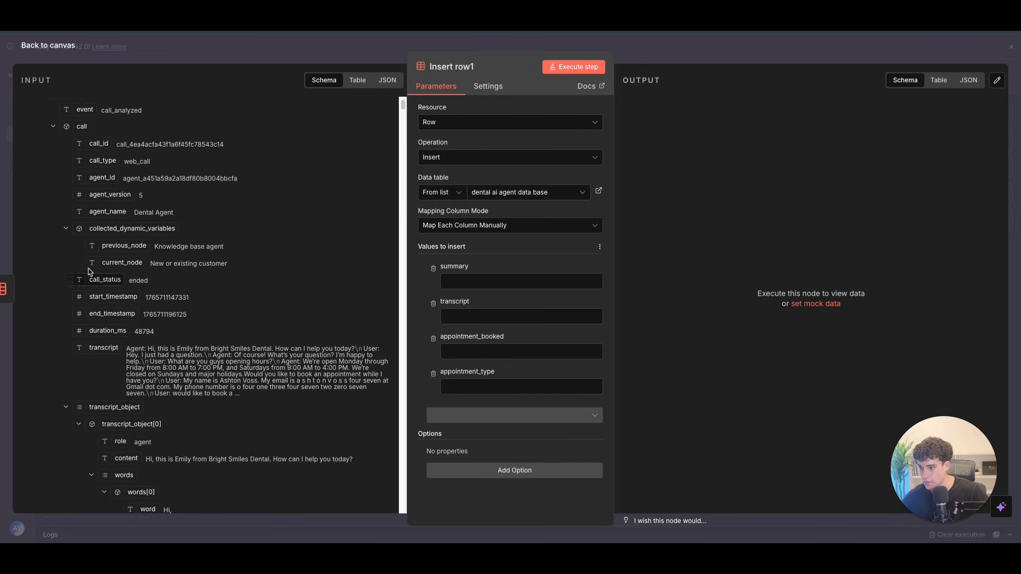
pyautogui.click(64, 406)
pyautogui.click(65, 424)
pyautogui.scroll(-5, 75, 404)
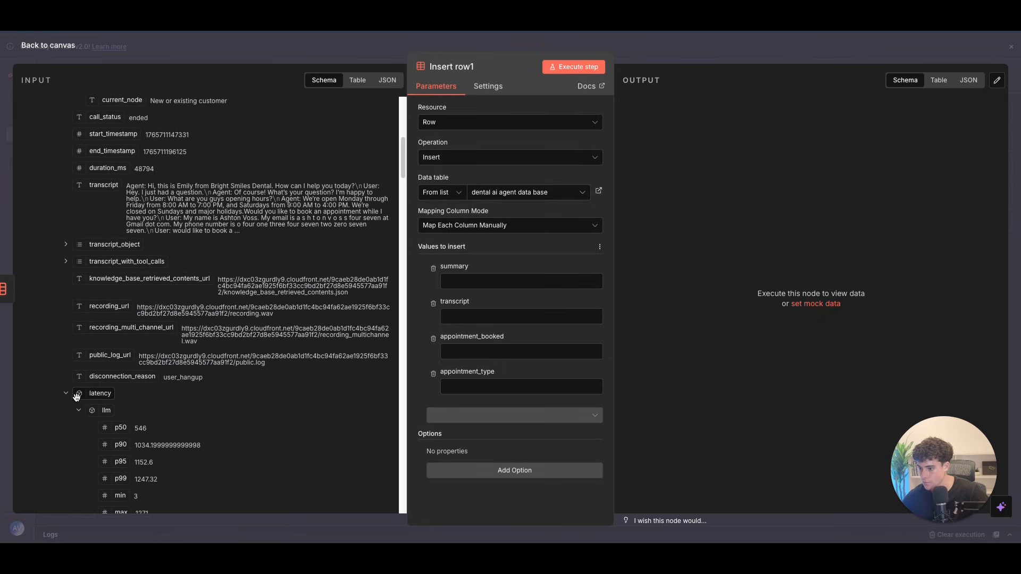
pyautogui.click(66, 393)
pyautogui.scroll(-3, 69, 372)
pyautogui.click(66, 323)
pyautogui.scroll(-2, 138, 348)
pyautogui.scroll(-2, 138, 348)
# Step: Map summary, transcript, appointment_booked and appointment_type into their matching columns
pyautogui.click(487, 278)
pyautogui.scroll(1, 187, 250)
pyautogui.moveTo(122, 194); pyautogui.dragTo(499, 286)
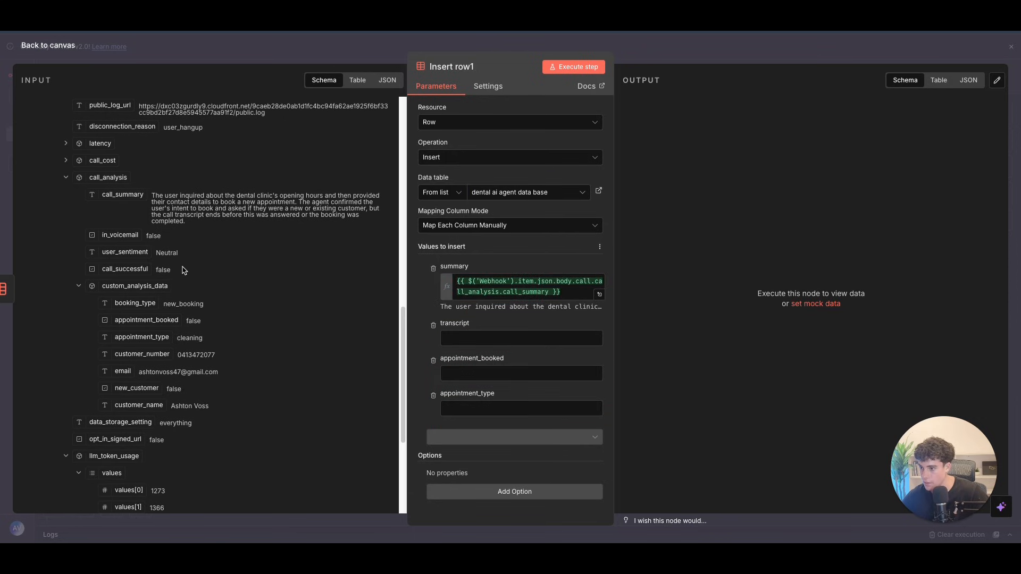
pyautogui.scroll(-5, 181, 336)
pyautogui.scroll(14, 183, 330)
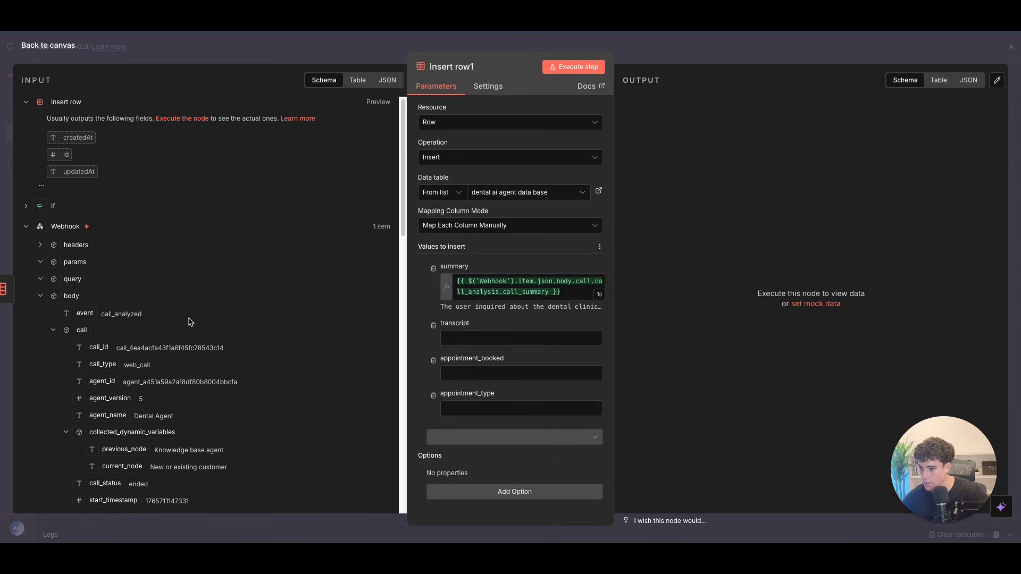
pyautogui.scroll(-7, 190, 320)
pyautogui.moveTo(103, 190); pyautogui.dragTo(457, 340)
pyautogui.scroll(-6, 236, 343)
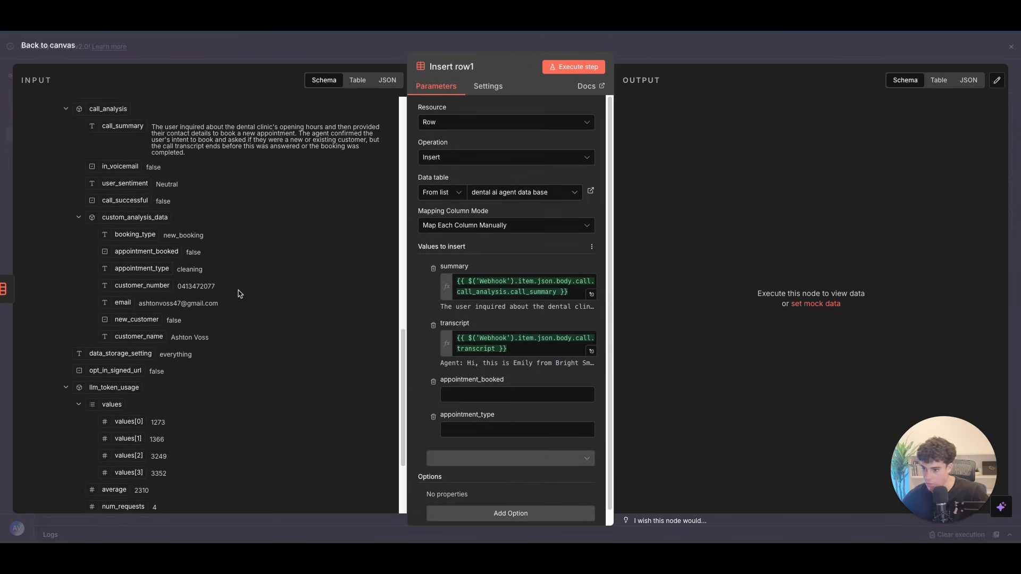
pyautogui.moveTo(147, 251); pyautogui.dragTo(489, 395)
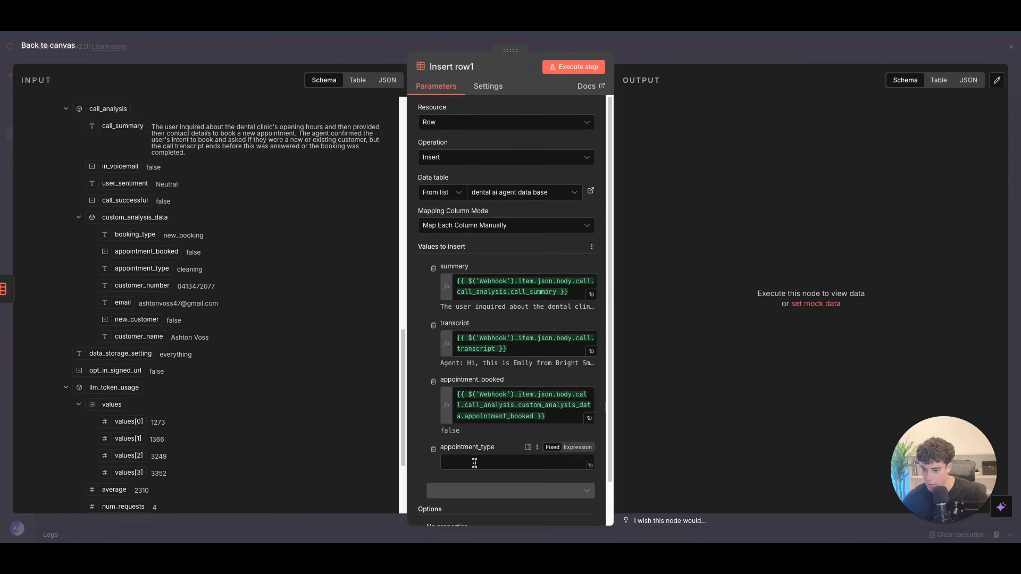
pyautogui.moveTo(146, 268); pyautogui.dragTo(477, 448)
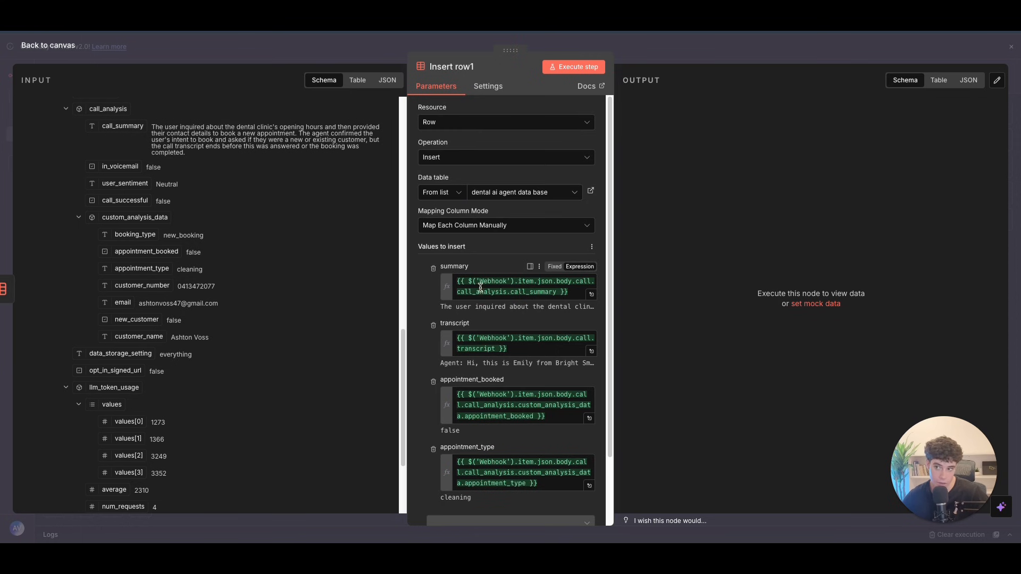
pyautogui.click(56, 45)
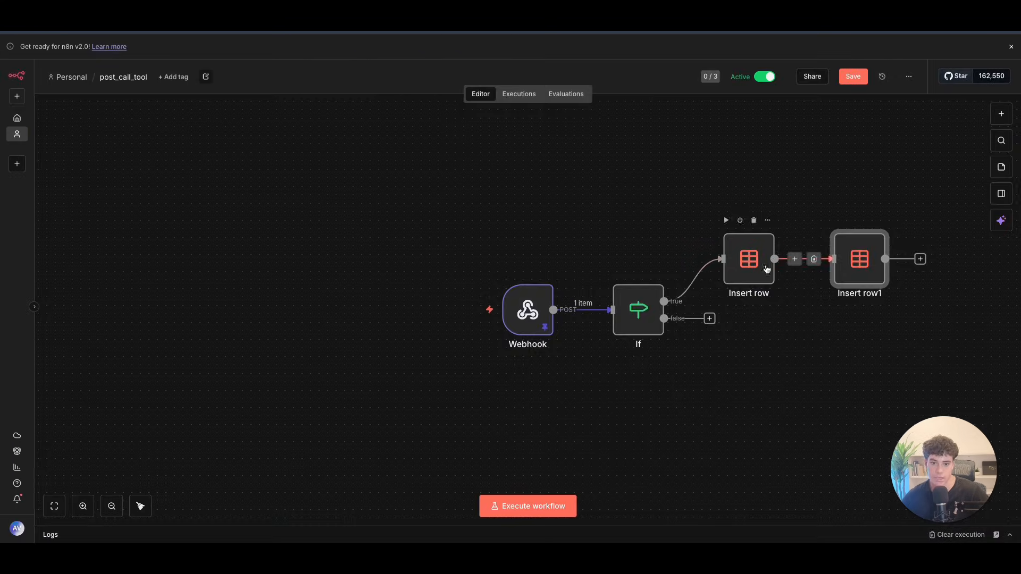
# Step: Add a Data table Get row(s) step on the If node's false branch
pyautogui.click(710, 318)
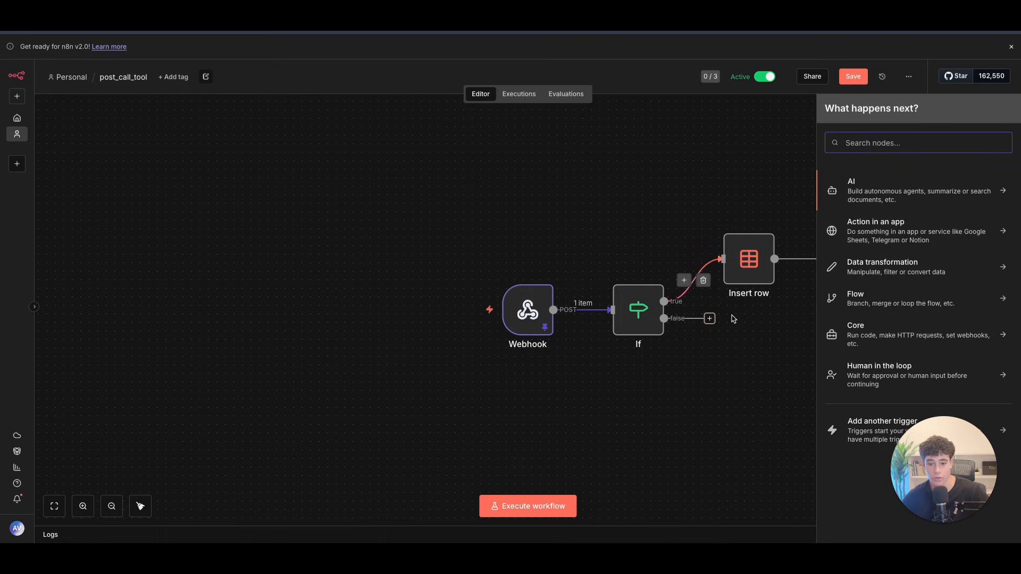
pyautogui.write('ins')
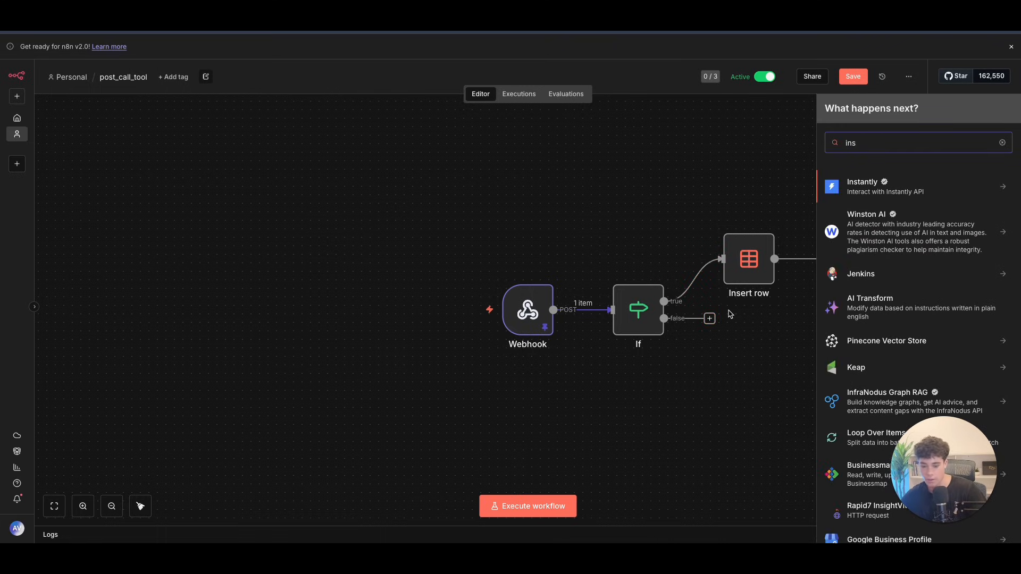
pyautogui.press('BackSpace')
pyautogui.press('BackSpace')
pyautogui.press('BackSpace')
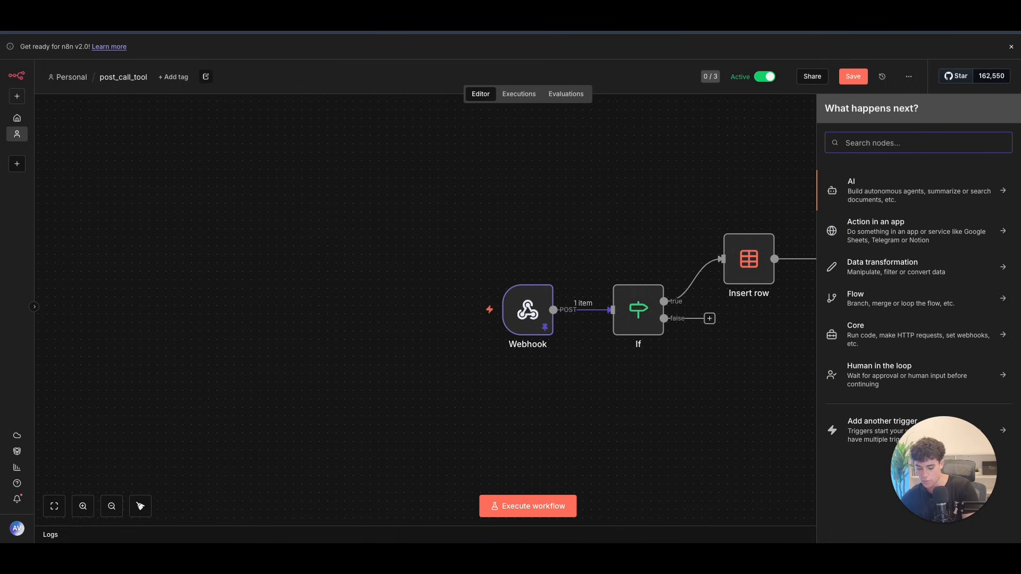
pyautogui.write('ins')
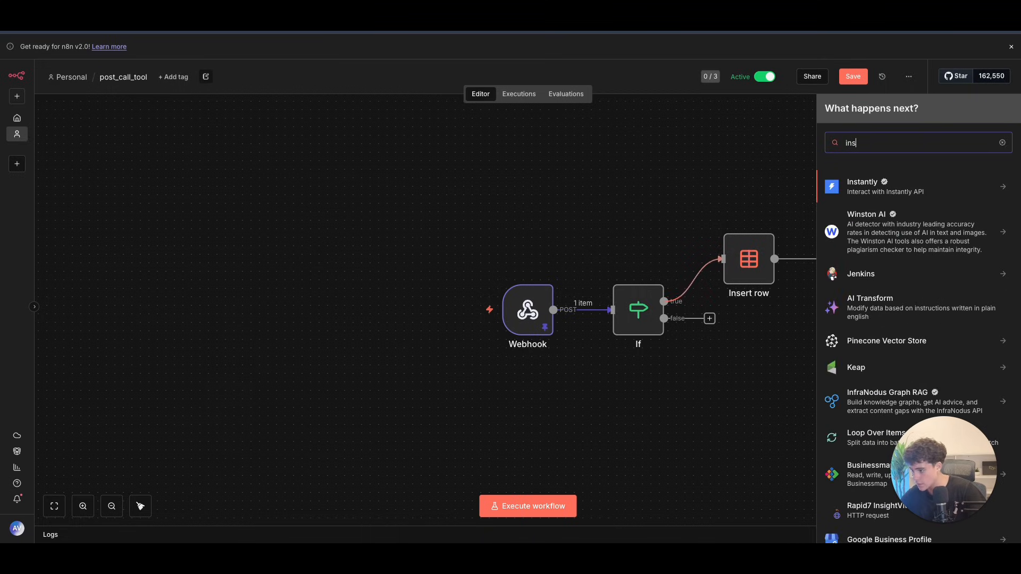
pyautogui.press('BackSpace')
pyautogui.press('BackSpace')
pyautogui.press('BackSpace')
pyautogui.write('get')
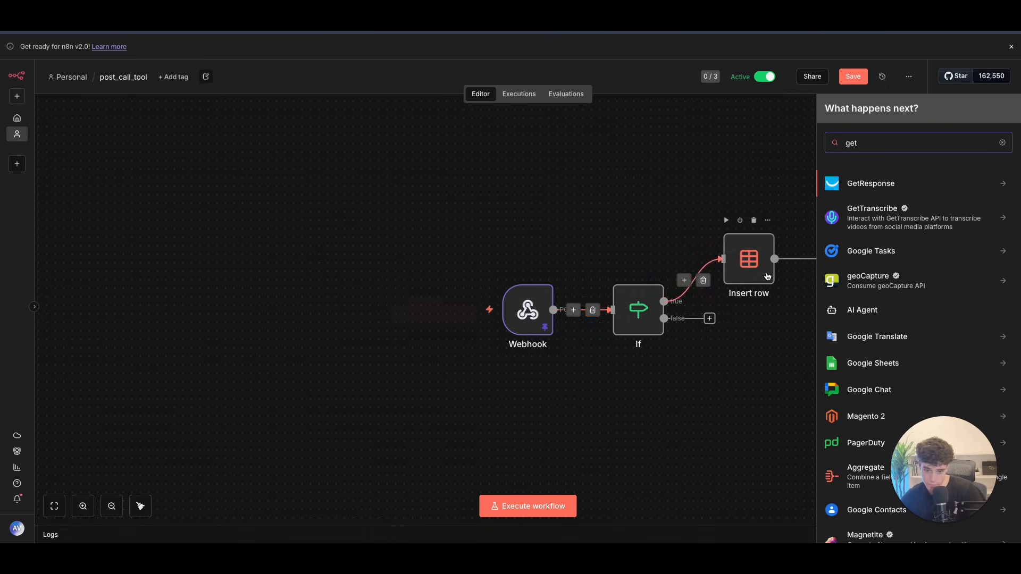
pyautogui.press('BackSpace')
pyautogui.press('BackSpace')
pyautogui.press('BackSpace')
pyautogui.write('data')
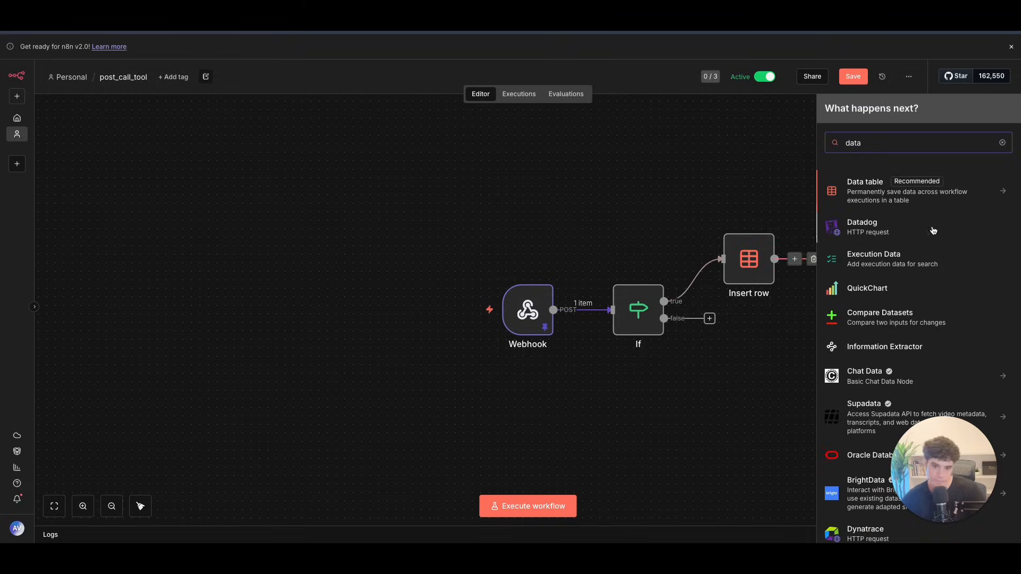
pyautogui.press('Return')
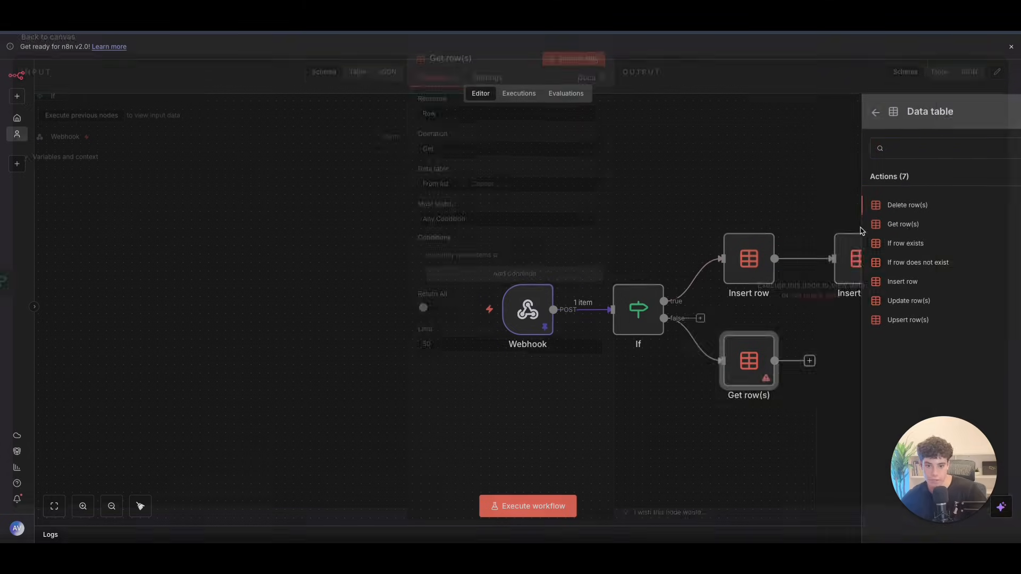
pyautogui.click(860, 225)
# Step: Add an eq filter condition and look up rows in the Dental data base table
pyautogui.click(465, 281)
pyautogui.click(446, 314)
pyautogui.click(481, 324)
pyautogui.click(483, 318)
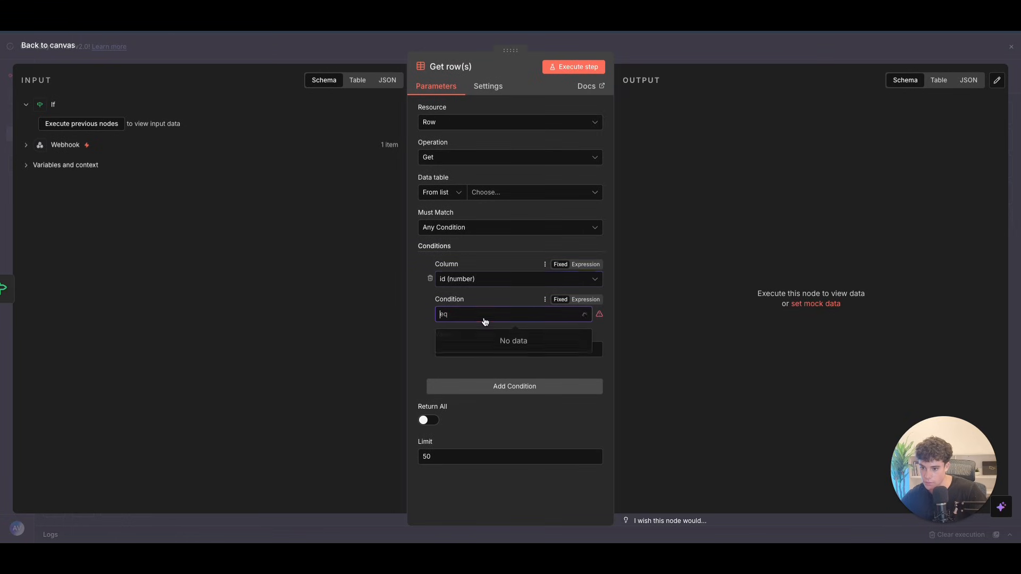
pyautogui.click(275, 248)
pyautogui.click(26, 148)
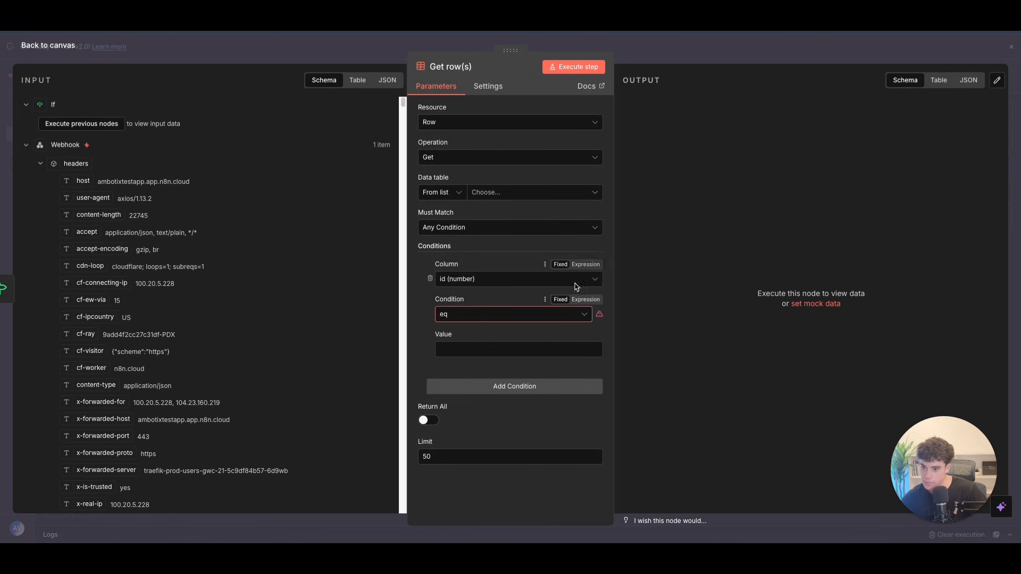
pyautogui.click(497, 192)
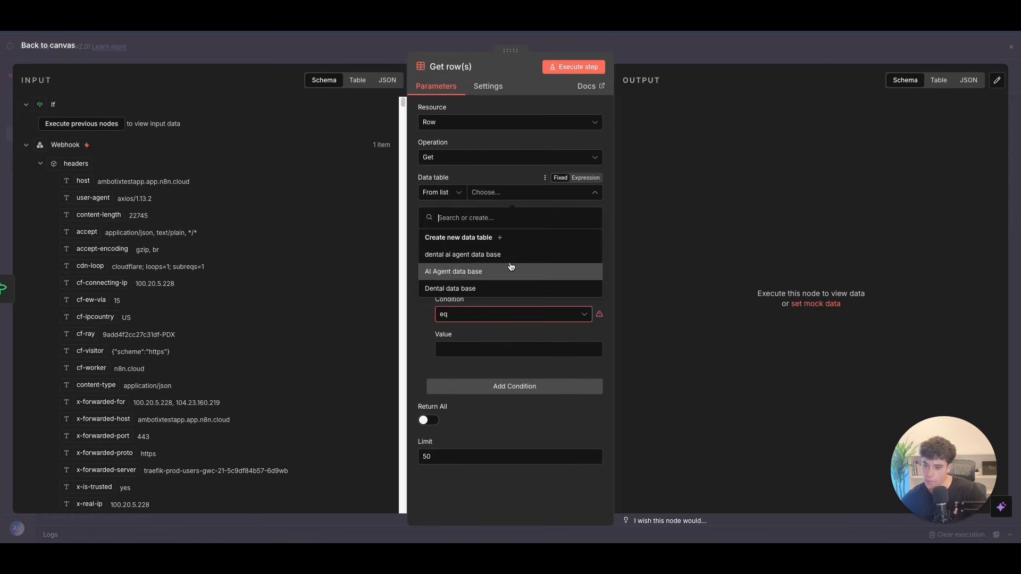
pyautogui.click(457, 290)
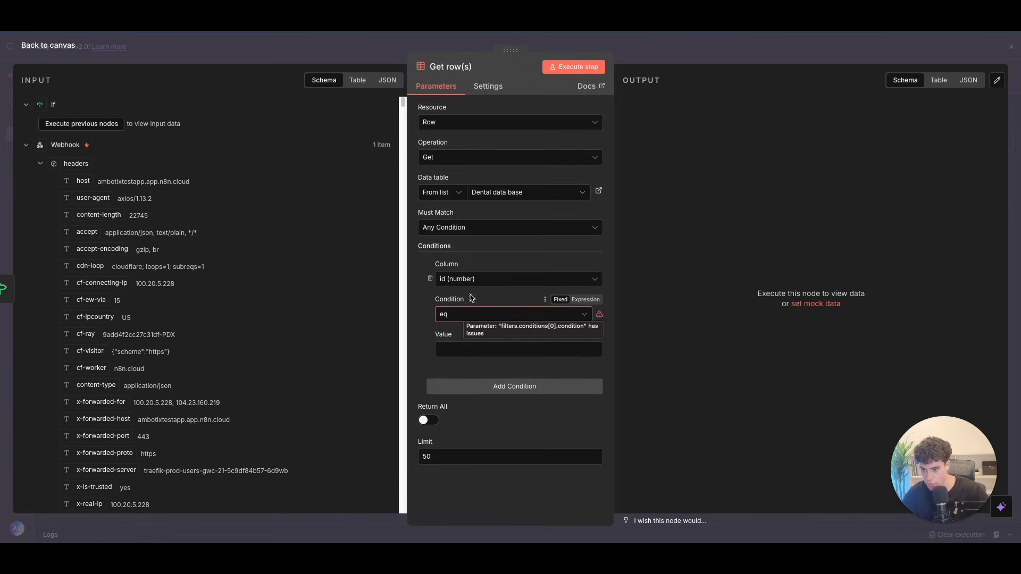
# Step: Keep Any Condition match mode and filter on the email column
pyautogui.click(487, 234)
pyautogui.click(475, 256)
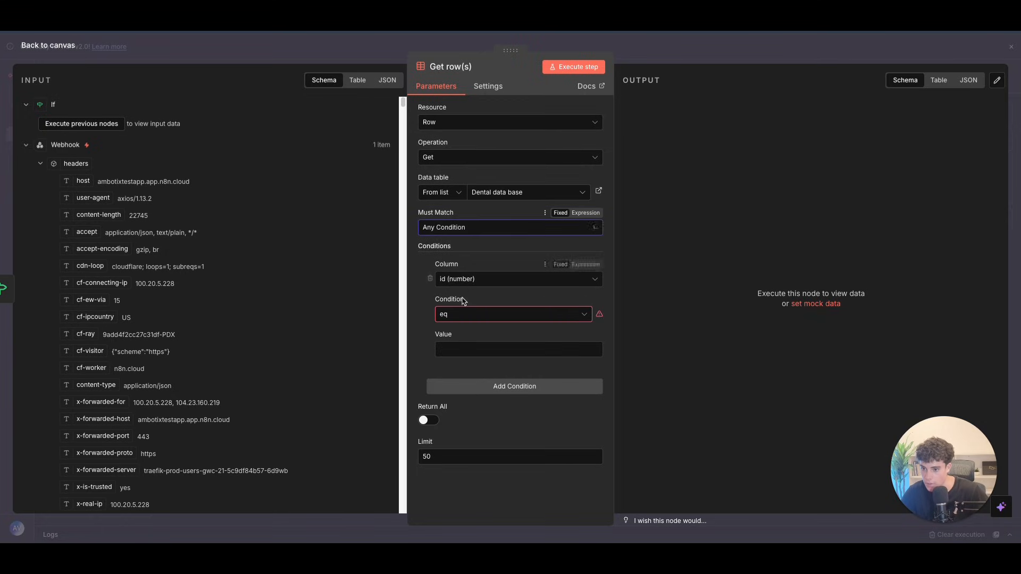
pyautogui.click(468, 280)
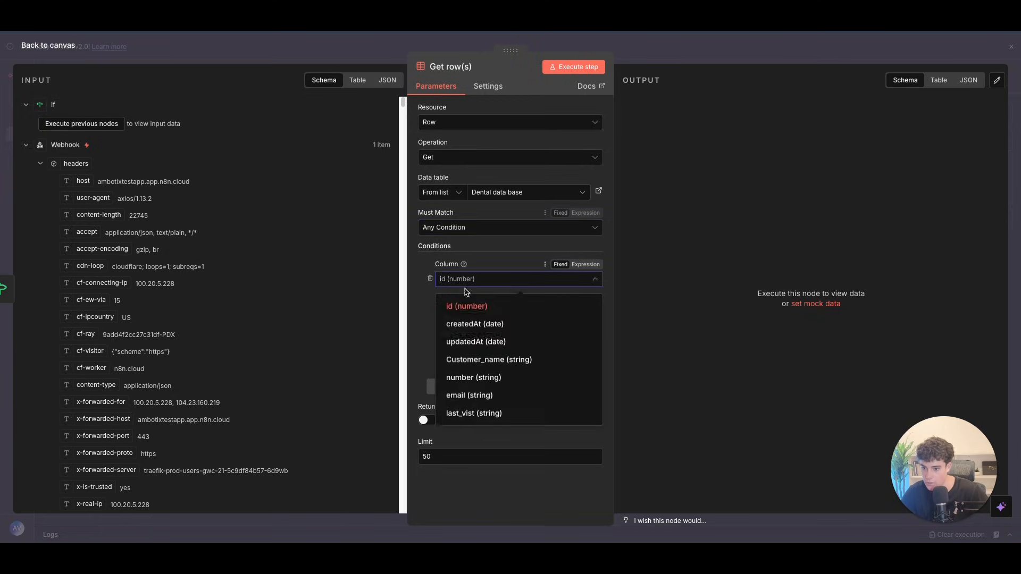
pyautogui.click(480, 388)
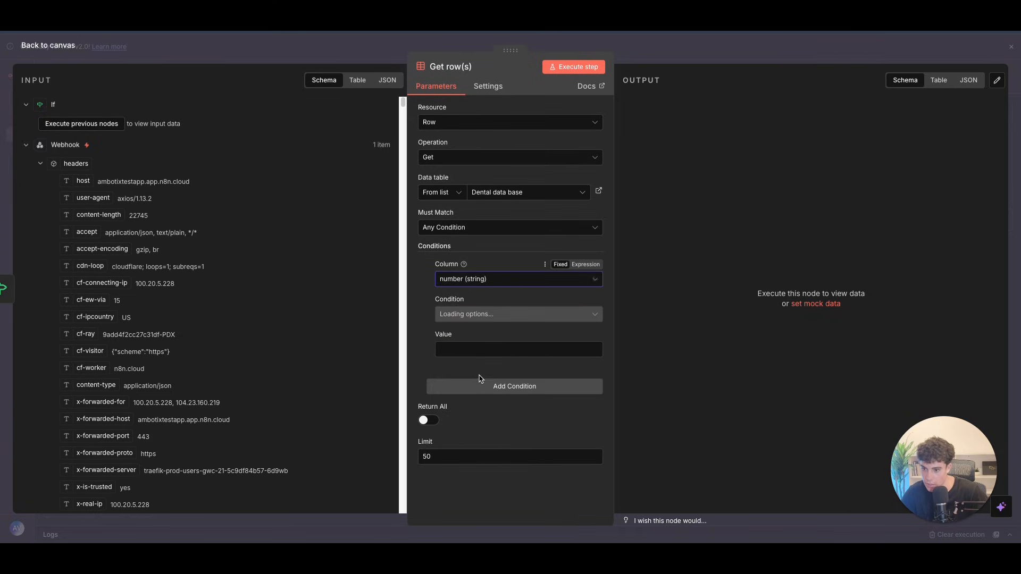
pyautogui.click(456, 278)
pyautogui.scroll(-1, 463, 372)
pyautogui.click(478, 340)
pyautogui.click(477, 348)
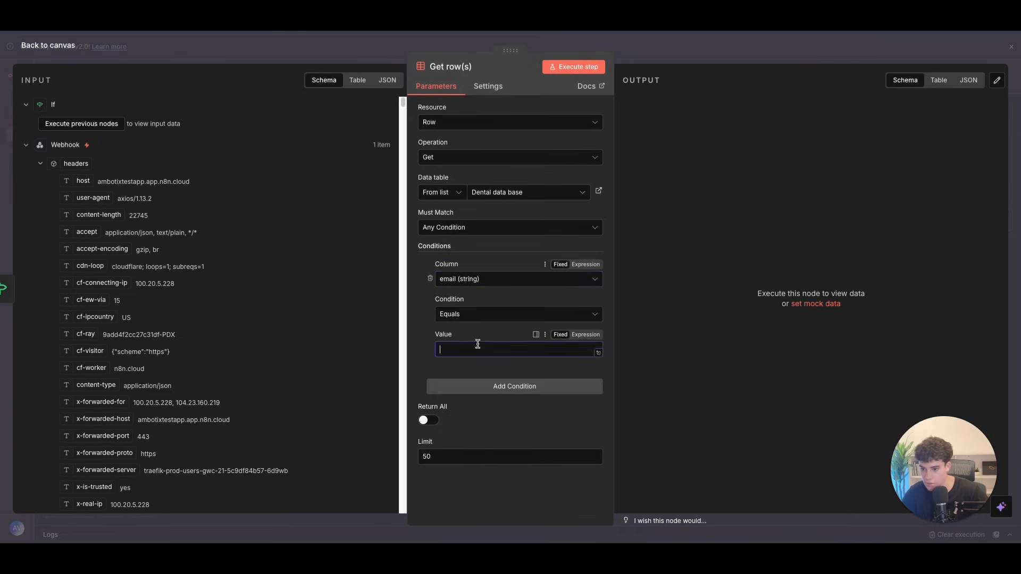
# Step: Map the caller's email from the Webhook data into the filter's comparison value
pyautogui.click(41, 162)
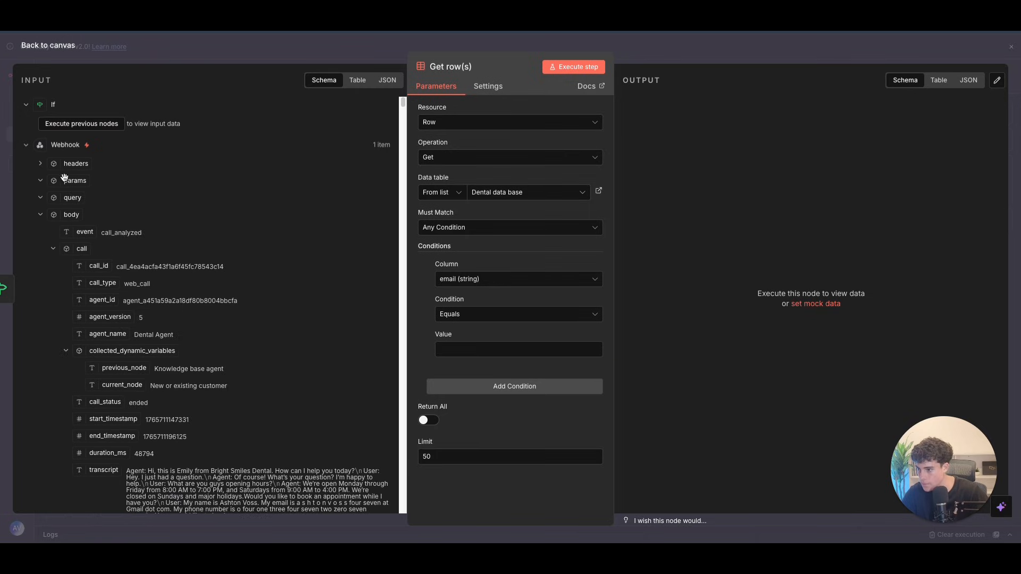
pyautogui.click(53, 249)
pyautogui.click(54, 249)
pyautogui.scroll(-4, 69, 367)
pyautogui.click(66, 349)
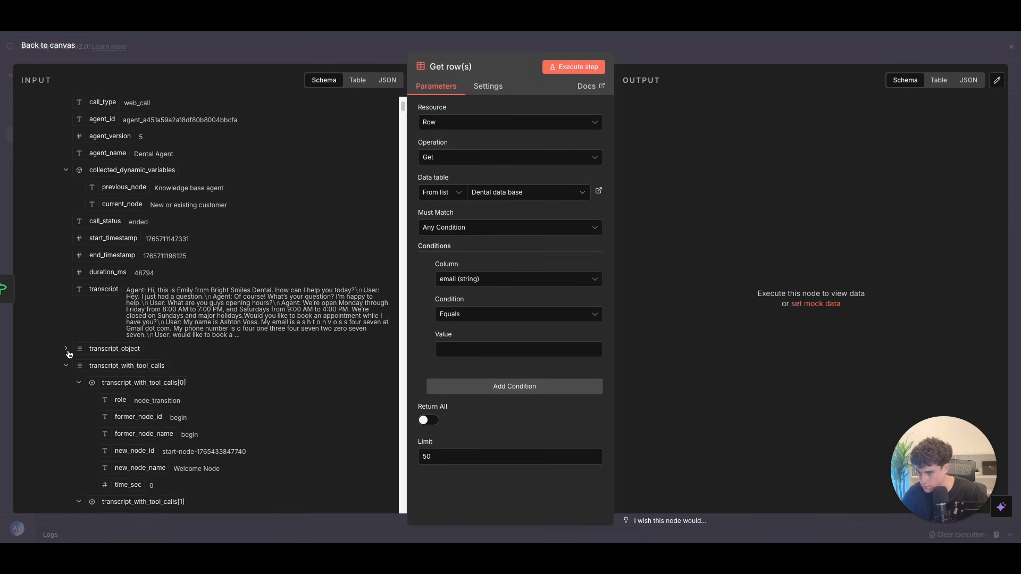
pyautogui.click(78, 383)
pyautogui.click(66, 366)
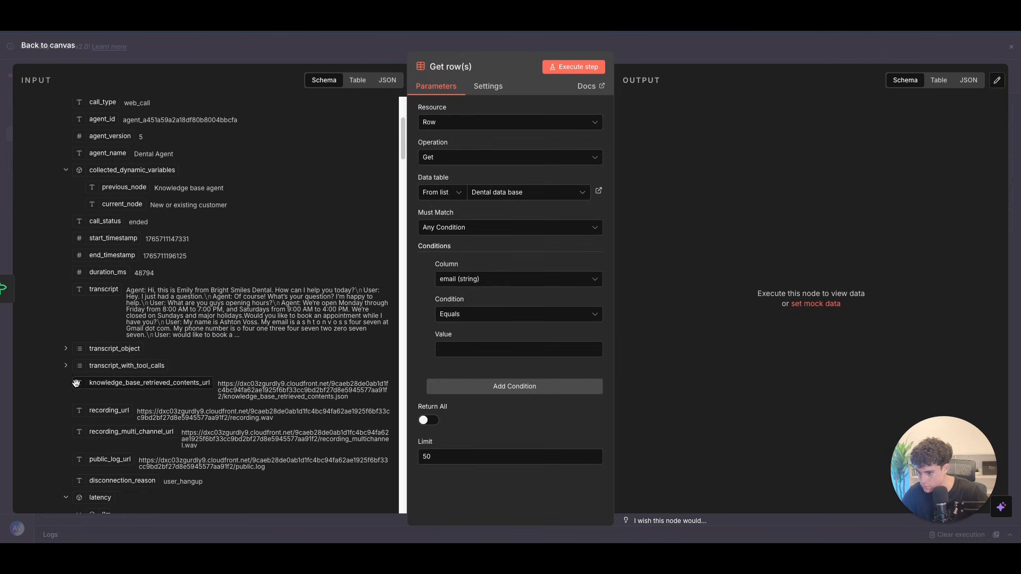
pyautogui.scroll(-2, 78, 385)
pyautogui.click(68, 407)
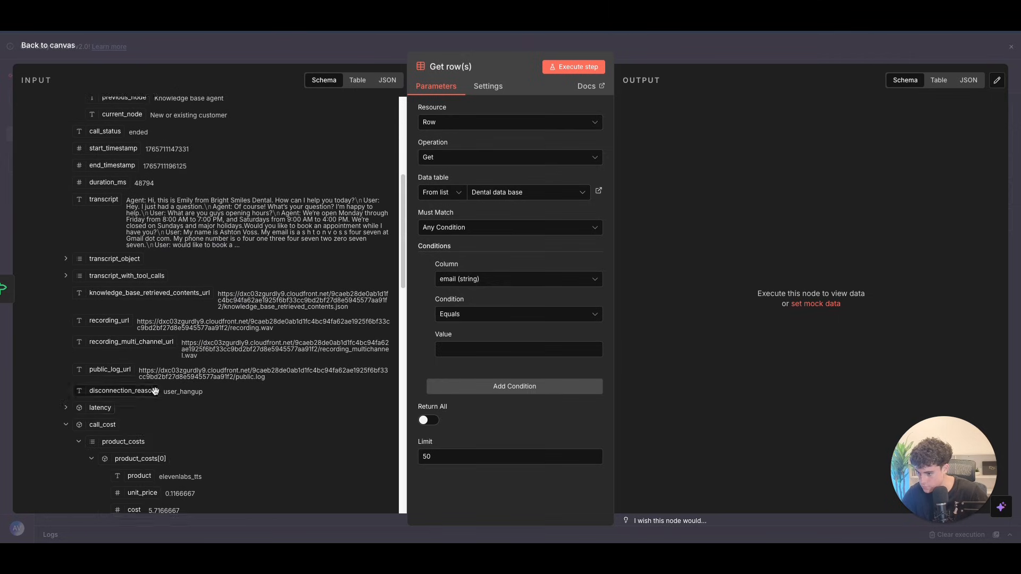
pyautogui.scroll(-10, 175, 388)
pyautogui.scroll(4, 187, 346)
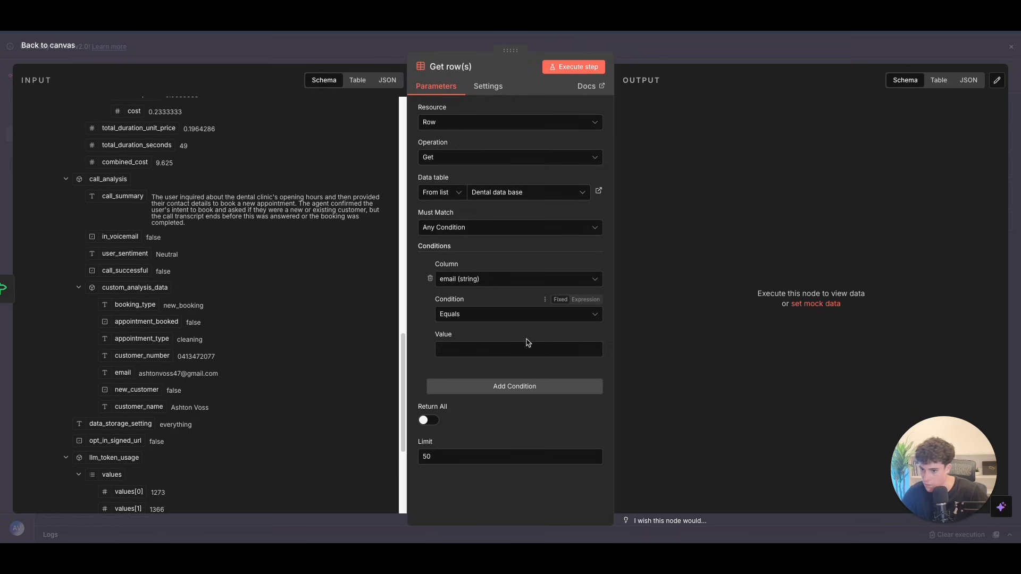
pyautogui.moveTo(123, 372); pyautogui.dragTo(463, 351)
# Step: Limit the lookup to 1 row and execute the Get row(s) step
pyautogui.click(442, 482)
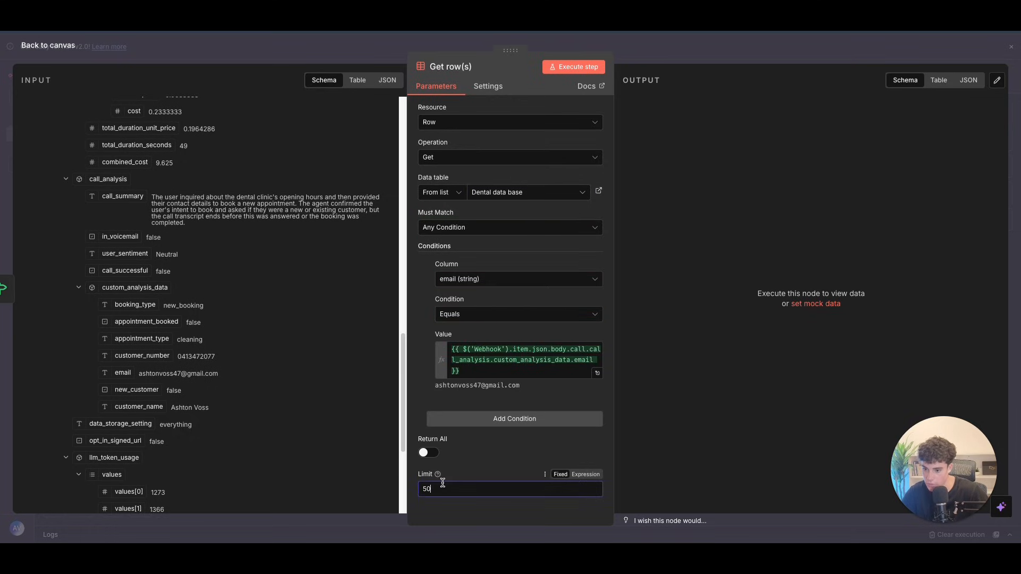
pyautogui.click(577, 66)
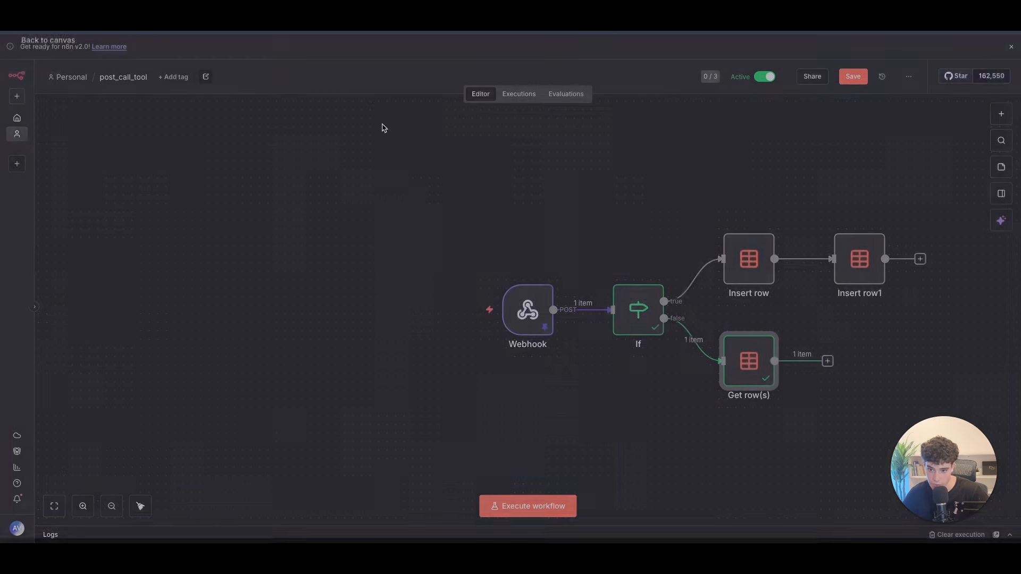
pyautogui.click(62, 47)
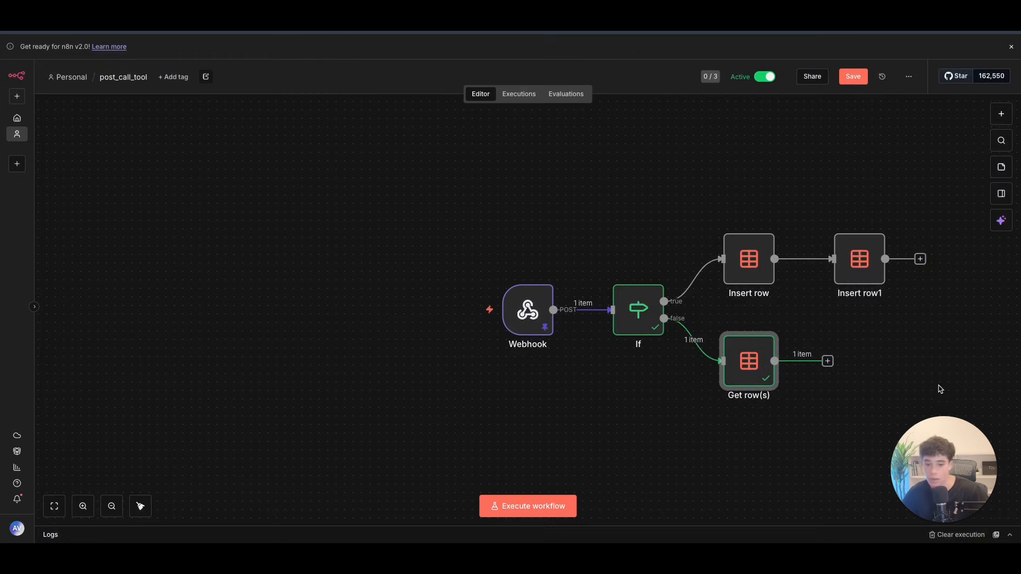
# Step: Add a Data table Insert row step after Get row(s) targeting dental ai agent data base
pyautogui.click(827, 362)
pyautogui.write('ins')
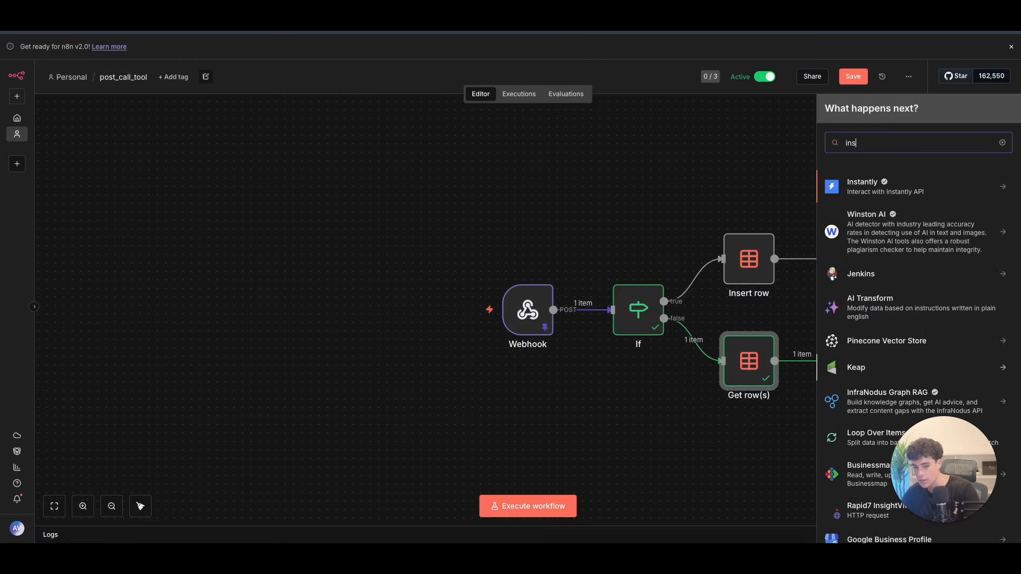
pyautogui.write('er')
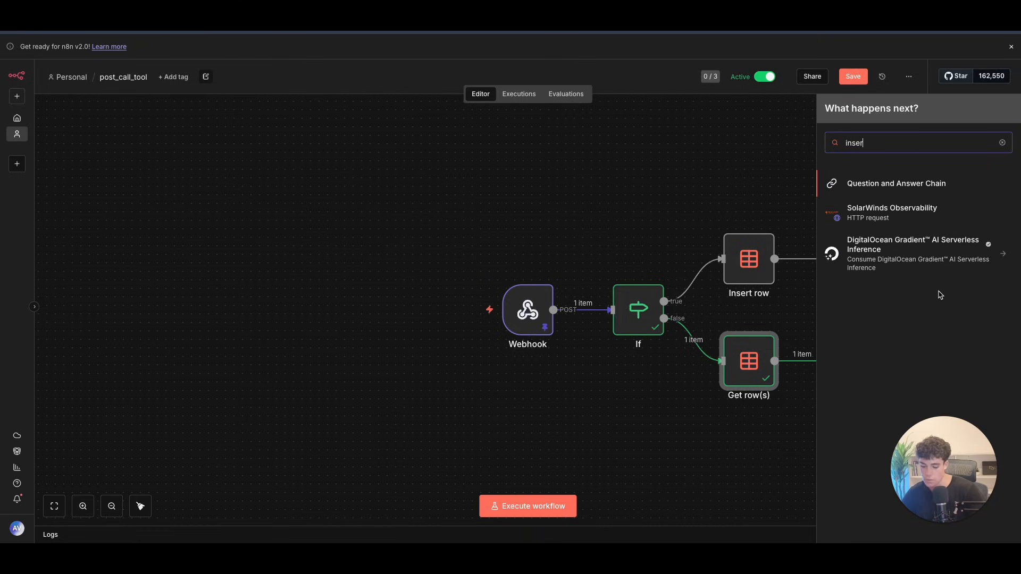
pyautogui.write('t')
pyautogui.press('BackSpace')
pyautogui.press('BackSpace')
pyautogui.press('BackSpace')
pyautogui.press('BackSpace')
pyautogui.press('BackSpace')
pyautogui.press('BackSpace')
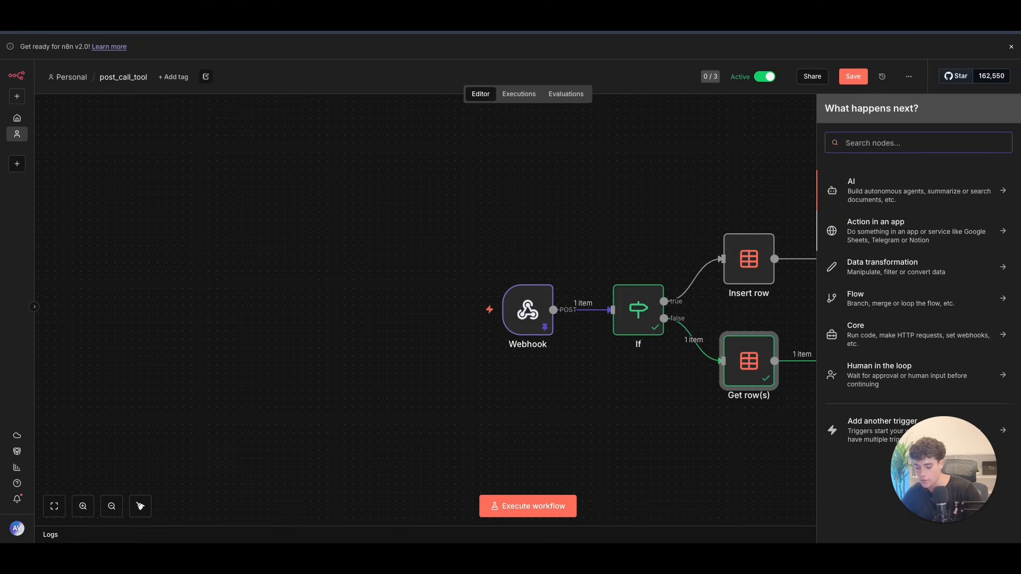
pyautogui.write('data')
pyautogui.click(893, 197)
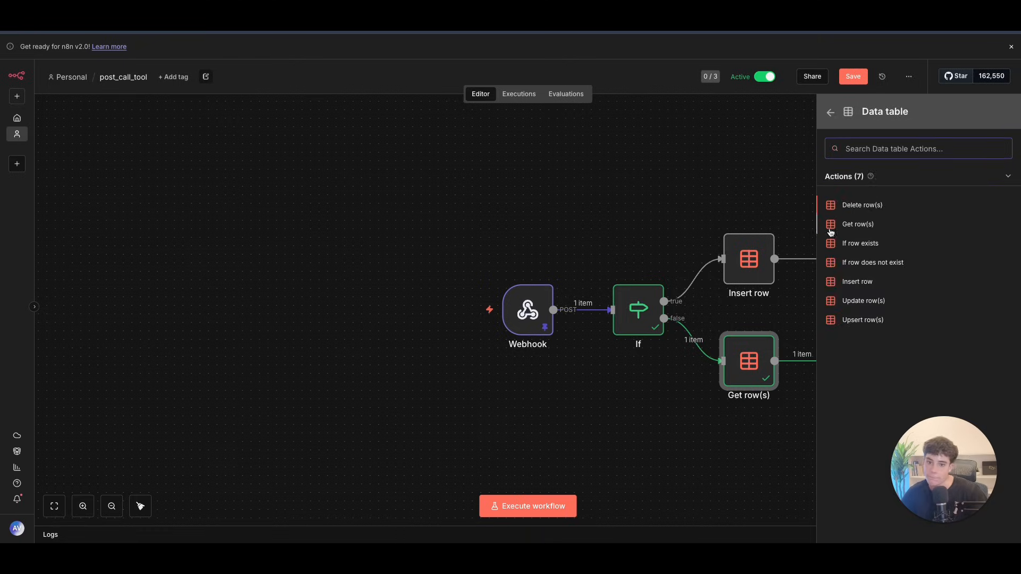
pyautogui.click(858, 283)
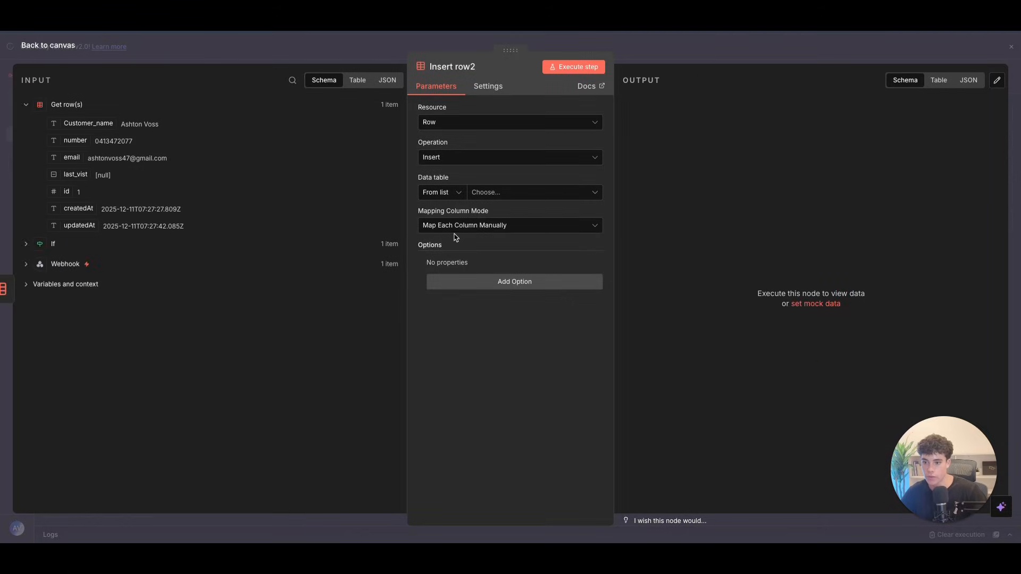
pyautogui.click(480, 194)
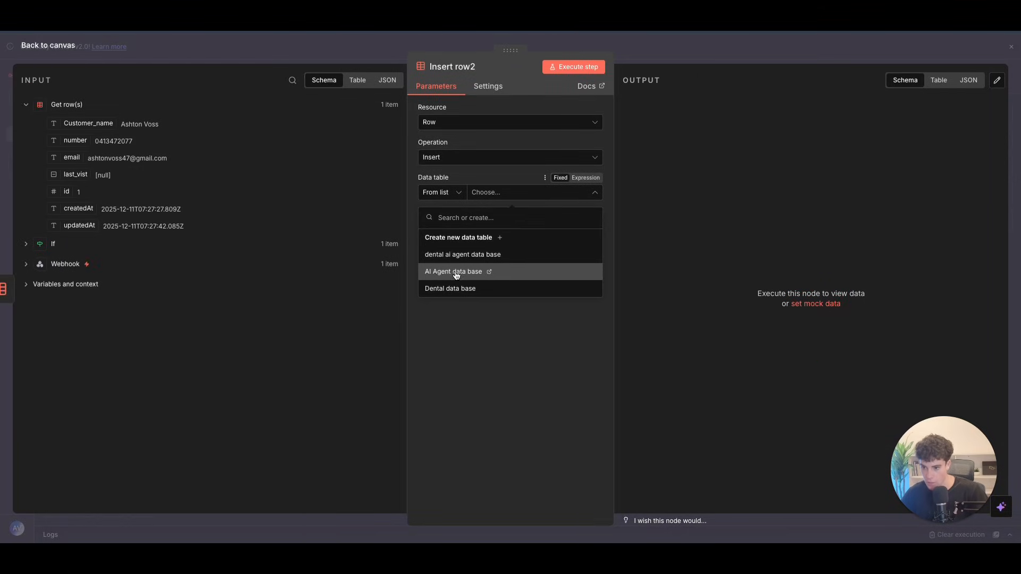
pyautogui.click(456, 256)
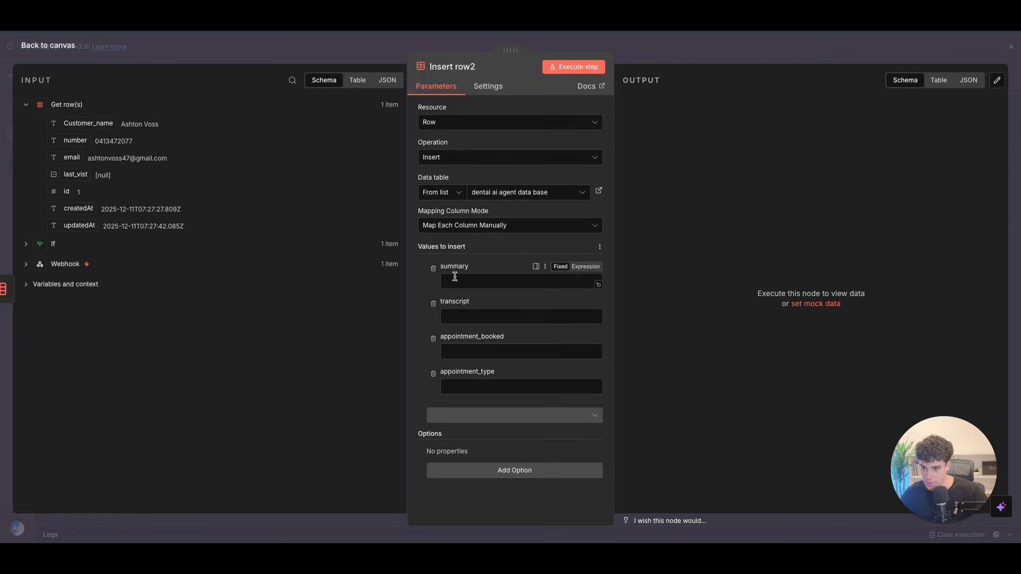
# Step: Map the Webhook's transcript, call_summary, appointment_booked and appointment_type into their columns
pyautogui.click(28, 265)
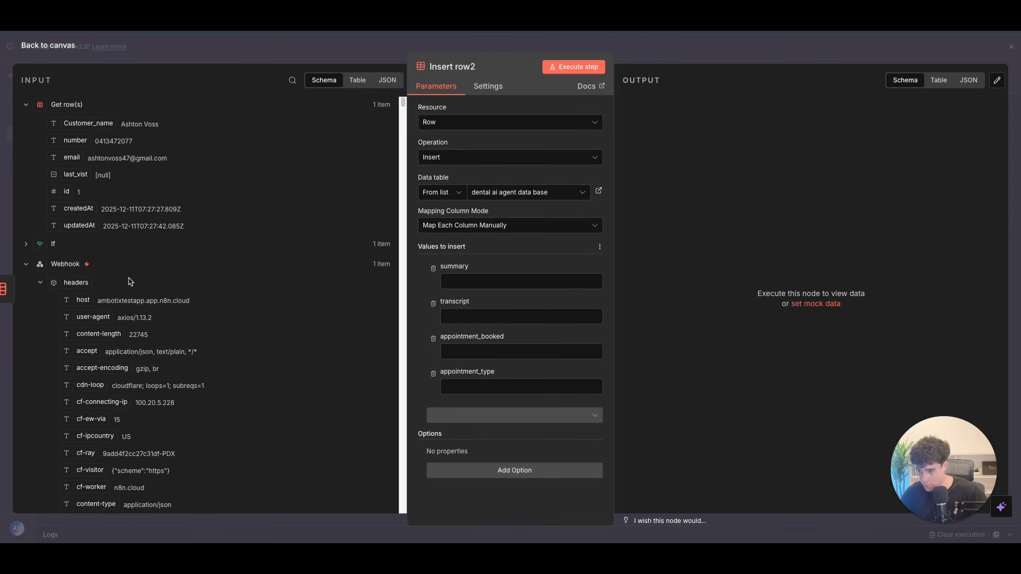
pyautogui.scroll(-2, 53, 169)
pyautogui.click(41, 186)
pyautogui.scroll(-8, 135, 325)
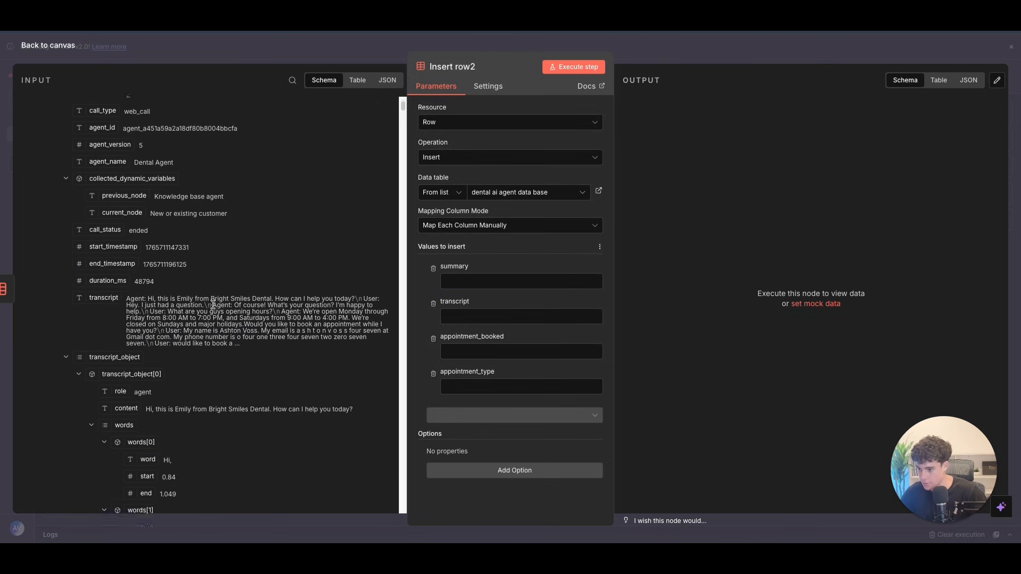
pyautogui.scroll(-1, 138, 326)
pyautogui.moveTo(99, 178); pyautogui.dragTo(459, 317)
pyautogui.click(66, 238)
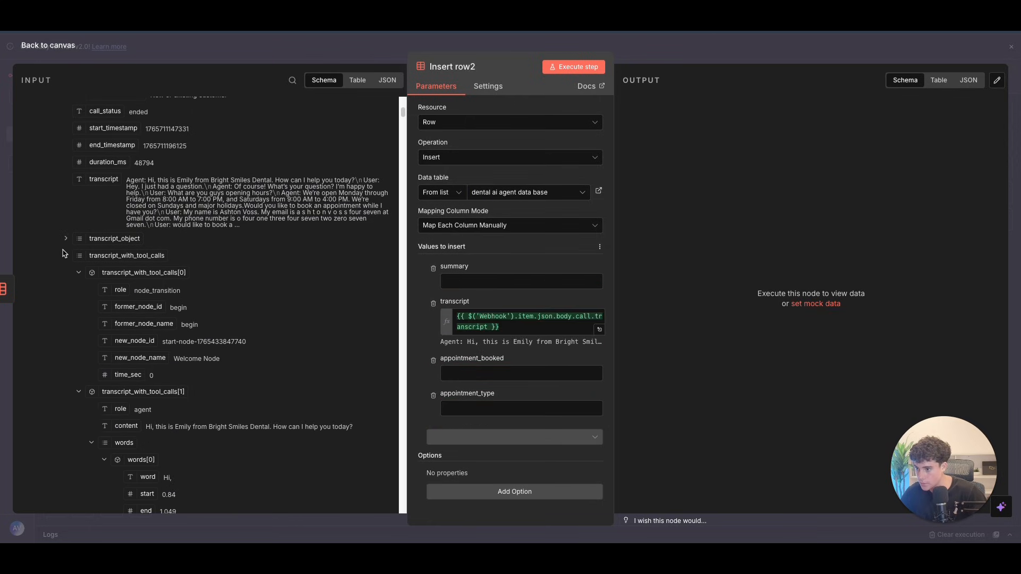
pyautogui.click(65, 256)
pyautogui.scroll(-1, 75, 373)
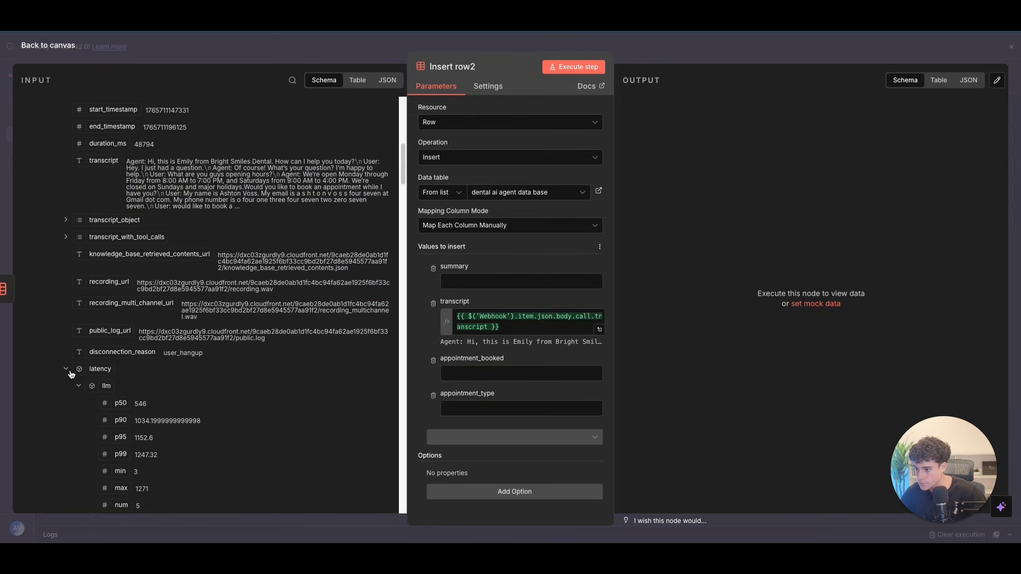
pyautogui.scroll(-8, 275, 432)
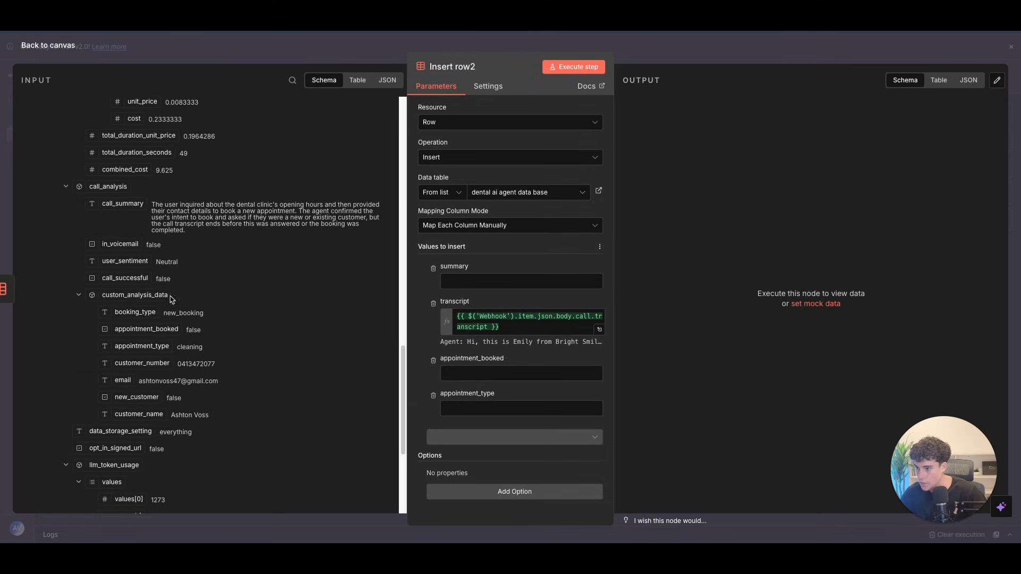
pyautogui.moveTo(123, 203); pyautogui.dragTo(478, 288)
pyautogui.scroll(-1, 276, 362)
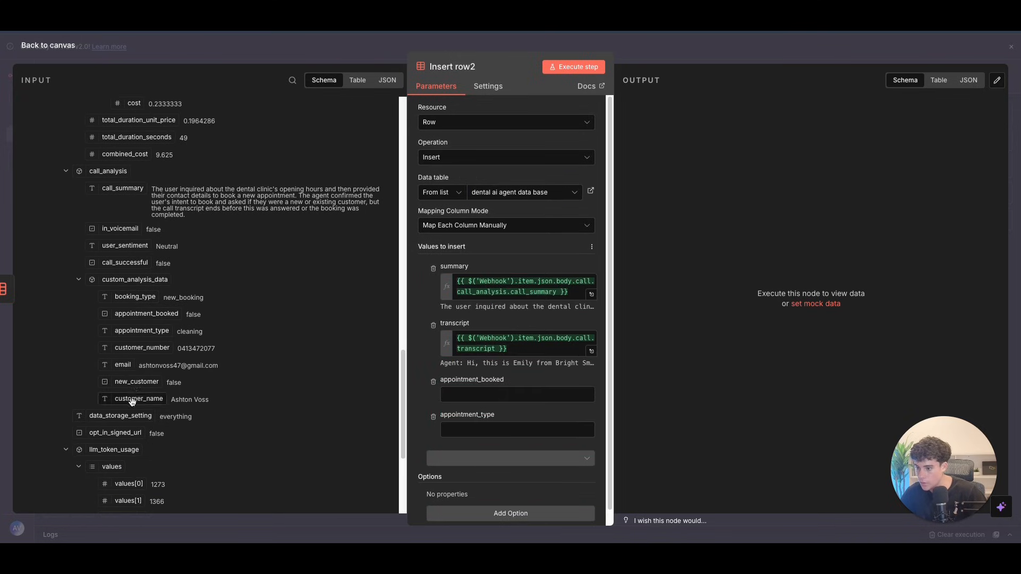
pyautogui.moveTo(525, 421); pyautogui.dragTo(510, 394)
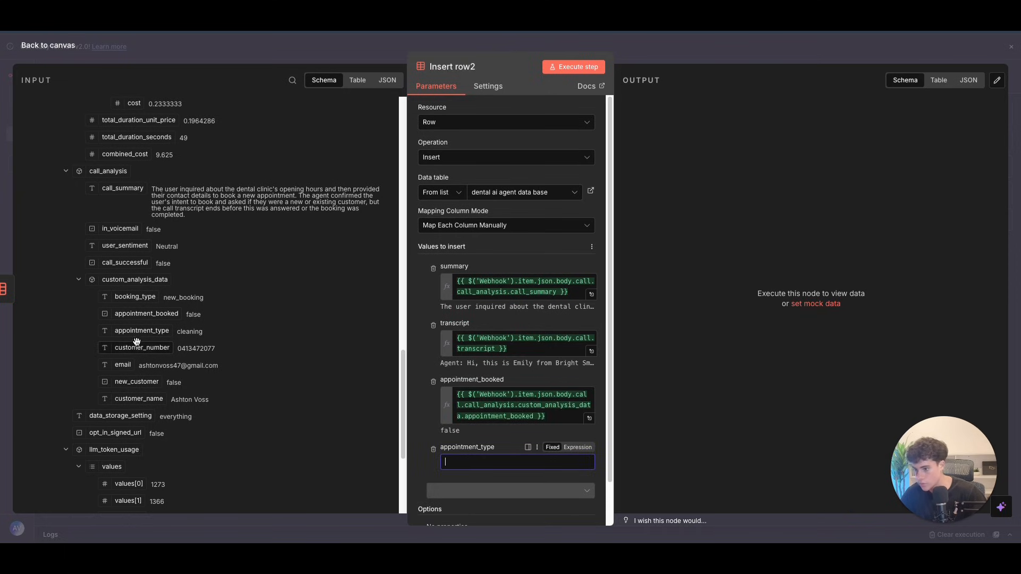
pyautogui.moveTo(139, 330); pyautogui.dragTo(464, 459)
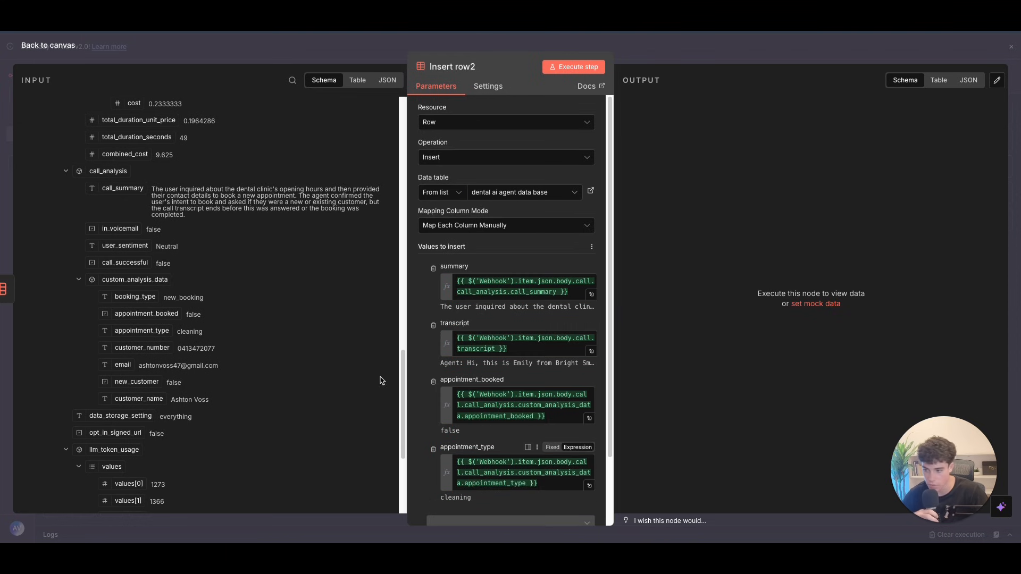
pyautogui.click(69, 48)
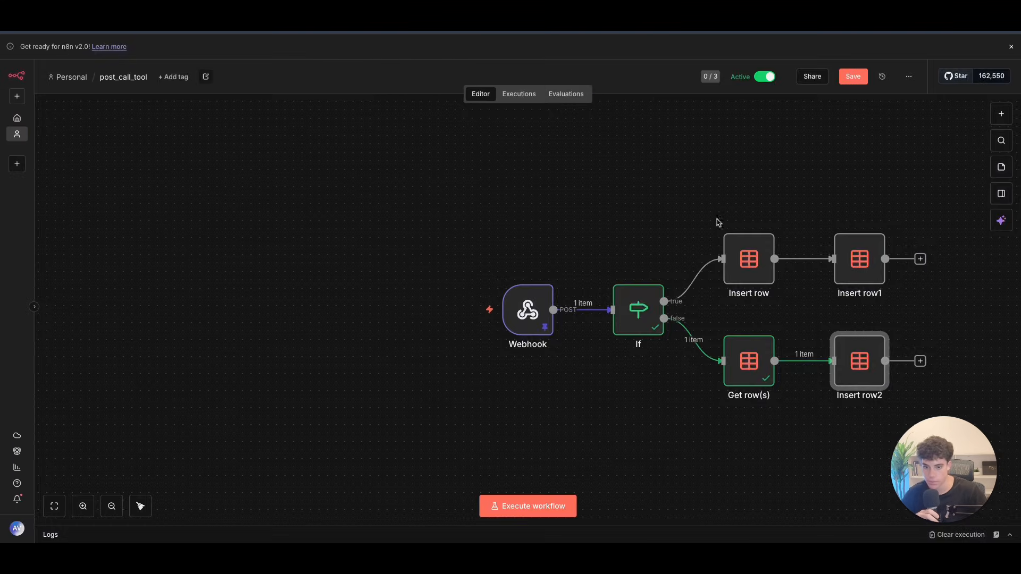
# Step: Move Insert row2 aside and disconnect it from Get row(s)
pyautogui.doubleClick(749, 361)
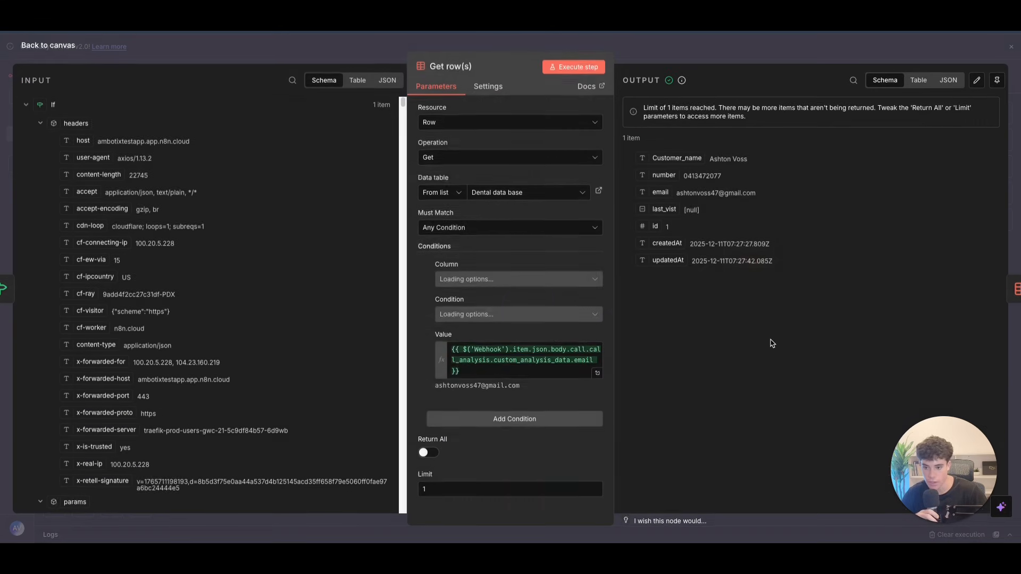
pyautogui.click(46, 49)
pyautogui.moveTo(855, 366); pyautogui.dragTo(818, 362)
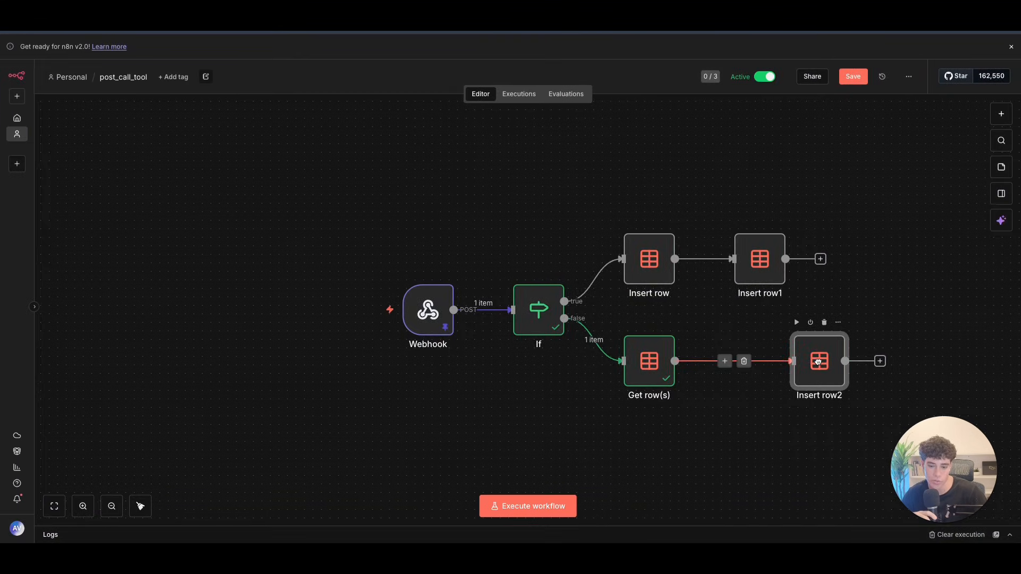
pyautogui.click(743, 361)
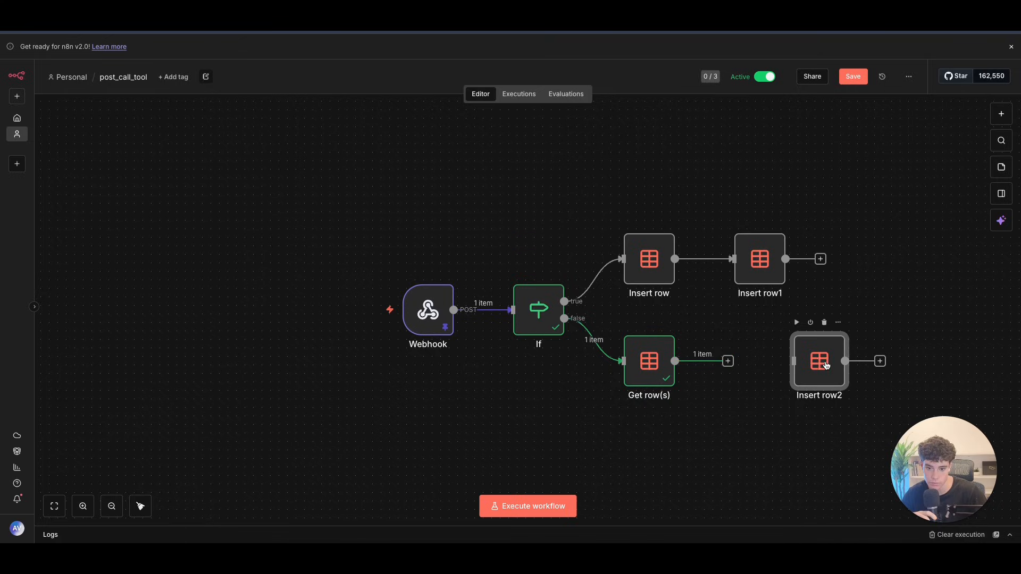
# Step: Try an Update row(s) step matching on the id column, then delete it
pyautogui.click(728, 361)
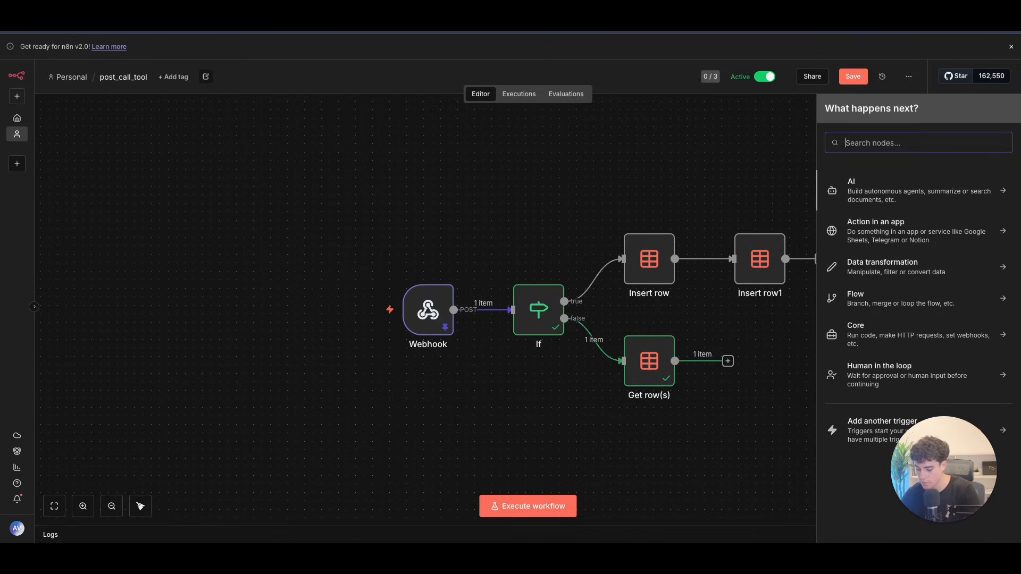
pyautogui.write('data')
pyautogui.click(885, 197)
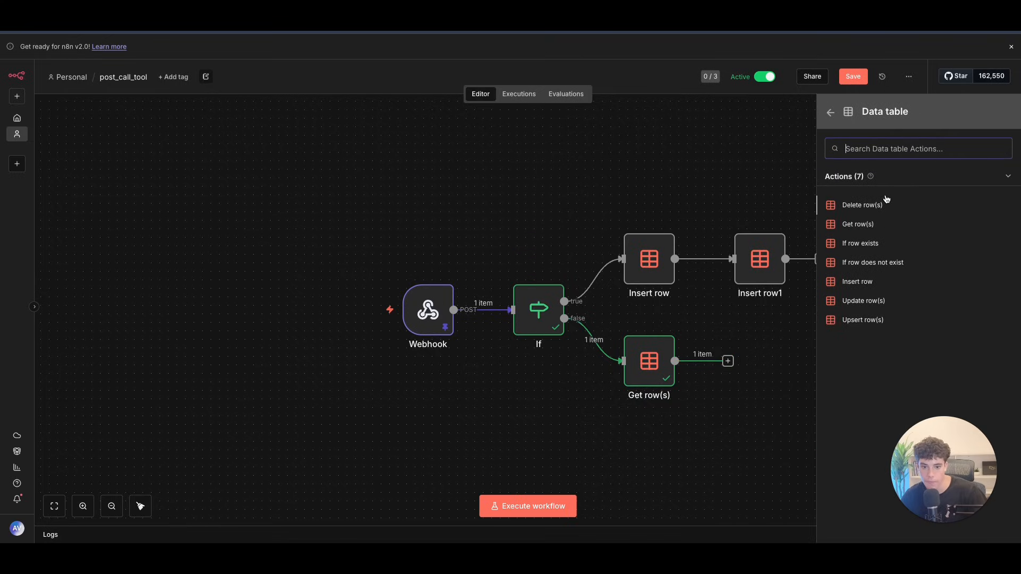
pyautogui.click(852, 302)
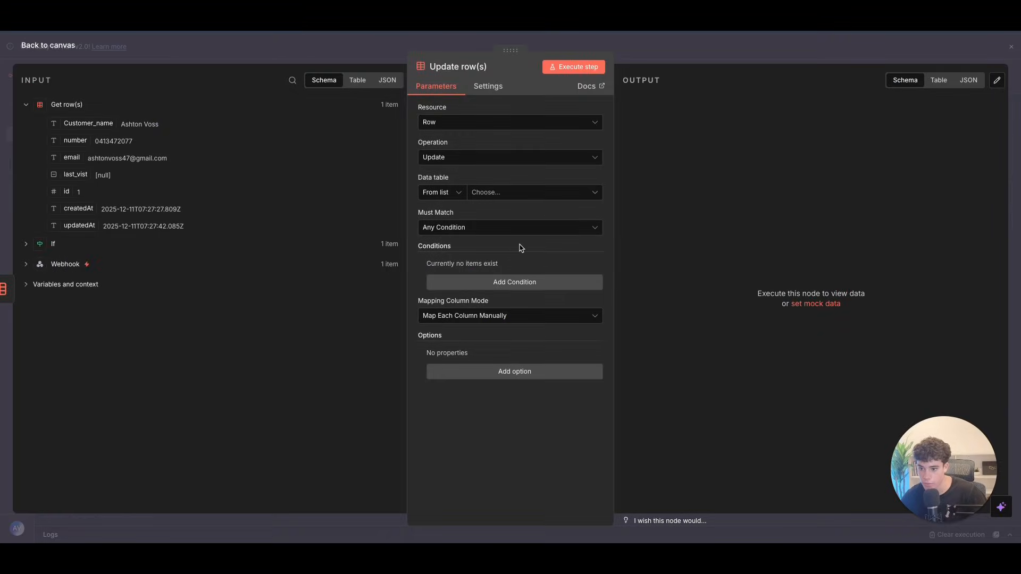
pyautogui.click(494, 288)
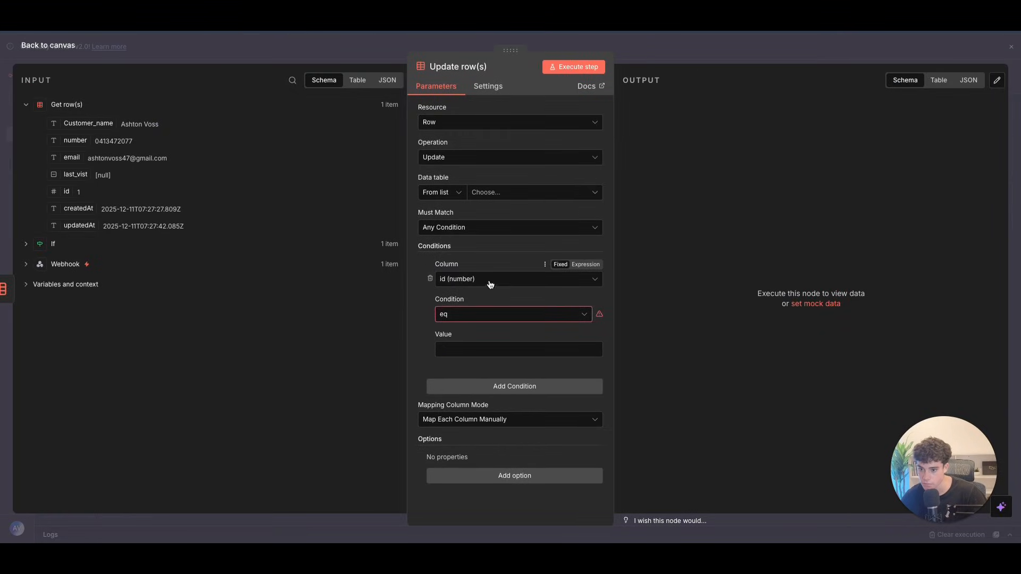
pyautogui.click(509, 279)
pyautogui.click(506, 305)
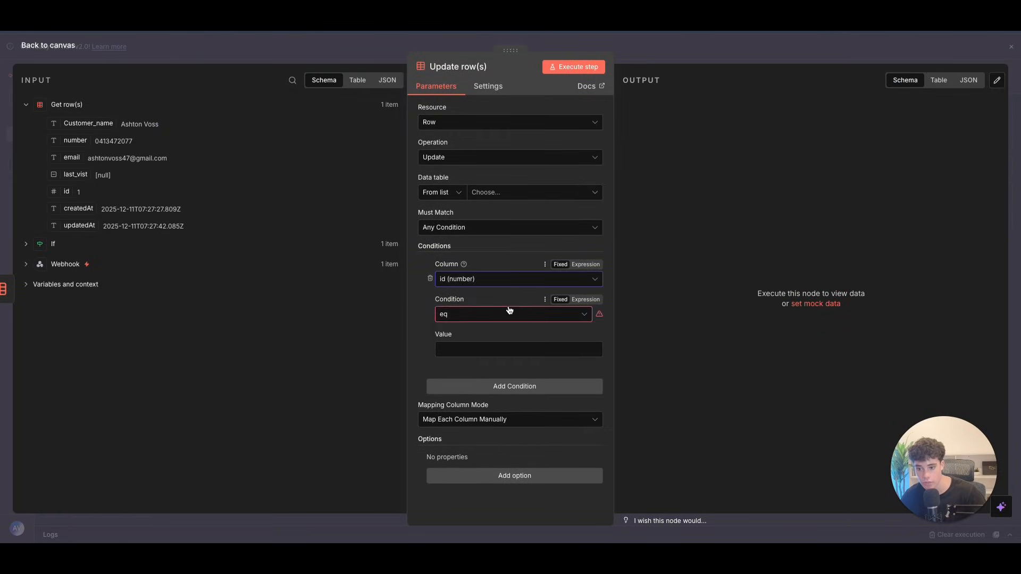
pyautogui.click(75, 45)
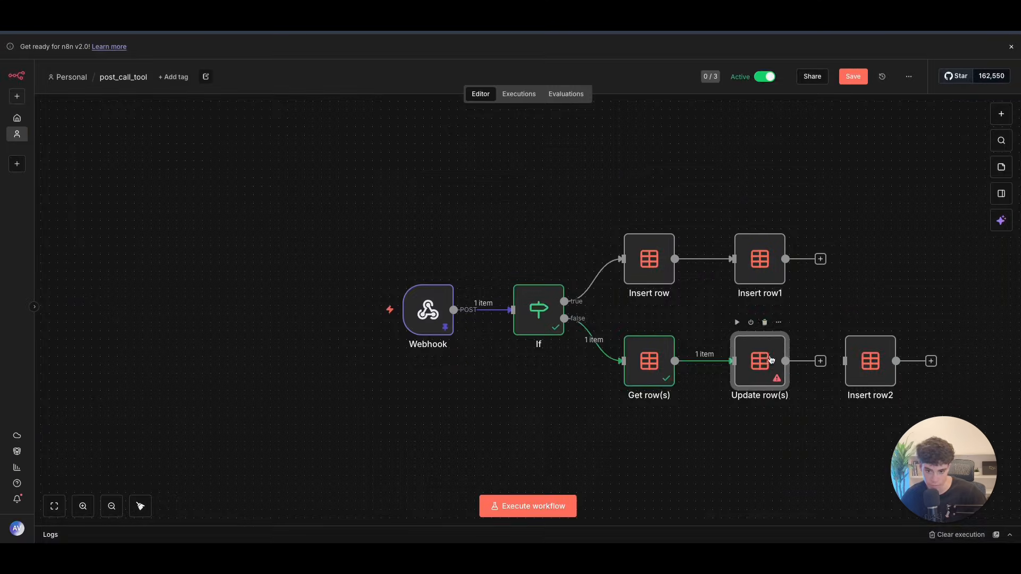
pyautogui.click(765, 322)
# Step: Reconnect Get row(s) directly to Insert row2, check its mappings, and save the workflow
pyautogui.moveTo(870, 361); pyautogui.dragTo(802, 360)
pyautogui.moveTo(674, 361); pyautogui.dragTo(778, 363)
pyautogui.doubleClick(781, 363)
pyautogui.scroll(-3, 449, 349)
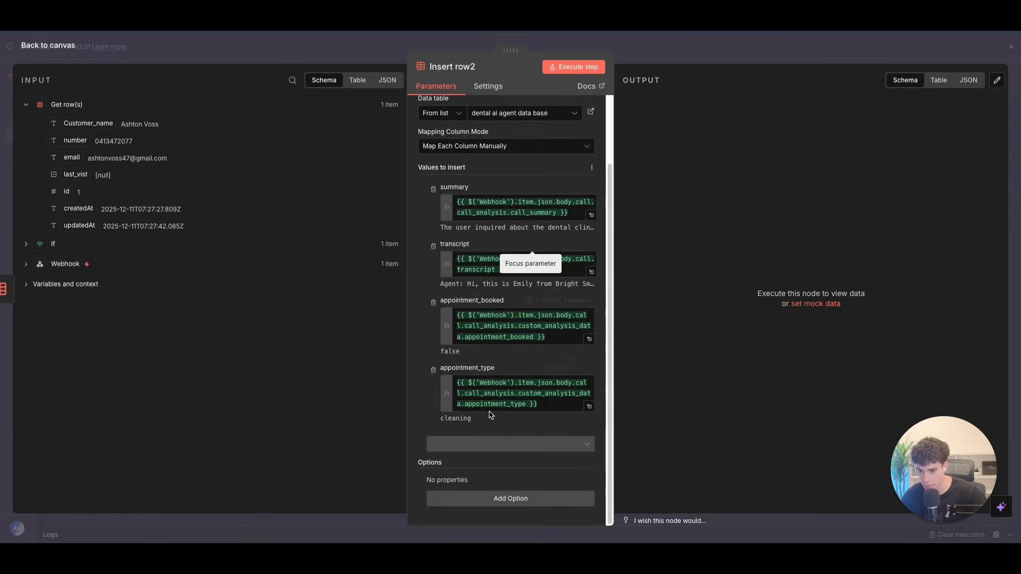
pyautogui.press('Escape')
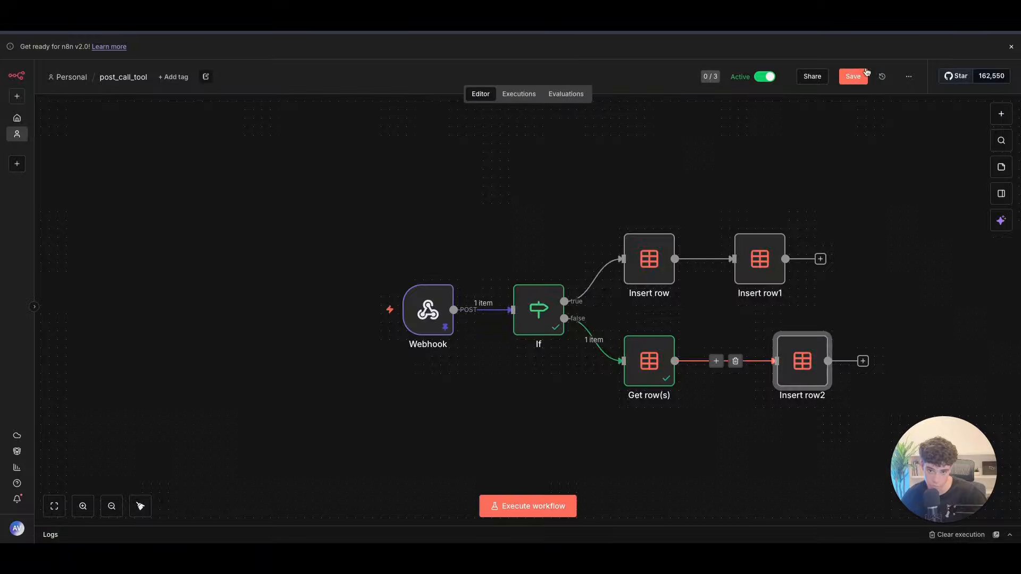
pyautogui.click(858, 75)
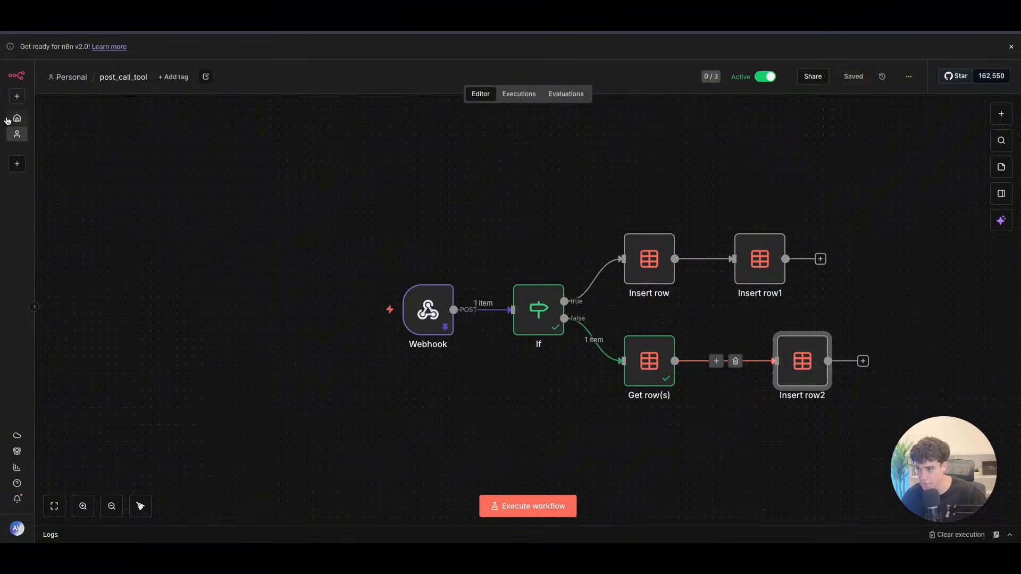
# Step: Add a string column contact_id to the dental ai agent data base data table
pyautogui.click(17, 118)
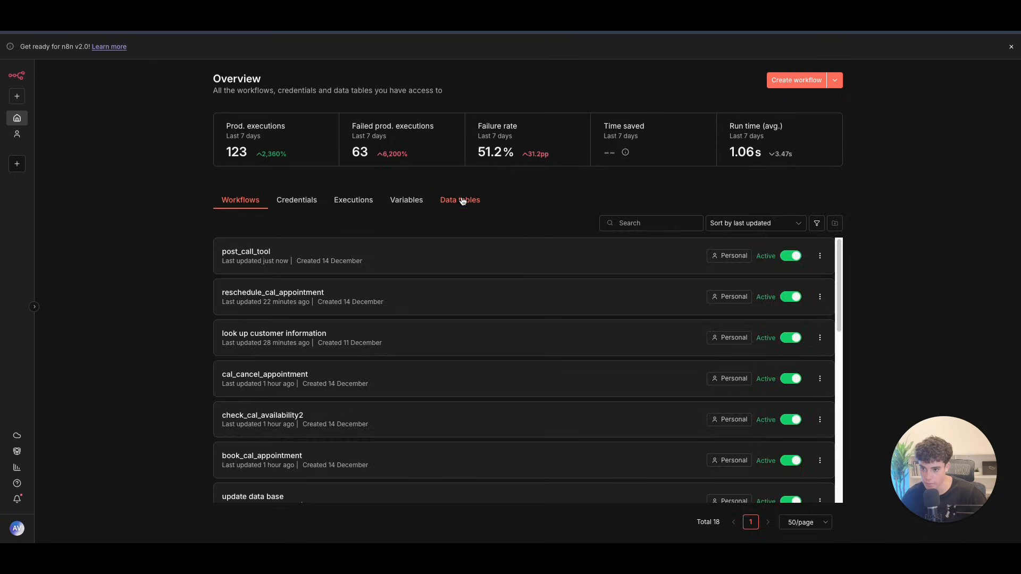
pyautogui.click(461, 200)
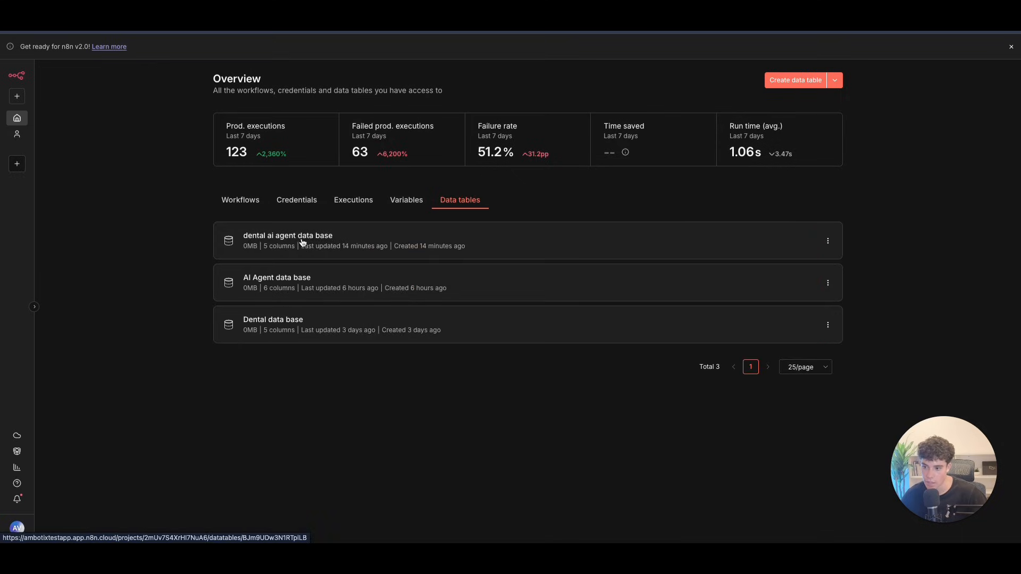
pyautogui.click(282, 235)
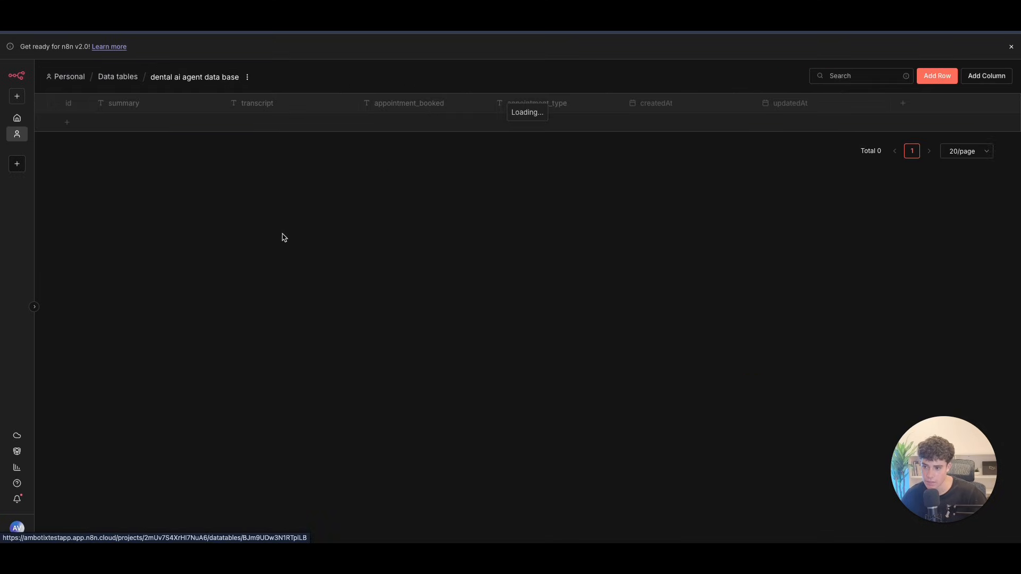
pyautogui.click(902, 103)
pyautogui.write('co')
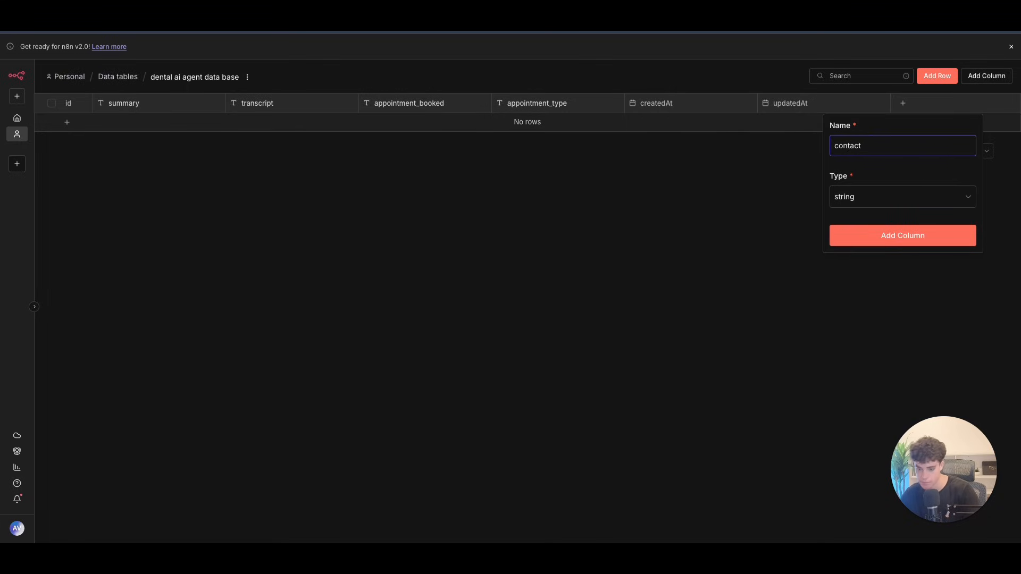
pyautogui.write('ntact')
pyautogui.press('BackSpace')
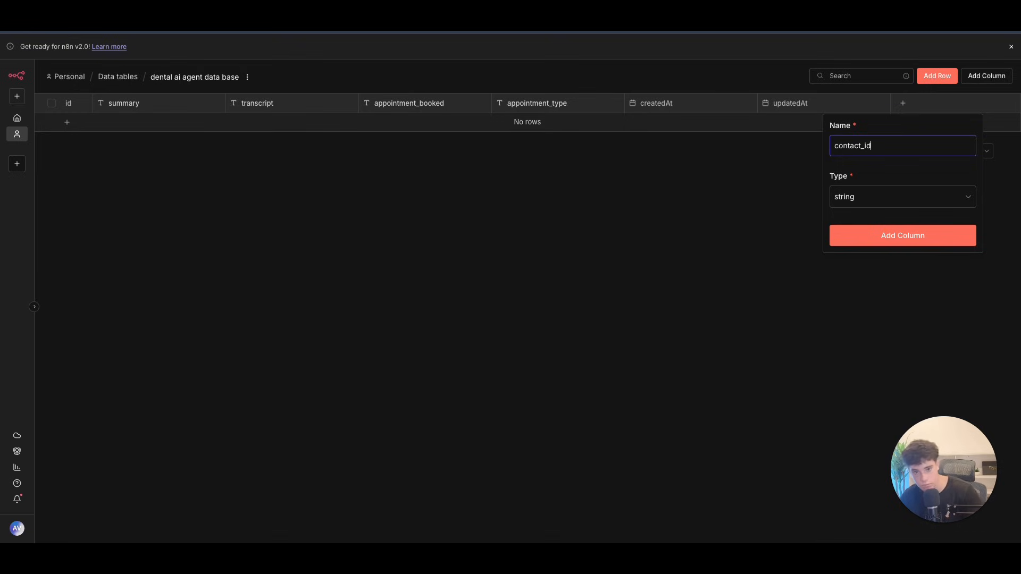
pyautogui.click(926, 232)
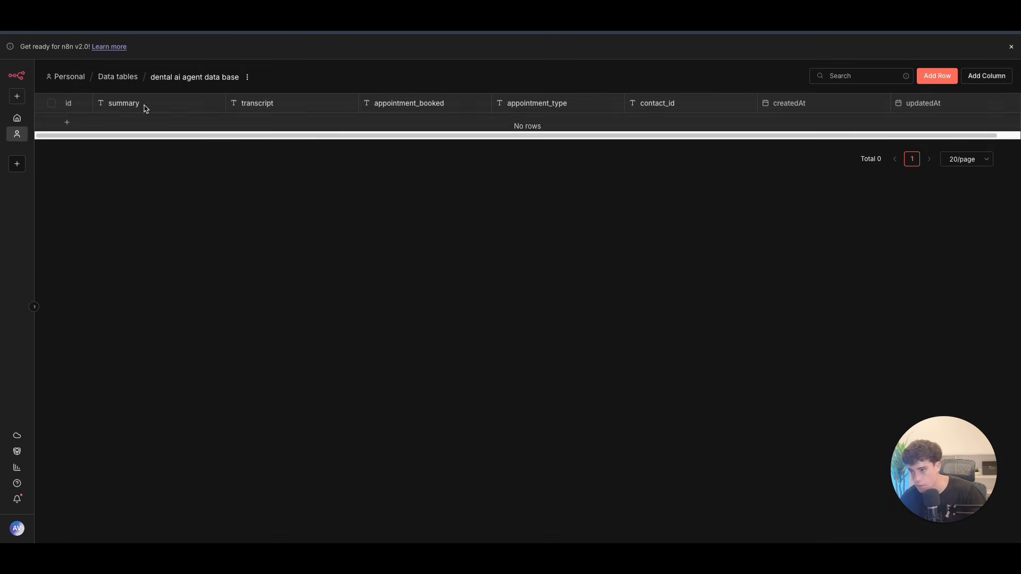
pyautogui.click(17, 117)
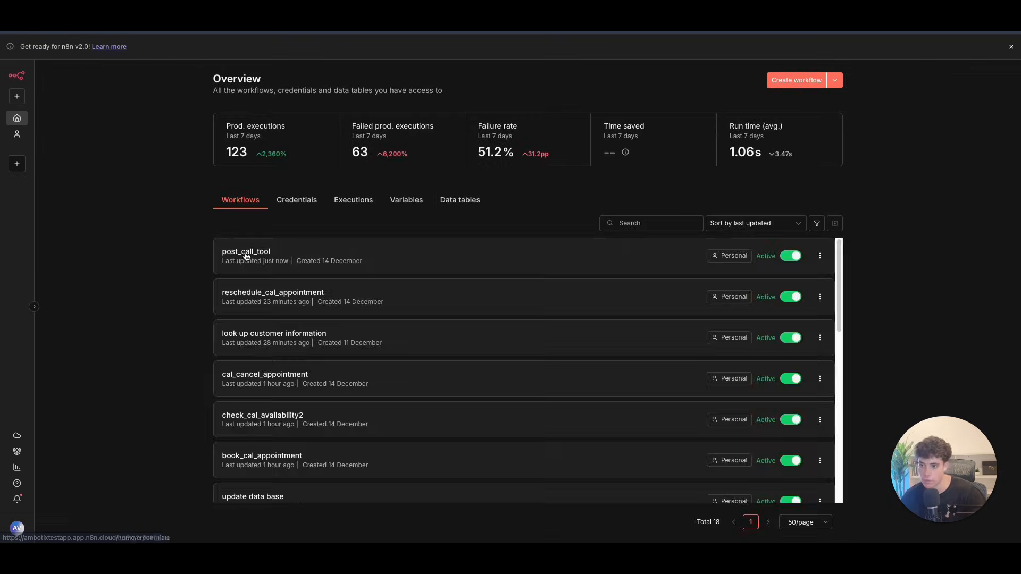
pyautogui.click(246, 255)
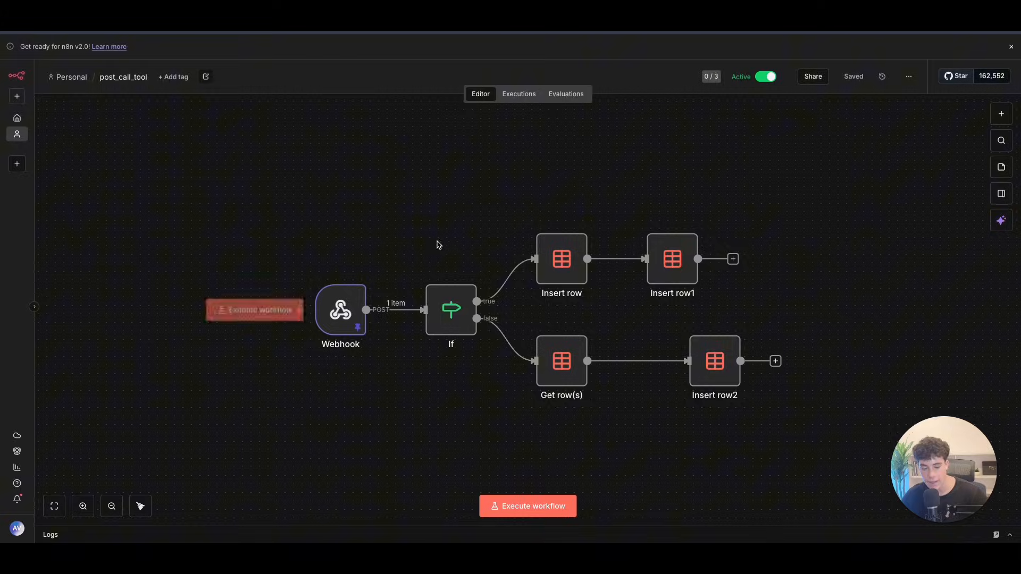
# Step: Refresh Insert row2's columns and map the incoming id field into contact_id
pyautogui.moveTo(709, 360); pyautogui.dragTo(669, 365)
pyautogui.doubleClick(669, 366)
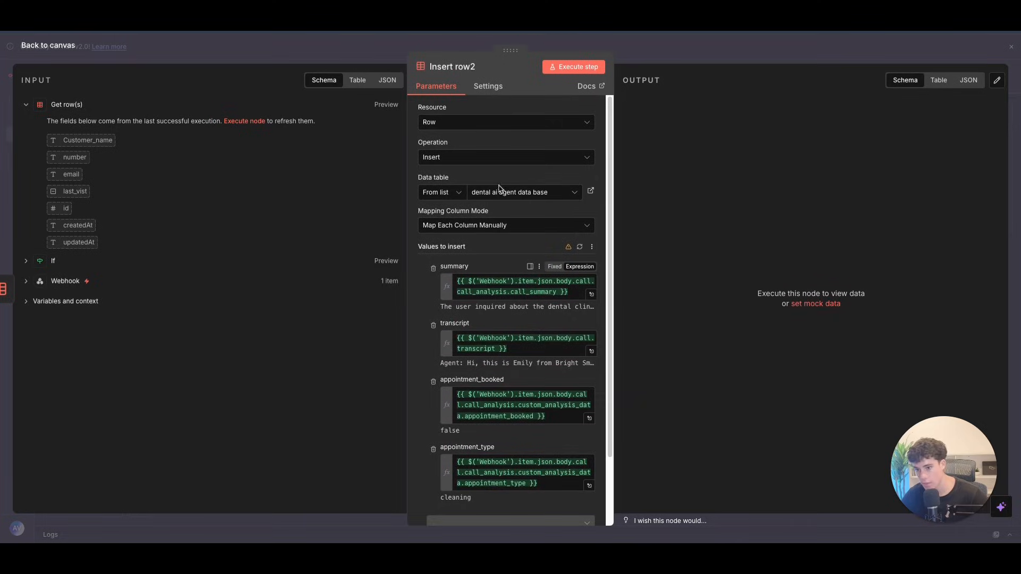
pyautogui.scroll(-3, 499, 299)
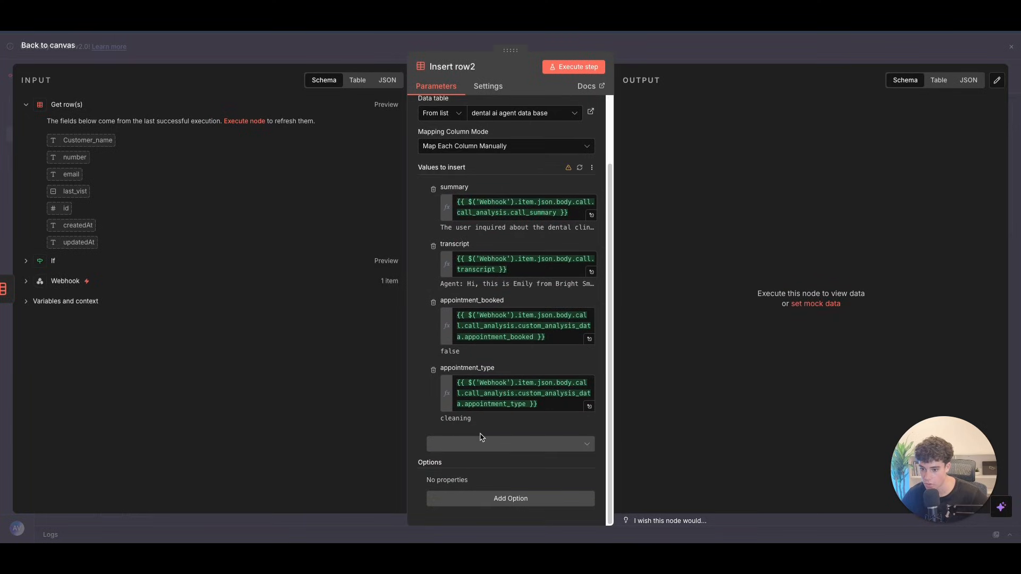
pyautogui.click(580, 168)
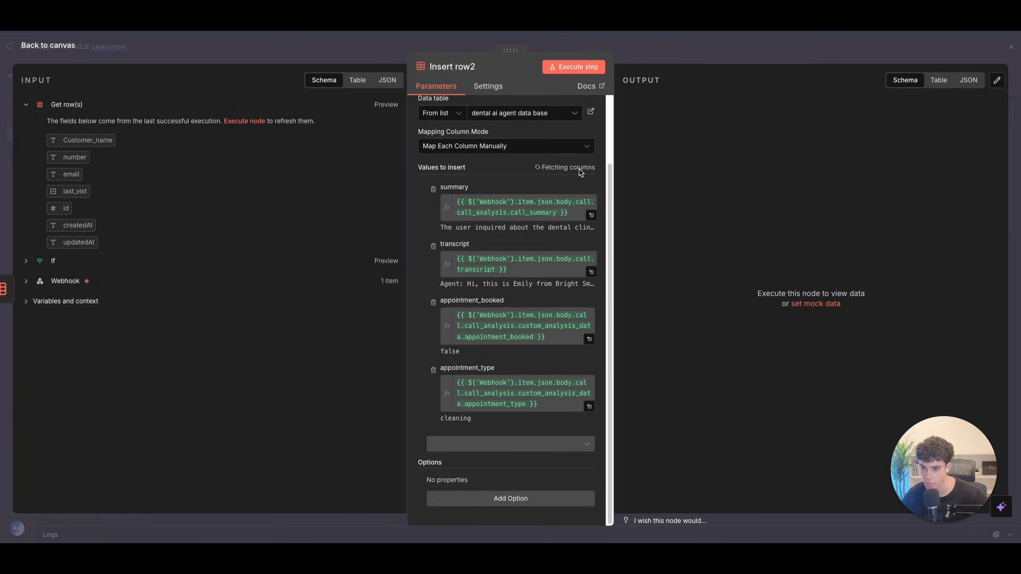
pyautogui.click(457, 452)
pyautogui.moveTo(65, 210); pyautogui.dragTo(486, 449)
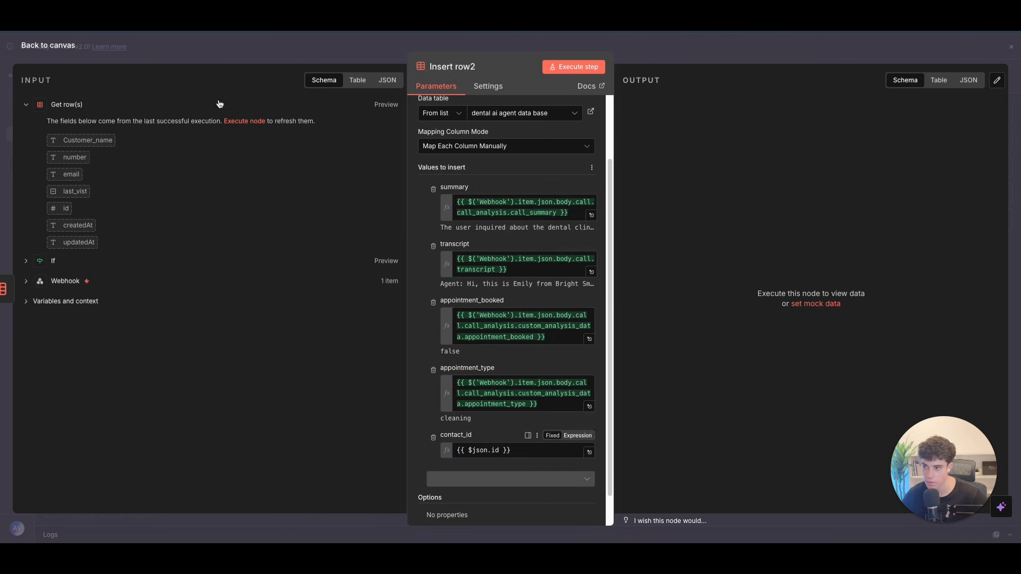
pyautogui.click(48, 45)
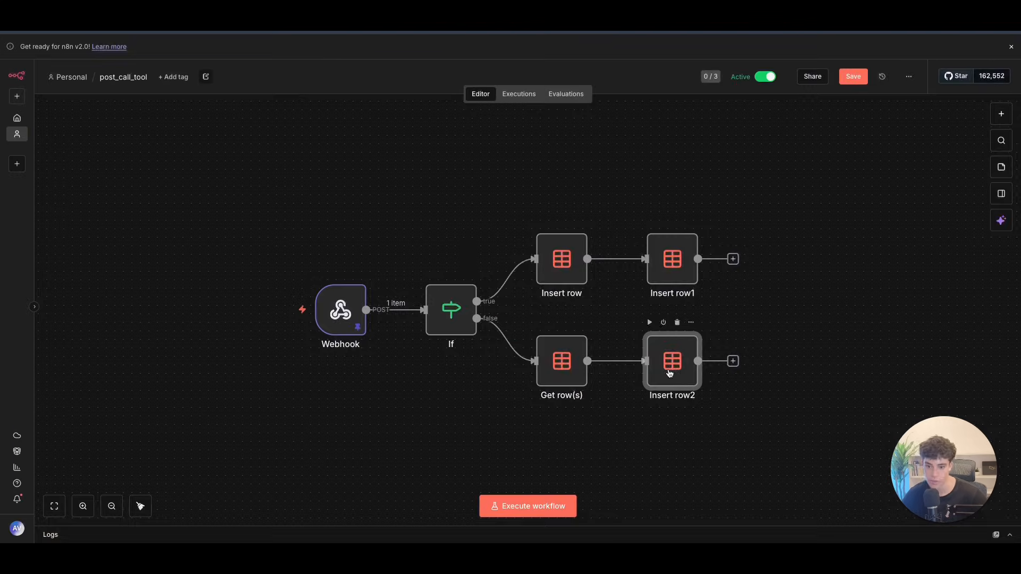
pyautogui.doubleClick(669, 372)
pyautogui.press('Escape')
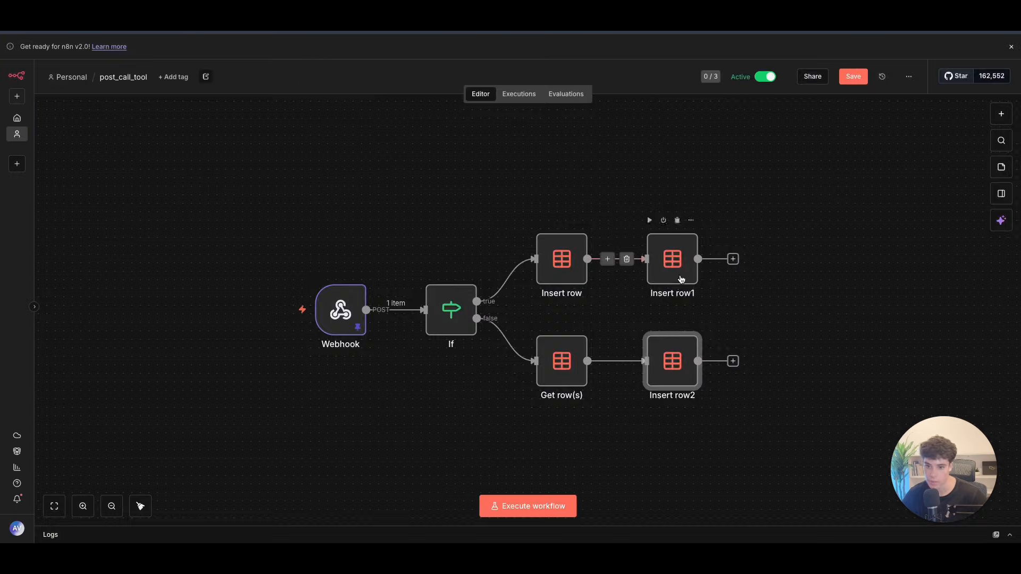
# Step: Map id into Insert row1's contact_id column as {{ $json.id }}
pyautogui.doubleClick(670, 263)
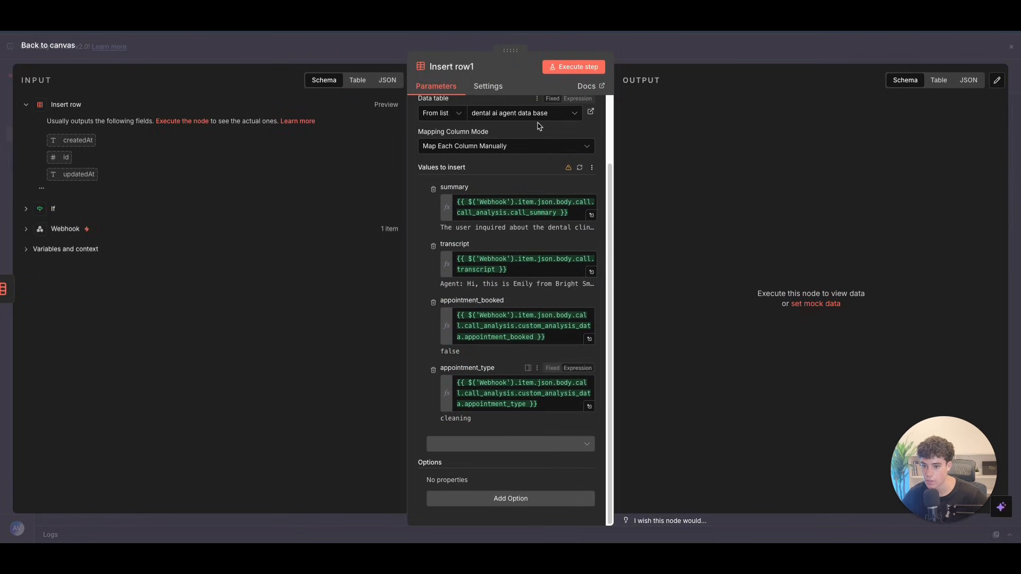
pyautogui.click(579, 166)
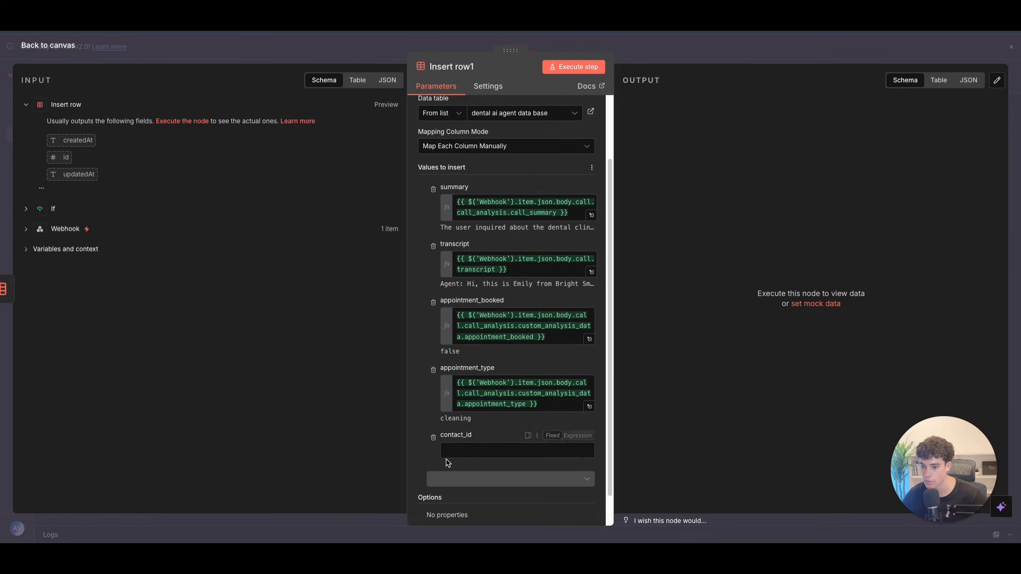
pyautogui.moveTo(59, 158); pyautogui.dragTo(451, 450)
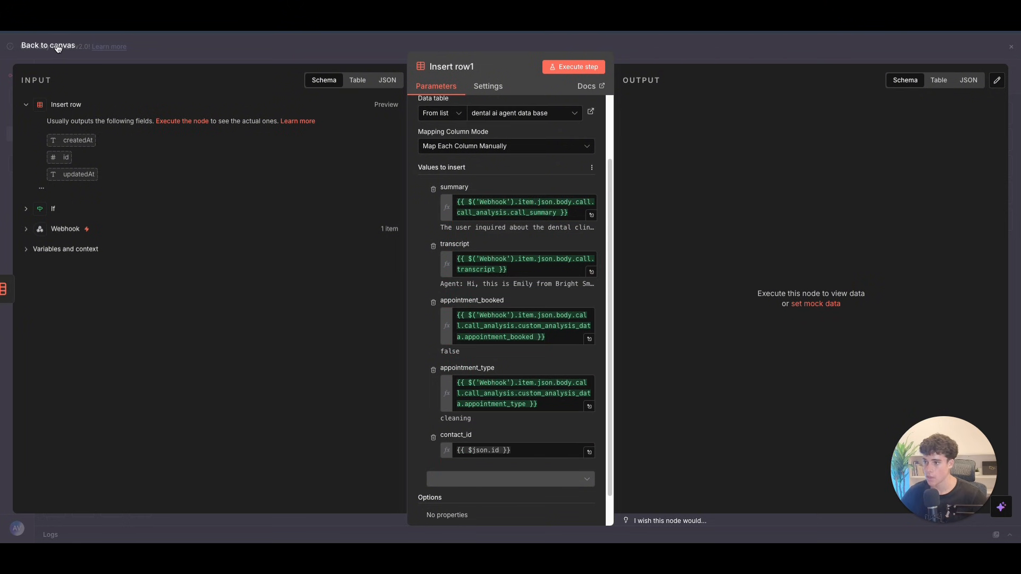
pyautogui.click(58, 46)
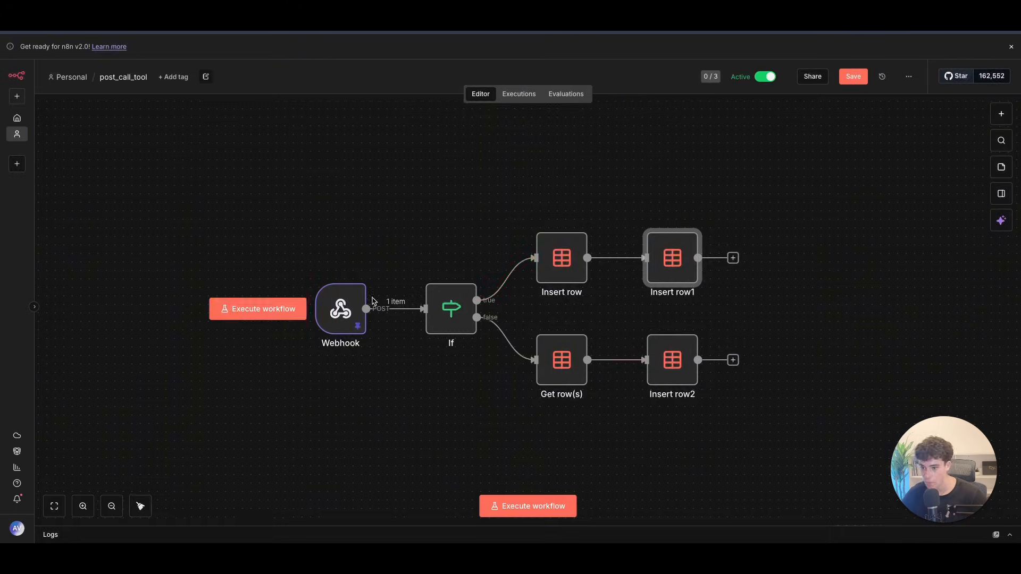
pyautogui.doubleClick(350, 325)
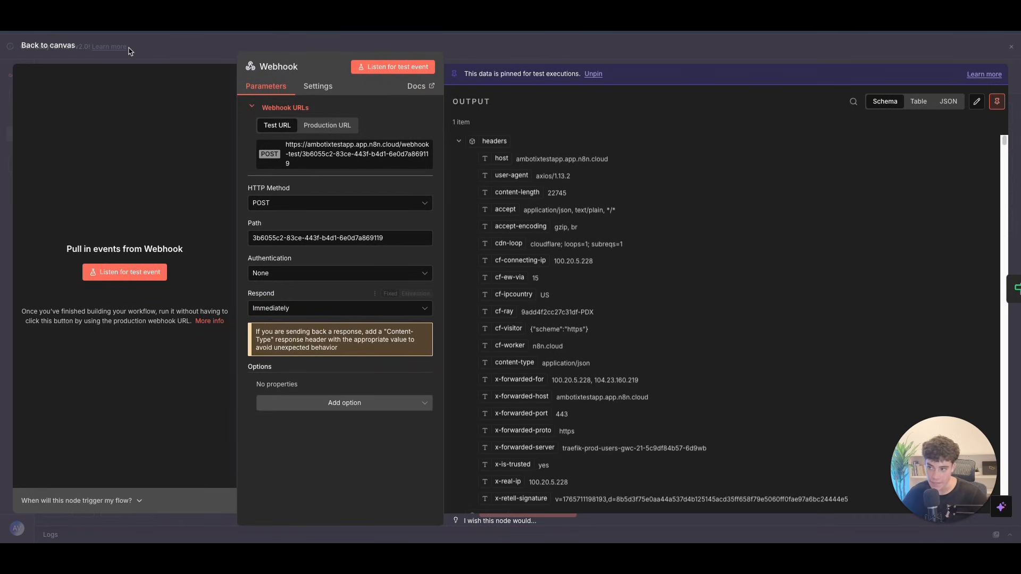
pyautogui.click(54, 46)
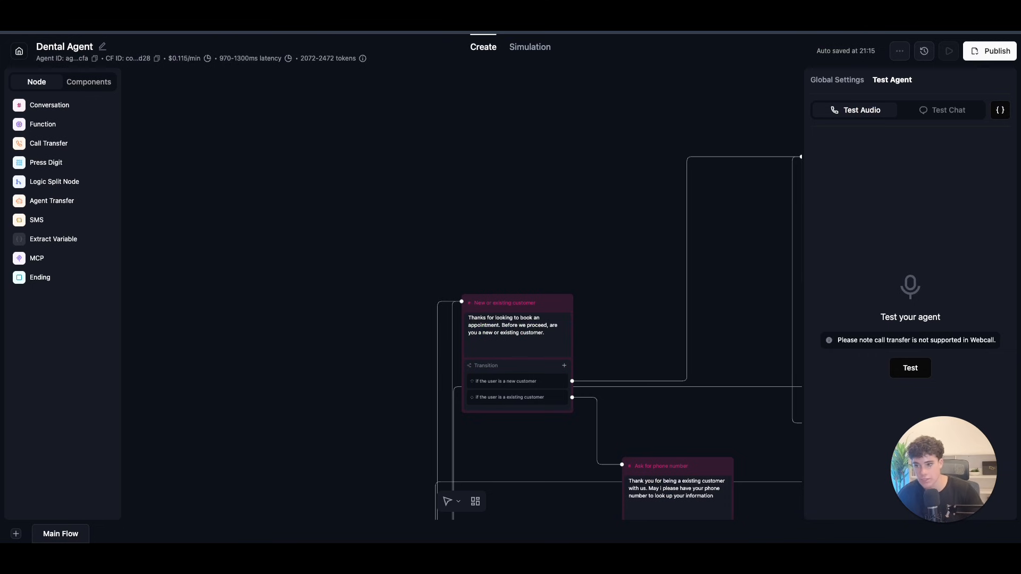
# Step: Scroll and pan across the Retell AI Dental Agent conversation flow to inspect every node
pyautogui.scroll(-6, 502, 164)
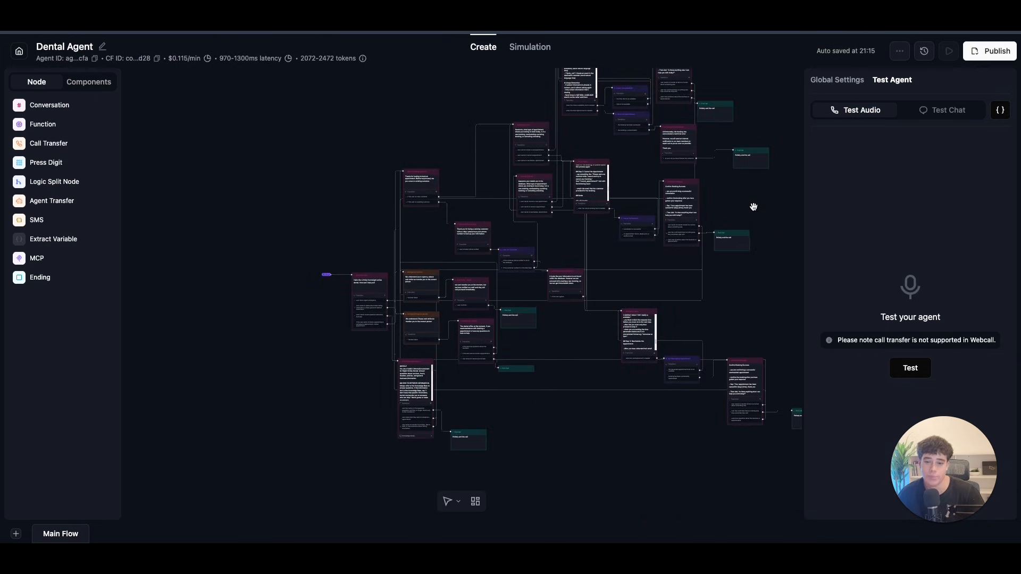
pyautogui.hscroll(3, 713, 209)
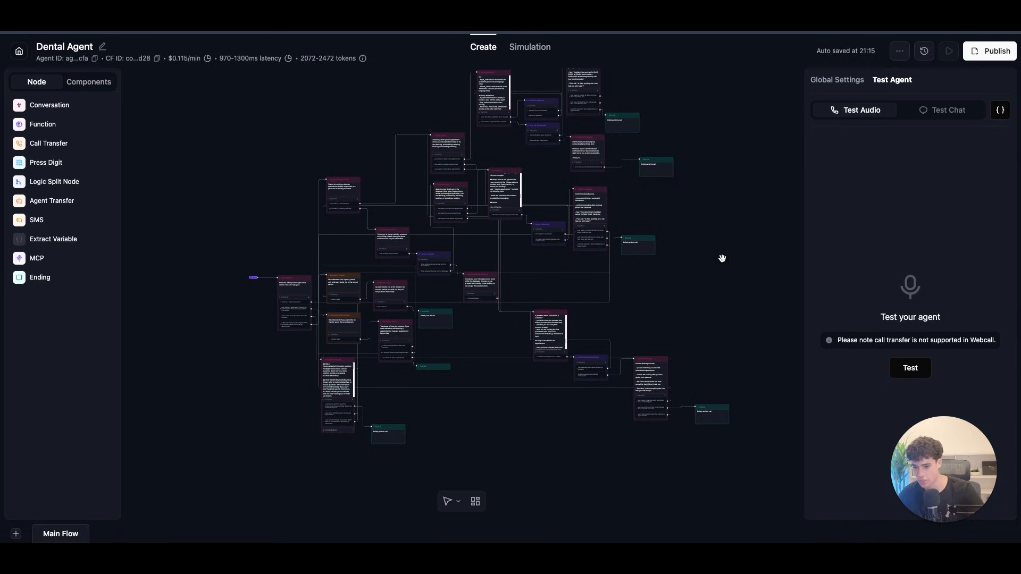
pyautogui.scroll(2, 732, 252)
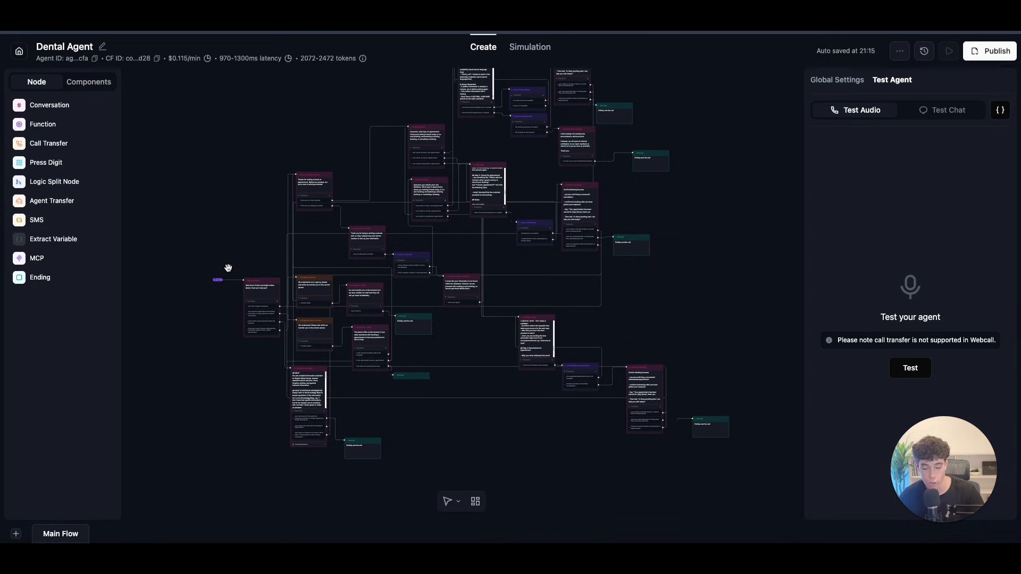
pyautogui.scroll(5, 214, 221)
pyautogui.moveTo(217, 221)
pyautogui.mouseDown()
pyautogui.moveTo(211, 167)
pyautogui.moveTo(220, 241)
pyautogui.mouseUp()
pyautogui.scroll(-3, 214, 179)
pyautogui.scroll(-1, 213, 171)
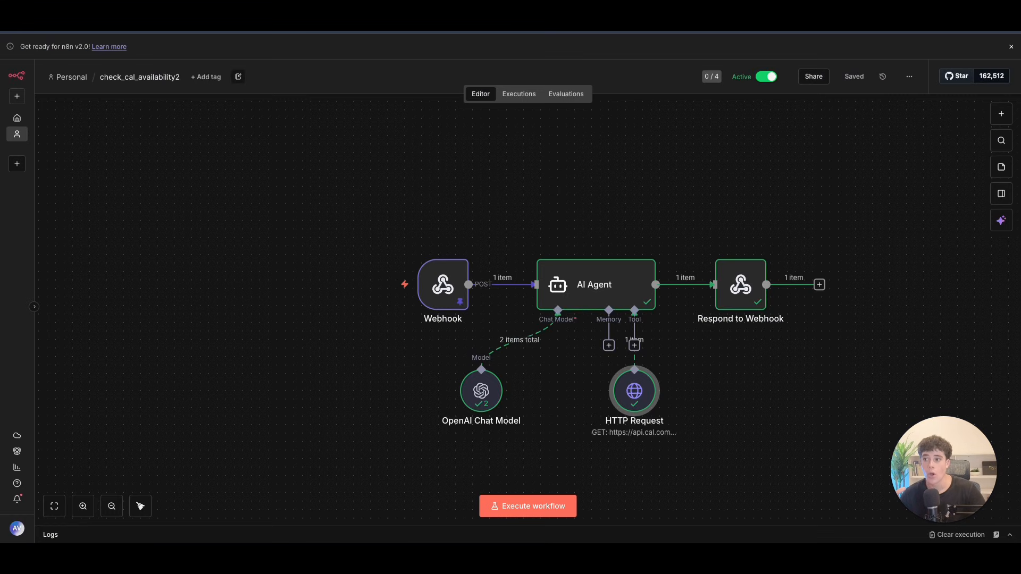